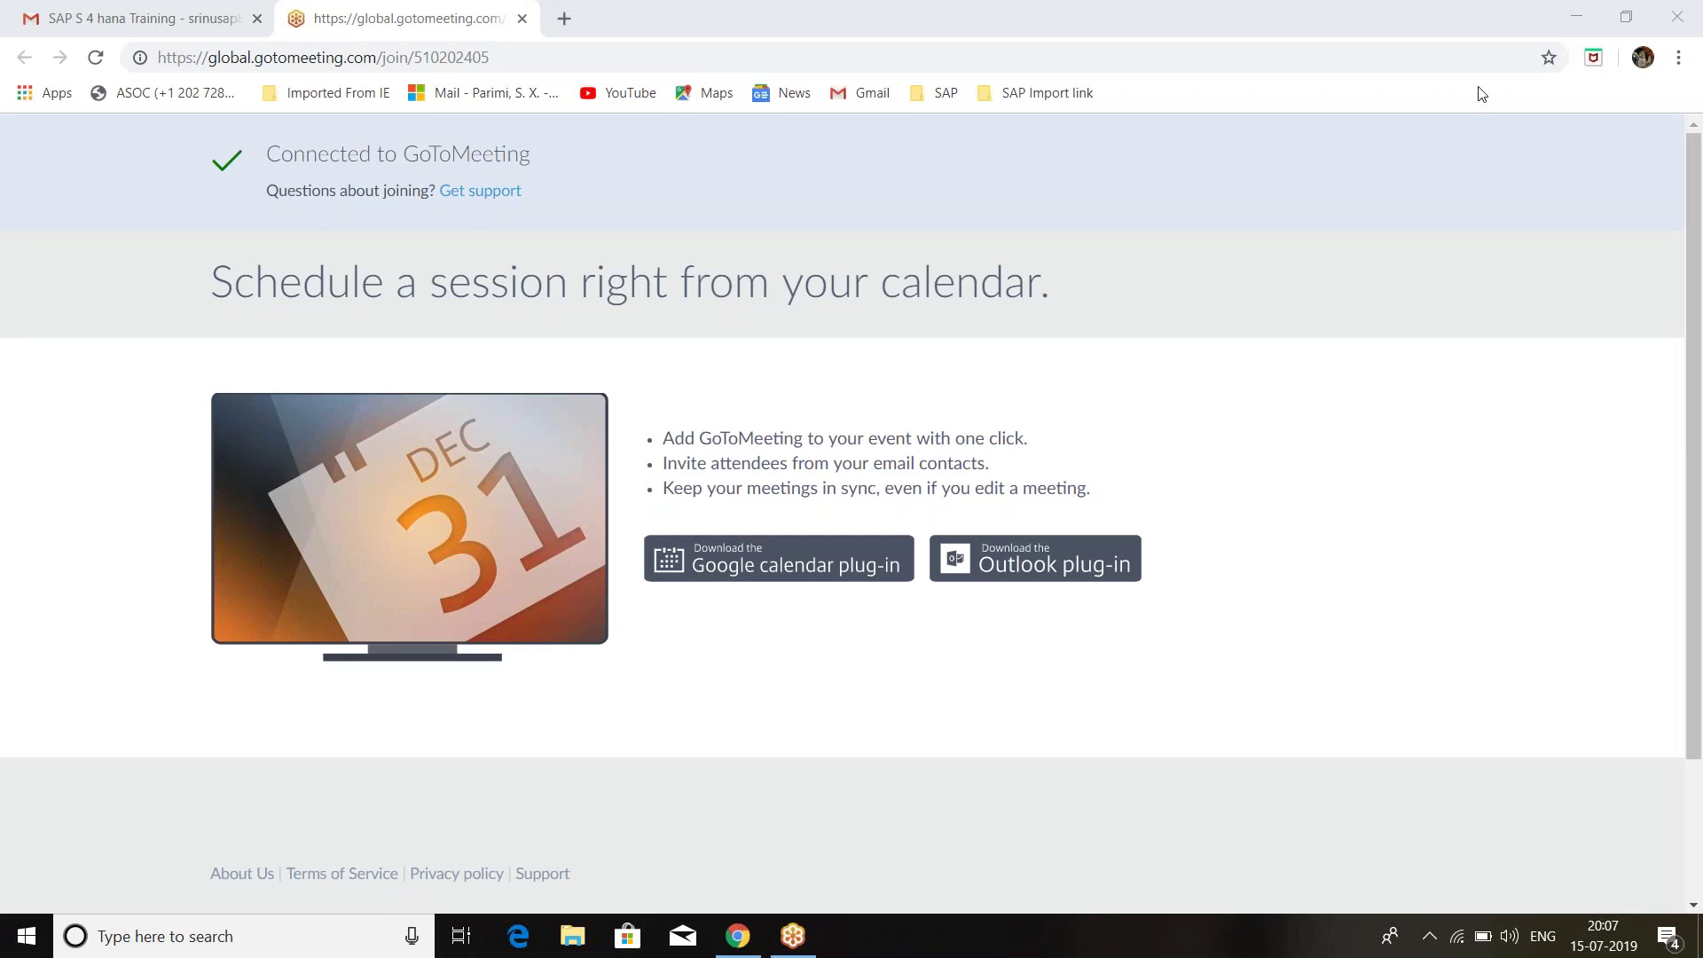
Restore the browser window, then launch Notepad with Win+R and maximize it.
click(1608, 11)
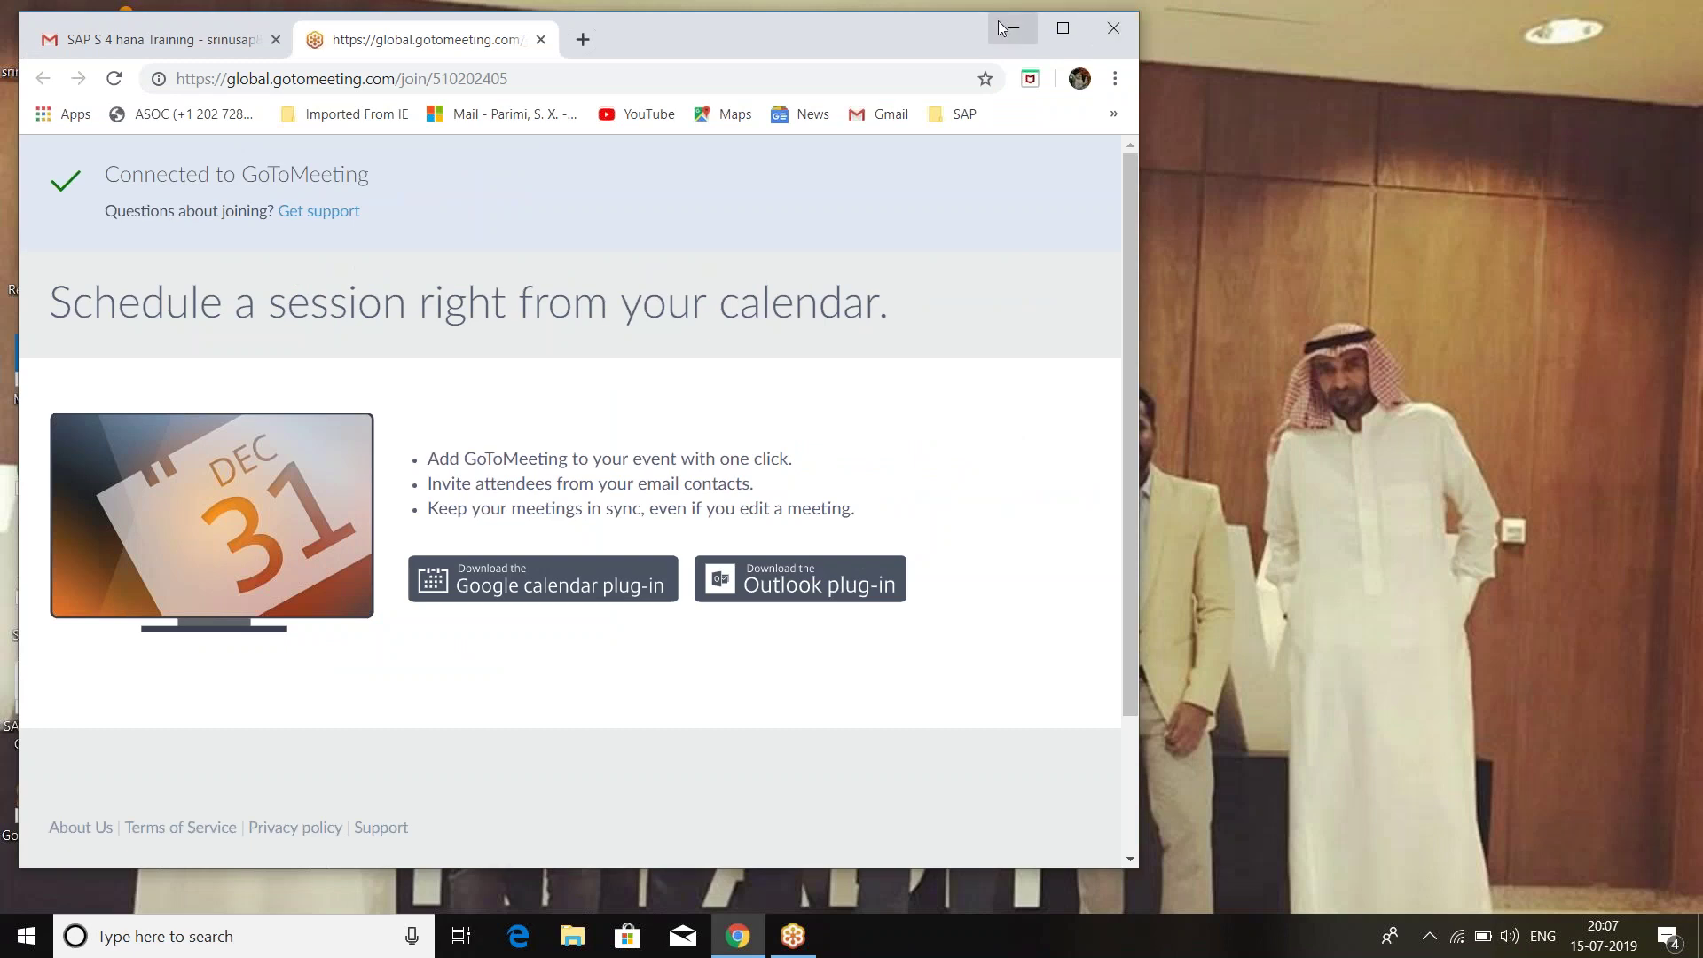
key(super+r)
text(notepad)
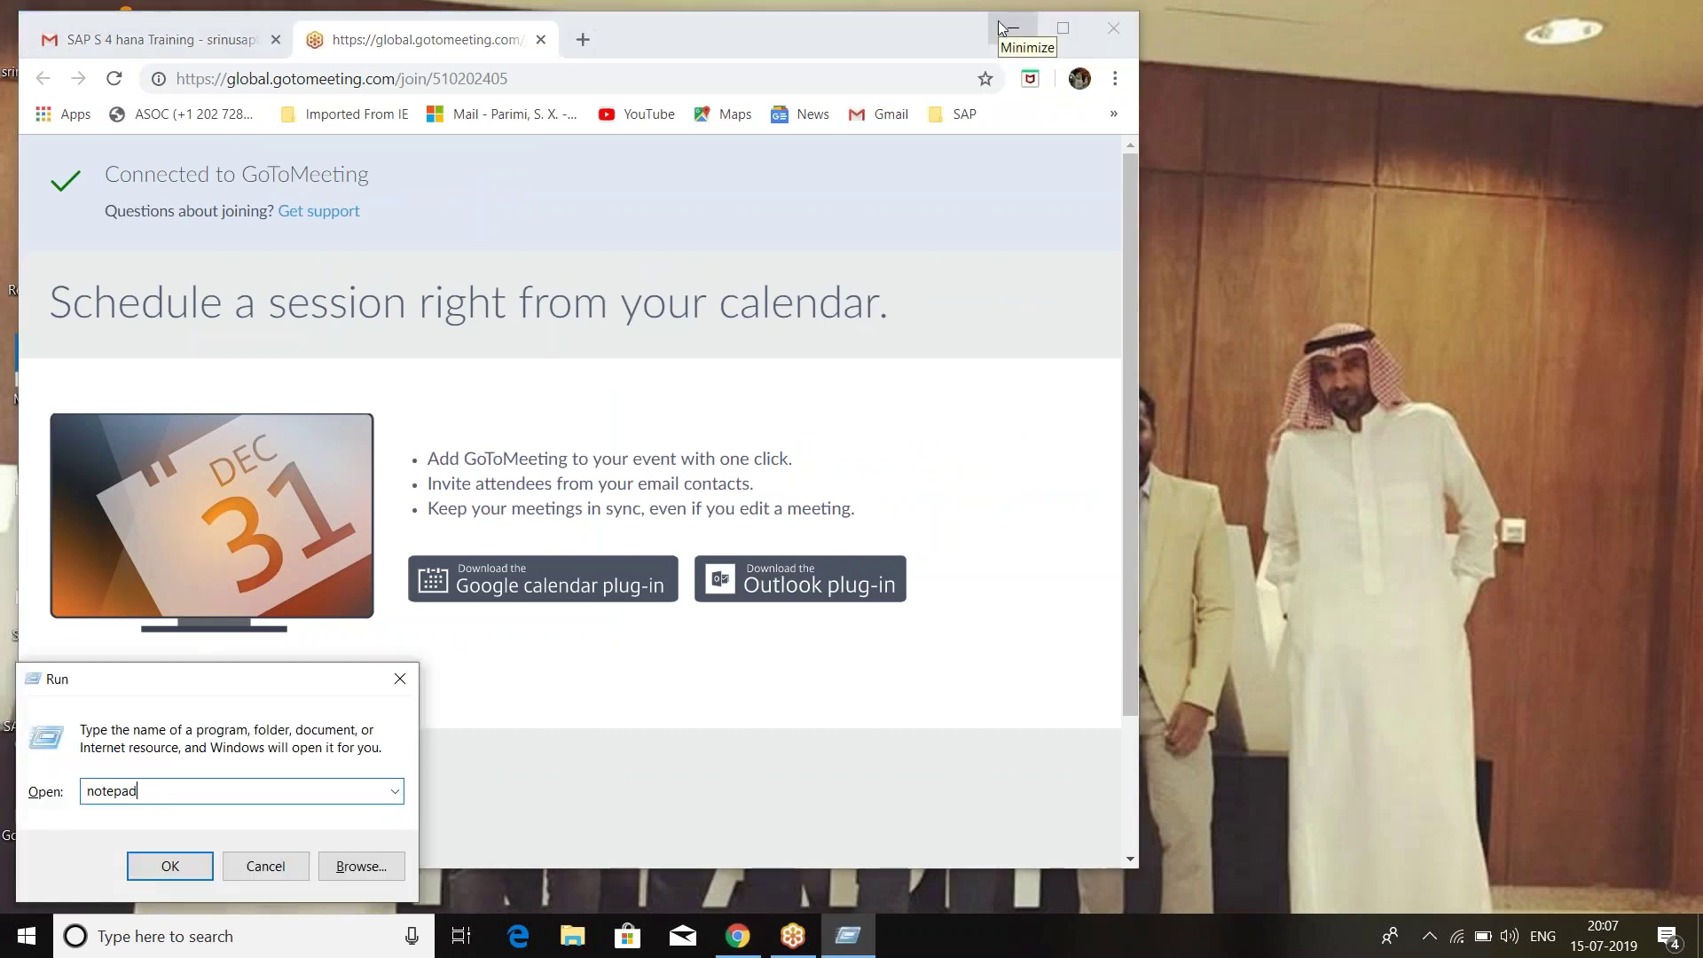
key(Return)
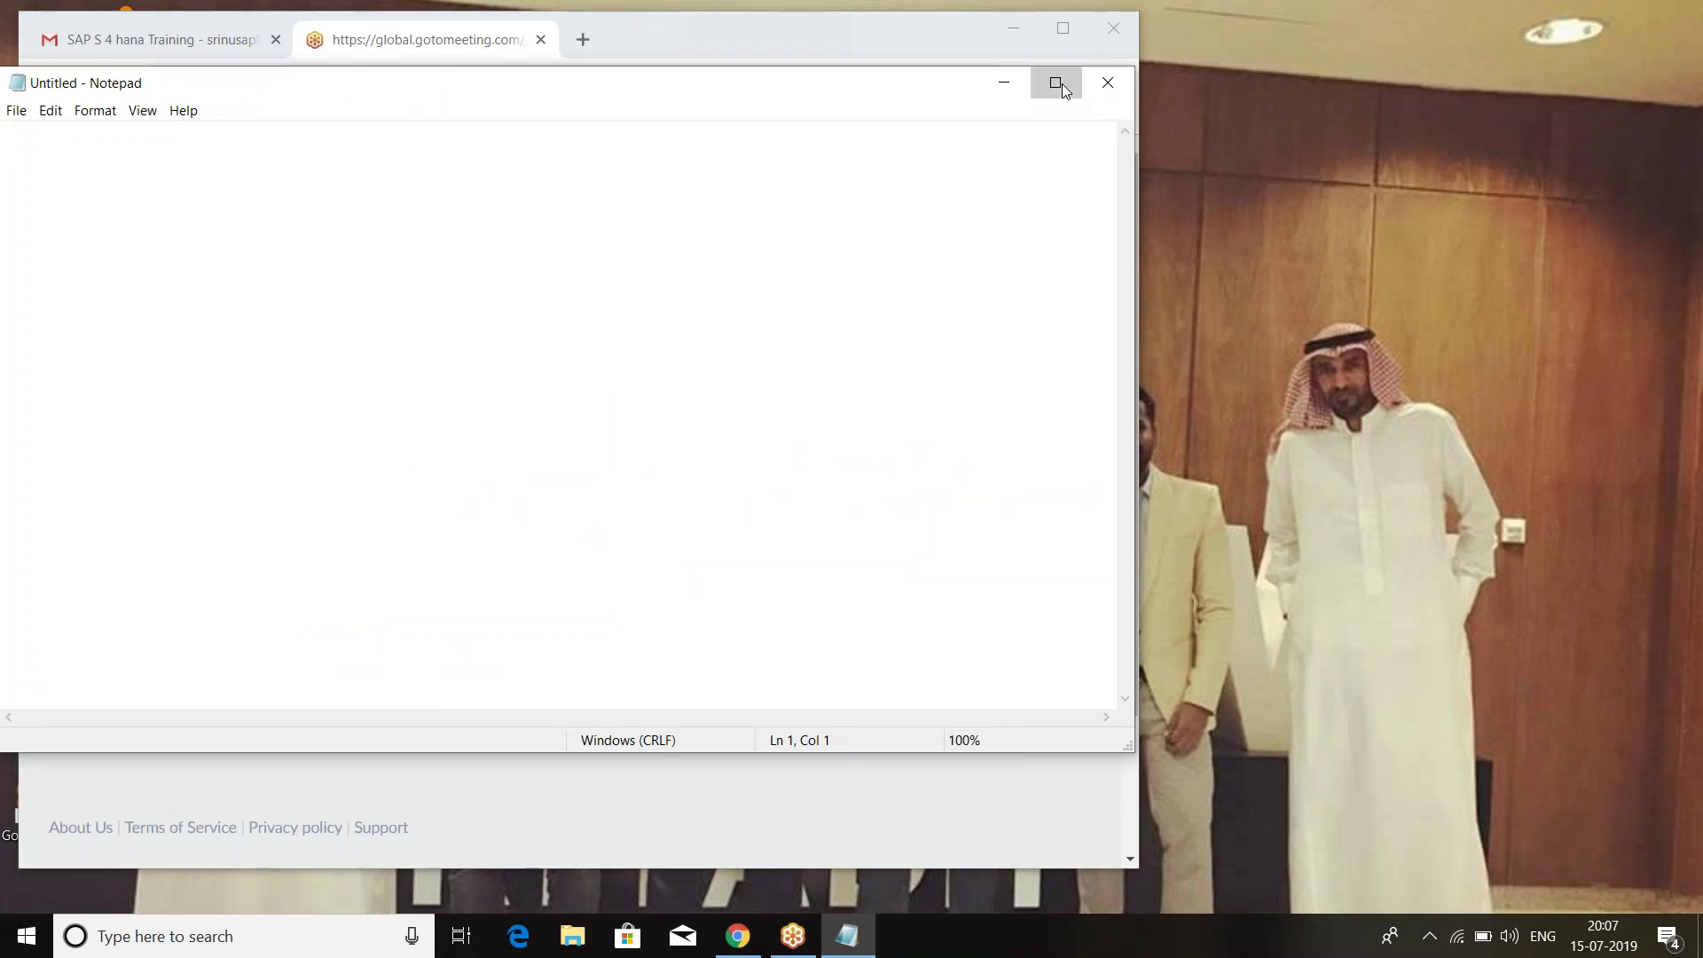
click(1059, 83)
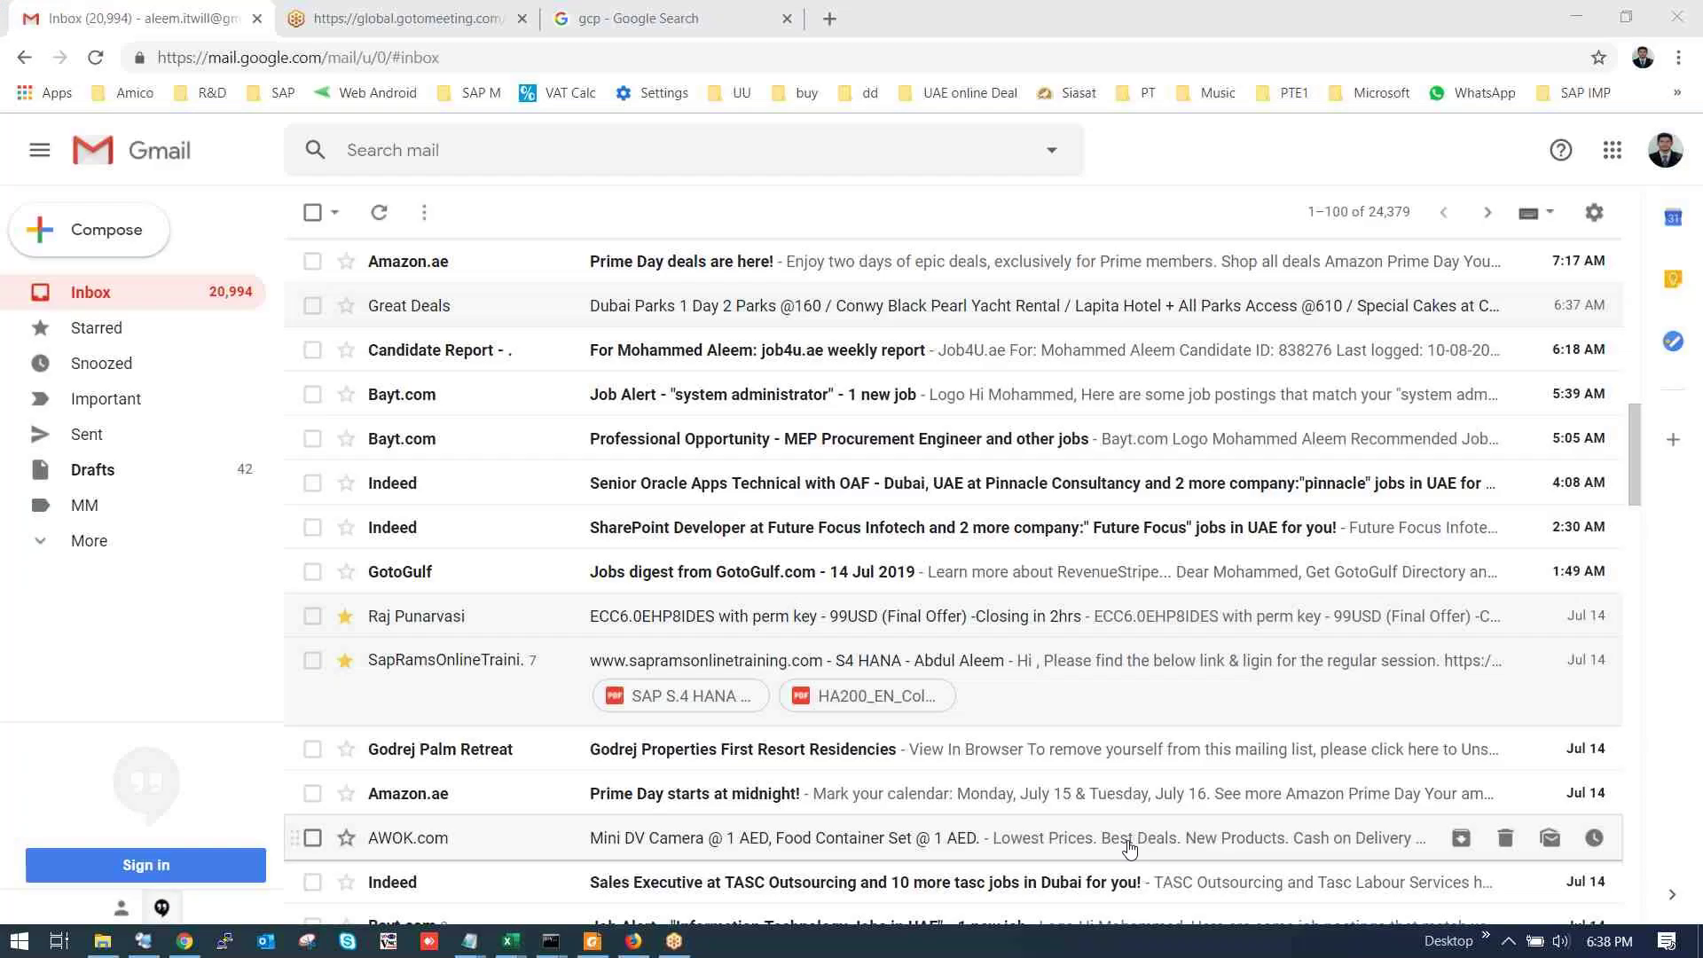
Open the Google Cloud Console and switch to the second Google account.
click(774, 10)
click(408, 430)
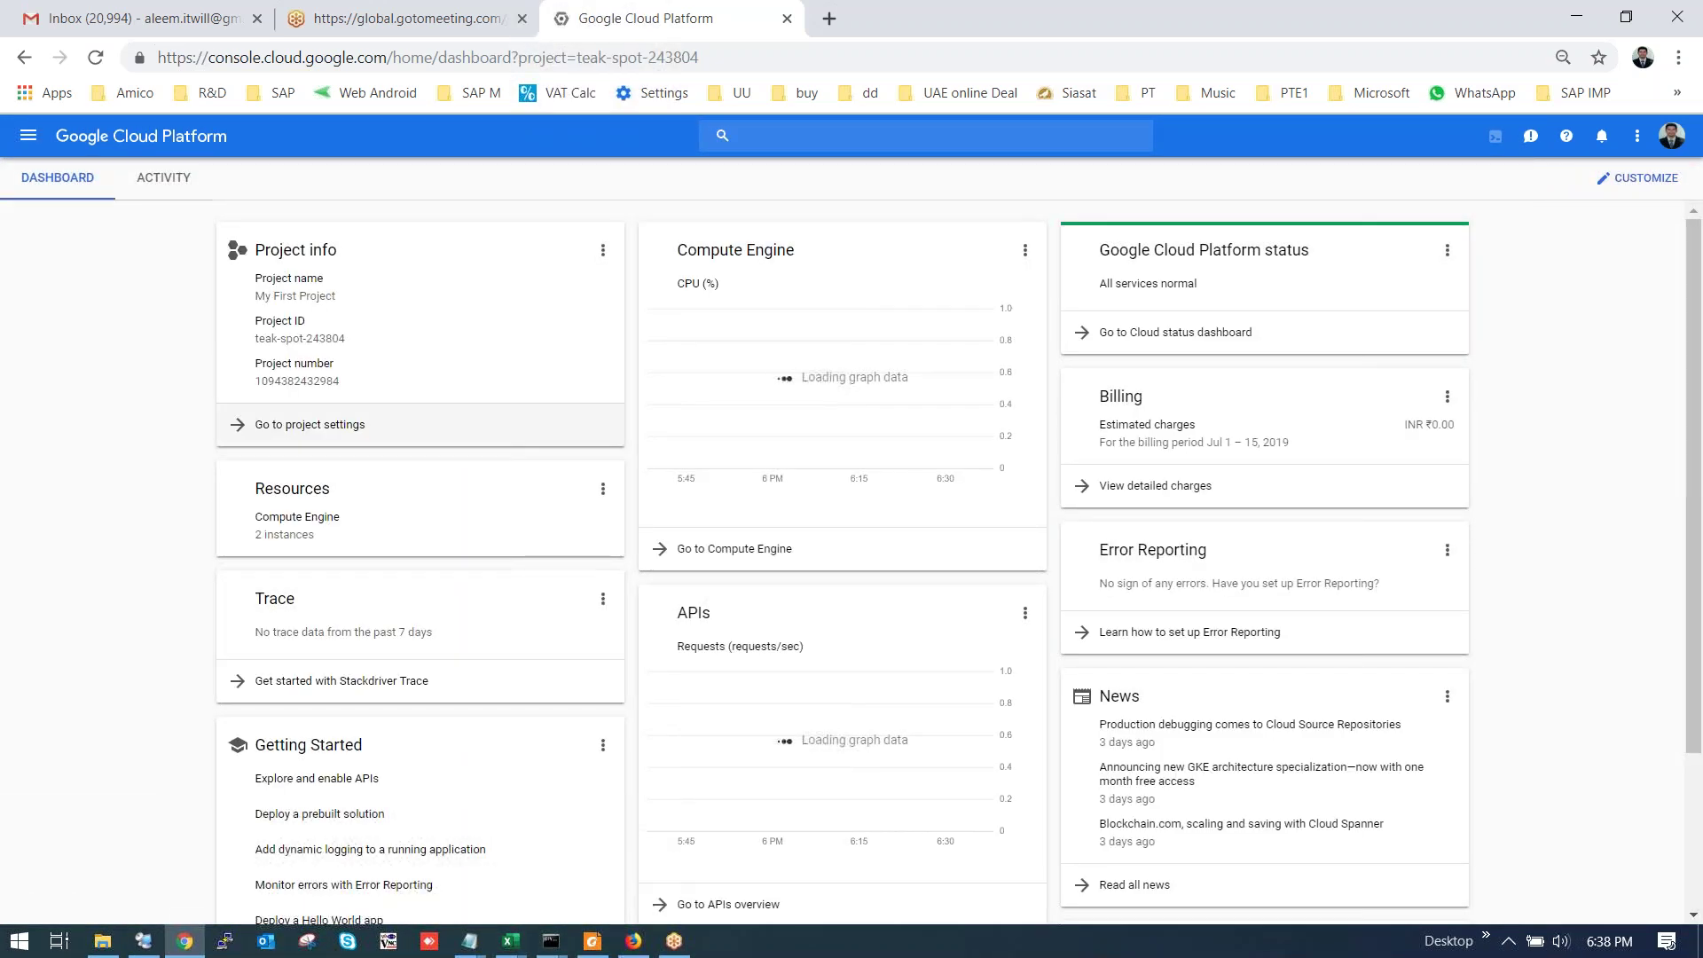
click(29, 140)
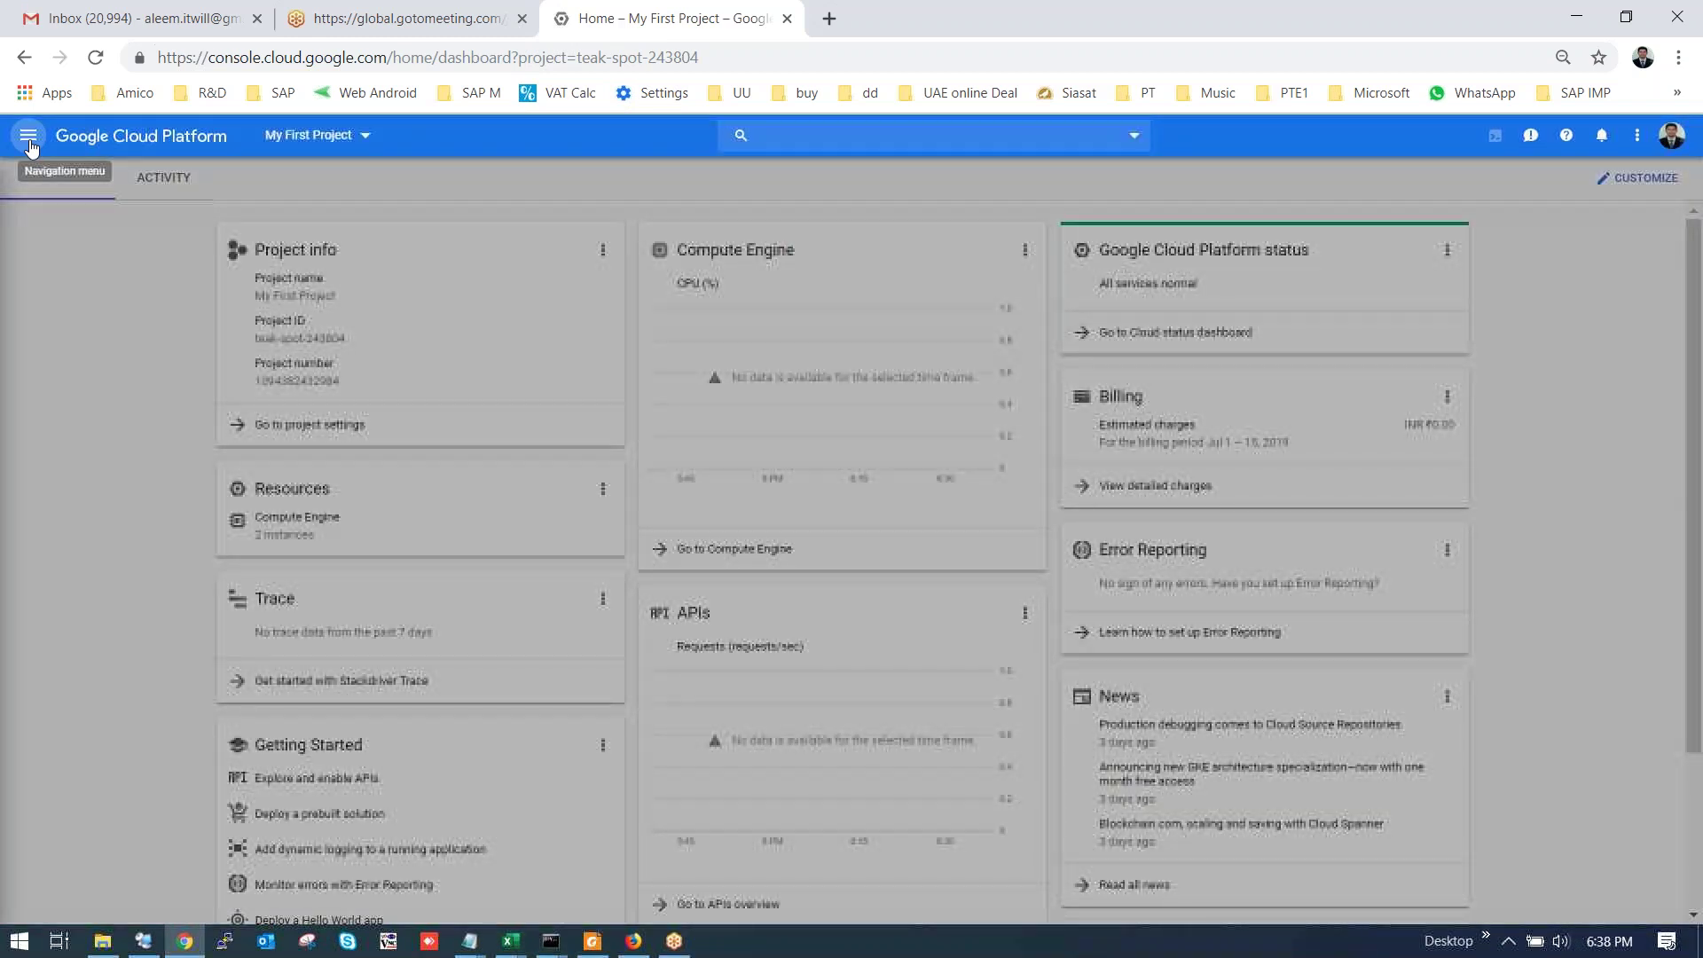
mouse_move(142, 227)
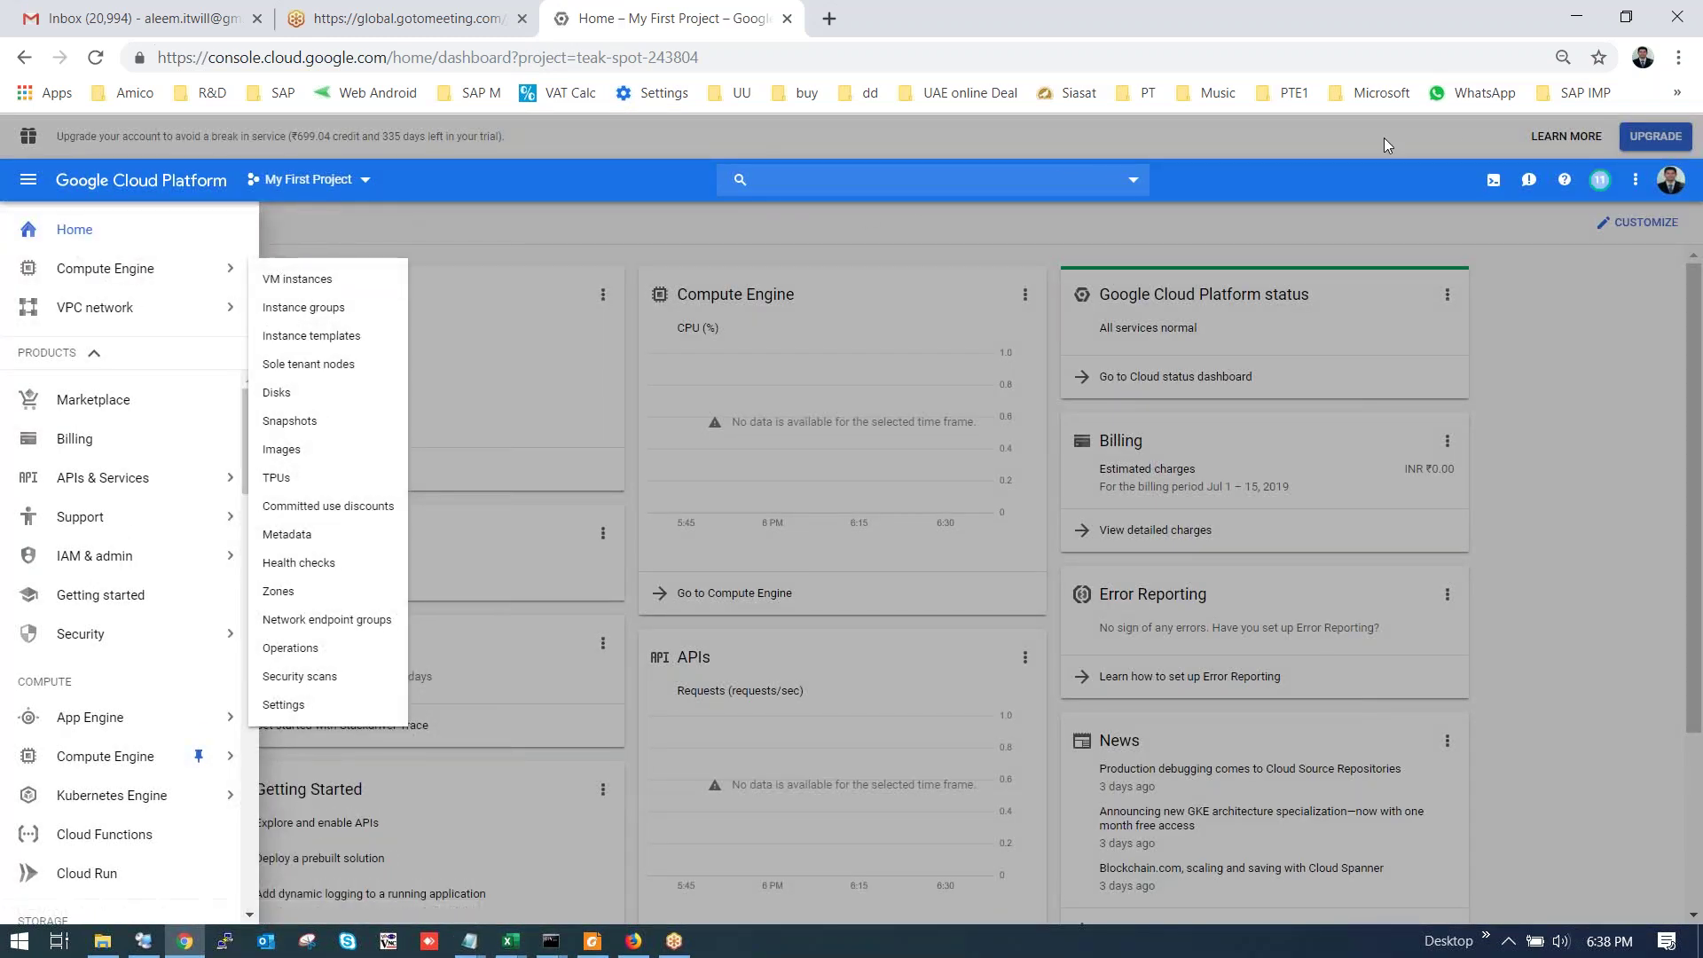
click(1414, 783)
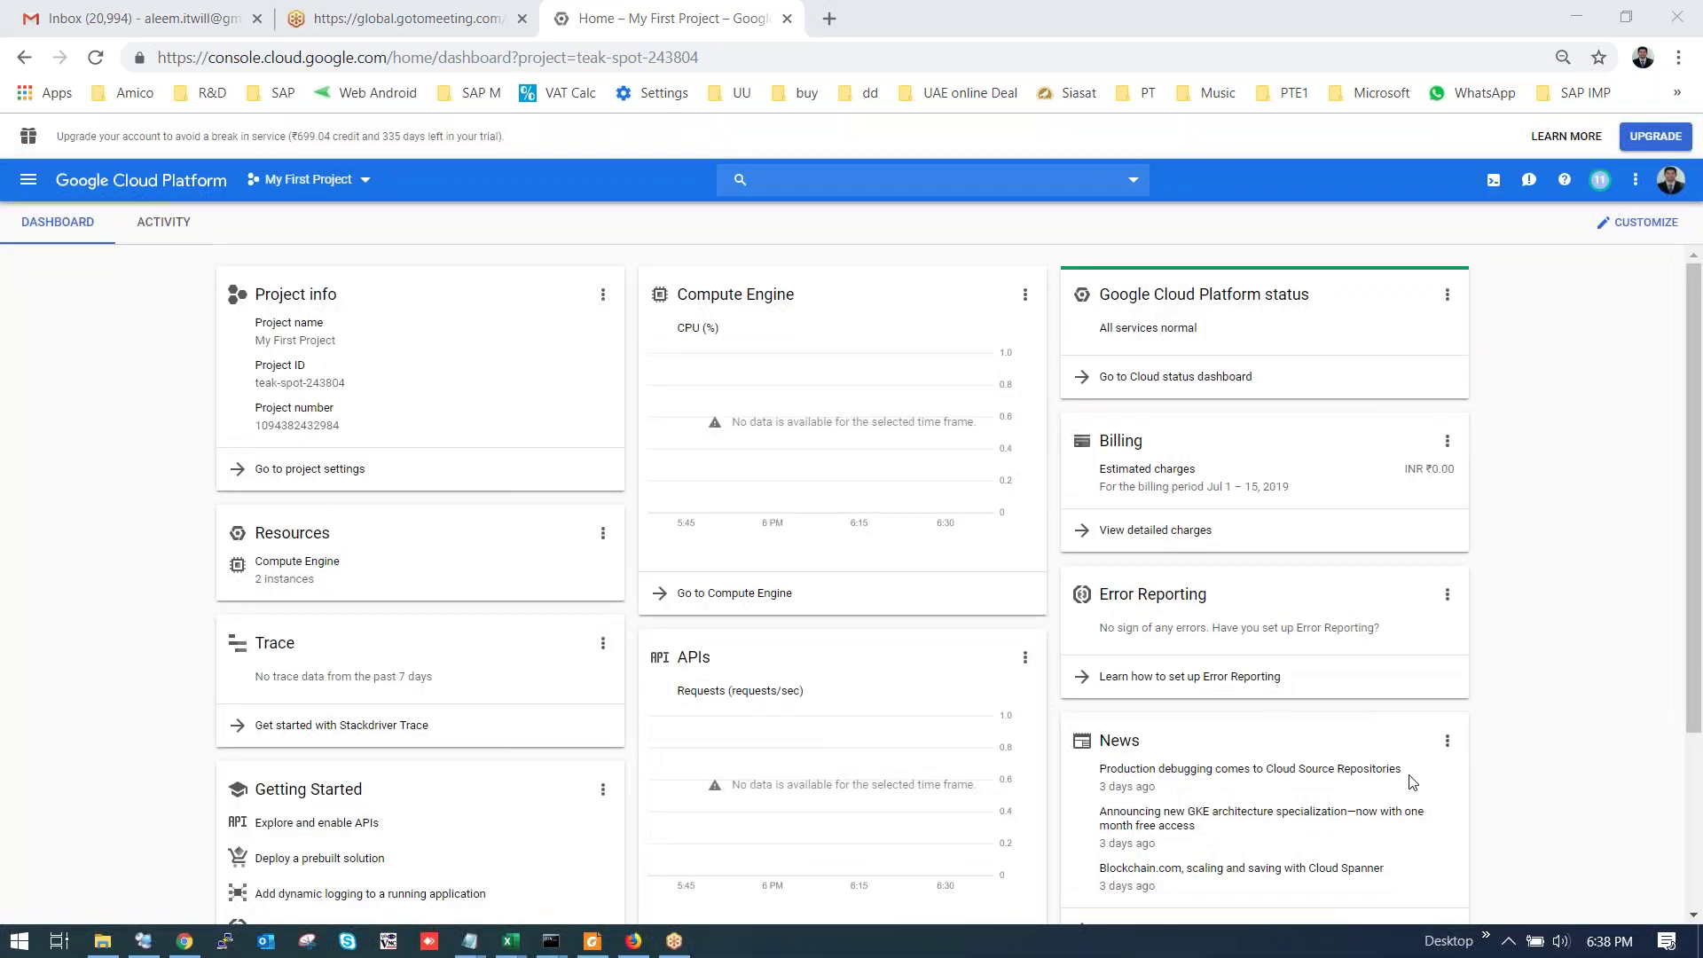
click(1670, 179)
click(1527, 337)
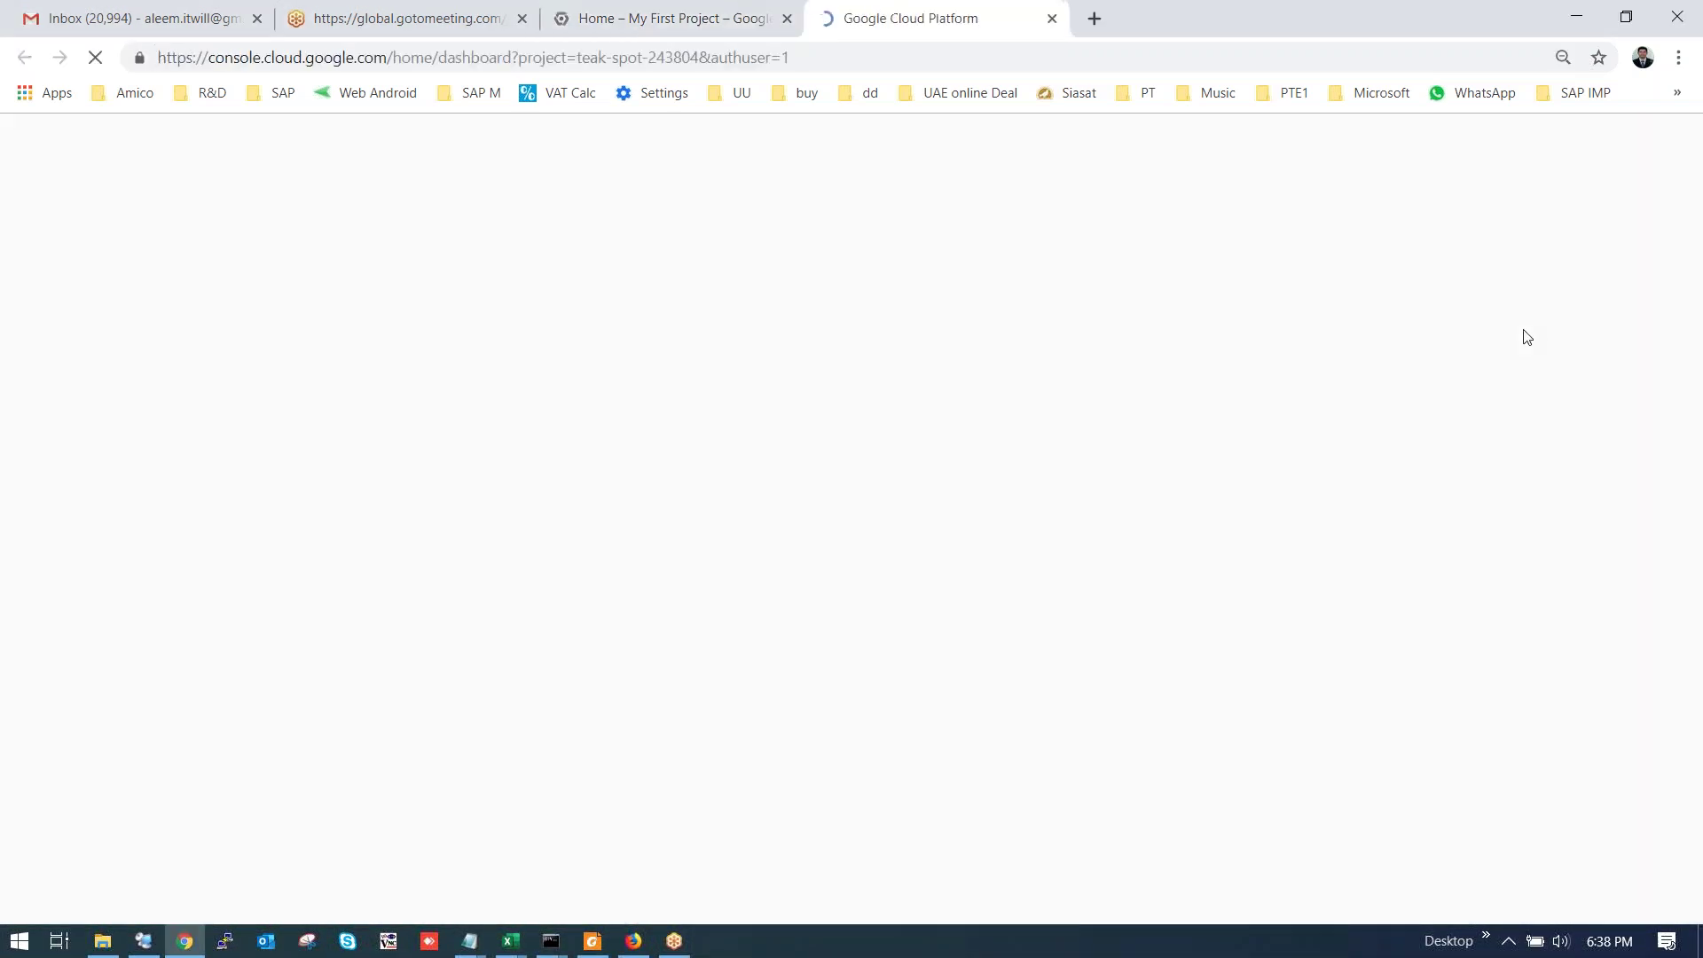
click(786, 19)
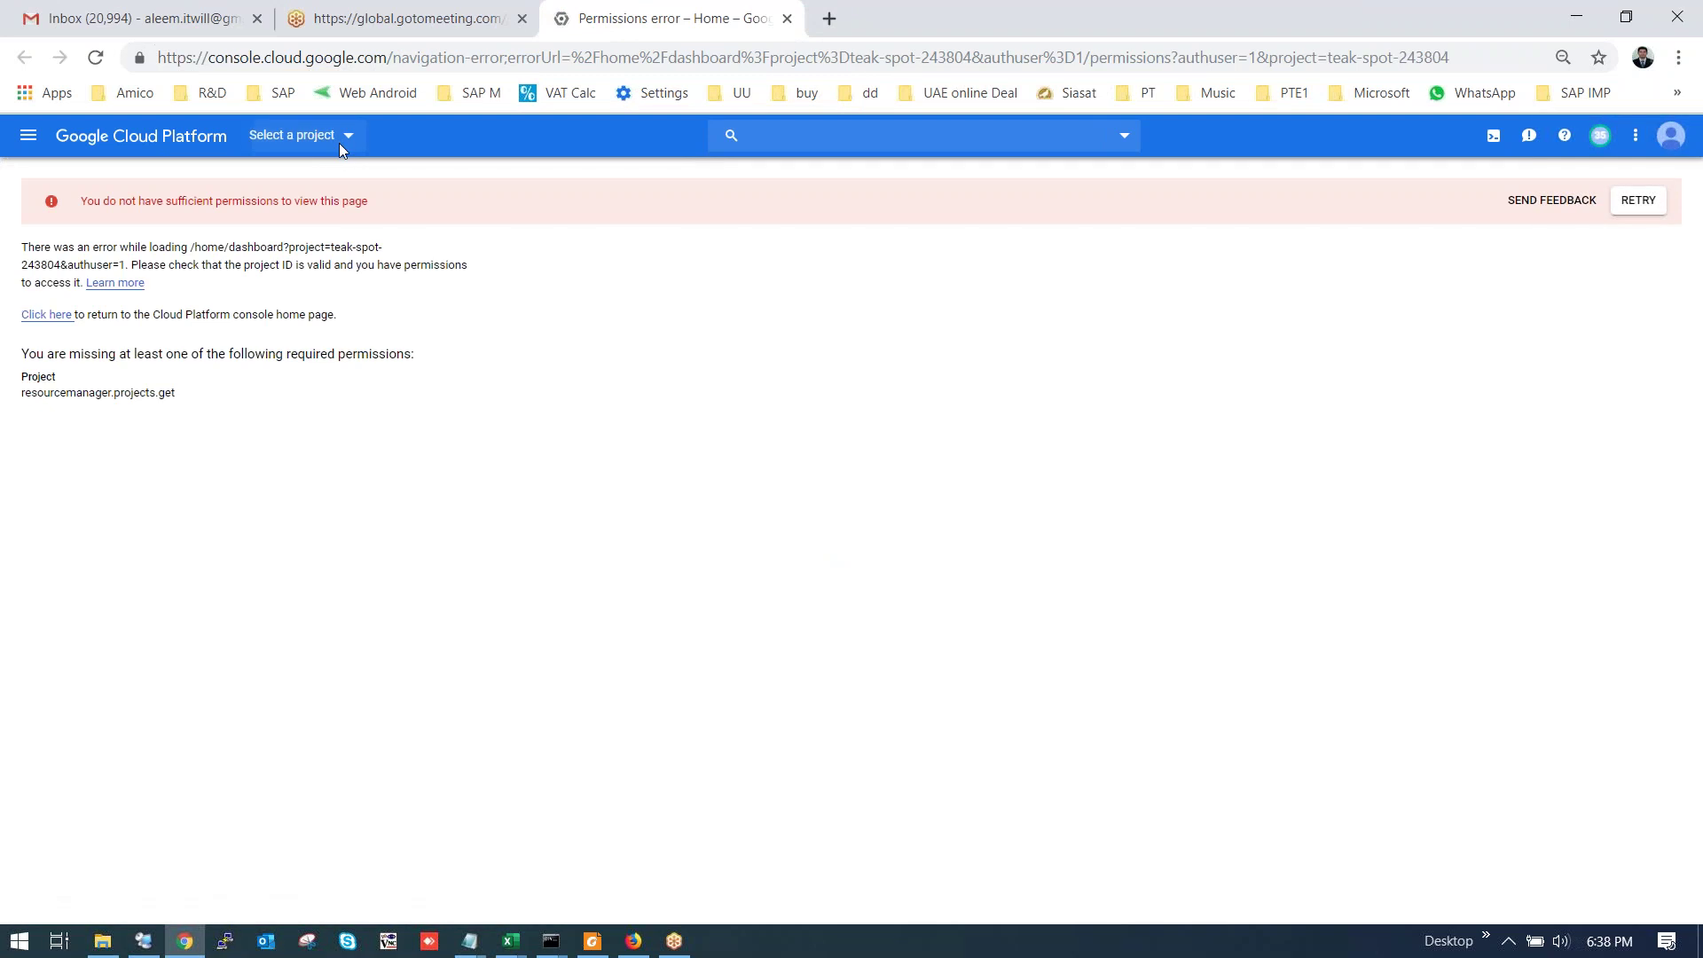
Select the SAP HANA project and go to Compute Engine > VM instances.
click(338, 142)
click(588, 440)
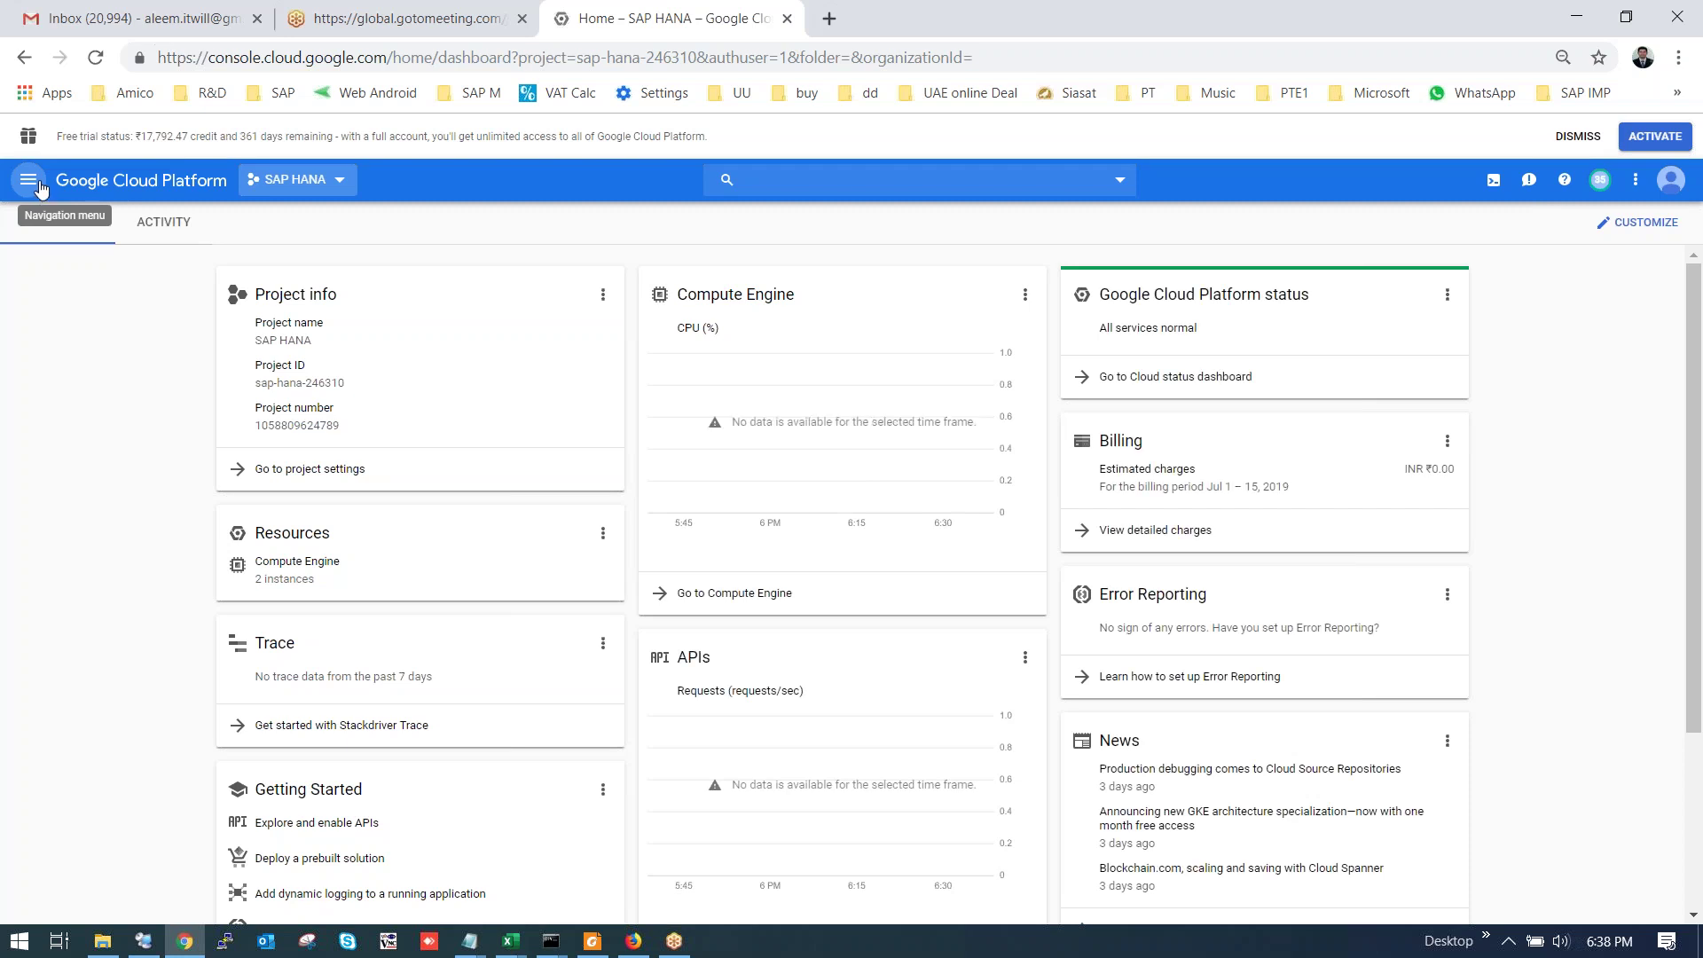
click(39, 183)
click(106, 271)
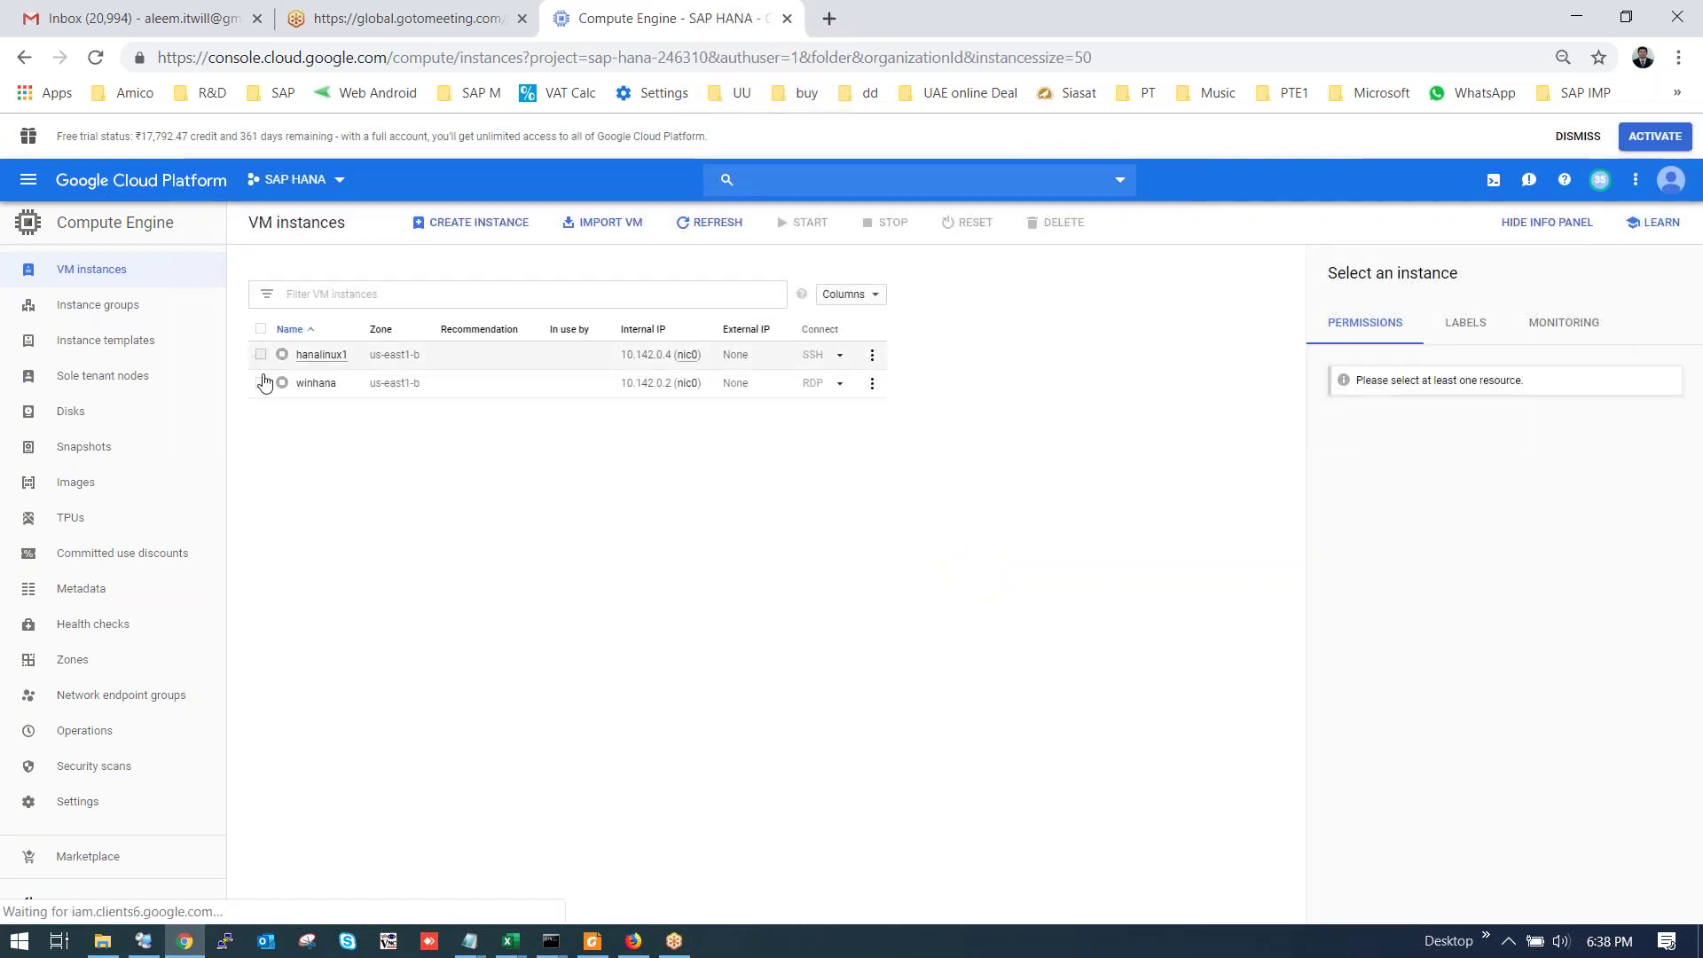
Start the winhana and hanalinux1 VM instances together.
click(261, 382)
click(260, 354)
click(809, 226)
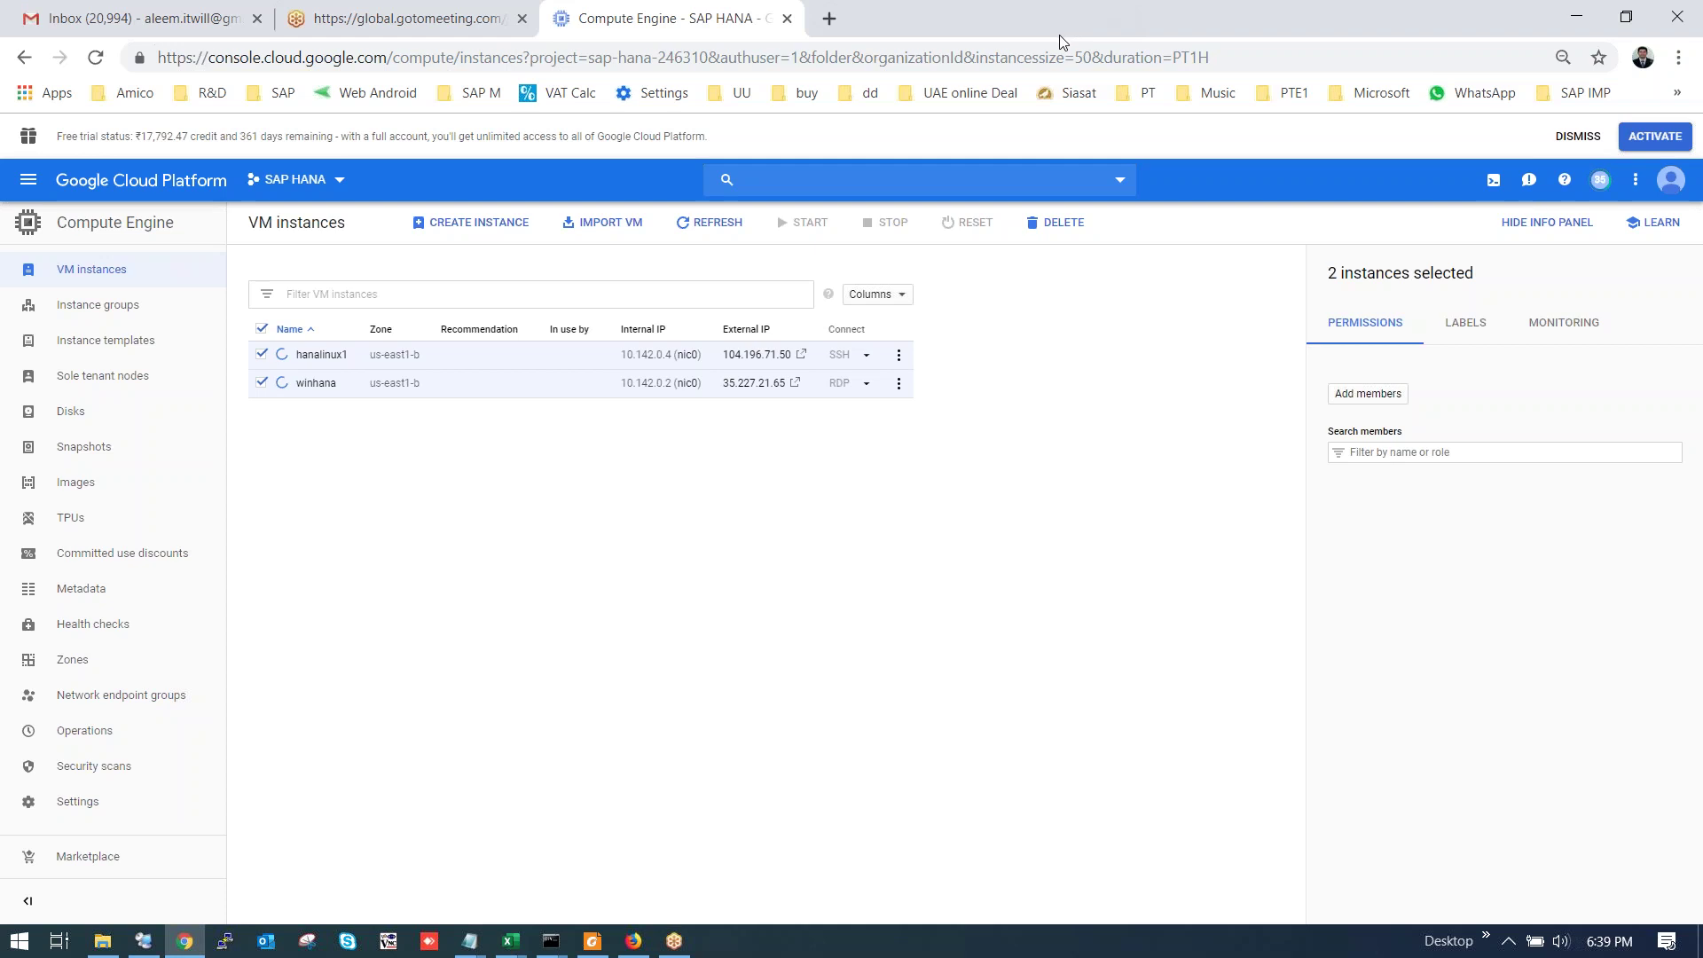
Download winhana's RDP file and open it.
click(868, 383)
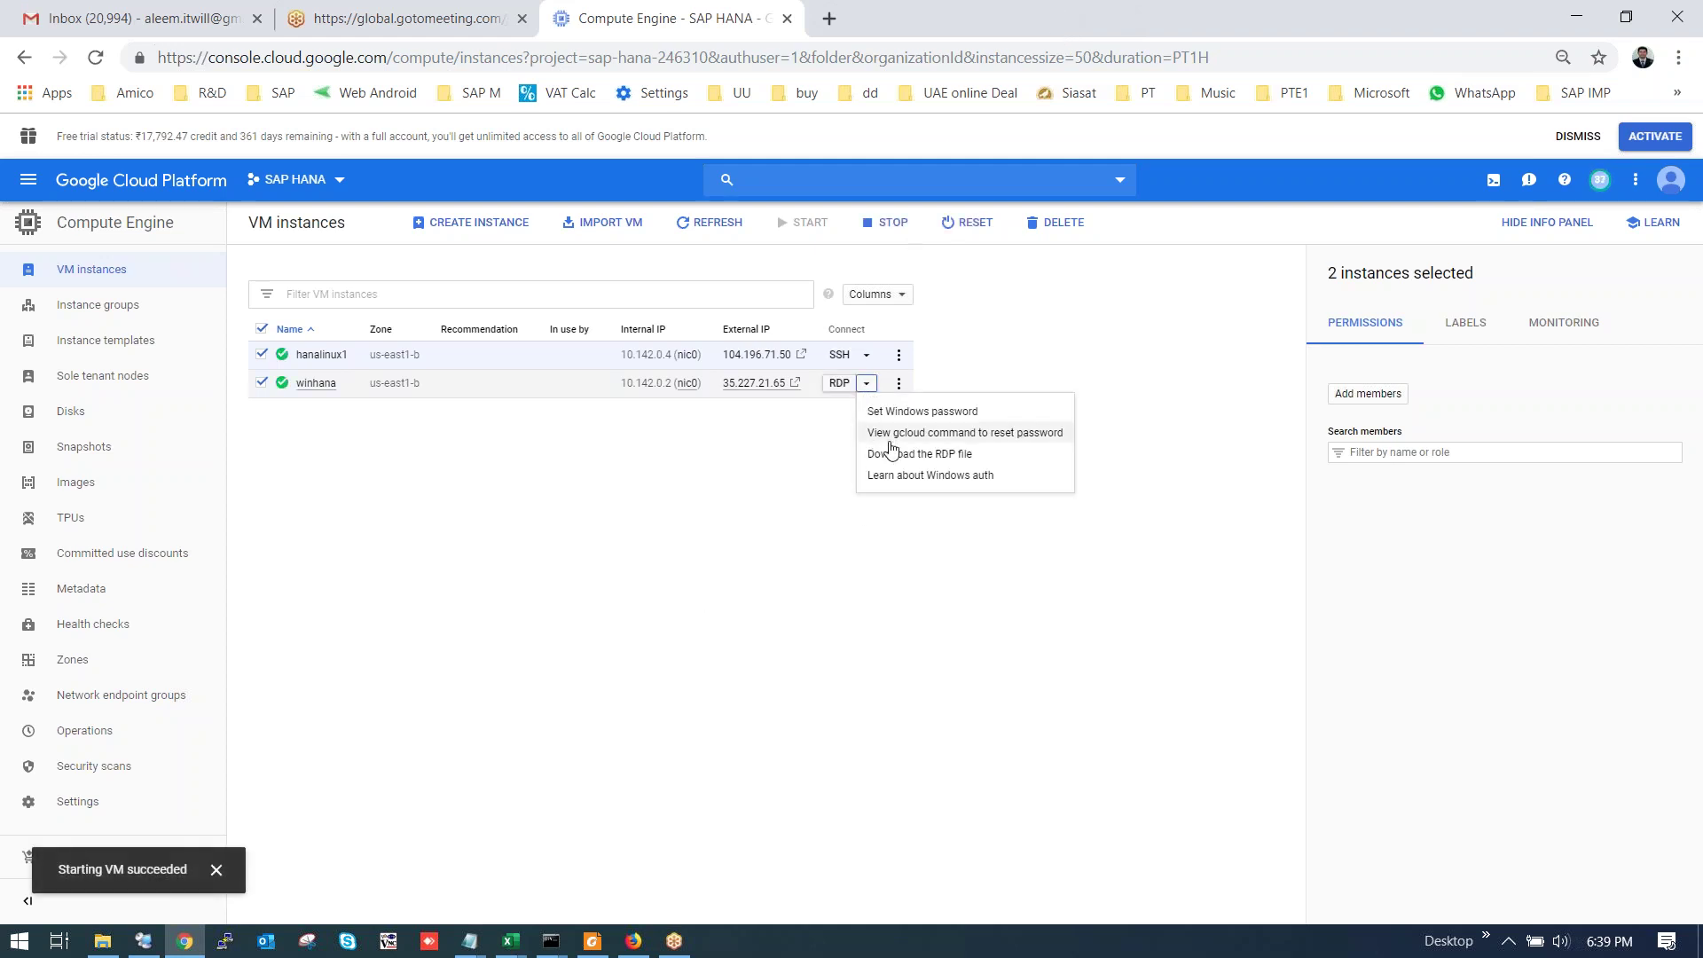
click(965, 453)
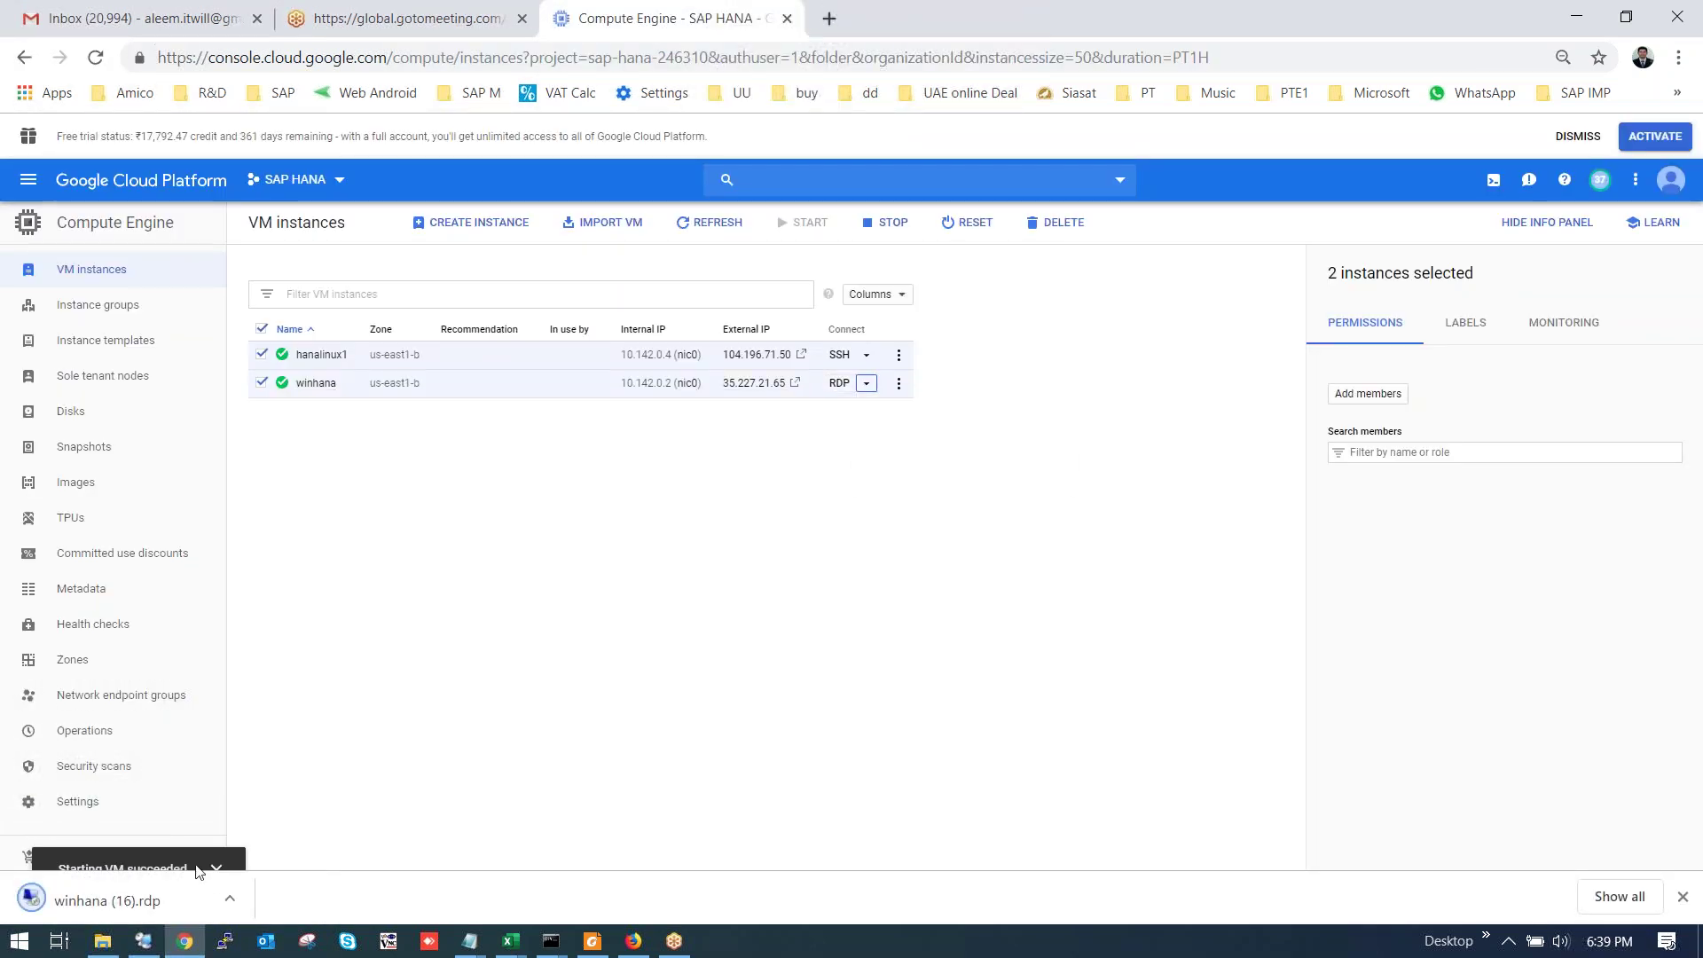
click(201, 887)
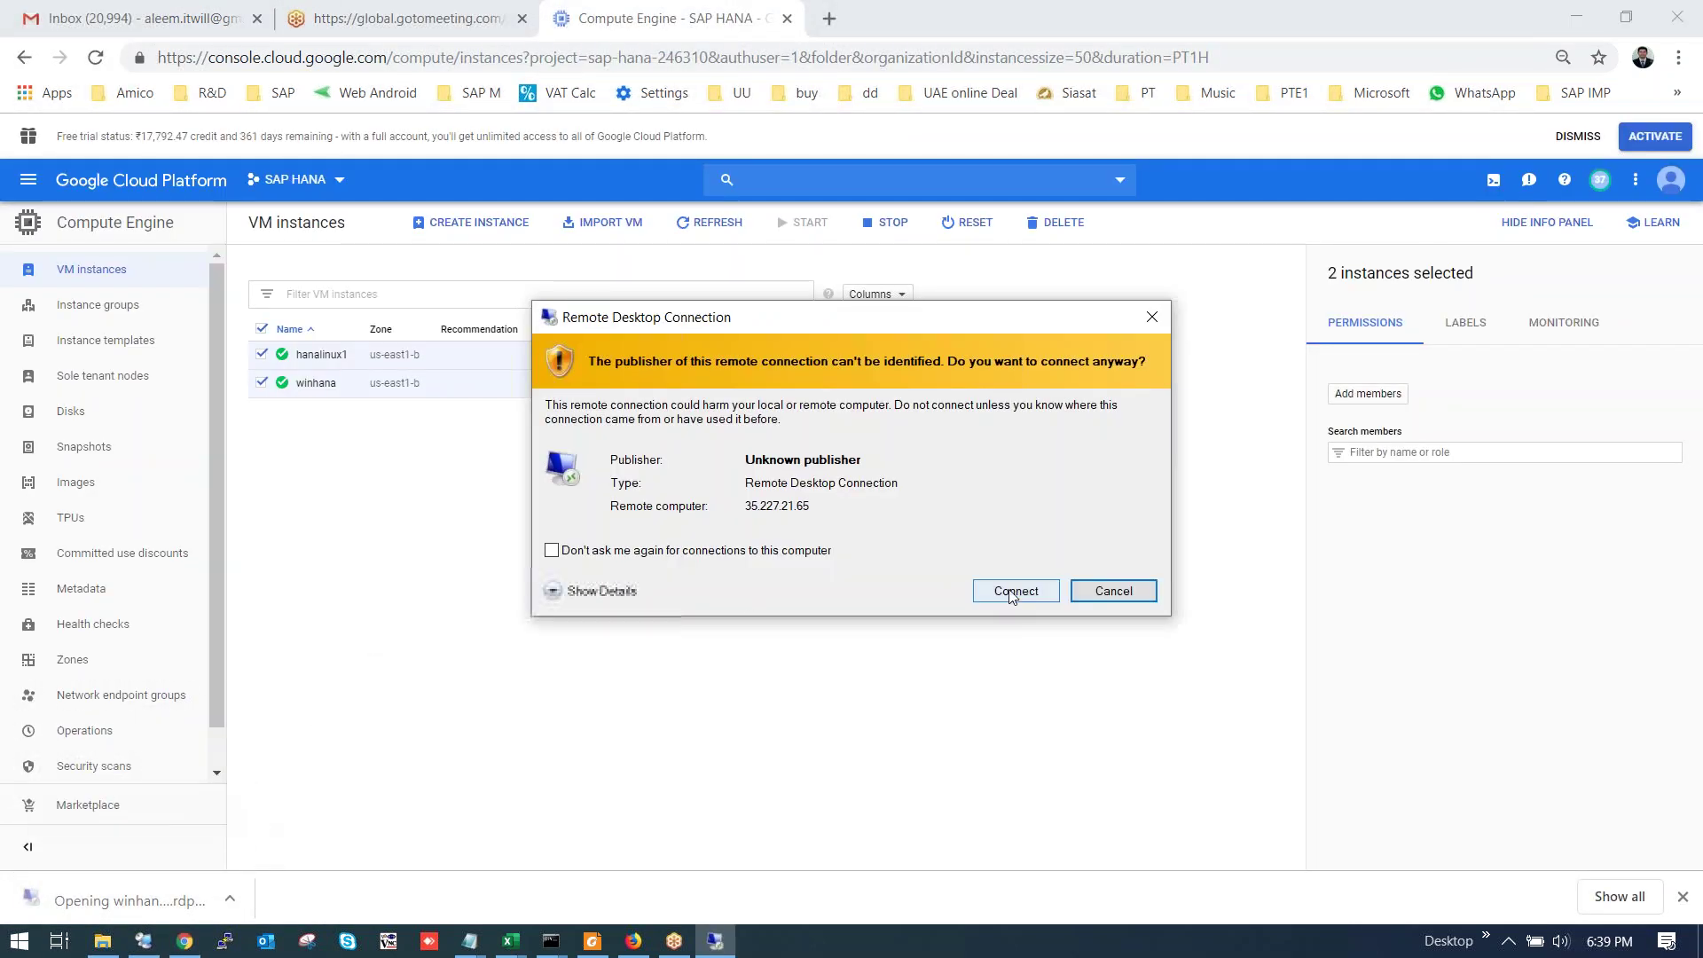
Attempt the connection, dismiss the failure, then re-download and open winhana's RDP file.
click(1010, 591)
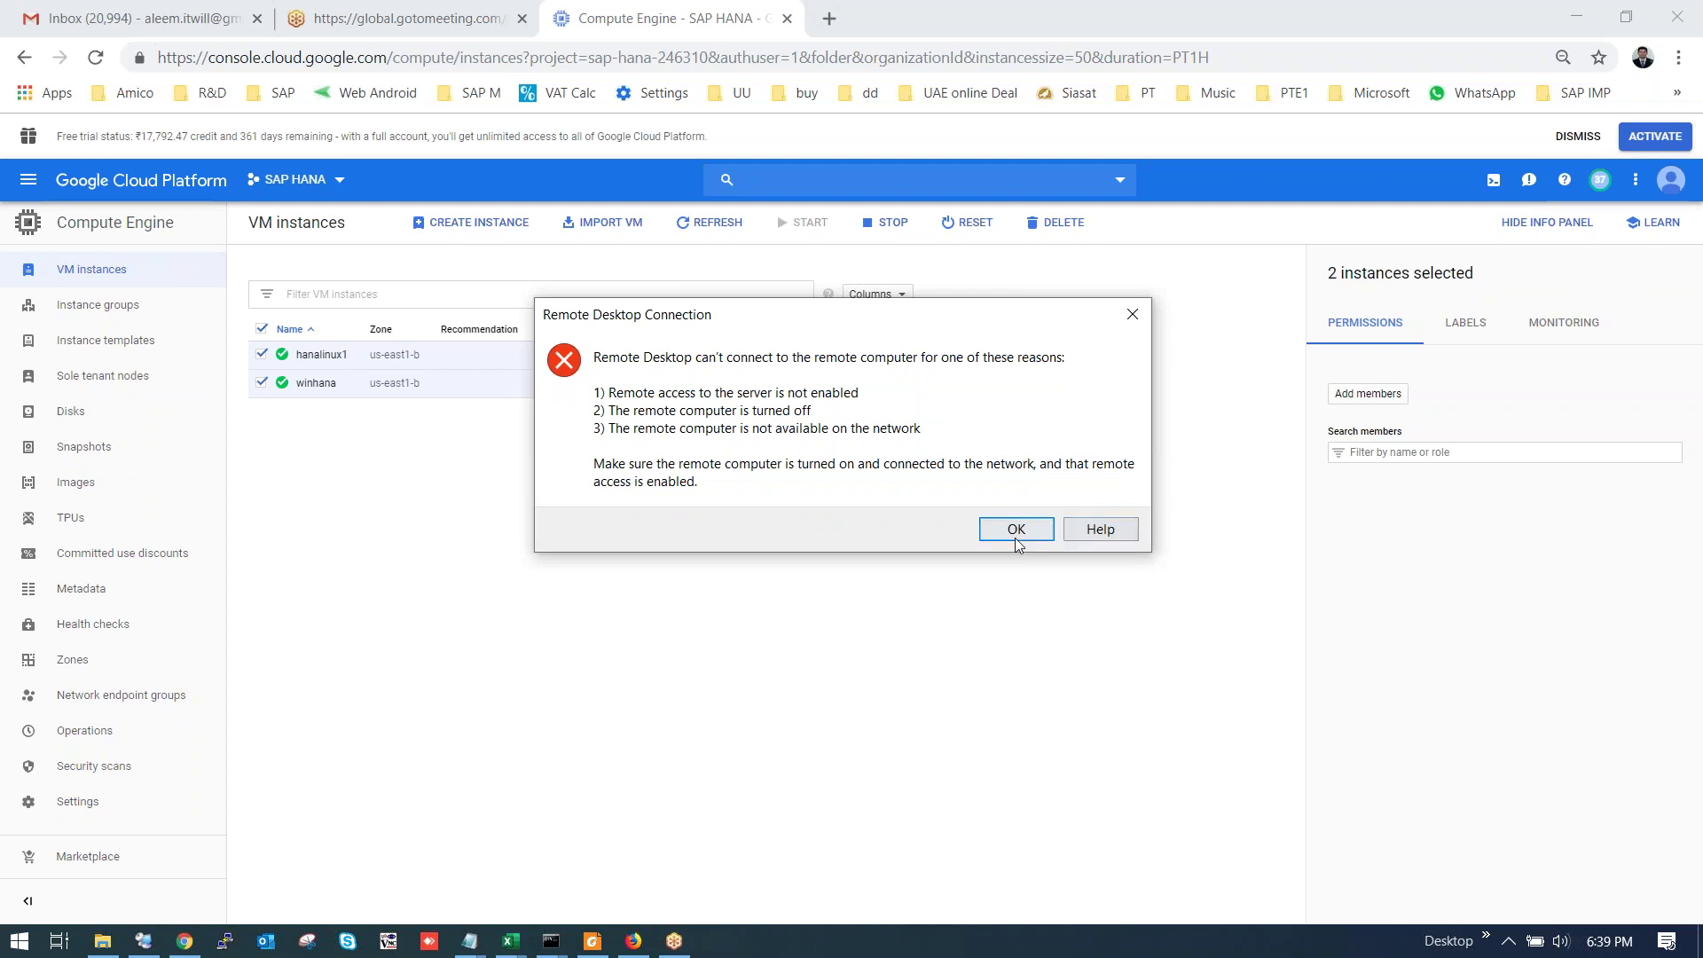
click(1018, 530)
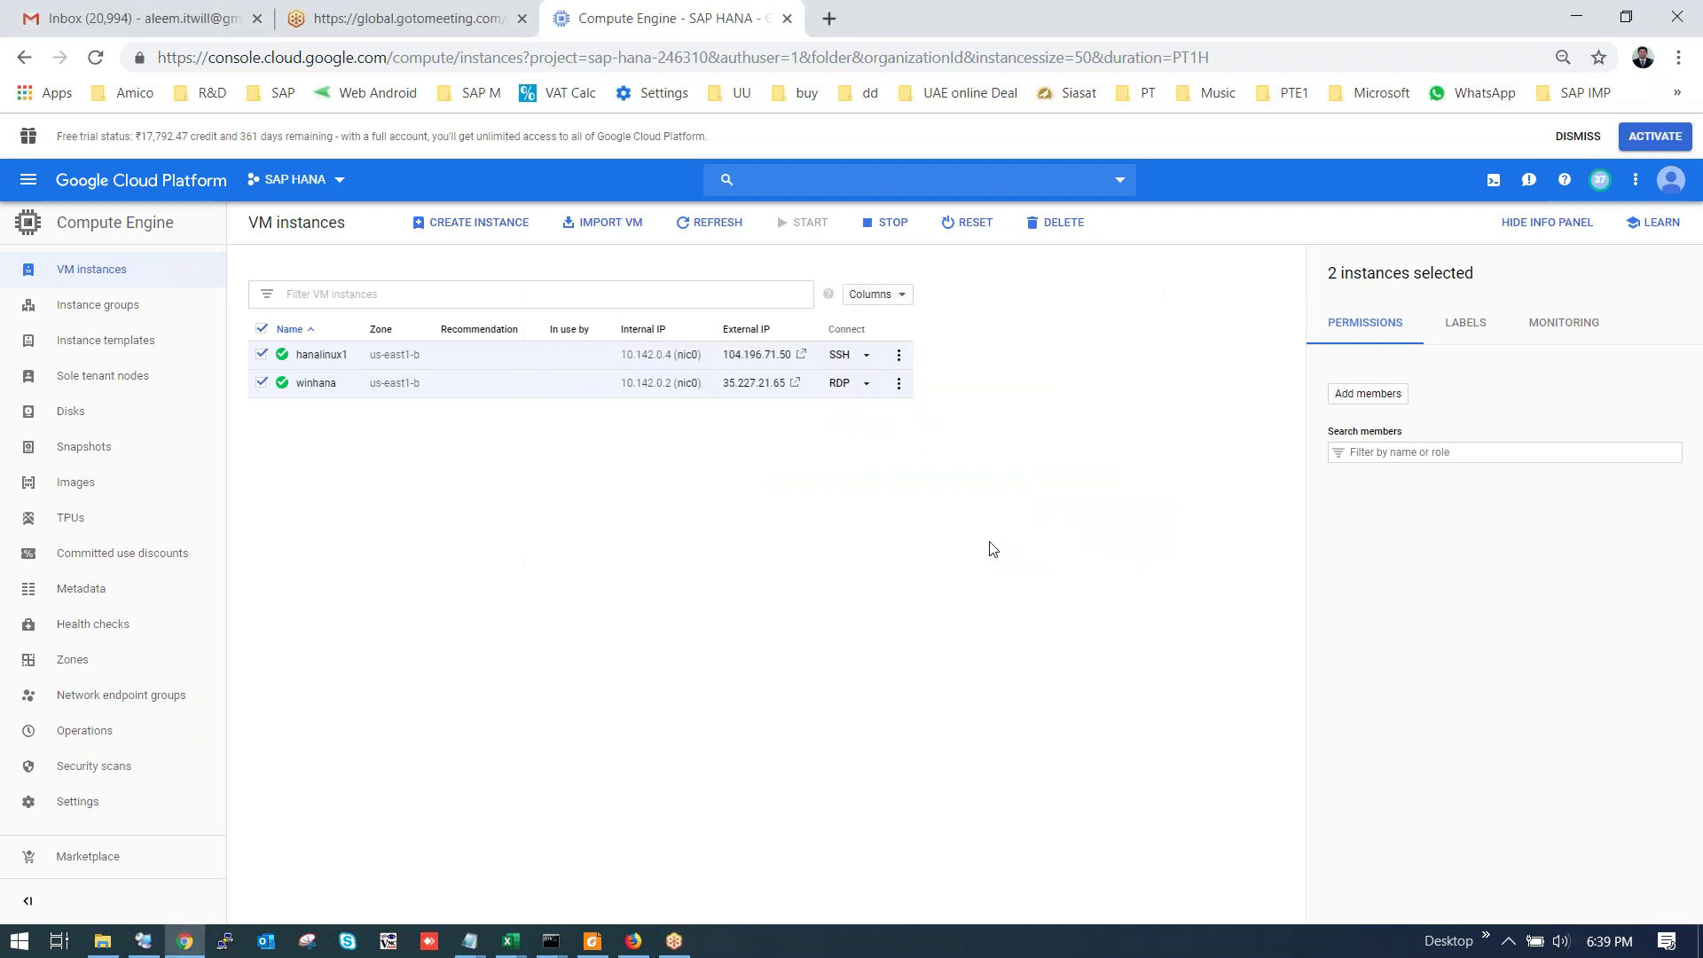
click(868, 384)
click(898, 455)
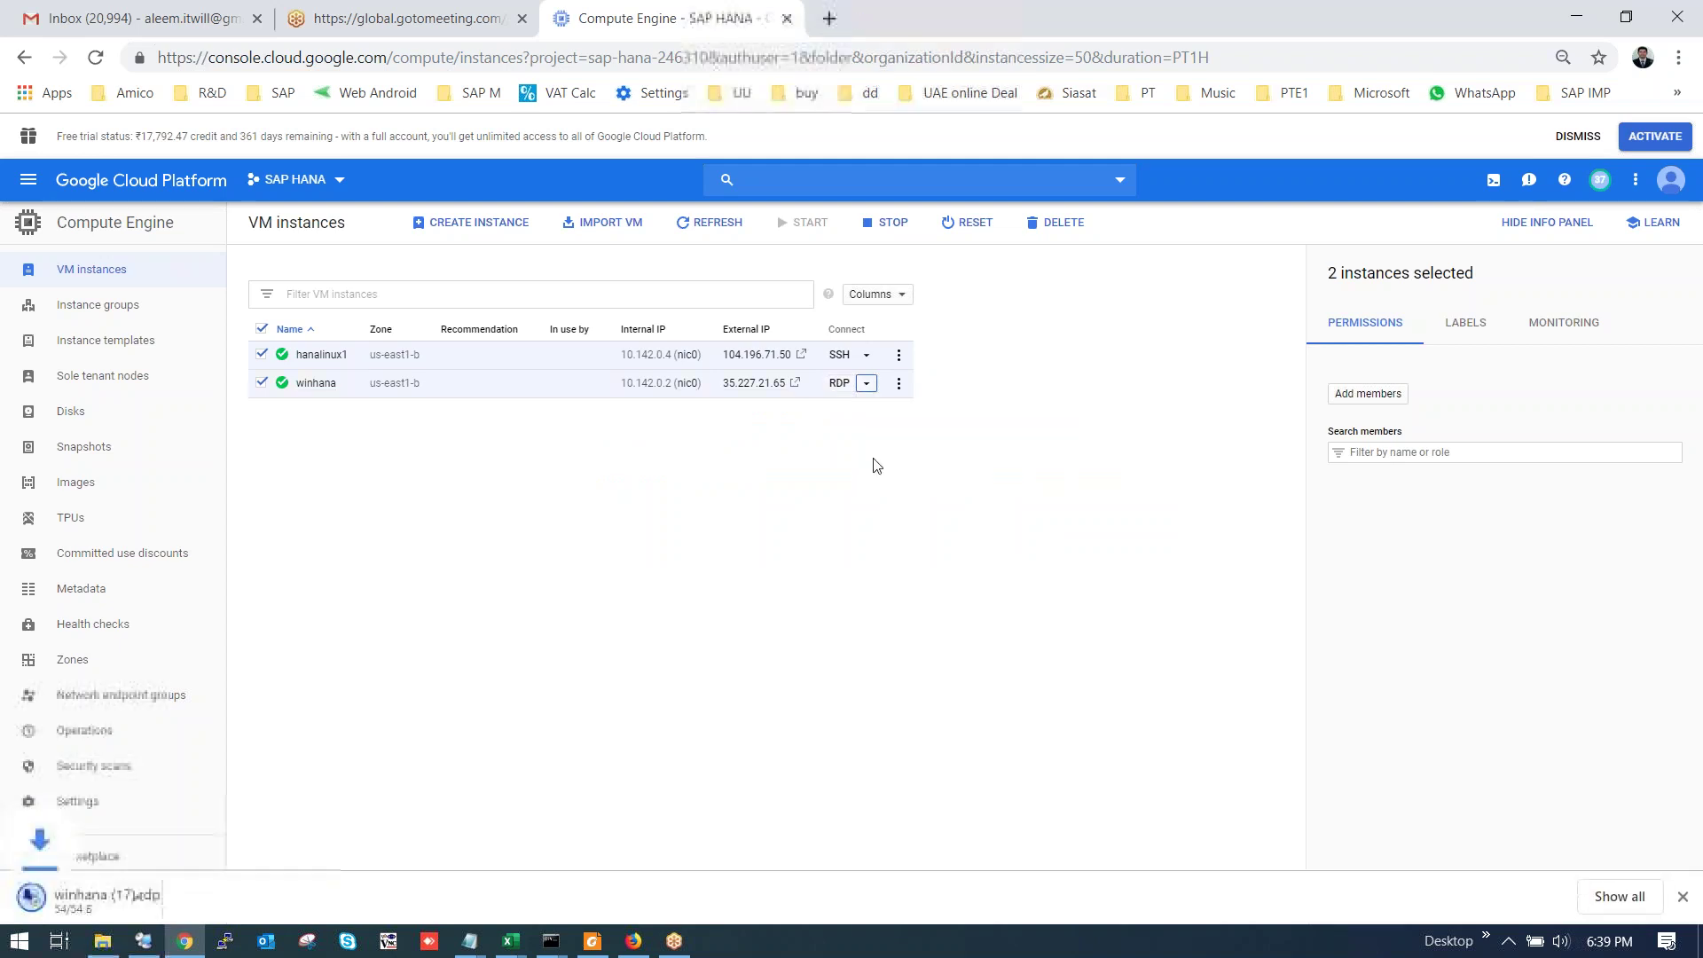
click(107, 900)
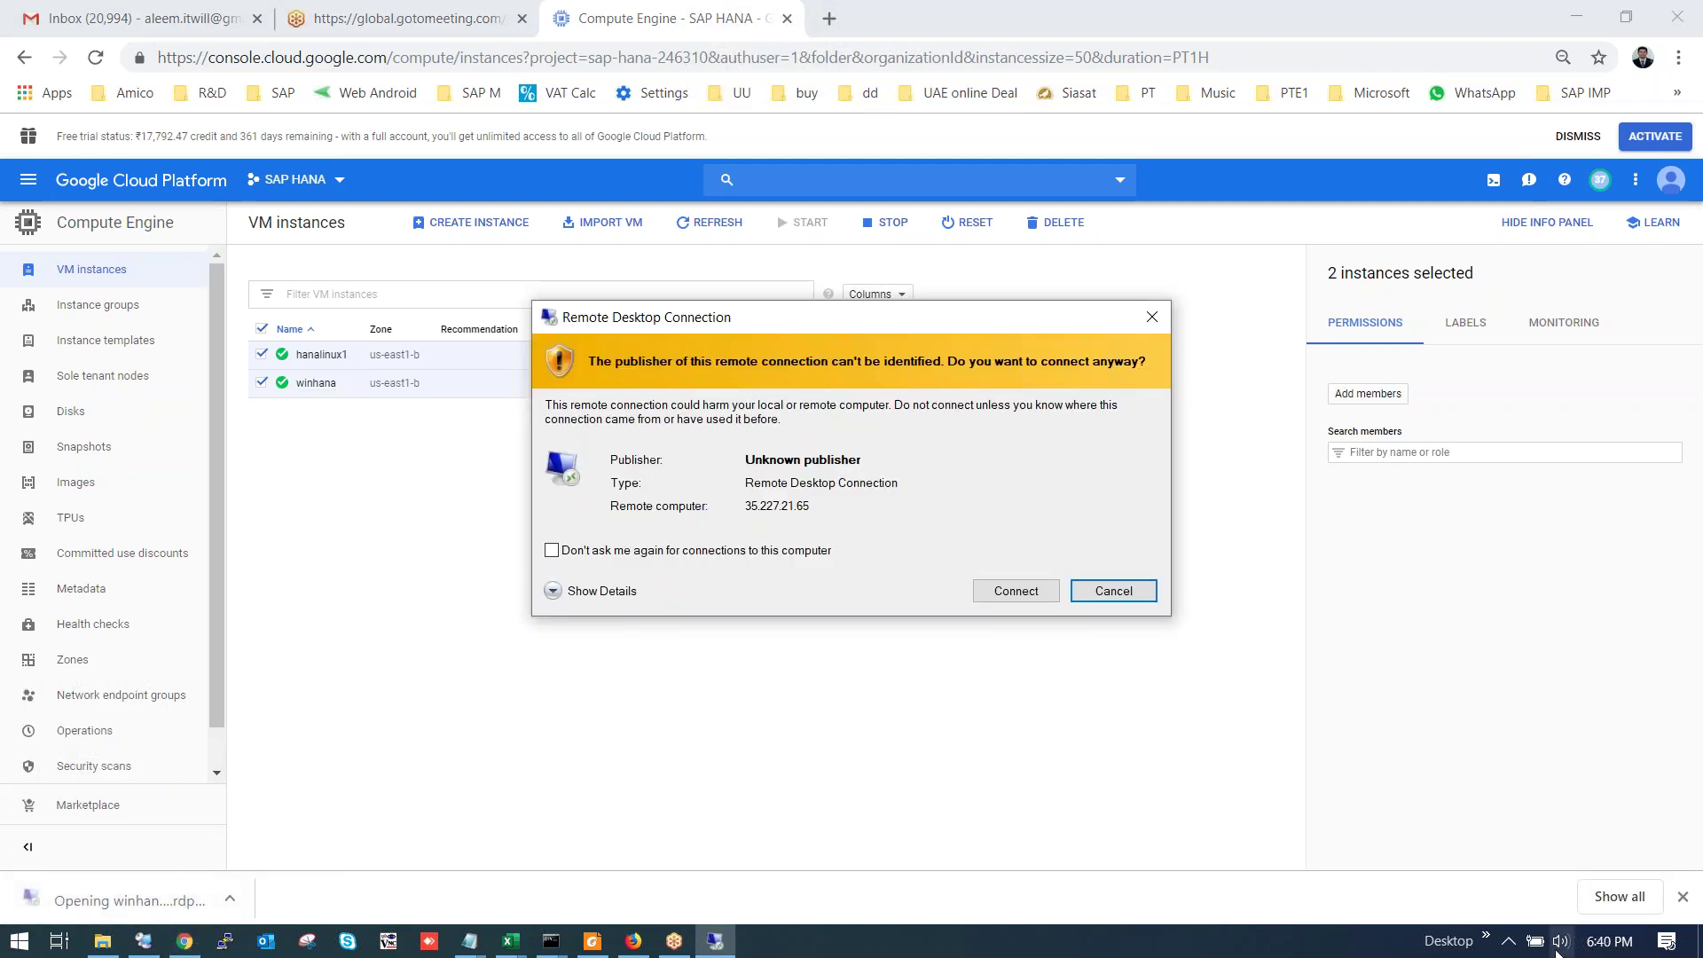
click(1508, 941)
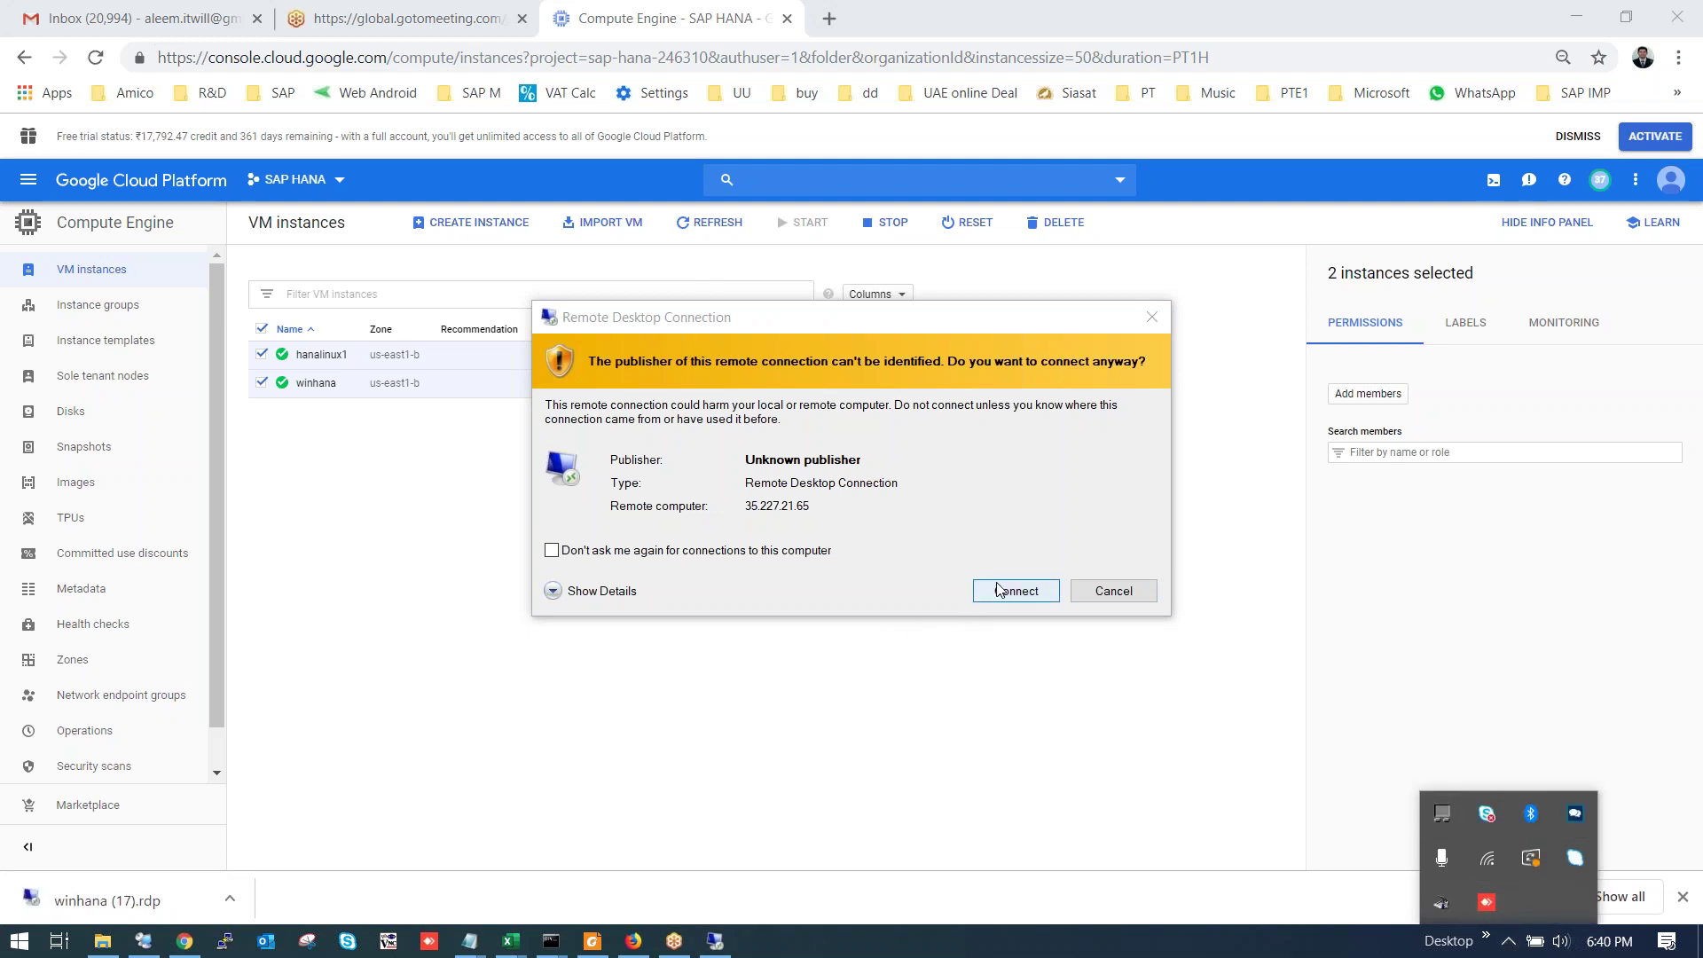
Connect to winhana with the login password and accept the untrusted certificate.
click(1000, 590)
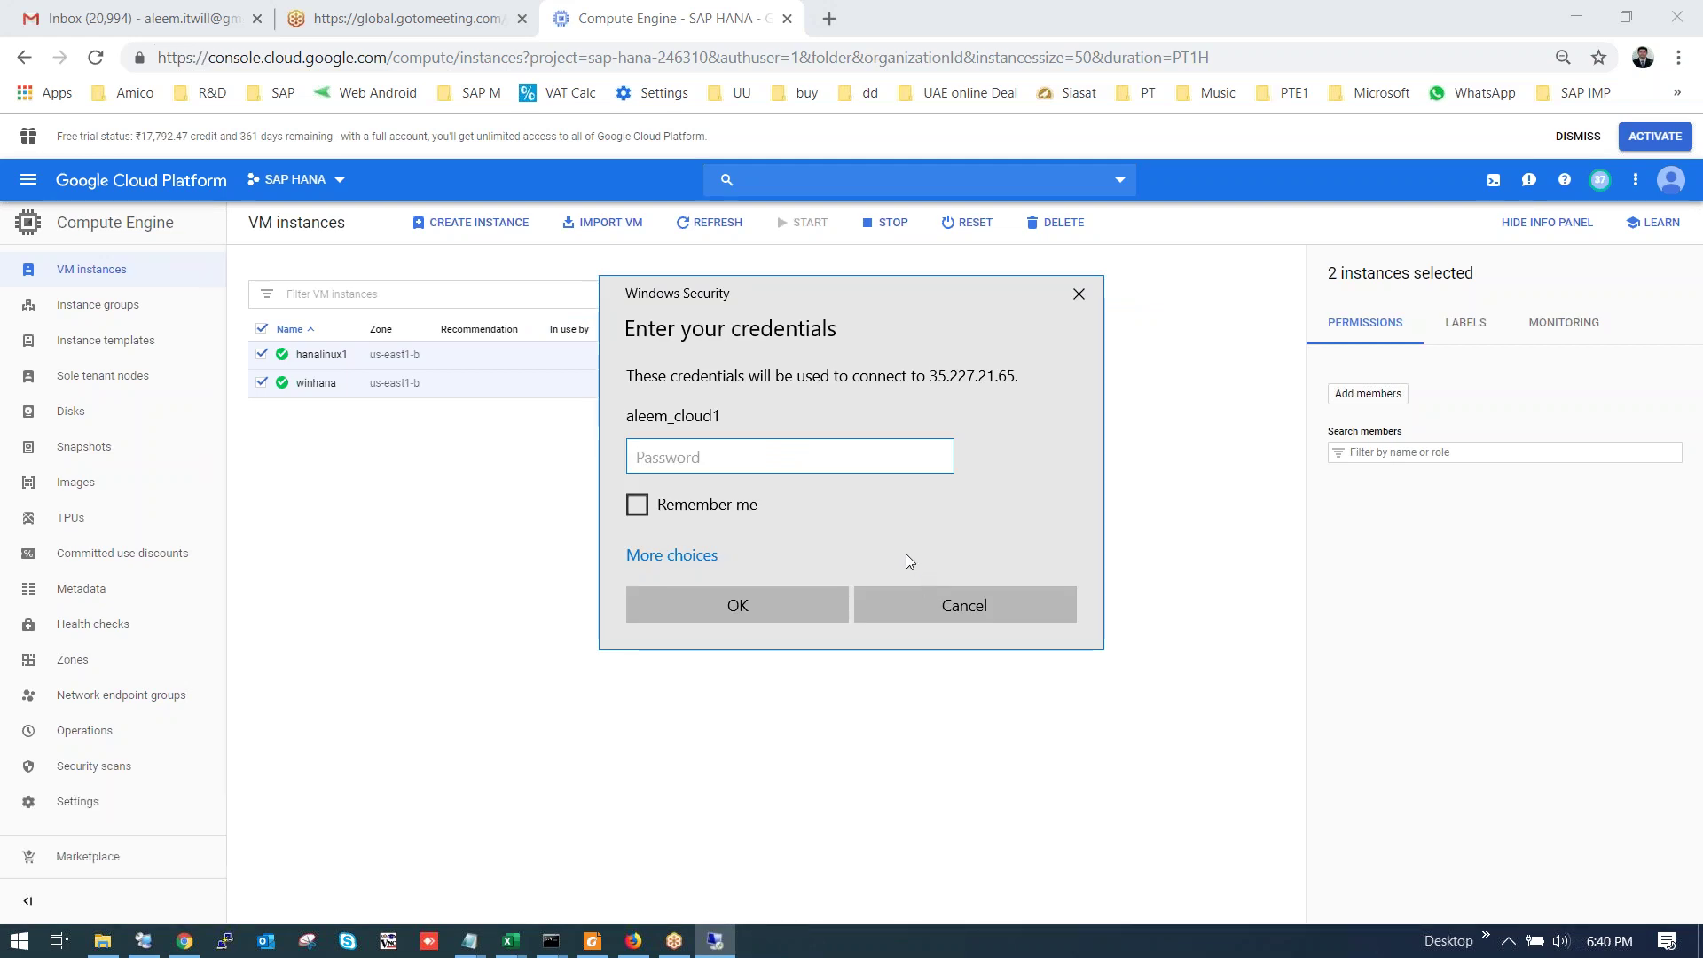
text(********)
key(Return)
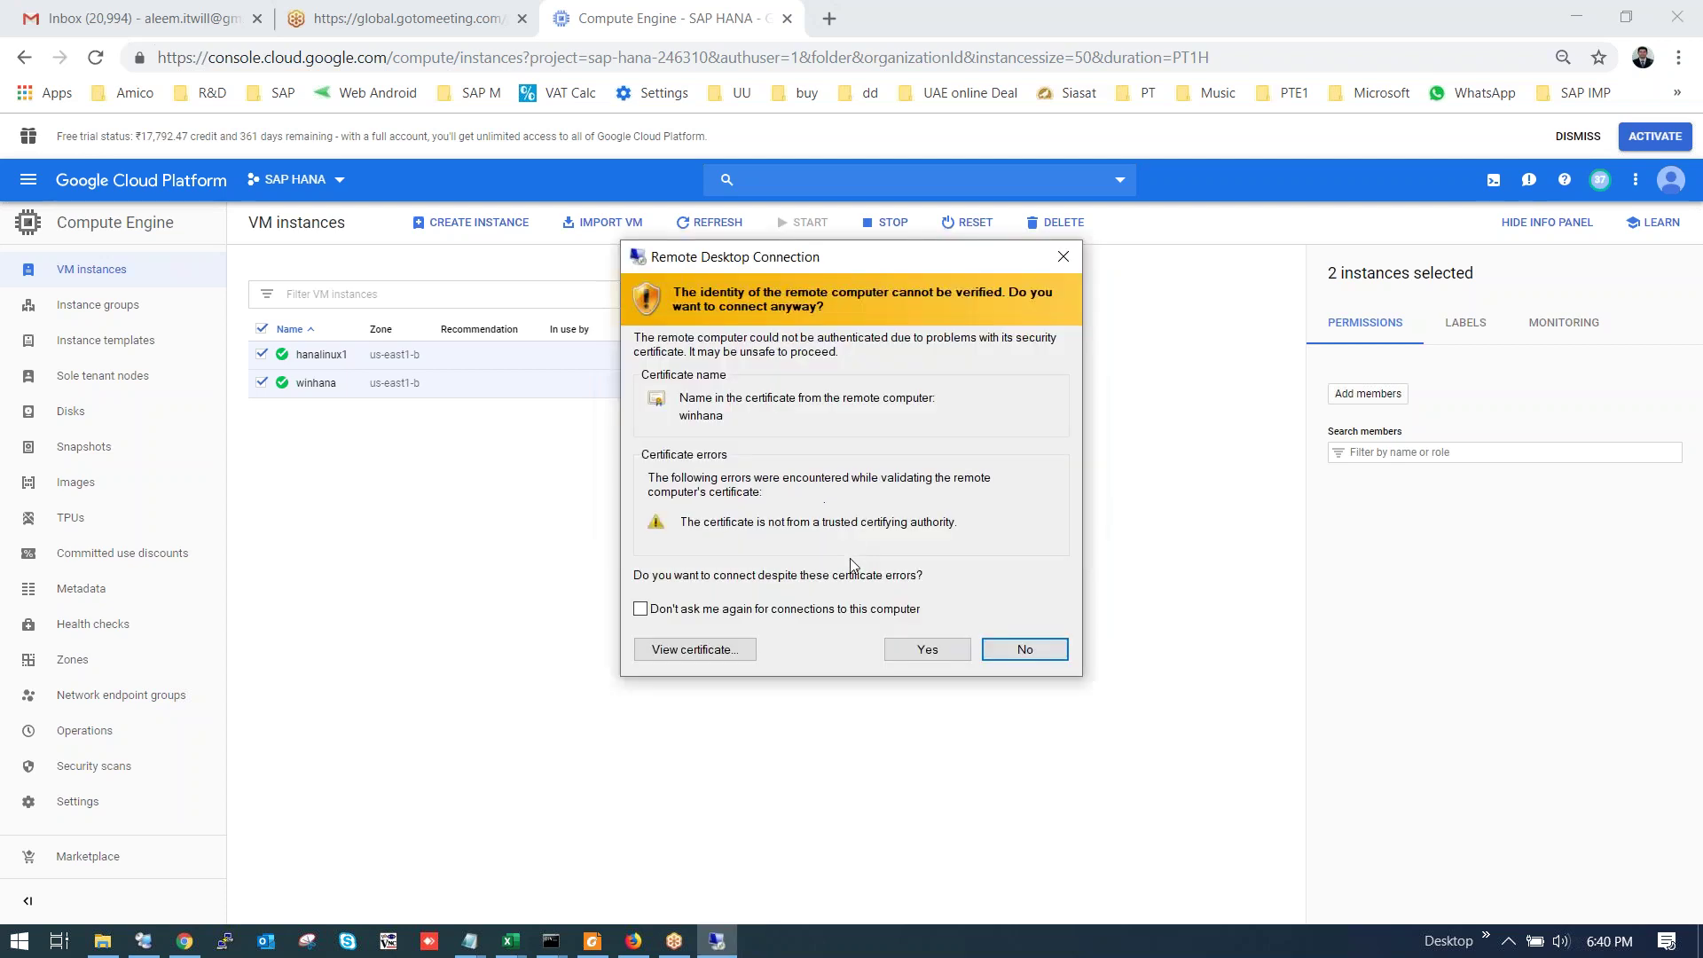
click(899, 653)
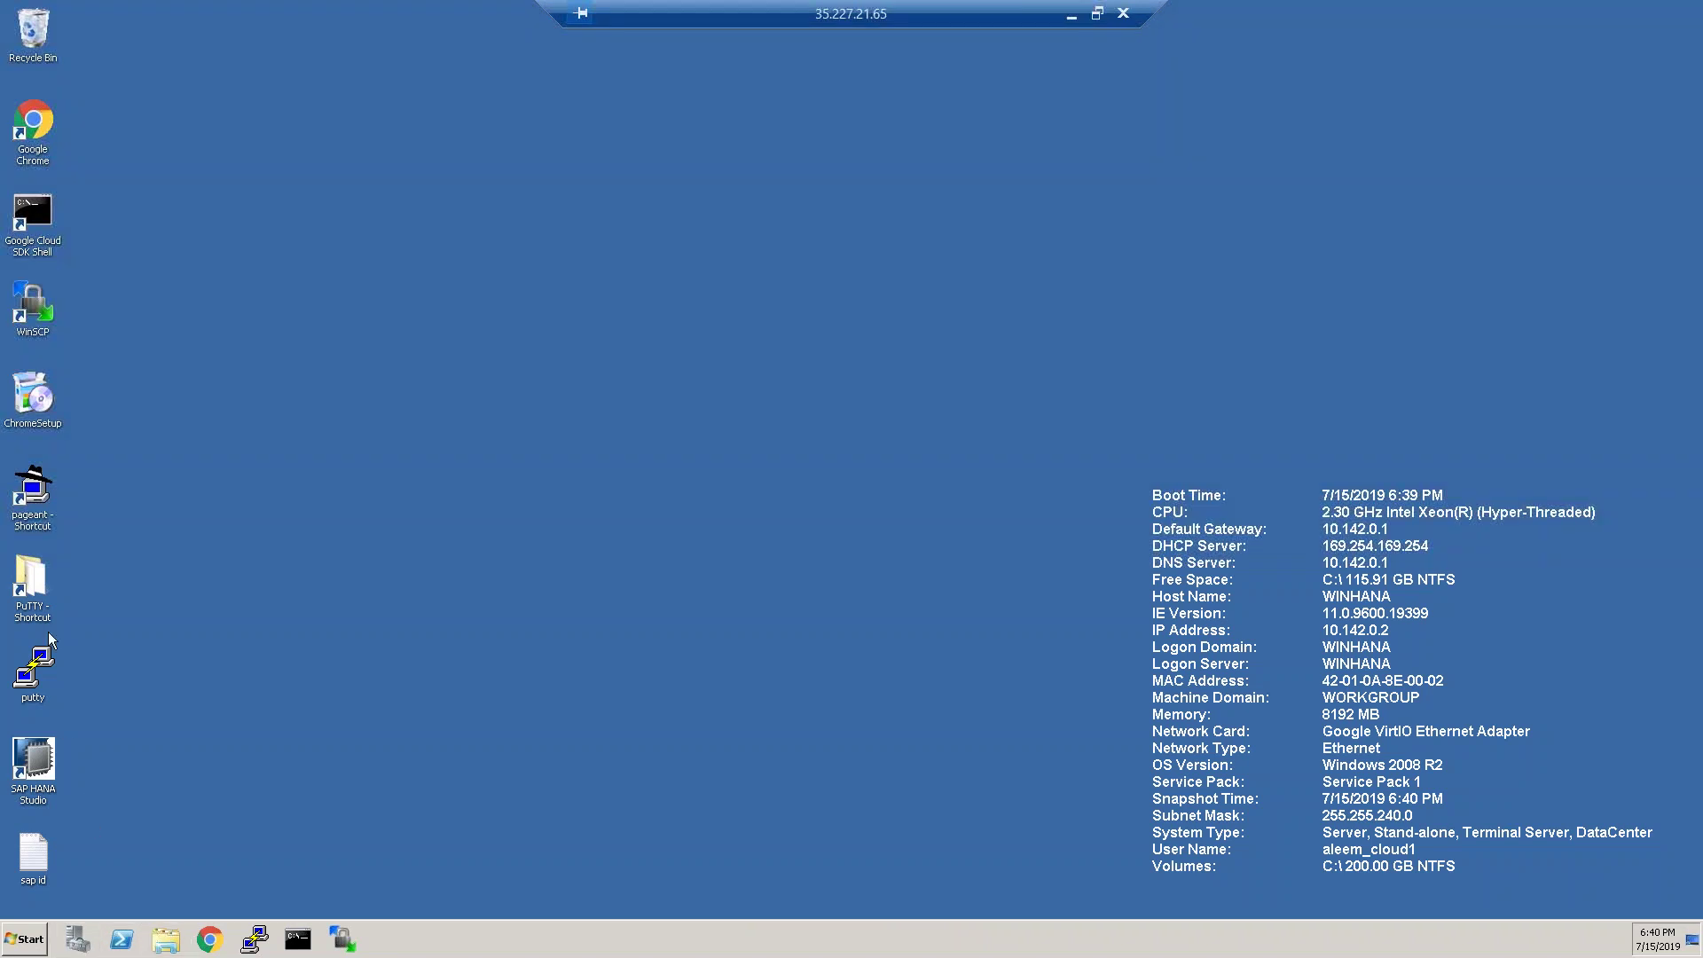
Launch Pageant from the PuTTY folder and add private key file 1.
double_click(33, 581)
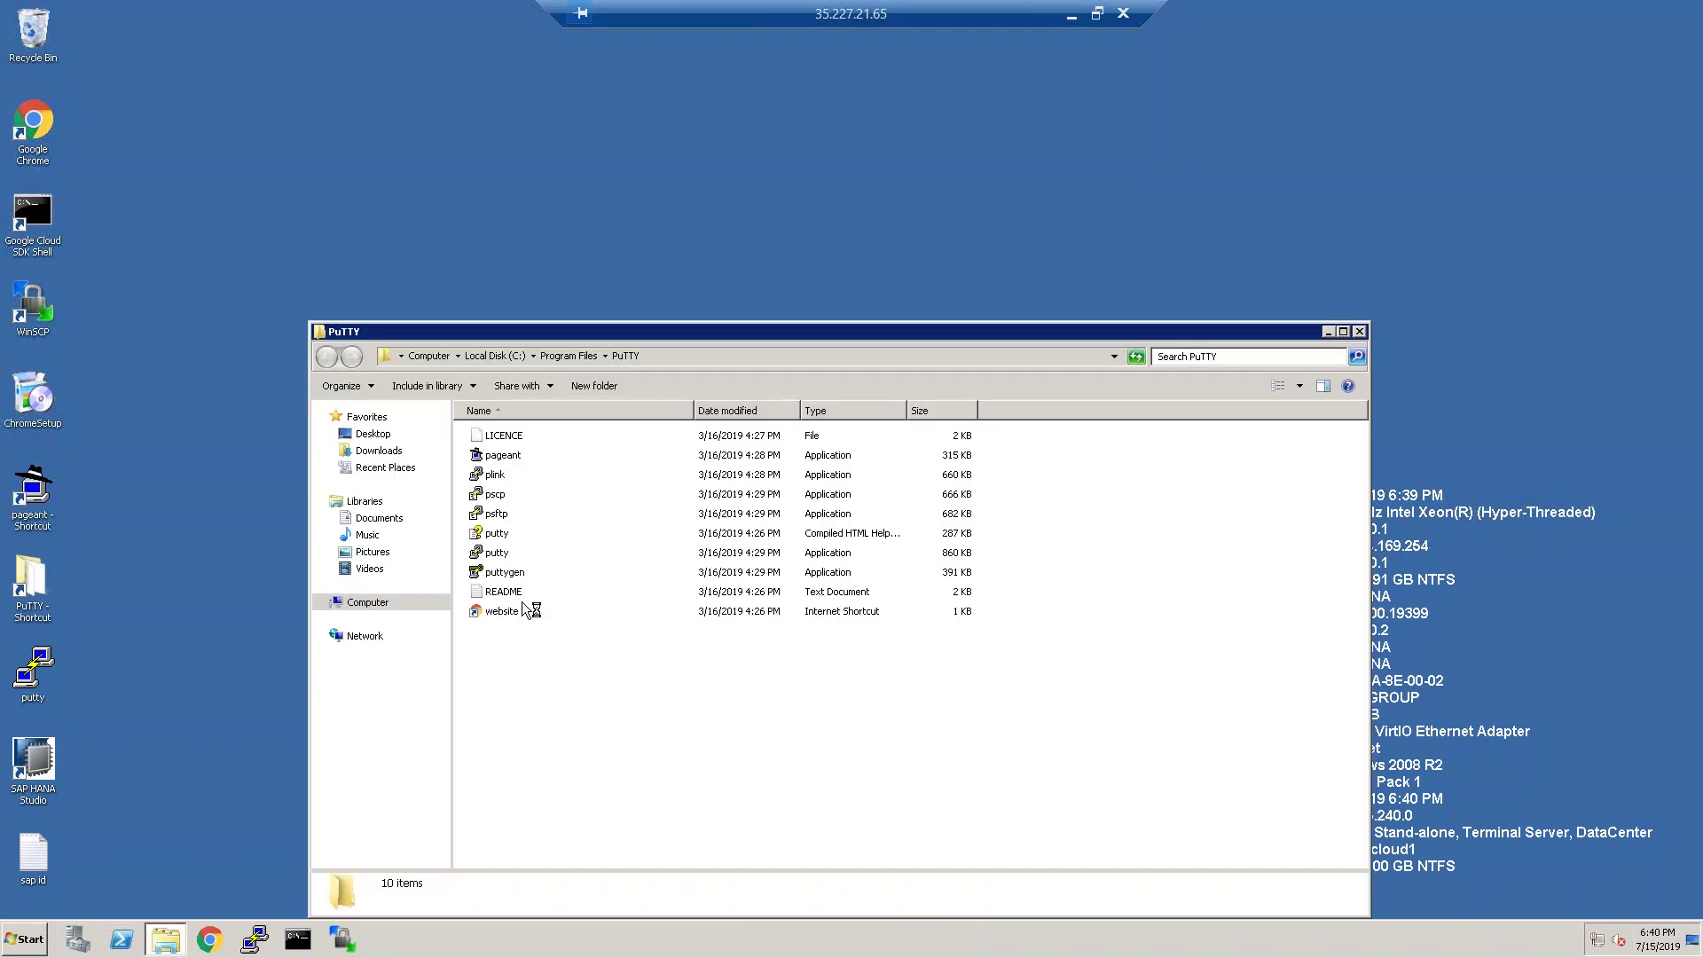
double_click(519, 455)
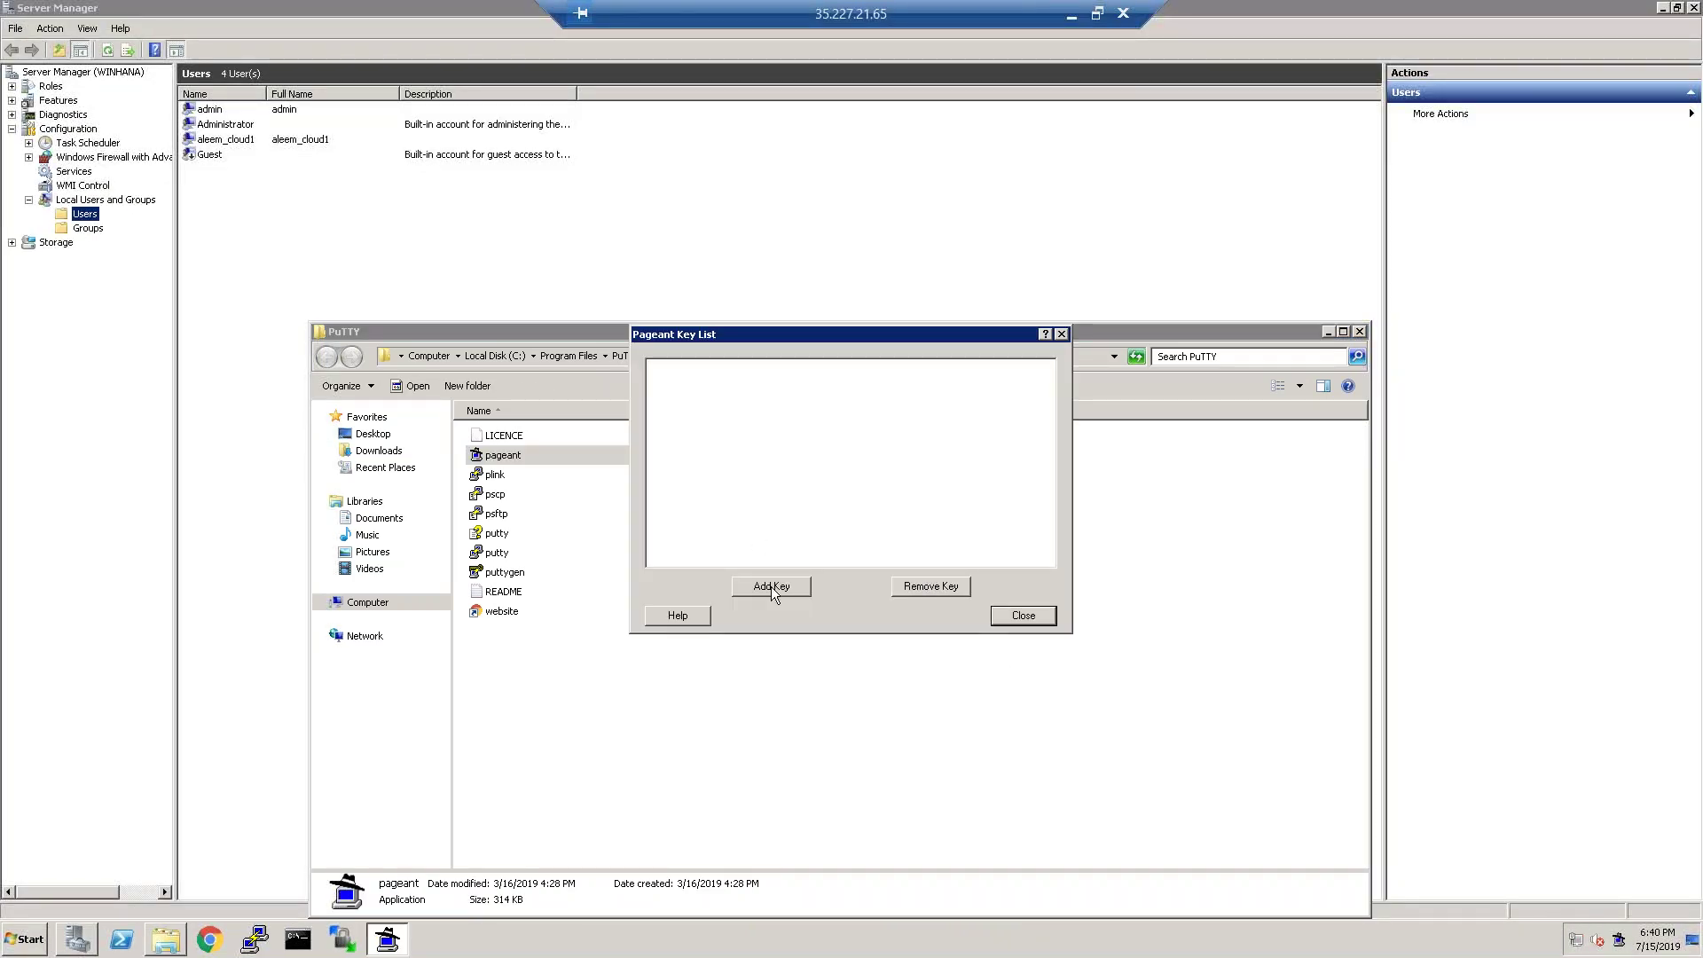
click(770, 587)
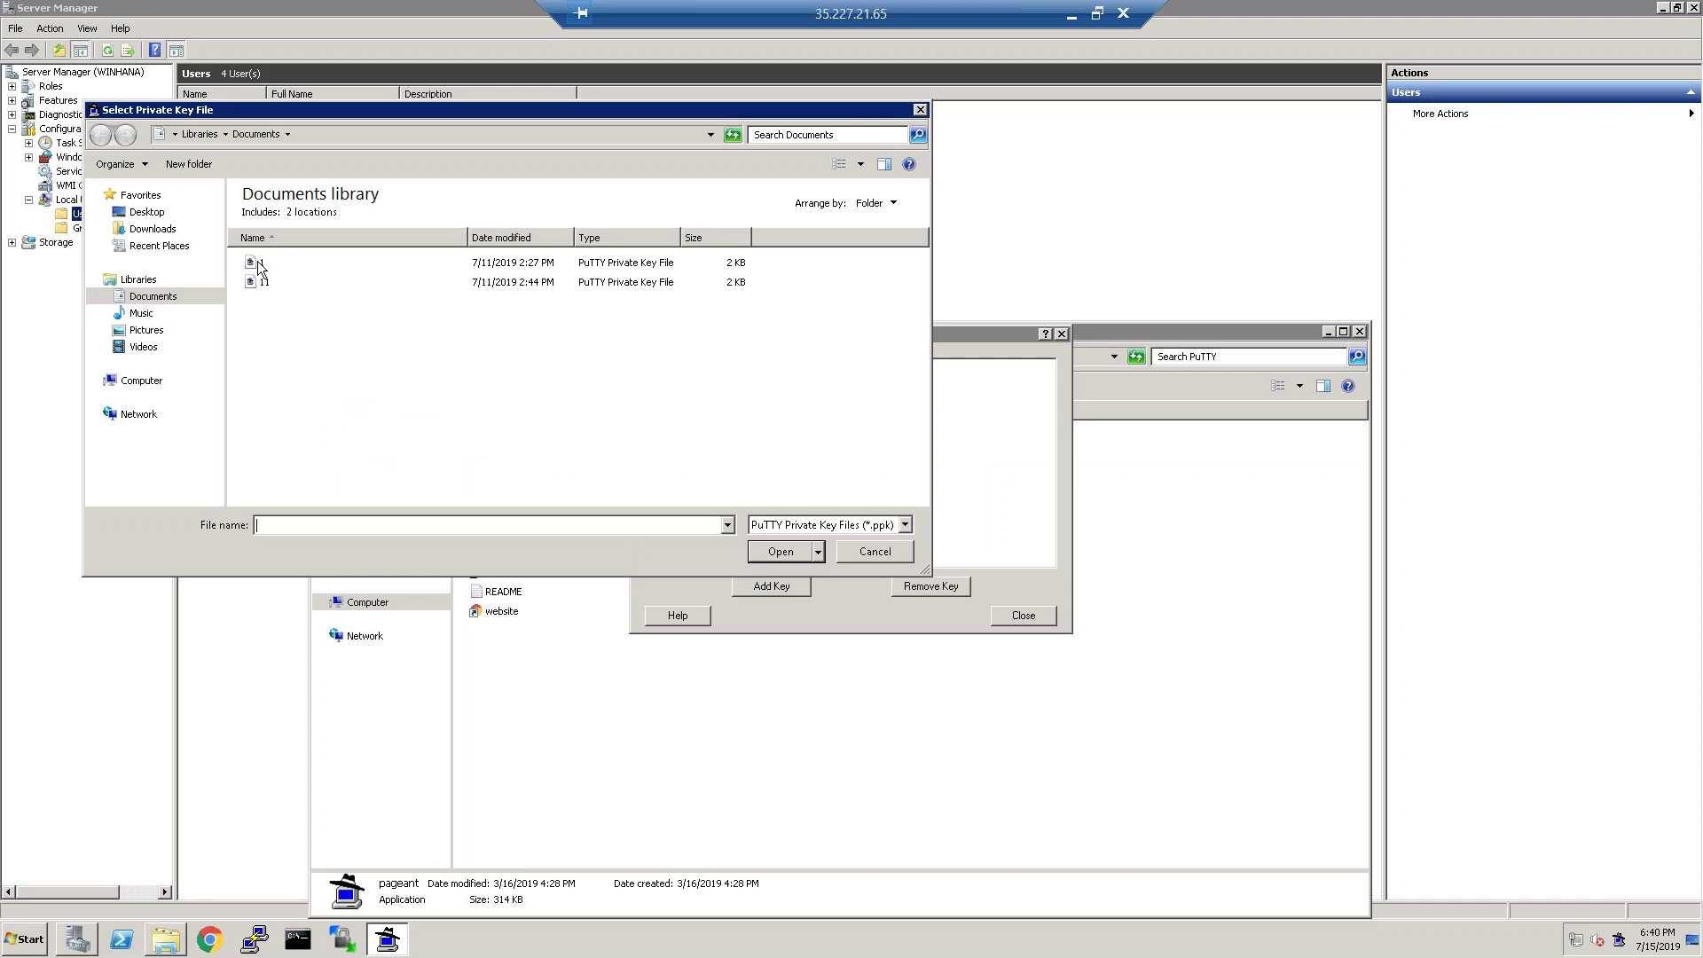
double_click(257, 261)
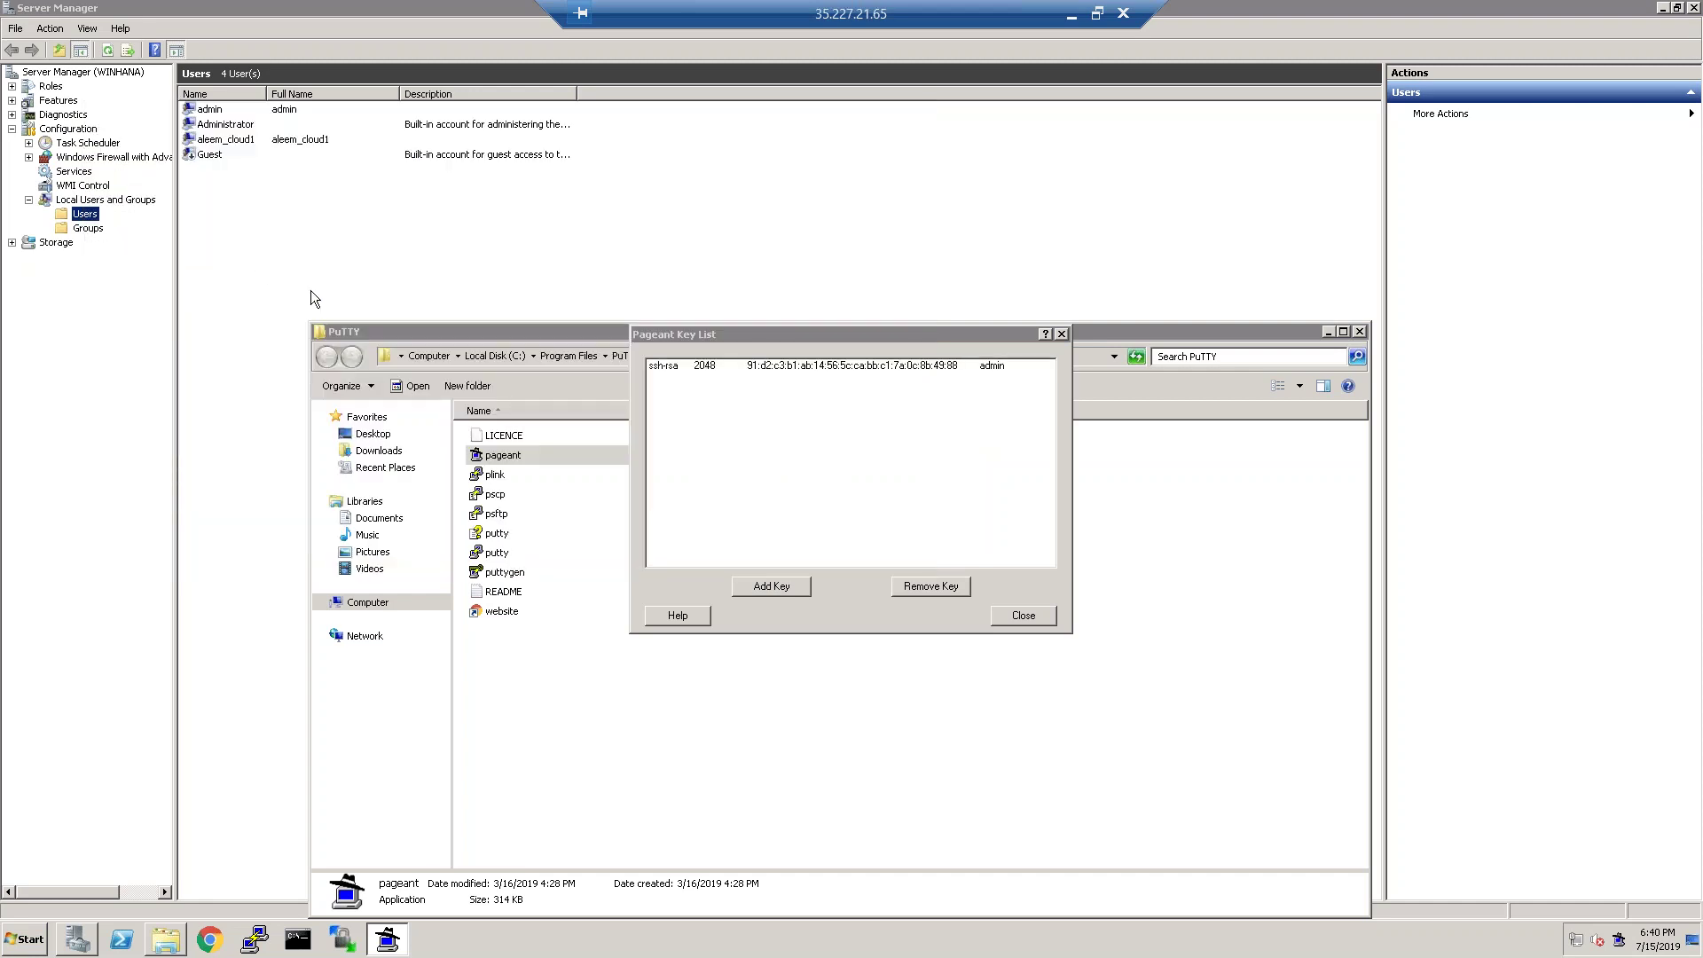
Close Pageant's key list and open the saved PuTTY session to 10.142.0.4.
click(1023, 615)
click(255, 938)
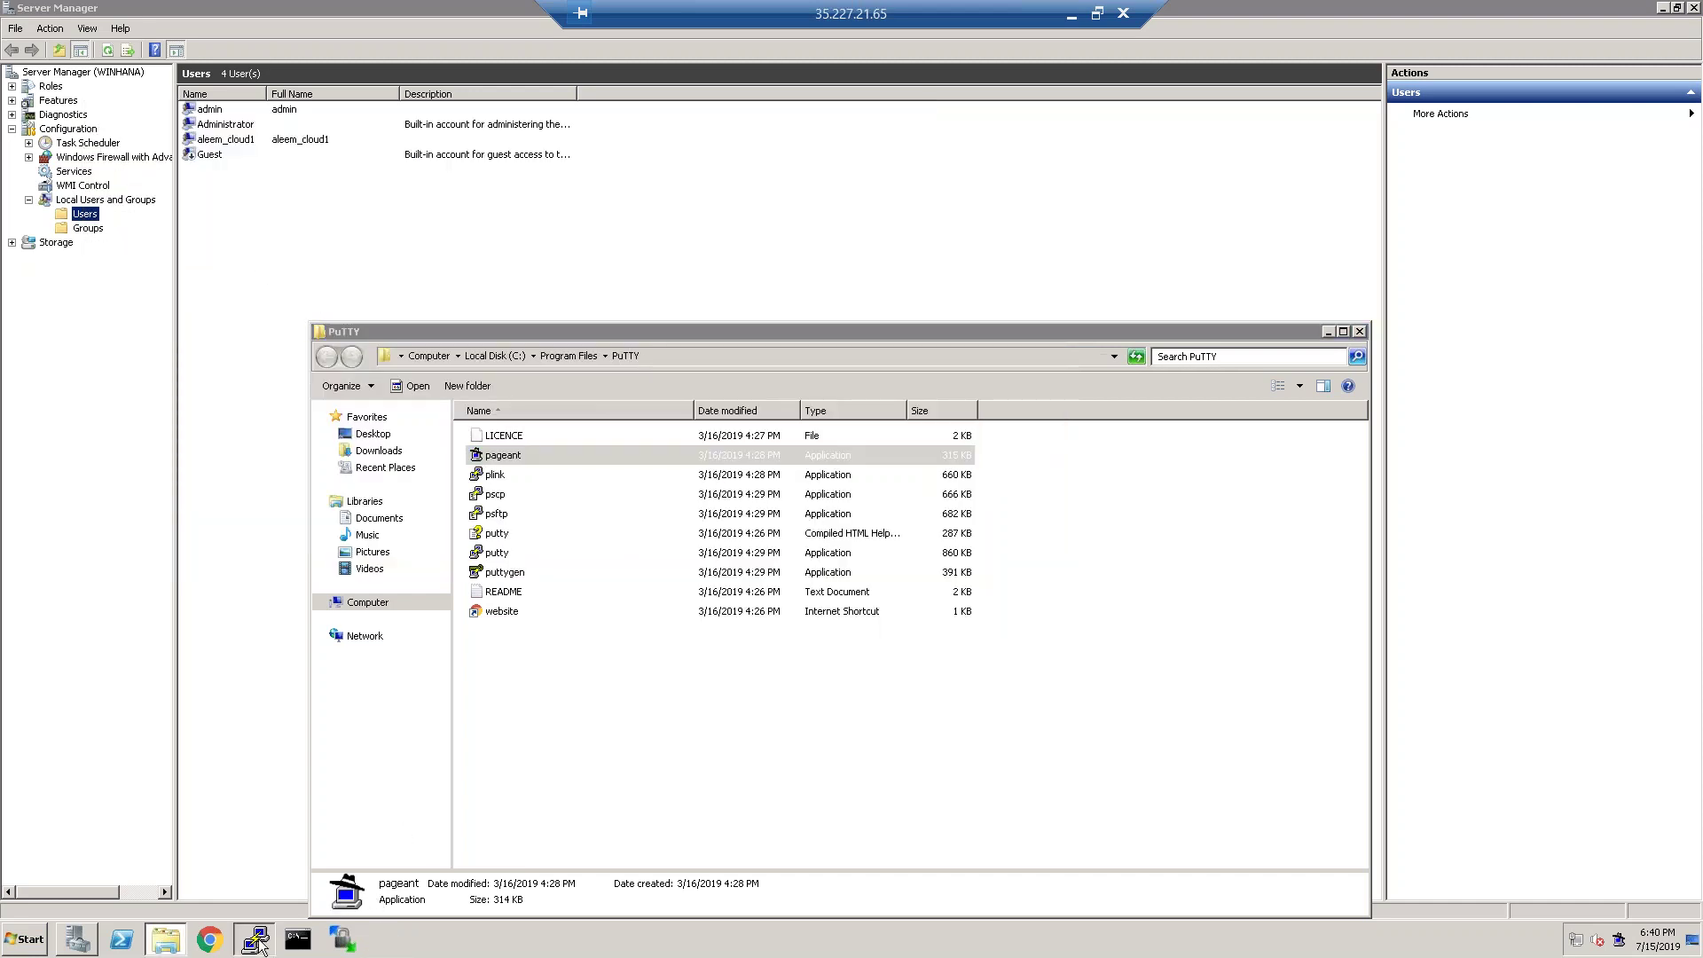
double_click(814, 504)
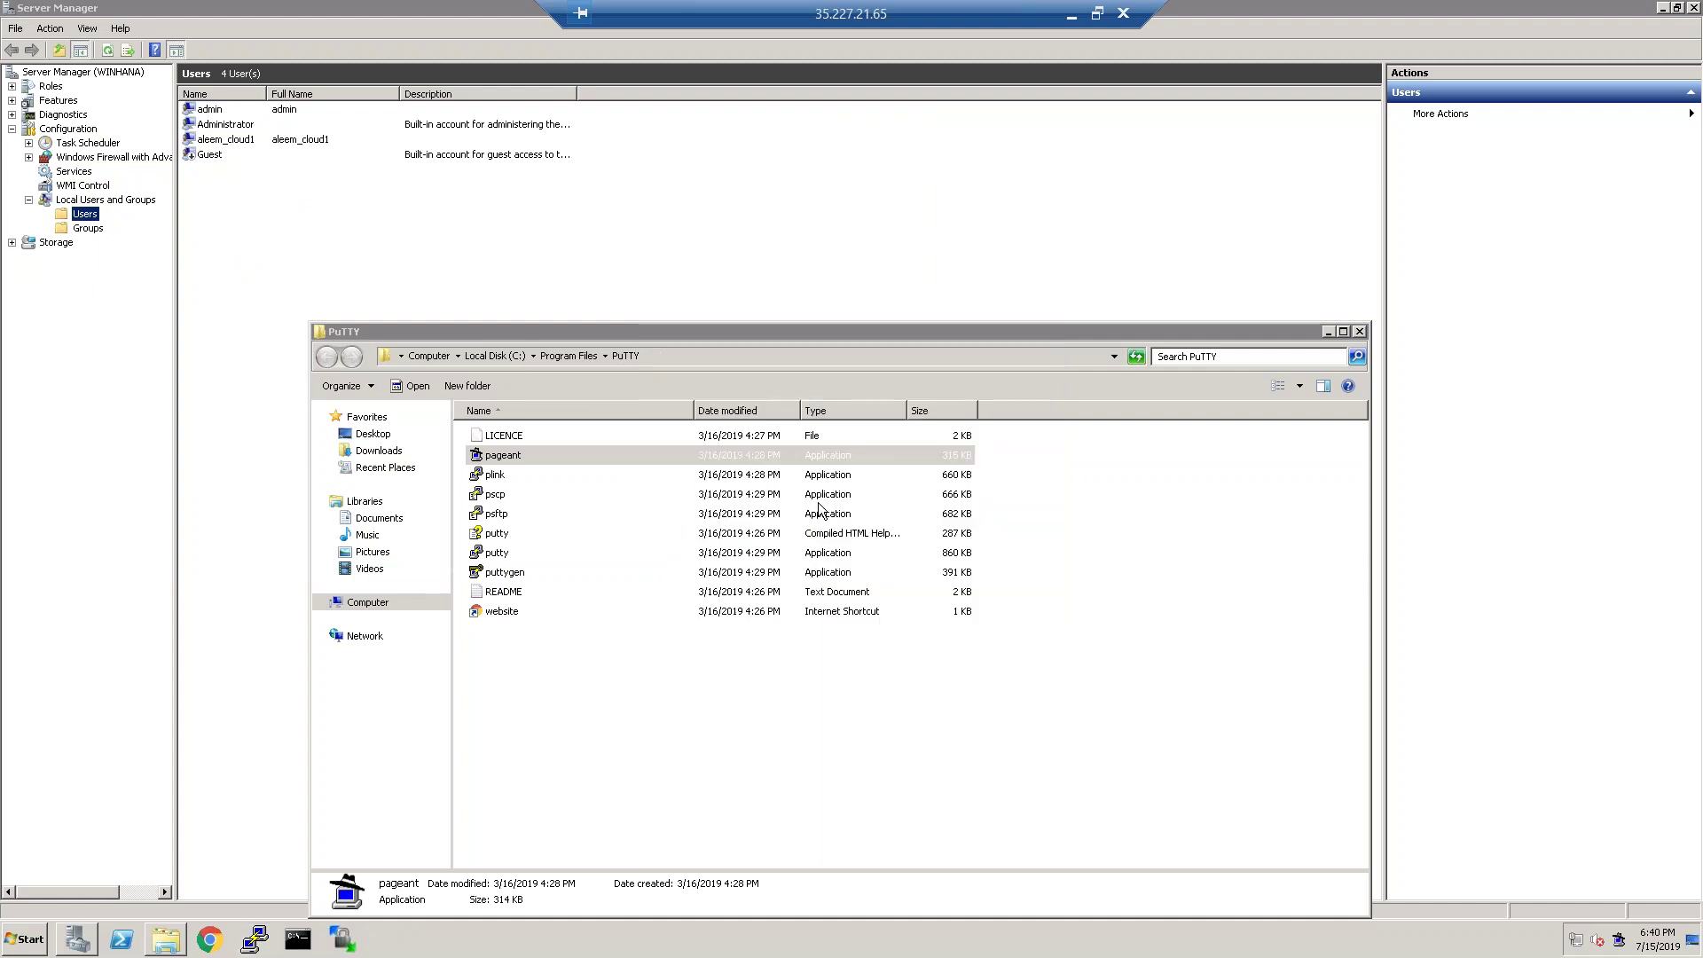
Log in as admin and become root with su root, retrying after a failure.
text(admin)
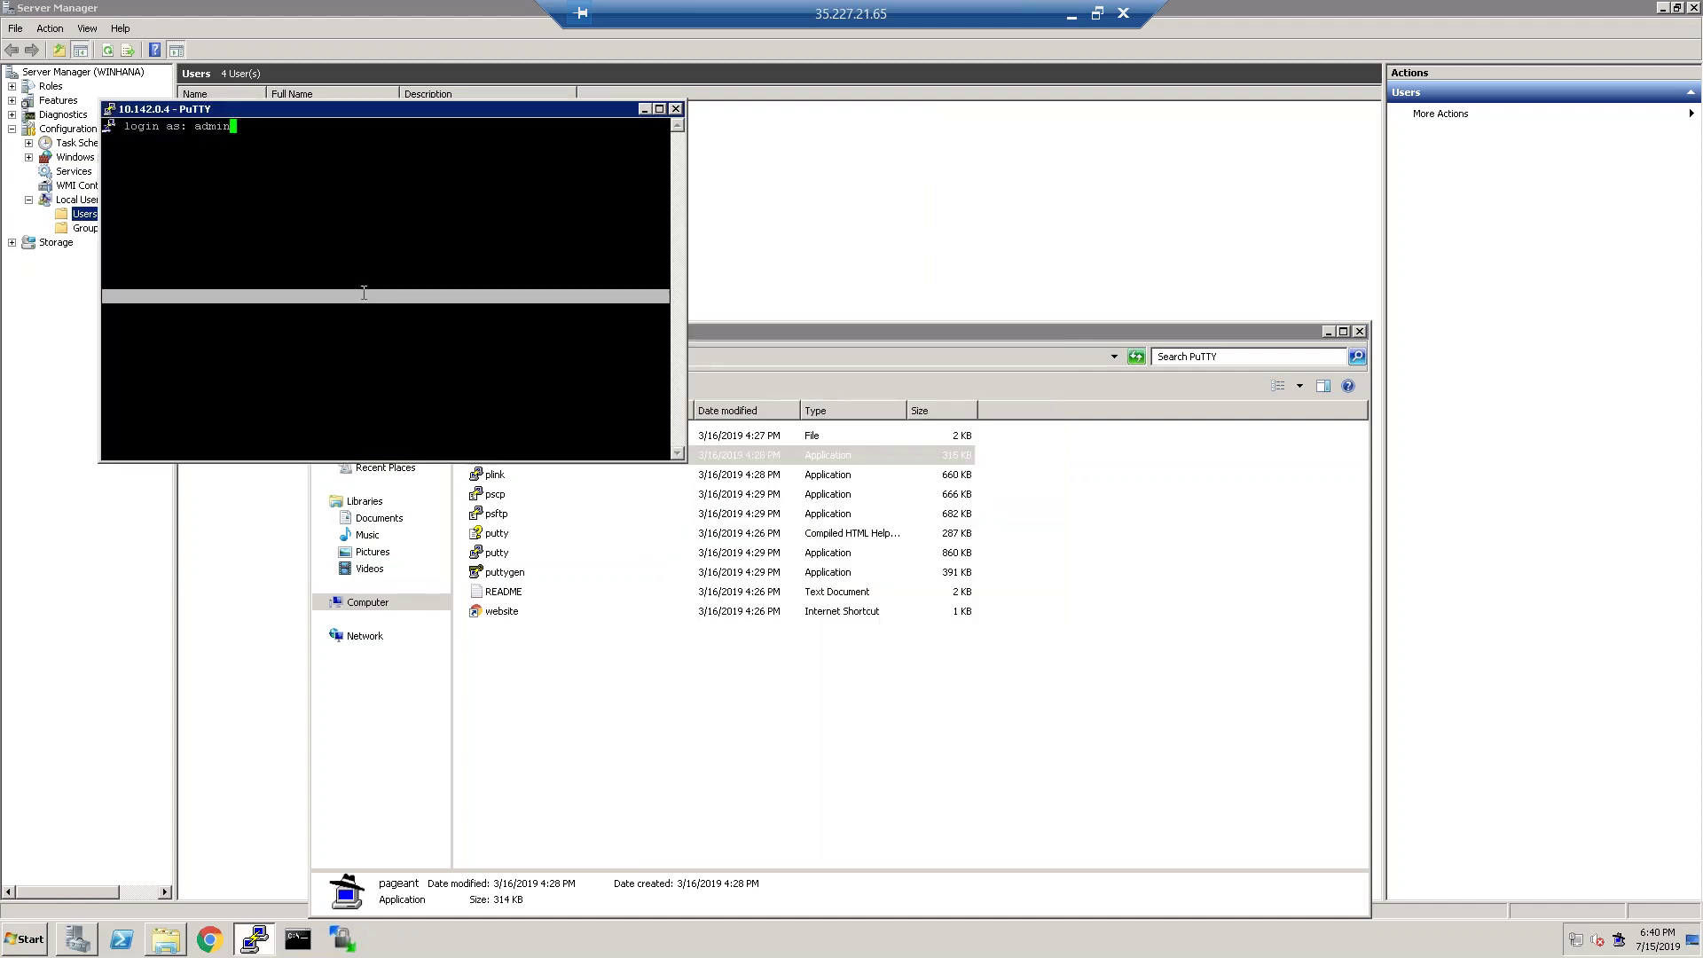
key(Return)
text(su root)
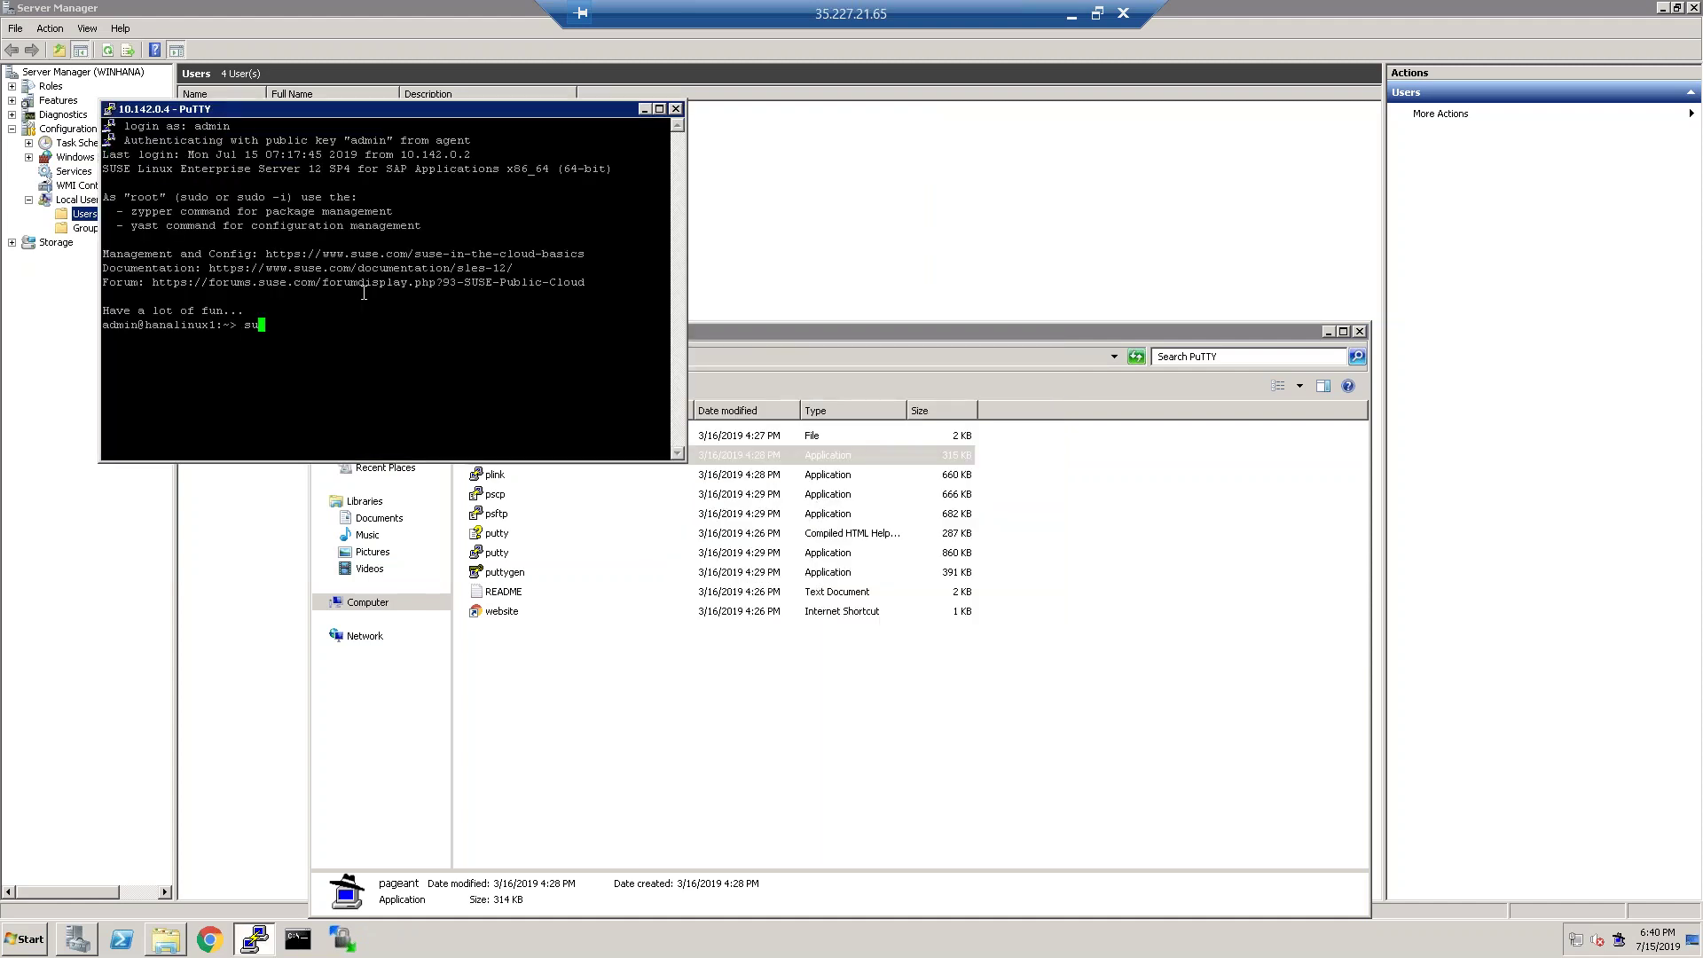
key(Return)
key(Return)
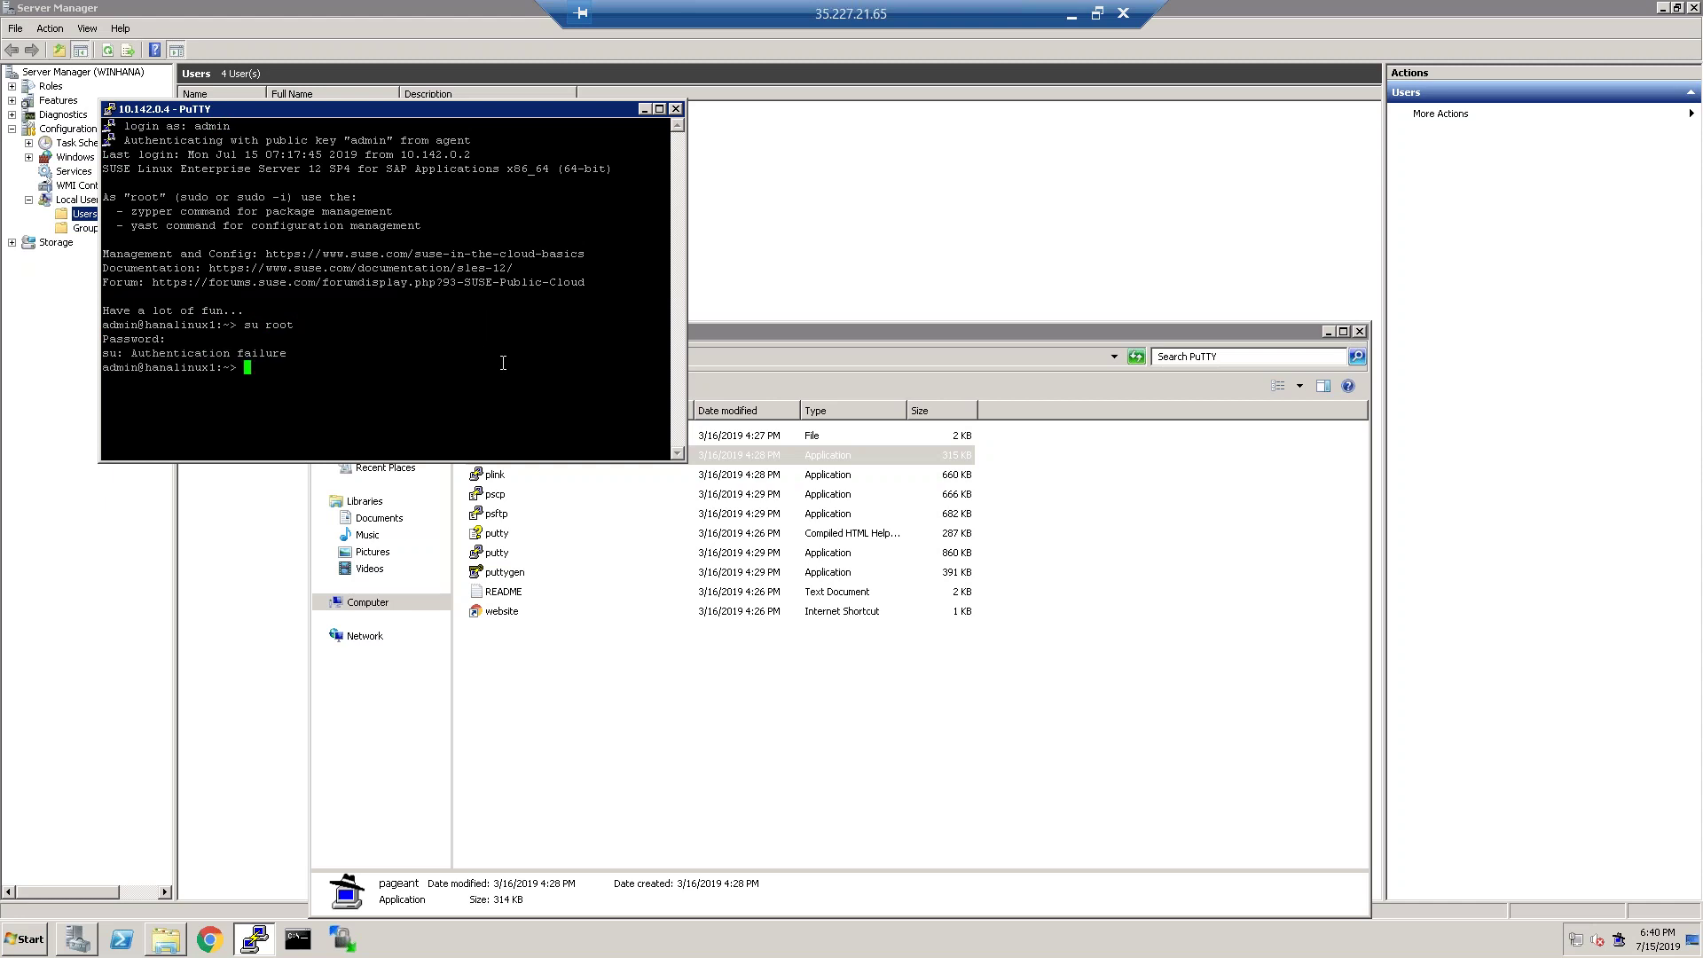
text(su root)
key(Return)
key(Return)
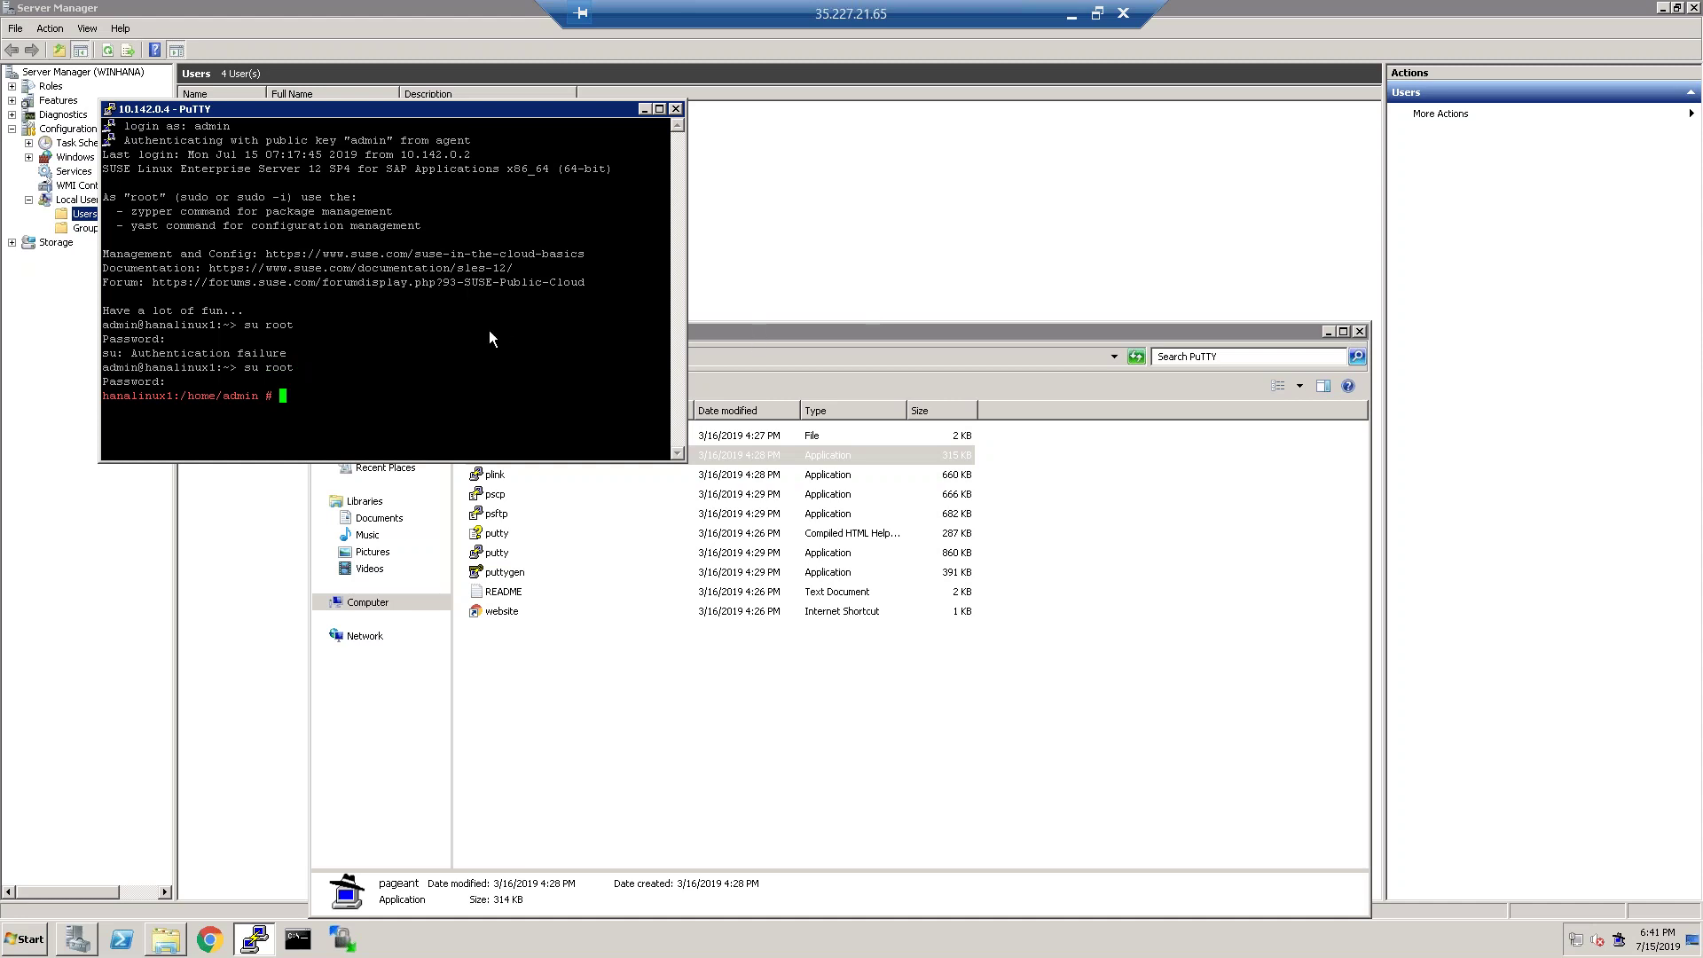
Switch to the devadm database user with su - devadm.
text(su dev)
key(BackSpace)
key(BackSpace)
key(BackSpace)
text(-d)
key(BackSpace)
text(devadm)
key(Return)
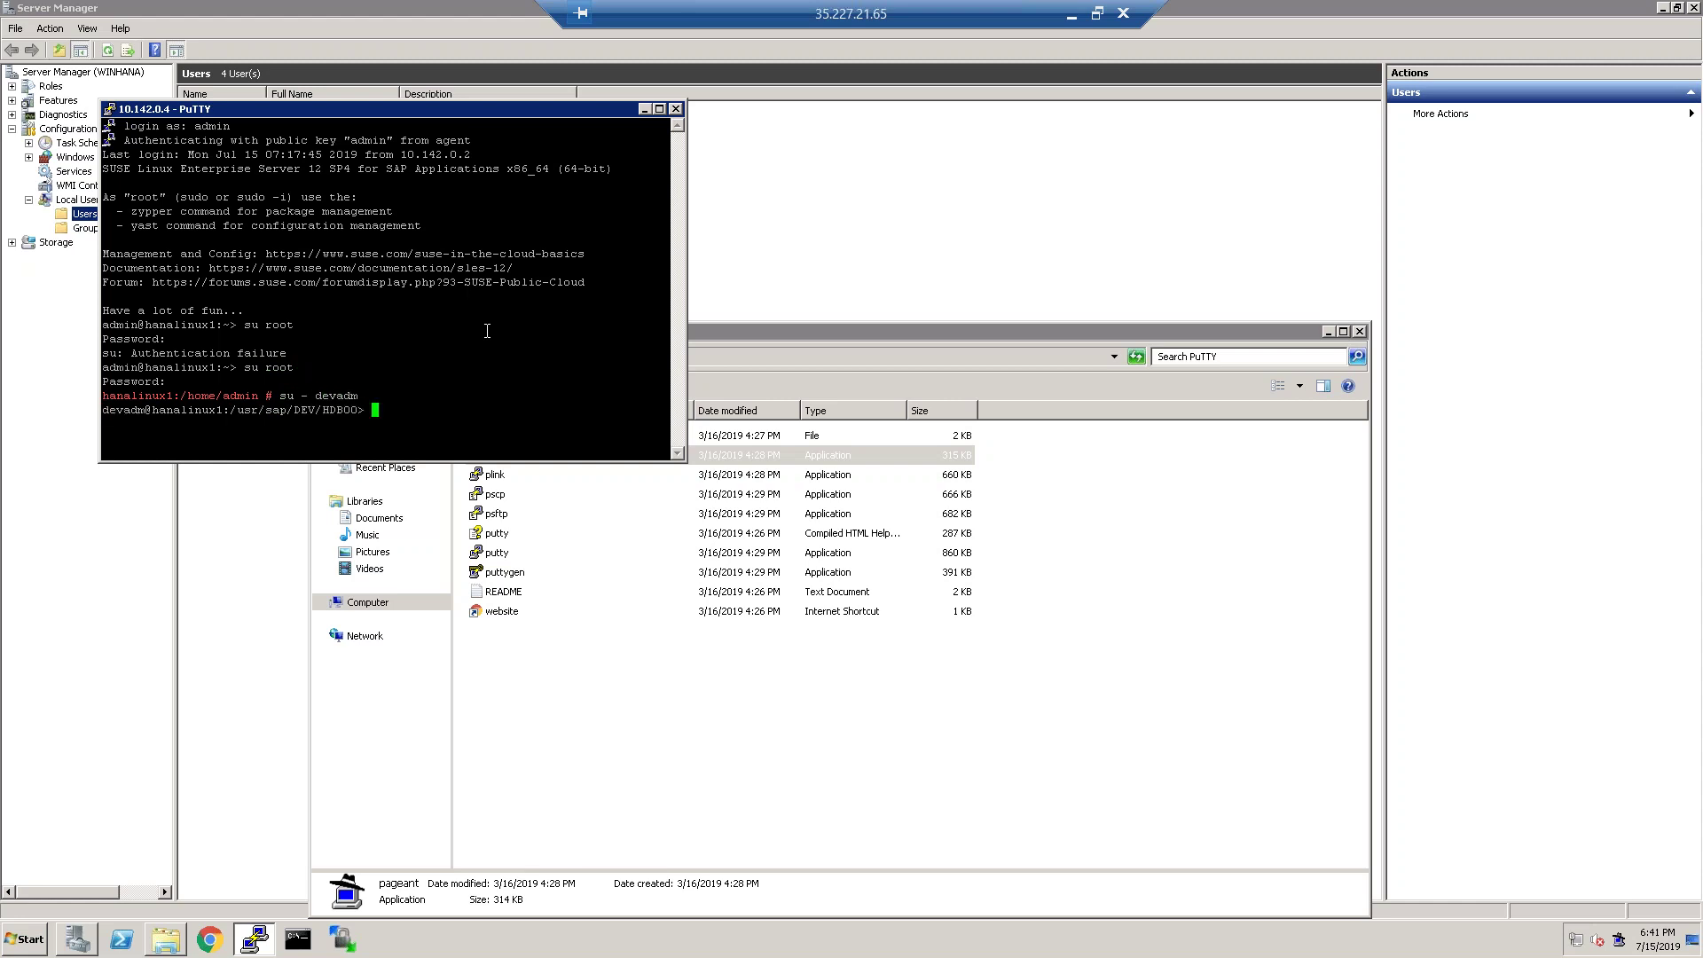
Start the HANA database with HDB start.
text(hdb)
key(BackSpace)
key(BackSpace)
key(BackSpace)
click(63, 114)
key(alt+Tab)
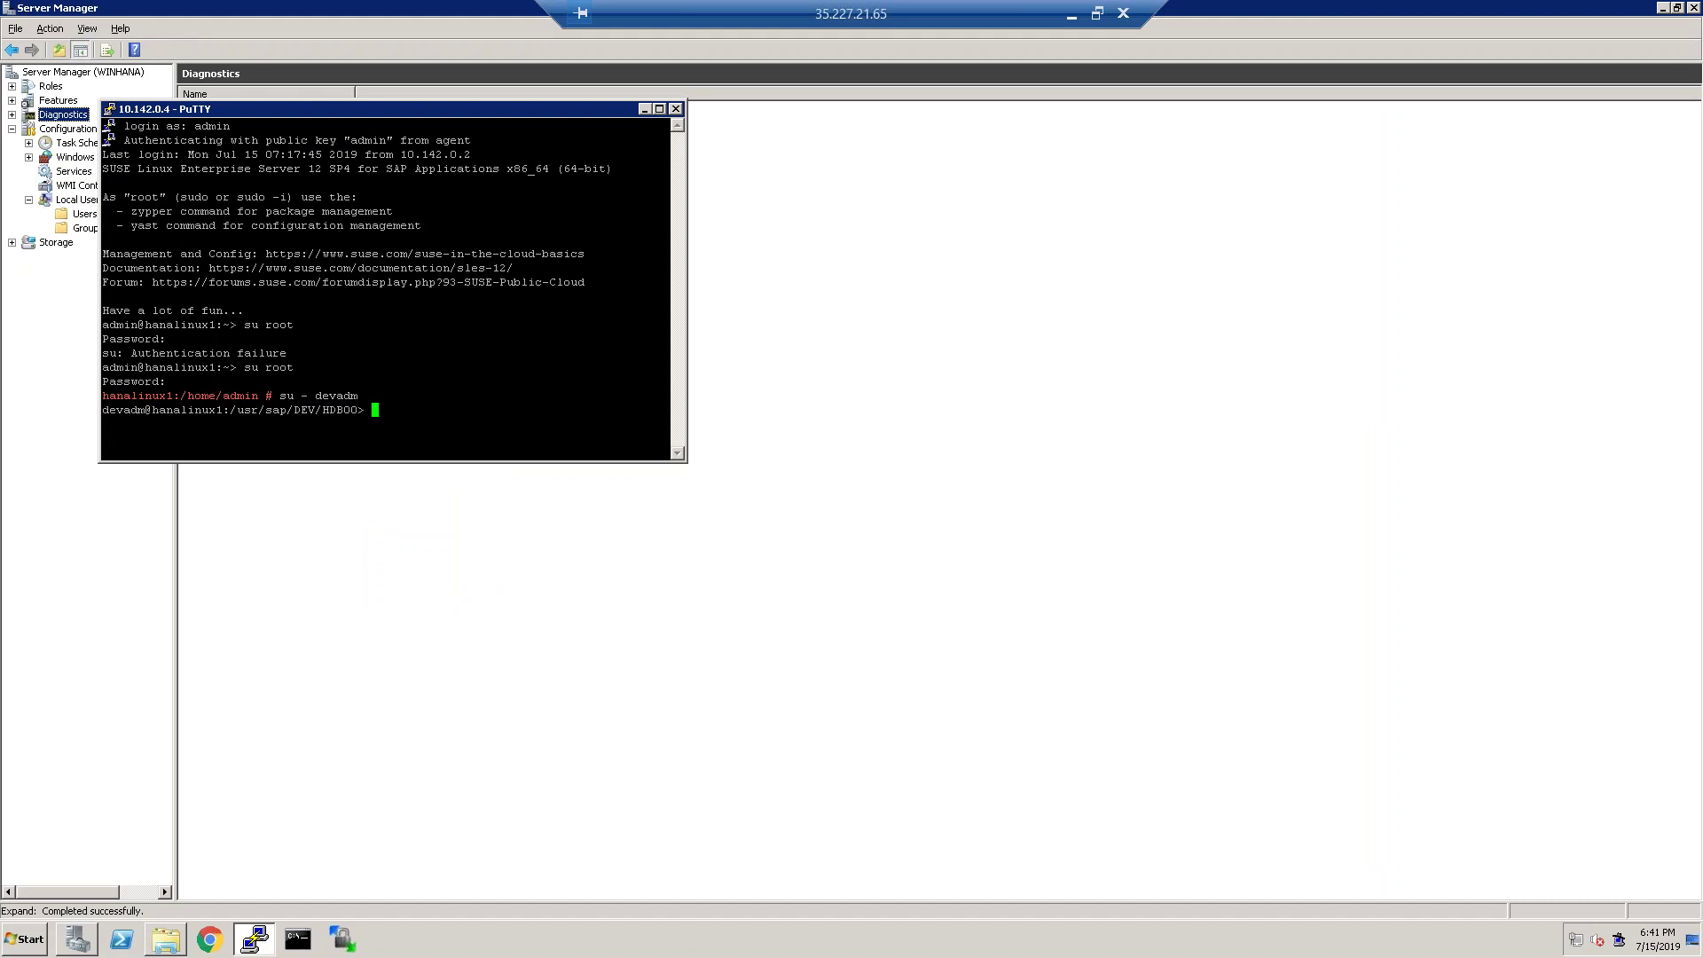
text(HDB start)
key(Return)
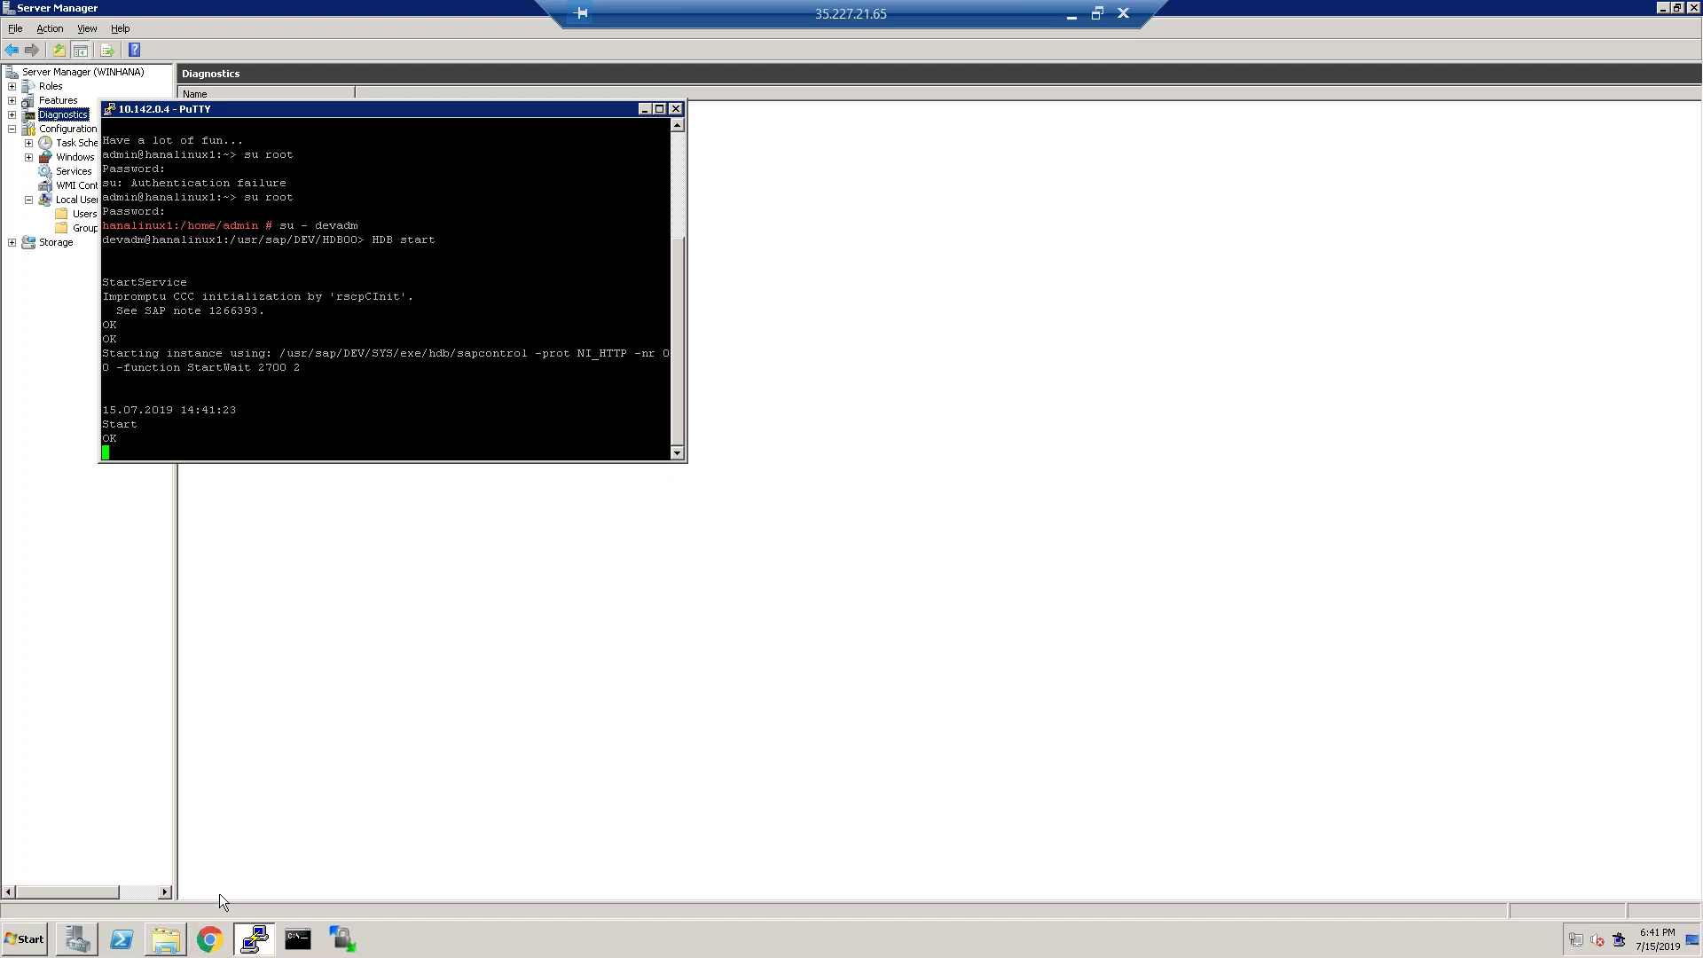
Duplicate the PuTTY session, move it aside, and log in as admin.
right_click(544, 120)
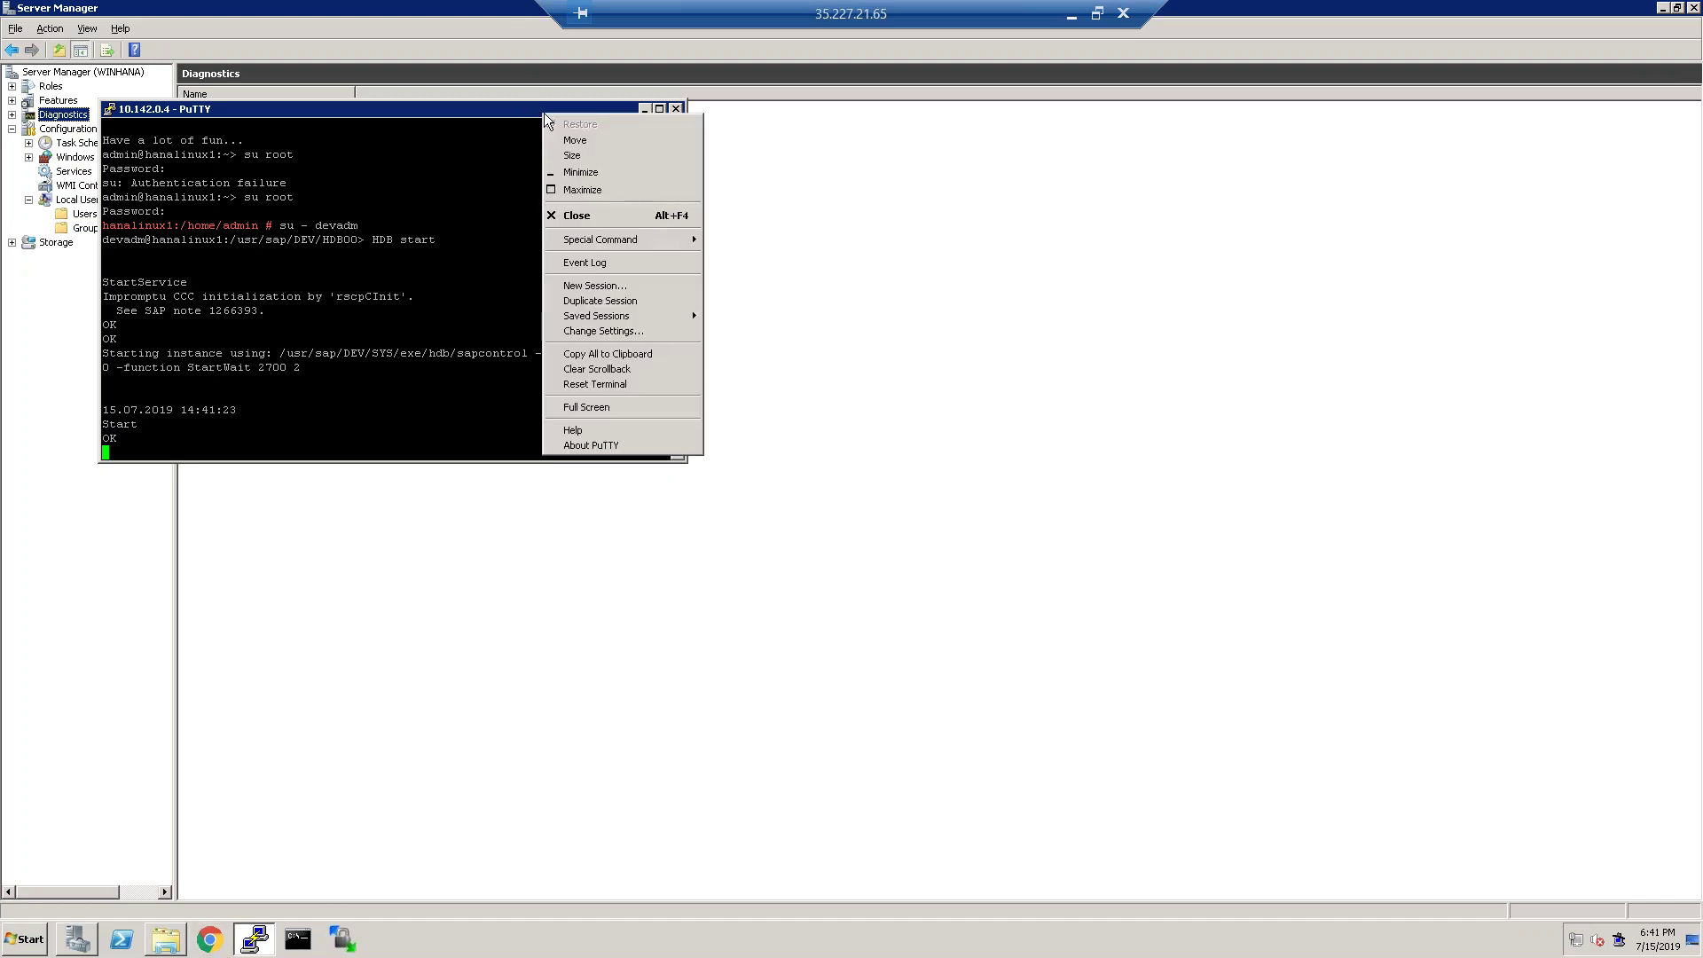
click(641, 301)
drag(429, 126, 1120, 236)
text(admin)
key(Return)
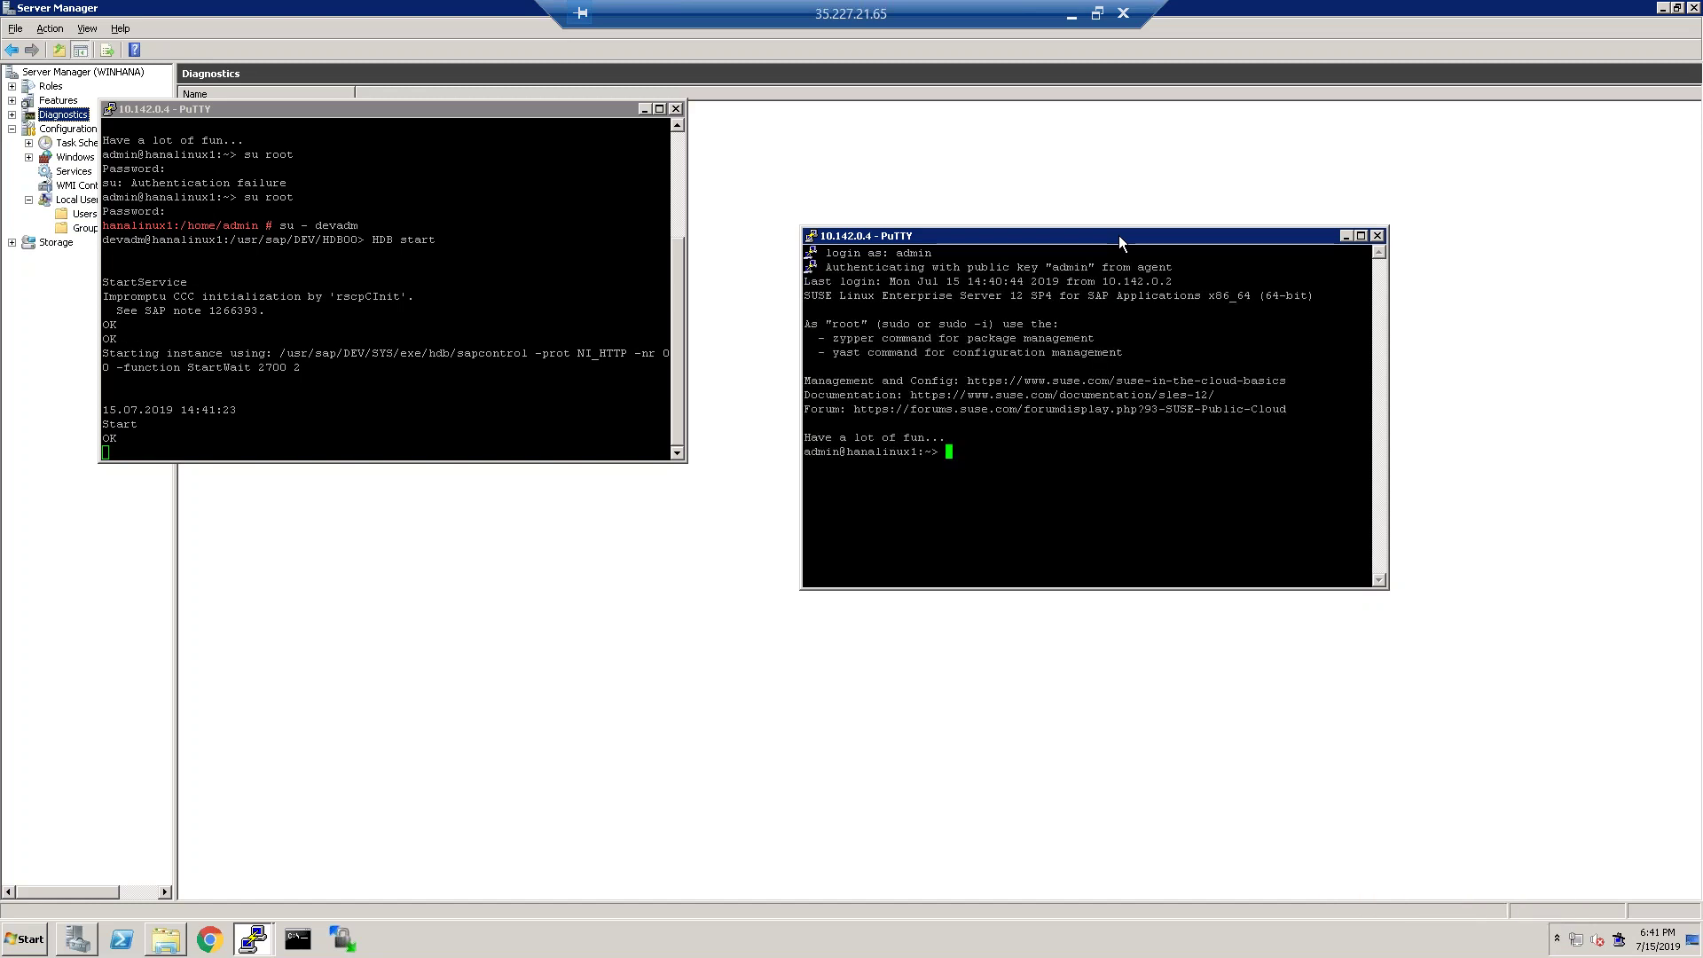
Become root, switch to h4sadm with su - h4sadm, and run ll.
text(su root)
key(Return)
key(Return)
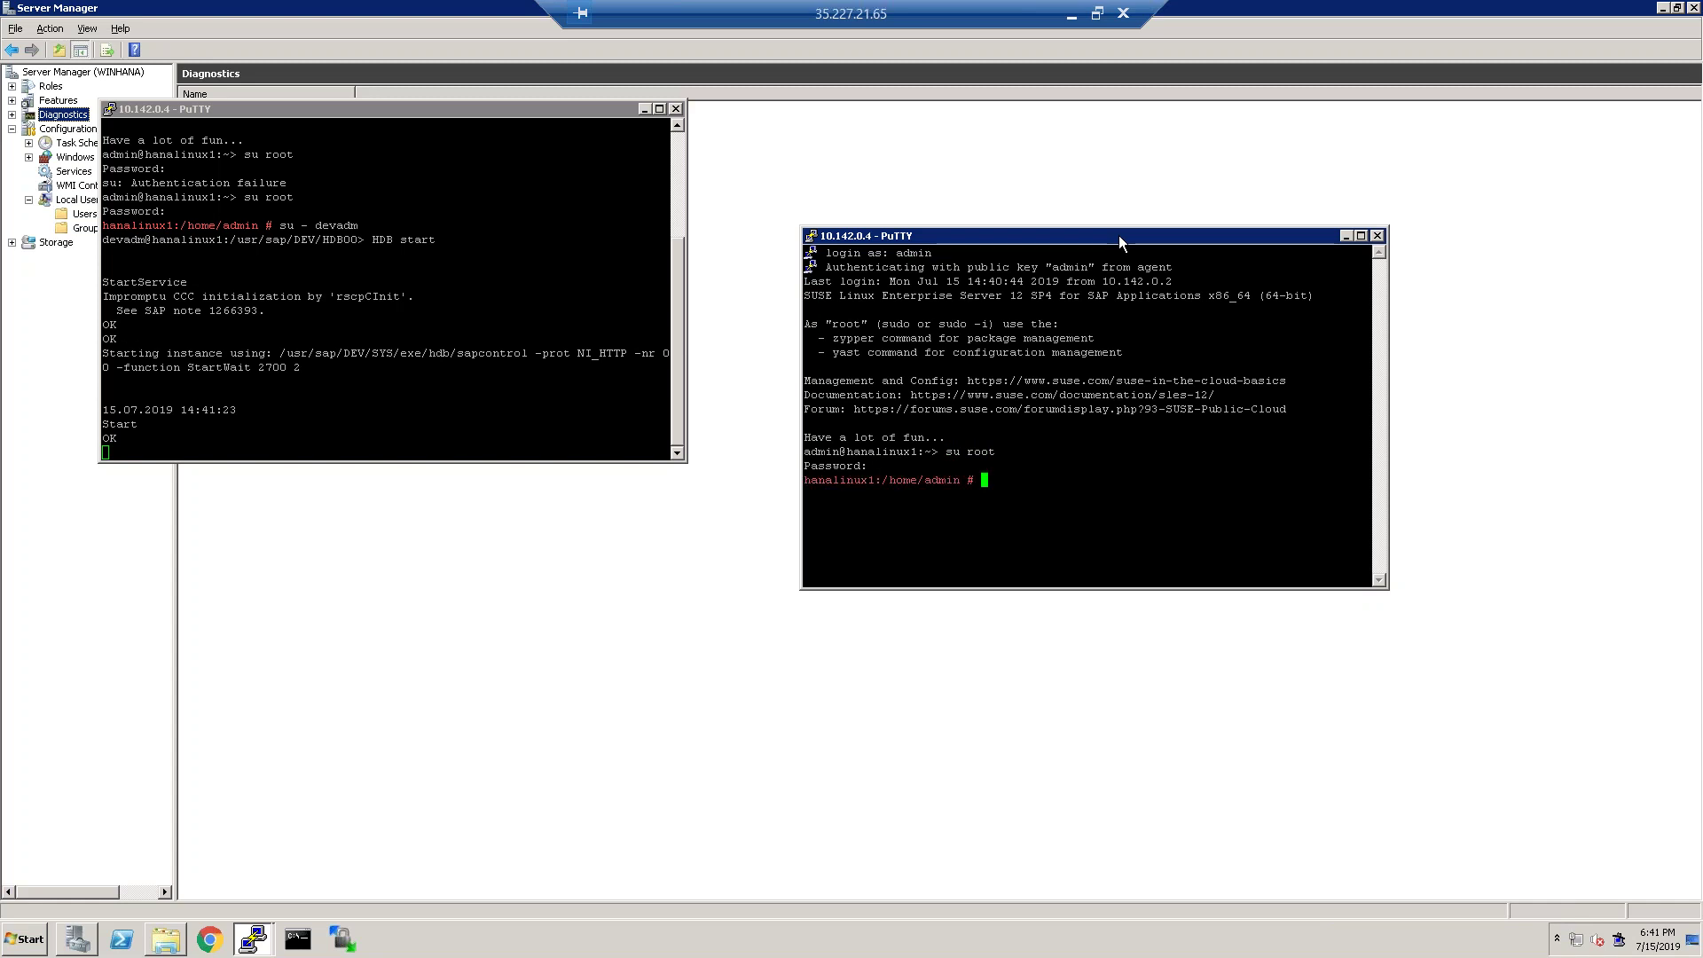
text(su)
text( - )
text(h4s)
text(adm)
key(Return)
text(ll)
key(Return)
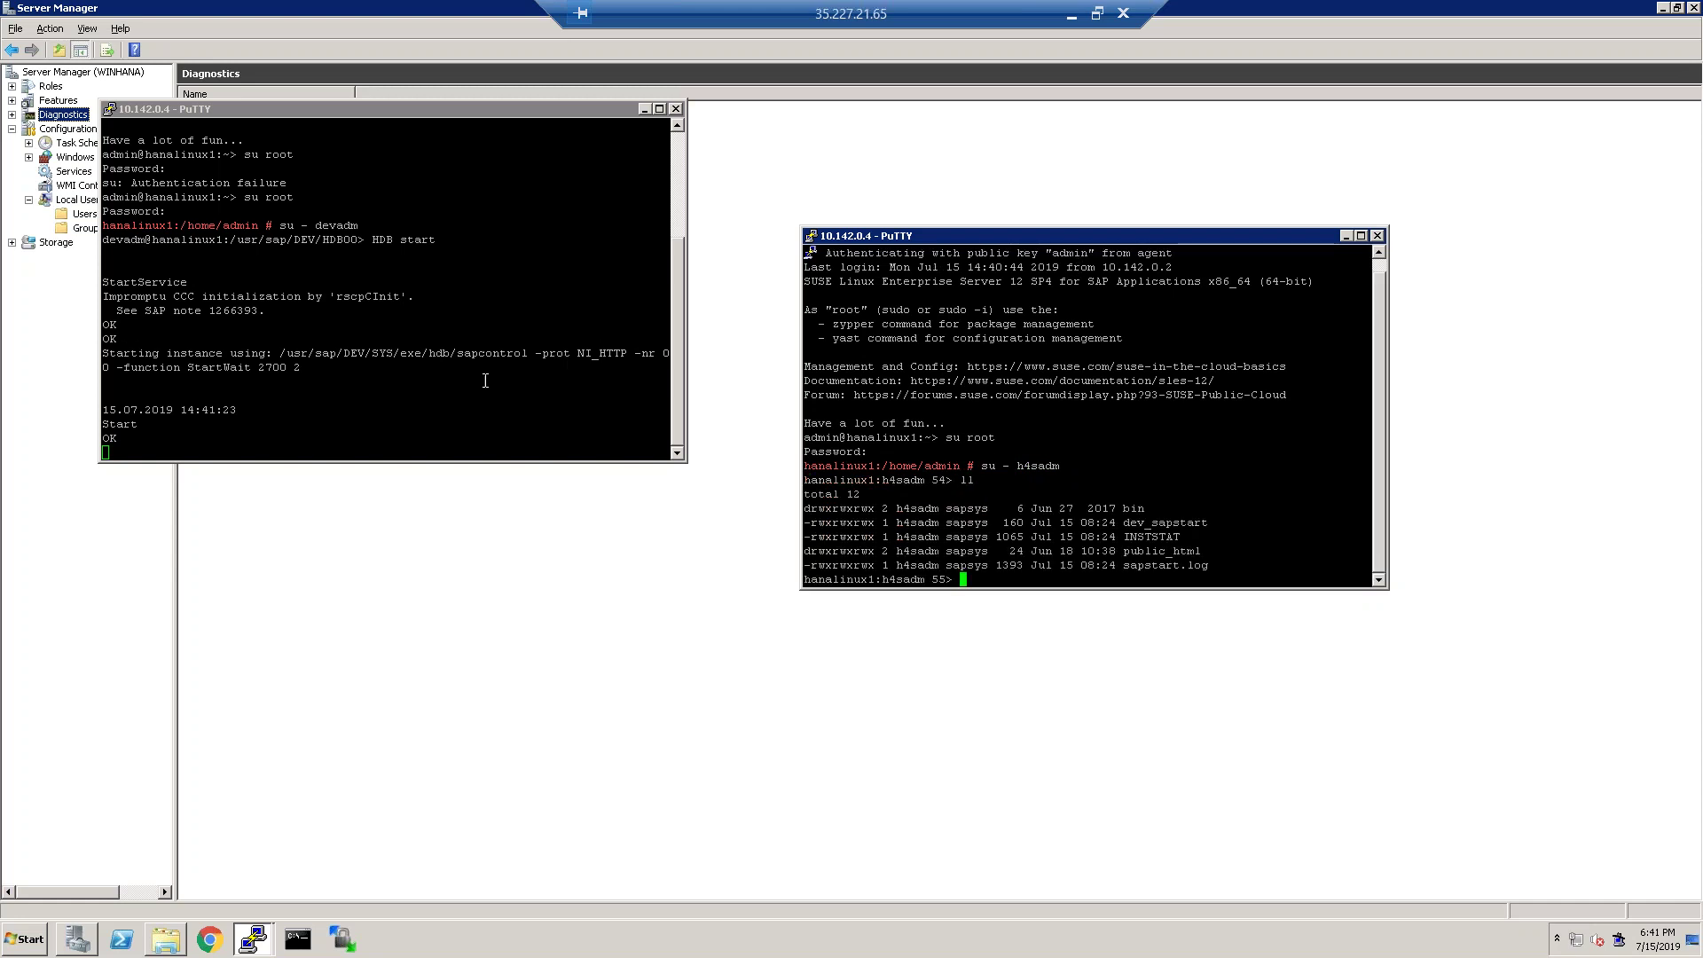
Alternate between the two terminal sessions and select part of the banner text.
click(428, 390)
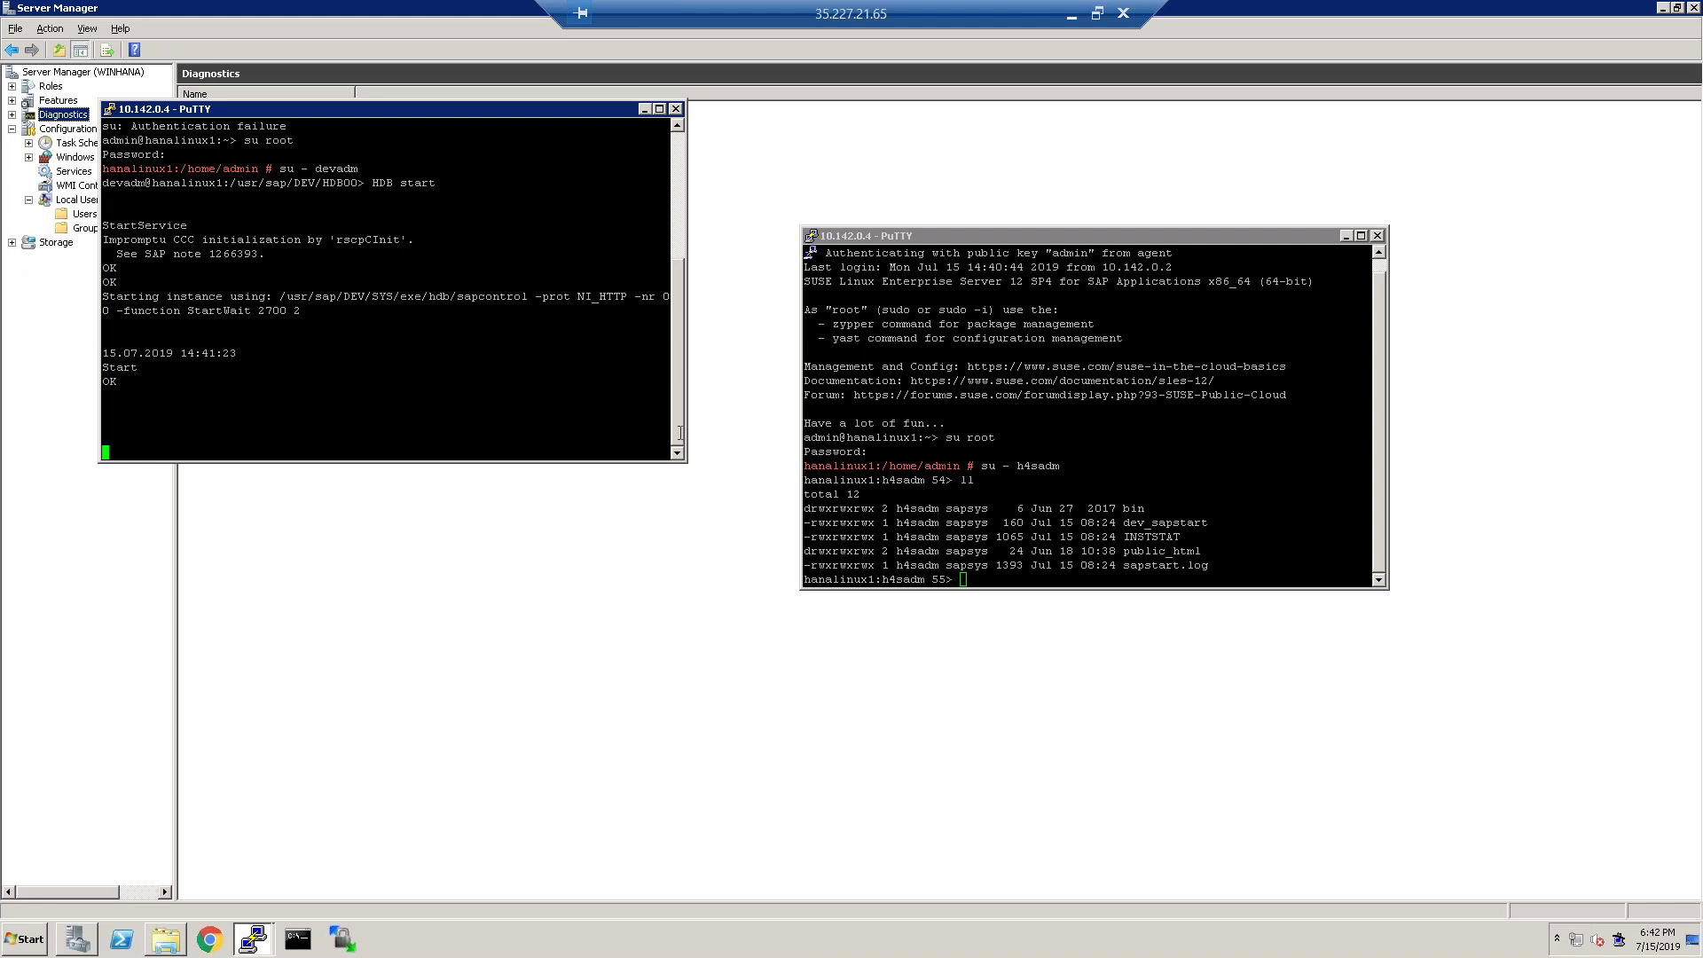
click(1043, 531)
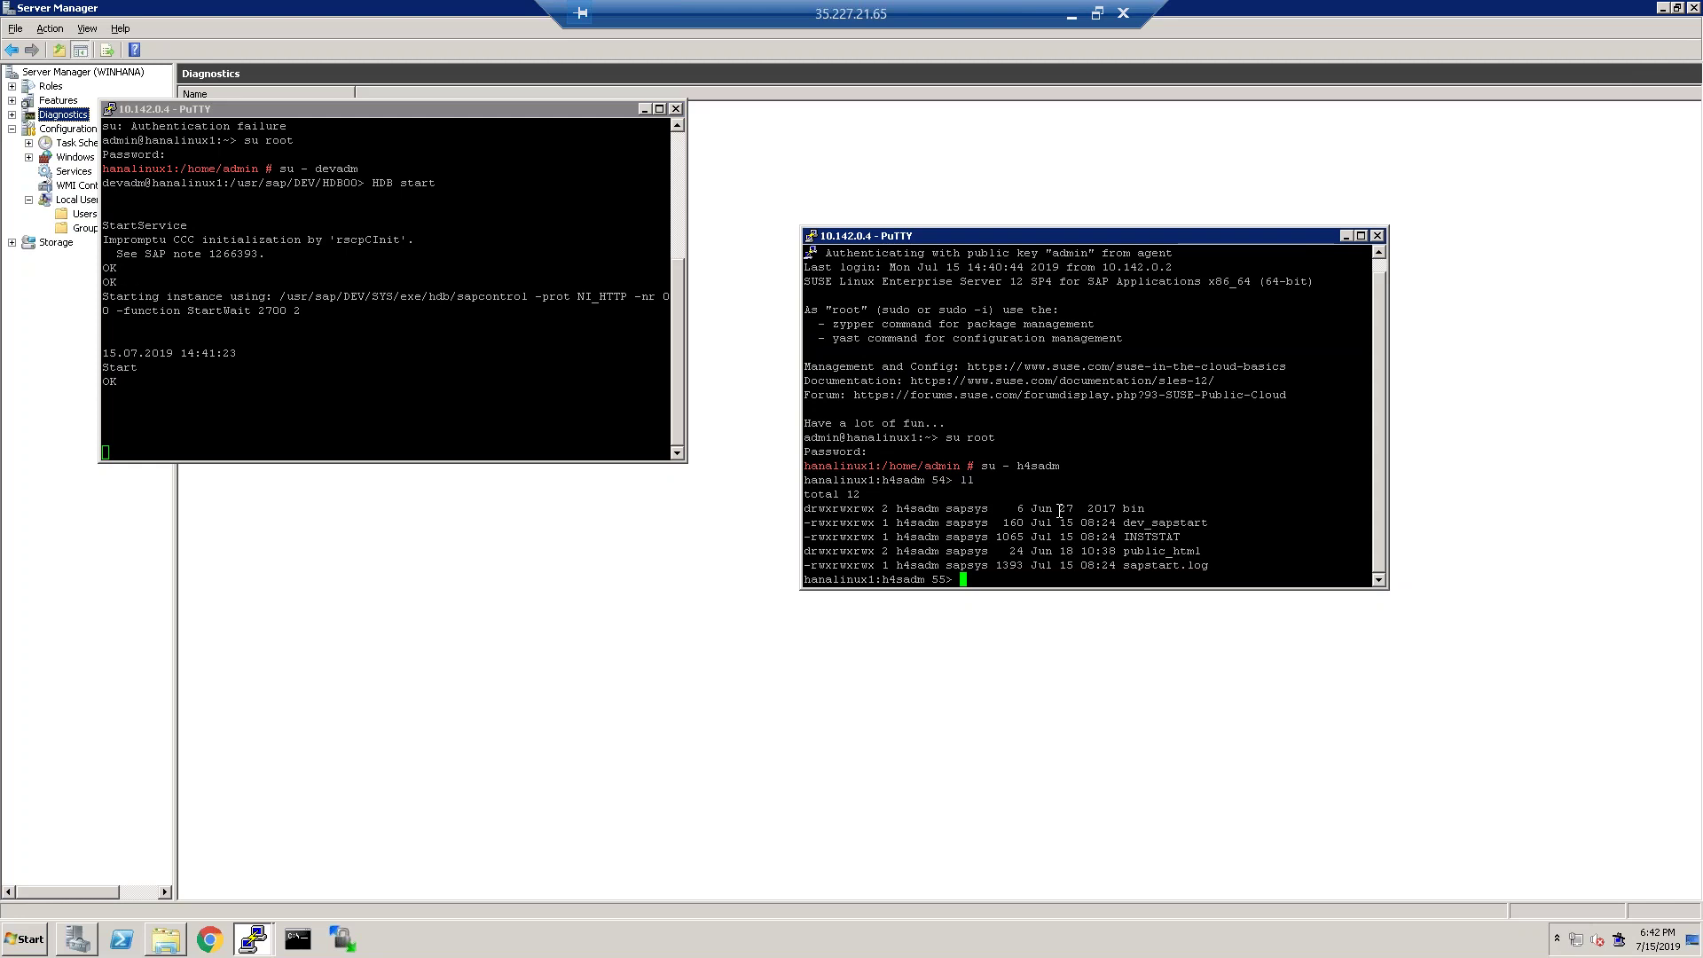
click(397, 413)
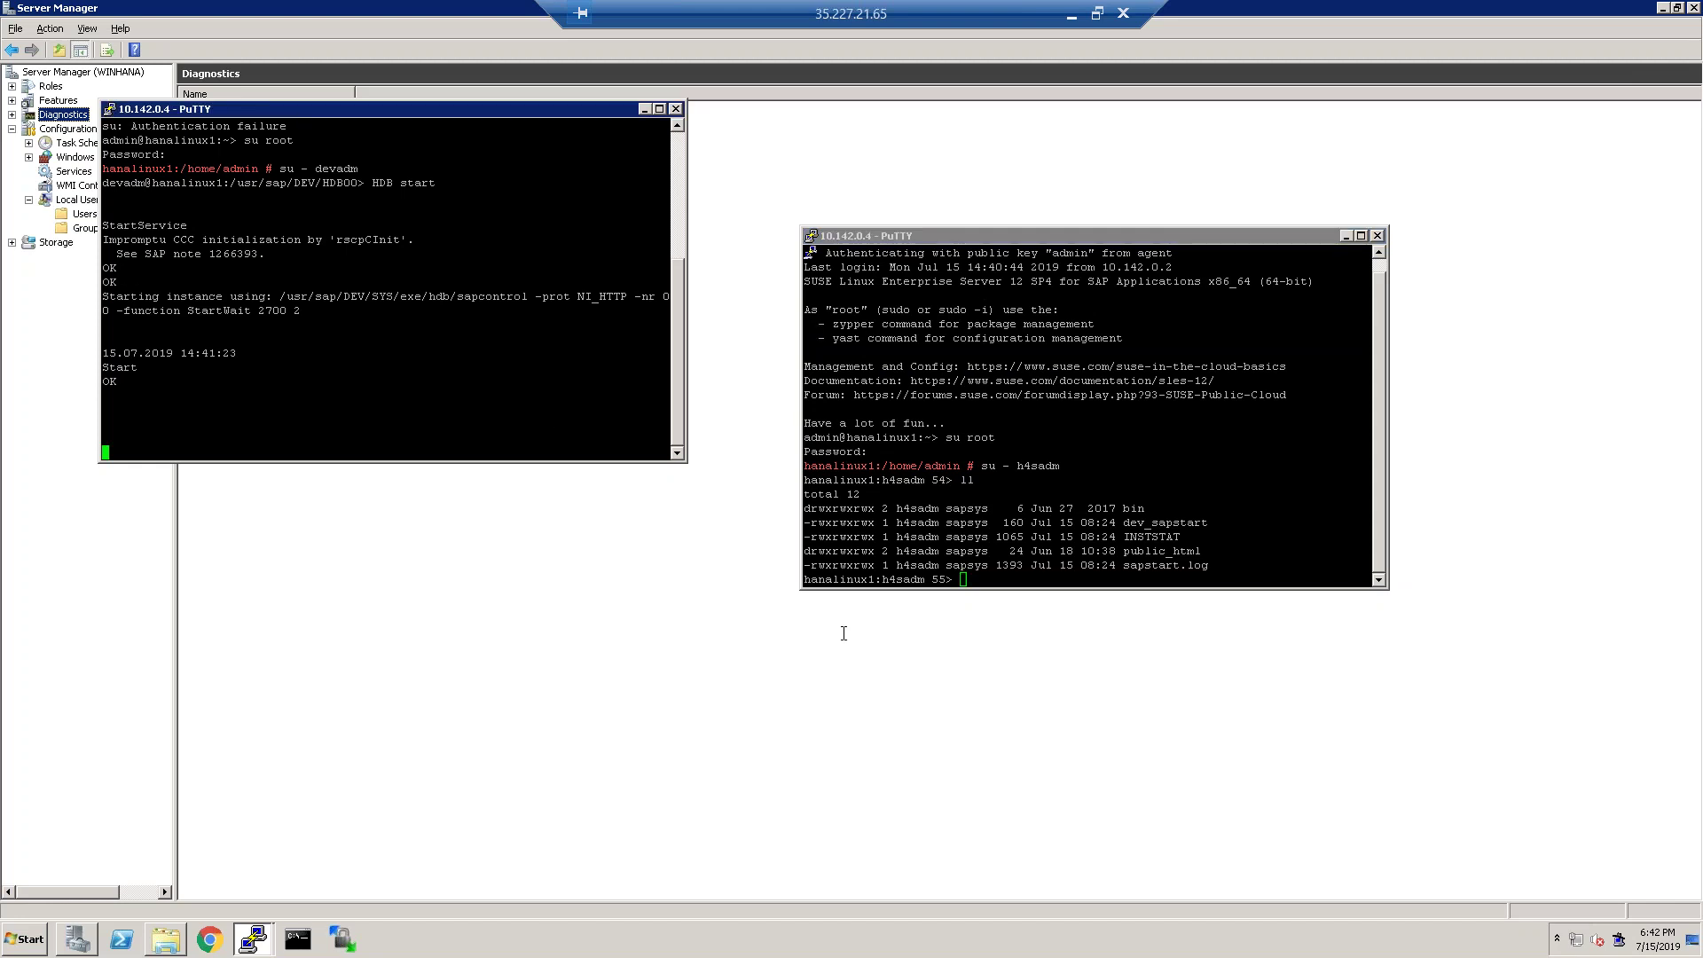
click(1059, 552)
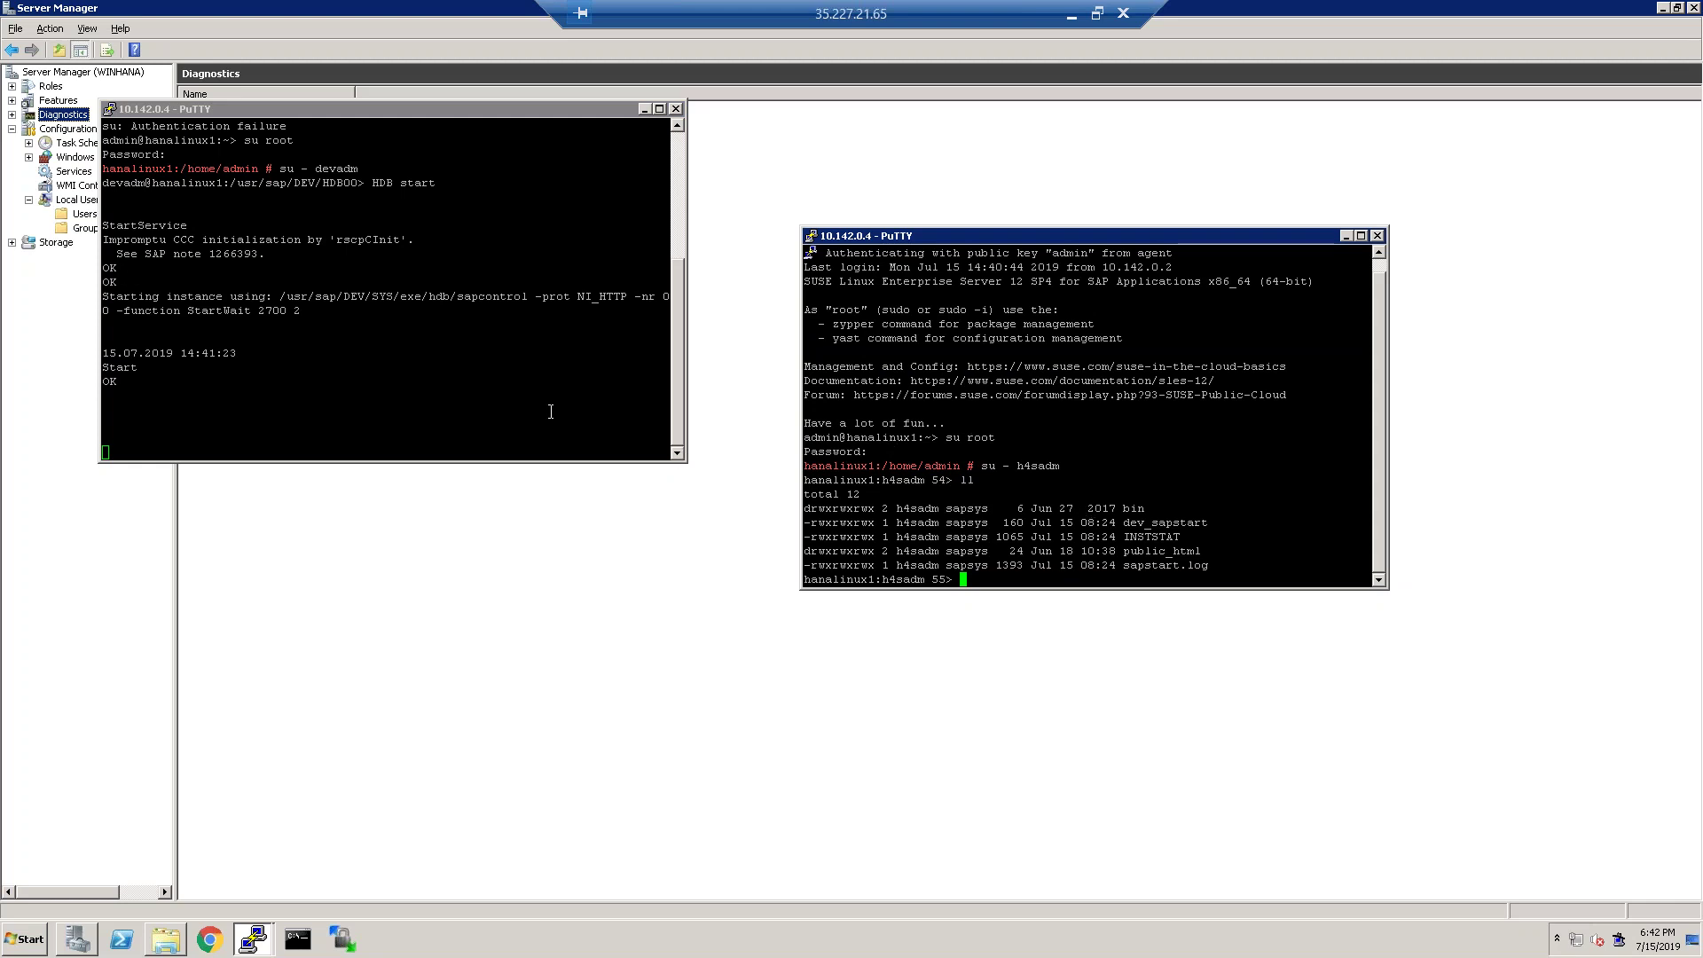
click(445, 369)
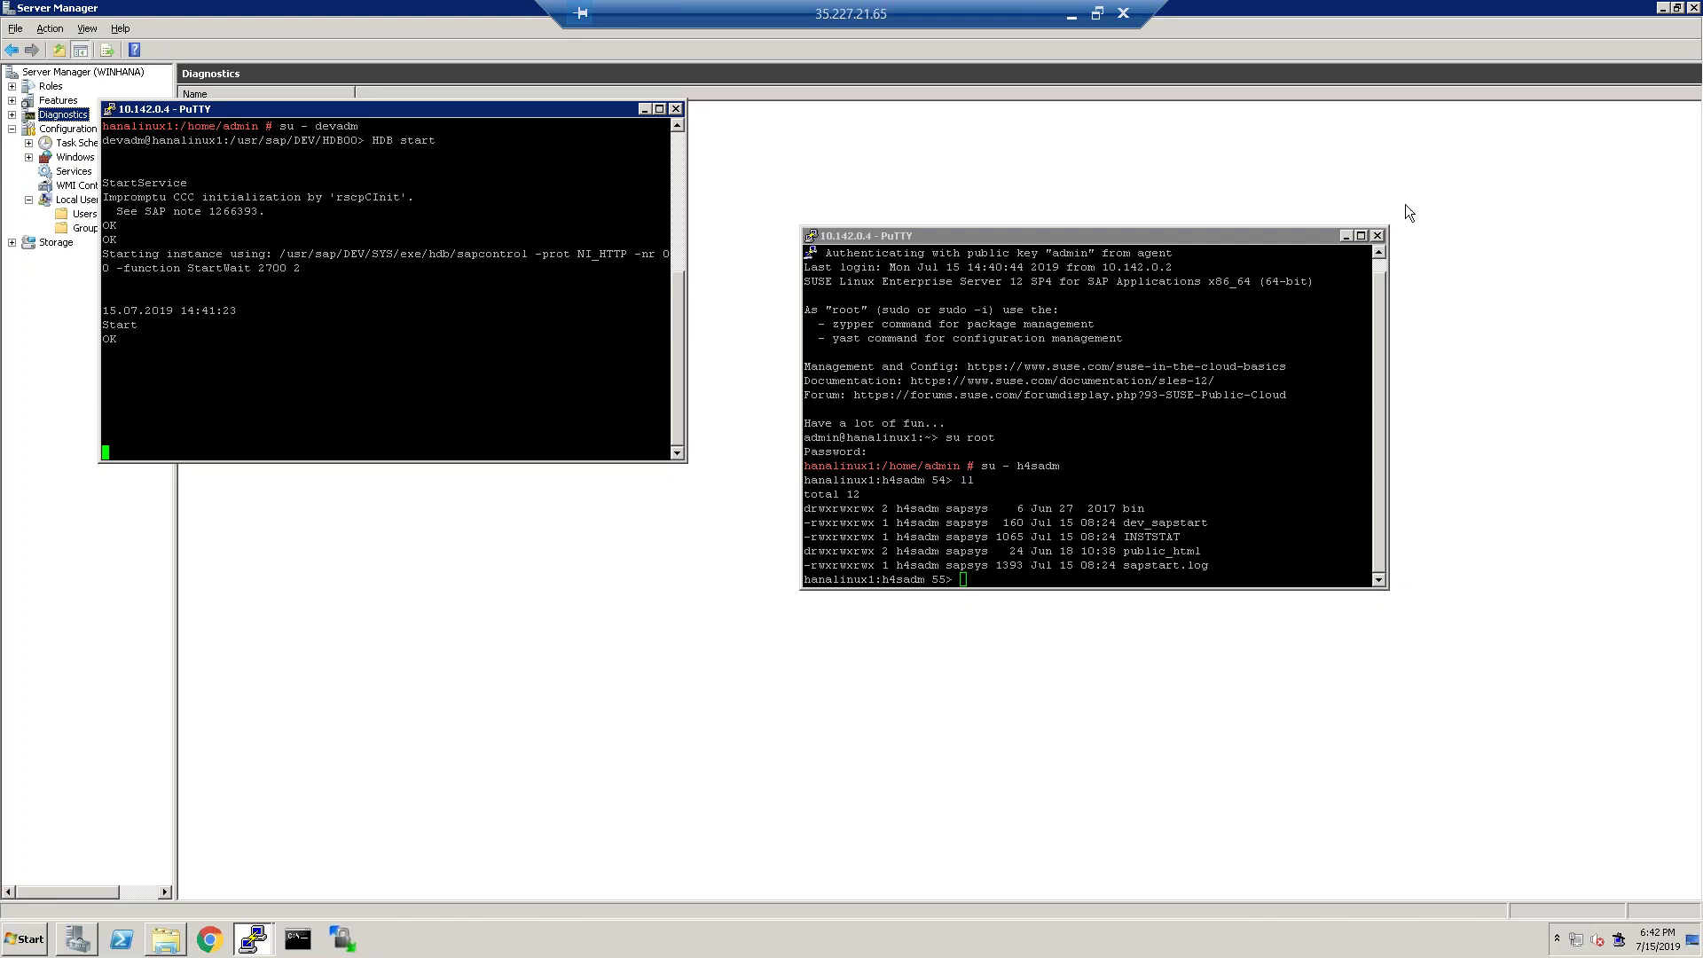
drag(1164, 387, 1166, 396)
Minimize Server Manager and drag both PuTTY windows to new positions side by side.
click(1662, 8)
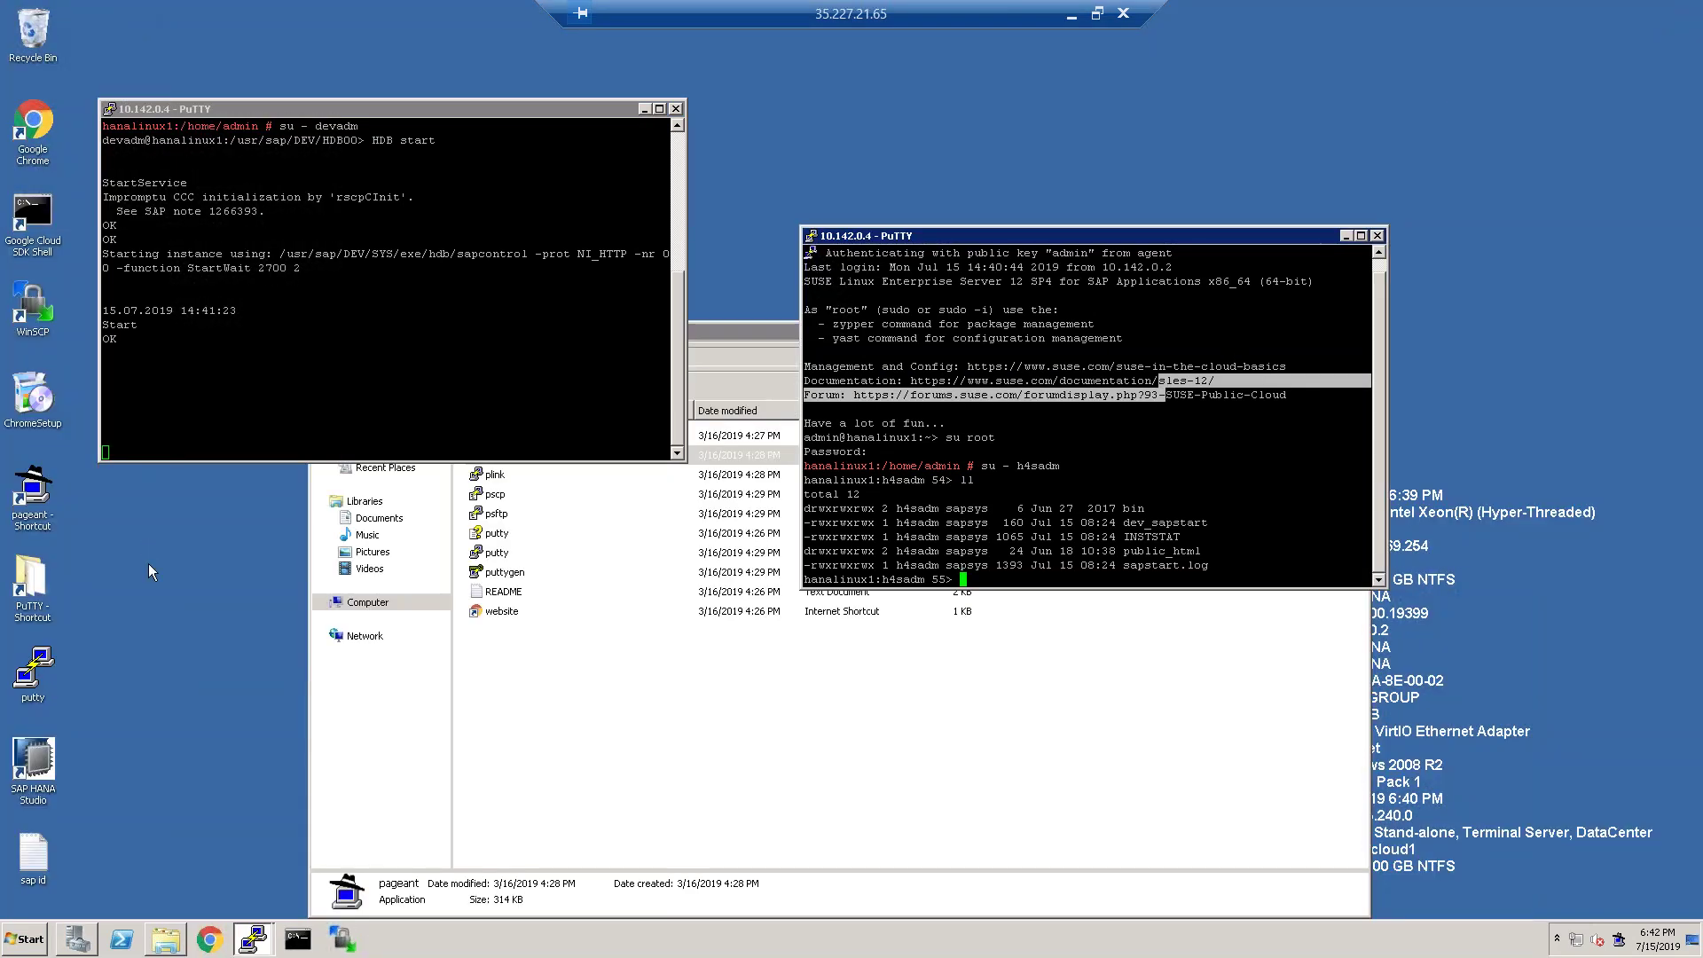
click(149, 566)
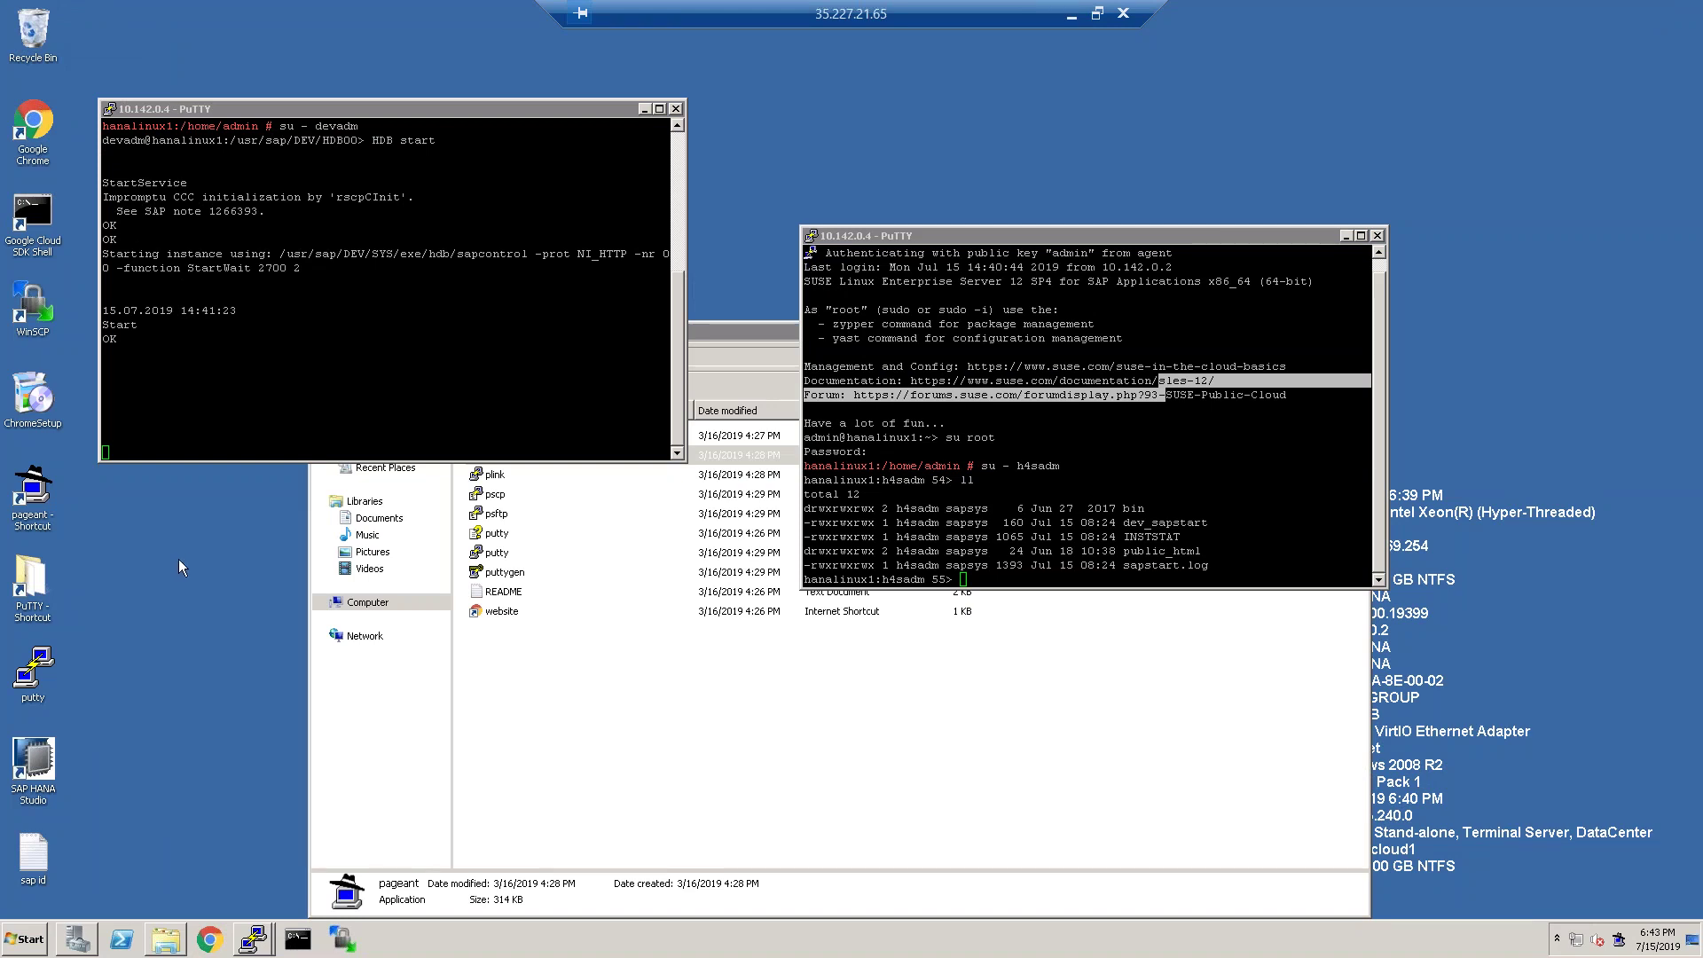
drag(413, 114, 555, 78)
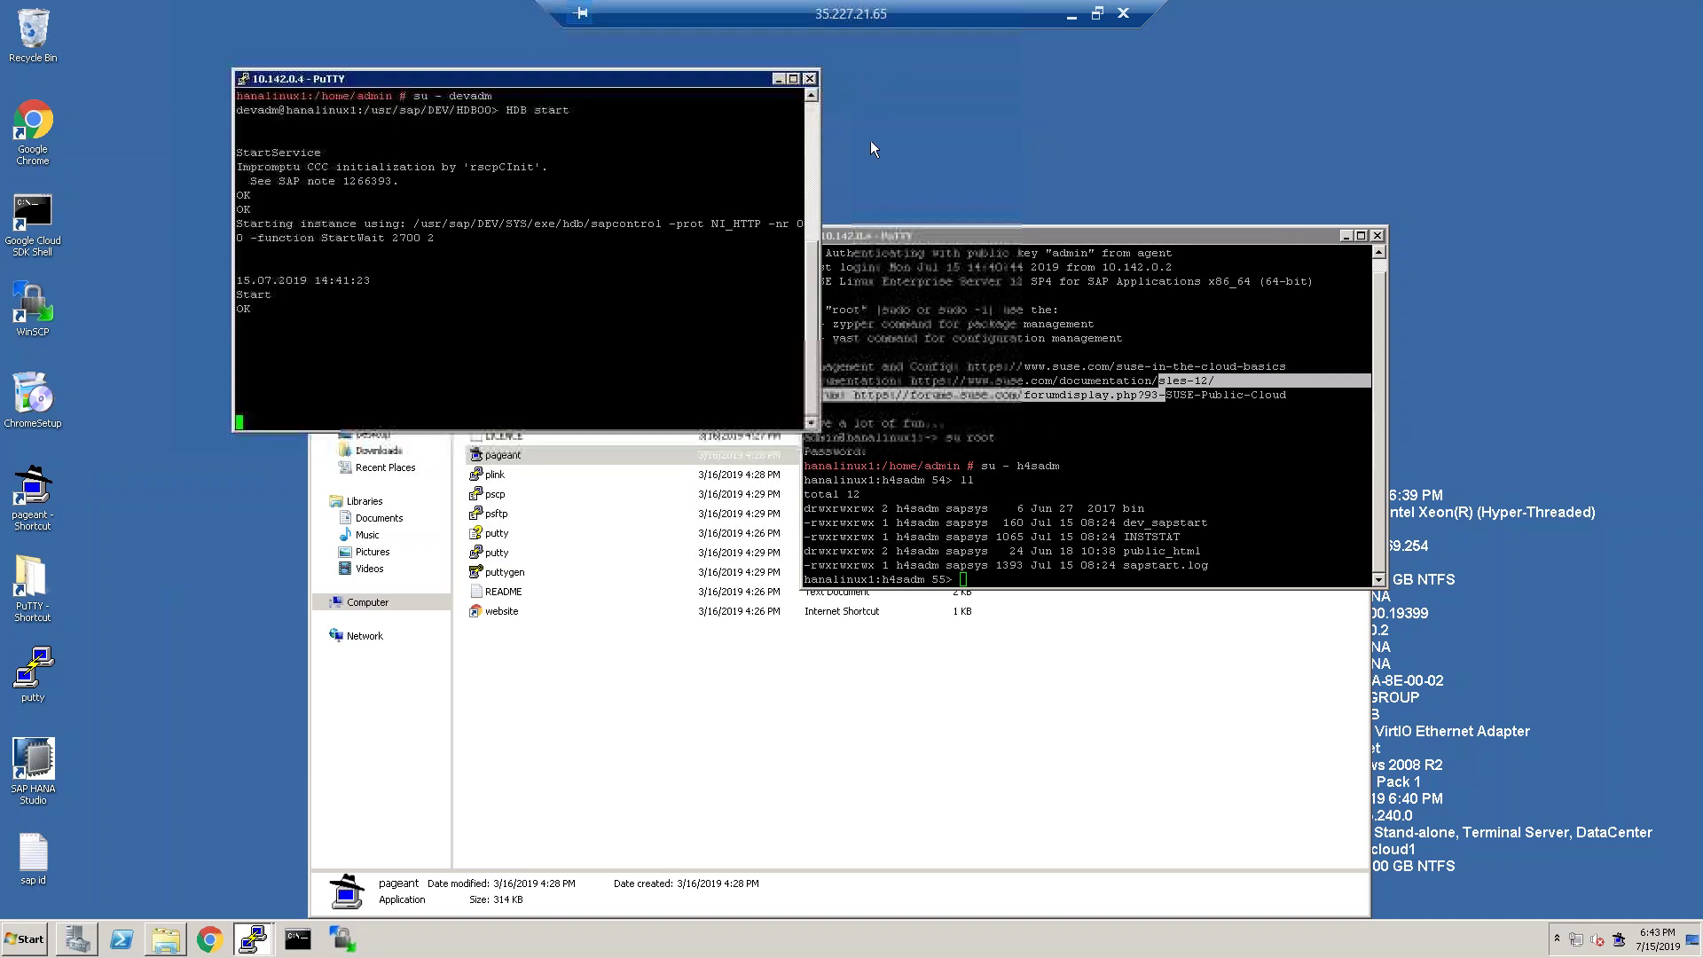
drag(953, 232, 1146, 116)
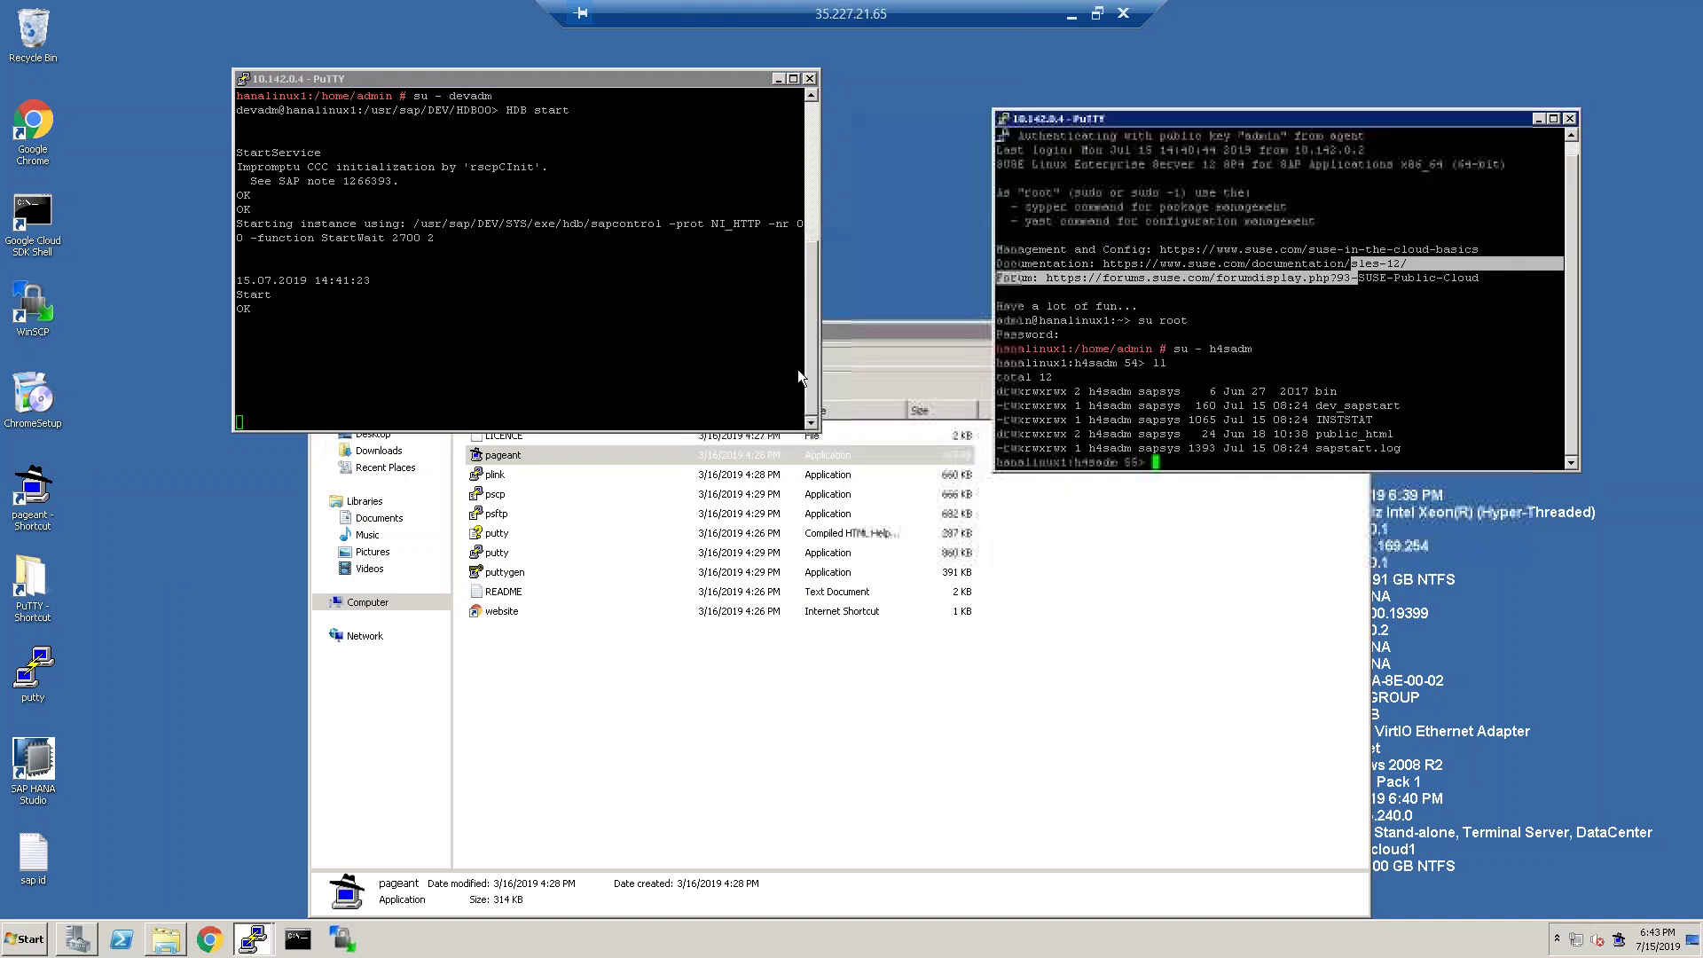
click(211, 938)
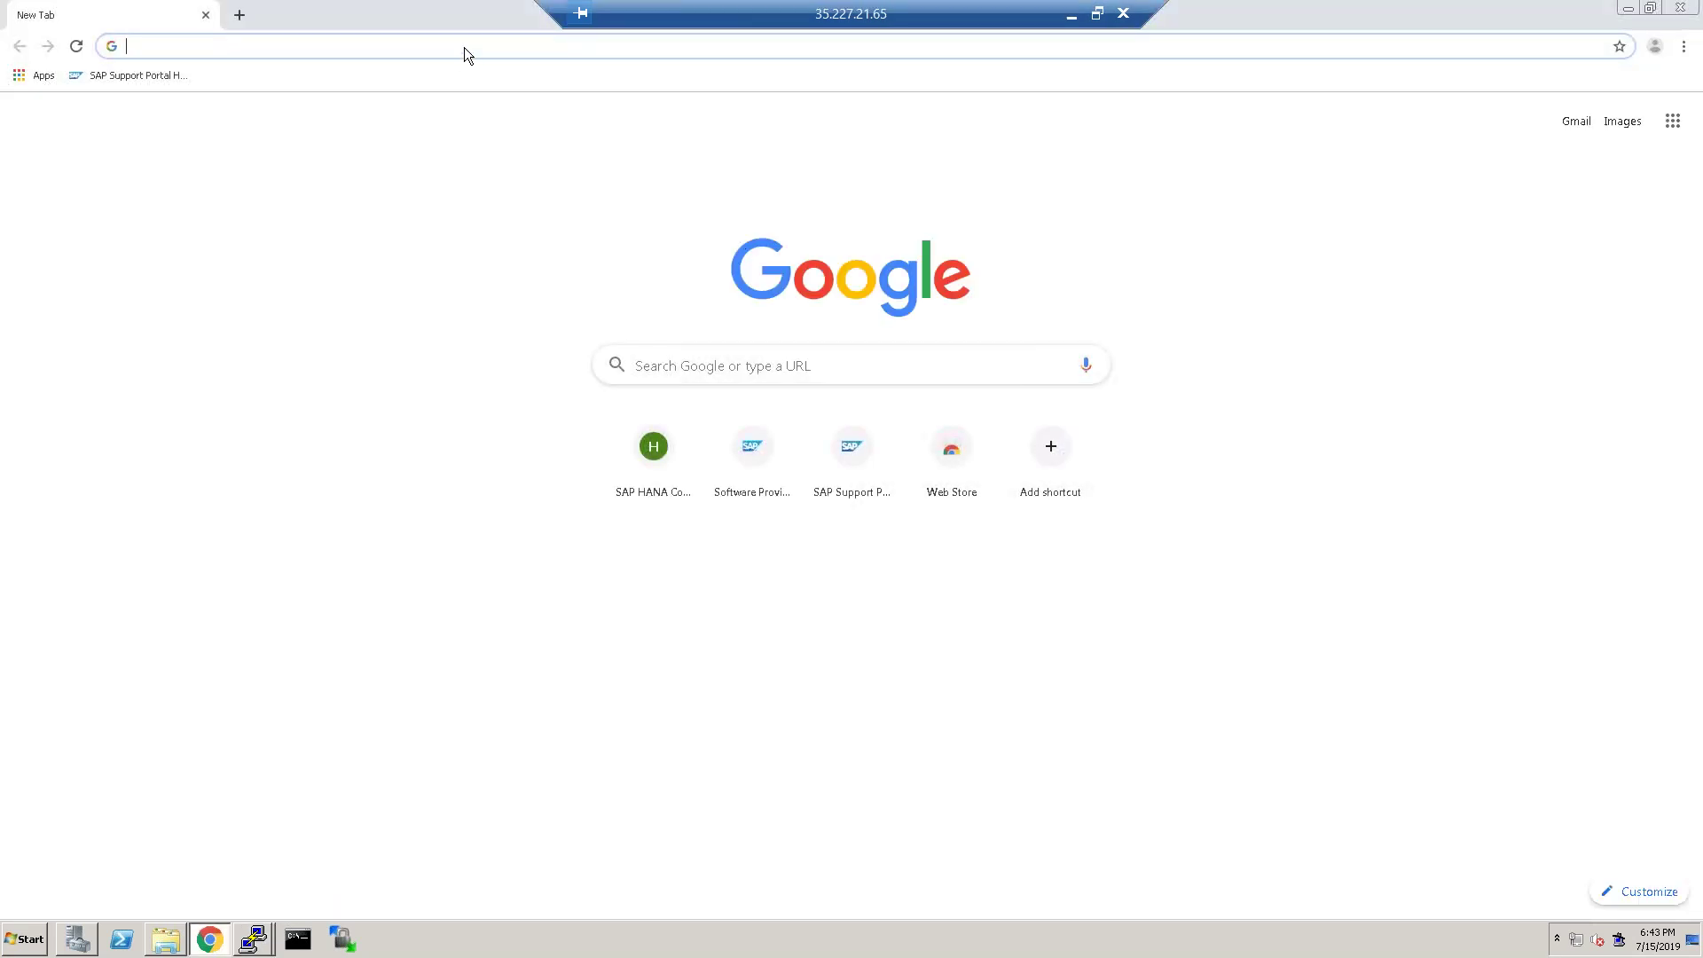
Search Google for 'sap gui 7.5 download' and skim the results.
text(sap)
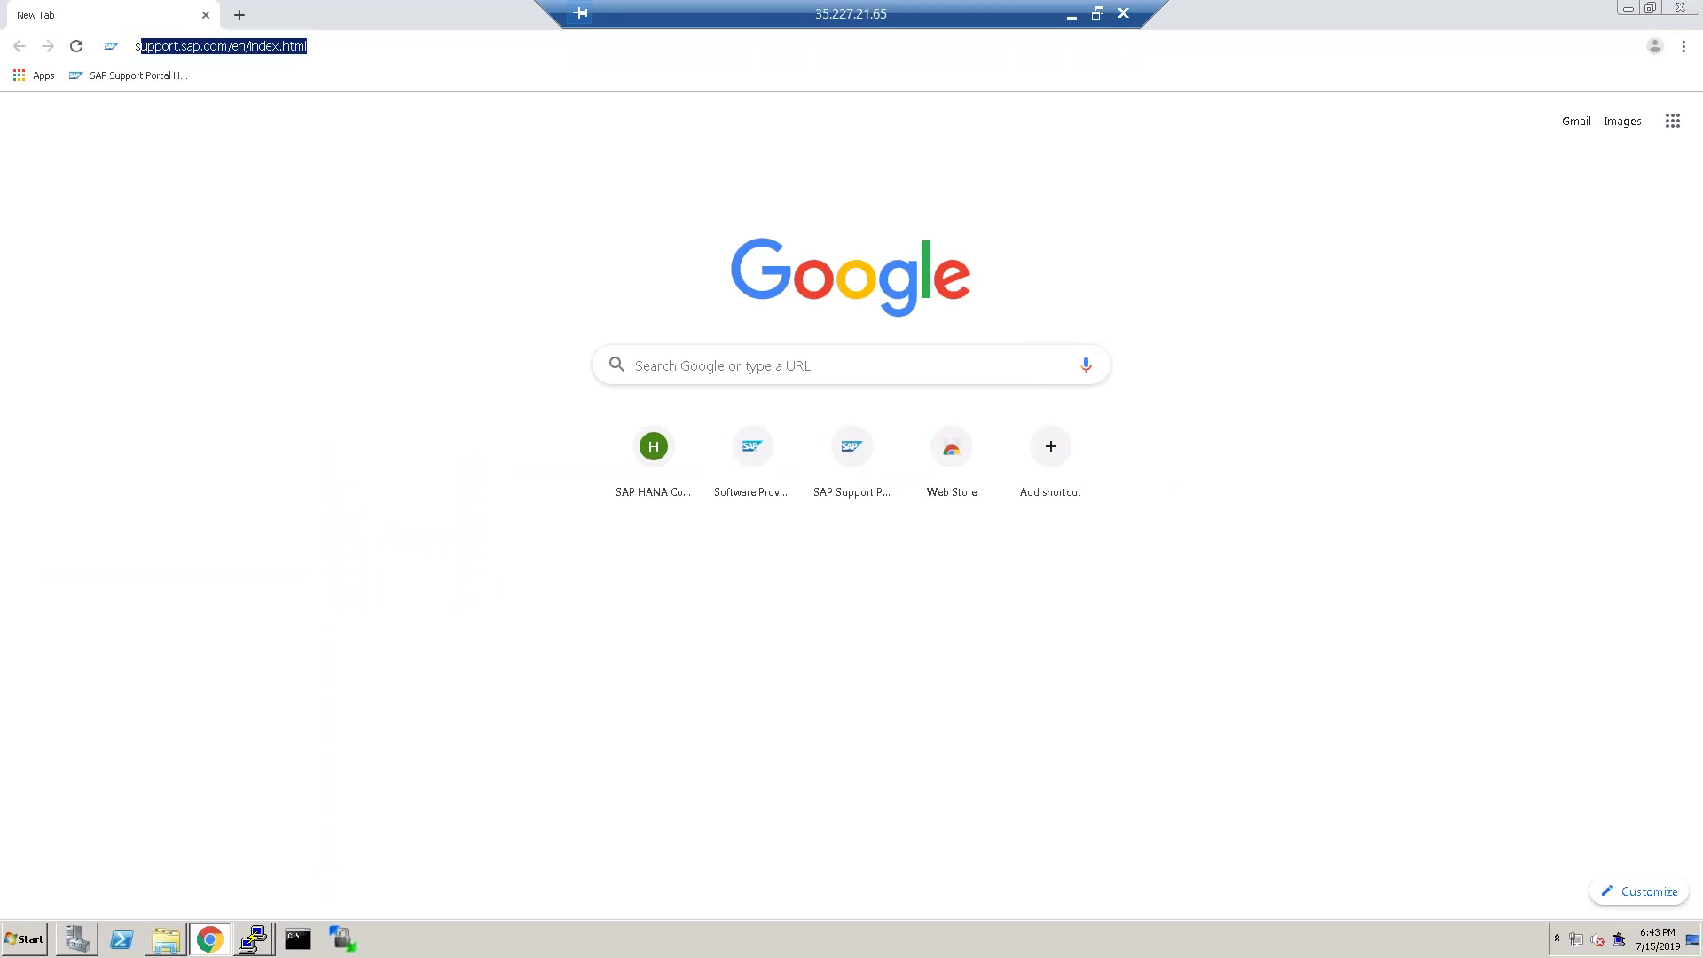
text( g)
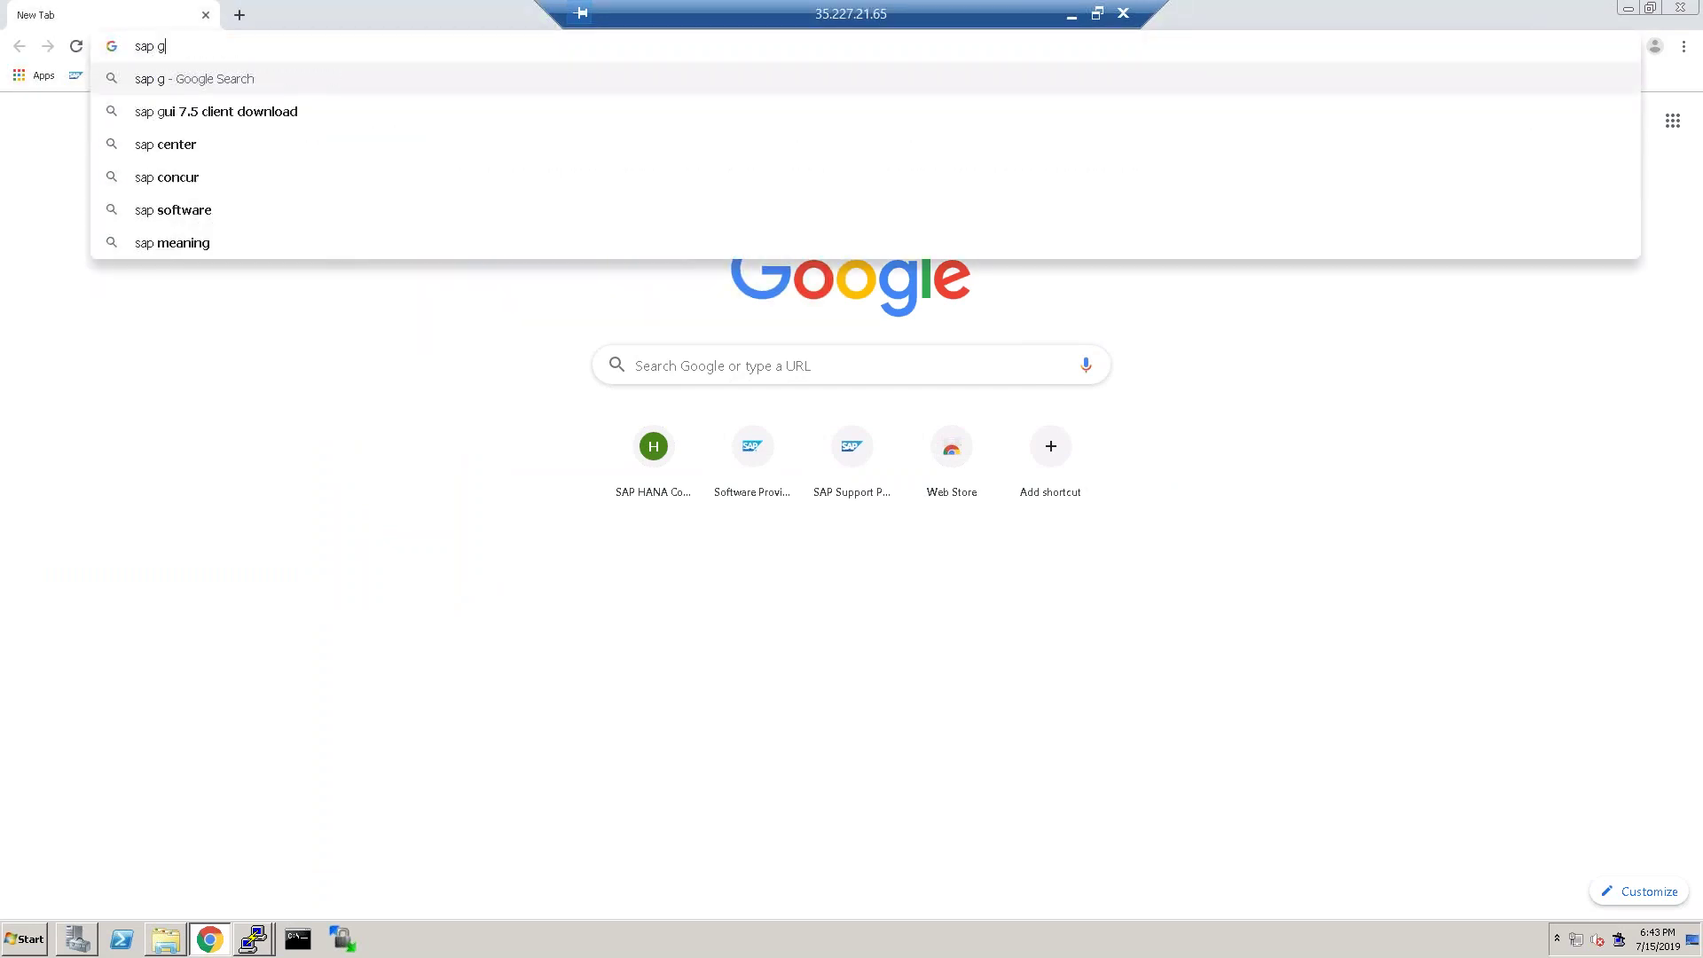
text(ui 7.5)
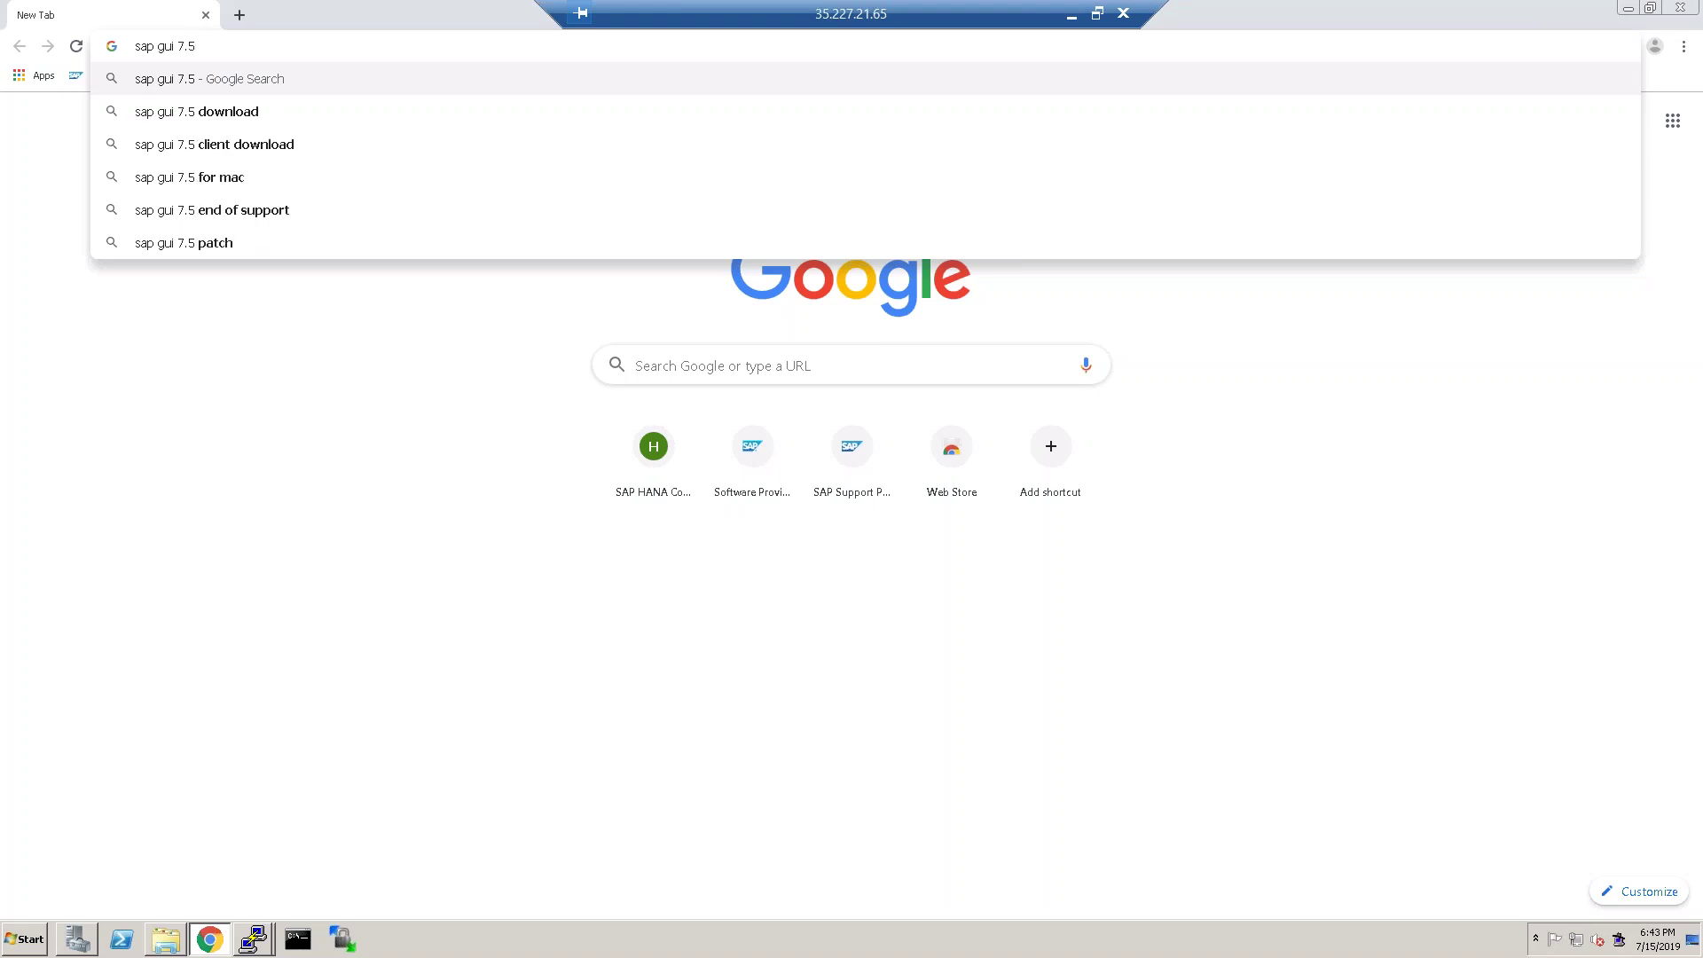
text( downl)
key(Return)
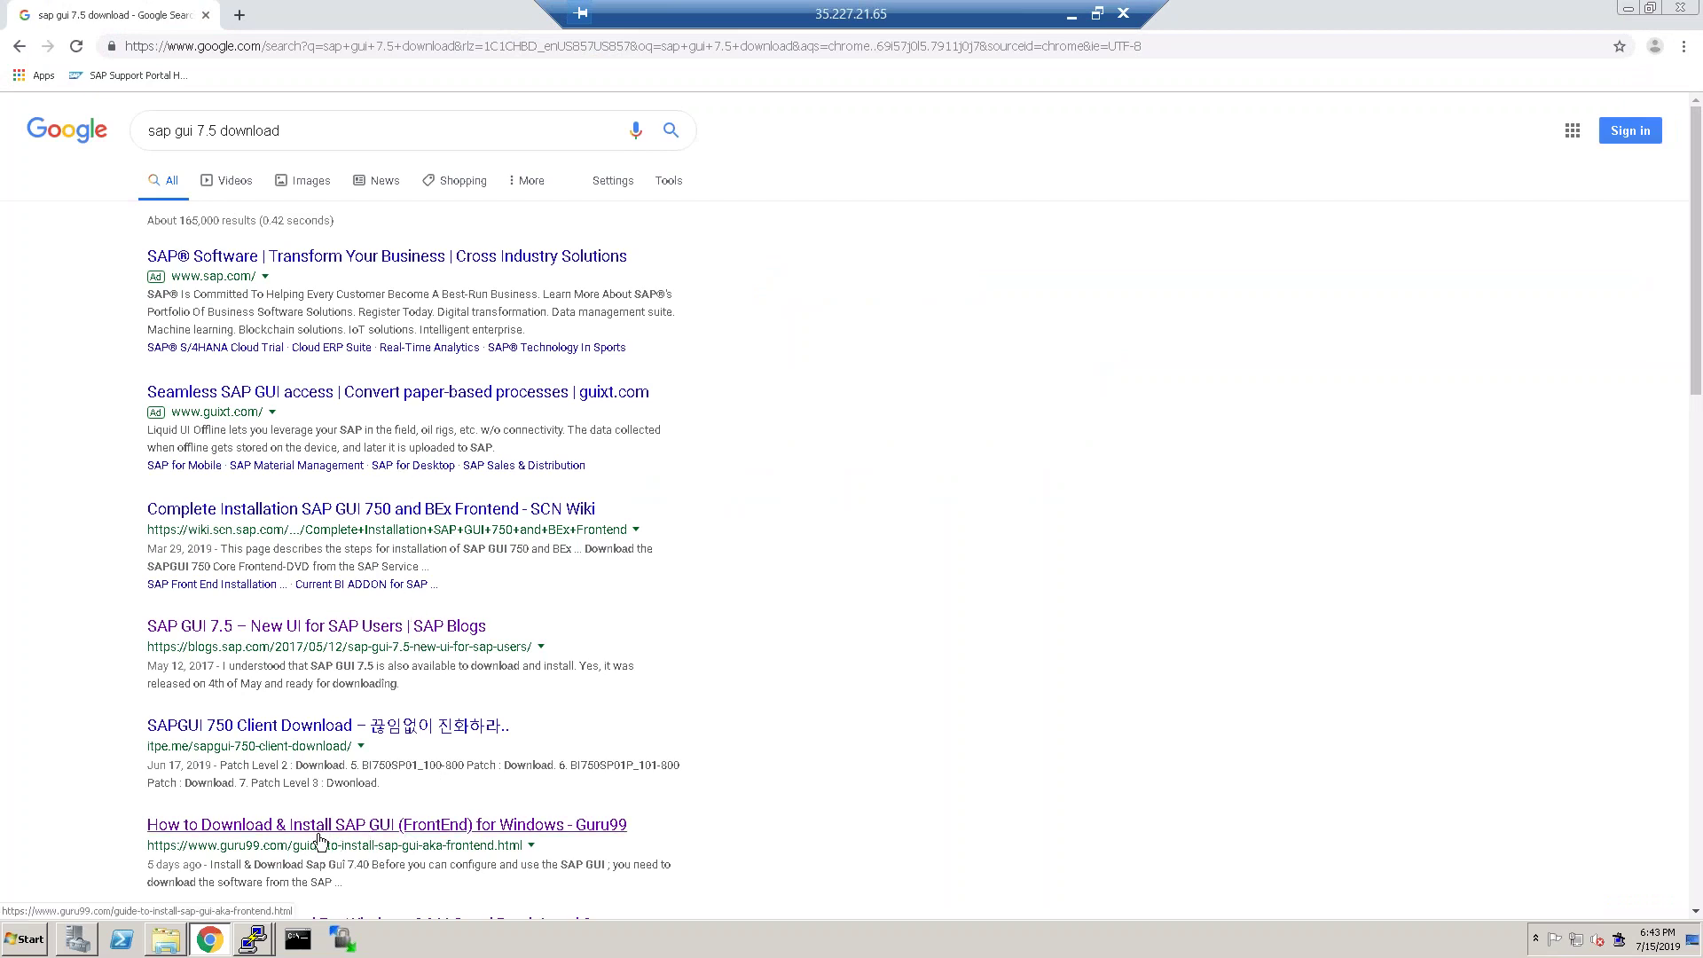
scroll(533, 806, down, 2)
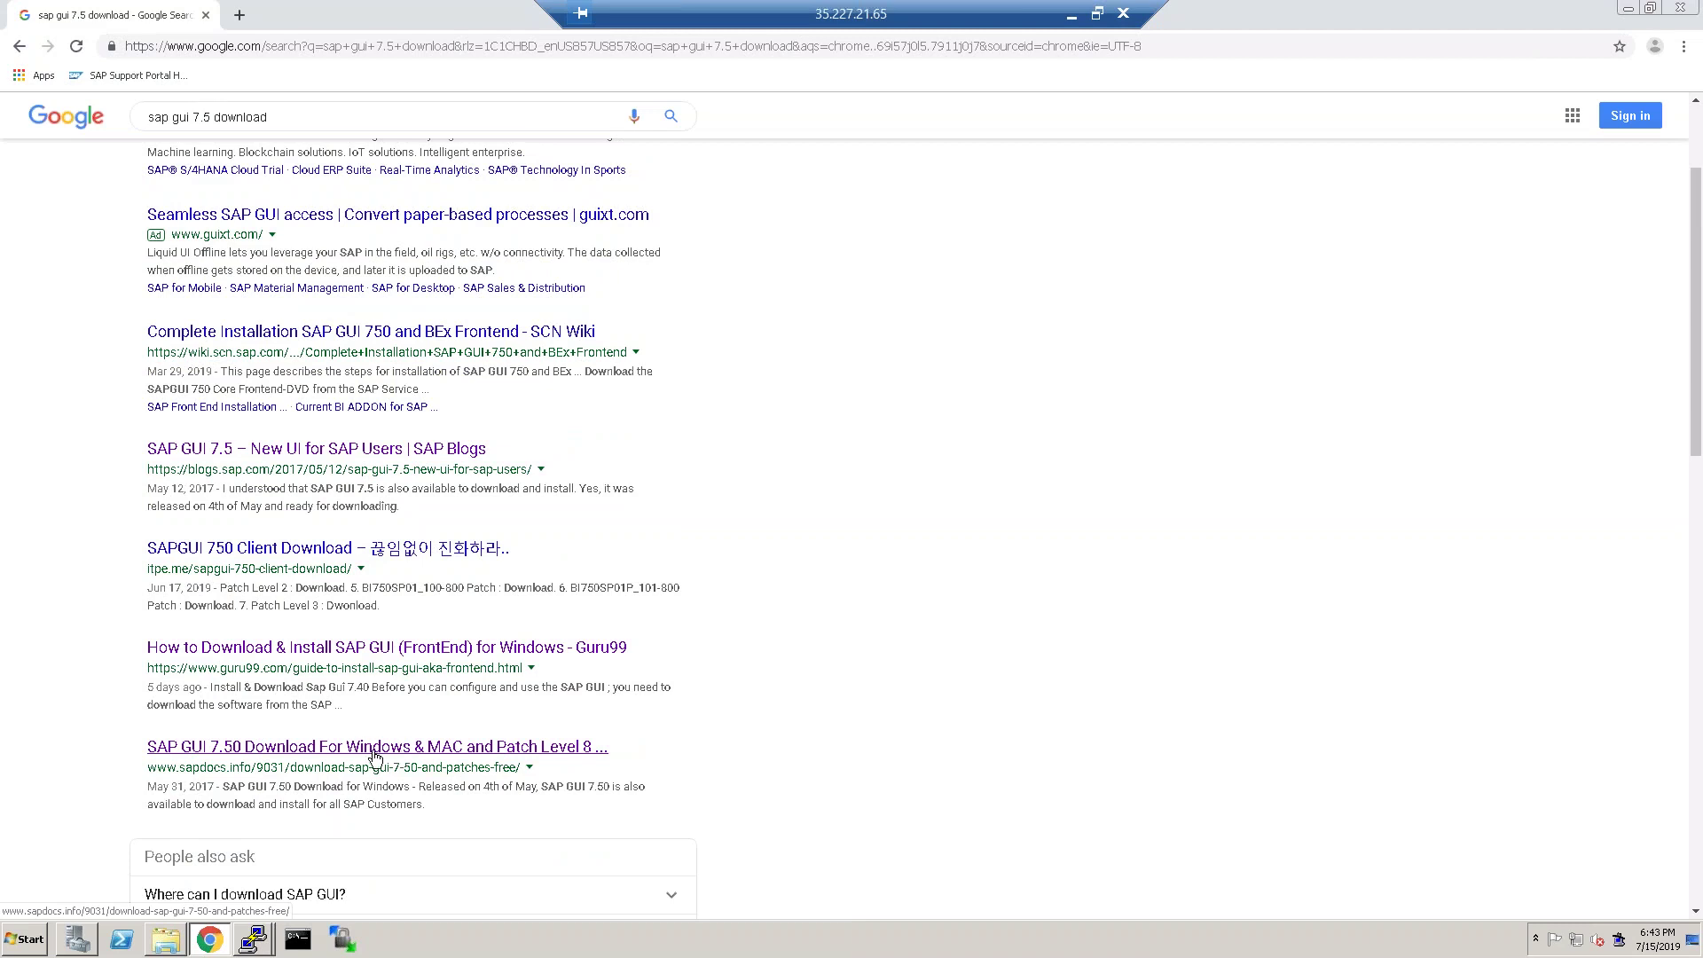
scroll(484, 660, up, 2)
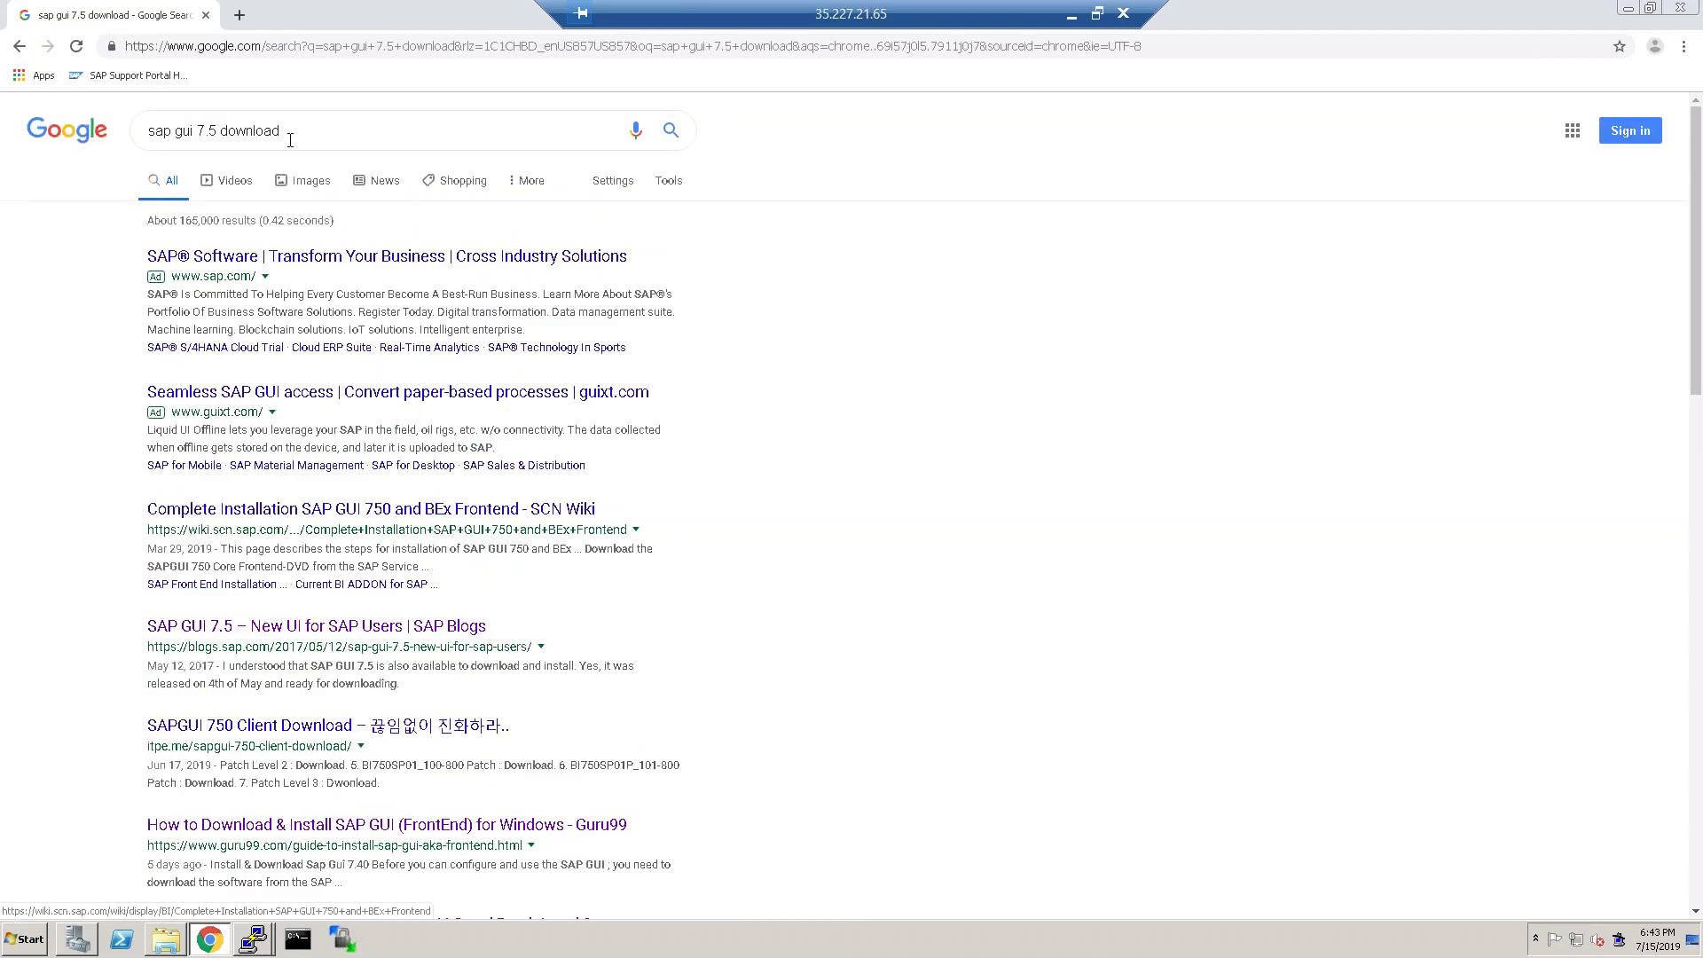
Search for 'sap service marketplace' and open the SAP Official Site result.
click(343, 133)
drag(354, 133, 105, 119)
text(sap)
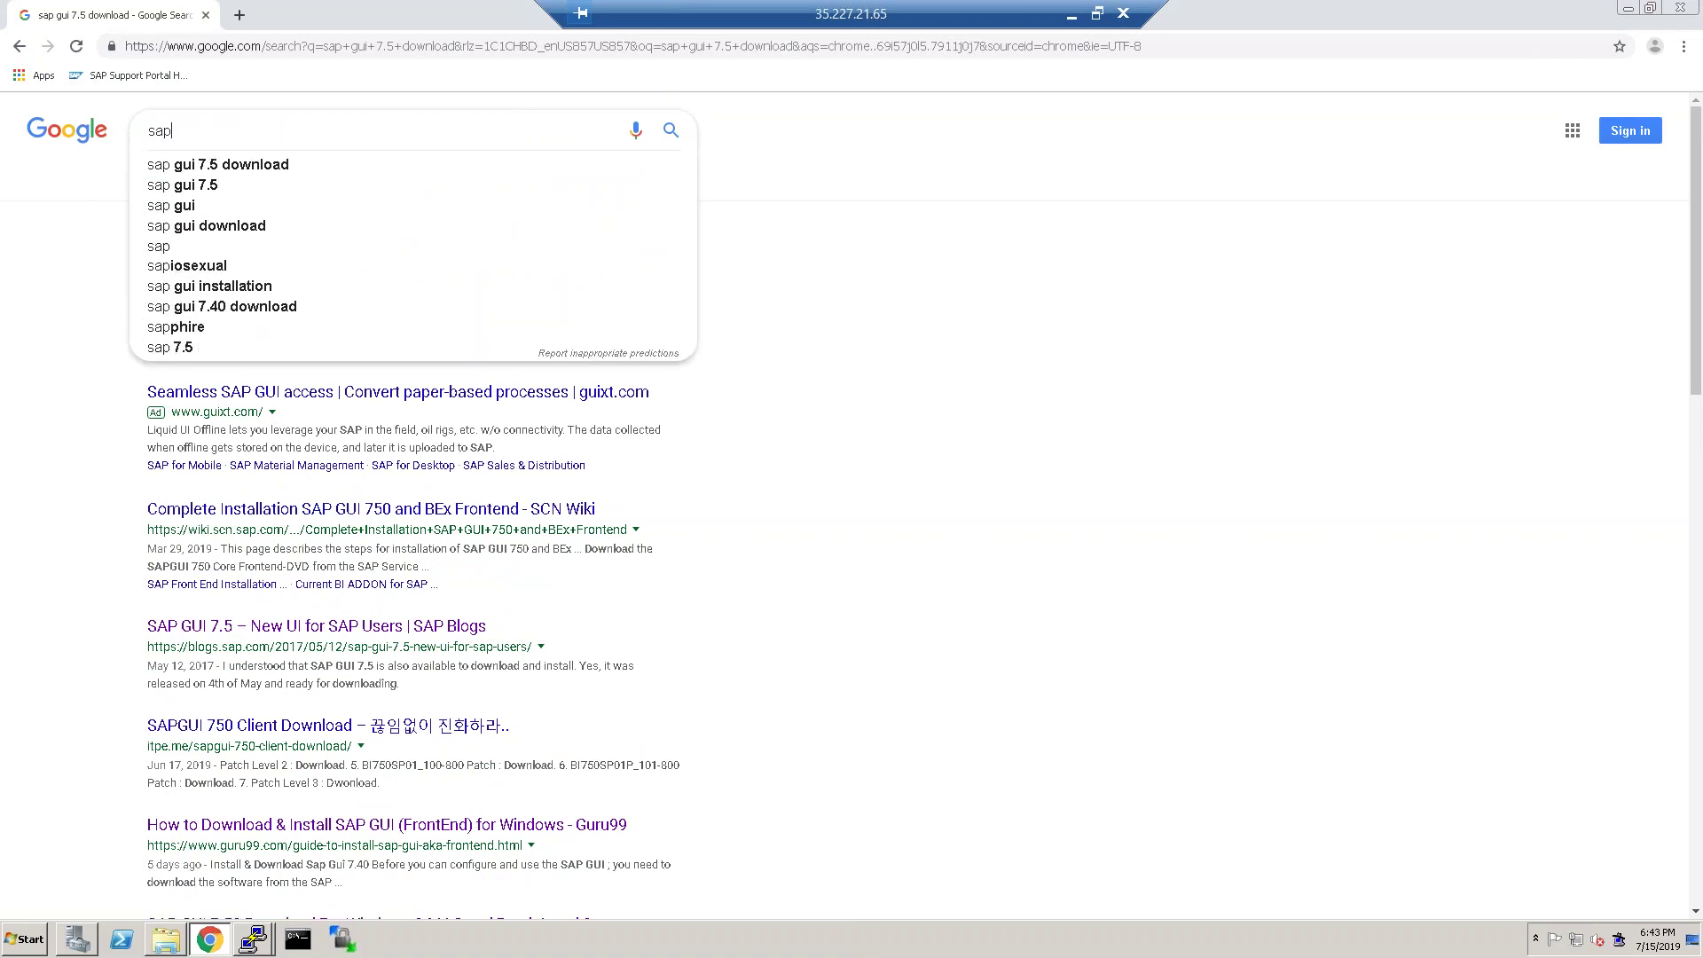
text( service)
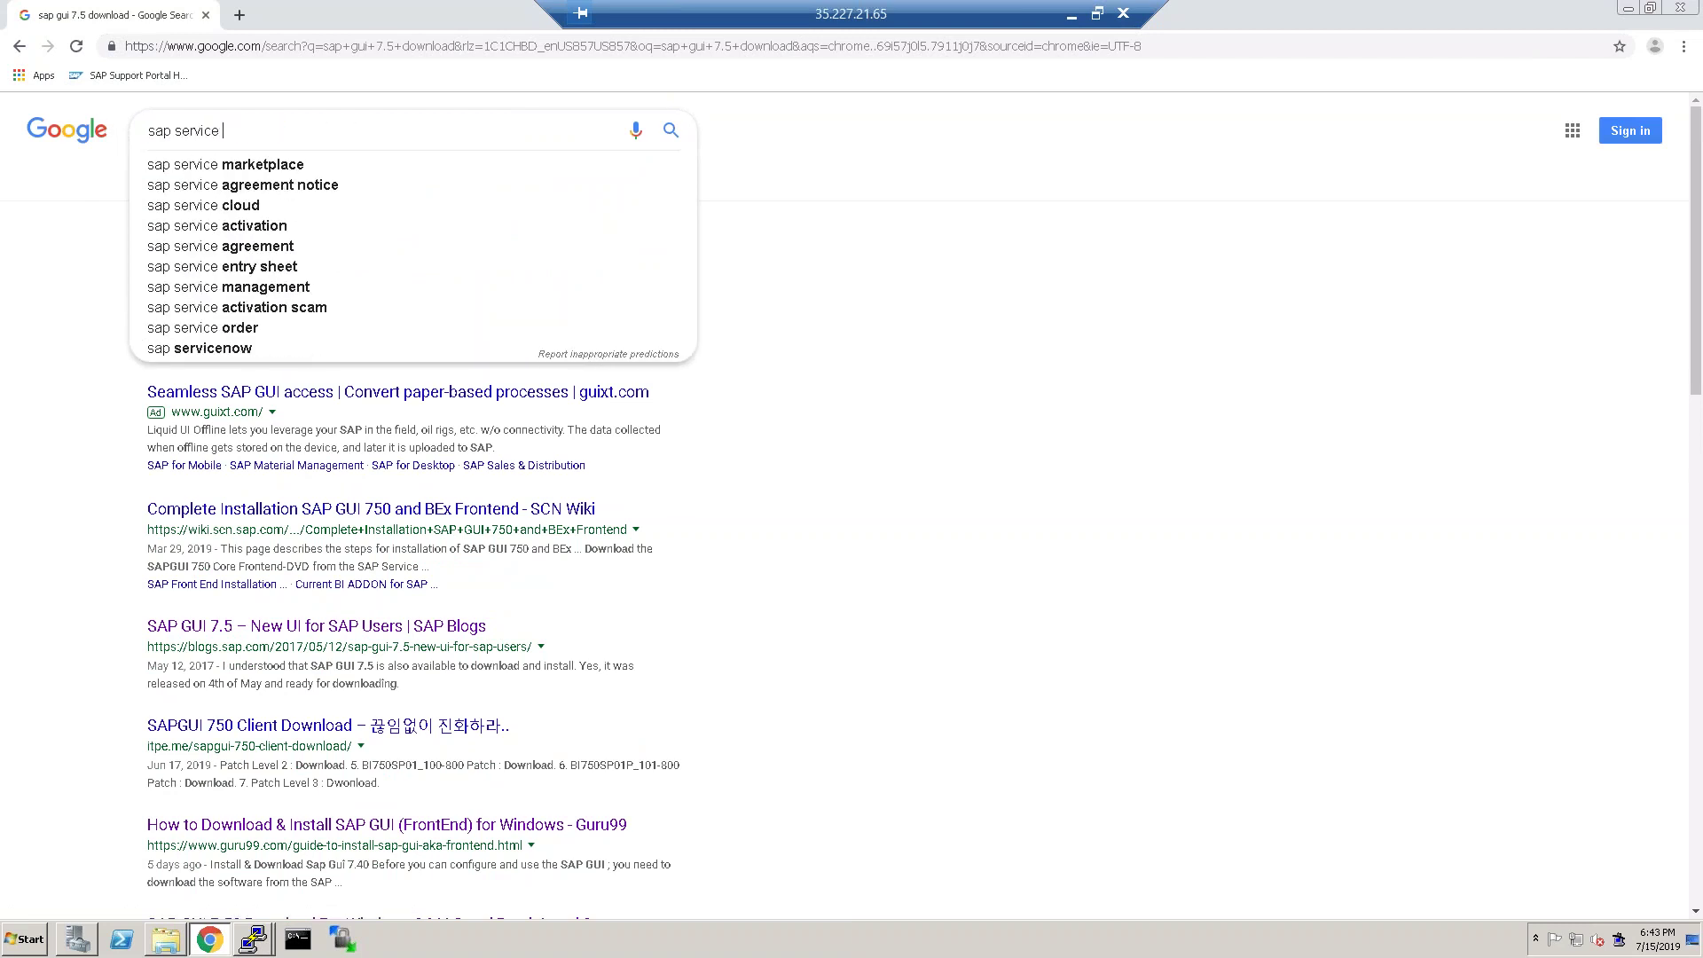
click(226, 164)
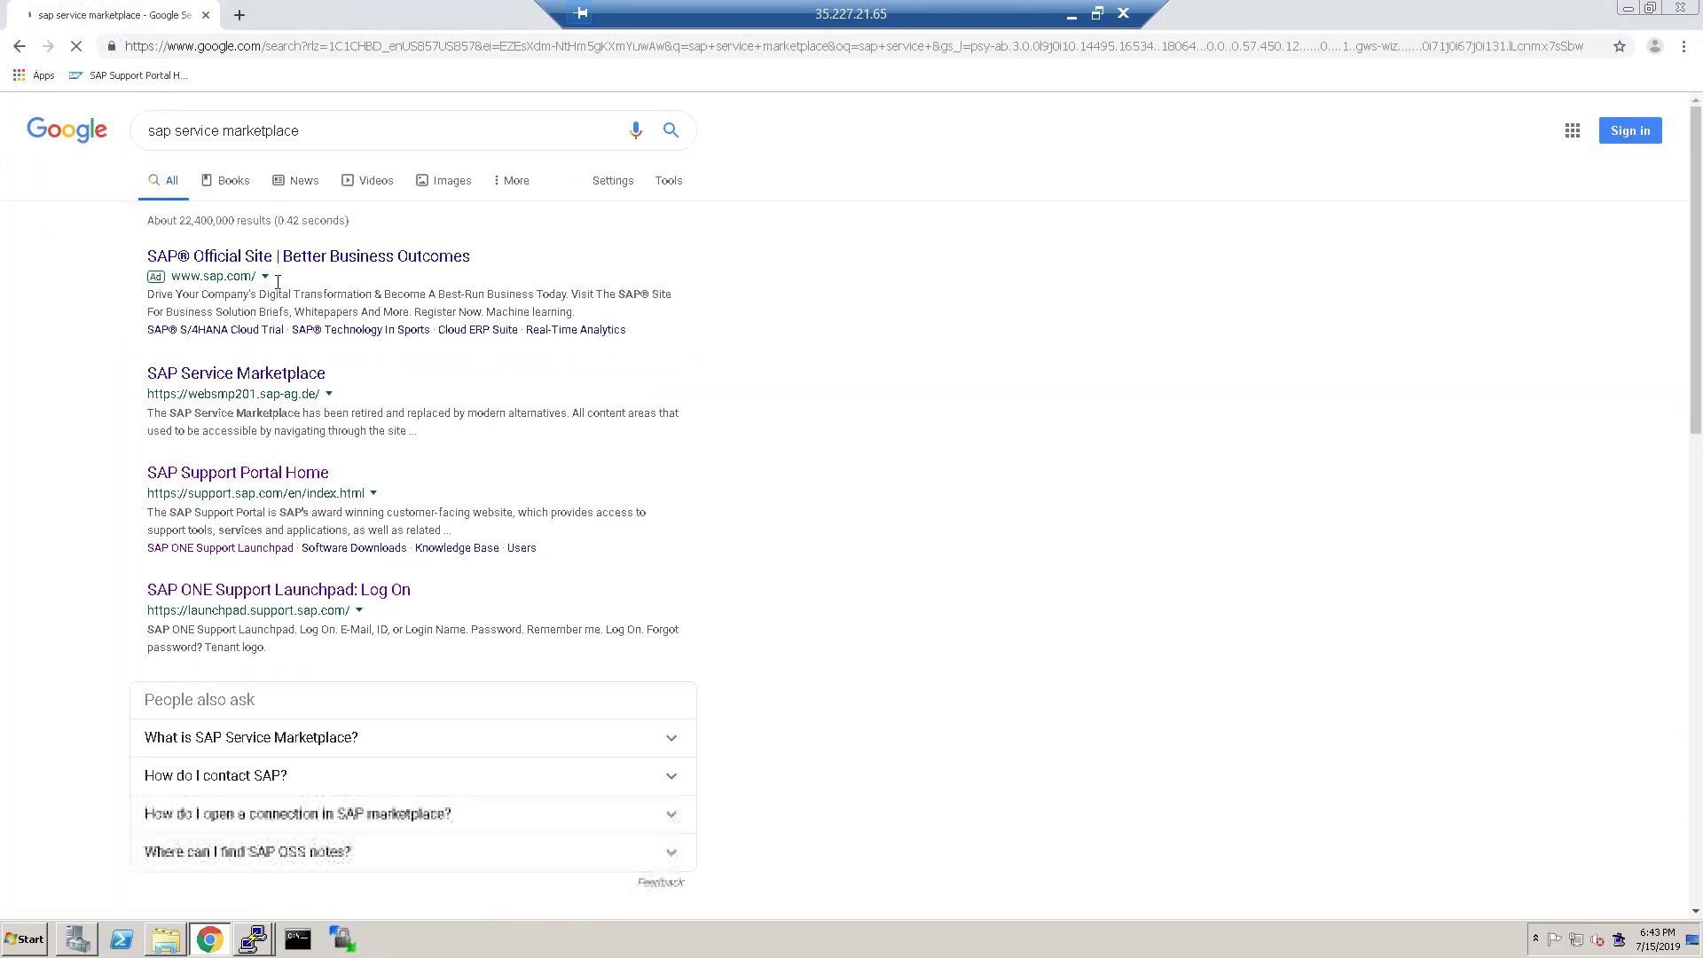
click(329, 258)
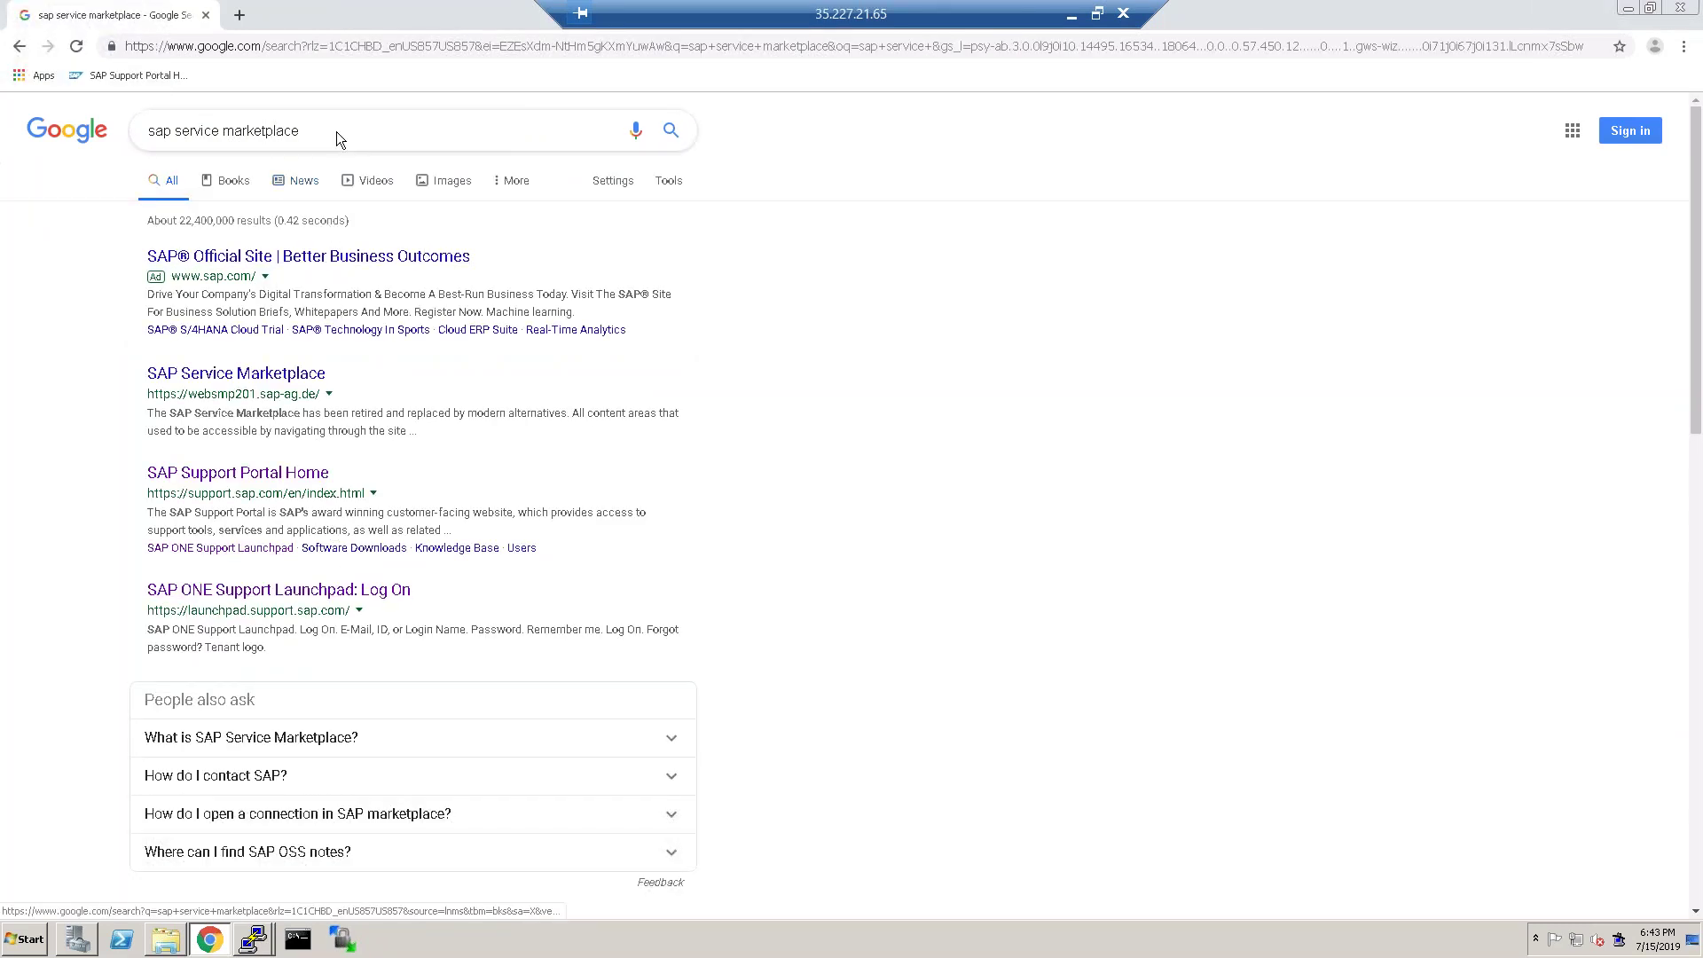
Search for 'service marketplace' and open the SAP Support Portal Home result.
drag(344, 130, 89, 142)
text(service m)
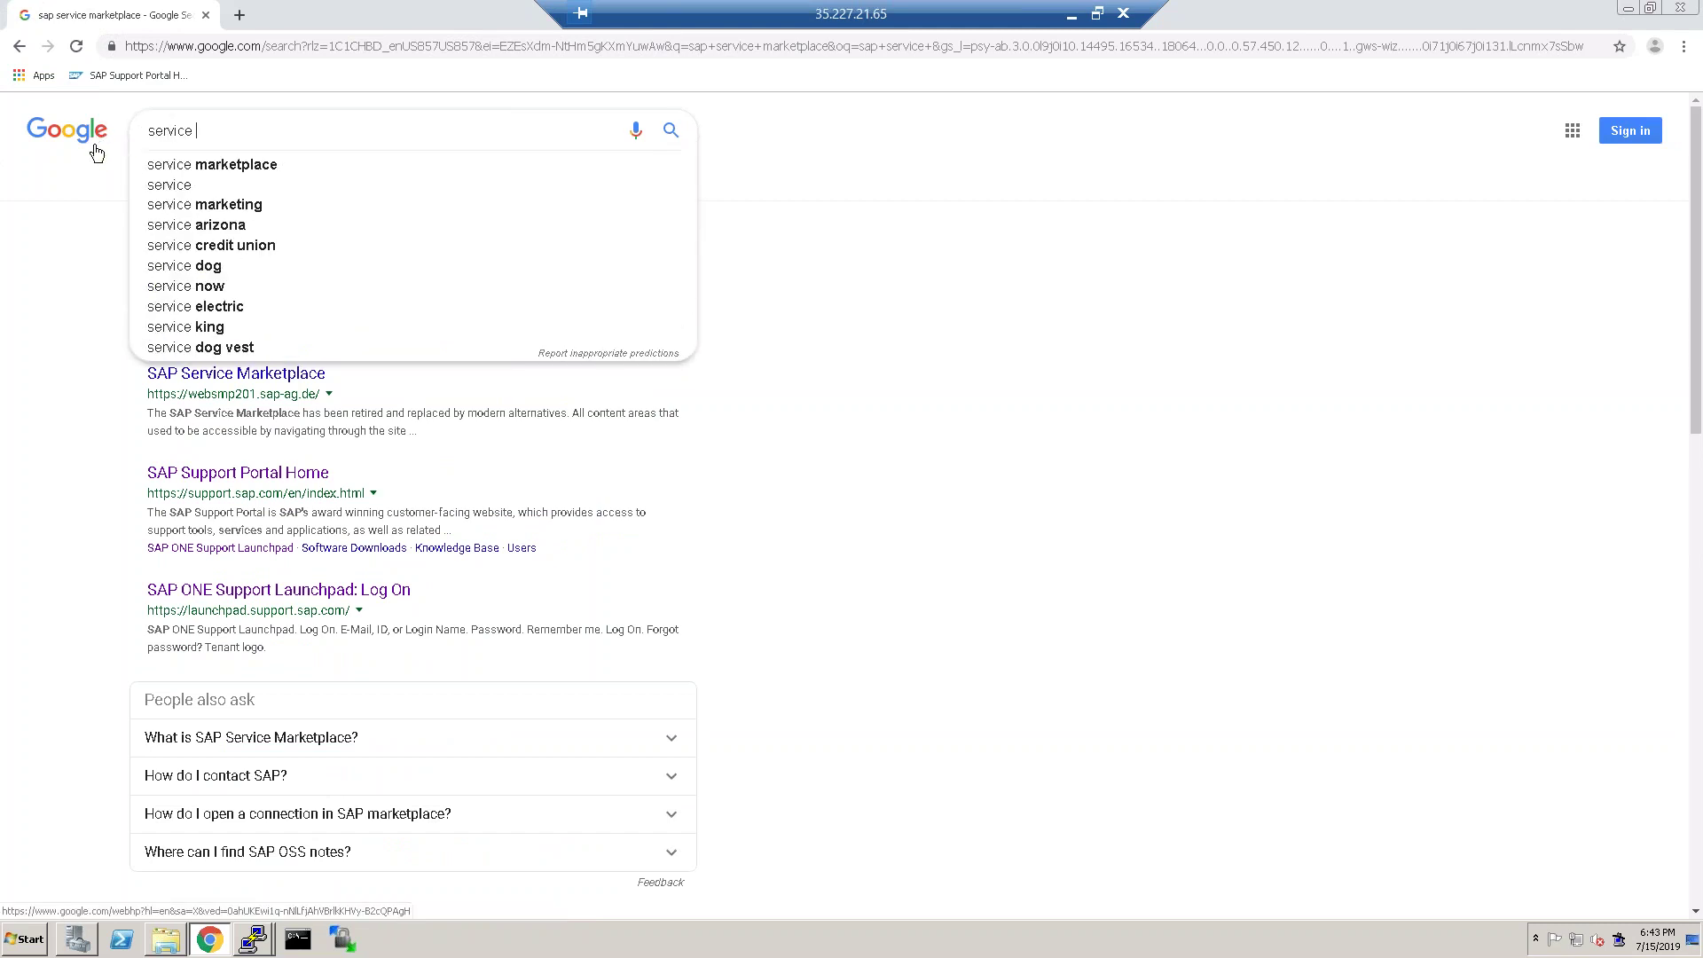
click(268, 164)
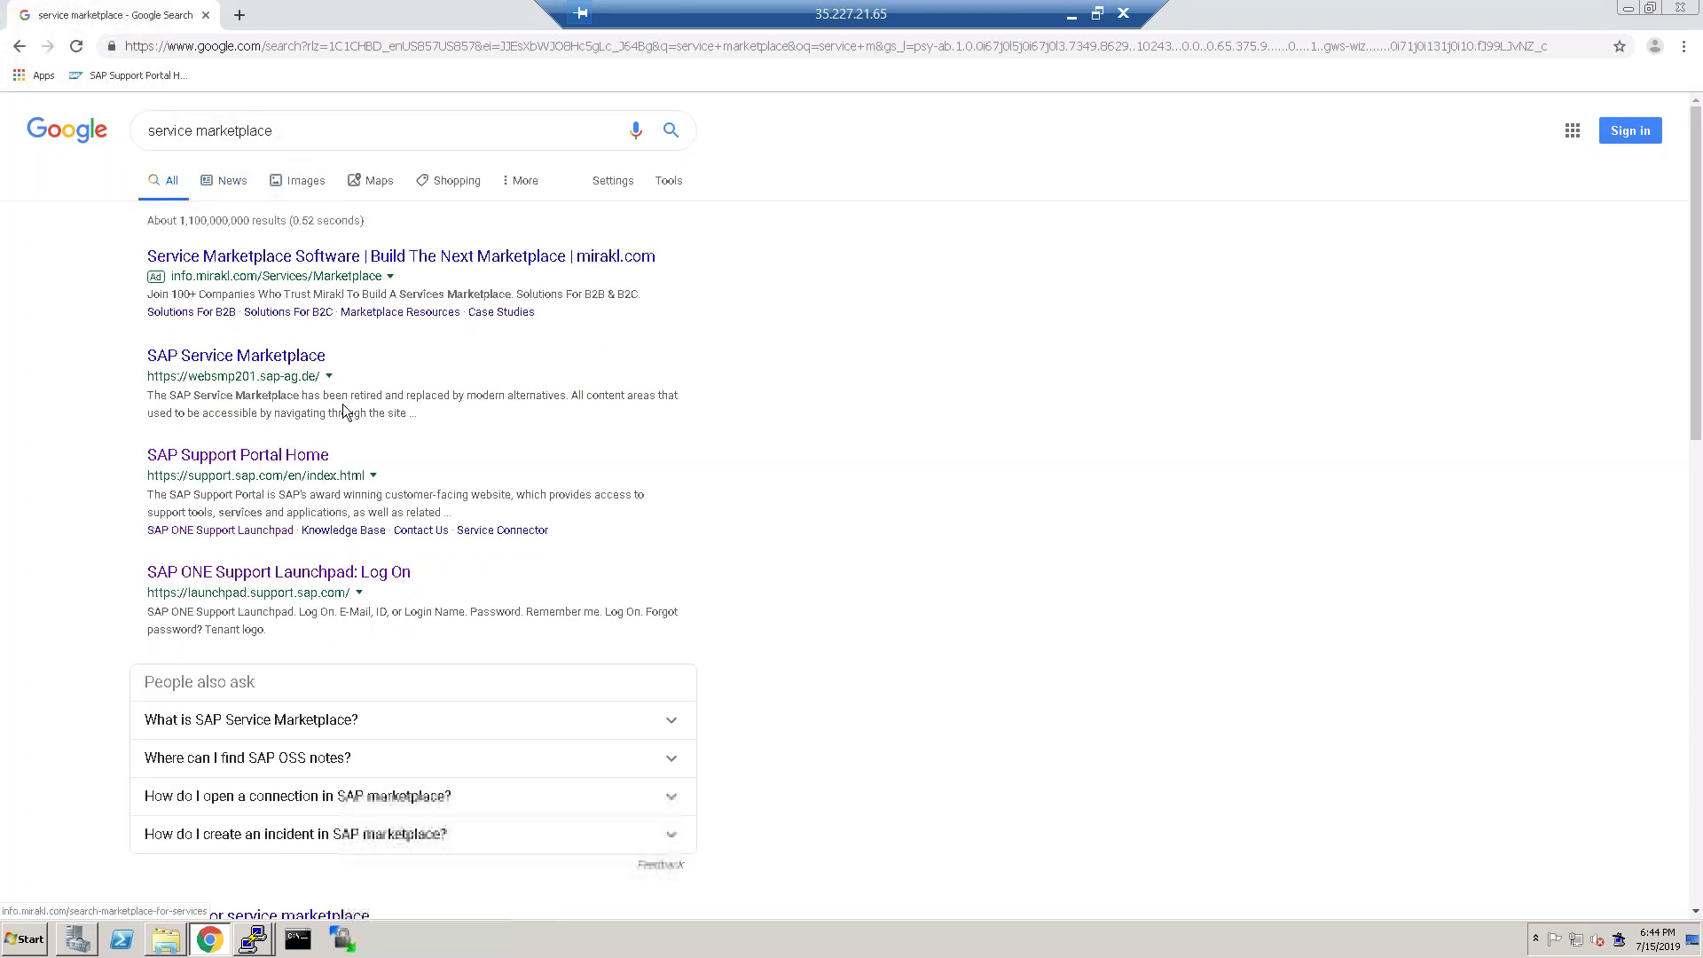
click(284, 458)
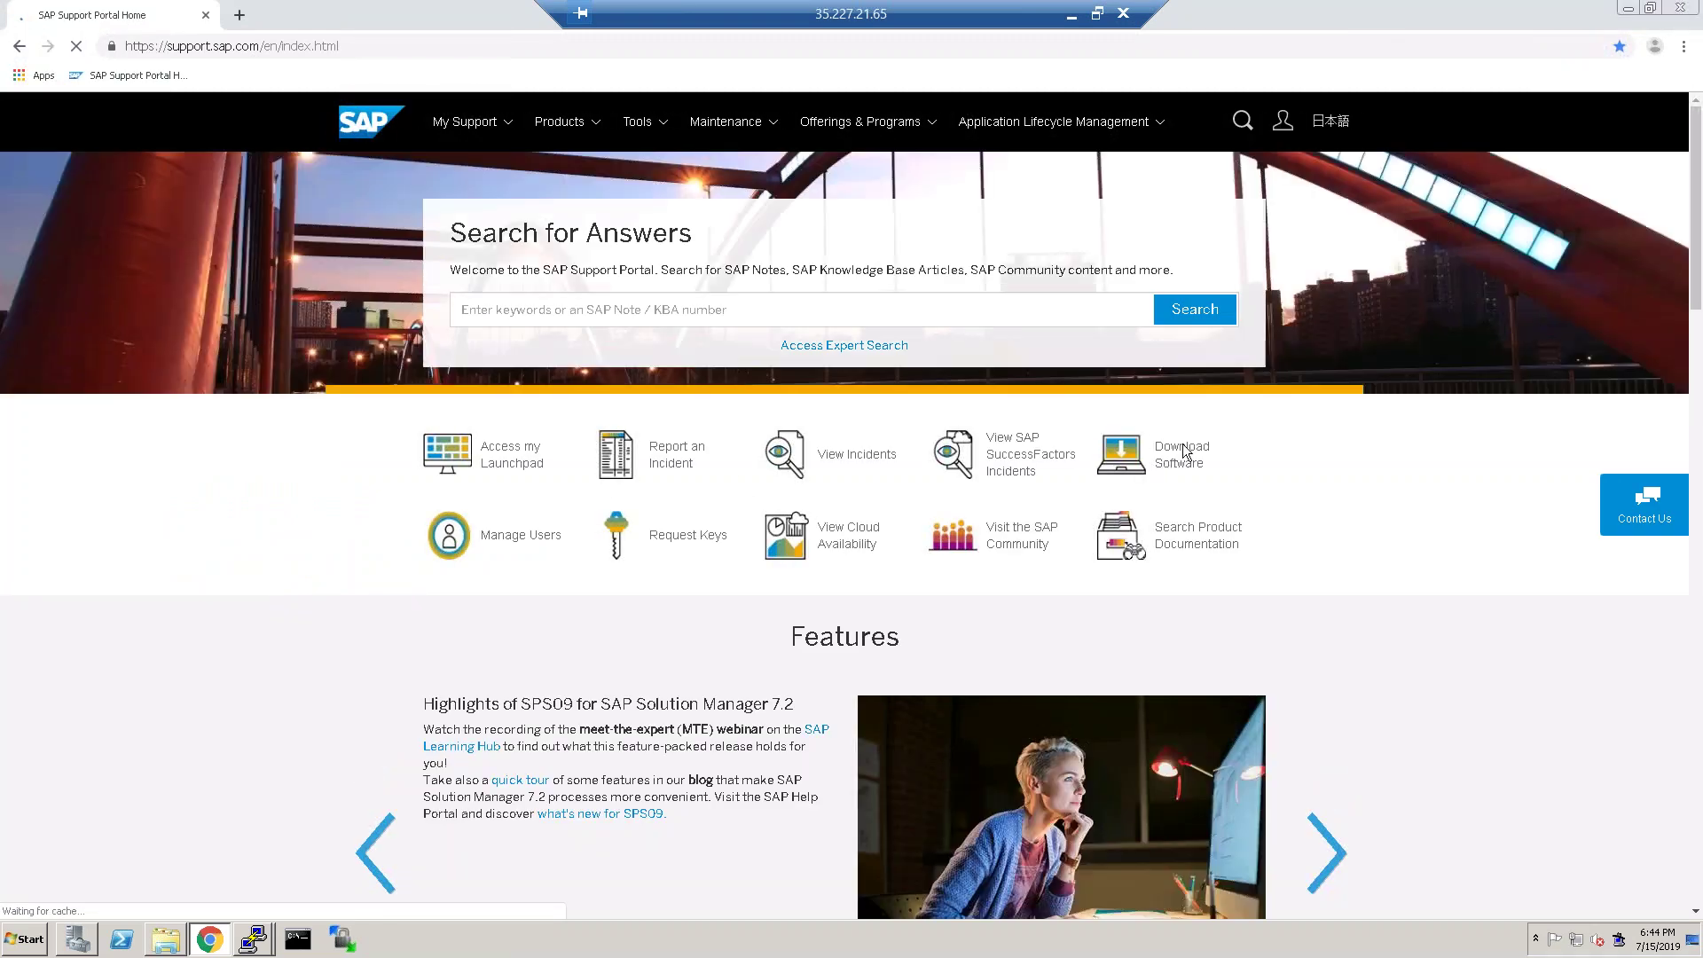
Log on to Download Software and open the 'N' products in the A-Z index.
click(1140, 449)
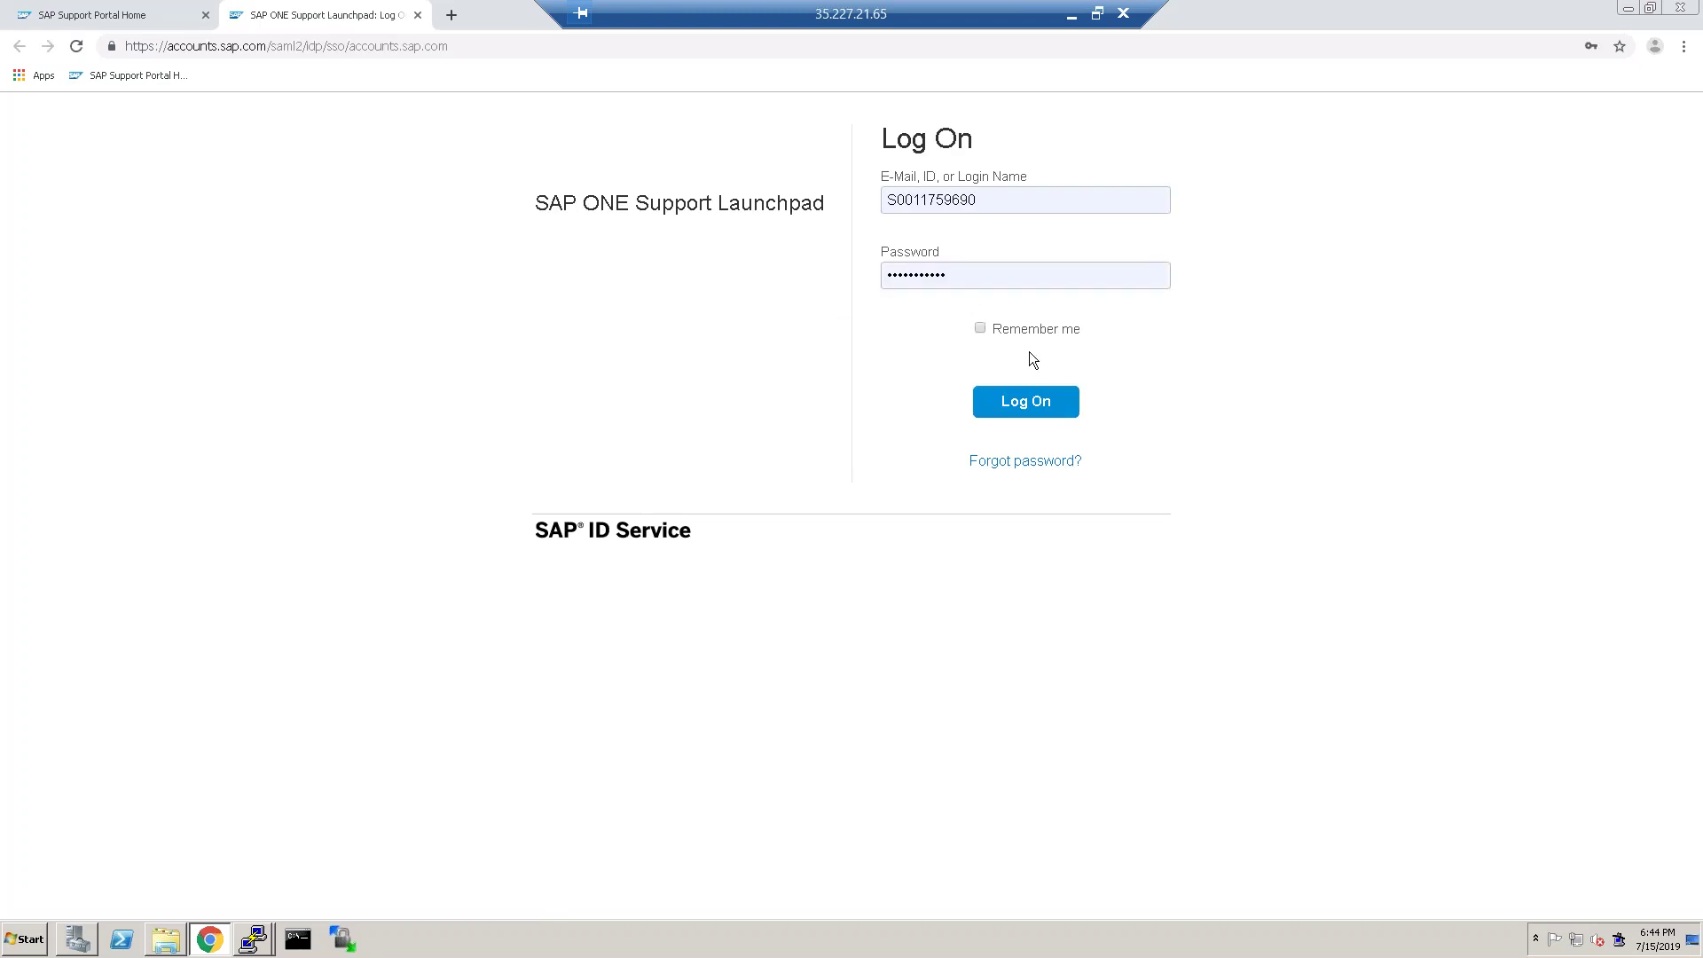
click(1034, 404)
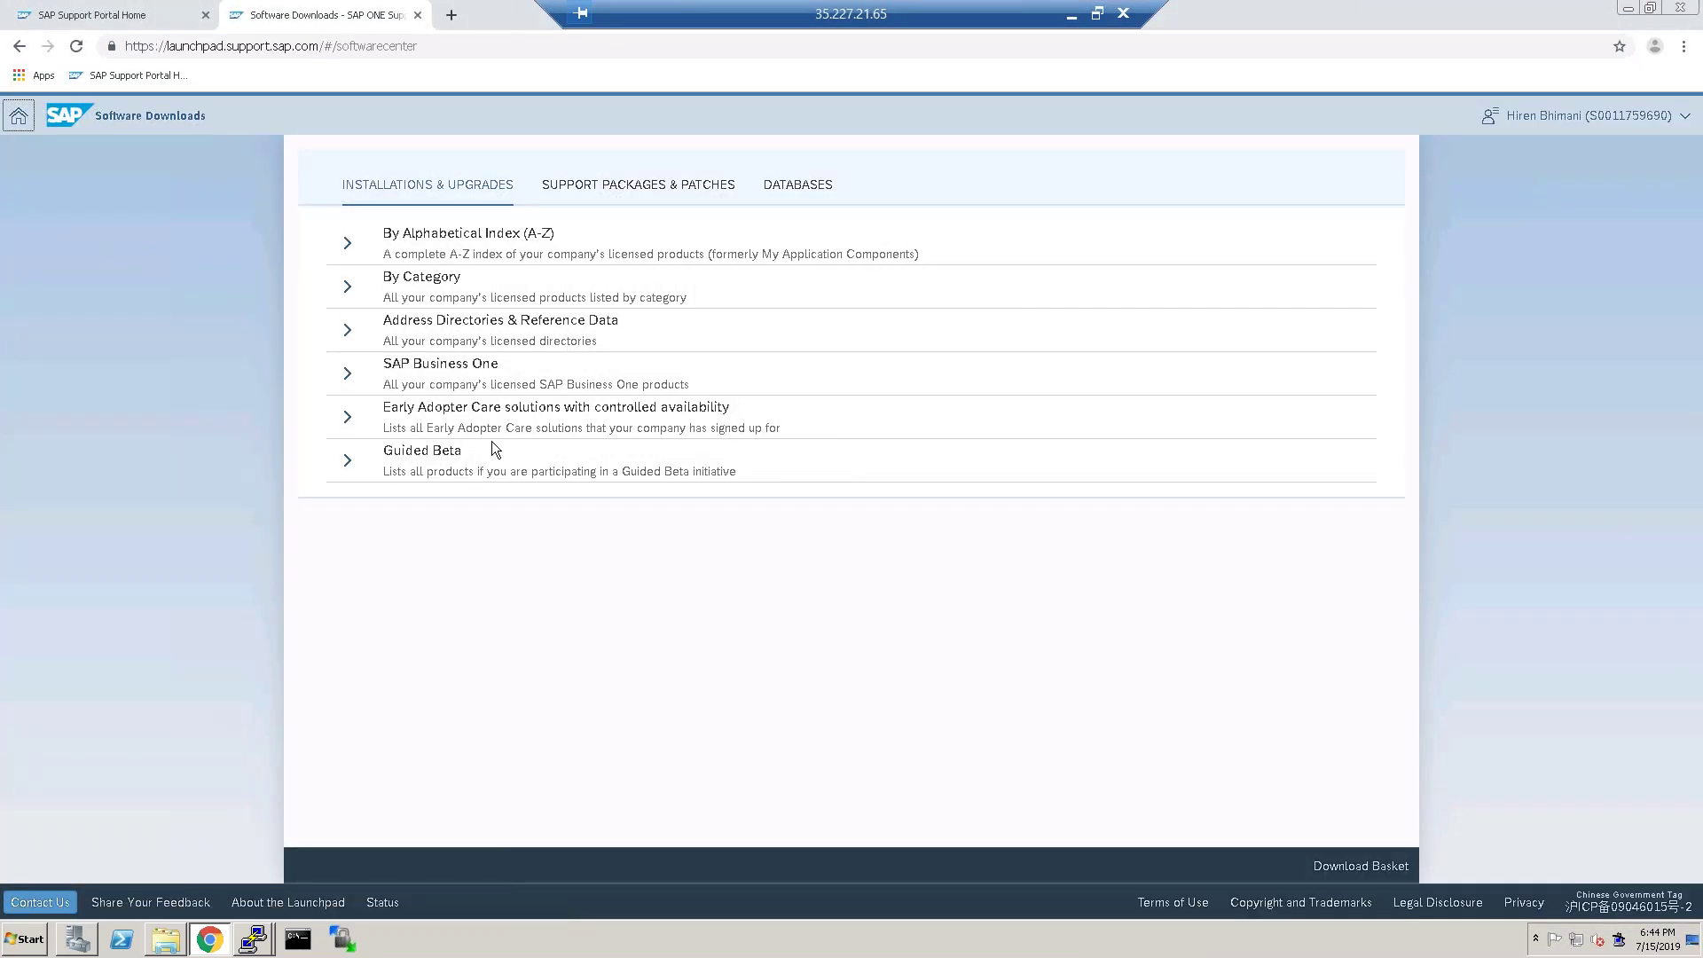
click(546, 257)
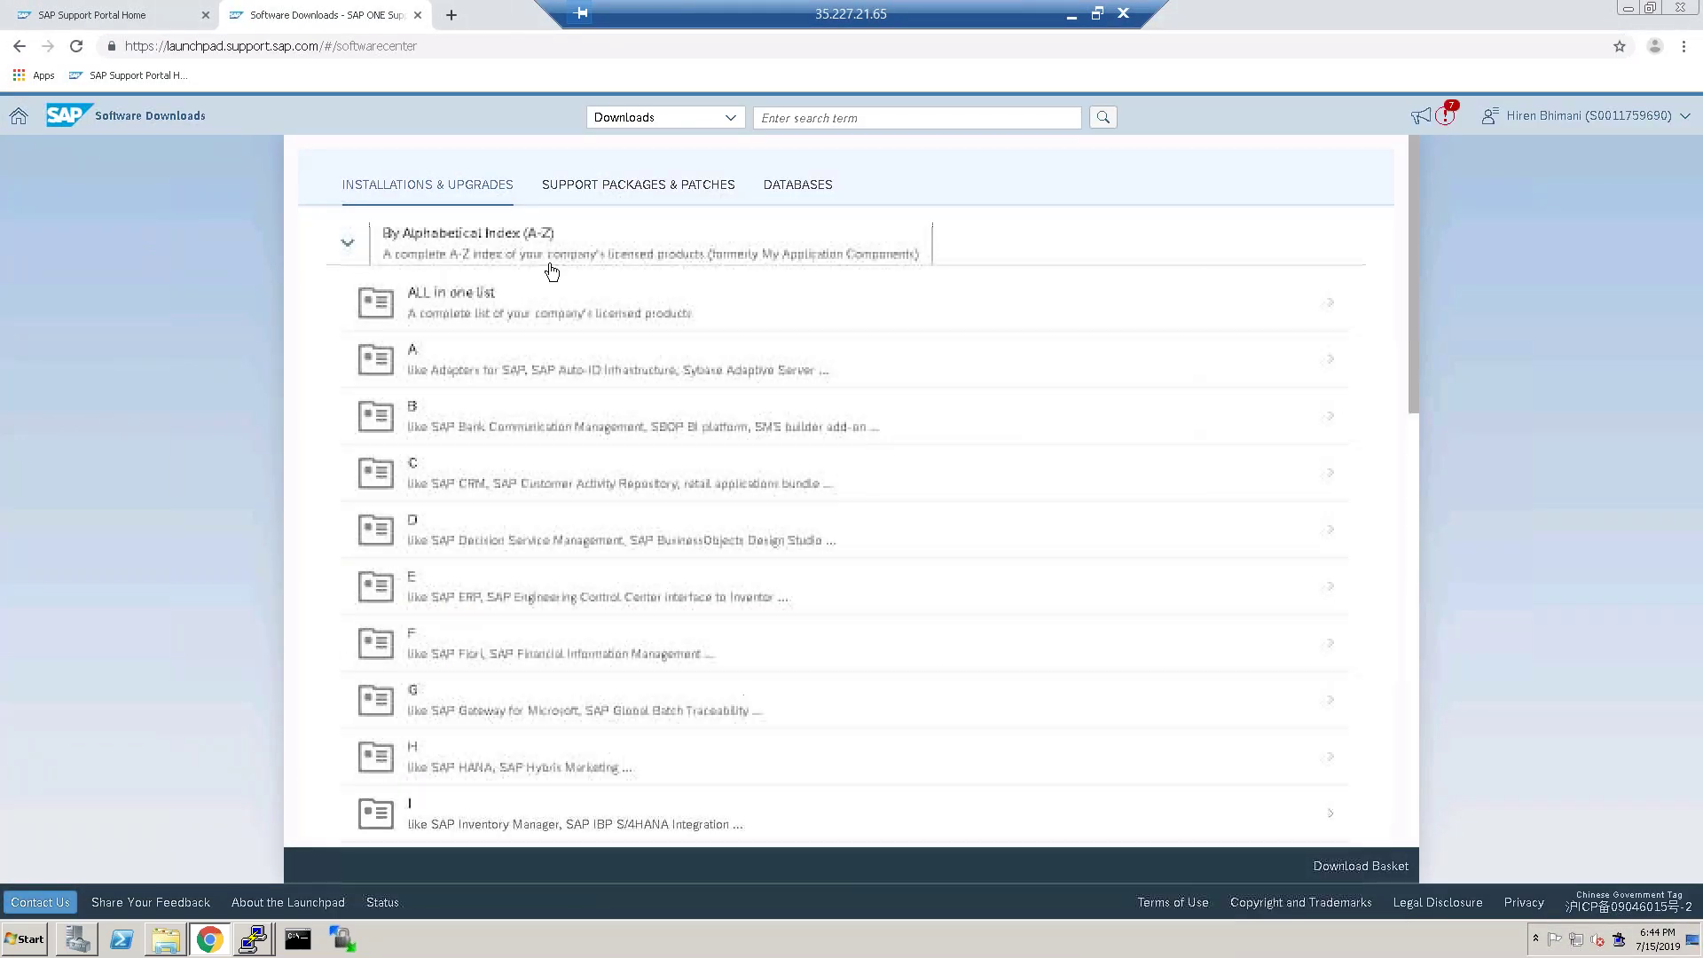
scroll(470, 763, down, 3)
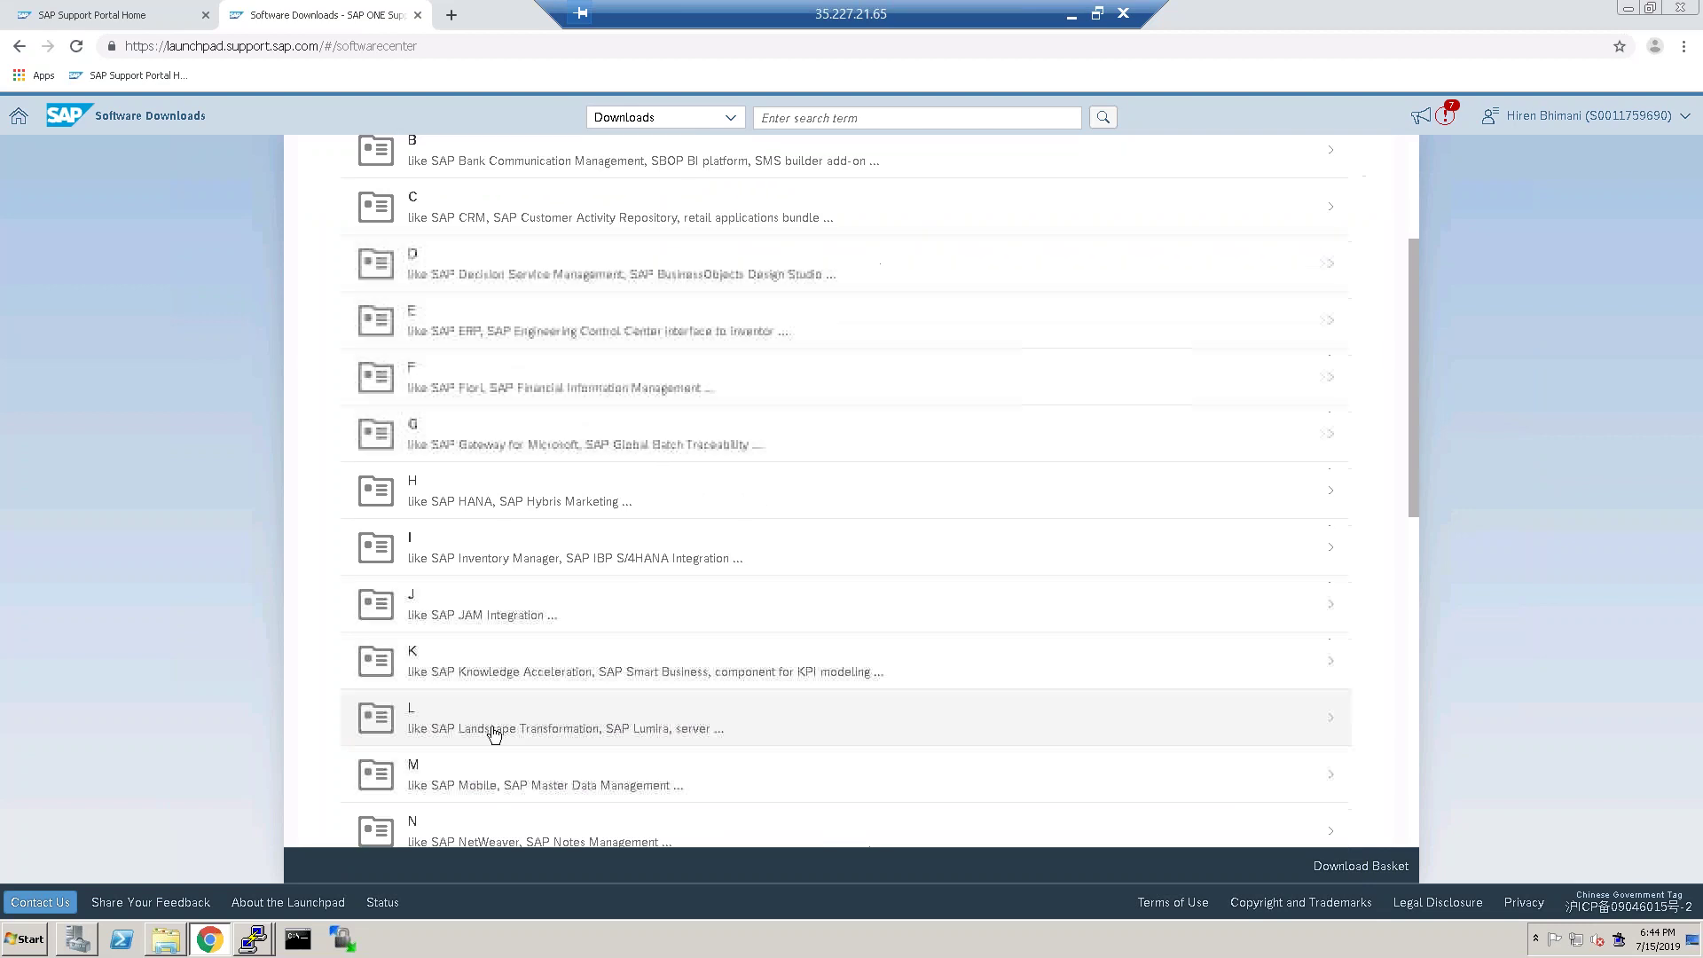
scroll(495, 733, down, 1)
click(429, 743)
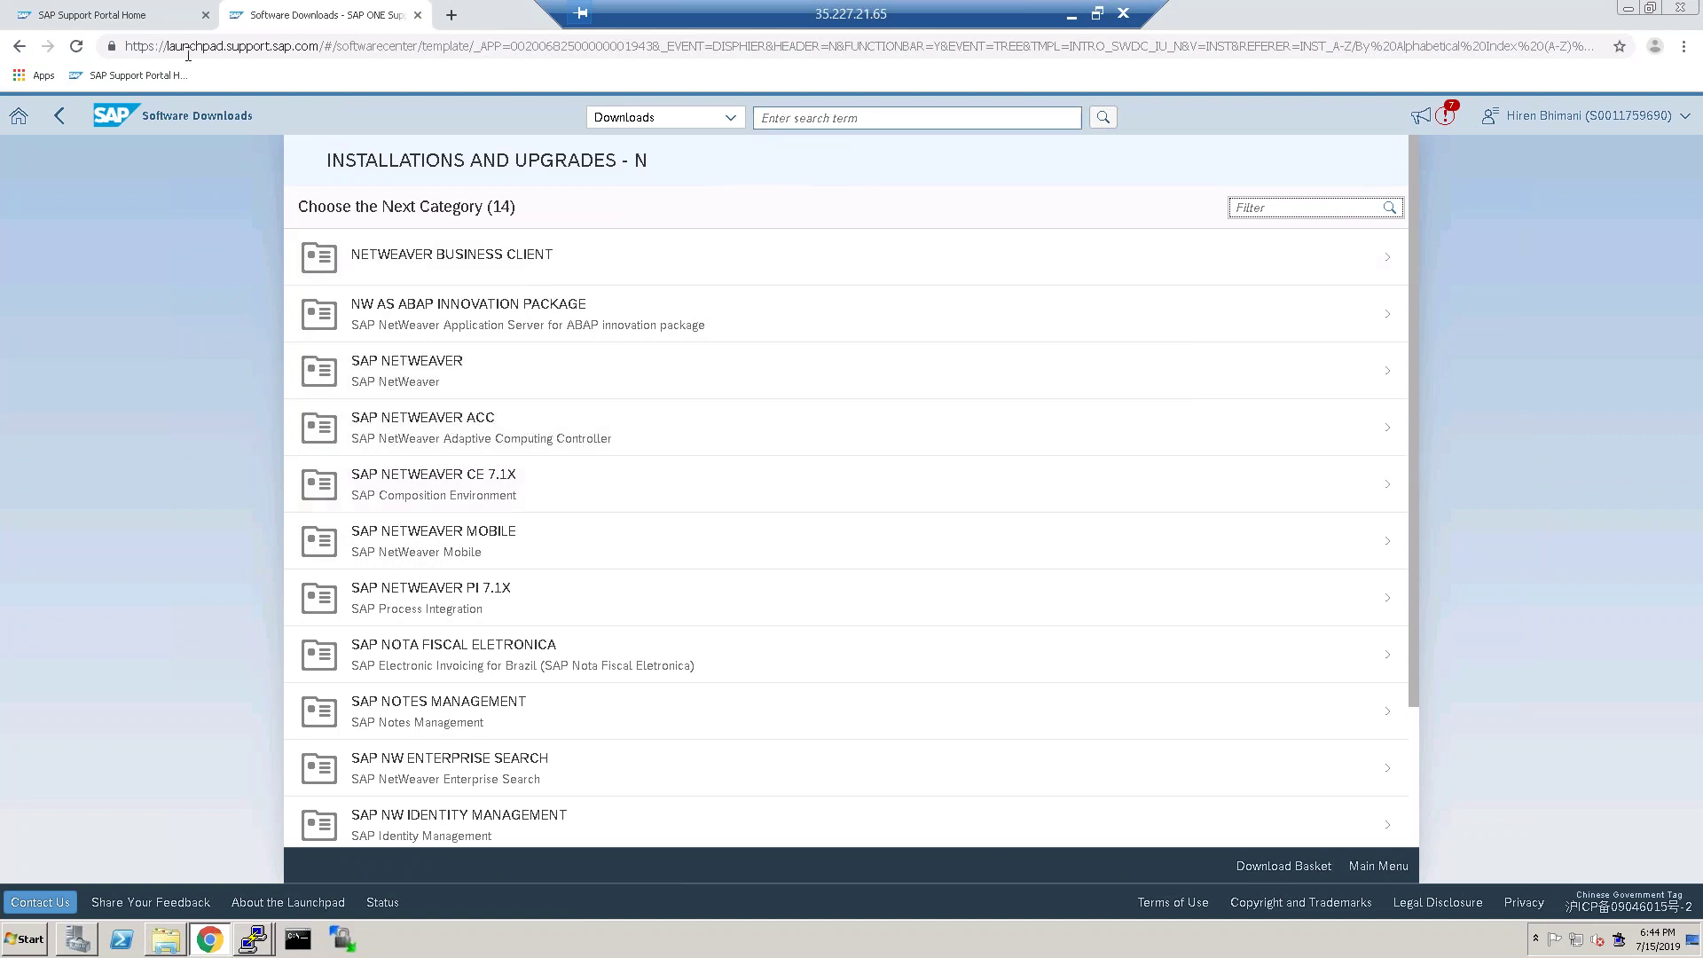
Return to the alphabetical index and choose the products starting with G.
click(20, 46)
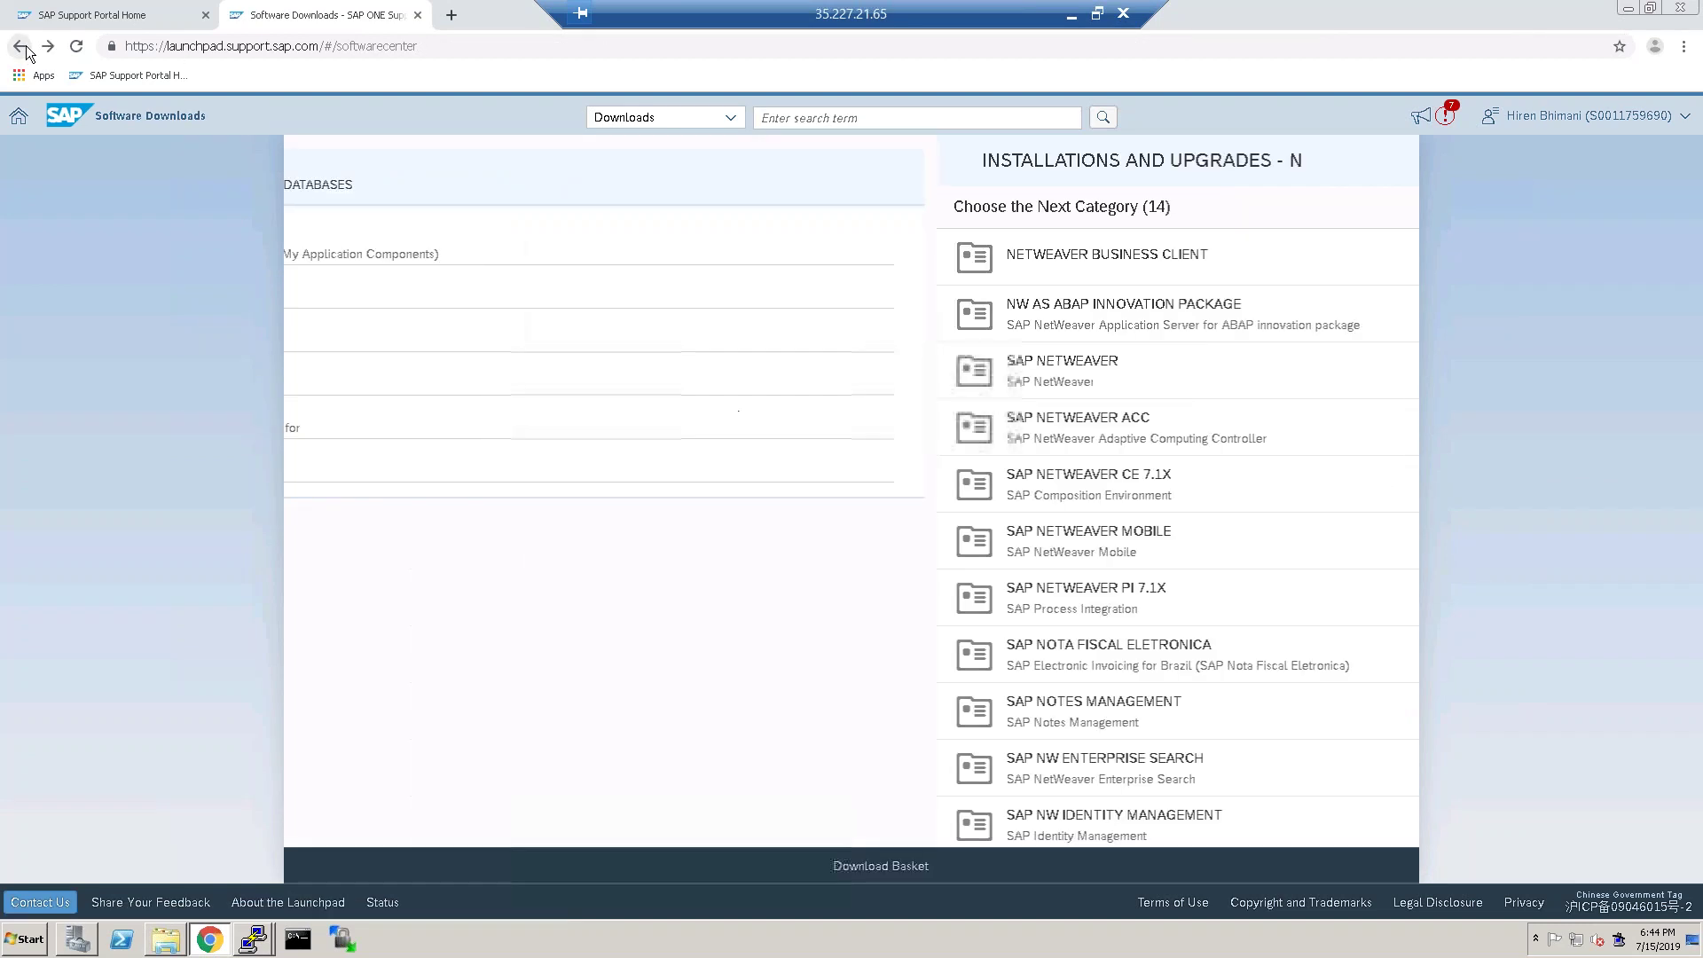
click(531, 233)
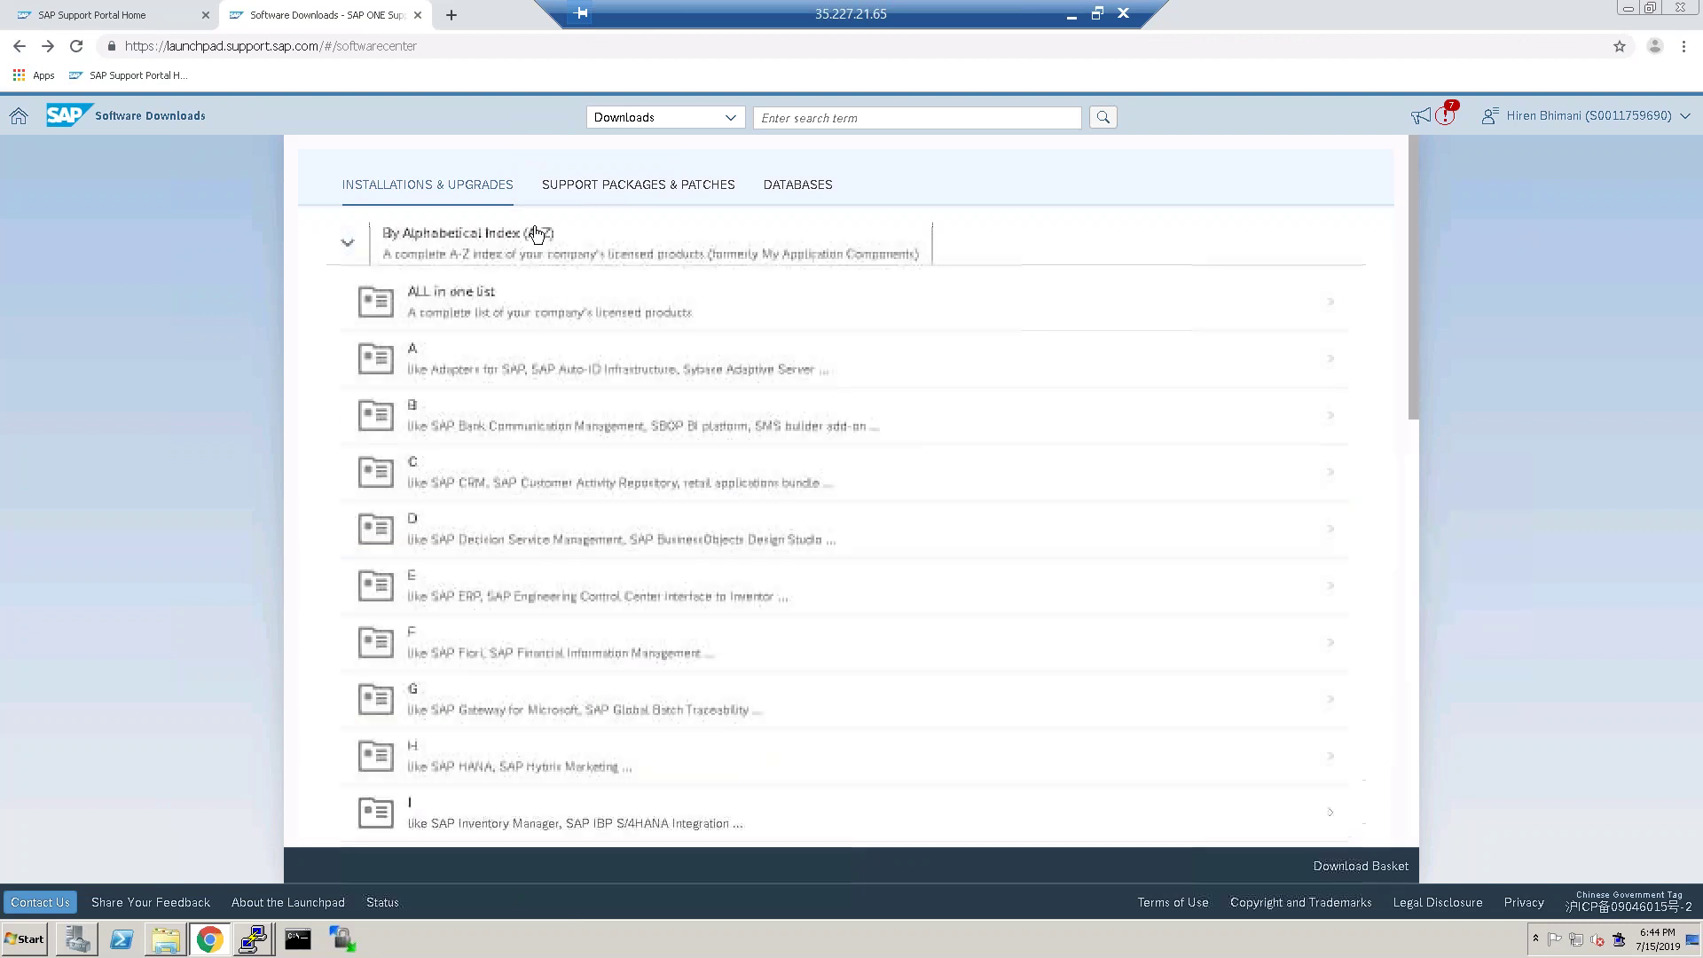
click(505, 703)
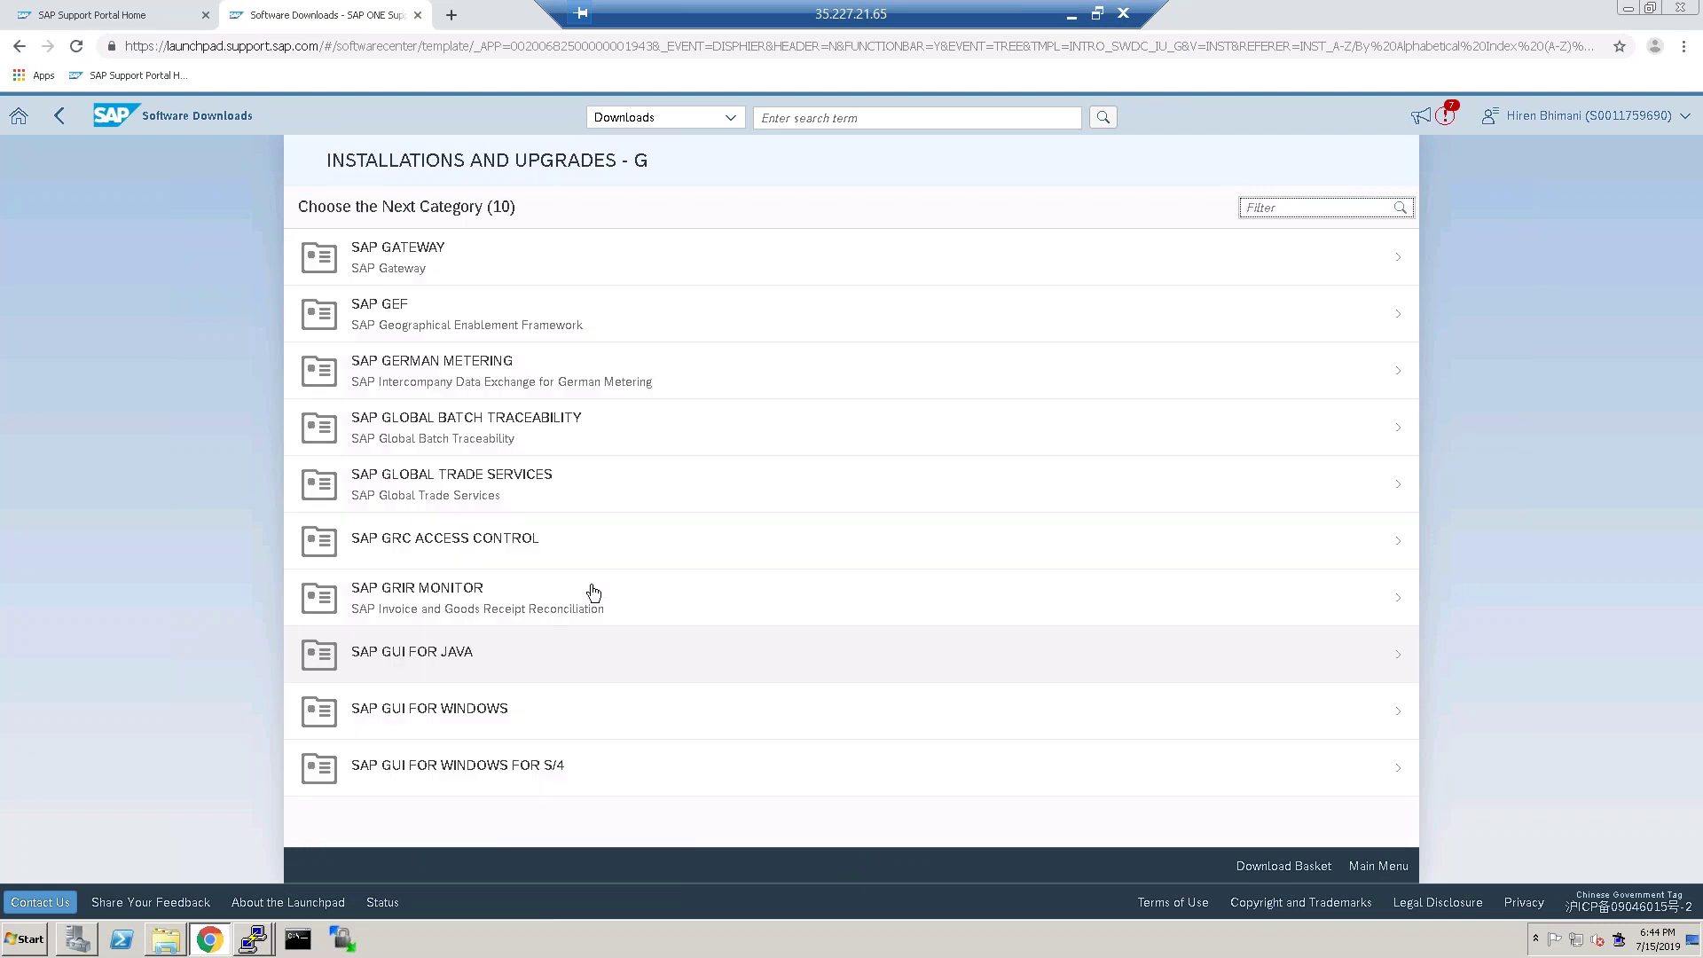
Download the SAP GUI for Windows 7.50 Core installation file 50144807_6.
click(427, 713)
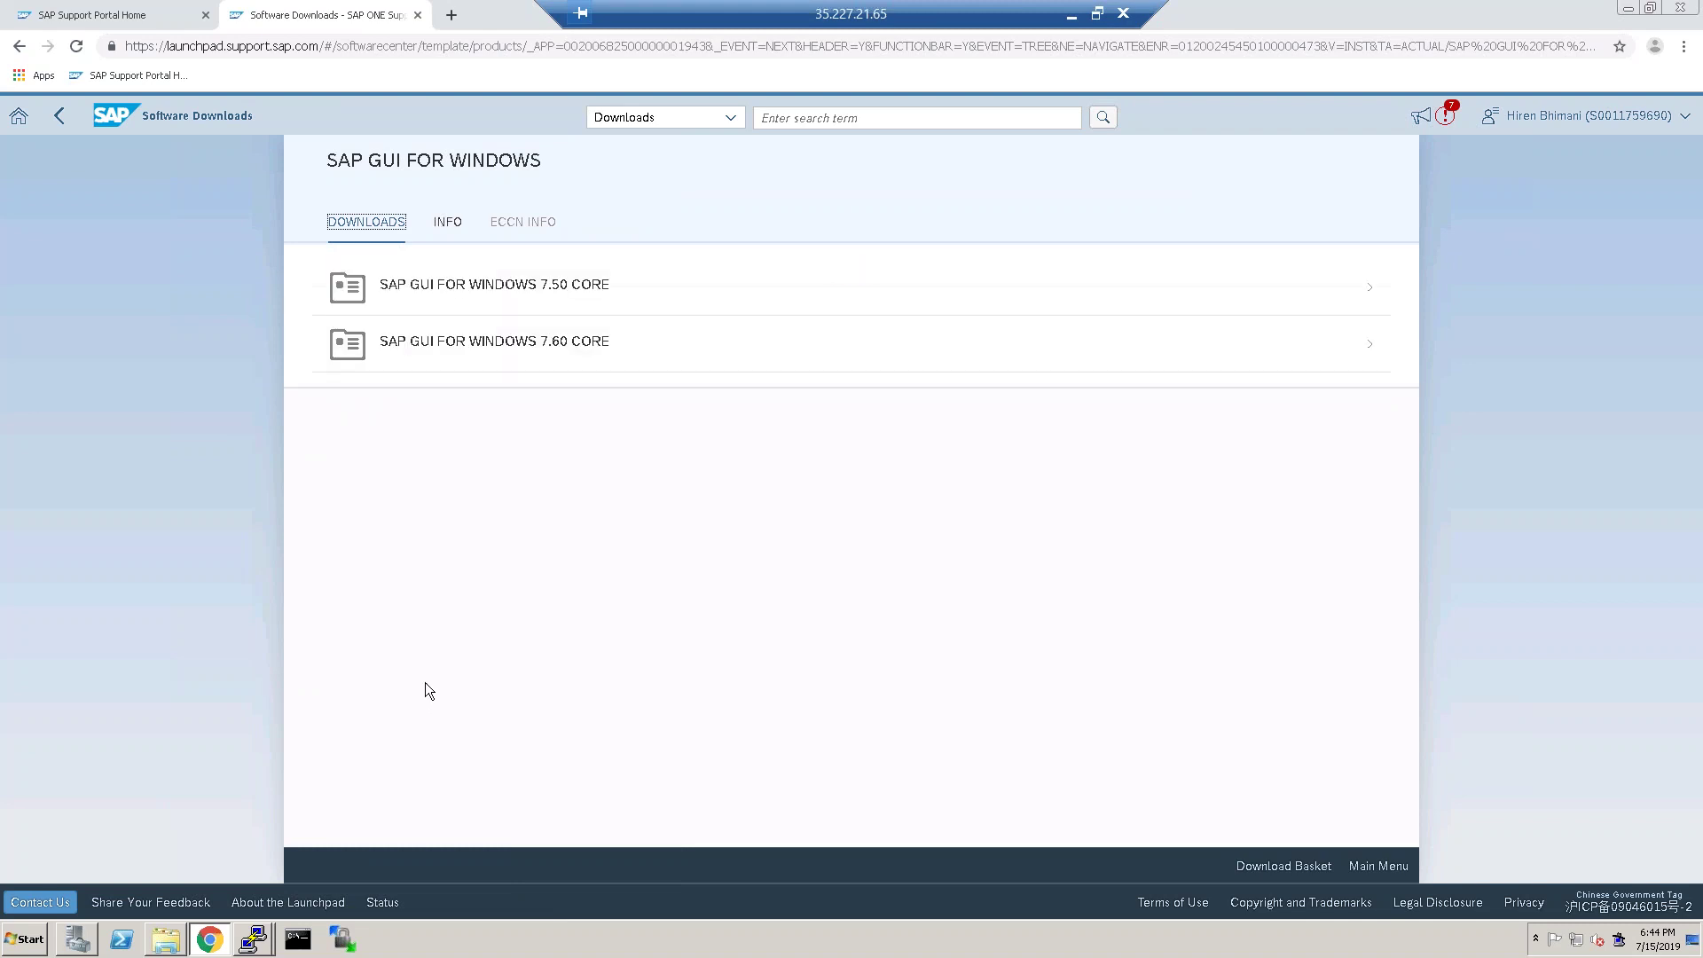
click(542, 301)
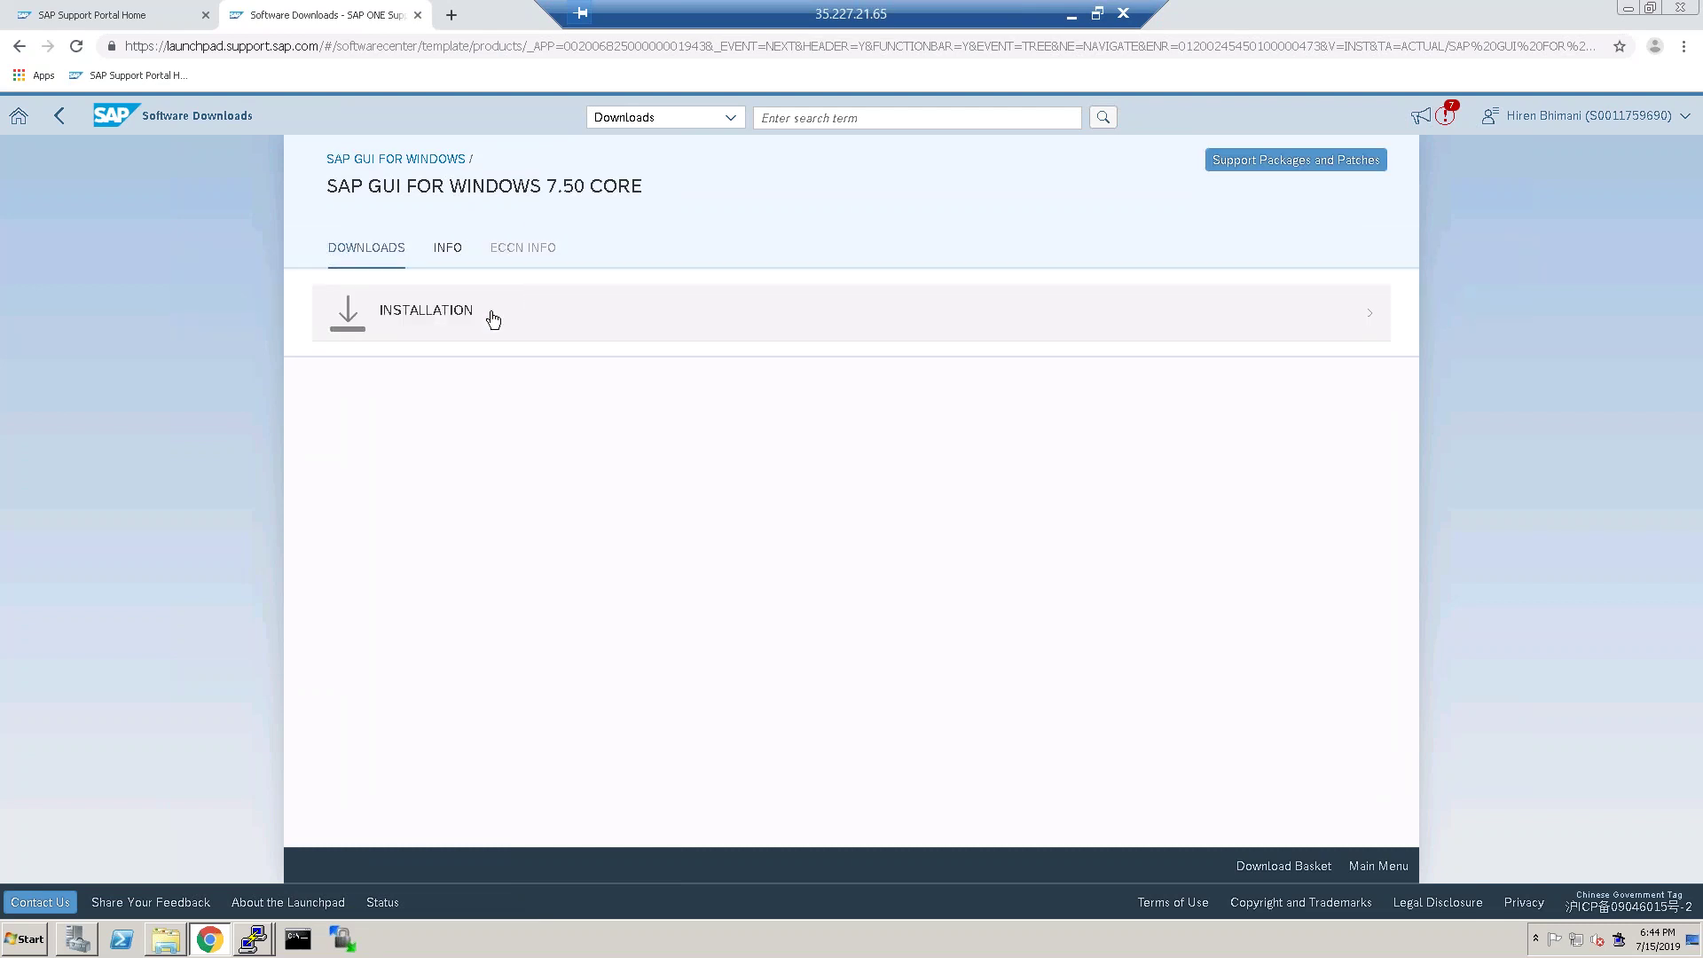
click(447, 314)
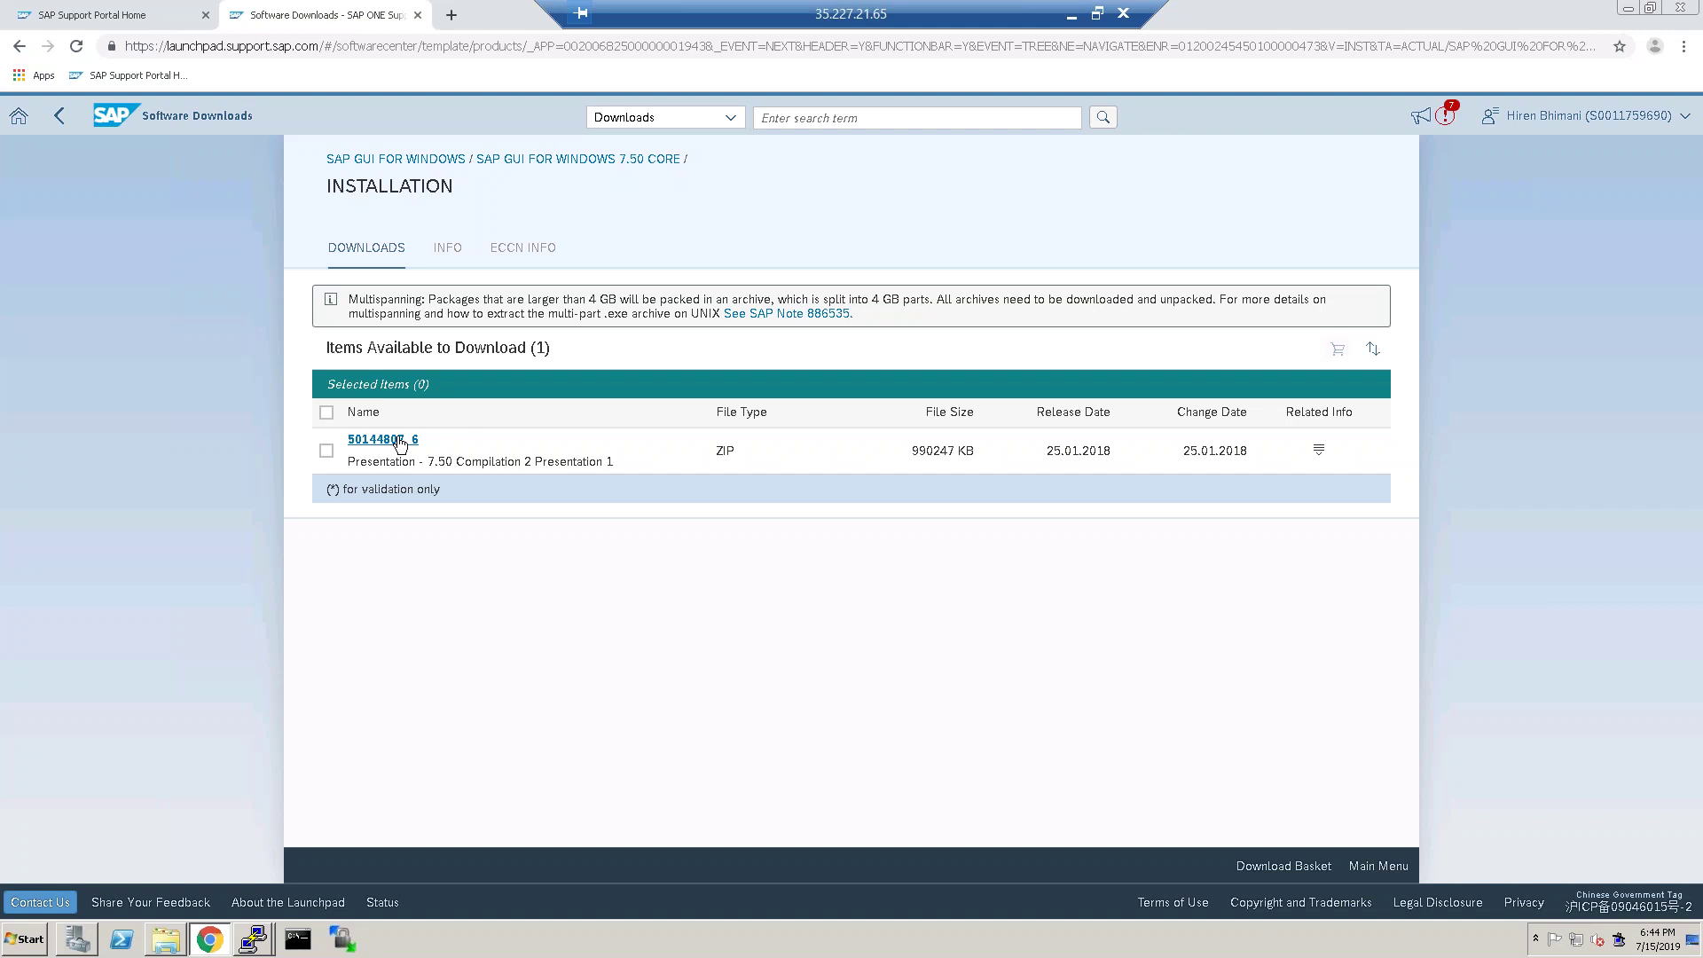
click(400, 441)
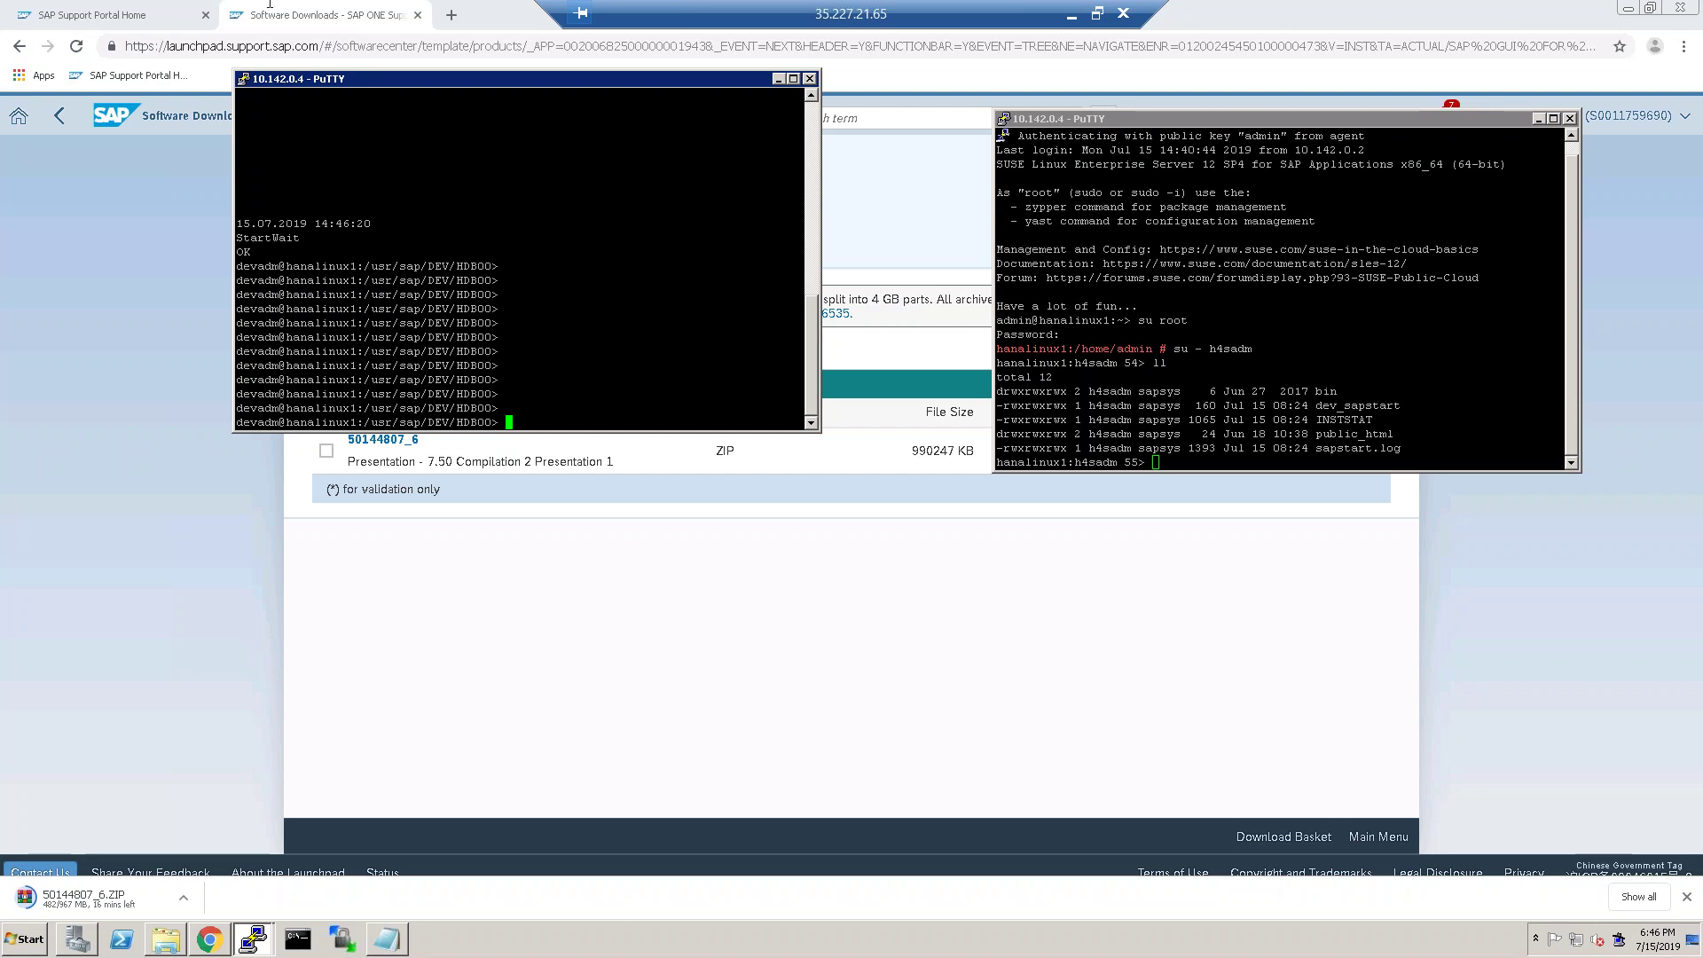
As the SAP admin user, run sapstart, suspend it, then try ./sapstart.
drag(486, 300, 476, 298)
click(1186, 433)
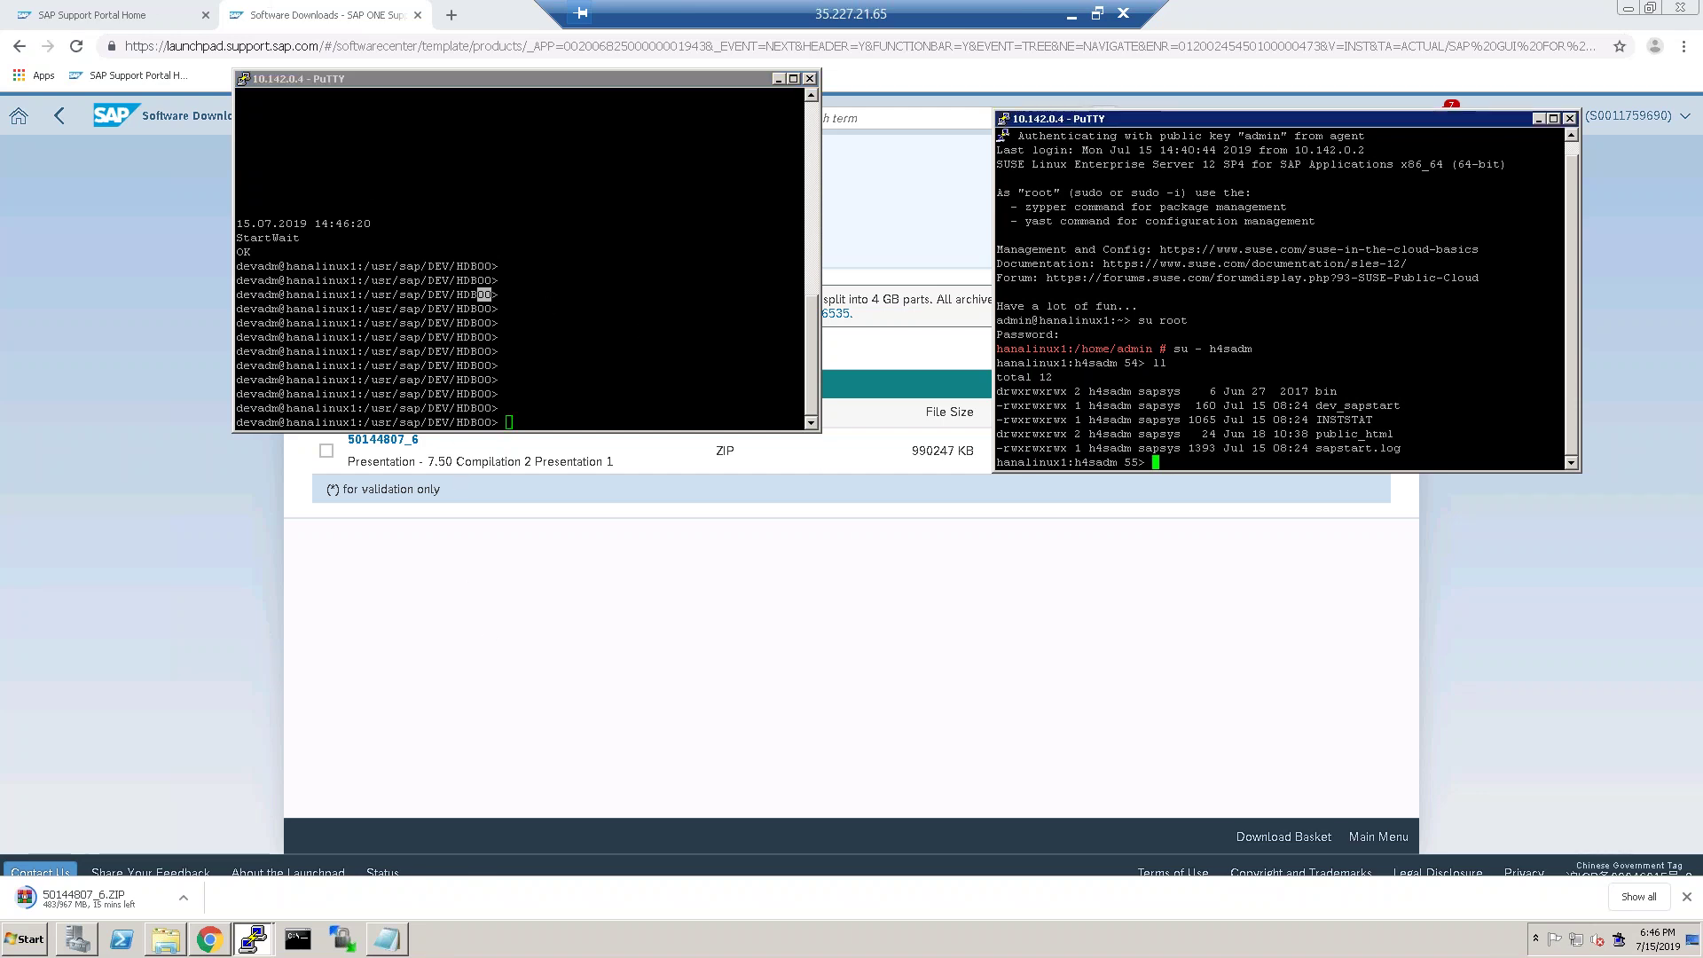
text(sapstart)
key(Return)
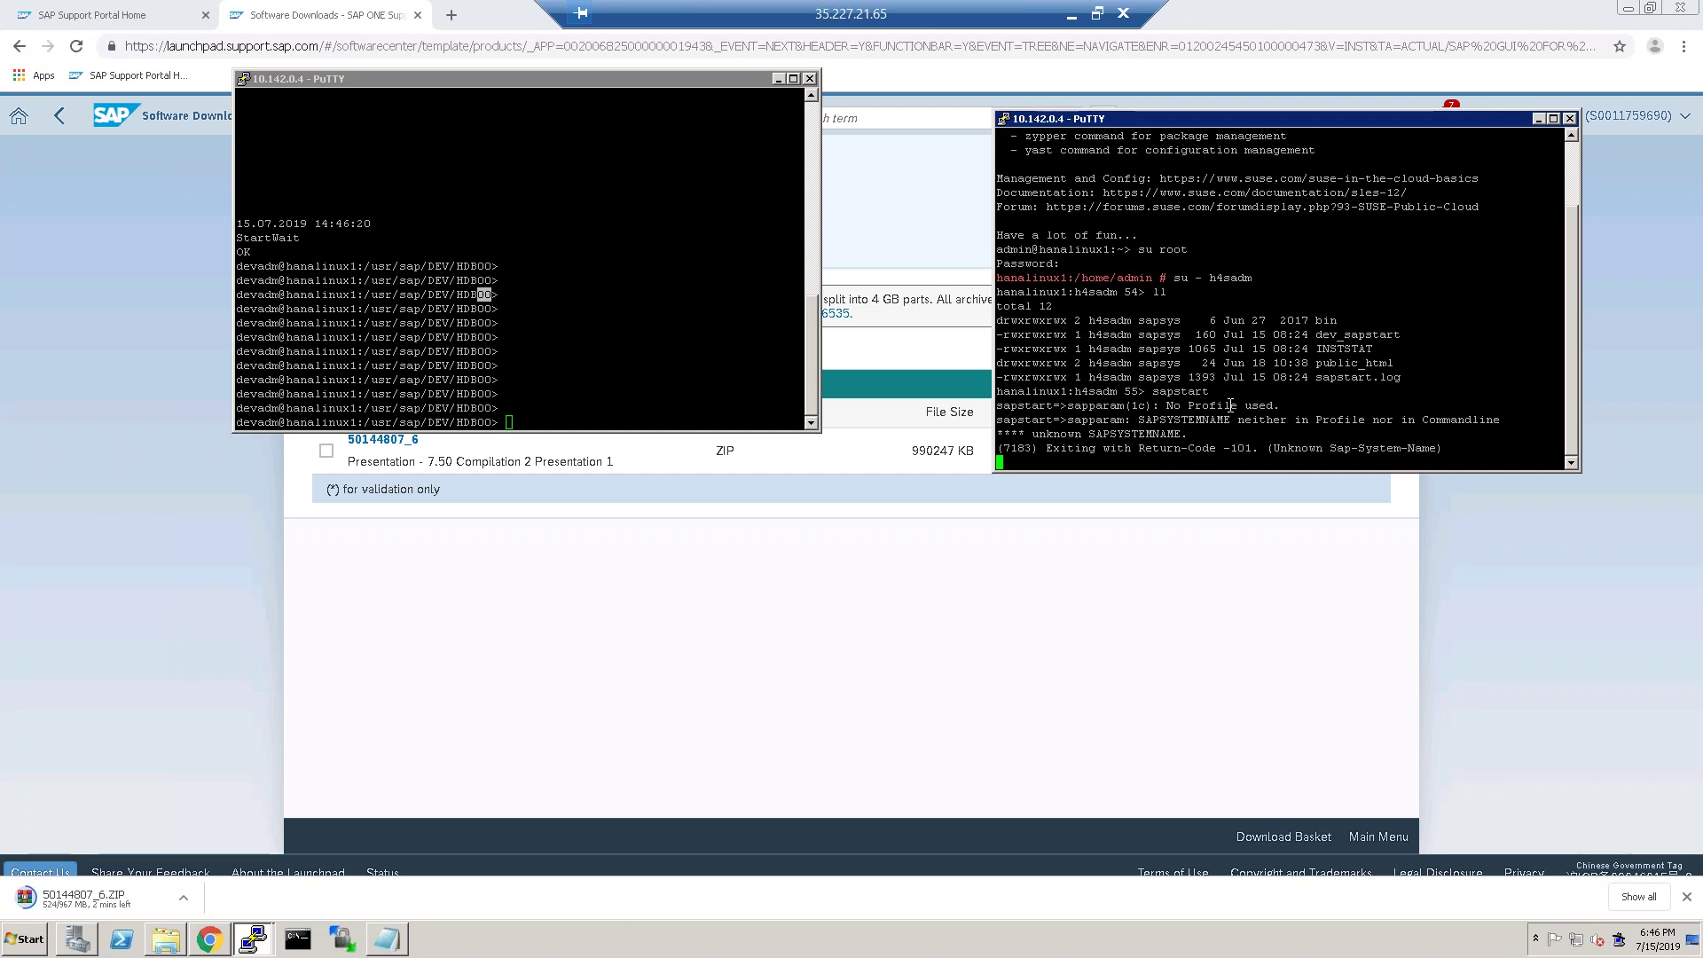
key(ctrl+z)
text(/)
key(BackSpace)
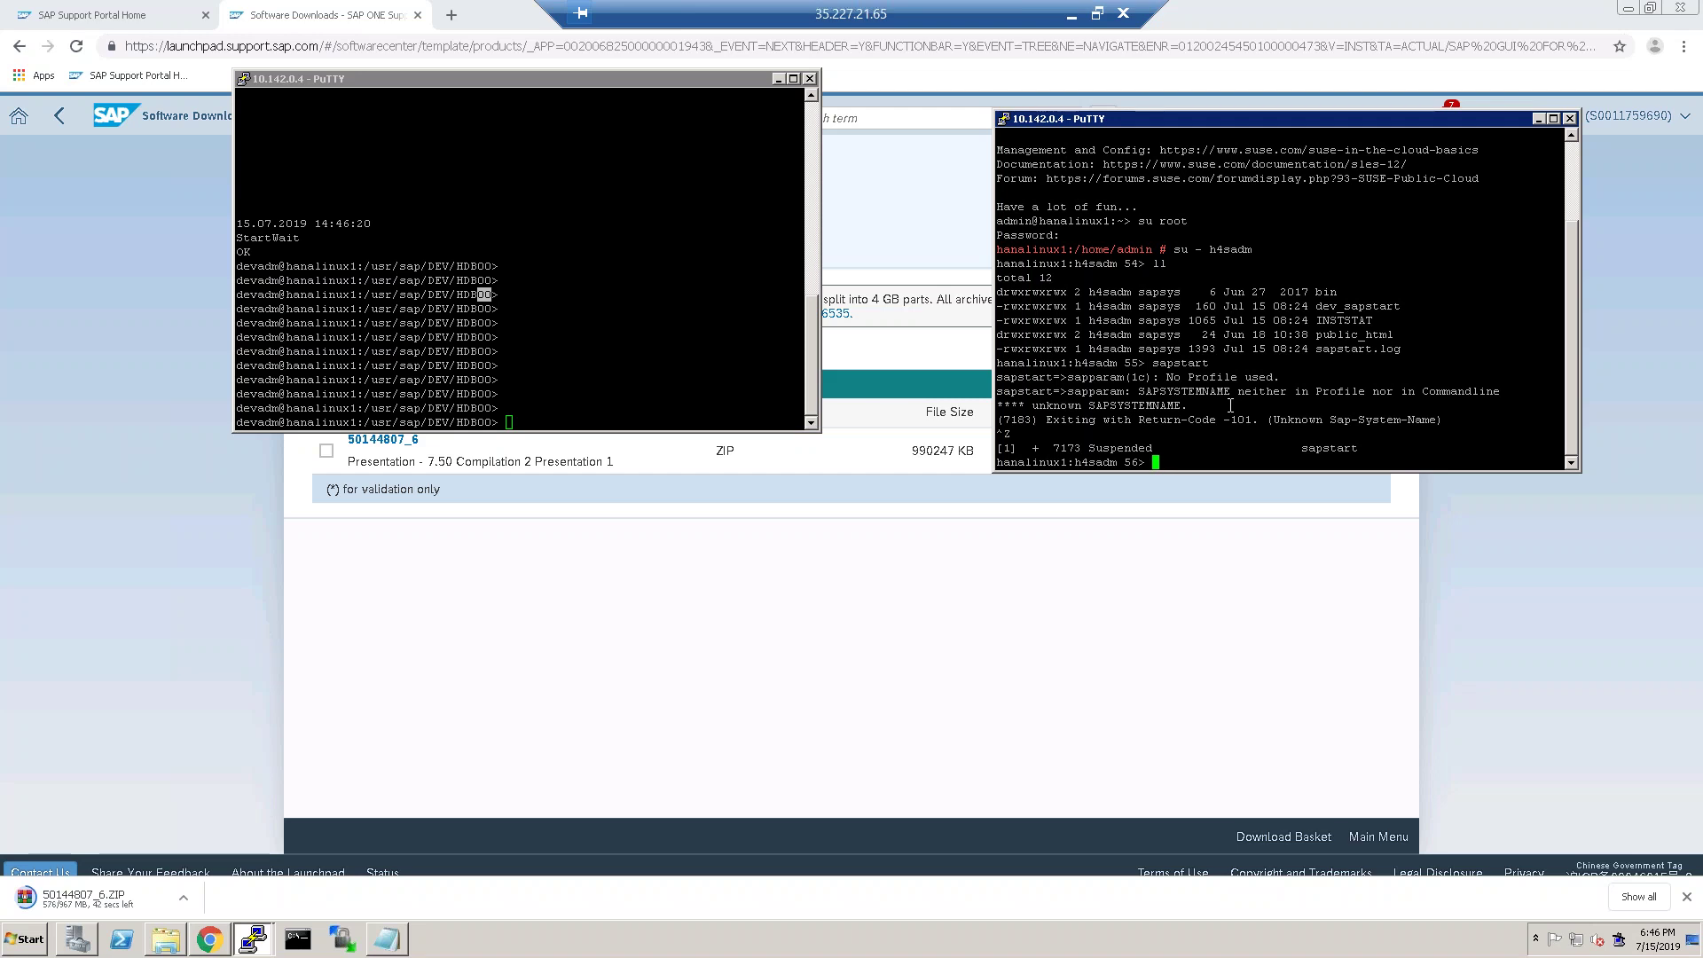
text(./sapstart)
key(Return)
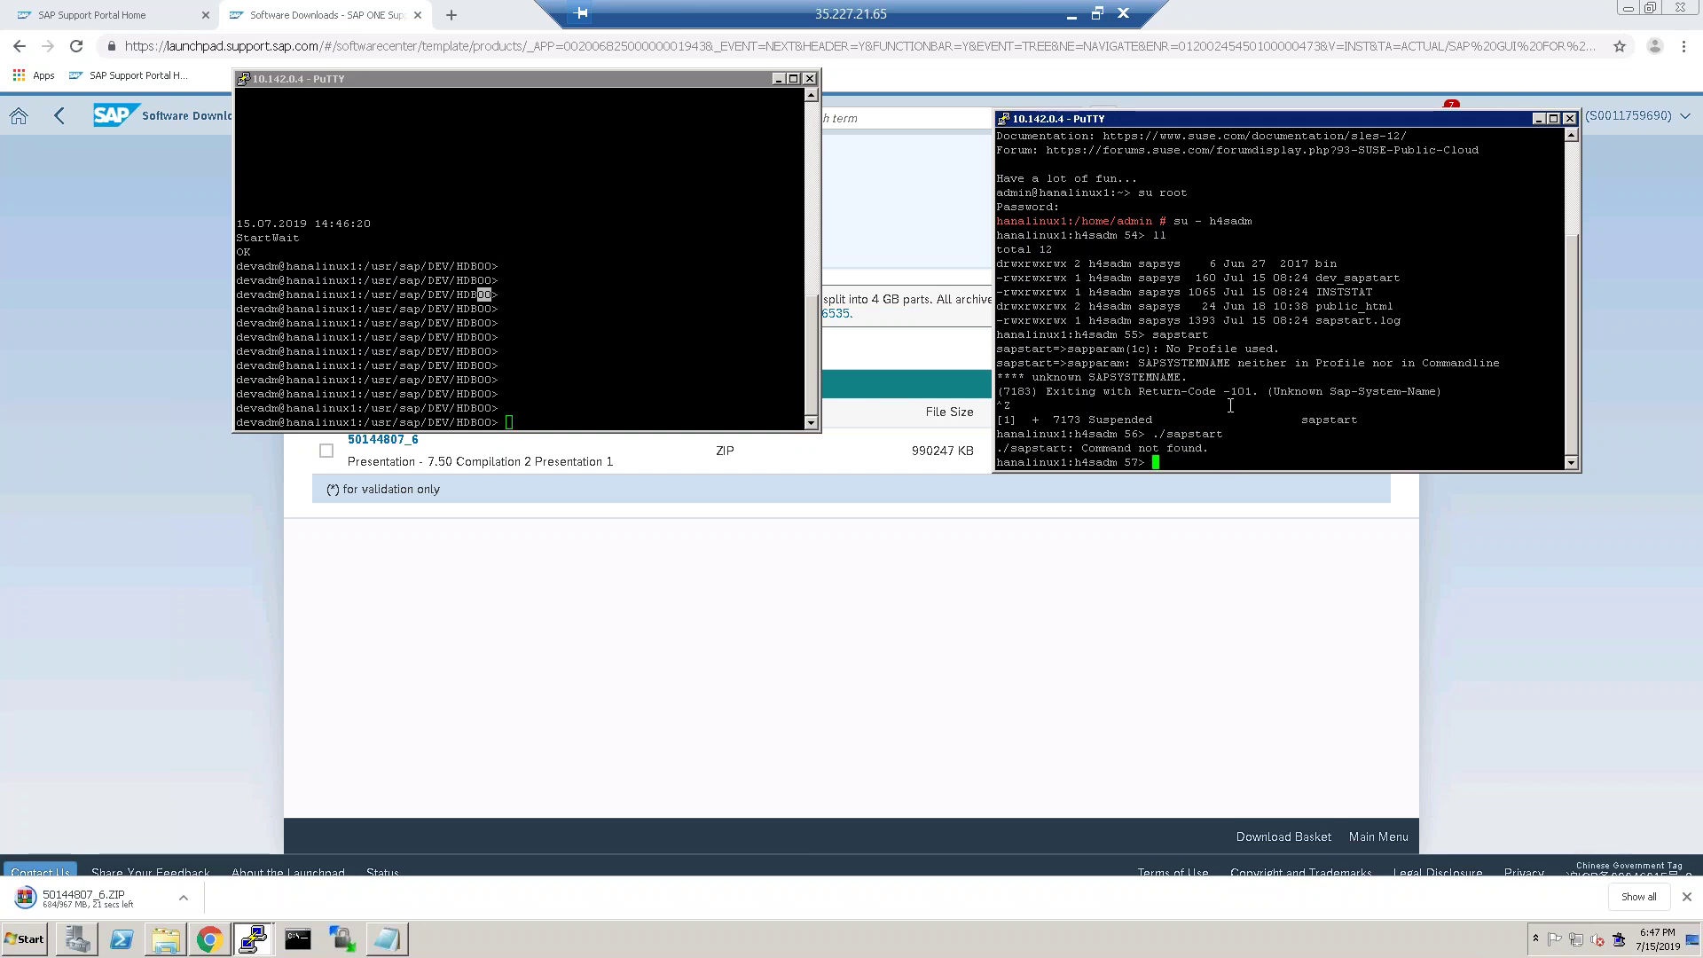
Run startsap so it begins checking HDB, then show the downloaded ZIP in its folder.
text(./startsap)
key(Return)
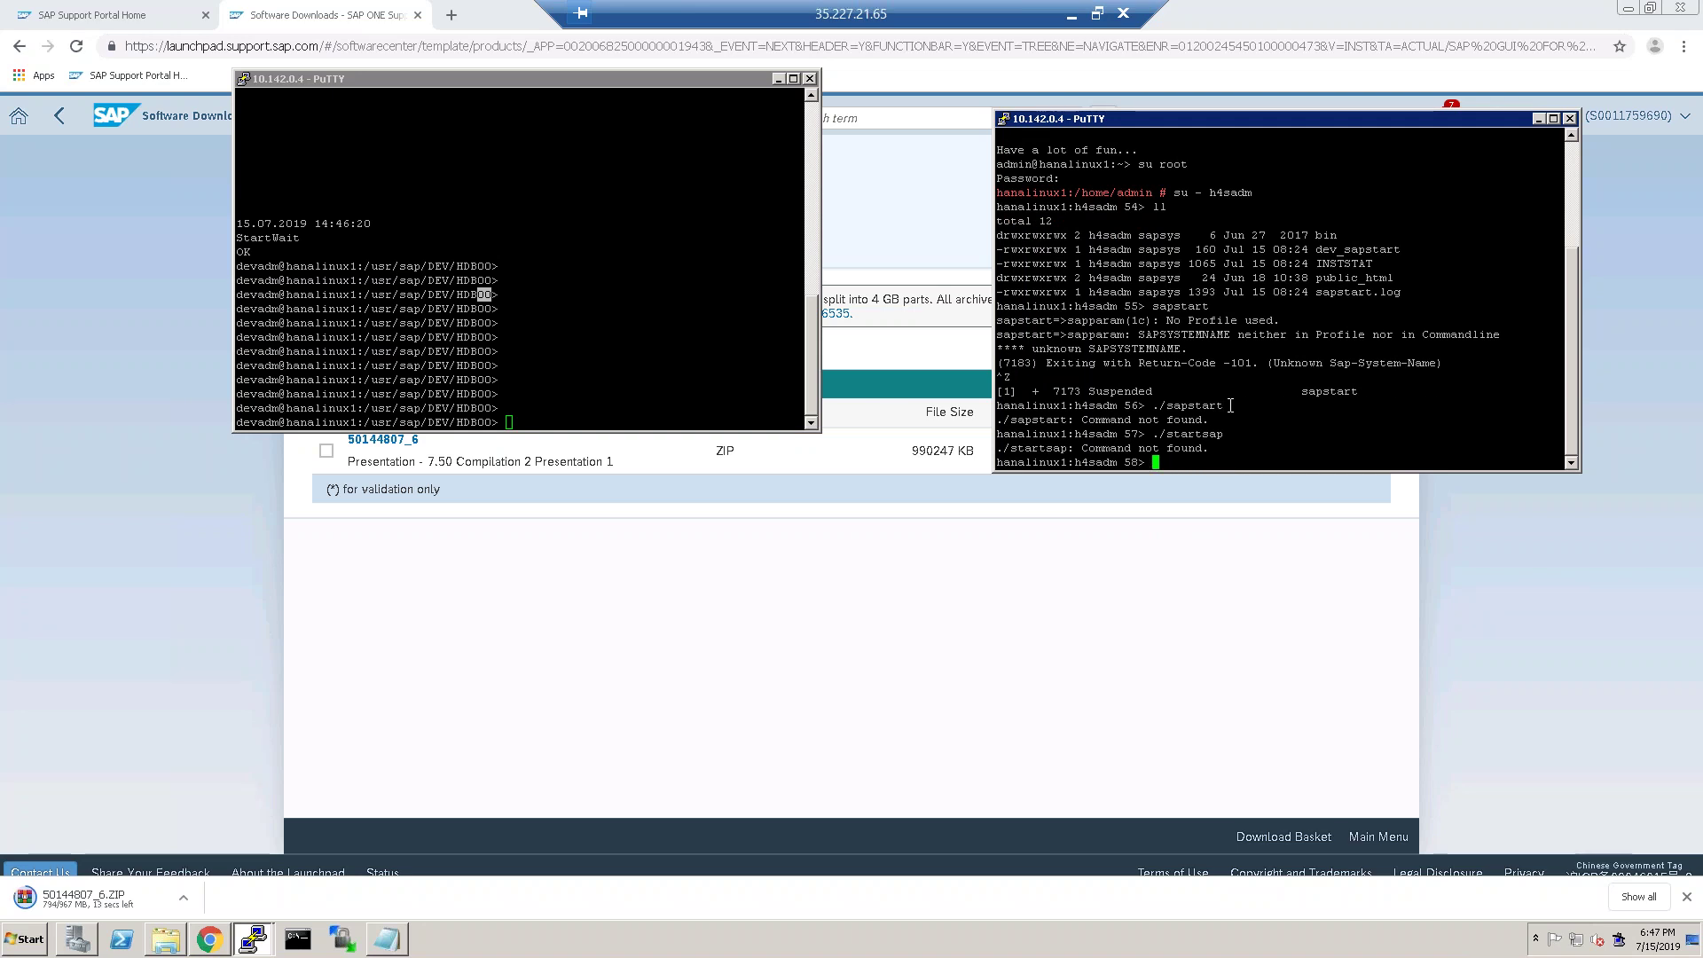
text(startsap)
key(Return)
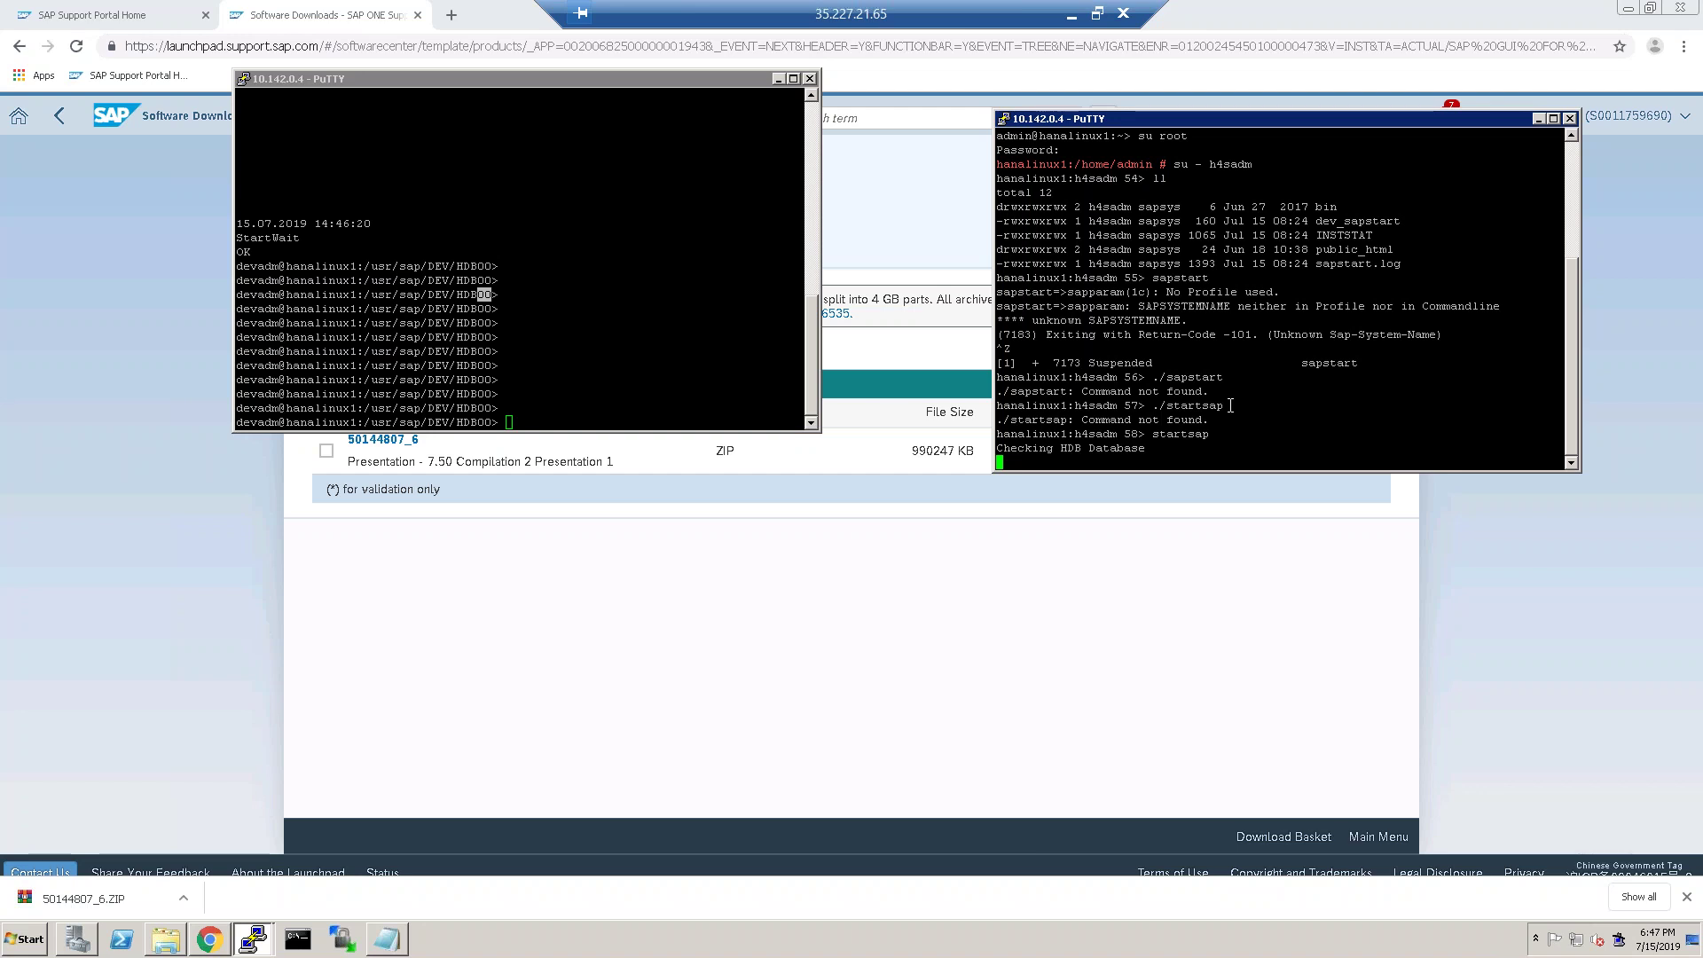
click(186, 886)
click(211, 843)
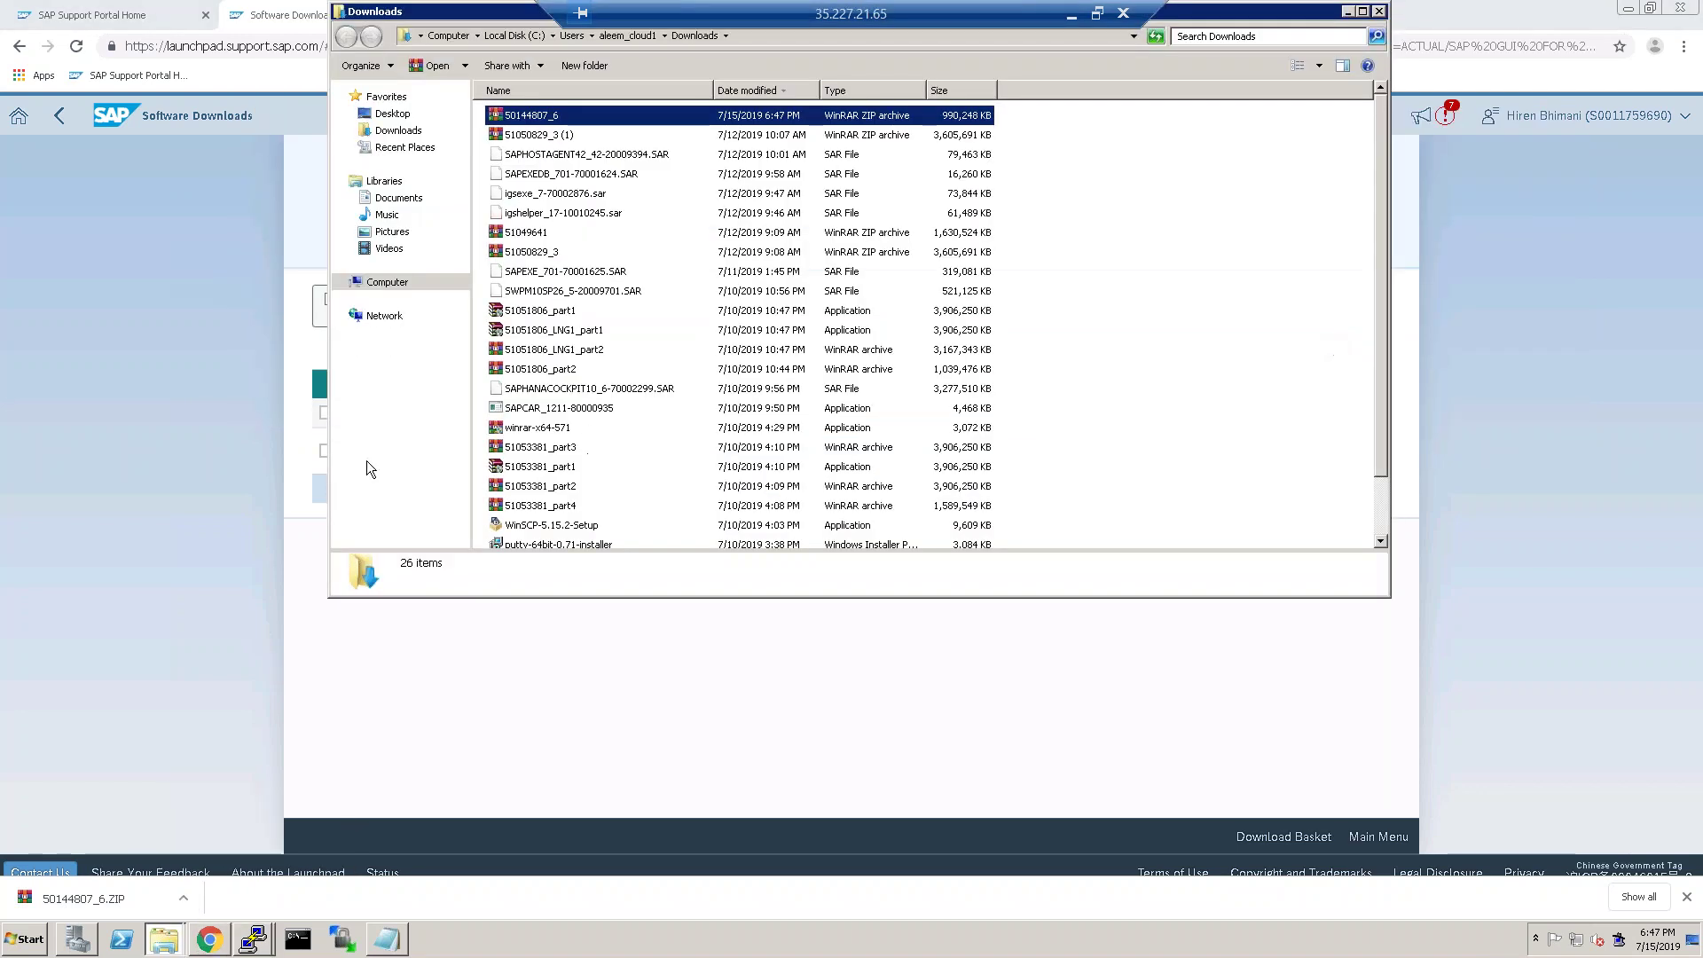
Extract 50144807_6.ZIP into a 50144807_6 folder, then minimize Chrome and the remote desktop.
right_click(544, 119)
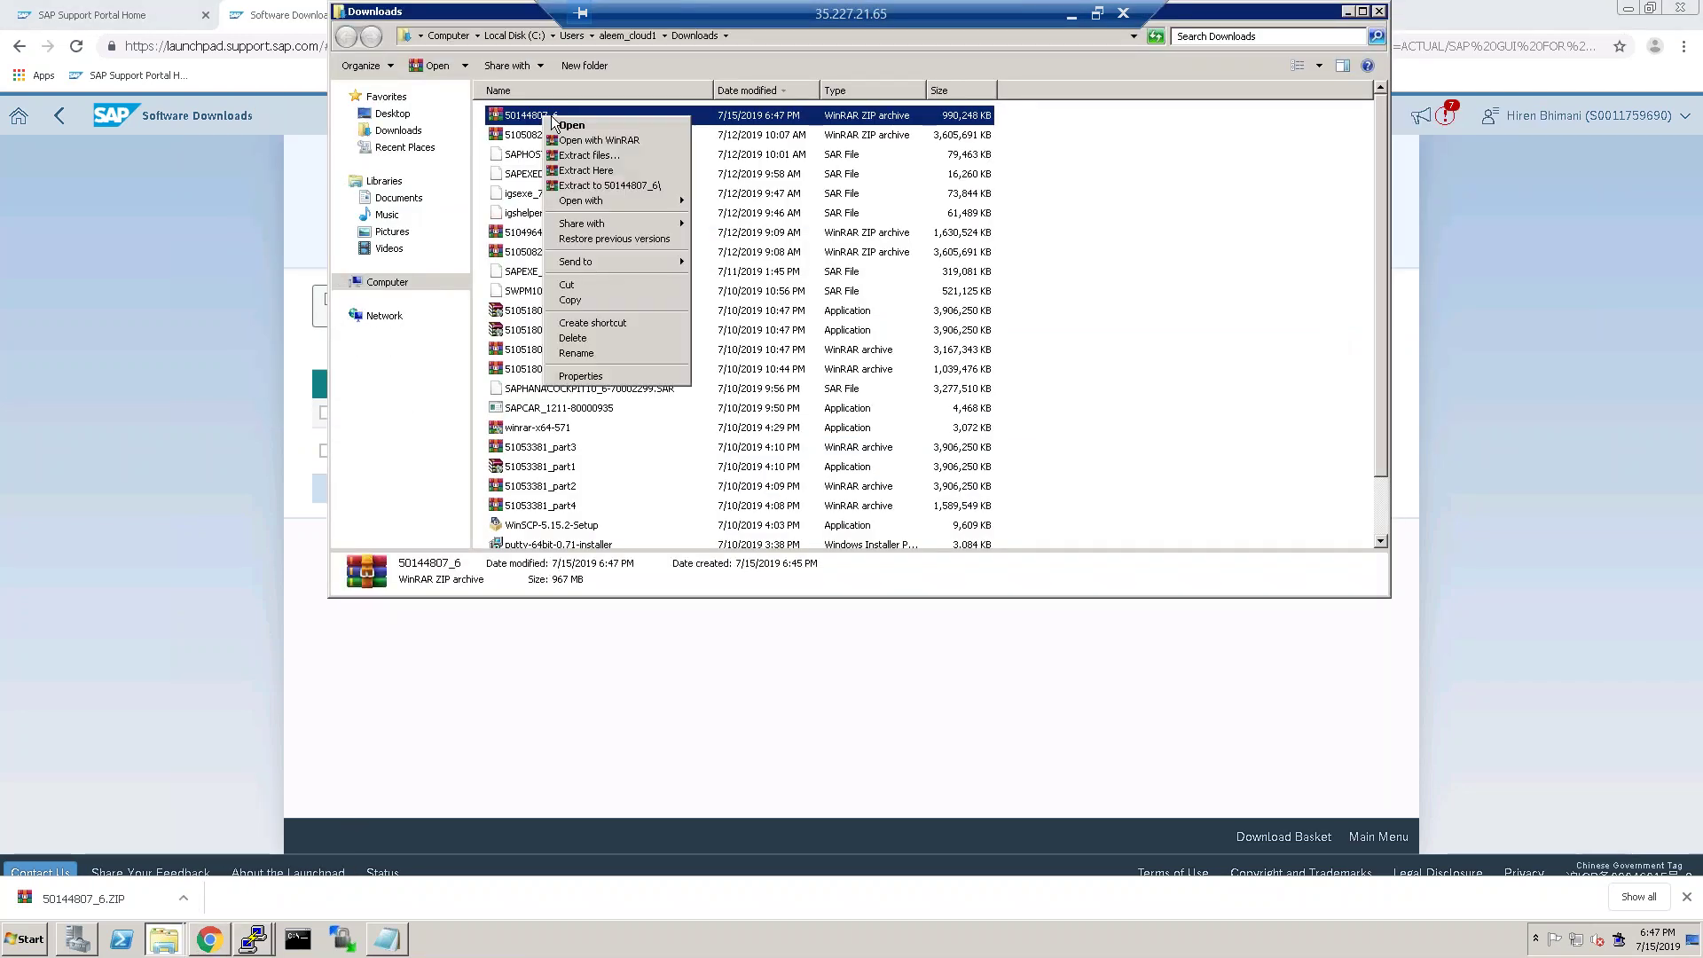
click(623, 186)
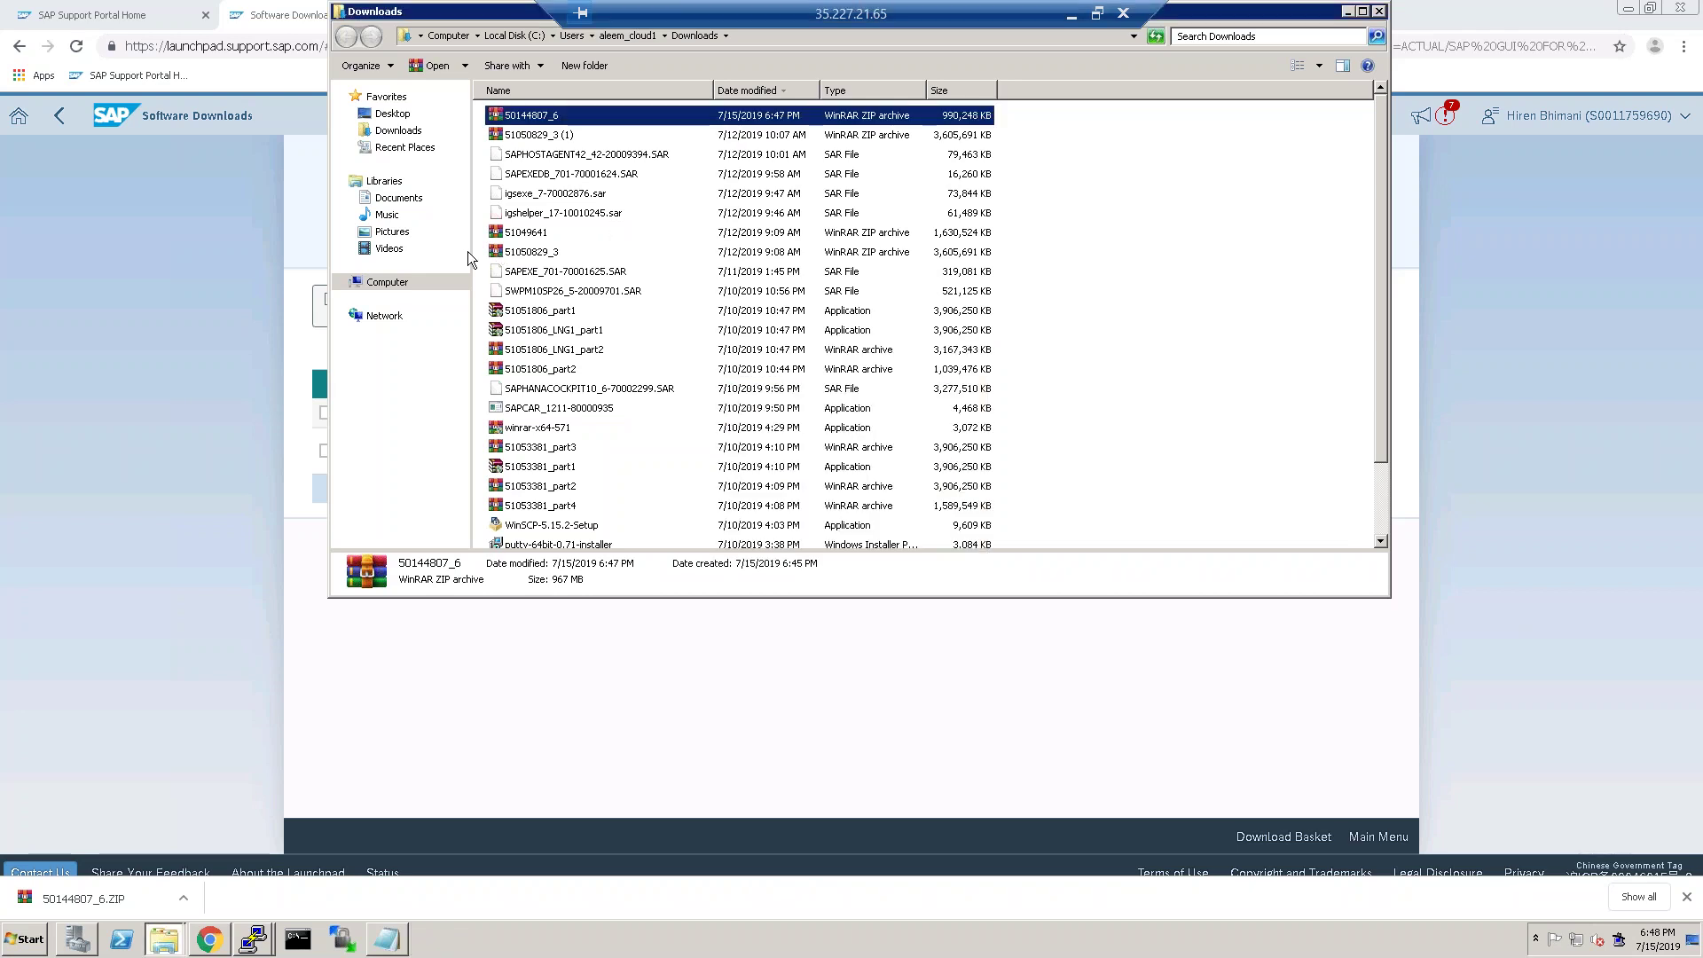
click(130, 13)
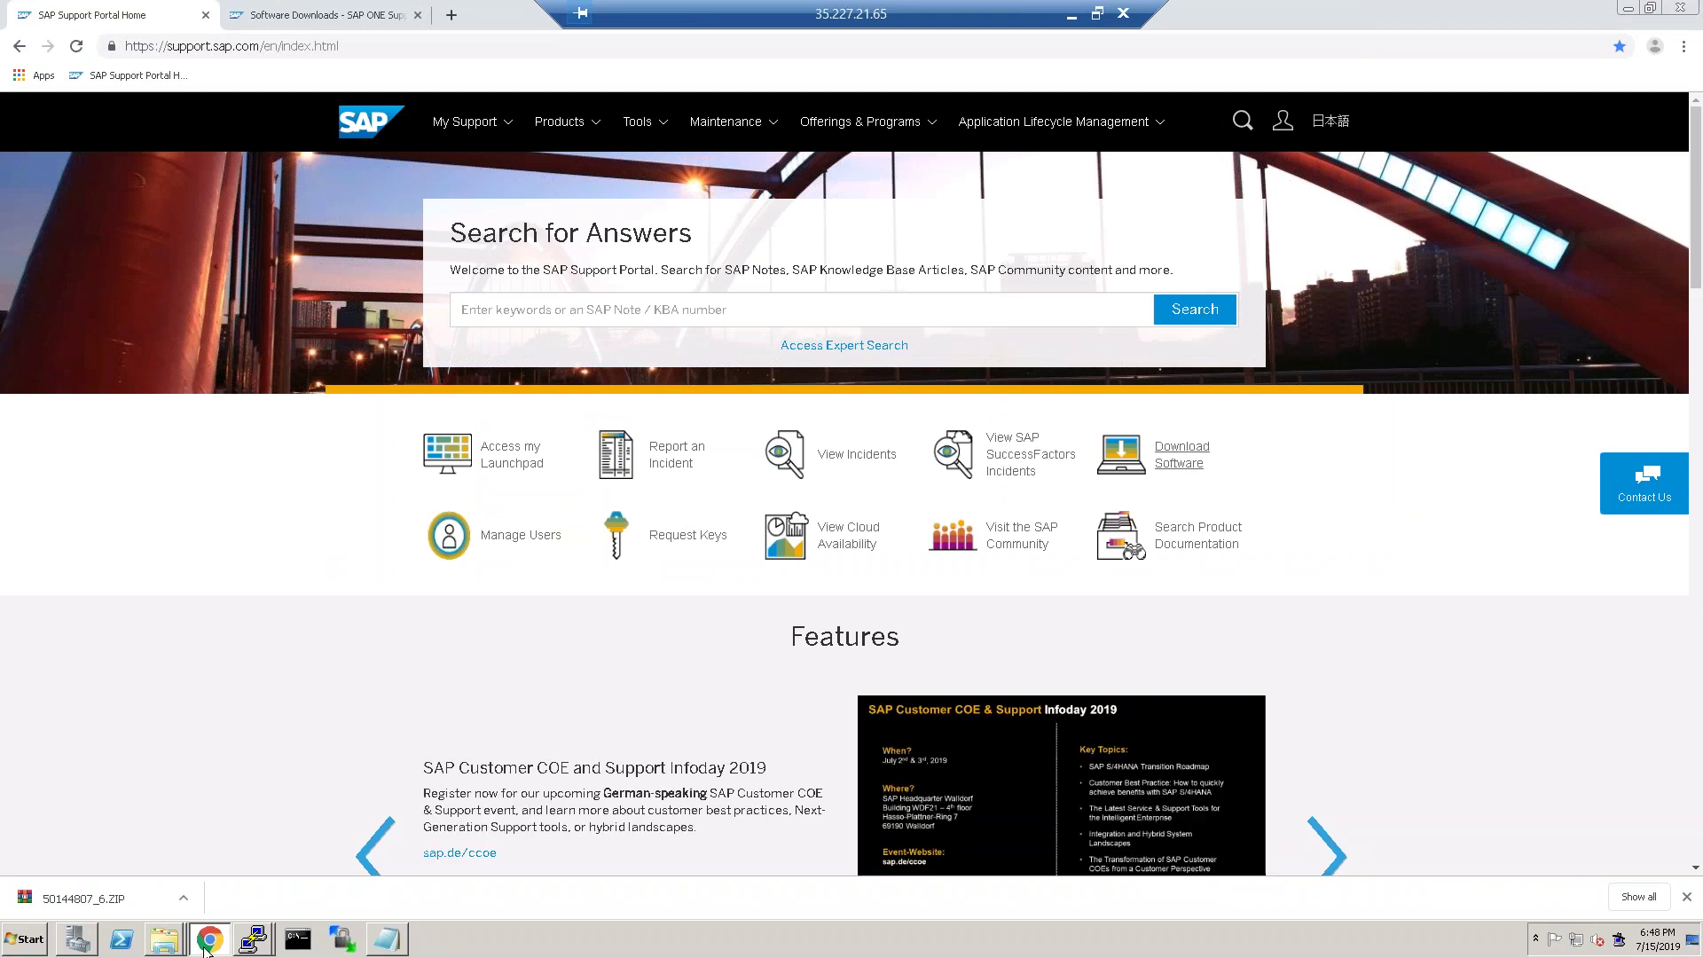
click(207, 941)
click(1071, 13)
Search Gmail for the trainer's name, then for the trainer's name plus 'sap'.
click(218, 10)
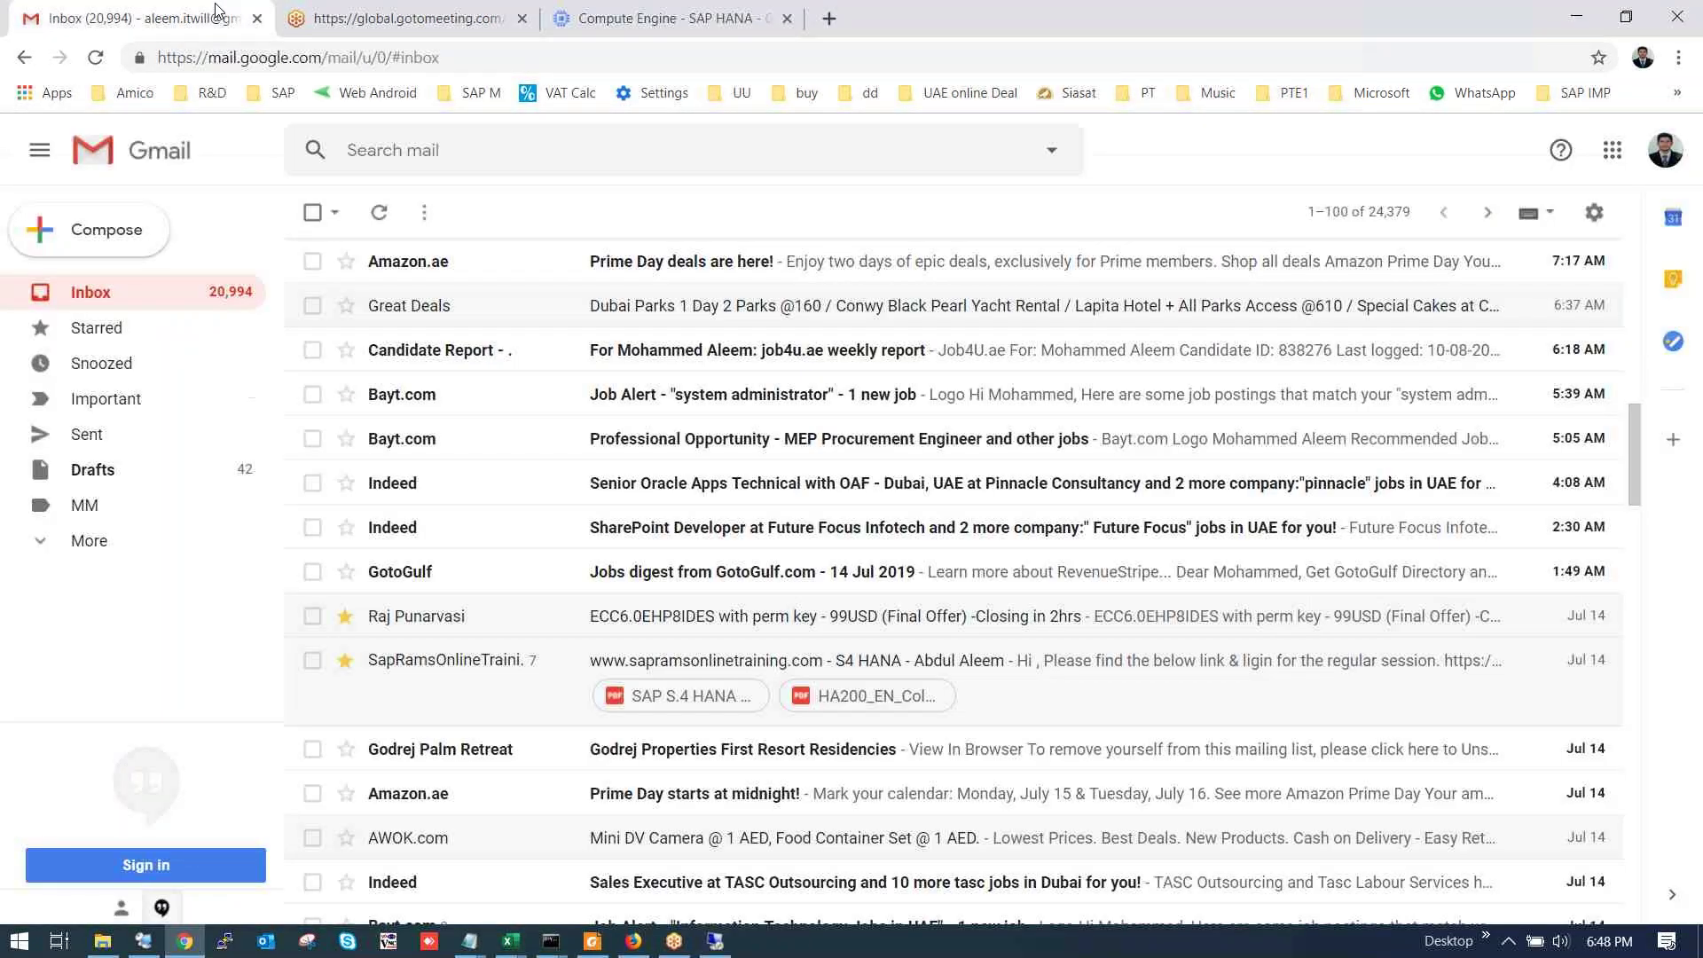
click(634, 145)
text(s)
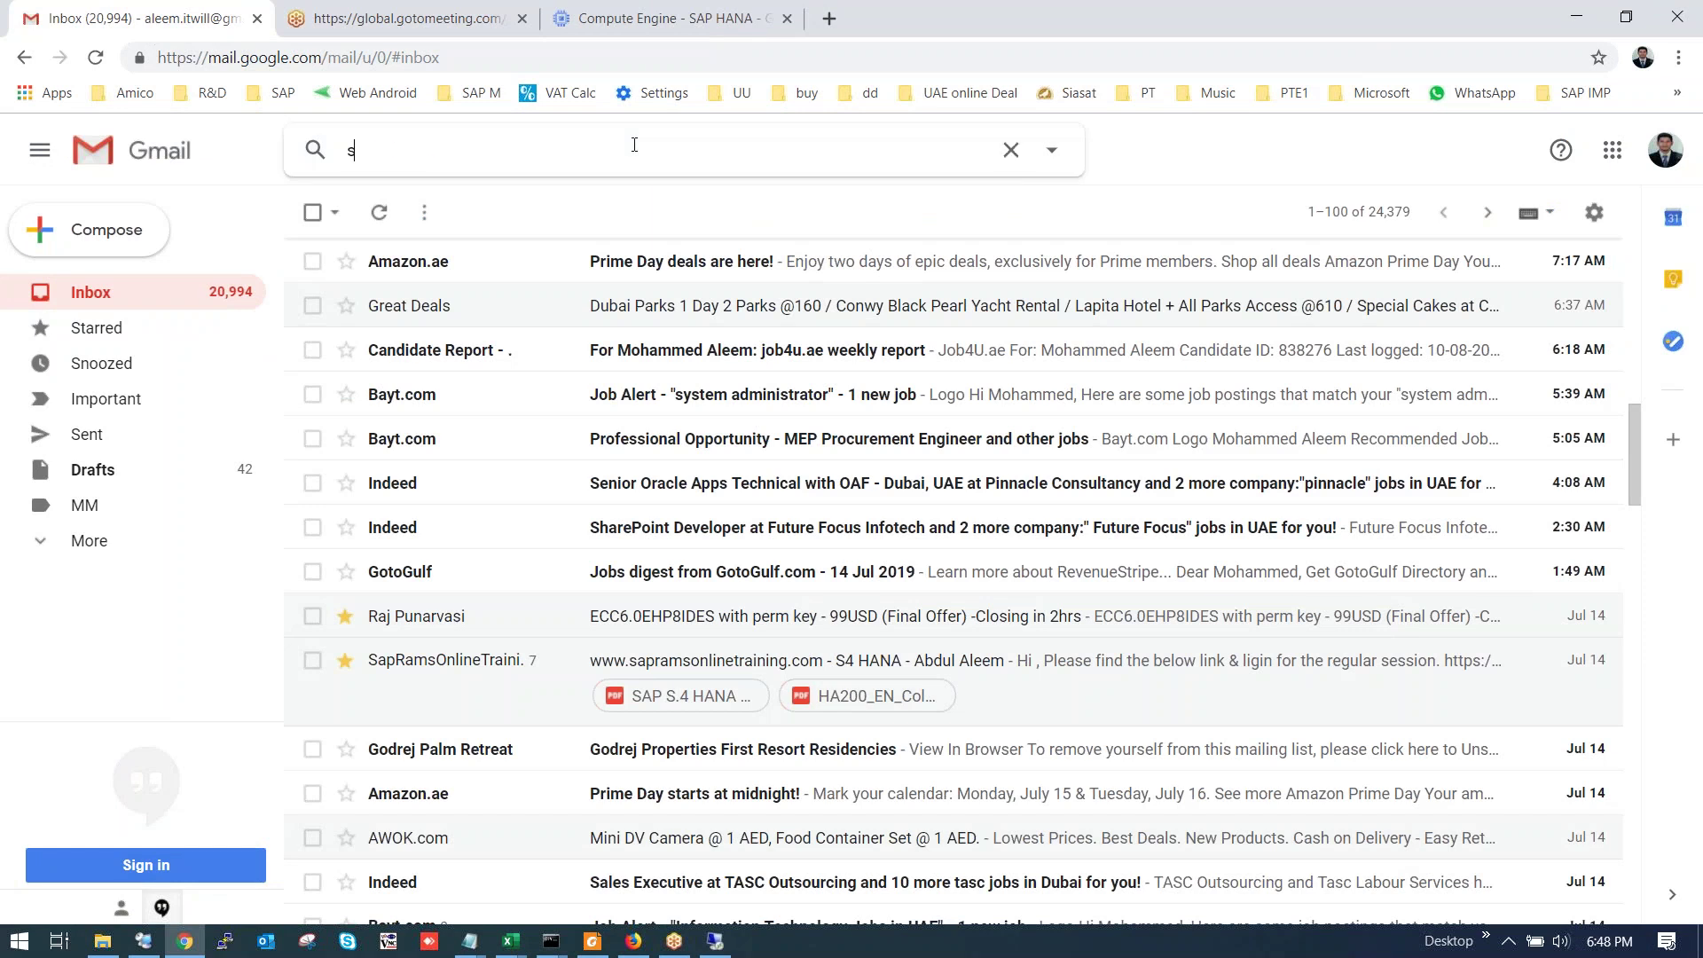
text(rinivas)
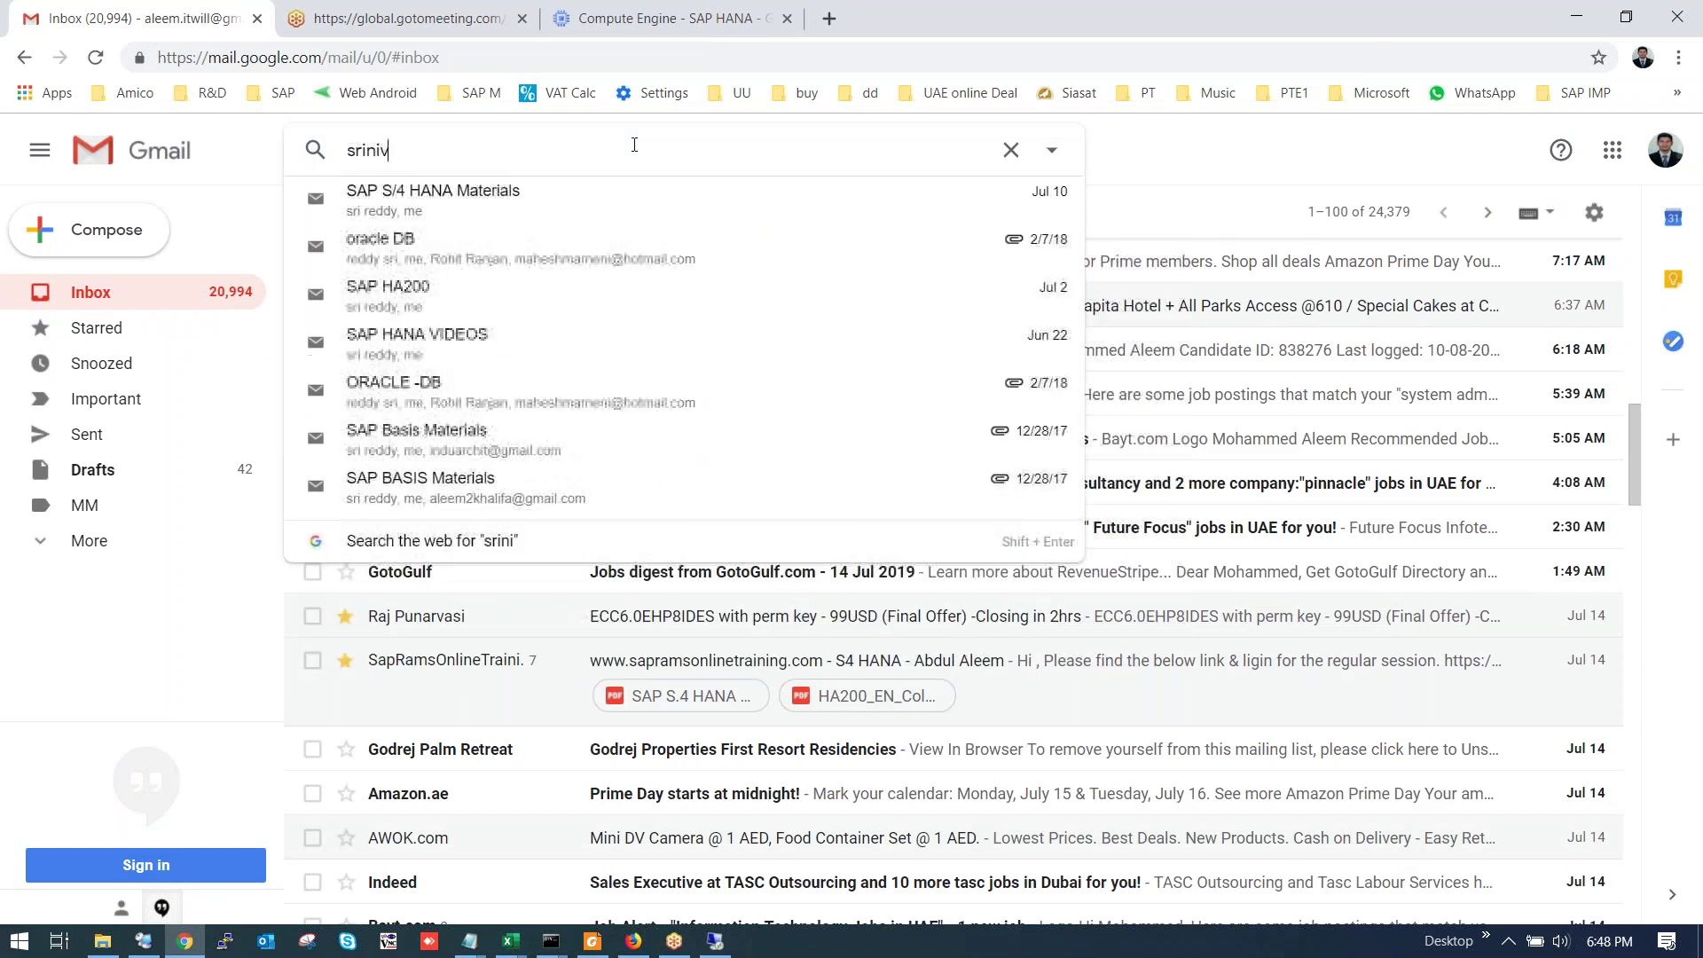
key(Return)
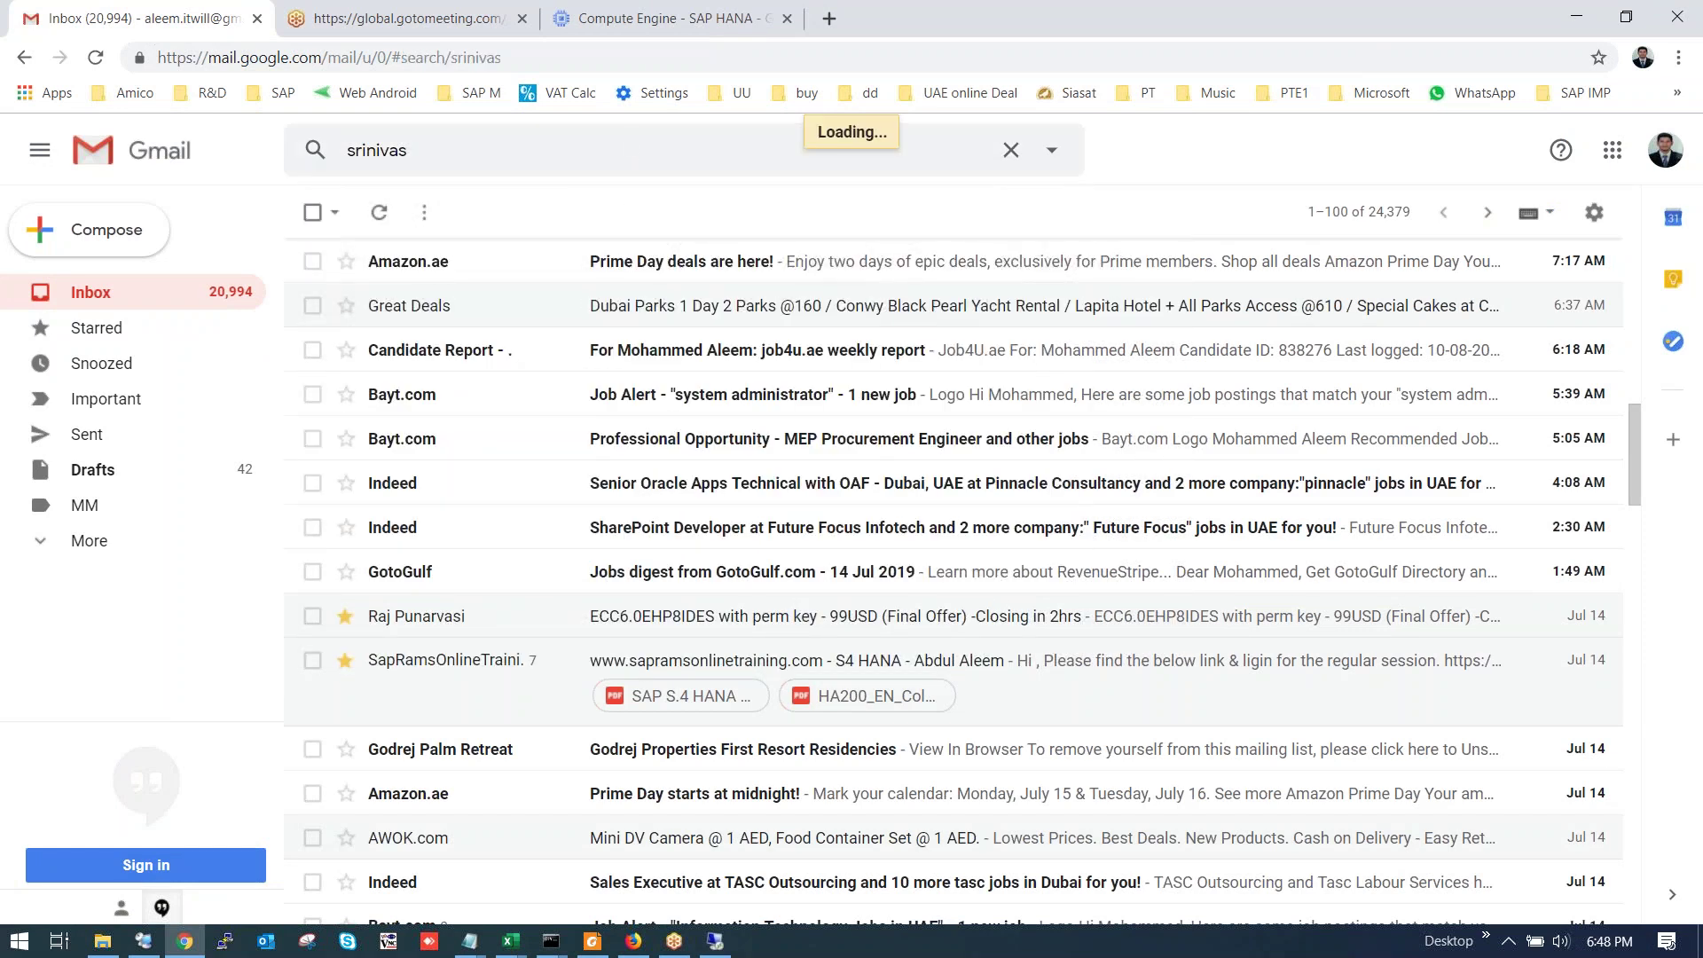
click(24, 56)
click(457, 151)
text(srinu)
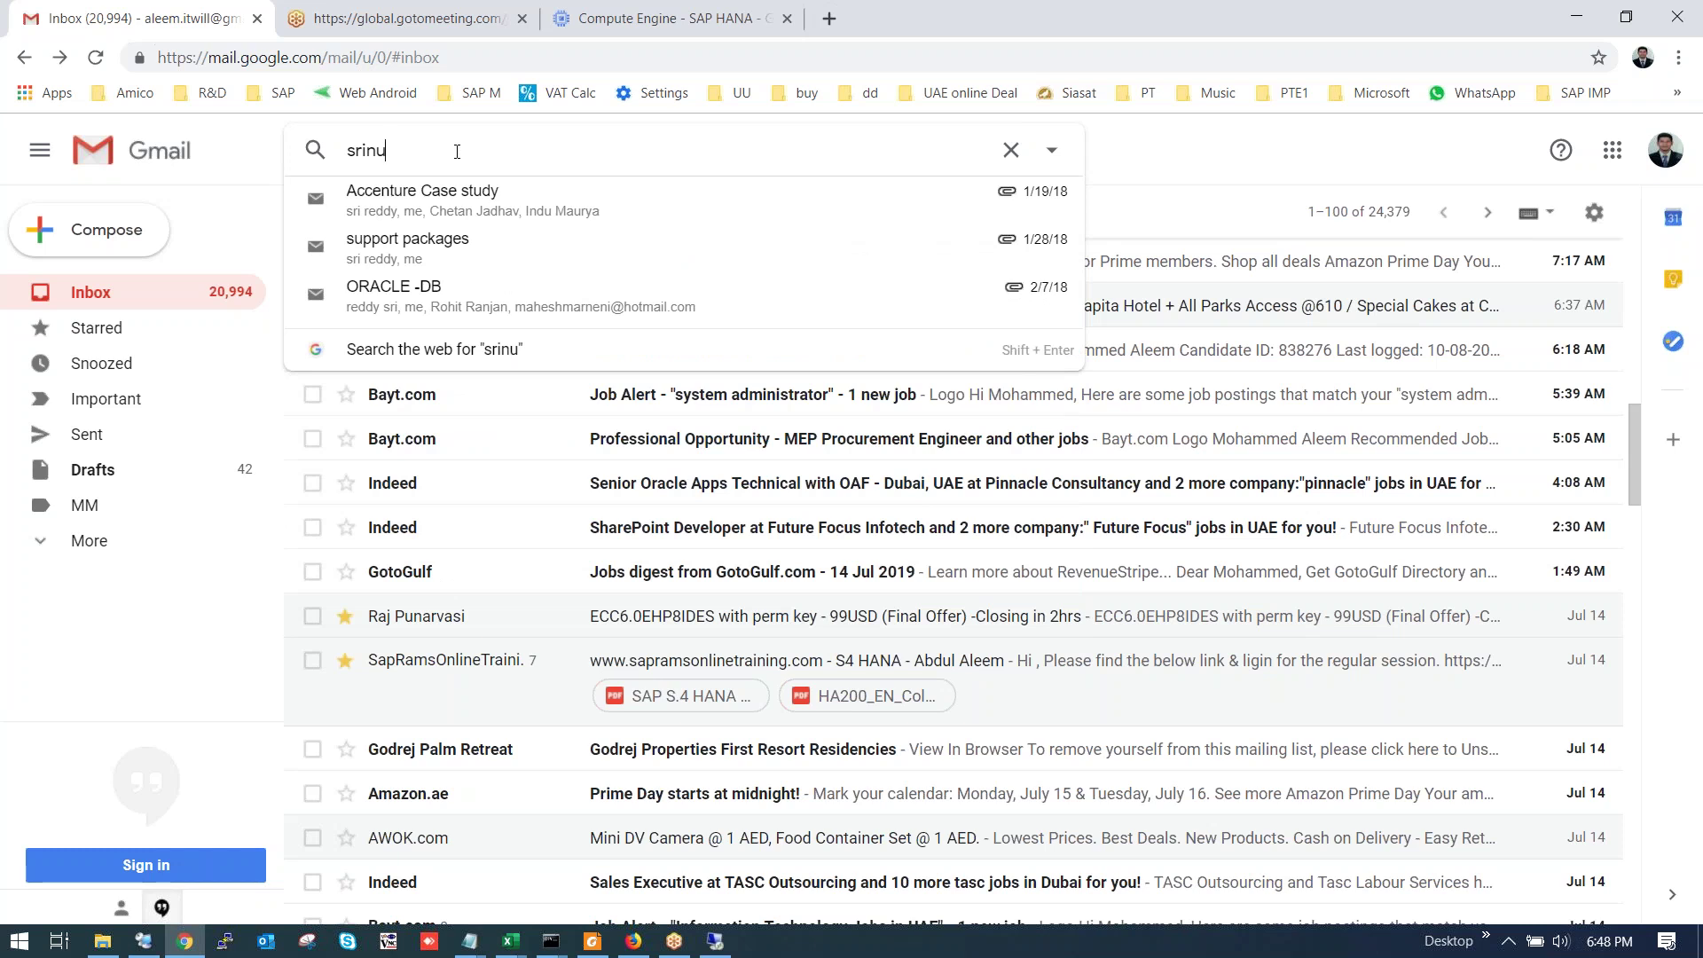
text( sap)
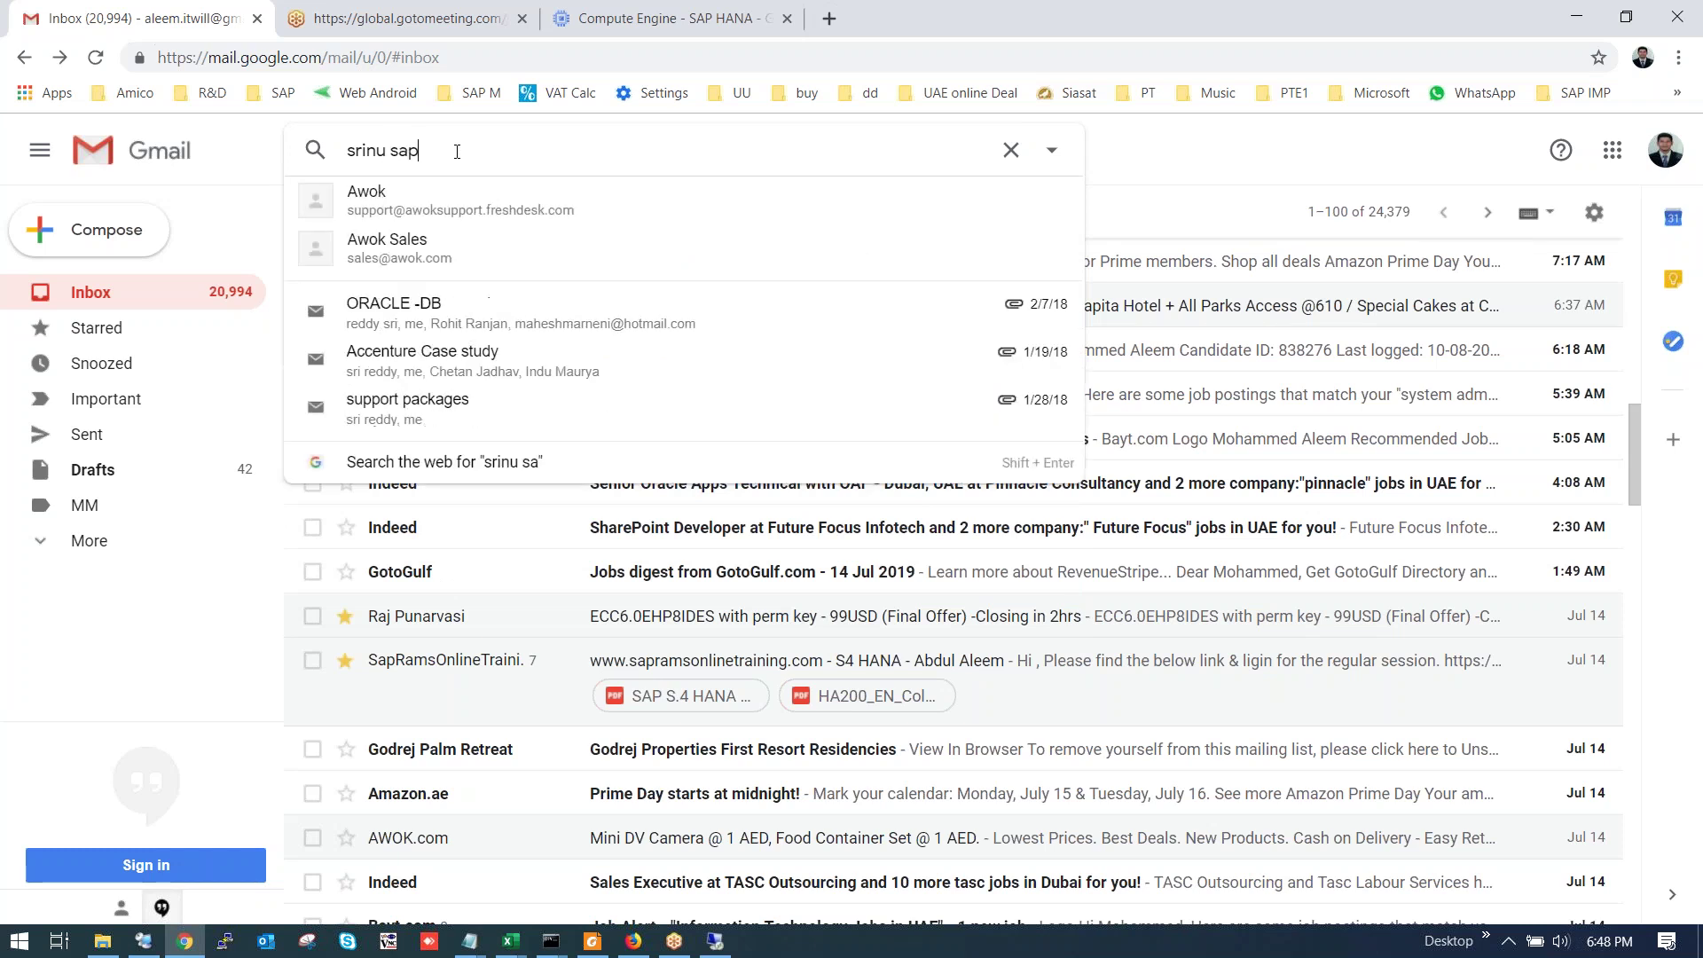
key(Return)
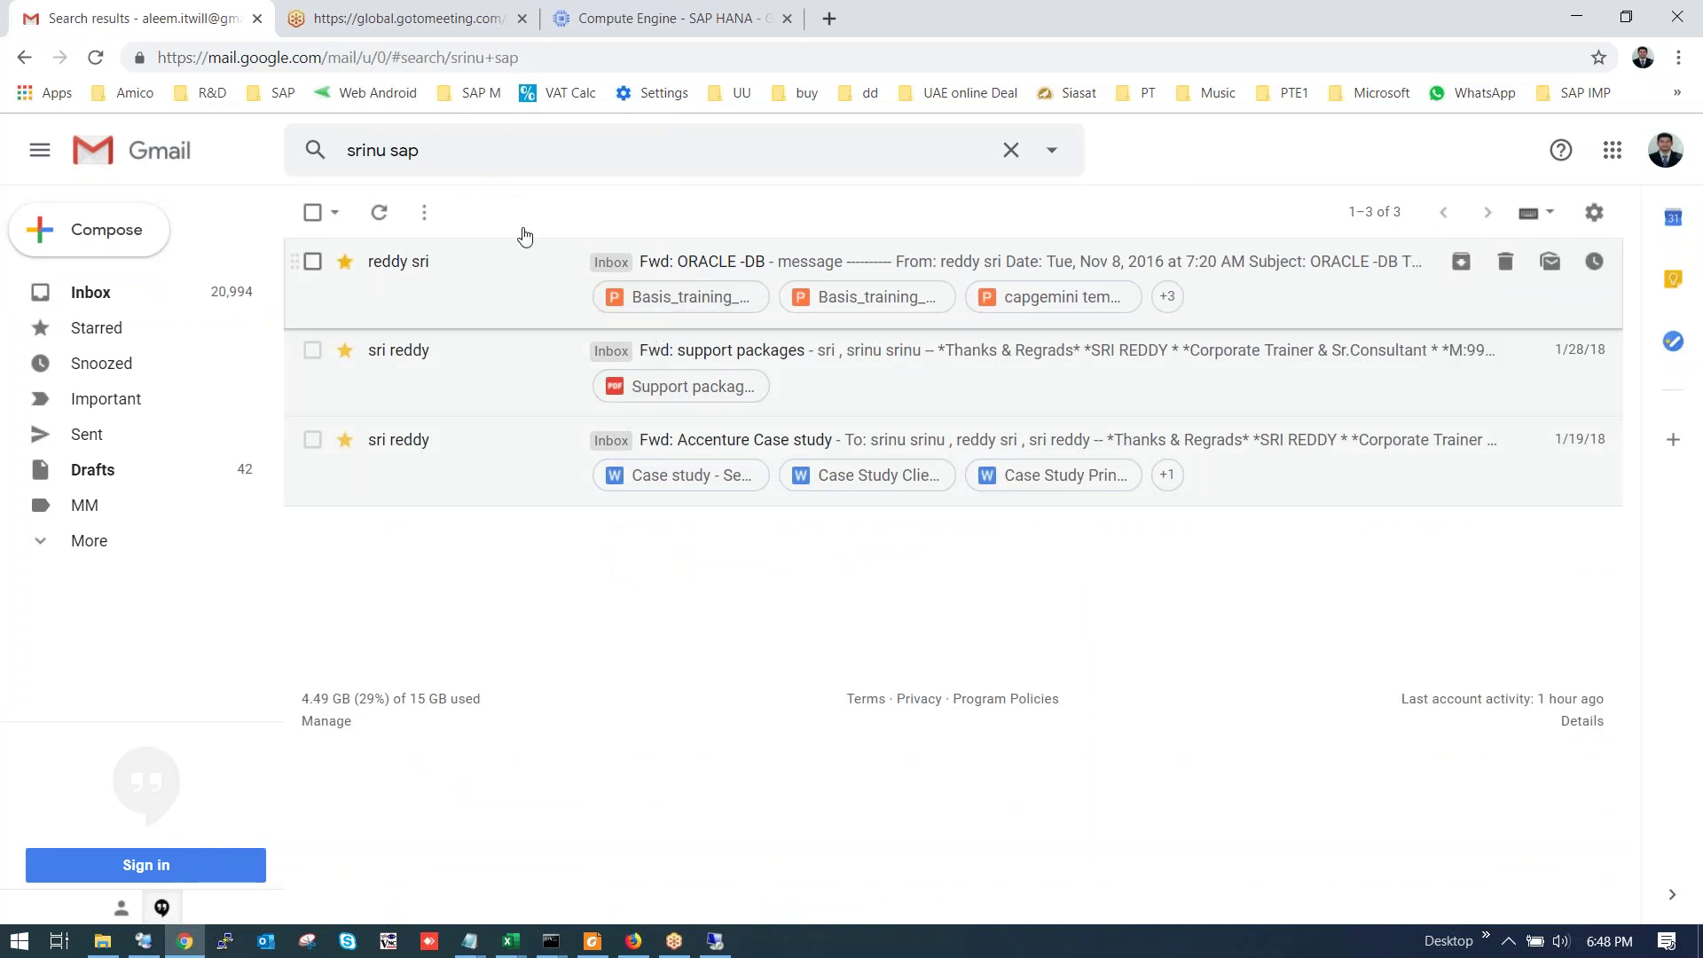
Edit the query into the trainer's e-mail username and rerun it, finding no messages.
click(501, 148)
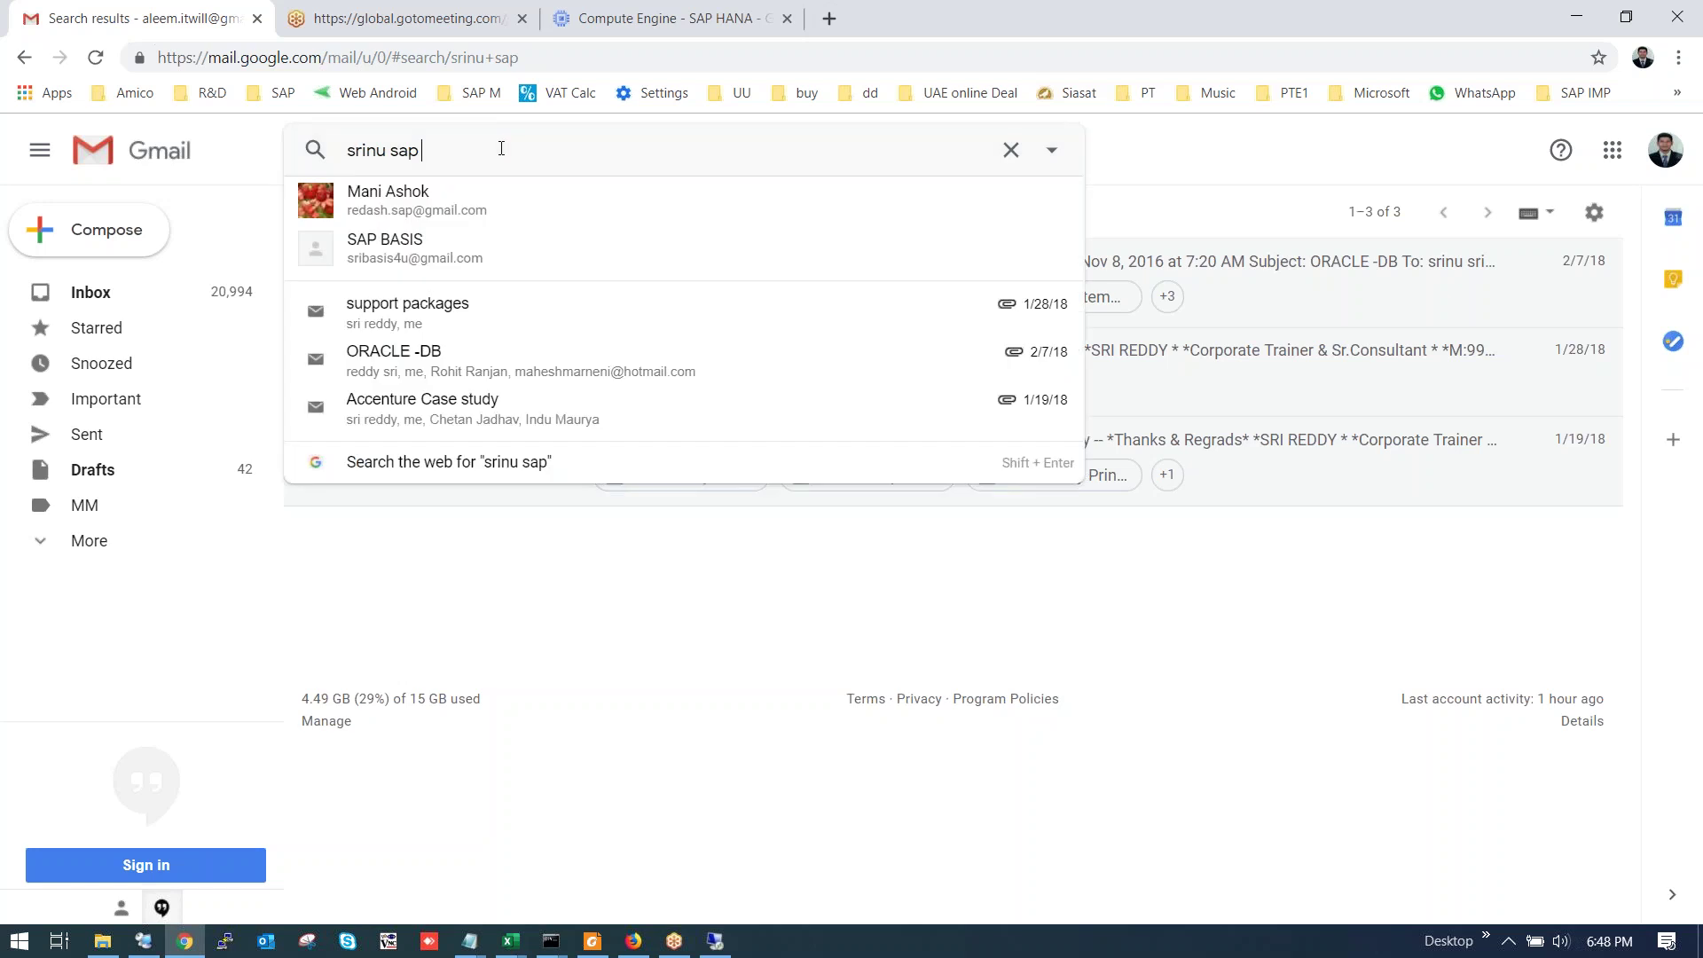
click(393, 150)
key(BackSpace)
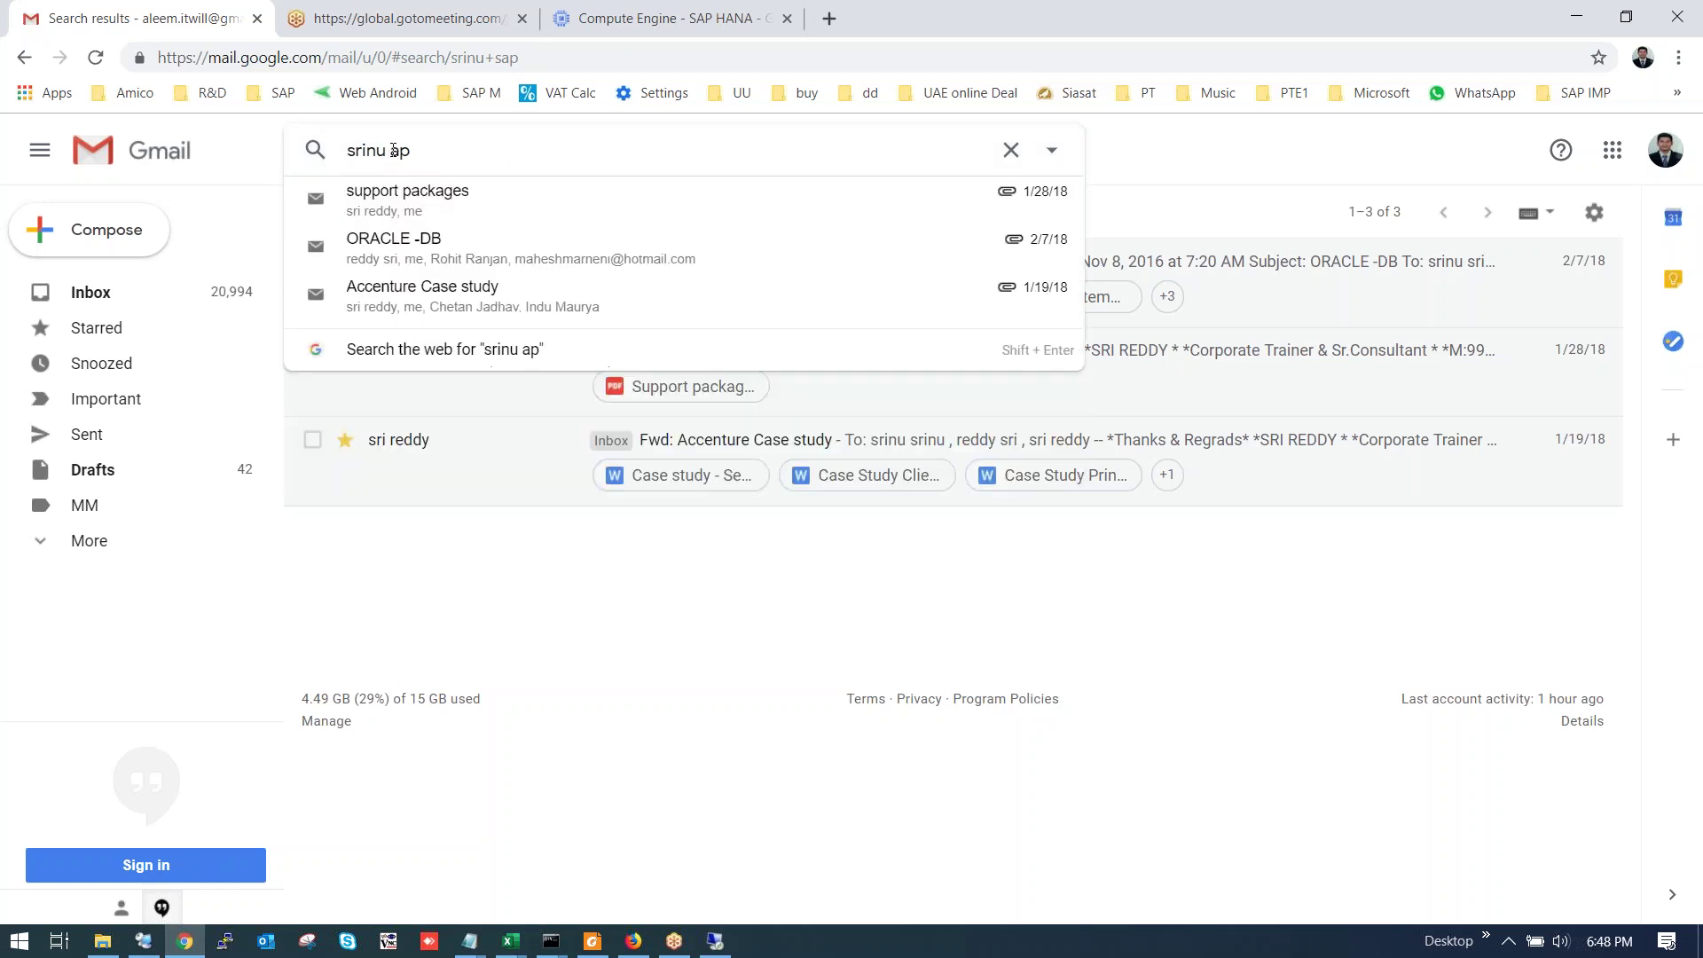
key(BackSpace)
text(s)
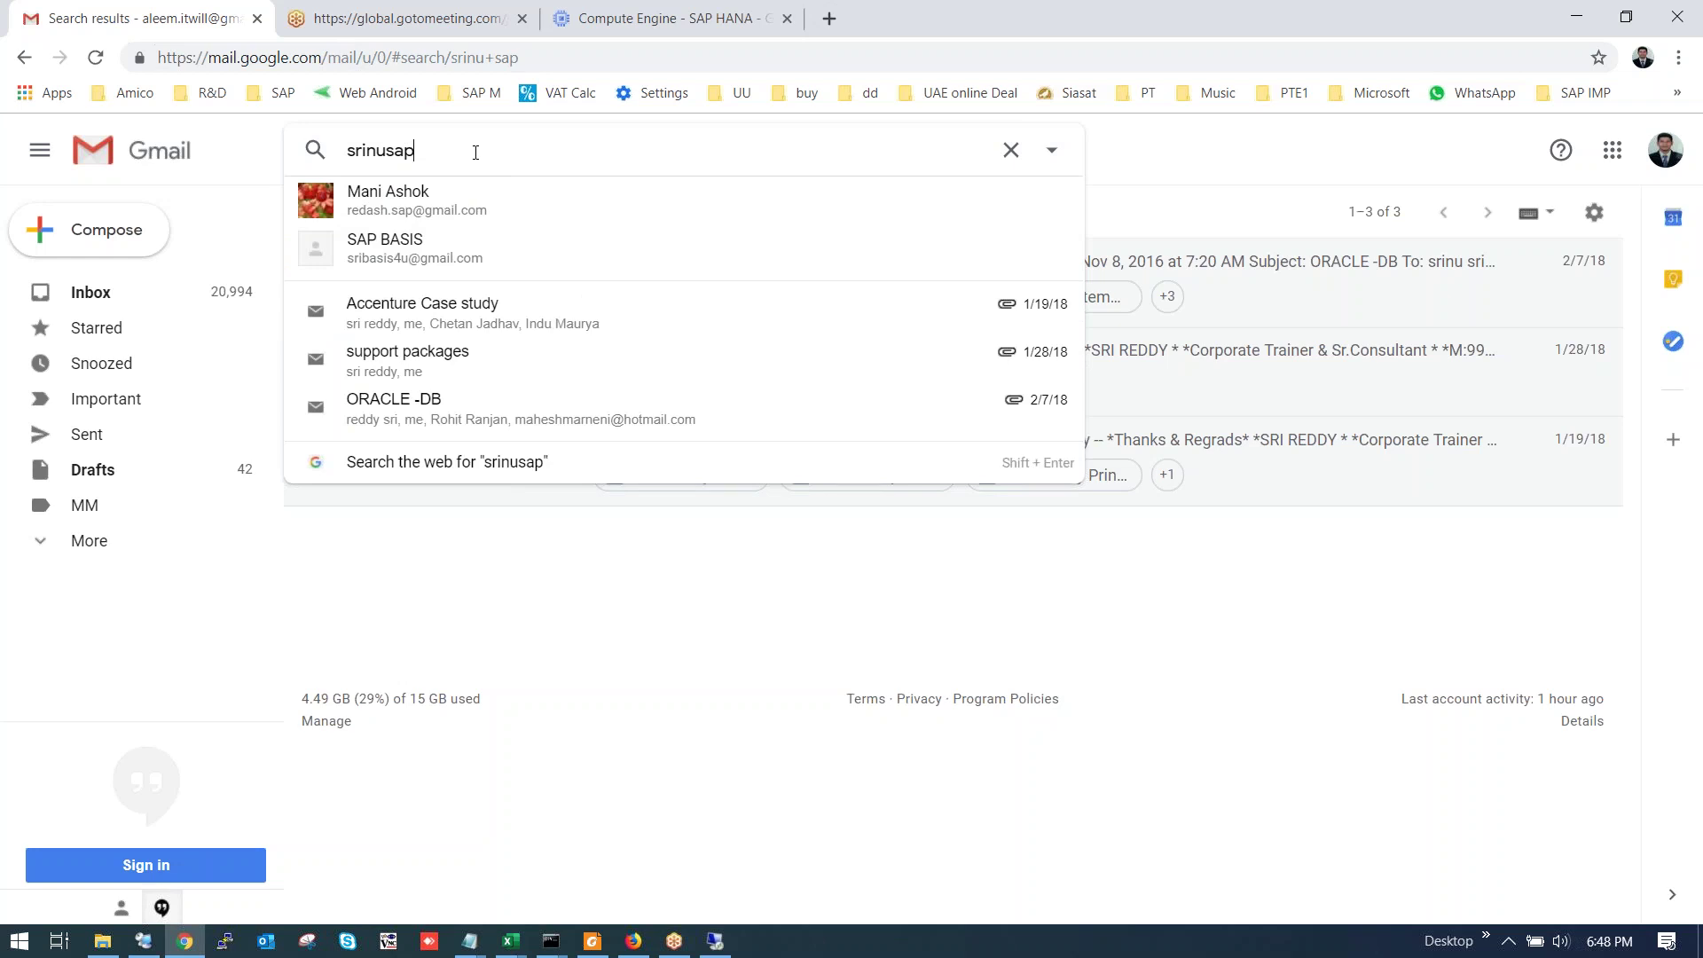
text(d)
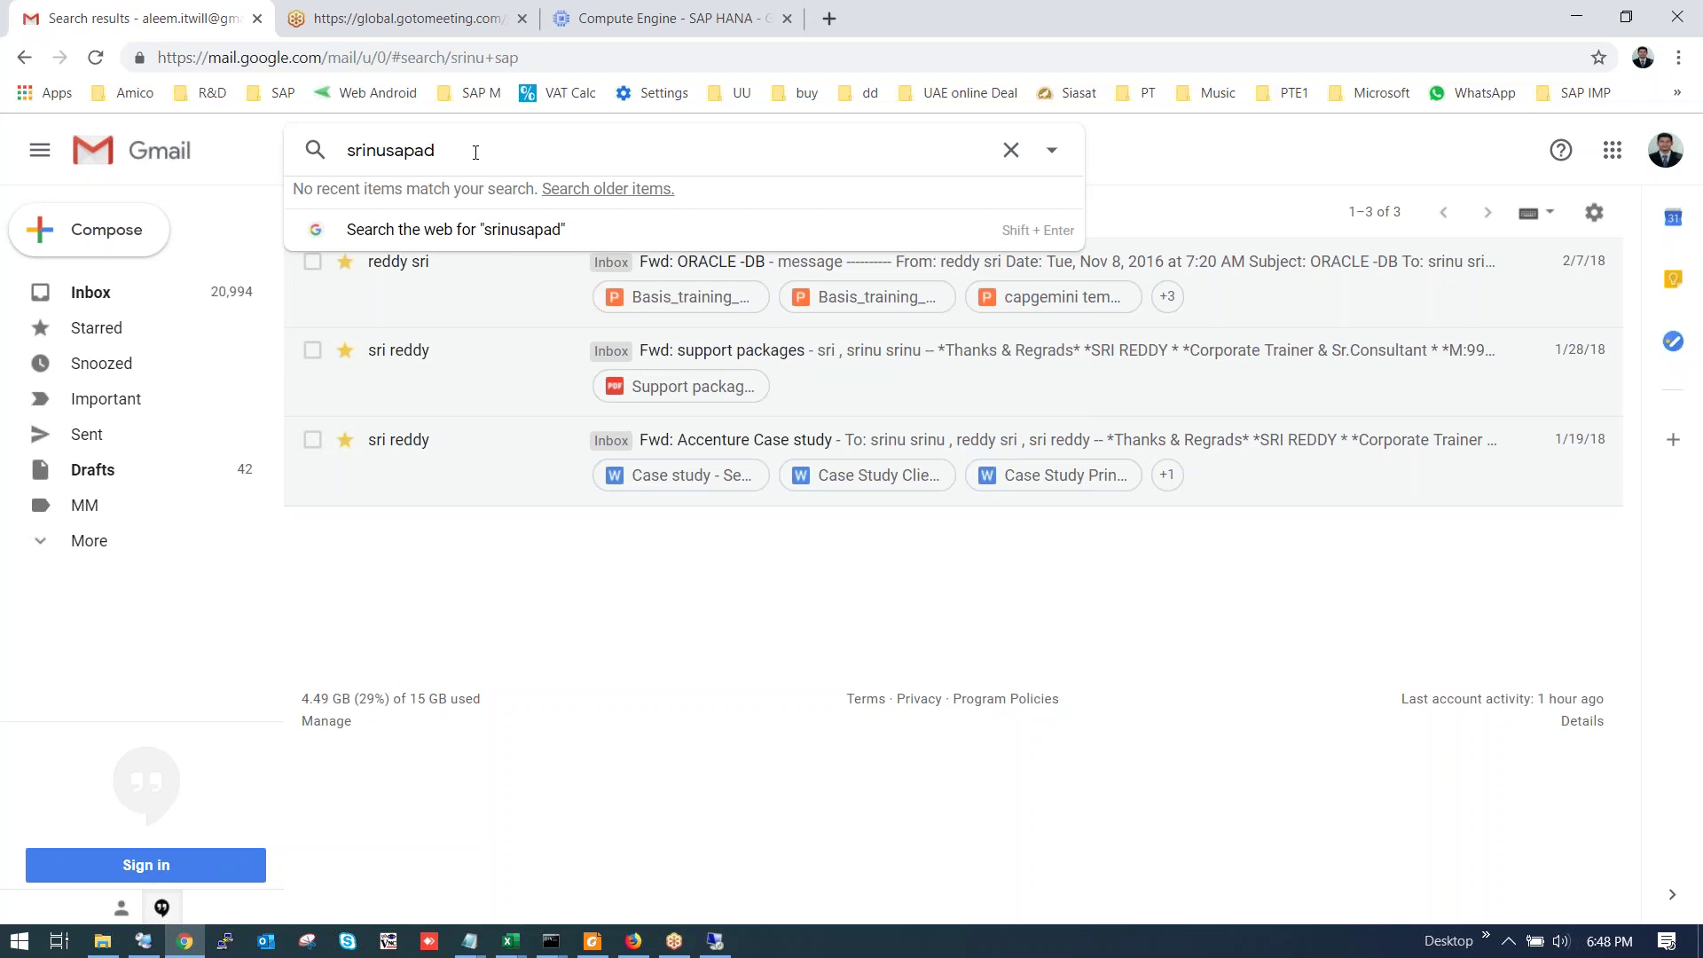
text(88)
key(Return)
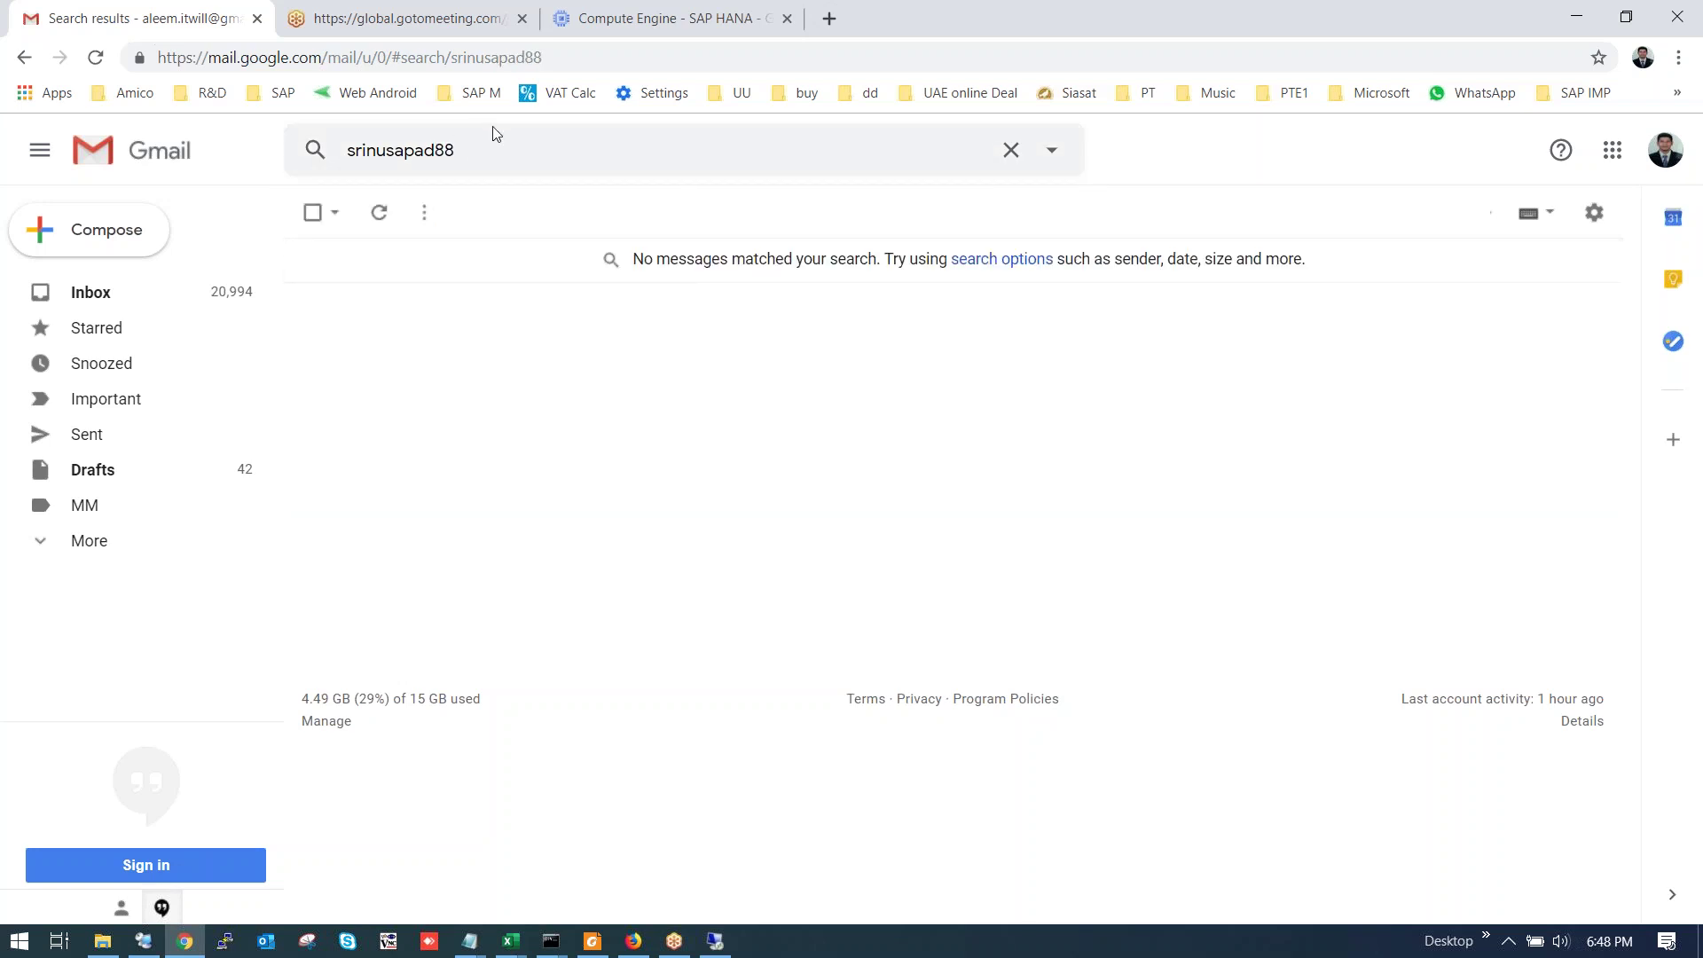
Retype the trainer's username in the search box and run the search.
click(432, 149)
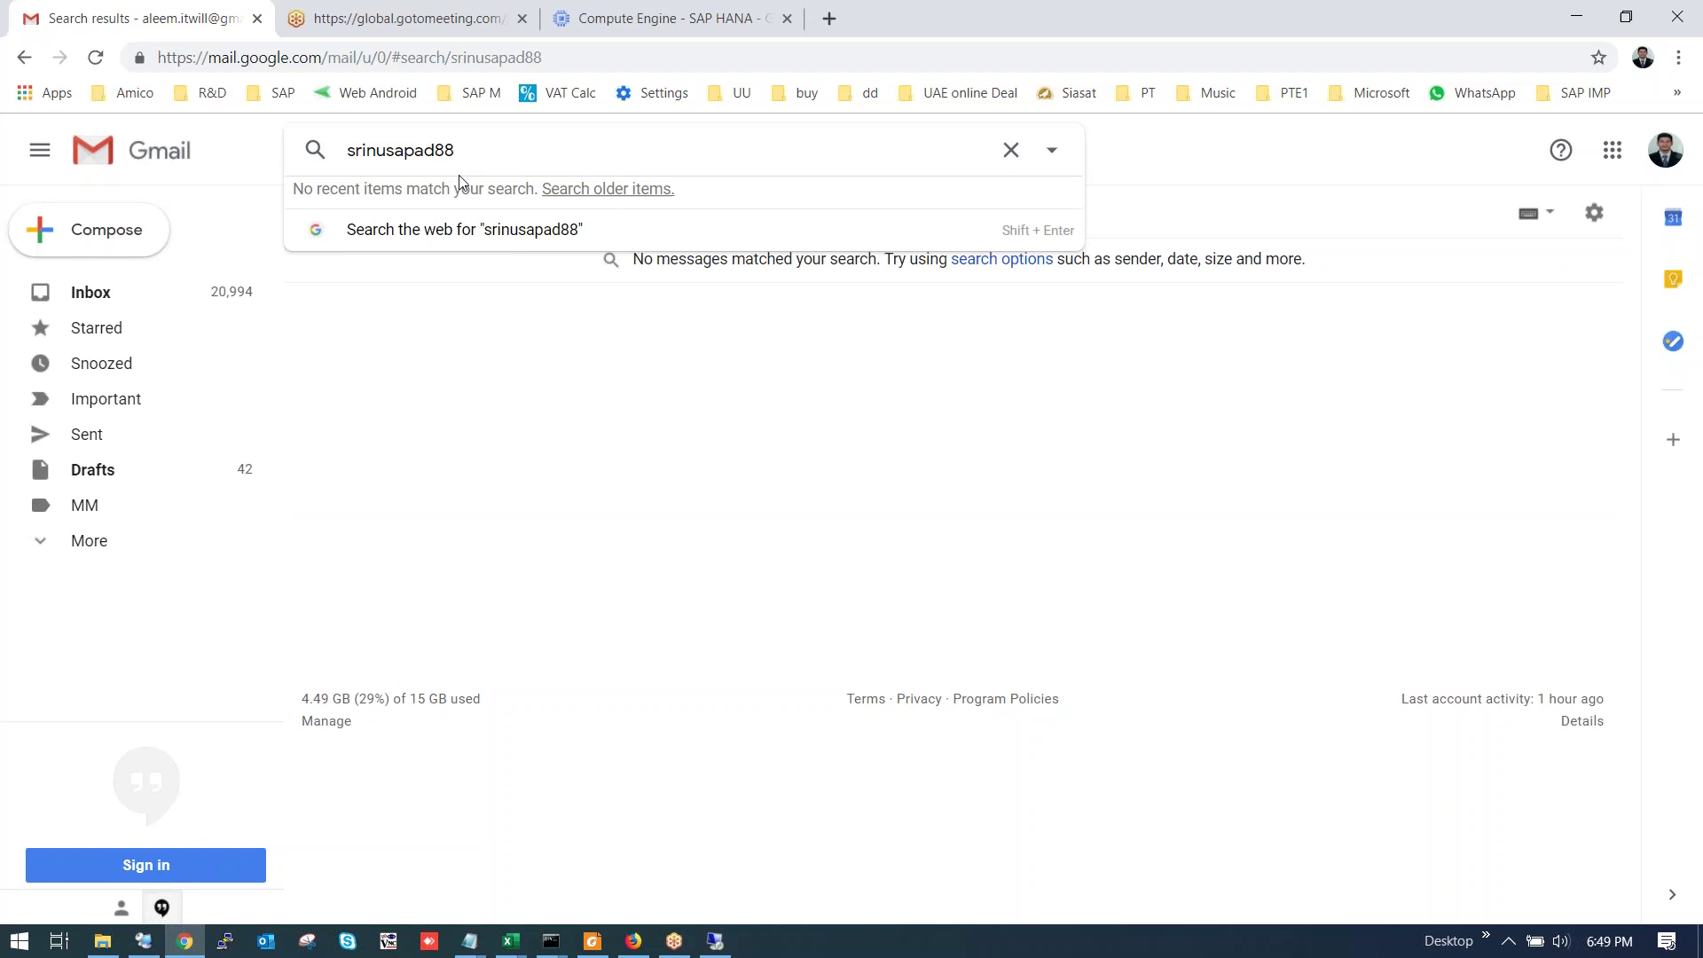
key(BackSpace)
key(BackSpace)
key(BackSpace)
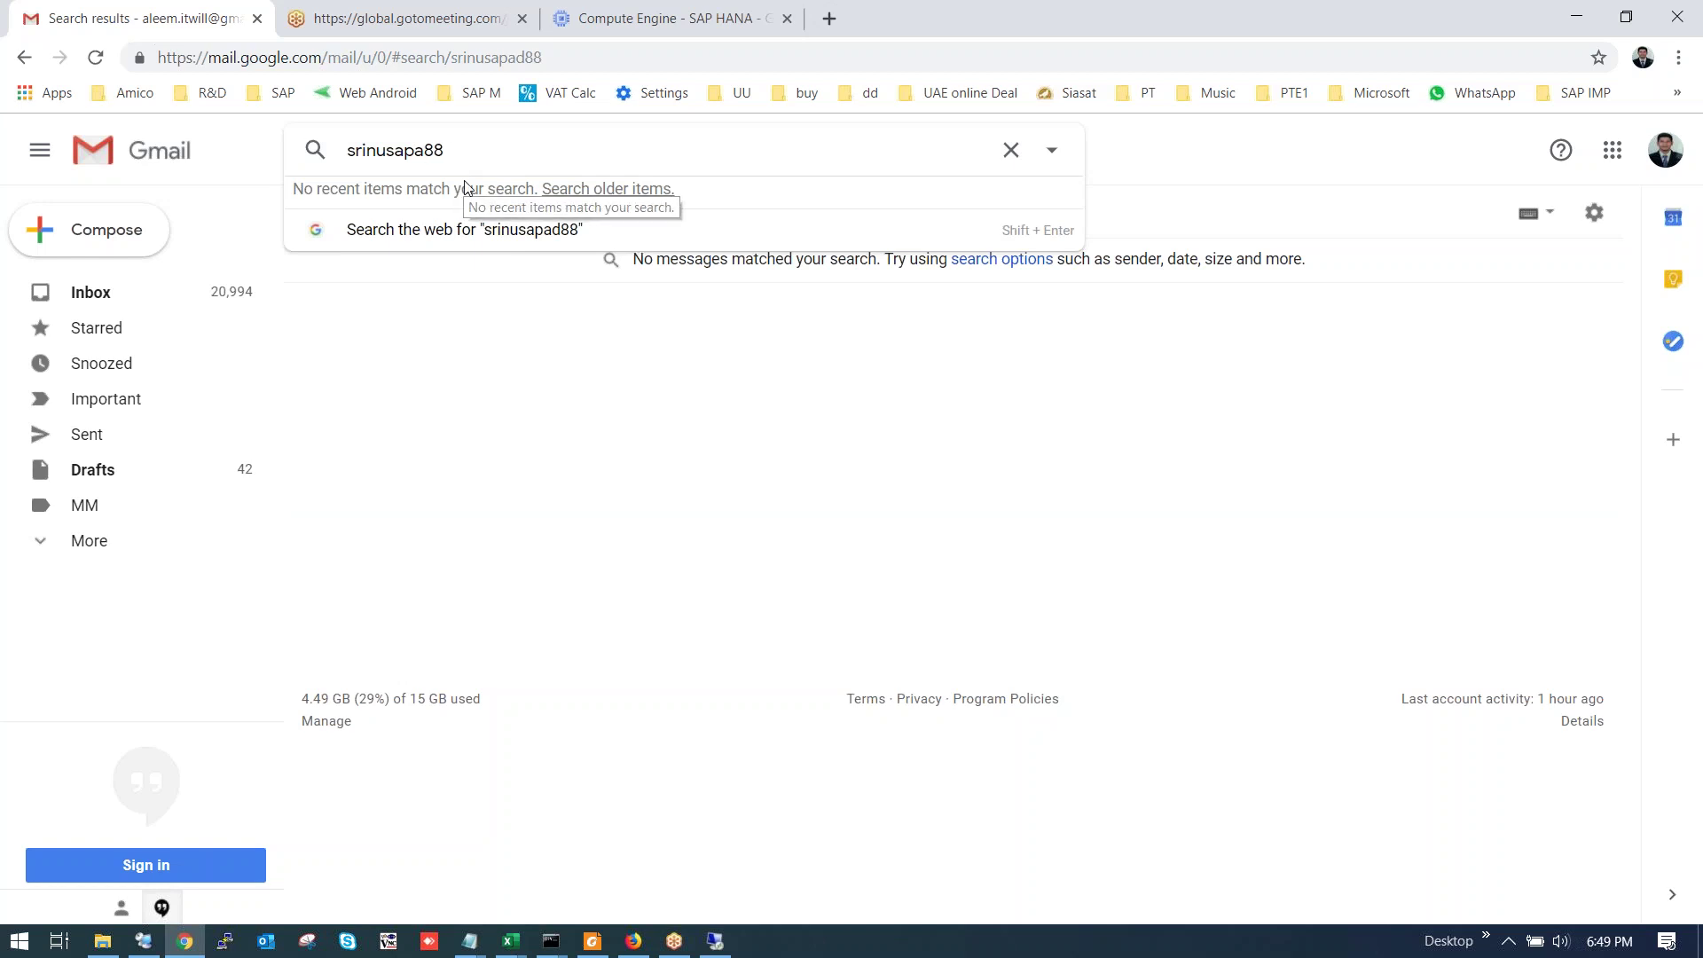
key(BackSpace)
key(BackSpace)
key(BackSpace)
key(BackSpace)
key(BackSpace)
key(BackSpace)
key(BackSpace)
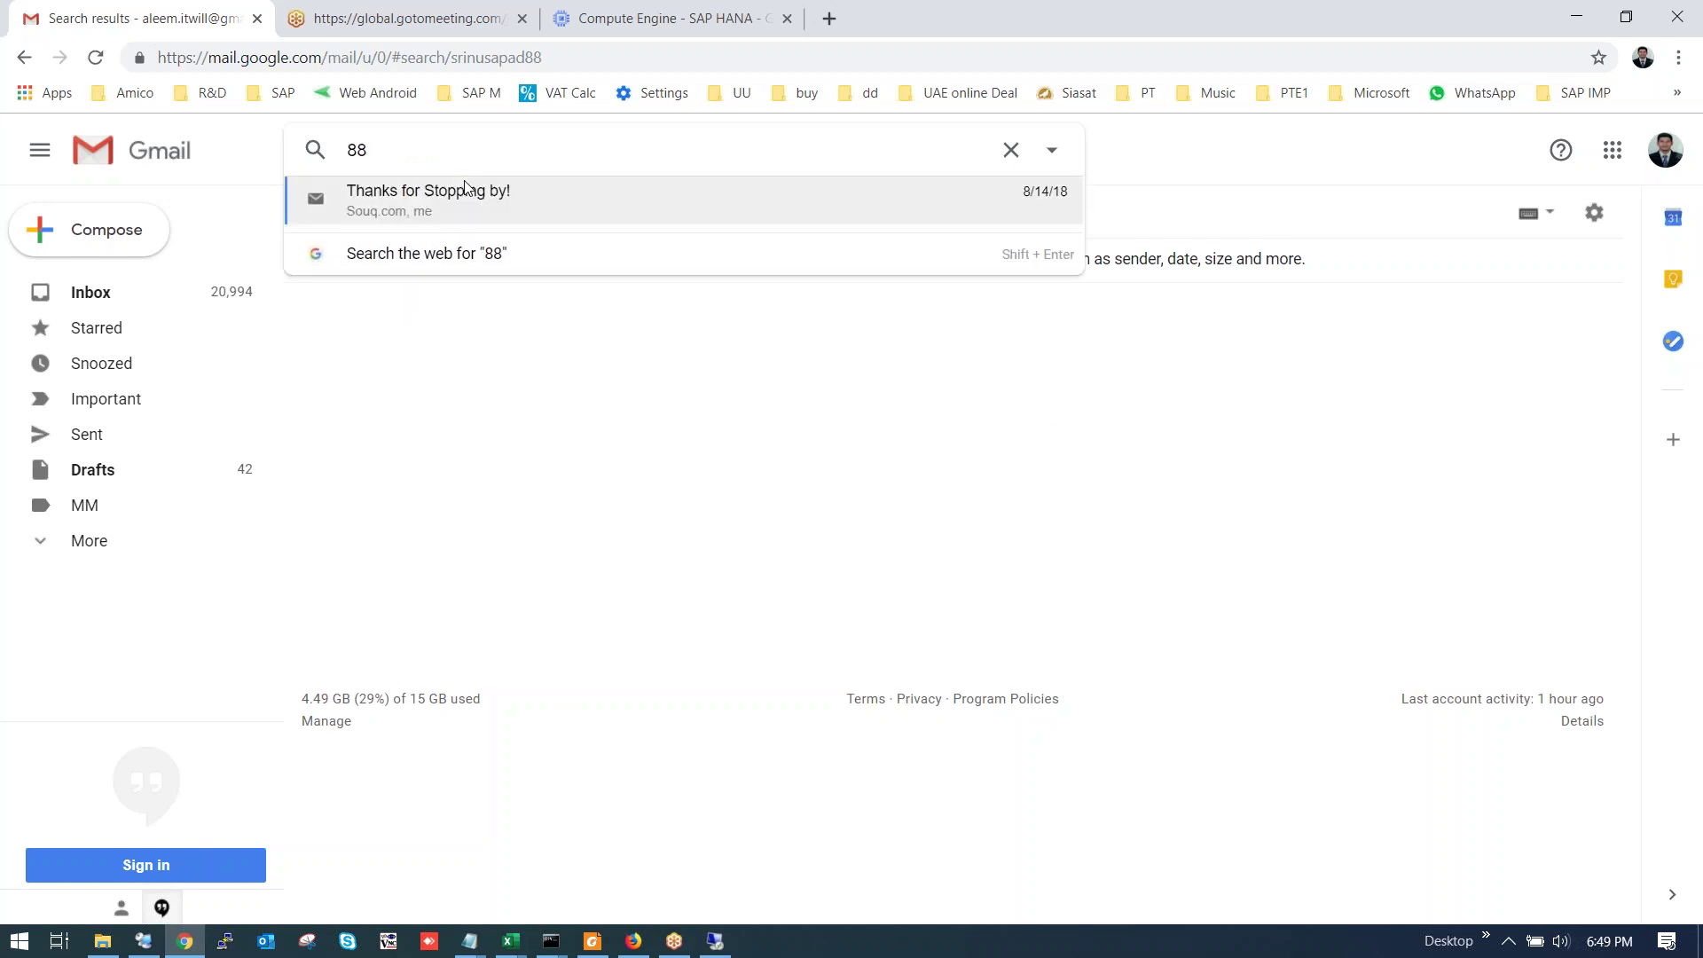
text(srinu)
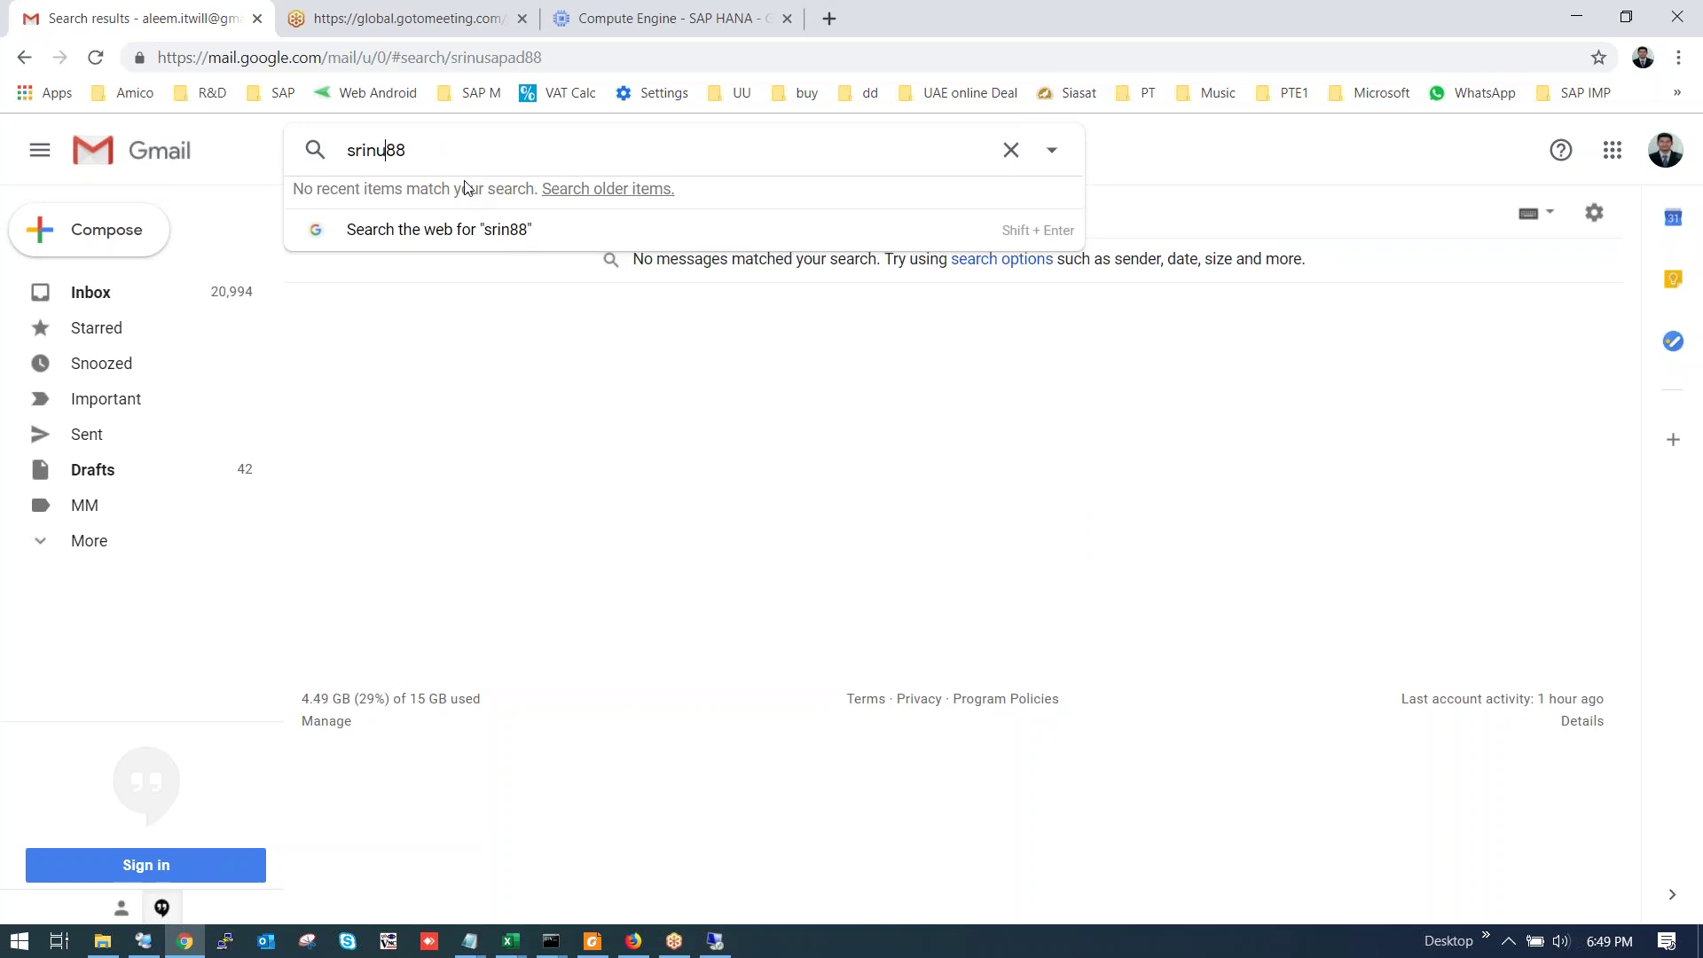
key(BackSpace)
key(BackSpace)
key(BackSpace)
key(BackSpace)
text(ap)
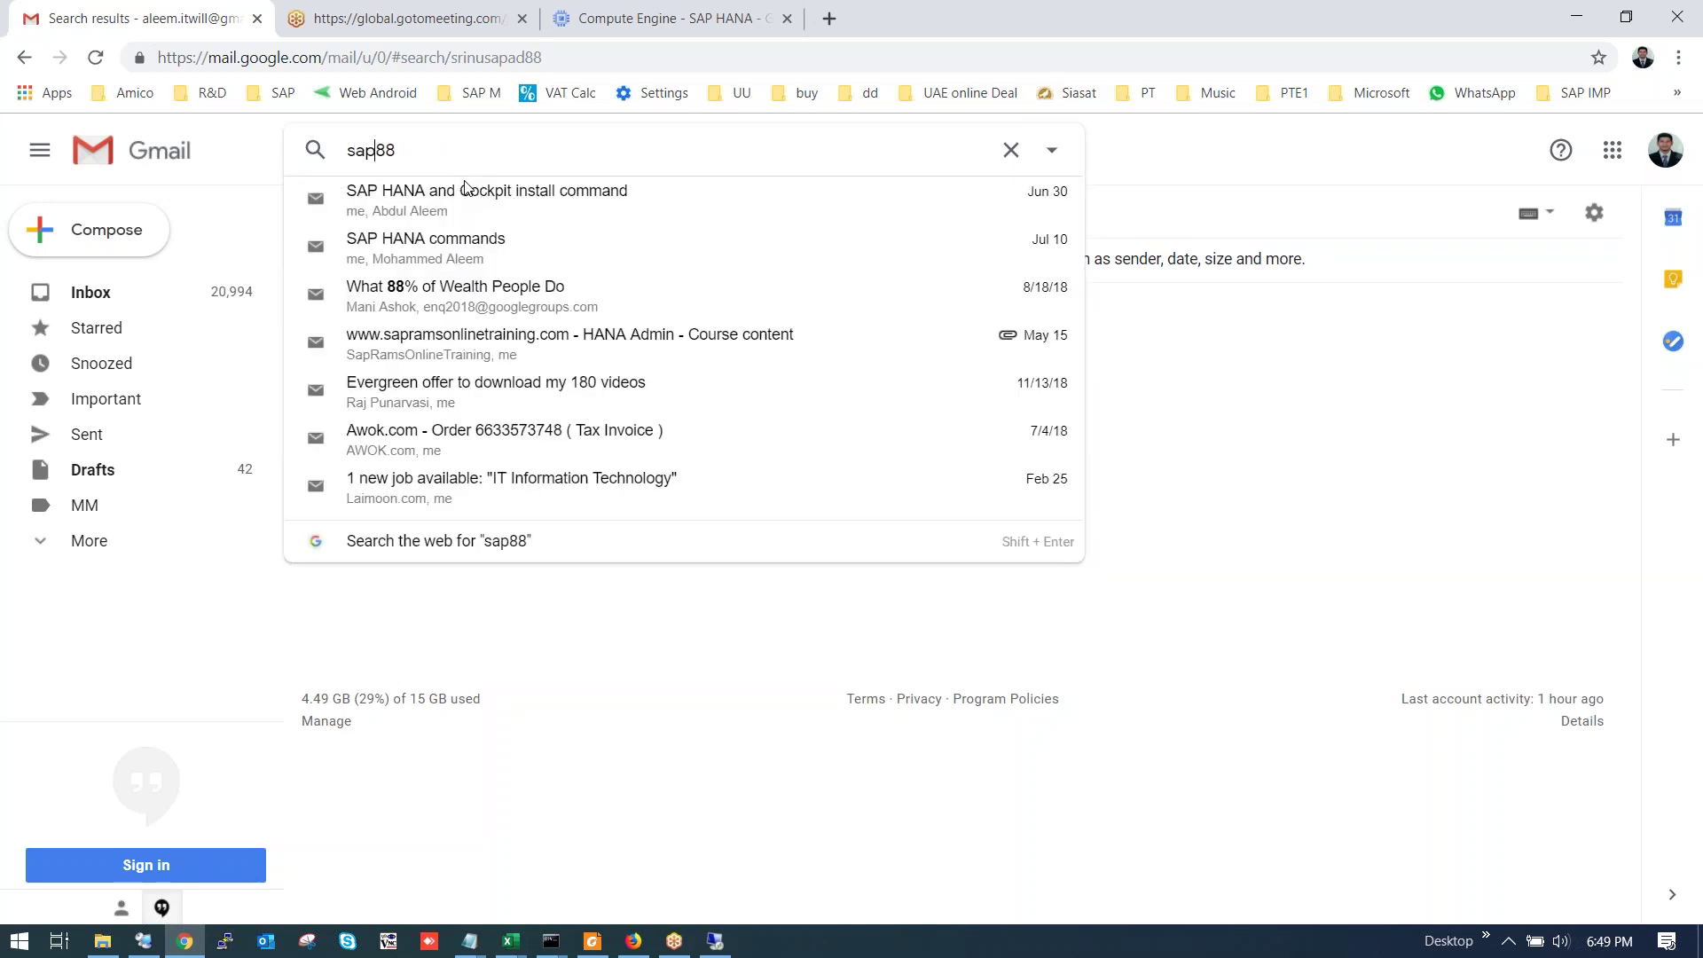
text(srinu)
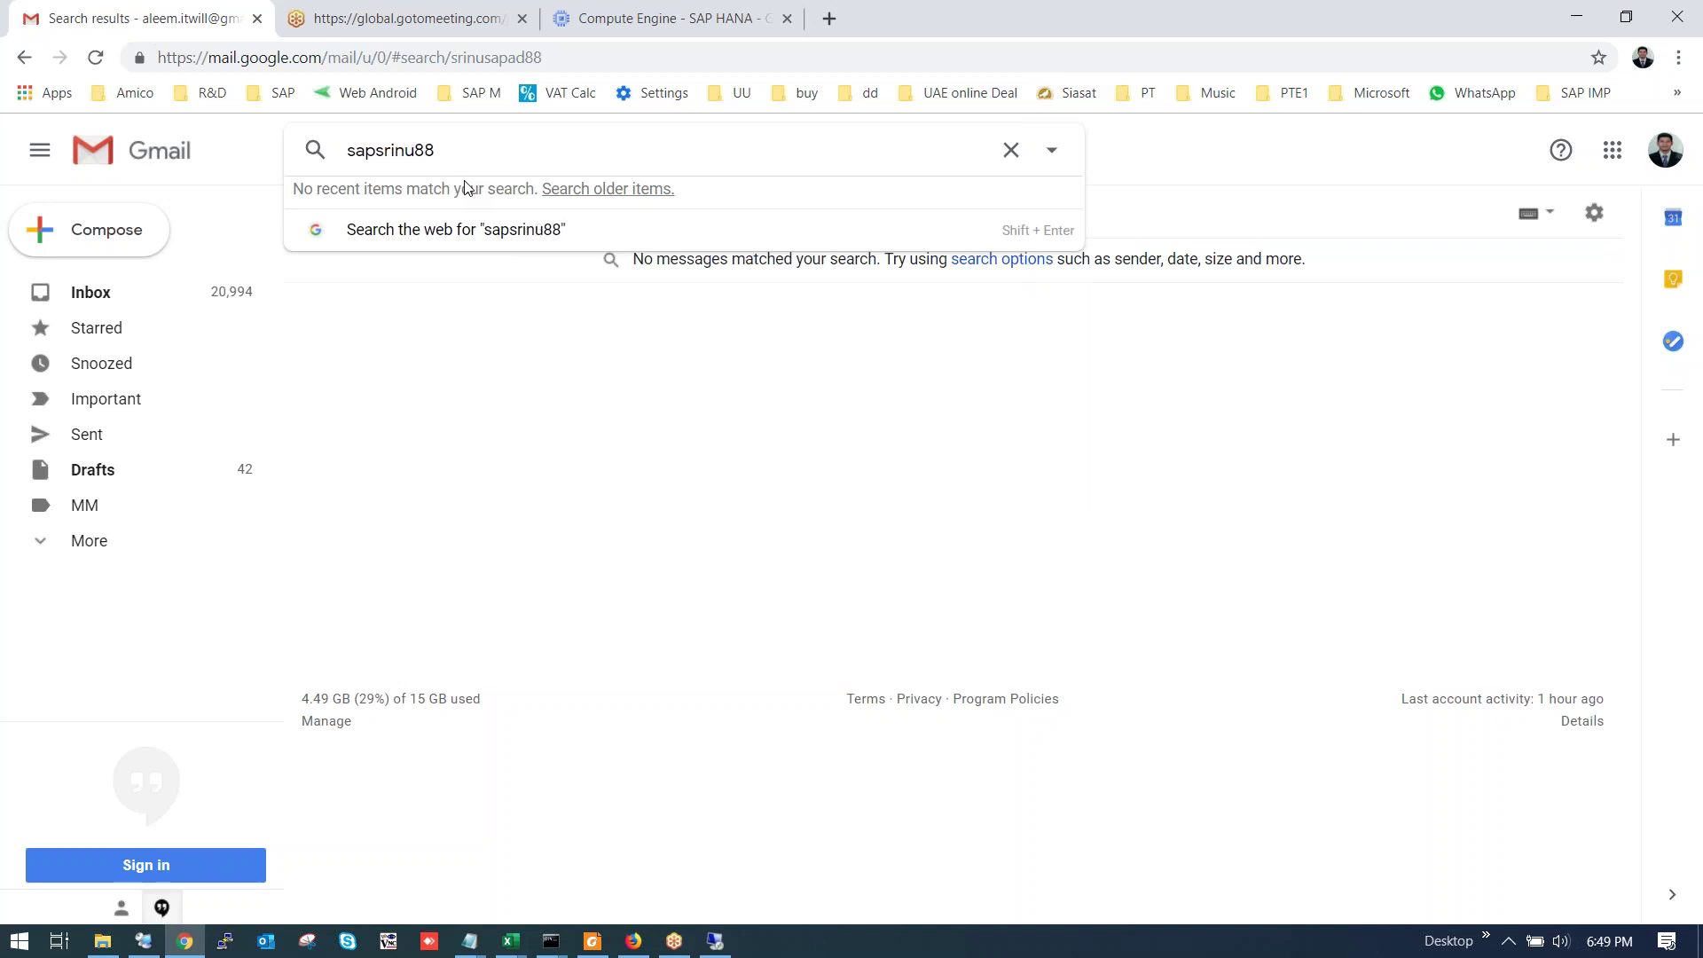
key(BackSpace)
key(BackSpace)
key(BackSpace)
key(BackSpace)
key(BackSpace)
key(BackSpace)
key(BackSpace)
text(rinu)
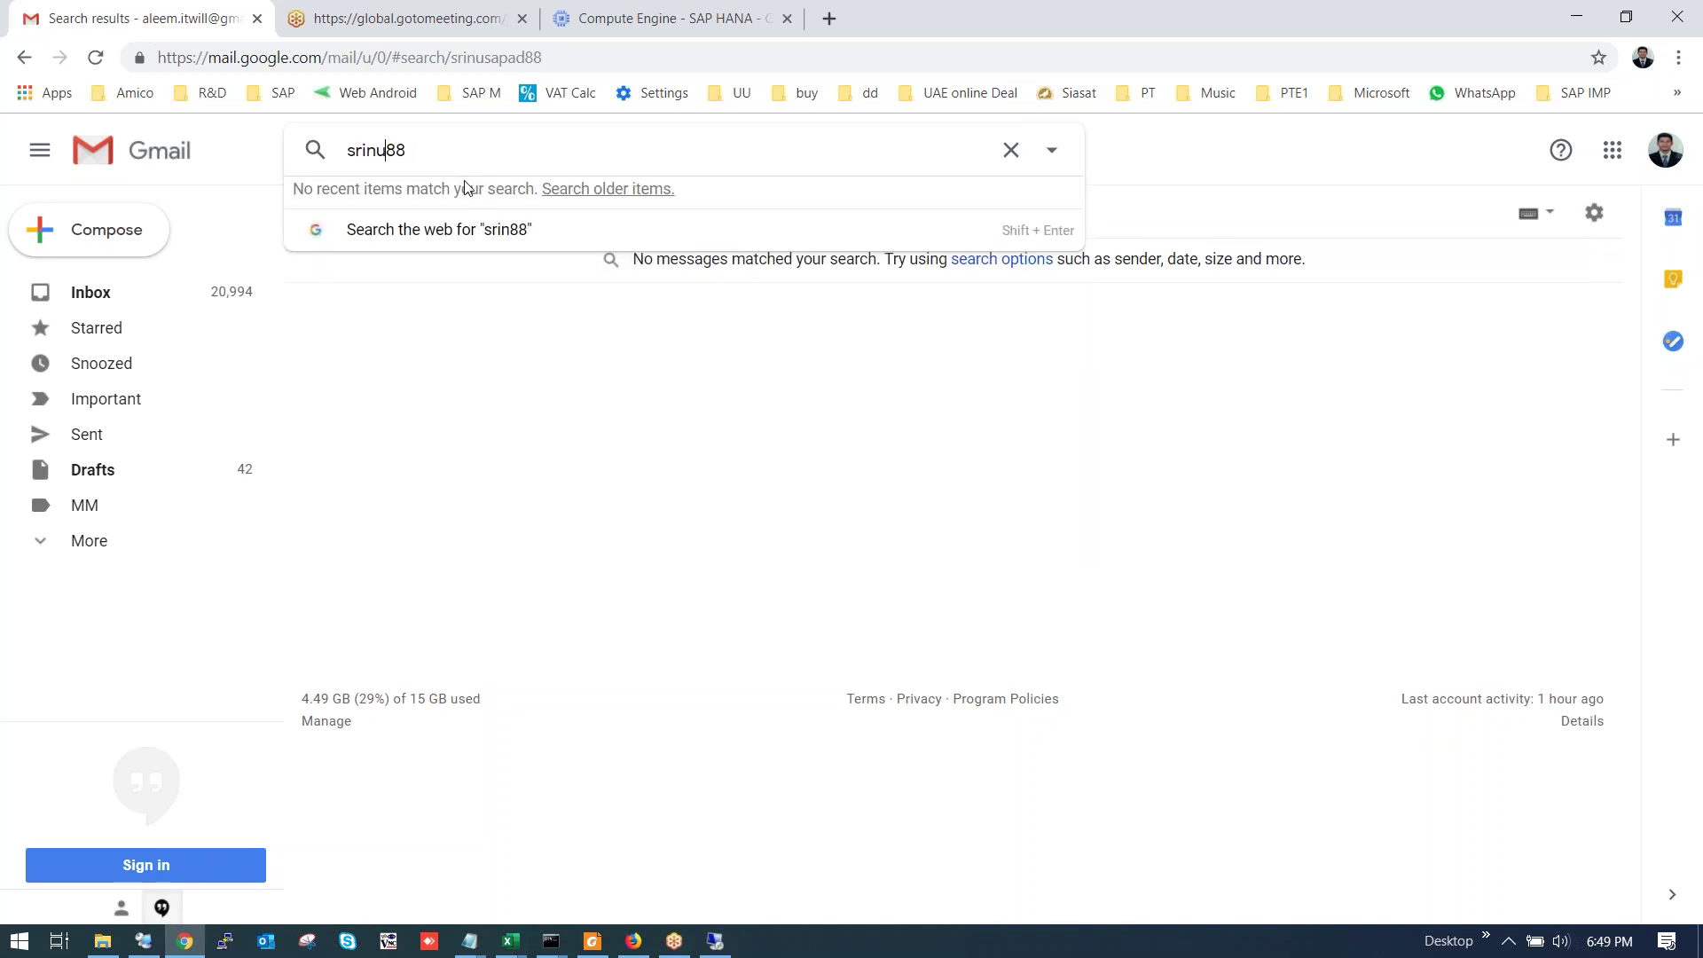
text(sap)
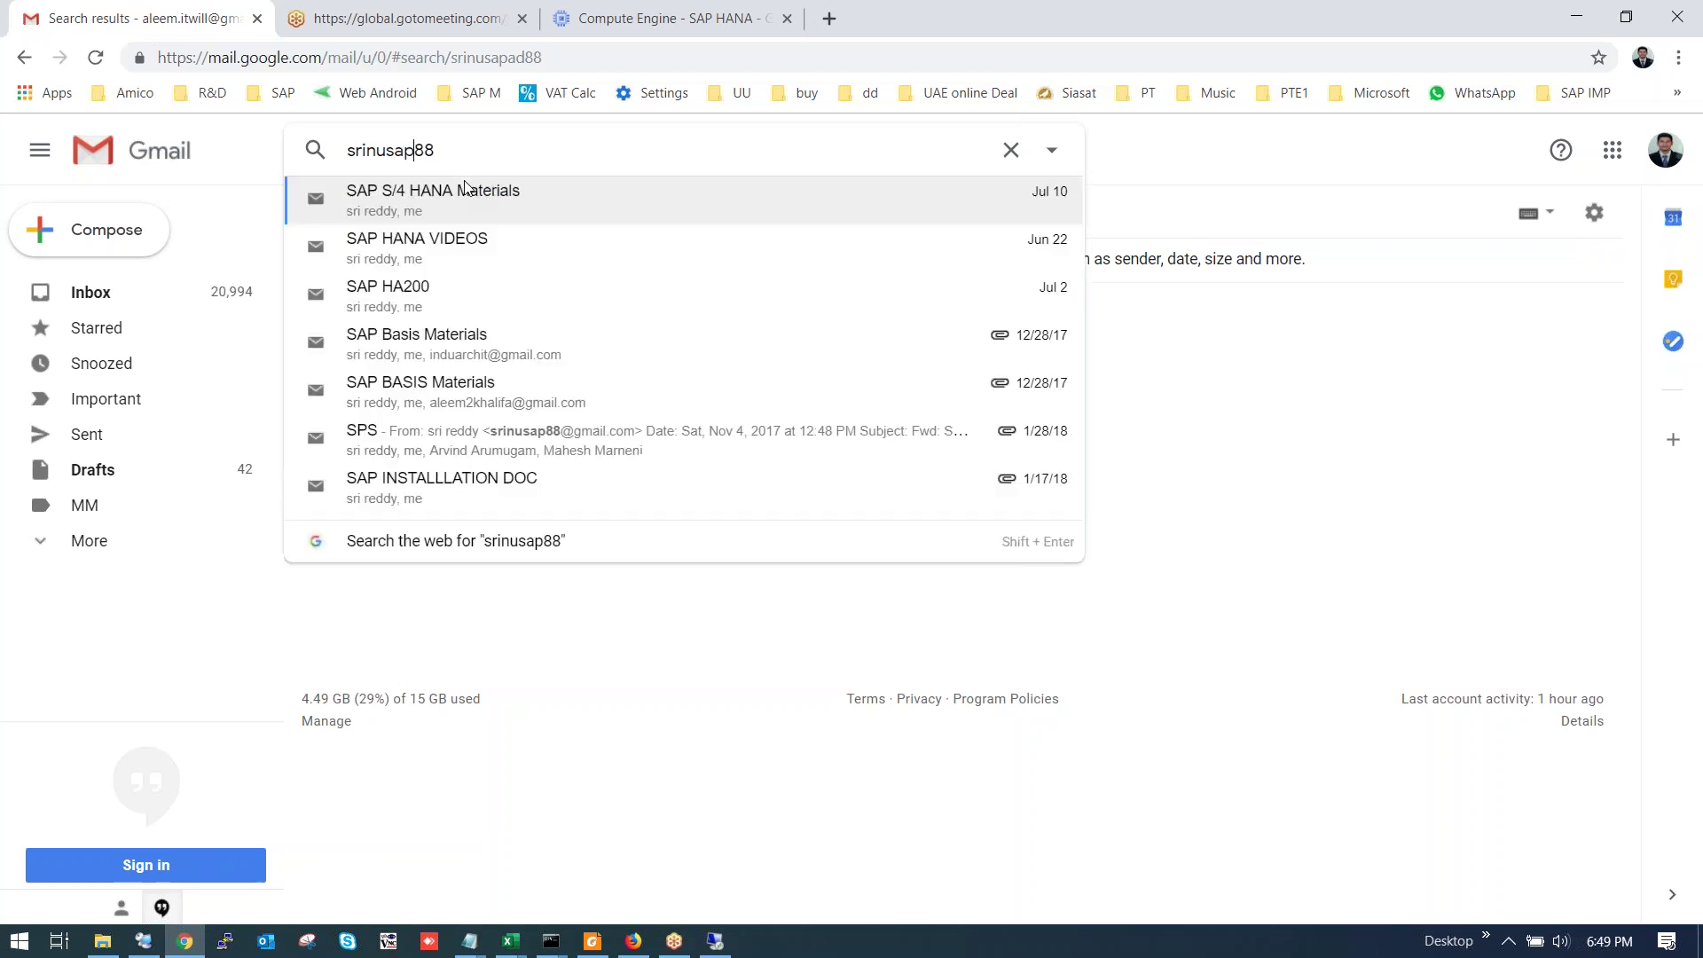
key(Return)
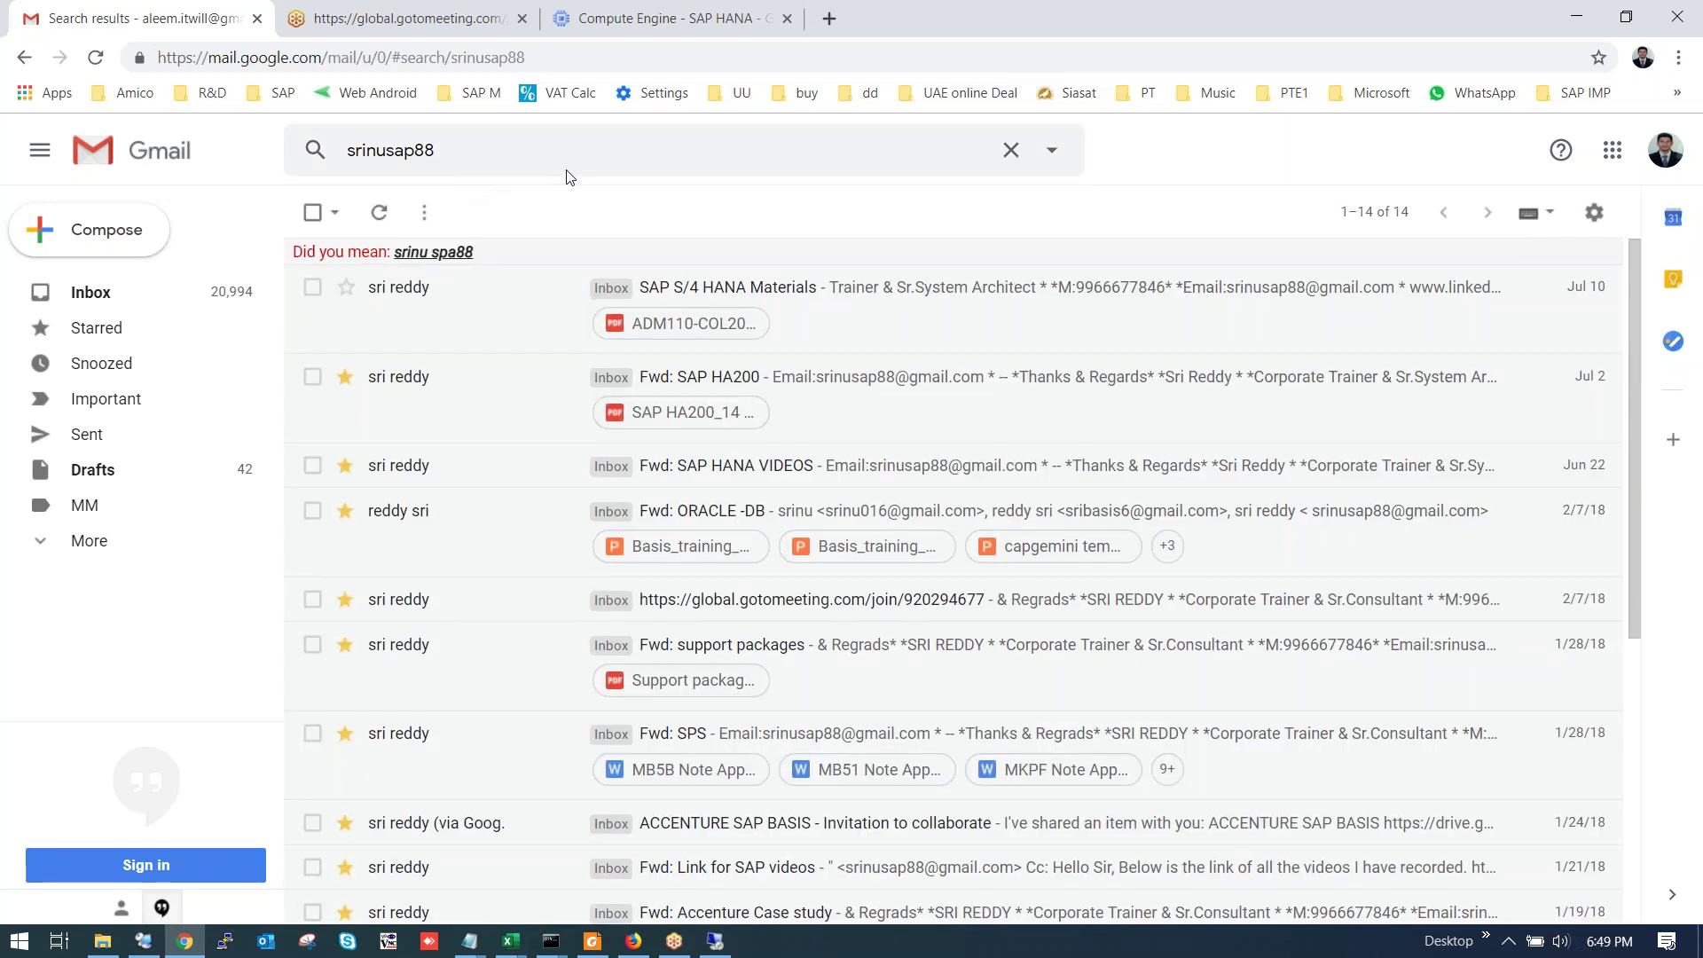
Fix the remaining typo in the username search, listing the trainer's 14 messages.
click(437, 254)
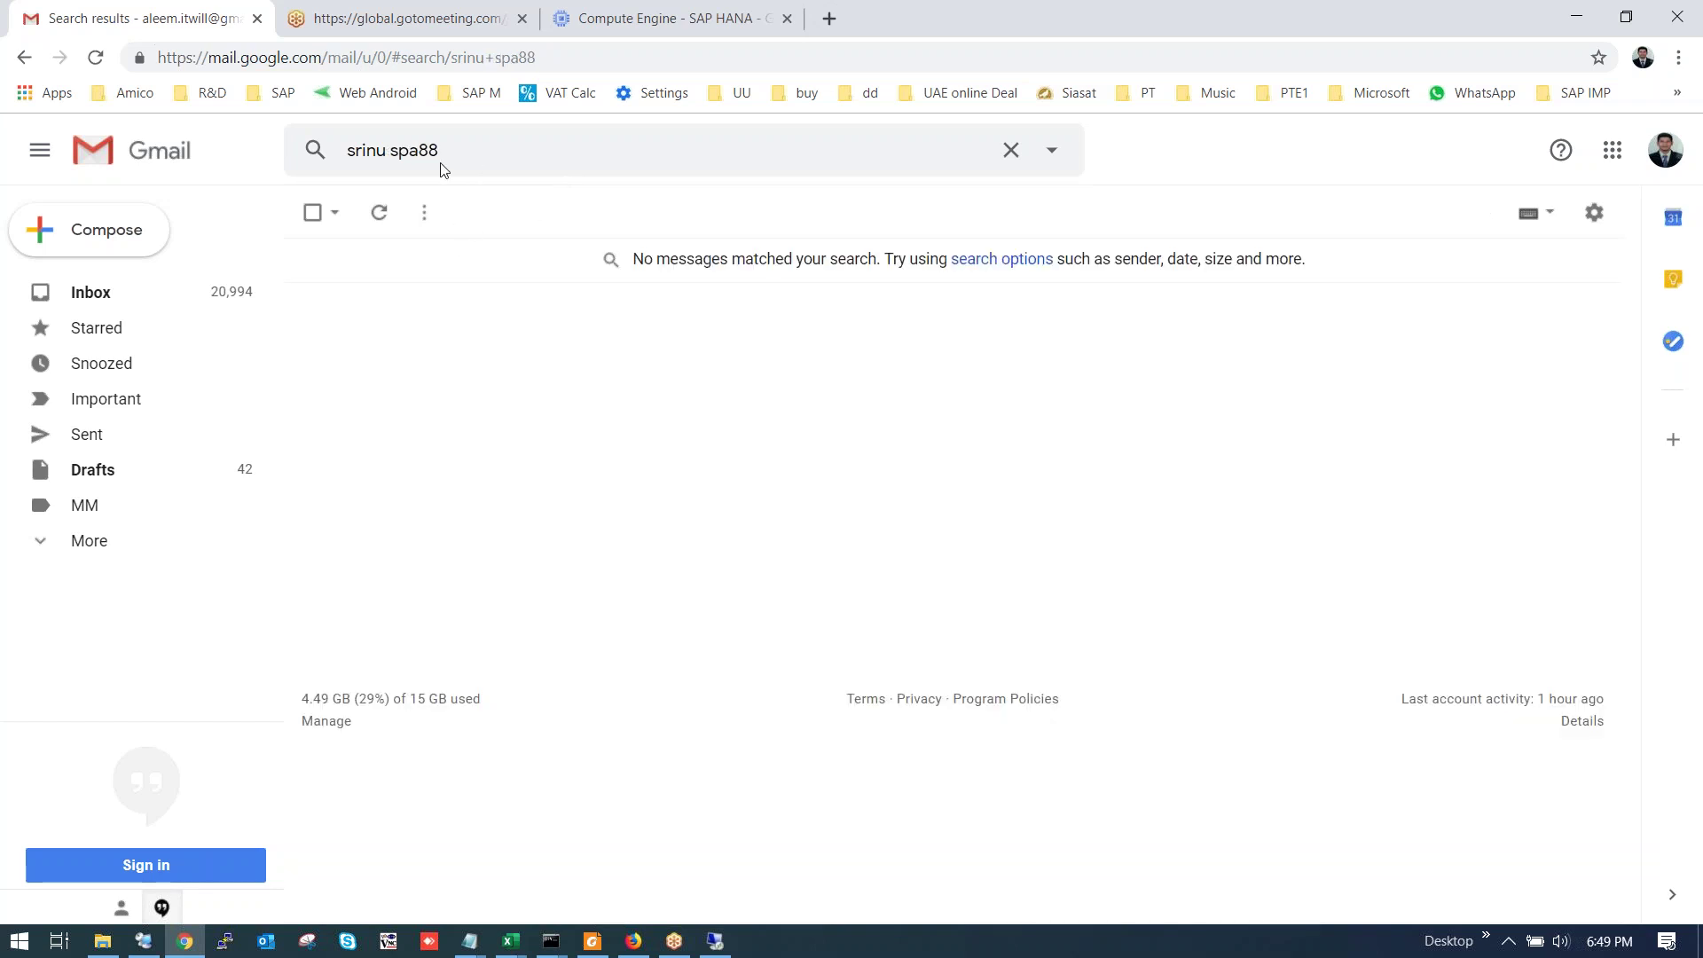
click(390, 149)
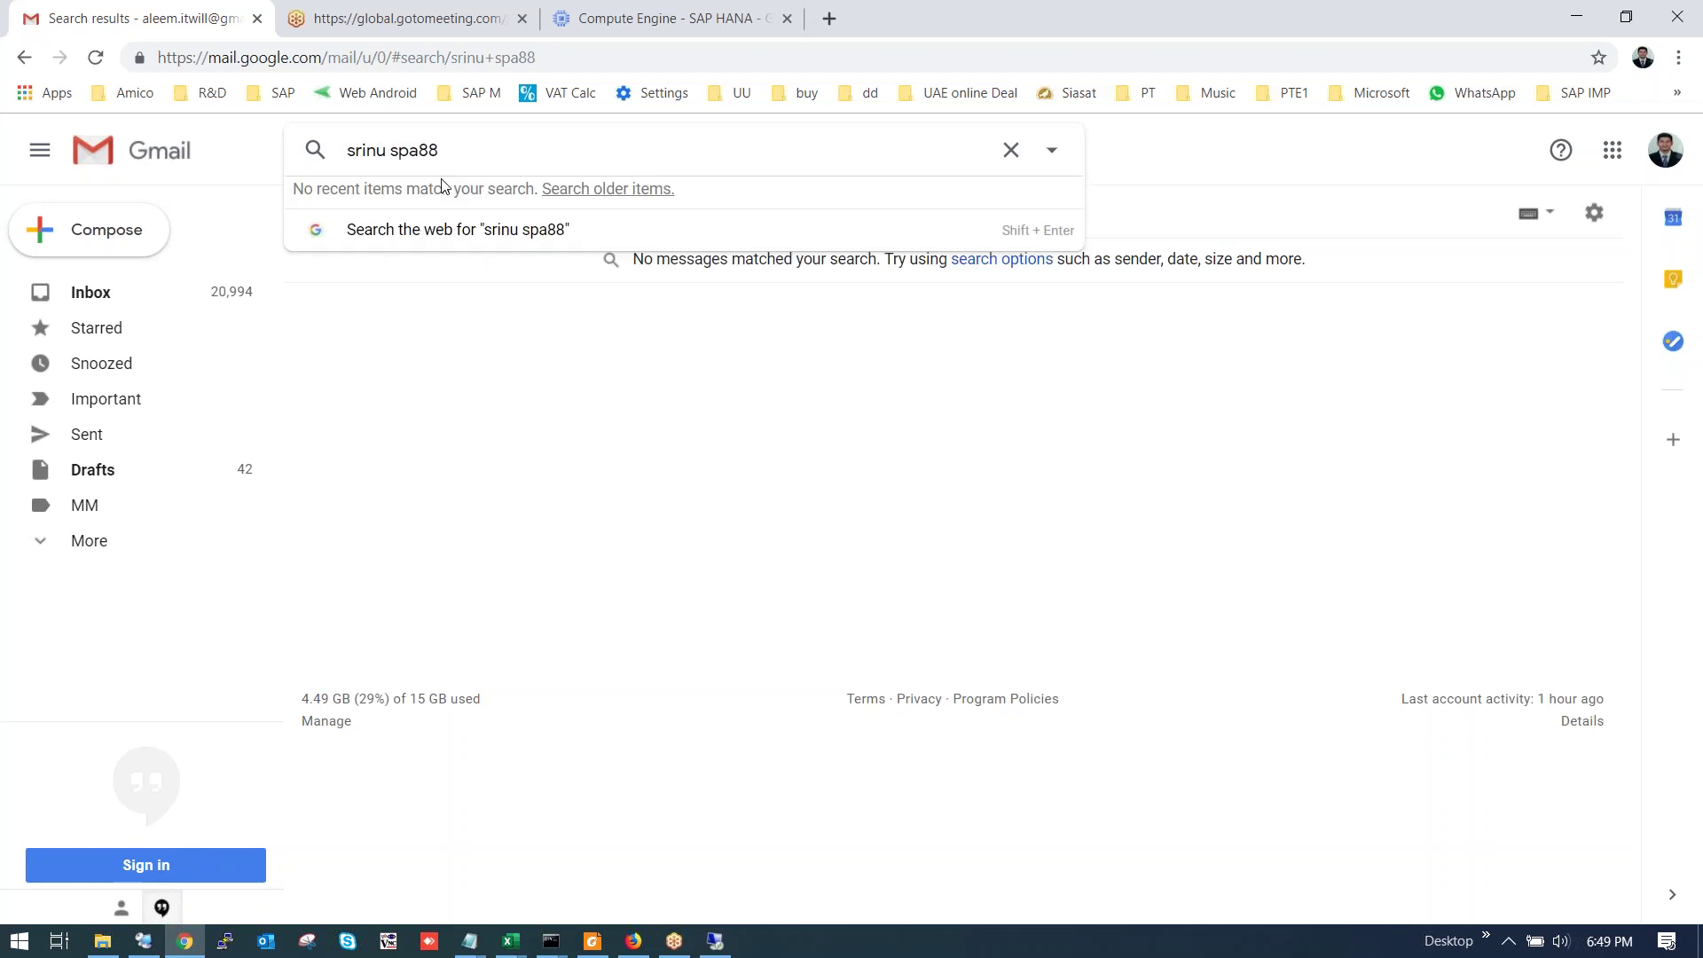
key(Delete)
key(Delete)
key(BackSpace)
key(BackSpace)
text(sap)
key(Return)
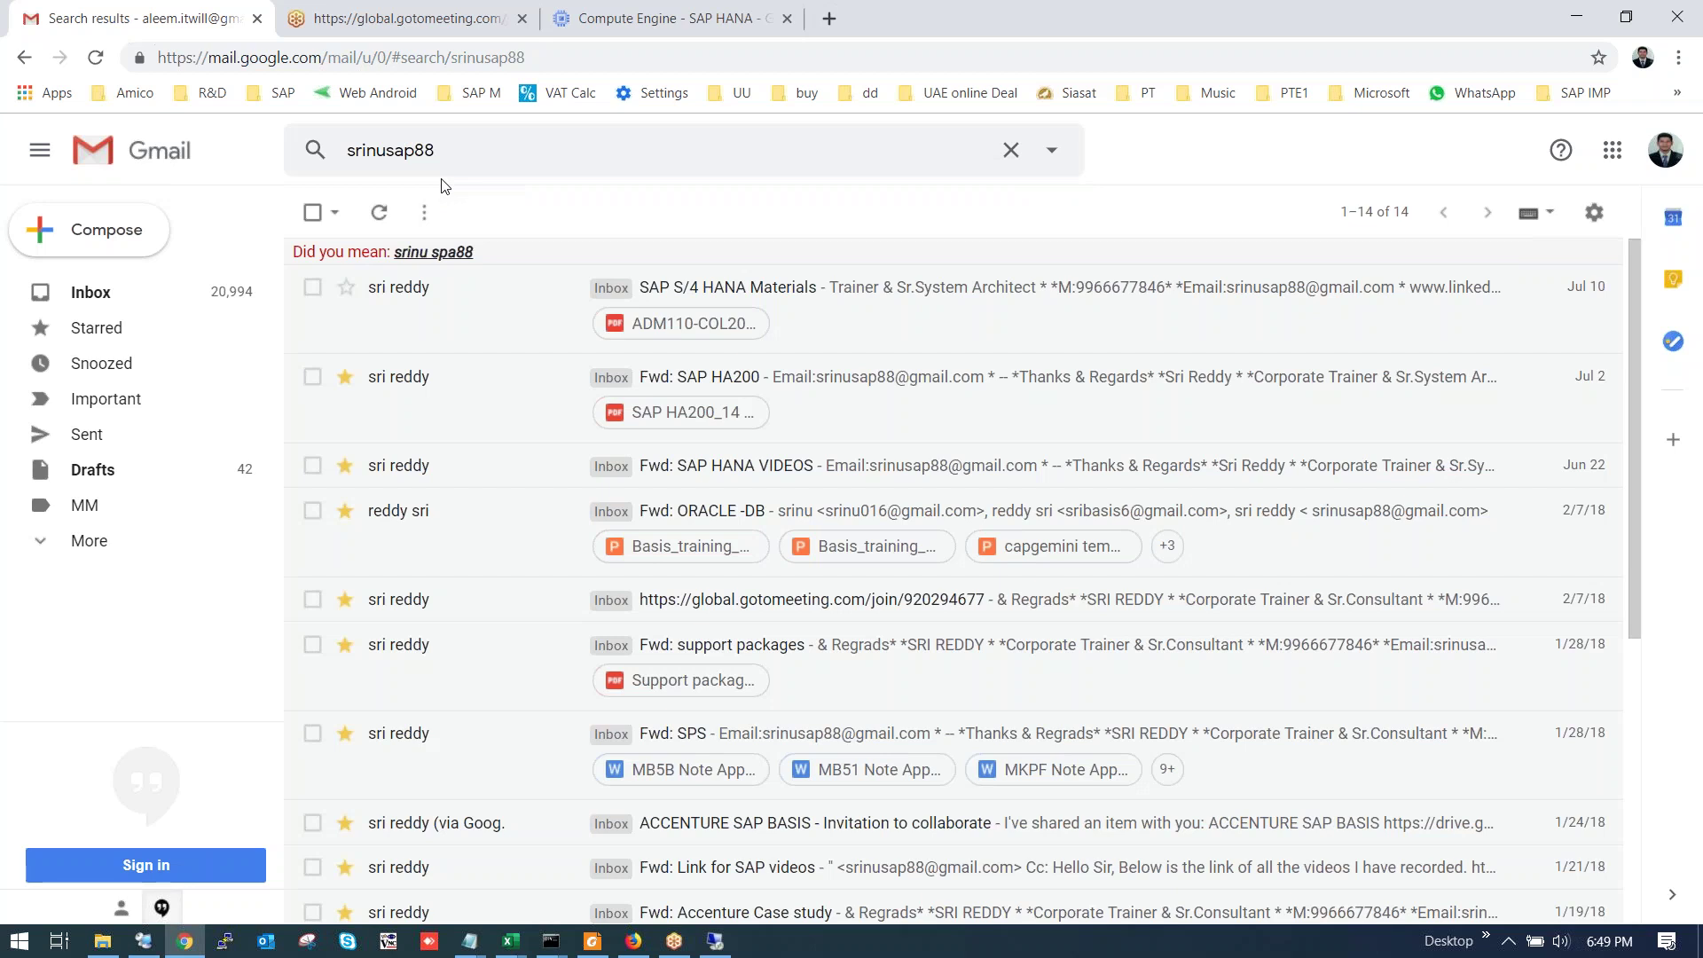
Open the SAP S/4 HANA Materials message, skip the failed preview, and download ADM110-COL20.pdf.
click(856, 298)
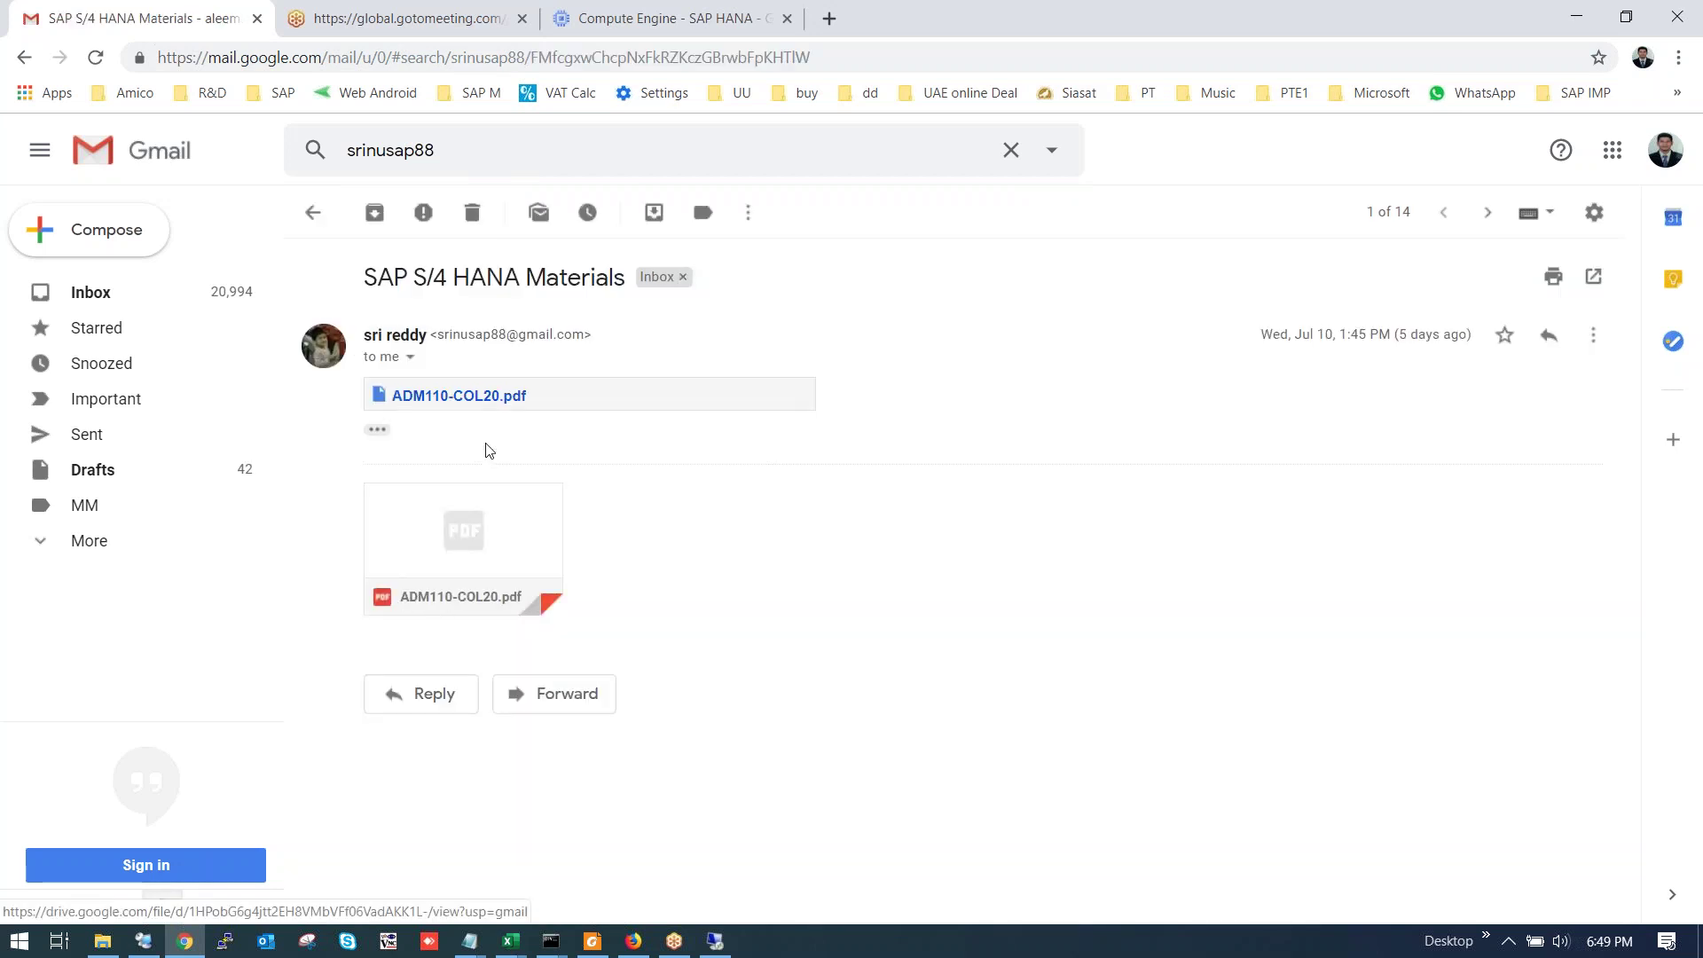
click(458, 516)
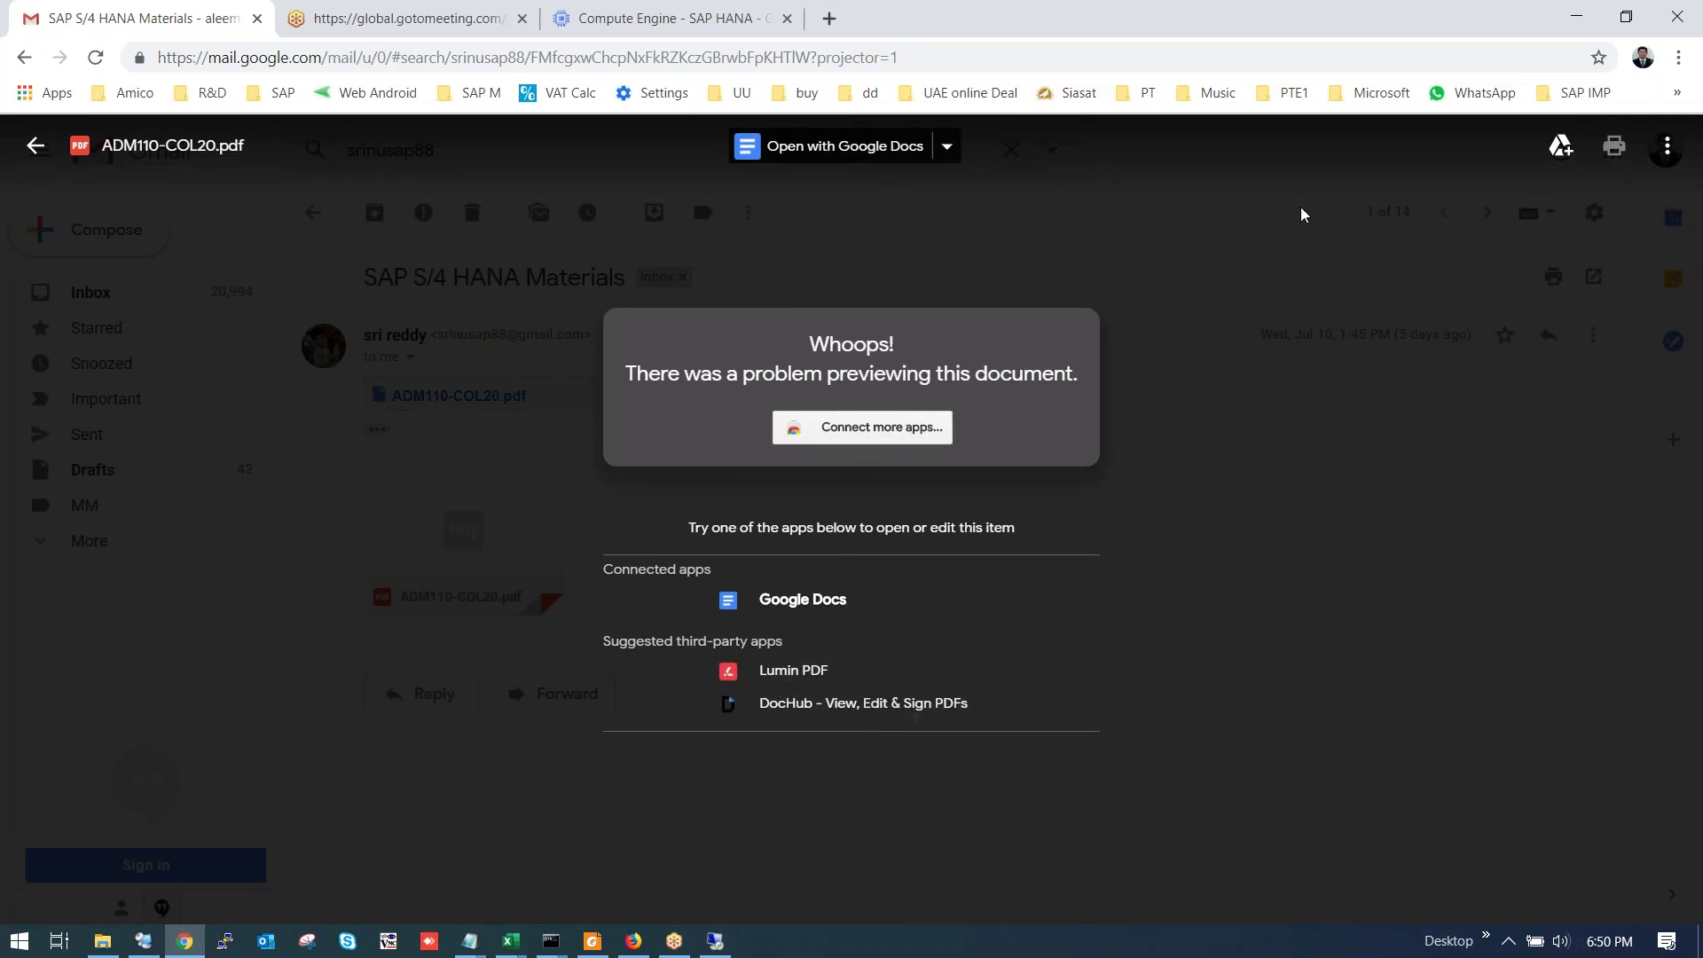
click(1386, 218)
mouse_move(578, 501)
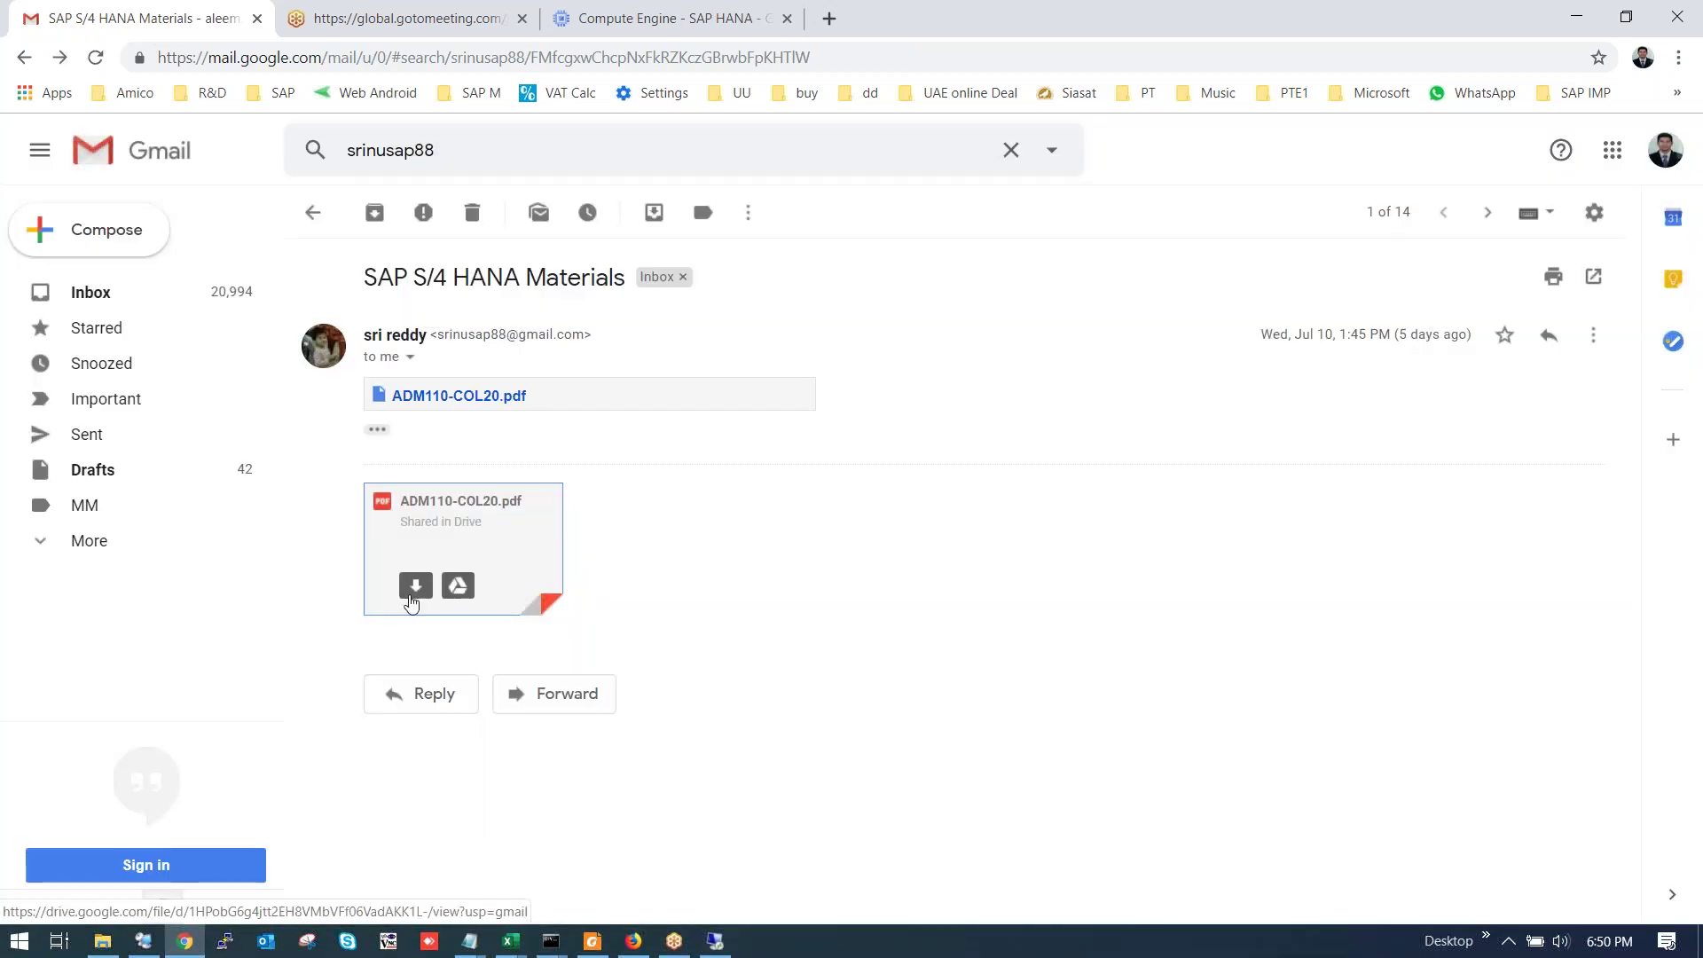
click(411, 602)
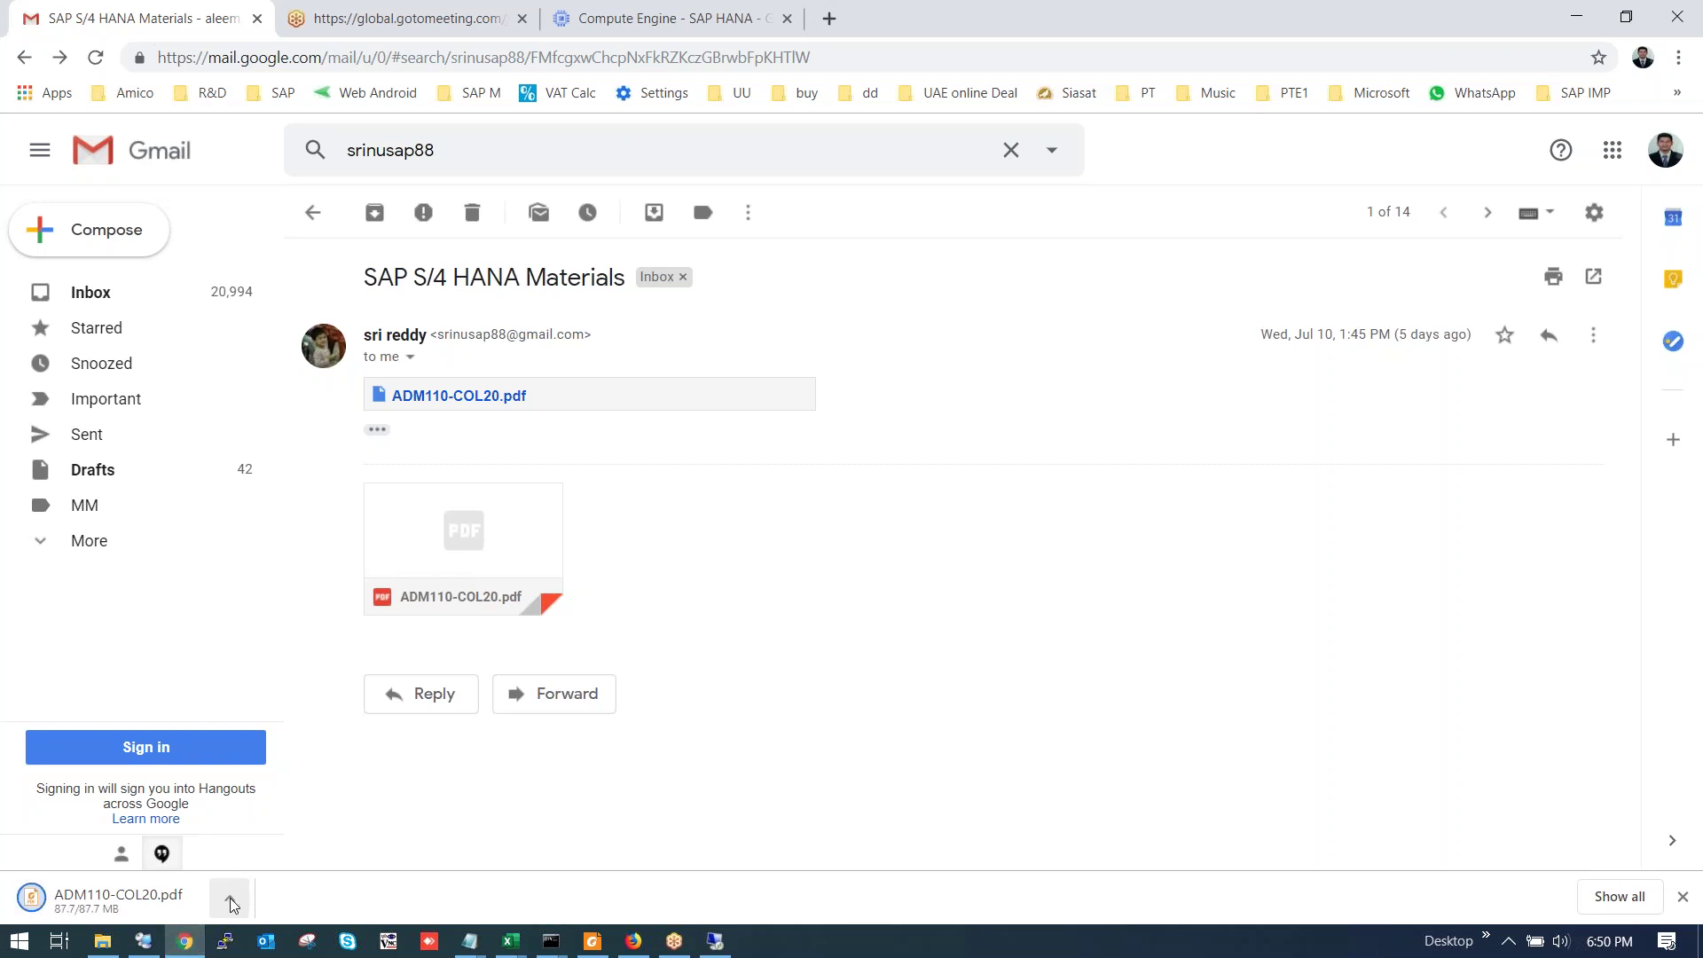
click(231, 904)
View ADM110-COL20.pdf in a Chrome tab, try a Contents link, and close the error tab.
click(279, 728)
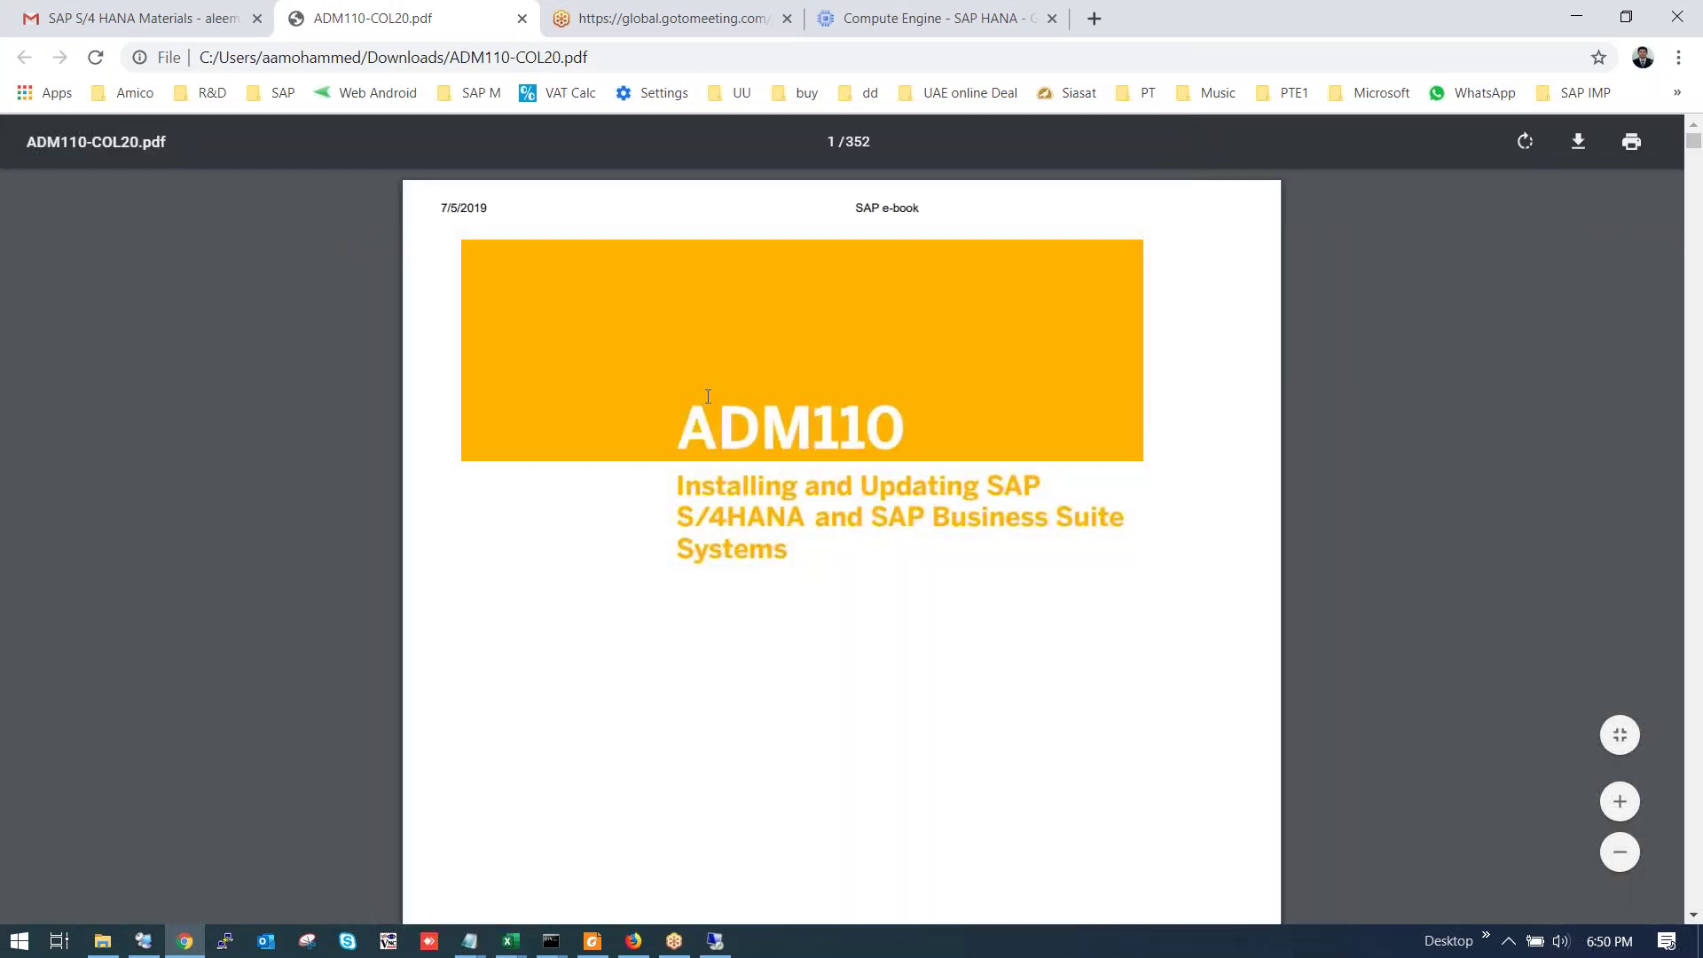
scroll(708, 396, down, 1)
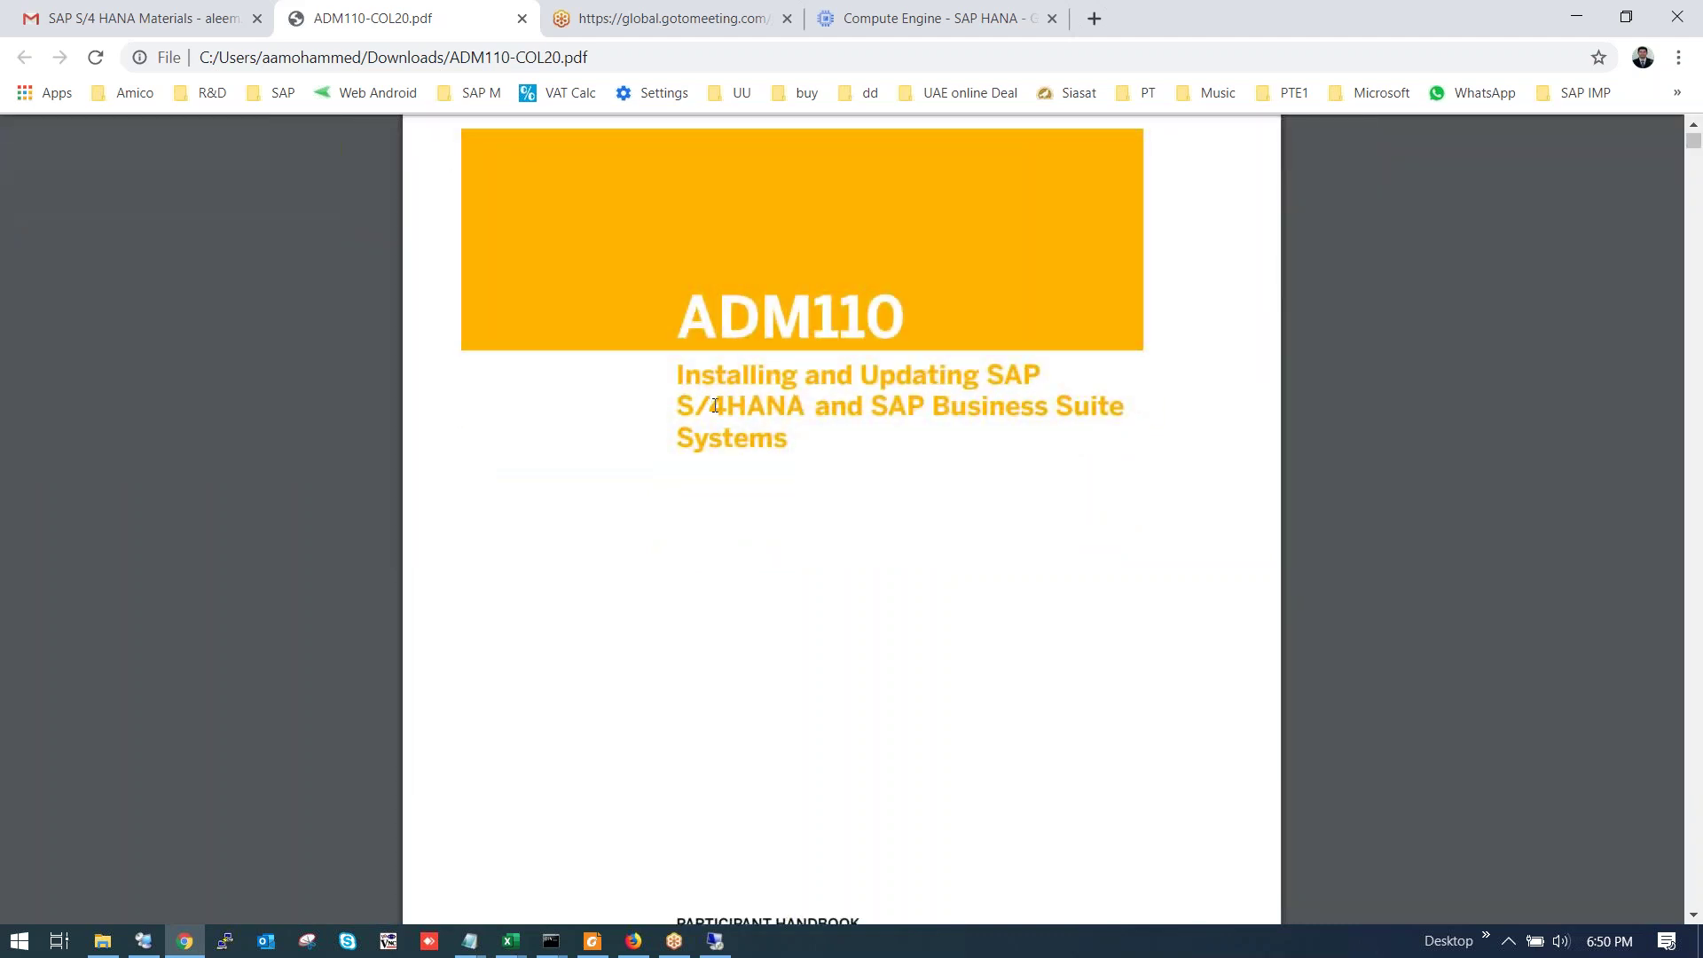
scroll(716, 405, down, 1)
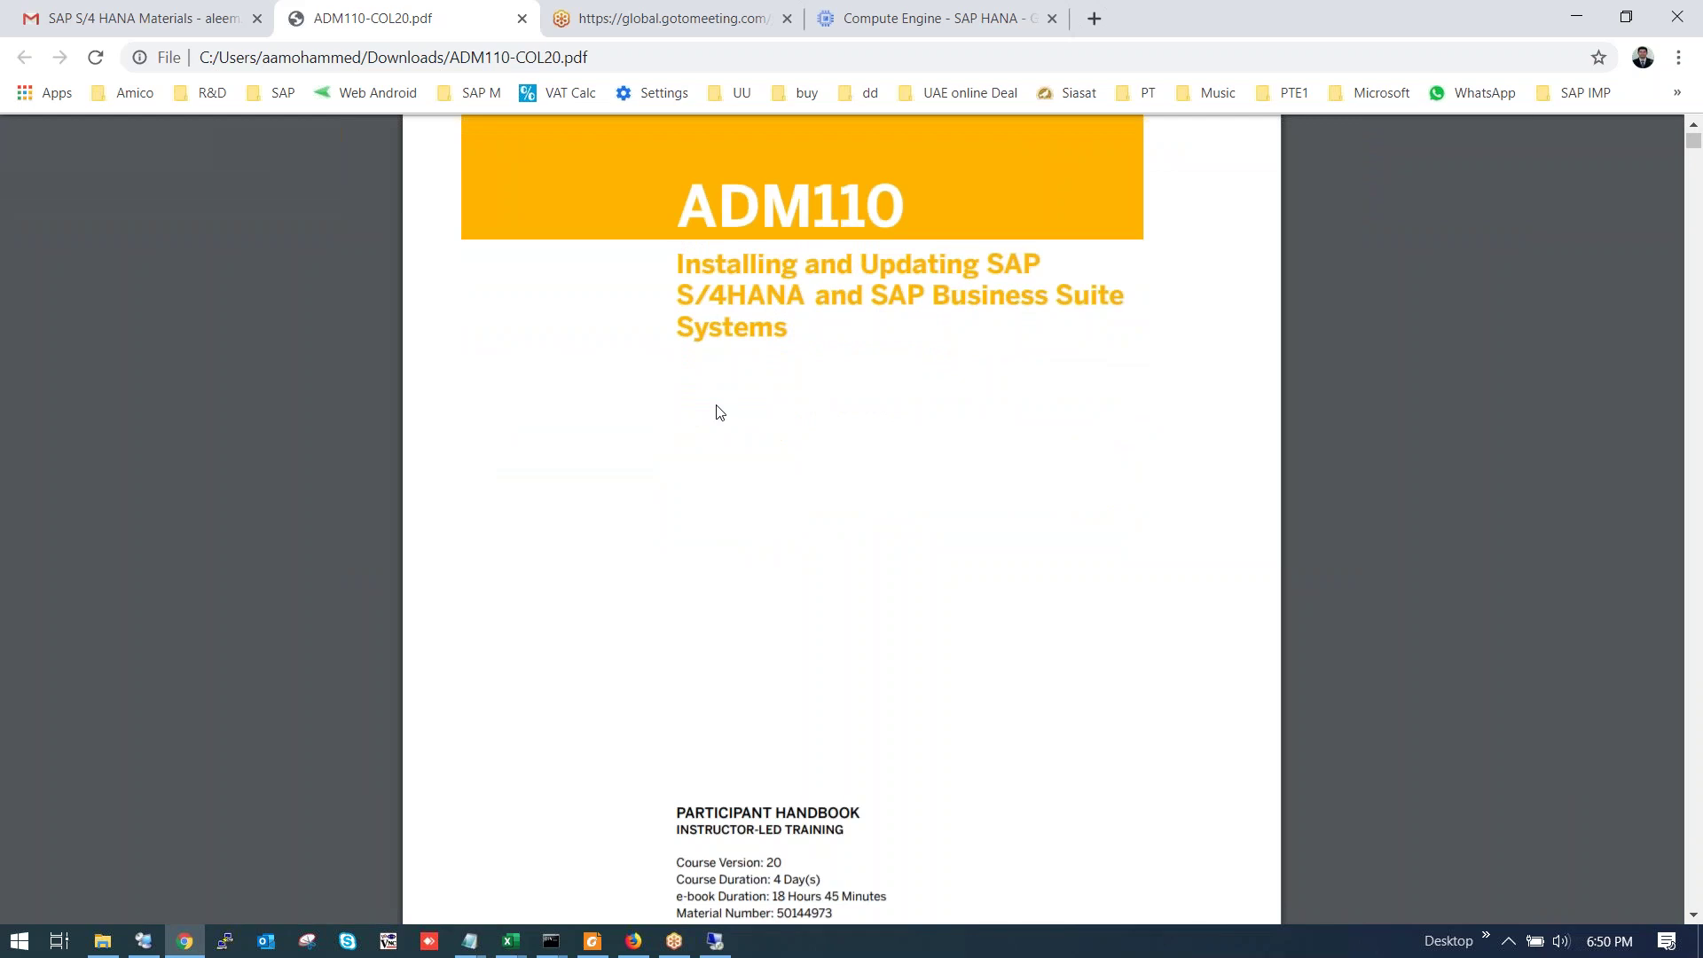
scroll(719, 412, down, 11)
scroll(718, 413, down, 14)
scroll(712, 407, down, 15)
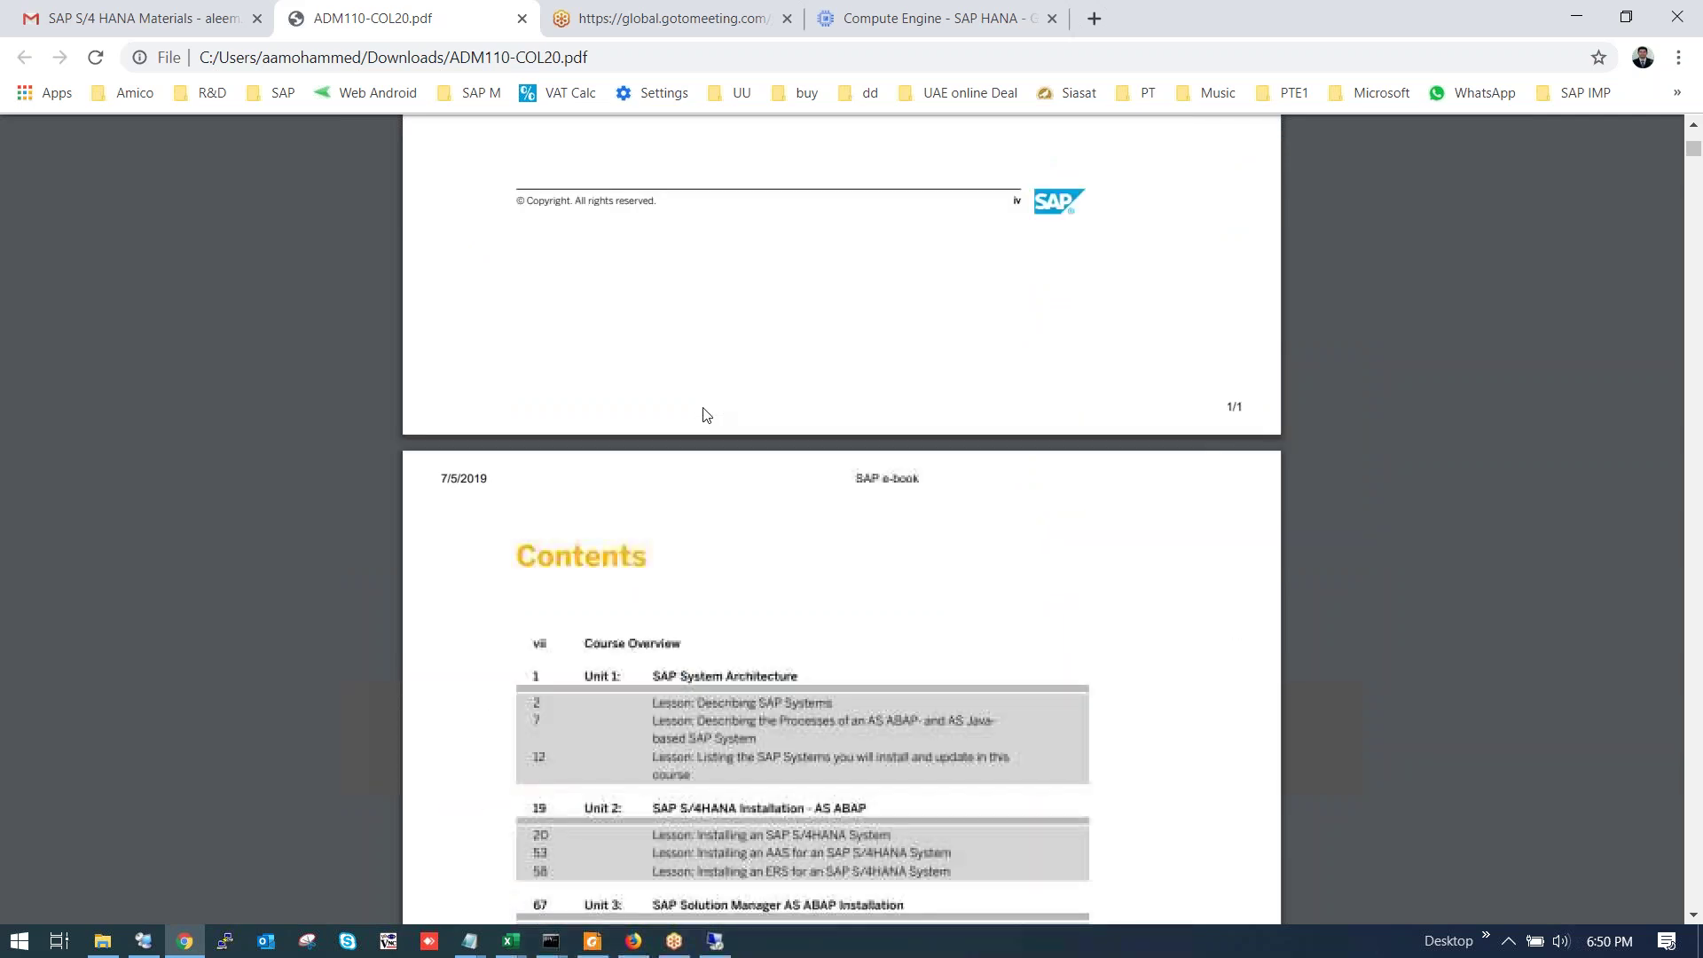
scroll(706, 413, down, 15)
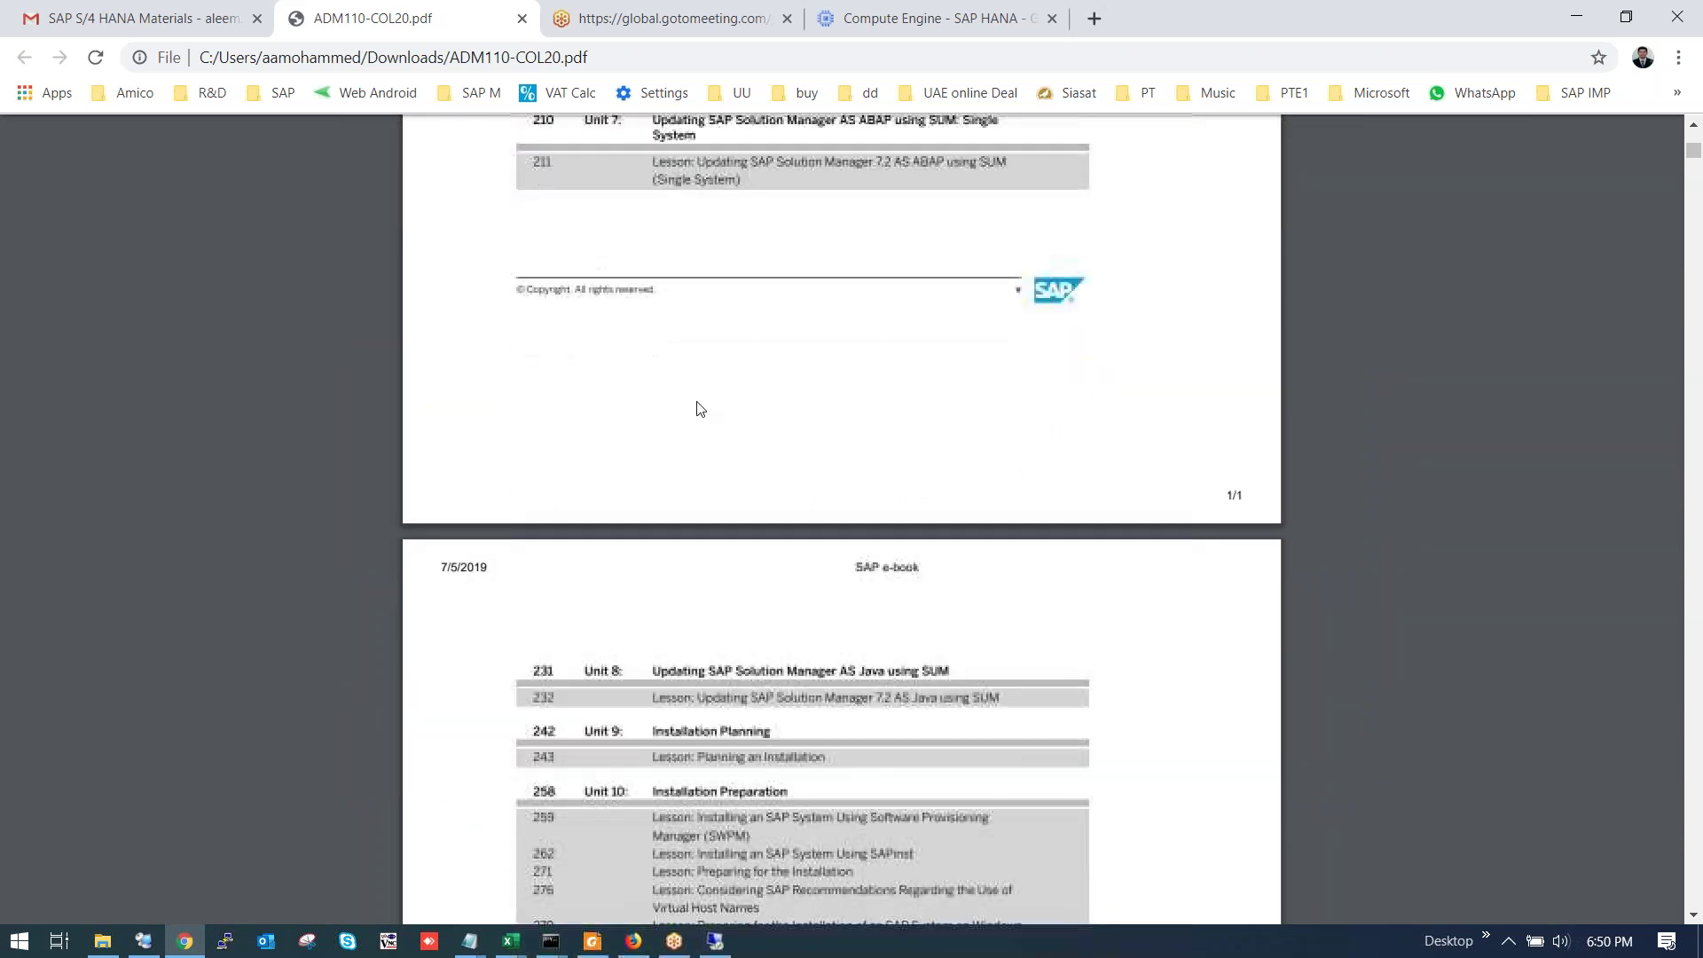
scroll(700, 408, down, 15)
scroll(692, 410, down, 15)
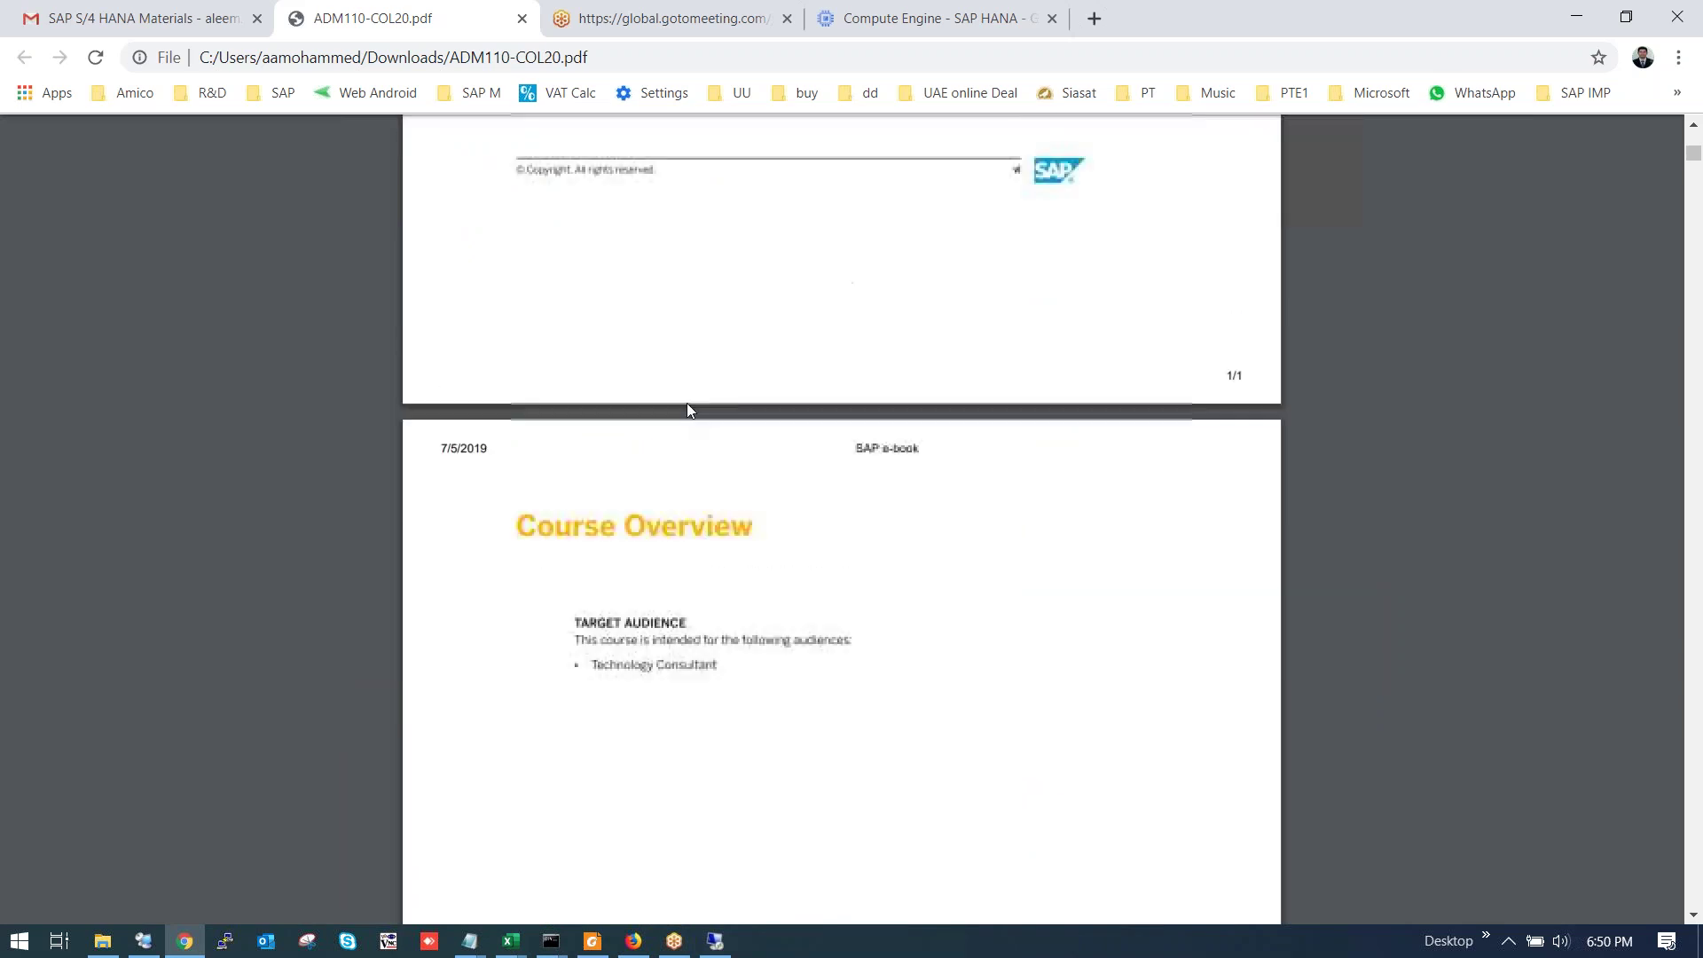
scroll(687, 410, up, 15)
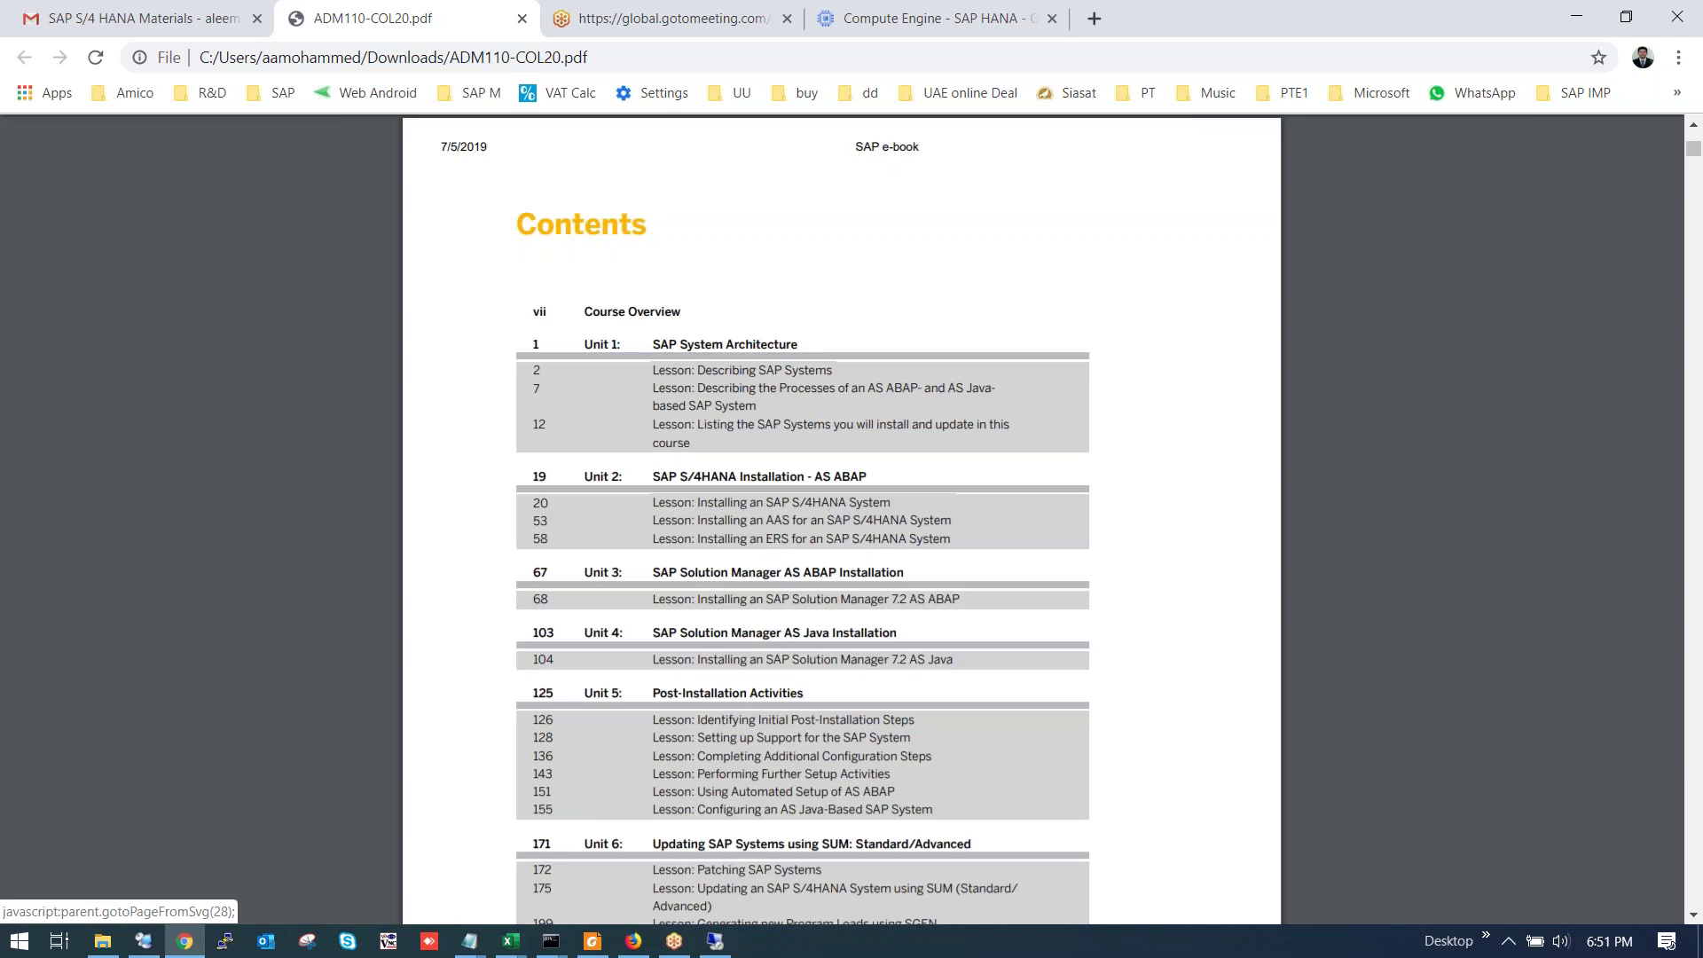
click(763, 503)
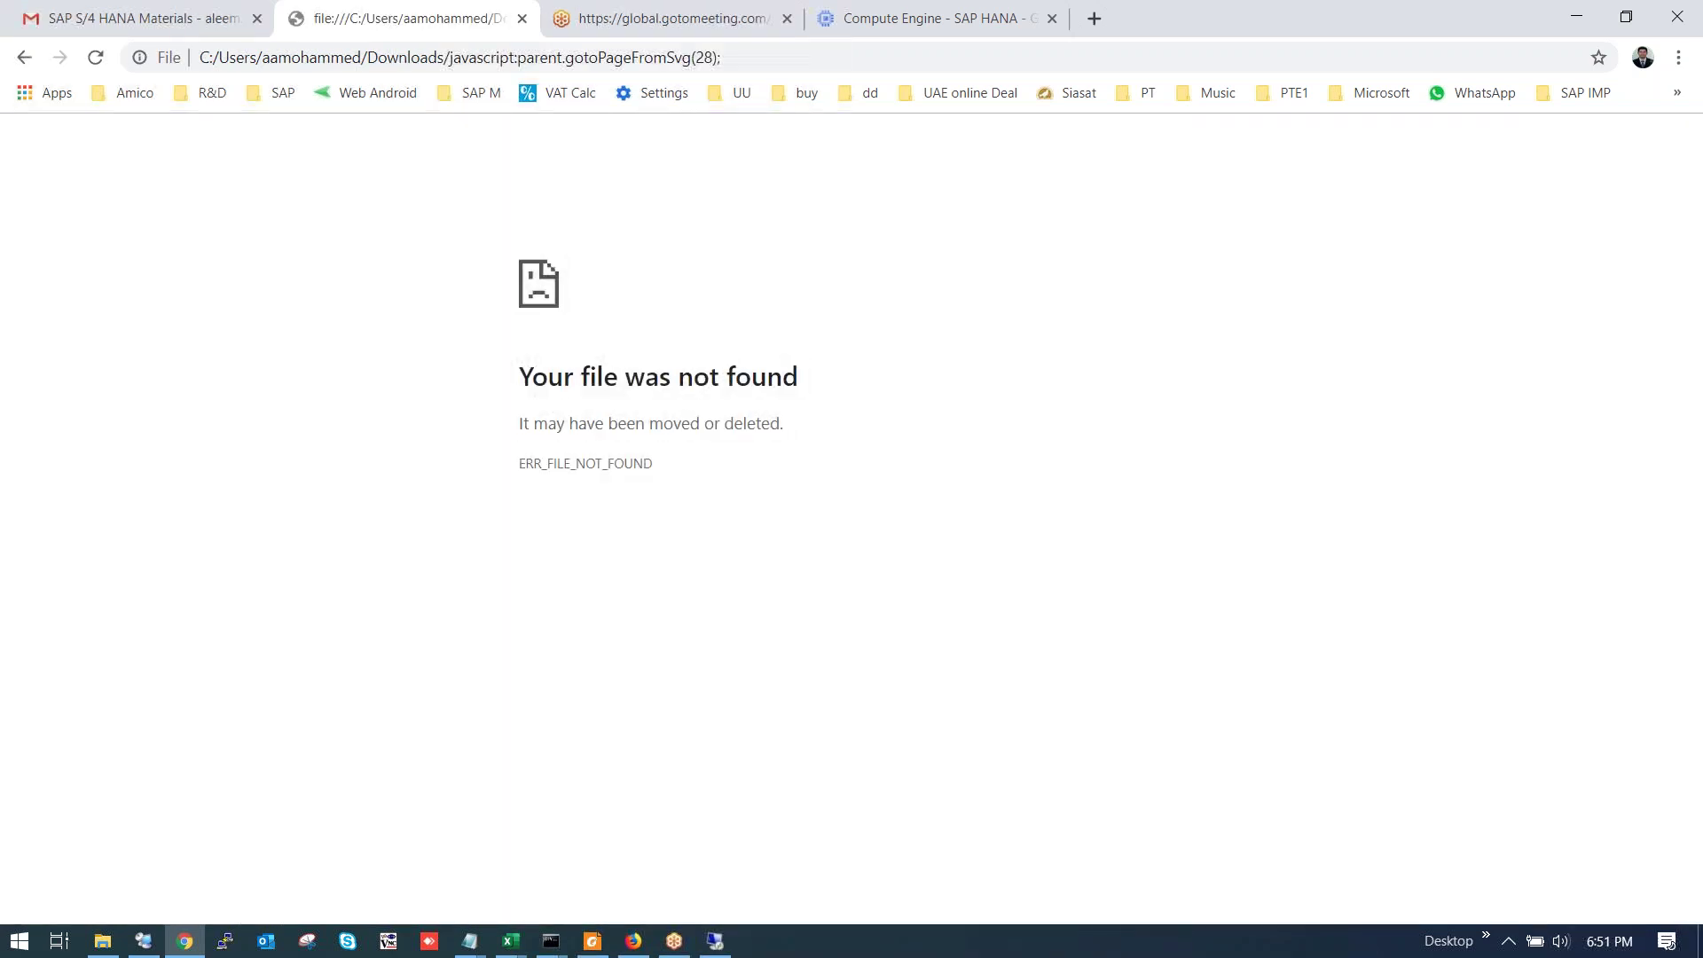
click(523, 19)
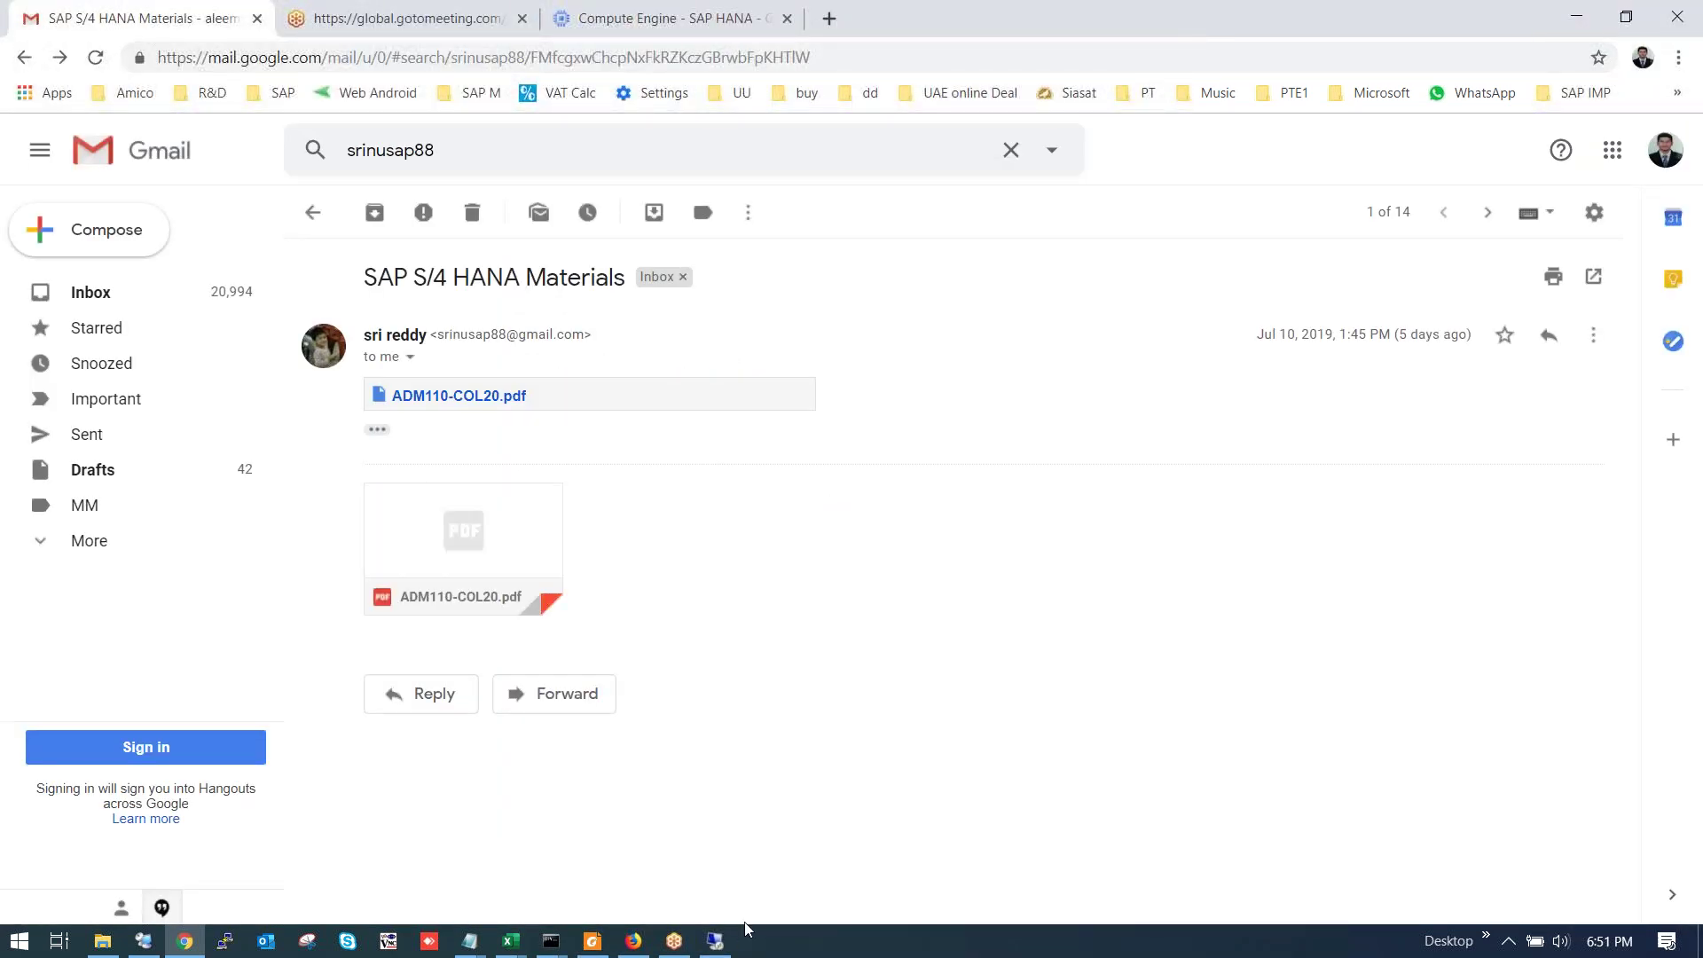
From Chrome's Downloads list, show ADM110-COL20.pdf in its Downloads folder.
click(592, 940)
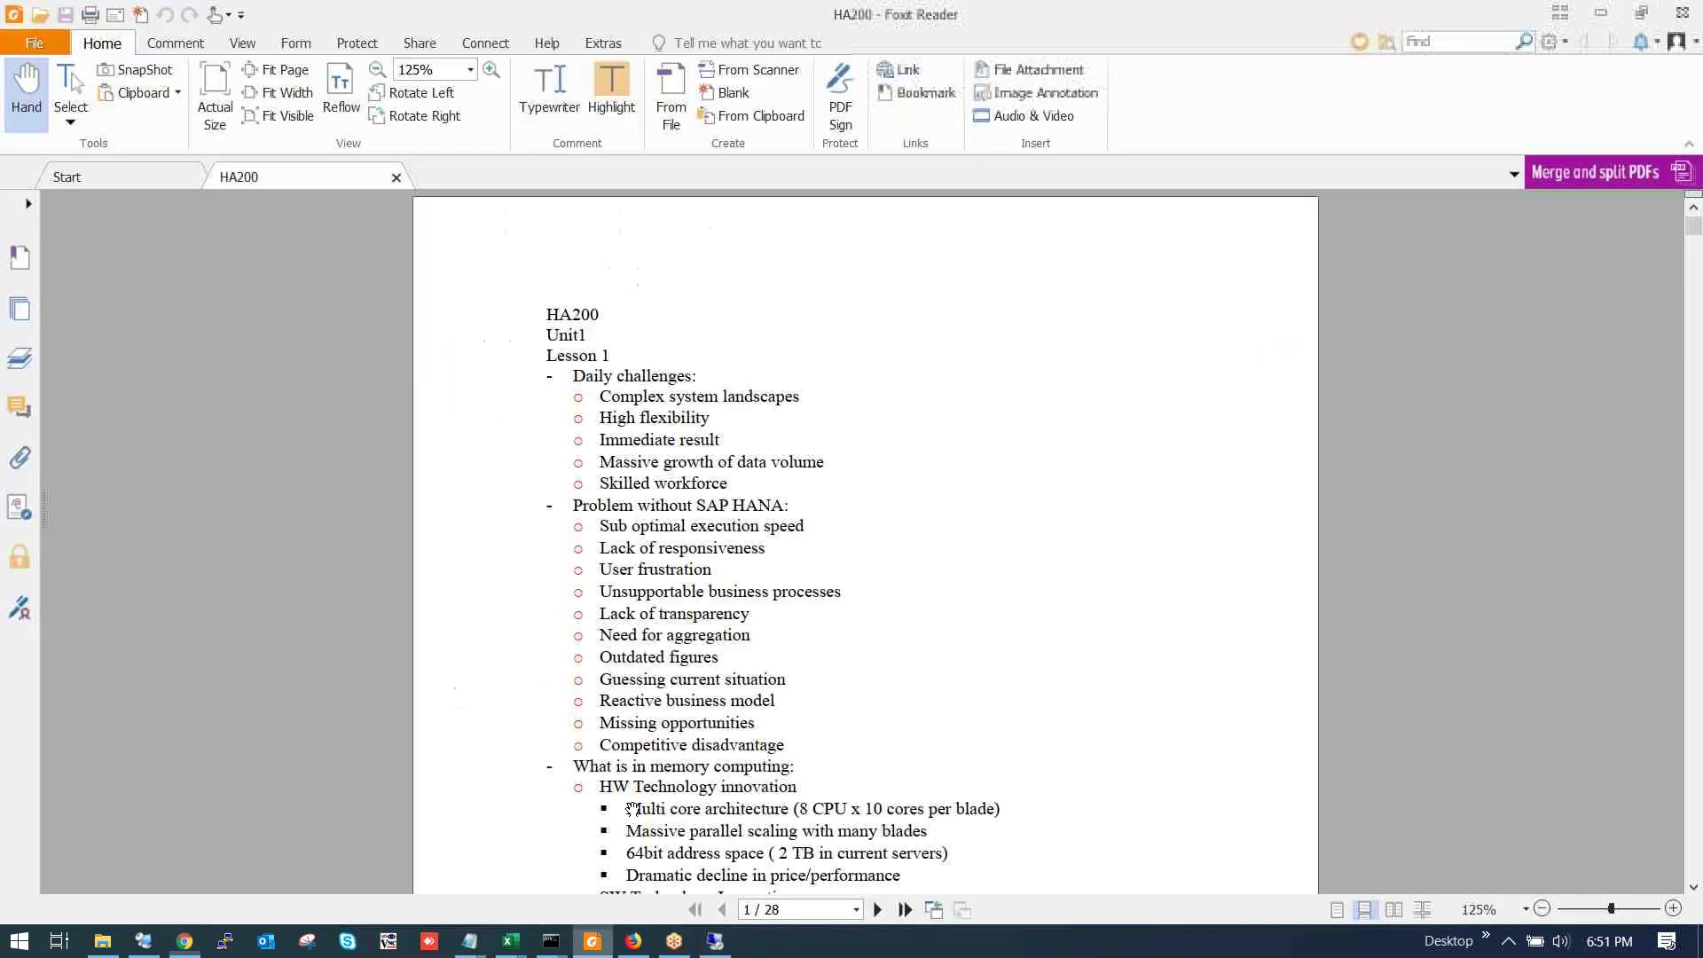
click(1602, 13)
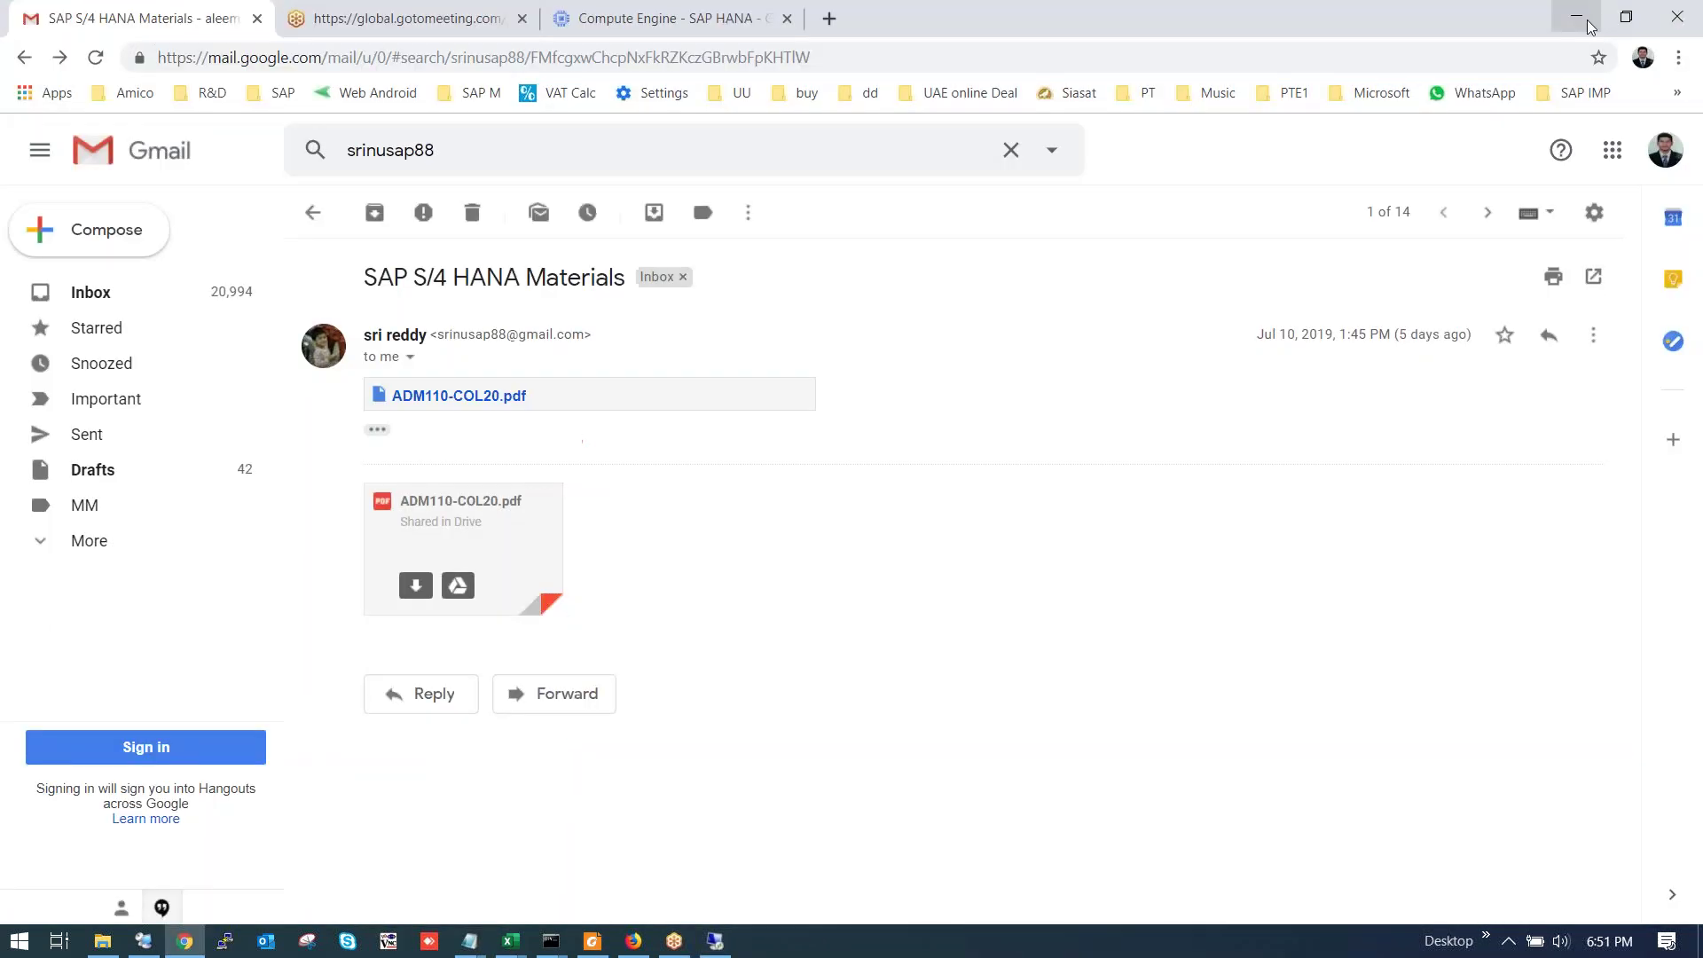
click(675, 942)
mouse_move(416, 593)
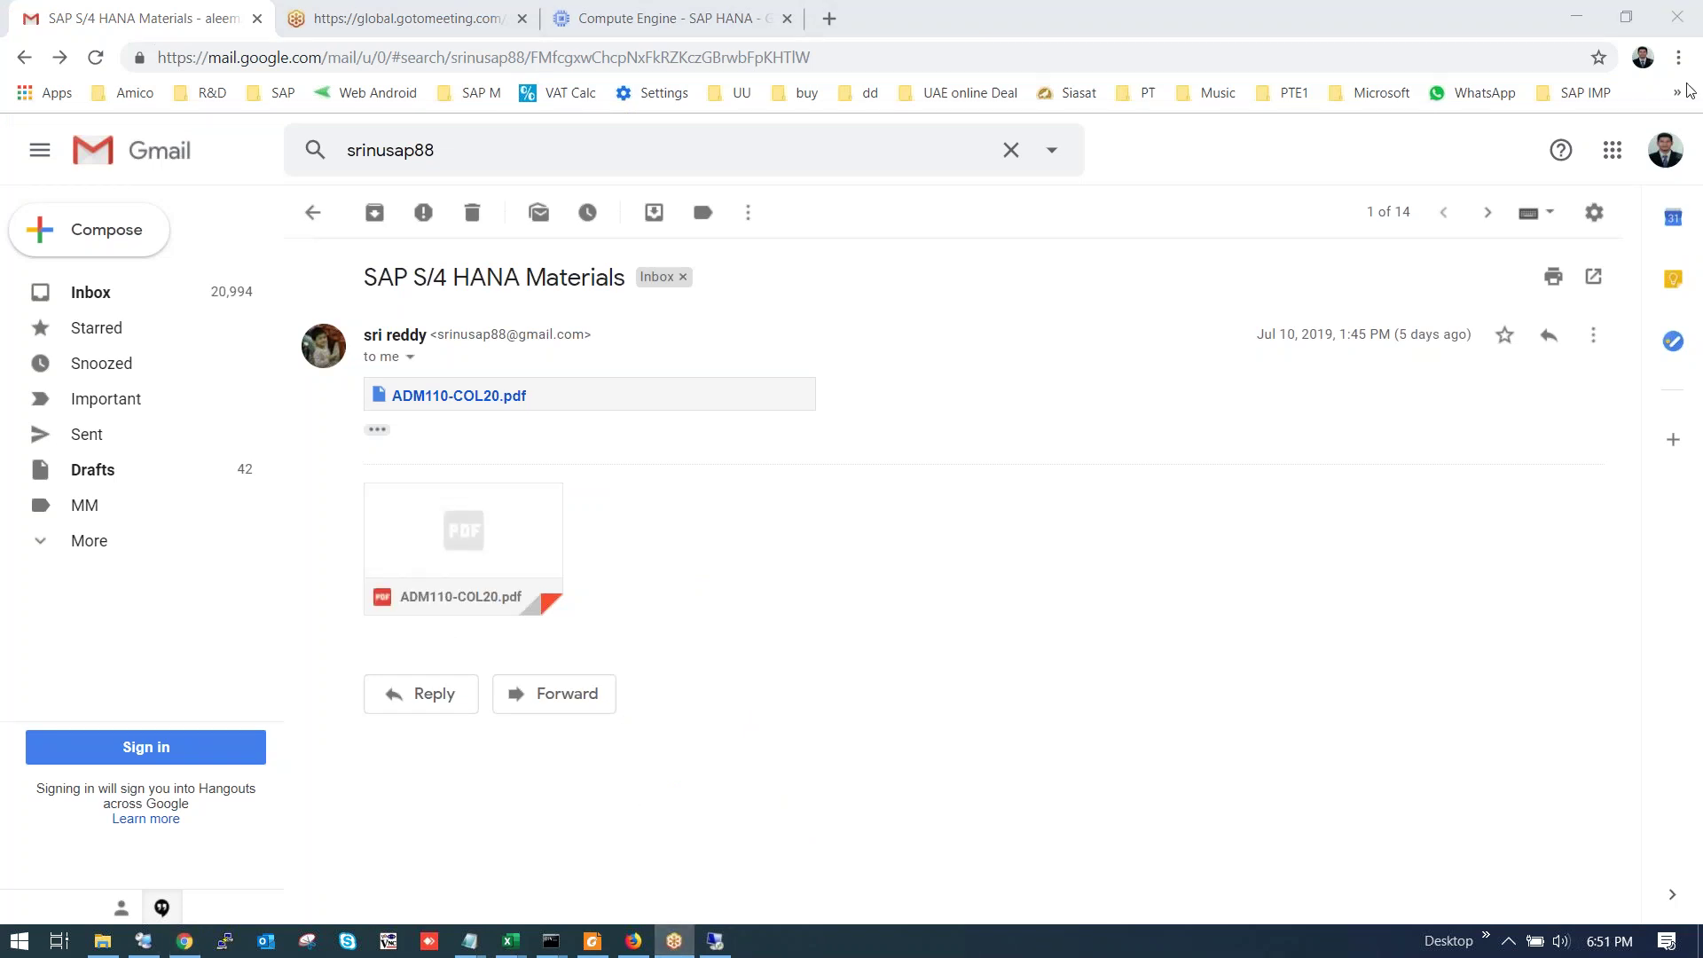
click(1679, 57)
click(1532, 205)
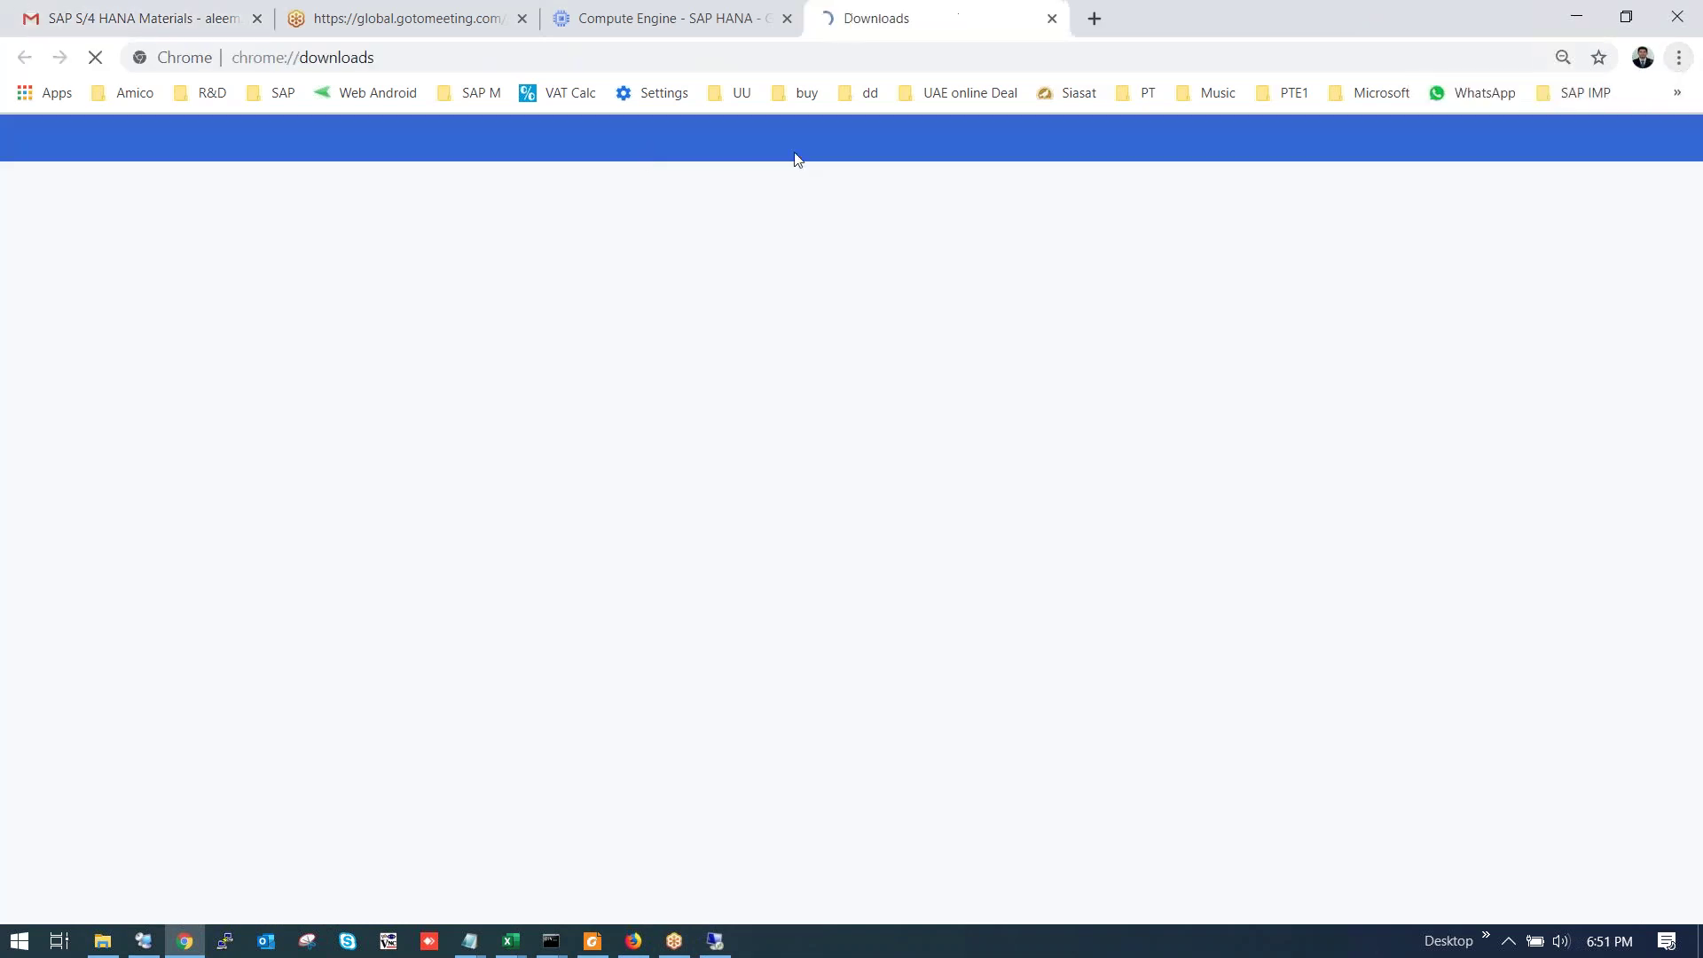
click(707, 293)
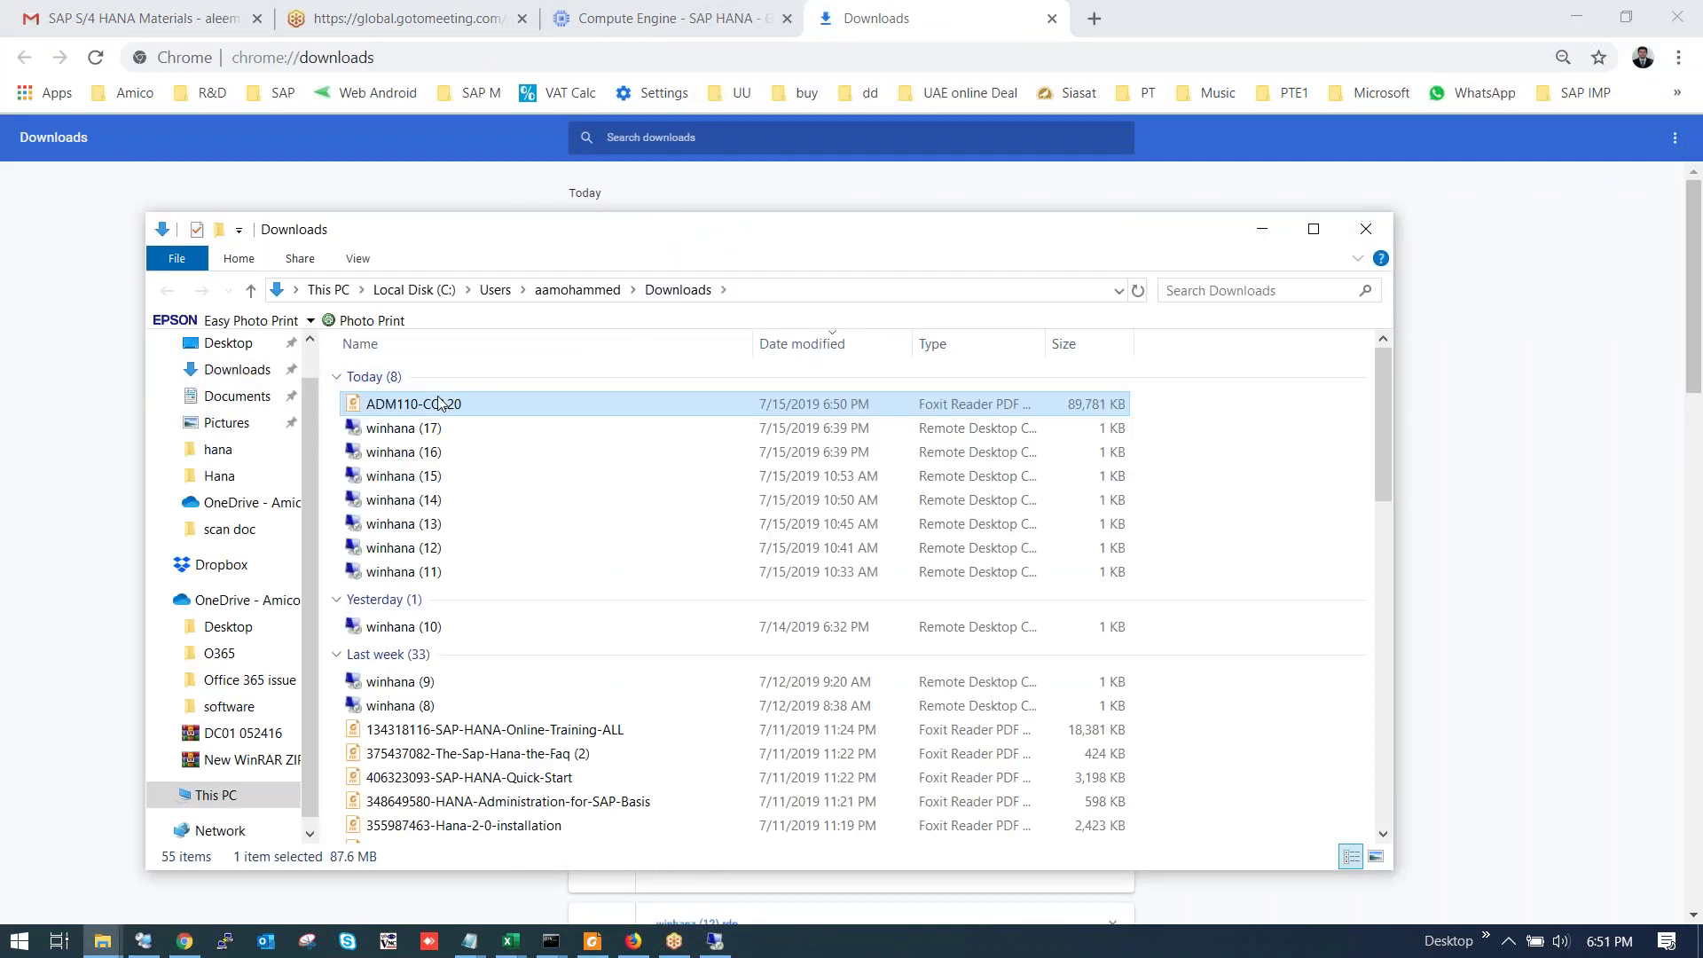
Open ADM110-COL20.pdf in Foxit Reader and scroll down to its Contents page.
double_click(426, 405)
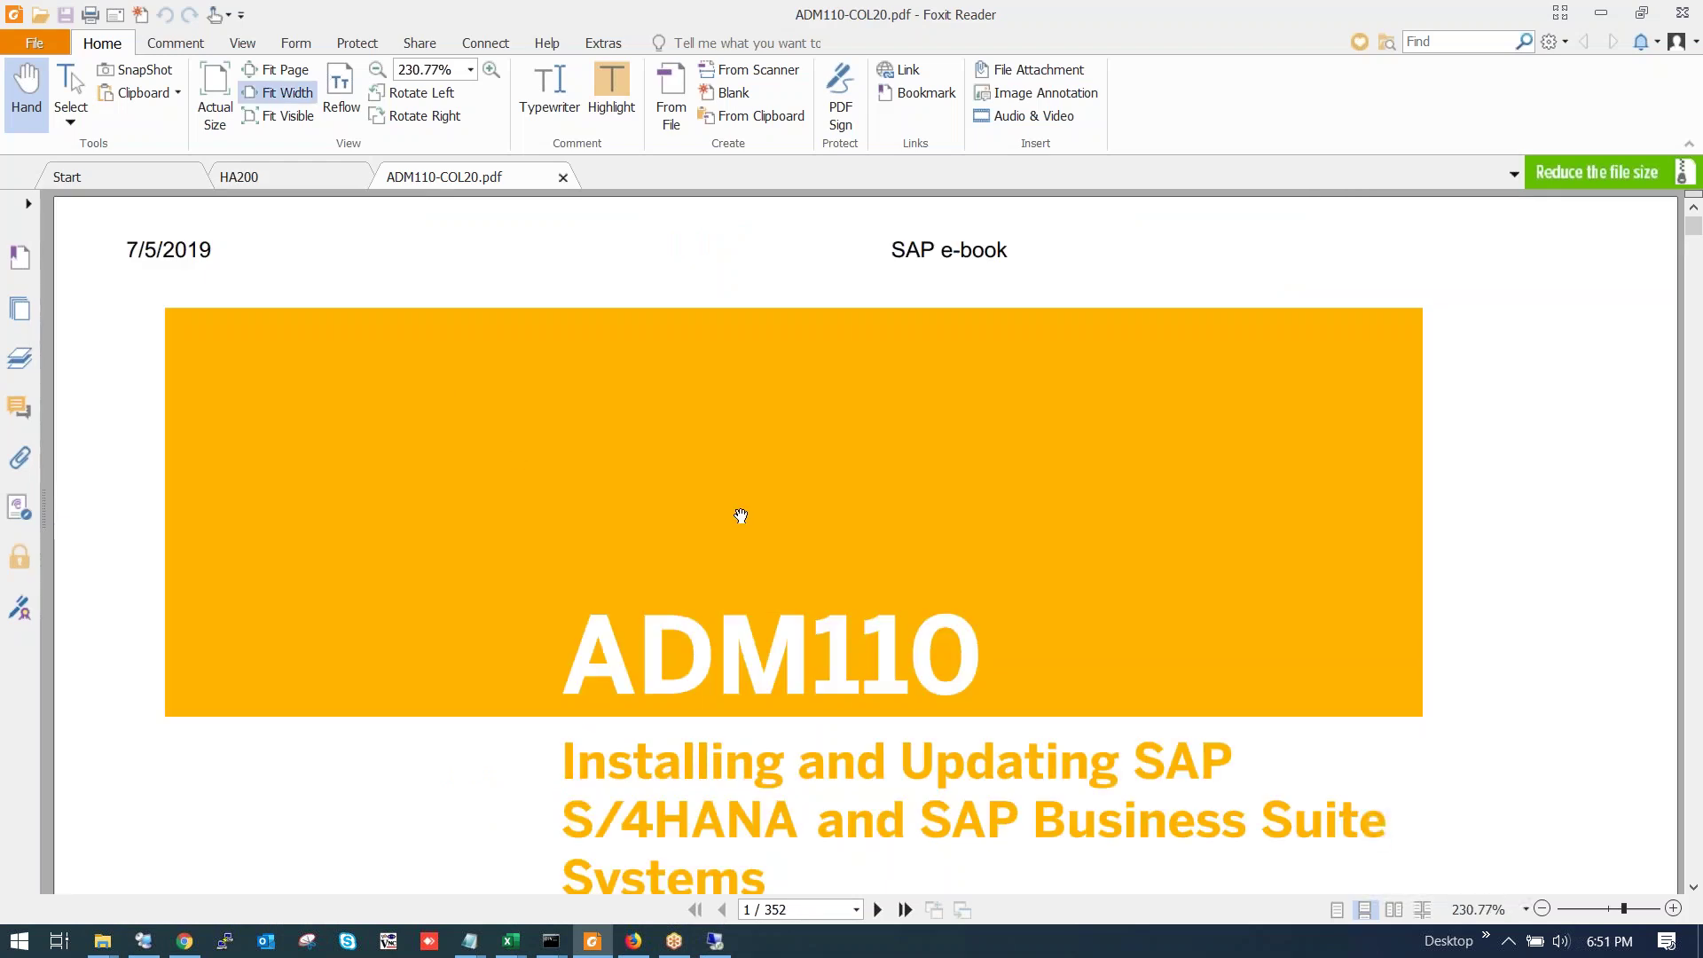
scroll(737, 514, down, 3)
scroll(750, 514, down, 10)
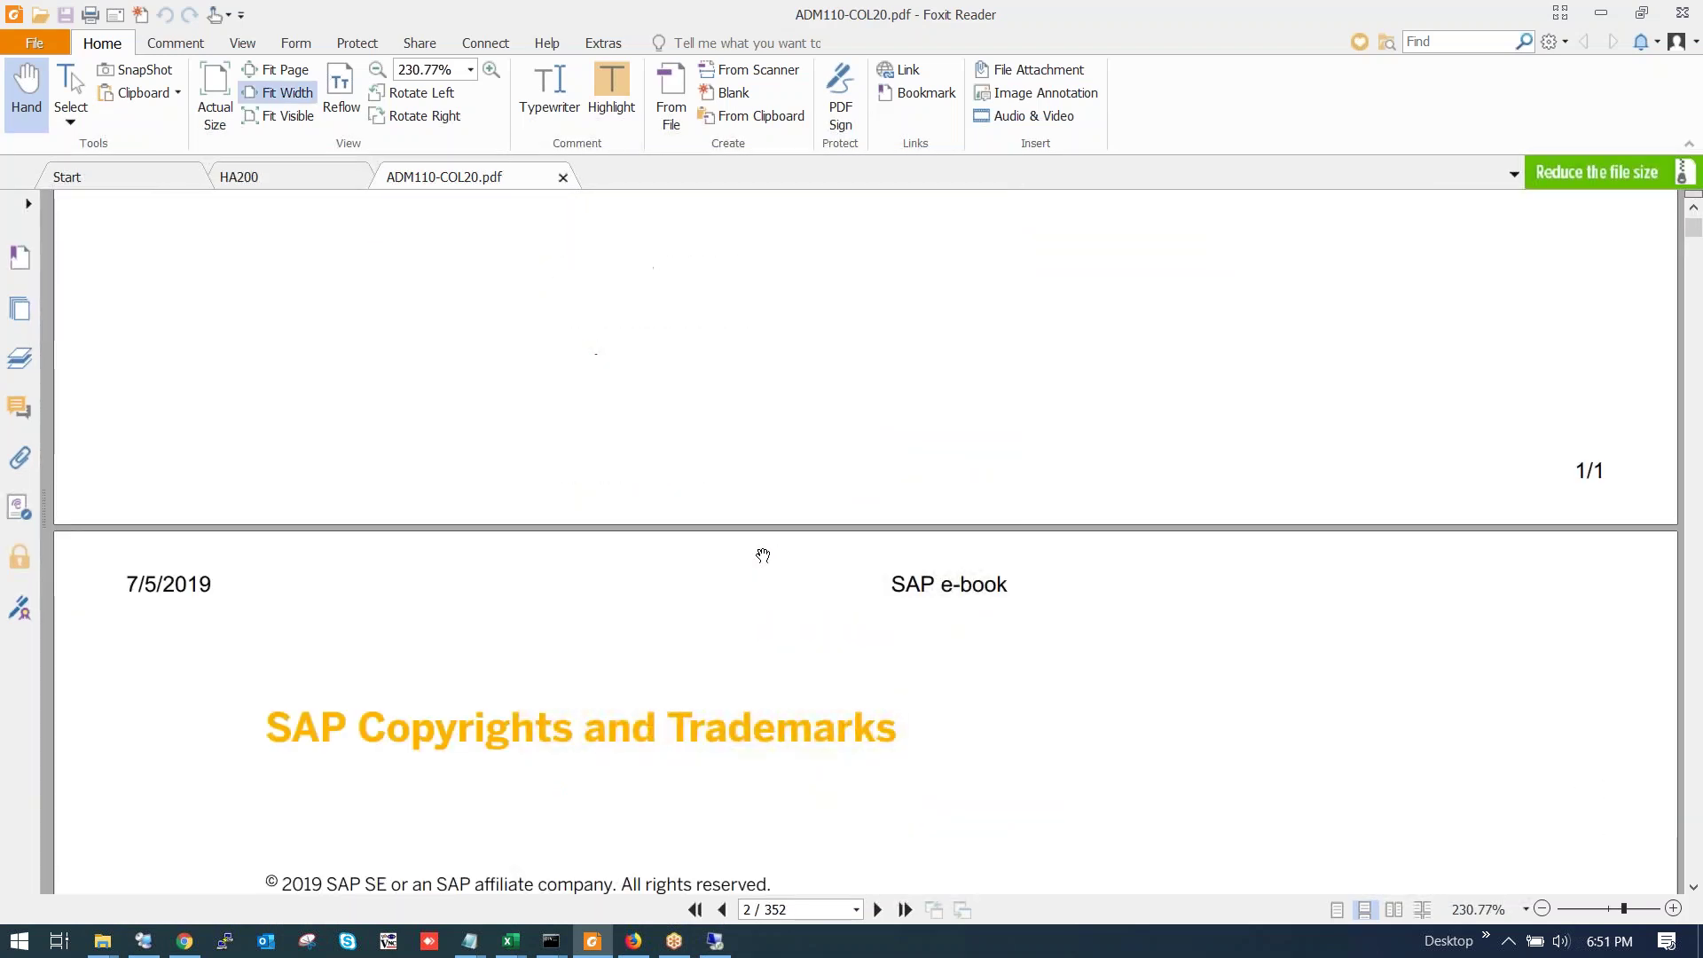
scroll(754, 563, down, 5)
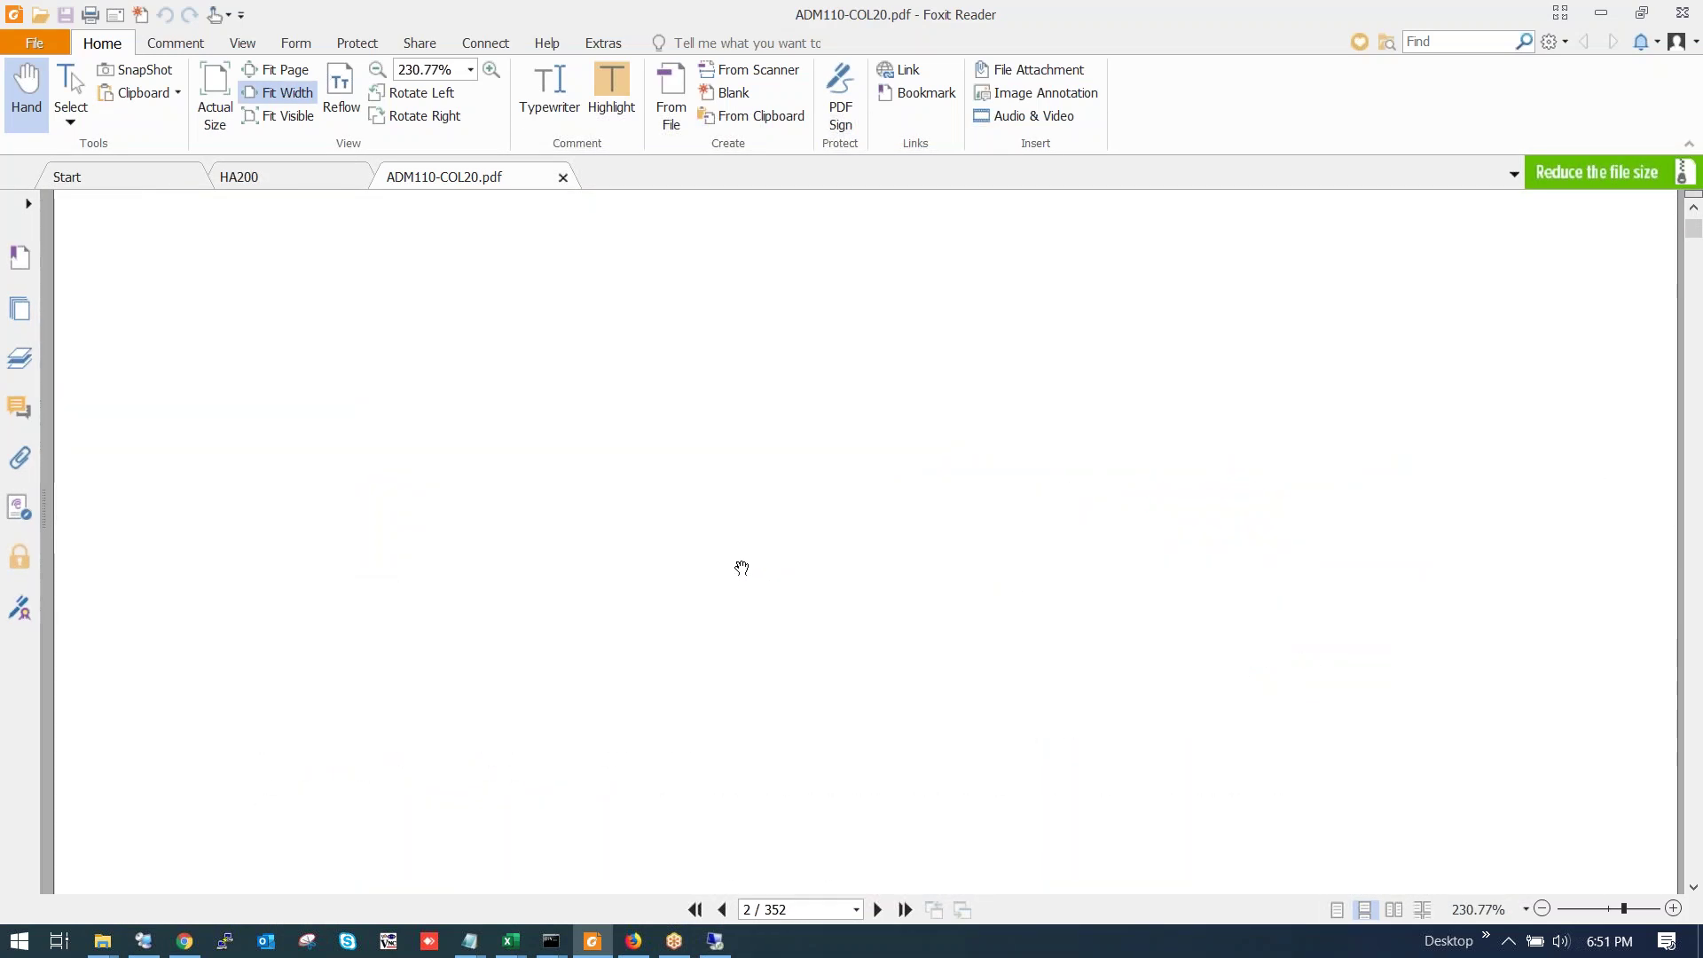
scroll(737, 566, down, 3)
scroll(724, 563, down, 4)
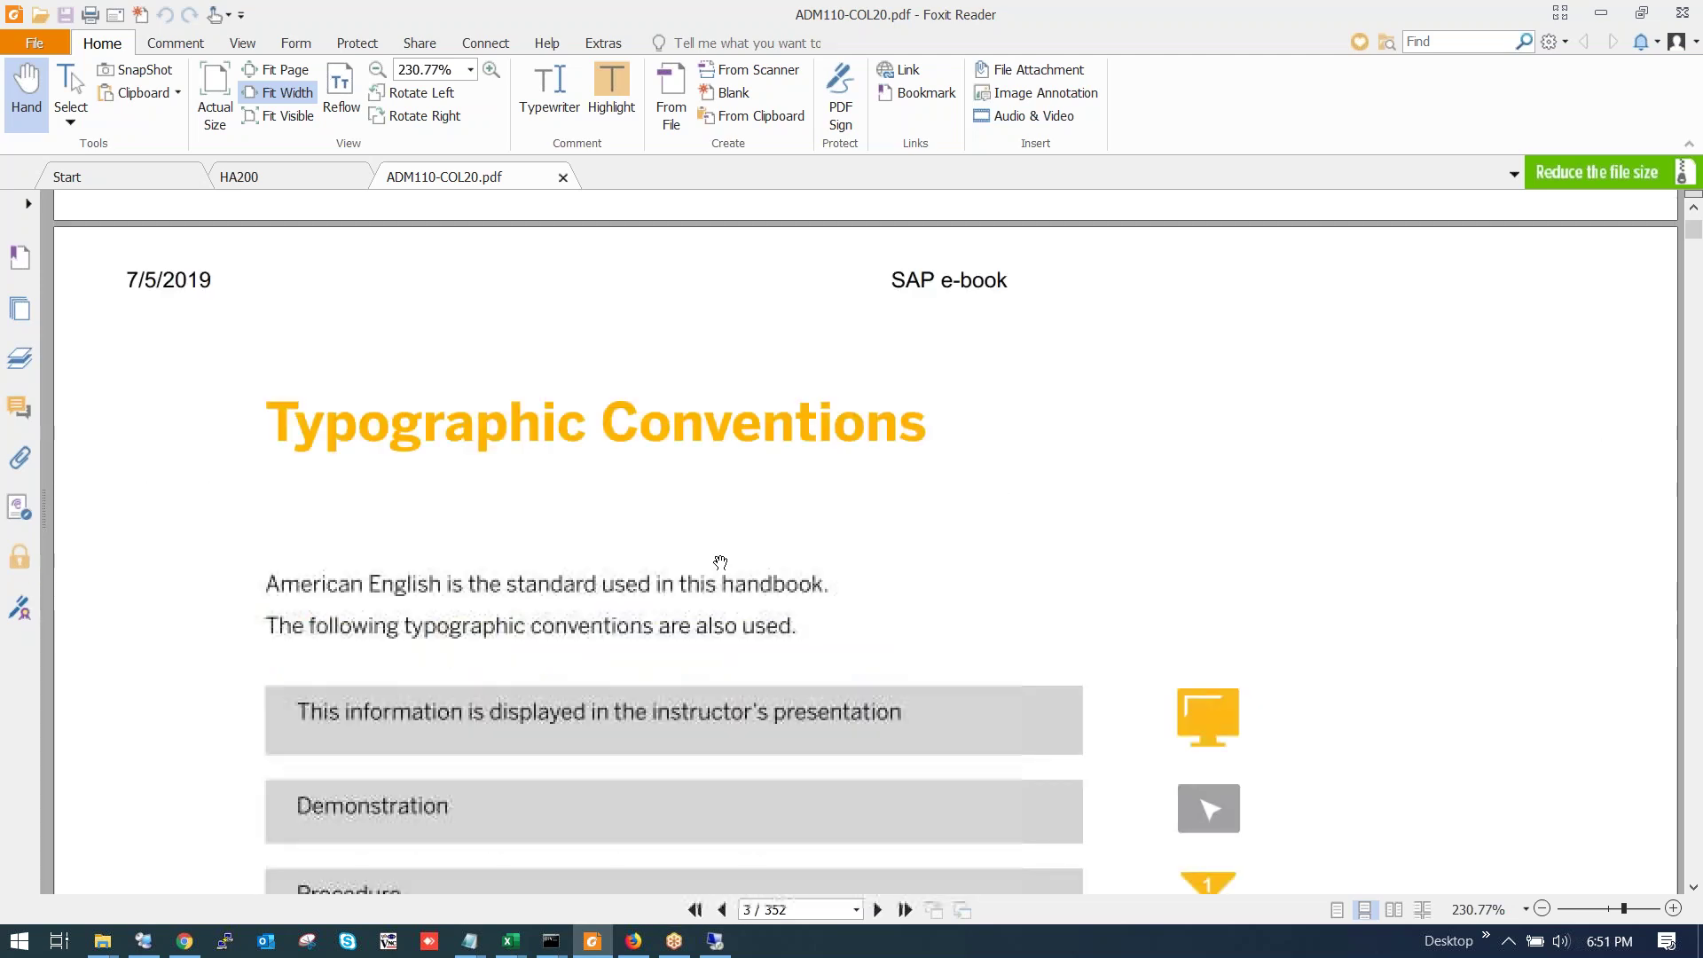
scroll(720, 563, down, 8)
ctrl+scroll(731, 548, down, 2)
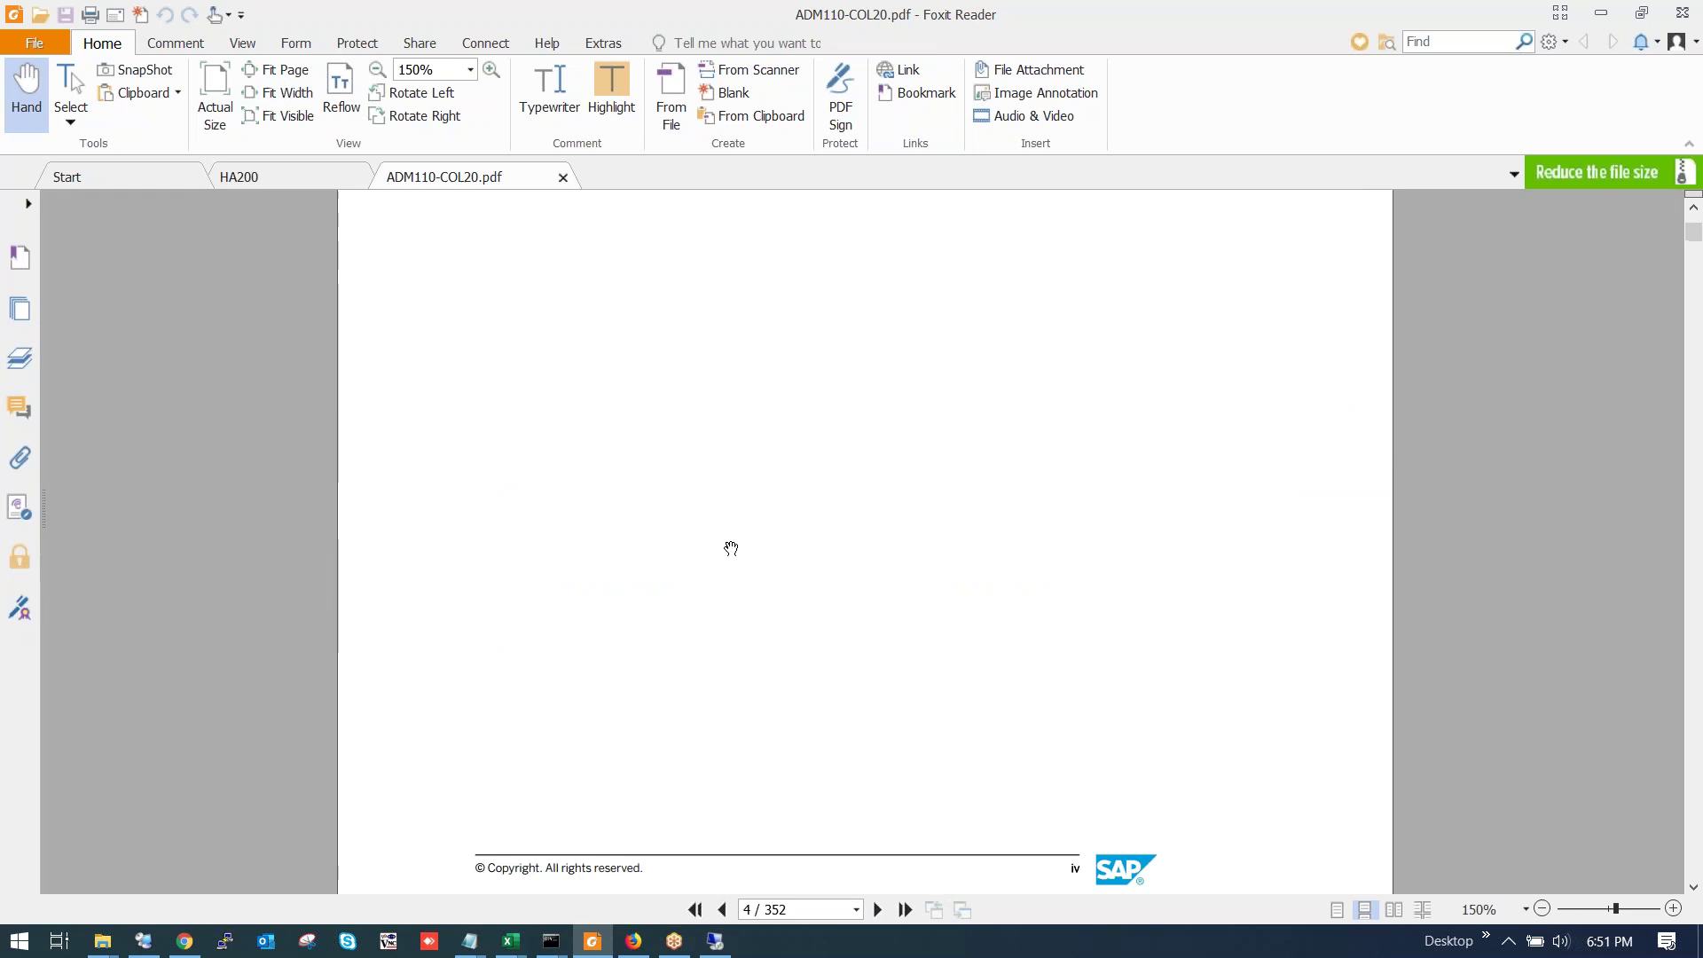
scroll(731, 549, down, 10)
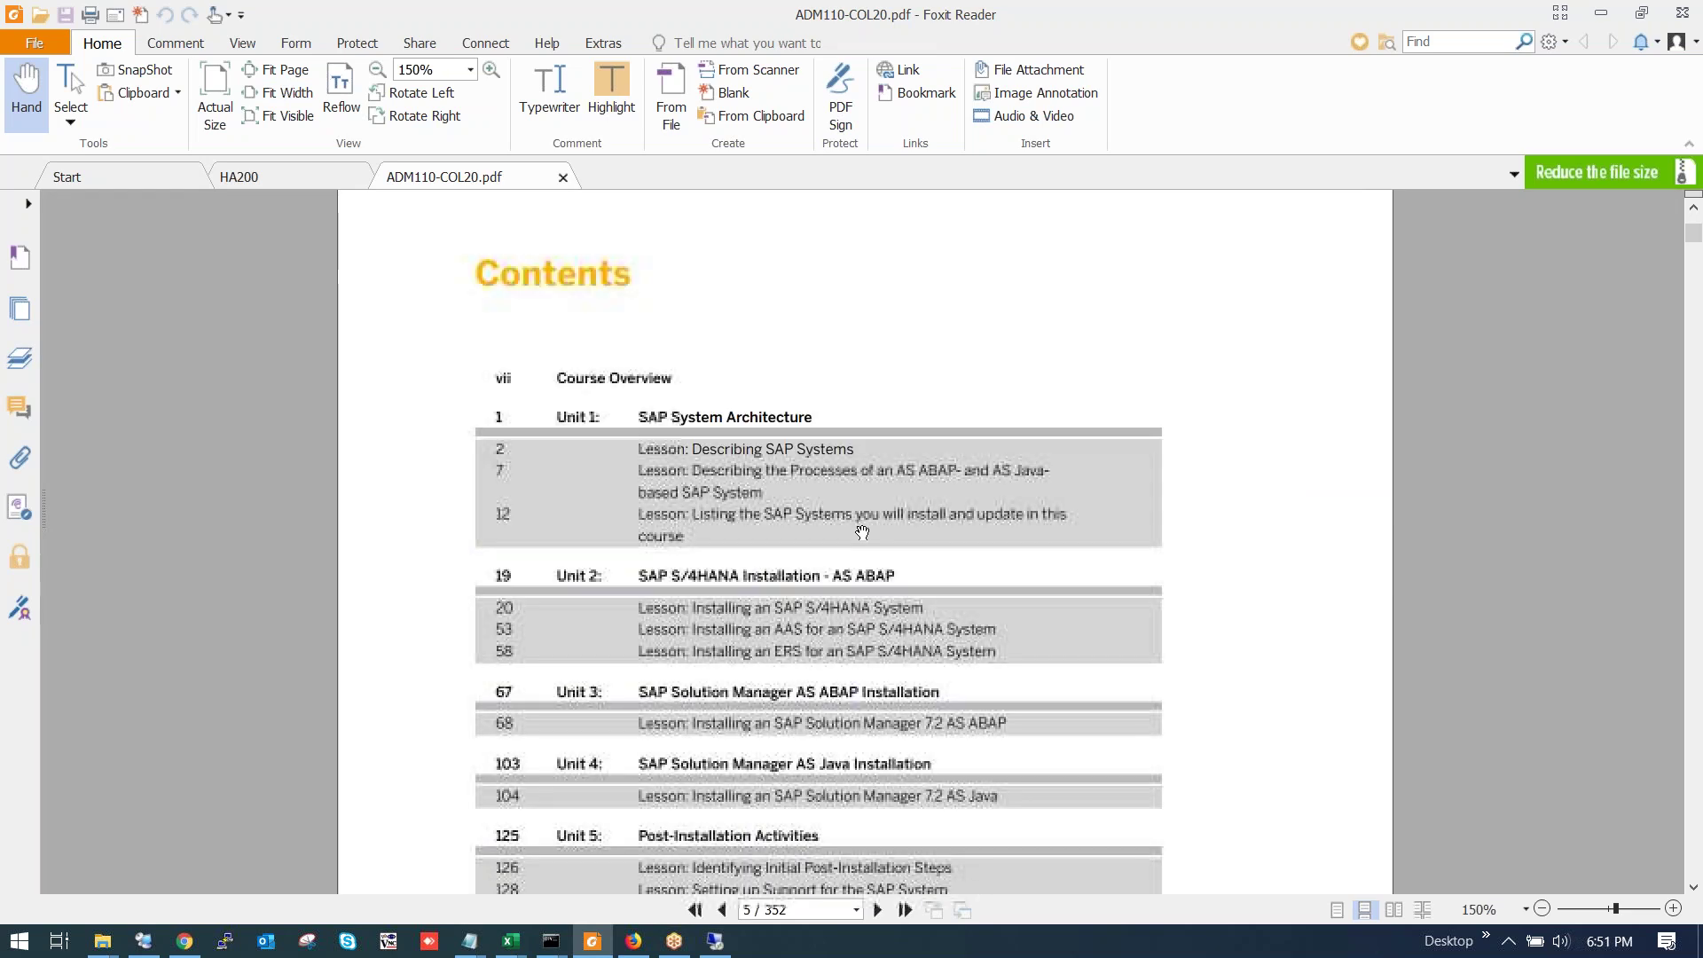
scroll(863, 533, down, 1)
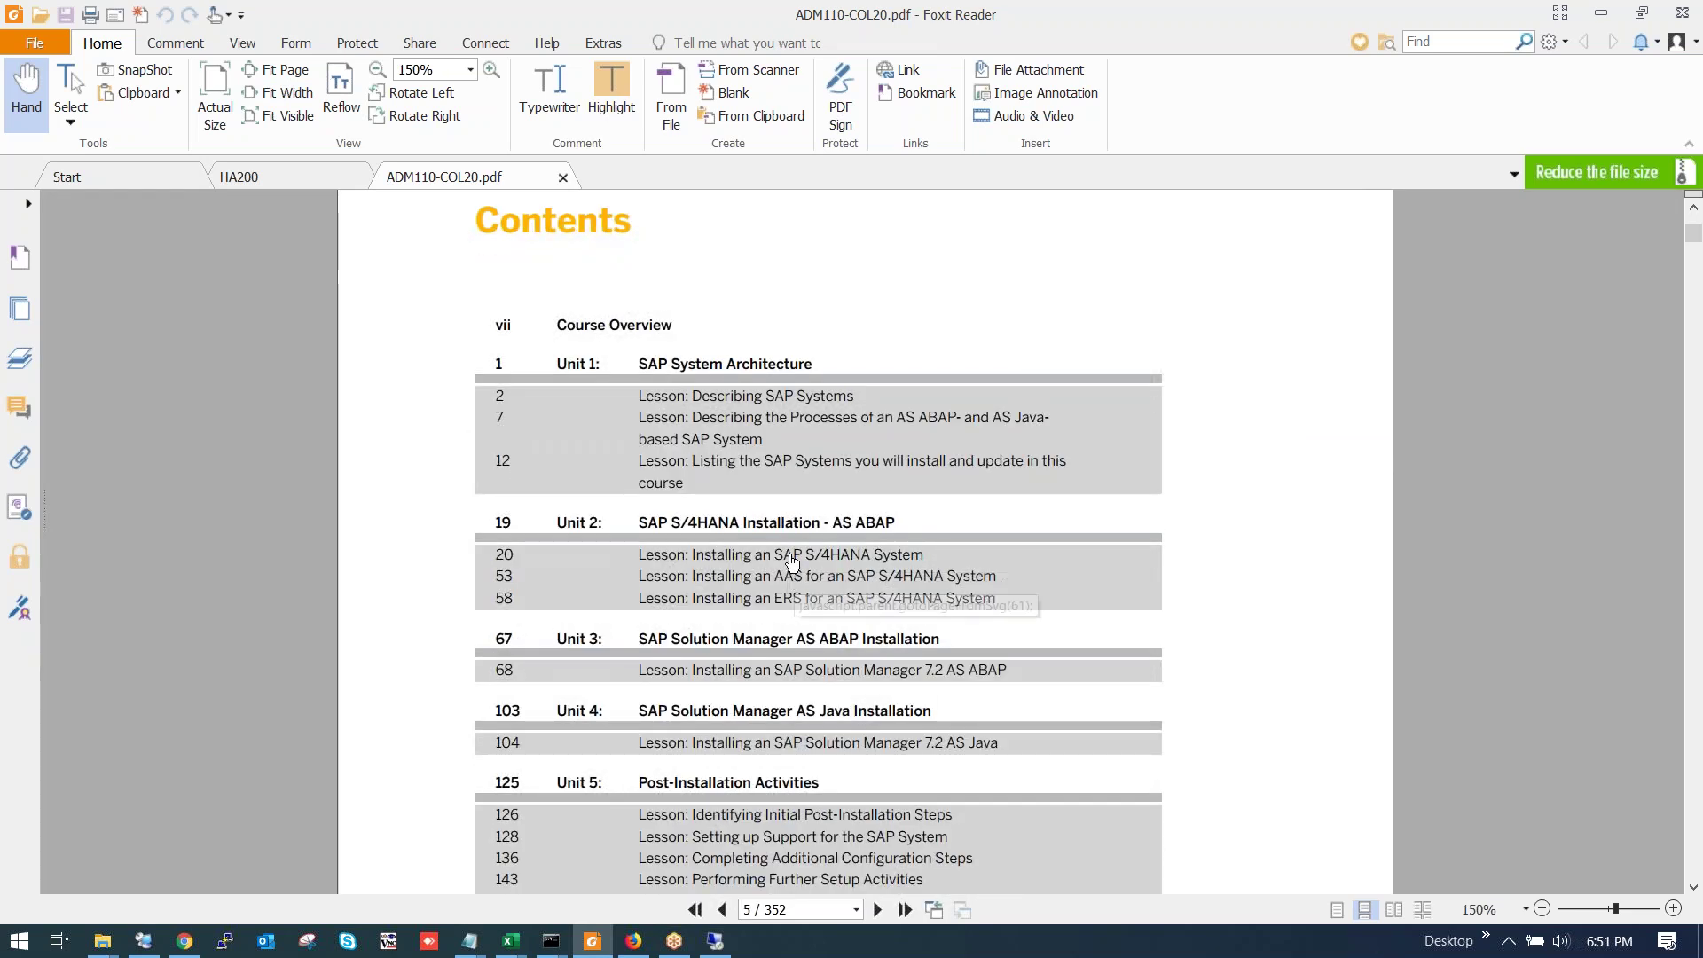
Follow a Unit 2 lesson link, remembering and allowing the link action.
click(792, 563)
click(798, 513)
click(907, 586)
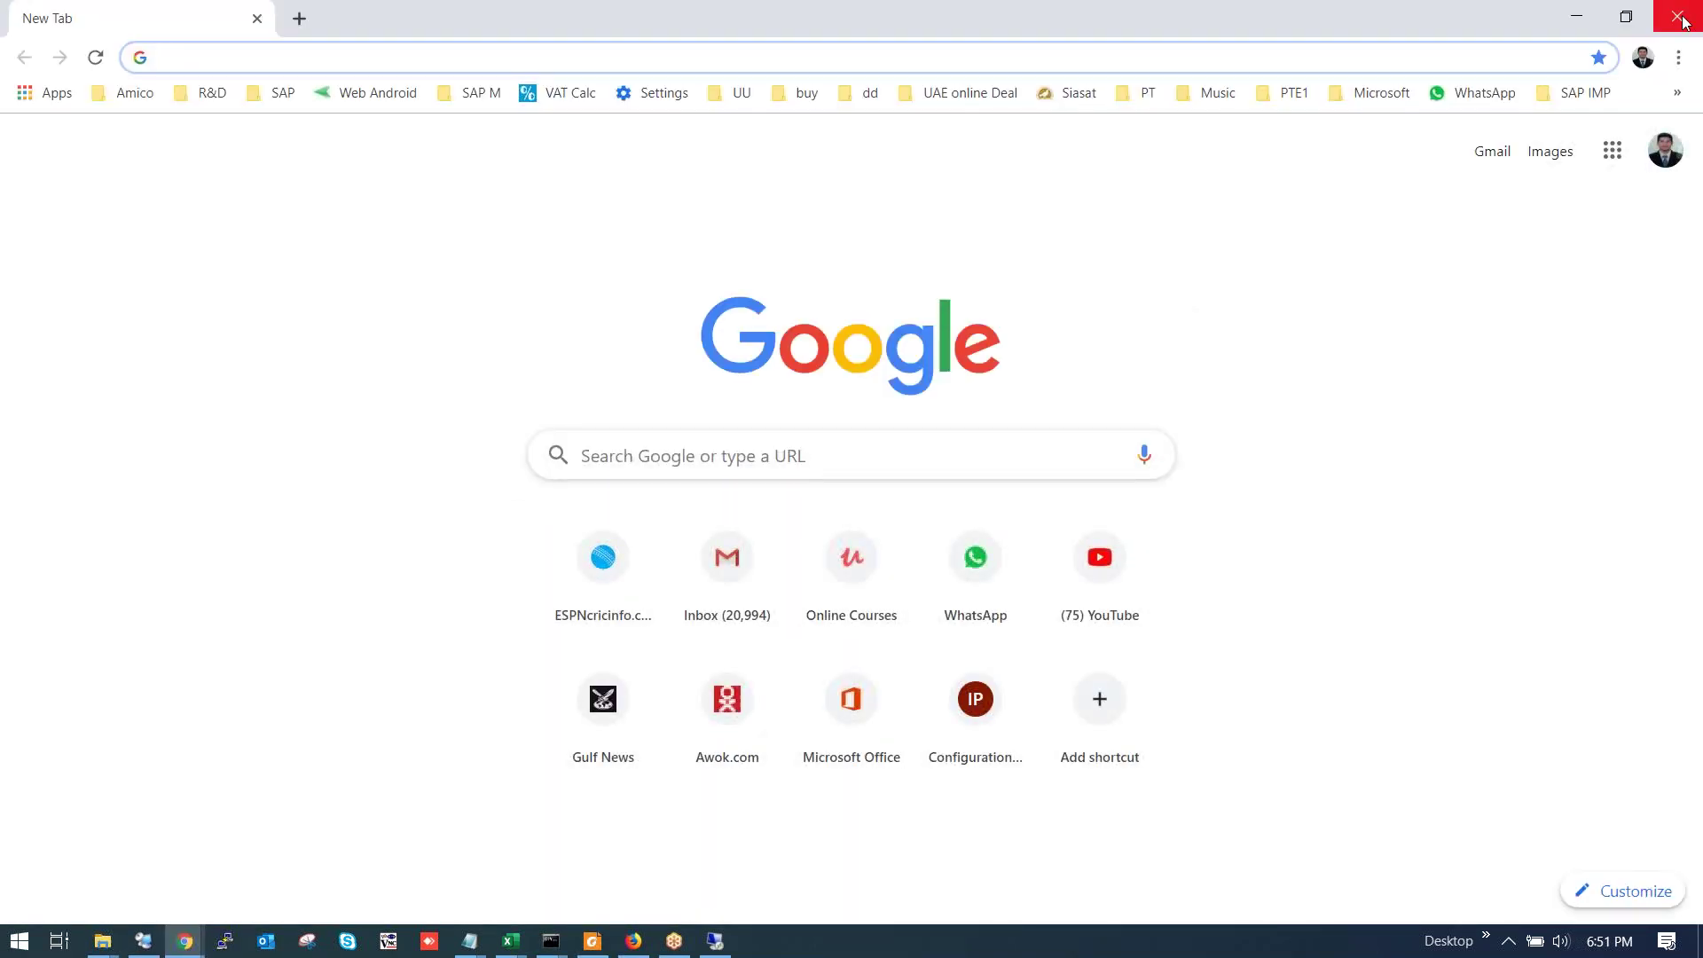
Close the blank Chrome windows opened by the lesson links, back to Contents page 5.
click(1680, 16)
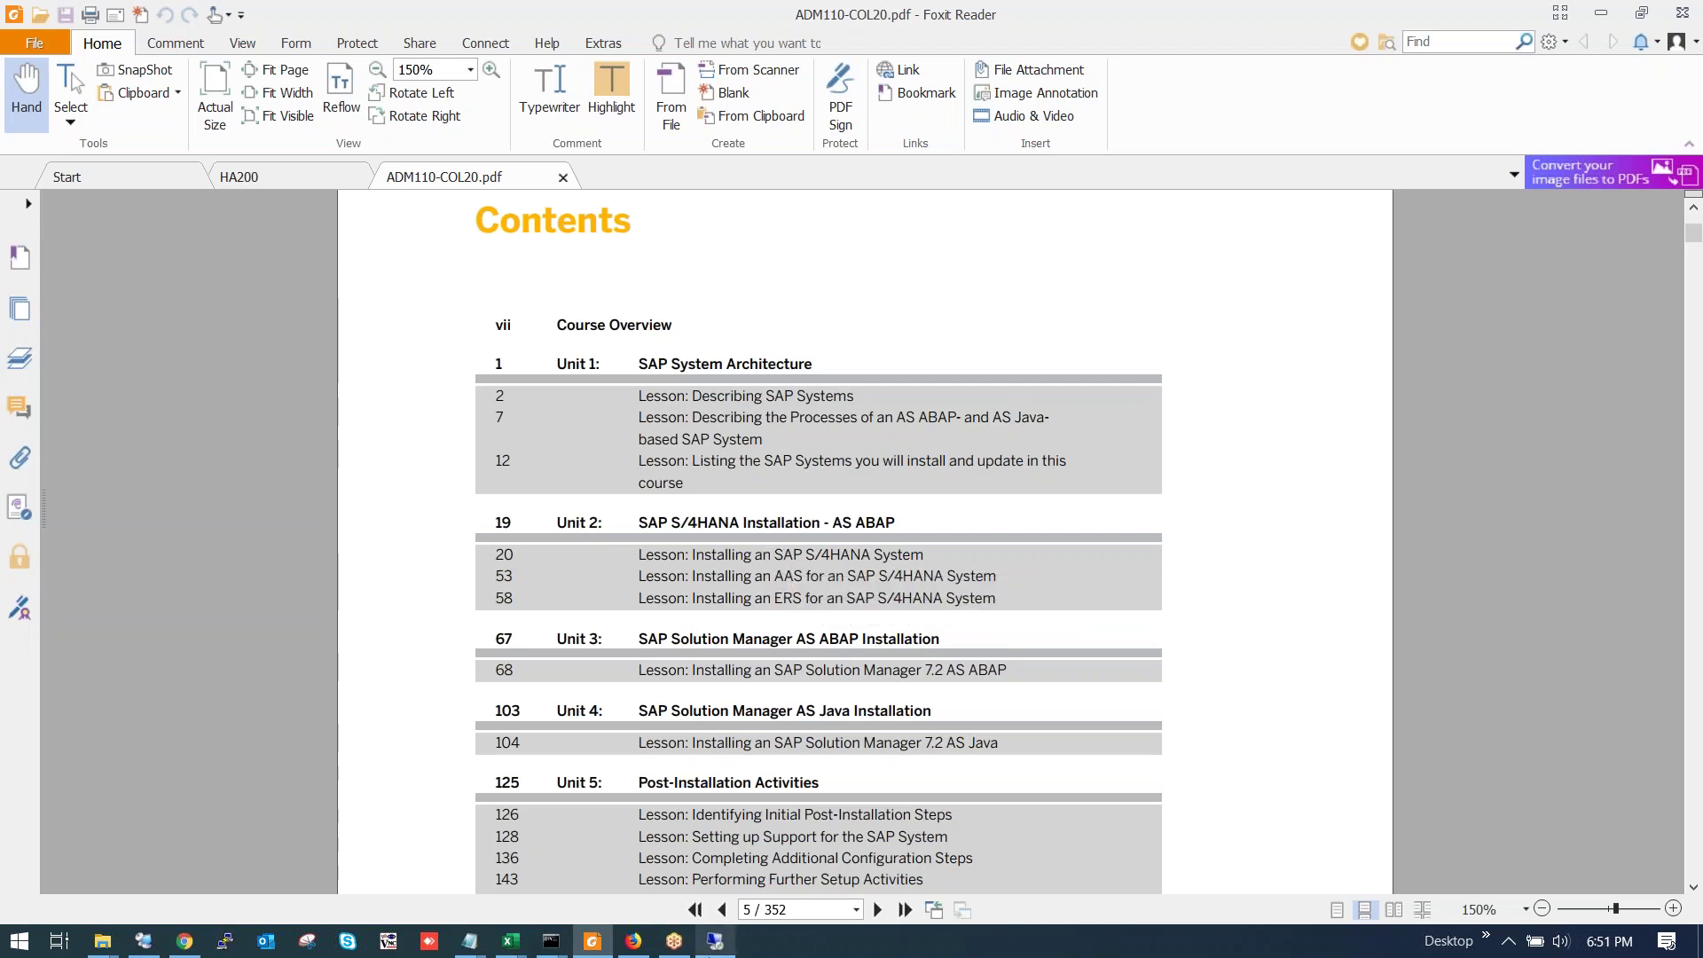
click(816, 906)
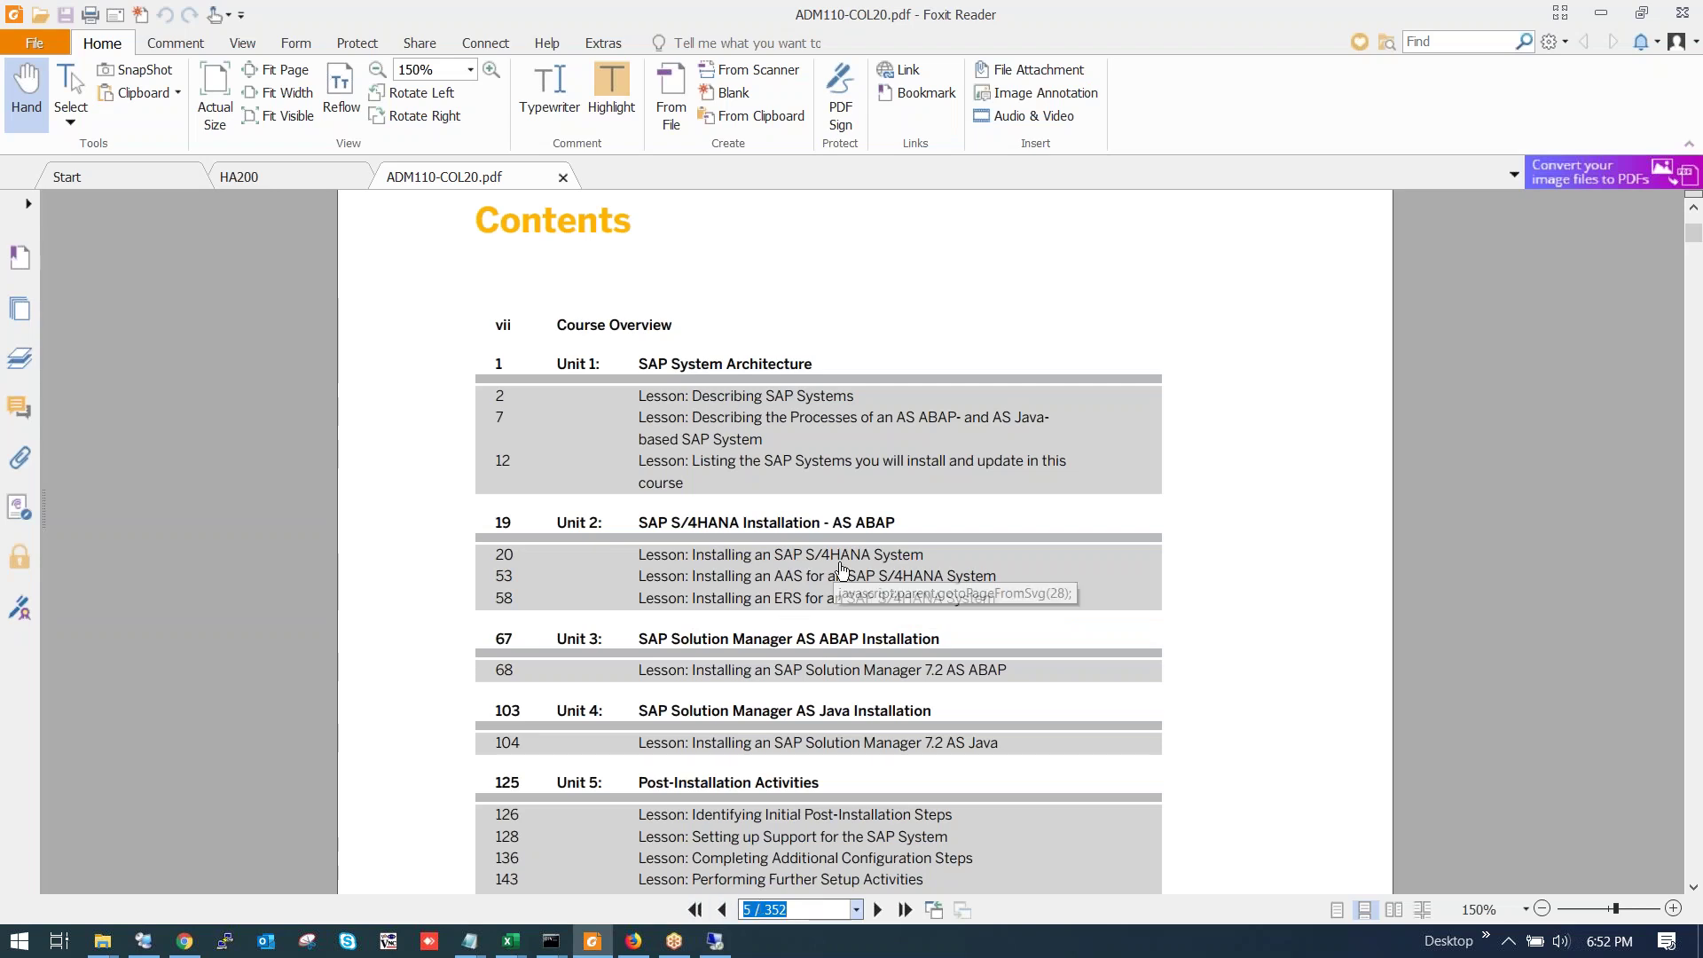
key(super+3)
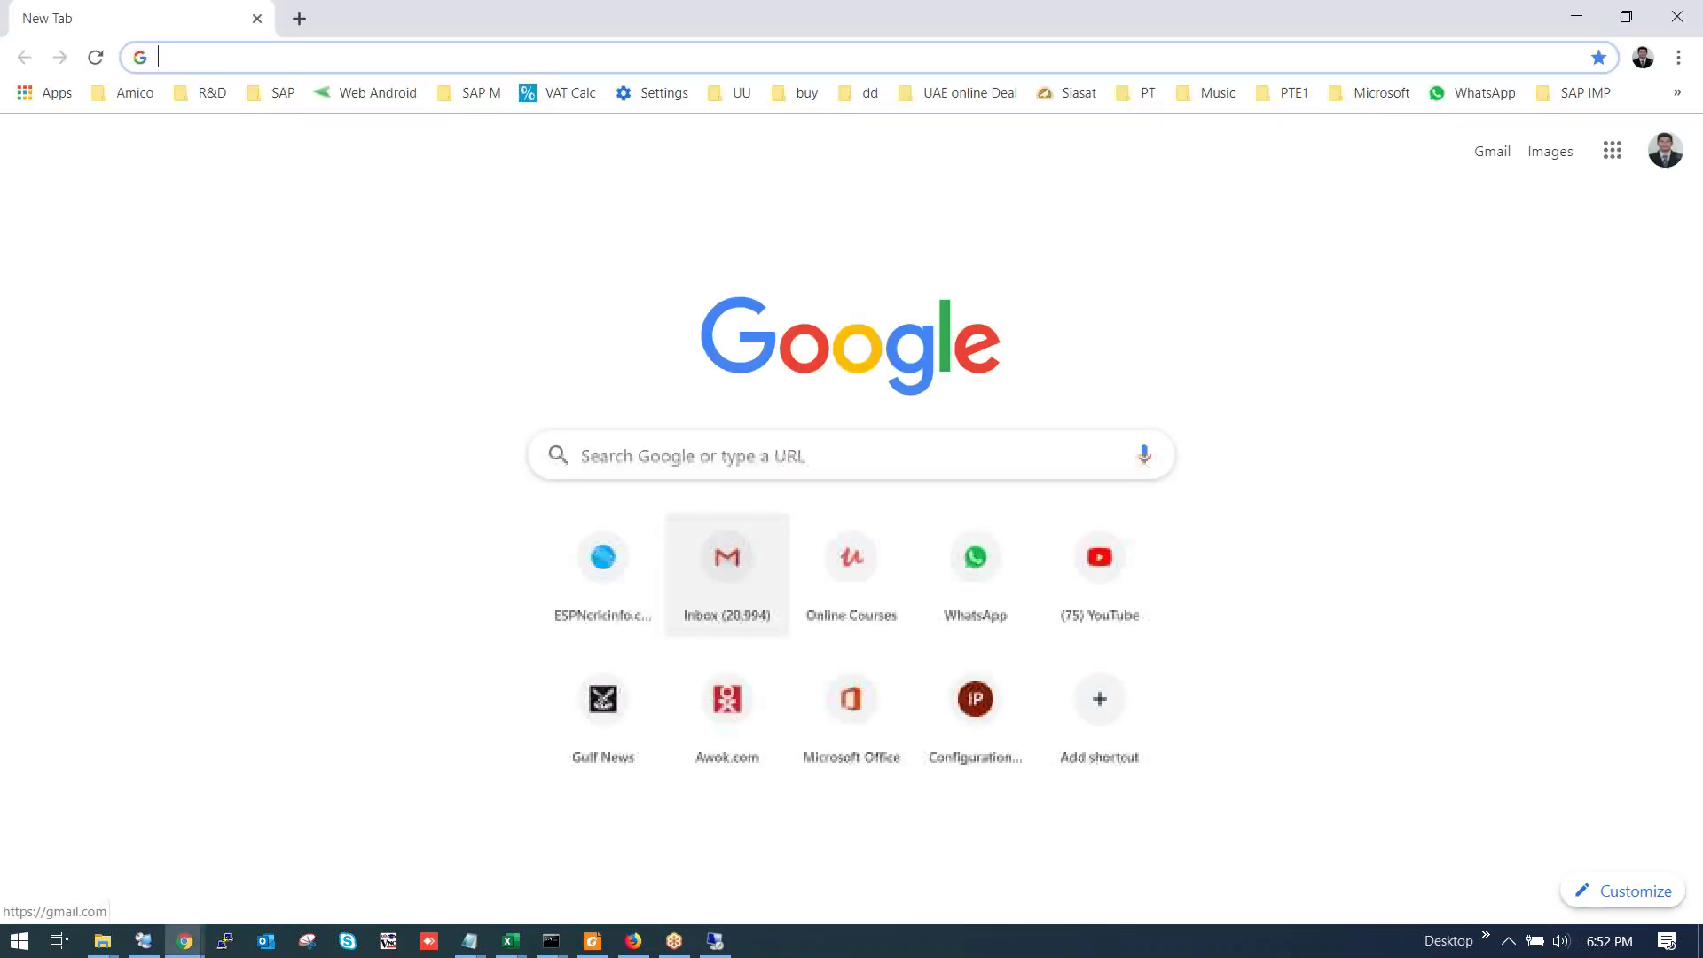
key(alt+Tab)
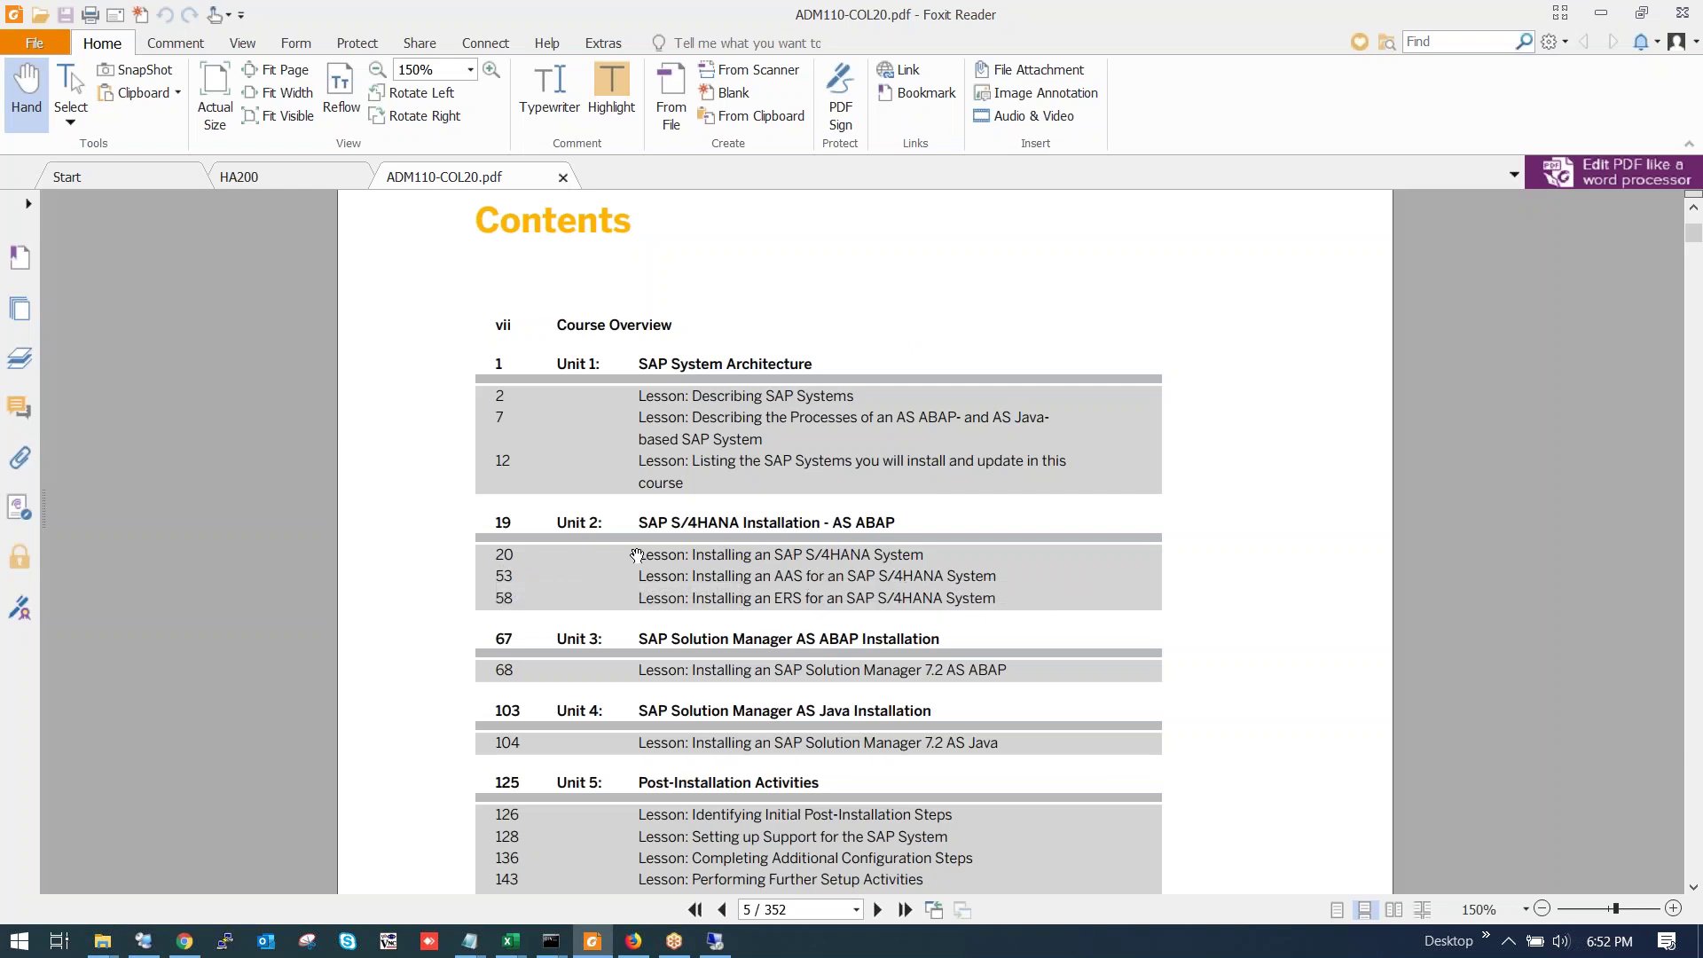
click(795, 554)
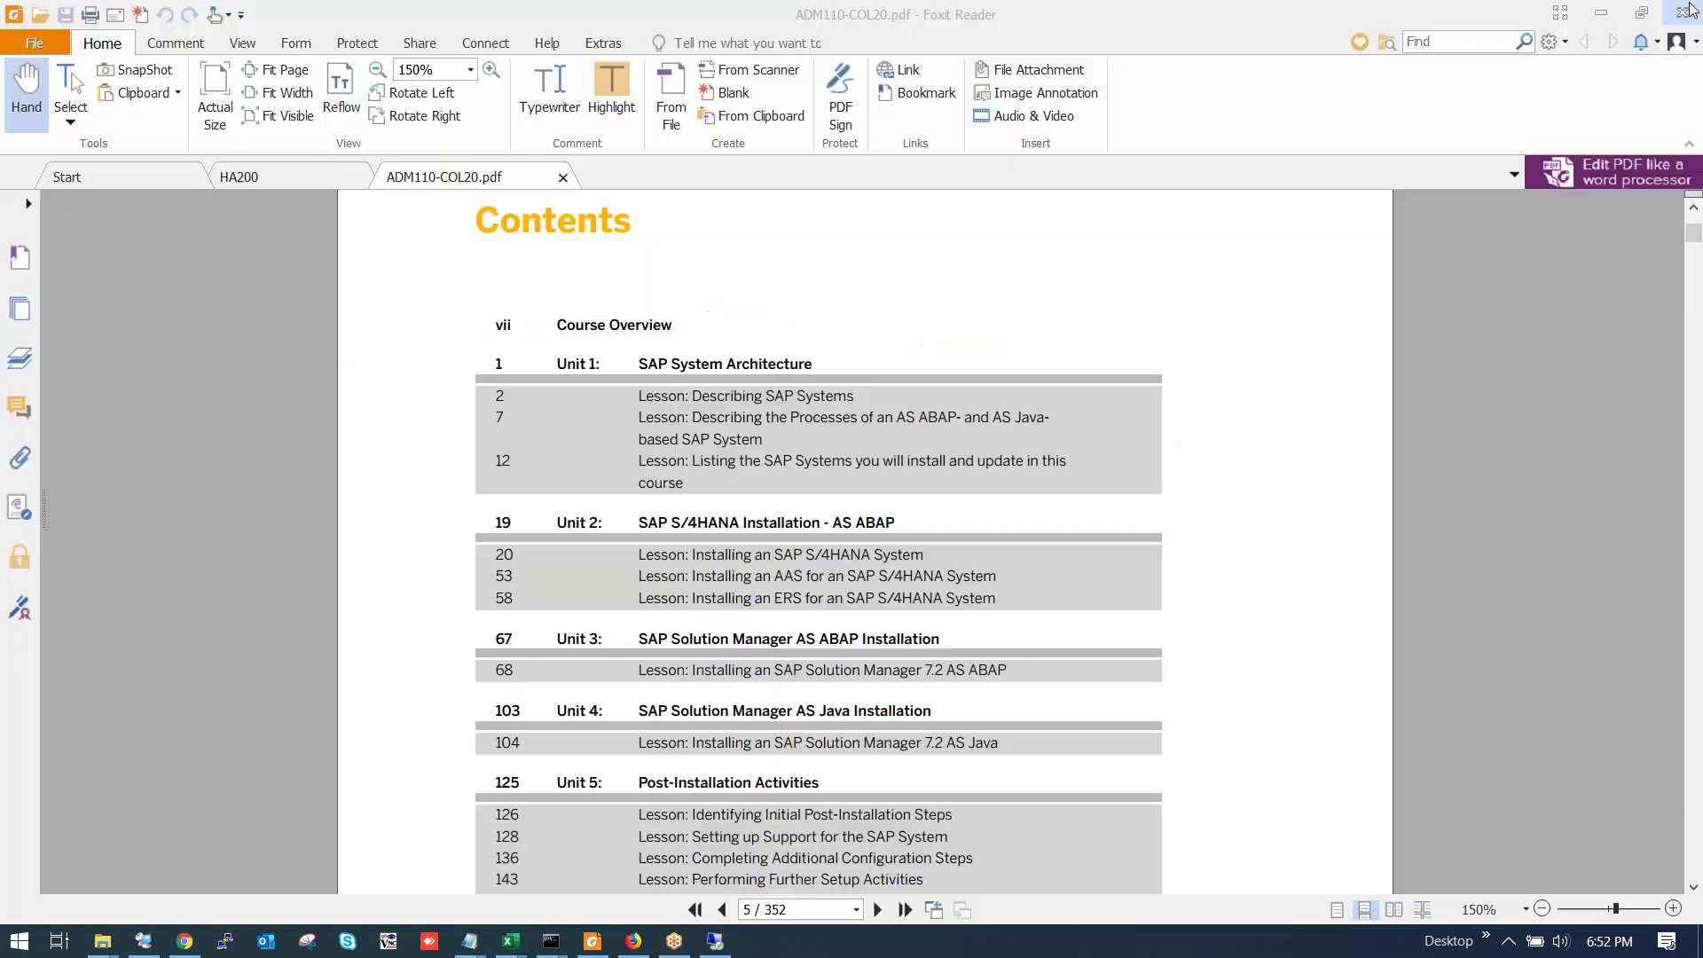
click(1678, 16)
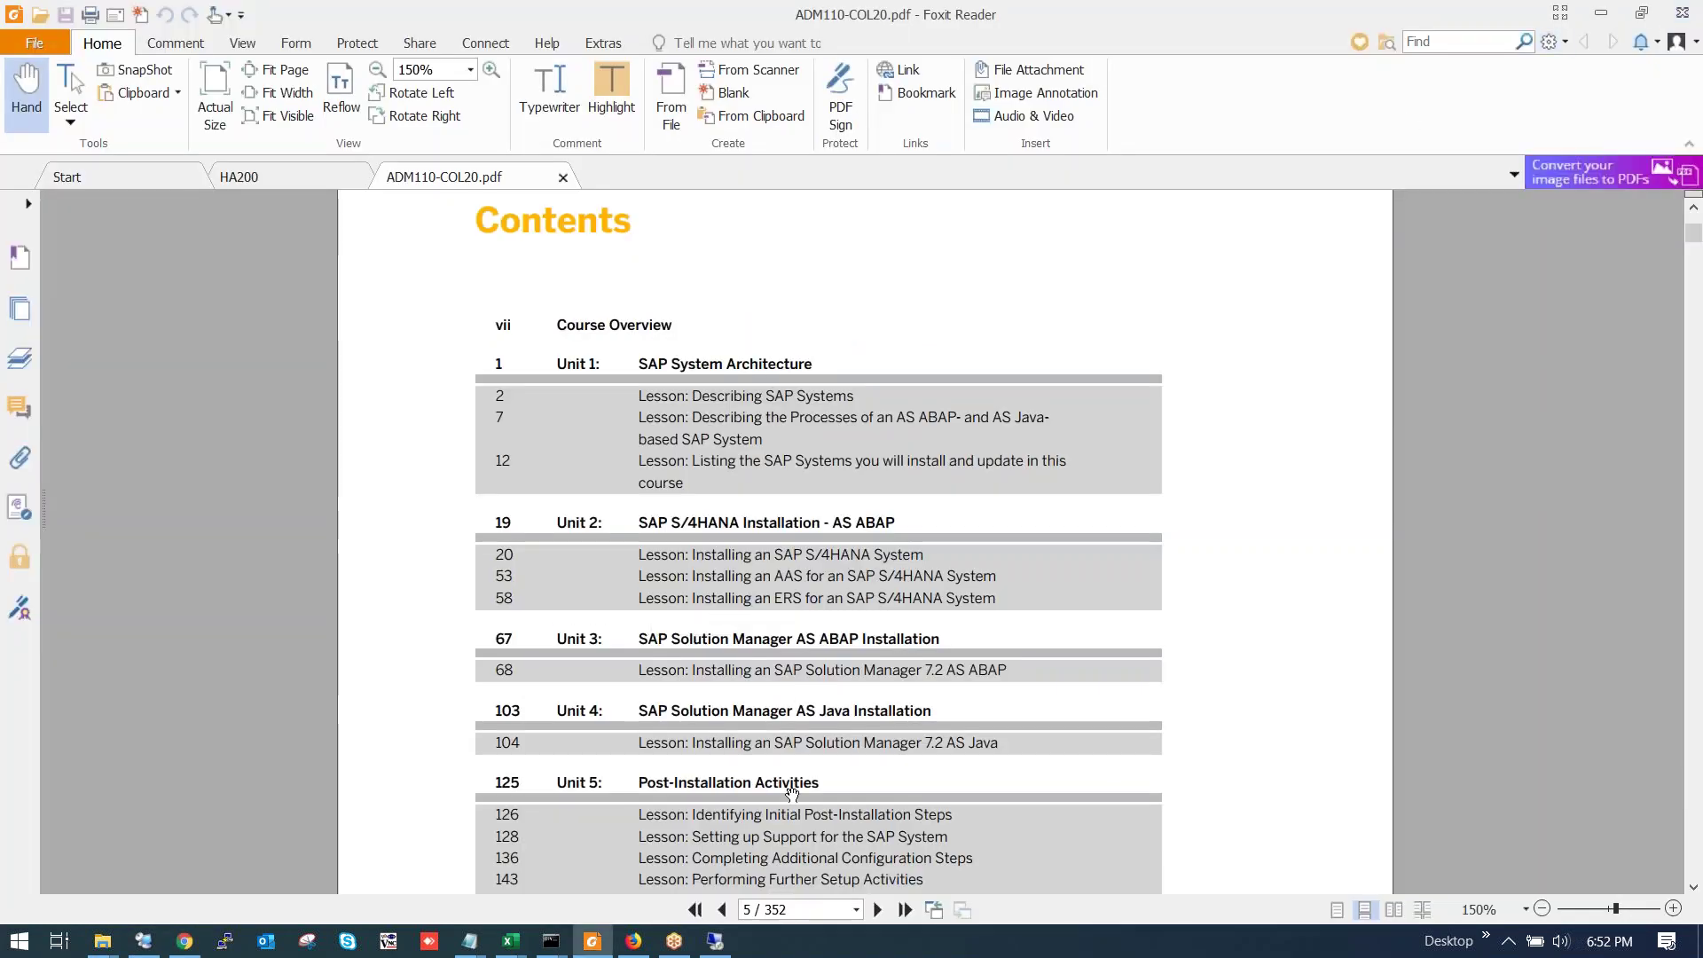
Jump to page 20 of the handbook and scroll down.
click(754, 910)
text(20)
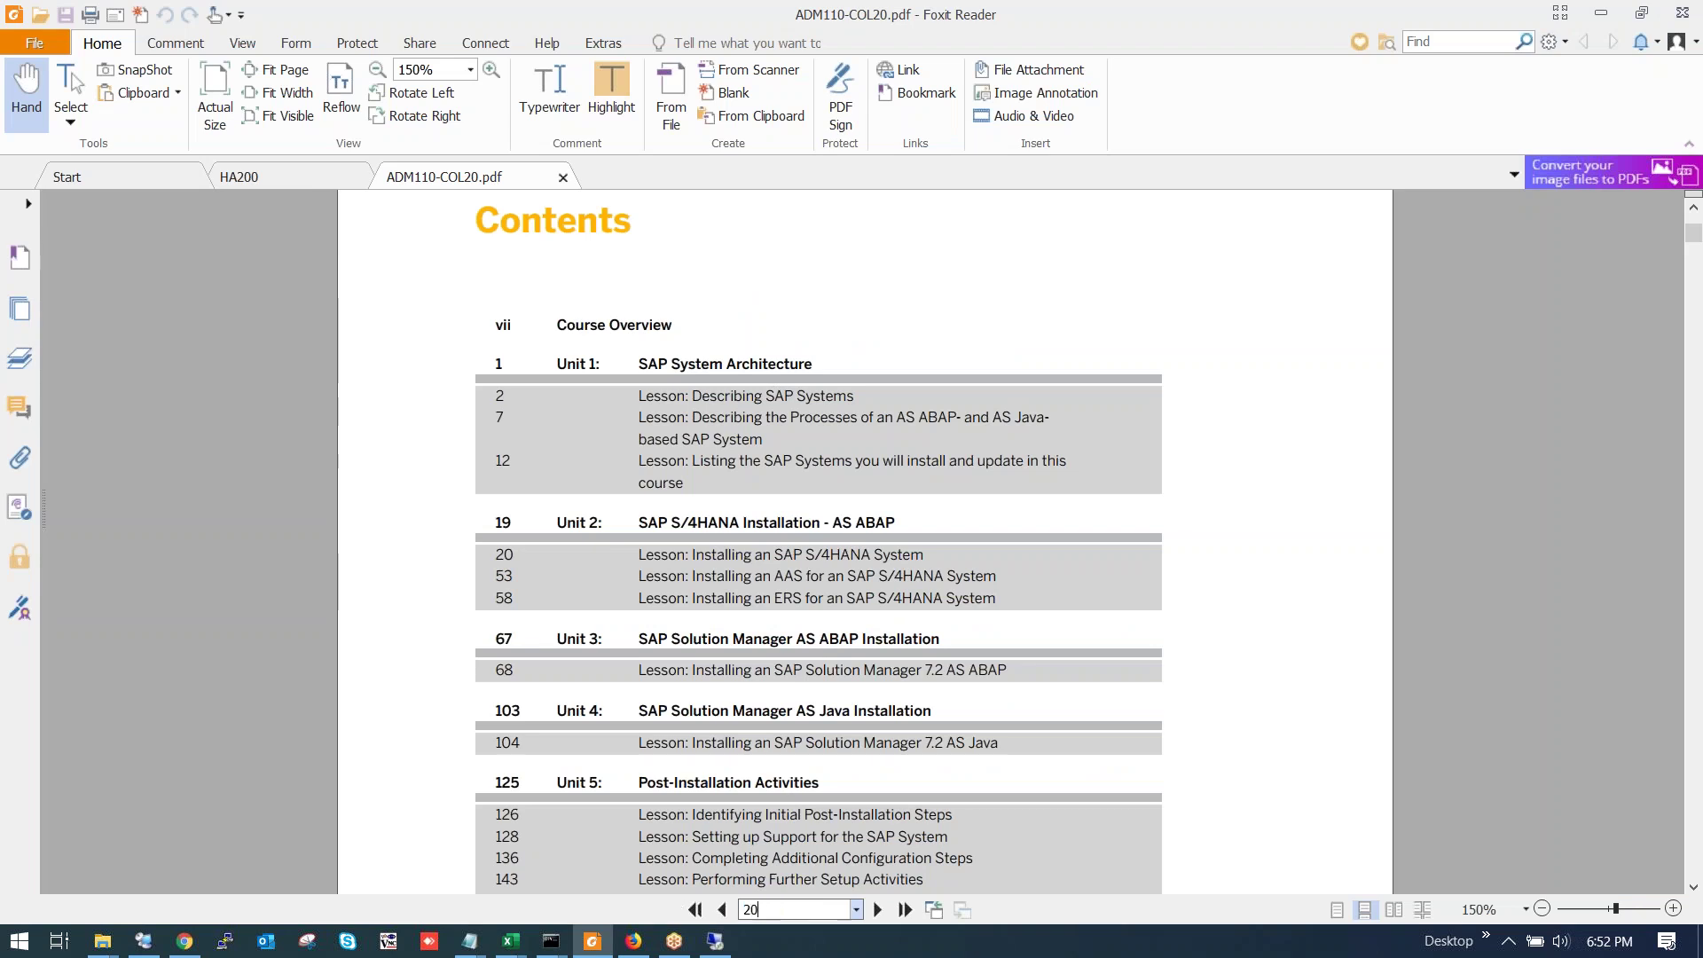
key(Return)
scroll(787, 552, down, 7)
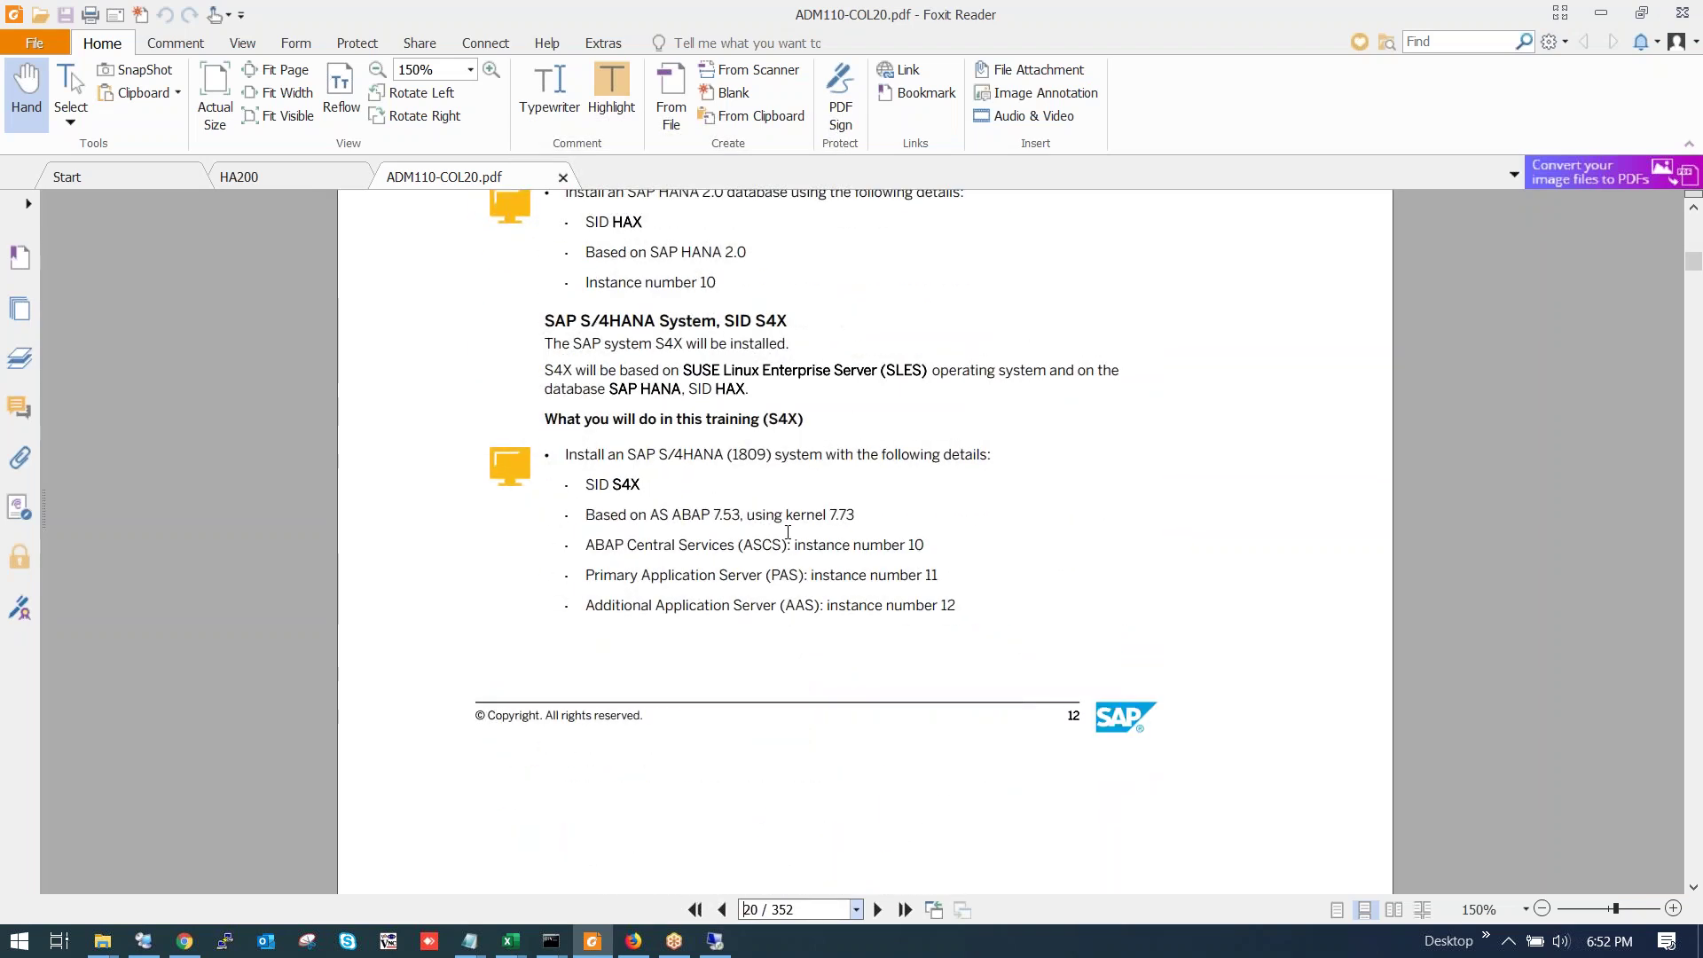
scroll(788, 532, down, 3)
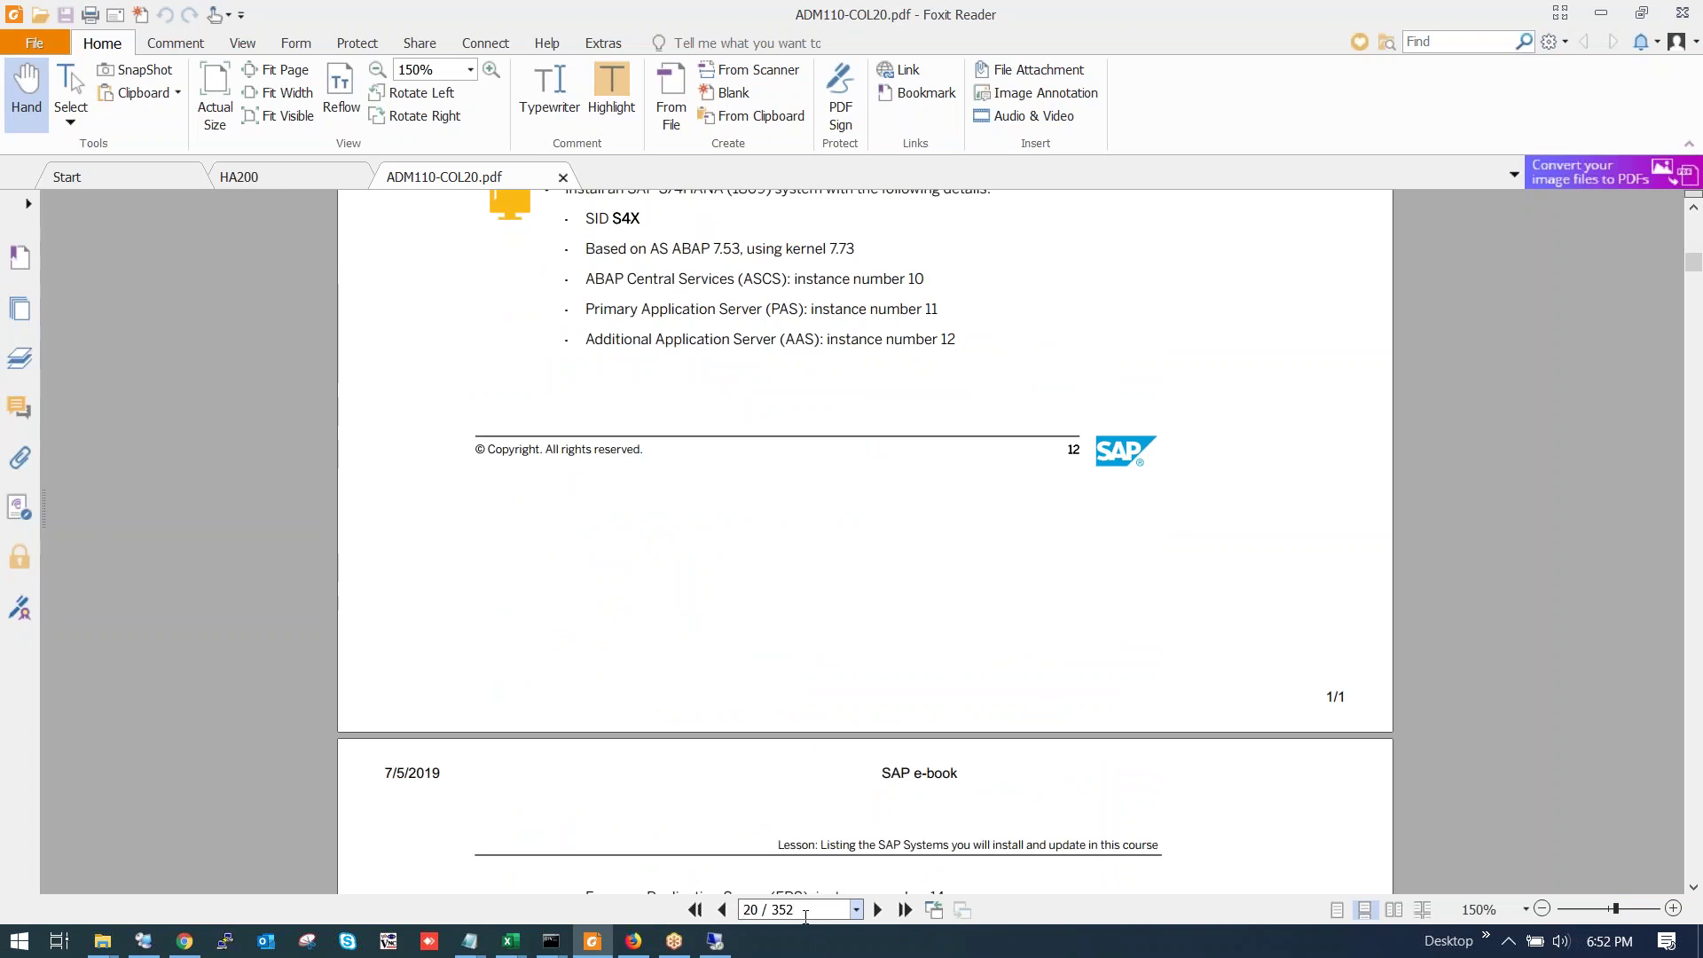
Jump to page 35 and scroll into page 36, showing Figure 17 on extracting SWPM.
key(BackSpace)
key(BackSpace)
key(BackSpace)
key(BackSpace)
text(35)
key(Return)
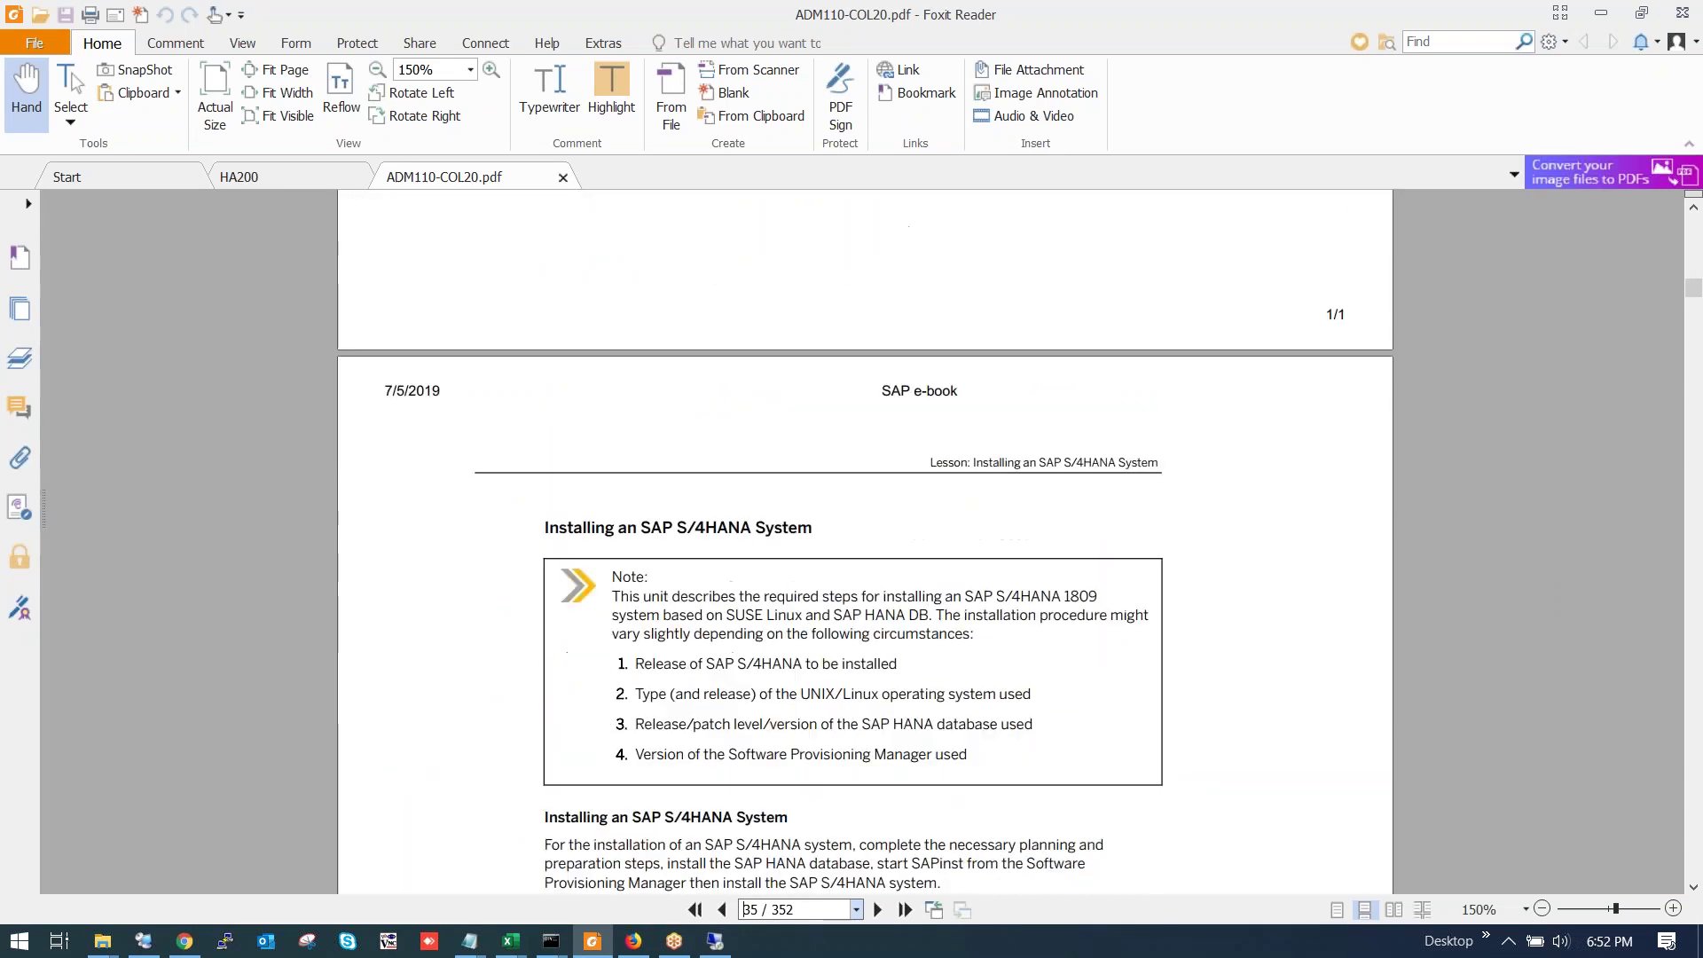
scroll(912, 734, down, 10)
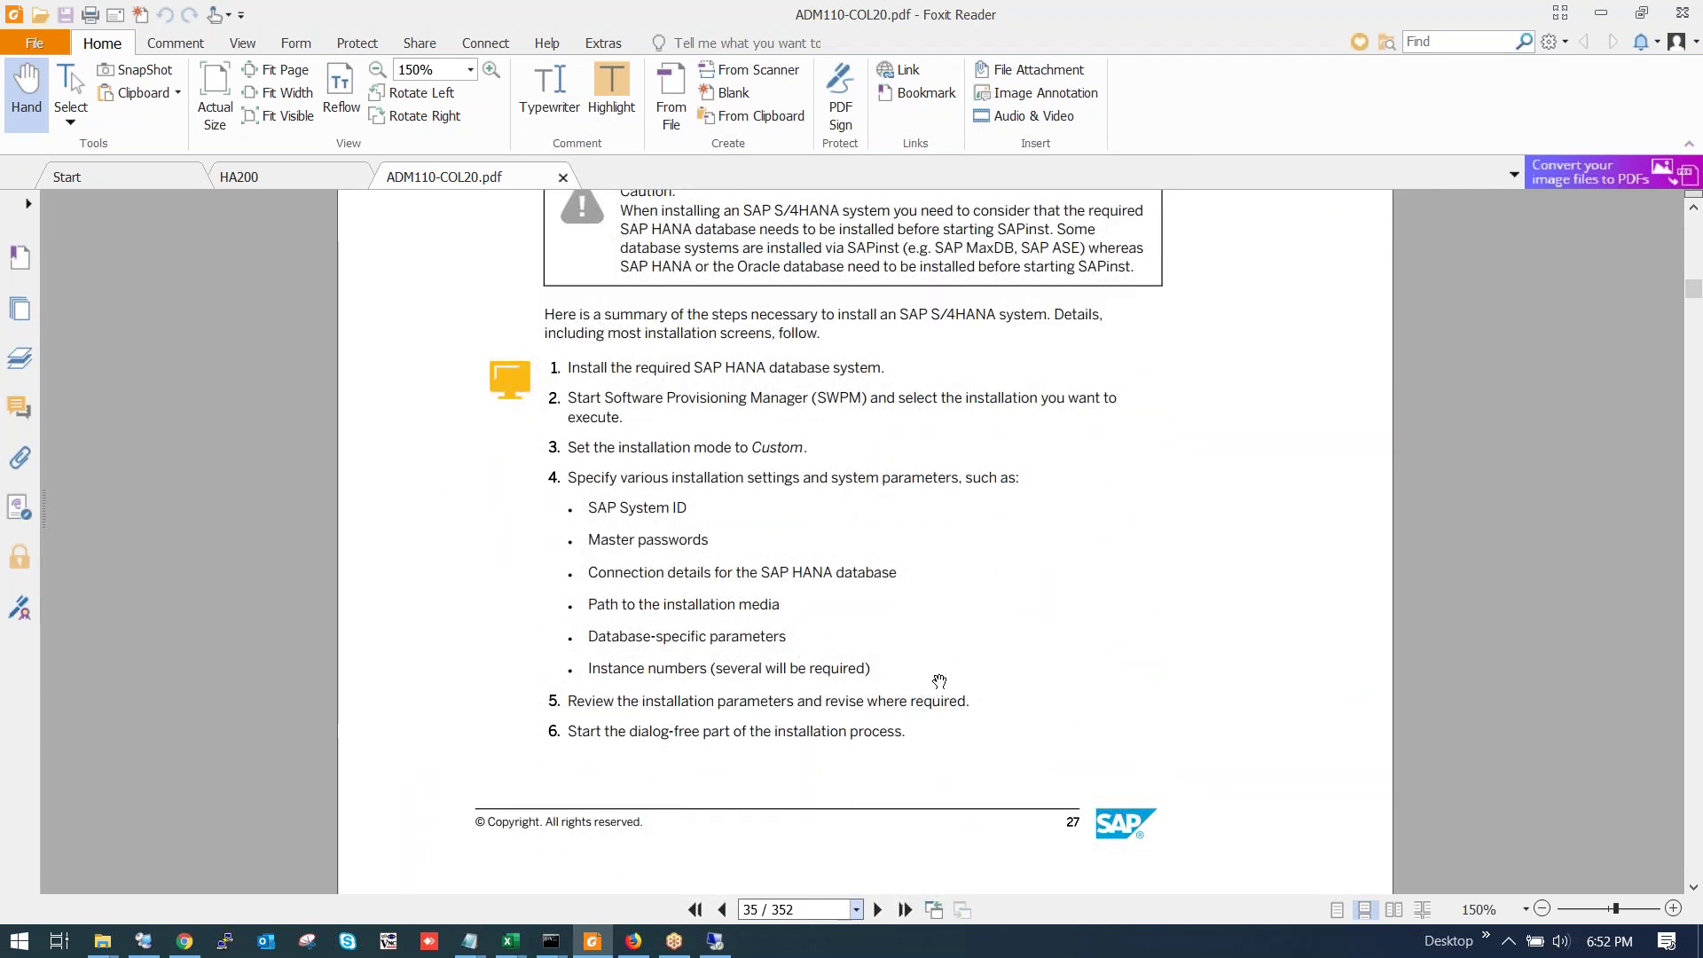
scroll(939, 681, down, 2)
scroll(940, 683, up, 8)
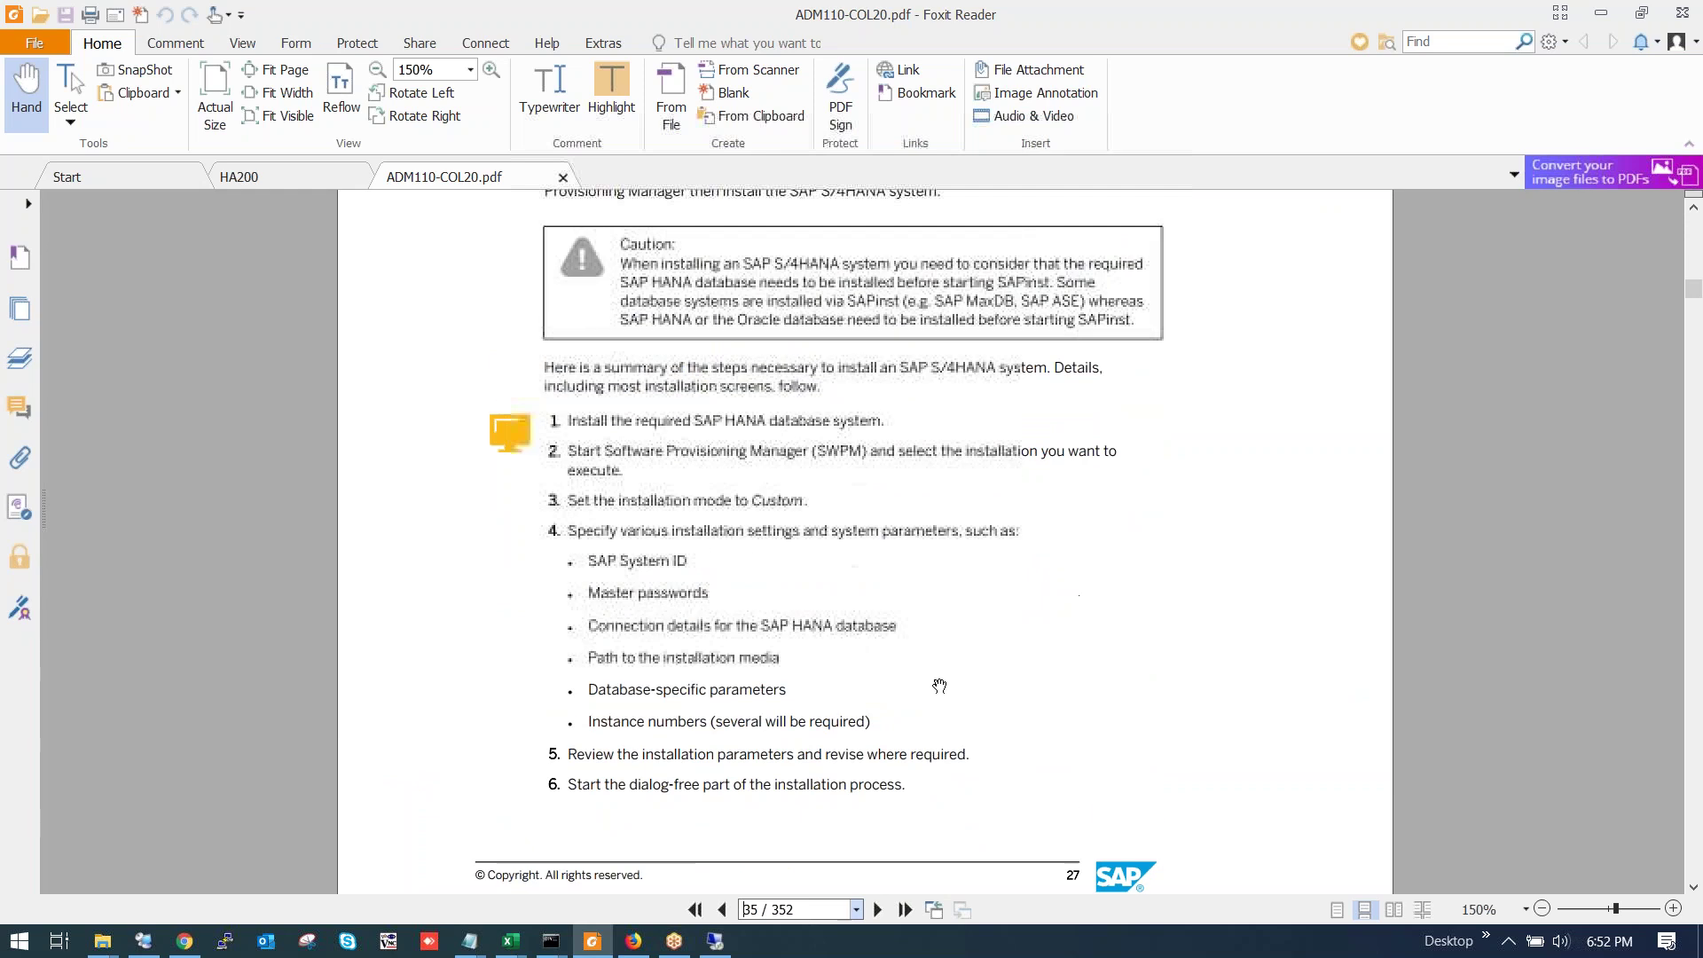
scroll(939, 685, up, 2)
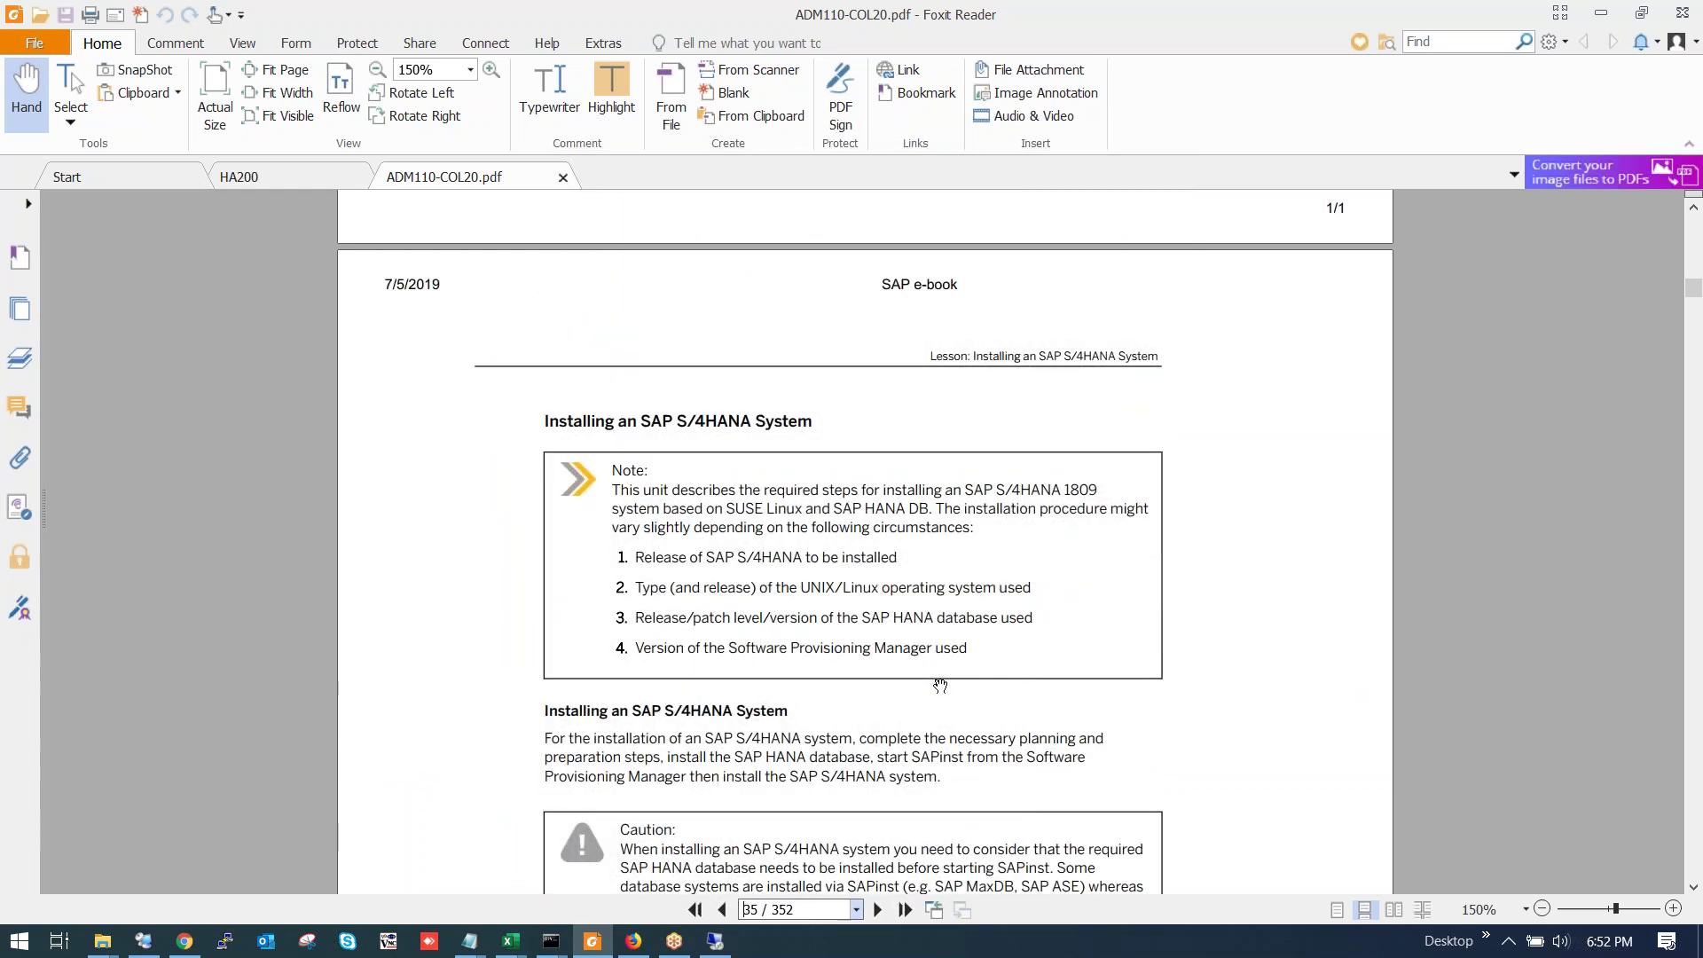
scroll(939, 685, down, 18)
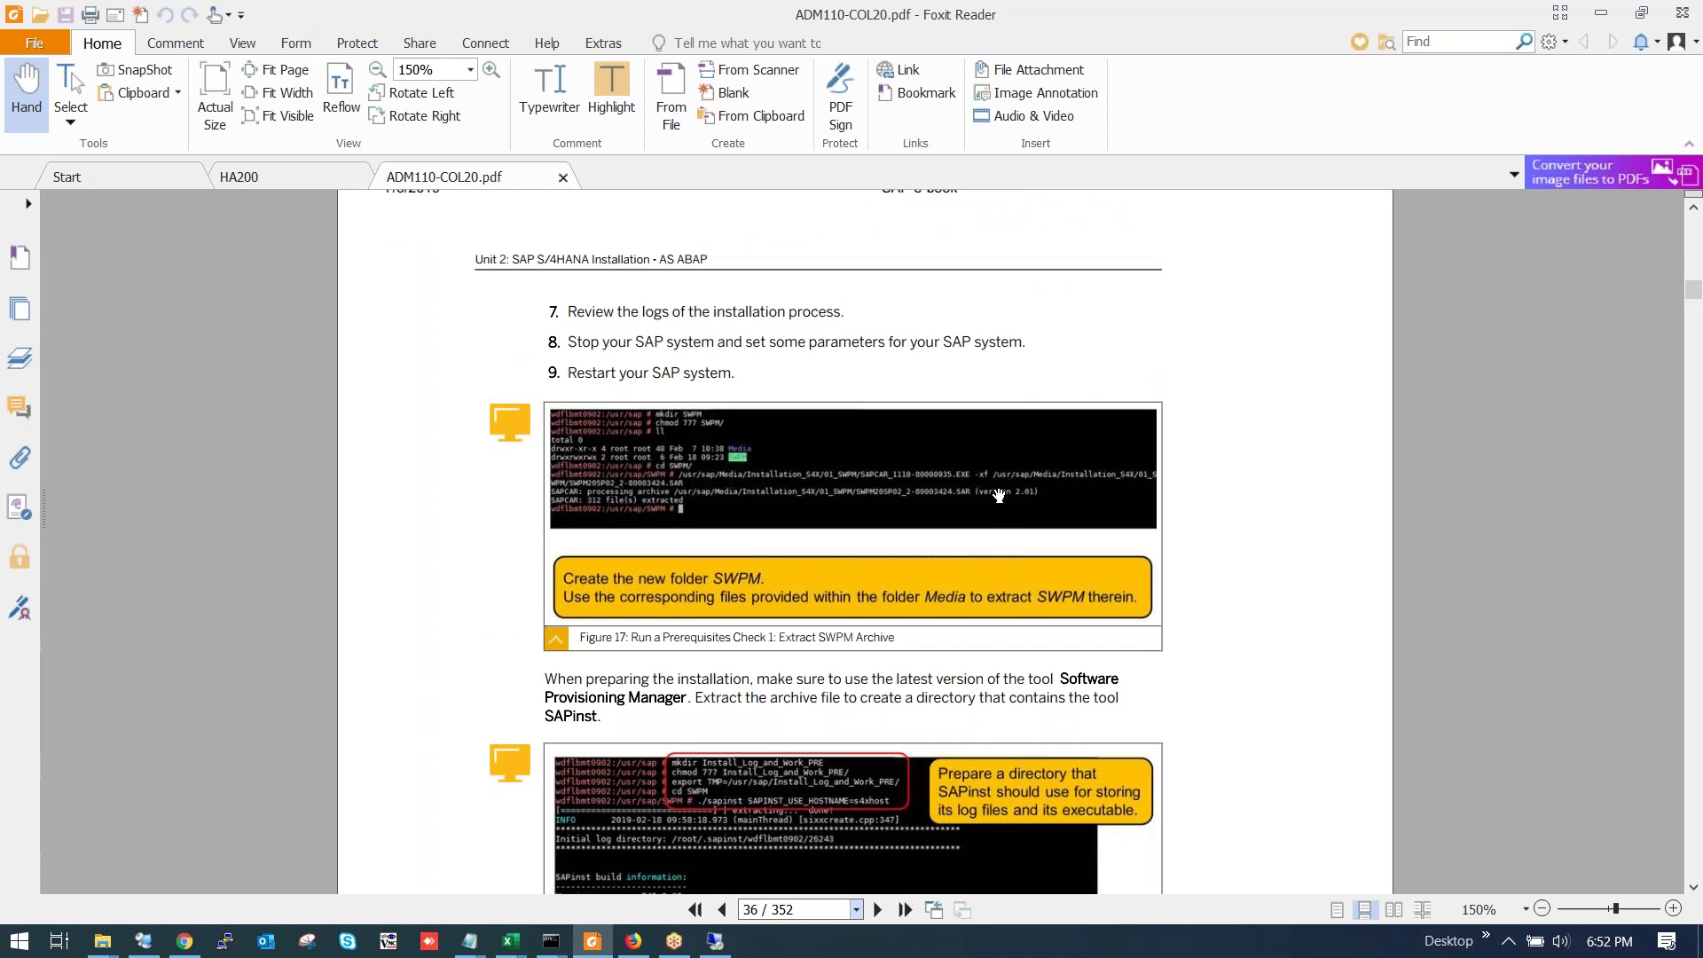
Scroll the ADM110 guide from page 37 to page 41, reaching Figure 27 and the SAPinst command-line options.
scroll(999, 498, down, 4)
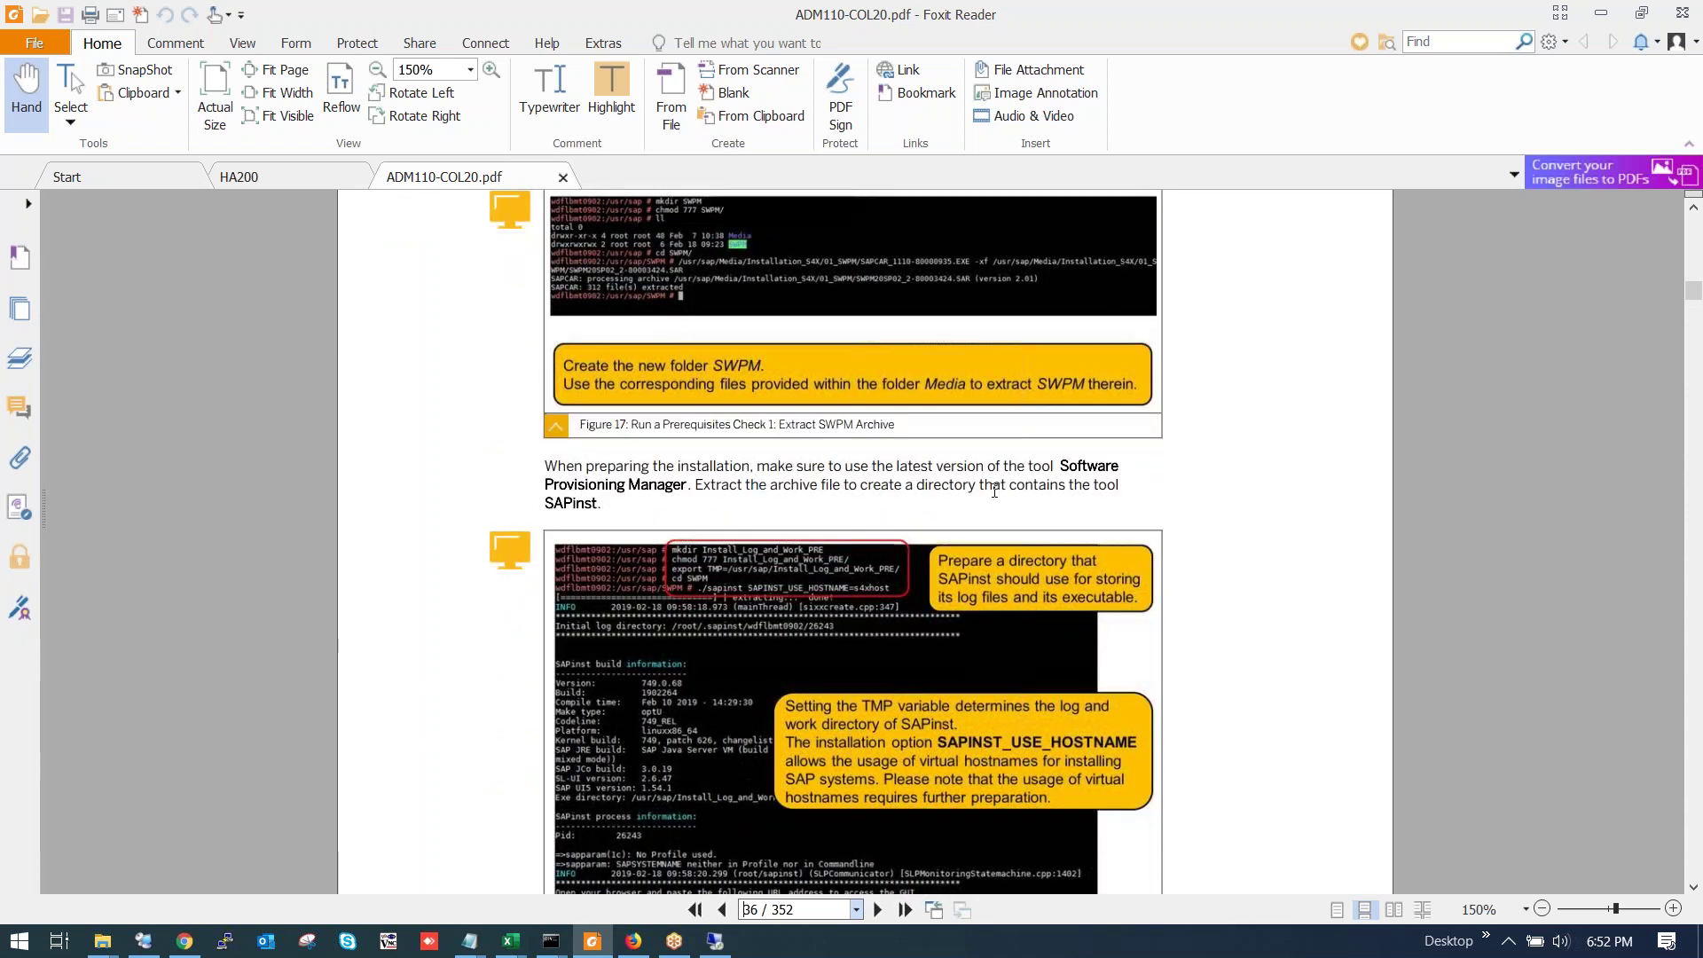
scroll(985, 499, down, 7)
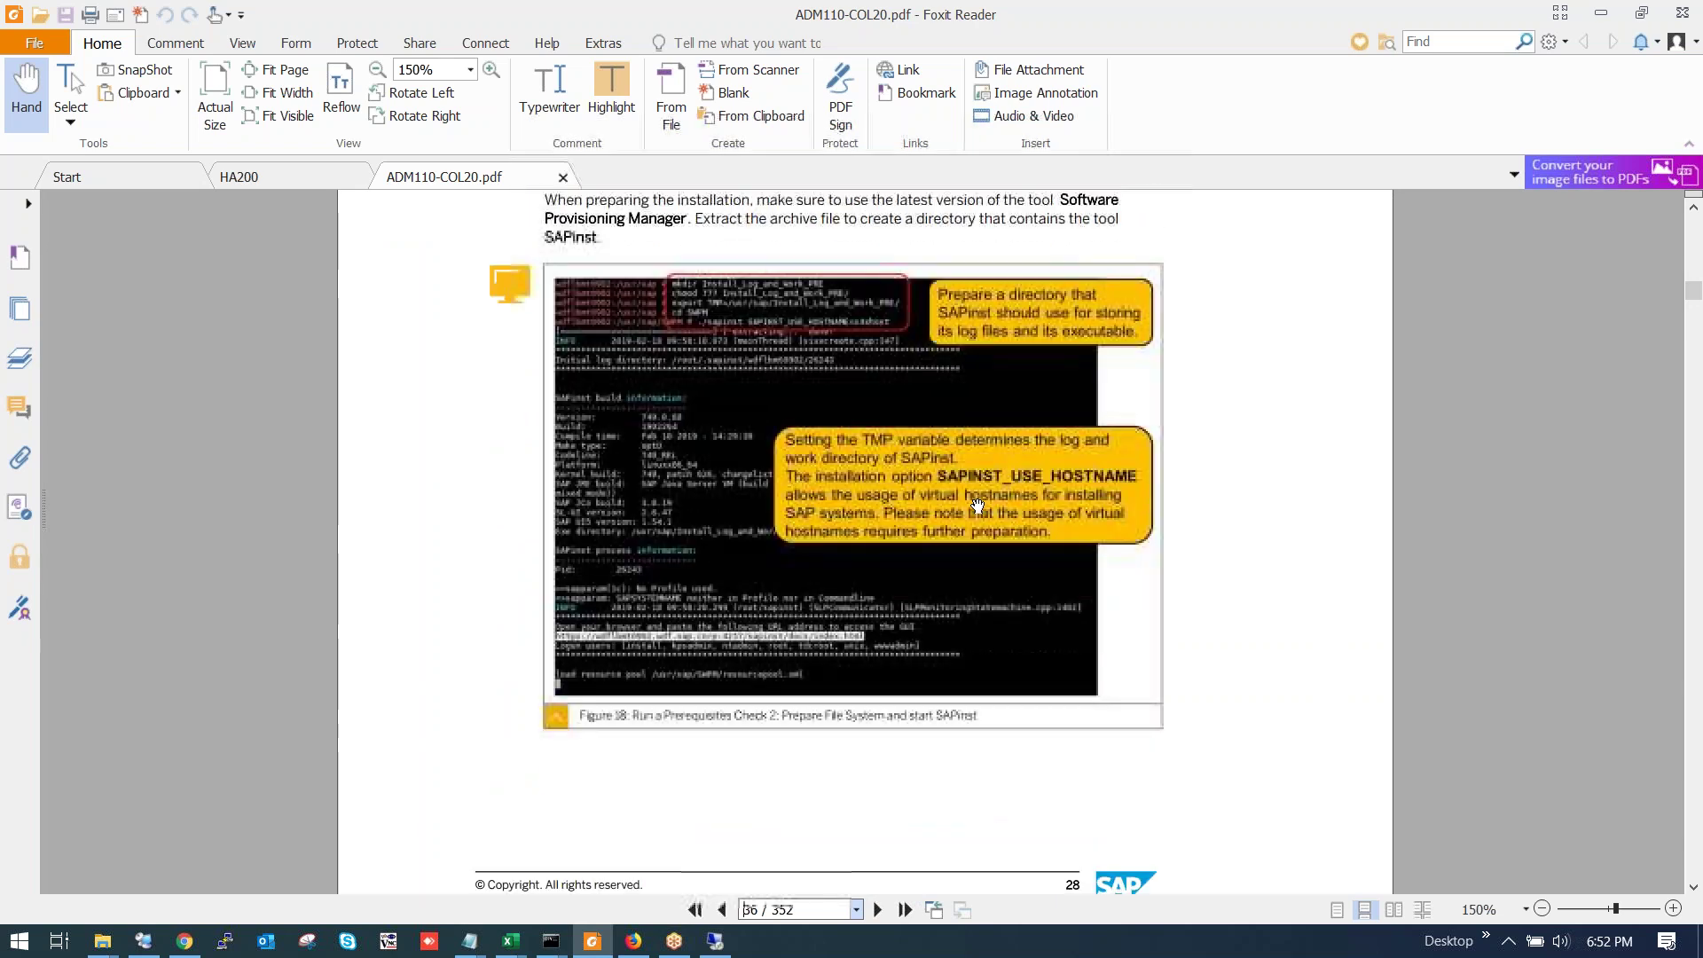
scroll(976, 506, down, 10)
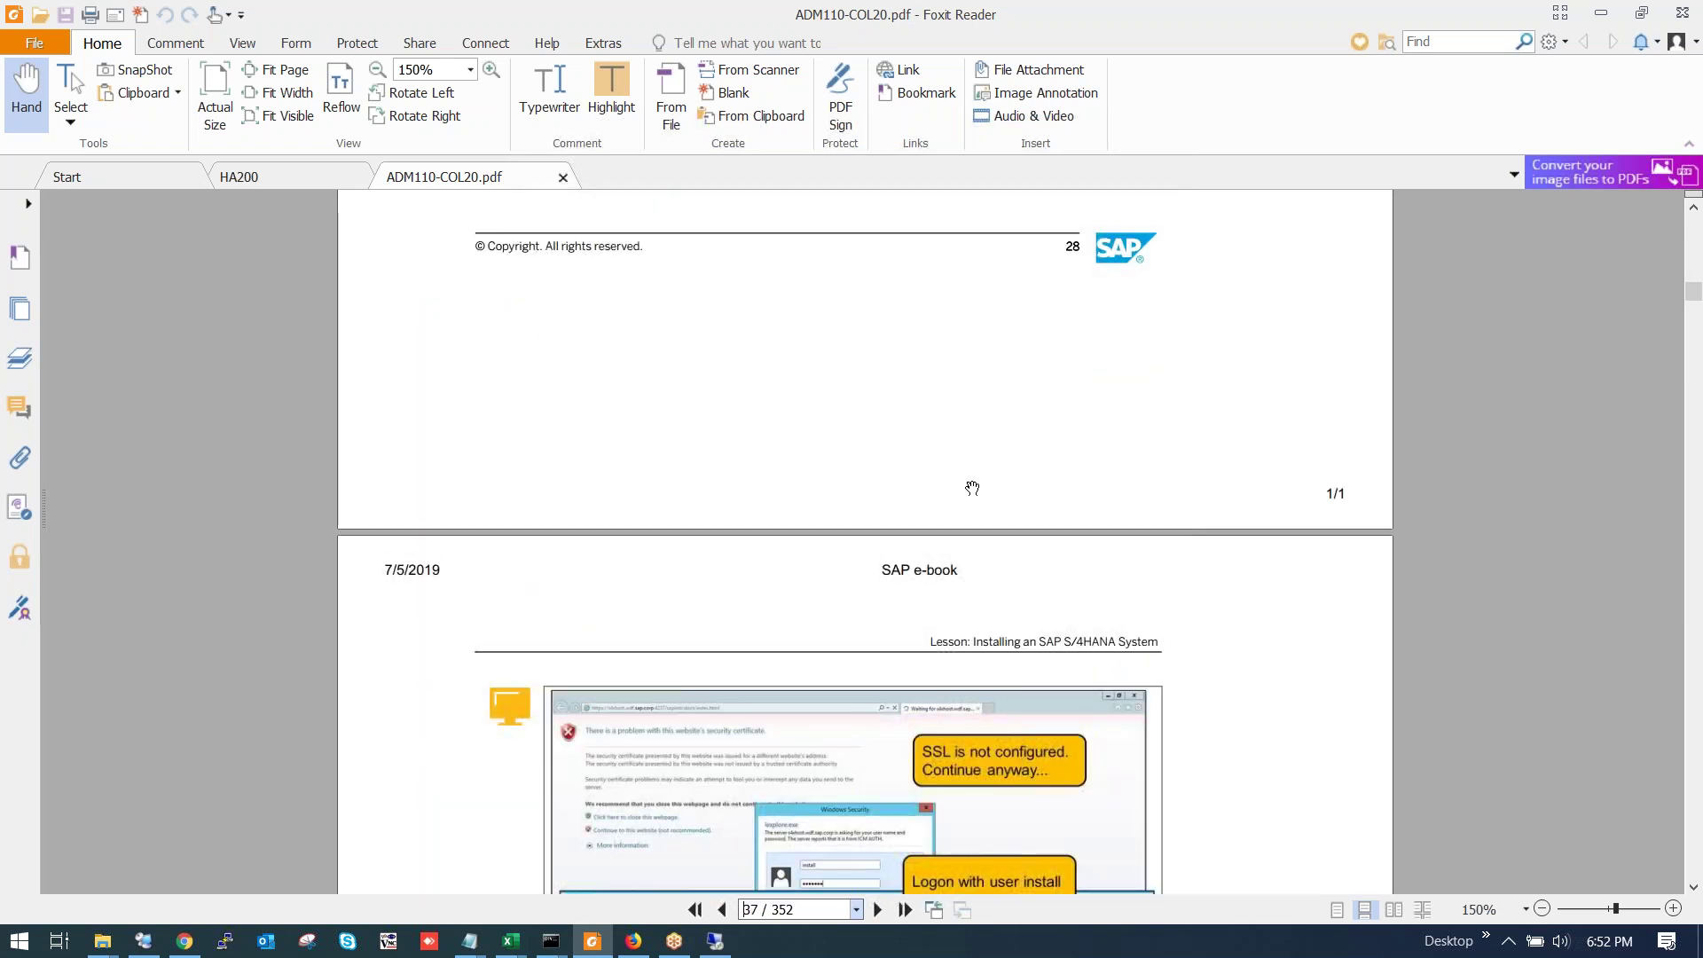
scroll(970, 498, down, 6)
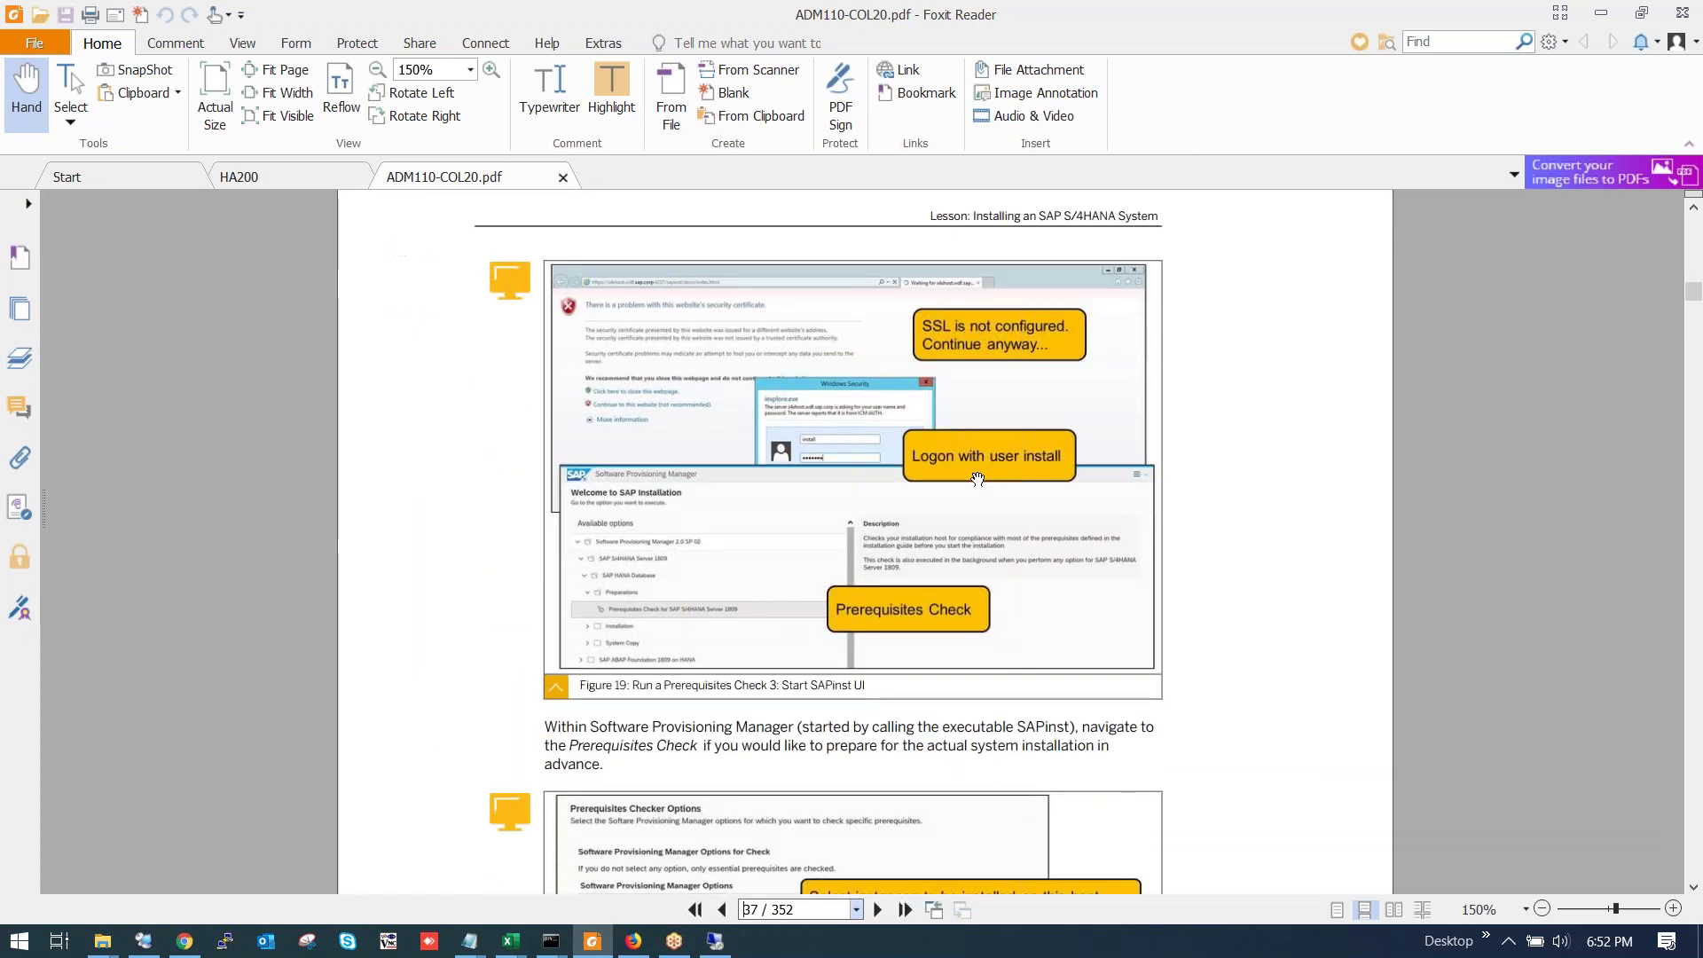
scroll(971, 480, down, 3)
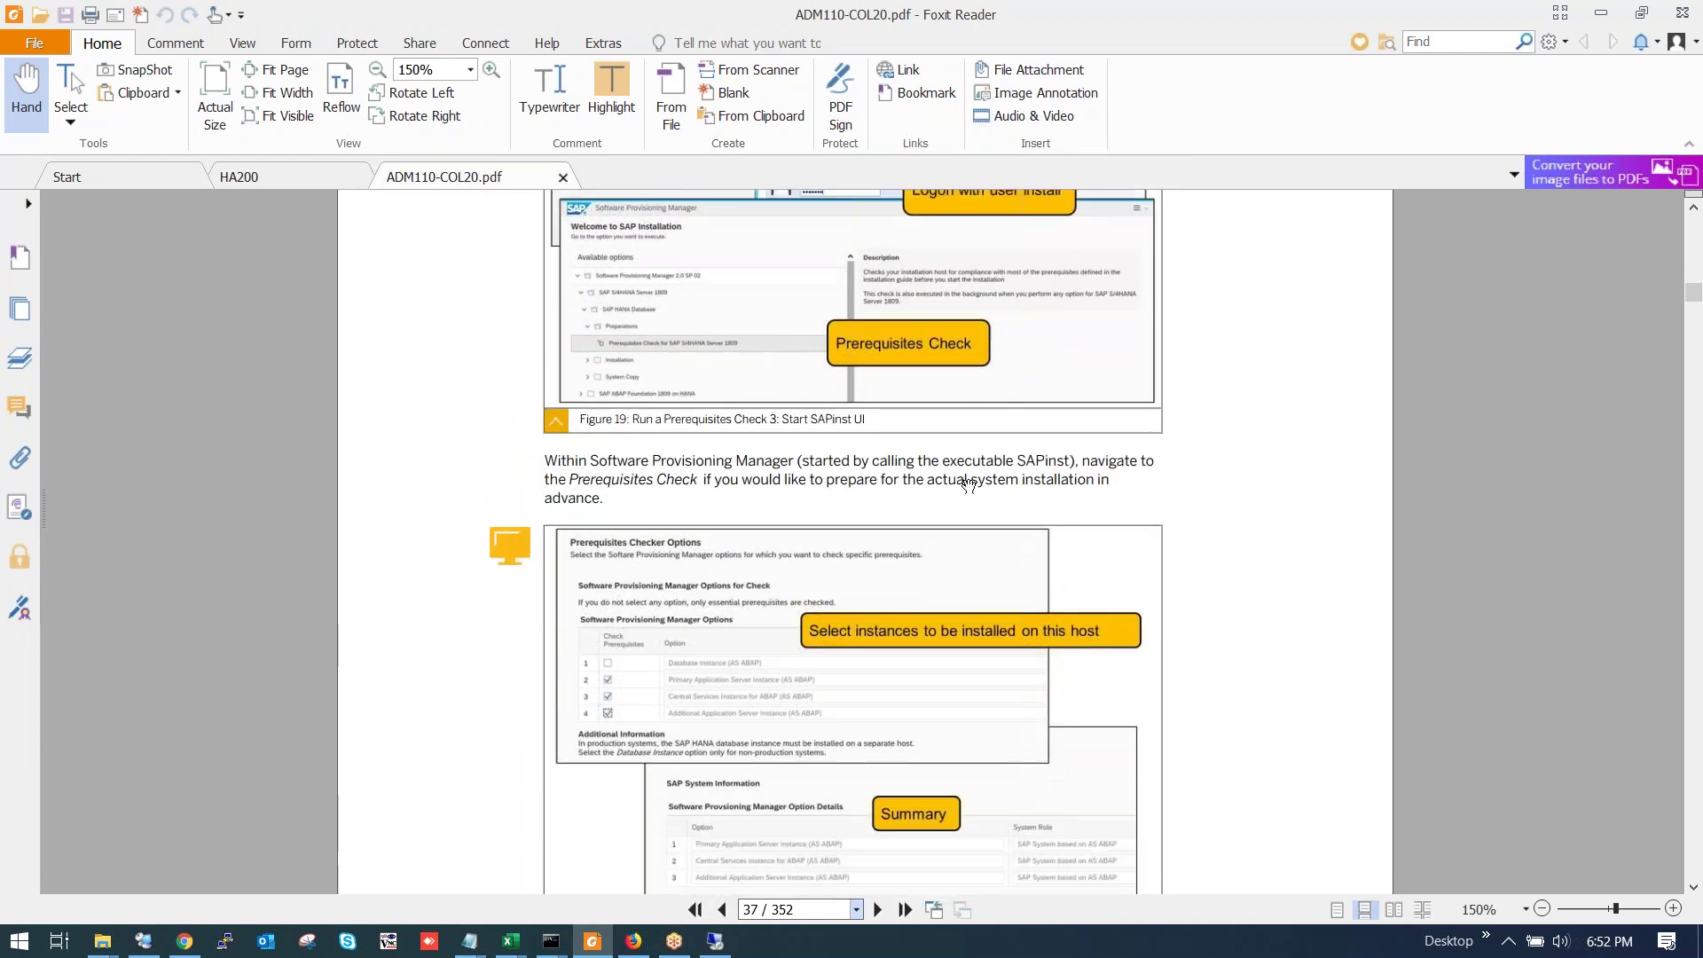
scroll(965, 518, down, 6)
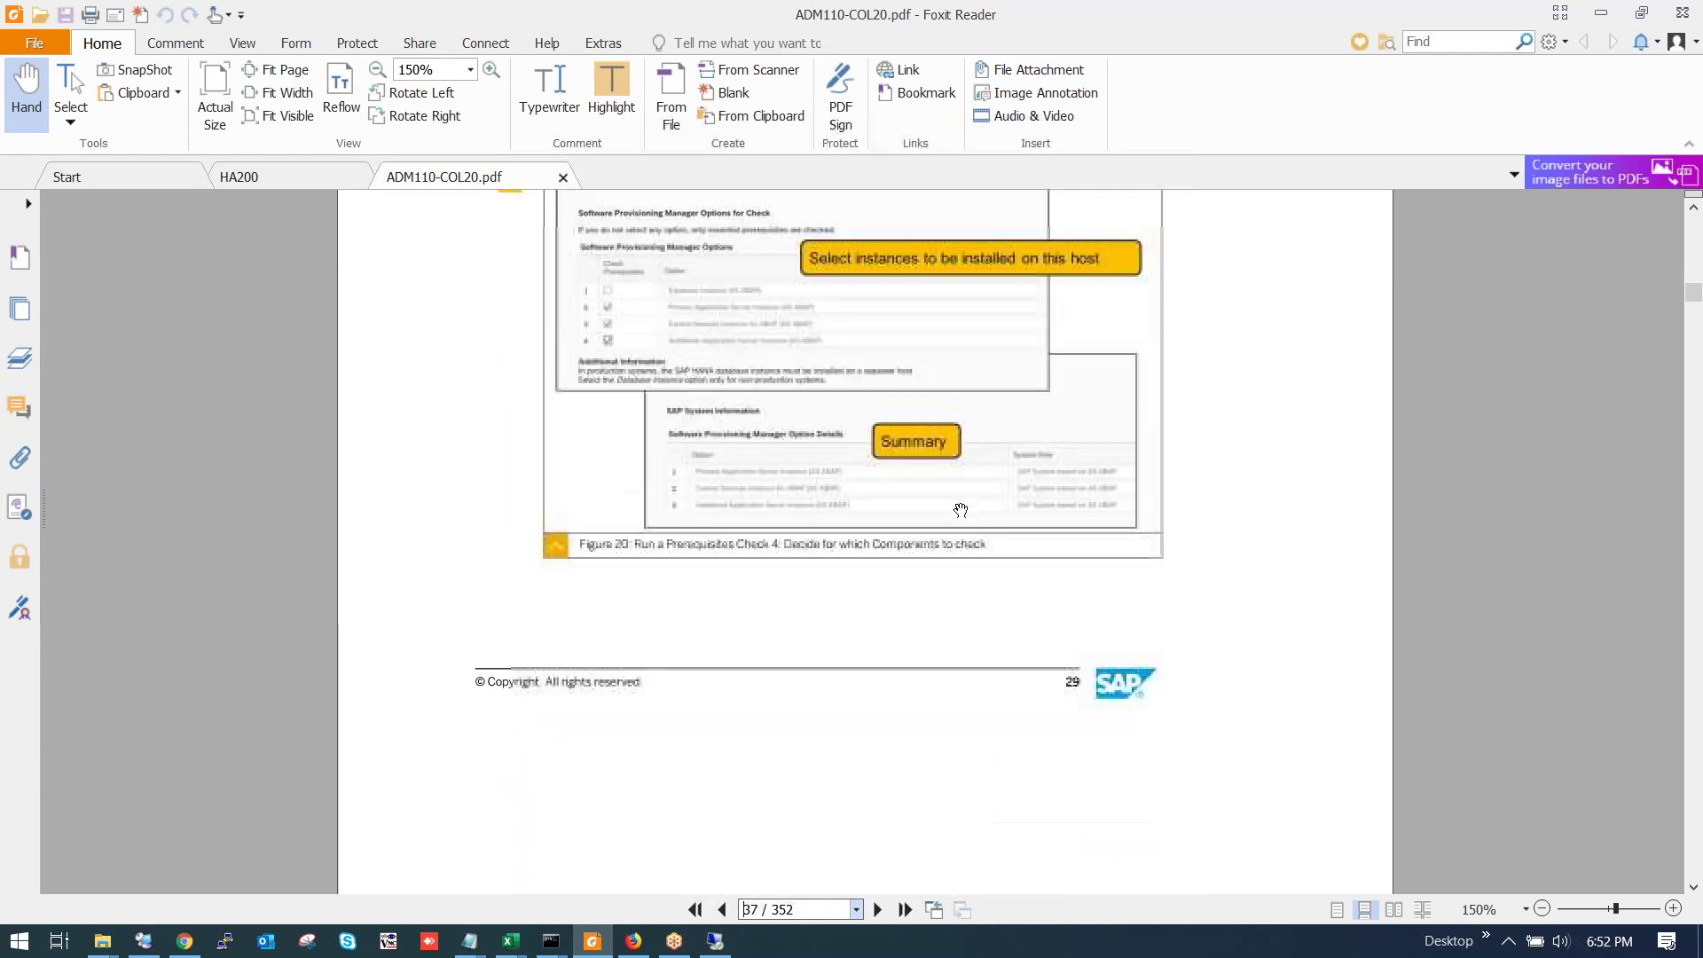
scroll(964, 505, down, 20)
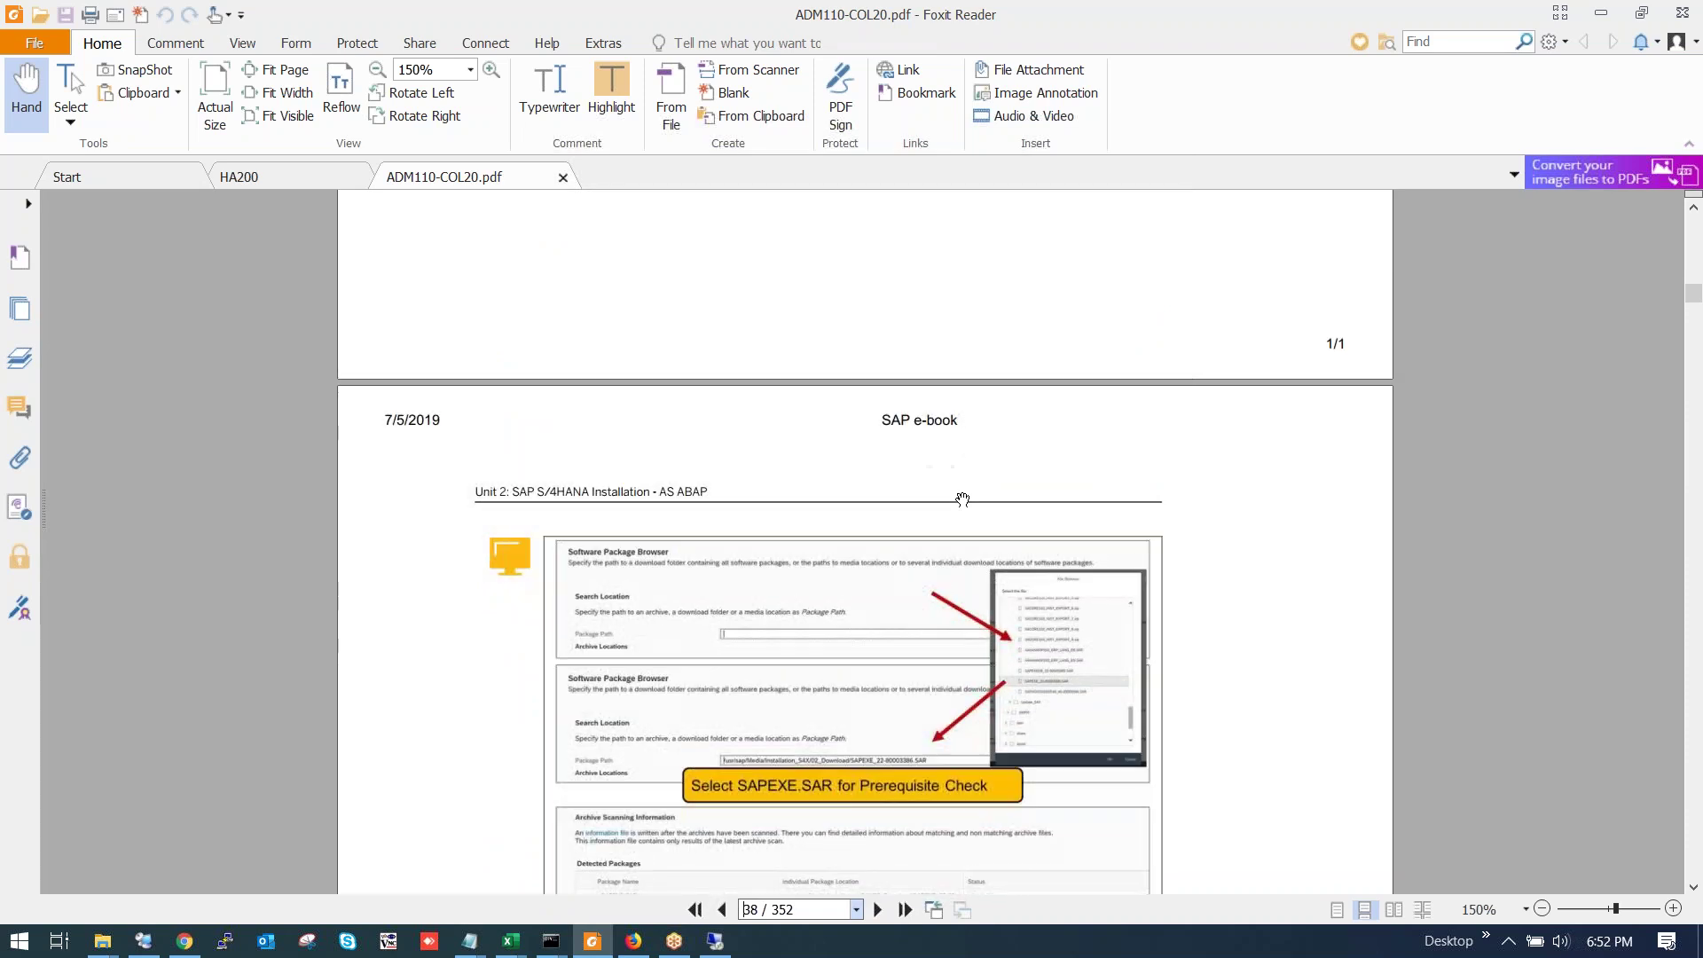
scroll(962, 510, down, 15)
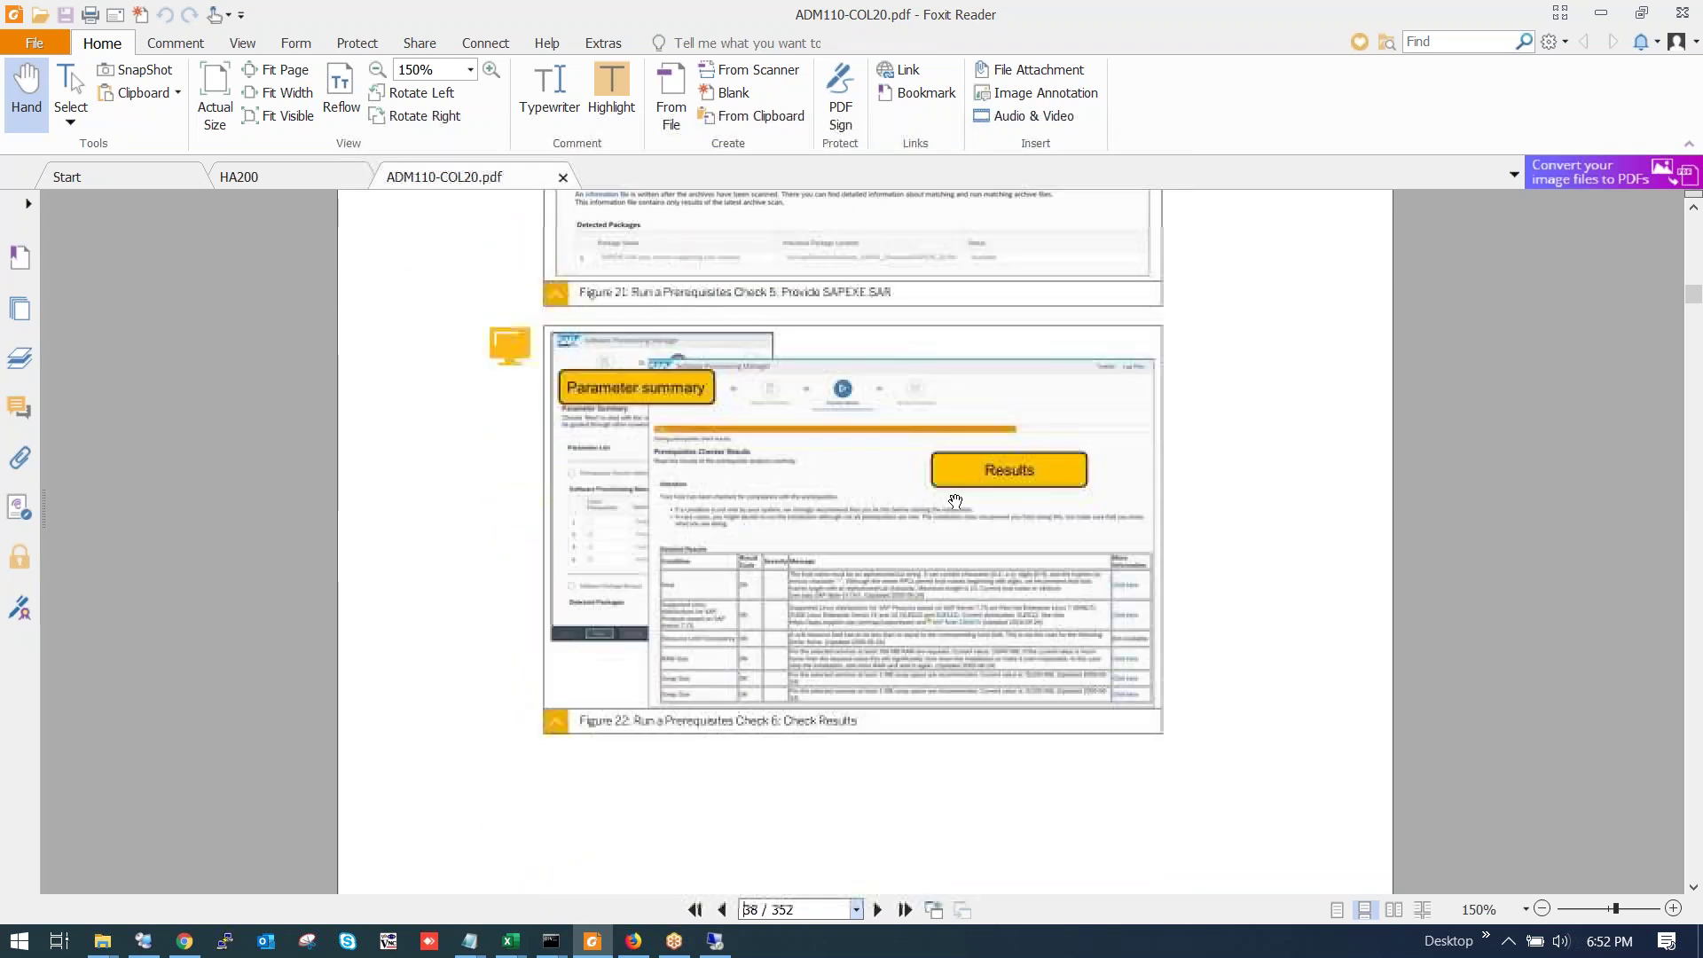
scroll(957, 554, down, 18)
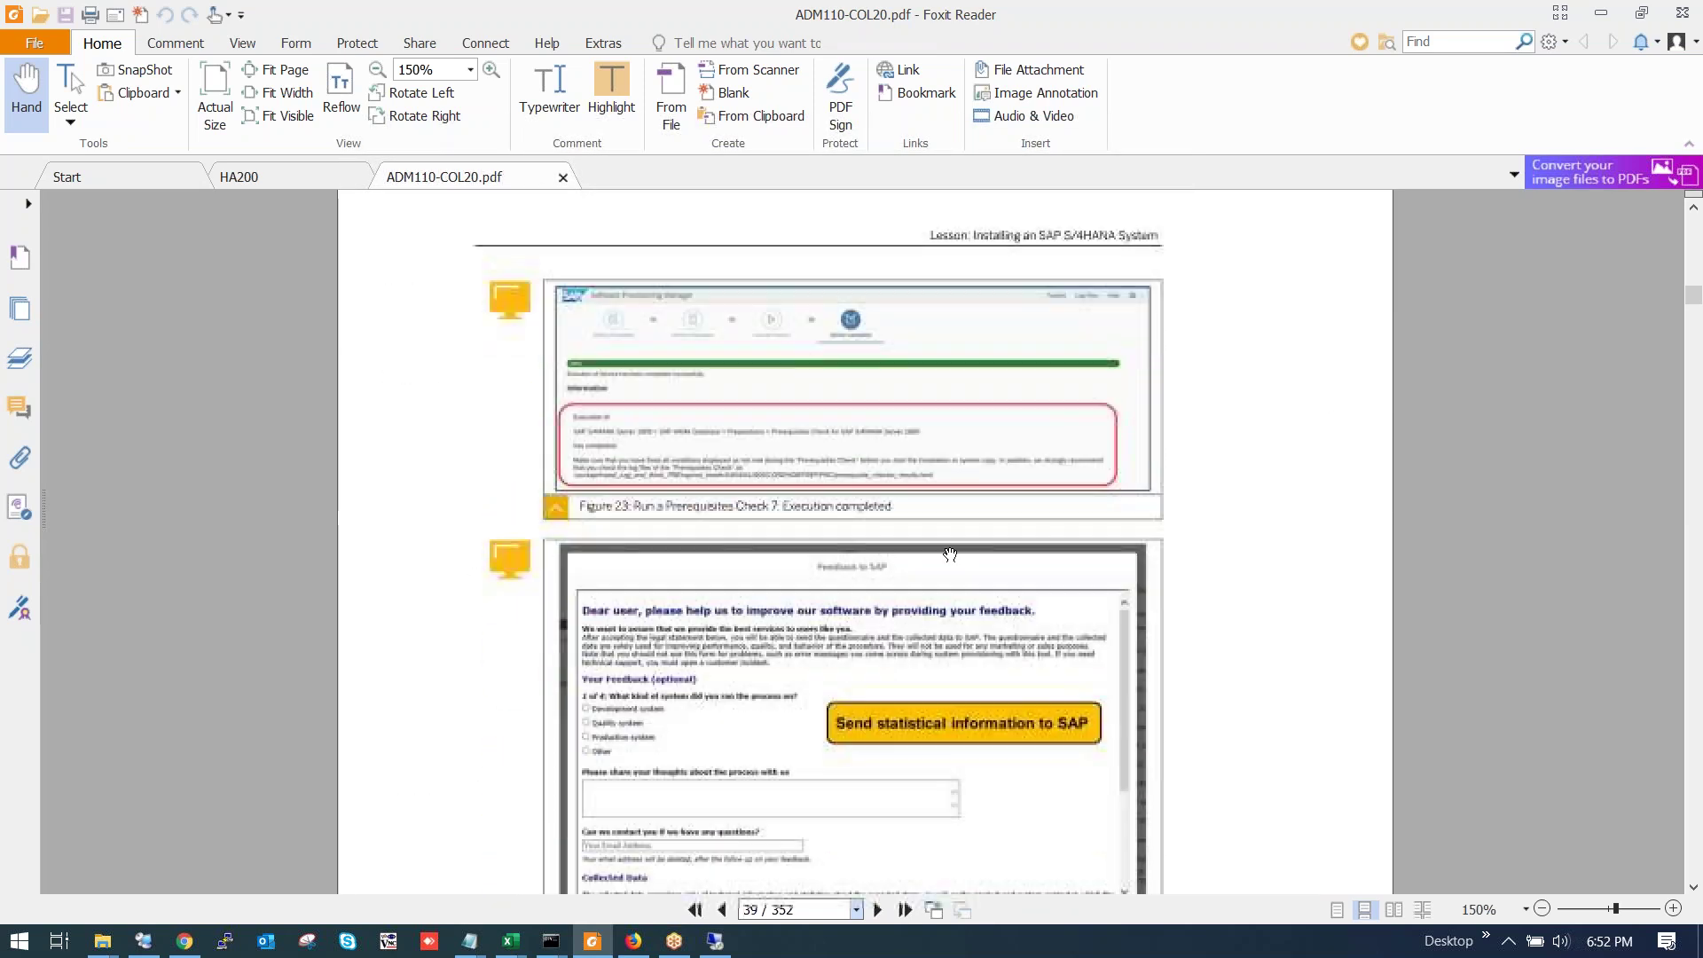
scroll(931, 586, down, 17)
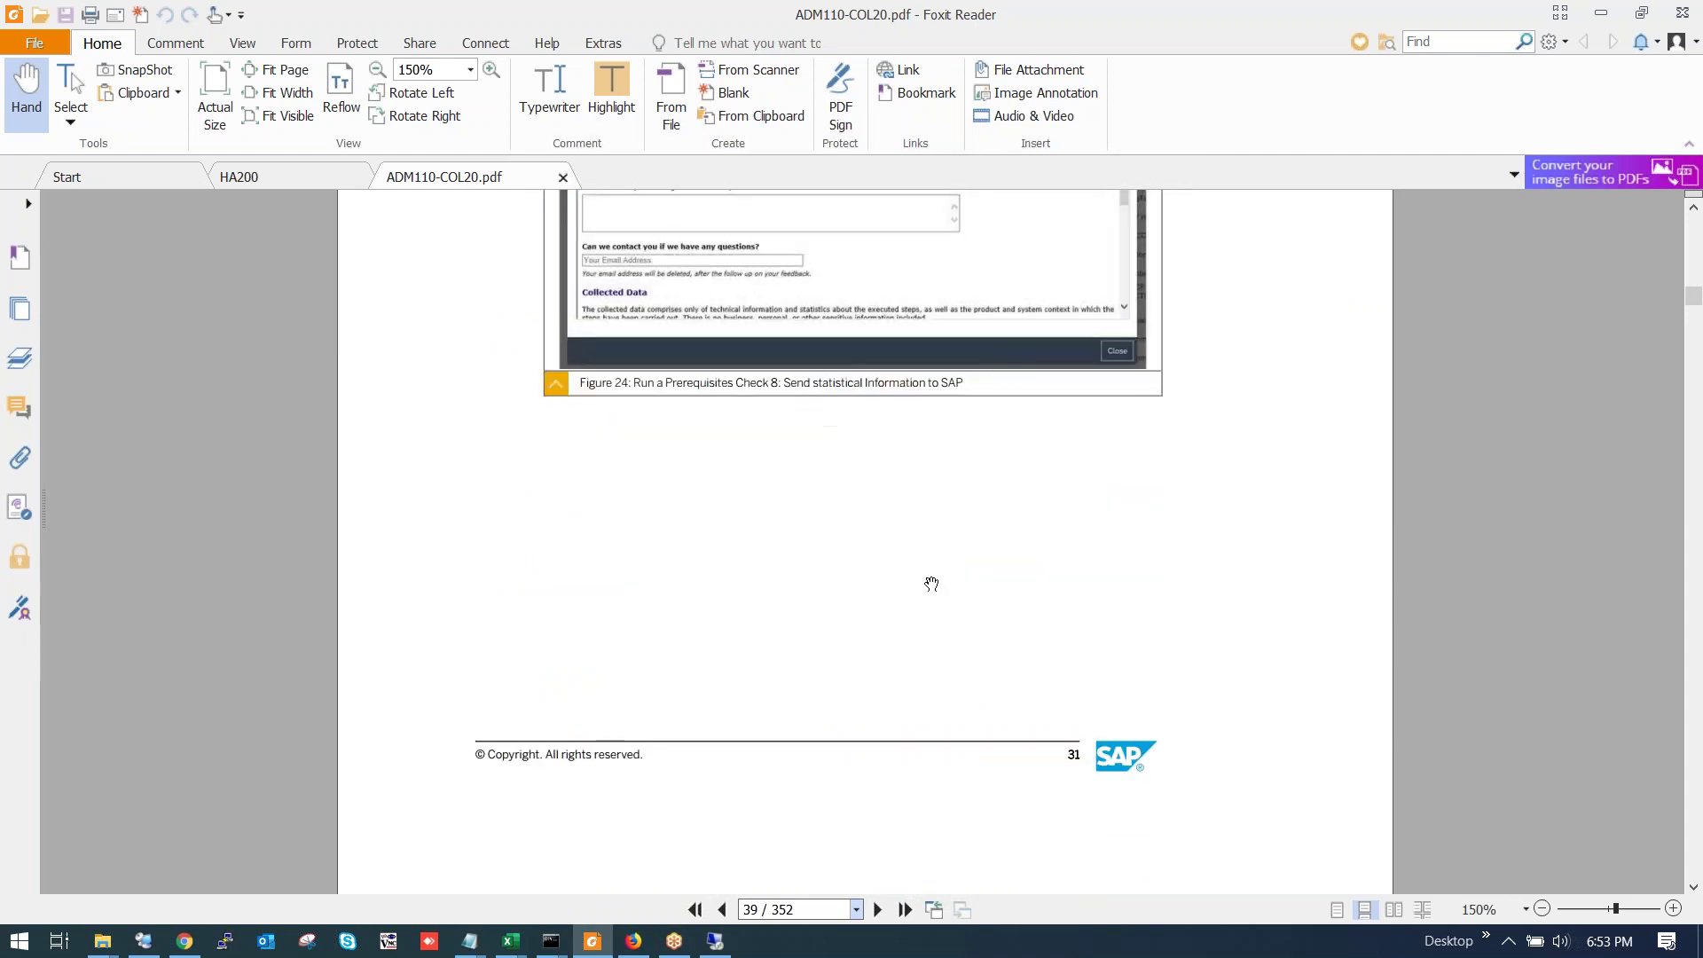
scroll(923, 602, down, 6)
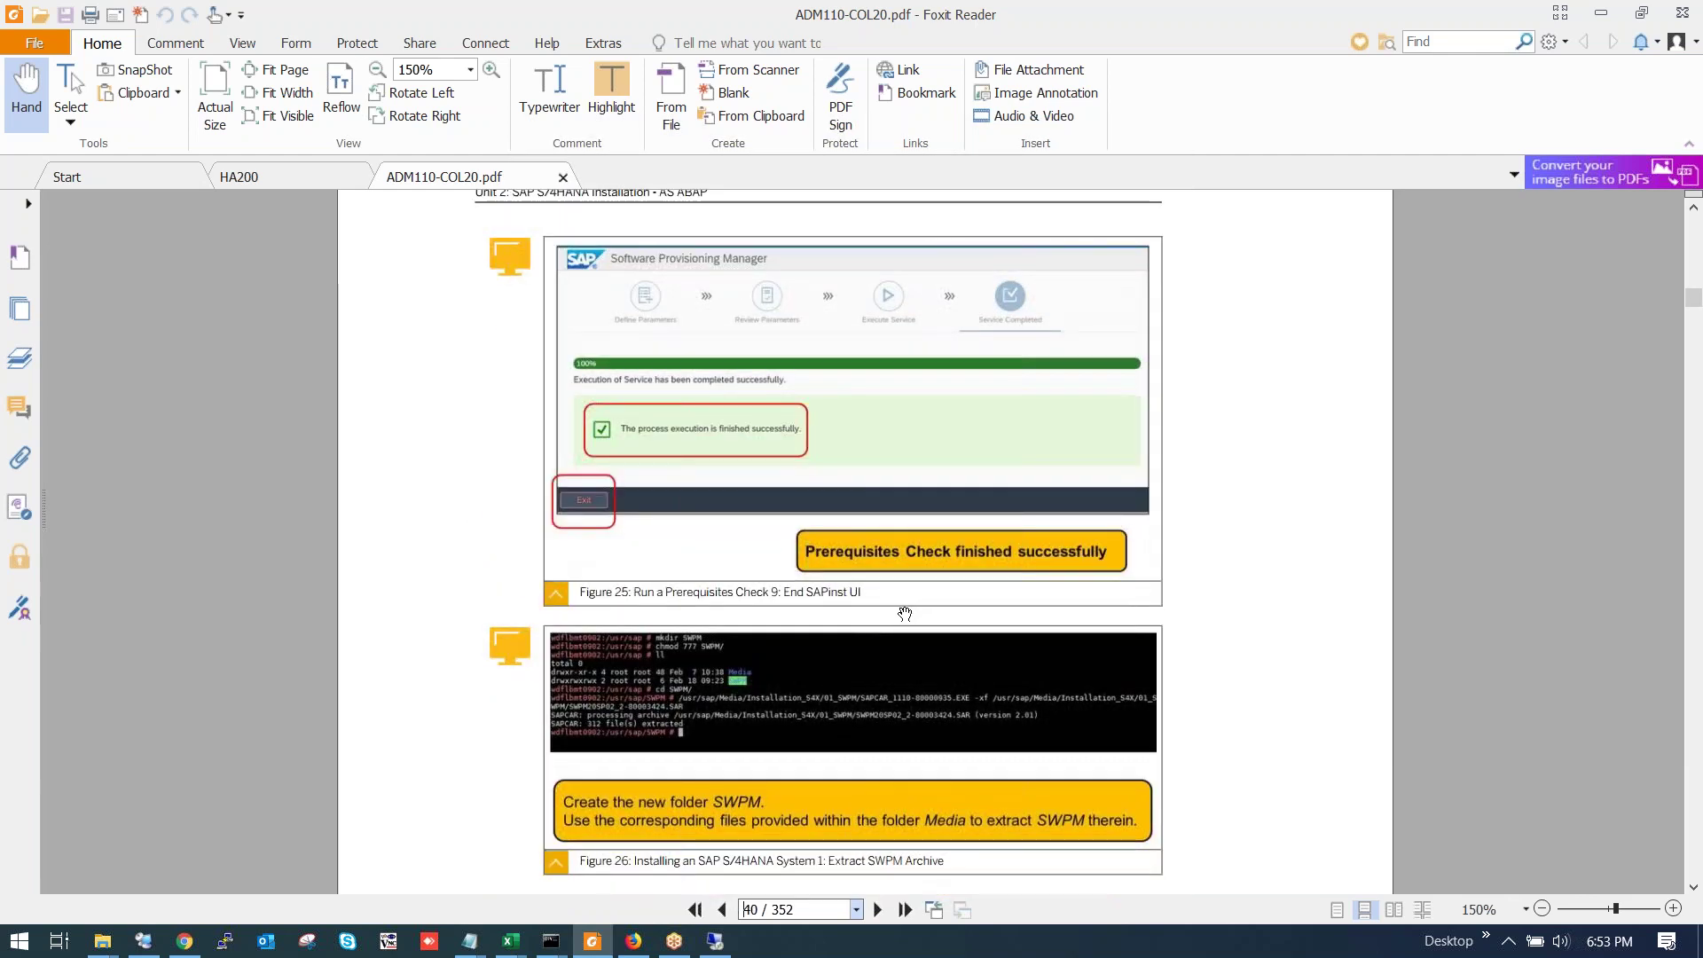
scroll(903, 614, down, 20)
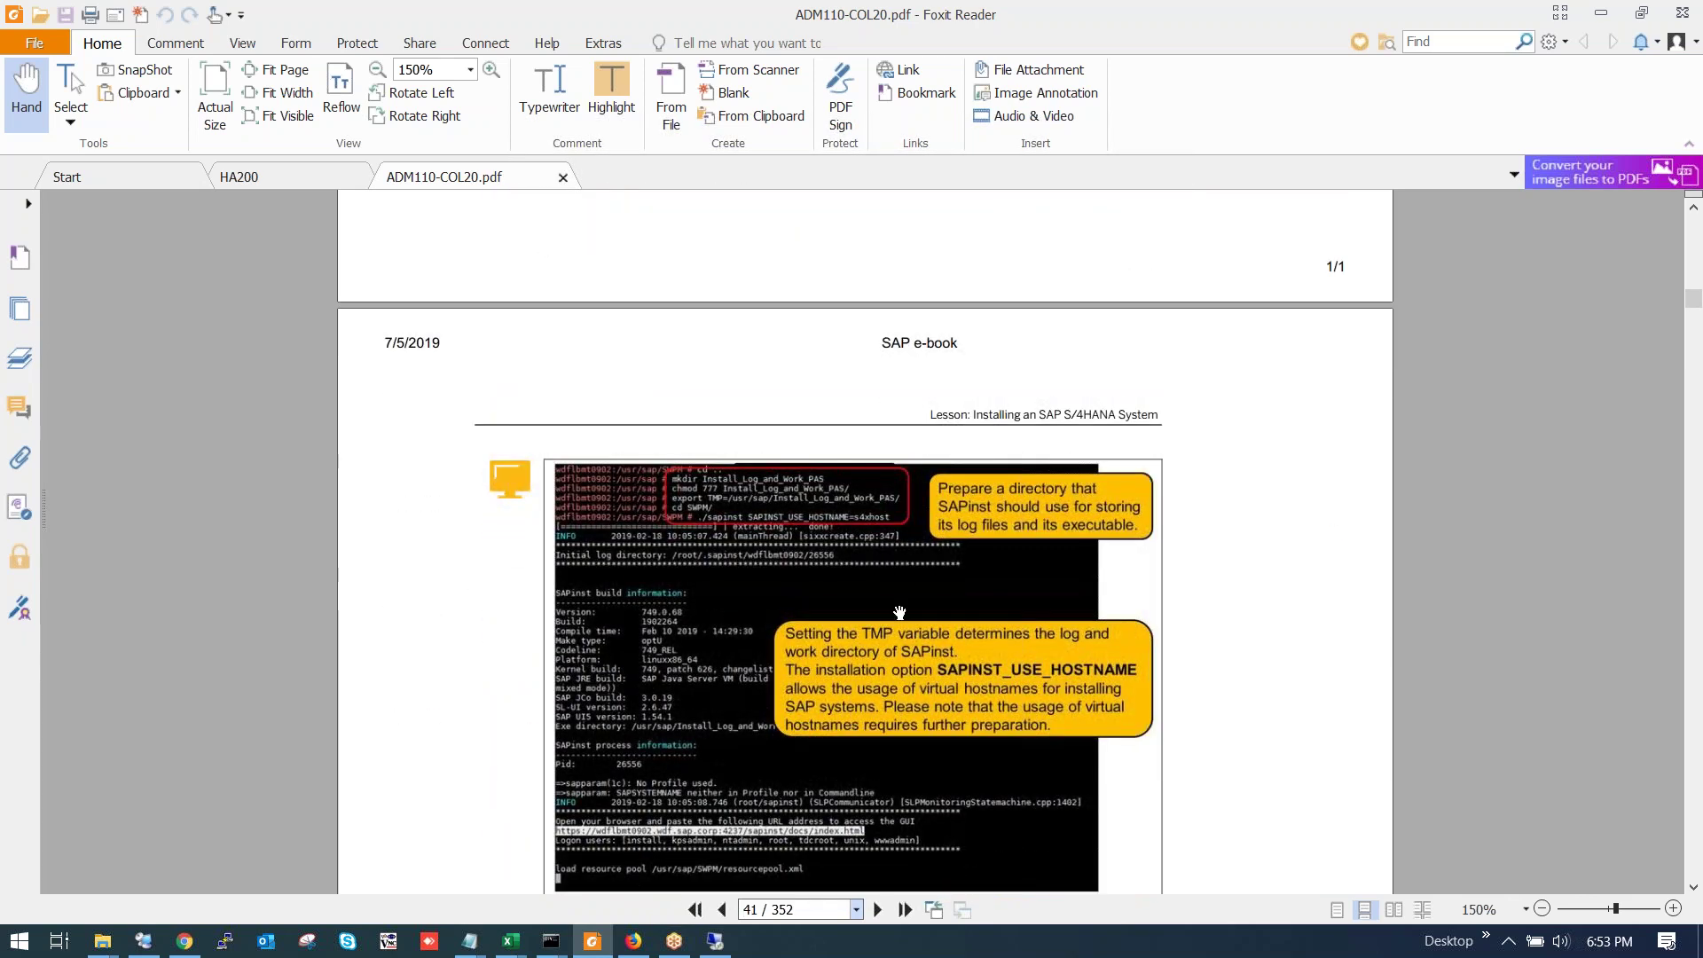
scroll(899, 614, down, 5)
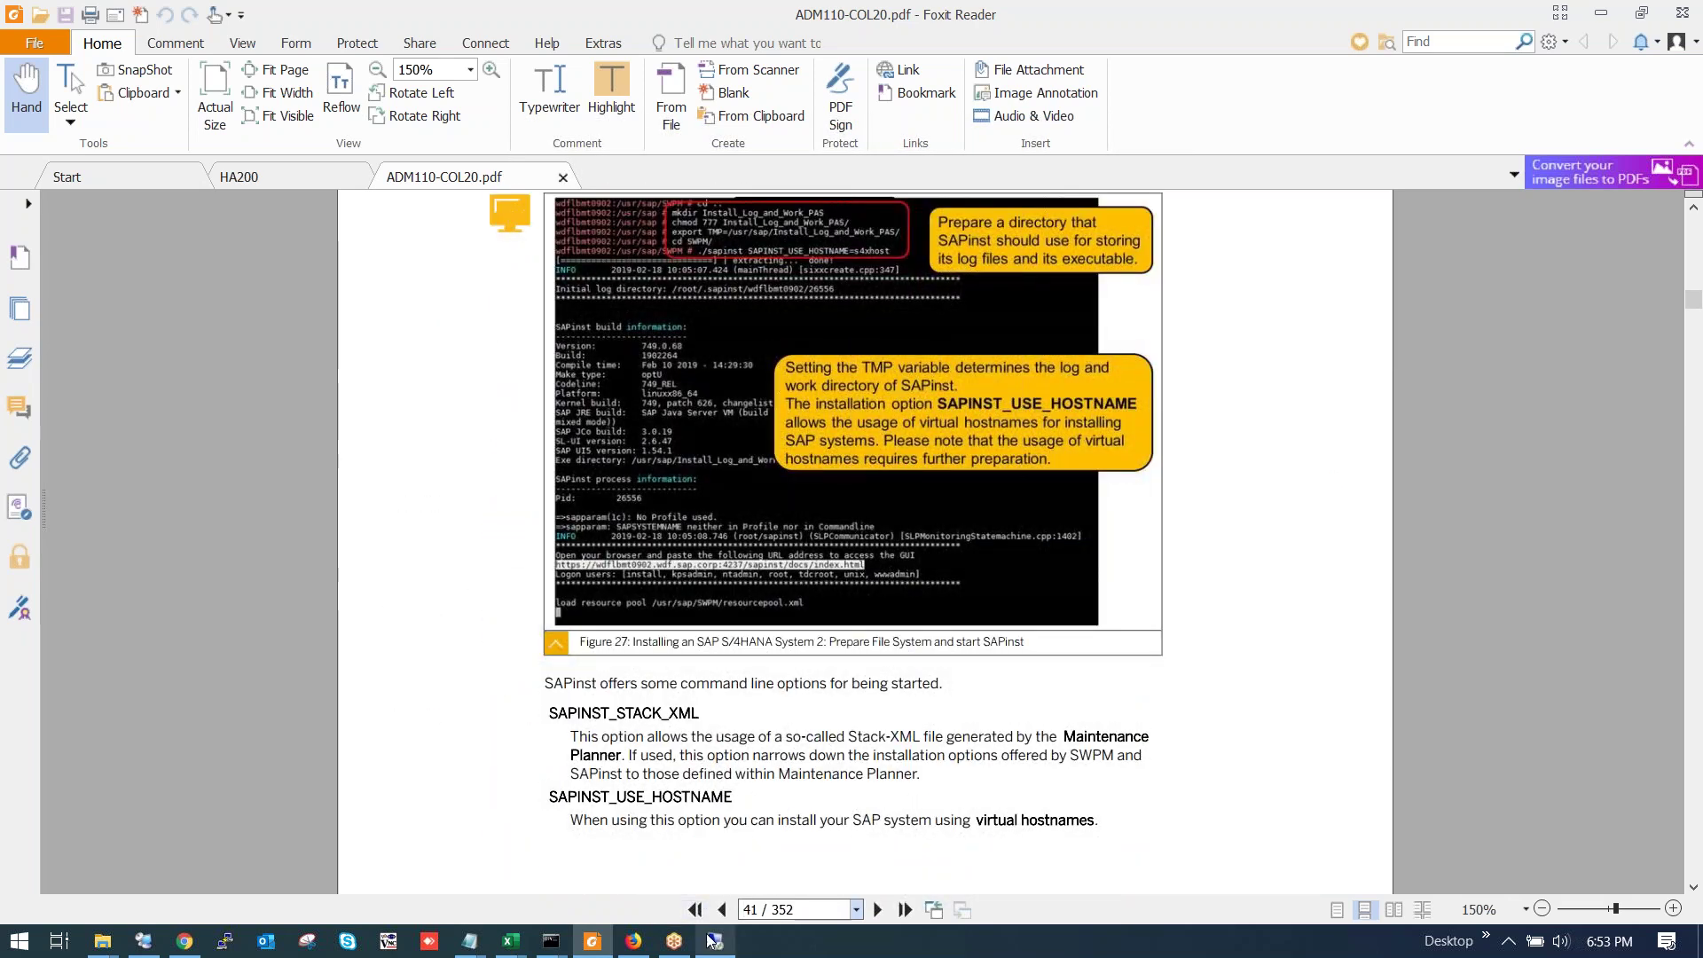
Switch to the remote desktop, check the SAP startup output, and bring the Downloads folder forward.
click(716, 942)
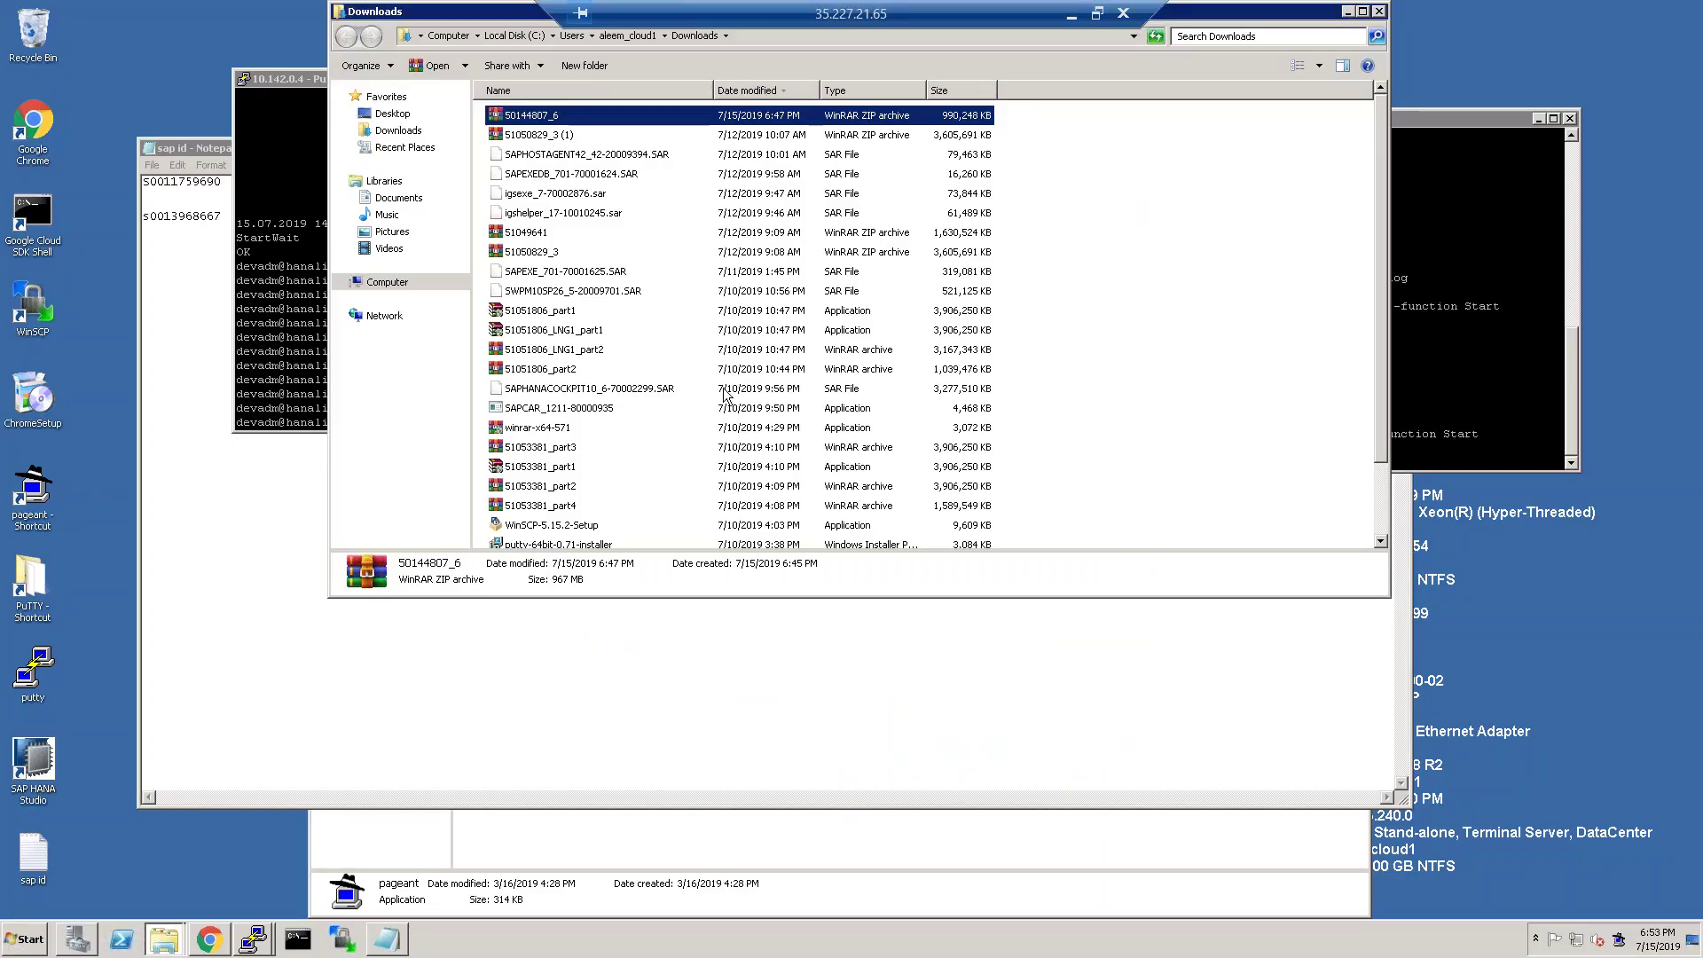
click(1508, 328)
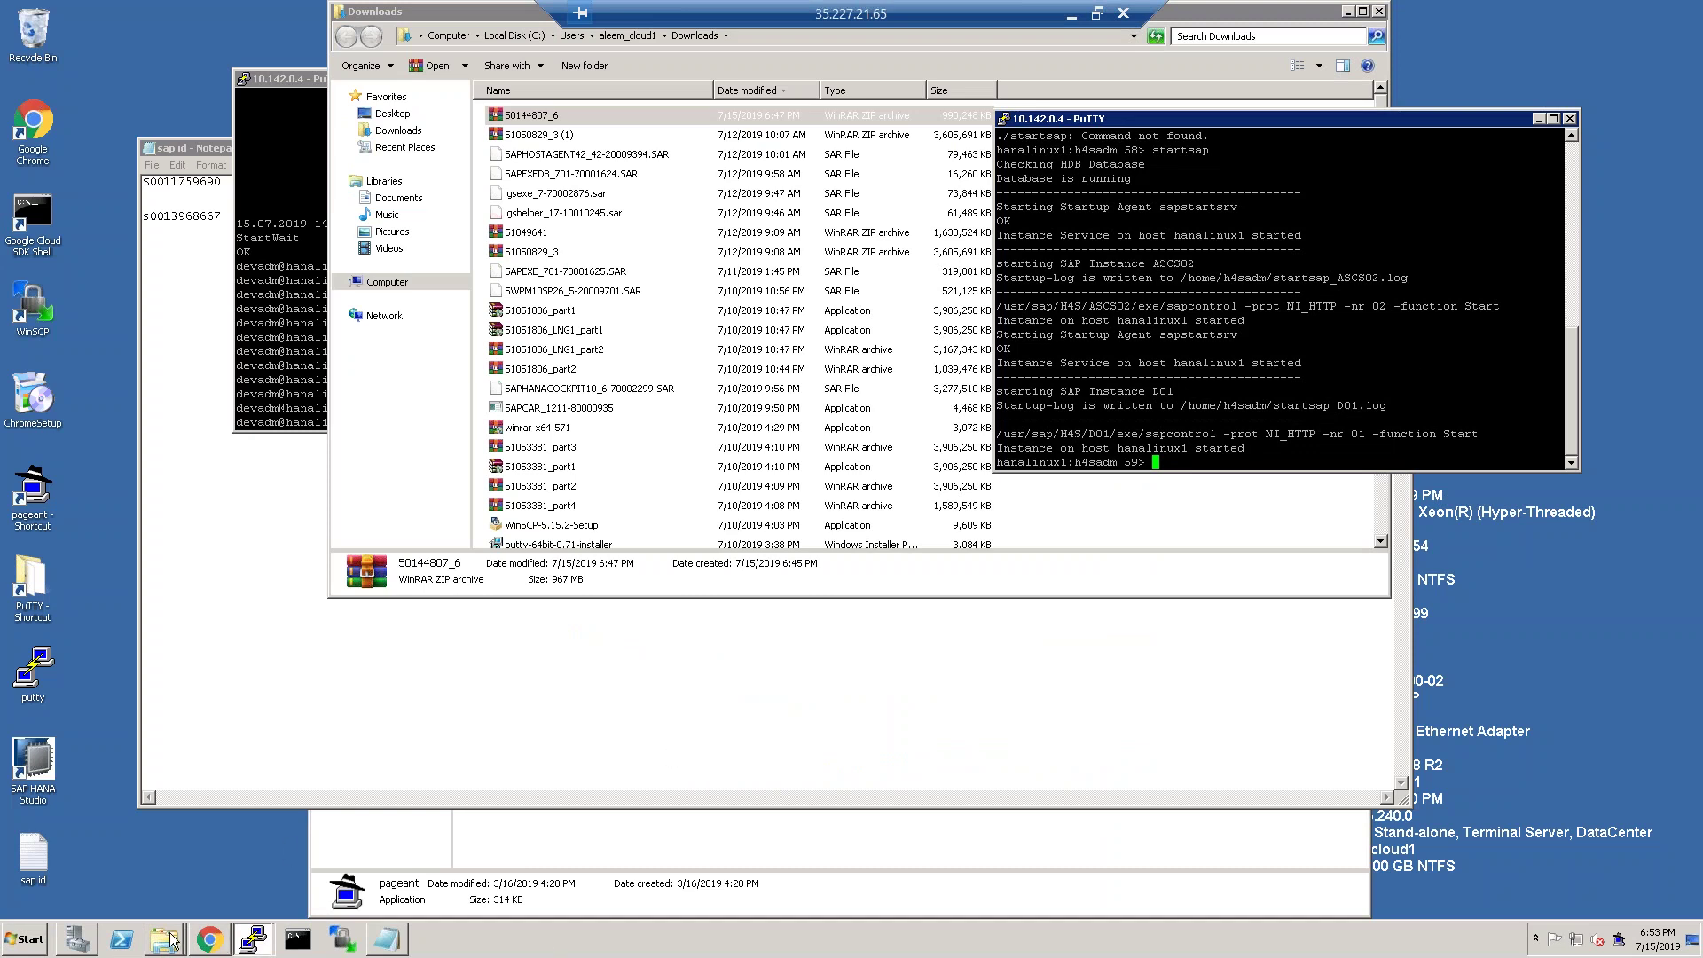
click(168, 898)
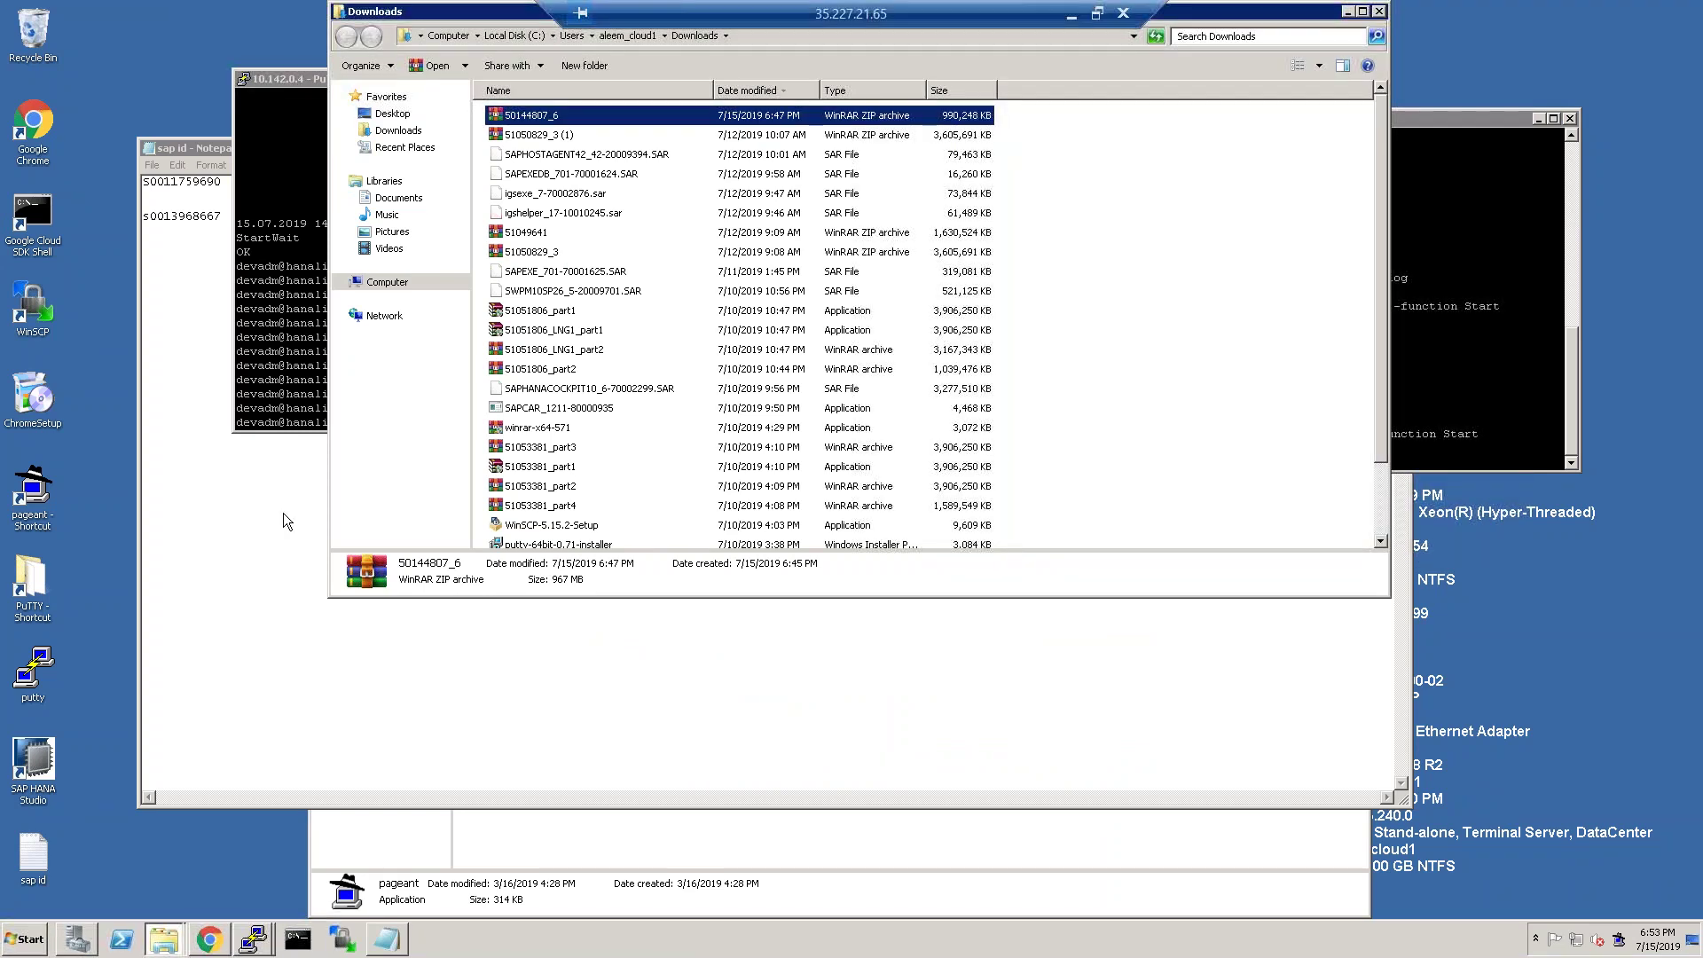
scroll(576, 315, down, 2)
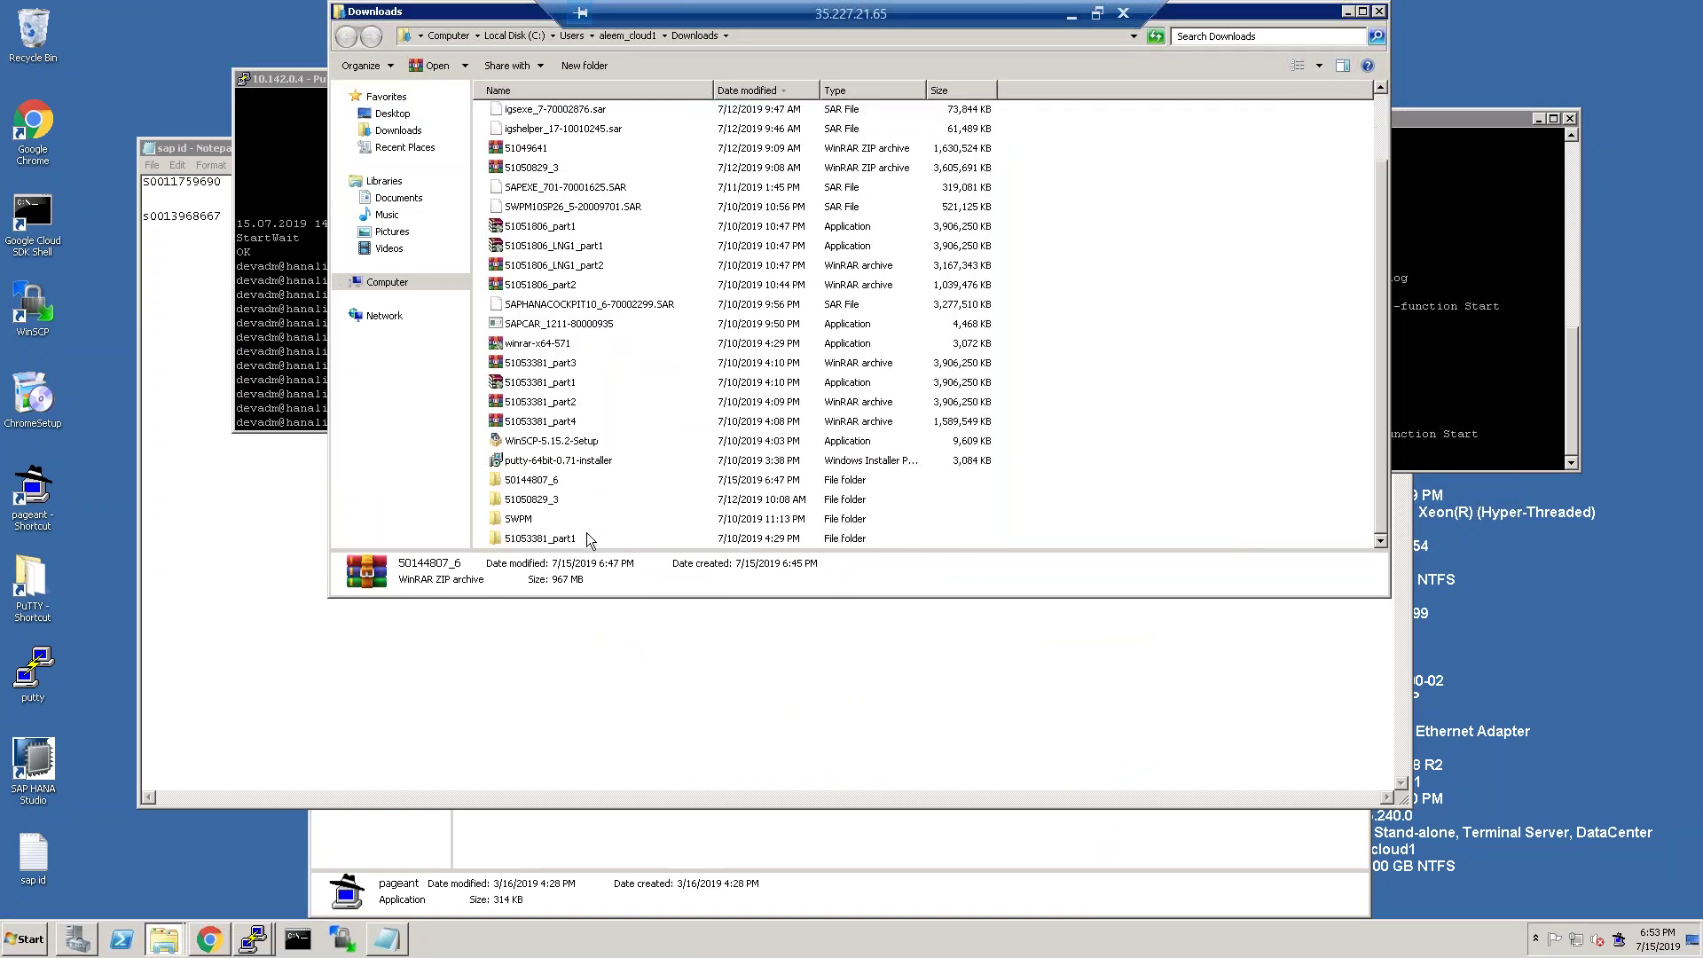
Browse 50144807_6 > presentation media > PRES1 > GUI > WINDOWS > Win32 and select SapGuiSetup.
double_click(544, 483)
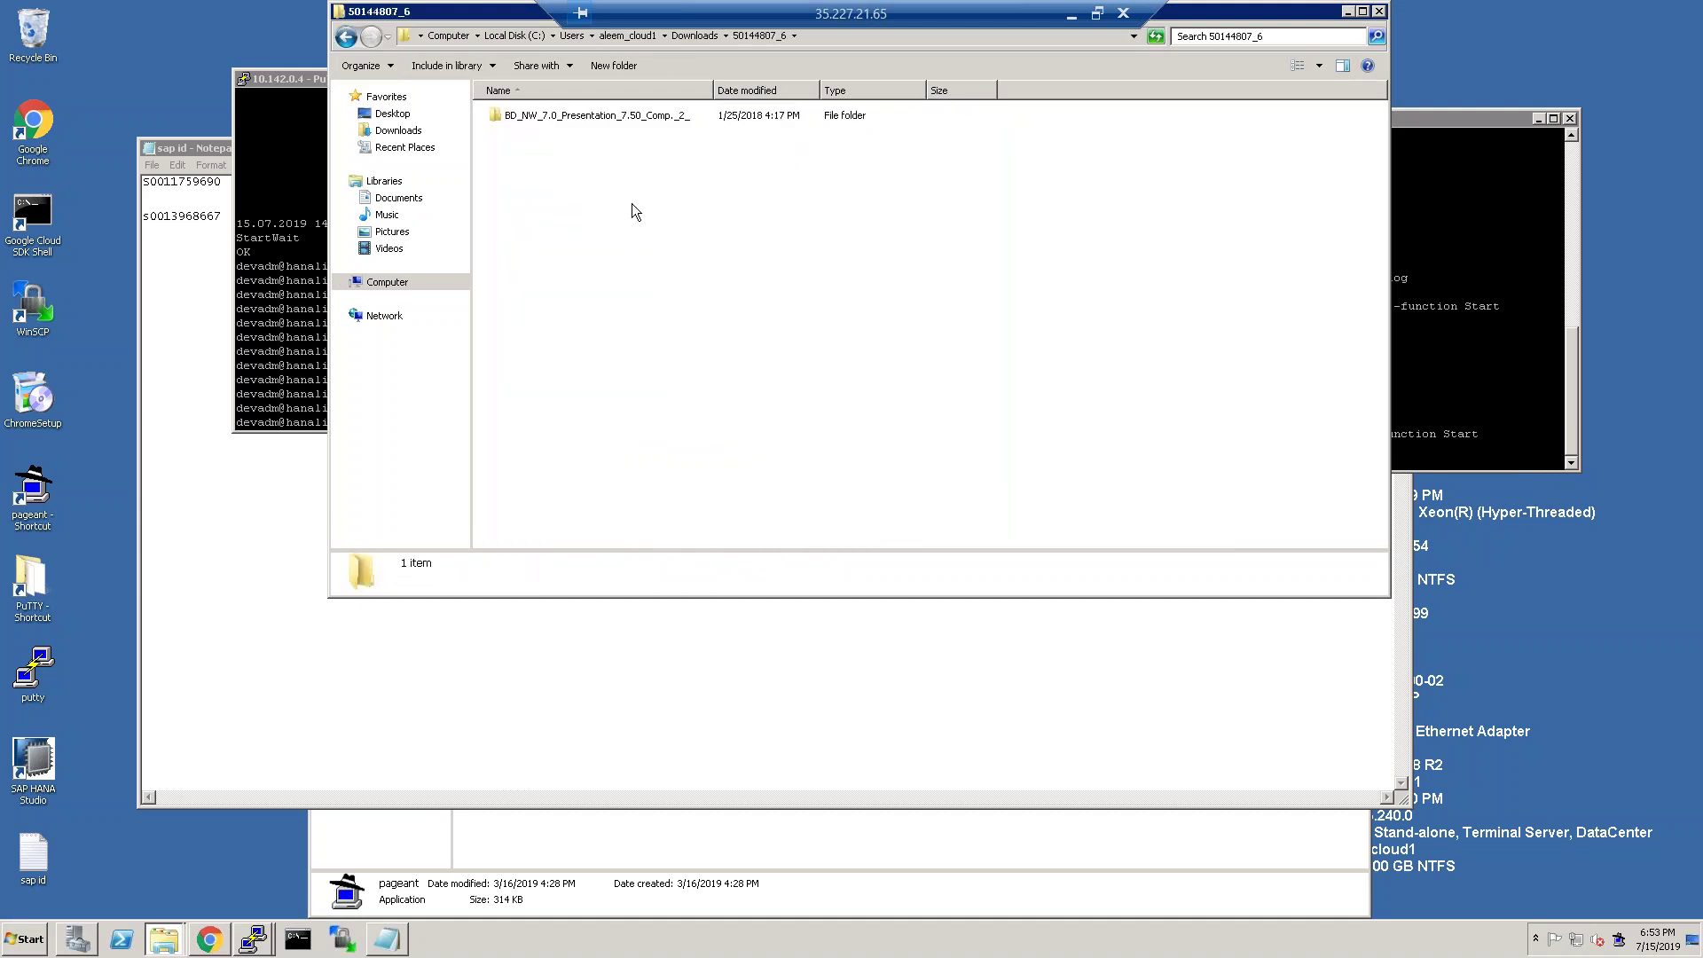
double_click(586, 116)
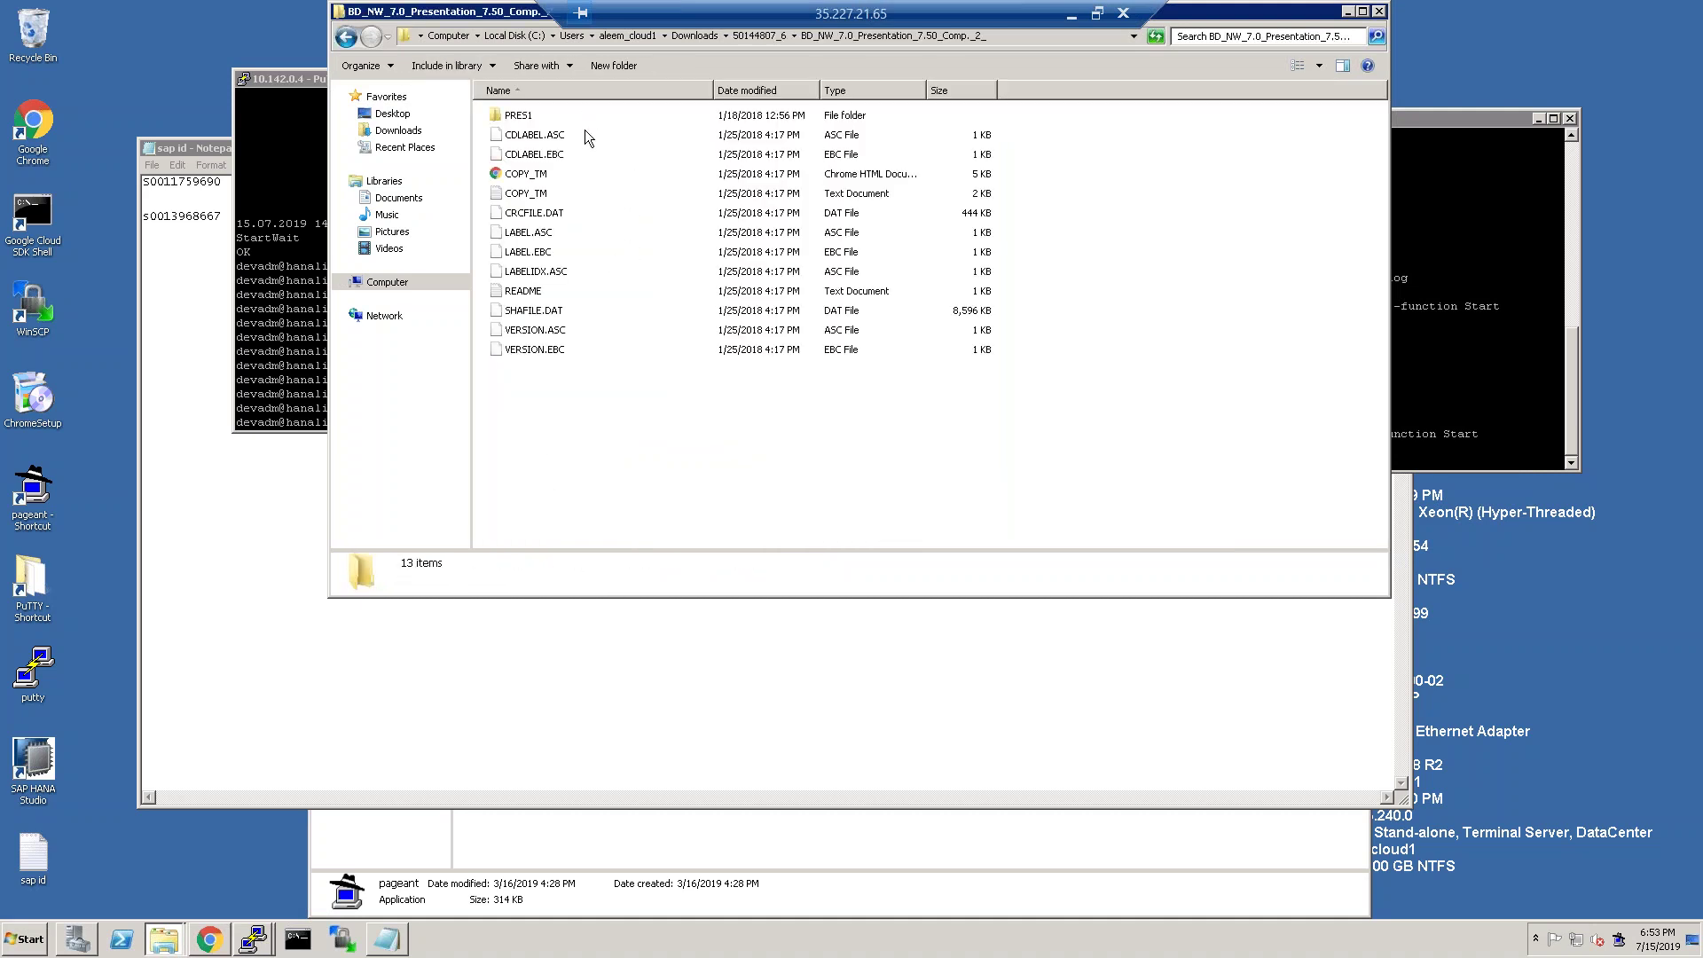
double_click(523, 116)
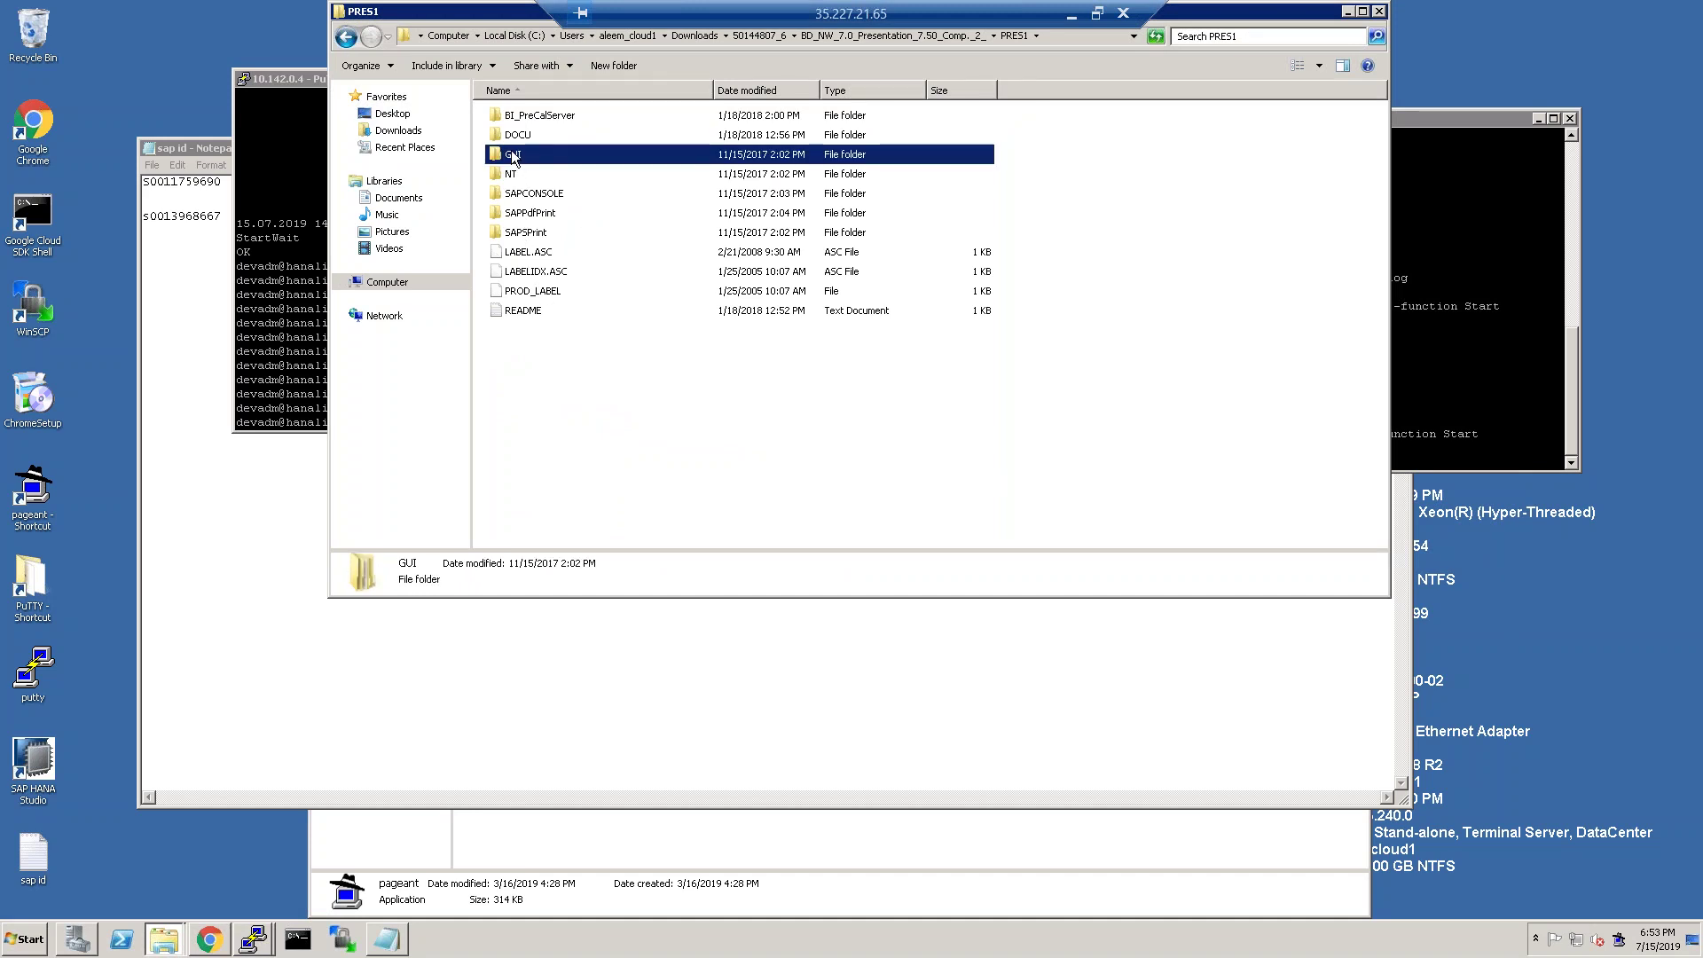
double_click(512, 155)
double_click(557, 112)
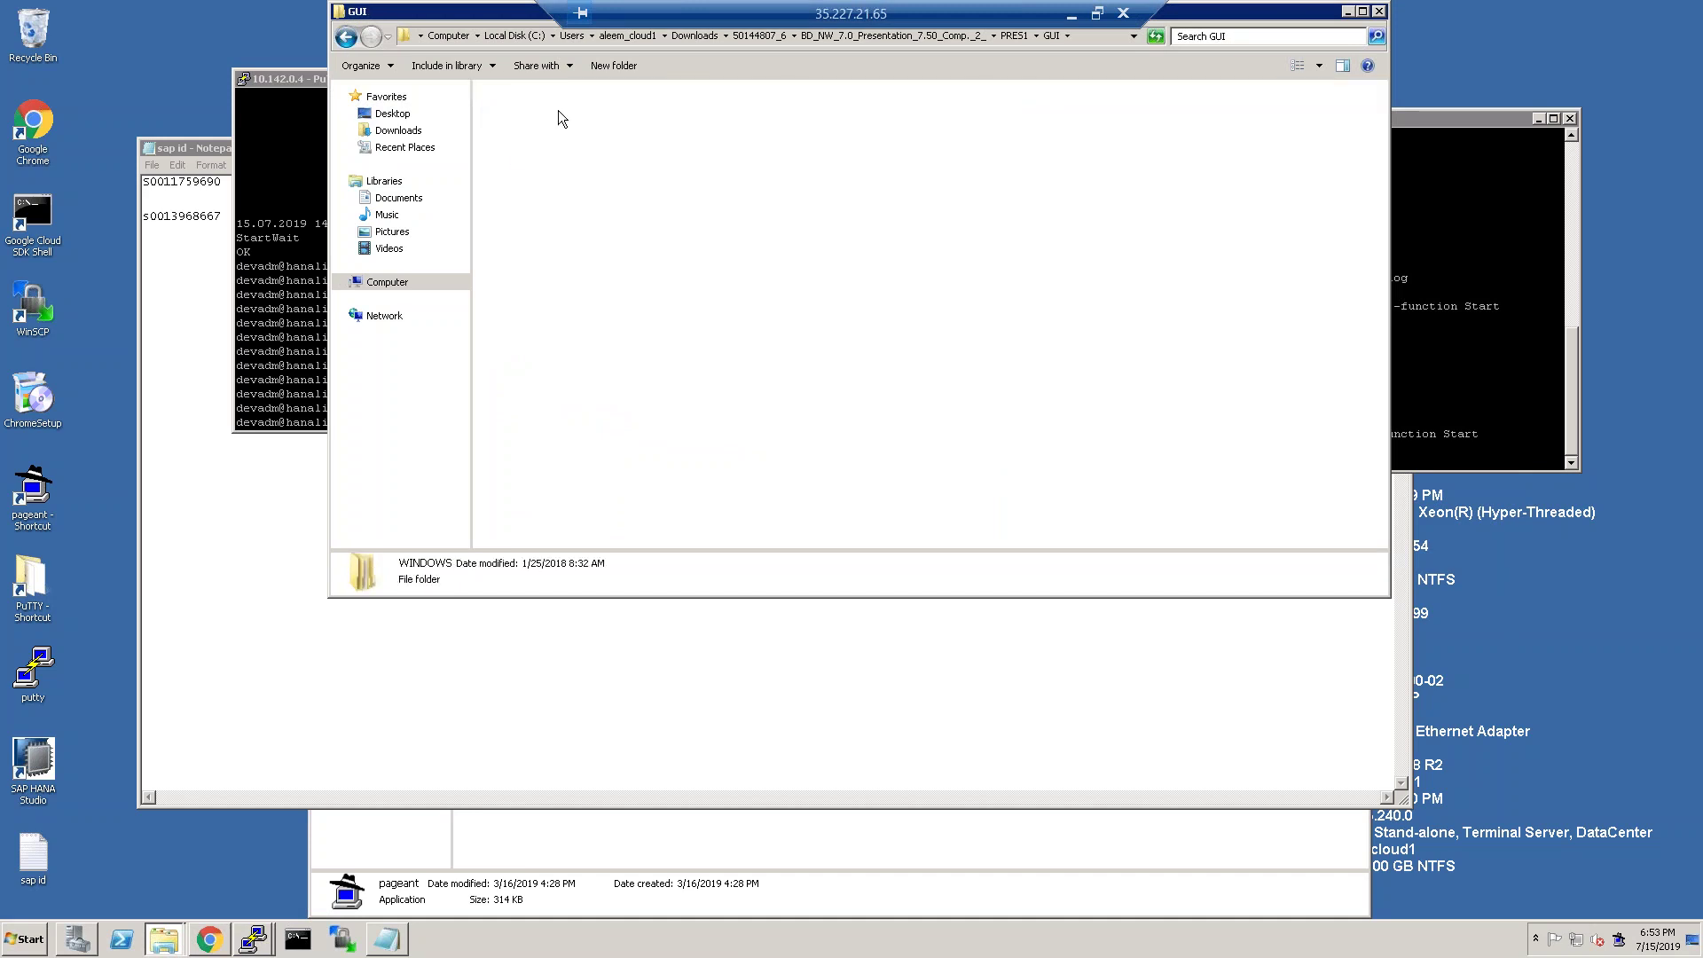
click(523, 126)
double_click(523, 124)
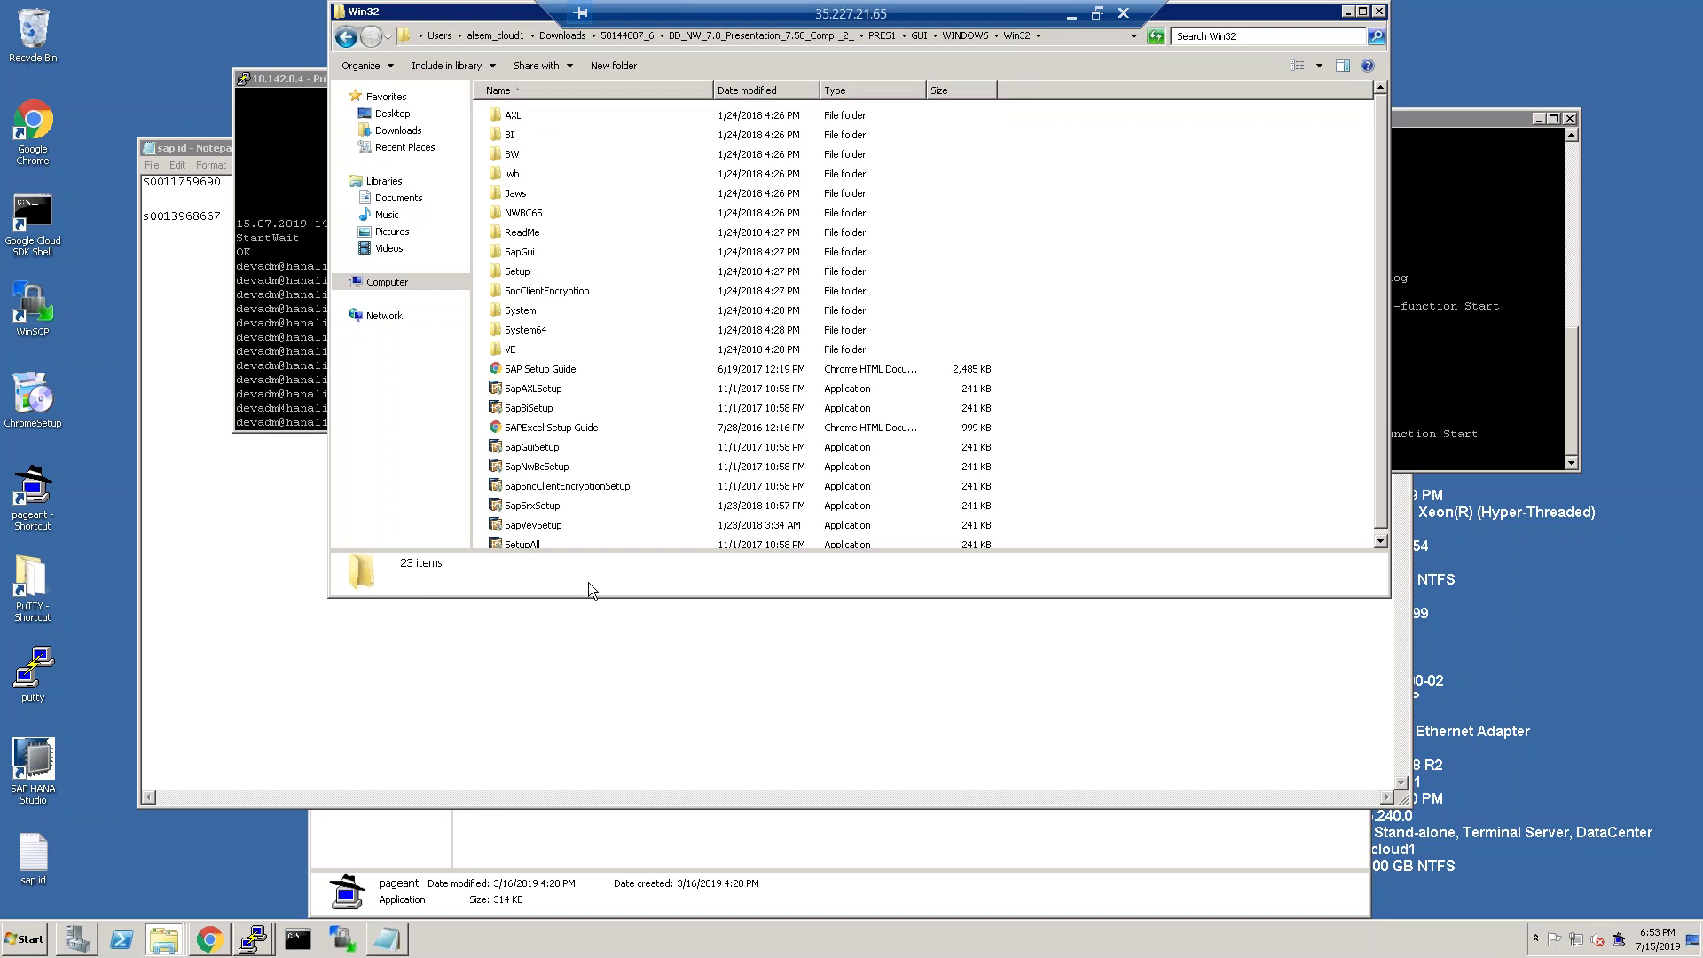
scroll(590, 475, down, 1)
click(522, 444)
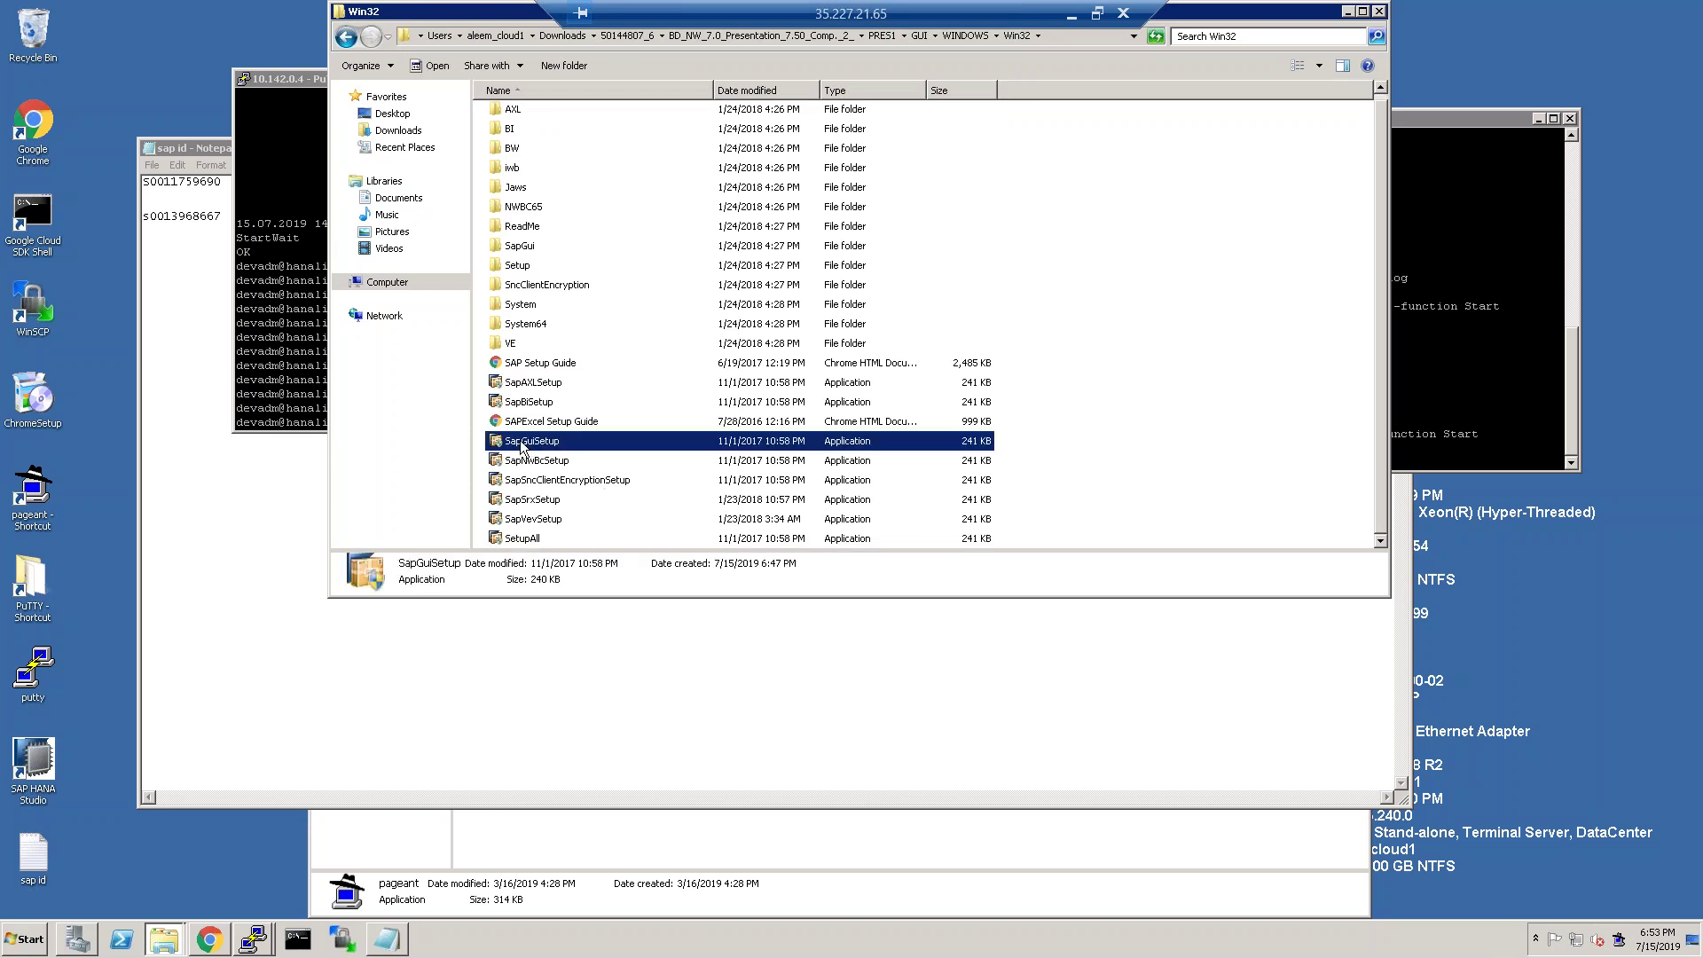
Launch SapGuiSetup with administrator approval and get past the installer welcome page.
double_click(522, 443)
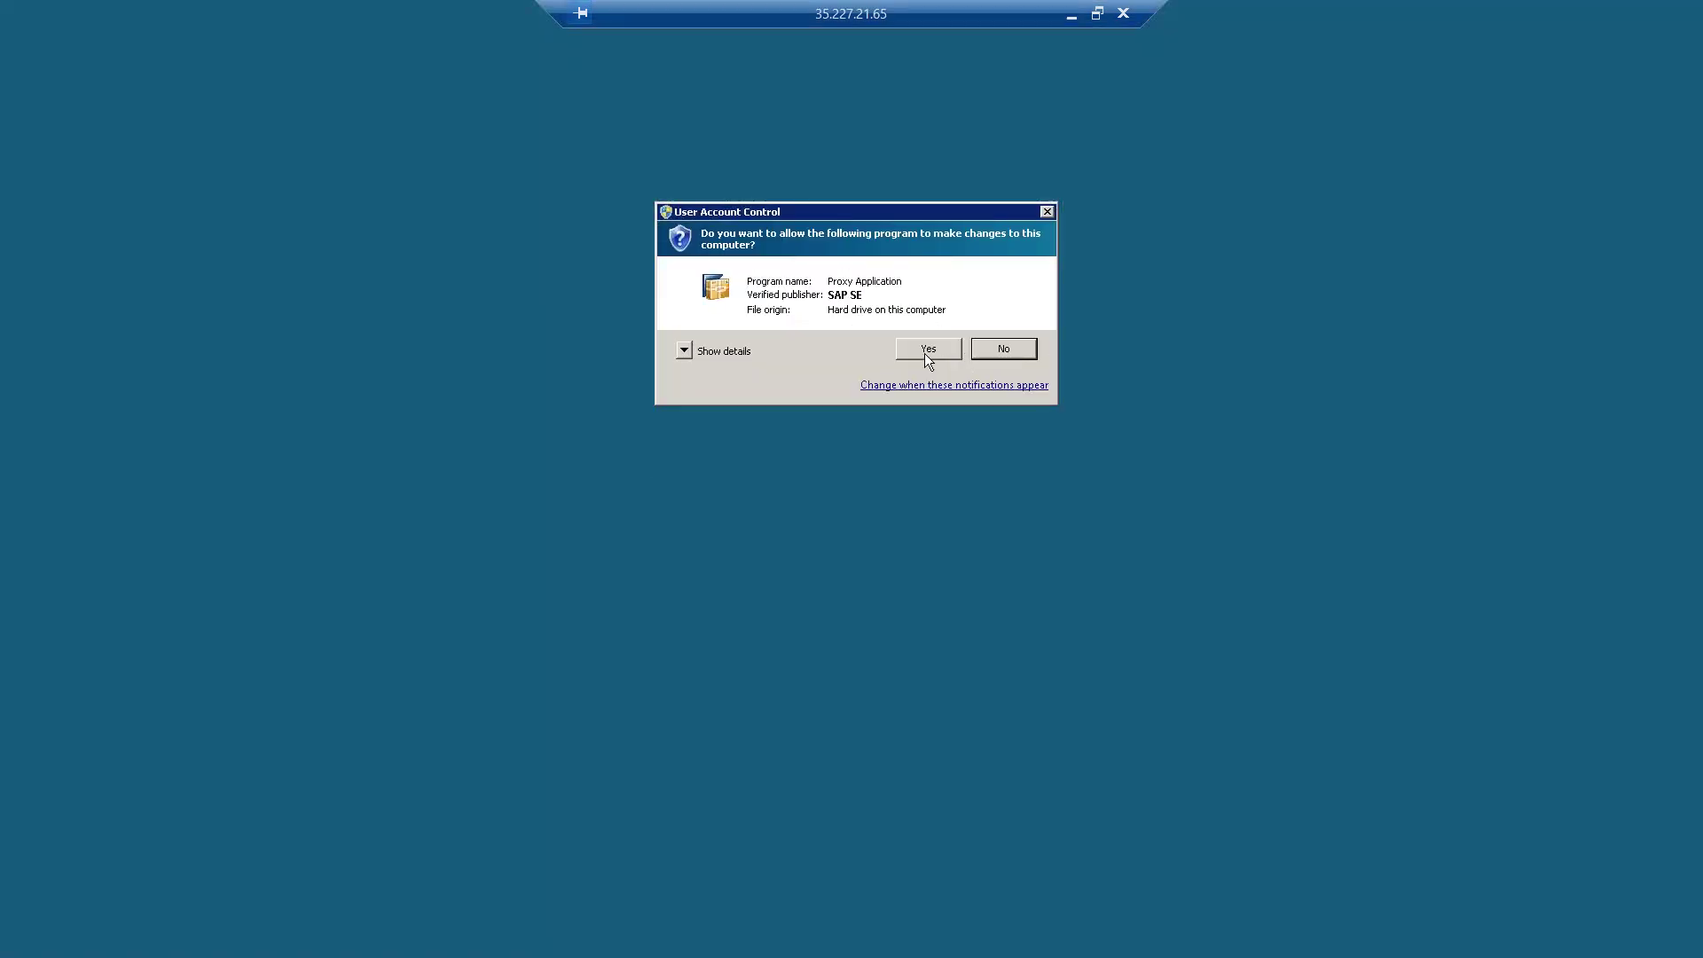
click(928, 349)
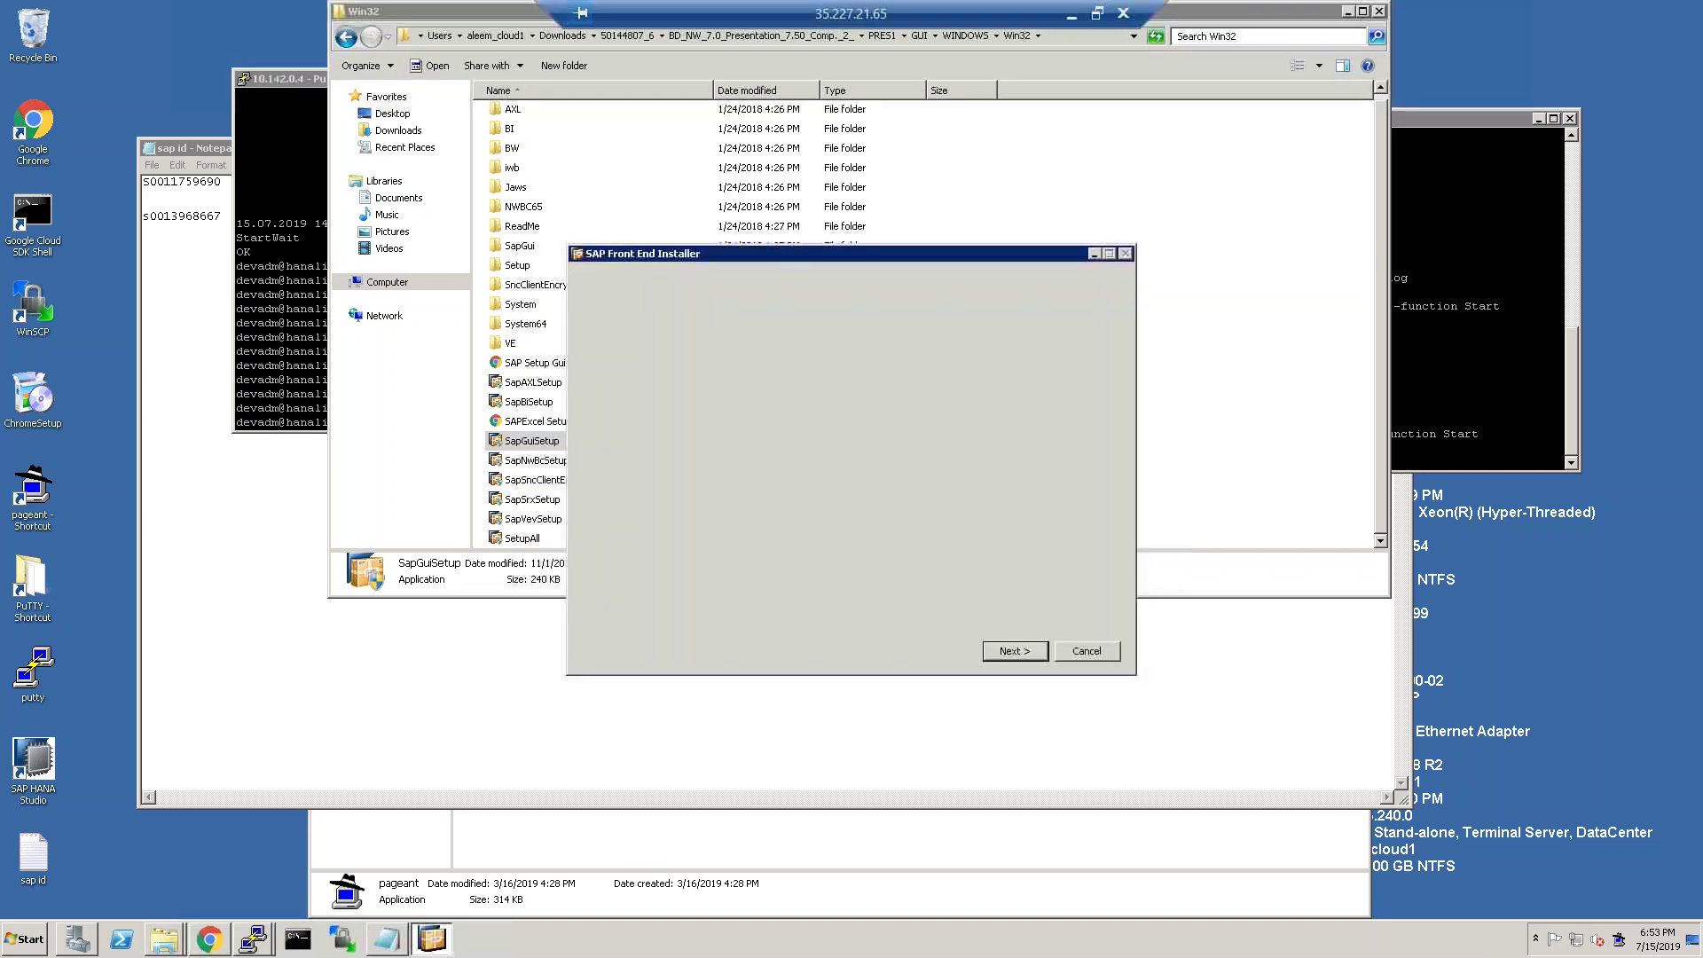
click(1016, 651)
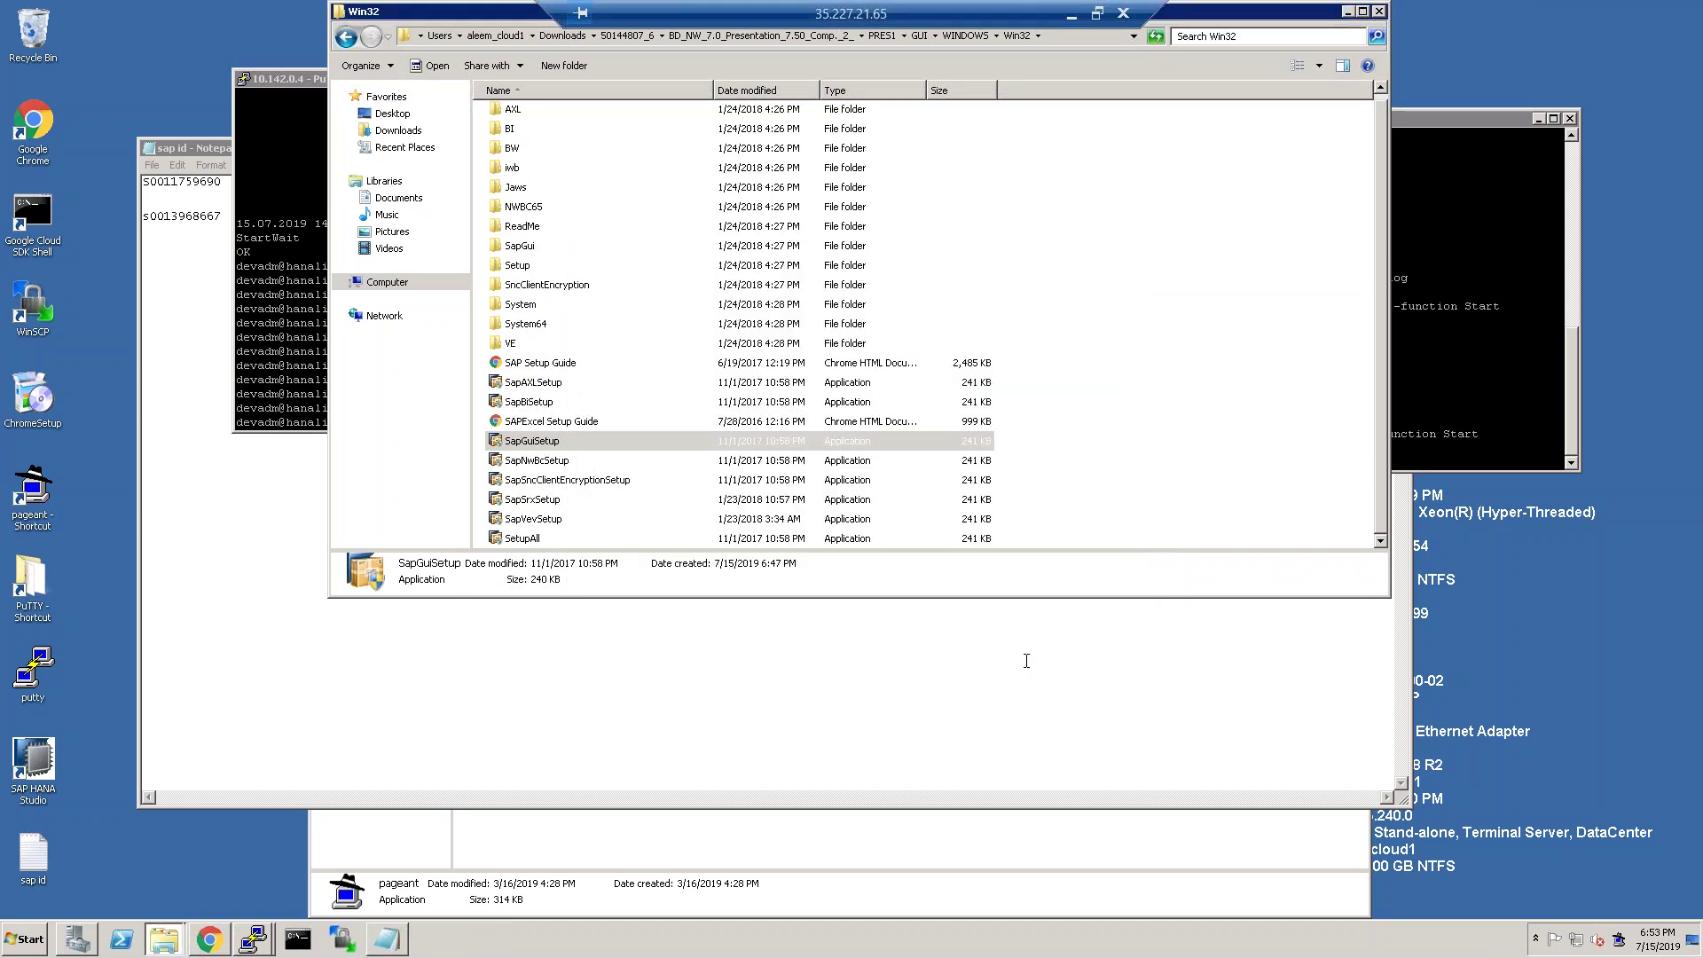
Choose SAP GUI 7.50, KW Add-On, Automatic Workstation Update and SNC Client Encryption 2.0, keeping C:\Program Files (x86)\SAP\FrontEnd.
click(609, 440)
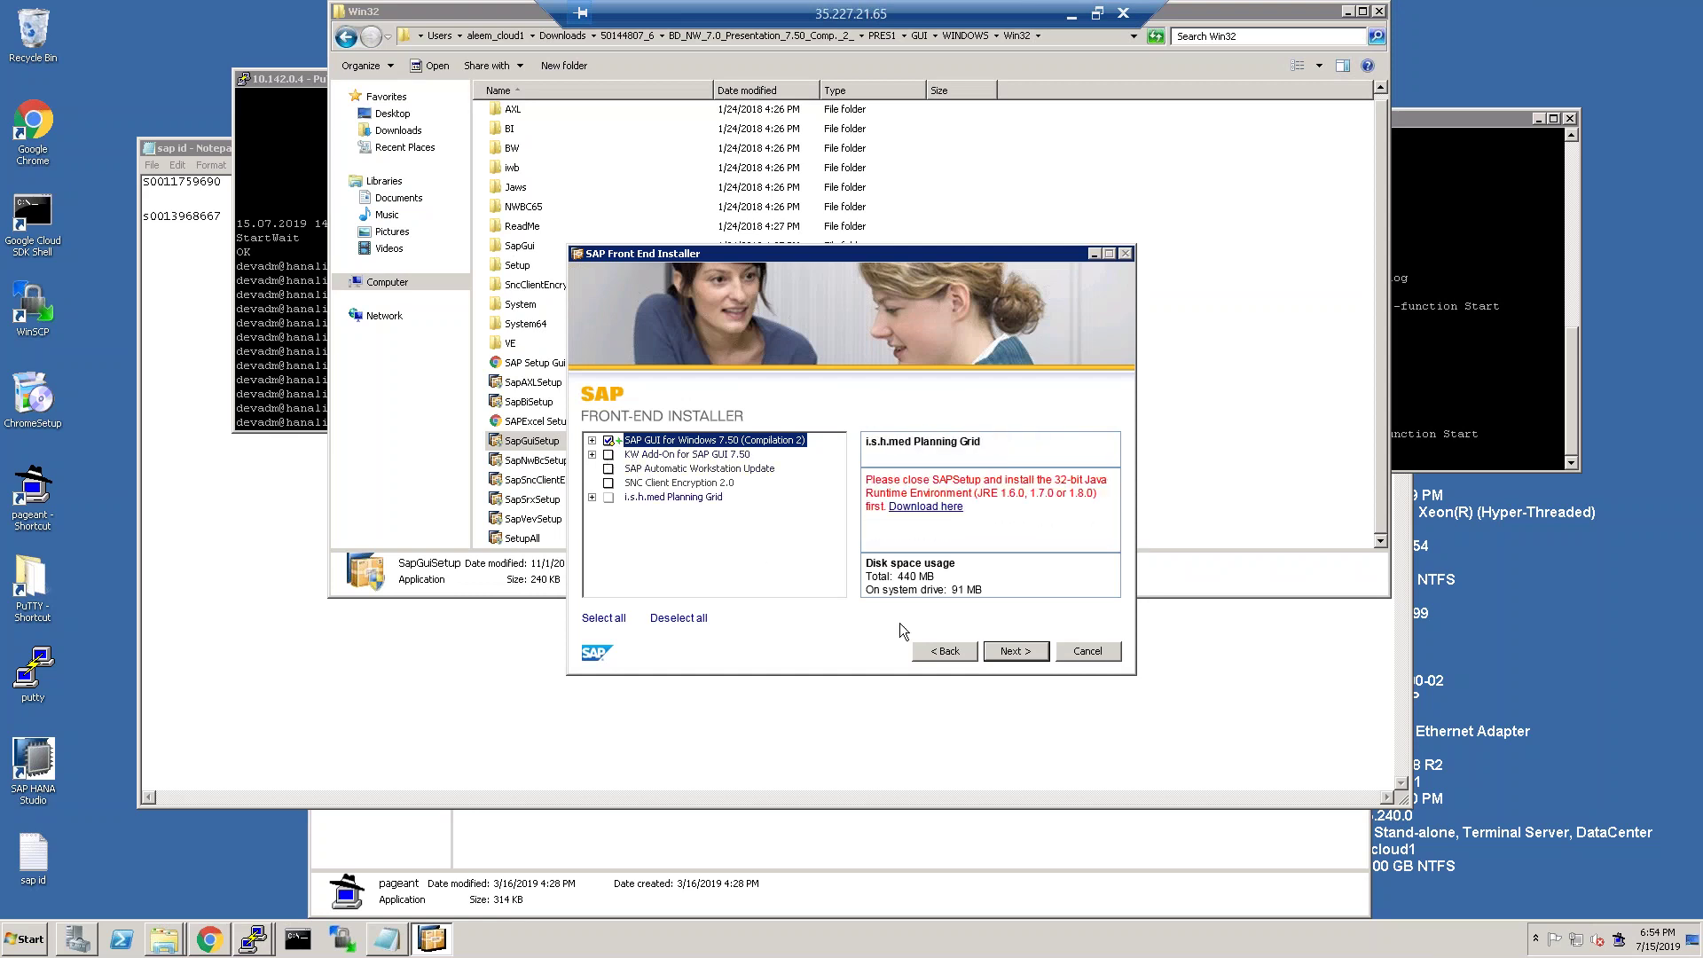
click(609, 455)
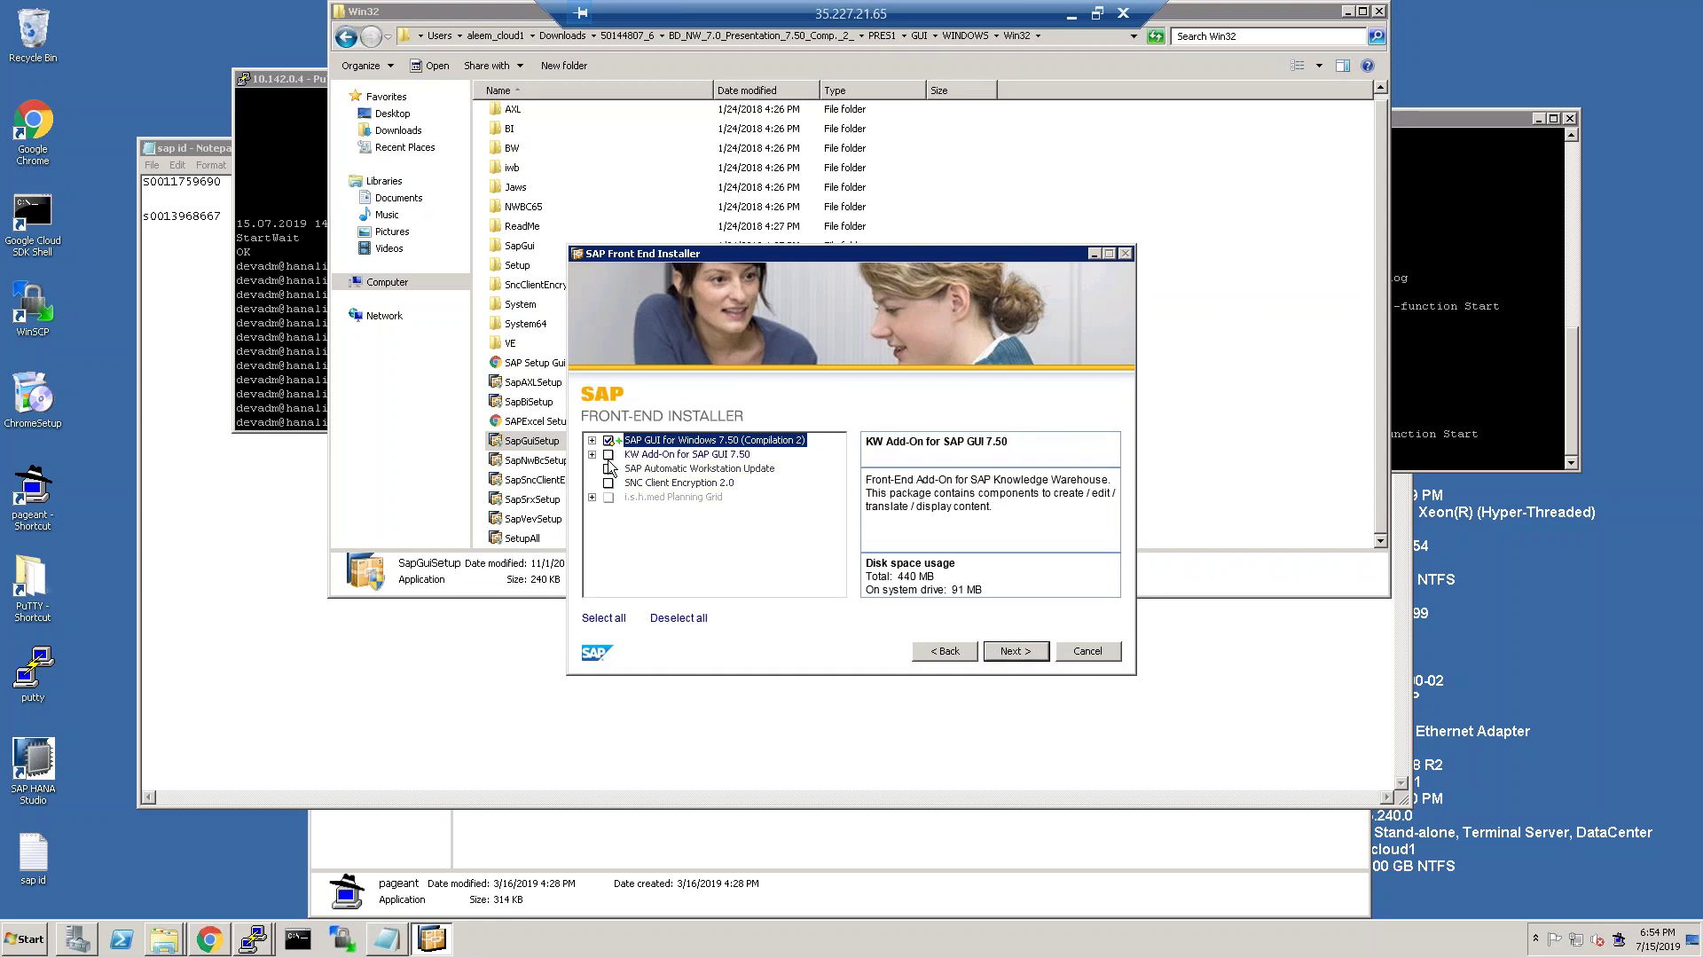
click(609, 468)
click(608, 482)
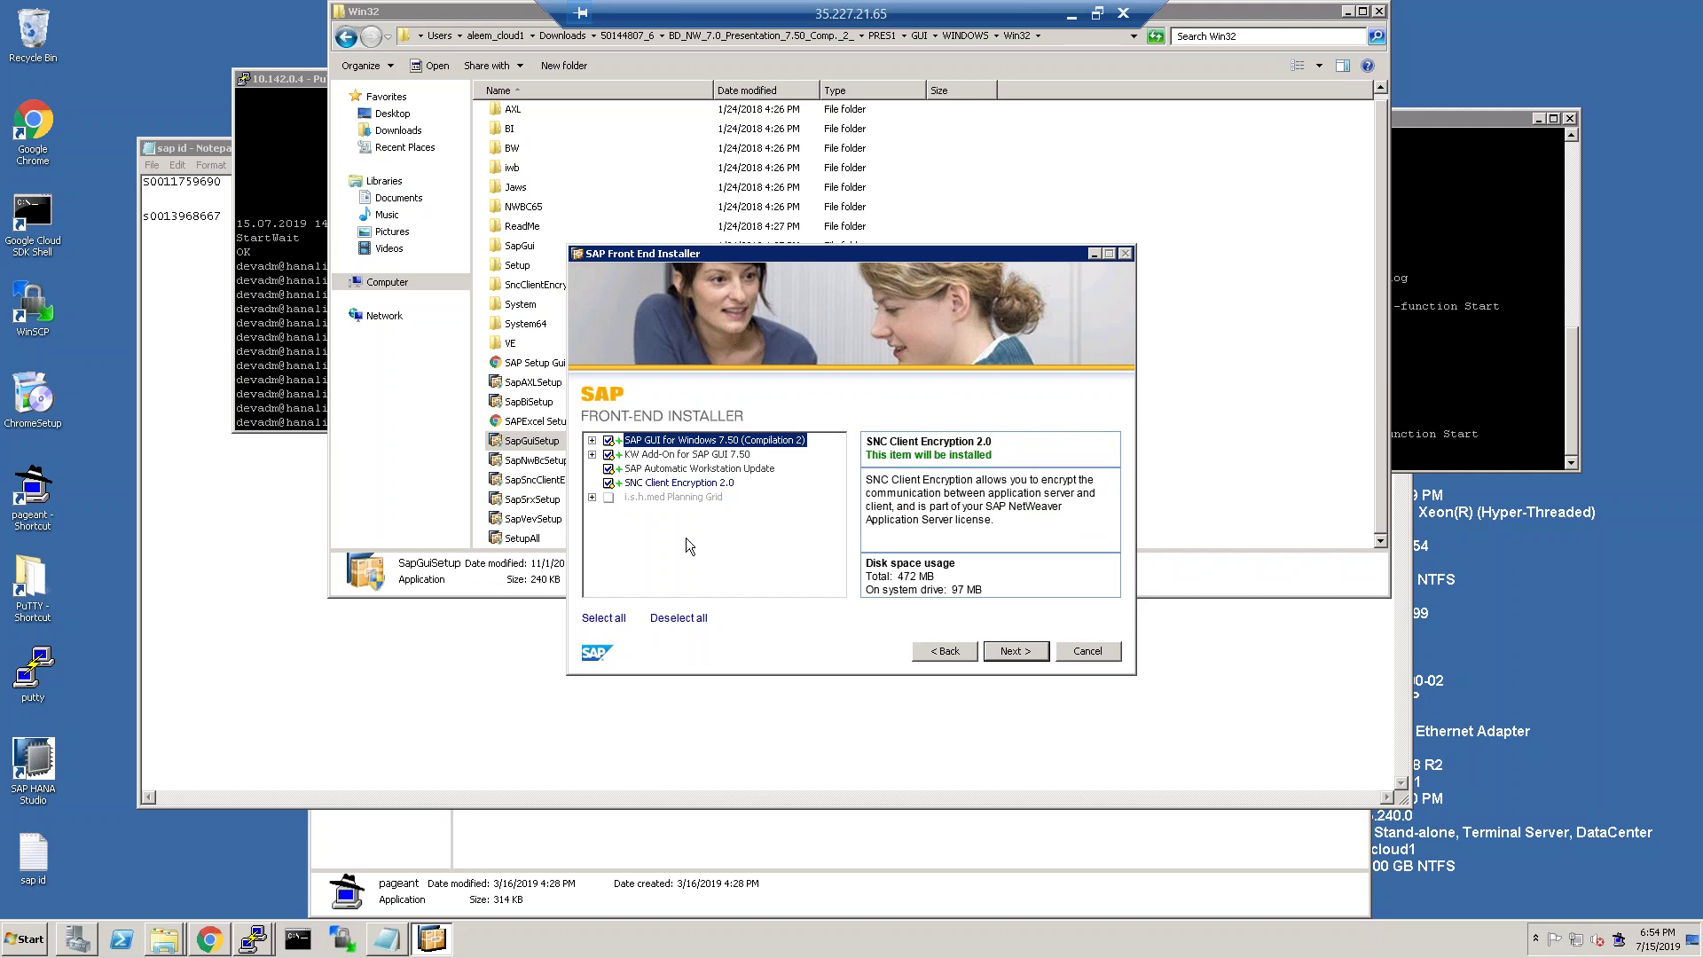
click(604, 619)
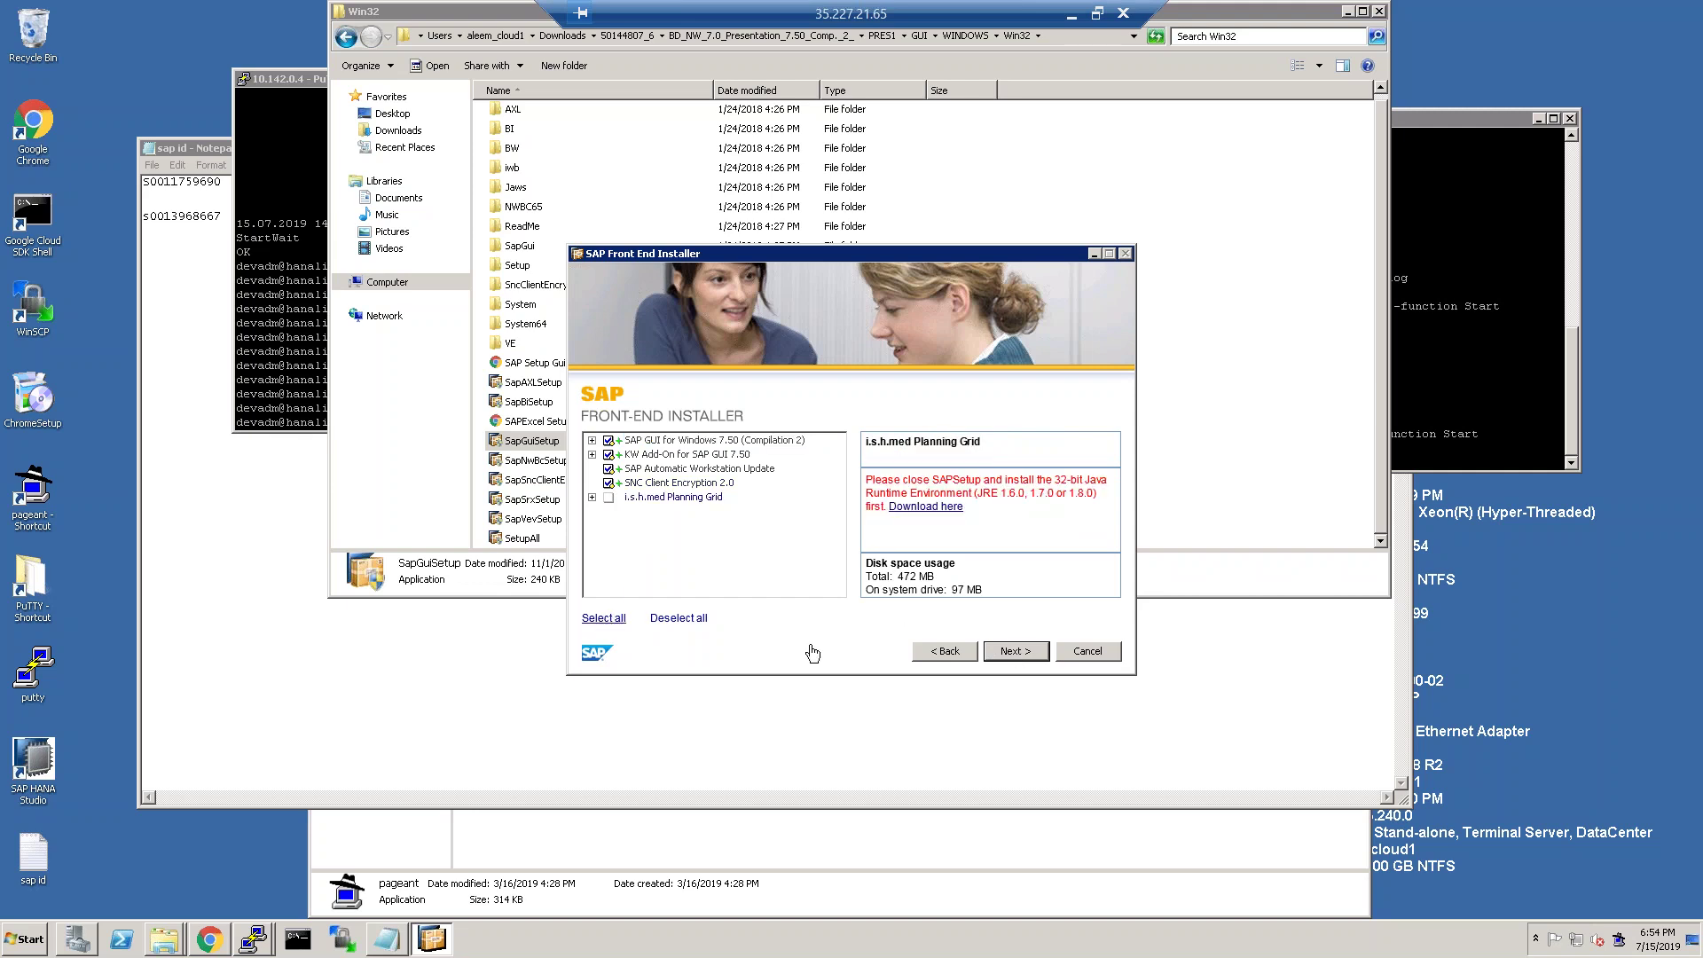
click(1016, 653)
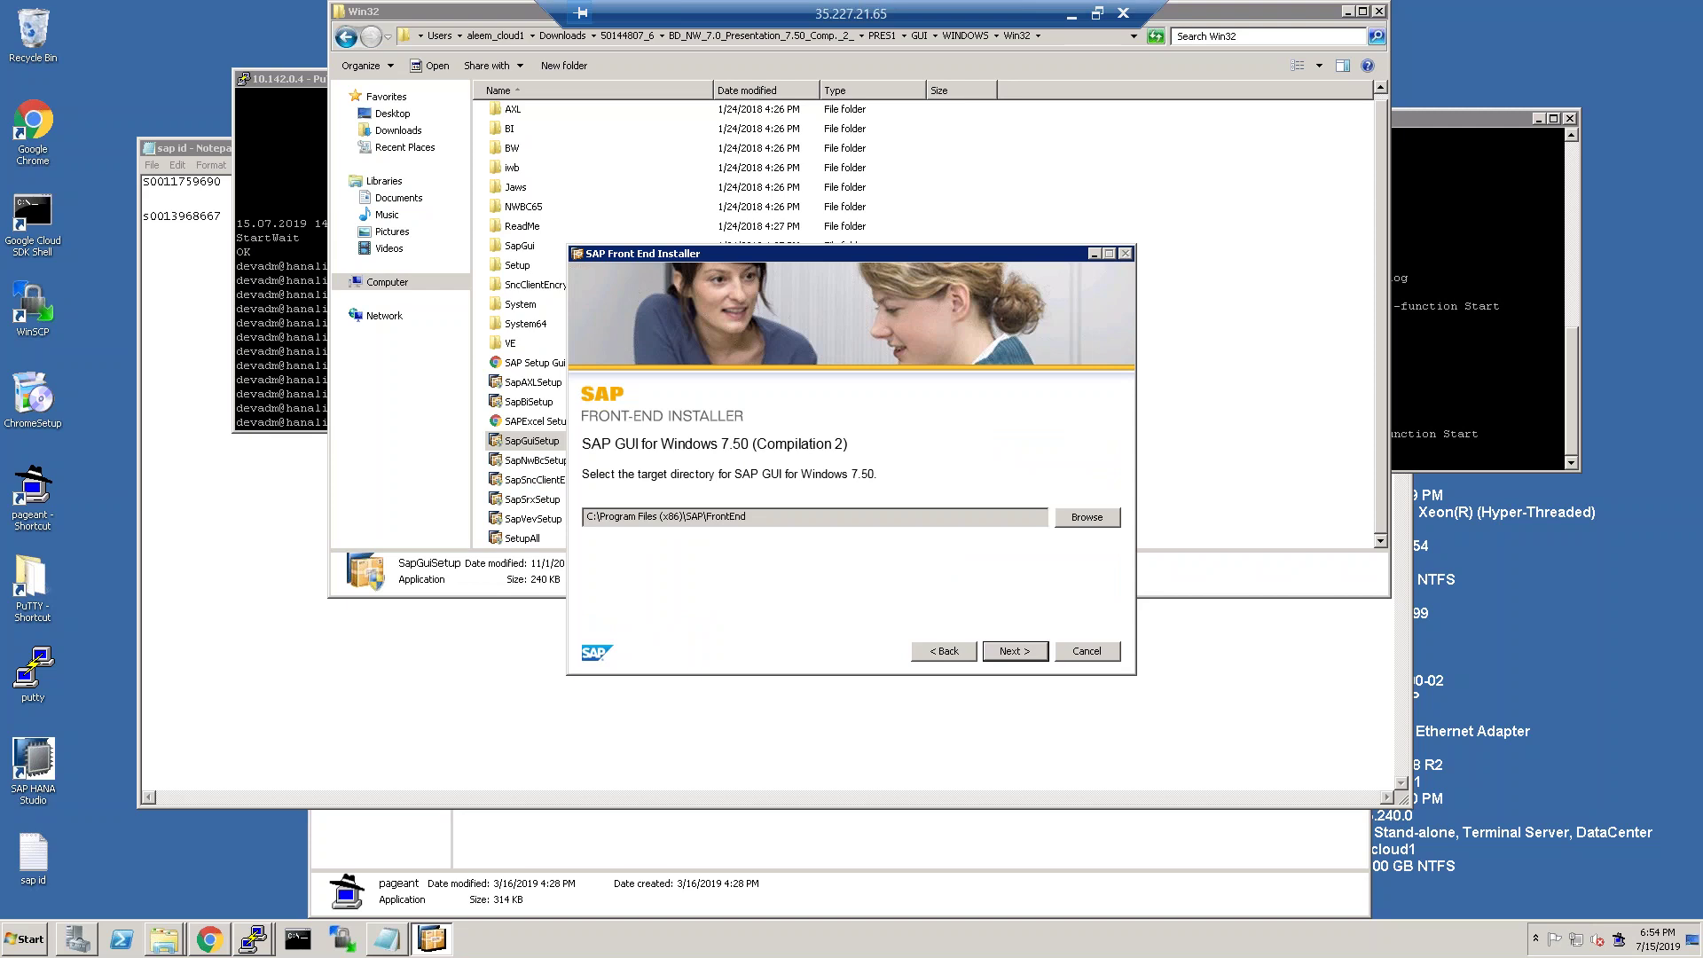
click(1015, 650)
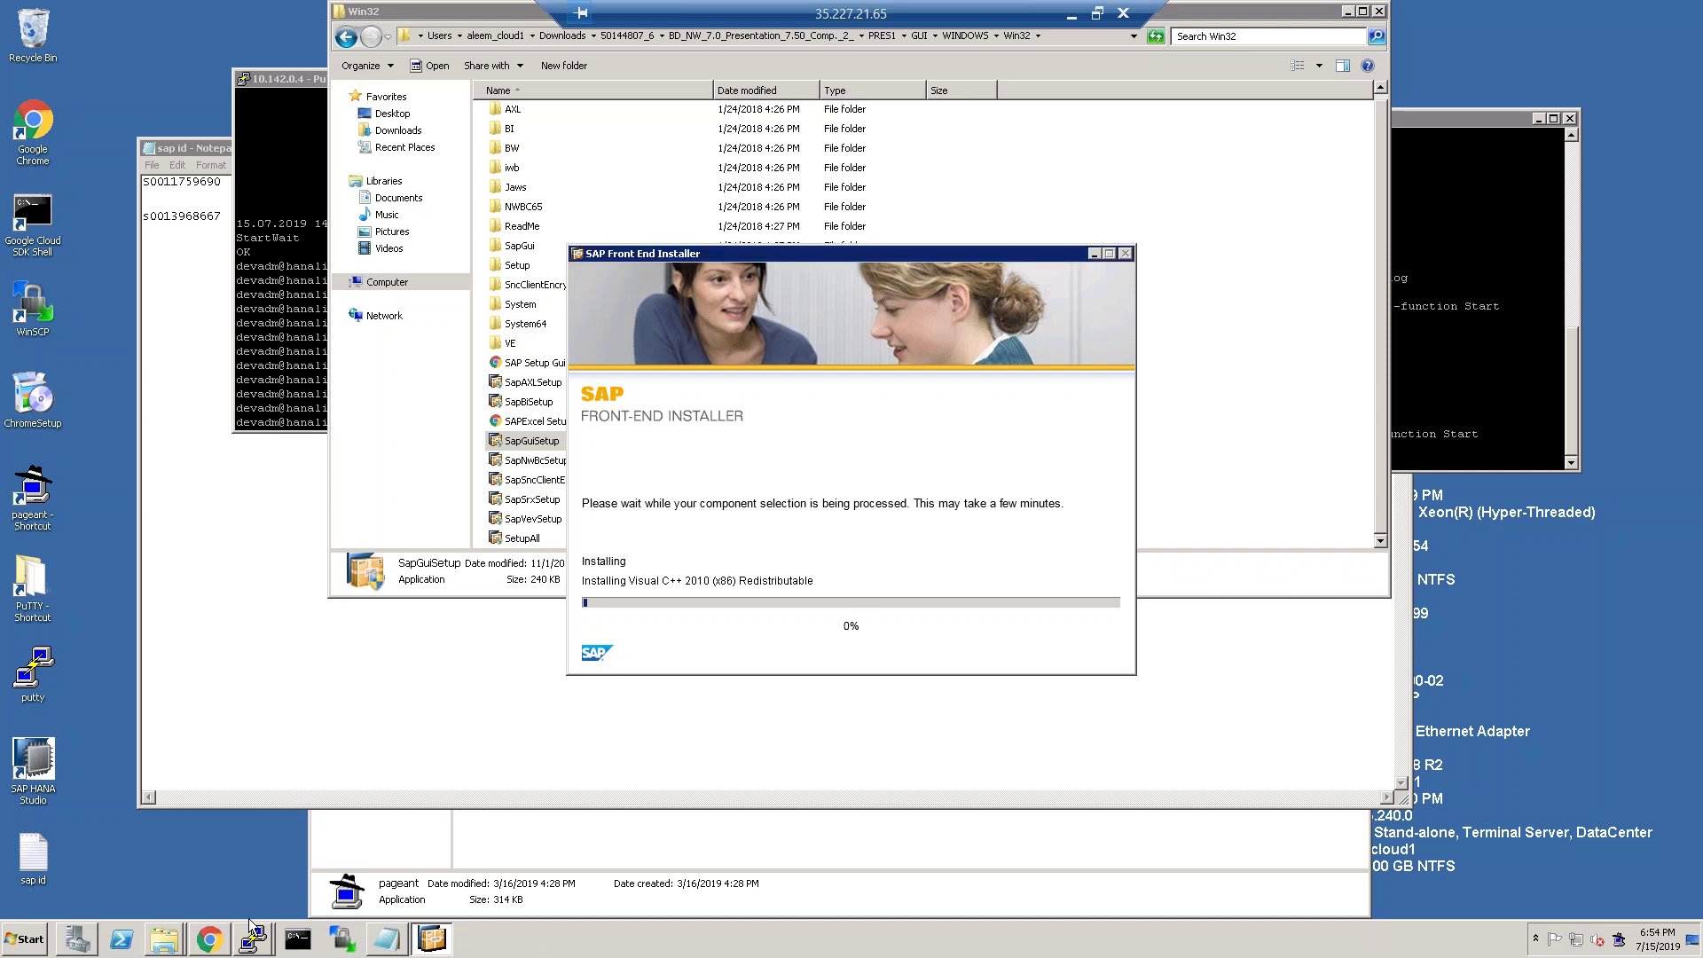
Back in the PDF, scroll to page 60's Figure 59 System Status showing SAP_BASIS 753 and S4CORE 103.
click(1071, 14)
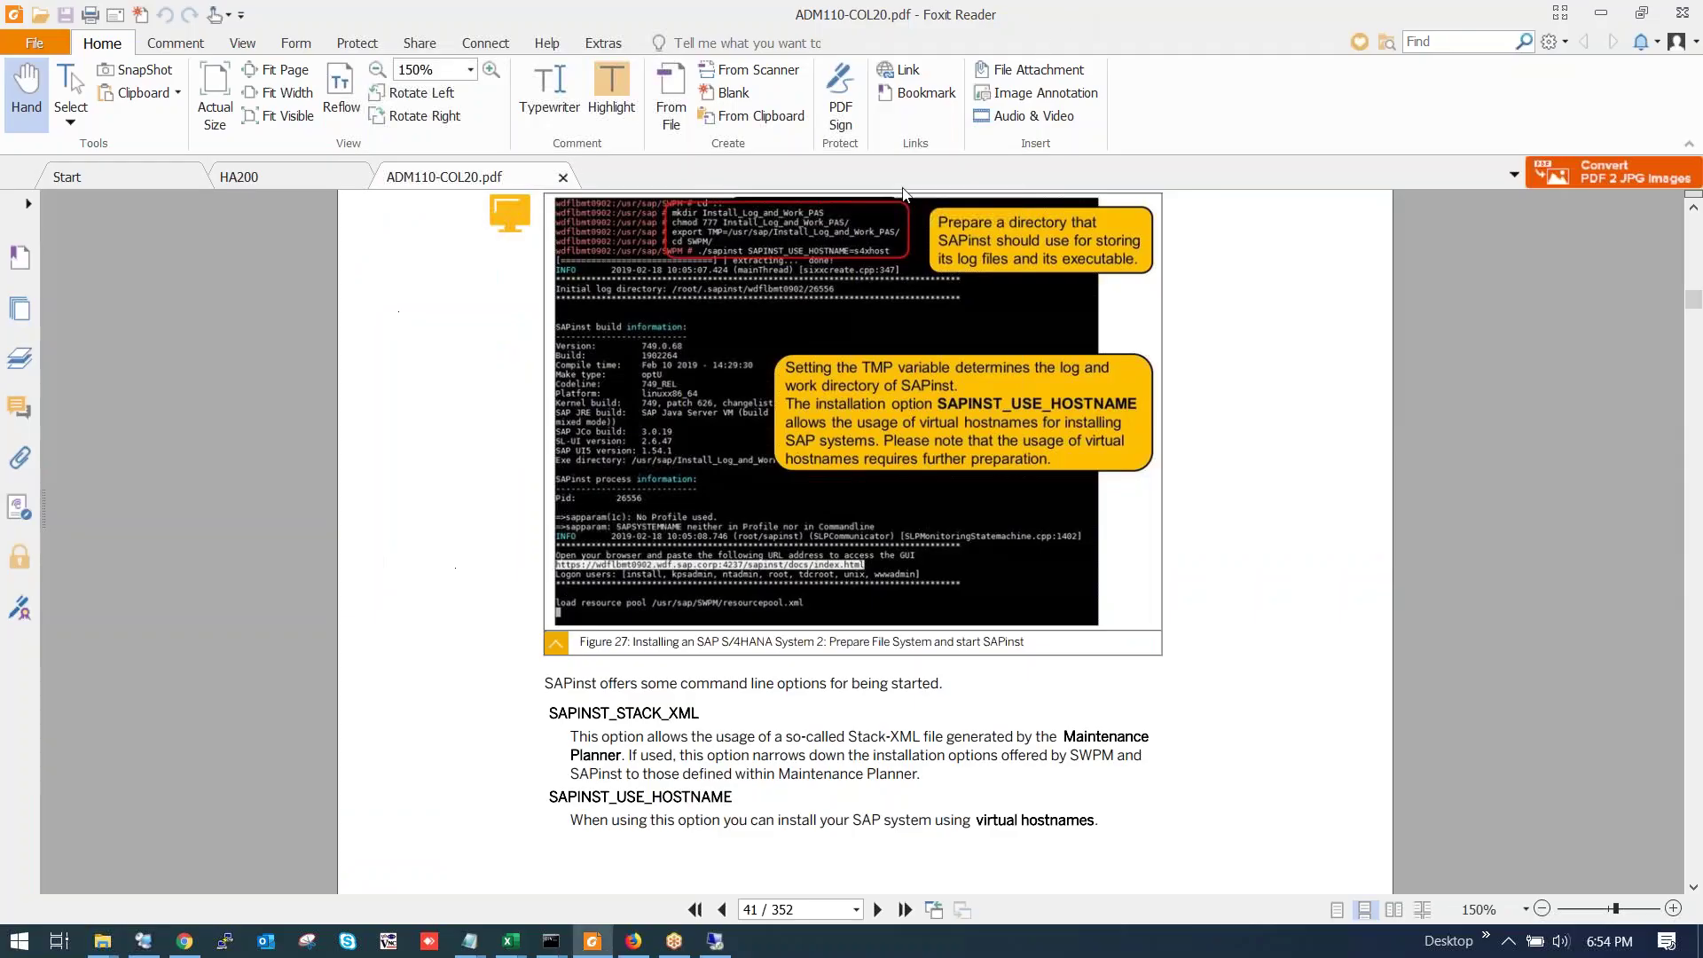
scroll(762, 677, up, 10)
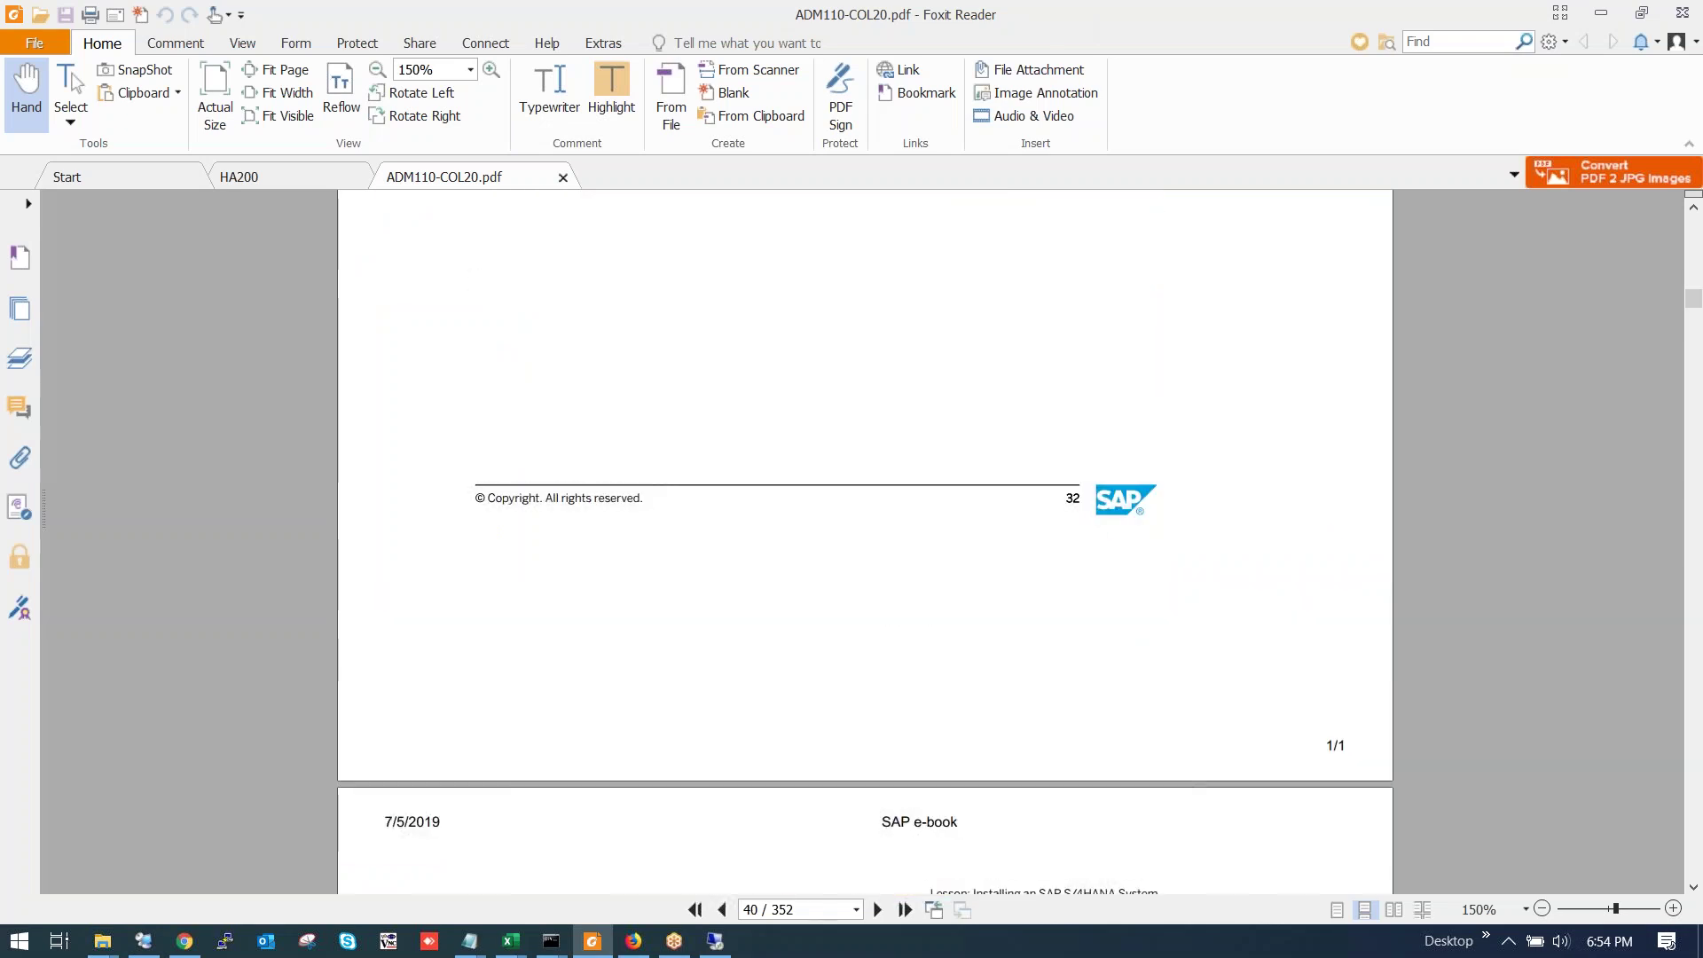
scroll(747, 684, down, 10)
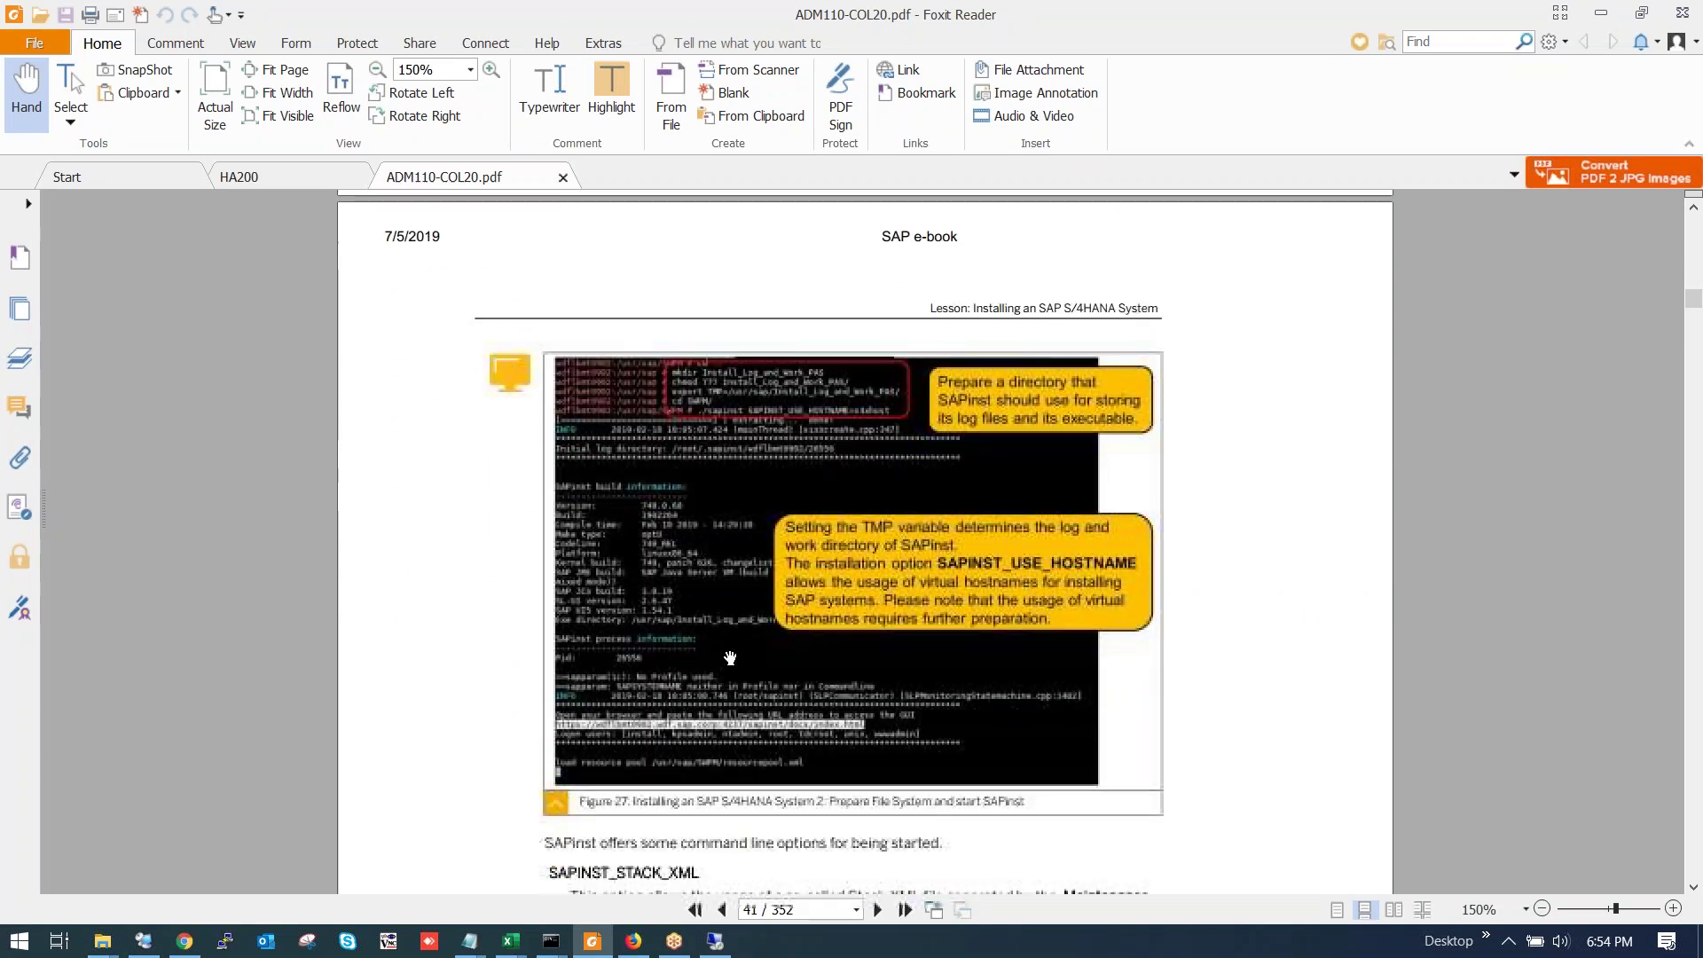
scroll(727, 657, down, 3)
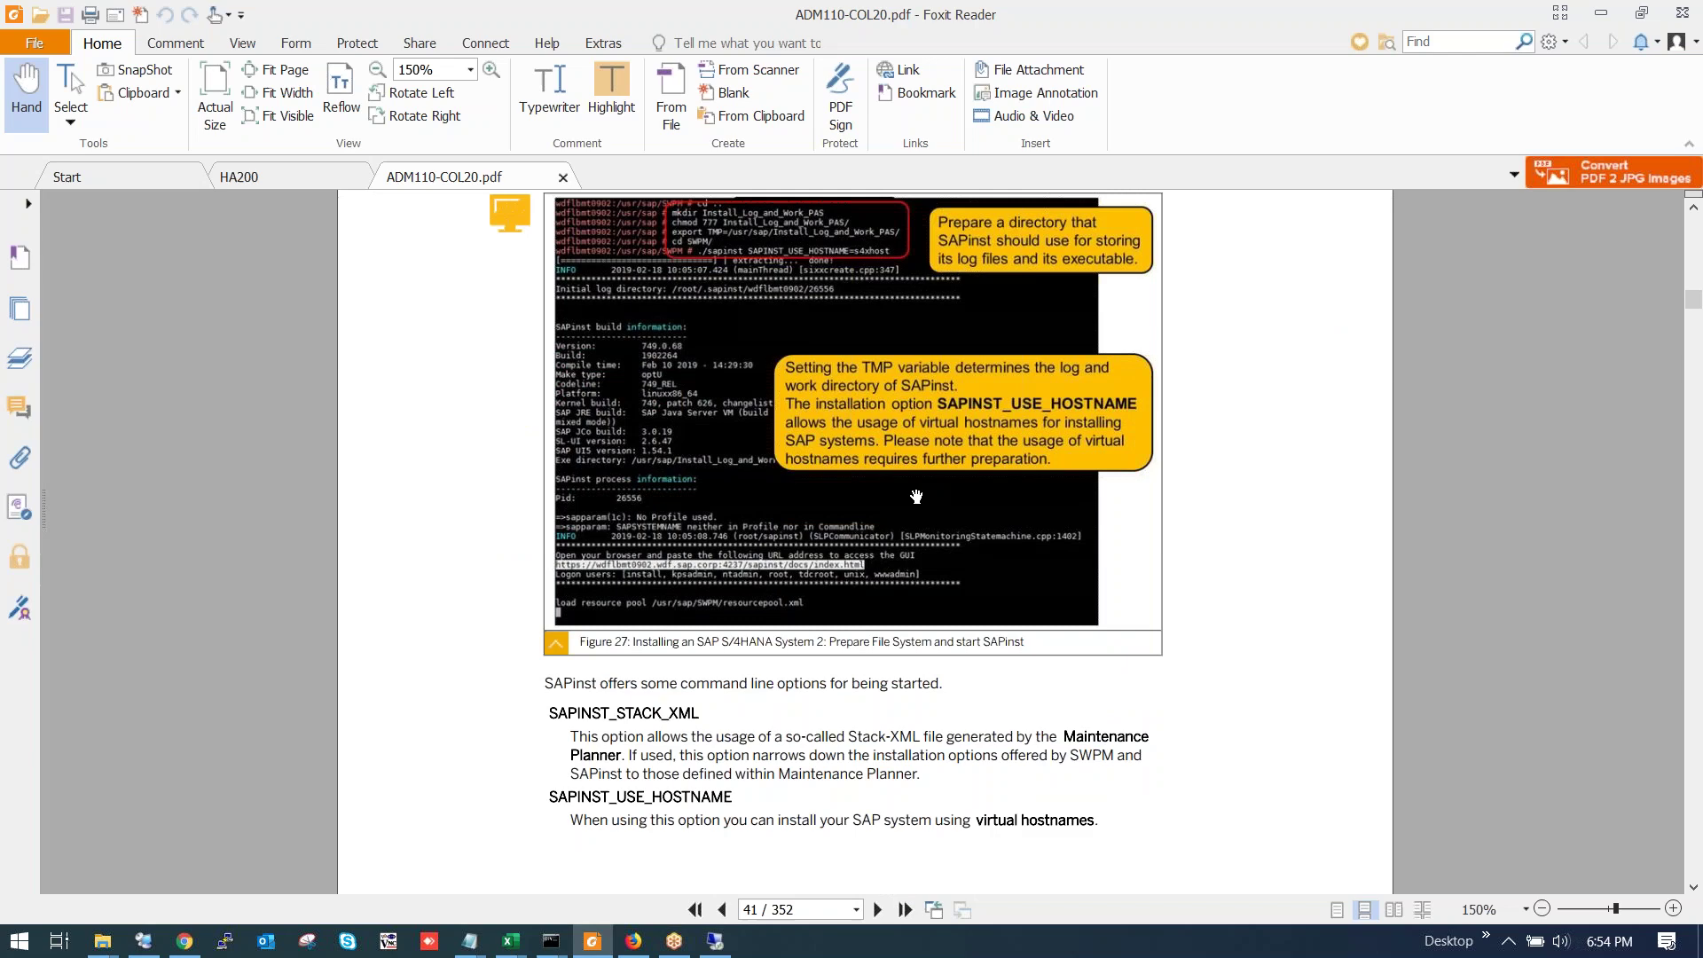
scroll(831, 581, down, 10)
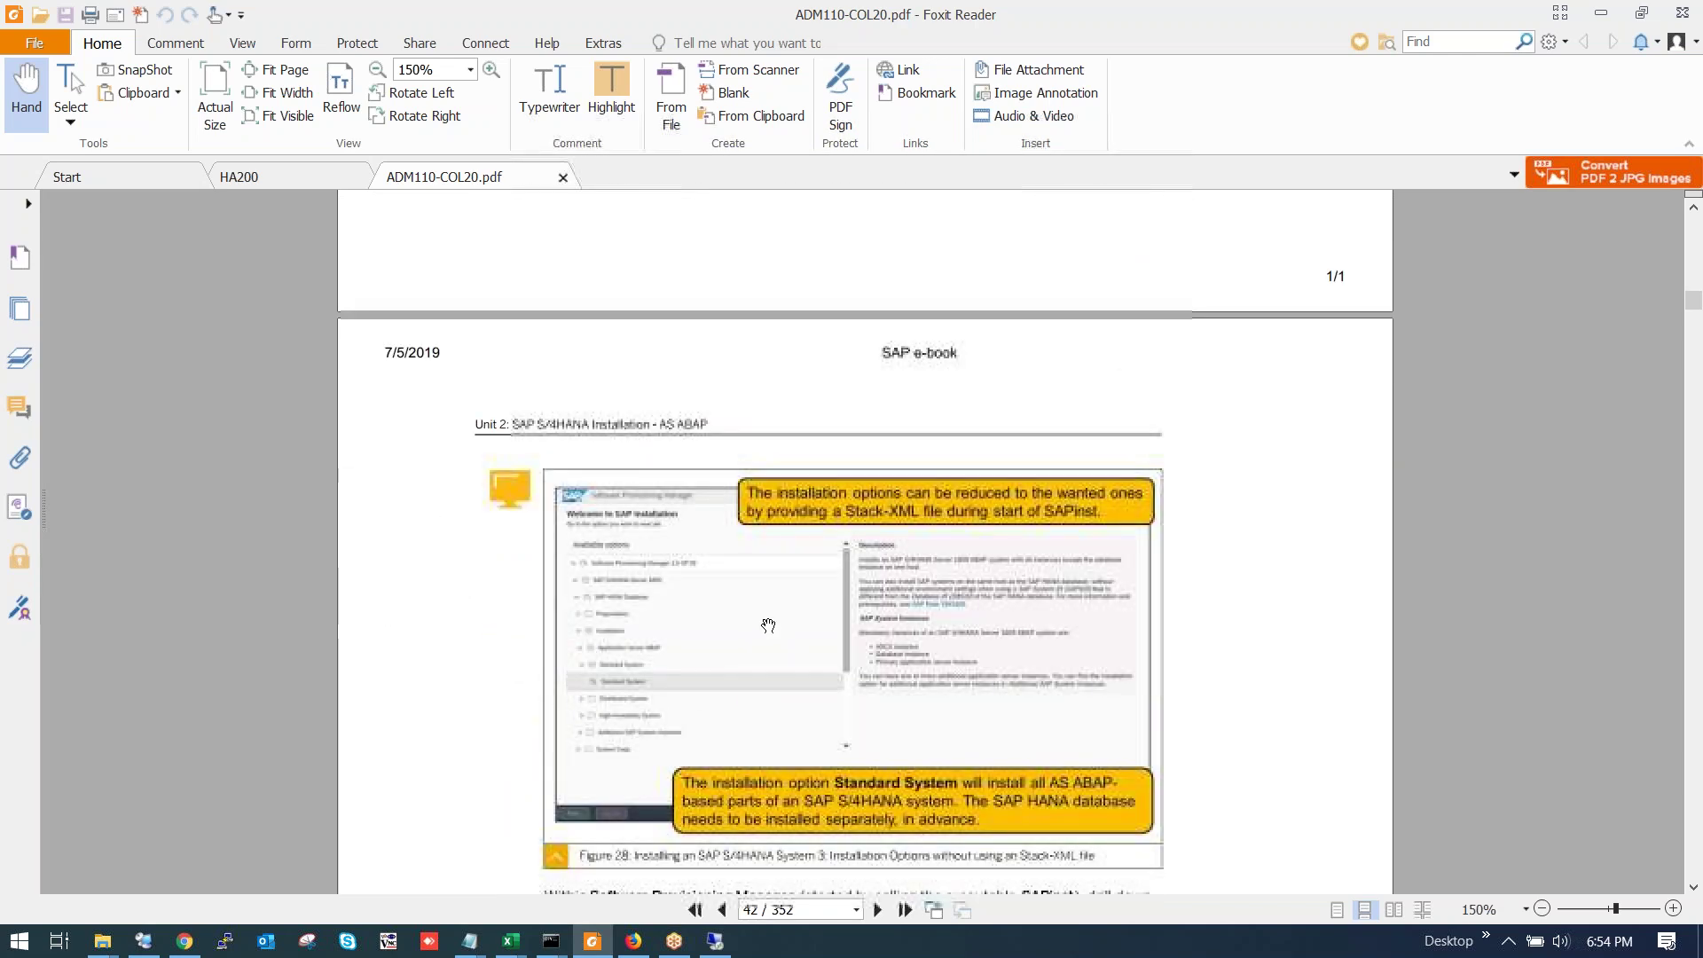
scroll(779, 636, down, 15)
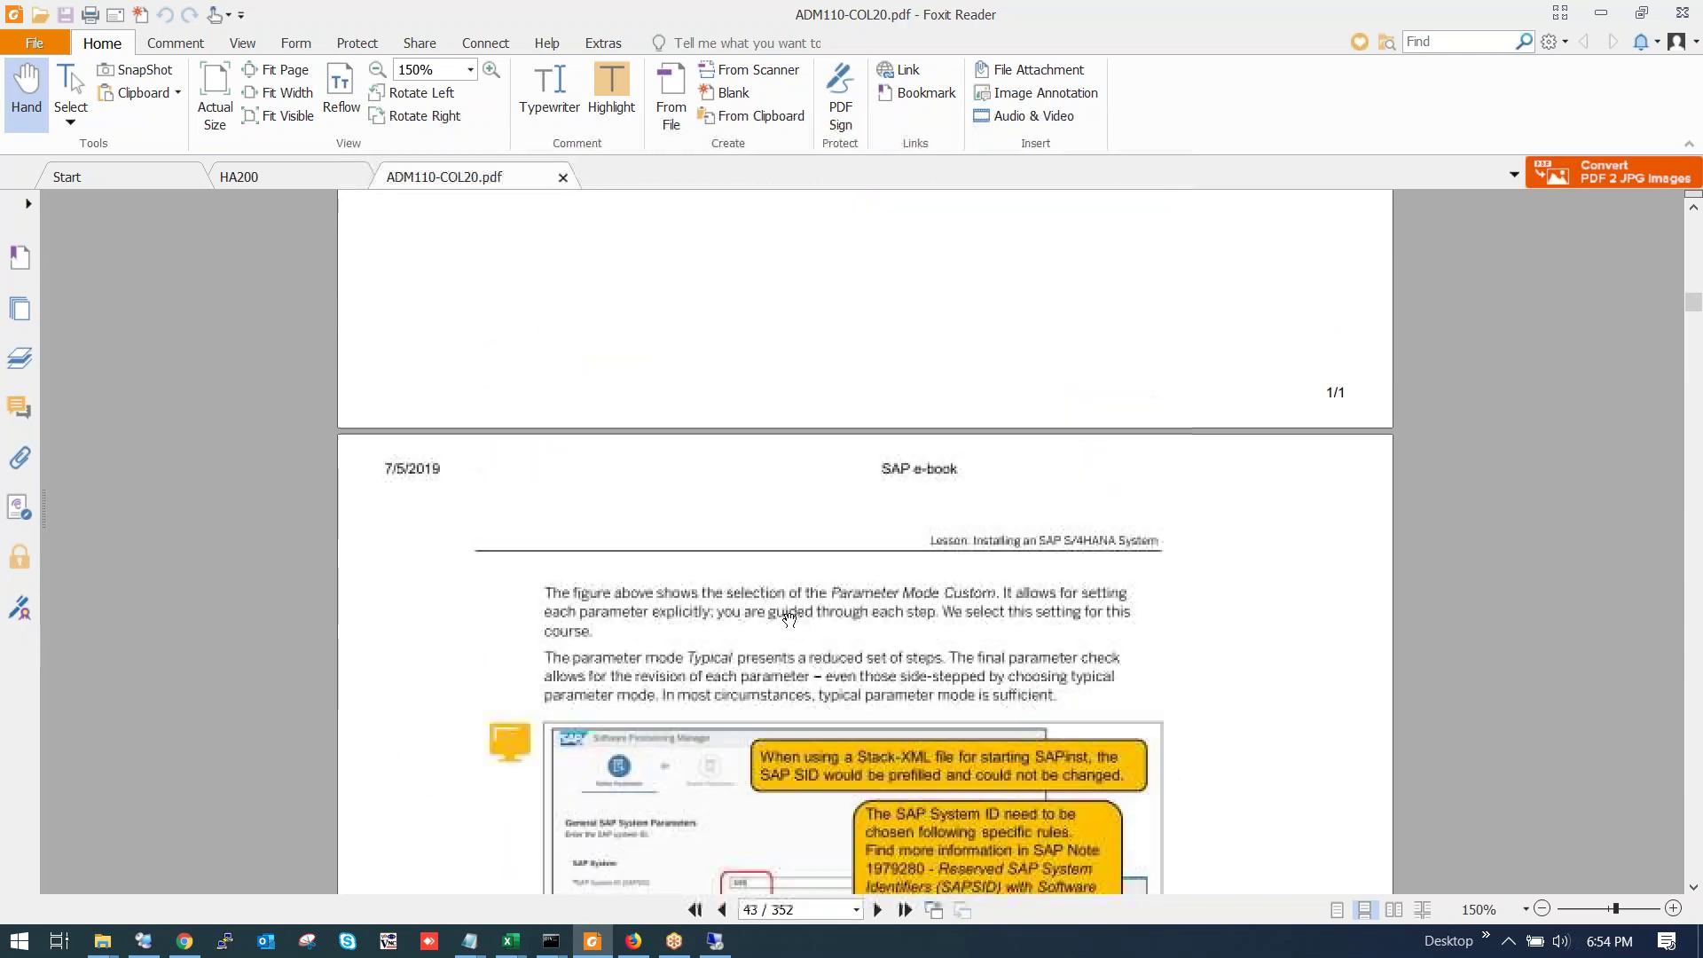
scroll(788, 621, down, 10)
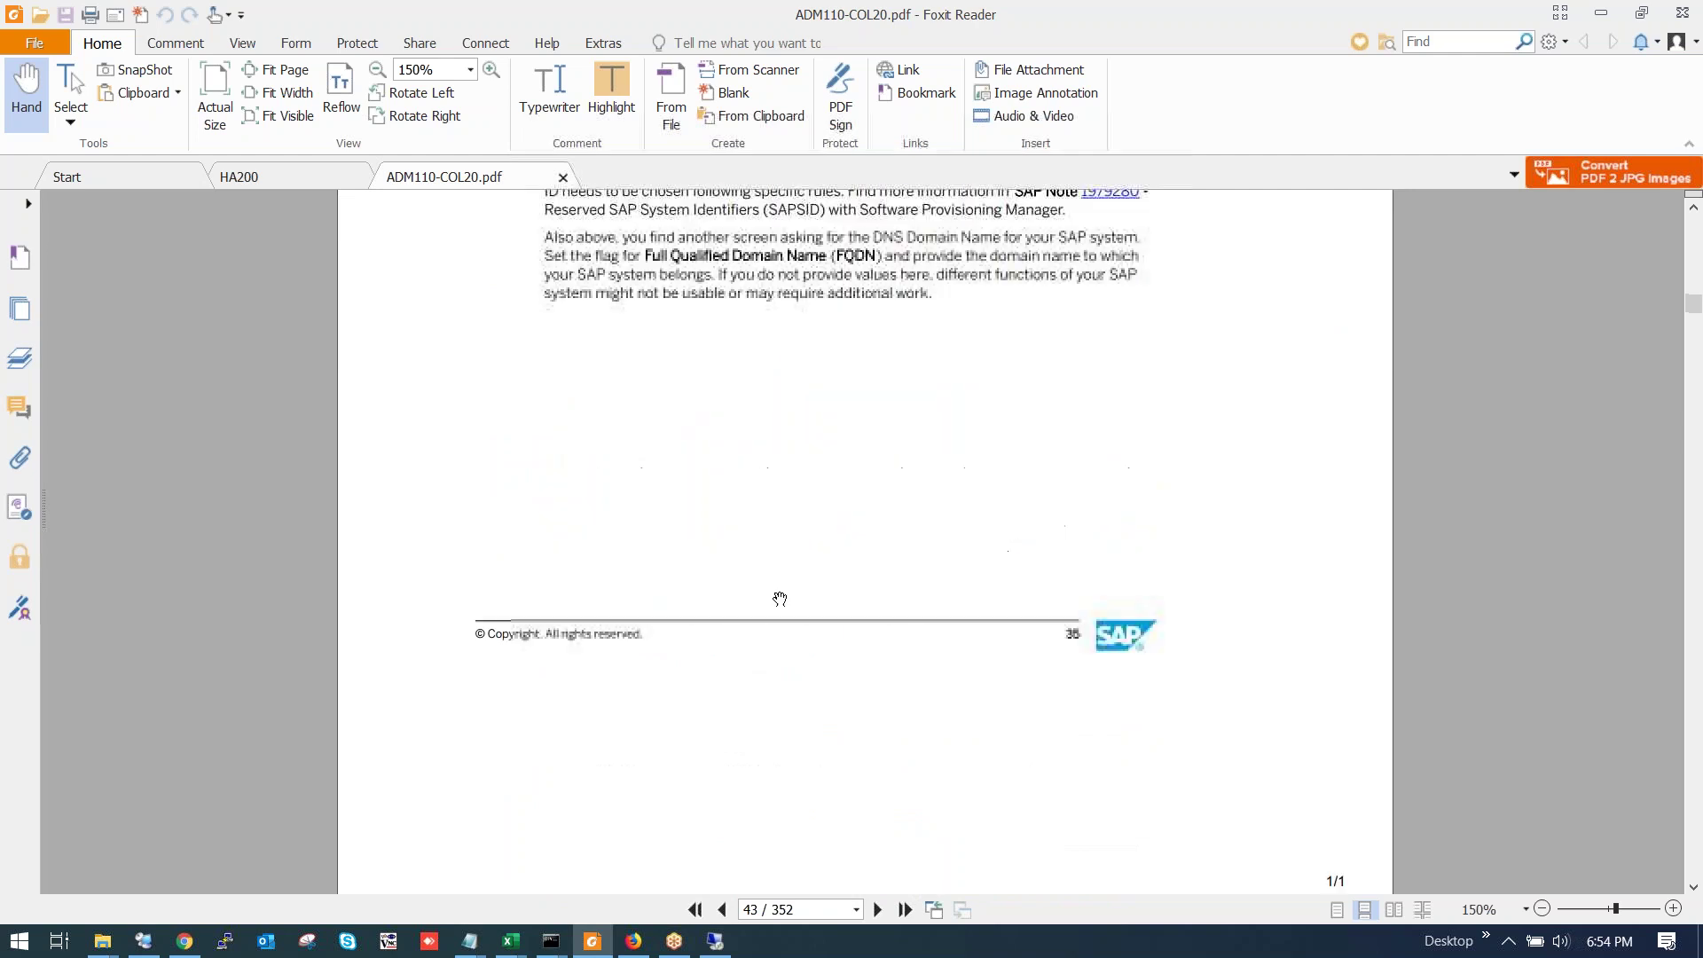
scroll(780, 579, down, 10)
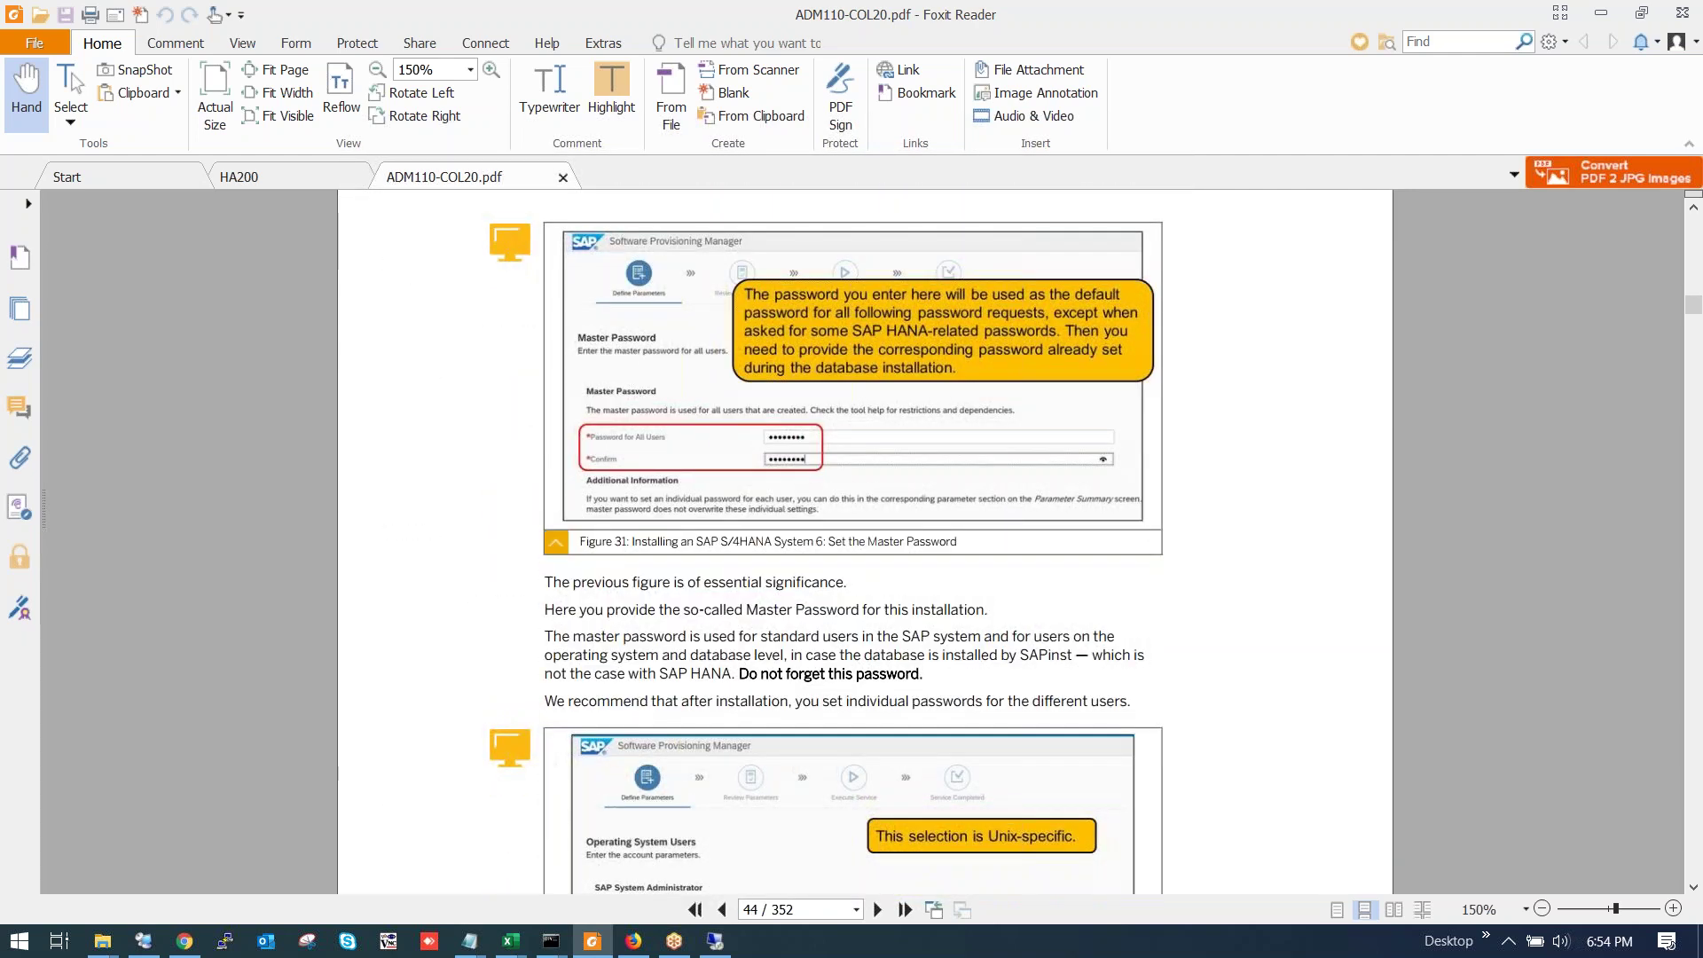
scroll(787, 535, down, 4)
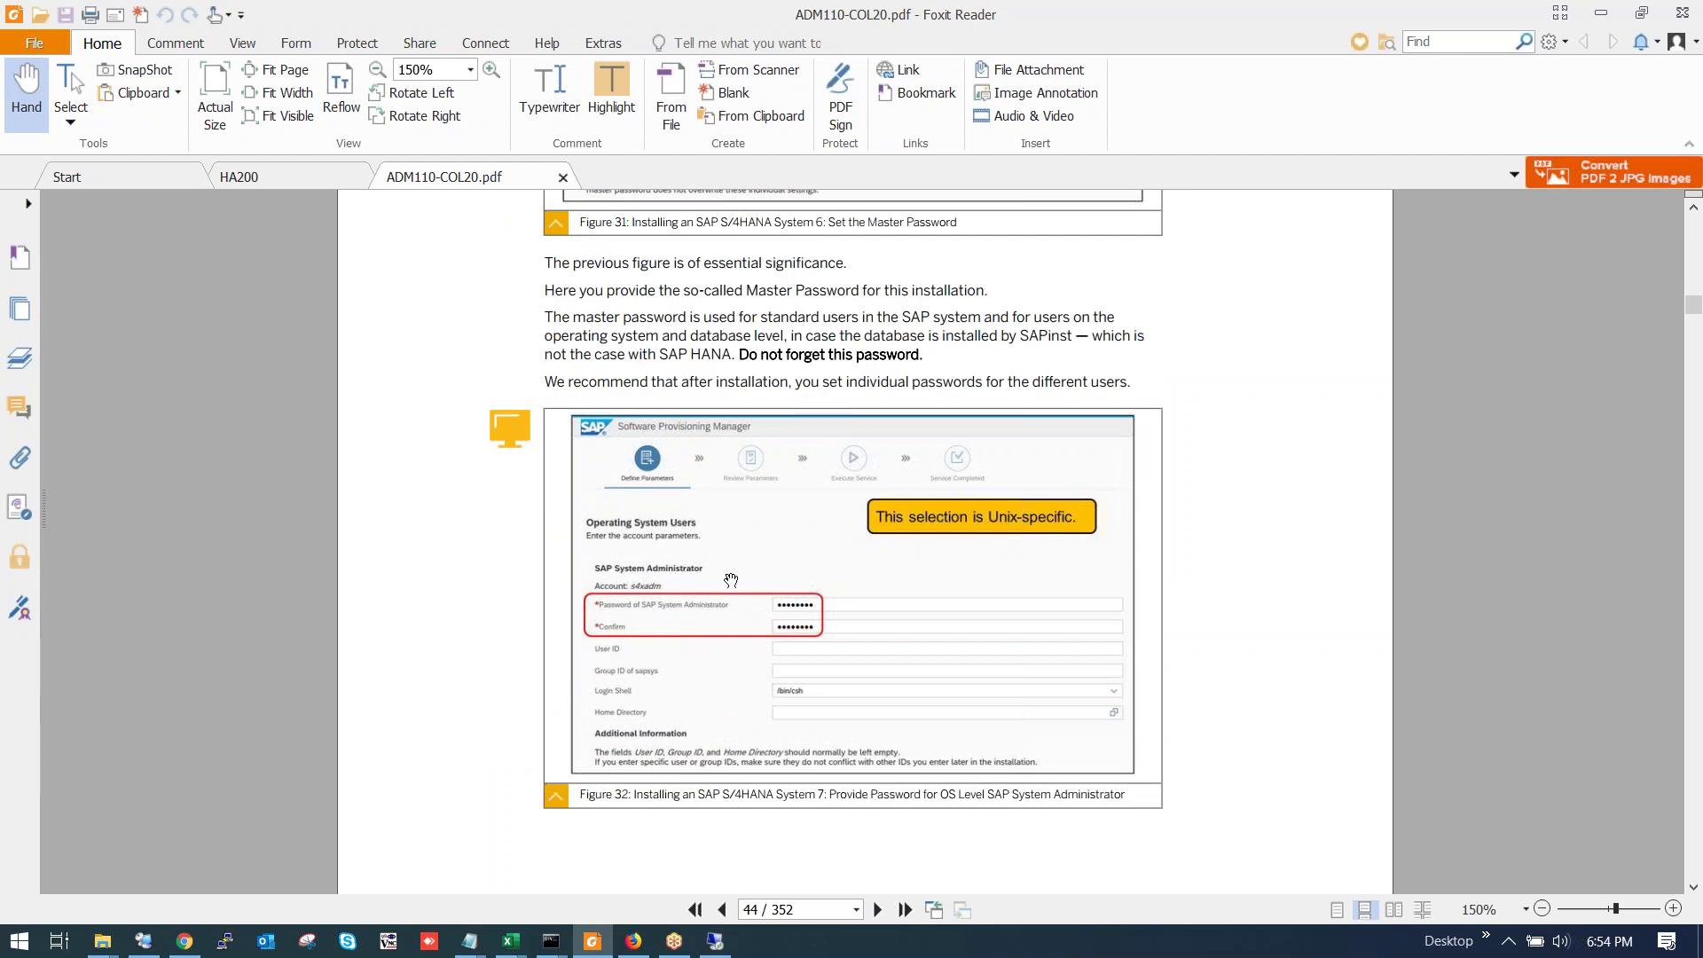
scroll(777, 575, down, 1)
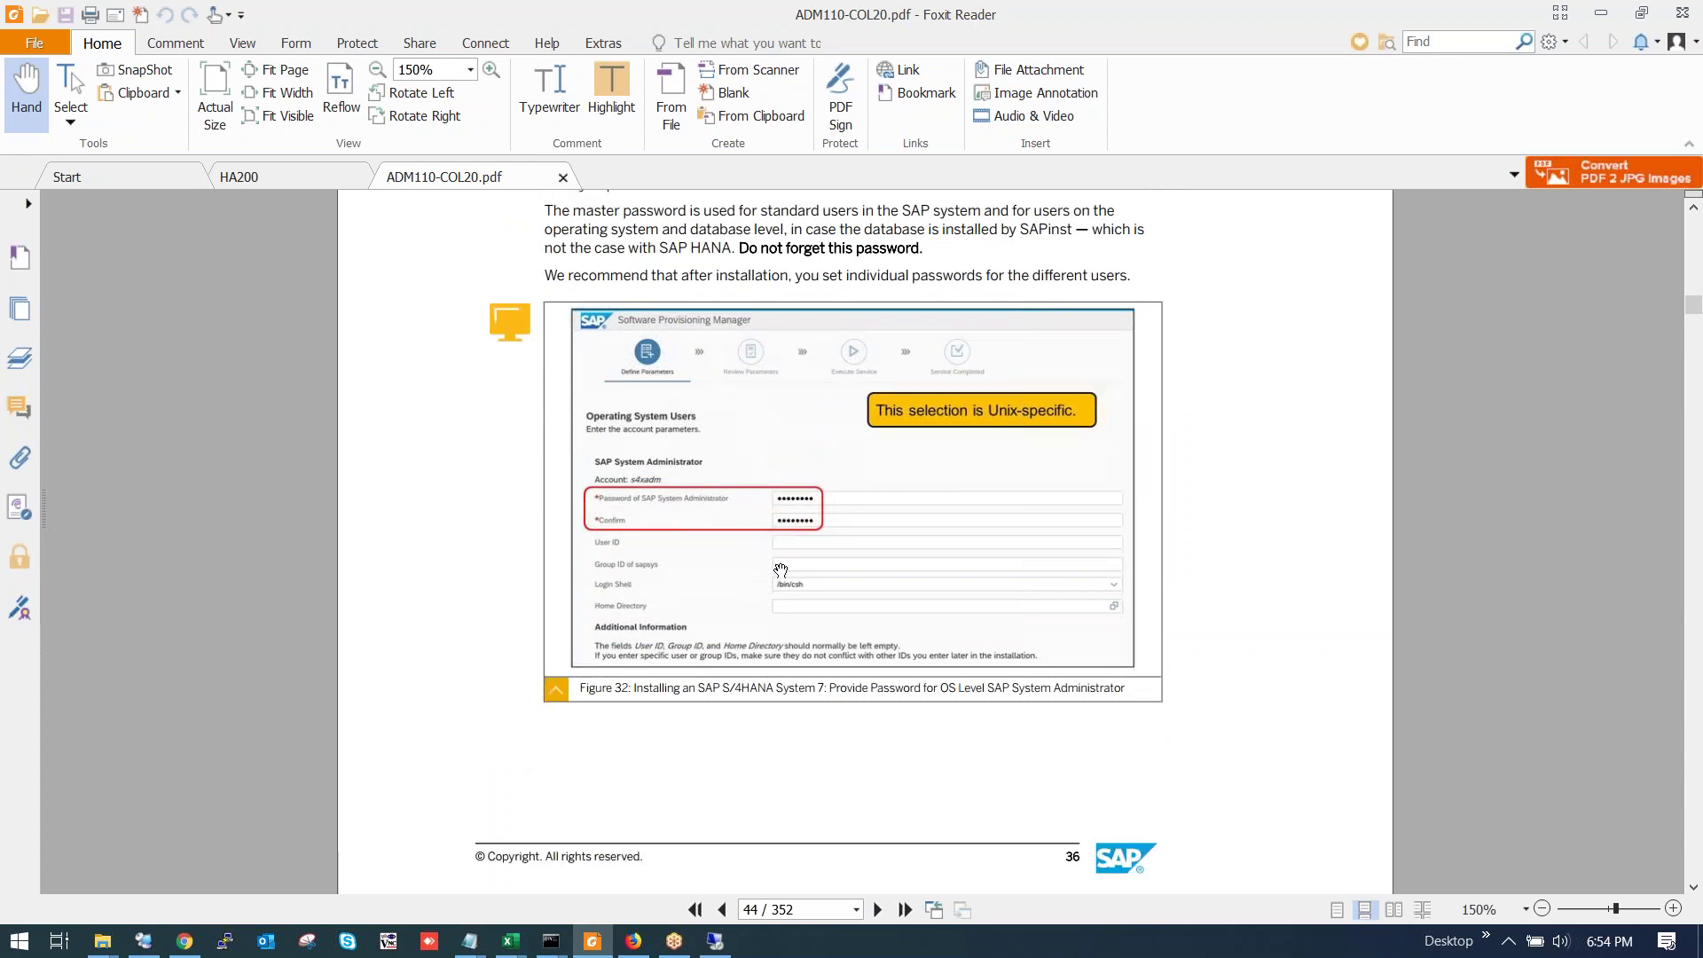
scroll(785, 559, down, 3)
scroll(787, 557, up, 2)
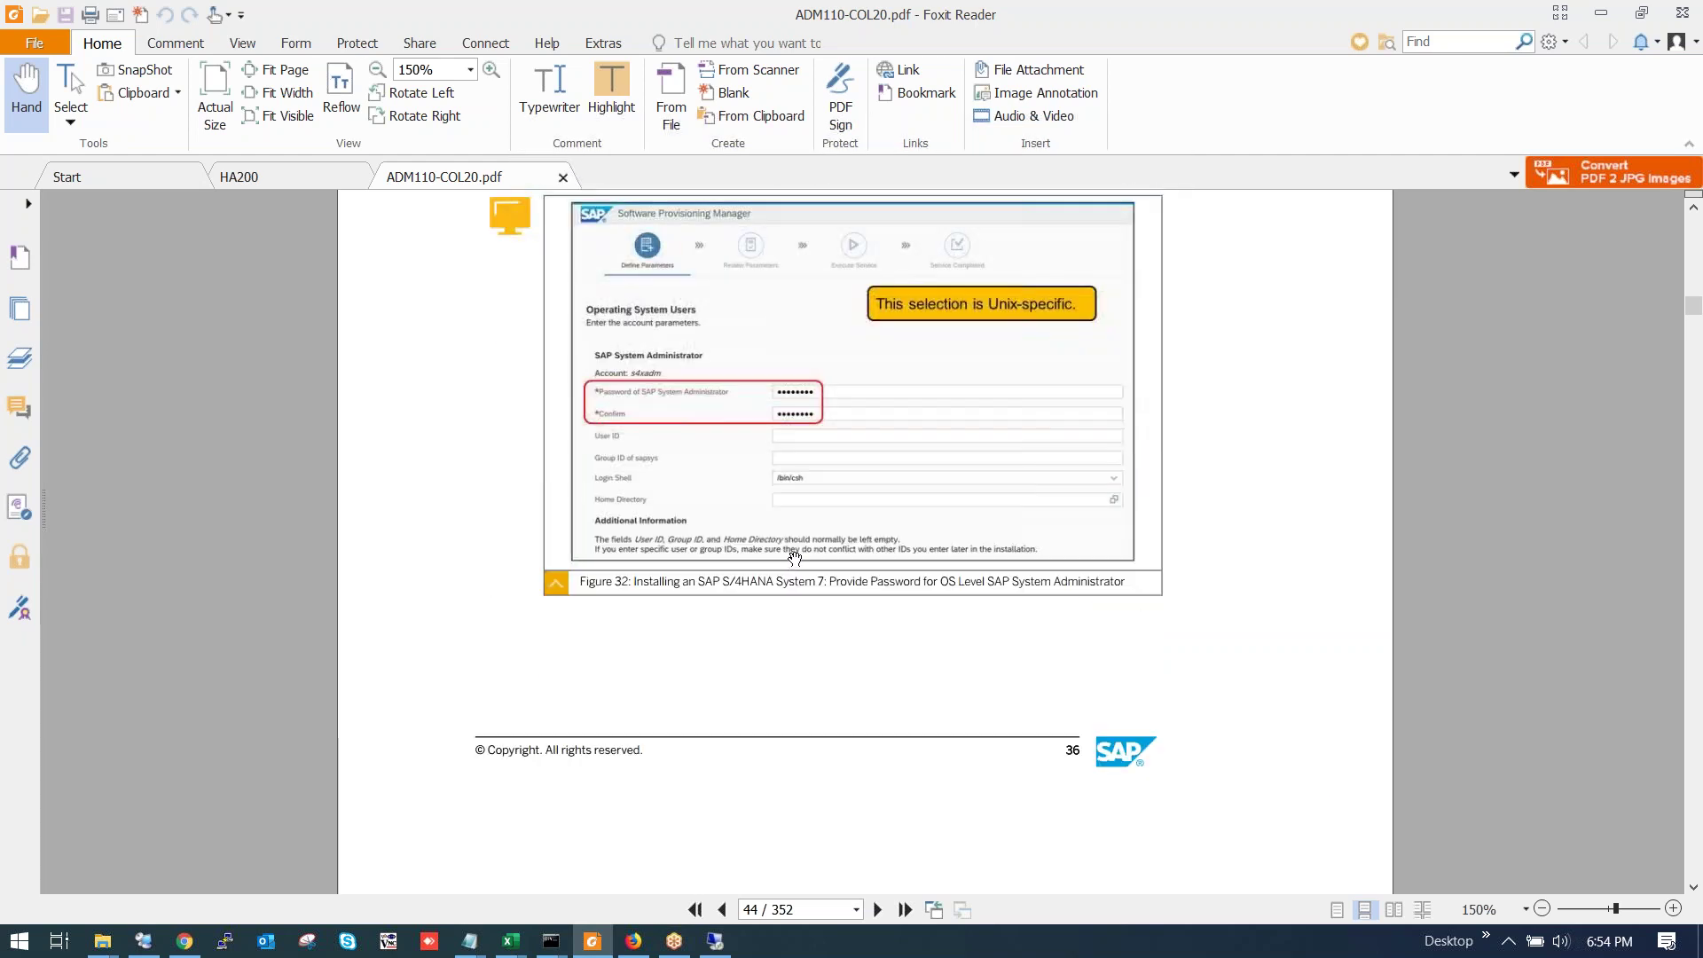
scroll(798, 557, down, 11)
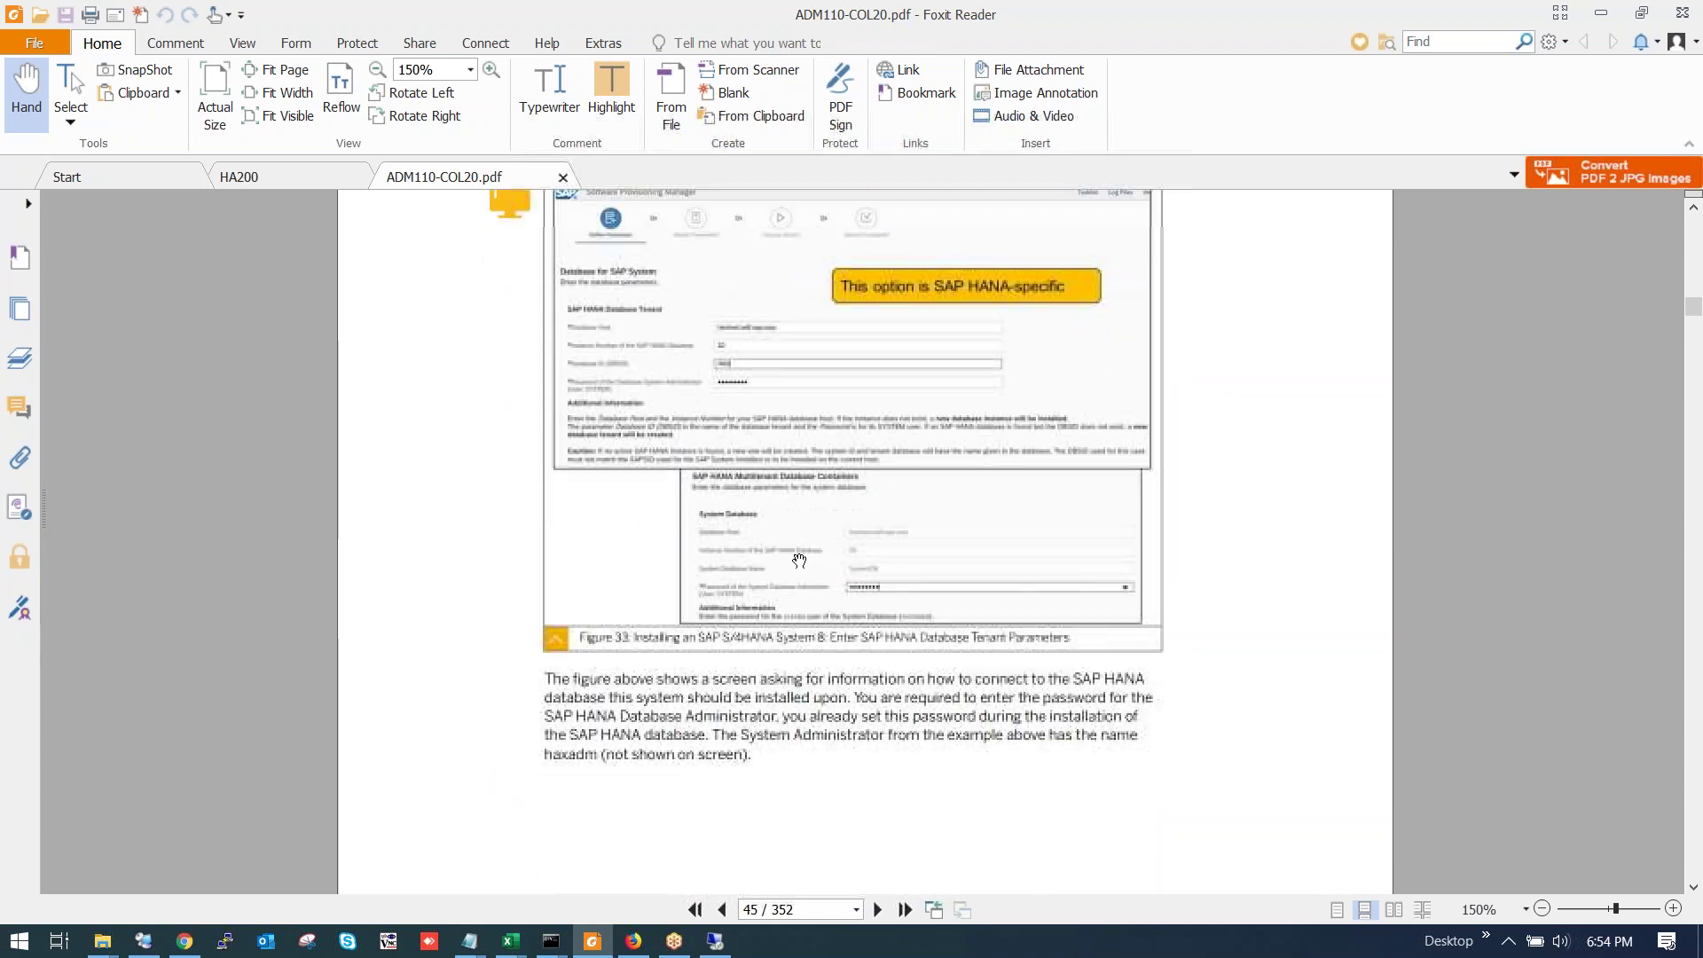
scroll(798, 561, down, 8)
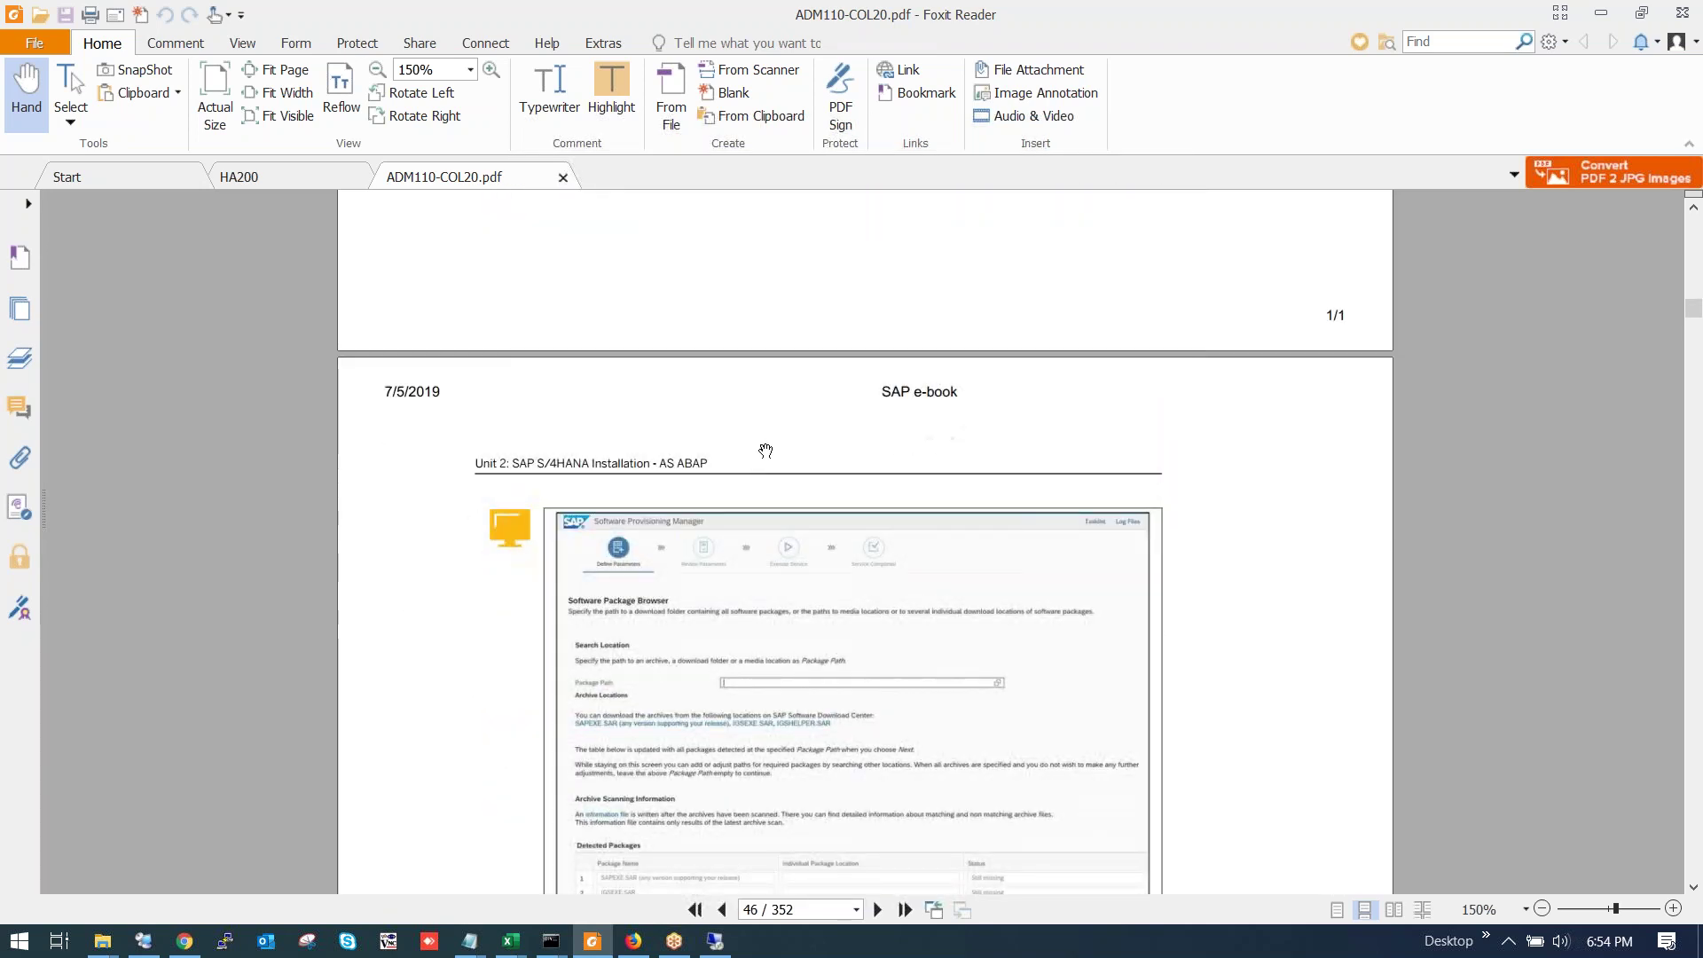
scroll(781, 496, down, 9)
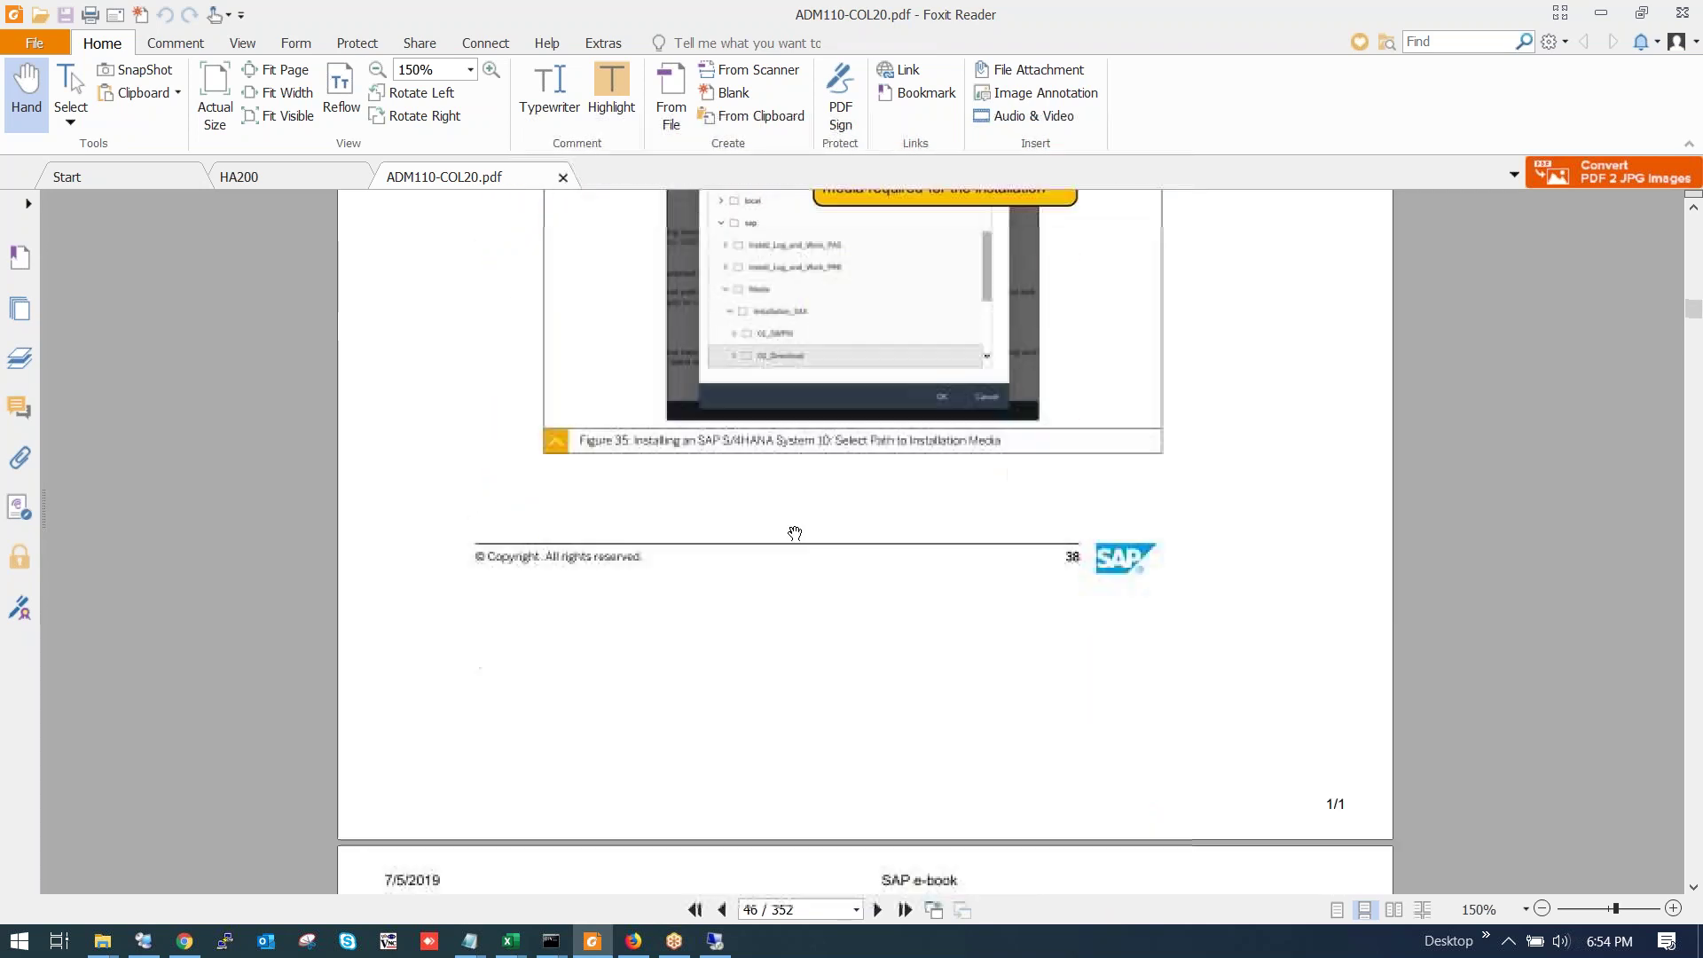
scroll(796, 530, down, 10)
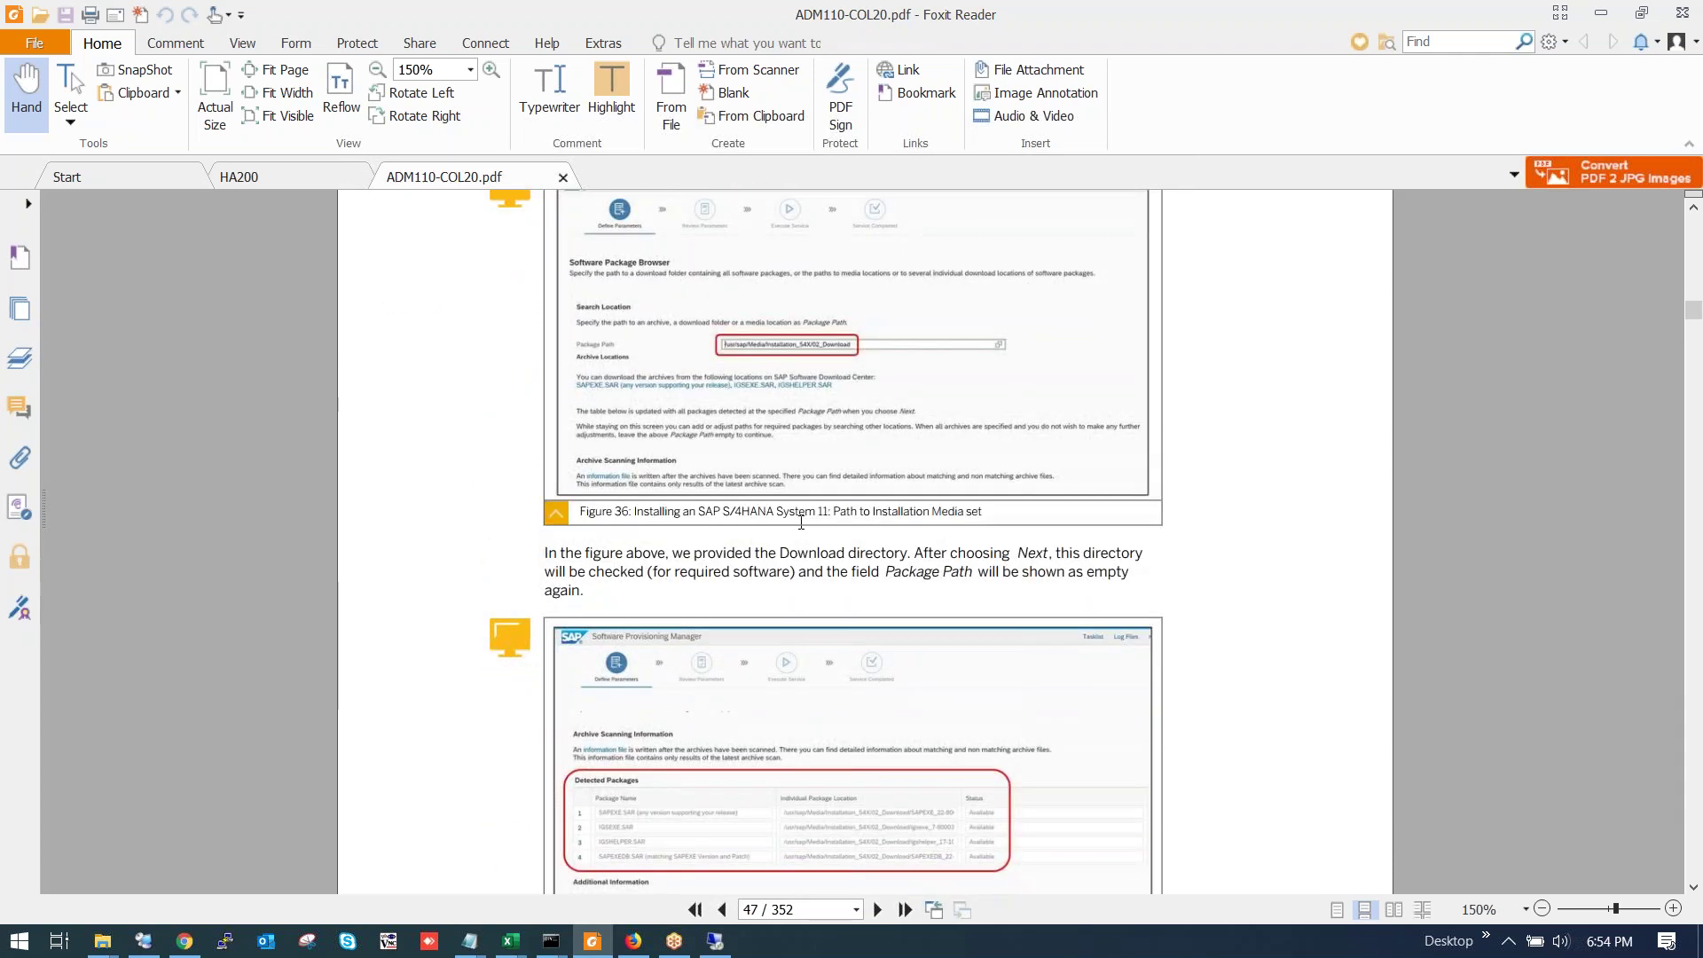
scroll(804, 521, down, 9)
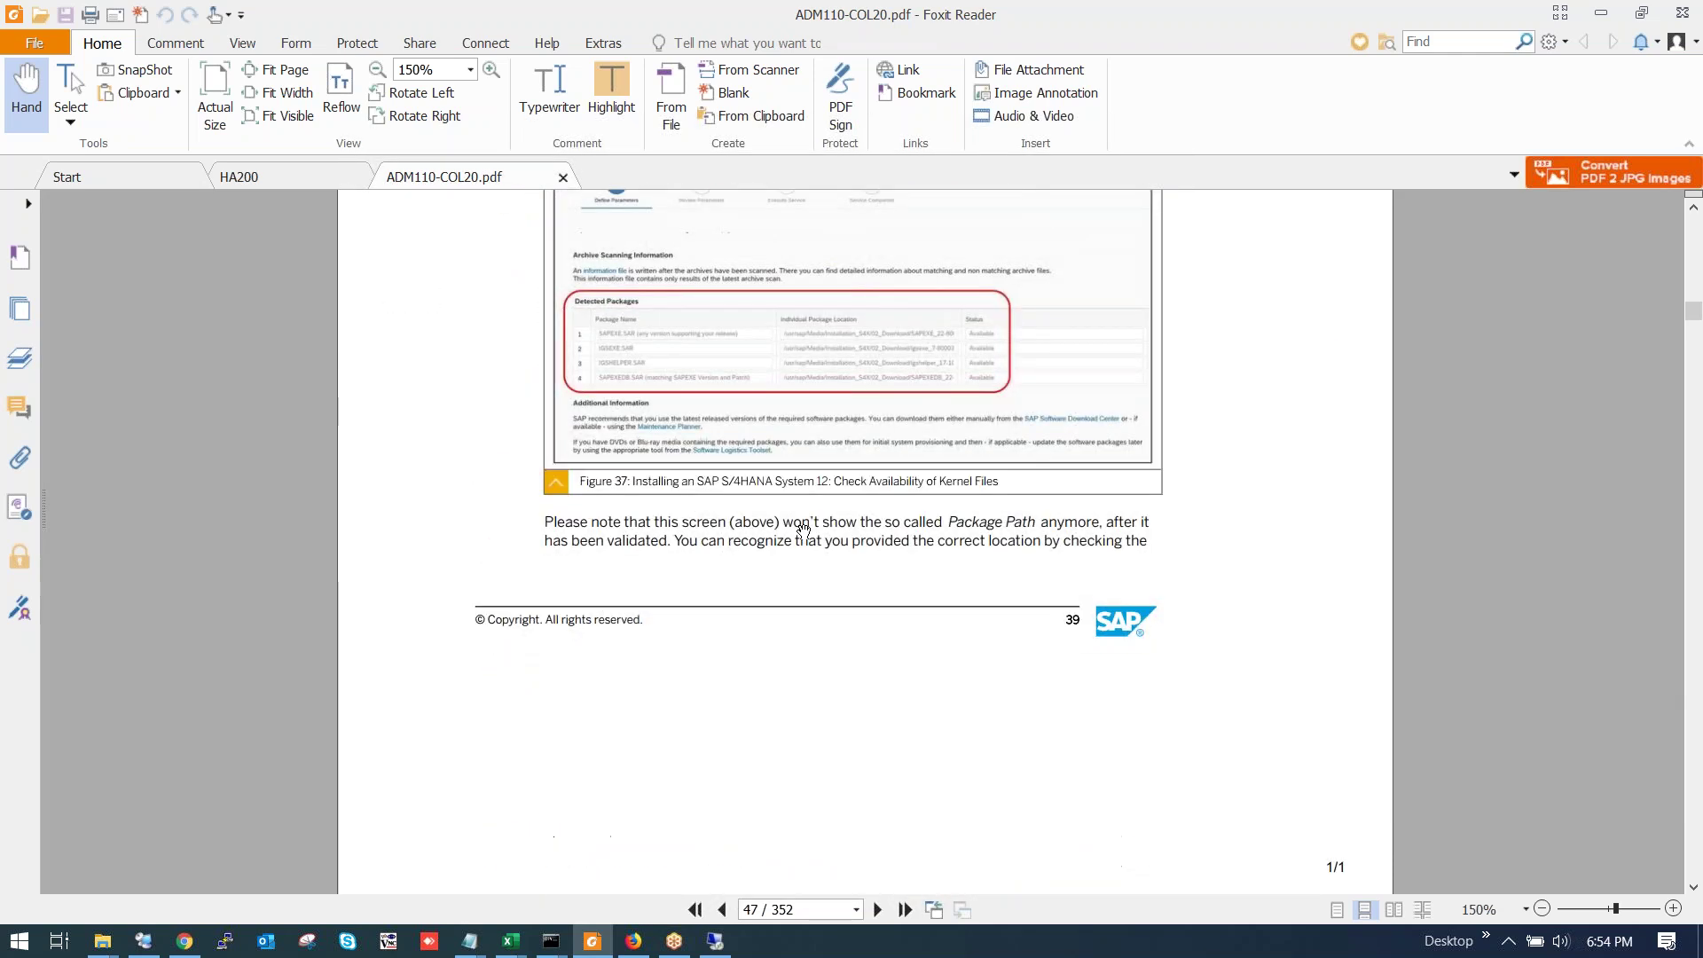
scroll(803, 525, down, 12)
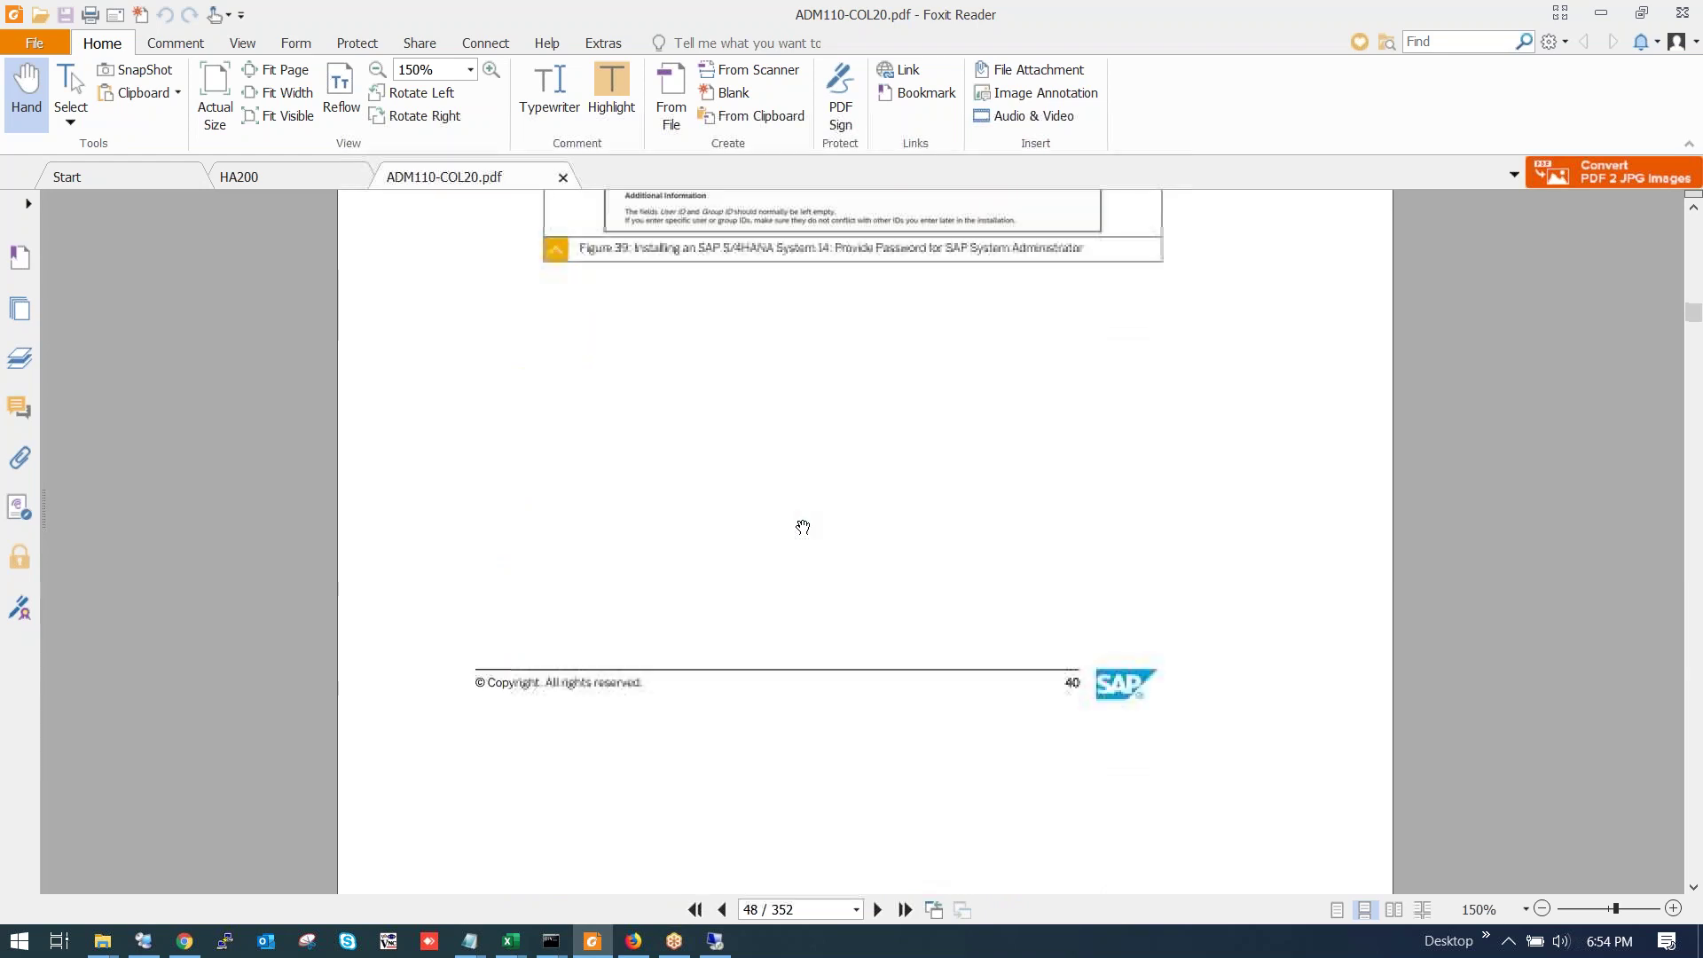
scroll(802, 532, down, 12)
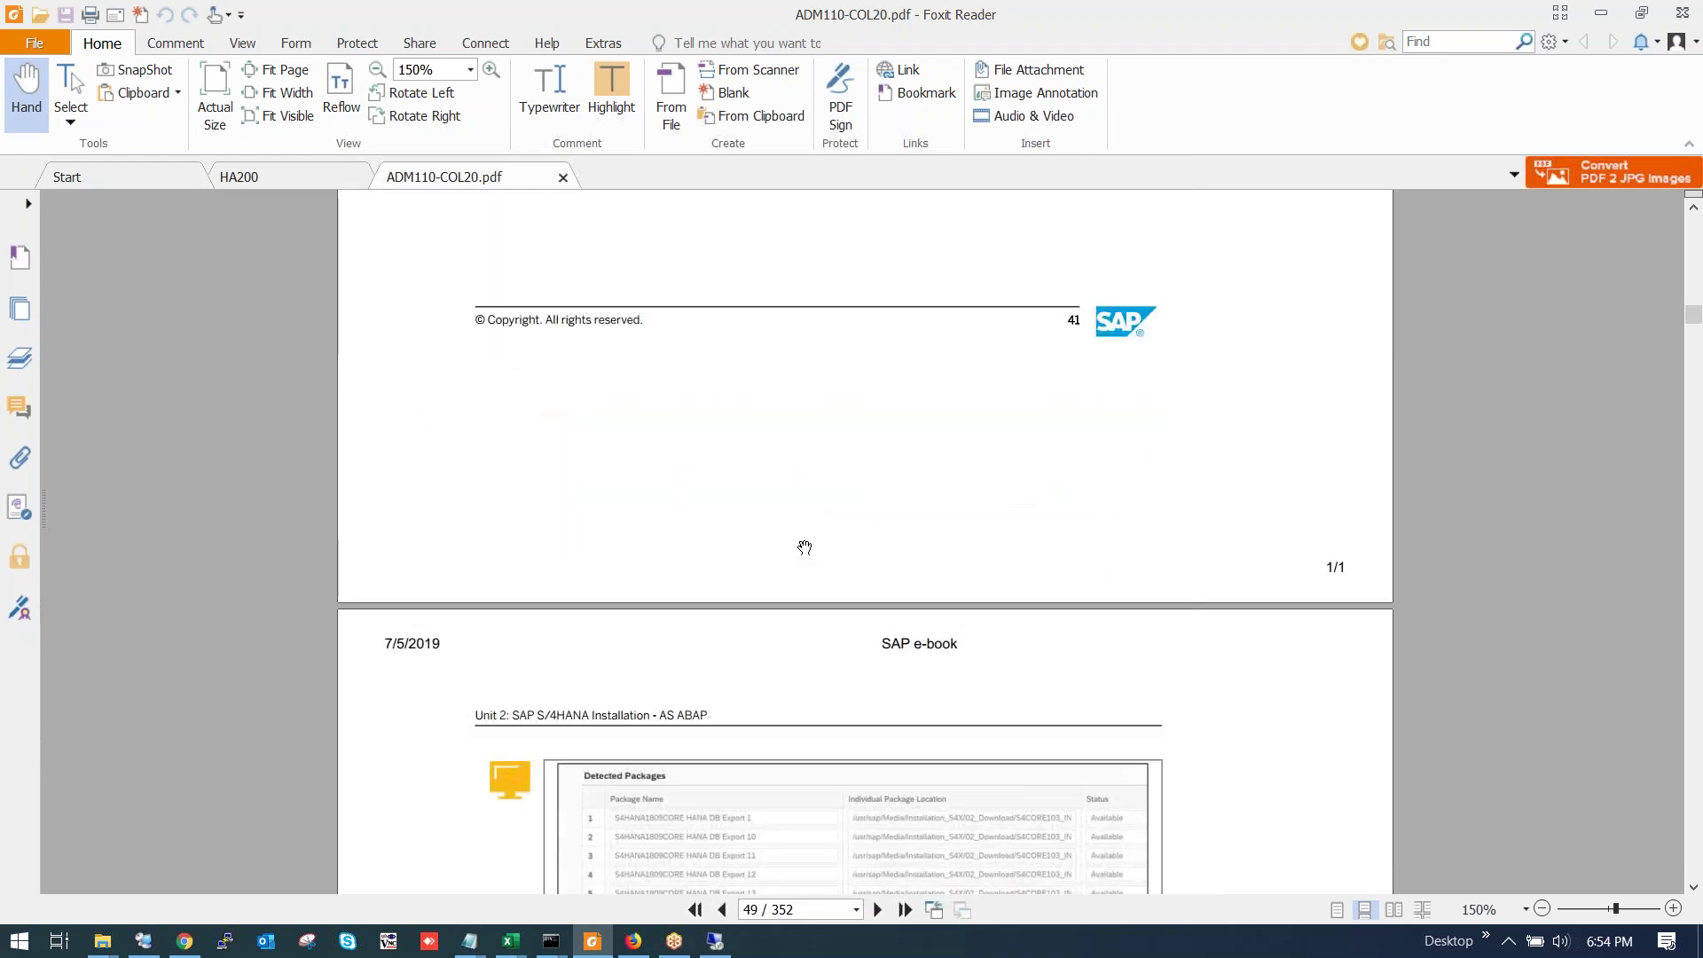
scroll(804, 548, down, 10)
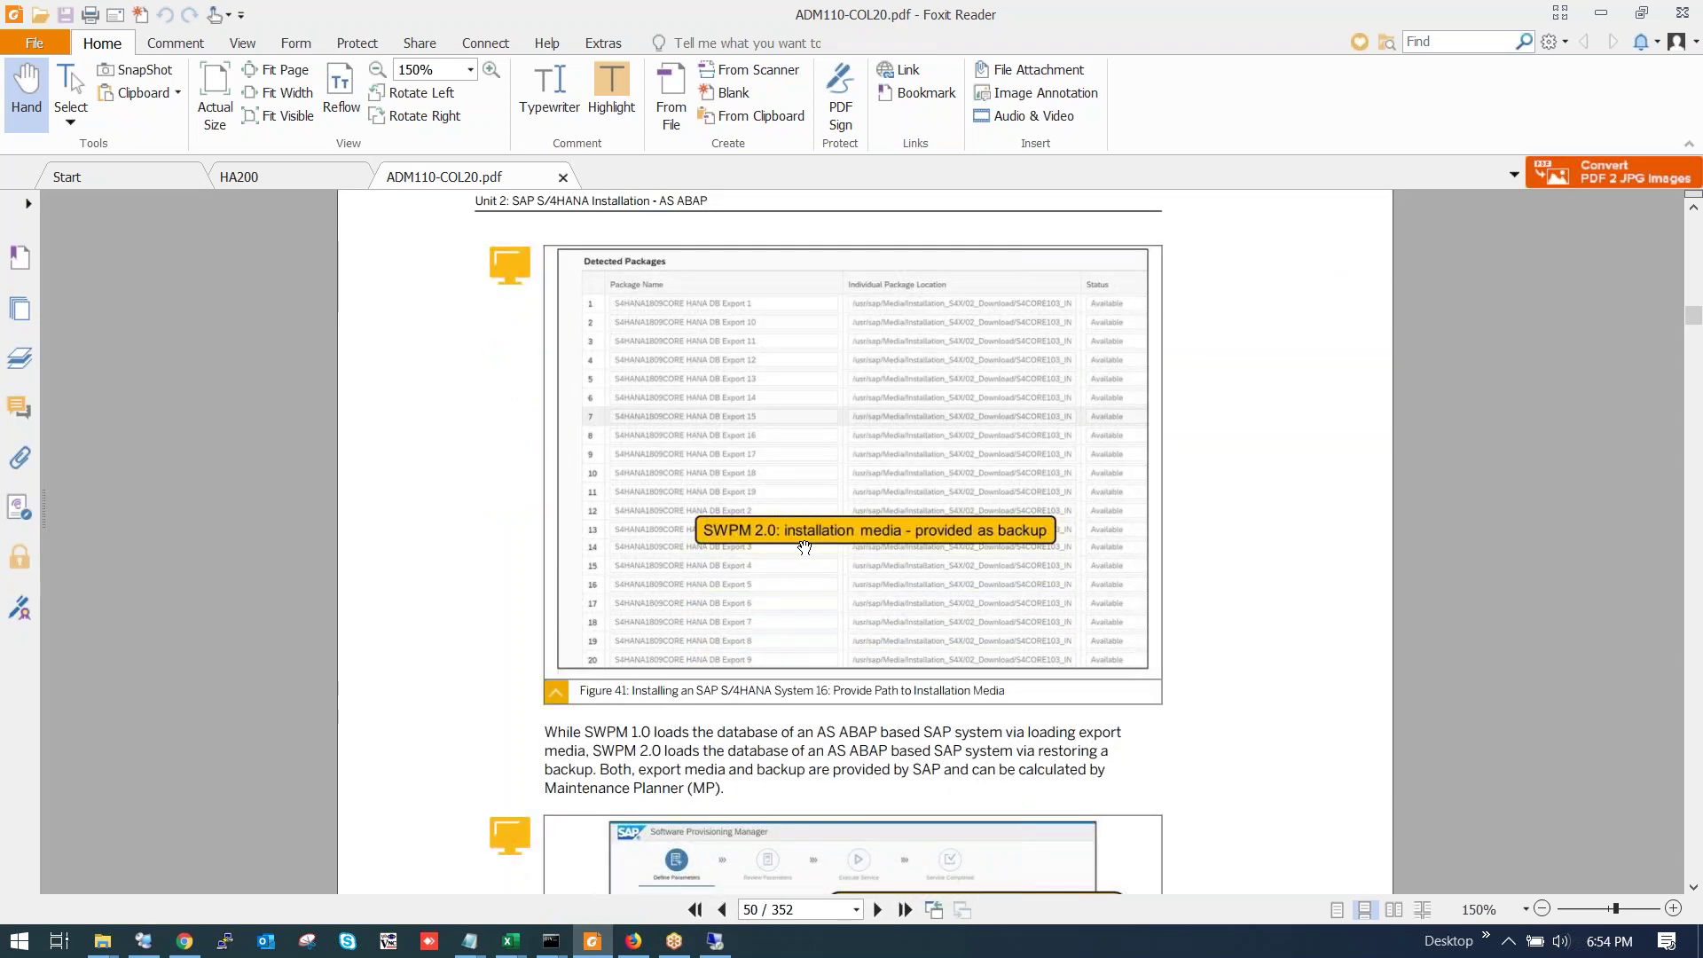
scroll(805, 547, down, 12)
scroll(804, 548, down, 3)
scroll(805, 547, down, 15)
scroll(805, 548, down, 1)
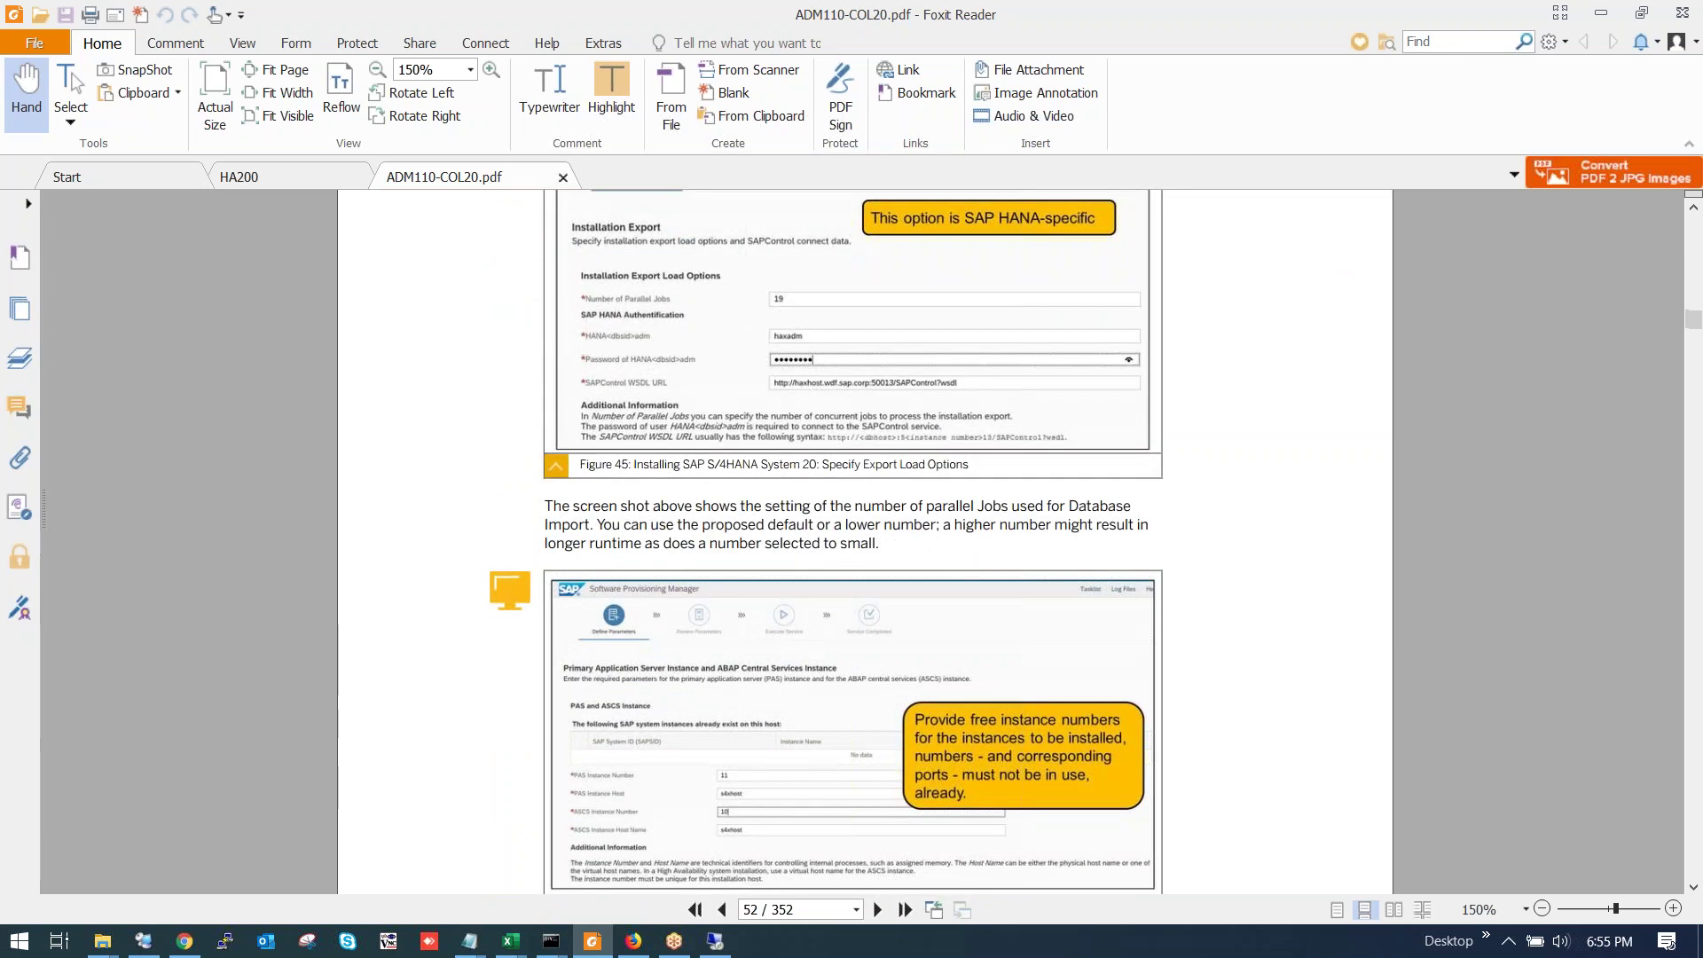
scroll(804, 547, down, 15)
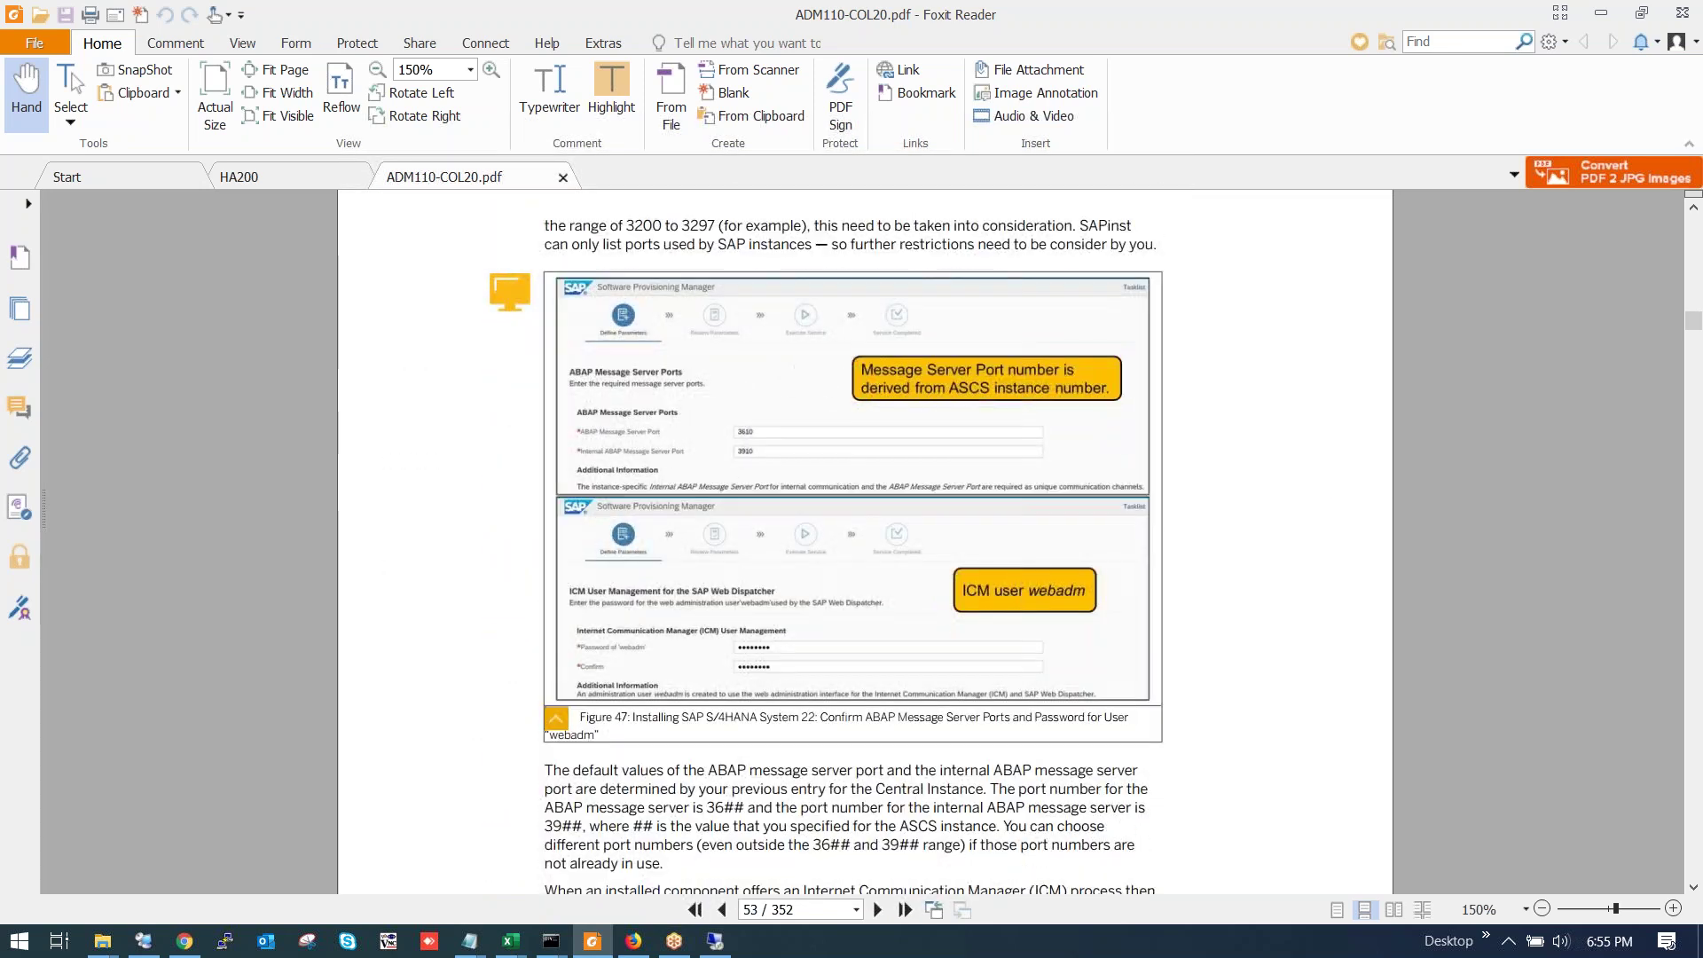
scroll(805, 547, down, 15)
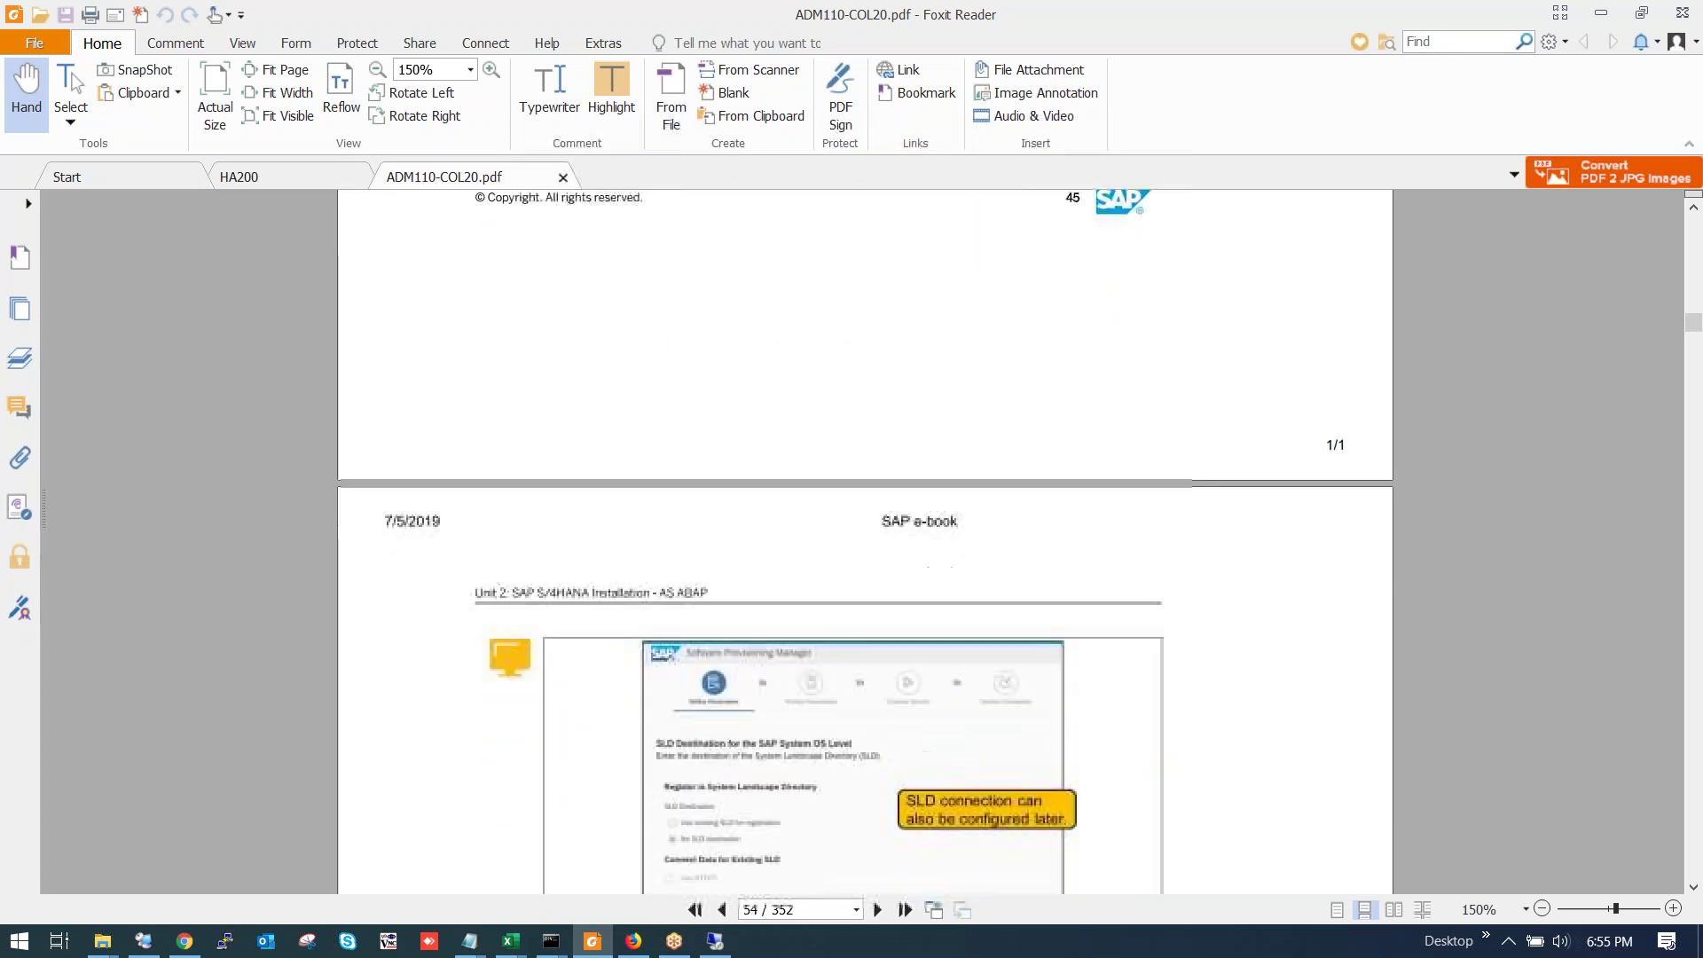
scroll(851, 541, down, 1)
scroll(865, 541, down, 10)
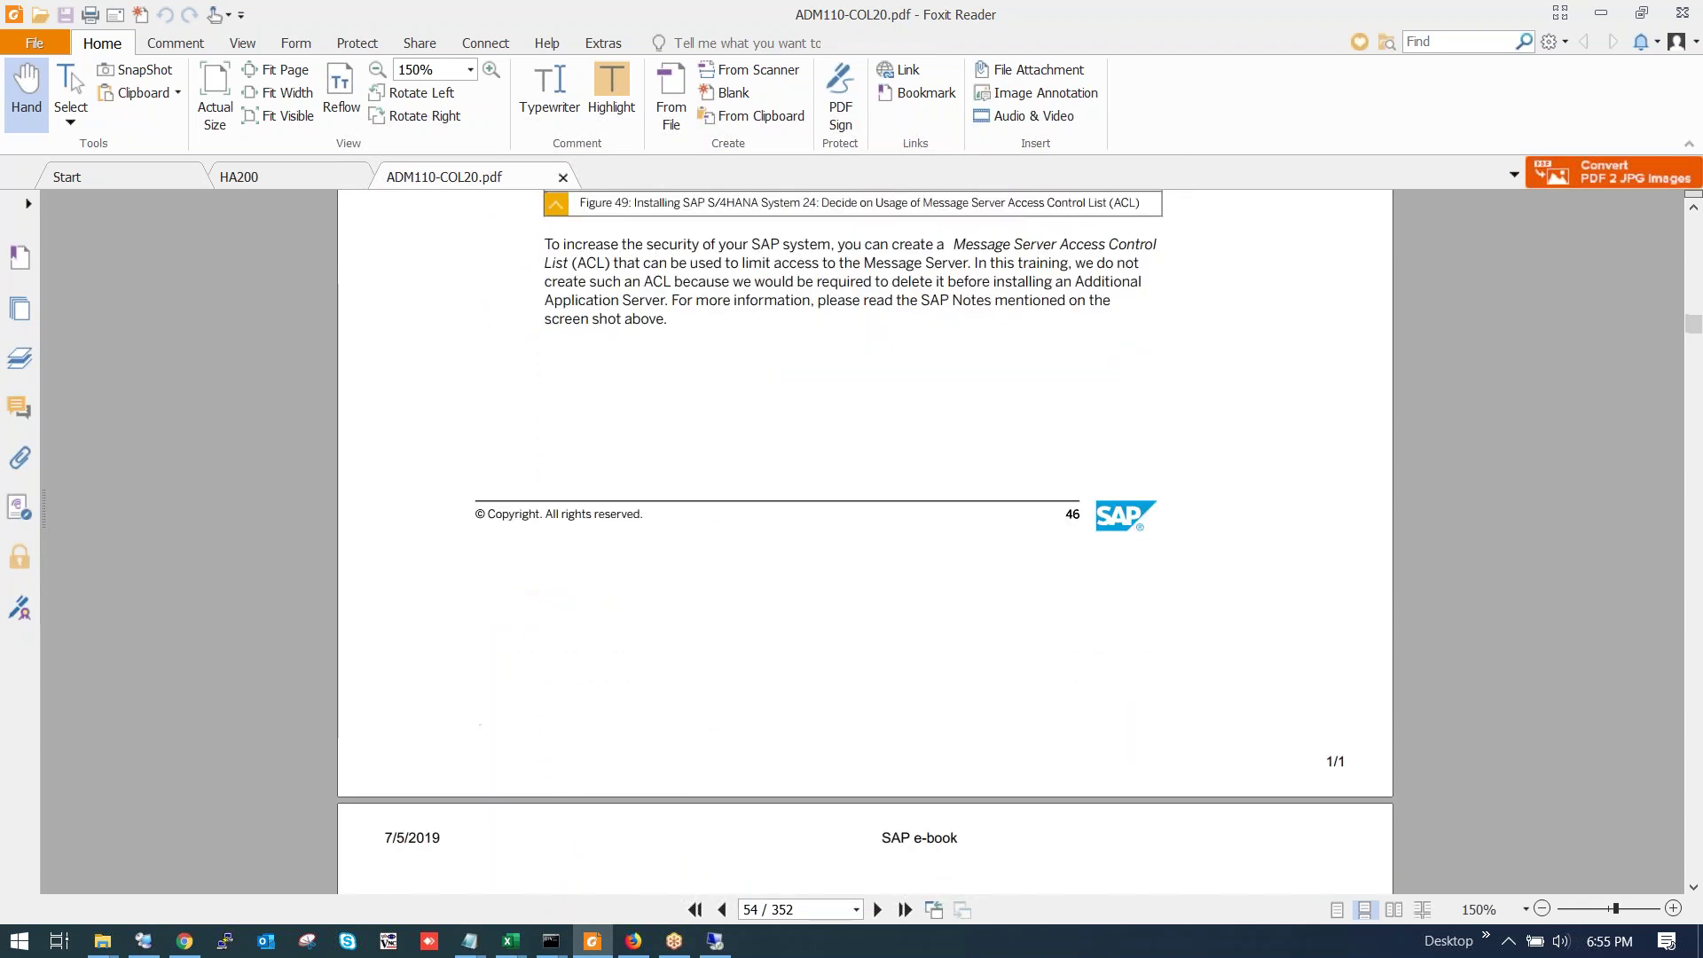
scroll(865, 541, down, 8)
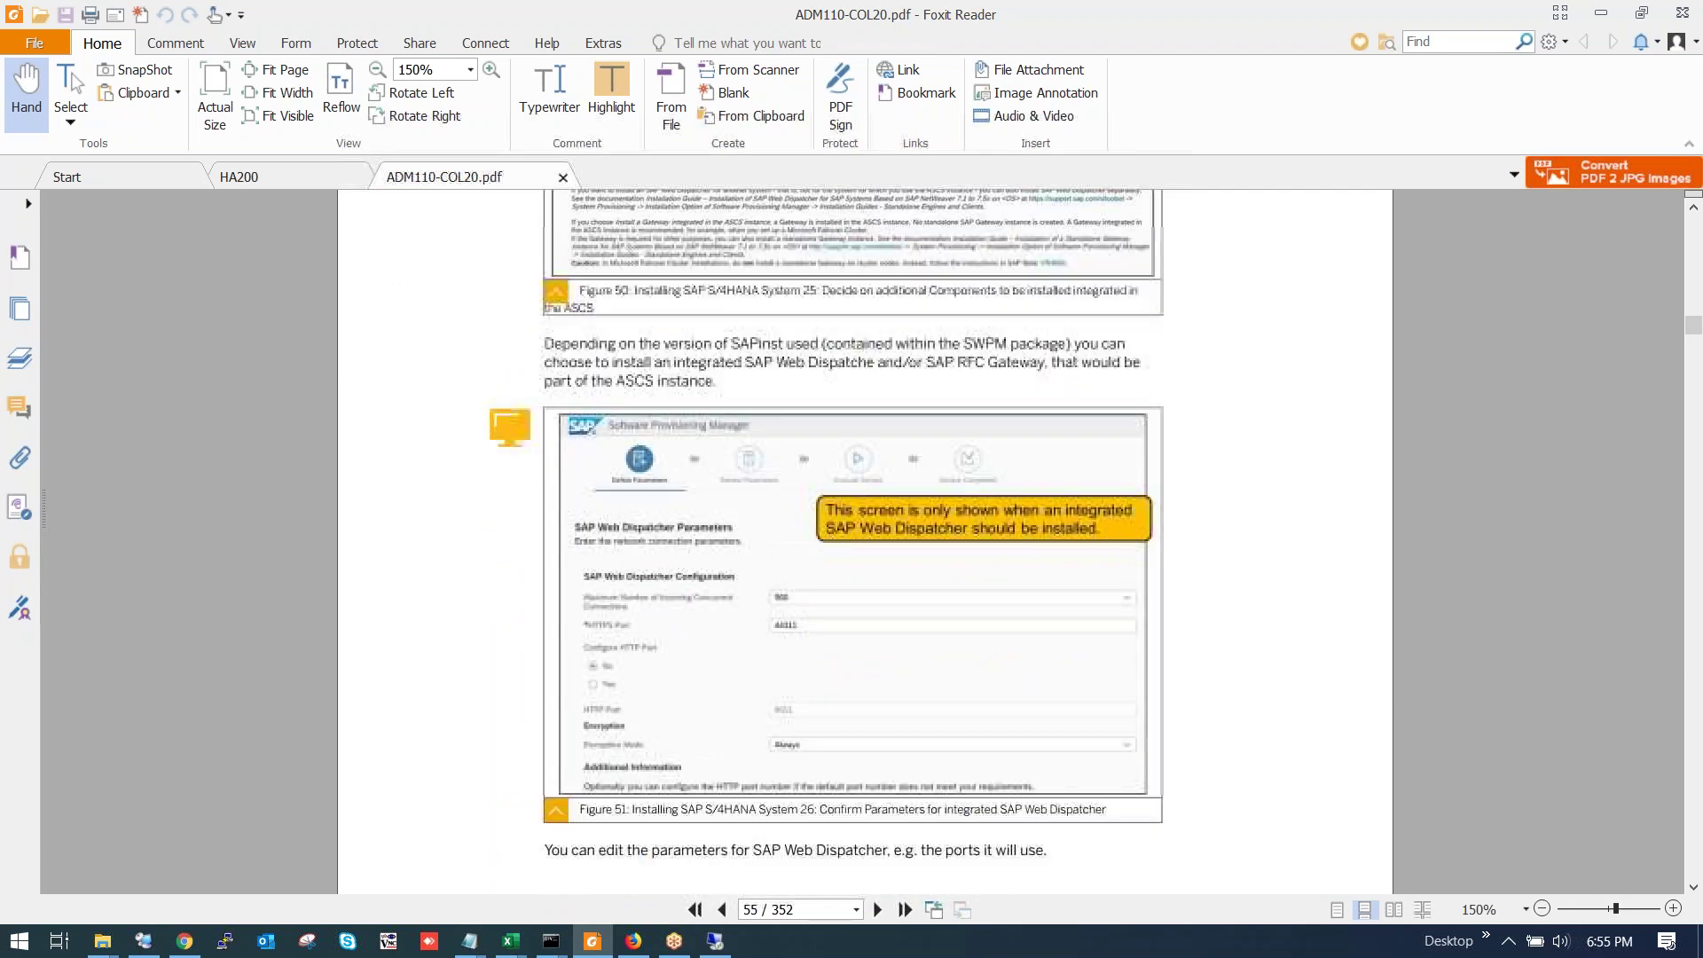
scroll(865, 541, up, 3)
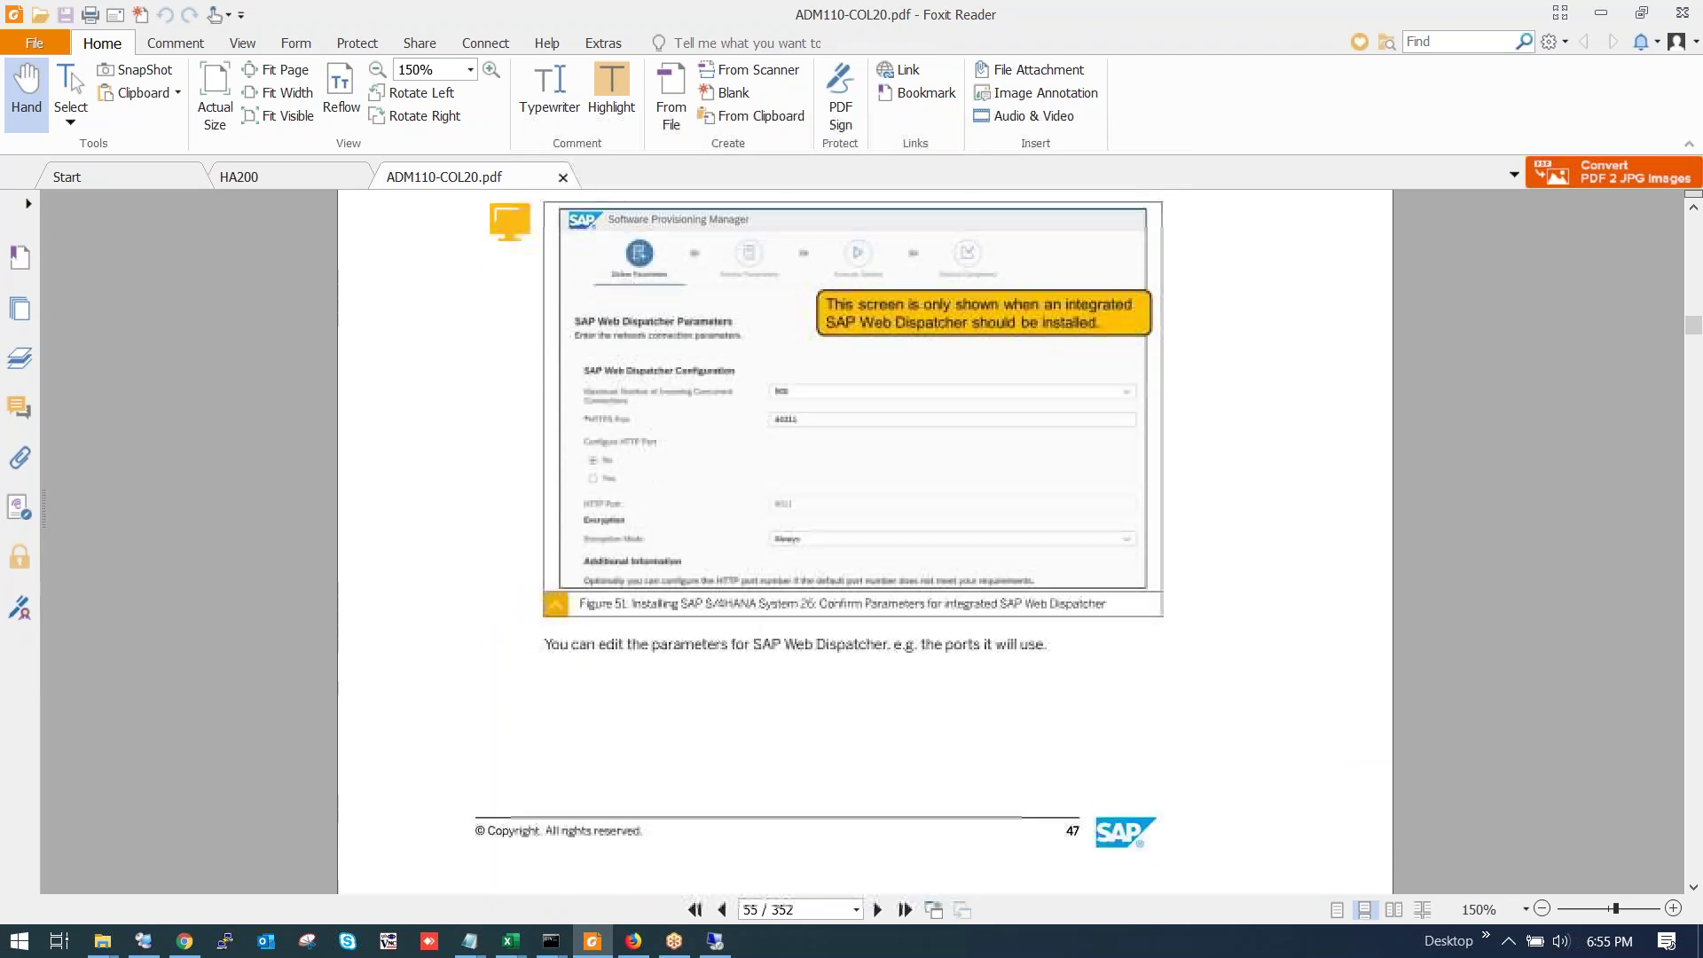
scroll(865, 541, down, 10)
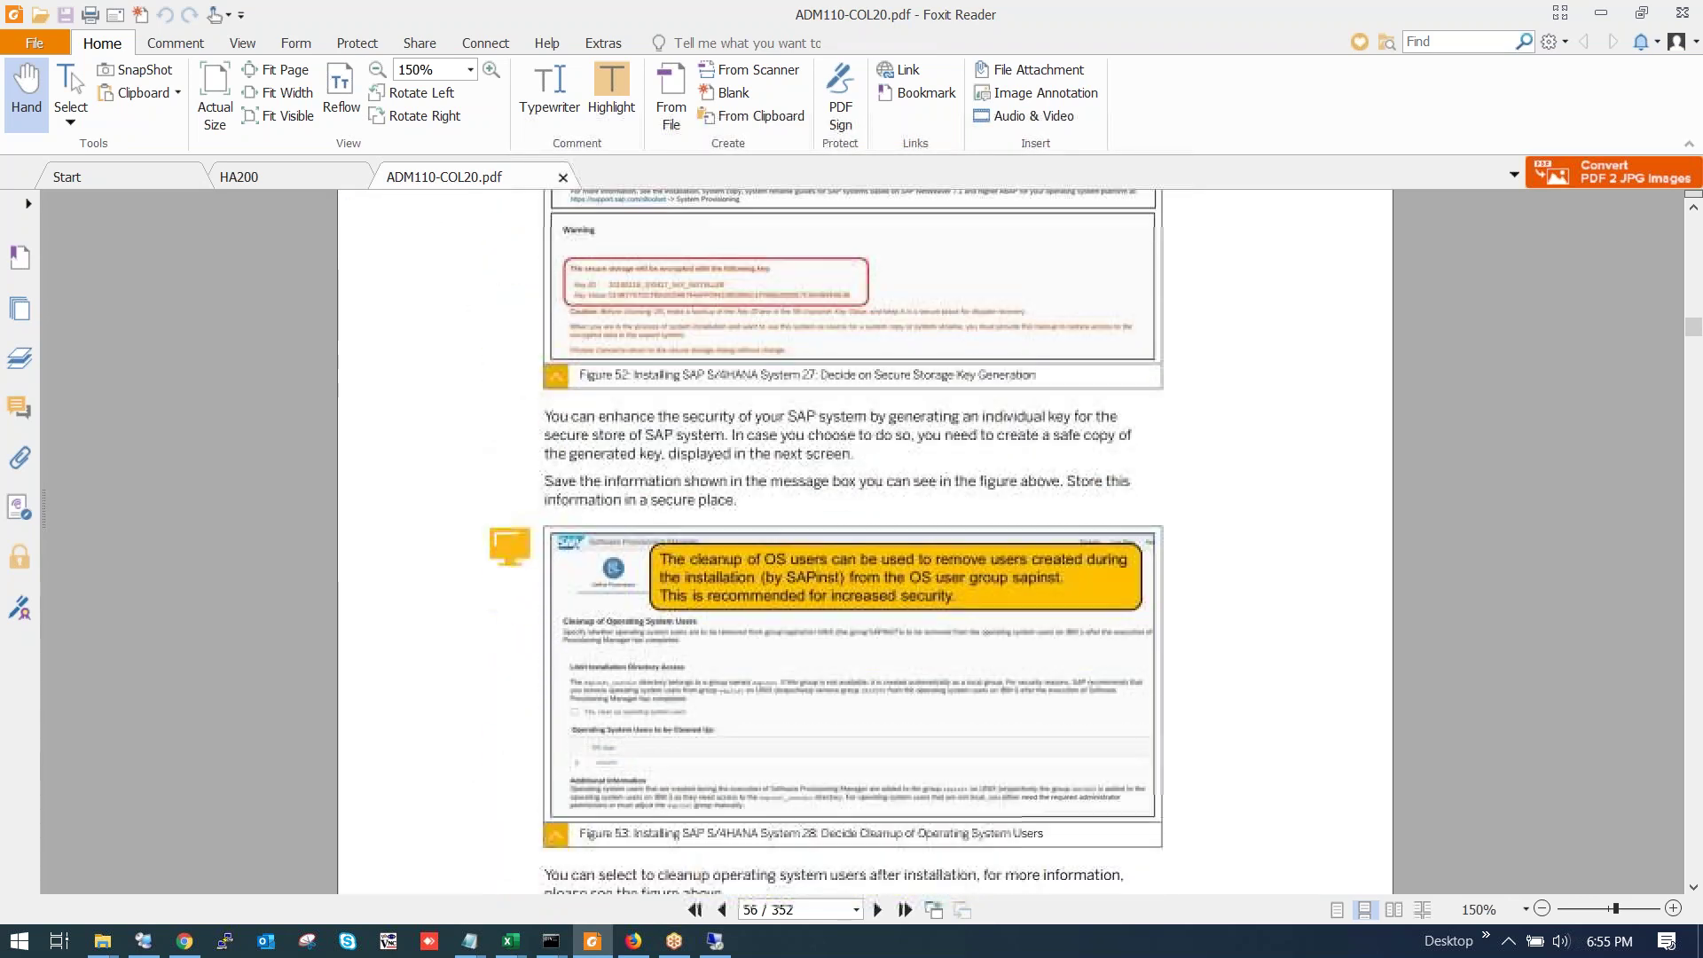
scroll(865, 541, down, 10)
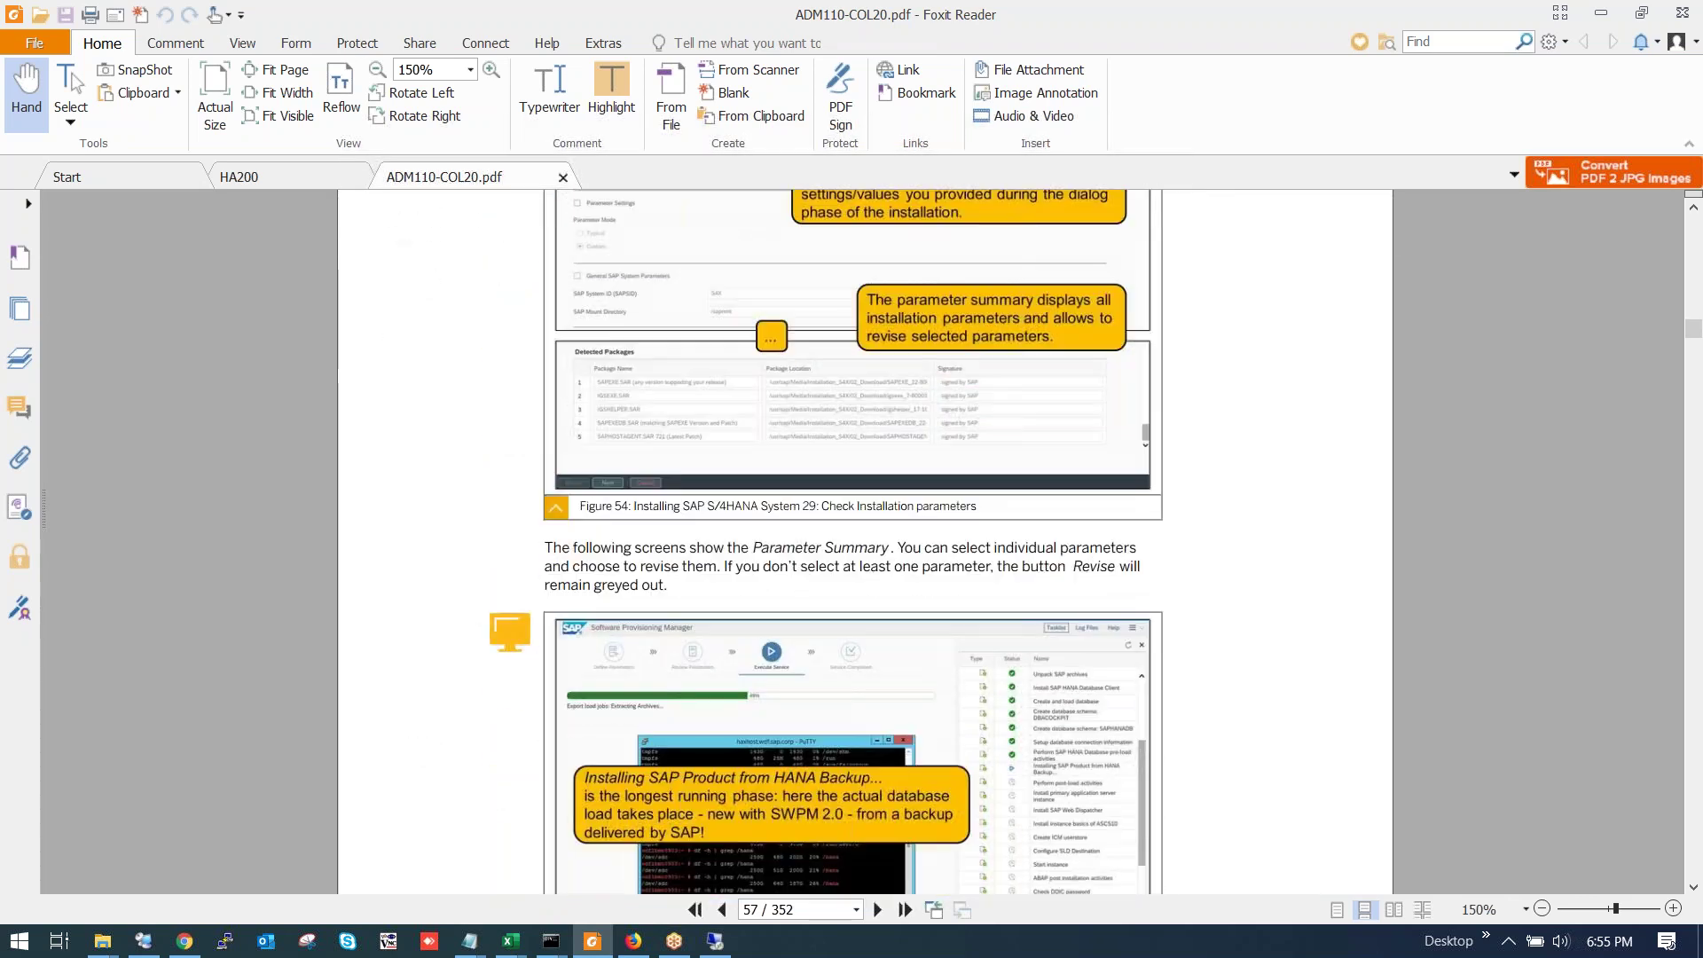
scroll(865, 541, down, 15)
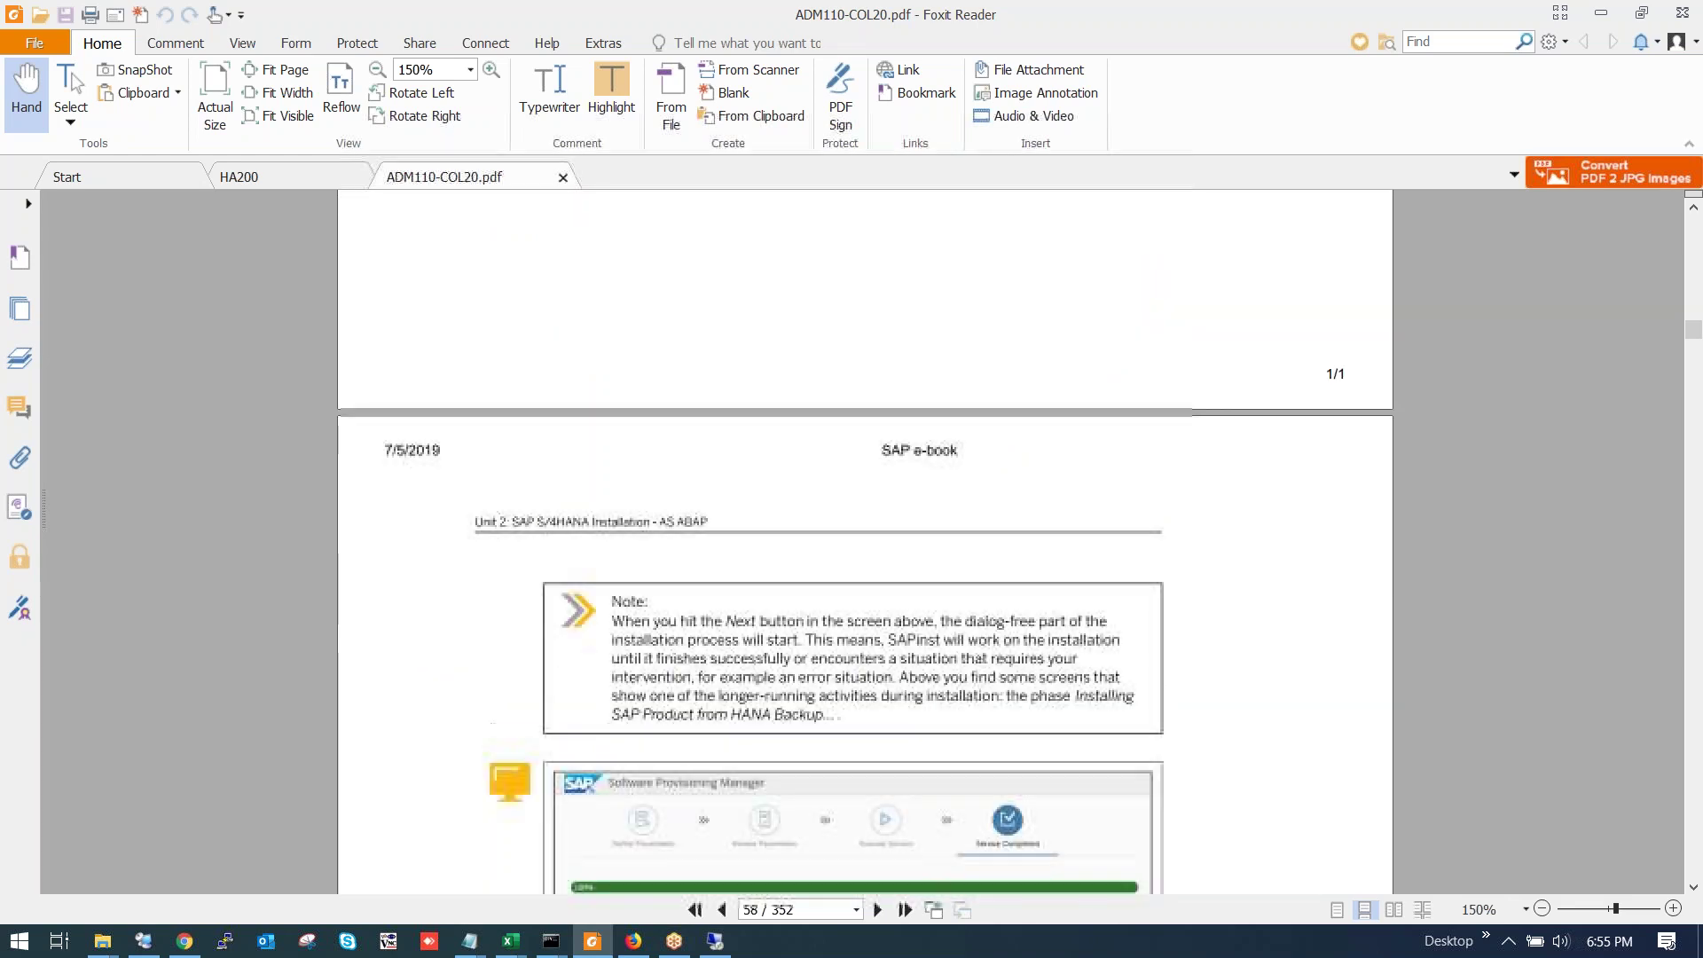
scroll(865, 542, down, 10)
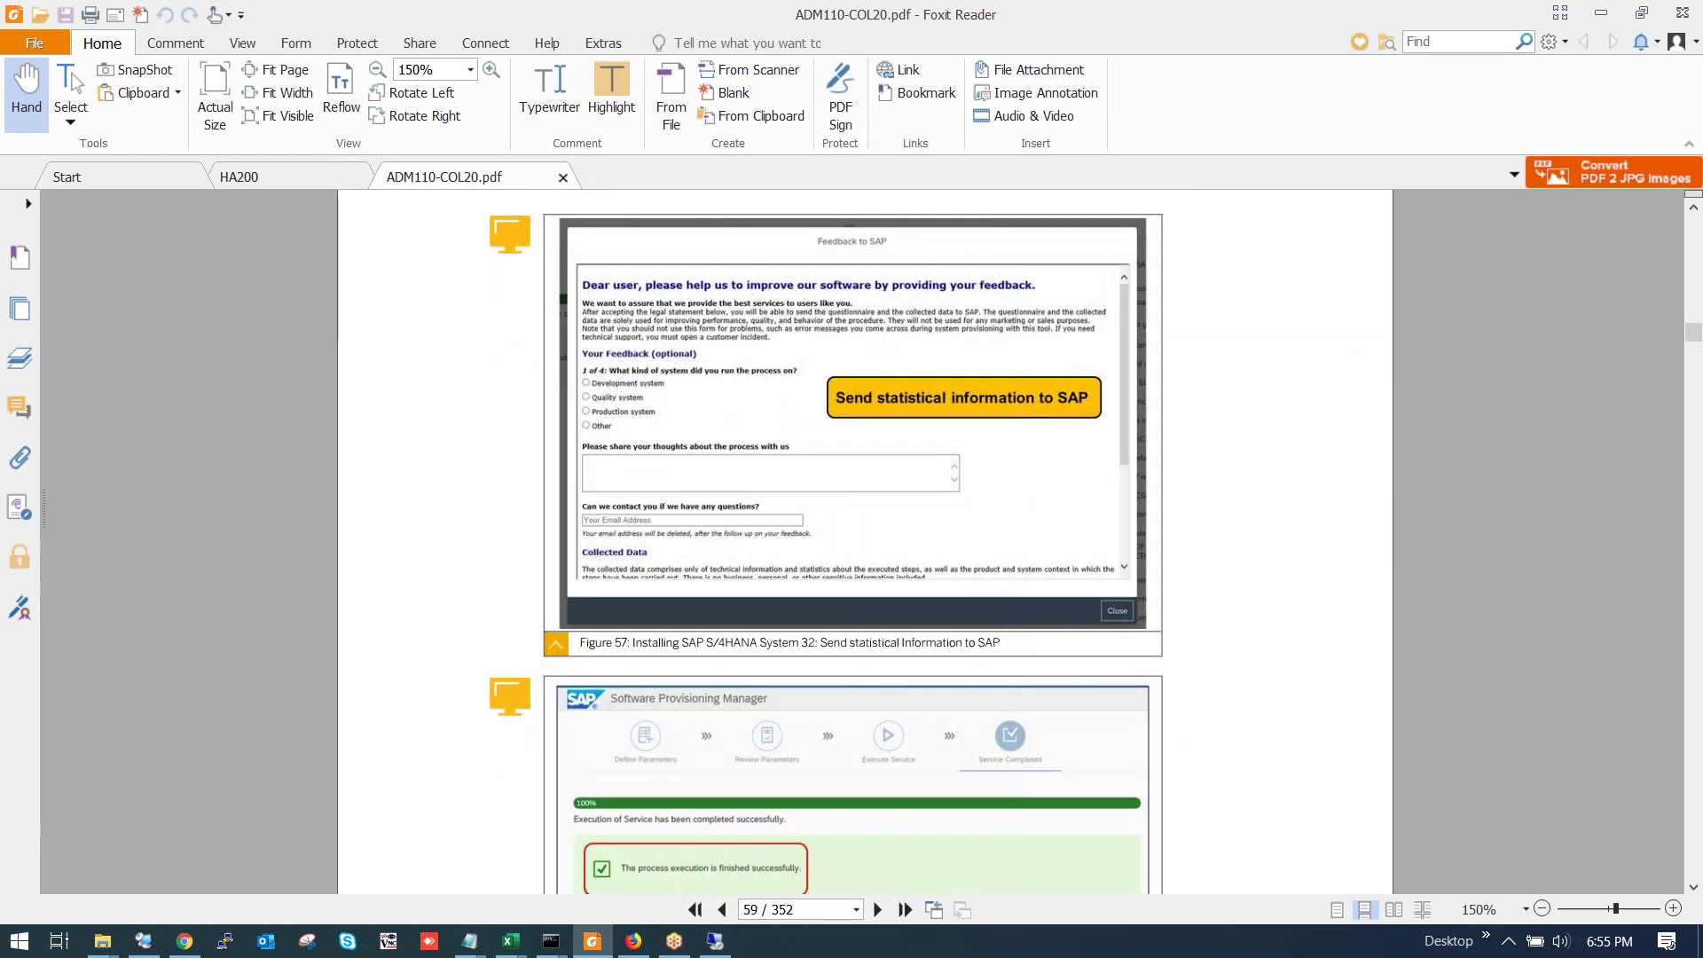
scroll(865, 542, down, 12)
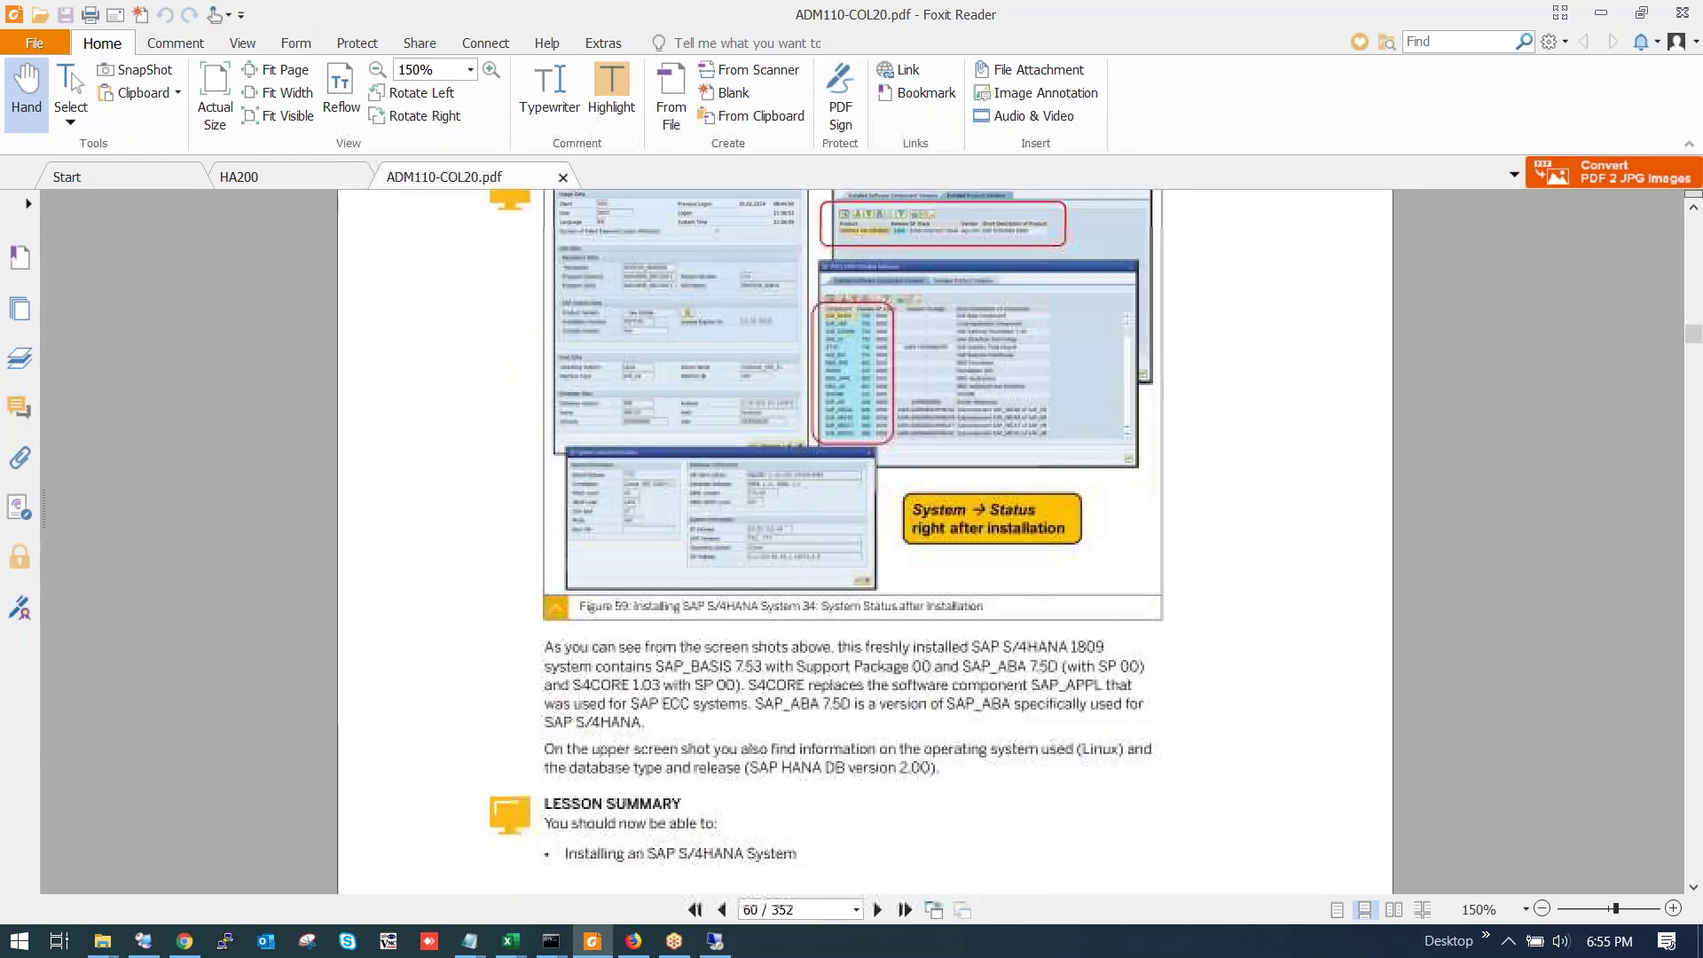
scroll(865, 541, up, 10)
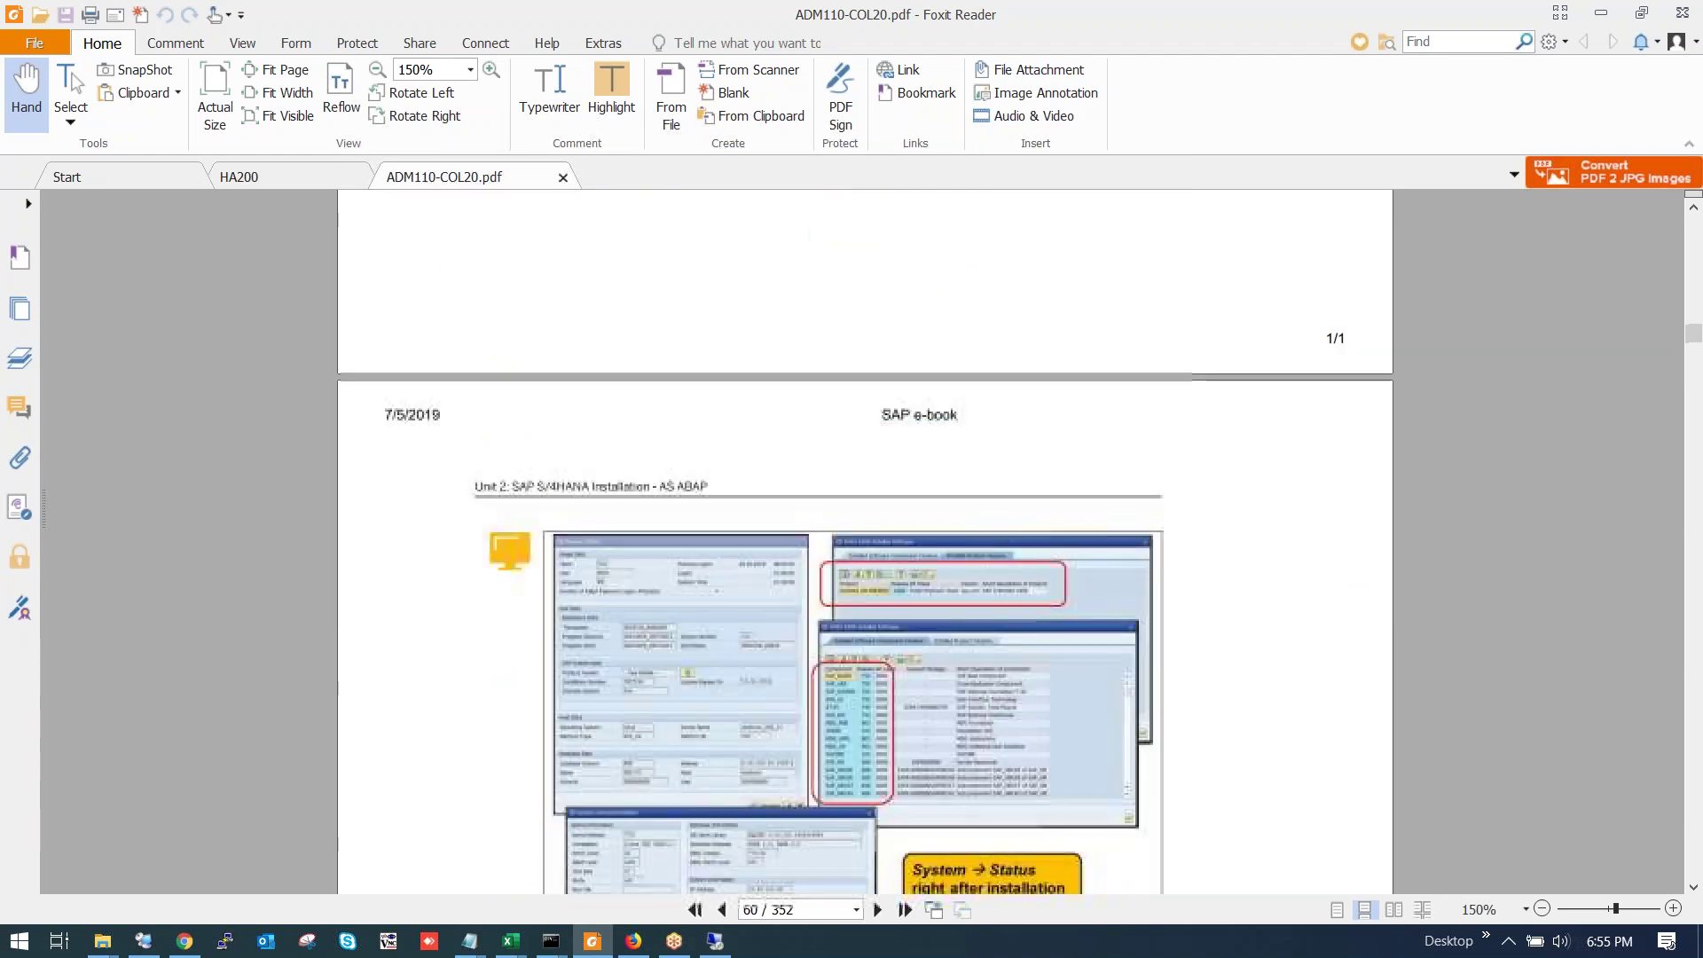
scroll(865, 541, up, 12)
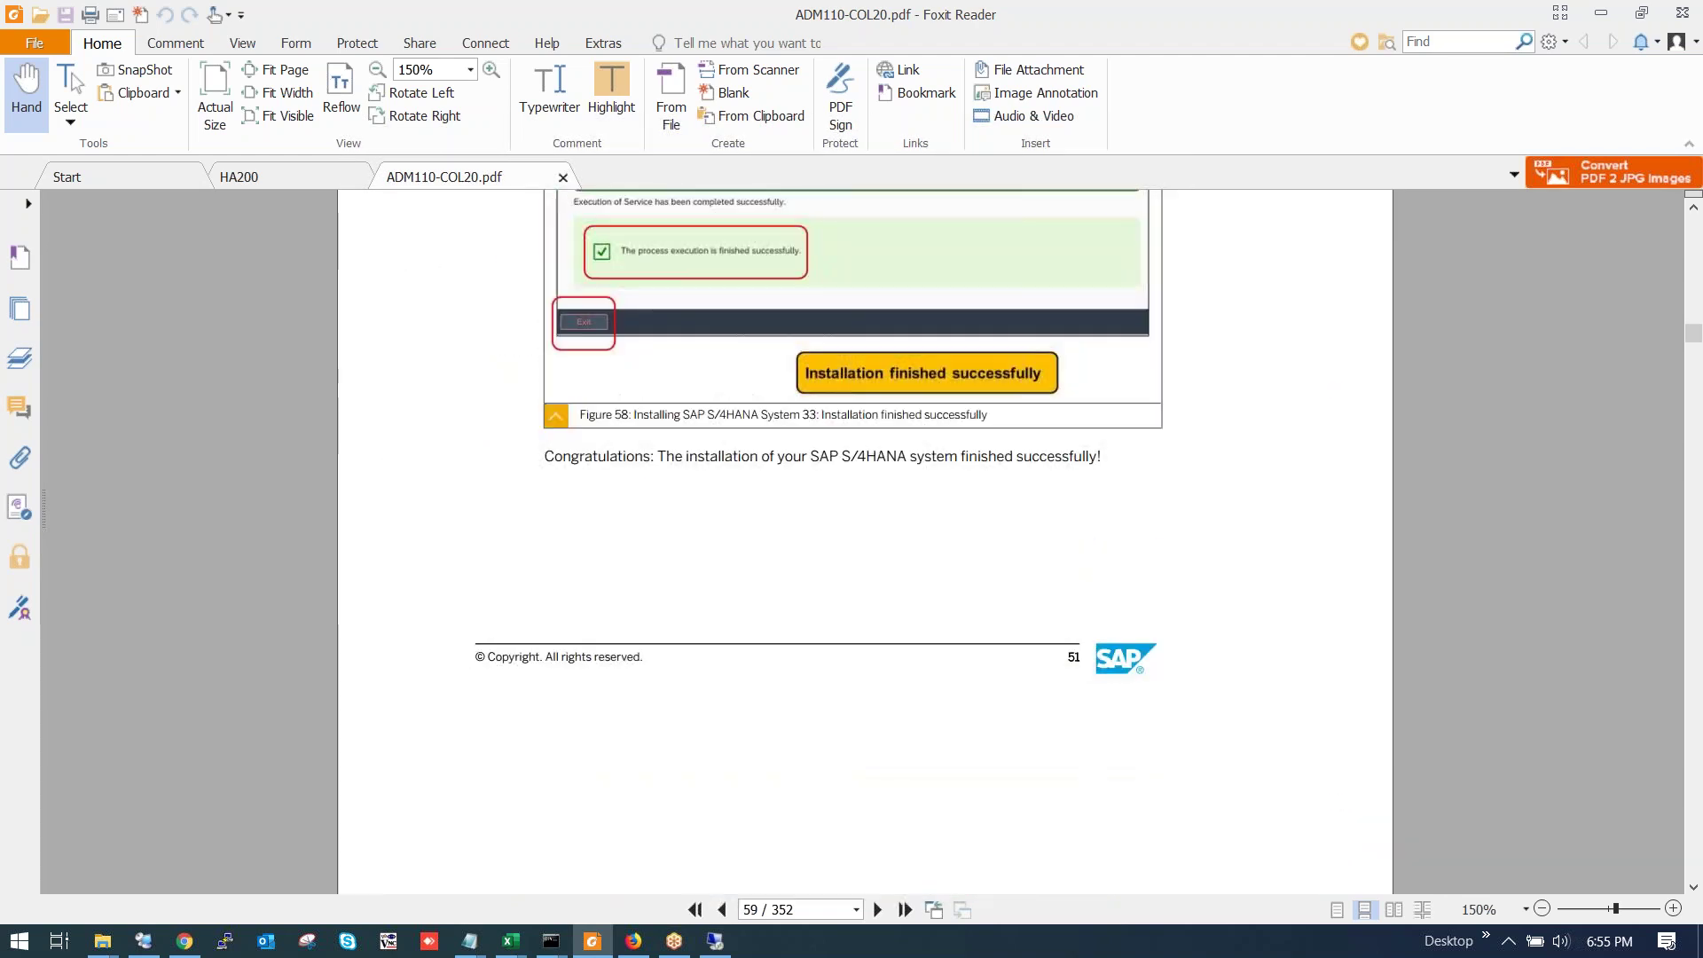
scroll(865, 542, down, 11)
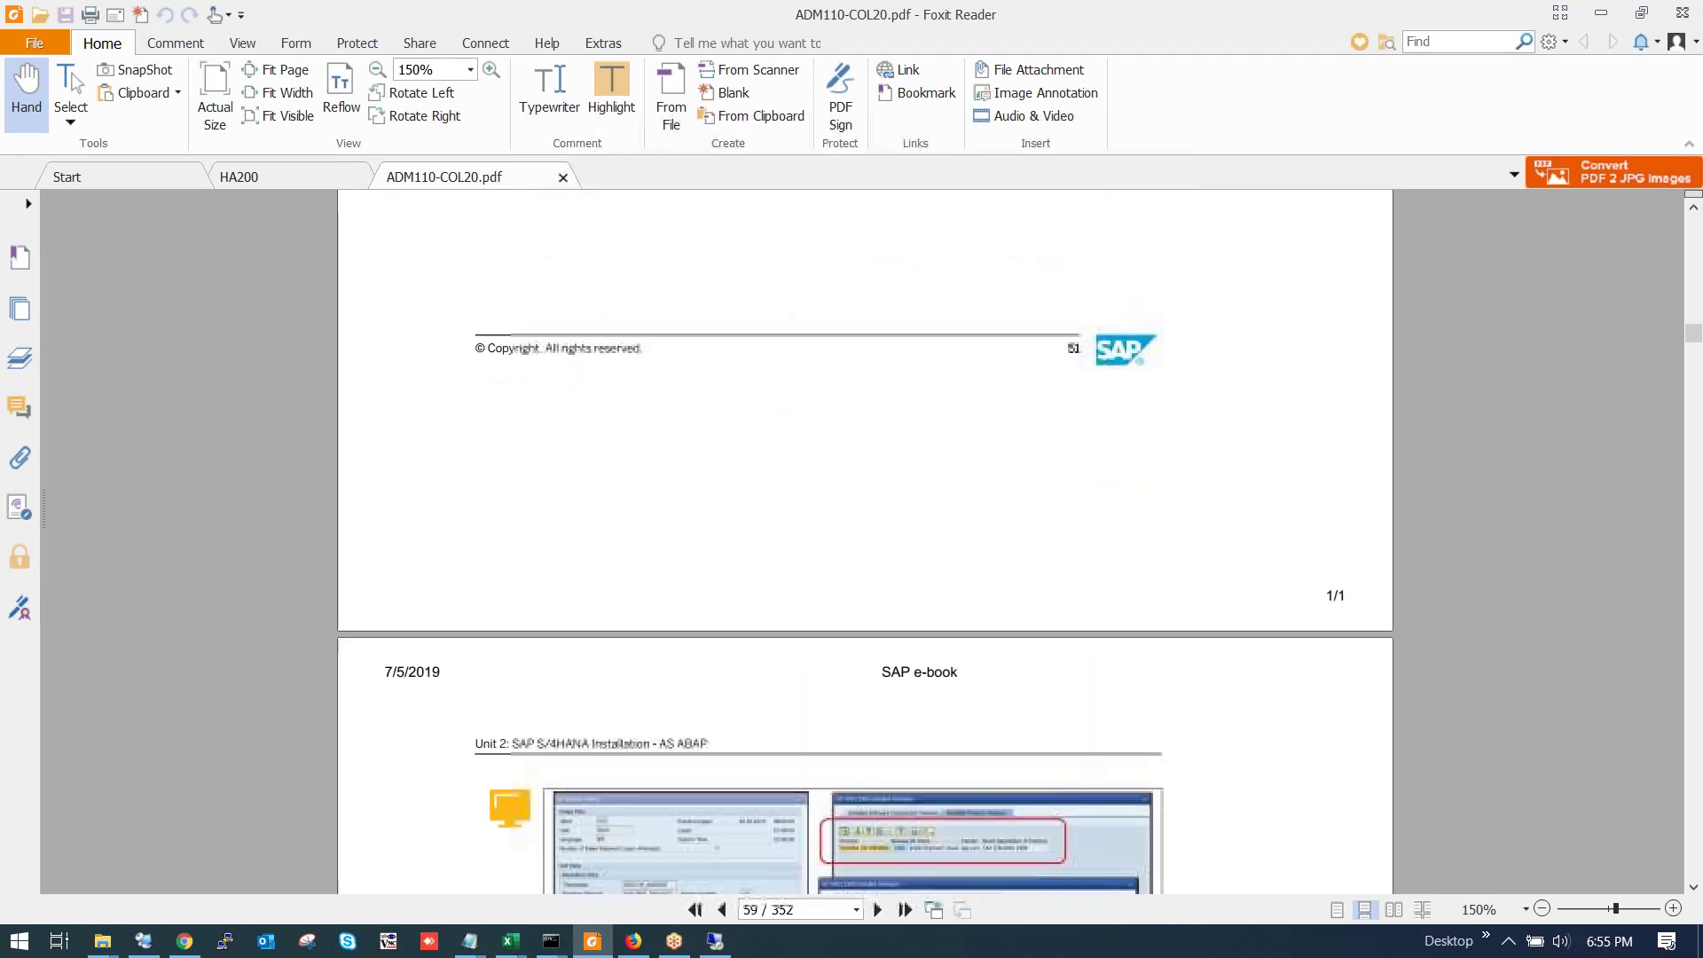
scroll(710, 450, down, 11)
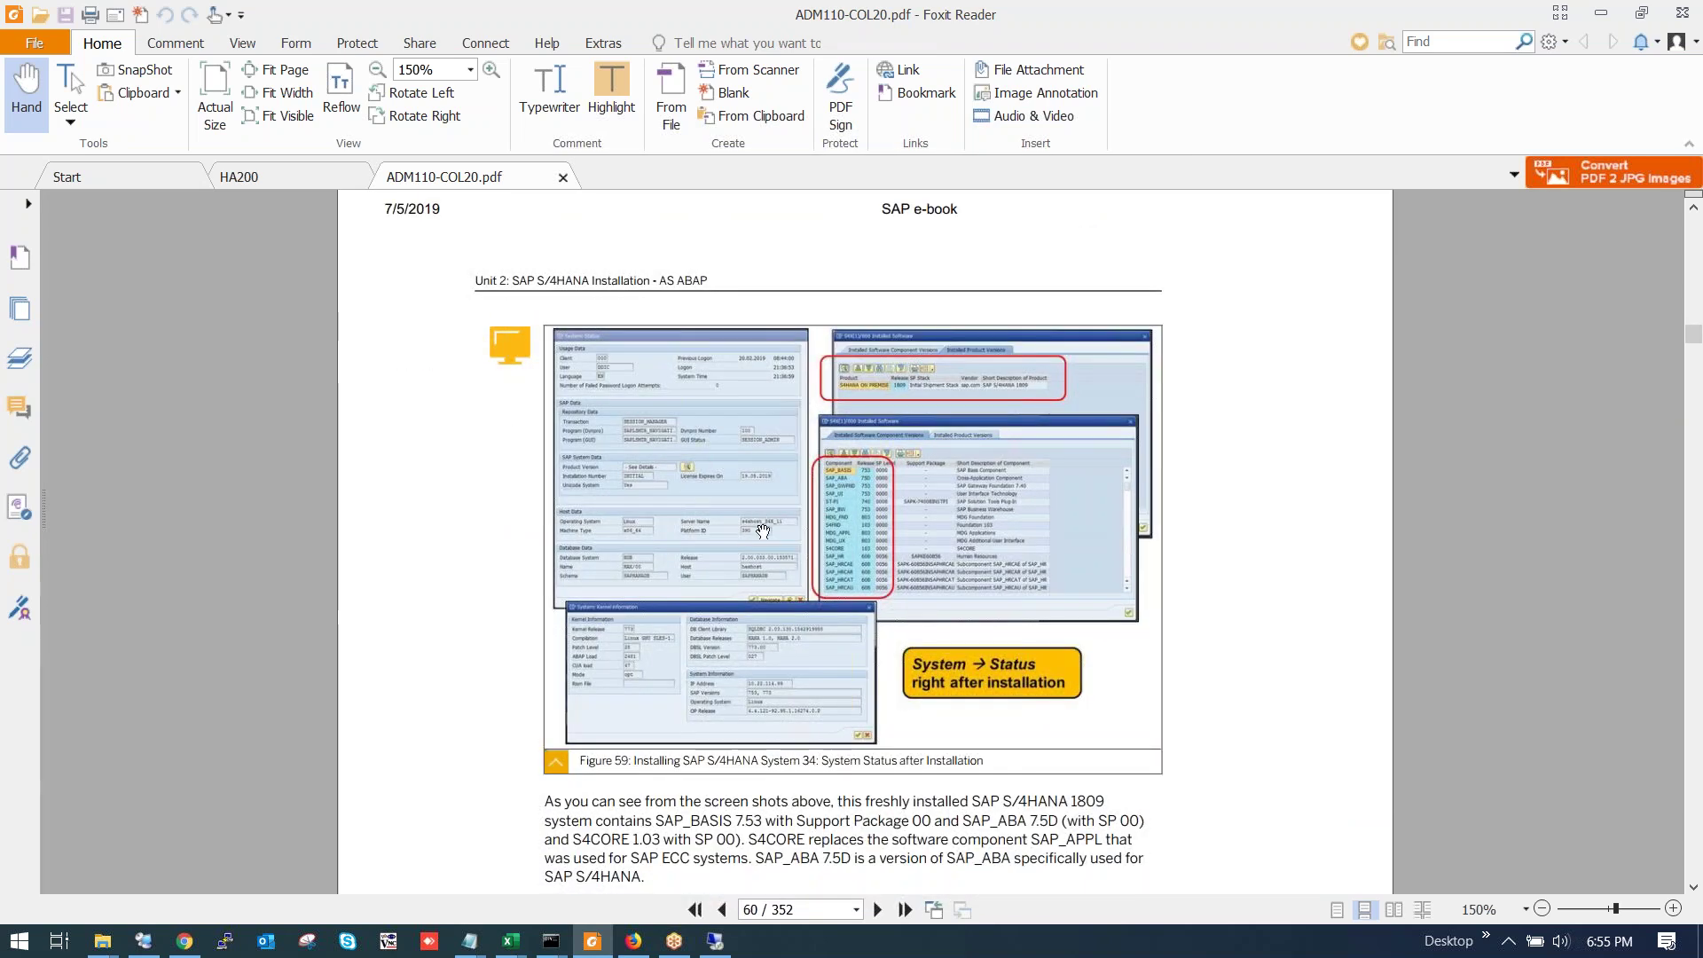
scroll(763, 531, up, 3)
scroll(763, 532, up, 2)
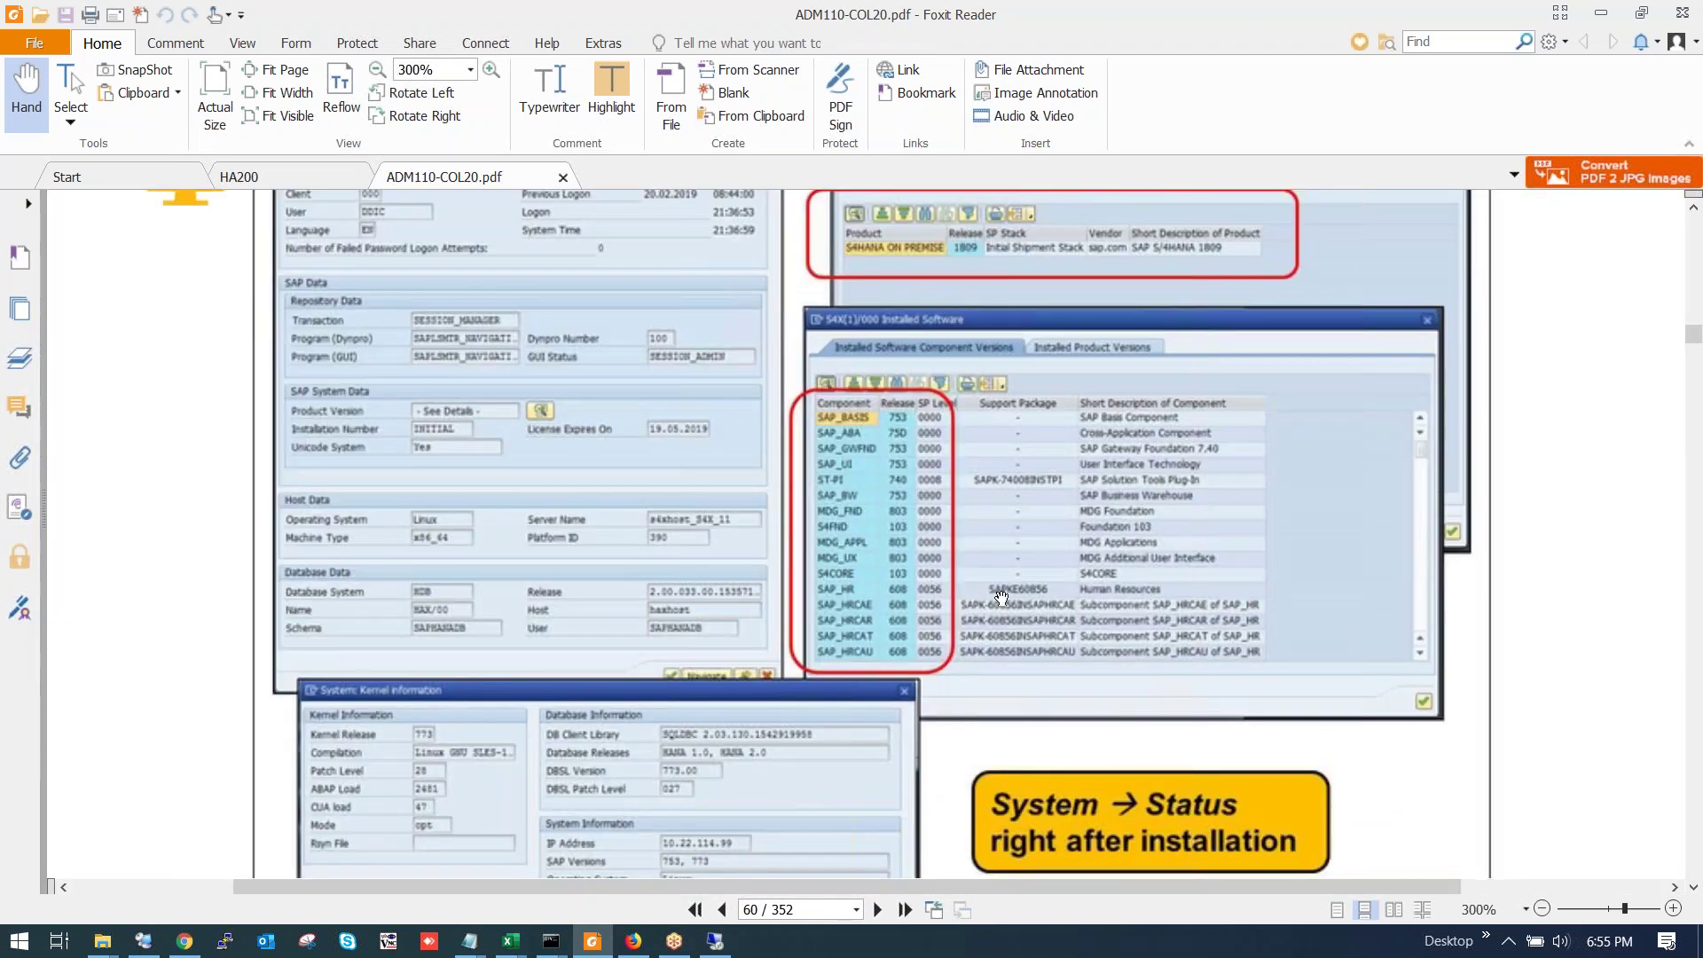
scroll(1003, 599, up, 1)
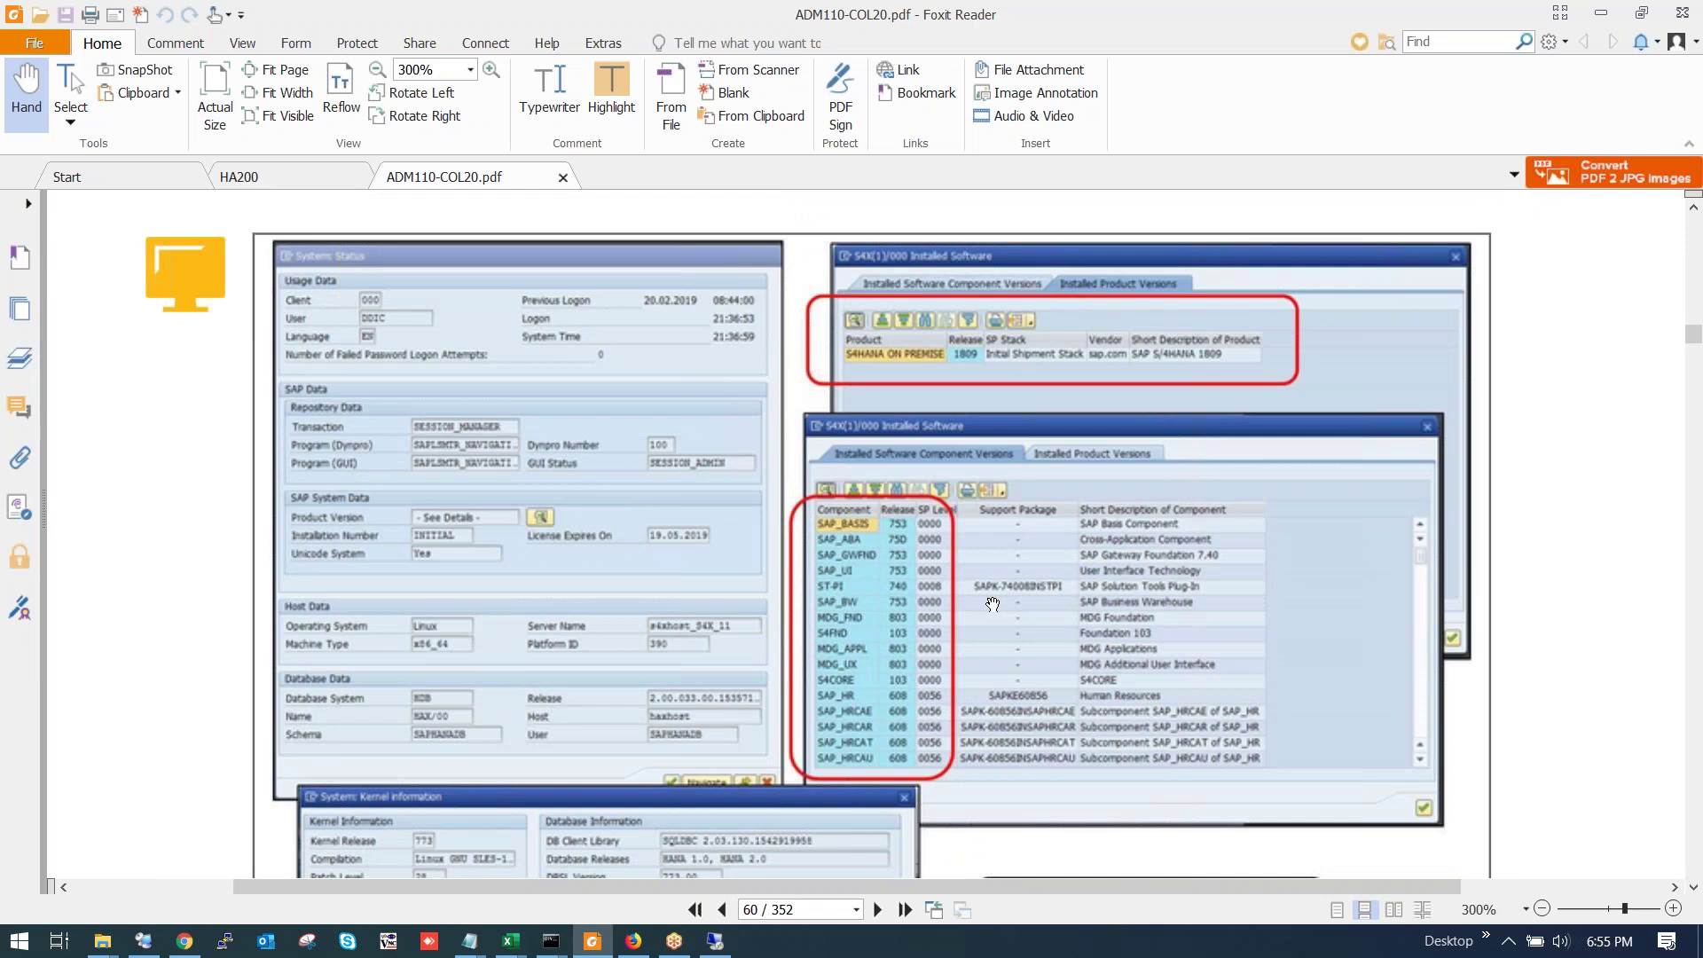
scroll(990, 604, up, 1)
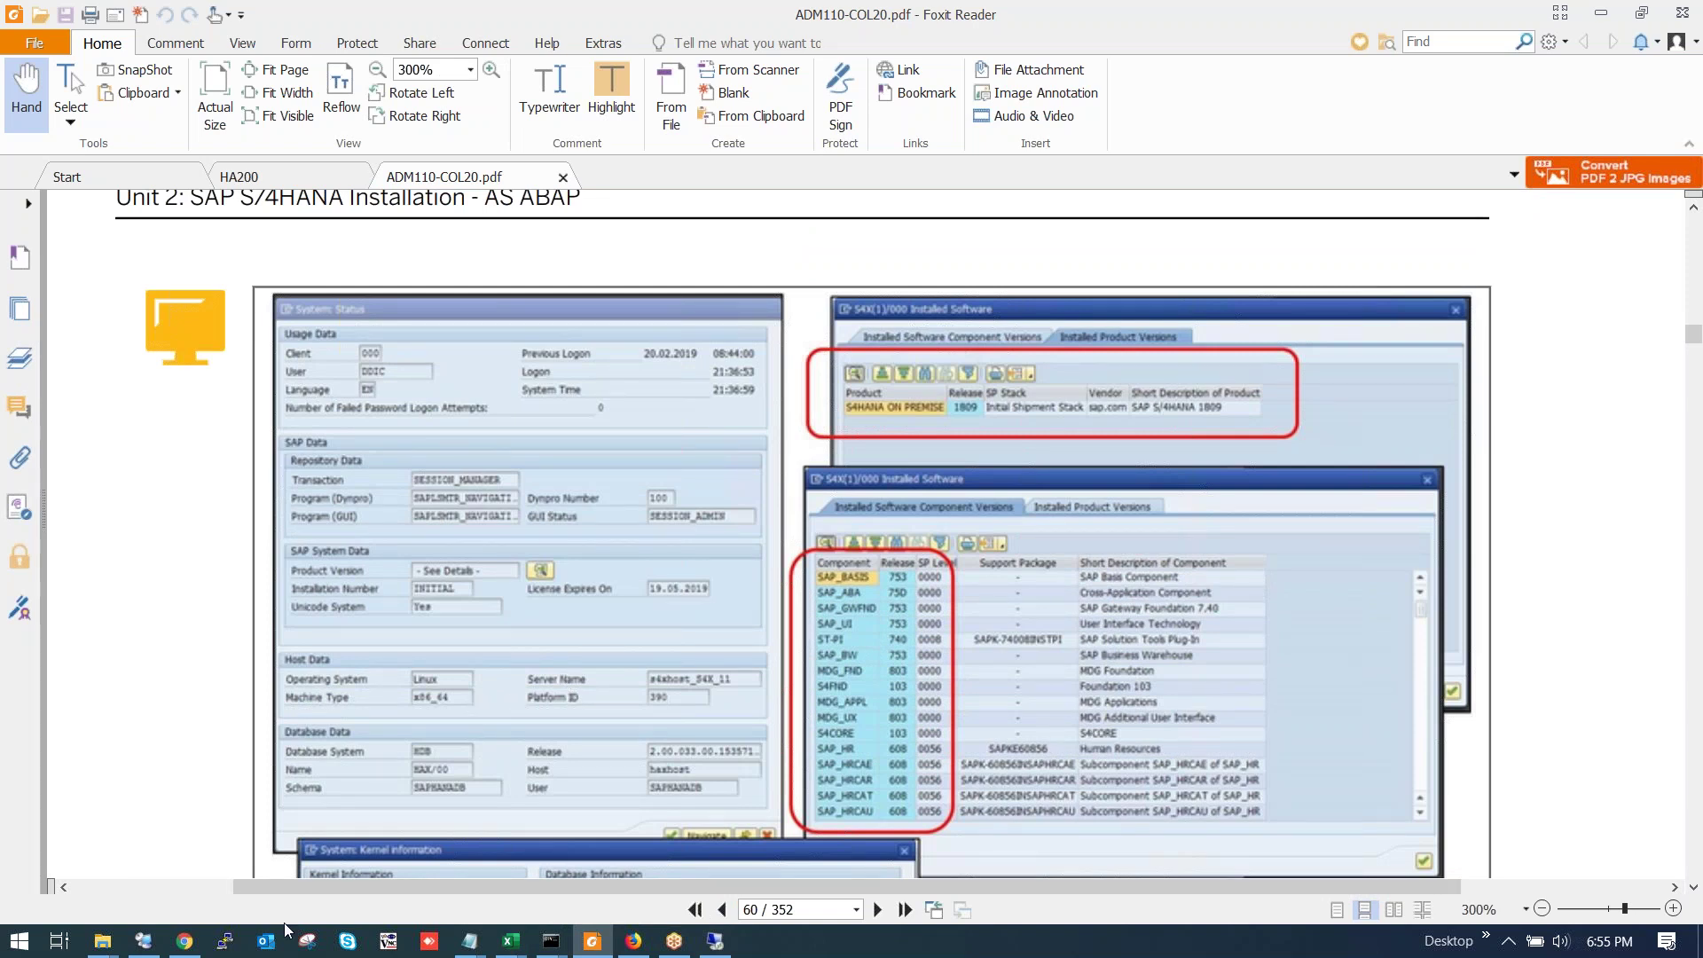
Close the finished front-end installer and start a new system entry in SAP Logon.
click(715, 940)
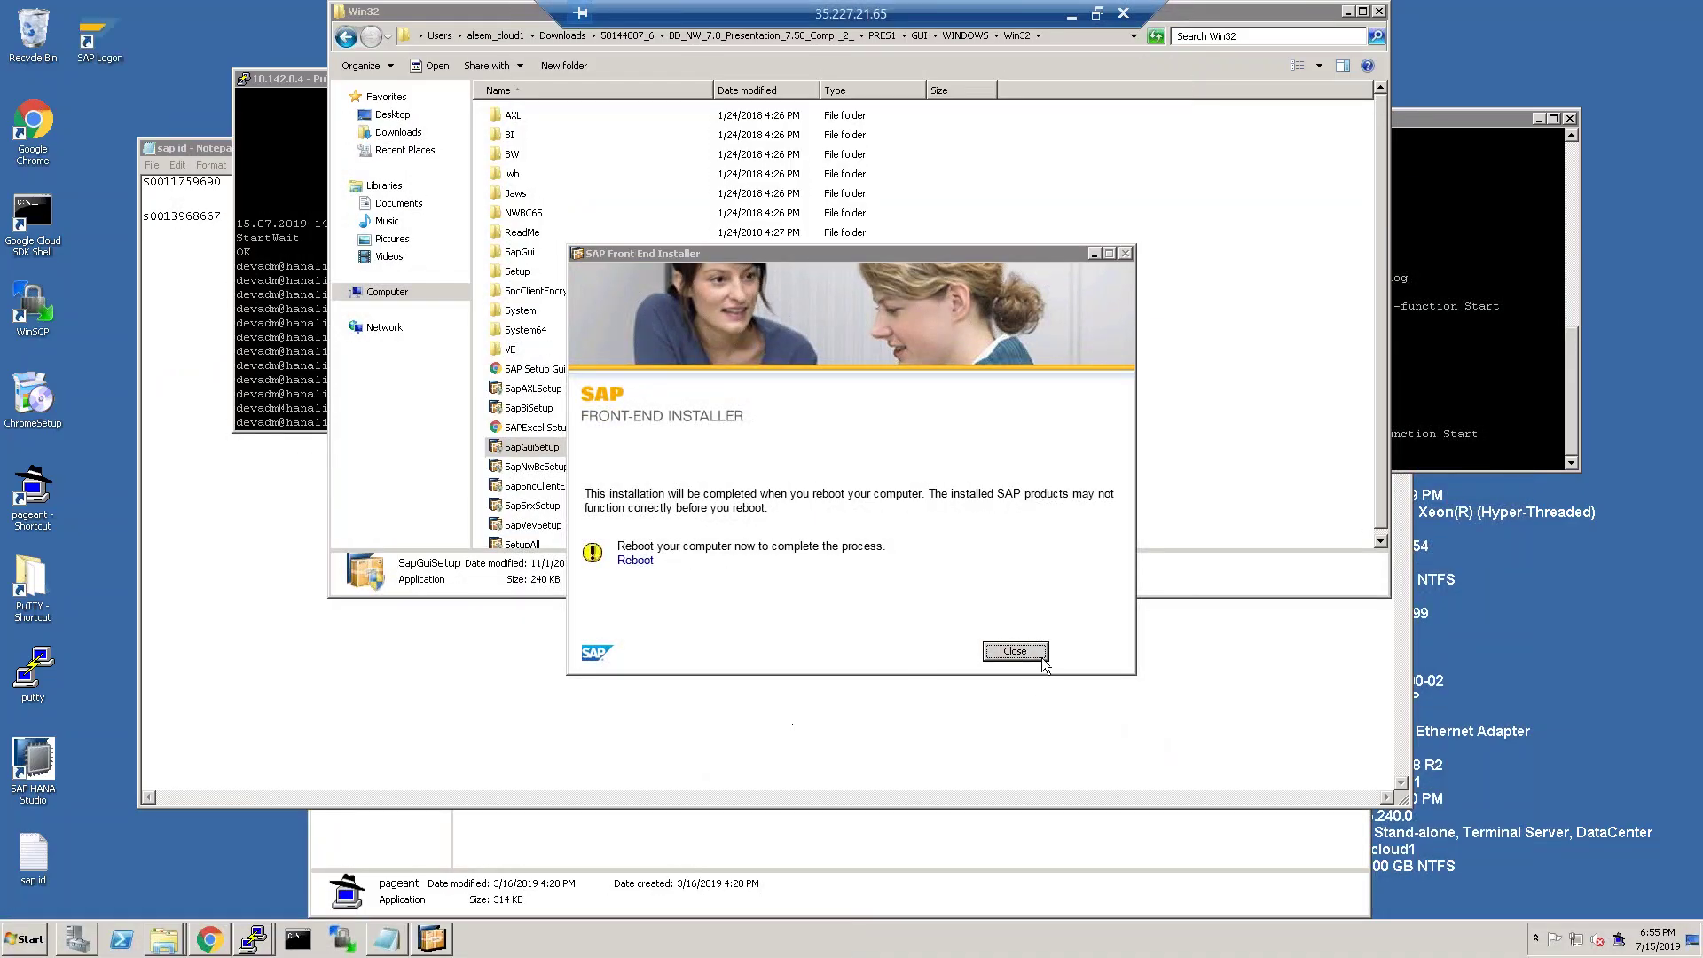
click(1015, 652)
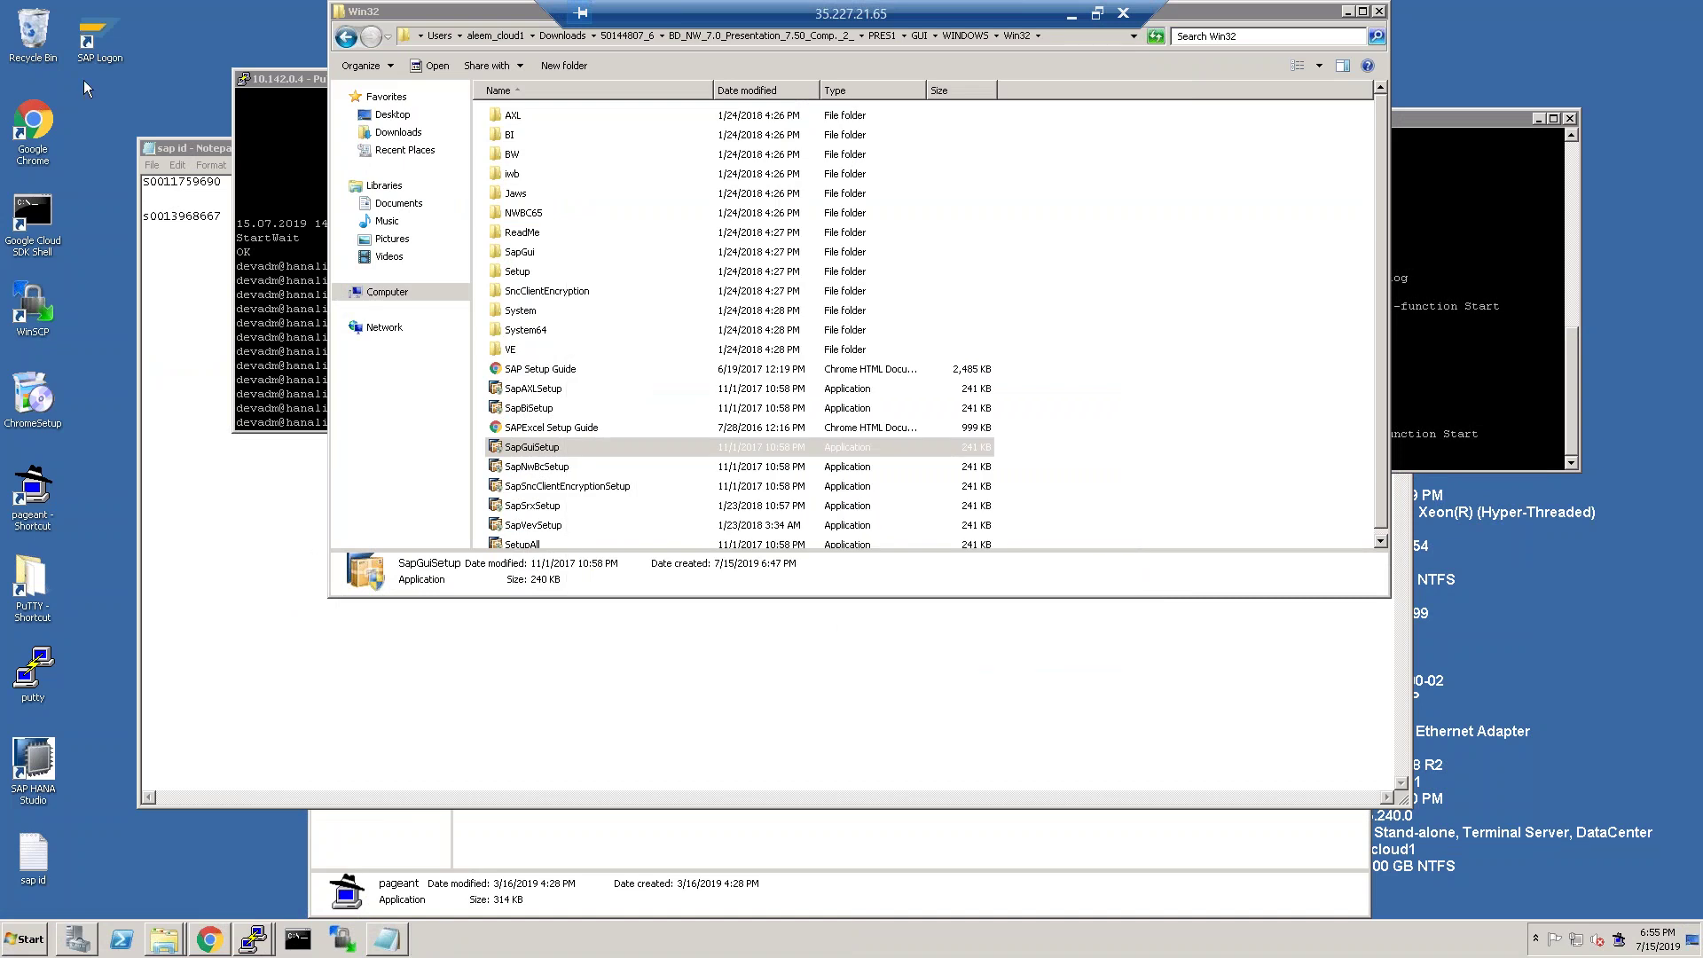
double_click(110, 32)
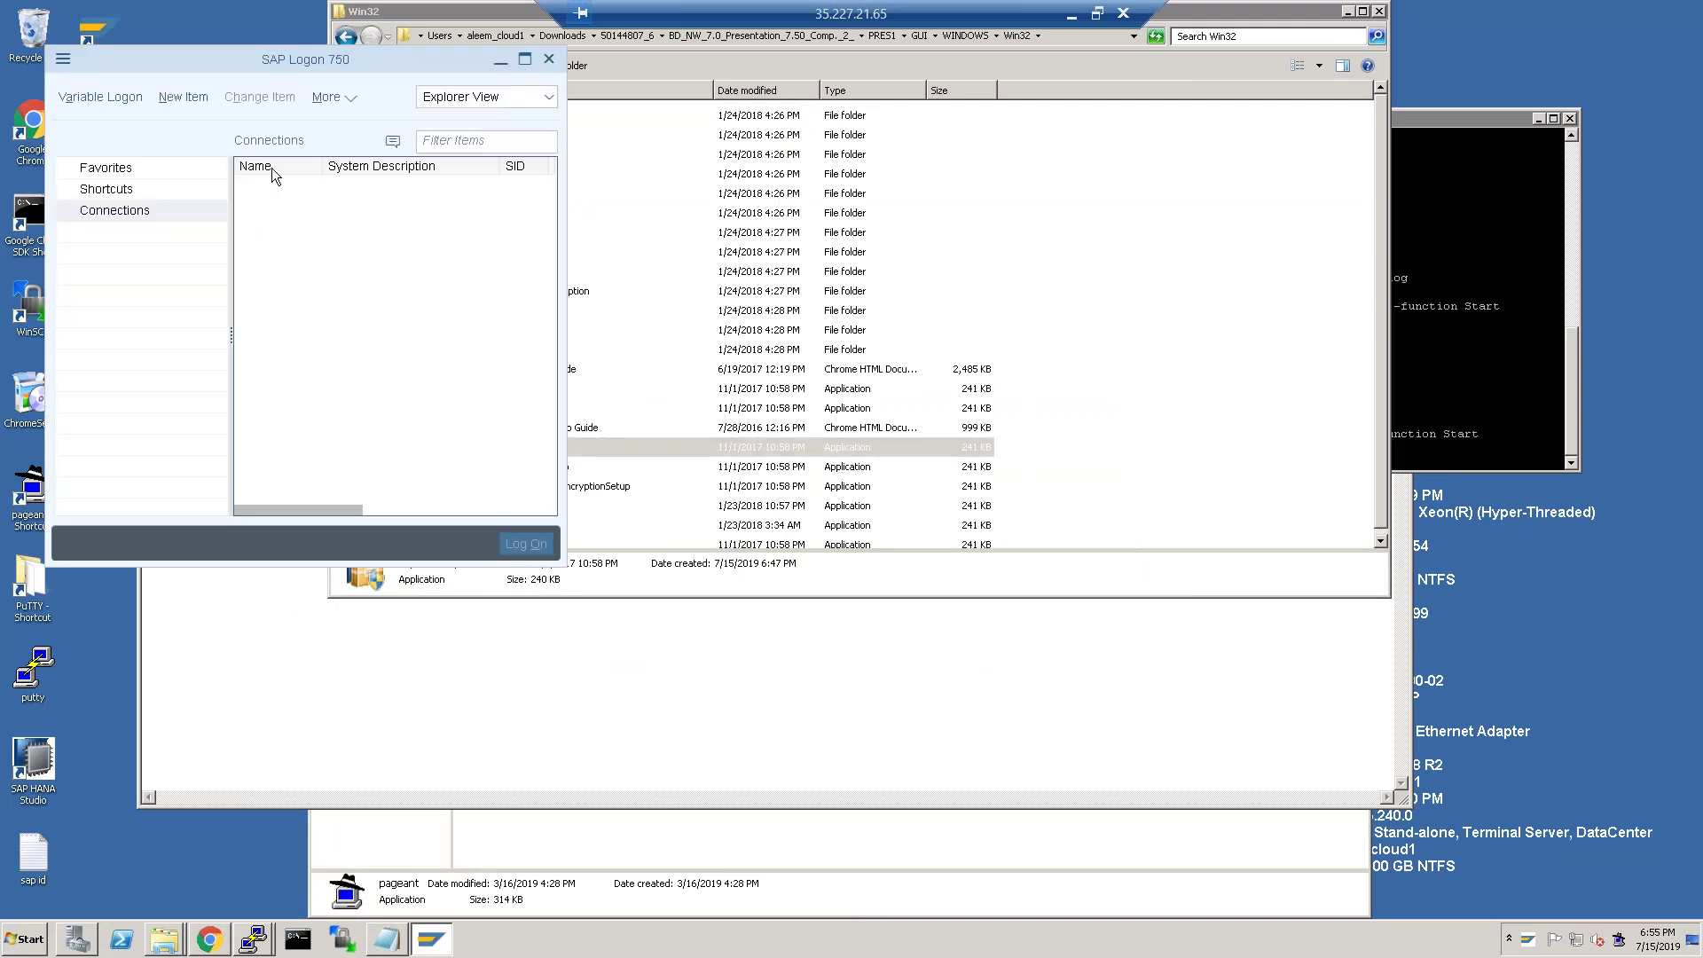
click(179, 96)
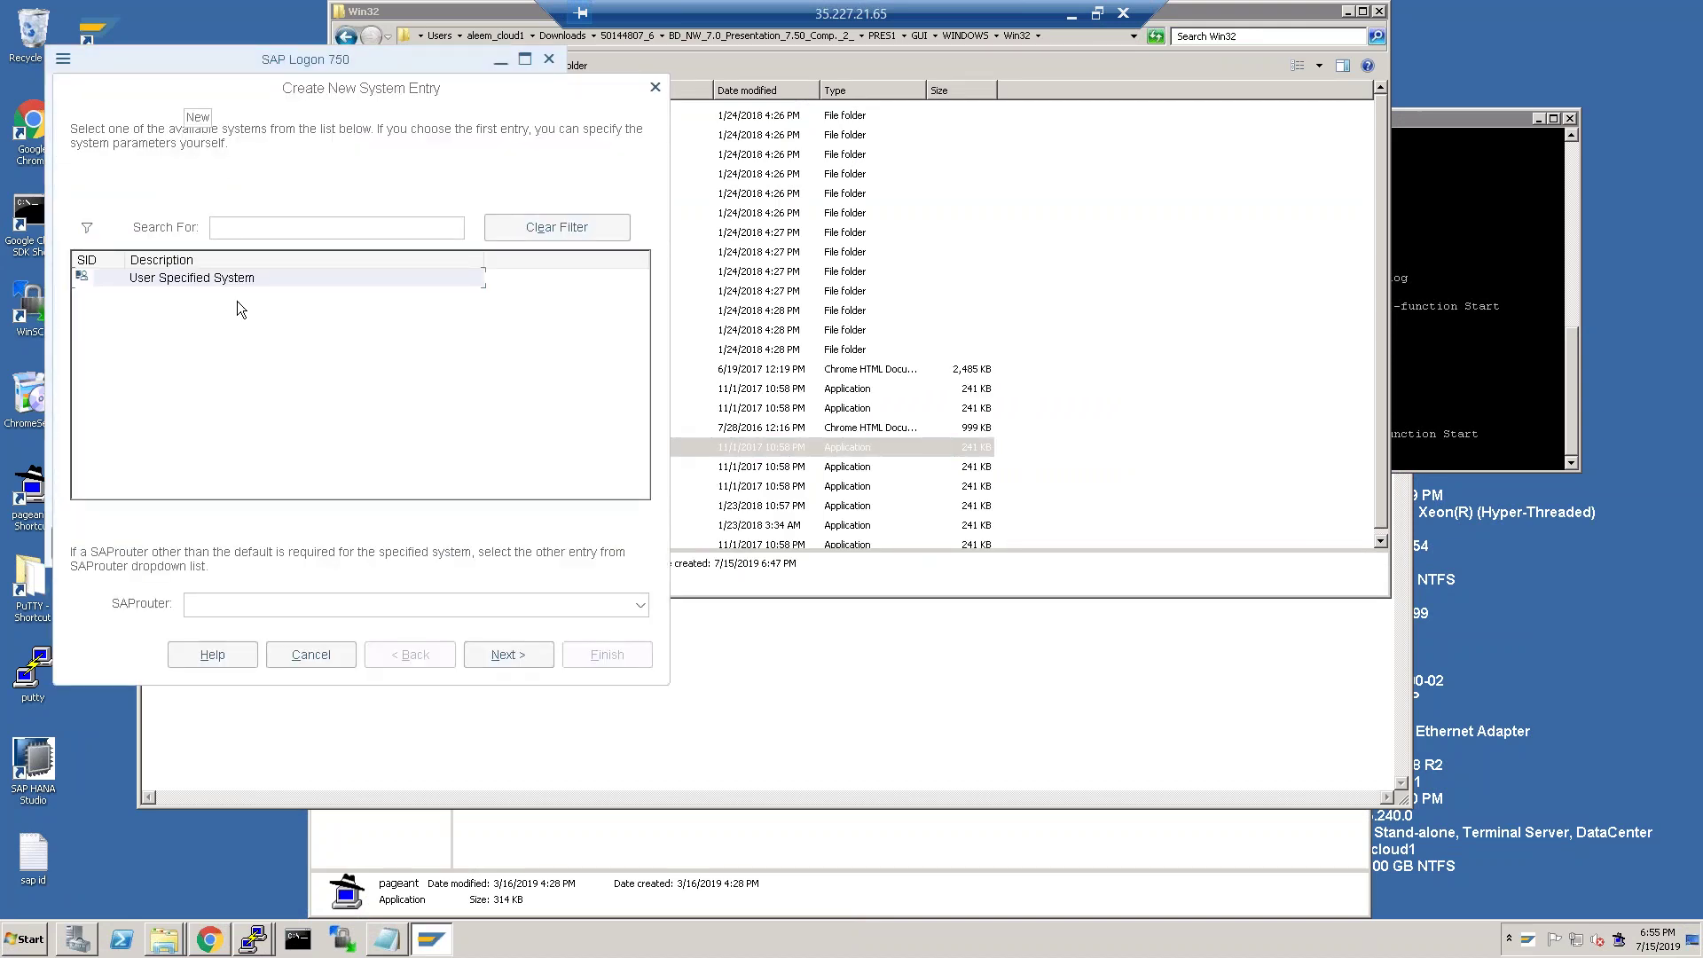
click(508, 657)
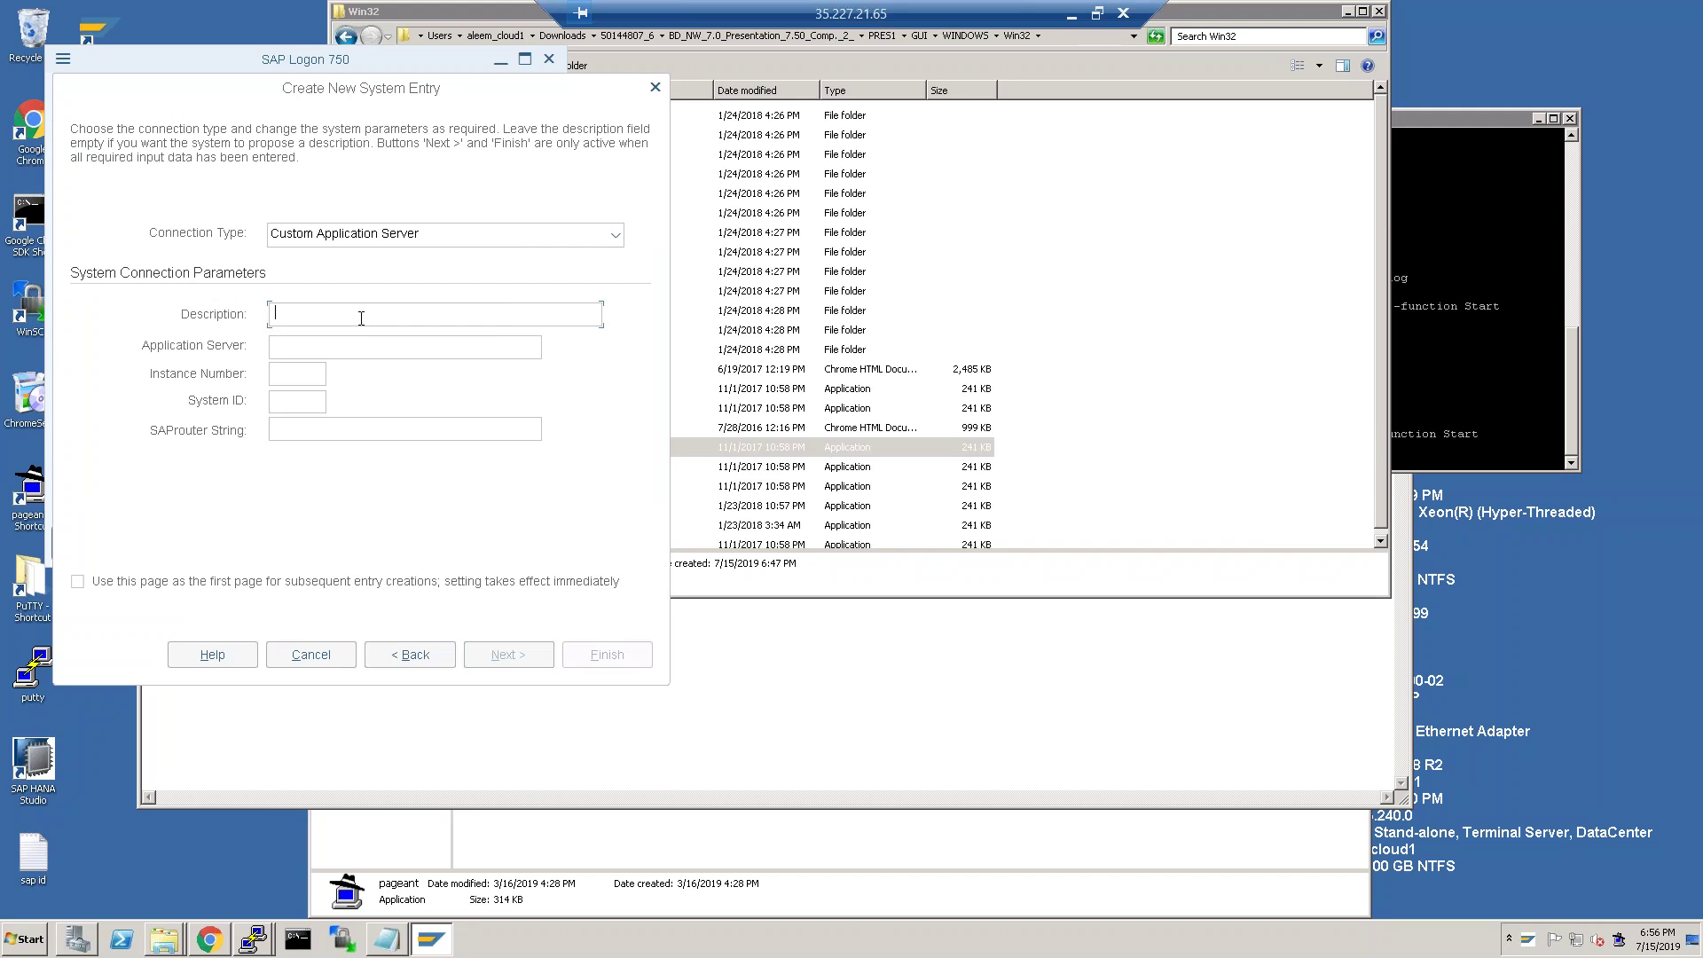
Enter description DEV and application server hanalinux1 for the new connection.
text(DEV)
text(hana)
text(linux1)
click(282, 374)
click(1499, 310)
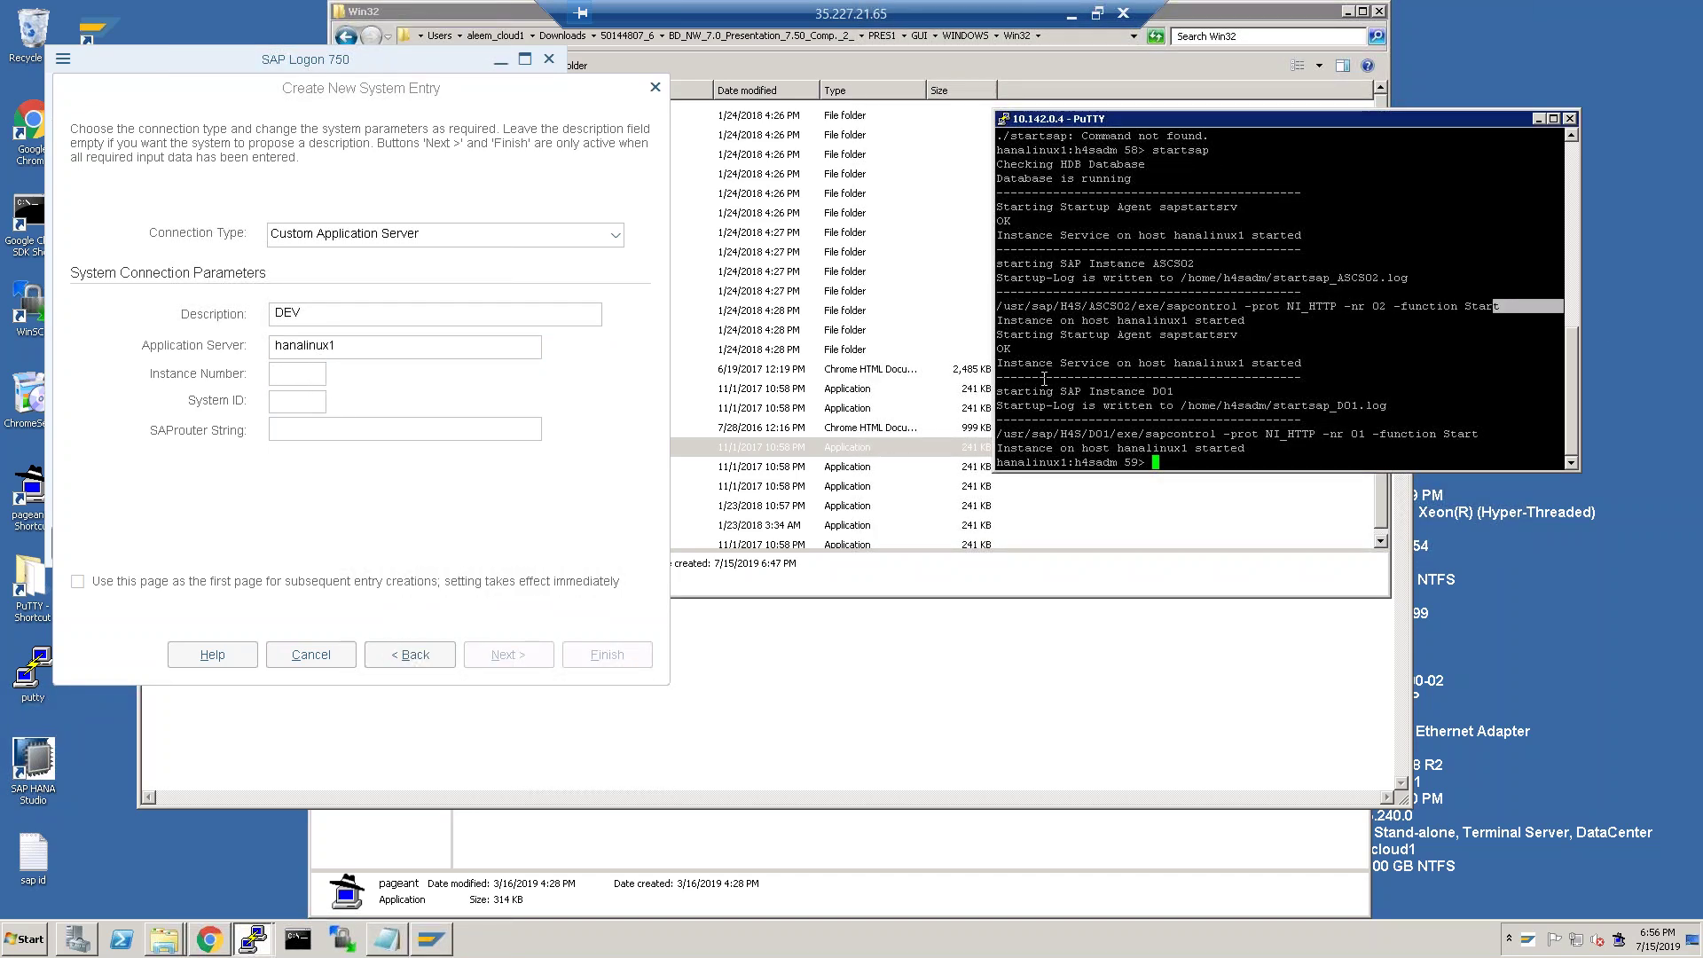
Exit the database user session and run hostname to confirm the server is hanalinux1.
mouse_move(274, 933)
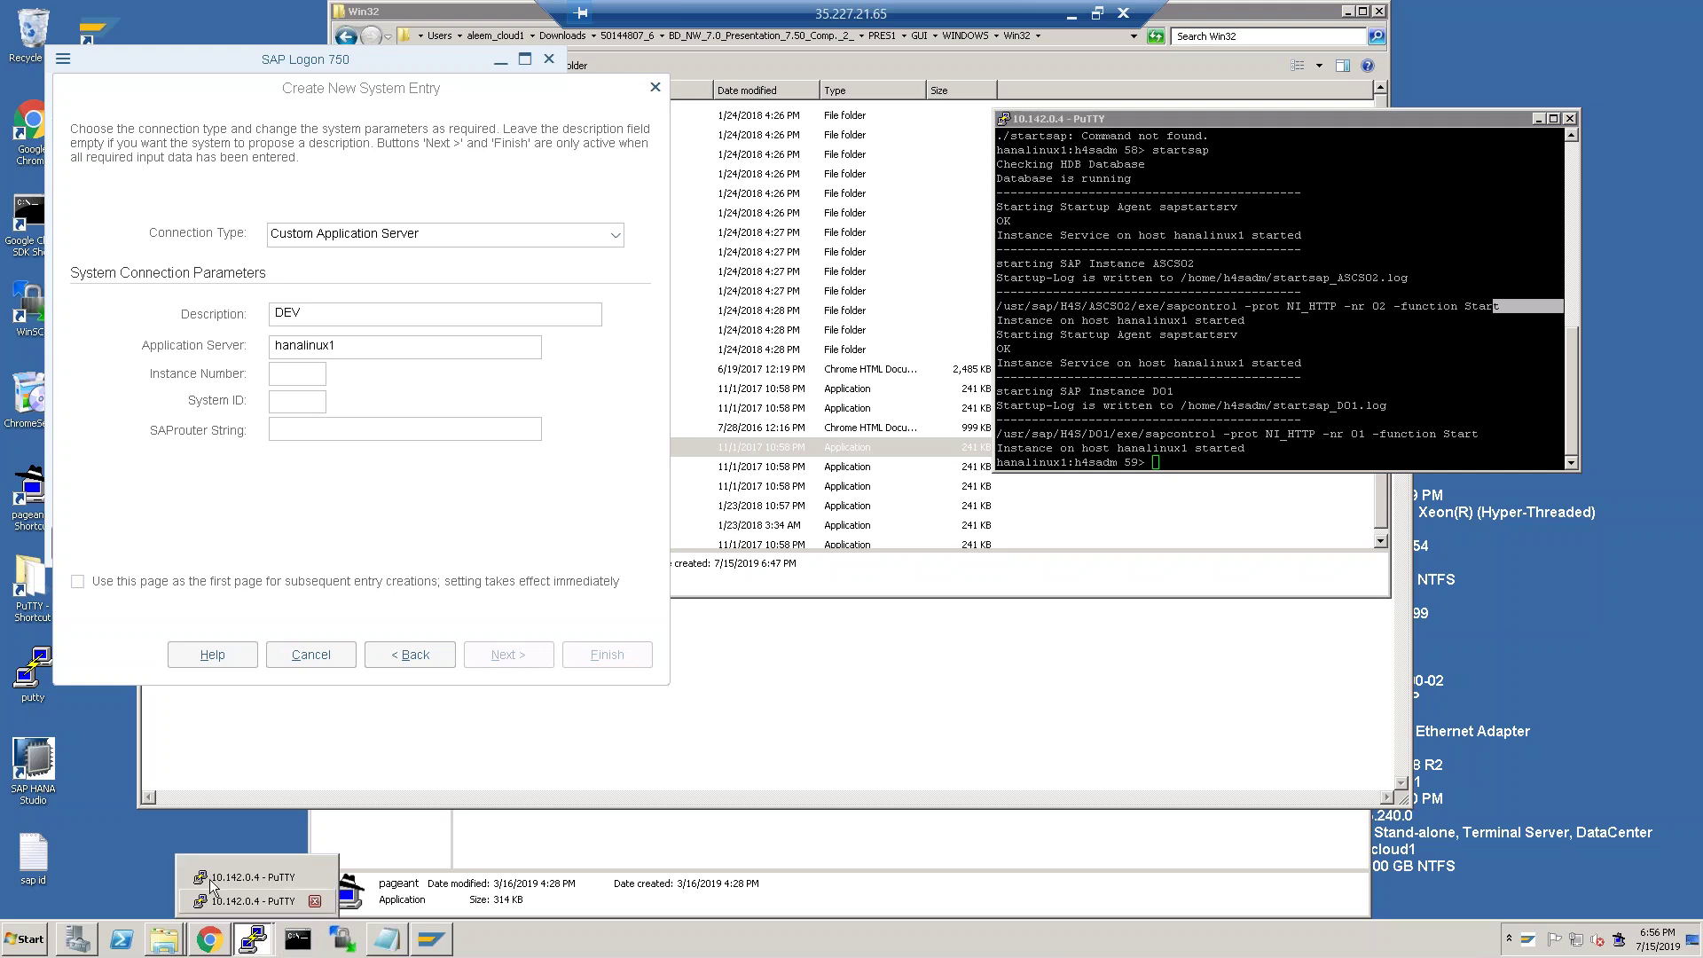
click(236, 874)
text(exit)
key(Return)
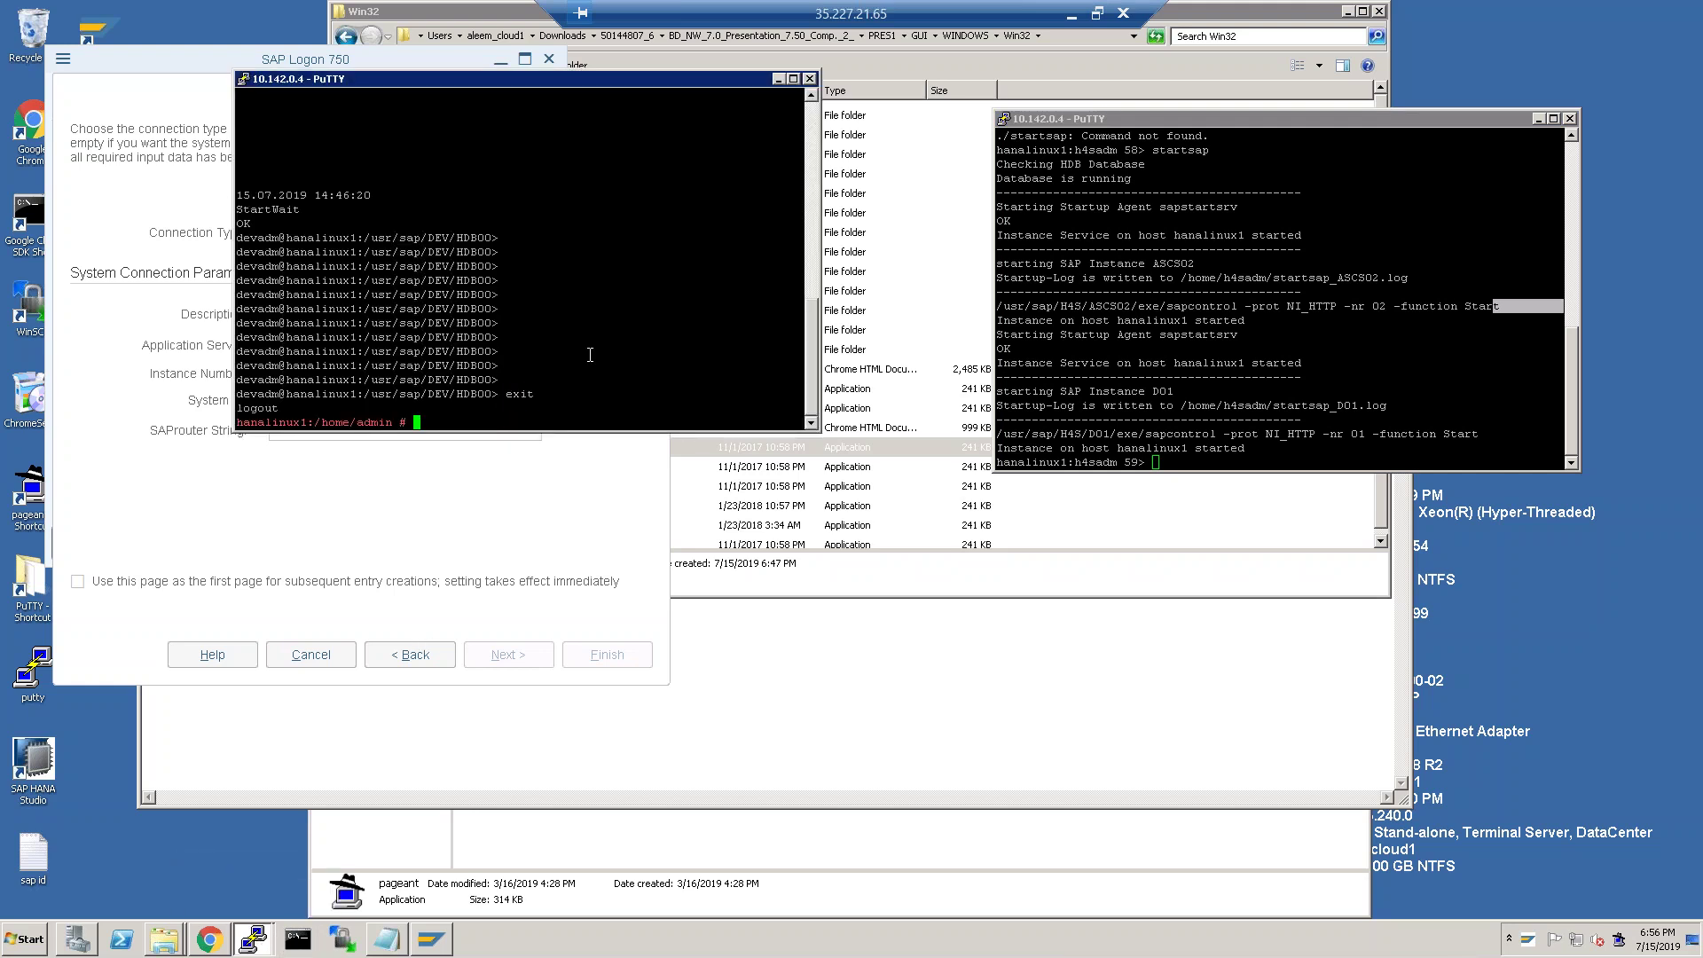
text(hostname)
key(Return)
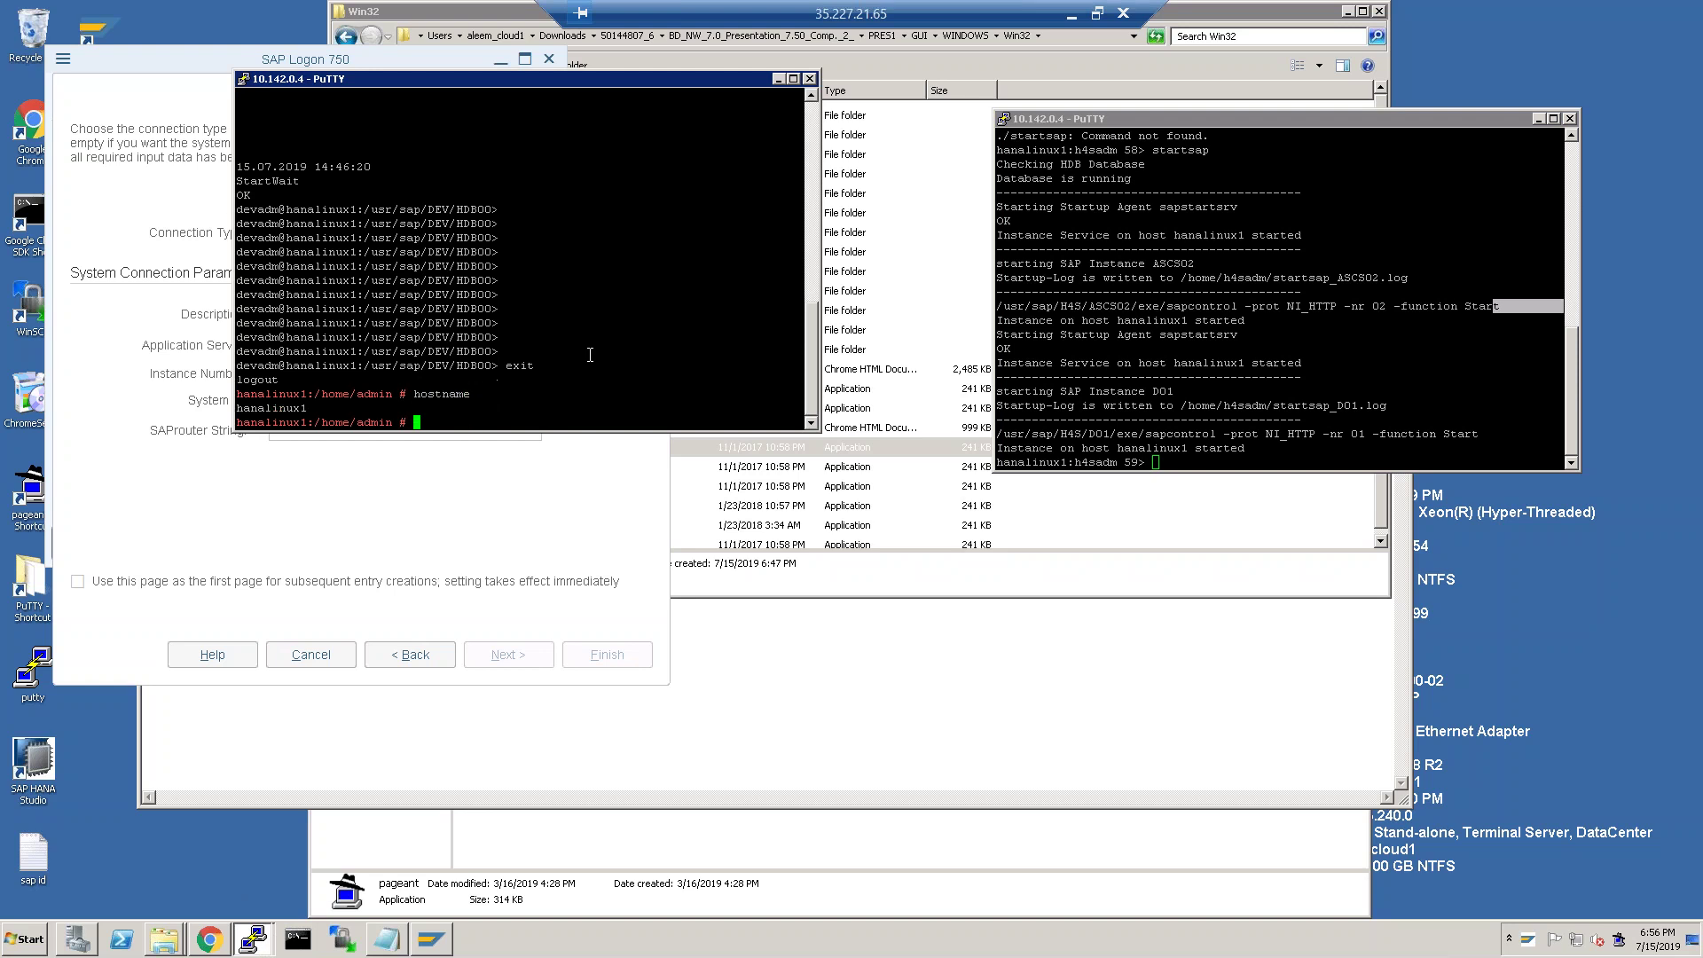
Move the terminal aside and review the h4sadm startsap output showing ASCS02 started.
drag(484, 80, 928, 152)
click(297, 372)
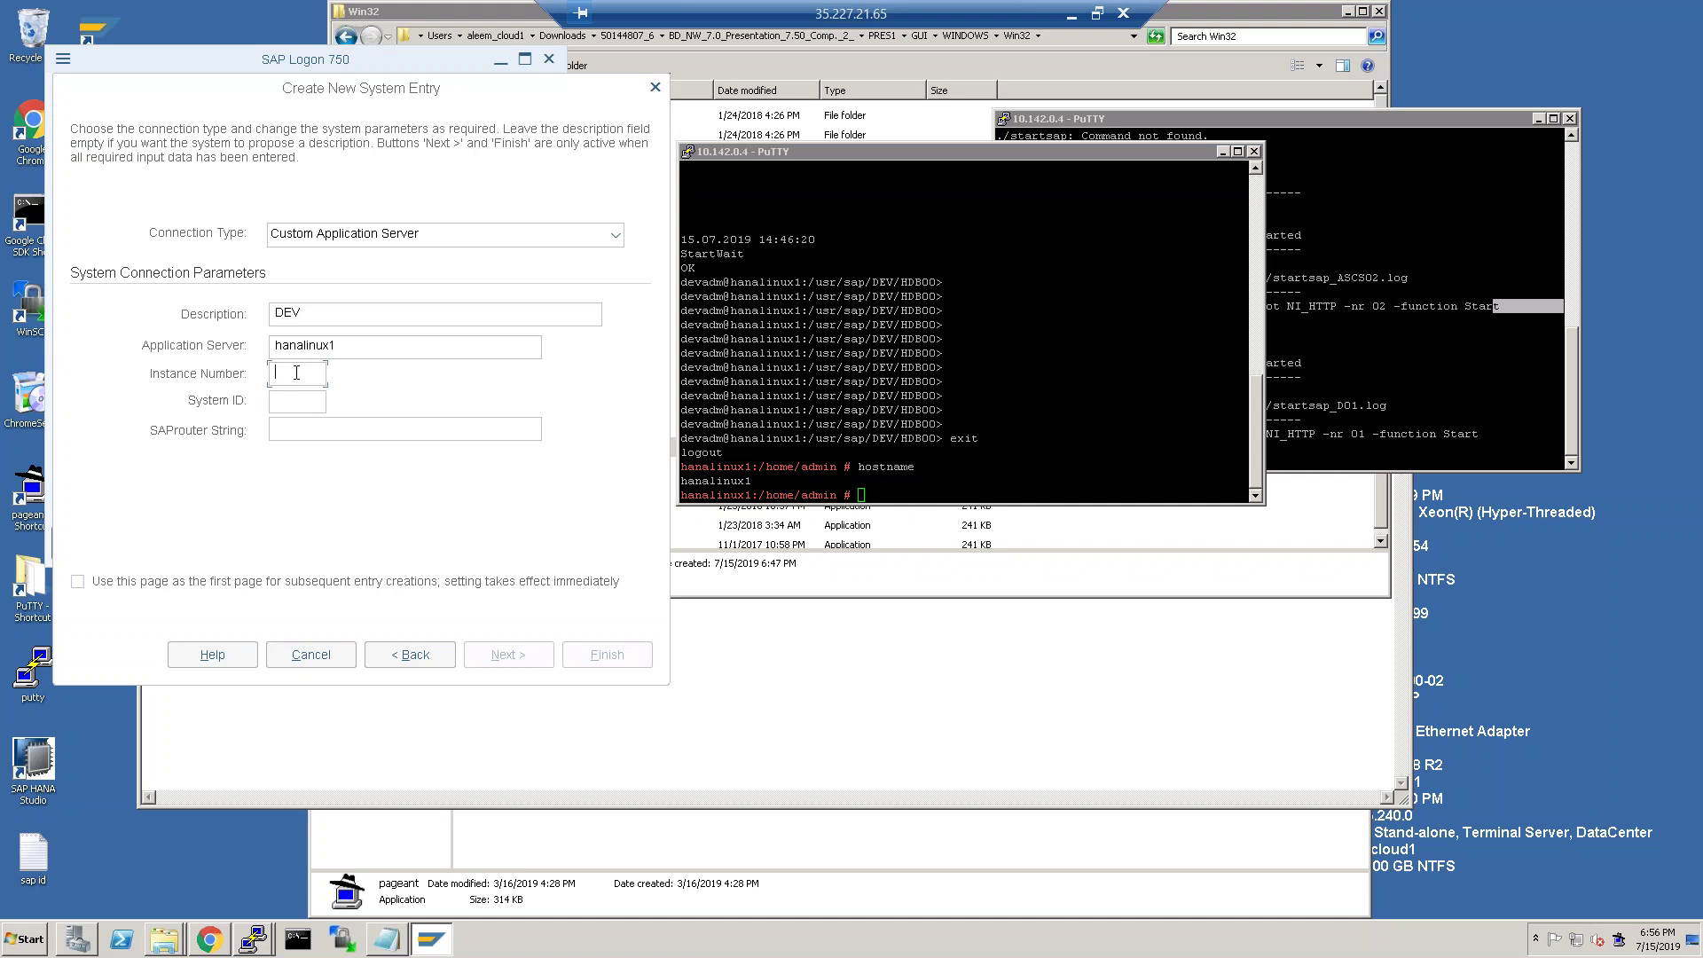
double_click(1362, 393)
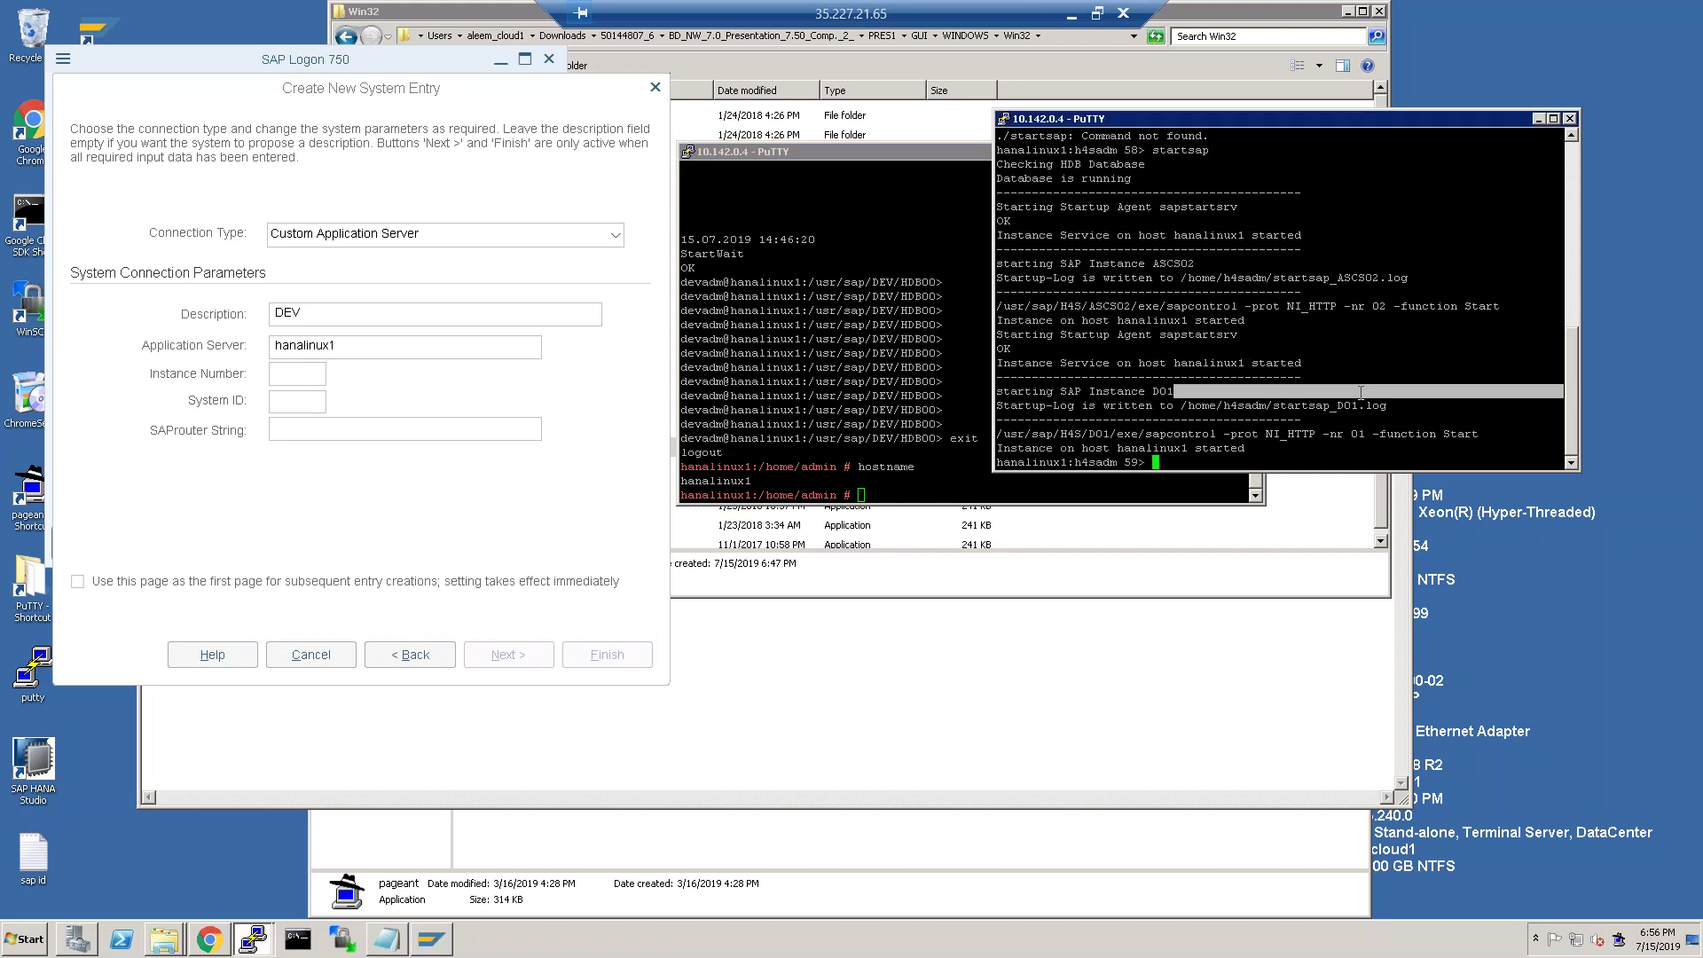
key(Return)
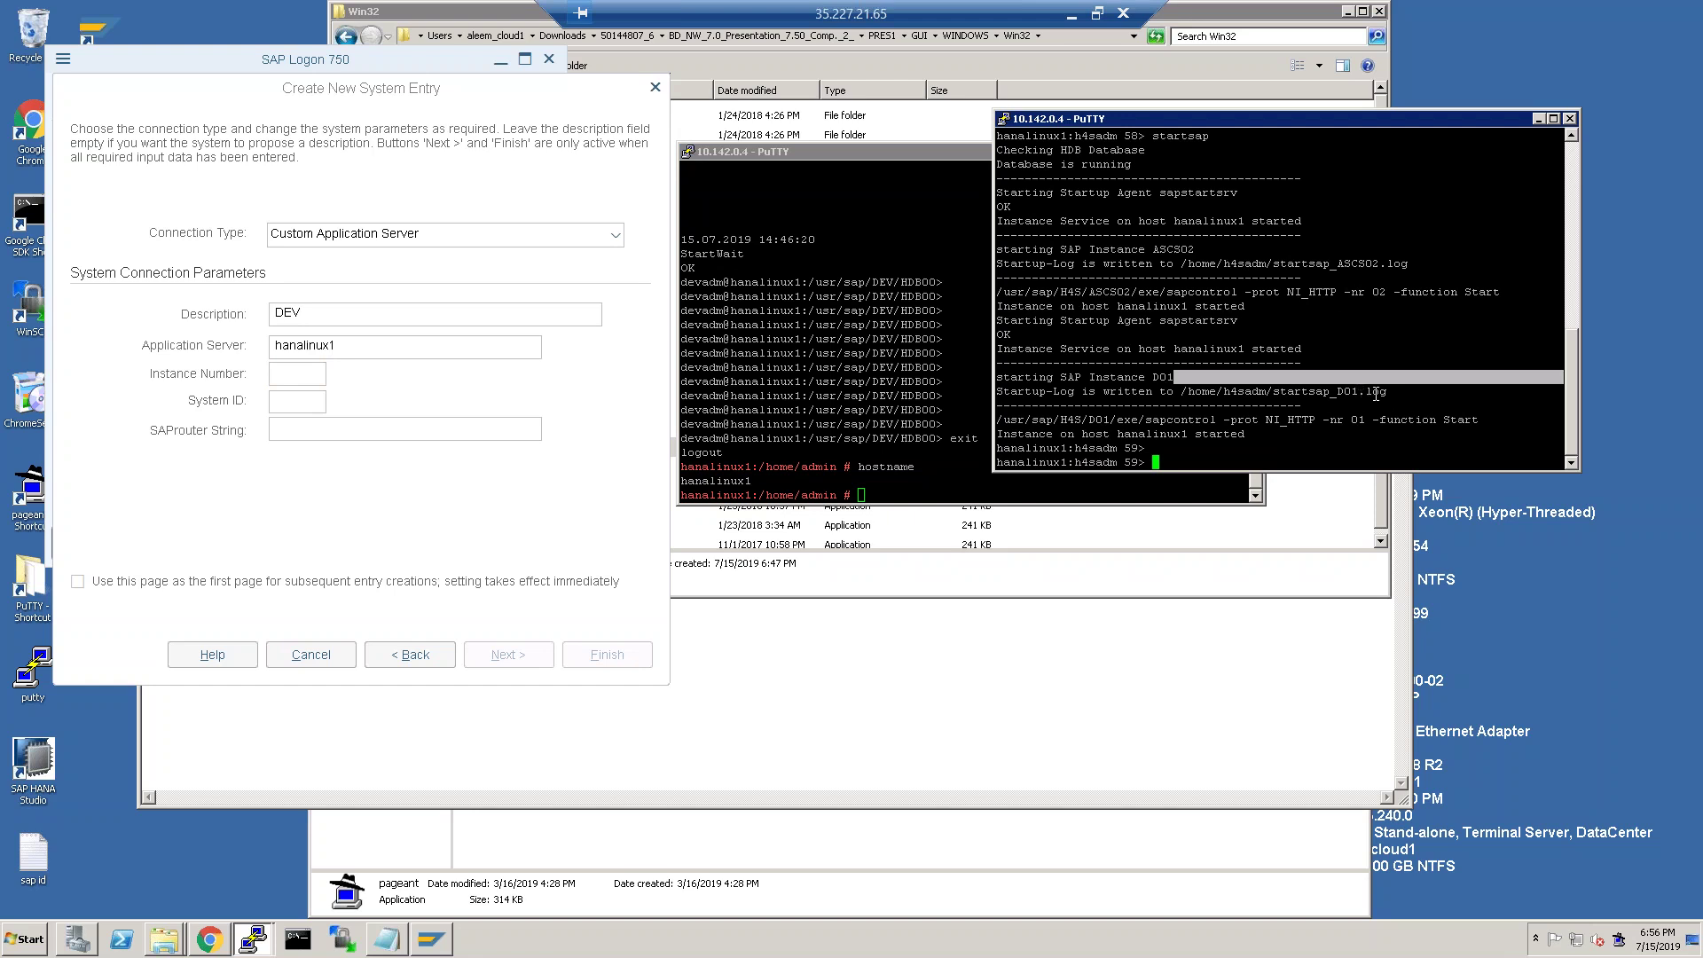
scroll(1349, 397, up, 10)
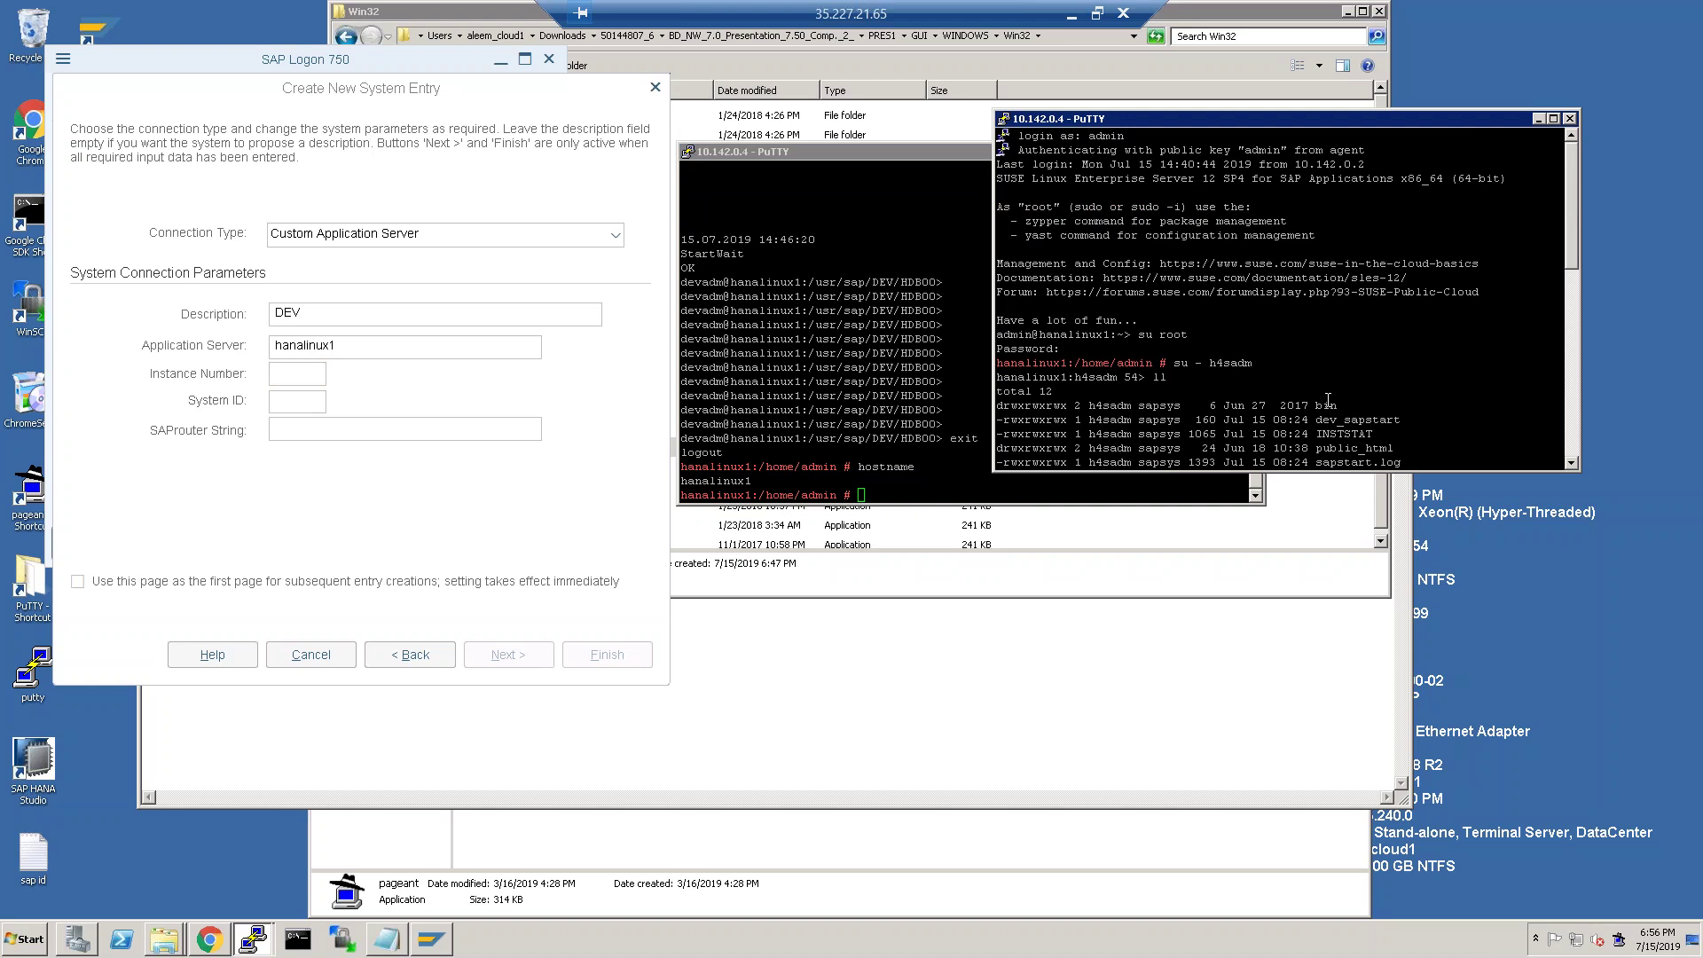
scroll(1329, 398, down, 4)
scroll(1328, 402, down, 4)
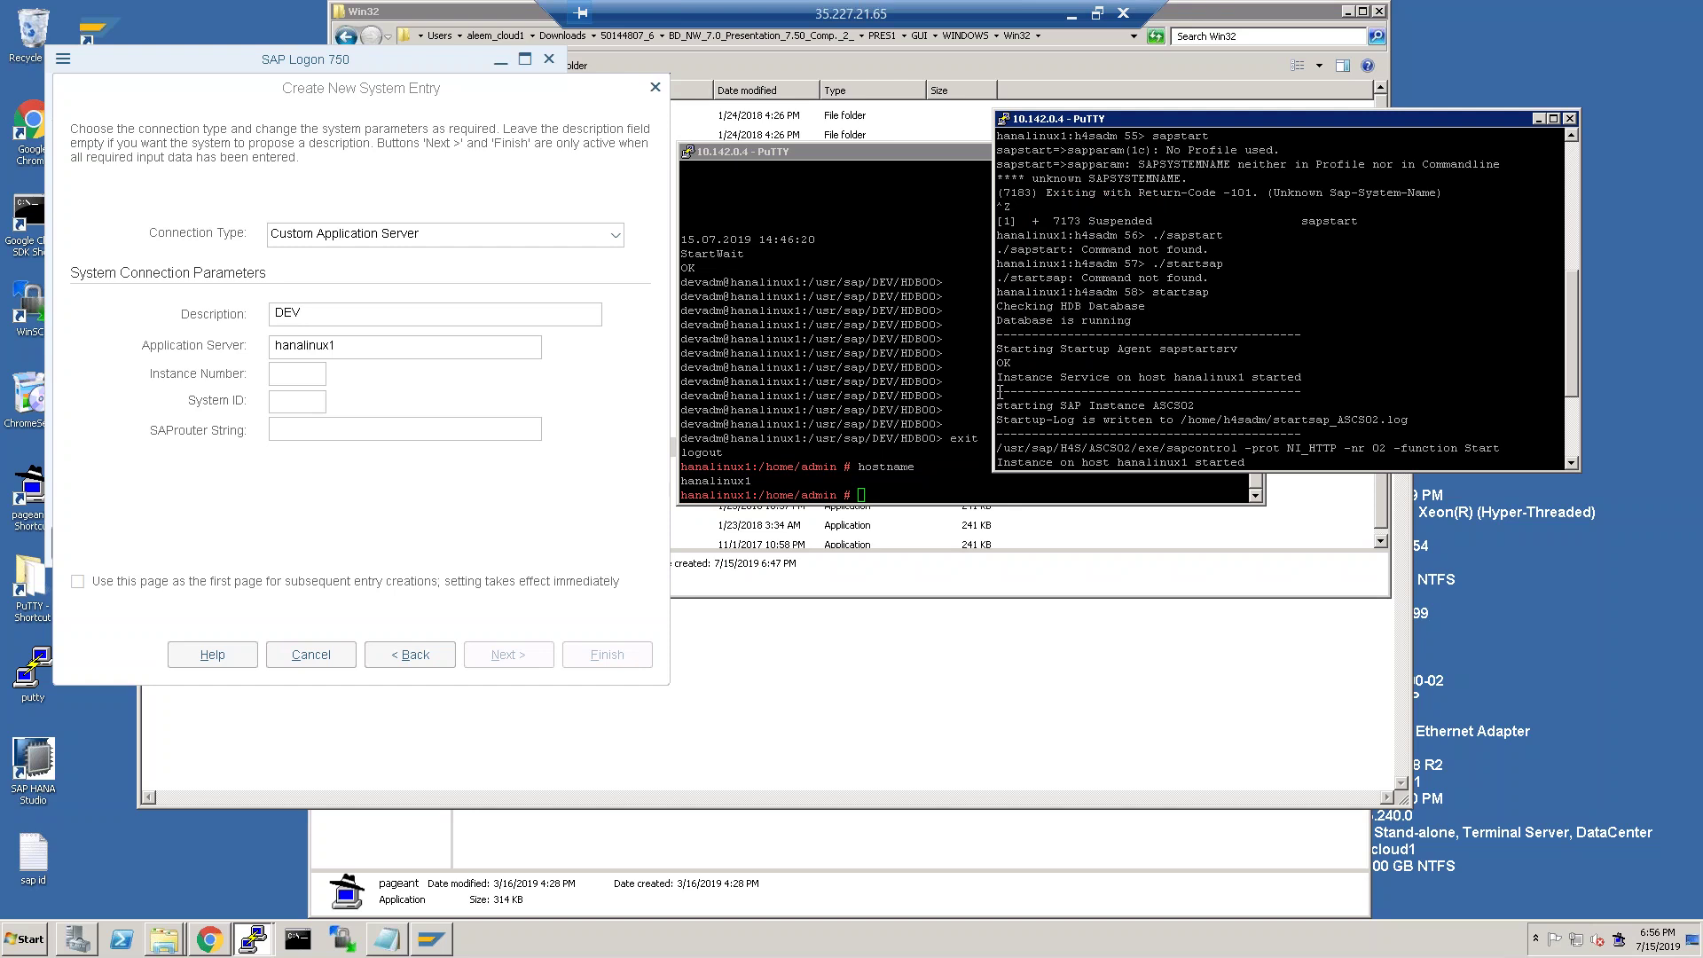
click(299, 375)
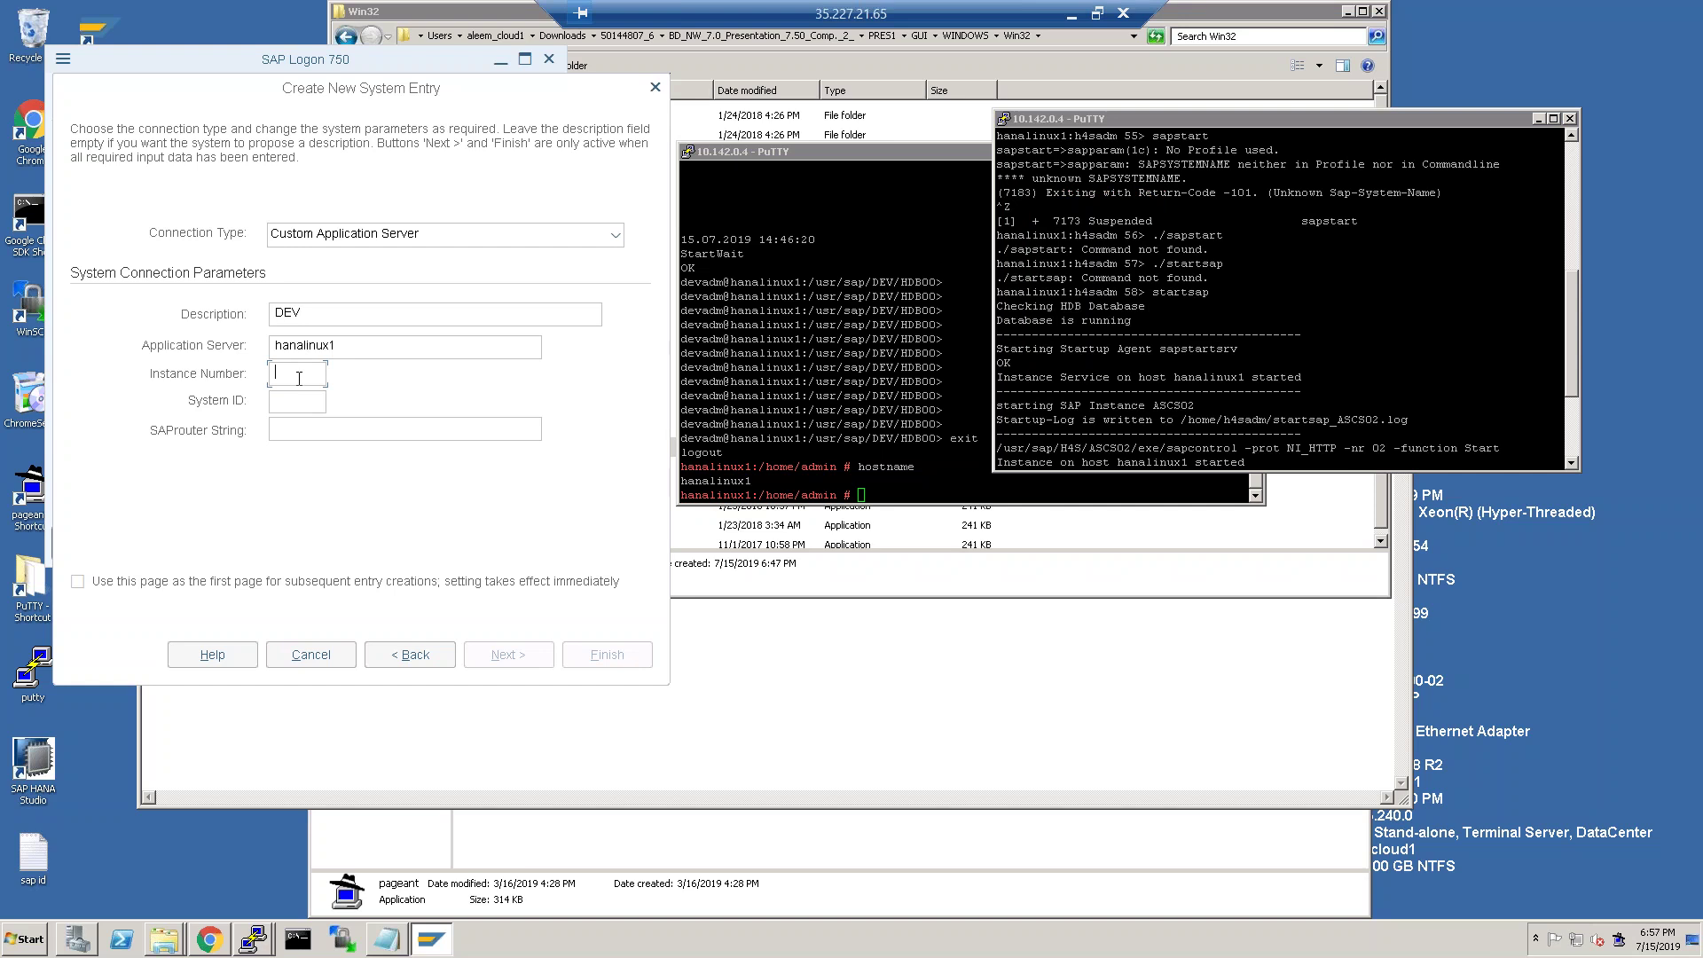
Enter instance number 01 and system ID H4S, then finish creating the DEV entry.
text(01)
text(4)
text(S)
click(519, 647)
click(584, 658)
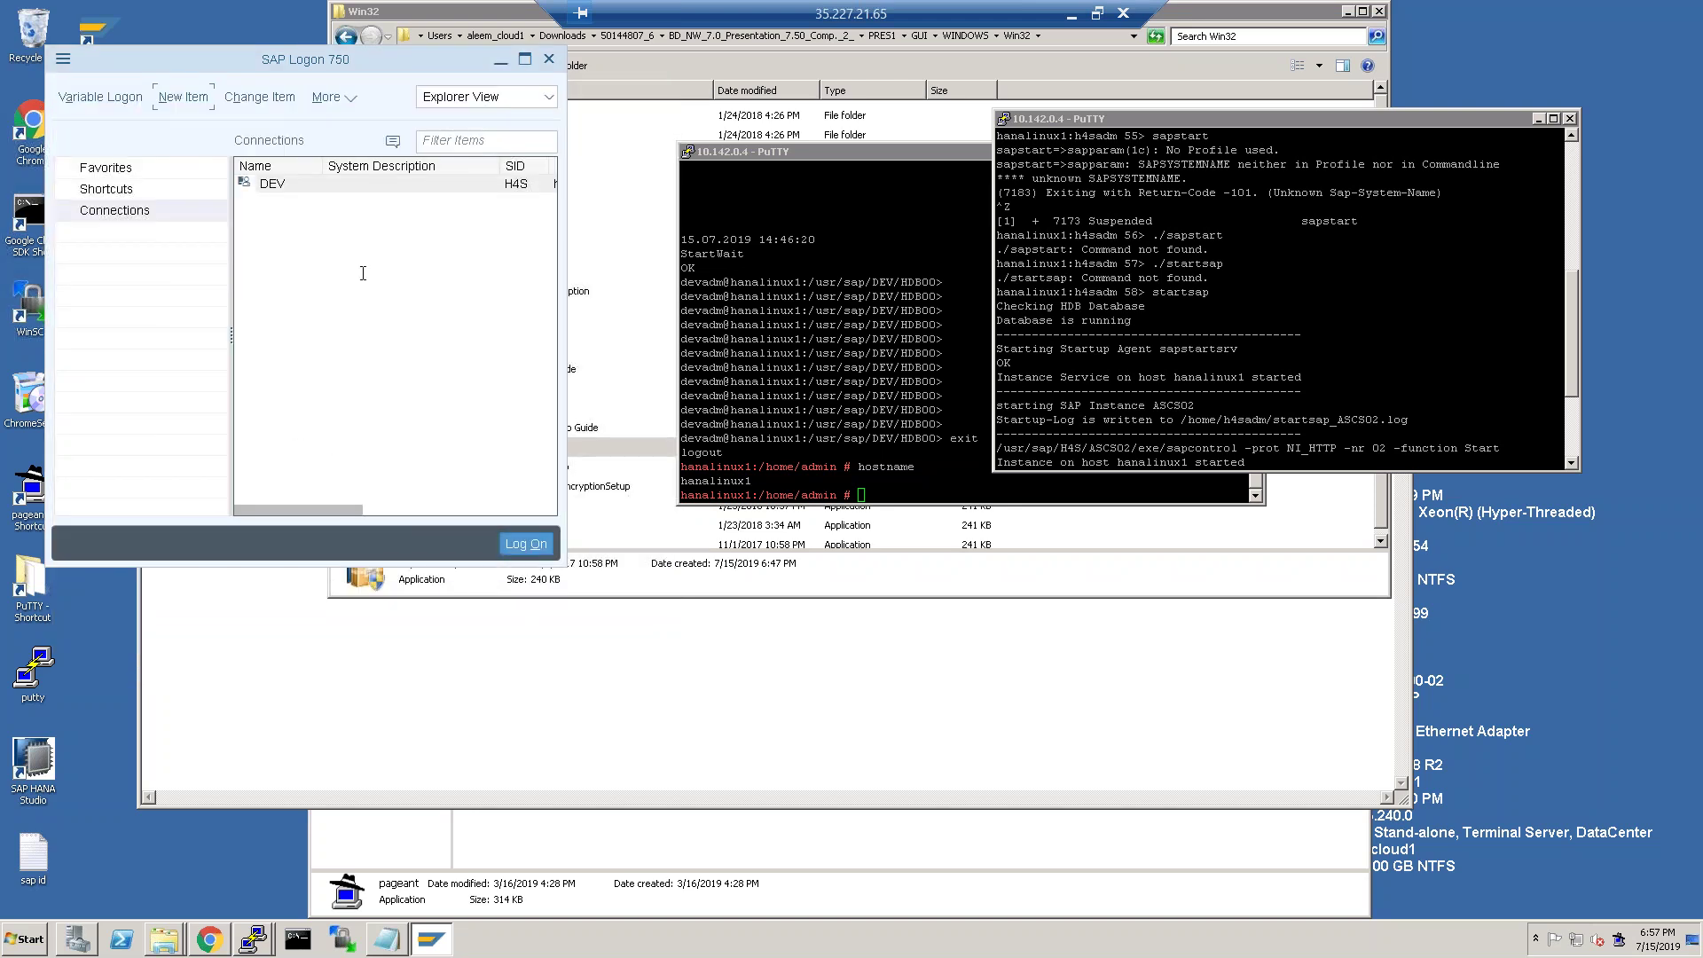
Open the DEV connection and fill in the logon client and user SAP*.
double_click(286, 184)
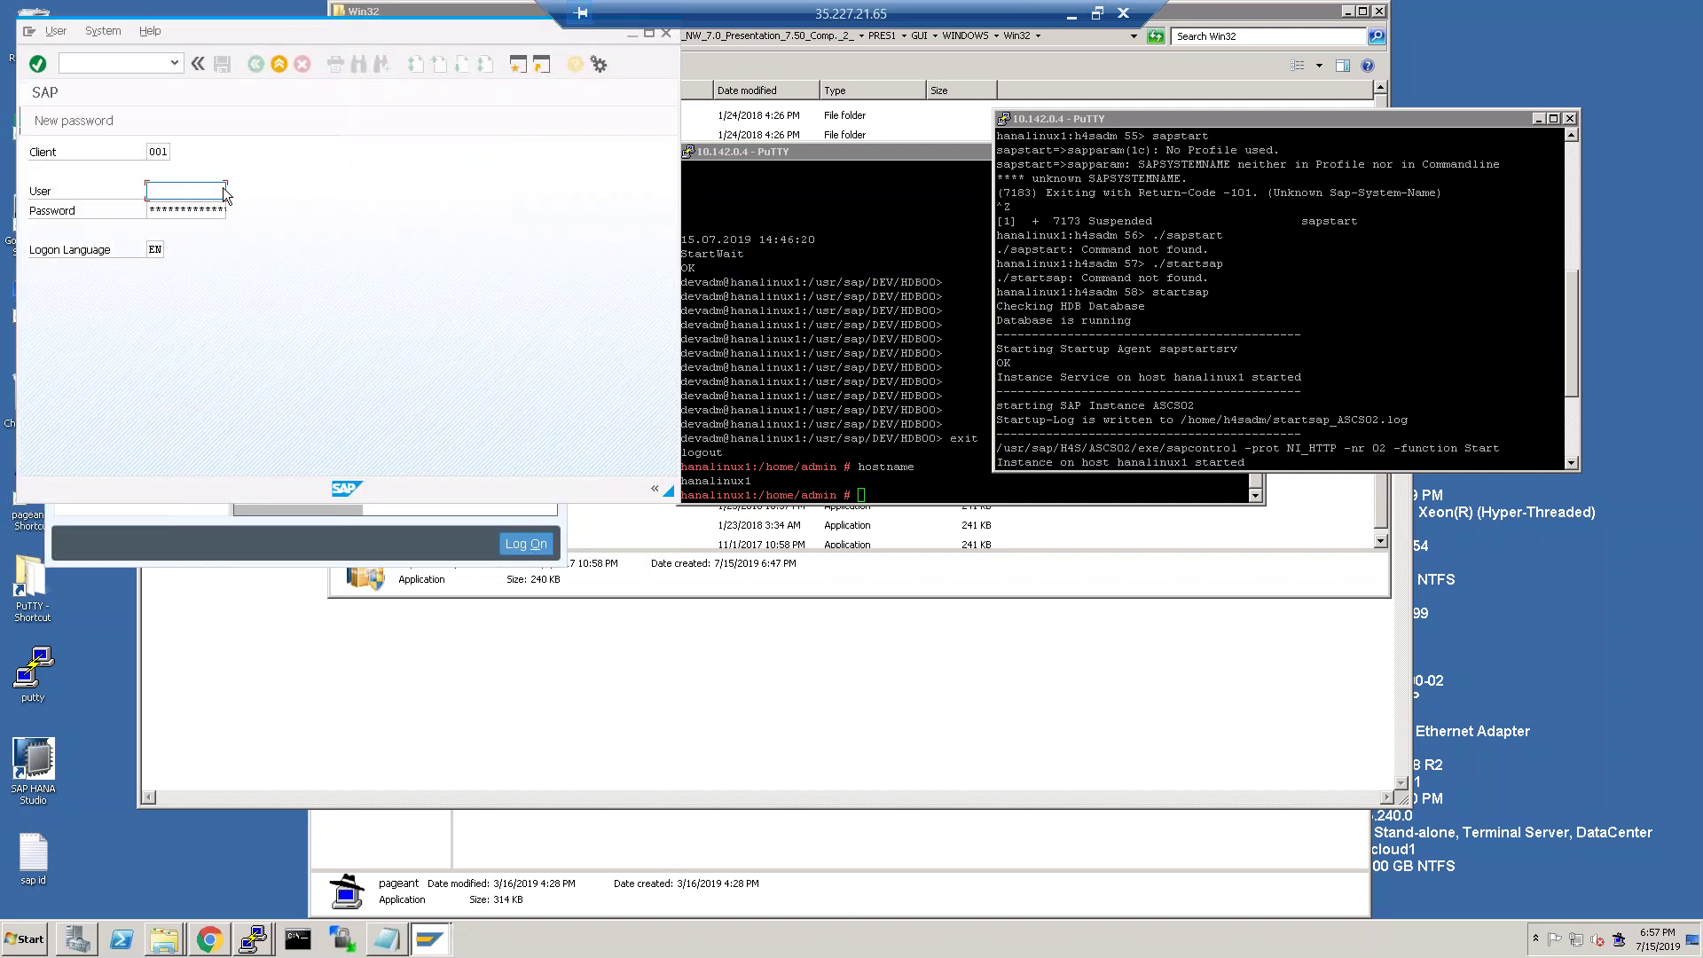
click(170, 152)
key(BackSpace)
key(BackSpace)
key(BackSpace)
text(061)
key(Tab)
text(sap)
Correct the client to 000, log on, and acknowledge the copyright notice.
click(161, 158)
key(BackSpace)
key(BackSpace)
key(BackSpace)
text(000)
key(Tab)
key(Tab)
key(Return)
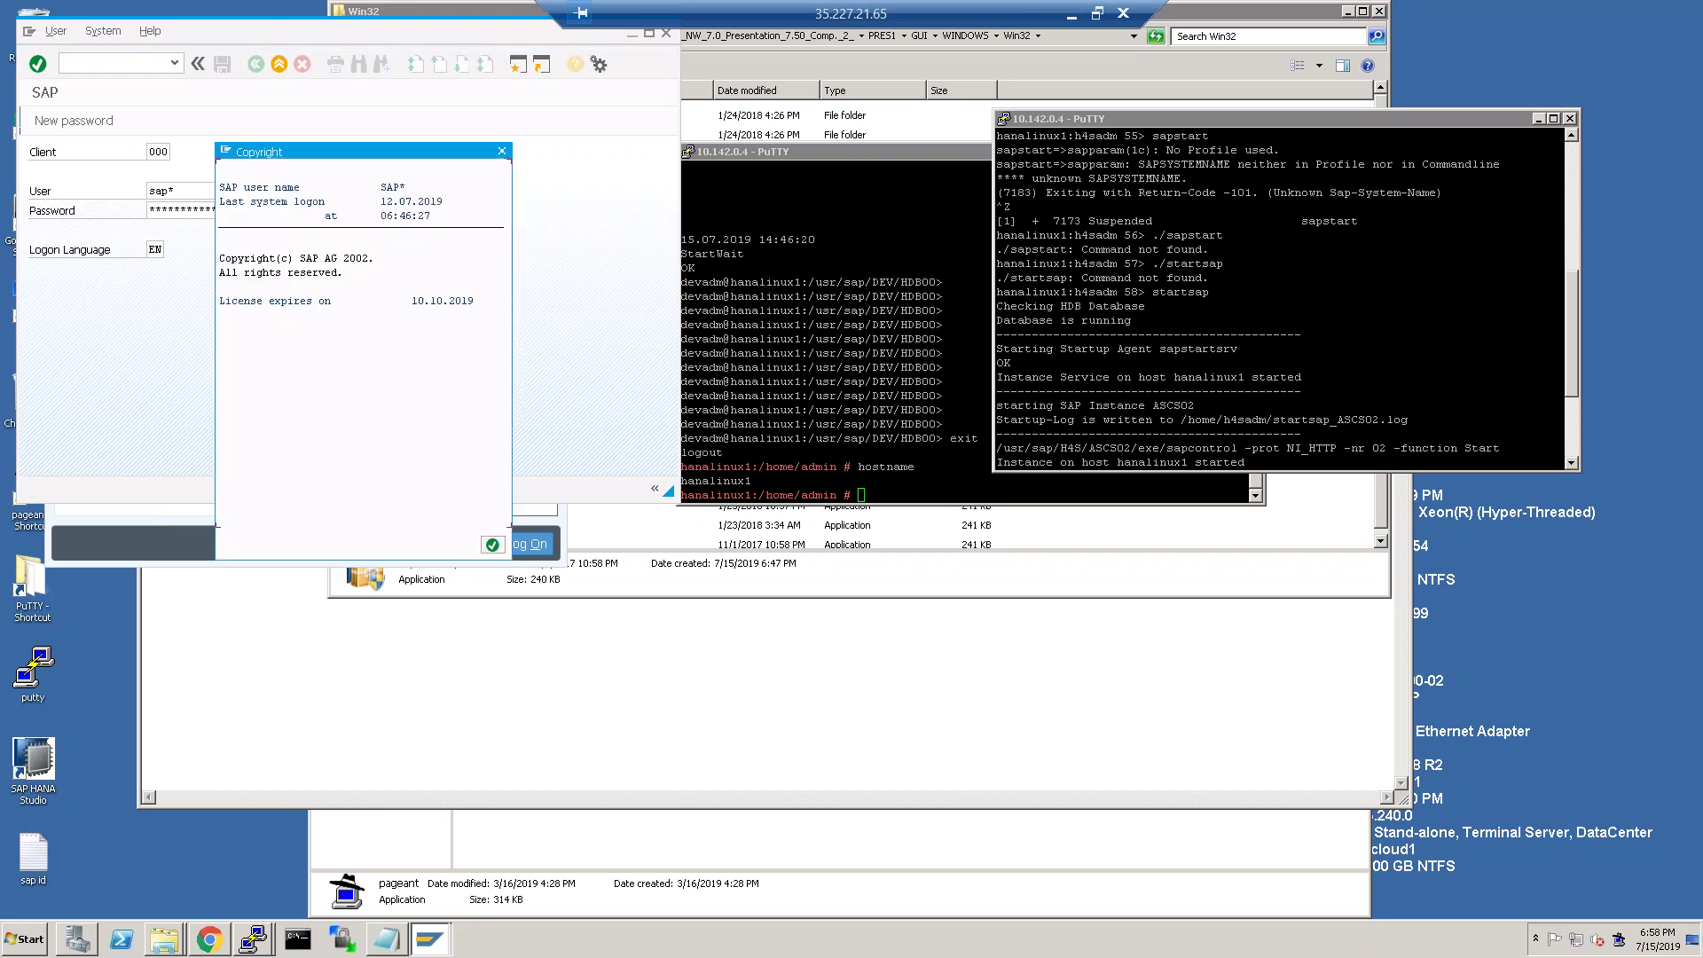
click(492, 548)
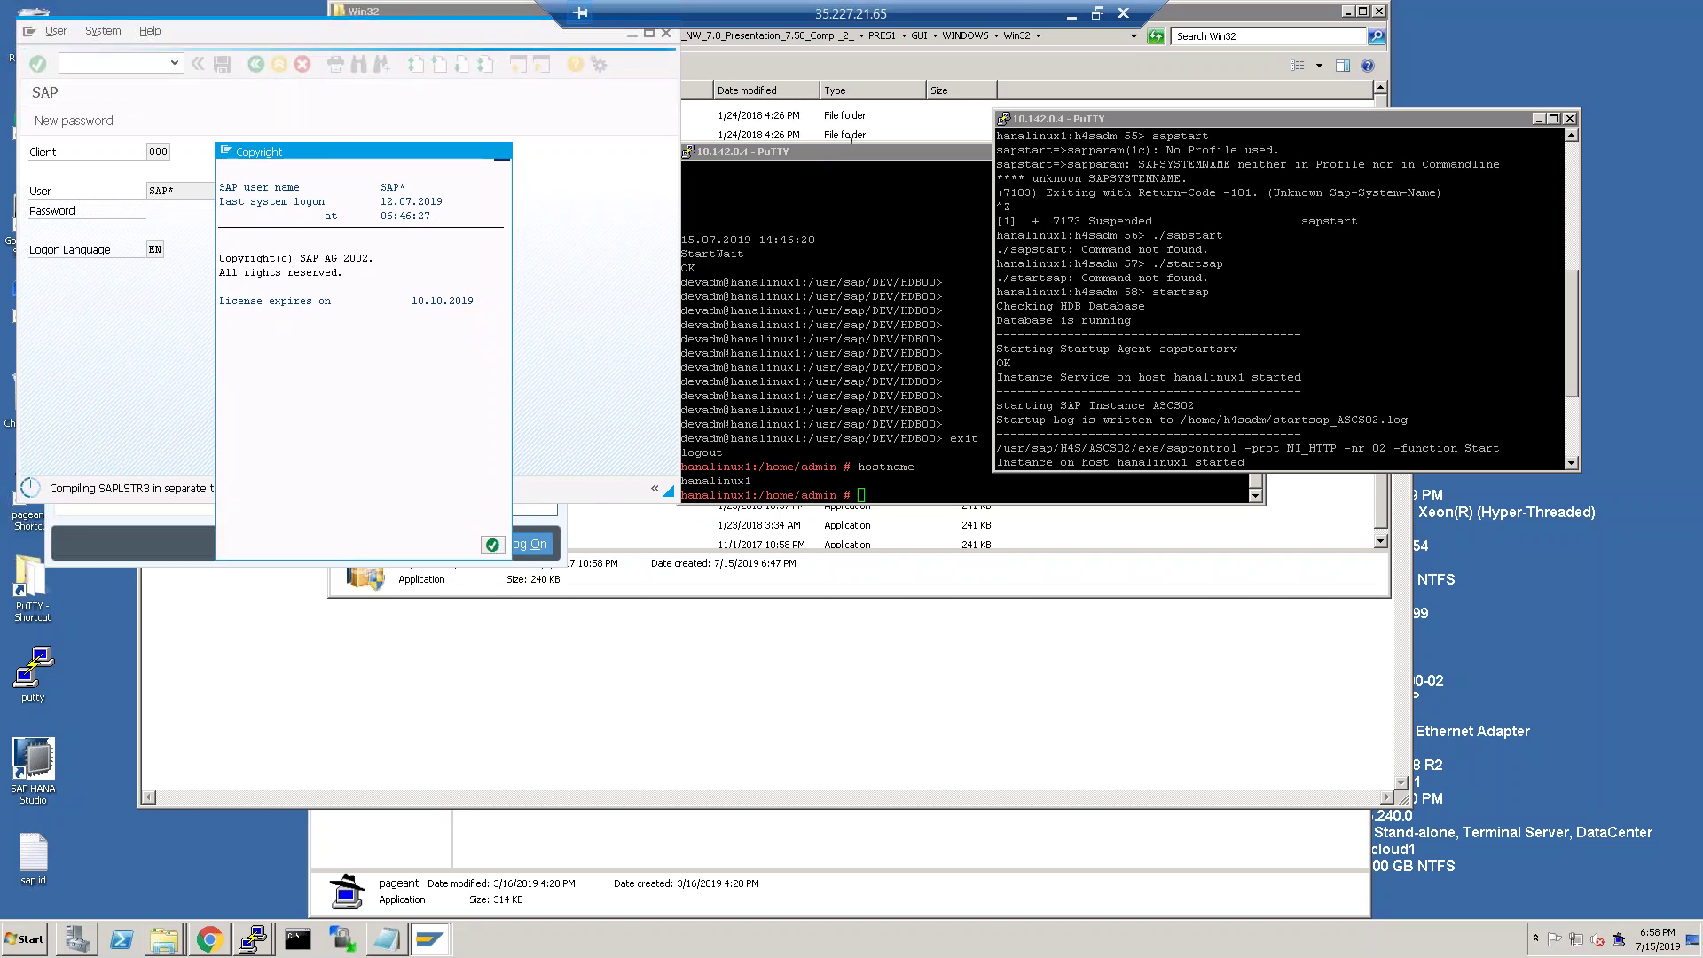
click(1072, 13)
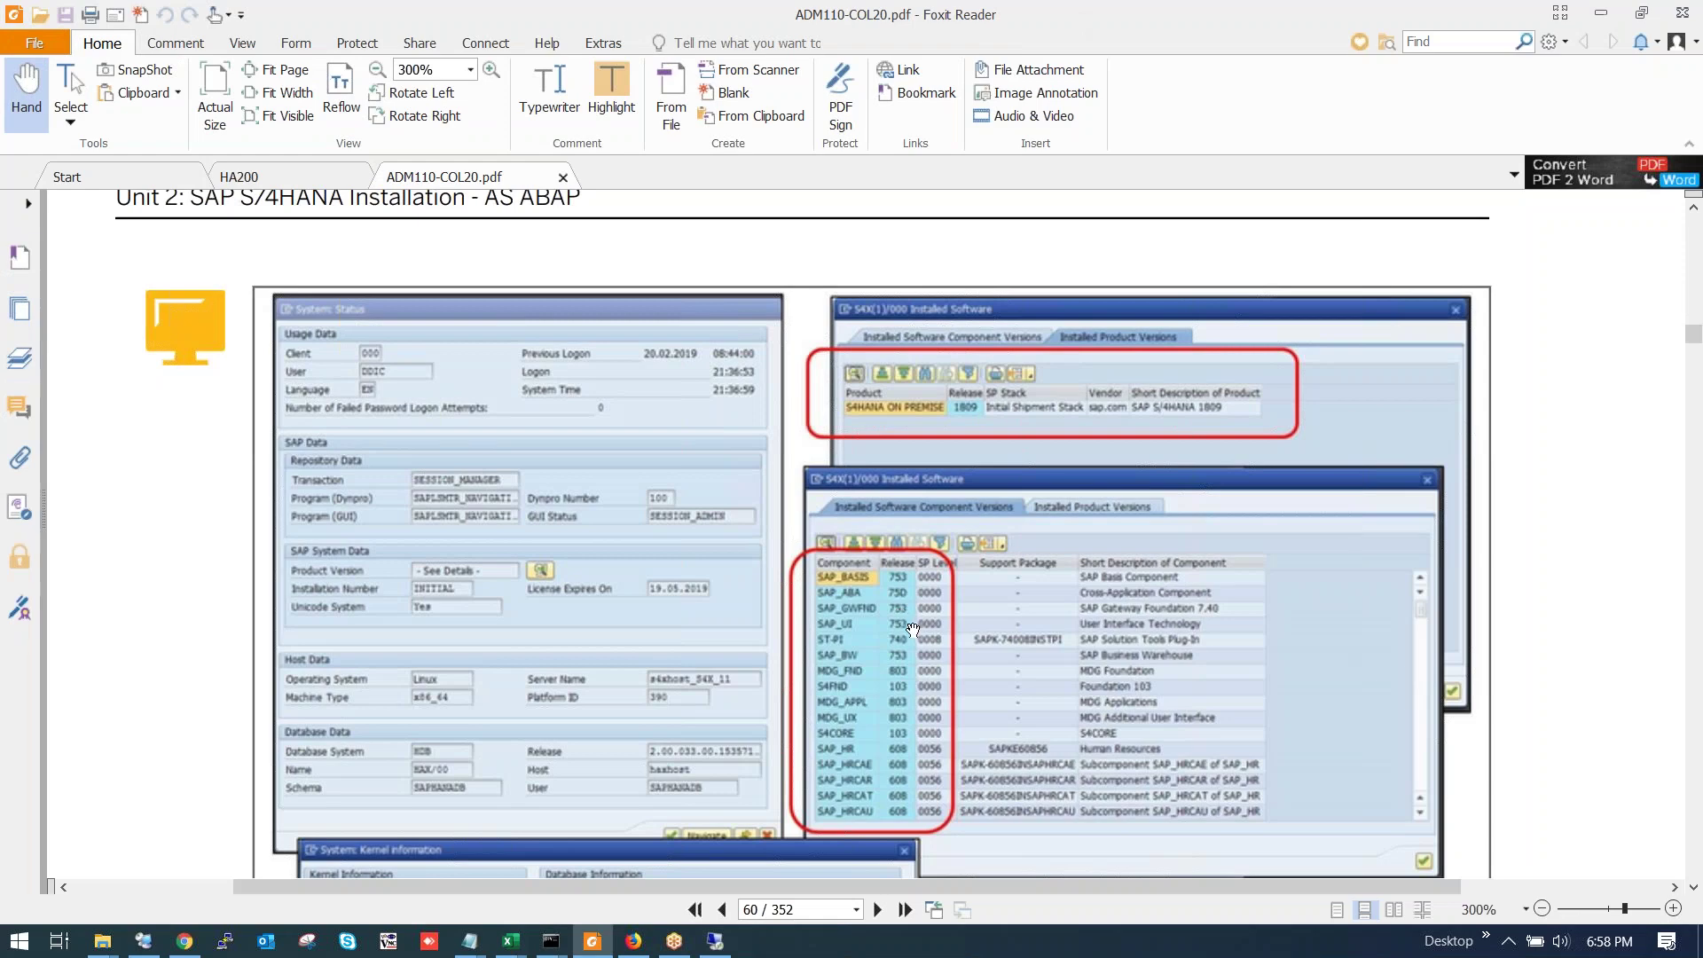
Read Figure 59's kernel information in the PDF, then return to the remote desktop.
scroll(915, 623, down, 5)
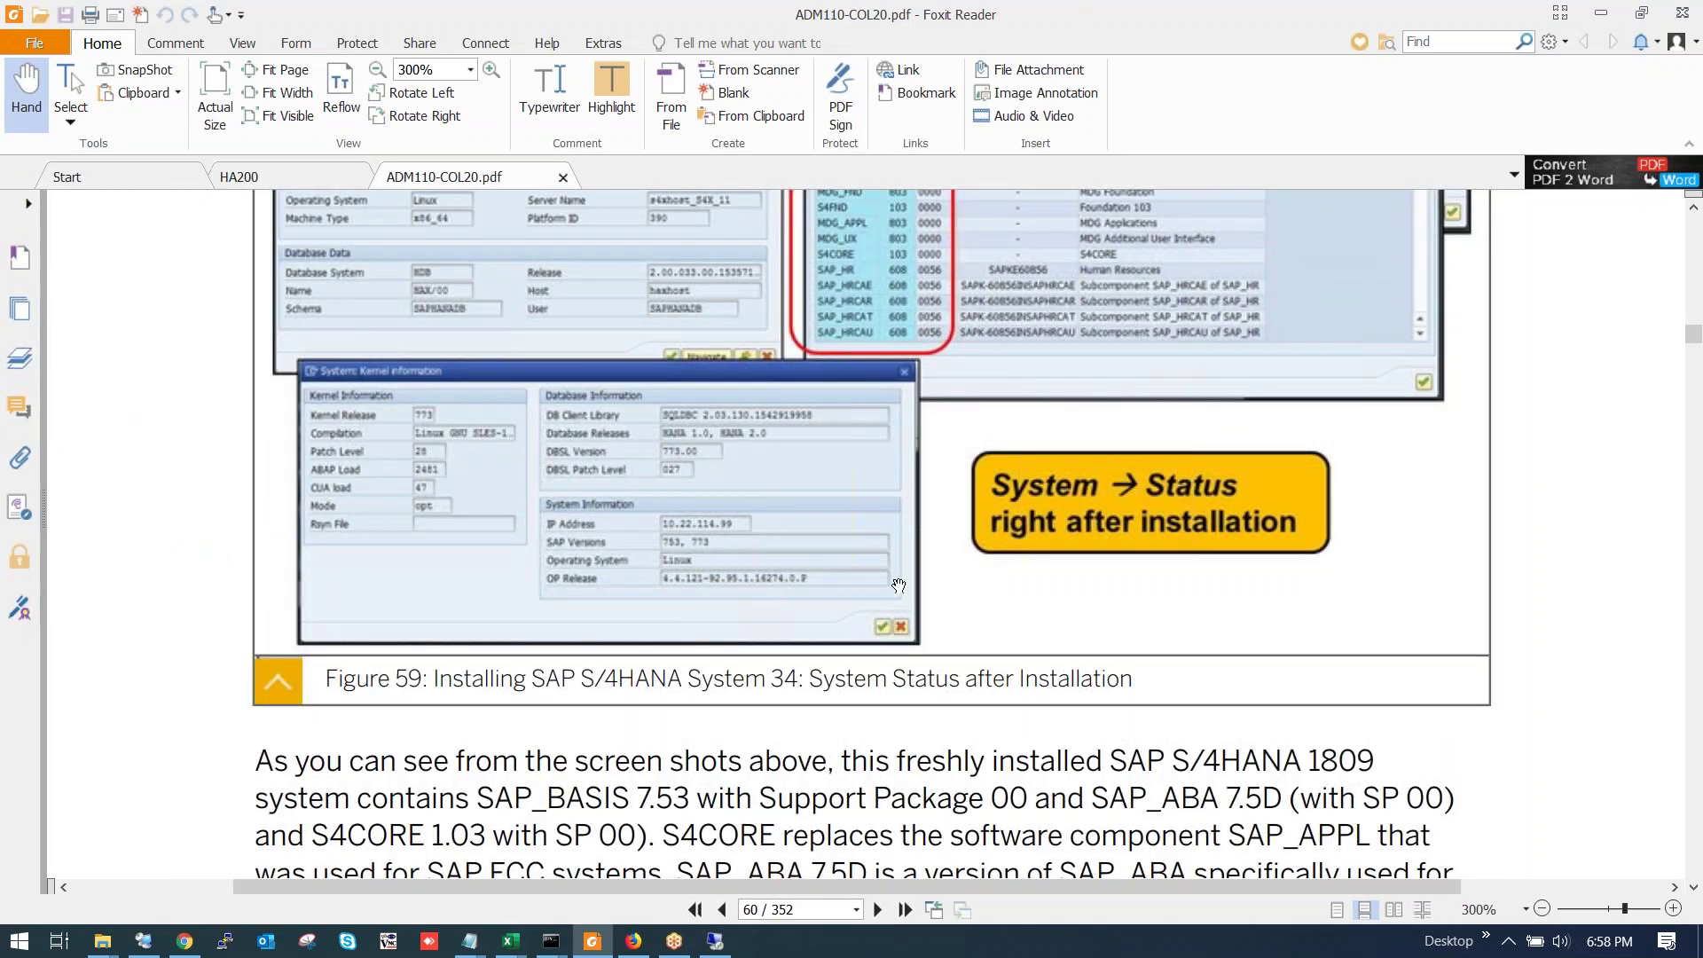
scroll(892, 586, down, 2)
scroll(879, 555, up, 1)
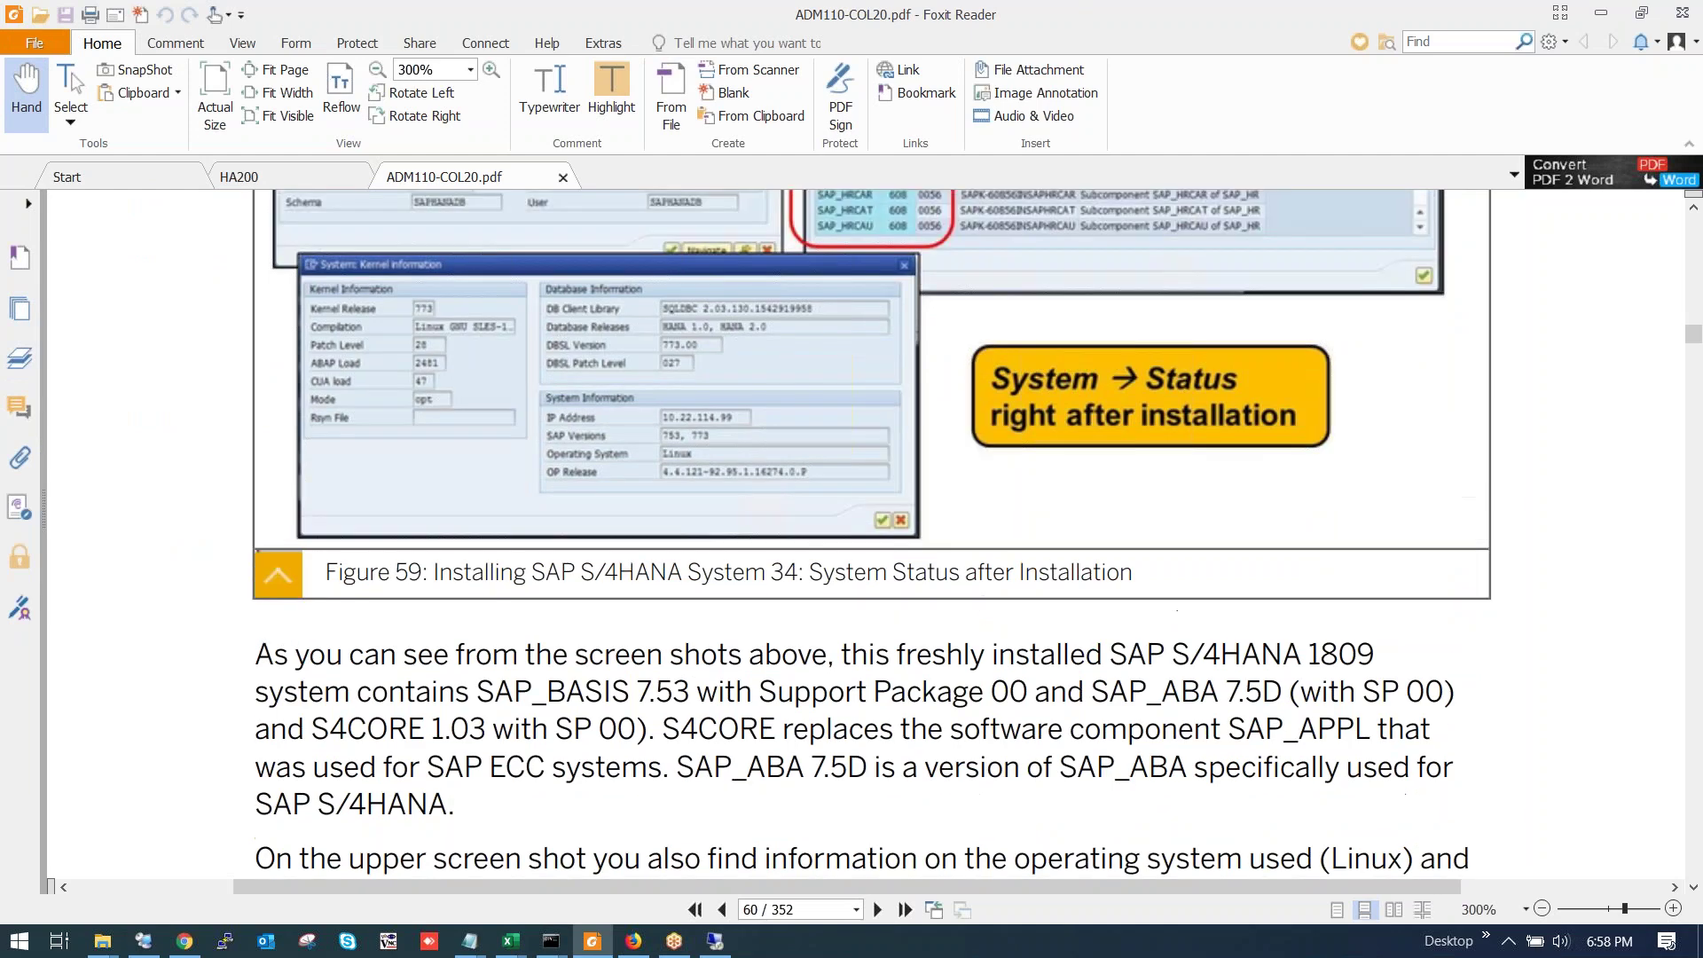
scroll(879, 556, down, 1)
scroll(861, 568, up, 9)
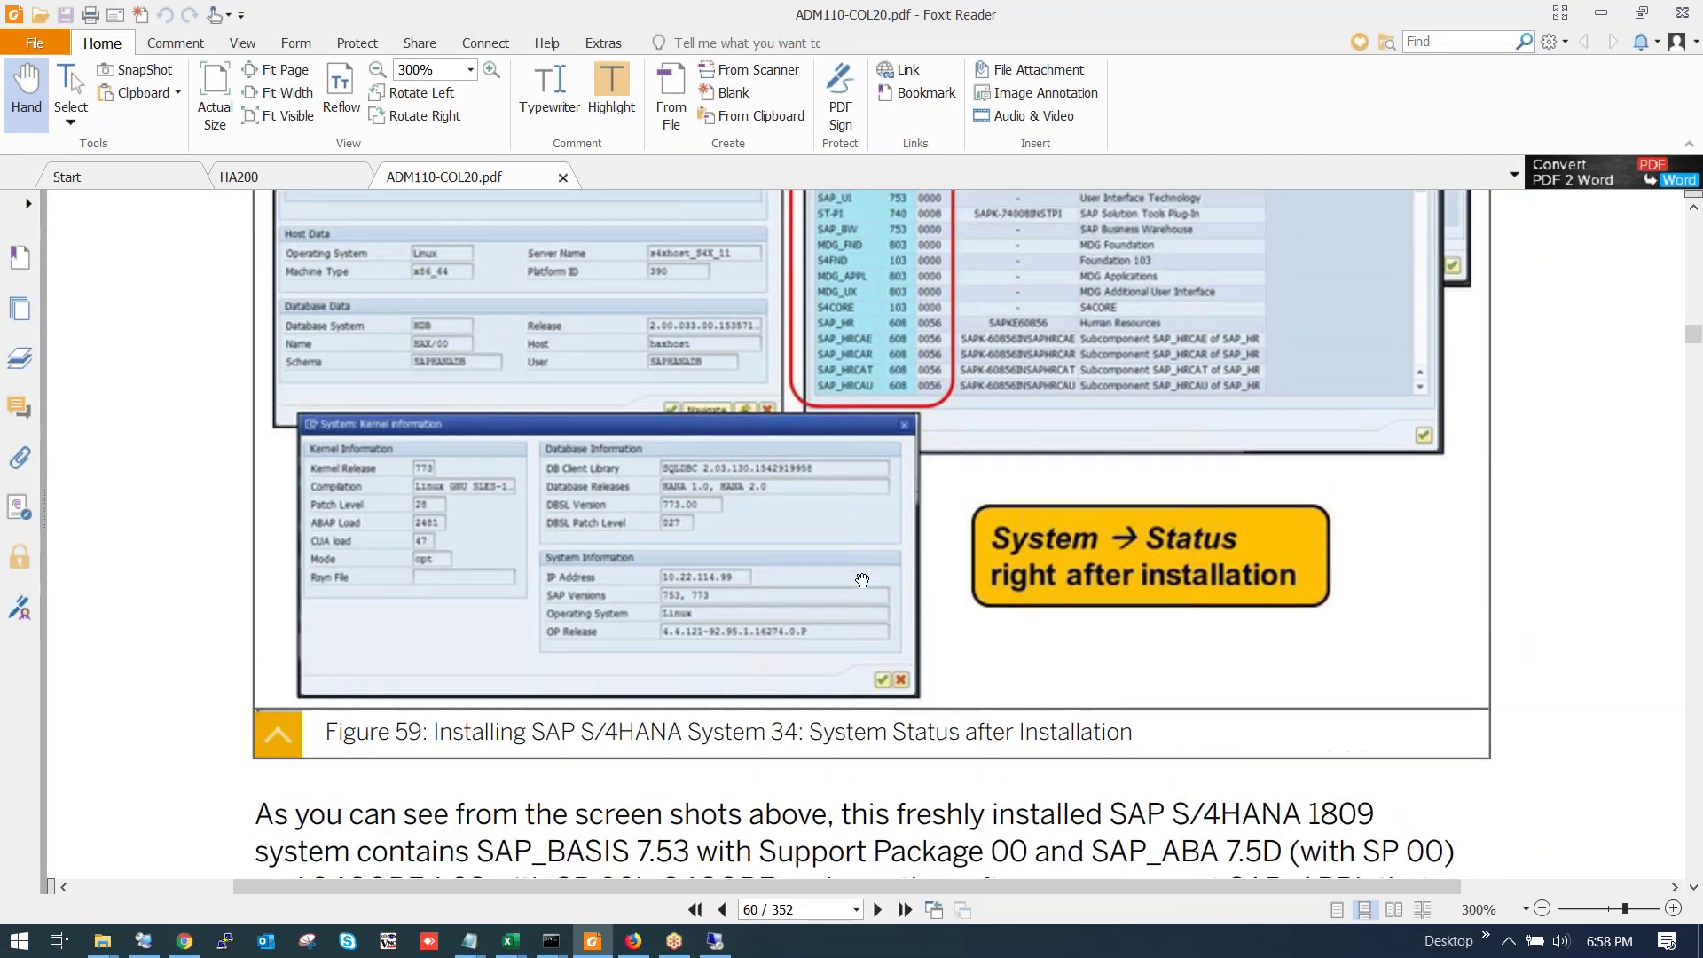
scroll(841, 578, down, 9)
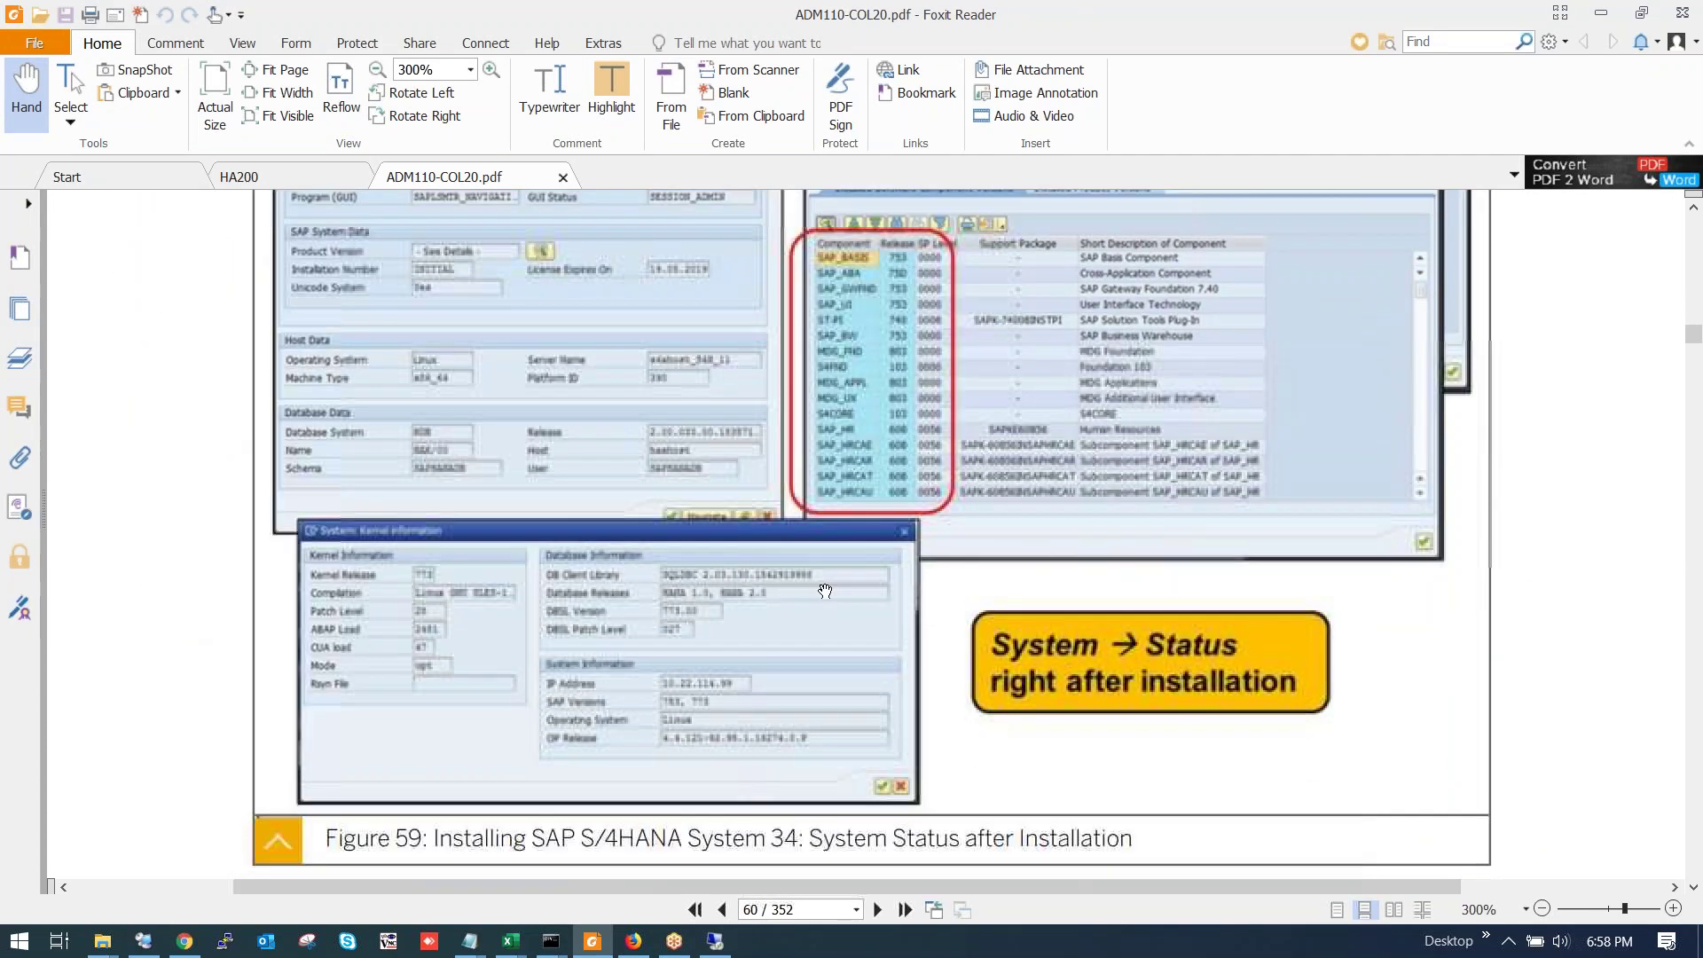
key(alt+Tab)
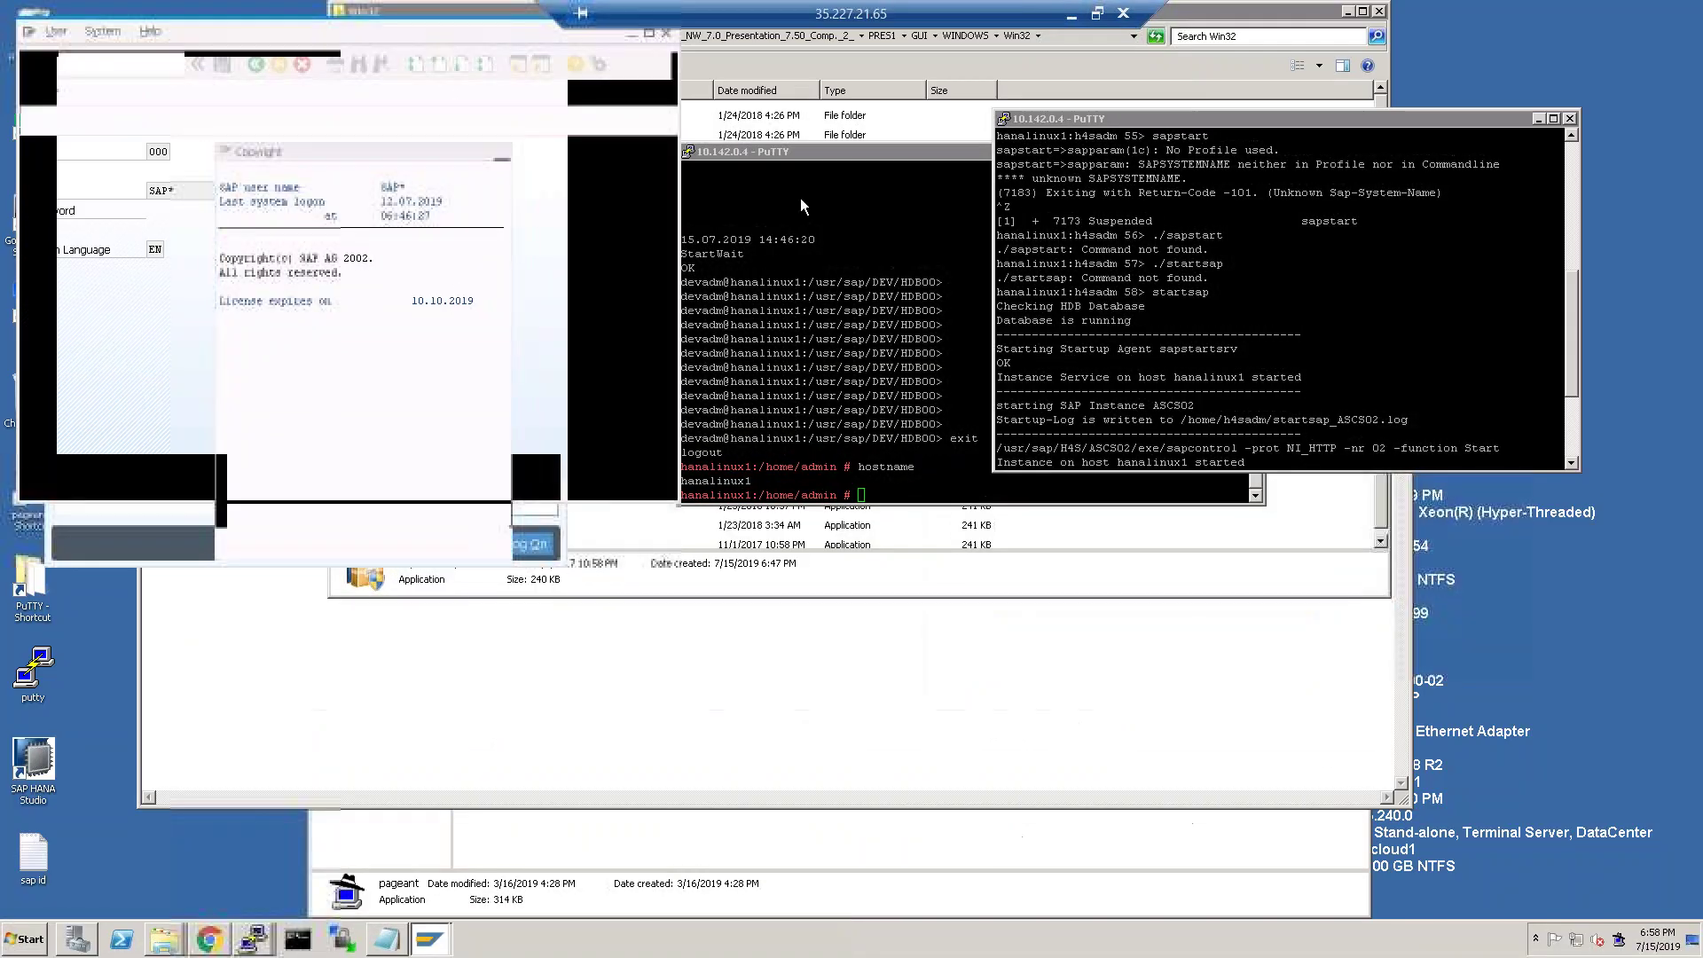
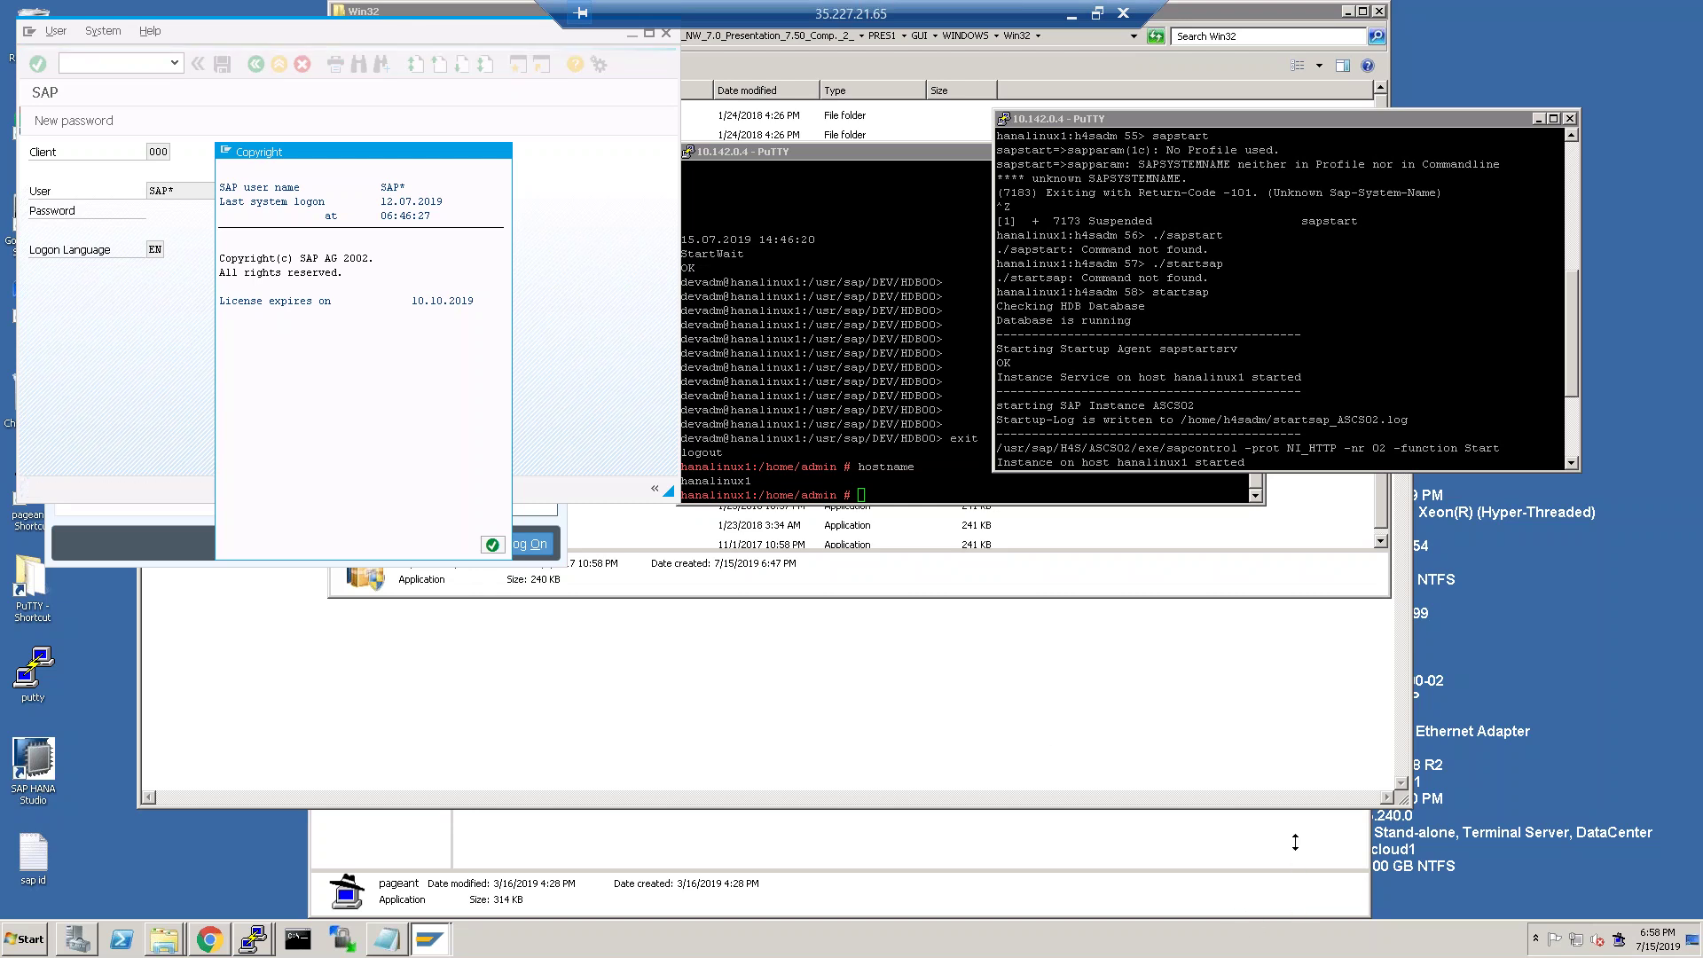
Move to the ADM110 PDF in Foxit Reader and scroll past Figure 59 to page 61.
click(1072, 14)
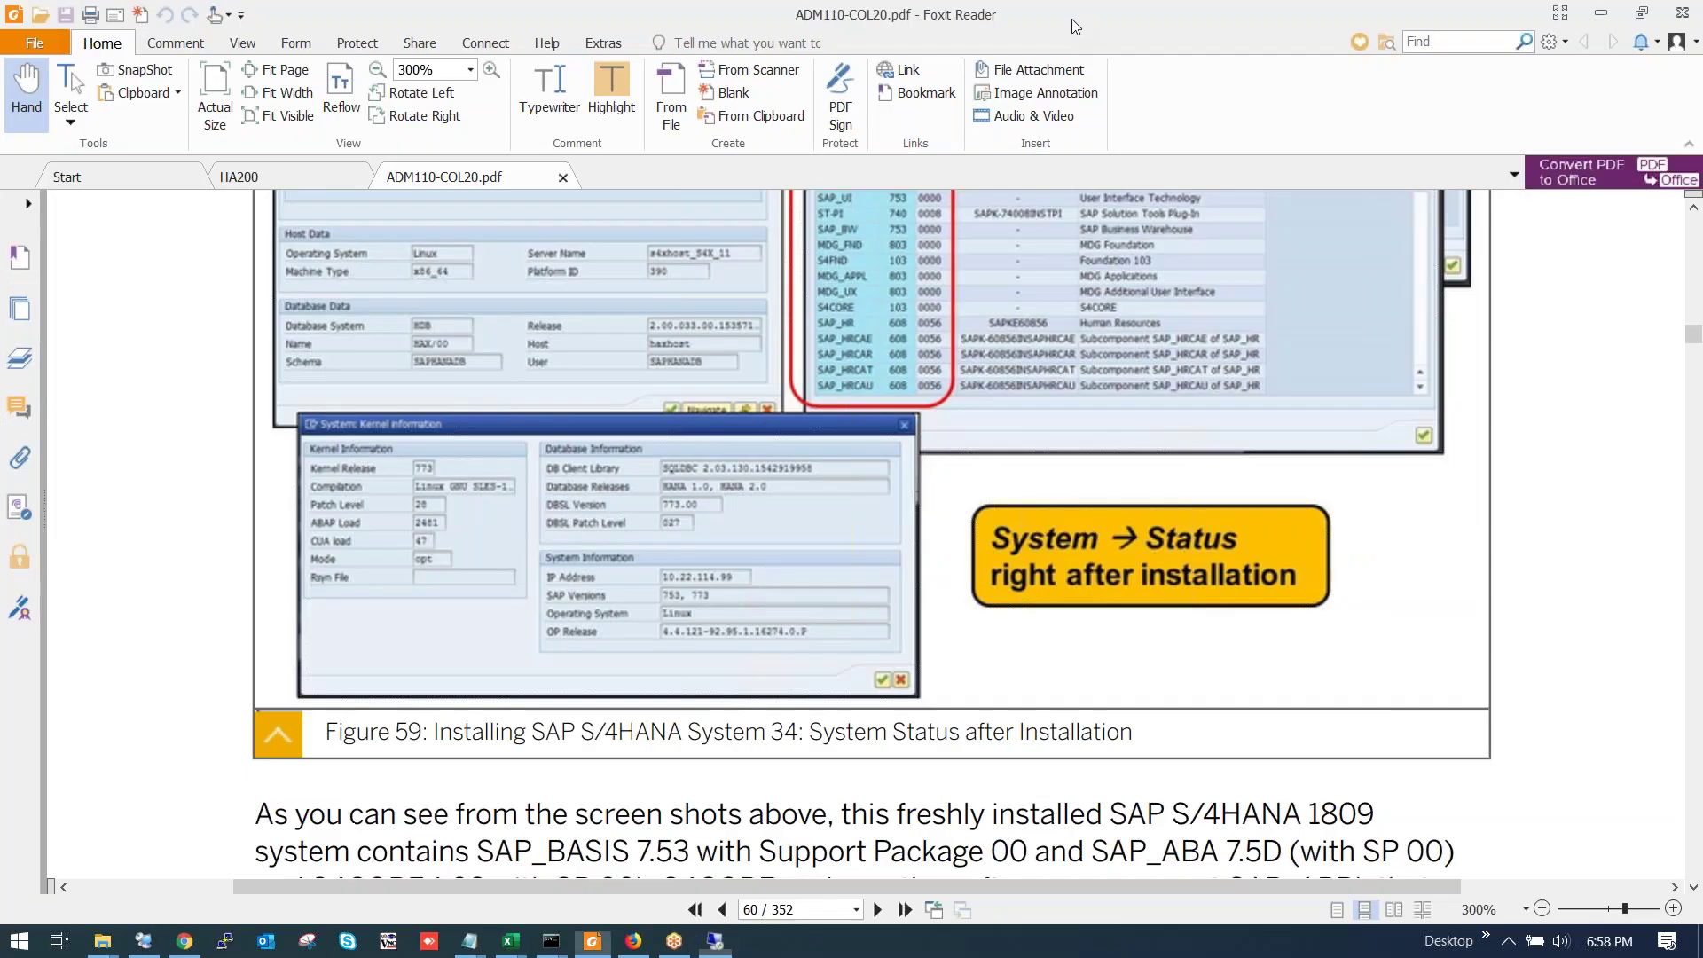
scroll(706, 533, down, 3)
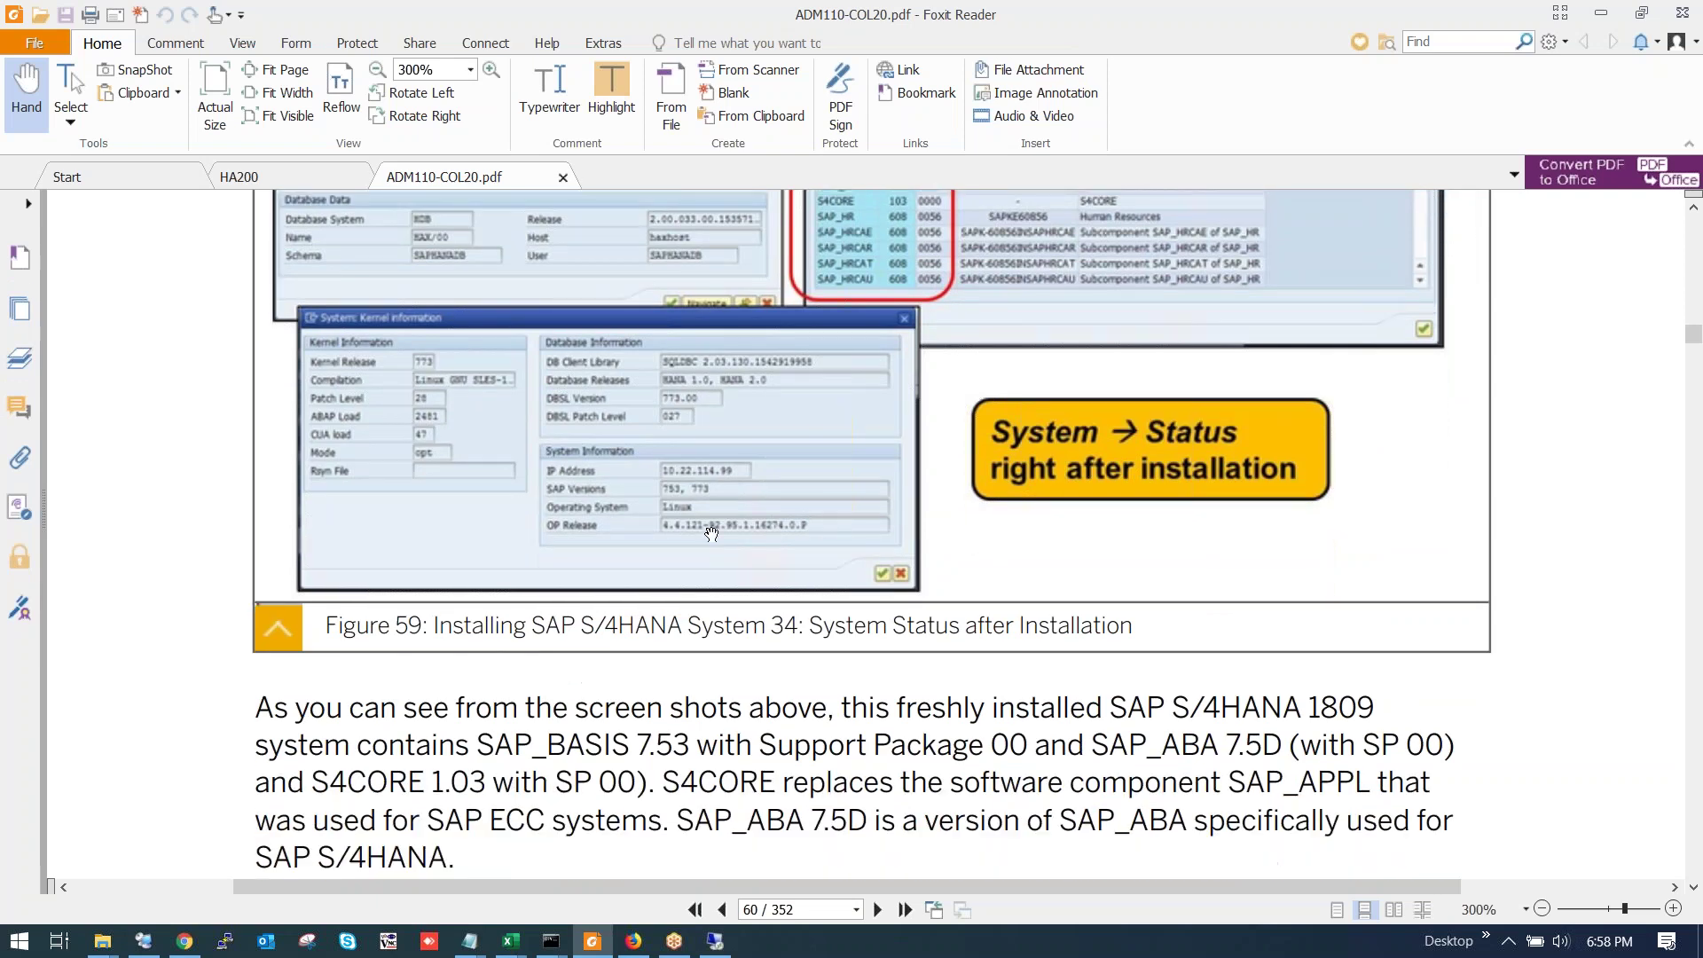
scroll(713, 534, down, 15)
scroll(715, 571, up, 3)
scroll(716, 570, down, 10)
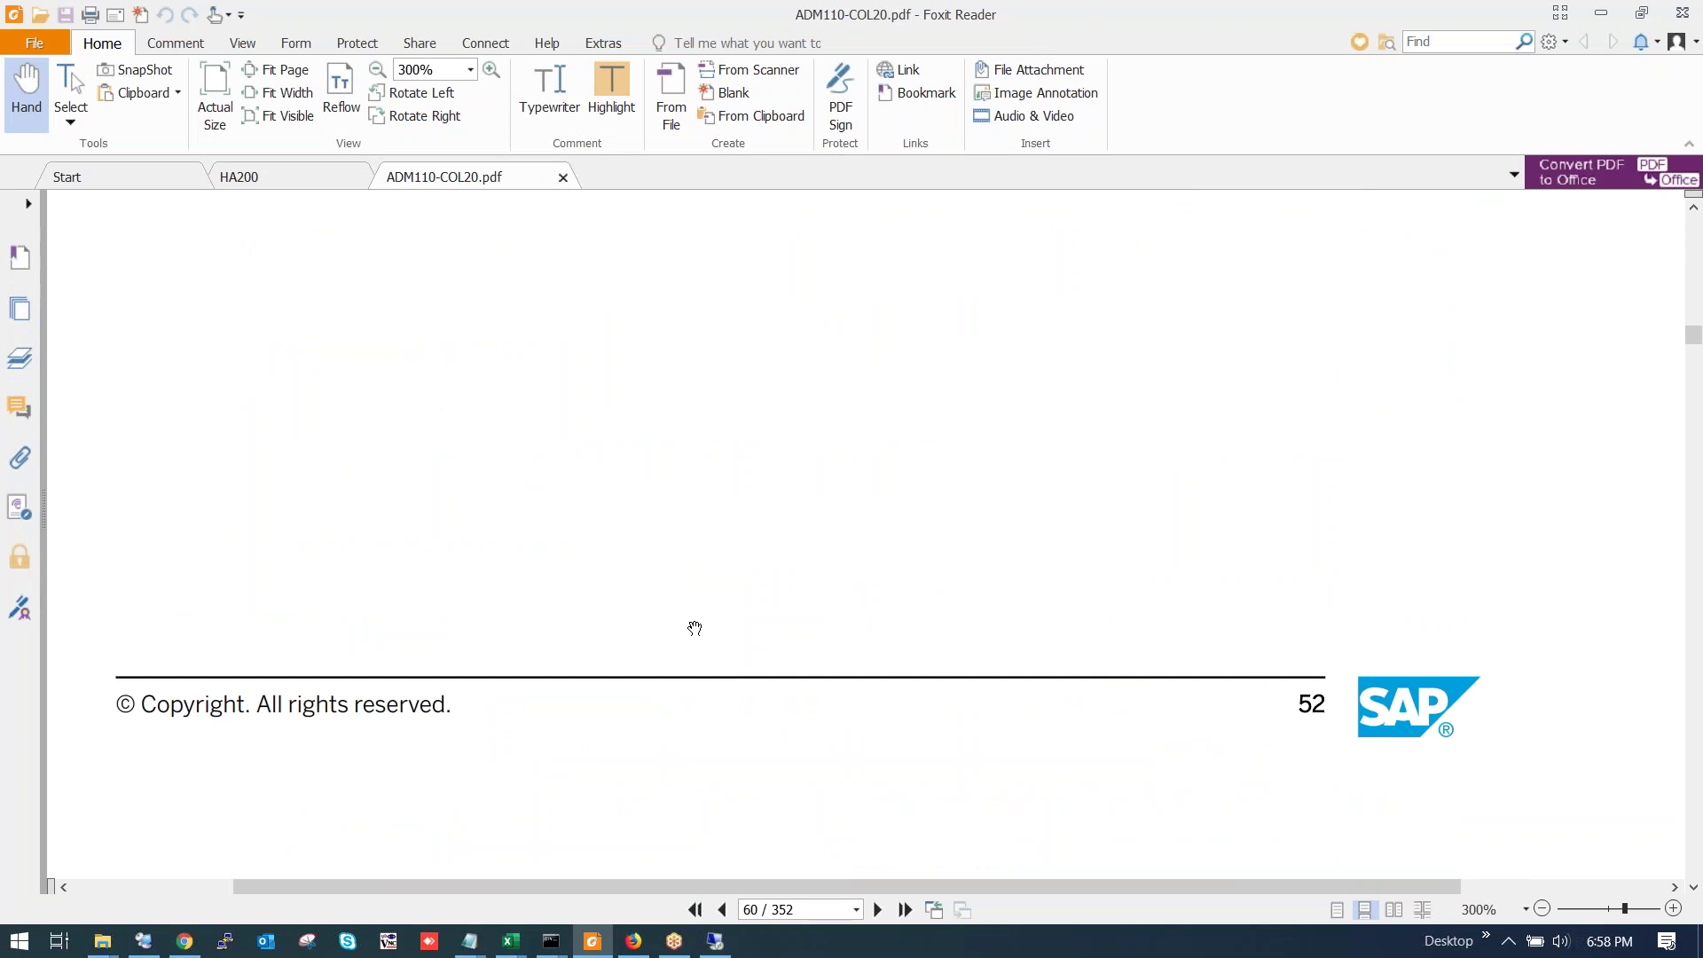
Return to the handbook's cover, page 1 of 352.
click(778, 911)
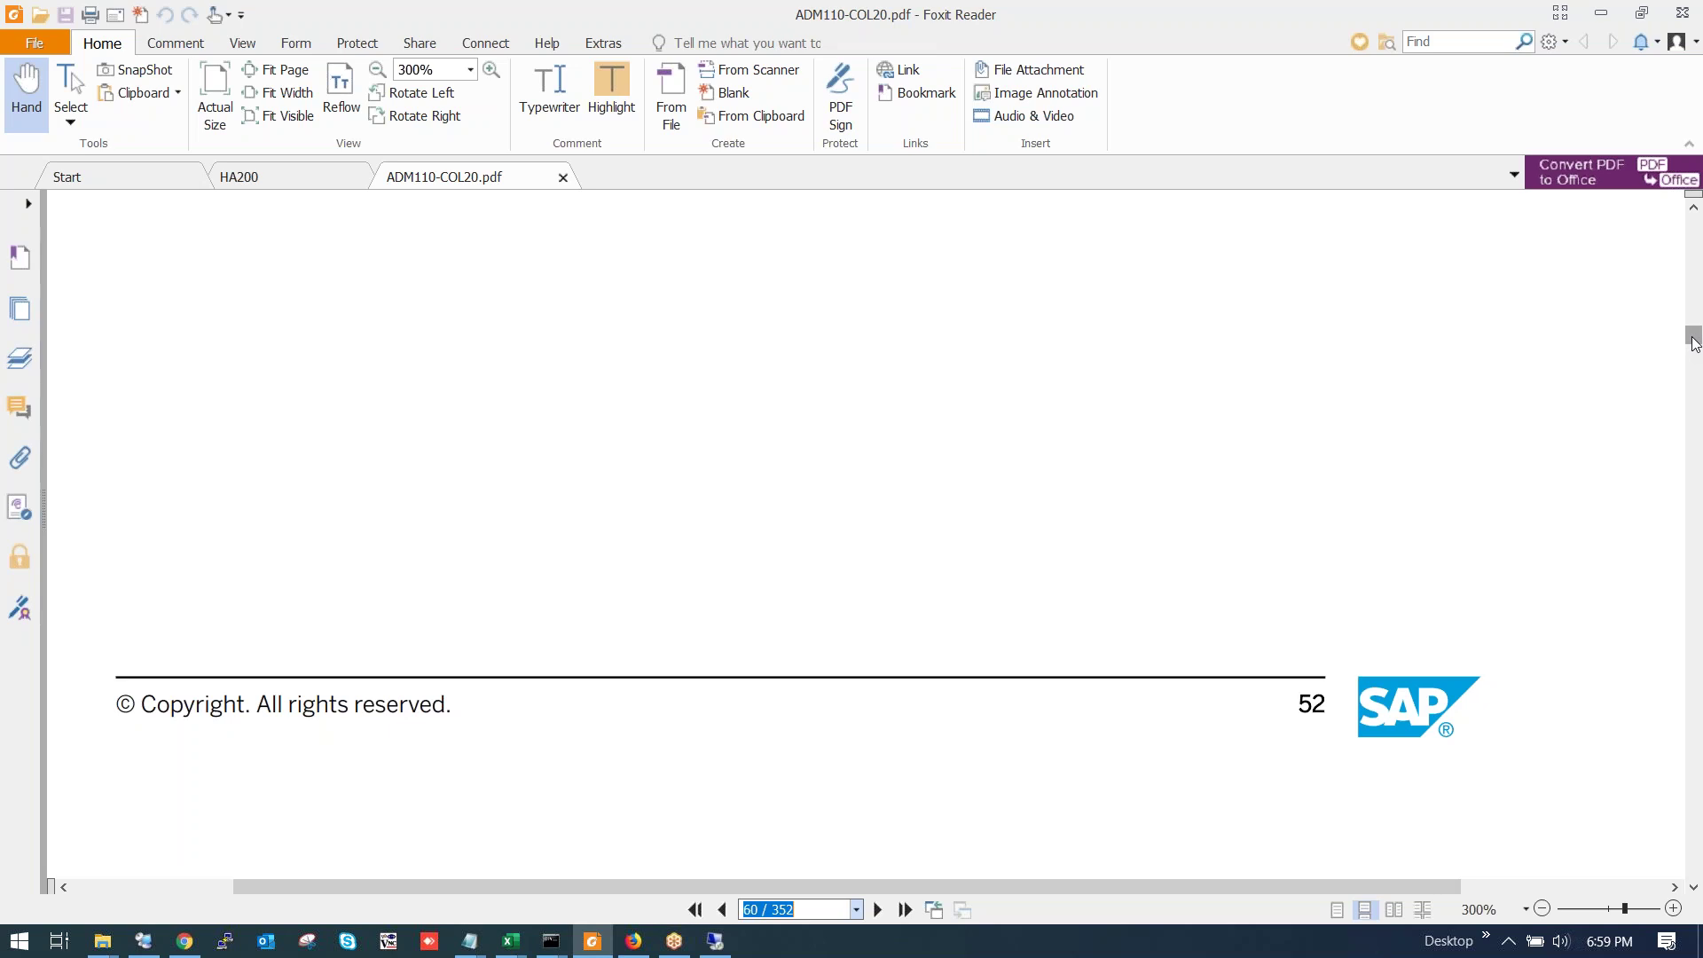
scroll(1088, 403, down, 6)
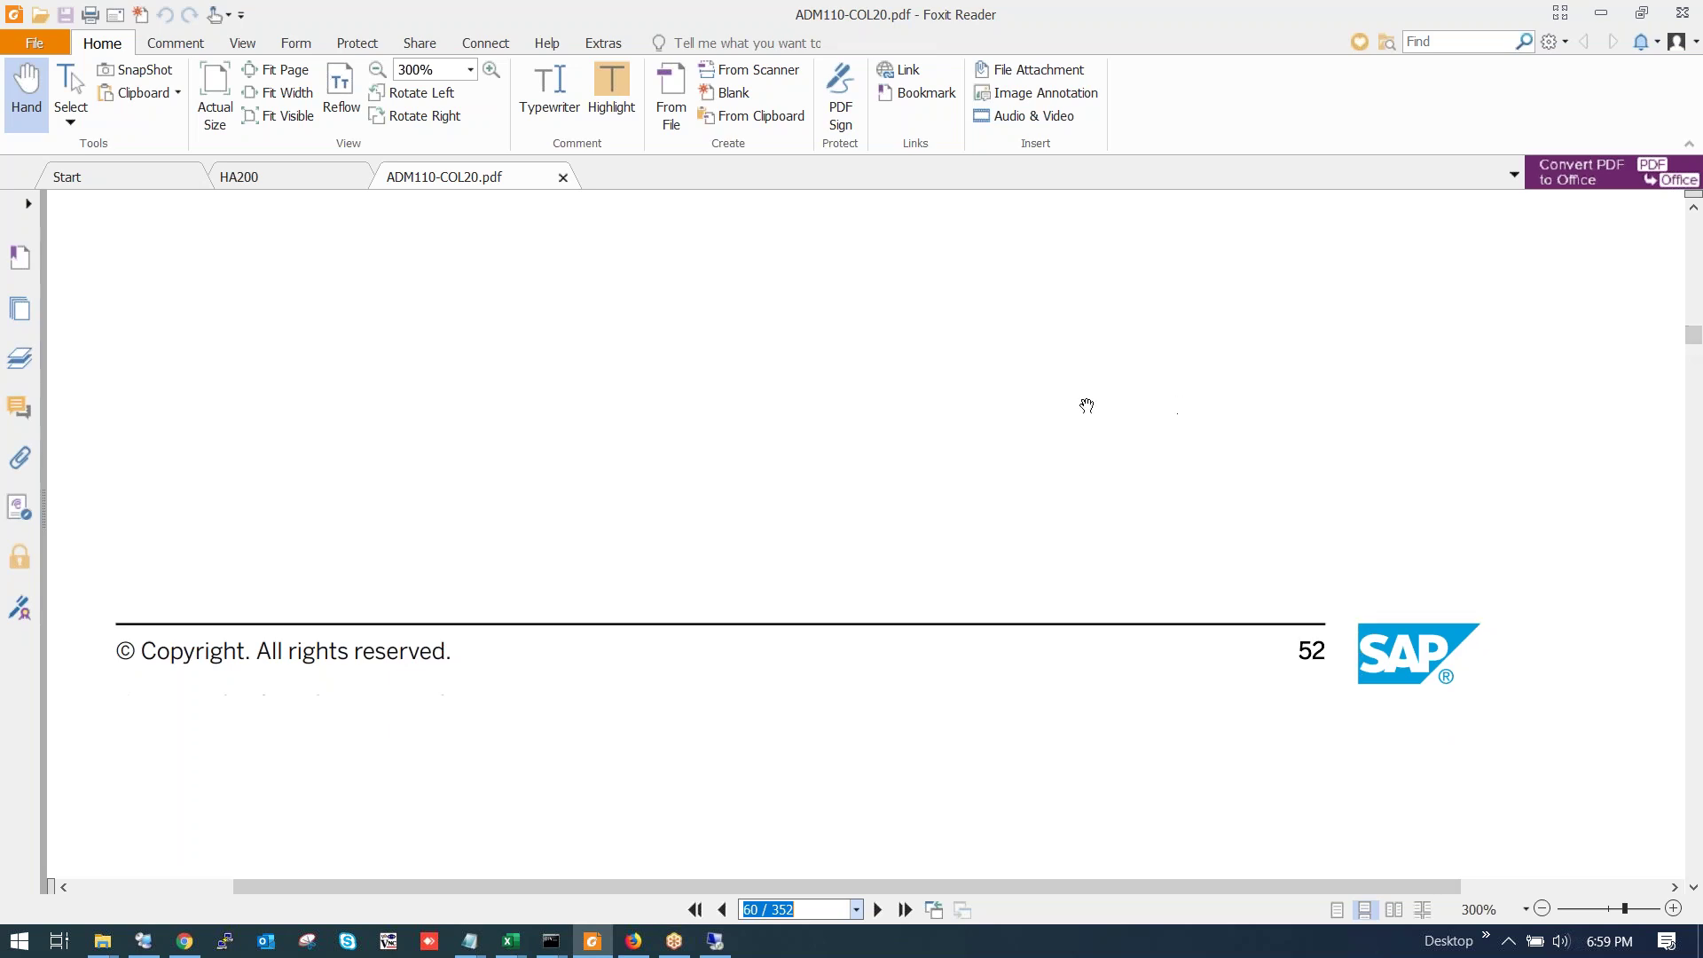
scroll(1027, 425, down, 10)
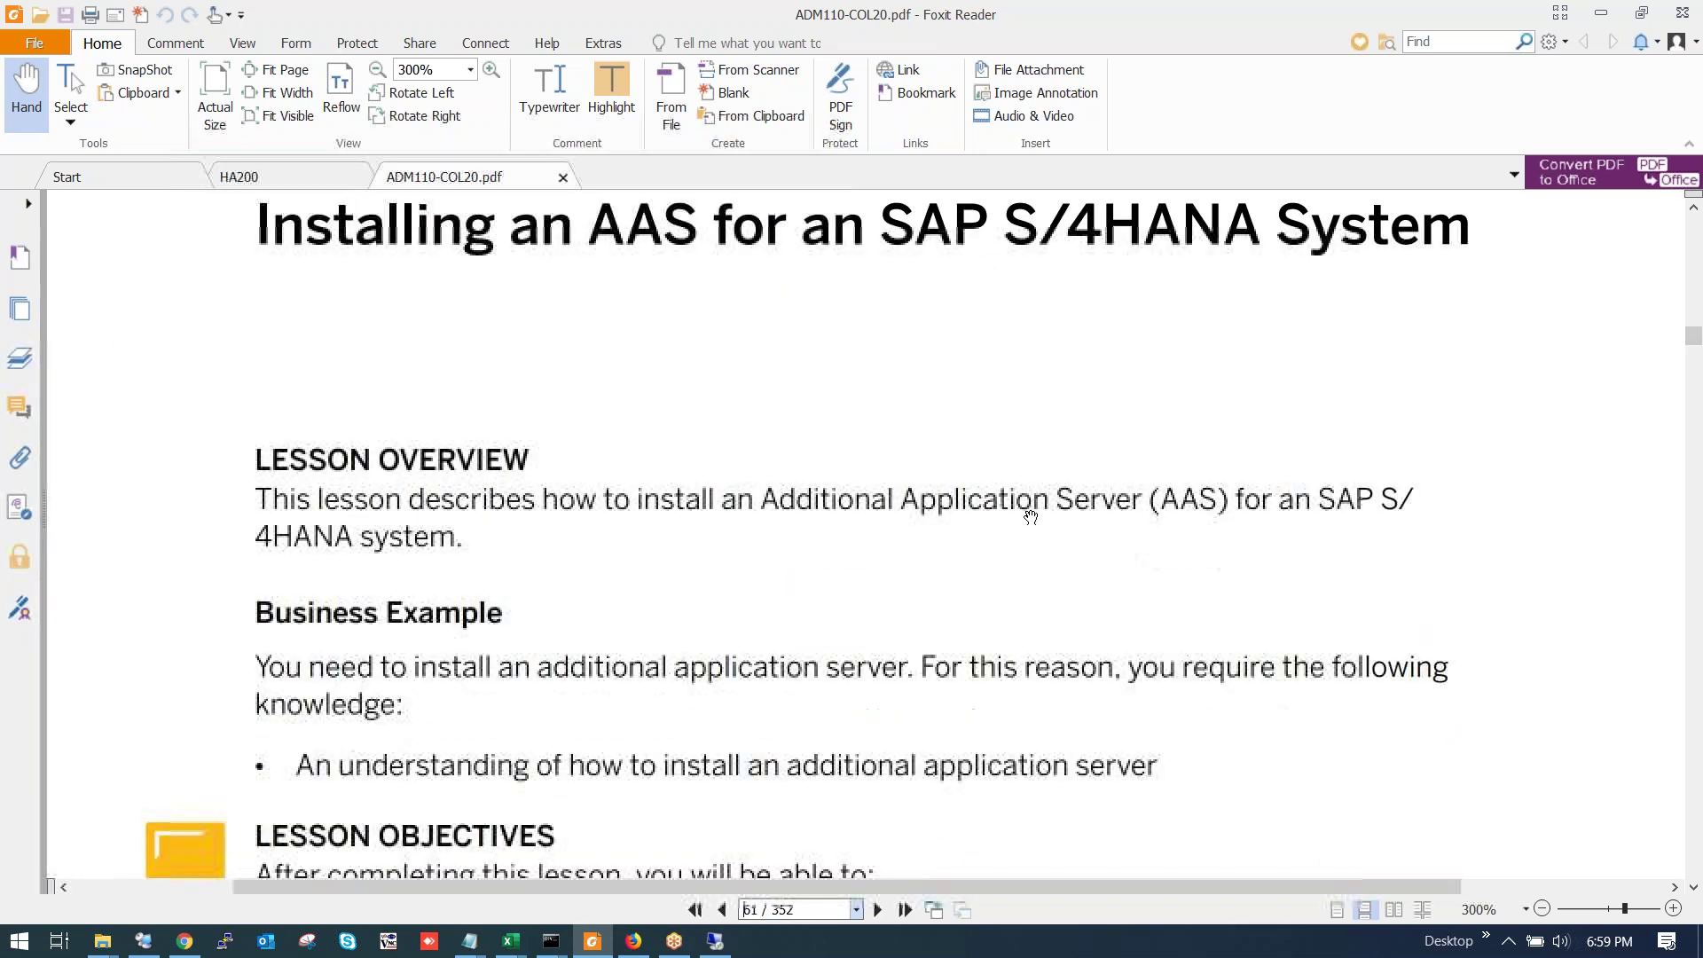
drag(1690, 326, 1691, 202)
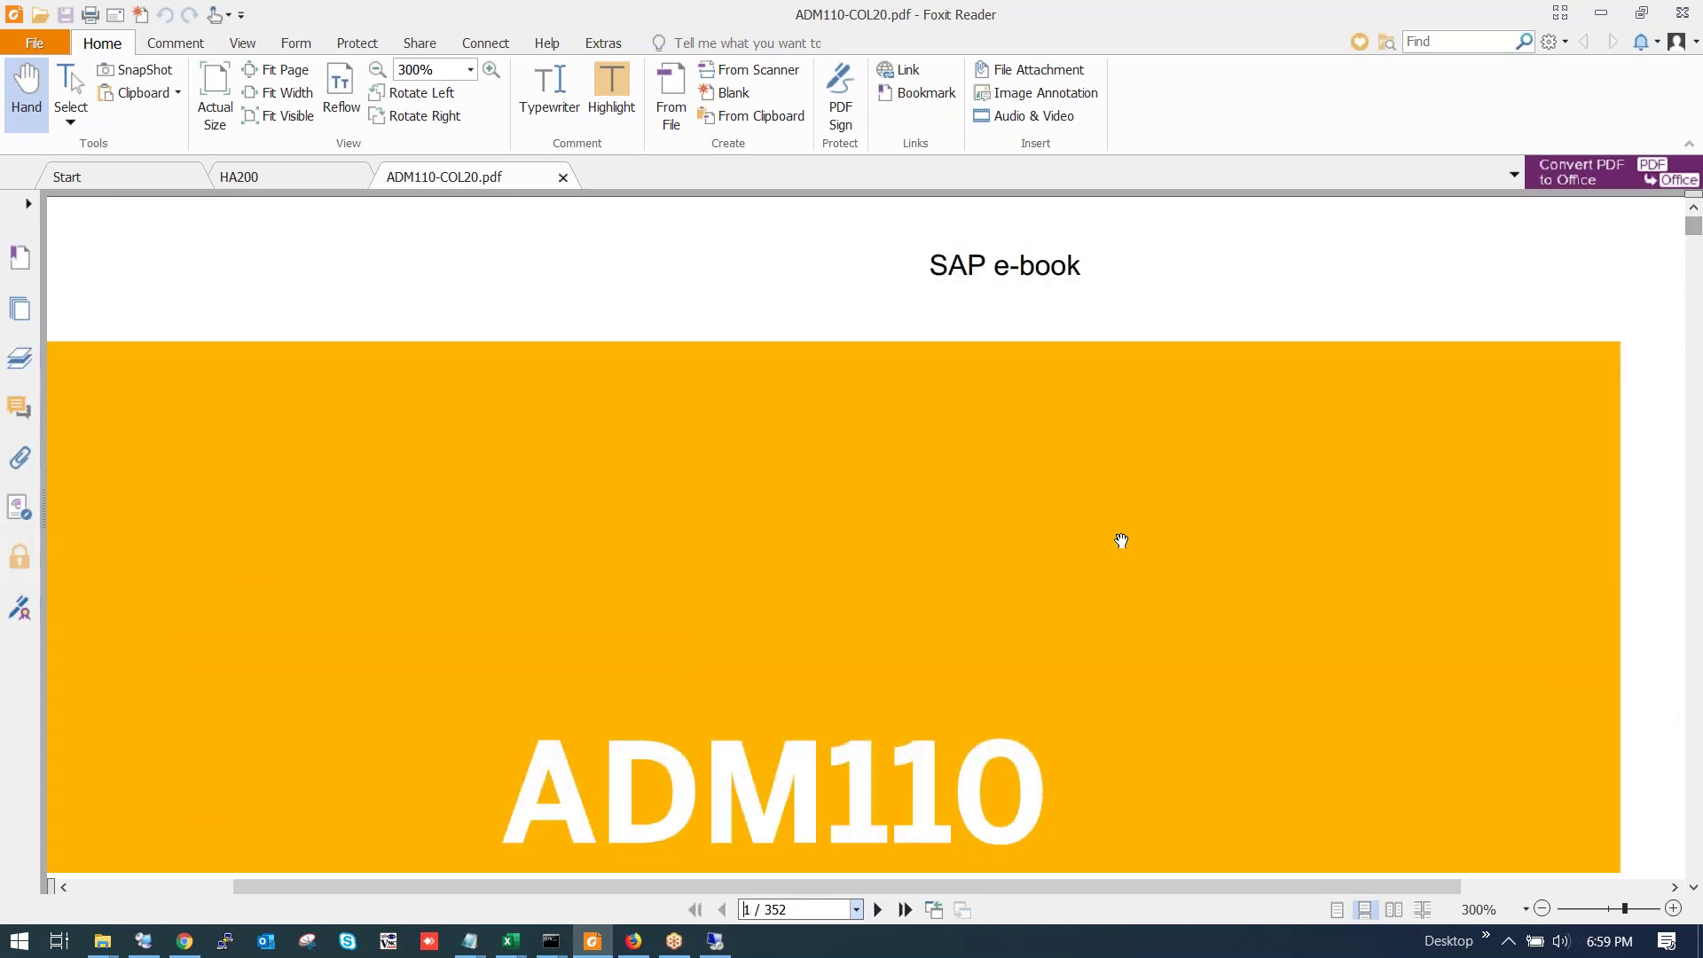
Scroll through the opening pages of ADM110-COL20.pdf toward page 9.
scroll(1121, 536, down, 9)
scroll(1021, 557, down, 10)
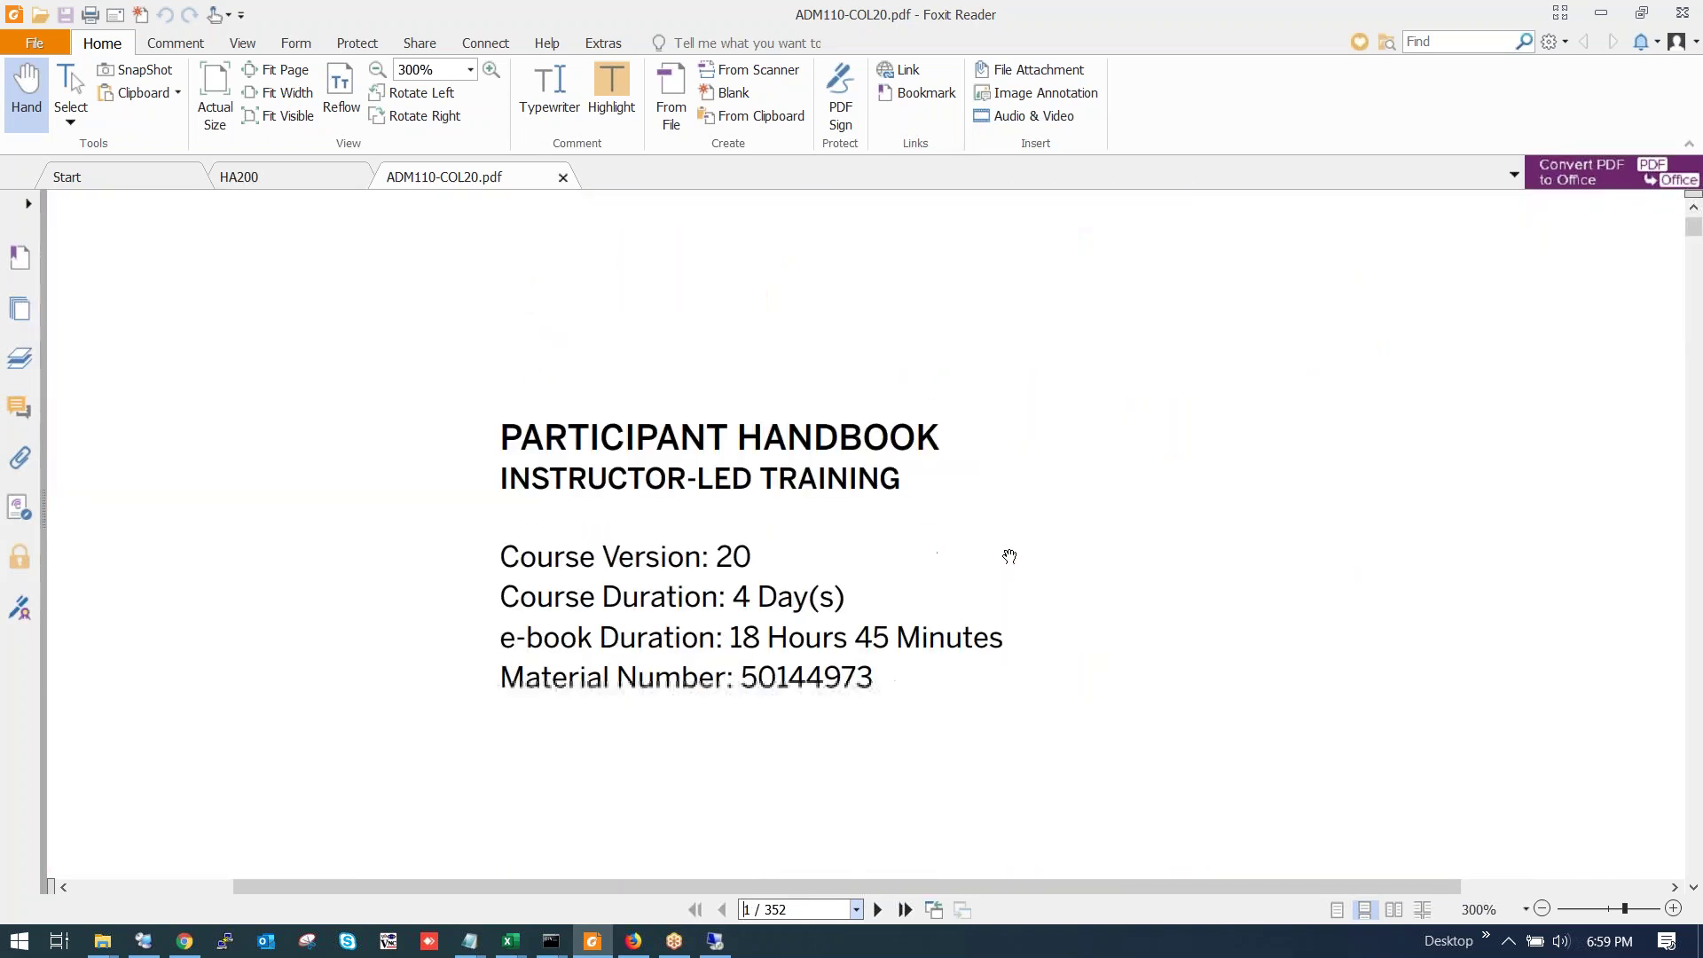
scroll(1013, 549, down, 10)
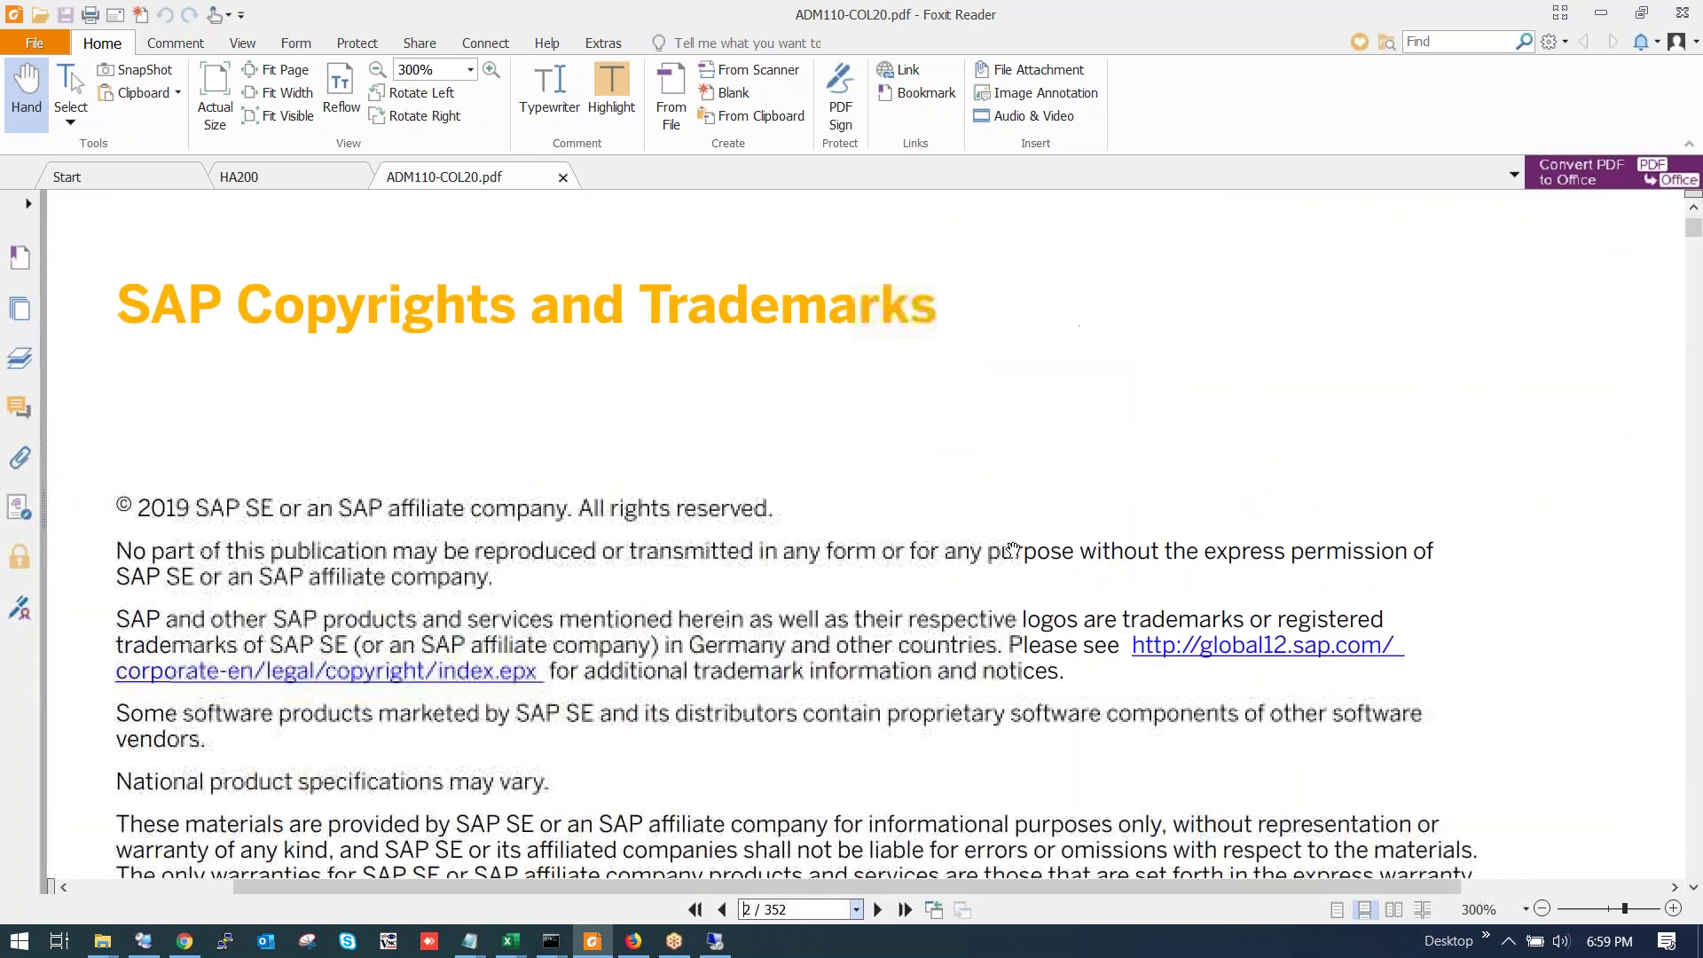
key(ctrl+g)
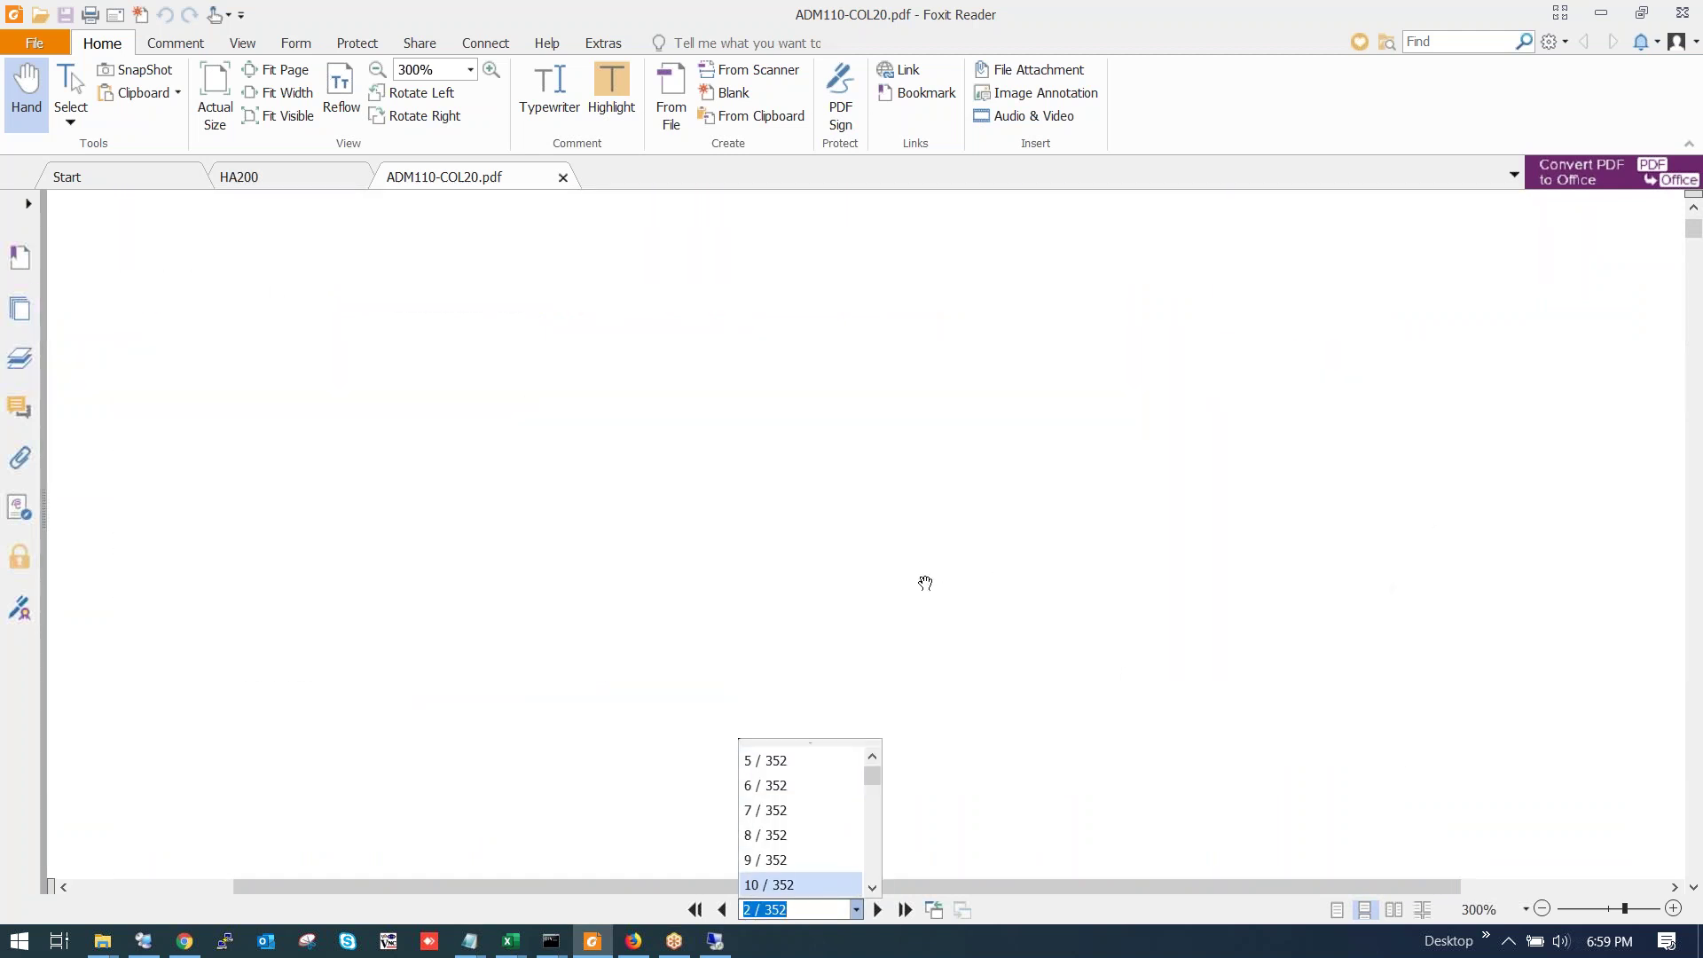
scroll(925, 583, down, 8)
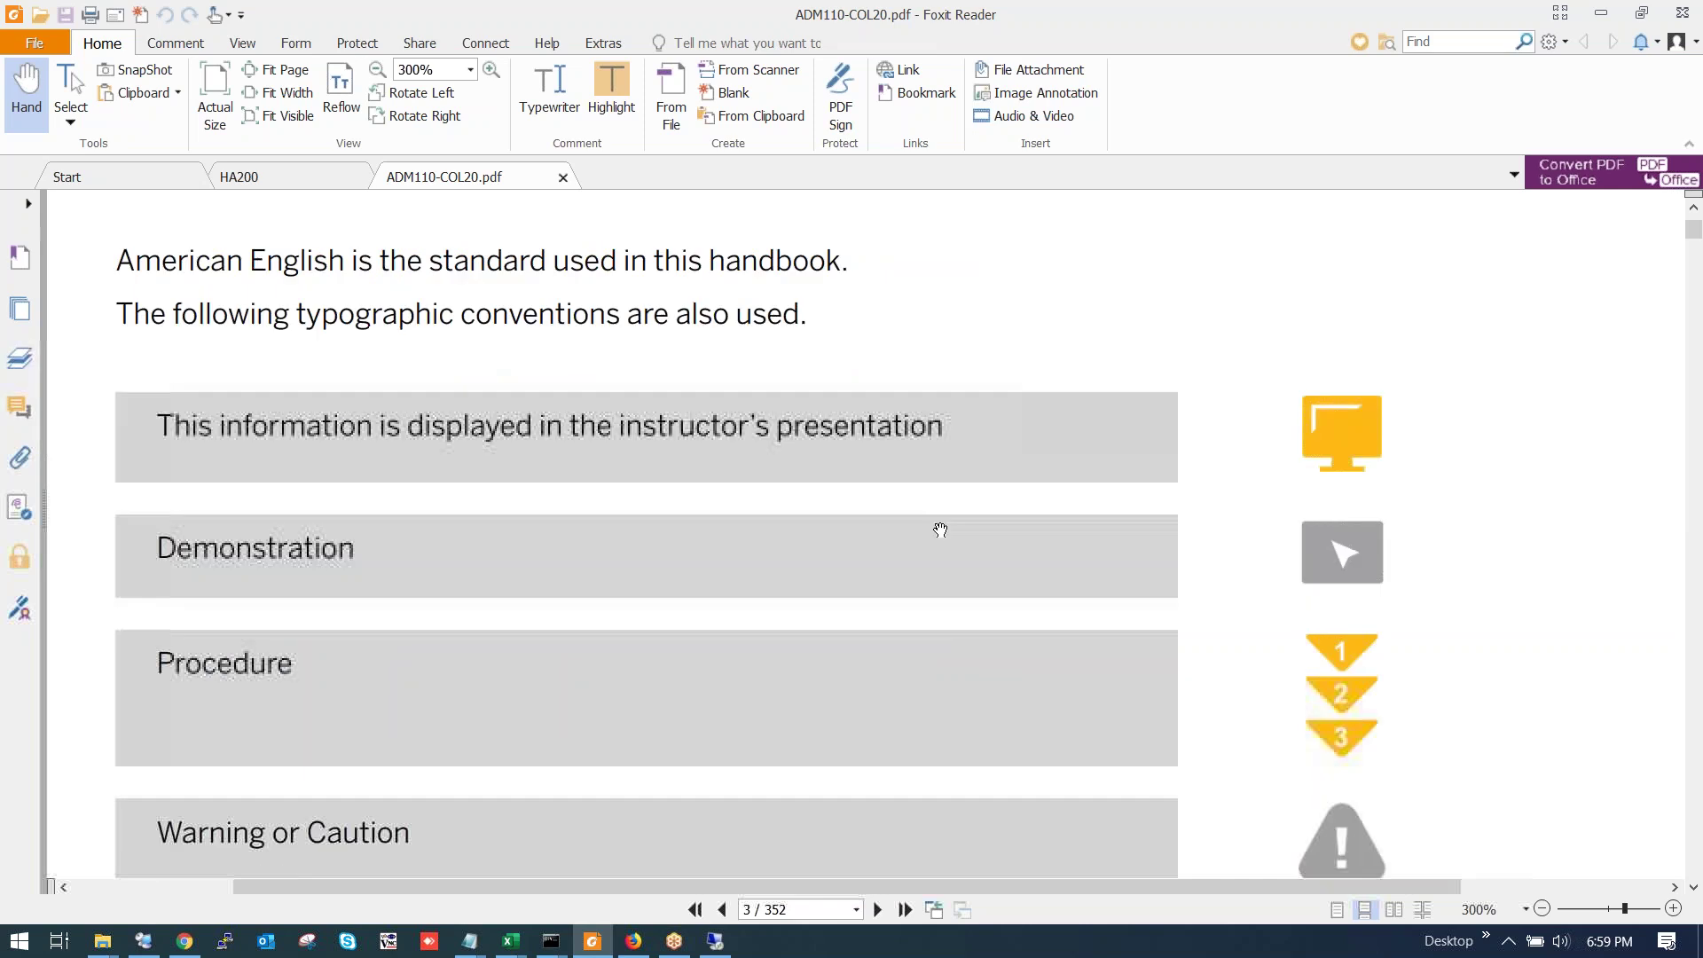
scroll(941, 530, down, 6)
drag(1698, 233, 1697, 245)
Scroll back up to the table of contents on page 6, listing Units 8 to 10.
scroll(877, 464, down, 1)
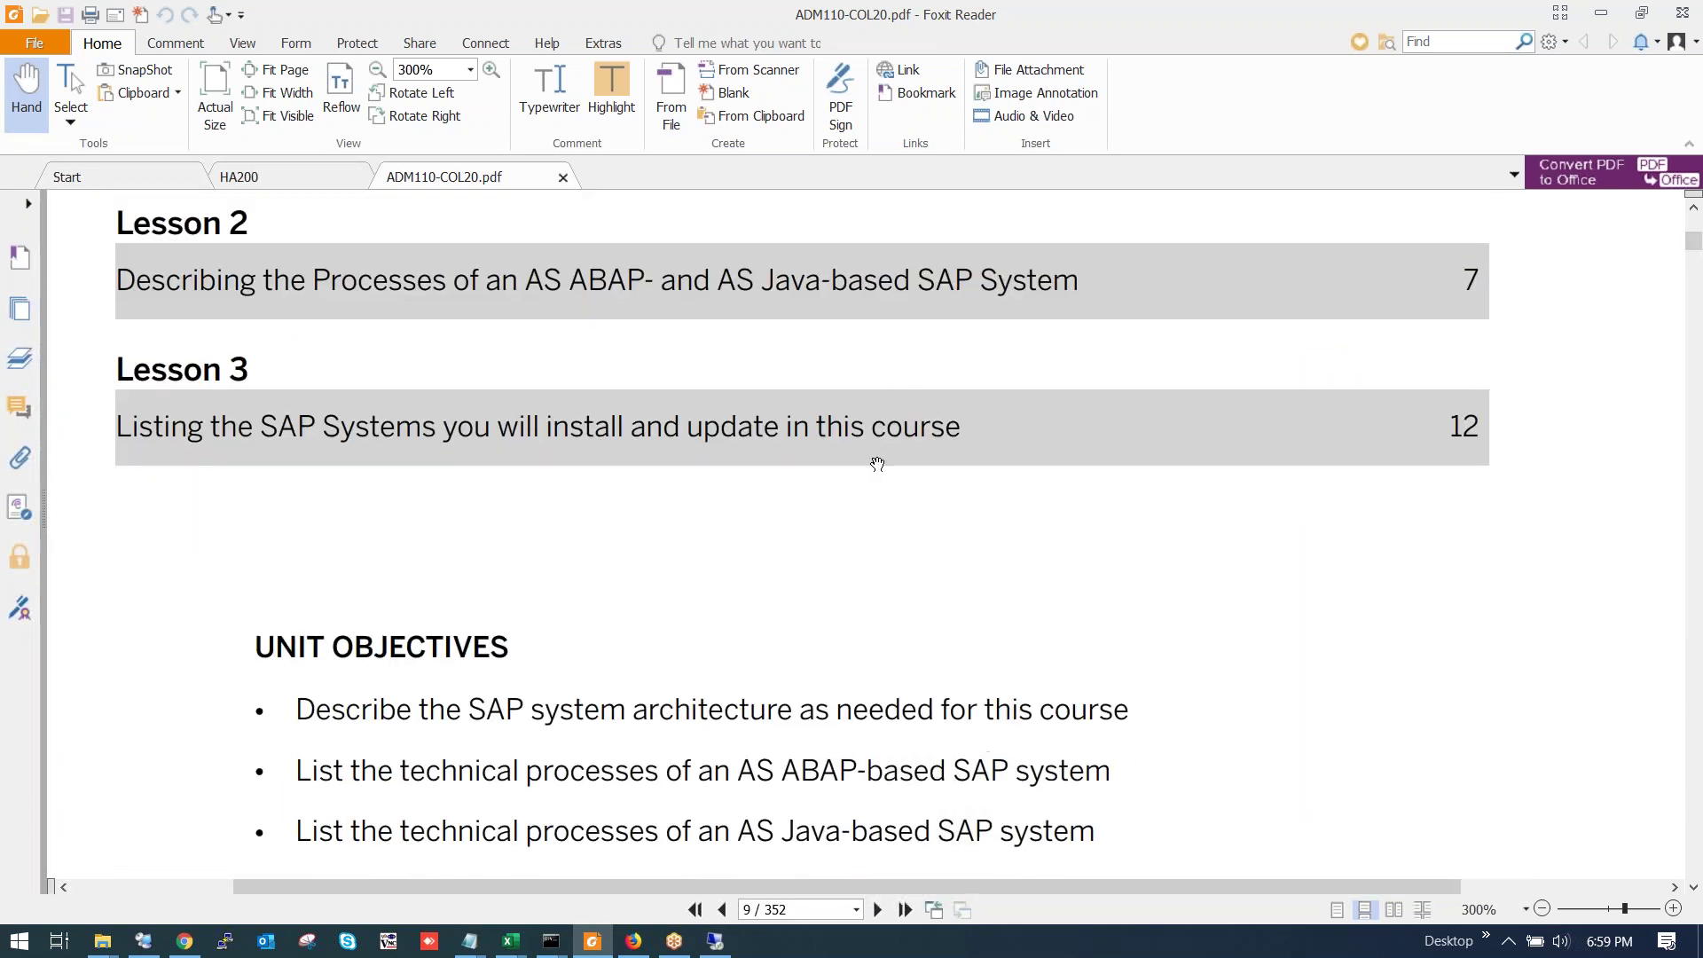
scroll(877, 464, down, 14)
scroll(860, 450, down, 4)
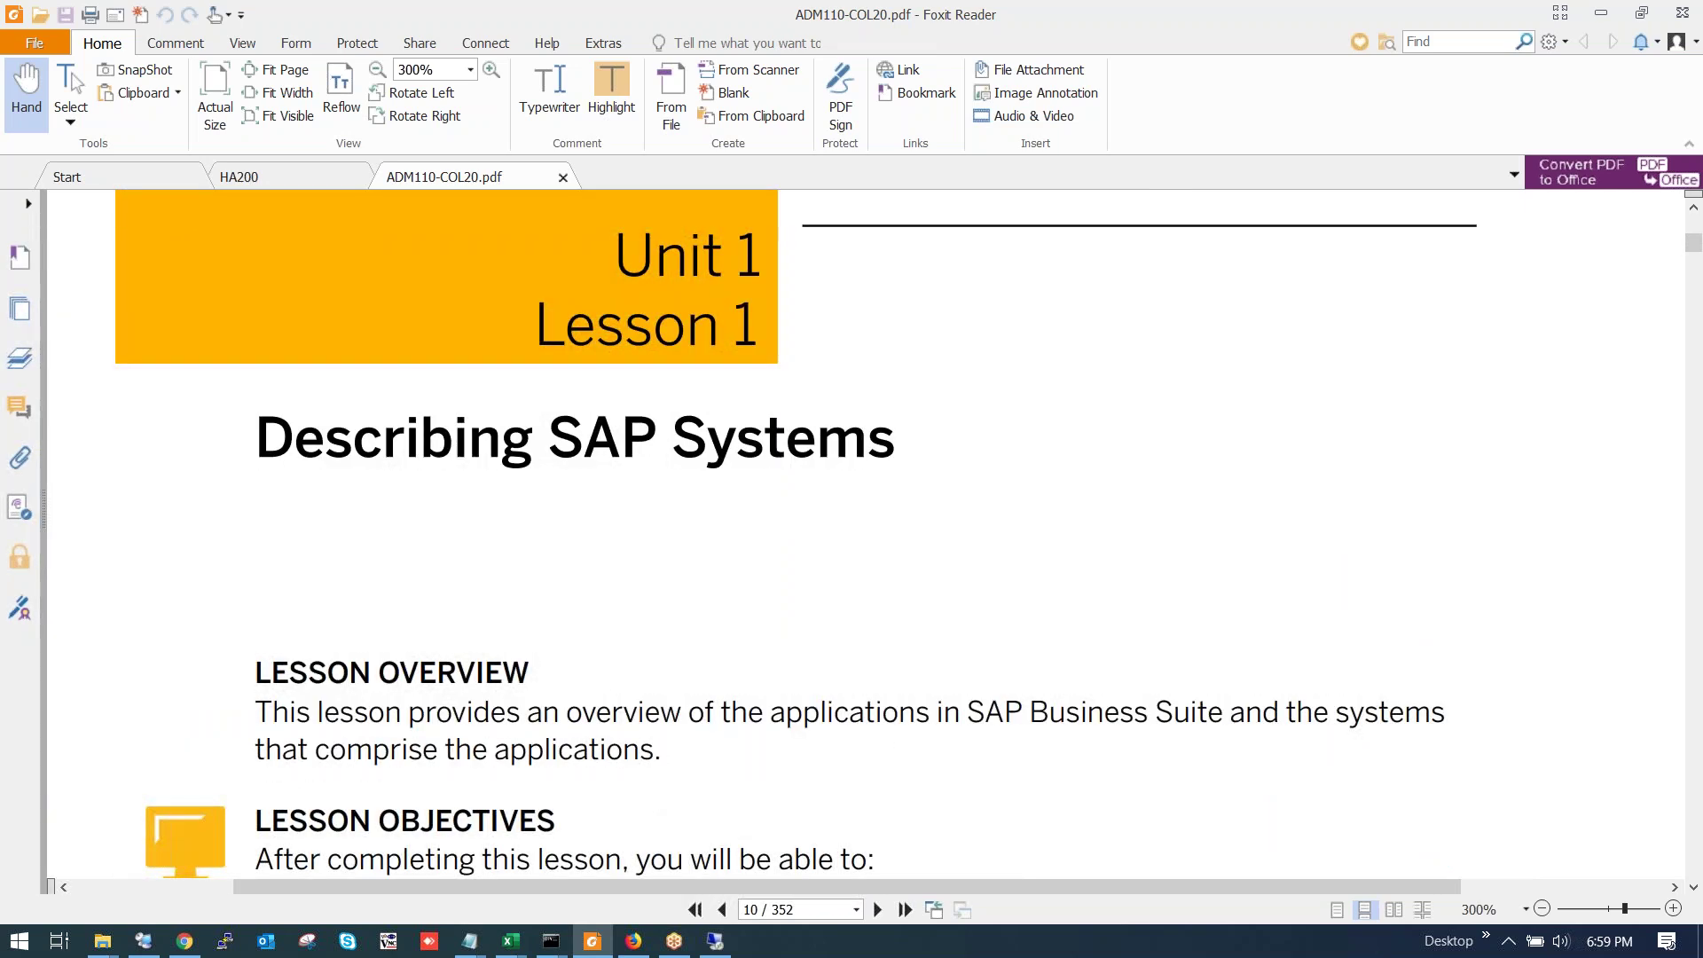
scroll(860, 450, up, 12)
scroll(860, 449, up, 5)
scroll(860, 450, up, 8)
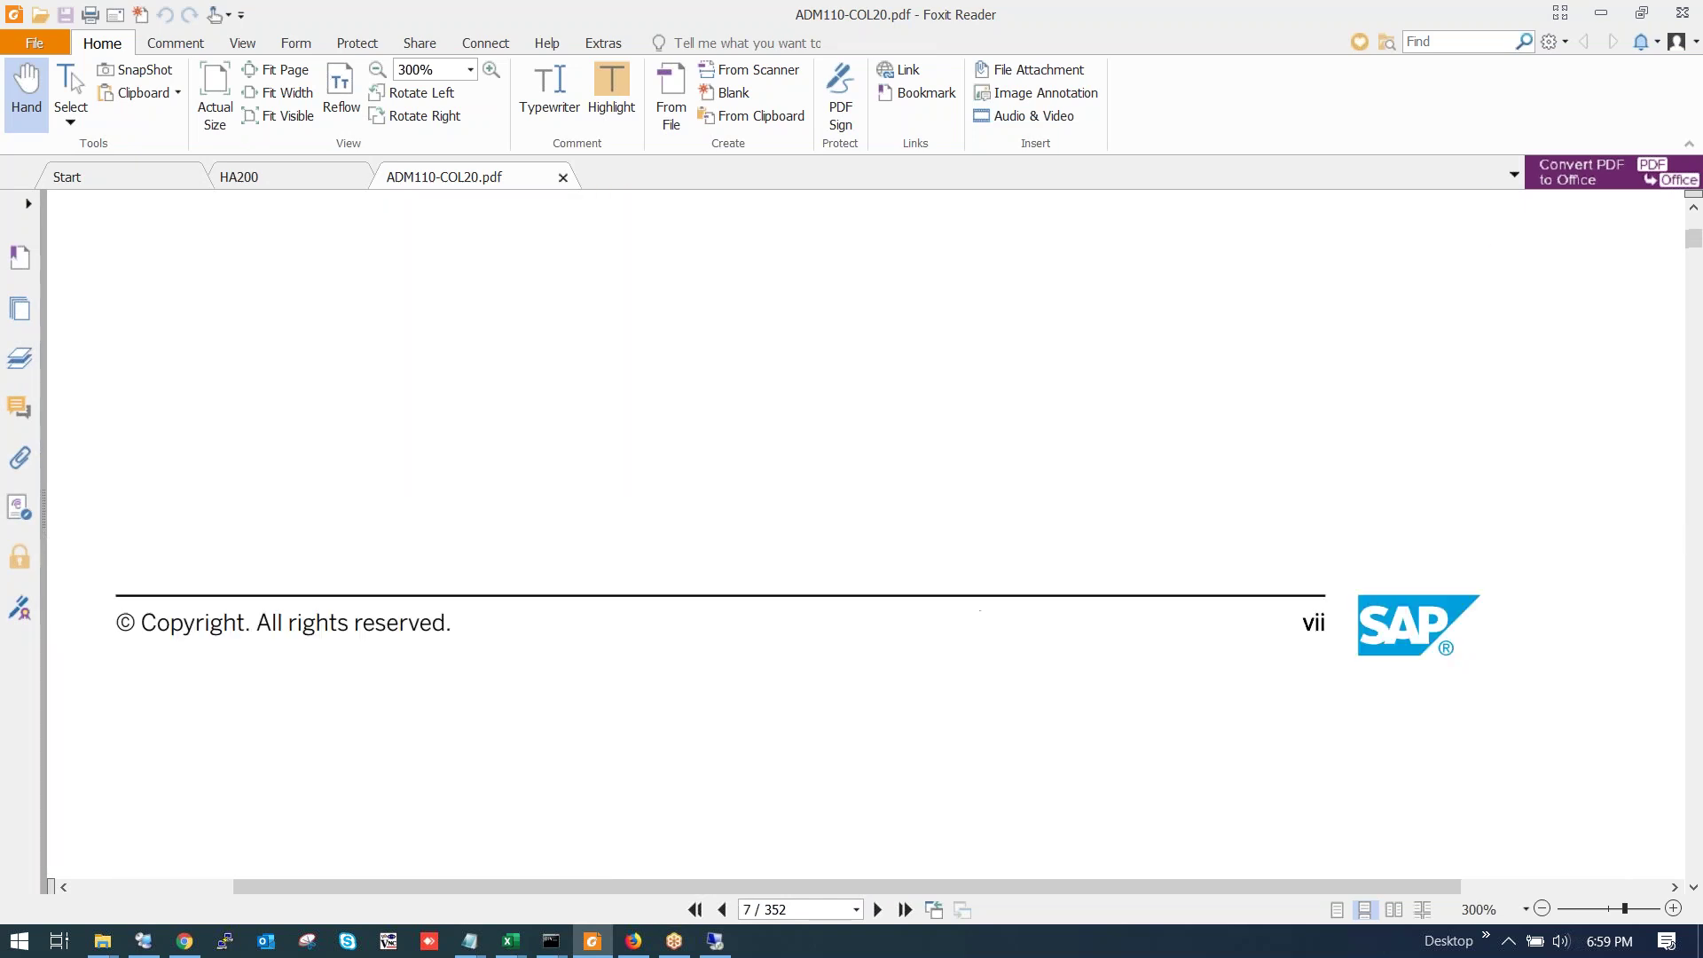
scroll(861, 450, up, 10)
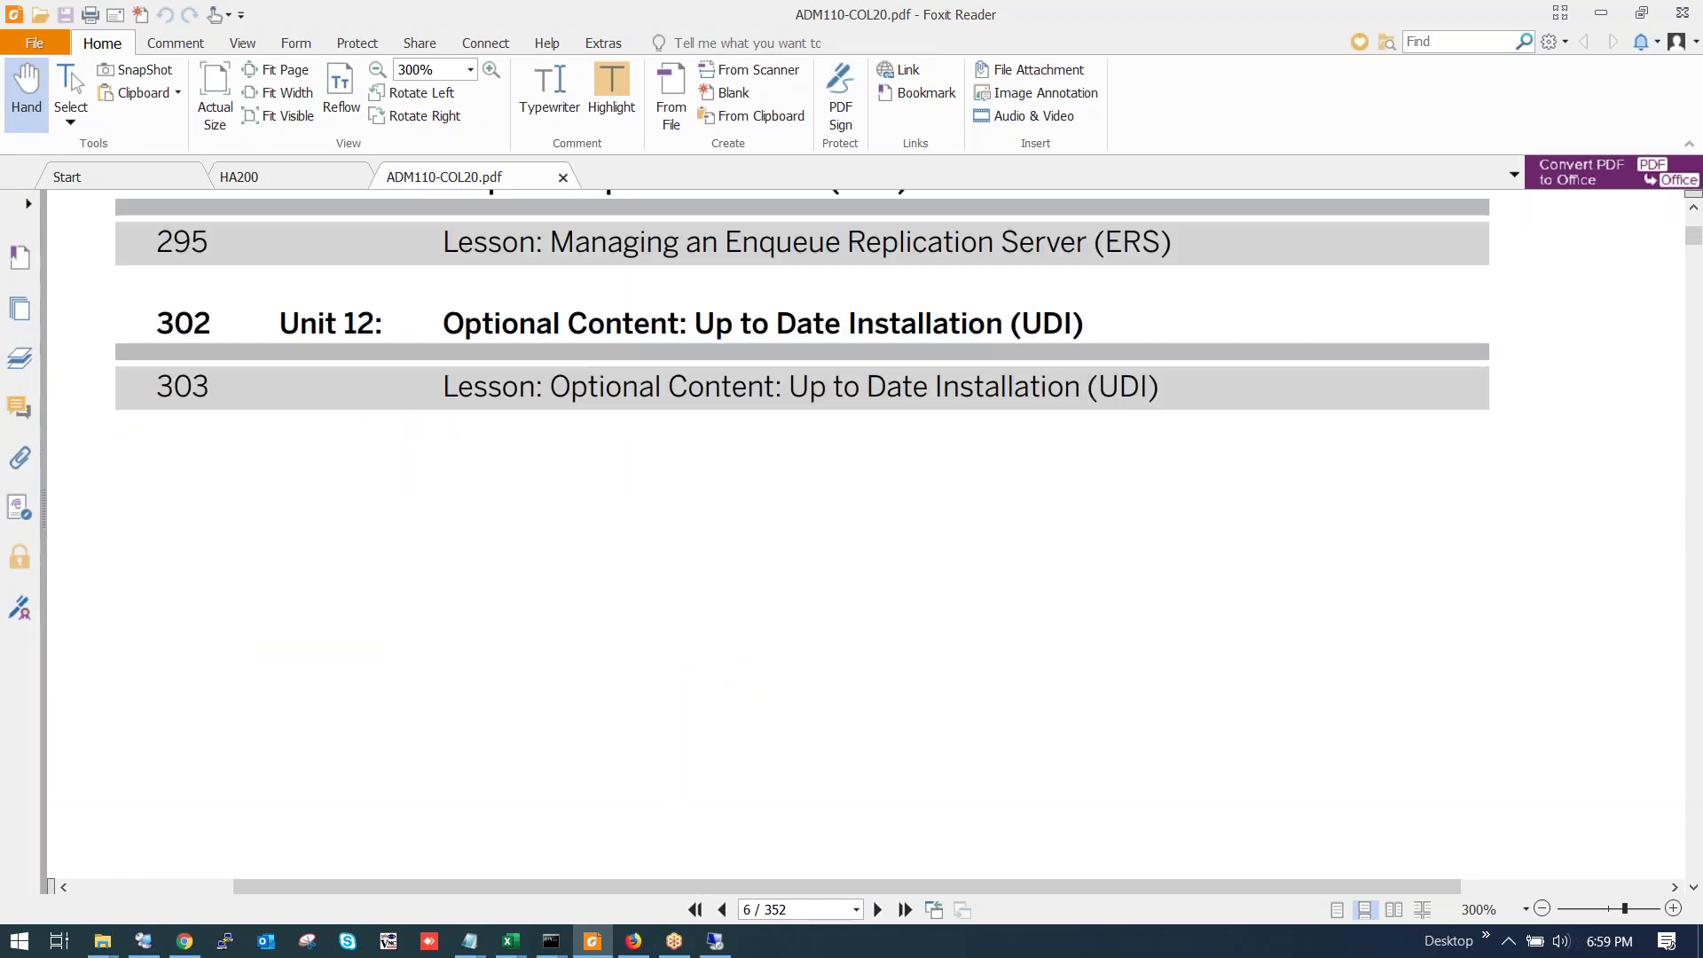
scroll(937, 388, down, 2)
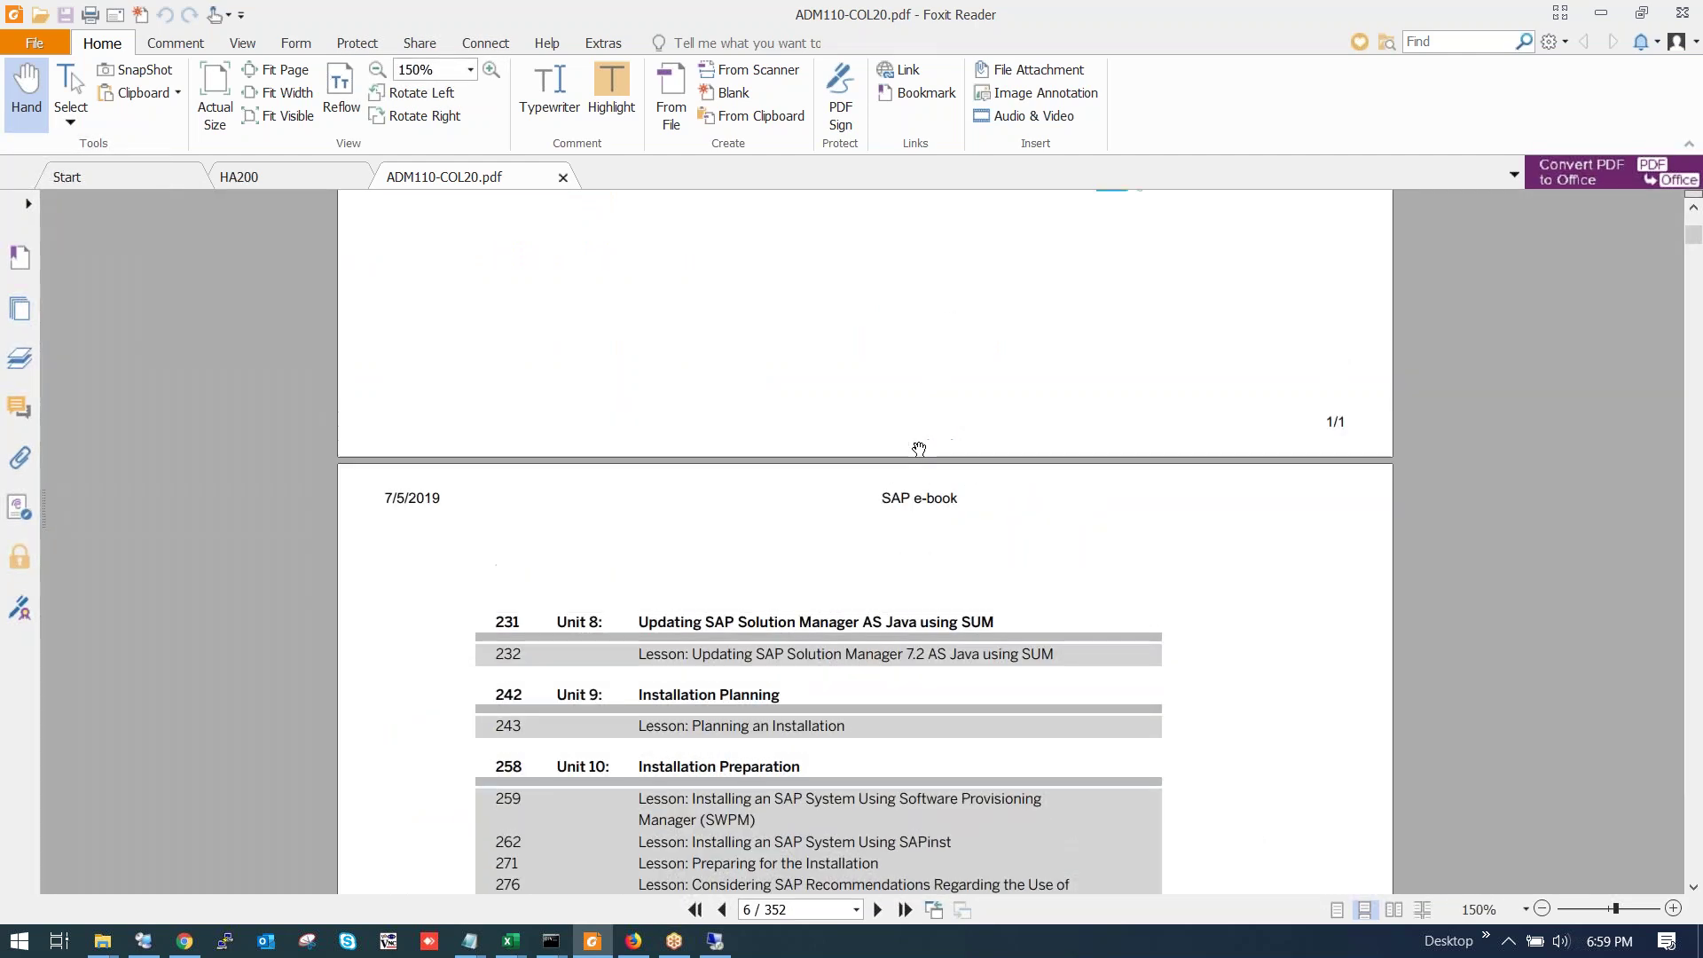
scroll(717, 421, up, 6)
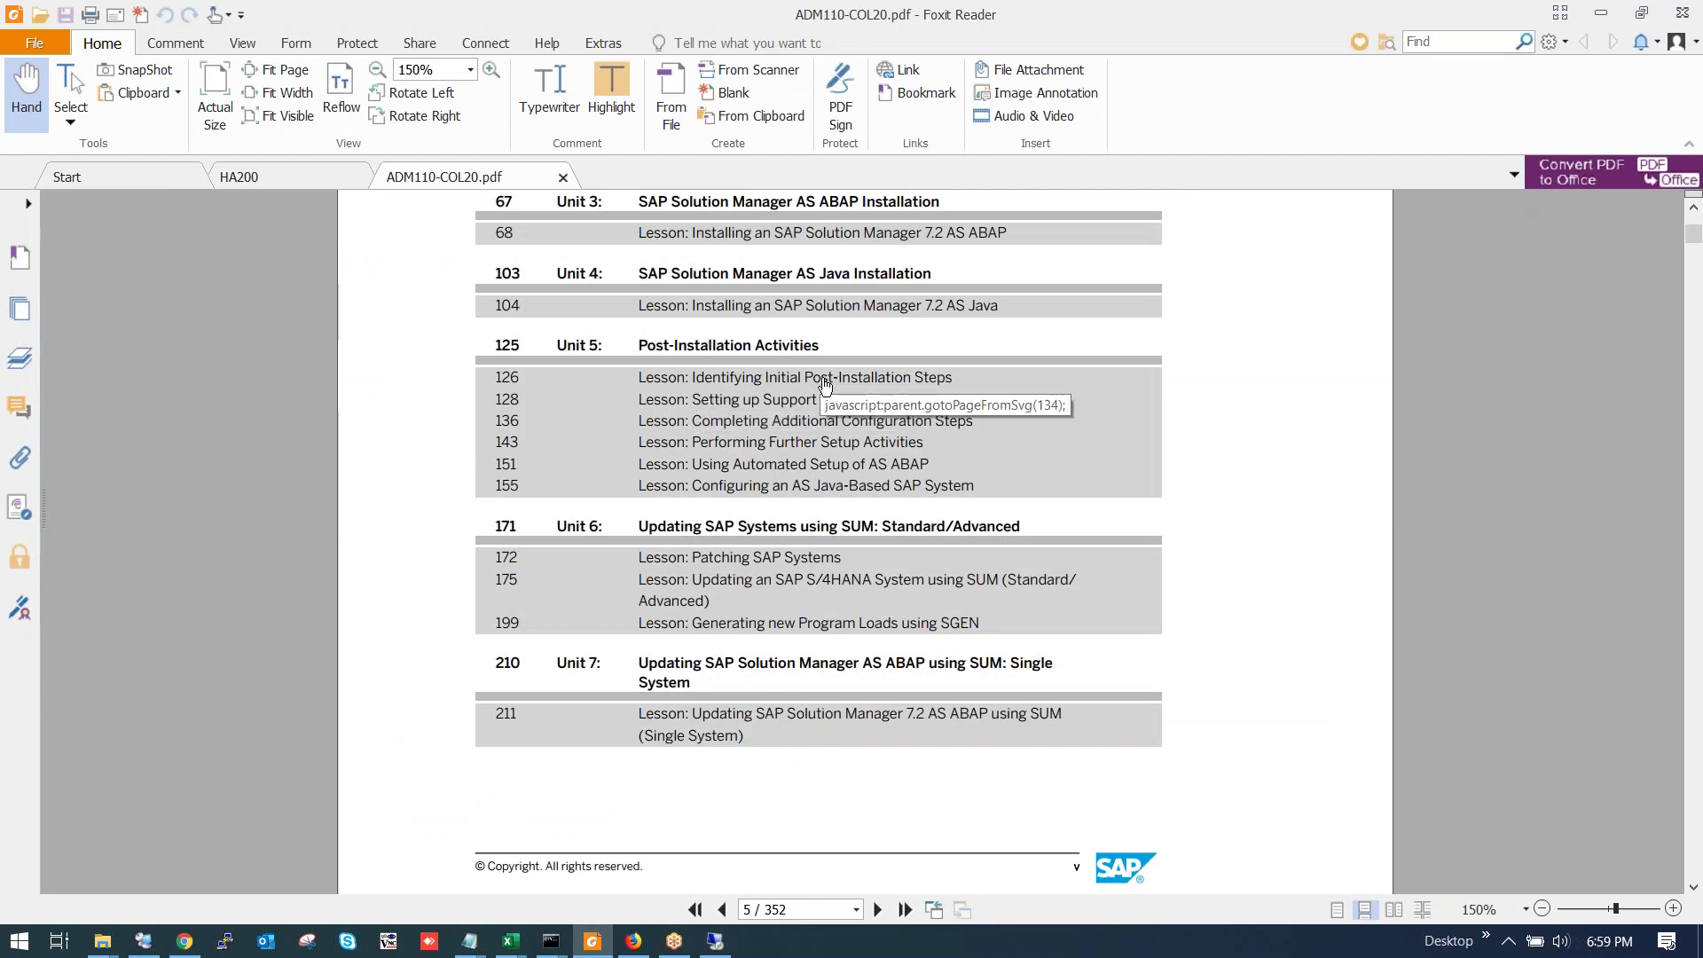
Jump to page 150, then to page 126 showing Figure 139, Parameter Summary 2.
click(798, 910)
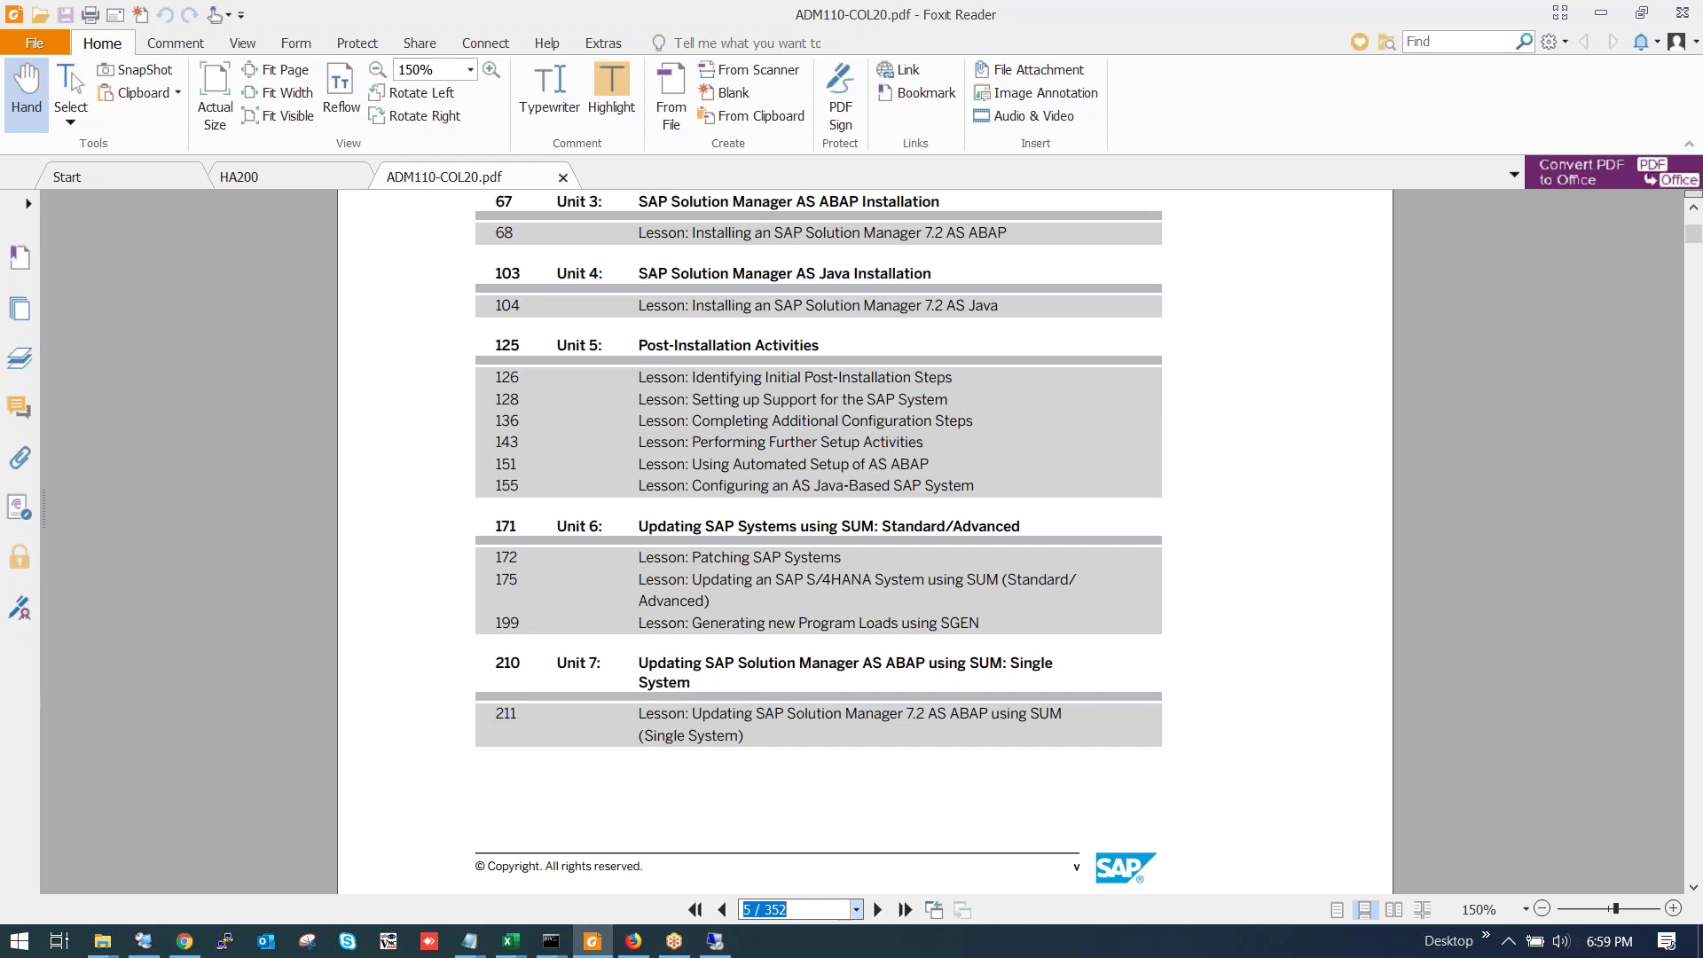
text(150)
key(Return)
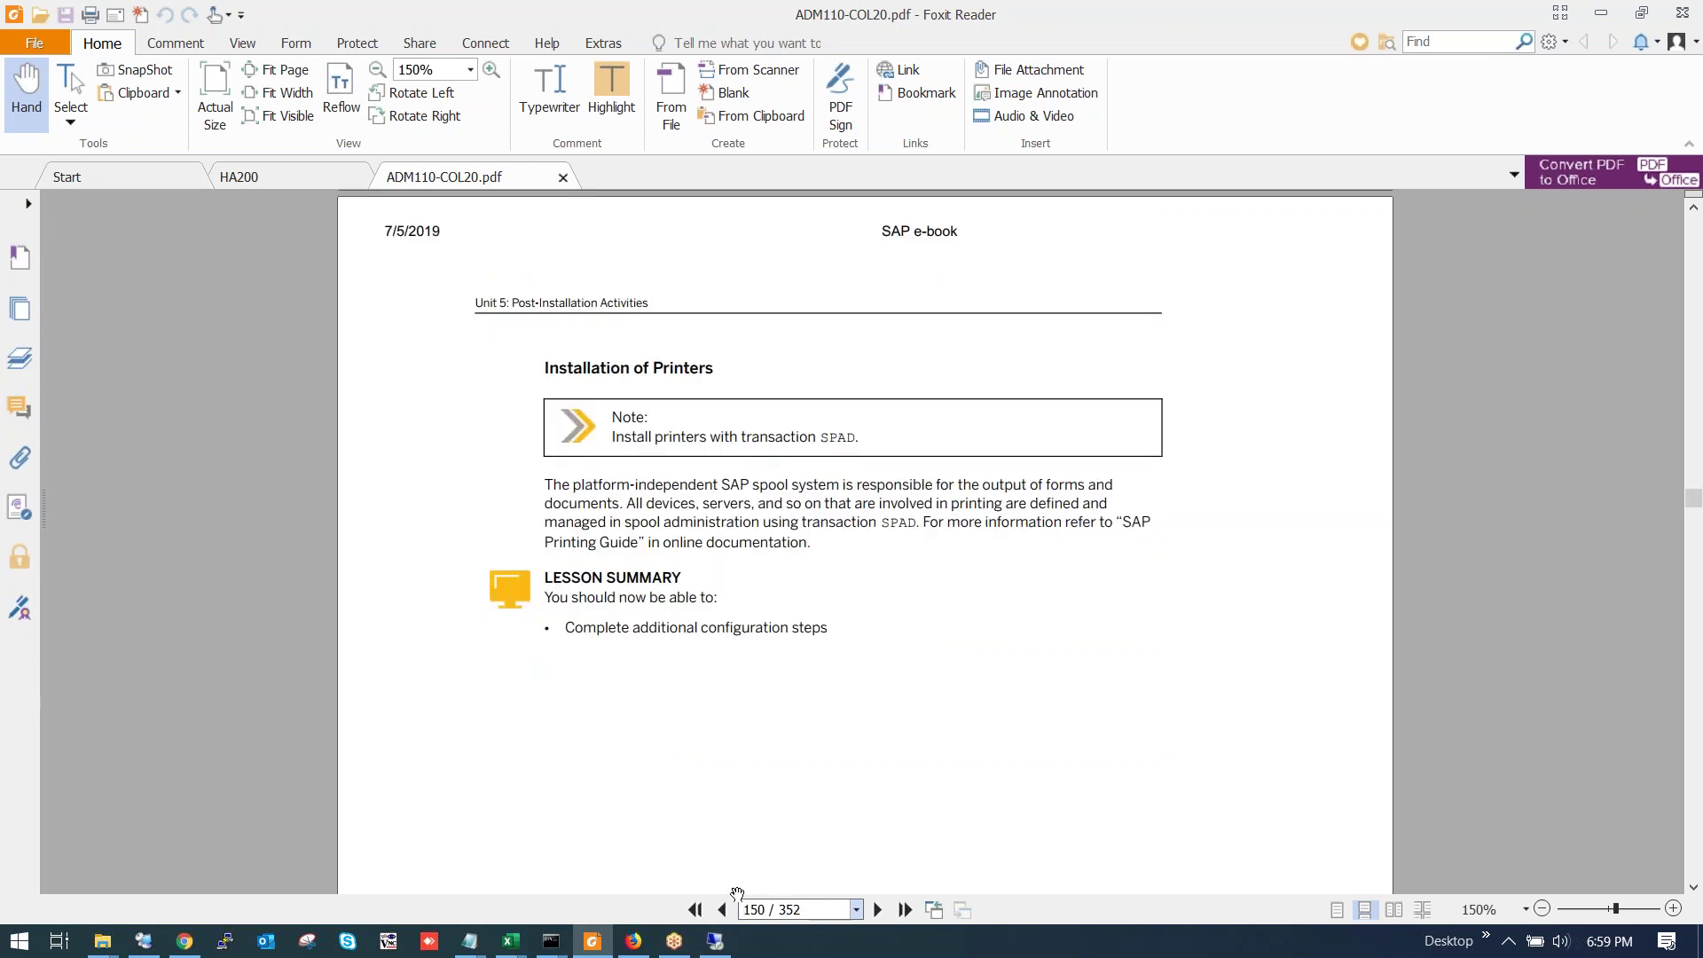
scroll(896, 687, down, 10)
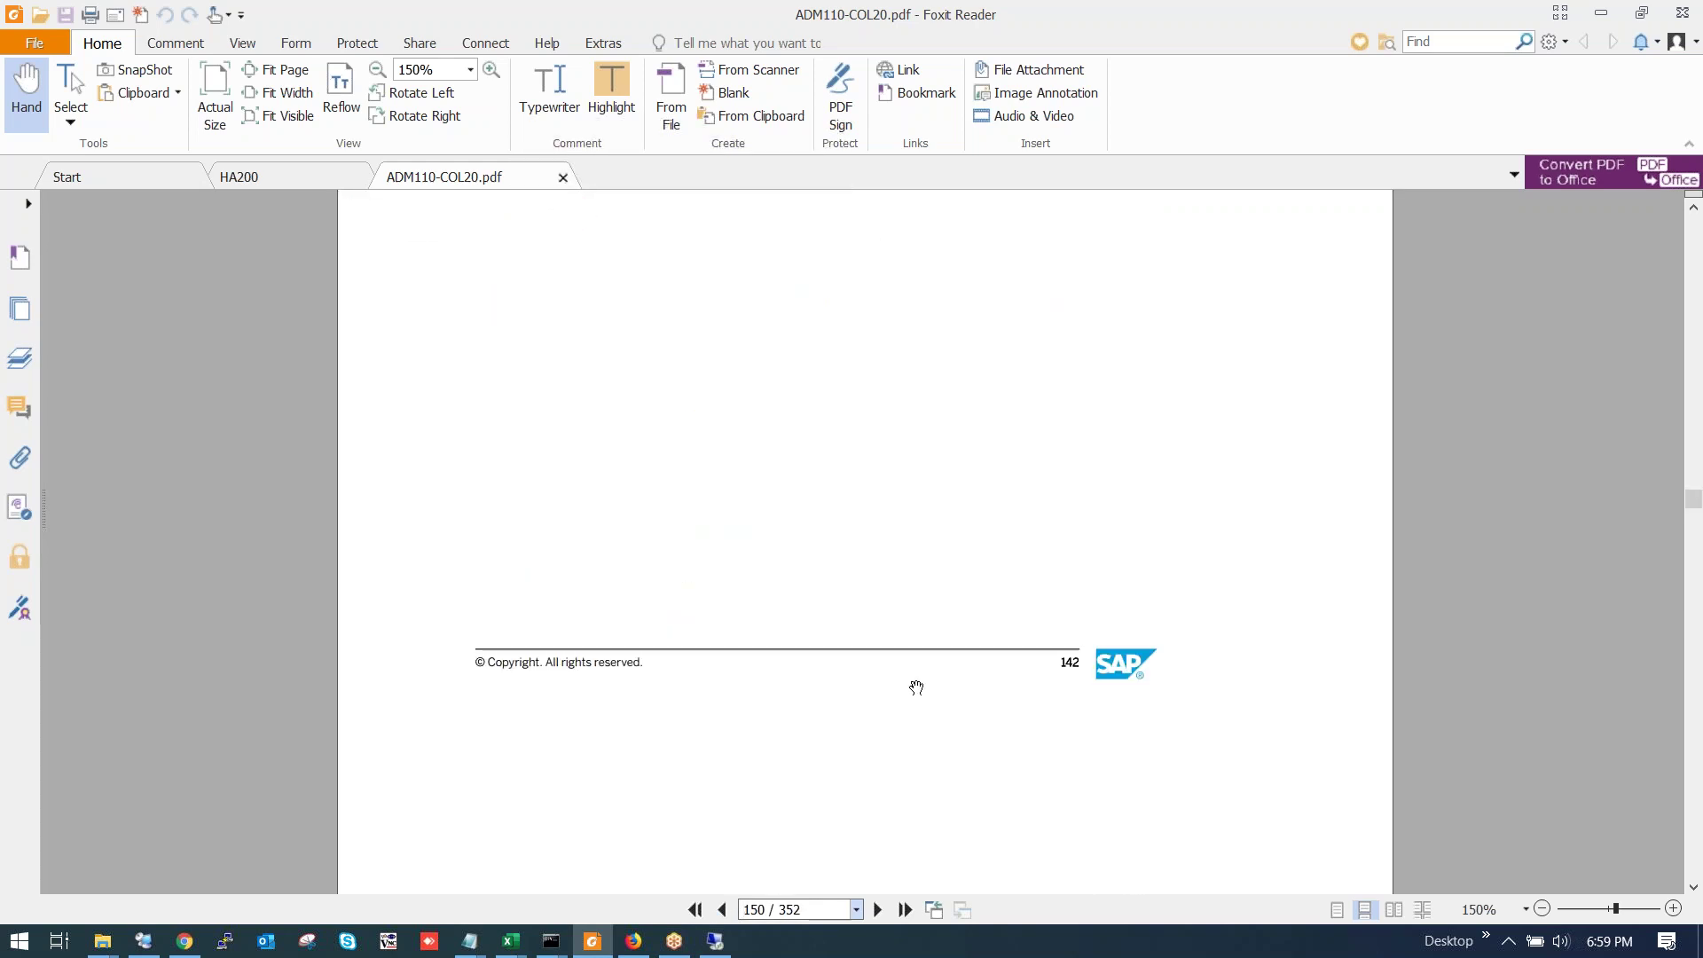
scroll(918, 688, up, 2)
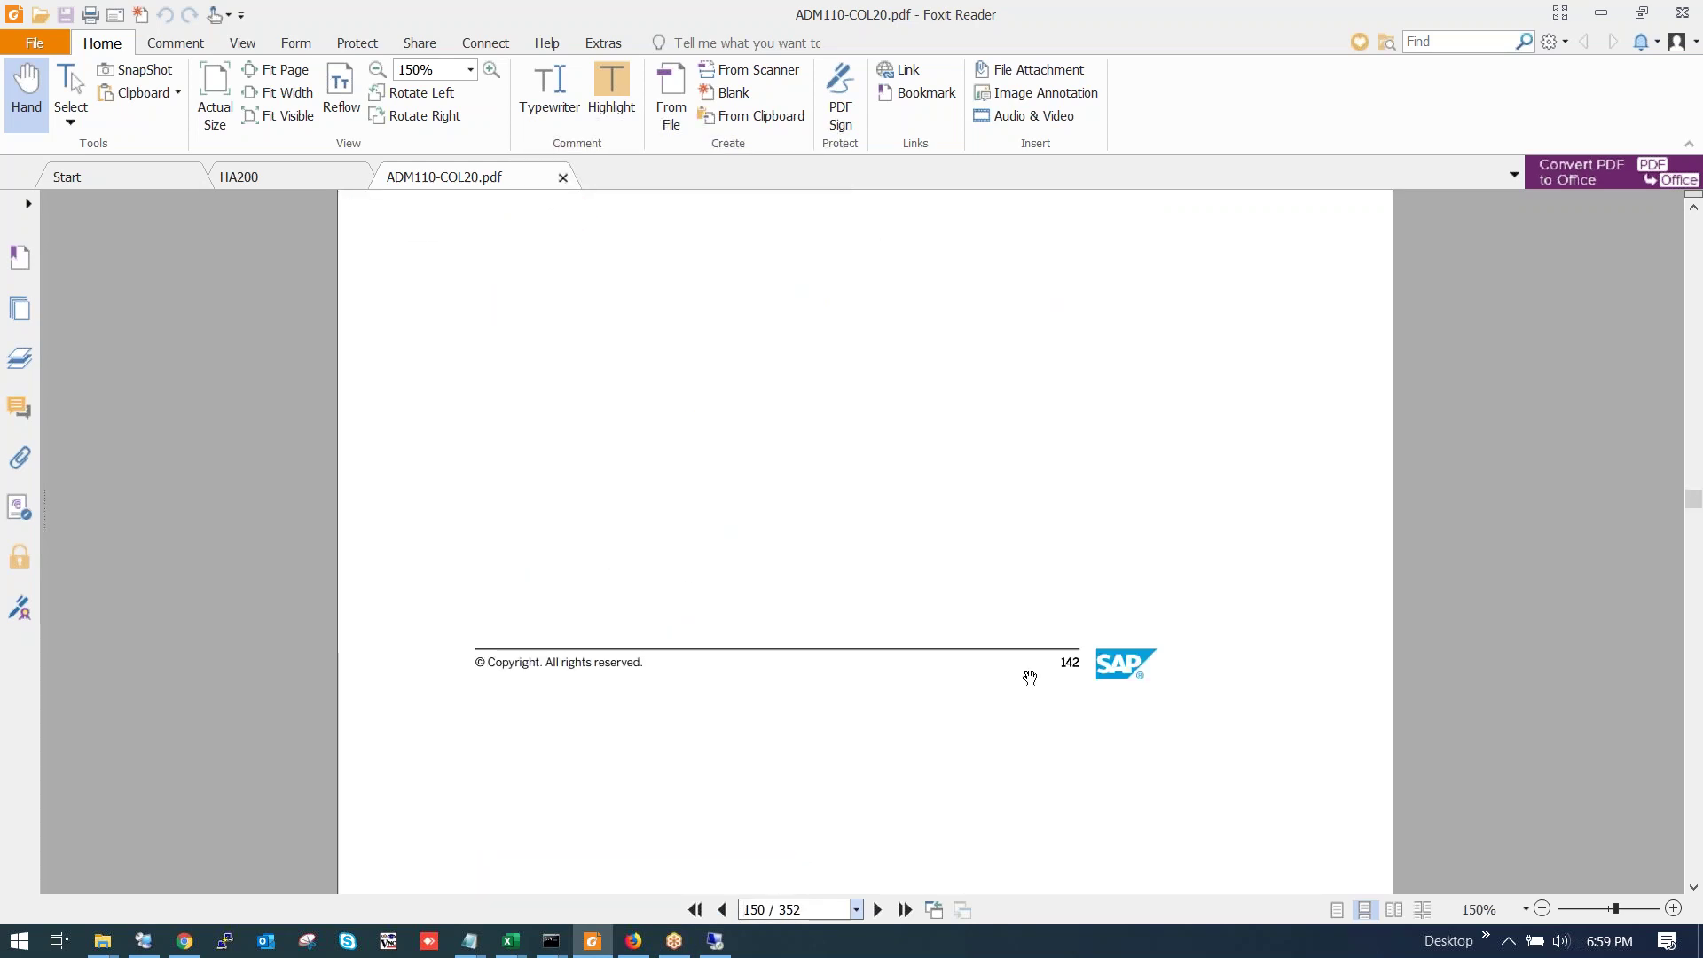
click(804, 910)
text(126)
key(Return)
Page through Unit 4 past Figure 148 to the Learning Assessment questions.
scroll(1227, 576, down, 3)
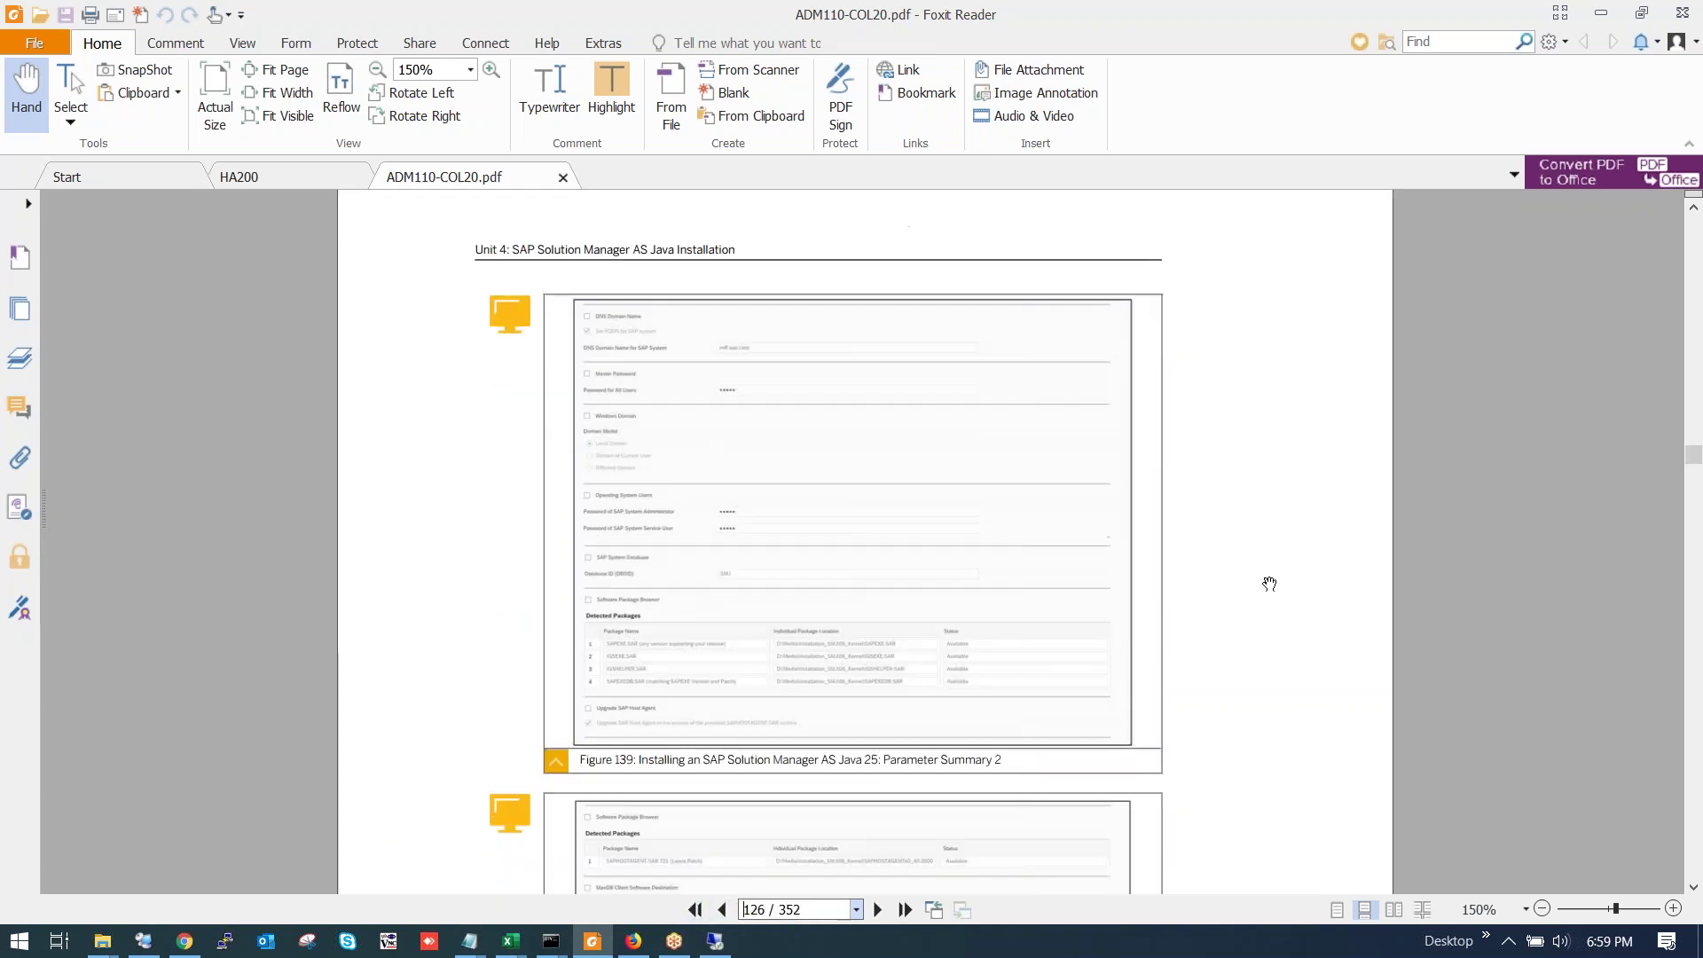
scroll(1228, 576, down, 4)
scroll(1198, 580, down, 20)
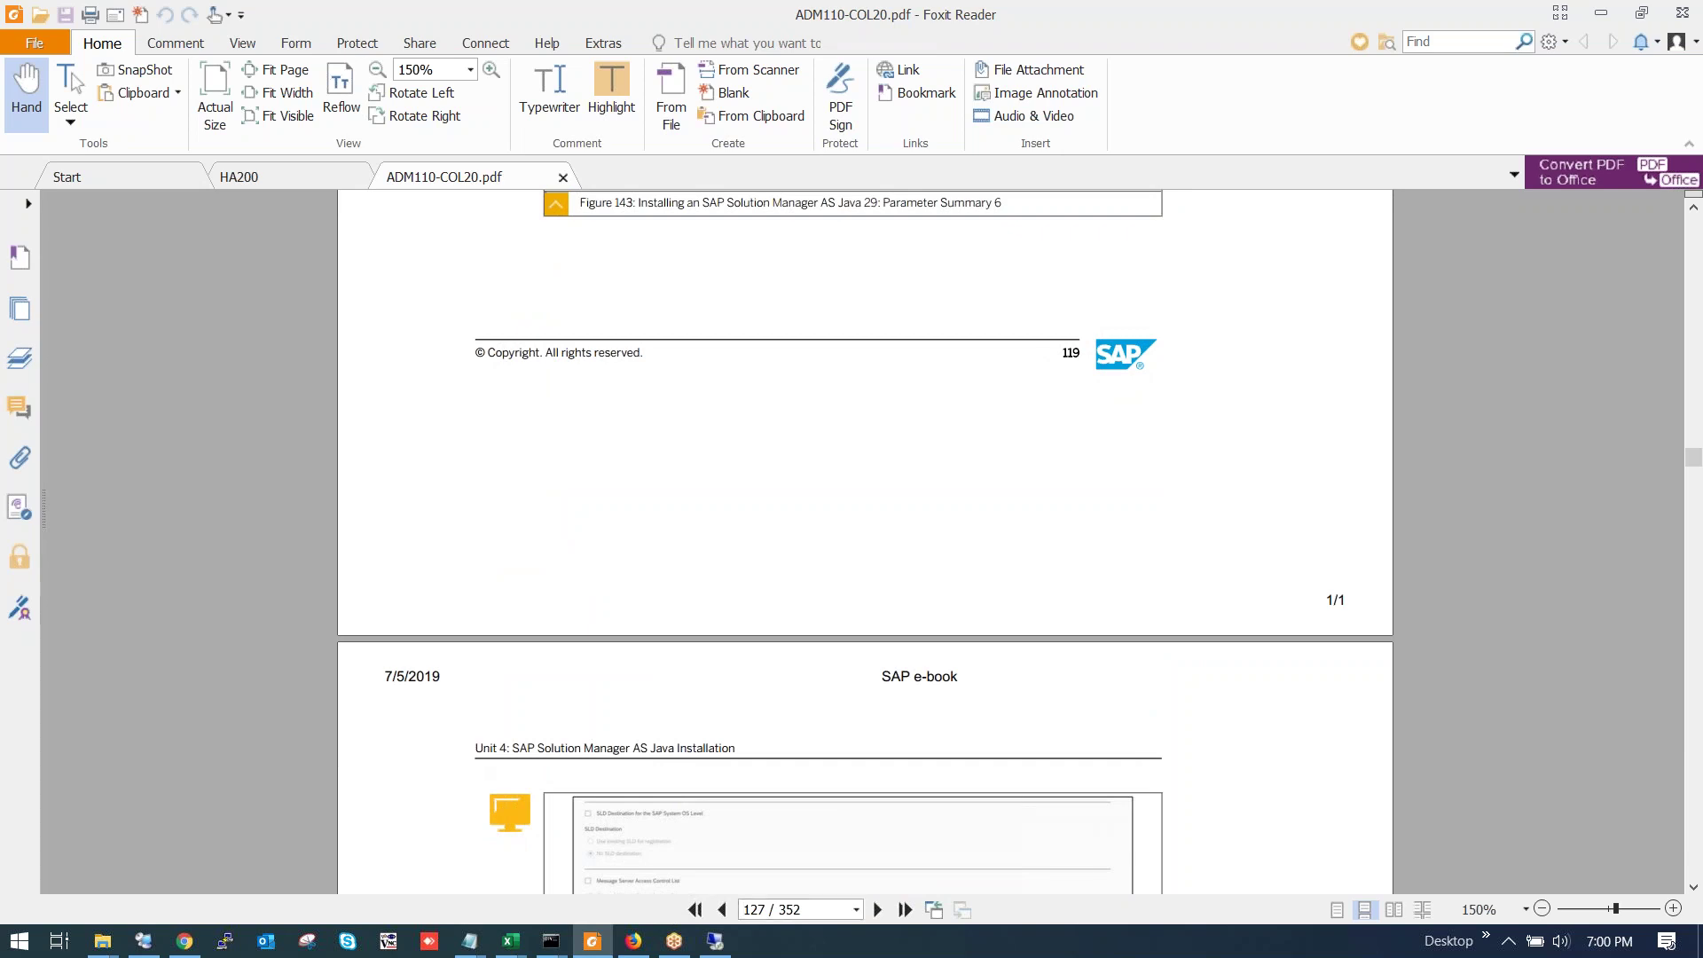
key(Page_Down)
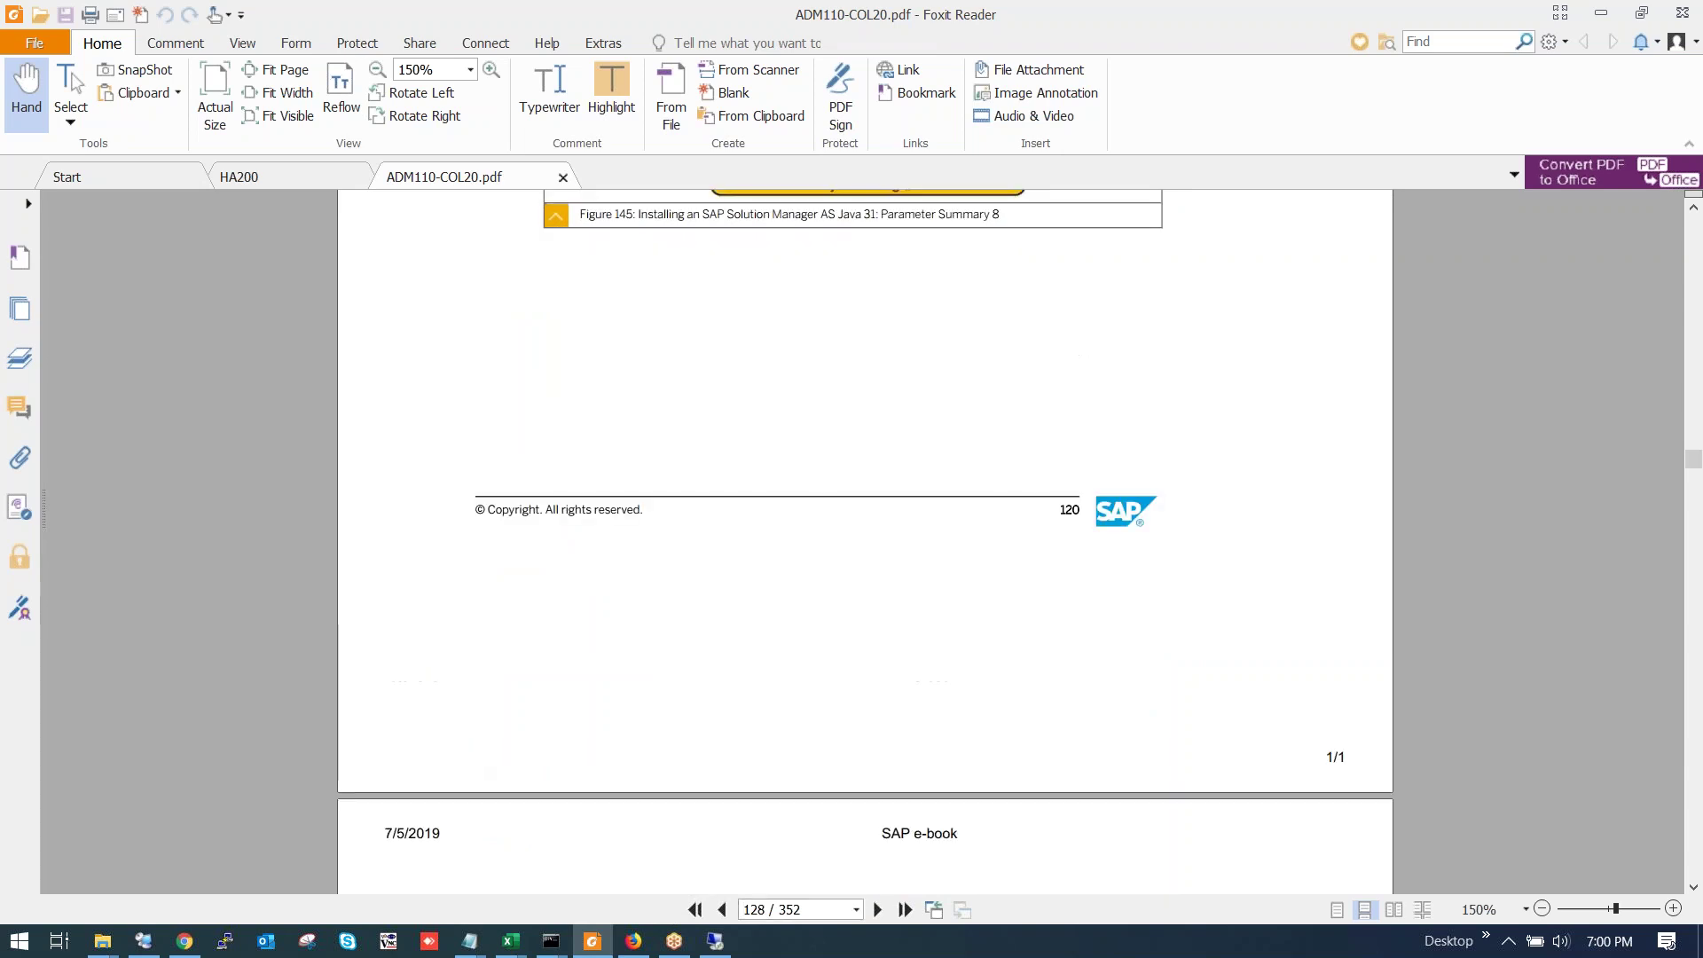
key(Page_Down)
key(Page_Down)
key(Page_Down)
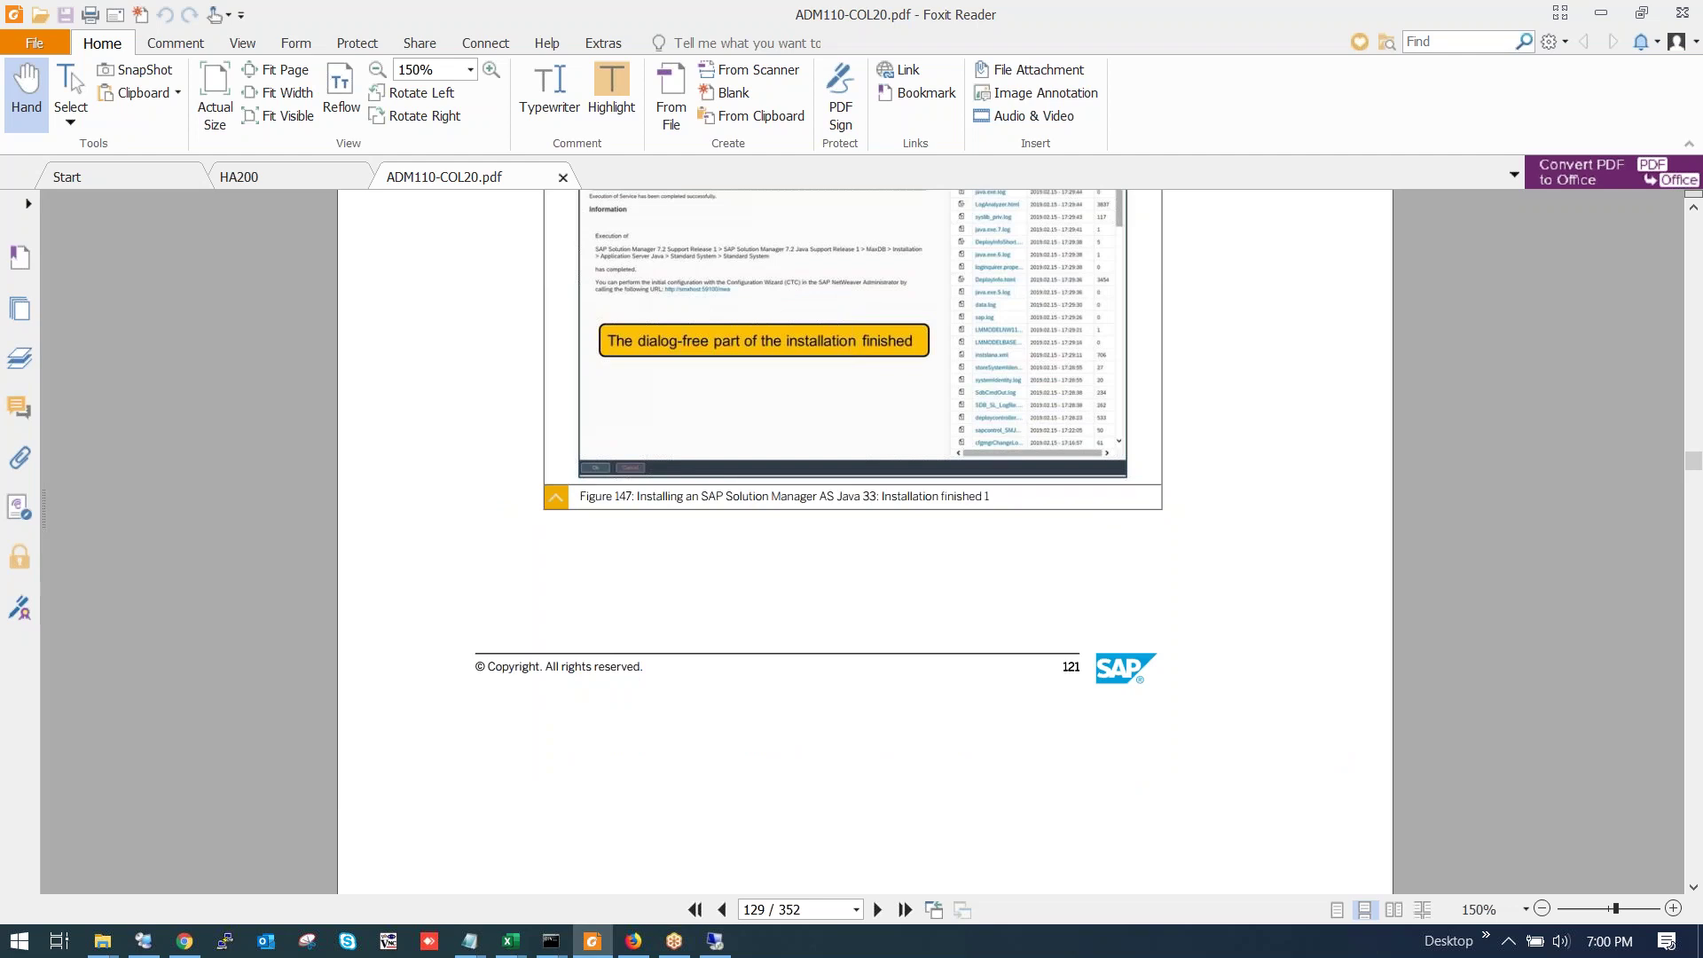
key(Page_Down)
key(Page_Down)
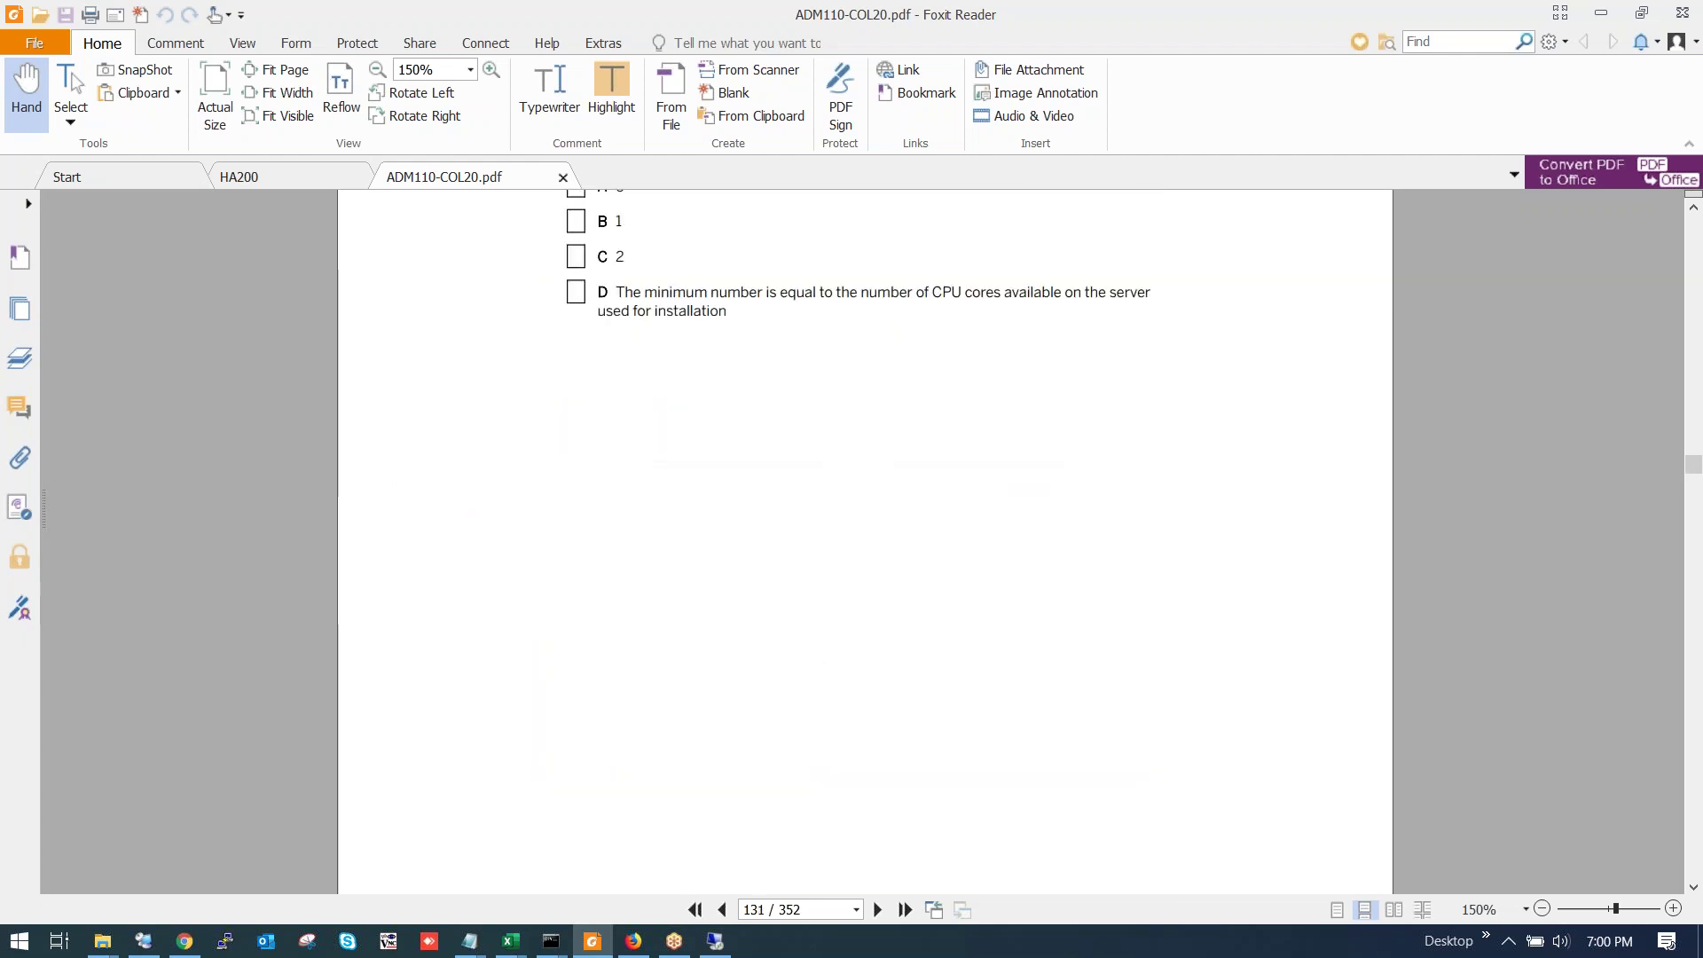
Continue past the answers and post-installation steps to page 136, Unit 5 Lesson 2.
key(Page_Down)
key(Page_Down)
key(Page_Down)
key(Page_Down)
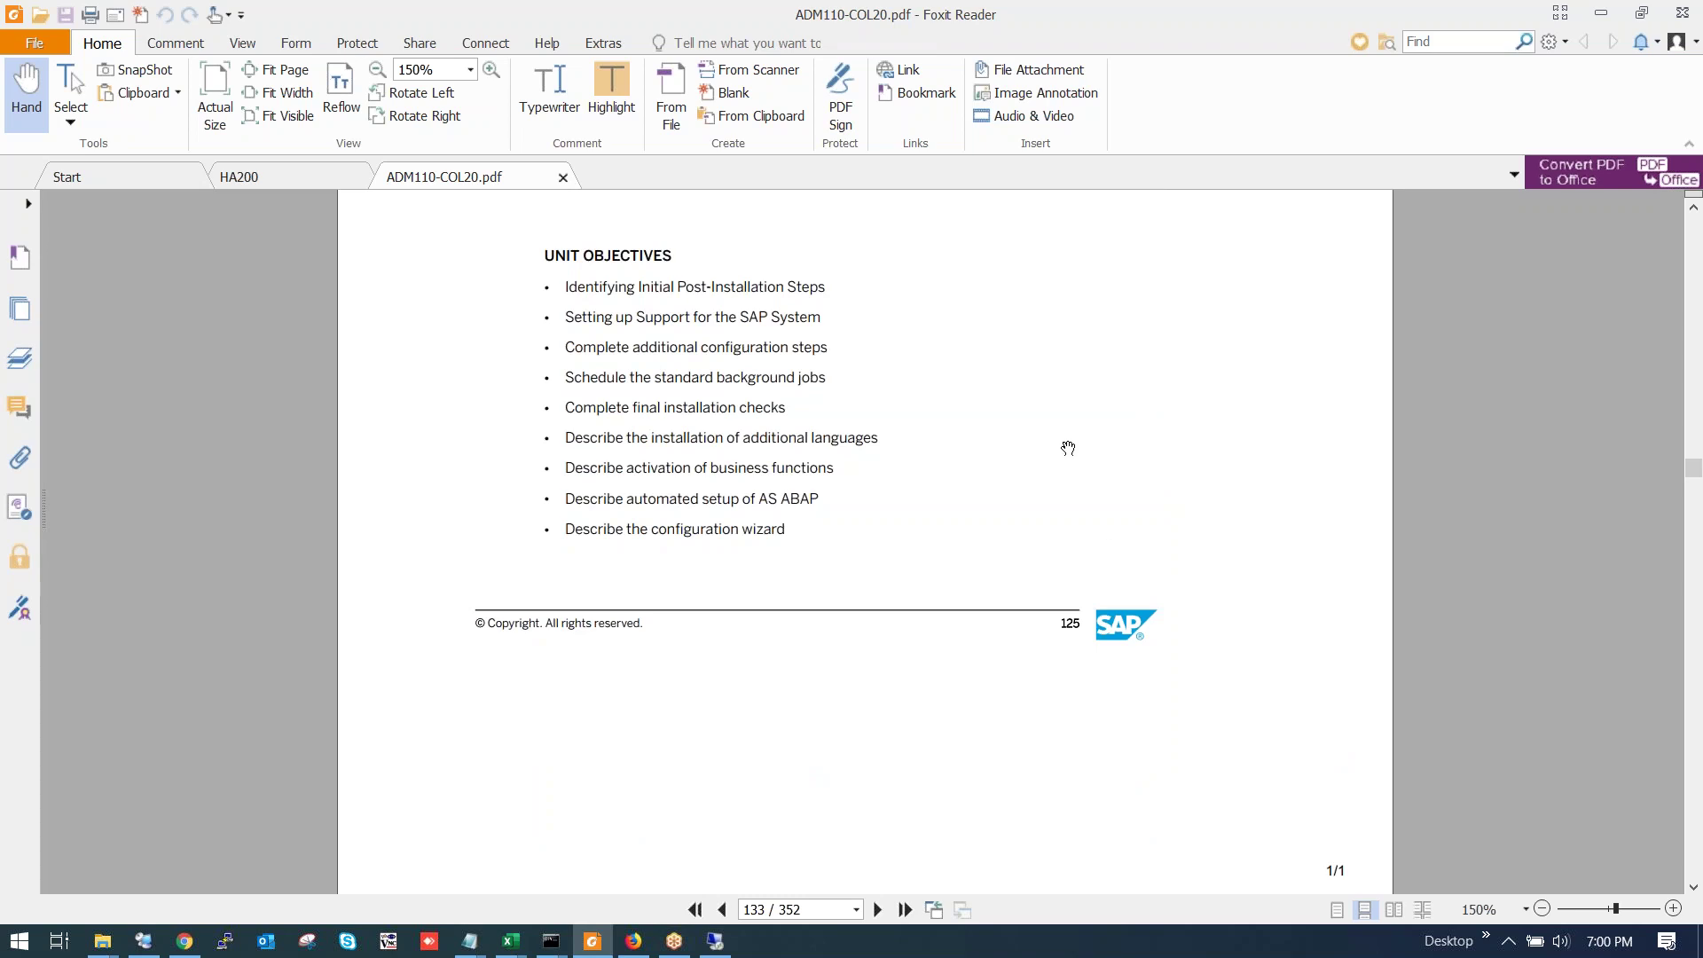
key(Page_Down)
key(Page_Down)
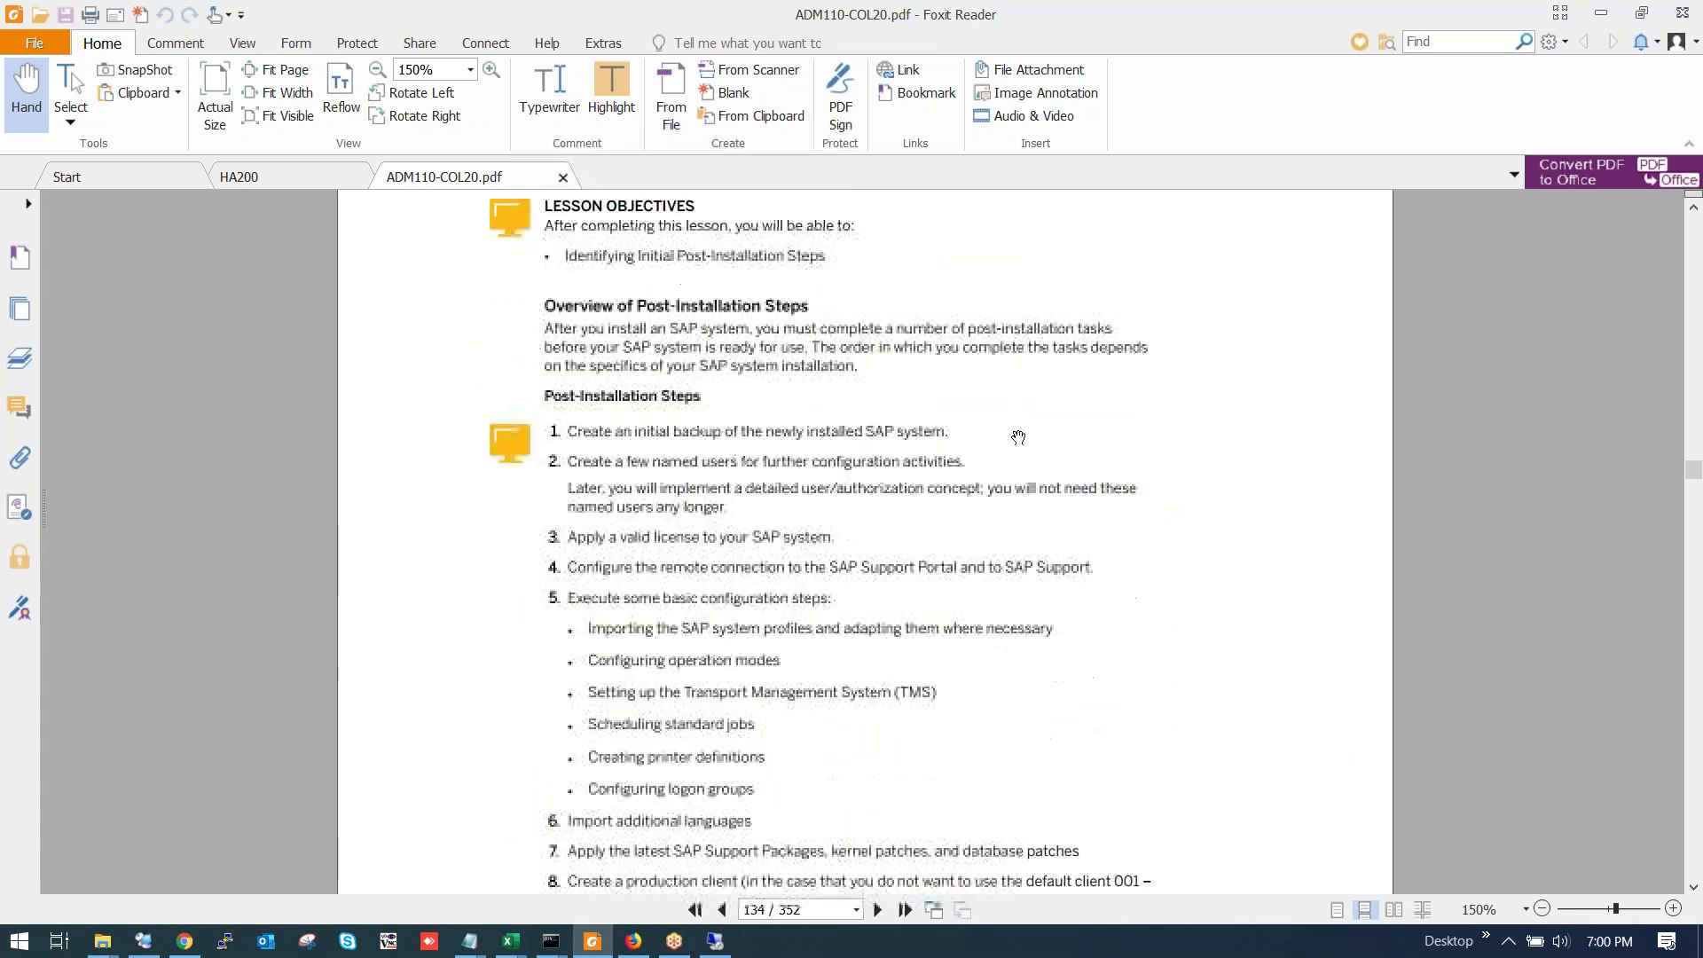
scroll(1019, 438, down, 3)
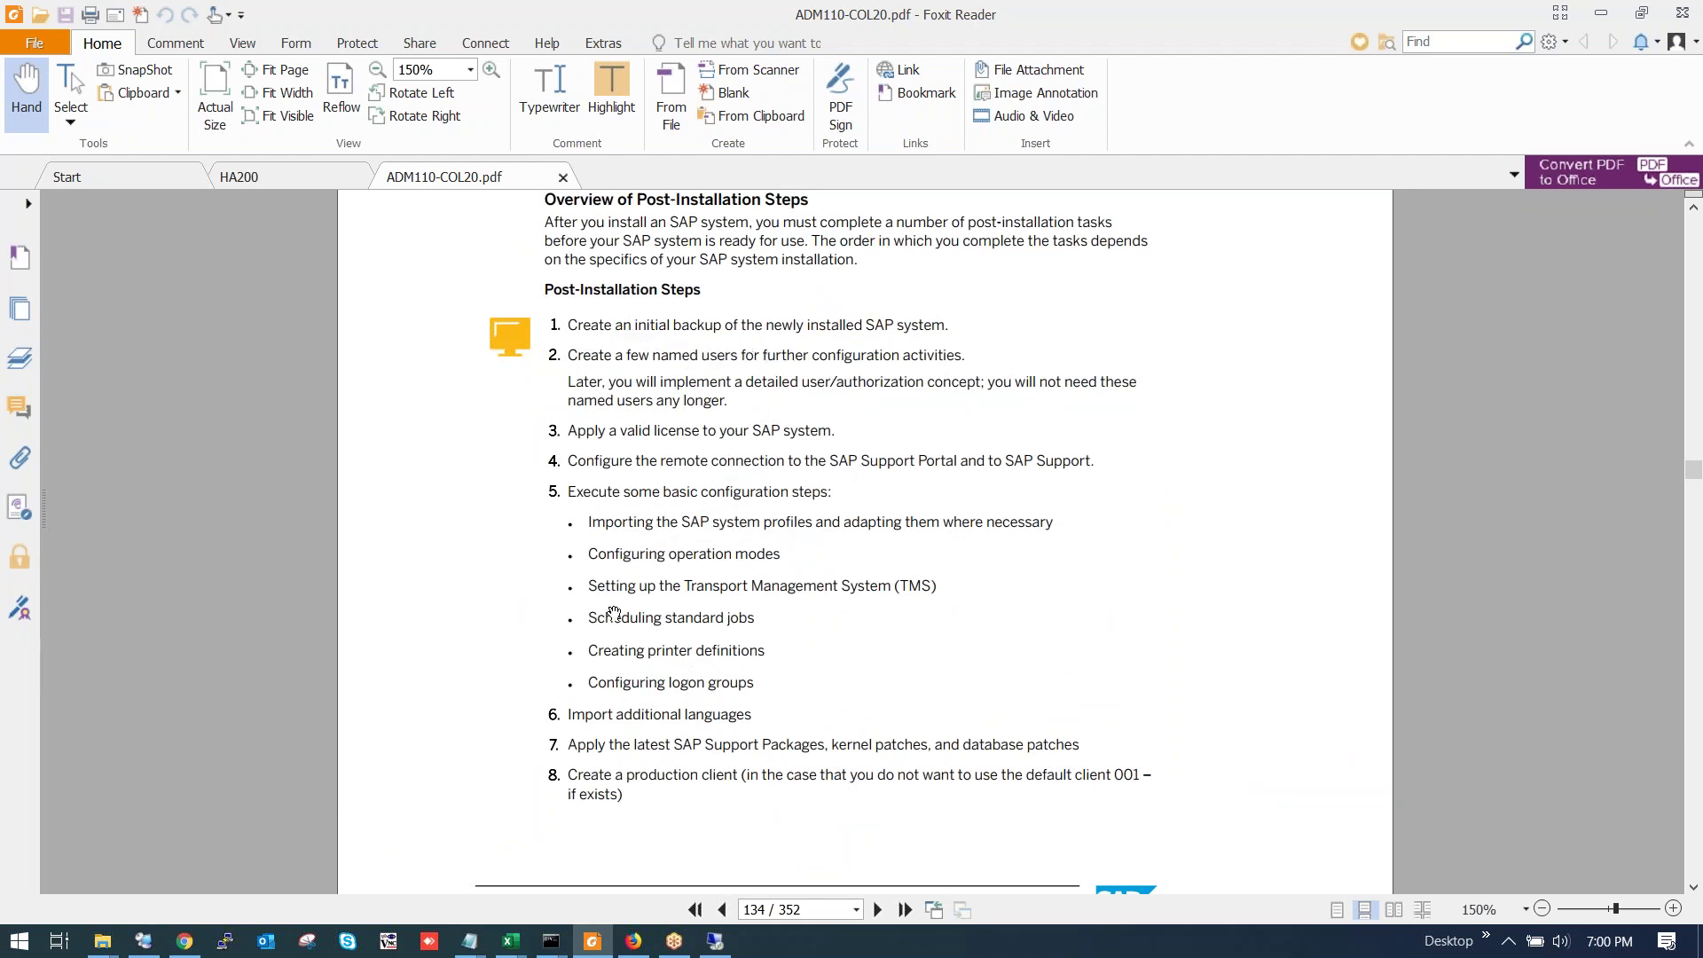
scroll(607, 615, down, 10)
scroll(622, 582, down, 7)
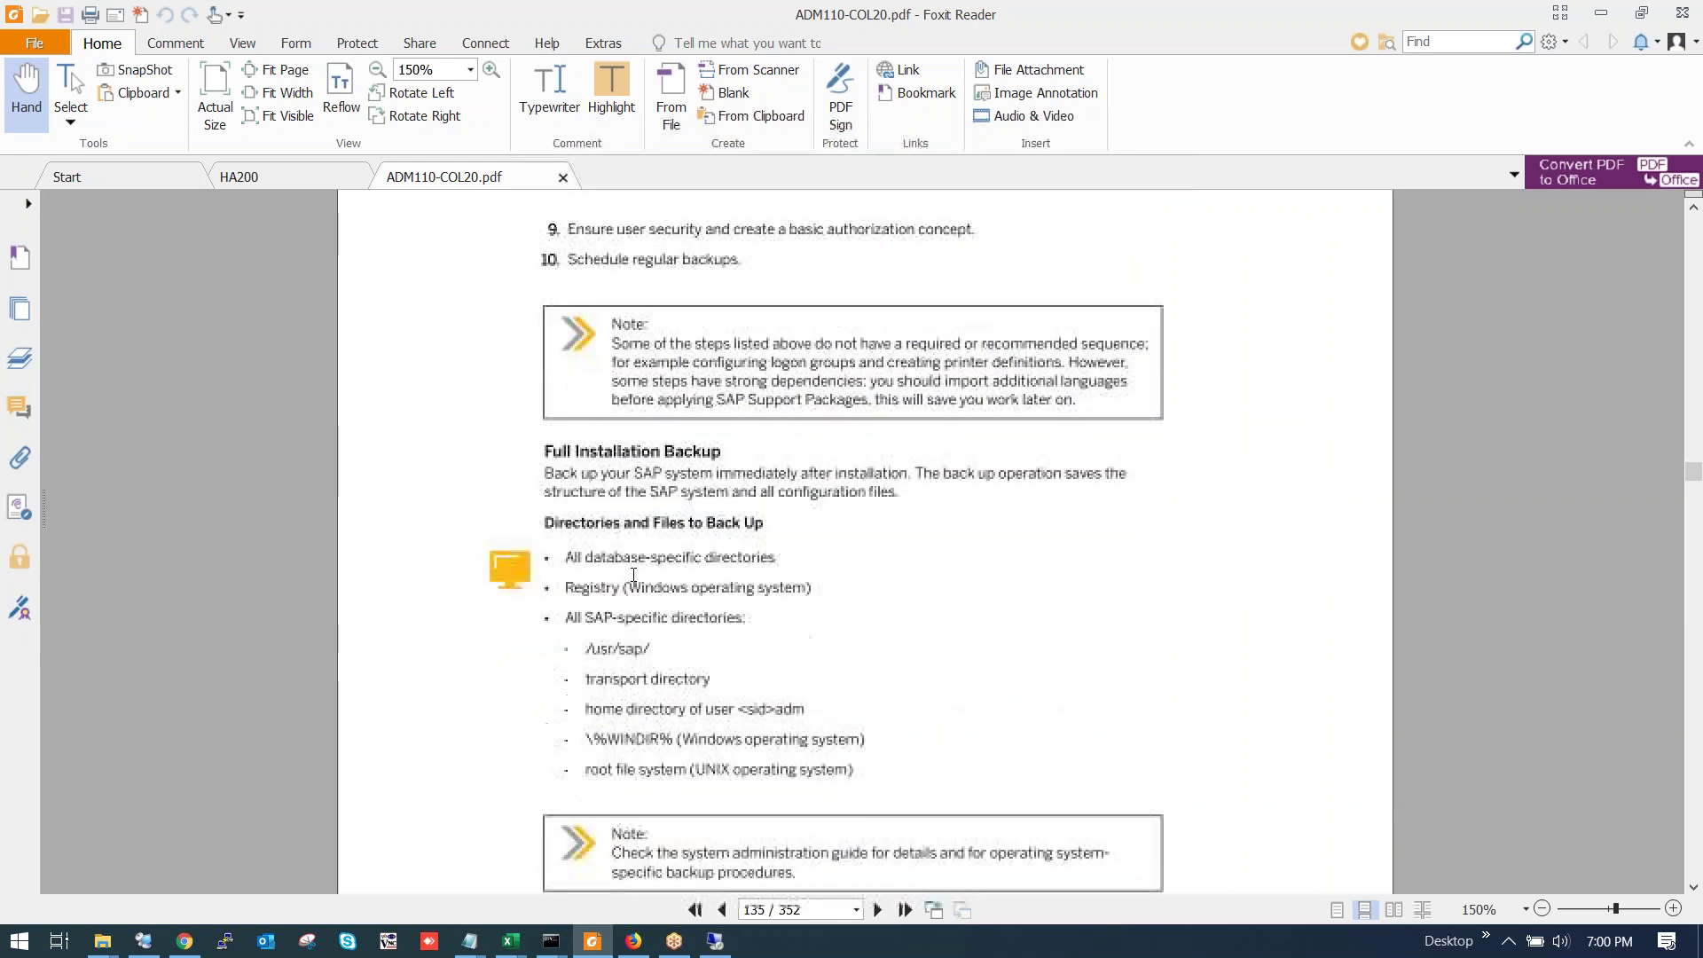
scroll(639, 567, down, 13)
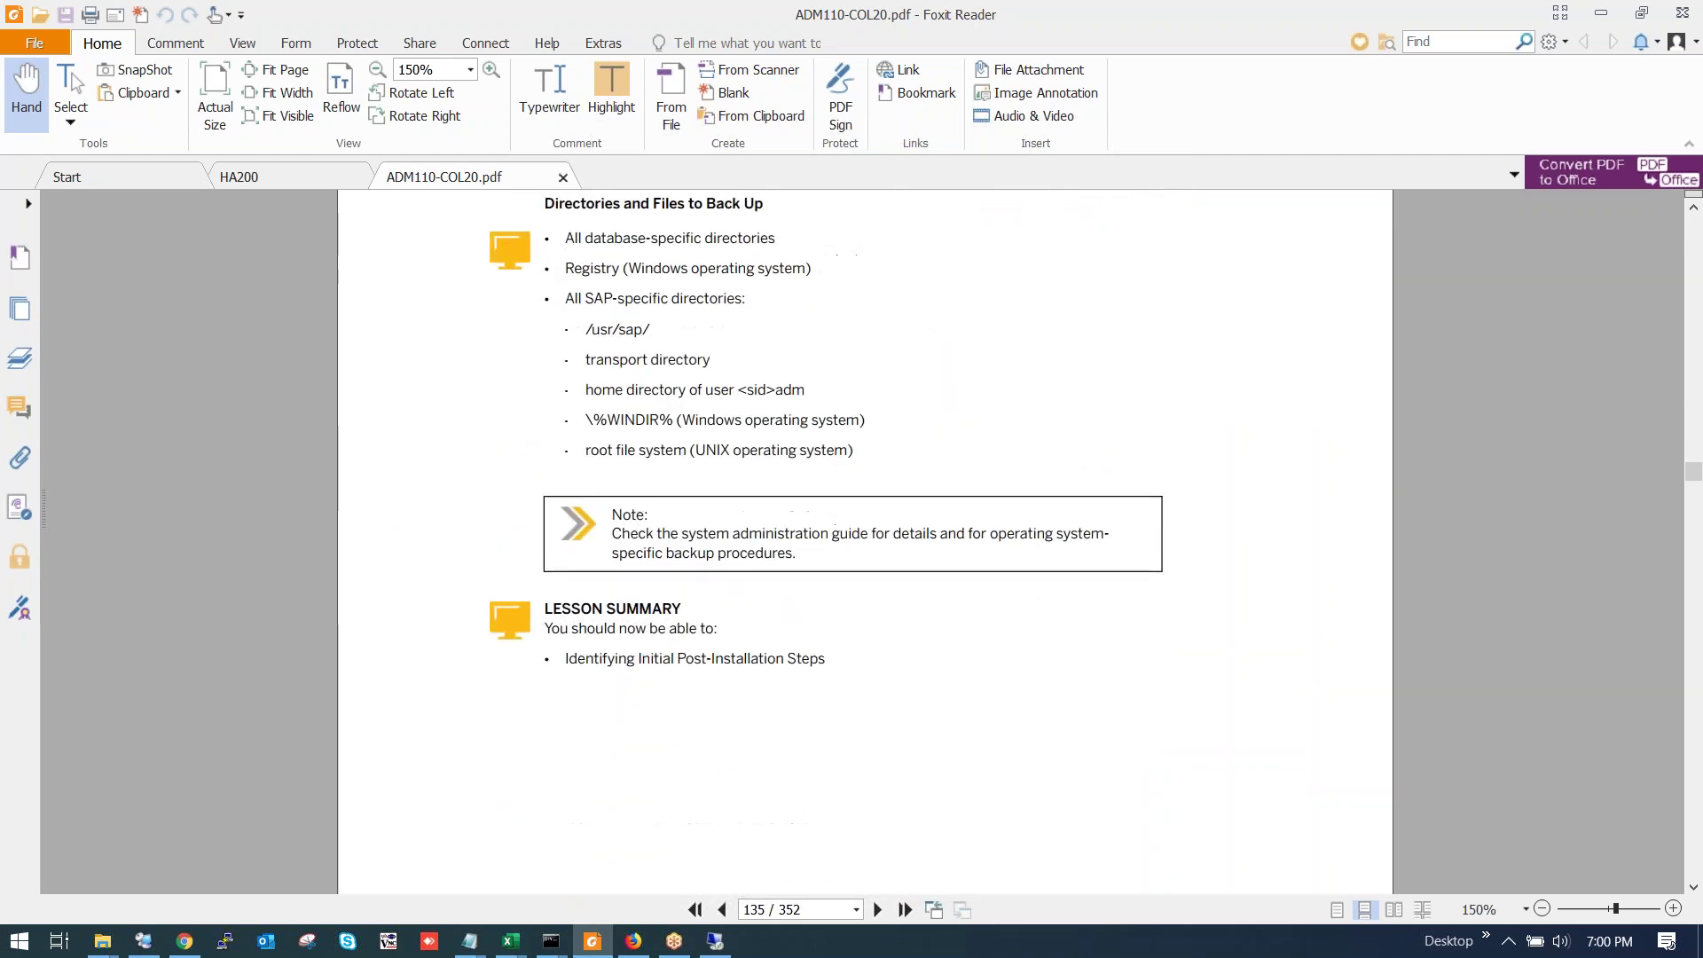
scroll(654, 559, down, 4)
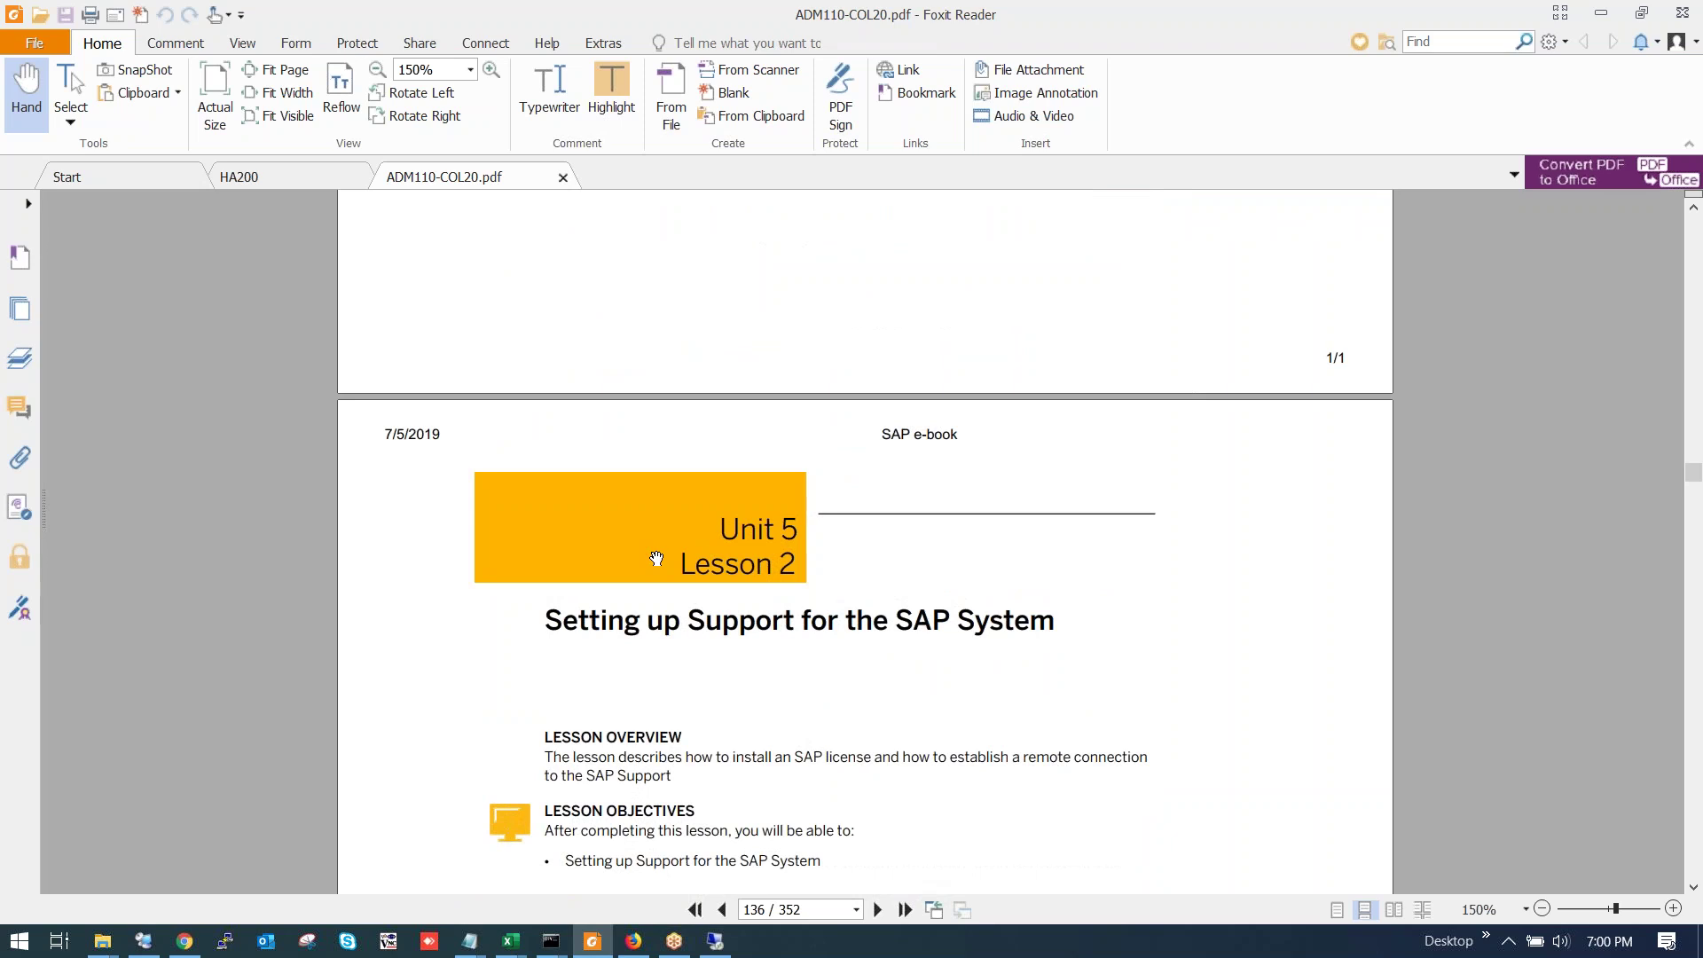
Read the named user and licence pages following page 136.
scroll(656, 557, down, 7)
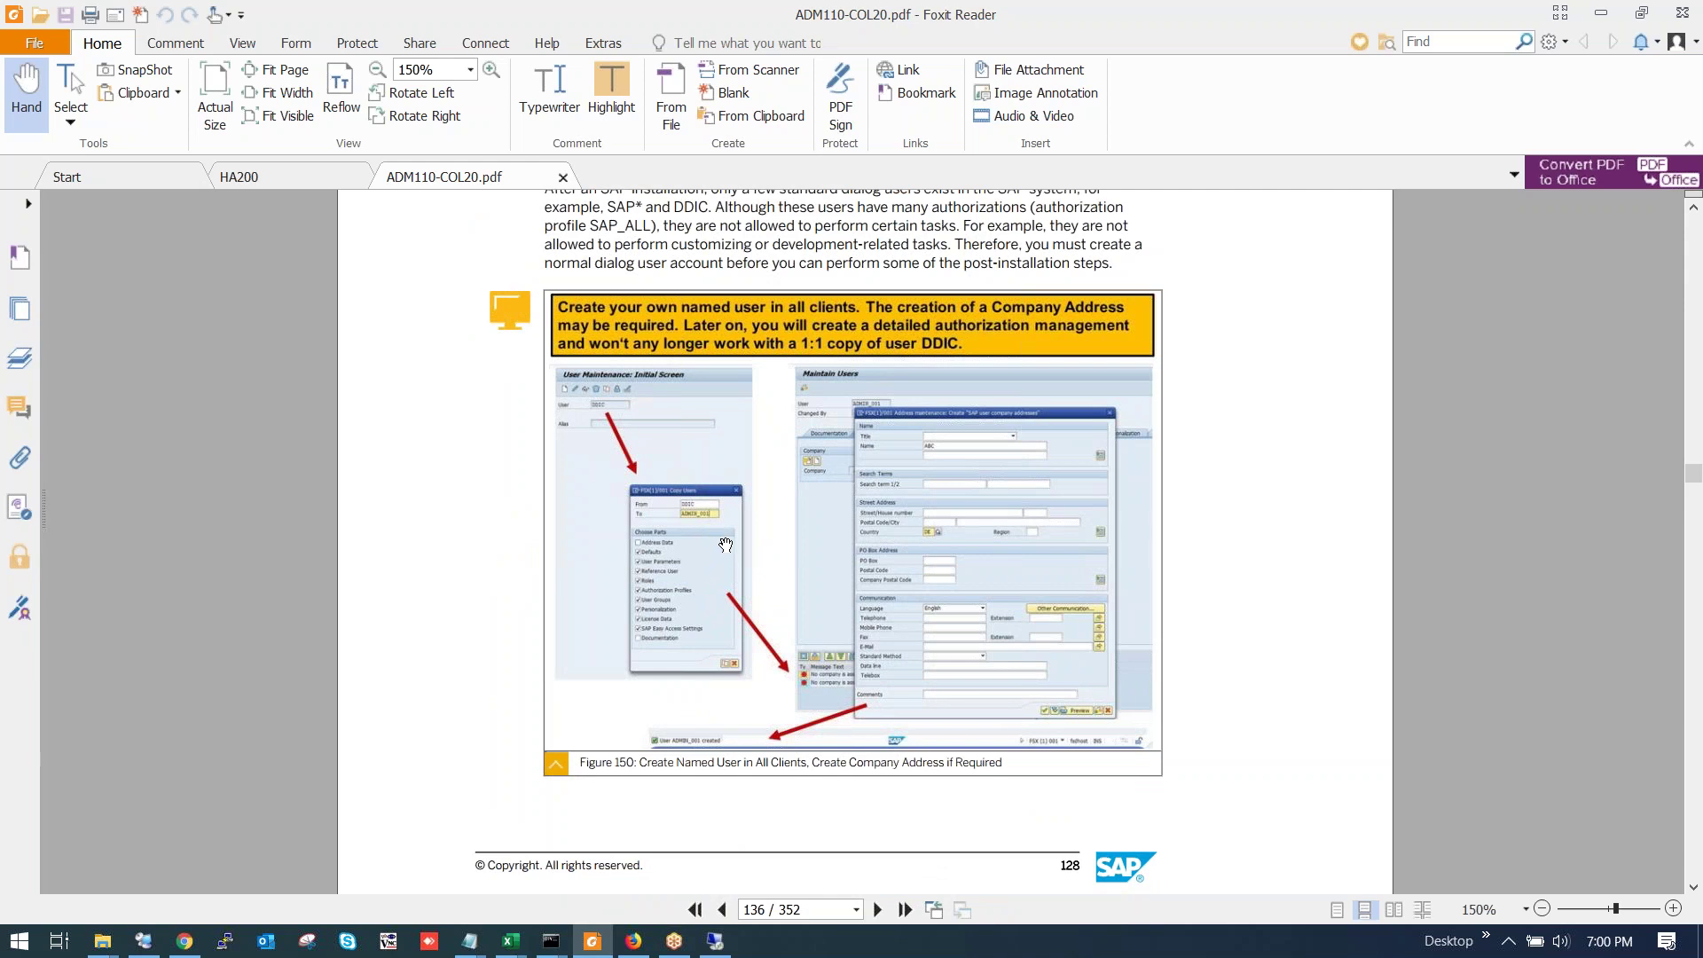
scroll(725, 545, up, 2)
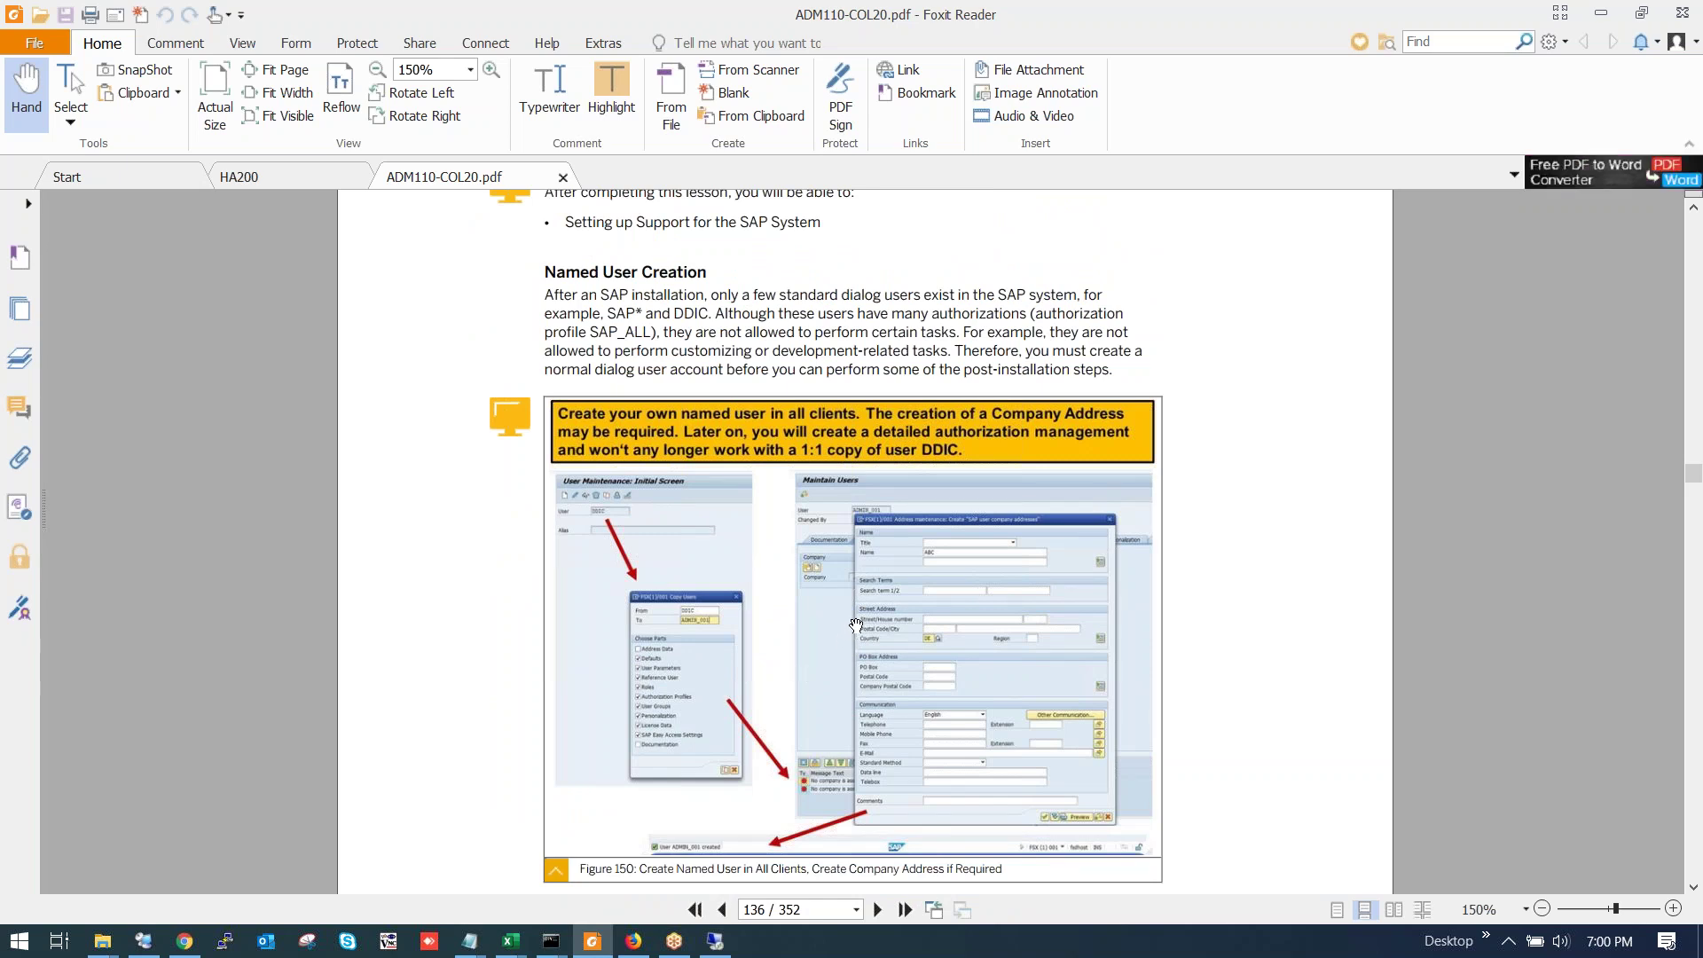
scroll(854, 627, up, 1)
scroll(853, 621, down, 10)
scroll(853, 612, down, 10)
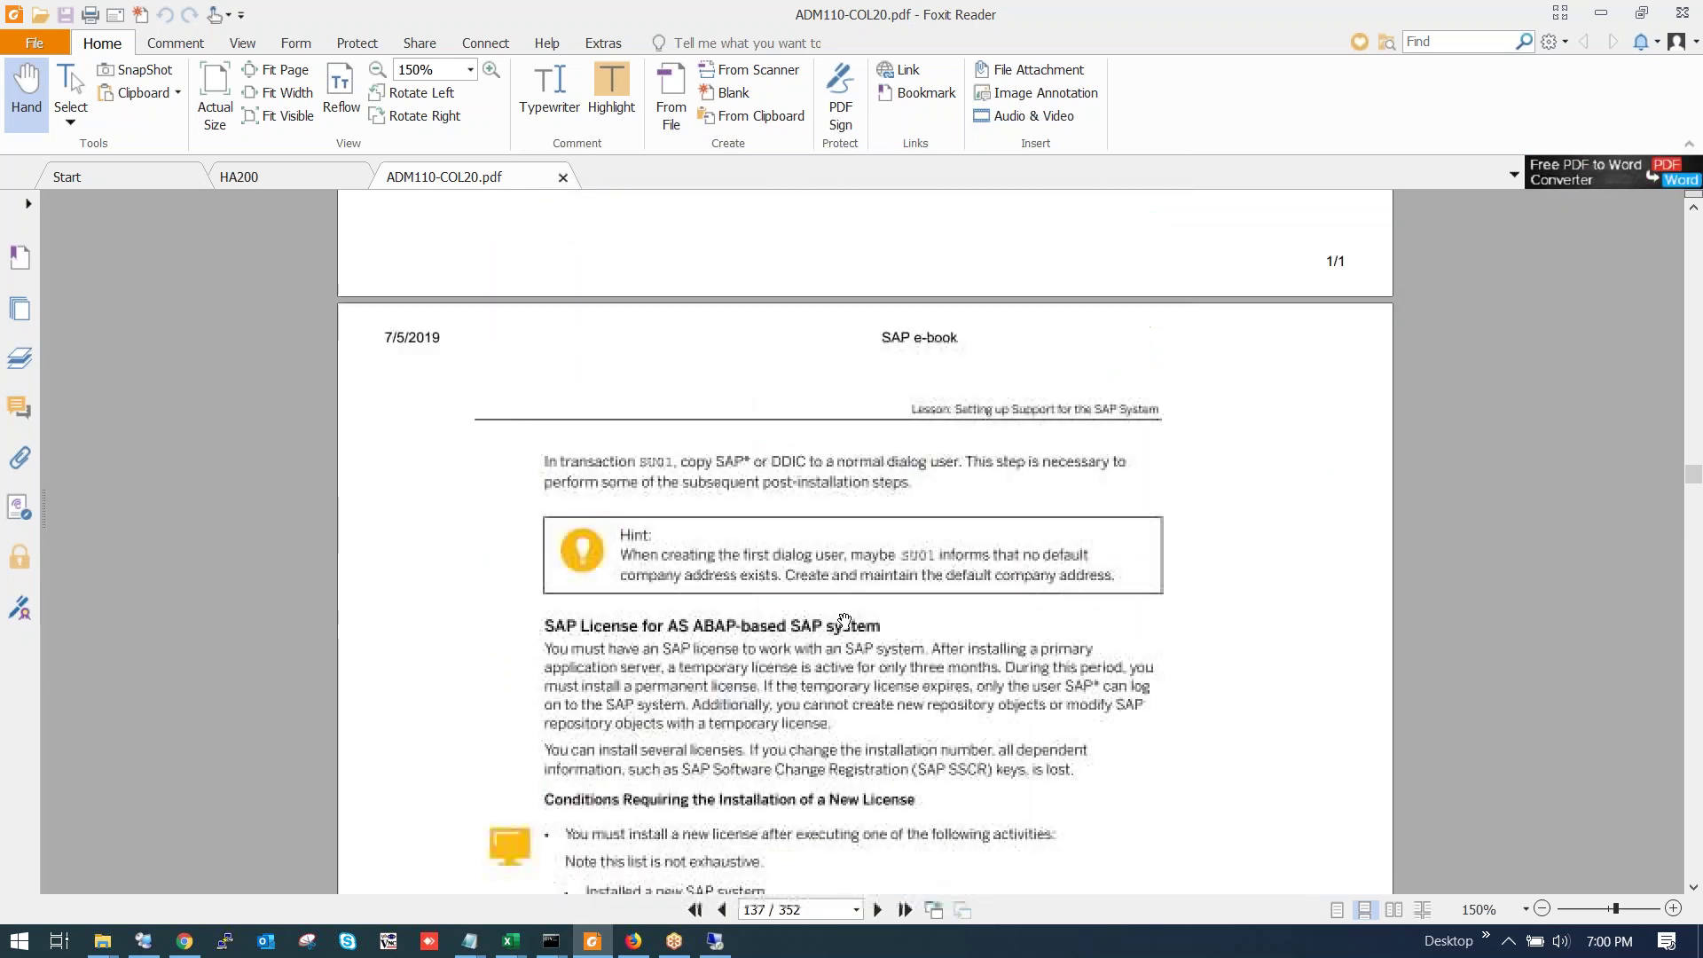
scroll(837, 619, down, 5)
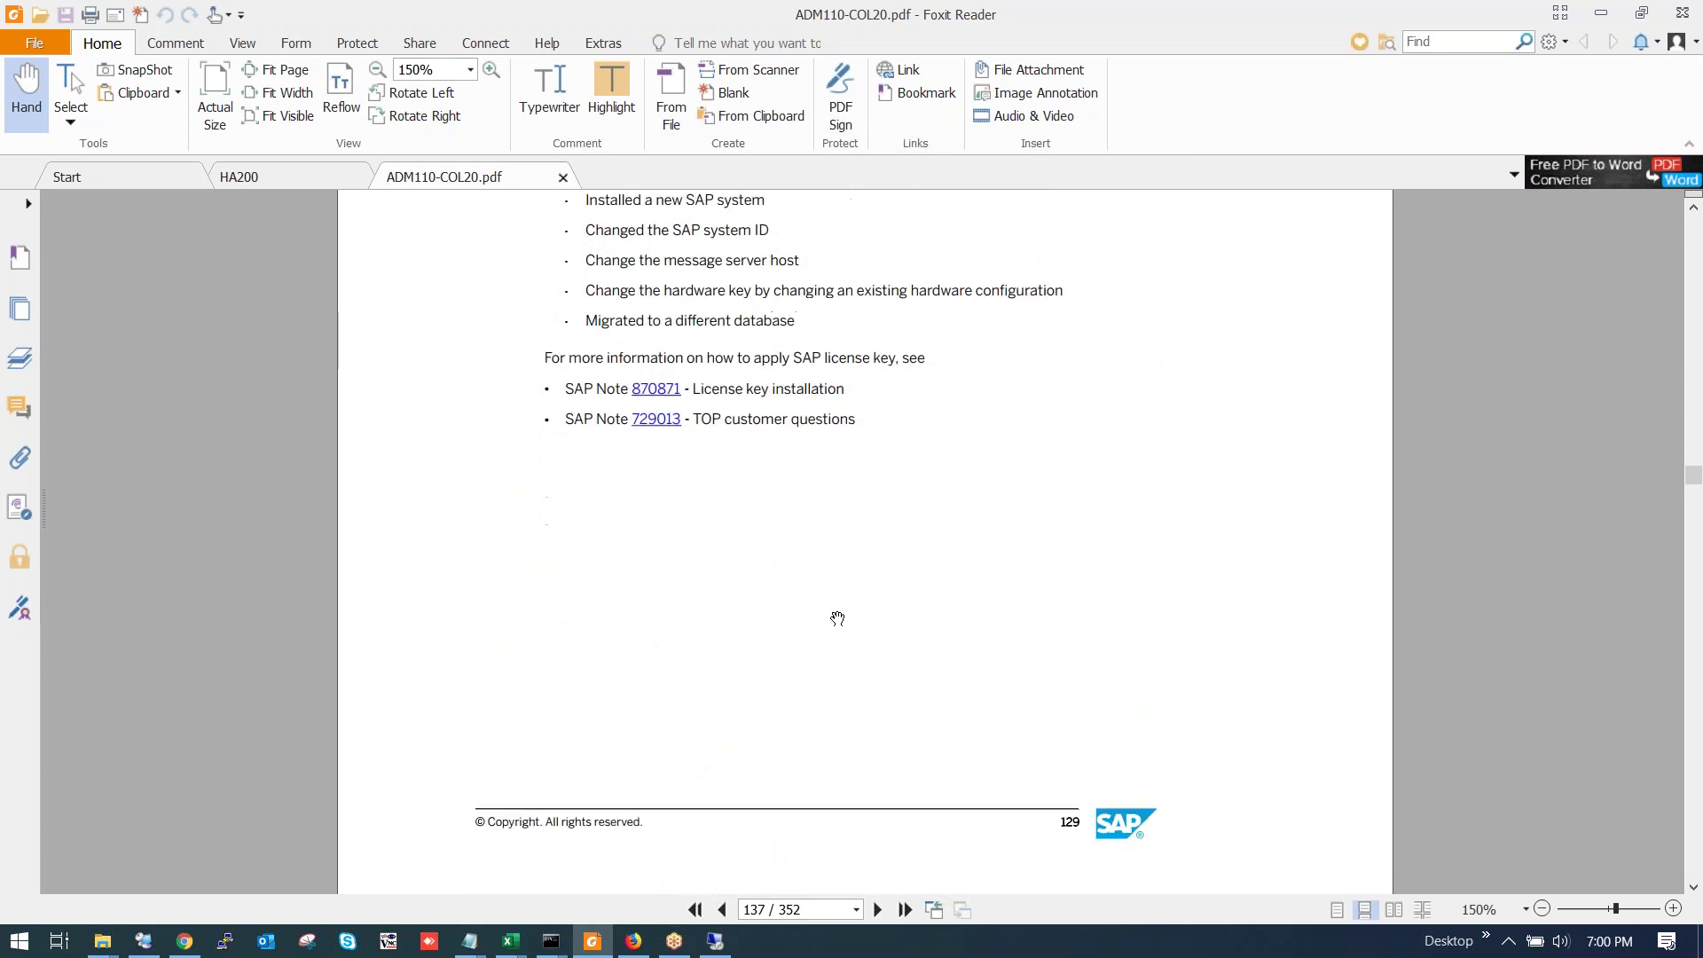
scroll(835, 619, up, 1)
scroll(836, 620, down, 8)
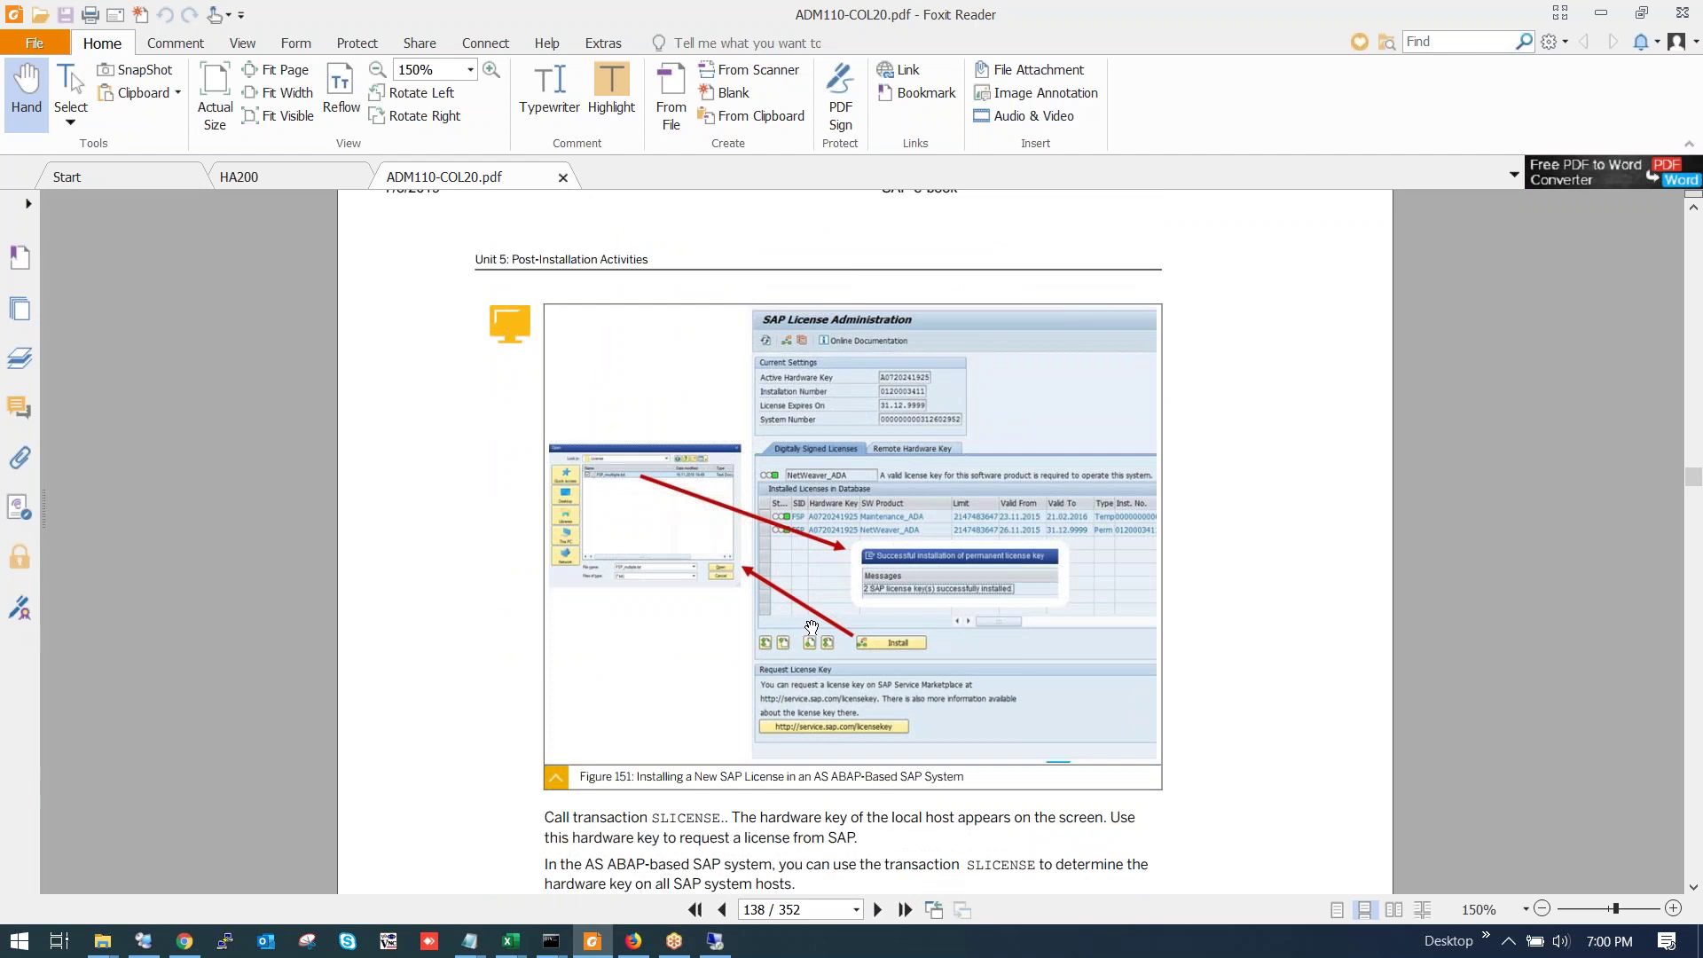
scroll(812, 627, down, 10)
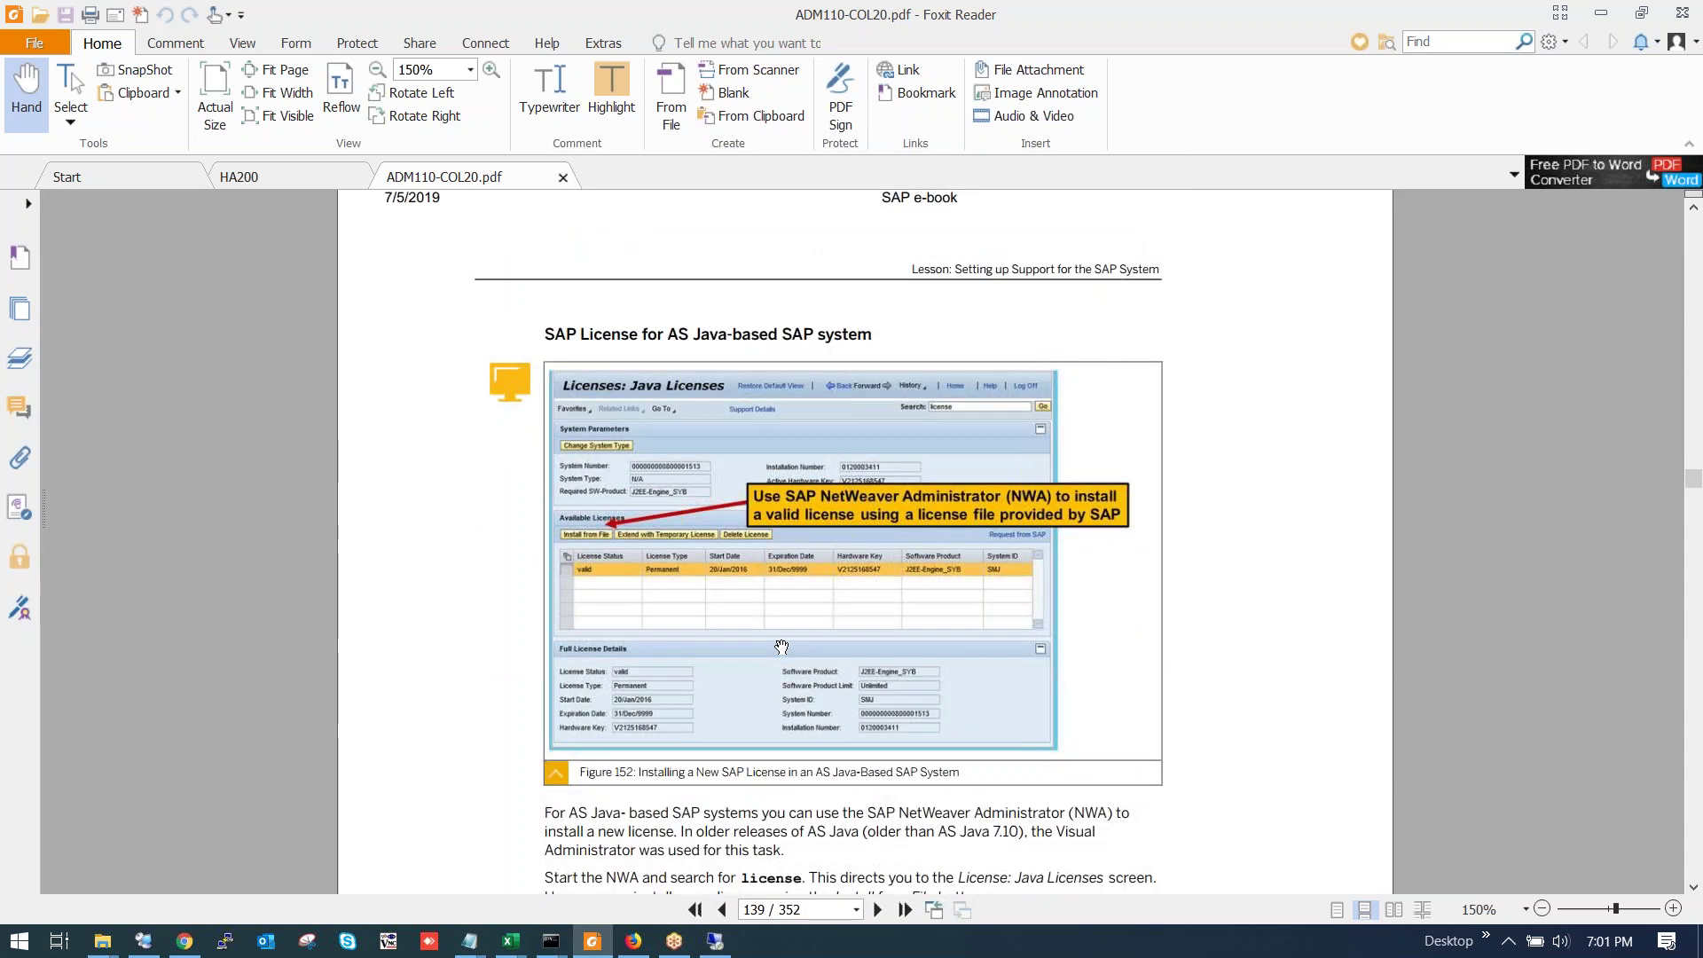
scroll(782, 649, down, 2)
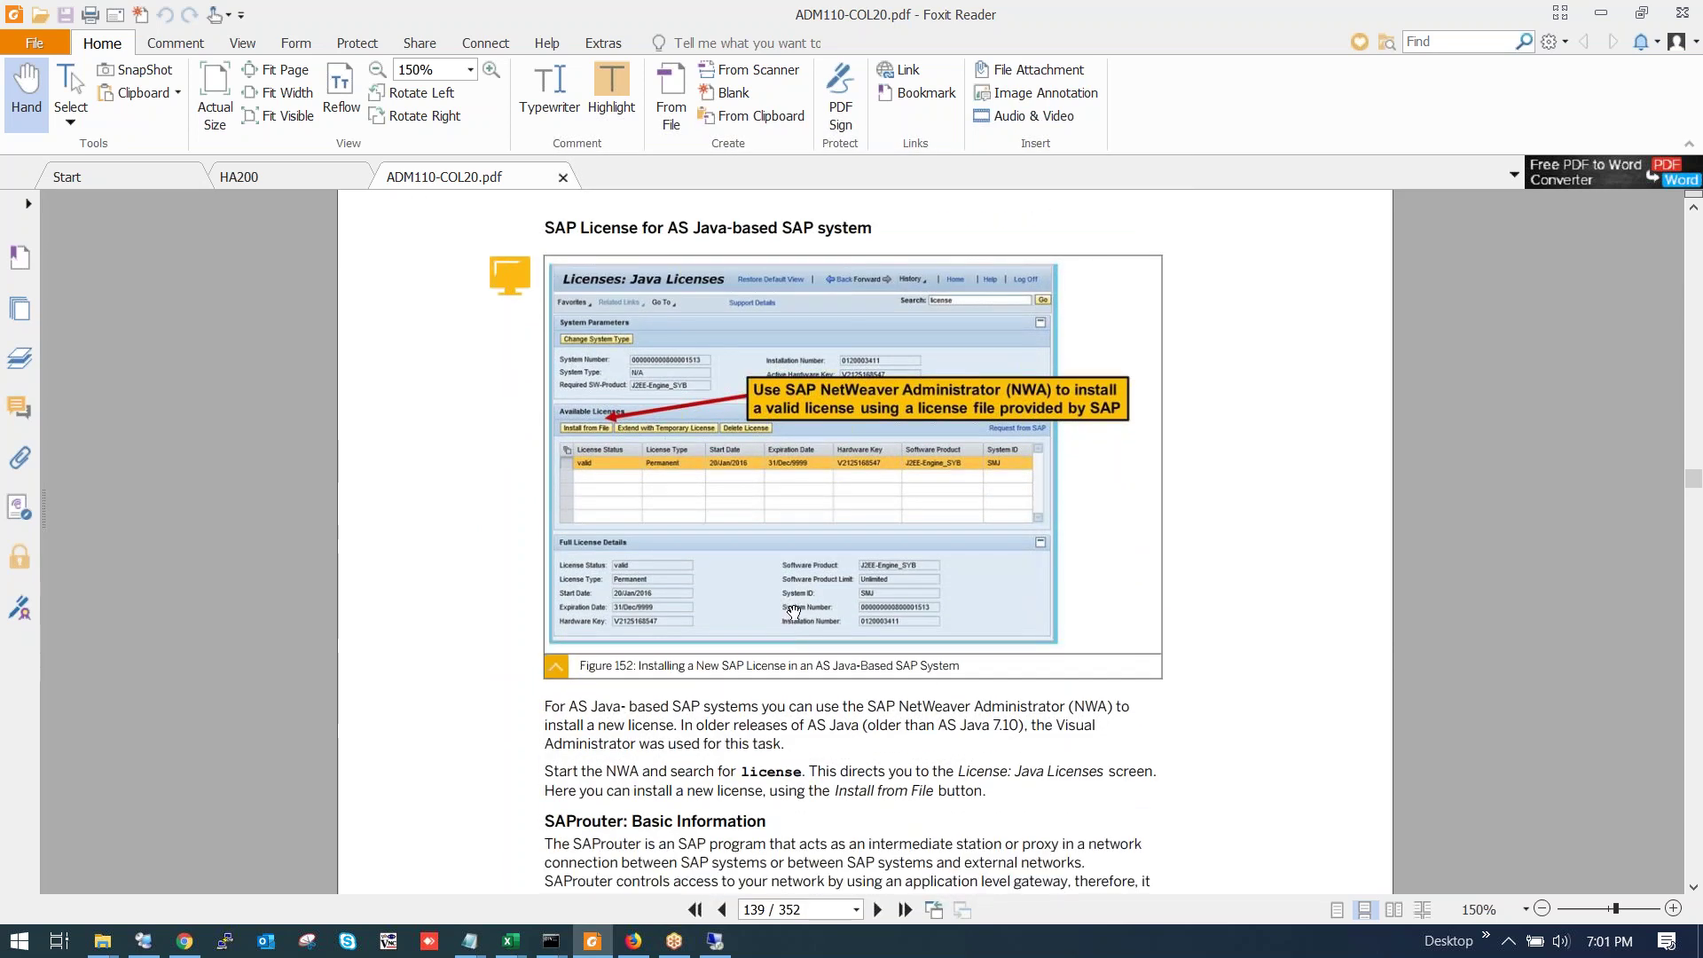
Read the SAProuter pages up to page 142, then switch to the Remote Desktop session.
scroll(799, 610, down, 13)
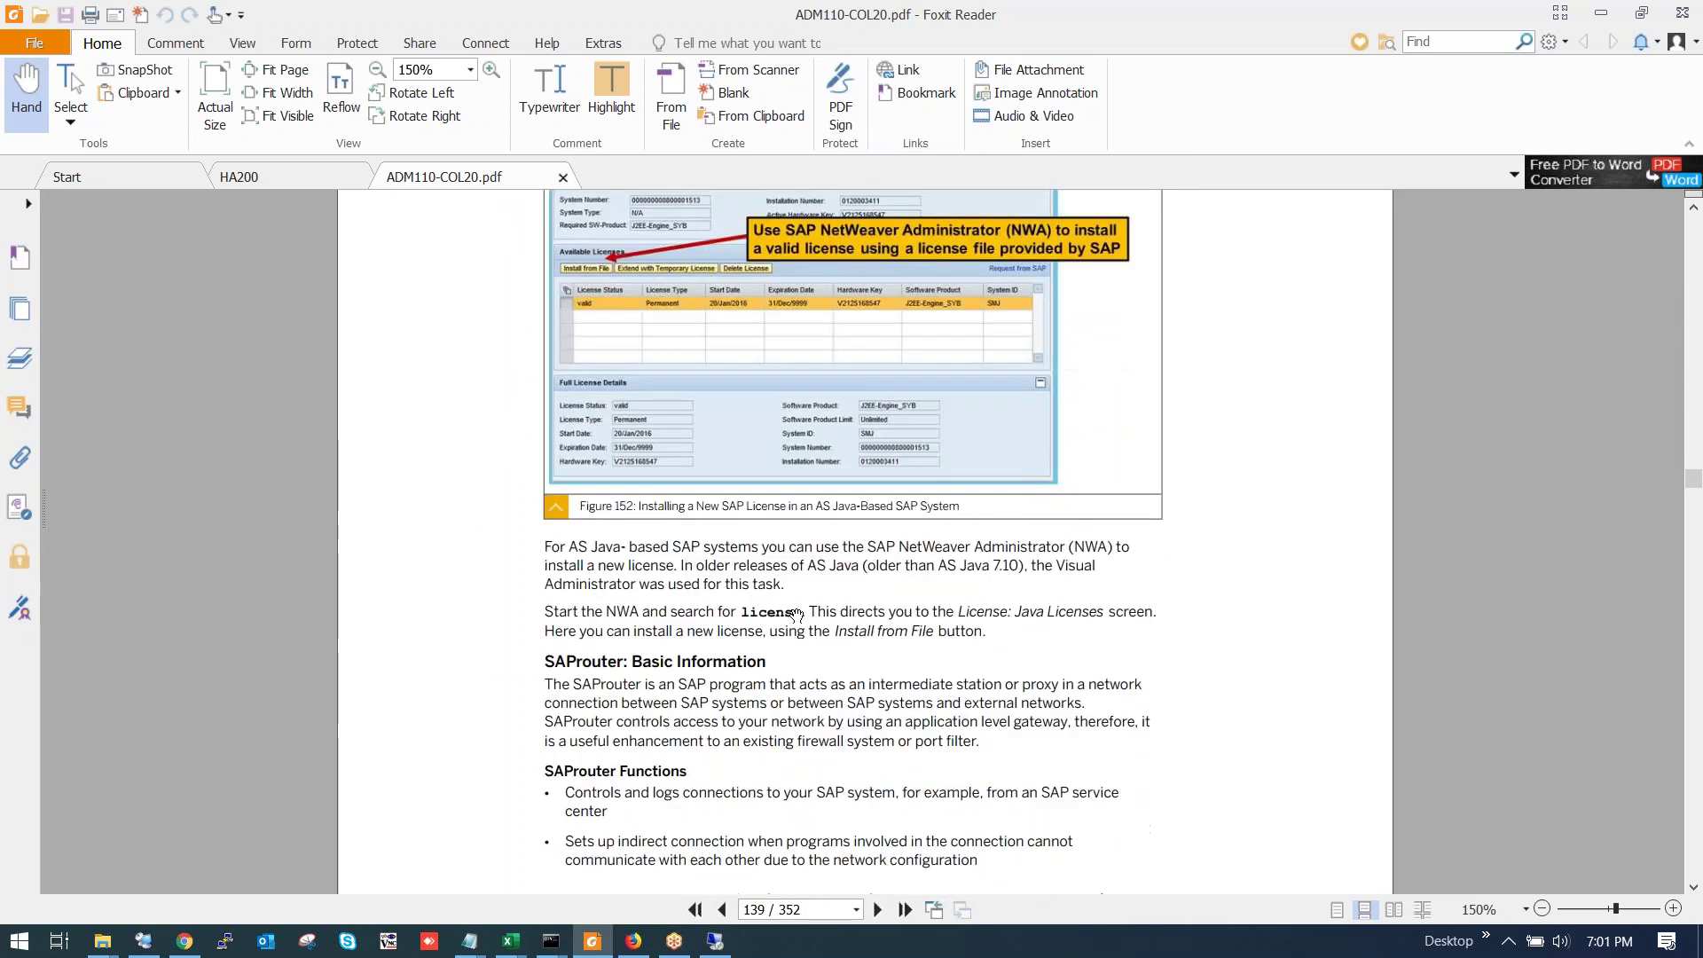
scroll(771, 661, up, 10)
scroll(765, 644, up, 3)
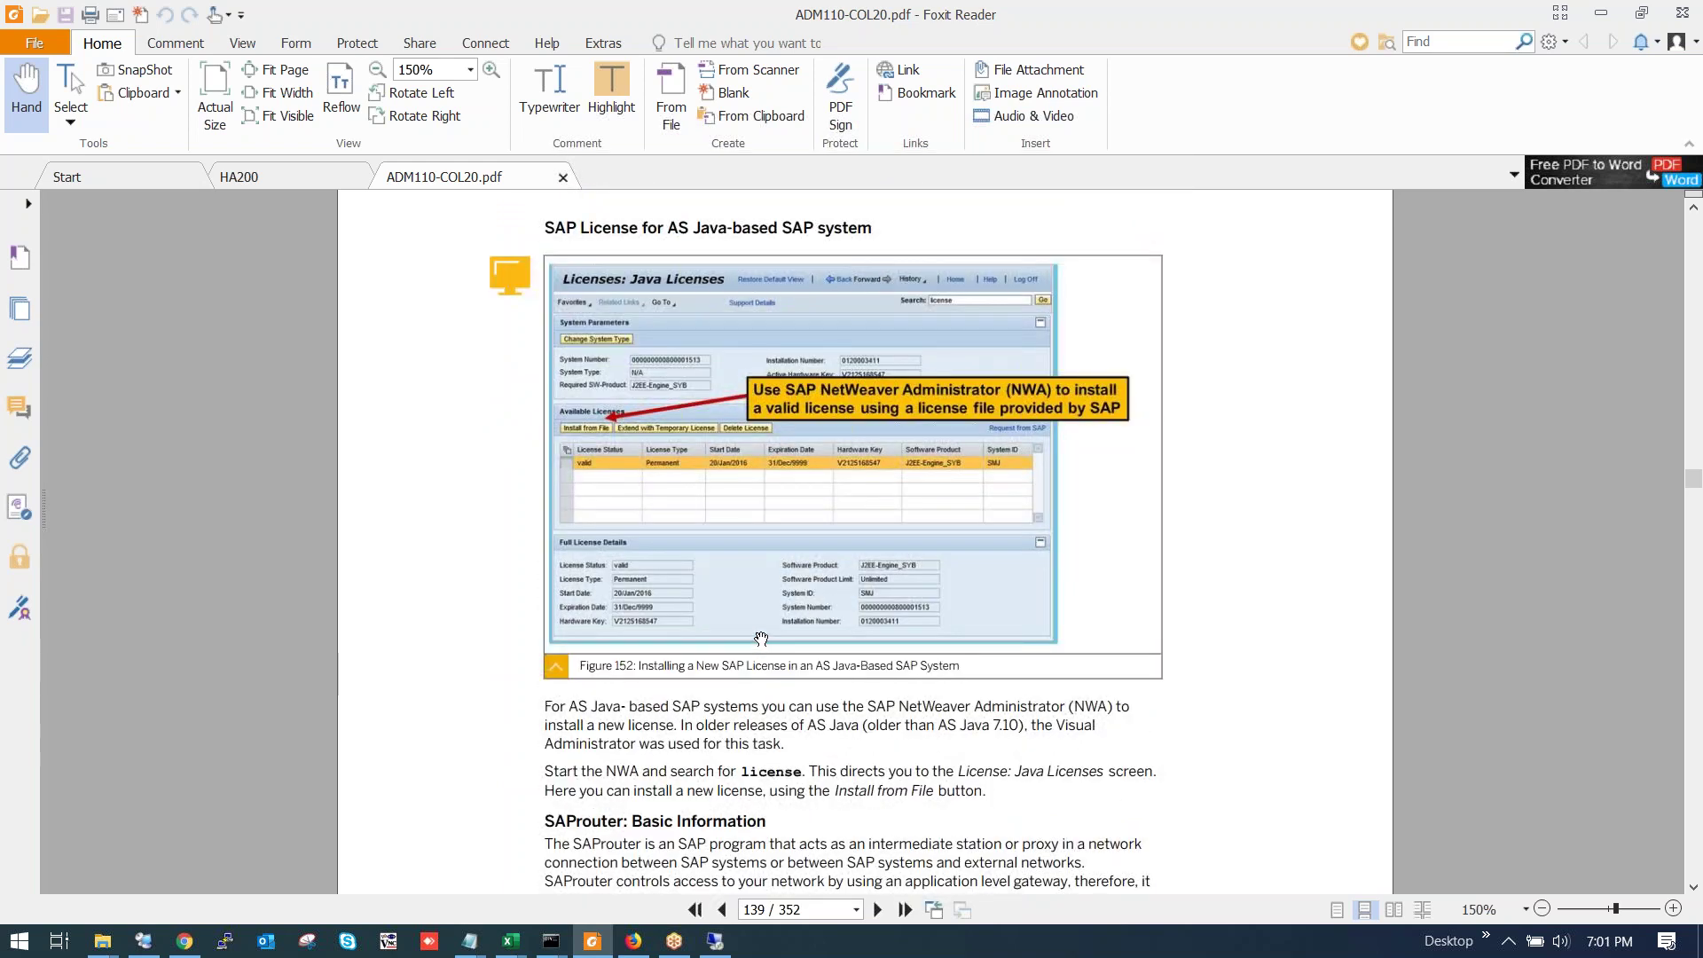
scroll(762, 641, down, 18)
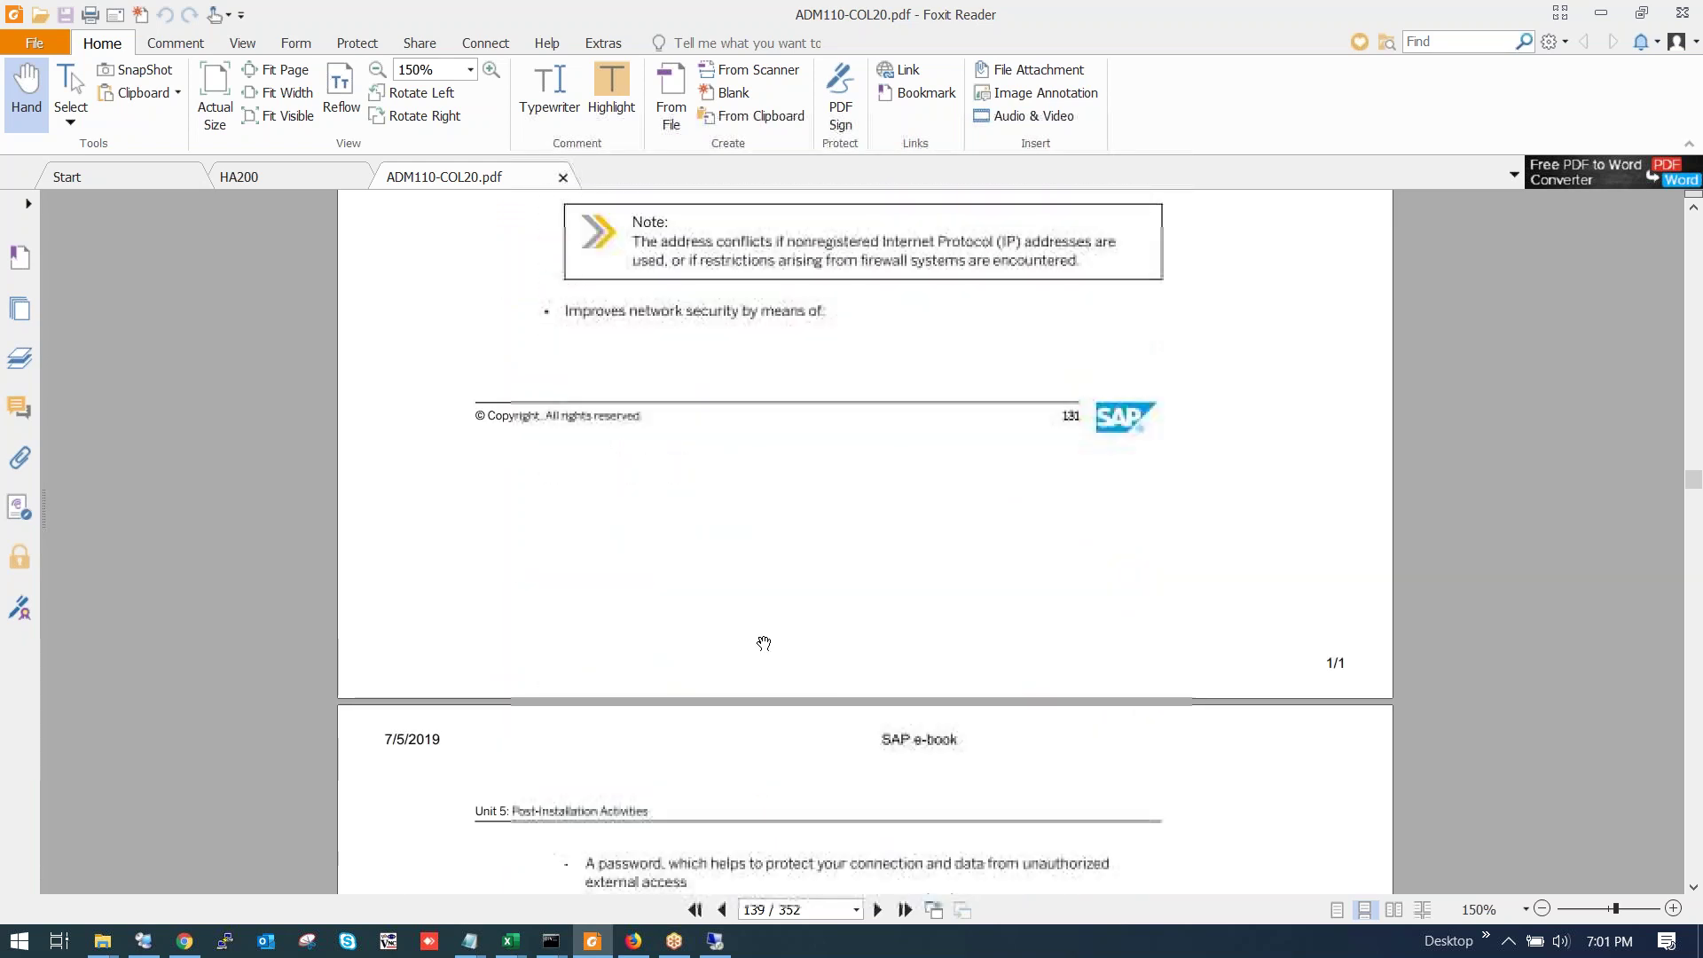
scroll(768, 645, down, 20)
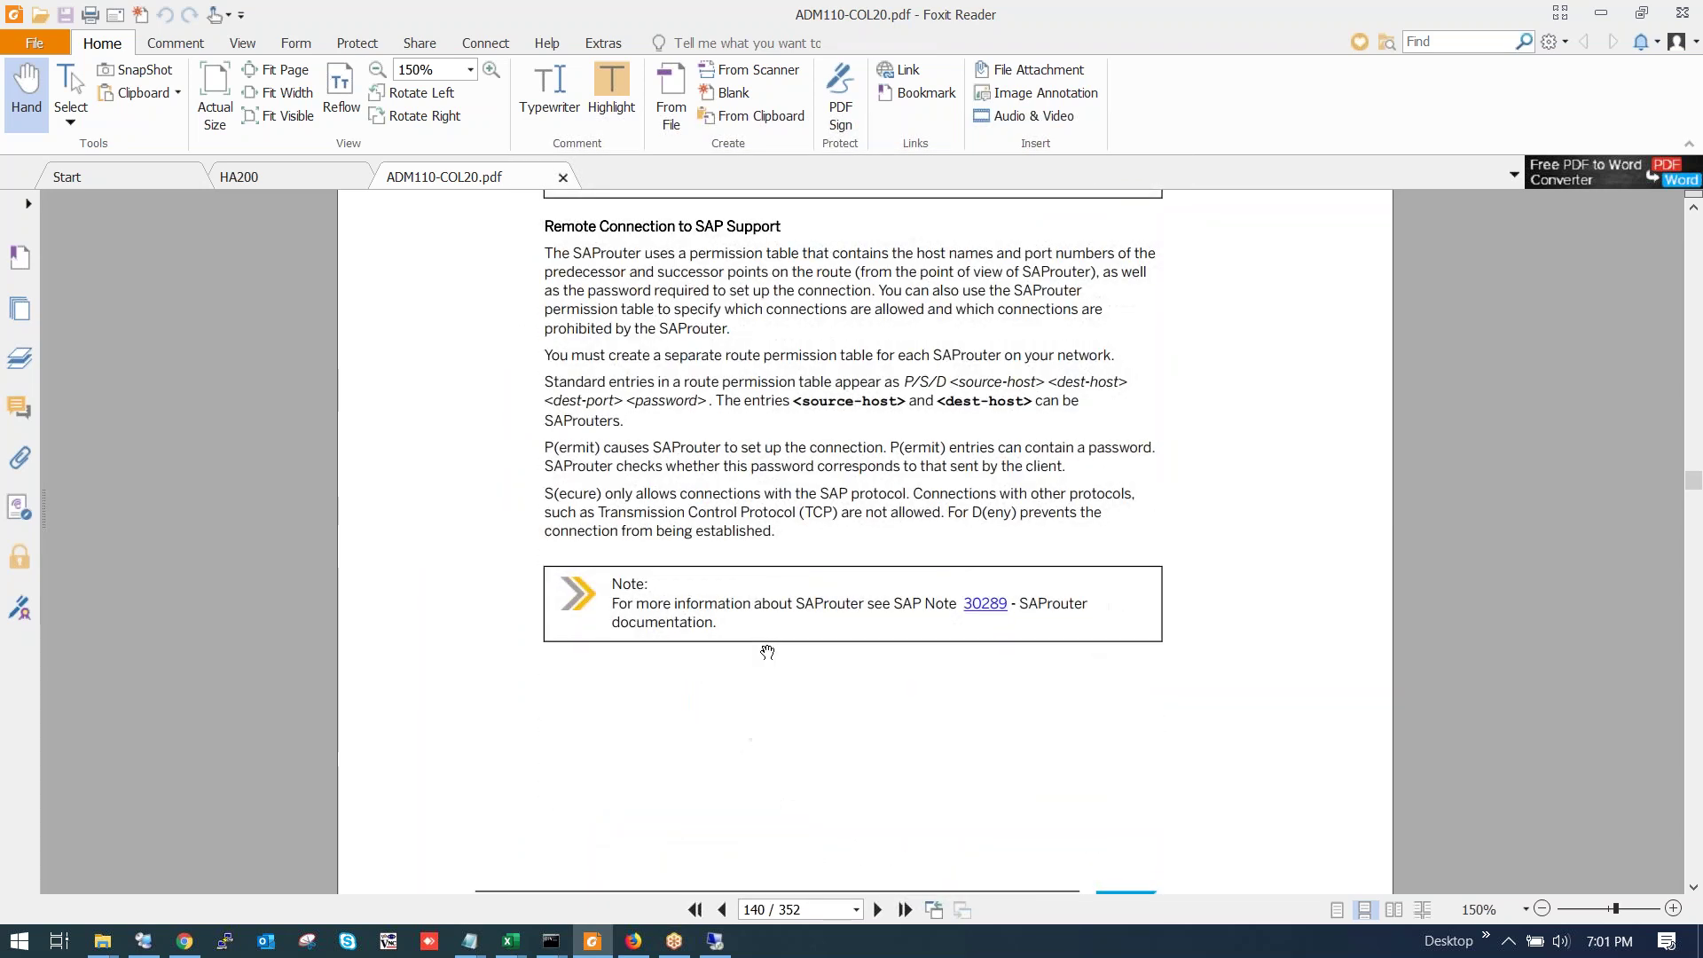
scroll(762, 662, down, 11)
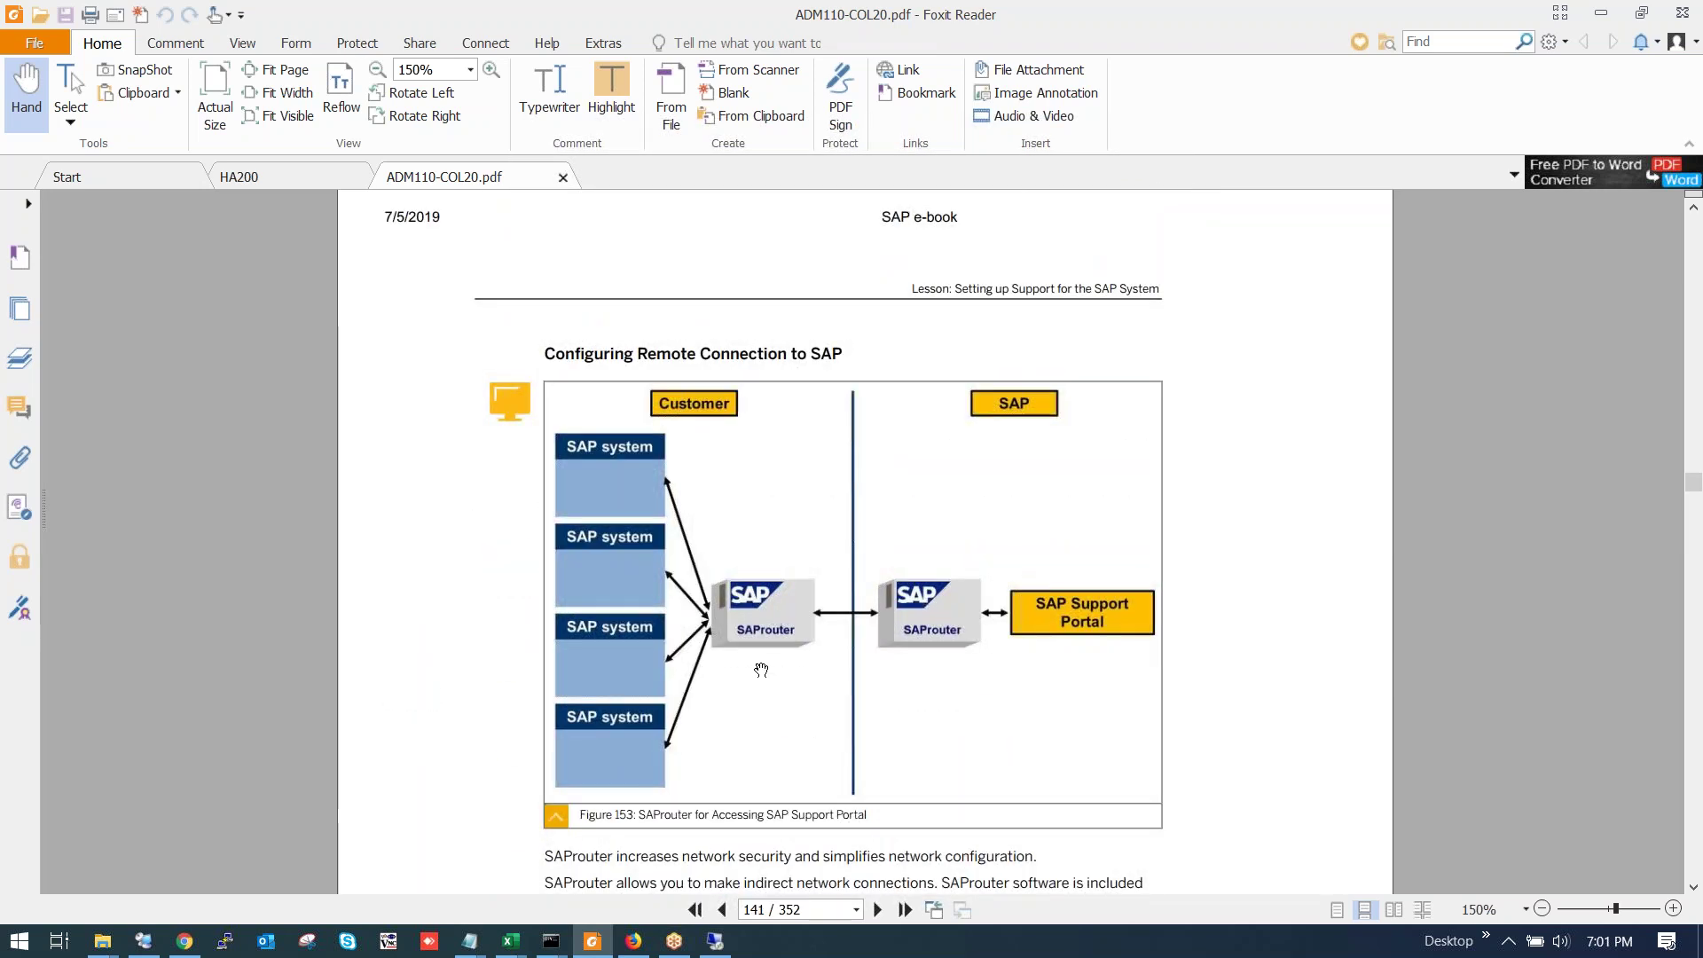
scroll(759, 672, up, 1)
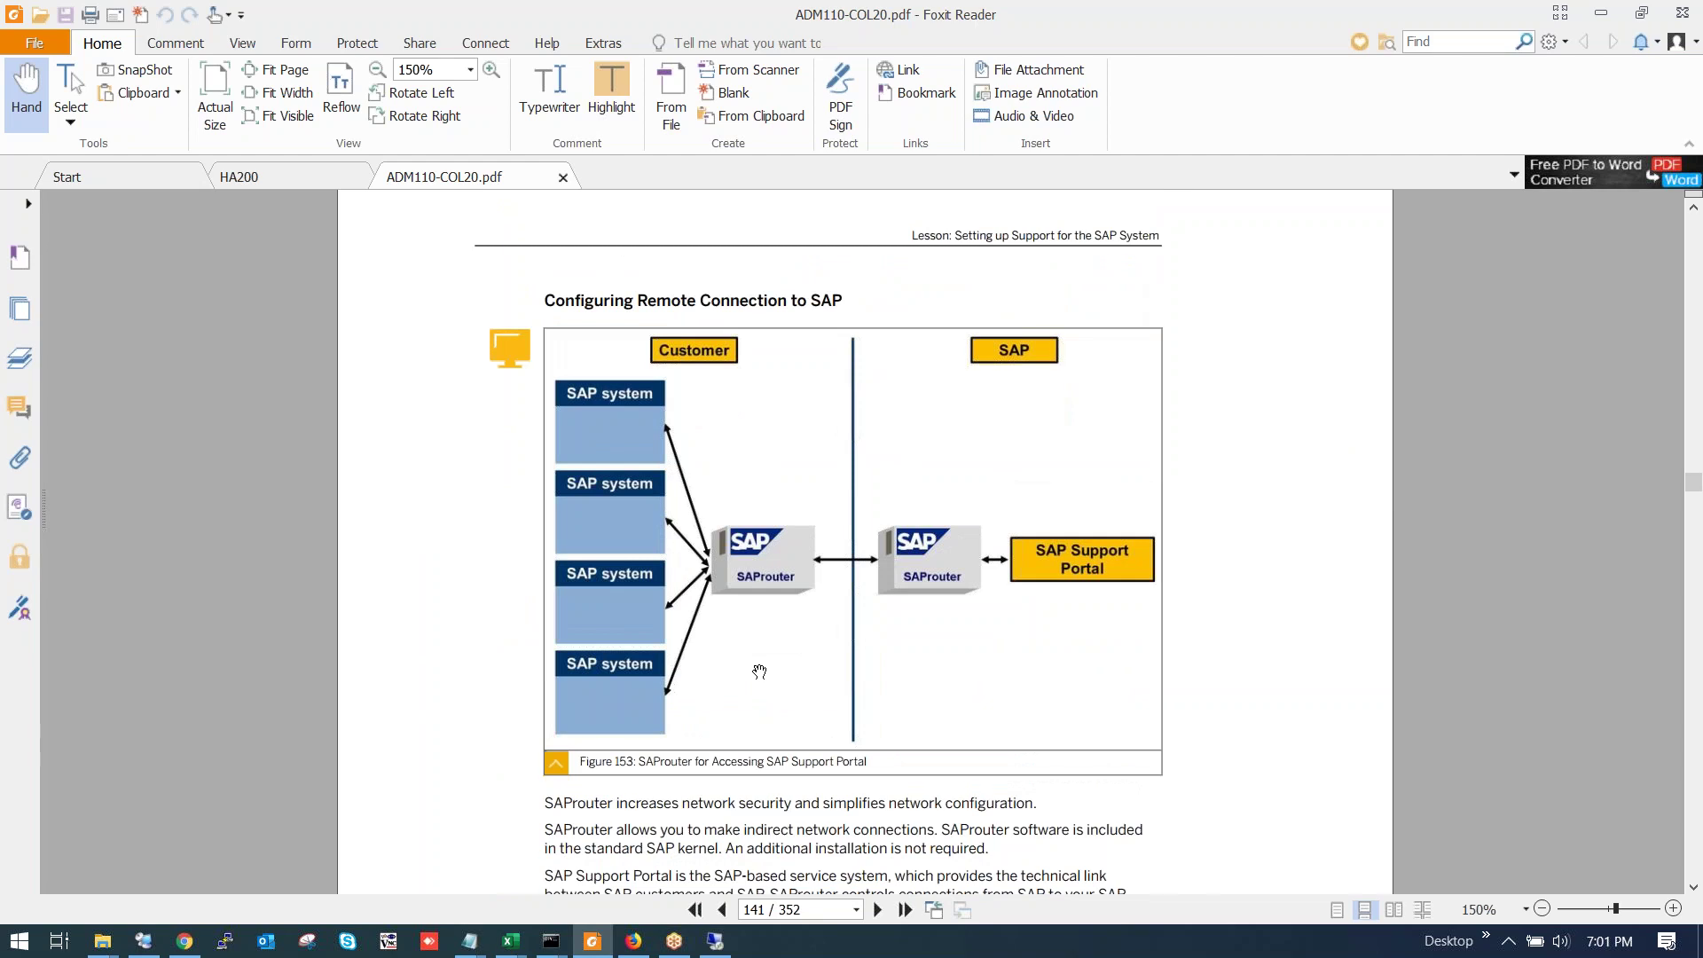
scroll(759, 673, down, 1)
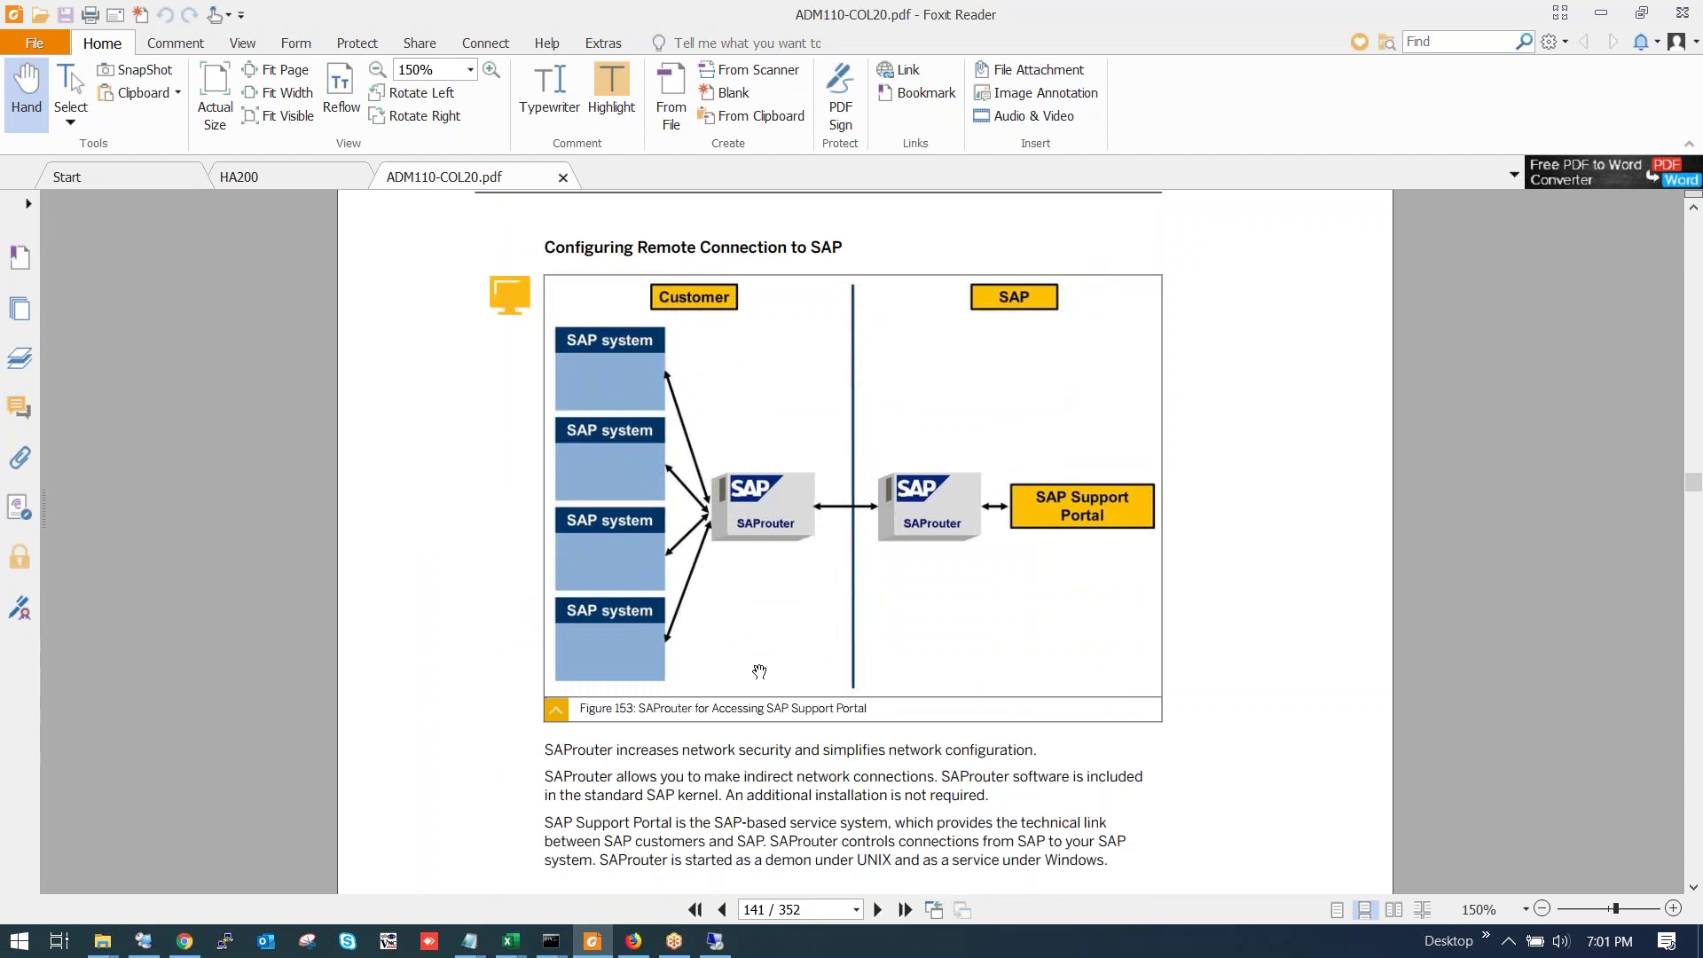
scroll(760, 673, down, 20)
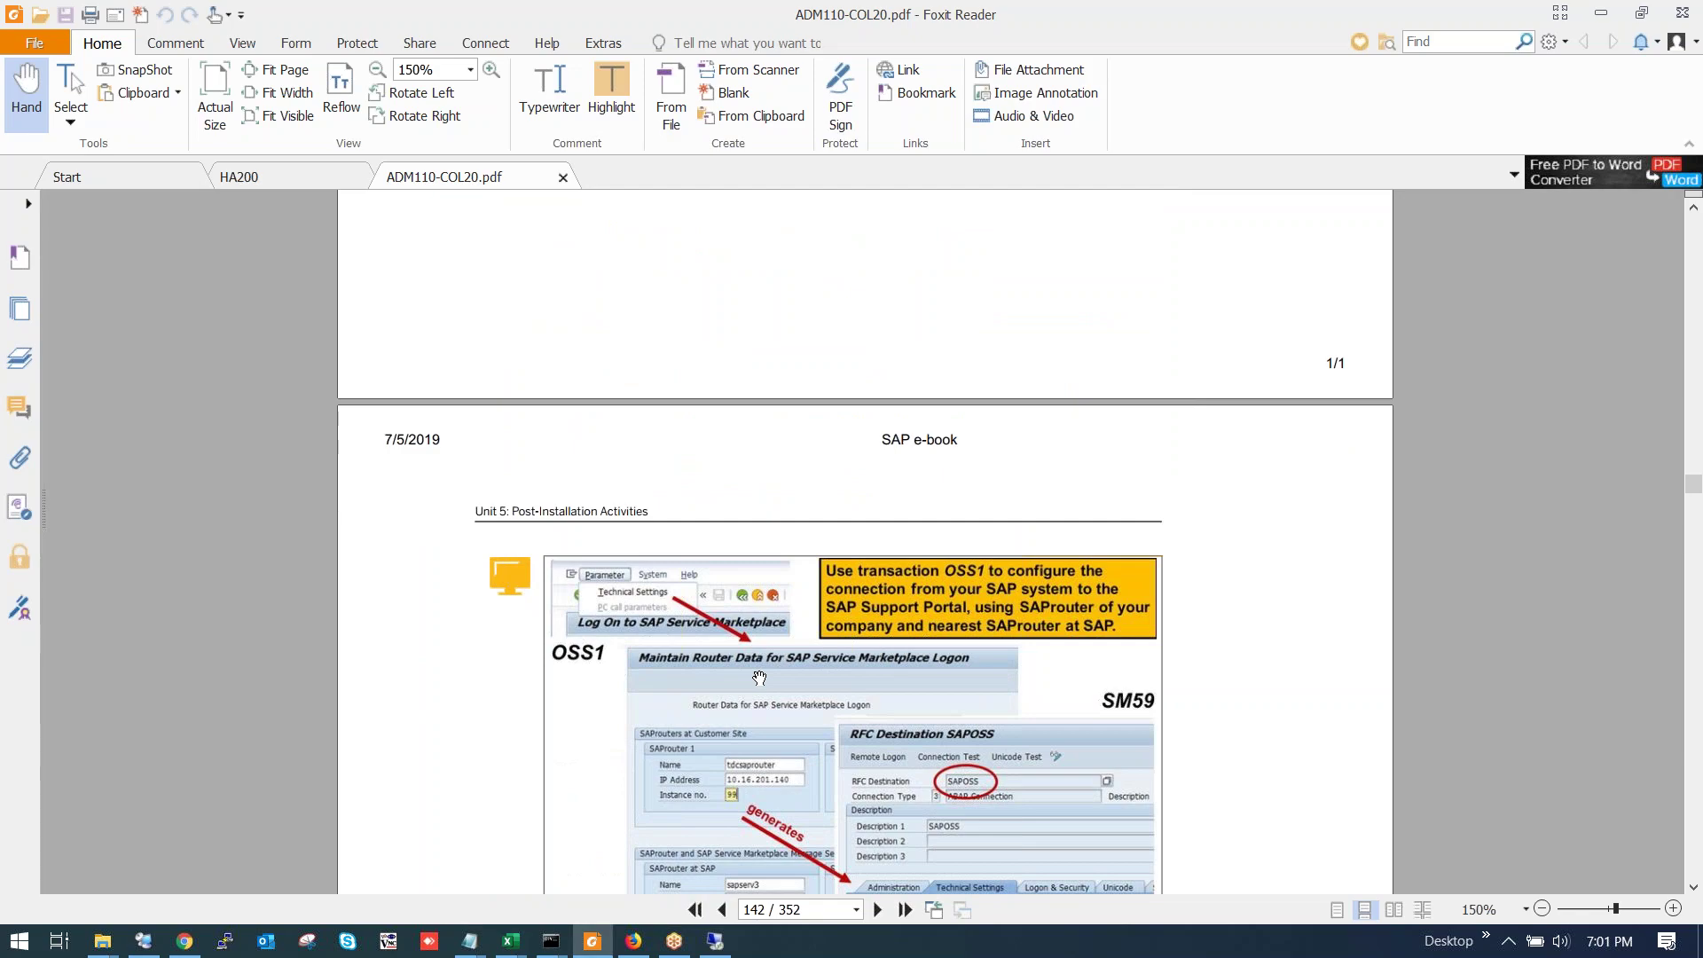
key(alt+Tab)
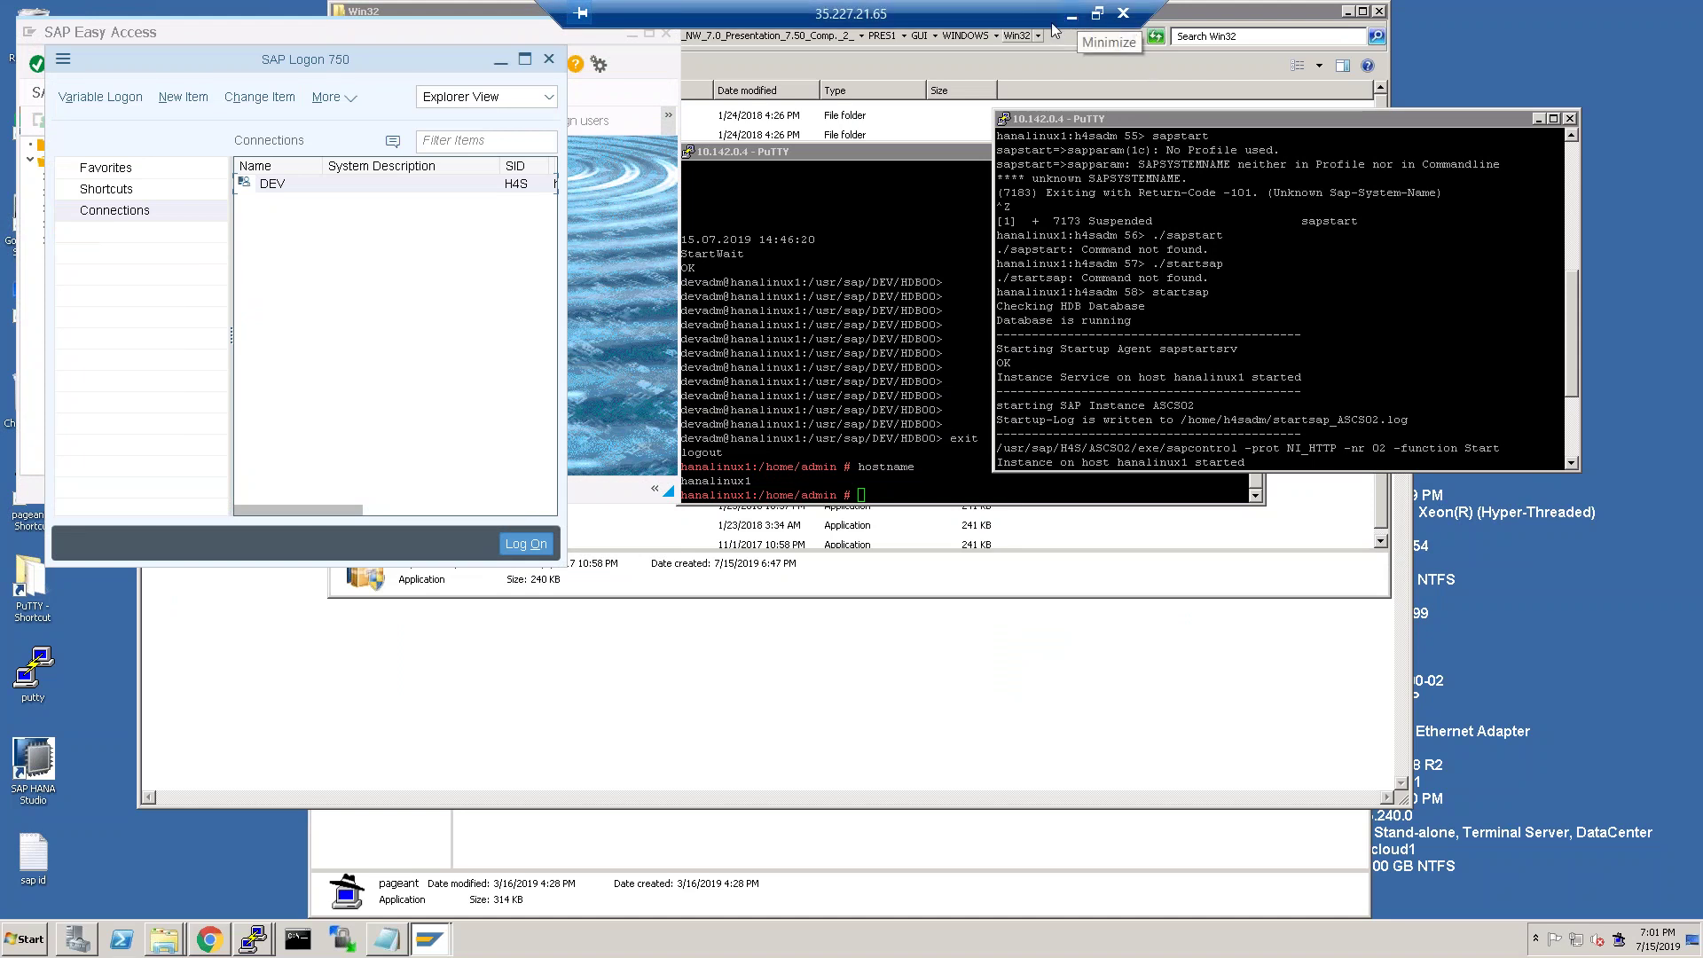
Maximize SAP Easy Access and run transaction SICK, which reports no errors.
click(285, 268)
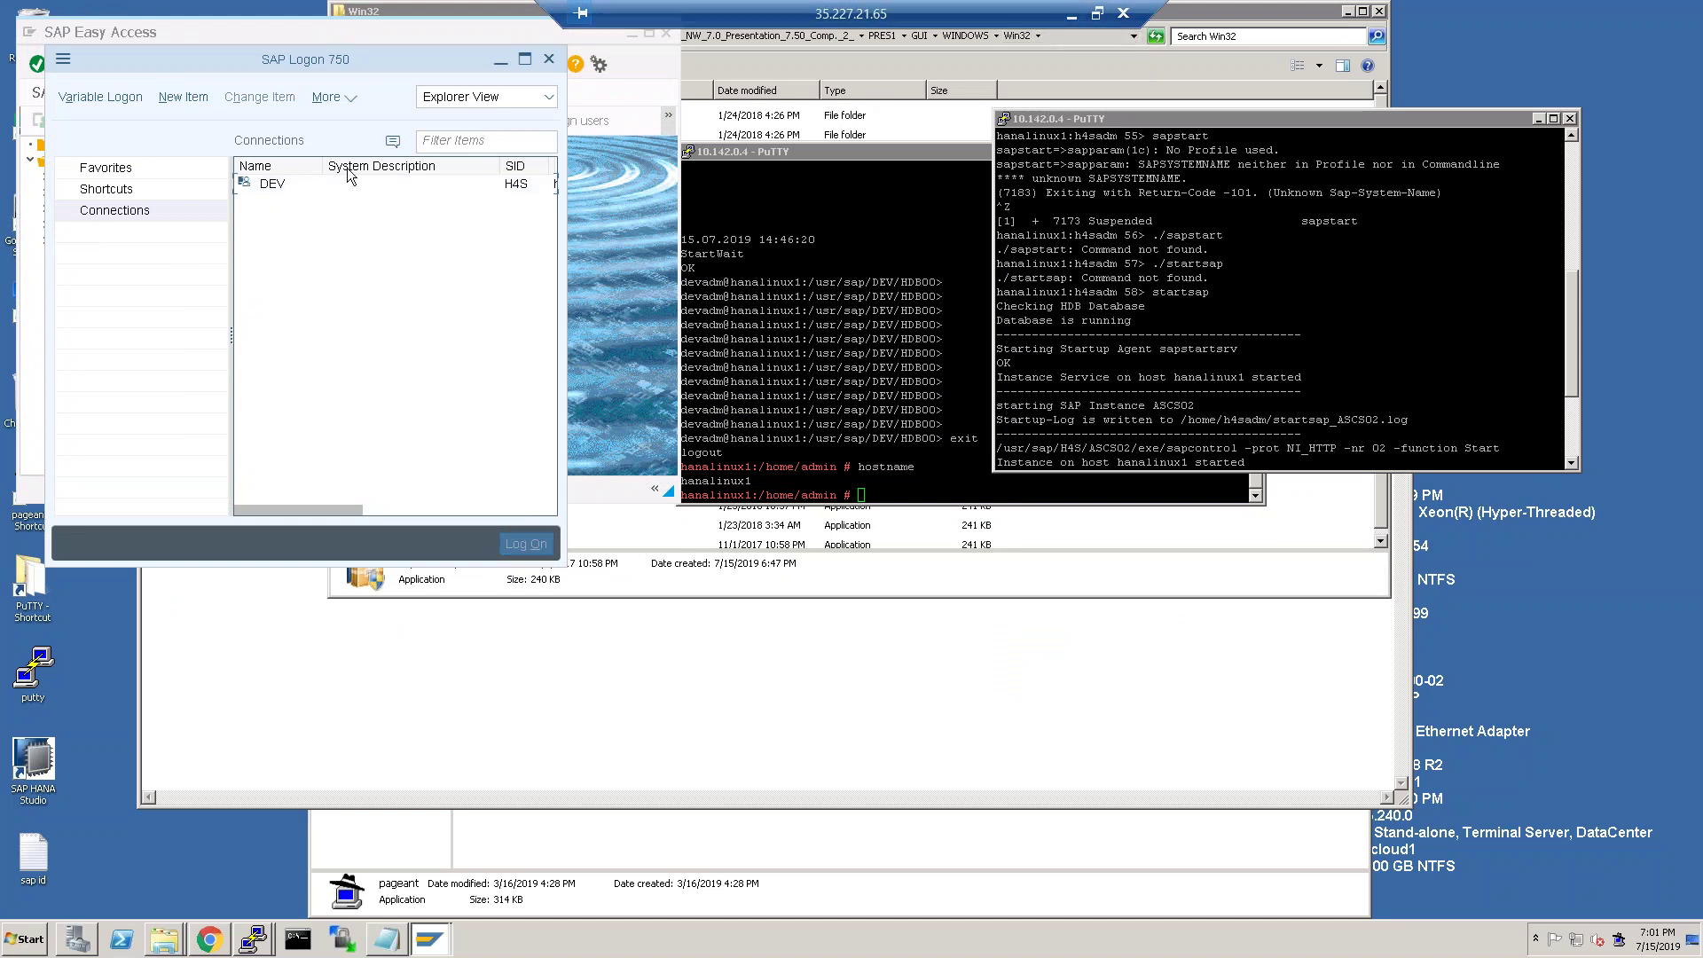
click(590, 223)
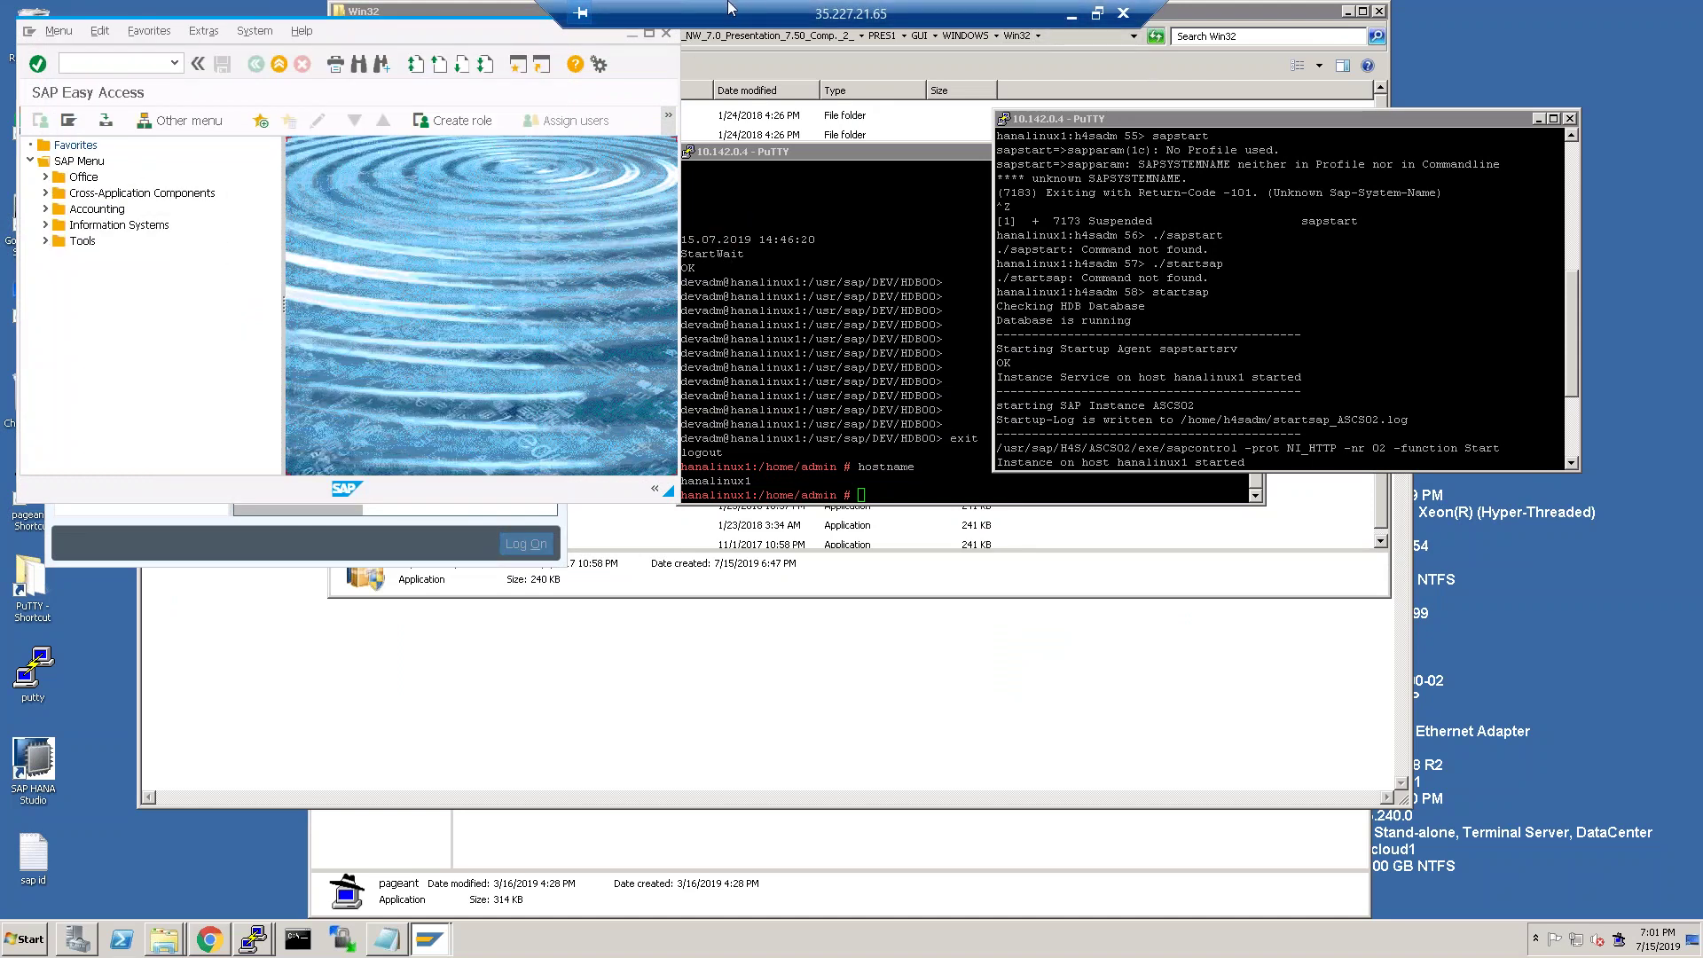
double_click(448, 36)
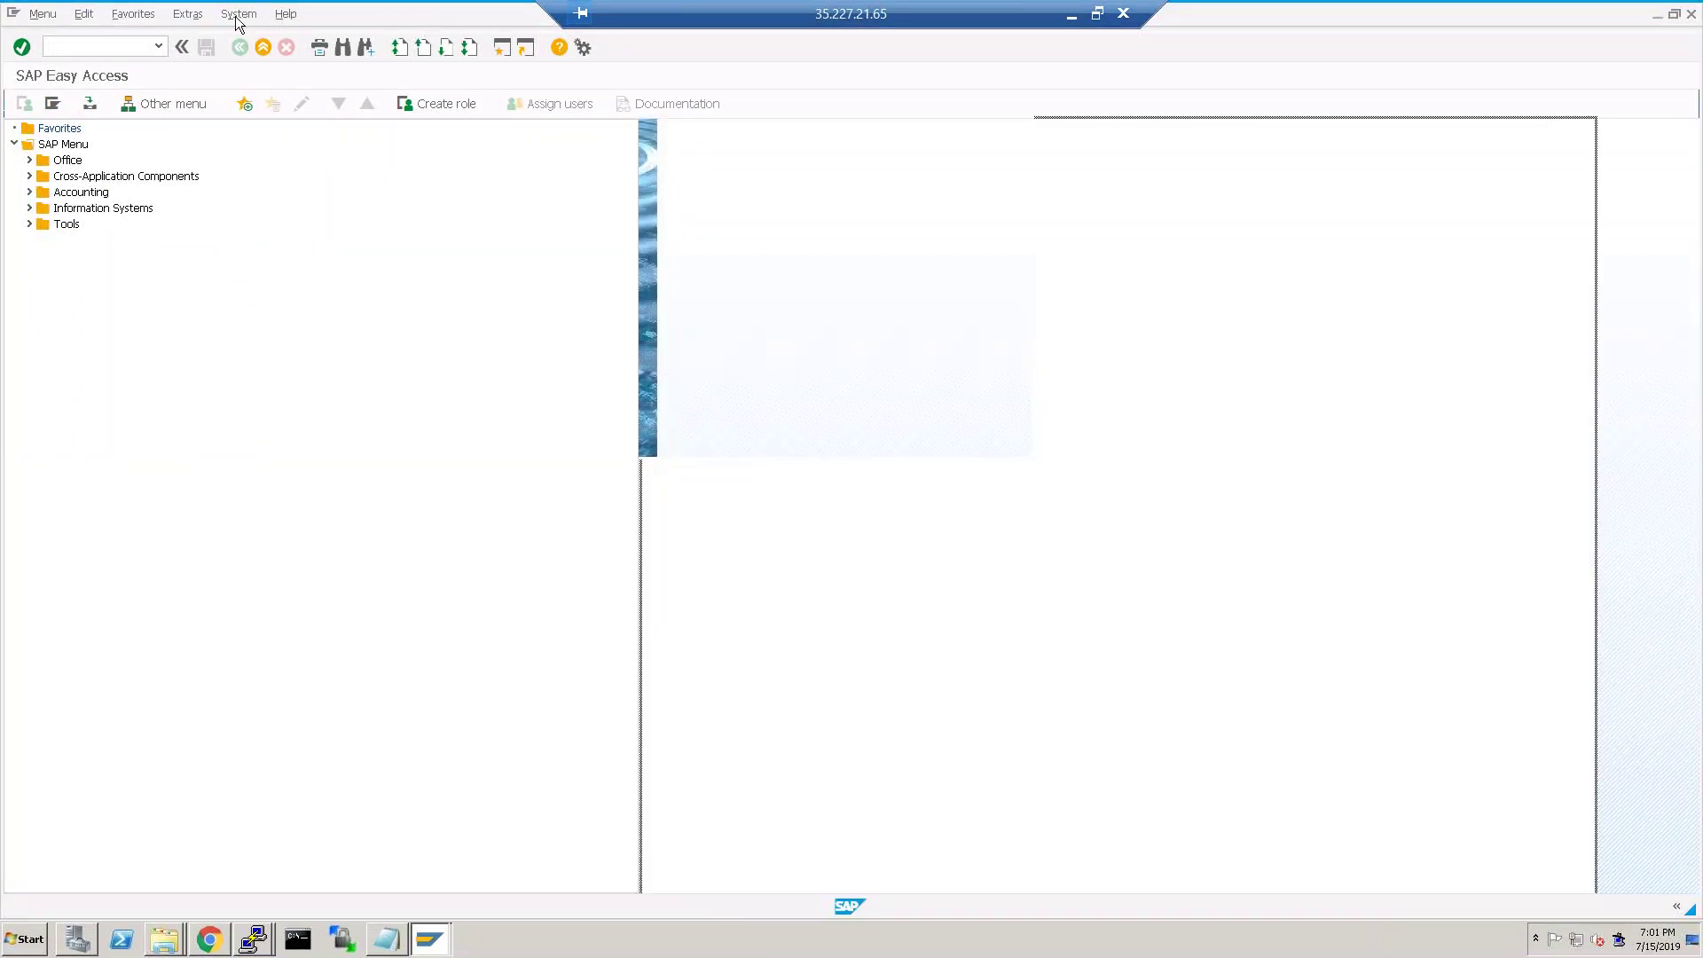
click(236, 15)
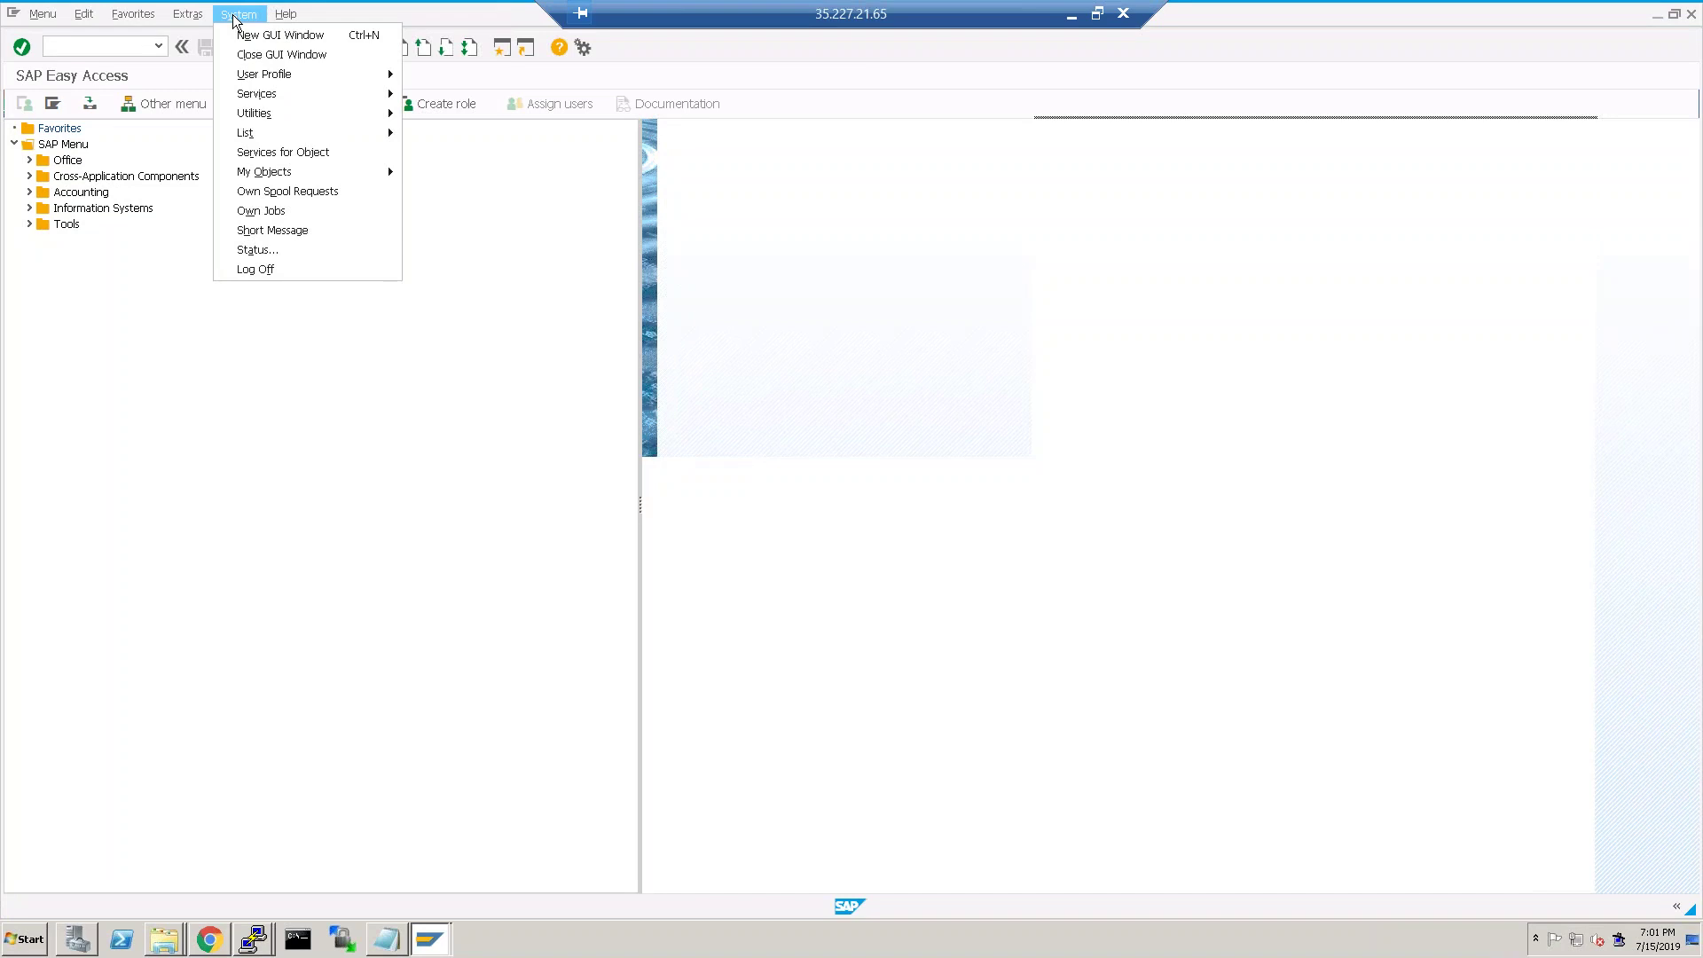
click(108, 46)
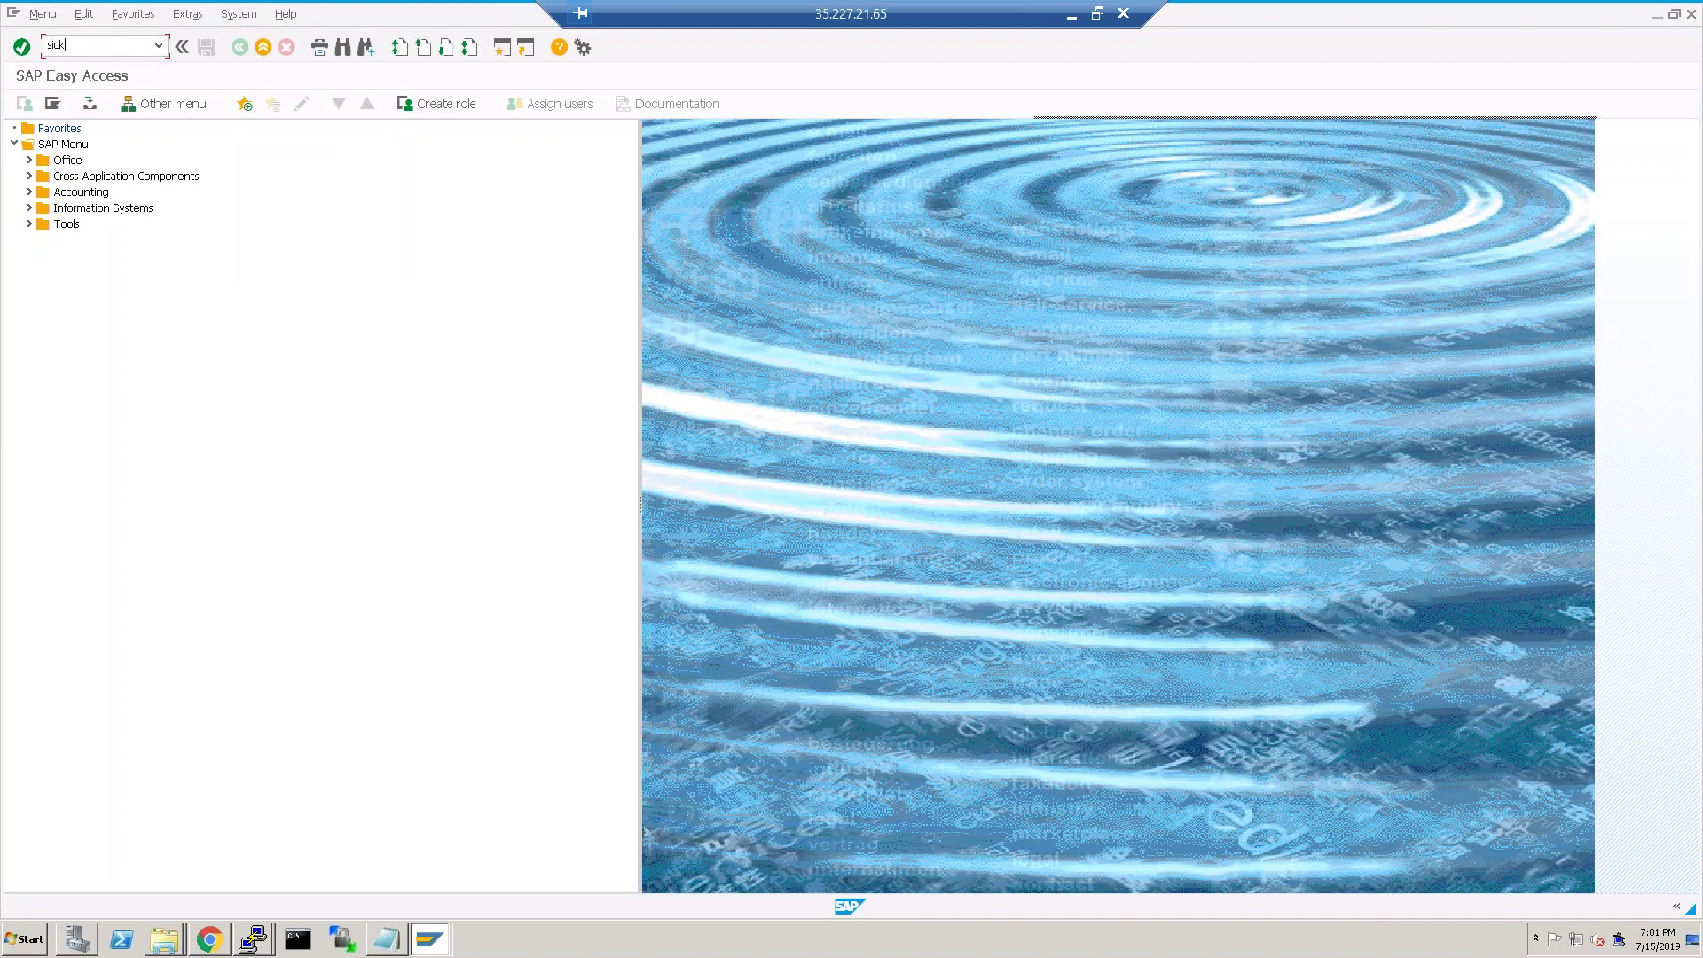
text(sick)
key(Return)
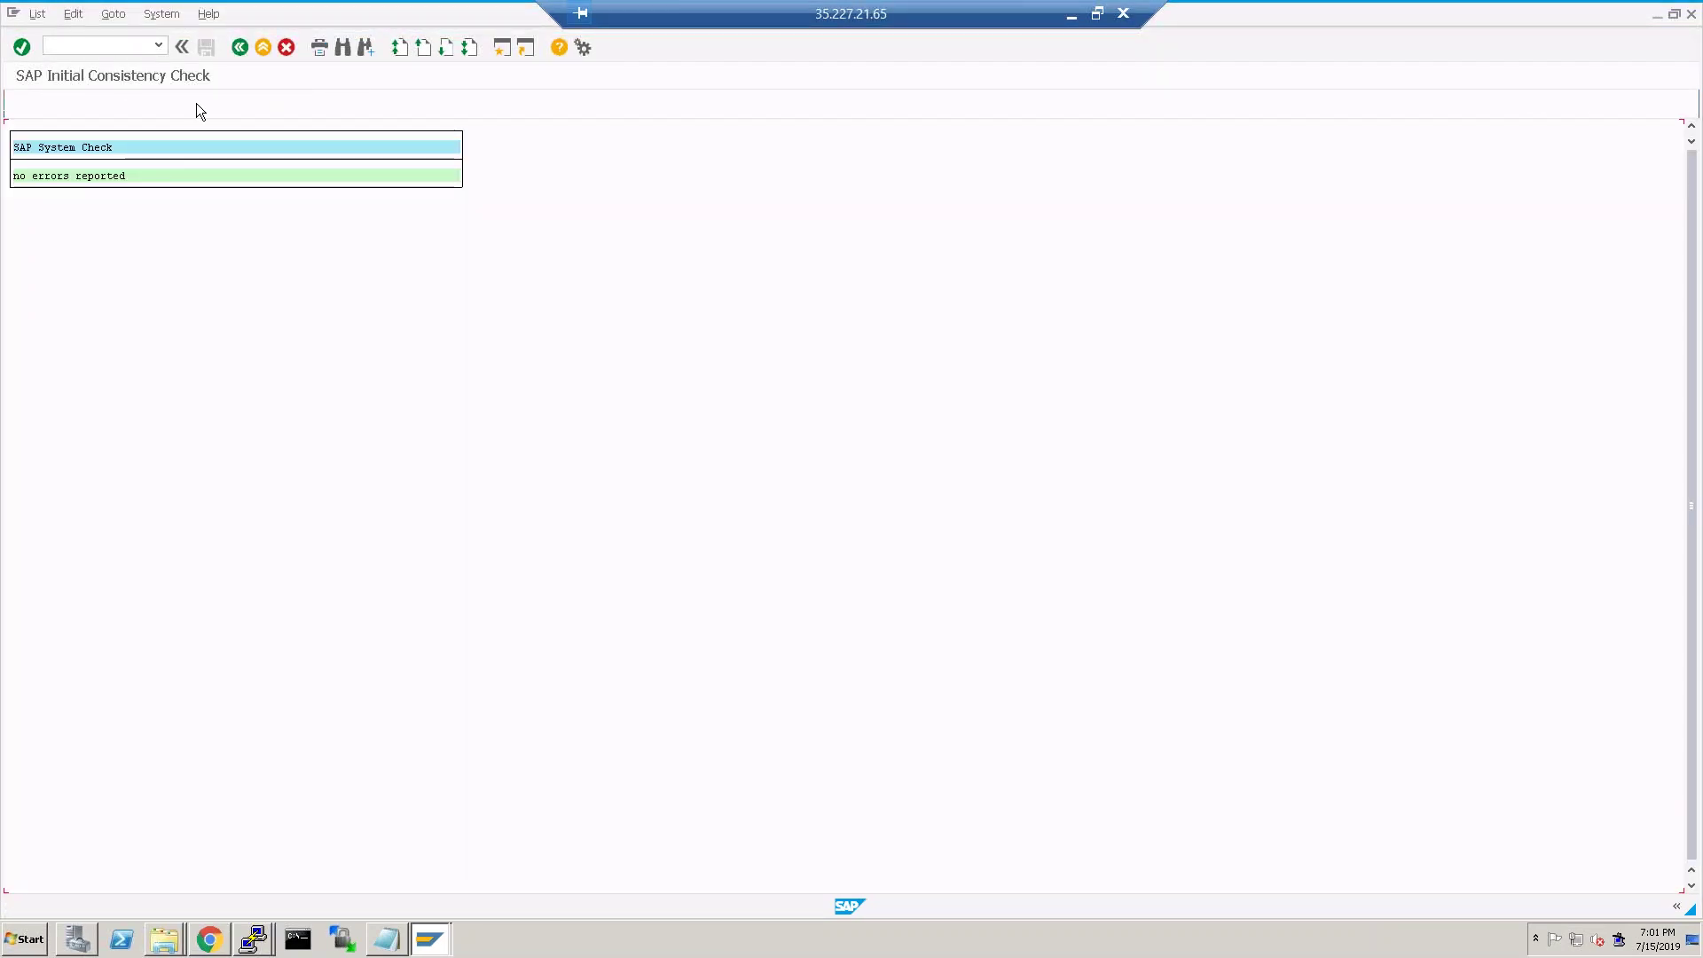
Run /nSM28, go back to SAP Easy Access, and enter 'sm' as the next transaction code.
click(102, 47)
text(/nsm28)
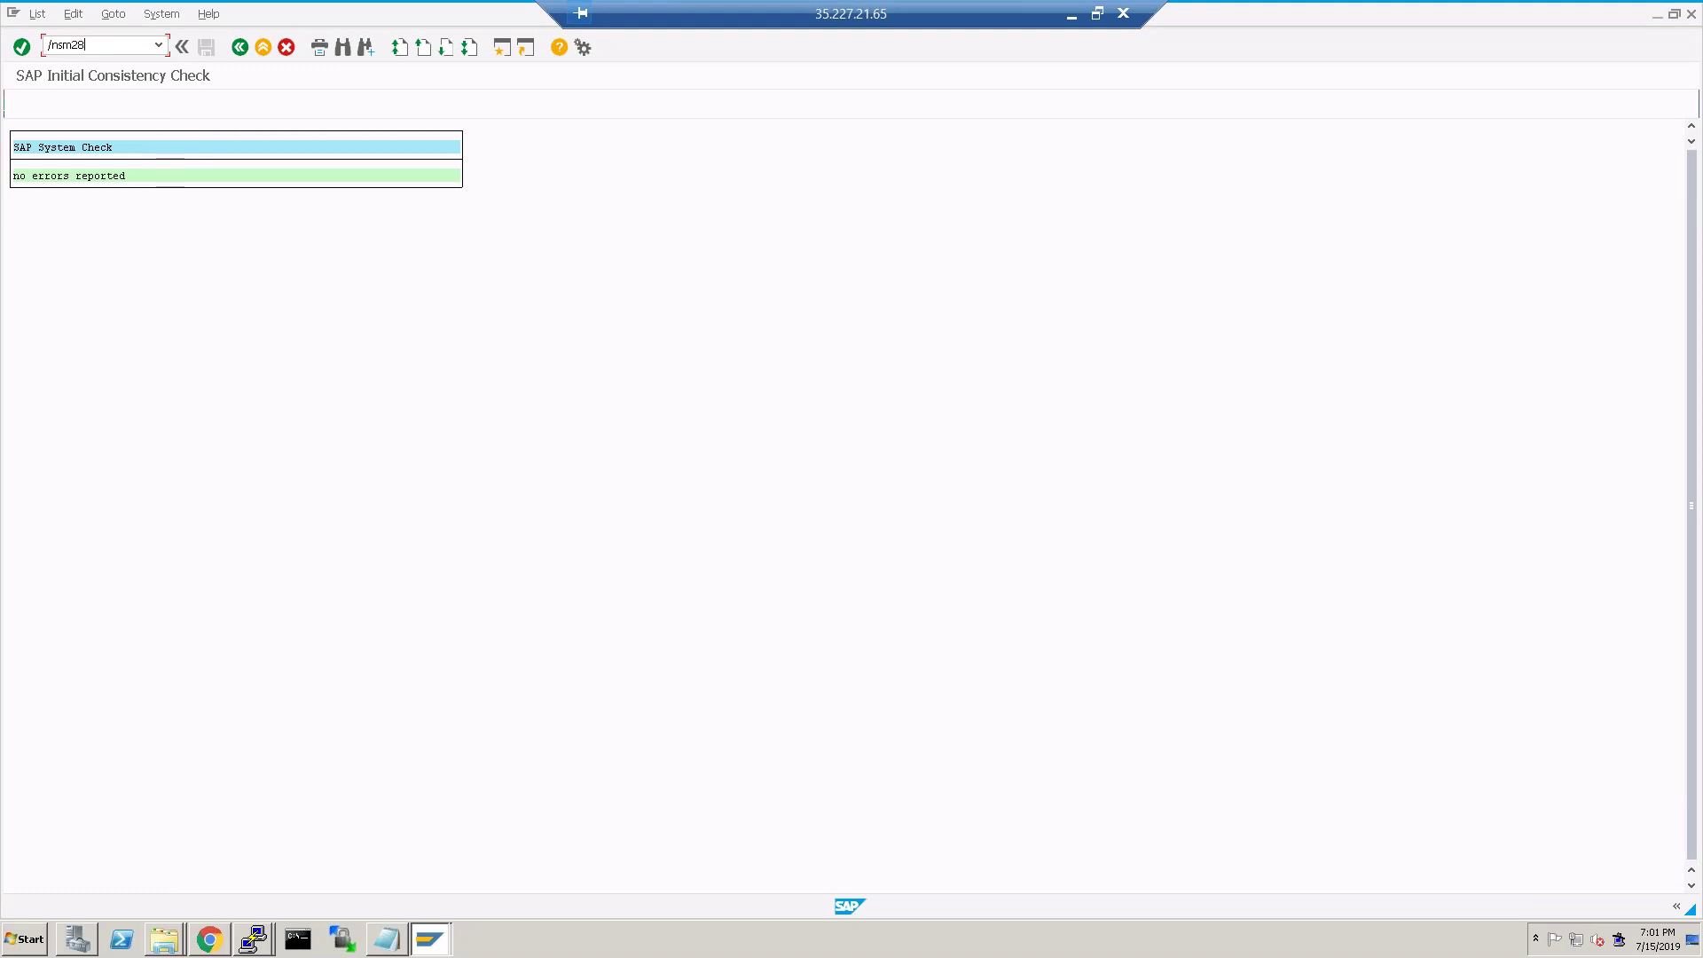
key(Return)
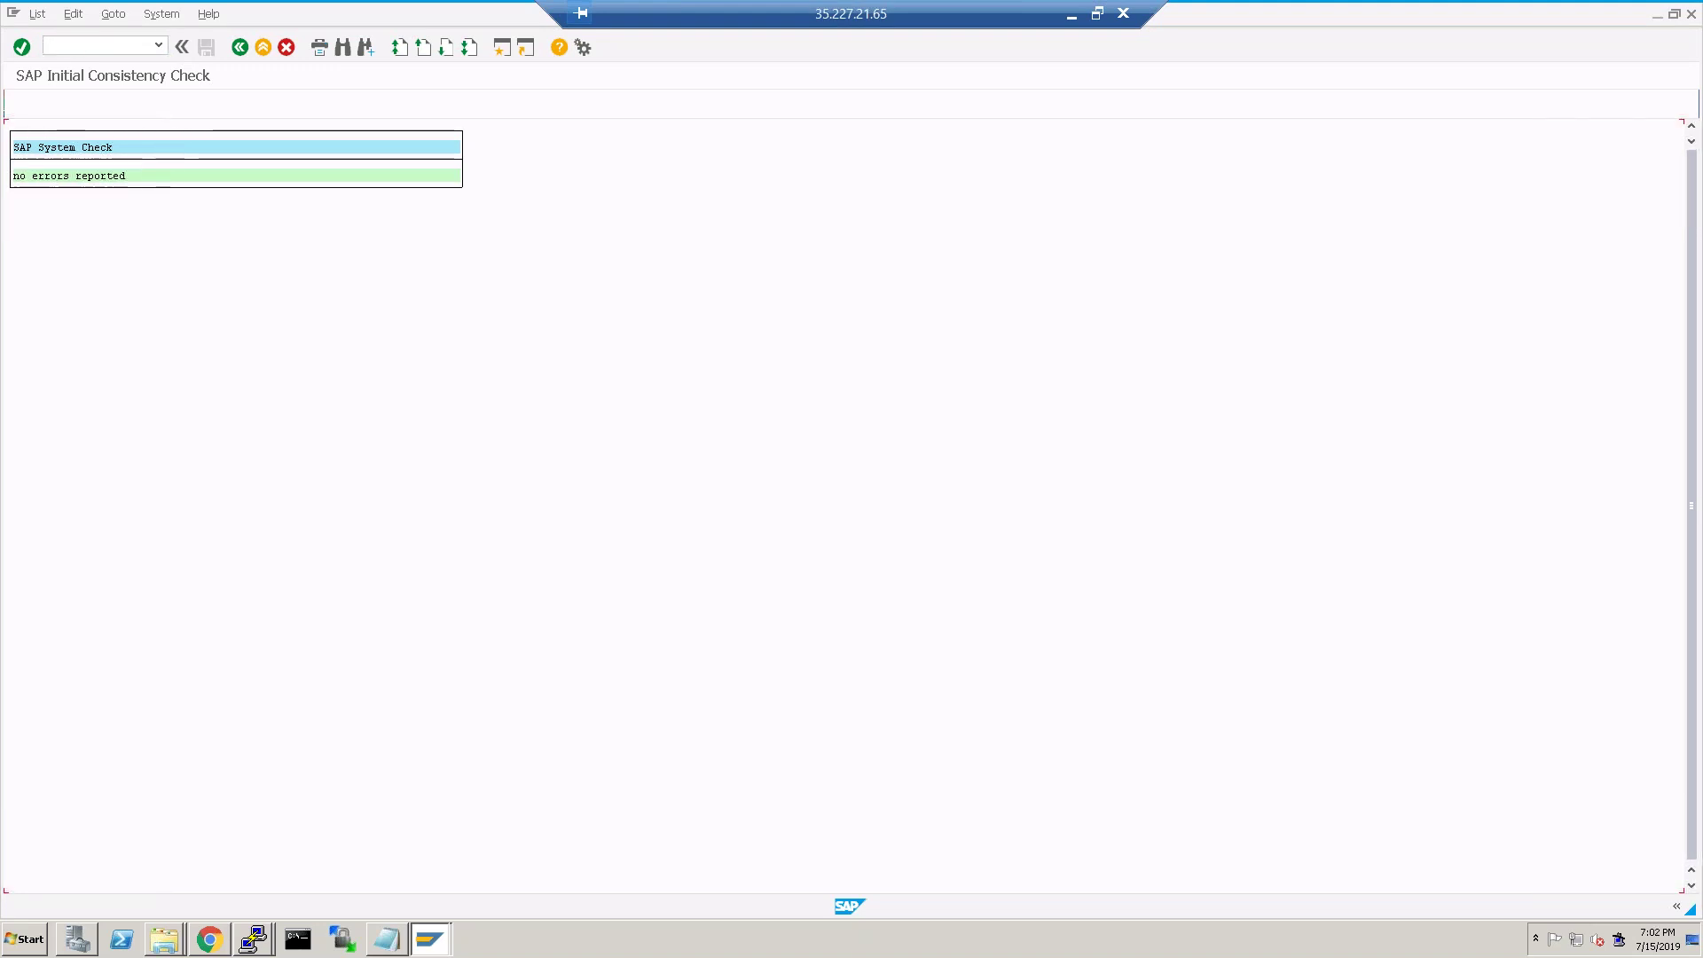
click(182, 46)
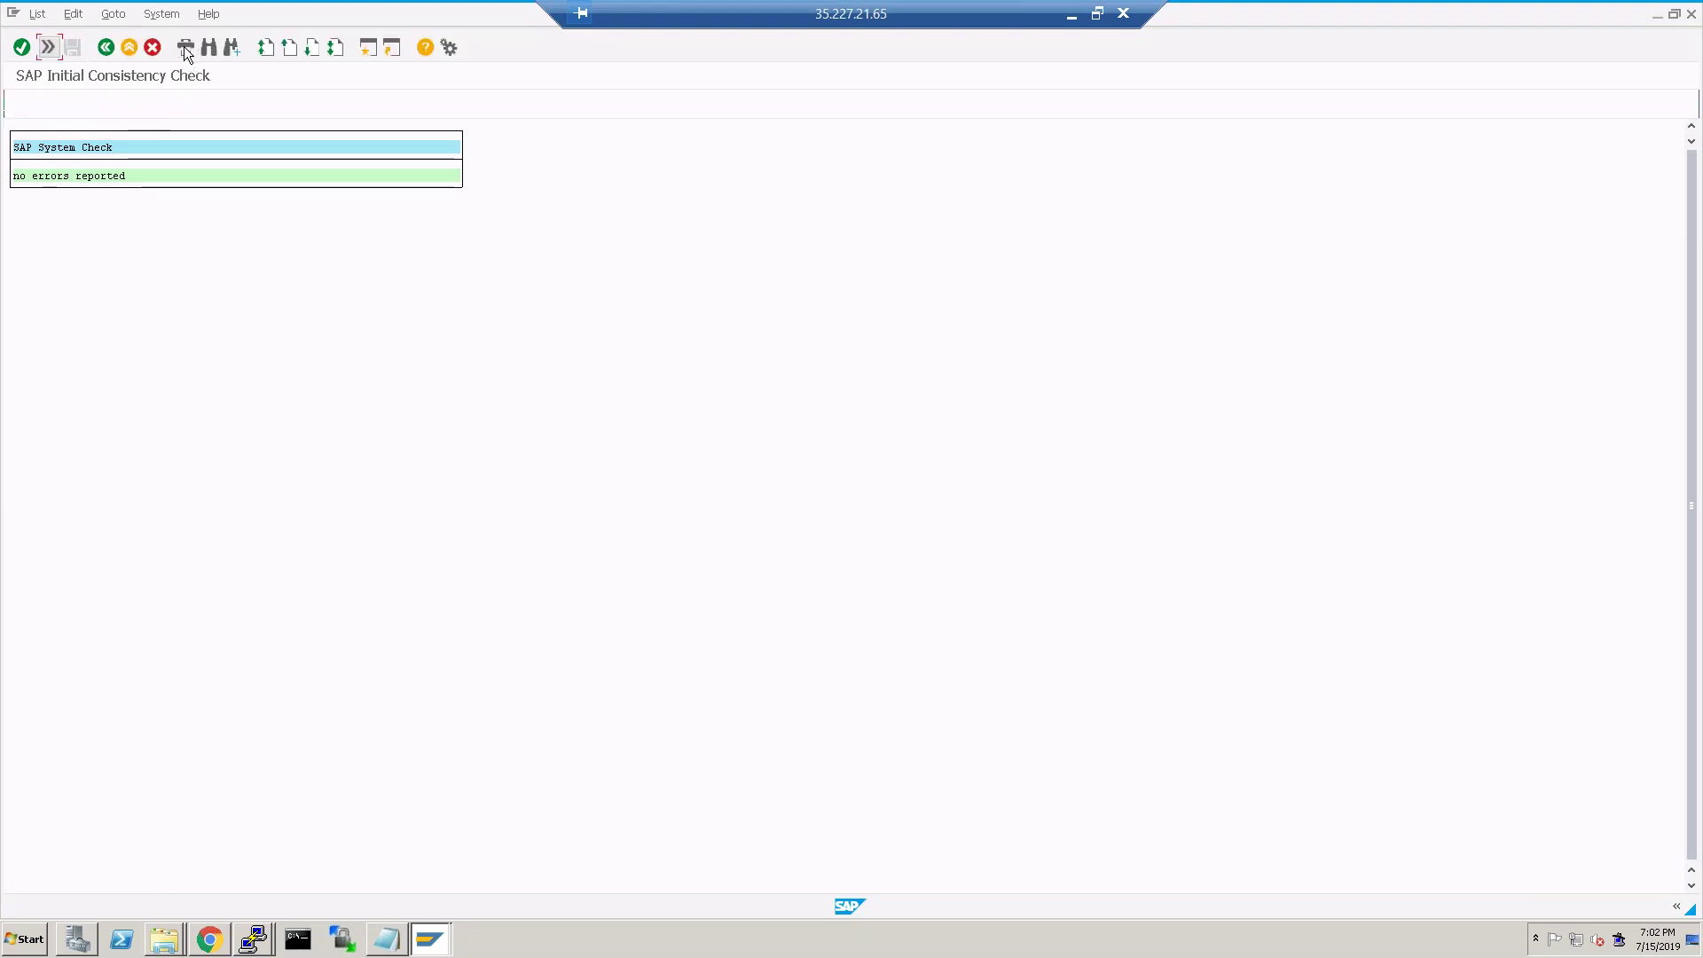
click(48, 47)
click(243, 48)
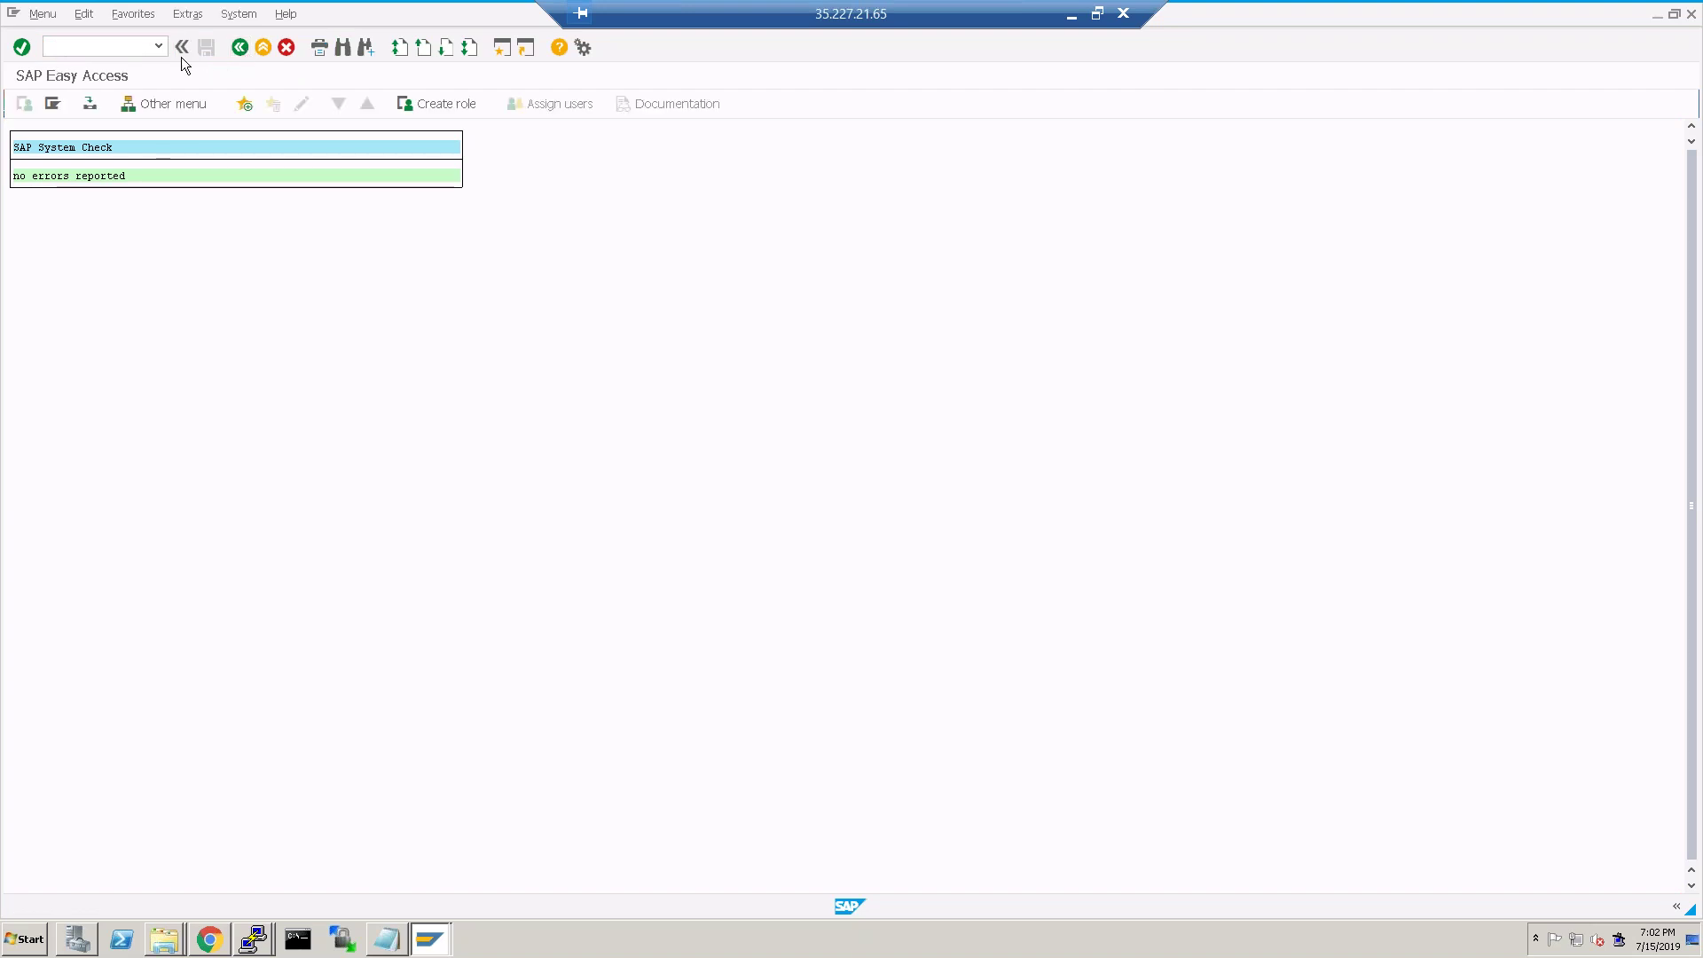
click(112, 47)
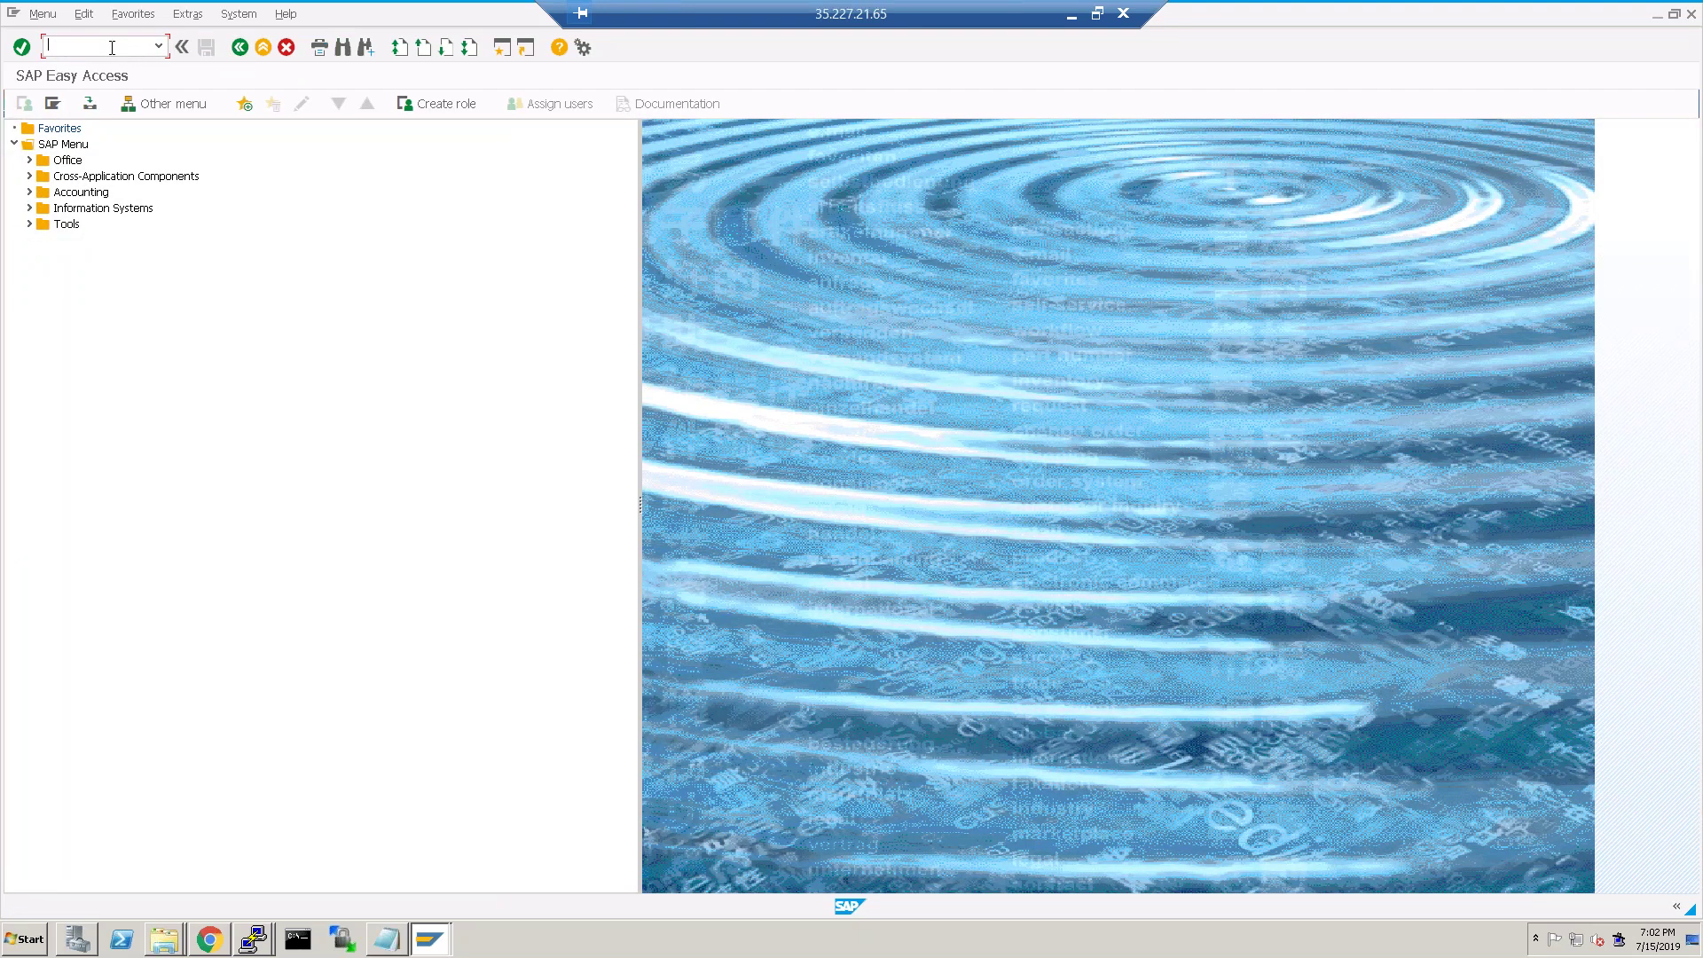
text(sm)
Check System Status product versions: SAP NetWeaver 7.5 with SAP_BASIS 750, then close the details.
click(232, 16)
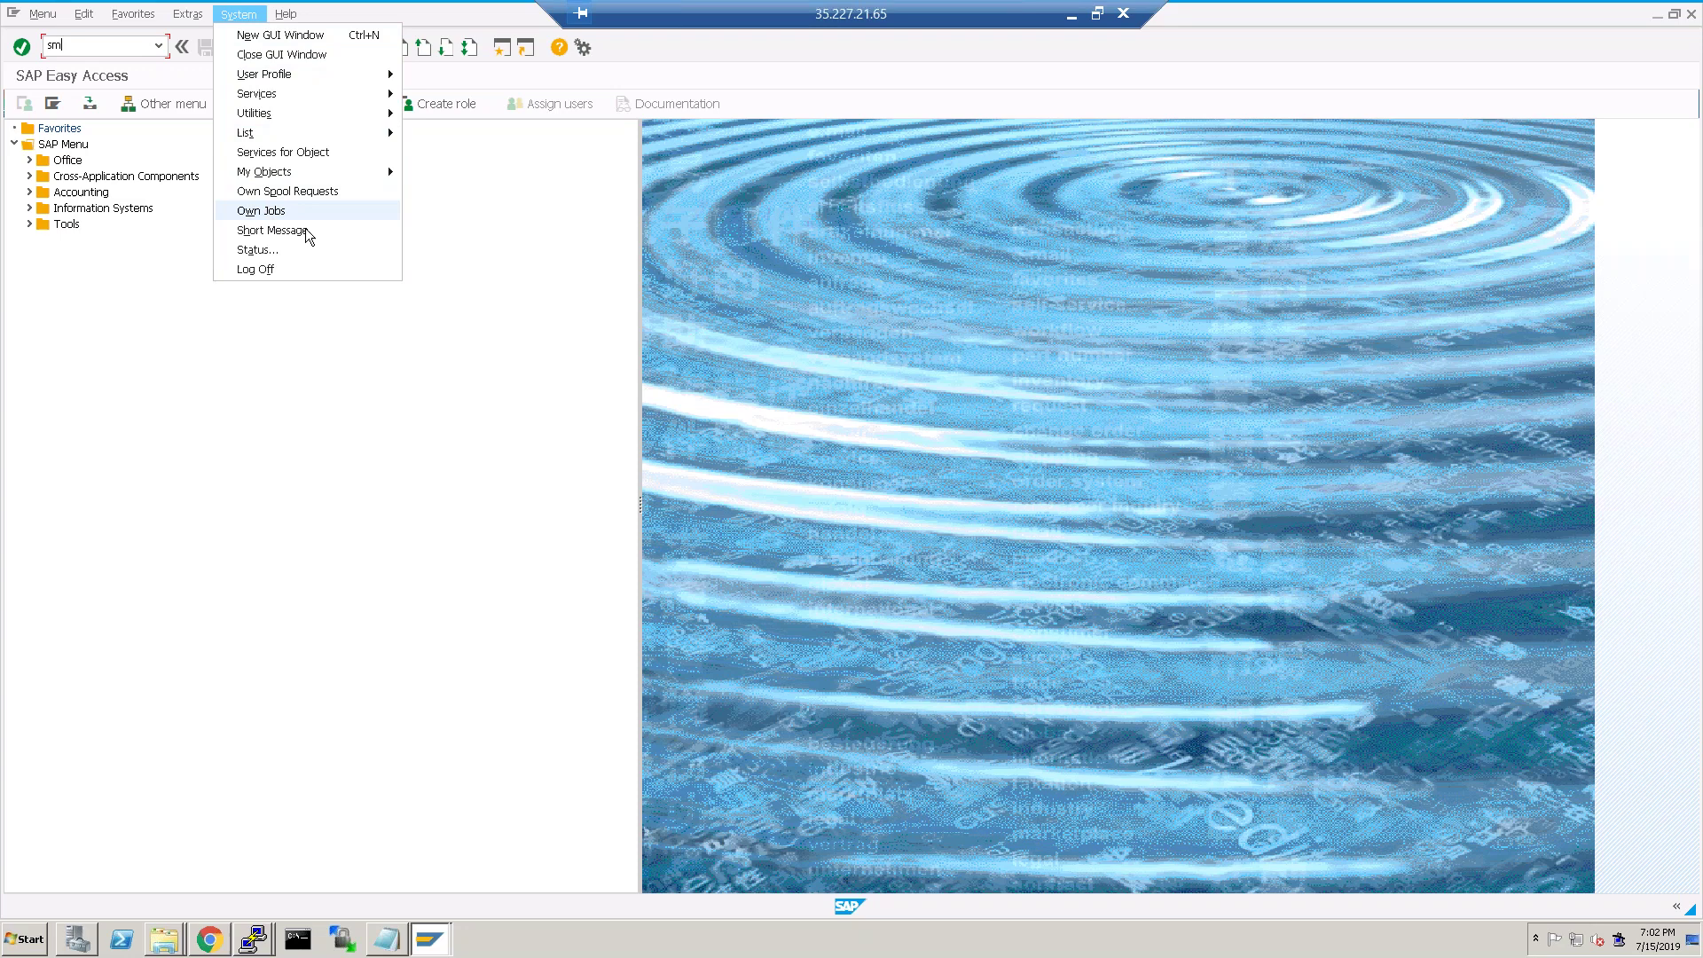
click(276, 249)
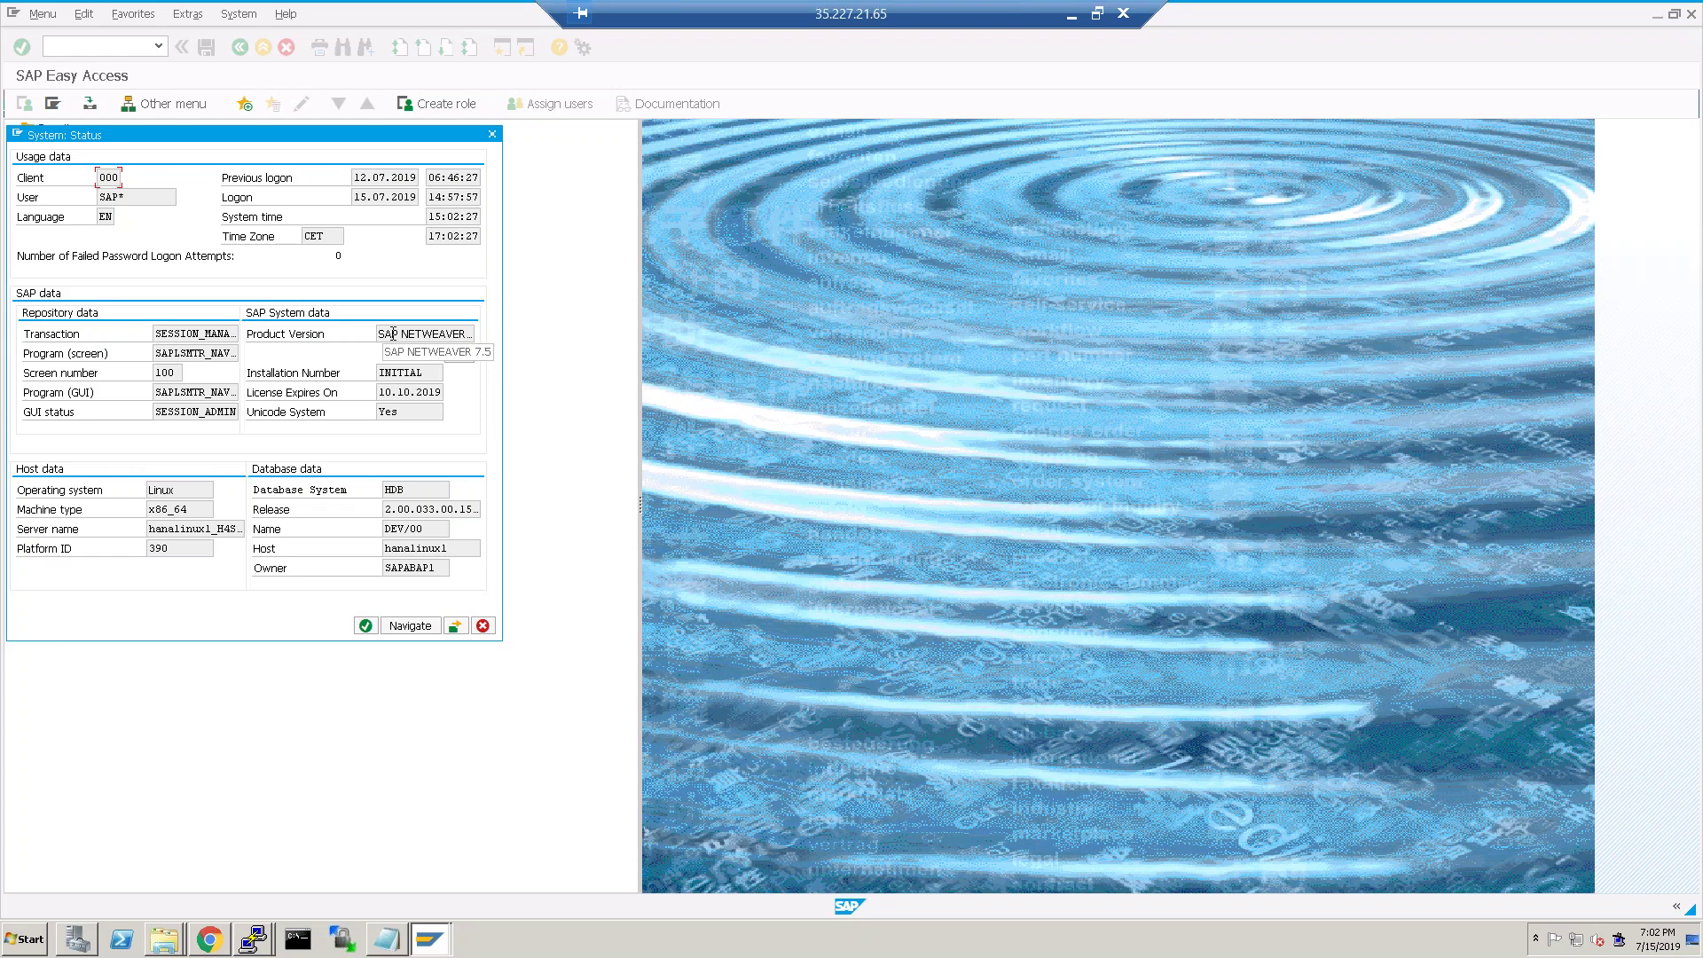
click(392, 334)
click(457, 359)
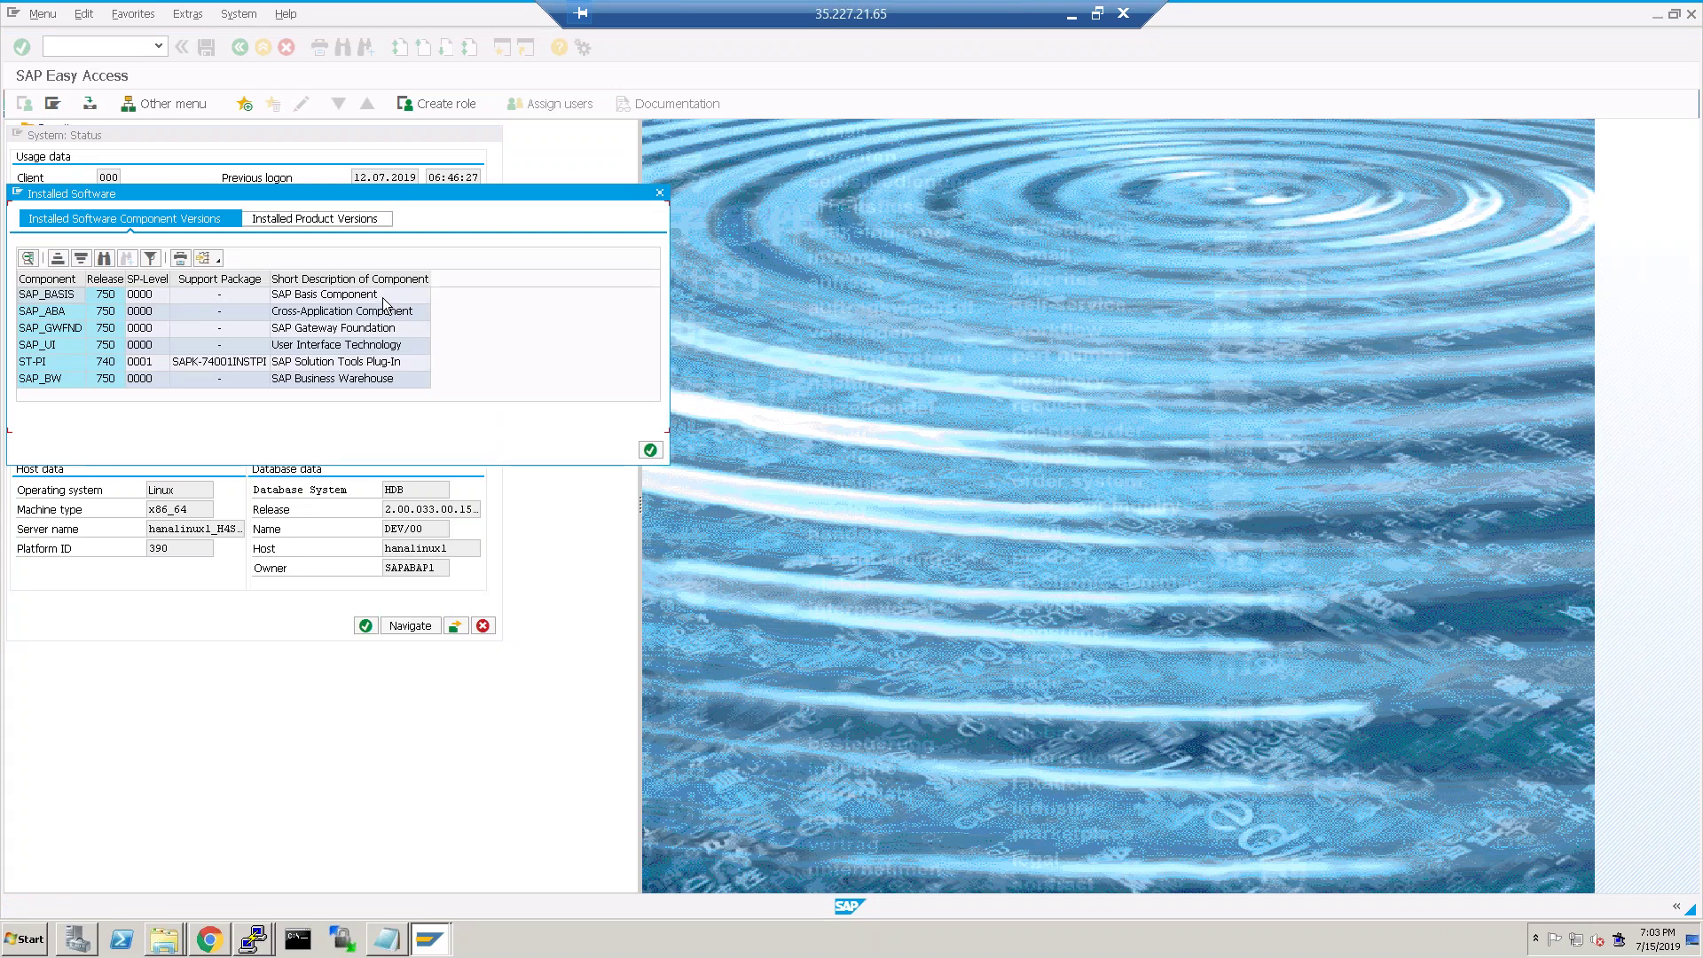
click(305, 222)
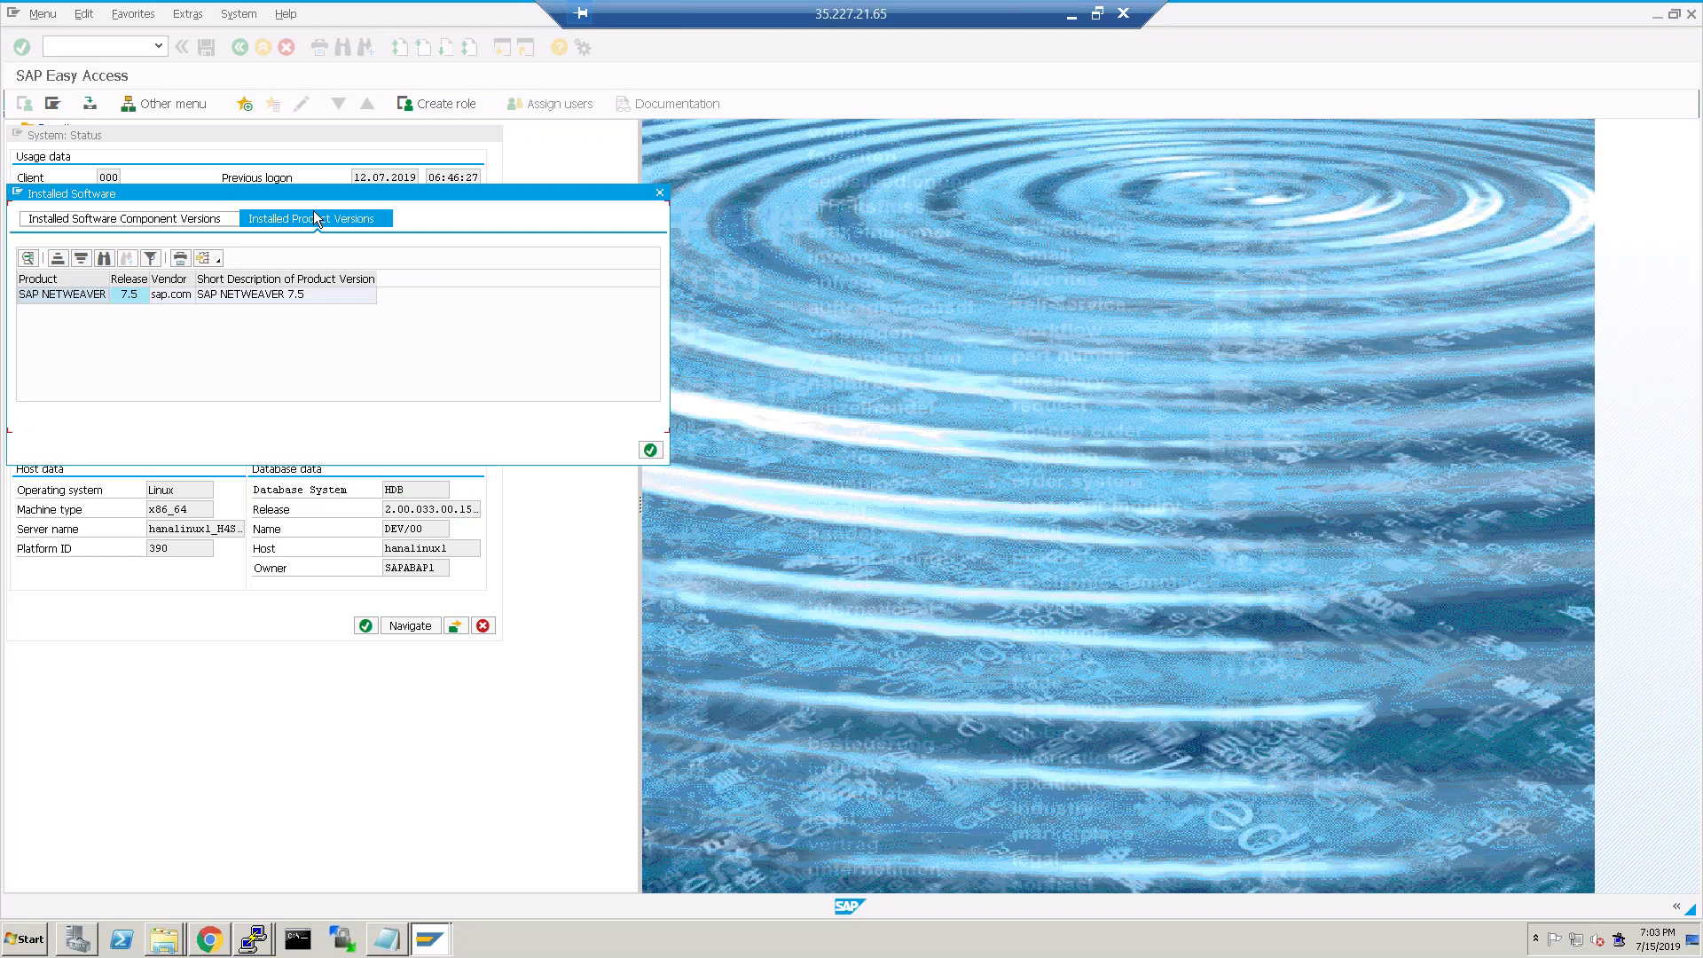
click(220, 218)
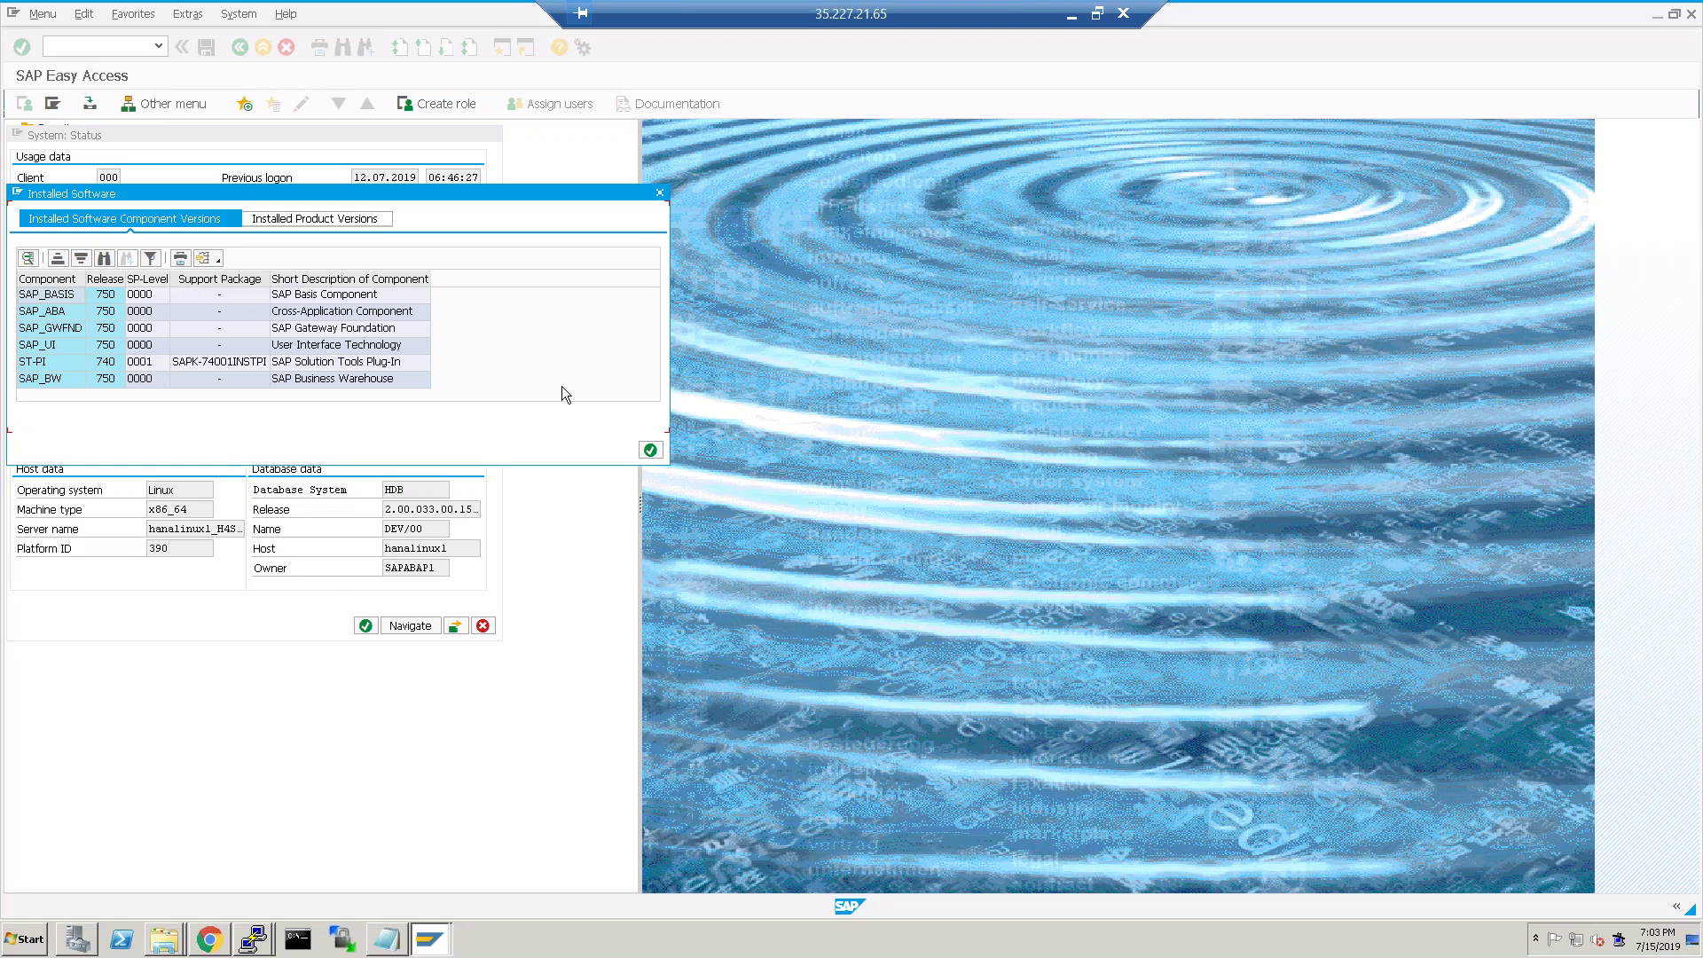
click(658, 191)
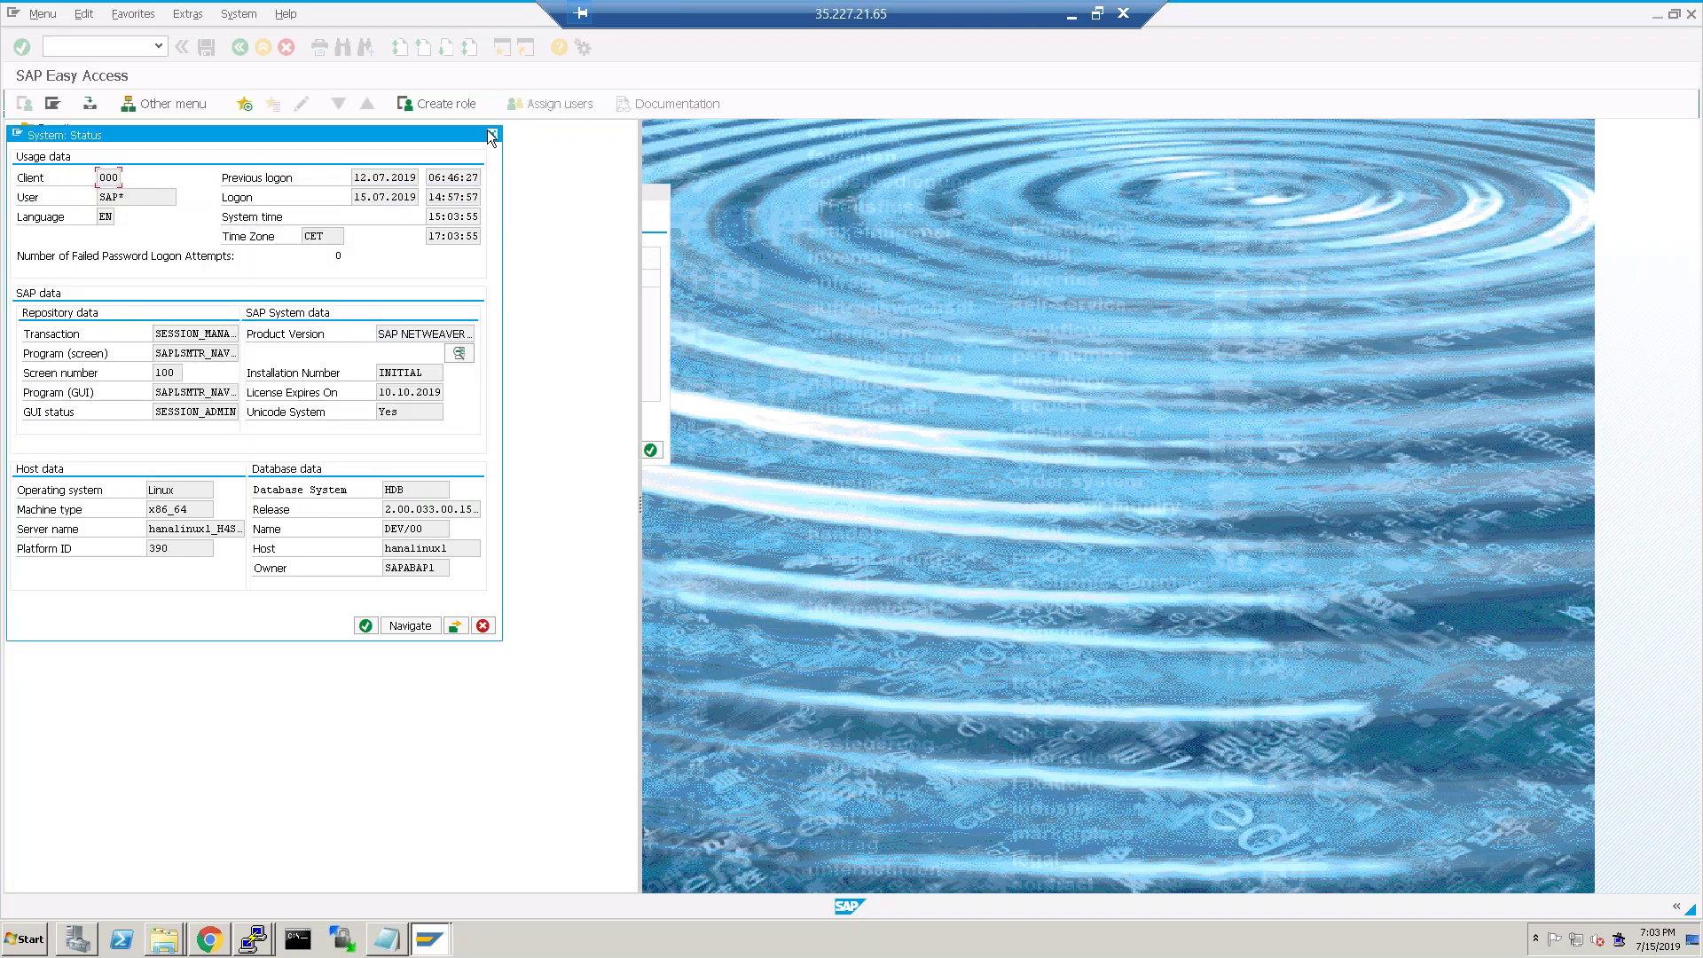
Close the system status window and bring the first PuTTY session to the front.
key(Escape)
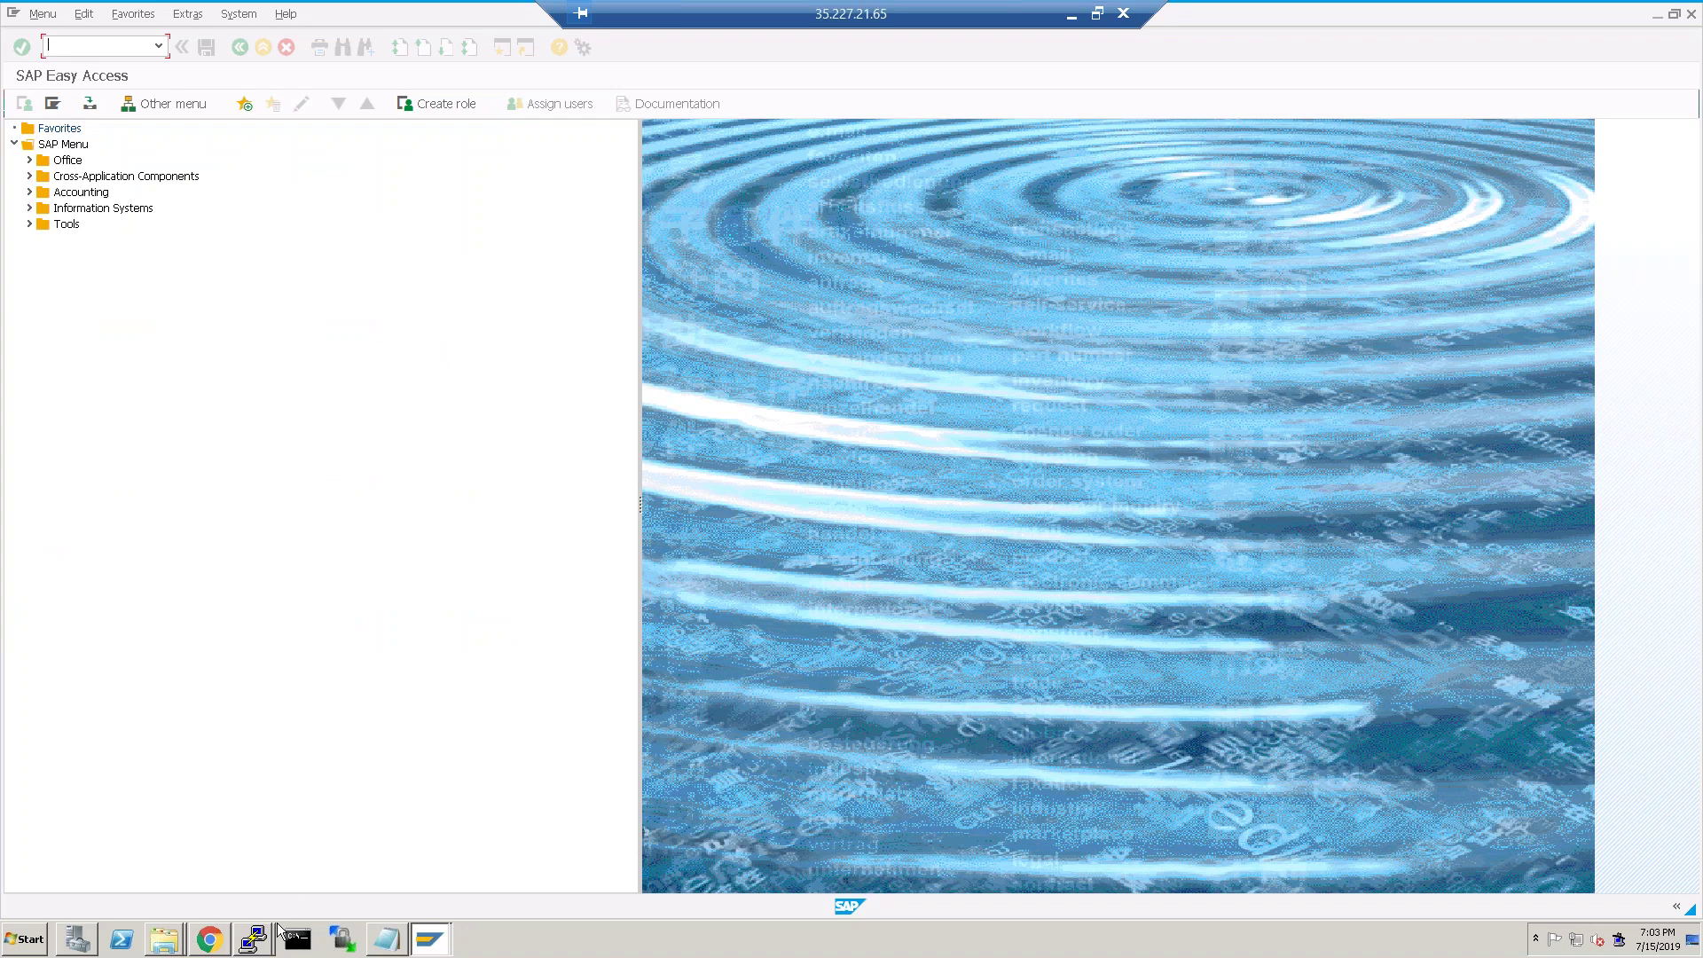
click(263, 934)
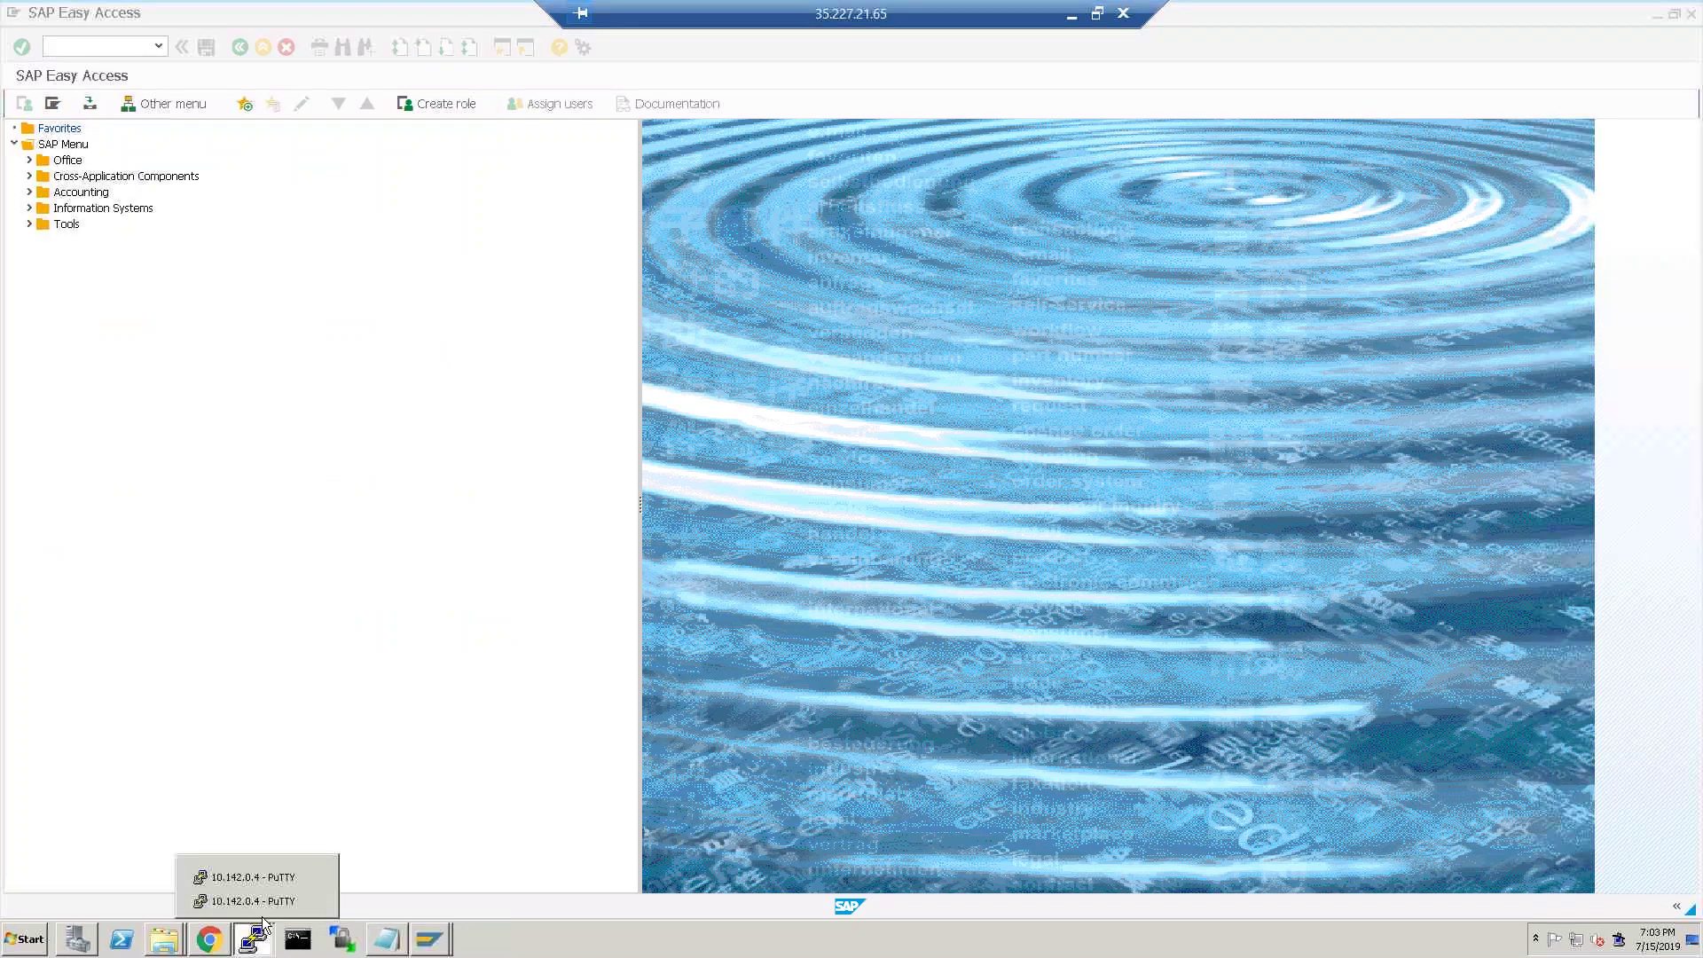
click(233, 876)
click(233, 877)
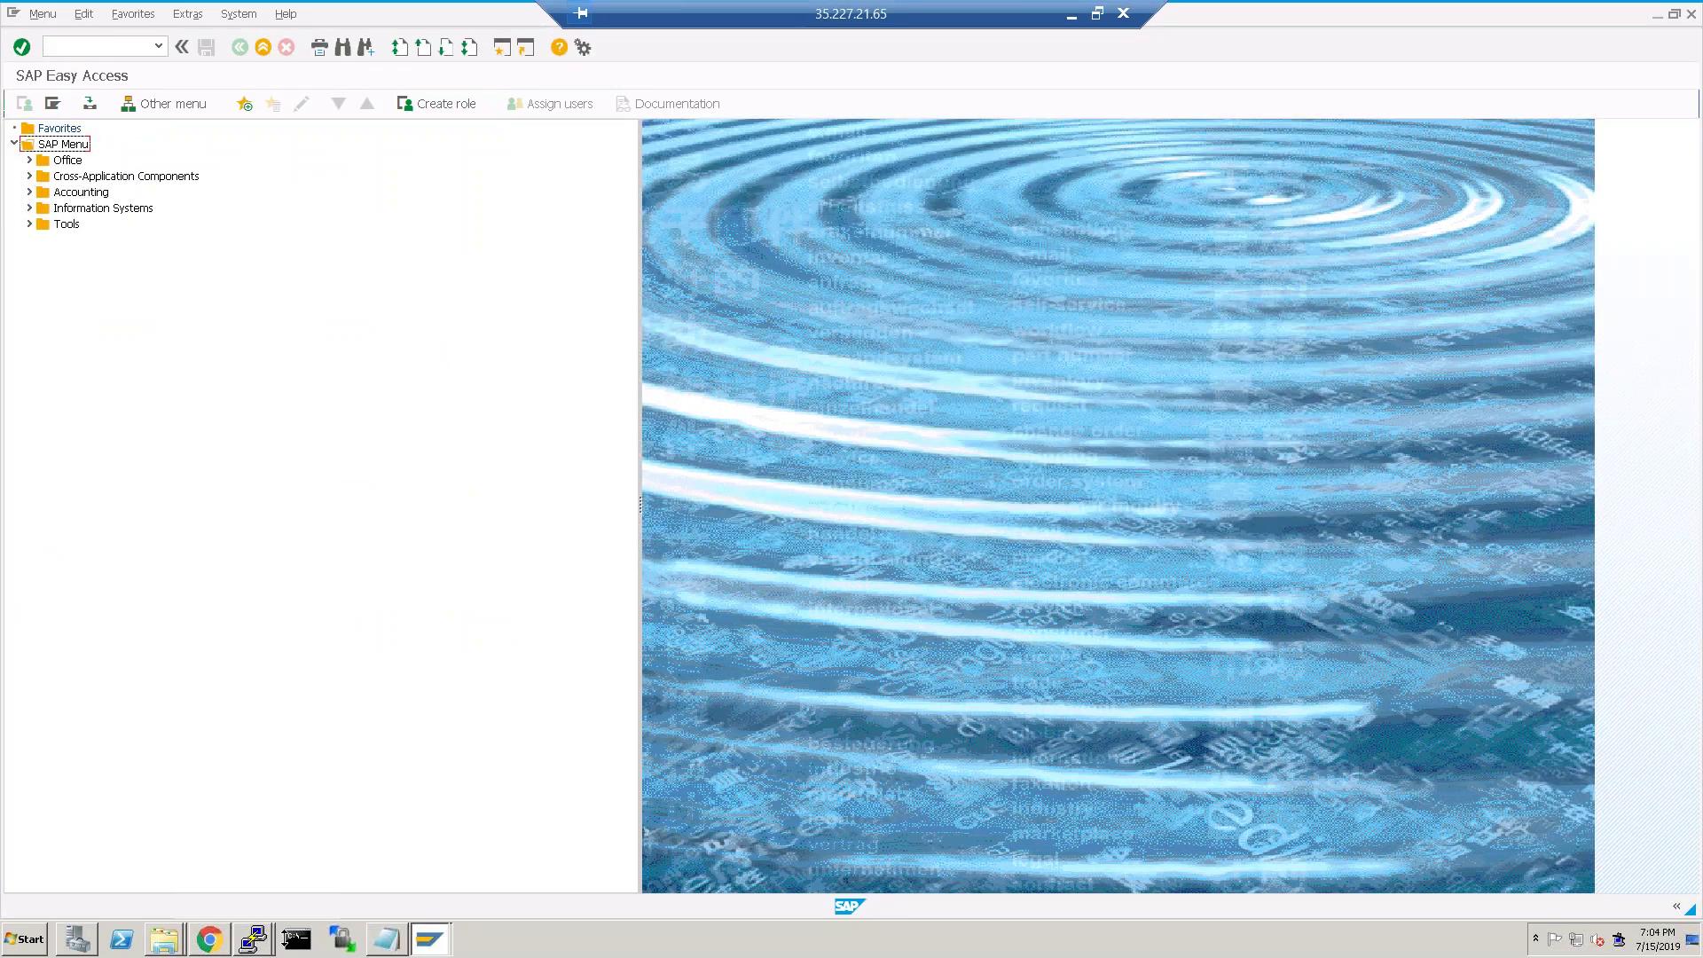
click(252, 938)
click(249, 875)
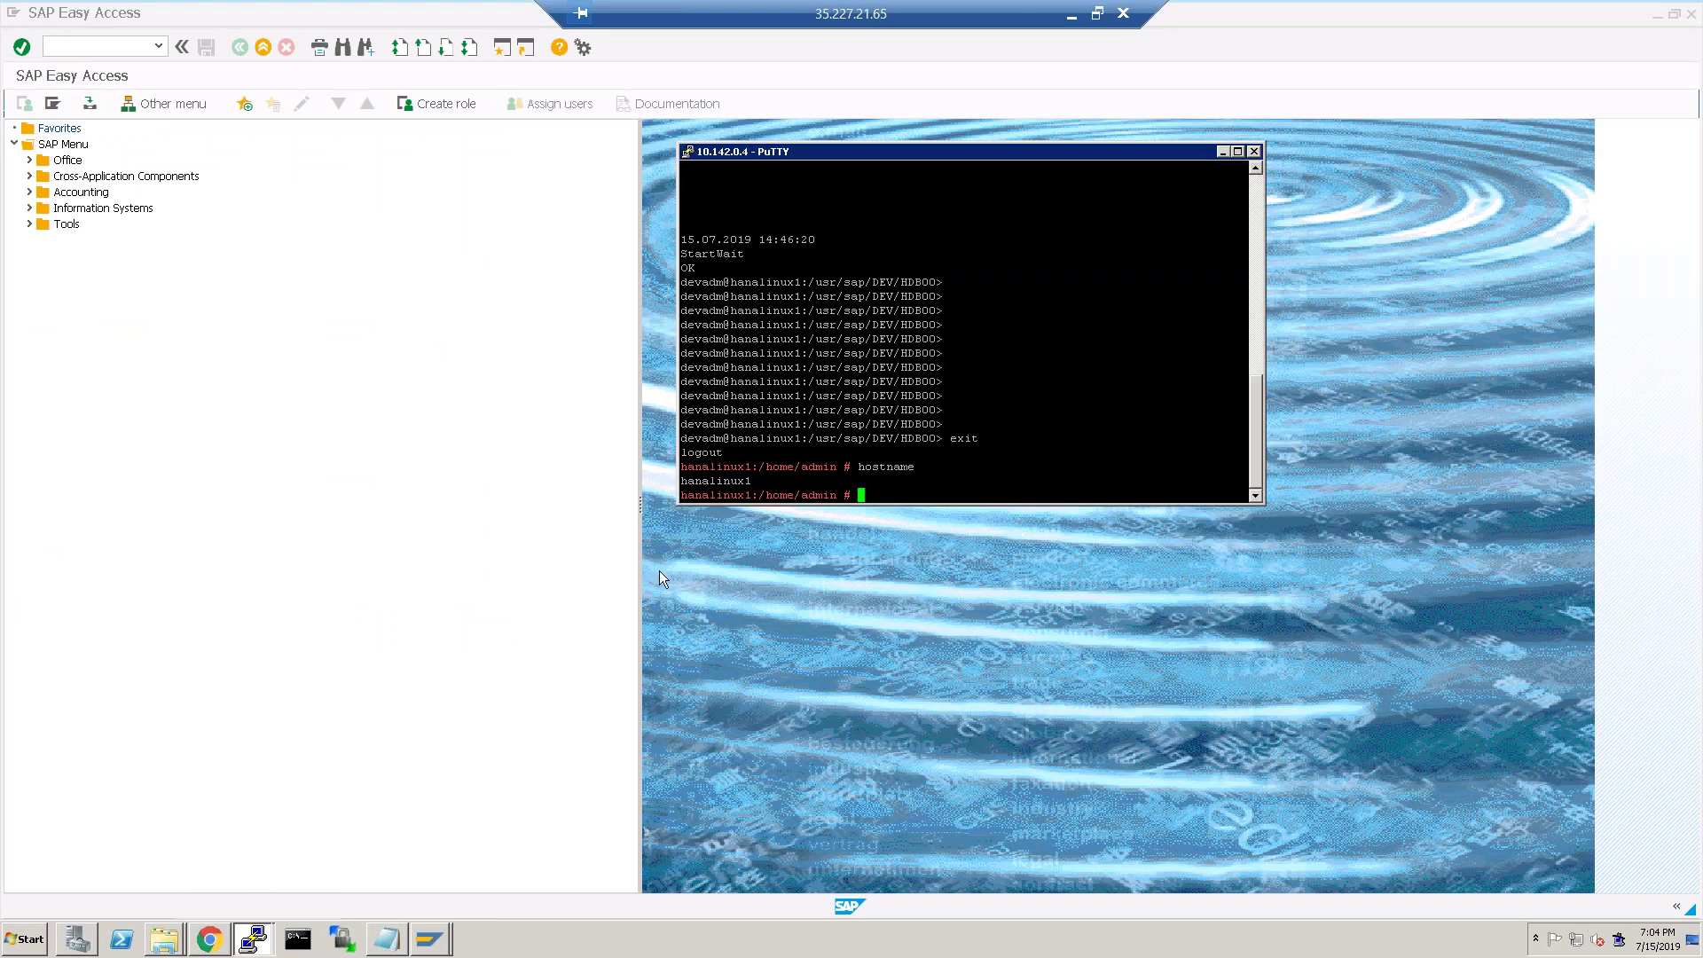
Change to the /hanadb directory and list its contents.
text(cd /sap)
key(Tab)
key(BackSpace)
key(BackSpace)
key(BackSpace)
key(BackSpace)
key(BackSpace)
key(BackSpace)
key(BackSpace)
text(u)
key(BackSpace)
text(hanadb)
key(Return)
text(ll)
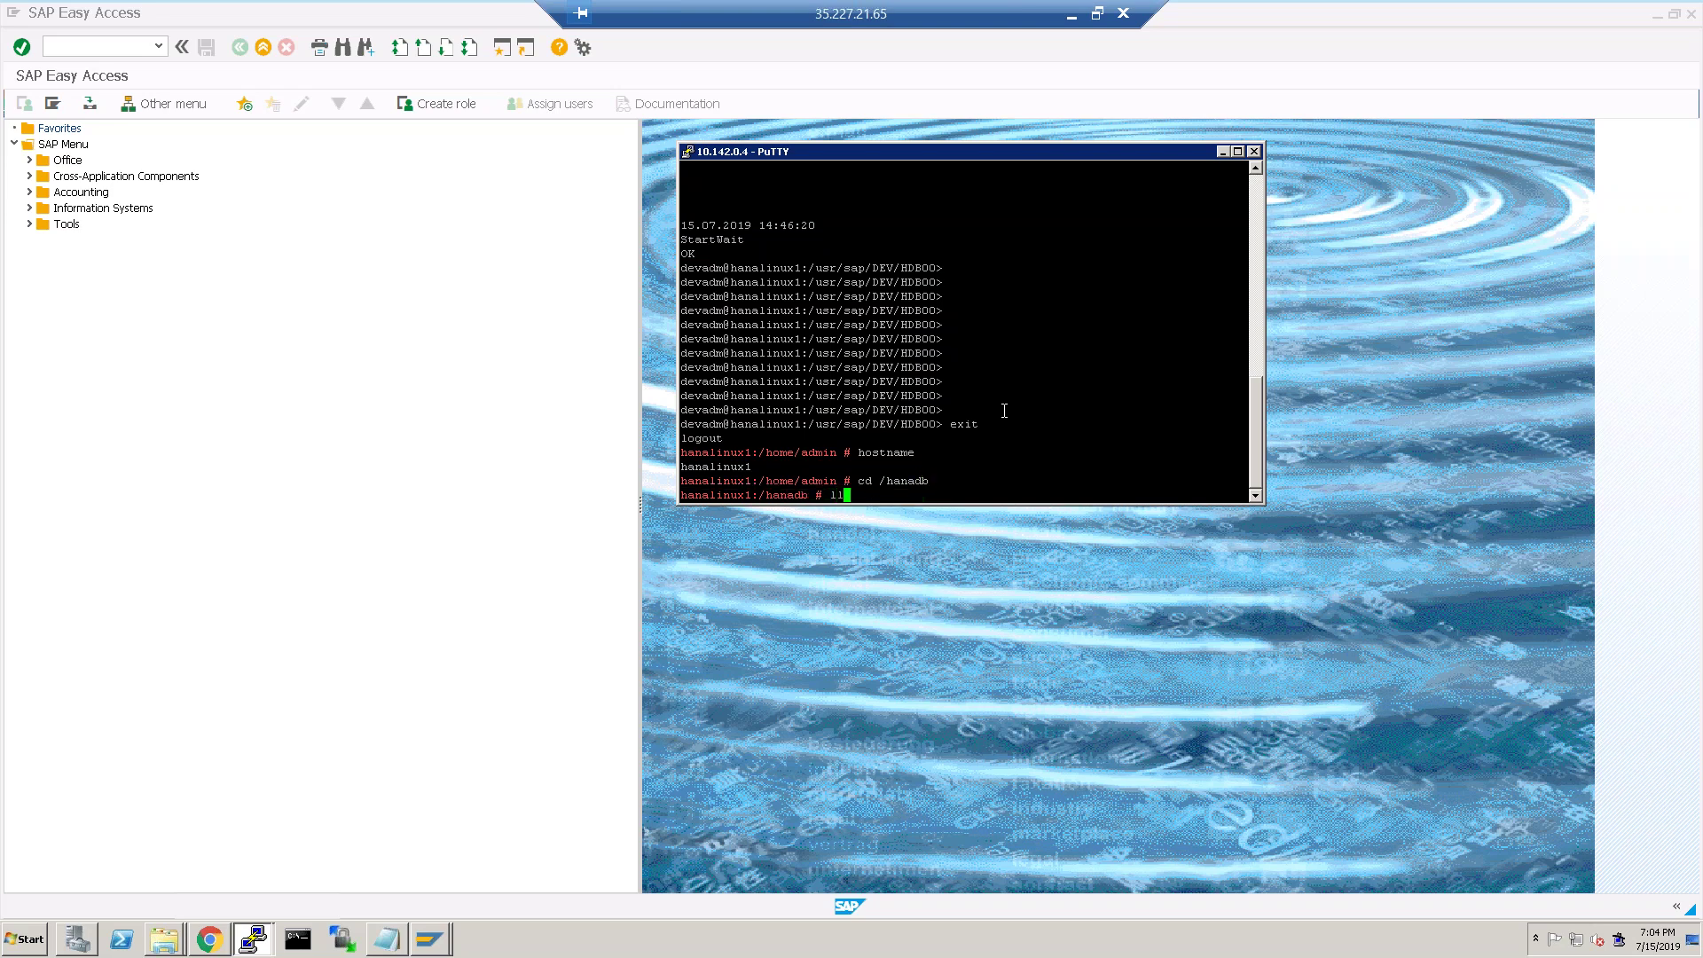
key(Return)
Change into /hanadb/swpm and list its contents.
text(cd )
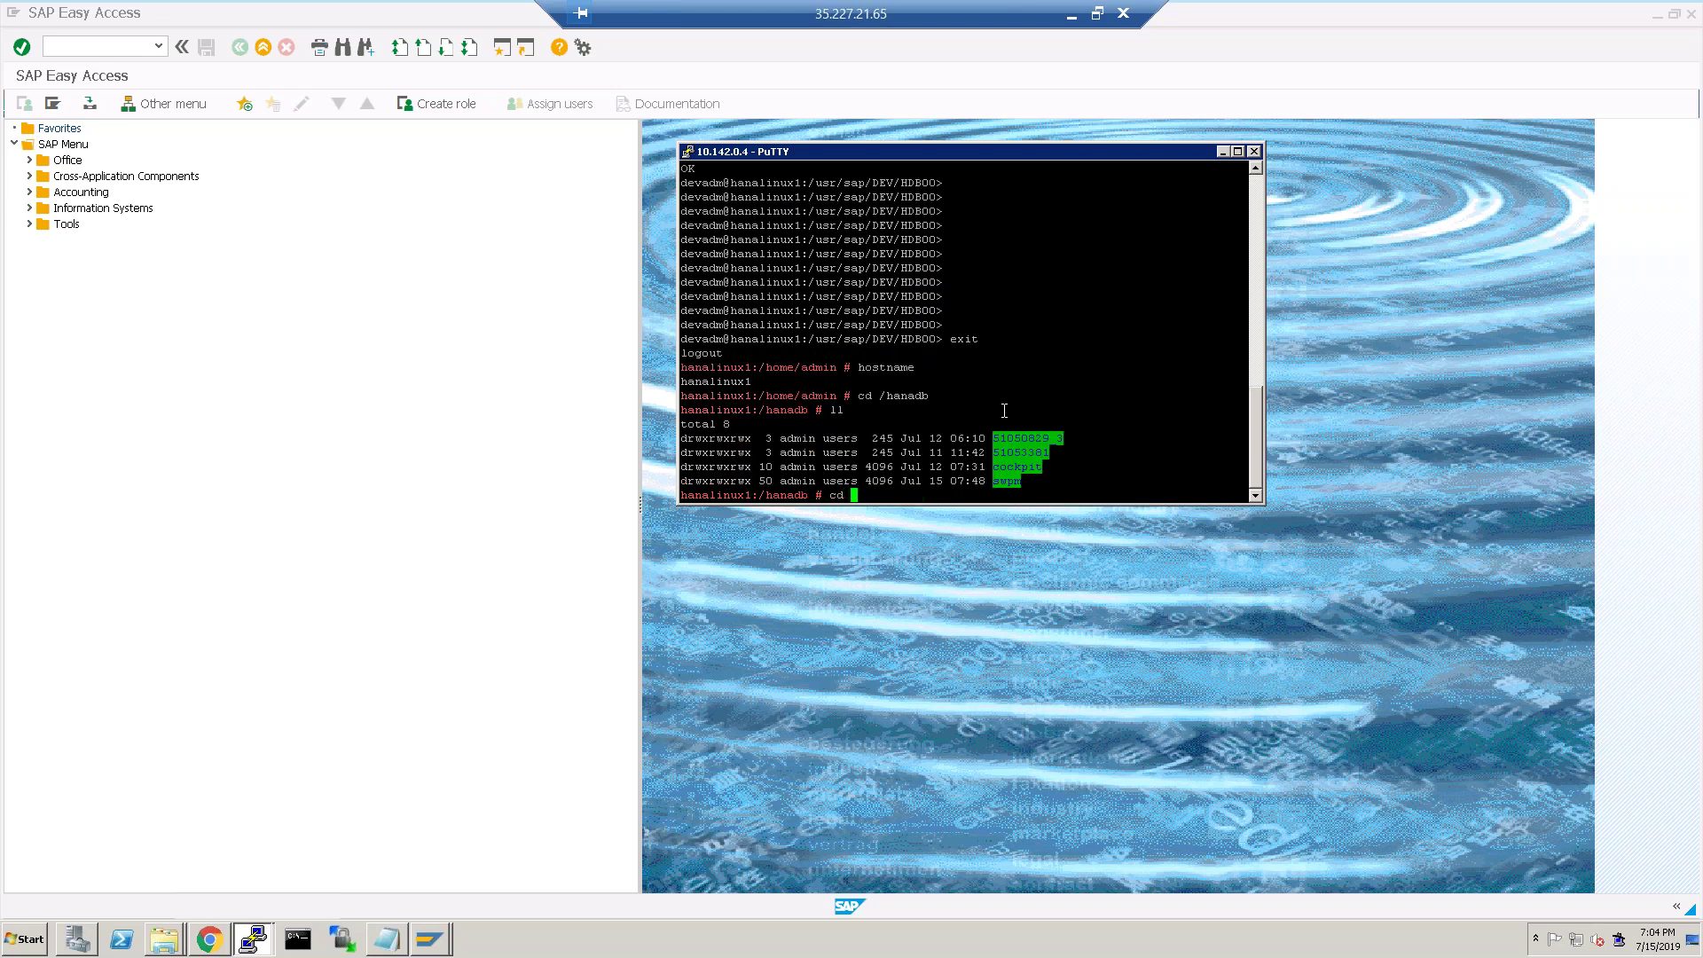
text(sw)
key(Tab)
key(Return)
text(ll)
key(Return)
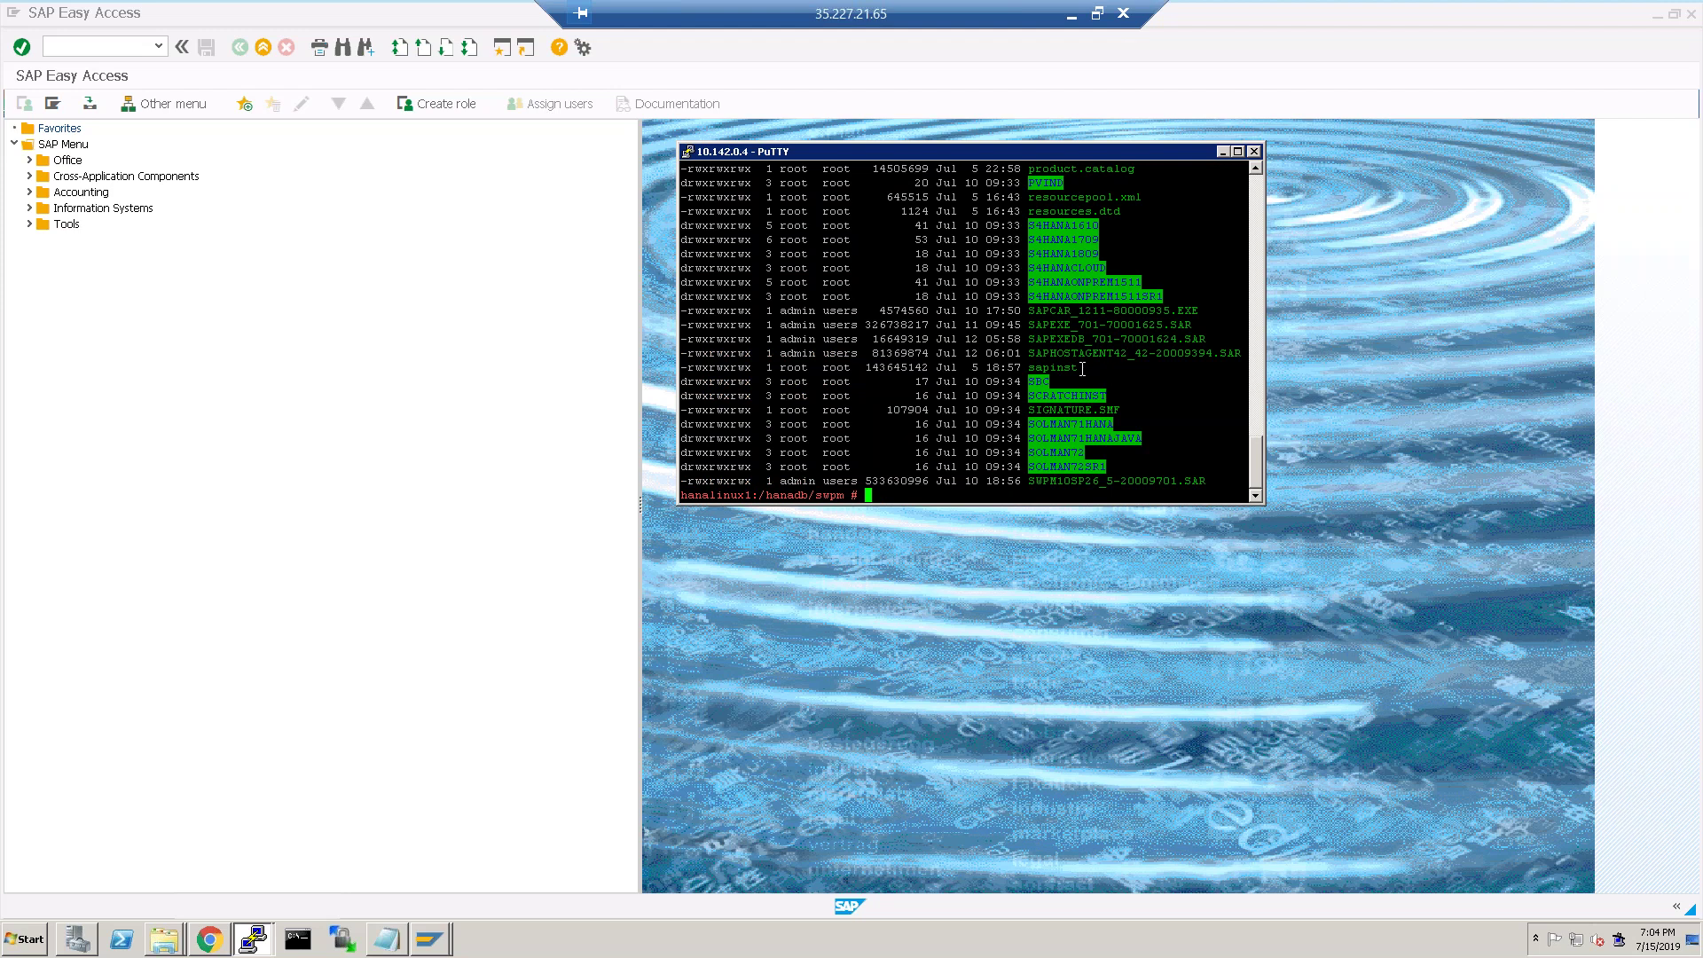
Run ./sapinst to get its GUI URL on port 4237, then stop it with Ctrl+C.
text(./sapinst)
key(Return)
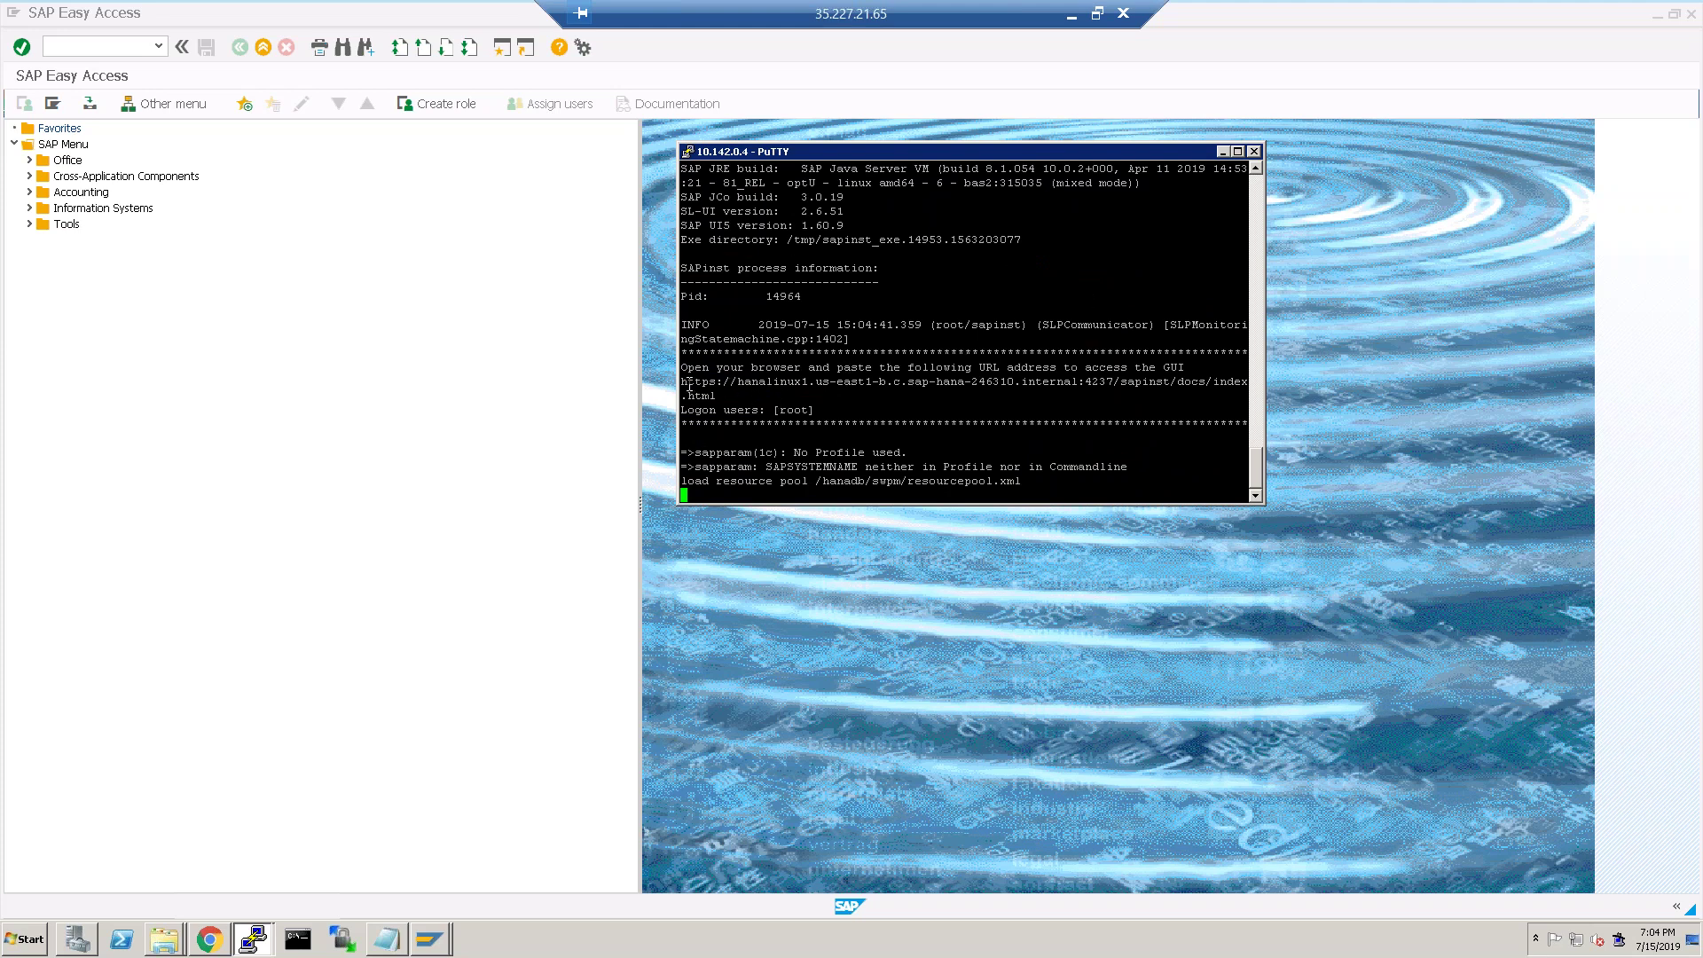
mouse_move(678, 389)
mouse_down()
mouse_move(708, 393)
mouse_move(707, 379)
mouse_up()
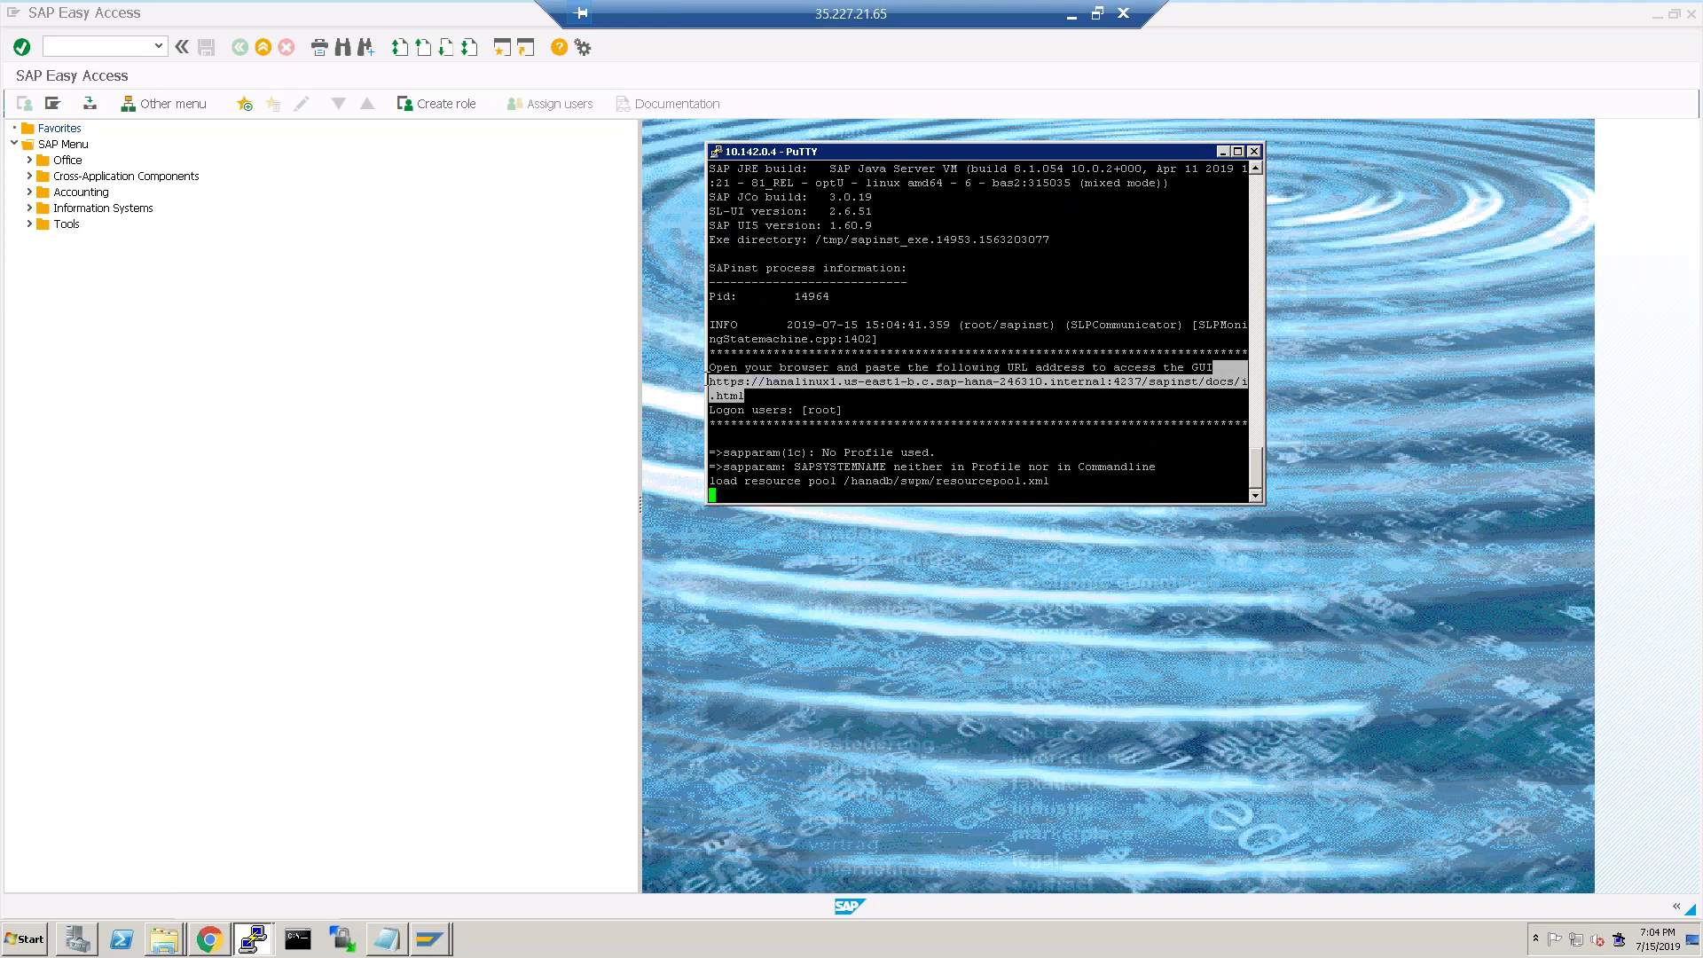
key(ctrl+c)
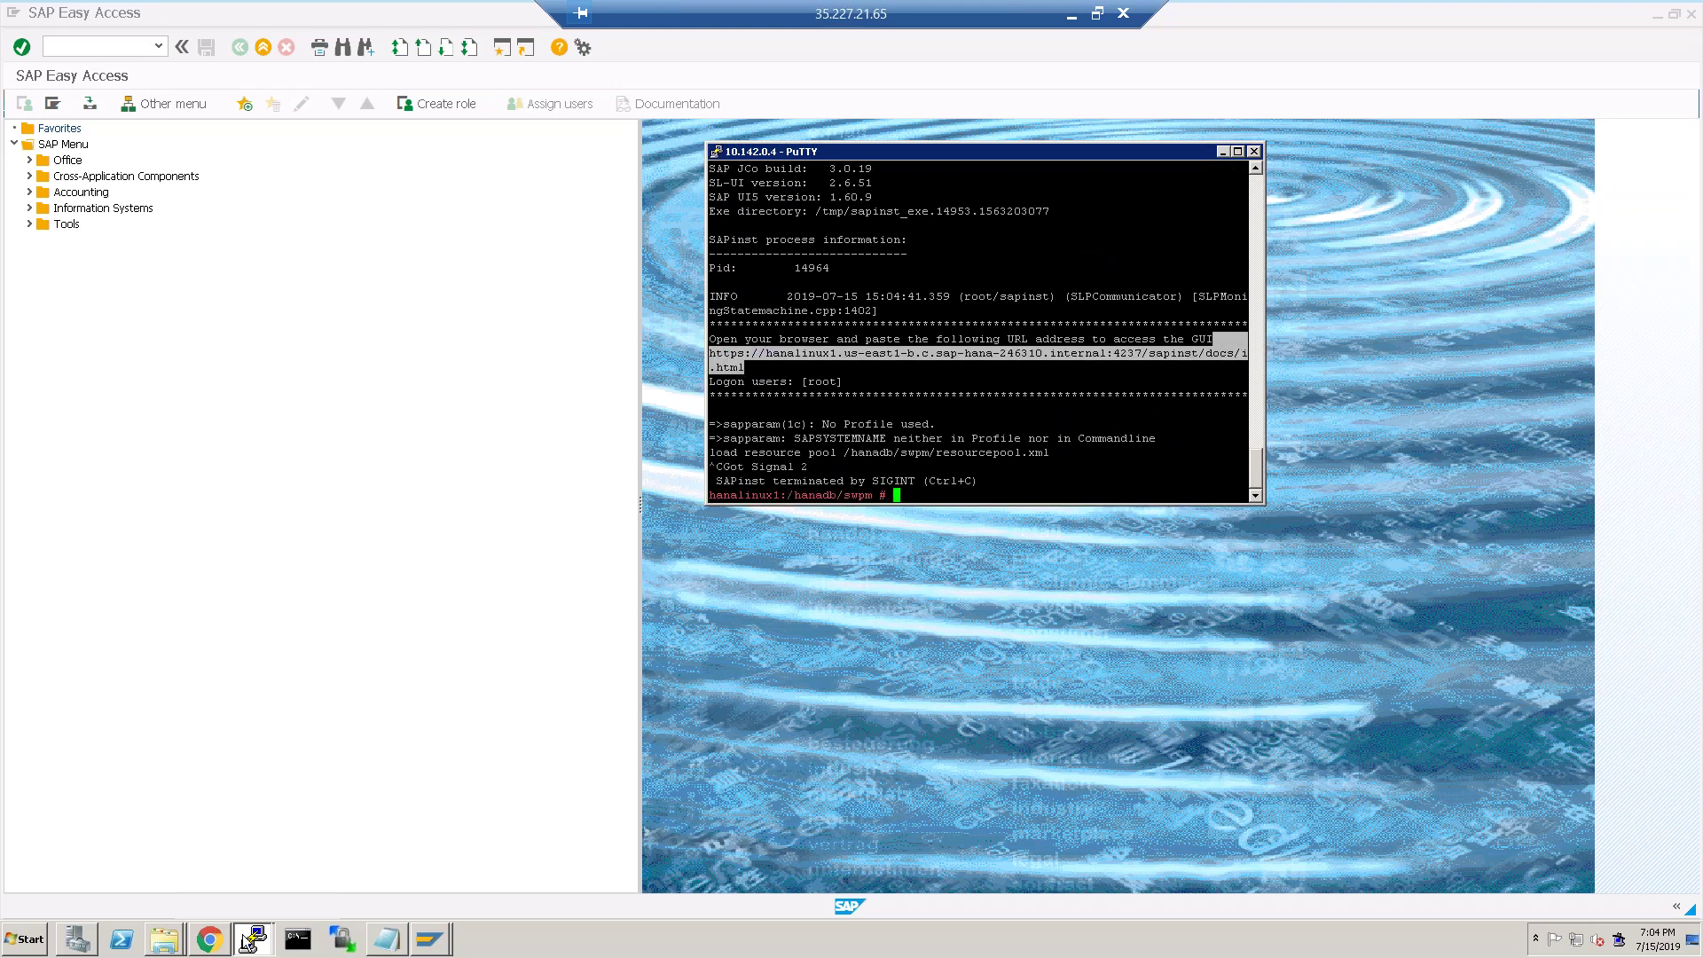
click(211, 940)
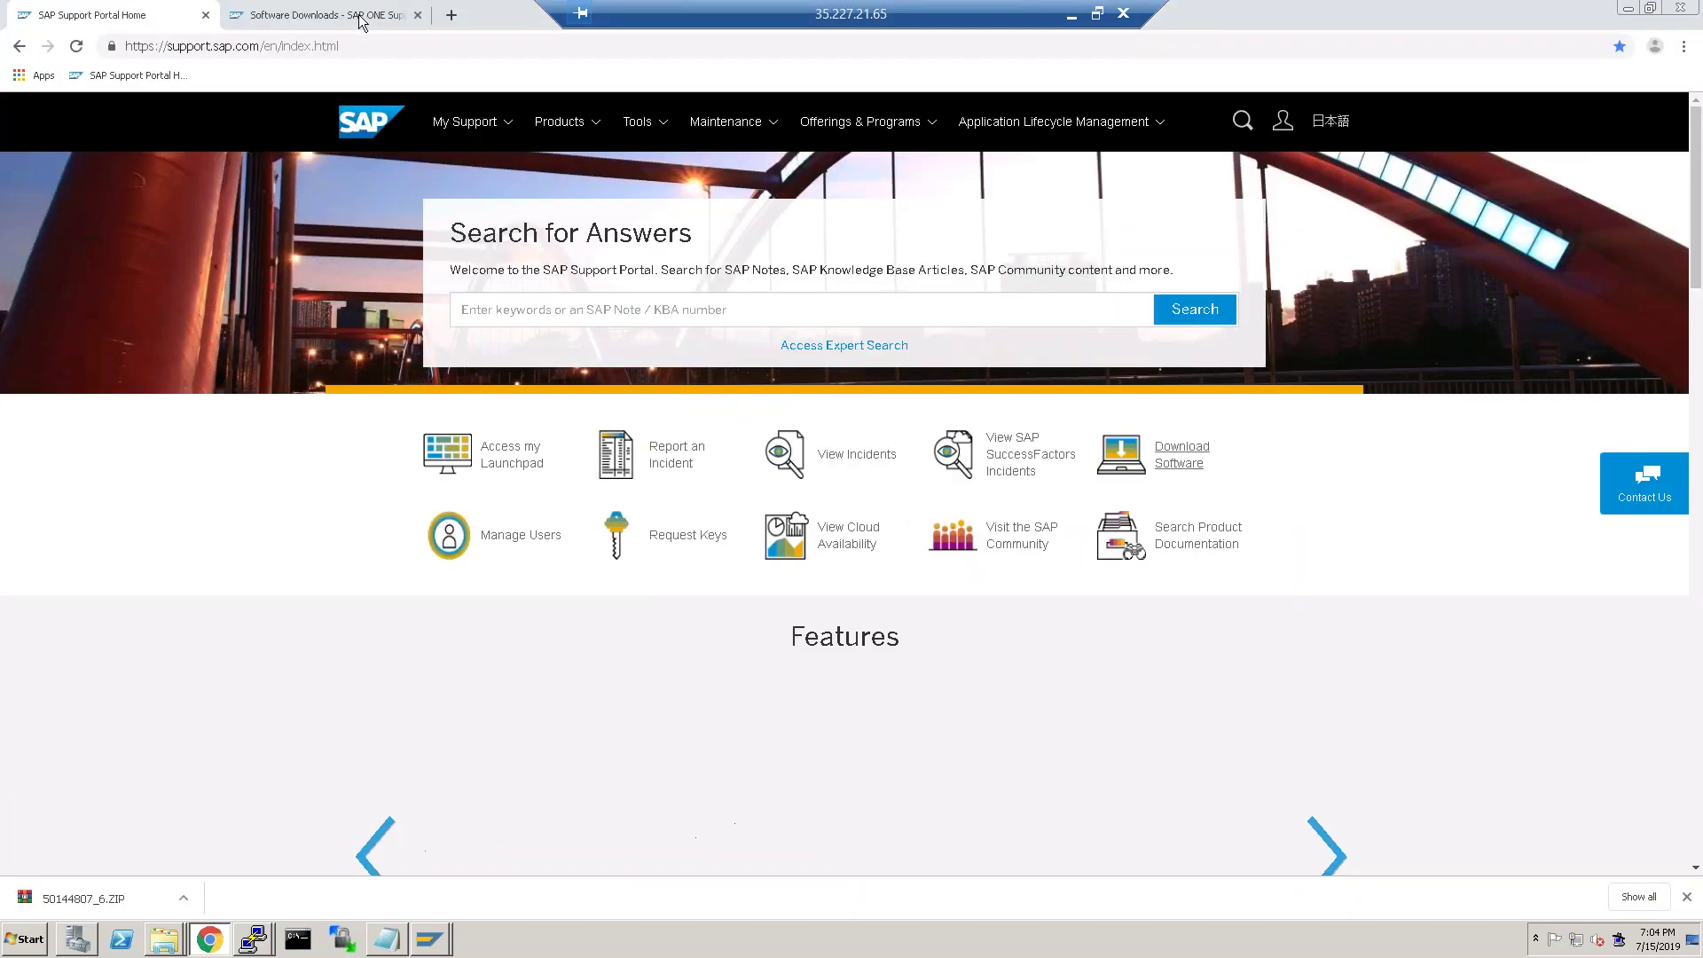
Load the pasted sapinst URL in Chrome, which refuses to connect, and return to PuTTY.
click(324, 15)
click(350, 55)
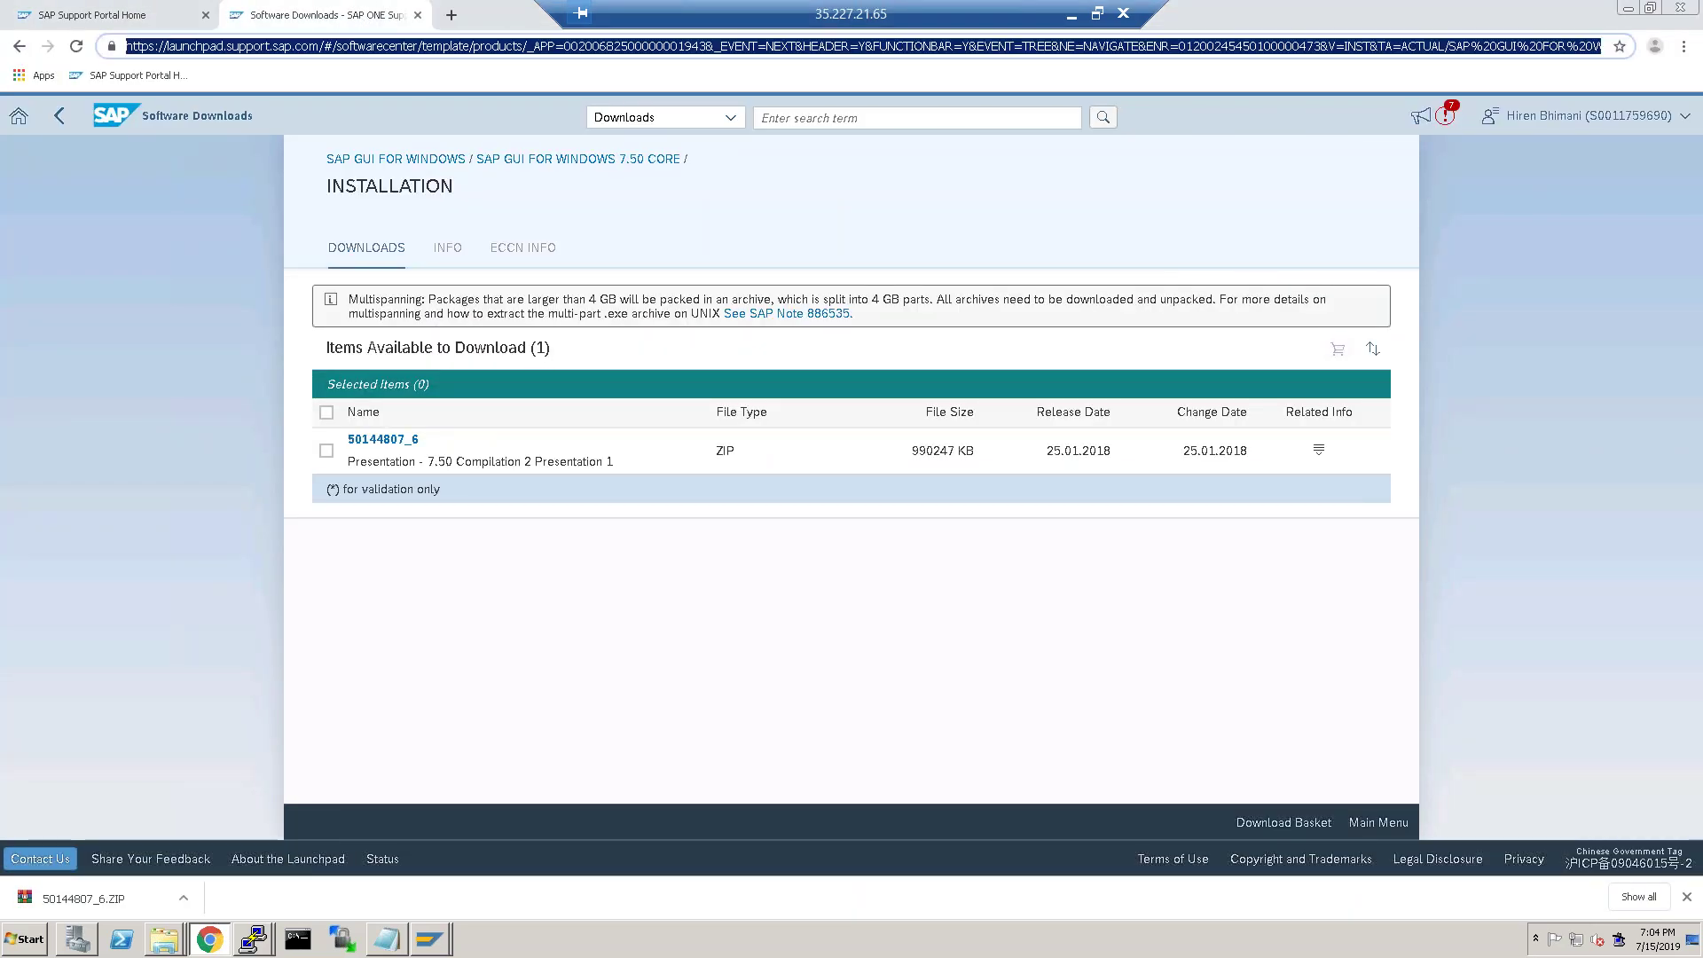
key(ctrl+v)
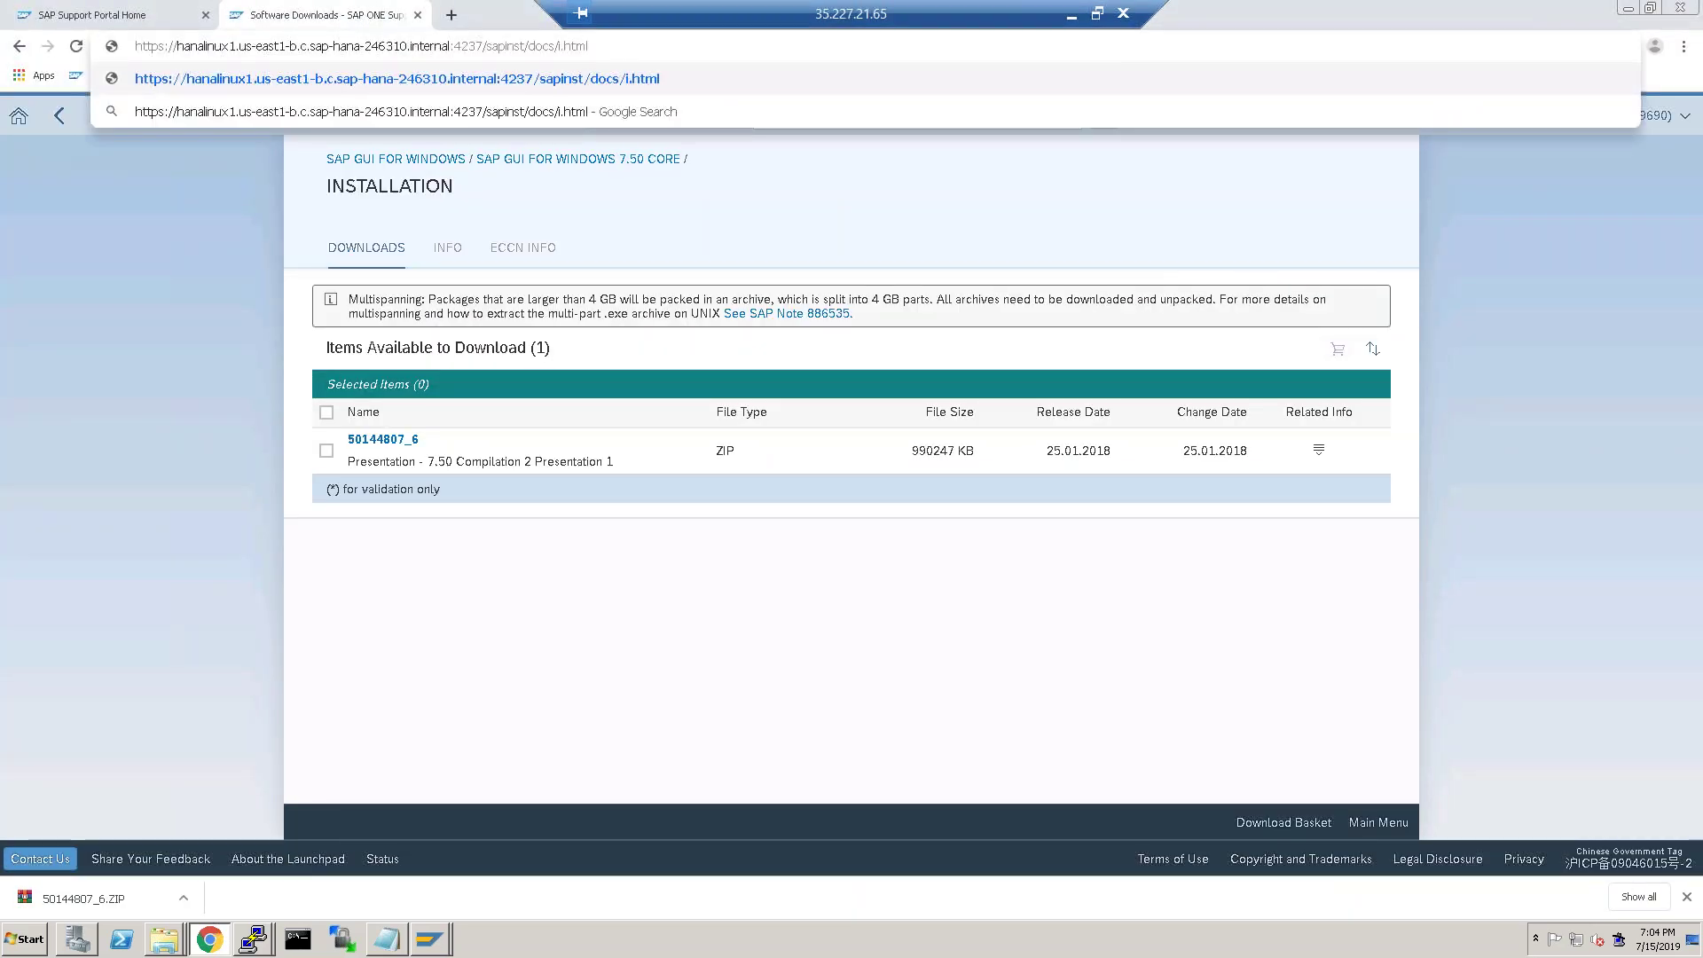
key(Return)
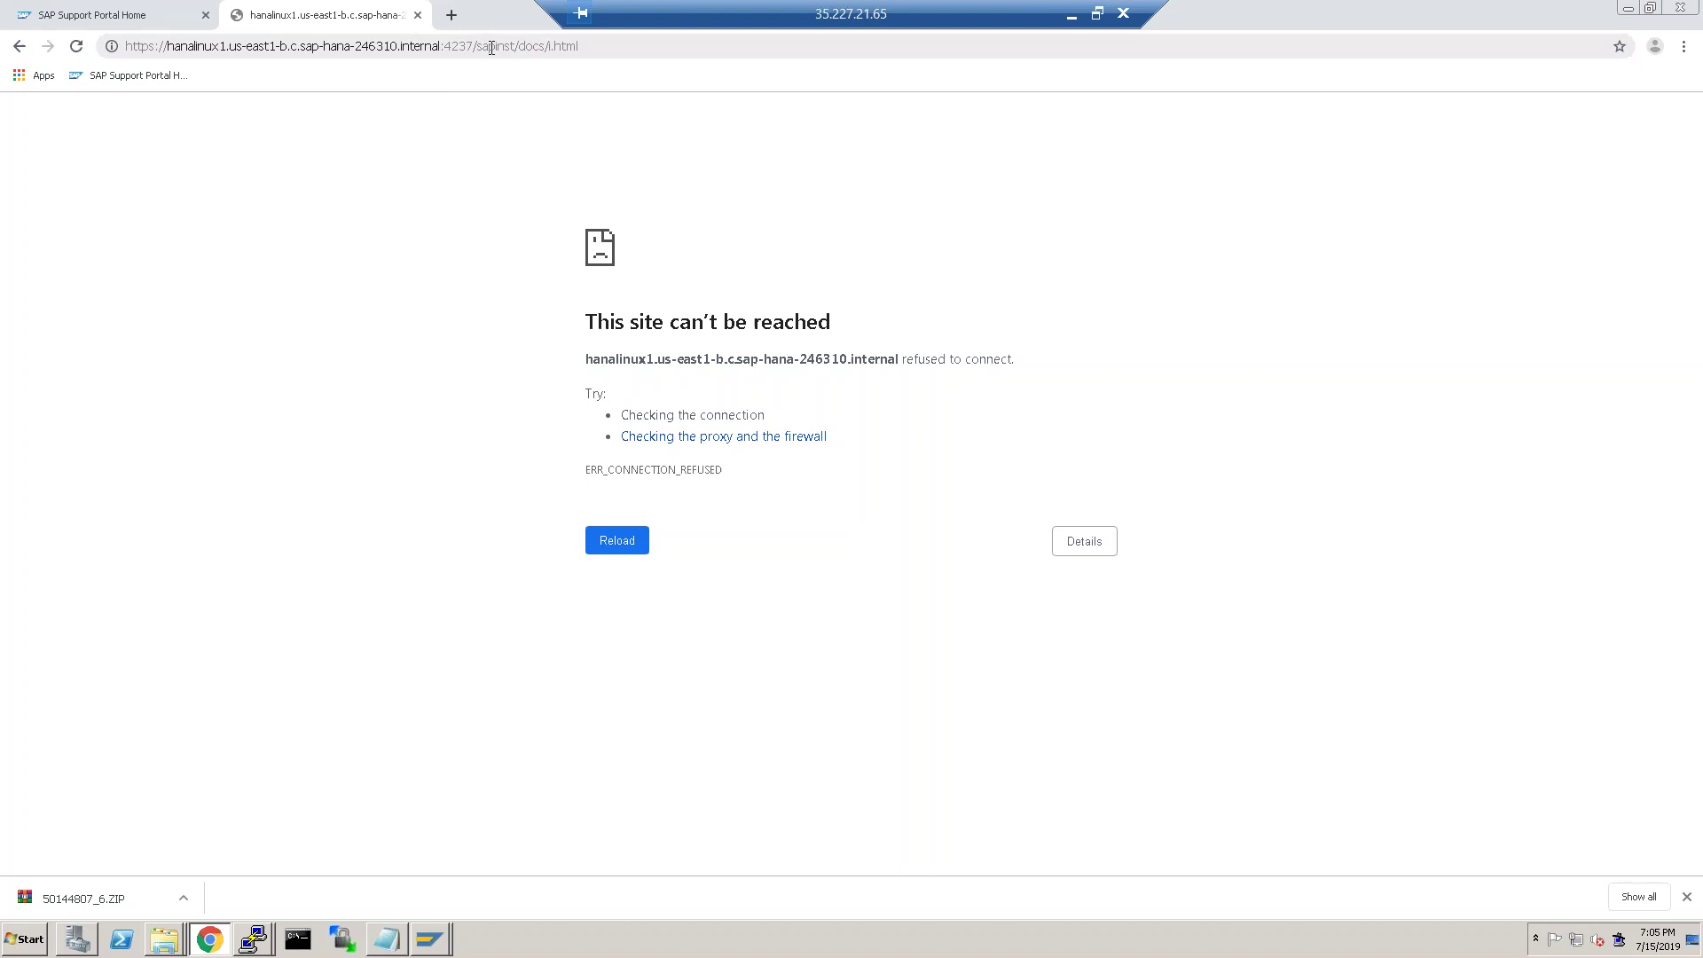
key(F5)
key(alt+Tab)
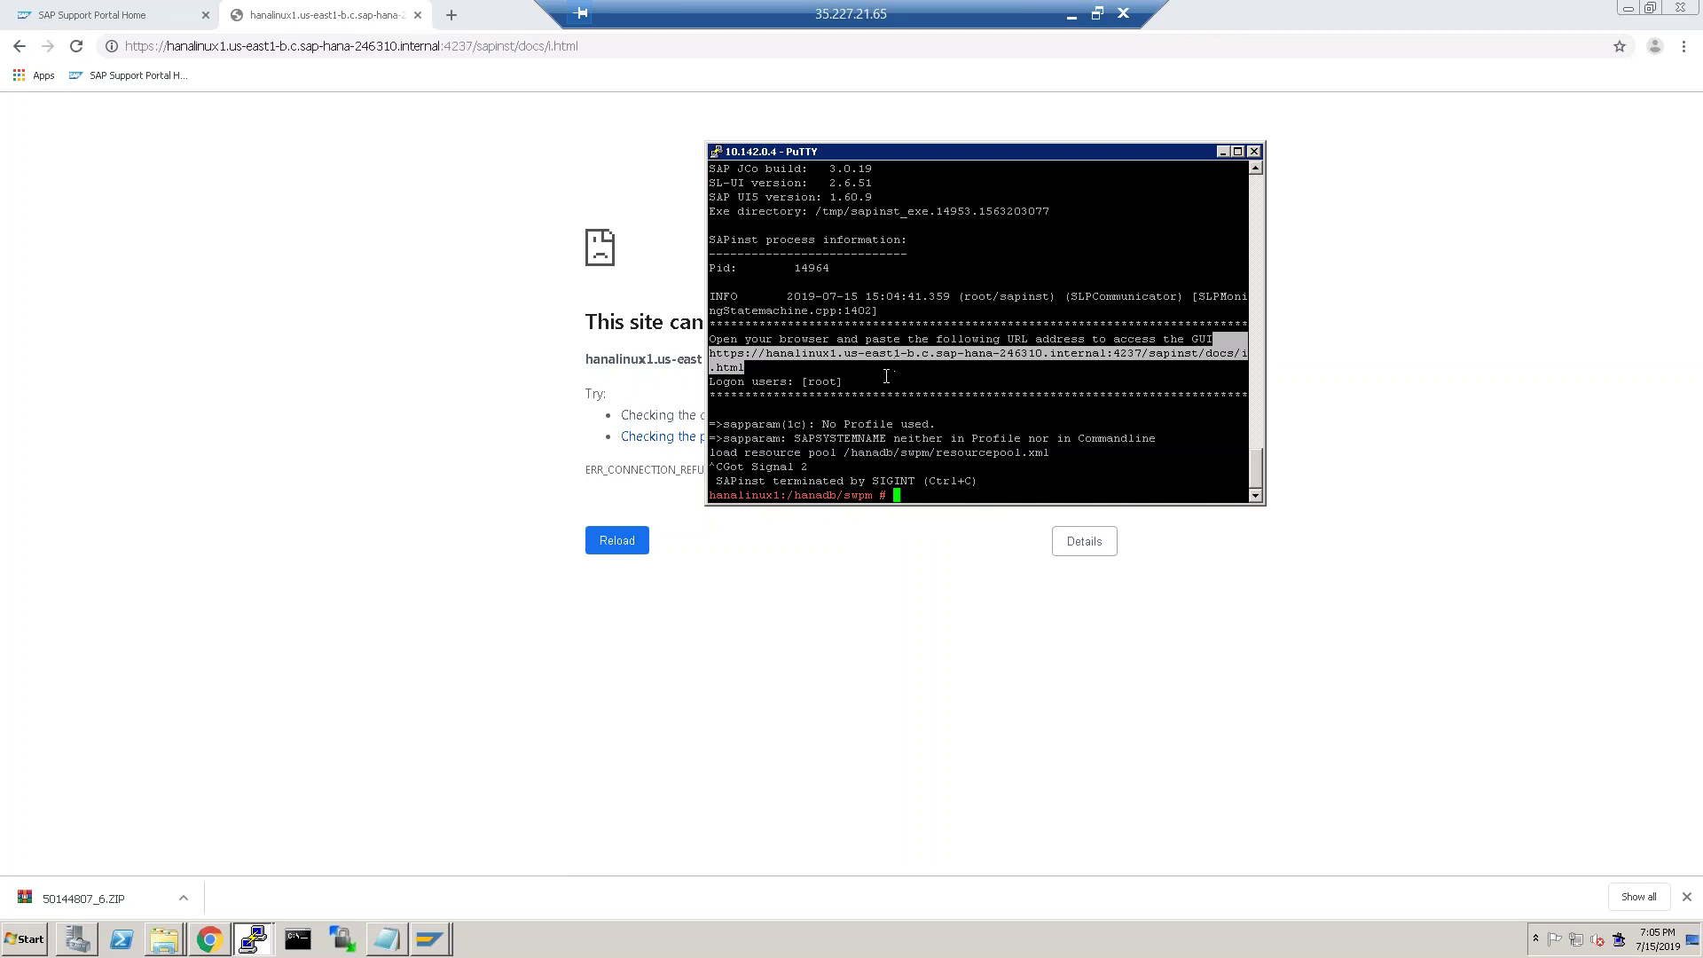
Enlarge the terminal and copy the full sapinst URL from its output.
scroll(828, 372, up, 10)
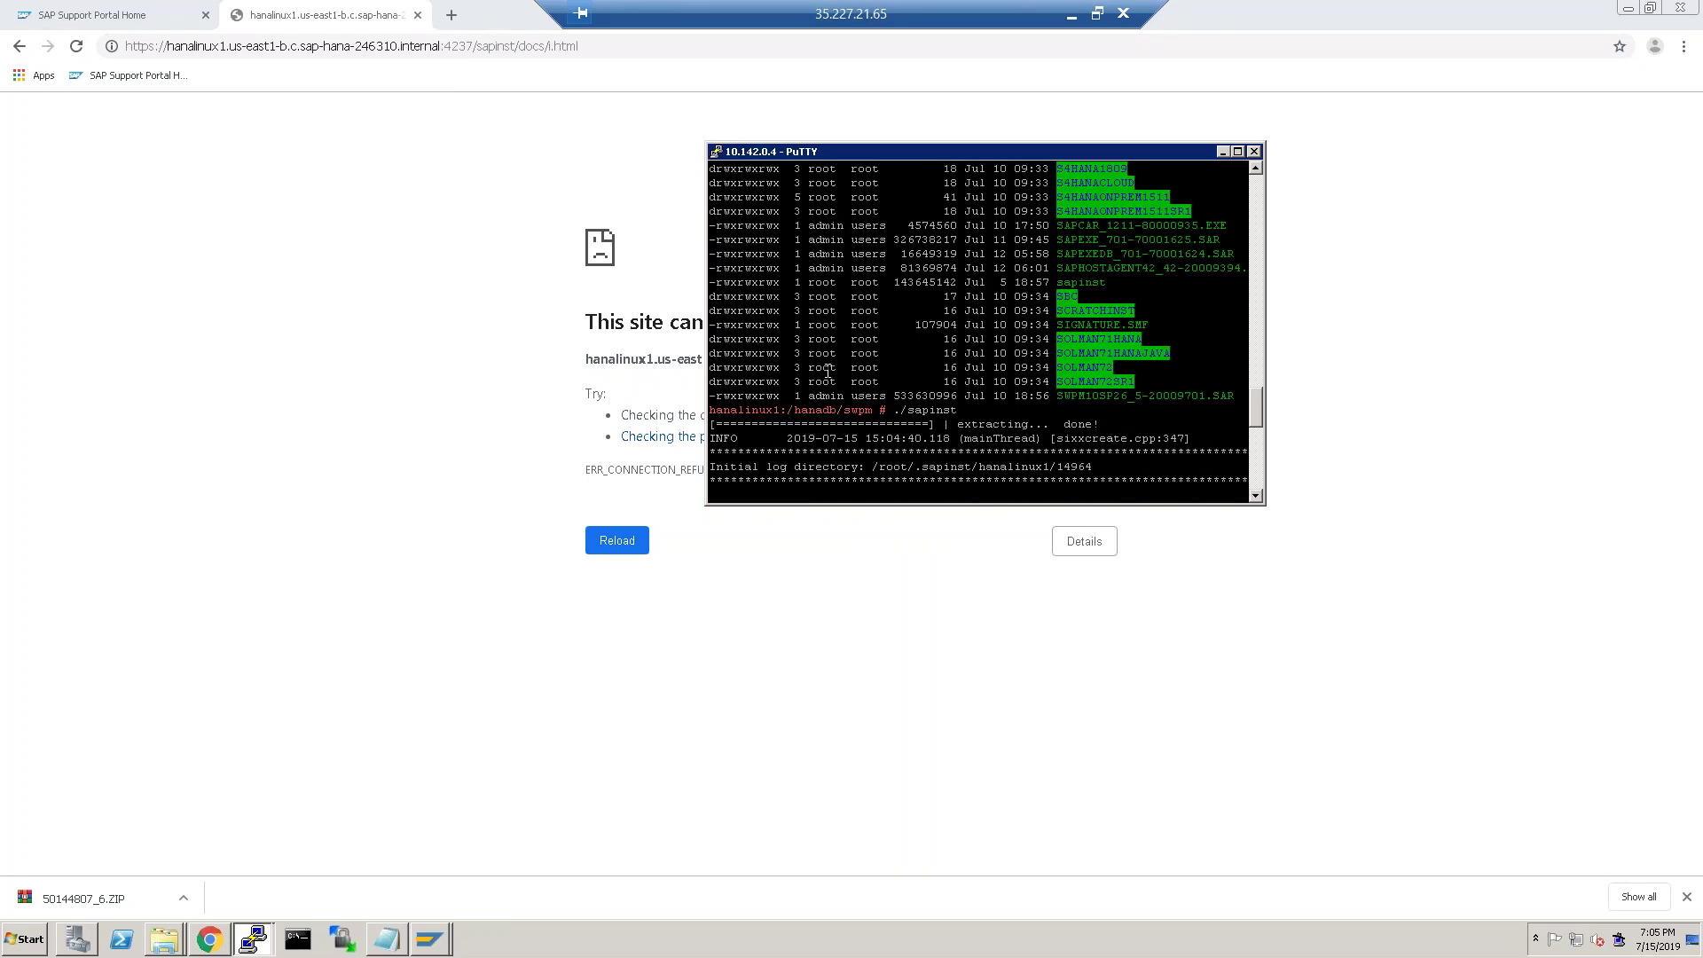
scroll(828, 379, down, 6)
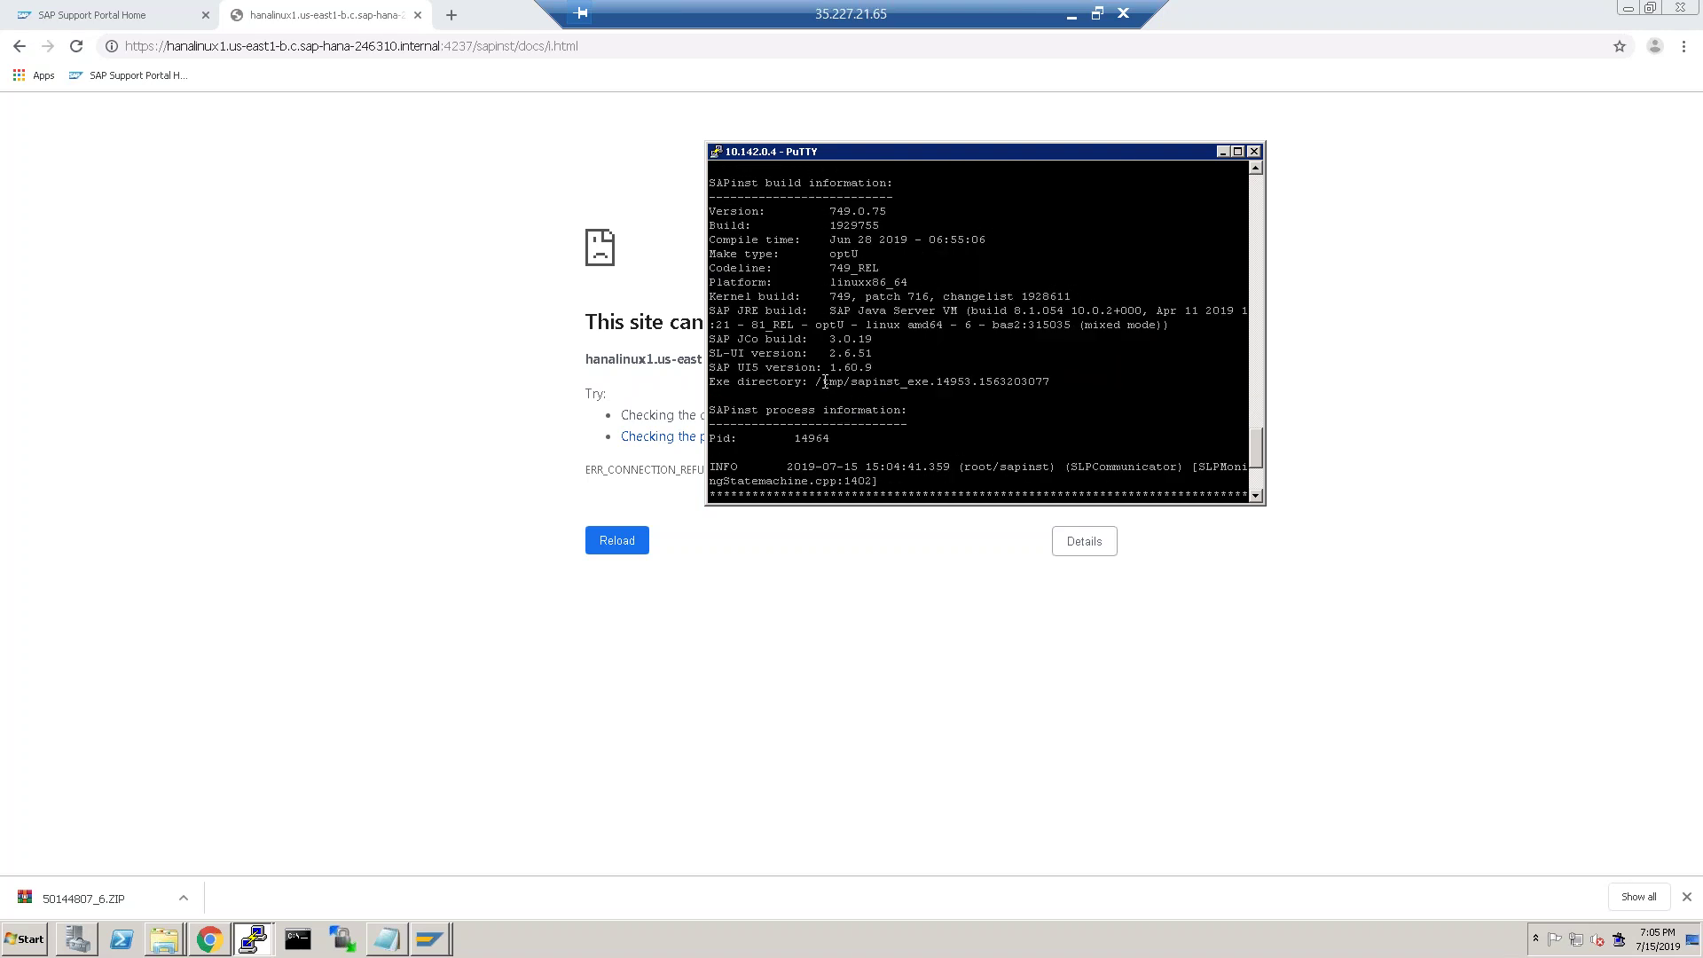
scroll(849, 377, down, 4)
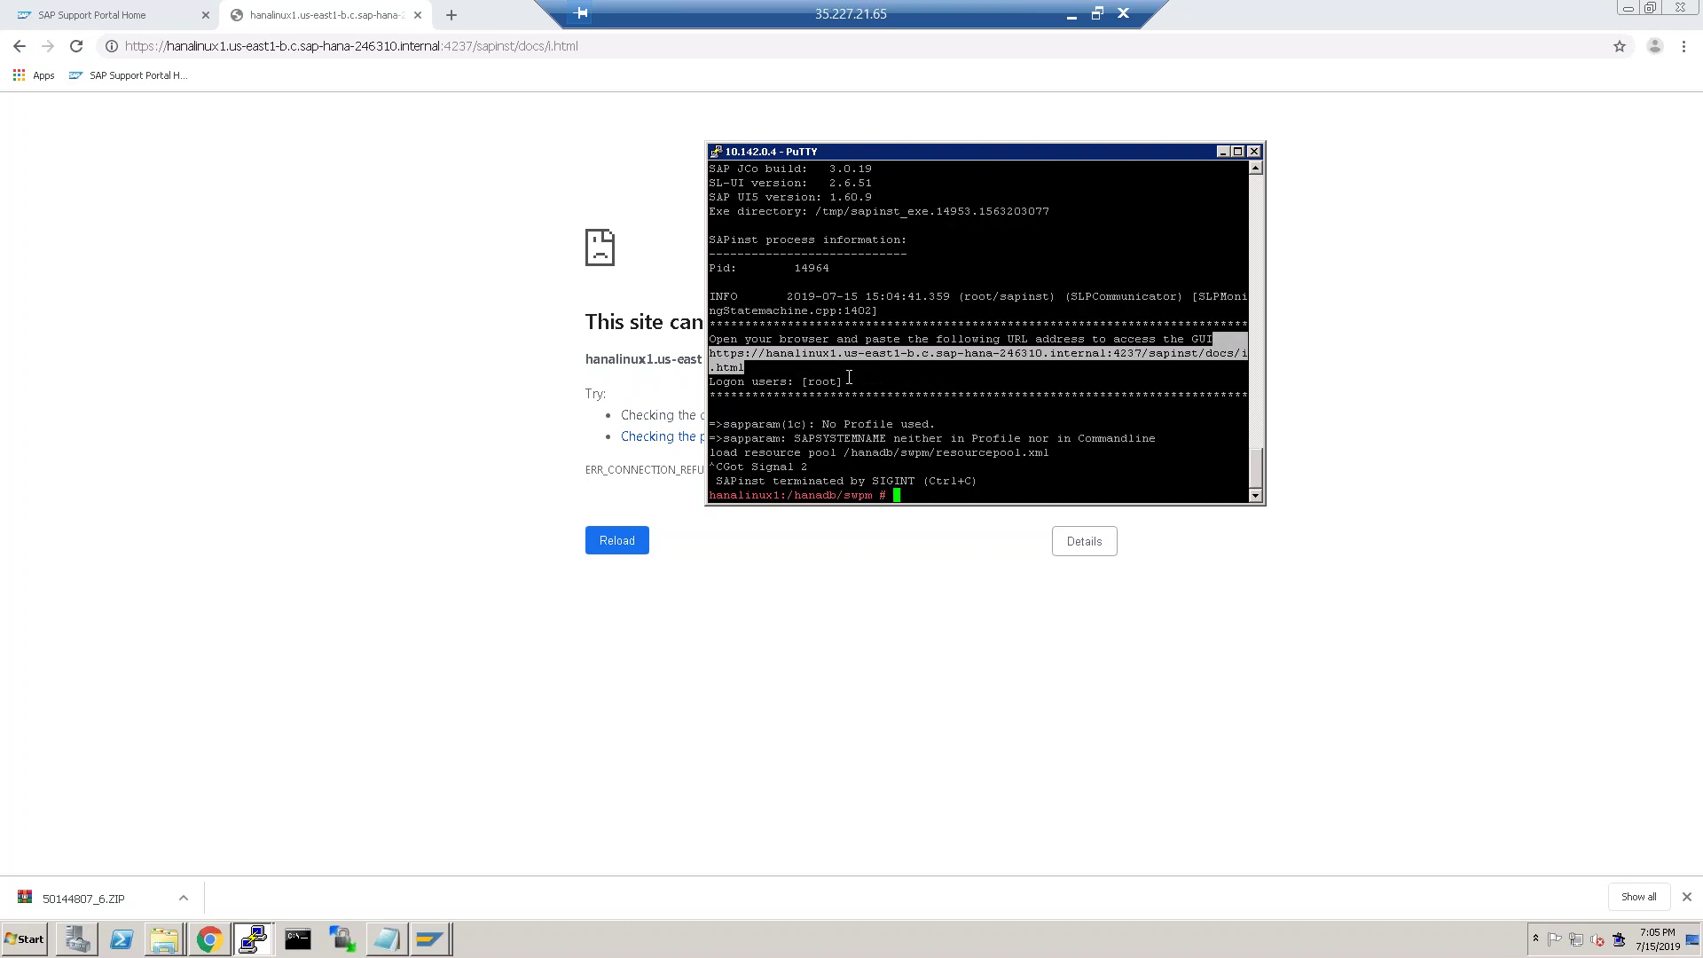
drag(764, 369, 1214, 341)
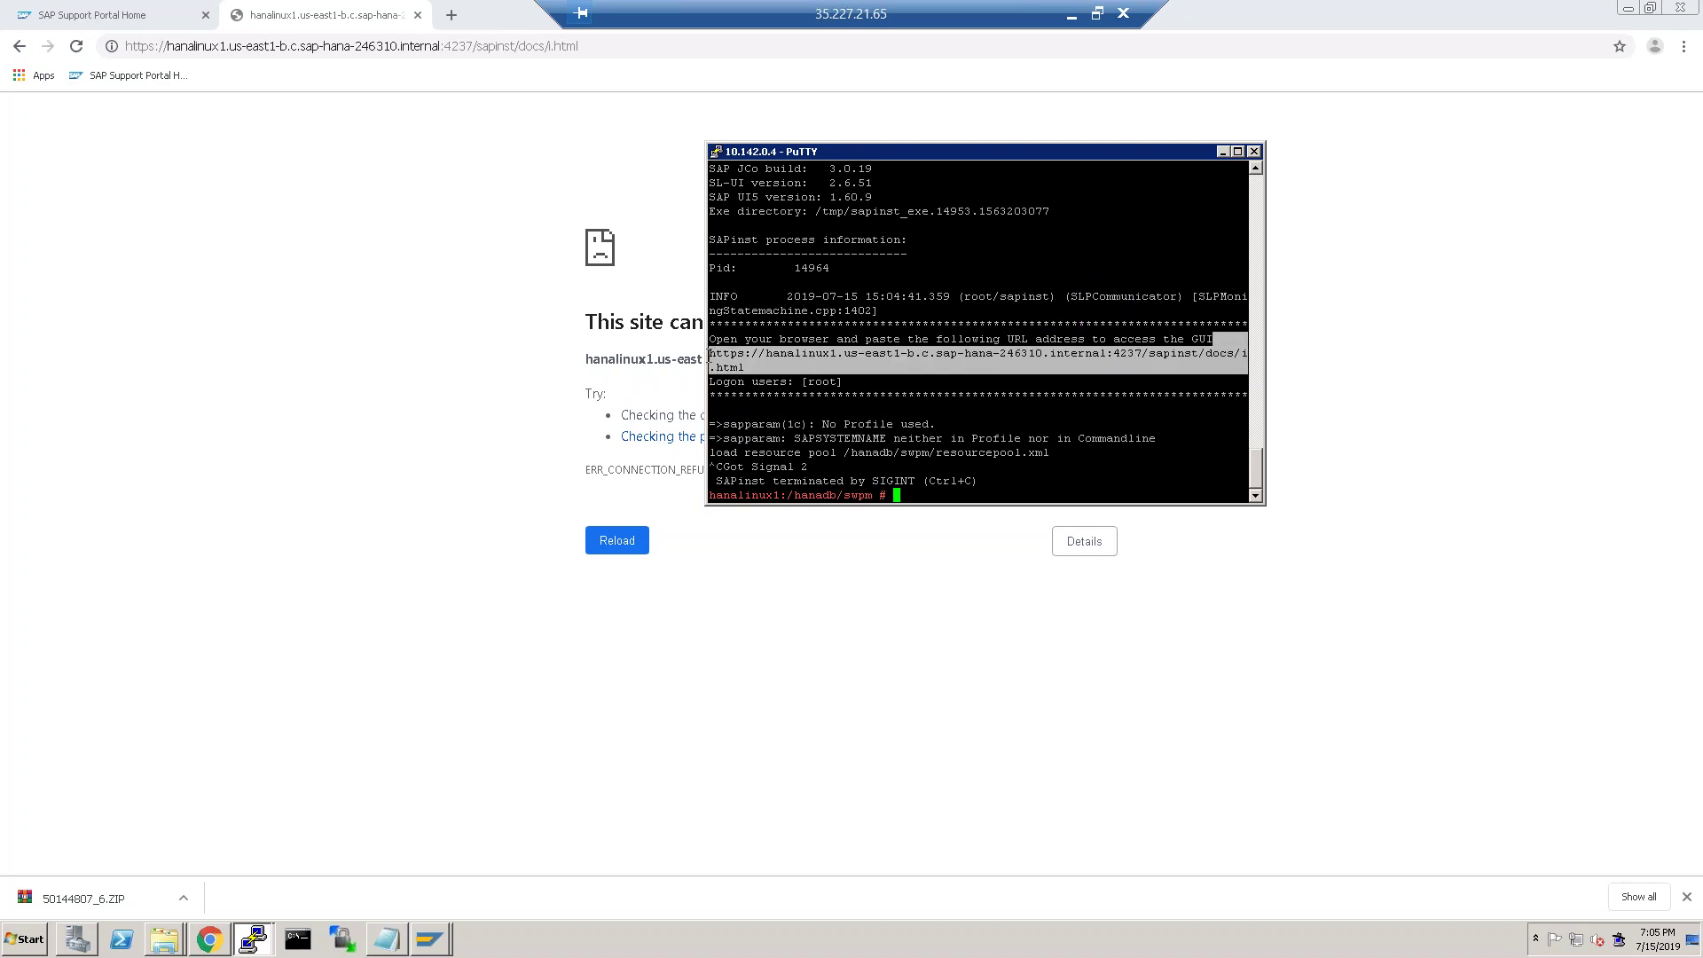
click(715, 355)
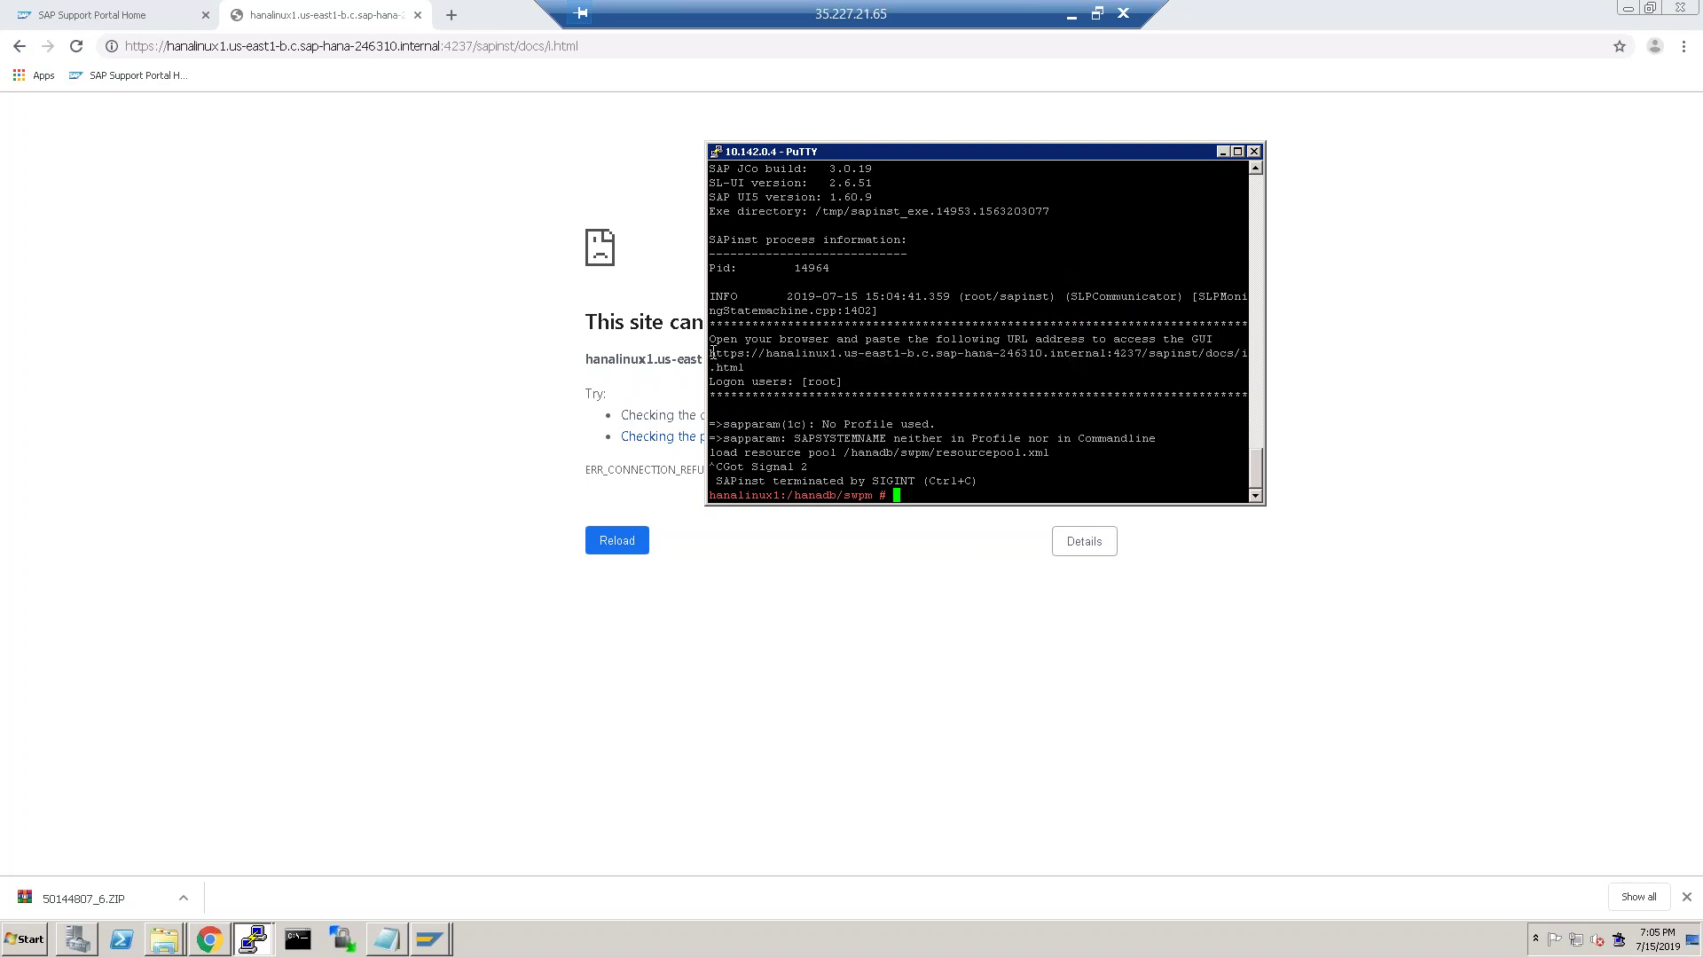
drag(1265, 503, 1459, 516)
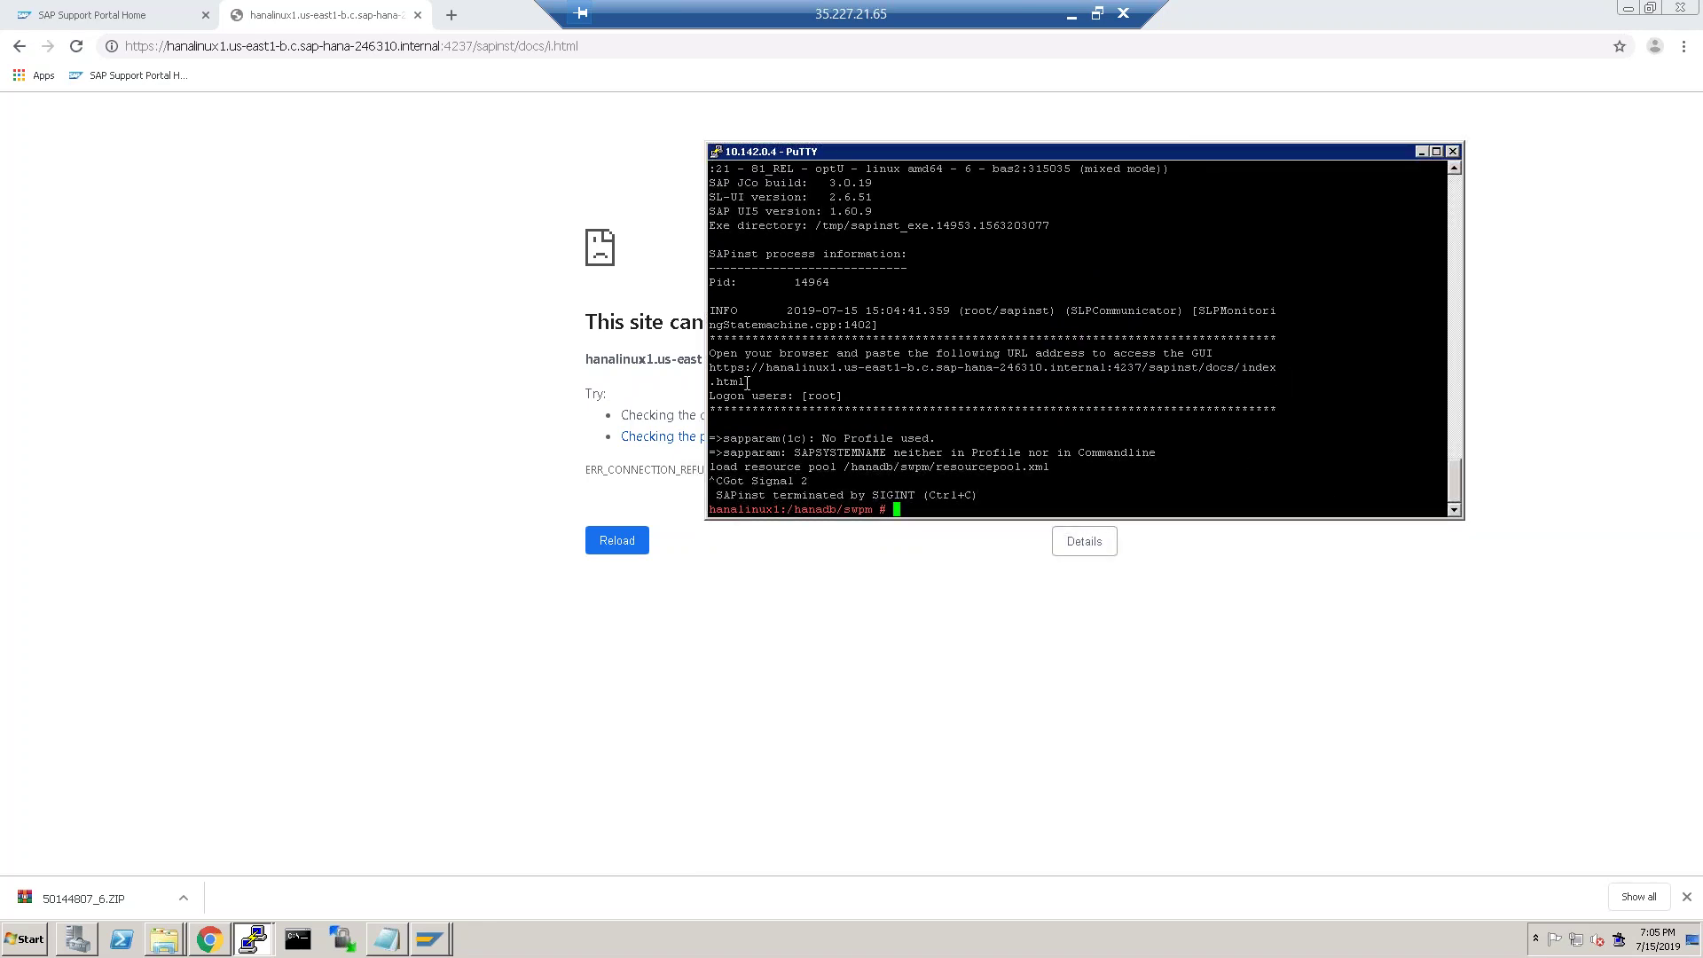
drag(746, 385, 707, 355)
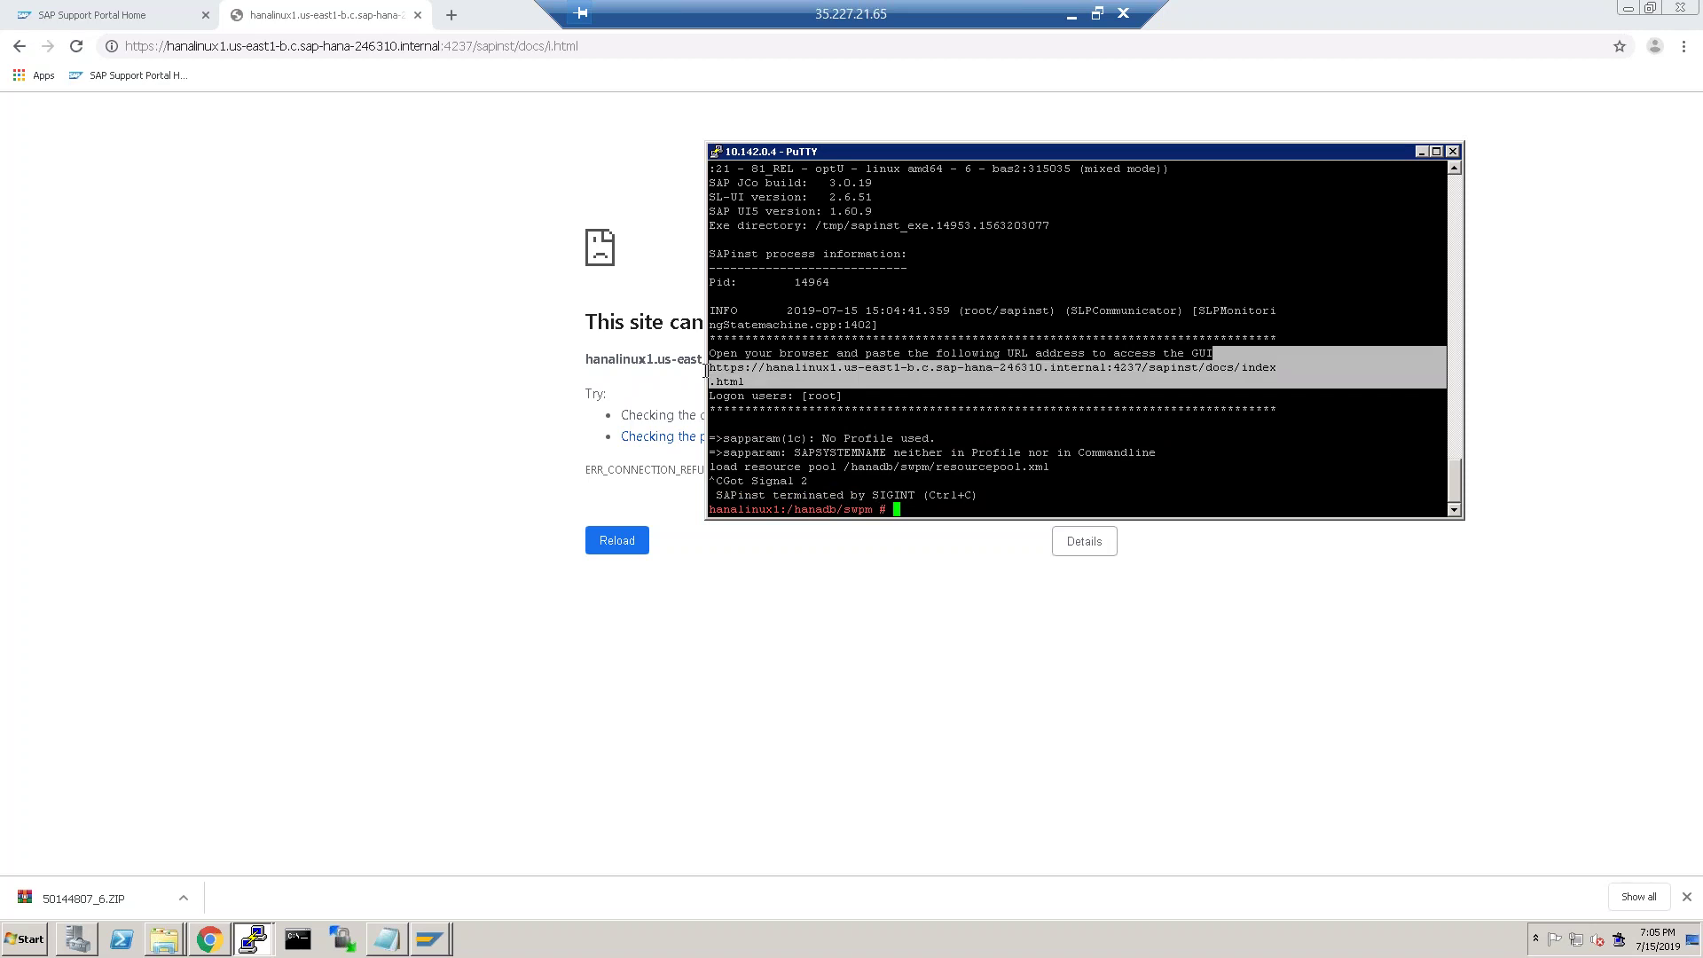
key(ctrl+c)
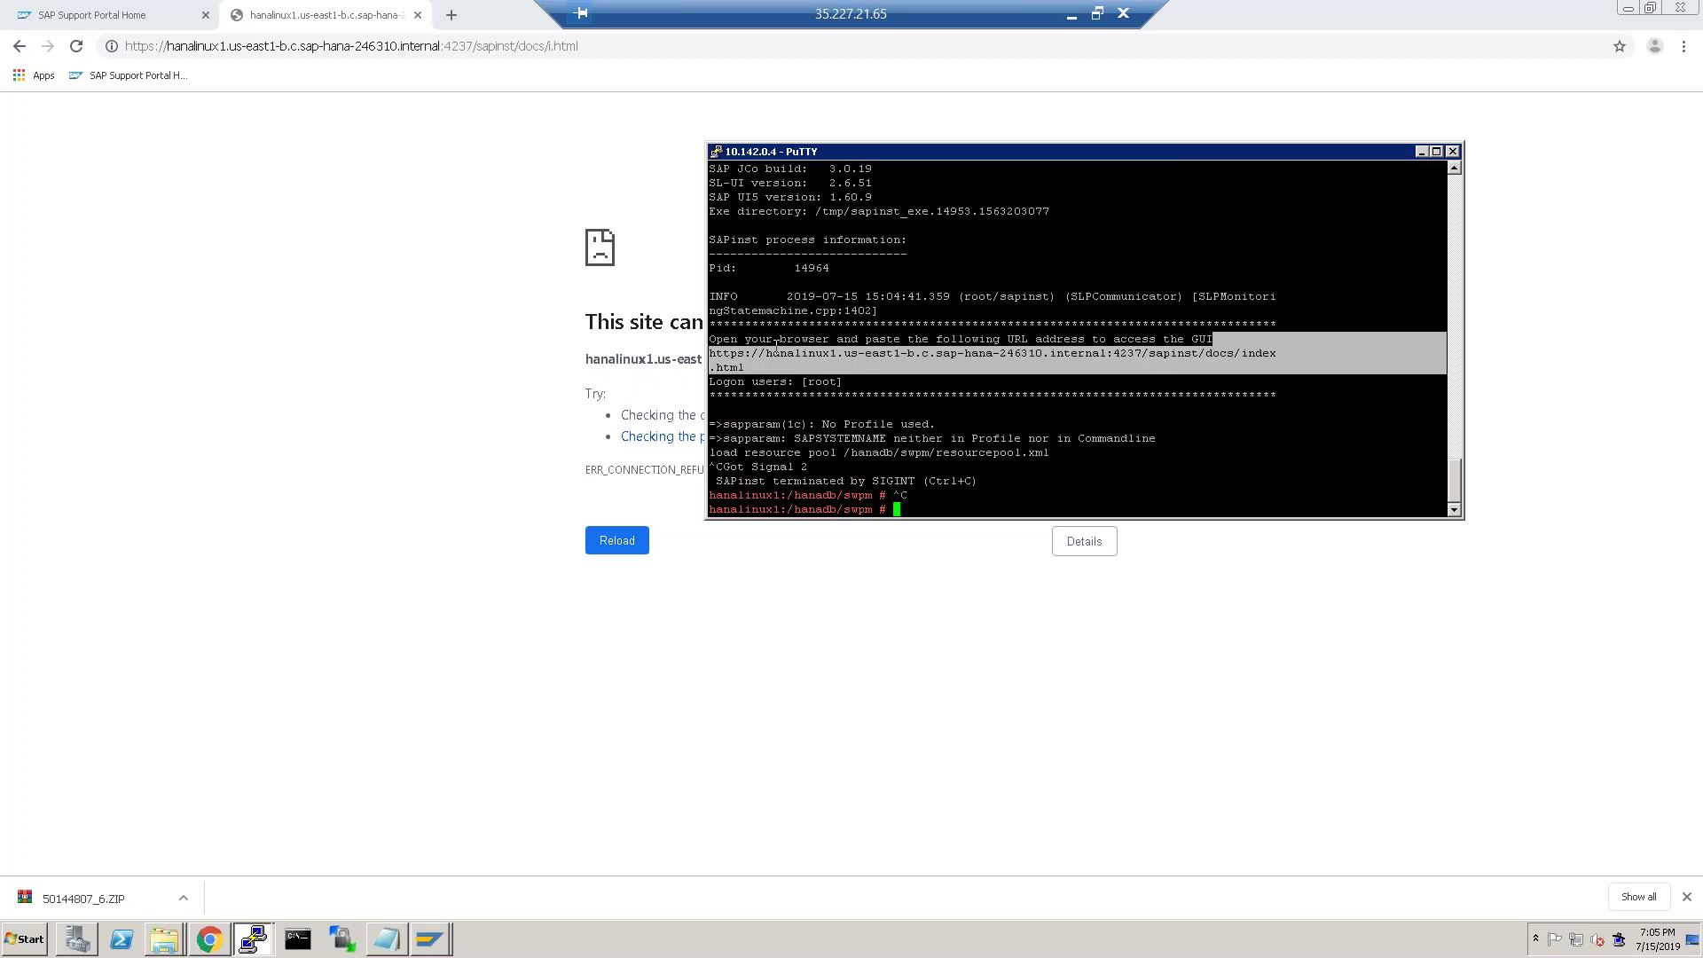
Paste the URL into Chrome, remove the stray space in 'index .html', and reload.
click(554, 45)
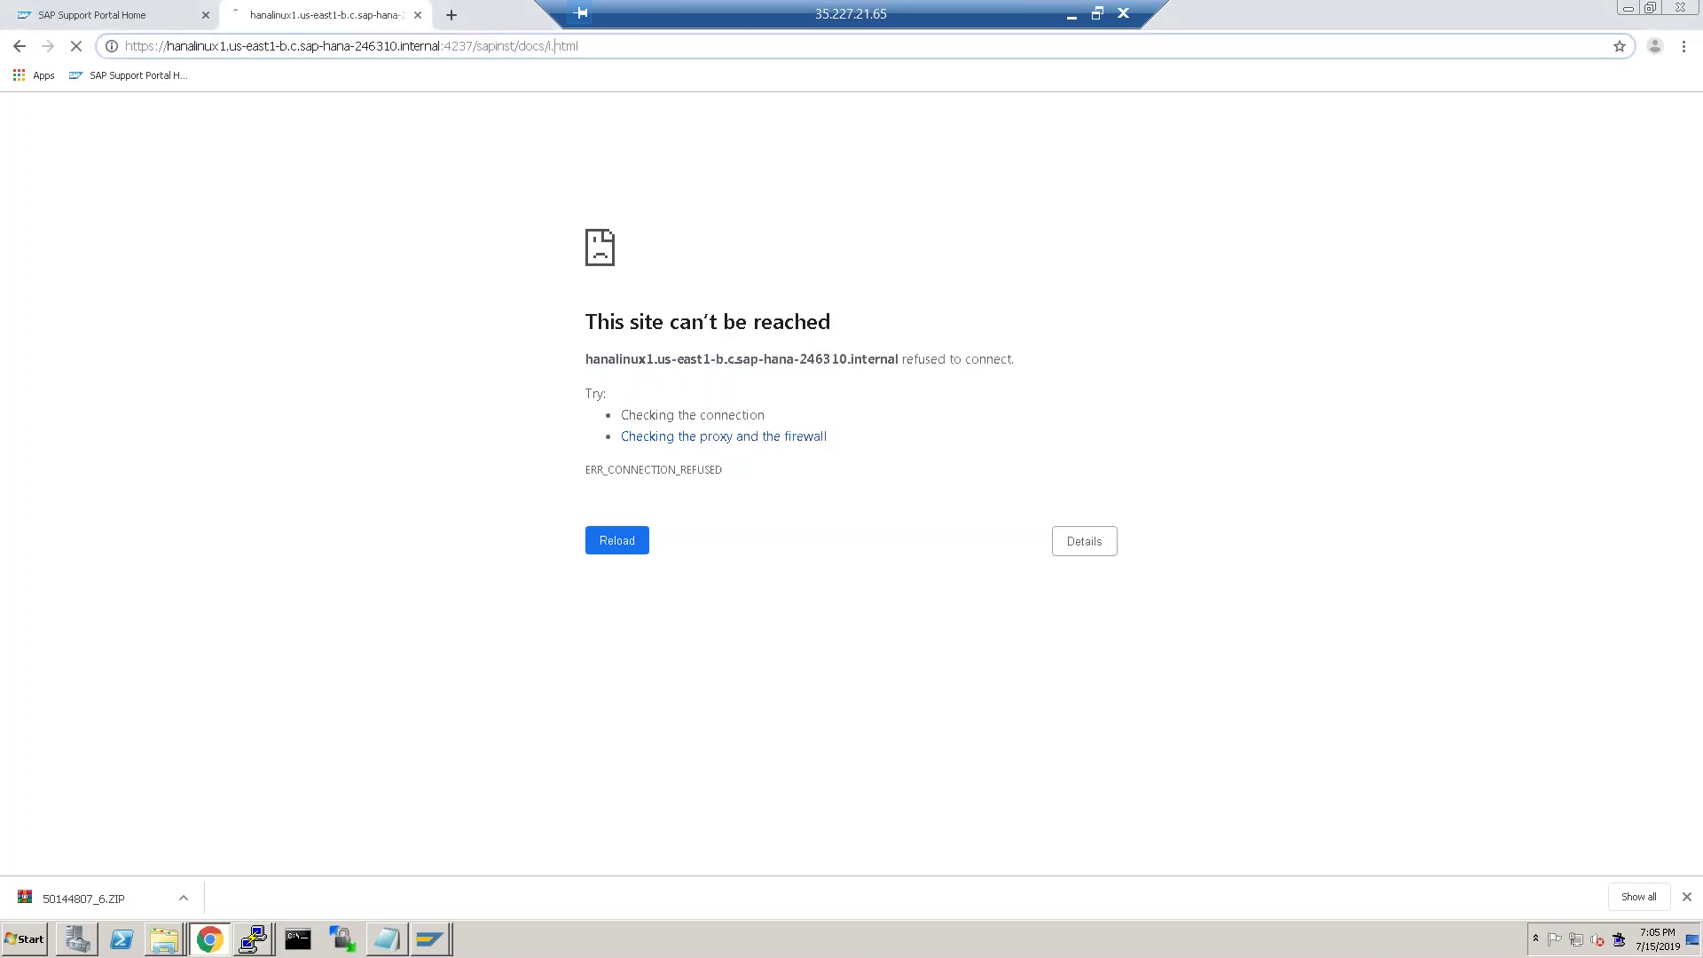
key(ctrl+v)
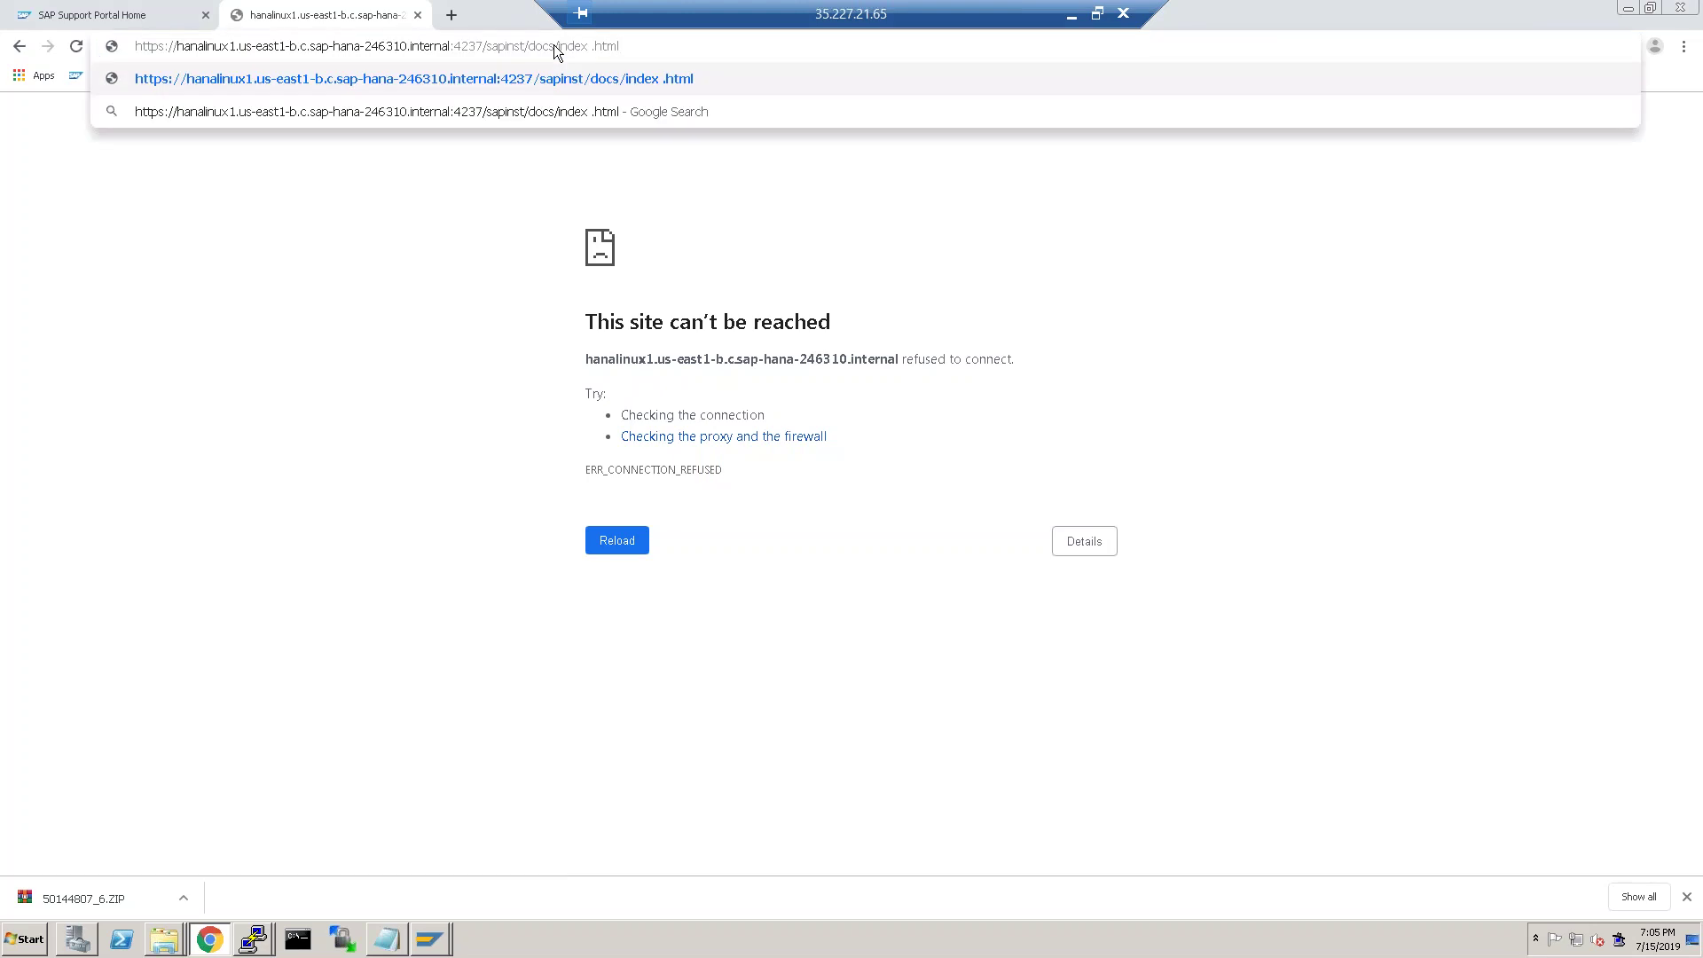
key(Return)
click(551, 49)
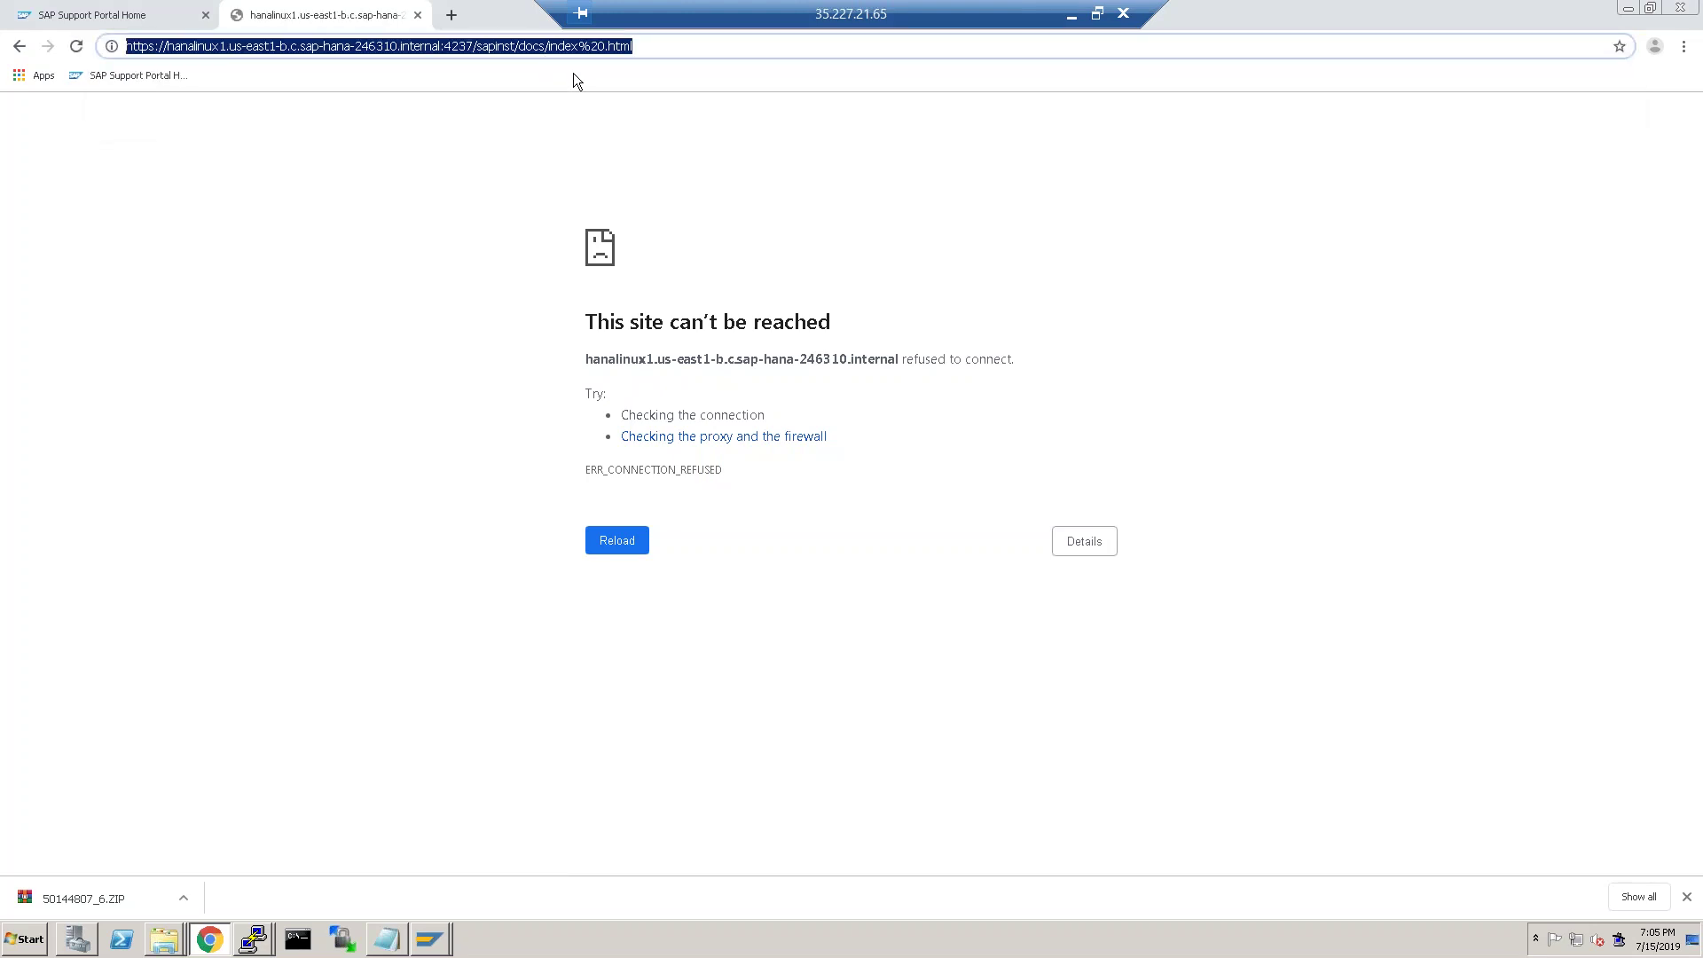
key(ctrl+v)
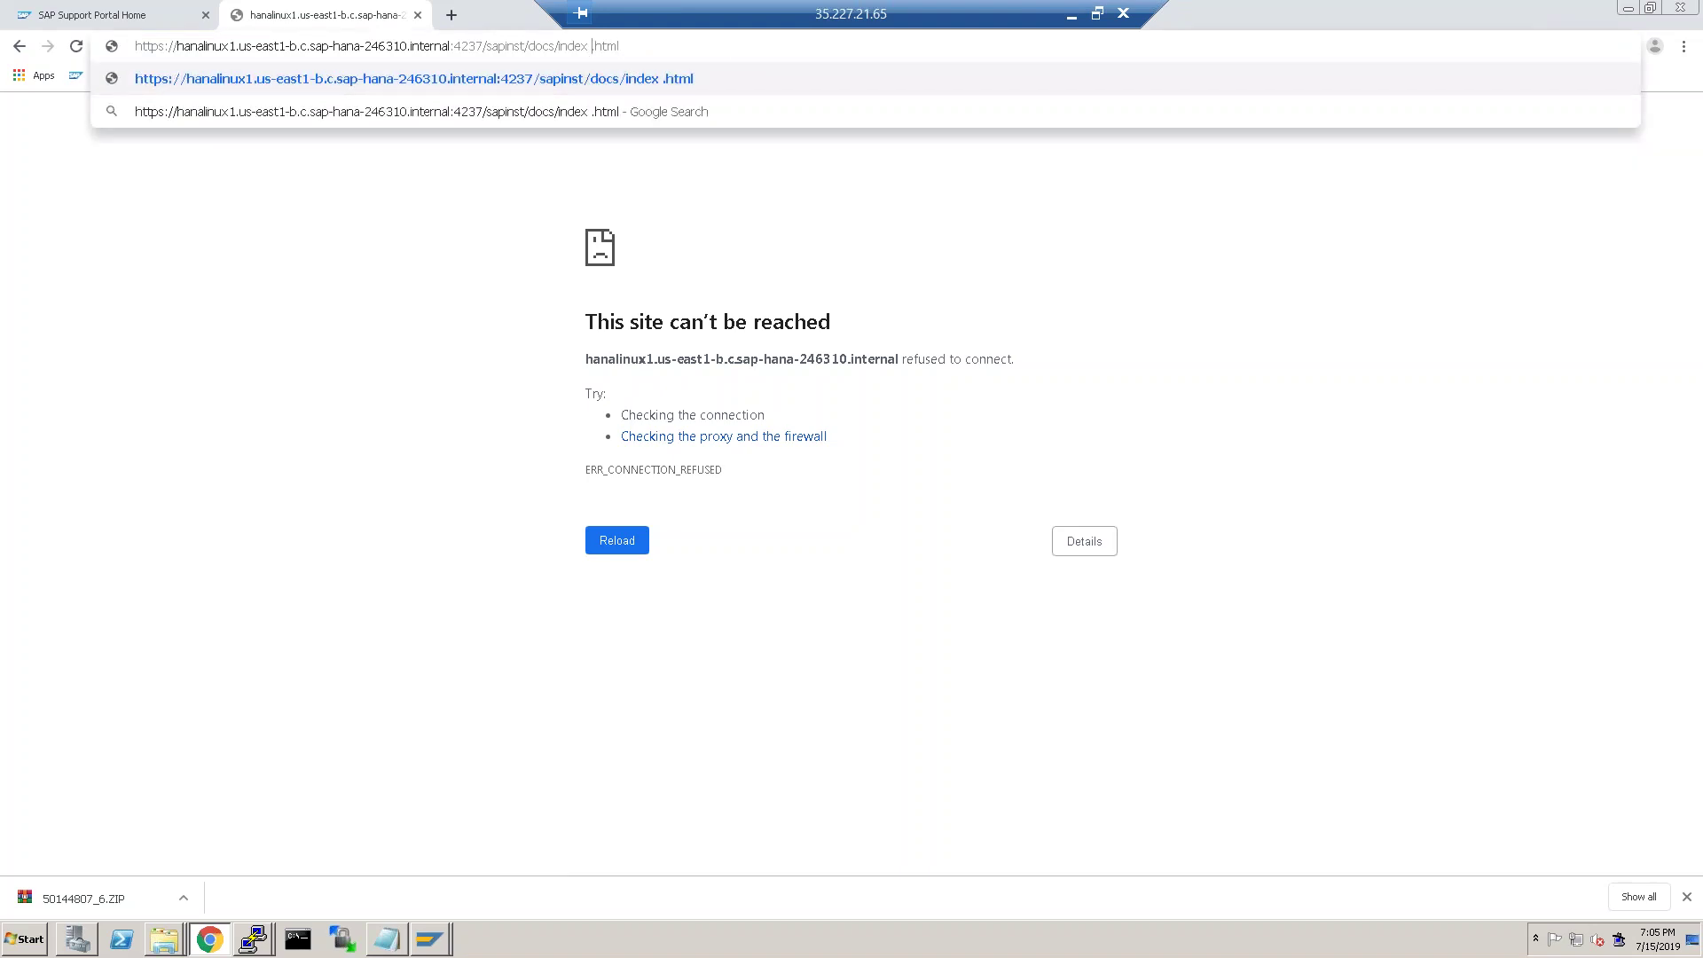
key(Delete)
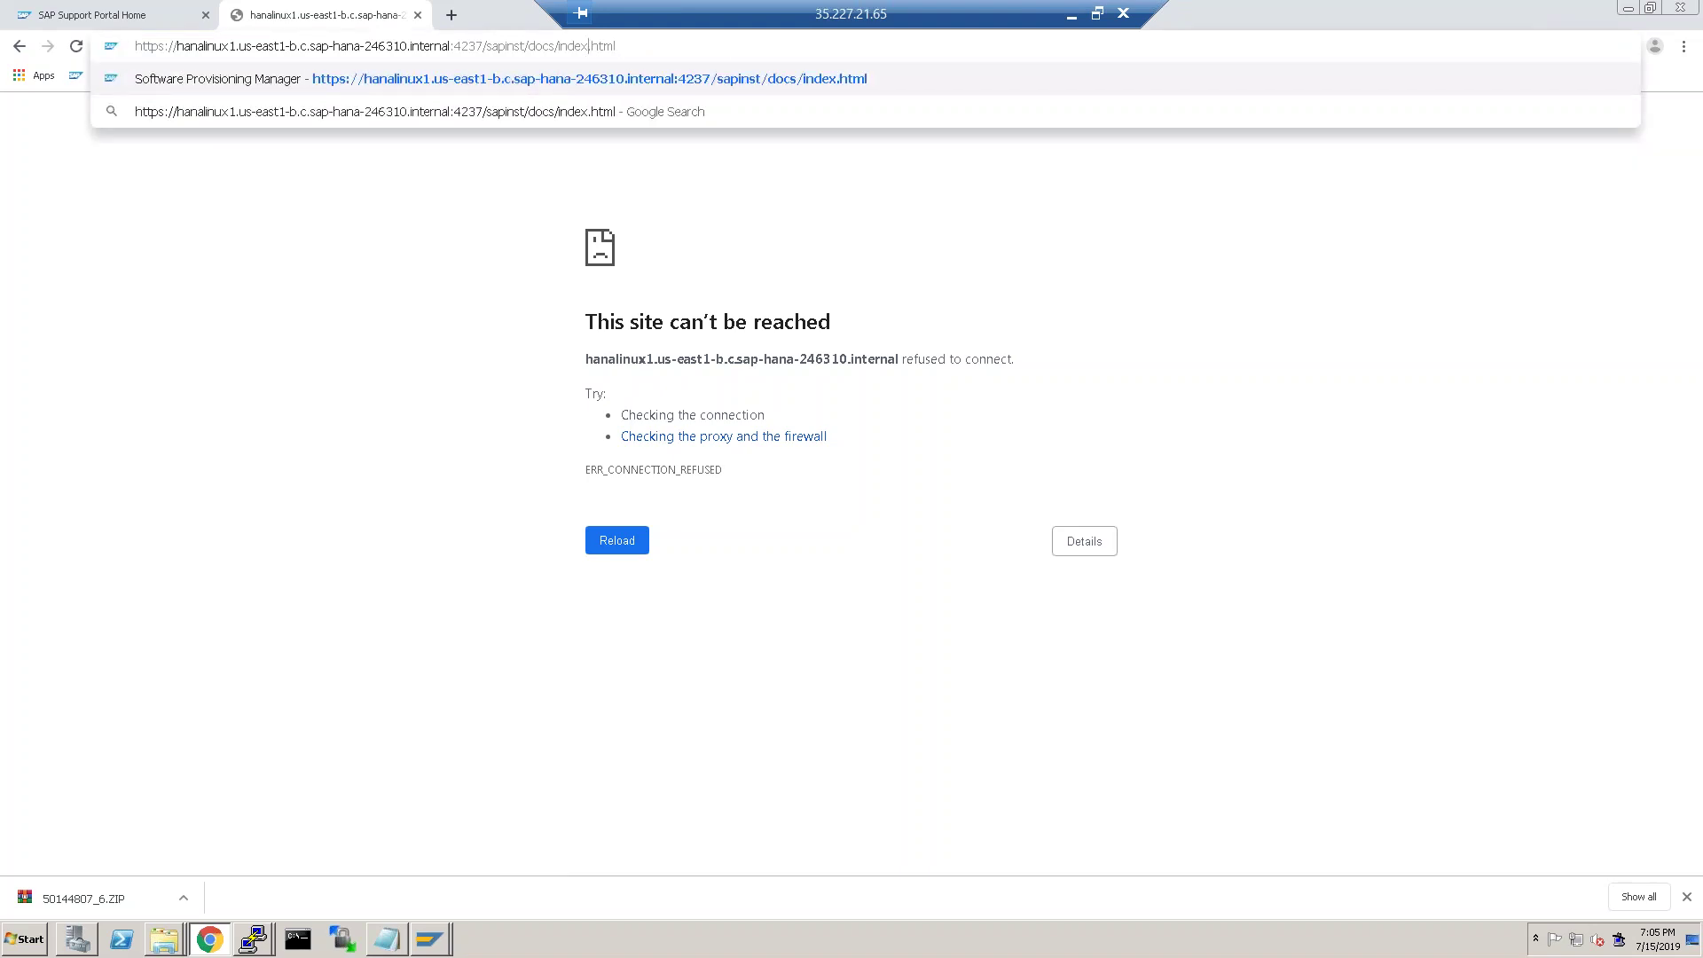
key(Return)
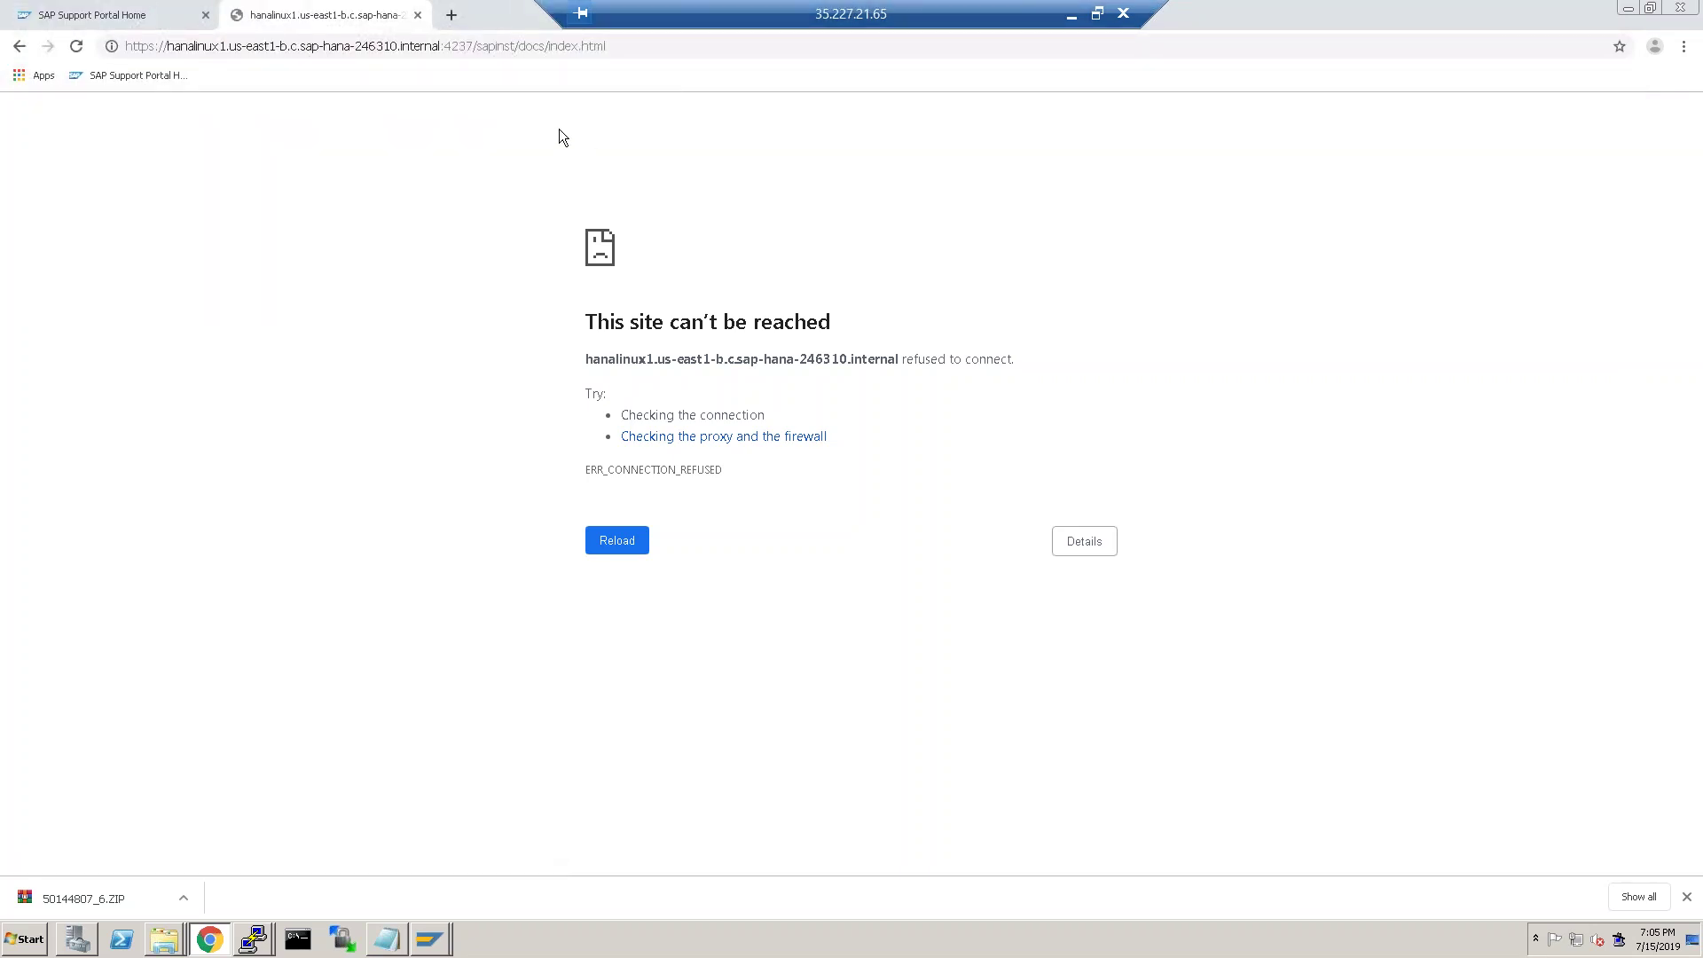
key(alt+Tab)
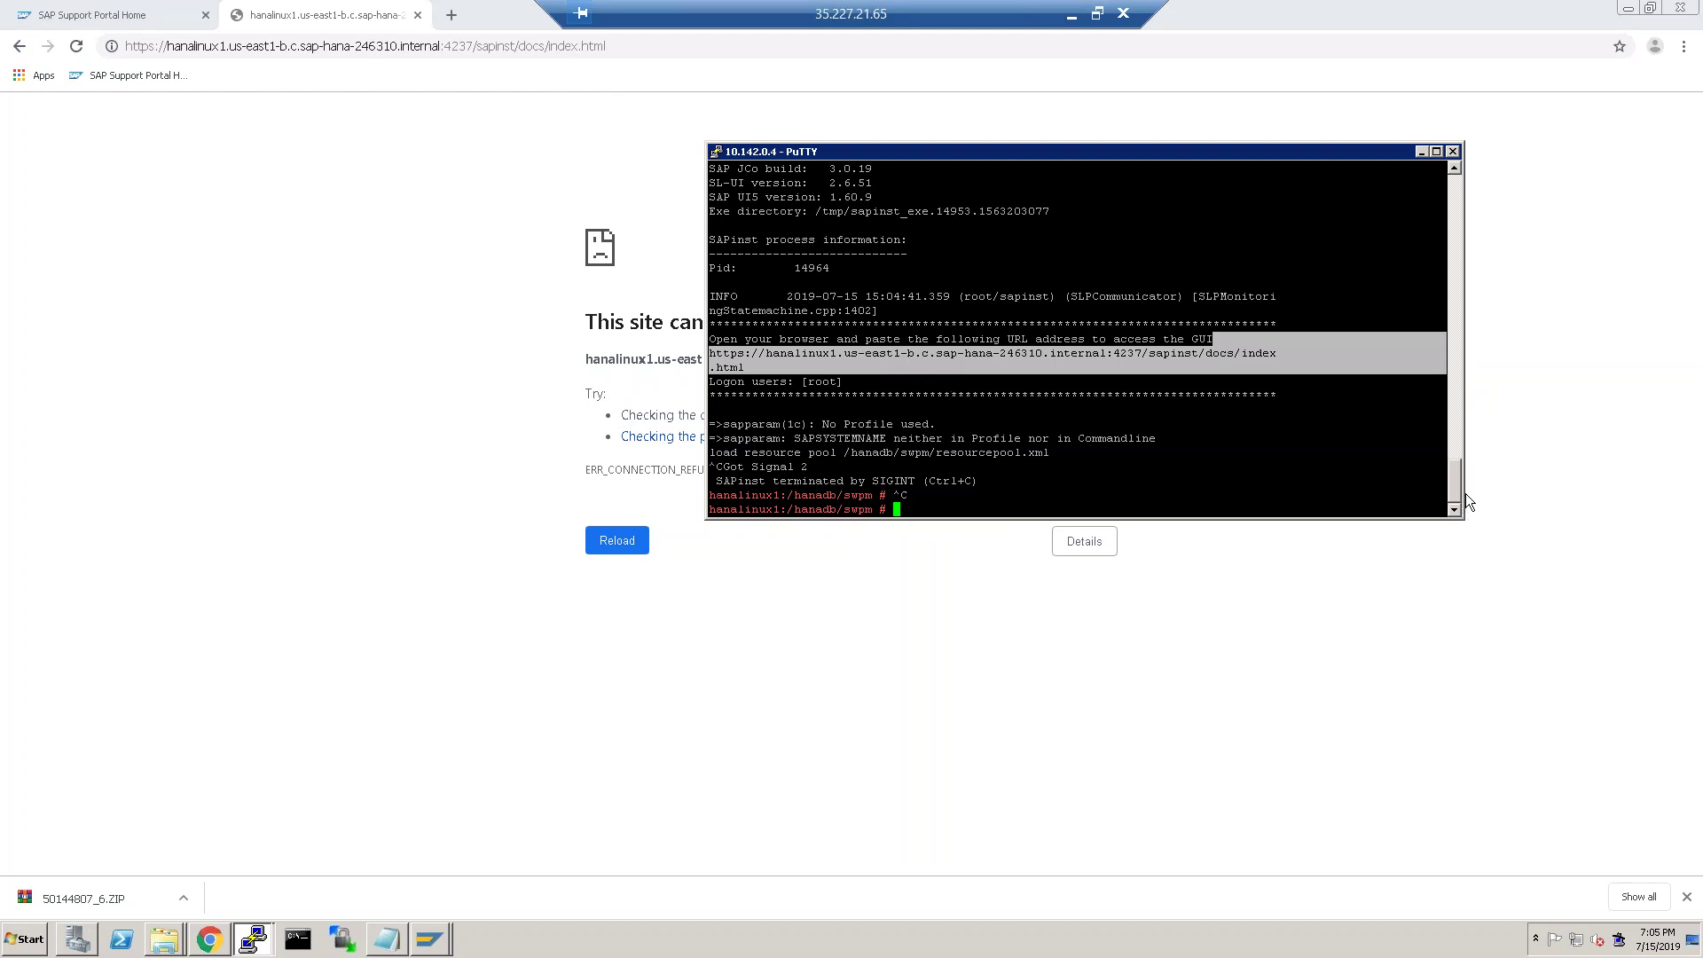
Widen the PuTTY window and select the printed sapinst GUI address.
click(1391, 476)
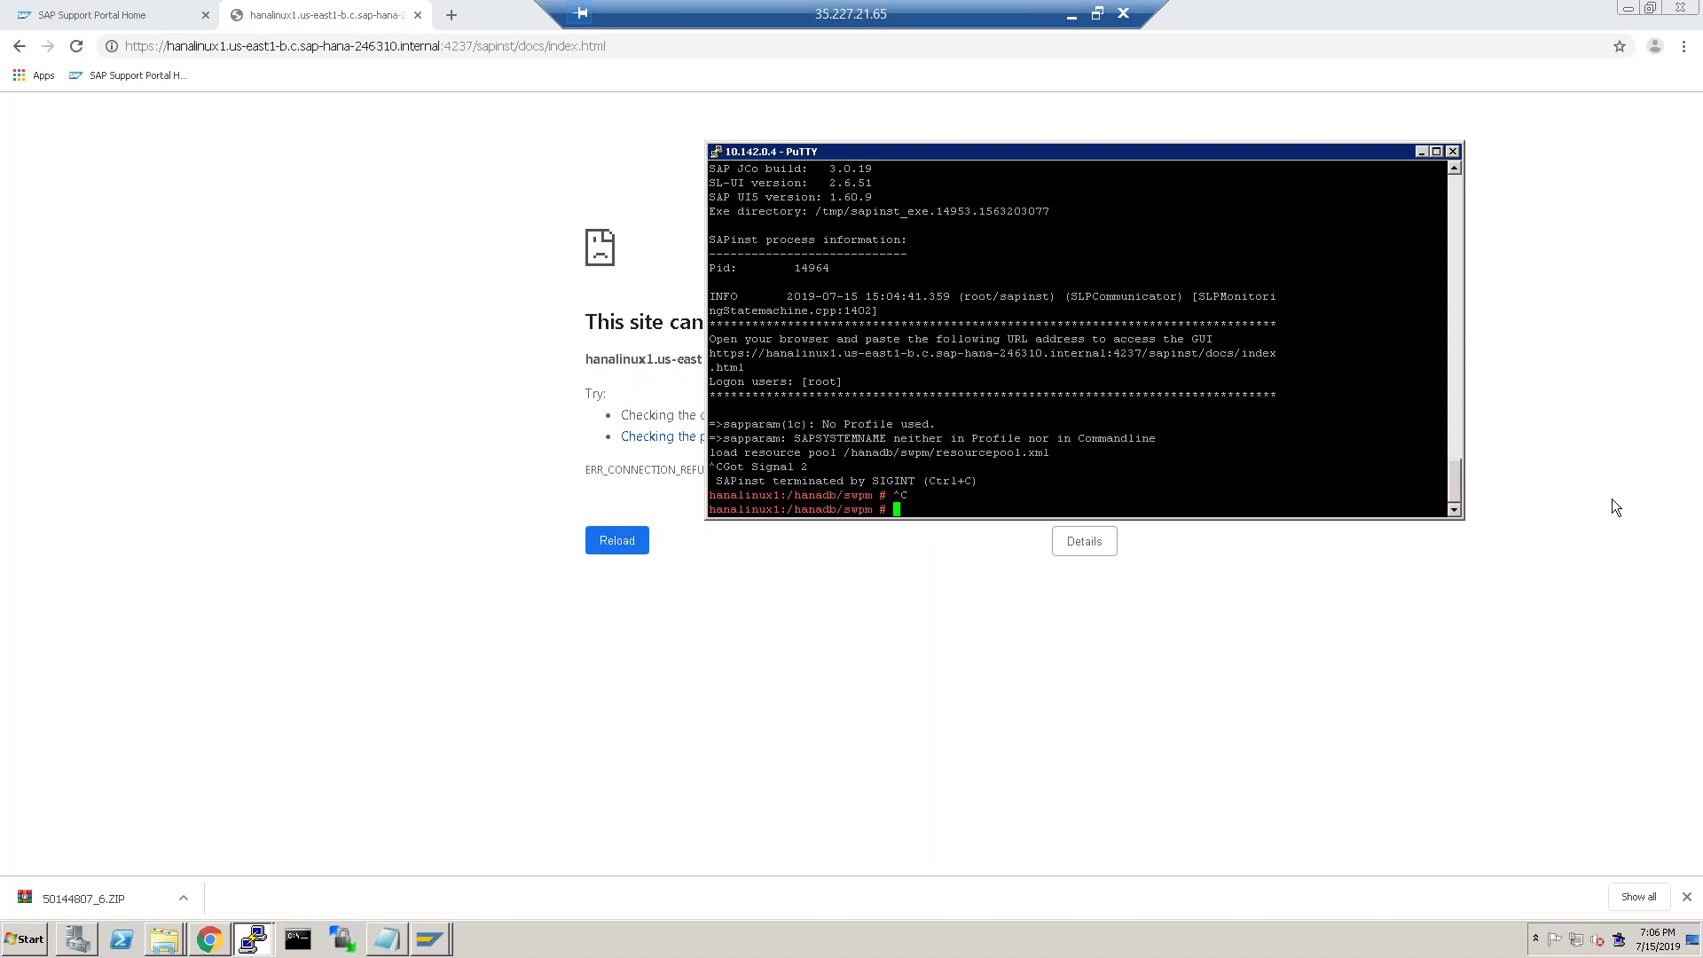
drag(1464, 390, 1550, 390)
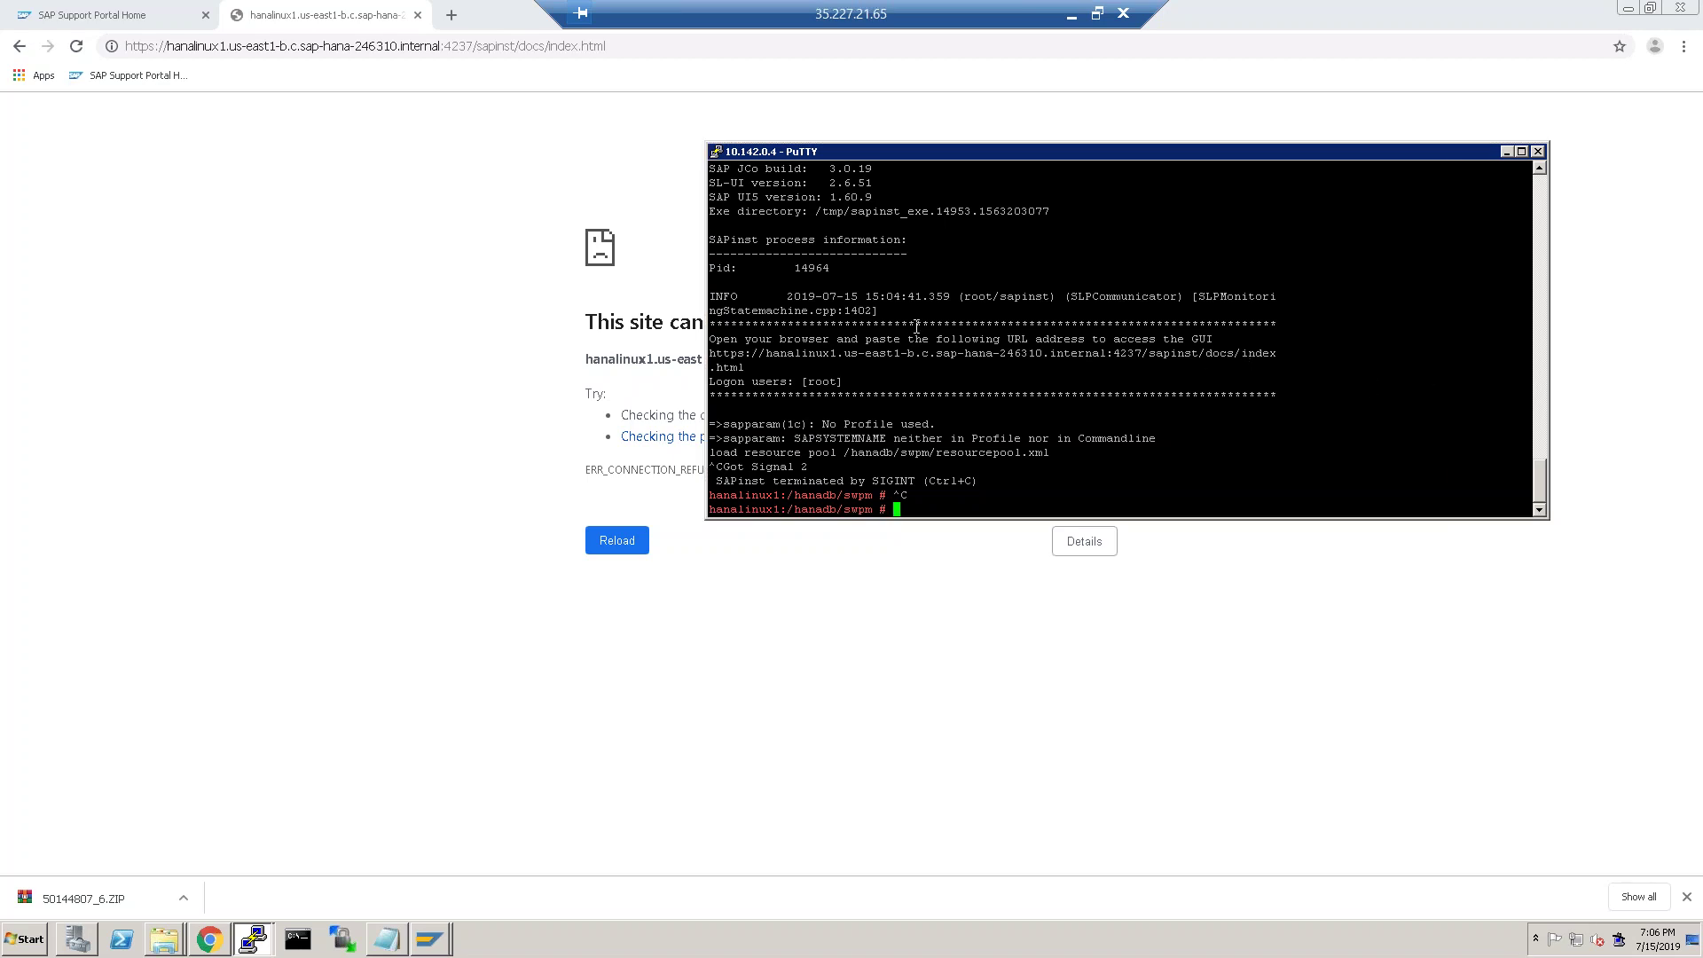
drag(711, 355, 745, 369)
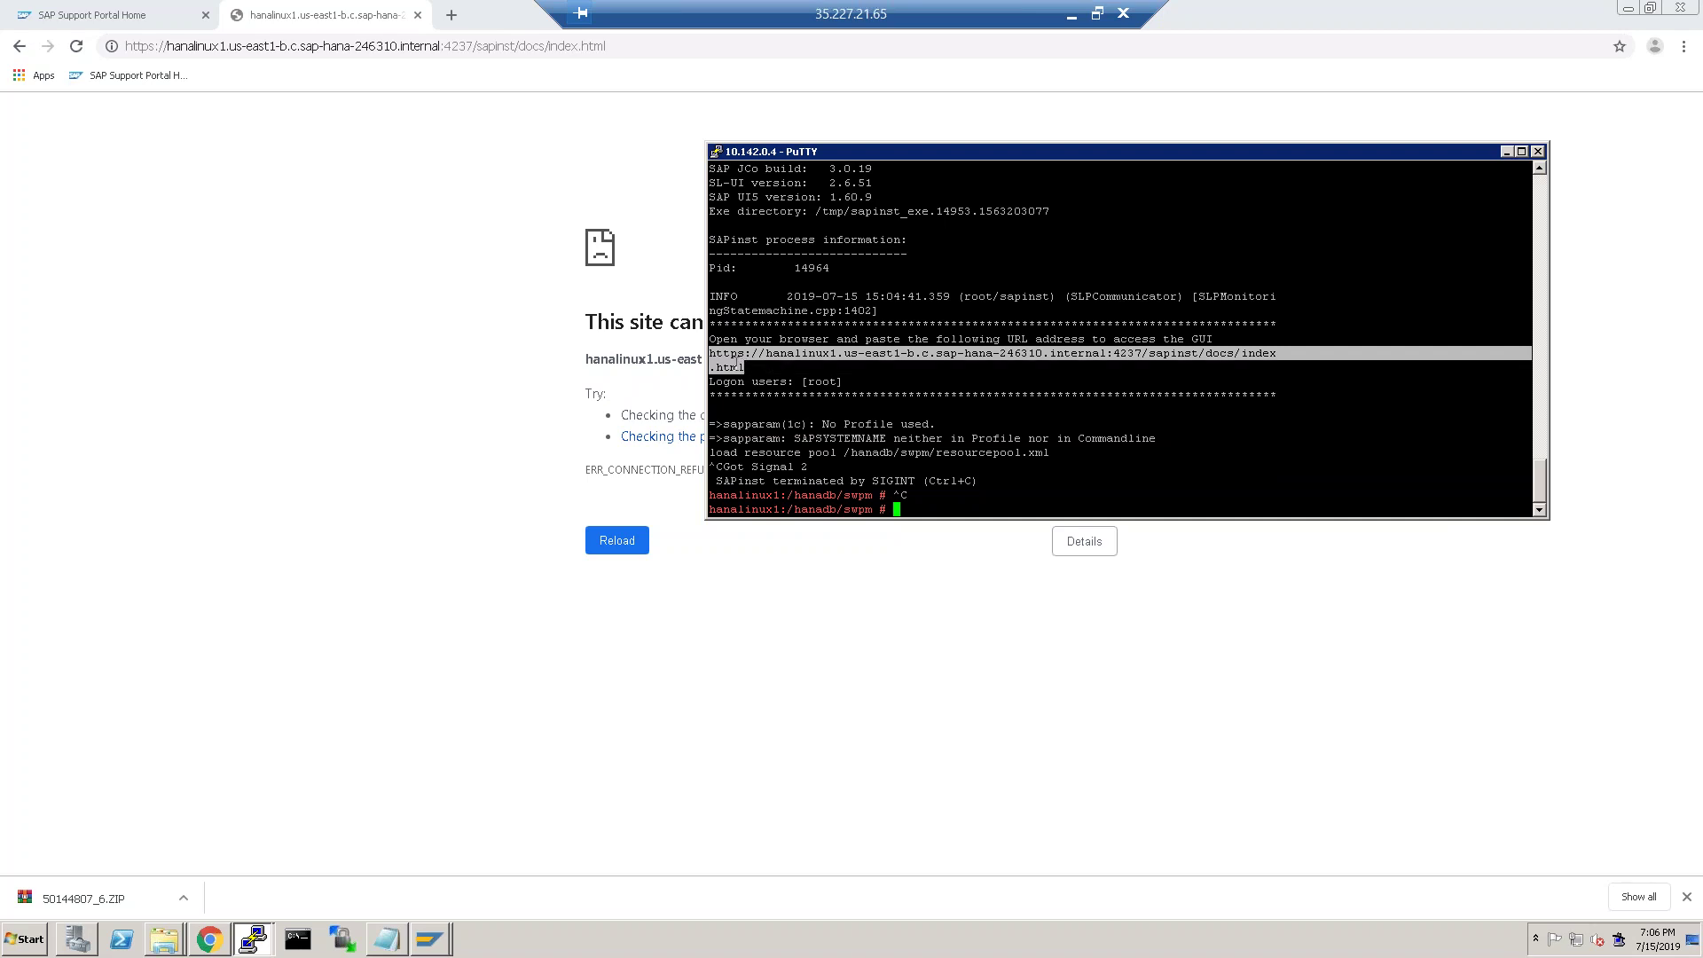
Stop sapinst with Ctrl+C, rerun ./sapinst, and select its new index.html GUI address.
key(ctrl+c)
click(937, 473)
key(Up)
key(Return)
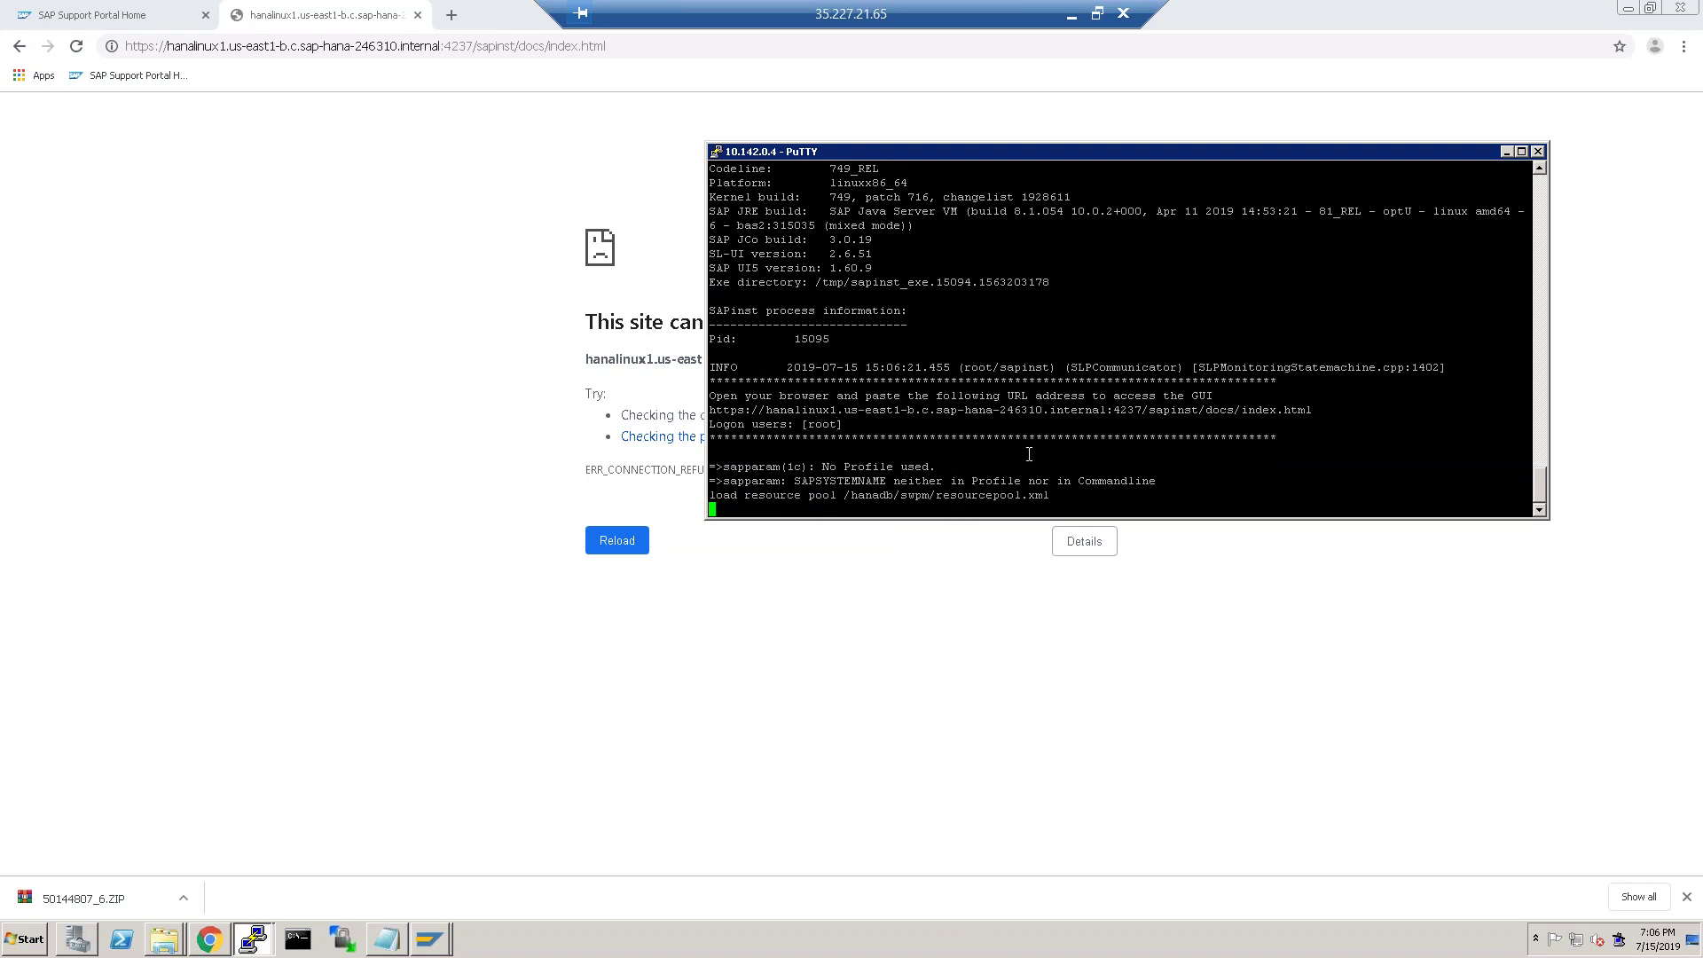
drag(1316, 411, 705, 408)
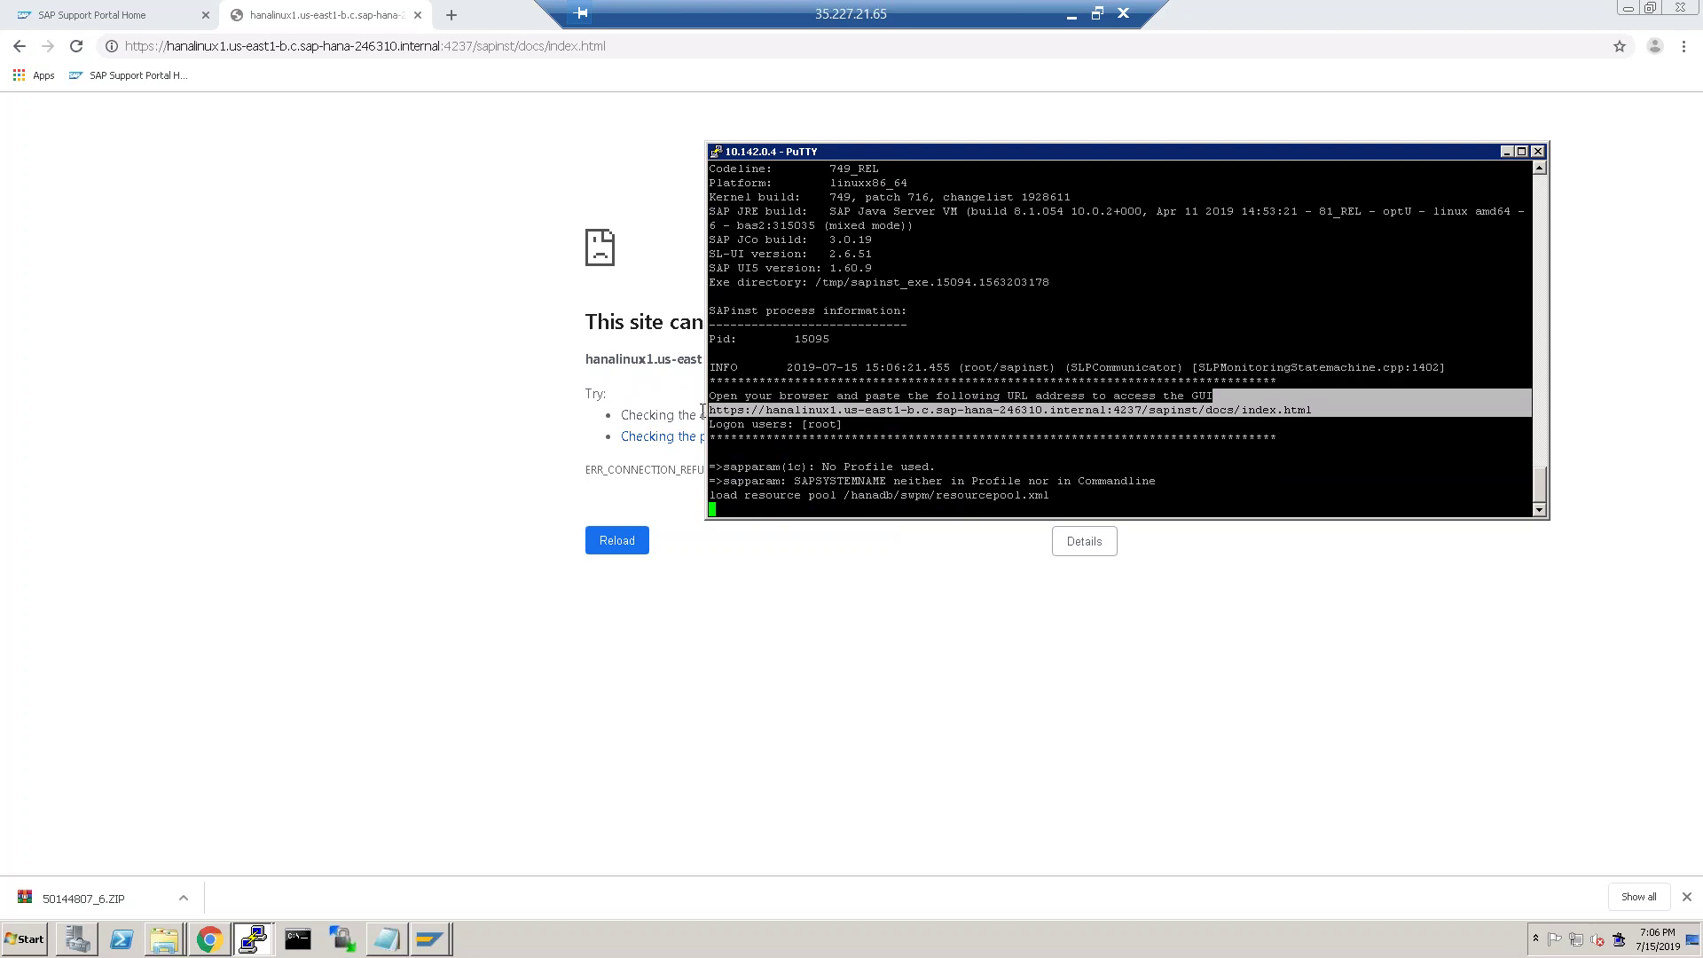
Open the copied port 4237 installer URL in Chrome and sign in.
click(644, 50)
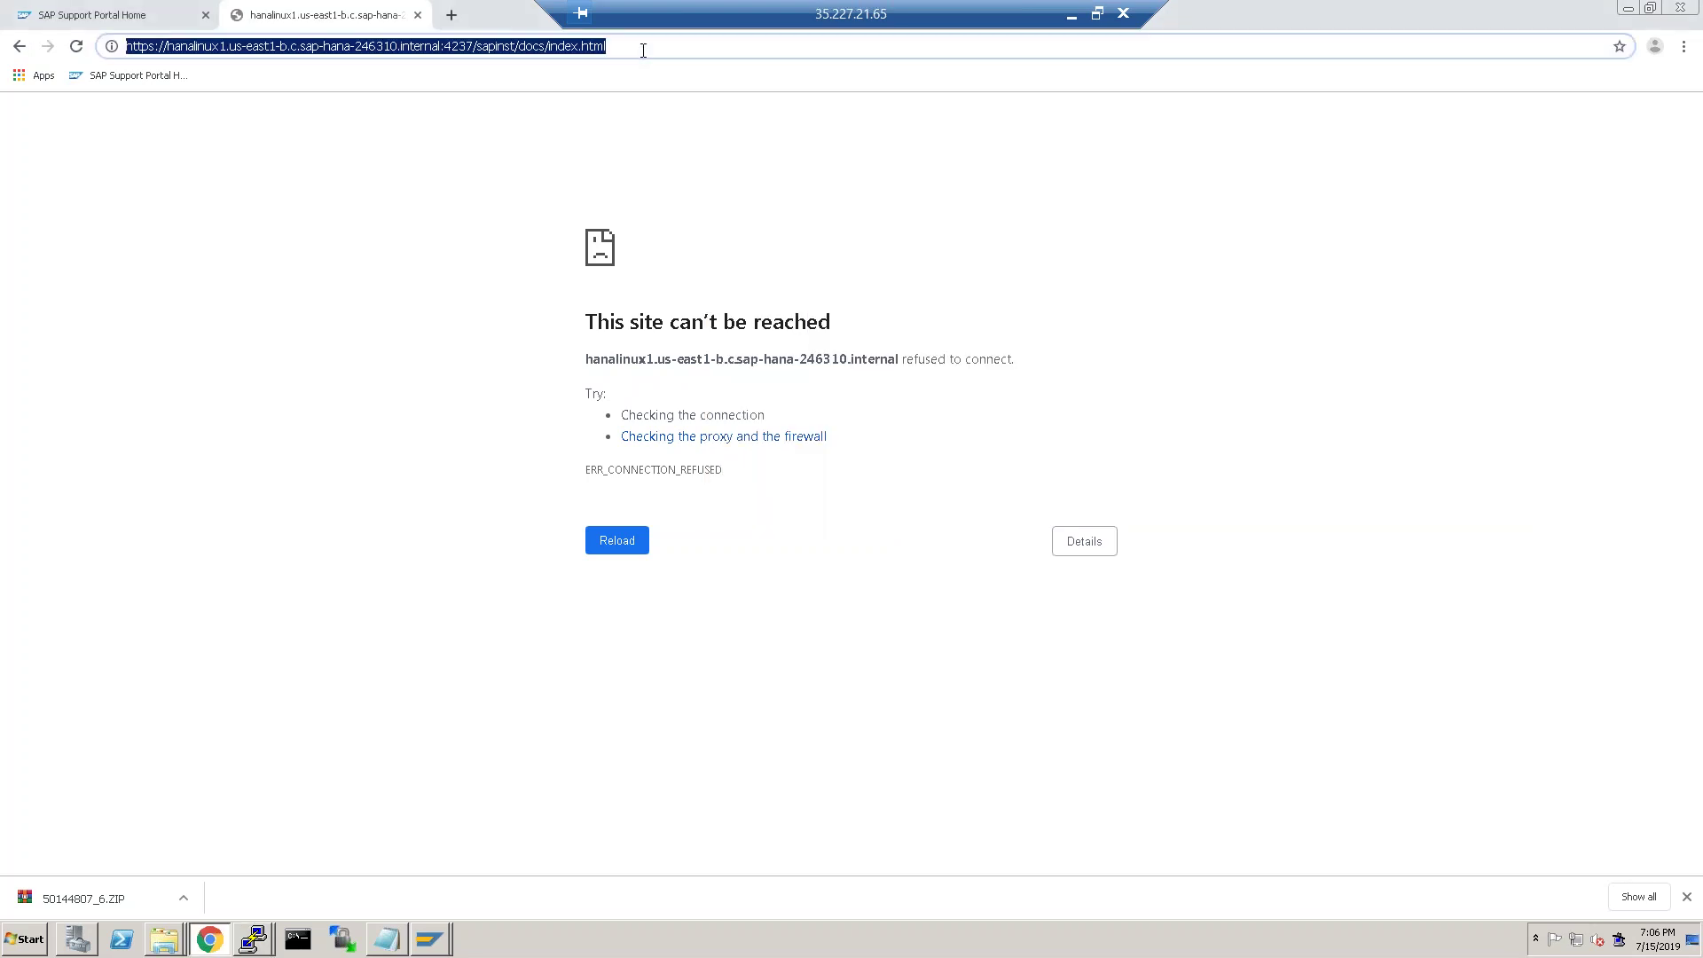
key(ctrl+v)
key(Return)
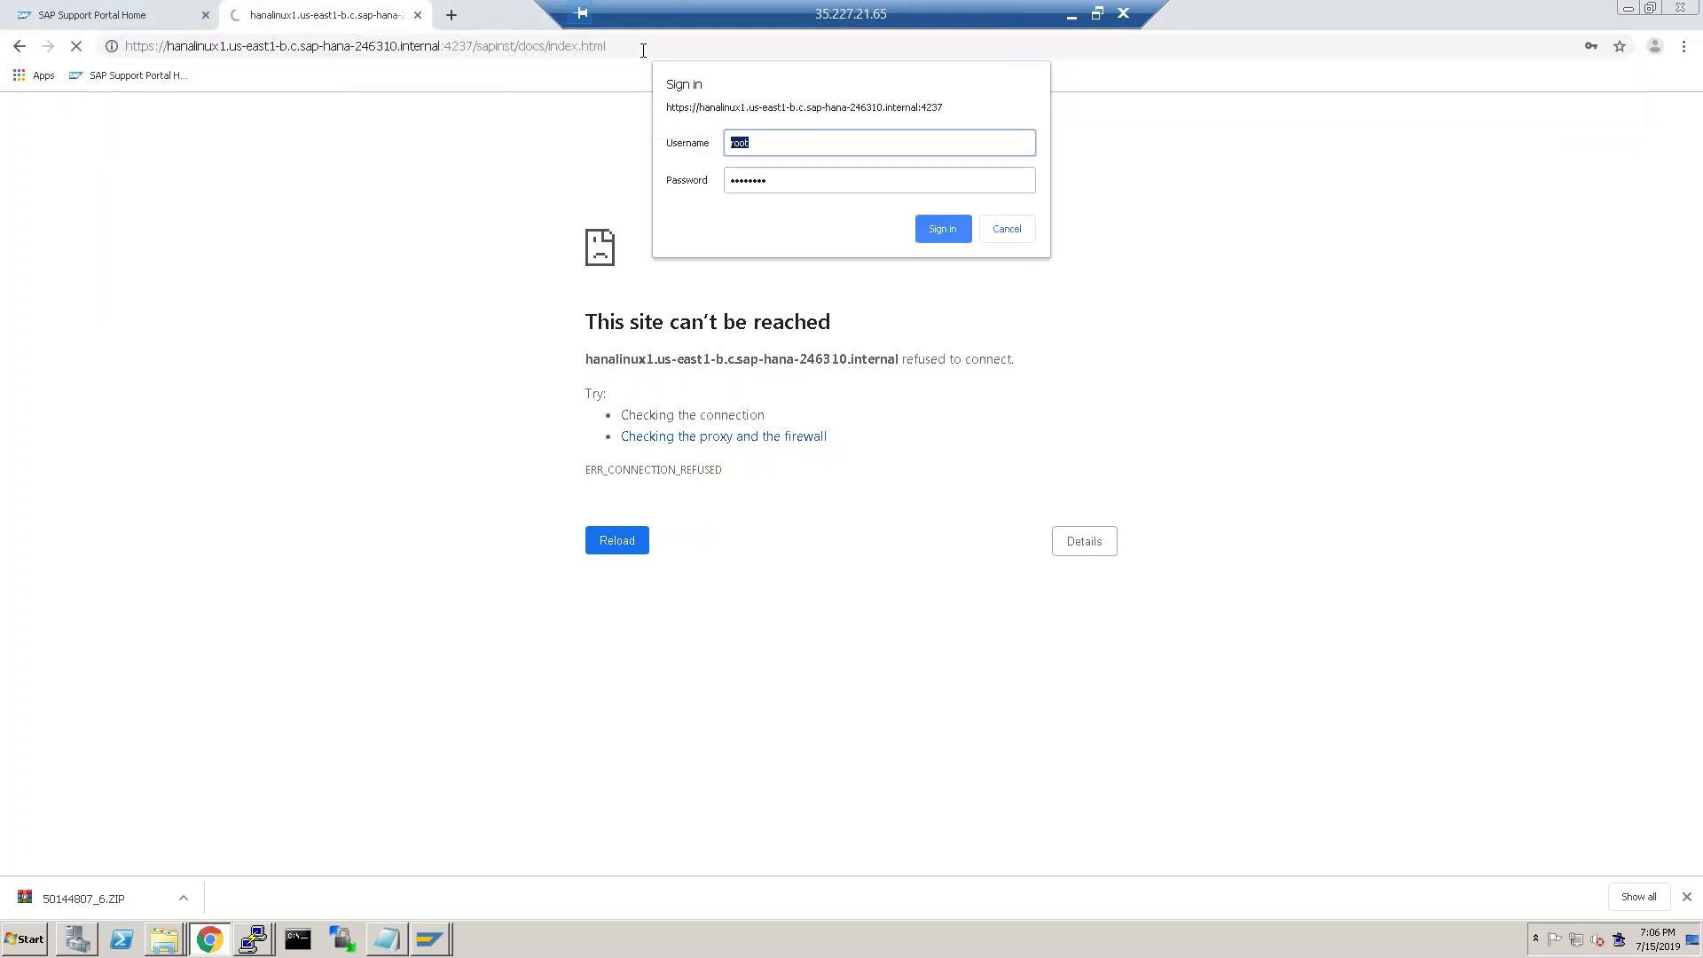
click(946, 230)
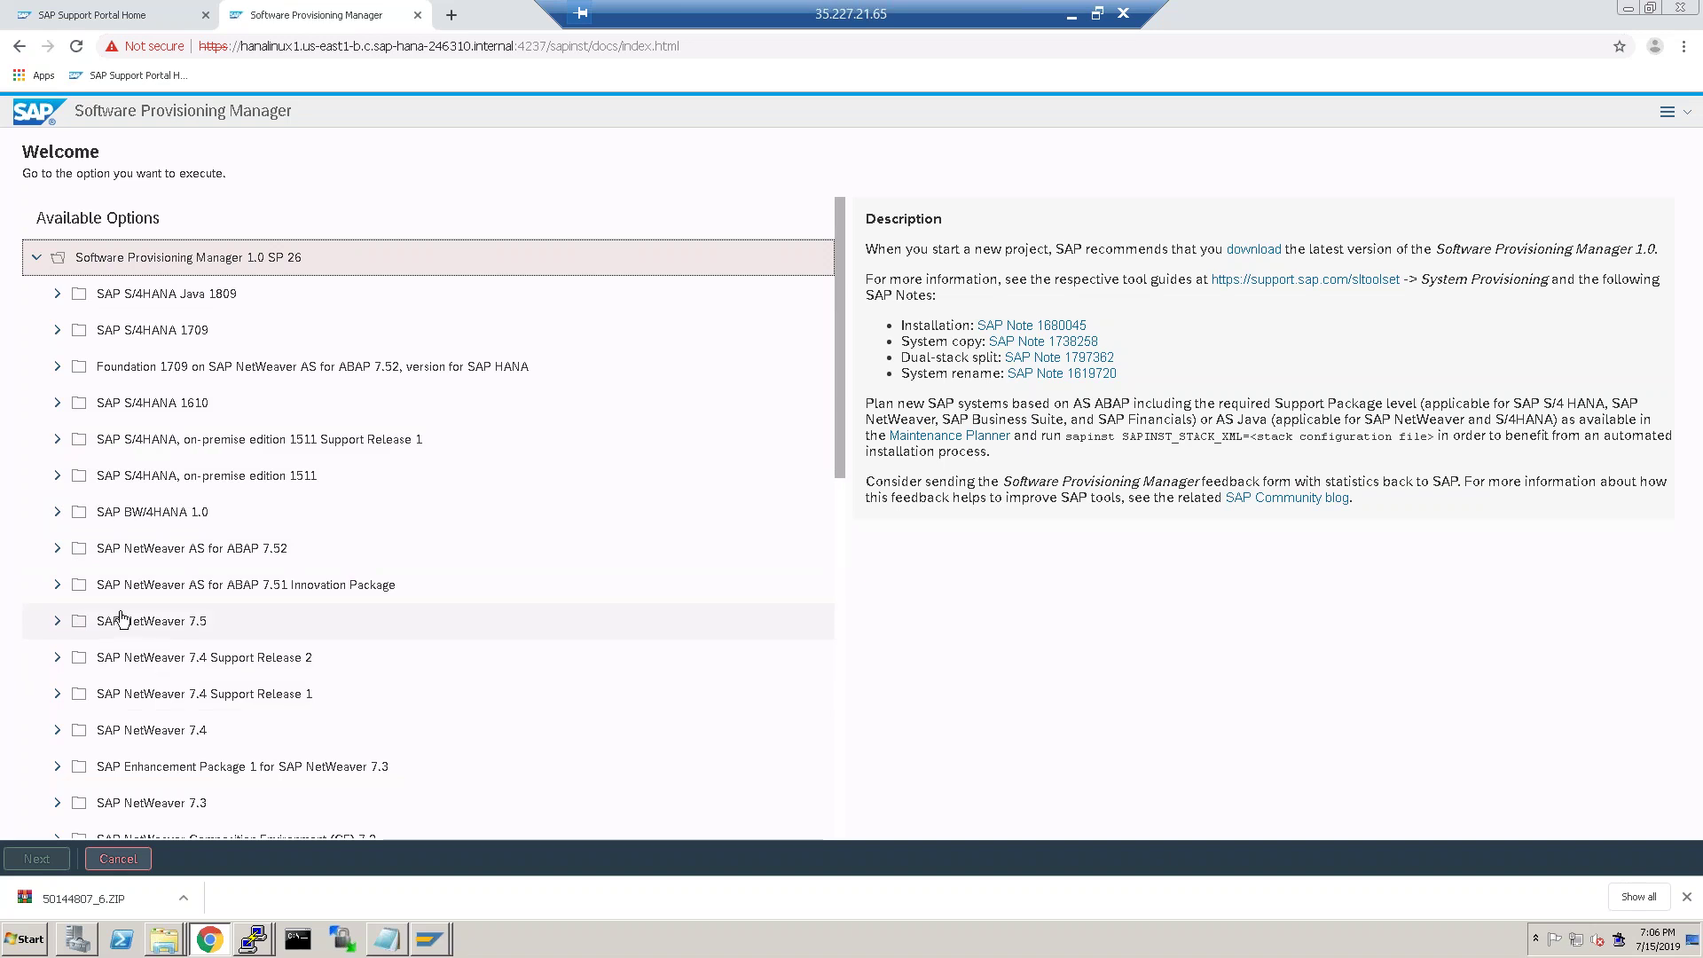
Choose S/4HANA 1709 > Server > HANA Database > Installation > Application Server ABAP > Standard System, then continue.
click(59, 331)
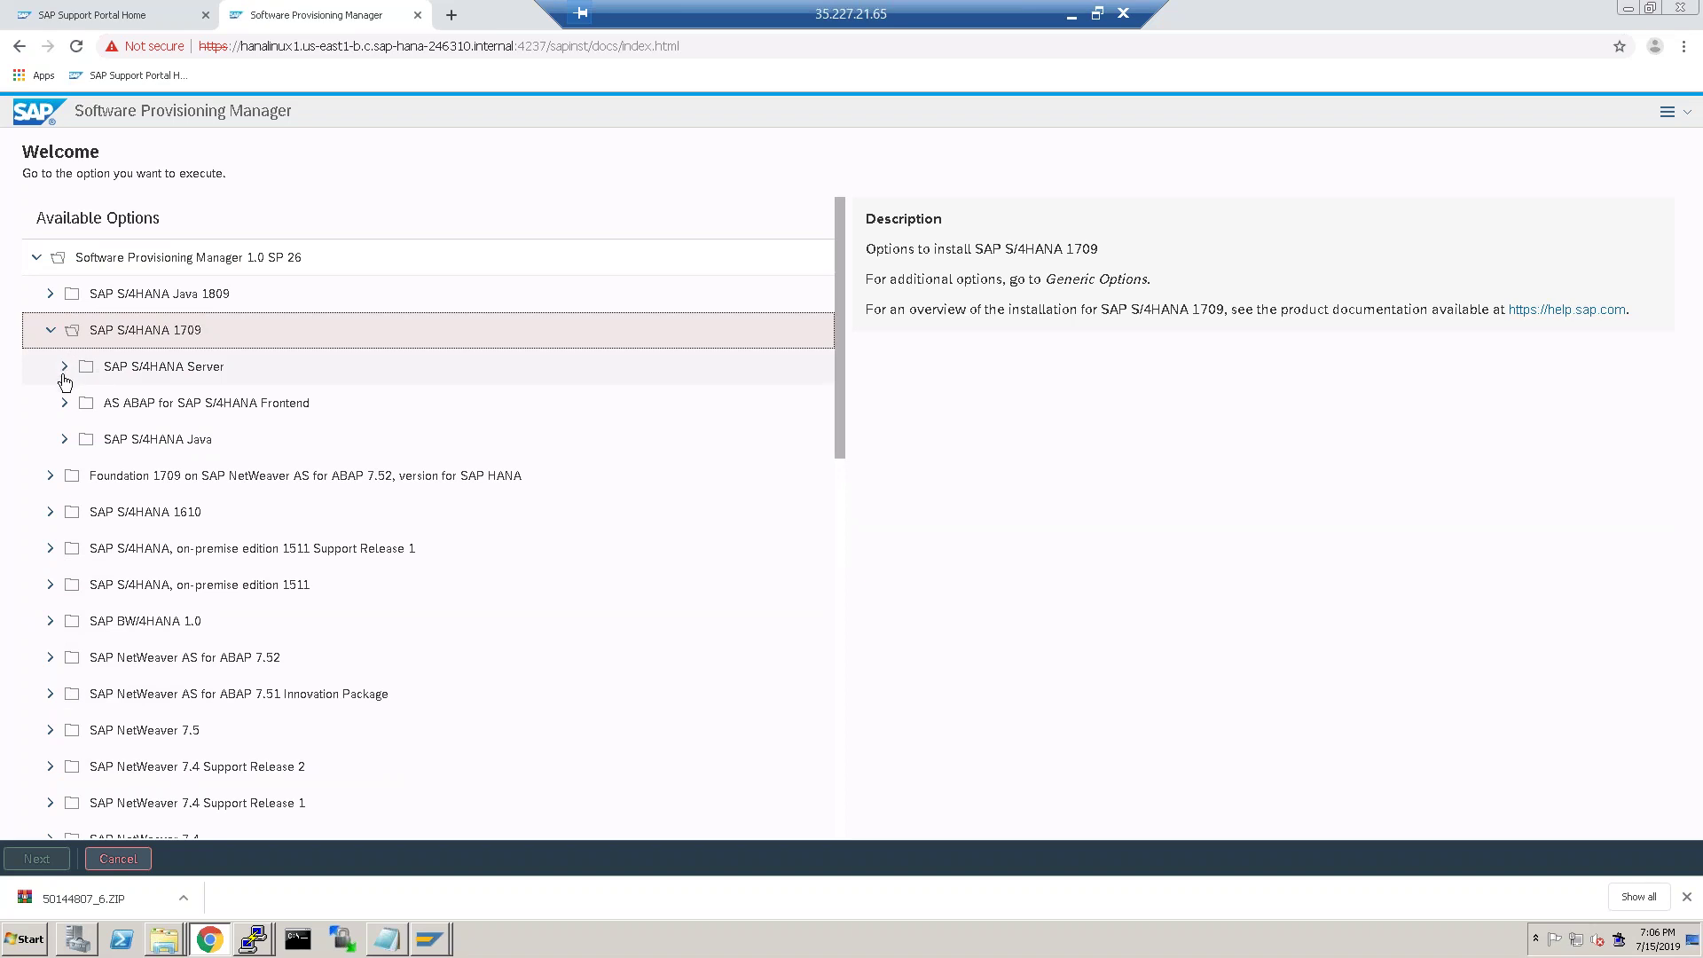
click(66, 372)
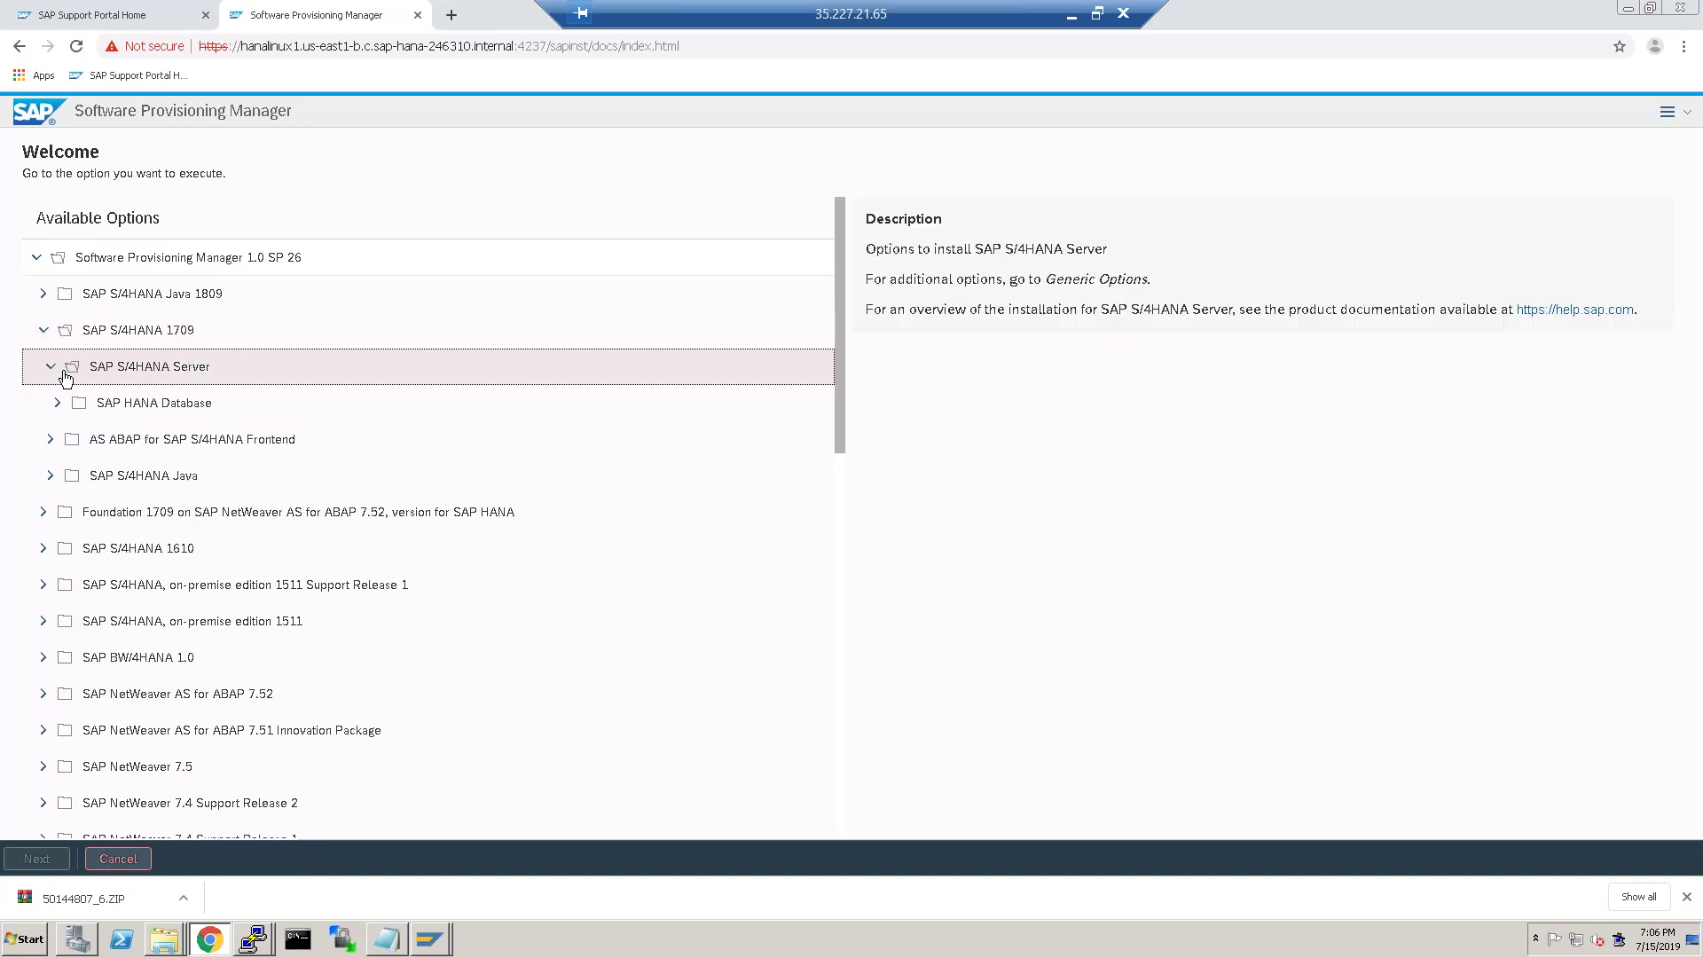
click(58, 404)
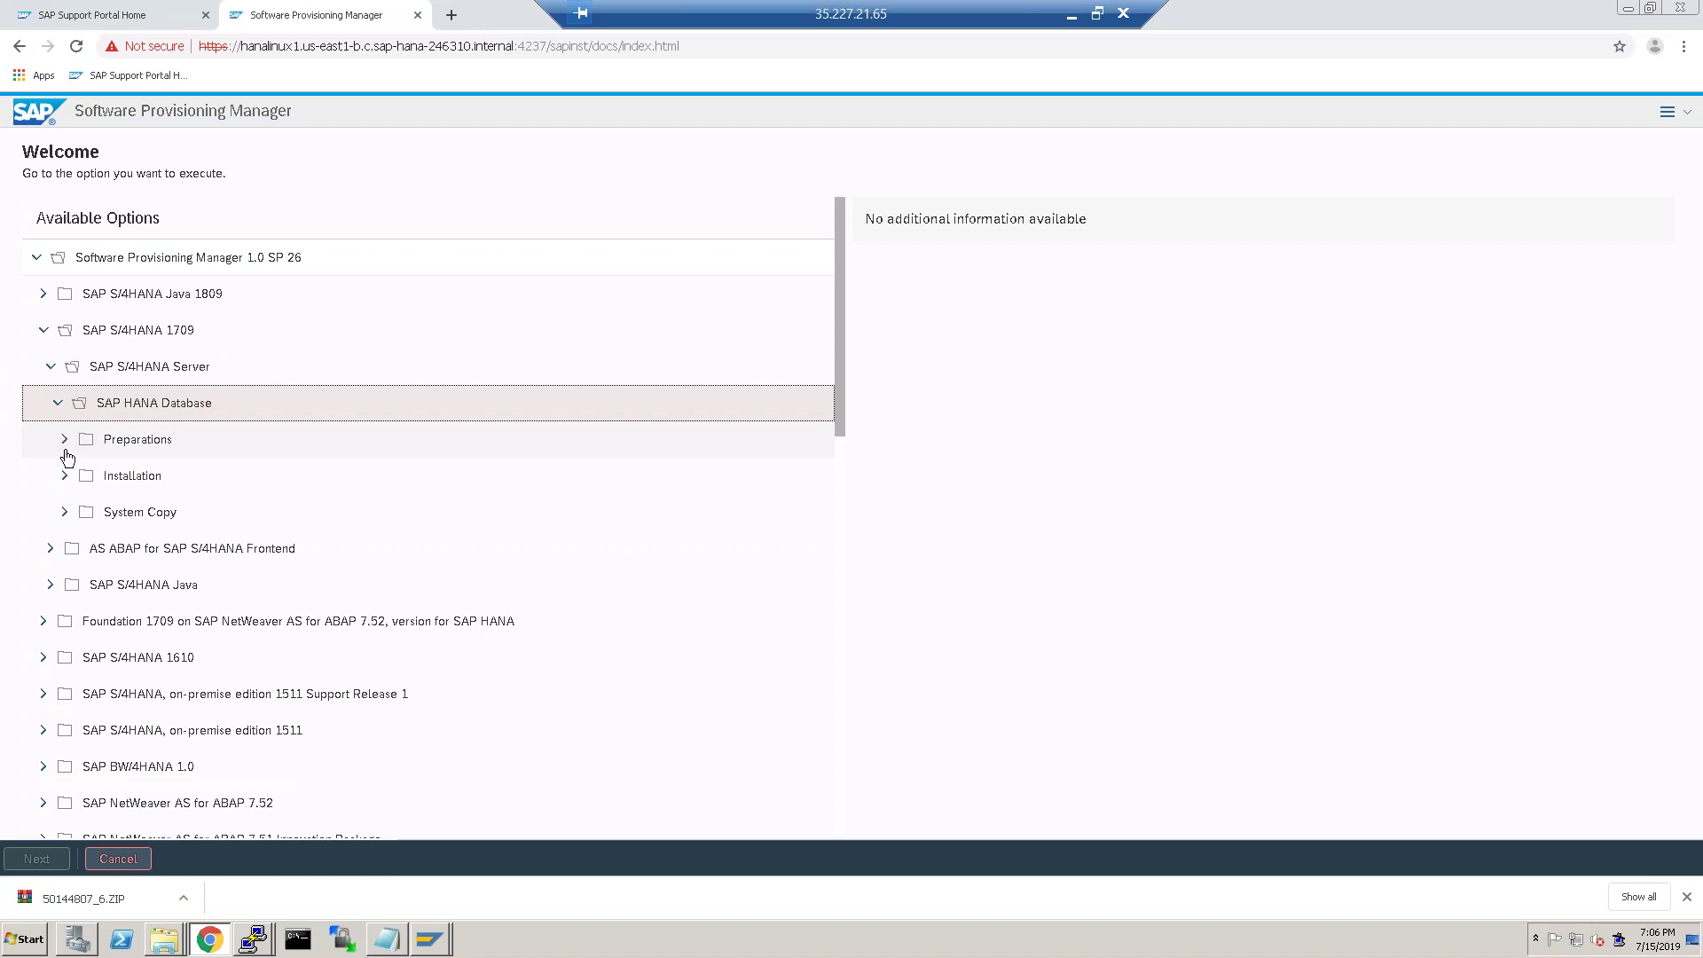
click(65, 476)
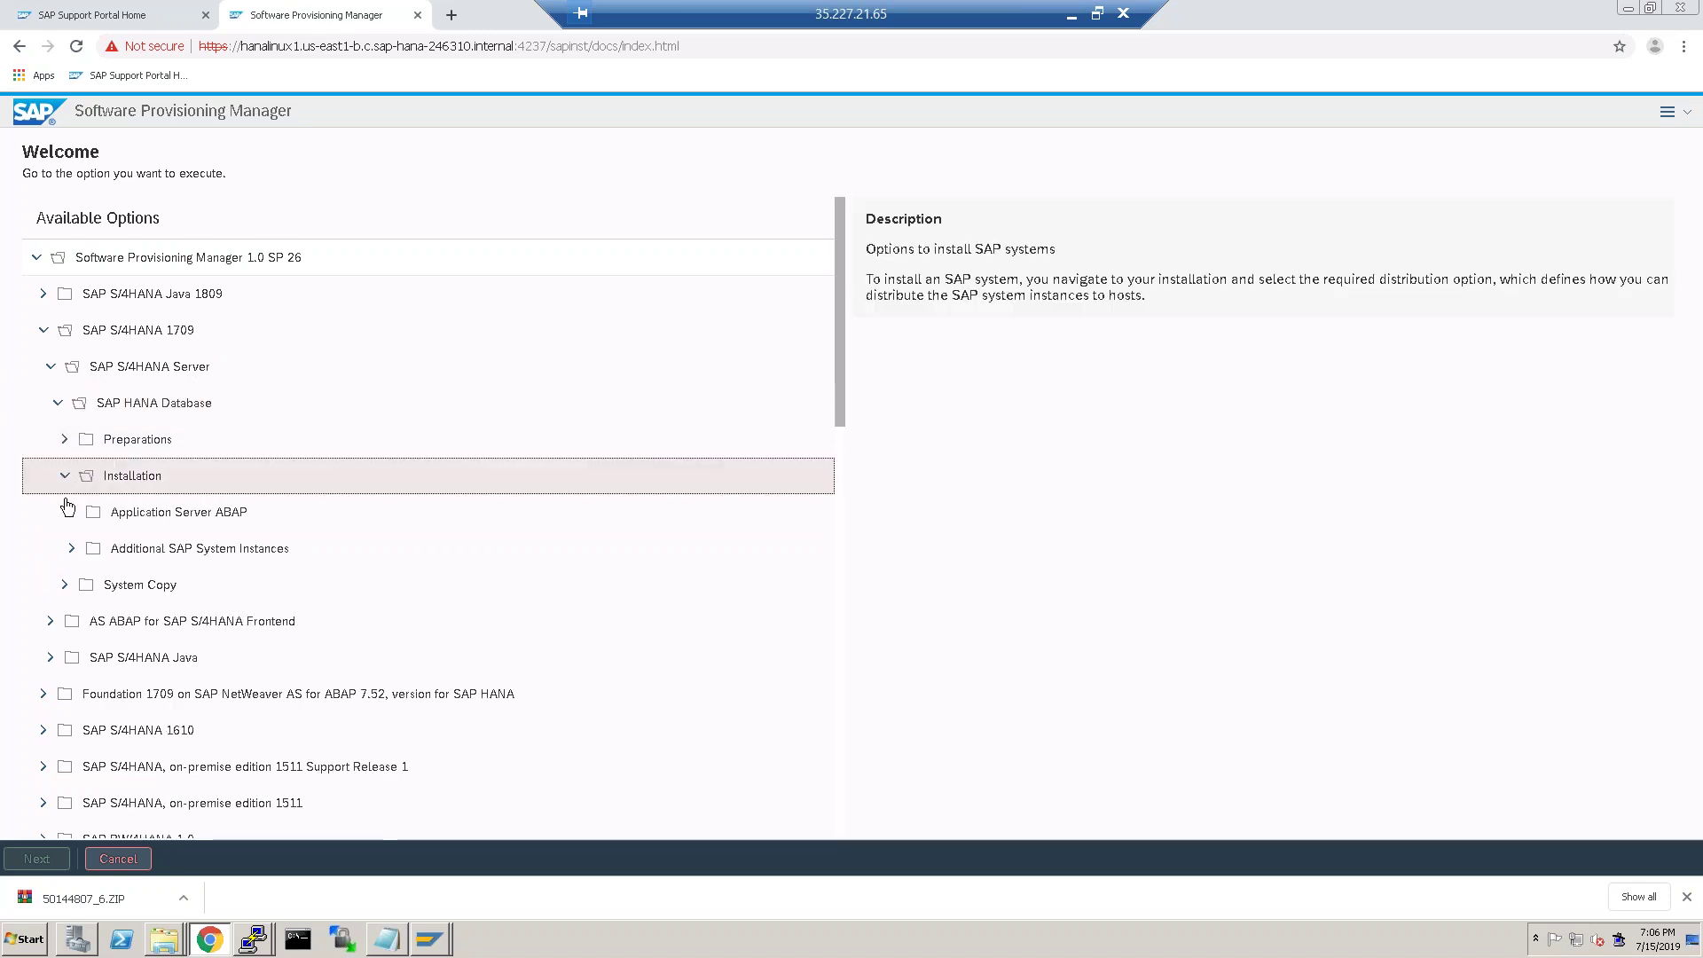
click(69, 511)
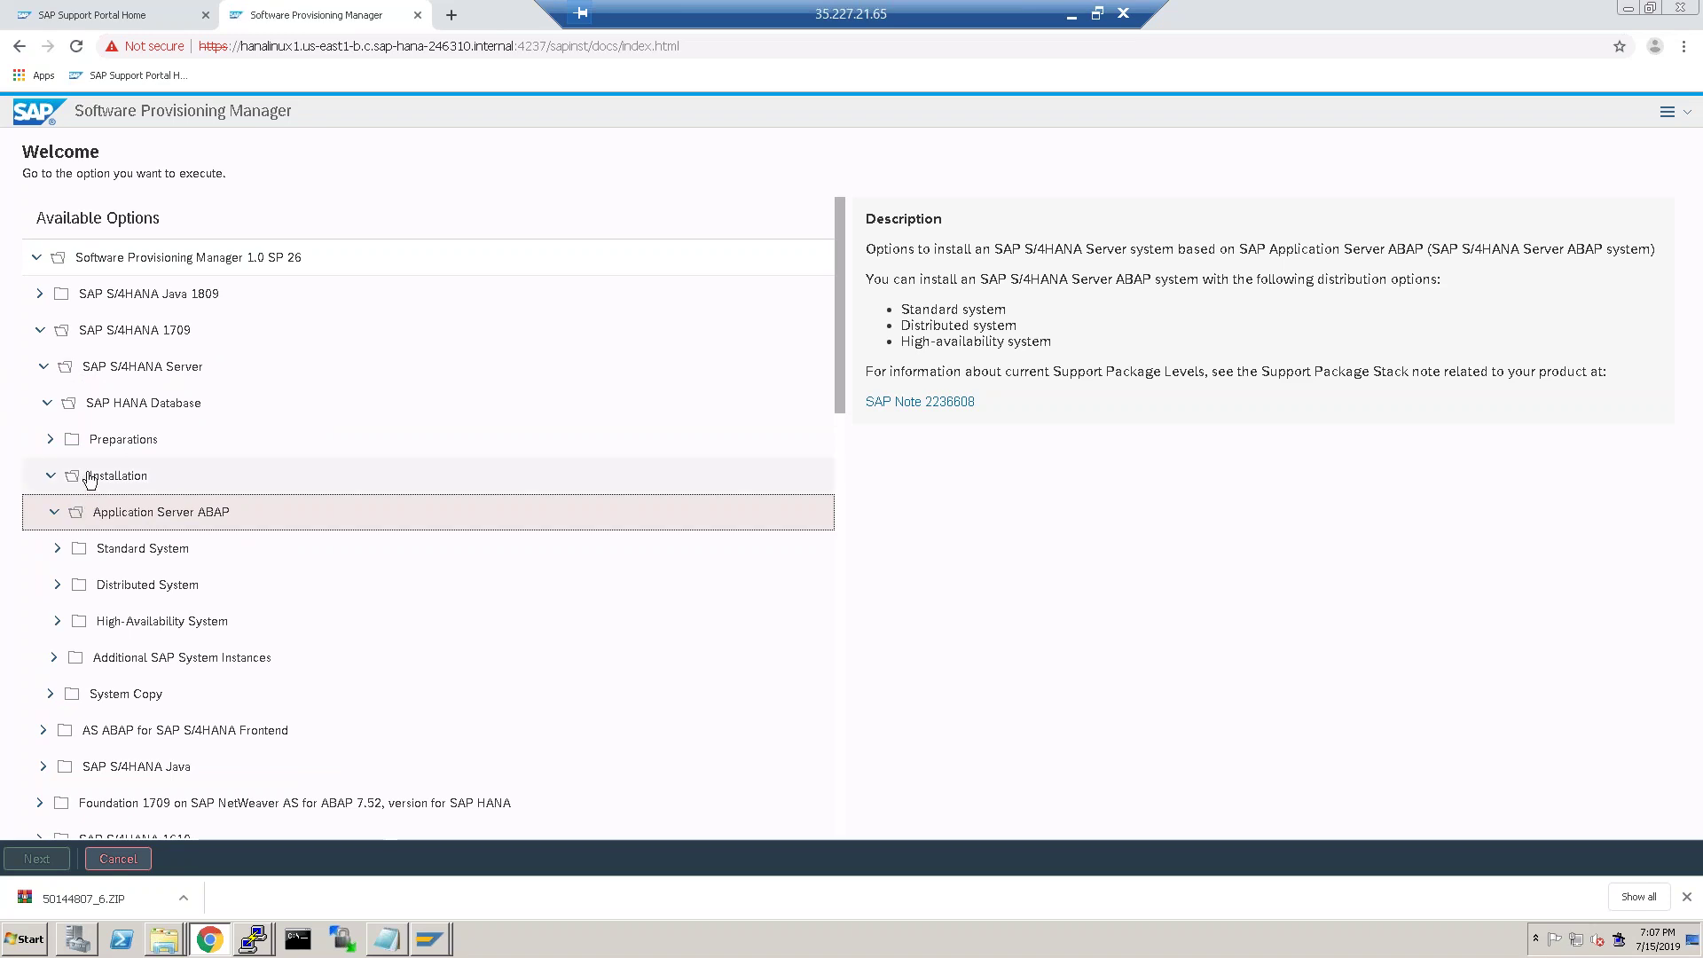
scroll(328, 593, down, 2)
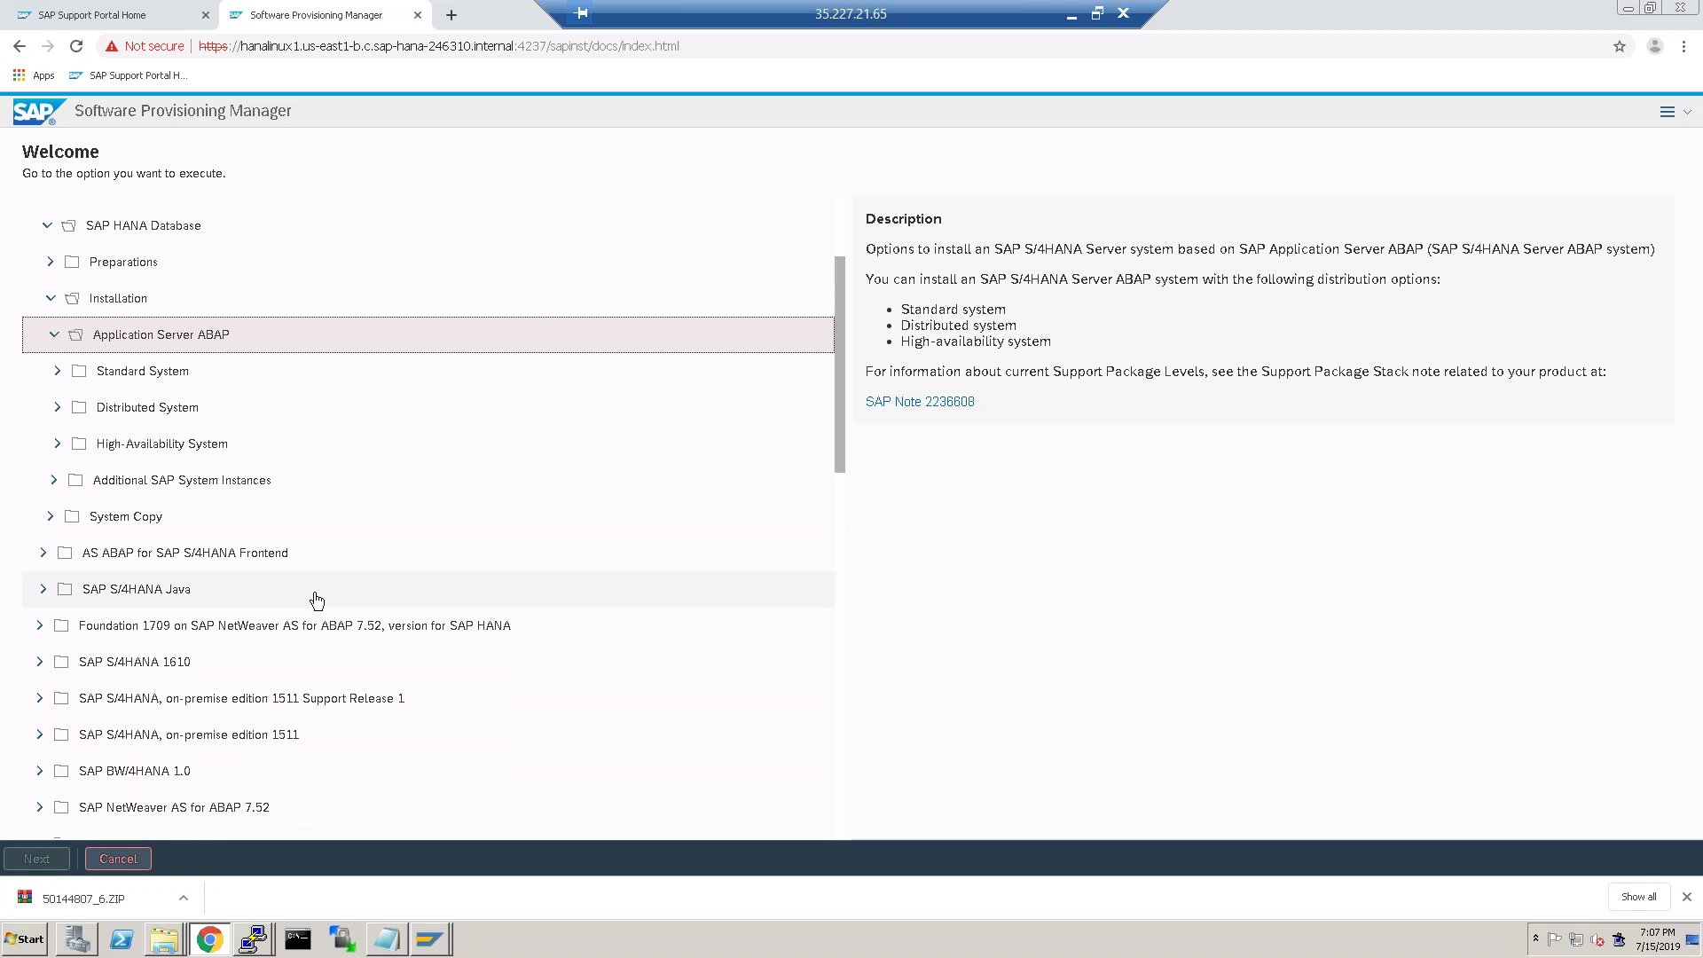
scroll(335, 586, down, 1)
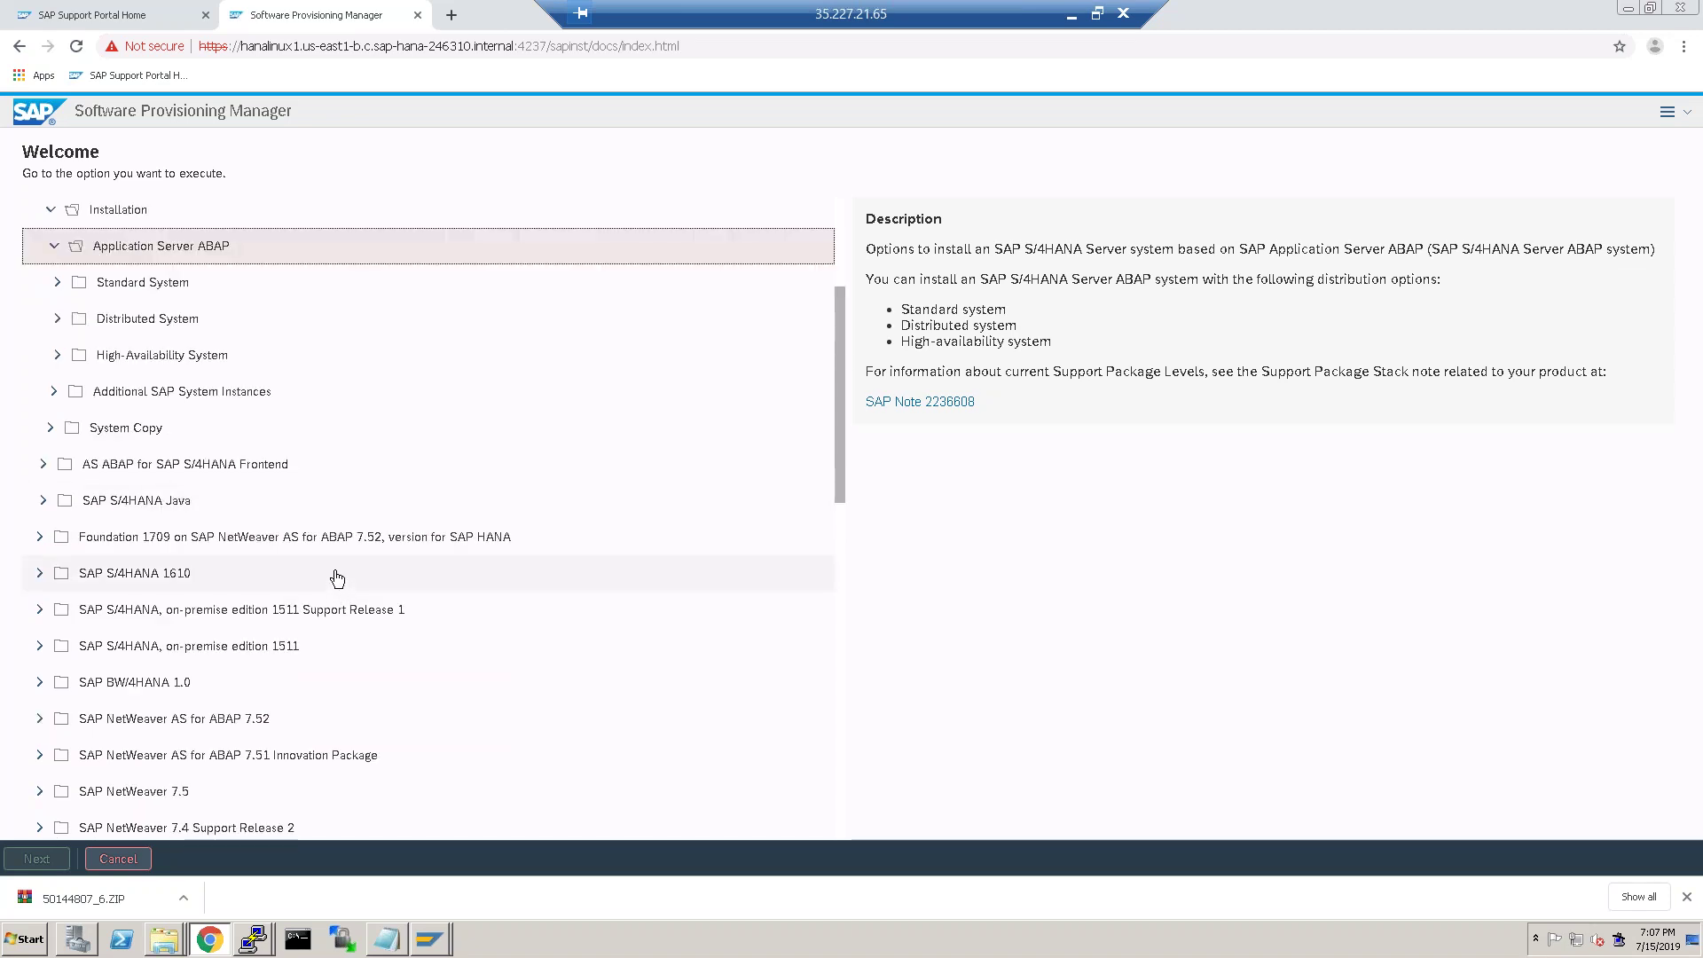
click(58, 295)
click(103, 324)
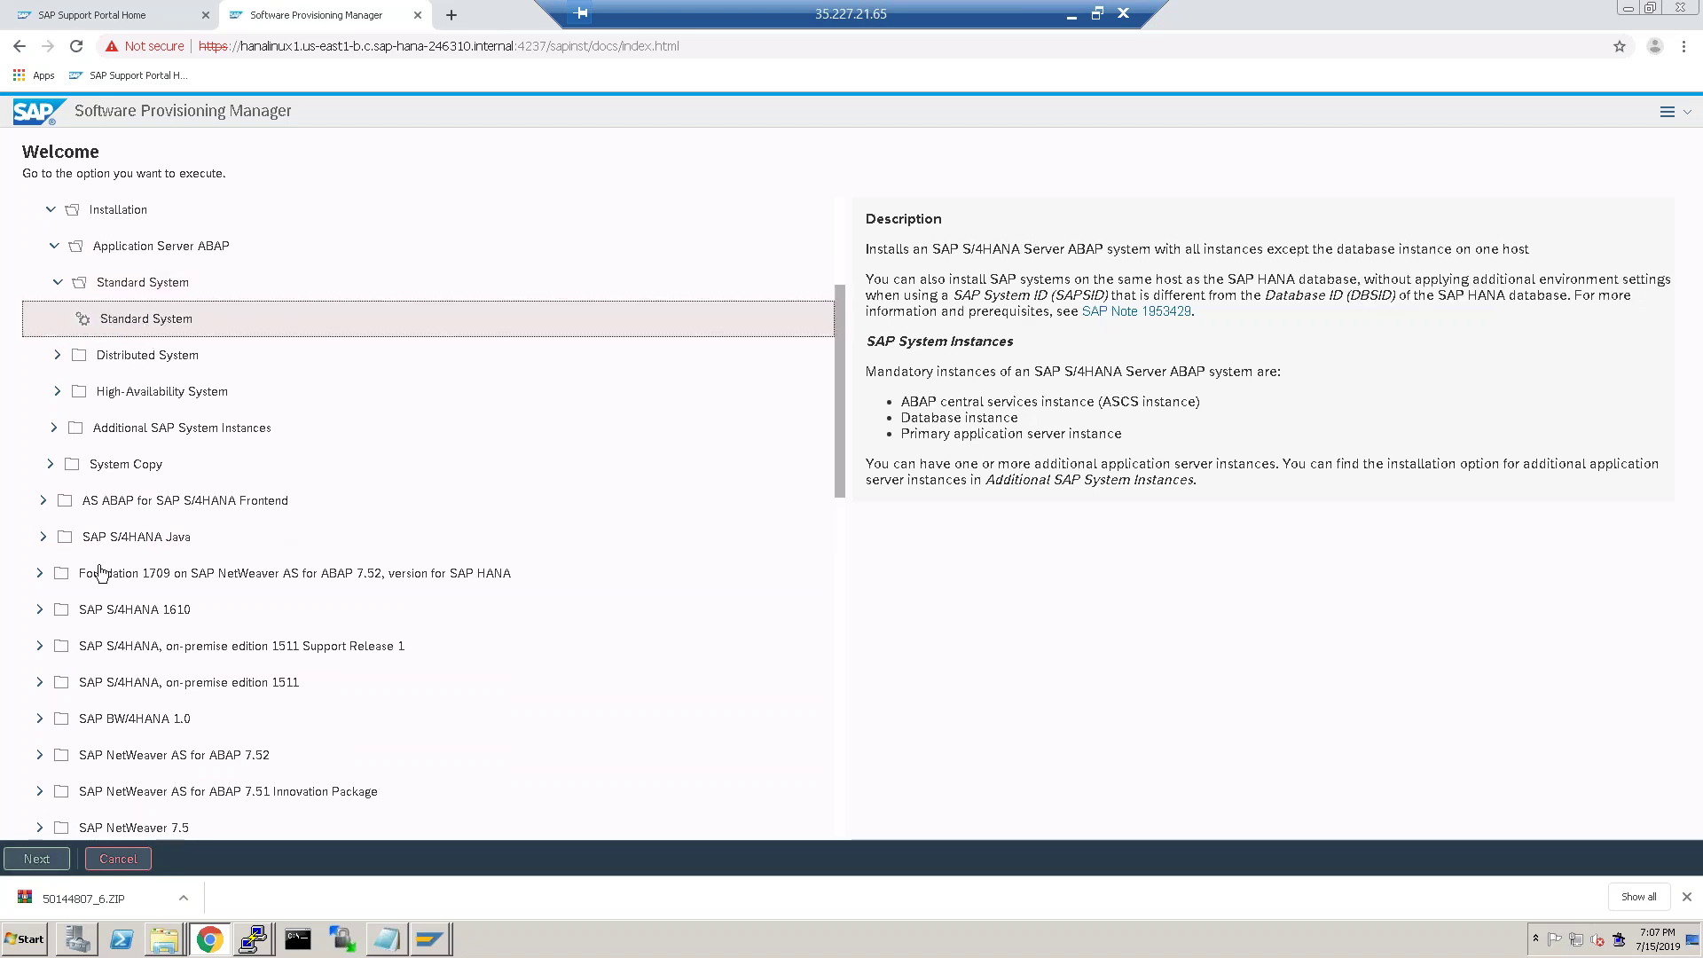
click(24, 866)
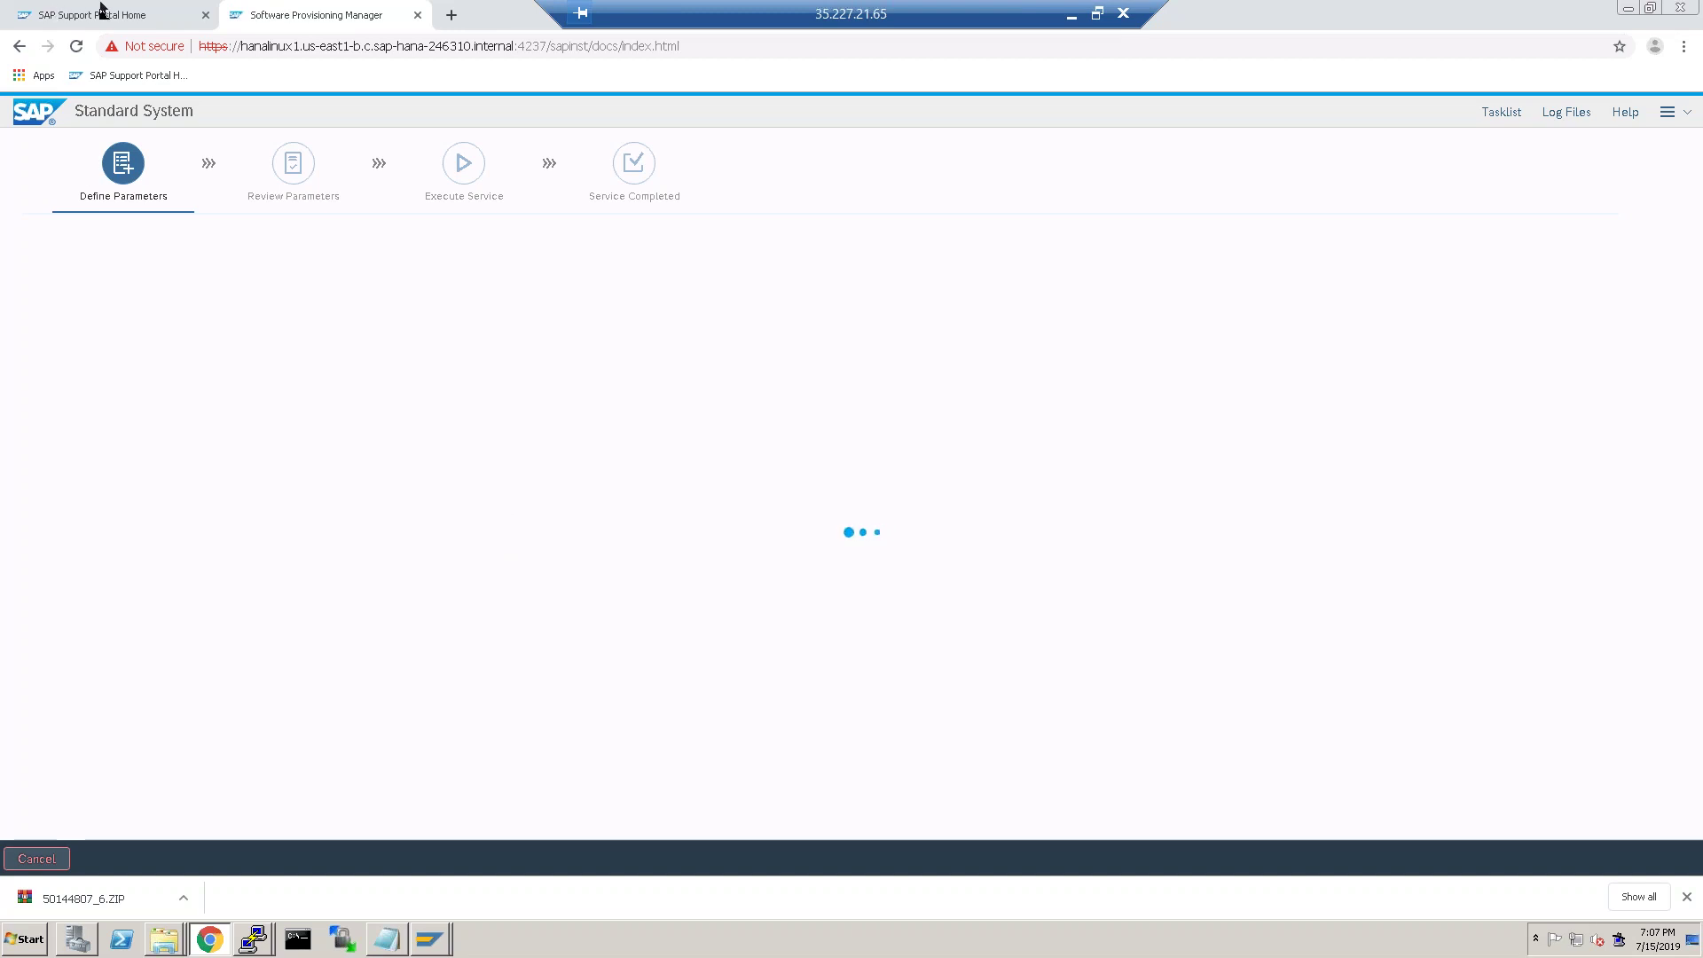
key(ctrl+shift+Tab)
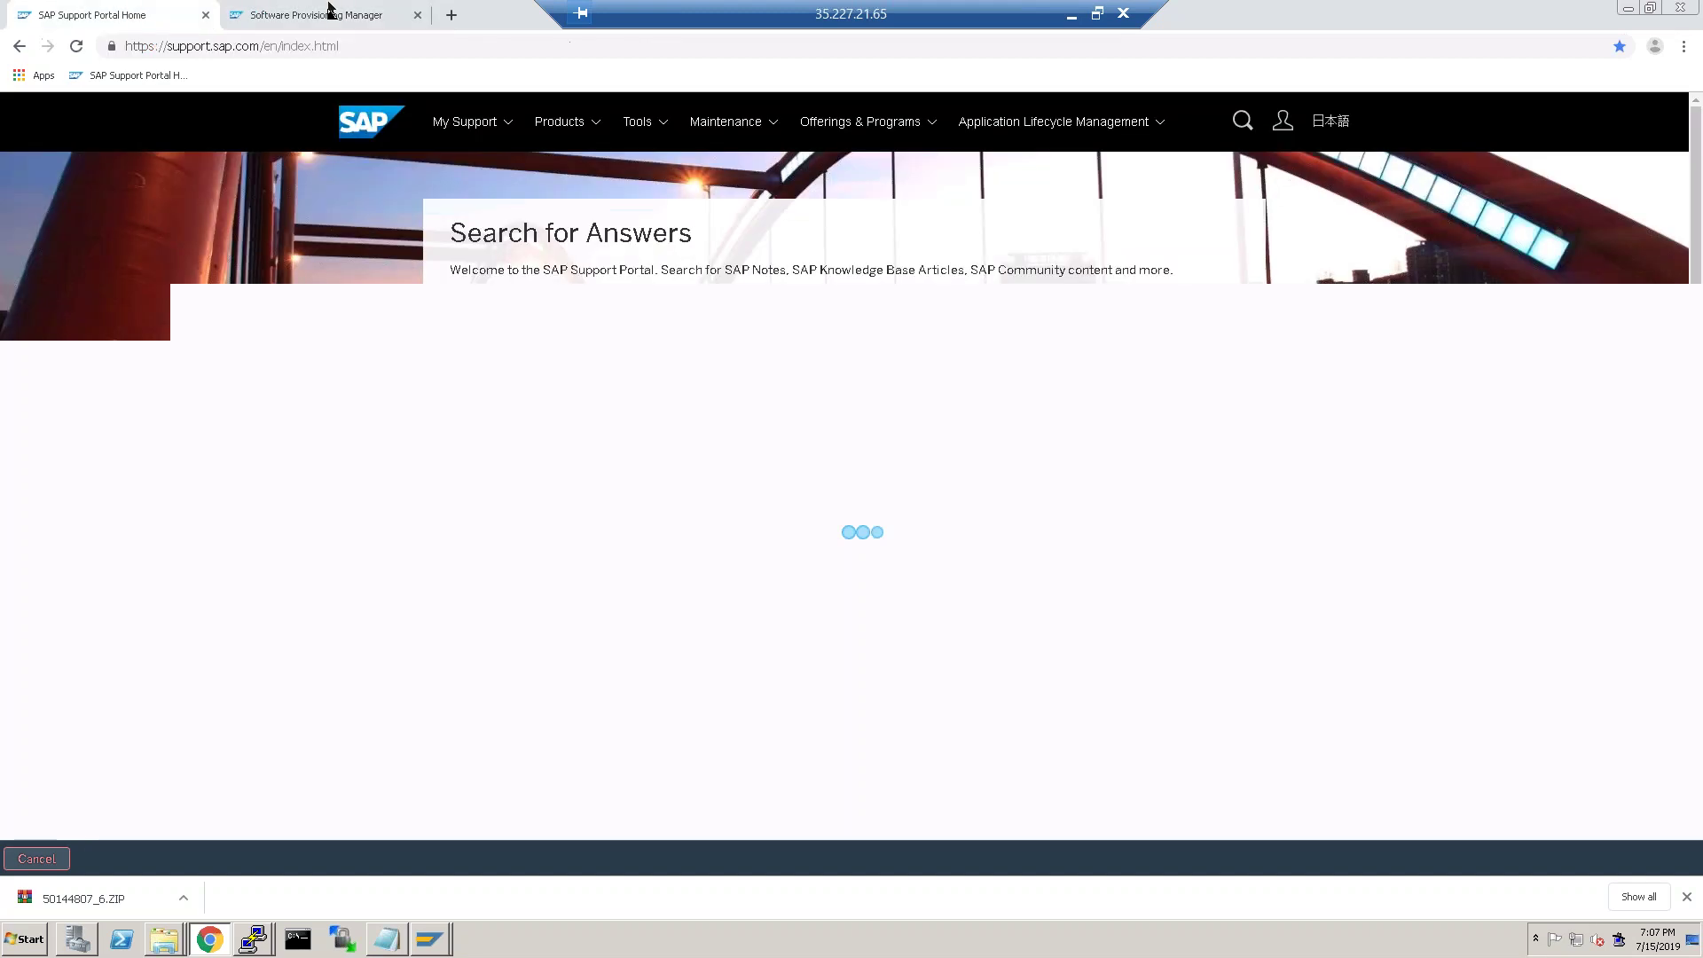
click(359, 13)
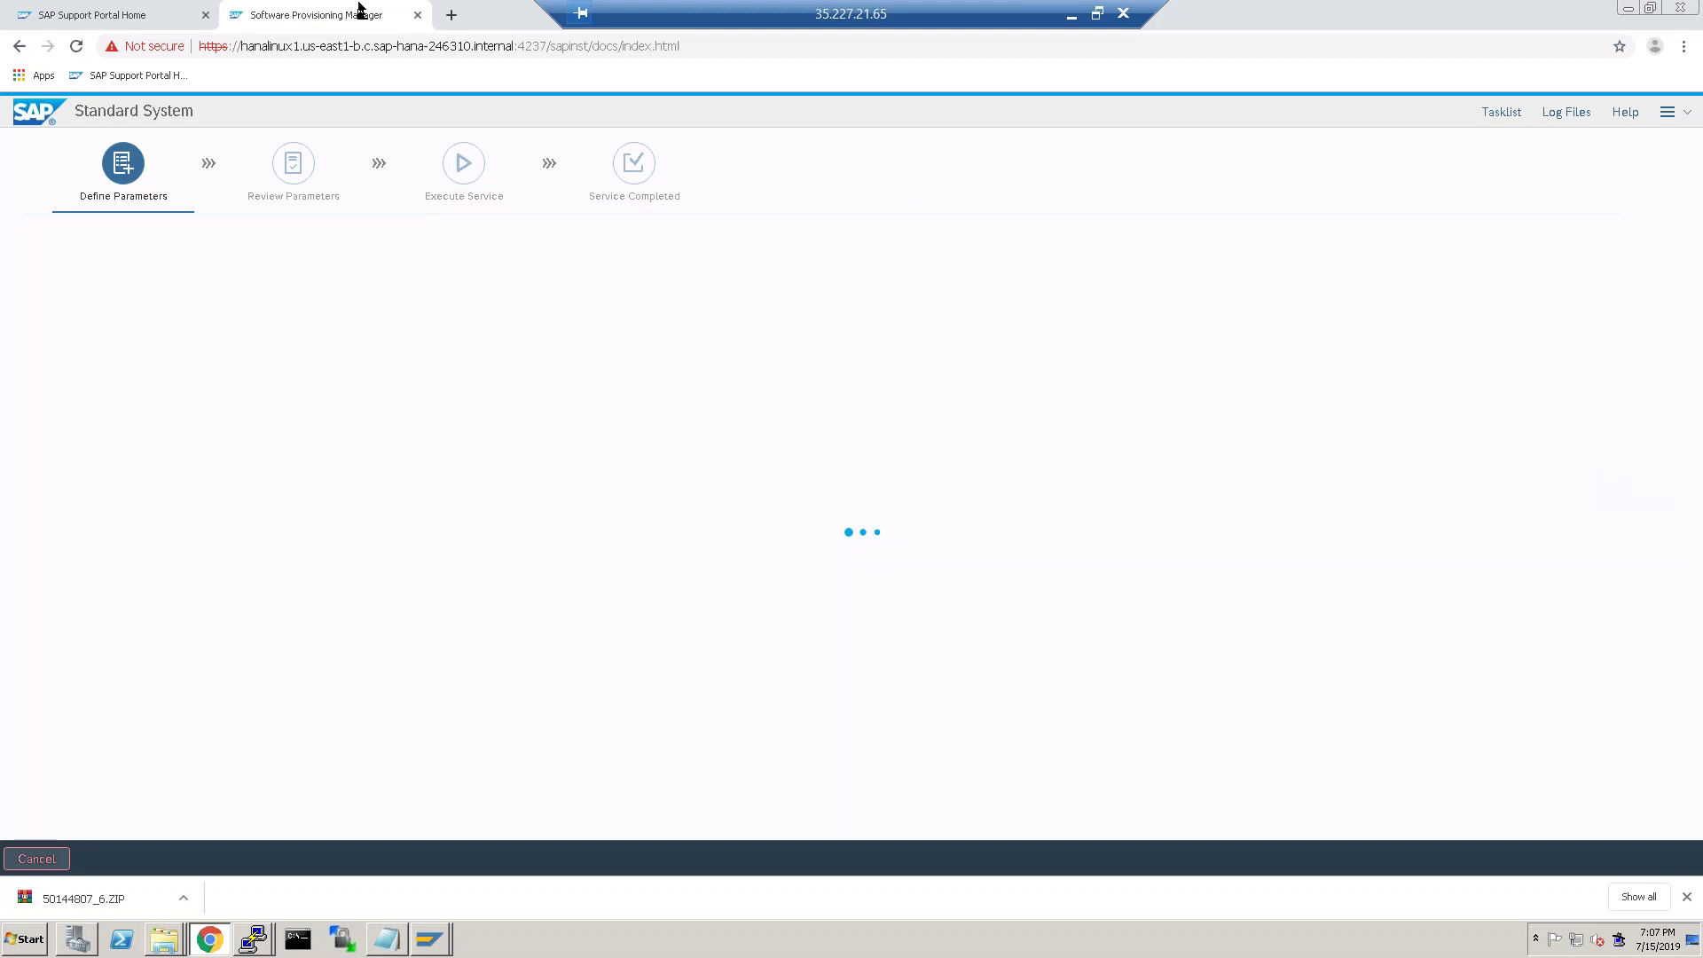
key(ctrl+shift+Tab)
click(291, 13)
Minimize the remote session and bring up local File Explorer on the Hana folders.
click(1072, 15)
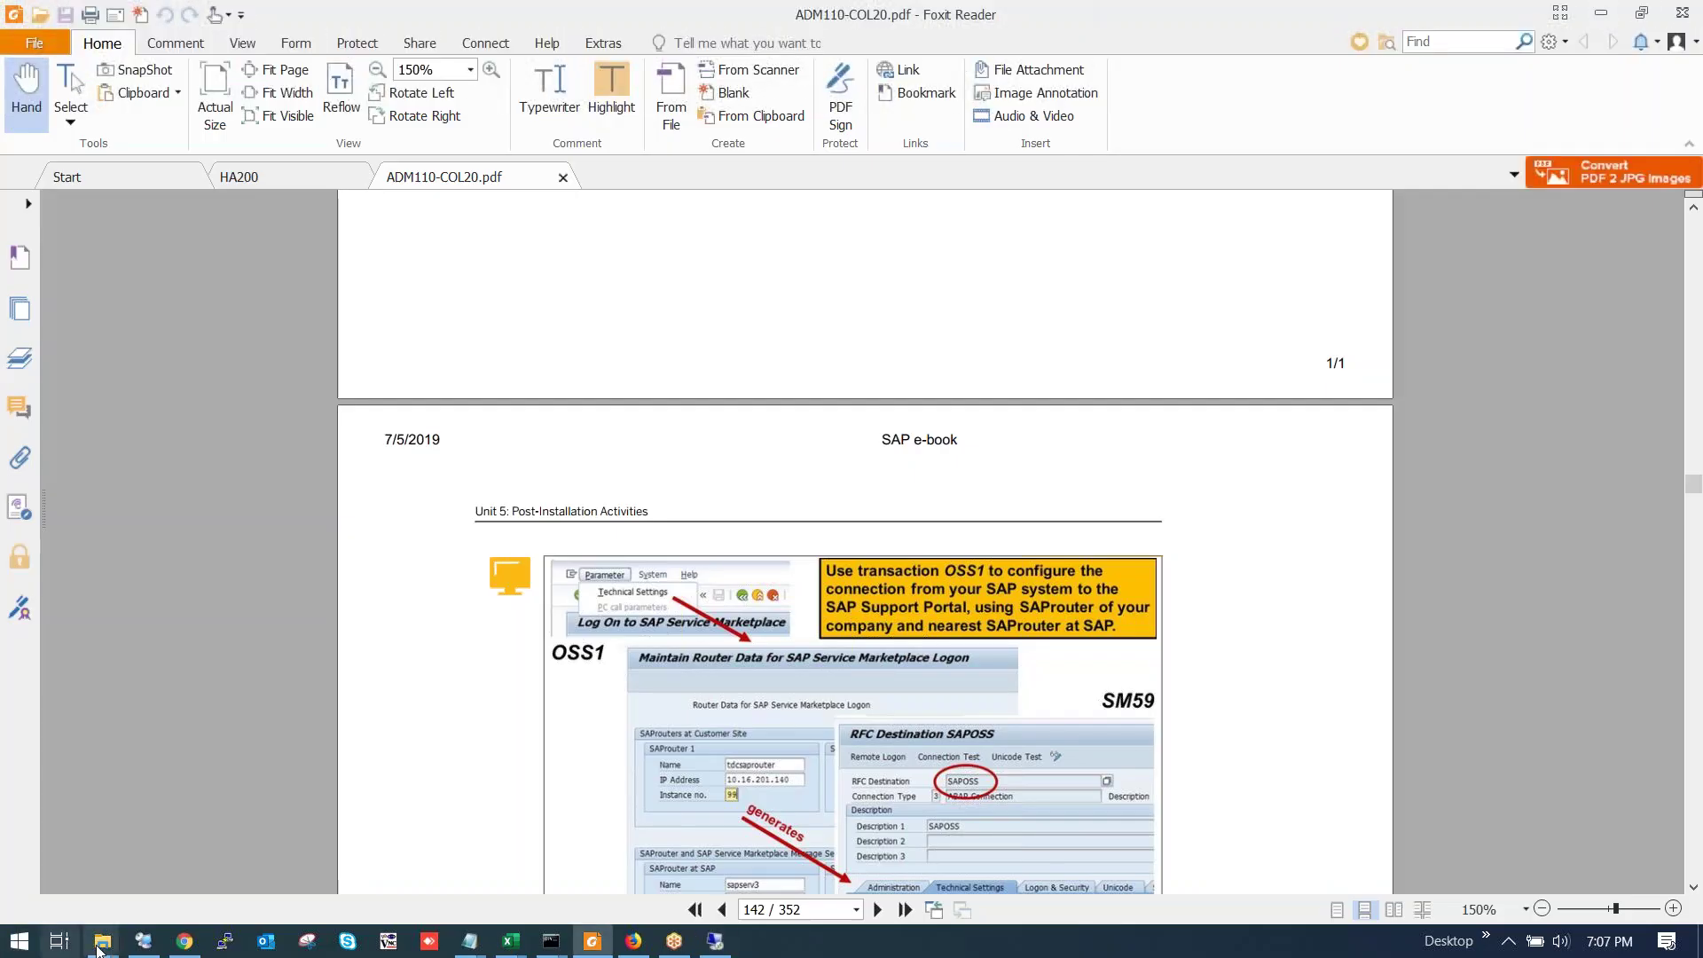
mouse_move(103, 940)
click(84, 880)
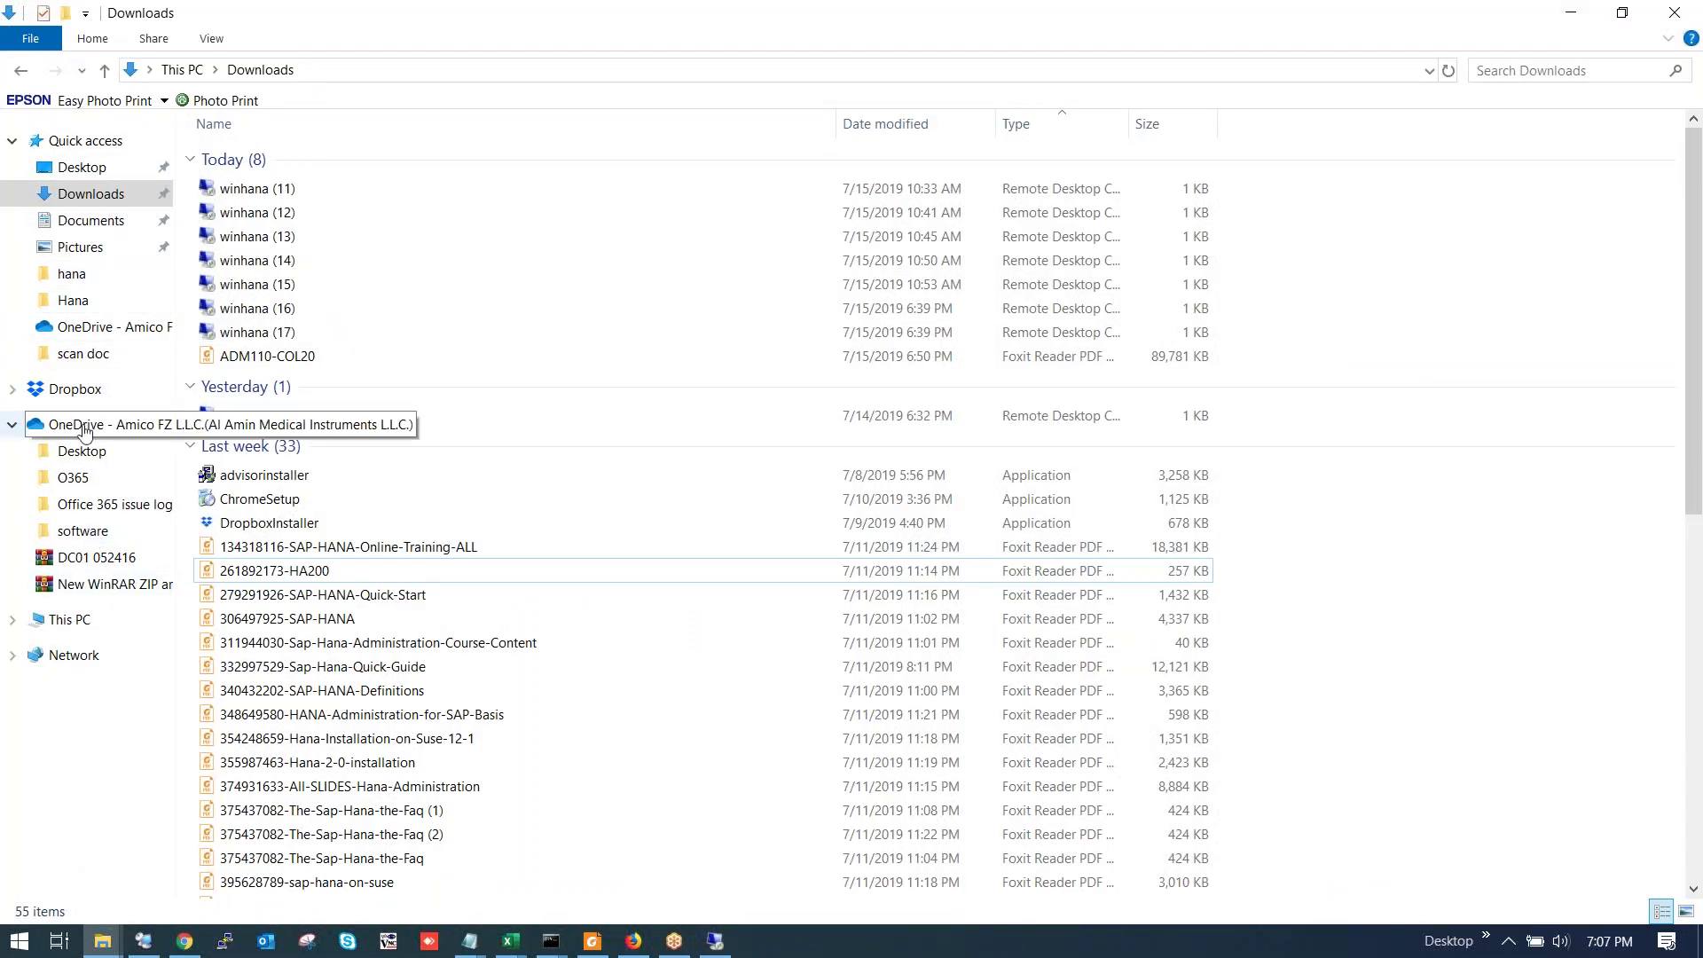
click(80, 301)
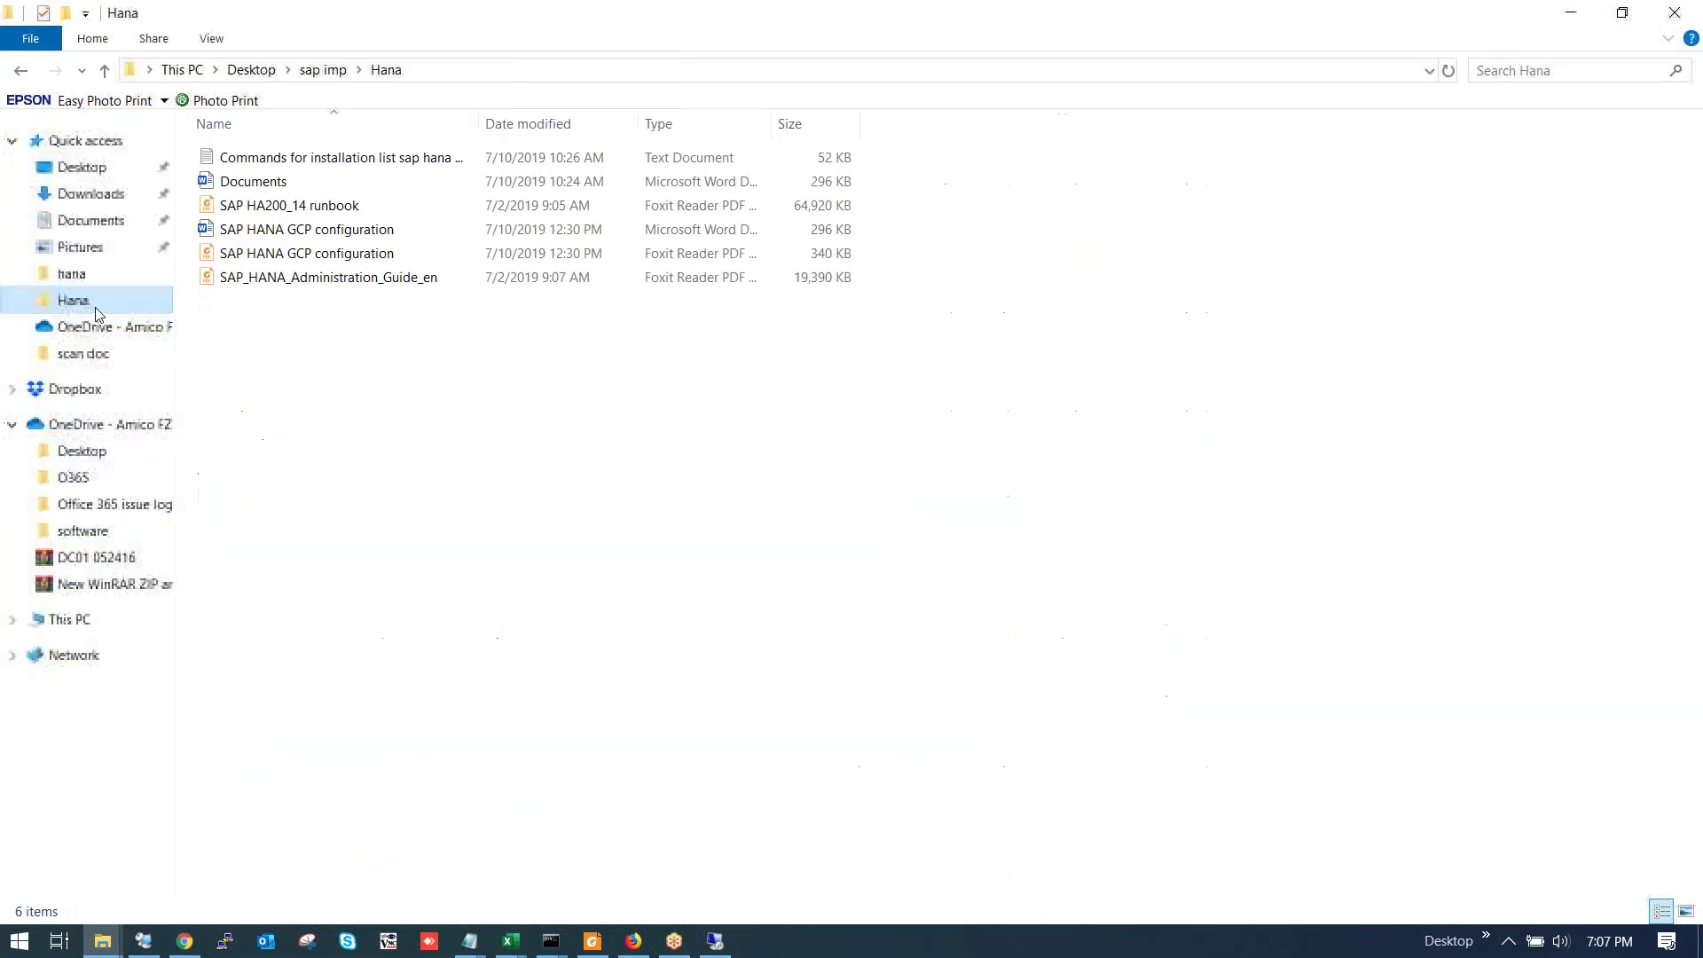
click(89, 278)
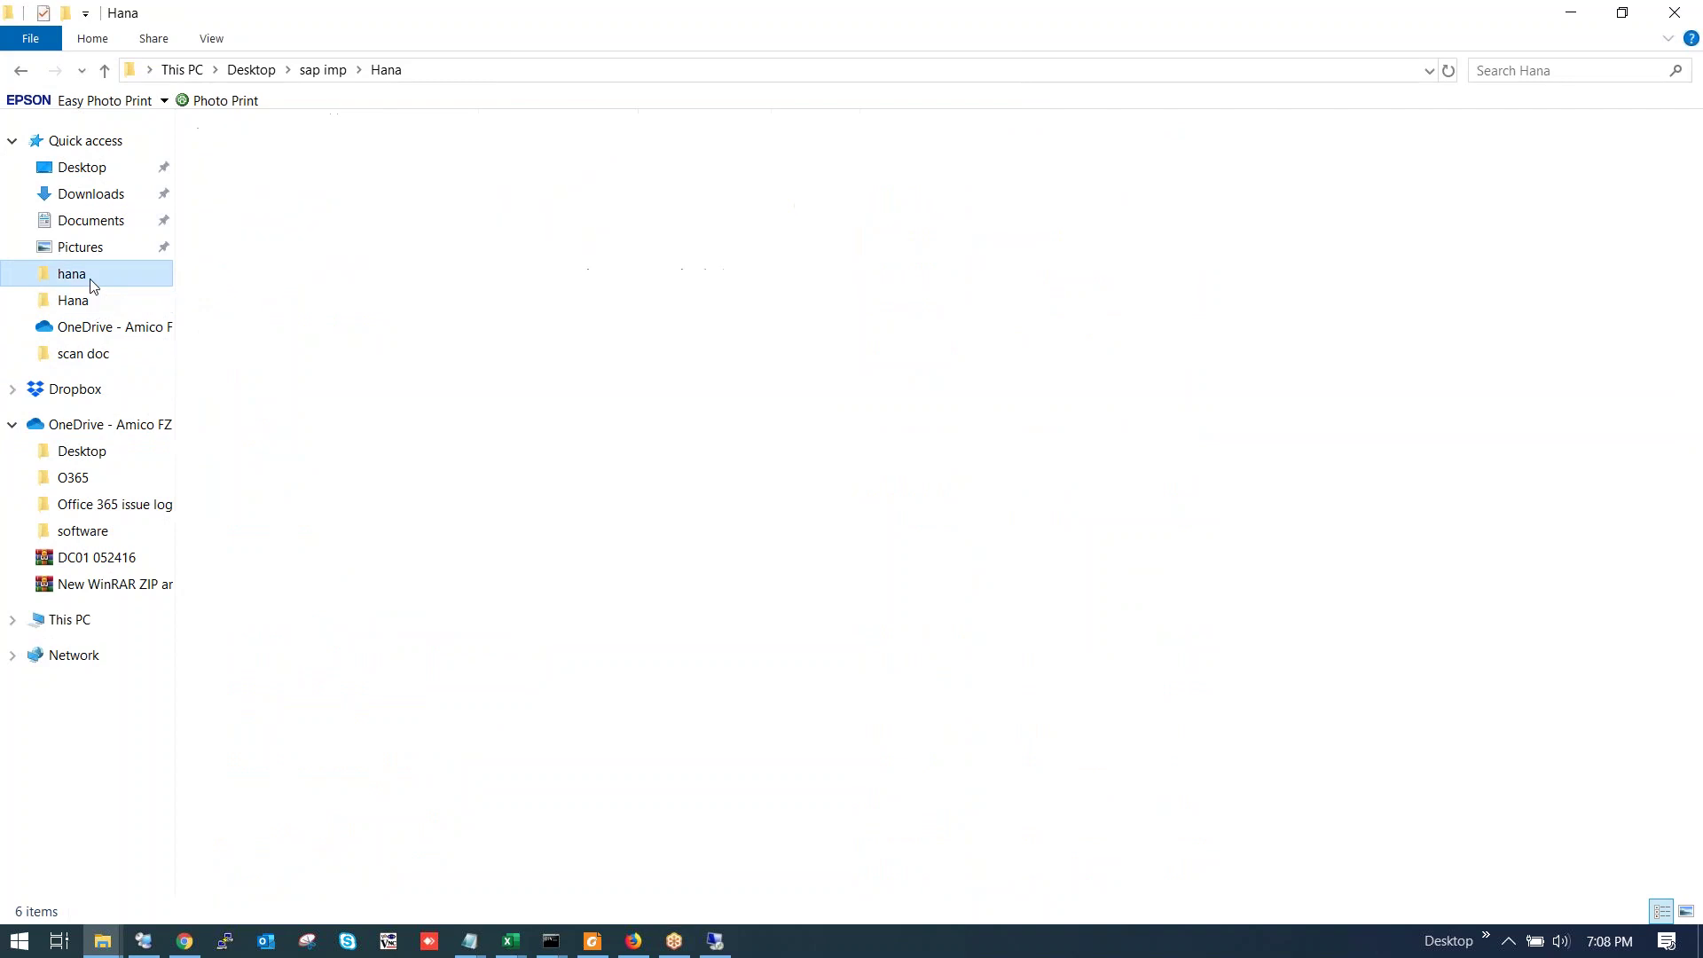
Browse the Downloads, Documents and Pictures folders, including Downloads\hana.
click(104, 197)
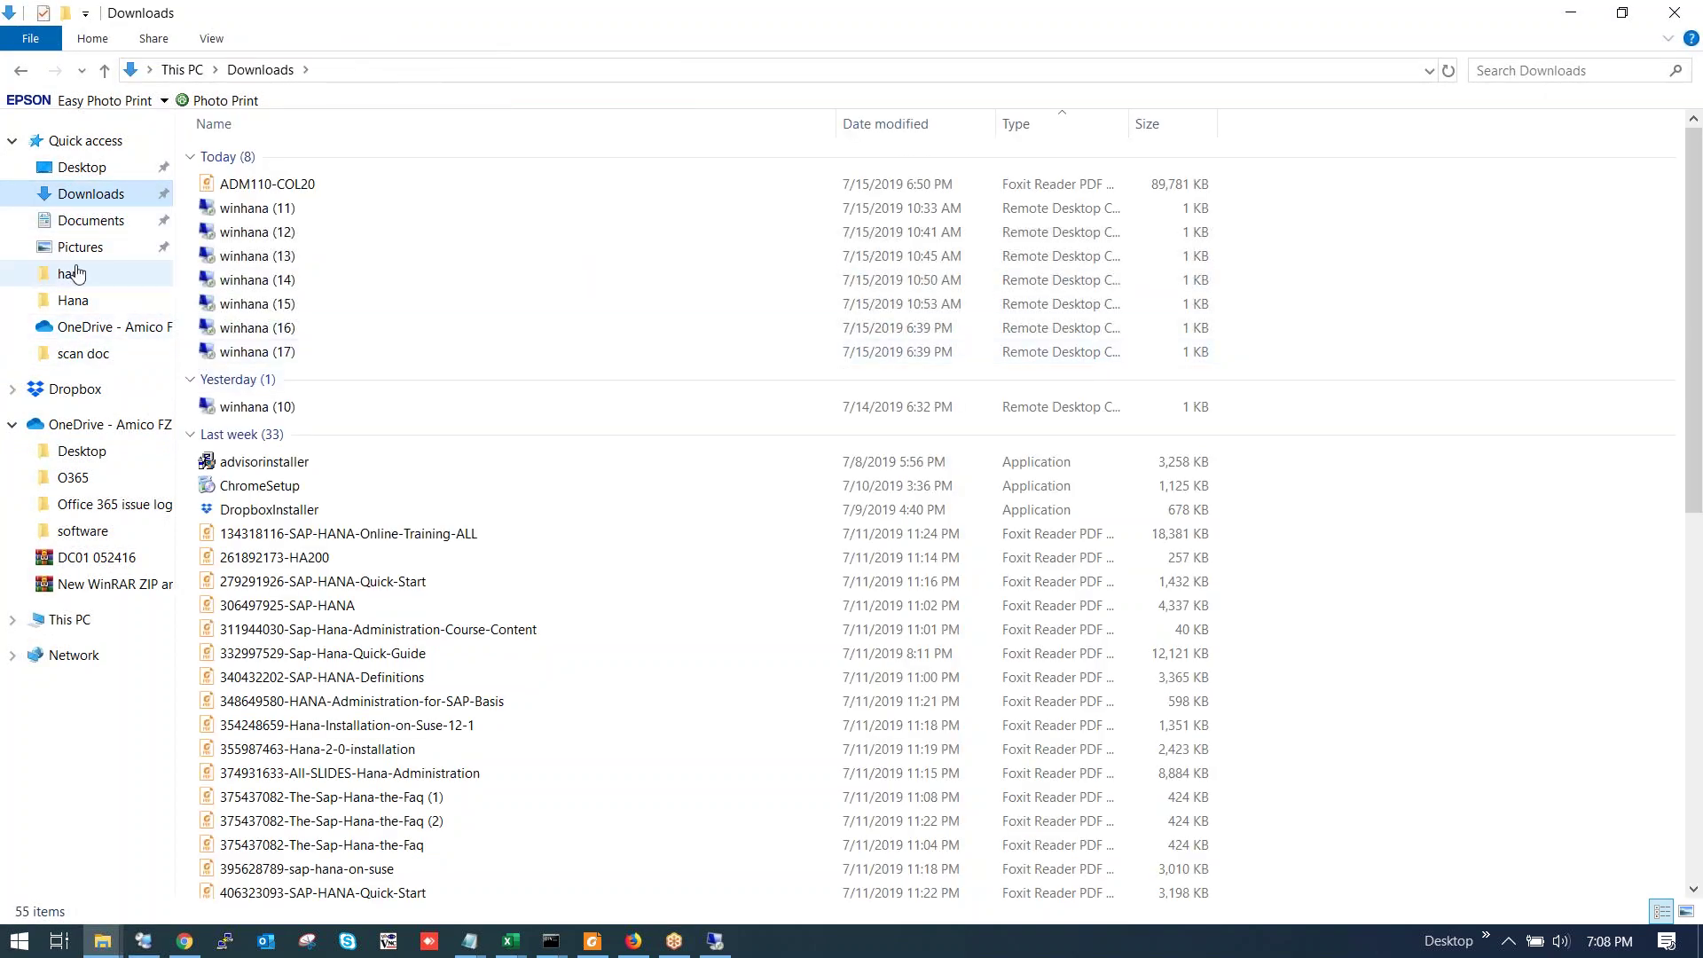
click(105, 229)
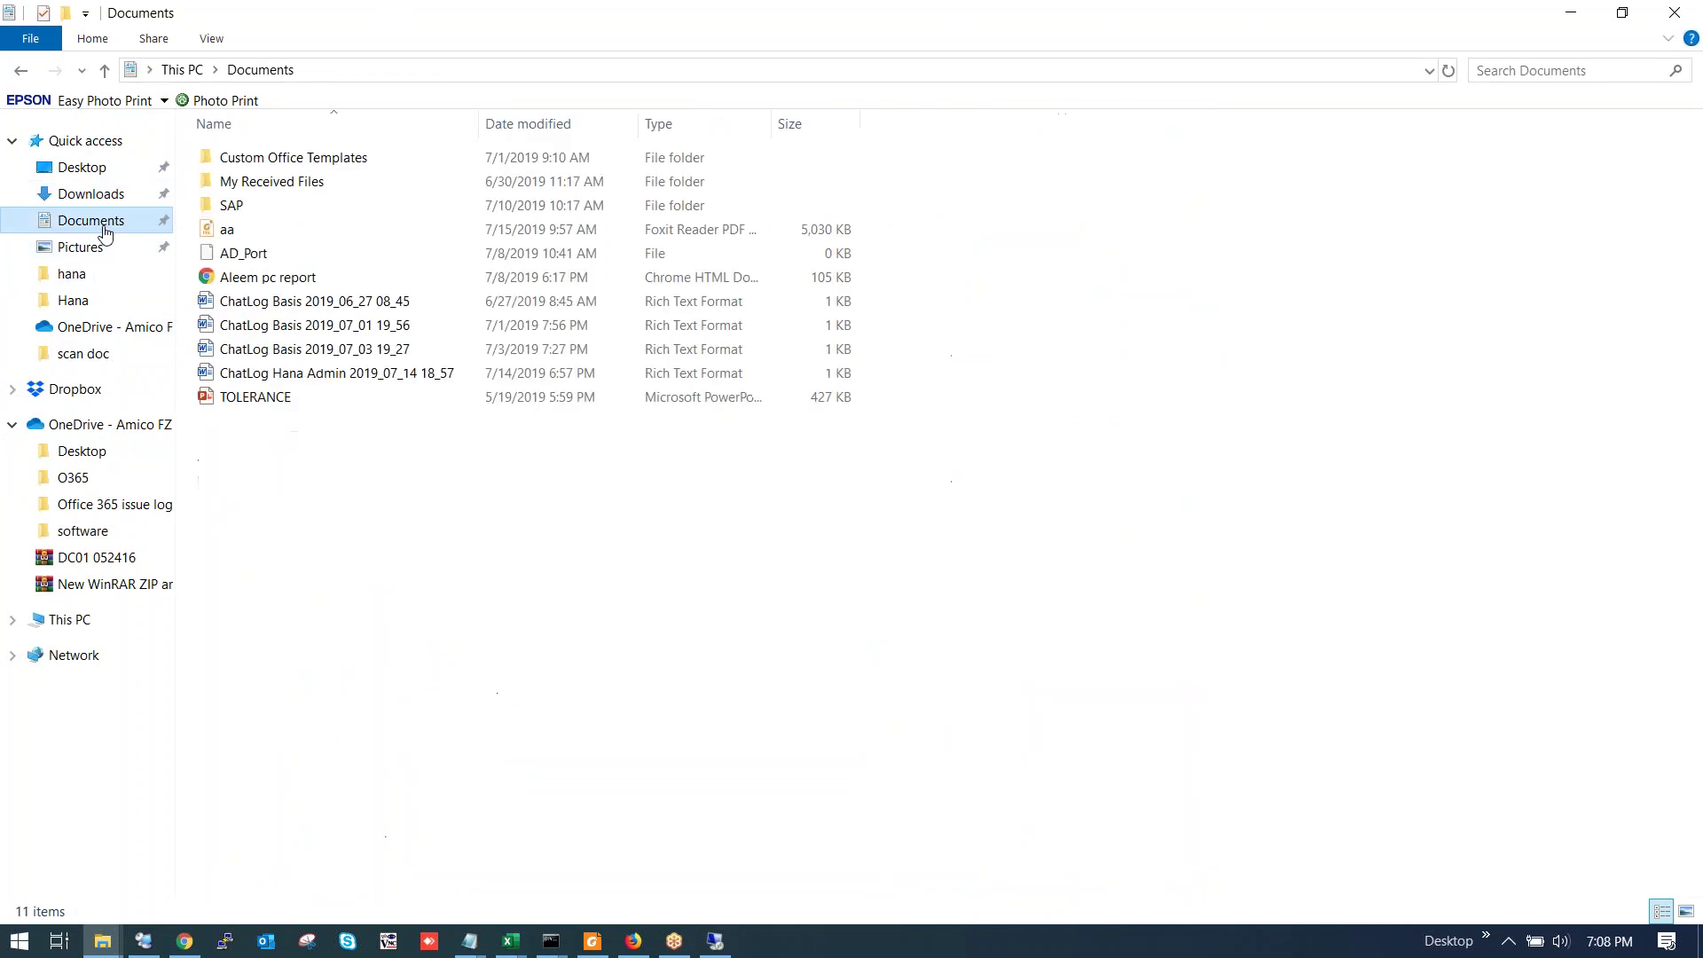
click(95, 249)
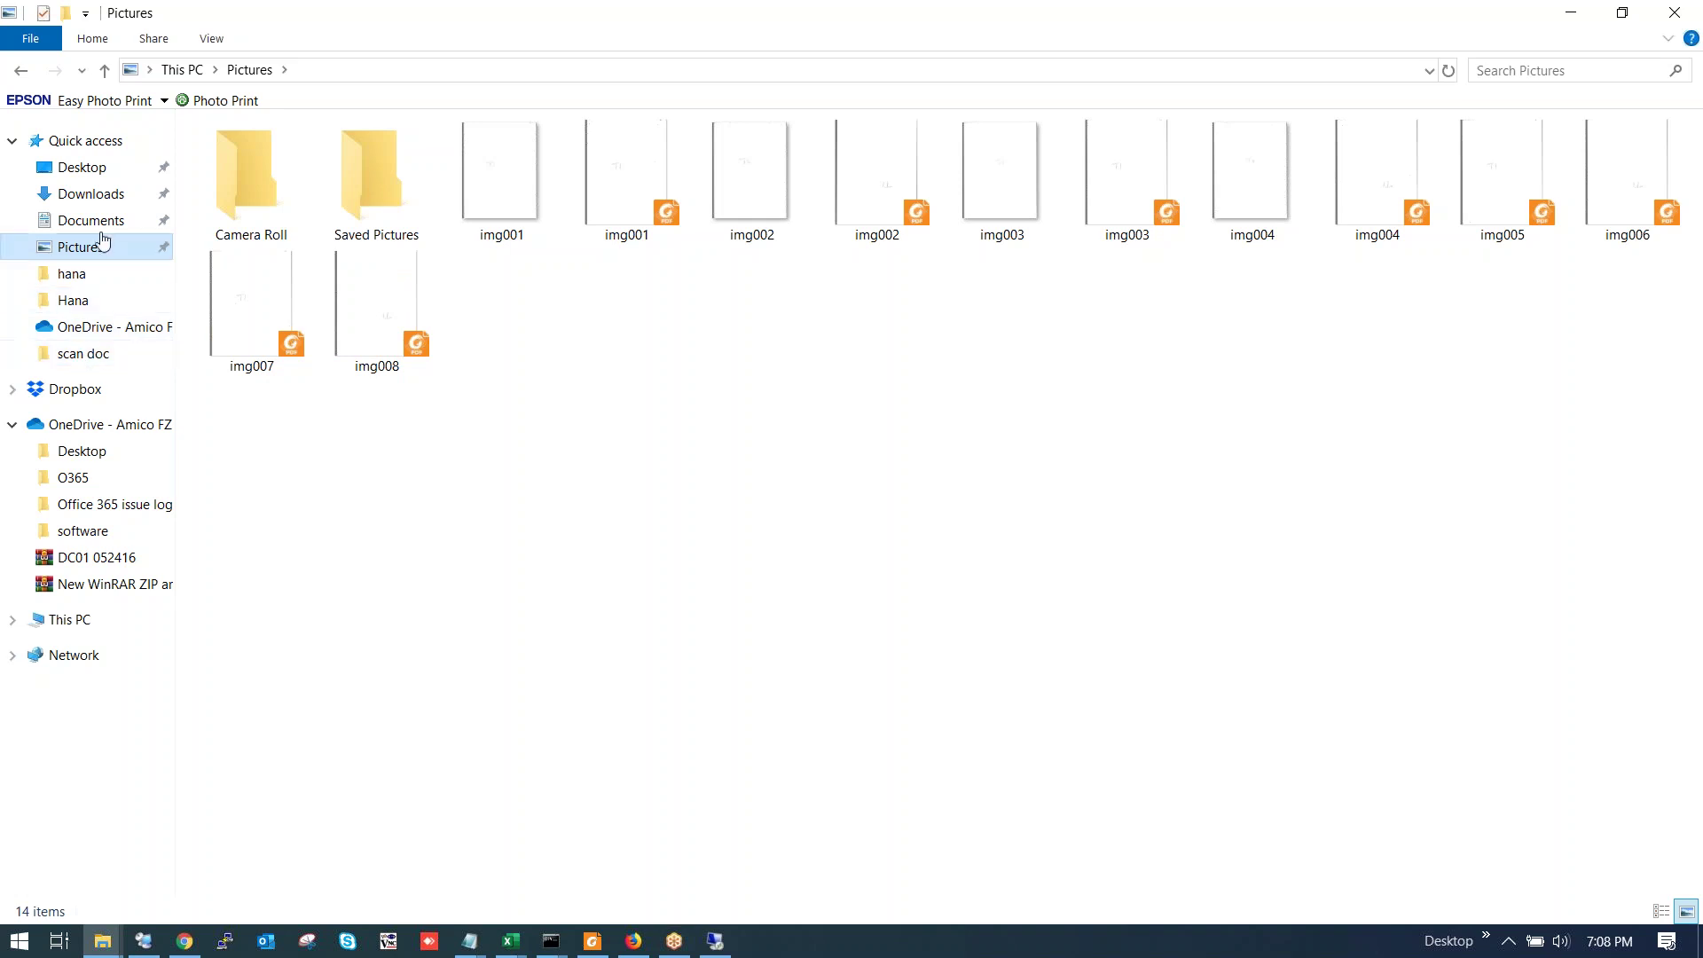
click(105, 221)
click(108, 191)
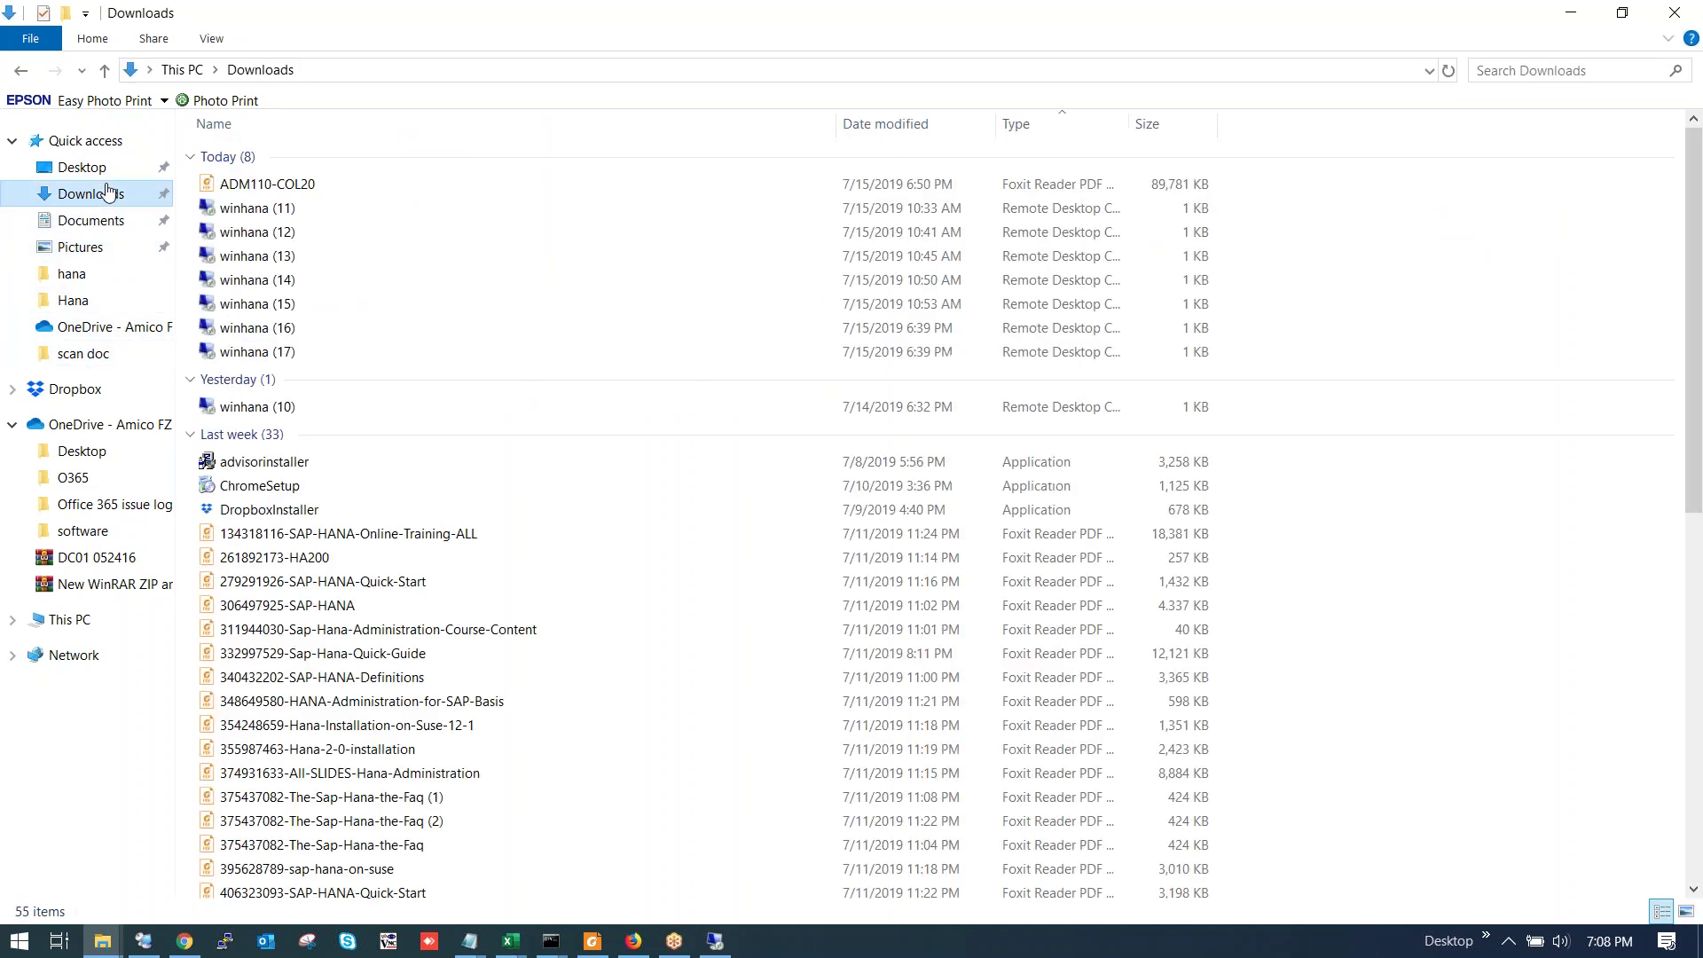
scroll(552, 444, down, 7)
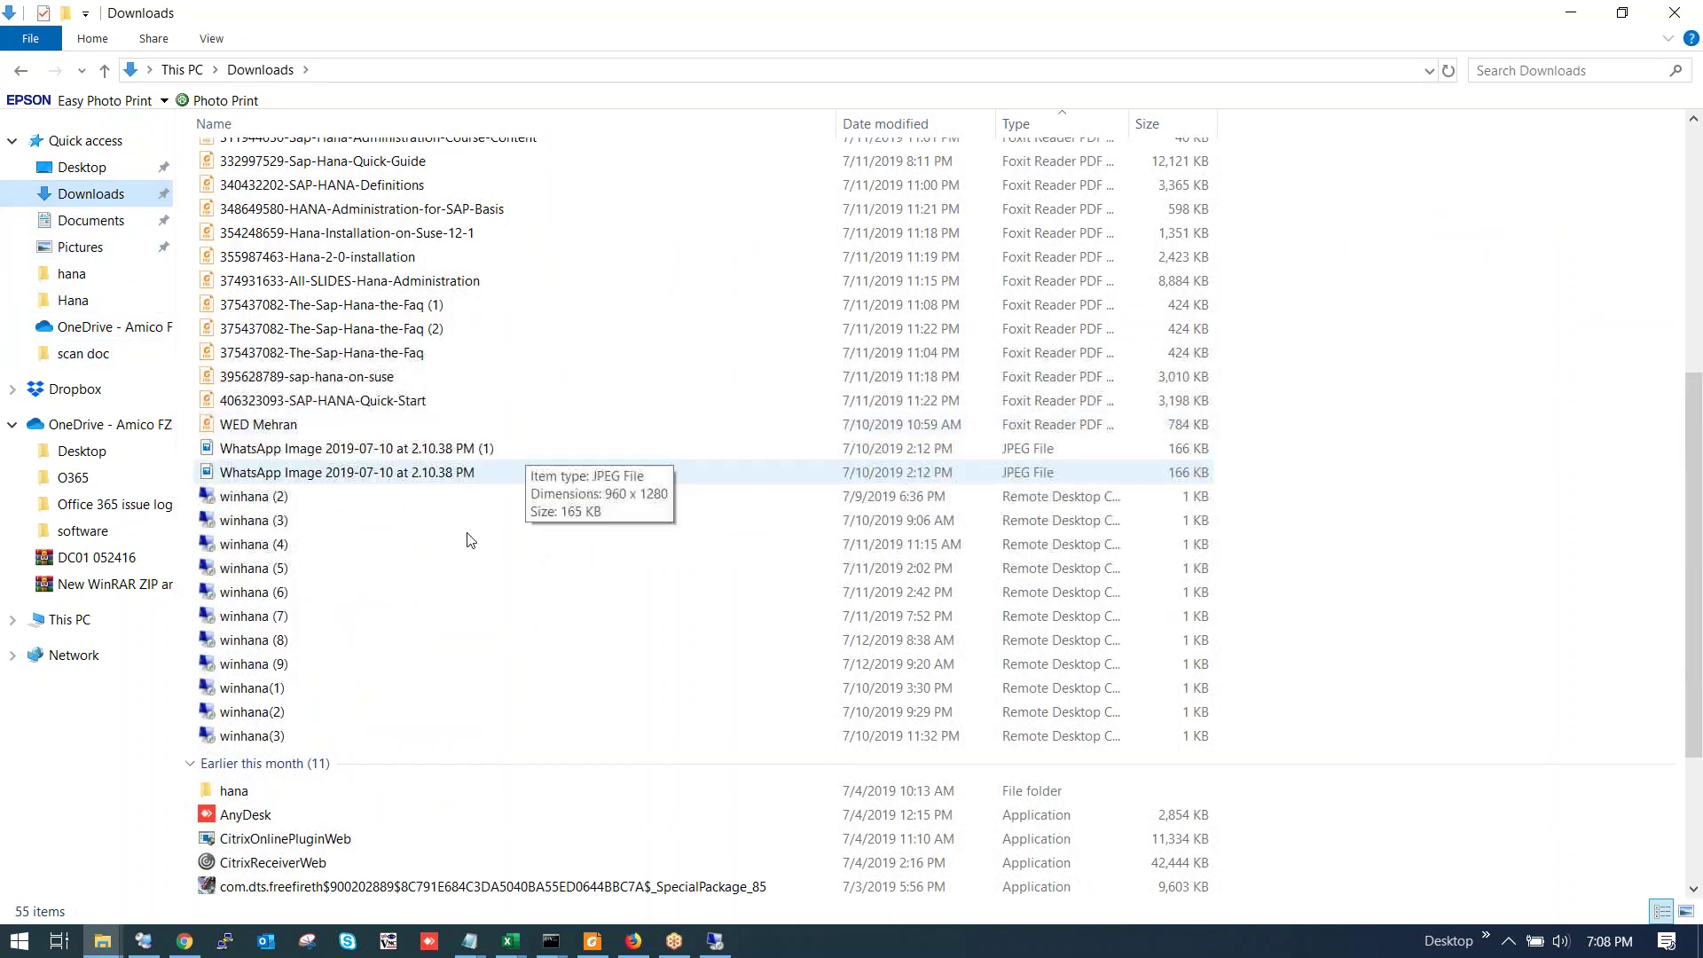
double_click(269, 790)
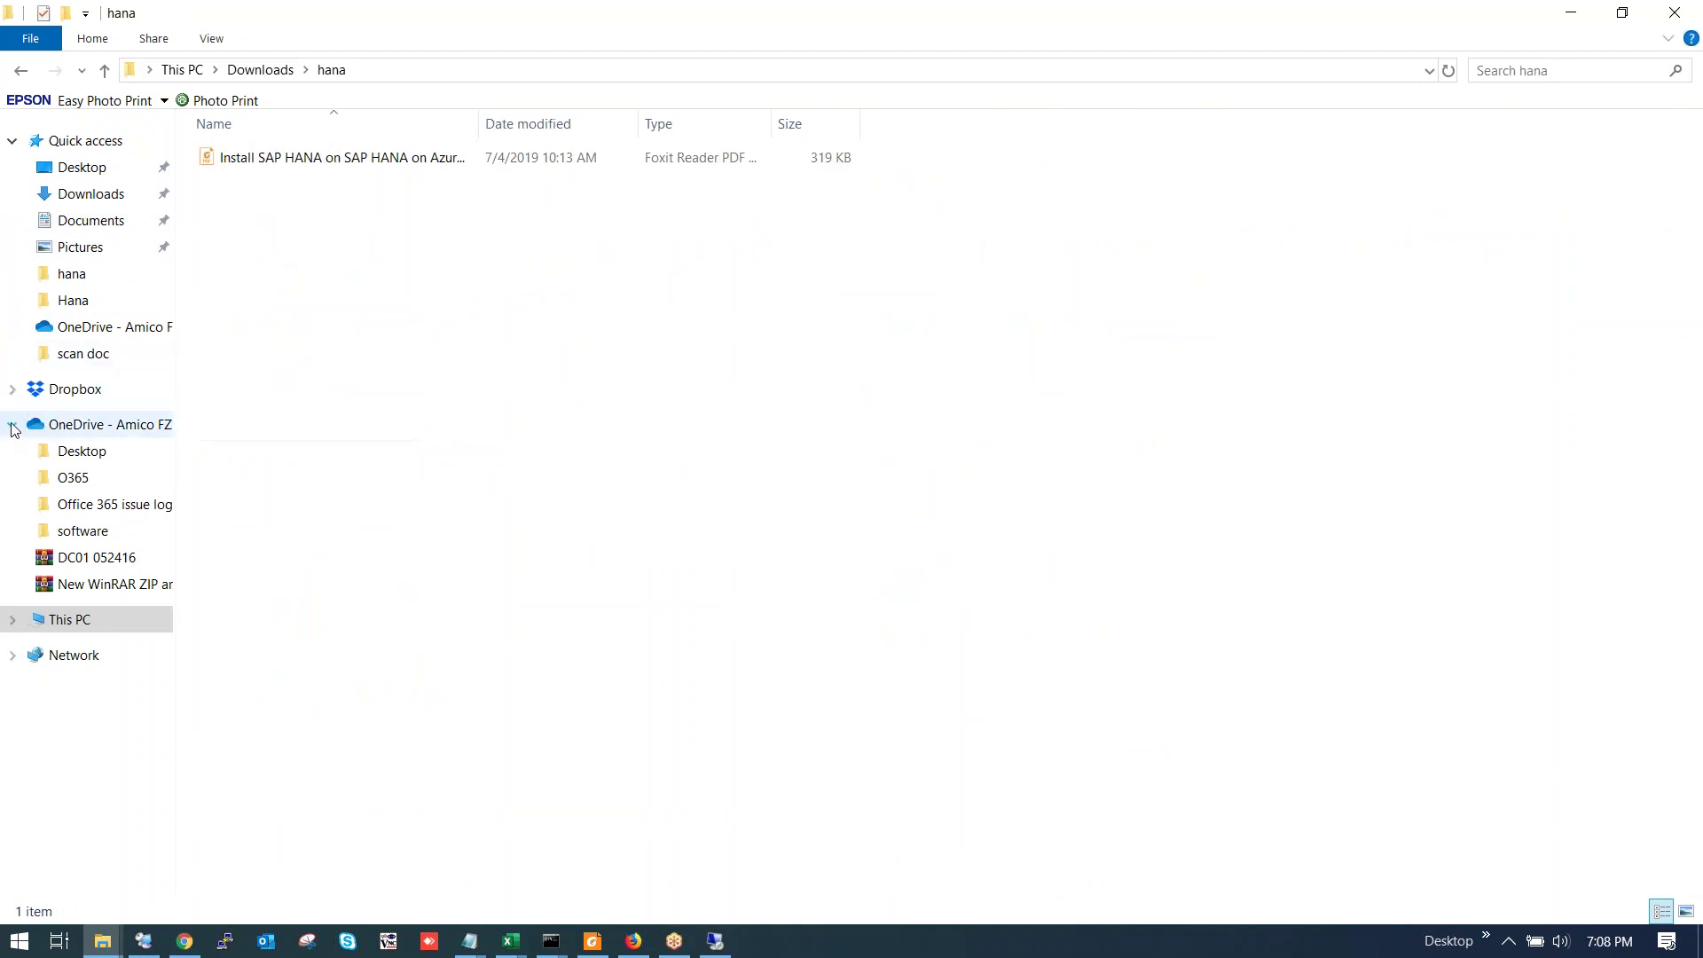
click(94, 249)
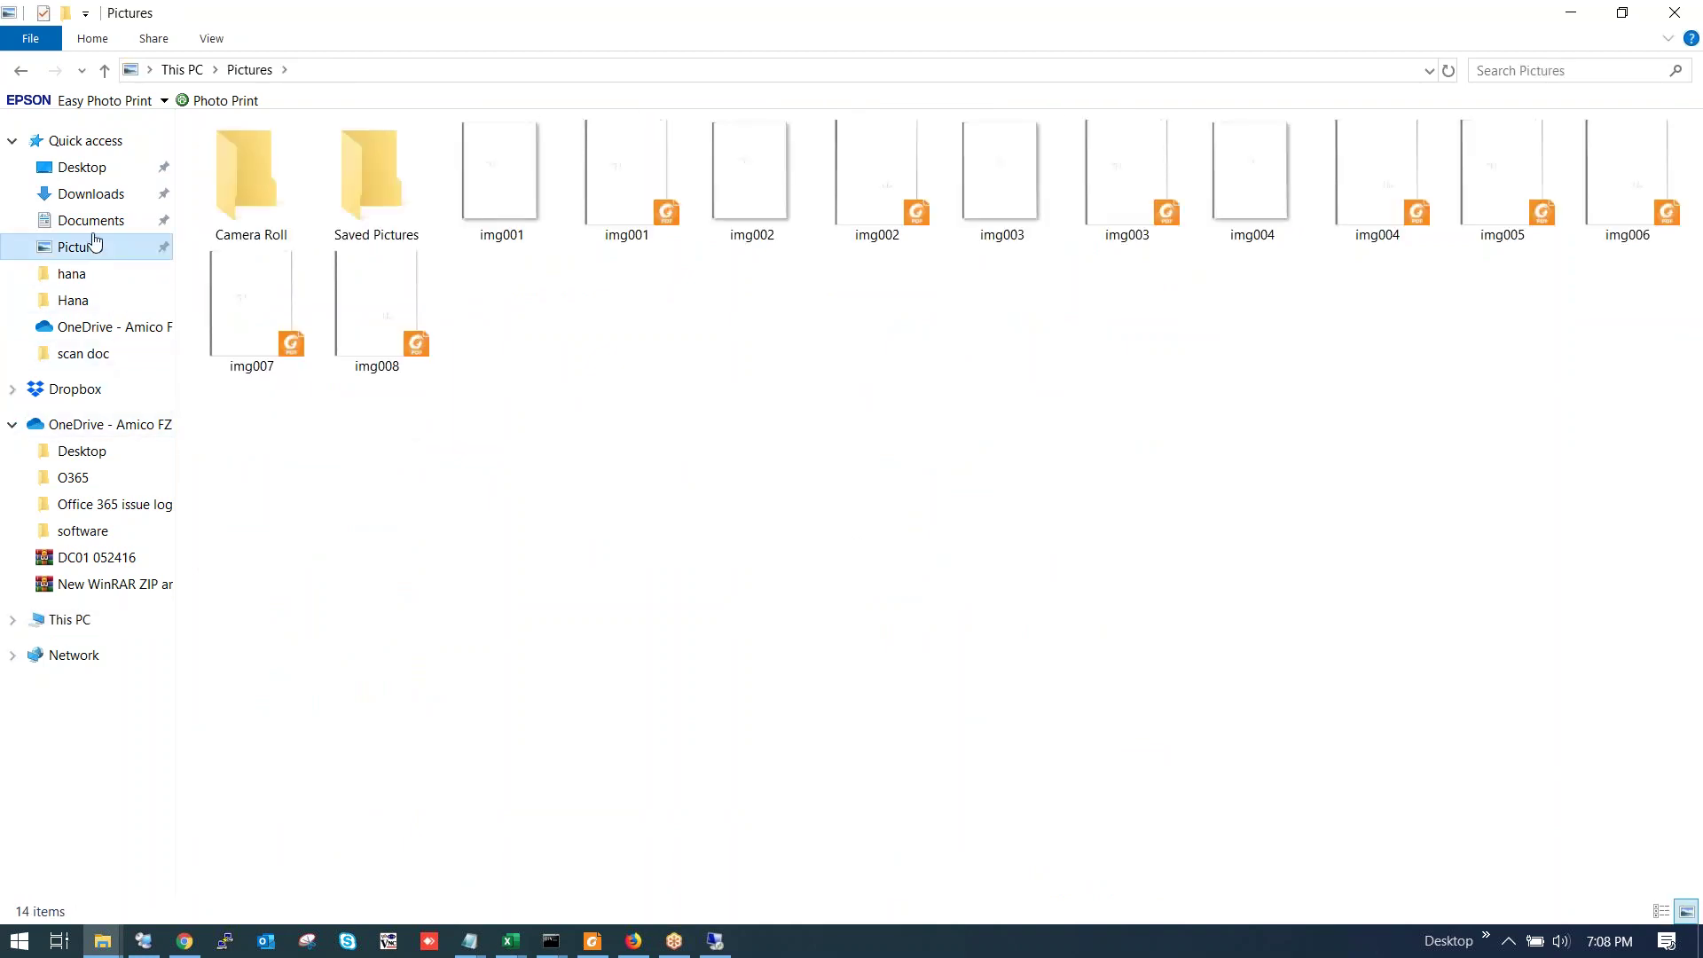
click(95, 222)
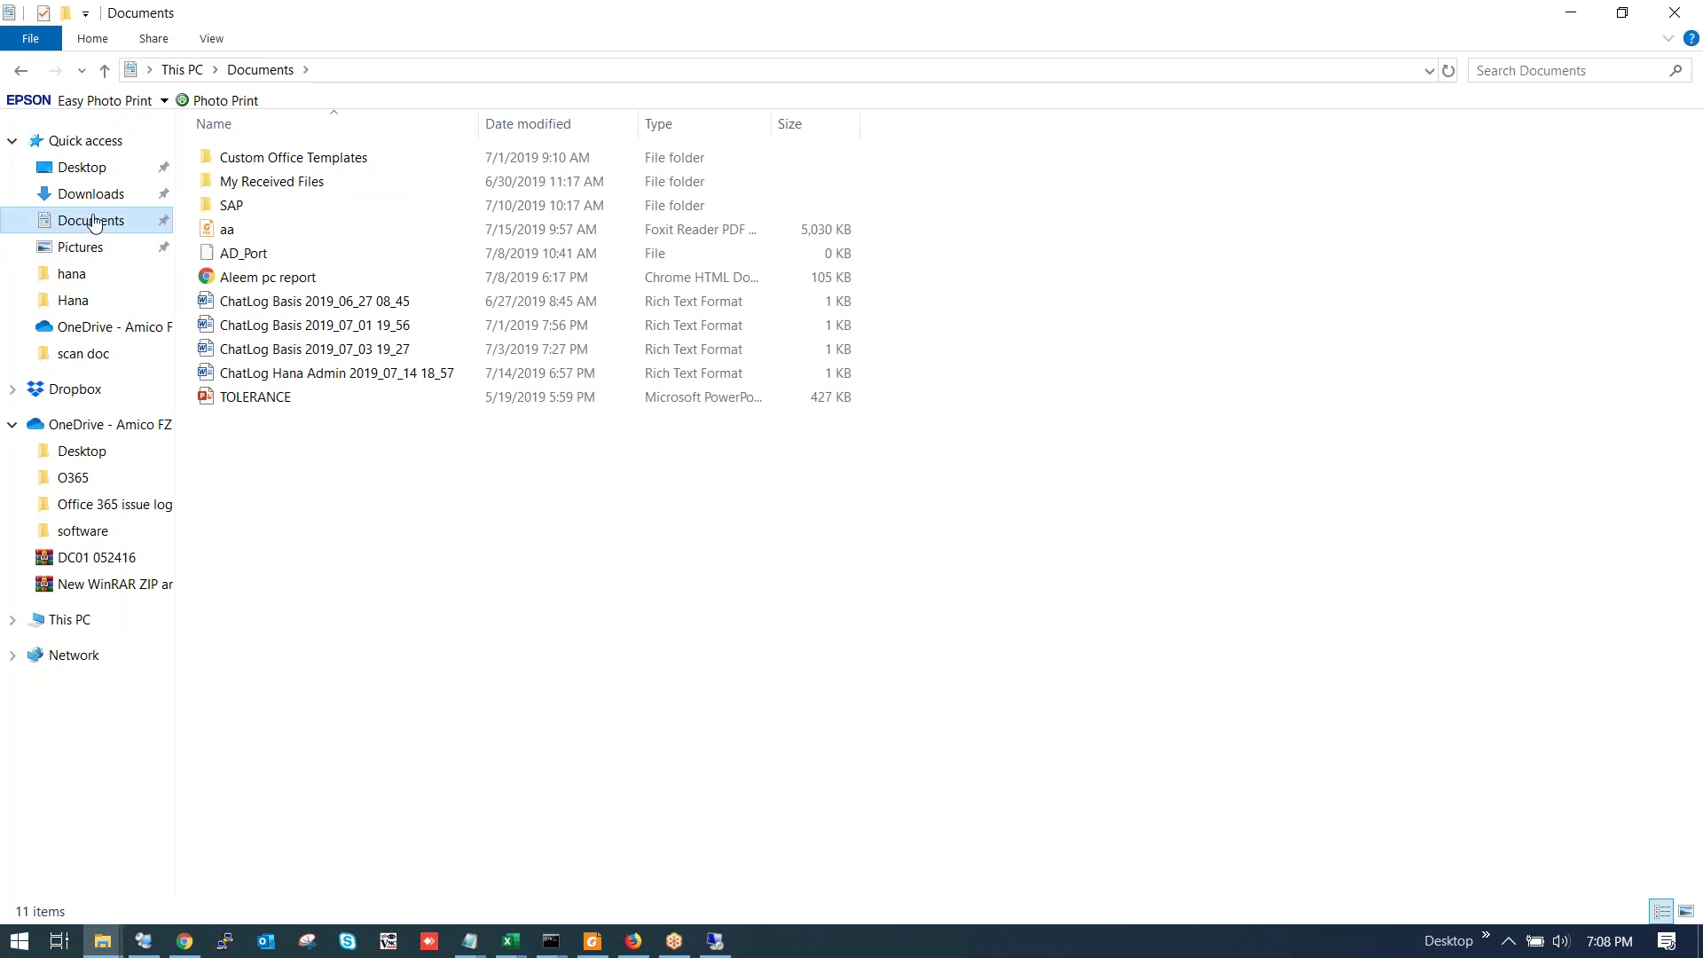
Open This PC > Music > dd > hana and sort the recordings newest first by date.
click(78, 620)
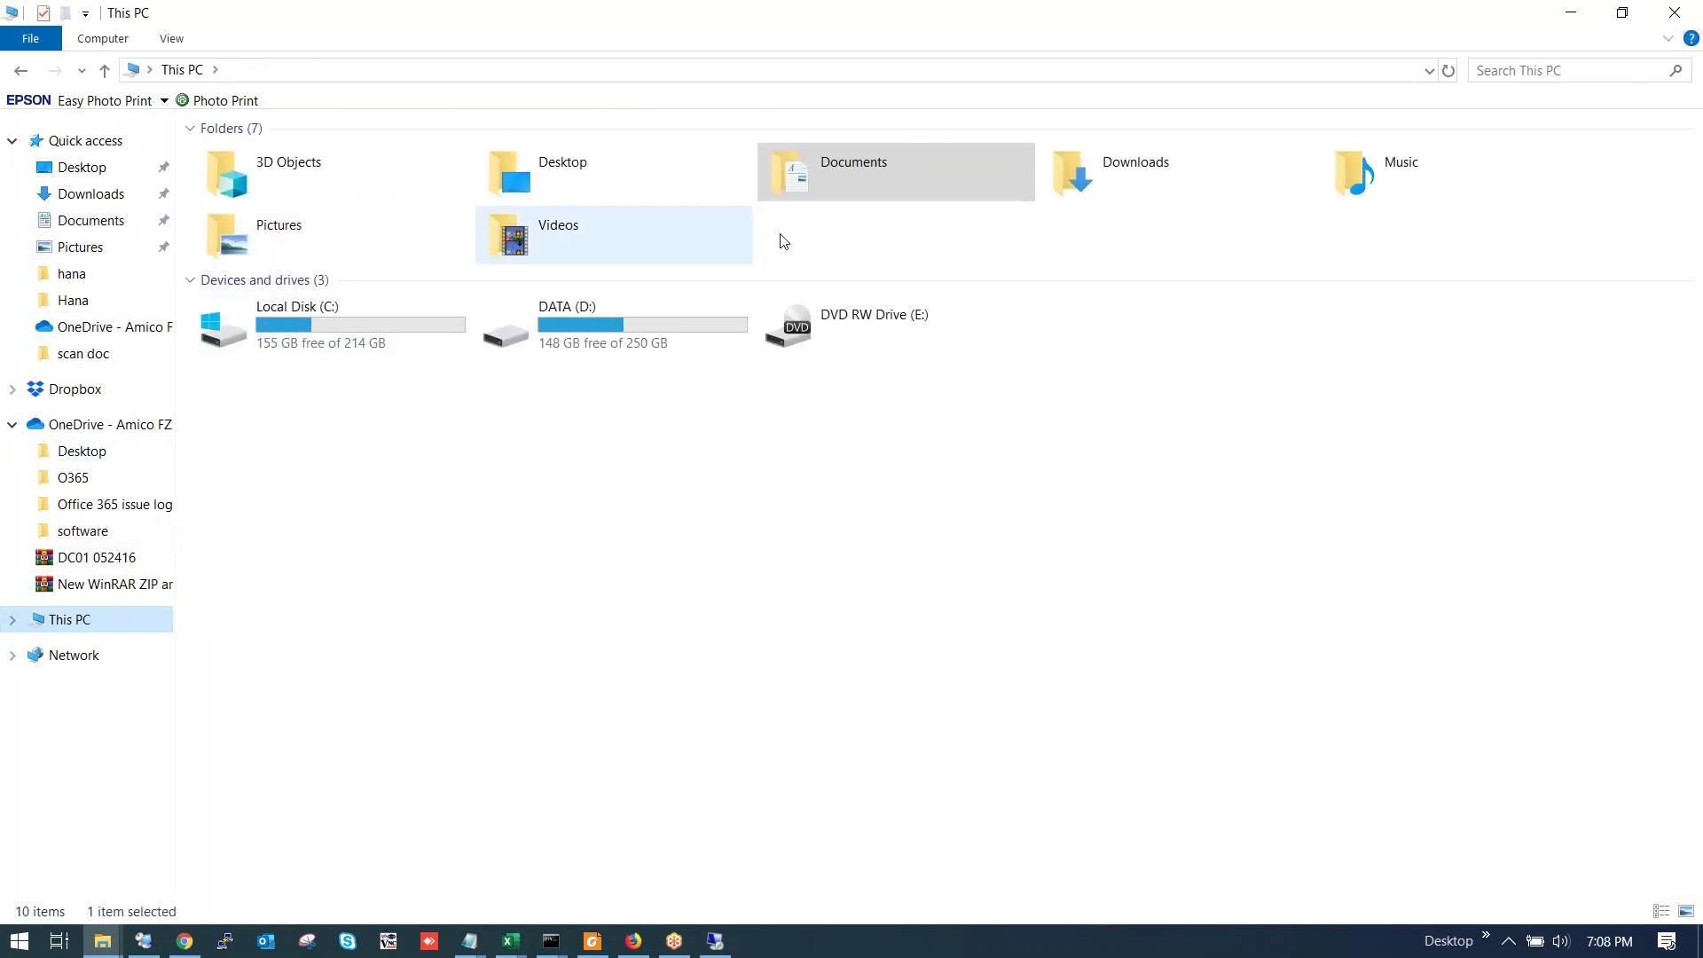
click(1400, 184)
double_click(225, 157)
double_click(227, 161)
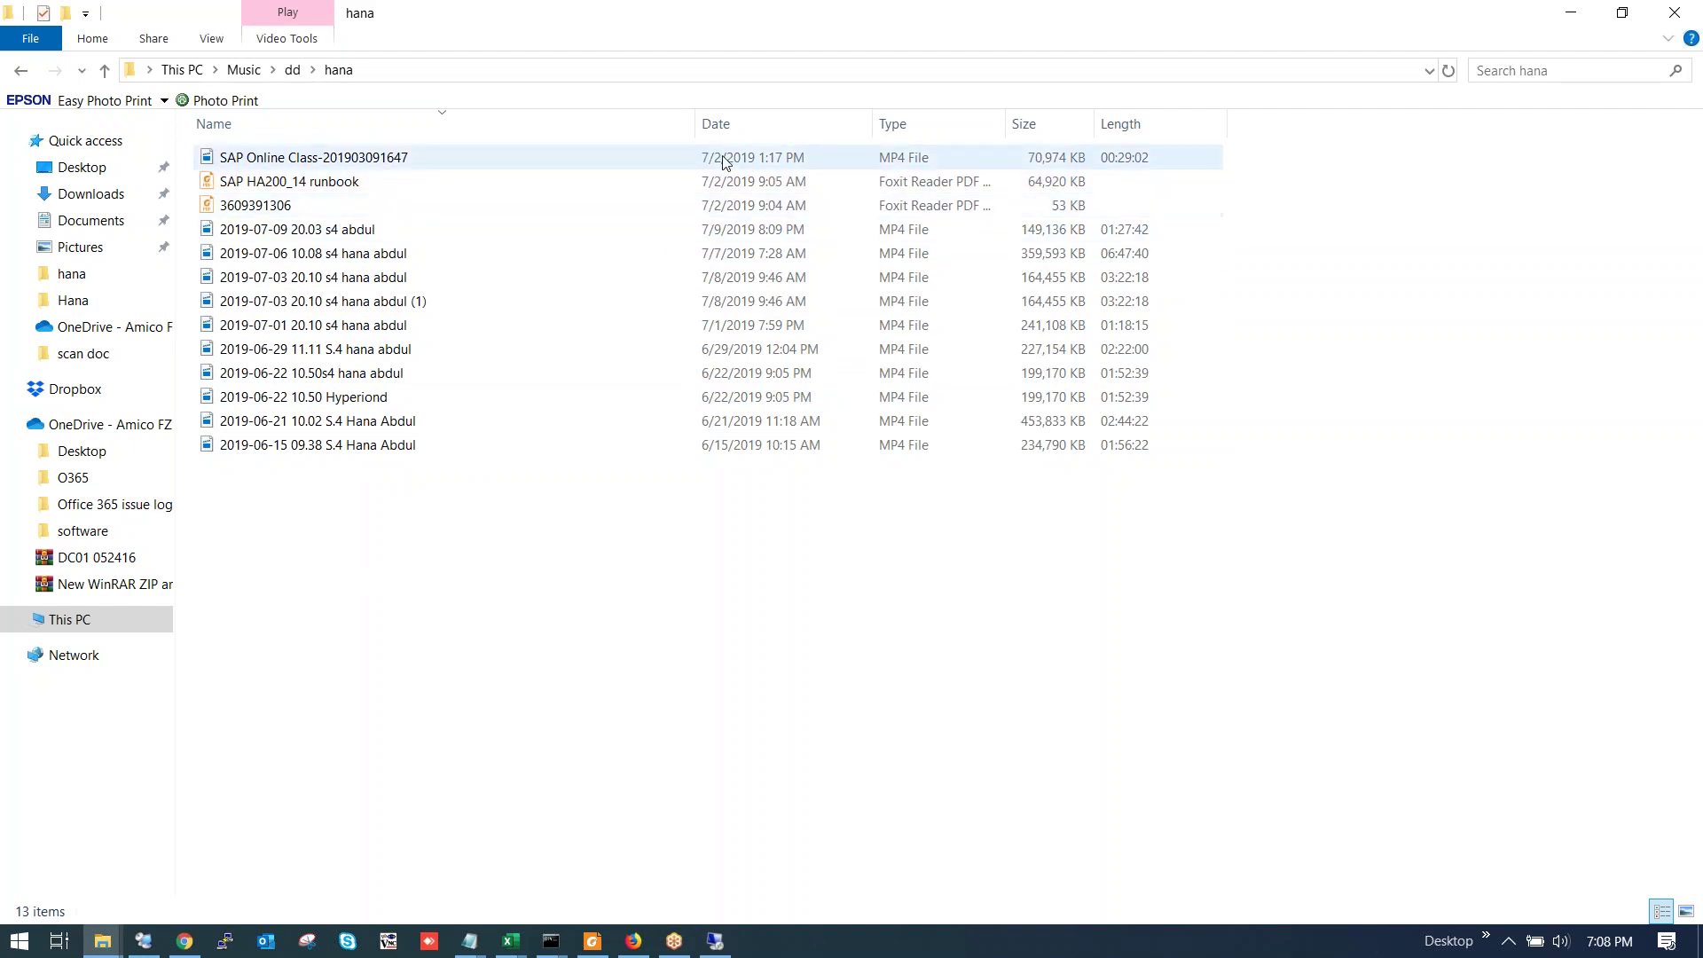
click(732, 123)
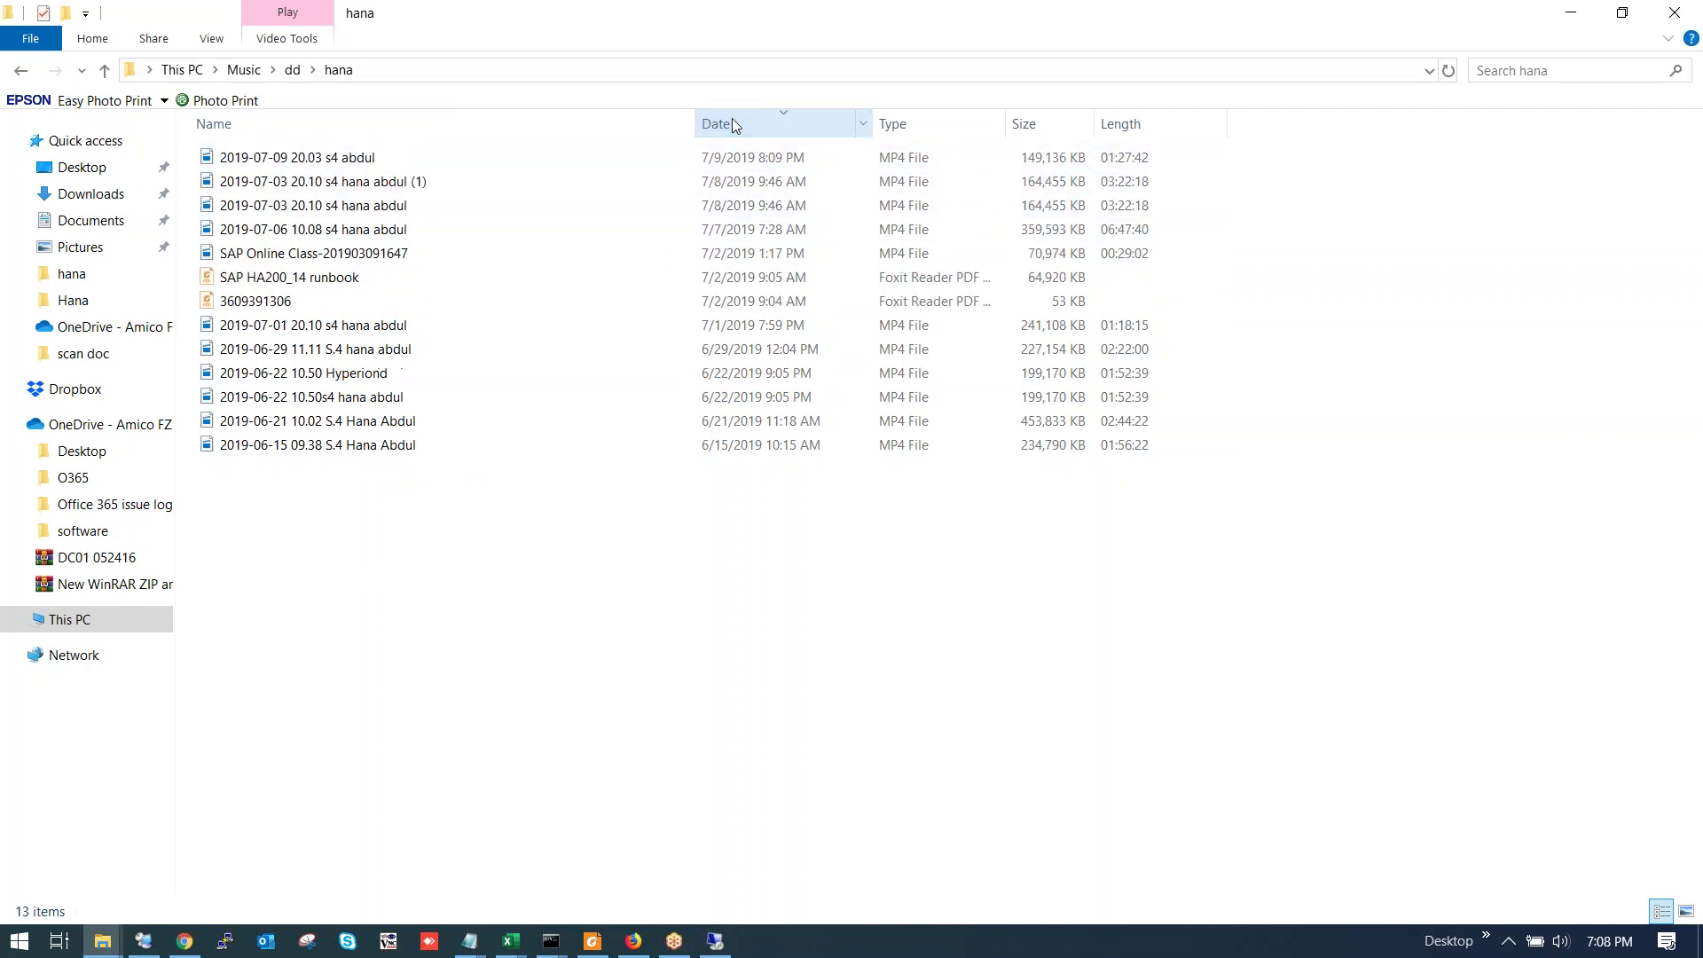
double_click(360, 158)
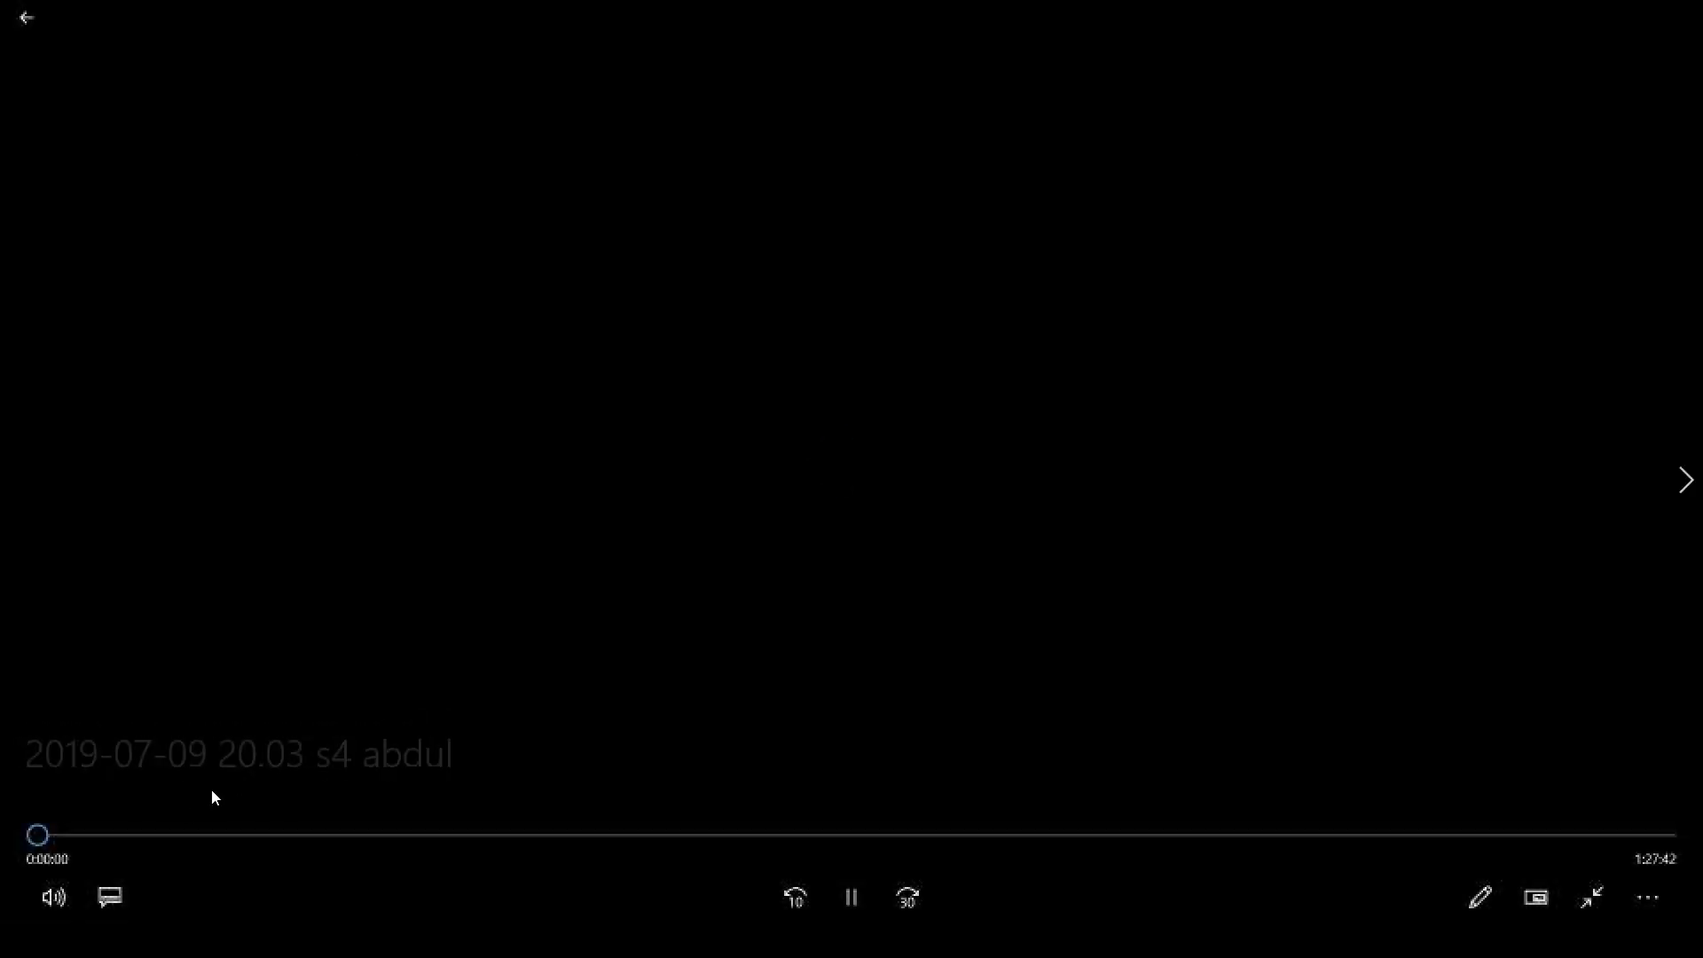
click(141, 836)
click(216, 849)
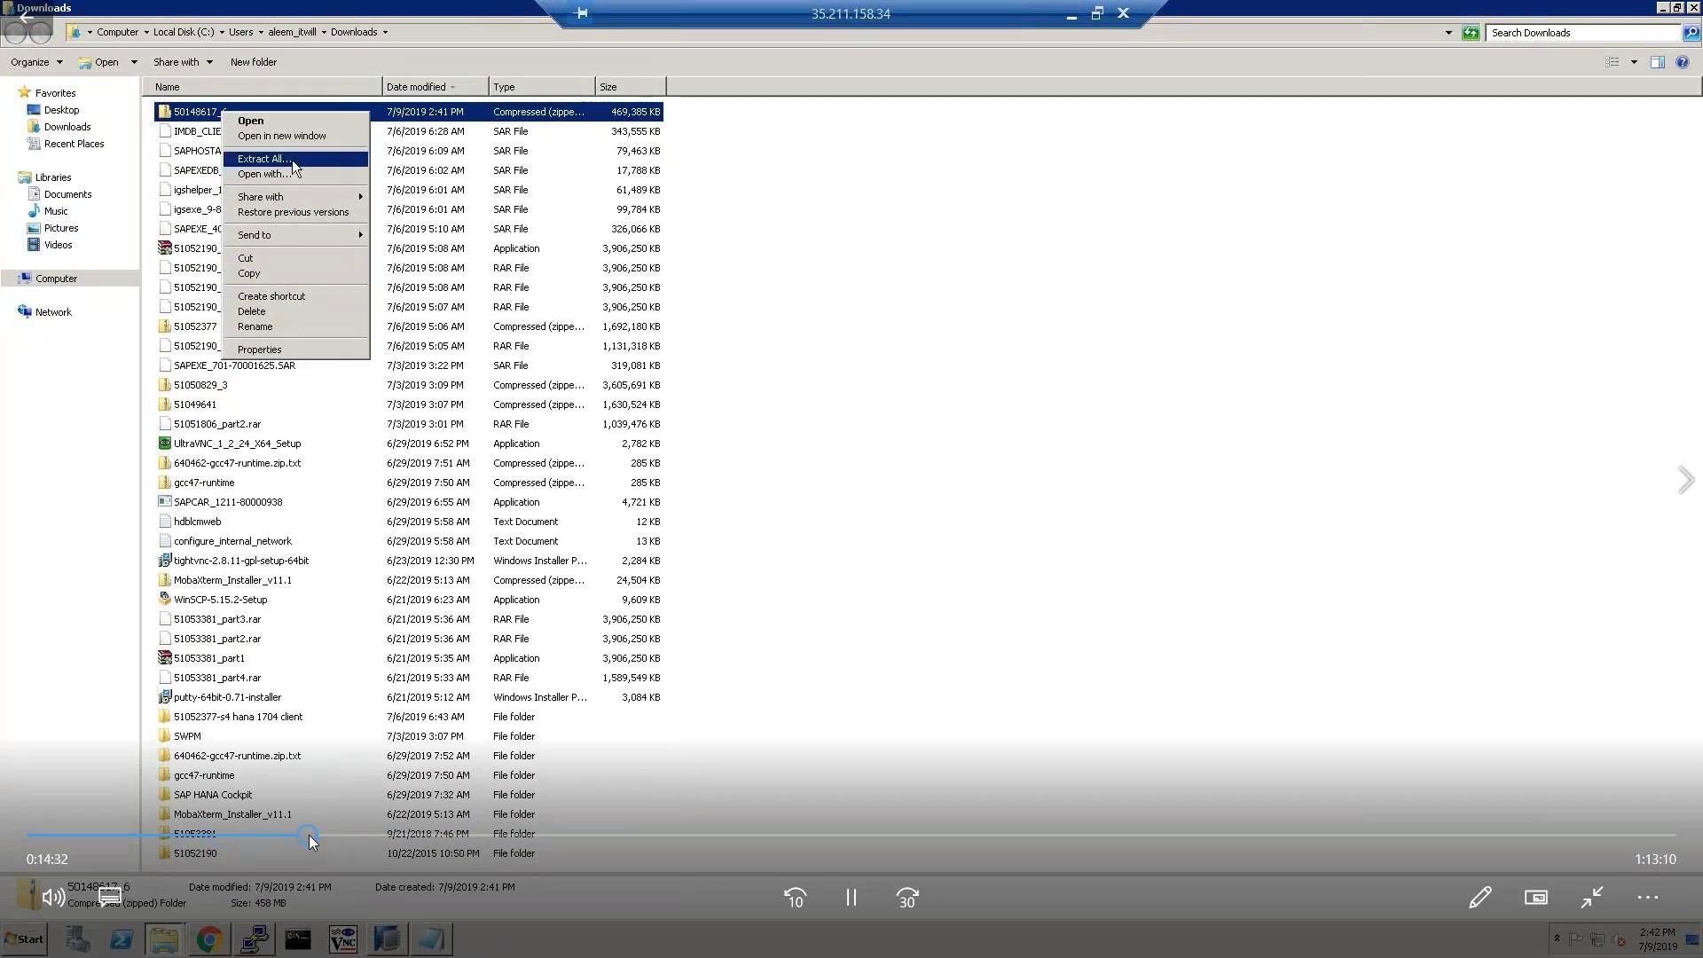
click(311, 834)
drag(312, 834, 422, 833)
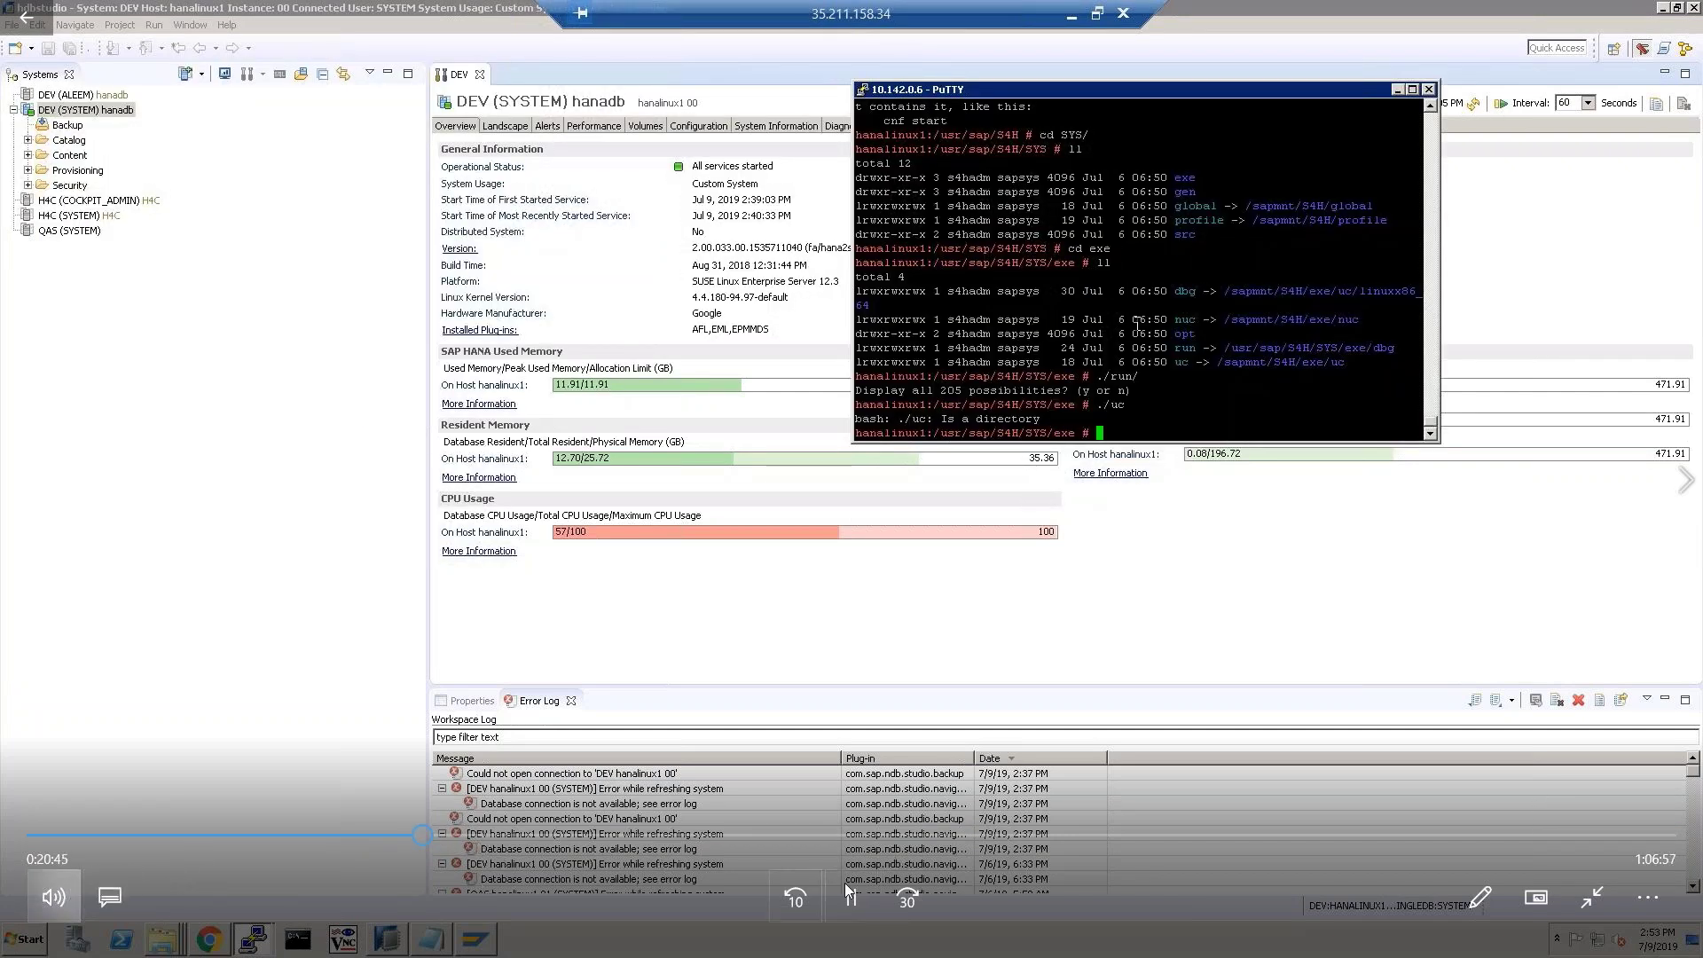
key(Up)
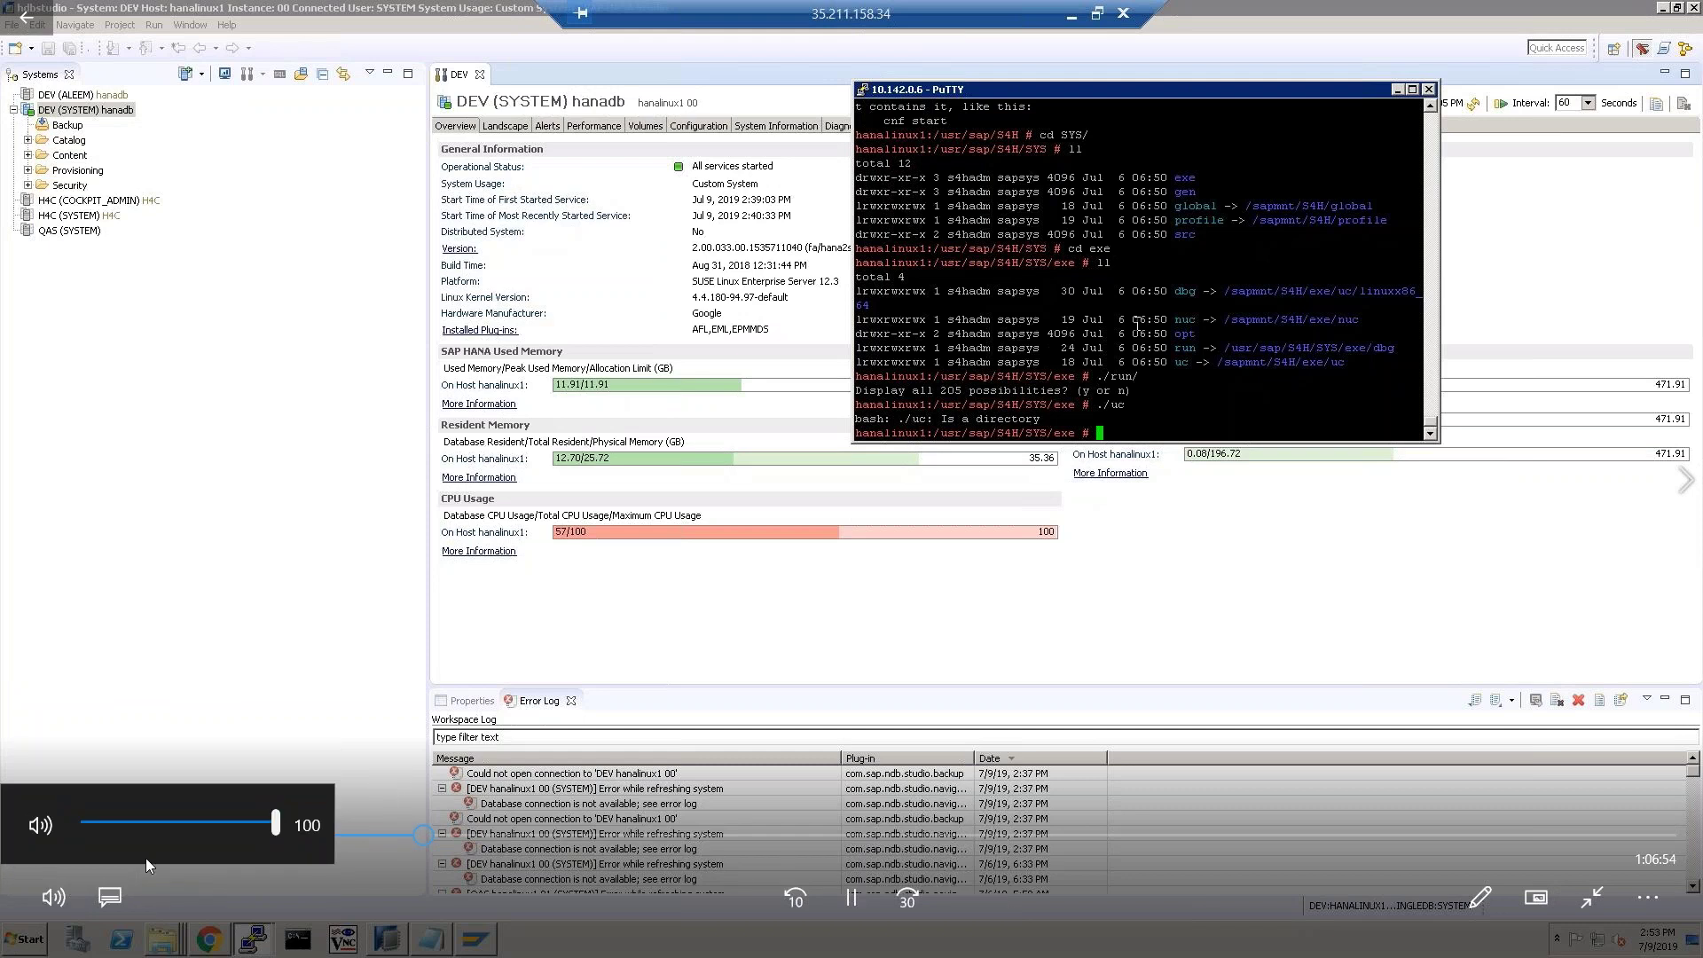
click(53, 897)
click(39, 825)
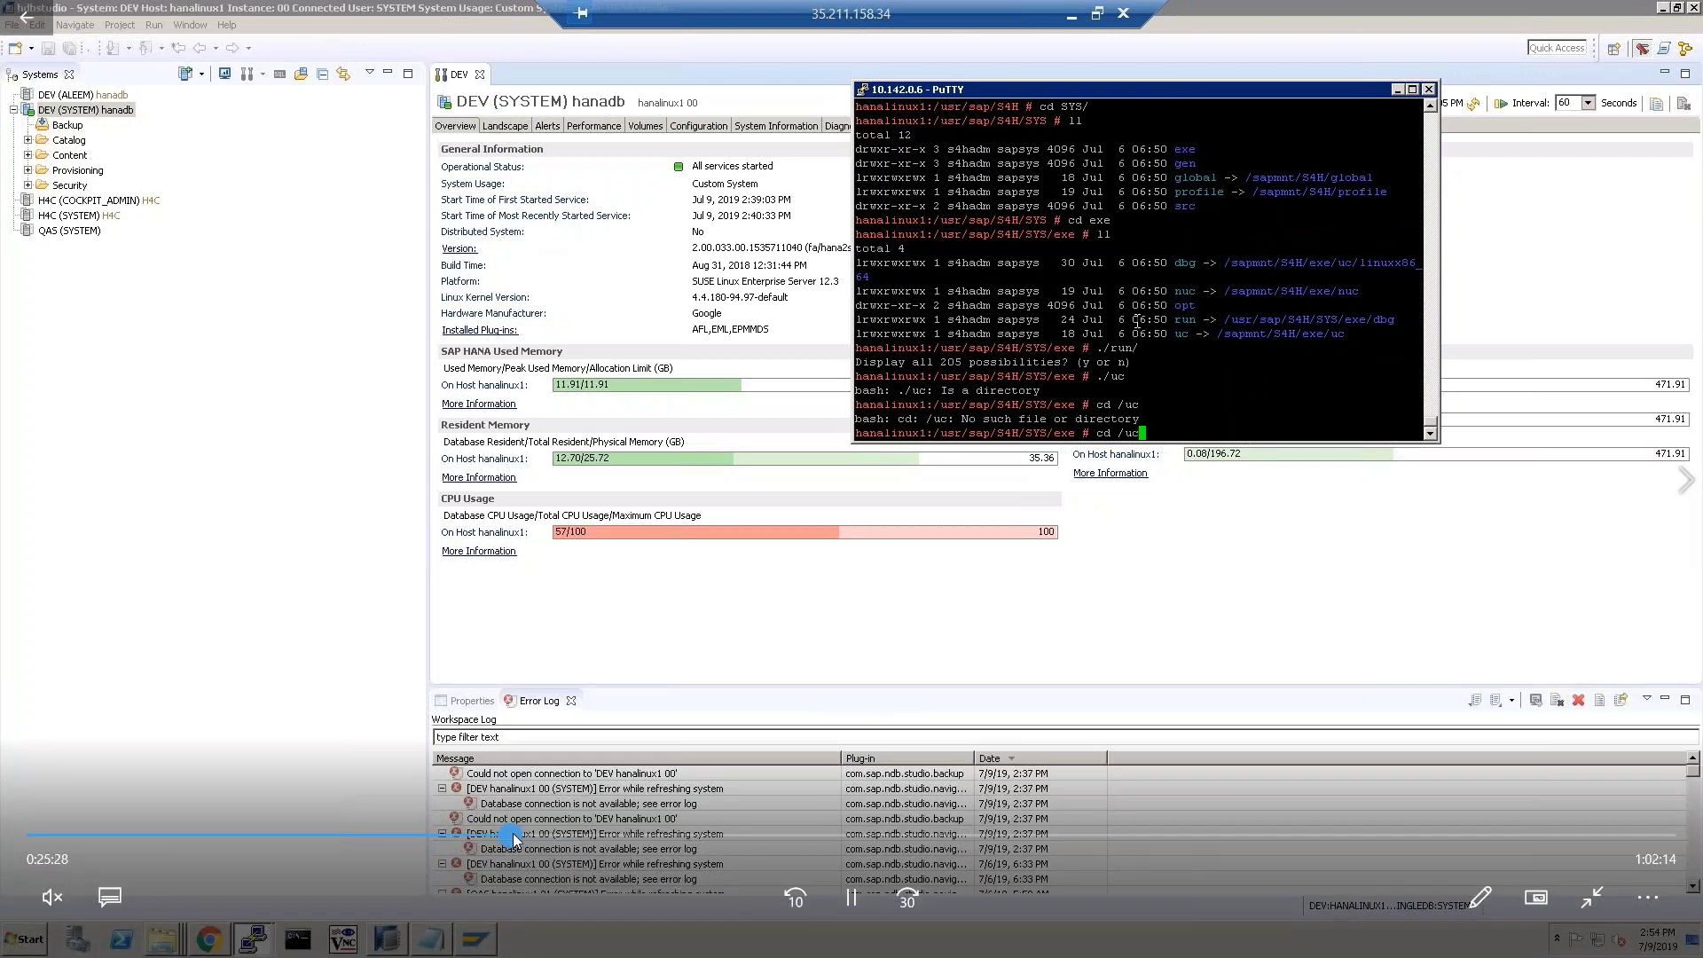
drag(479, 836, 624, 837)
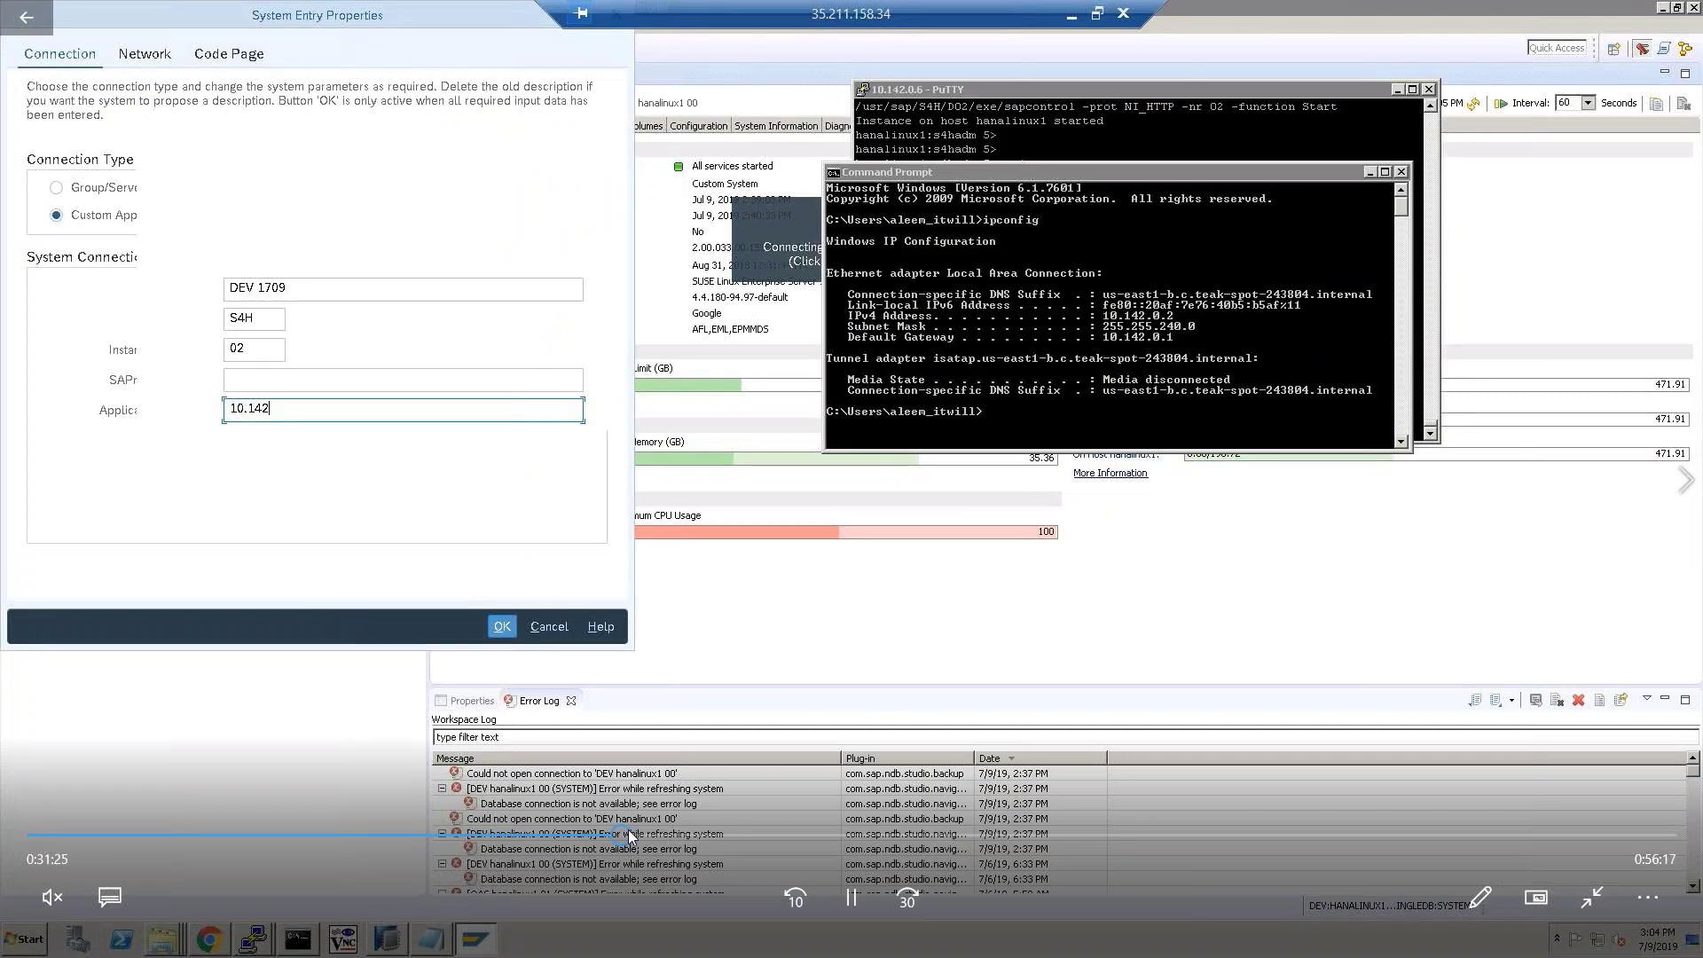
mouse_move(590, 836)
mouse_down()
mouse_move(574, 836)
mouse_move(614, 835)
mouse_up()
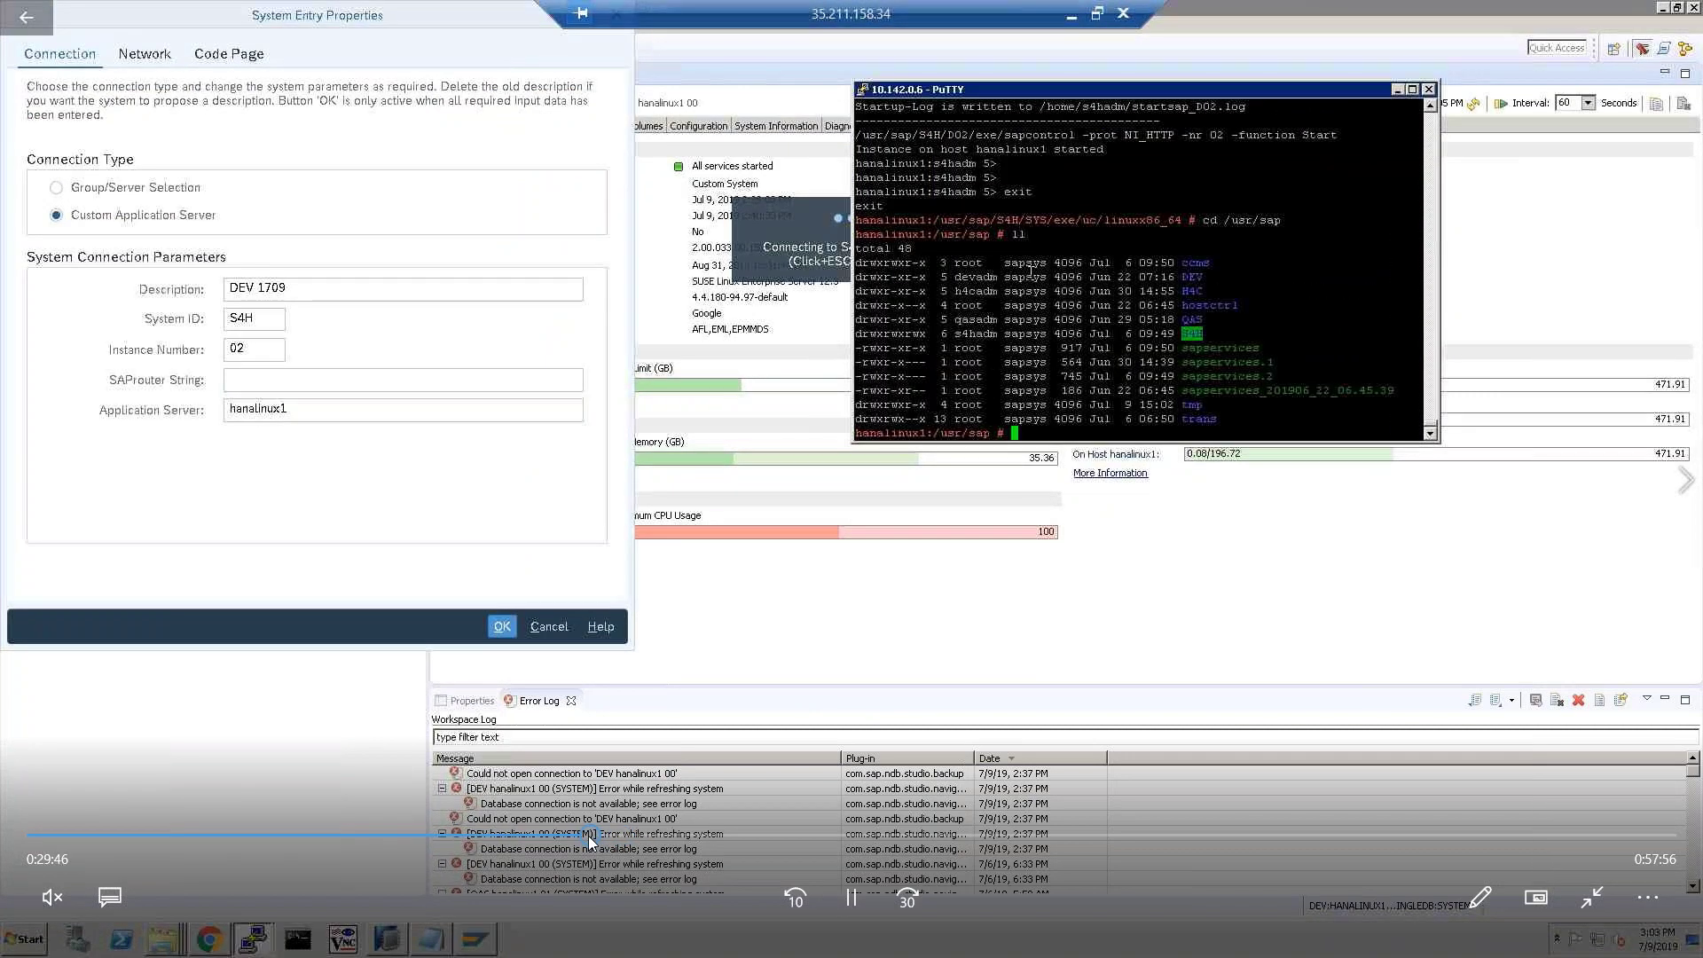
click(648, 834)
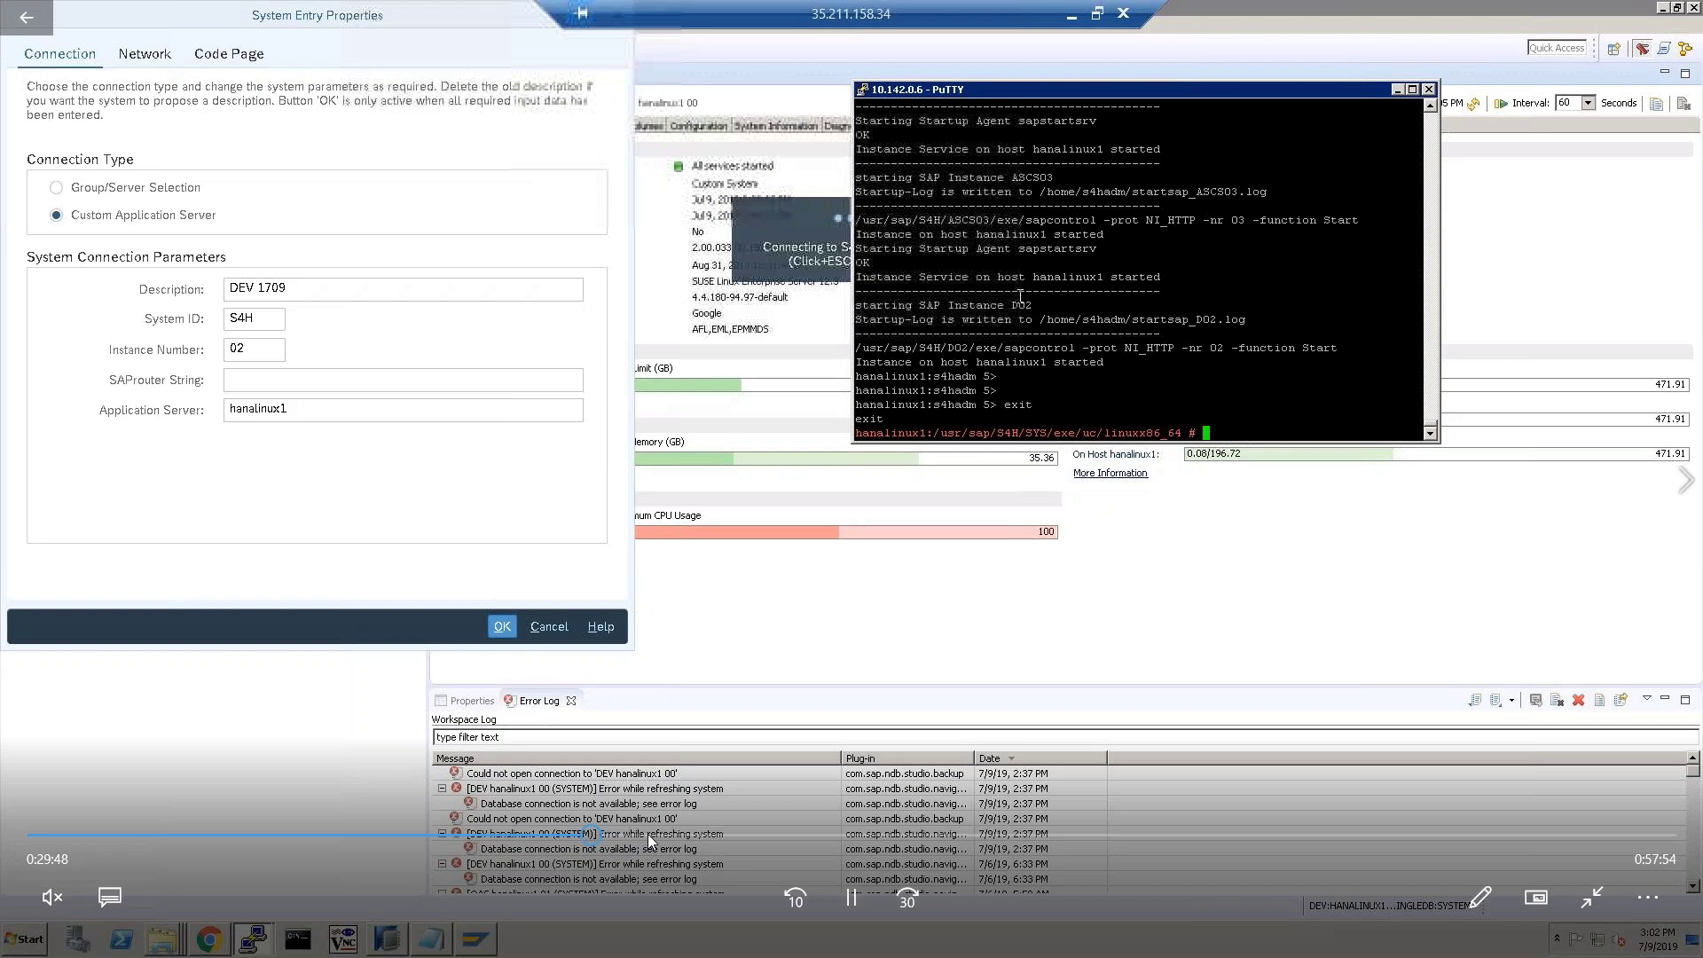
drag(661, 838, 761, 839)
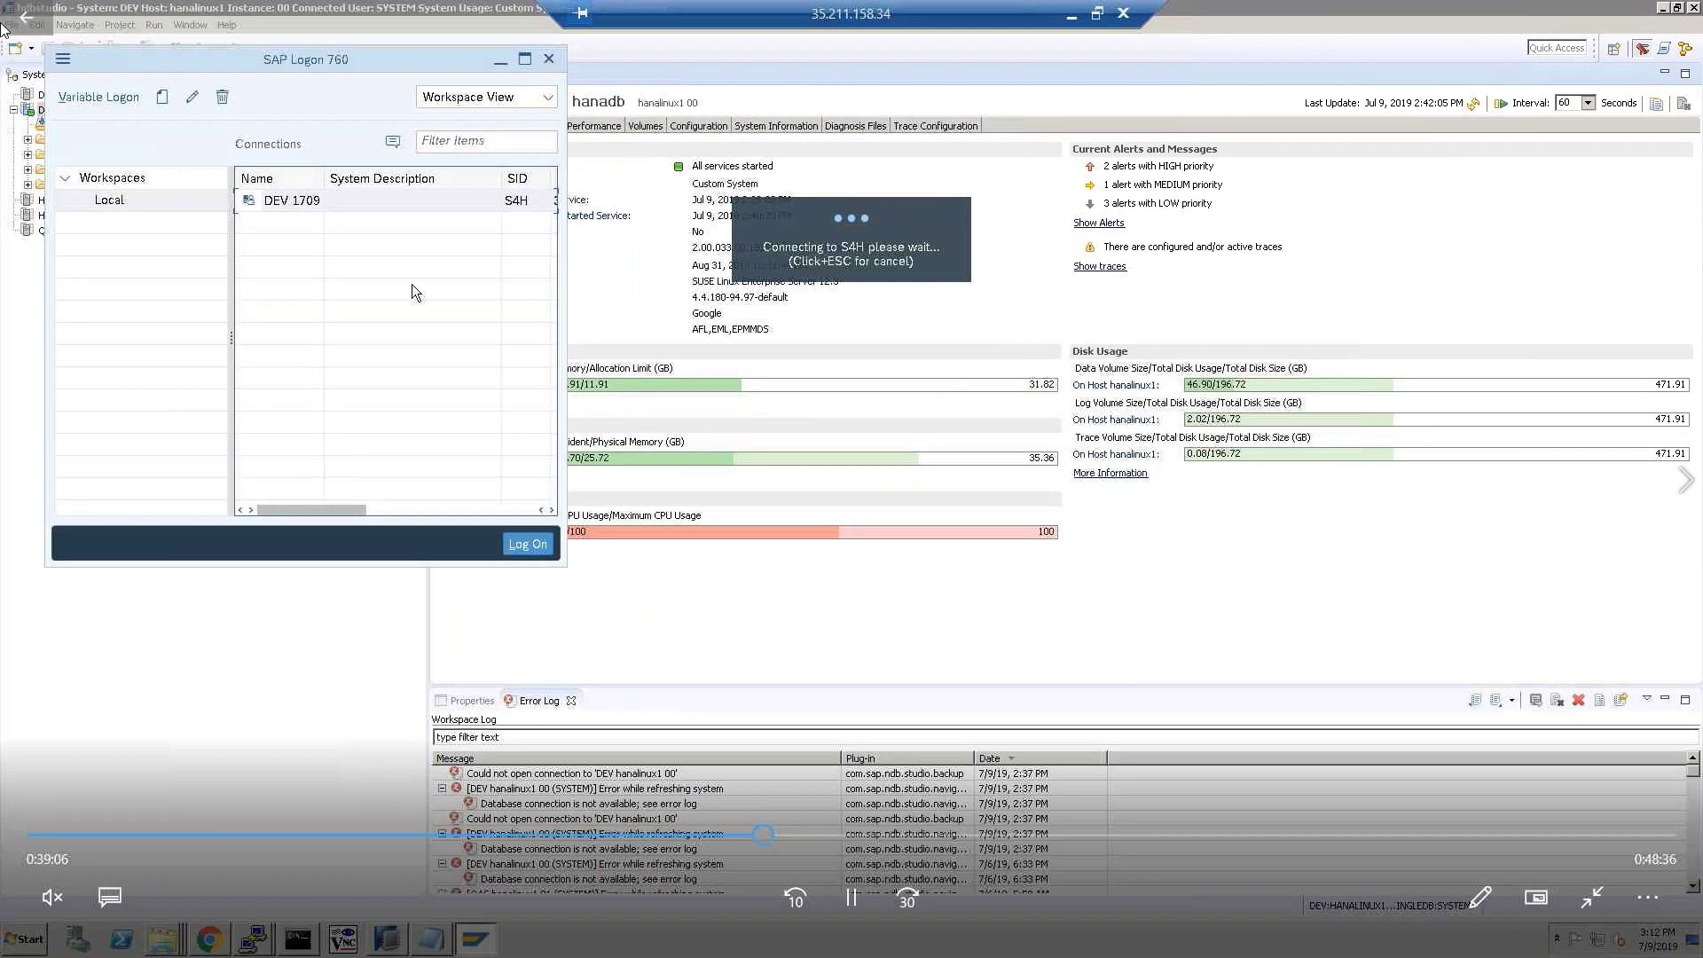
key(Escape)
click(26, 20)
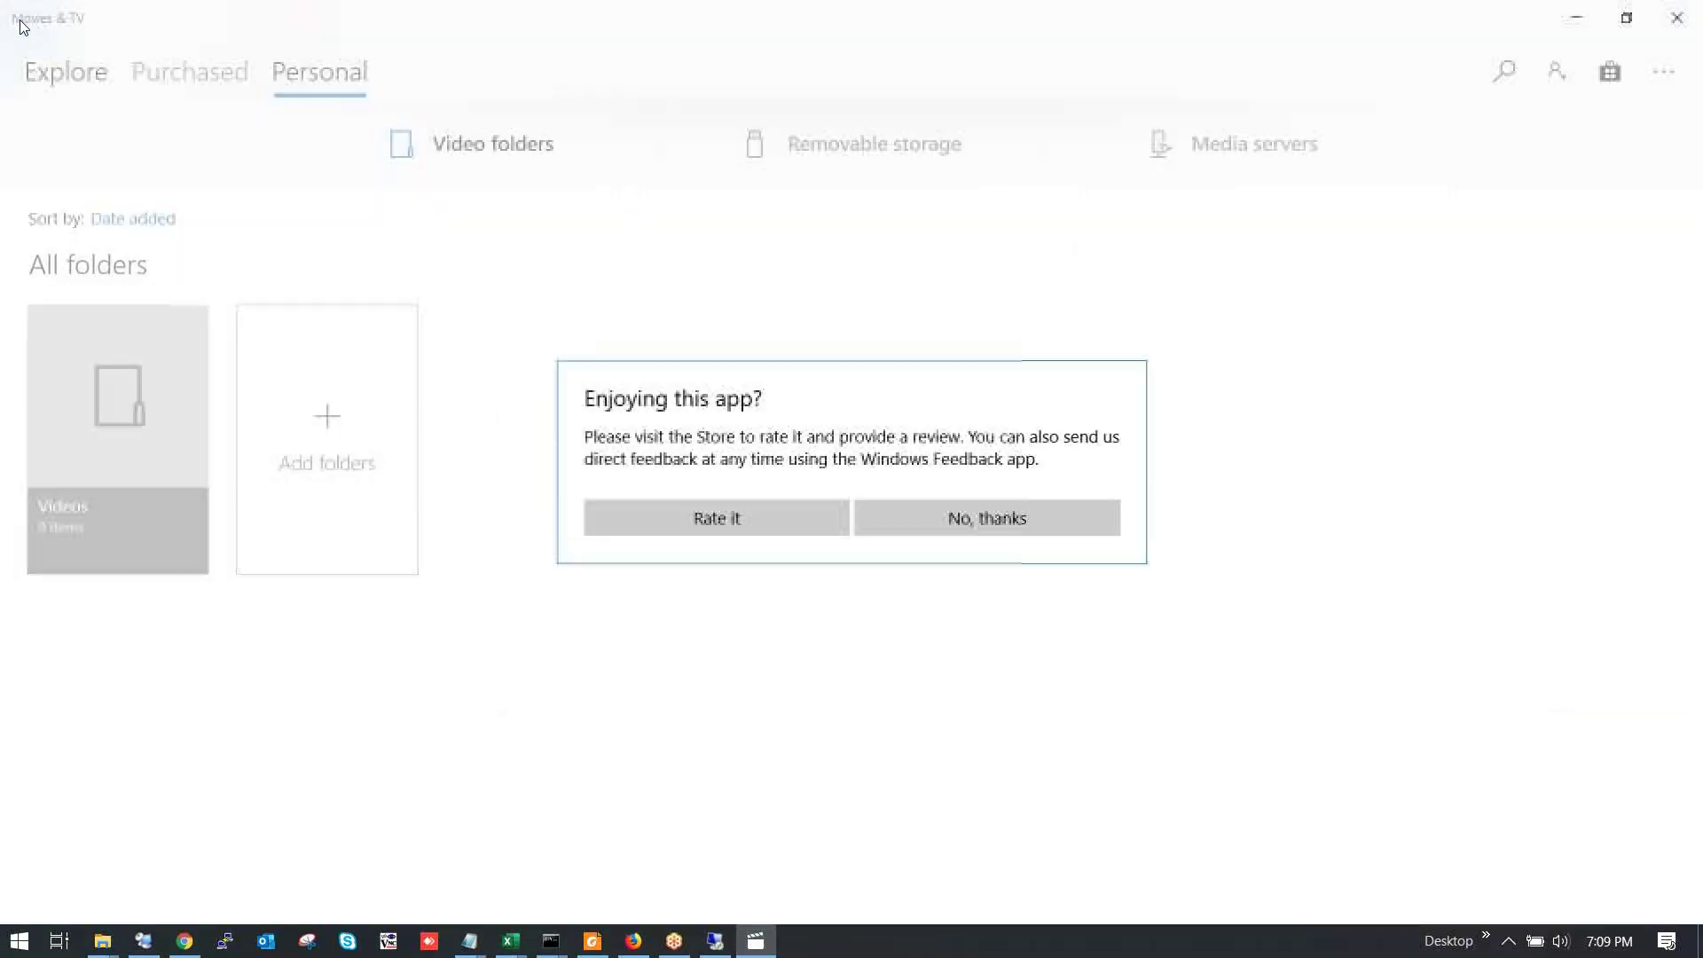
click(1697, 12)
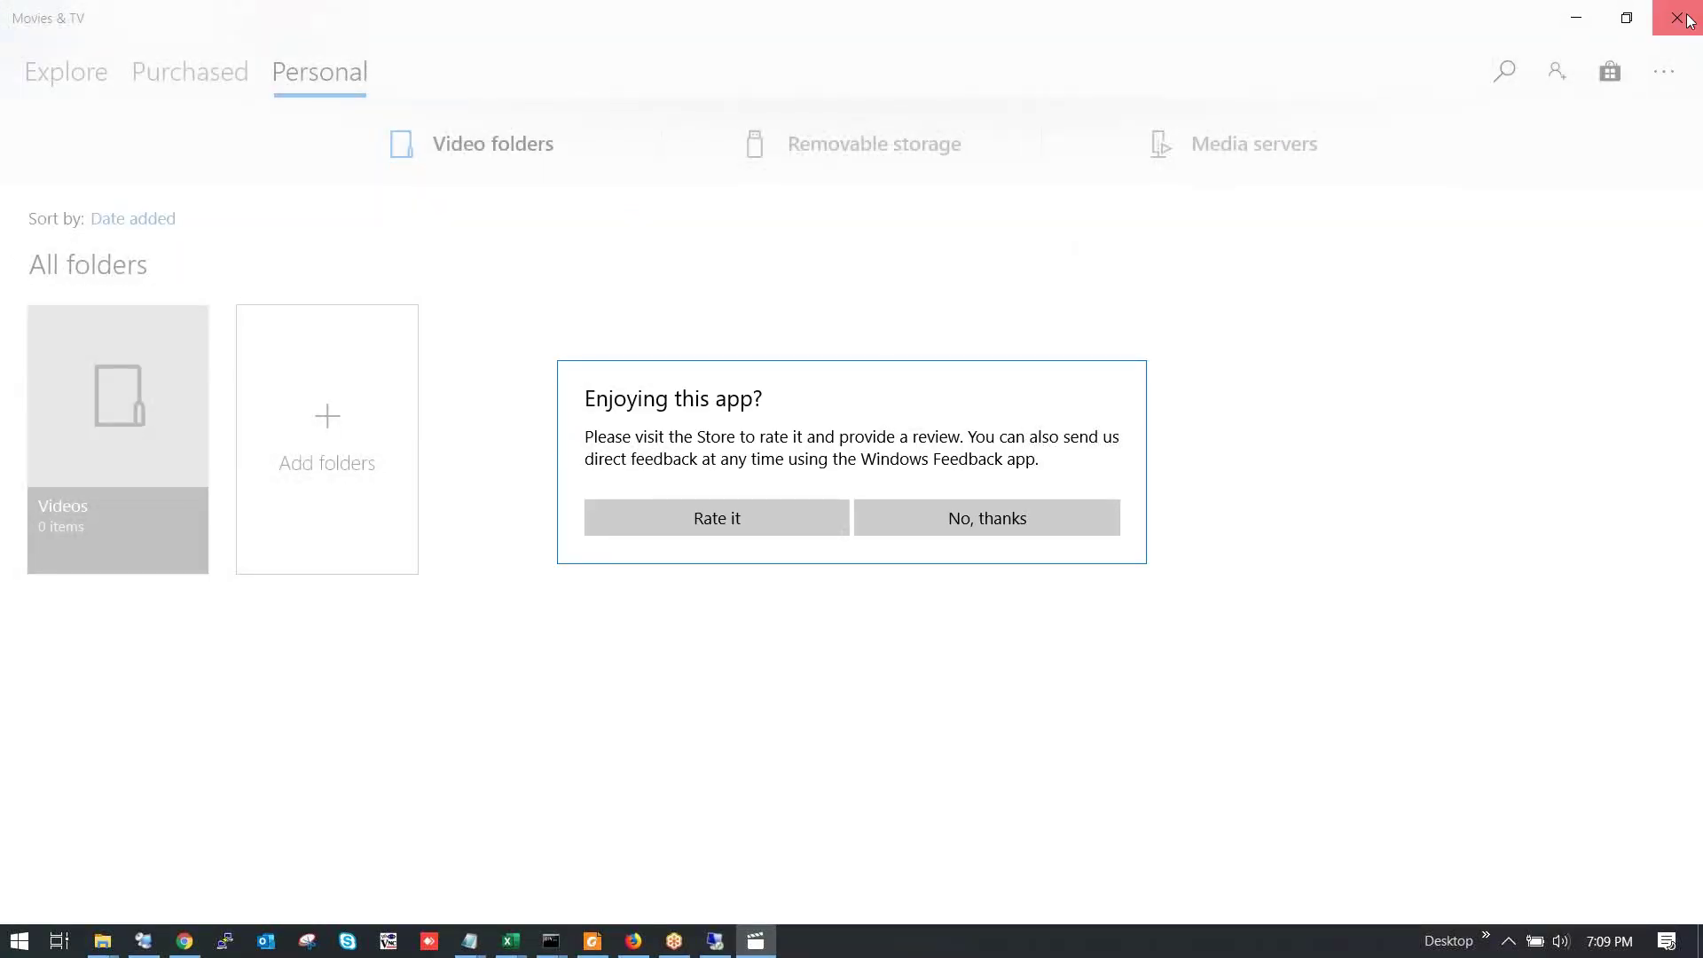
click(397, 181)
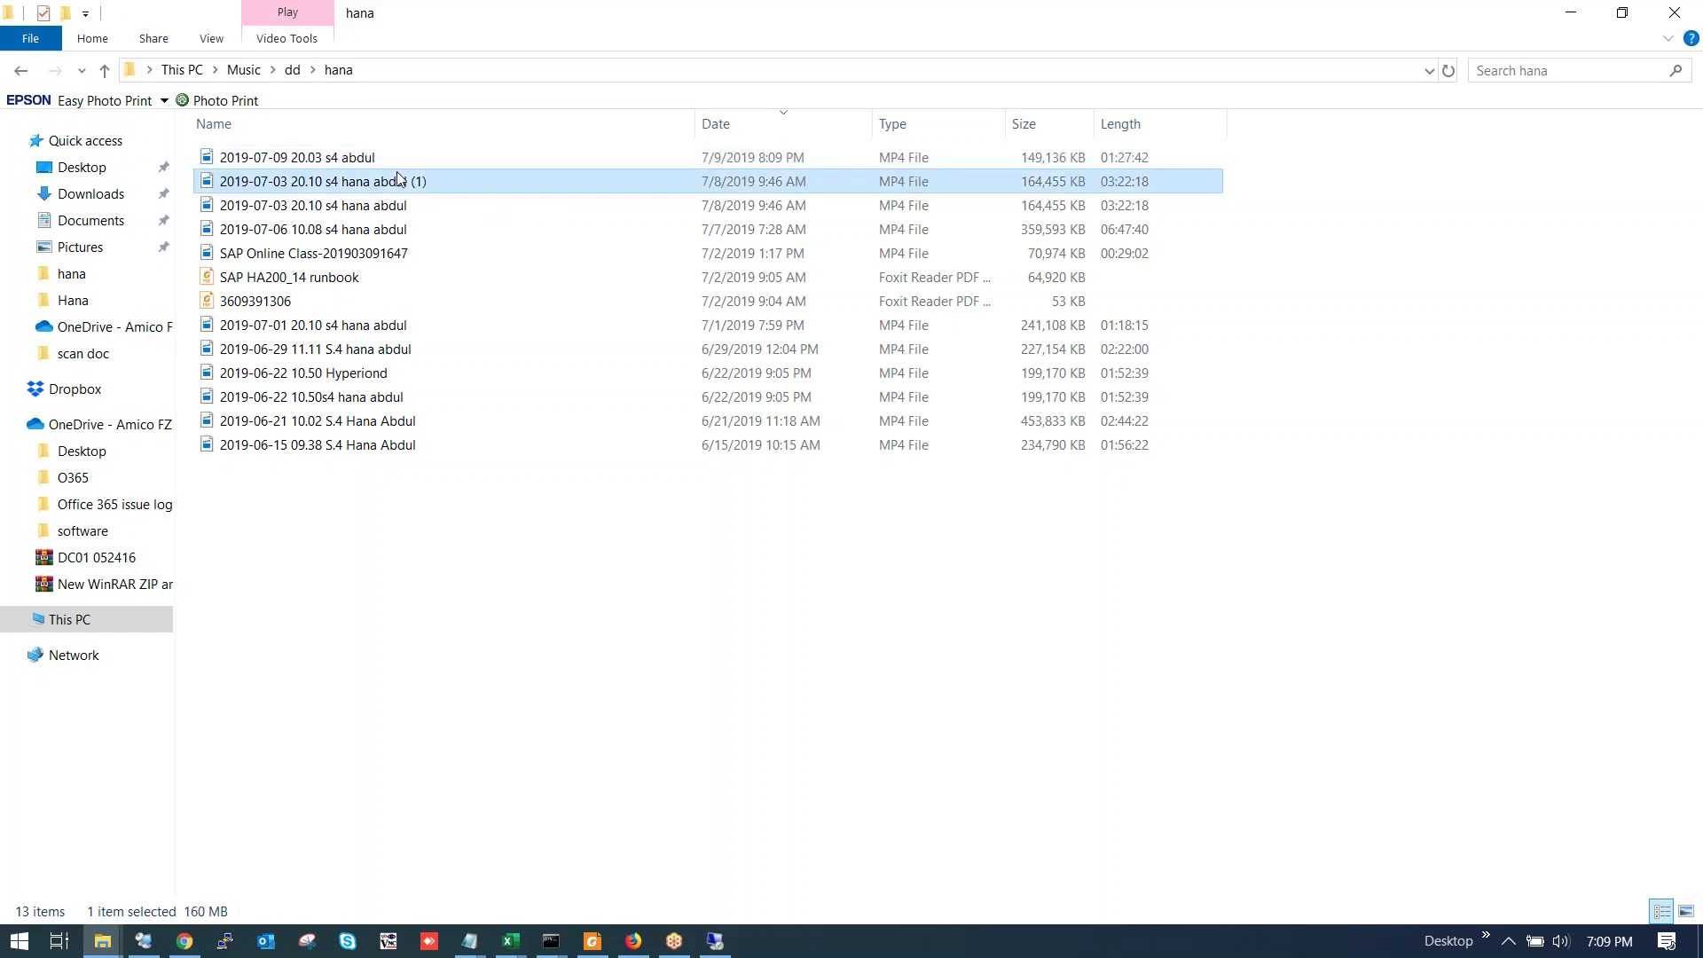
double_click(398, 181)
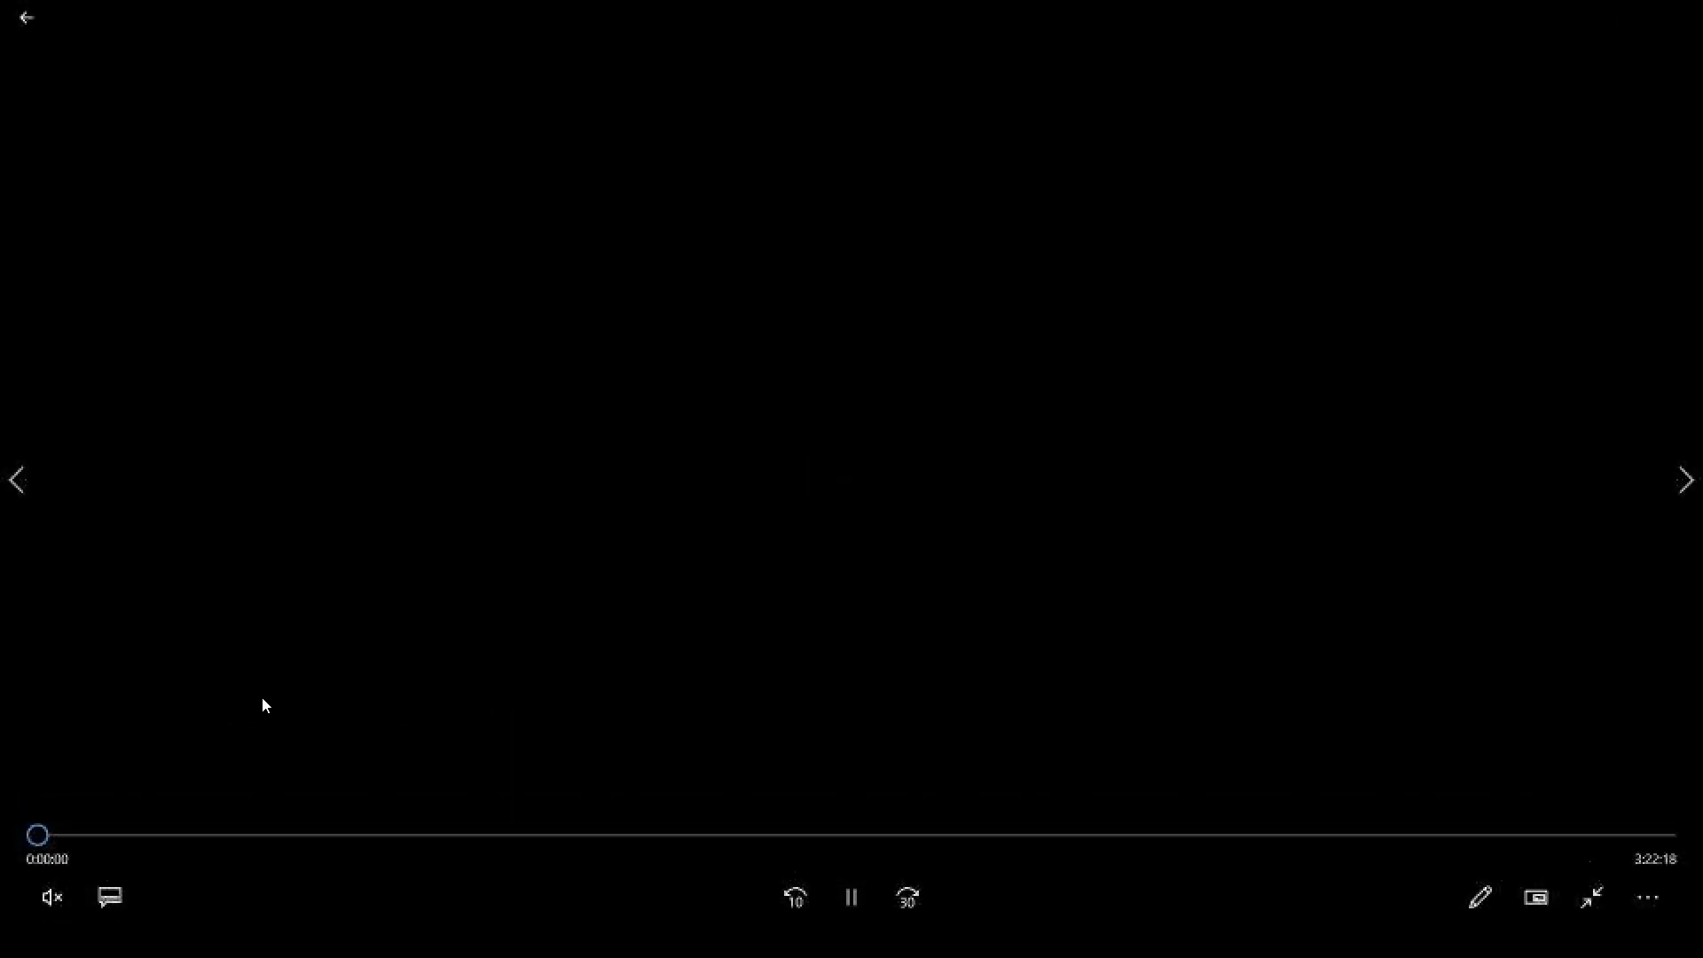
drag(134, 834, 487, 838)
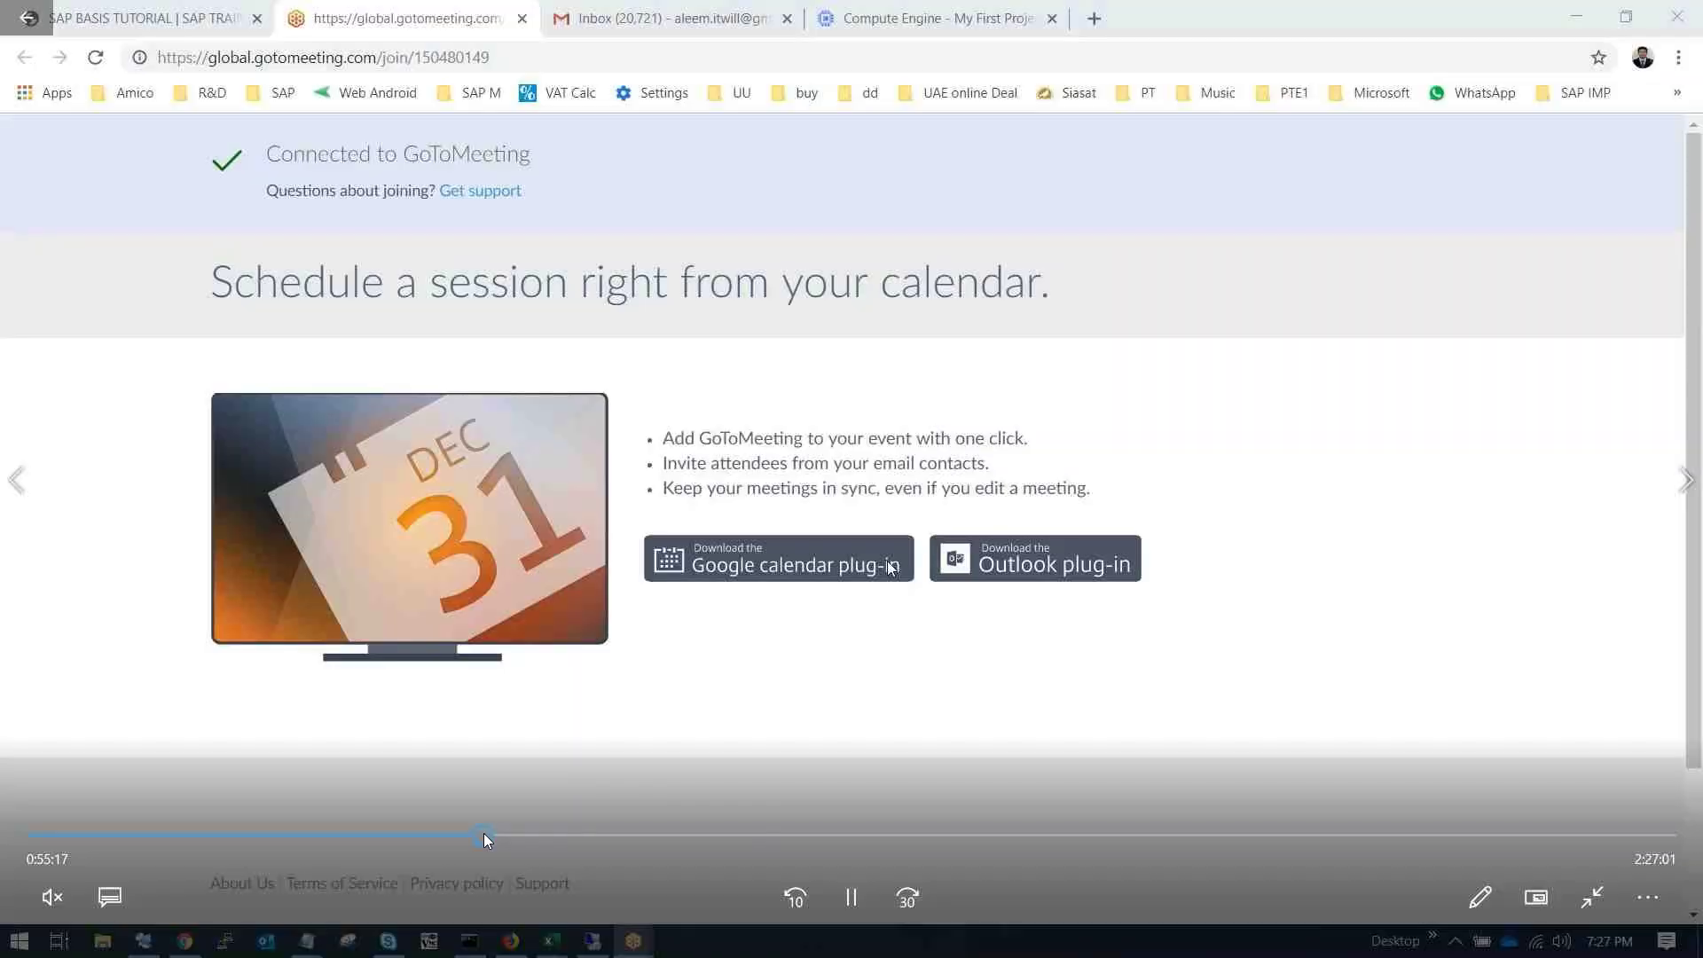
click(396, 836)
click(365, 836)
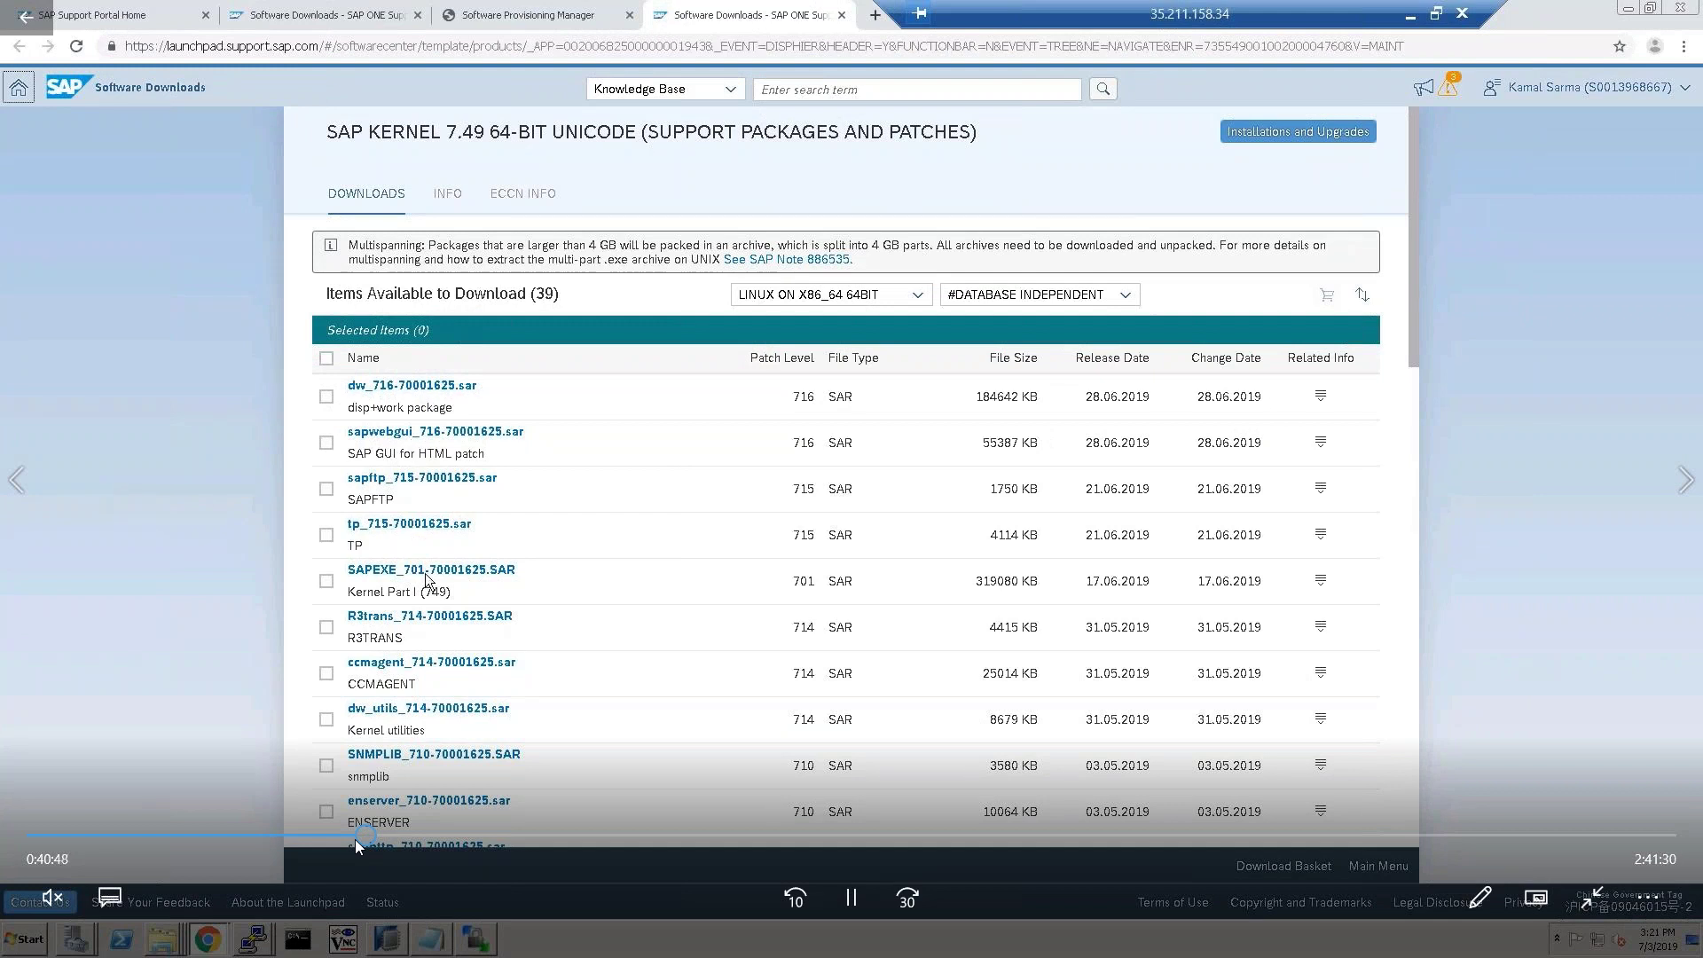
click(395, 835)
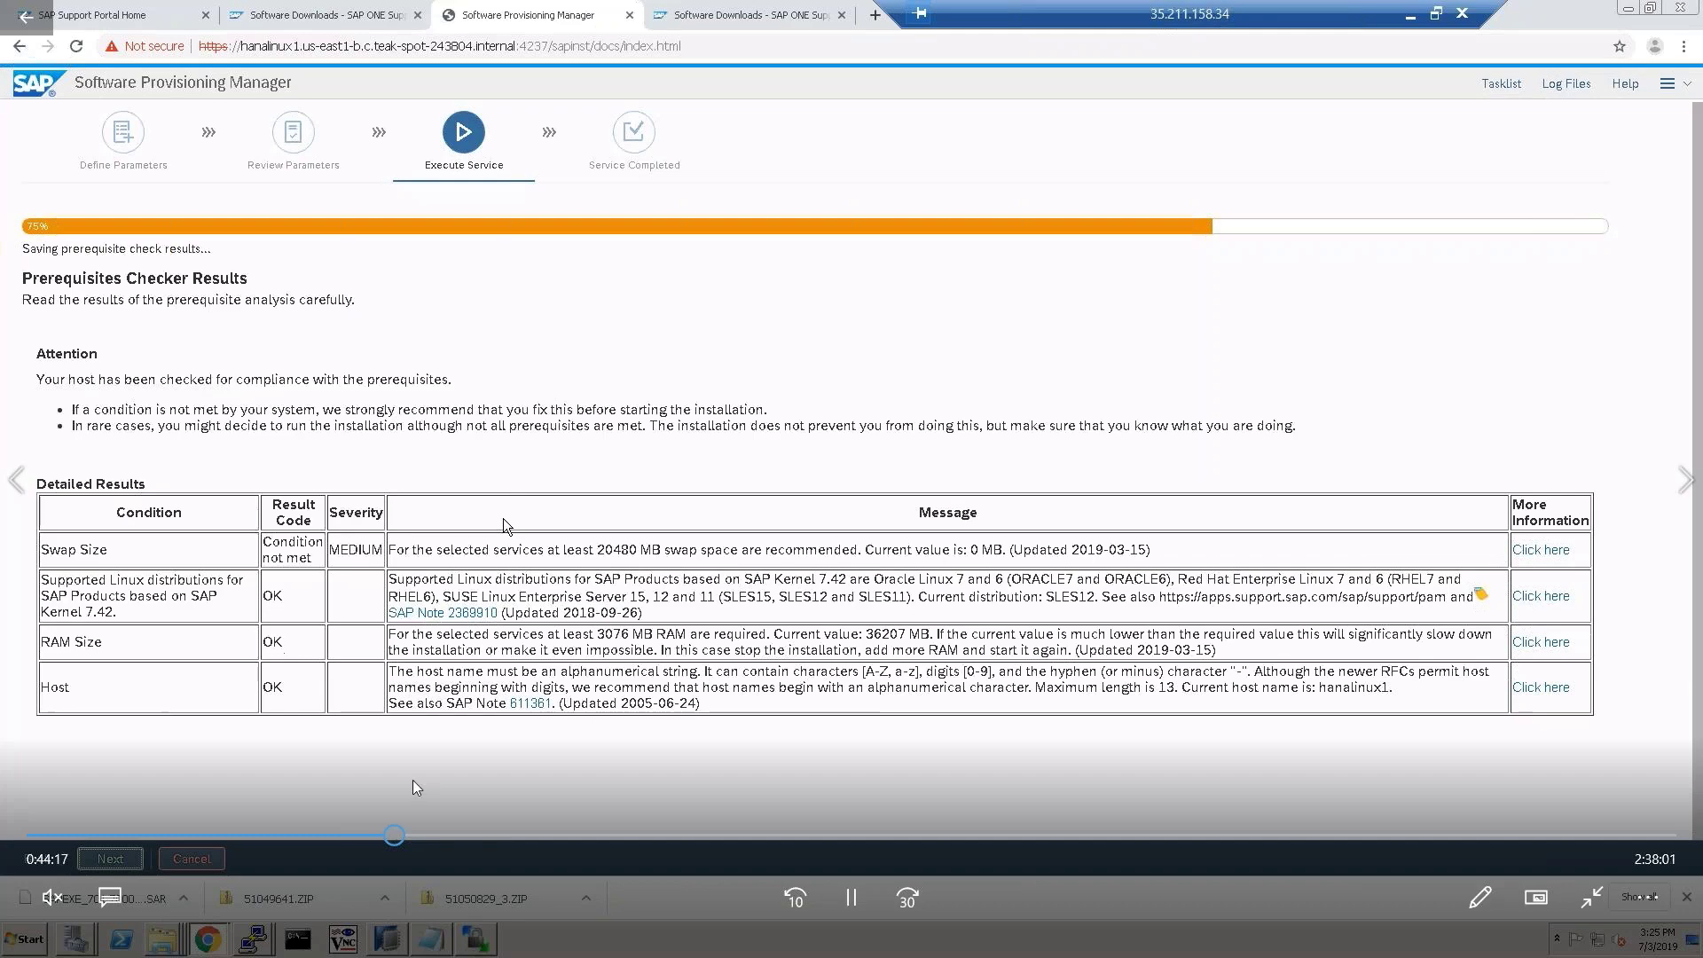
click(432, 835)
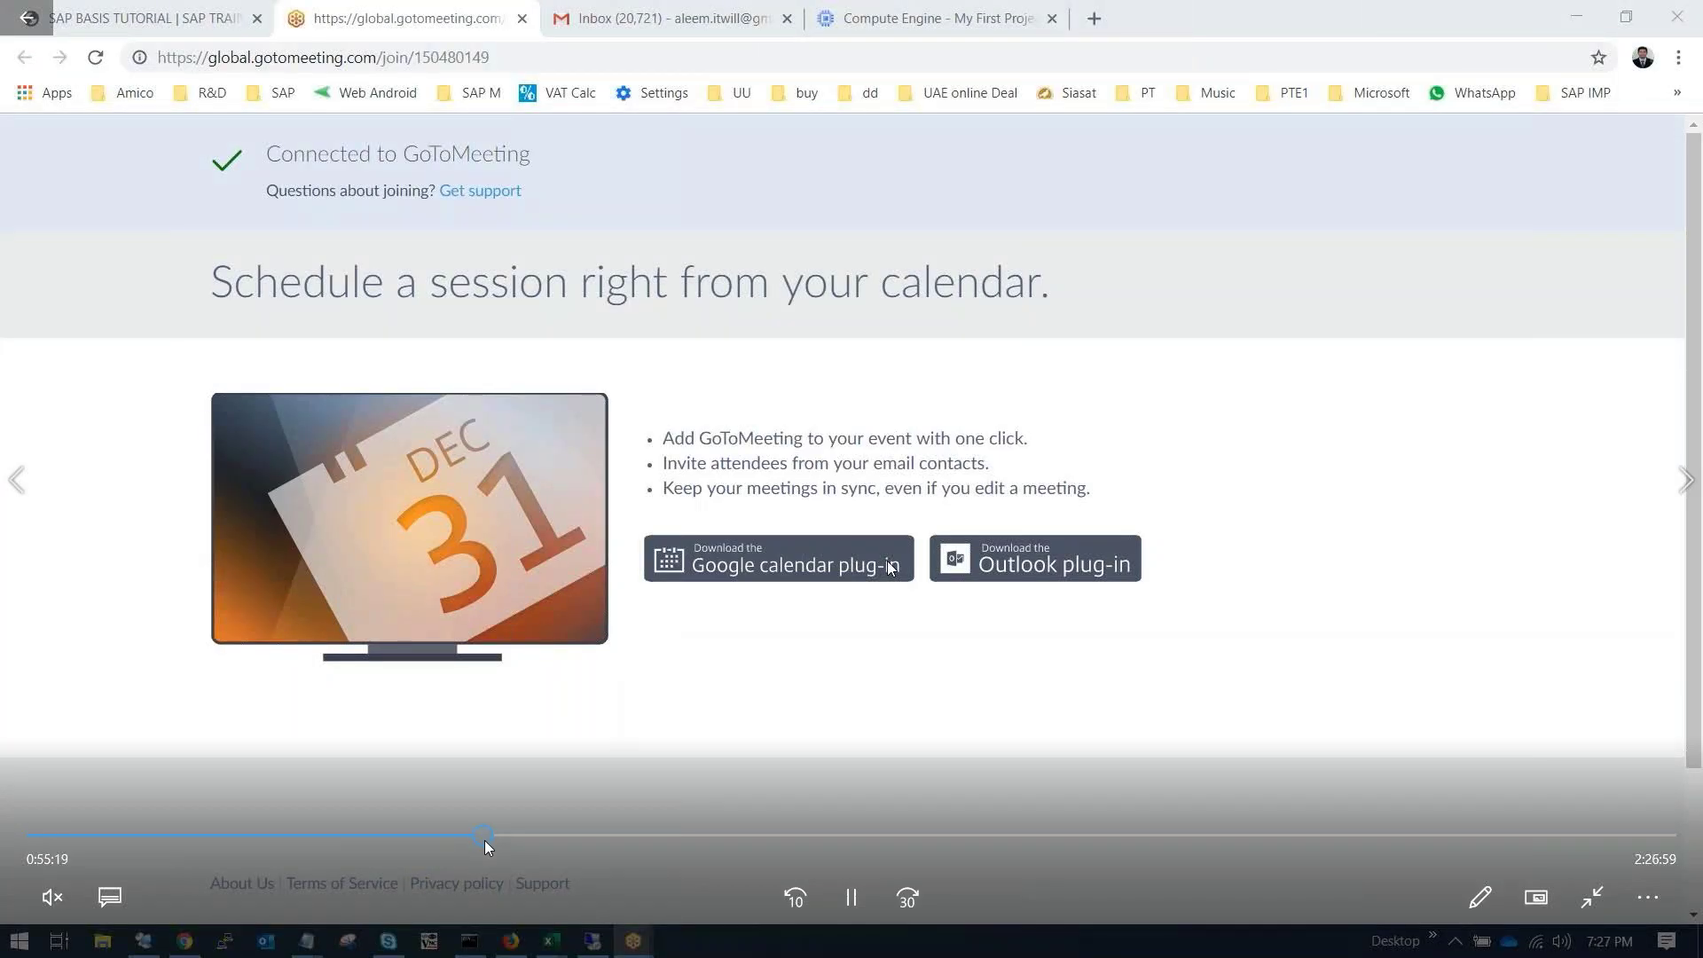
drag(566, 836, 727, 841)
drag(944, 844, 1583, 834)
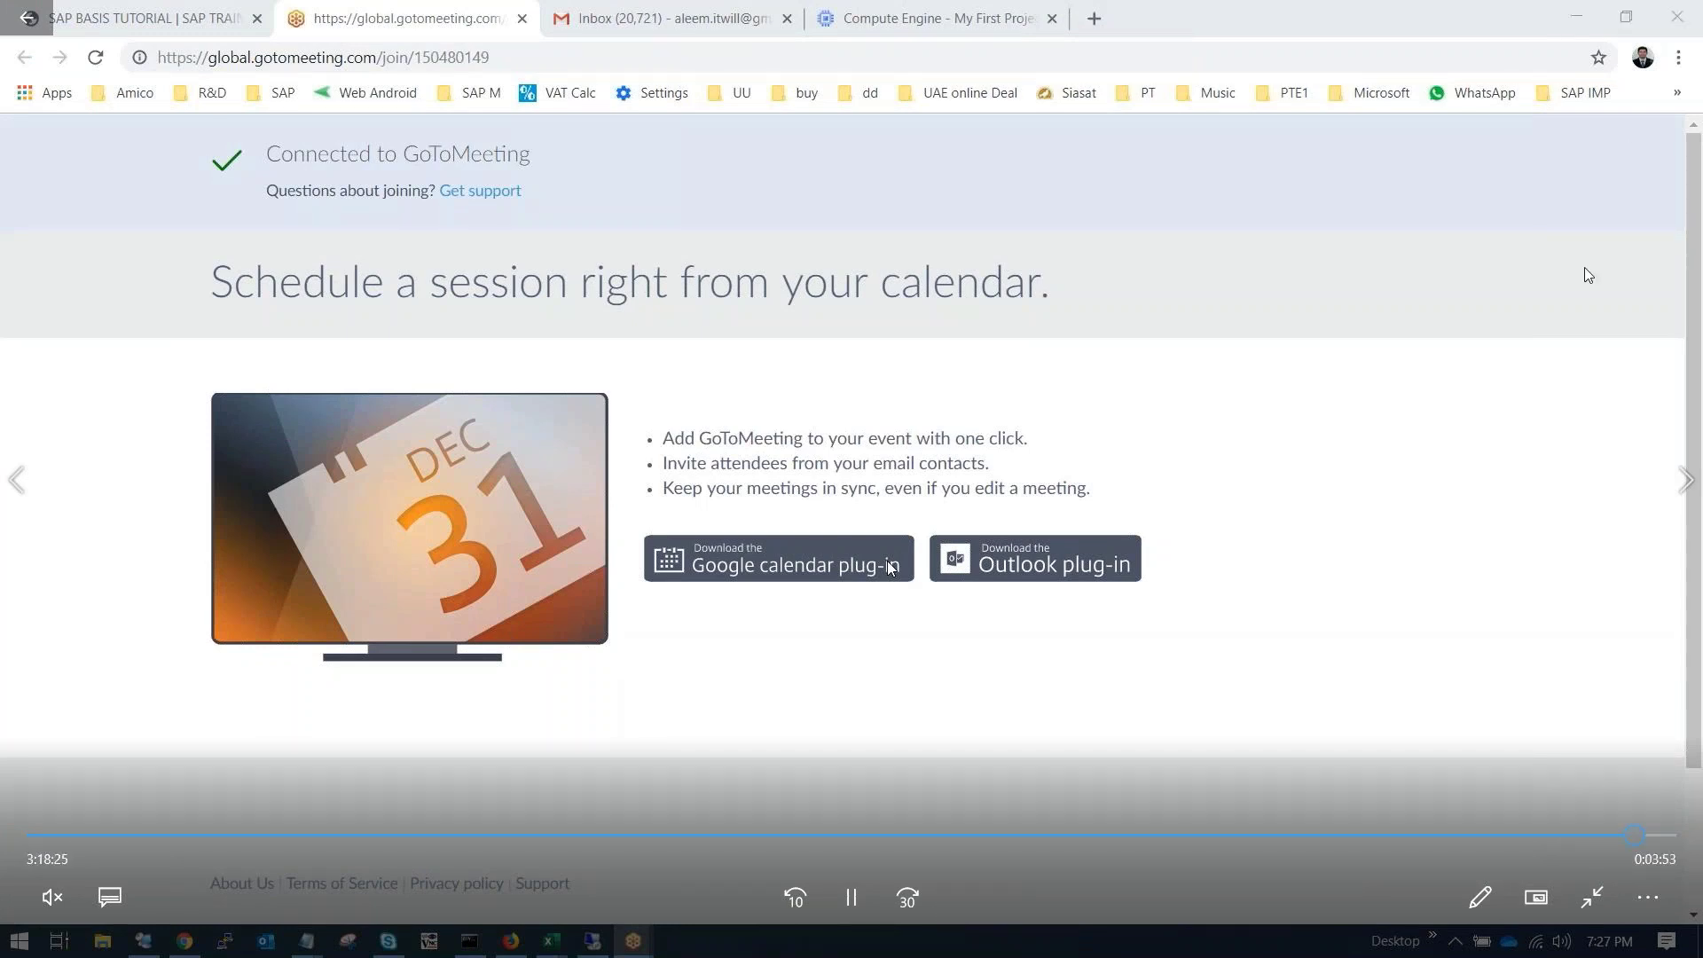
click(1685, 484)
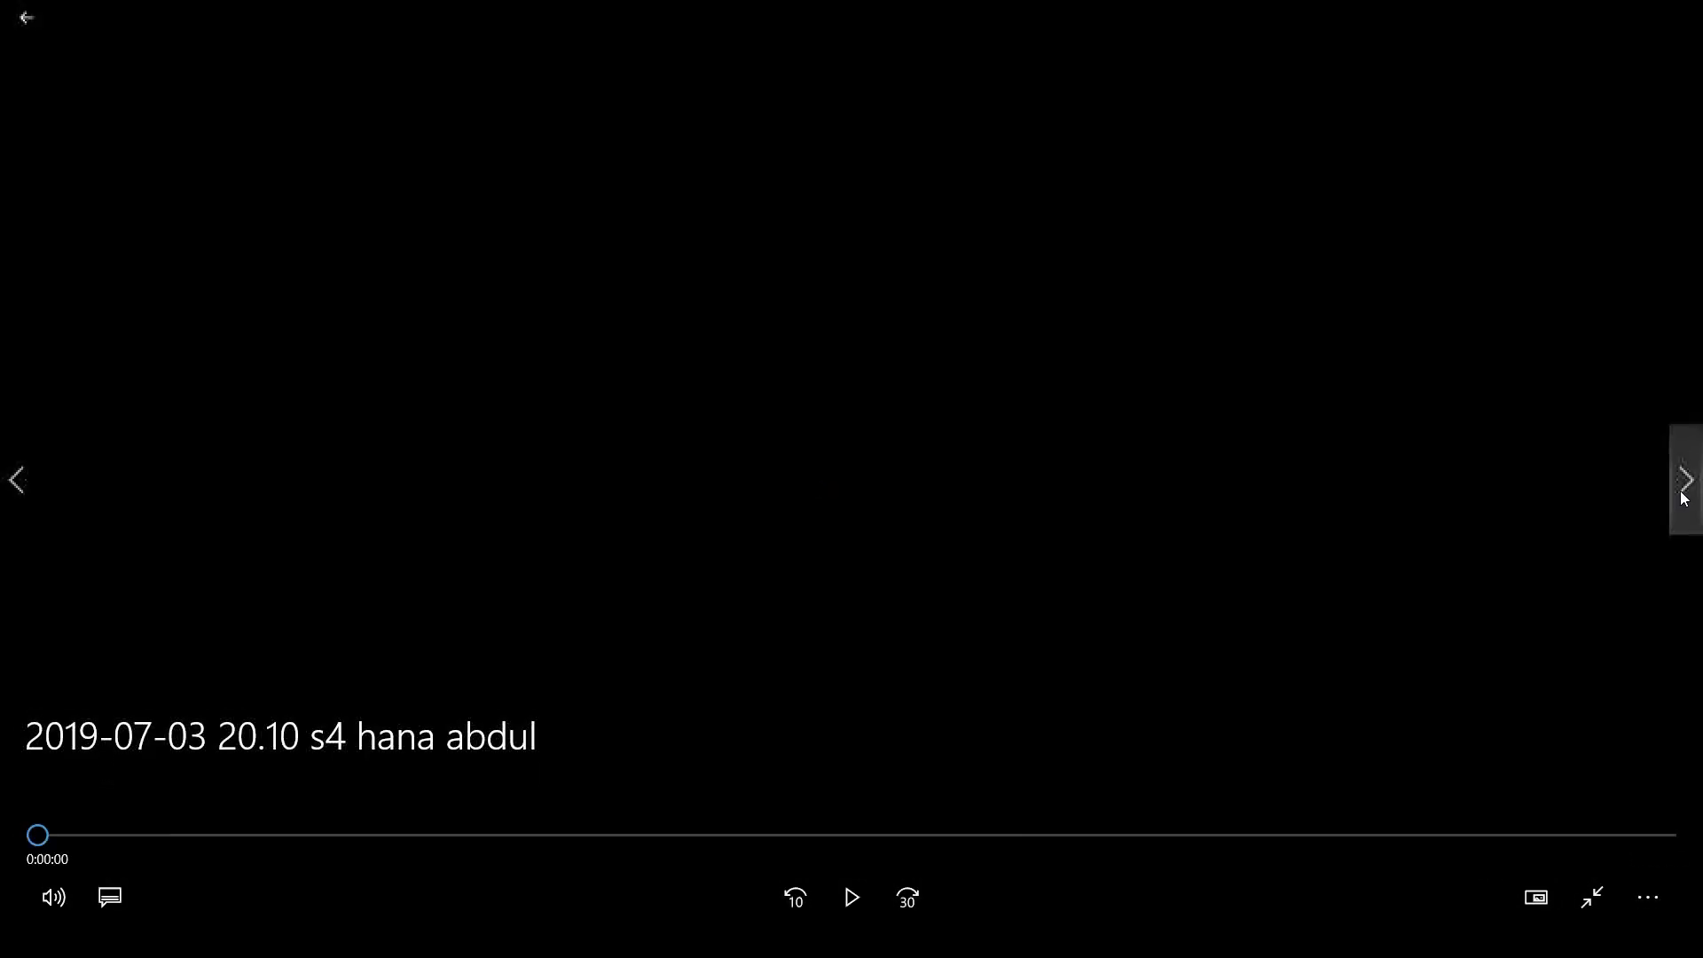
click(110, 835)
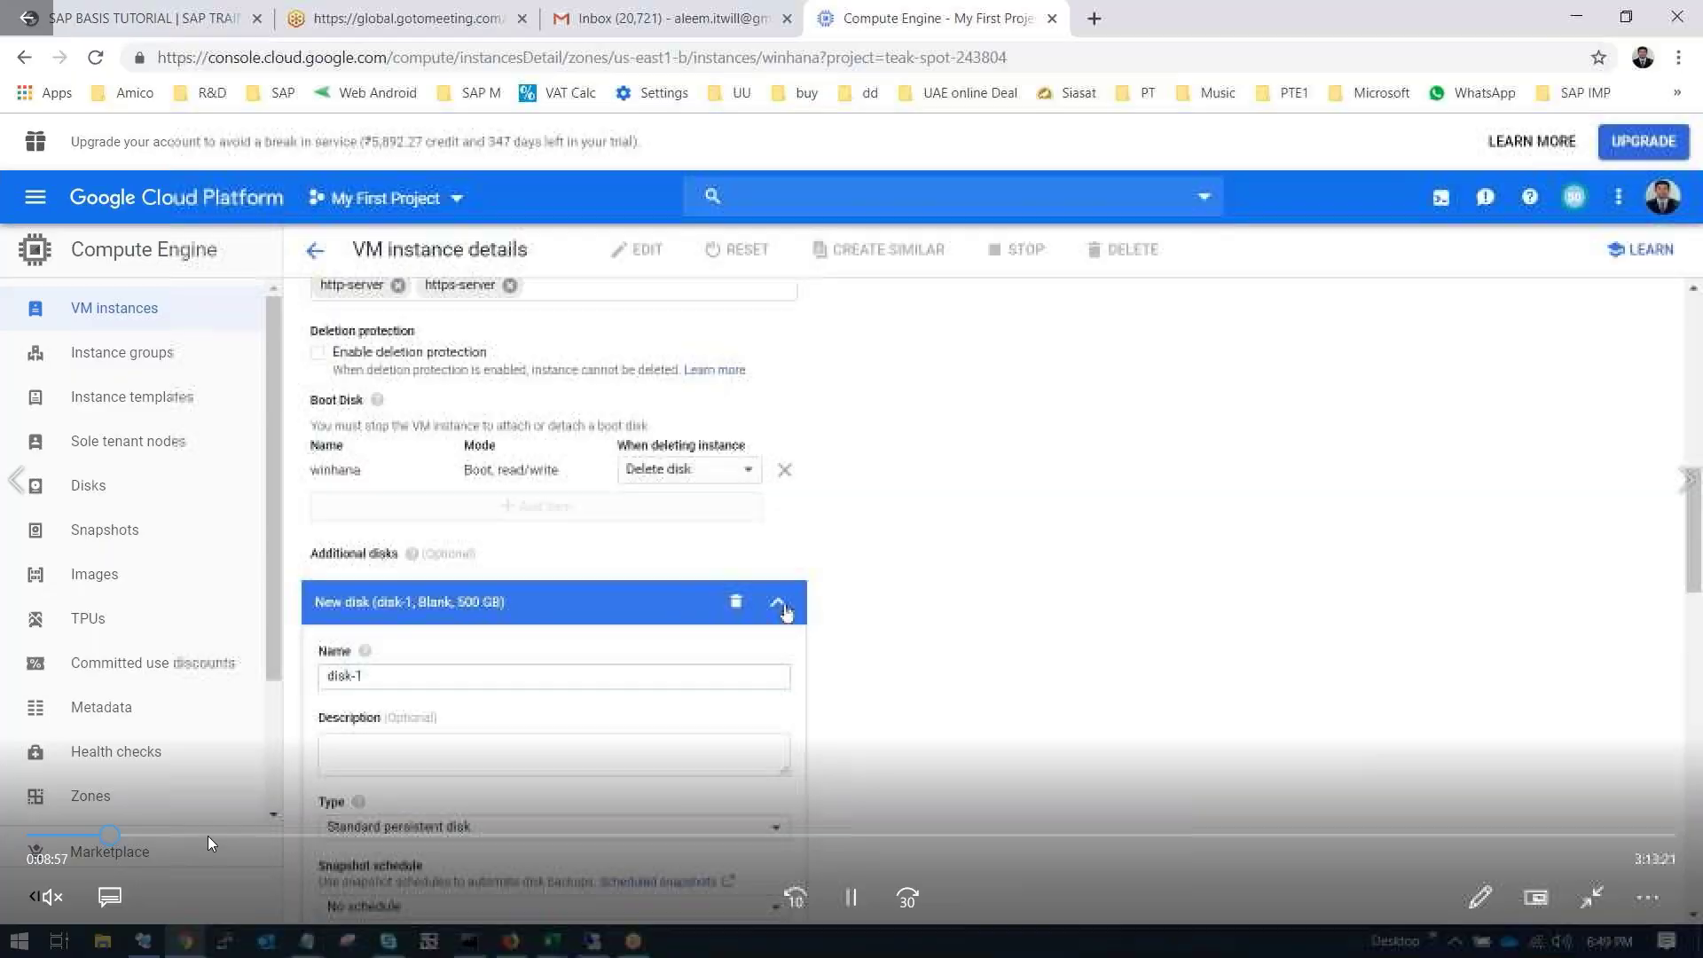
click(208, 836)
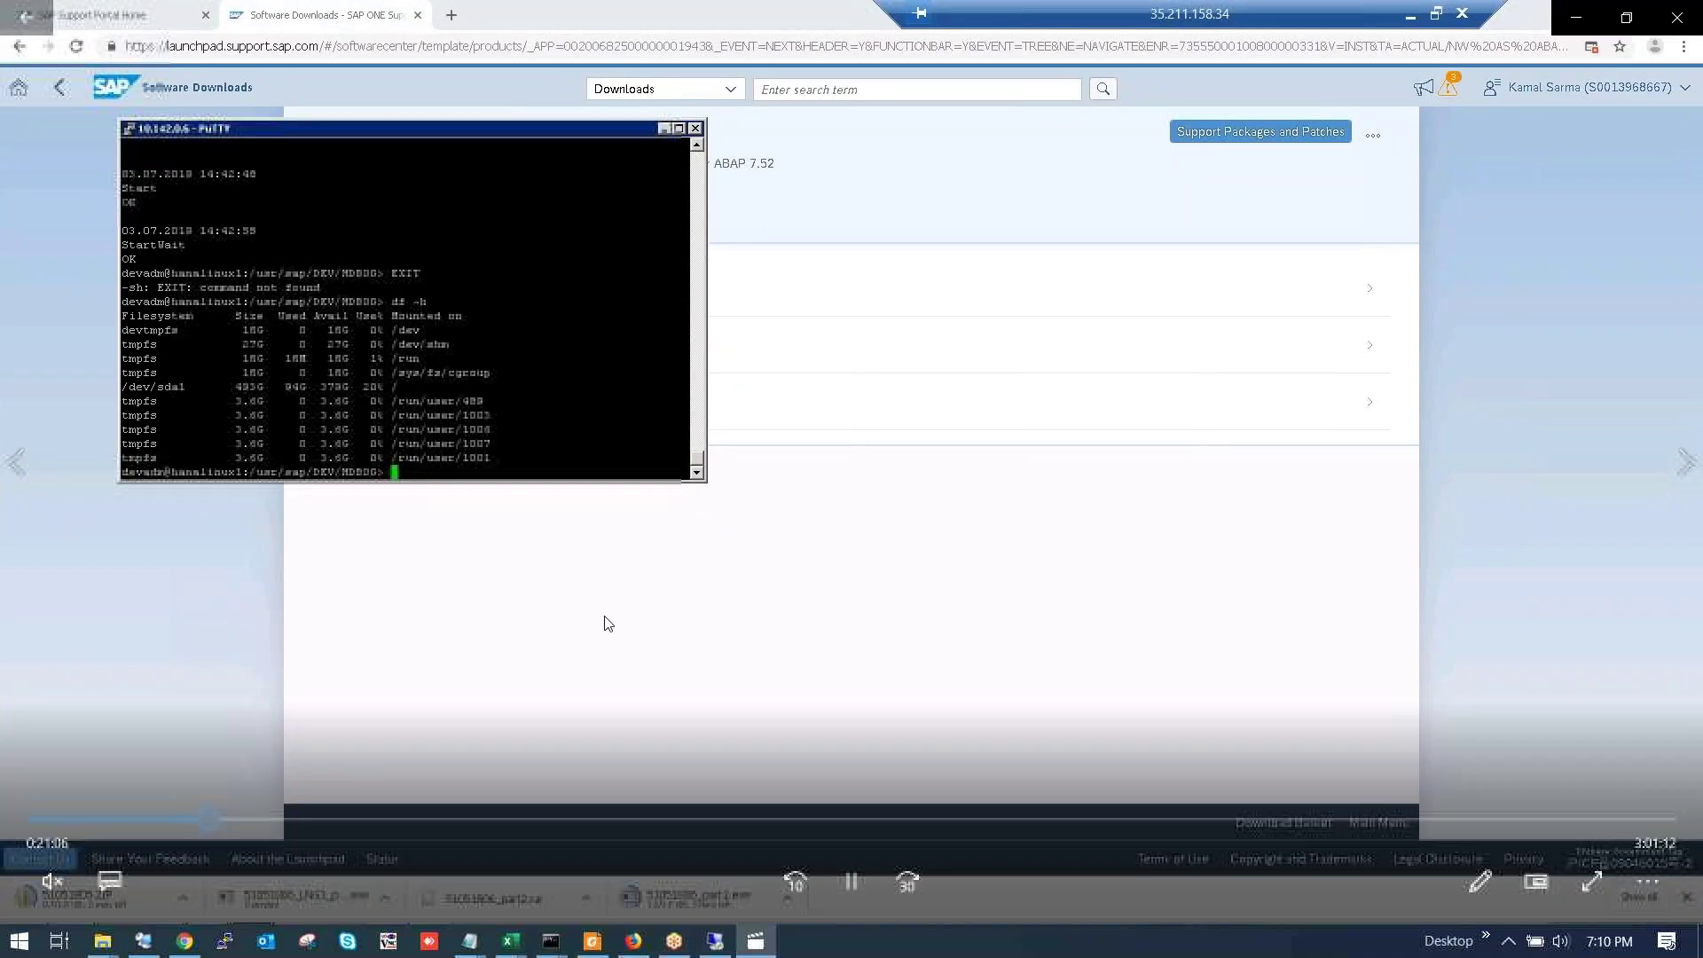
click(1677, 17)
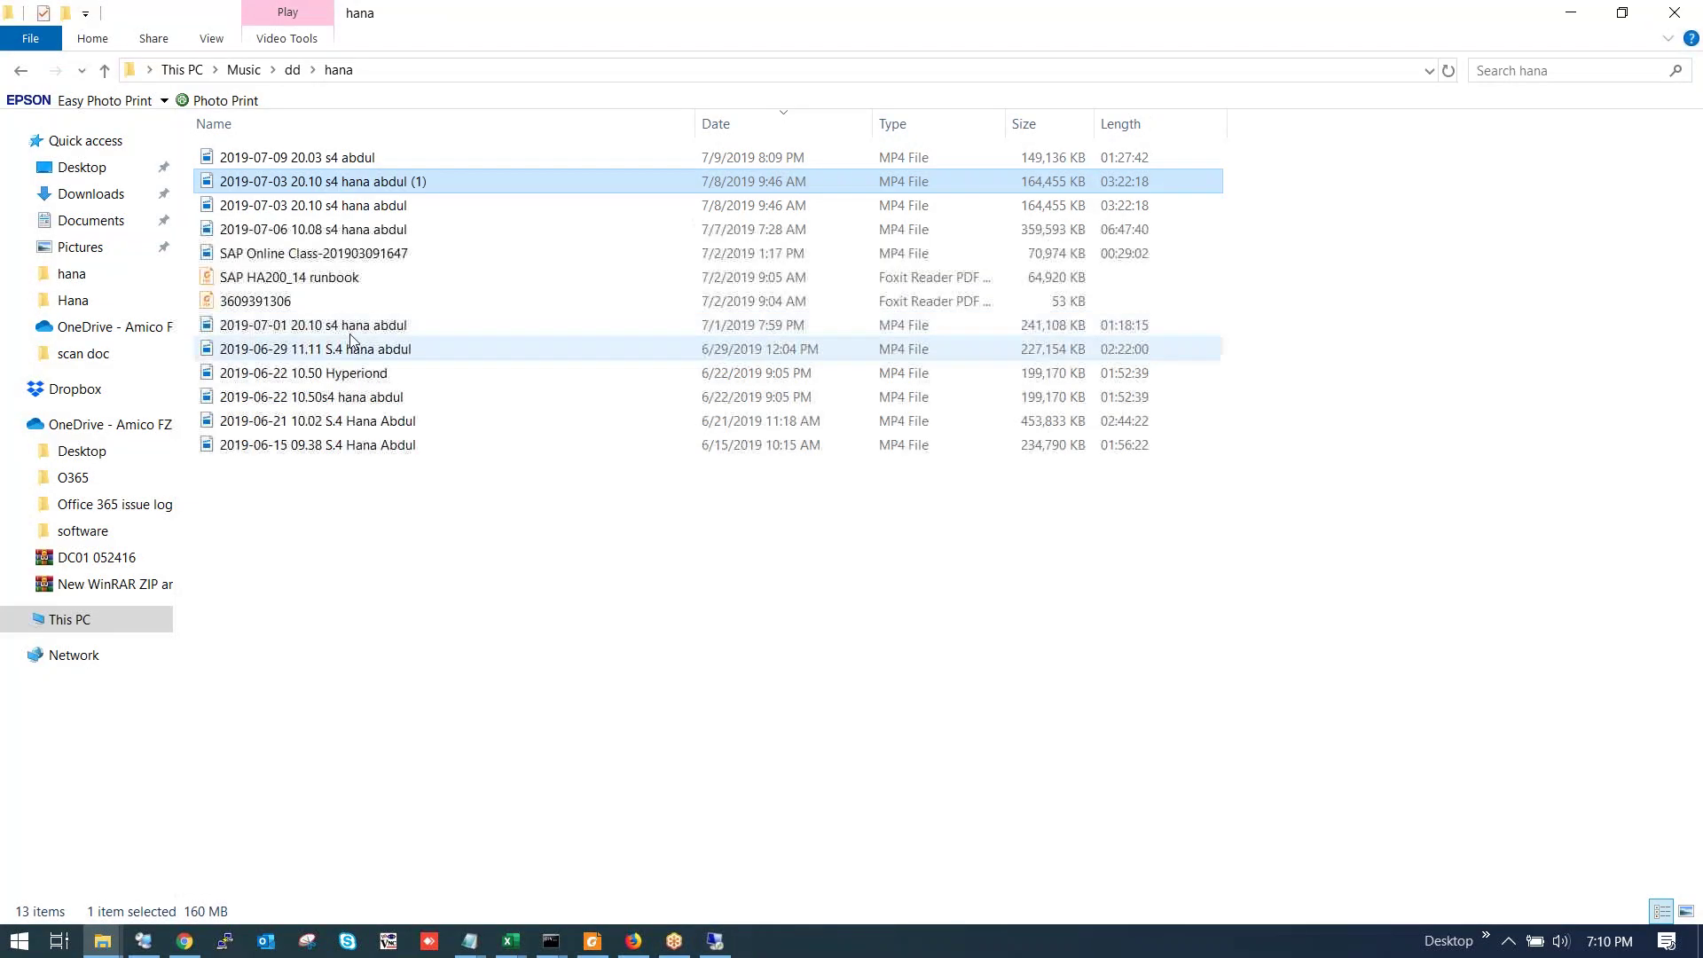
double_click(369, 162)
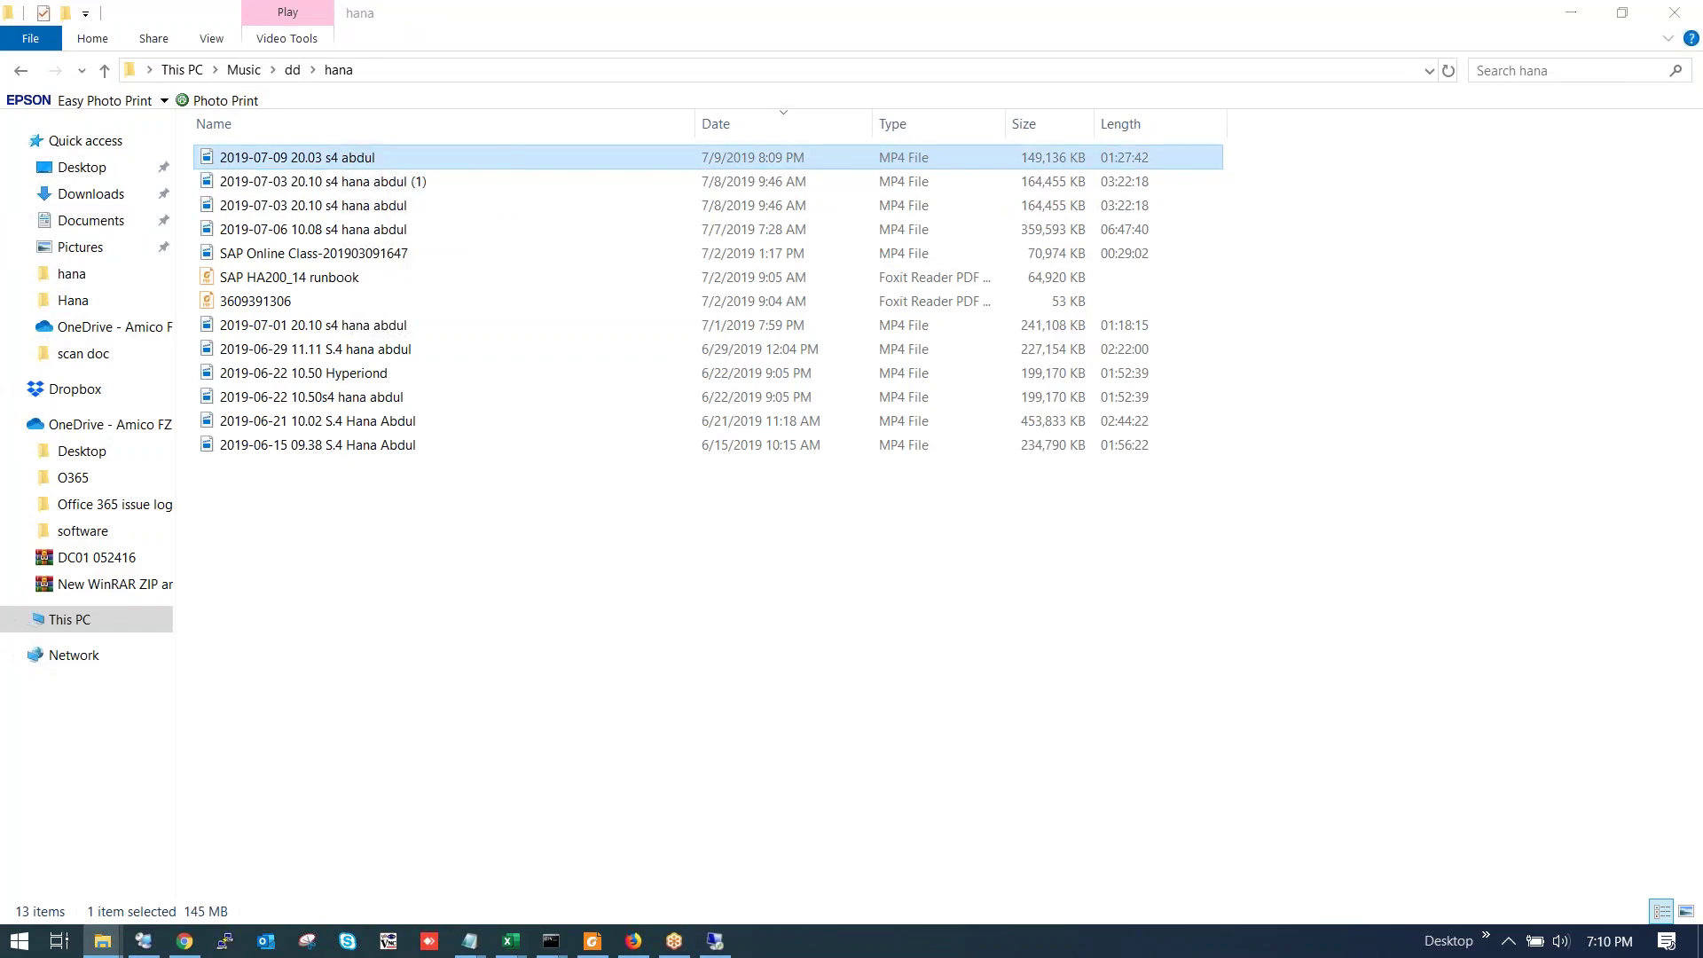
click(96, 835)
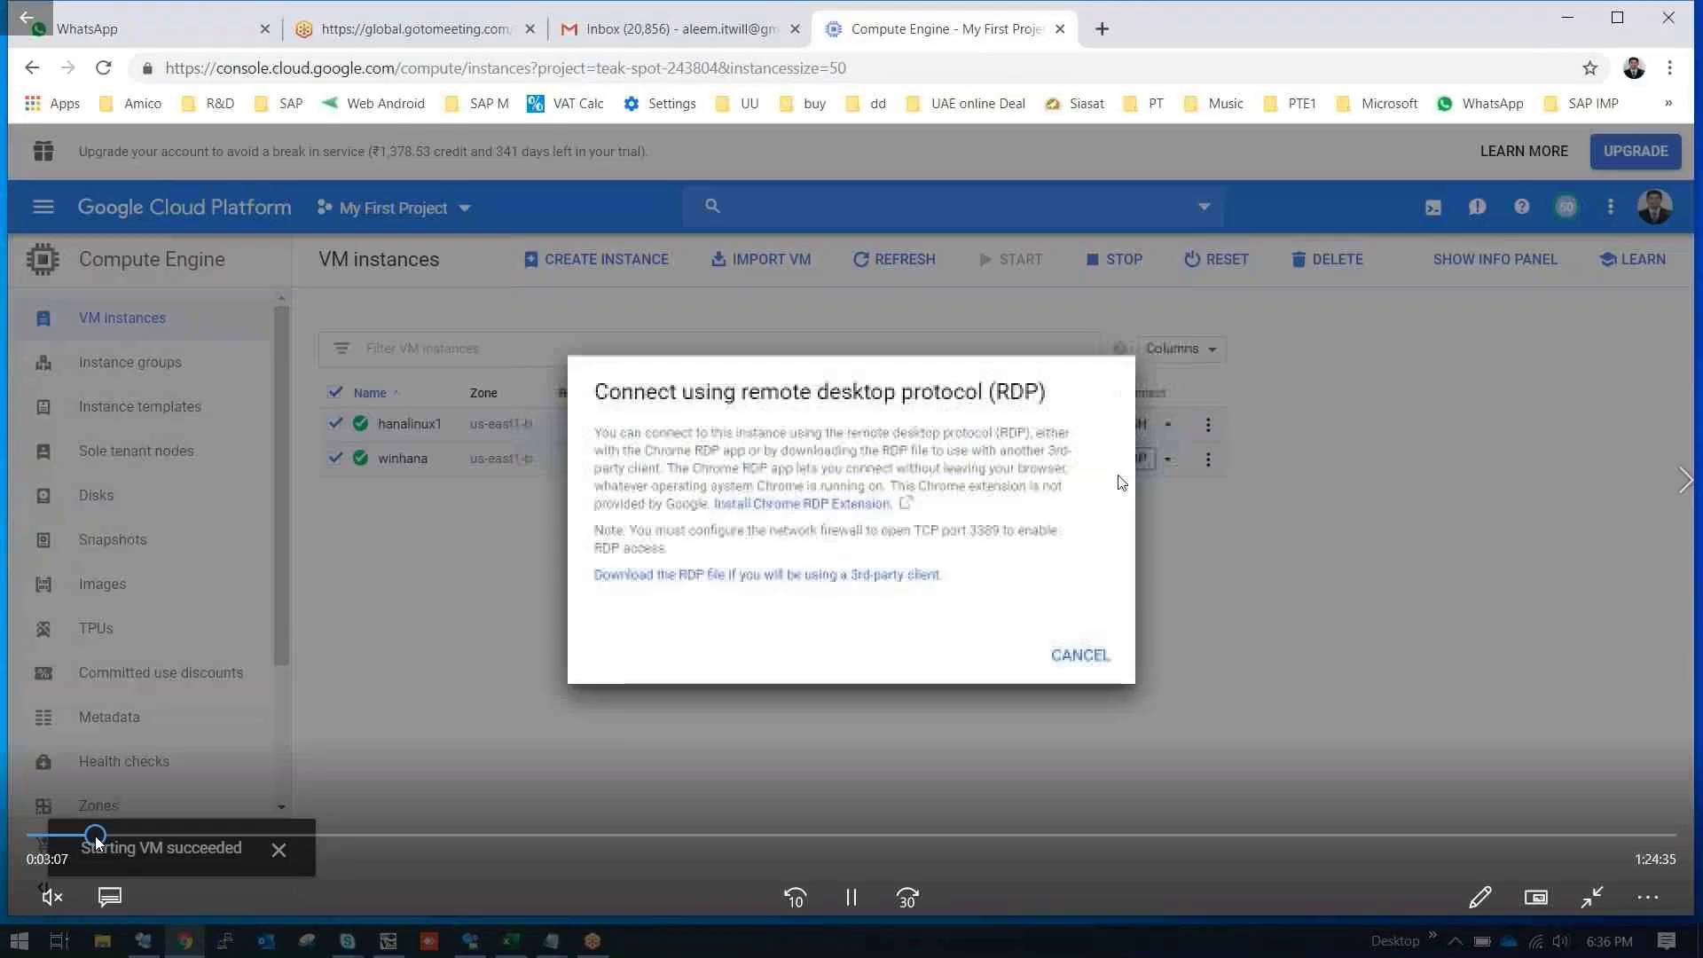
click(270, 834)
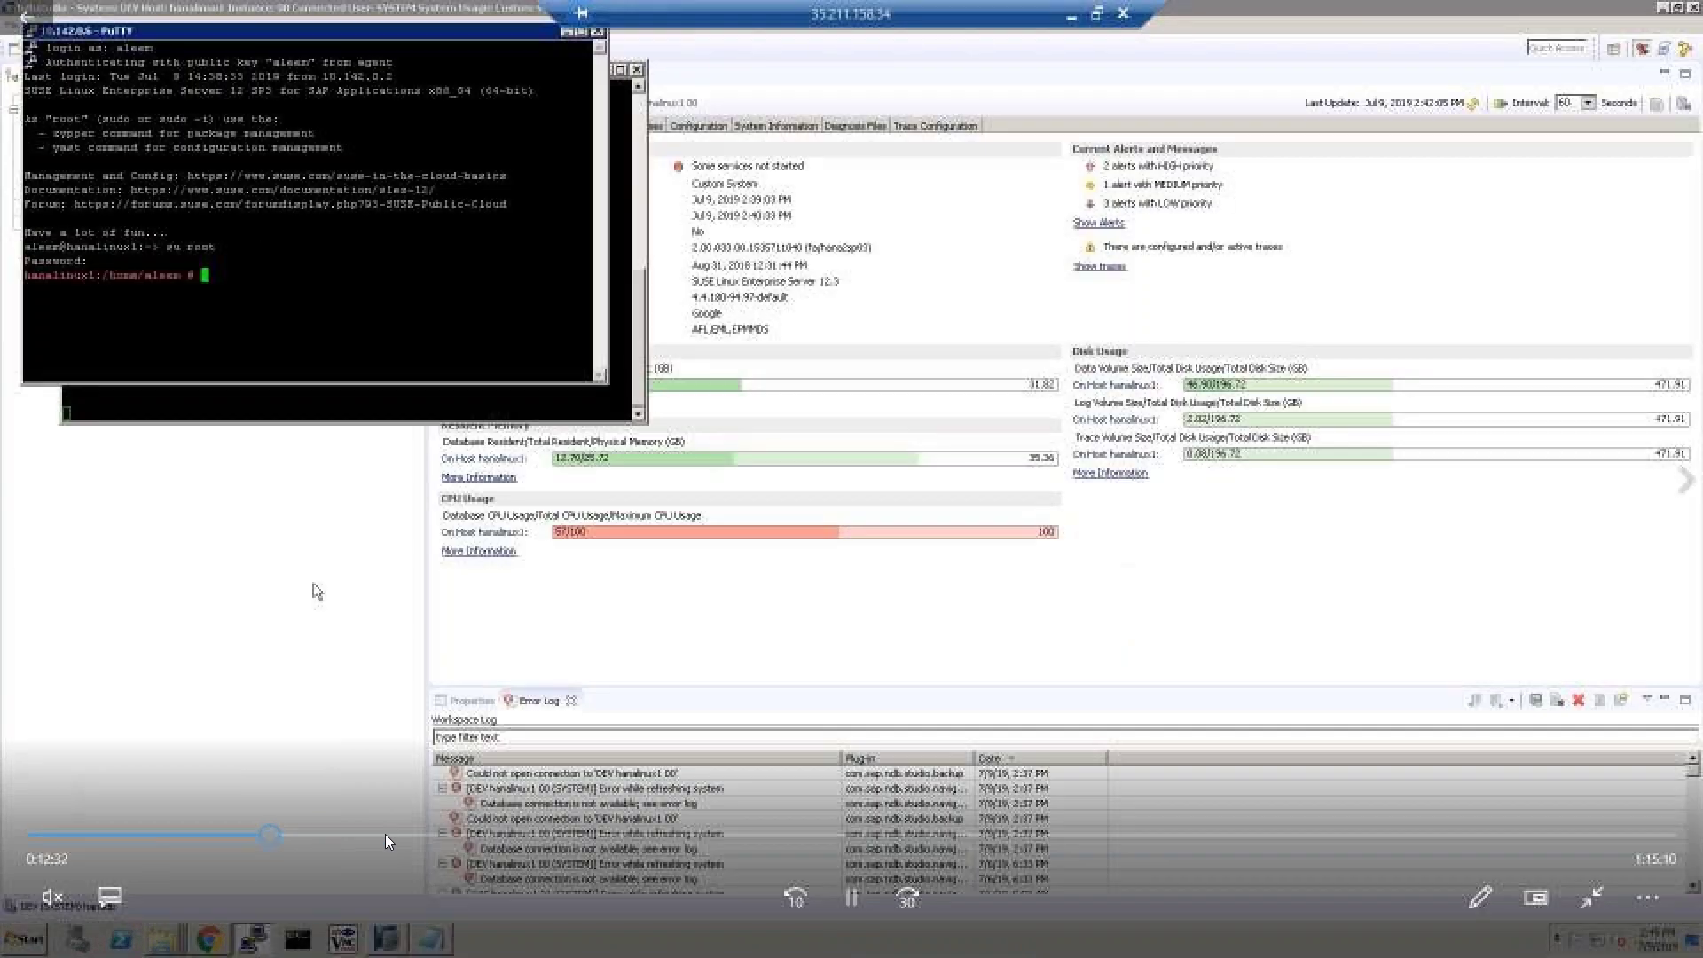
click(397, 834)
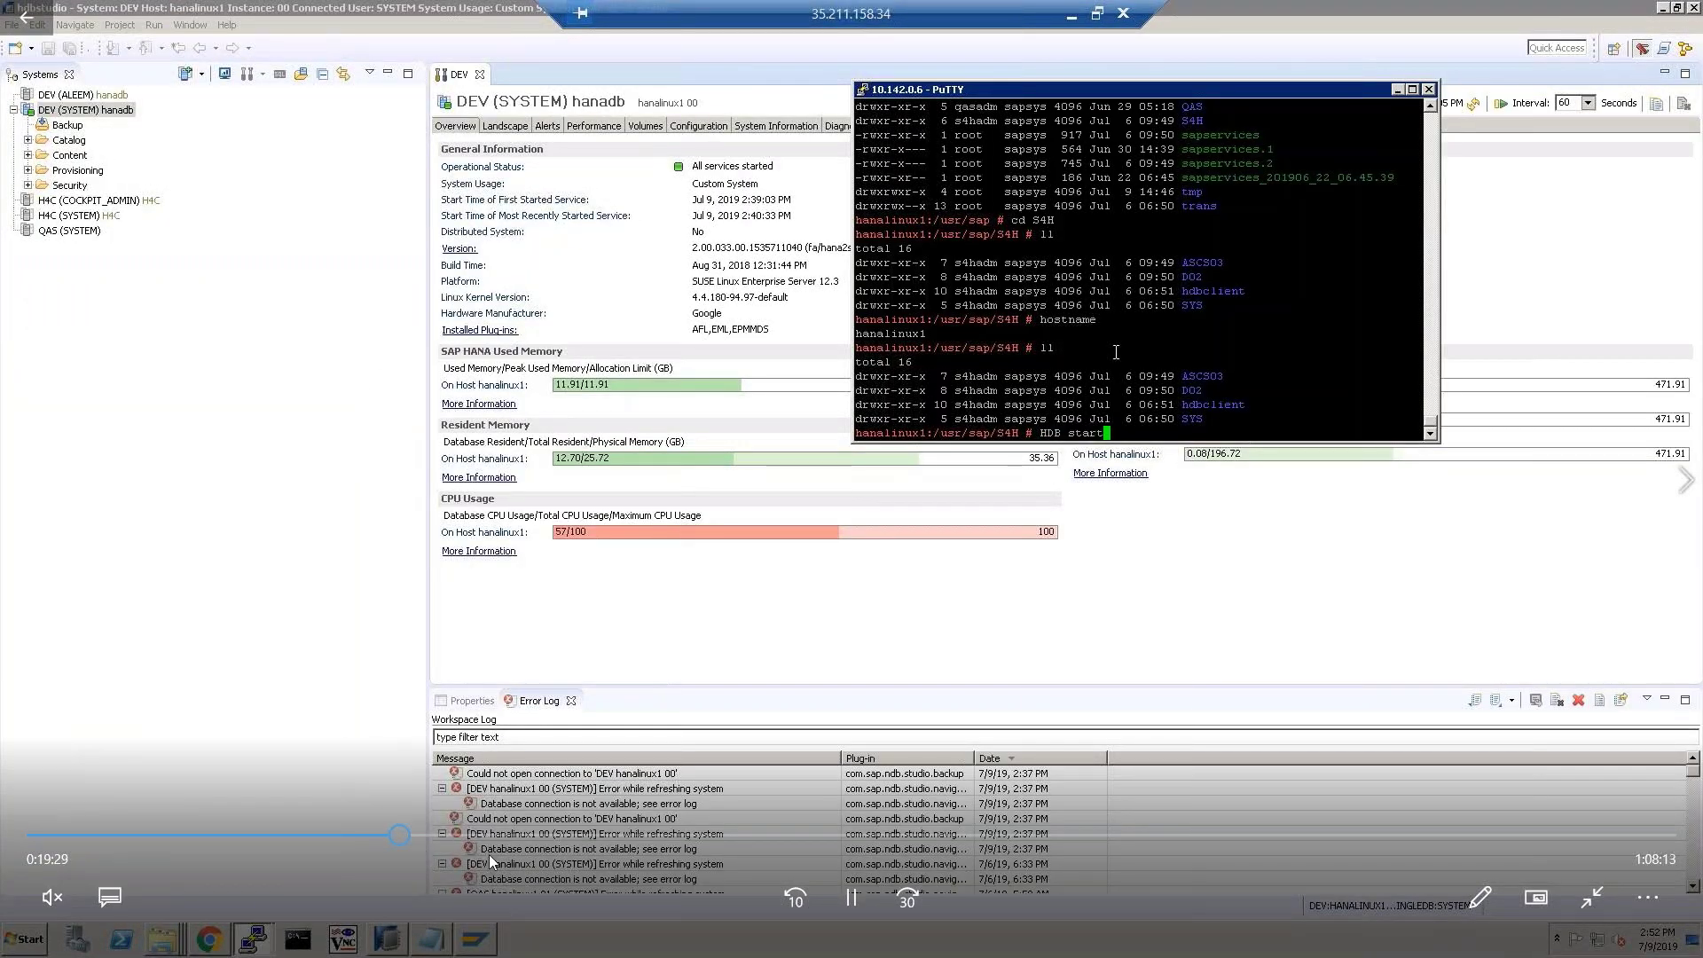
click(519, 834)
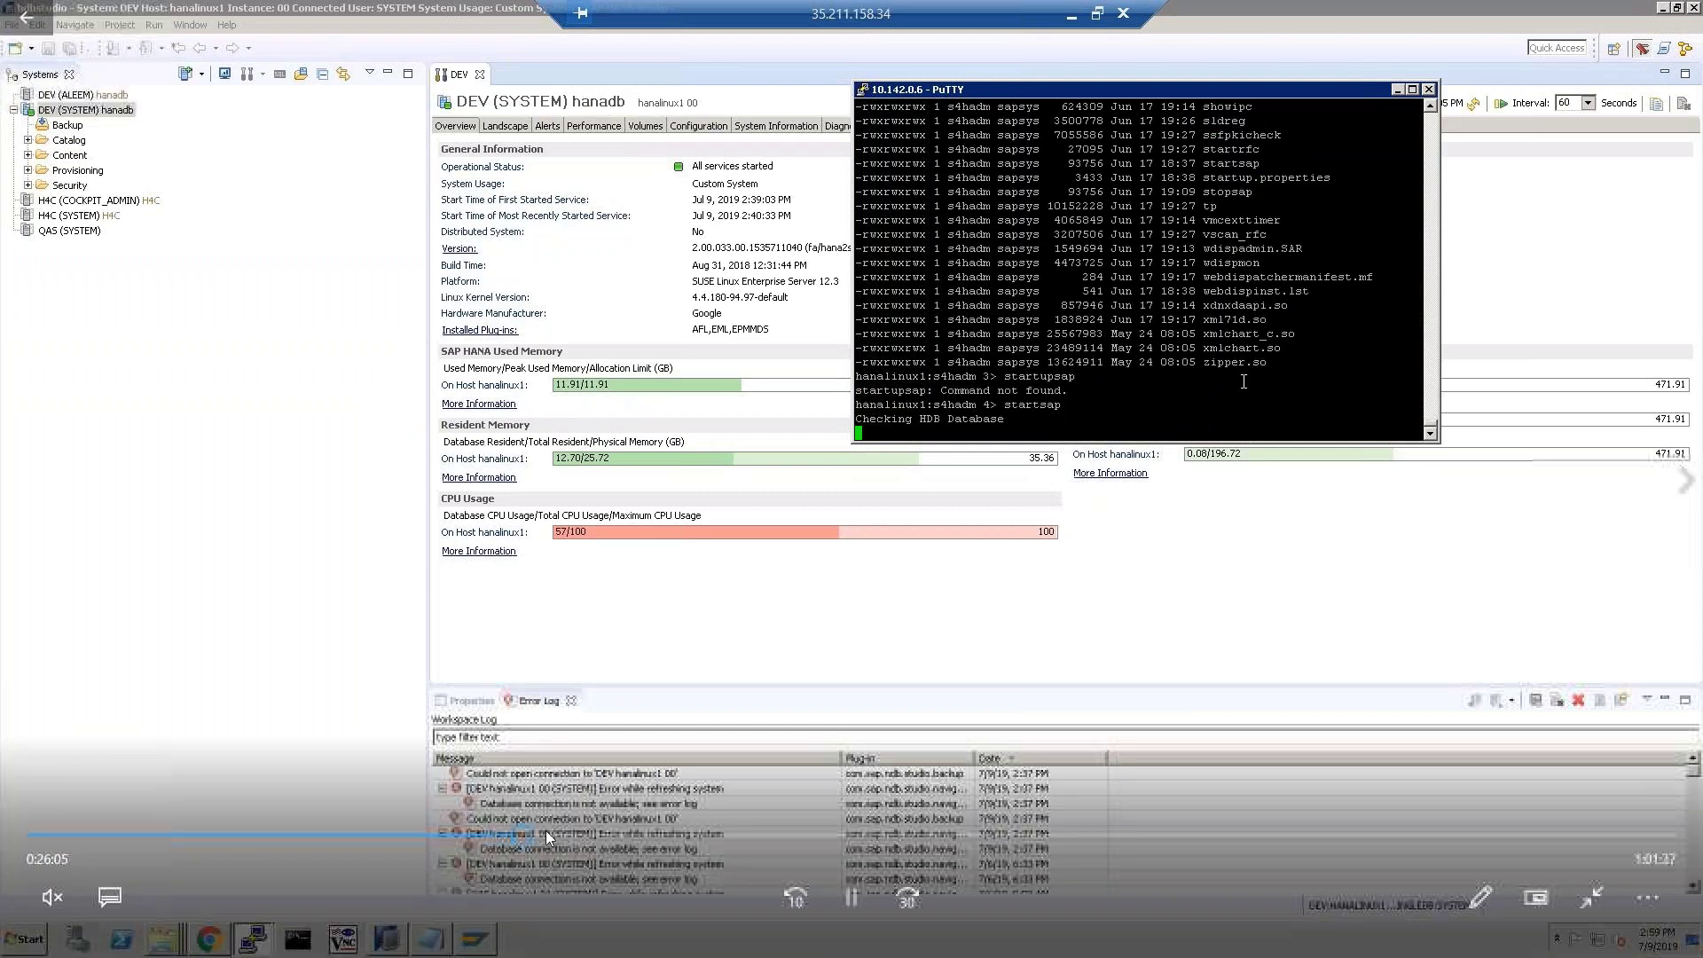
click(626, 835)
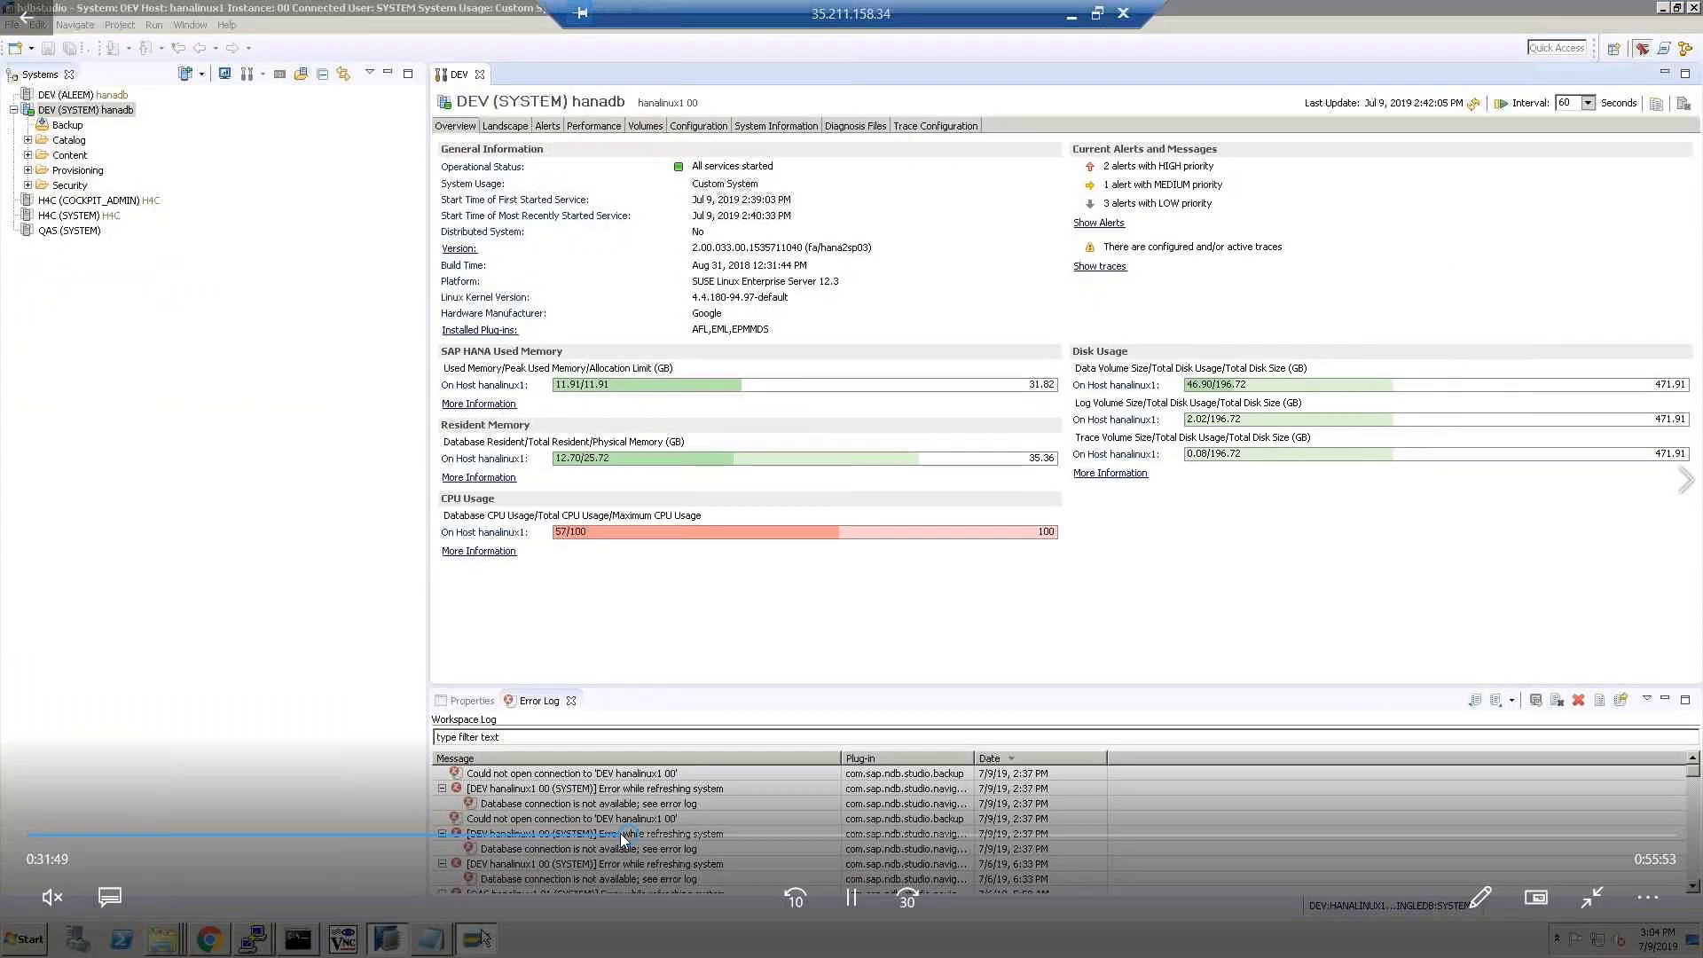
click(584, 835)
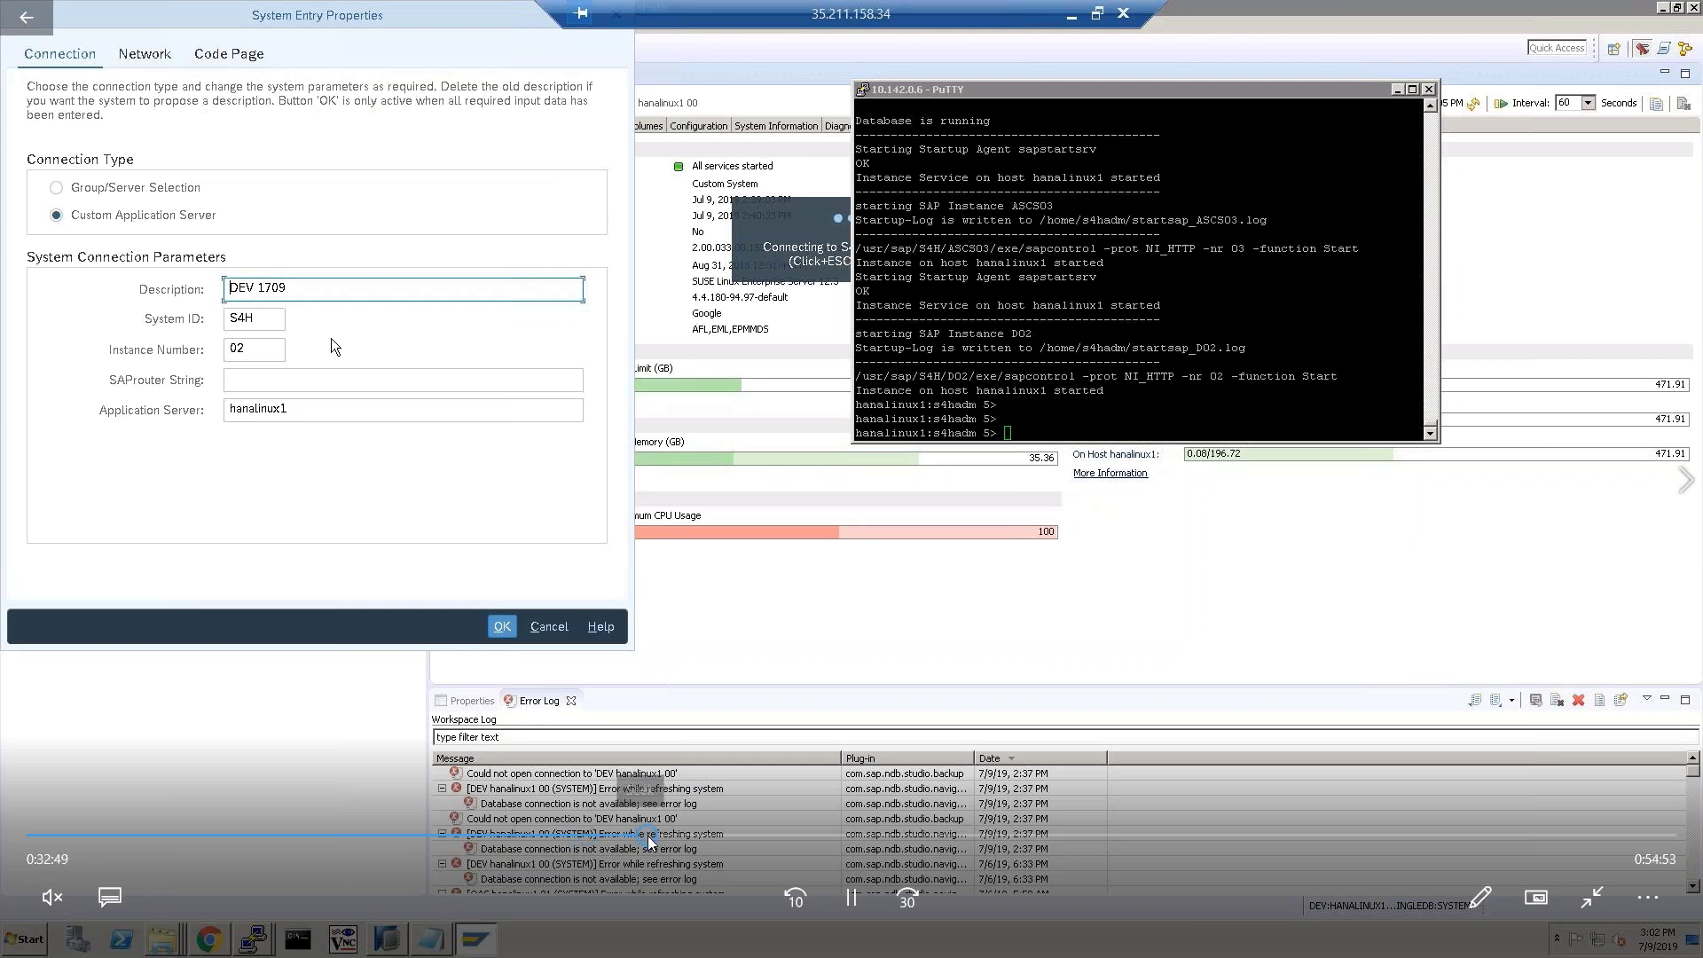
click(647, 837)
click(710, 839)
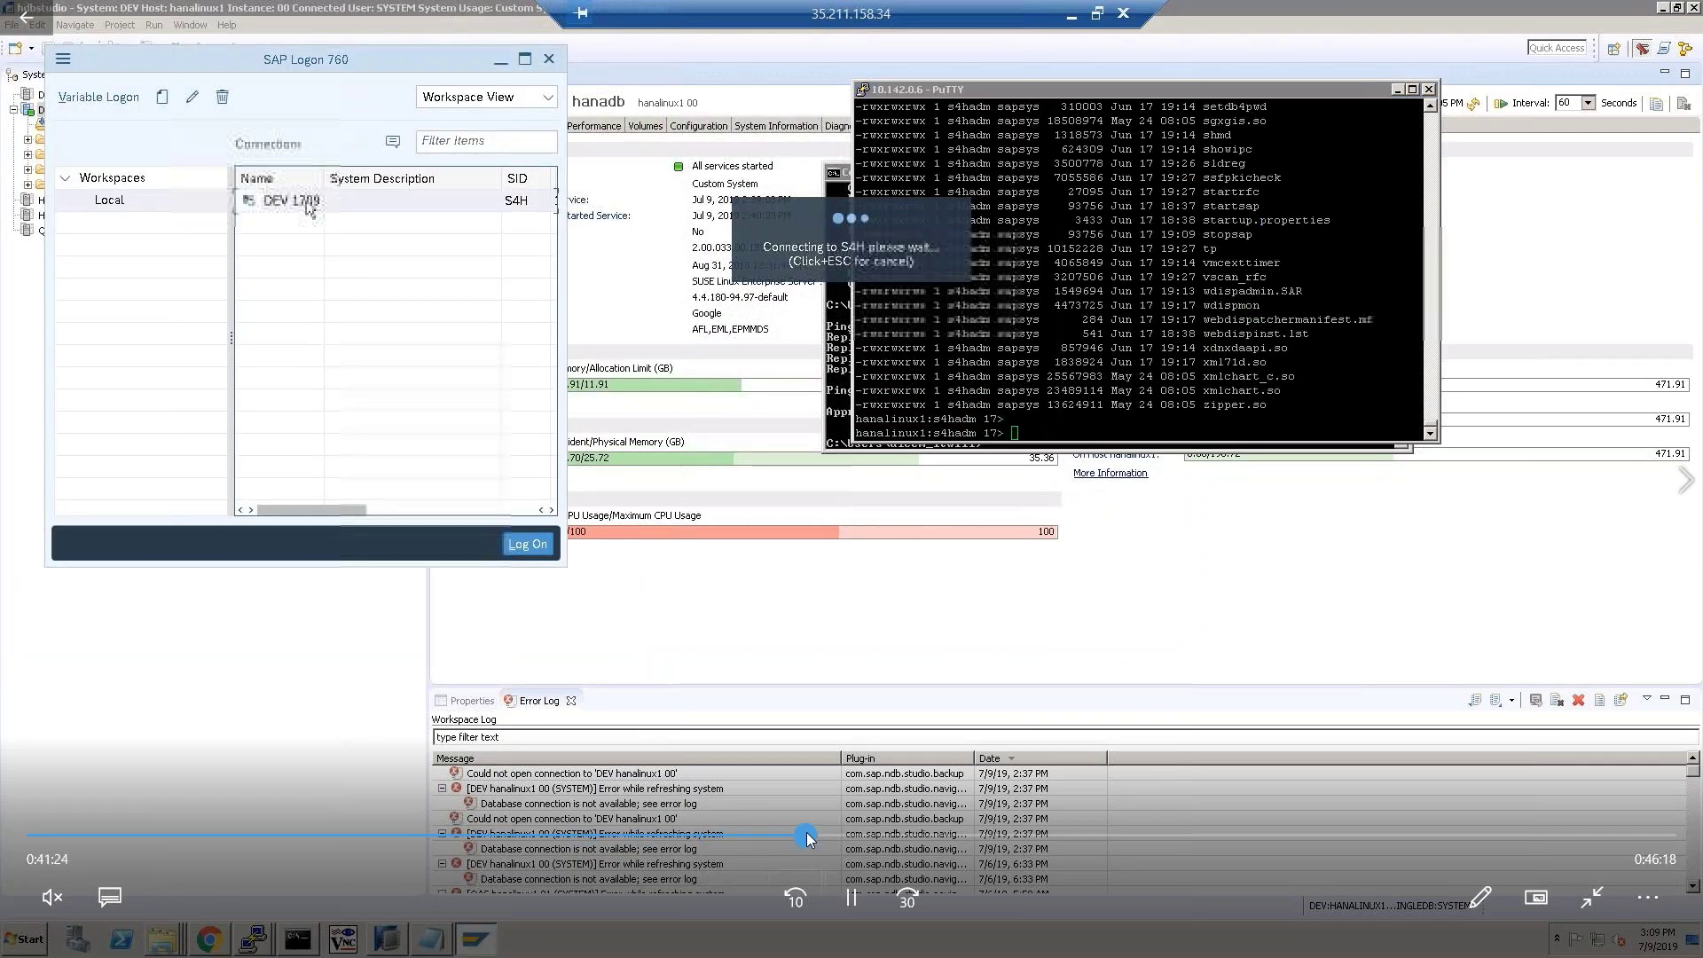
click(746, 834)
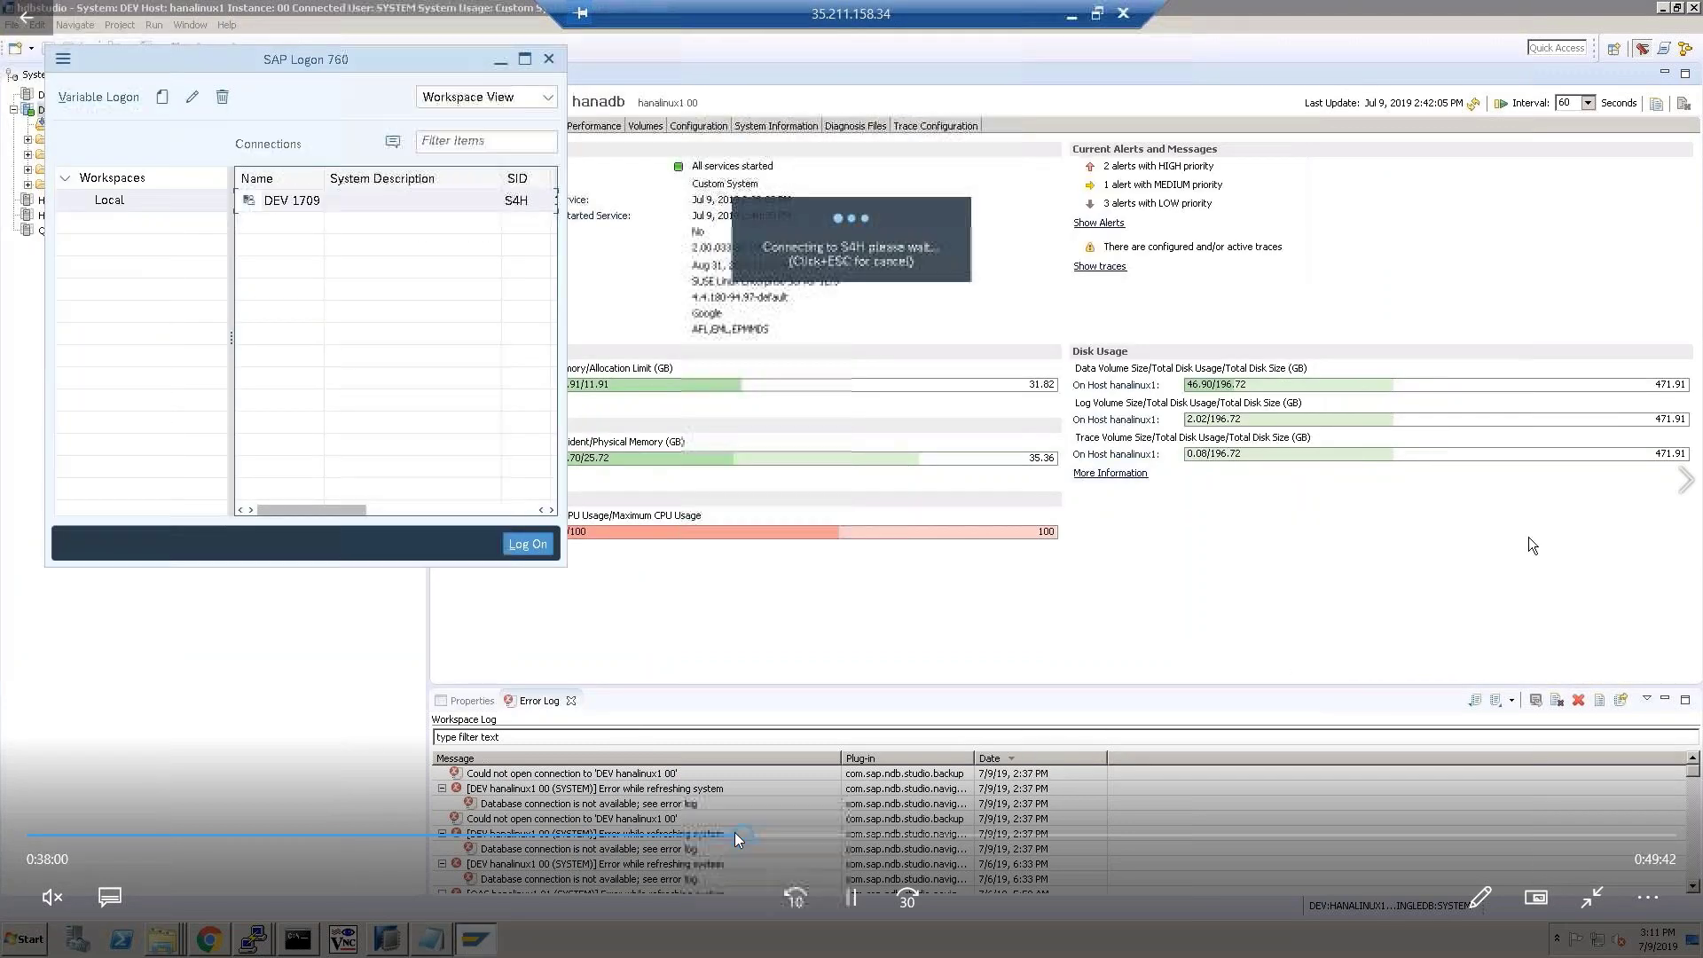
click(779, 834)
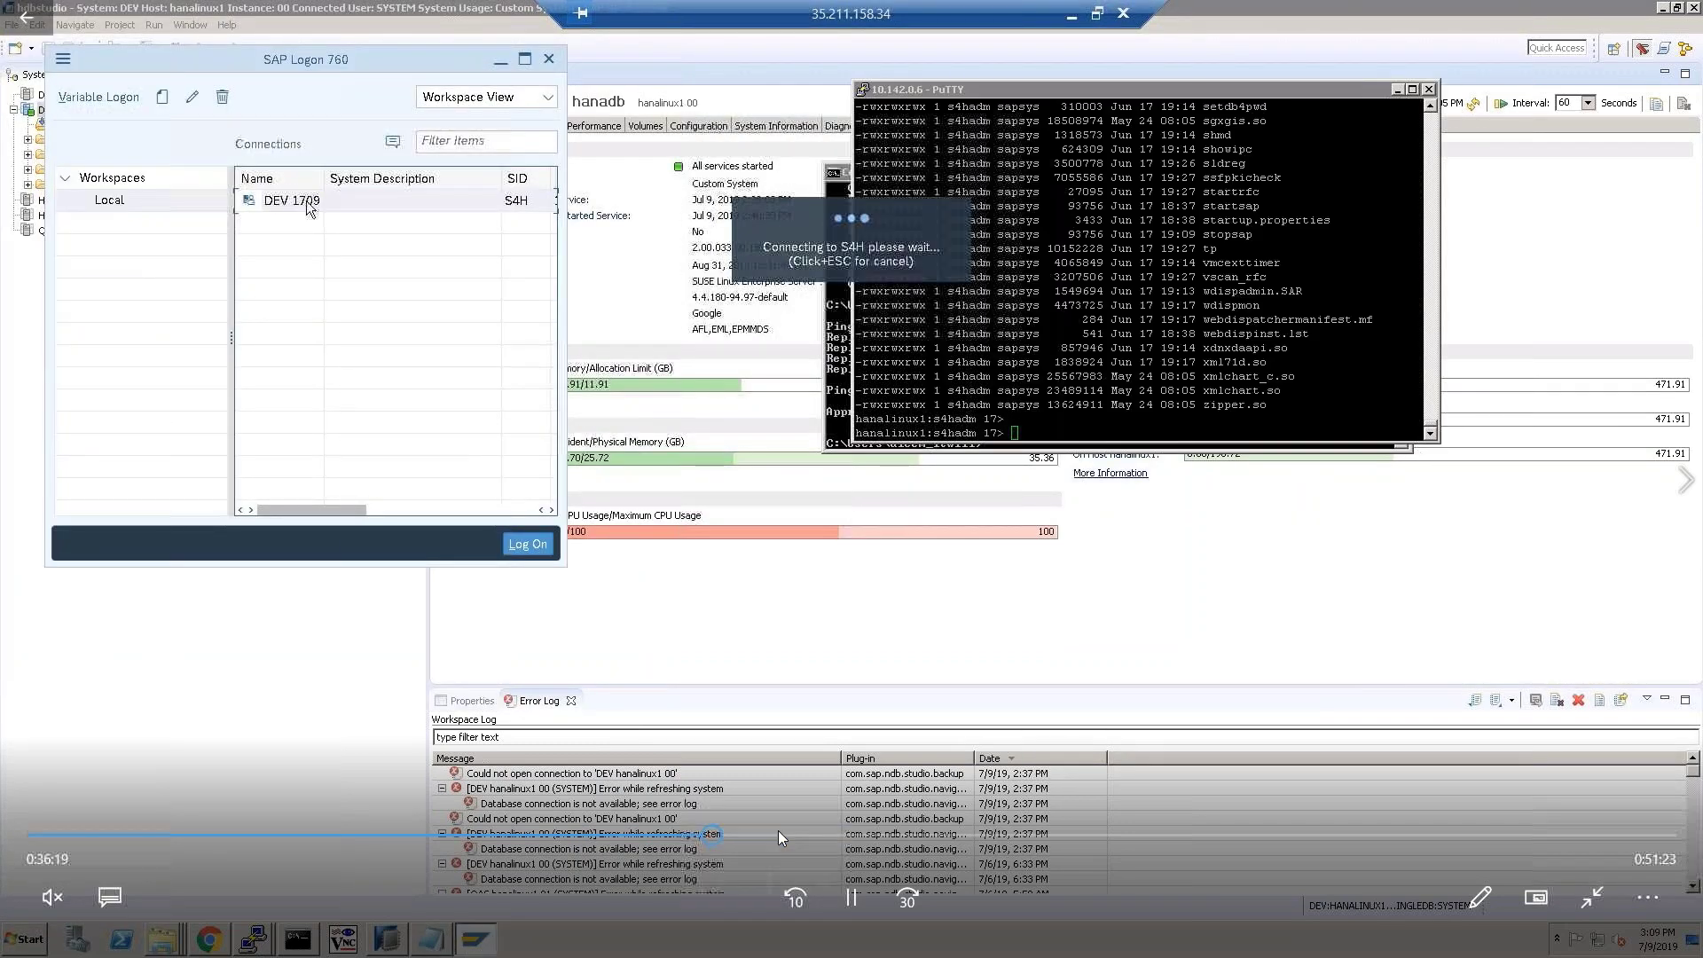
click(798, 834)
click(870, 834)
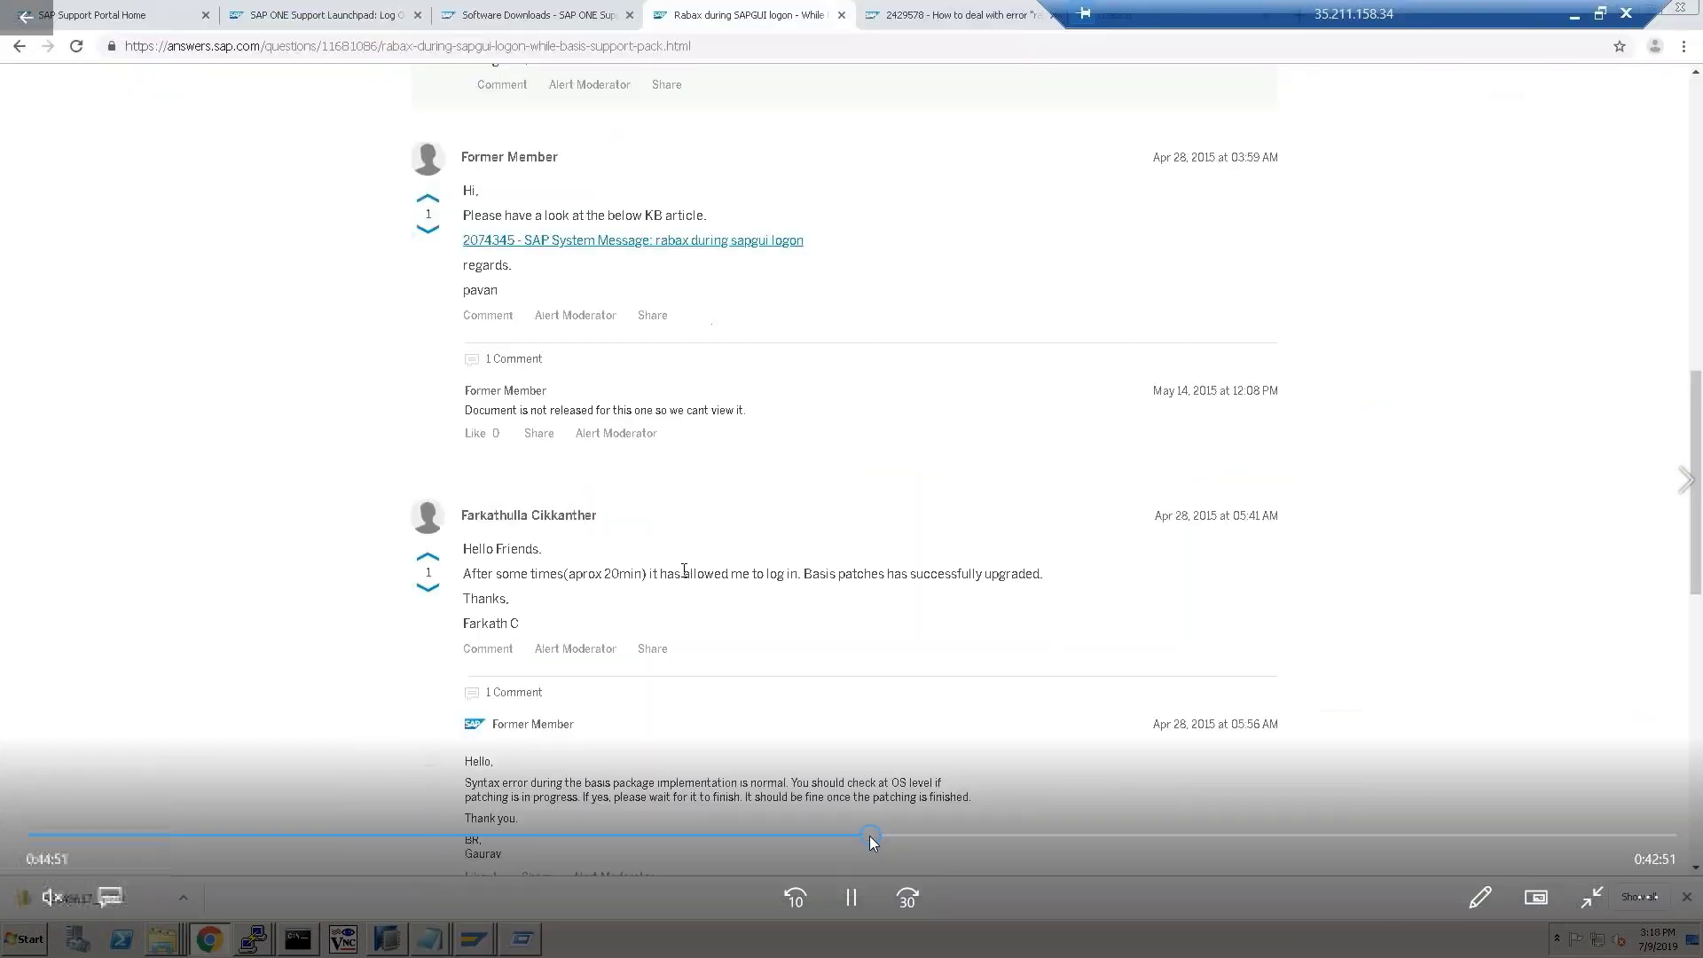
click(967, 845)
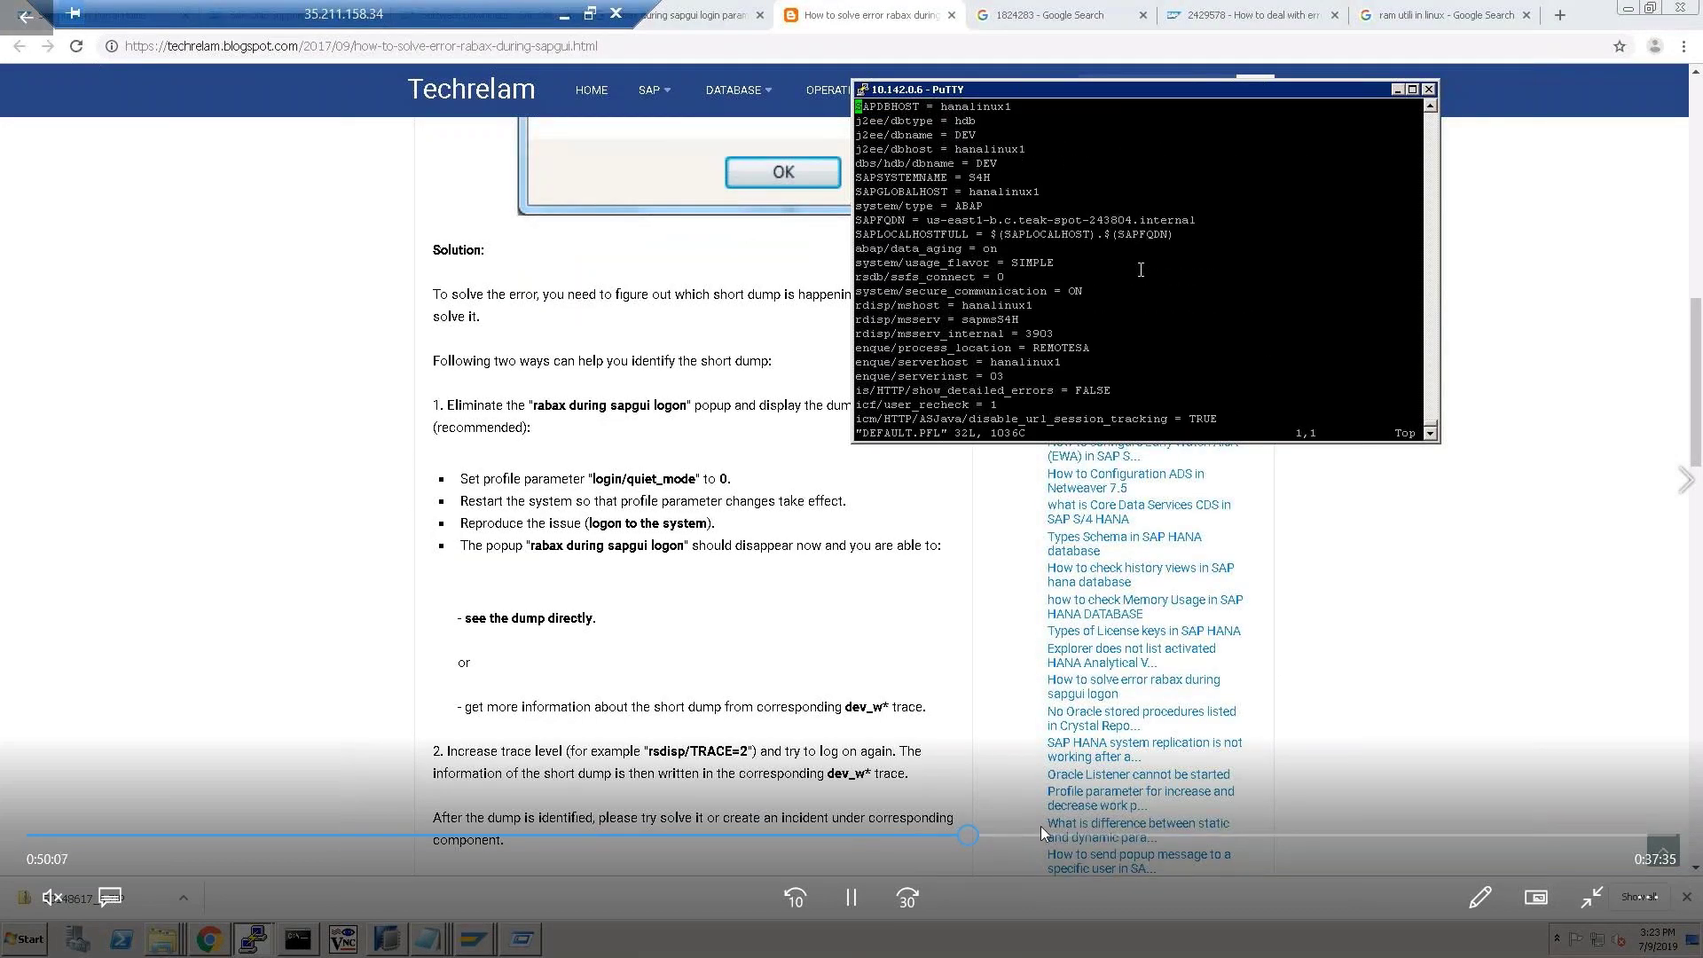
click(1109, 834)
click(1236, 837)
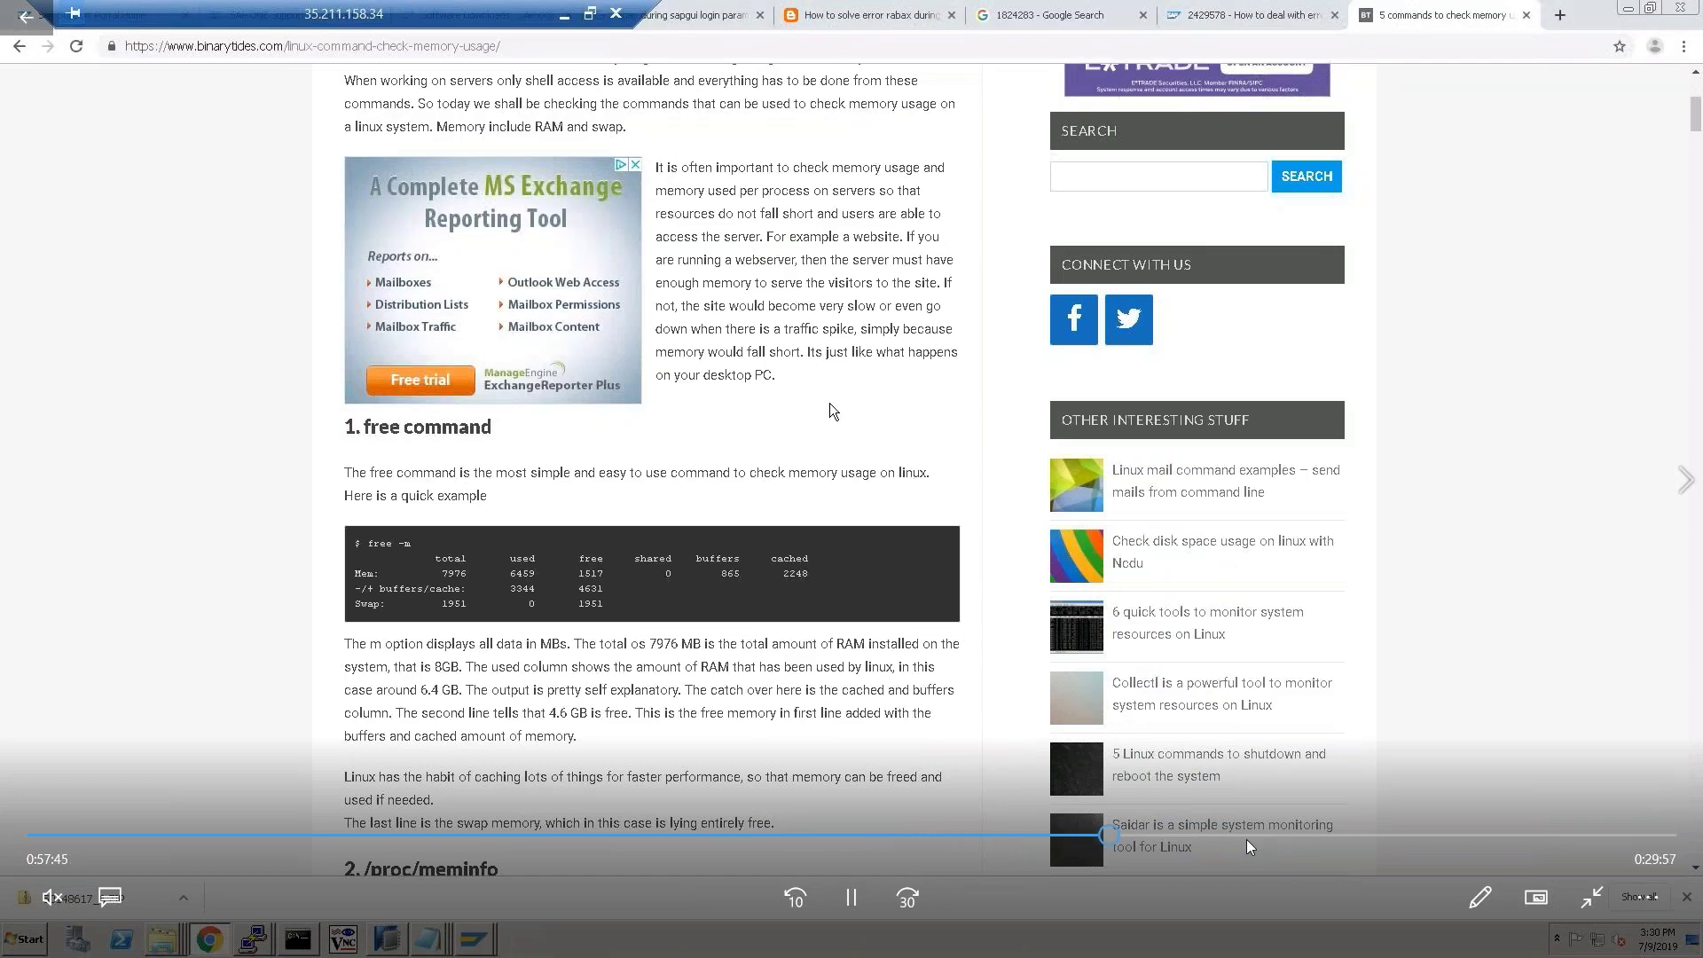
click(1373, 837)
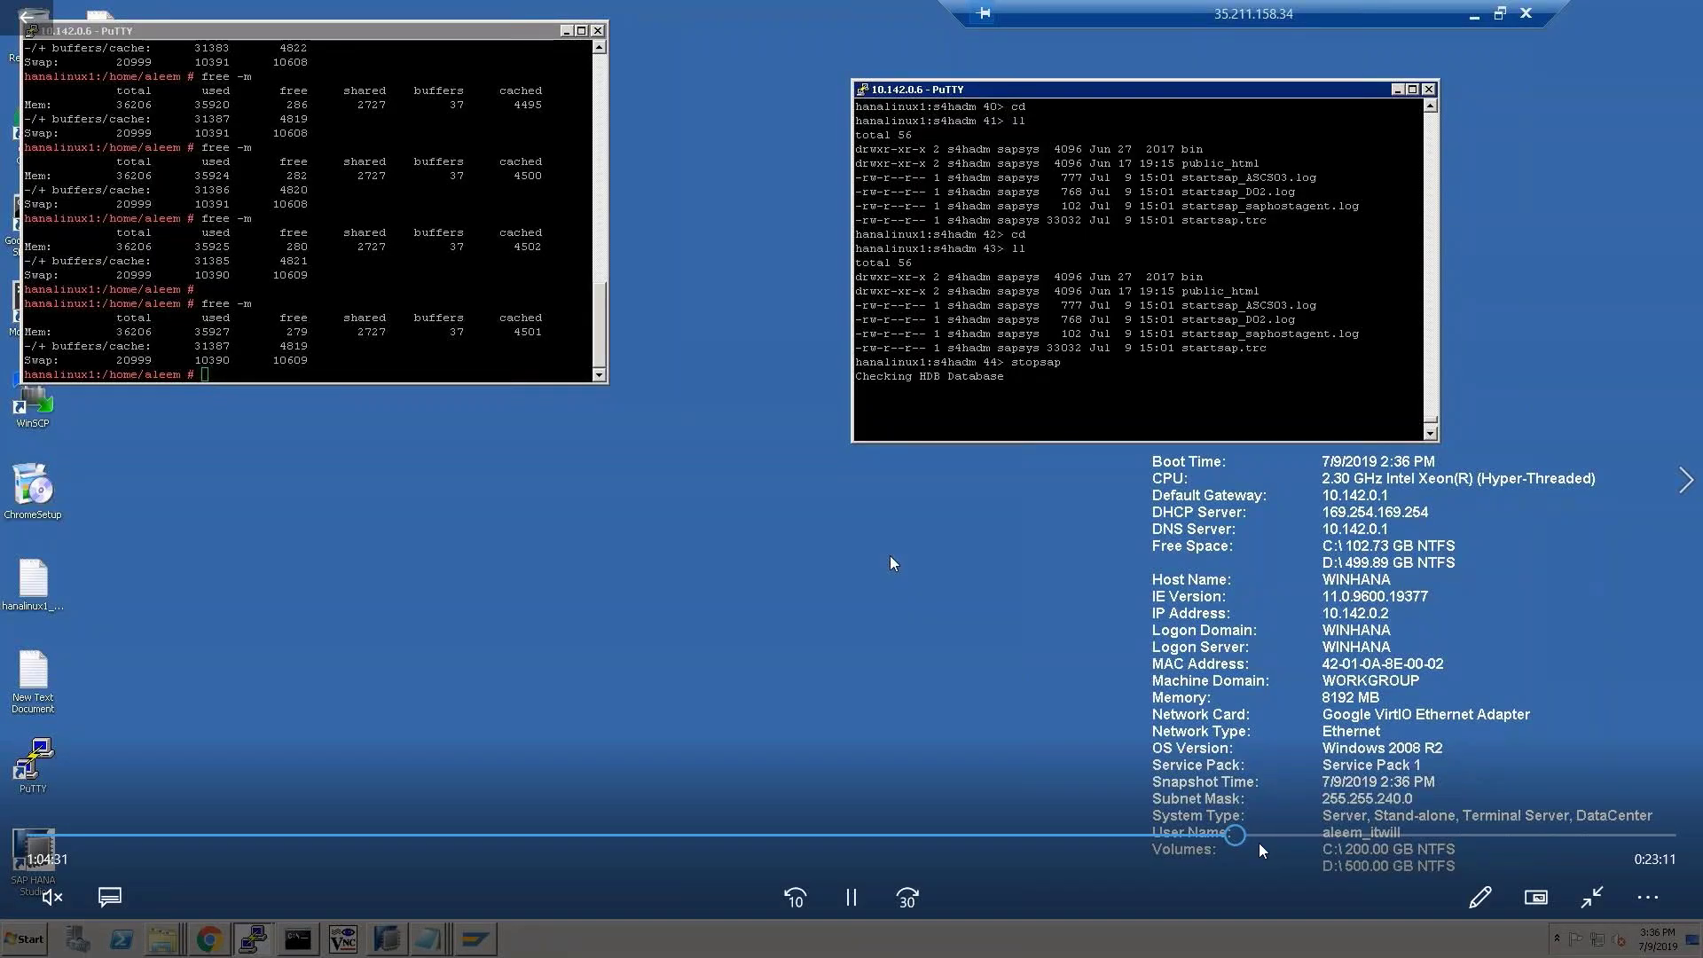
click(1519, 837)
drag(1346, 843, 1206, 836)
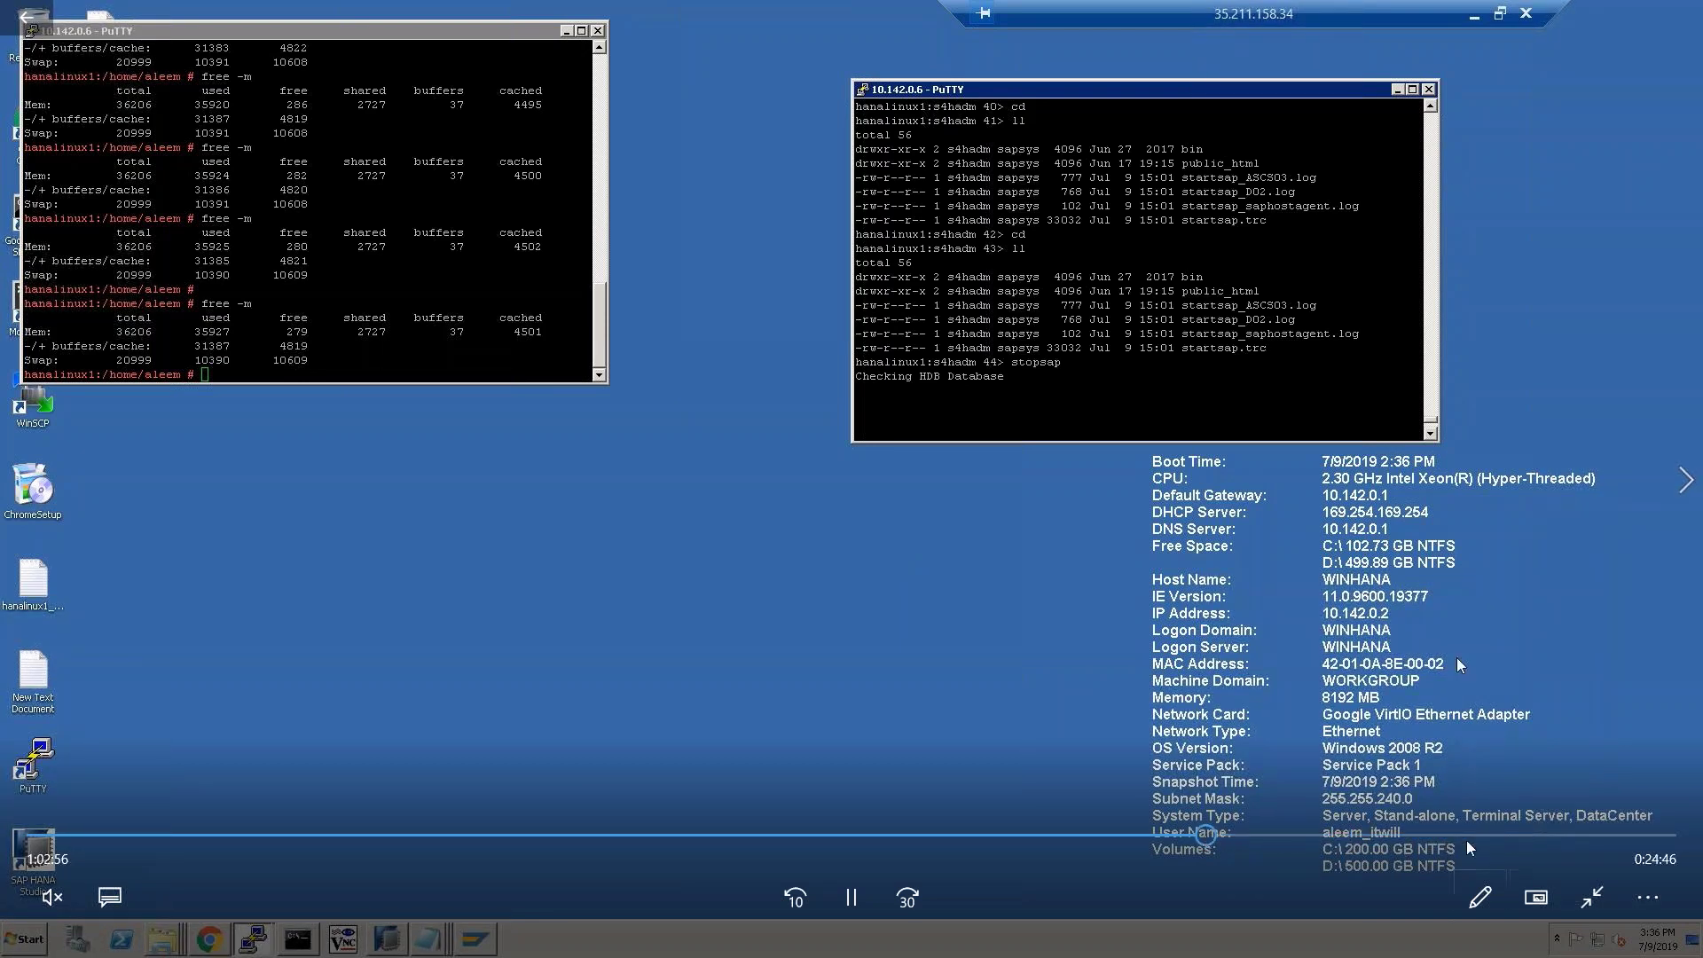
click(1530, 836)
click(1588, 837)
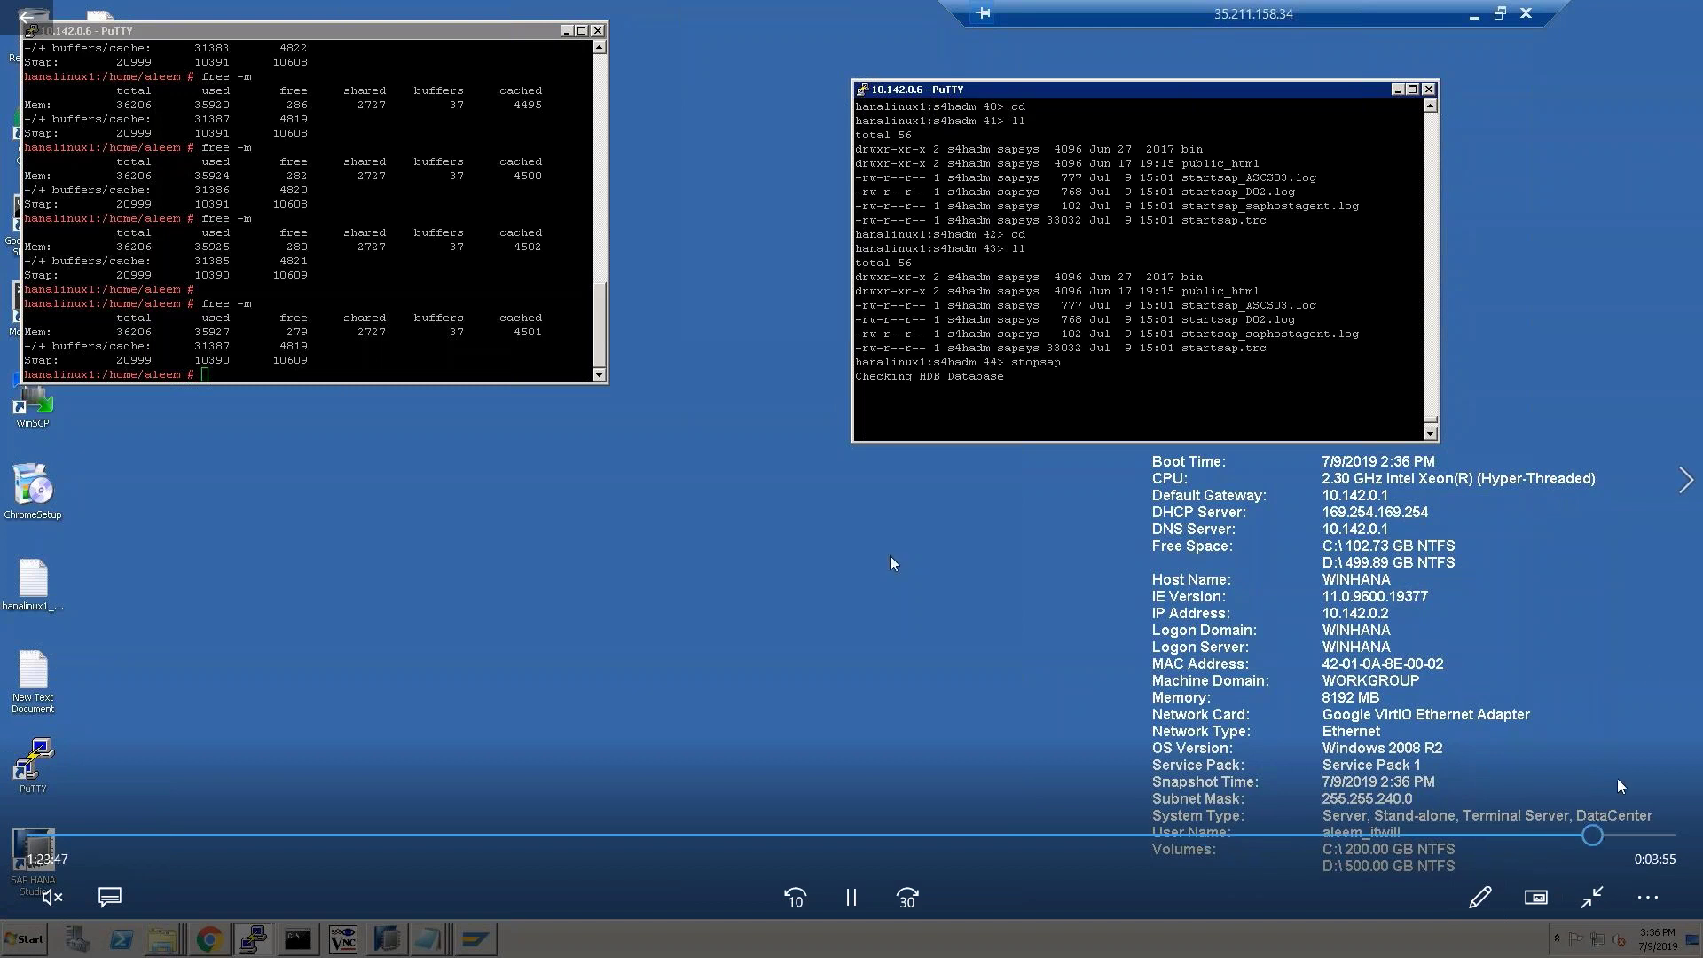
click(1683, 474)
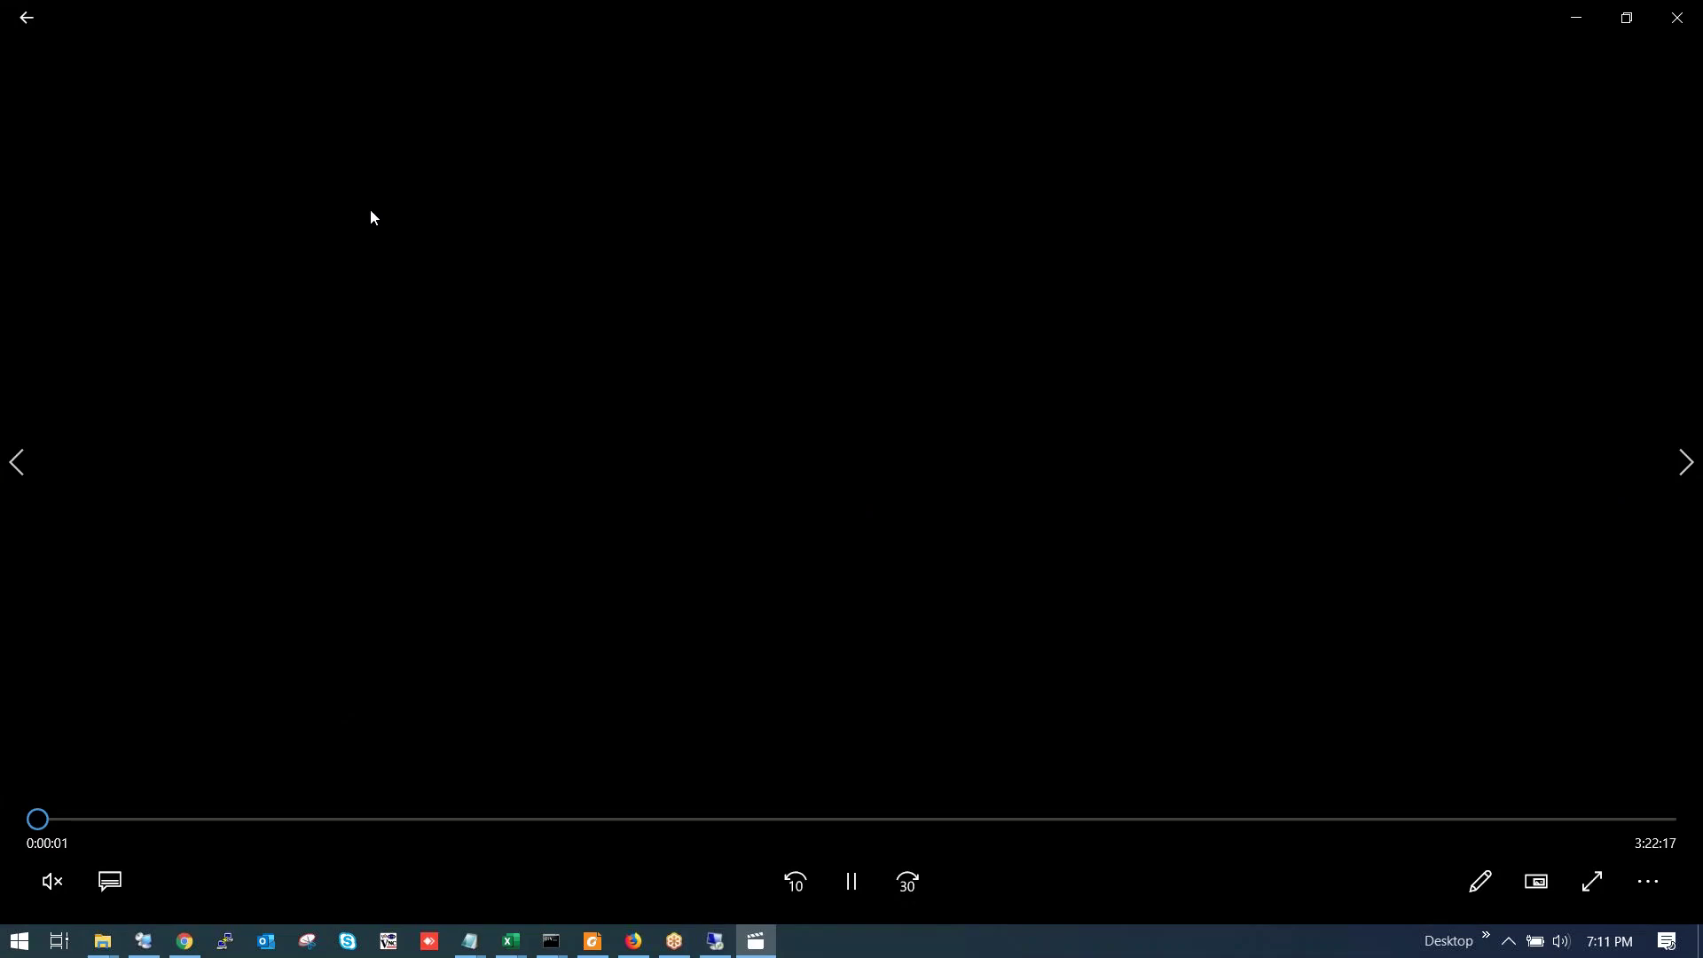
Close the video player and select the 2019-07-09 and 2019-07-03 s4 hana recordings in turn.
click(1677, 17)
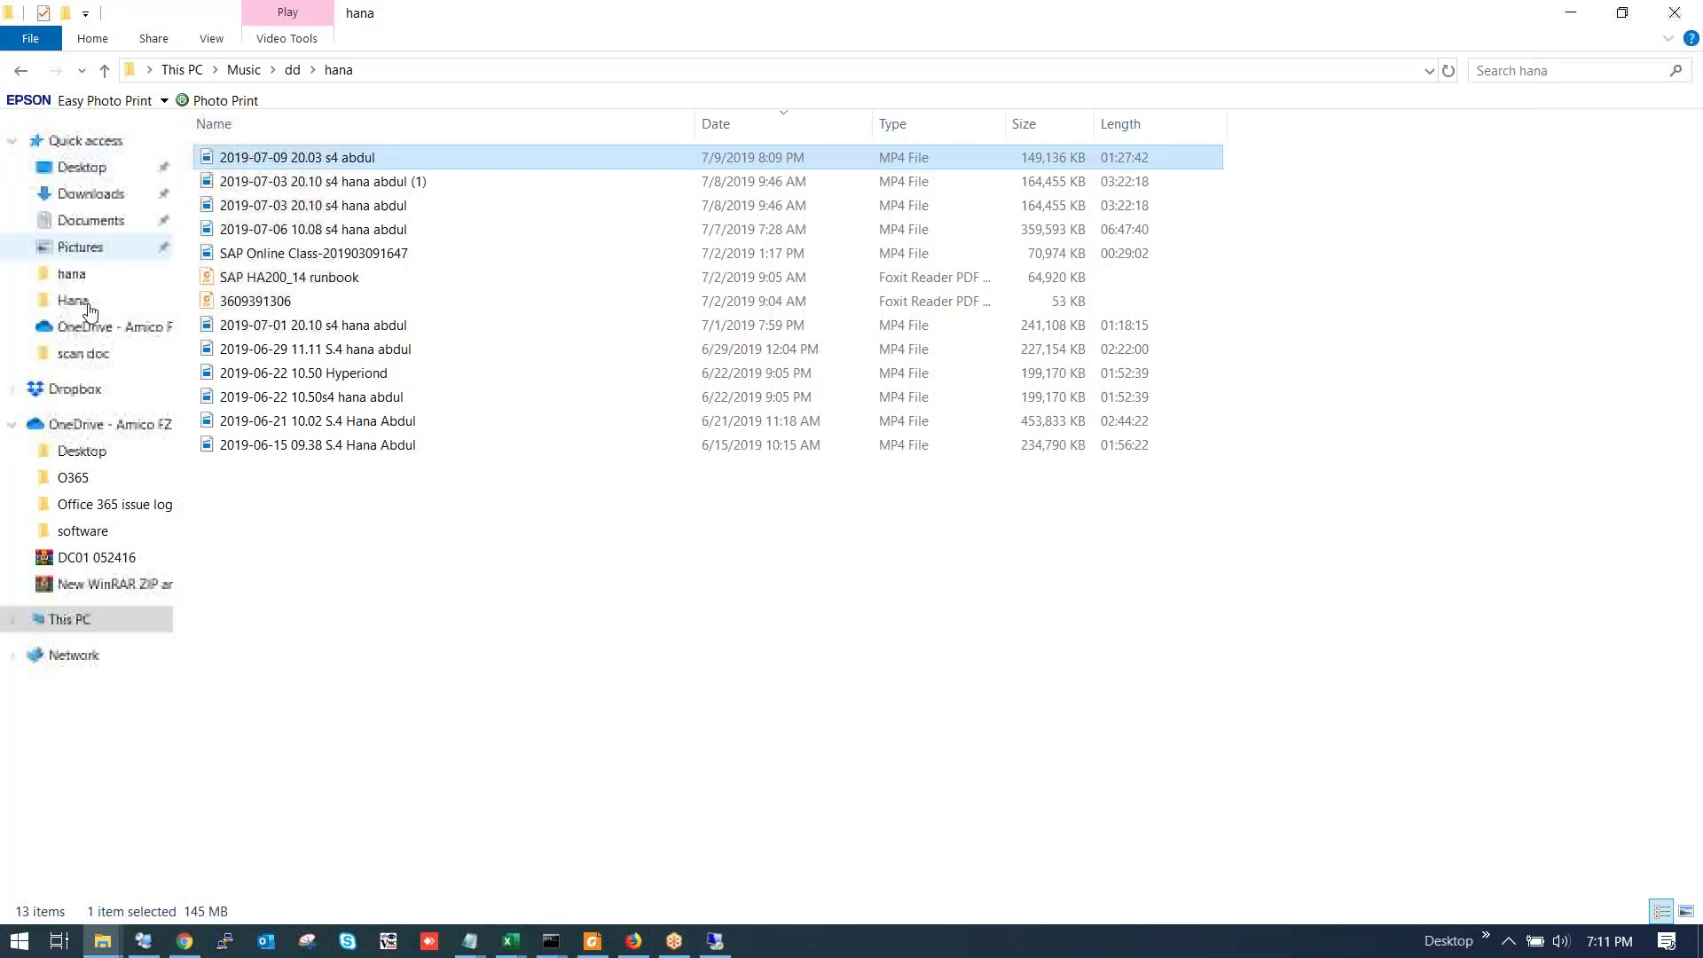
click(552, 608)
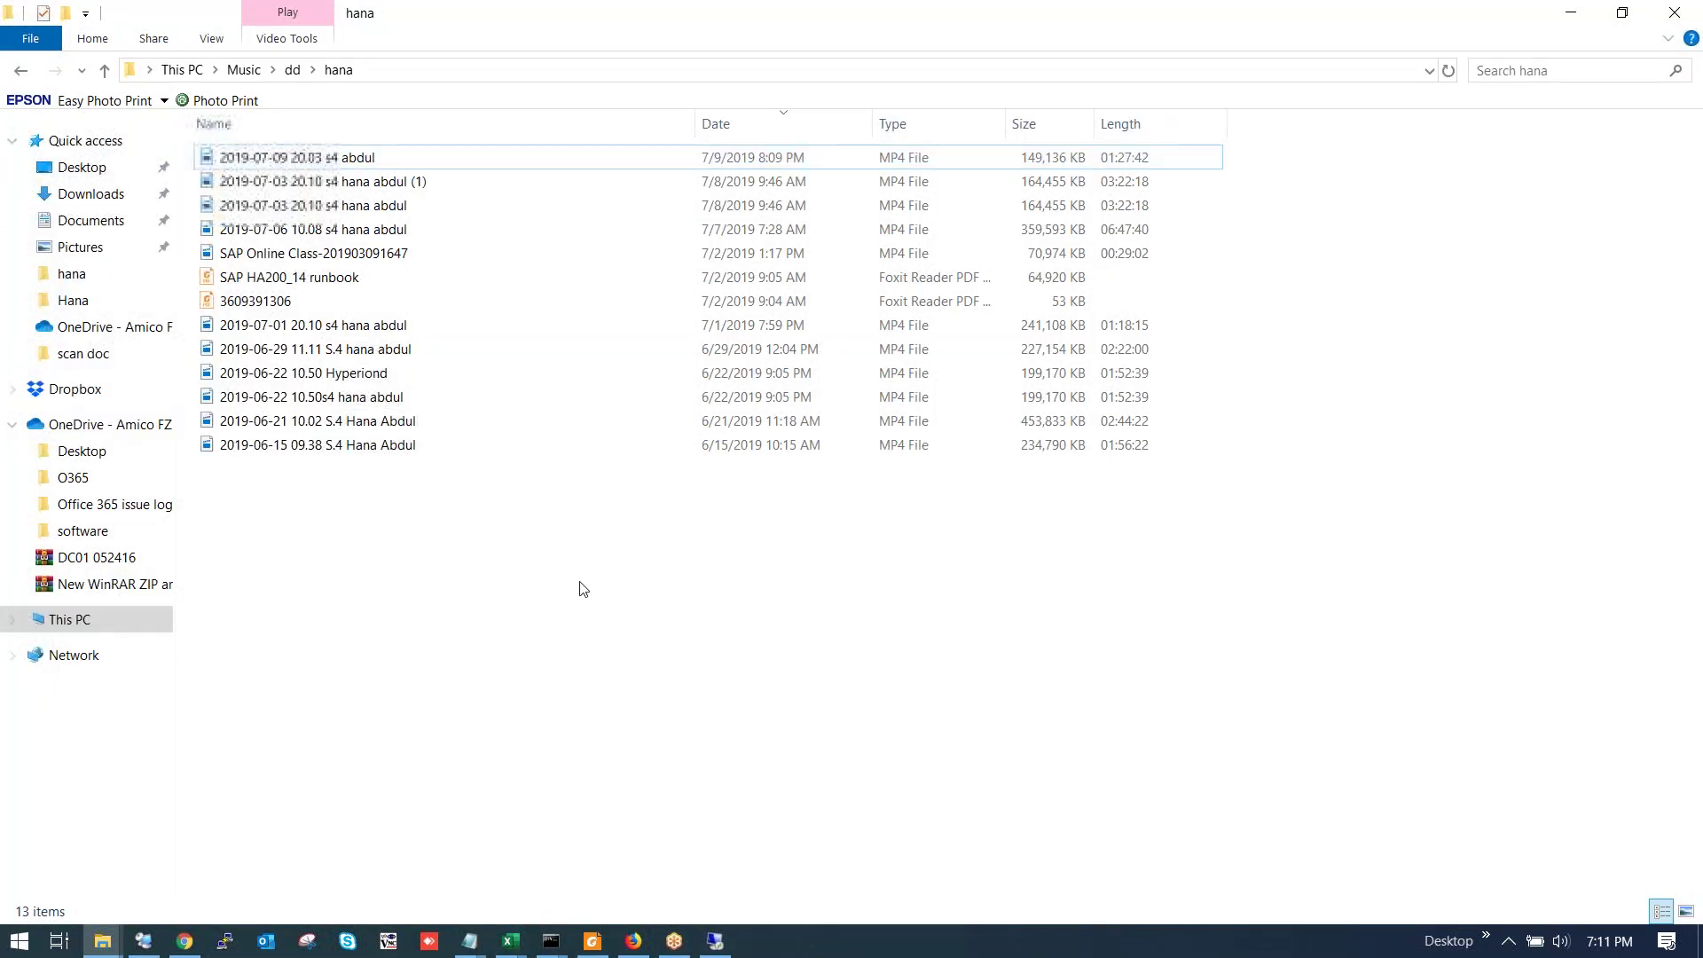
click(424, 158)
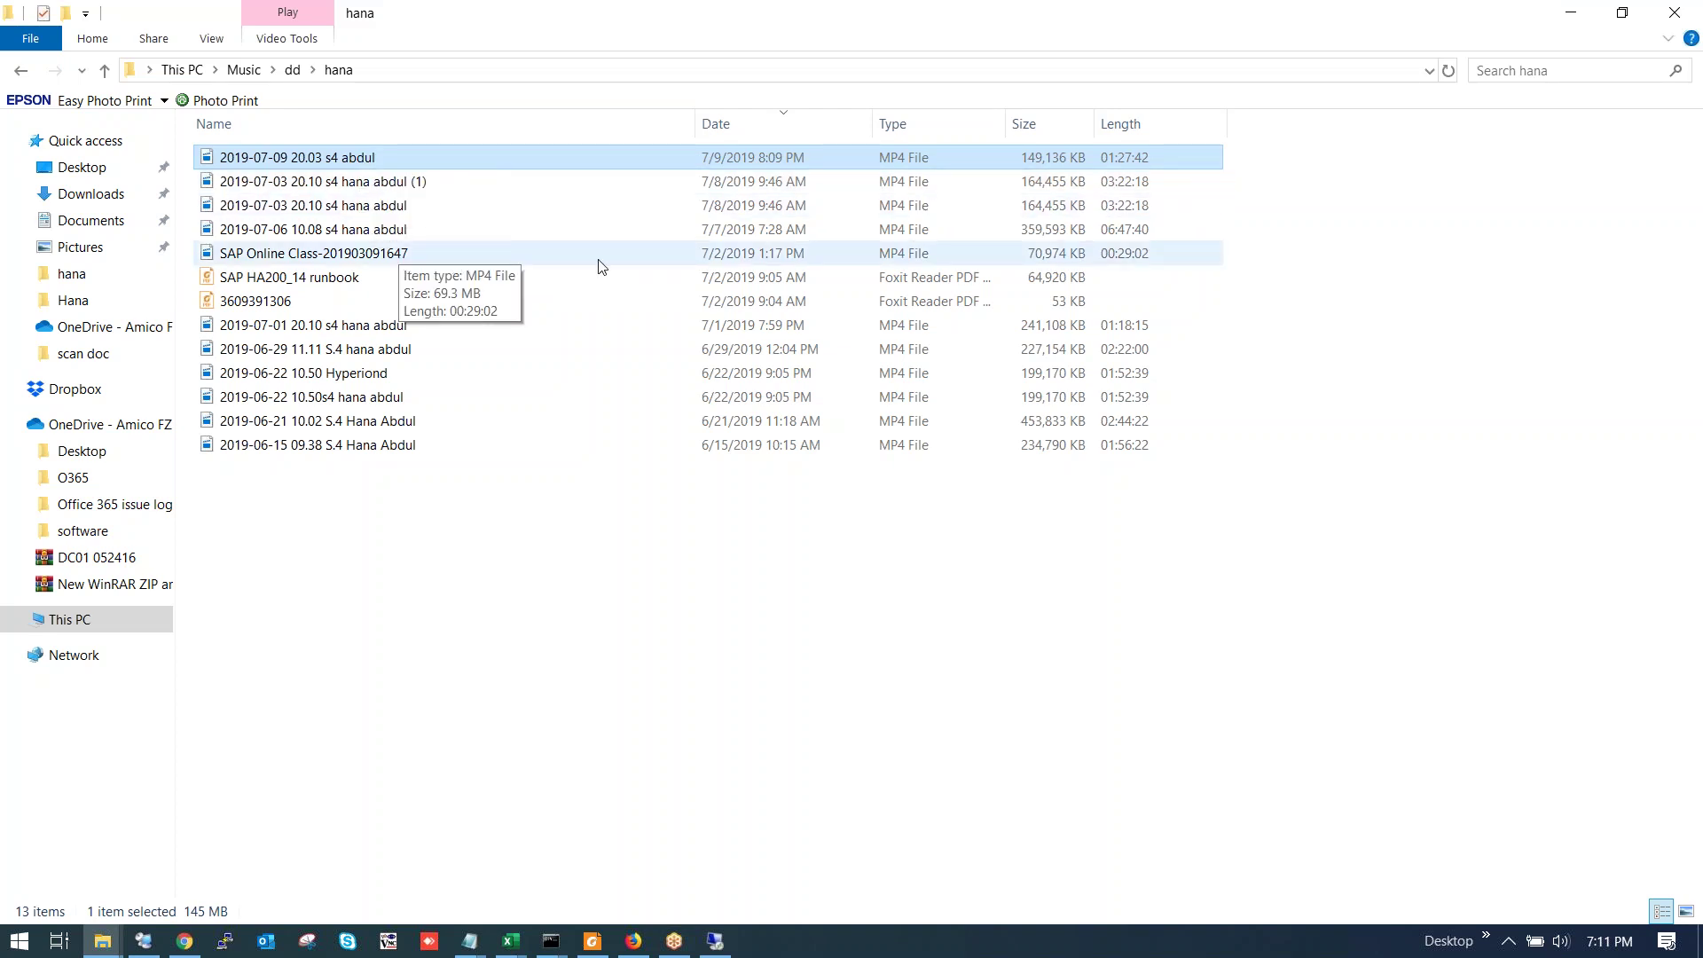
click(734, 186)
click(729, 210)
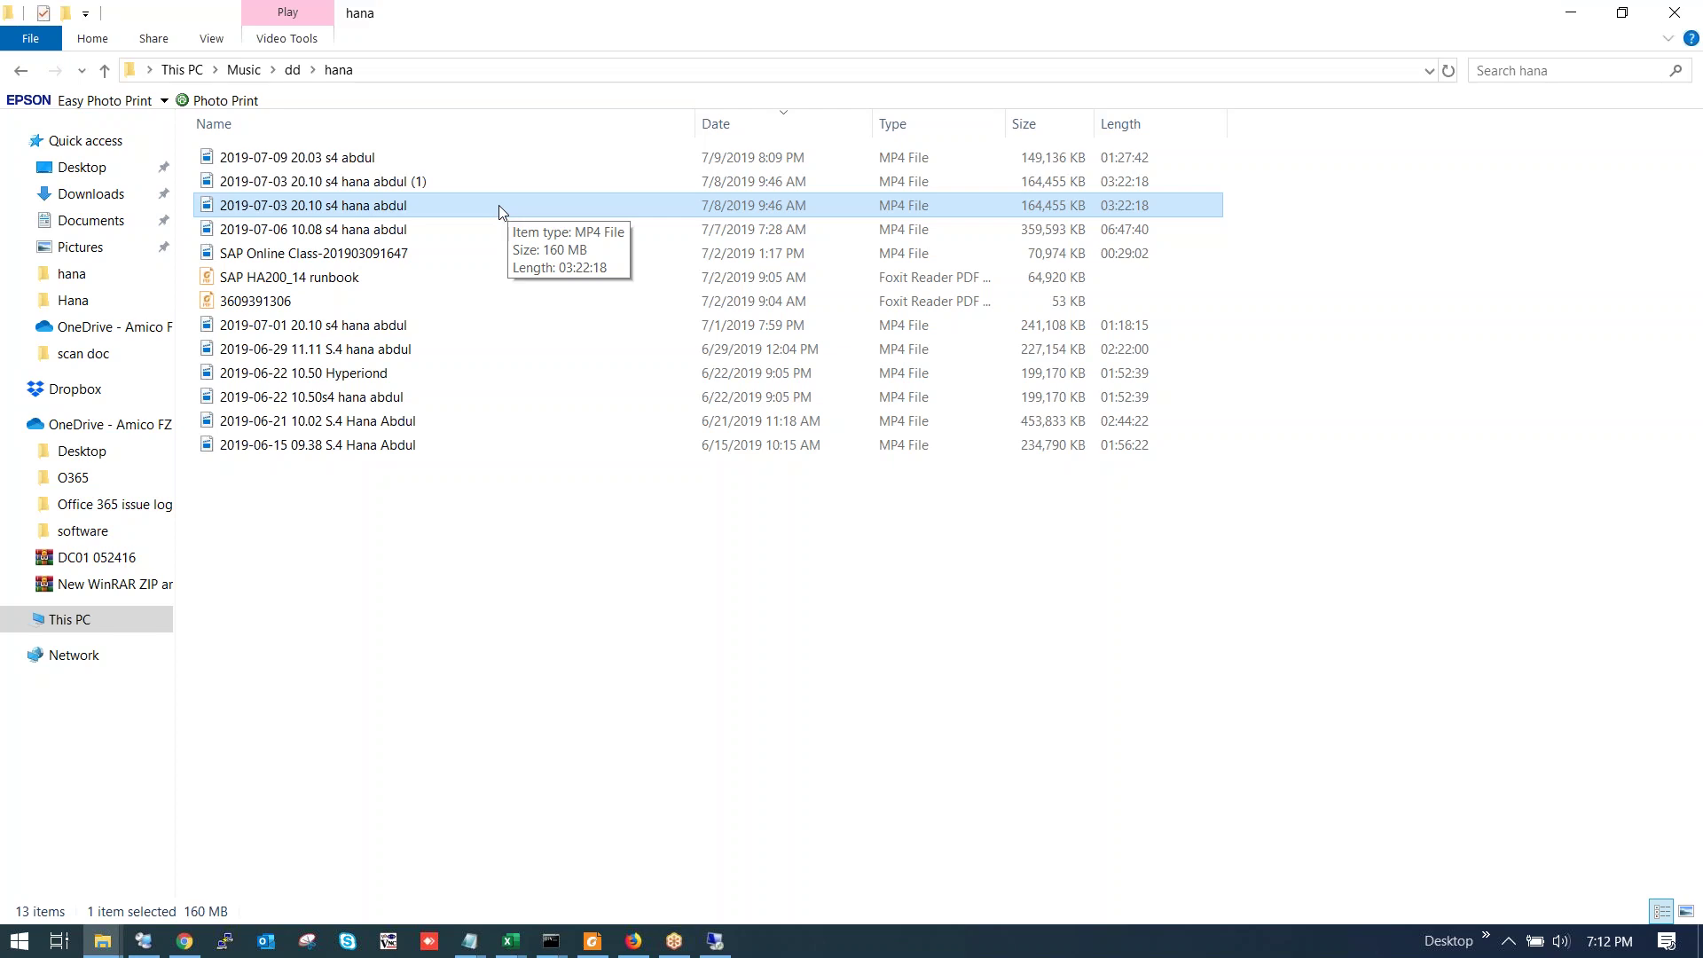
double_click(426, 254)
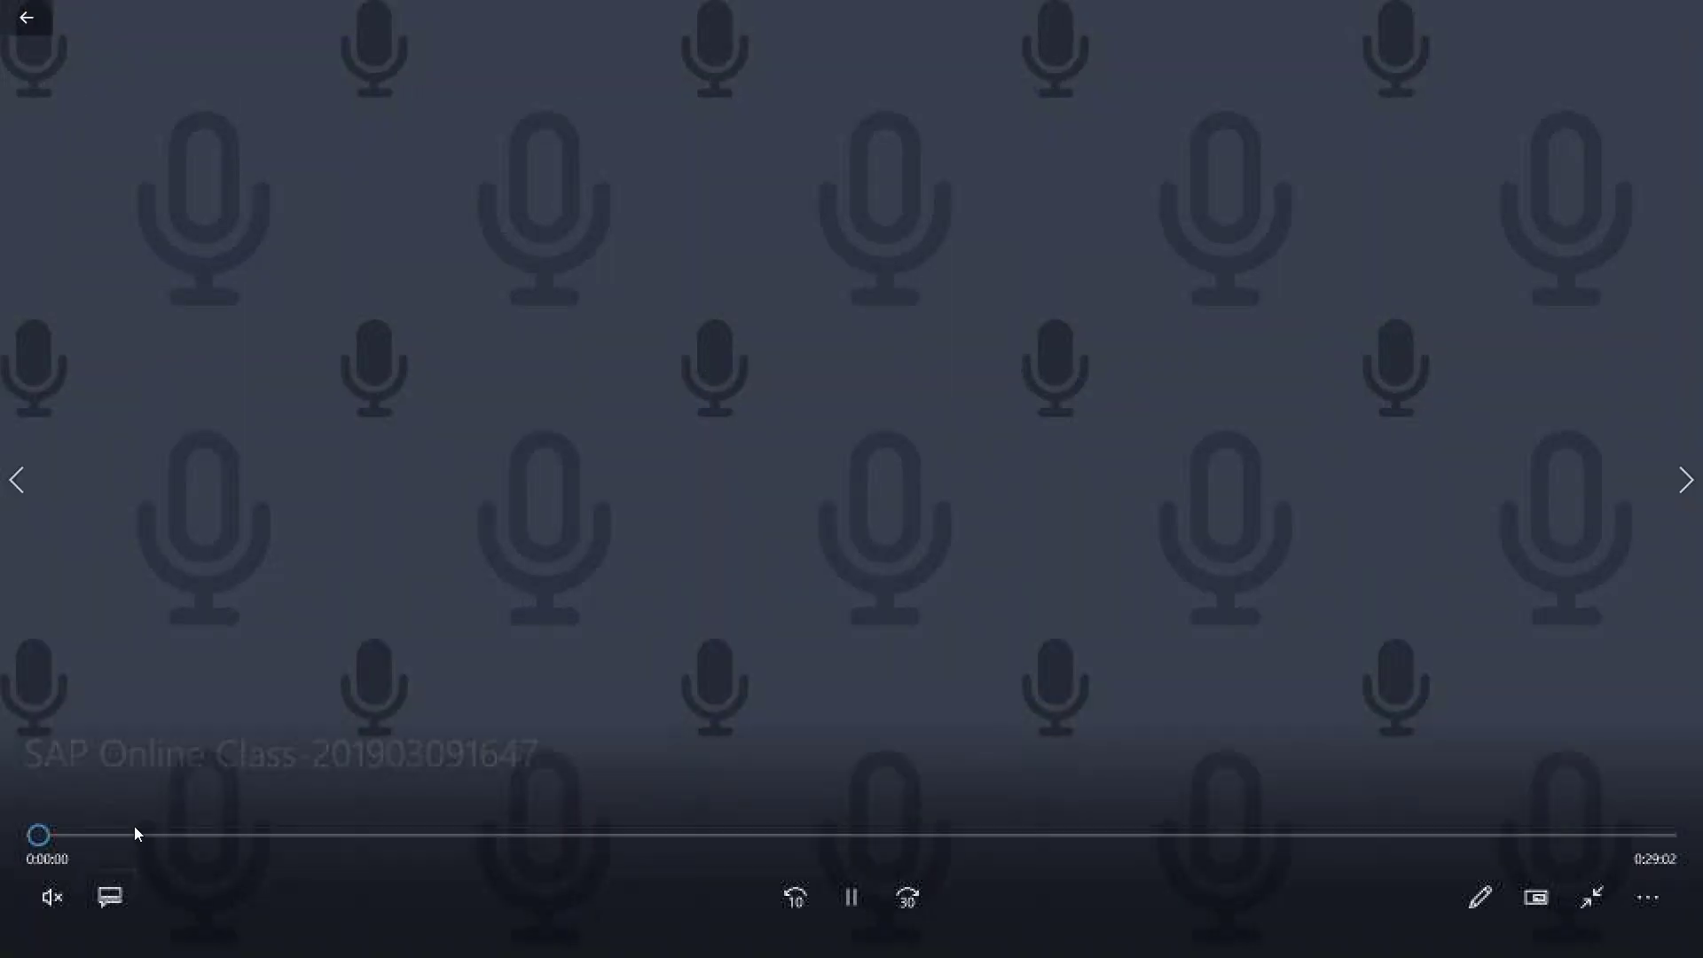
click(147, 835)
click(248, 836)
click(497, 836)
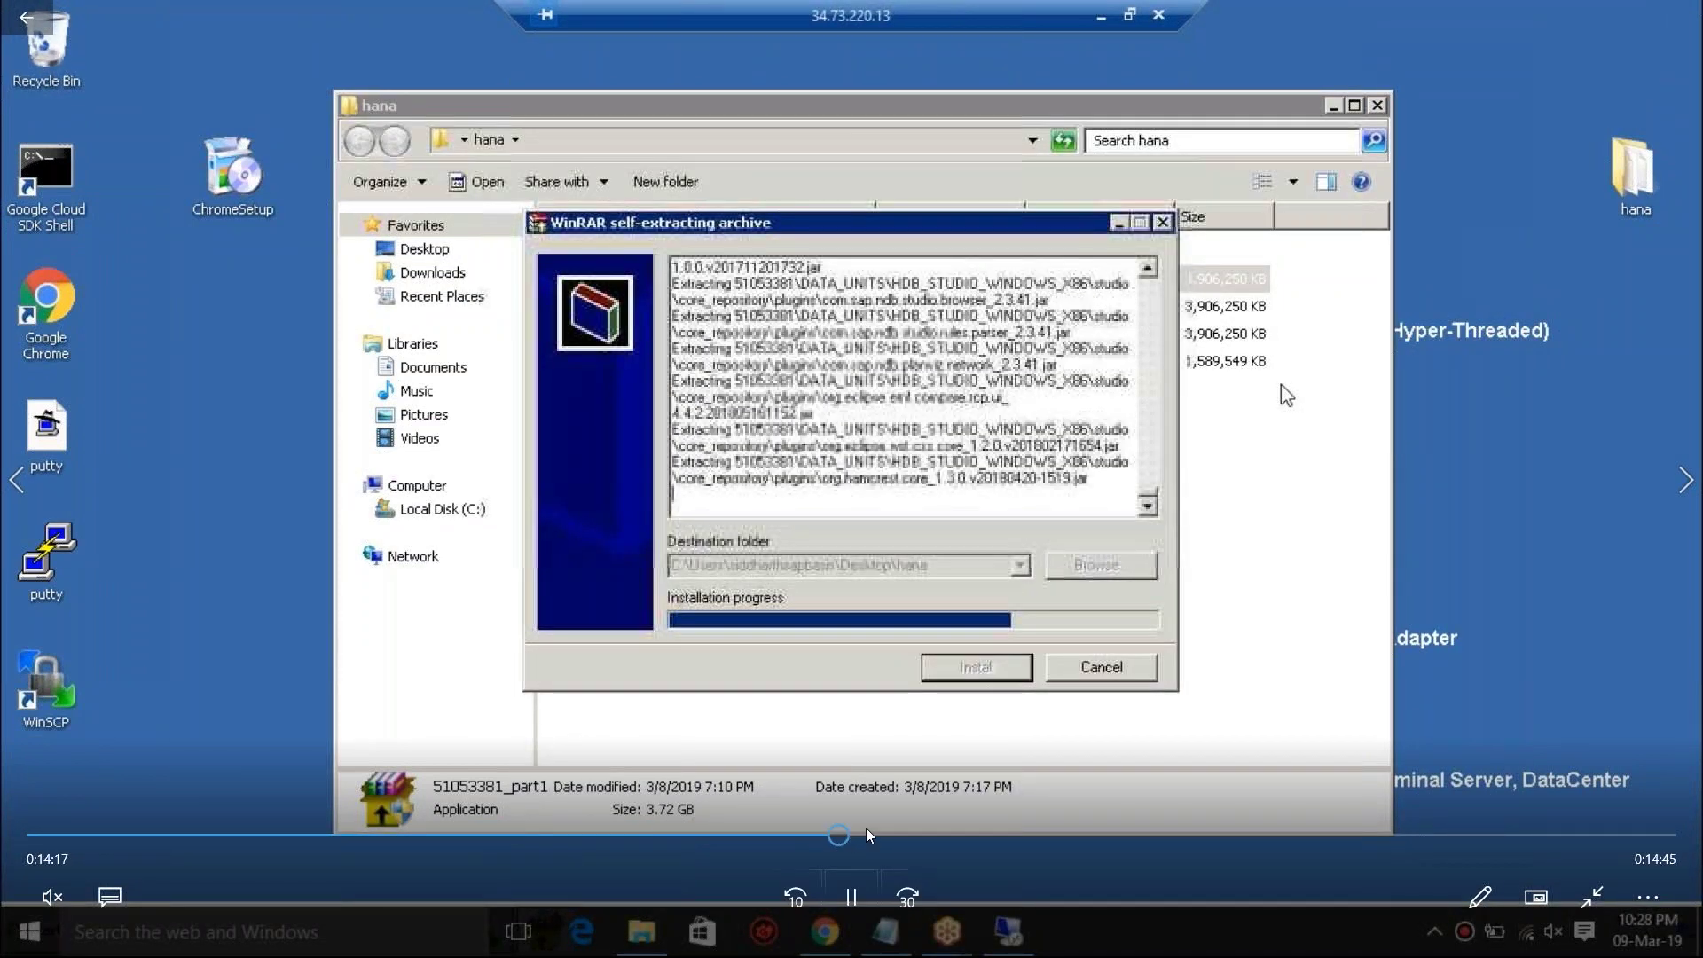
click(957, 825)
click(1087, 834)
click(1257, 834)
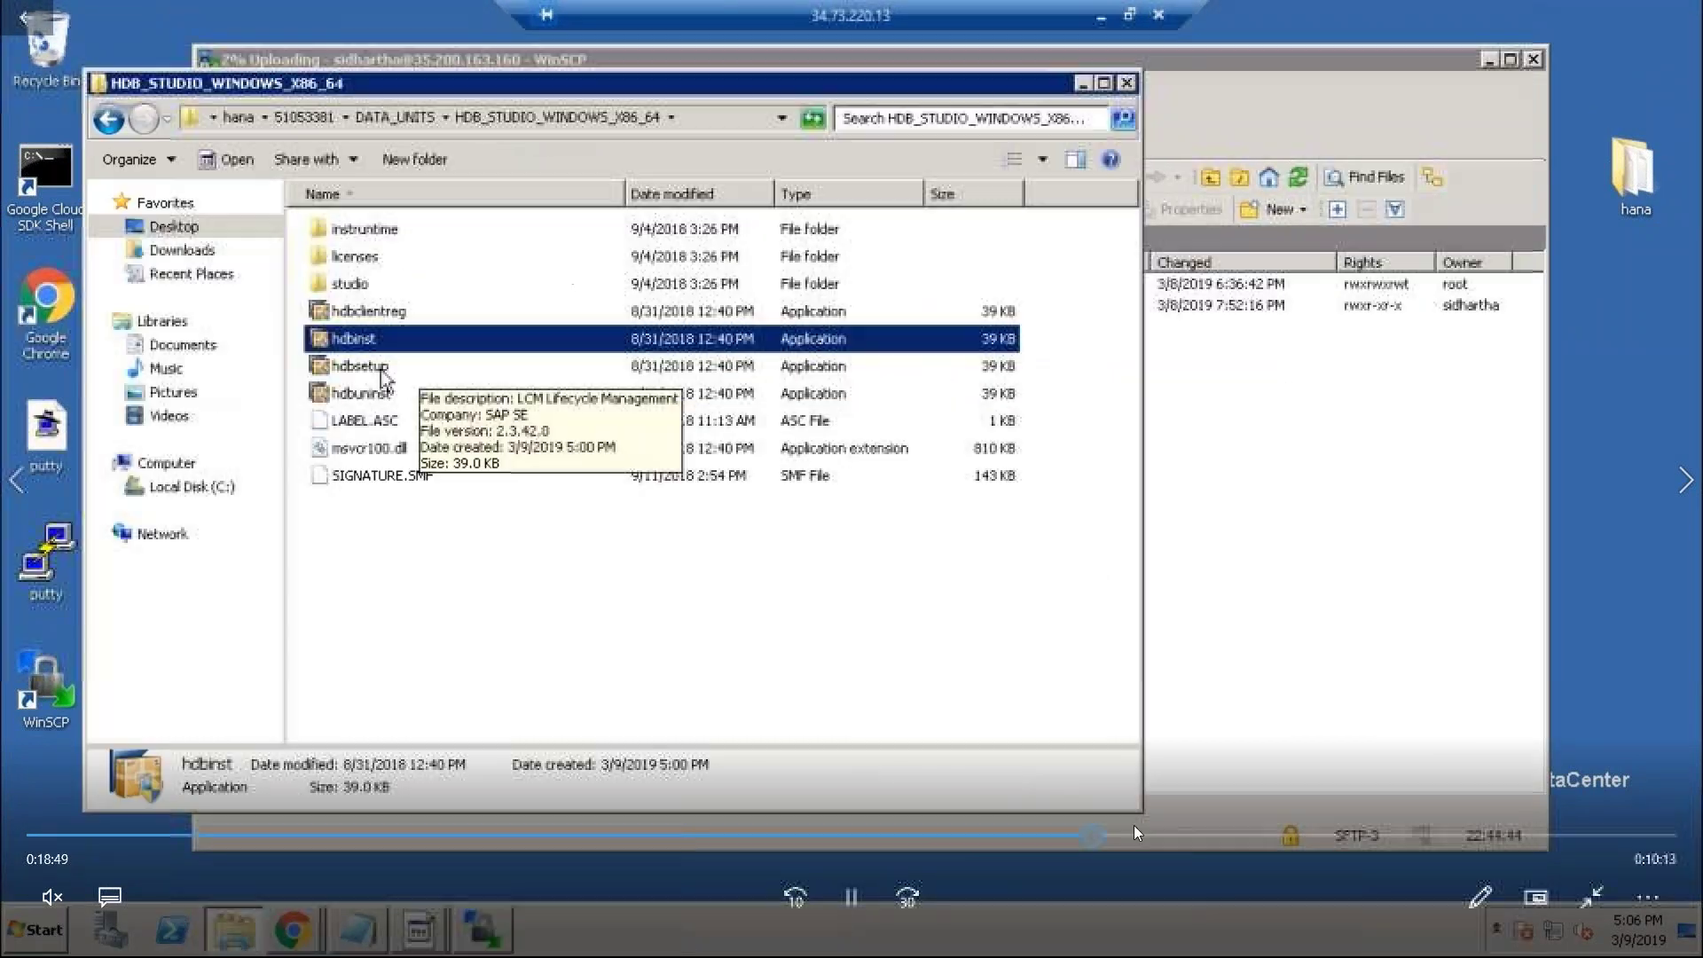
click(1365, 834)
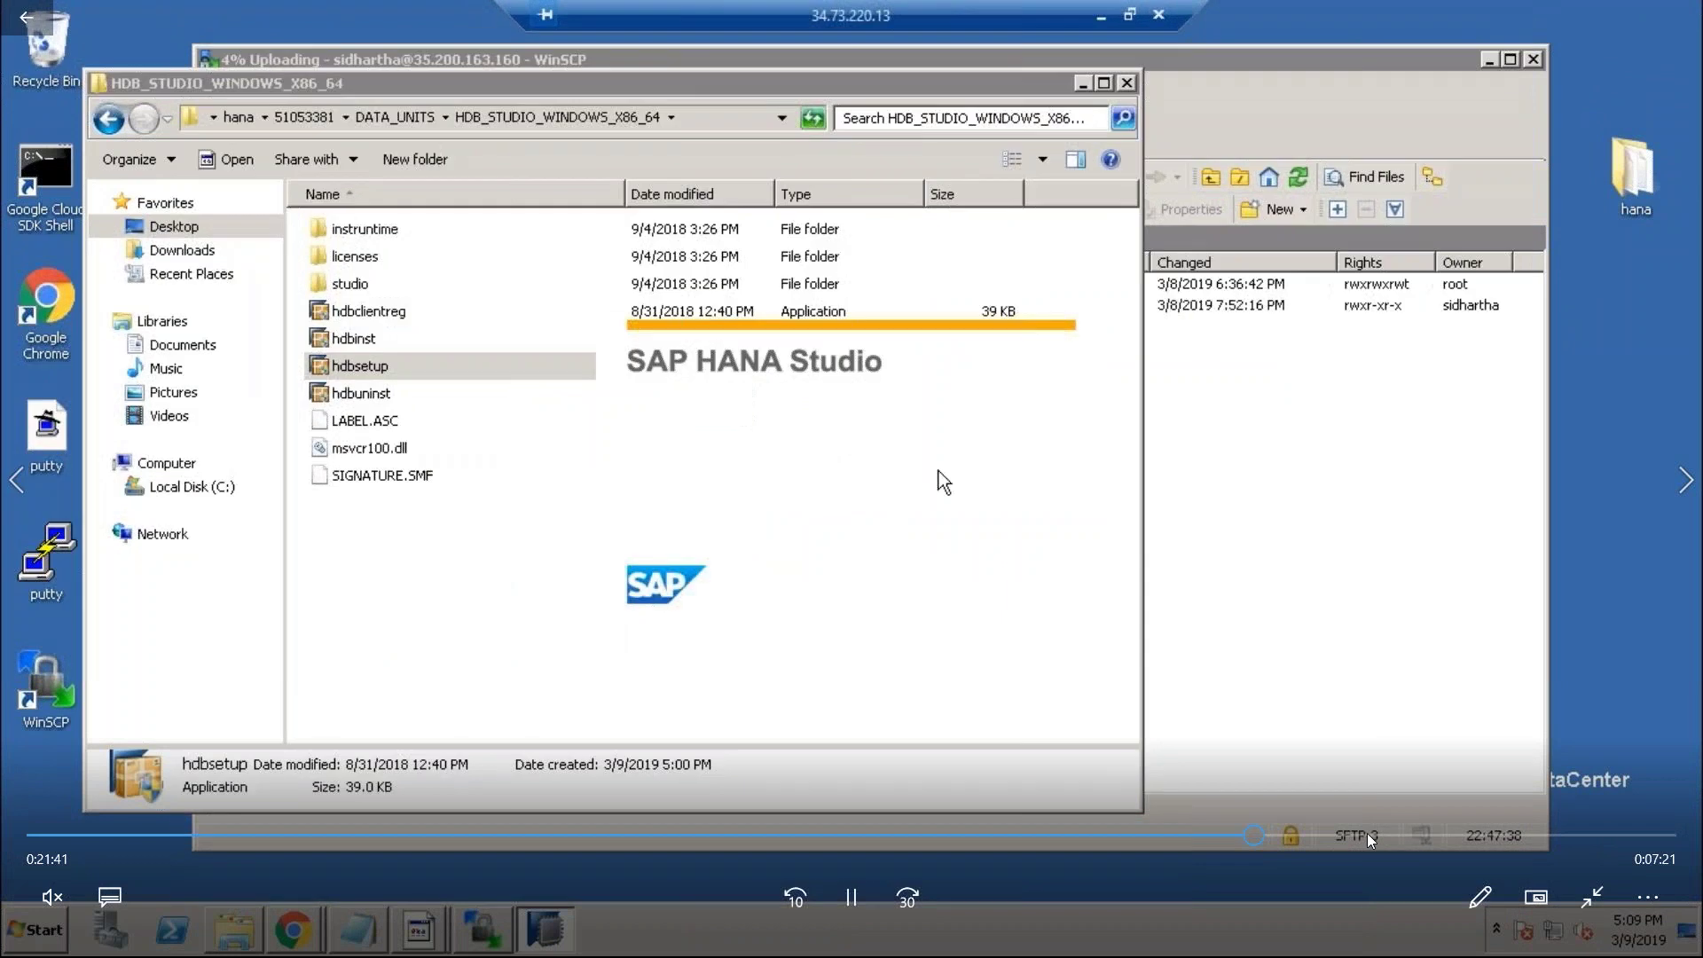
click(1490, 834)
click(1566, 835)
click(1583, 835)
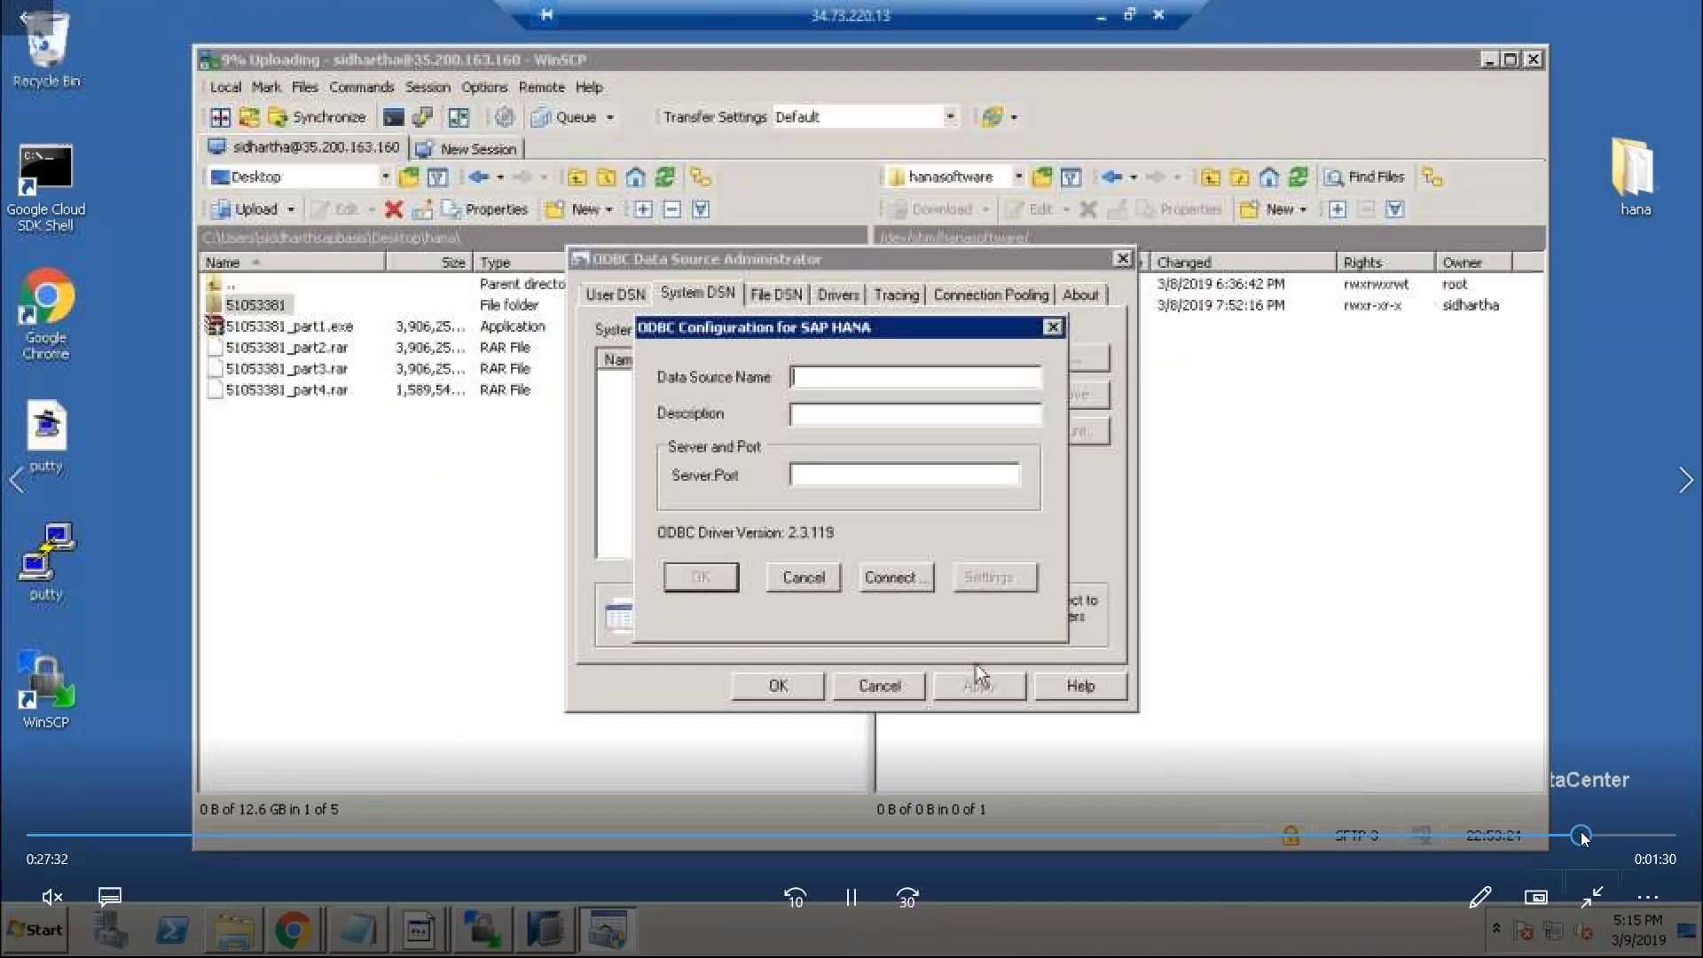
click(1631, 835)
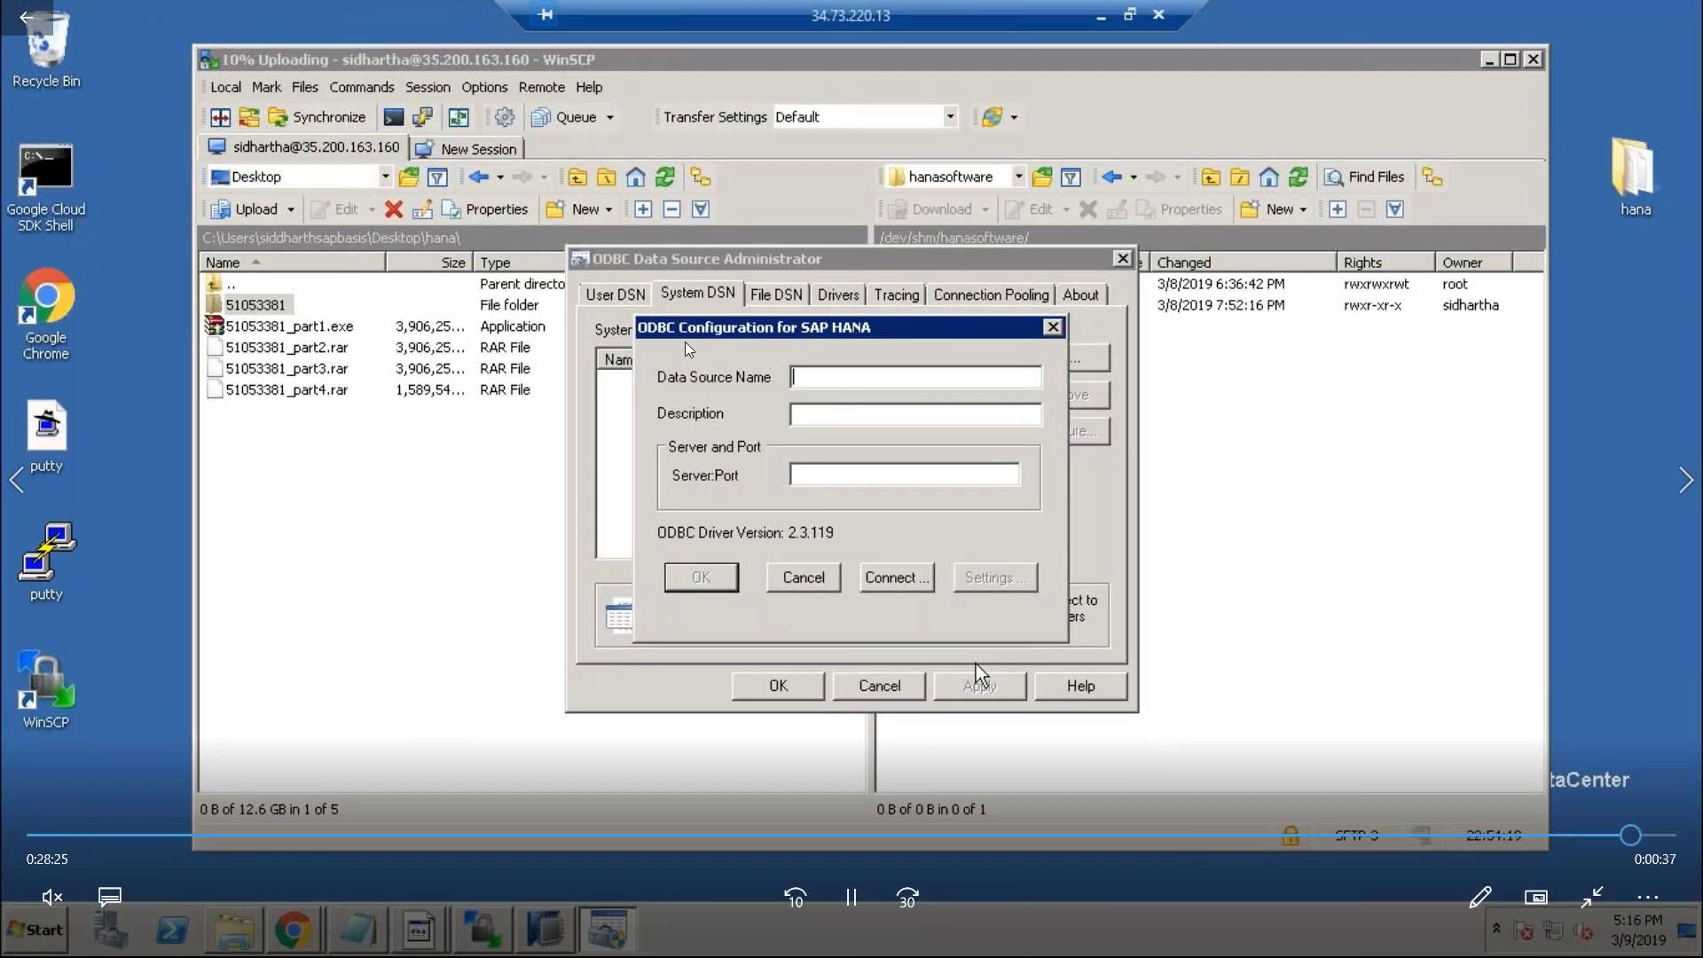
Exit full screen, jump back to the HANA client Review step, and close the player.
double_click(1024, 412)
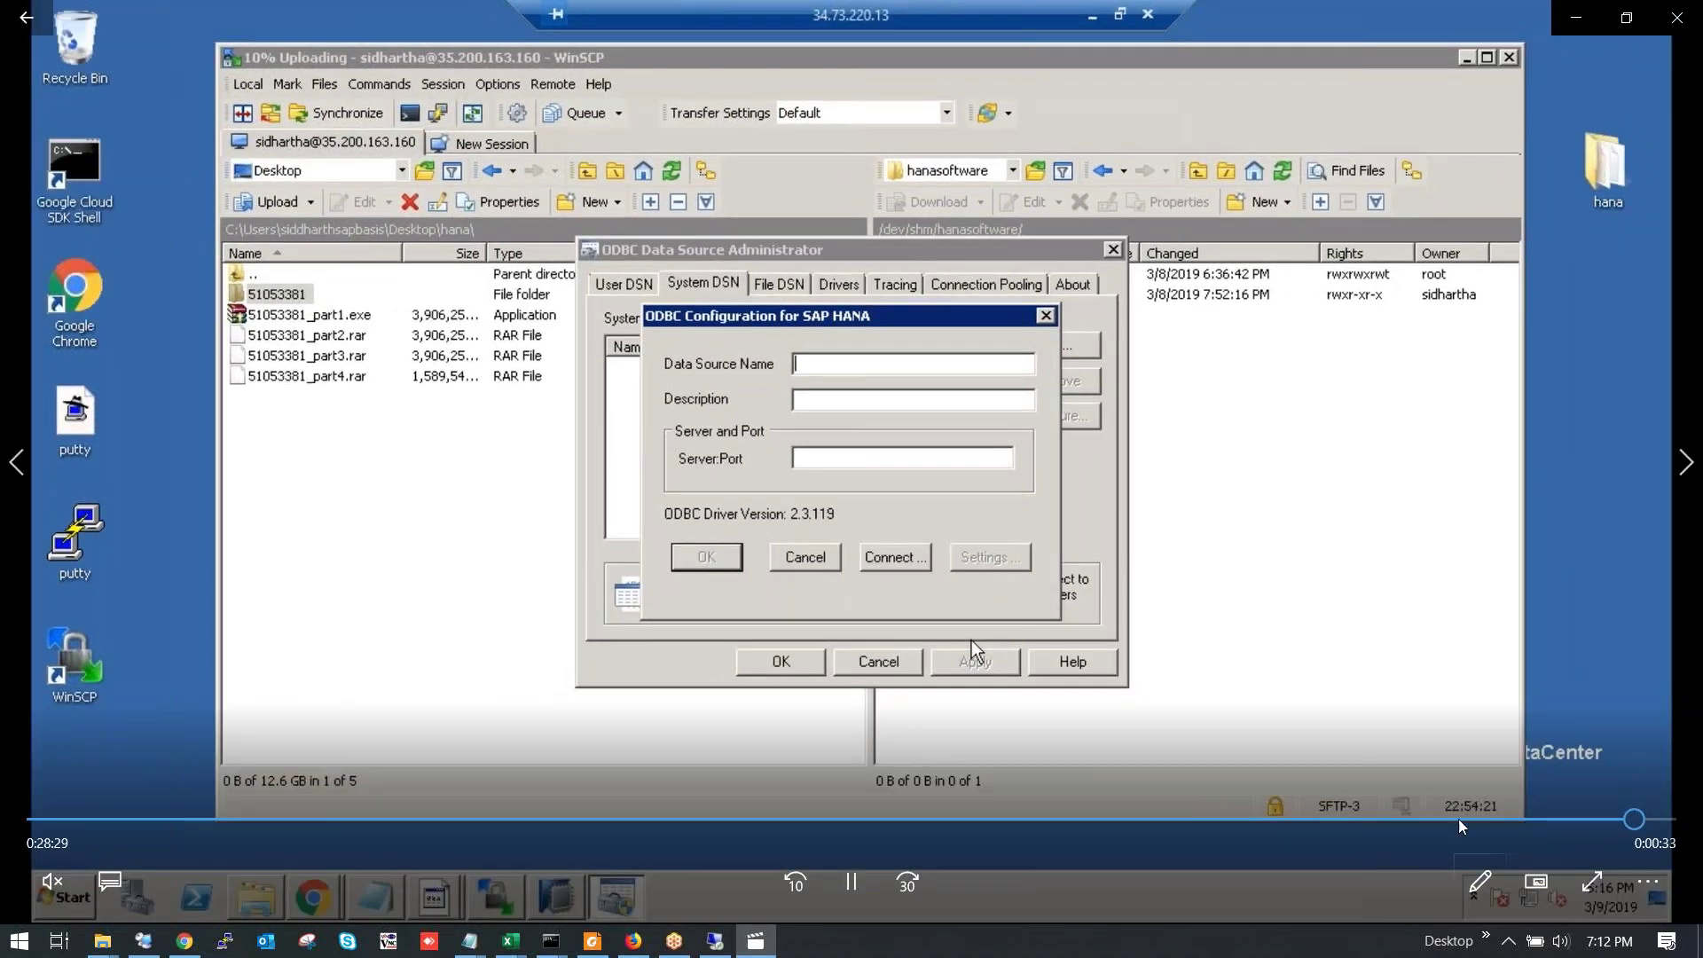
click(1459, 819)
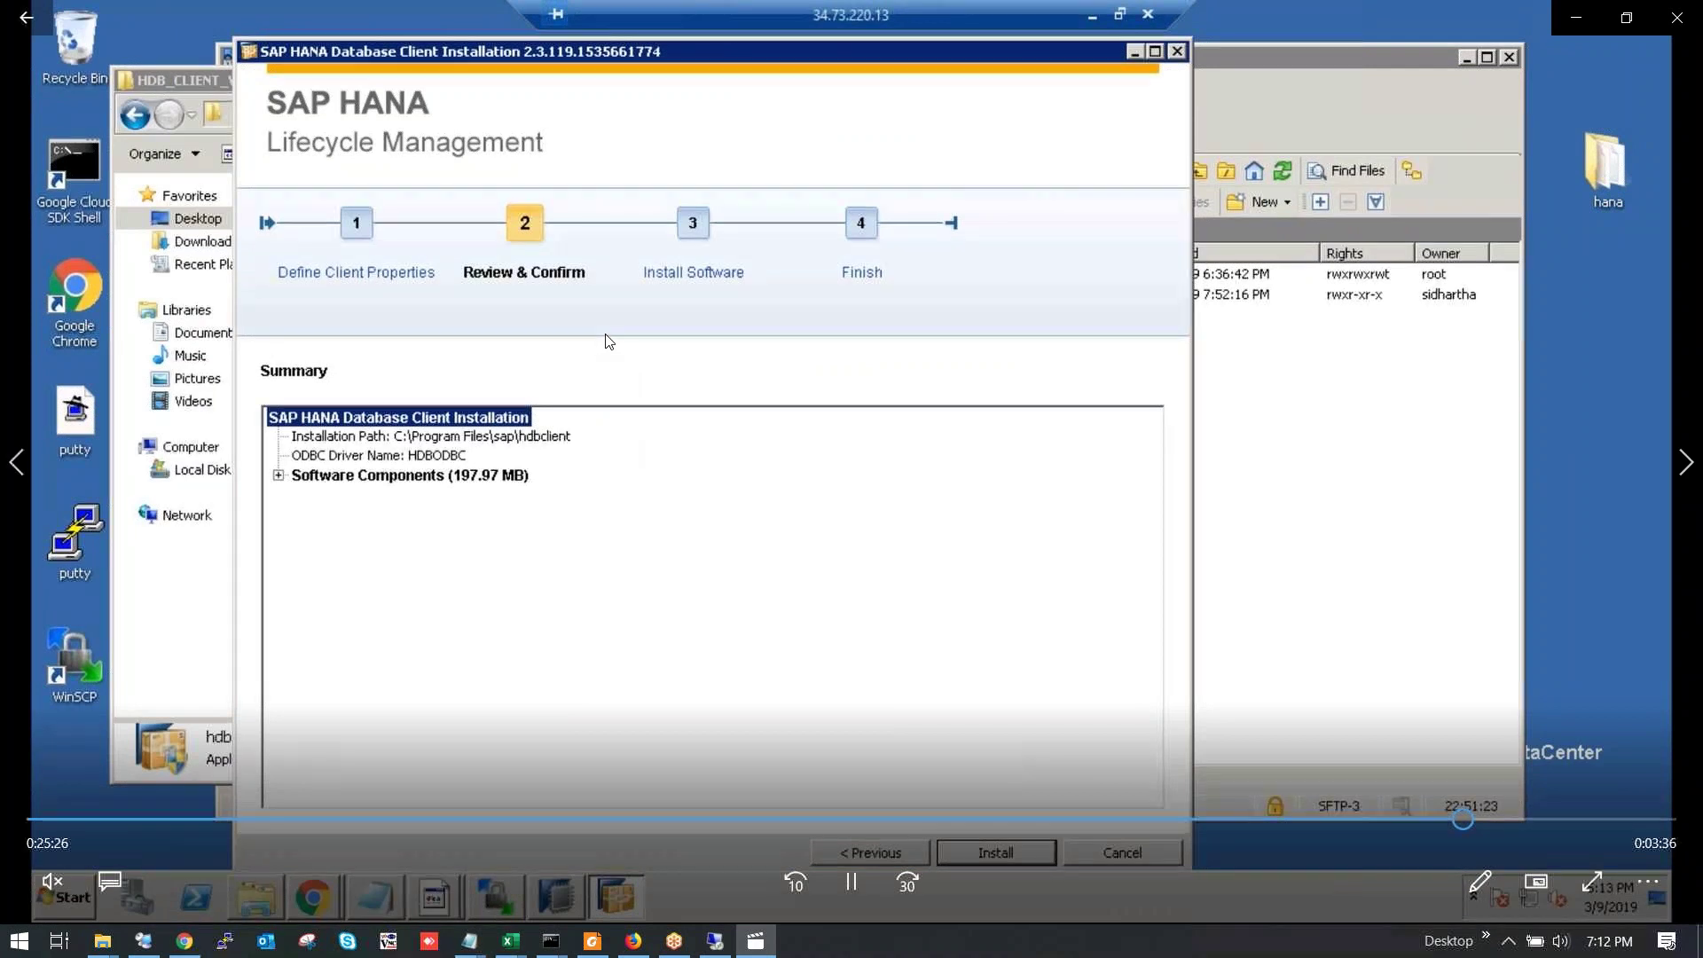
click(1677, 17)
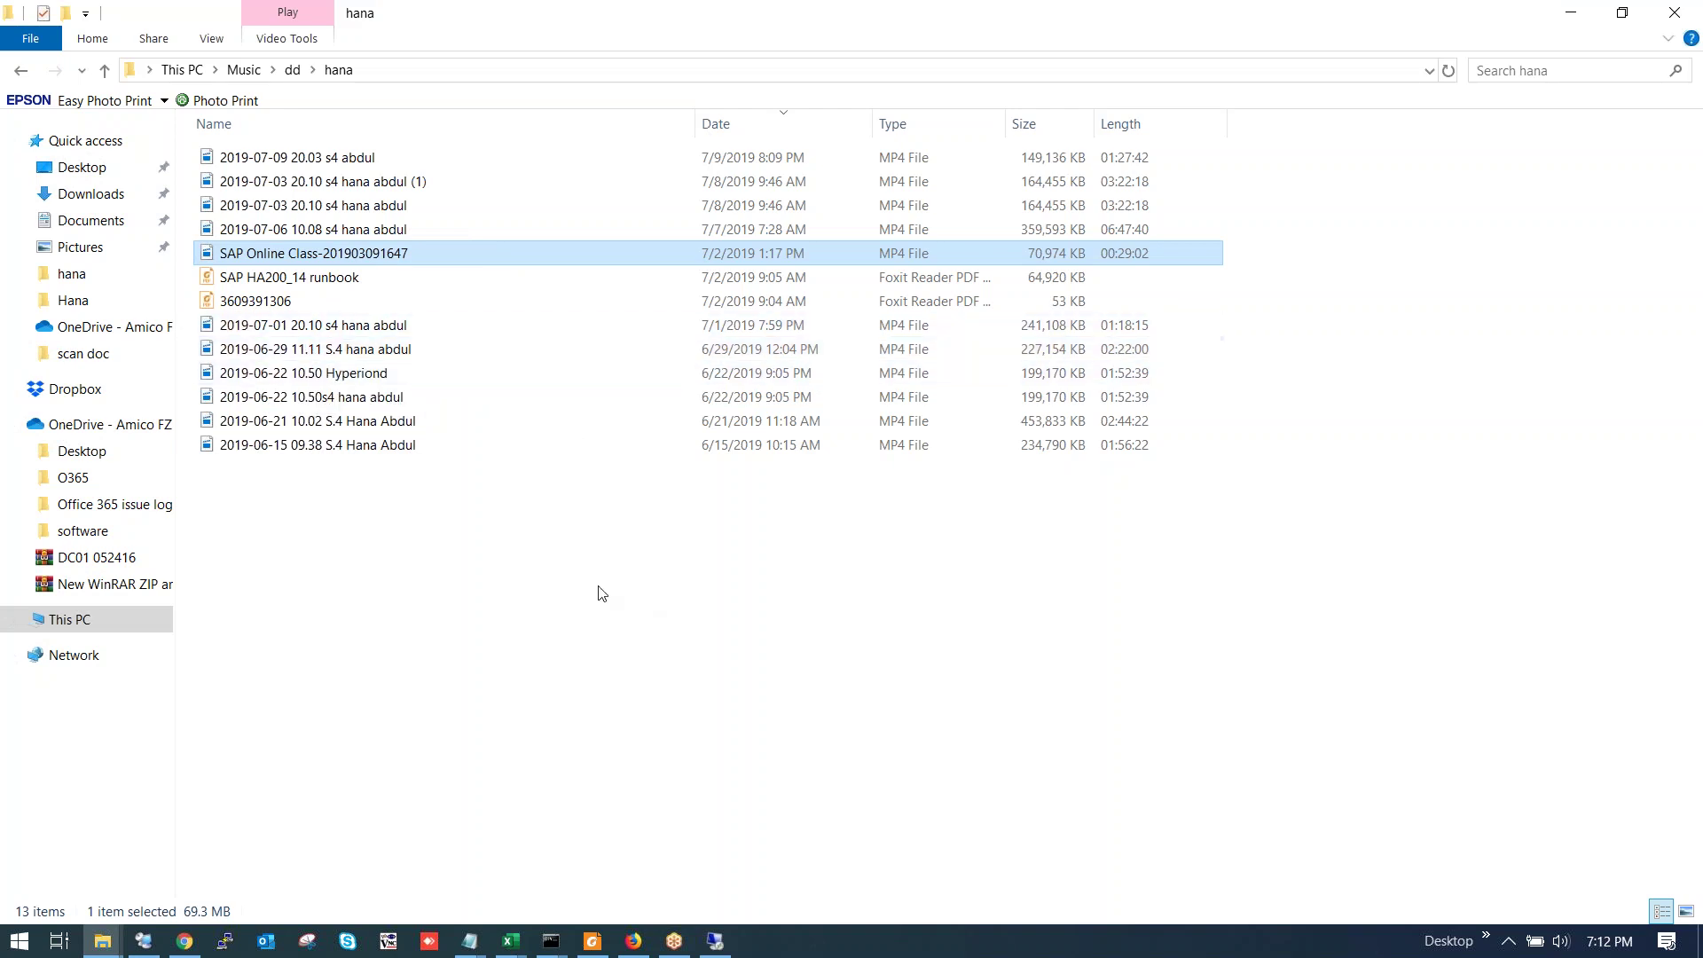
Deselect the files and switch back to the winhana Remote Desktop session.
click(573, 546)
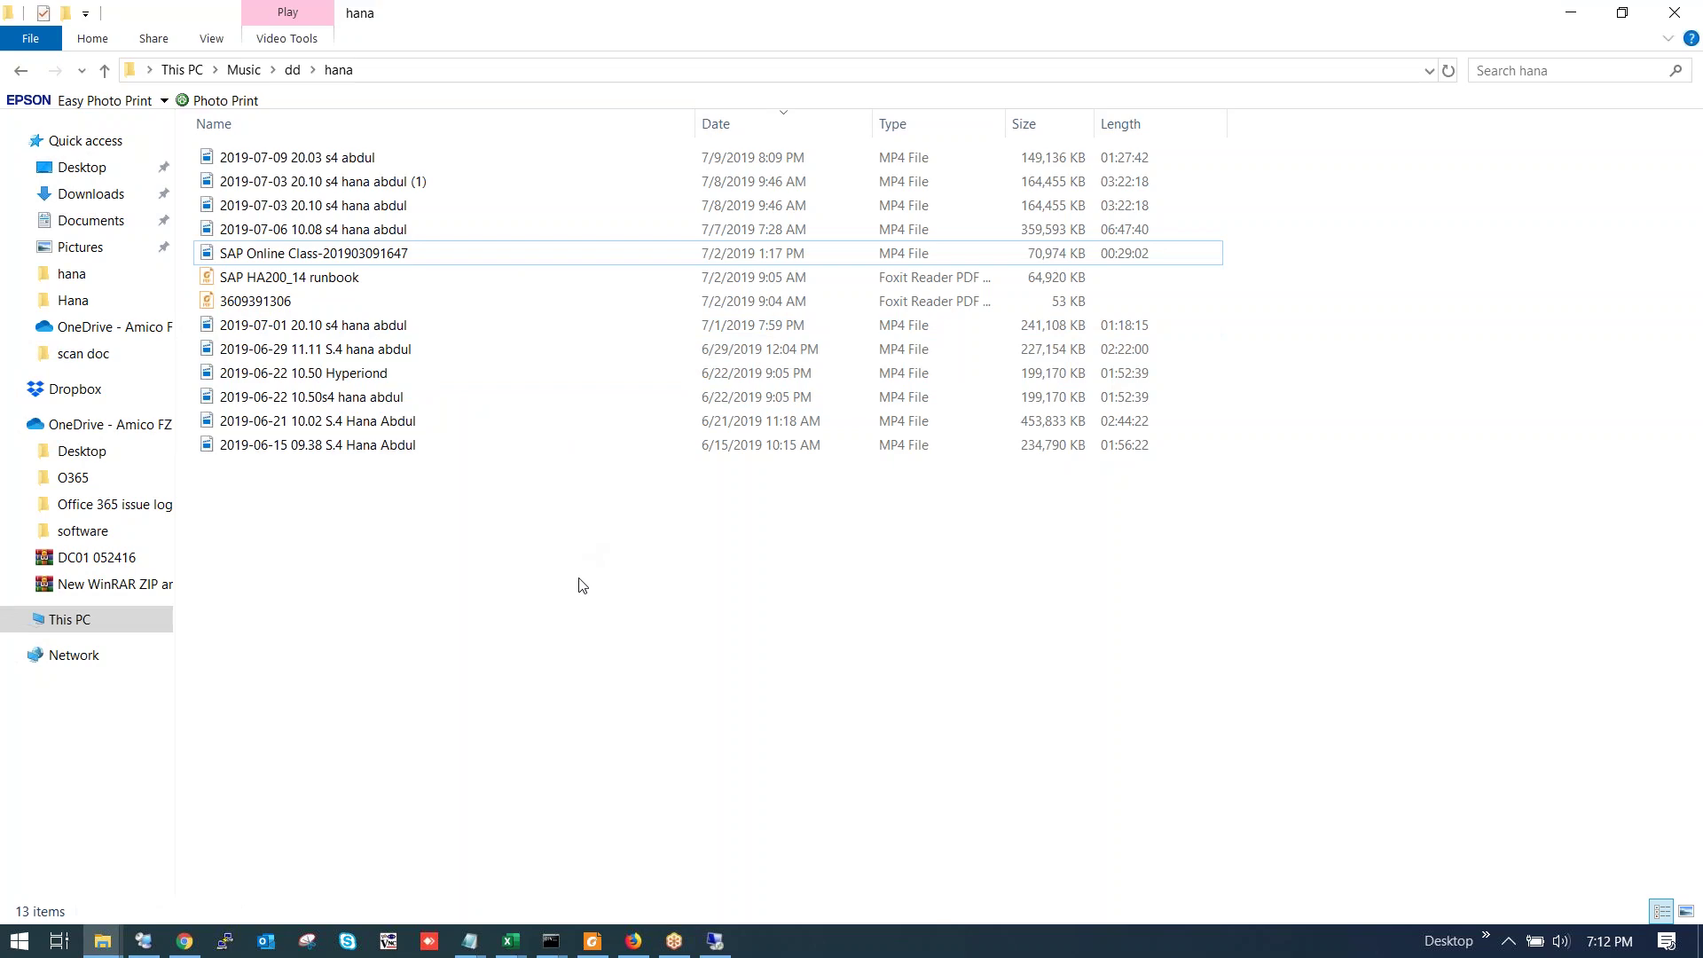
click(715, 940)
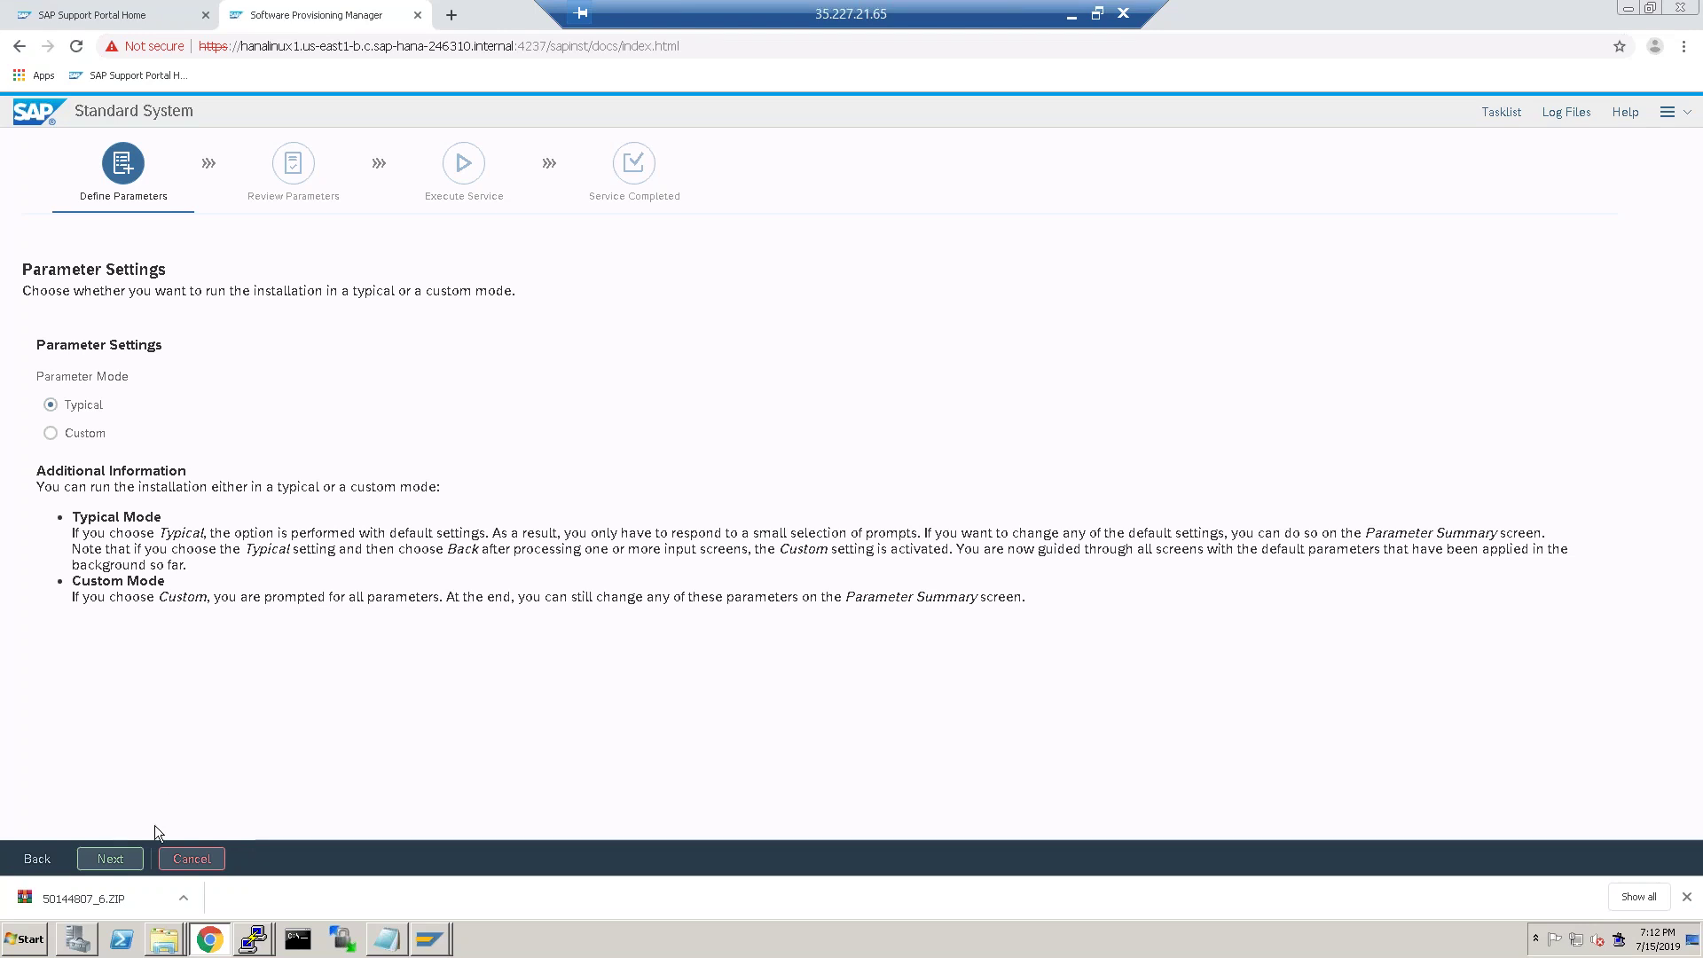
Keep Typical parameter mode and advance to General SAP System Parameters.
click(110, 859)
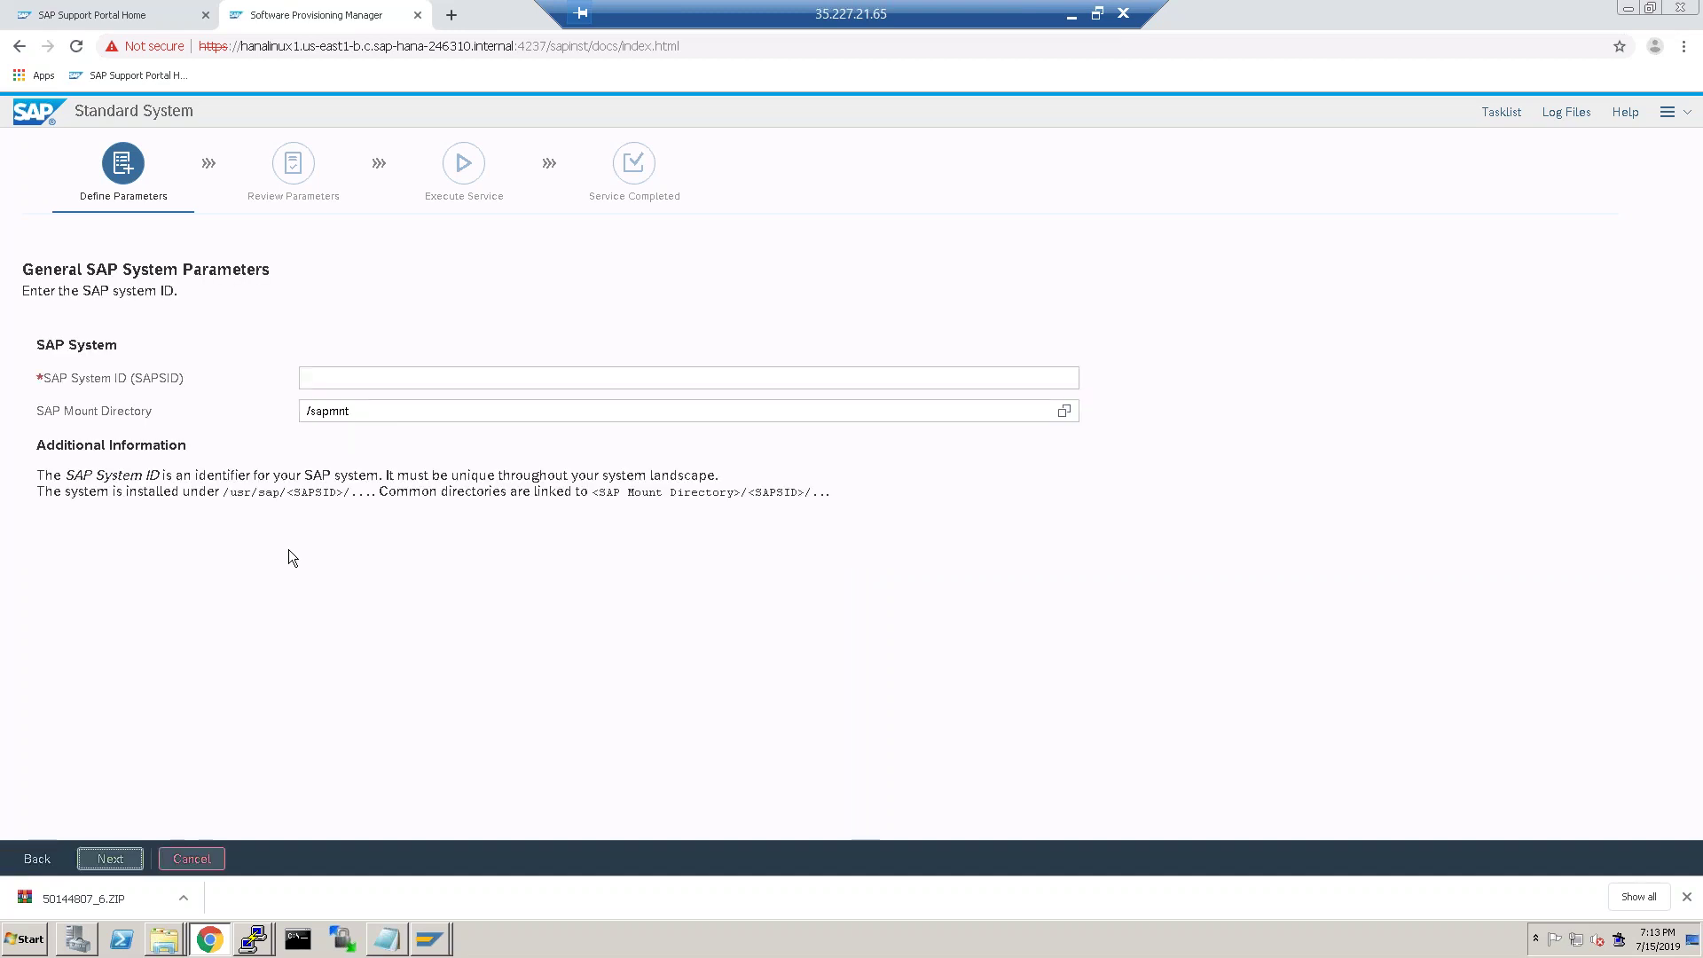
Enter S4H as the SAP System ID, replacing the mistyped DEV, and continue.
click(466, 381)
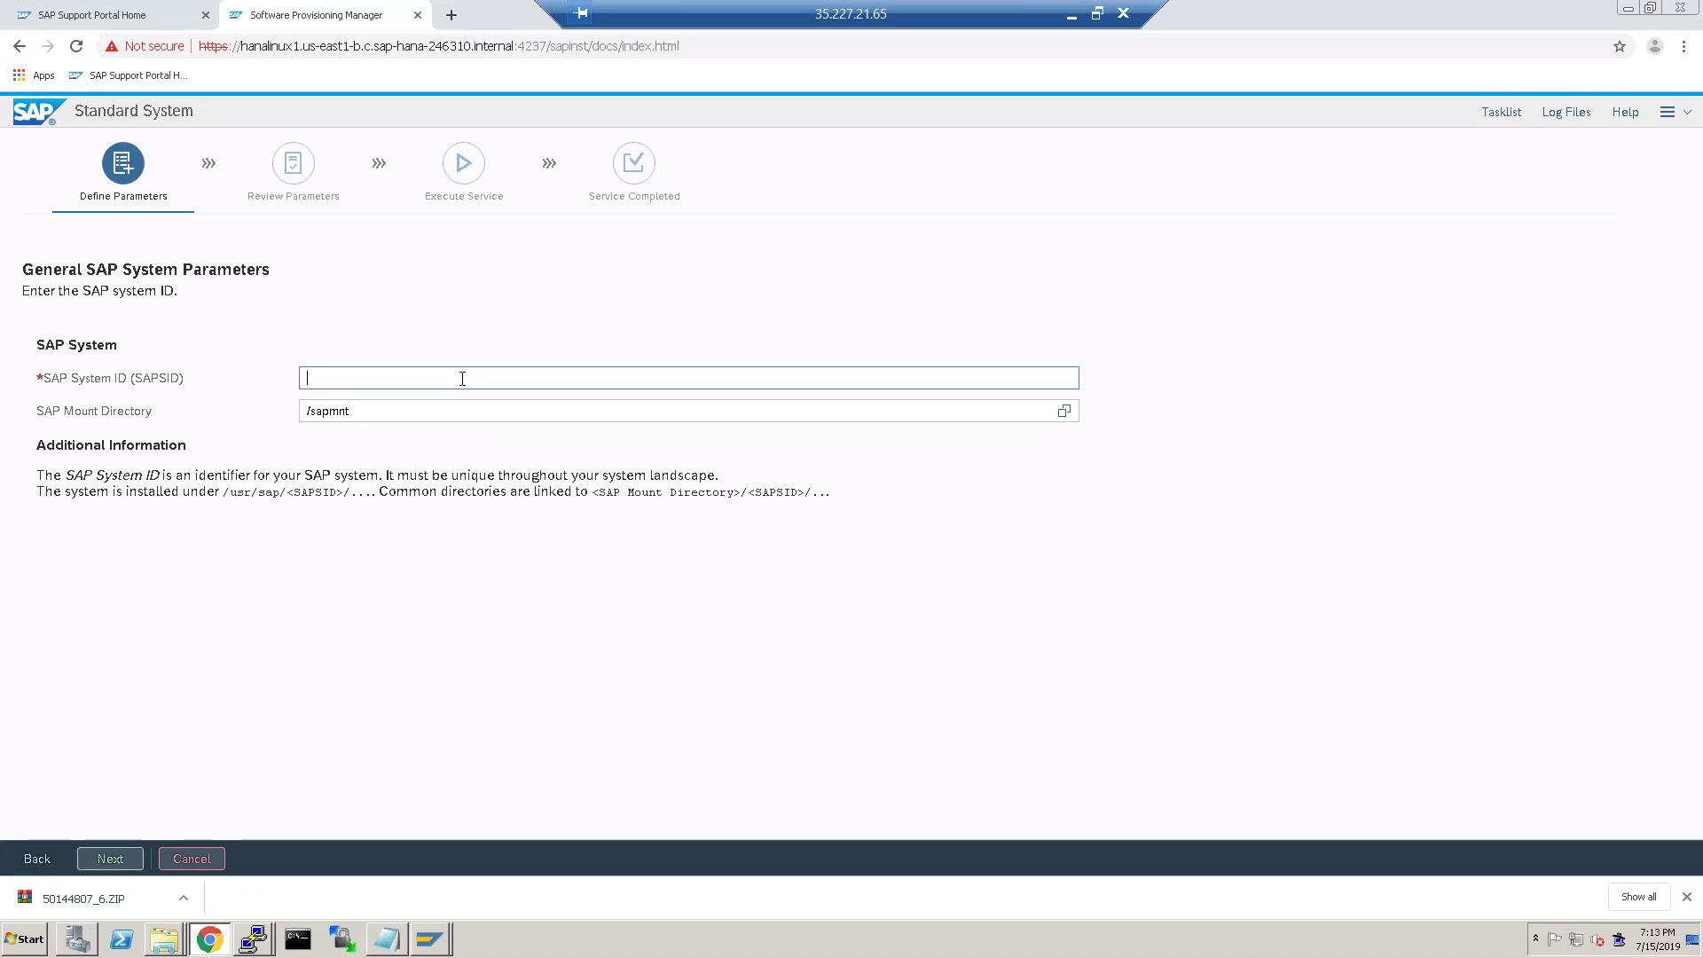
text(DEV)
key(BackSpace)
key(BackSpace)
key(BackSpace)
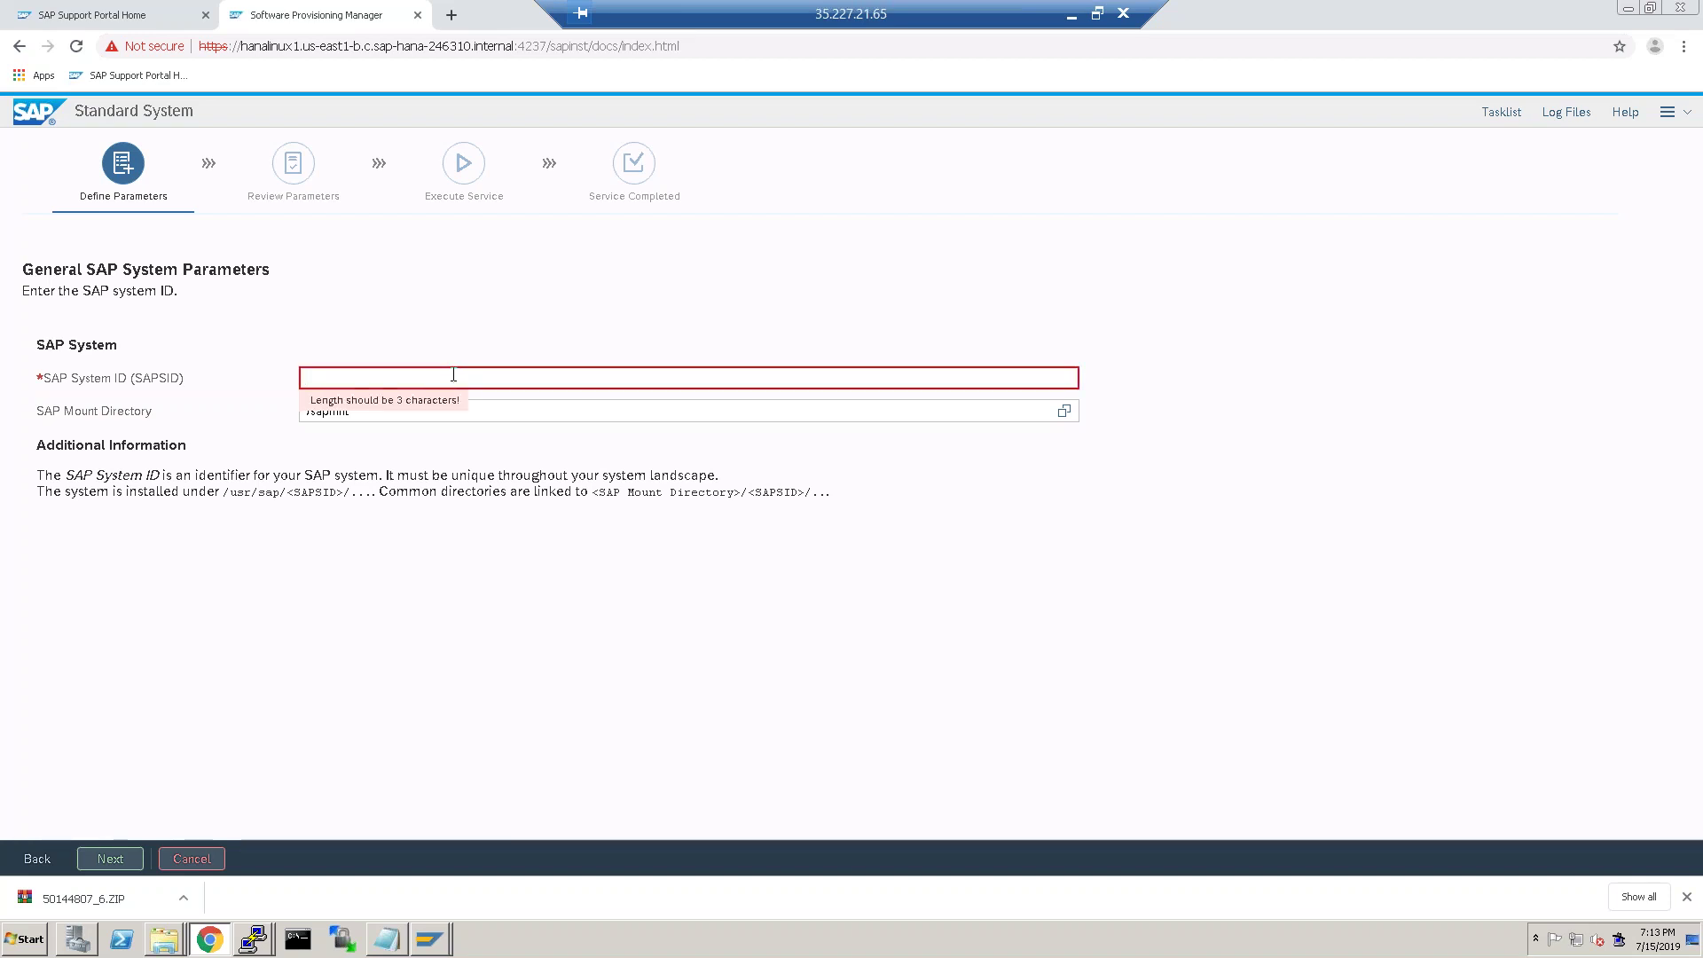
text(S4H)
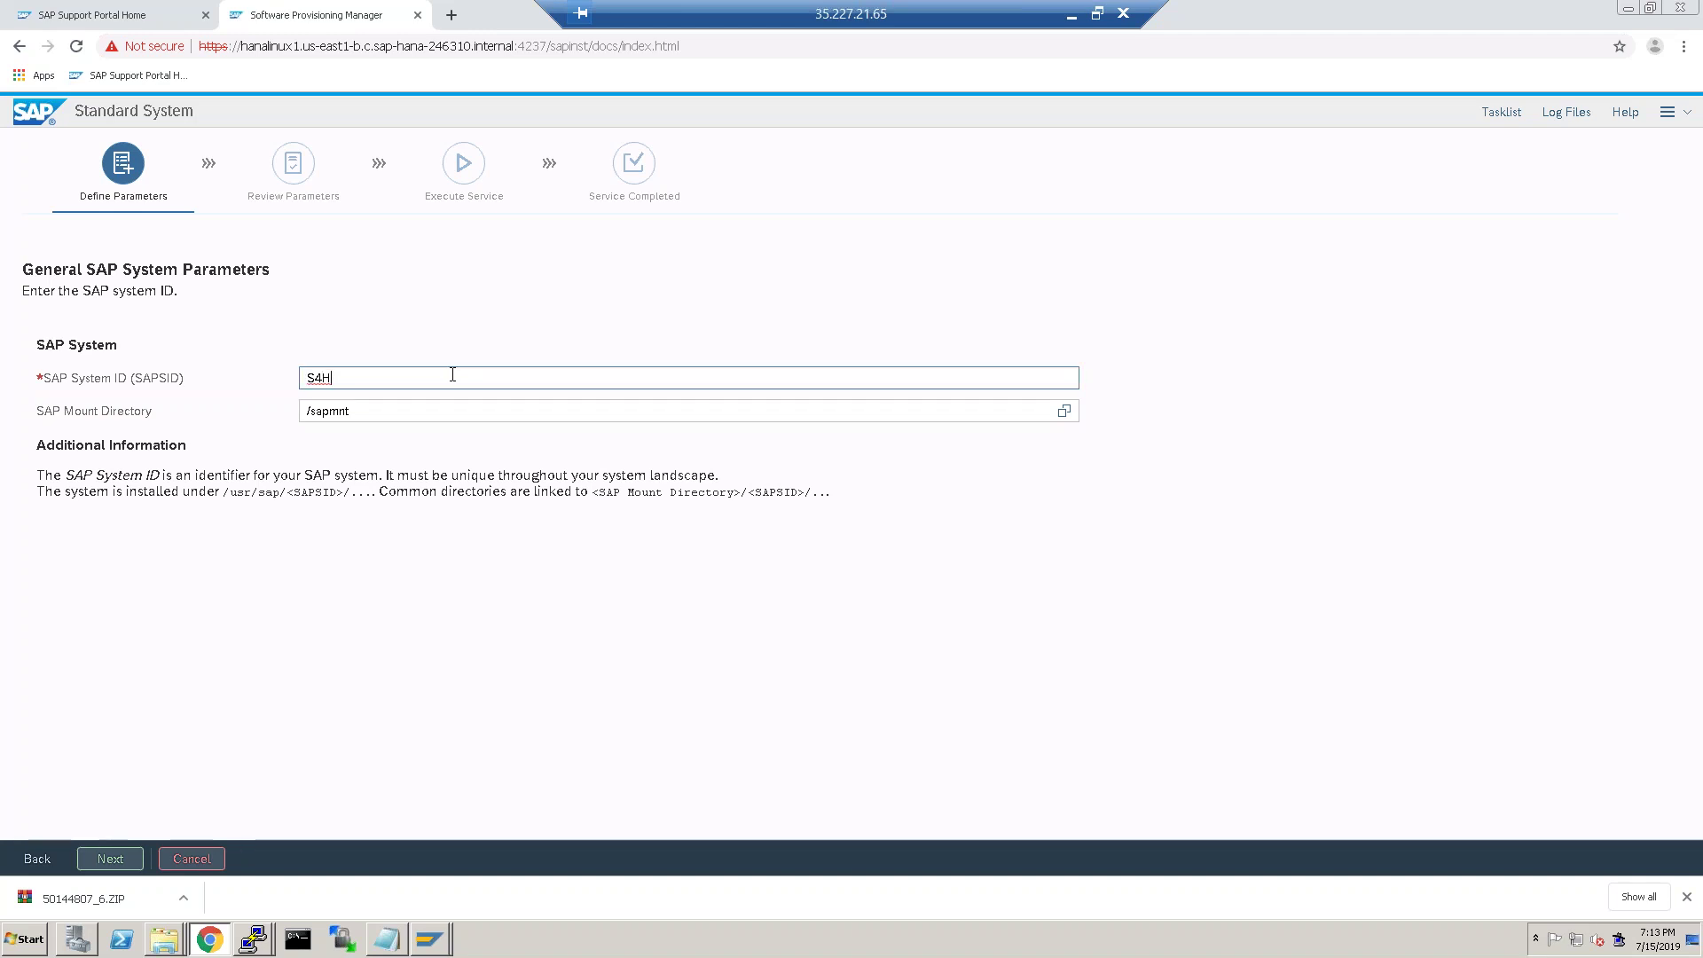
click(110, 859)
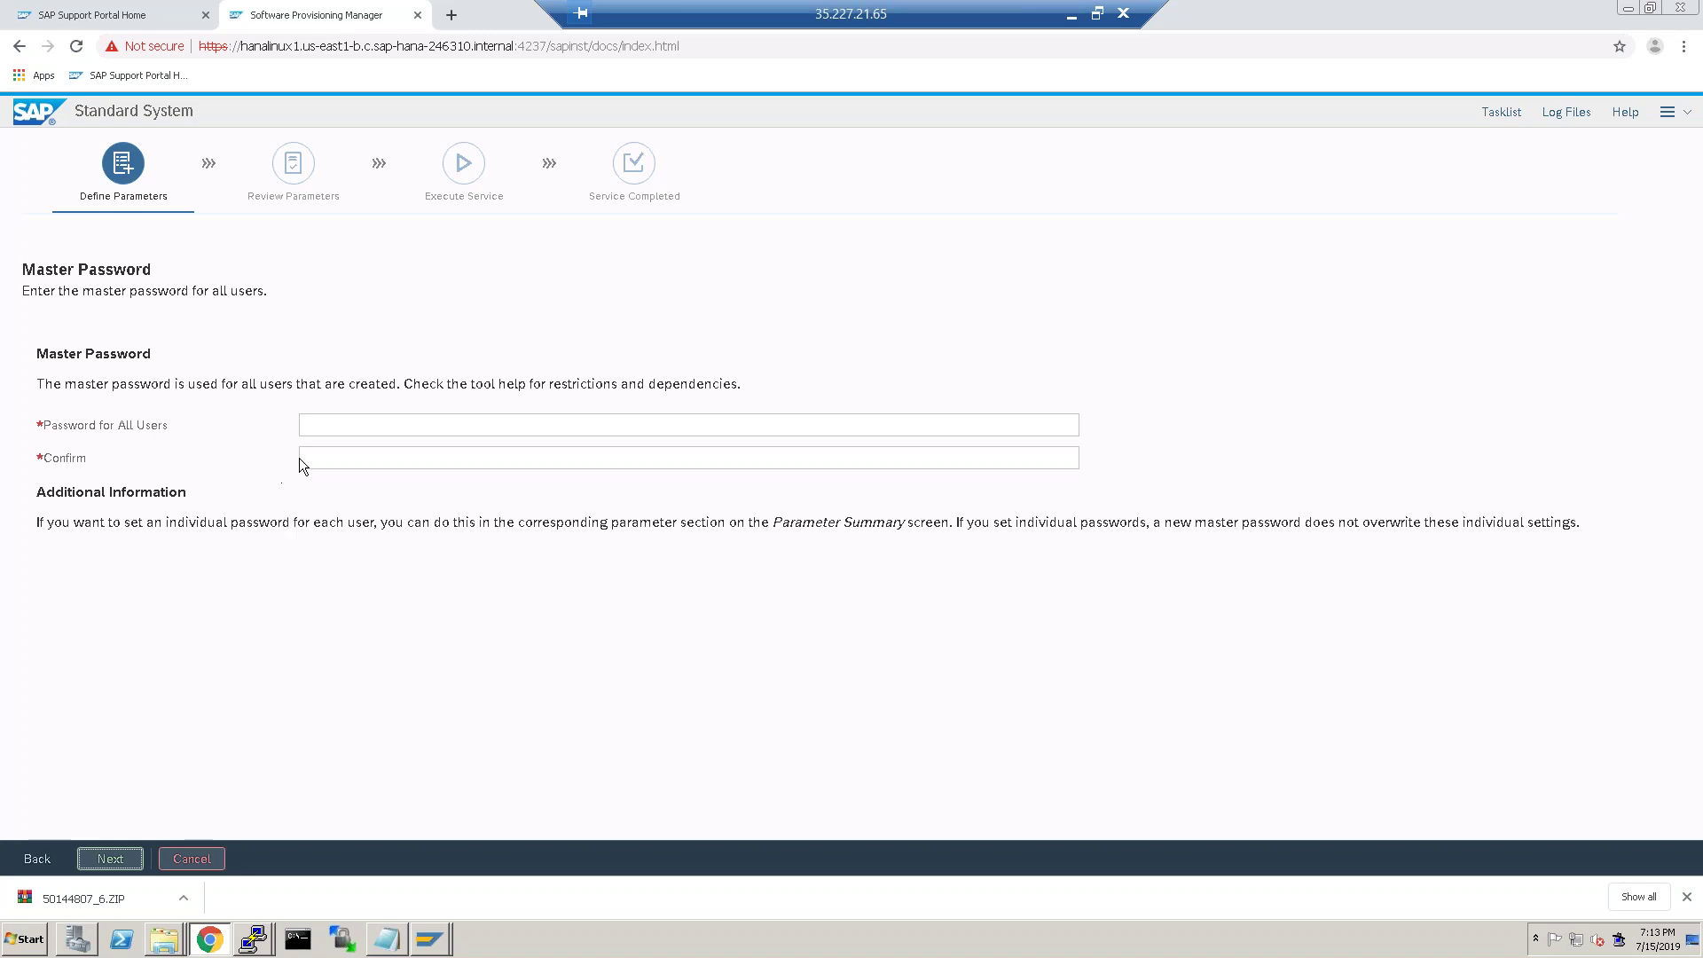
Enter and confirm the master password for all users, then continue.
click(372, 417)
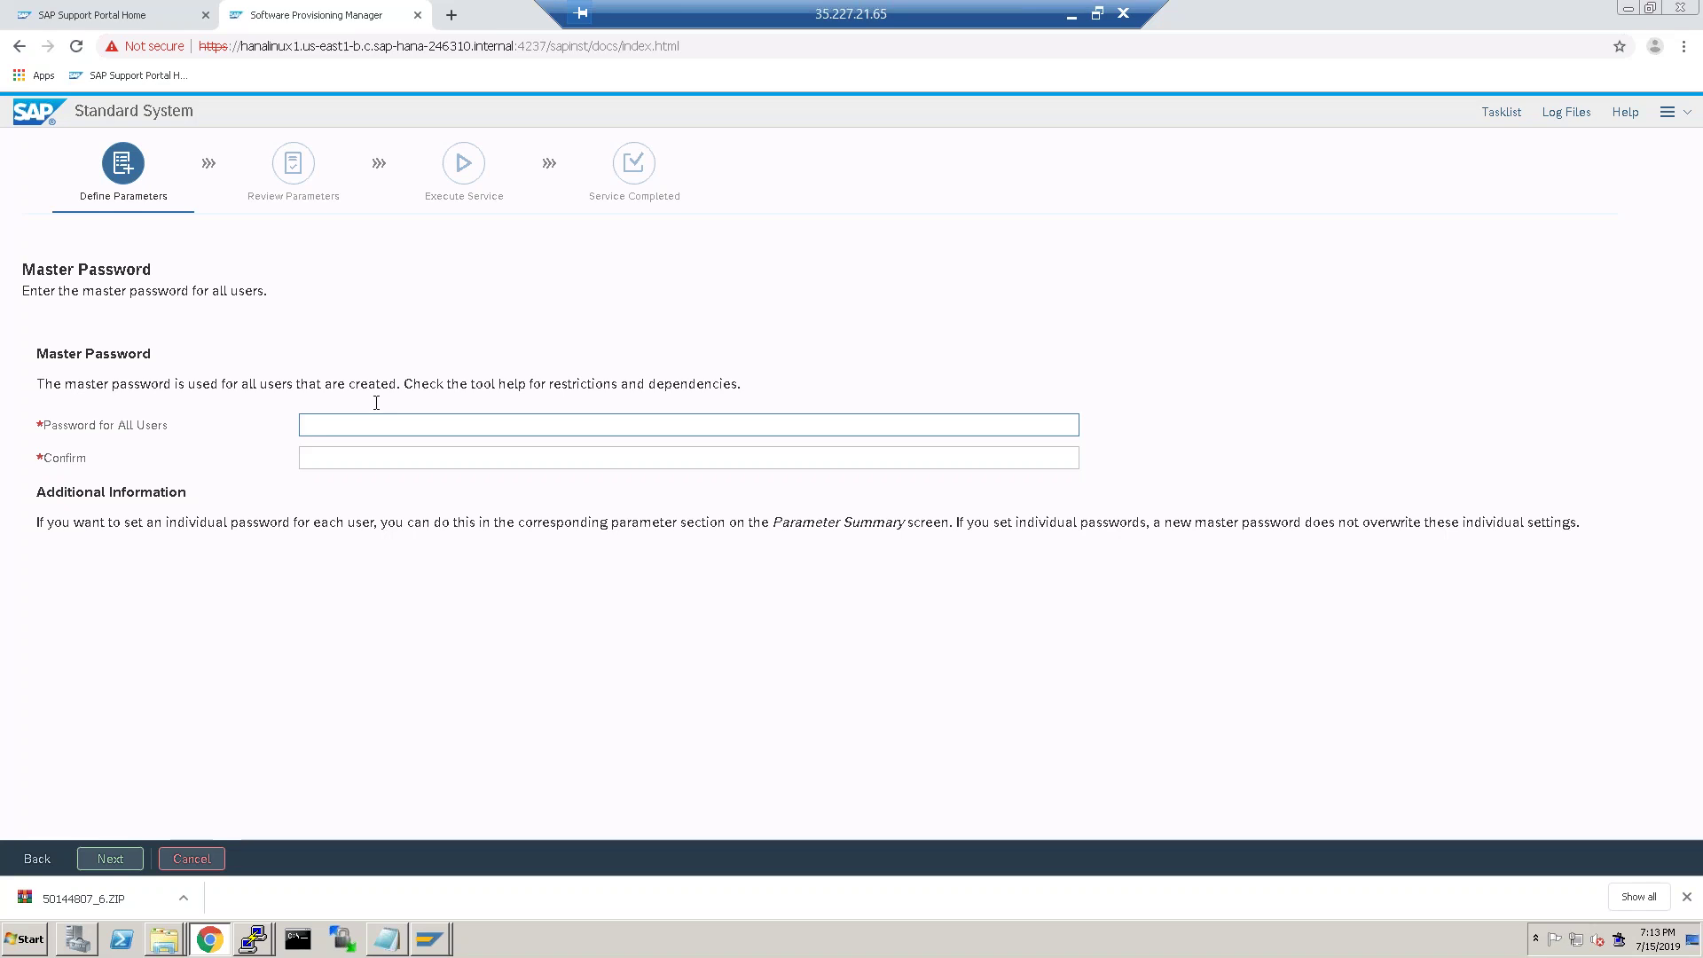
text(•••••••••)
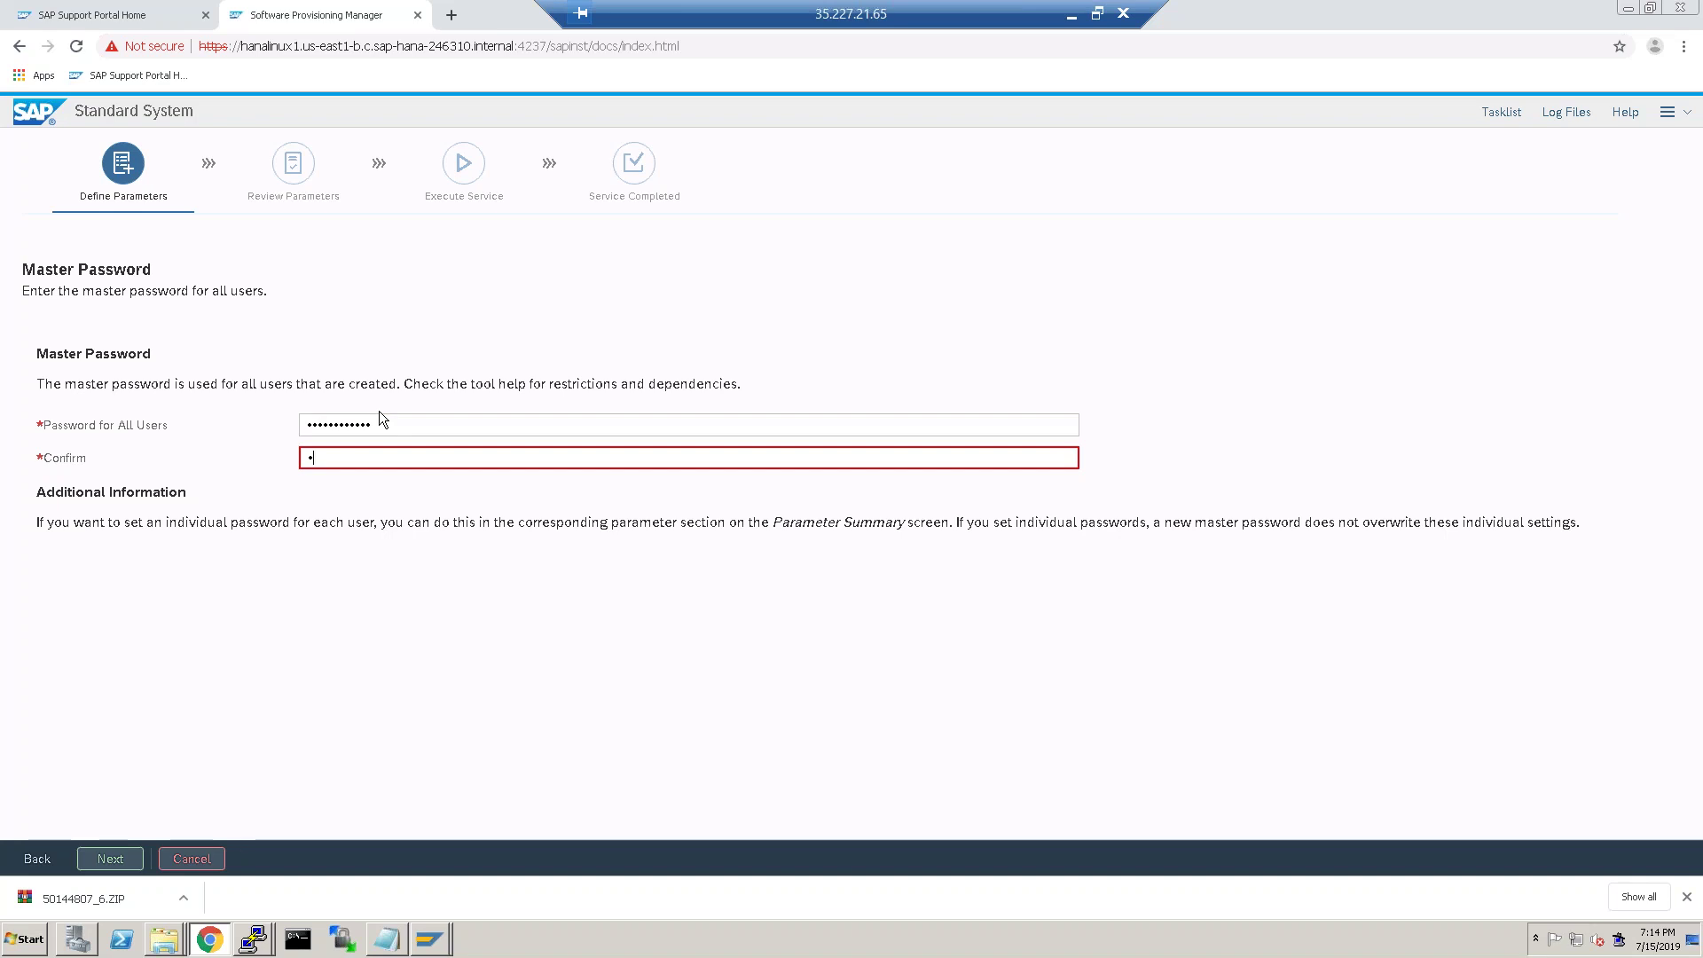
double_click(380, 414)
text(•••••)
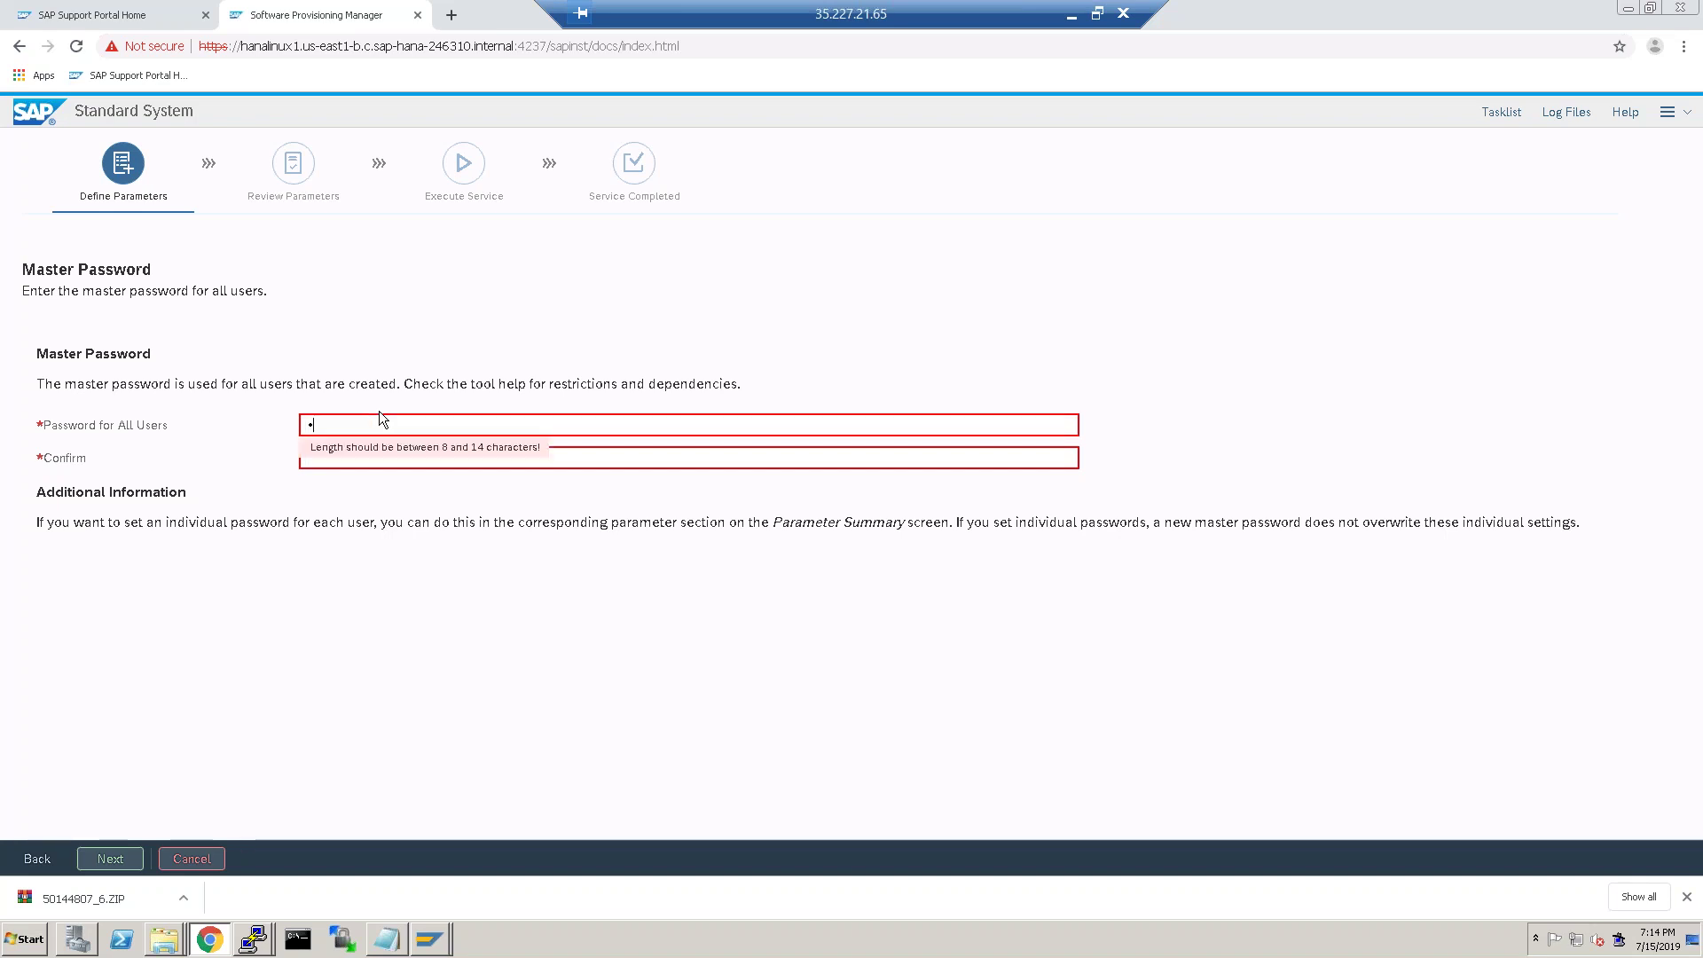
text(•••••••••••)
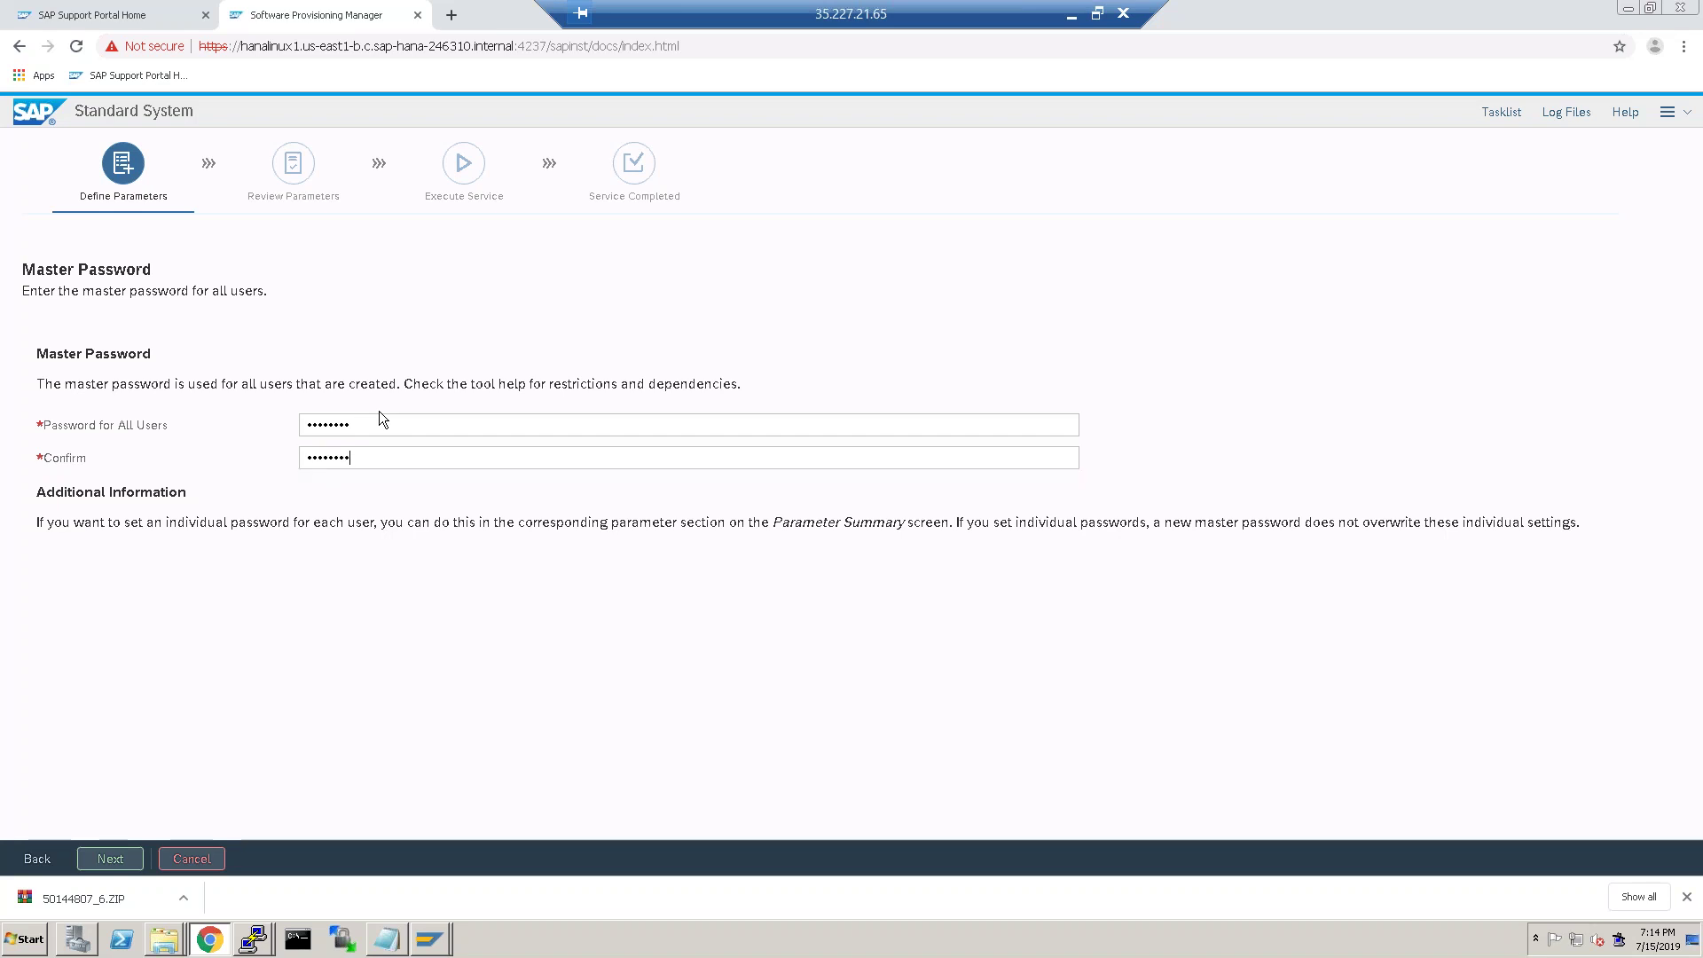
key(Return)
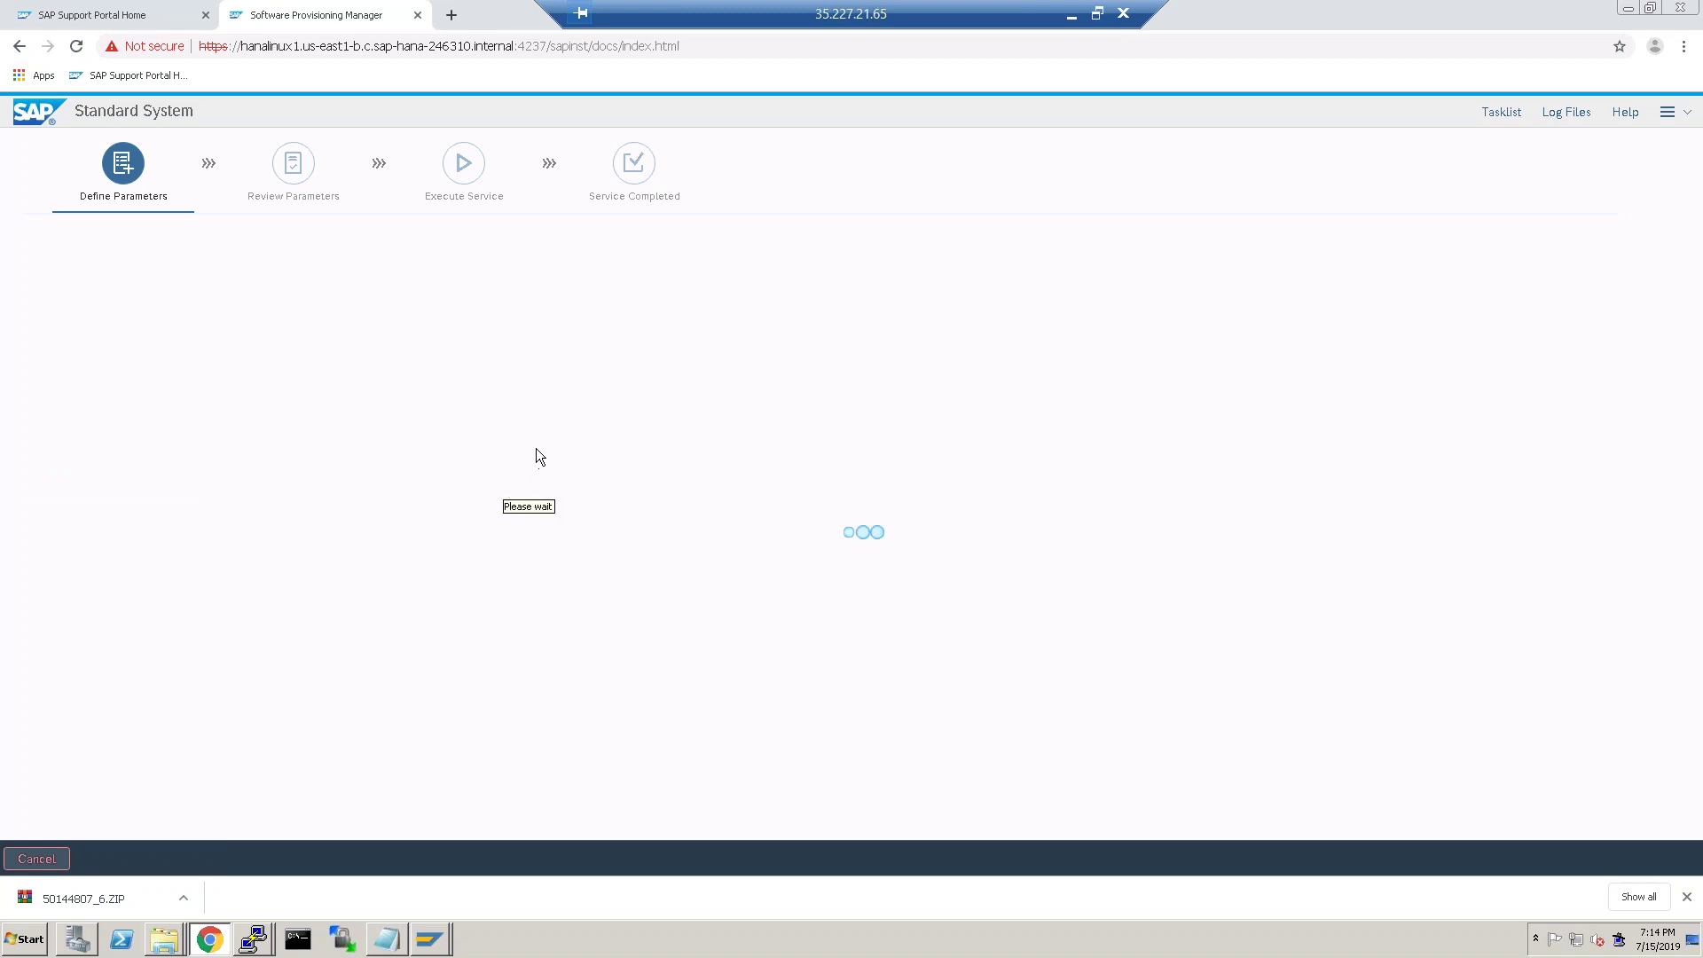
Enter database host hanalinux1, instance 00 and database ID DEV, then switch to PuTTY.
click(388, 379)
text(hanalinu)
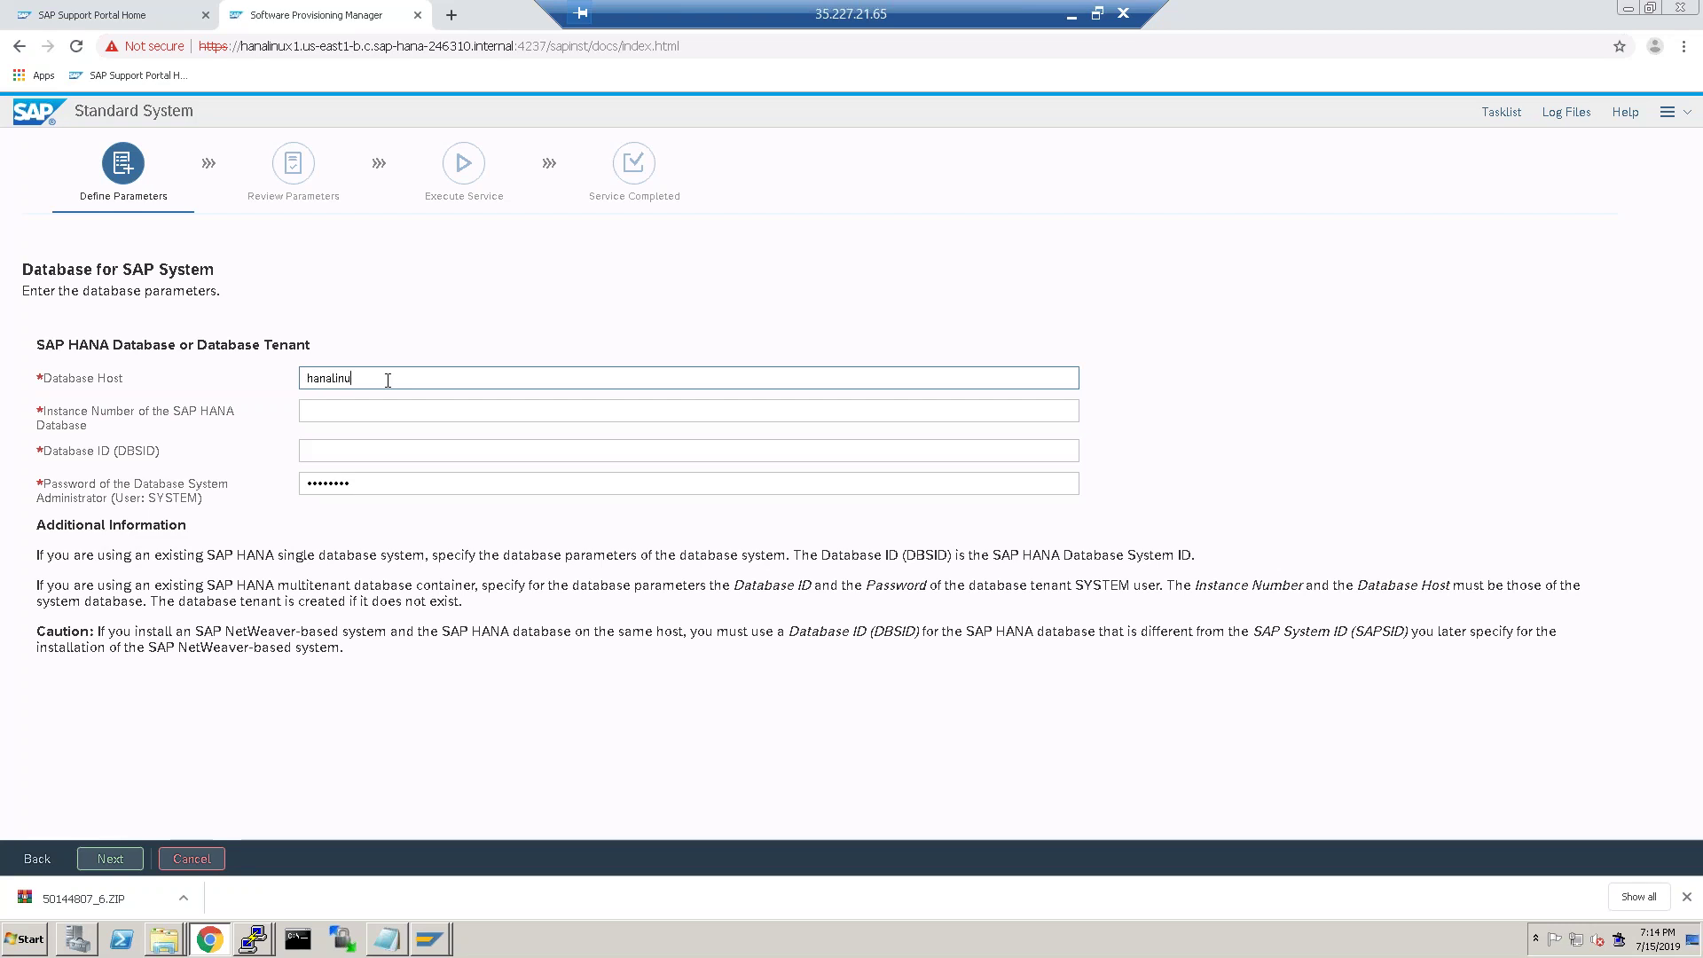
text(x1)
text(00)
click(346, 455)
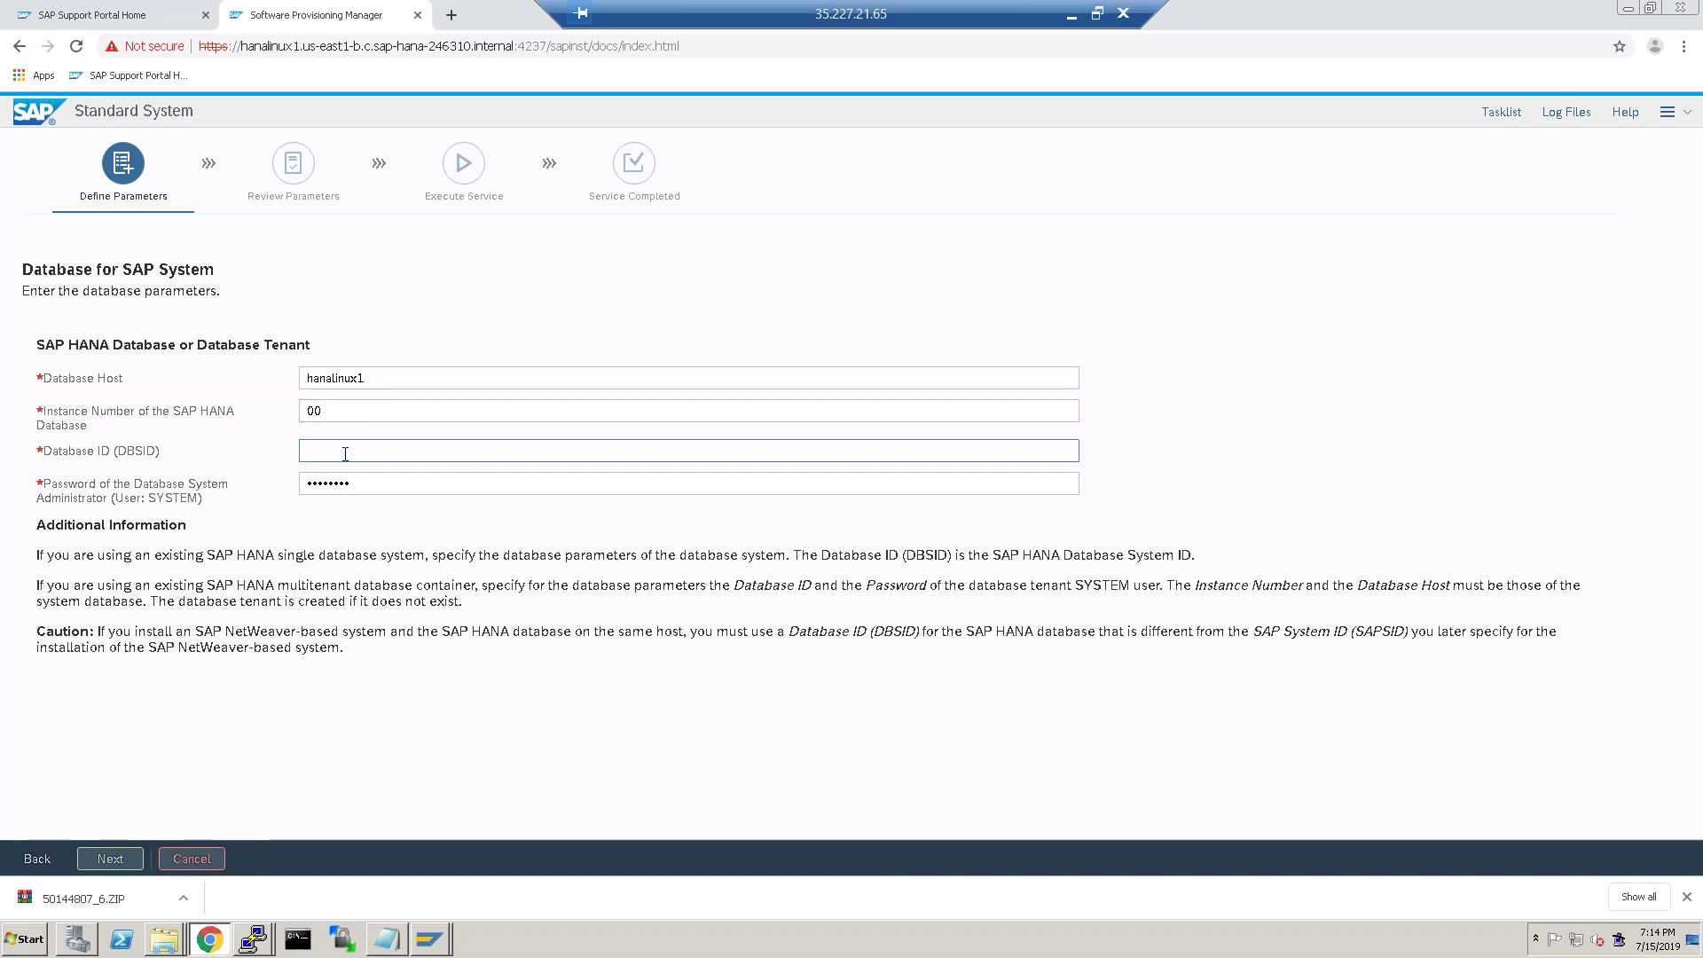
text(DEV)
click(390, 484)
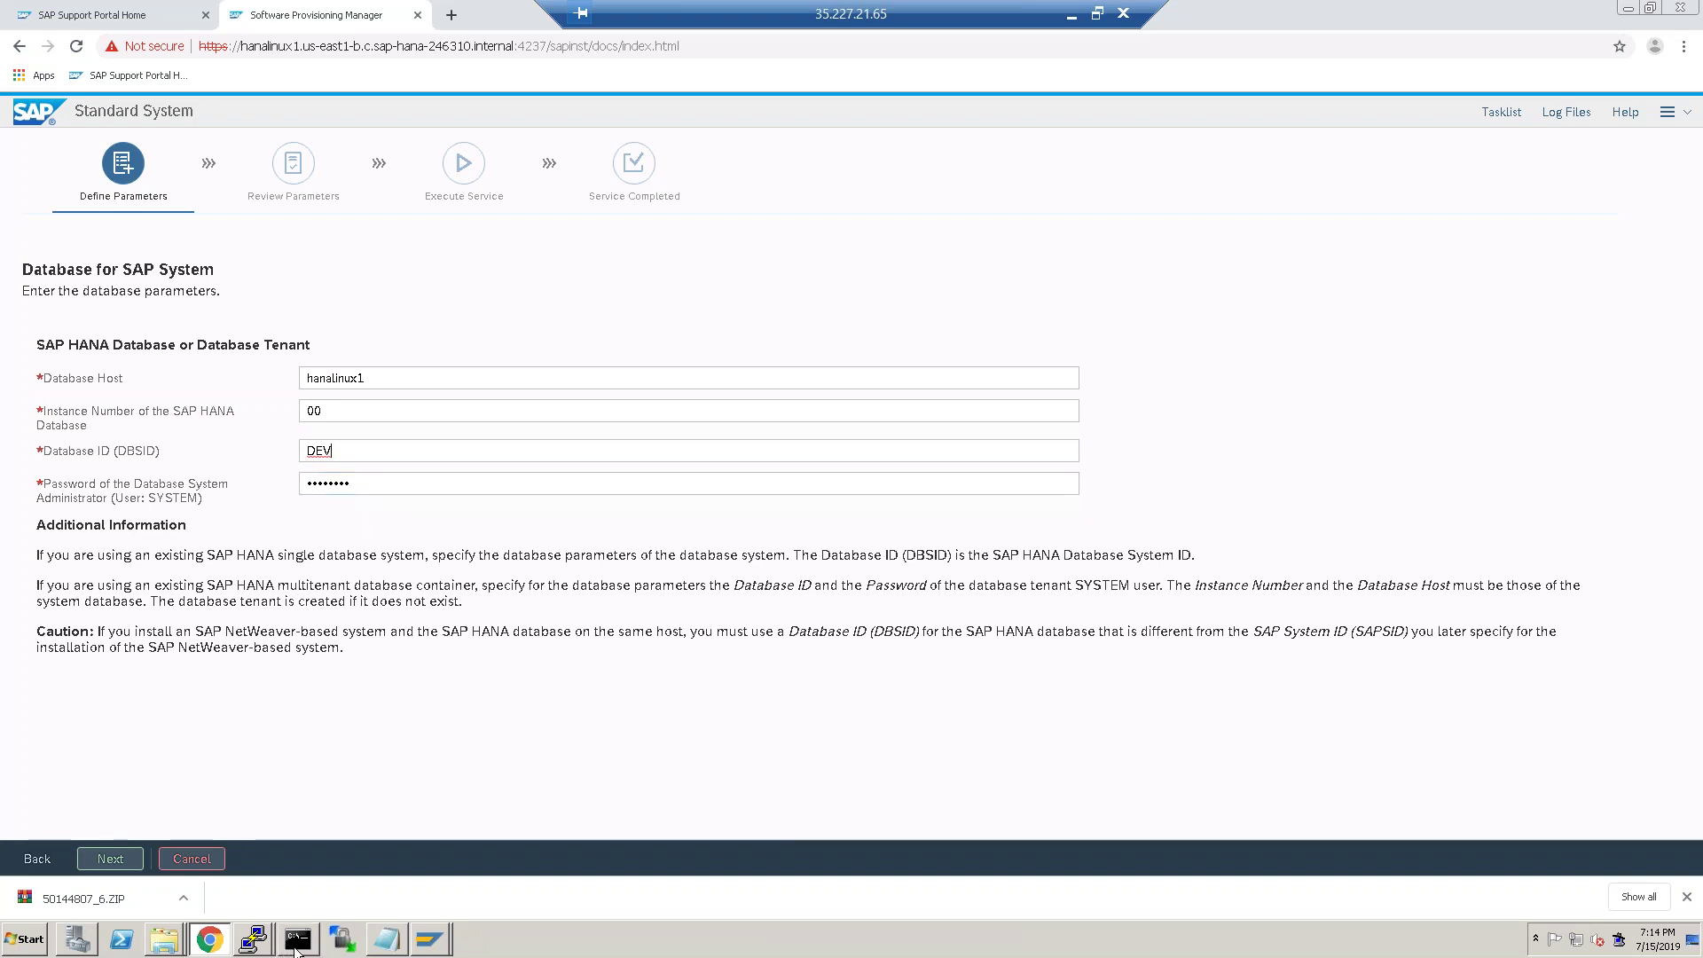
mouse_move(262, 938)
click(216, 880)
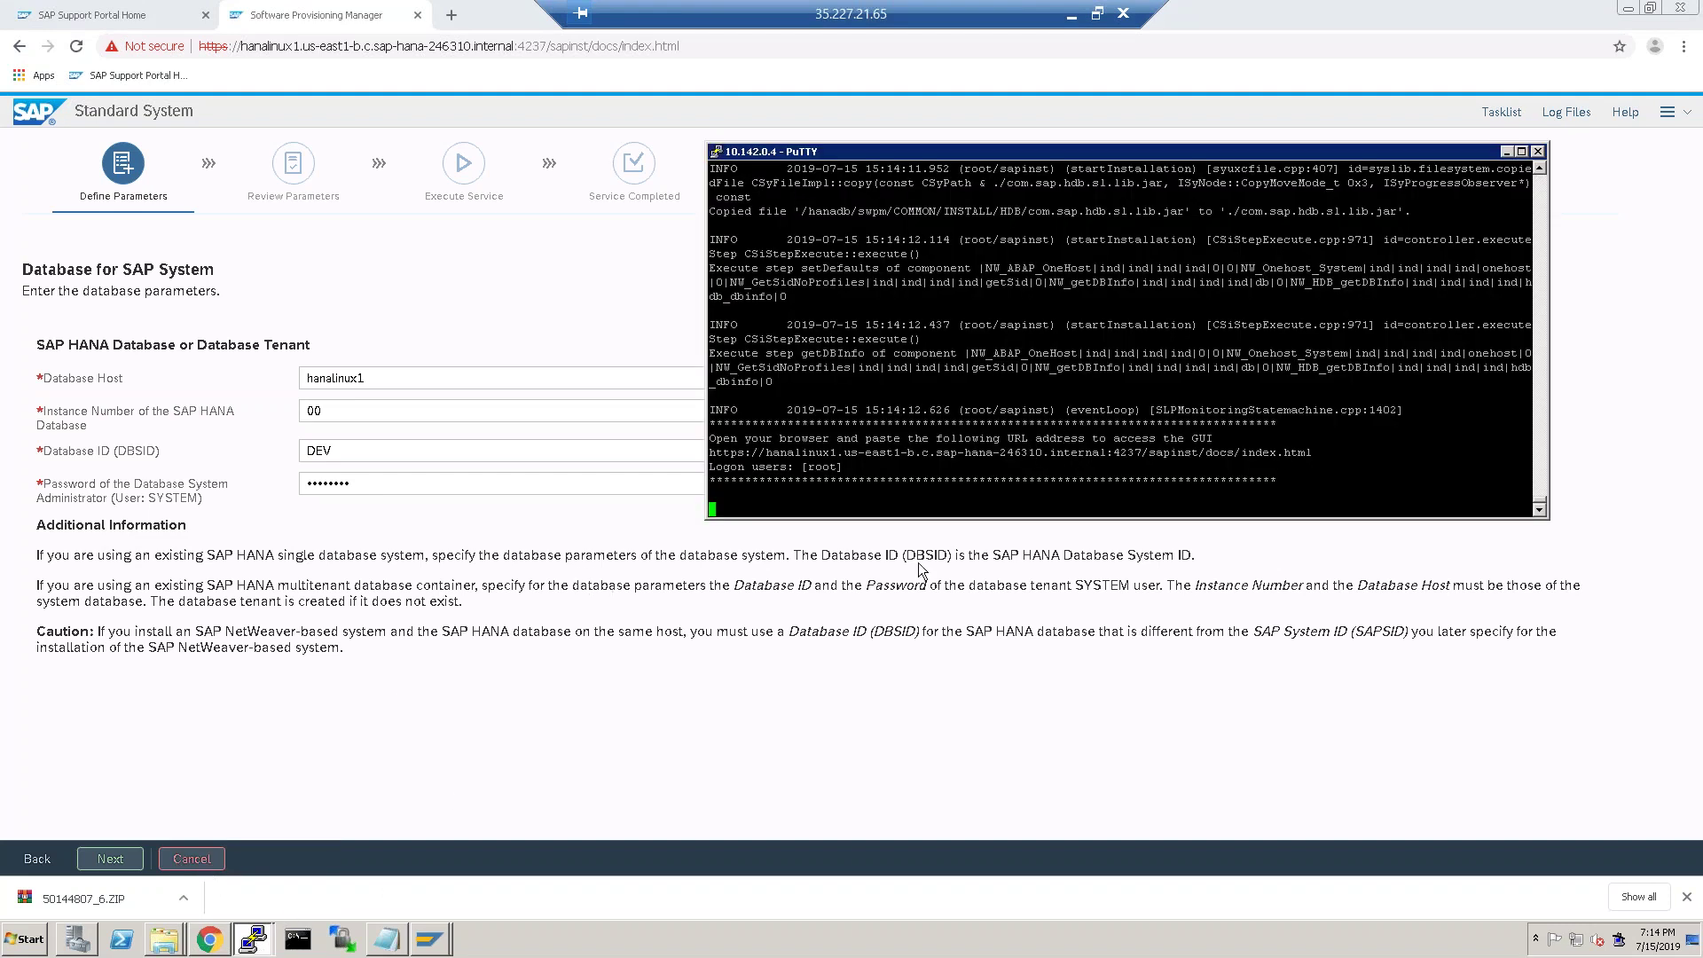
Bring the second terminal session forward and make its window shorter.
scroll(1286, 371, up, 15)
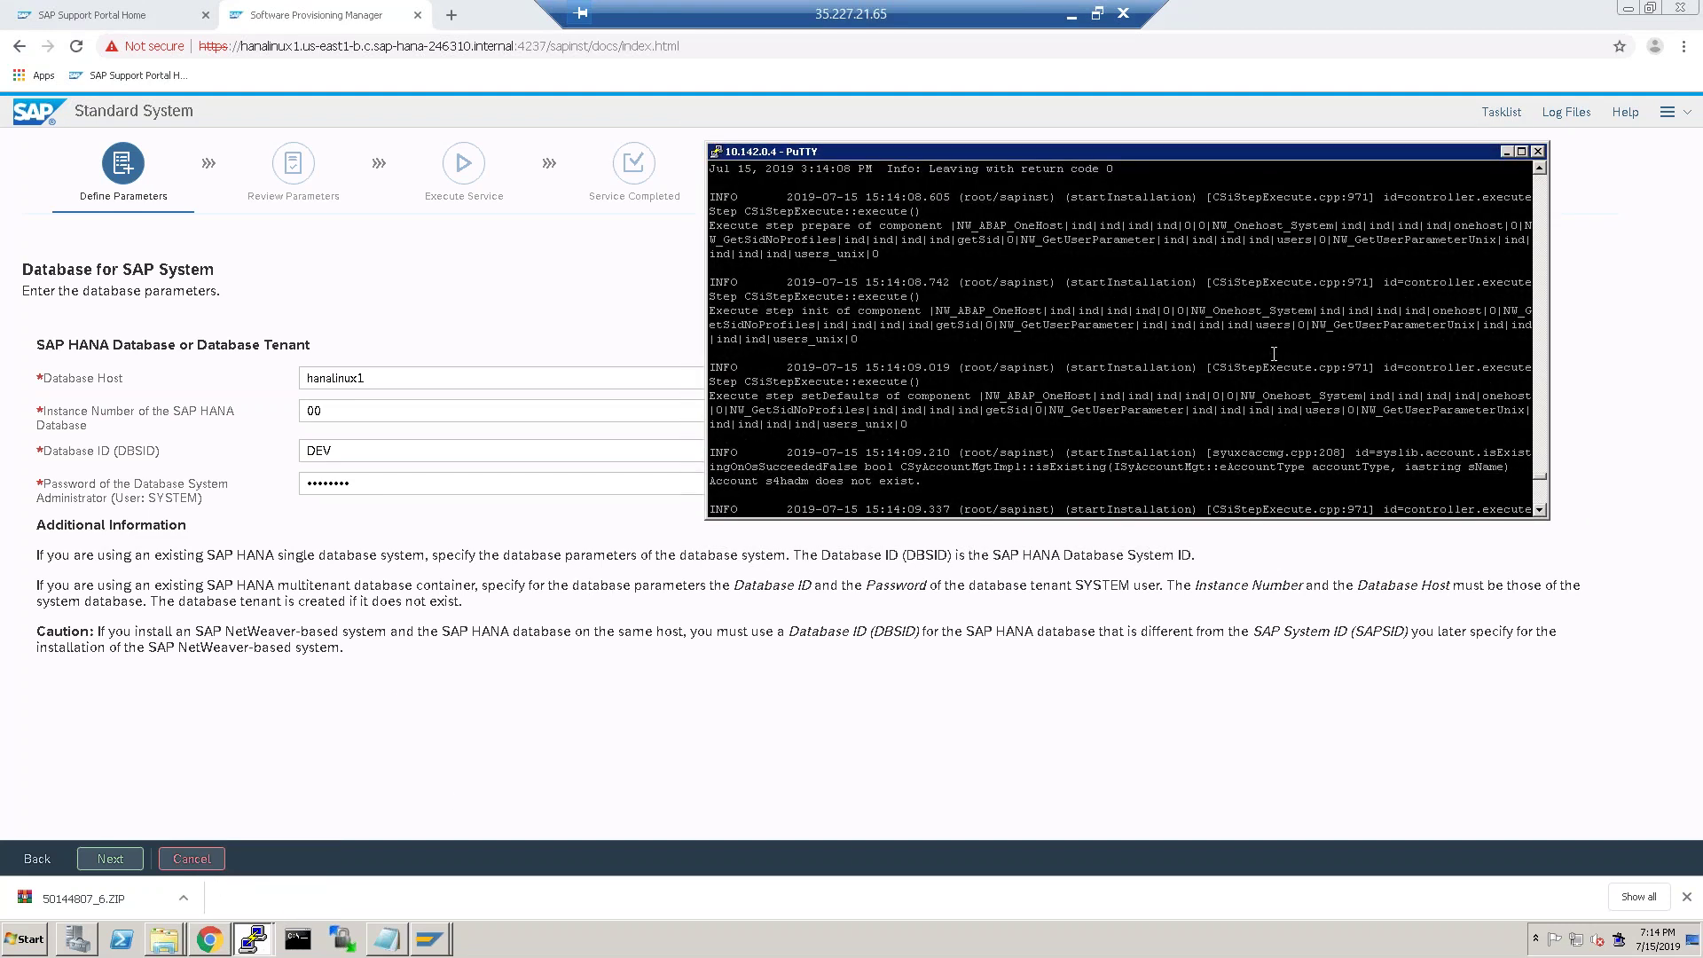
scroll(1253, 371, up, 10)
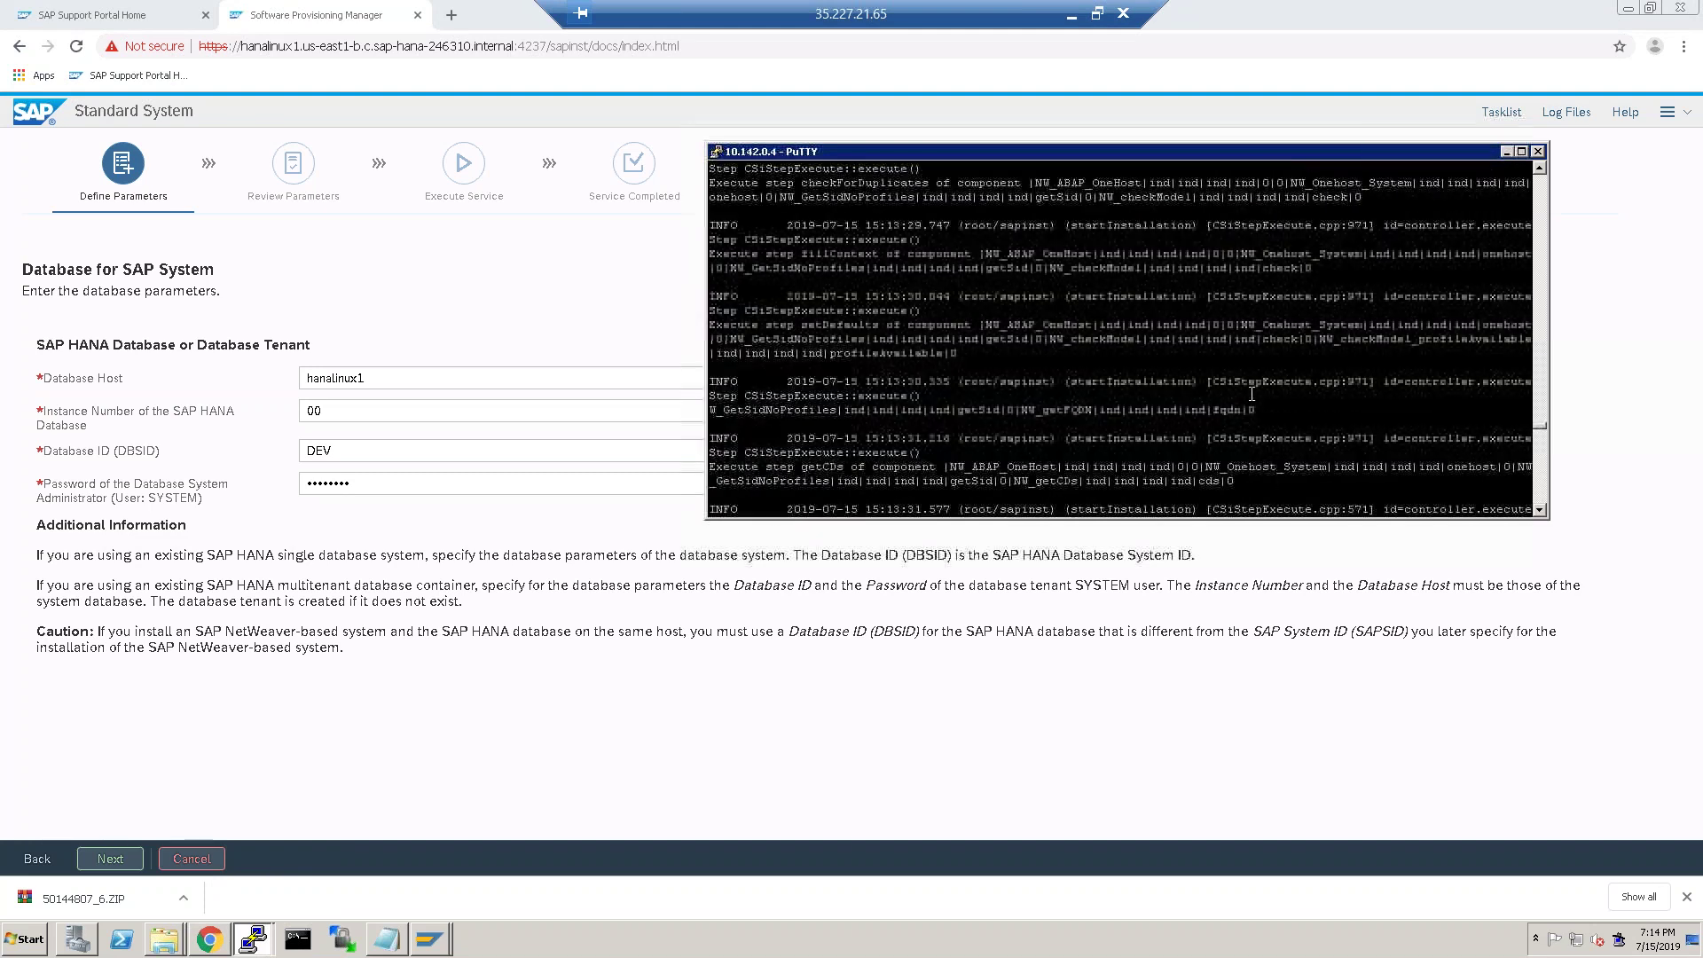
scroll(1227, 404, up, 5)
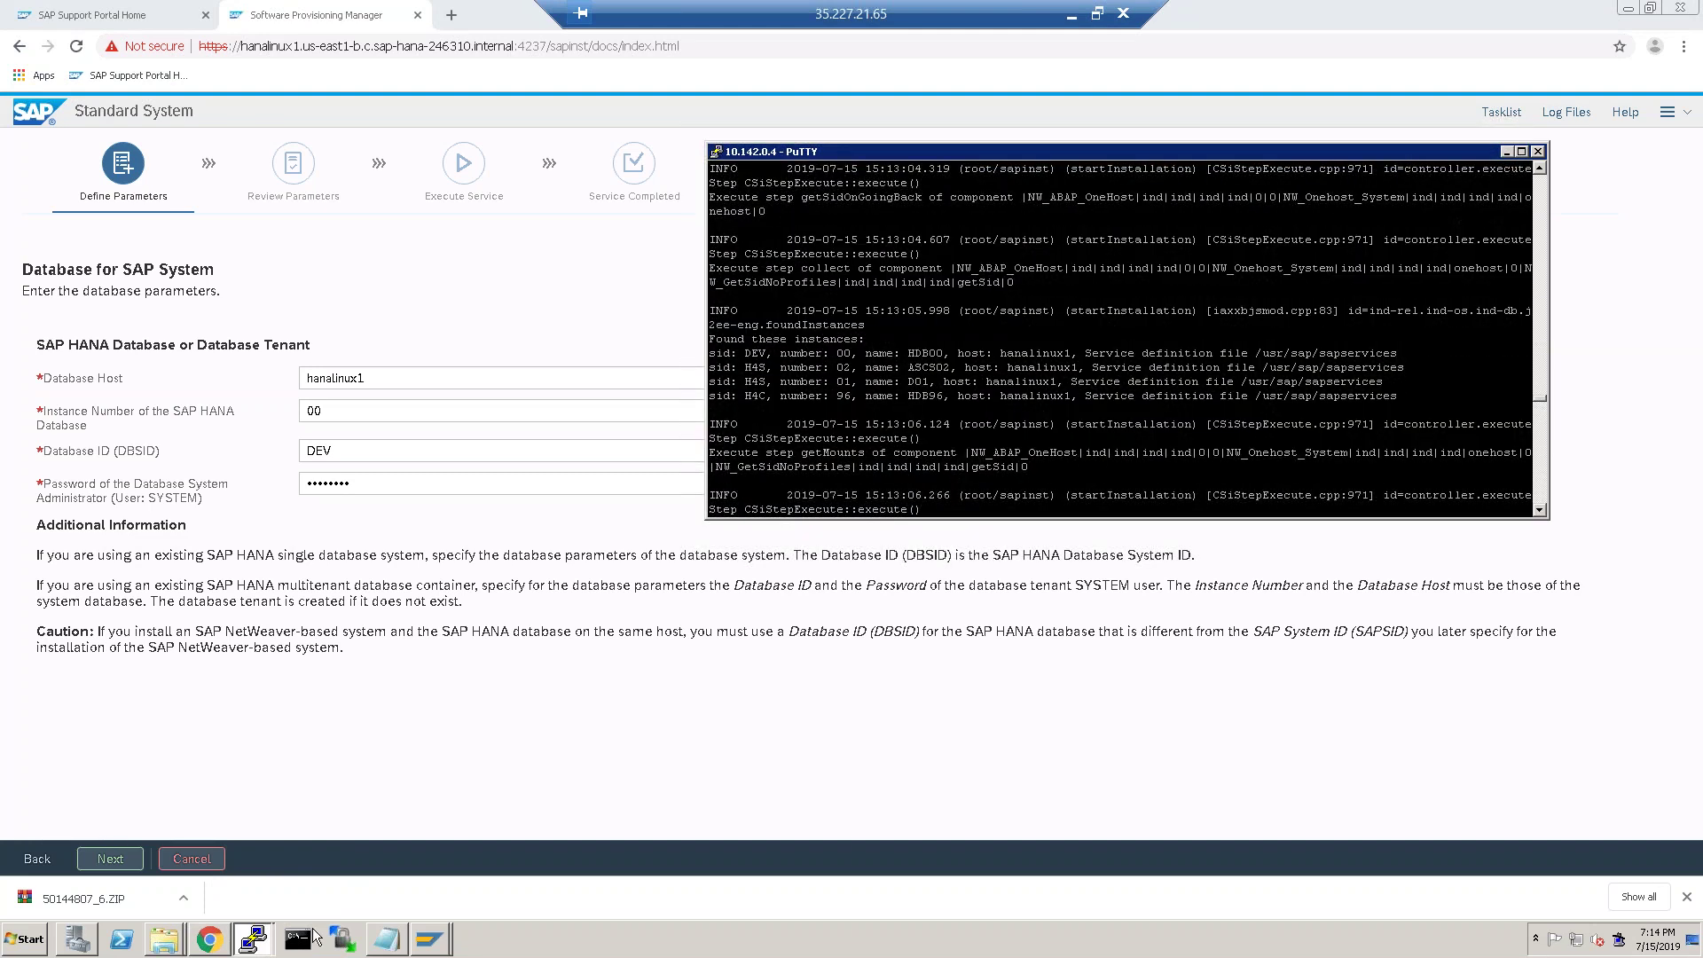
click(252, 936)
click(245, 893)
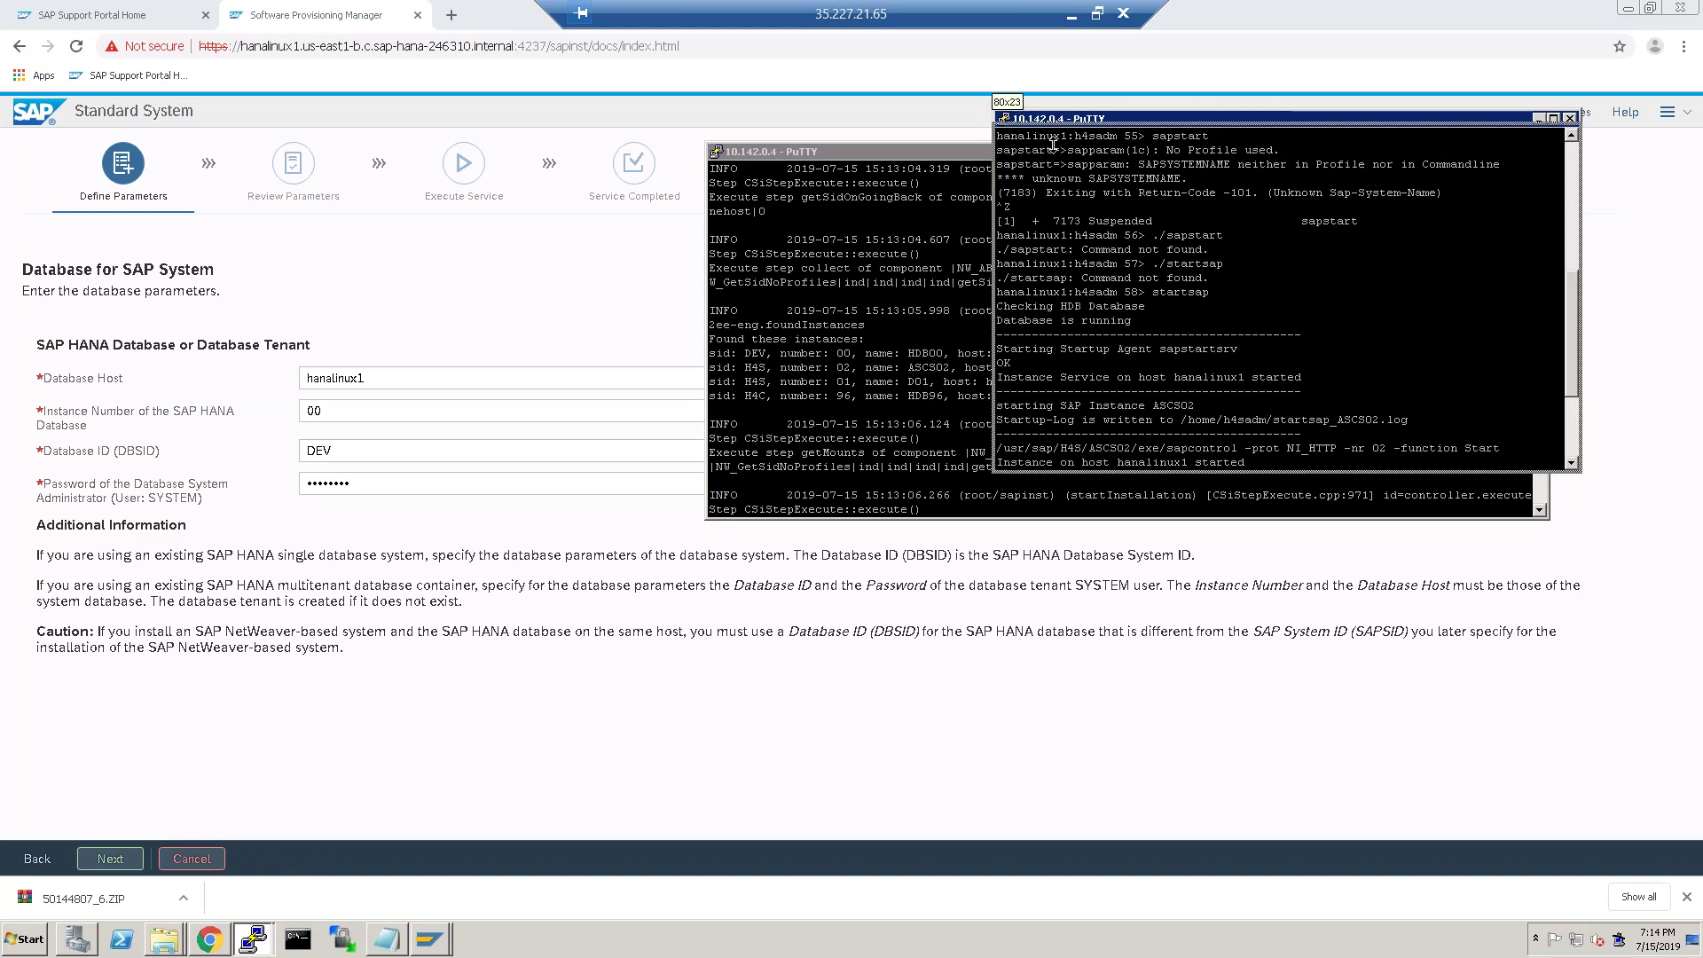
drag(1262, 113, 1262, 184)
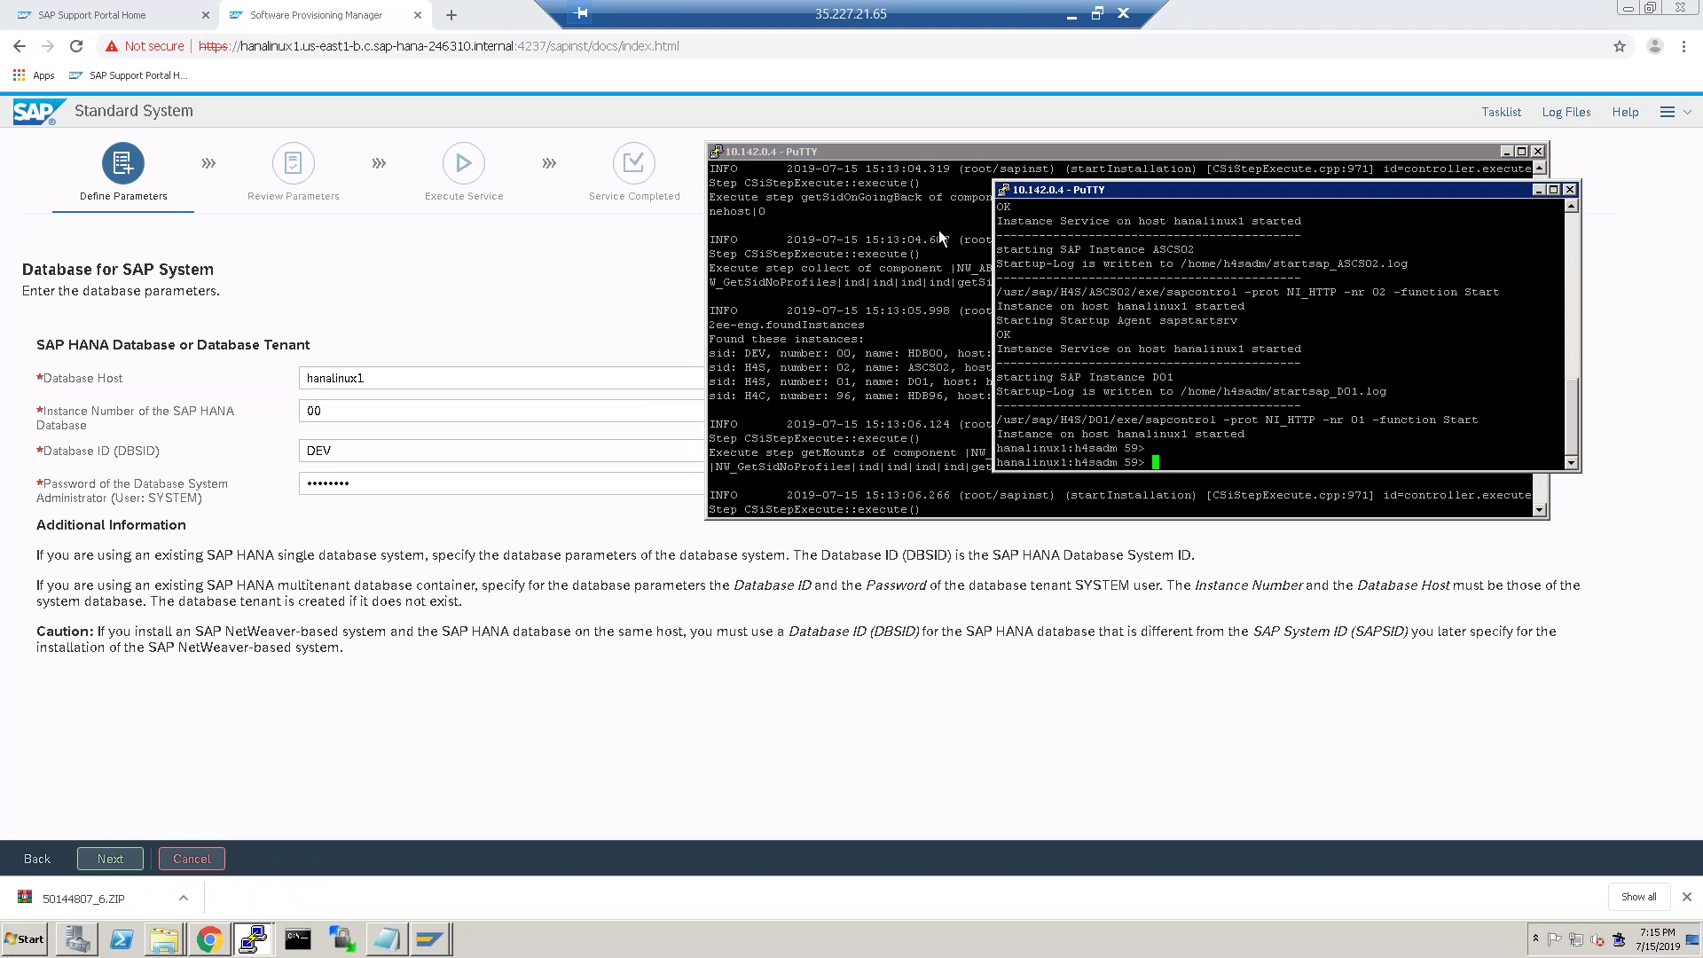
Duplicate the PuTTY session to the same server and log in as admin.
right_click(915, 158)
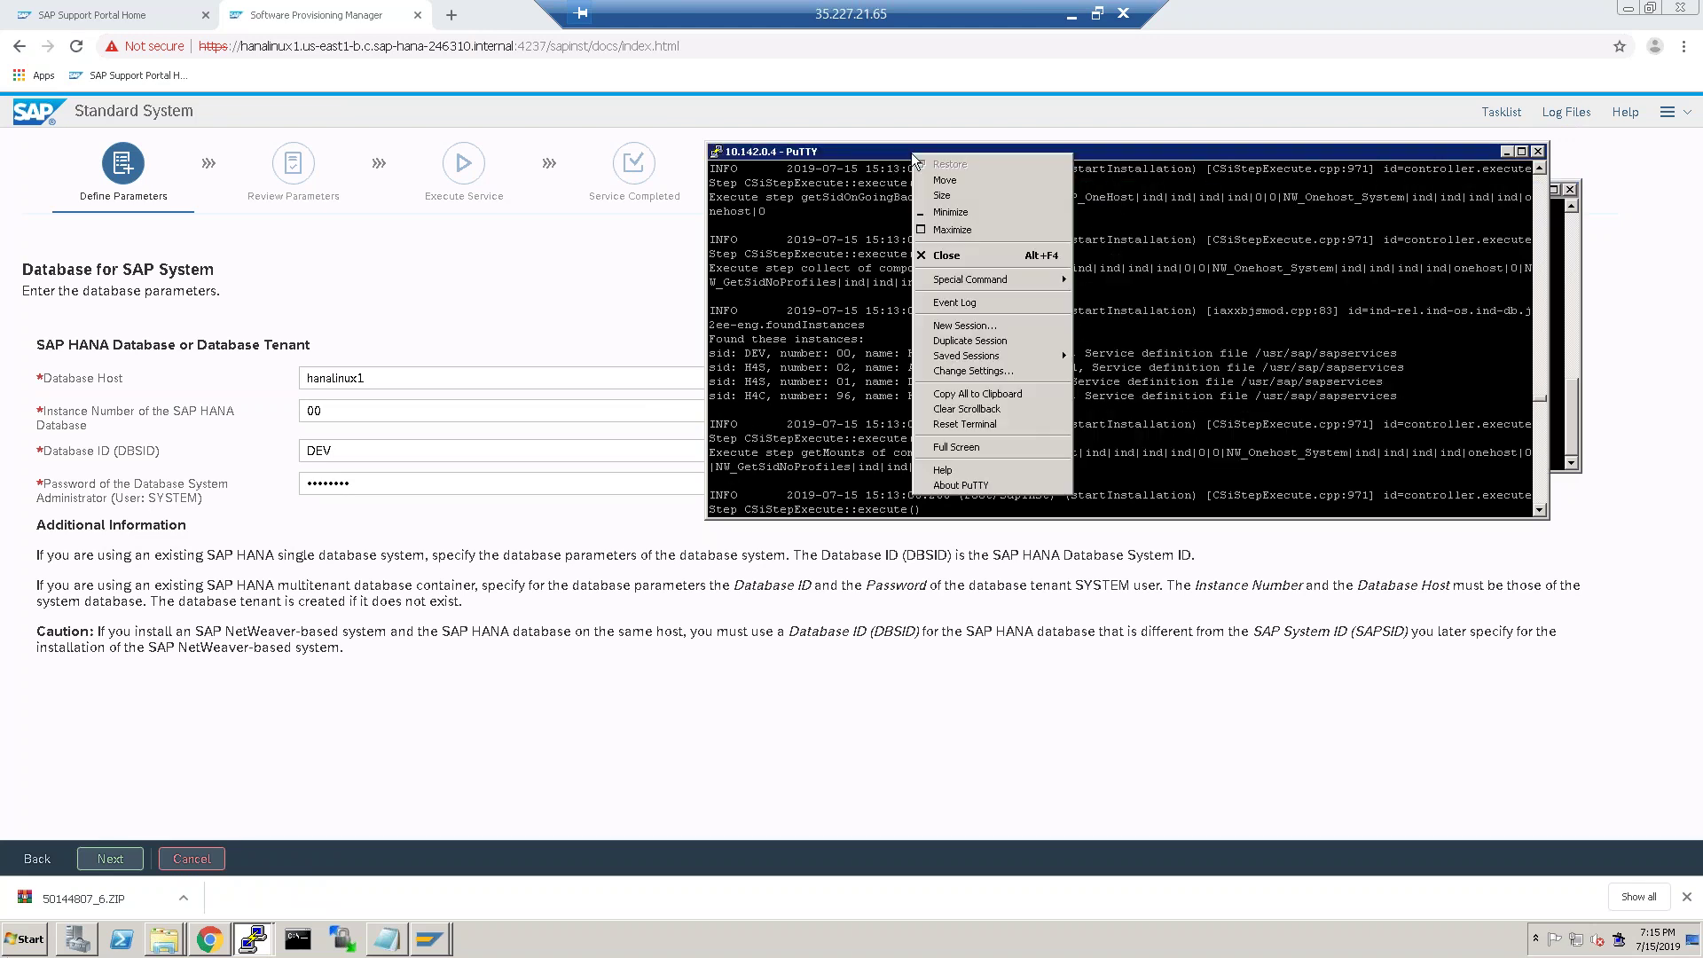
click(970, 341)
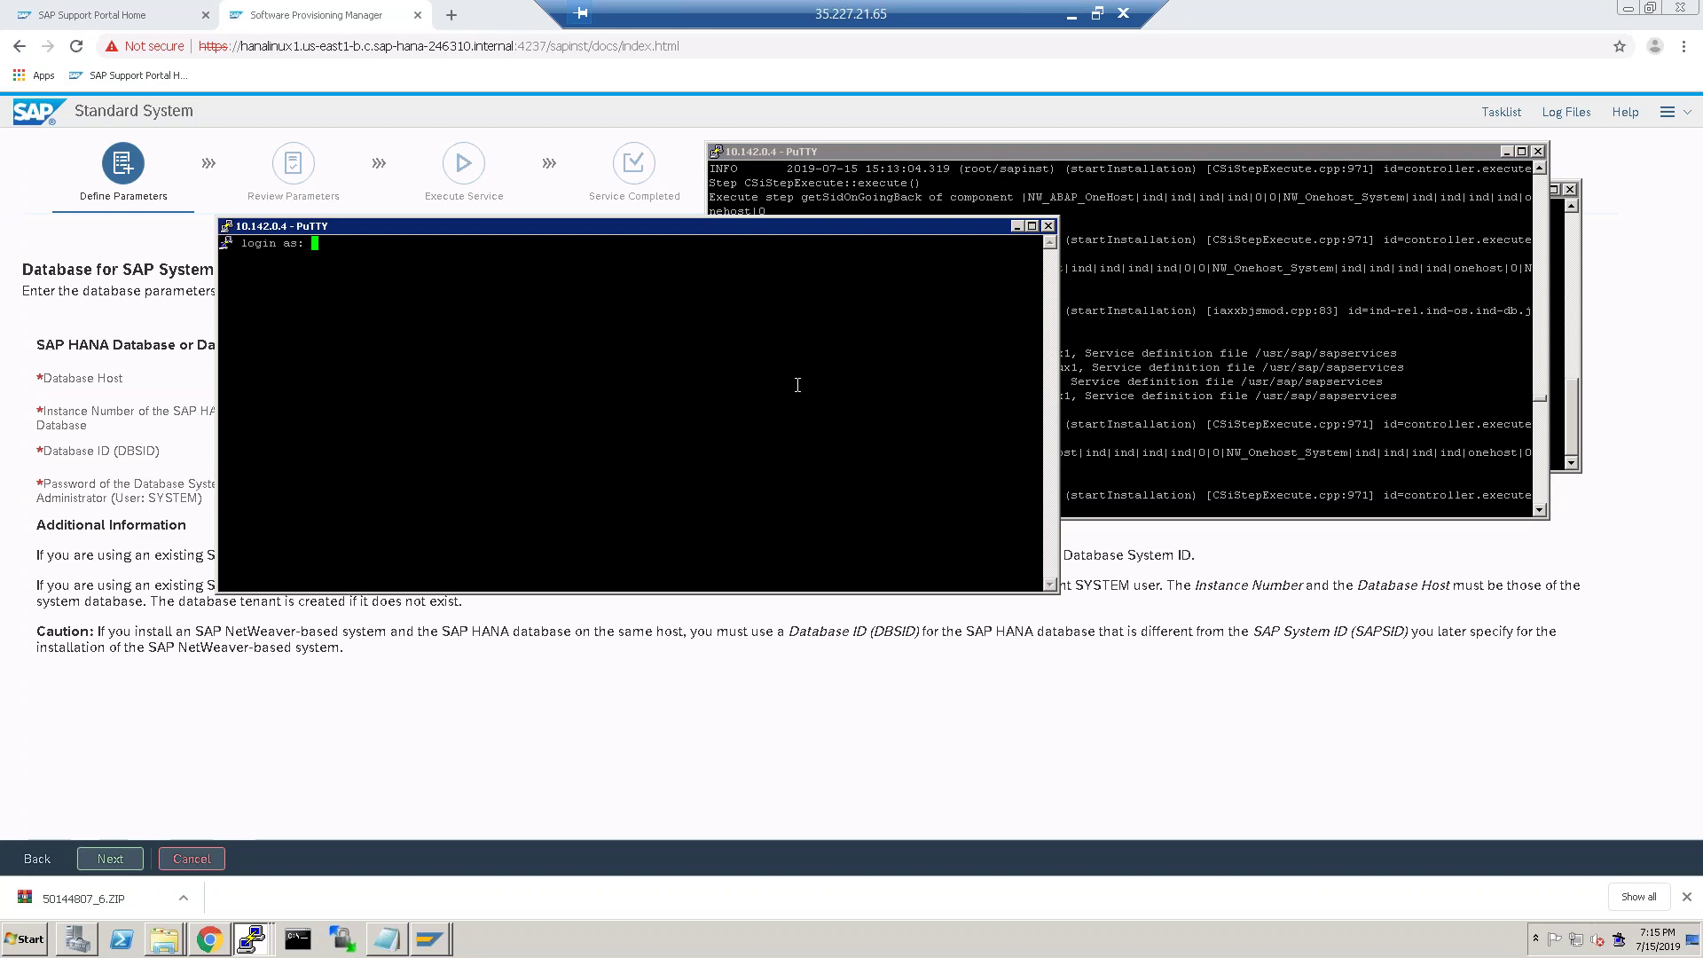
text(admin)
key(Return)
Switch to root with su root and list the contents of /usr/sap.
text(su root)
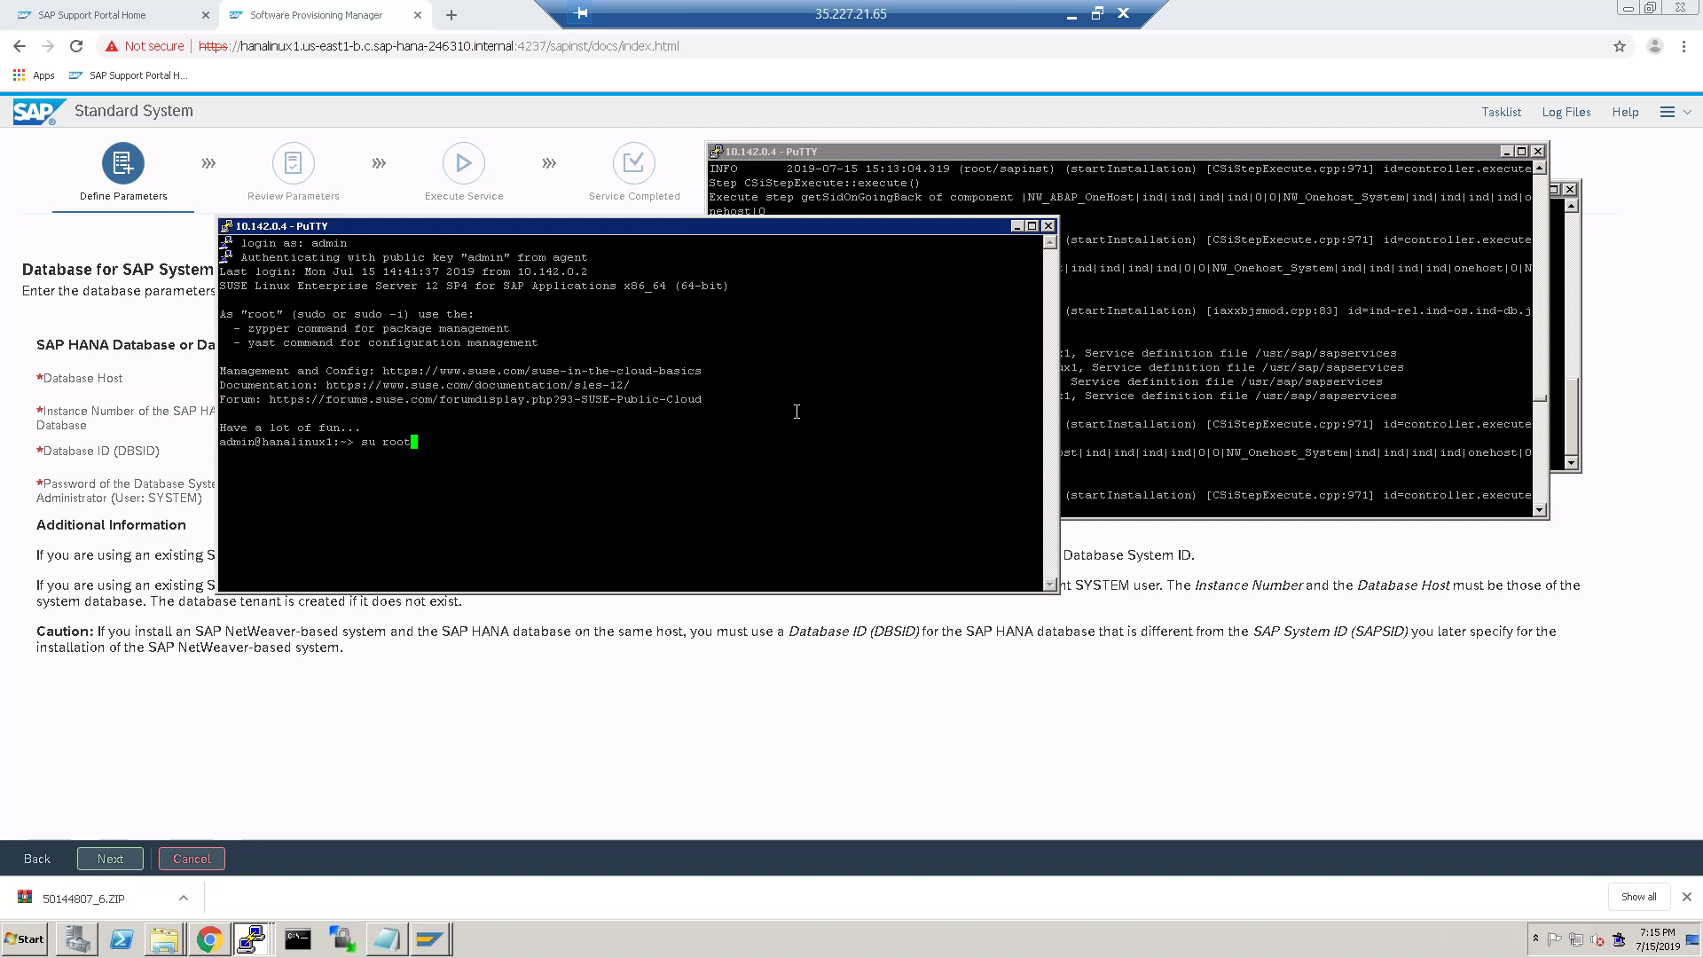
key(Return)
key(Return)
text(cd /usr)
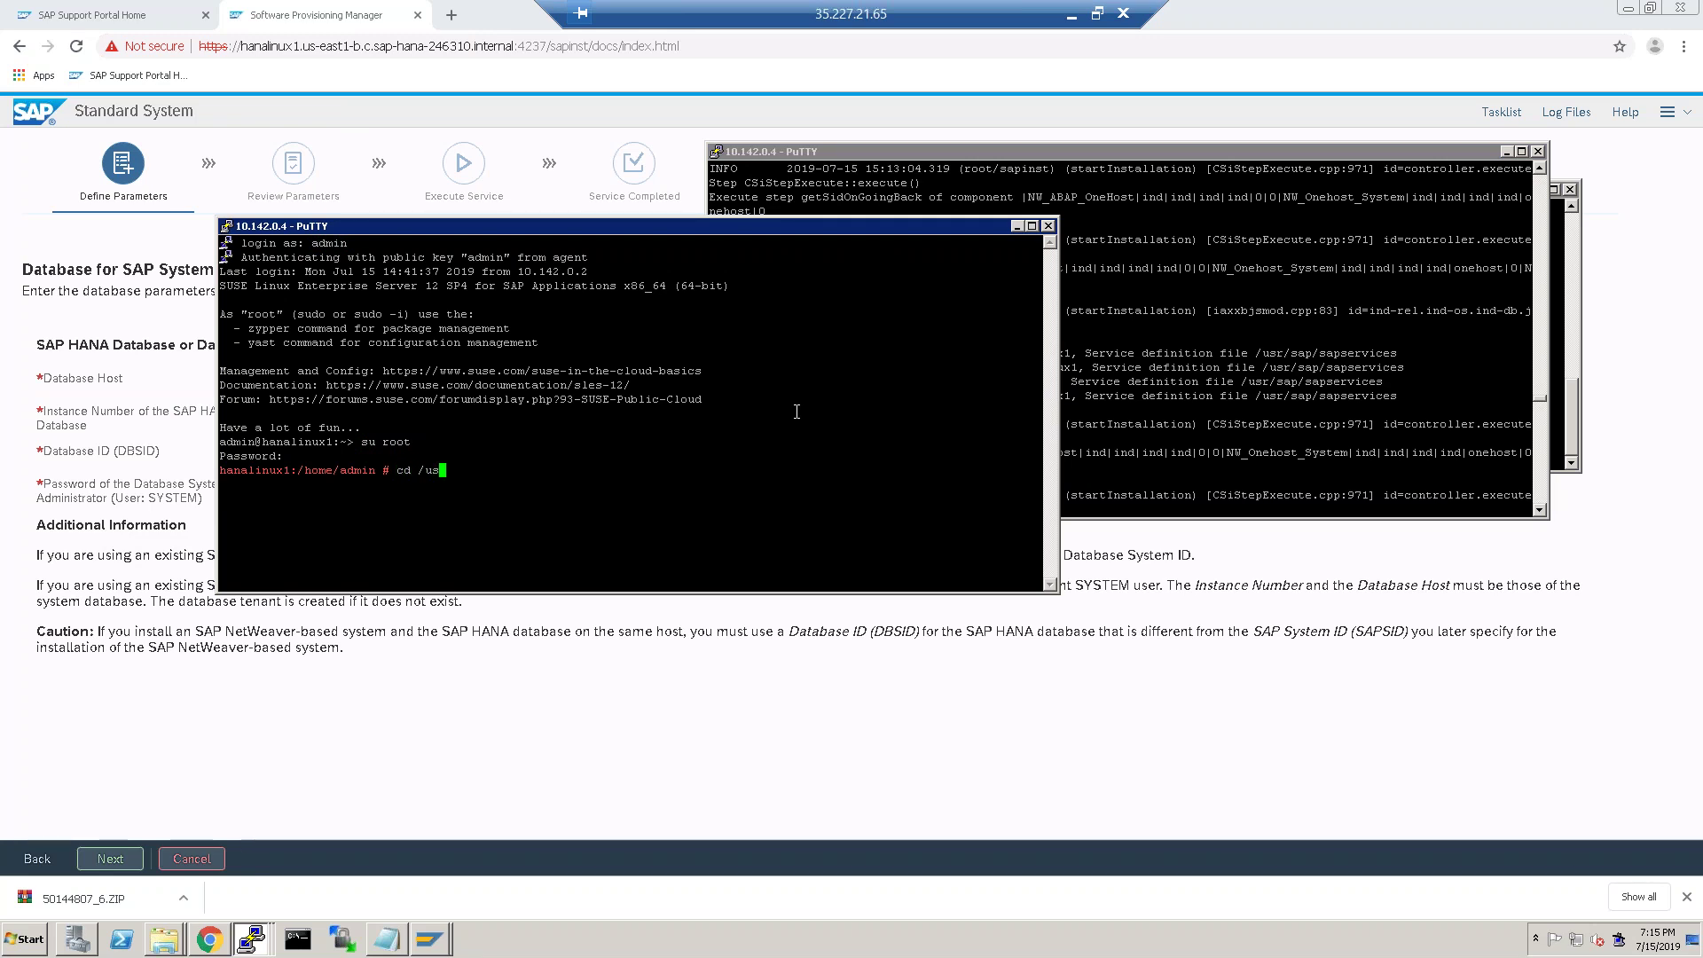
text(/sap)
key(Return)
text(ll)
key(Return)
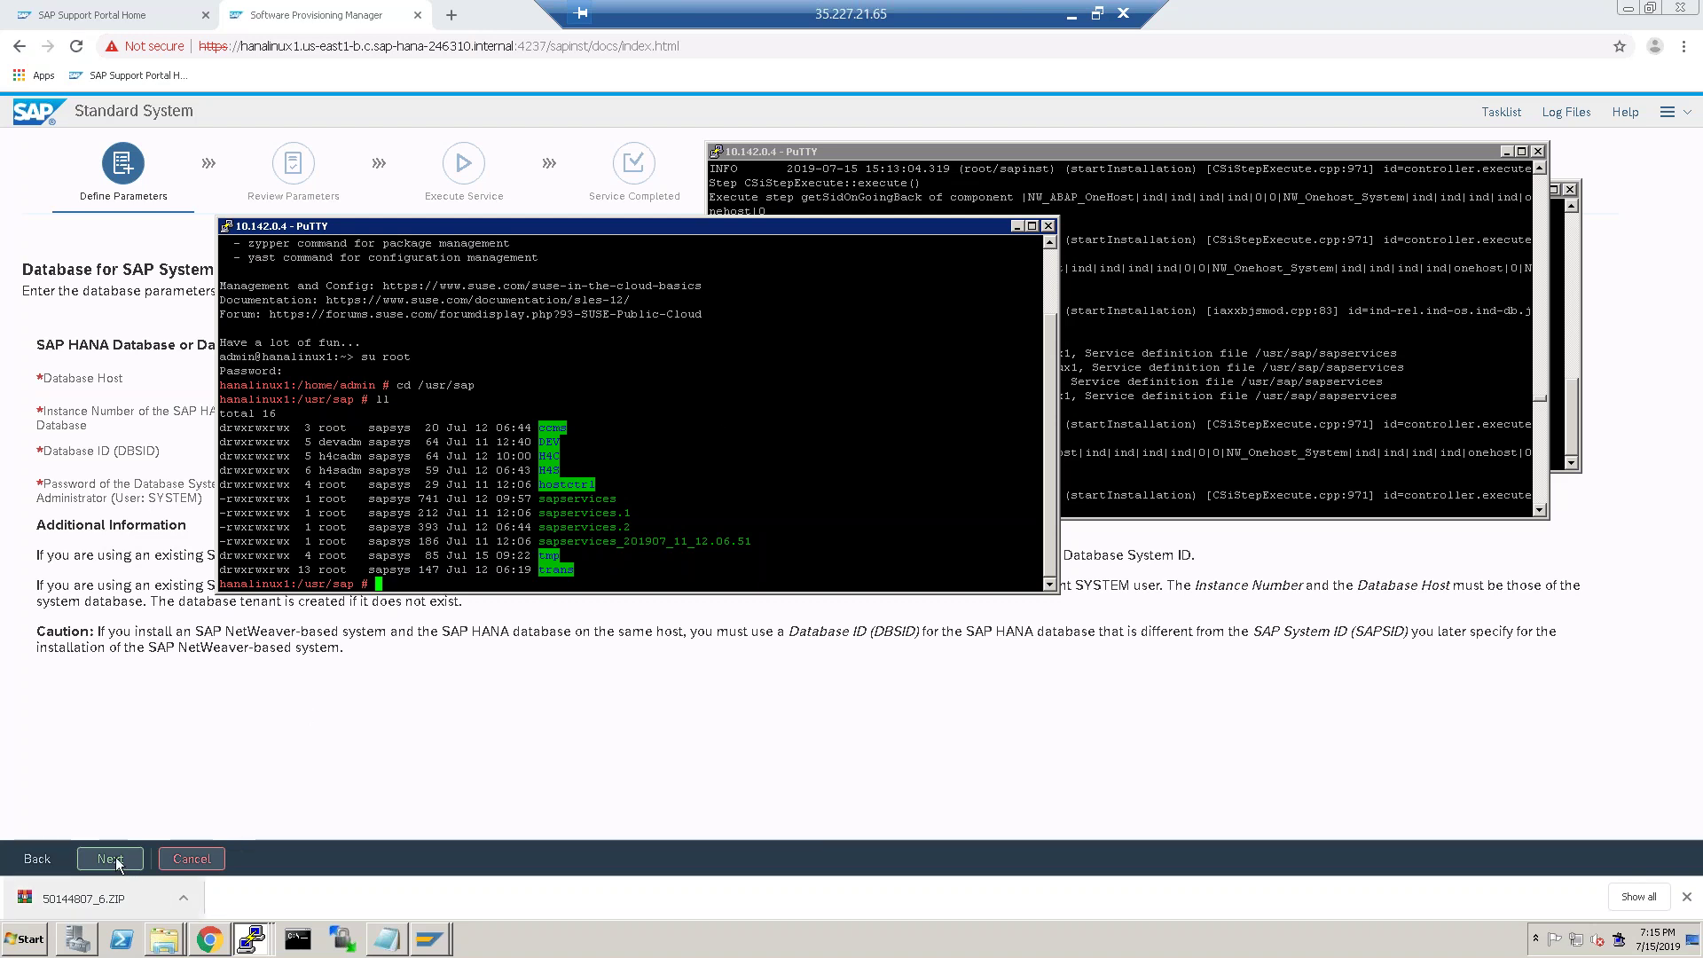
click(143, 770)
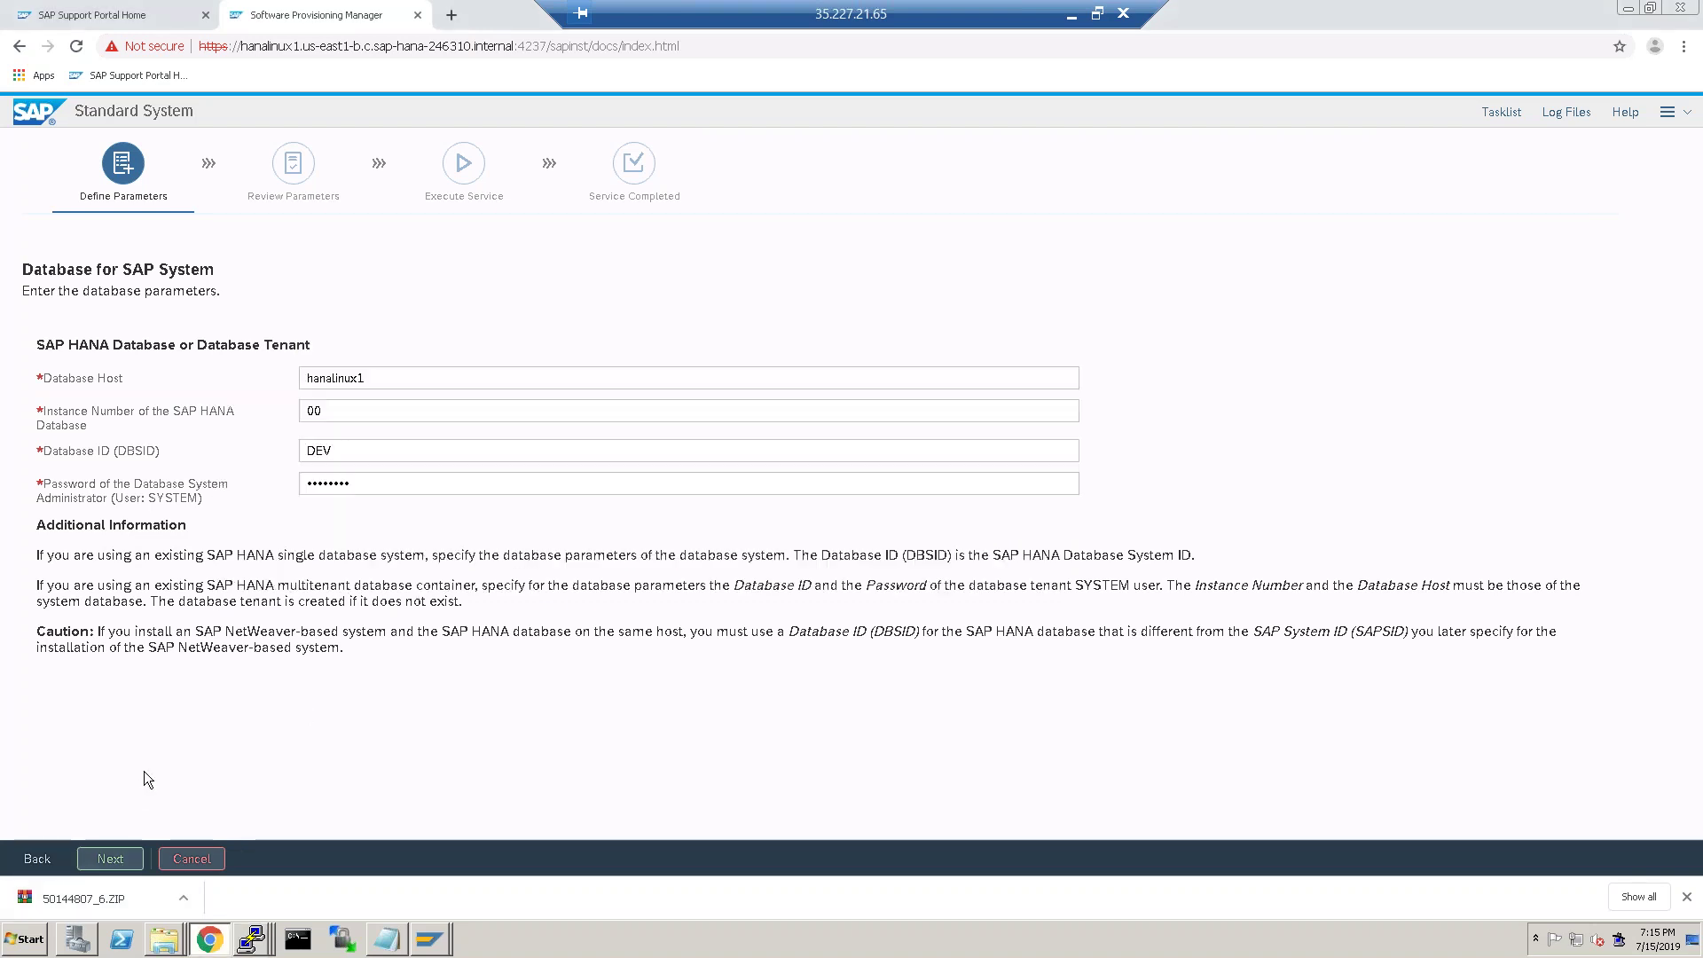
Submit the database connection parameters, then enter the system database SYSTEM user's password.
click(118, 860)
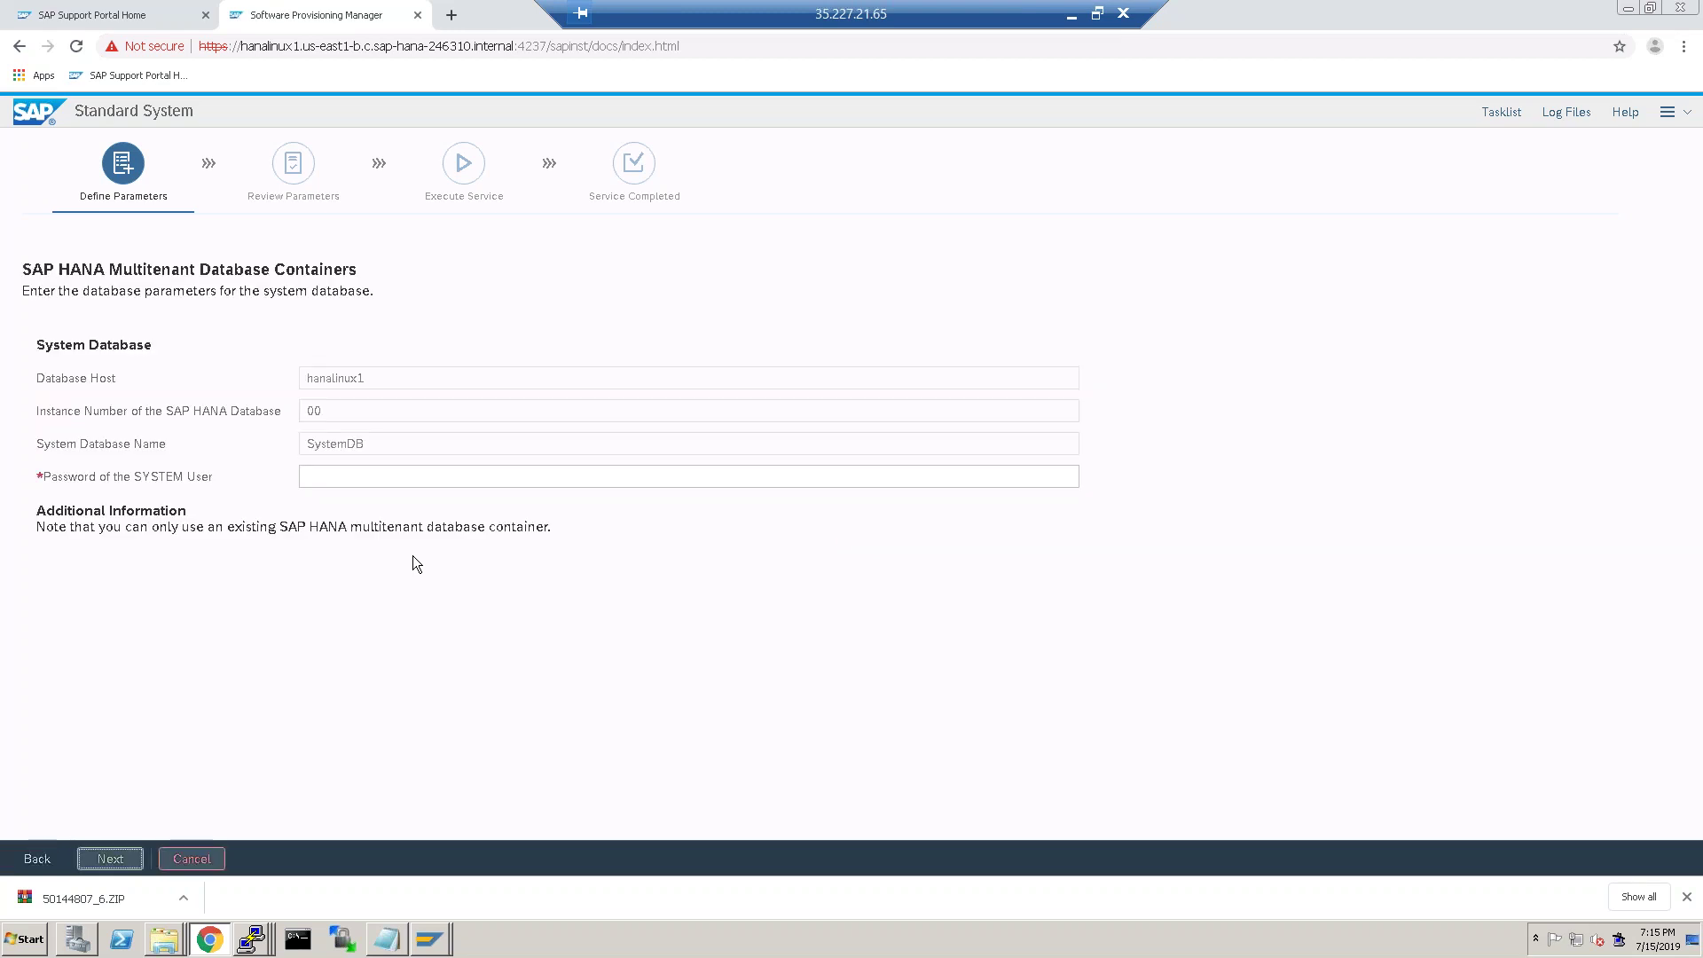
click(390, 476)
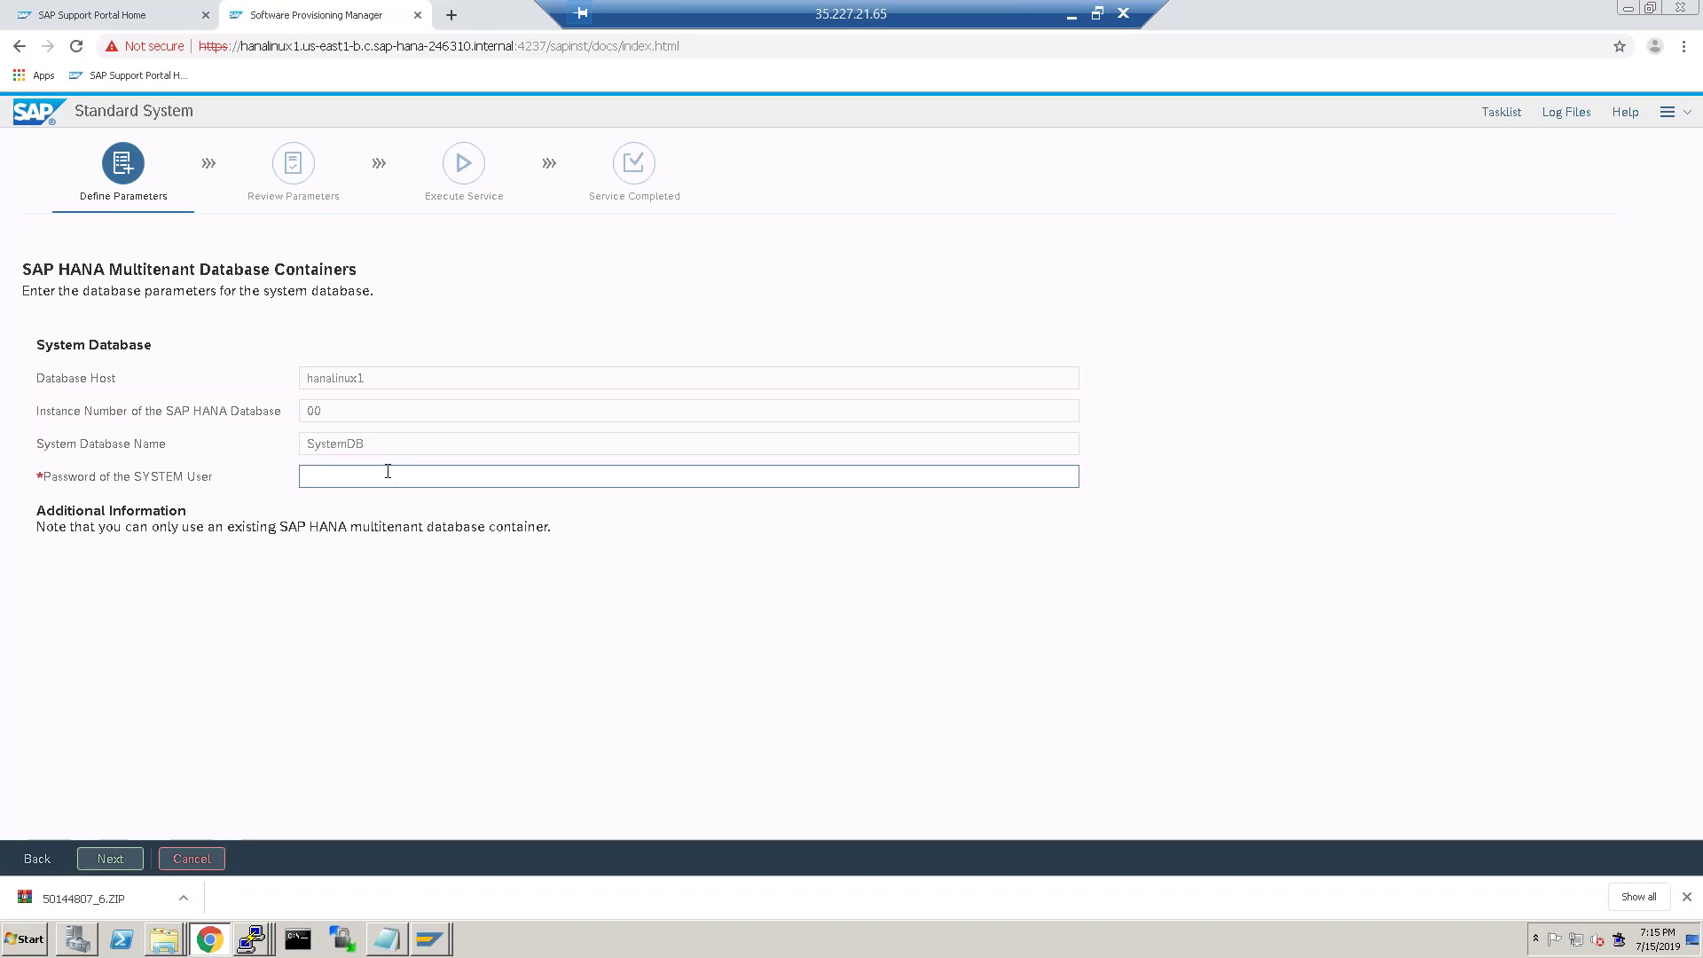
text(••••)
key(BackSpace)
key(BackSpace)
key(BackSpace)
key(BackSpace)
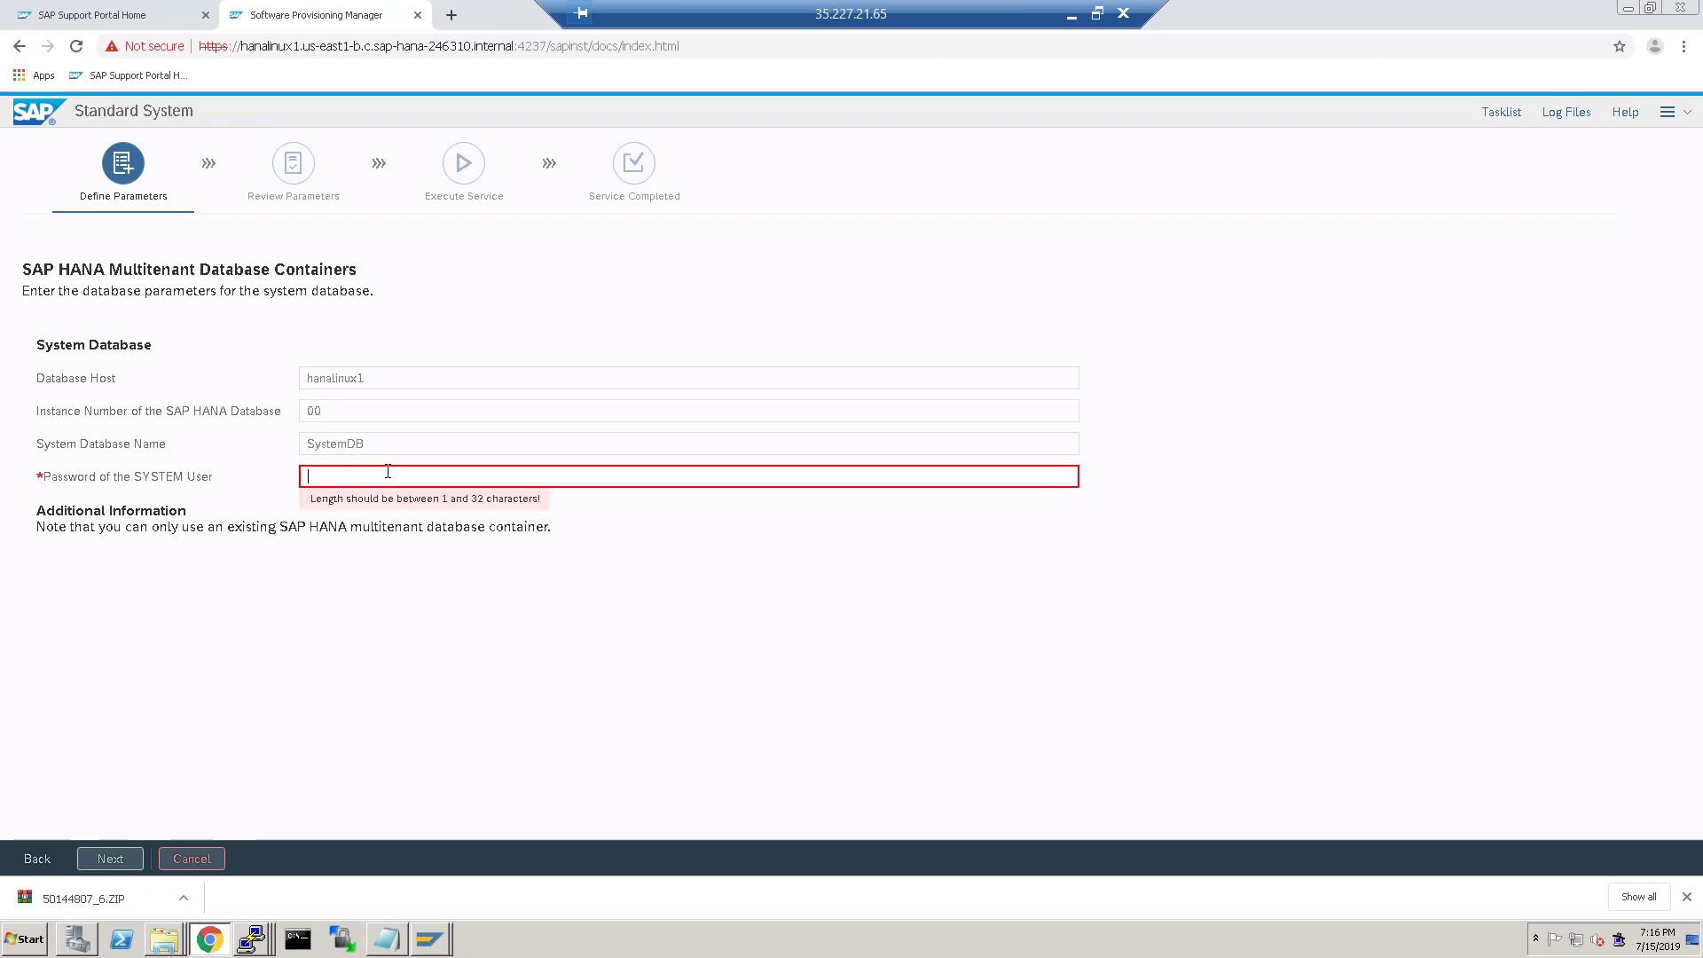
text(•••••)
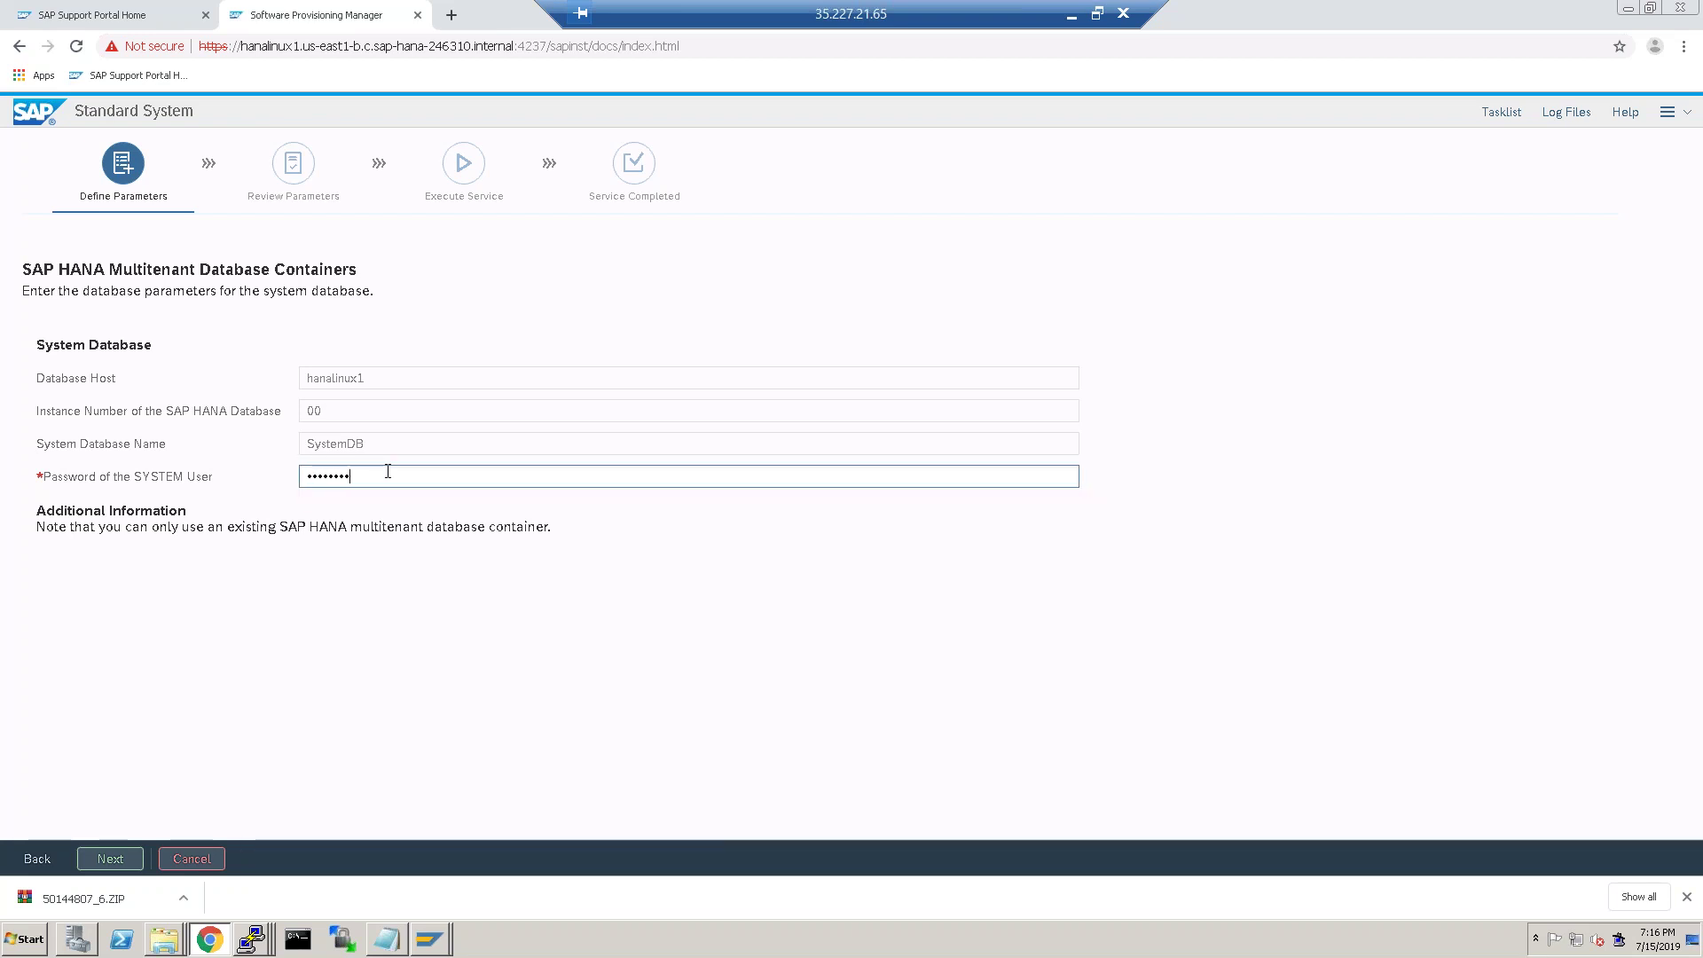
key(Return)
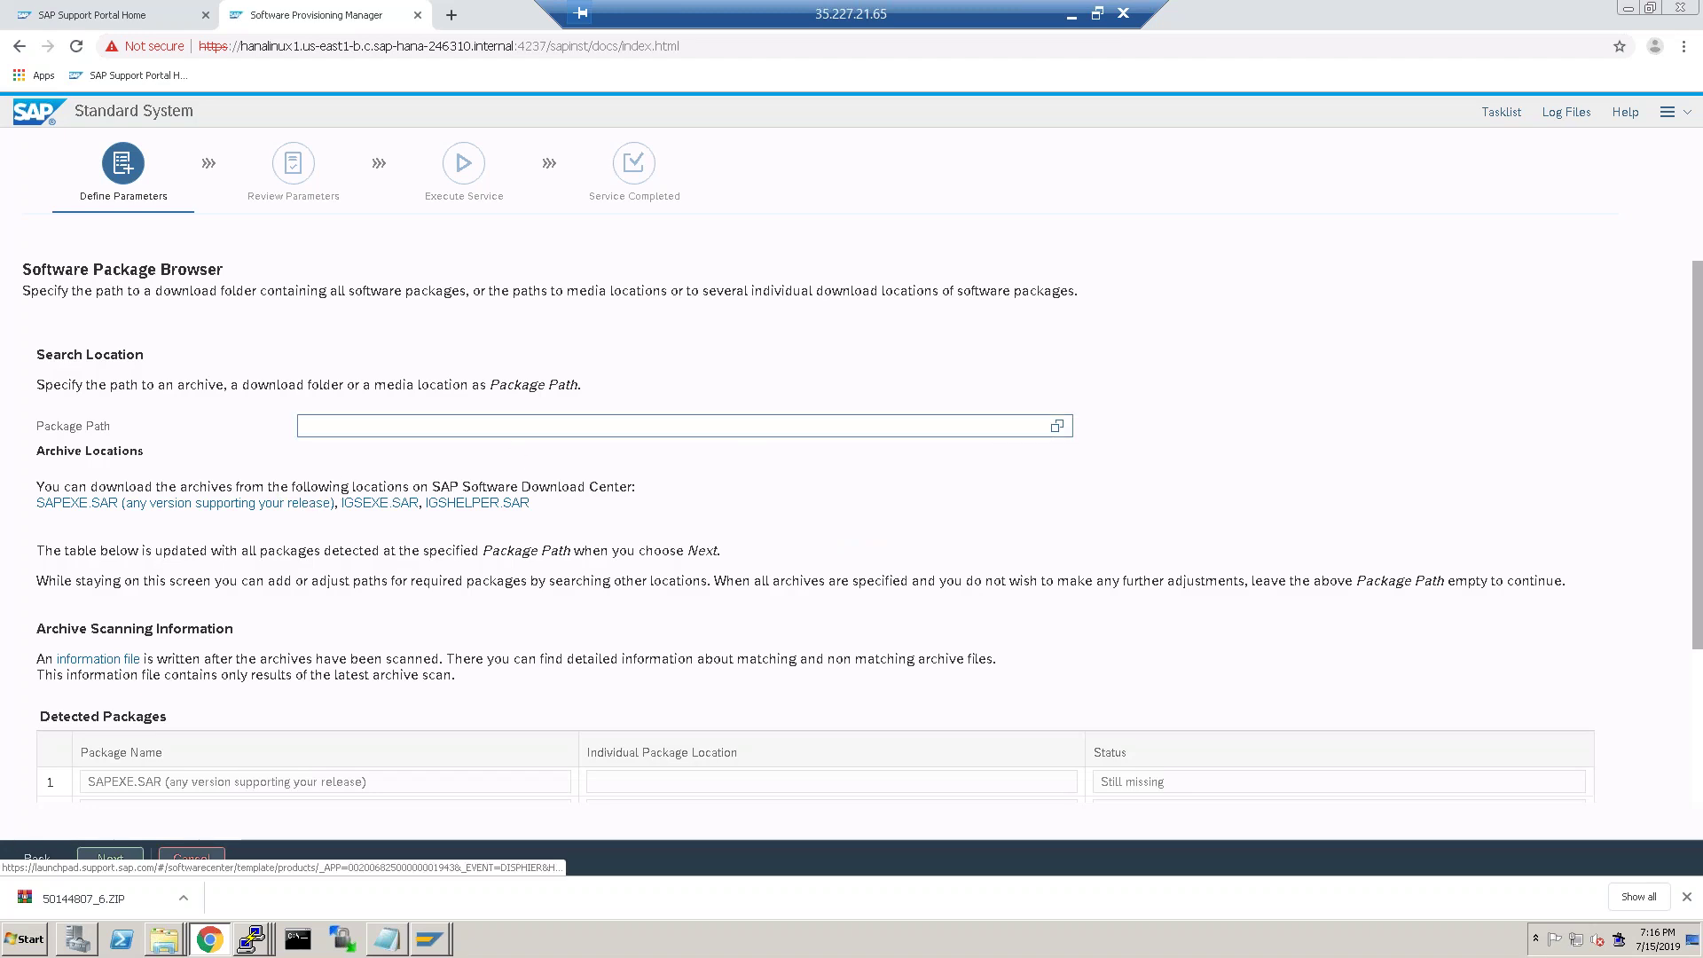
Browse the /hanadb and swpm folders without choosing a path, then open the SAPEXE.SAR download link.
click(1058, 431)
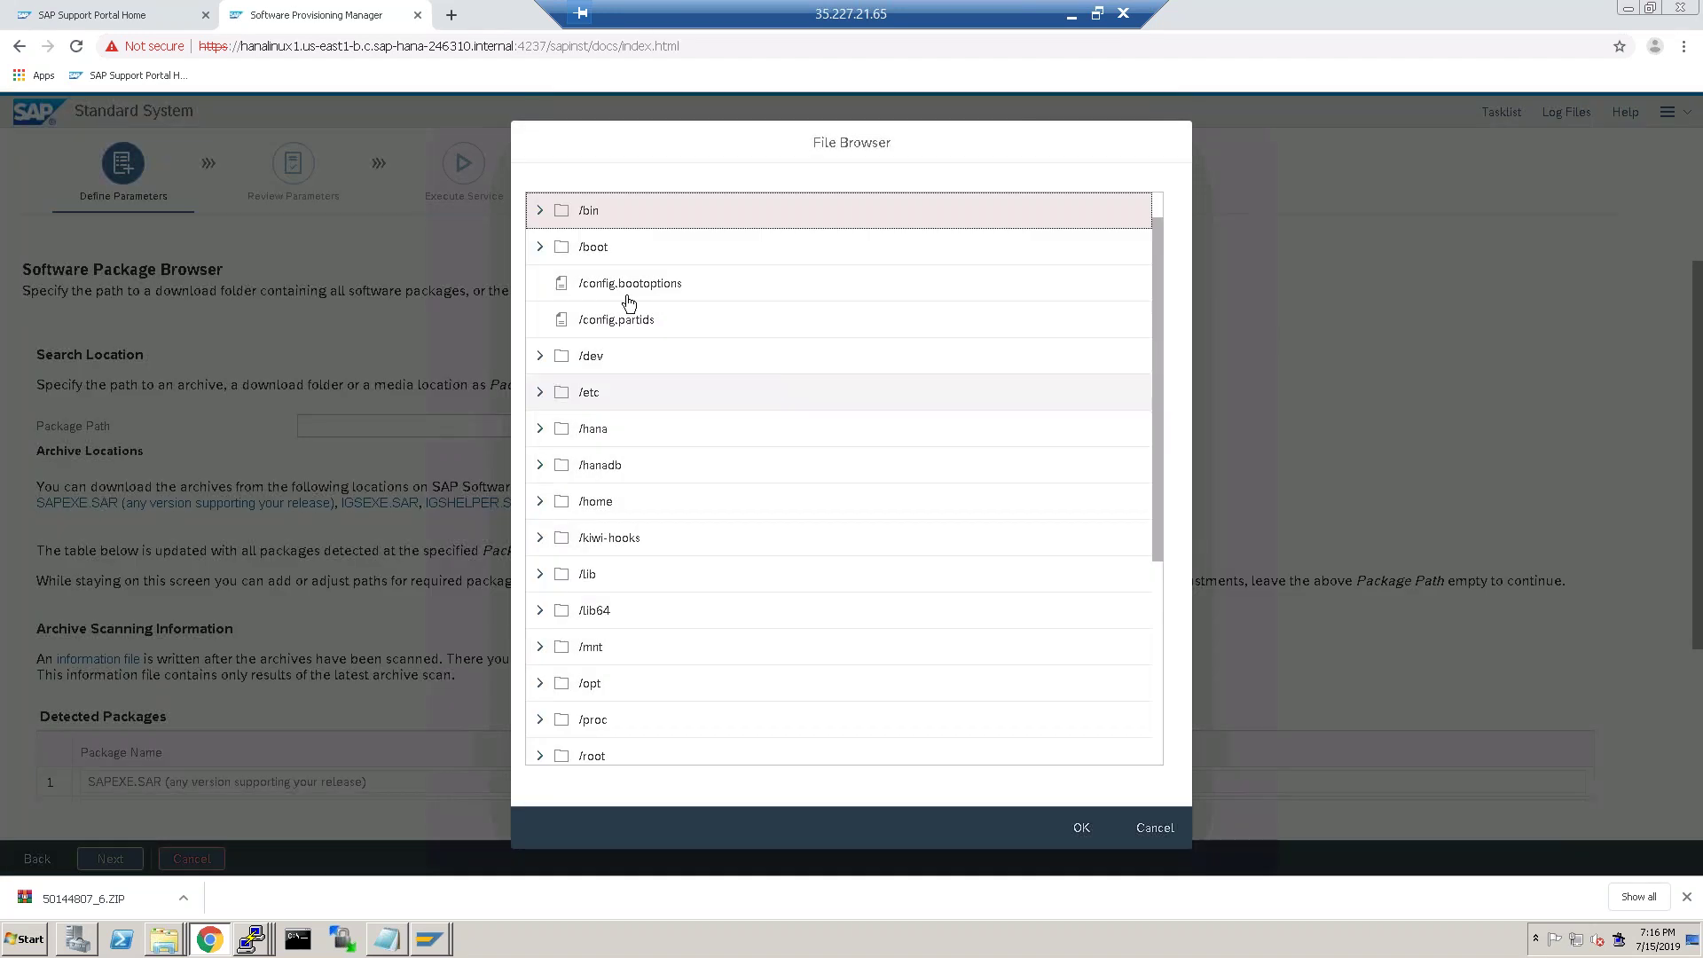
click(539, 467)
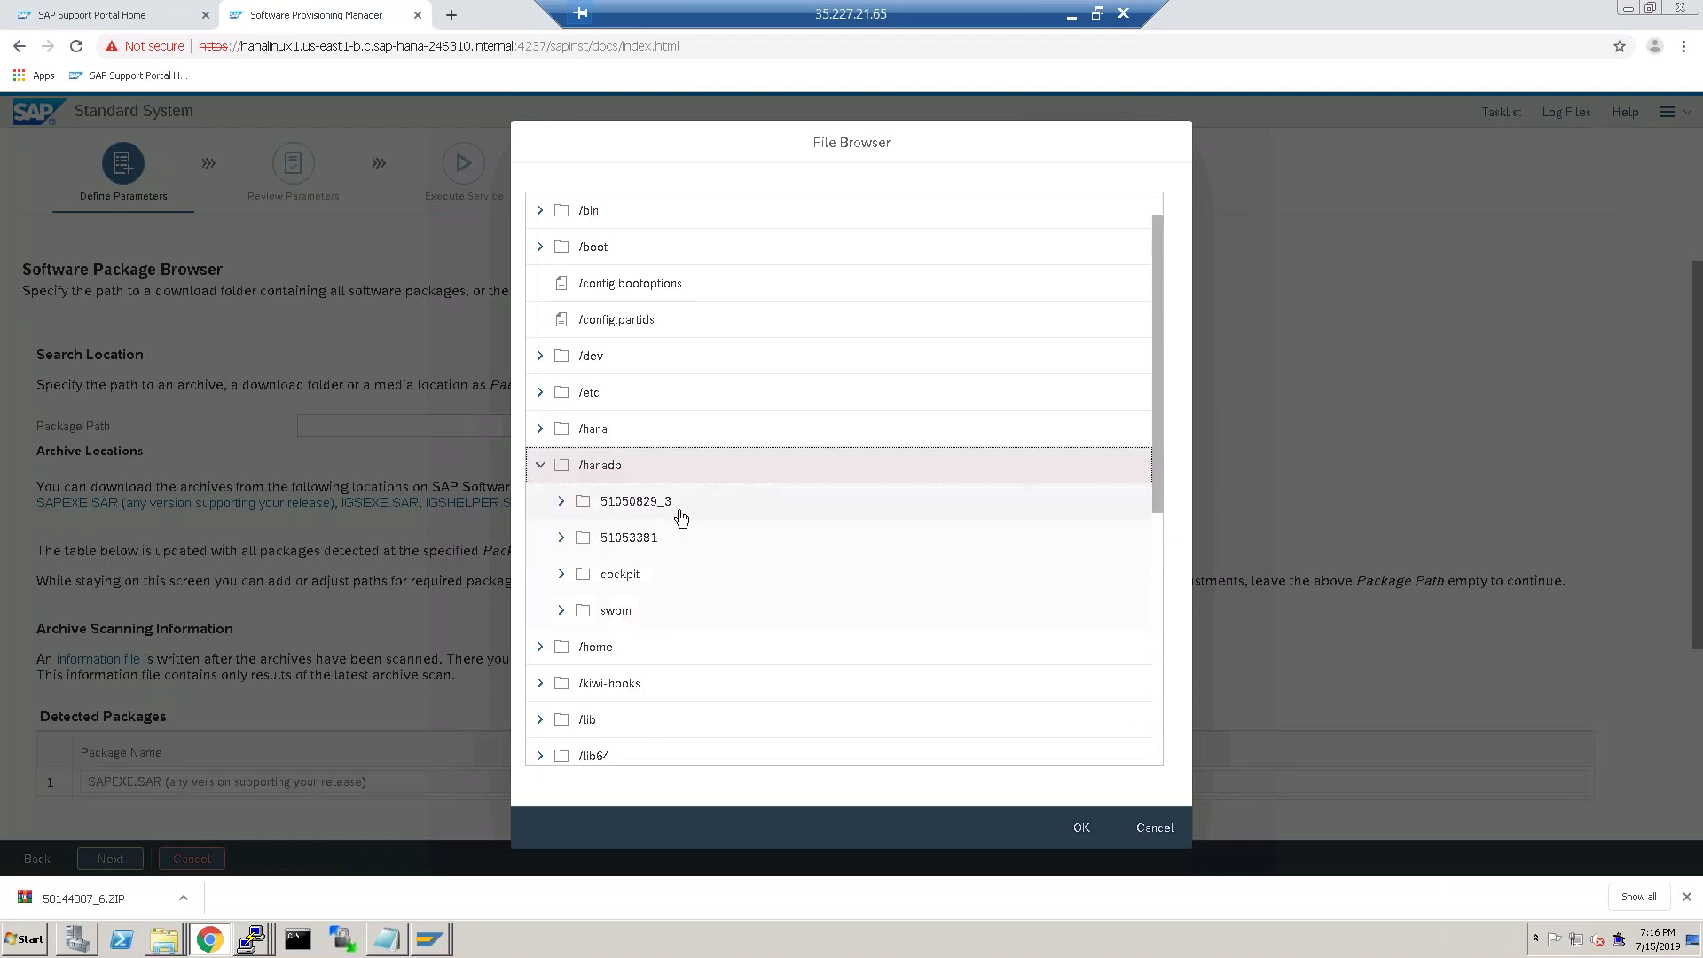
click(561, 614)
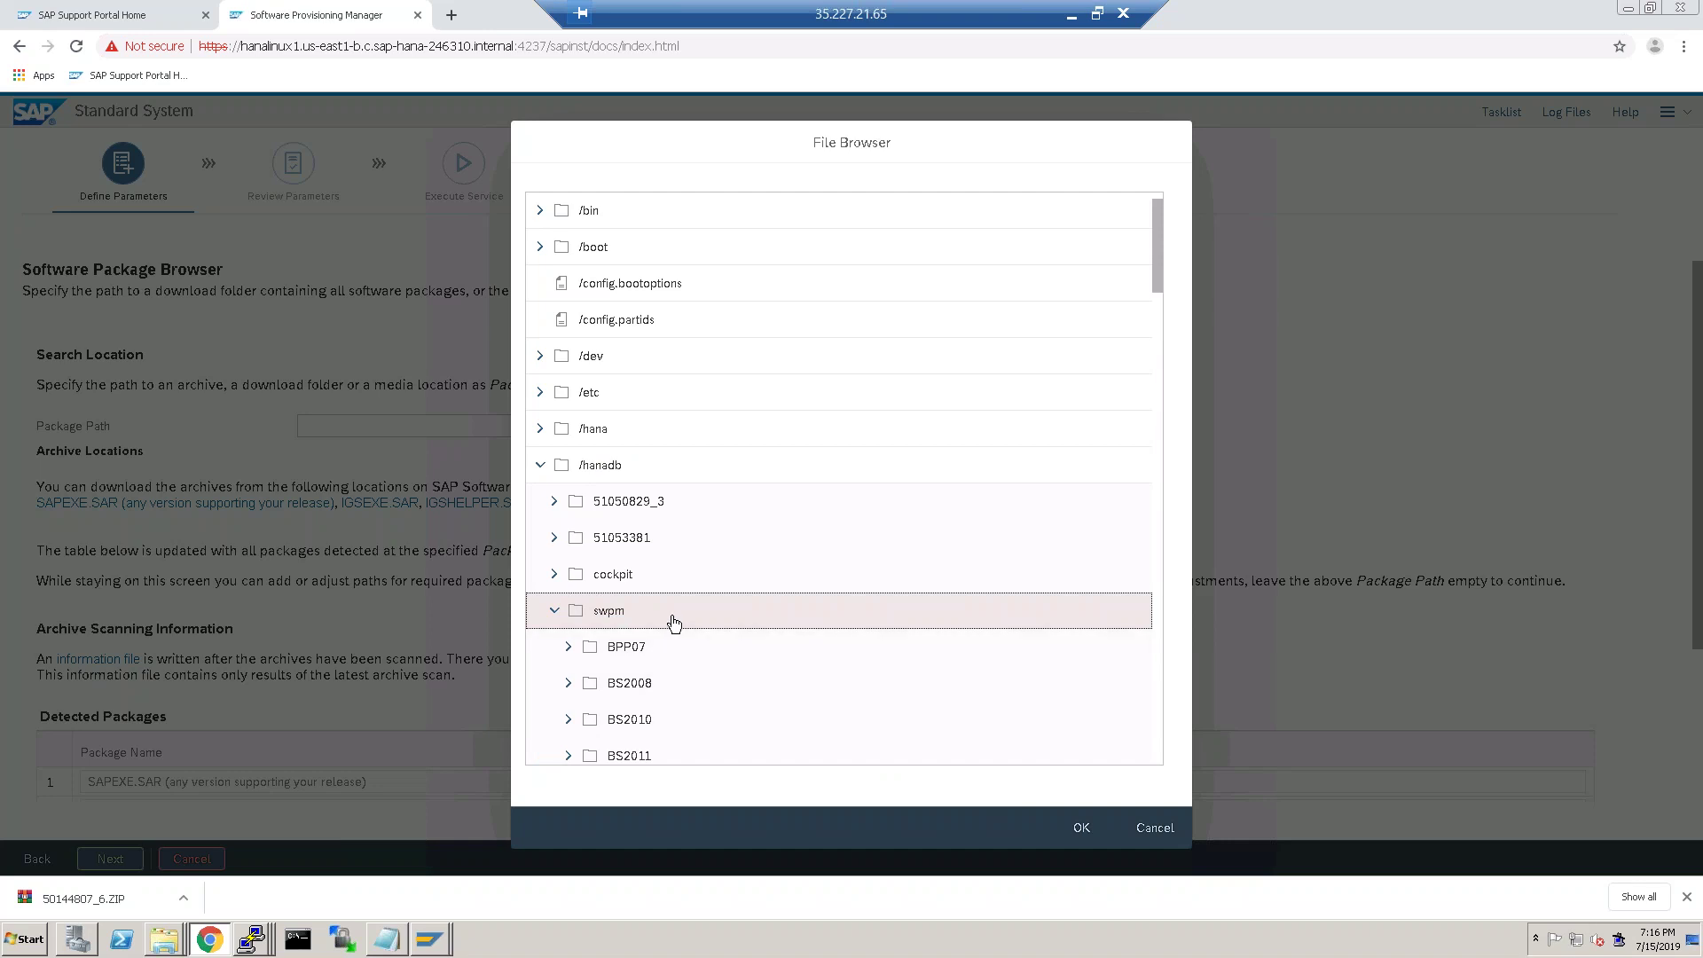
click(555, 613)
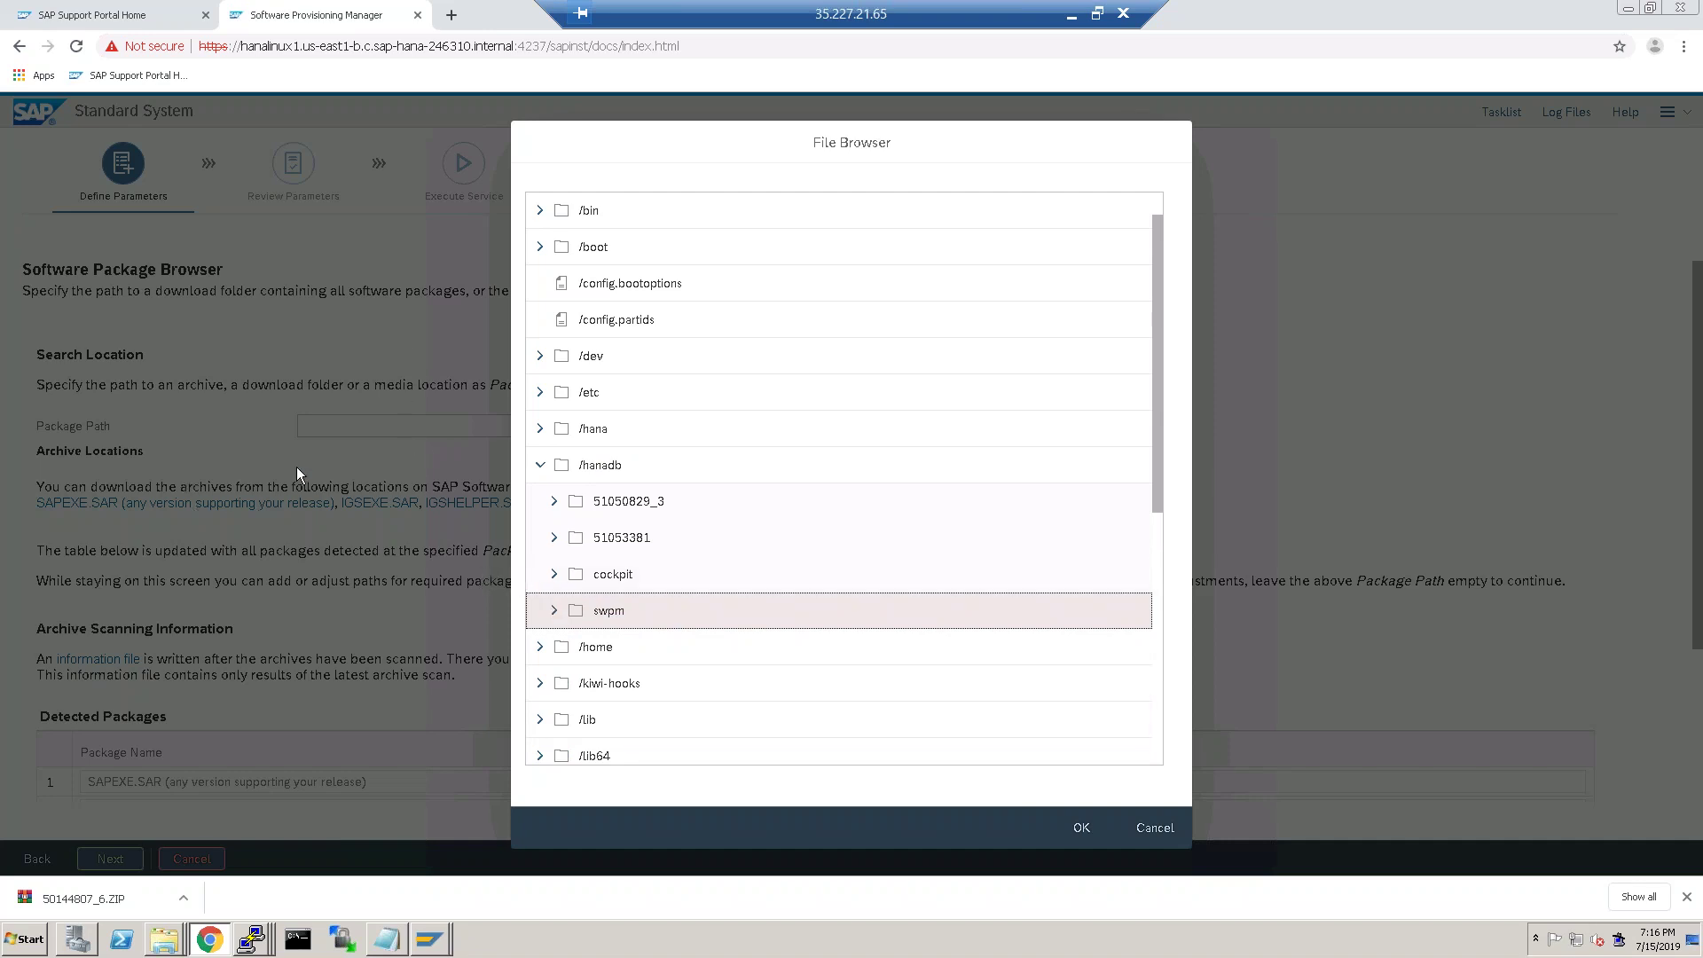
click(1141, 843)
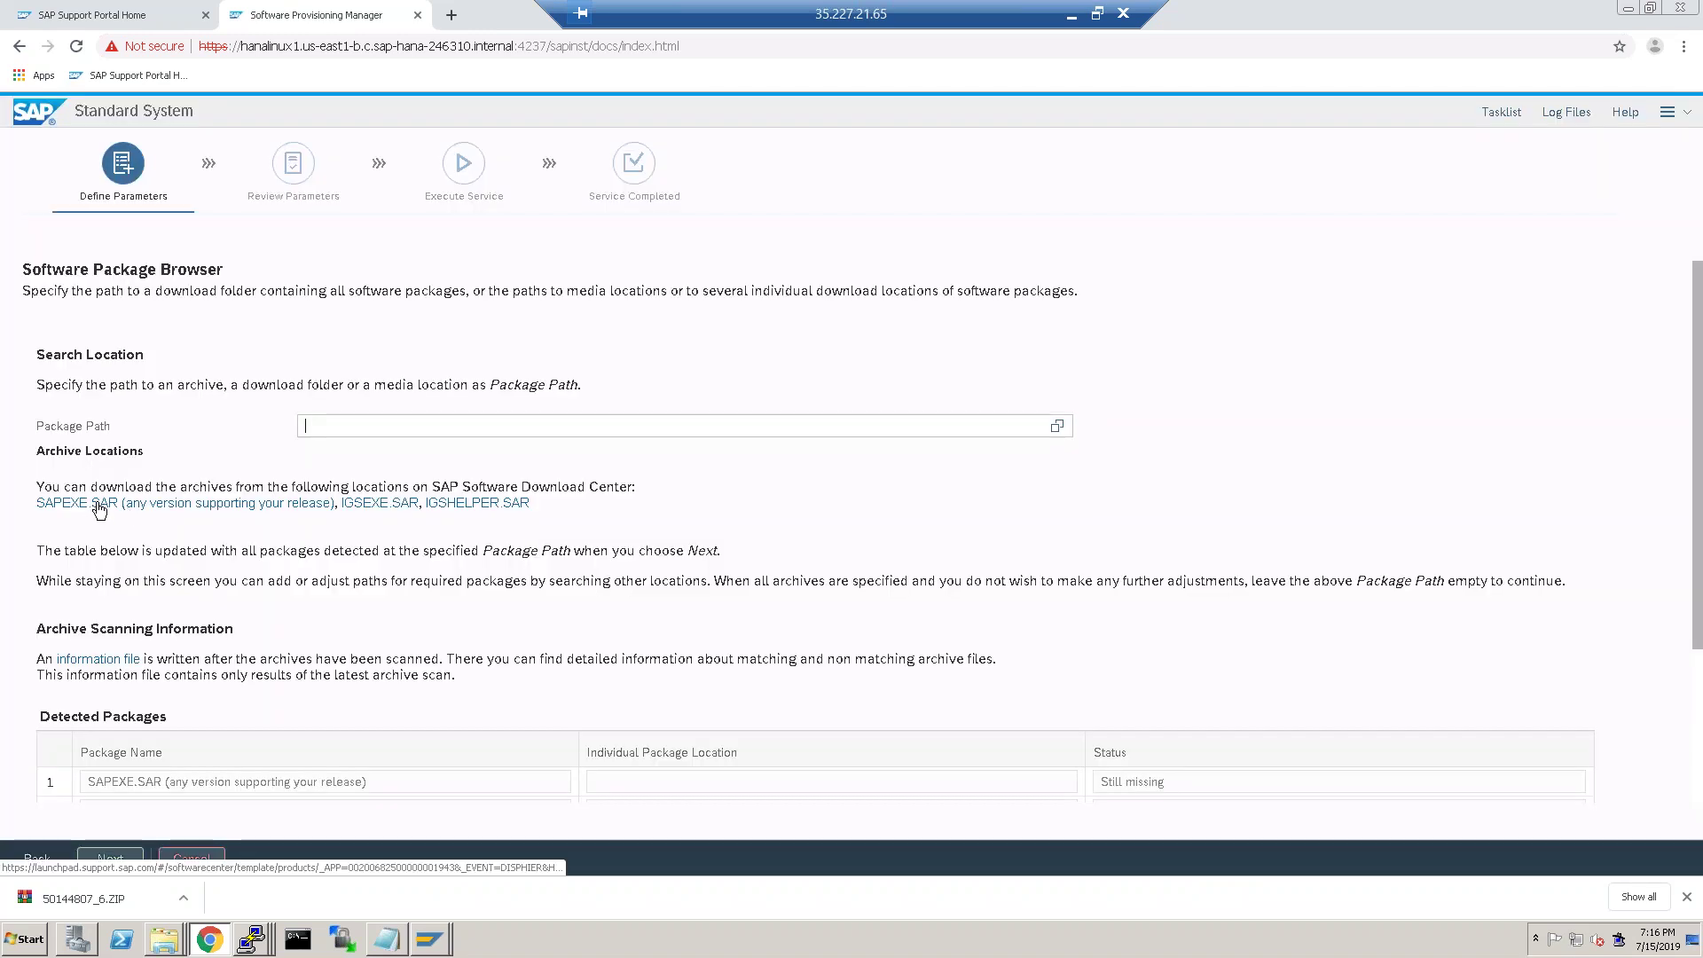
click(99, 504)
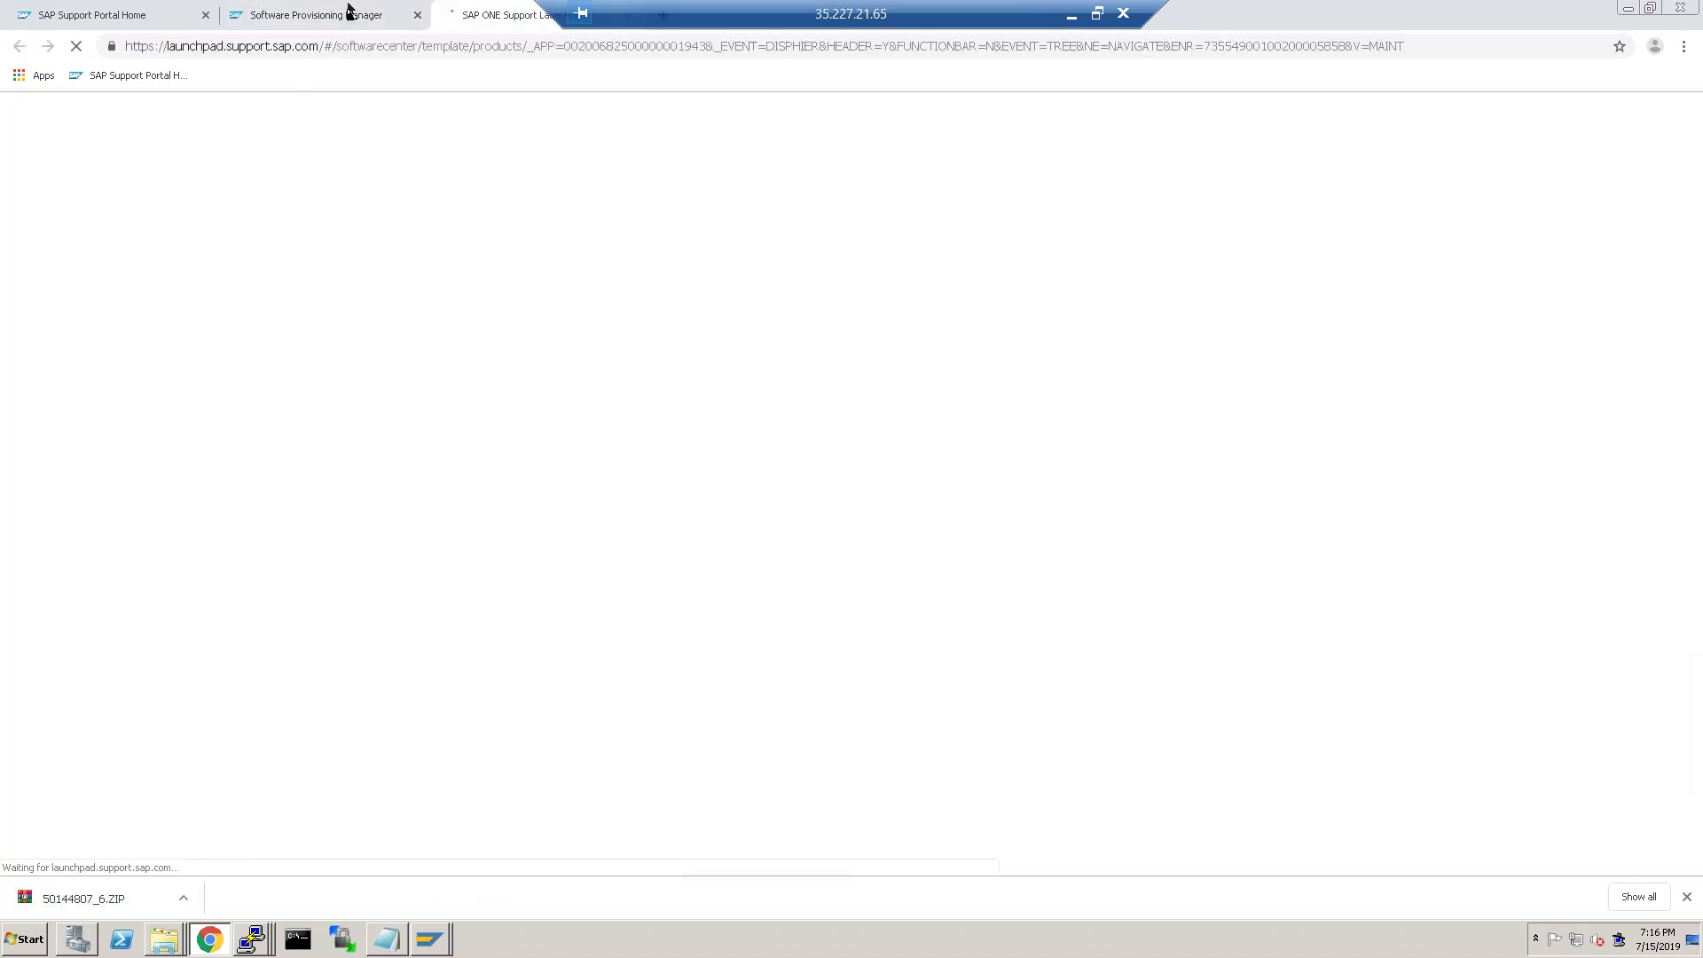
Open the IGSEXE.SAR and IGSHELPER.SAR download pages in new tabs.
click(349, 13)
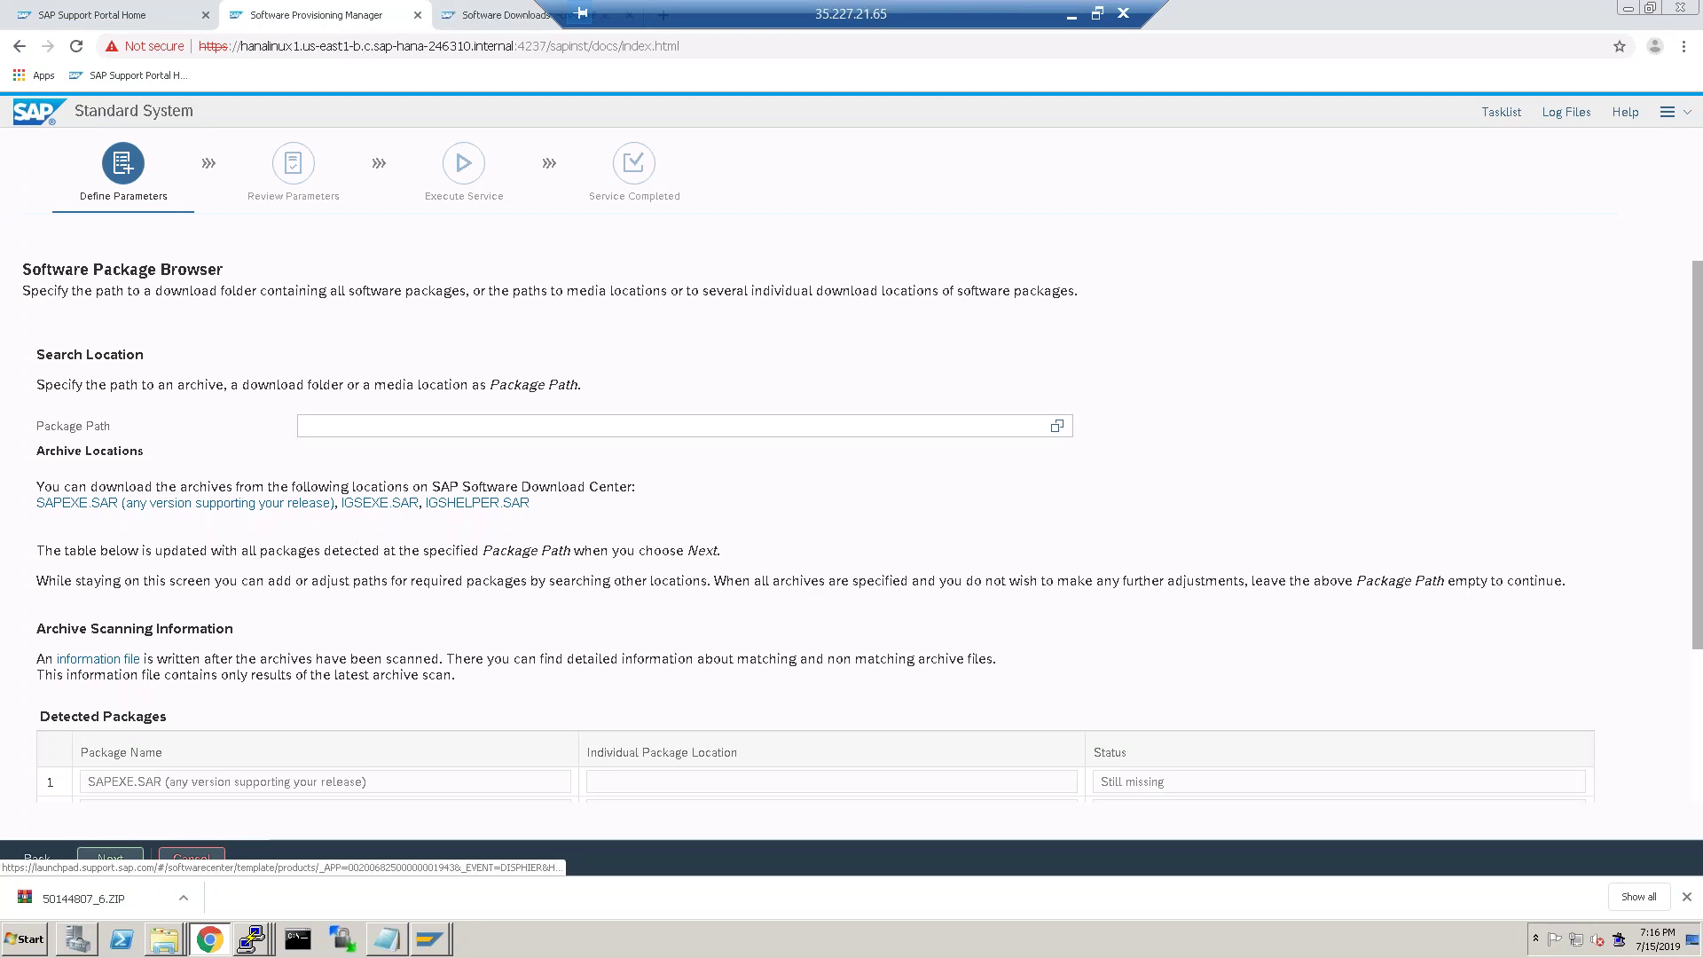
click(356, 502)
click(343, 15)
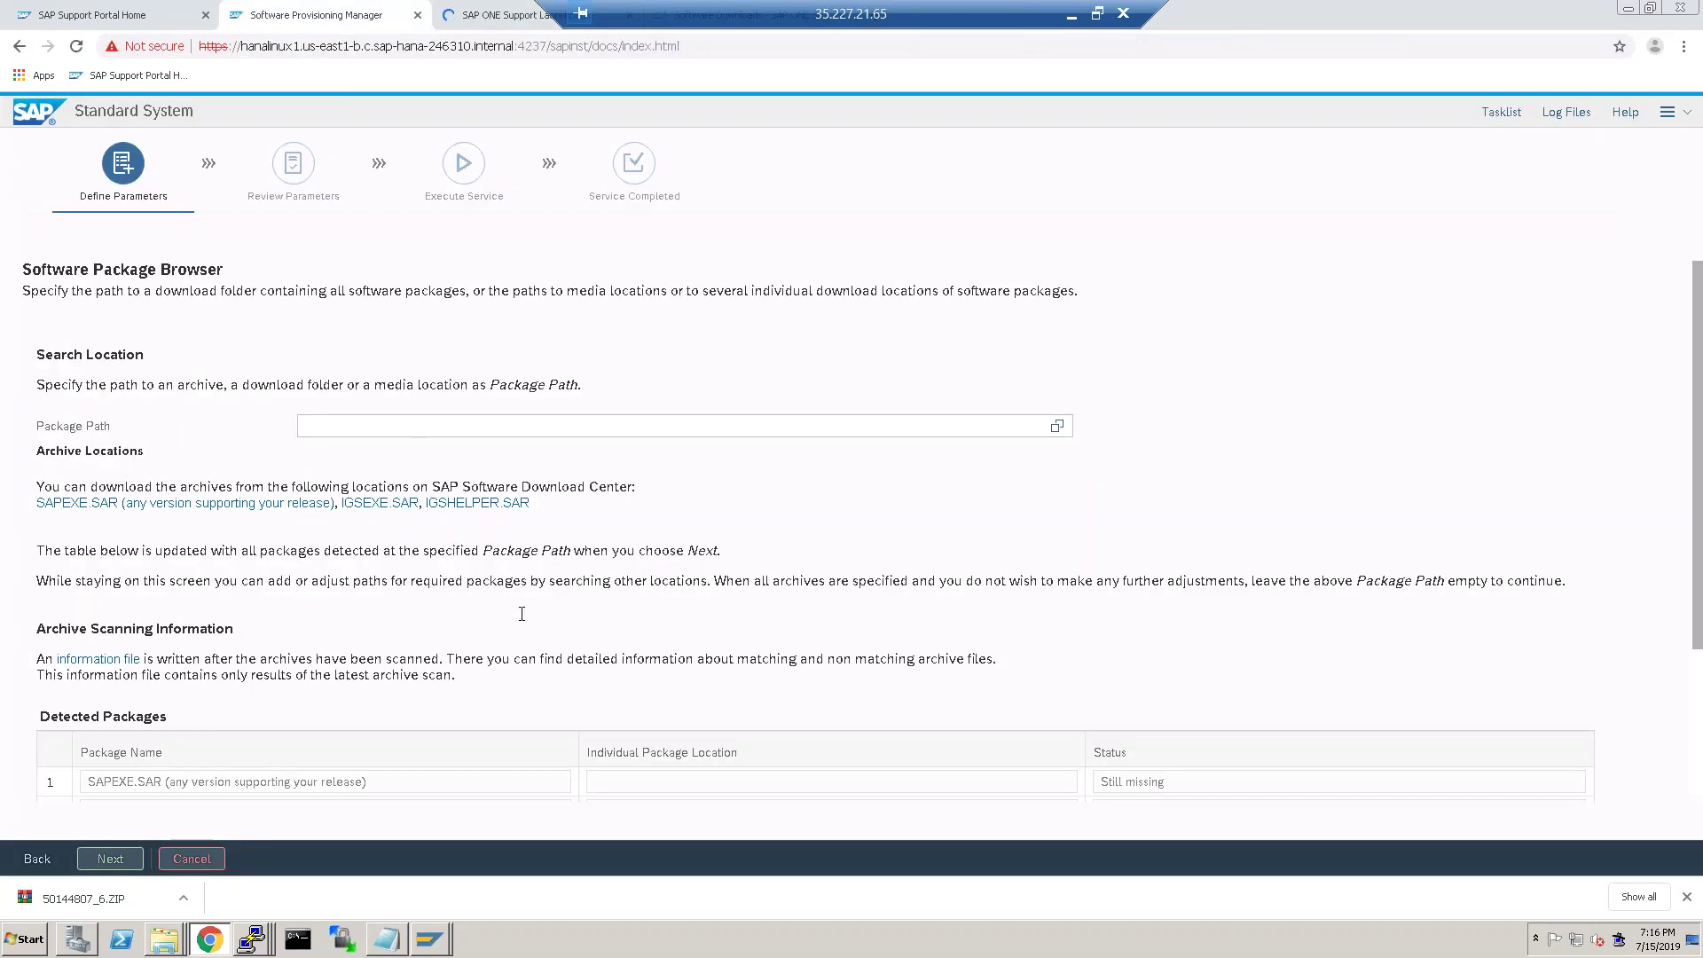
click(488, 503)
drag(717, 7, 1242, 7)
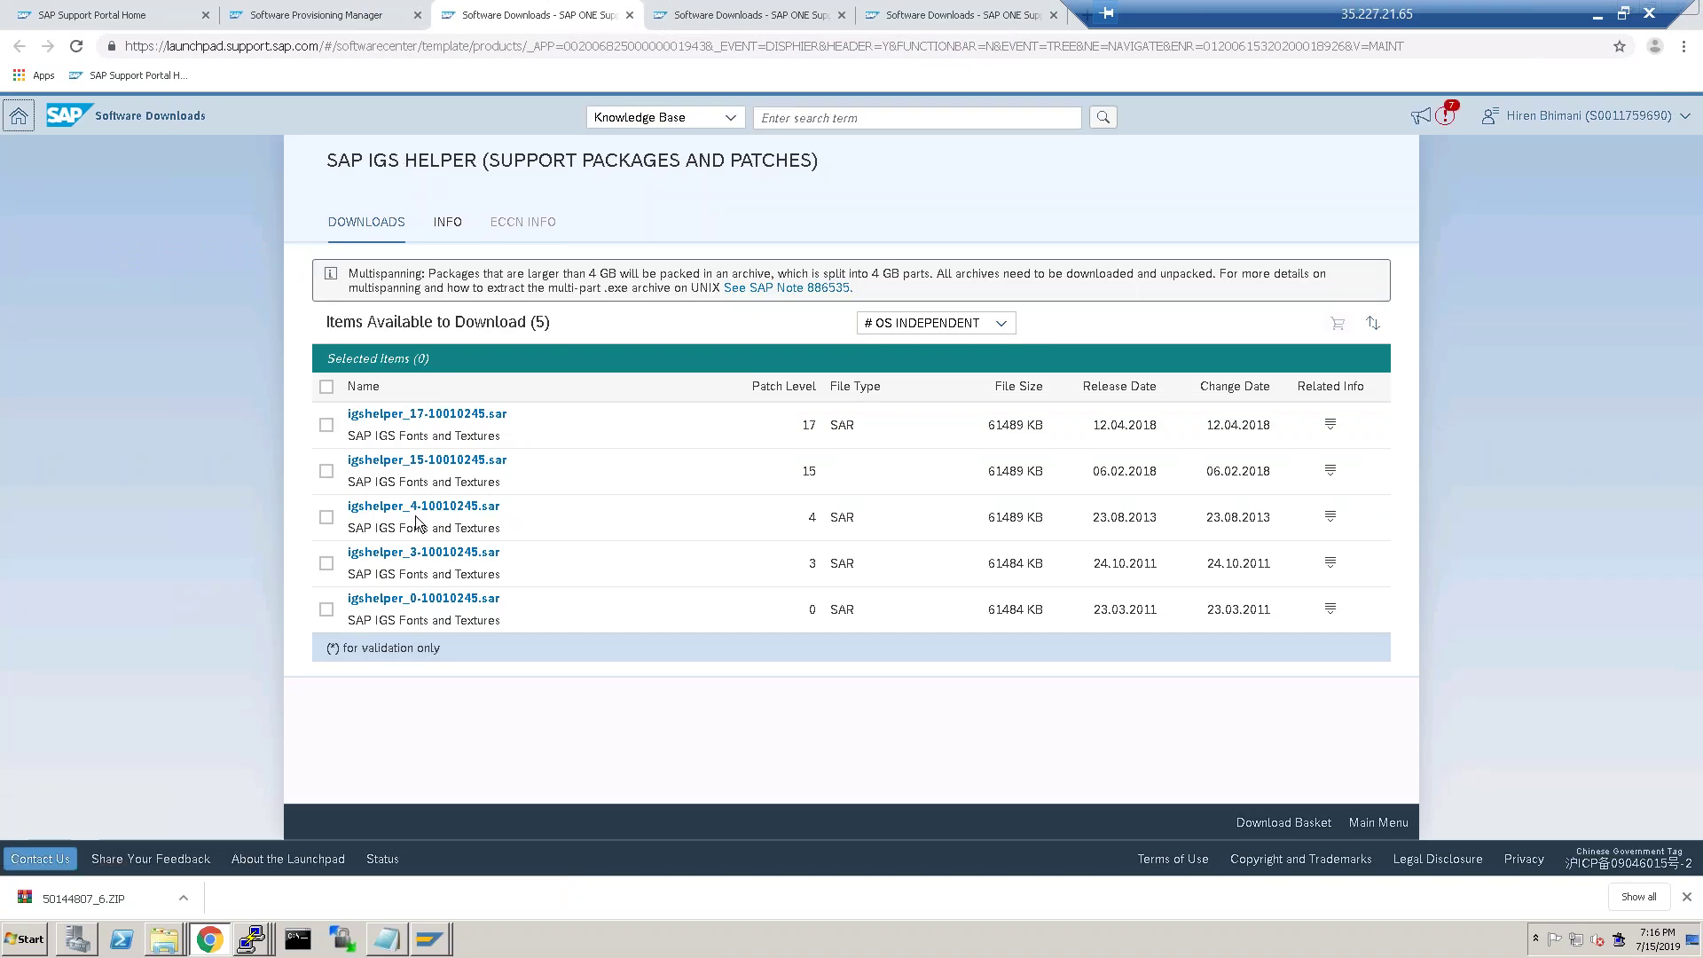
Download igshelper_17-10010245.sar and igsexe_9-80003187.sar from the SAP IGS 7.53 lists.
click(428, 415)
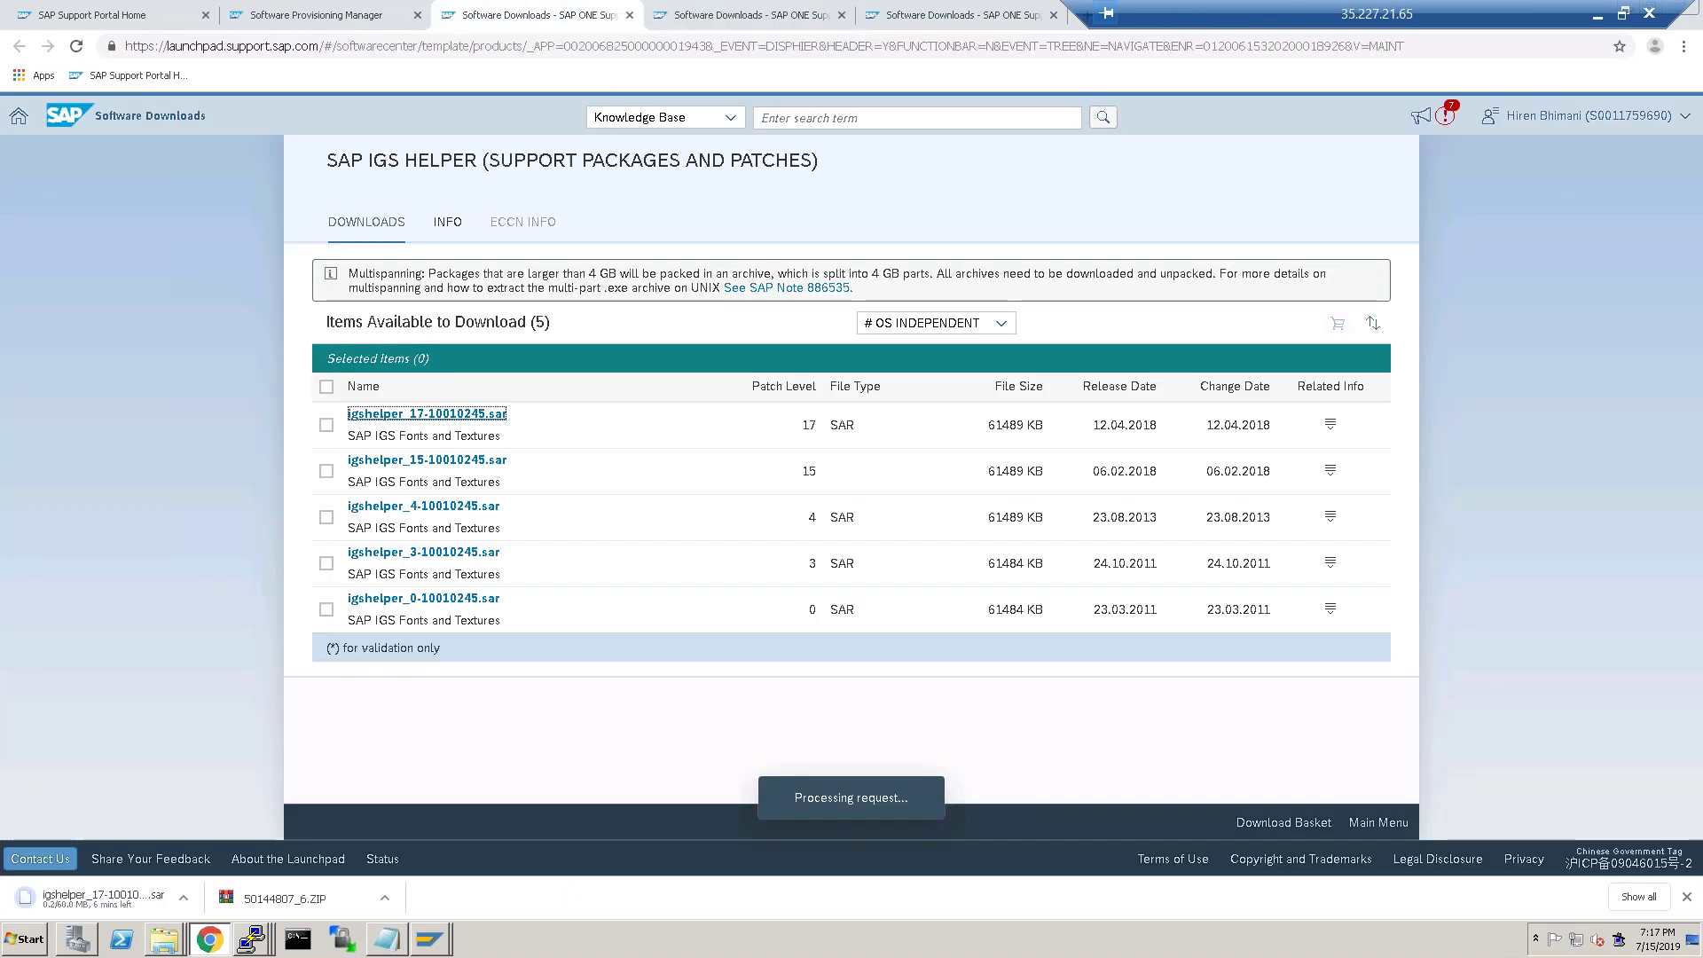
click(761, 14)
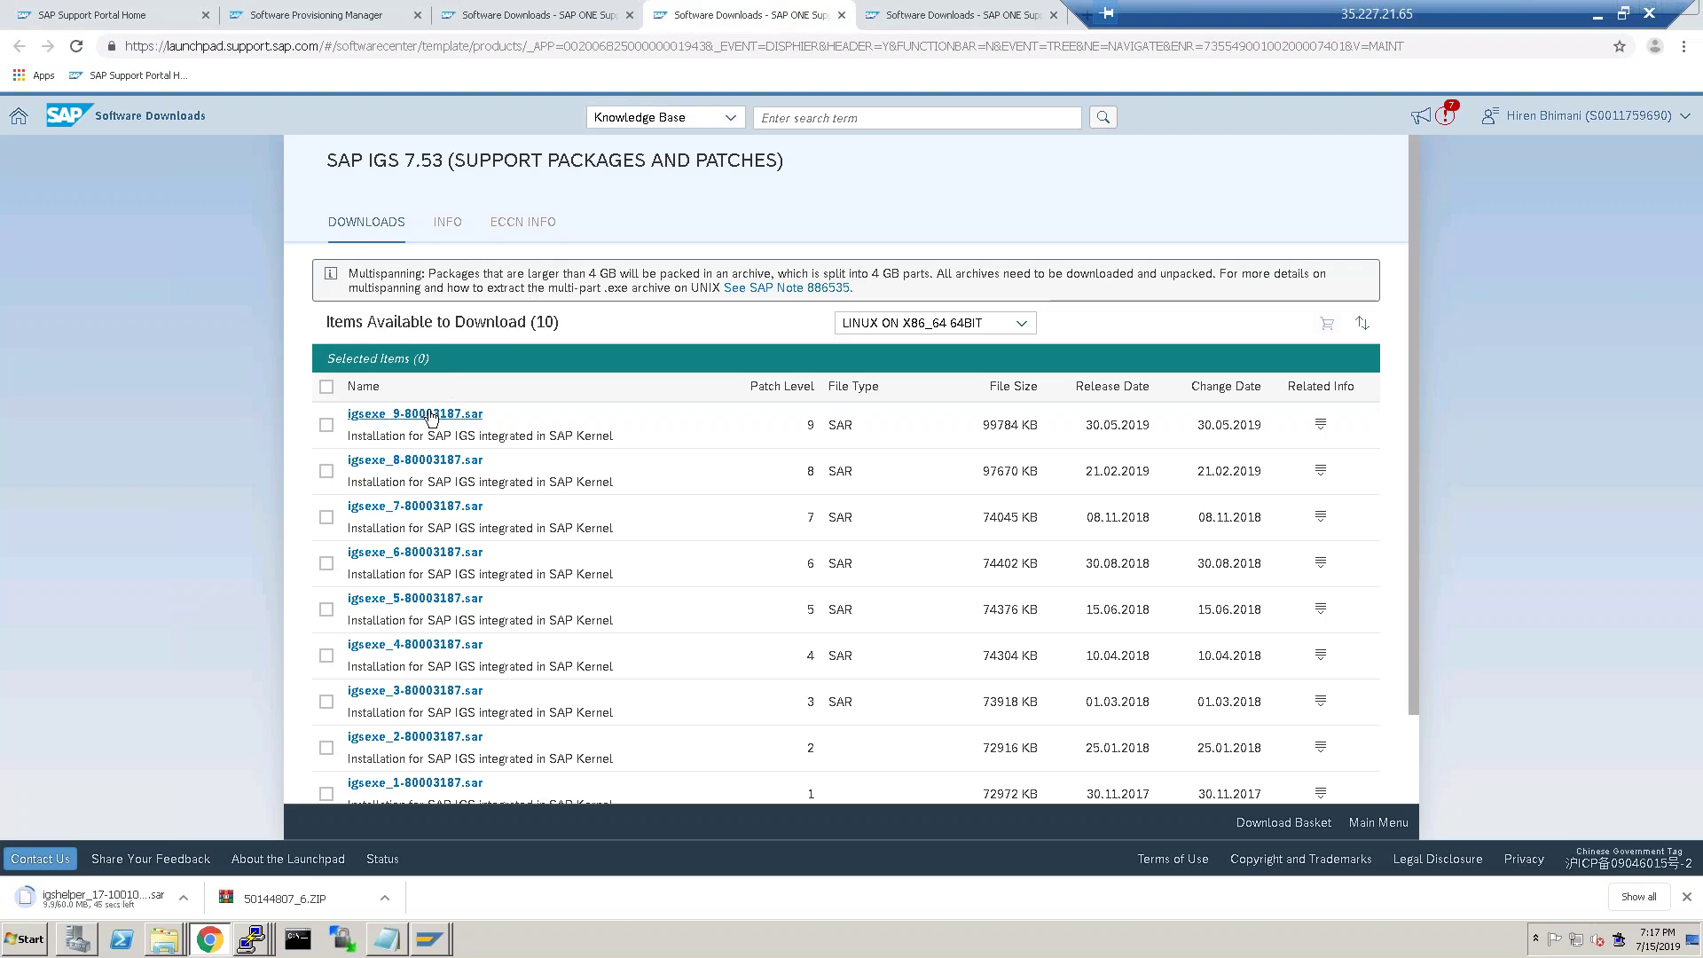
click(430, 415)
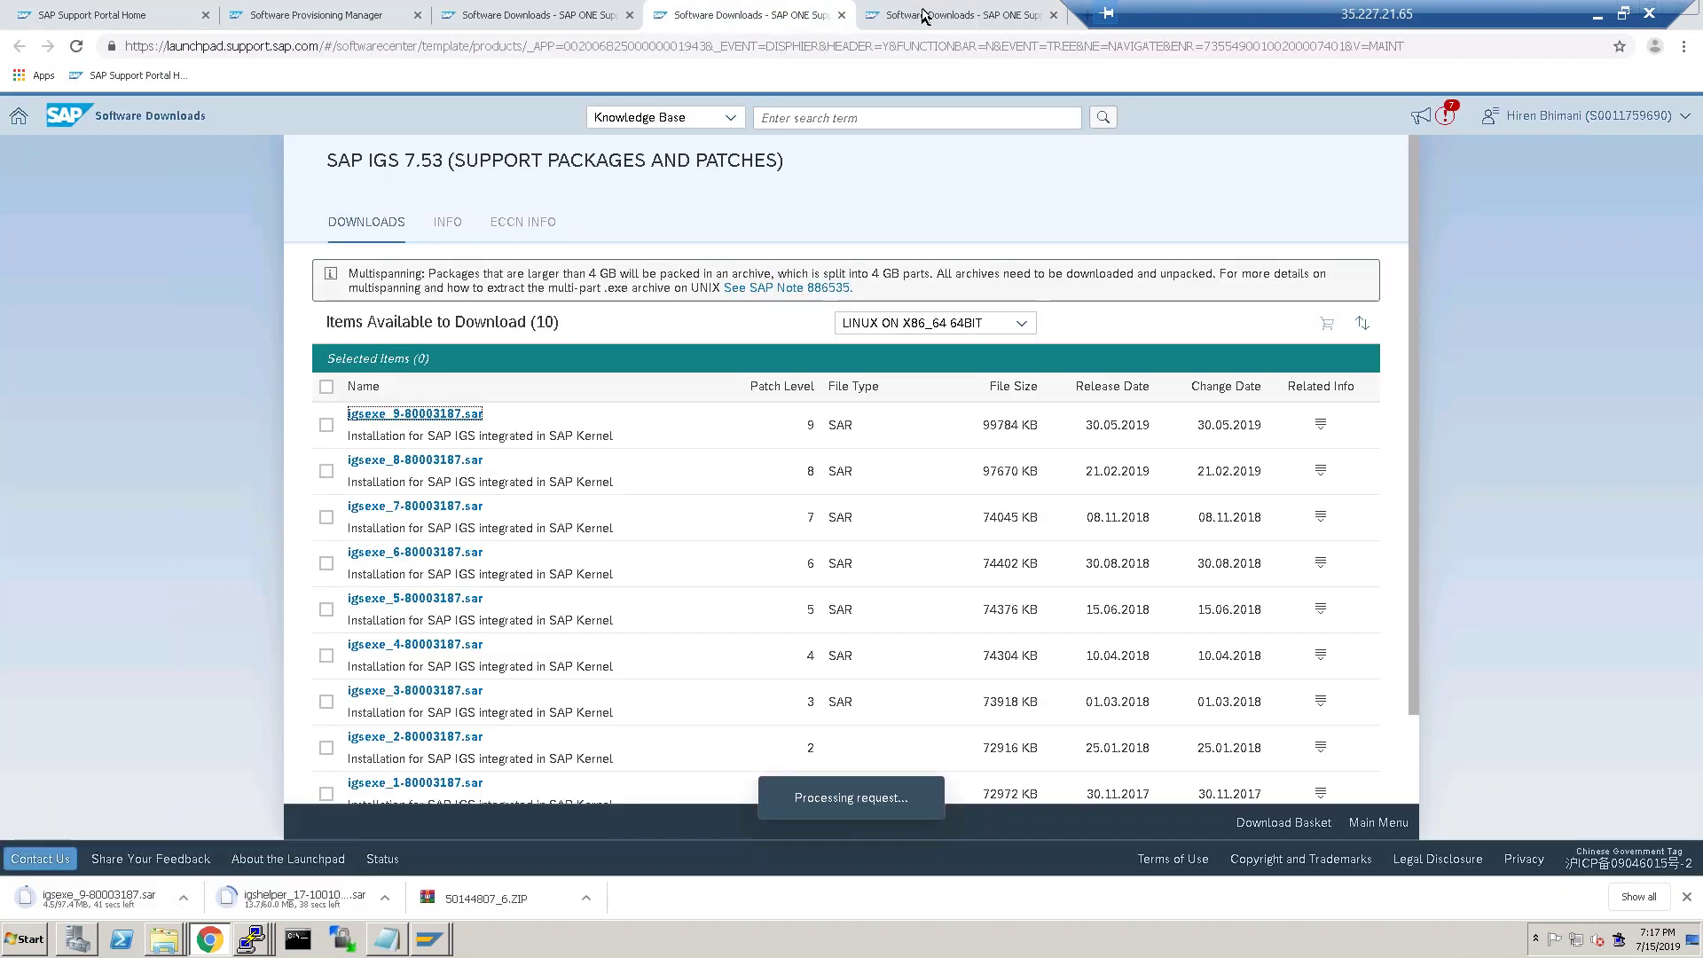
Download SAPEXE_401-80002573.SAR from the SAP Kernel 7.53 downloads list.
click(923, 15)
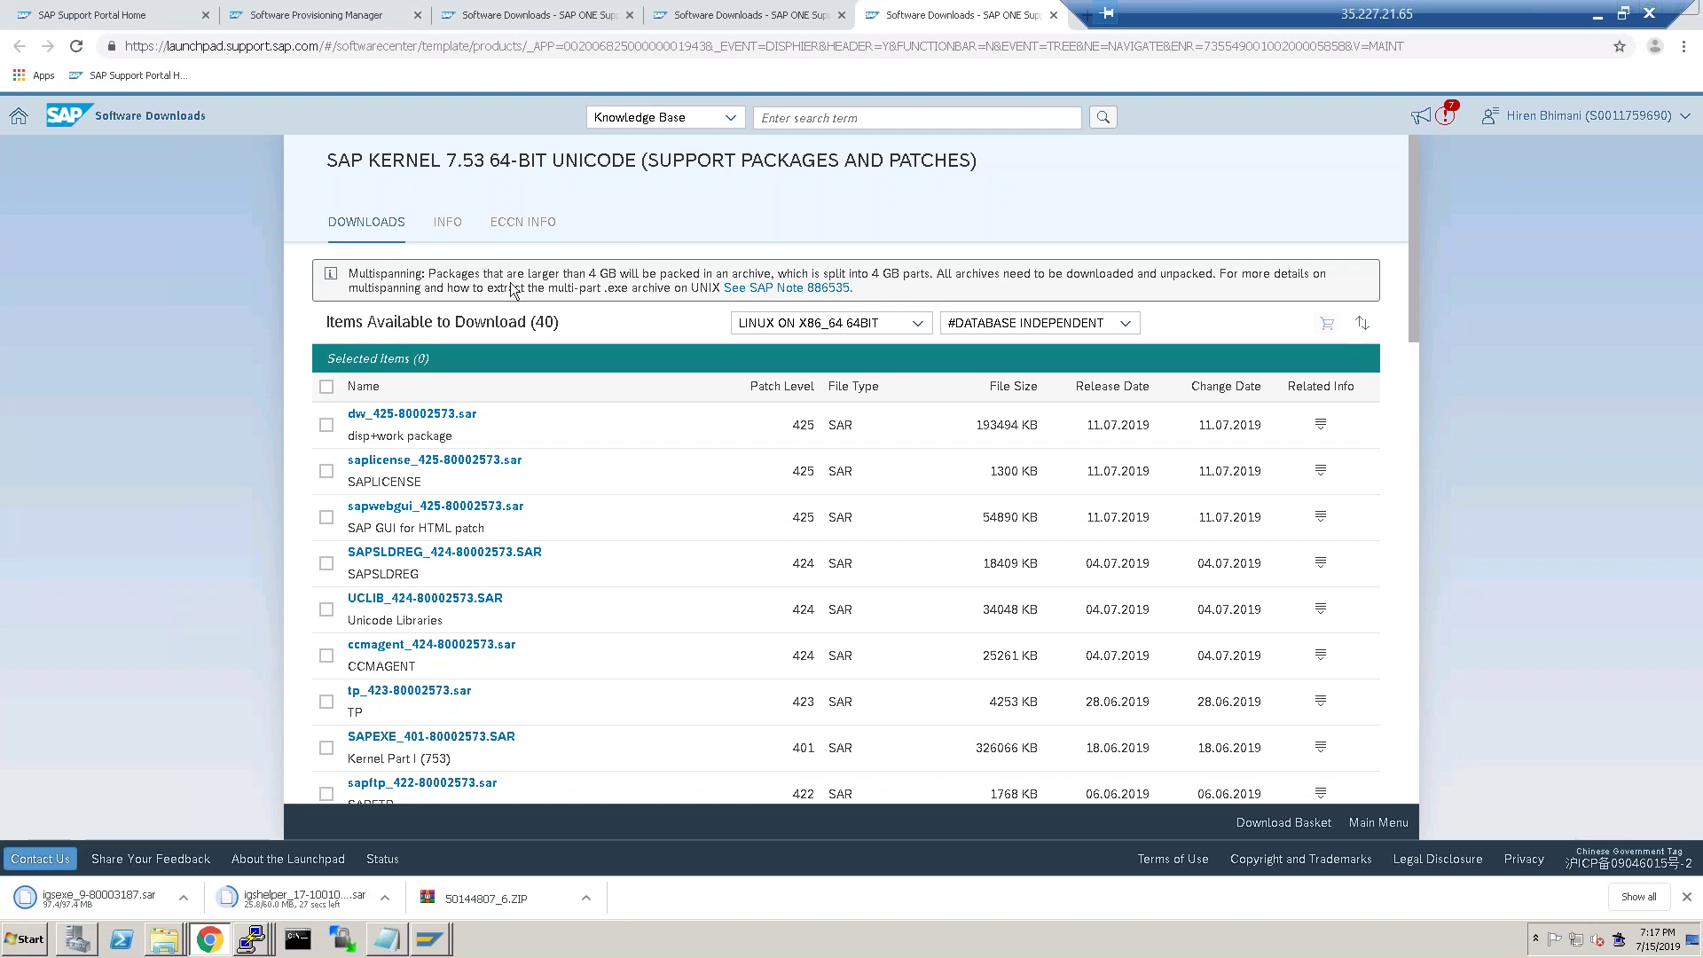
scroll(609, 561, down, 1)
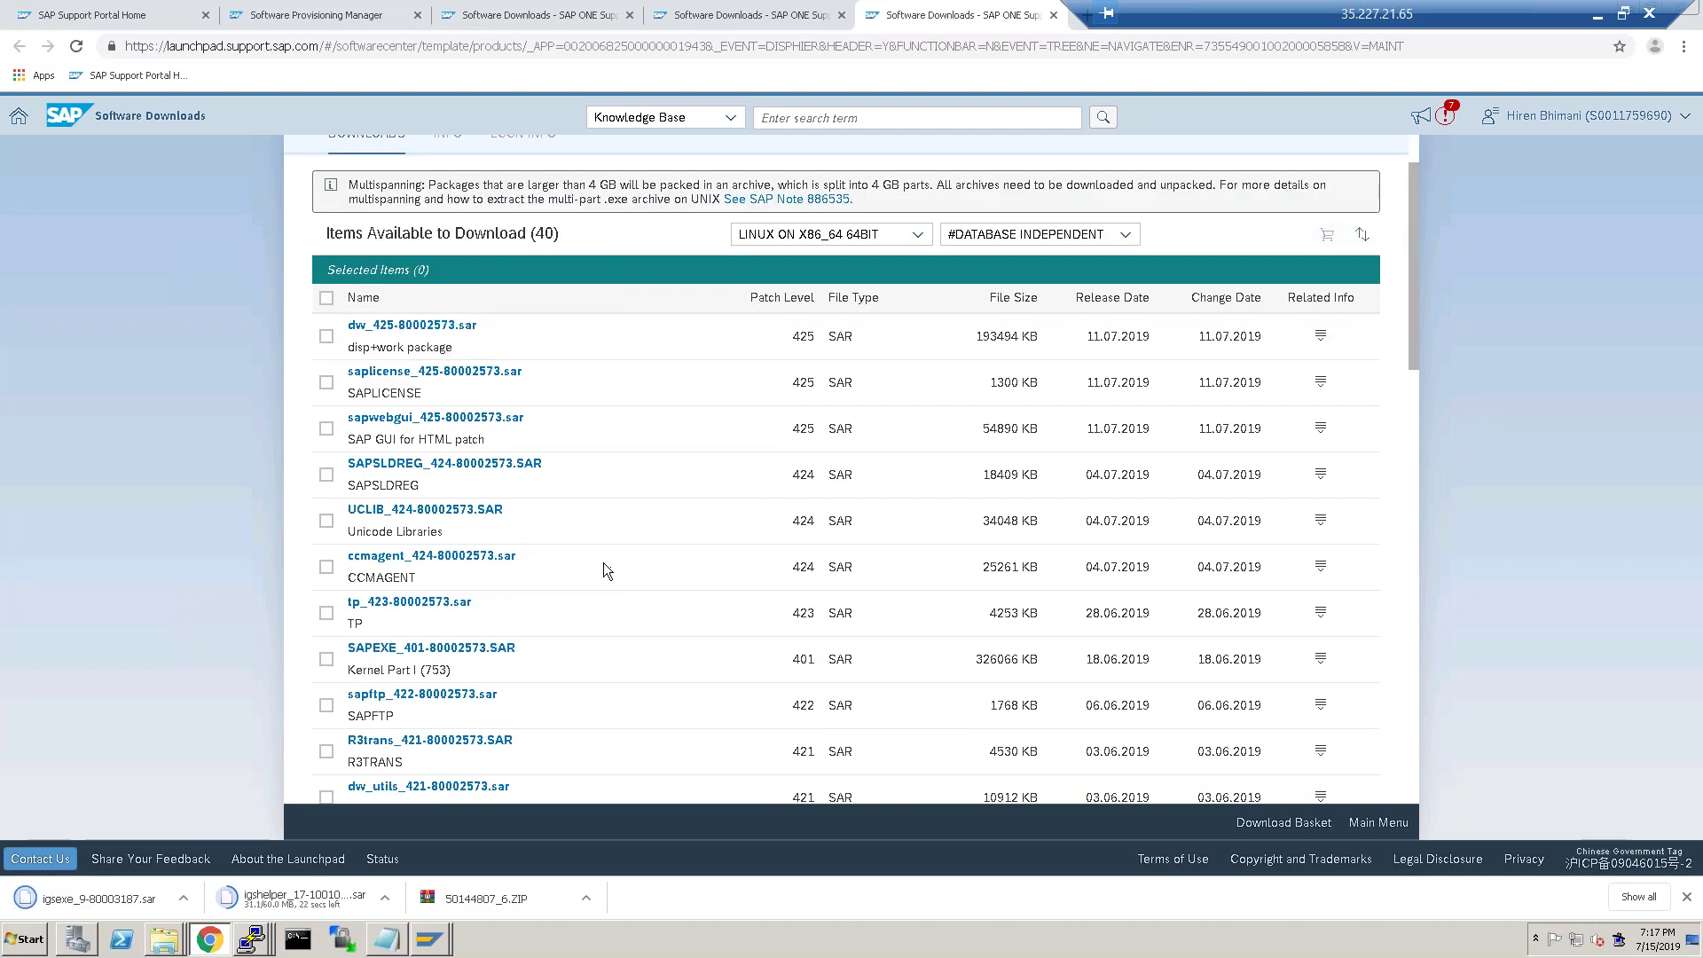
scroll(603, 562, down, 2)
scroll(601, 568, down, 7)
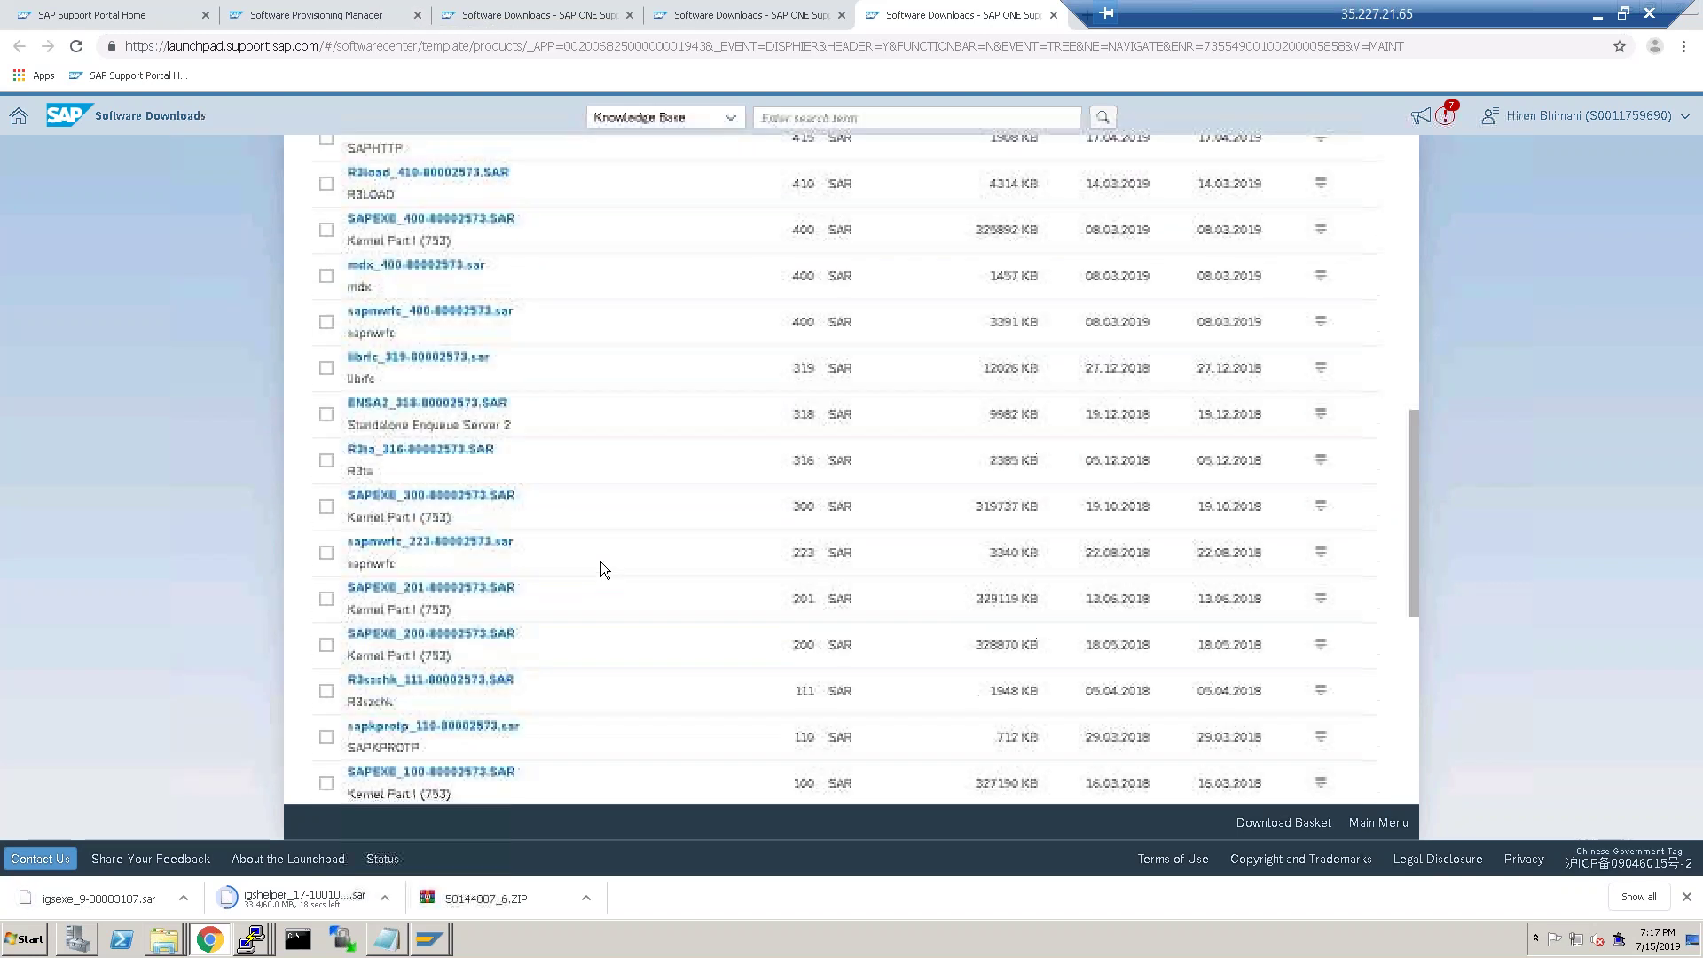
scroll(600, 567, down, 3)
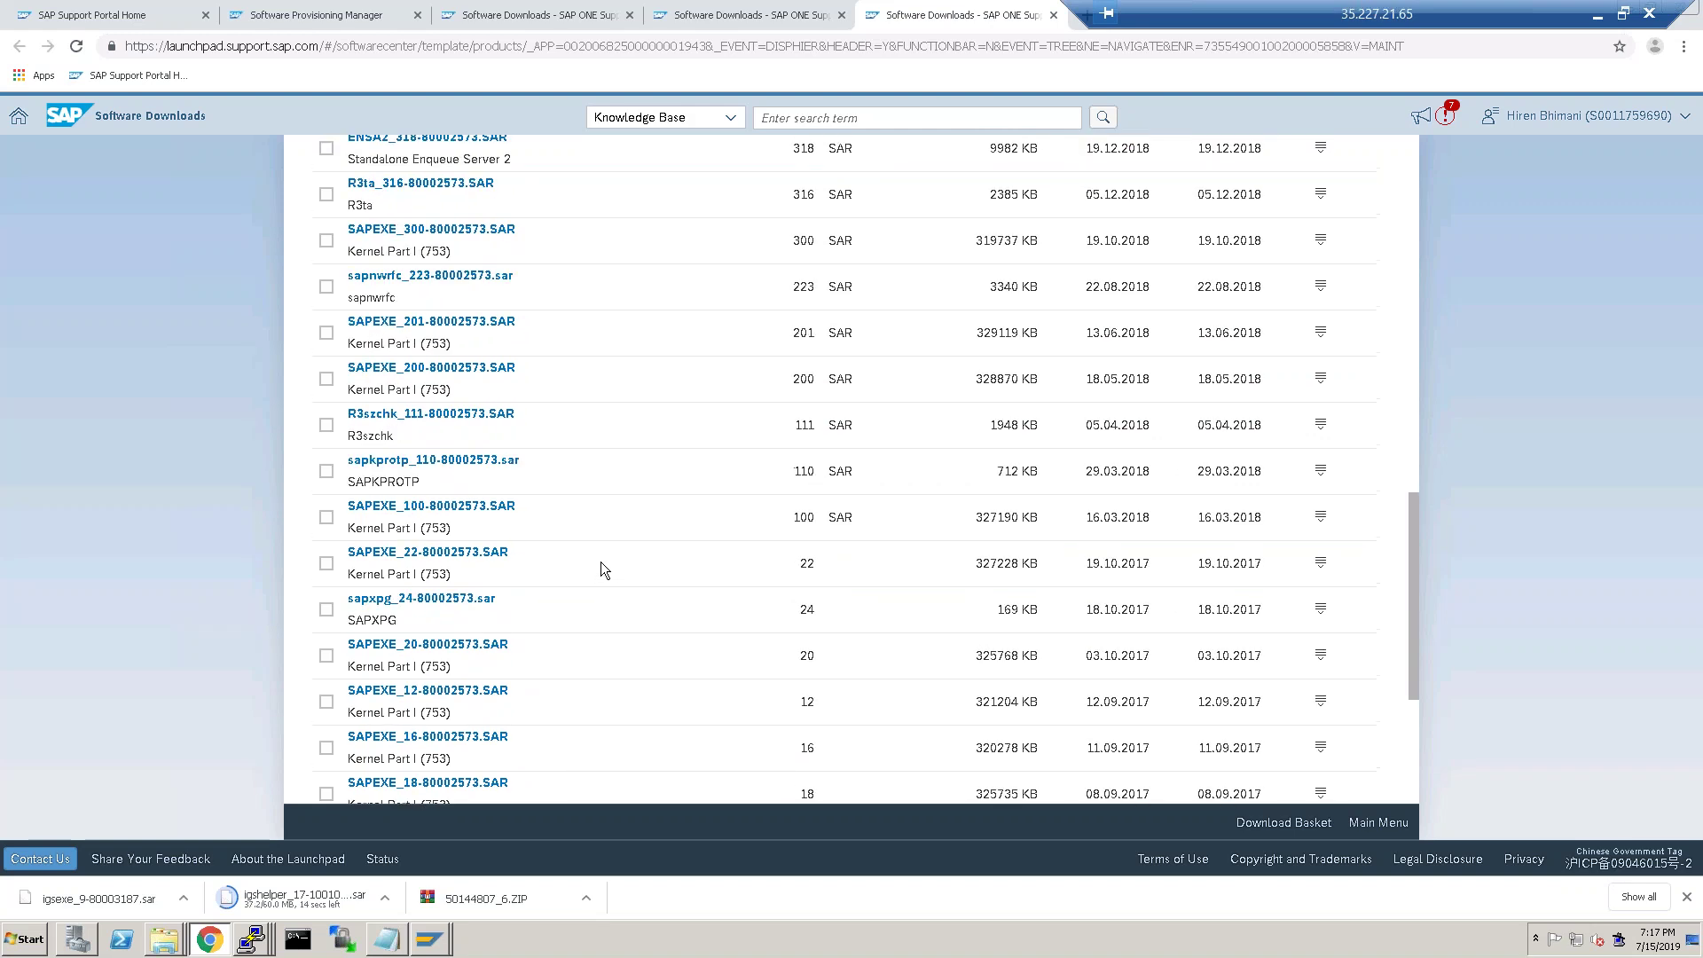
scroll(601, 568, up, 4)
scroll(599, 562, up, 7)
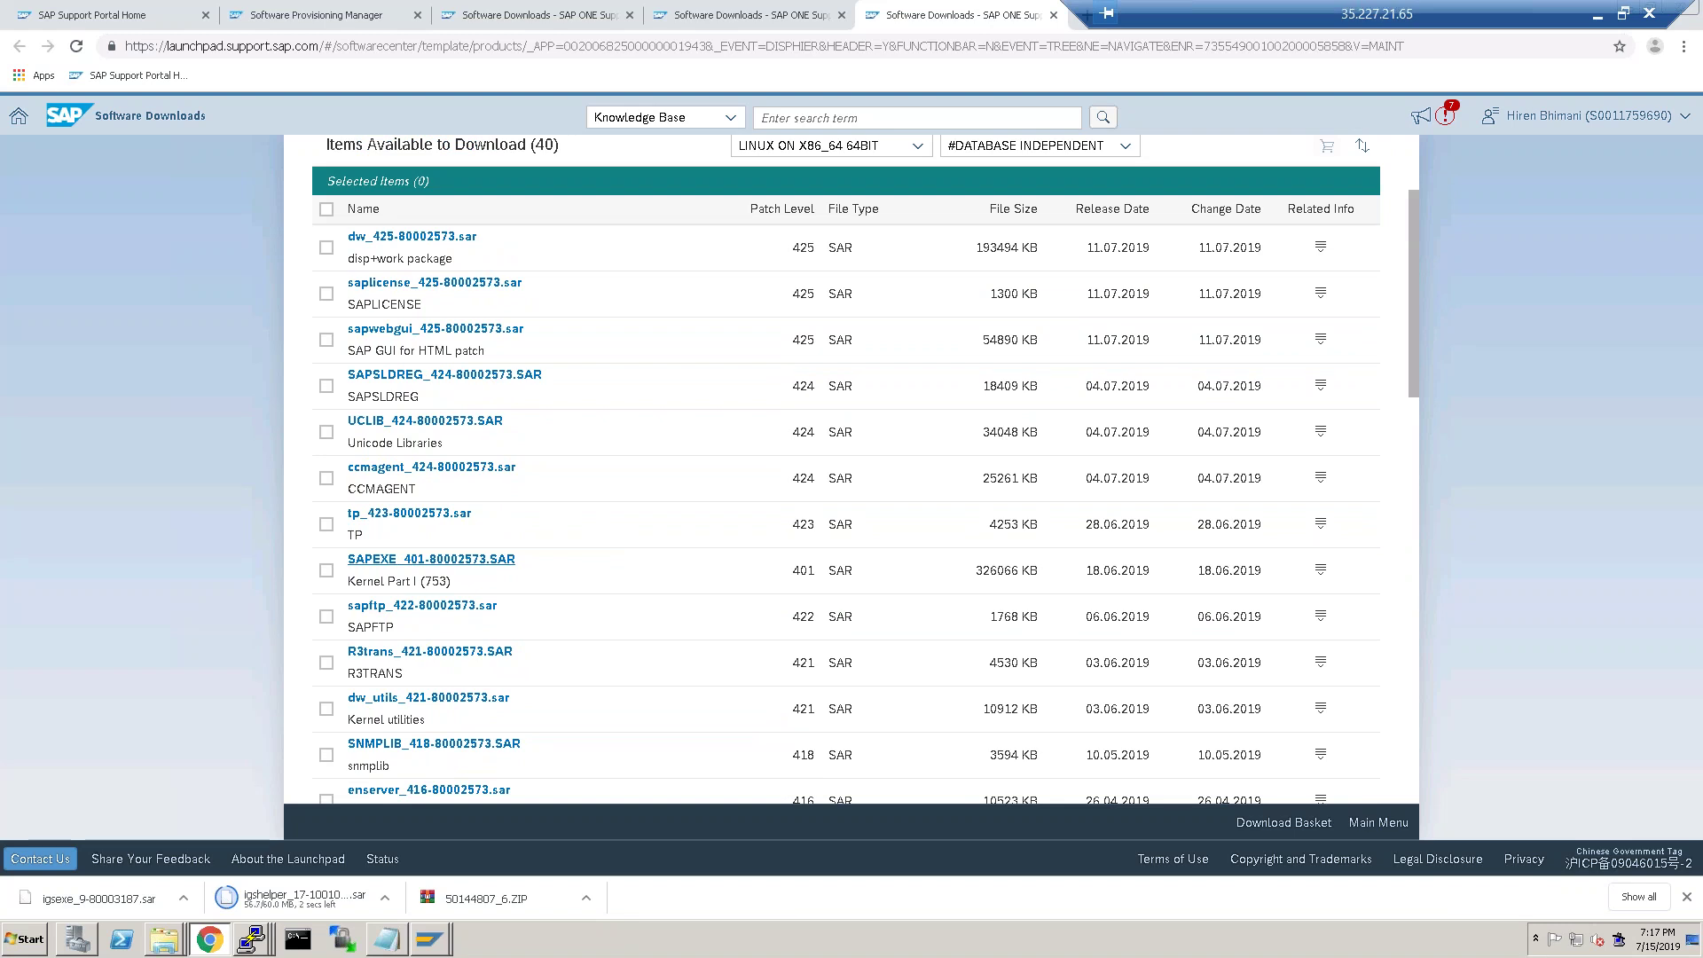
click(431, 559)
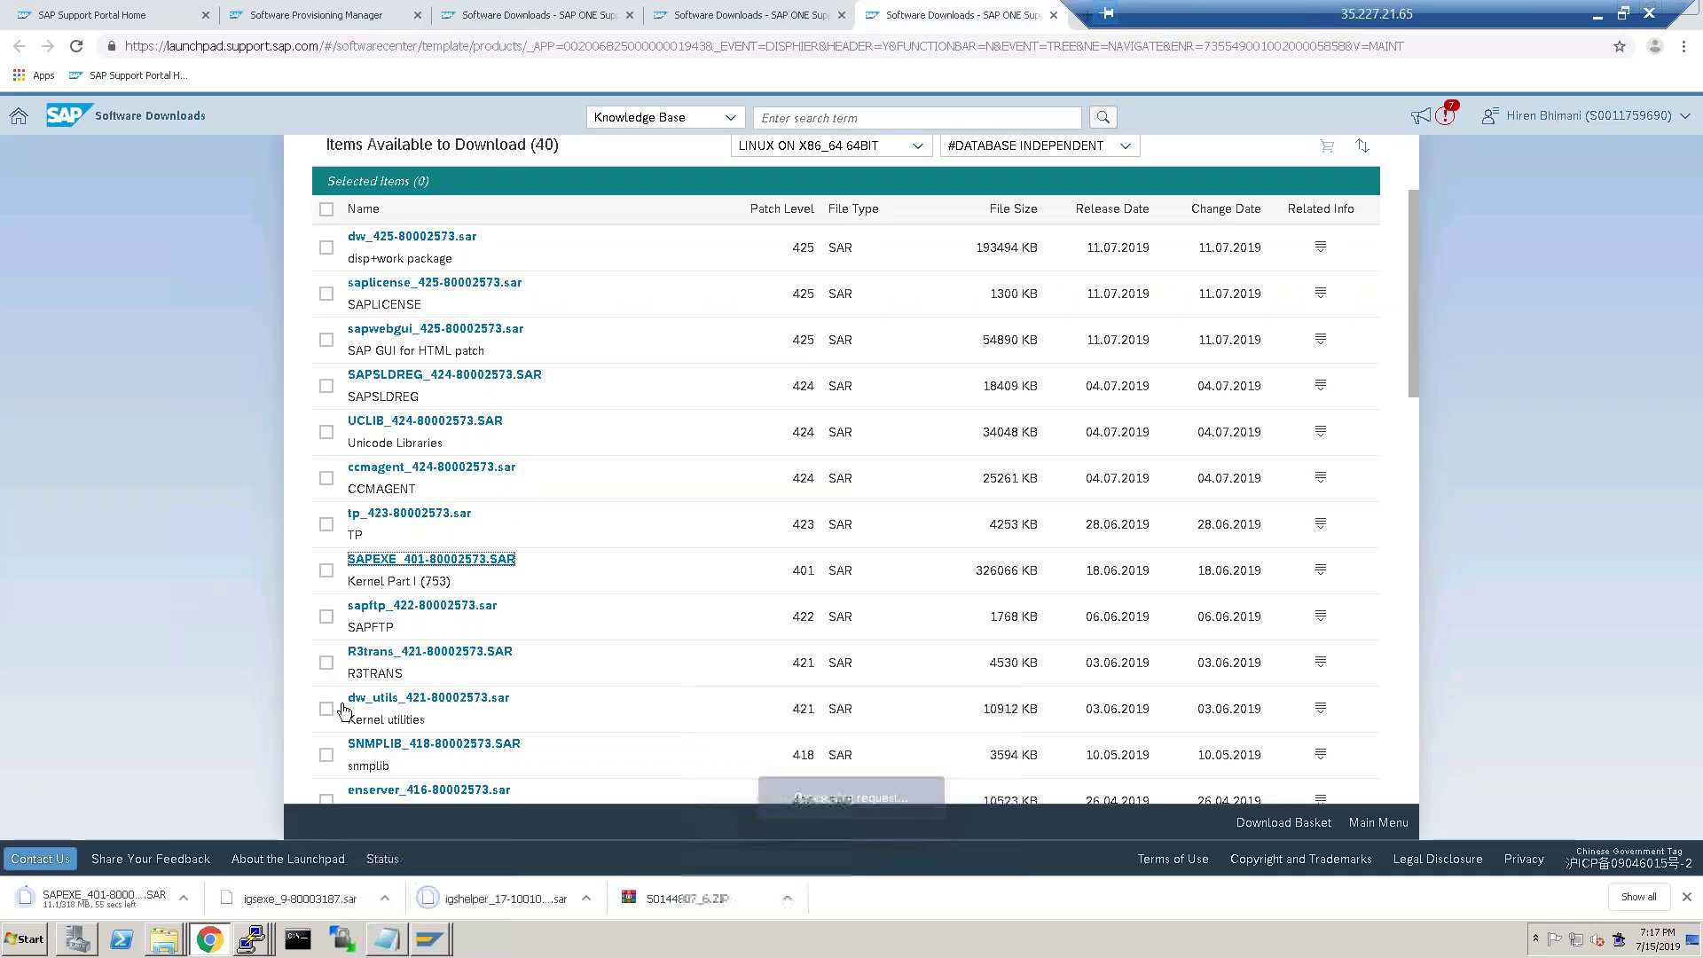
Show the igsexe download in Downloads, select the three newest archives, and reveal the desktop.
click(386, 903)
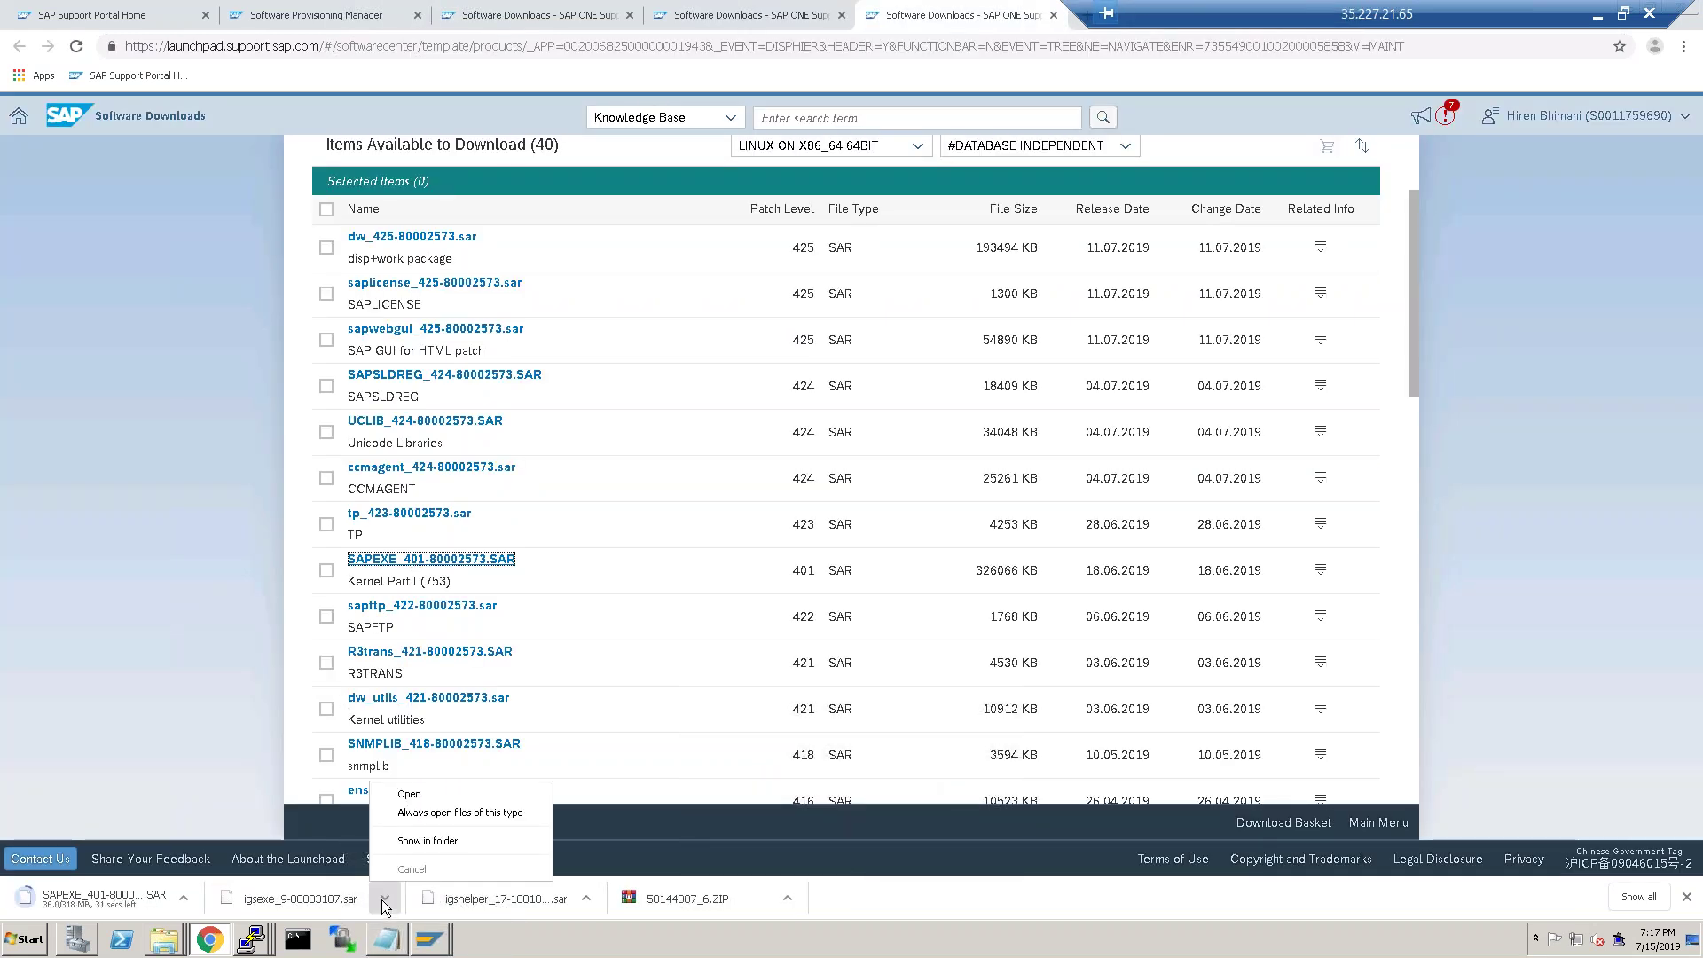
click(412, 834)
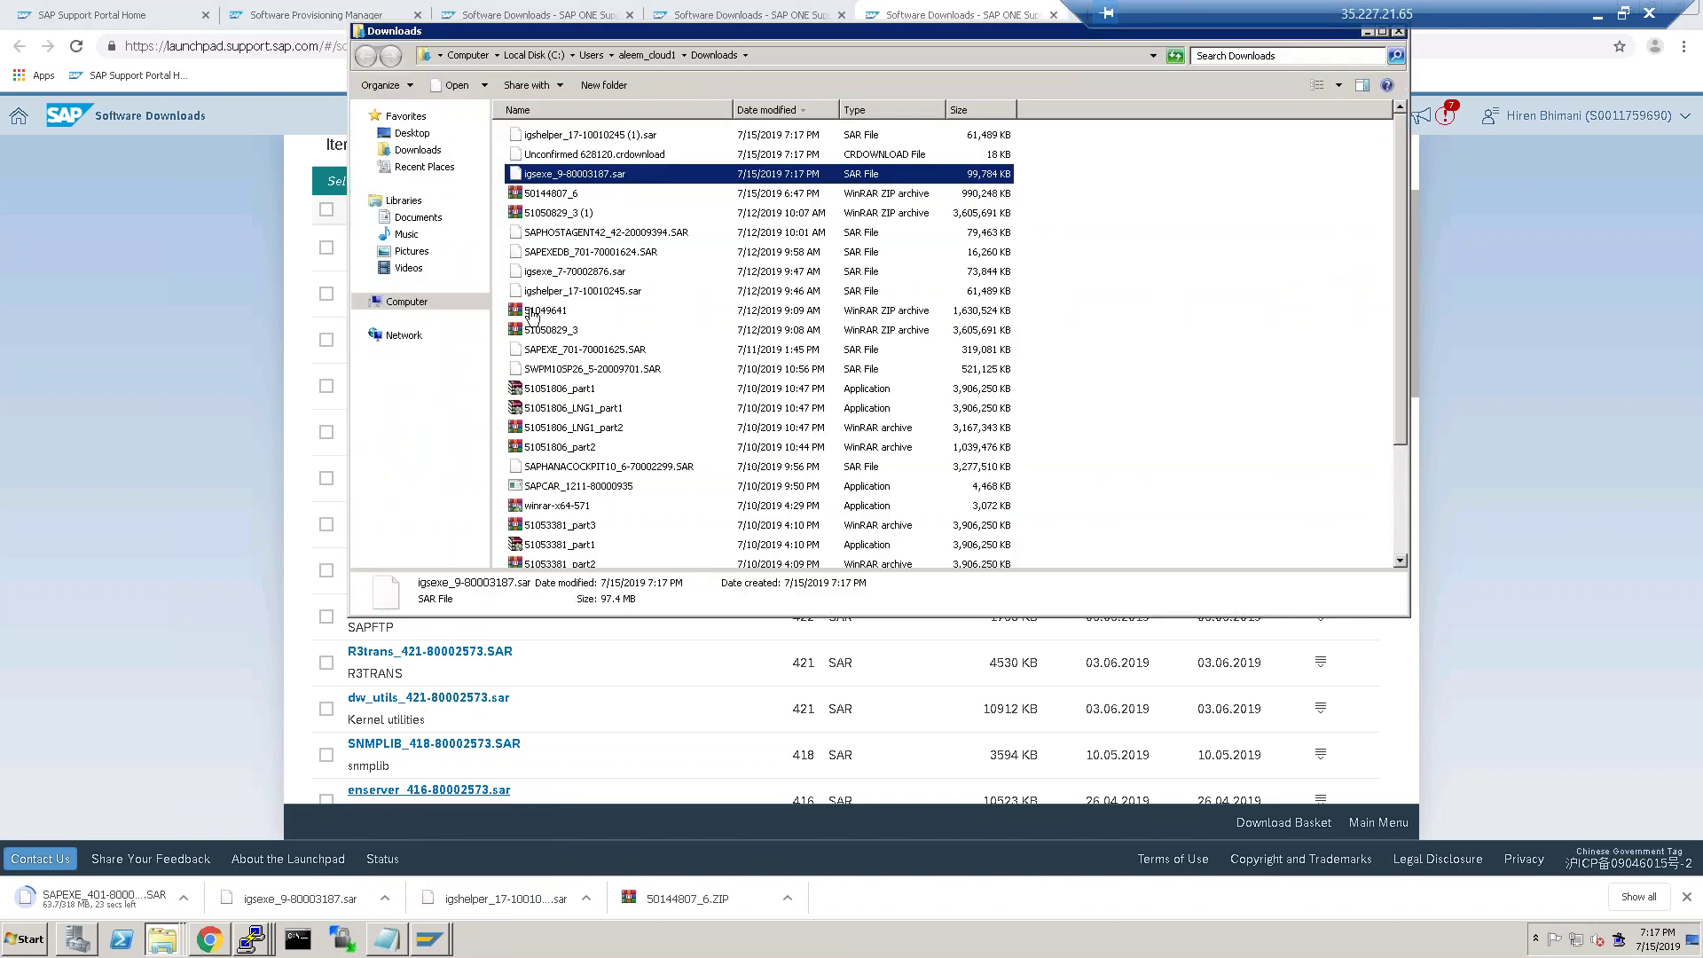
click(632, 155)
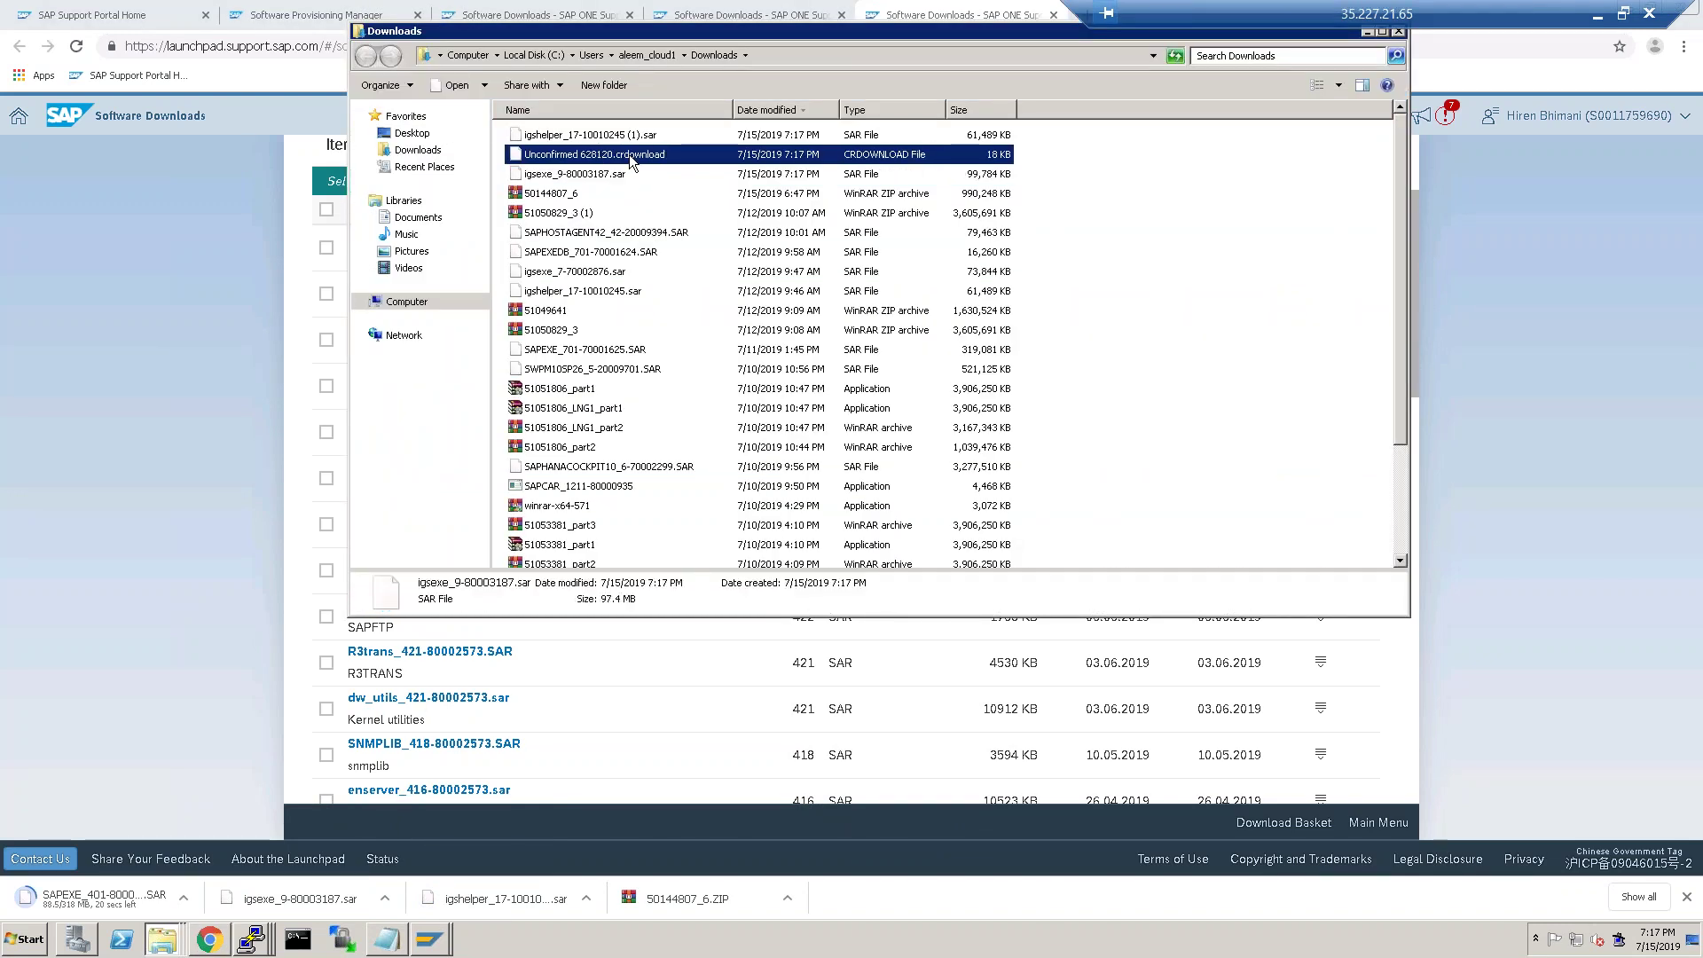
shift+click(626, 139)
ctrl+click(592, 175)
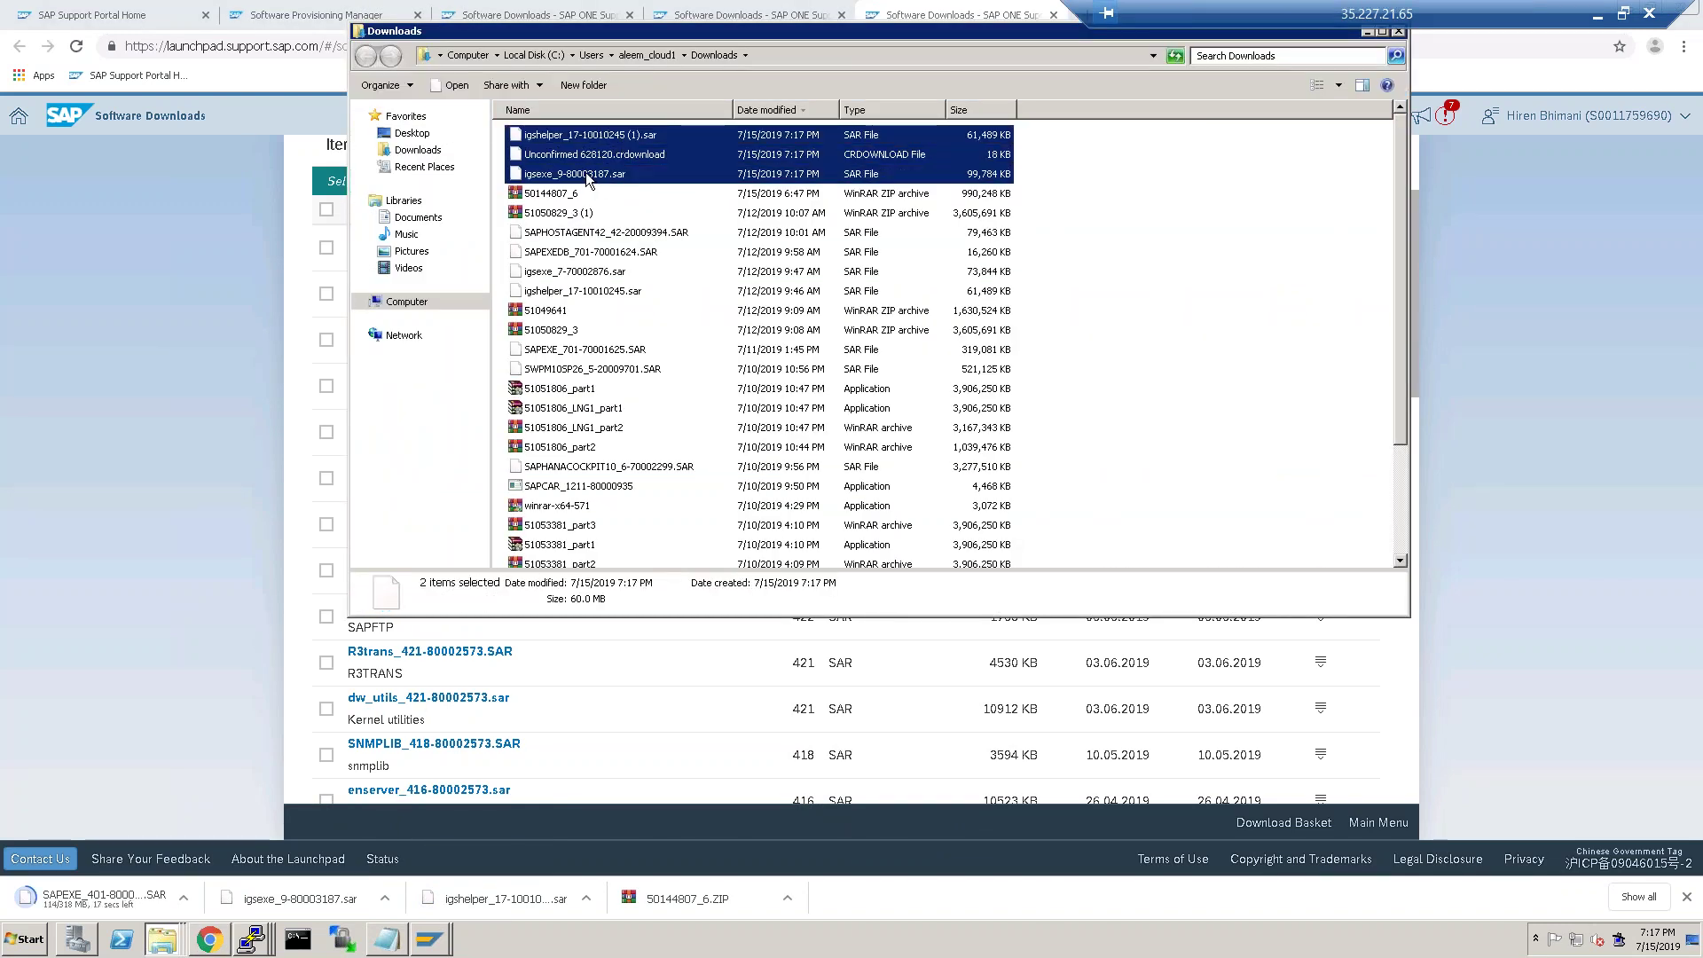
click(25, 938)
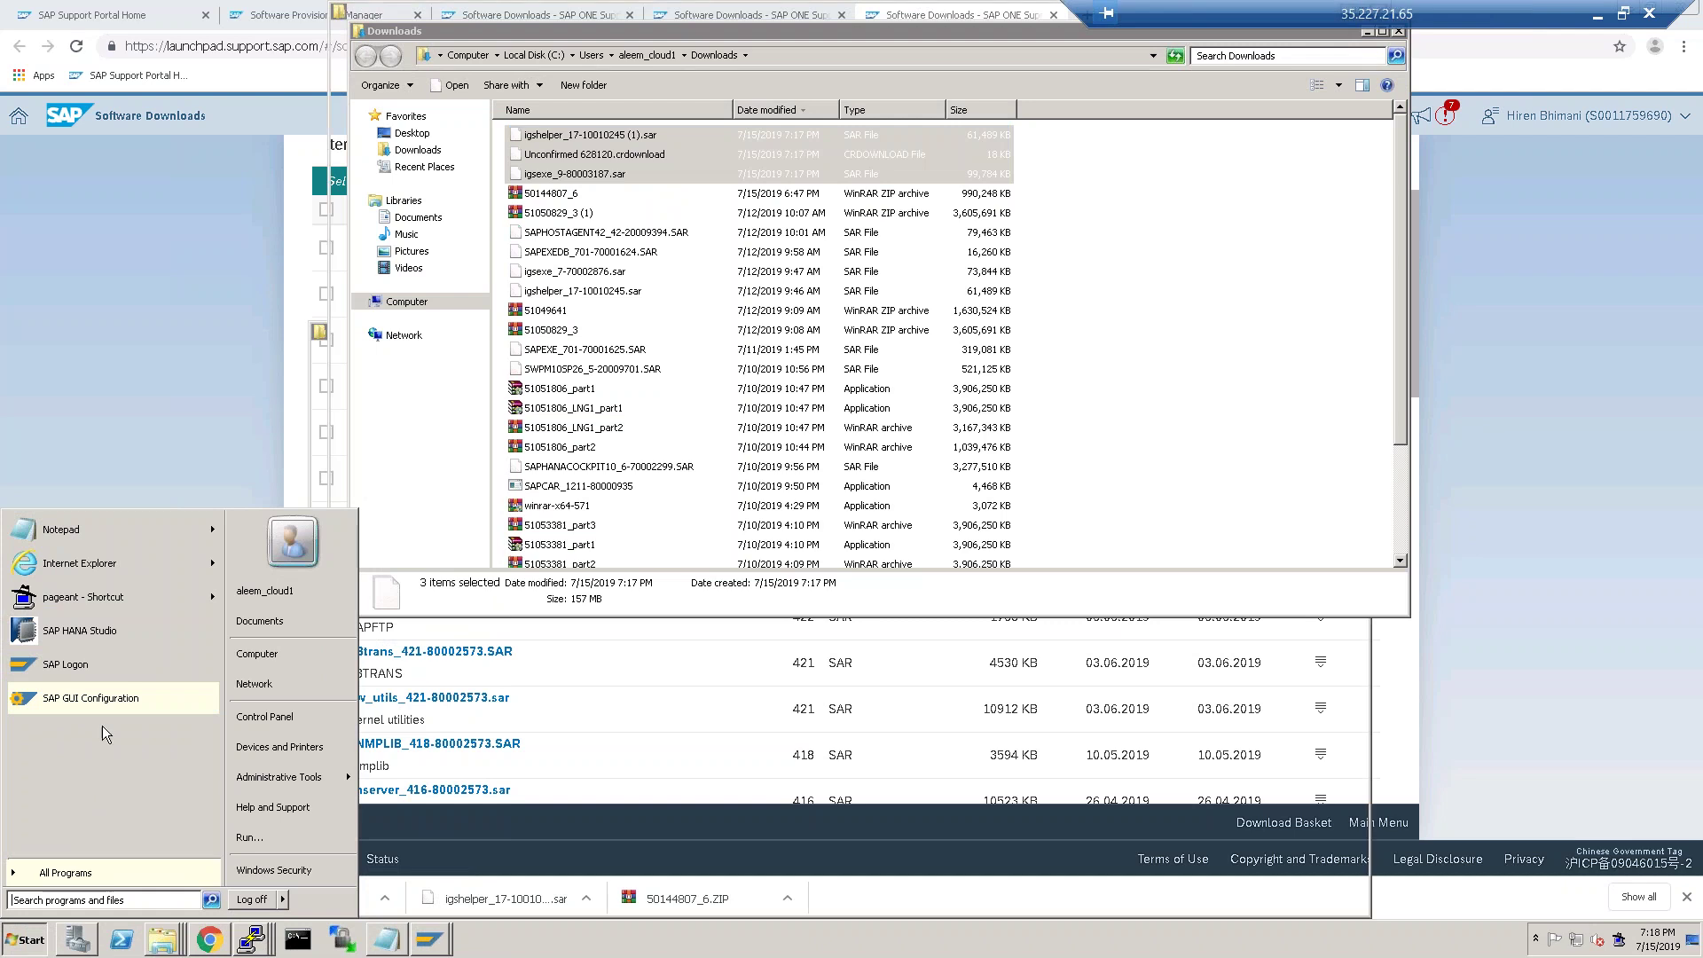
key(super+d)
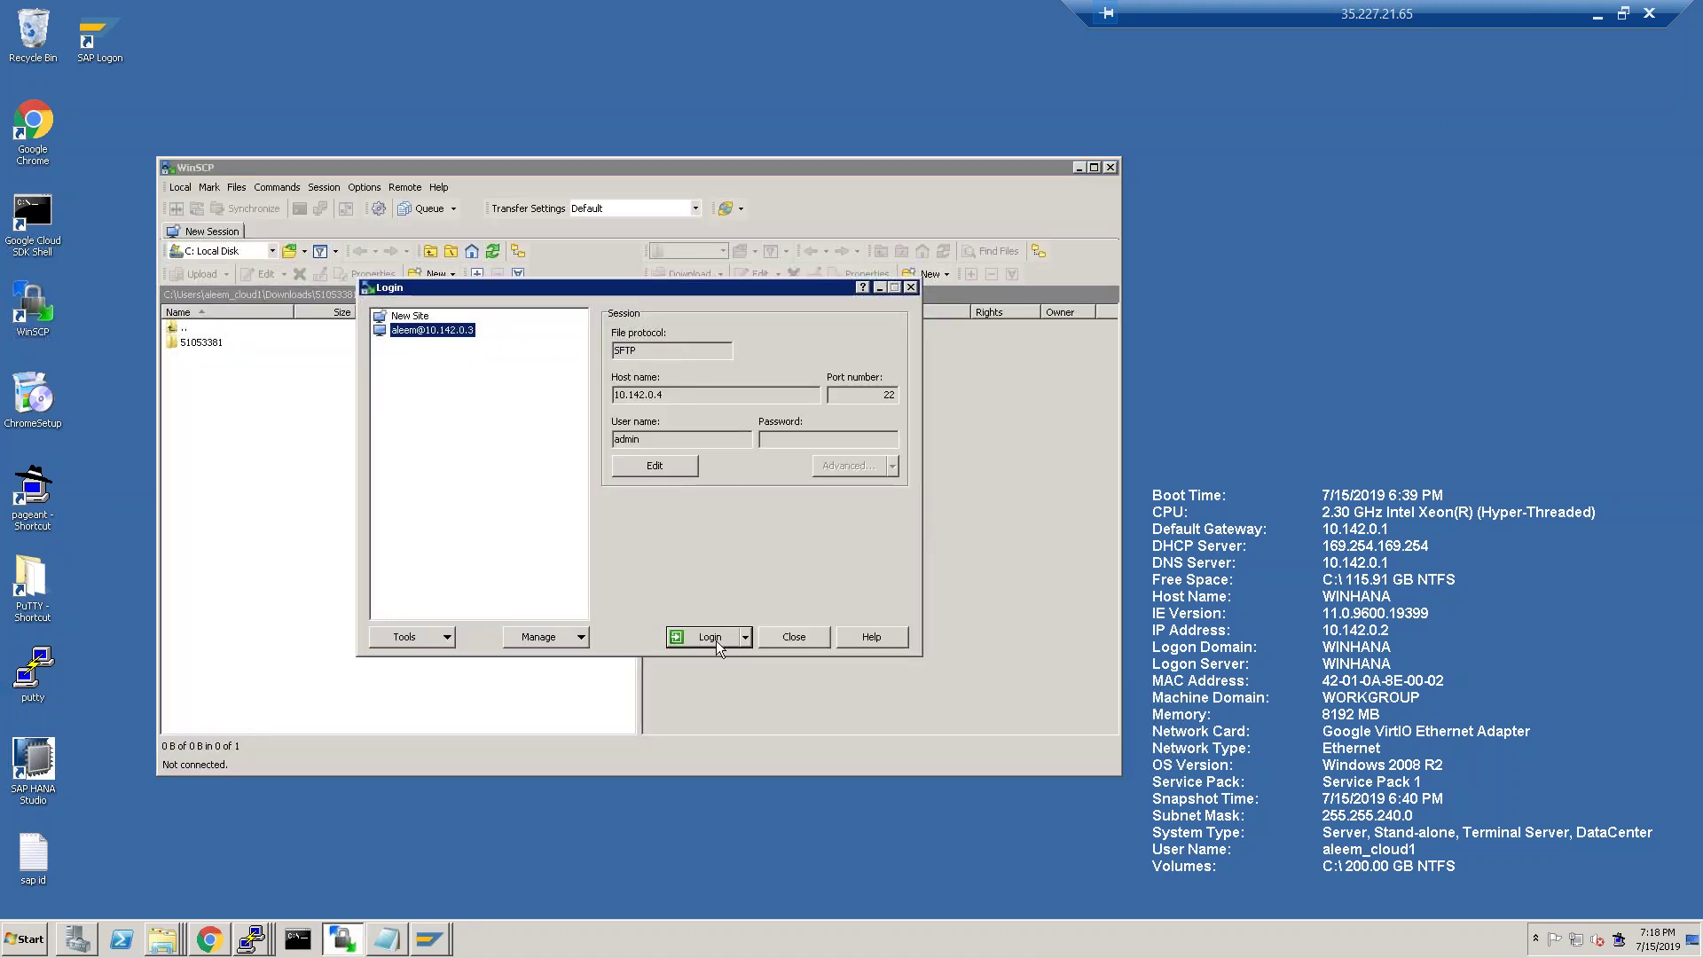
Log in to the server, create /hanadb/1709 with permissions set, and paste the three archives into it.
click(717, 638)
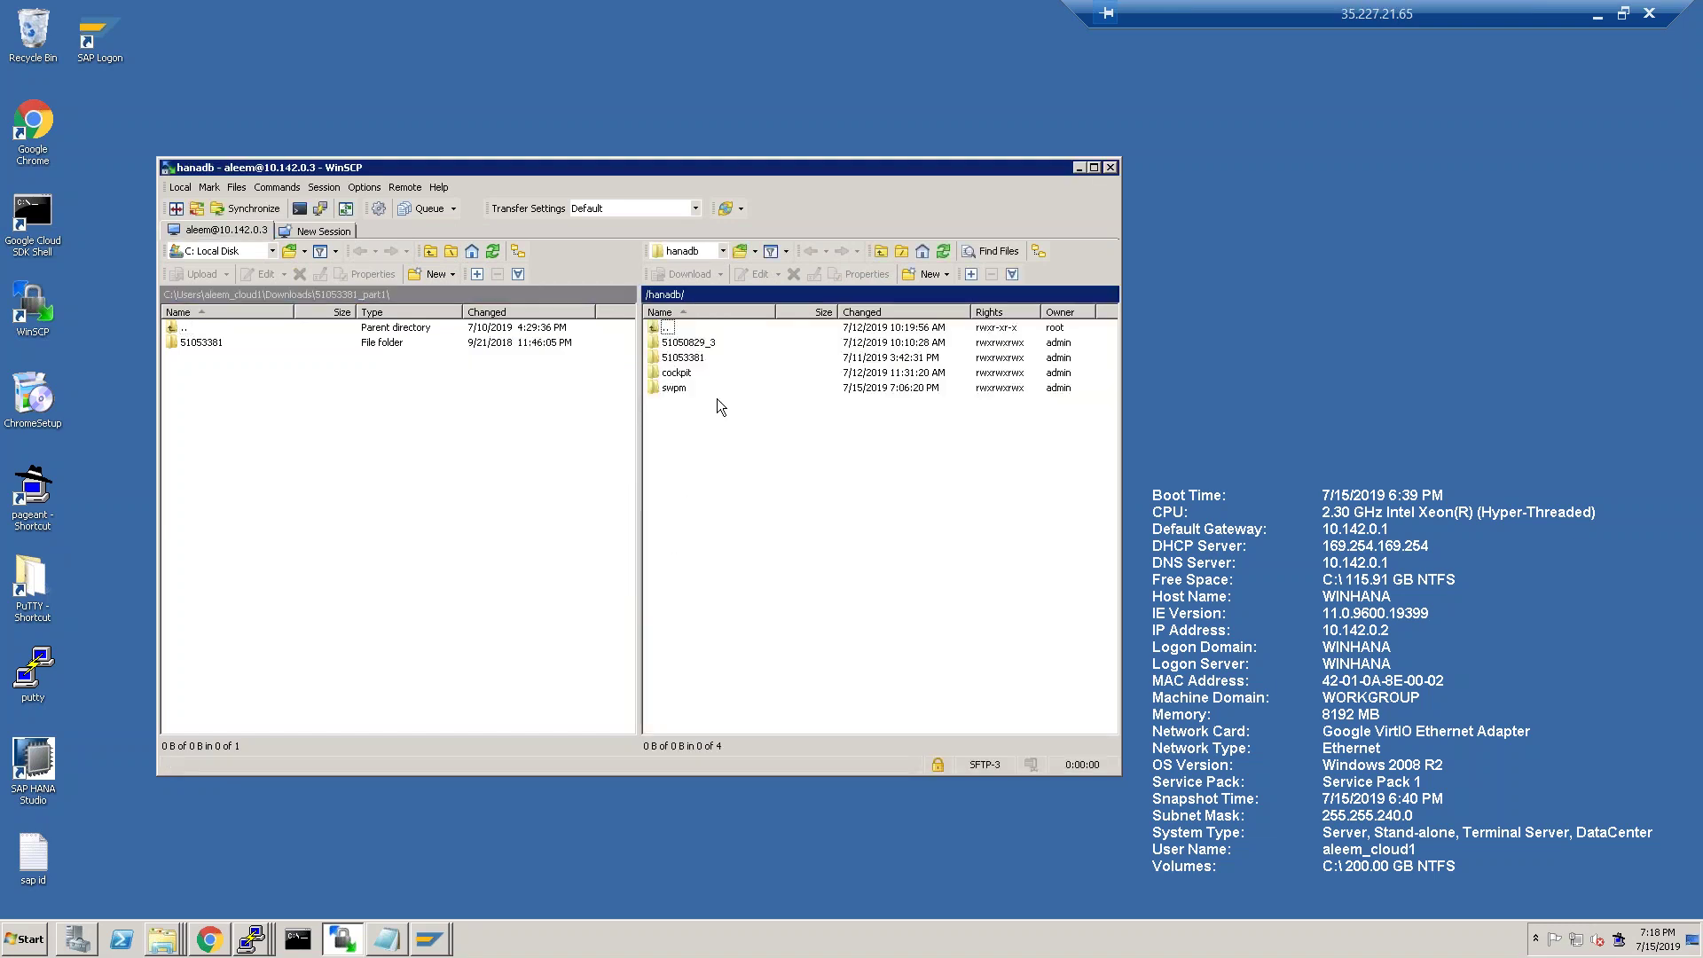
right_click(685, 411)
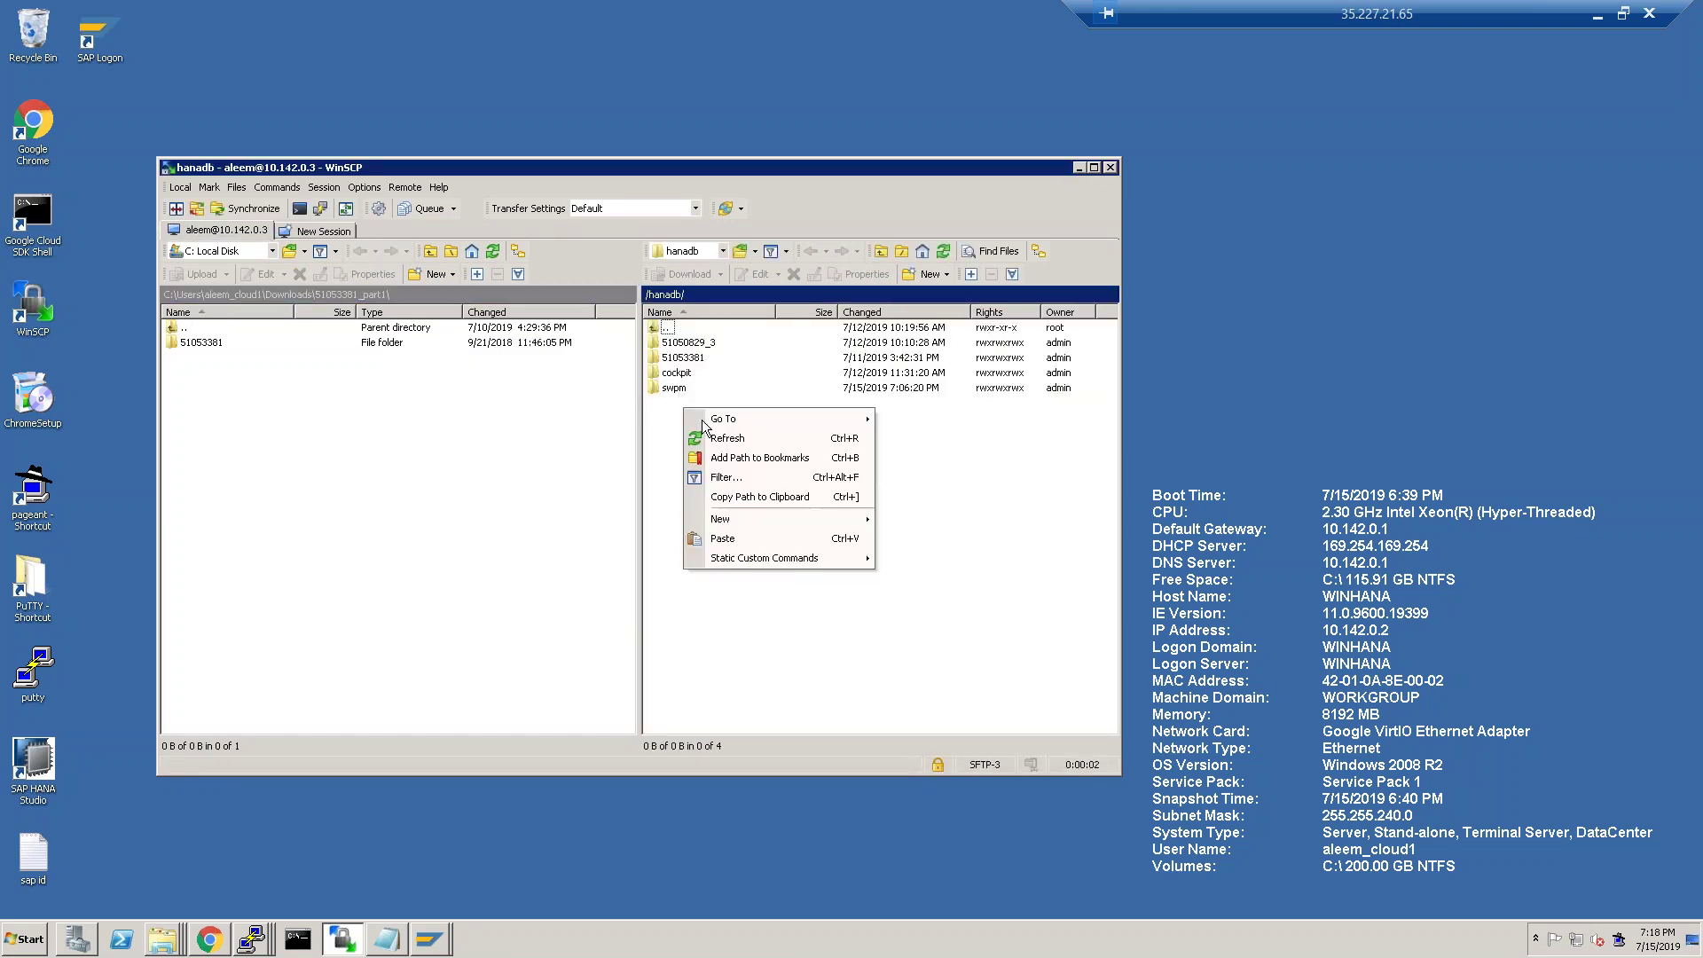
mouse_move(828, 519)
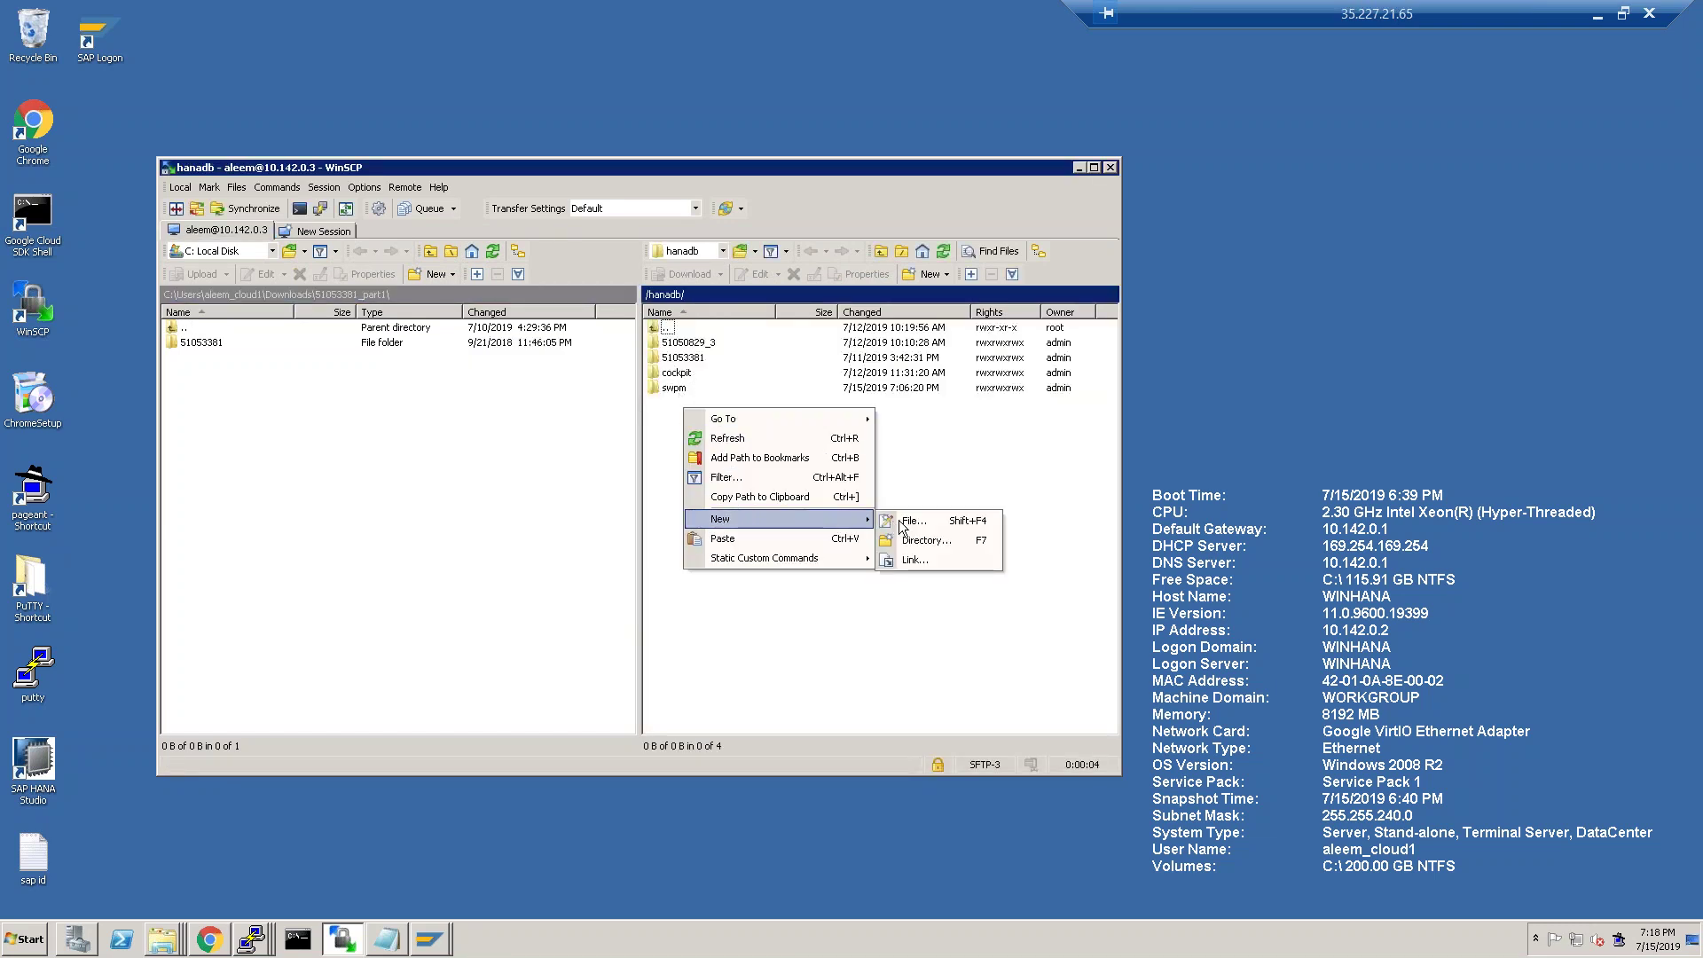
click(922, 539)
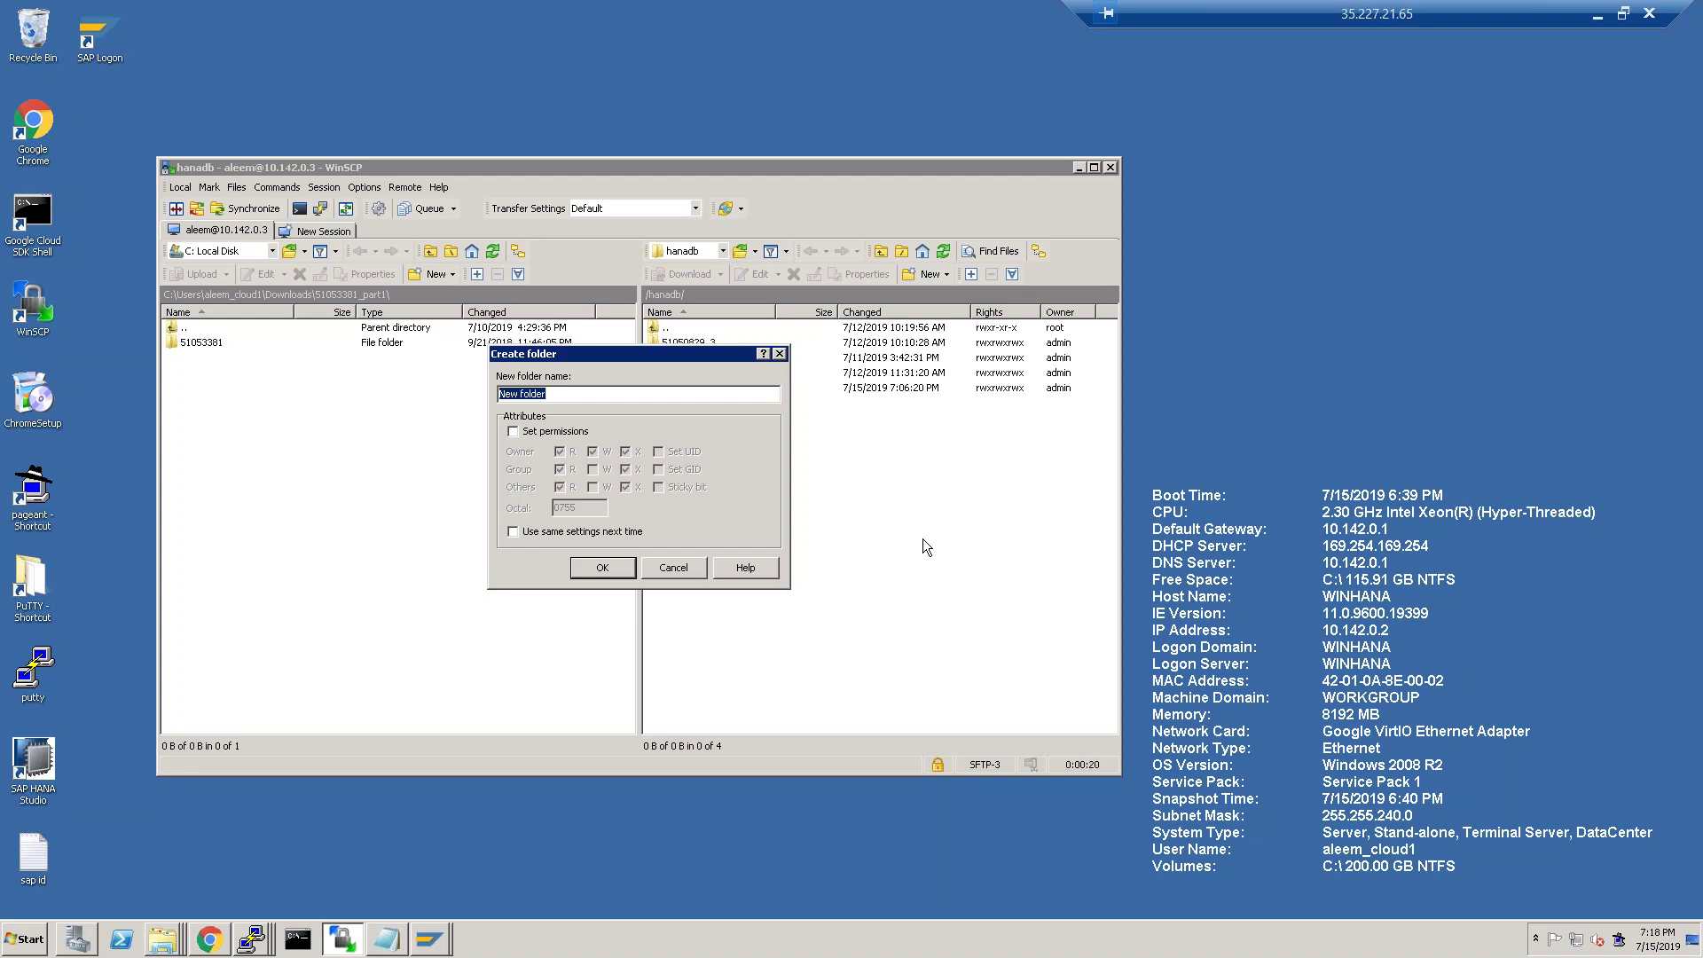
text(1709)
click(553, 432)
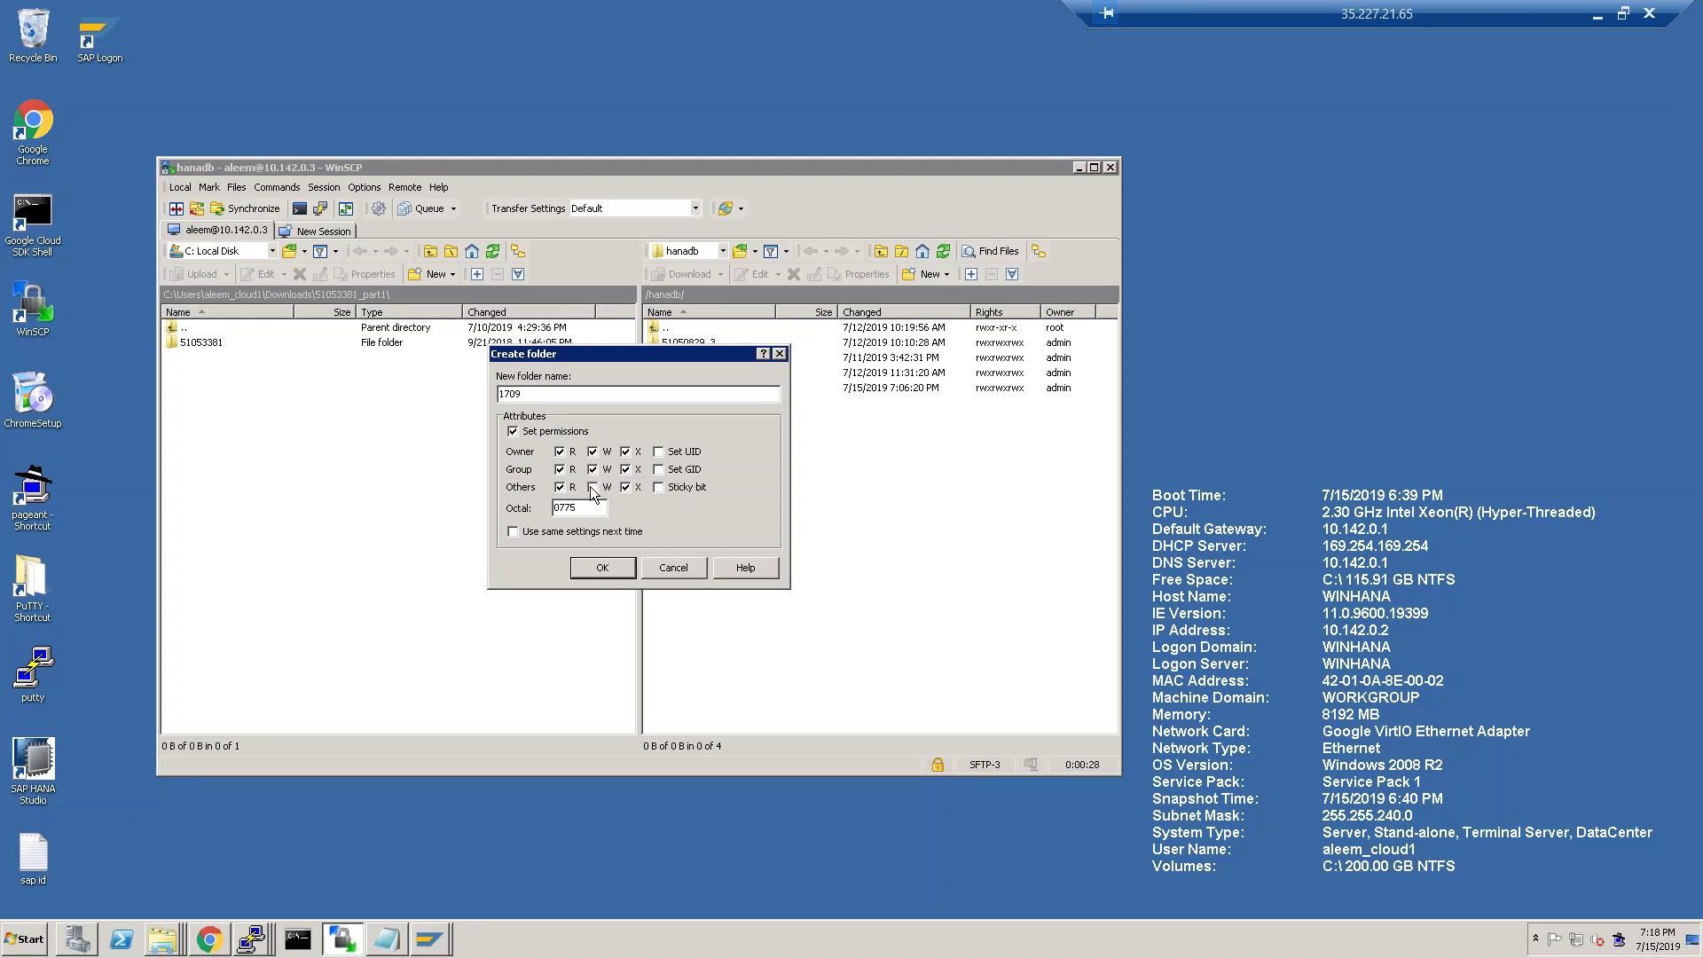
click(609, 562)
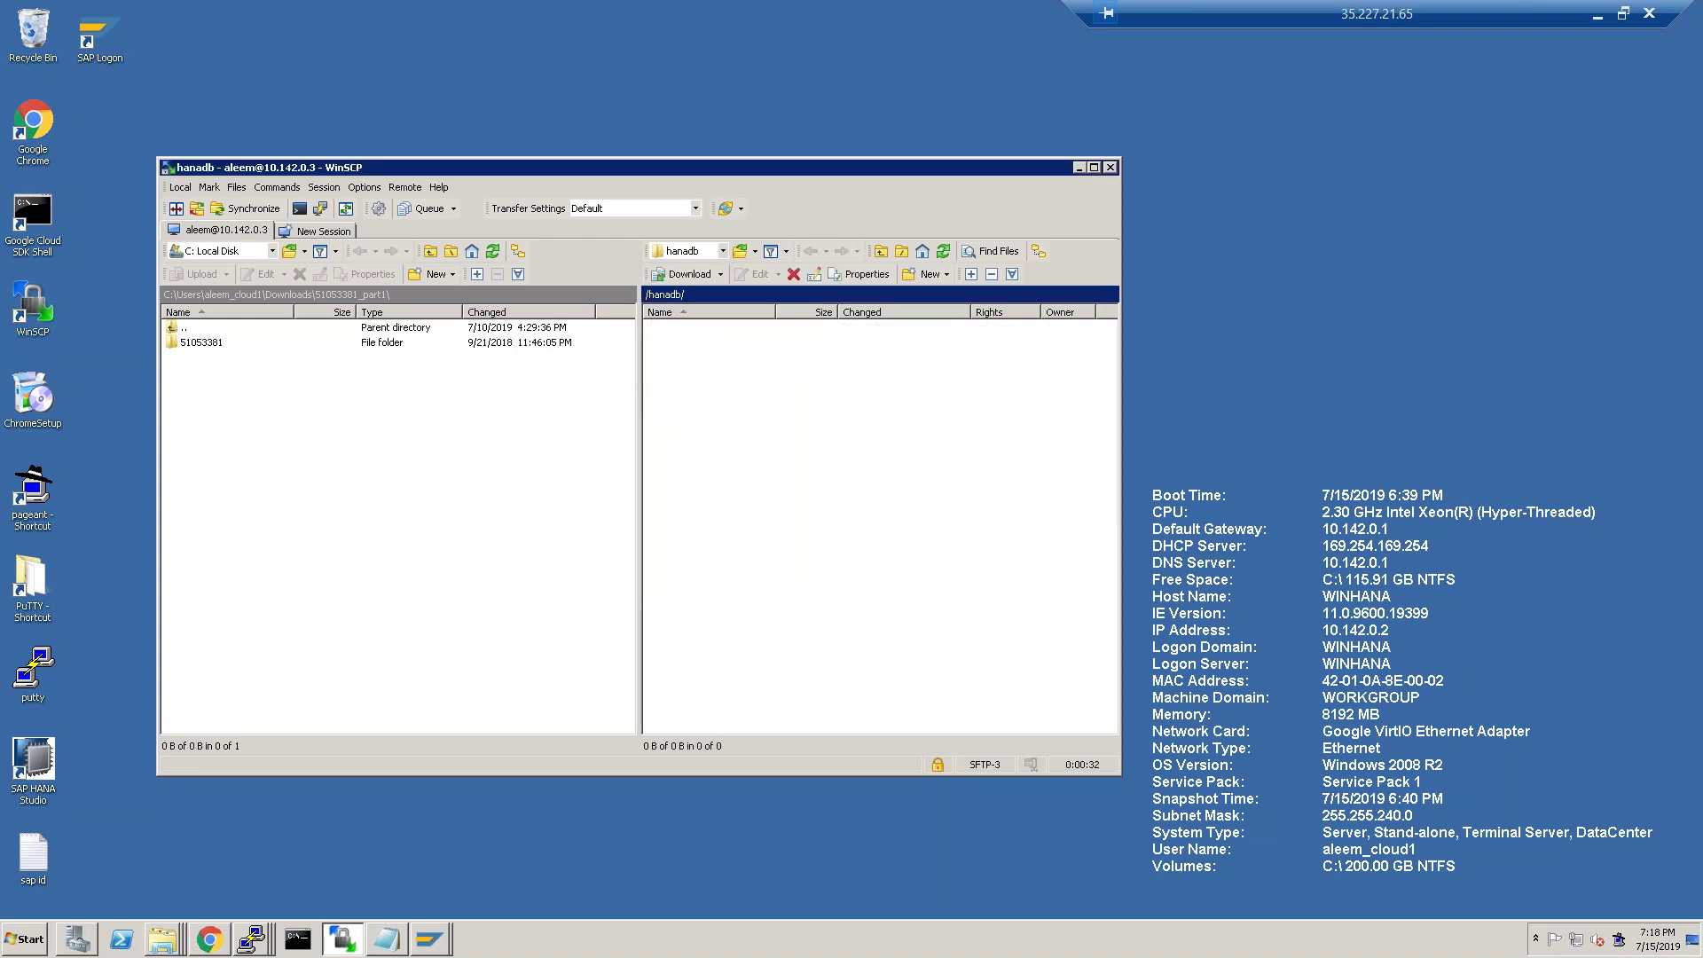
right_click(694, 373)
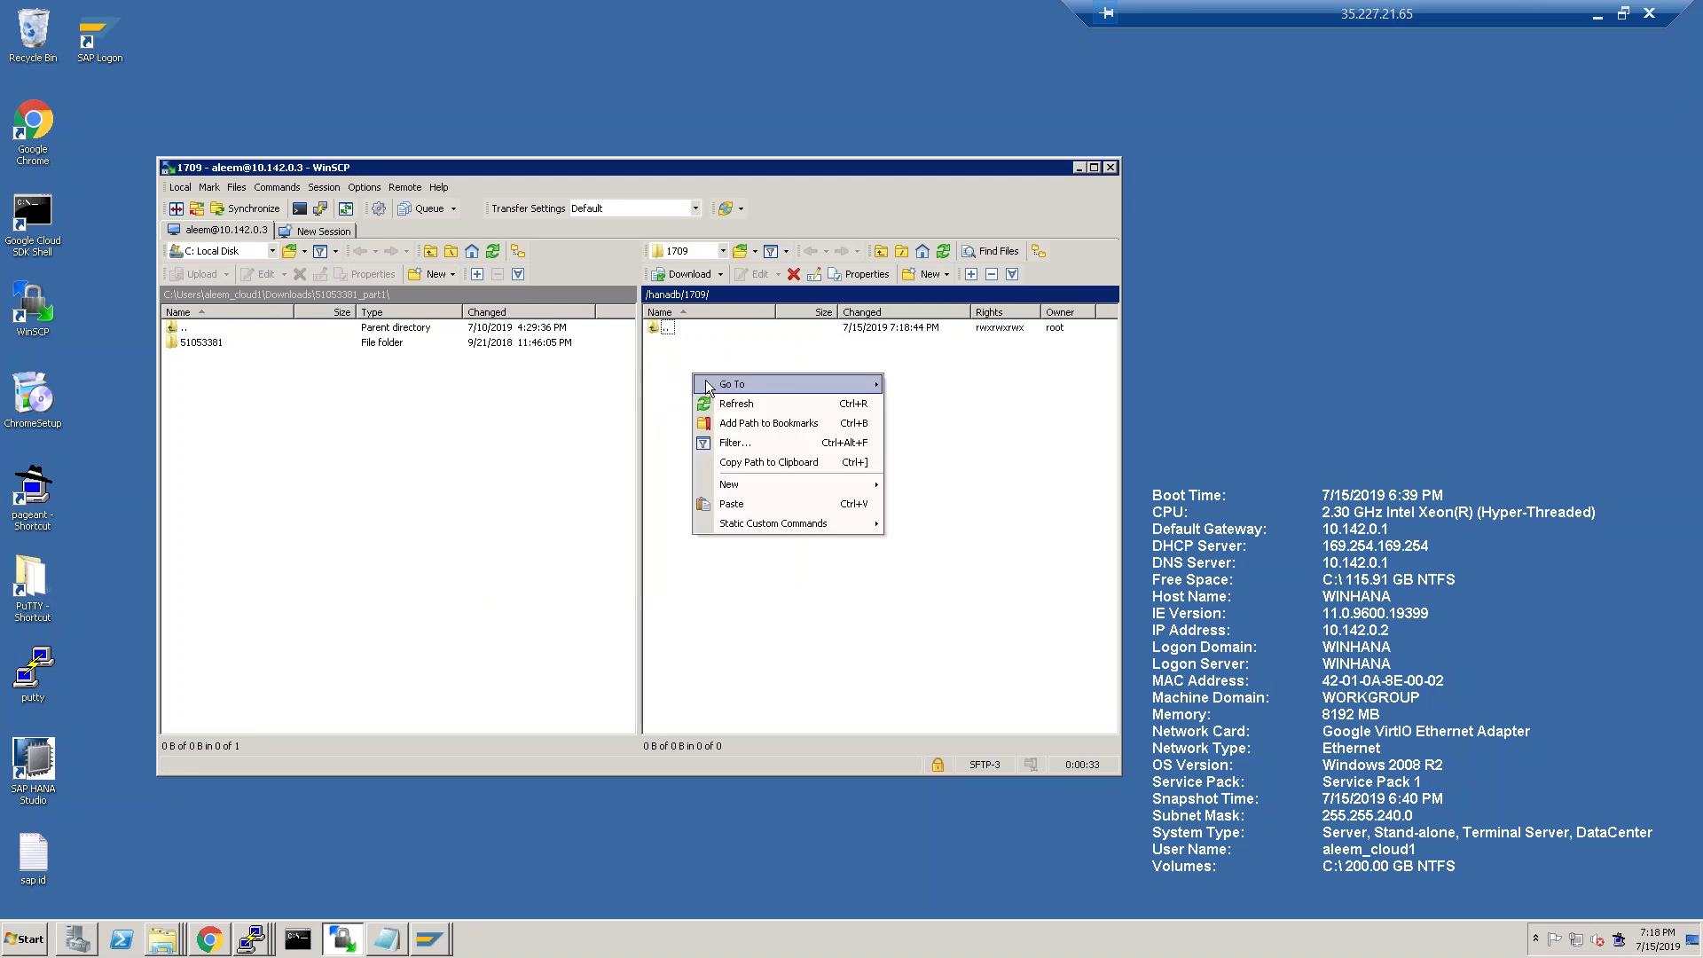
click(743, 504)
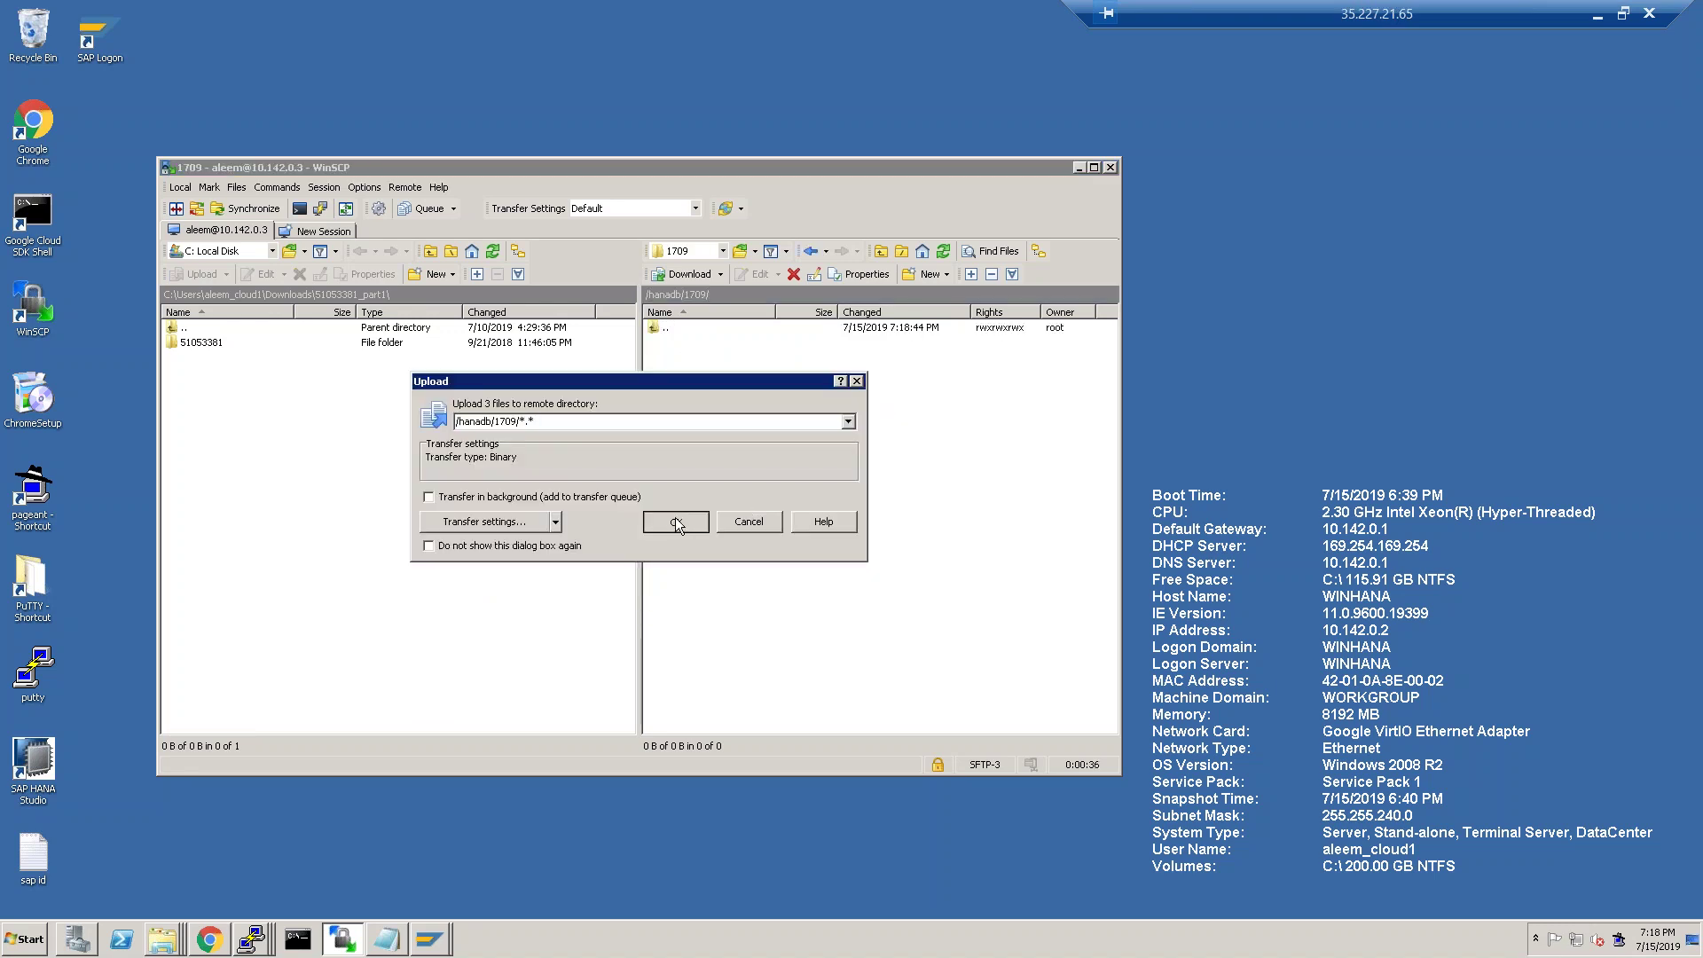
Confirm the three-file upload to /hanadb/1709 and retry past the missing-file error.
click(676, 525)
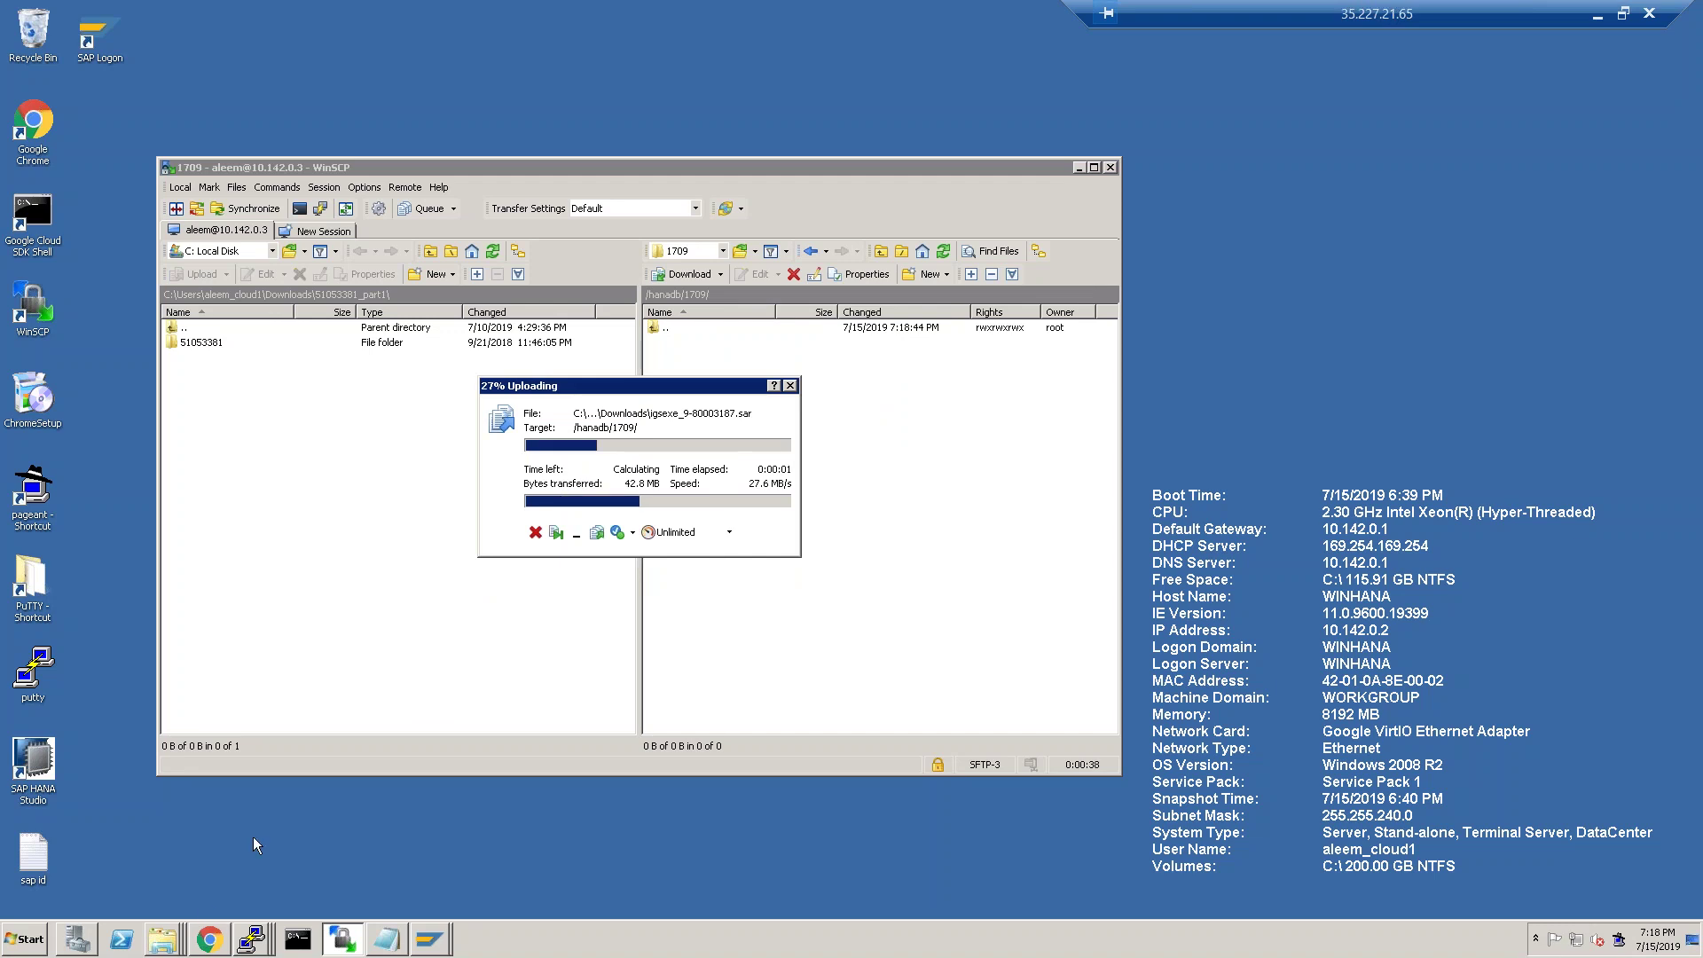
click(298, 939)
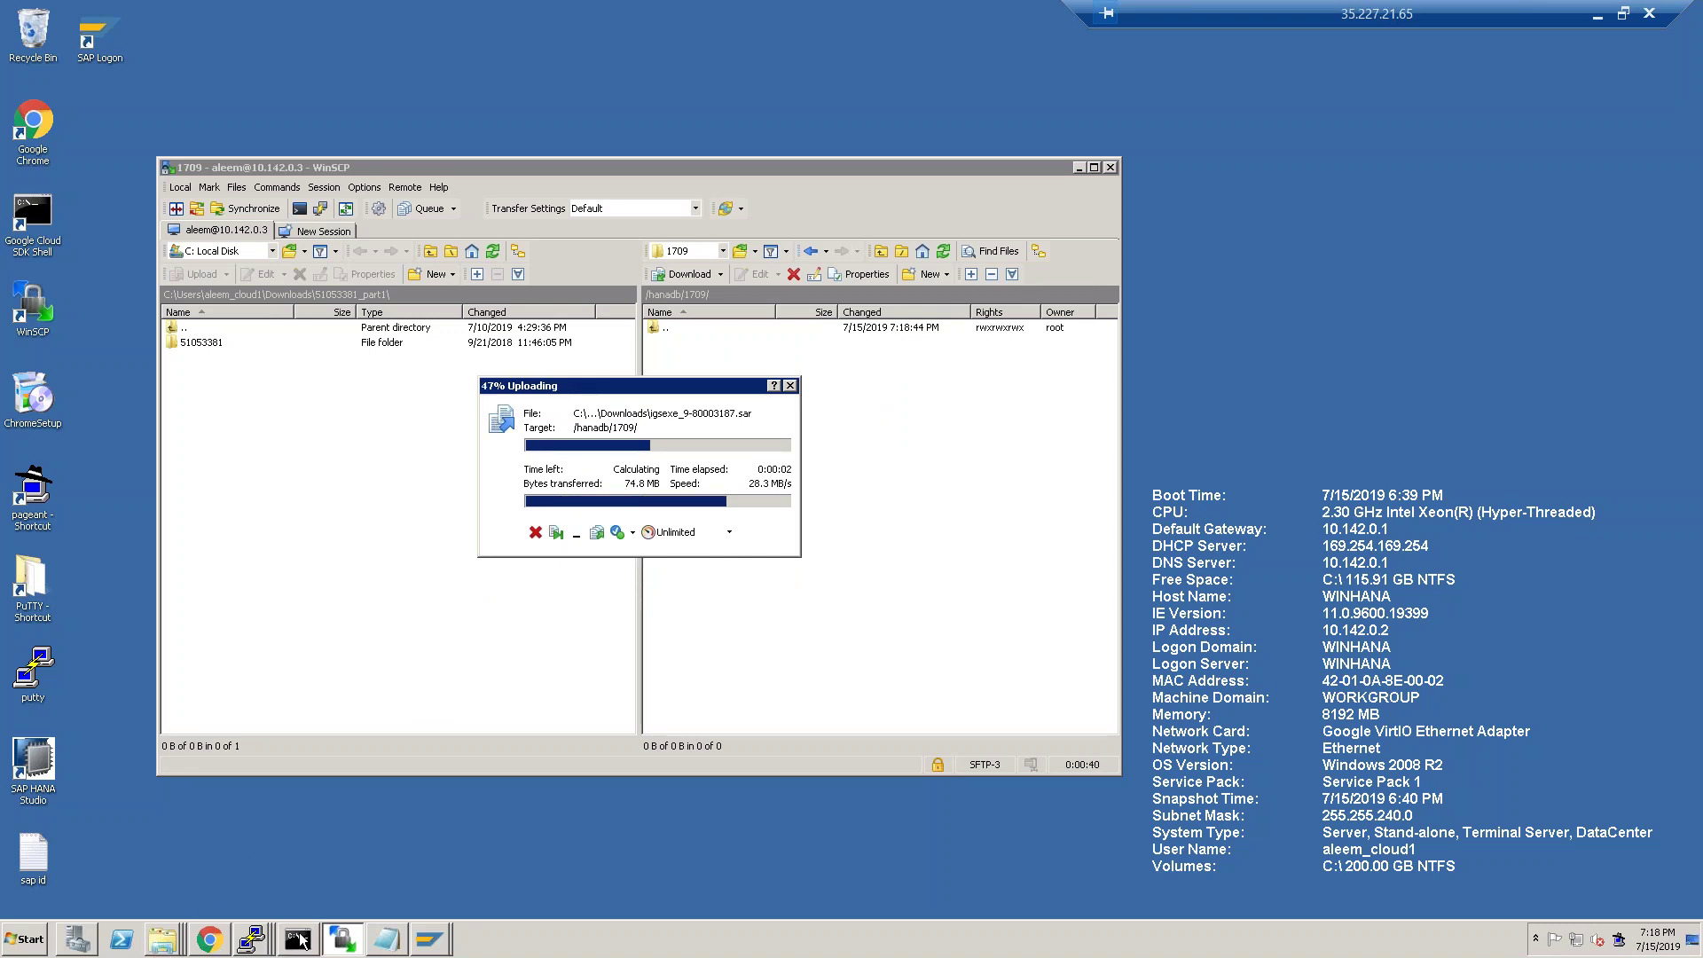
click(257, 929)
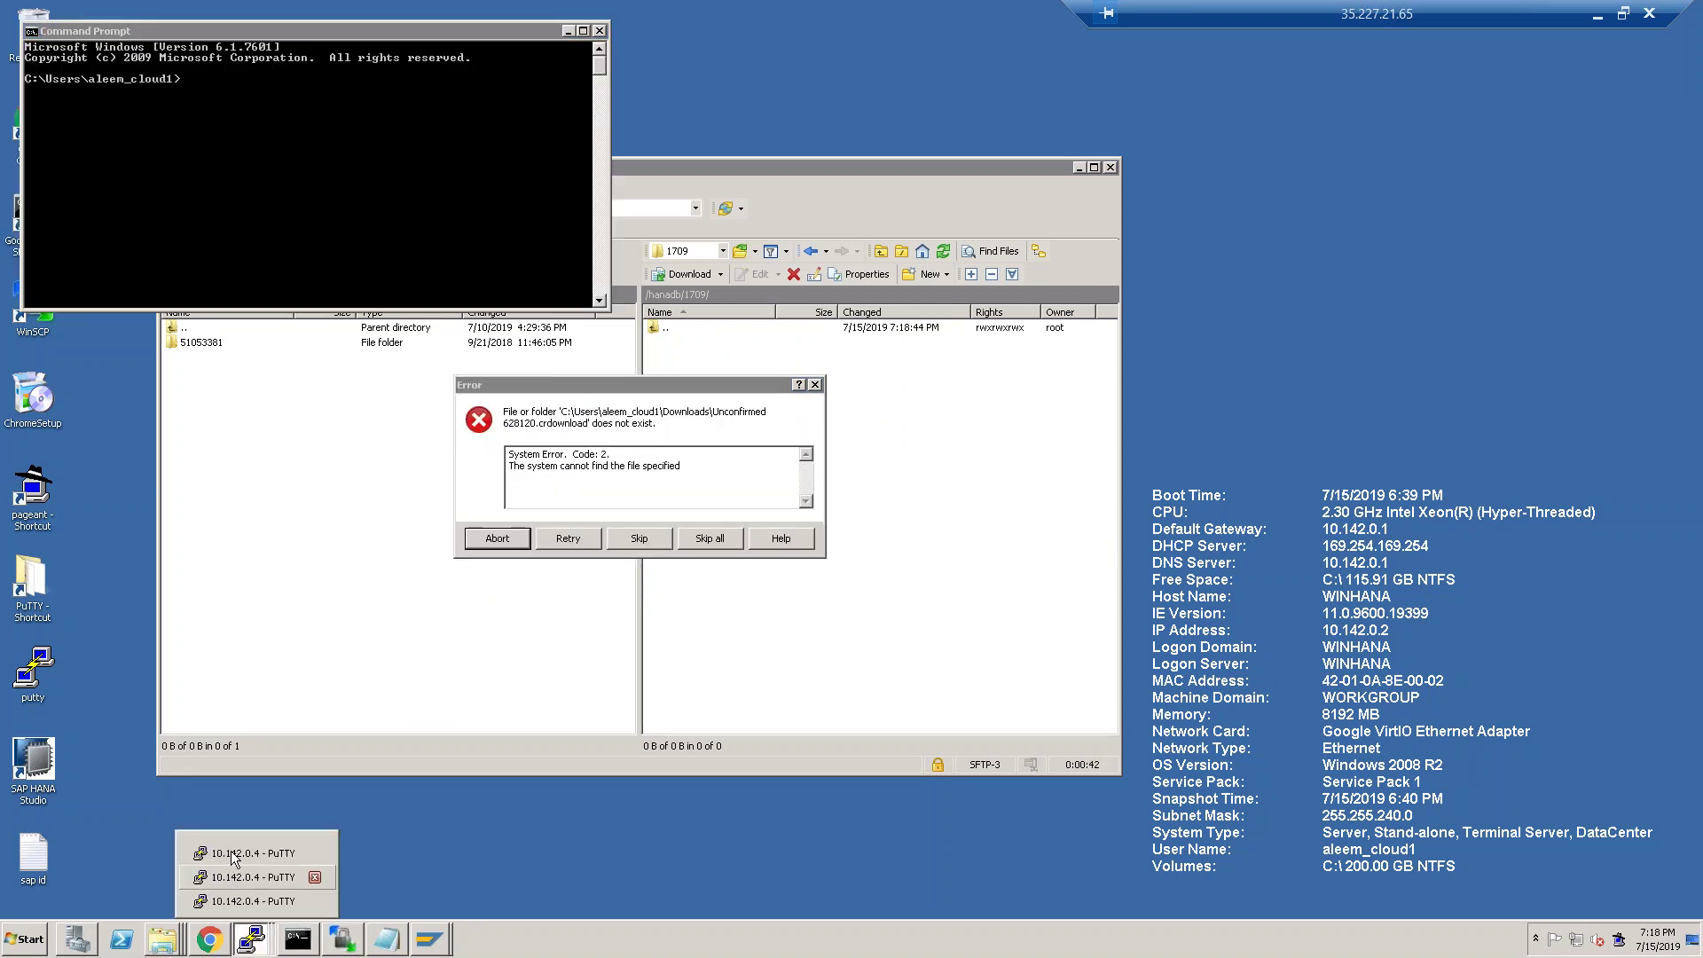
click(231, 852)
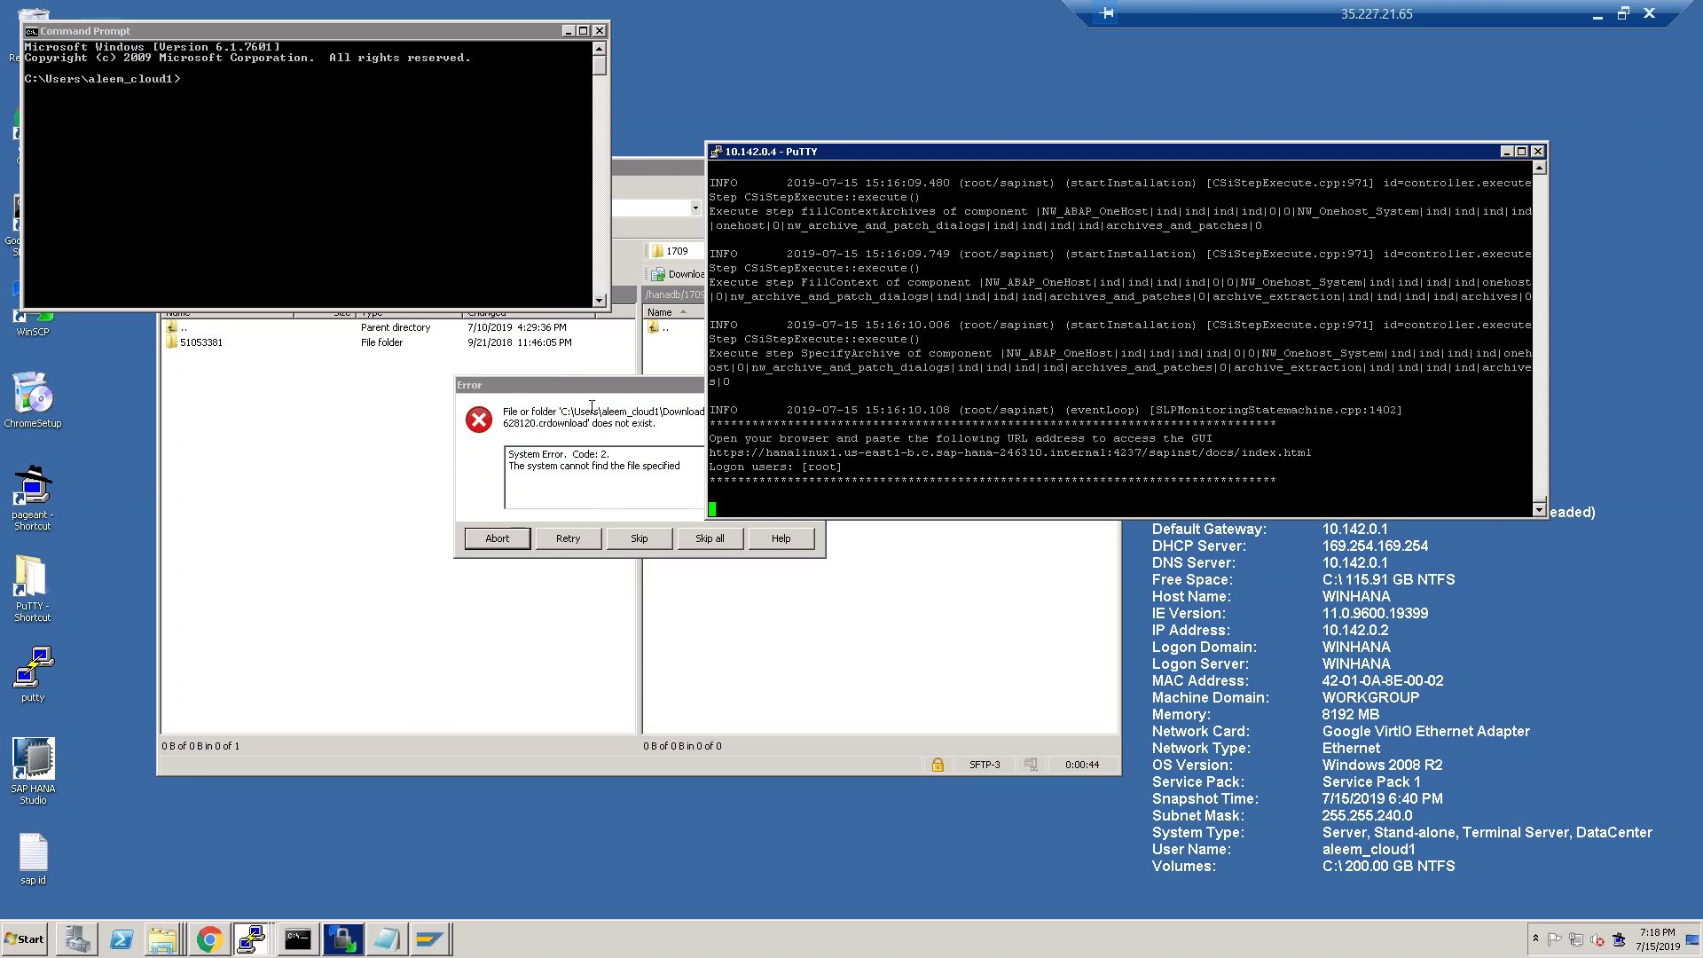
click(592, 405)
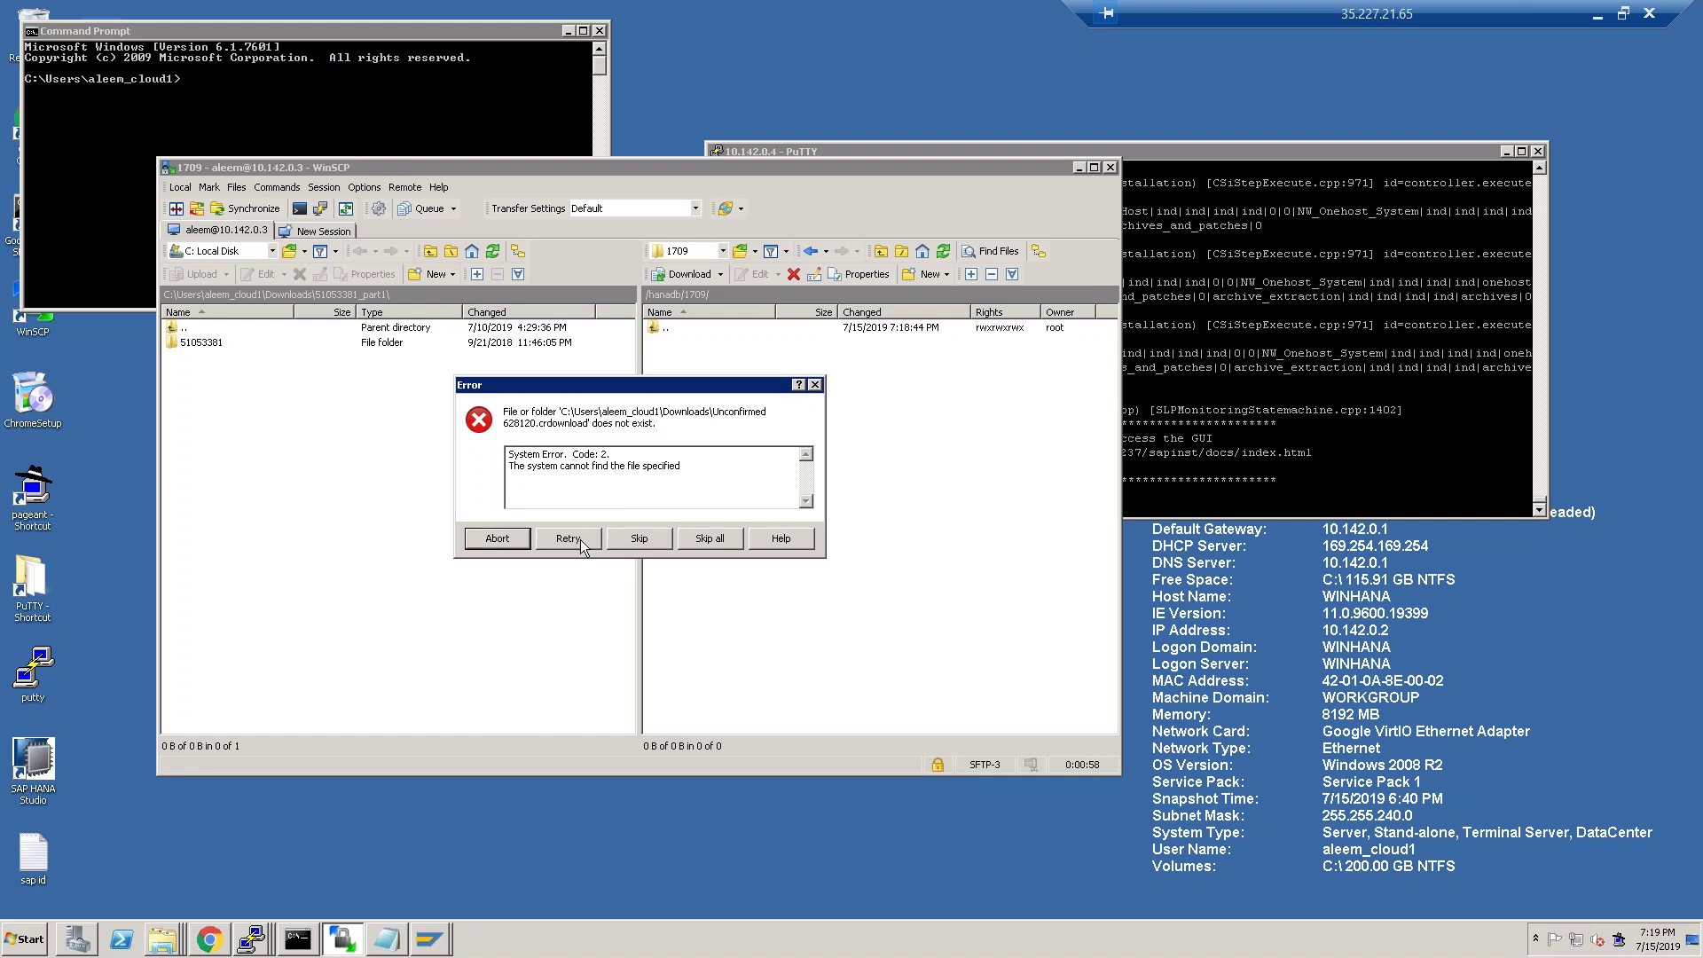
click(820, 384)
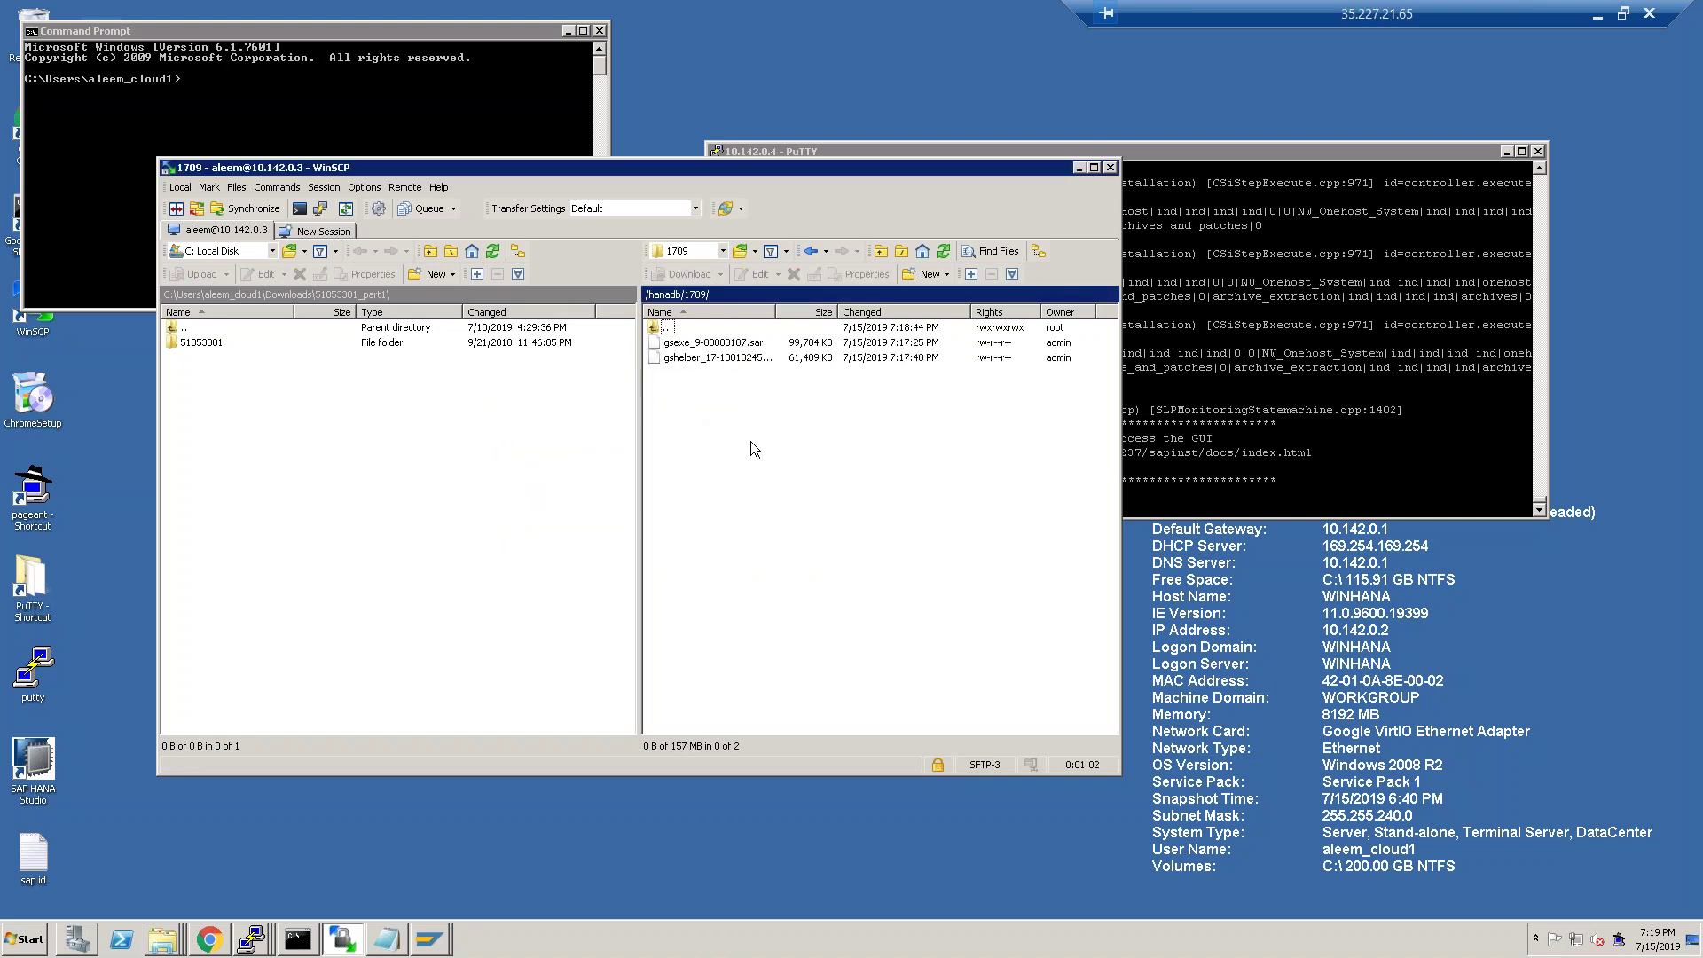
click(220, 937)
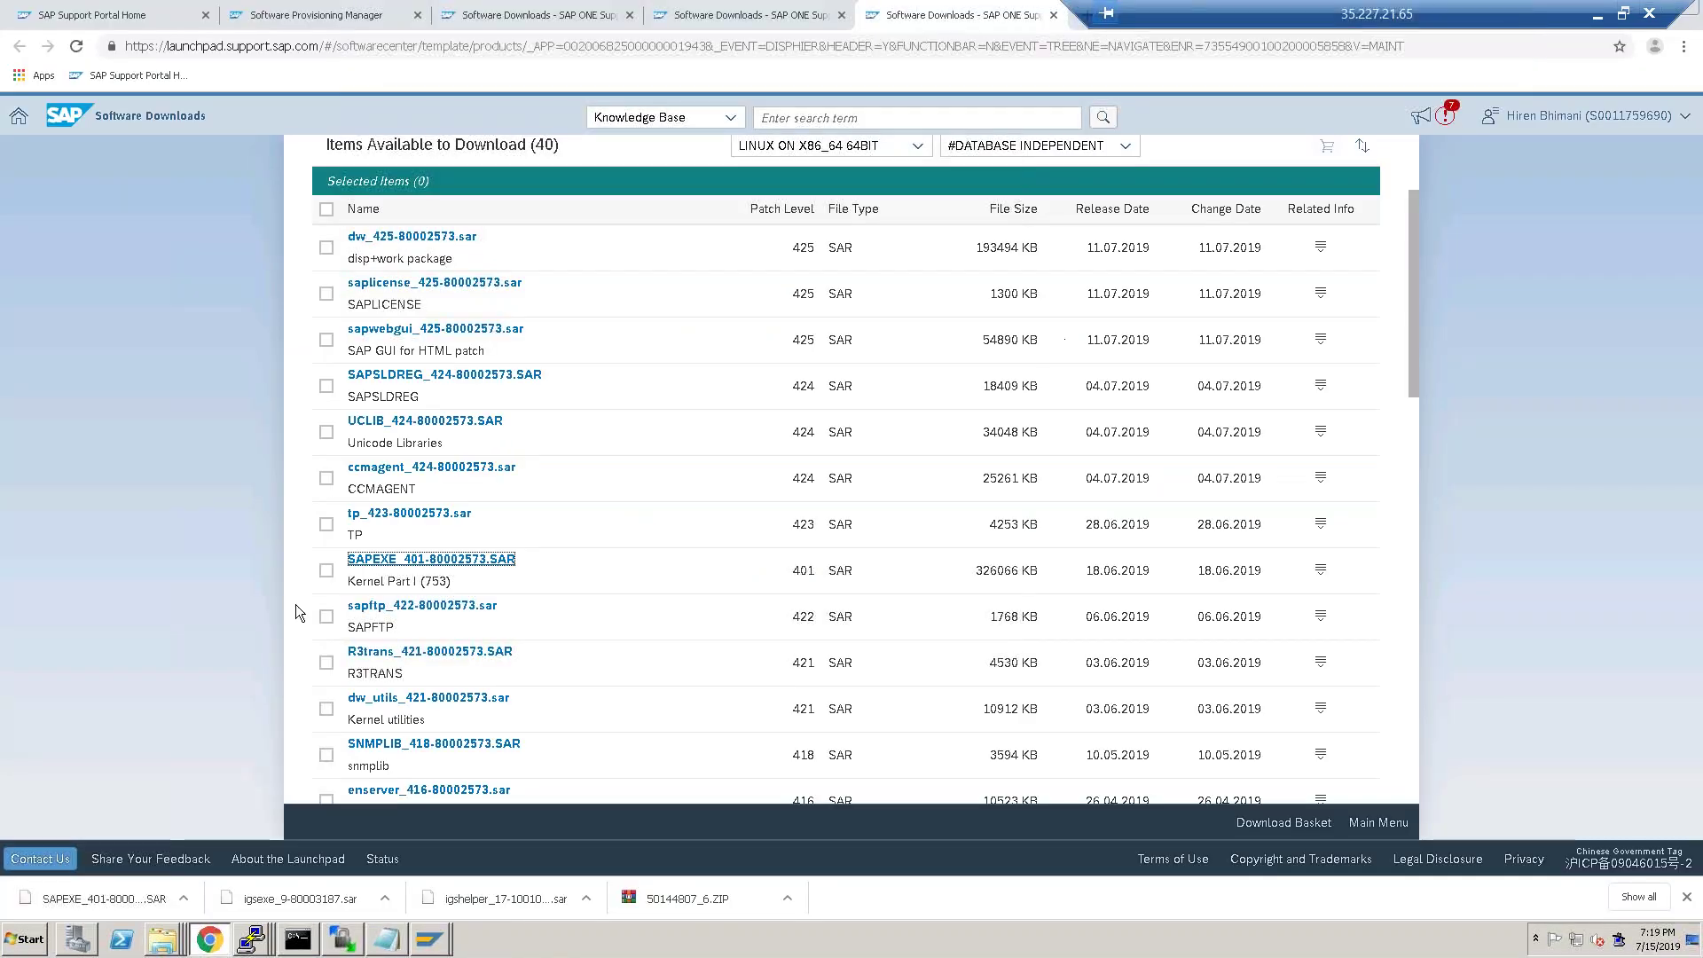
Reveal SAPEXE_401-80002573.SAR in Downloads and drag it into WinSCP's /hanadb/1709 folder.
click(182, 898)
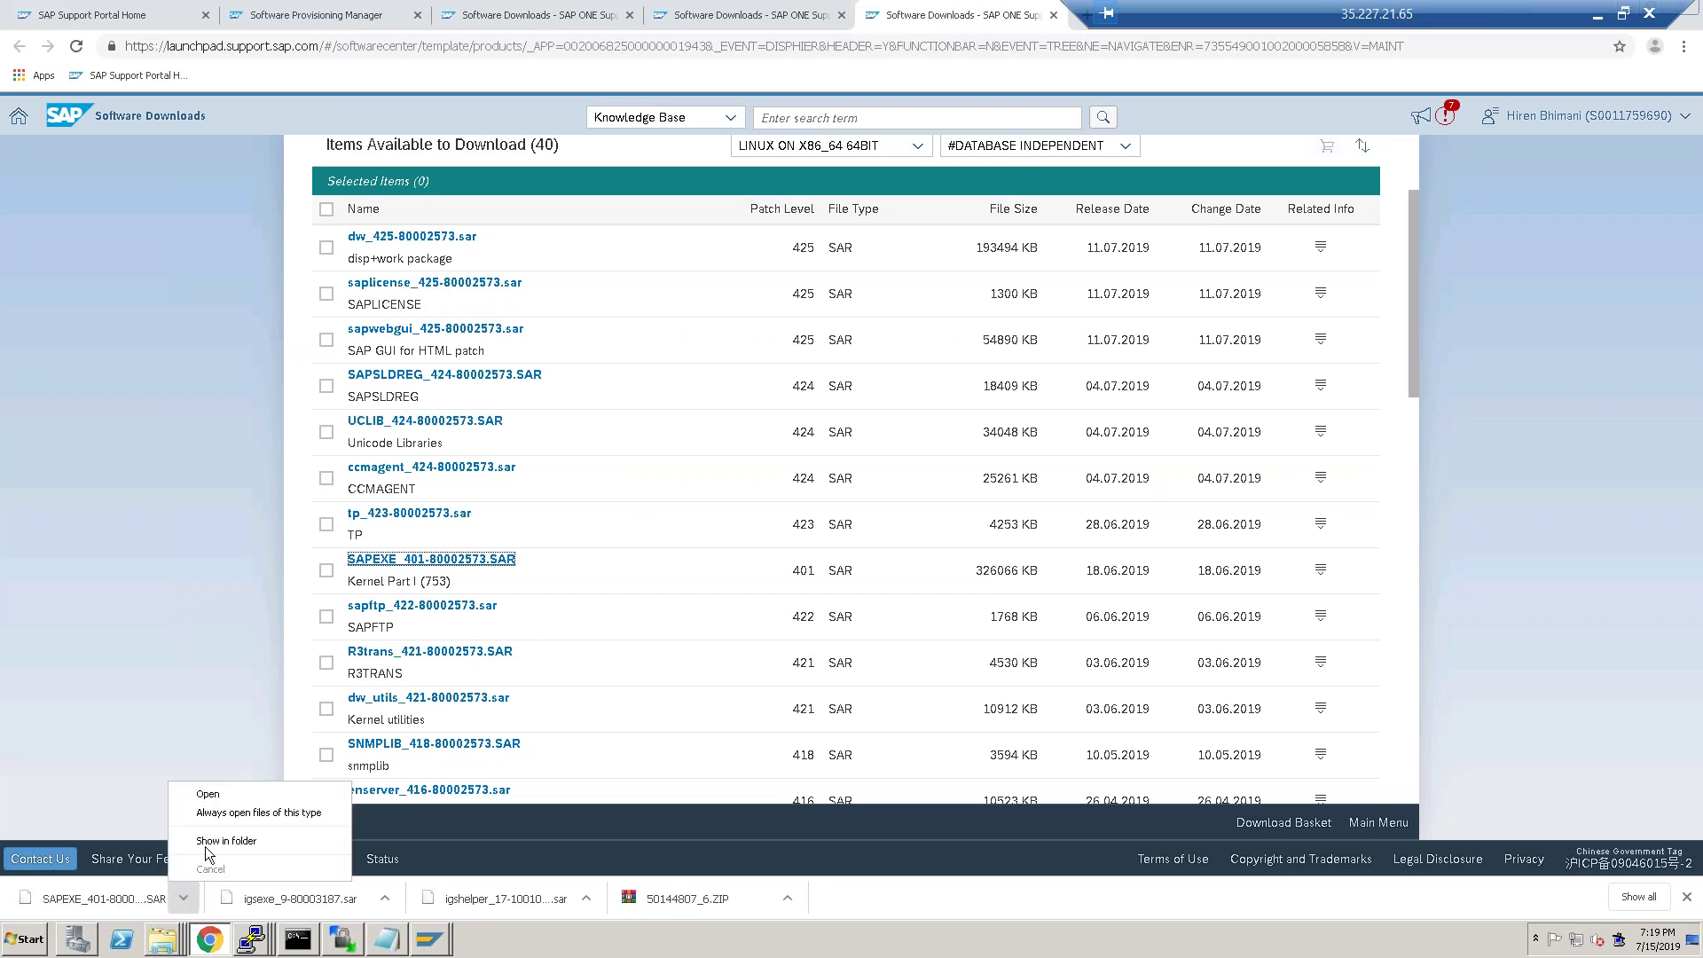
click(222, 841)
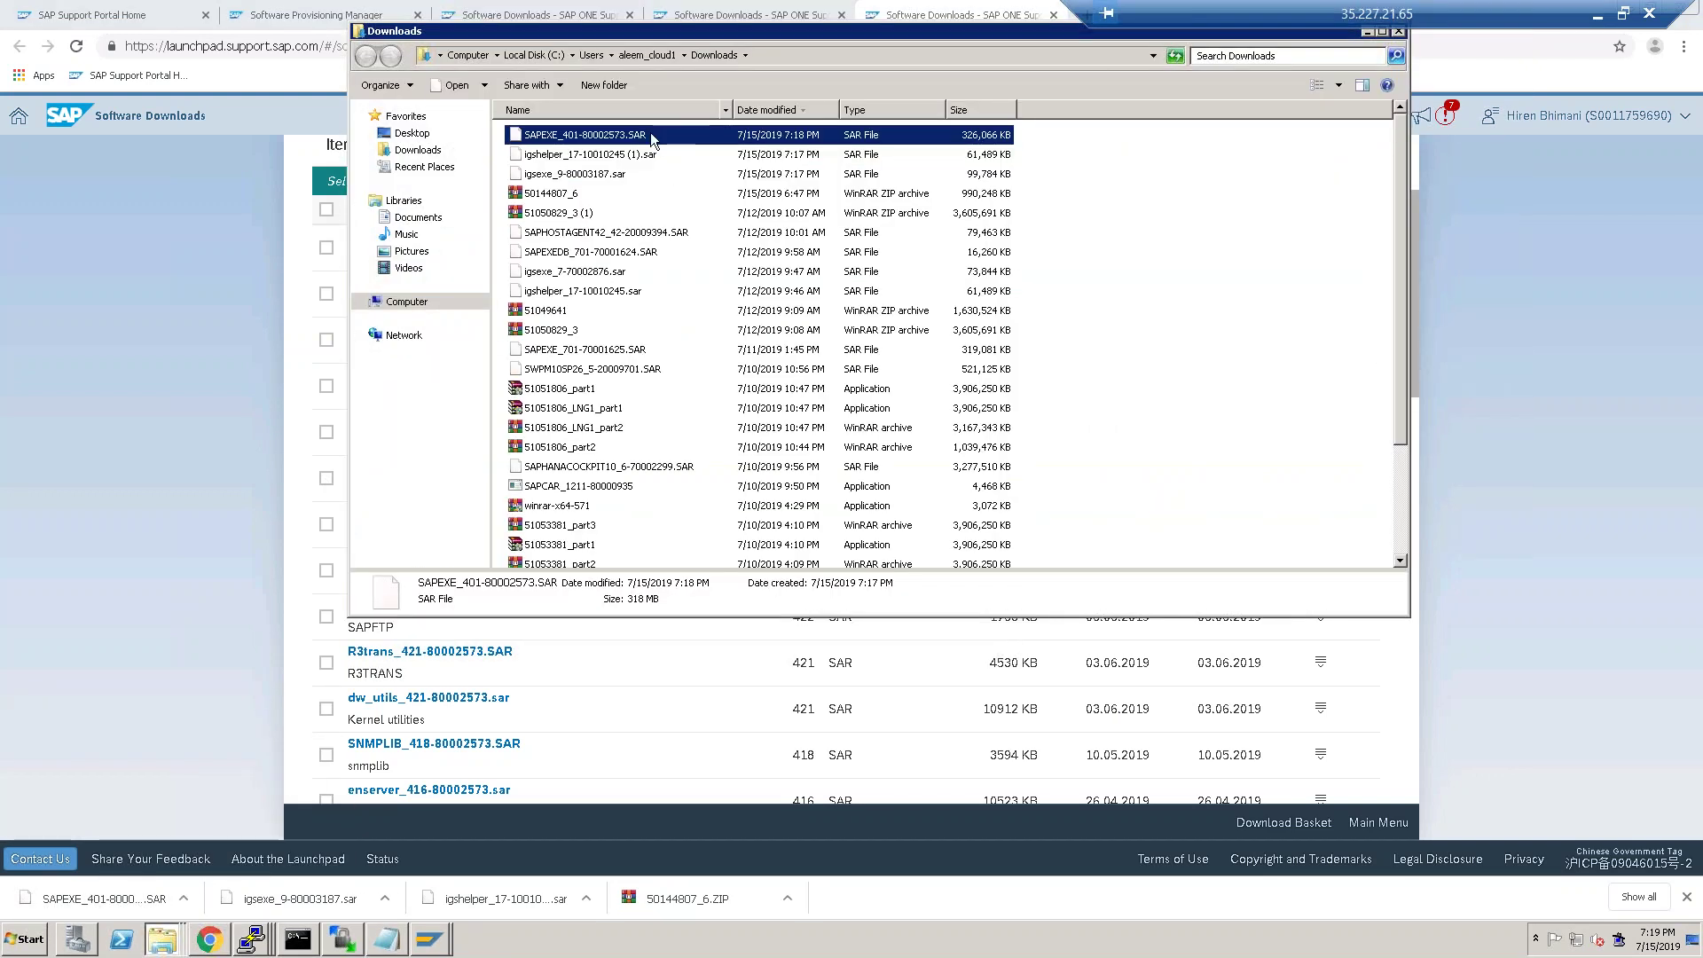
drag(657, 142, 771, 537)
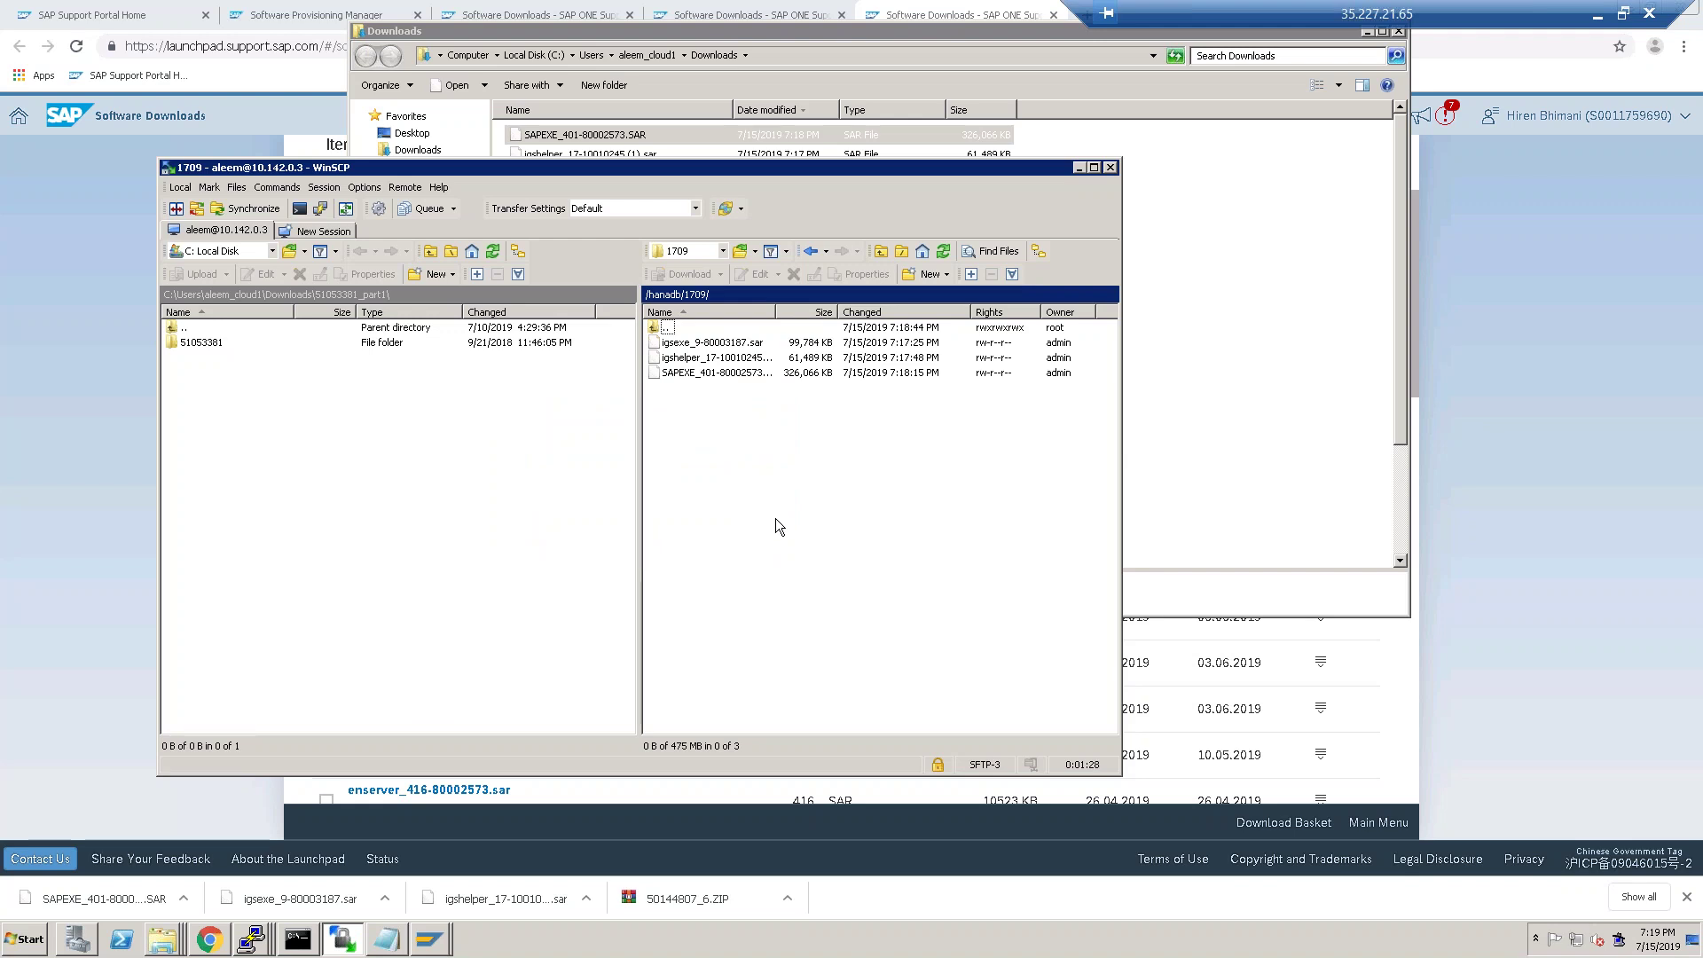
click(298, 938)
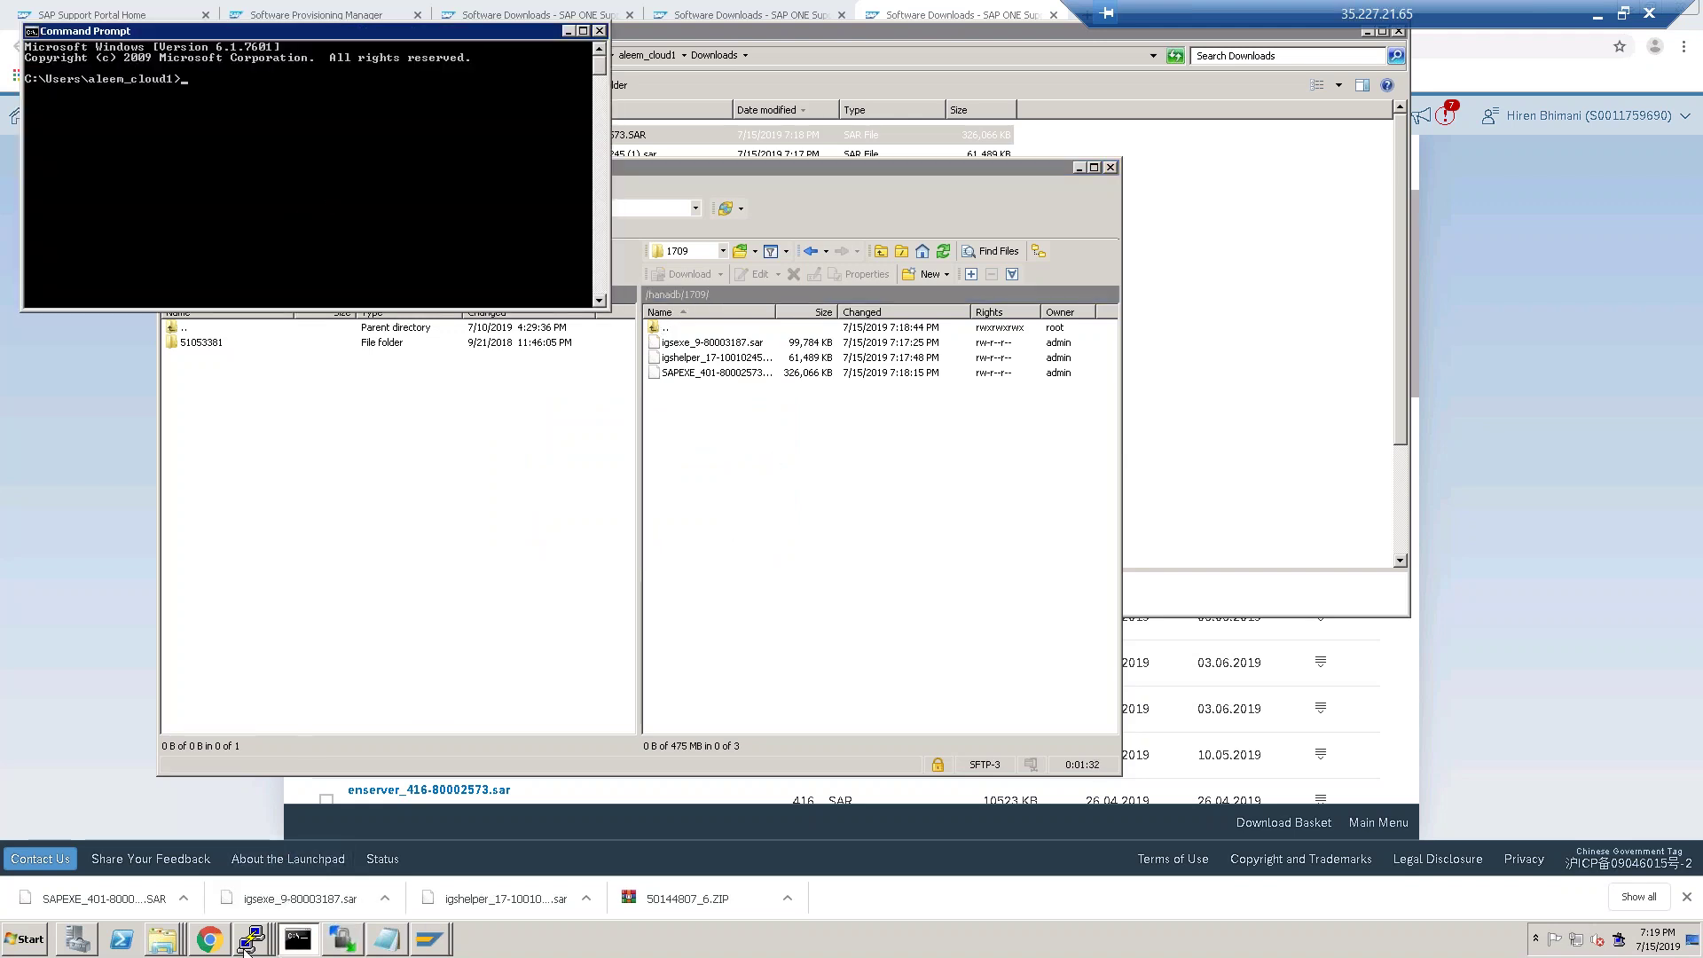
In the root PuTTY session, relist /usr/sap, then change into /hanadb and list it.
click(253, 938)
click(253, 900)
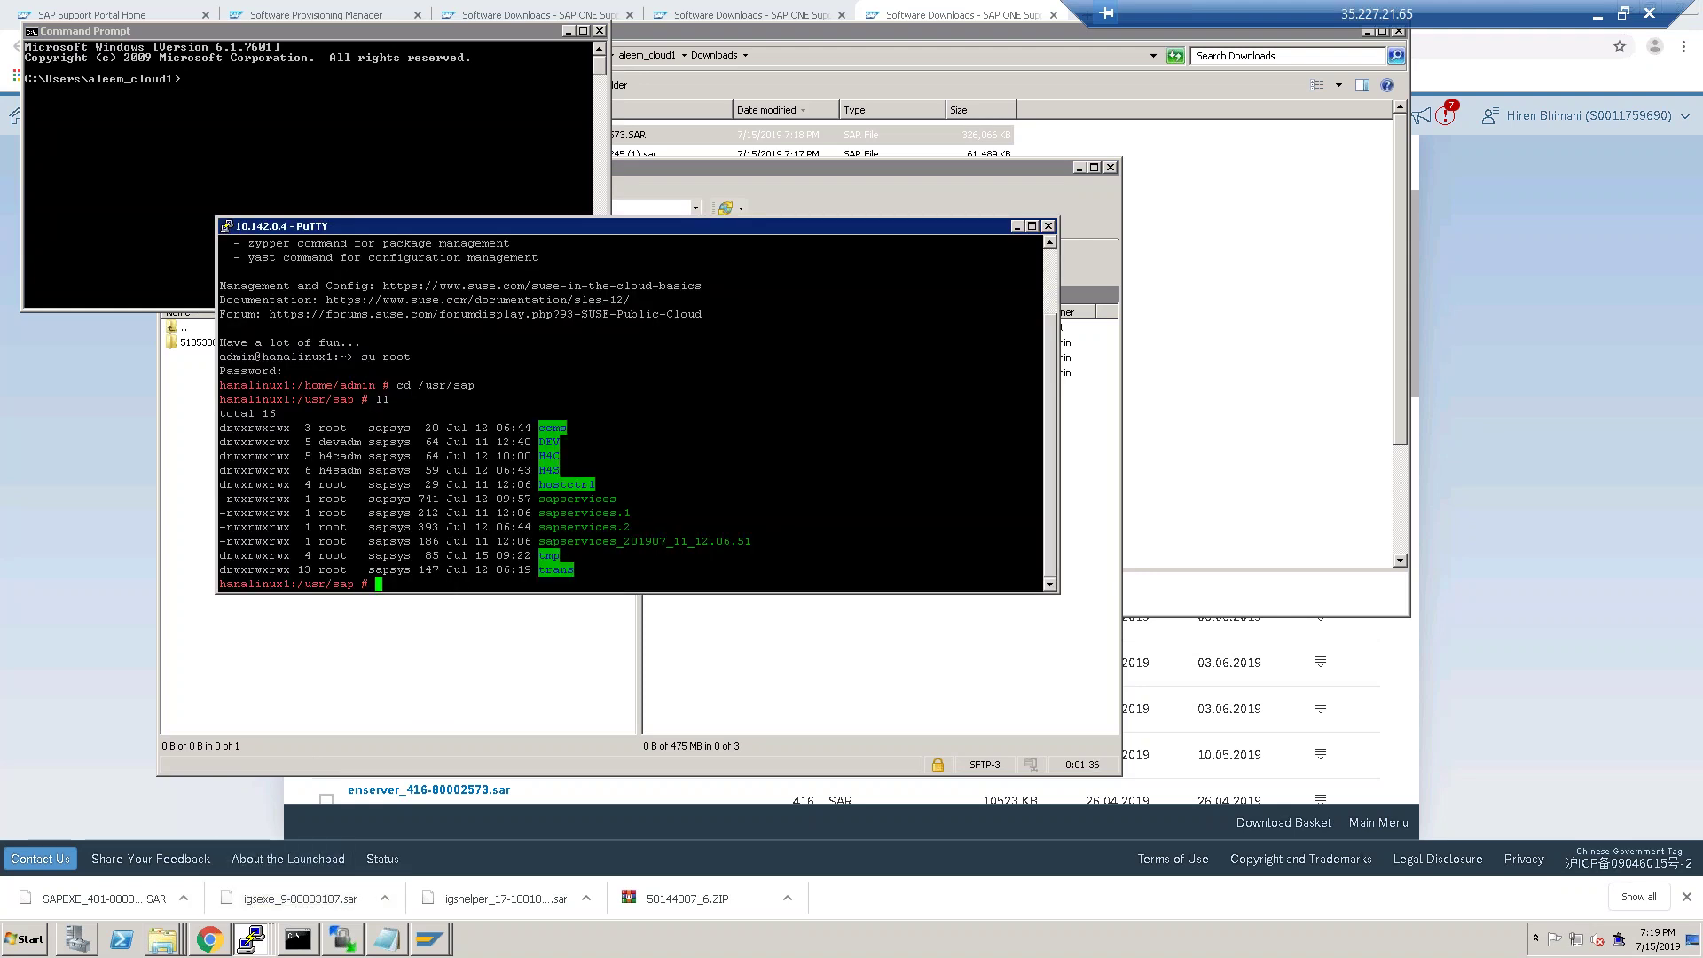
text(ll)
key(Return)
text(cd /hana)
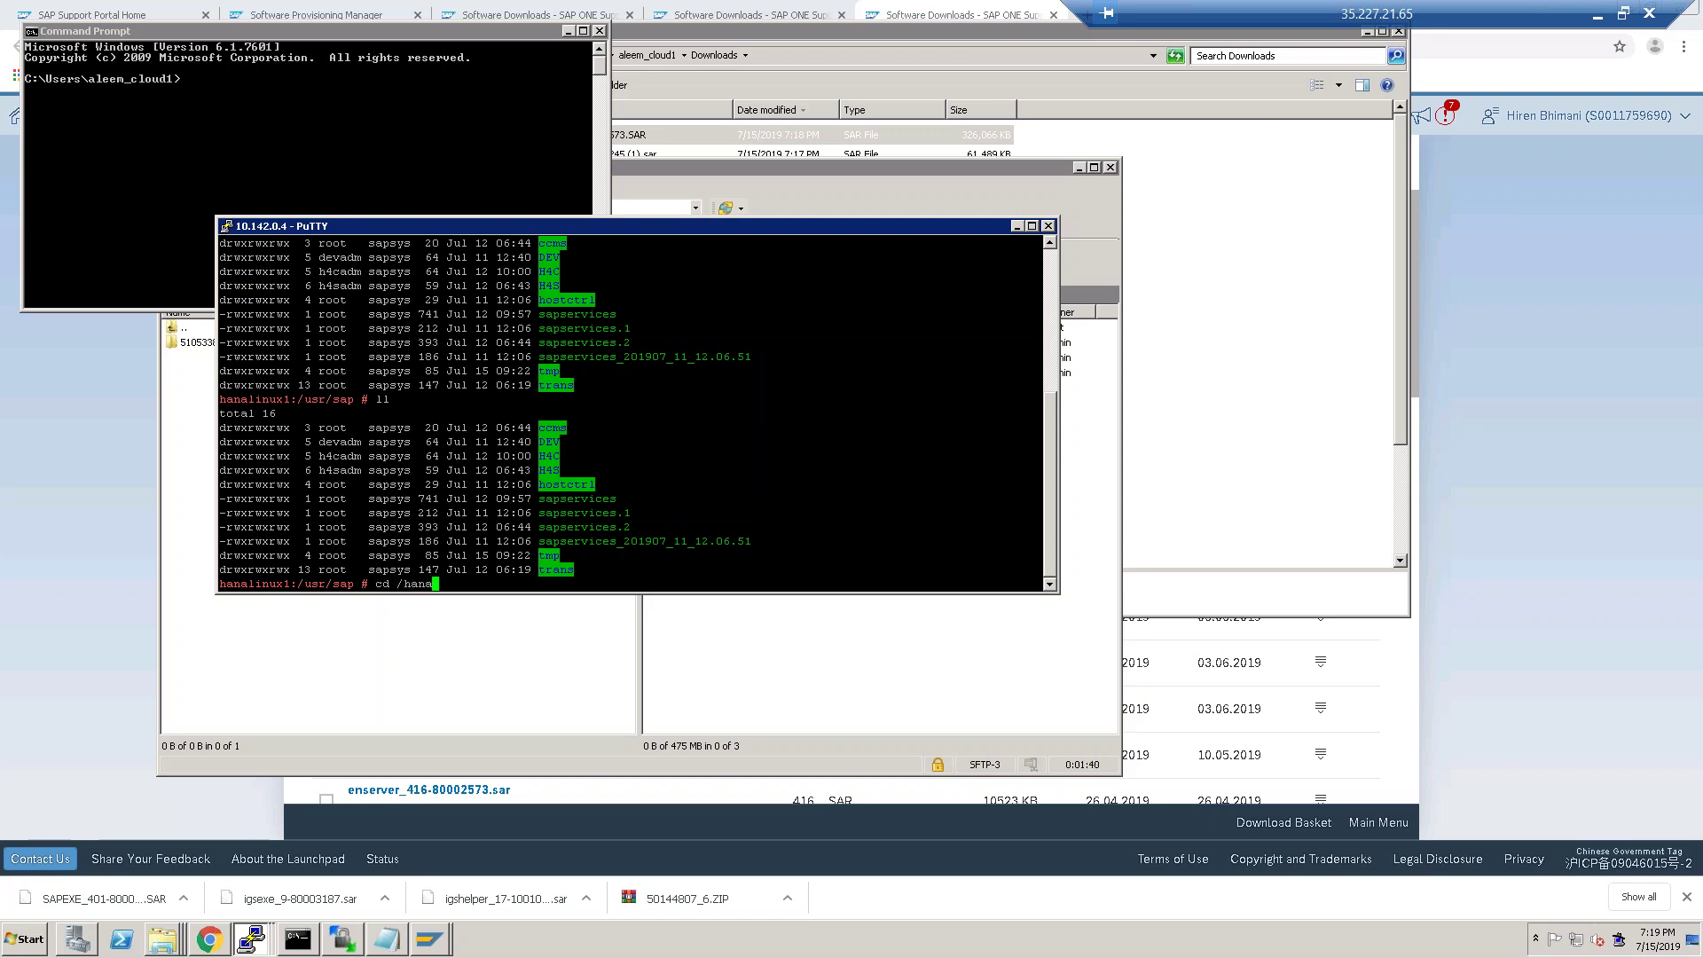
text(db/)
key(Return)
text(ll)
key(Return)
Run chmod -R 777 1709 and list /hanadb to verify the permissions.
text(cd)
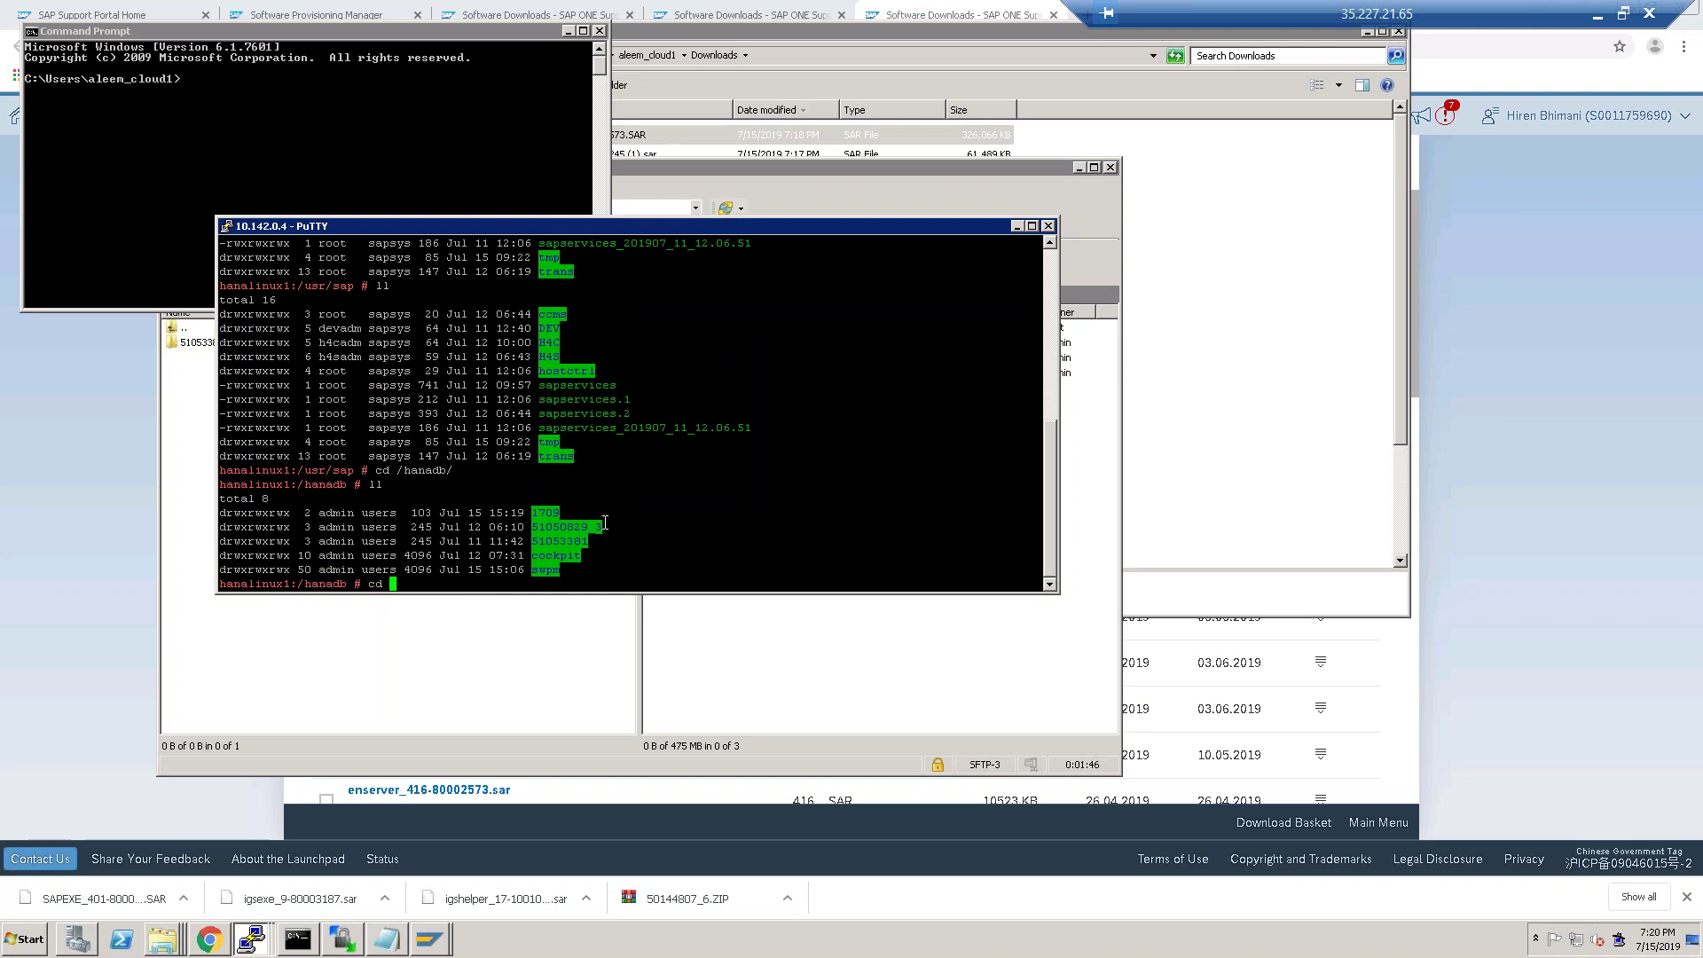
key(BackSpace)
key(BackSpace)
key(BackSpace)
text(chmod -R 777)
text(1709)
key(Return)
text(ll)
key(Return)
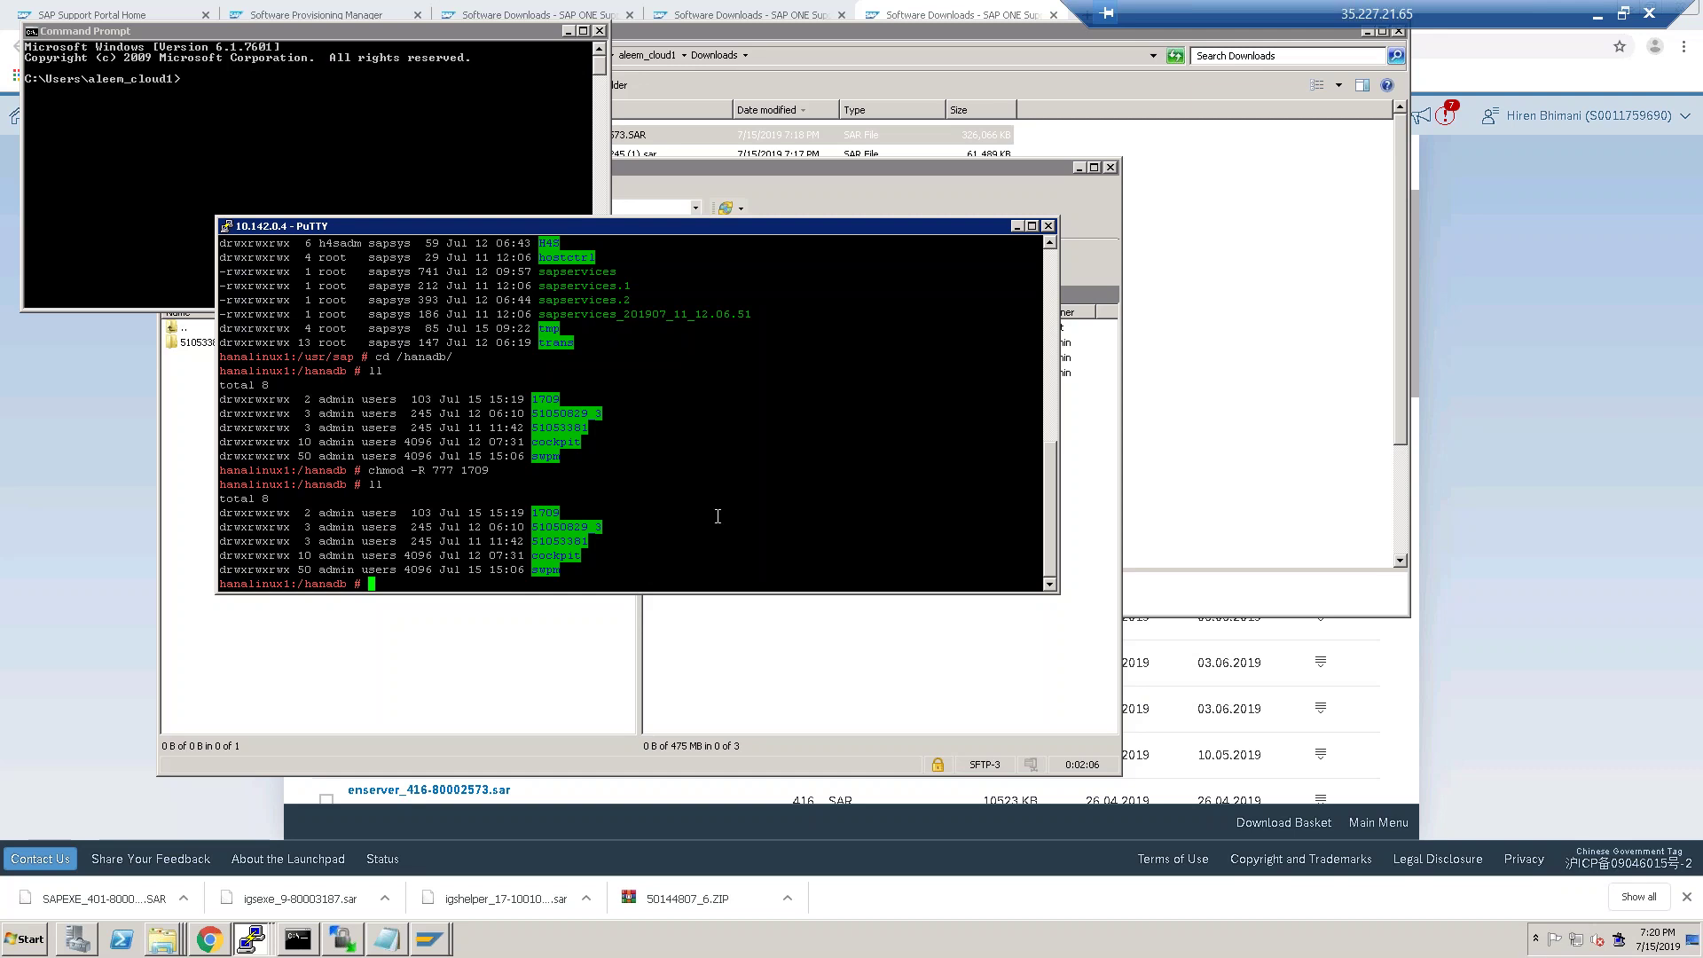
Close the extra Software Downloads tabs in Chrome.
click(210, 939)
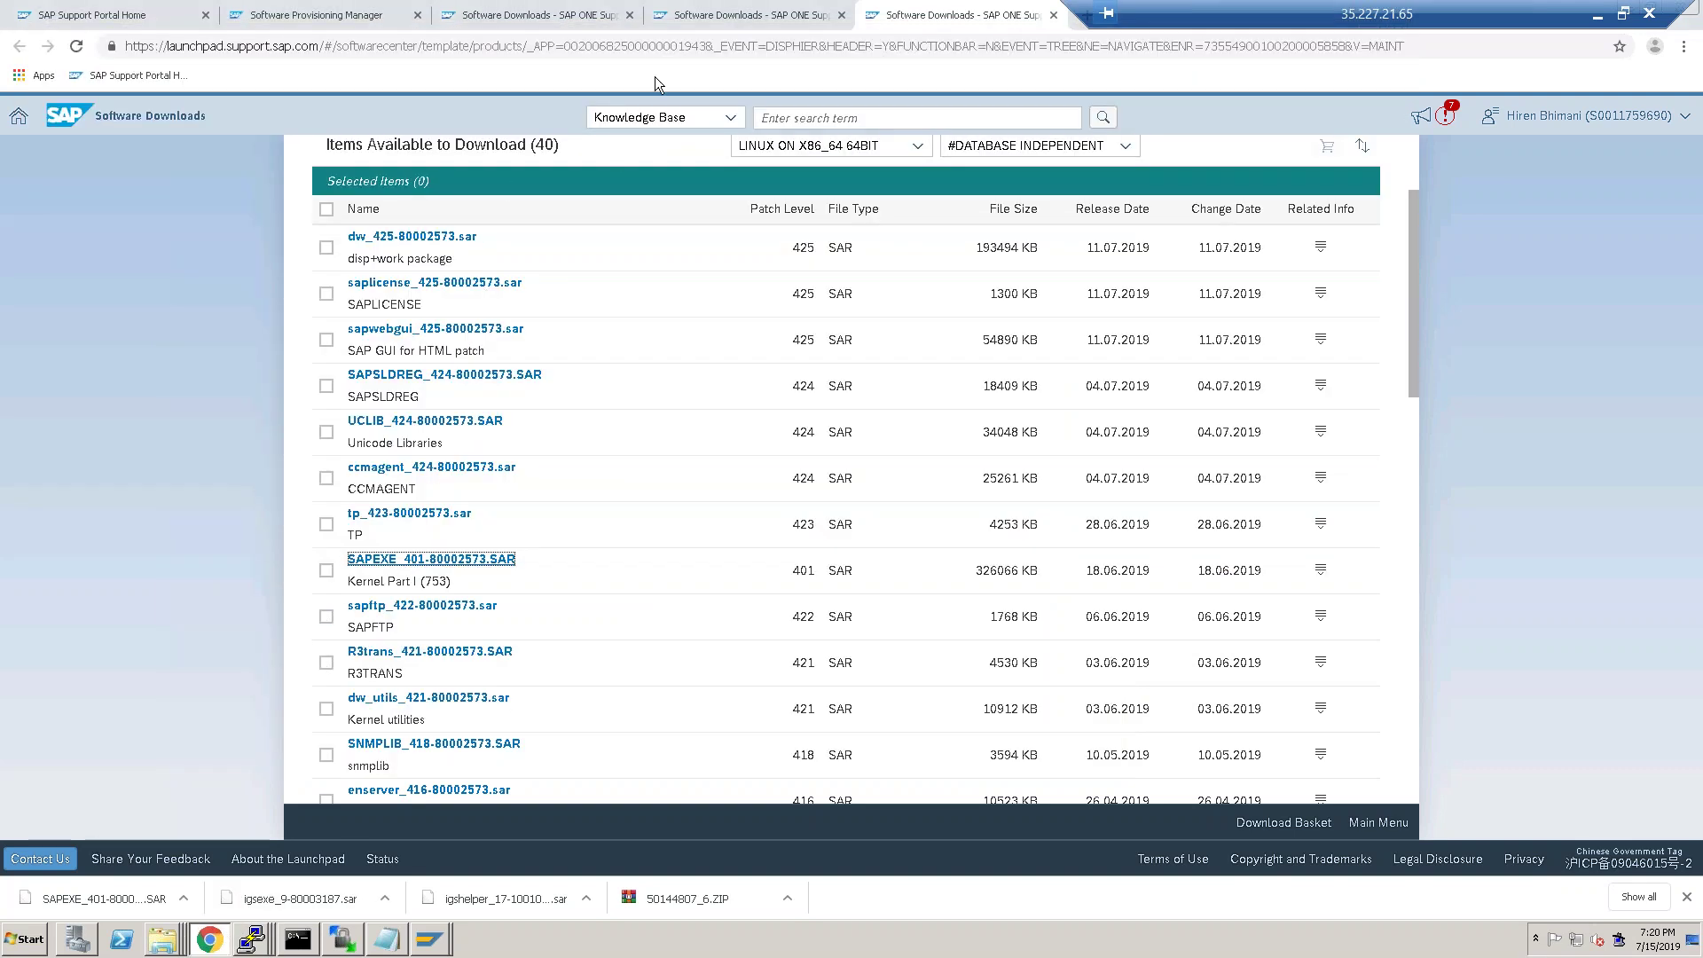
click(630, 16)
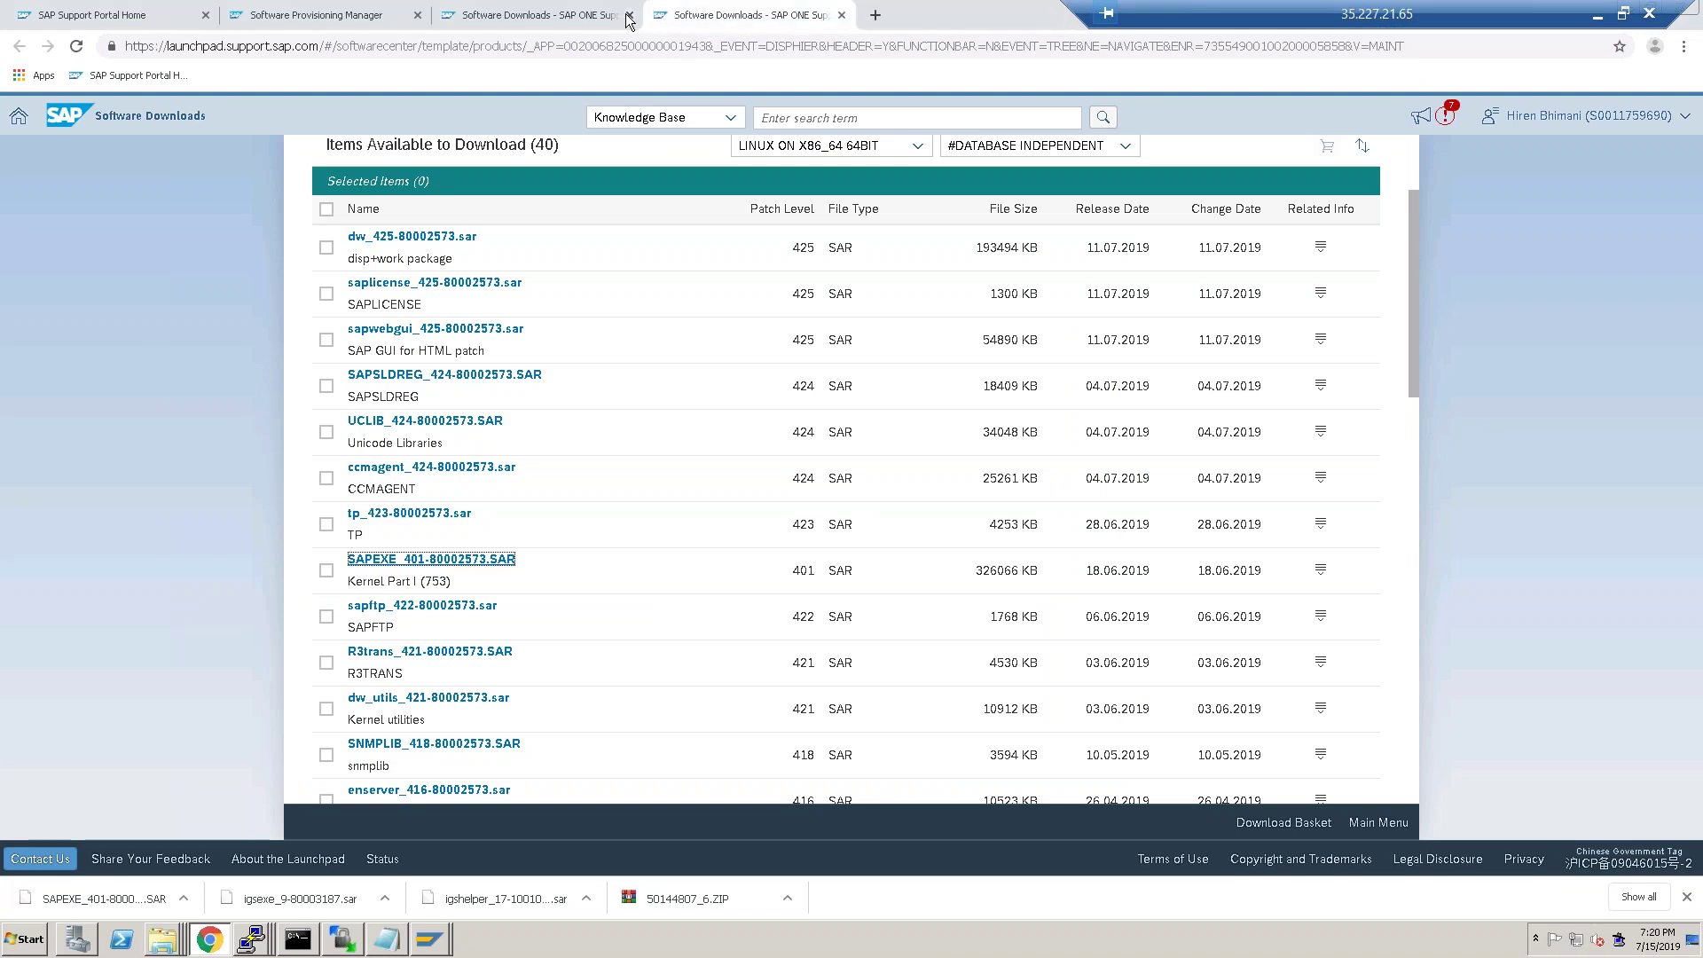
click(630, 15)
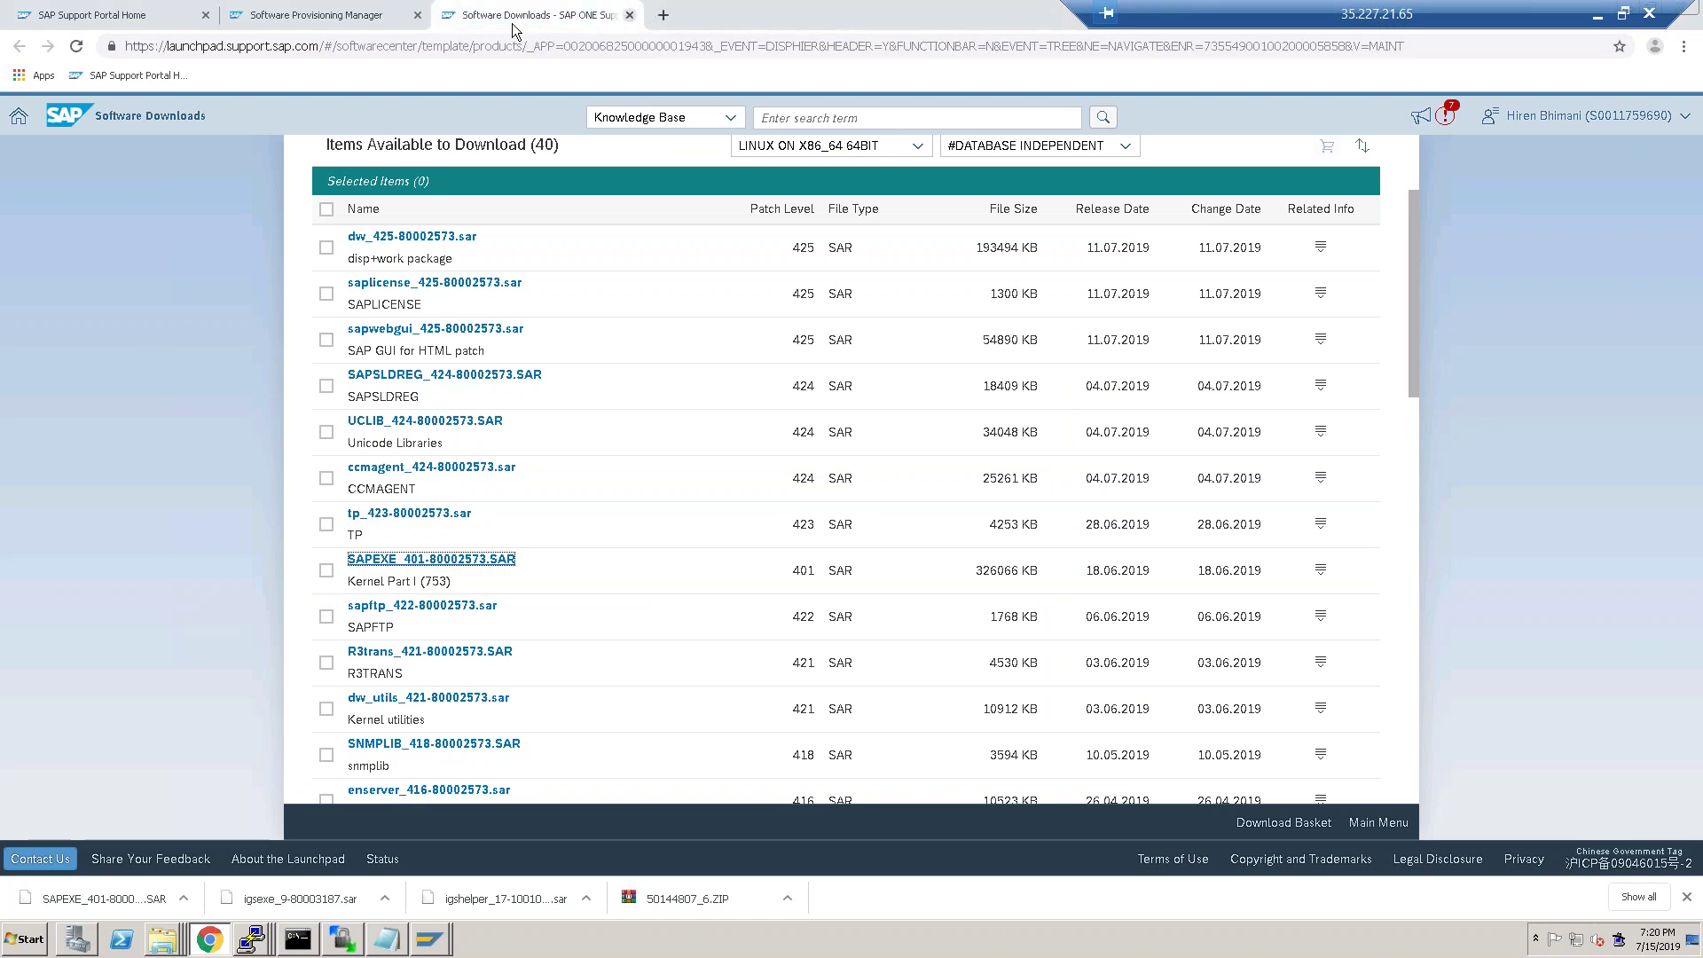
key(ctrl+w)
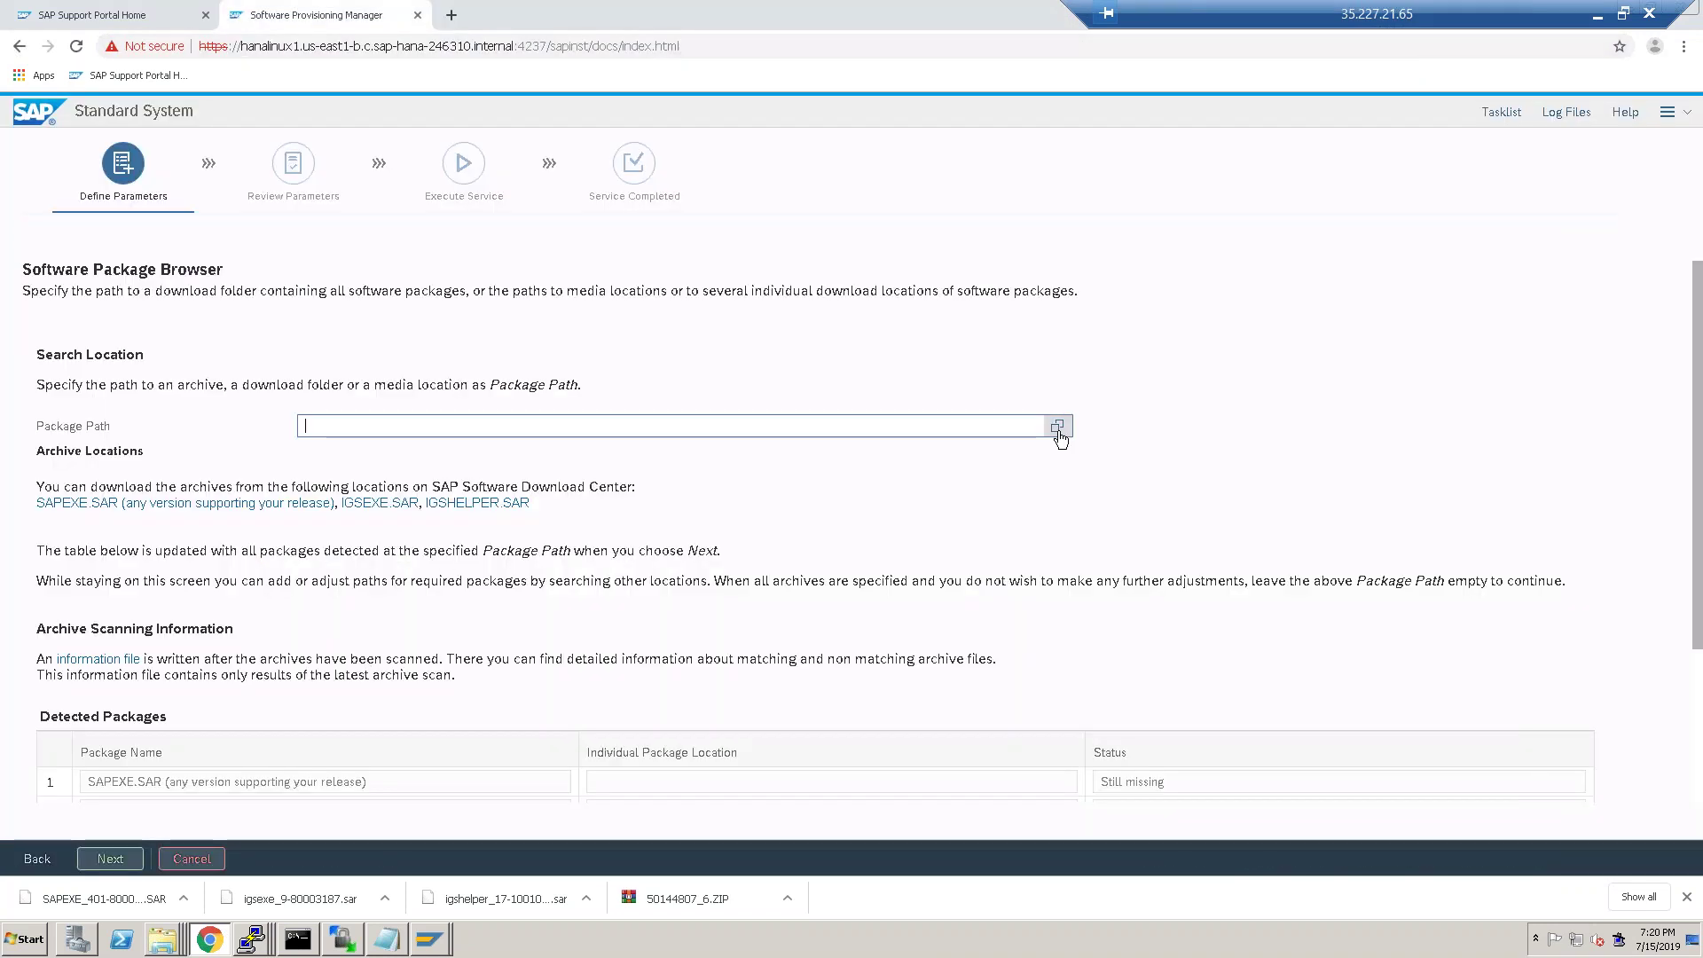
Set the Package Path to /hanadb/1709 and continue to scan it.
click(1057, 426)
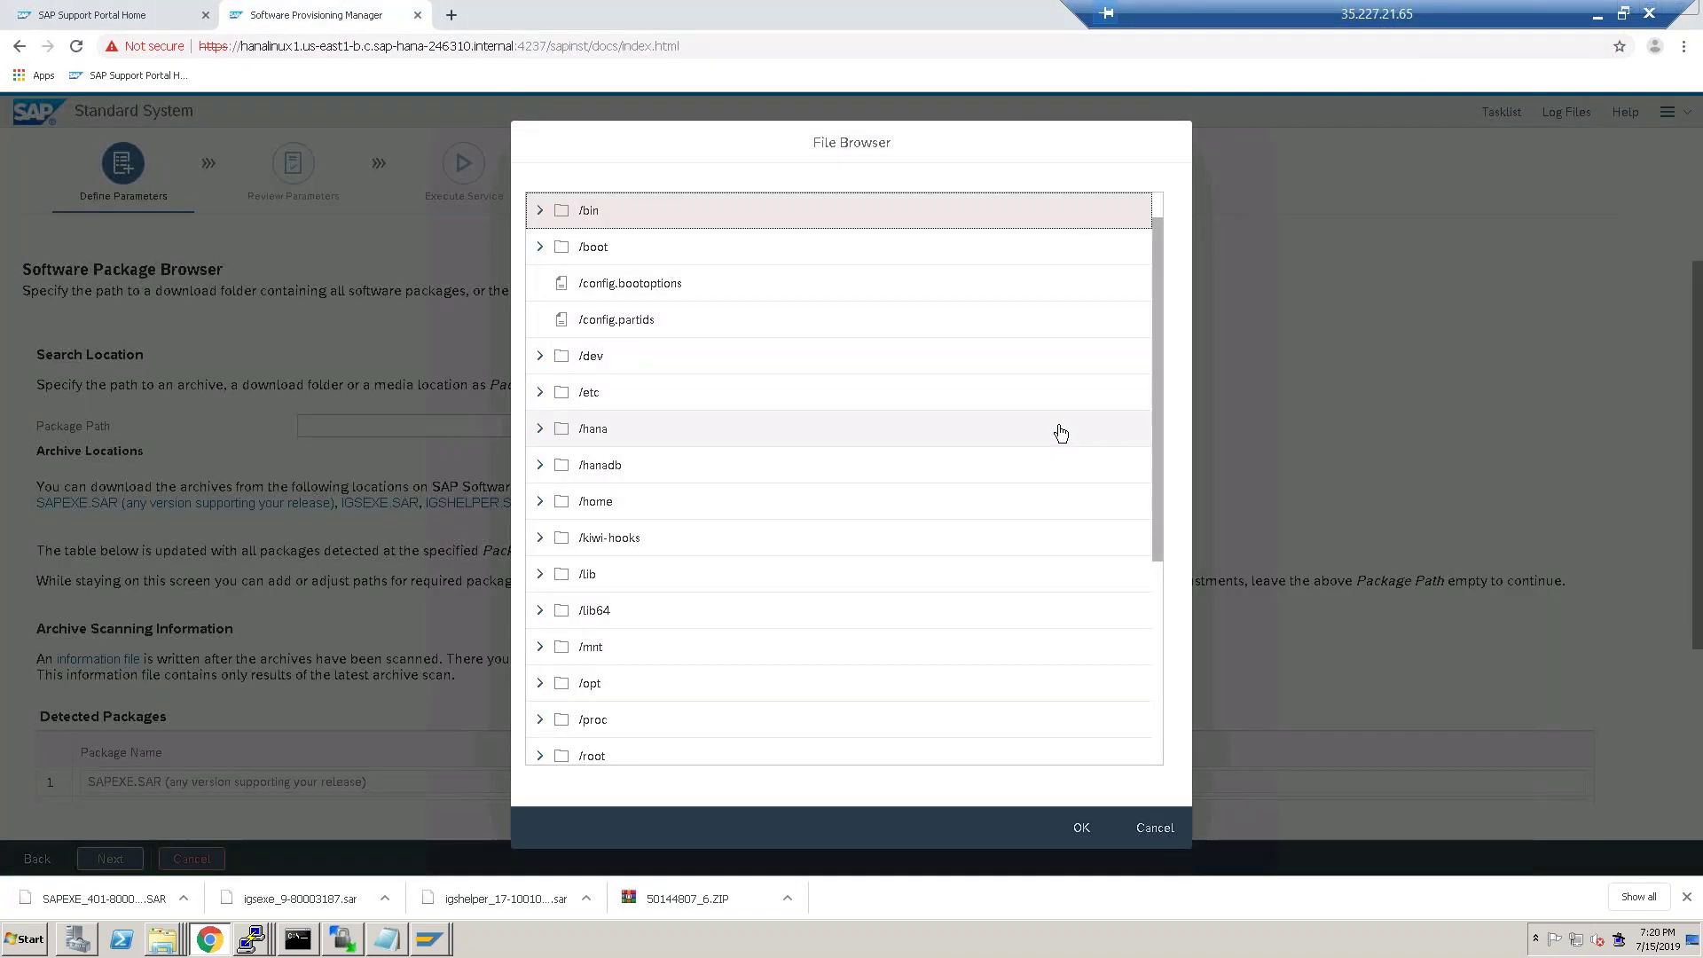
click(542, 466)
click(541, 466)
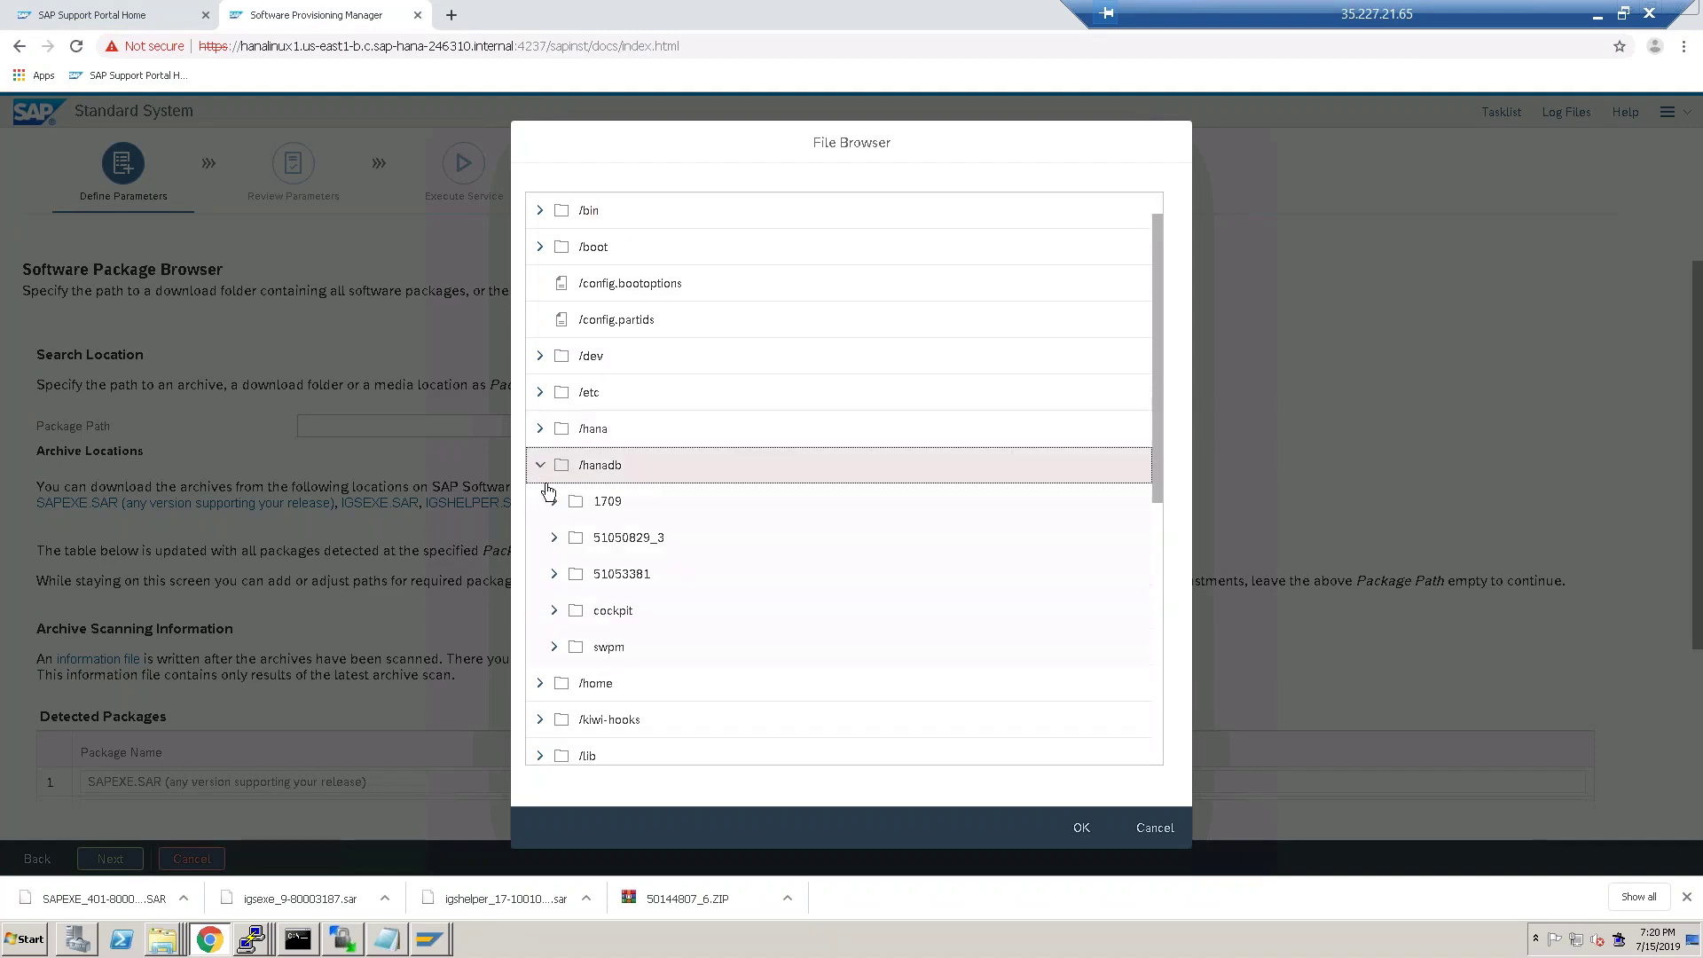
click(591, 506)
click(1089, 828)
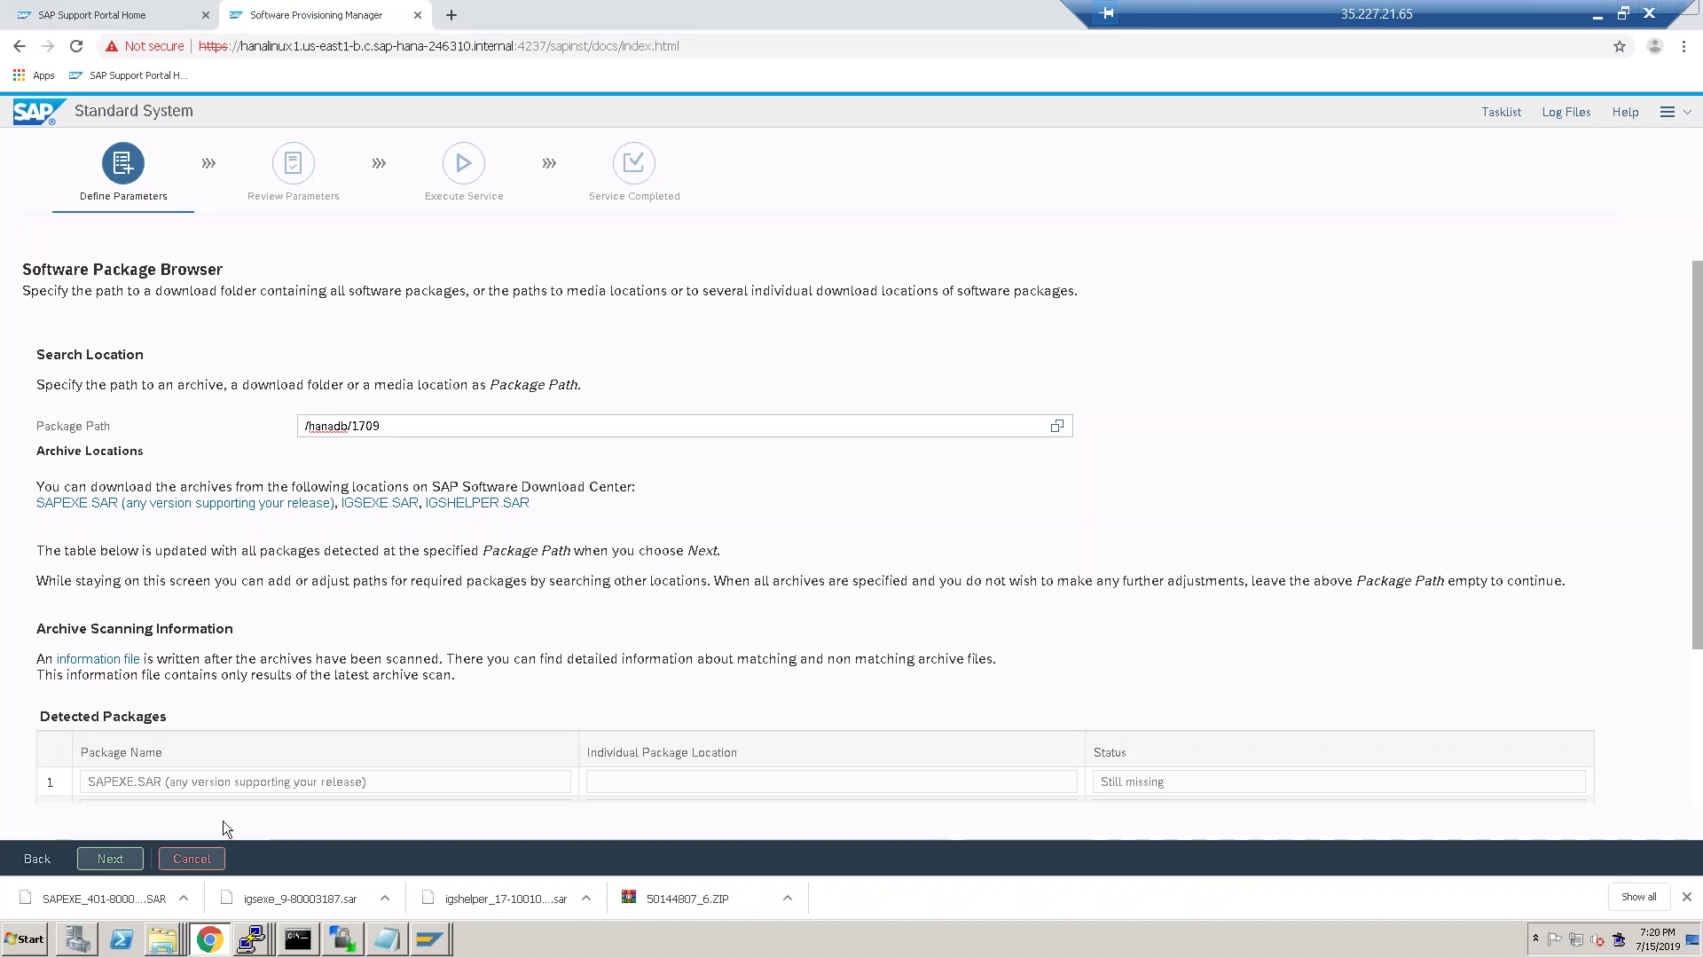
click(108, 870)
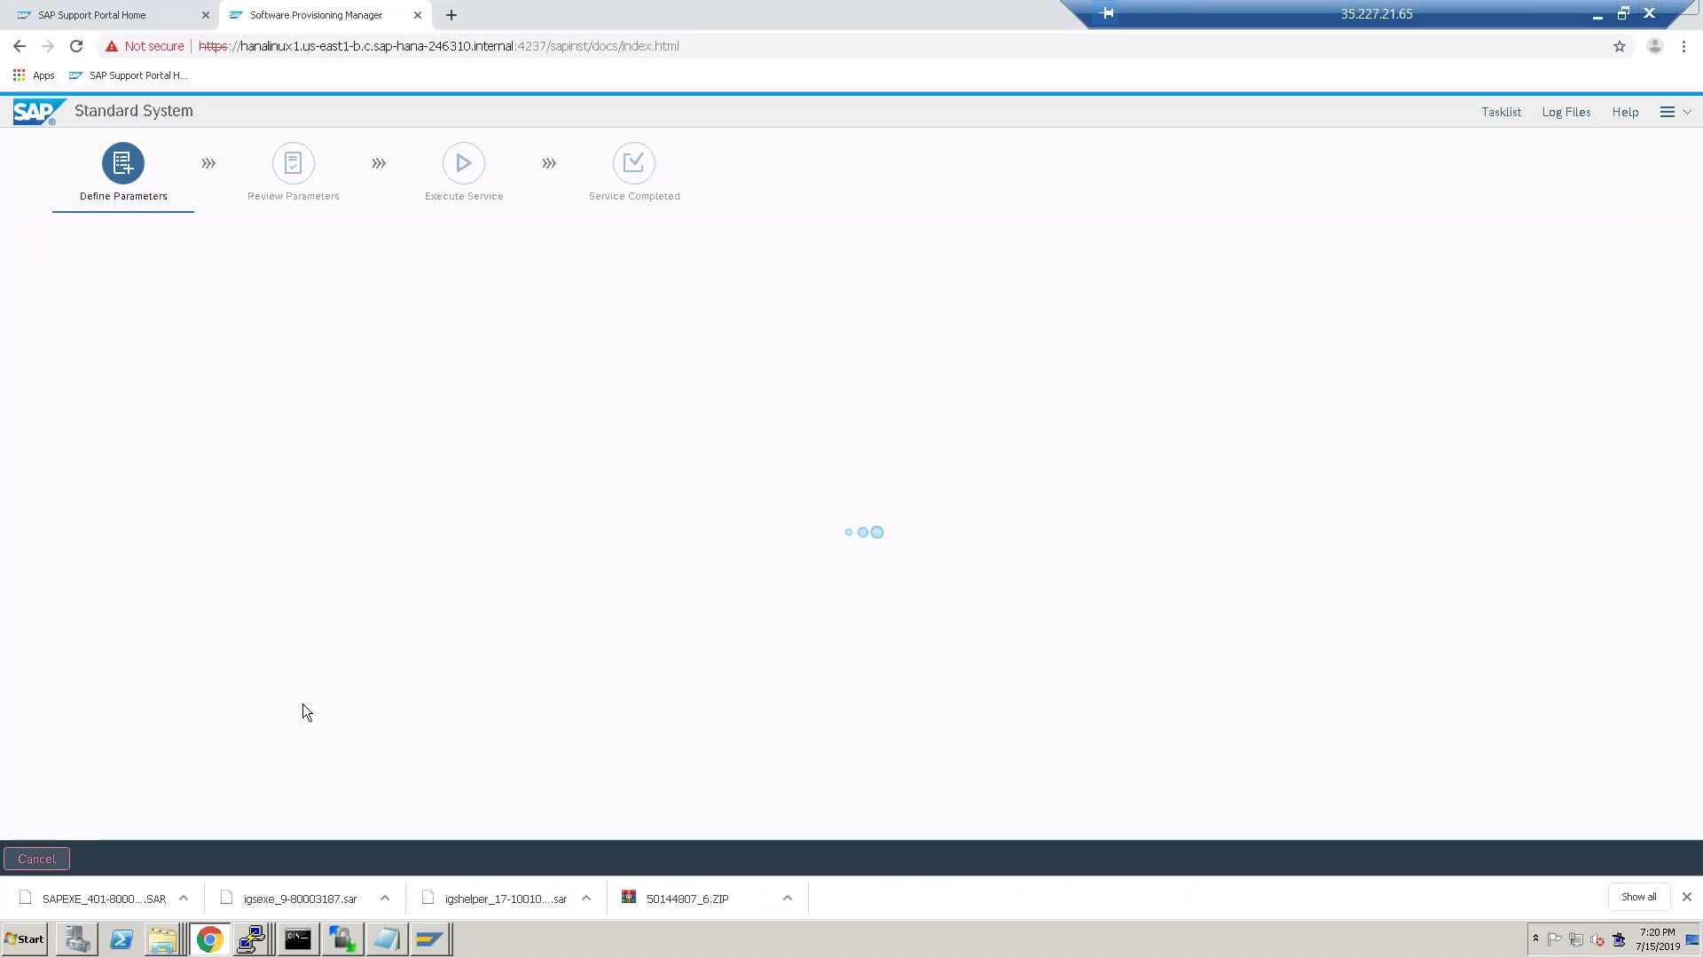
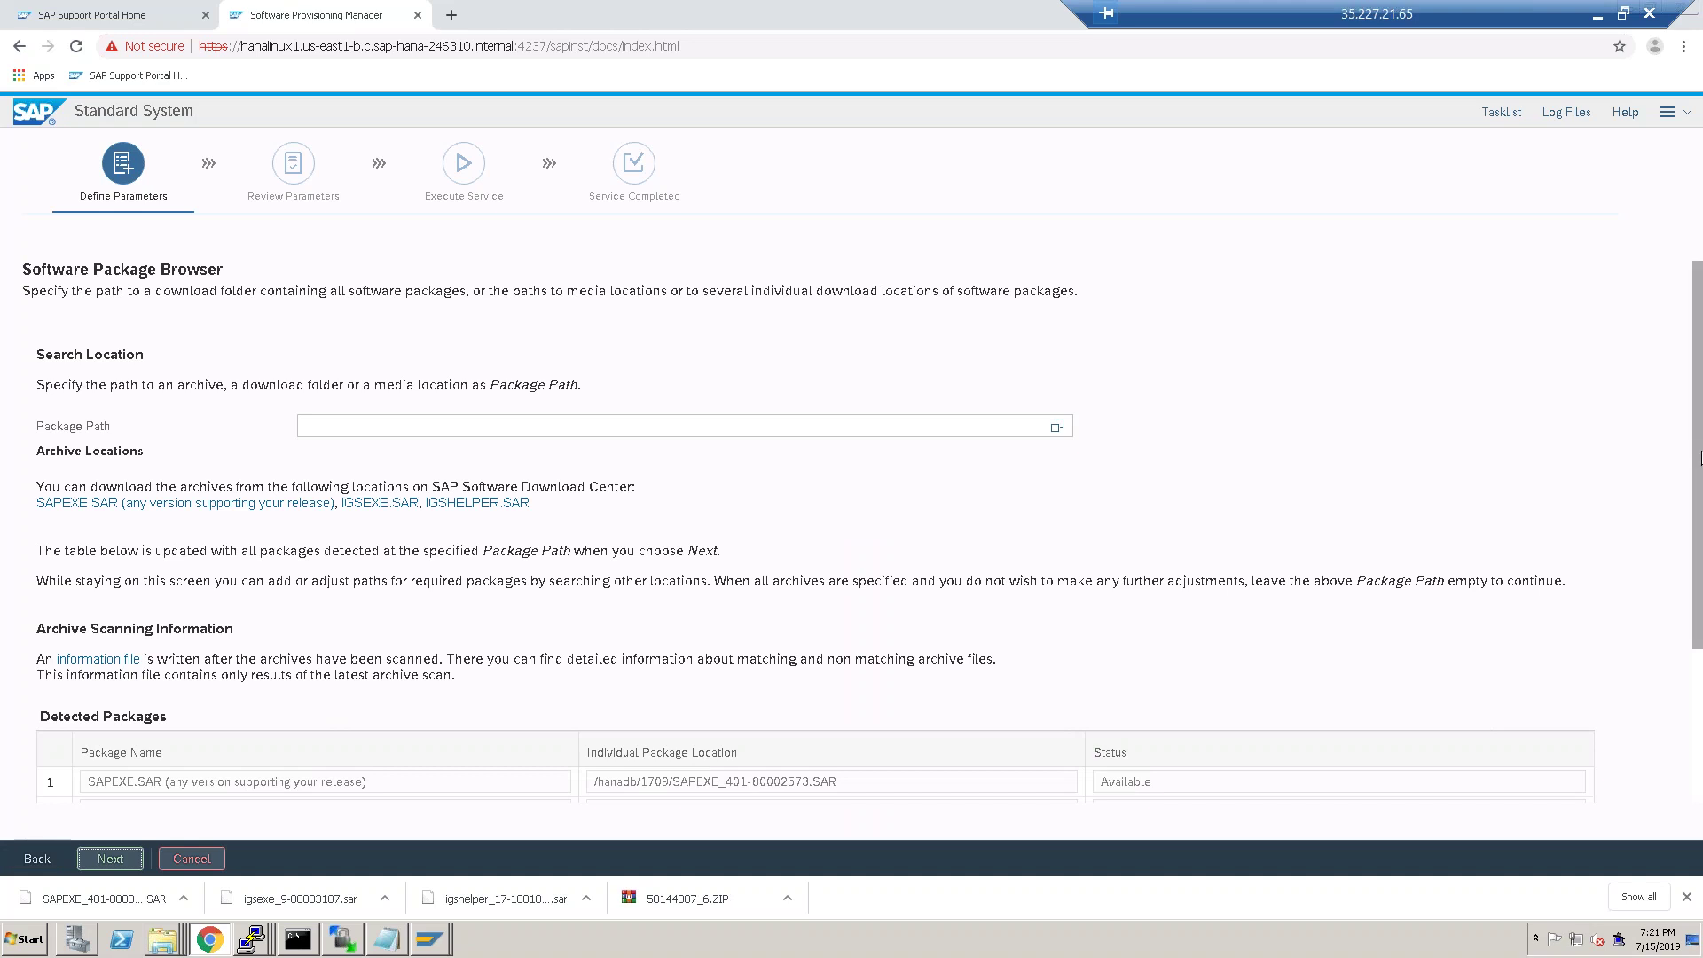
Note SAPEXEDB.SAR is still missing and open the SAP Kernel 7.53 download page.
scroll(1701, 494, down, 3)
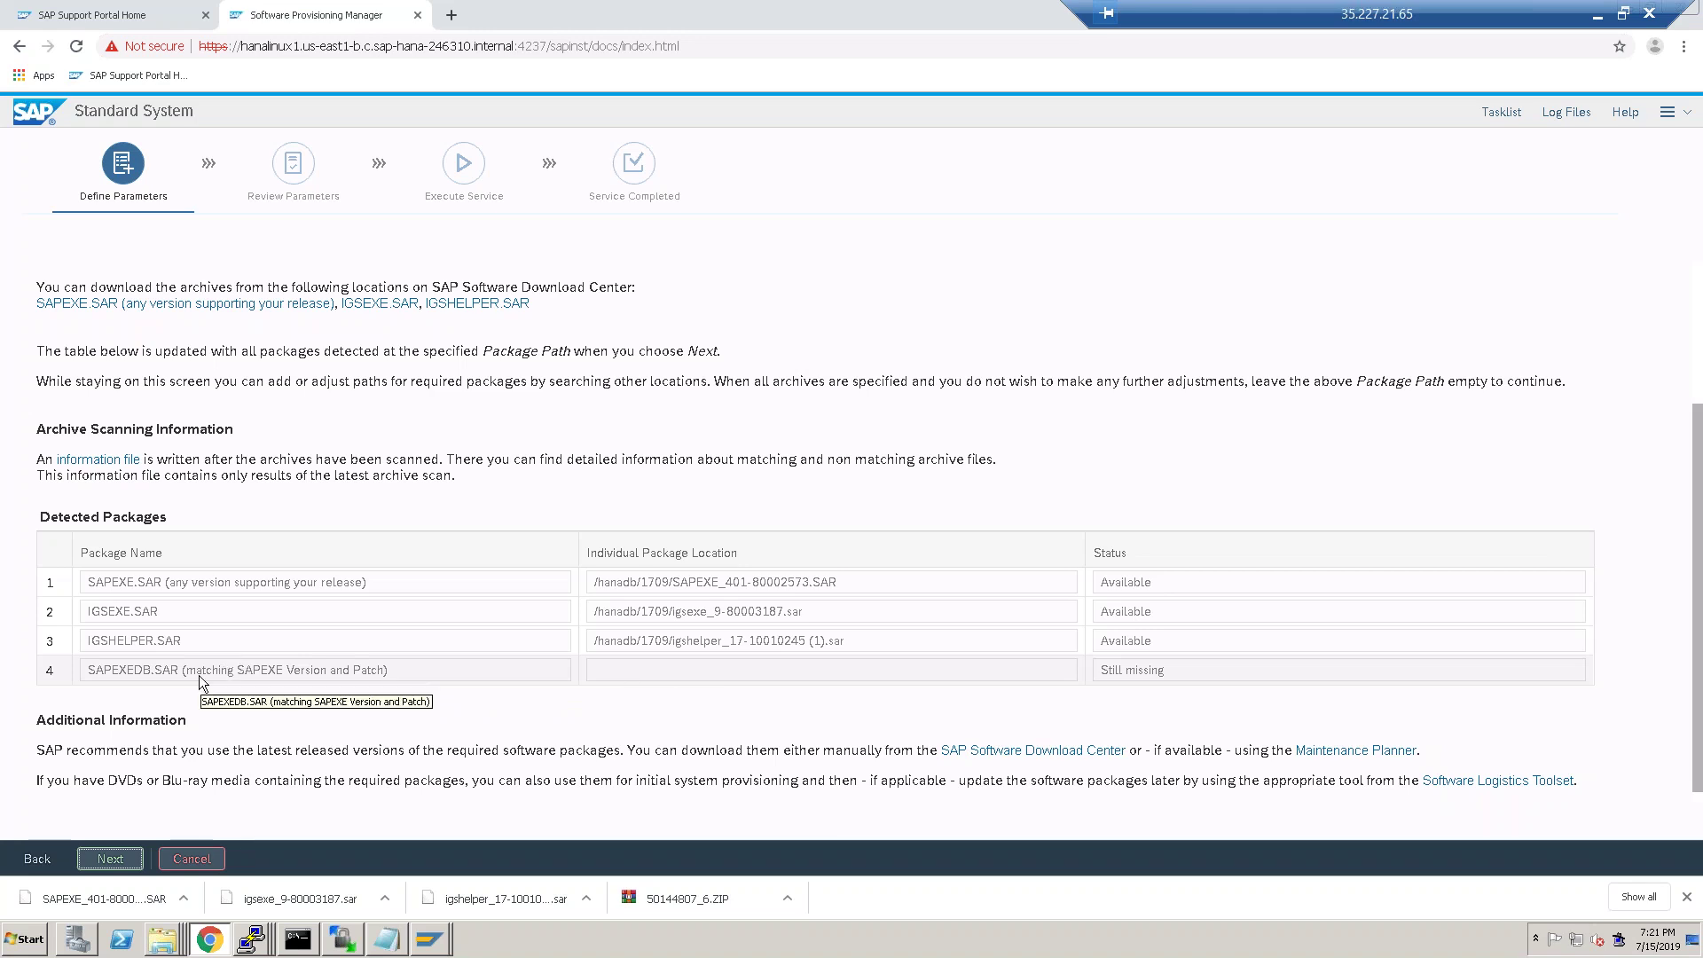
click(89, 303)
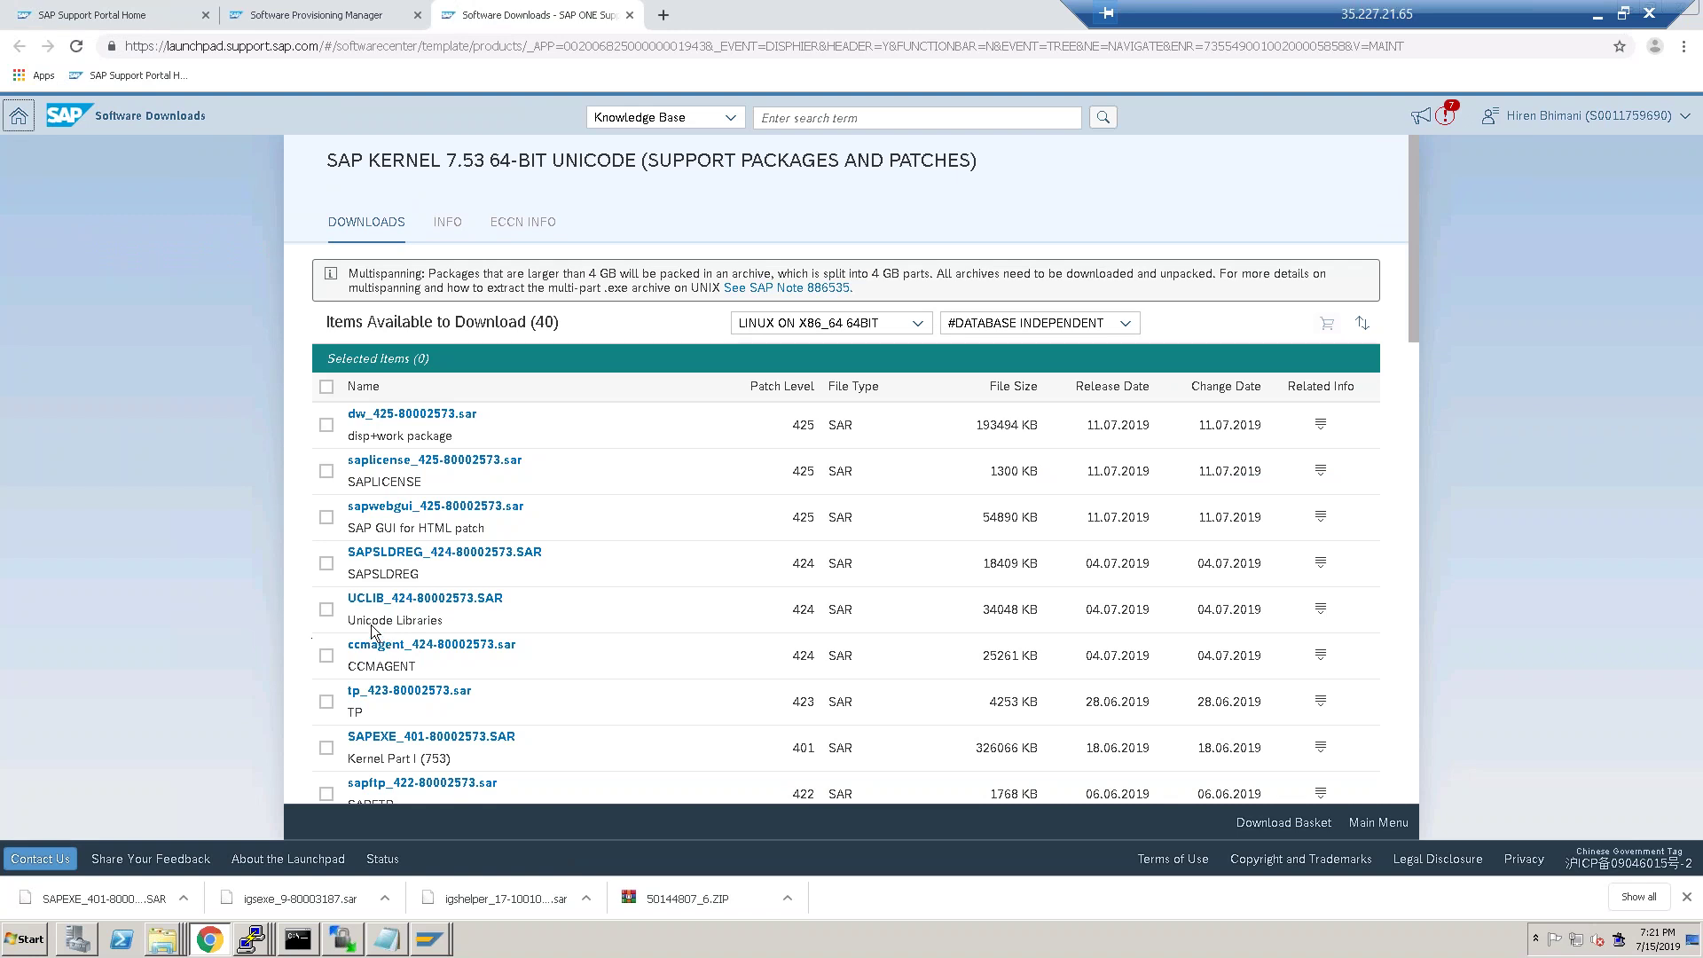
Filter the SAP Kernel 7.53 package list to SAP HANA DATABASE.
scroll(372, 632, down, 6)
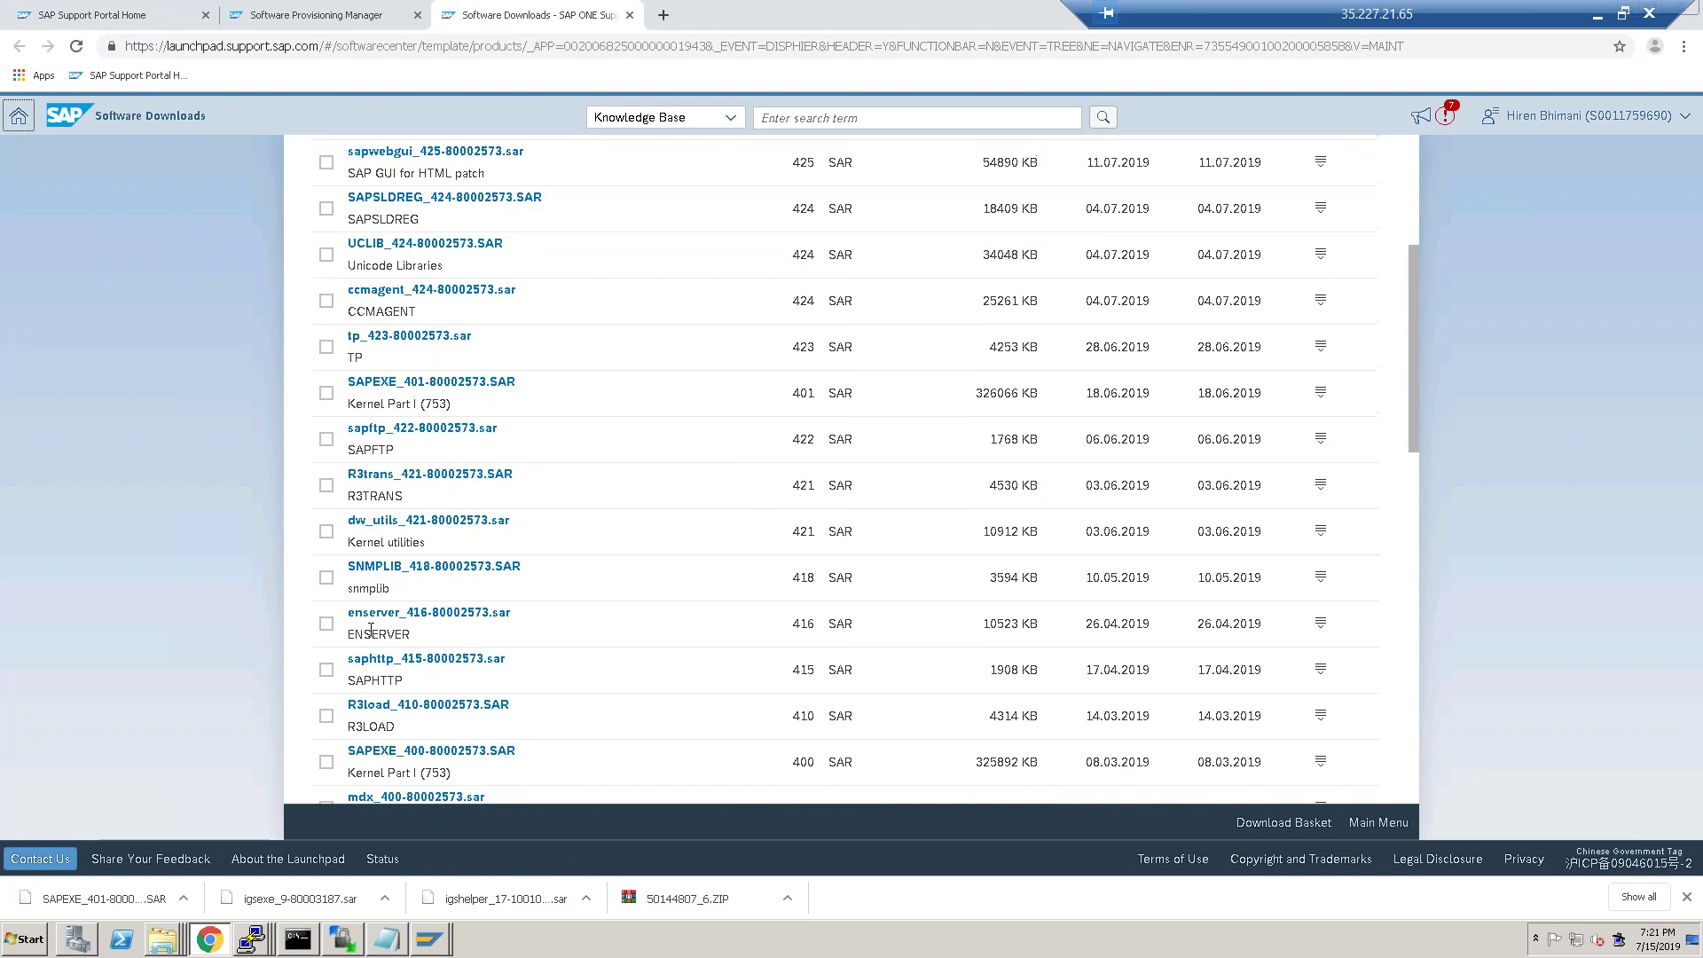
scroll(417, 626, down, 1)
scroll(373, 634, down, 1)
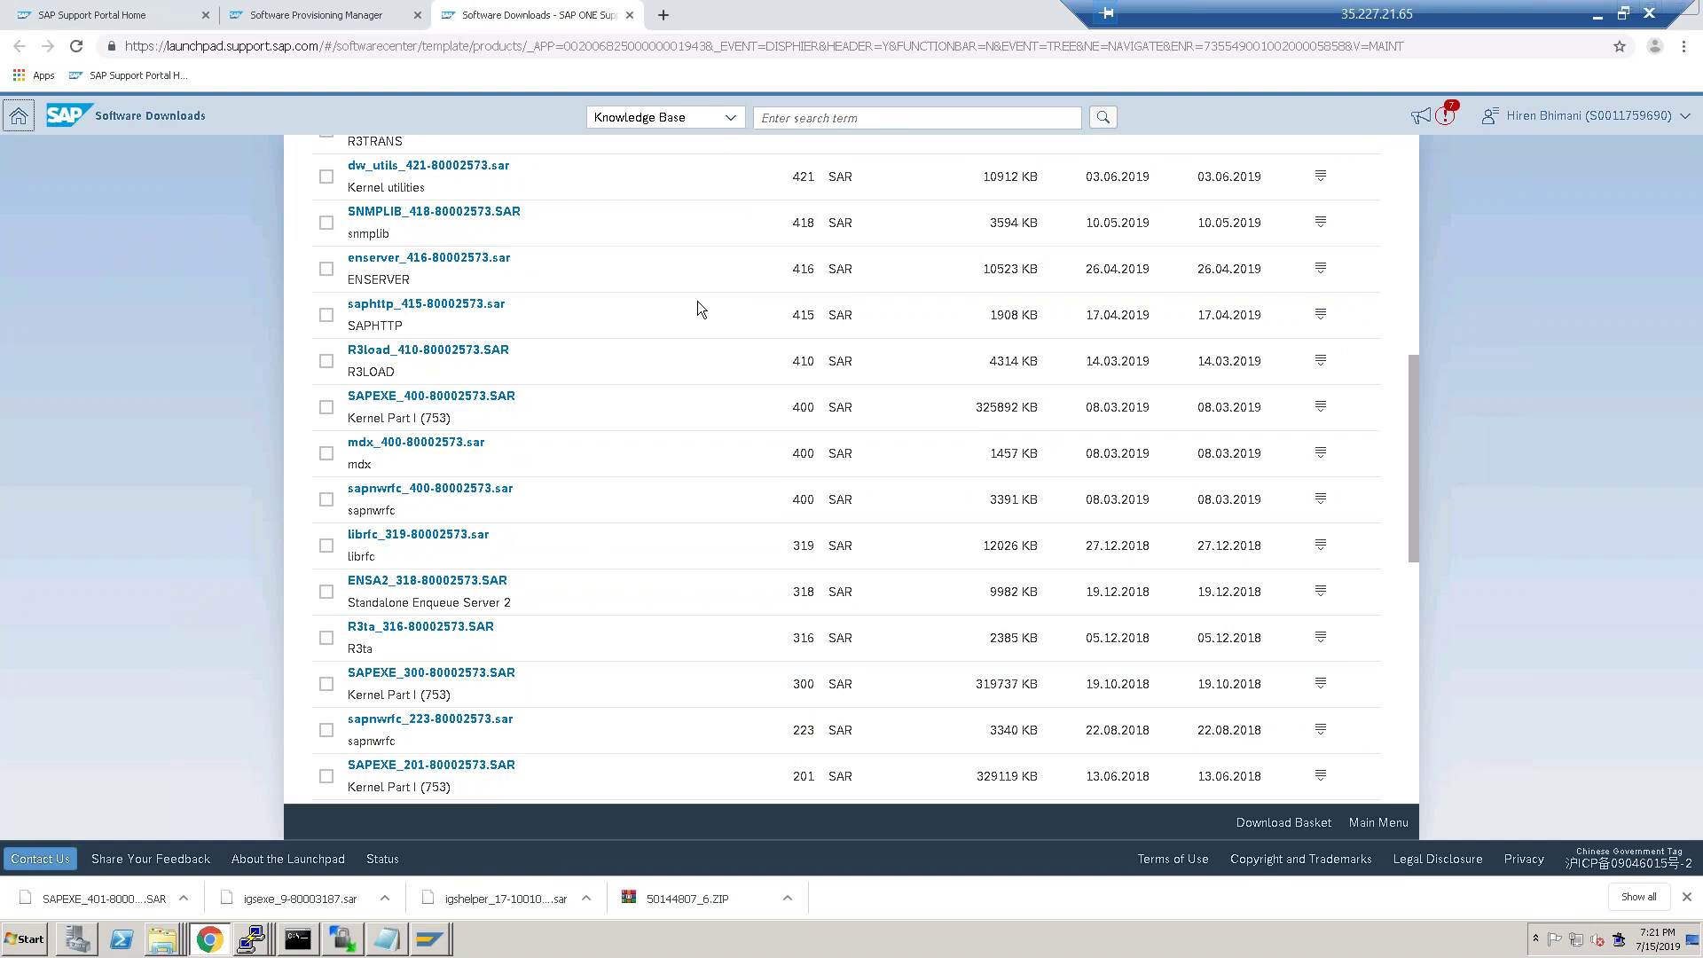
scroll(795, 433, up, 8)
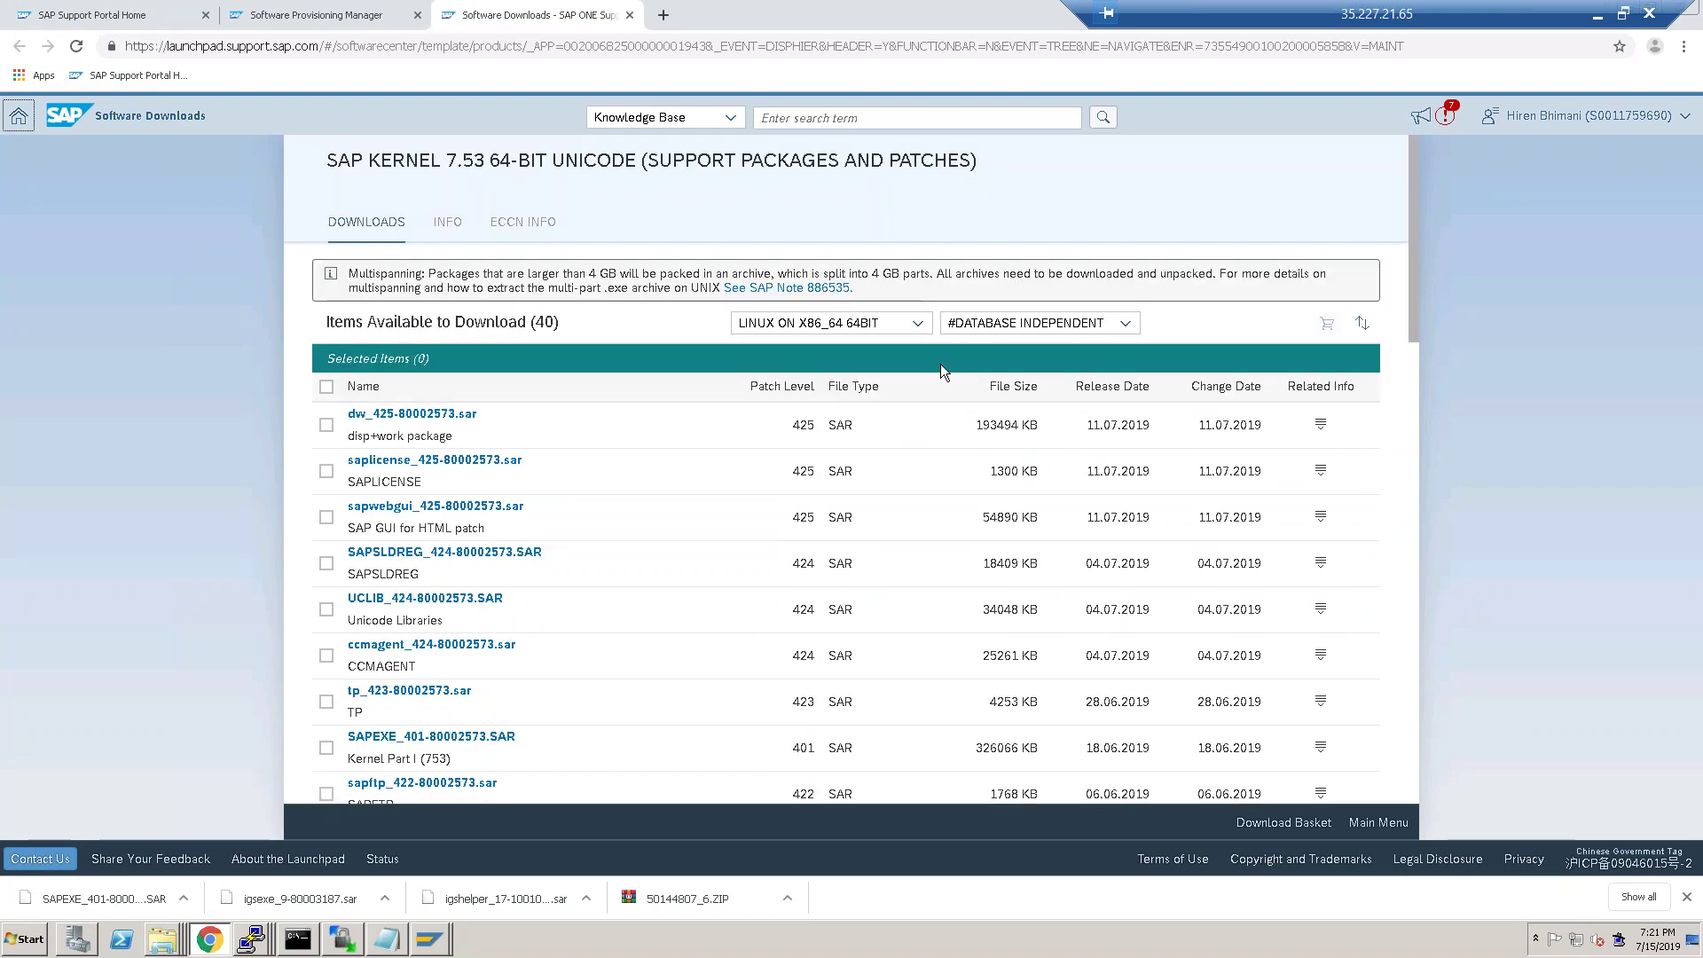
click(1022, 321)
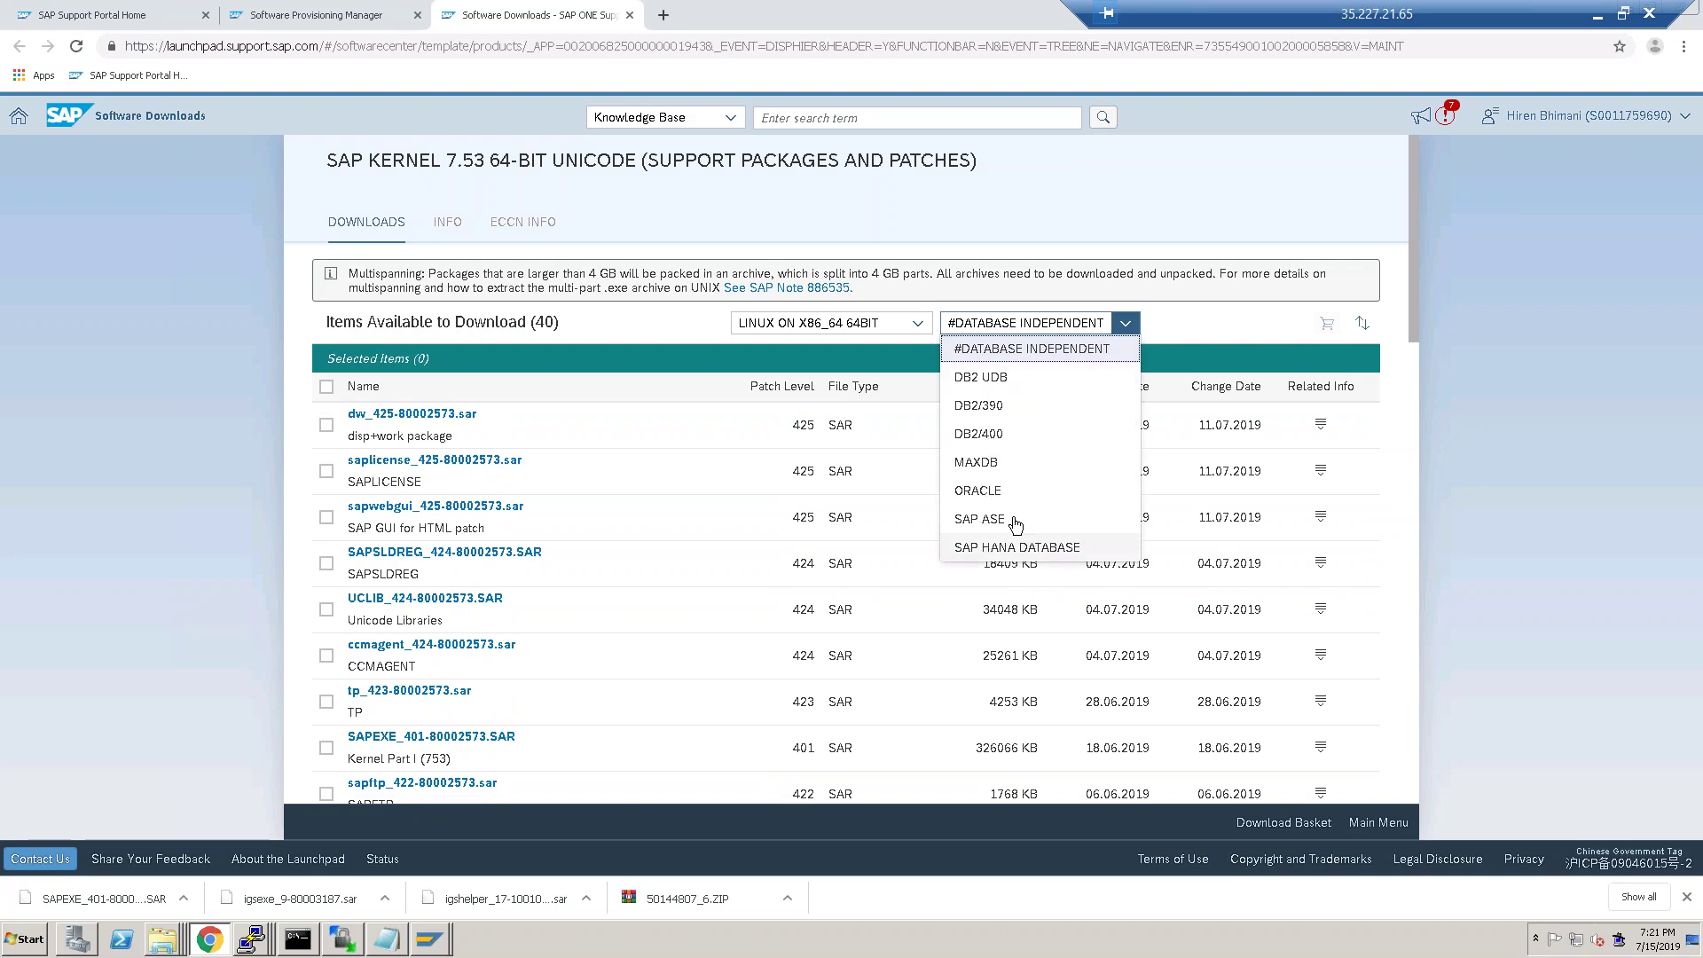
click(1017, 549)
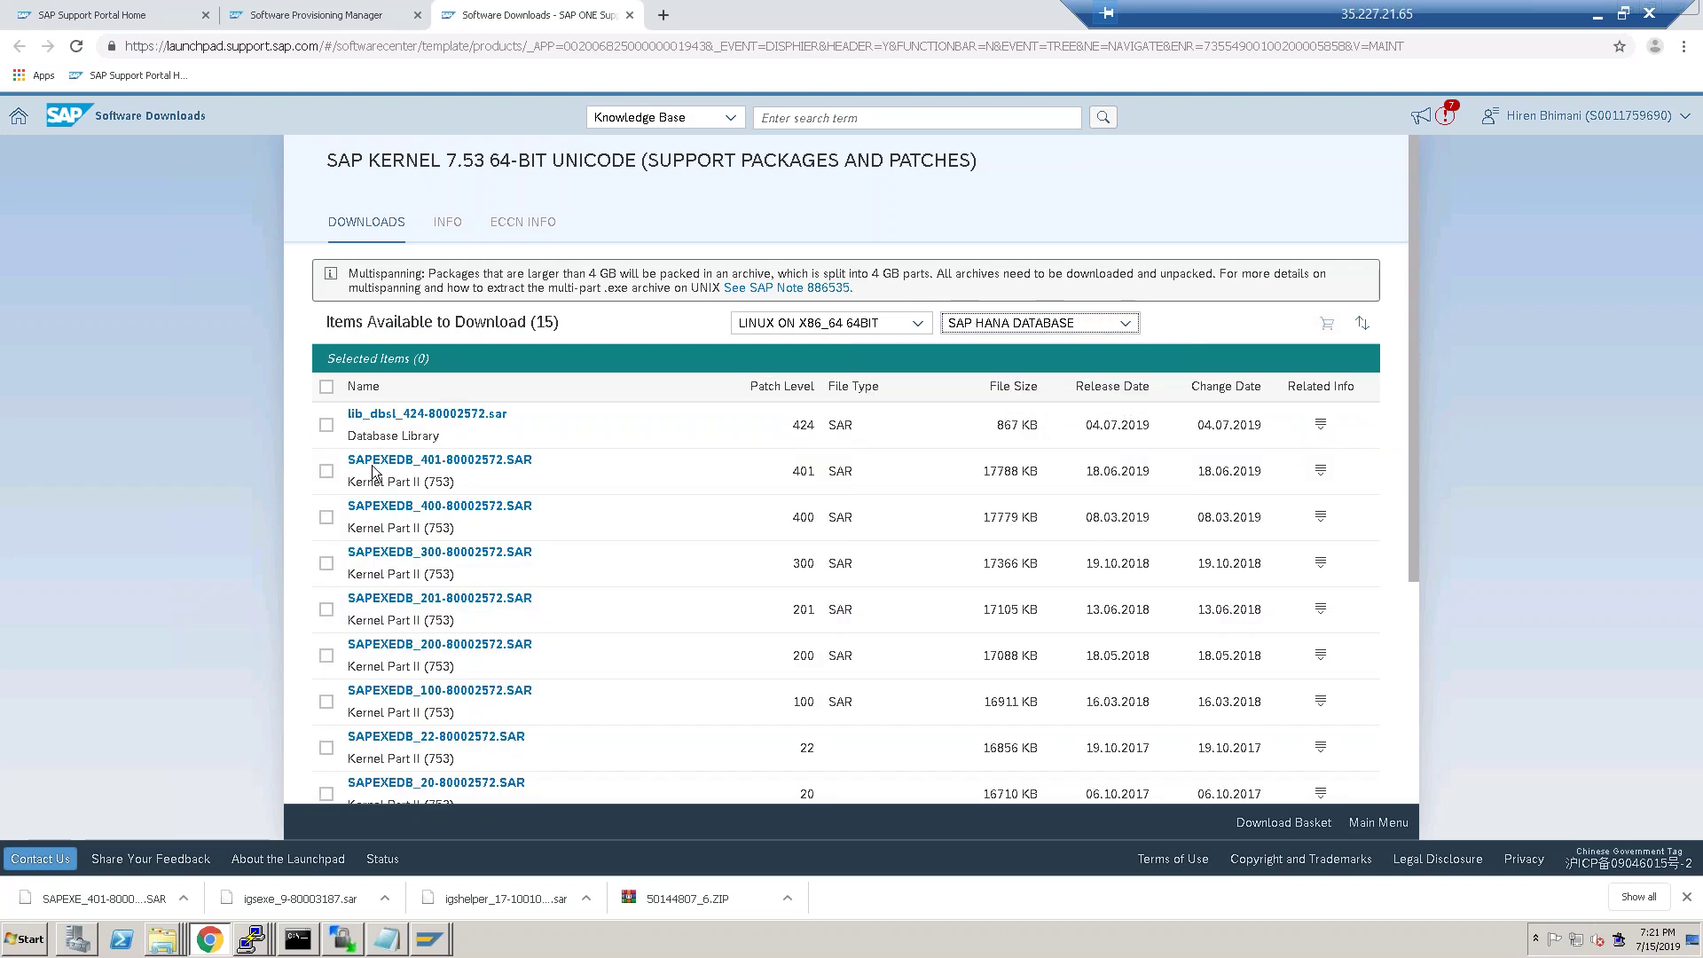
Download SAPEXEDB_401-80002572.SAR and show it in the Downloads folder.
click(396, 459)
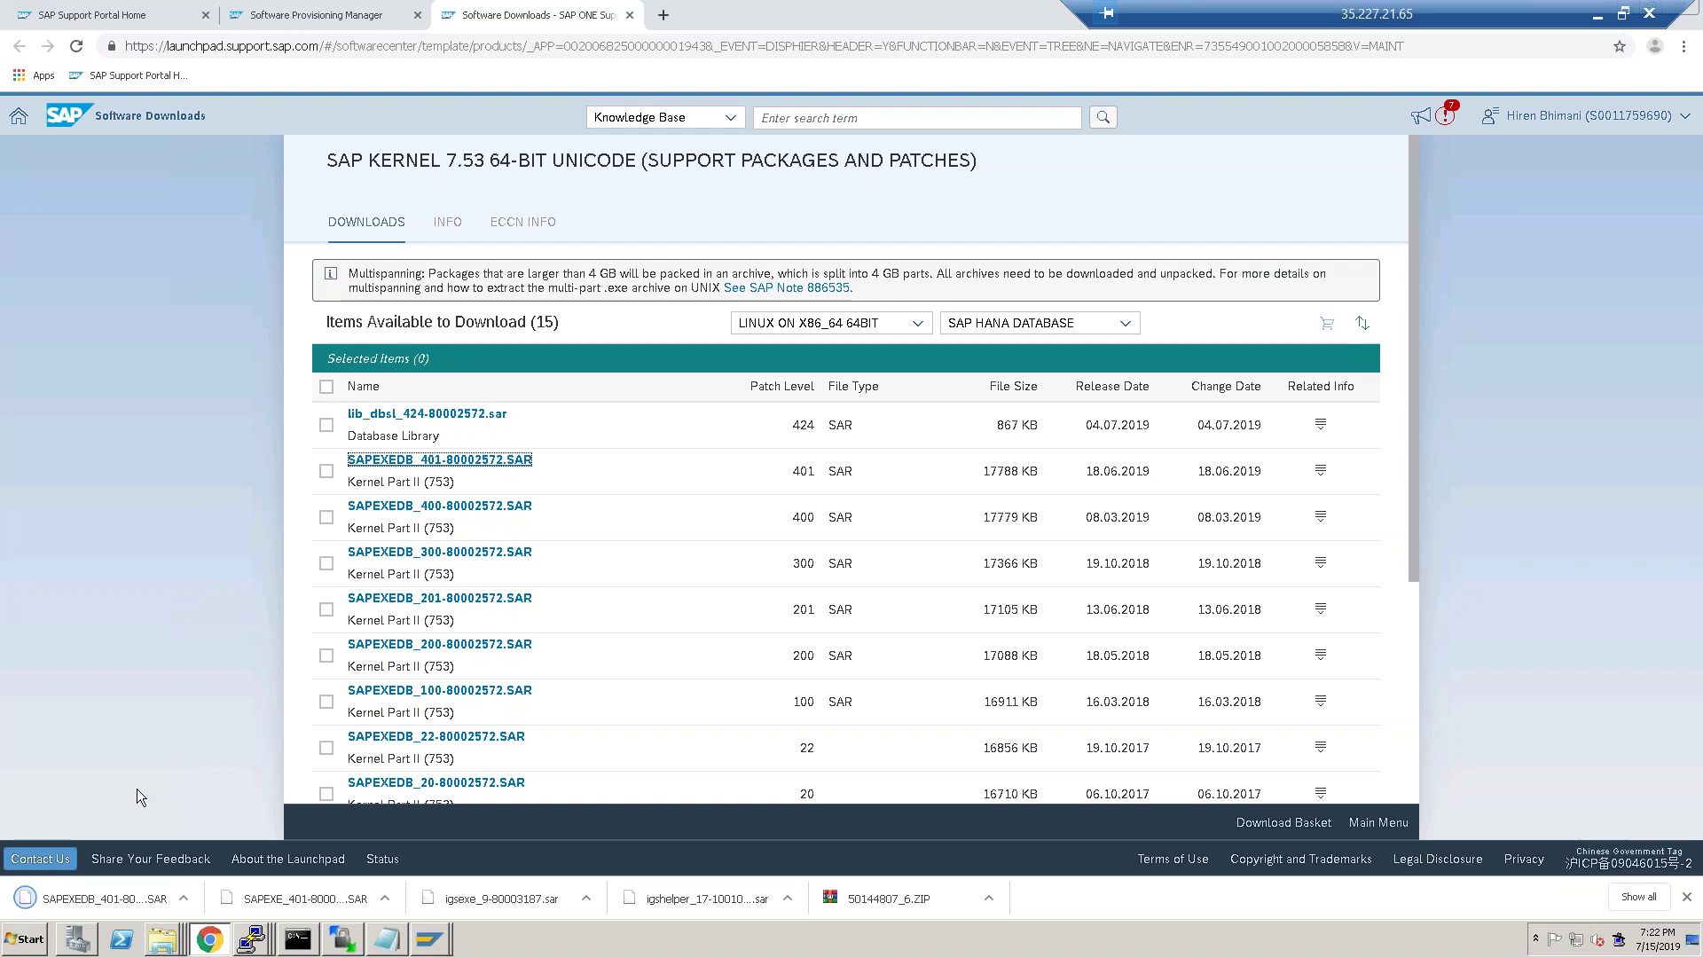
click(185, 902)
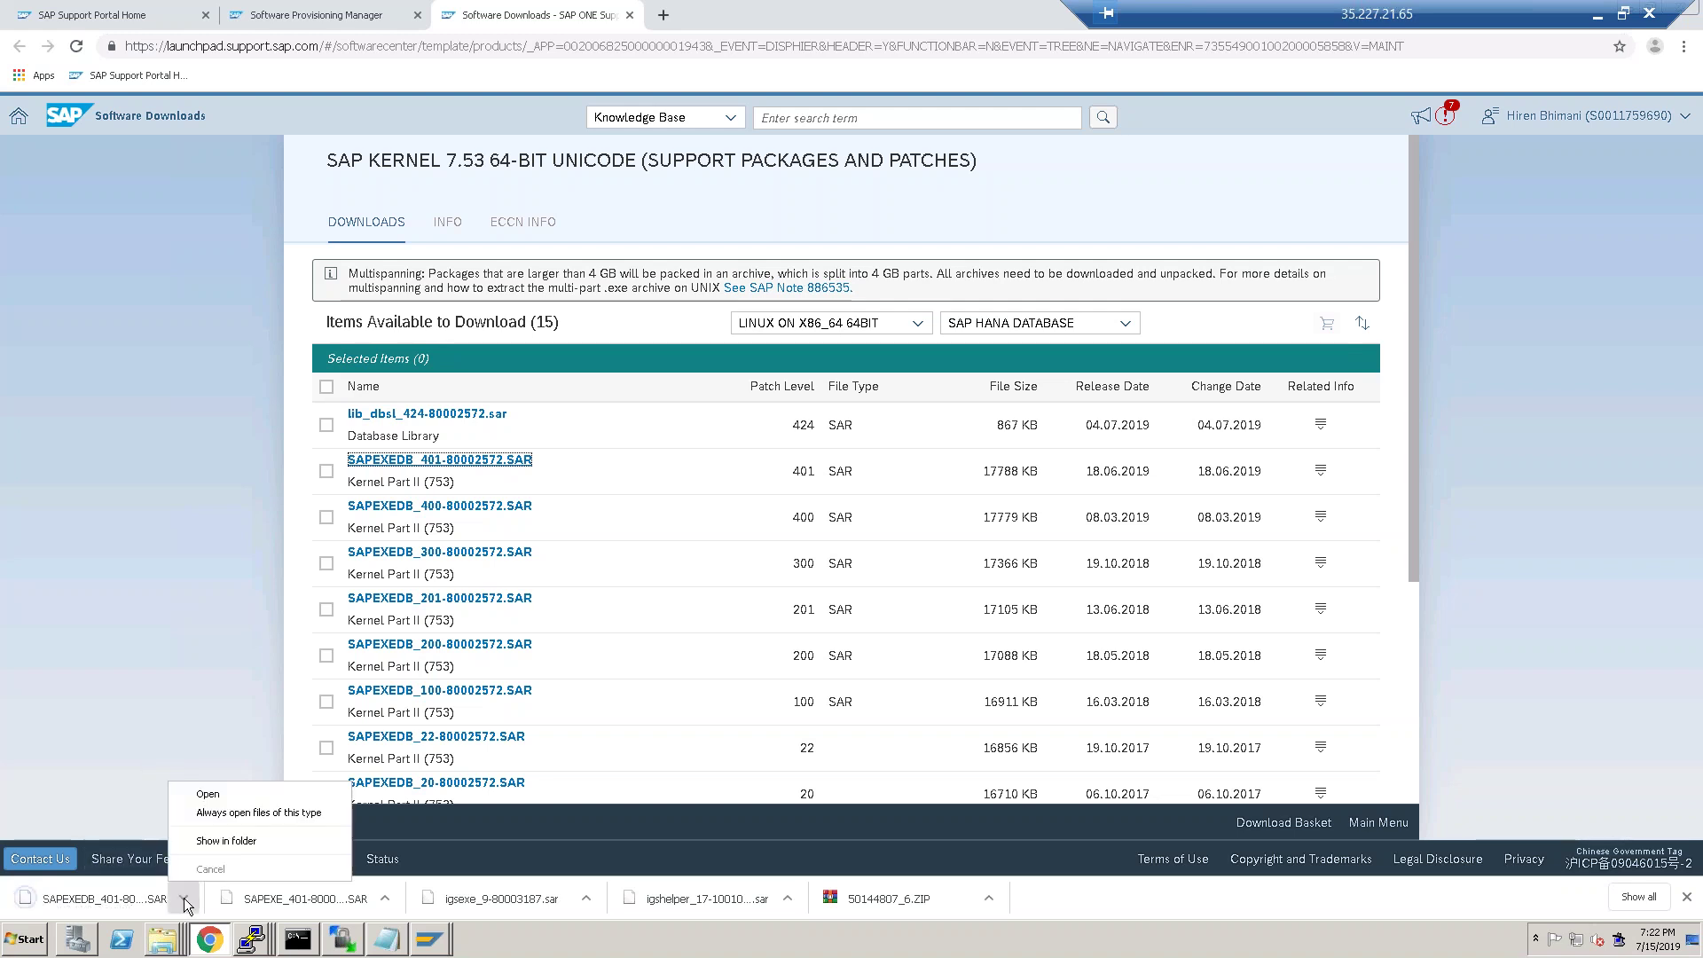
click(226, 847)
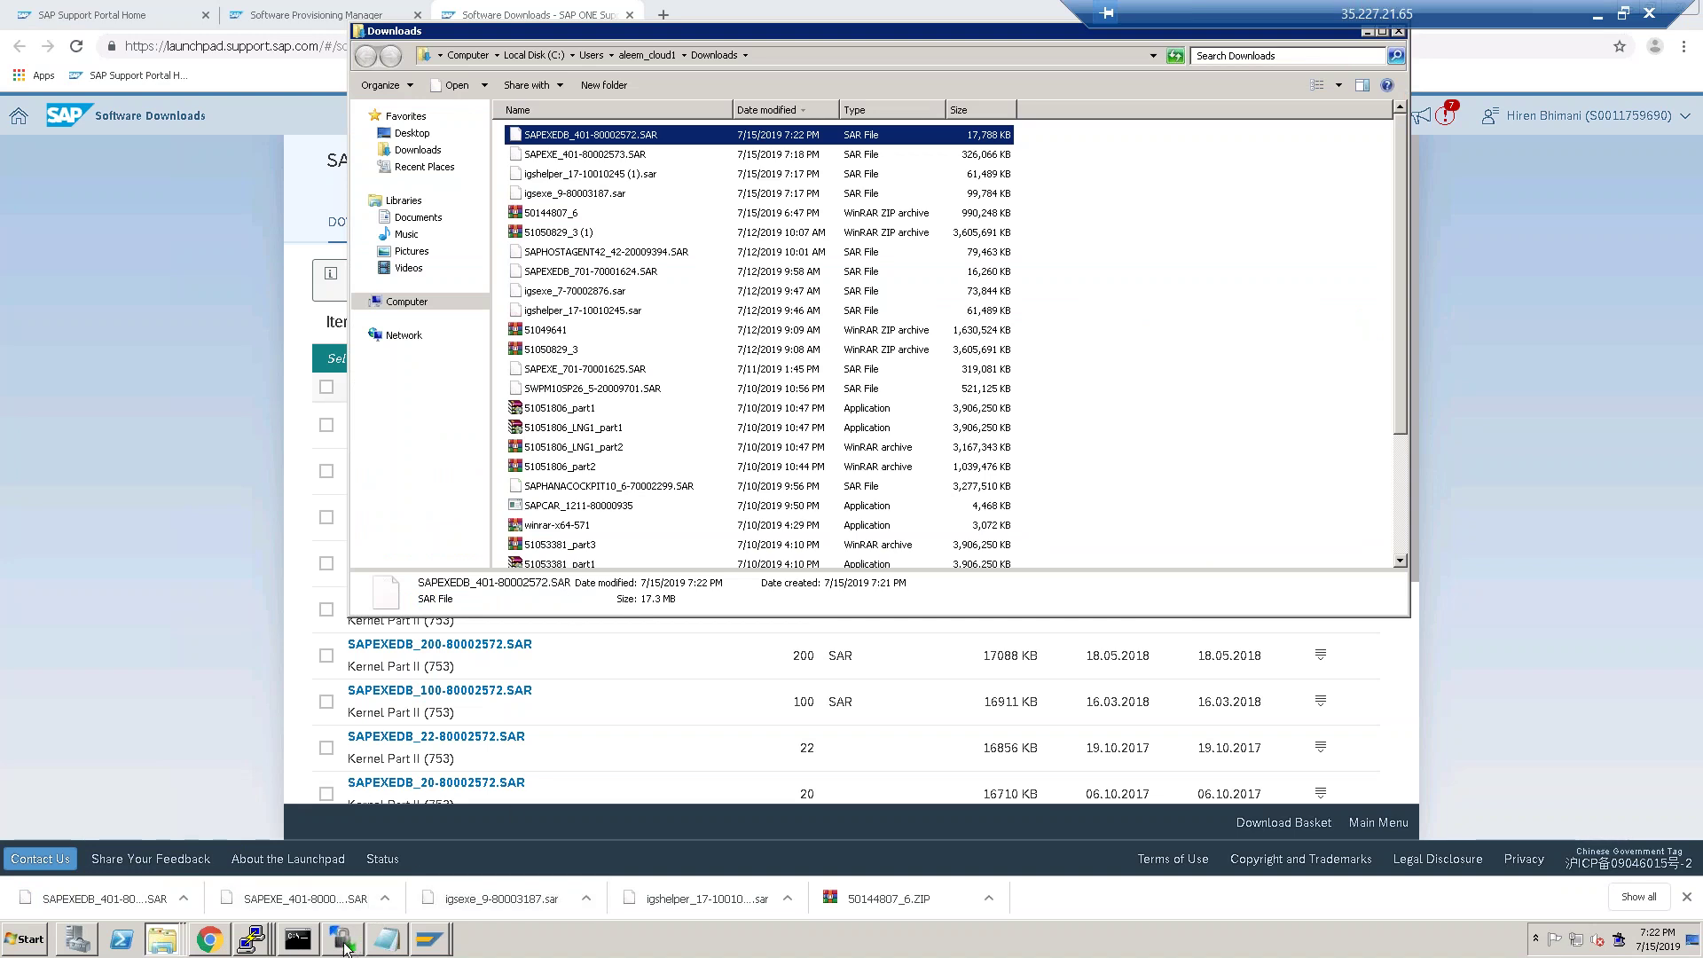
Upload SAPEXEDB_401-80002572.SAR into /hanadb/1709 on the server via WinSCP.
click(342, 941)
right_click(717, 467)
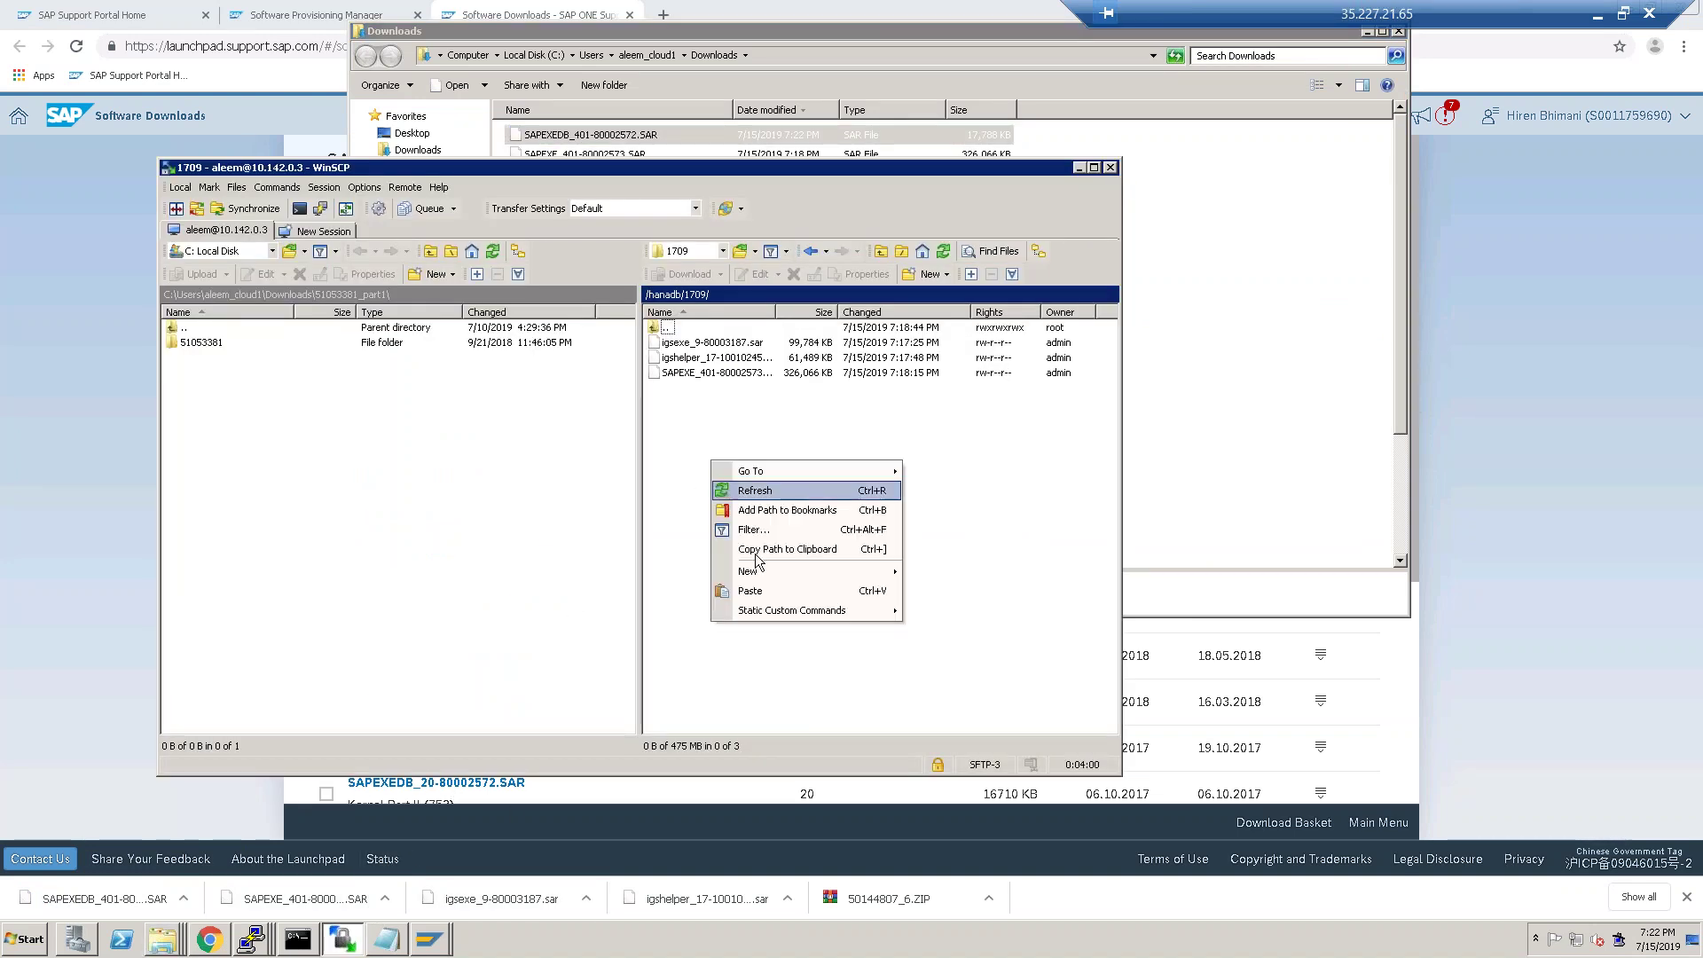
click(762, 602)
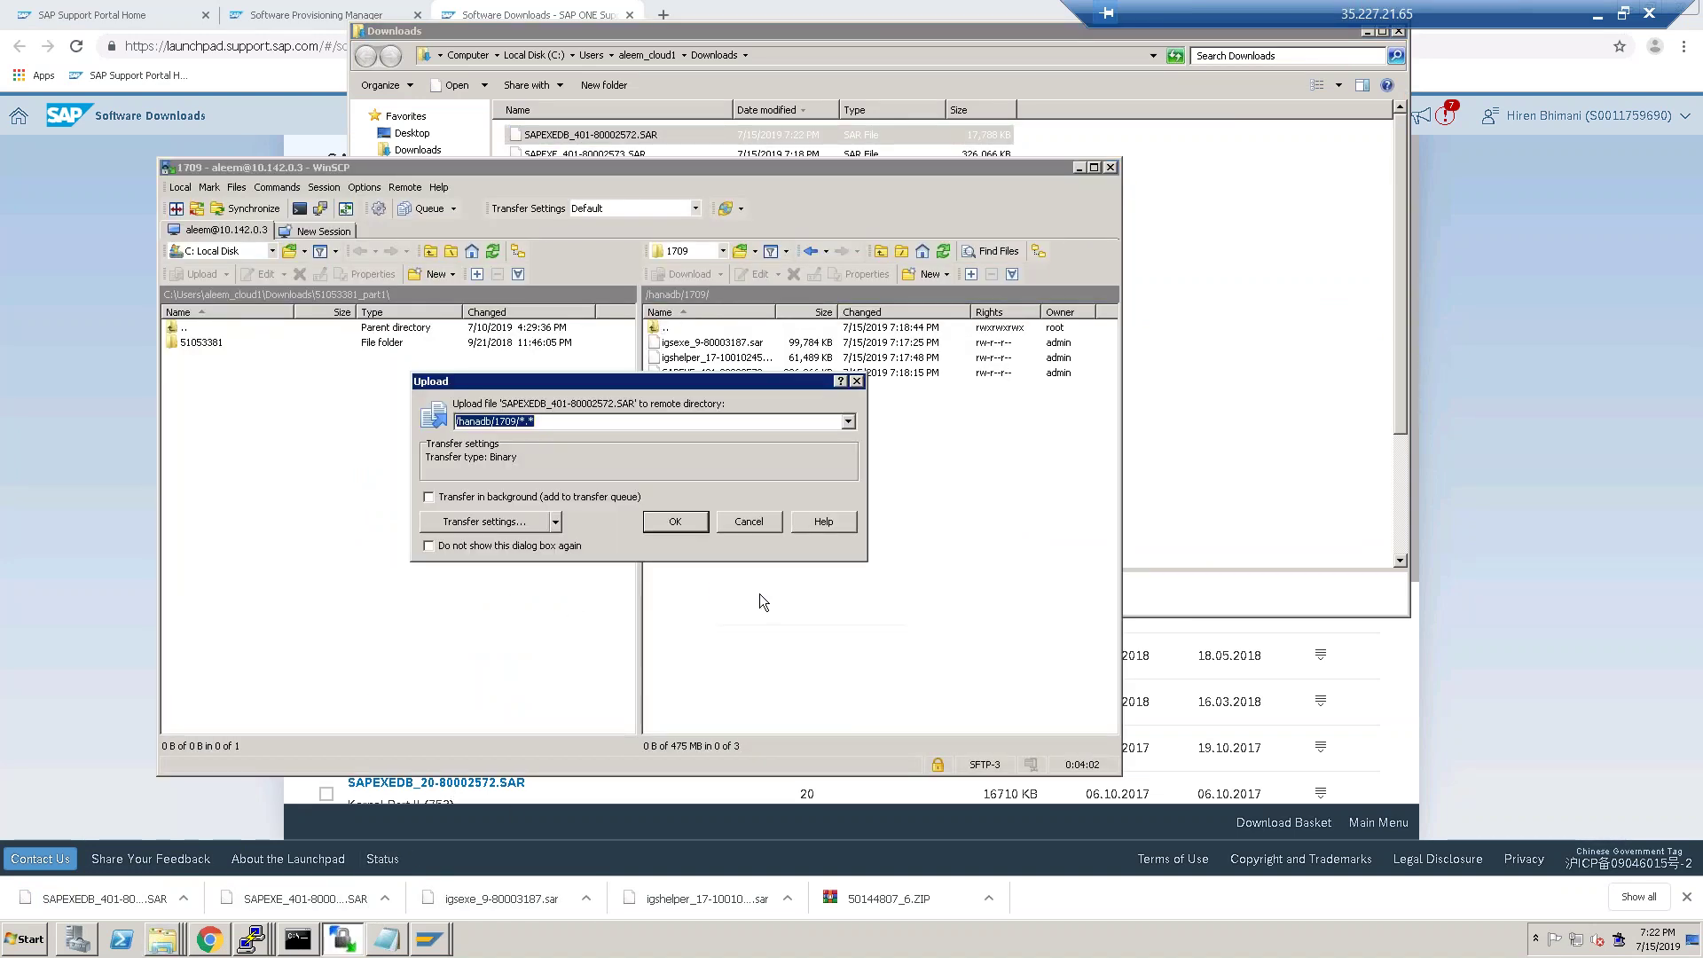
click(700, 525)
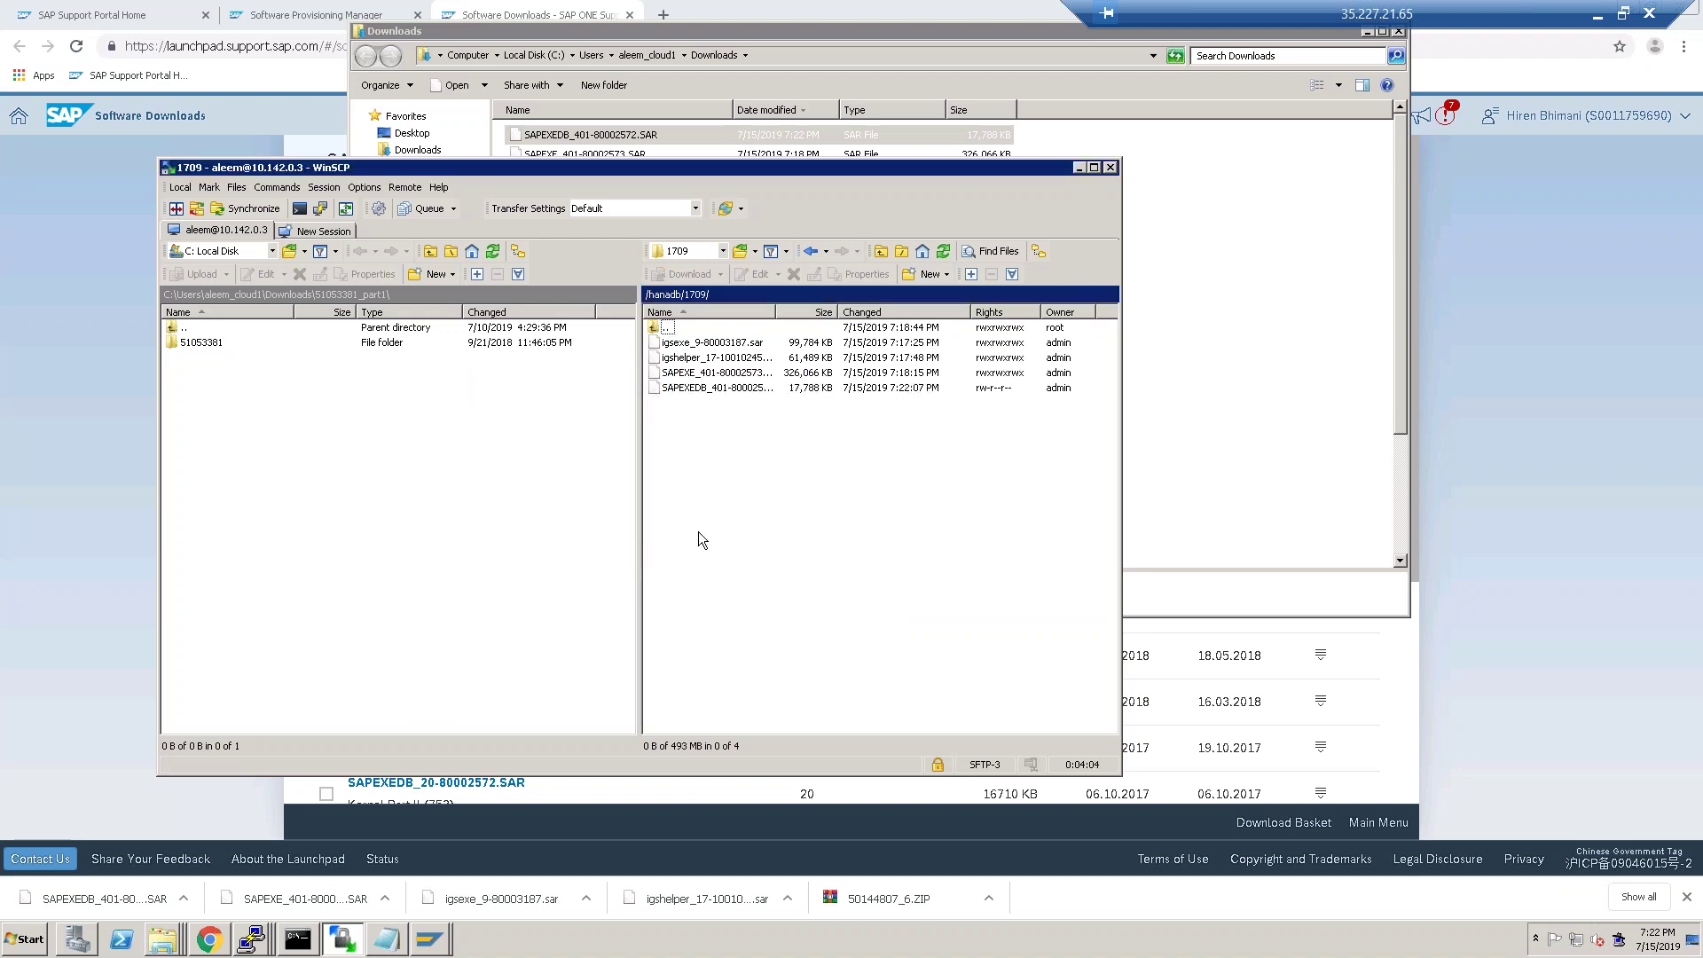
Set the uploaded SAPEXEDB file's permissions to rwxrwxrwx (0777).
right_click(695, 397)
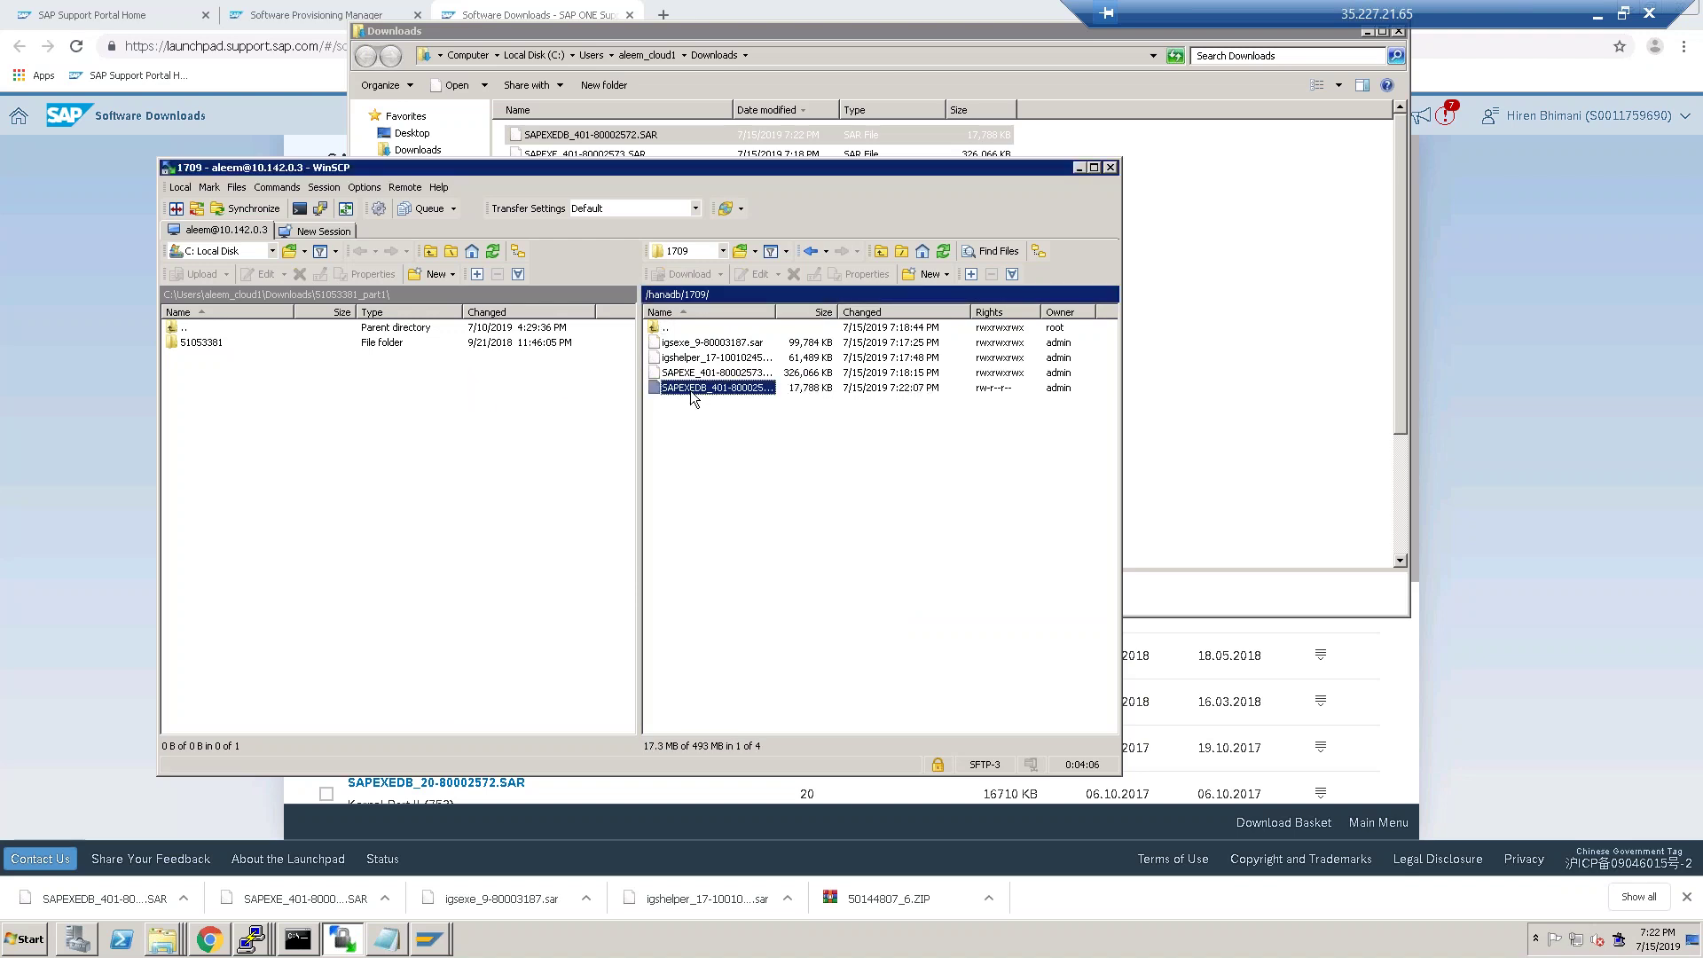
click(758, 581)
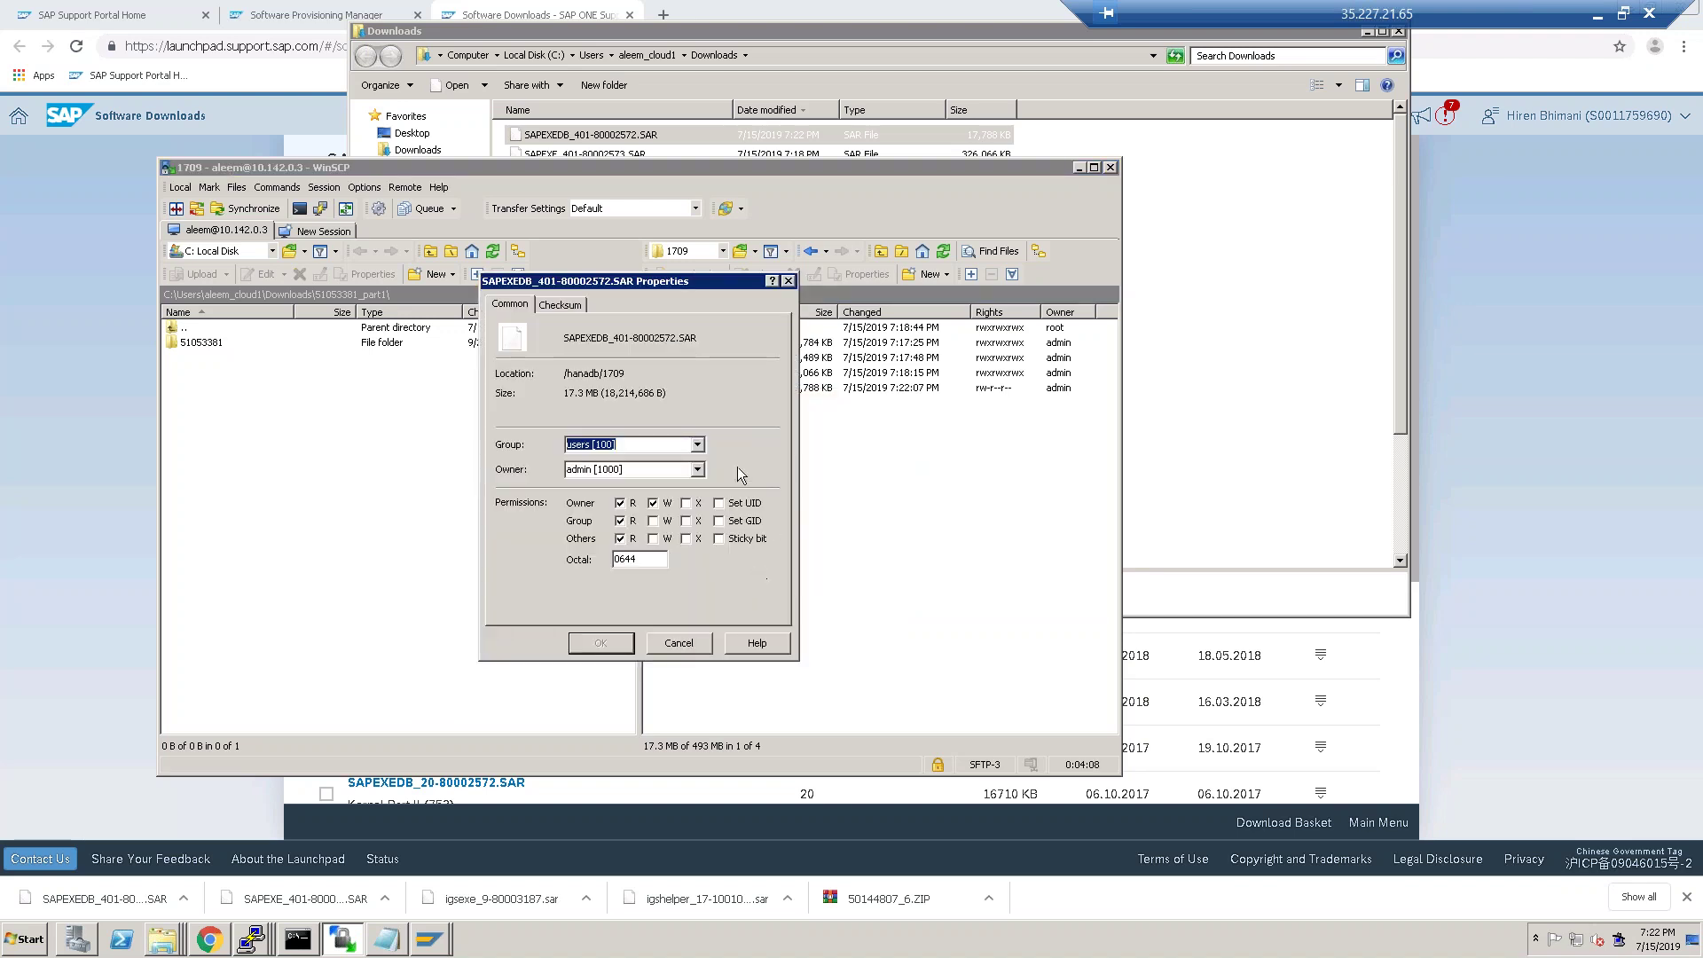
click(653, 520)
click(653, 538)
click(686, 539)
click(686, 522)
click(688, 504)
click(601, 643)
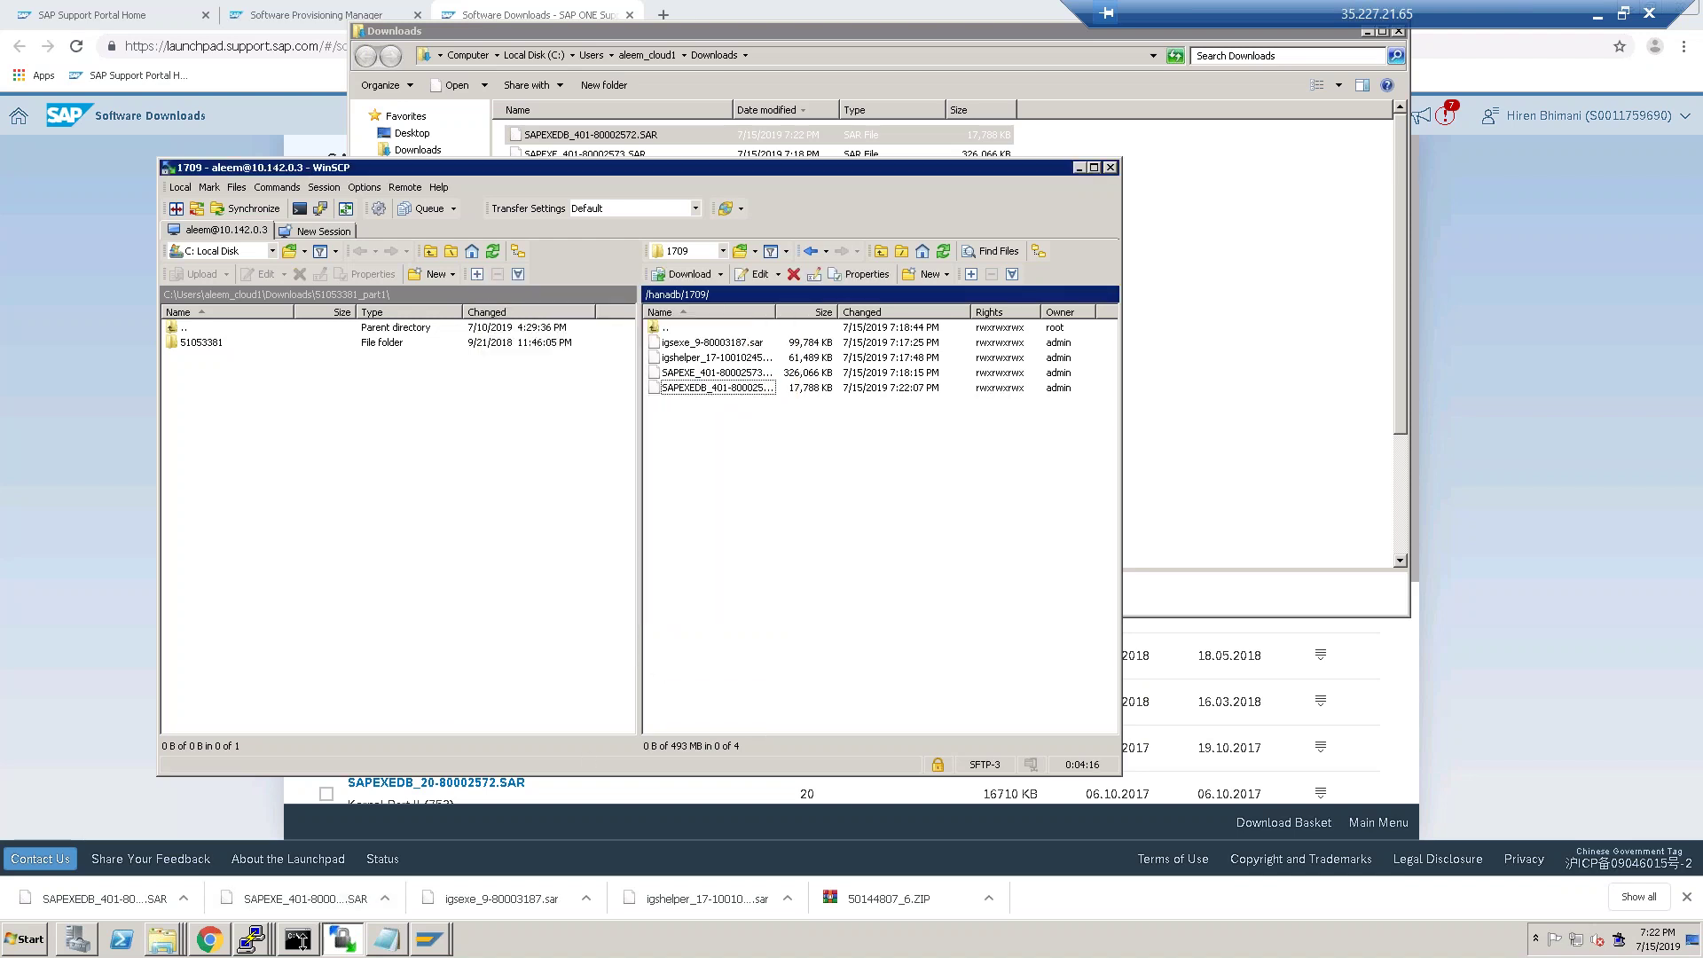
click(308, 941)
List /hanadb/1709 in PuTTY to confirm SAPEXEDB_401-80002572.SAR, then close the Software Downloads tab.
click(251, 939)
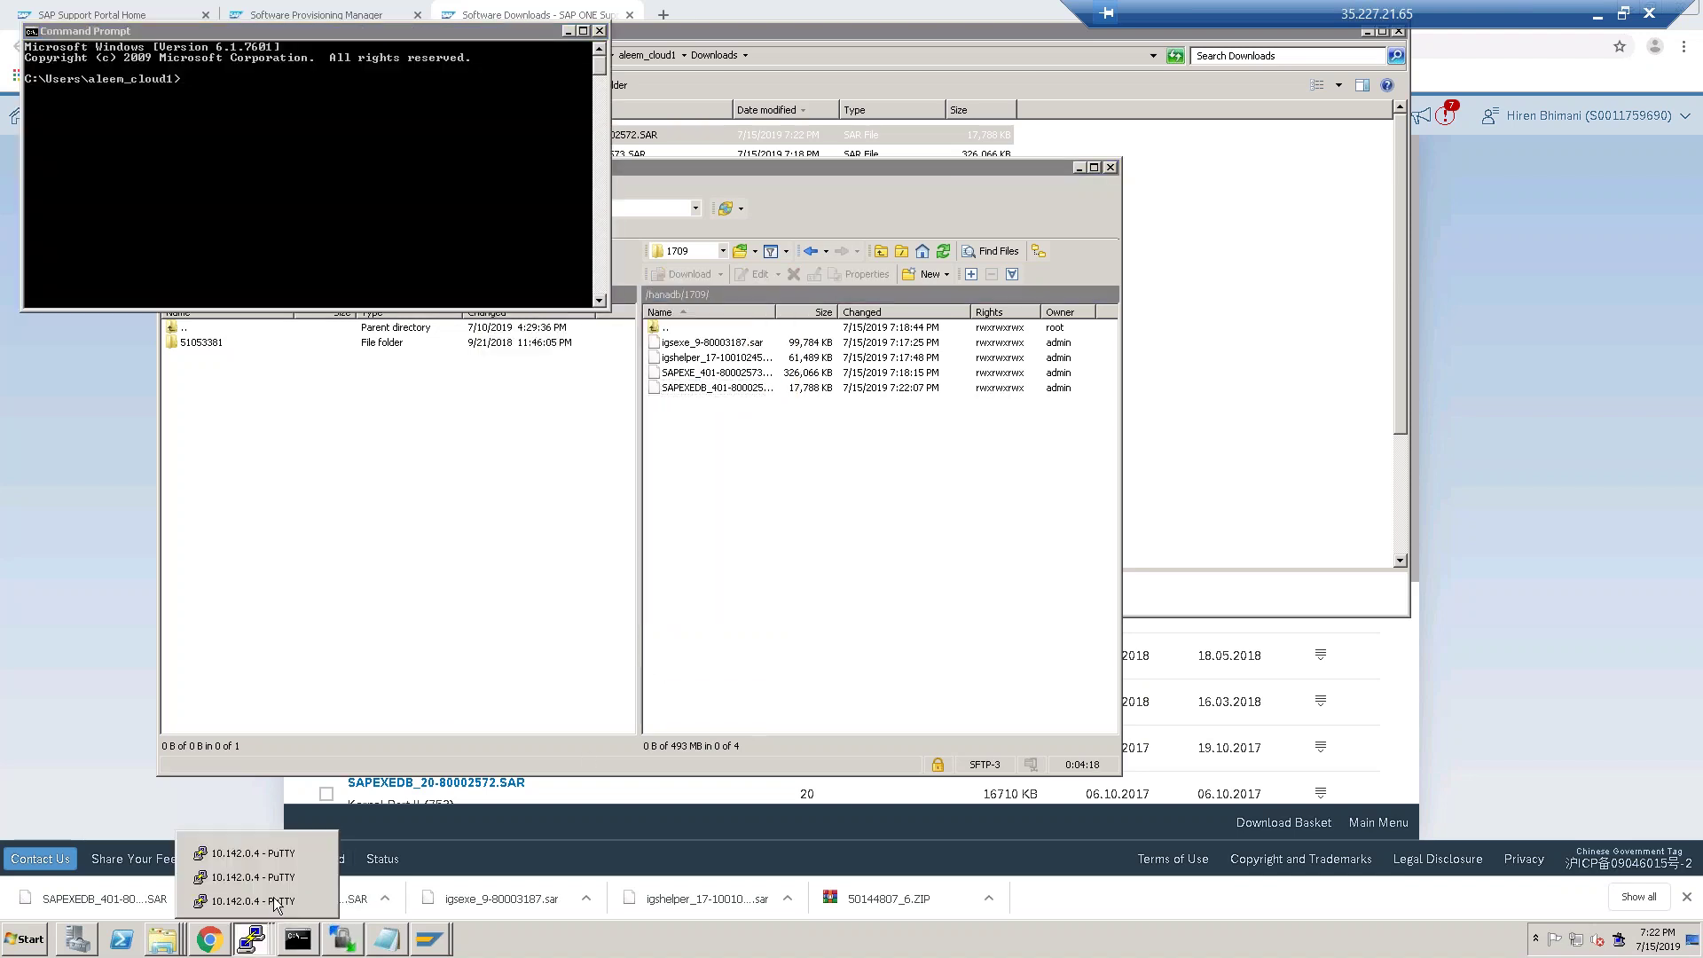
click(258, 889)
text(cd 1)
key(Tab)
key(Return)
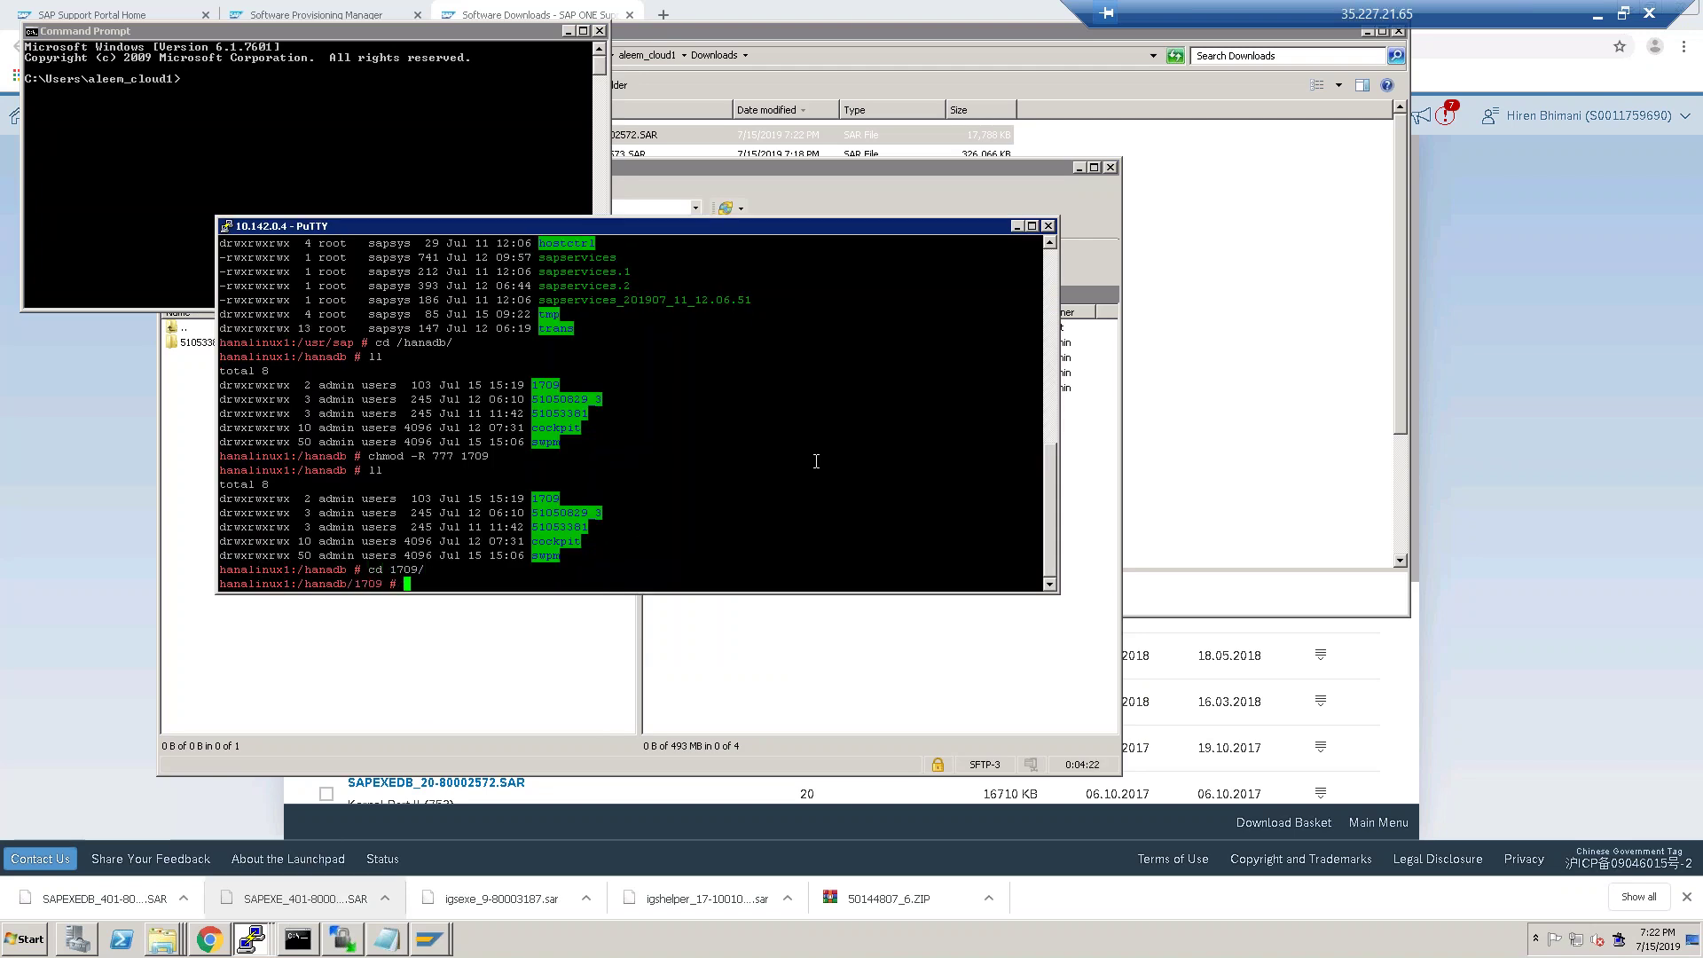
text(ll)
key(Return)
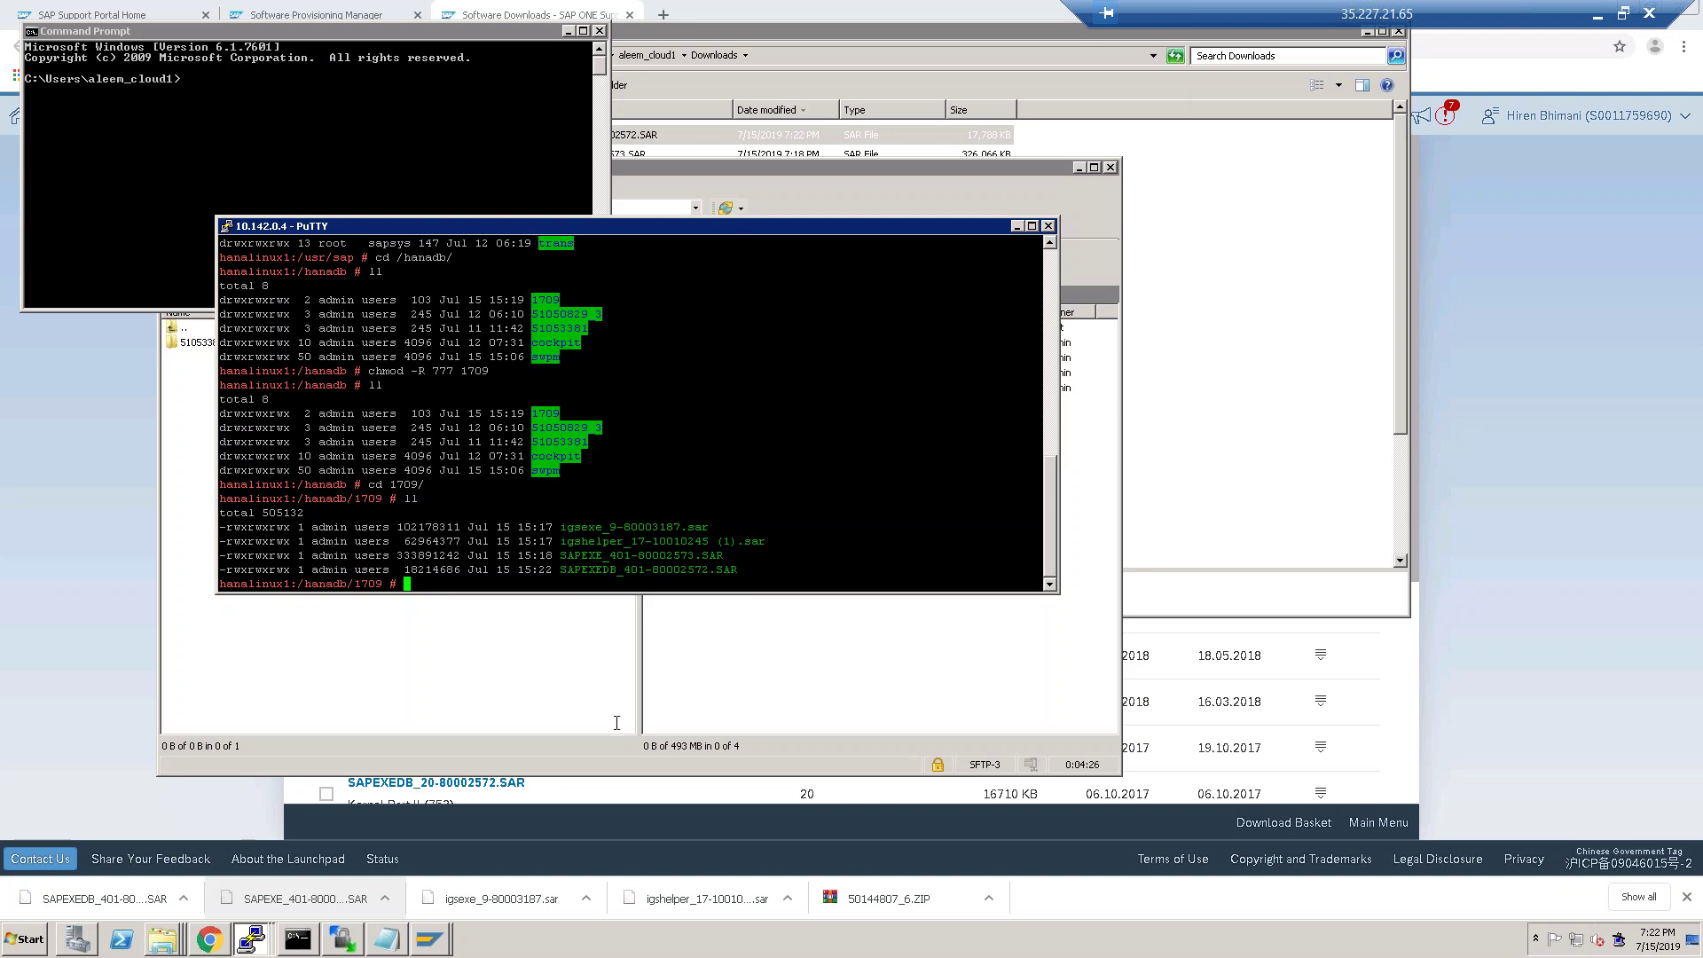
click(209, 939)
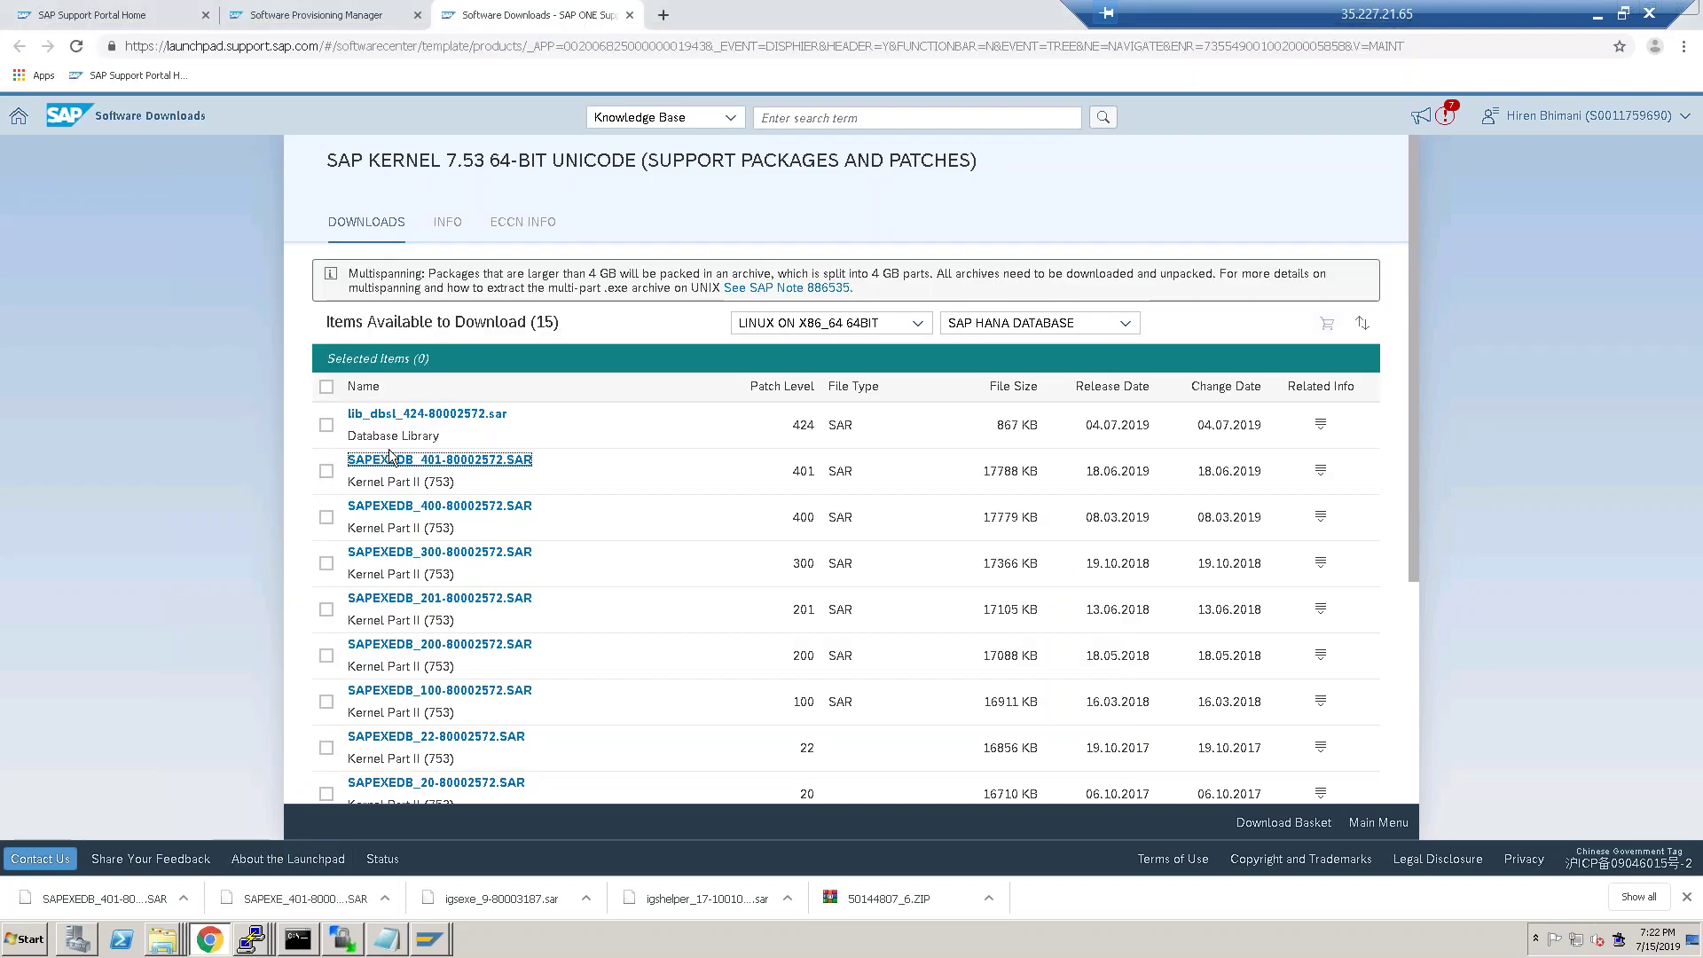
click(630, 15)
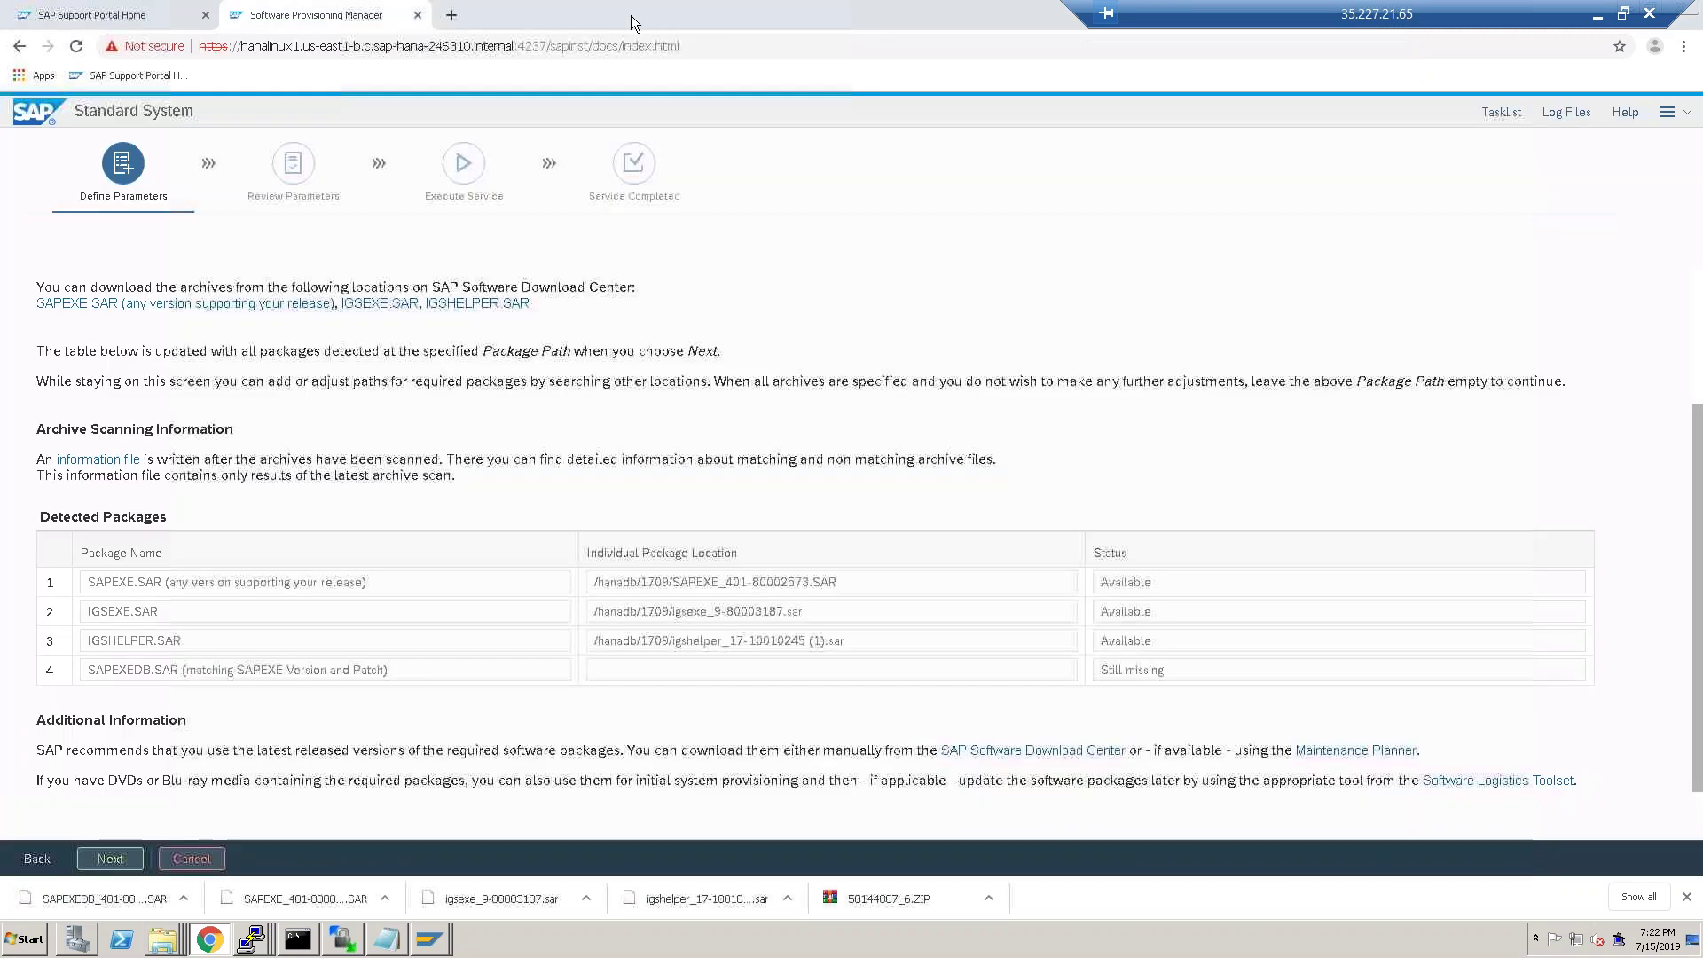
Acknowledge the missing SAPEXEDB.SAR warning and set the package path to /hanadb/1709.
click(110, 859)
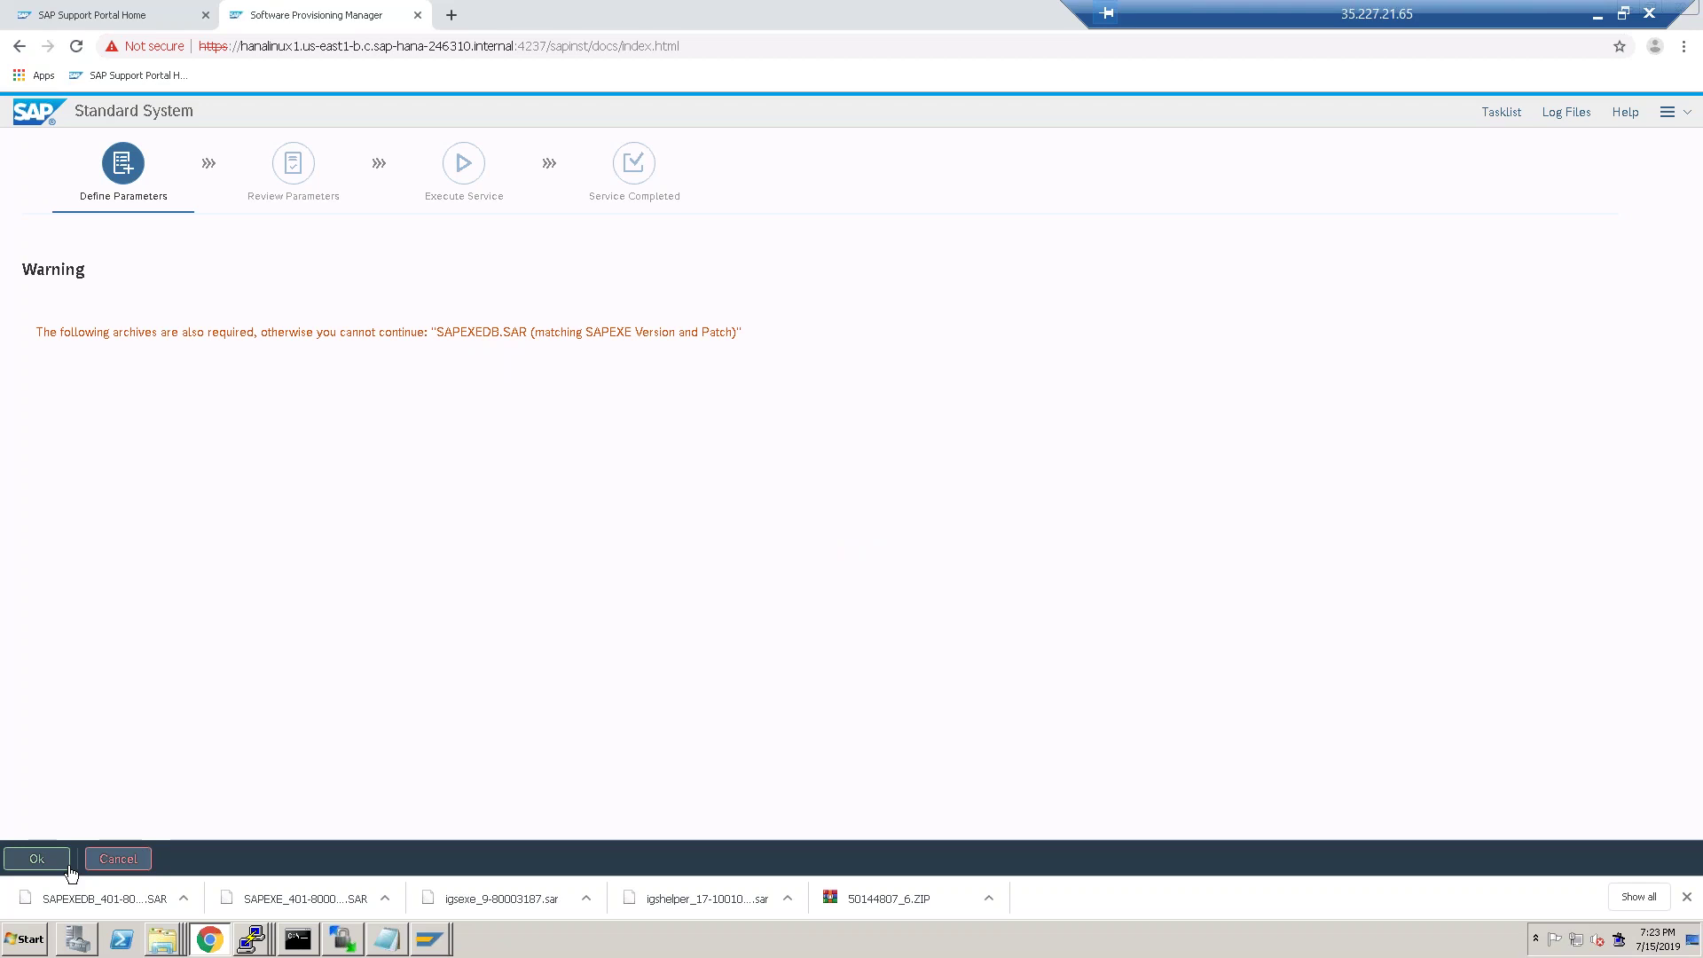
click(36, 861)
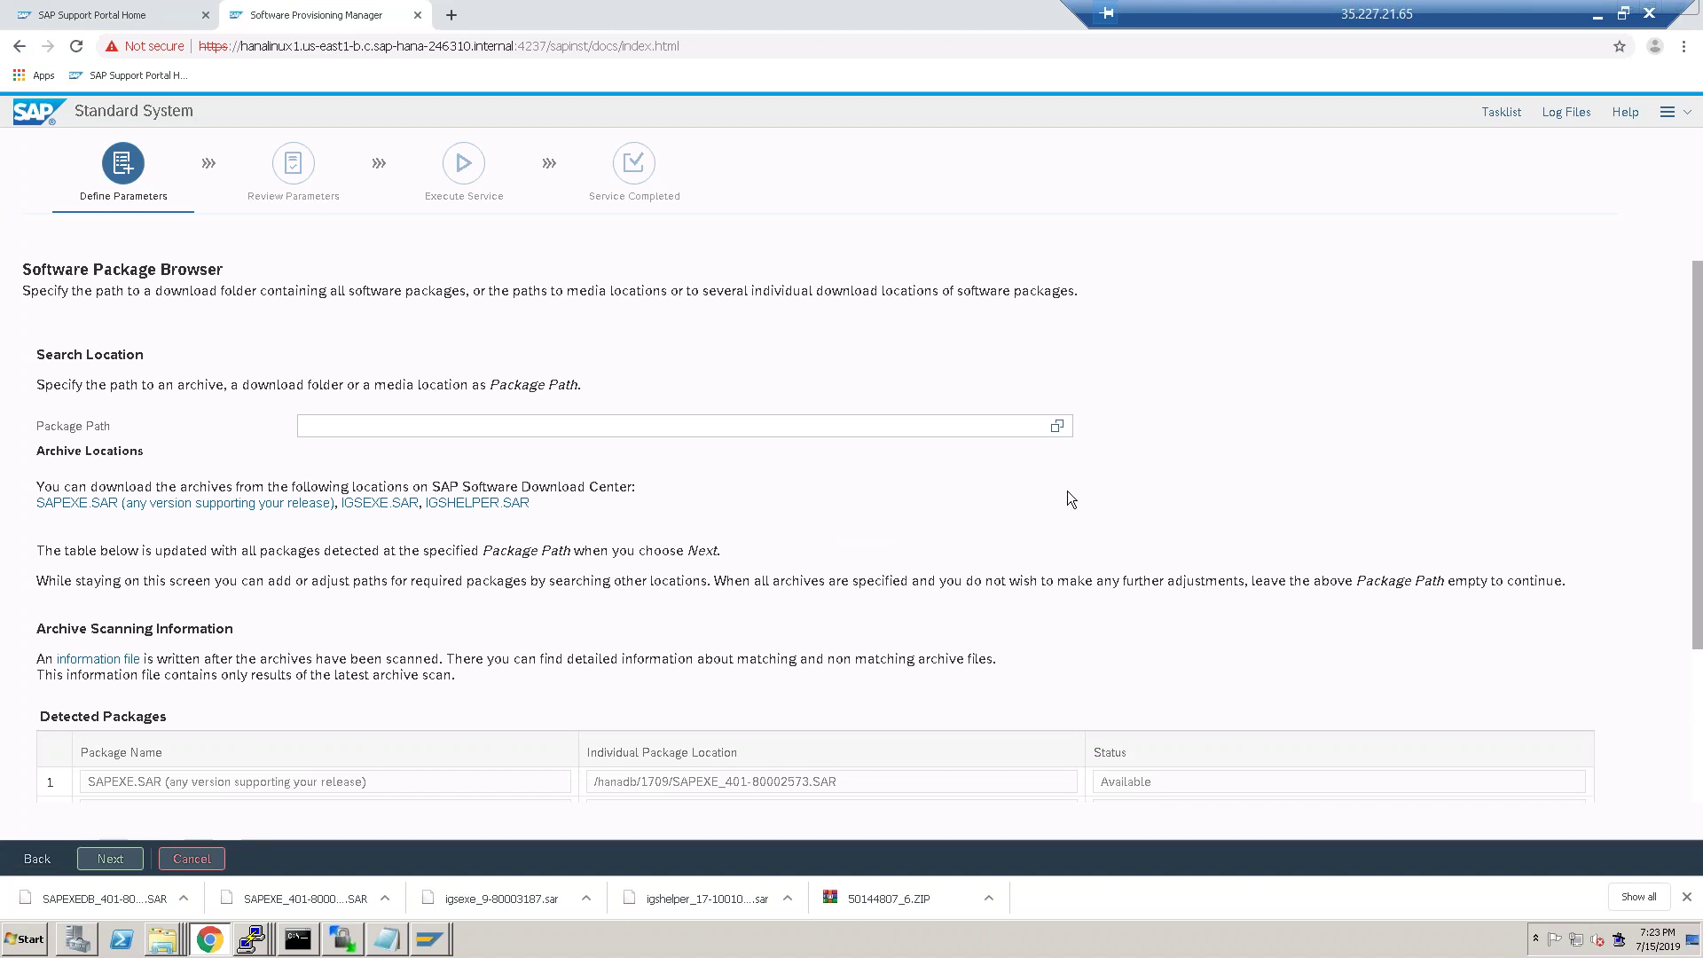
click(1057, 426)
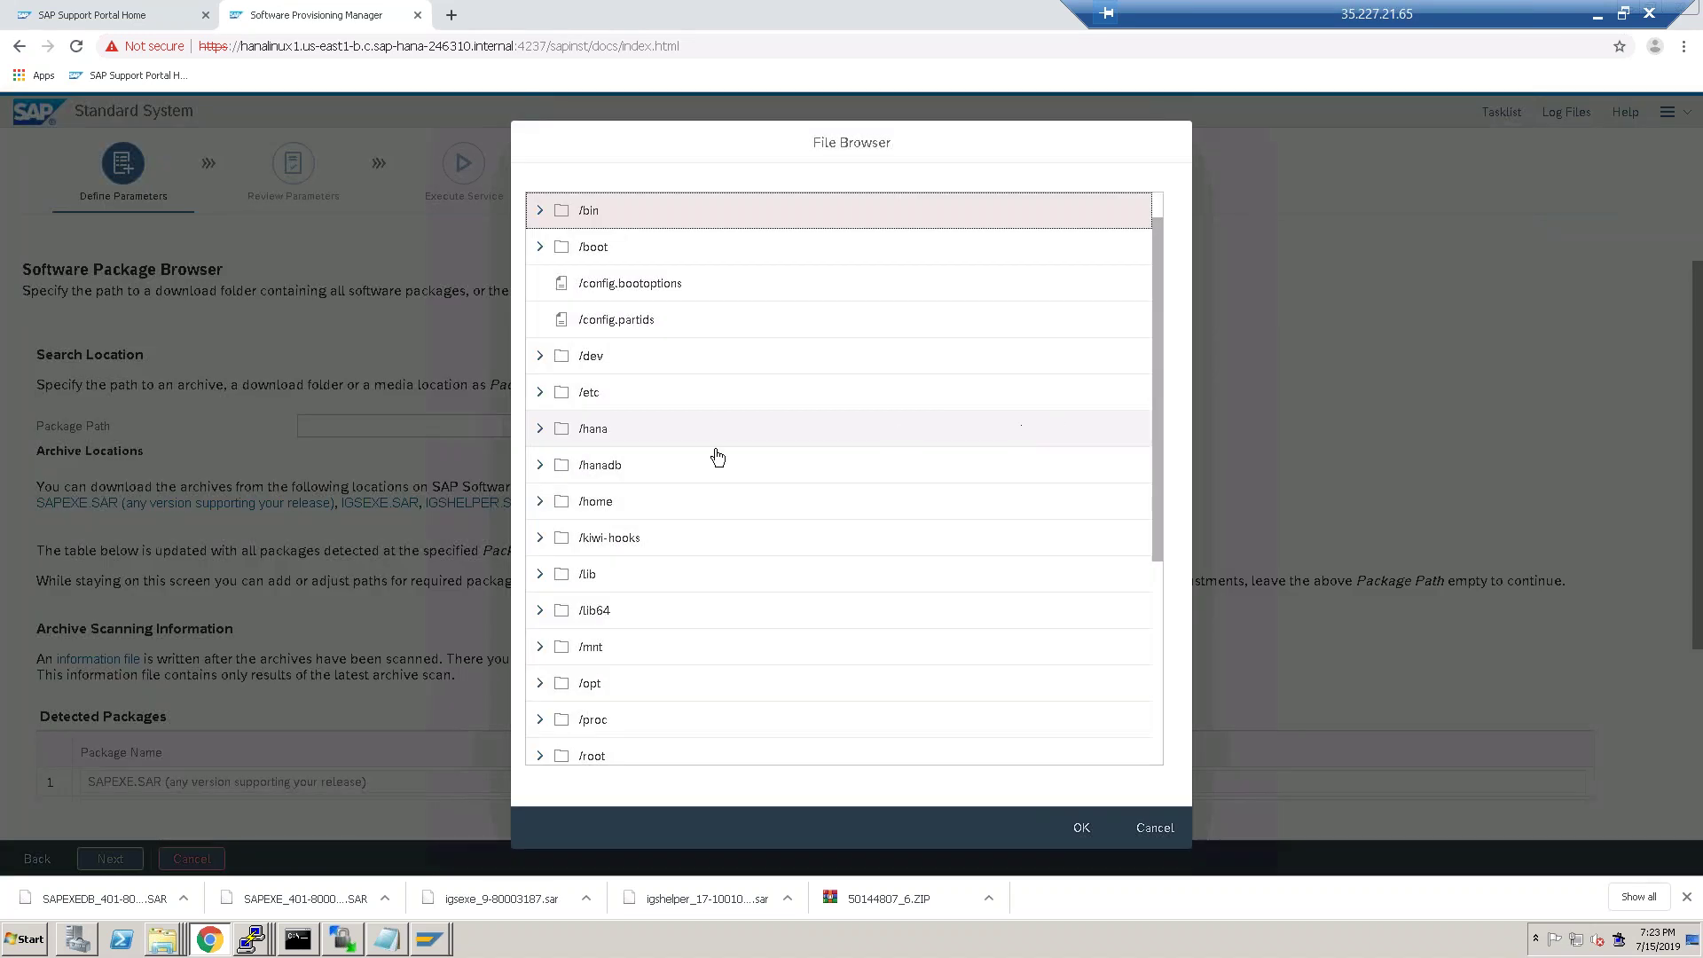
click(541, 466)
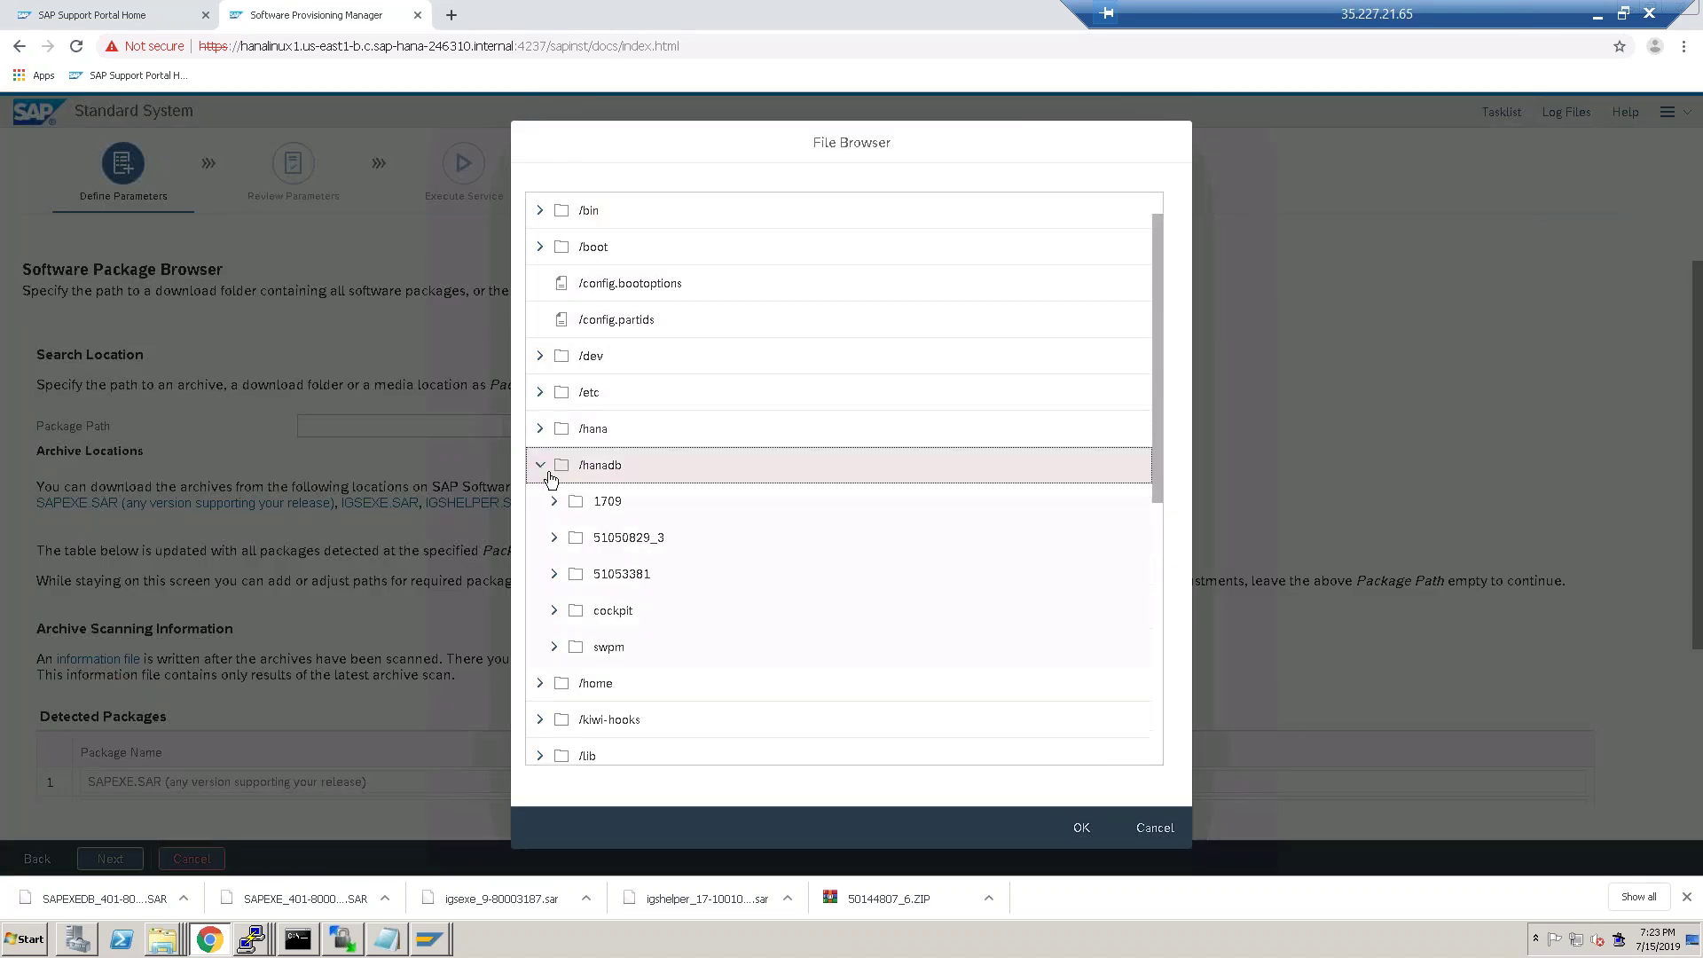
click(588, 503)
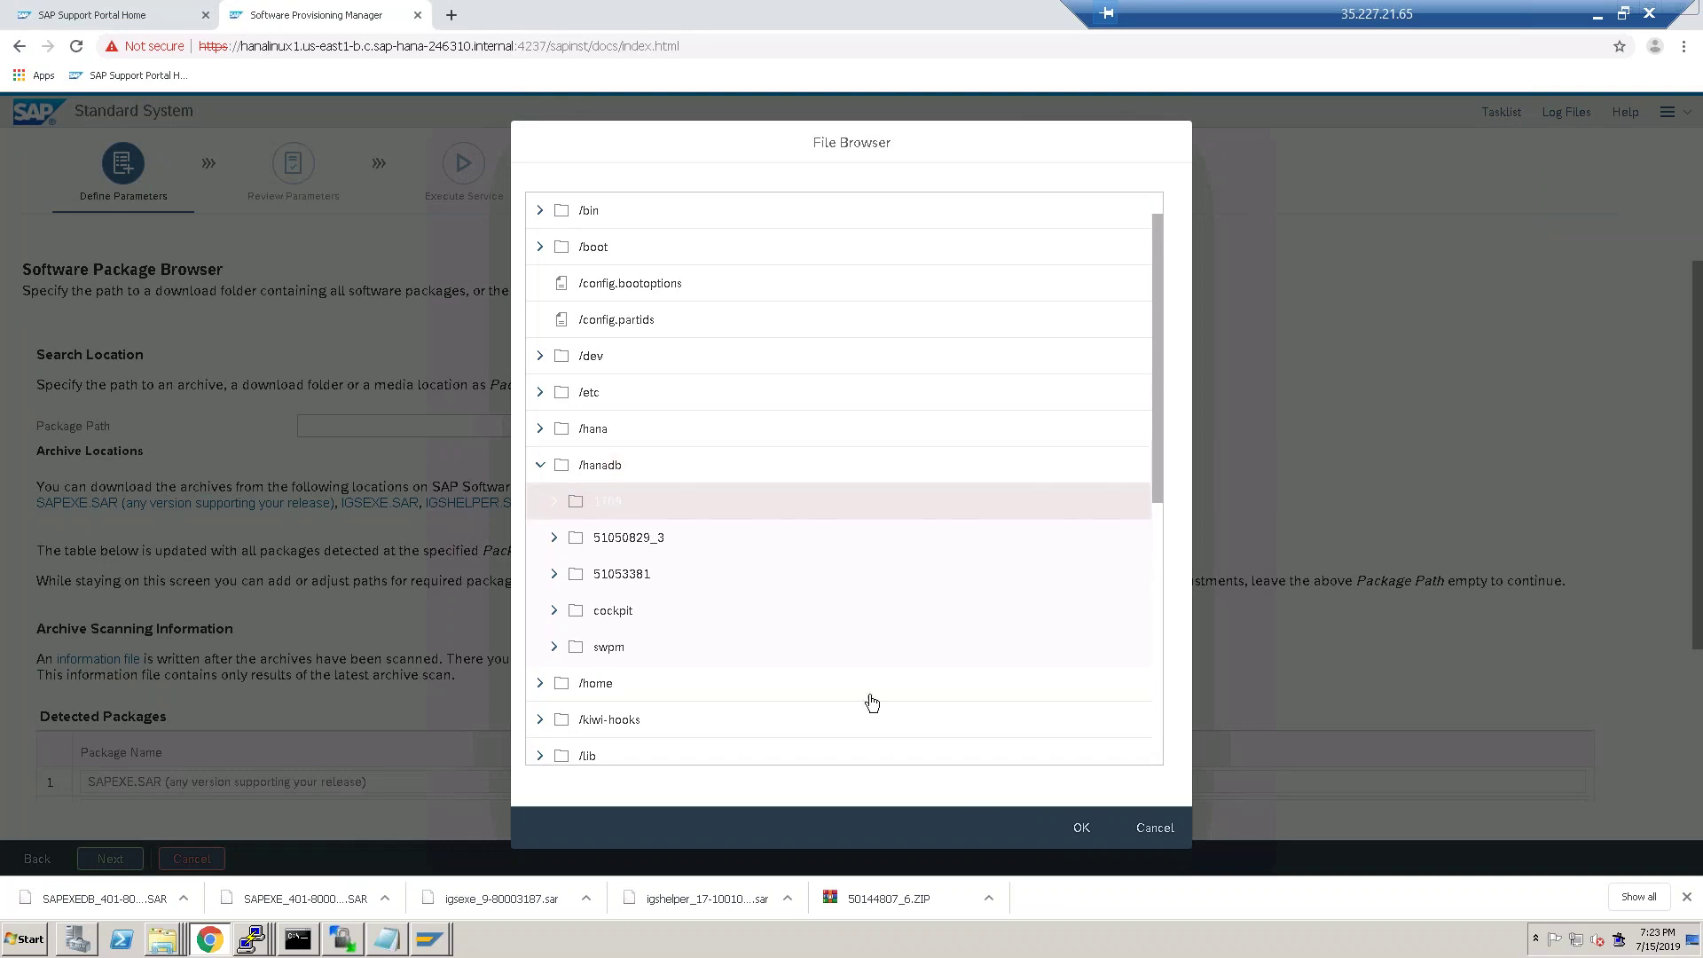
click(1081, 828)
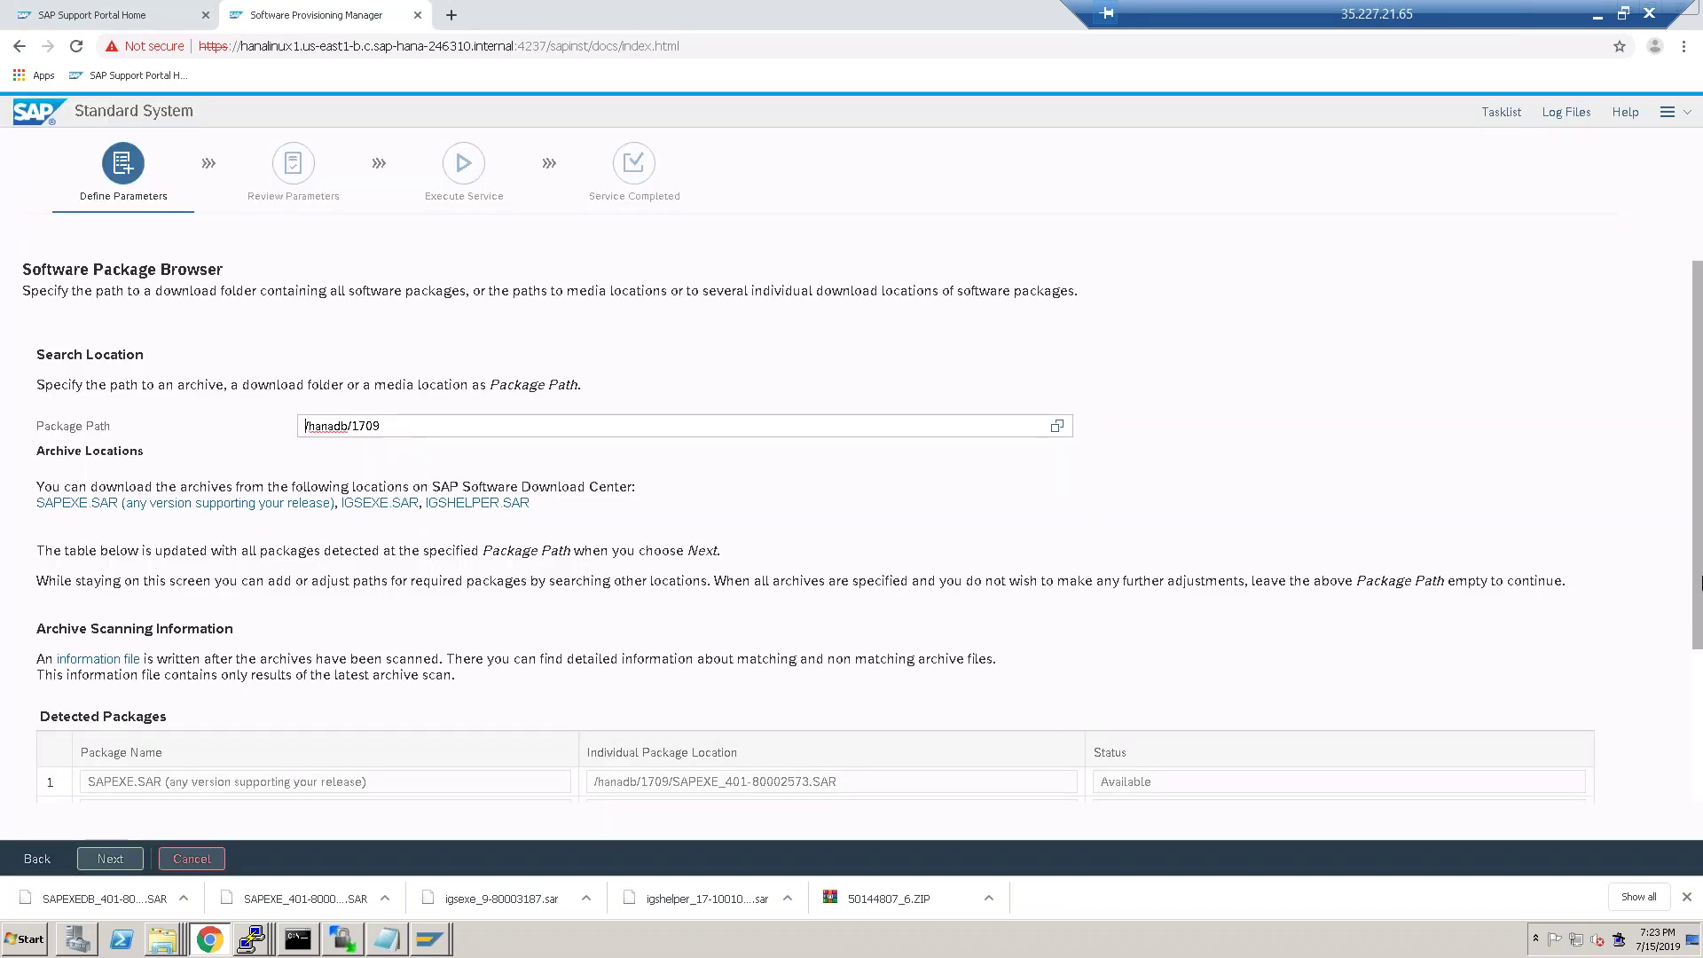
Rescan /hanadb/1709 so all four packages show Available, then continue.
scroll(1695, 785, down, 2)
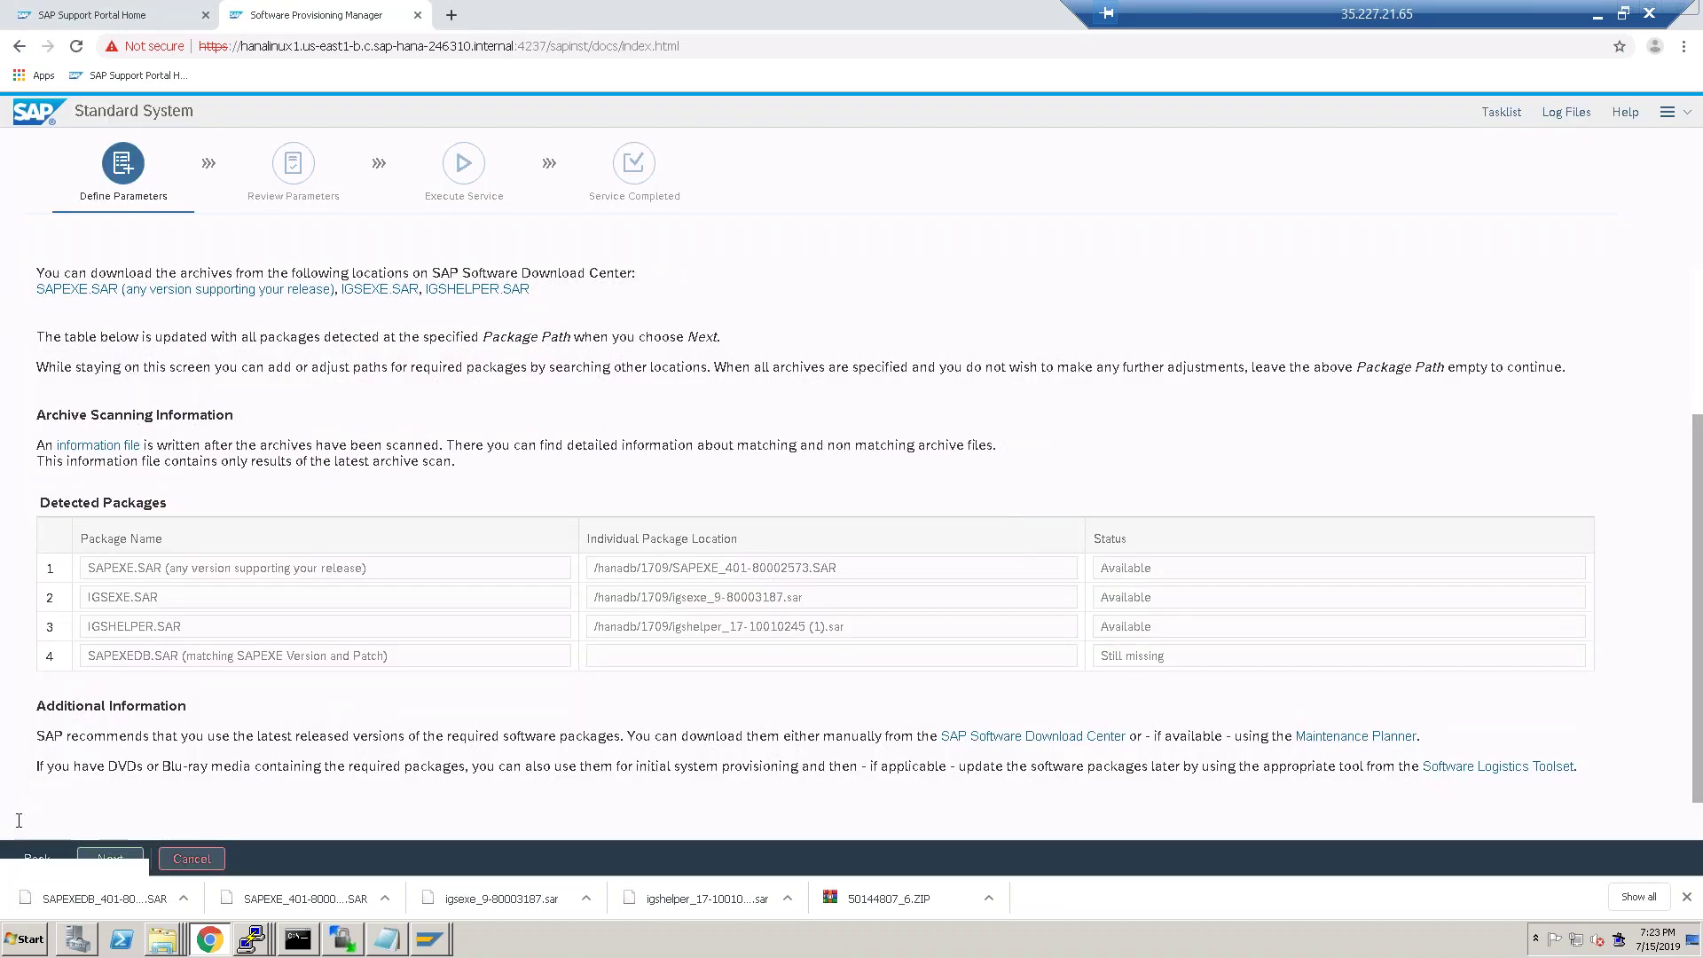
click(110, 859)
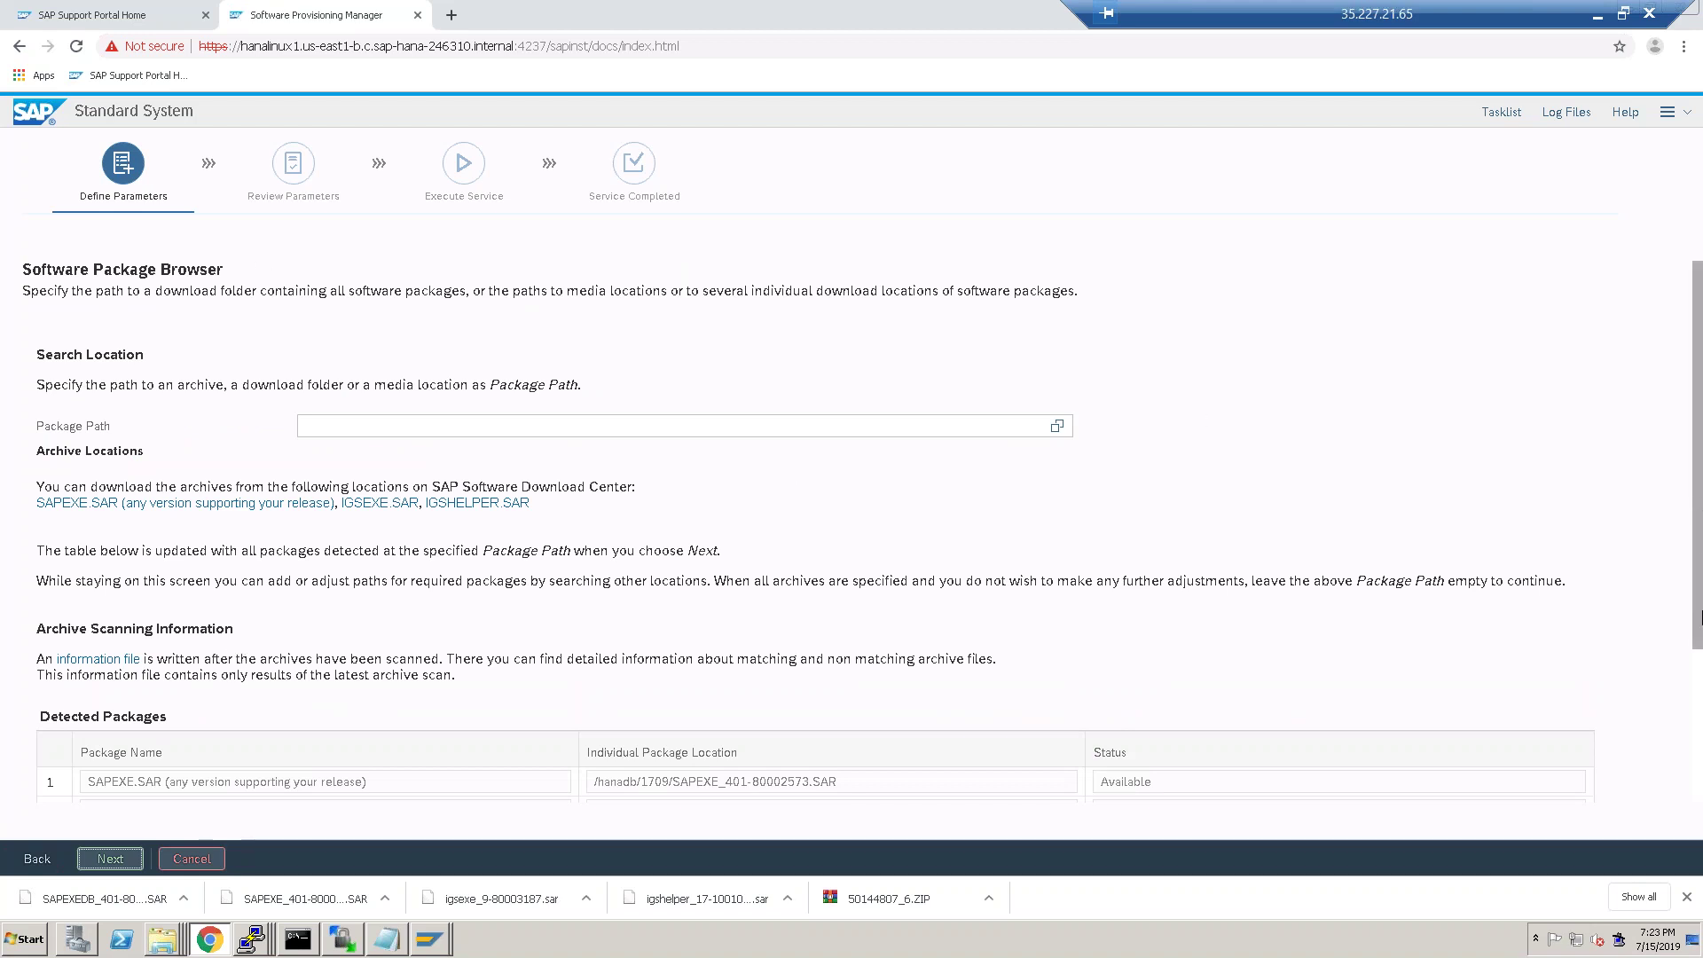
scroll(1699, 619, down, 3)
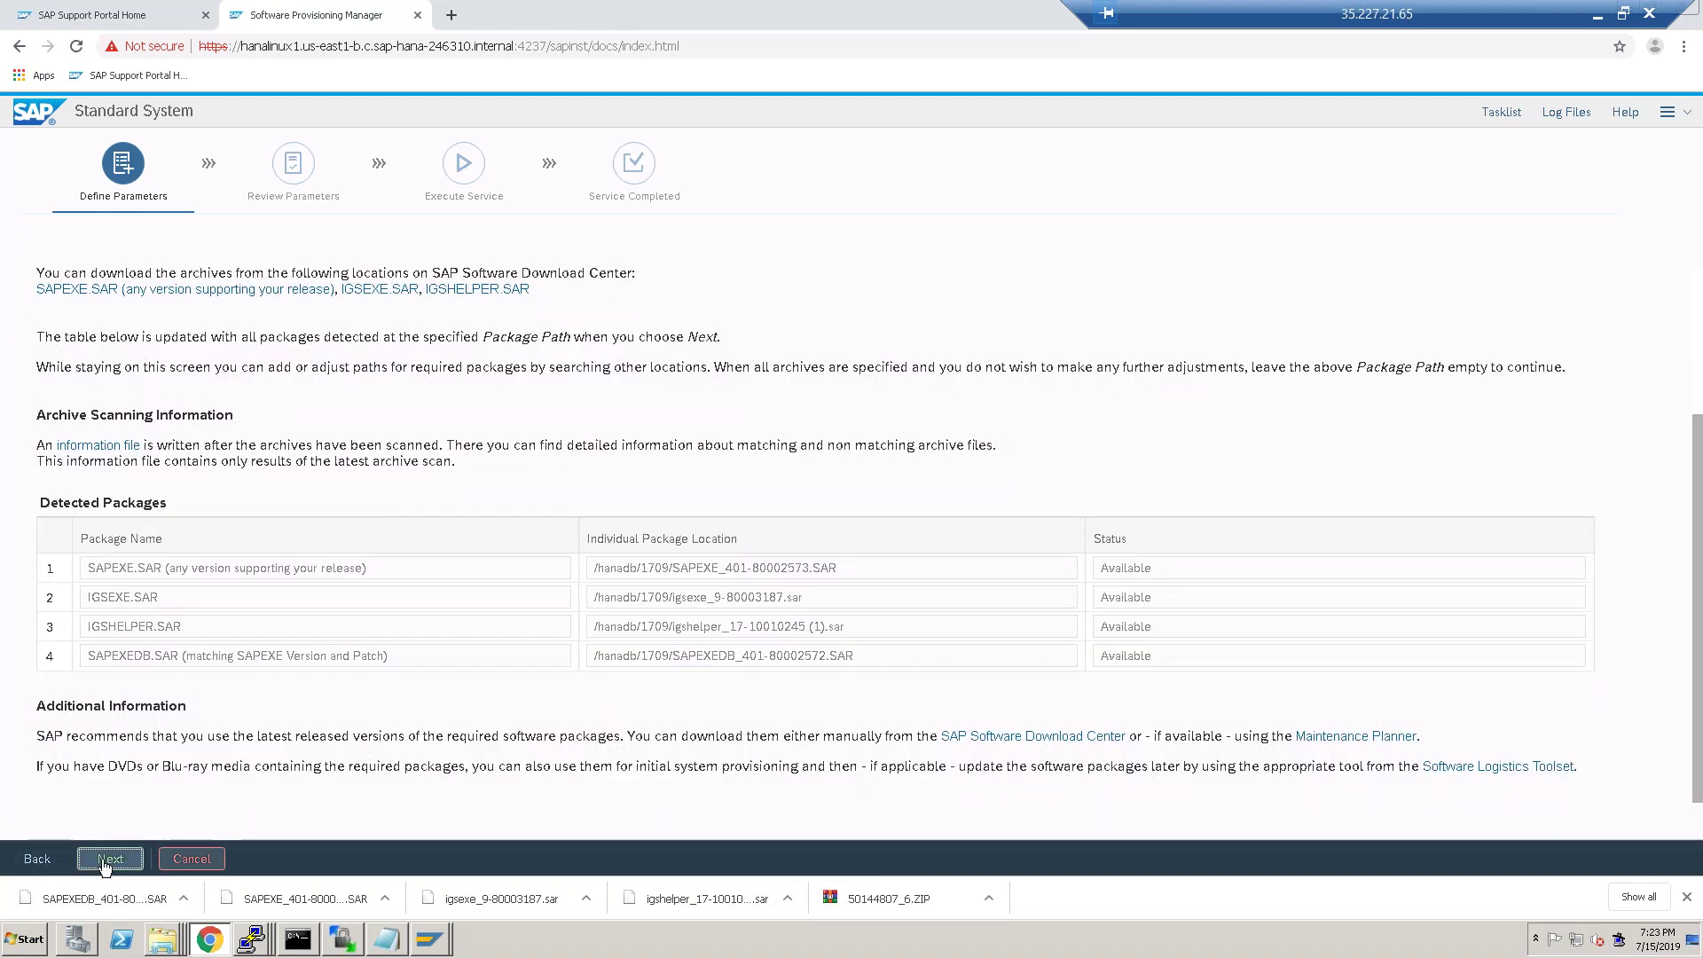
click(105, 861)
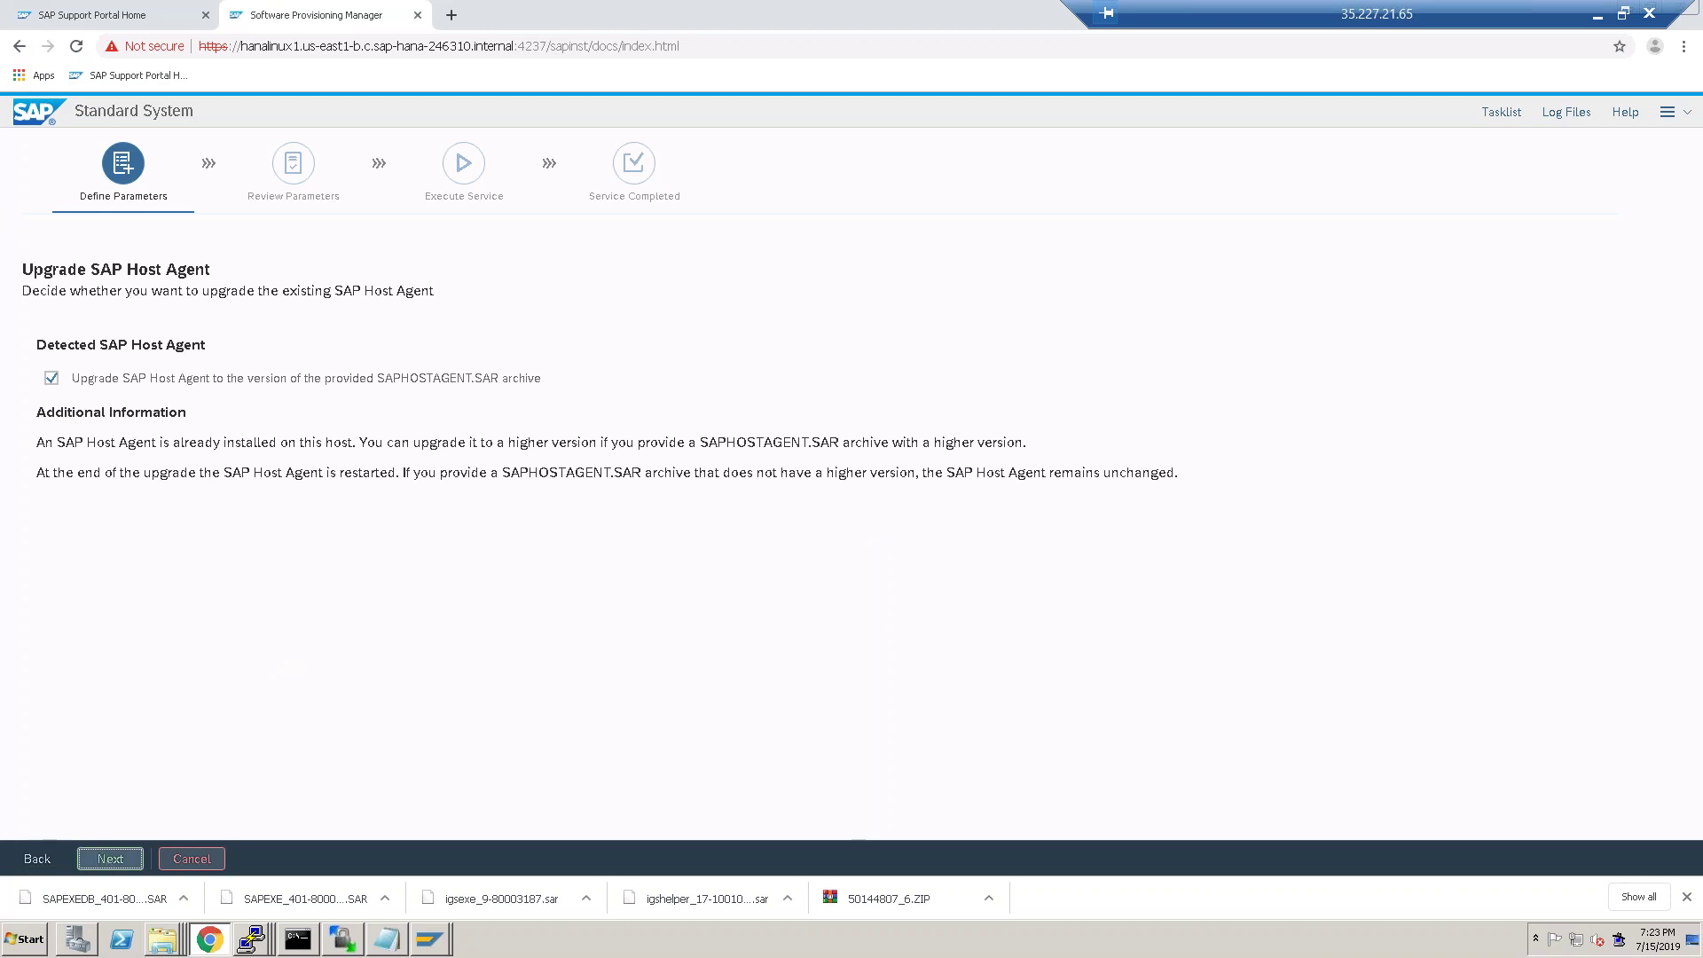
Keep 'Upgrade SAP Host Agent' checked and open the SAPHOSTAGENT.SAR 721 download list.
click(110, 860)
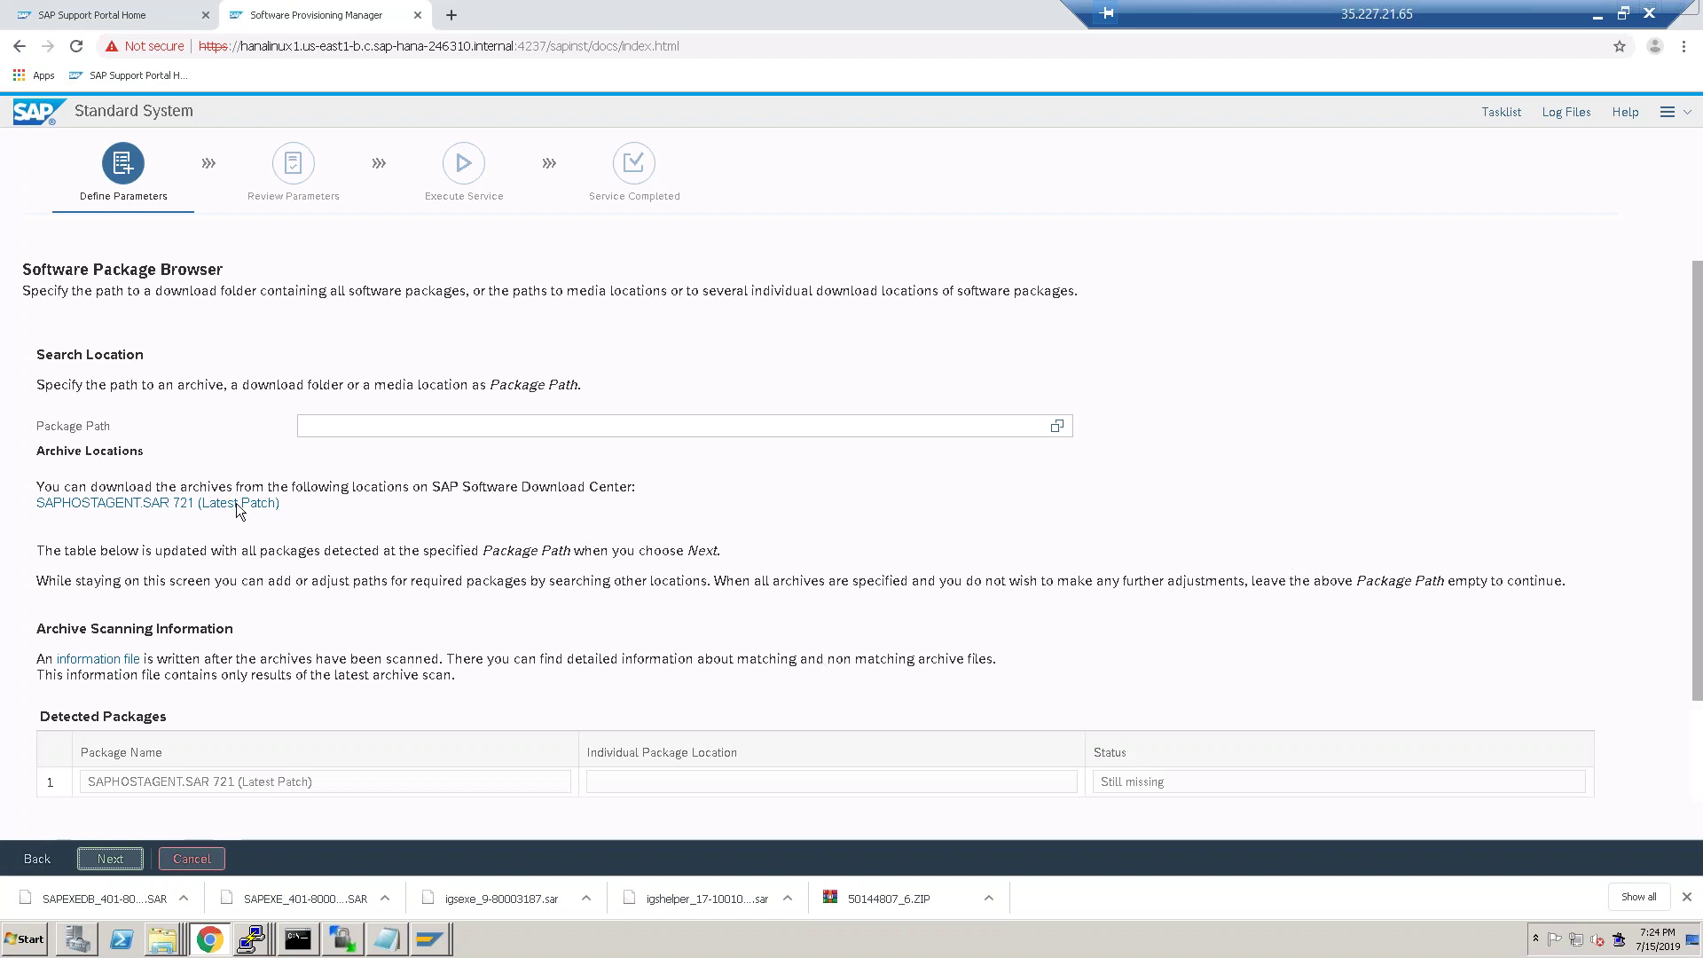
click(209, 504)
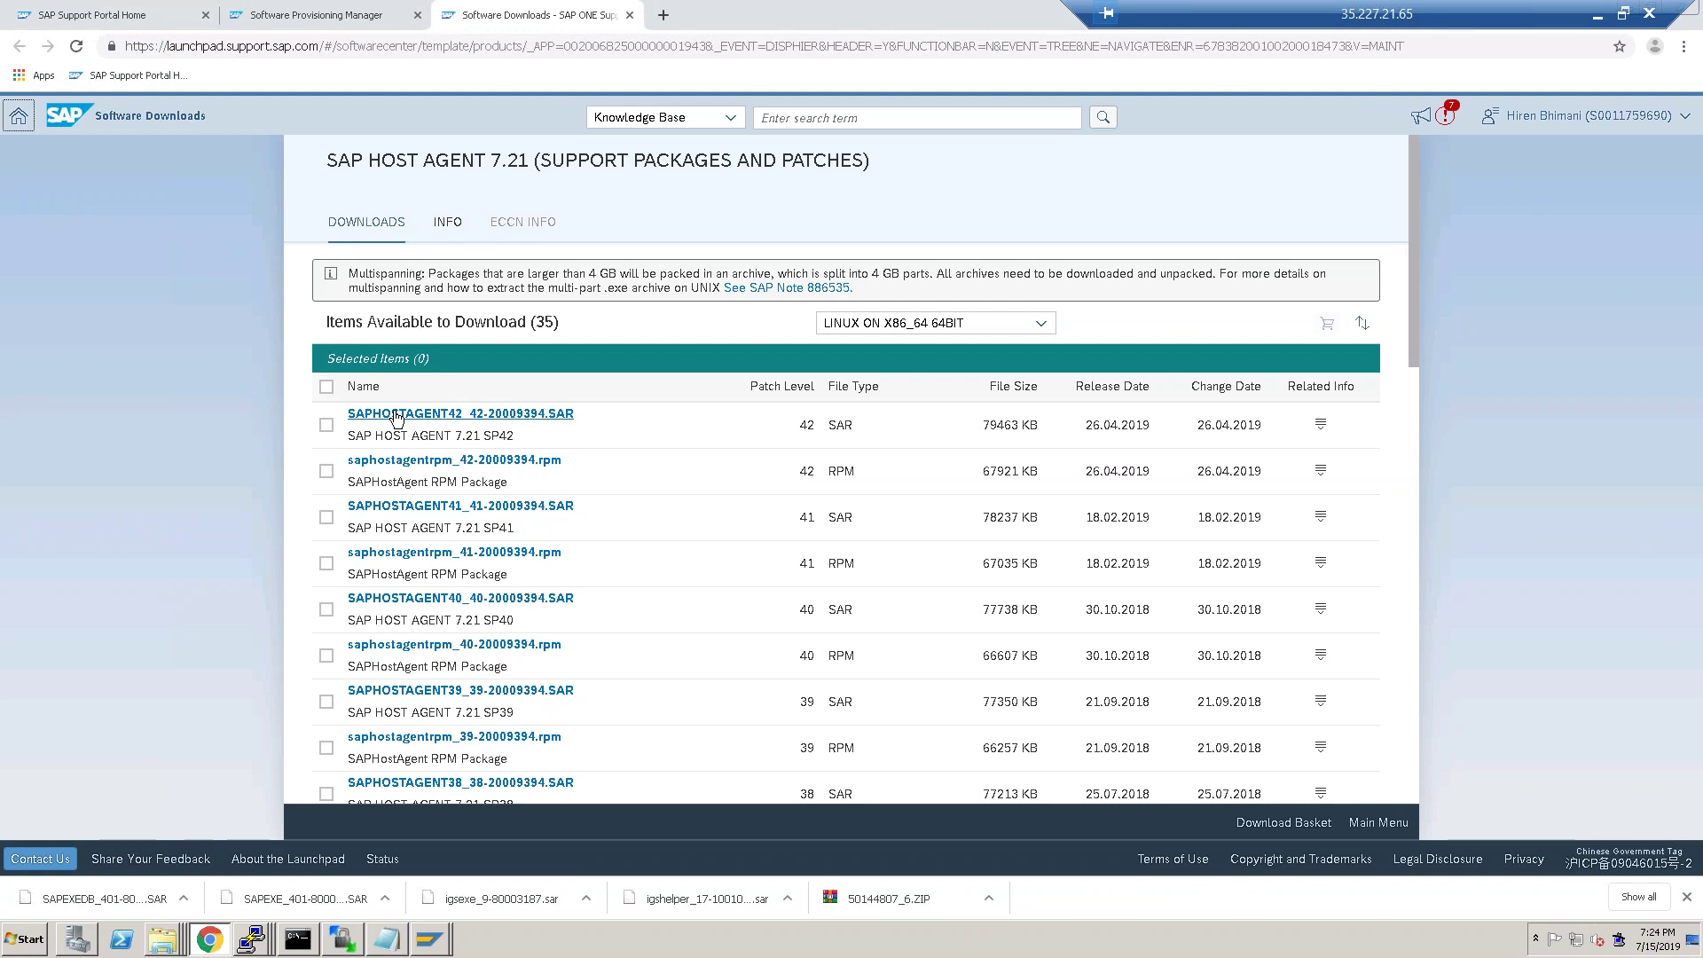
Download SAPHOSTAGENT42_42-20009394.SAR (SP42) and show it in the Downloads folder.
click(396, 415)
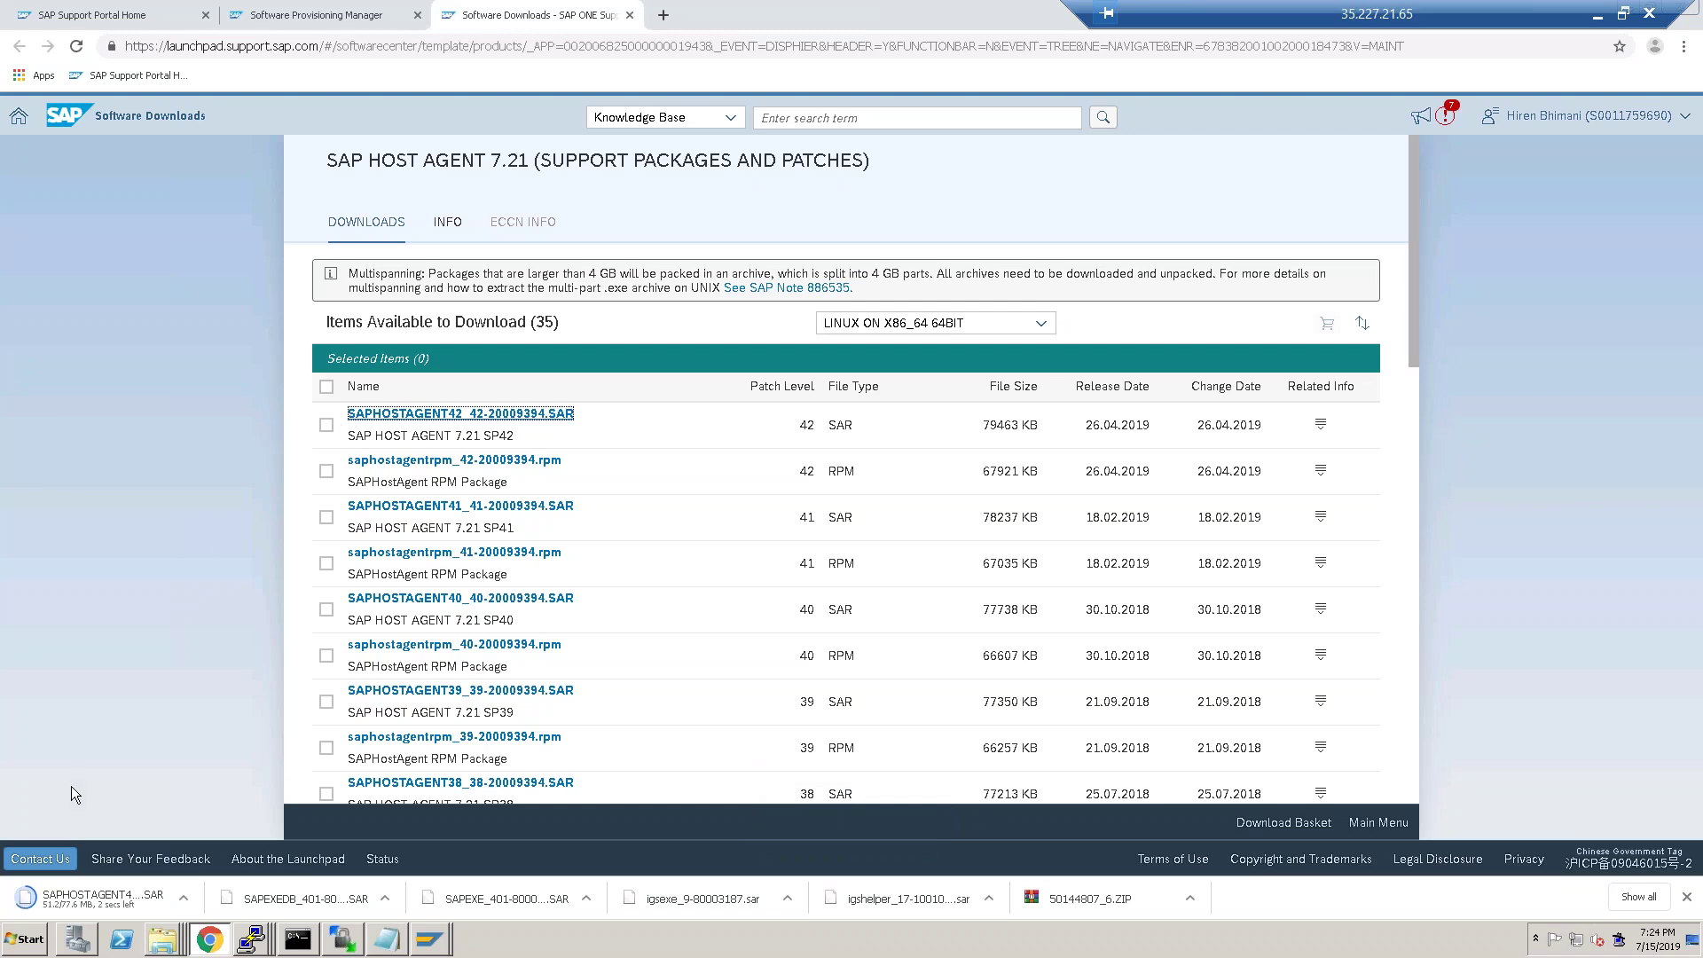
click(183, 895)
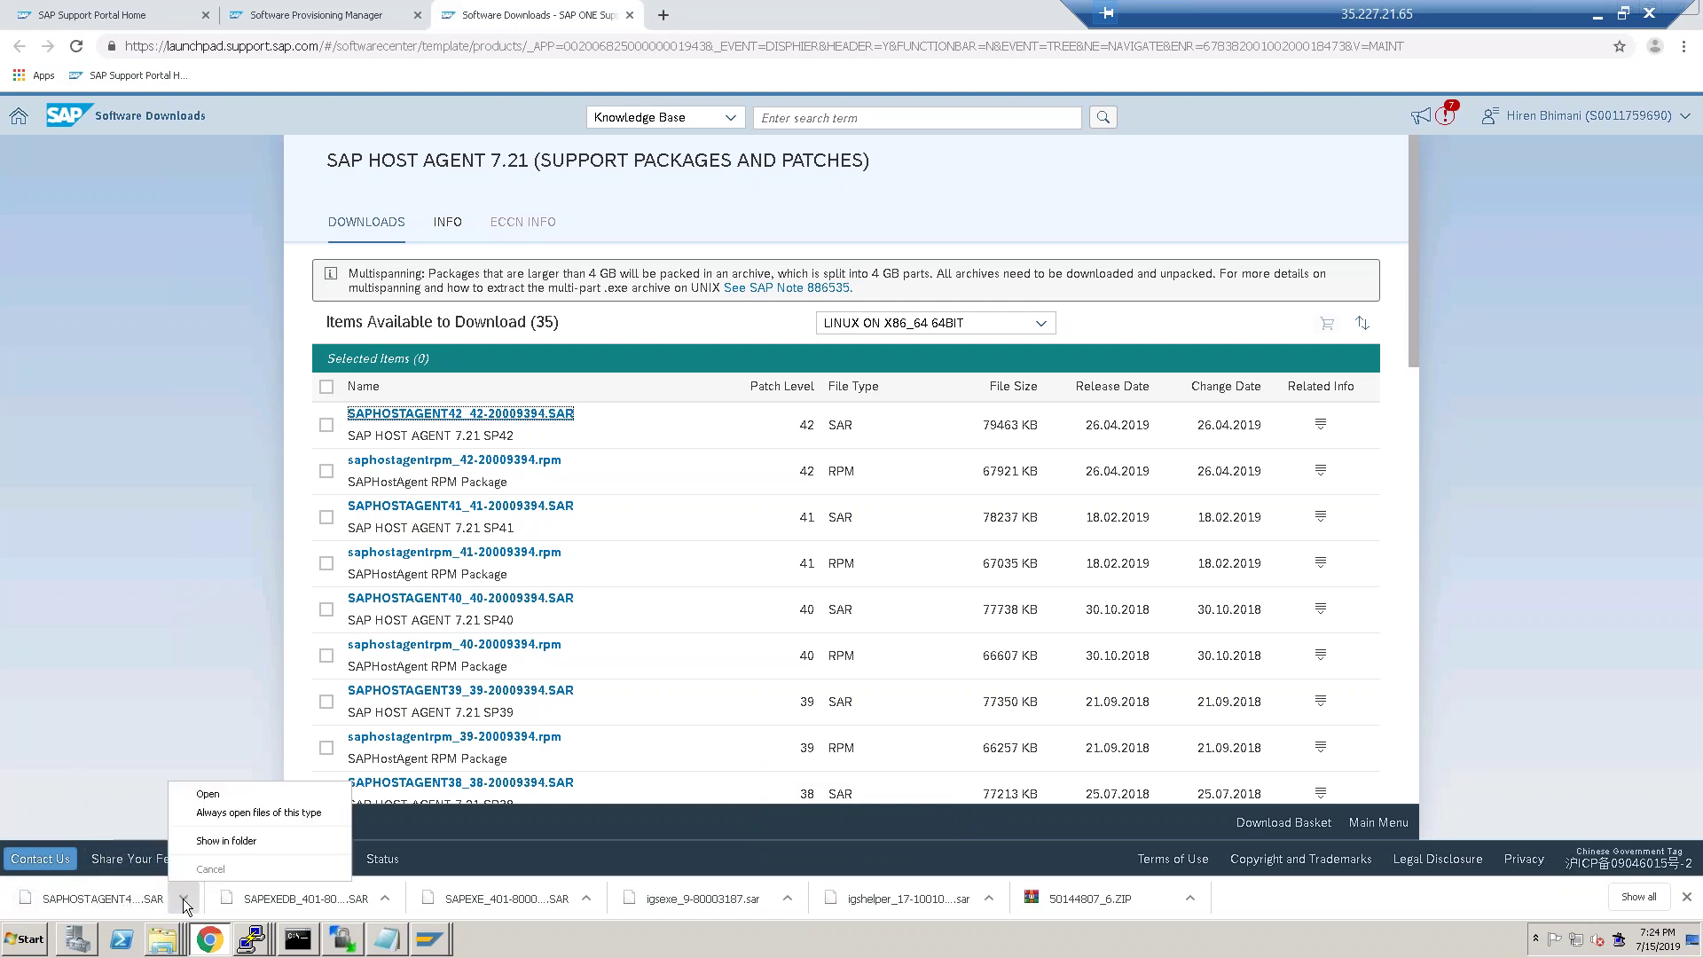
click(226, 841)
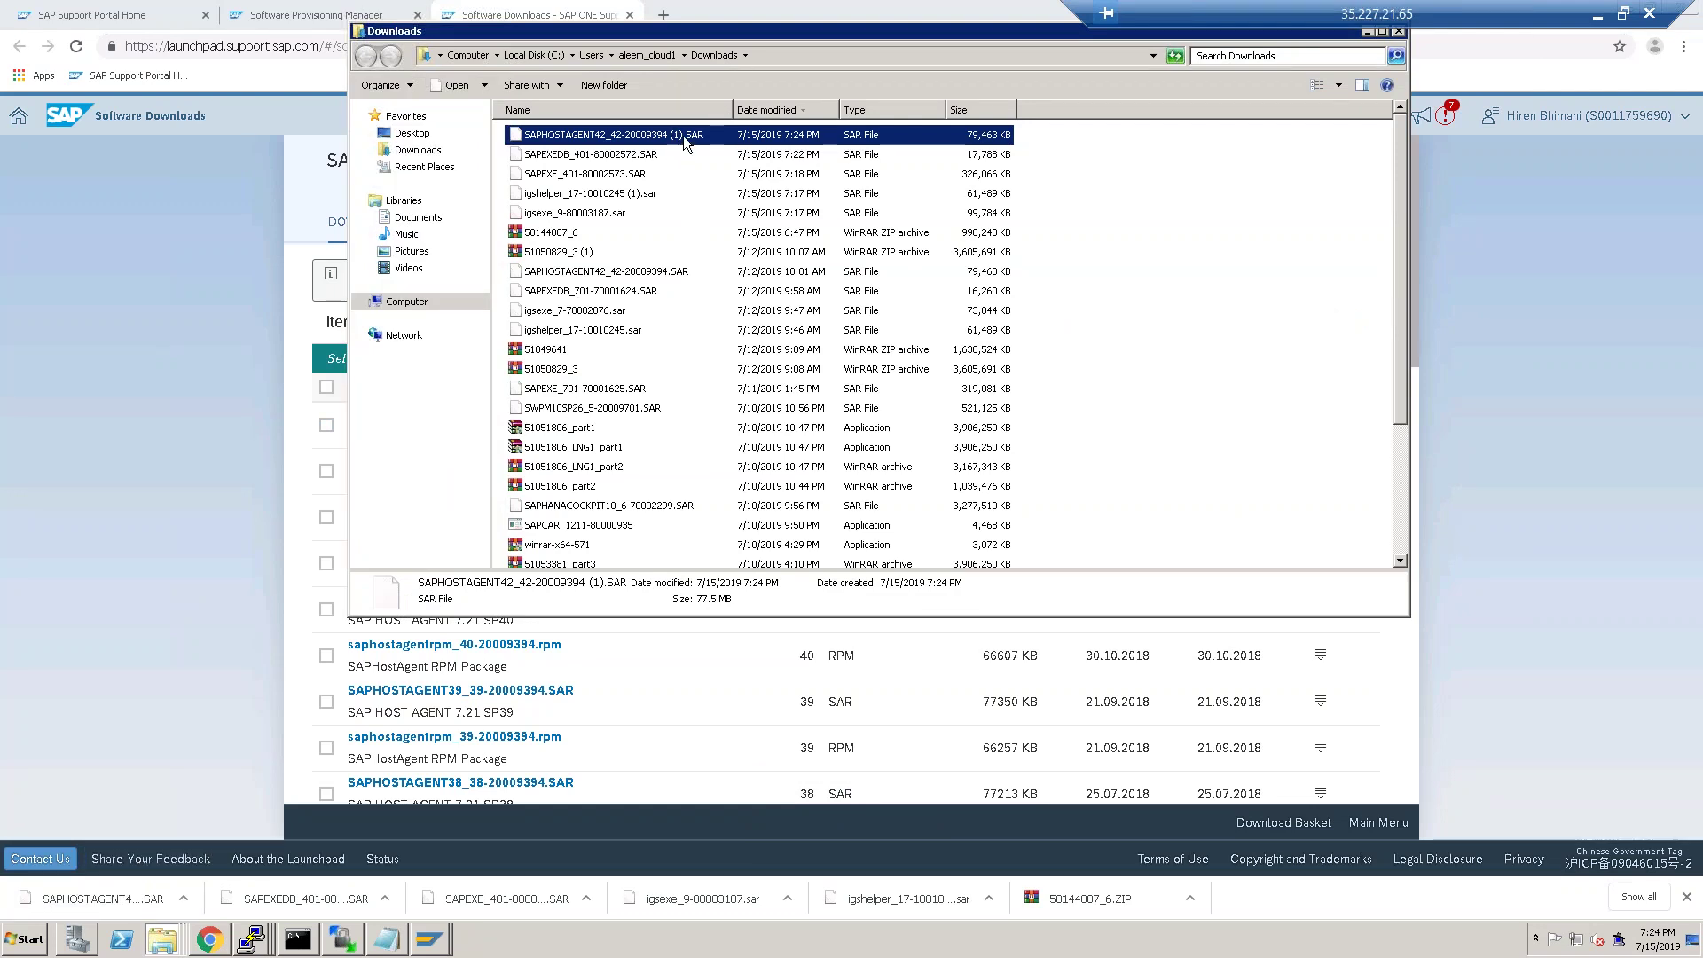
Copy SAPHOSTAGENT42_42-20009394.SAR and upload it into /hanadb/1709 via WinSCP.
right_click(684, 136)
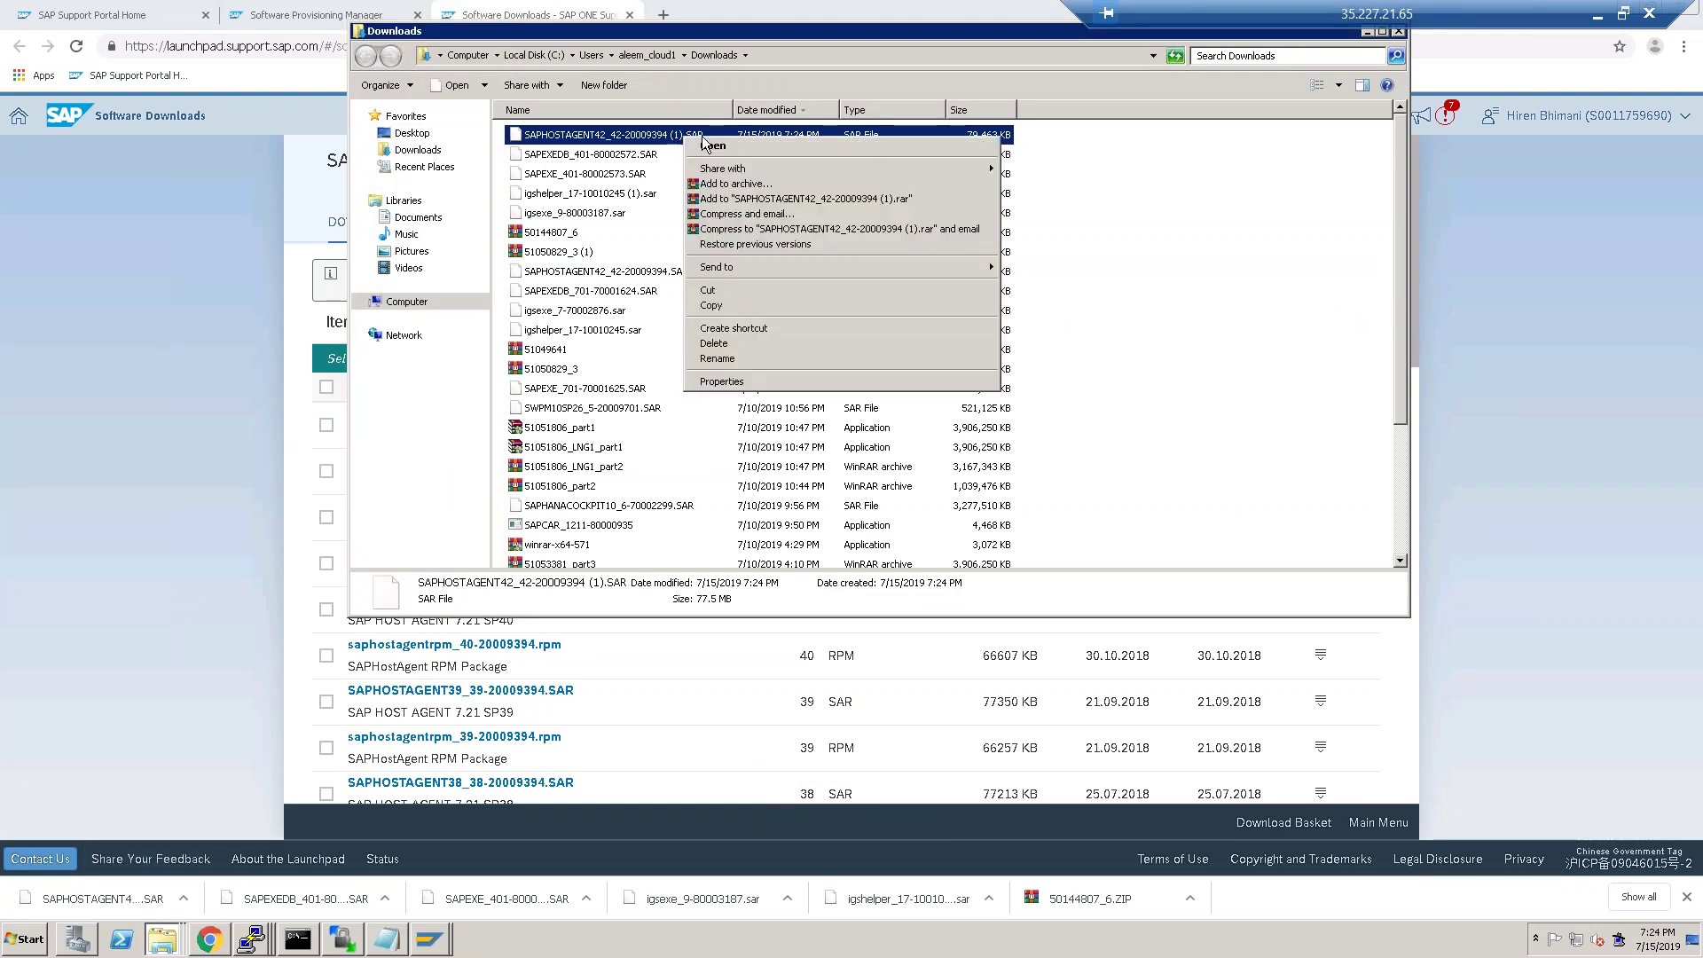
click(710, 305)
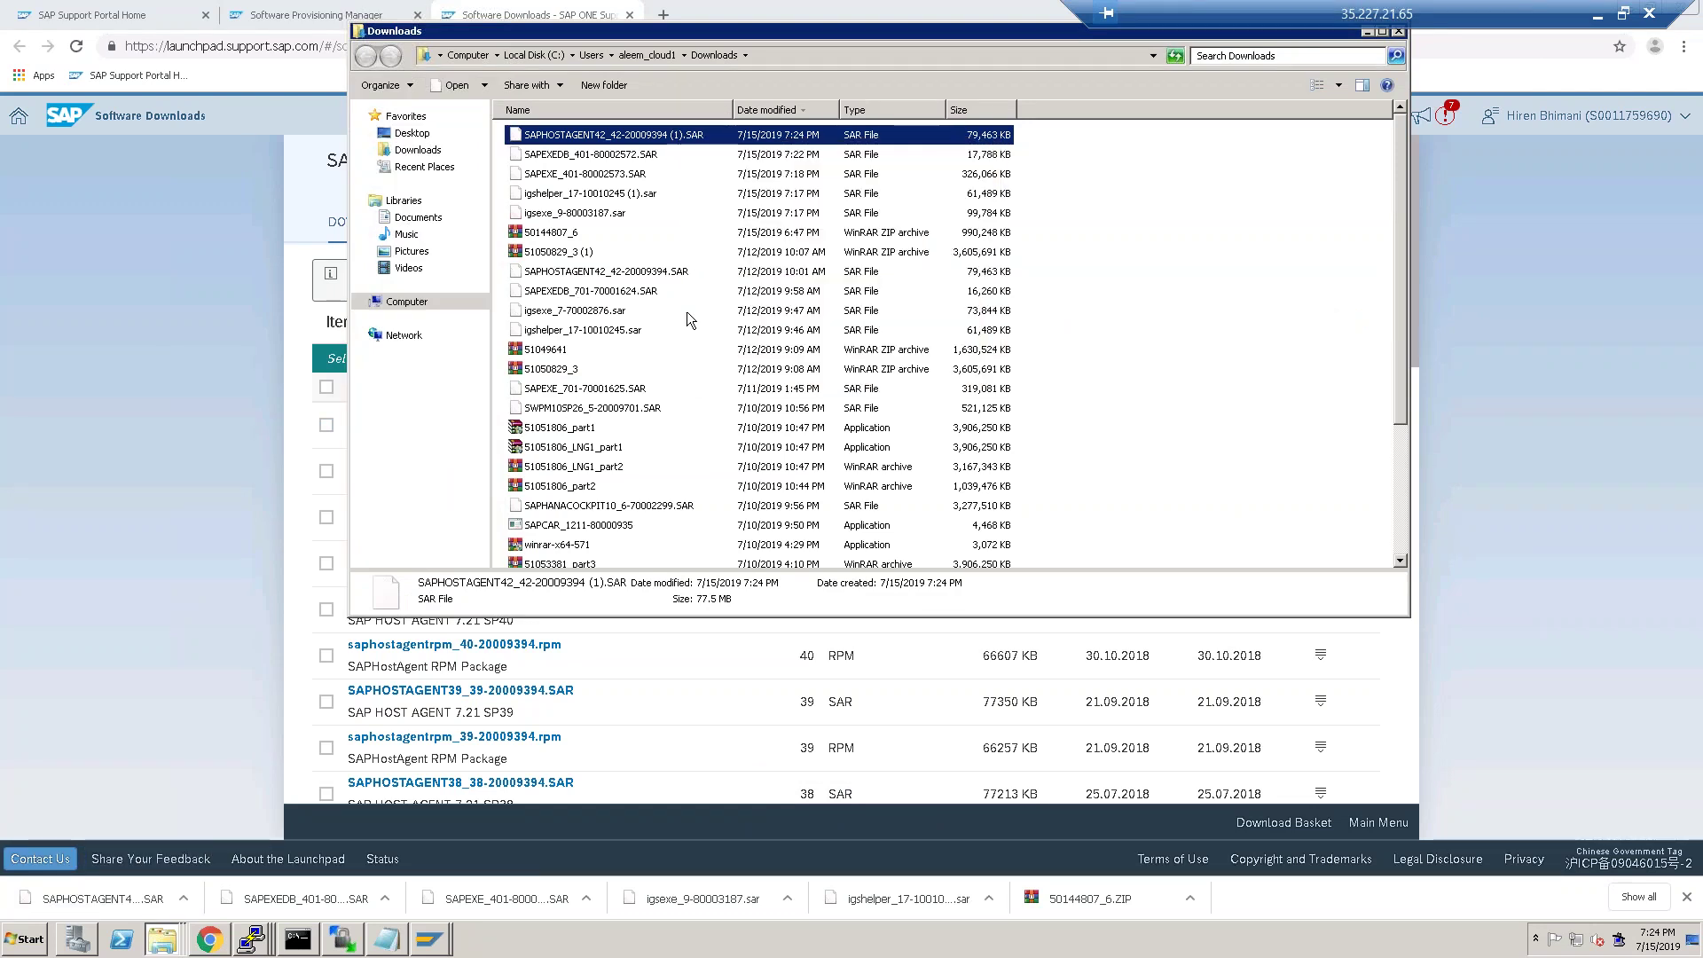
click(344, 938)
click(391, 892)
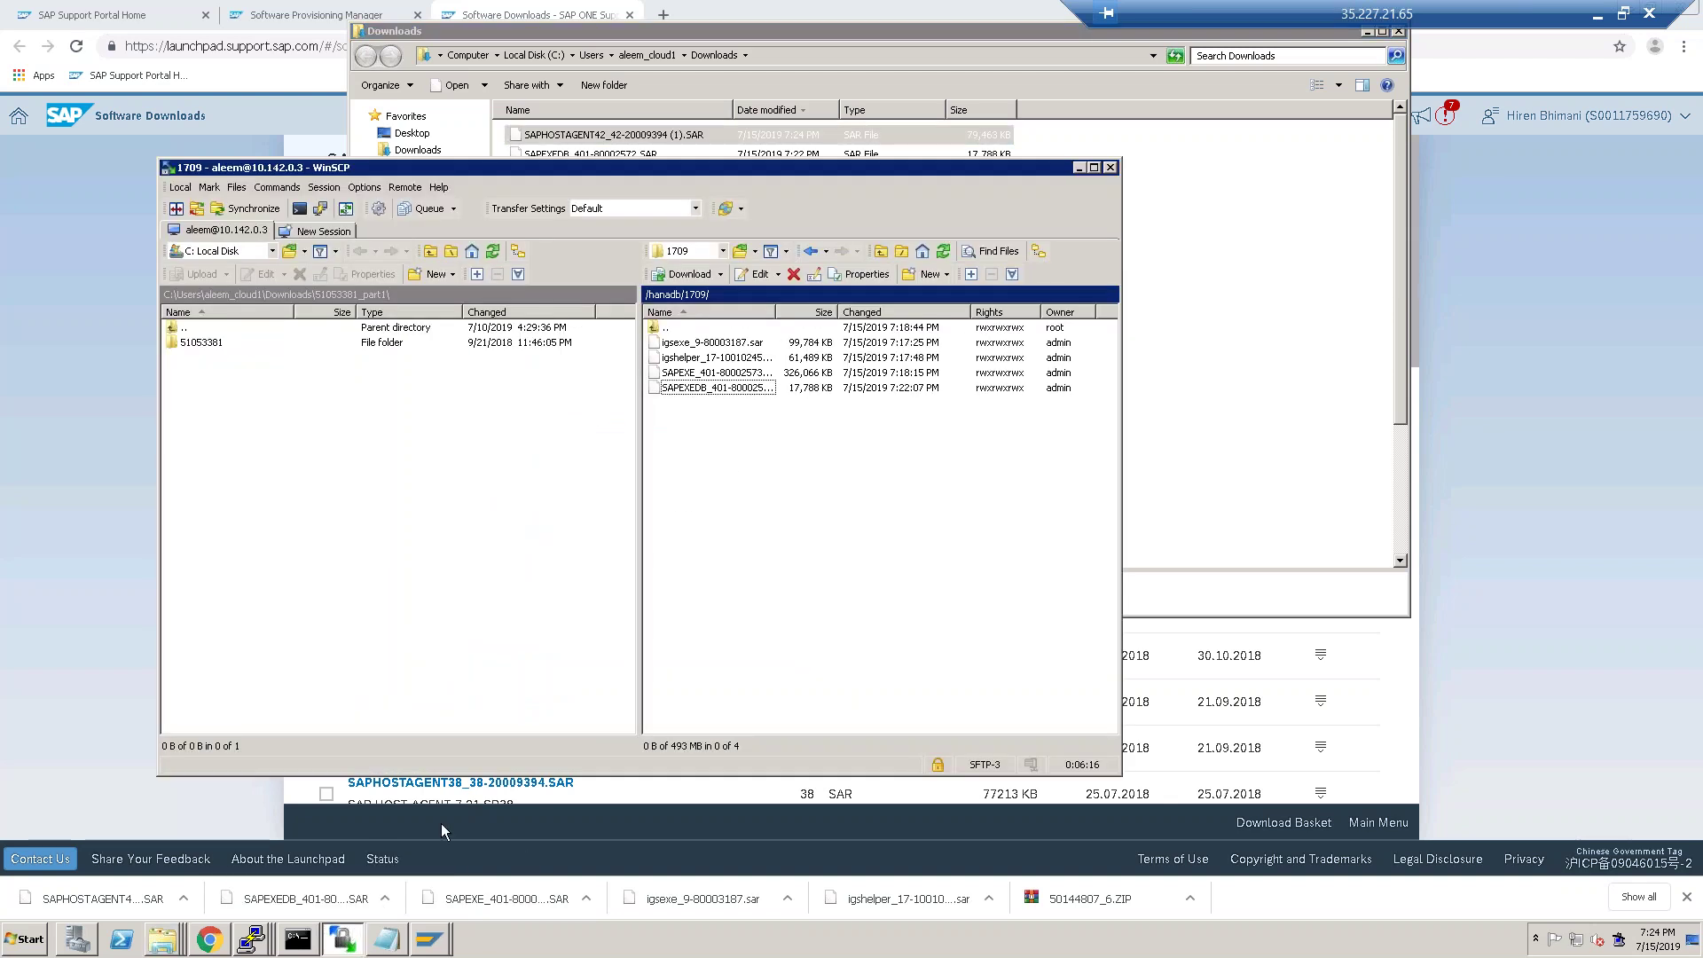
right_click(761, 471)
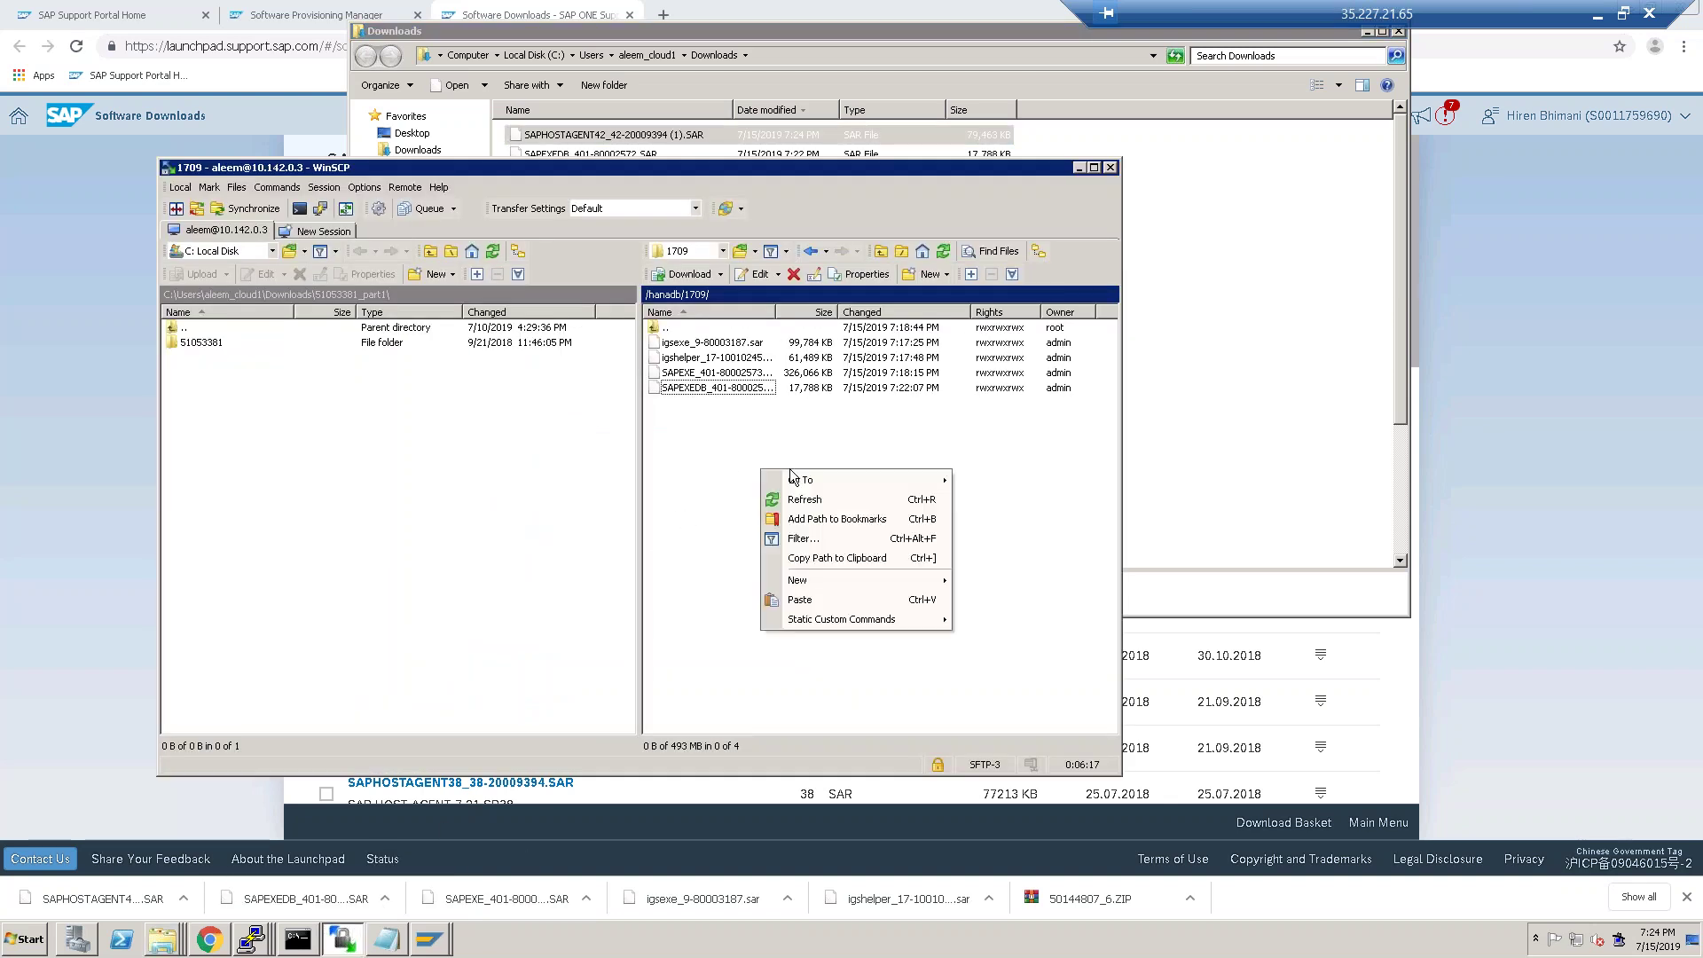
click(819, 601)
click(675, 524)
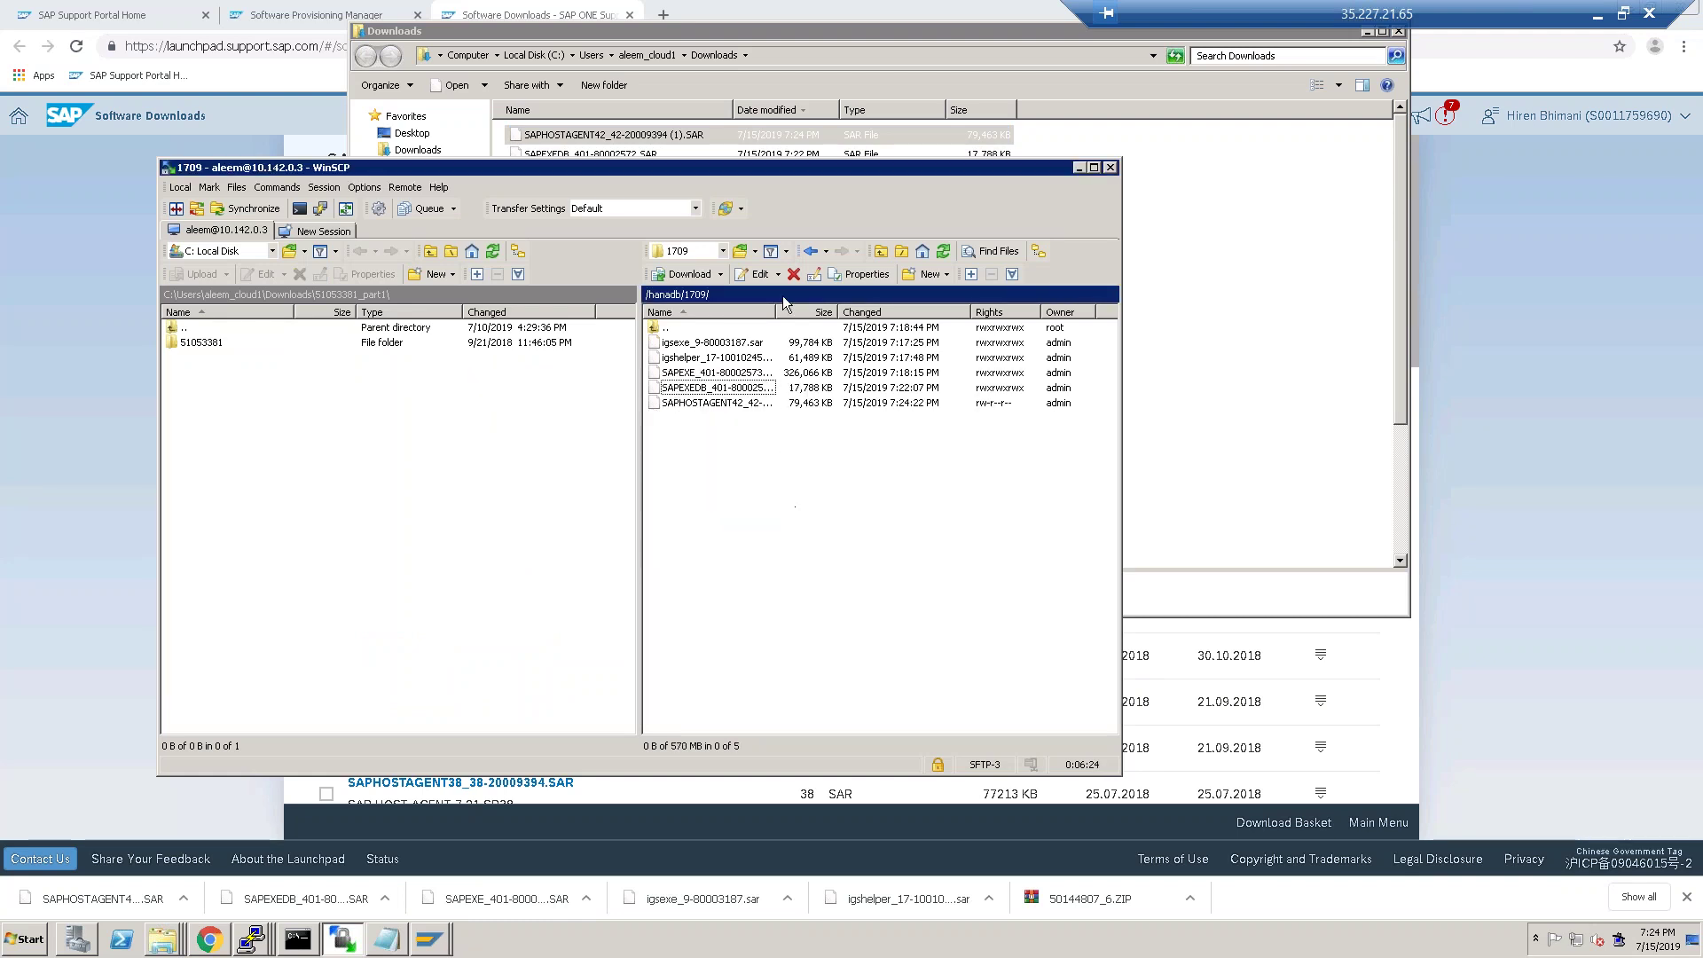
Set the uploaded SAPHOSTAGENT42 file's permissions to rwxrwxrwx (0777).
right_click(714, 405)
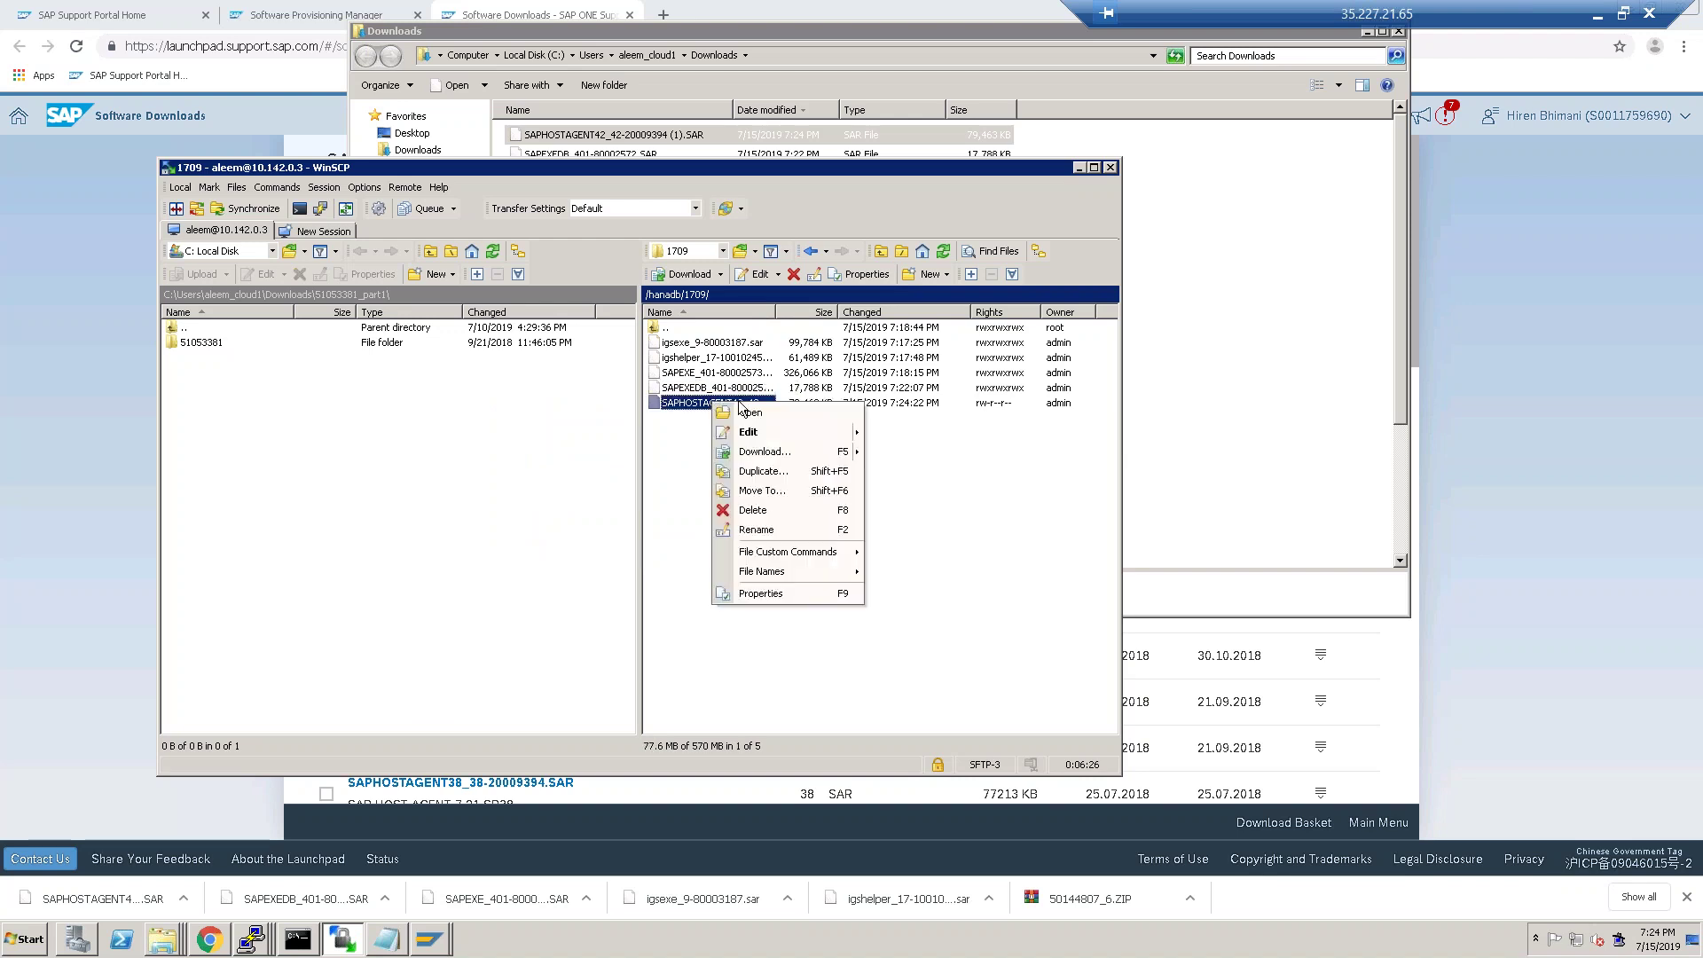
click(761, 593)
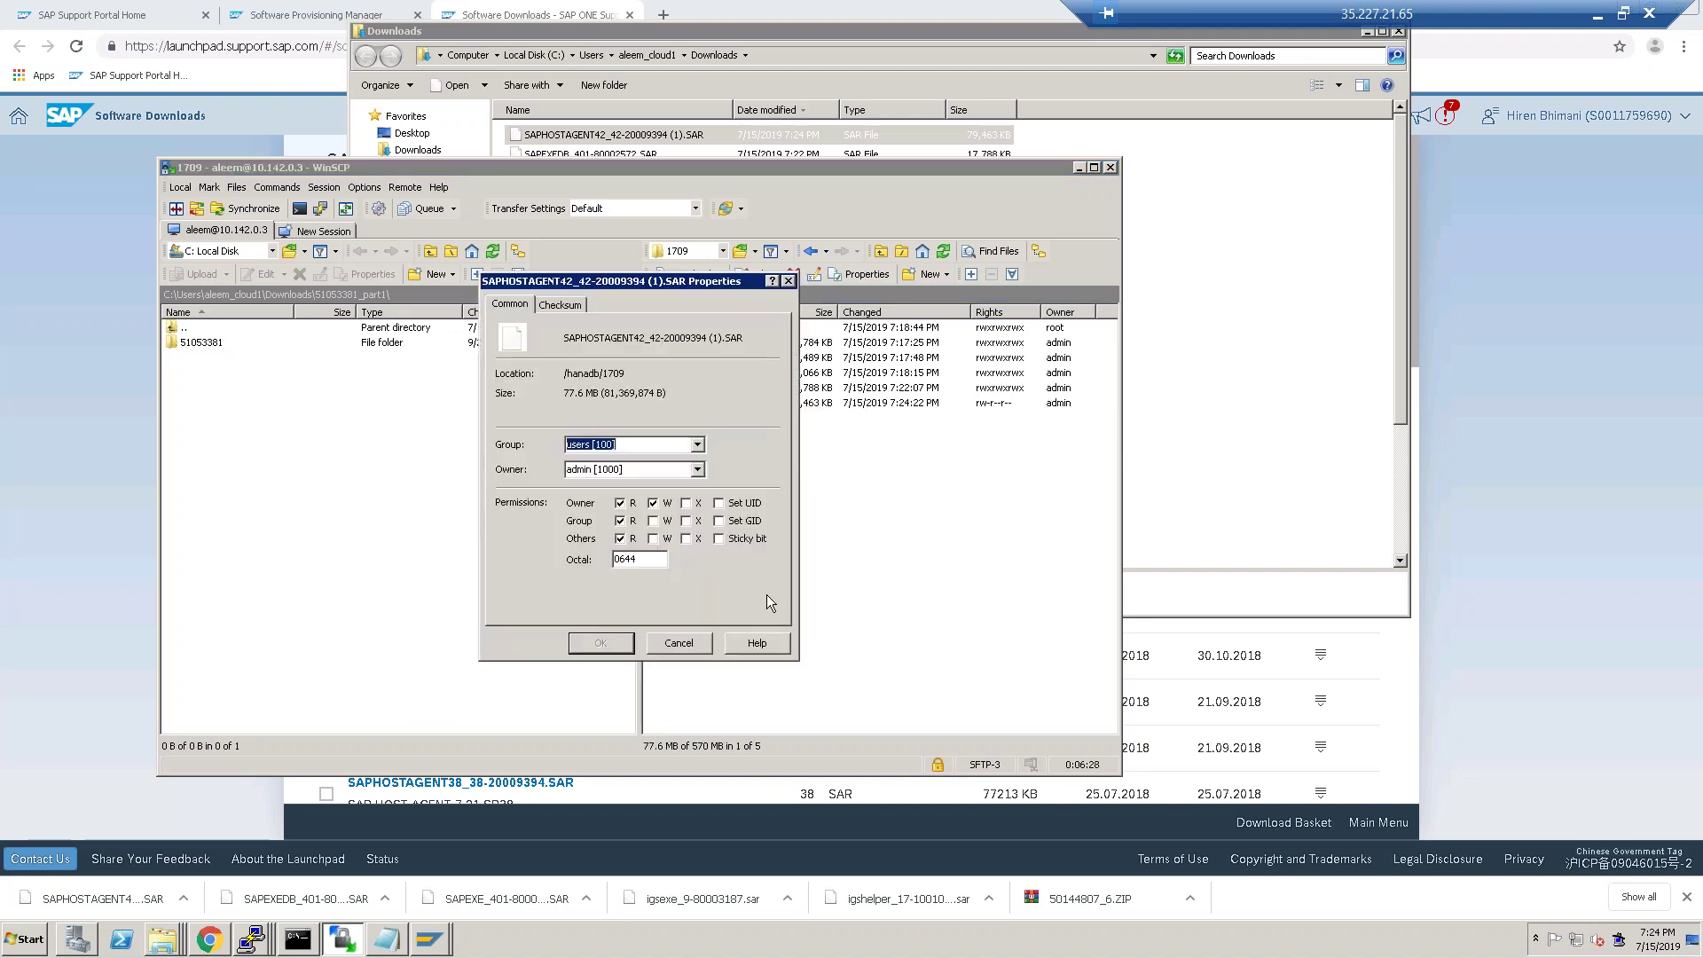
click(654, 521)
click(654, 539)
click(686, 539)
click(687, 521)
click(607, 648)
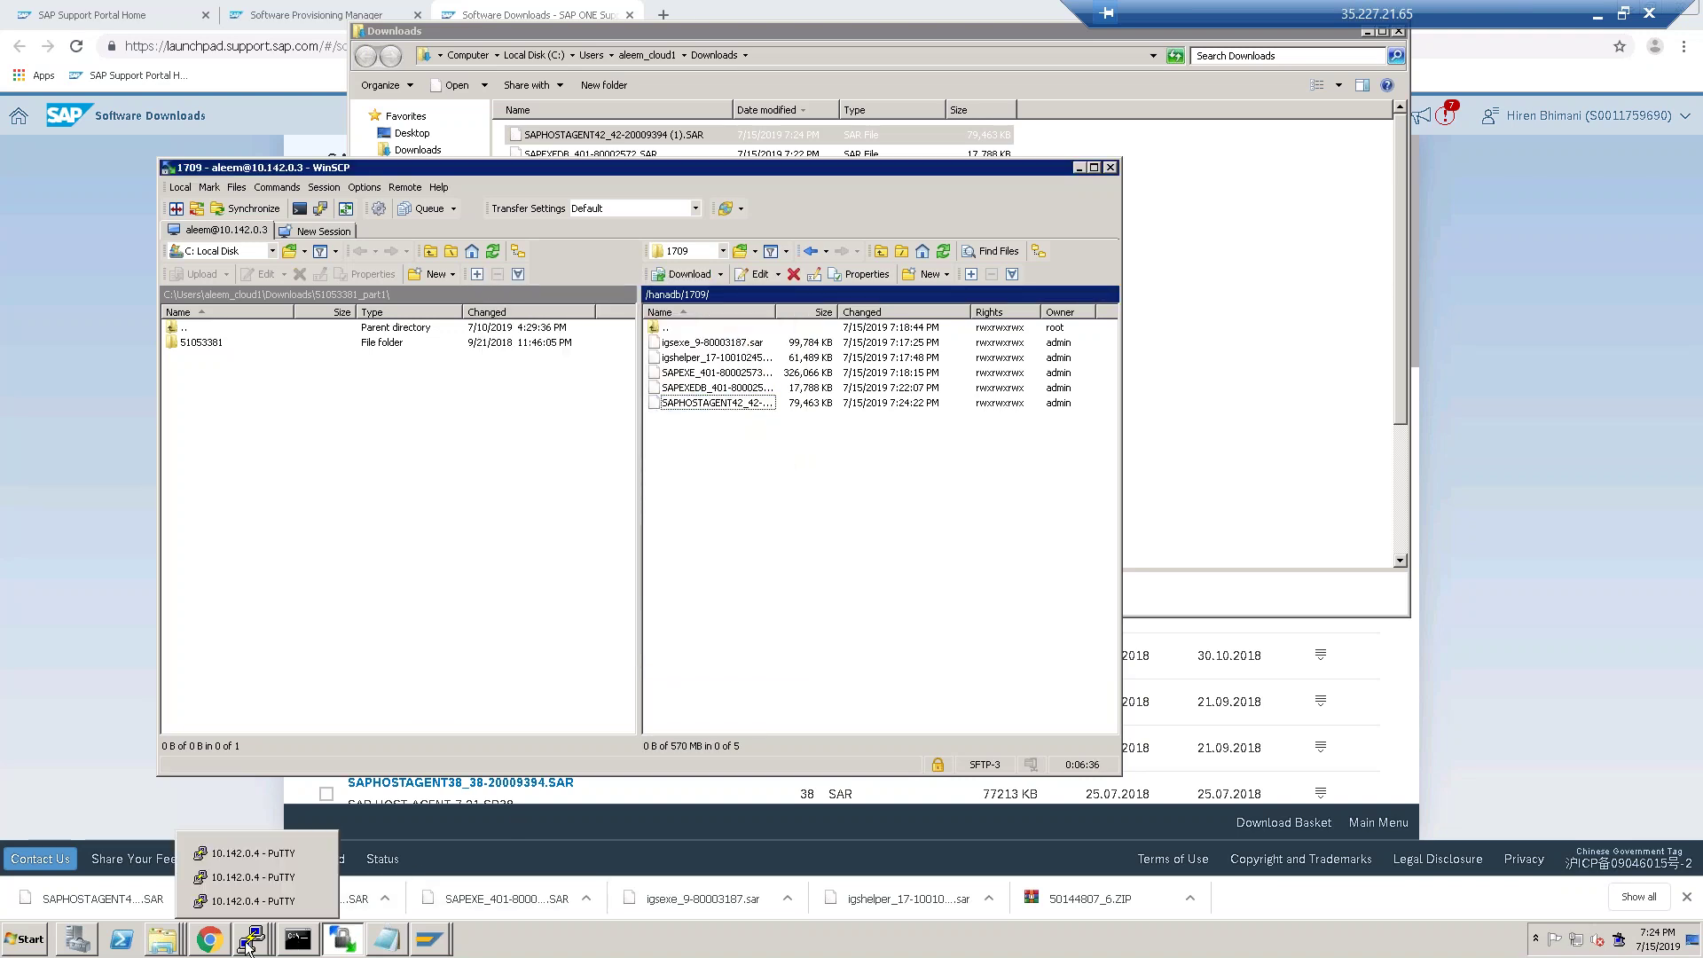
click(266, 942)
click(223, 947)
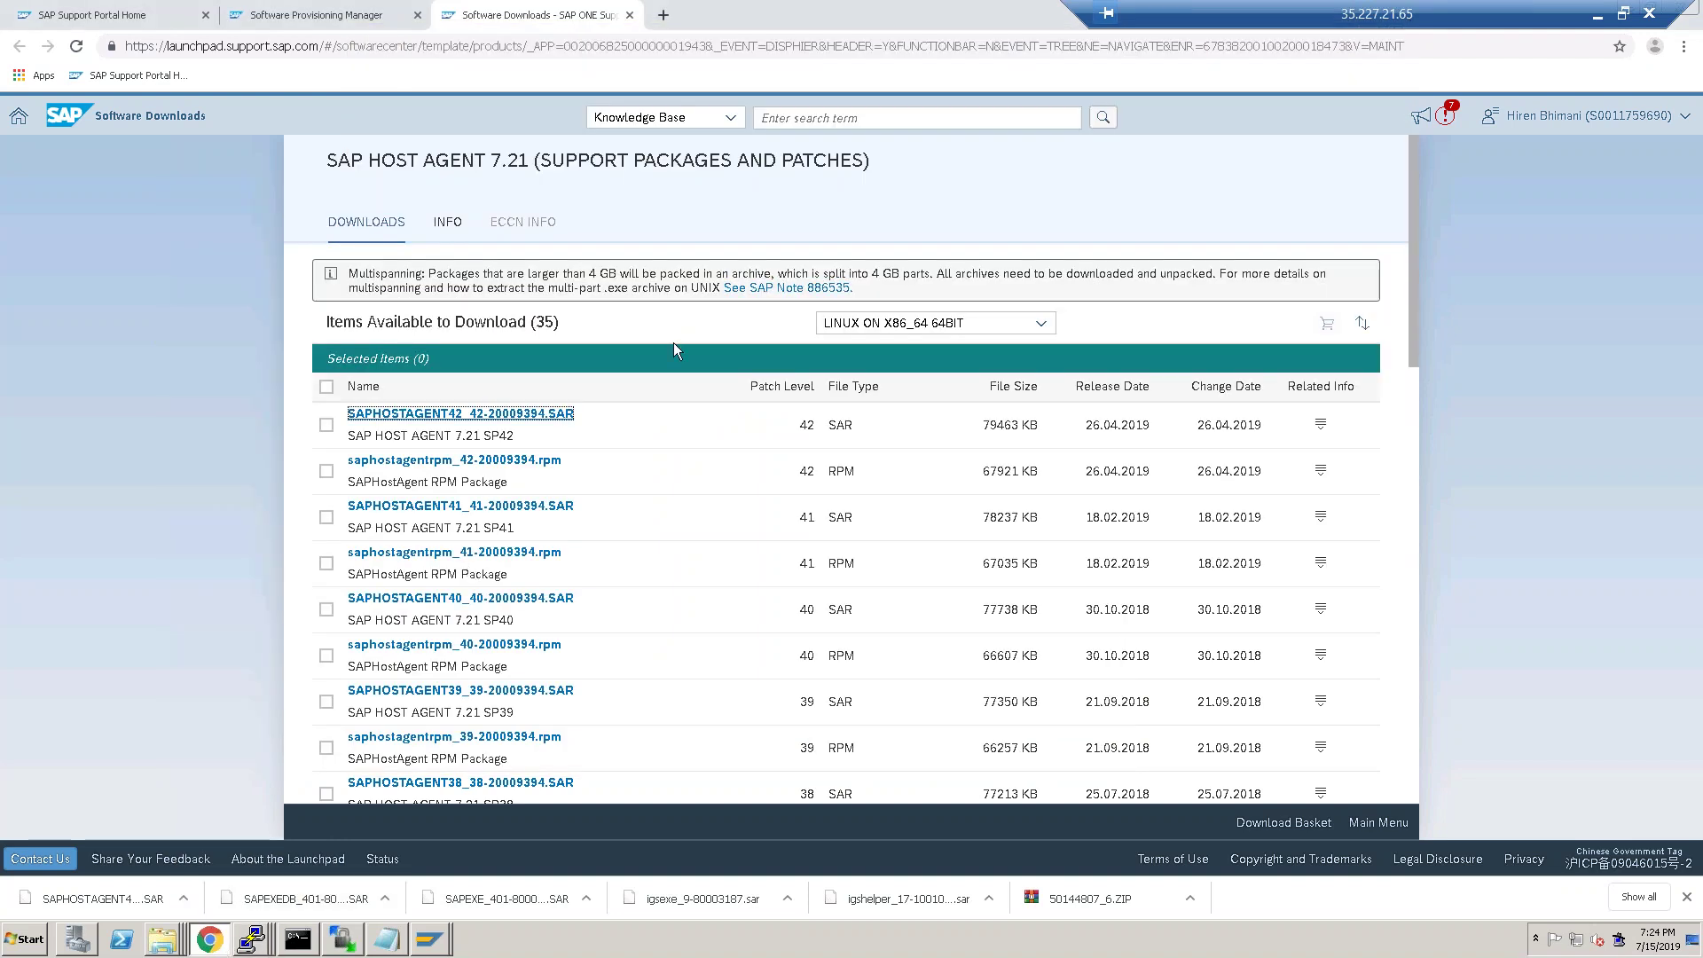
Close the downloads tab, set the package path to /hanadb/1709 and scan for SAPHOSTAGENT.SAR.
click(631, 16)
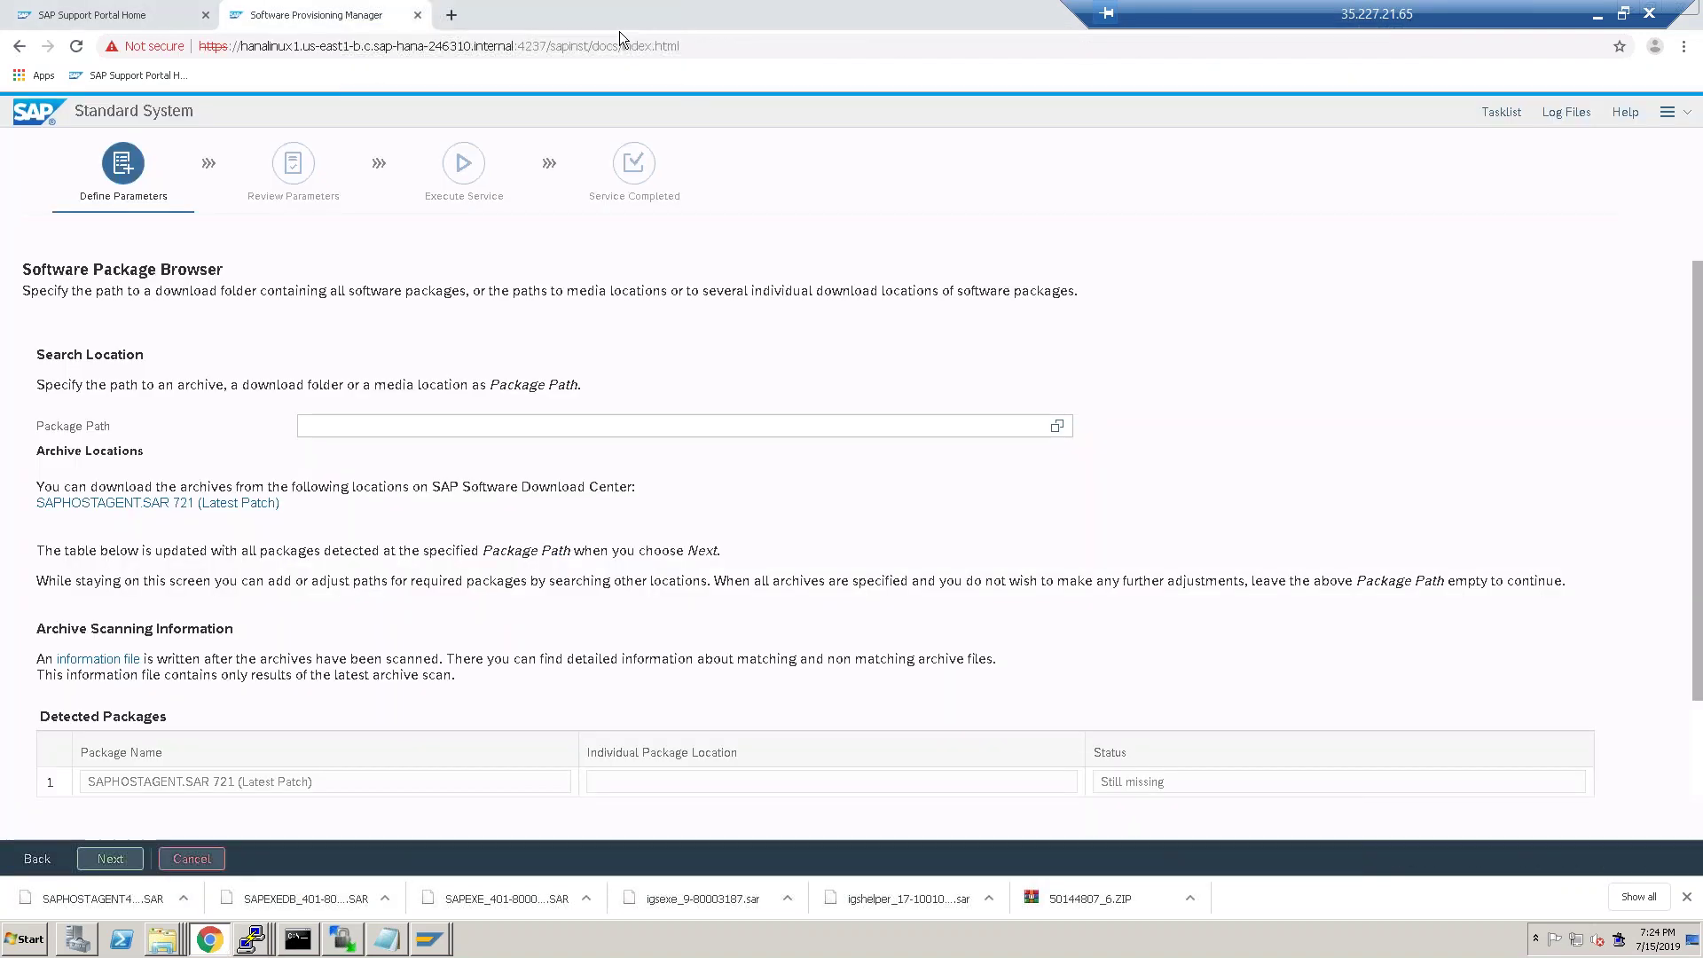
click(1058, 427)
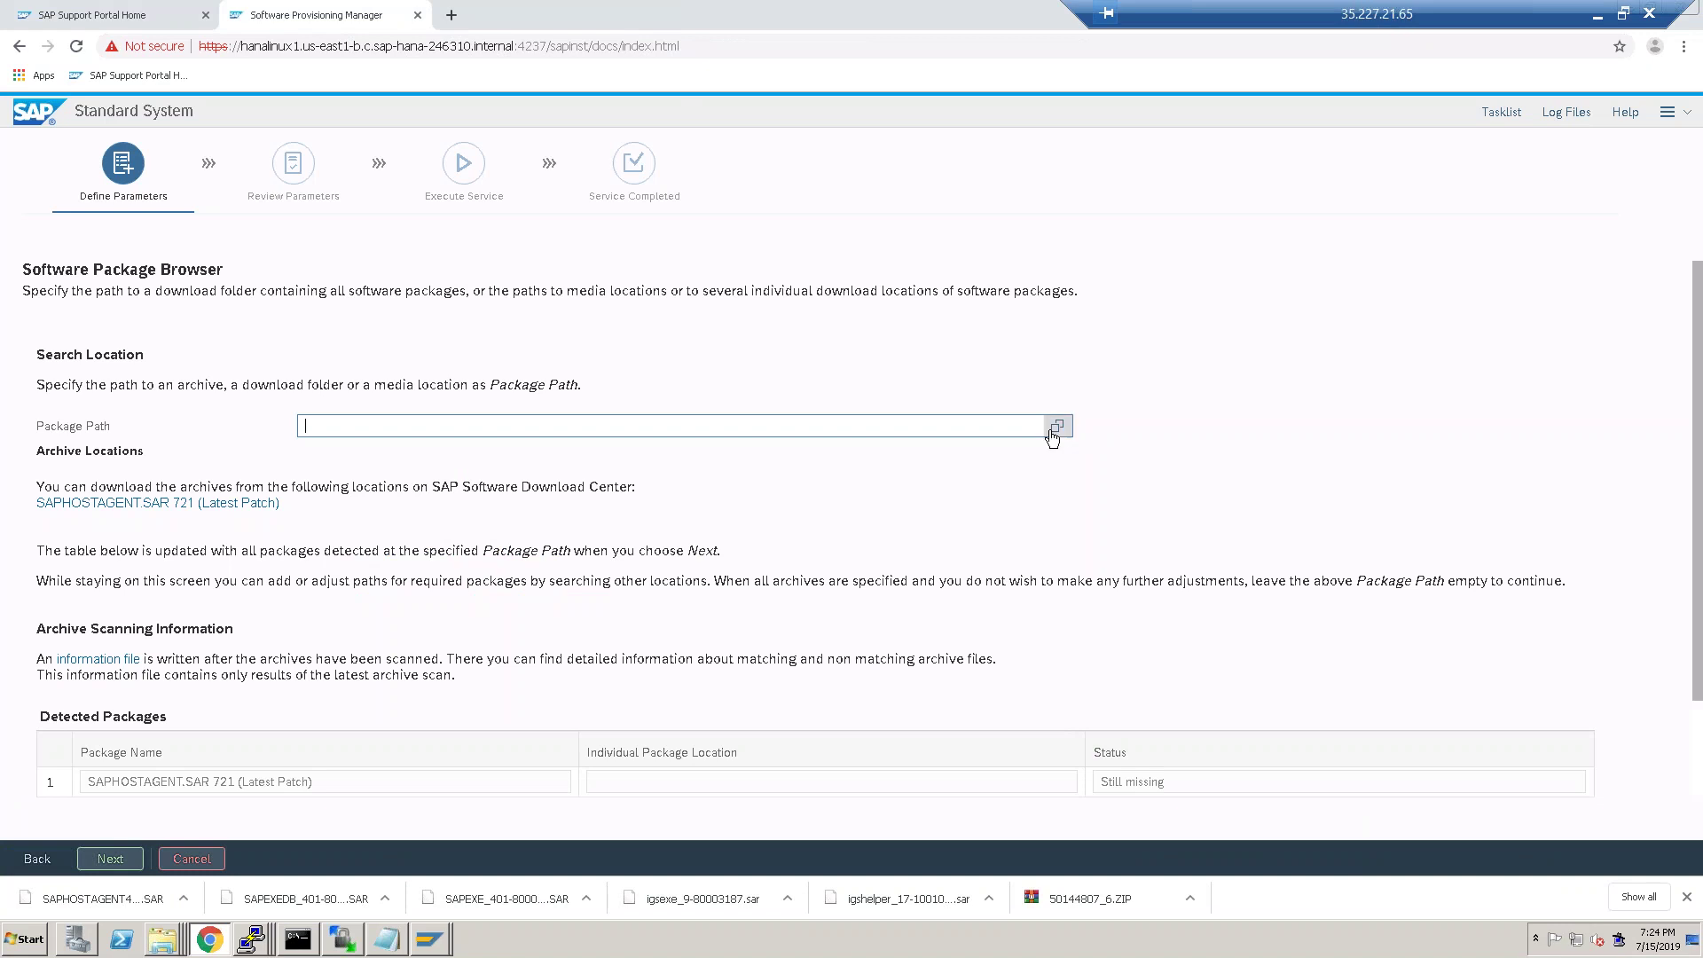
click(540, 467)
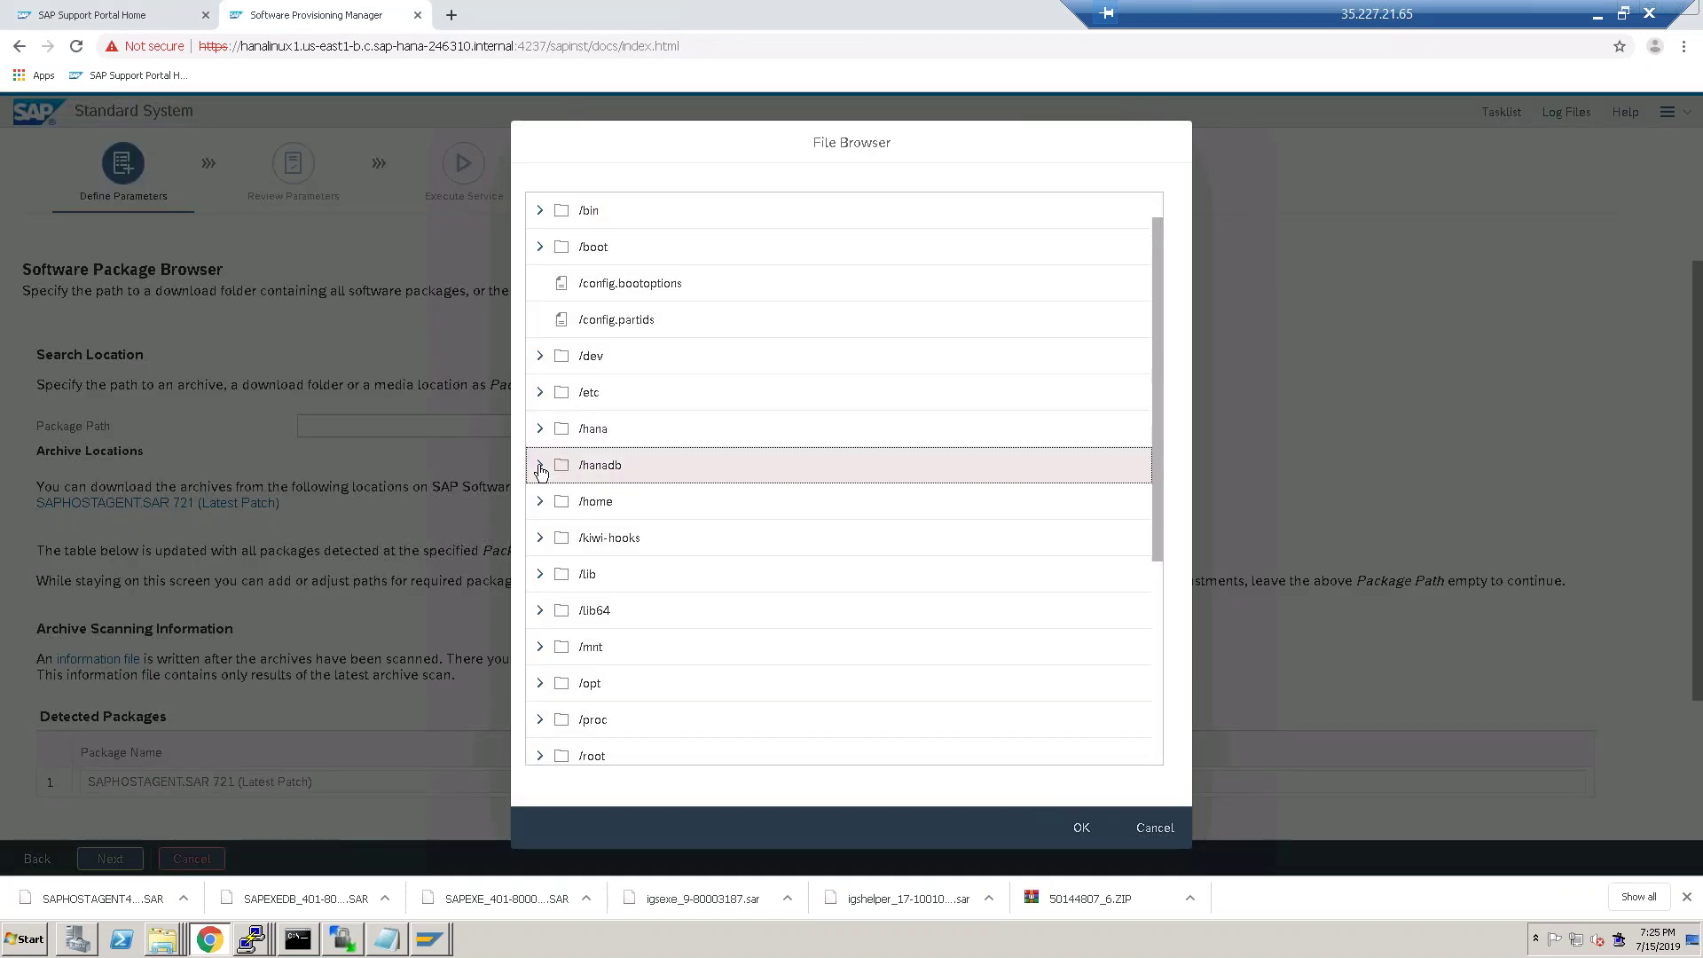
click(609, 502)
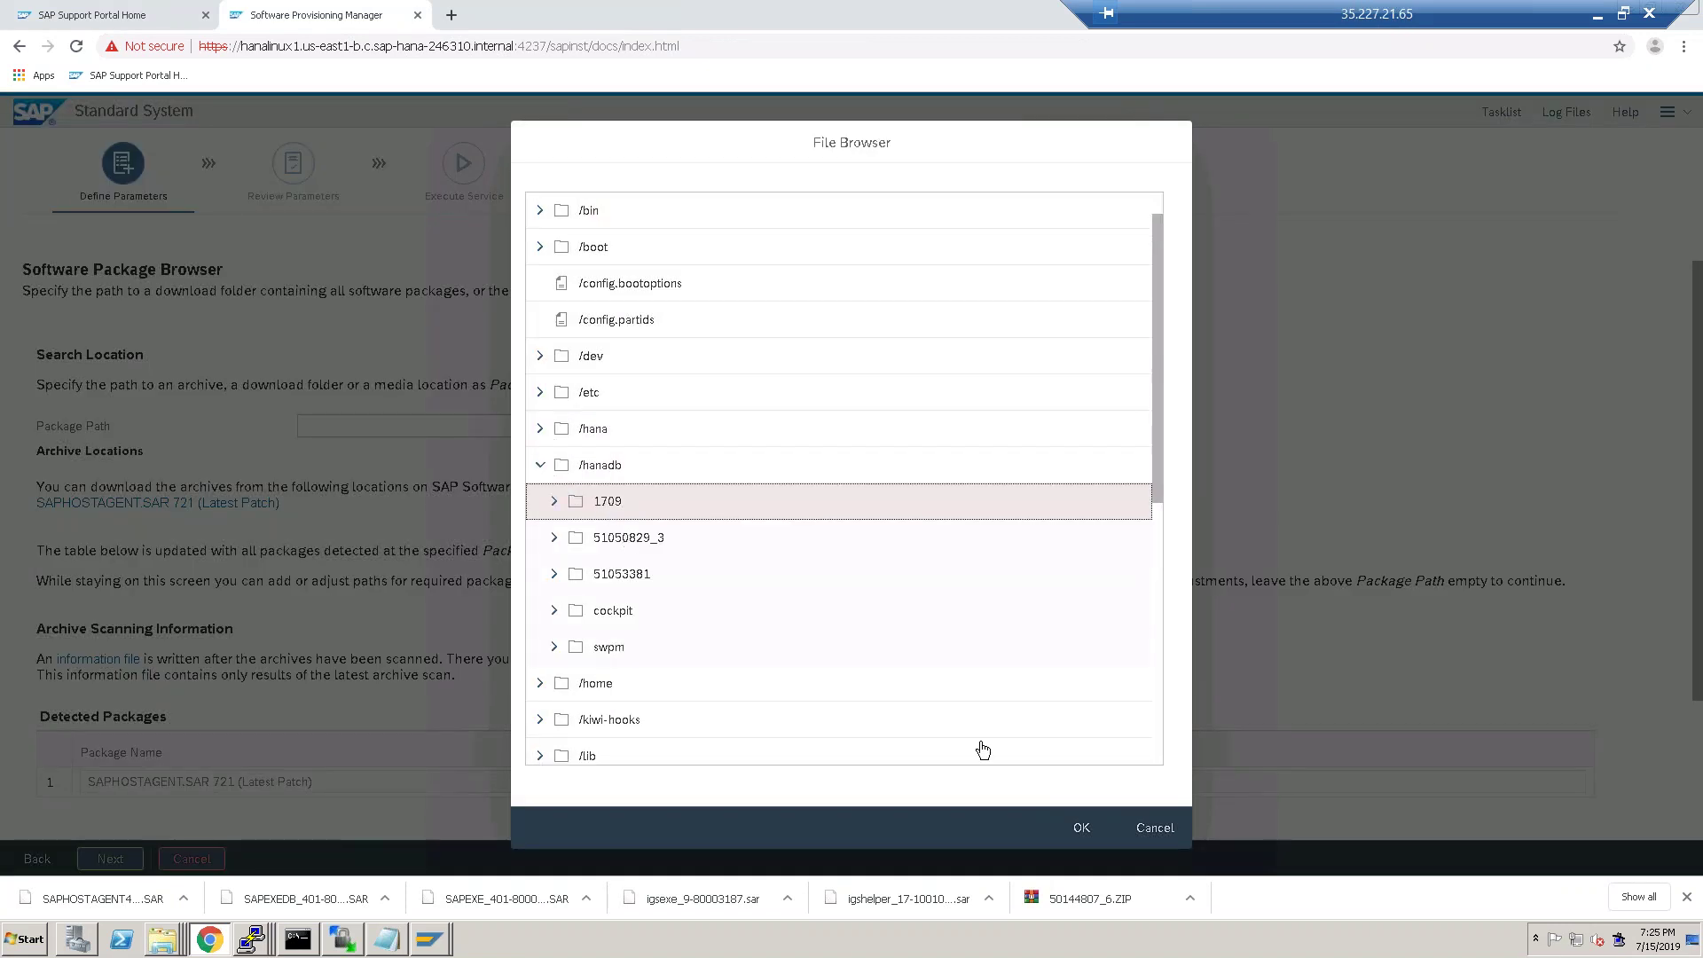
click(1083, 827)
click(106, 859)
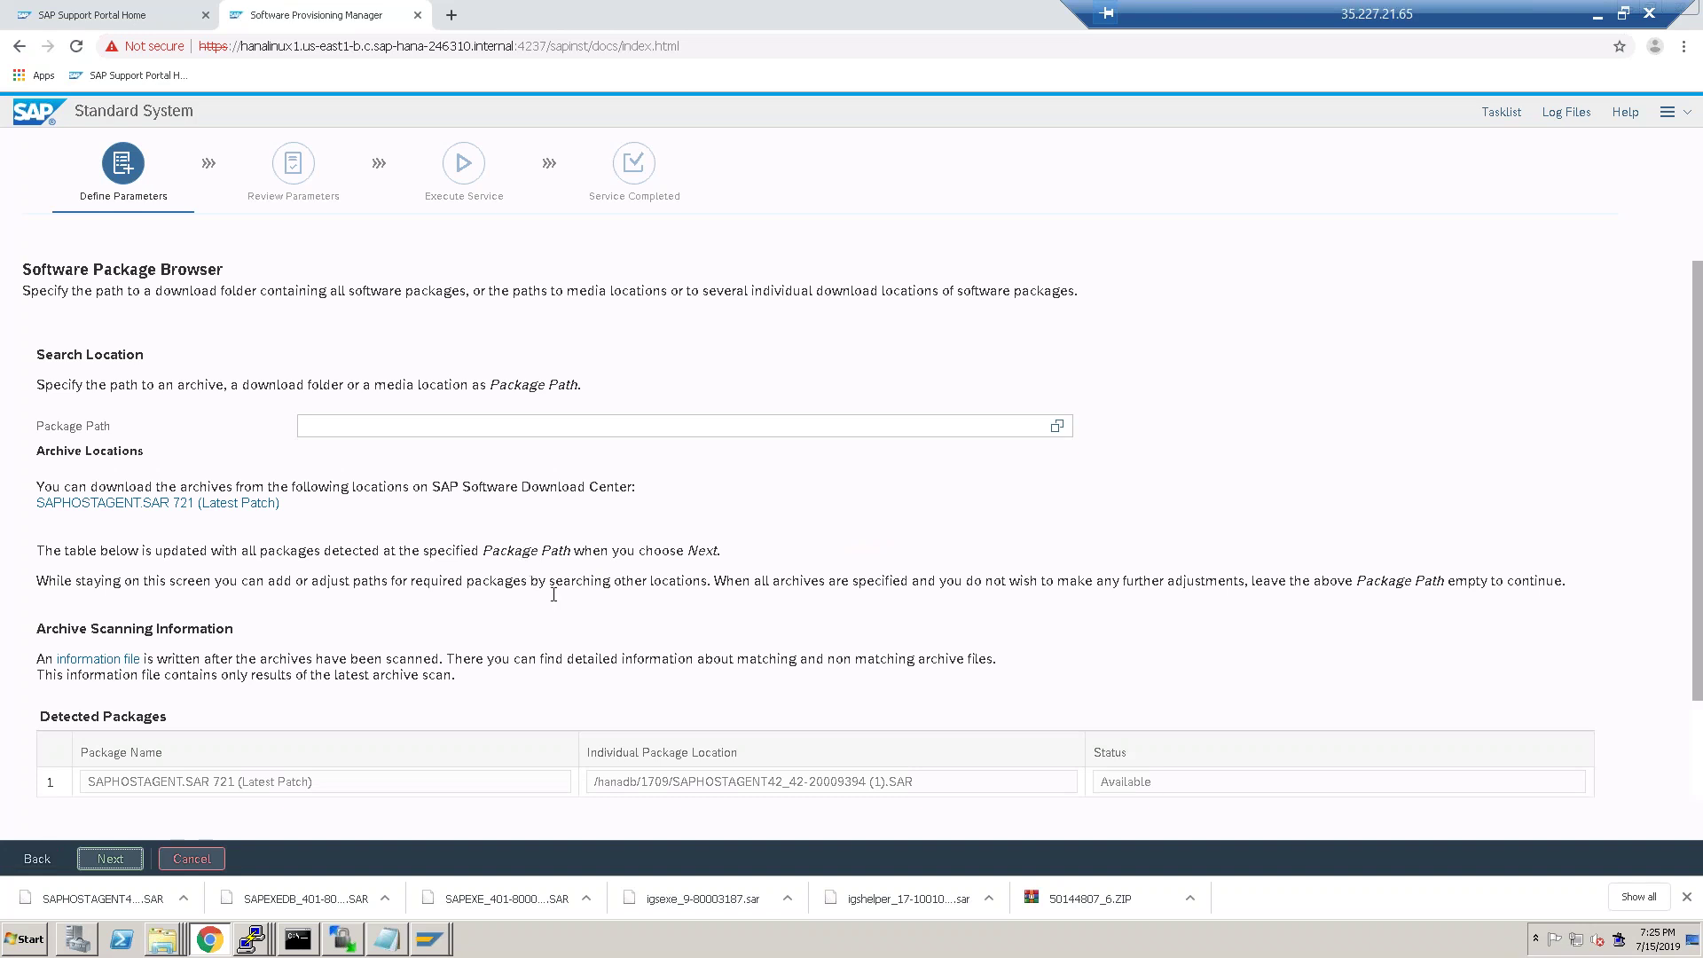
Skip installing SAP liveCache and keep the Local Client Directory for the HANA client.
click(111, 859)
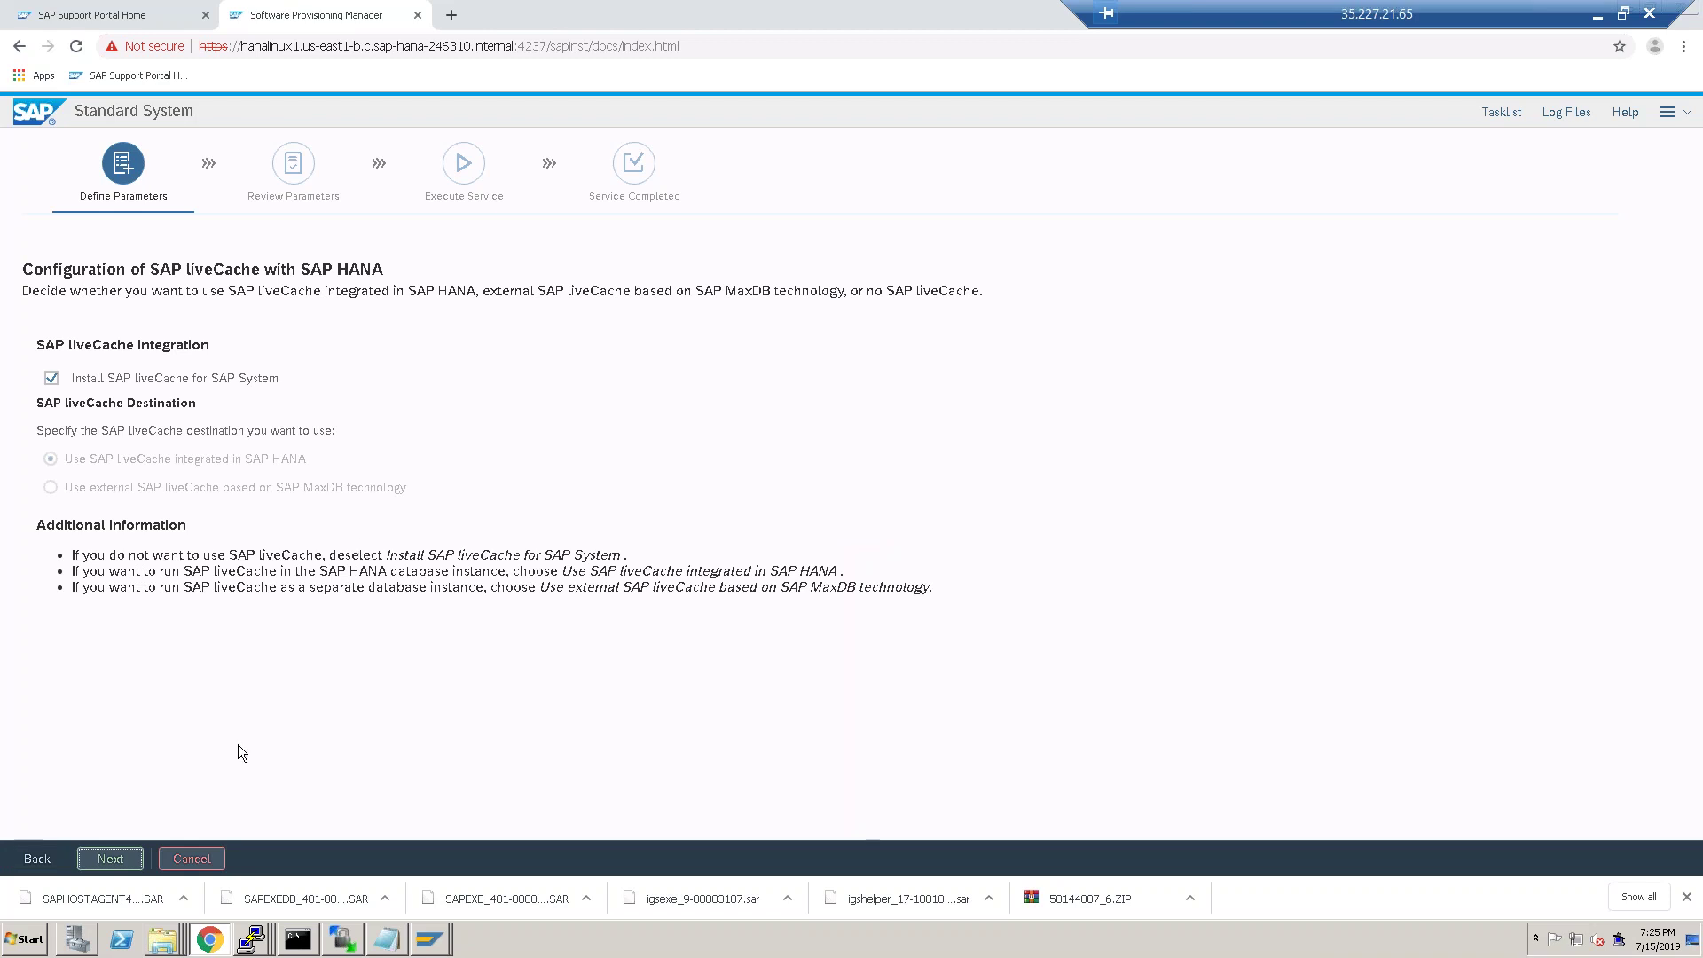
click(52, 378)
click(110, 859)
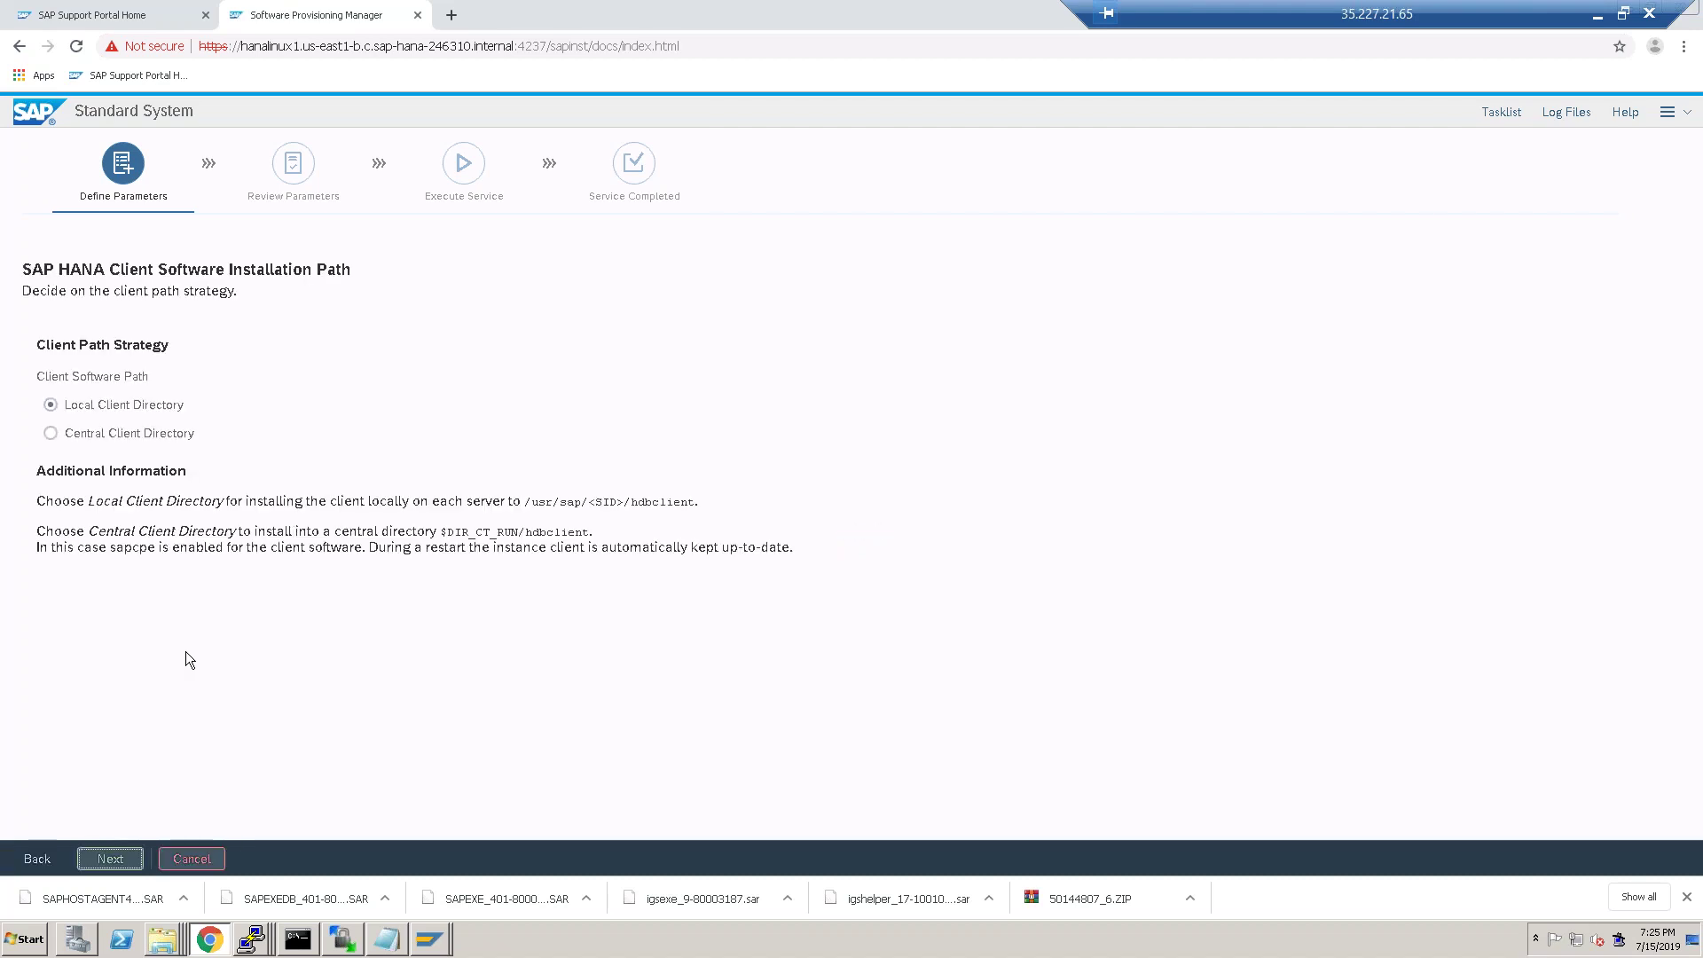
click(108, 860)
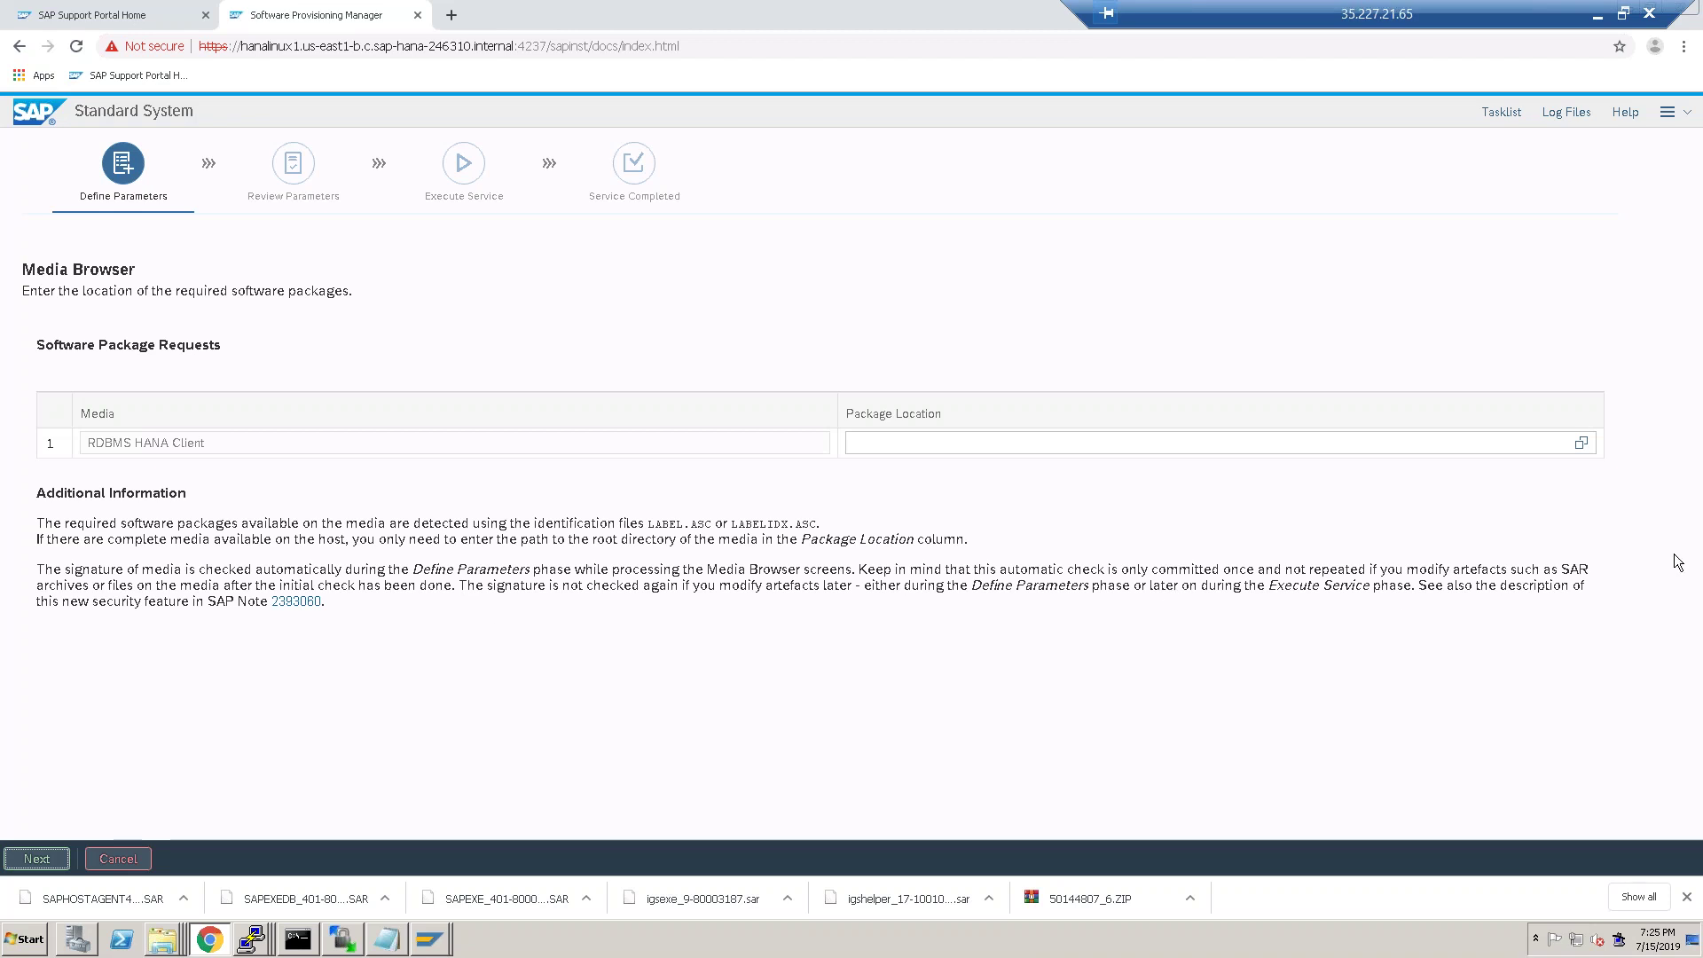
Browse the /hanadb folder for the HANA client package, then open a new Chrome tab.
click(1583, 443)
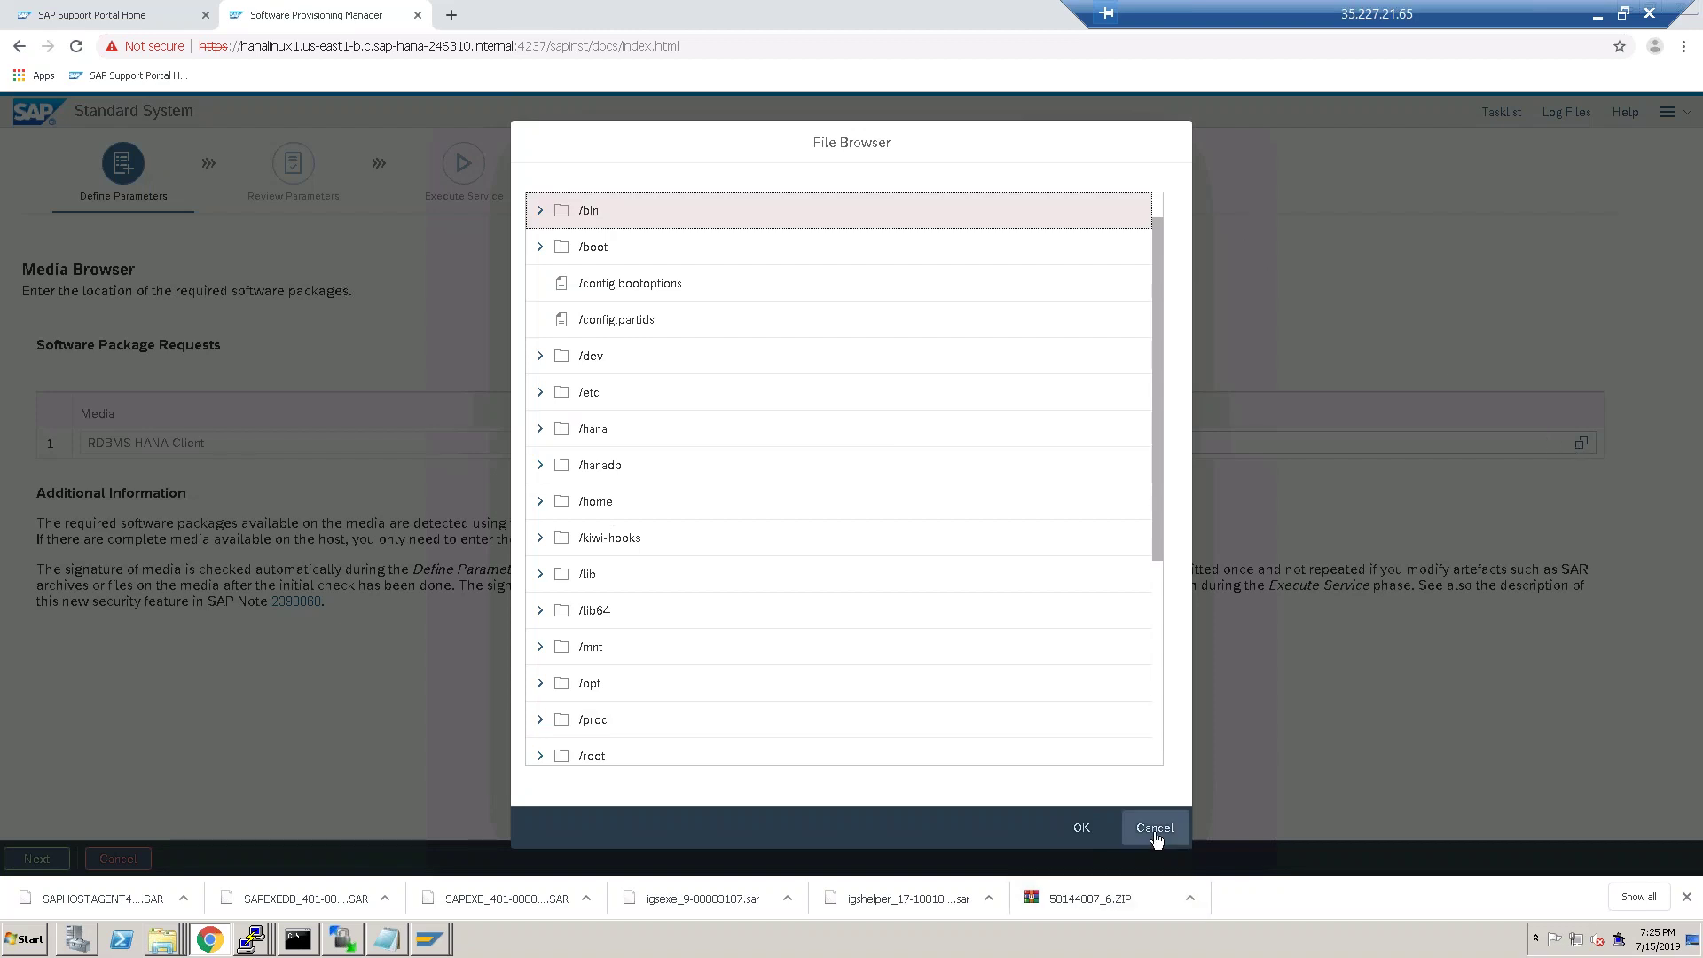
click(540, 466)
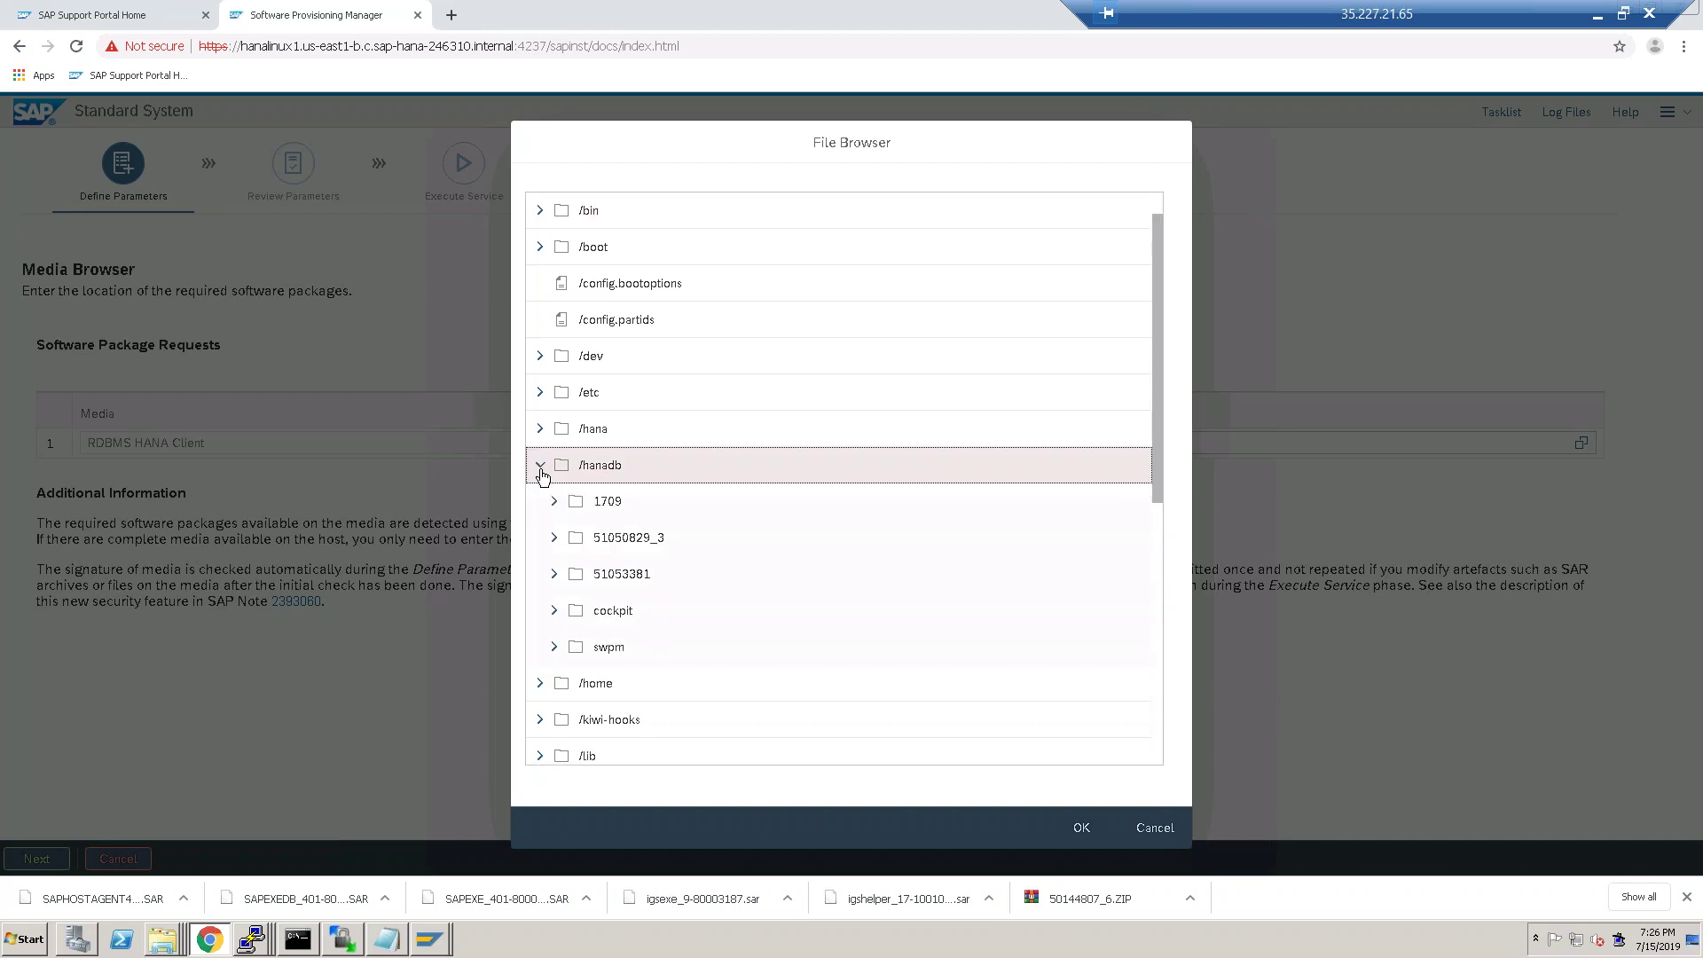
click(541, 471)
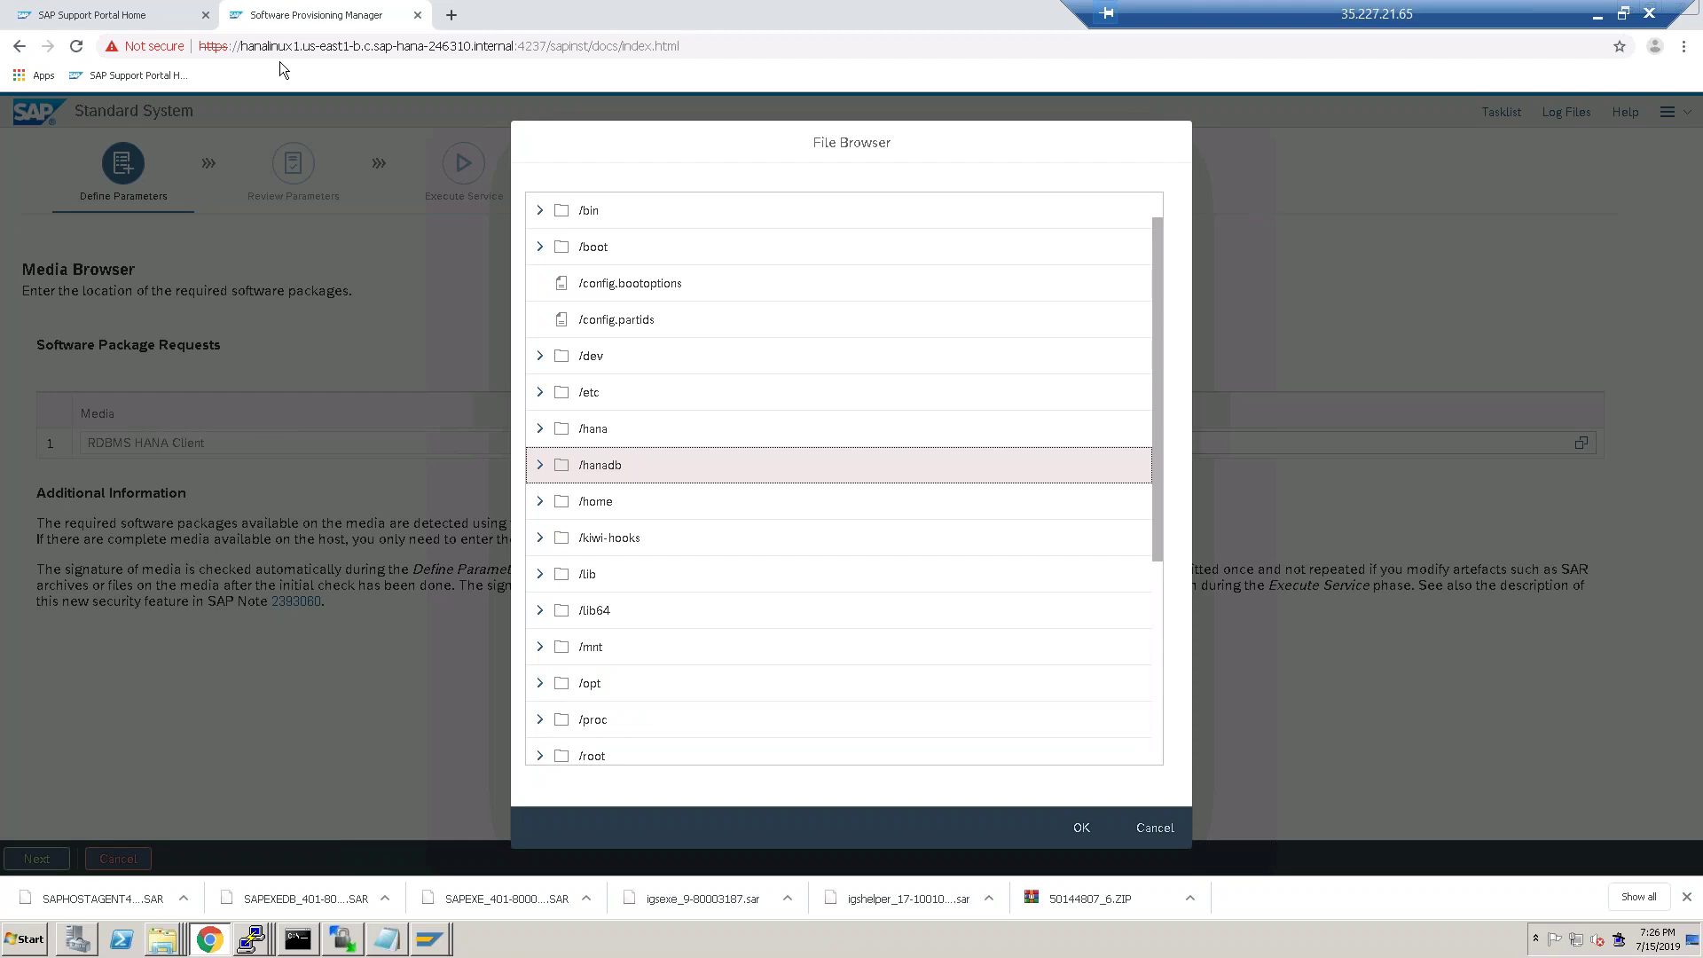
click(448, 20)
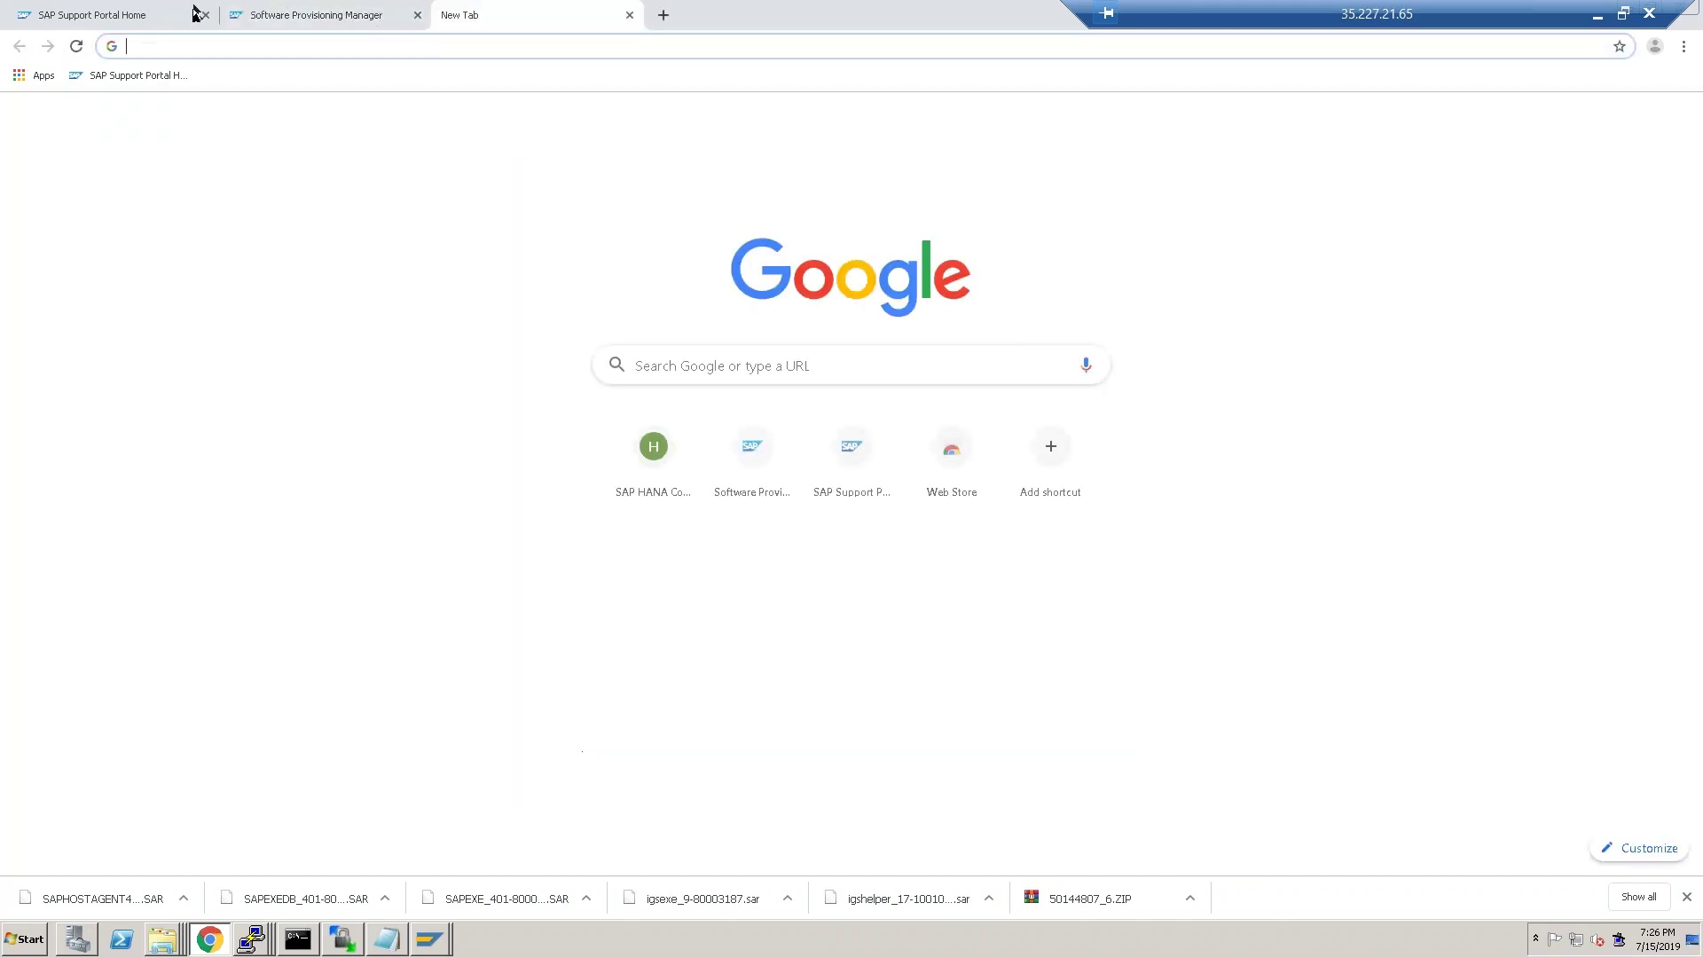
From Support Portal Home, go to Download Software and list the products under H.
click(116, 14)
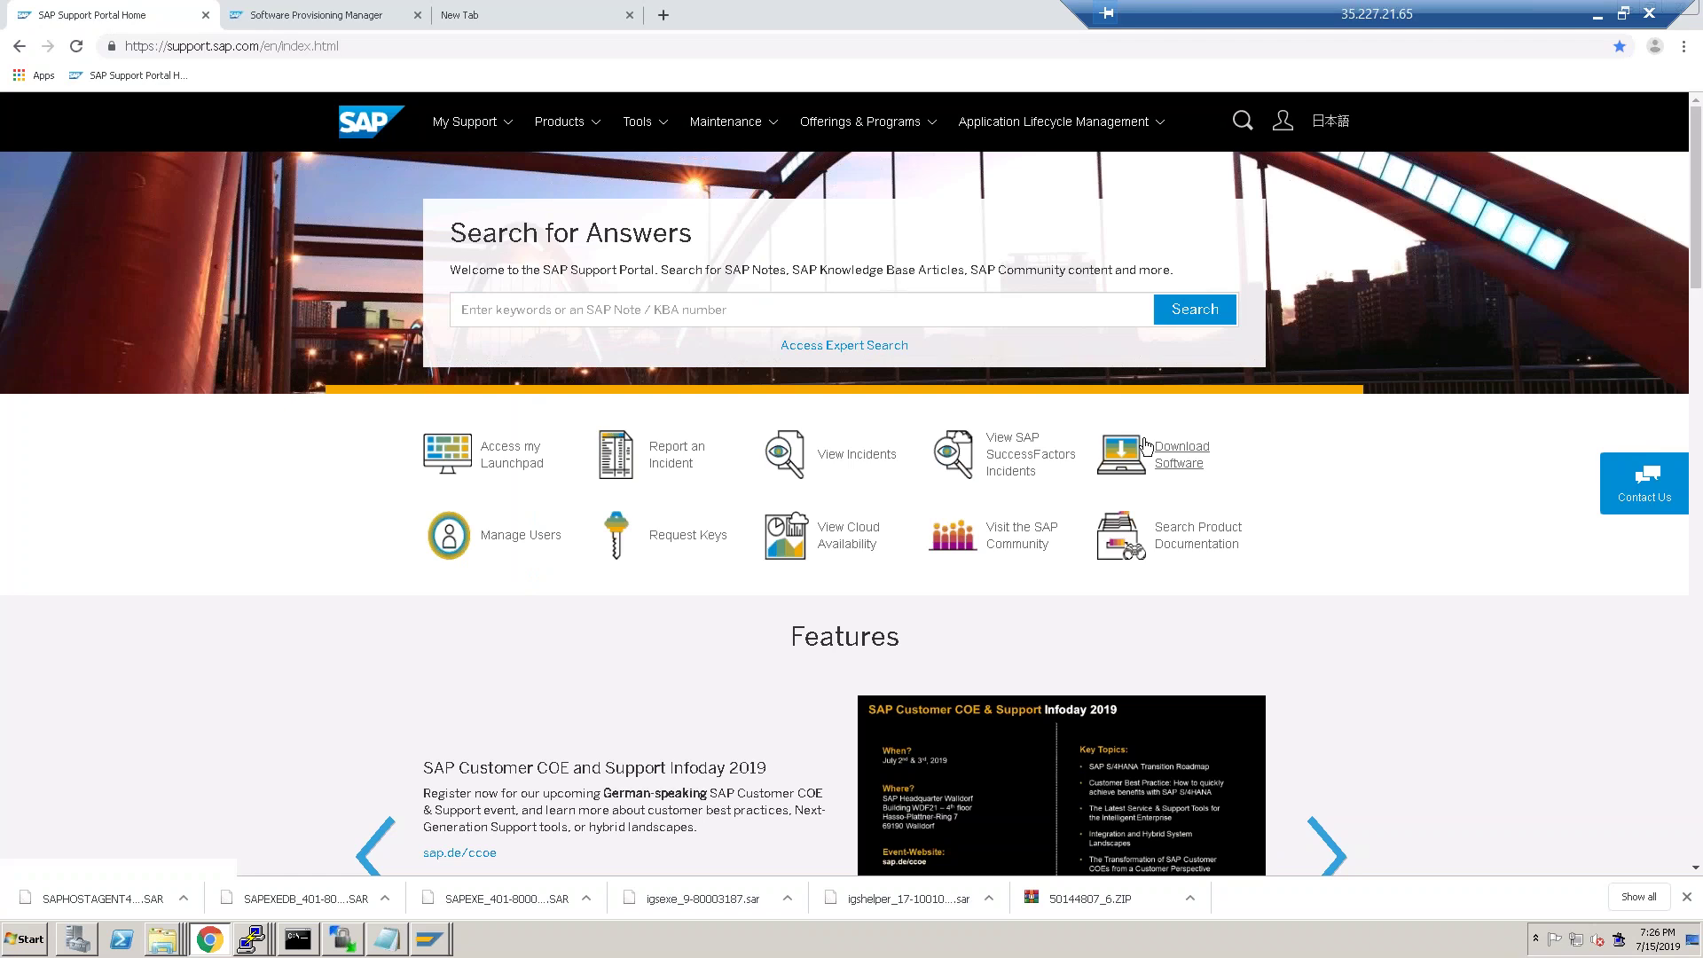
click(1147, 446)
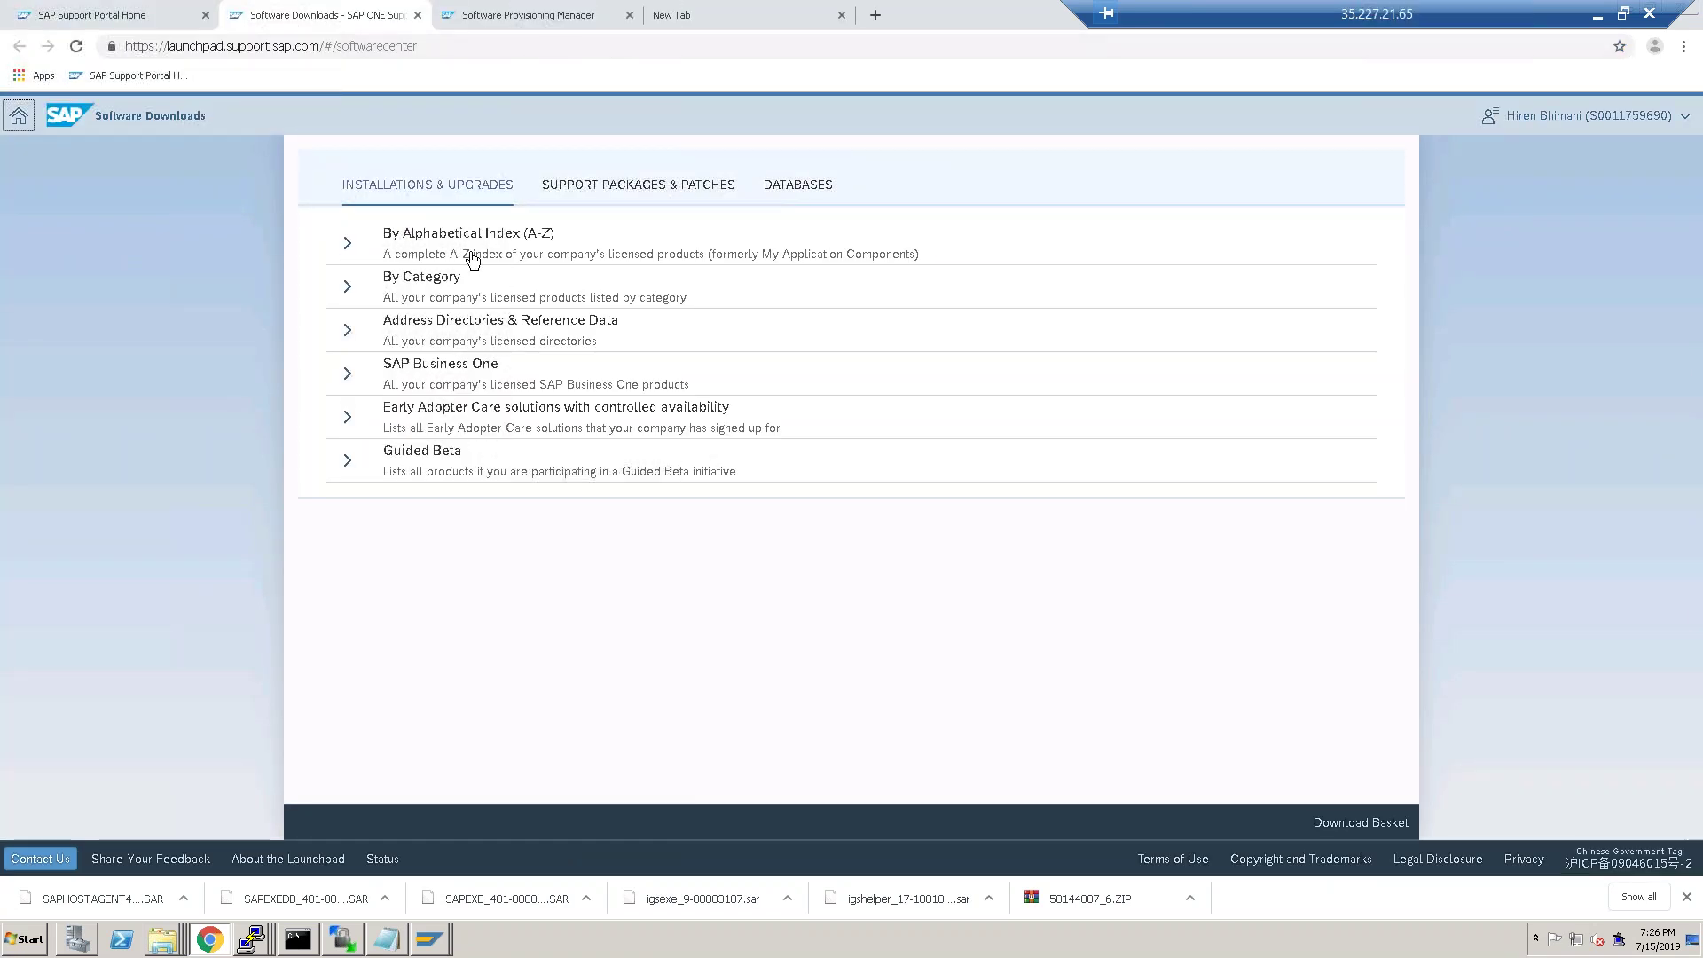
click(468, 253)
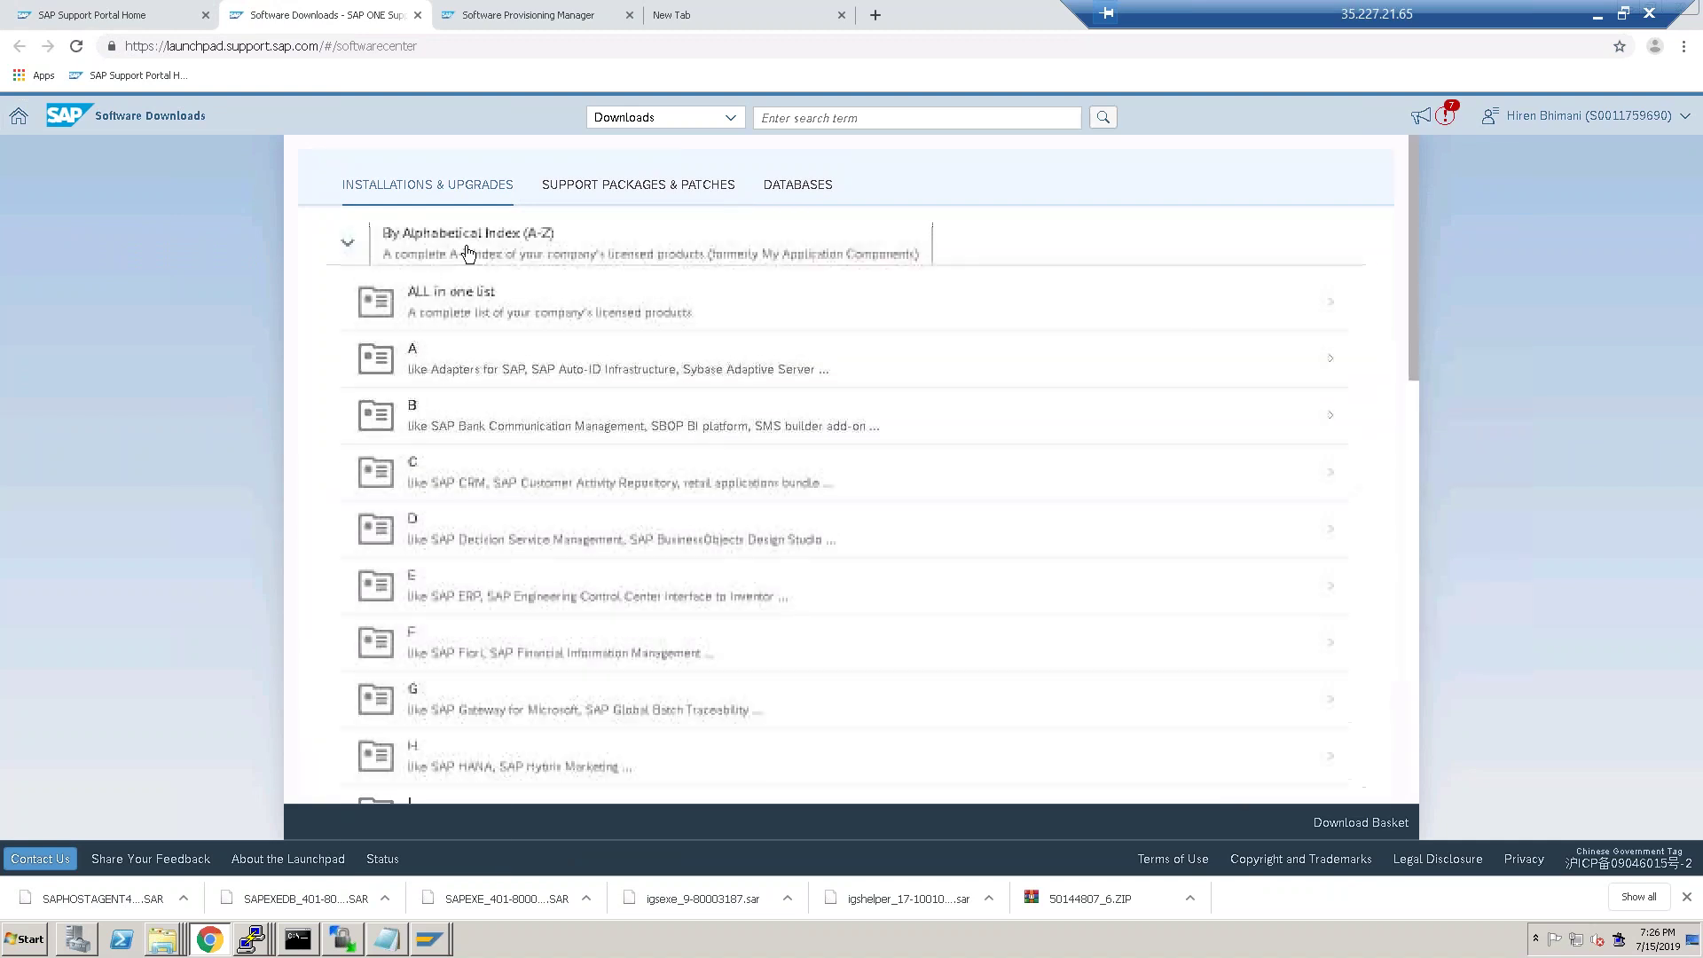
click(461, 760)
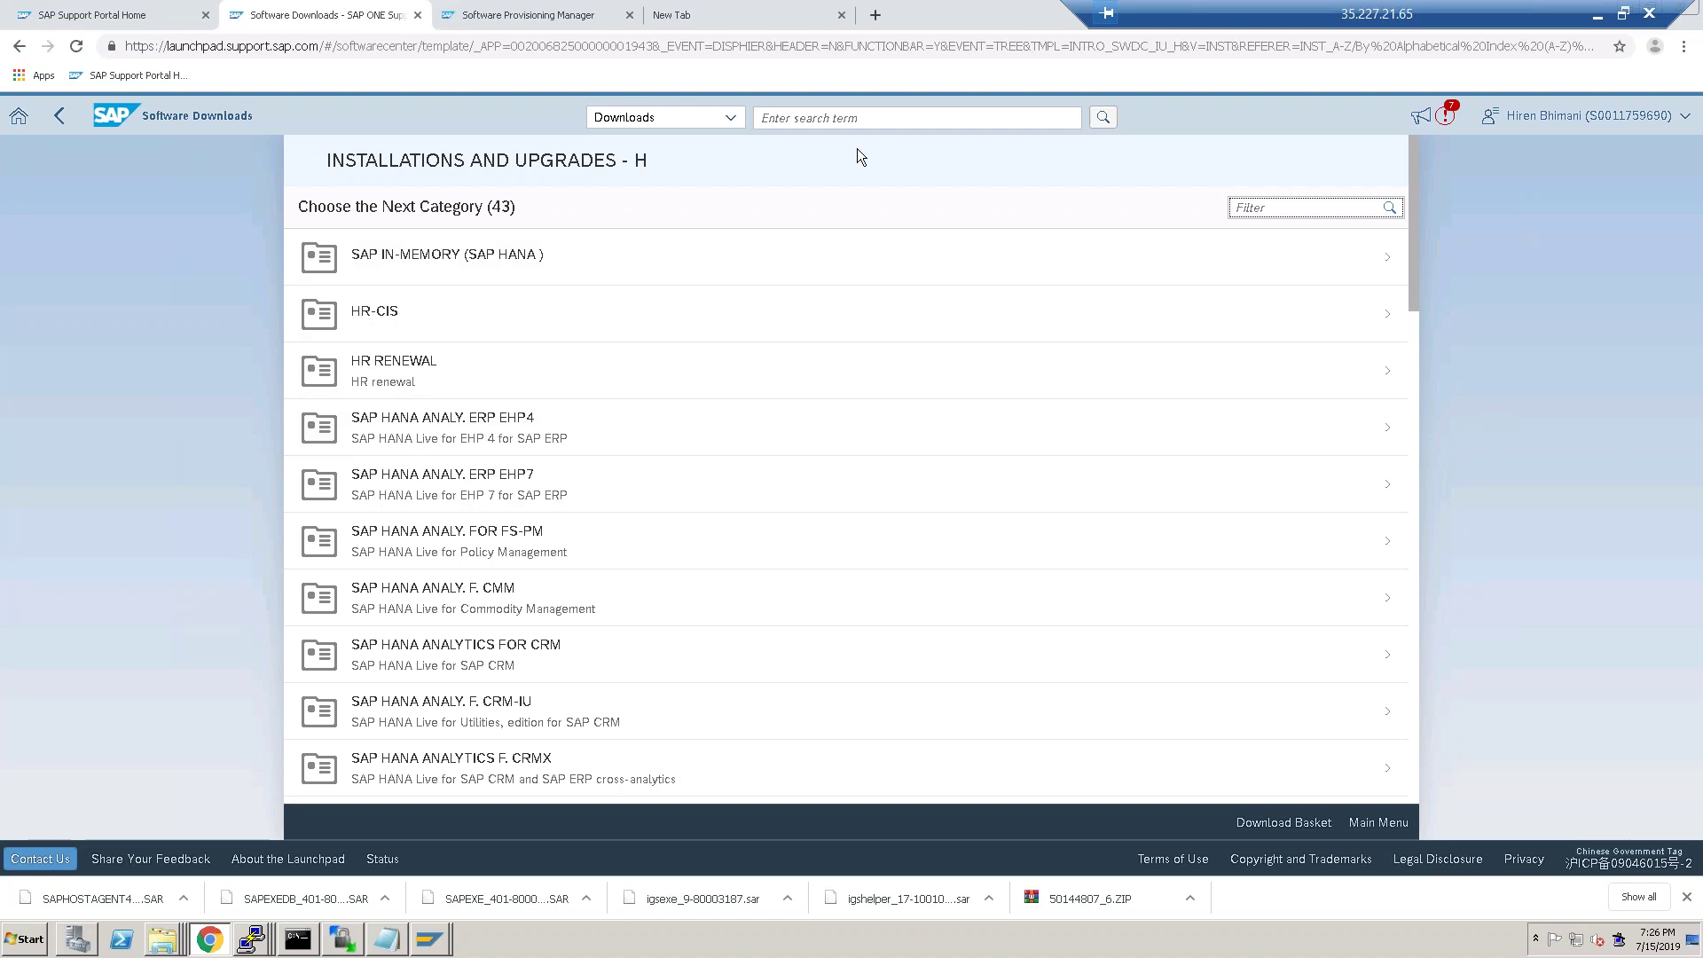
Search downloads for 'hana c' and open the SAP HANA CLIENT 2.0 packages.
click(857, 118)
text(hana client)
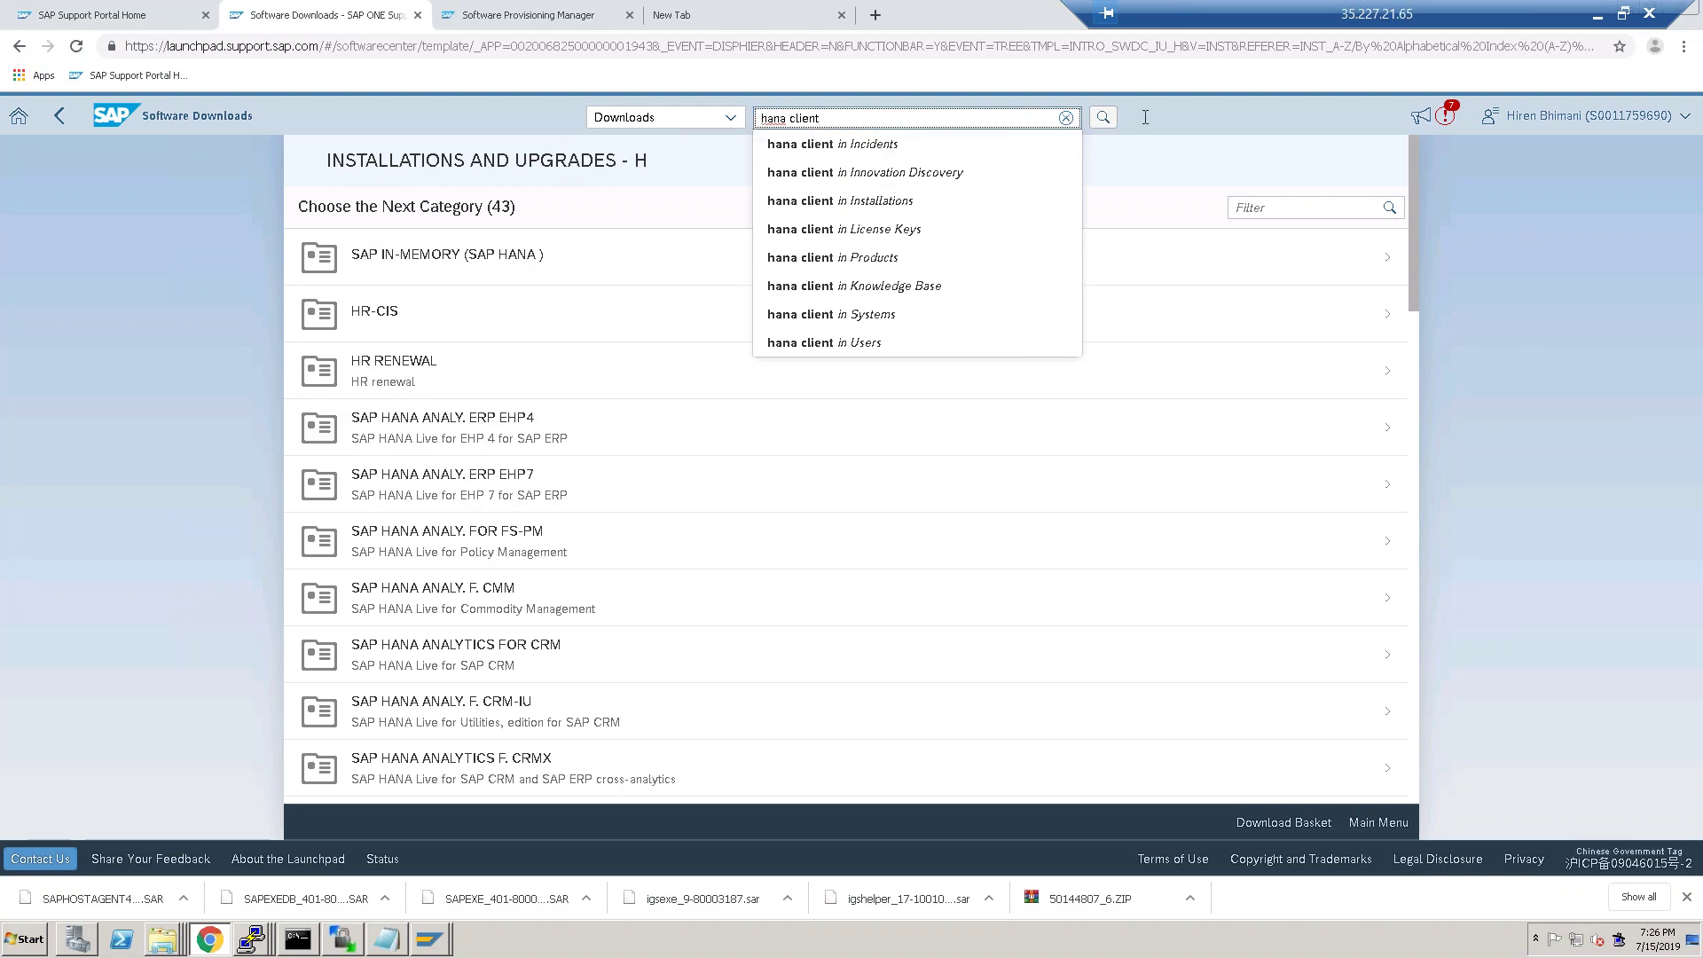
click(1104, 117)
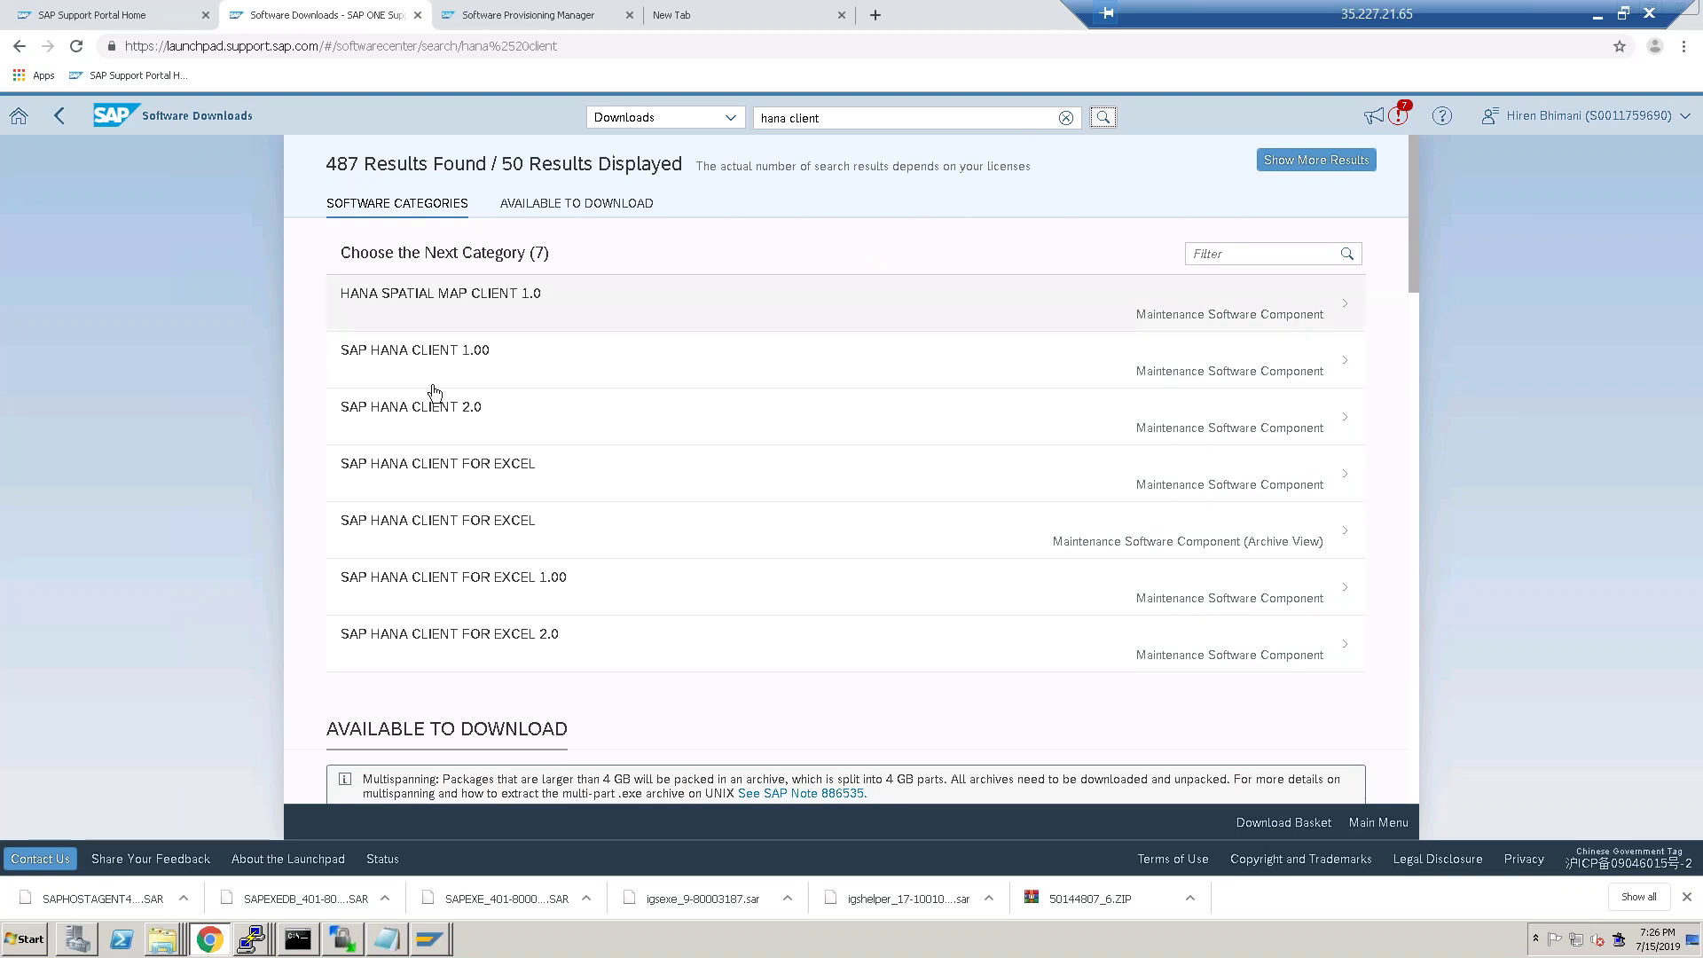
click(415, 401)
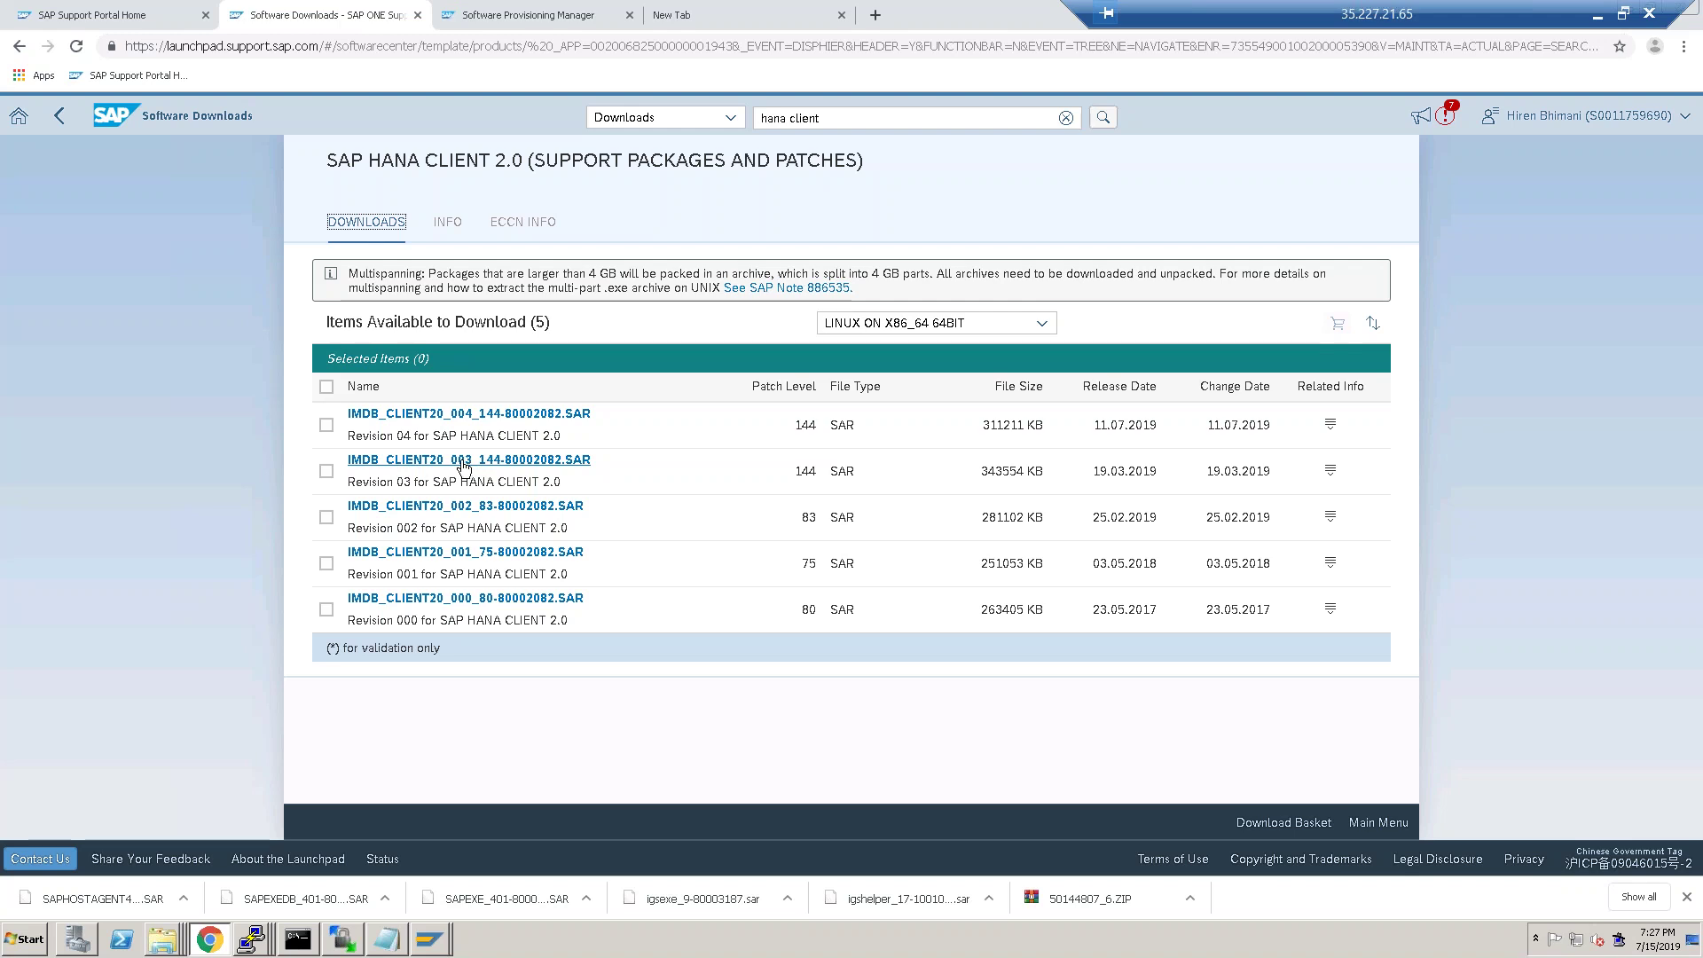
Download IMDB_CLIENT20_003_144-80002082.SAR and show it in the Downloads folder.
click(463, 462)
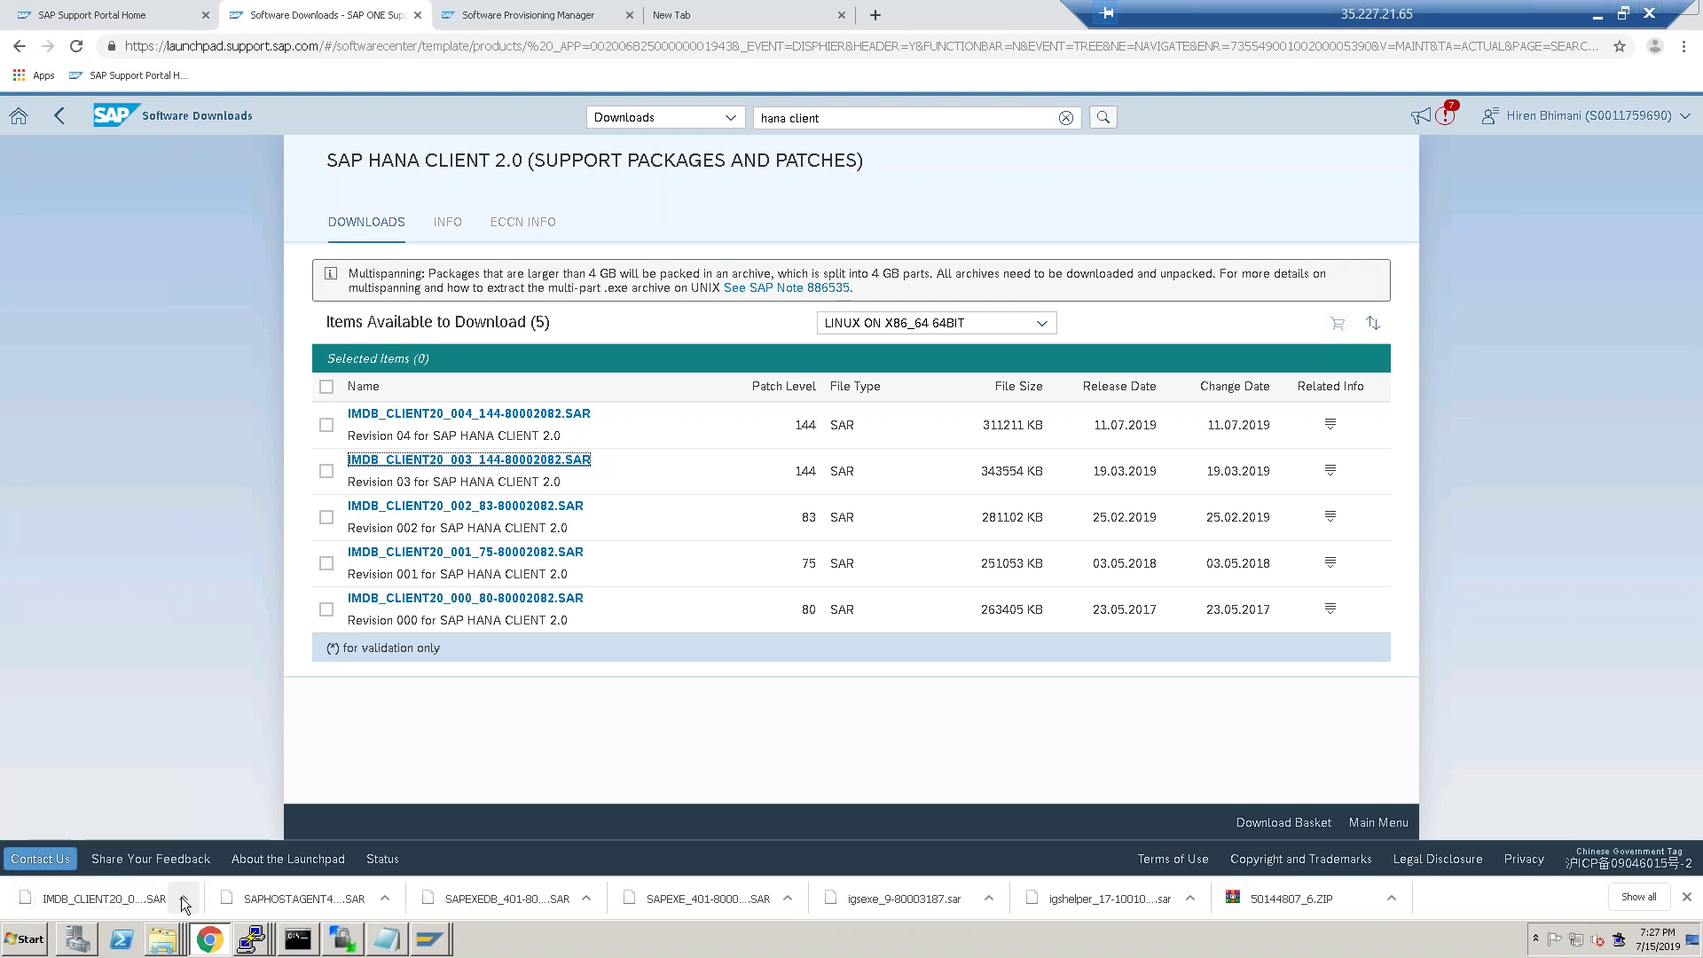
click(182, 897)
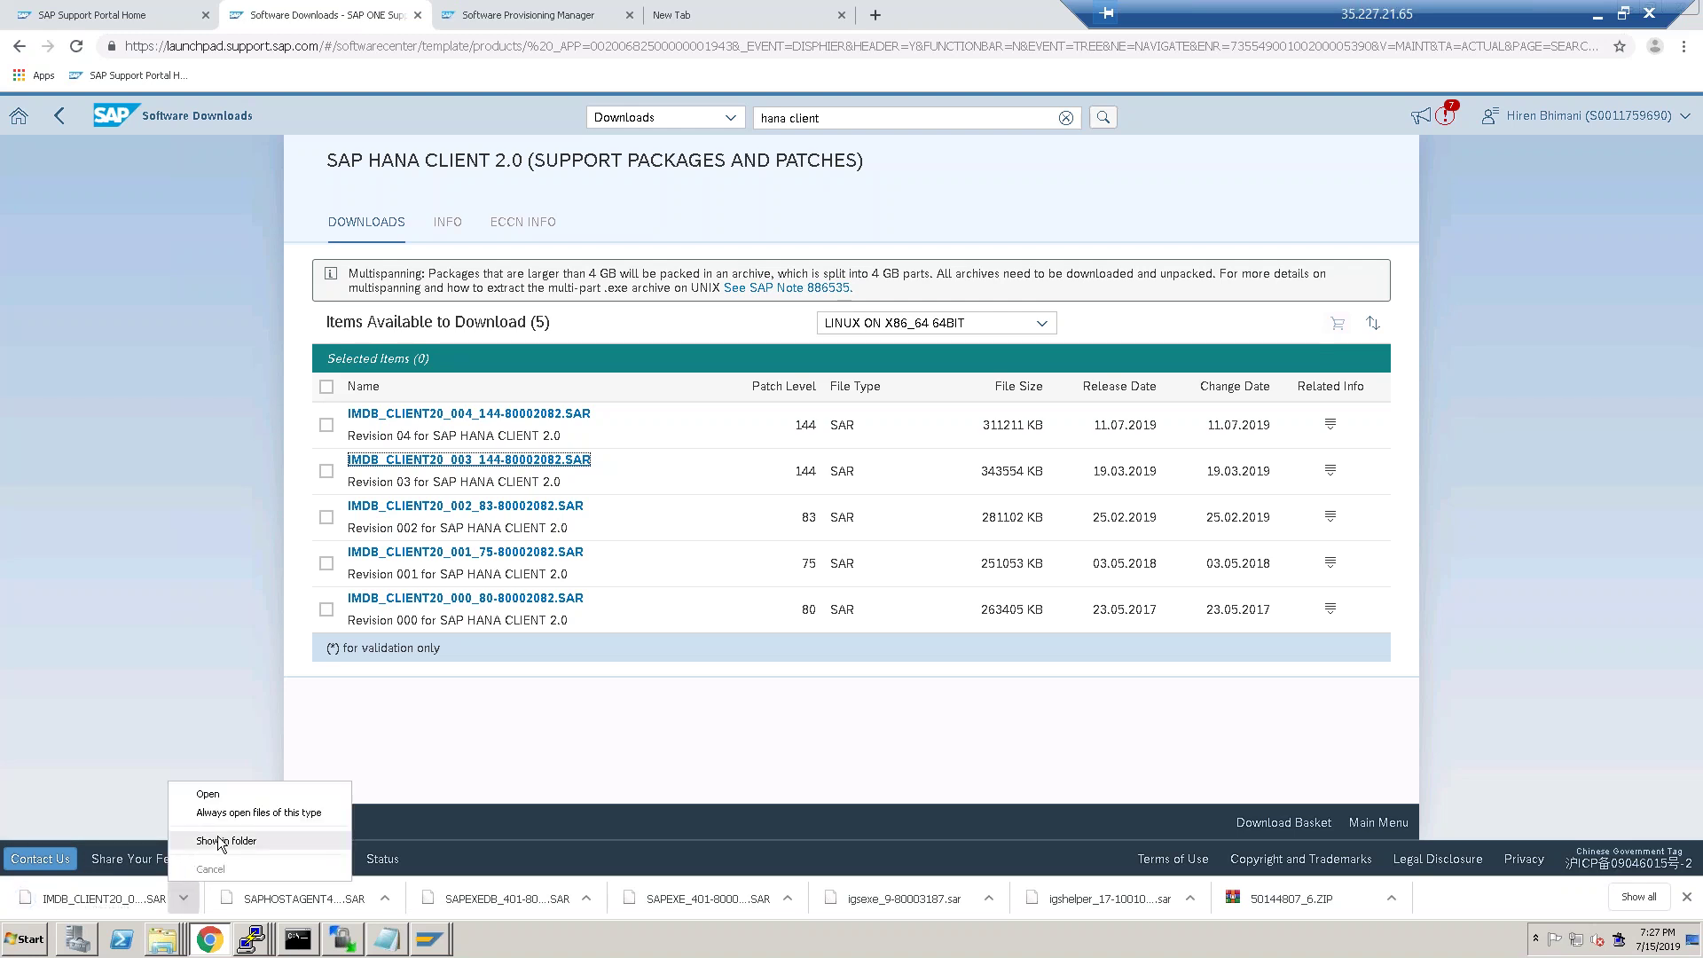
click(218, 842)
Copy the downloaded HANA client SAR and upload it into /hanadb/1709 in WinSCP.
right_click(697, 132)
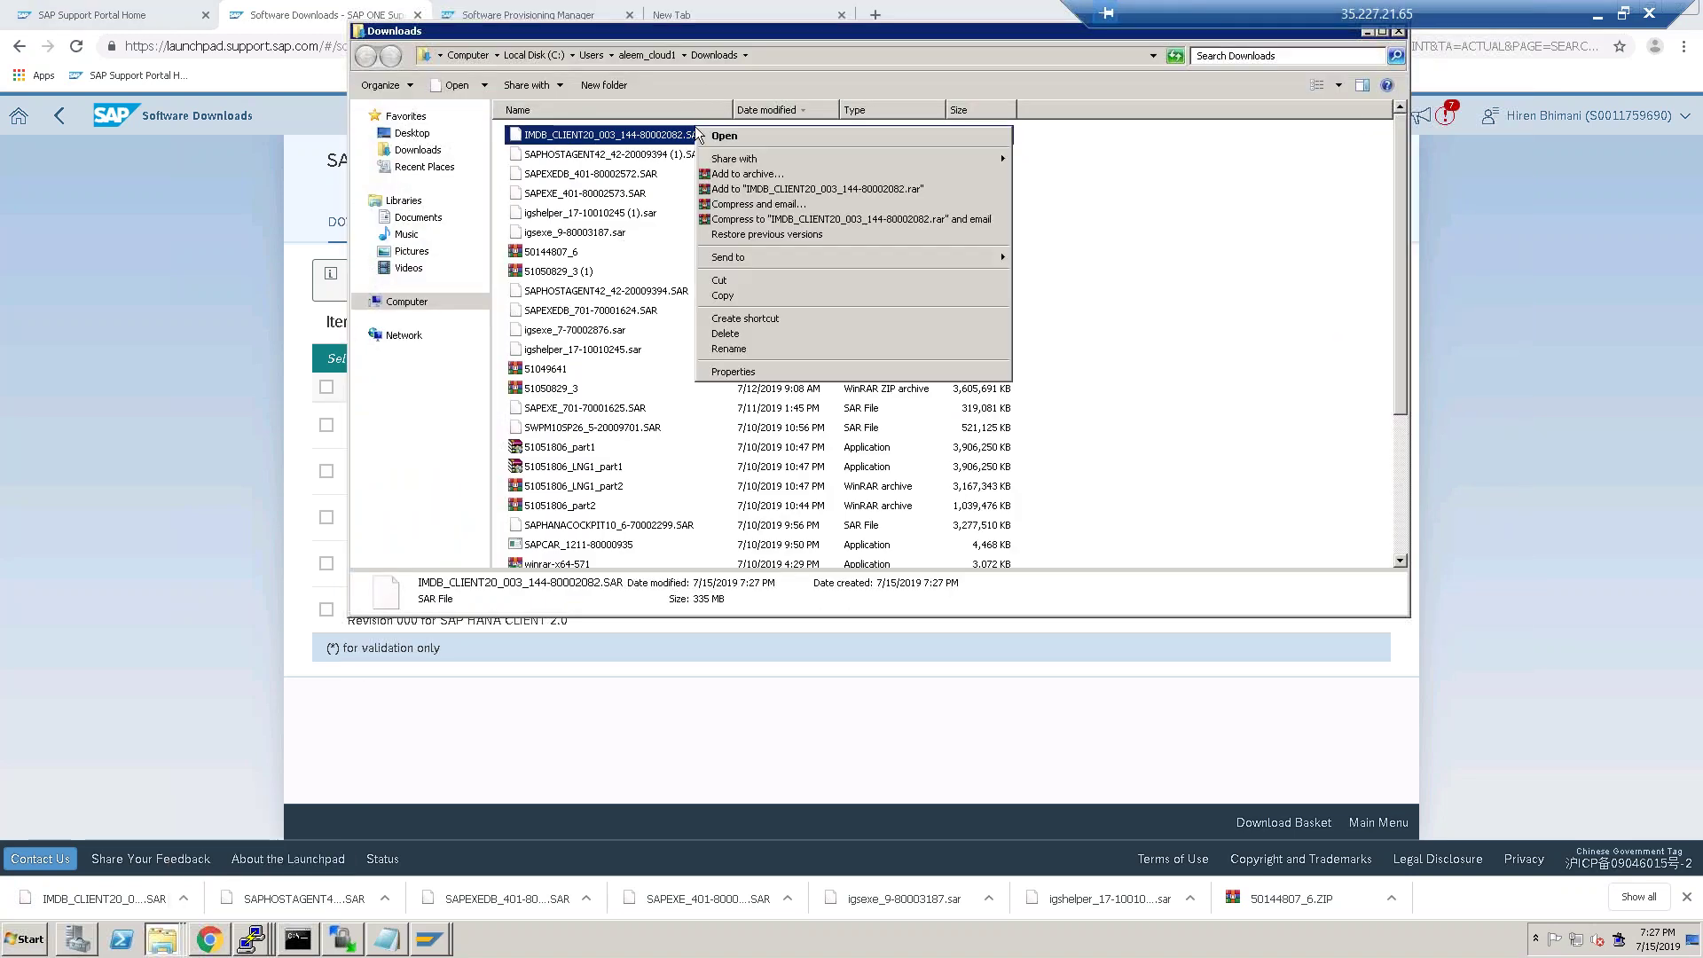
click(734, 295)
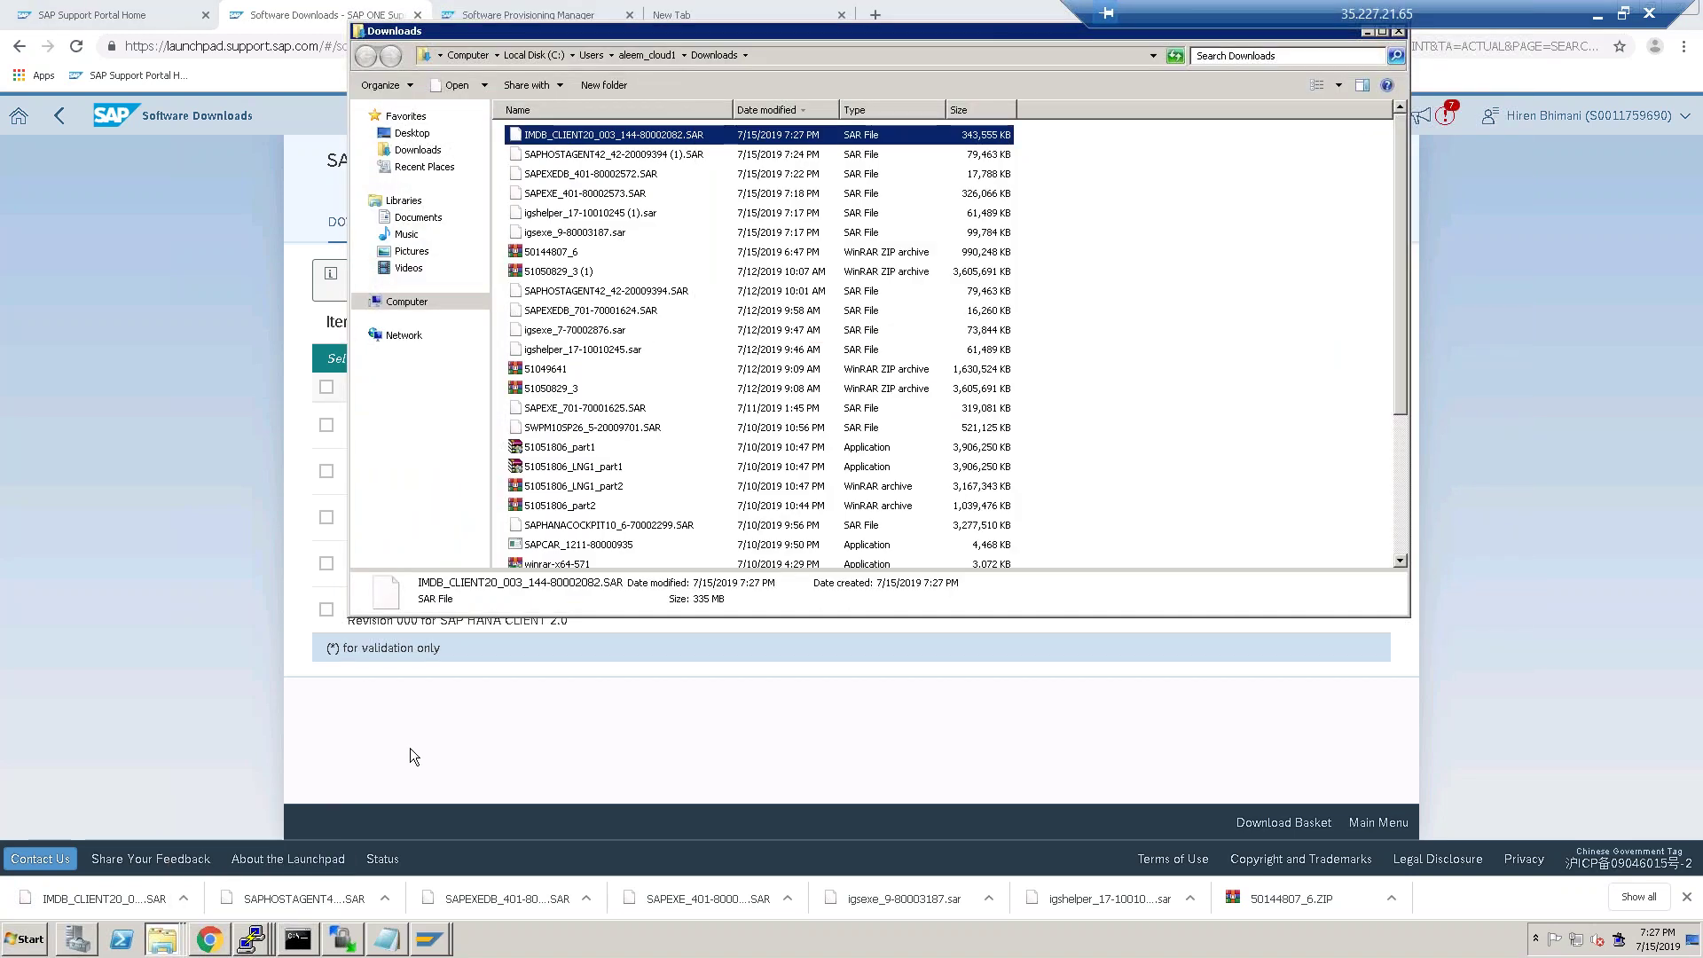
click(344, 938)
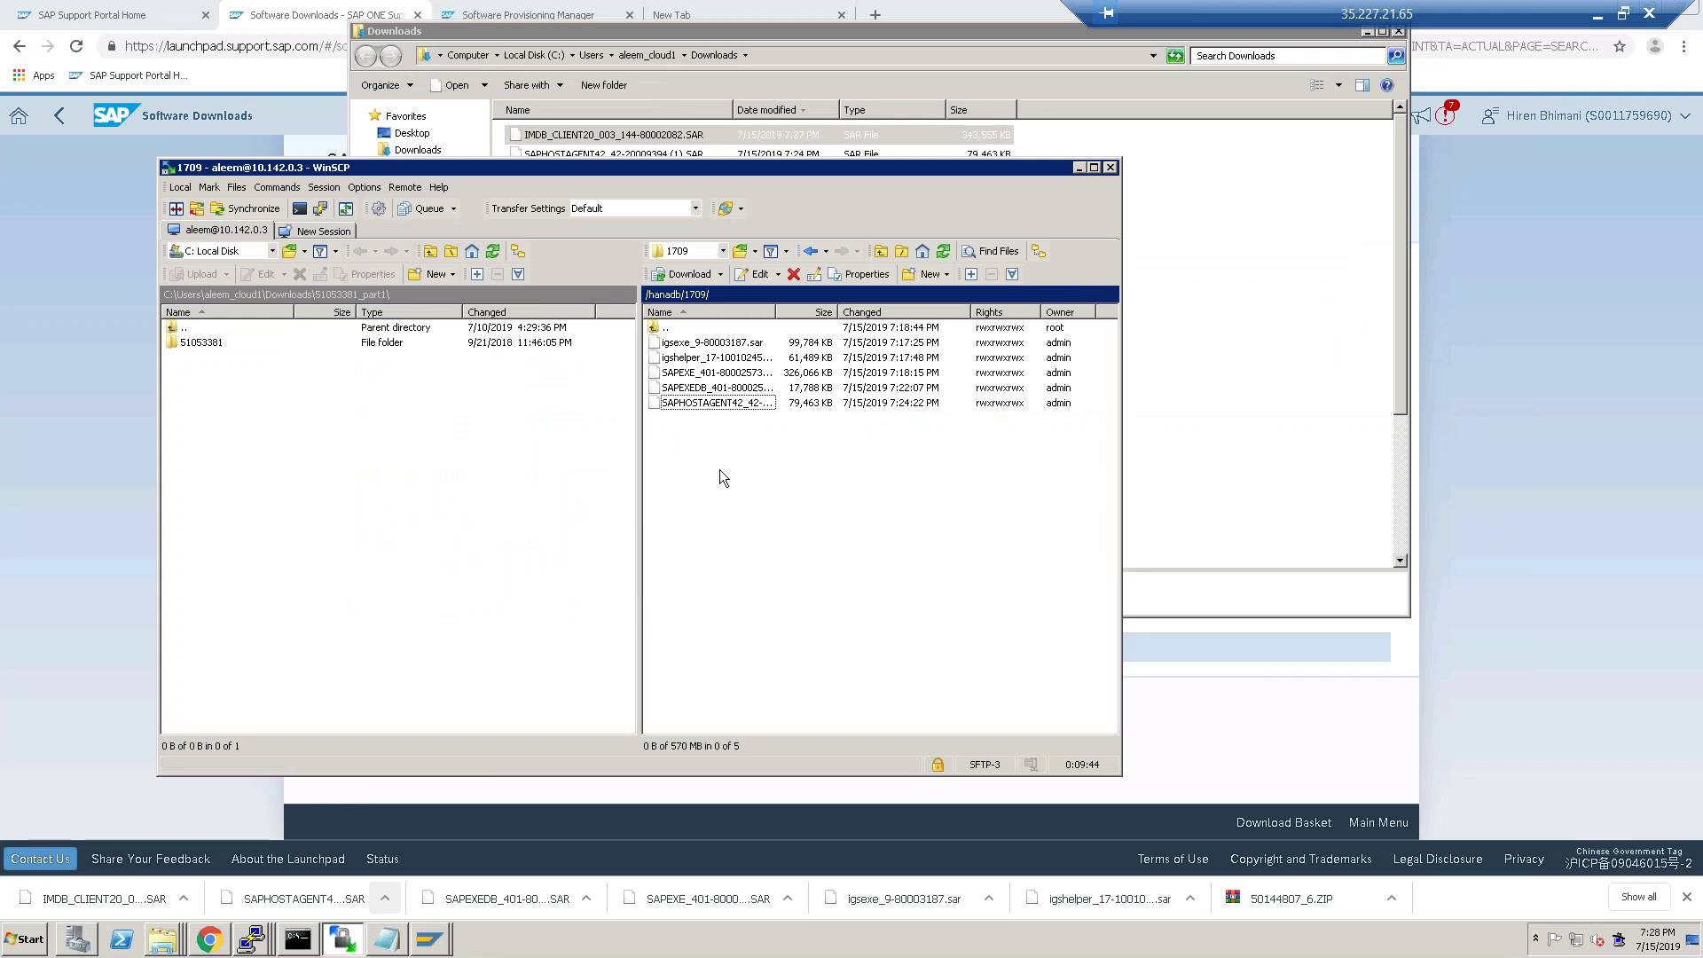
right_click(730, 478)
click(783, 607)
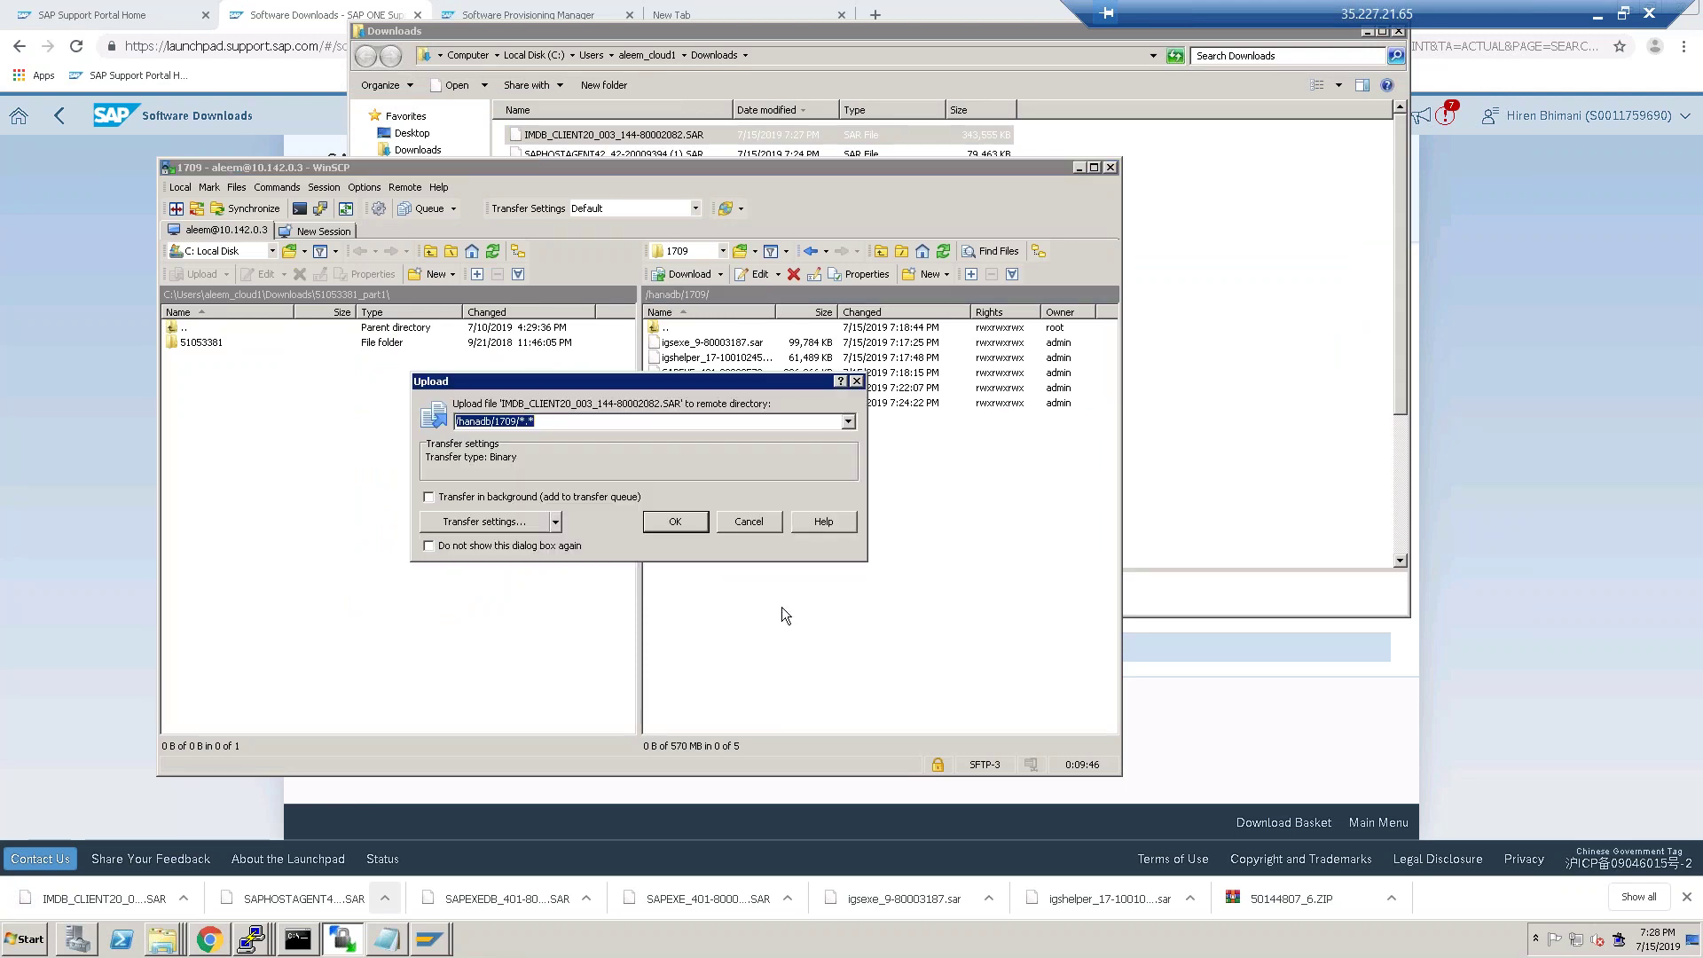
click(675, 525)
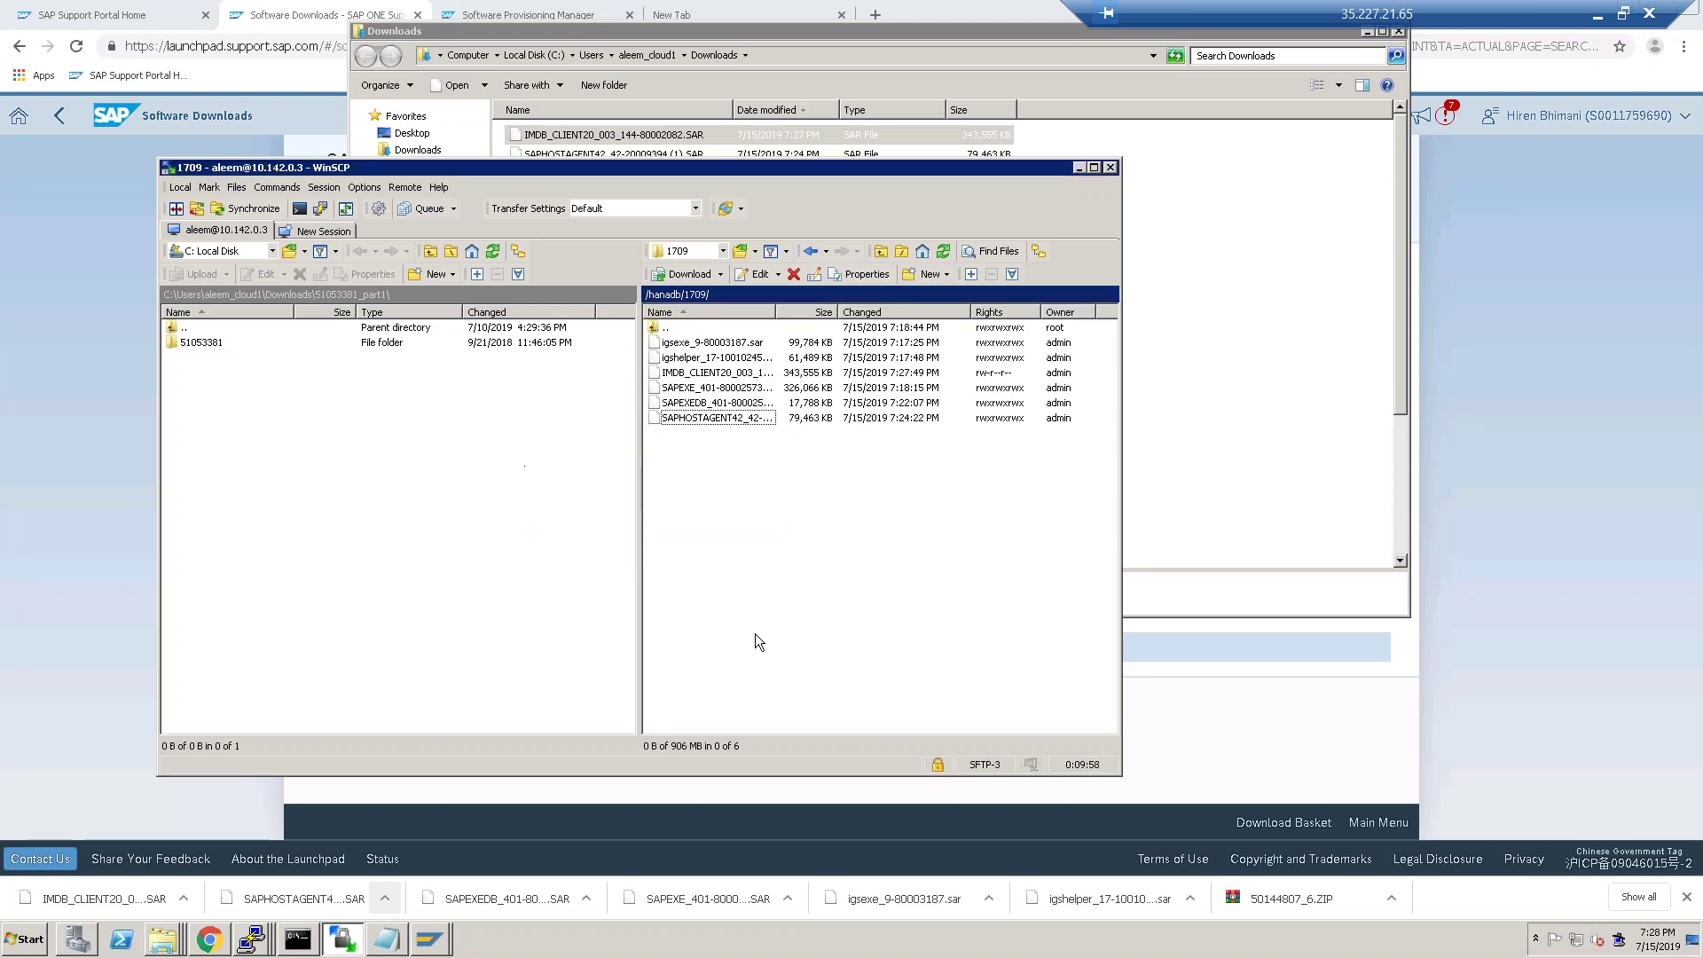
Set the uploaded SAR file's permissions to rwxrwxrwx (0777).
right_click(715, 373)
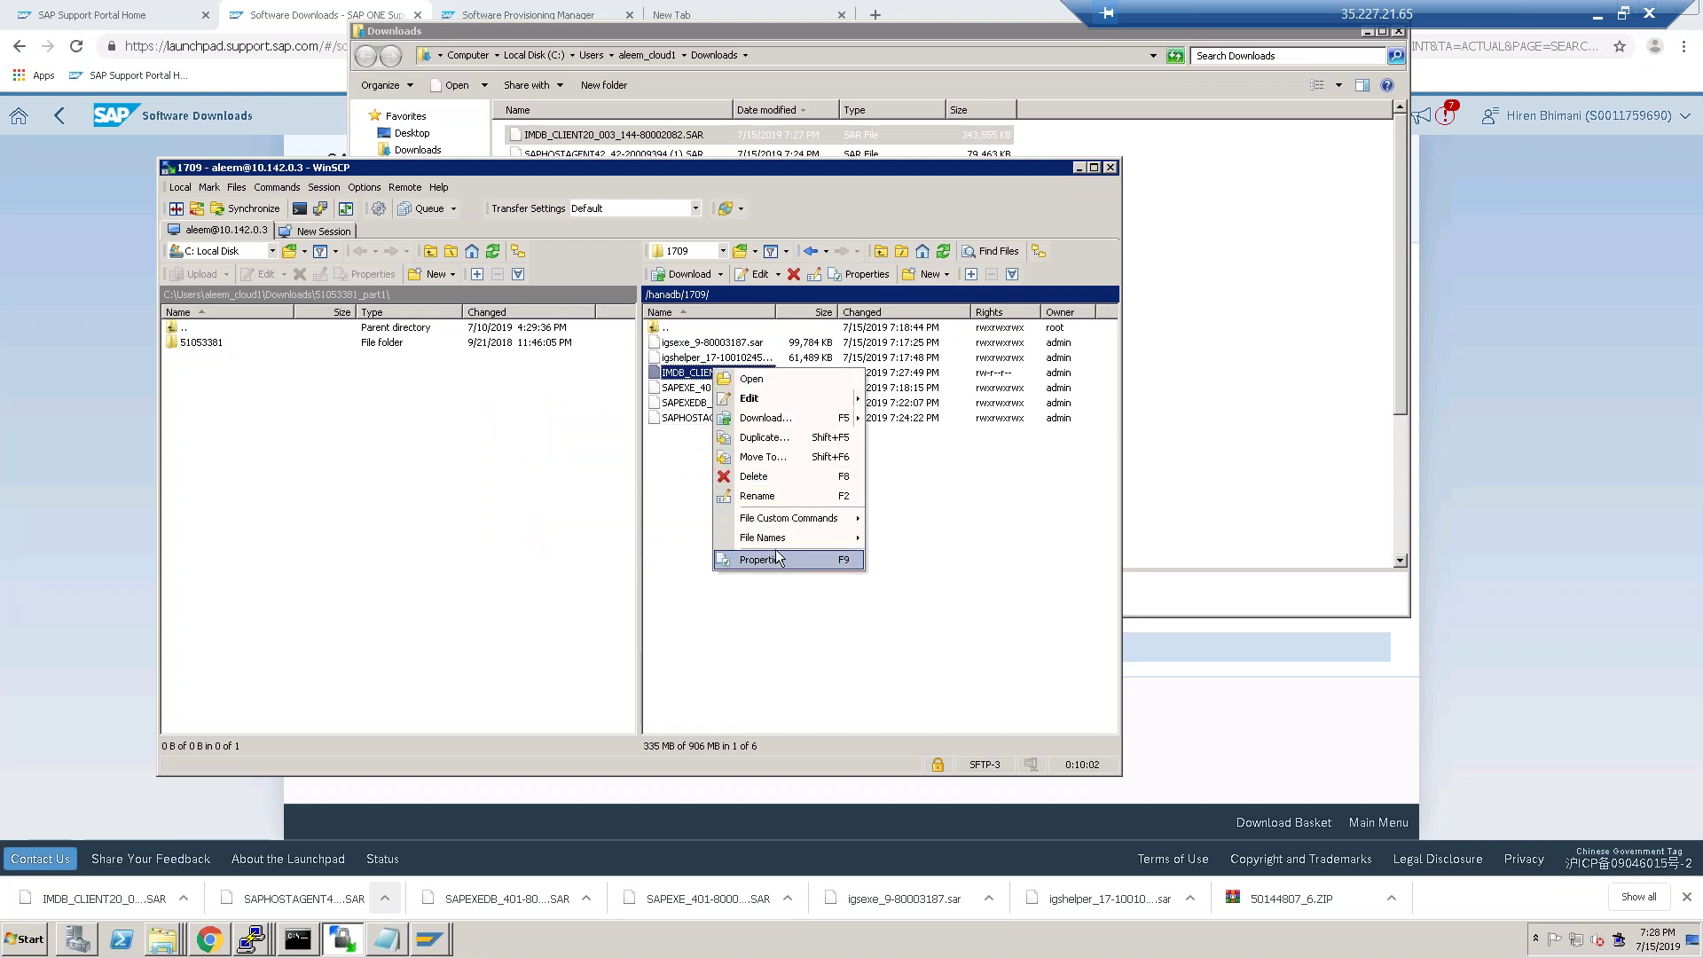
click(777, 558)
click(685, 503)
click(685, 520)
click(686, 539)
click(653, 538)
click(653, 520)
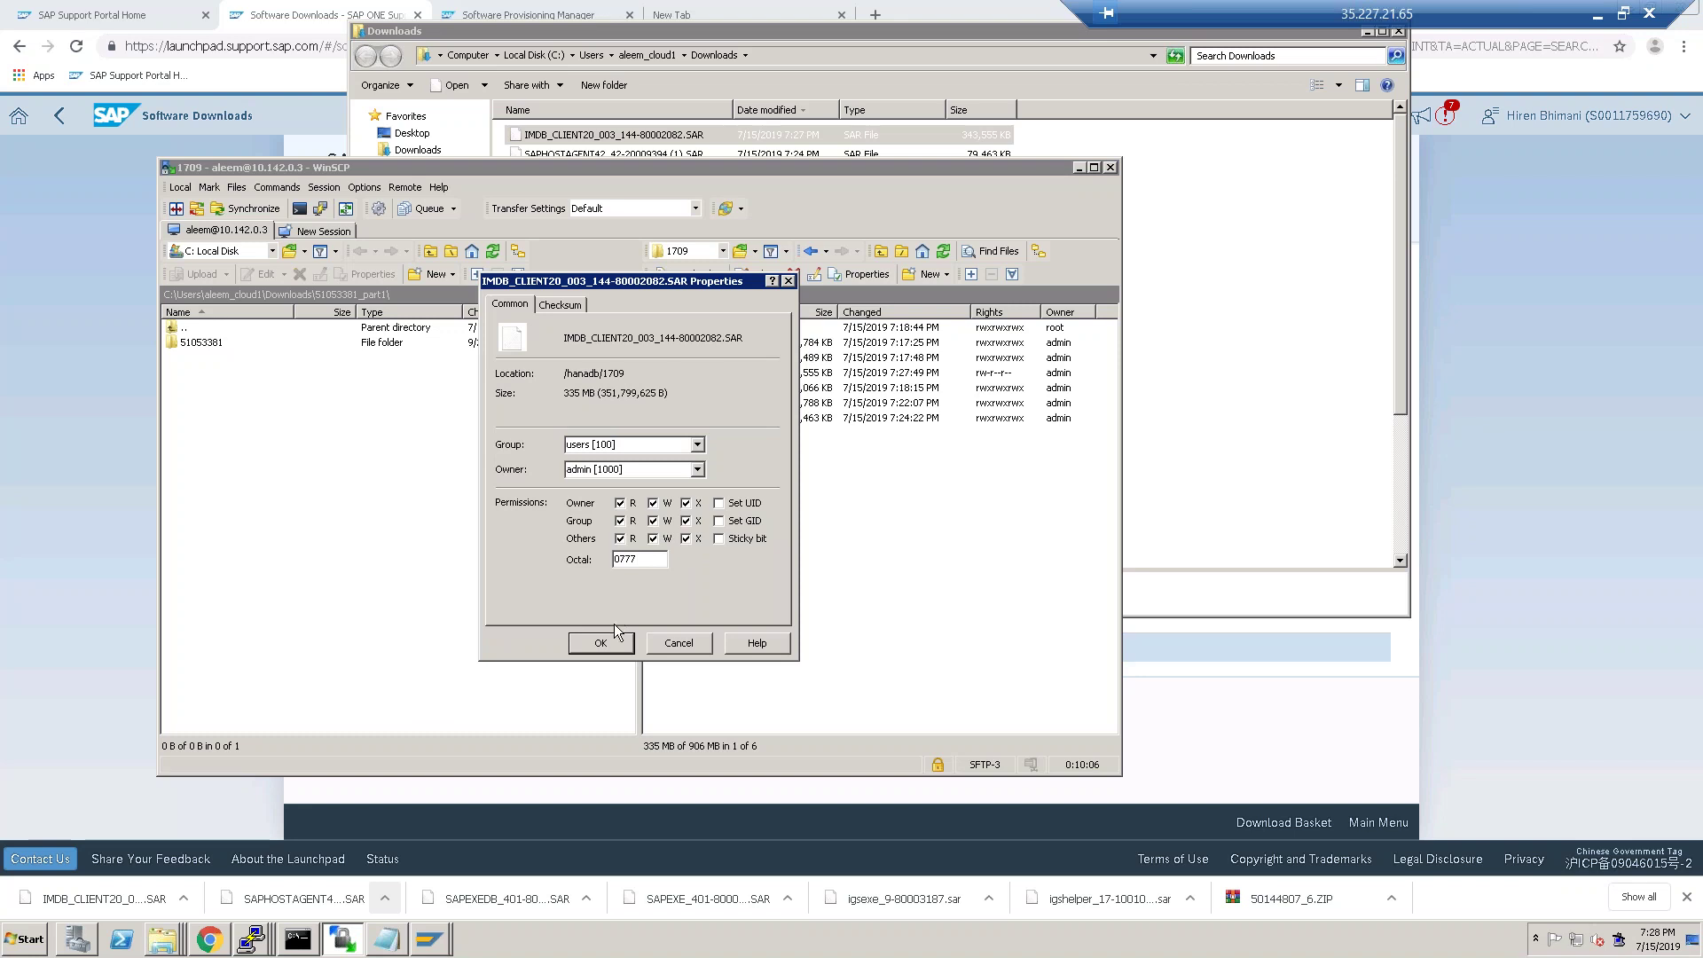
click(596, 645)
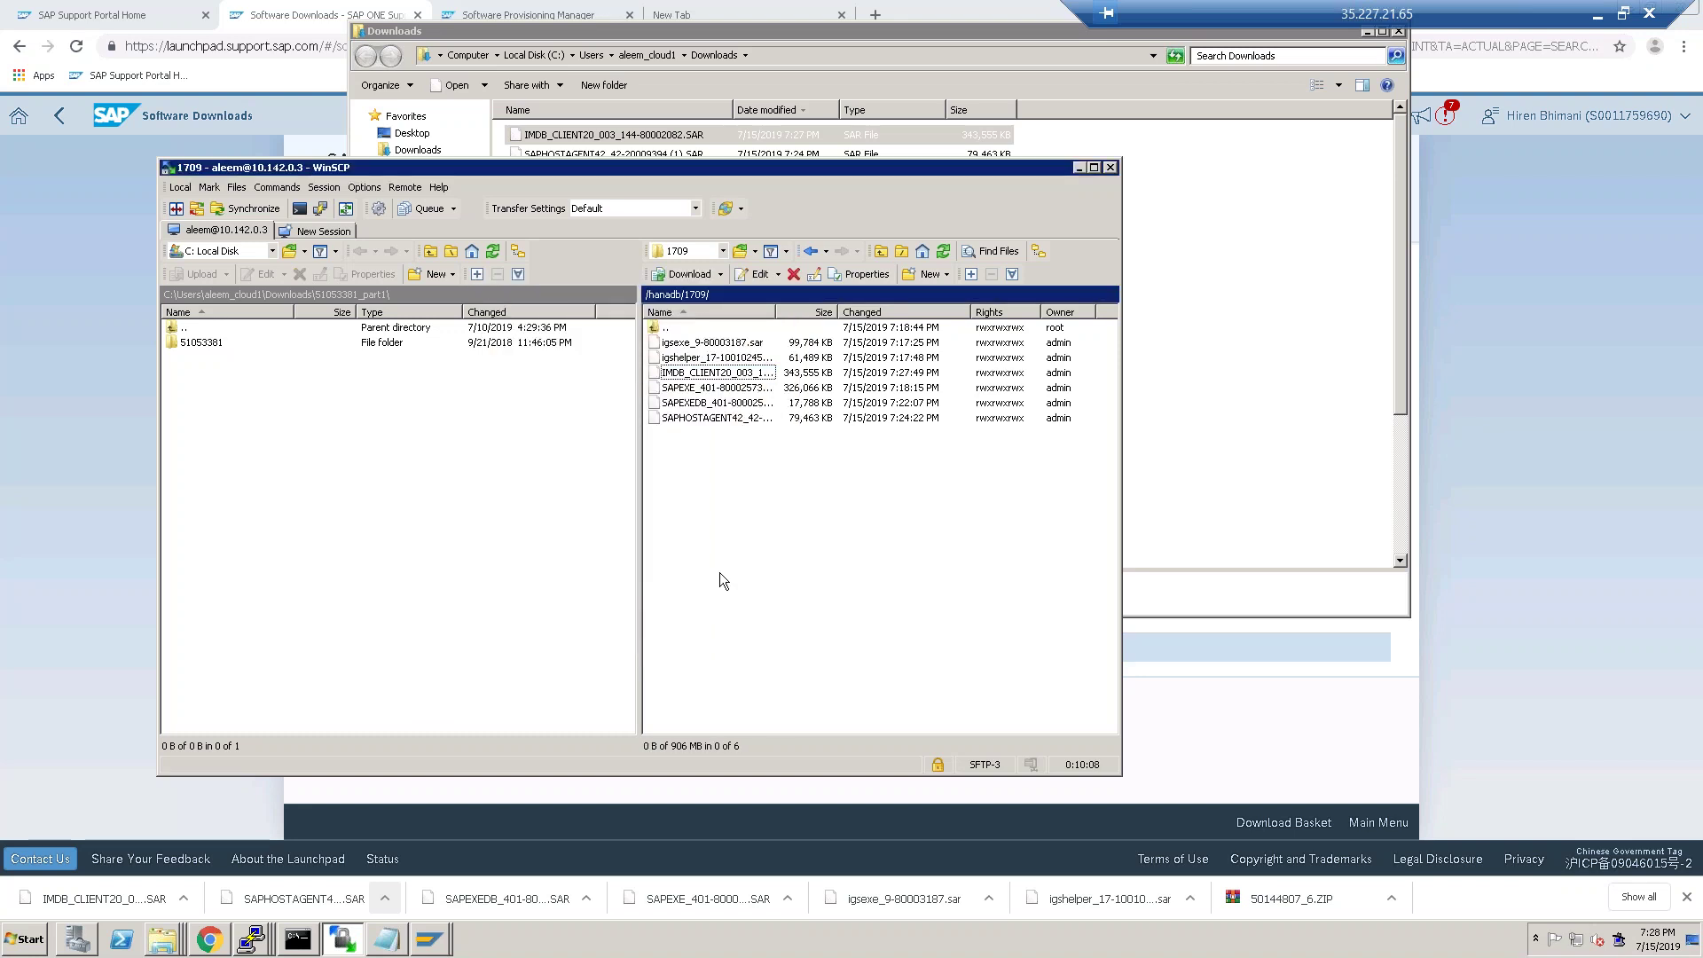
click(209, 938)
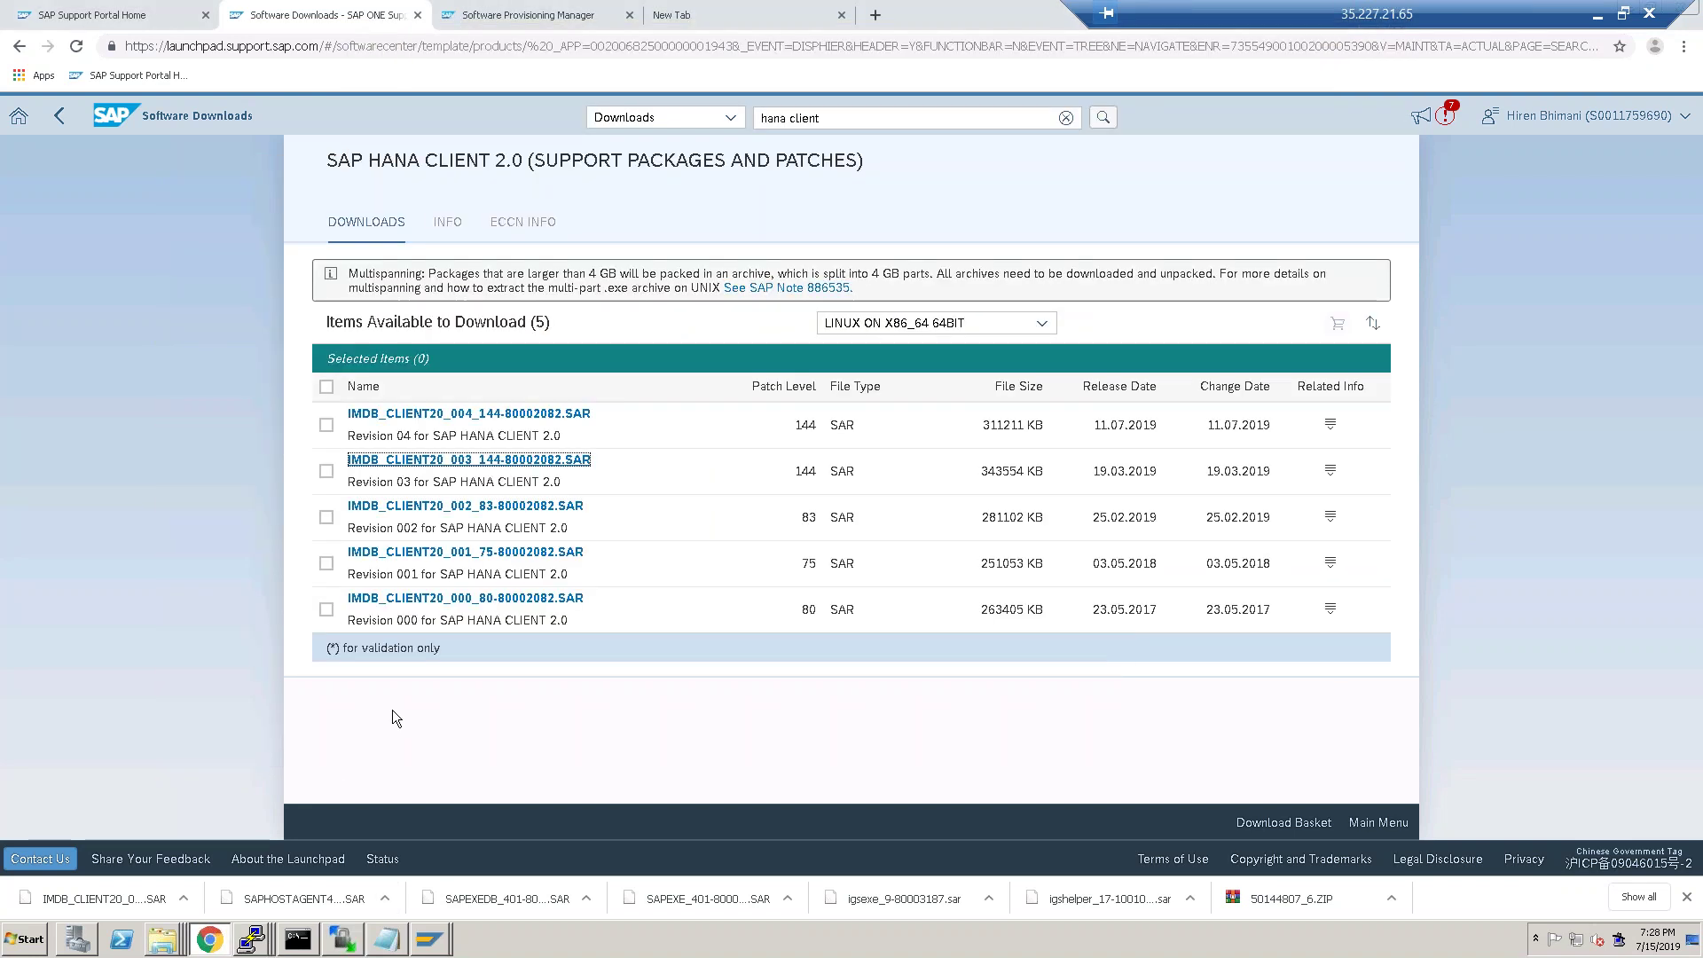
Choose /hanadb/1709 as the HANA Client package location and continue, triggering the LABEL.ASC error.
click(486, 27)
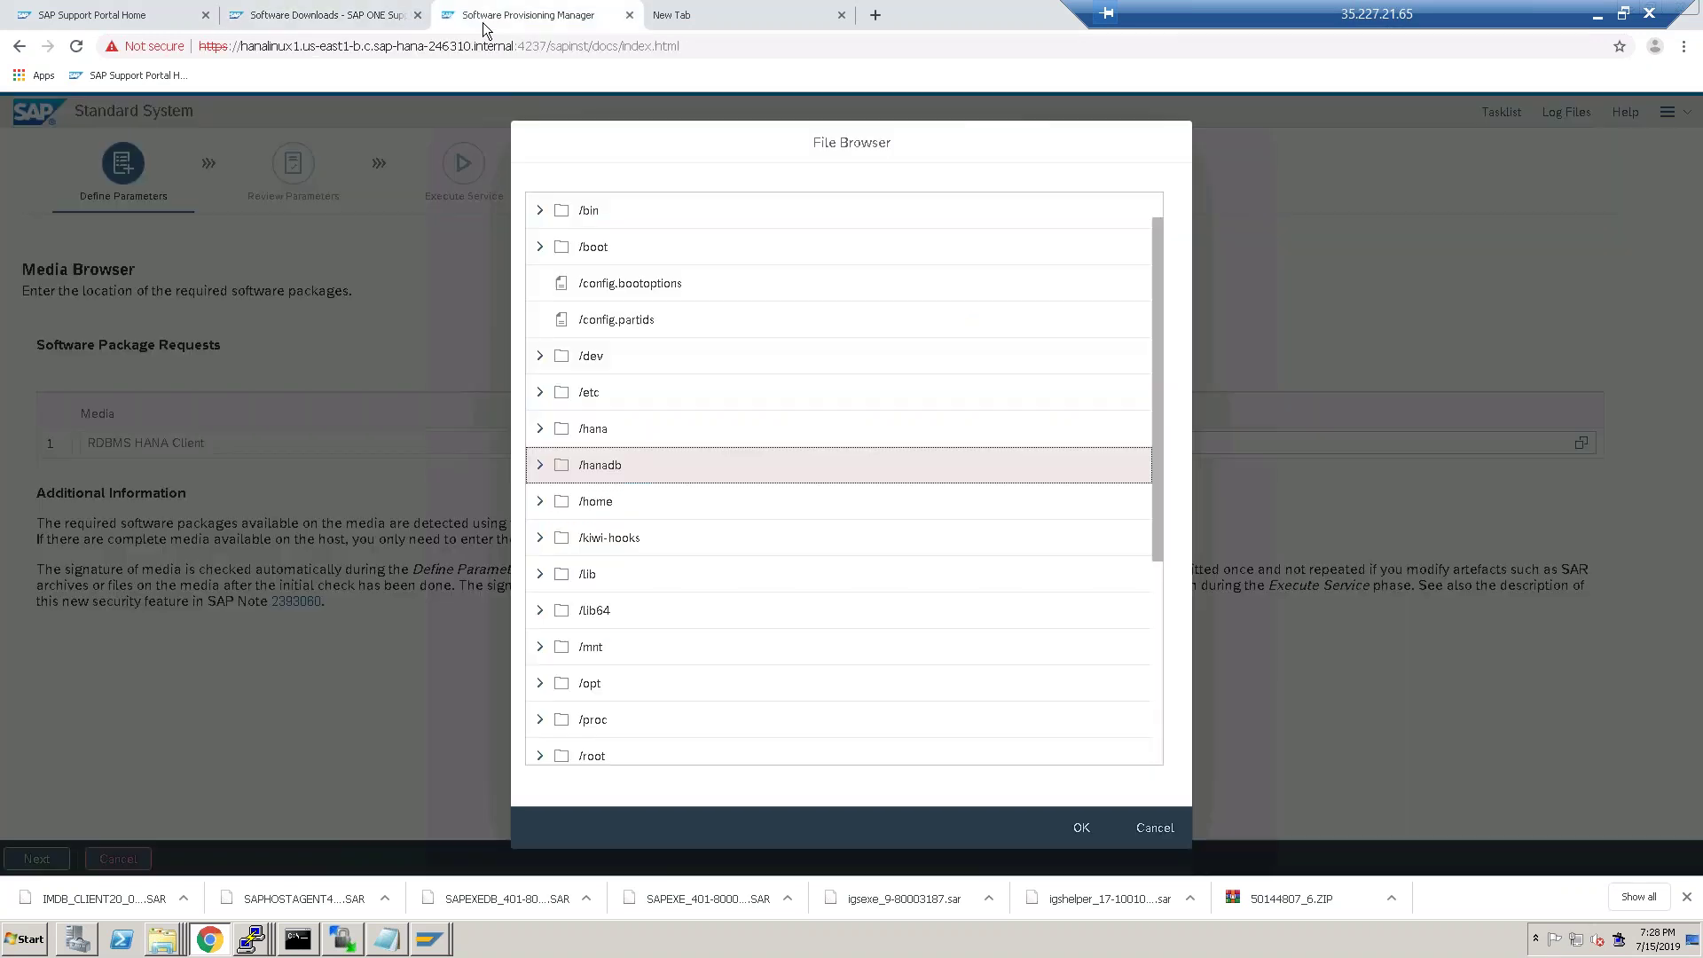
click(540, 465)
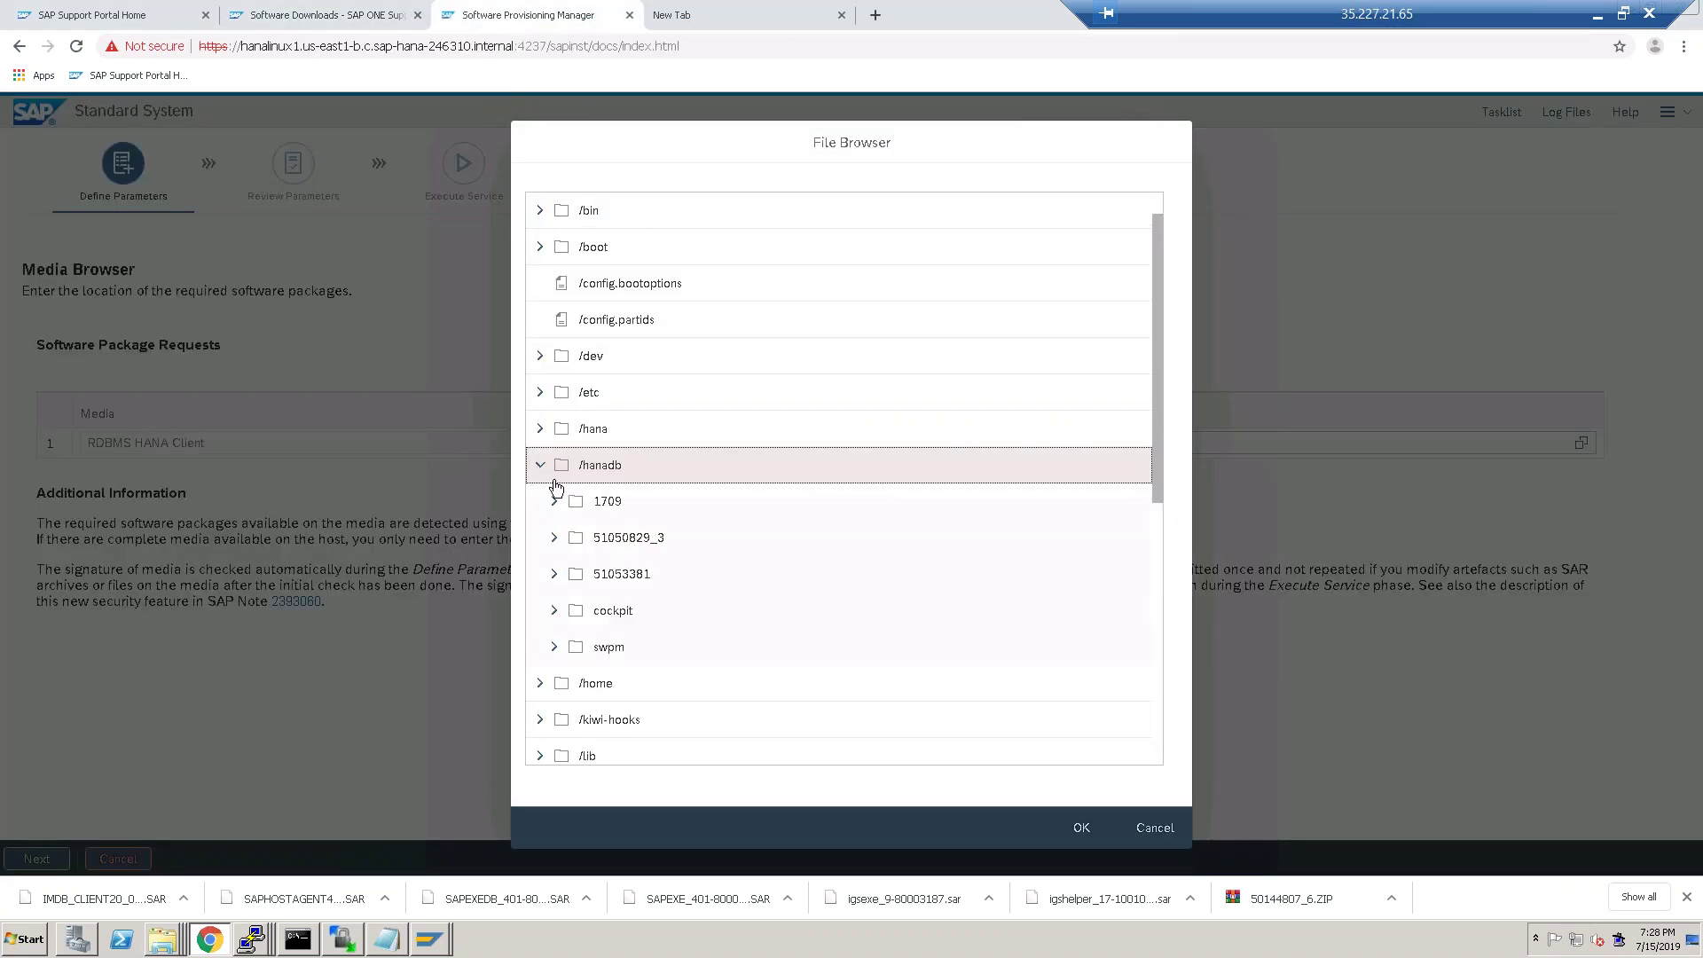
click(1081, 827)
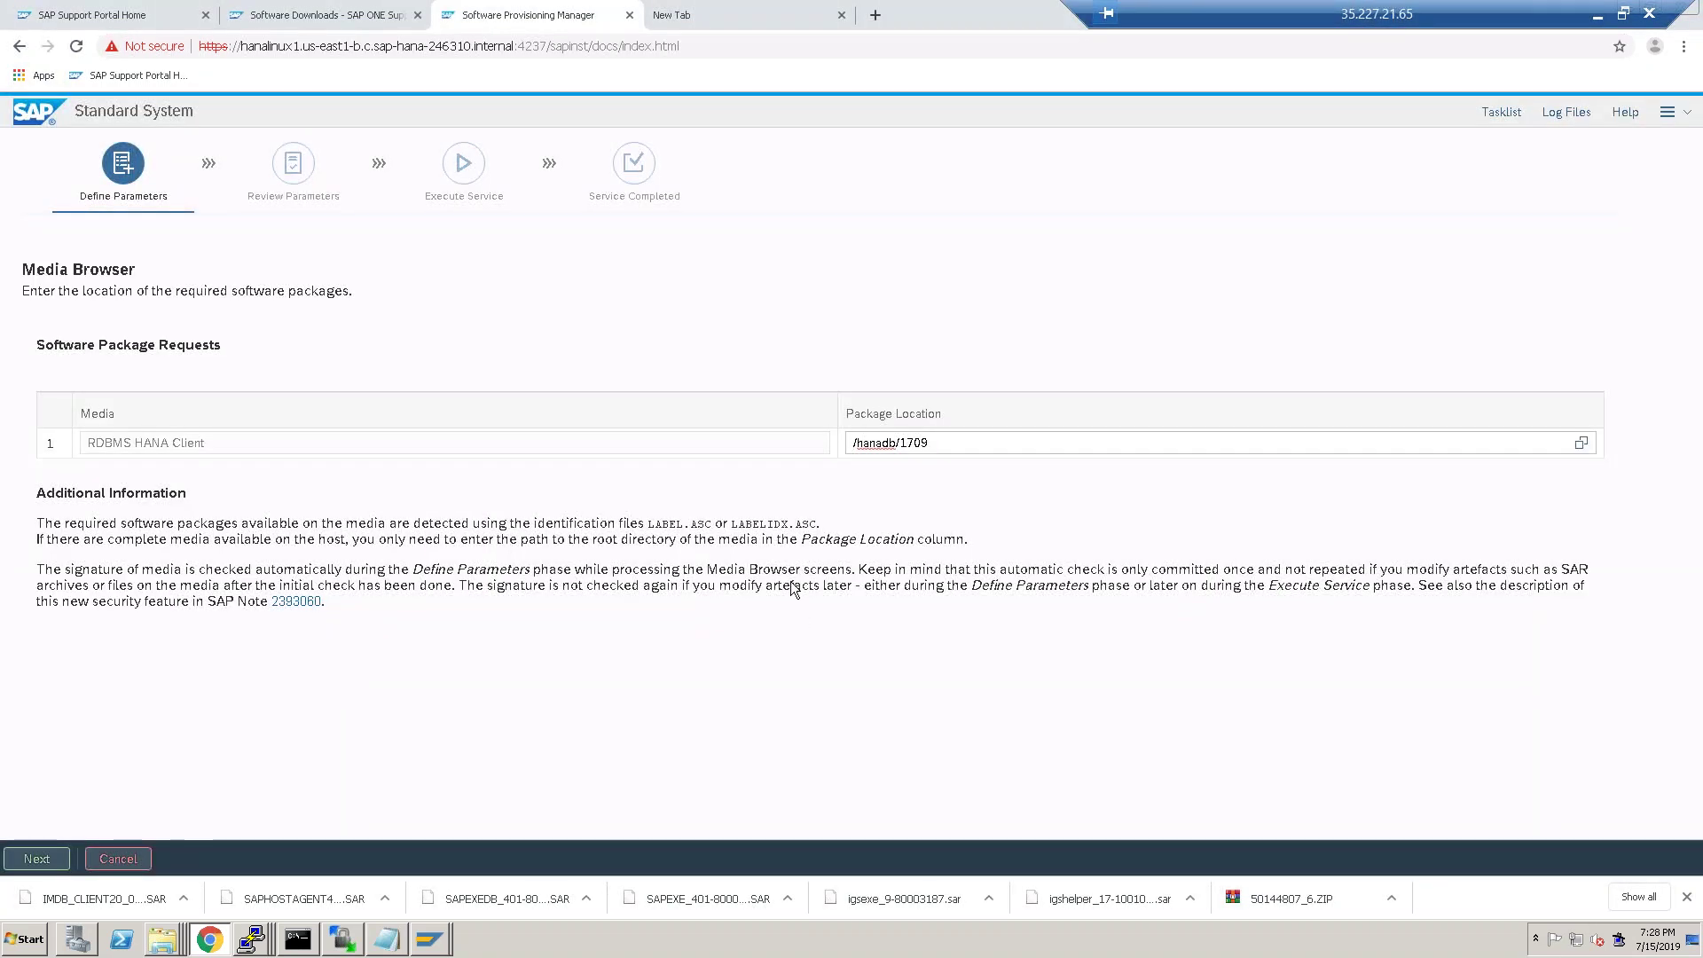
click(36, 859)
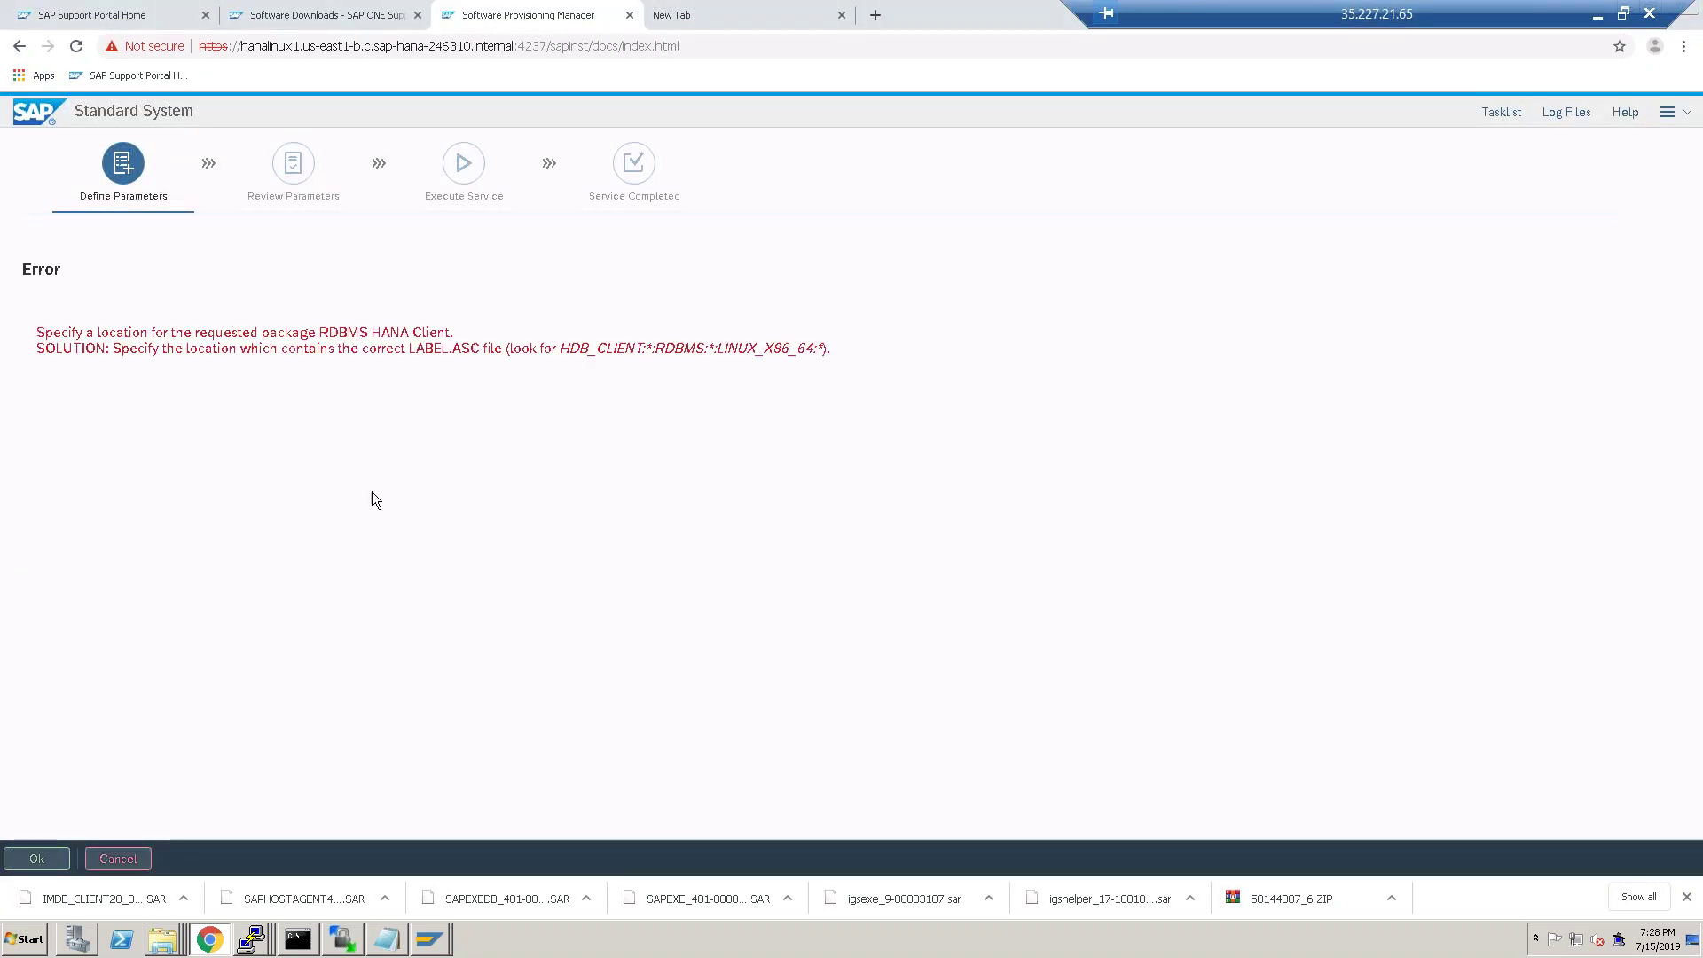
Go back from the SWPM error page and bring the PuTTY server session forward.
click(19, 46)
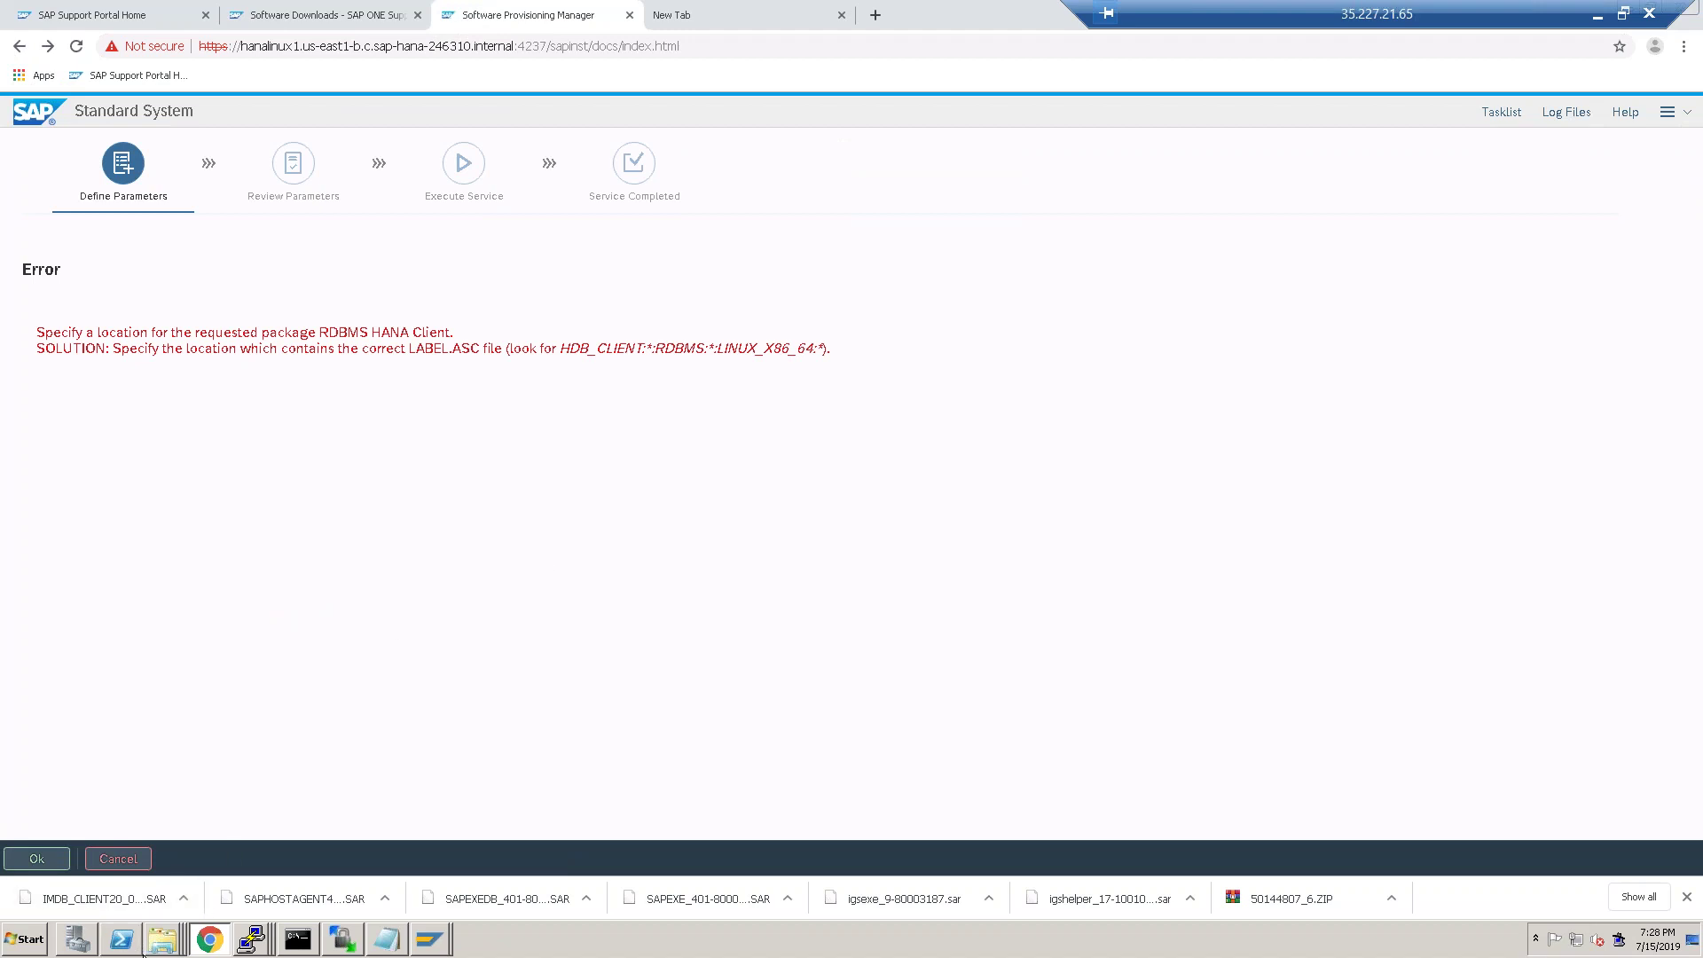
mouse_move(166, 947)
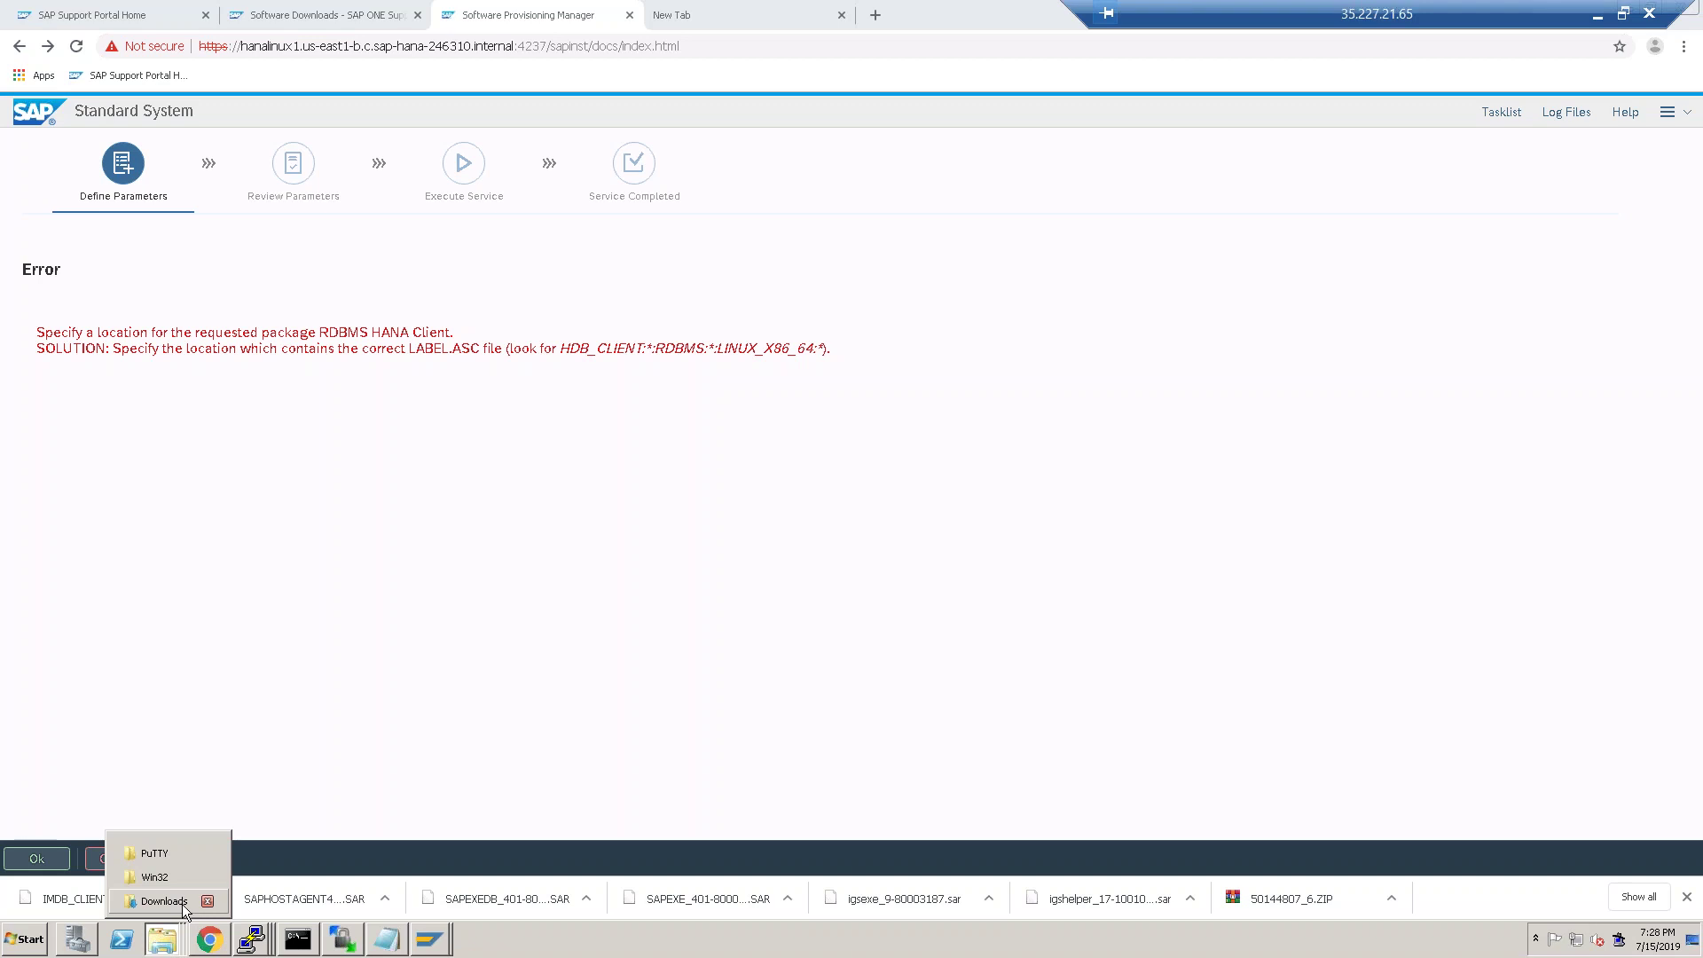
click(345, 940)
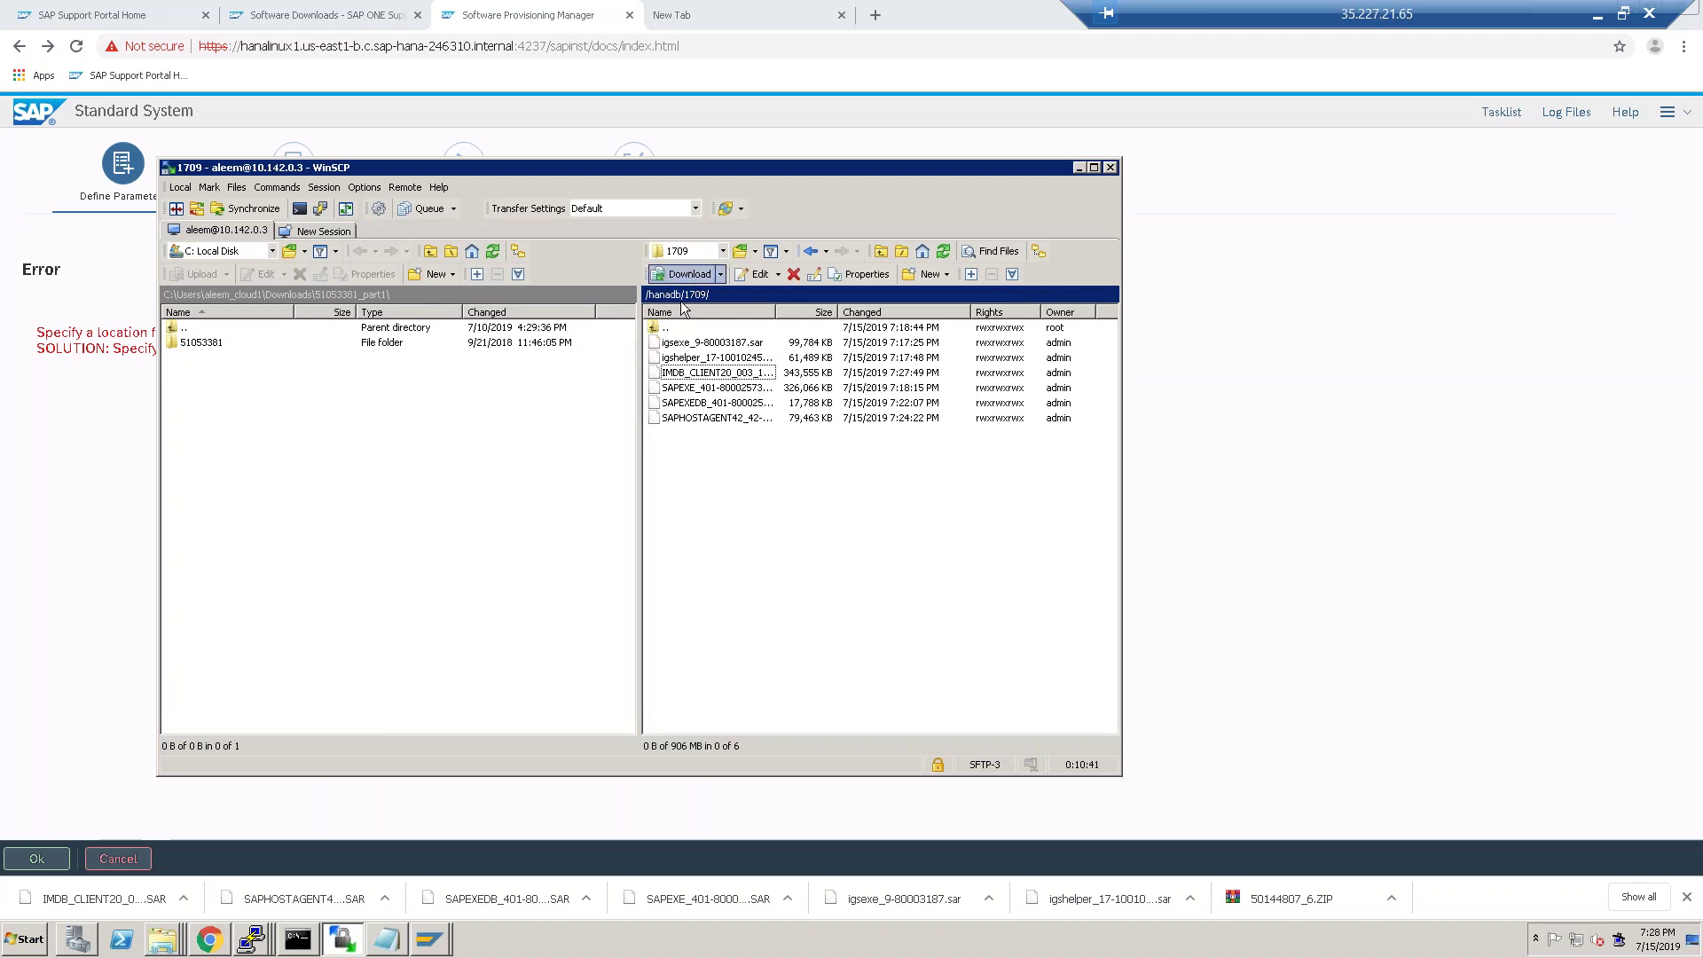
click(258, 928)
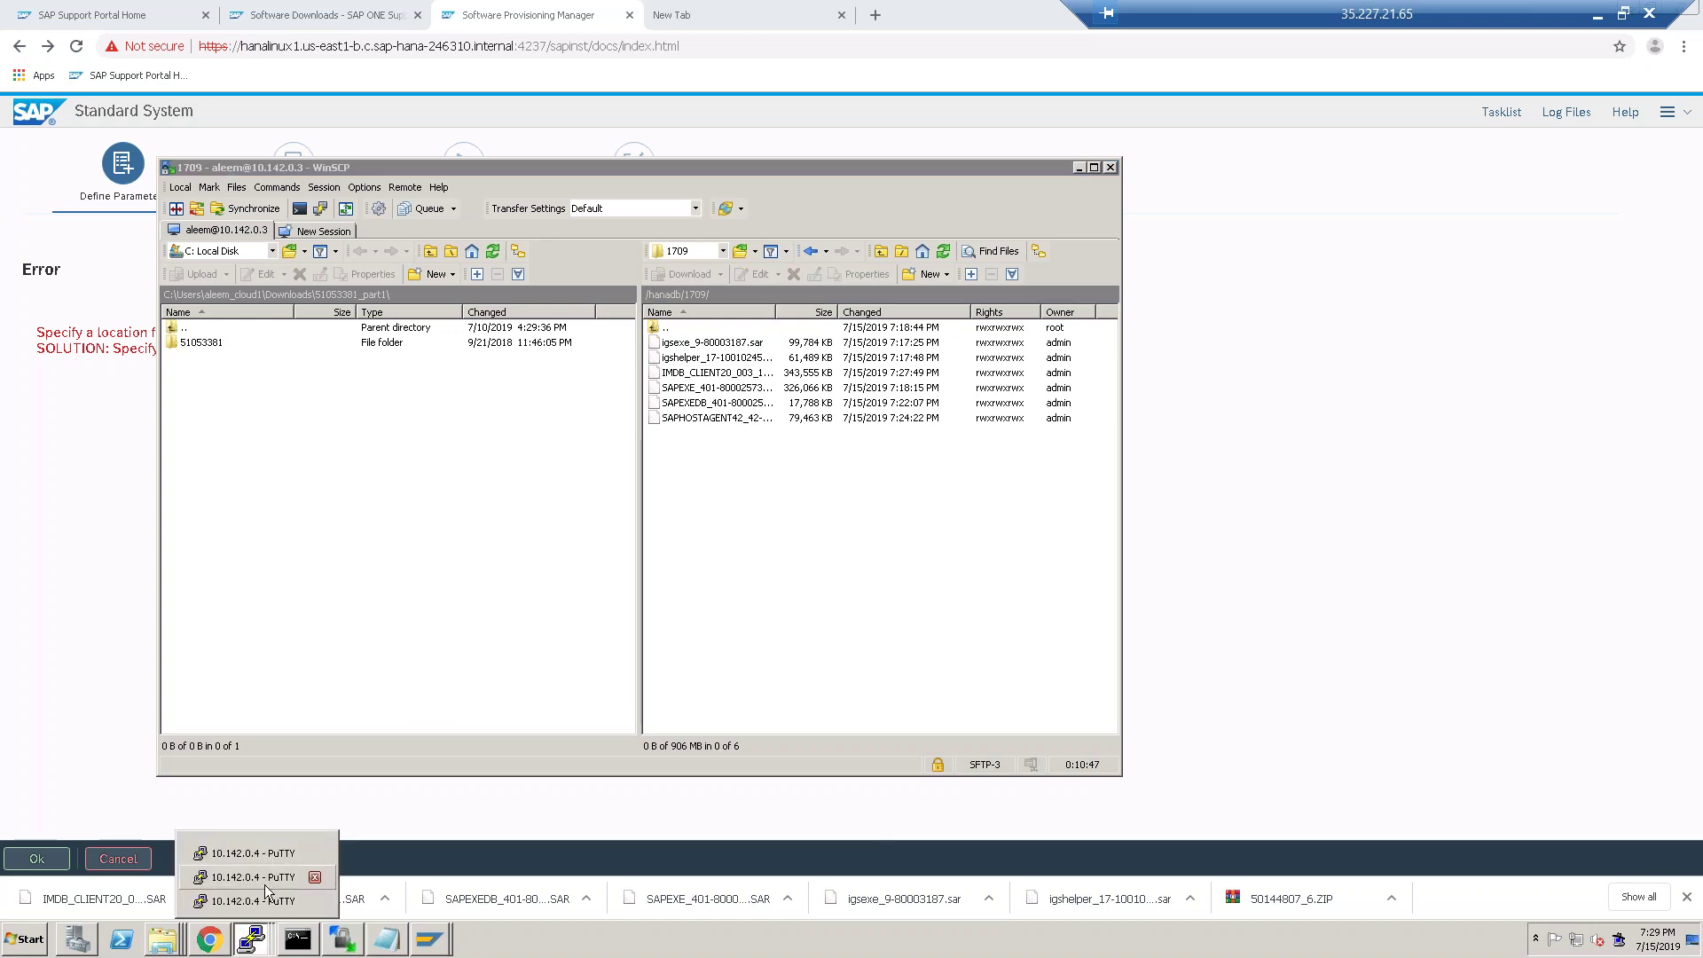
click(258, 893)
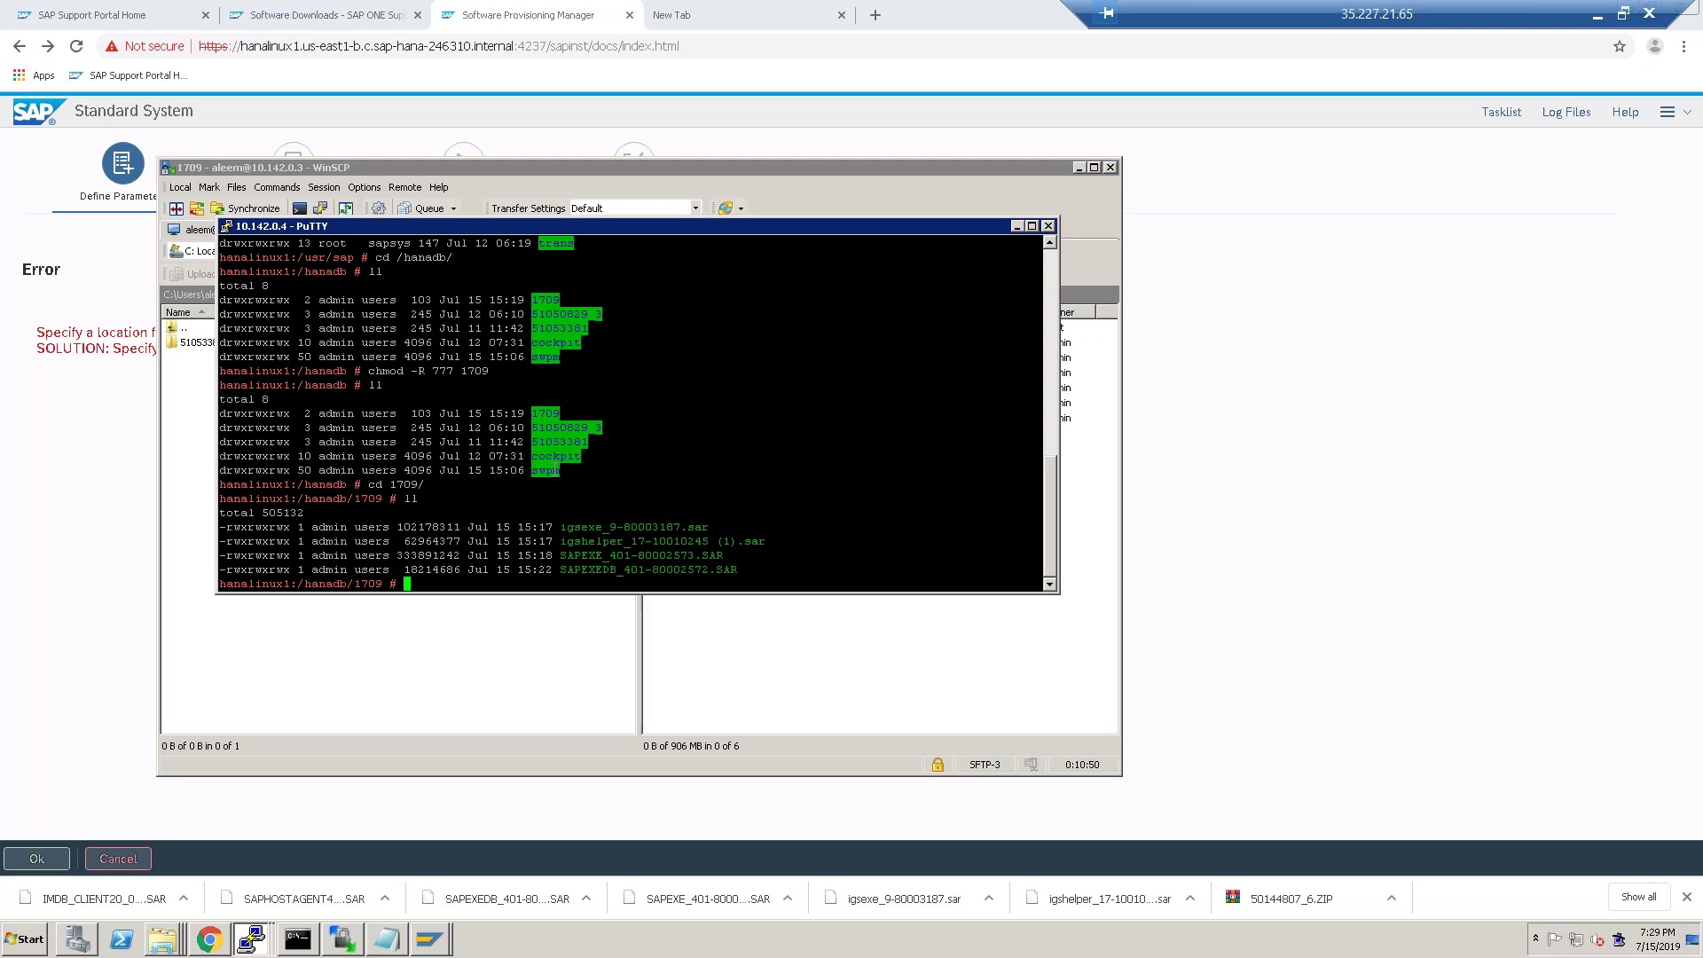
In /hanadb, list the contents and create the hanaclient directory with mkdir.
text(cd)
key(Return)
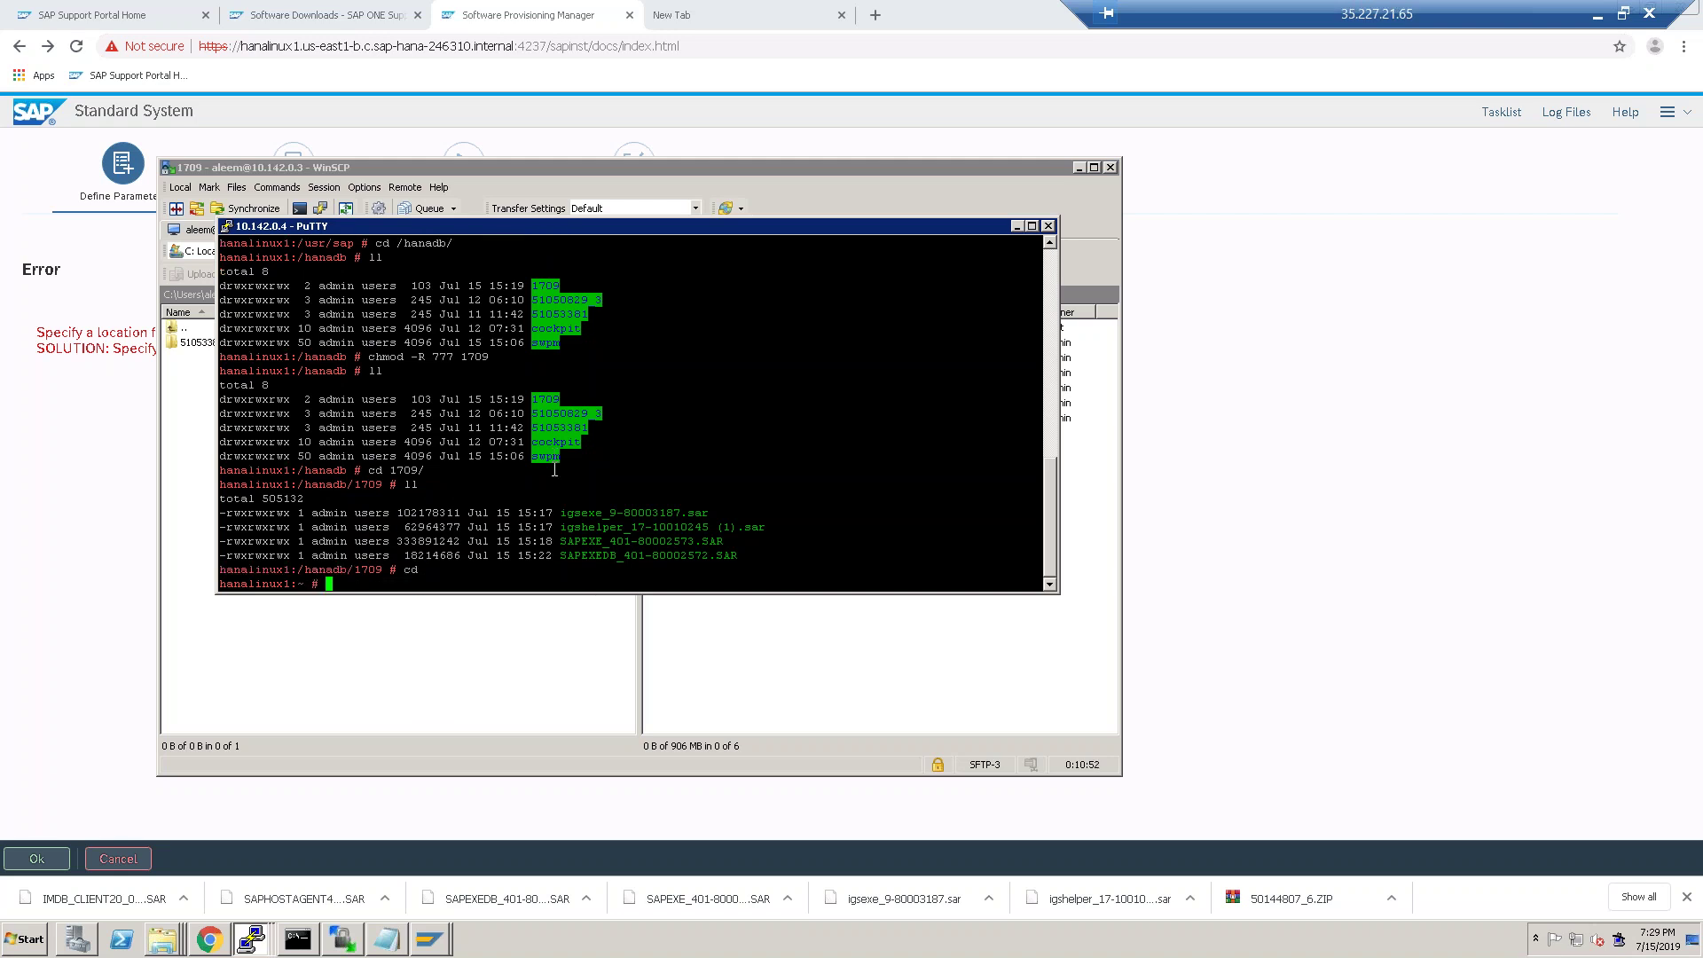
text(cd /hanadb)
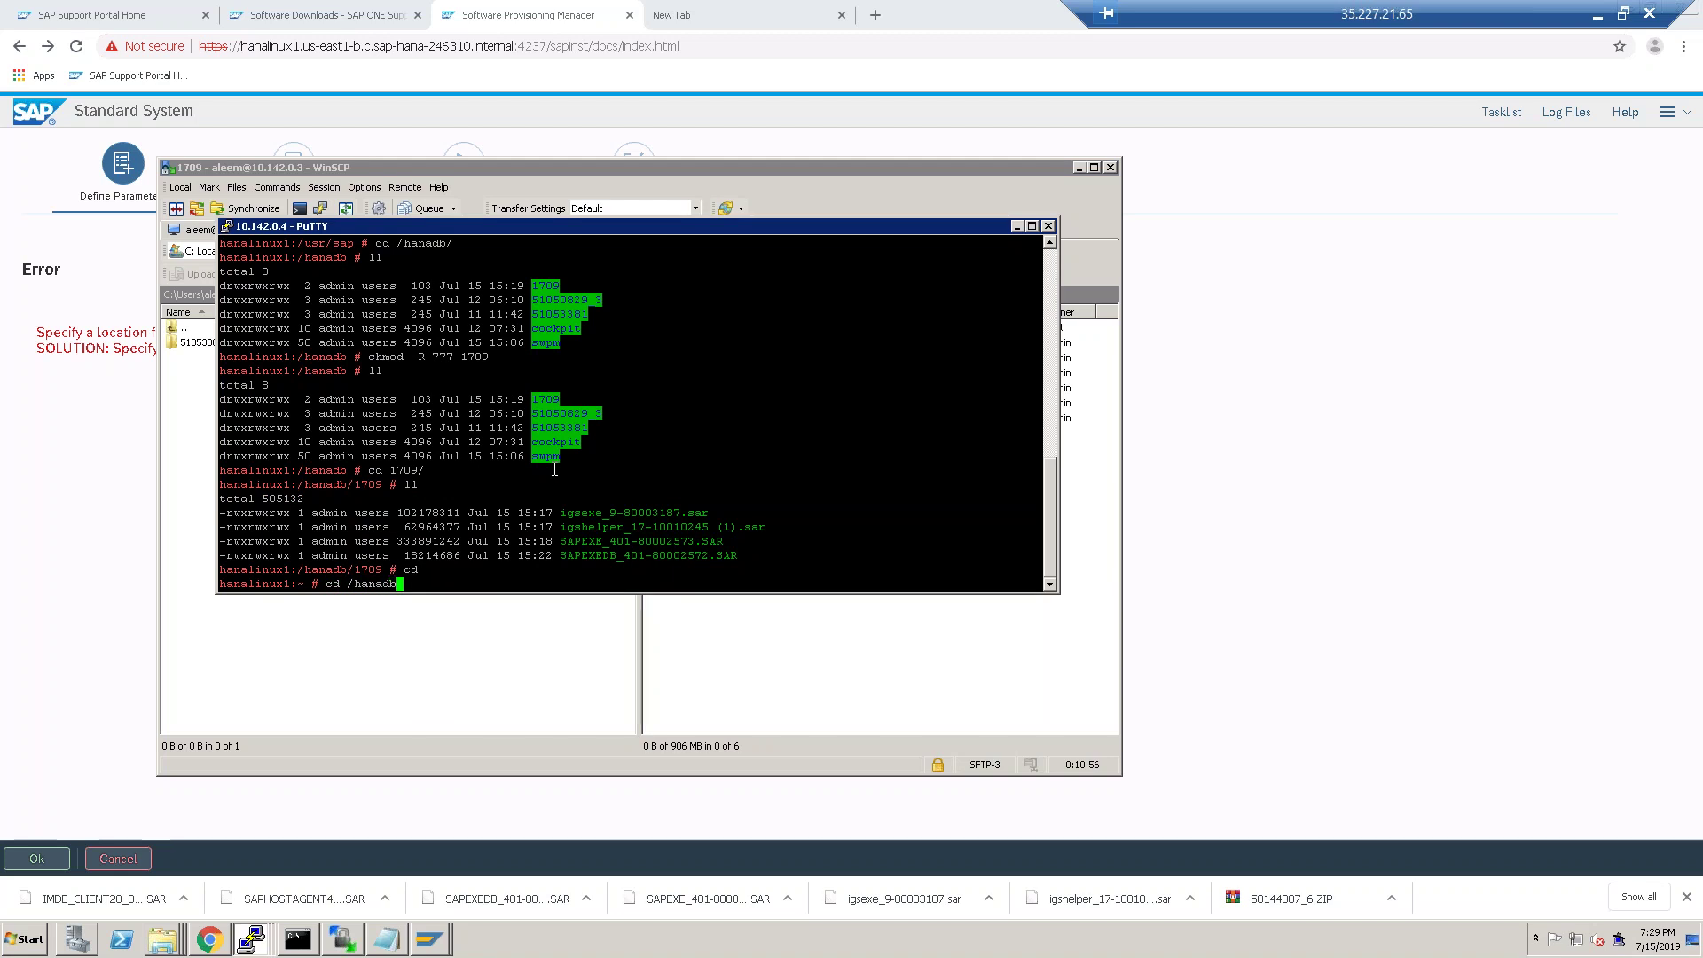
key(Return)
text(ll)
key(Return)
text(mkdir )
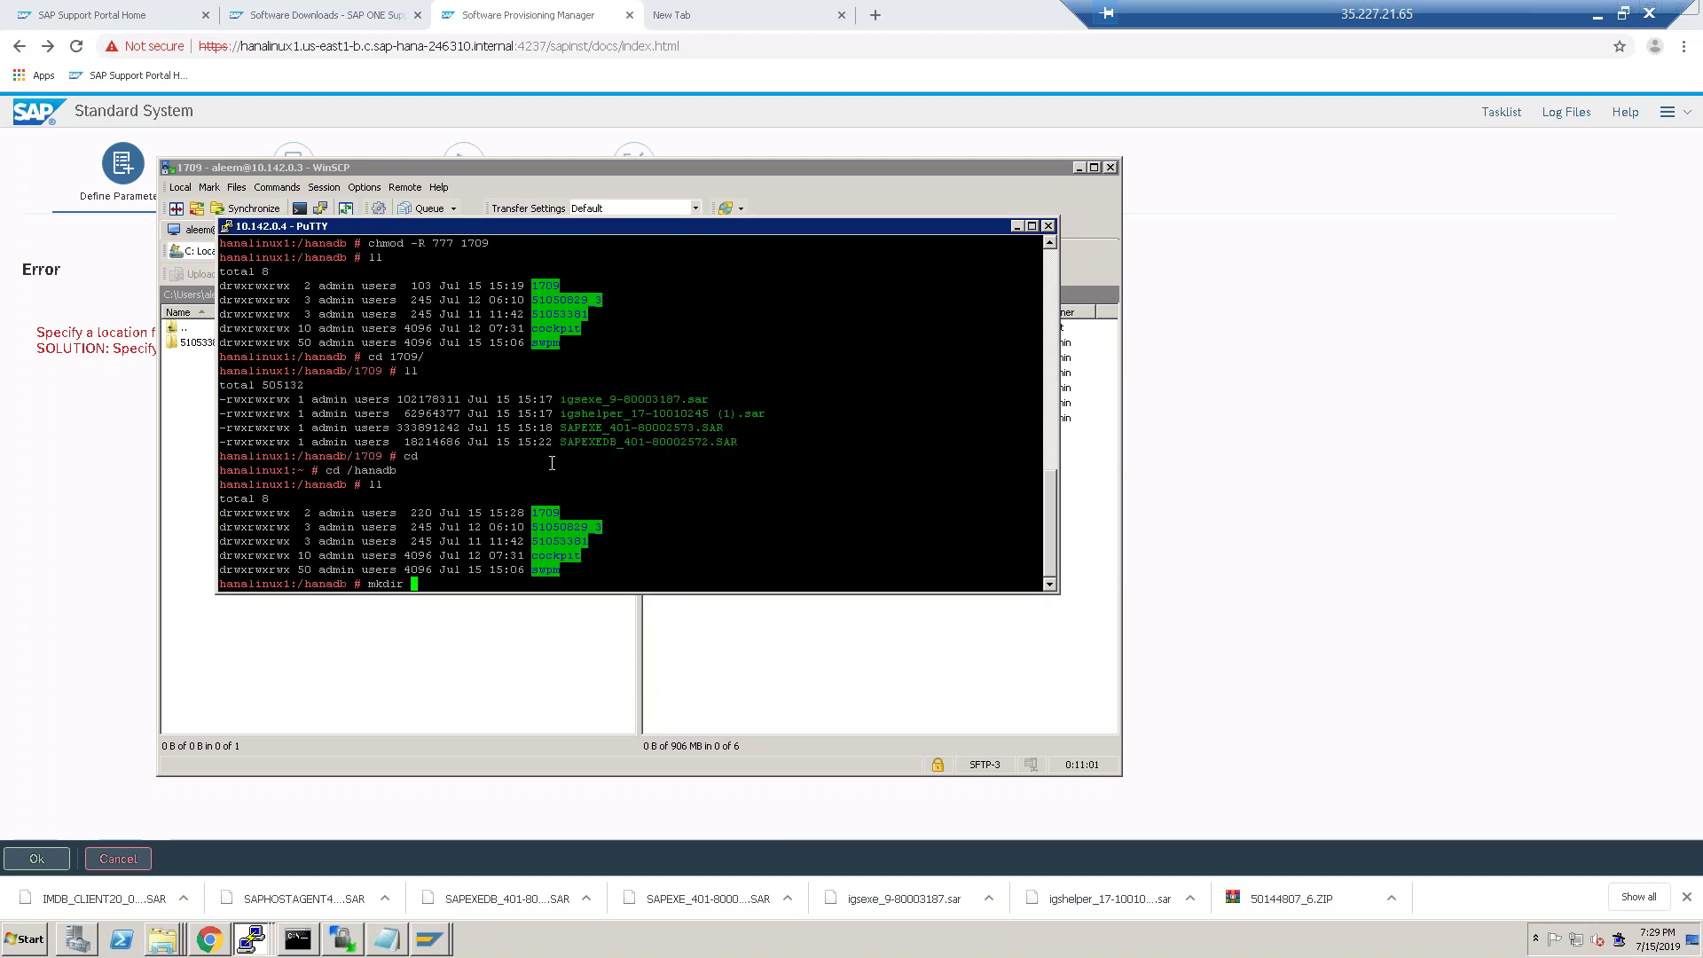
text(-)
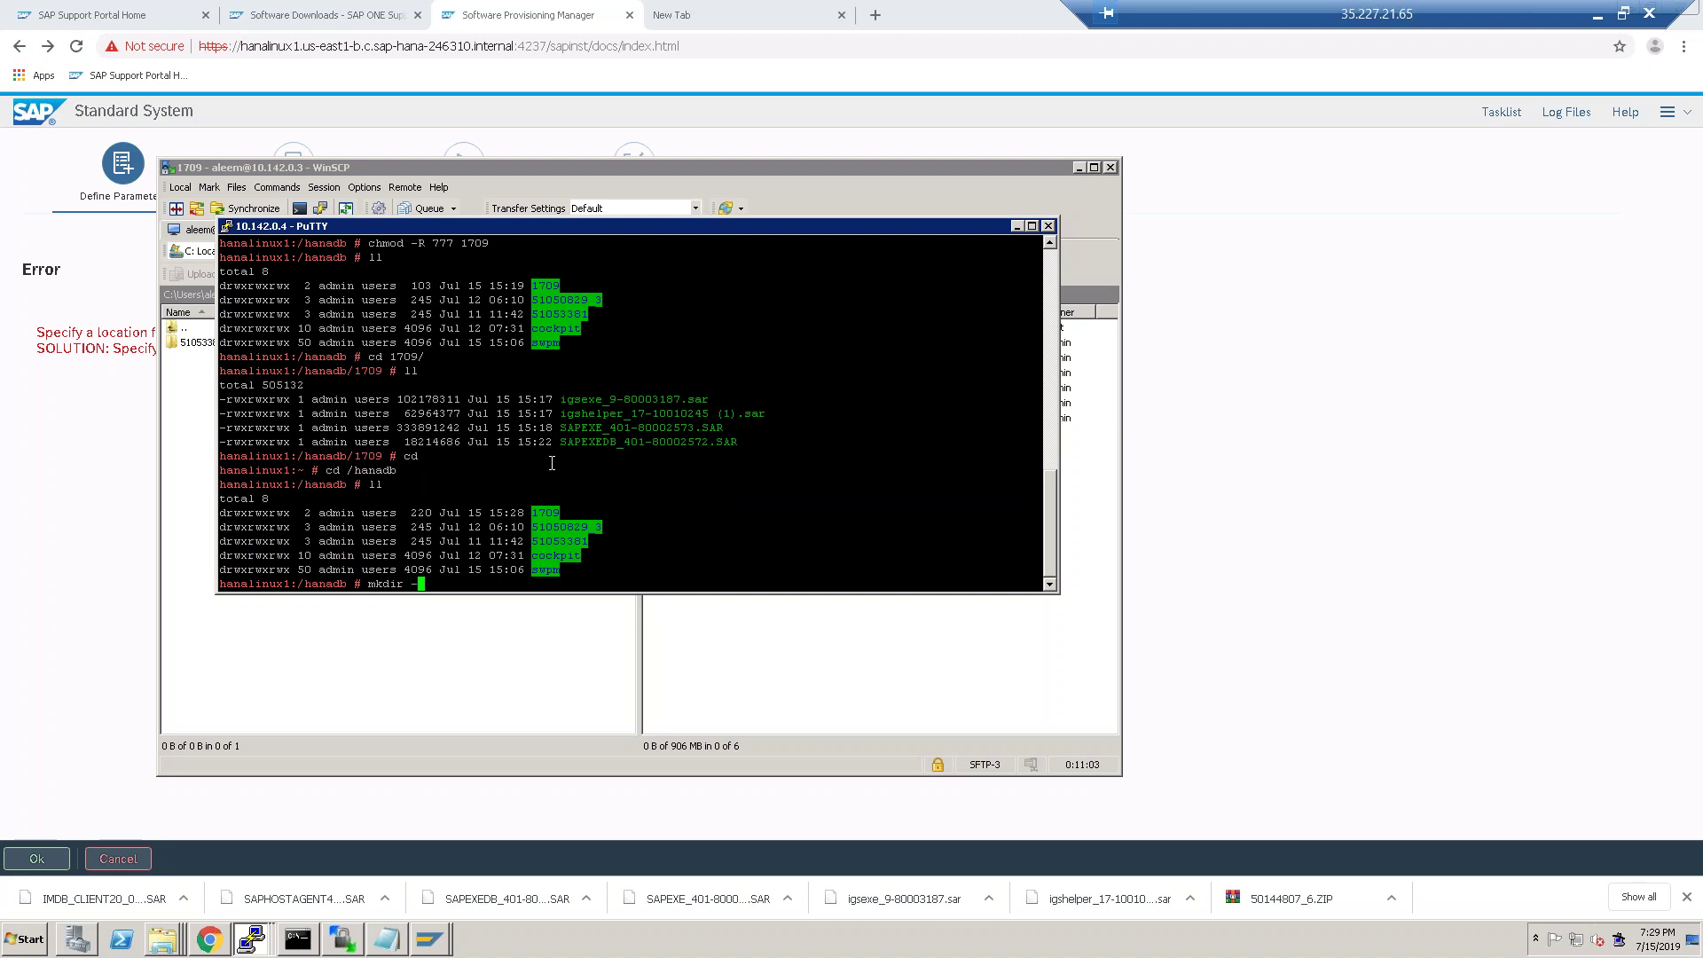
text(P)
key(BackSpace)
key(BackSpace)
text(Hanaclient)
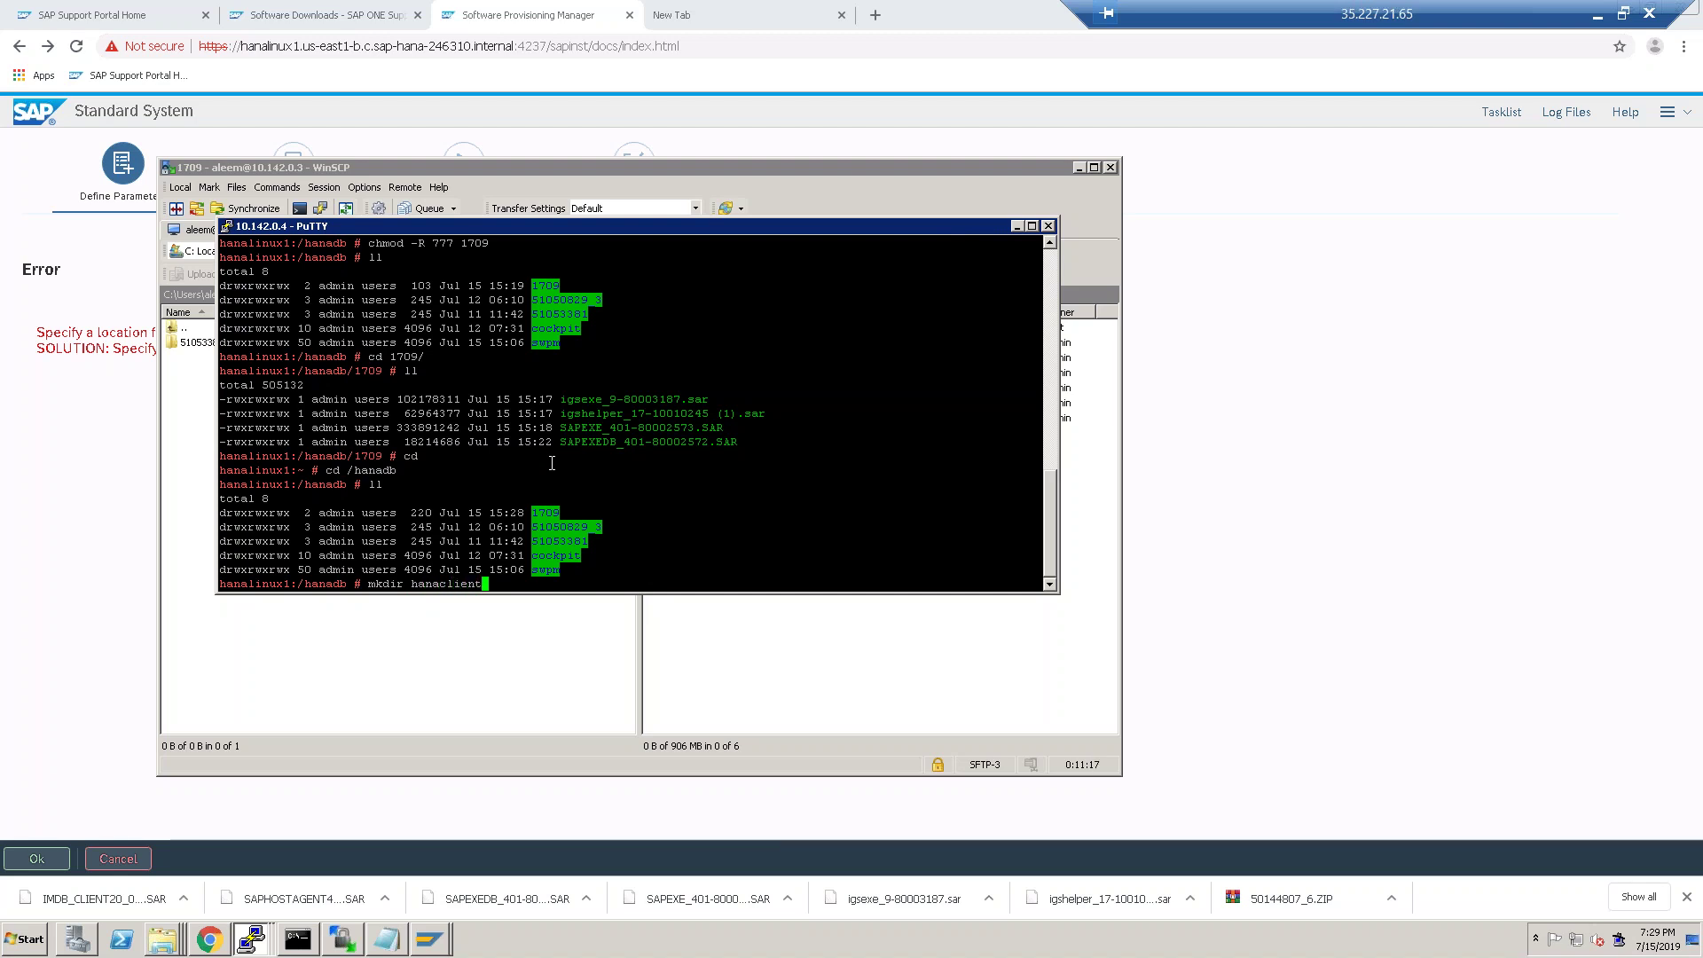
key(Return)
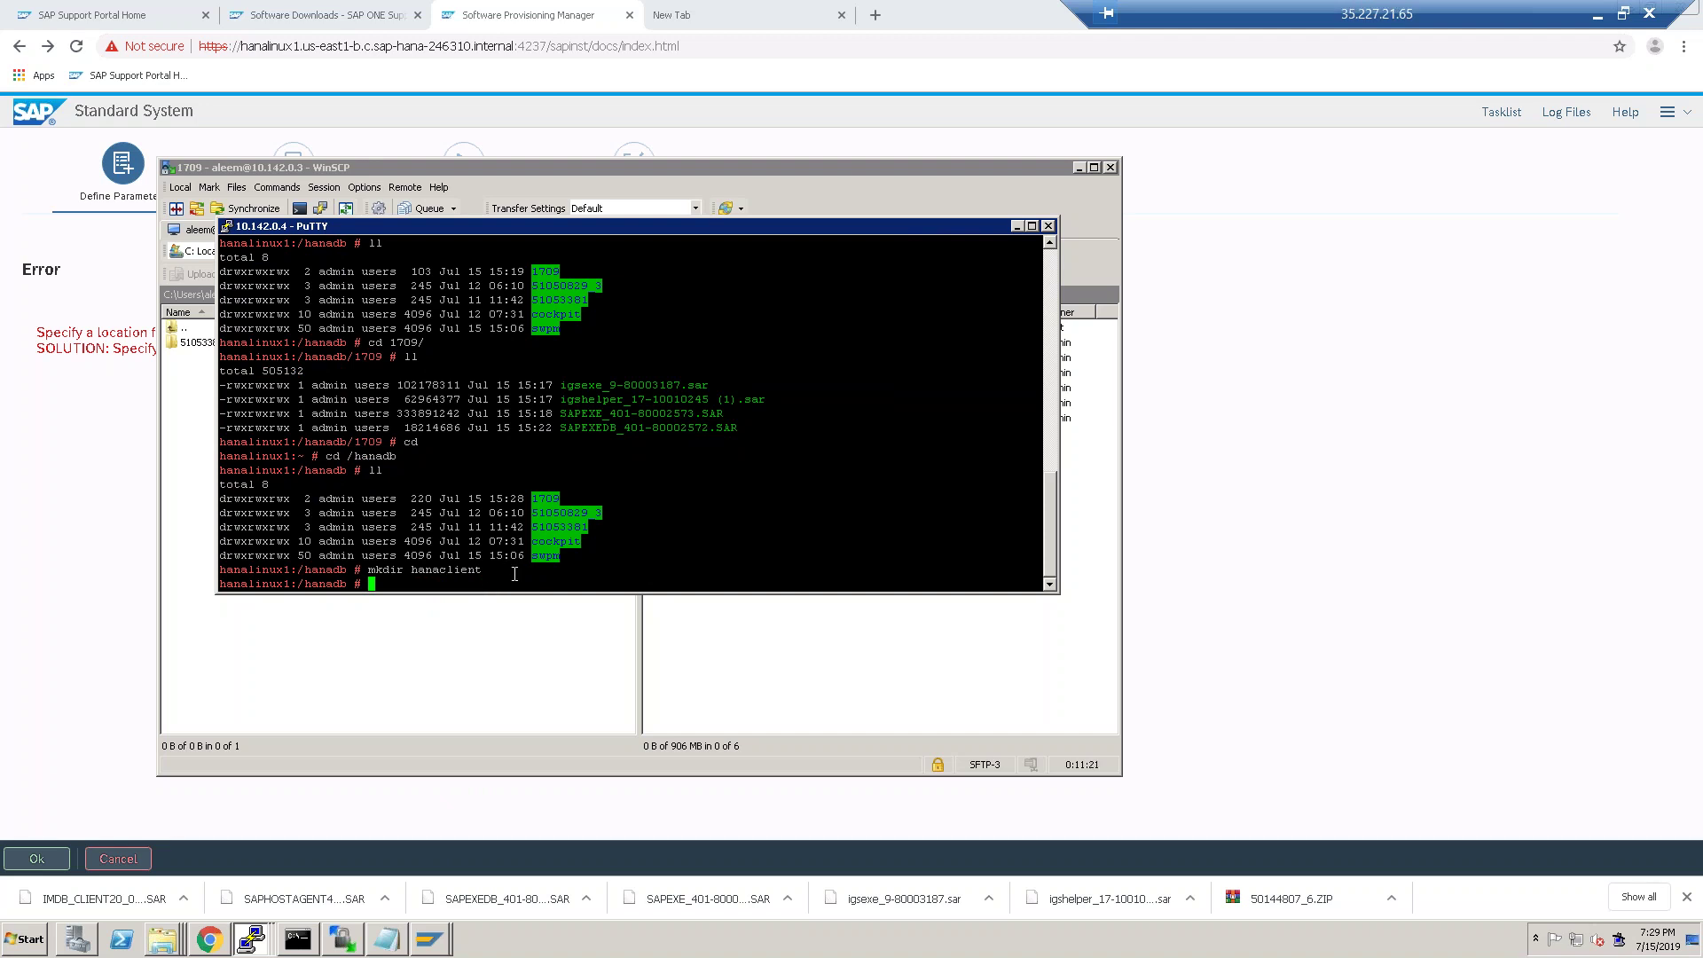
click(782, 665)
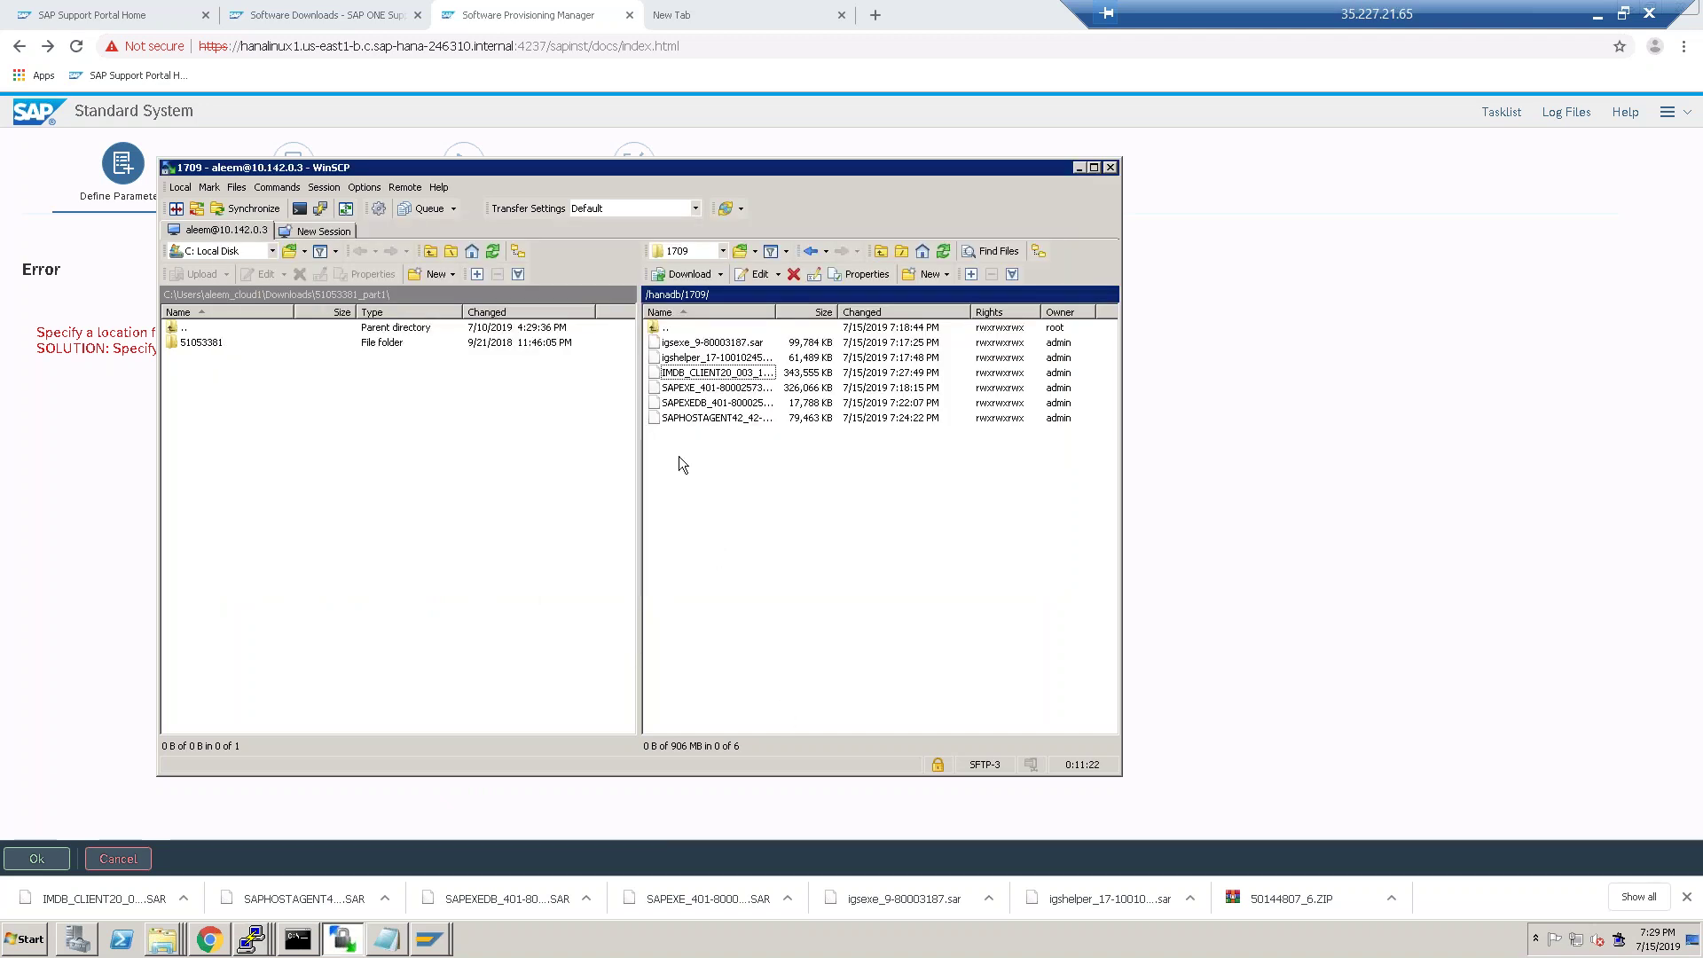
click(718, 418)
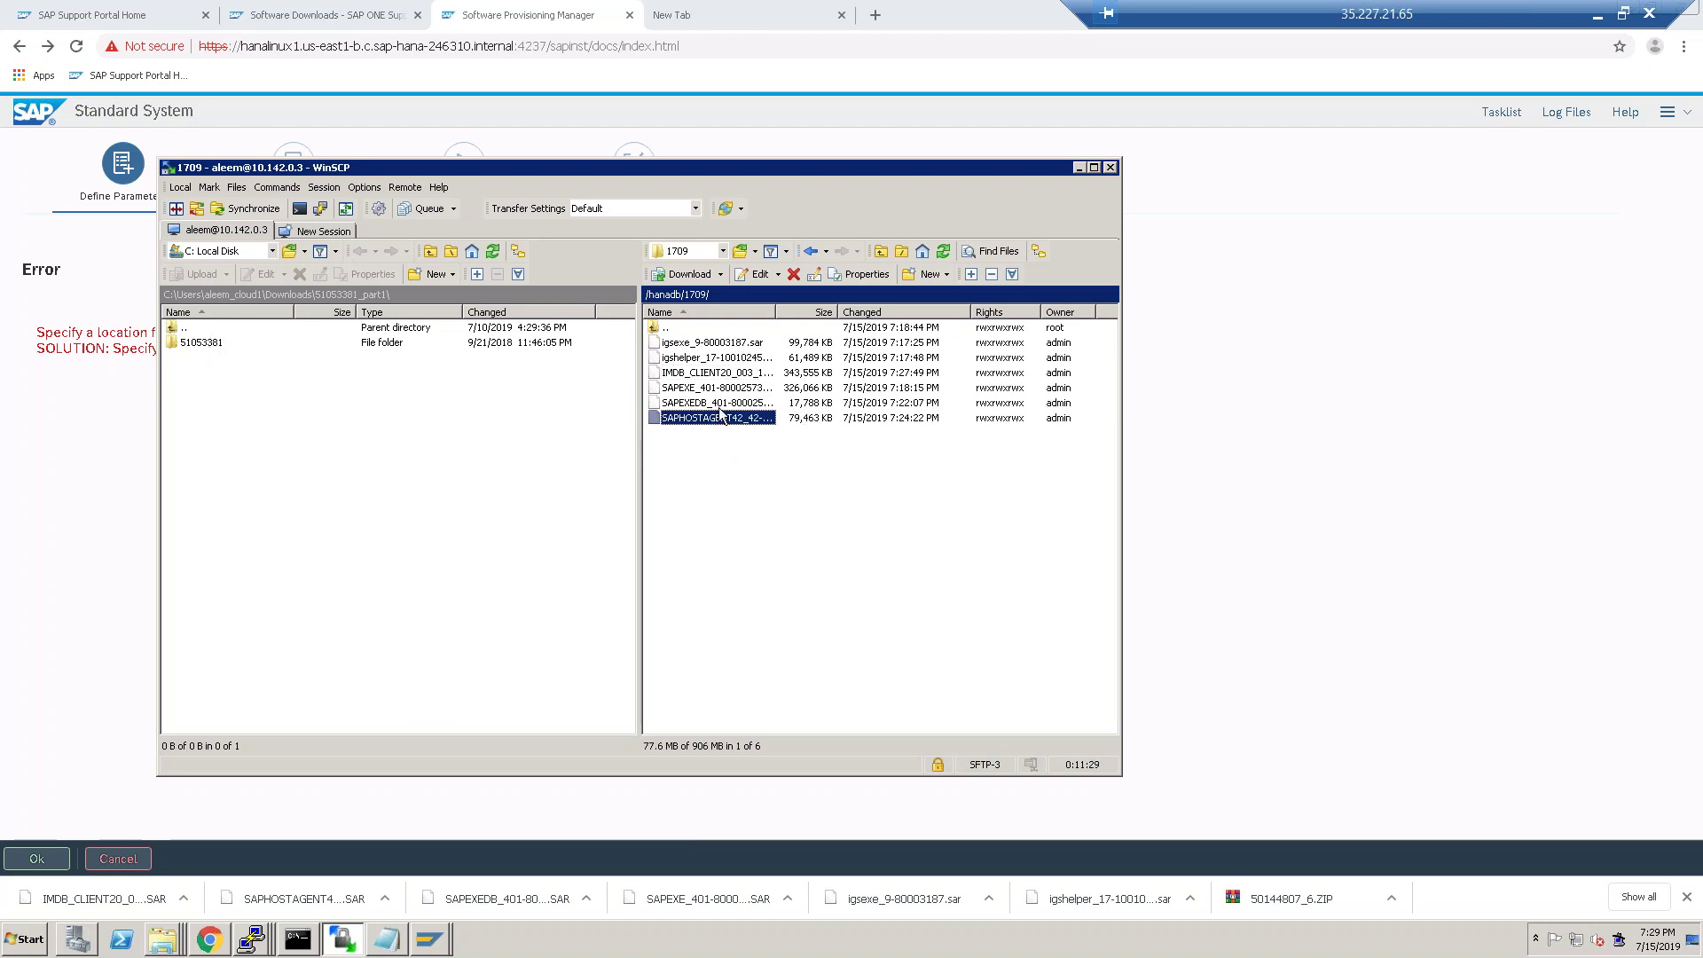
click(714, 376)
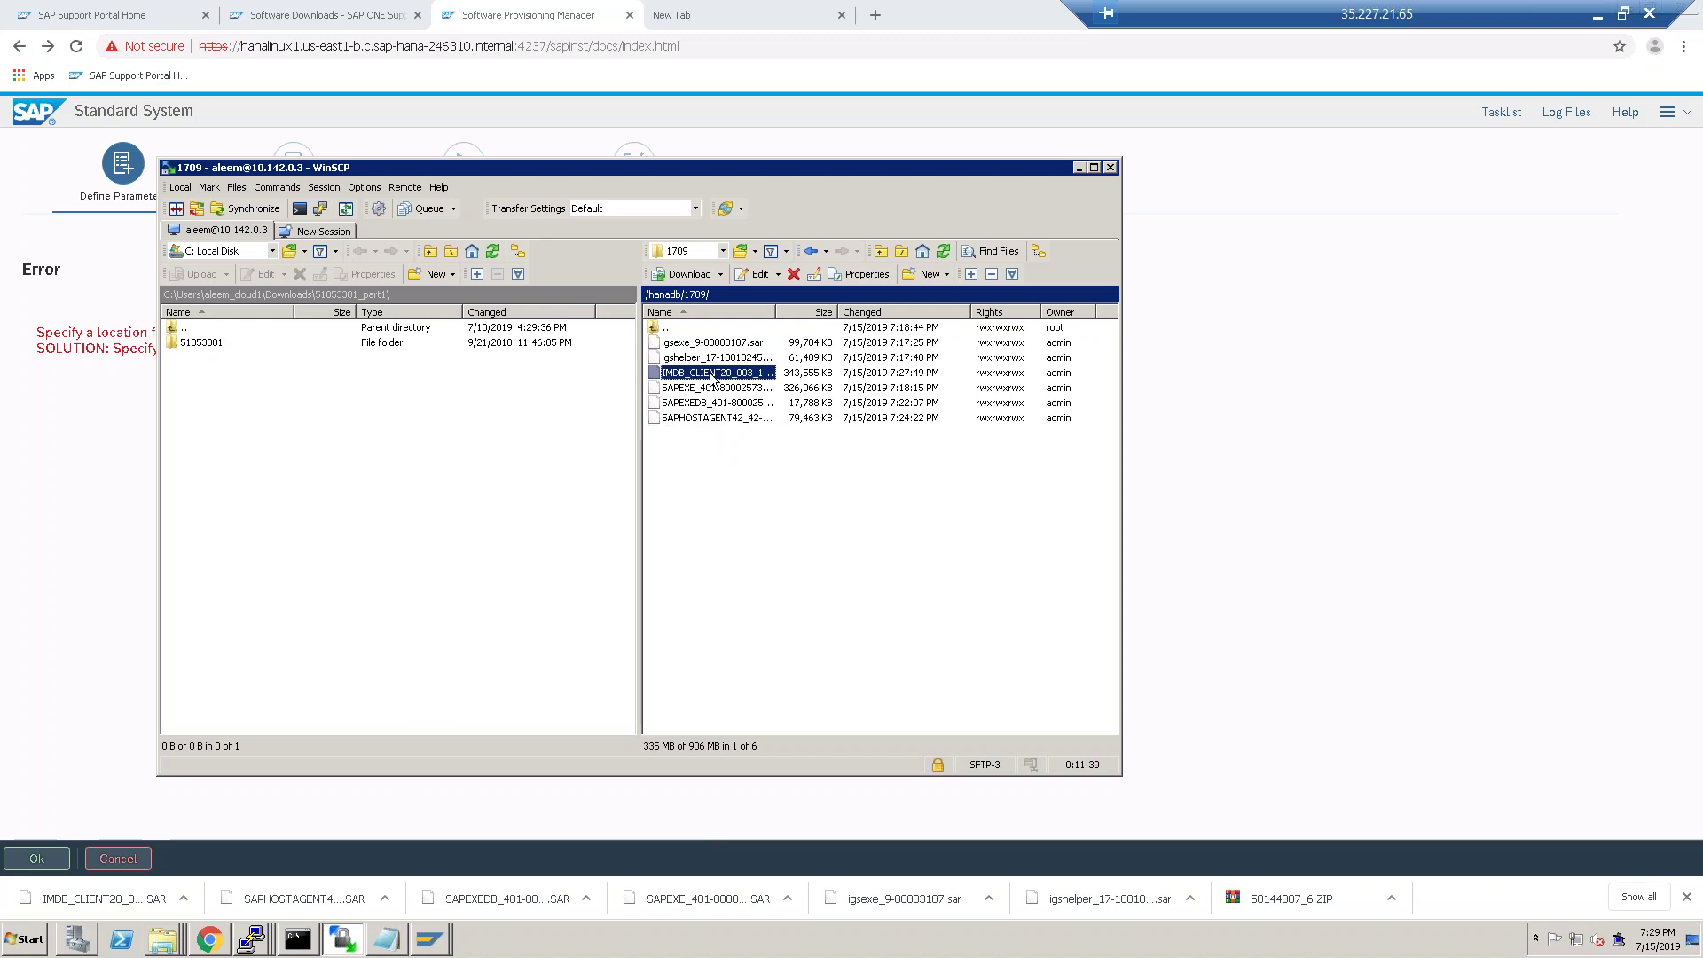
right_click(713, 379)
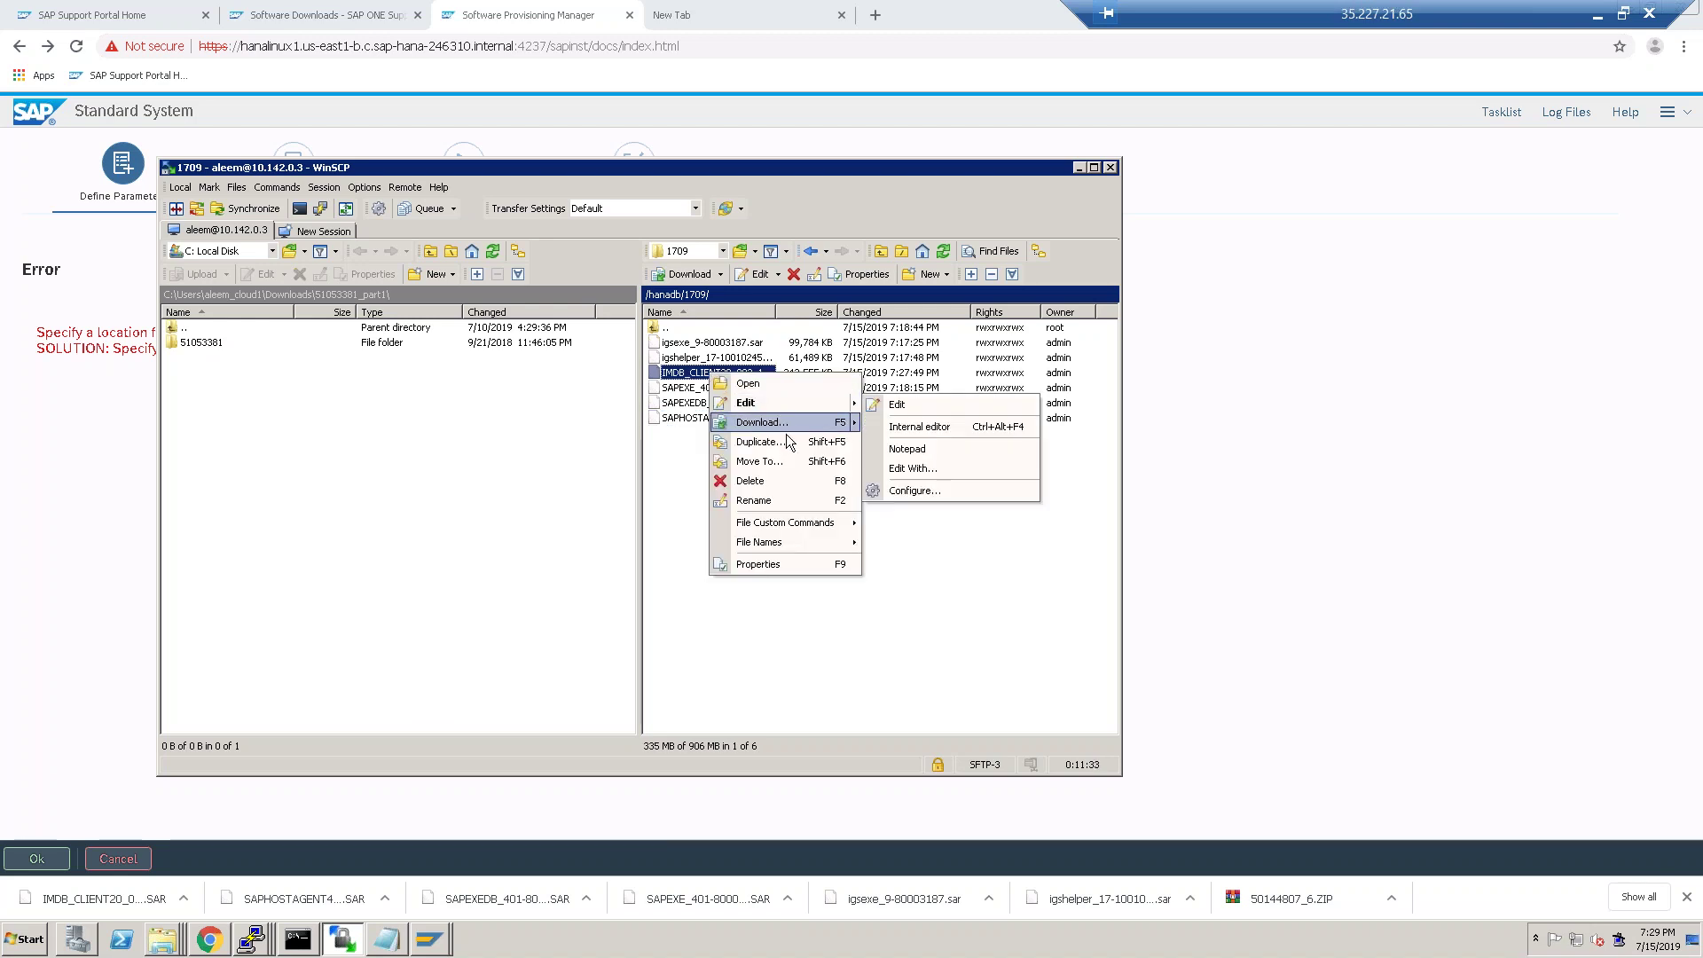
click(778, 463)
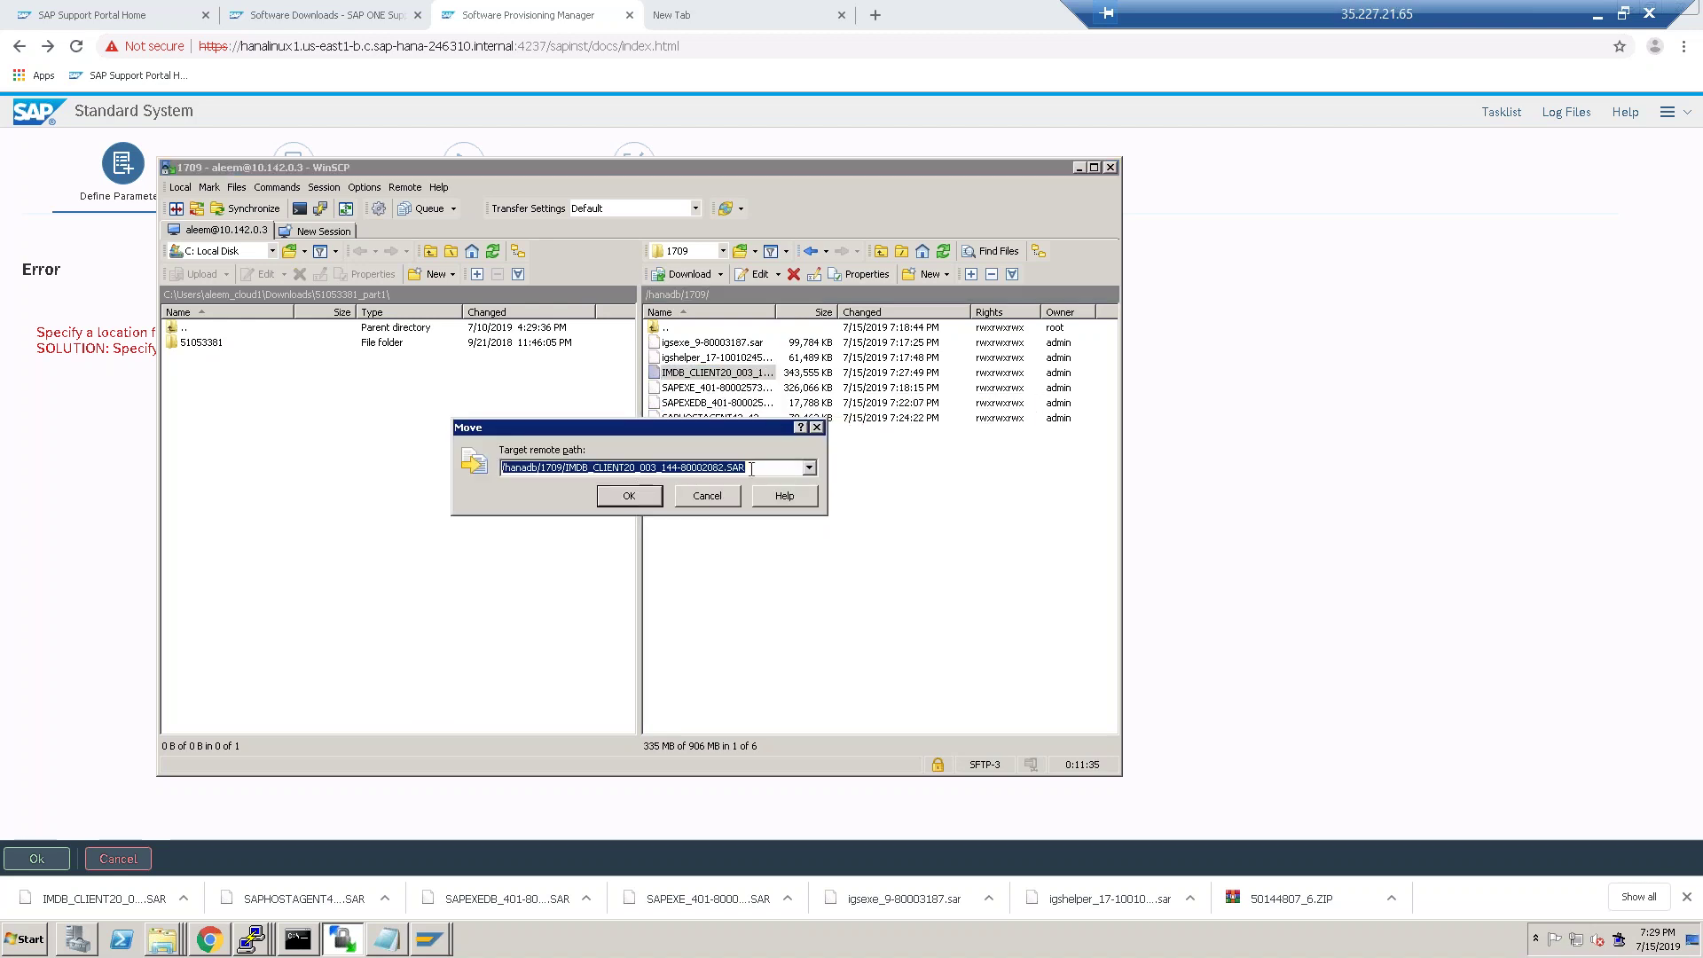
click(817, 427)
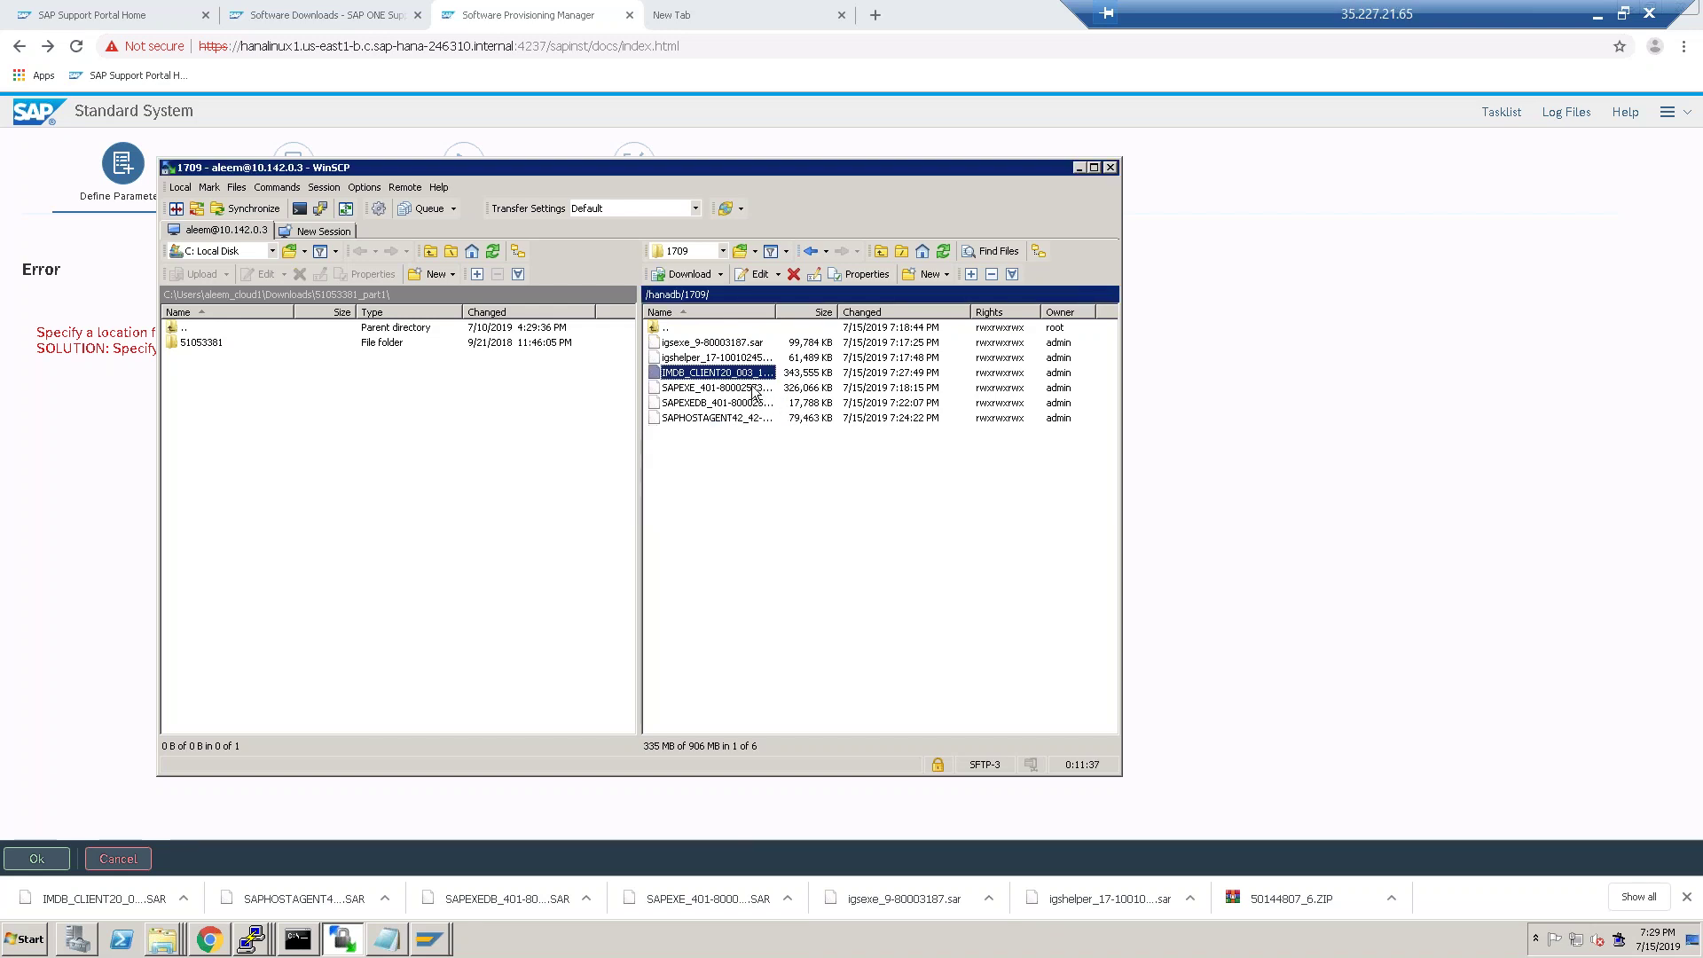
right_click(746, 373)
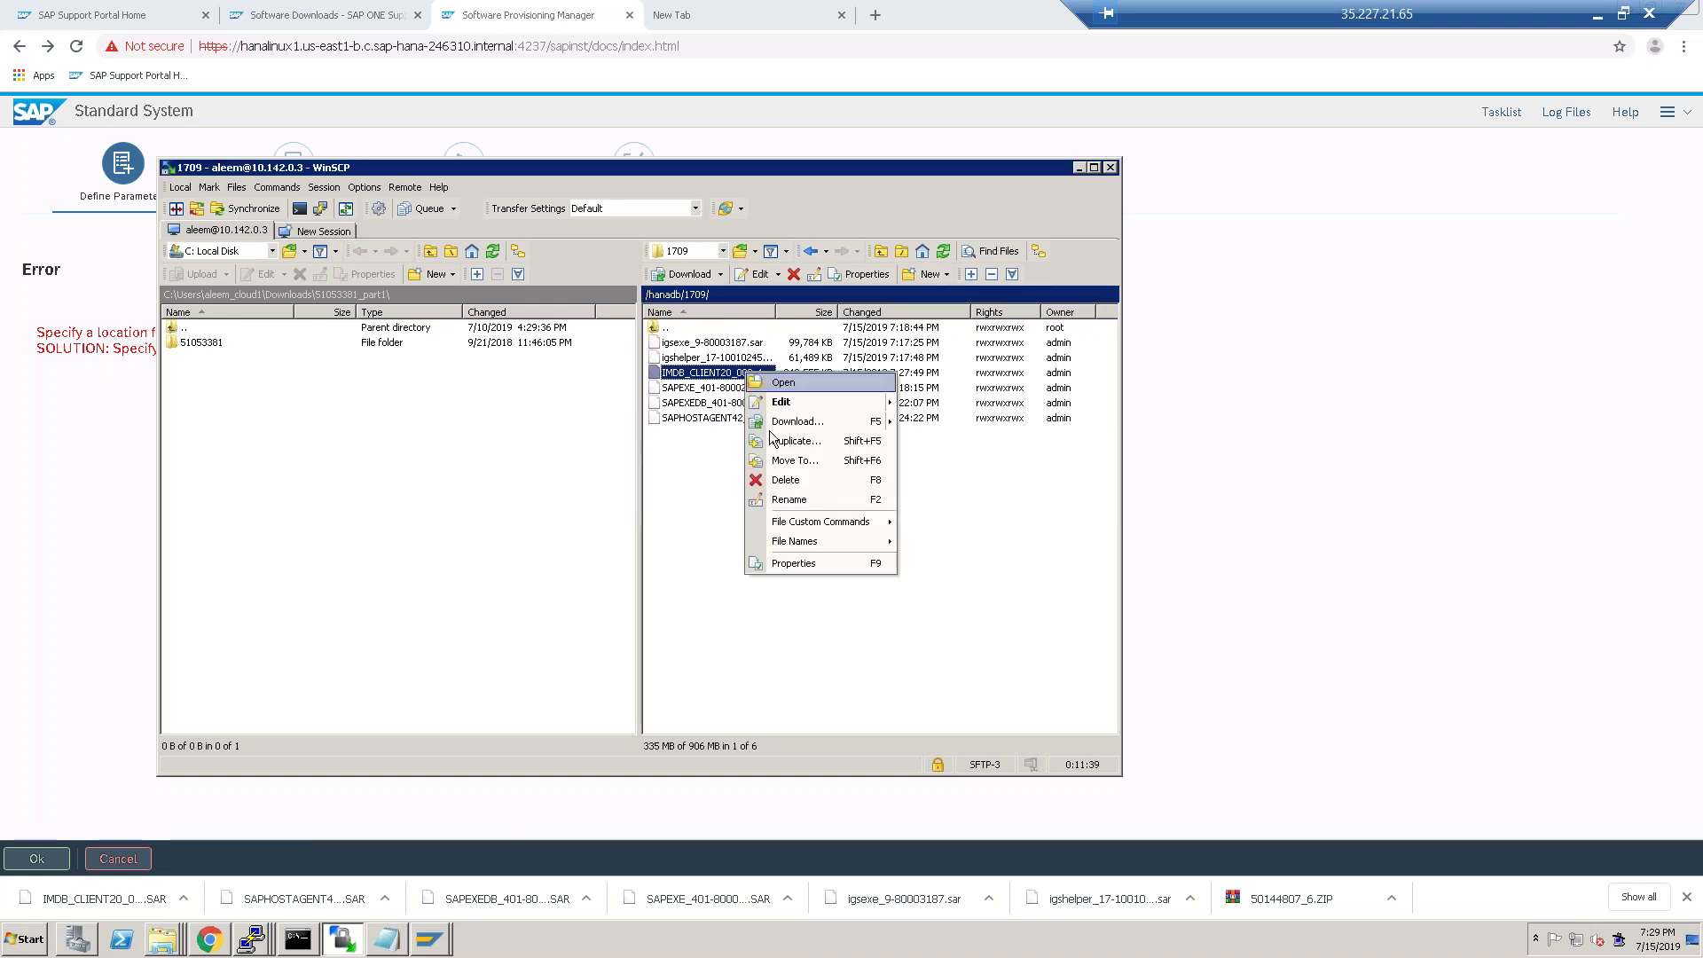
click(846, 467)
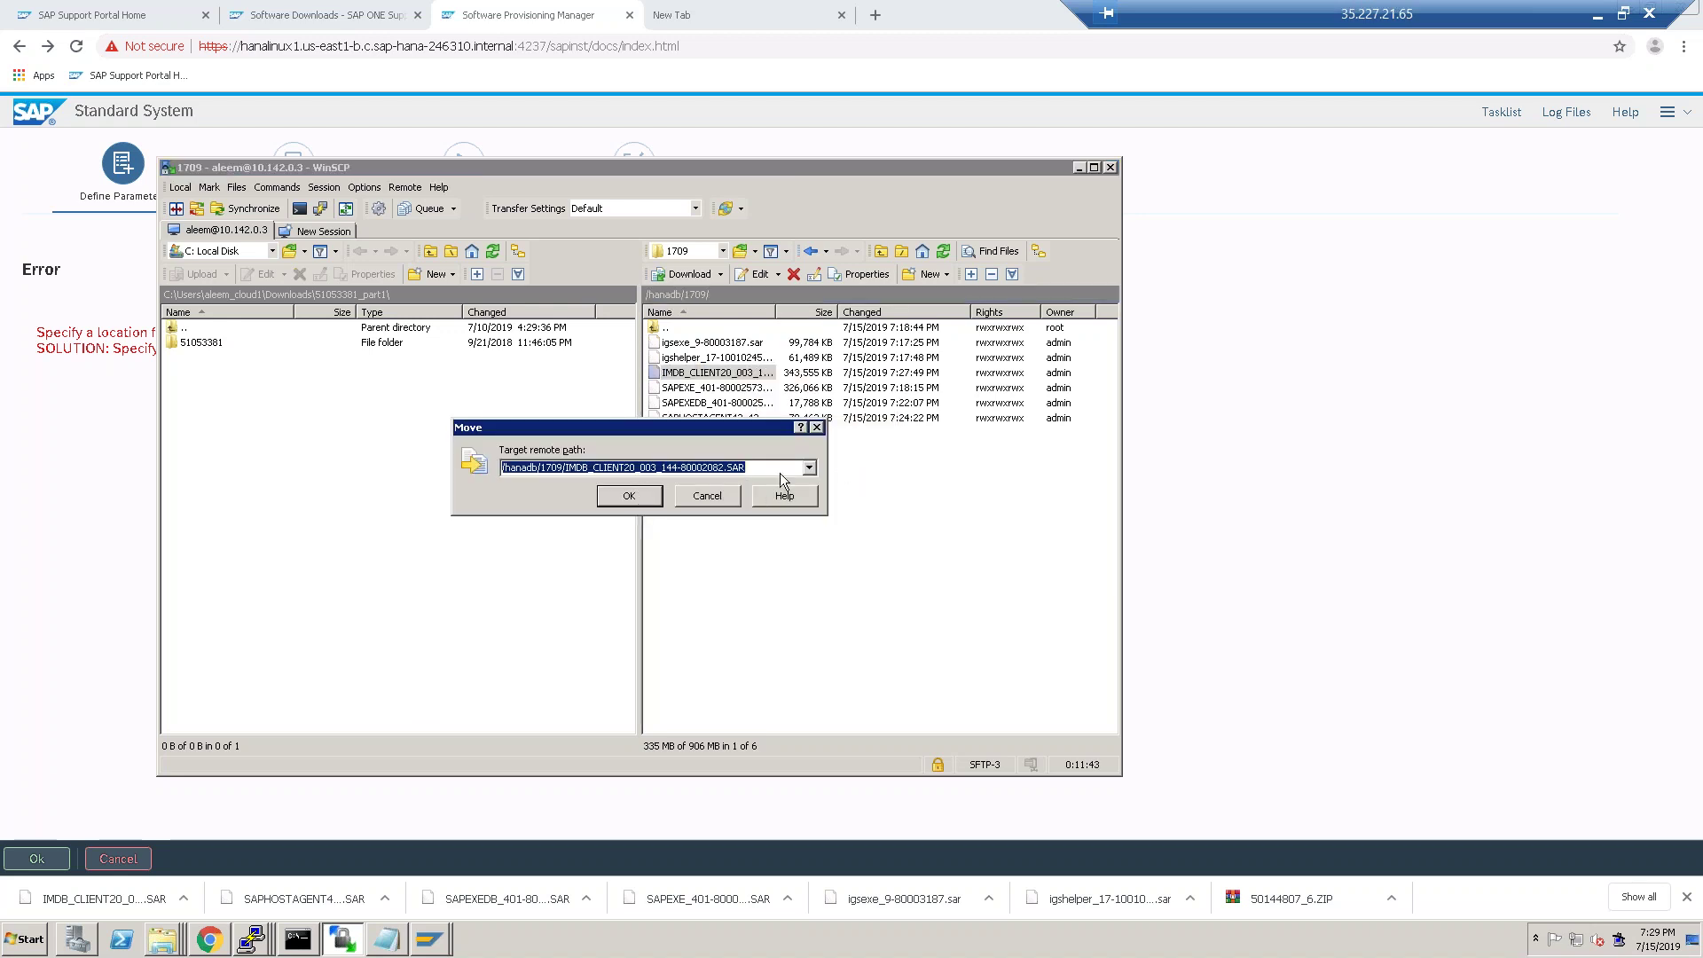
click(787, 468)
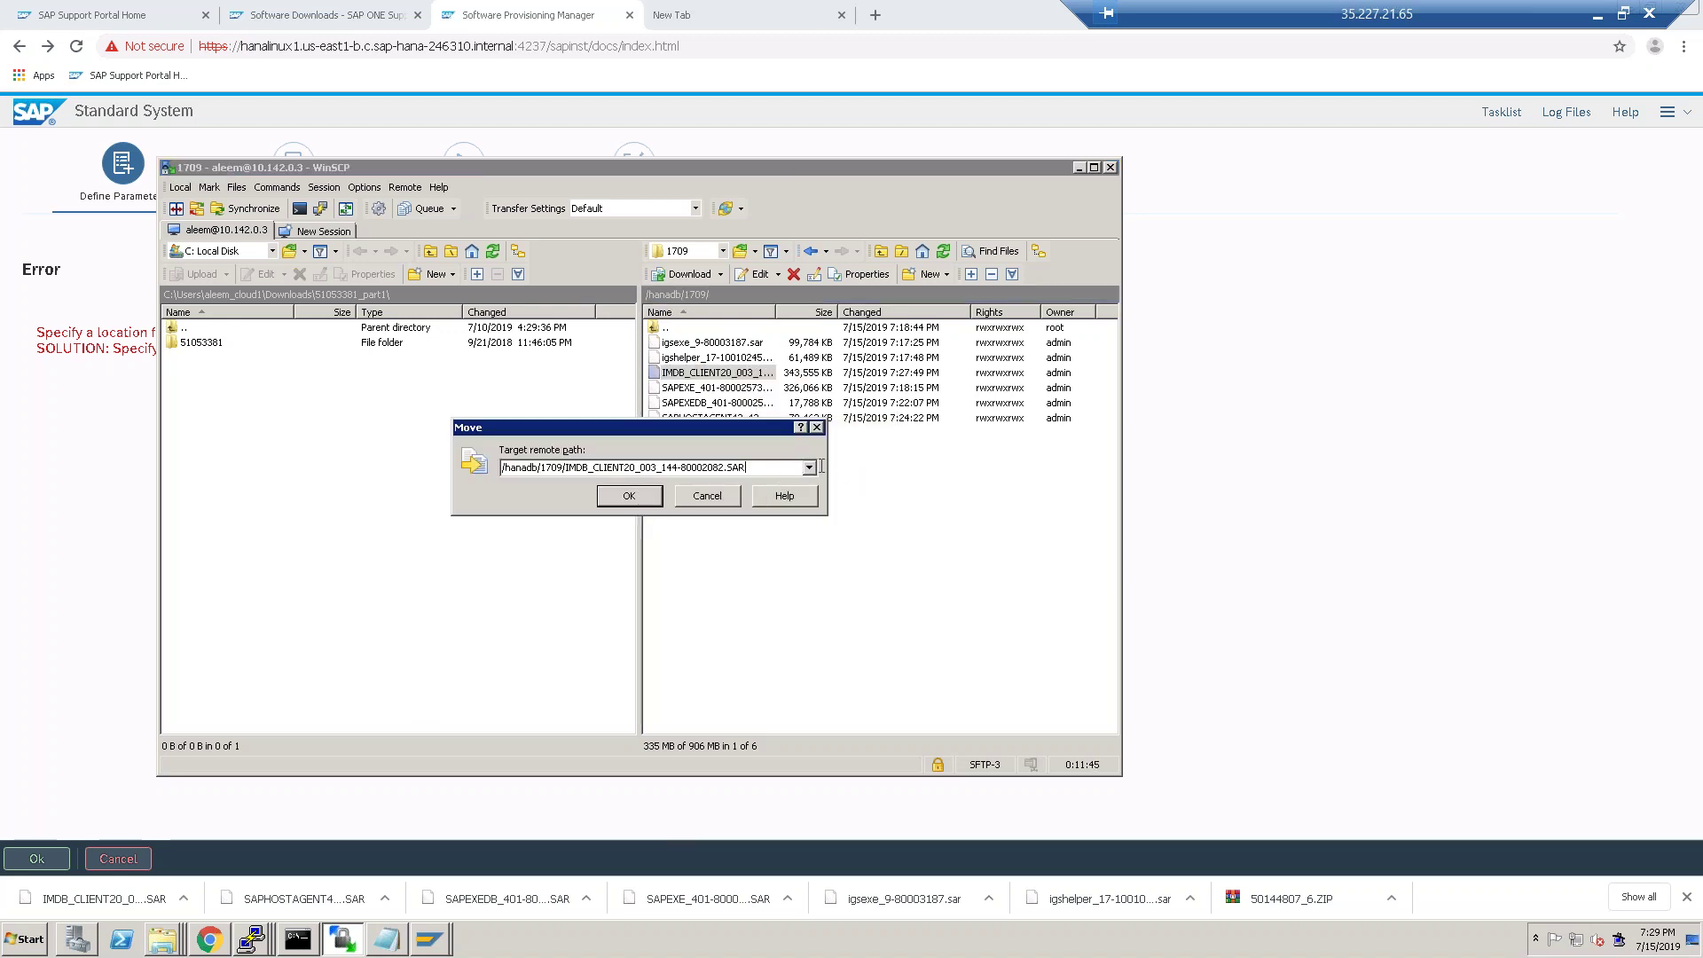
click(809, 468)
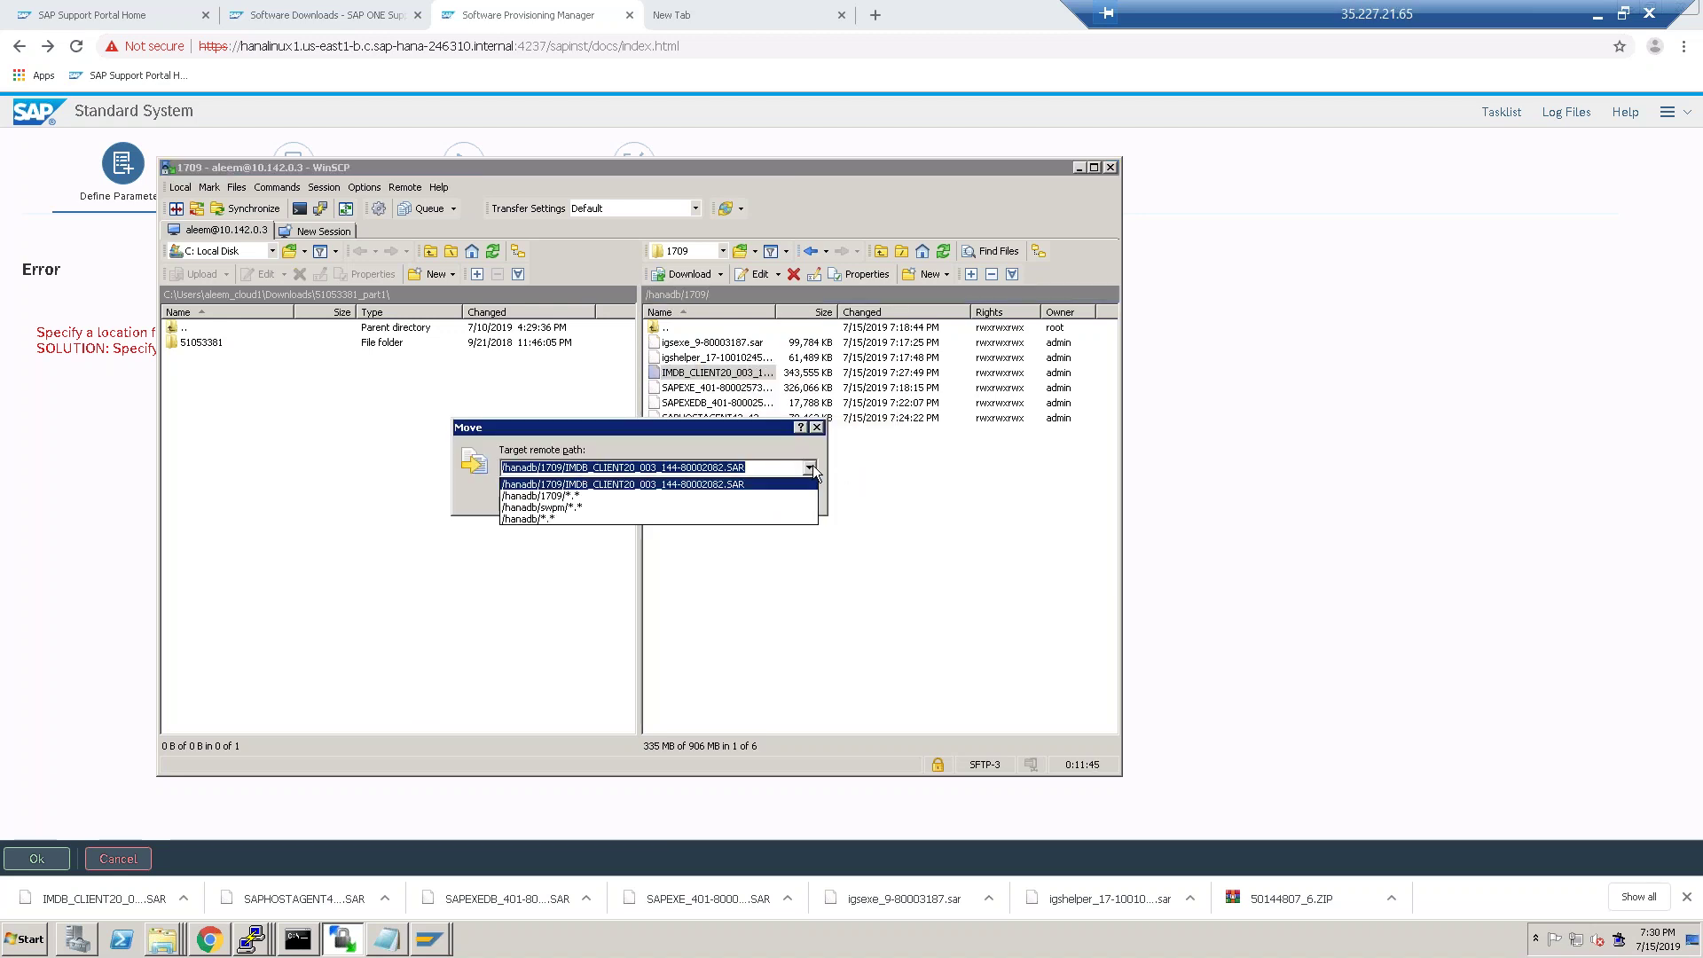
click(577, 496)
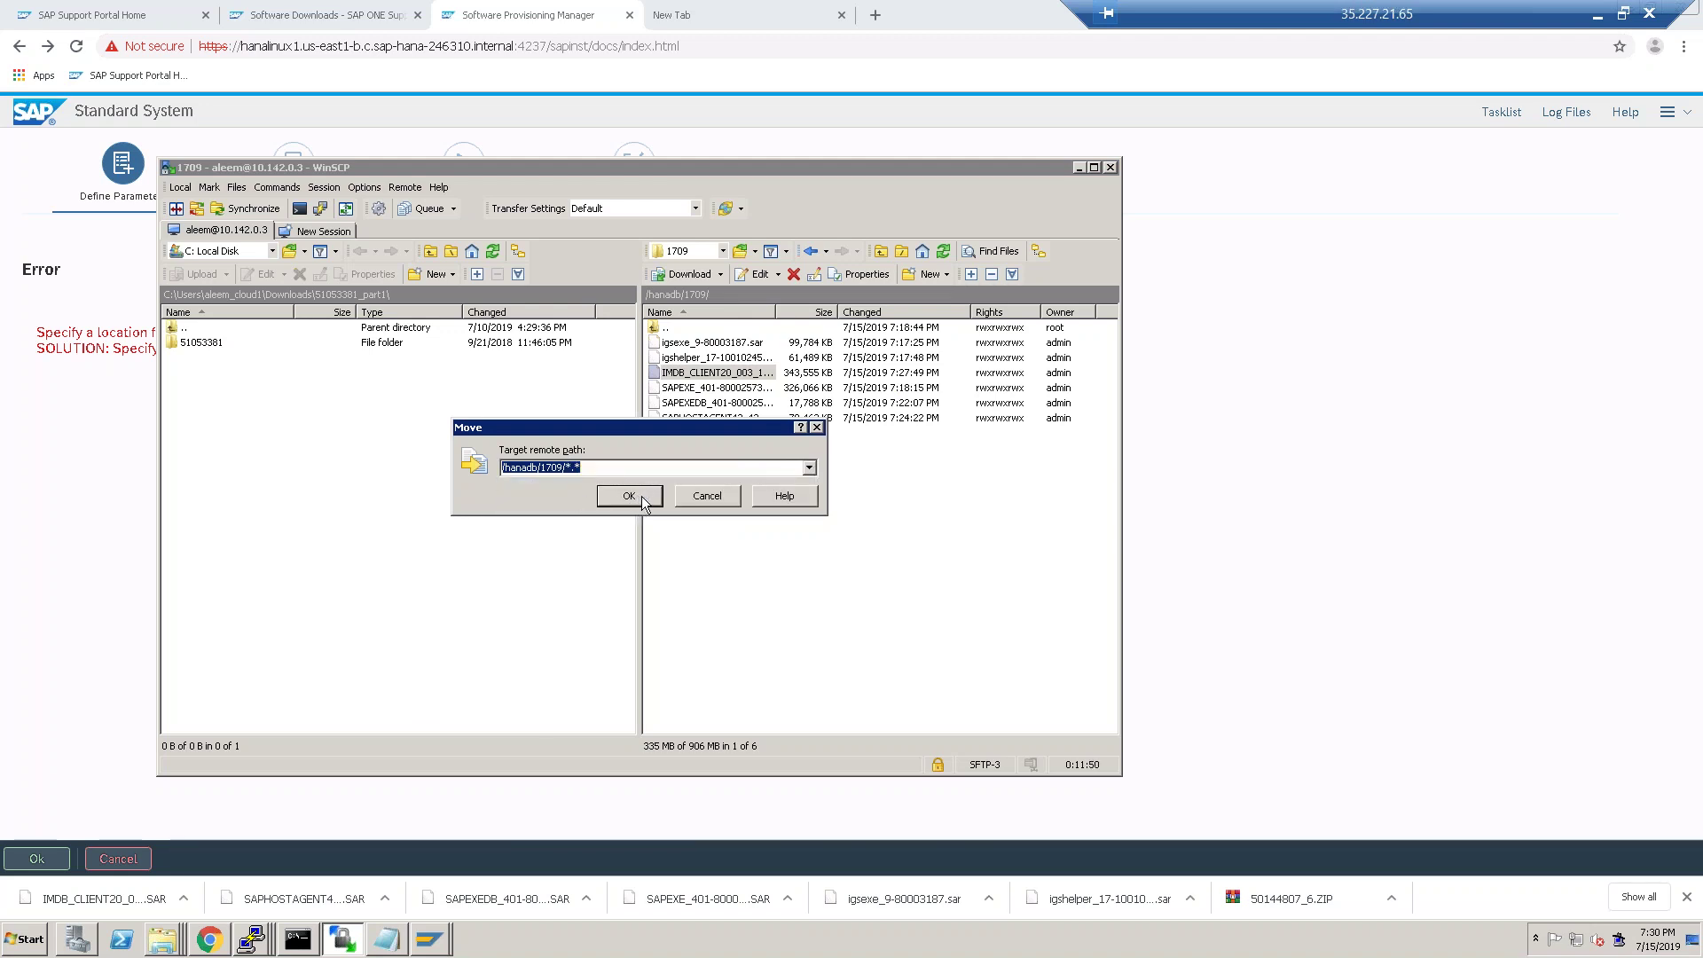
click(704, 469)
key(BackSpace)
key(BackSpace)
key(BackSpace)
key(BackSpace)
text(/hana)
click(632, 495)
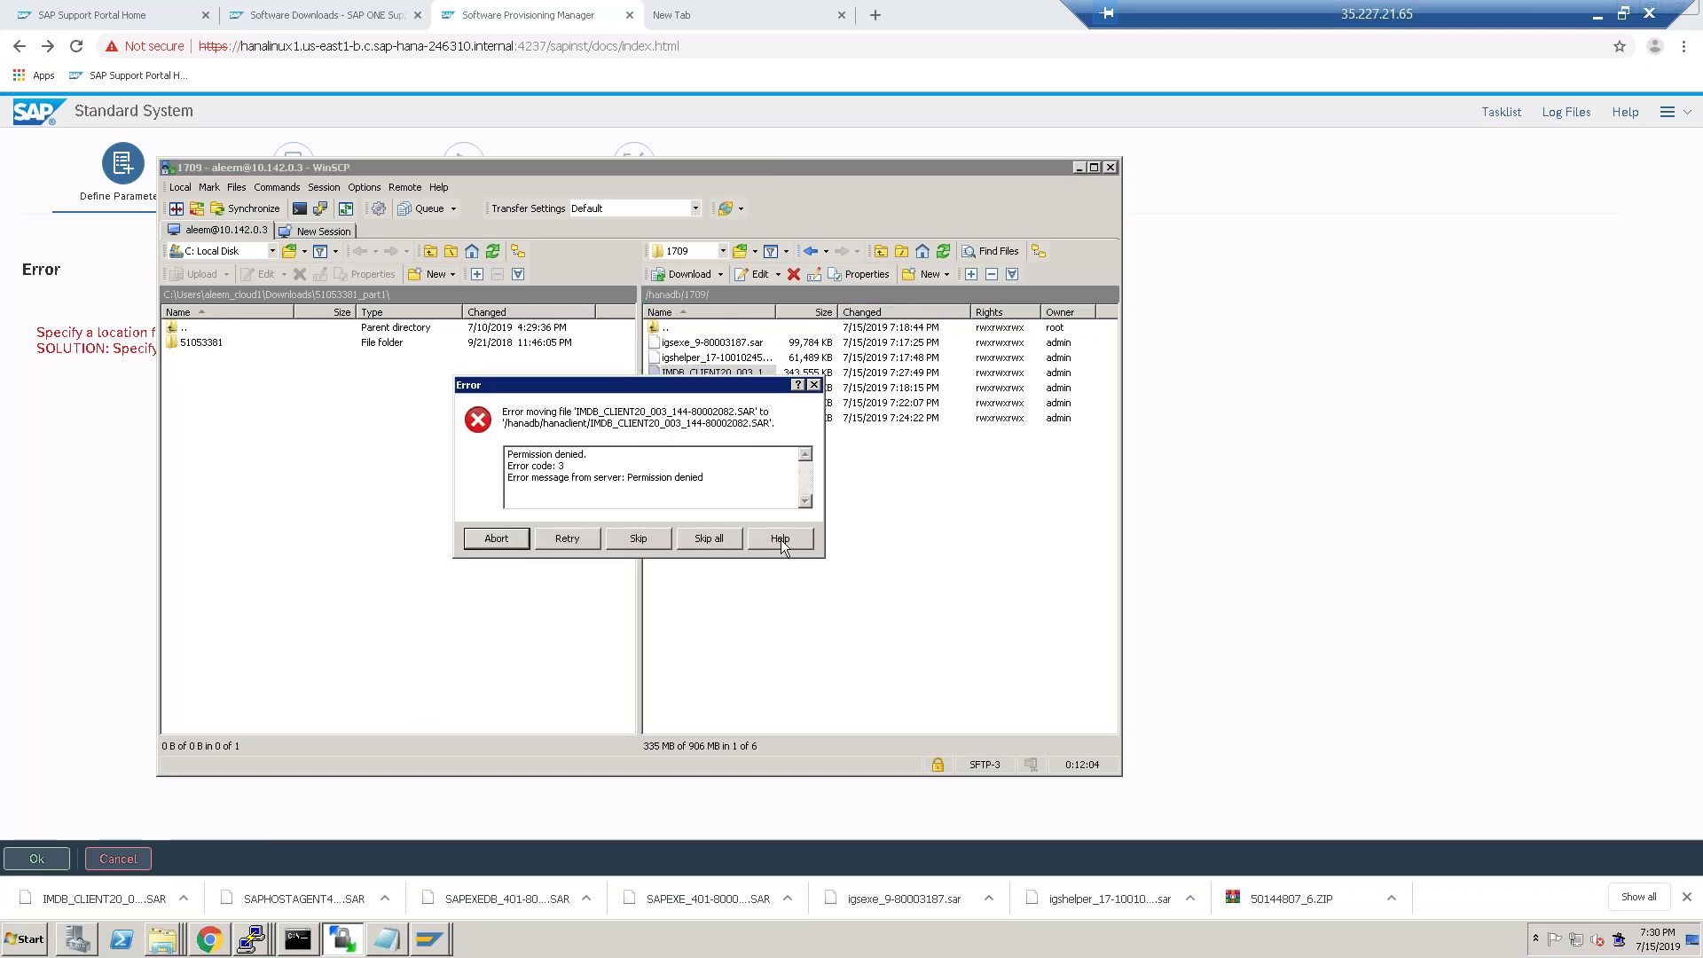
Dismiss the permission error, then start and cancel duplicating the IMDB client archive.
click(814, 385)
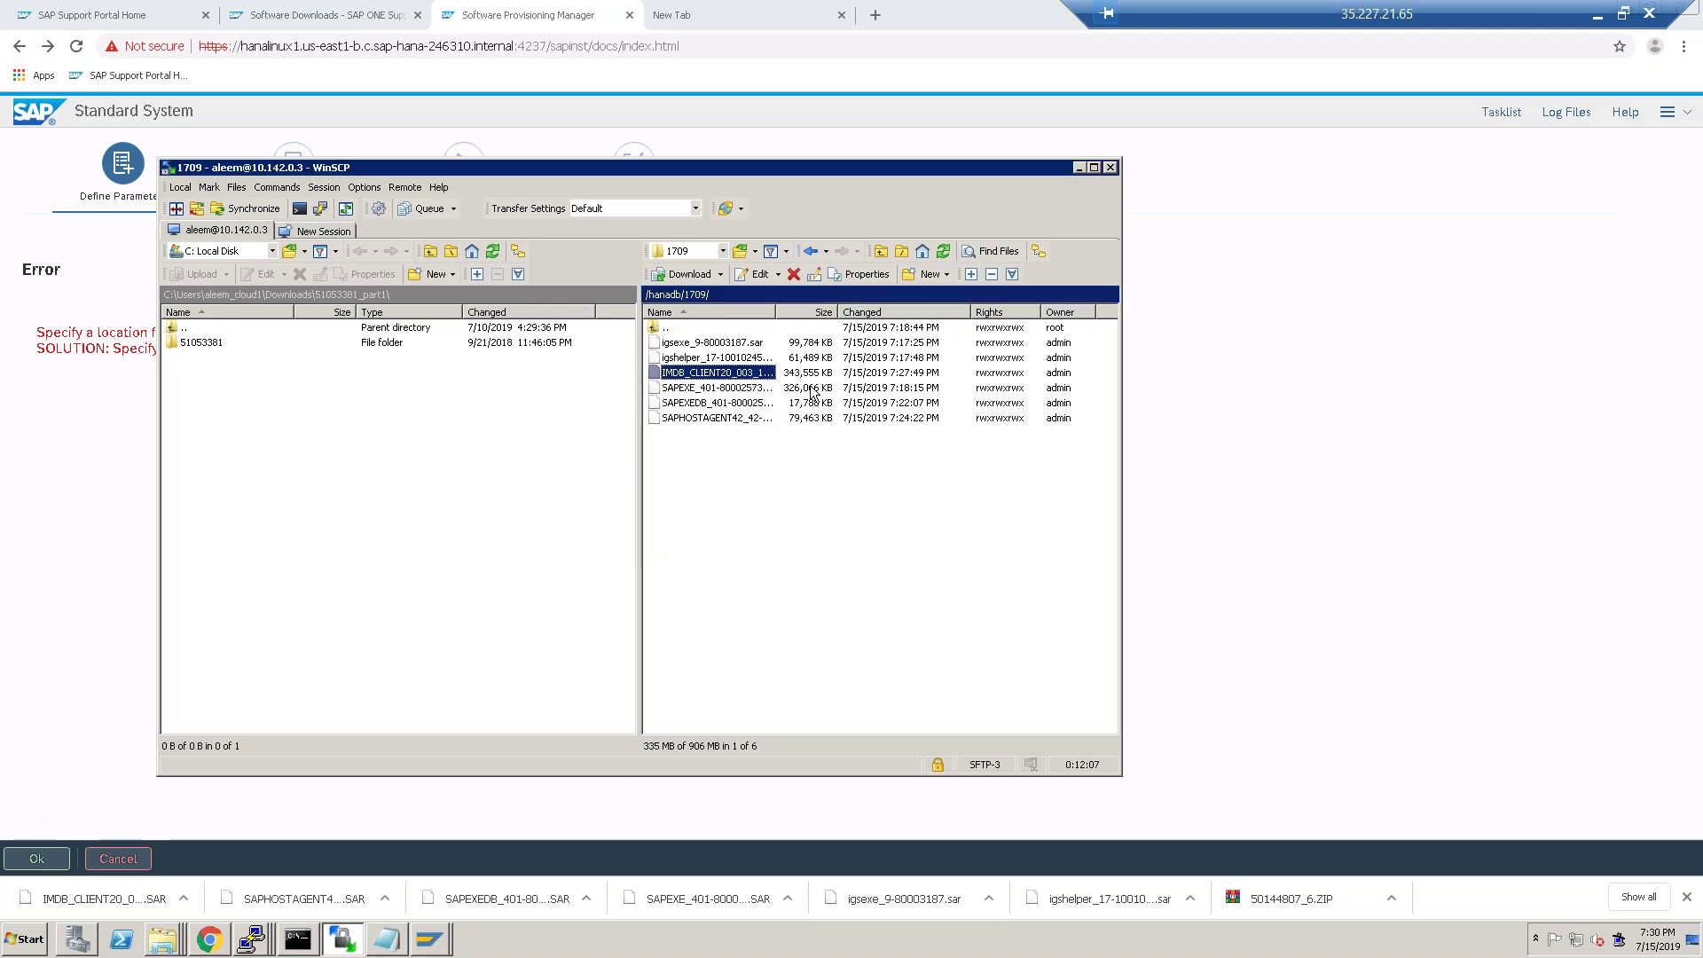
click(692, 373)
right_click(690, 374)
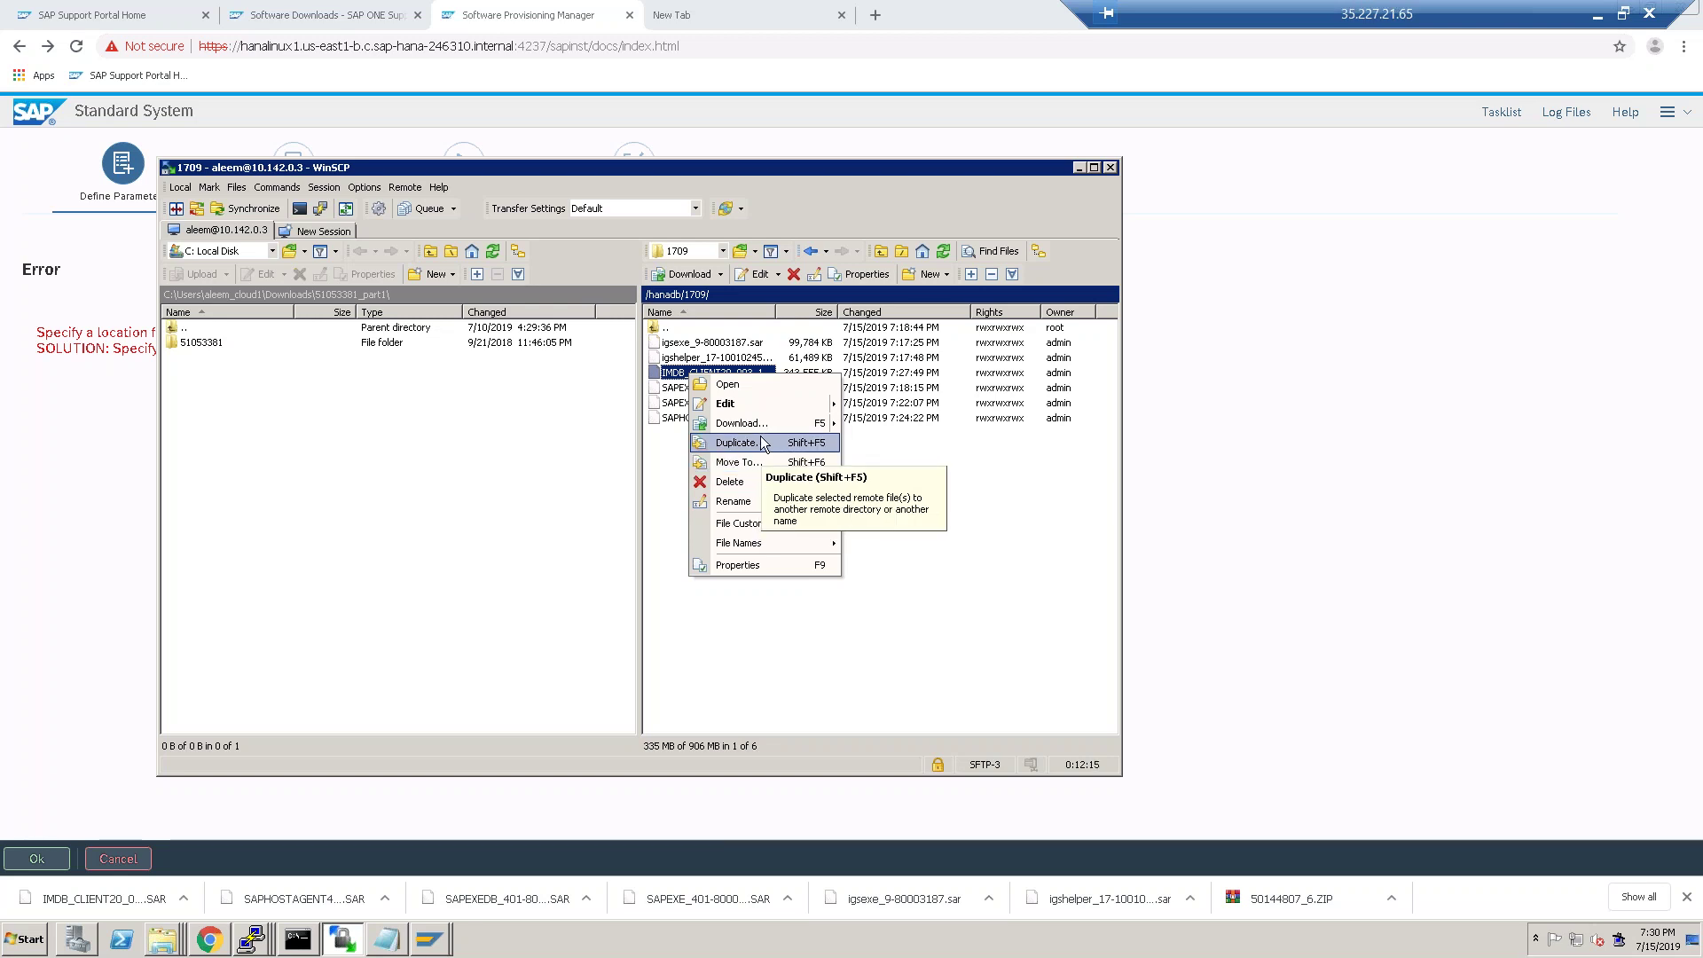
click(736, 443)
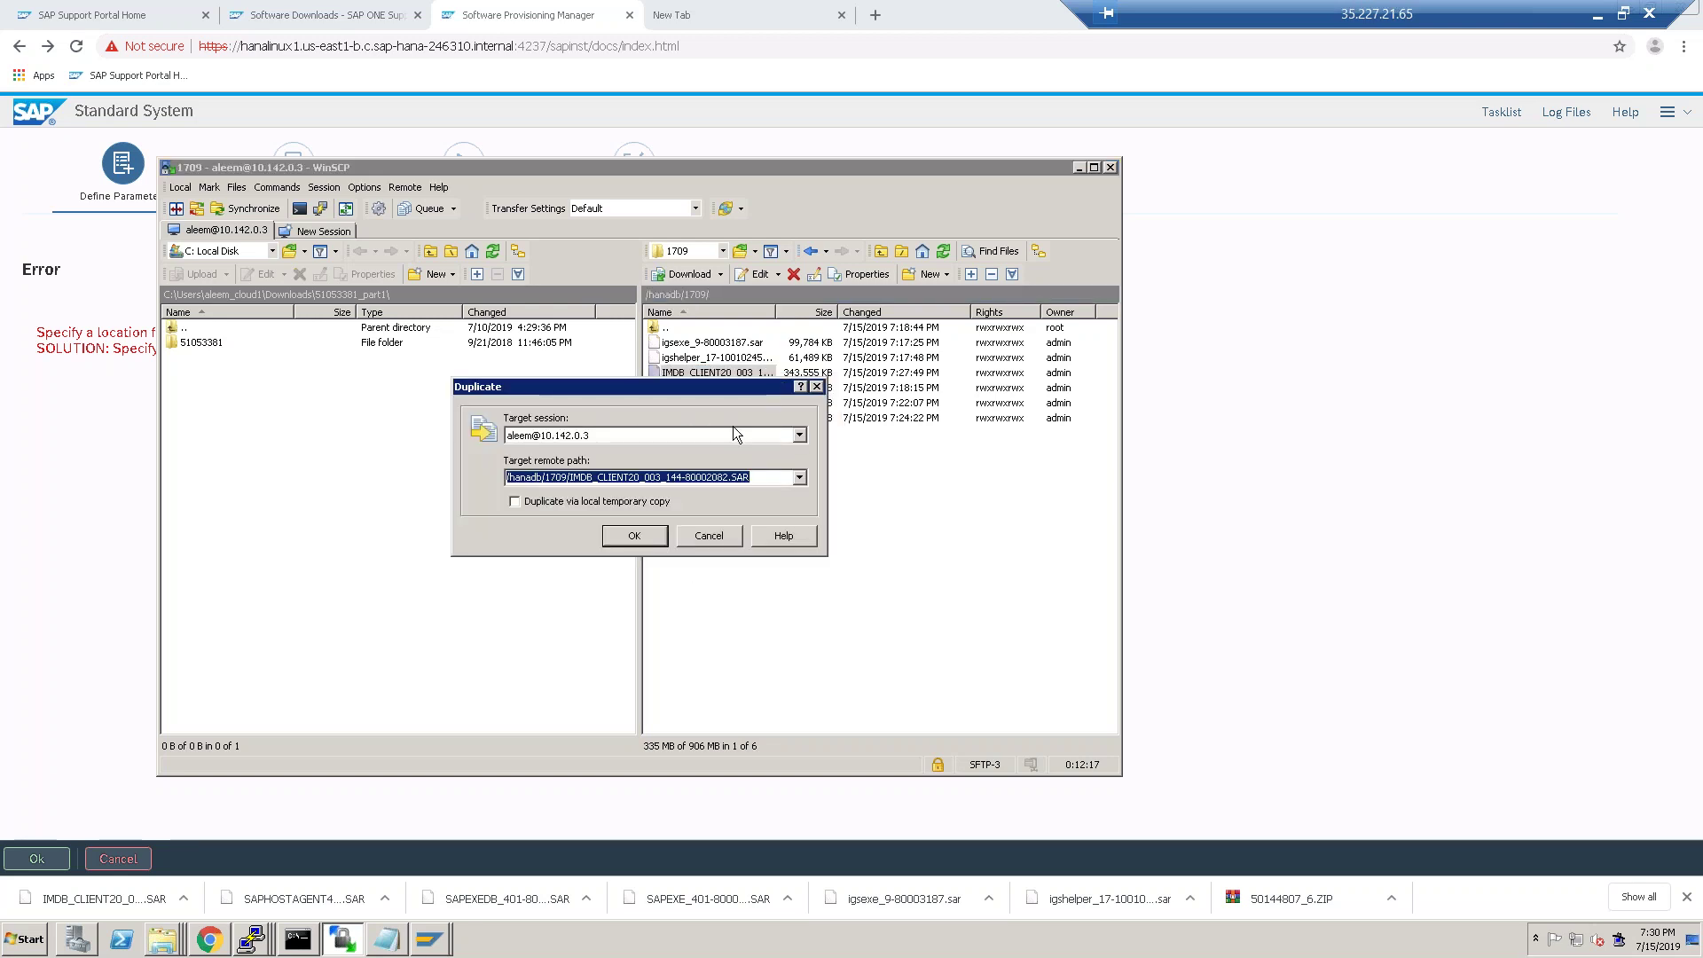
click(716, 537)
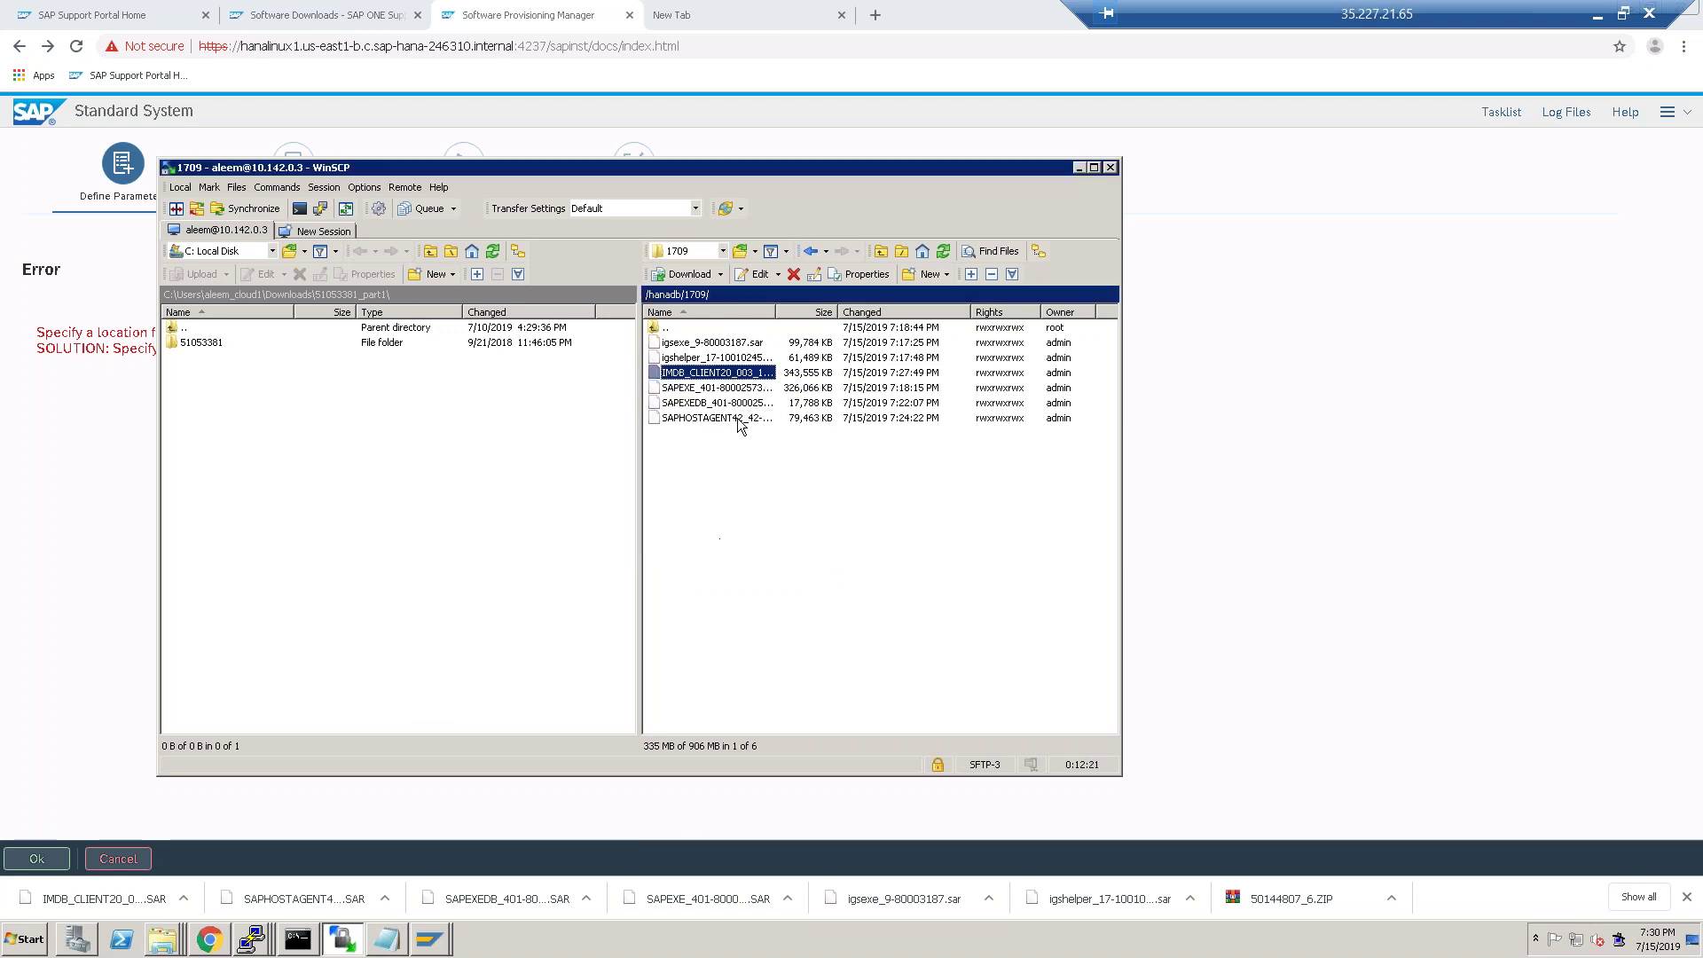
Inspect the SAPEXEDB archive's actions without choosing, then open the remote New menu.
click(732, 405)
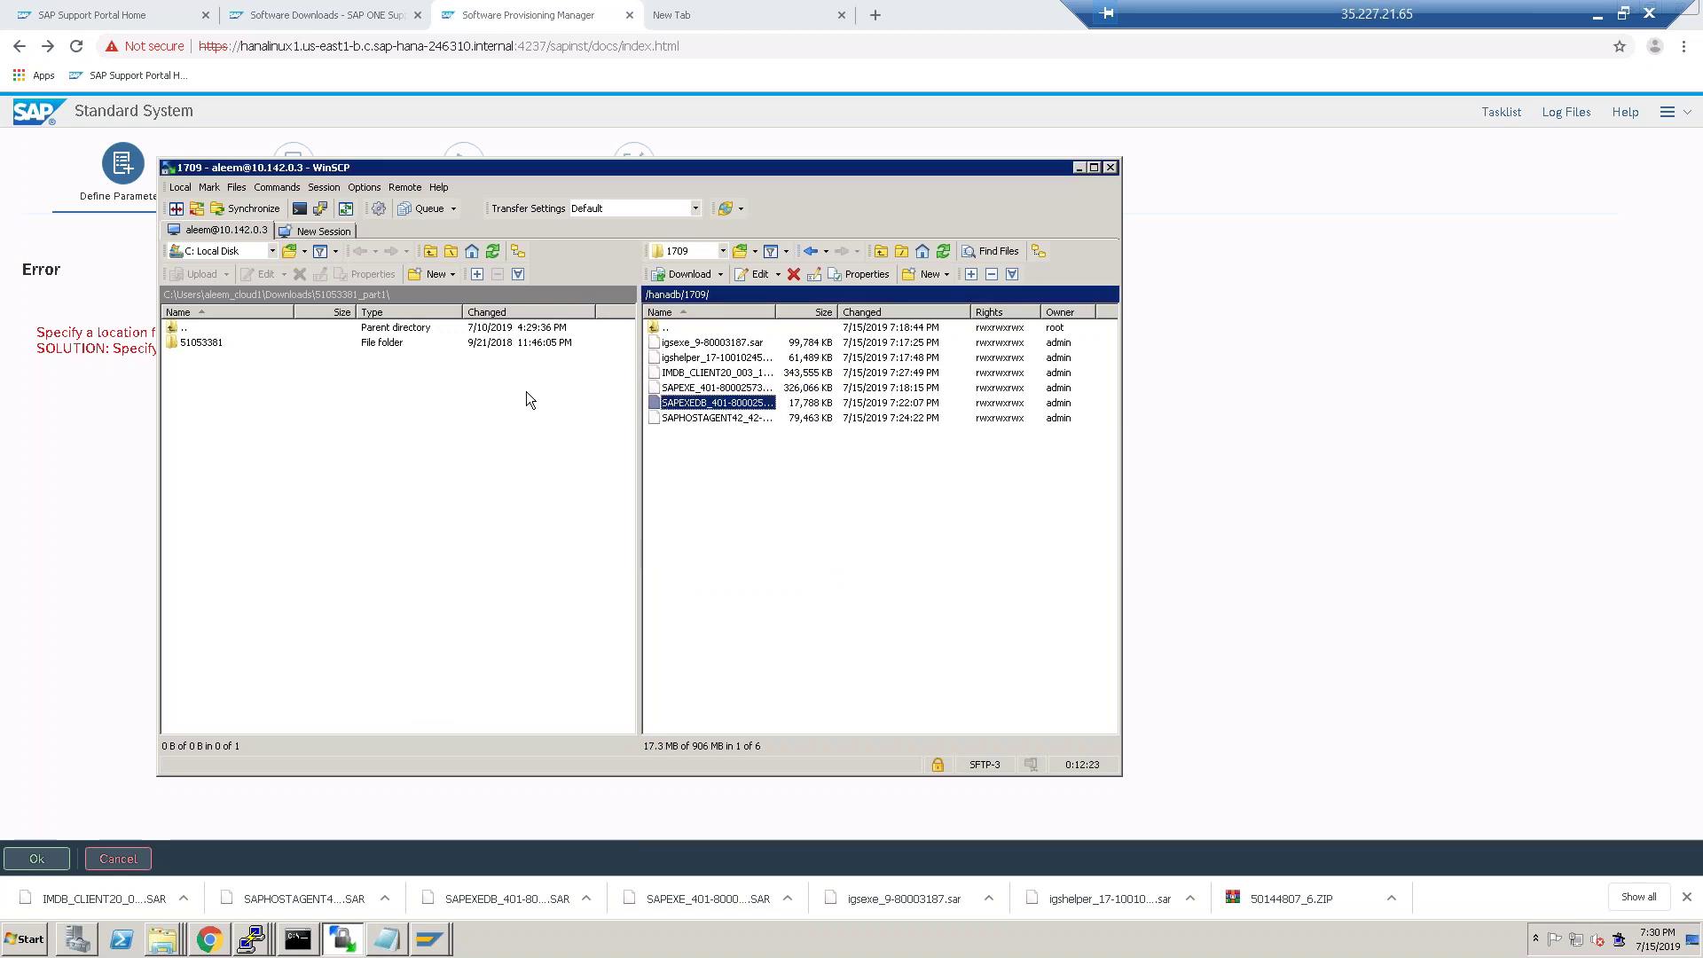
right_click(719, 407)
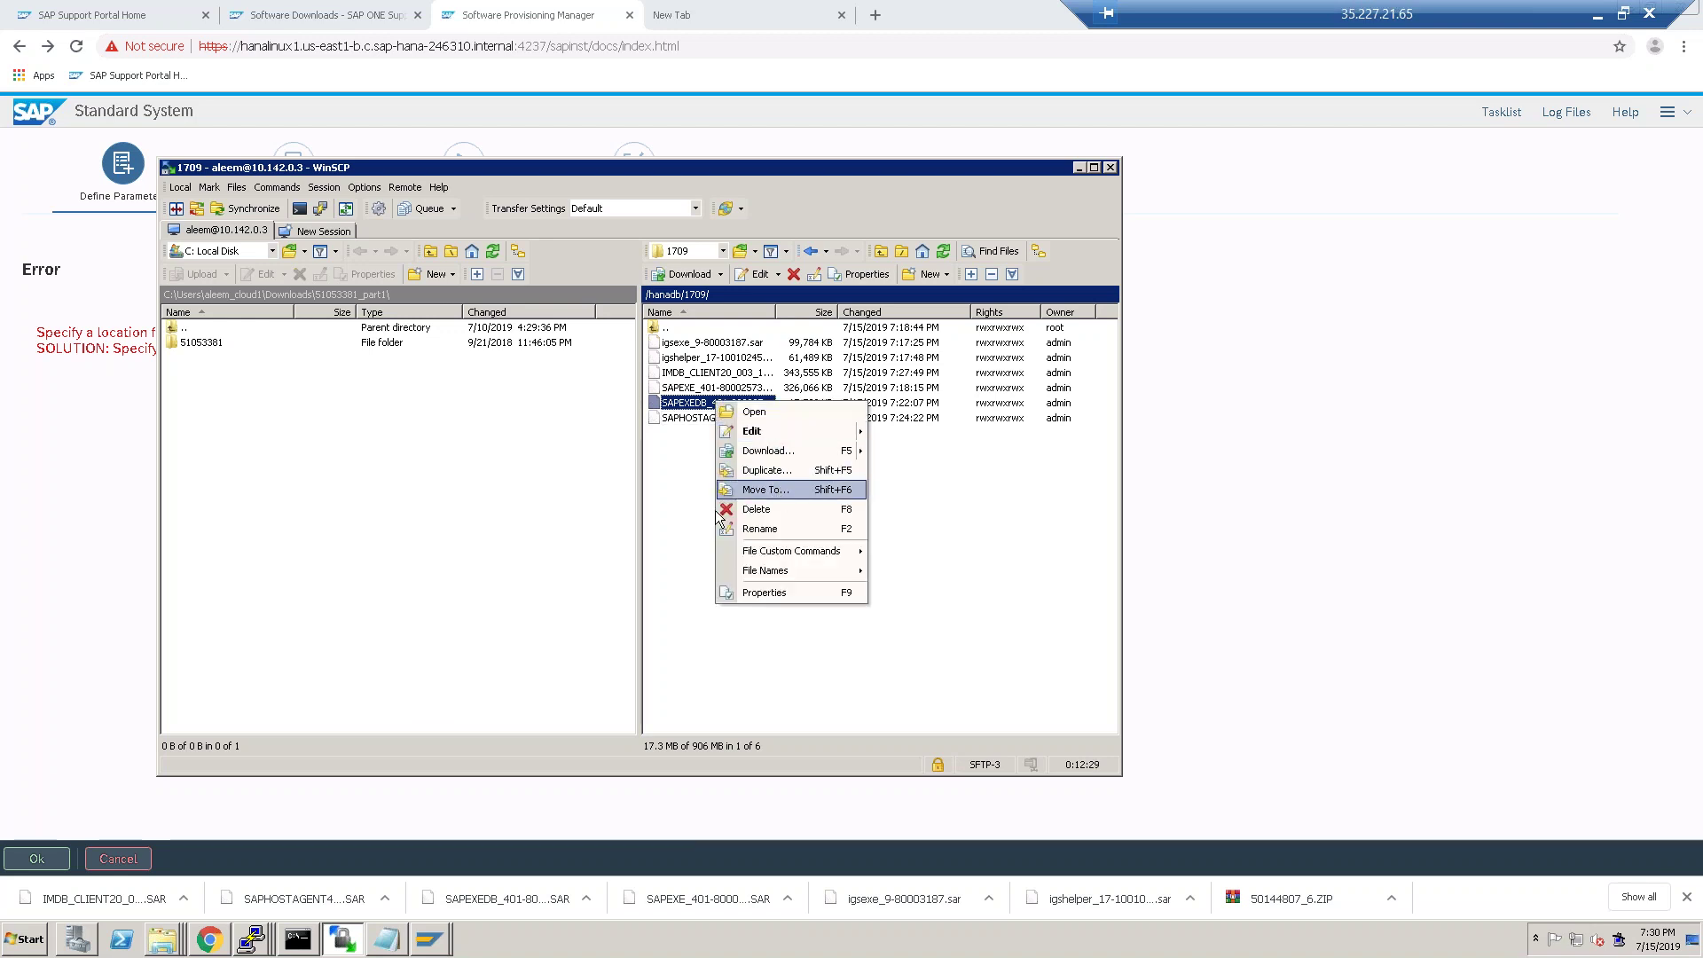
mouse_move(806, 570)
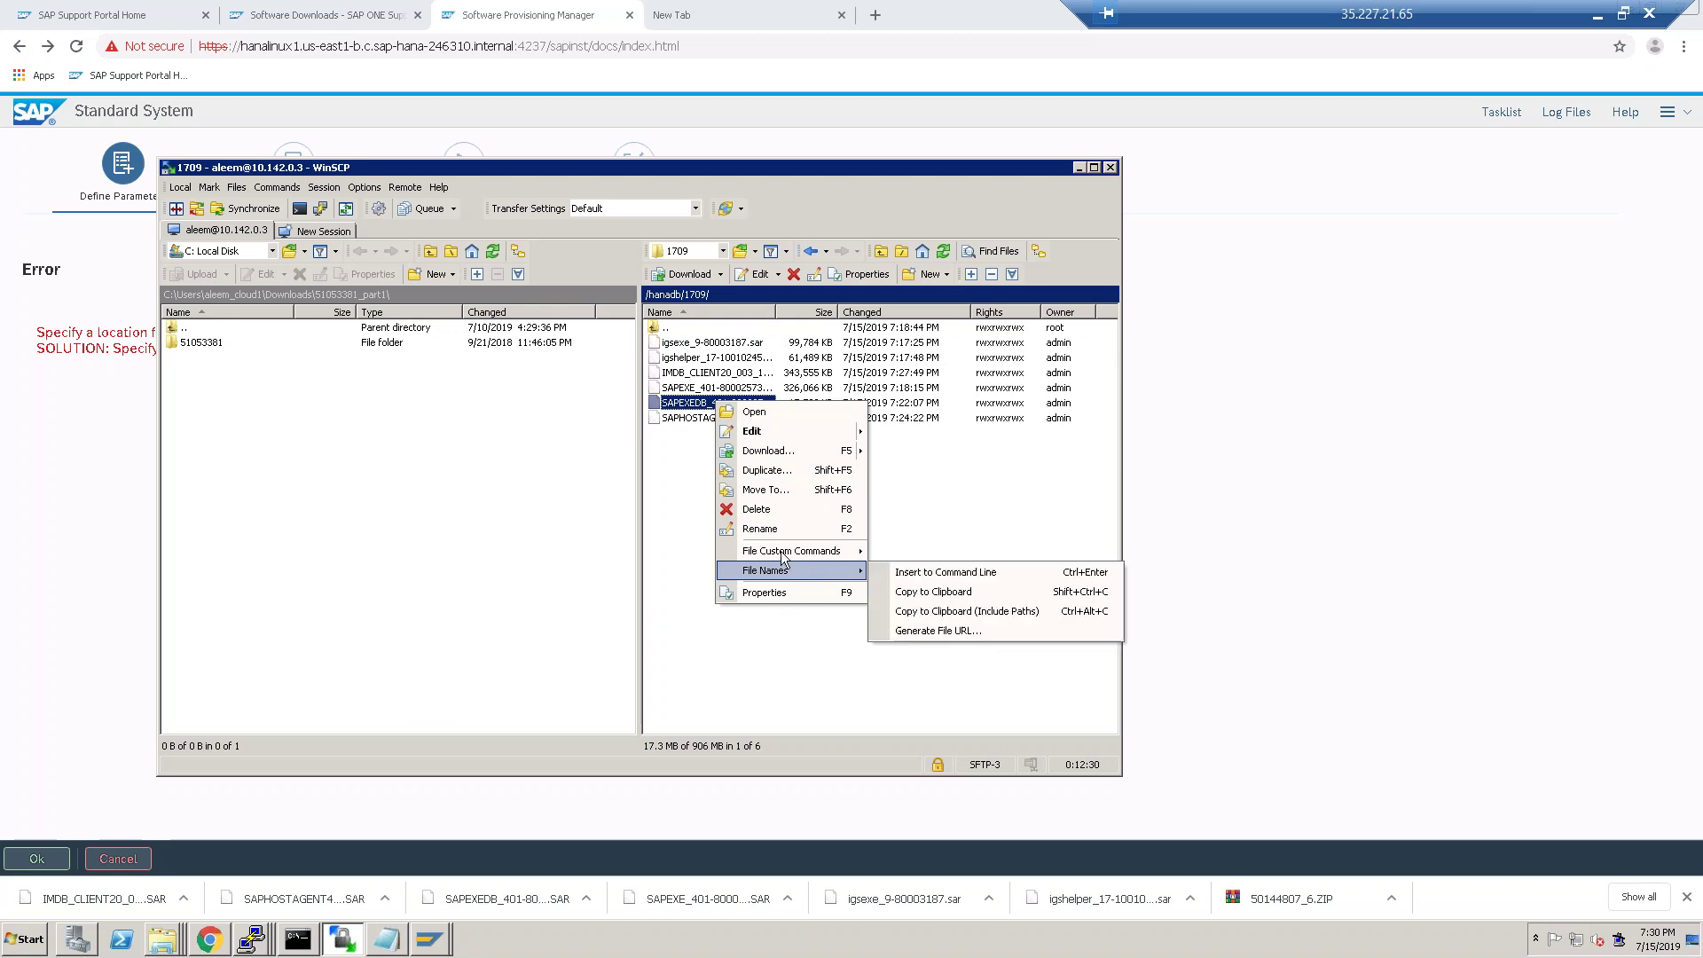
click(690, 498)
click(929, 273)
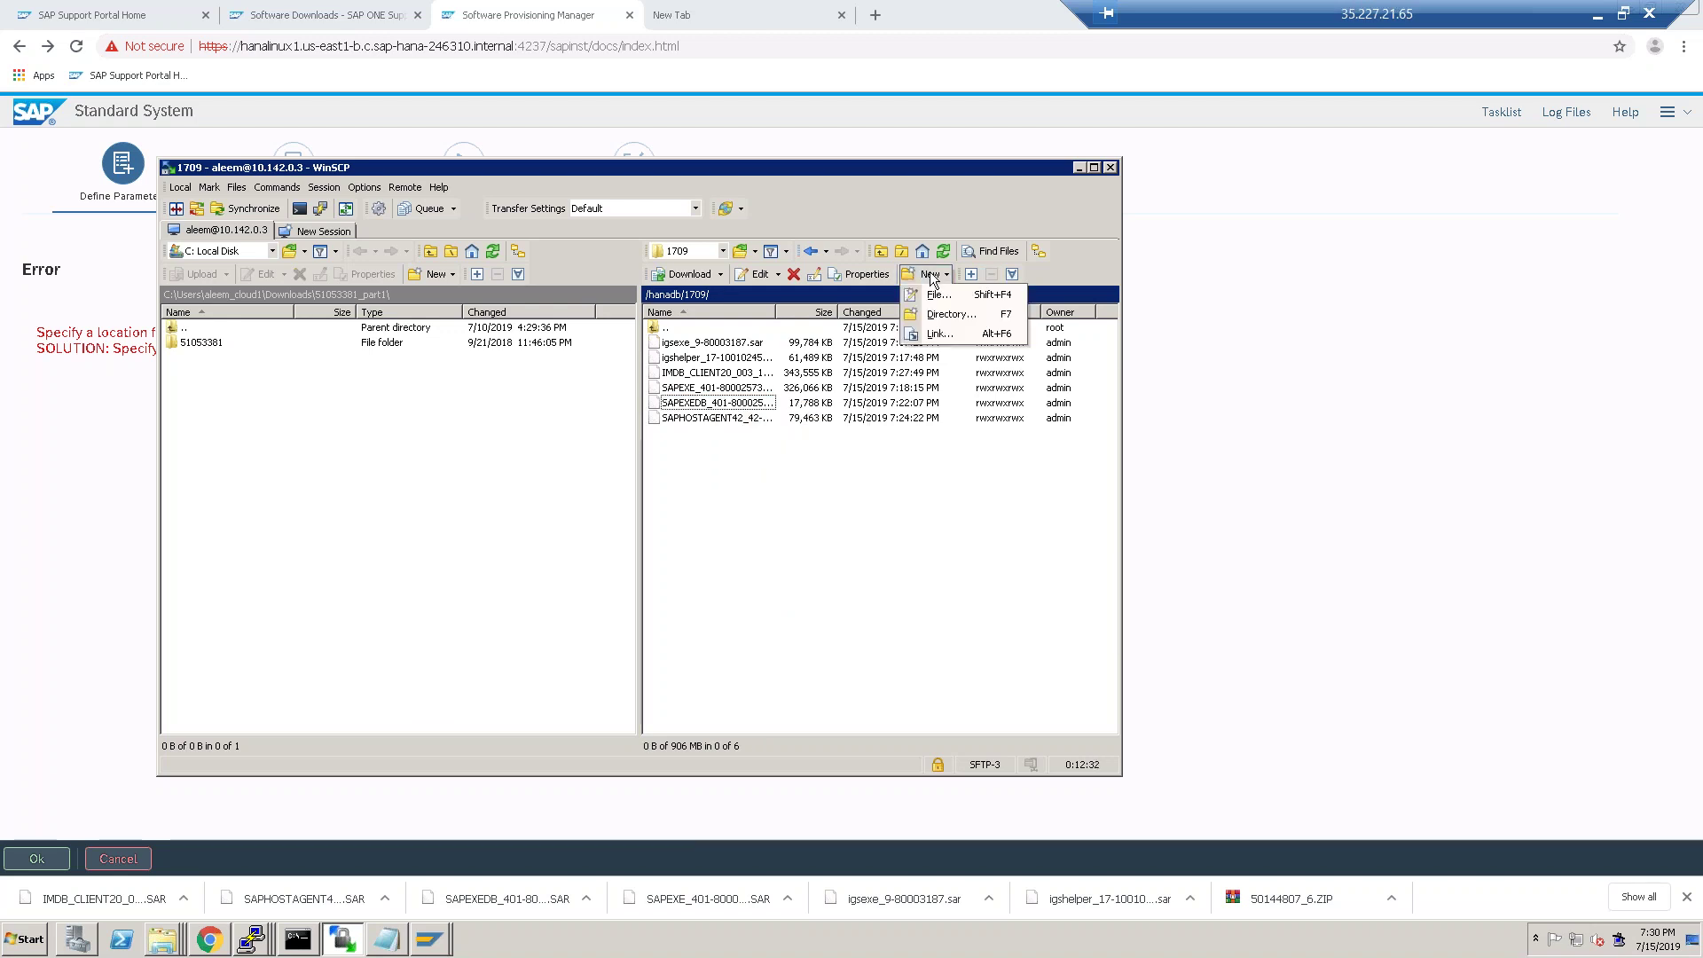
Create a new remote directory named 'hanacli...' (hanaclient) in /hanadb/1709.
click(950, 316)
text(hanaclient)
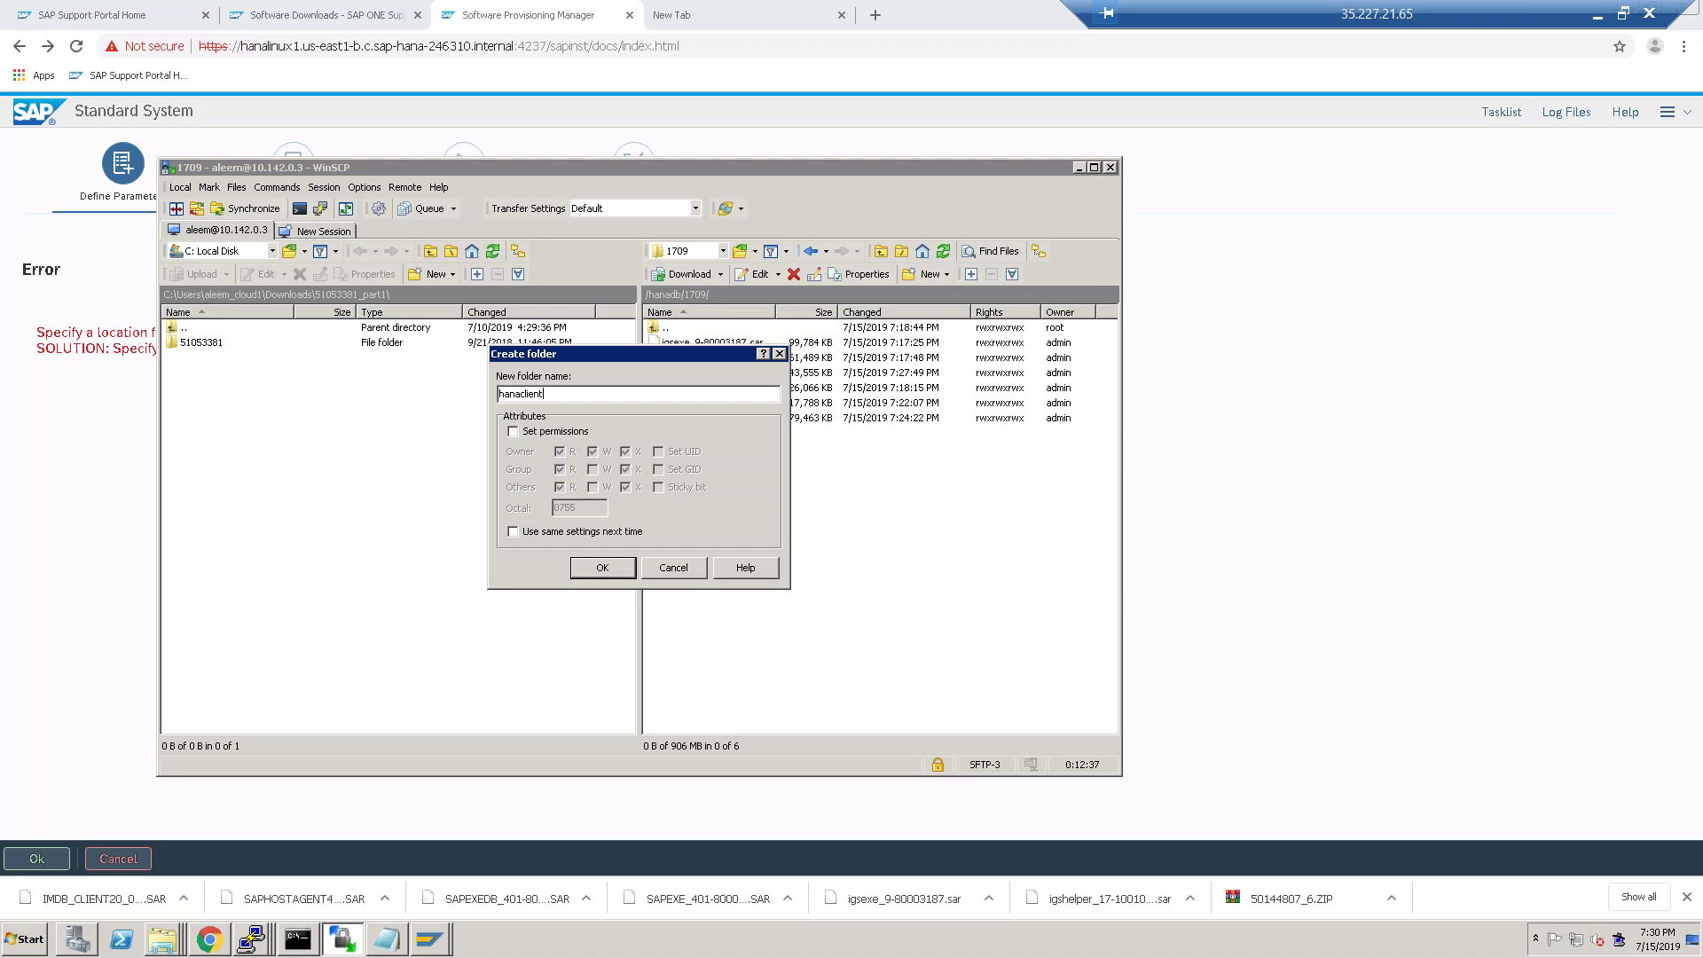
key(Return)
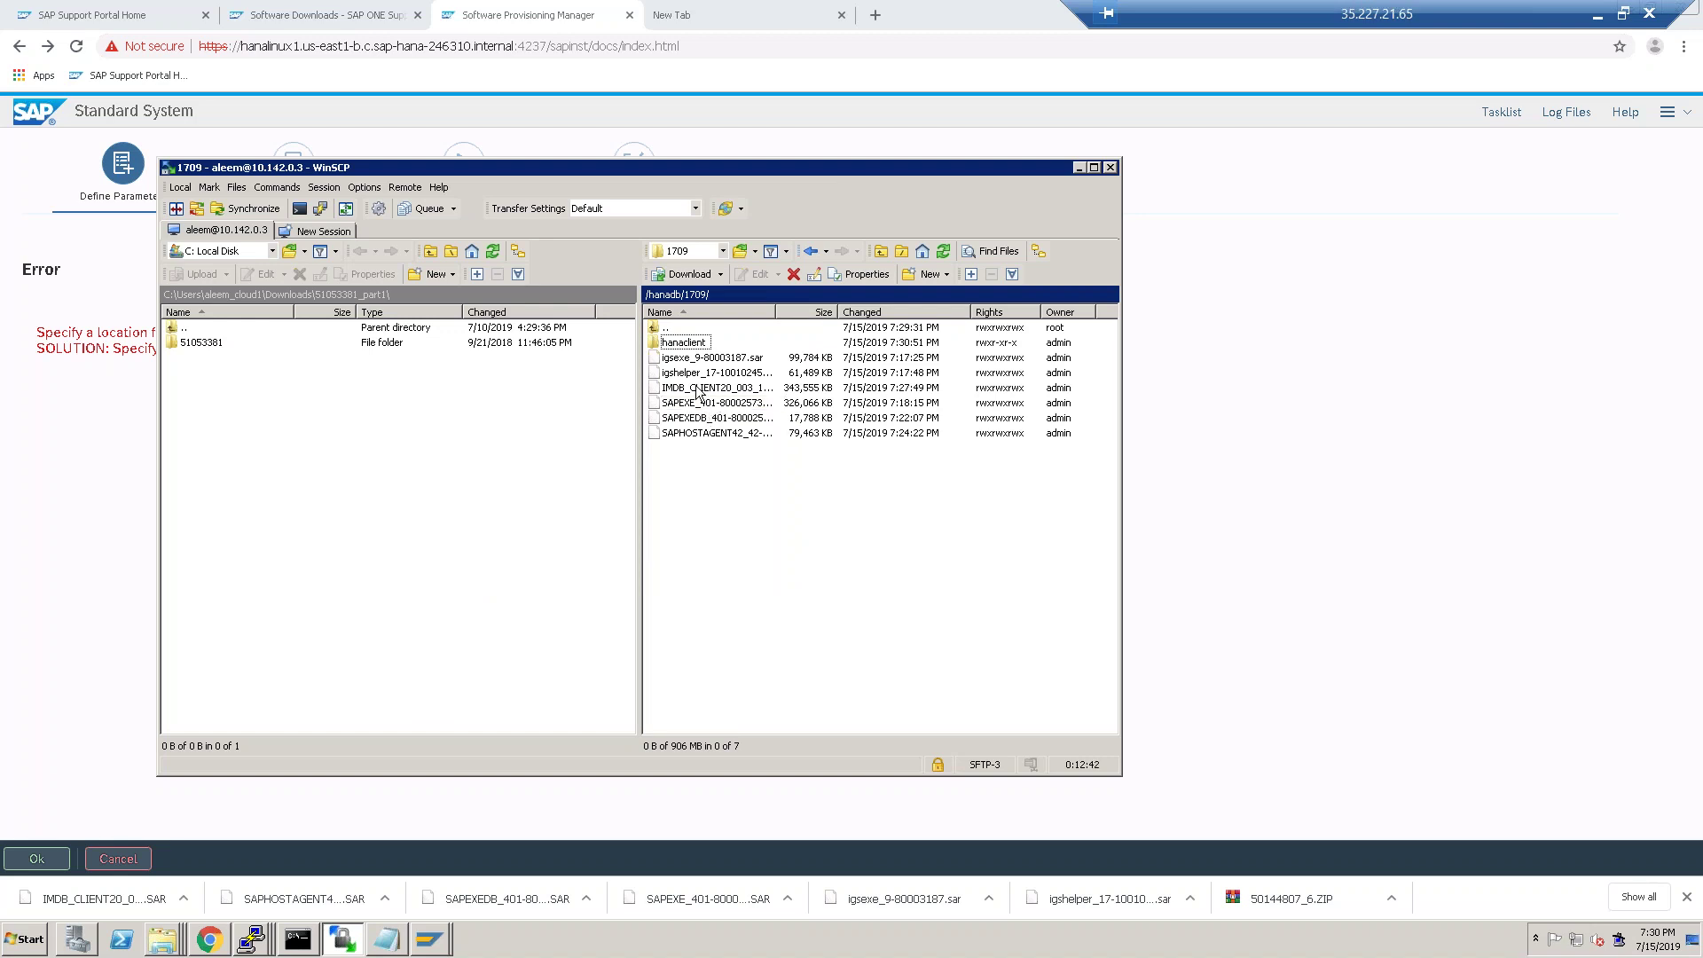
Drag the IMDB_CLIENT20 SAR into hanaclient, verify it, then go back up to /hanadb.
click(700, 386)
drag(701, 386, 680, 348)
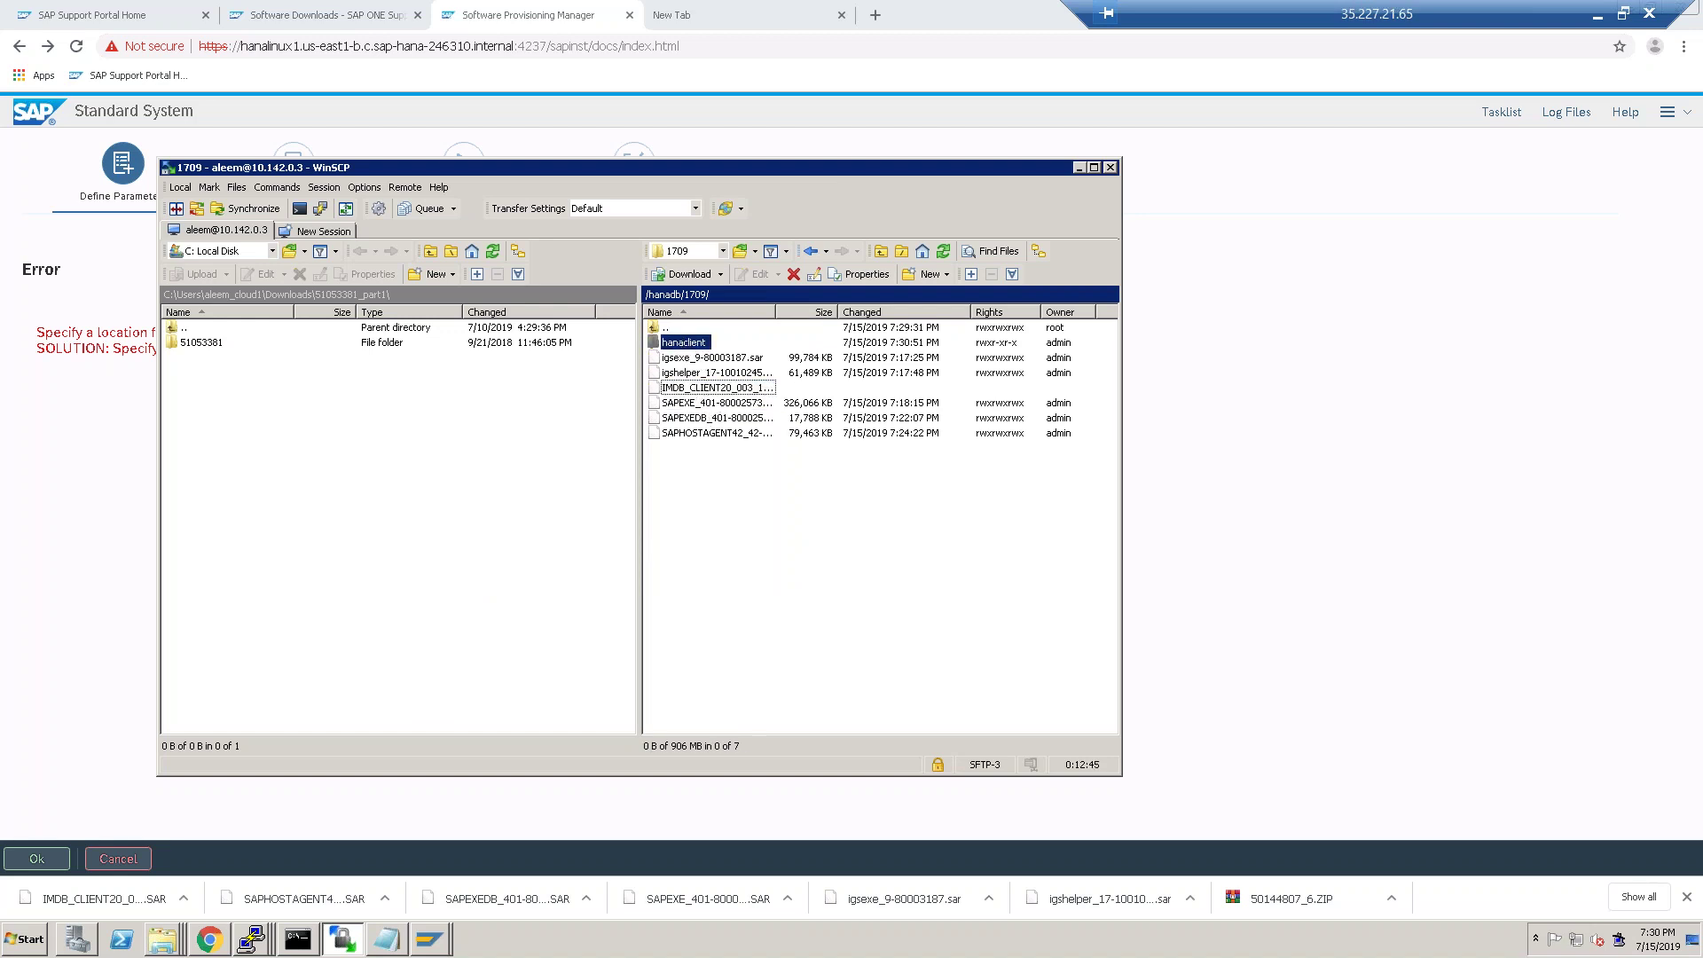
double_click(689, 343)
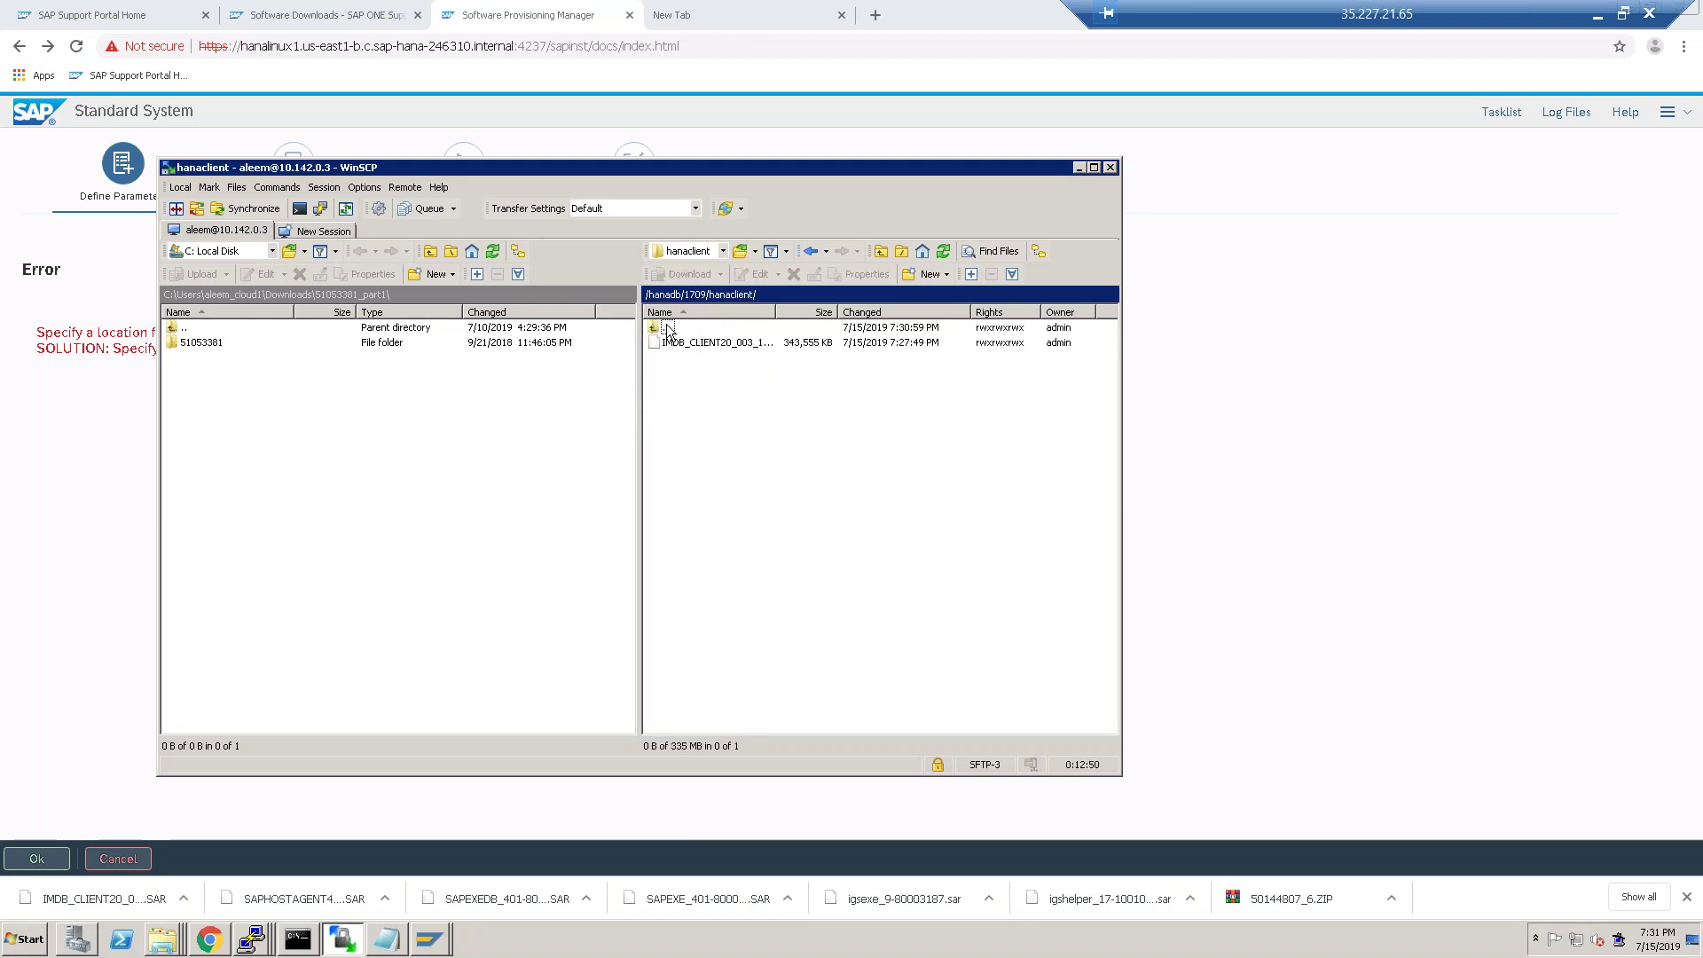
double_click(669, 329)
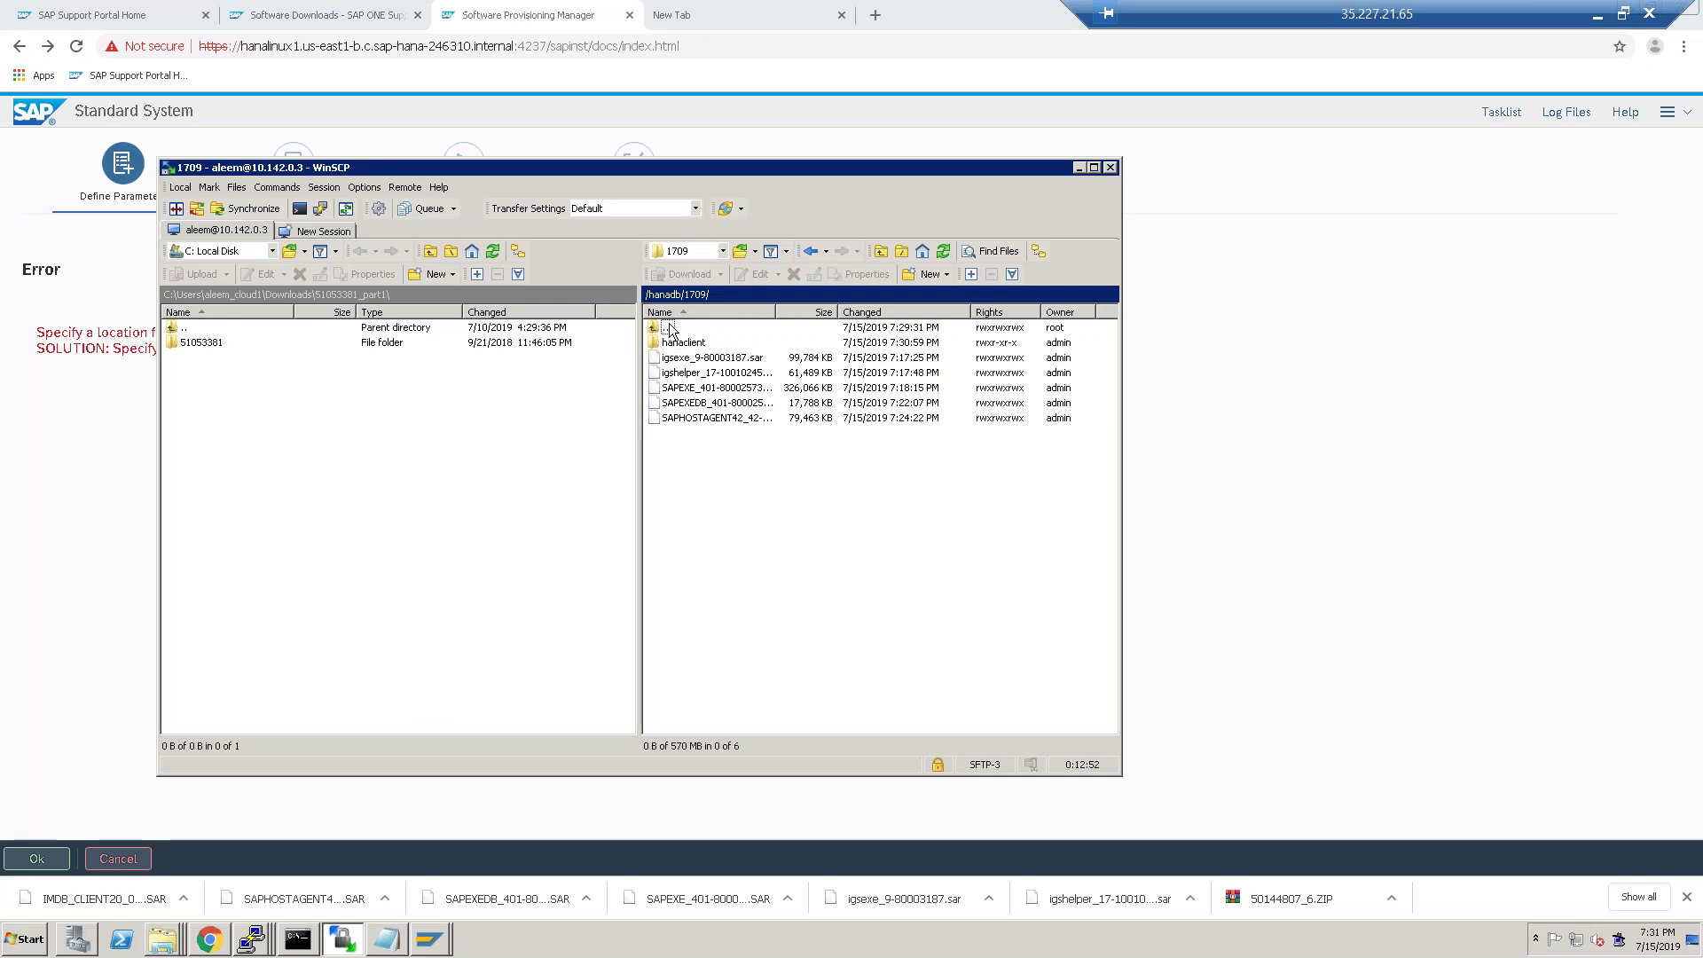
double_click(669, 329)
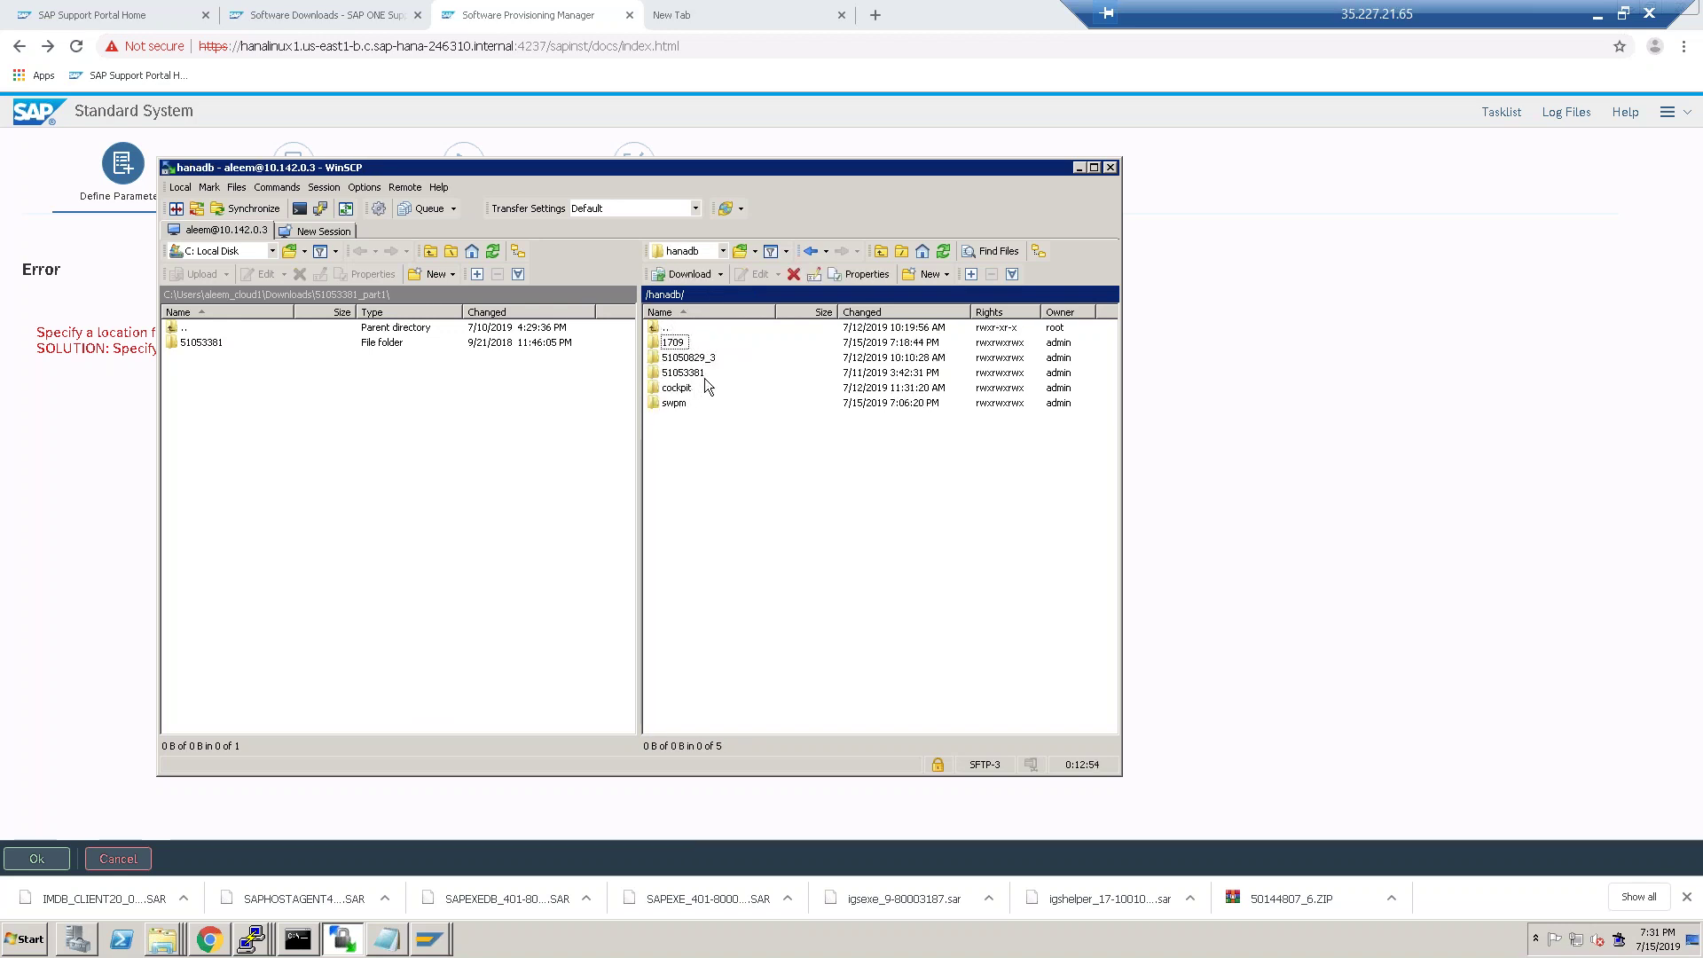
Open the server's swpm folder and widen the Name column.
double_click(681, 402)
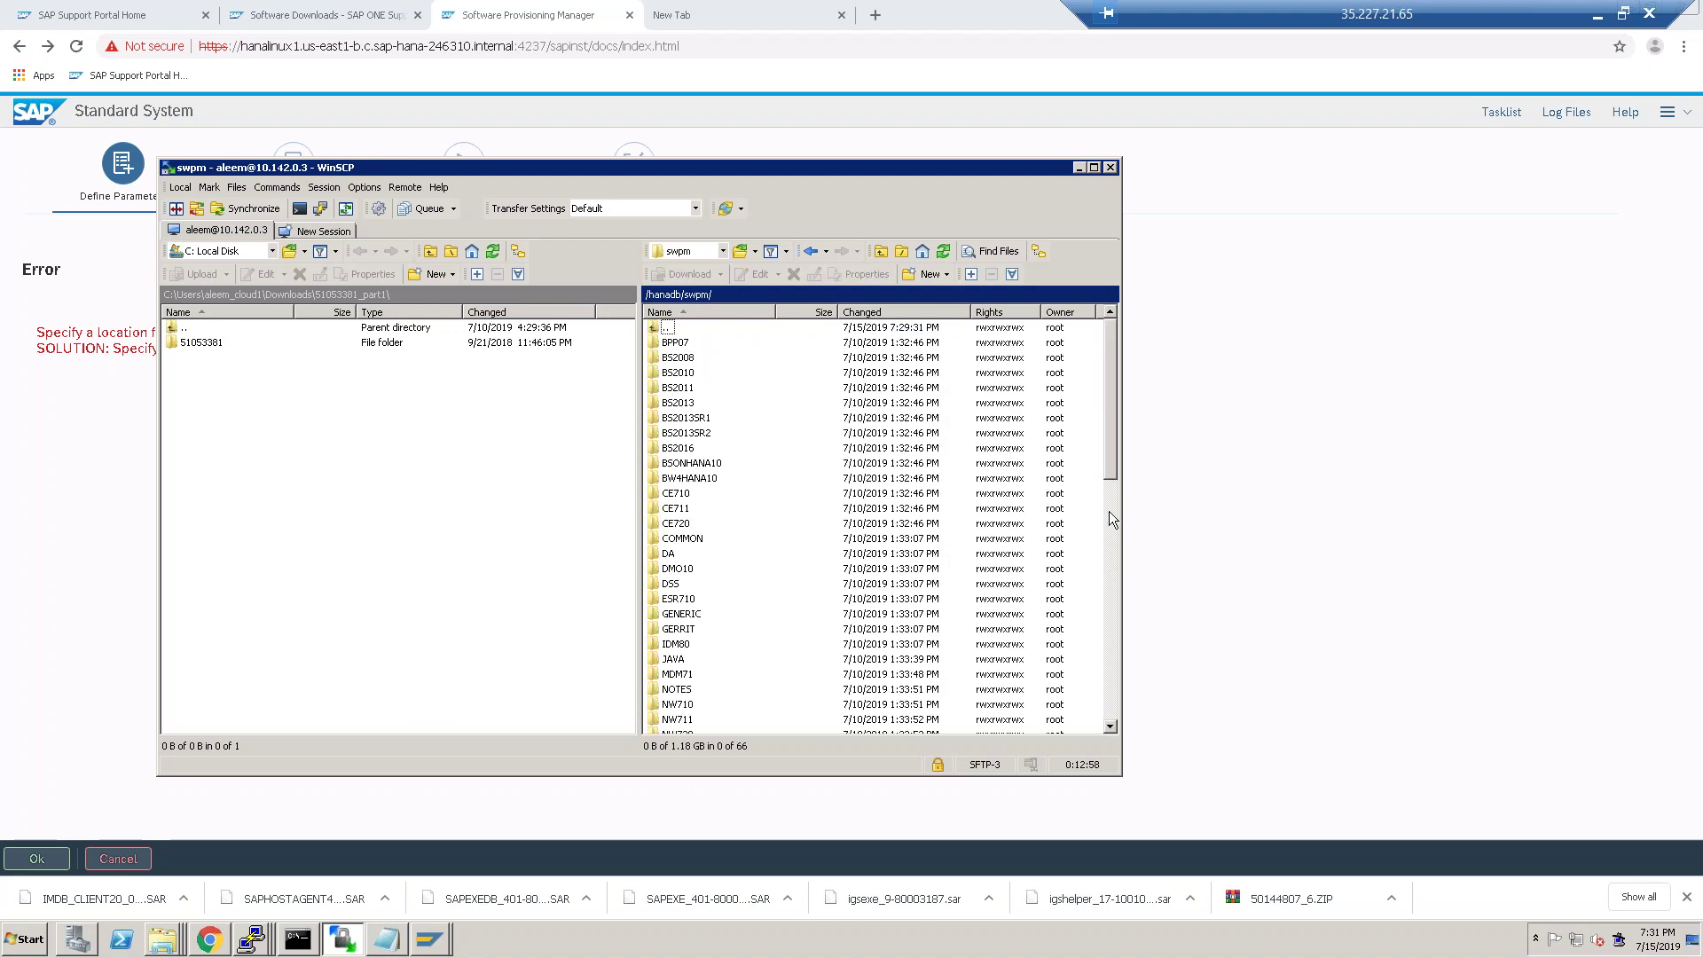
drag(1112, 420, 1049, 744)
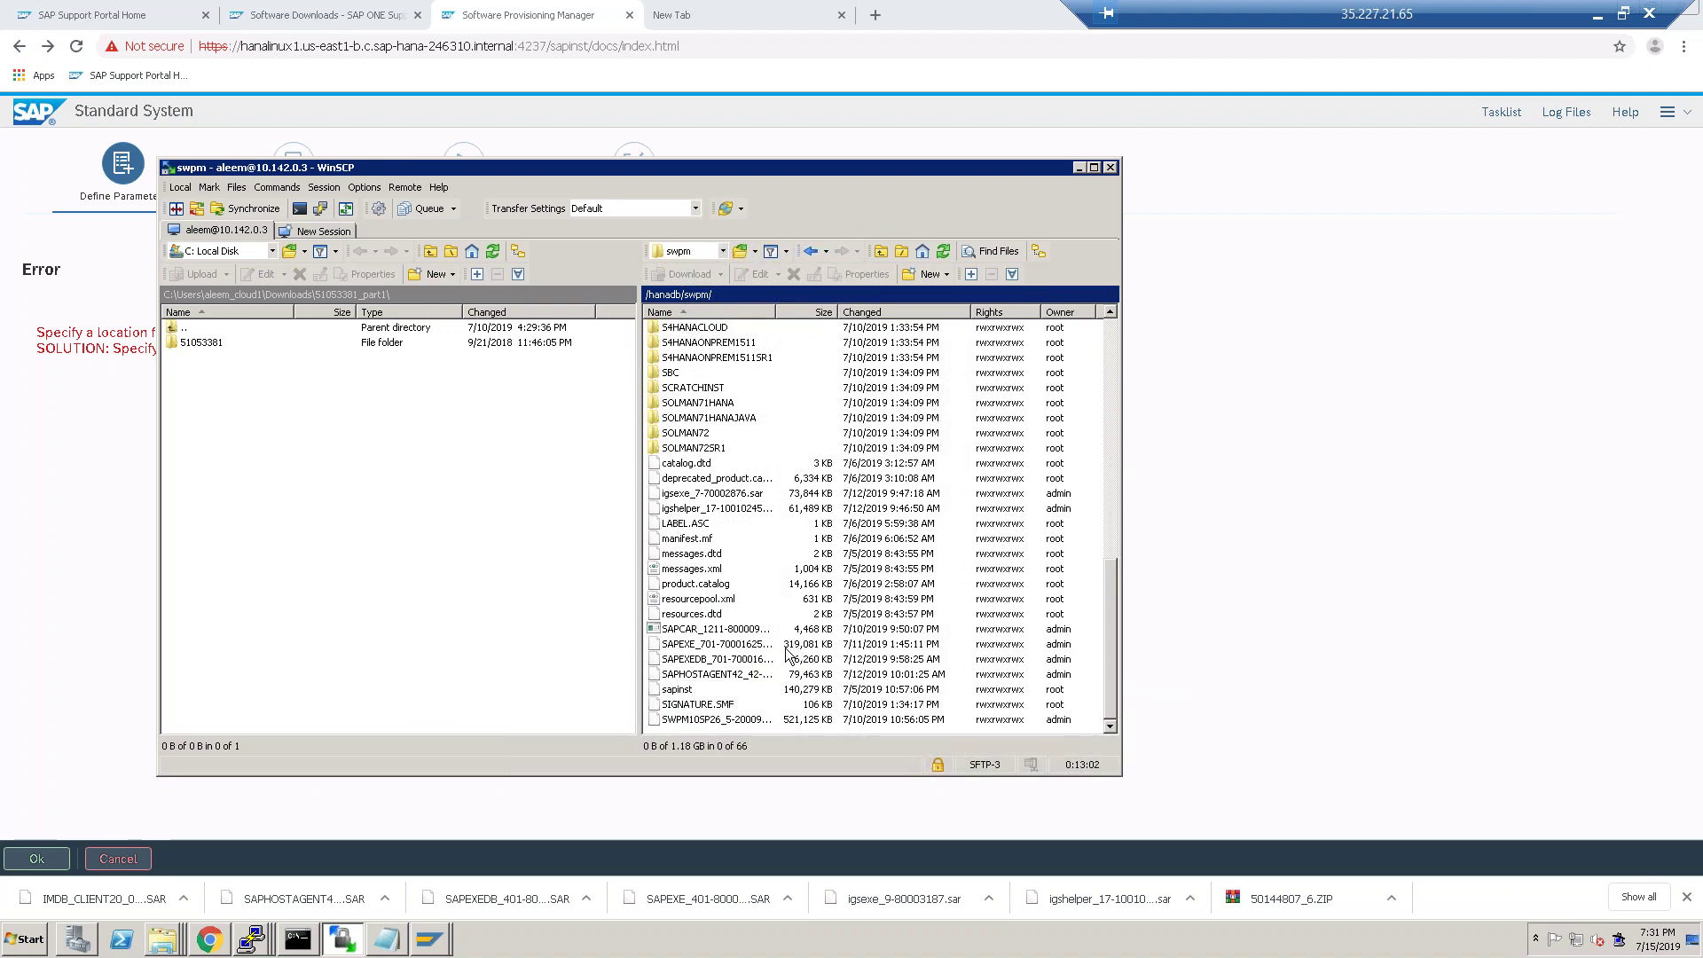
drag(777, 308, 842, 311)
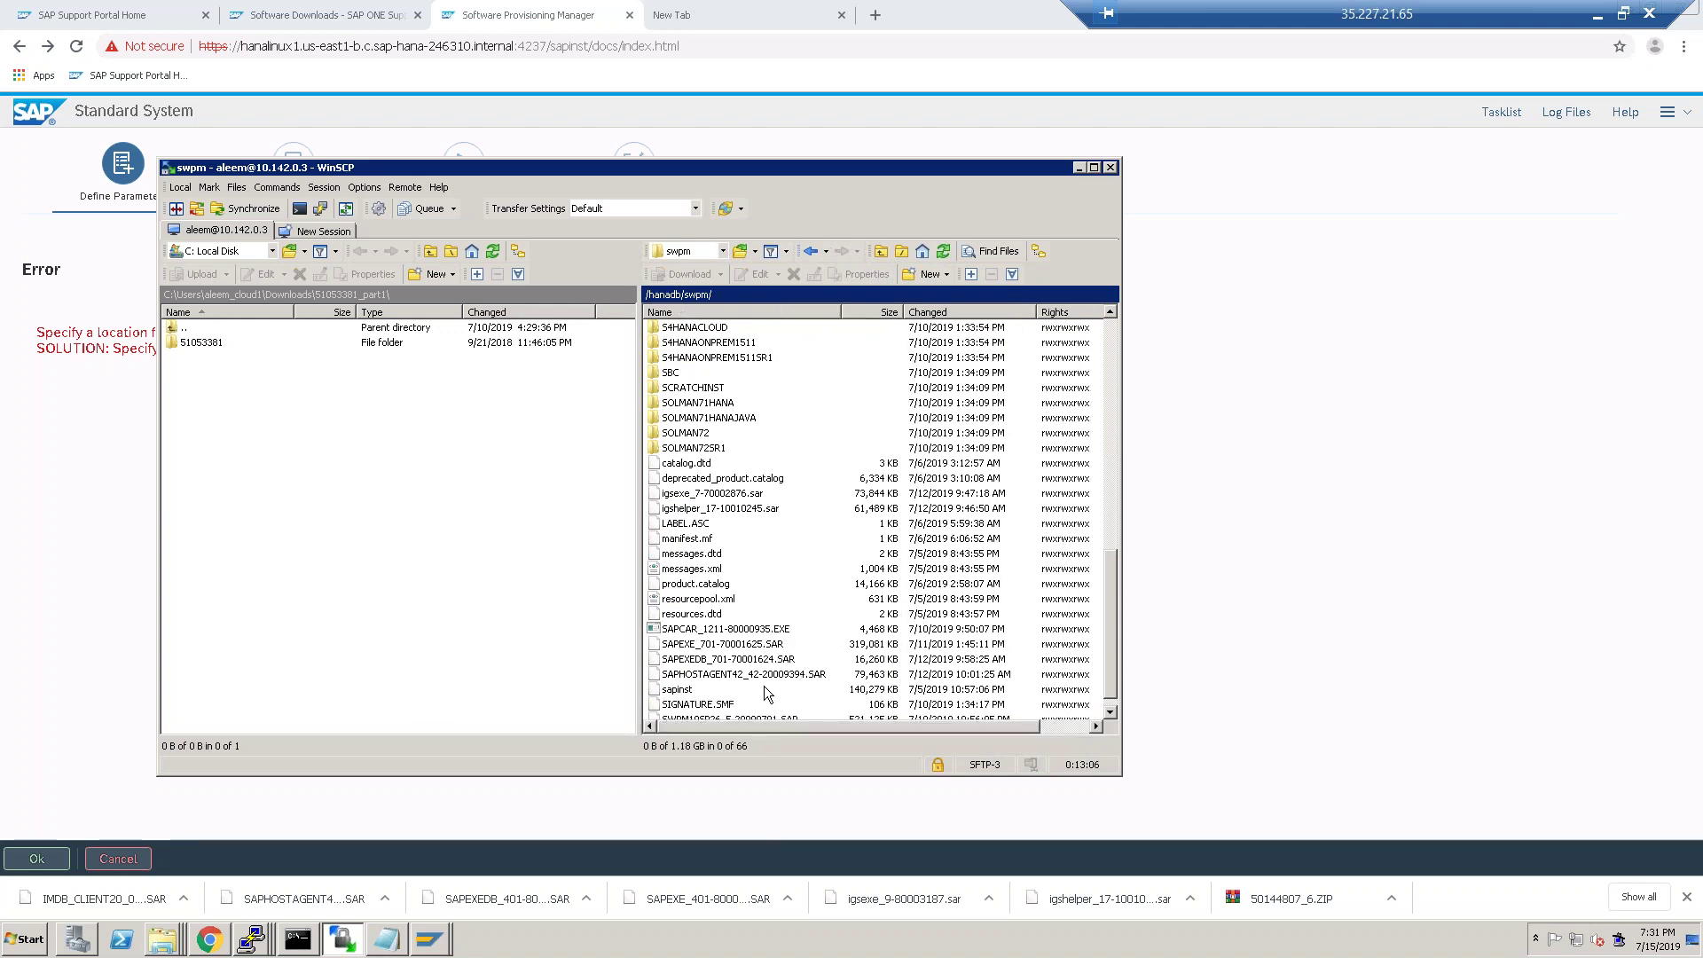
Duplicate SAPCAR_1211-80000935.EXE to /hanadb/hanaclient/, which fails with Permission denied.
click(701, 631)
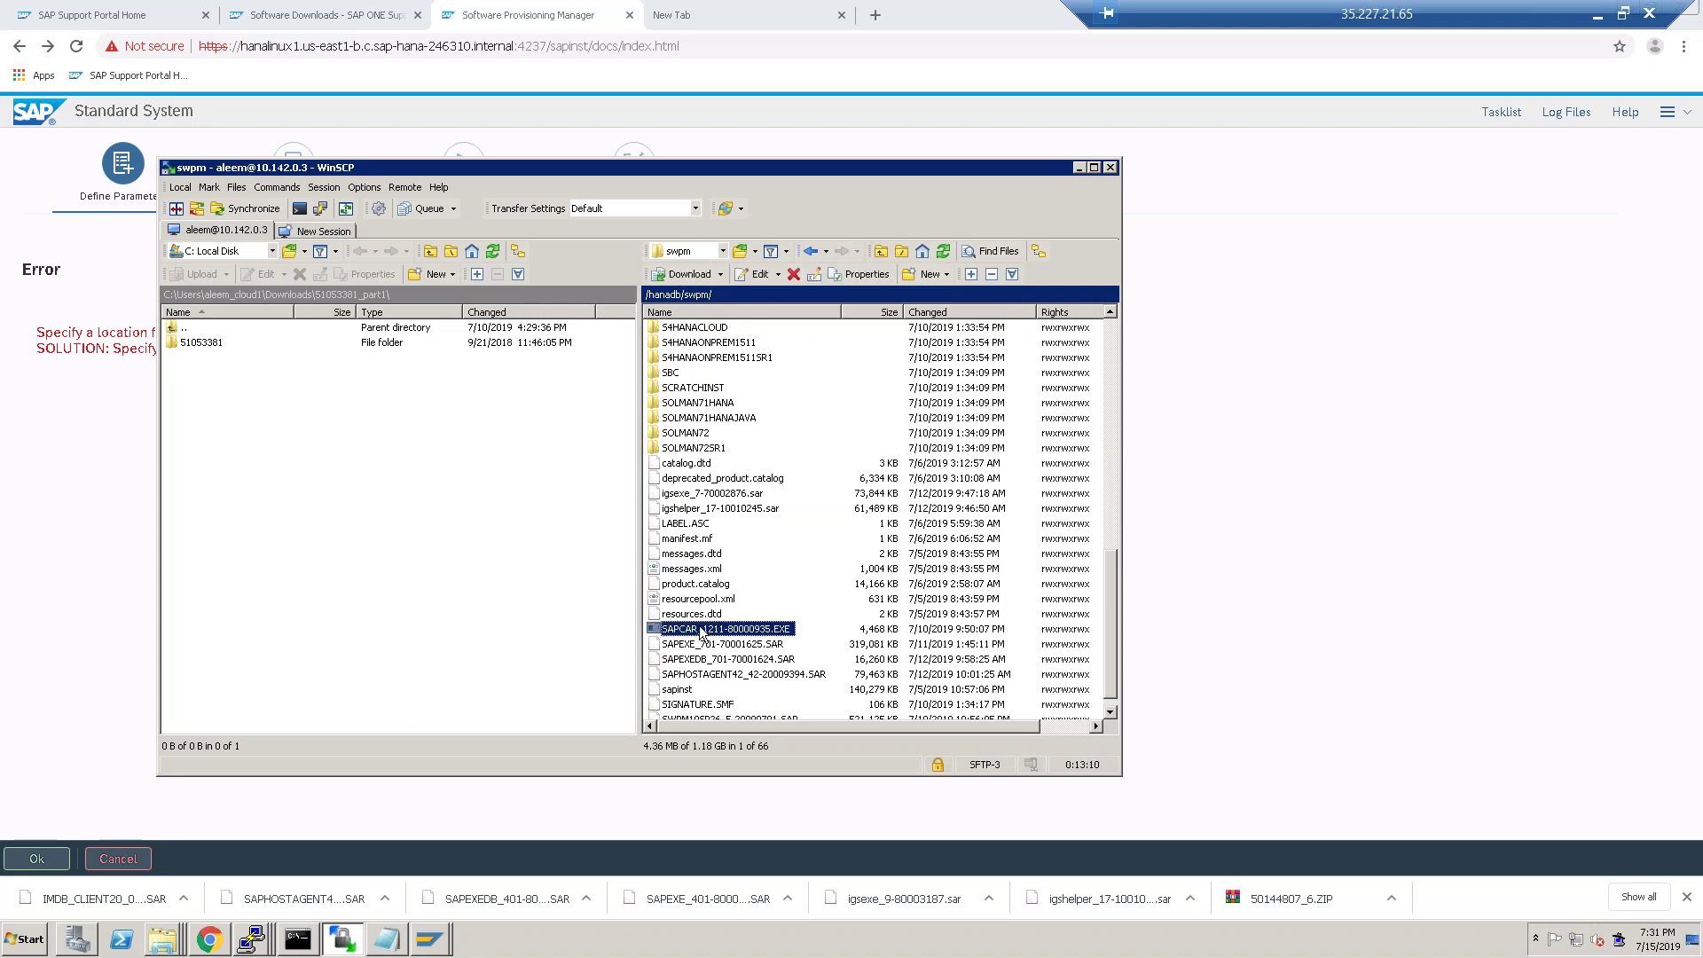
right_click(701, 628)
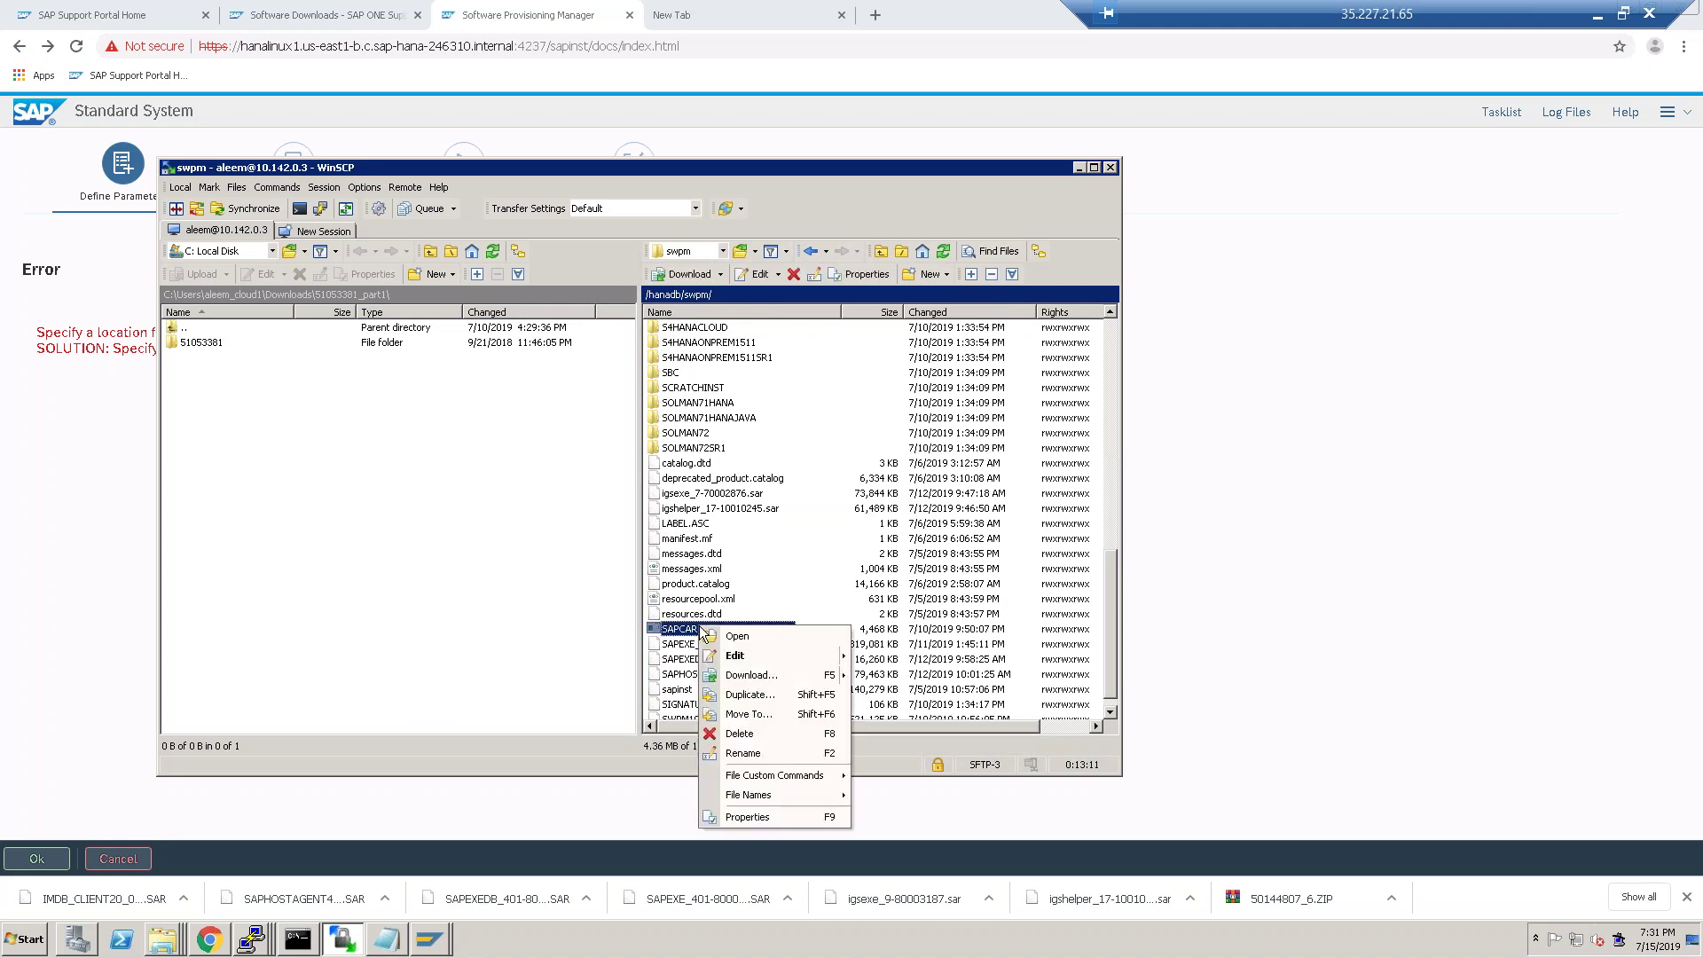
click(750, 695)
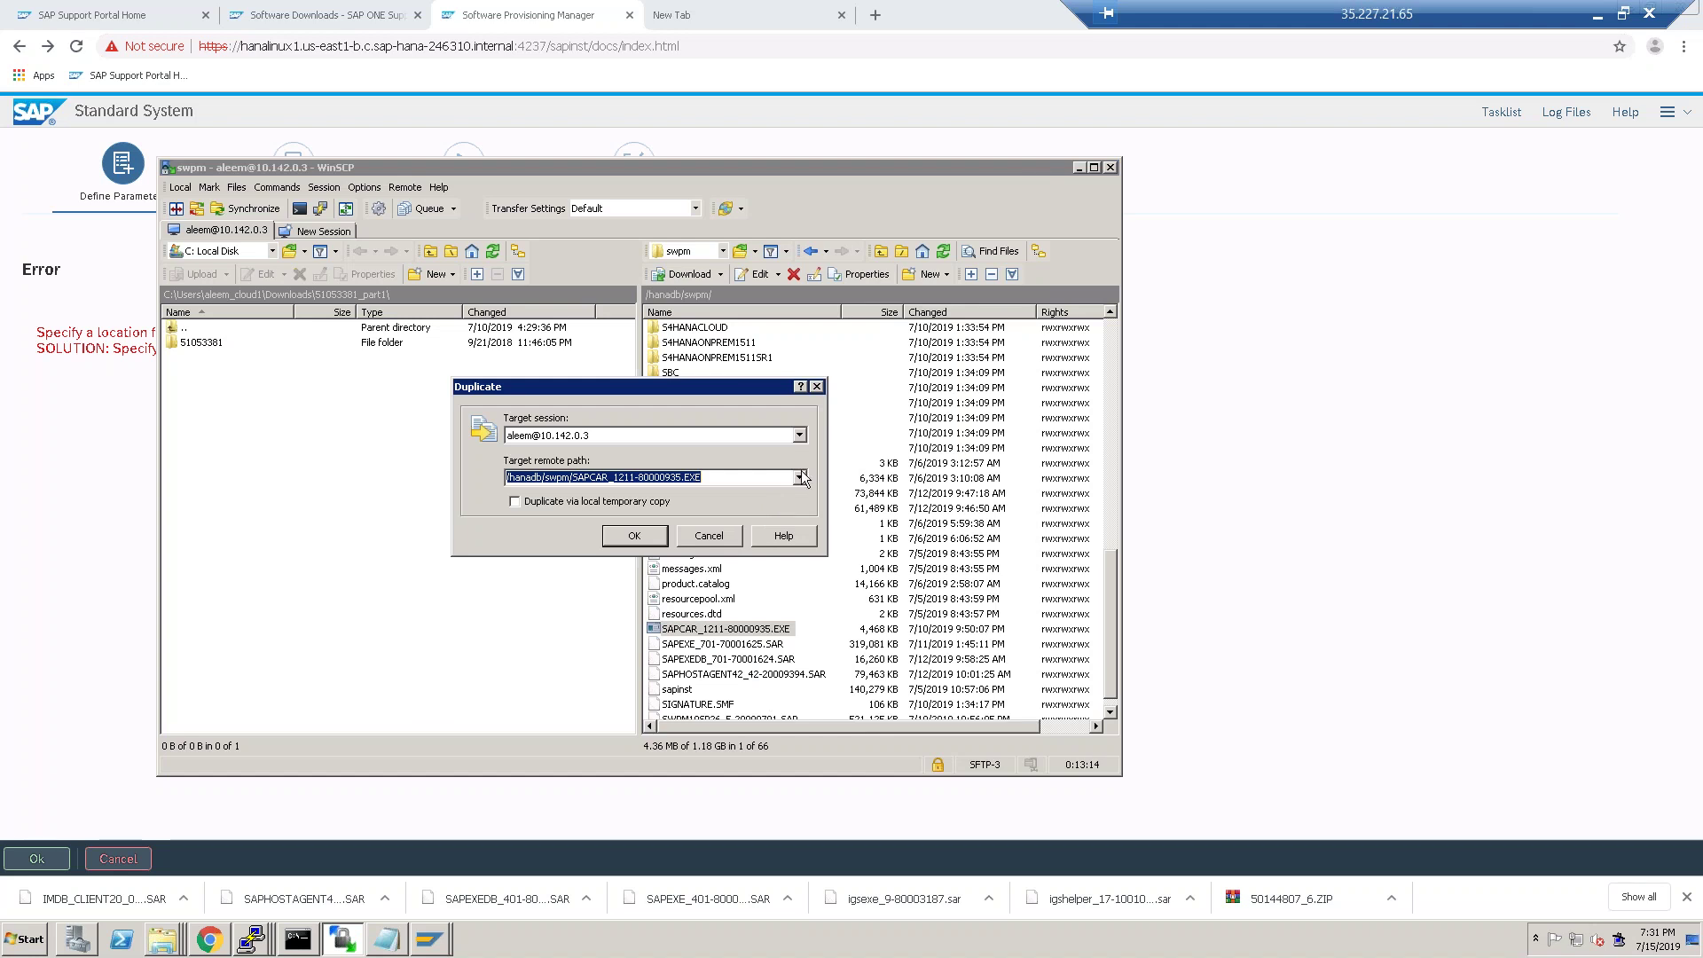
click(799, 477)
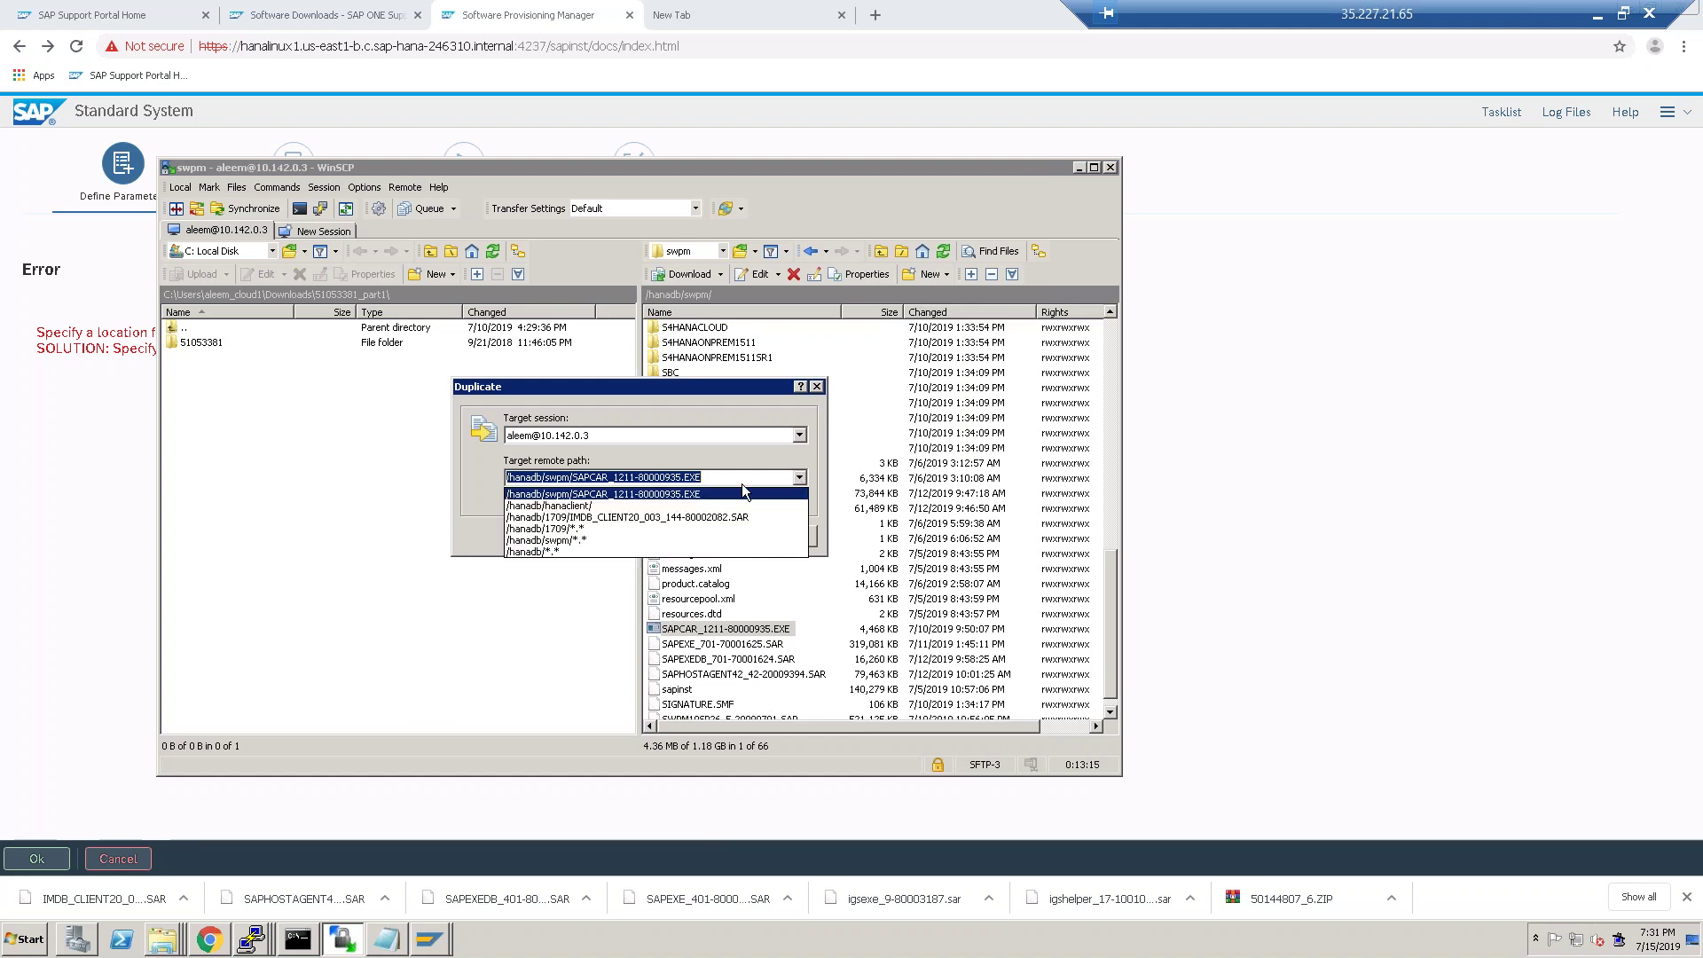
click(598, 503)
click(647, 535)
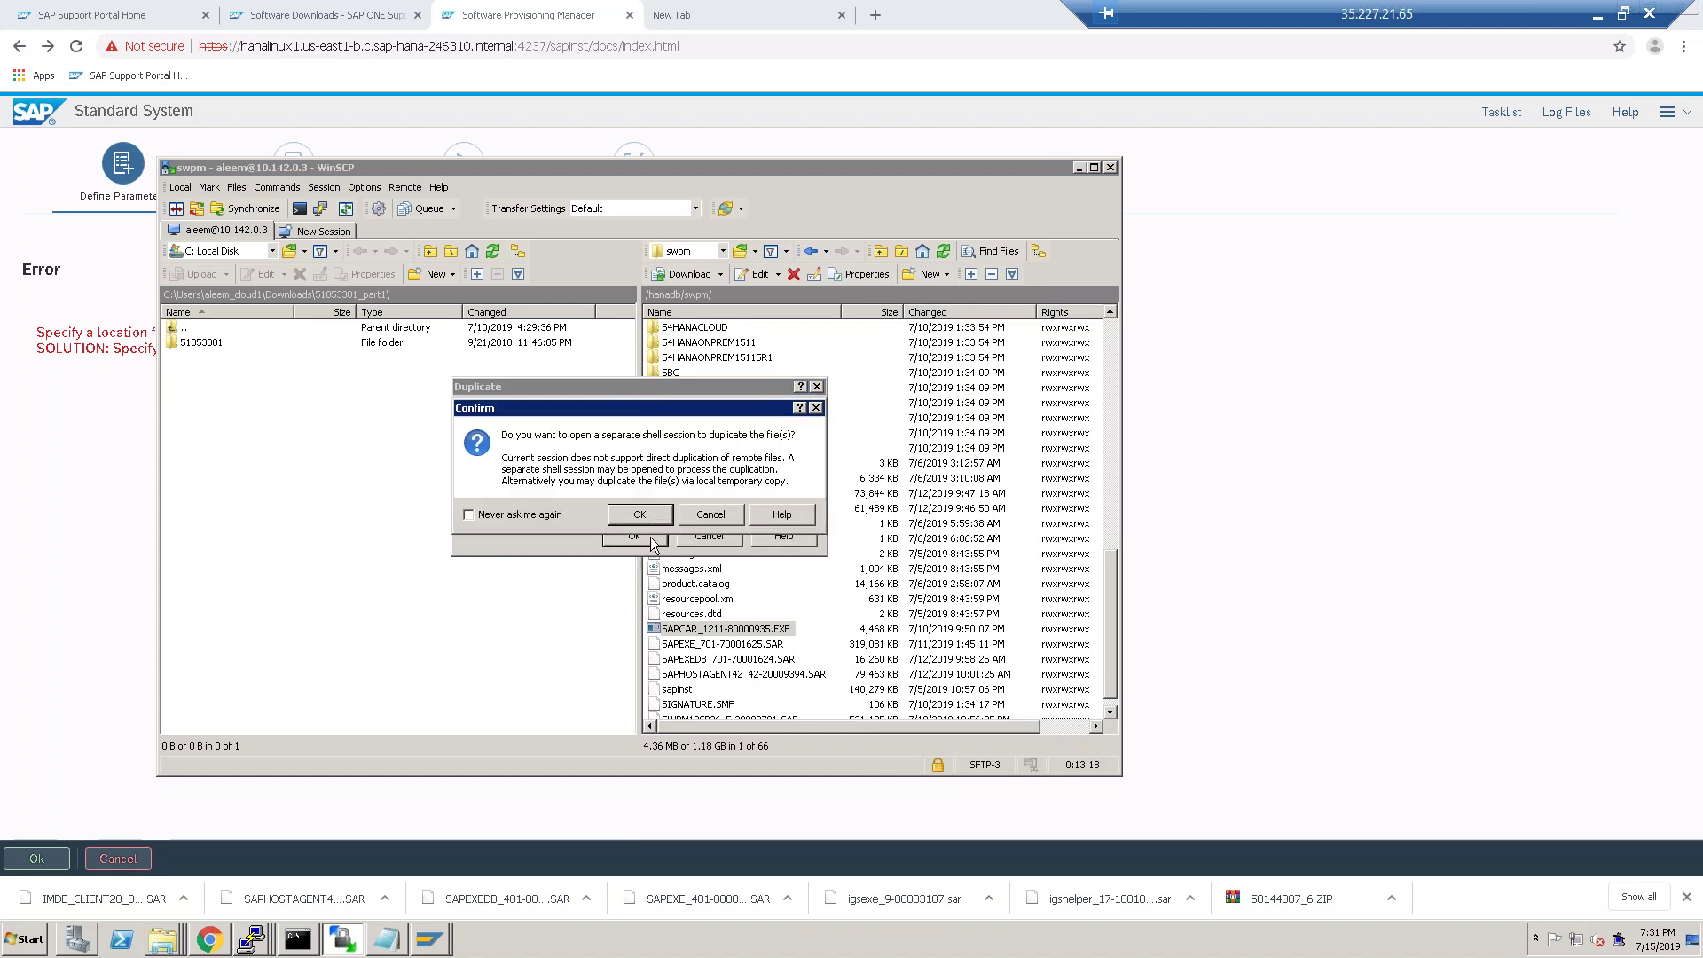
click(640, 515)
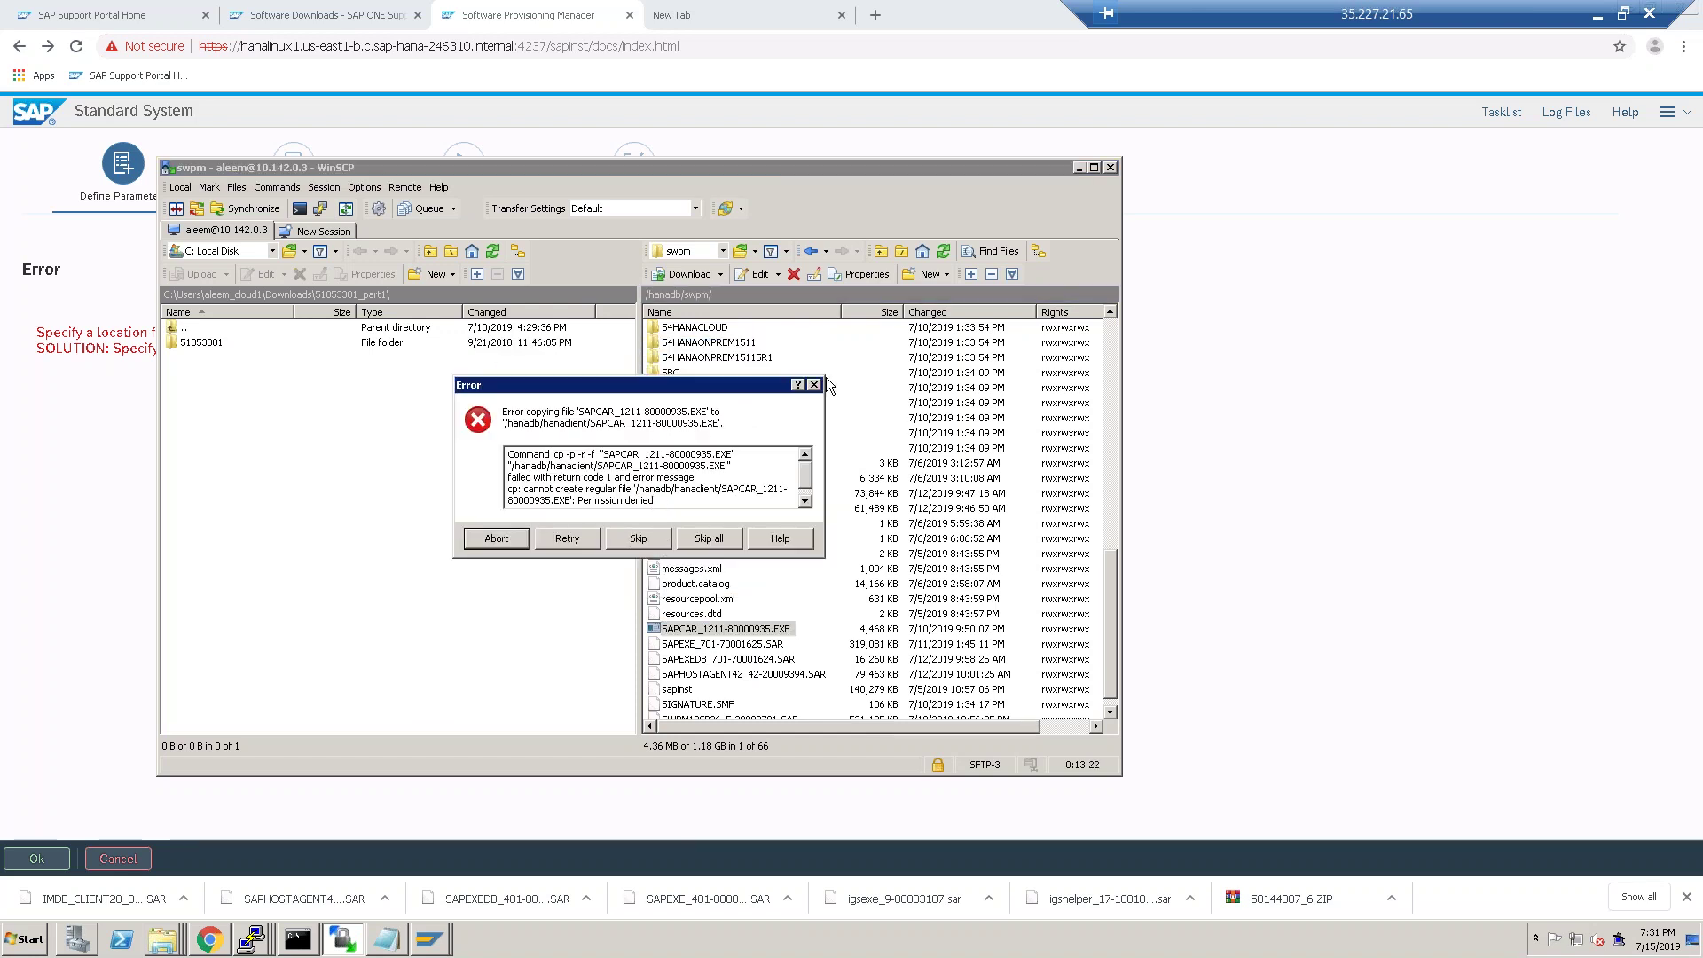
click(813, 386)
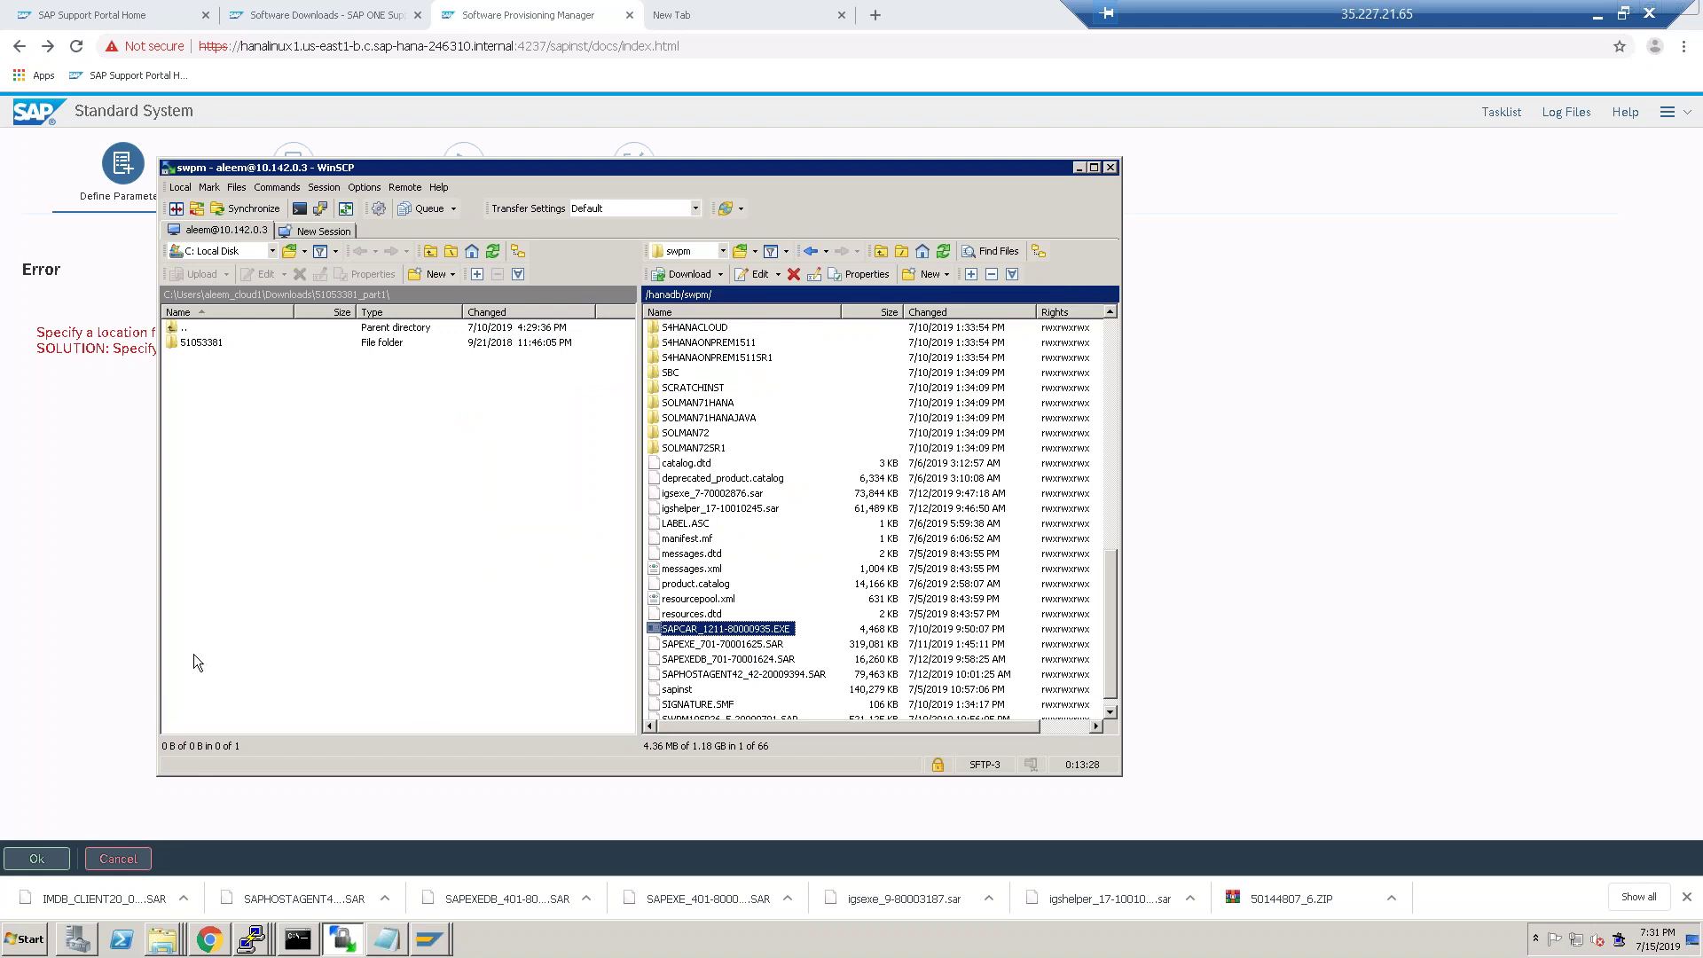
In the local pane, go up to Downloads and select SAPCAR_1211-80000935.EXE.
click(182, 330)
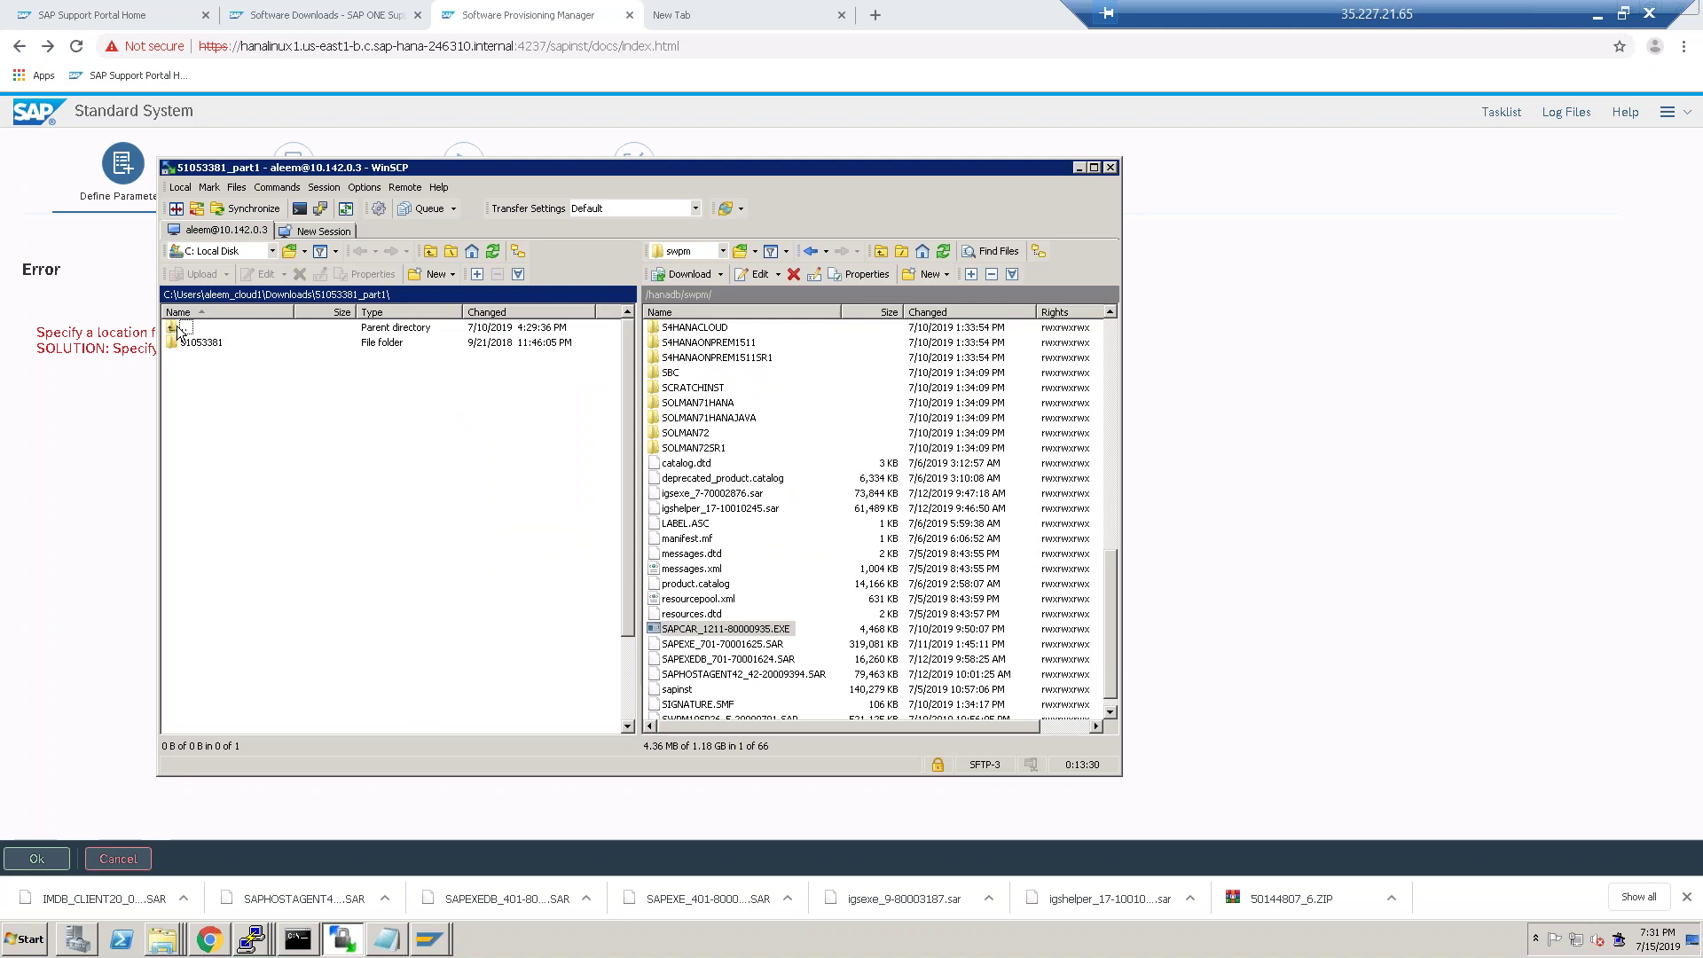
double_click(182, 330)
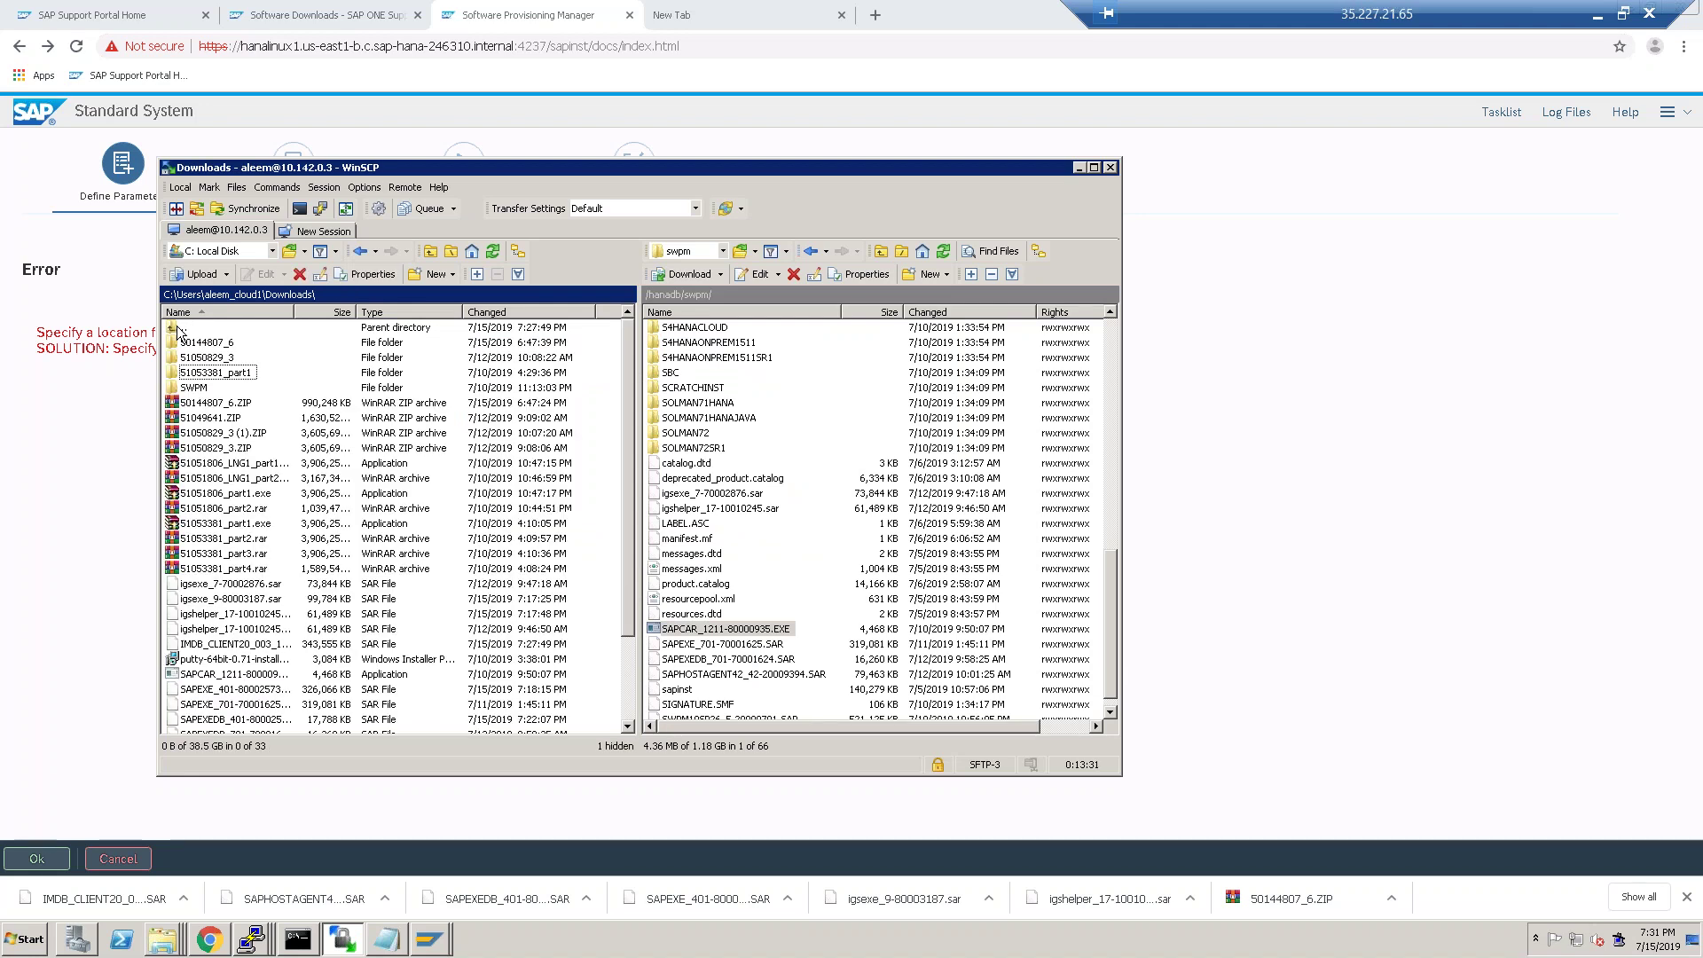
click(262, 691)
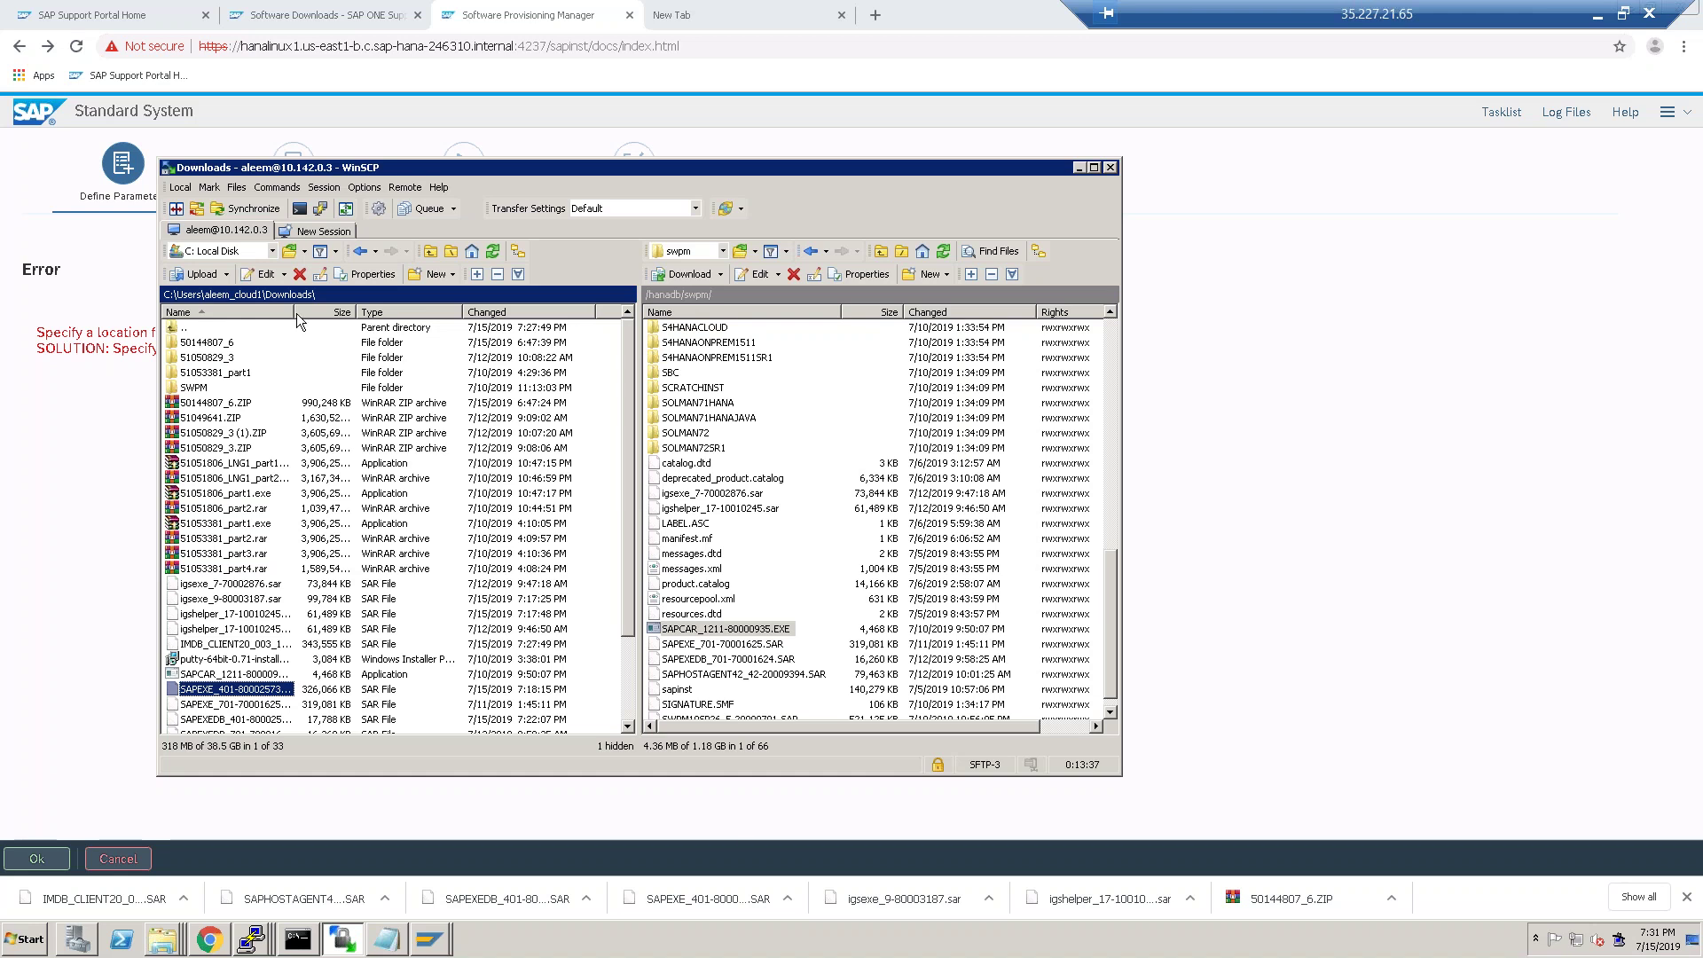
drag(295, 311, 359, 312)
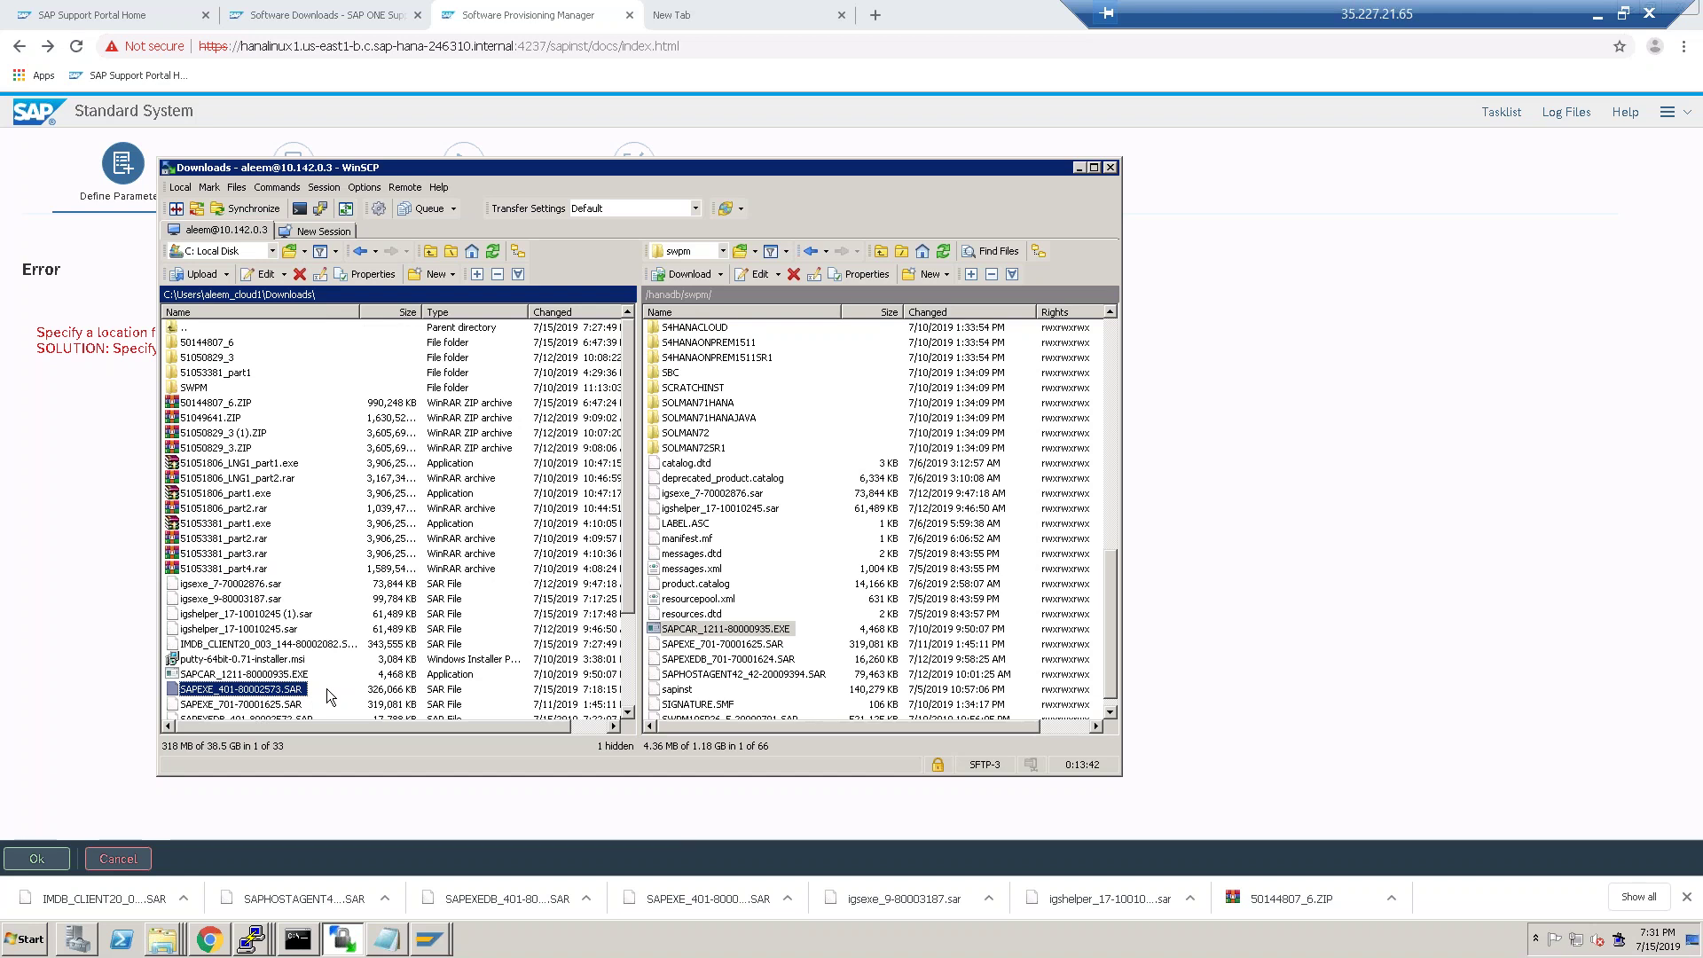
click(213, 674)
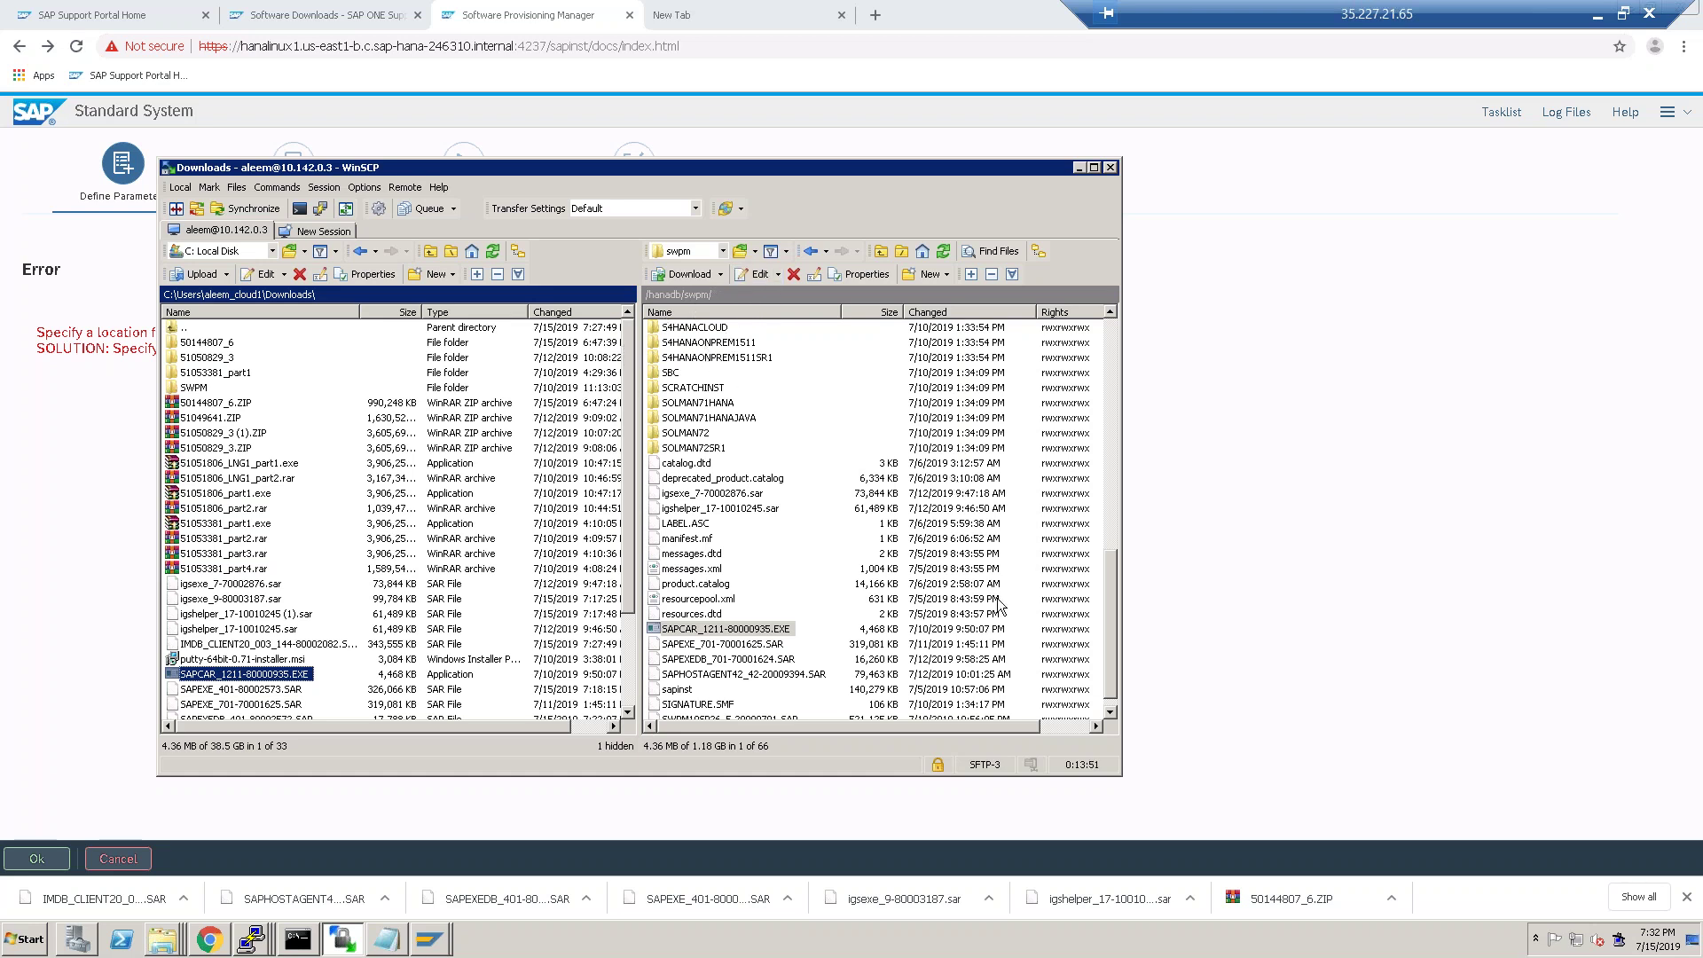
drag(1112, 554, 1115, 306)
Open /hanadb/1709/hanaclient on the server and paste SAPCAR_1211-80000935.EXE into it.
click(667, 334)
double_click(667, 333)
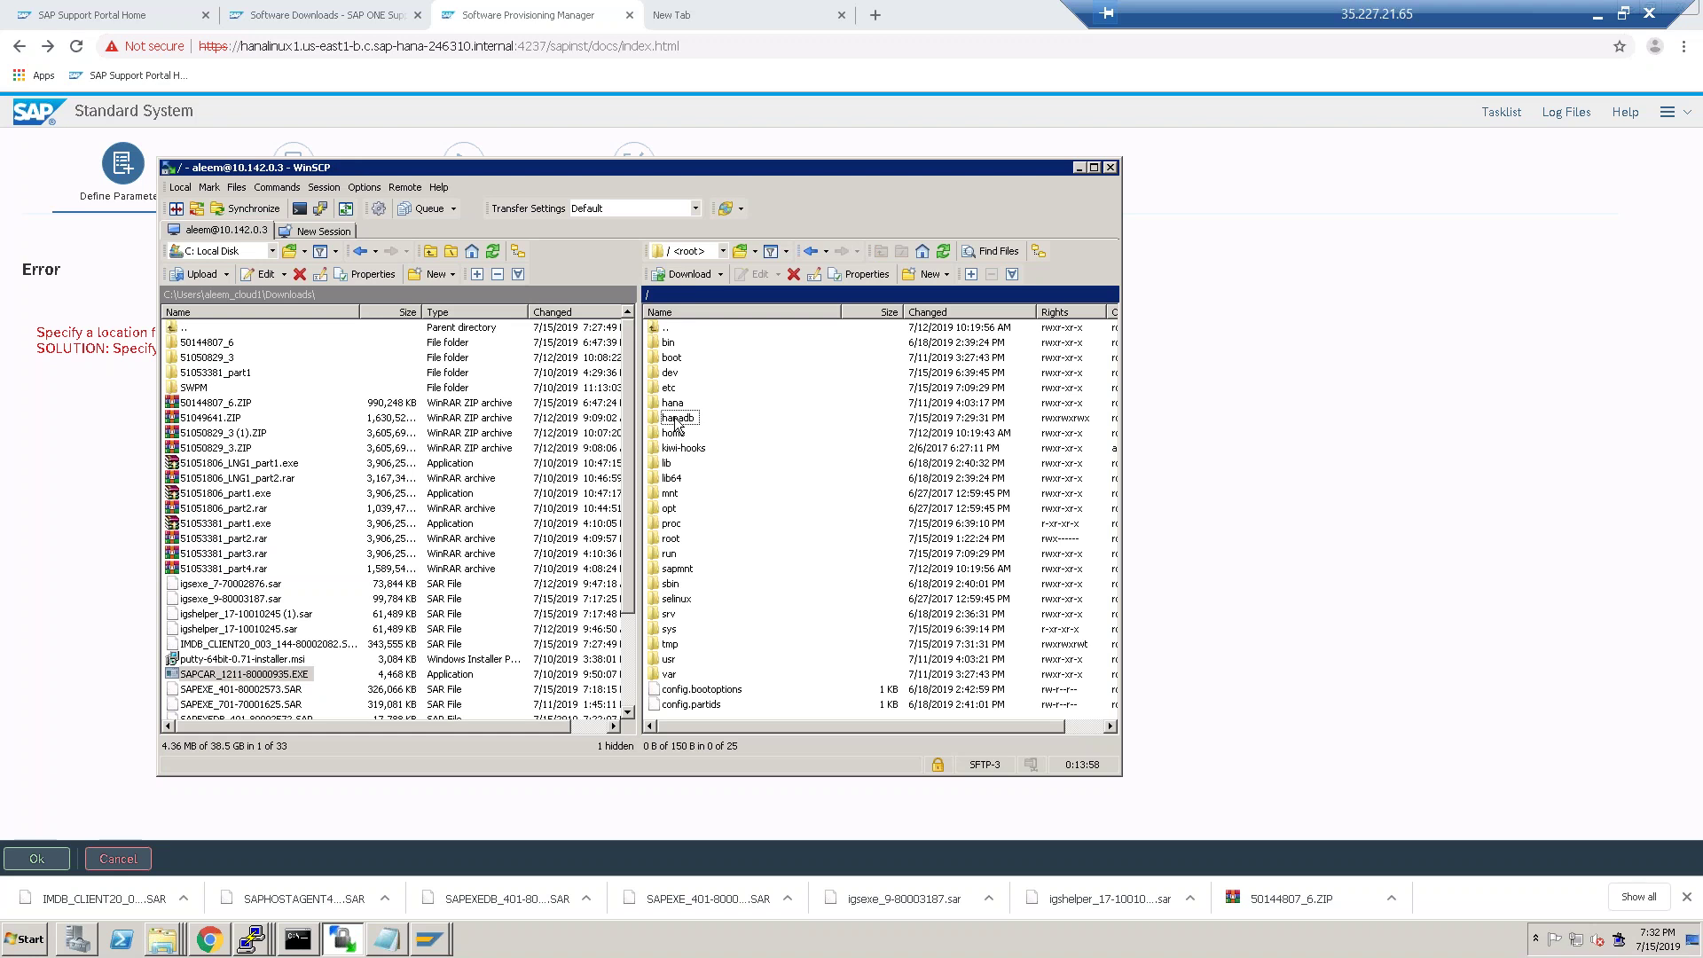
double_click(676, 418)
double_click(674, 344)
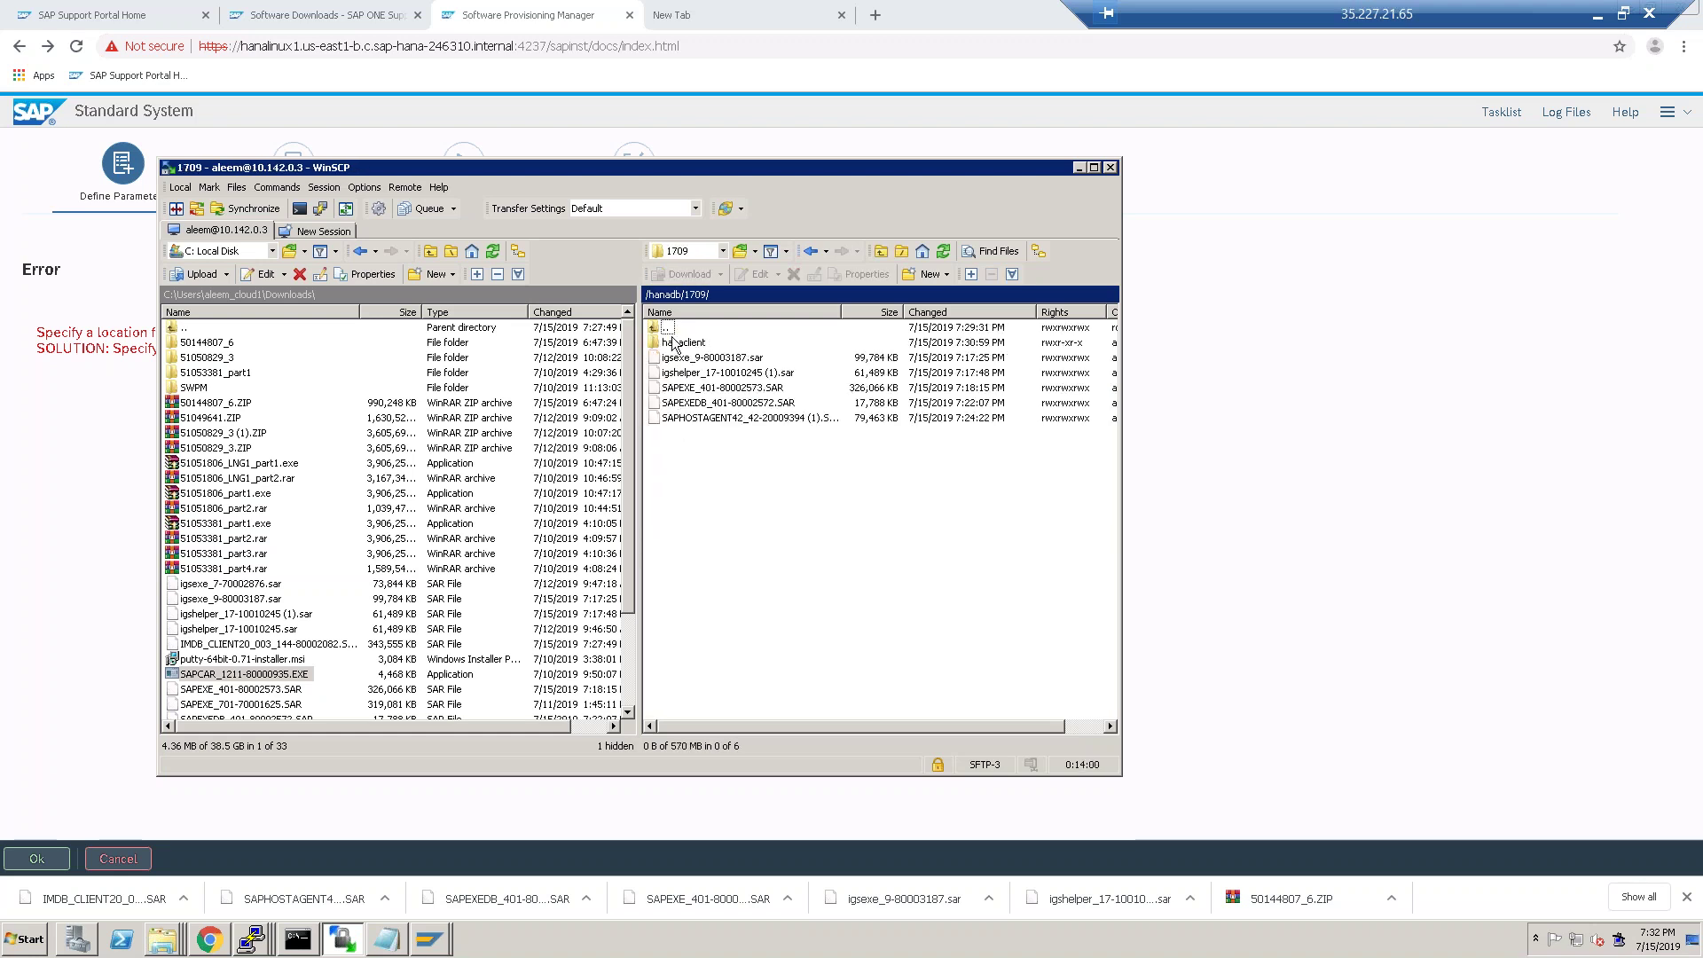
click(689, 344)
double_click(691, 344)
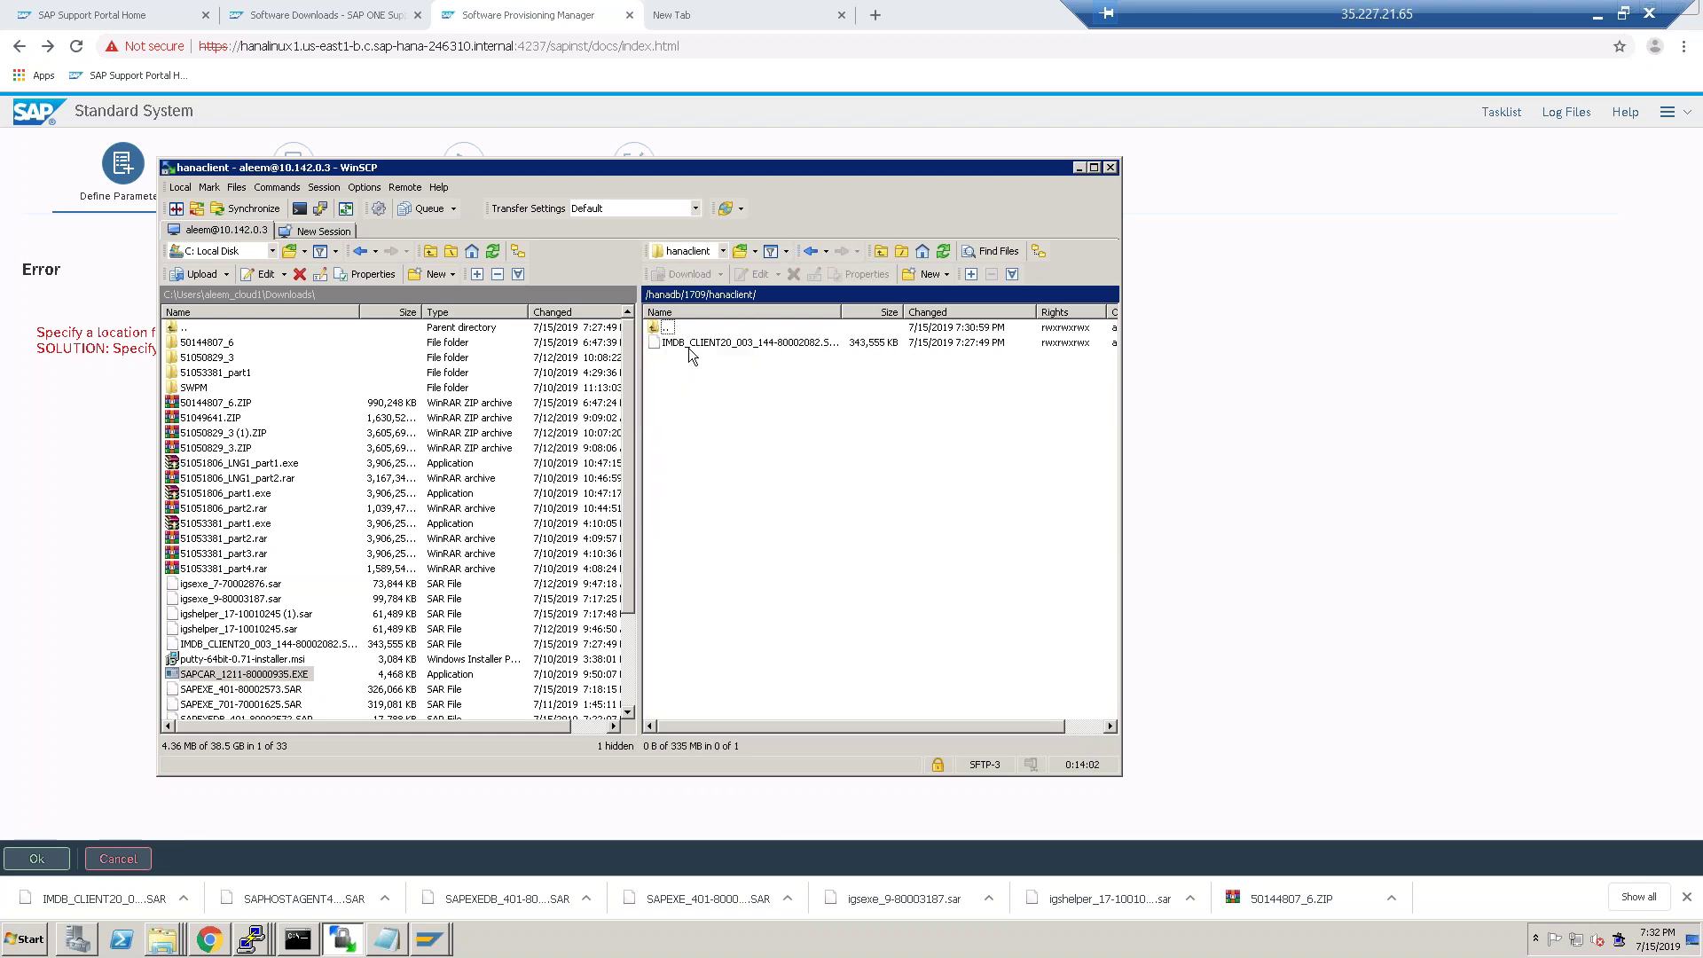
right_click(703, 396)
click(747, 529)
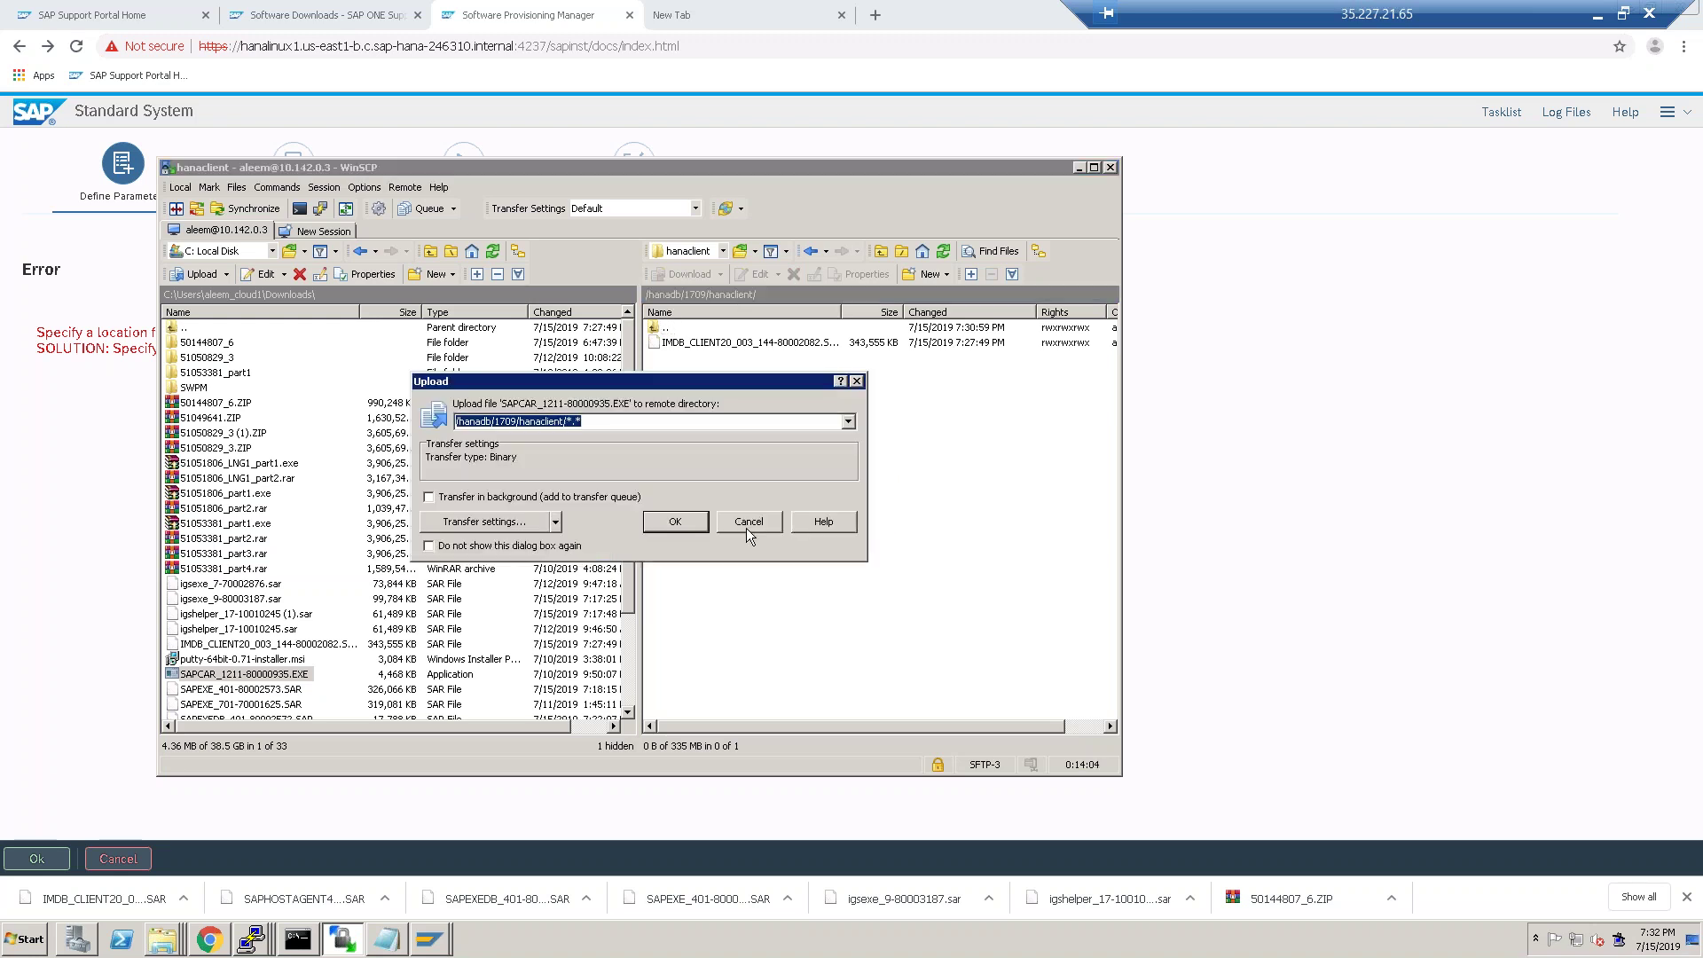
click(678, 518)
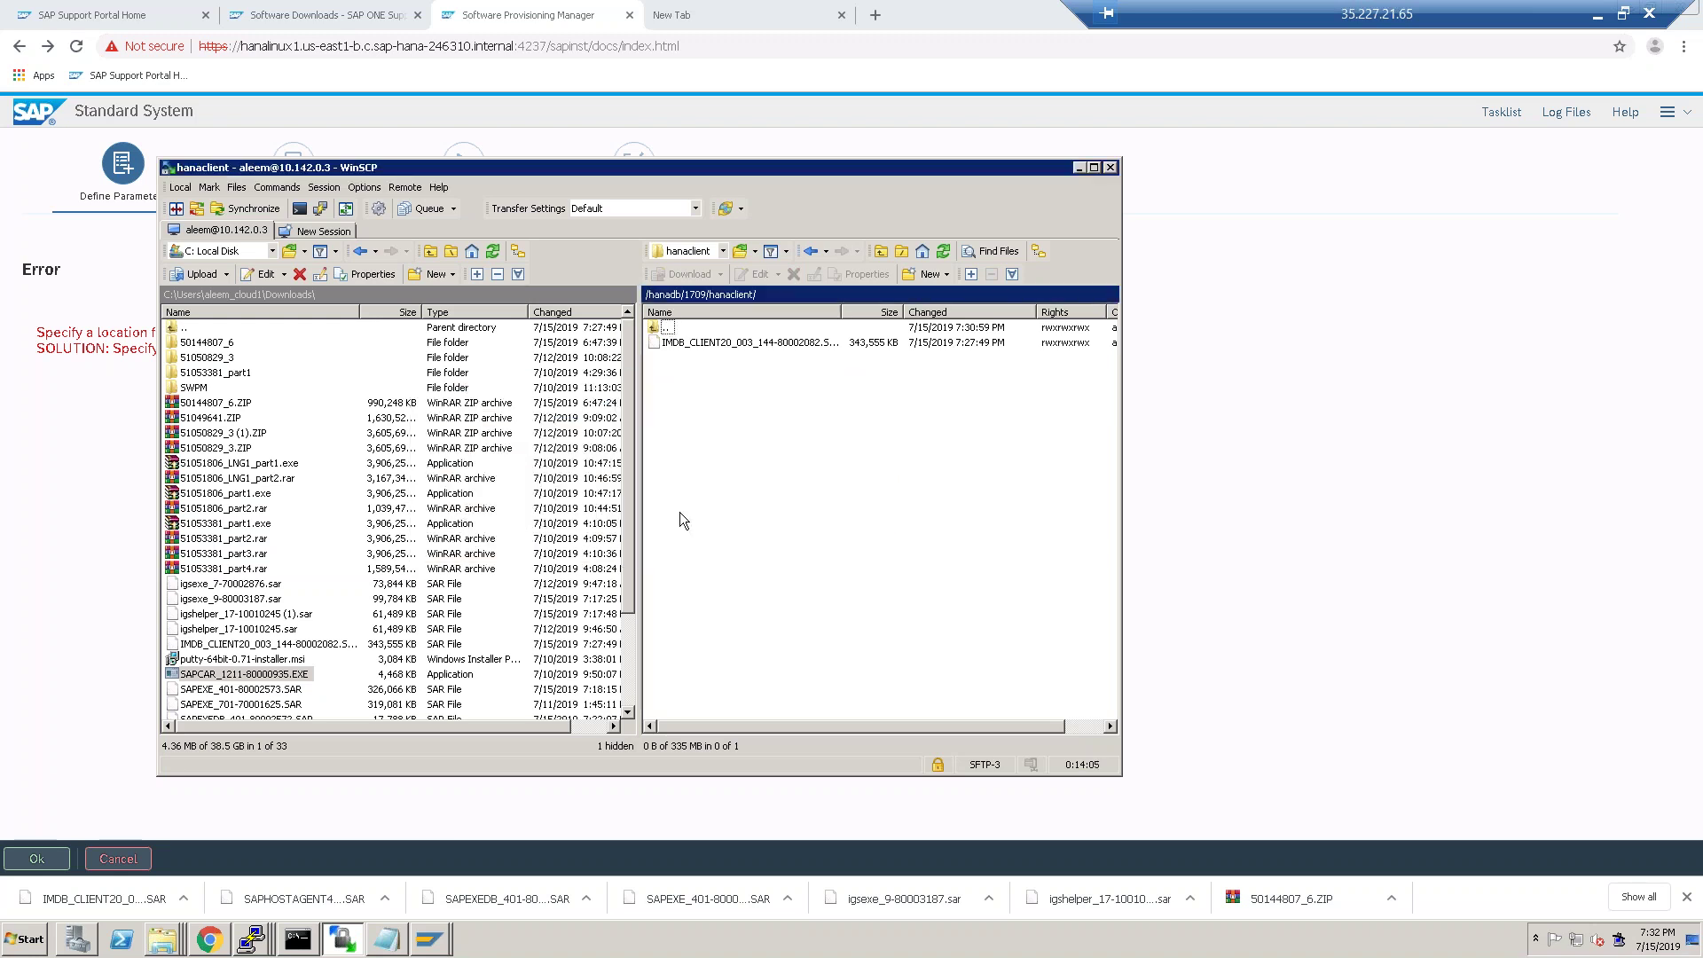
In PuTTY, go into the 1709 folder and run chmod -R 777 * on its contents.
click(266, 943)
click(266, 905)
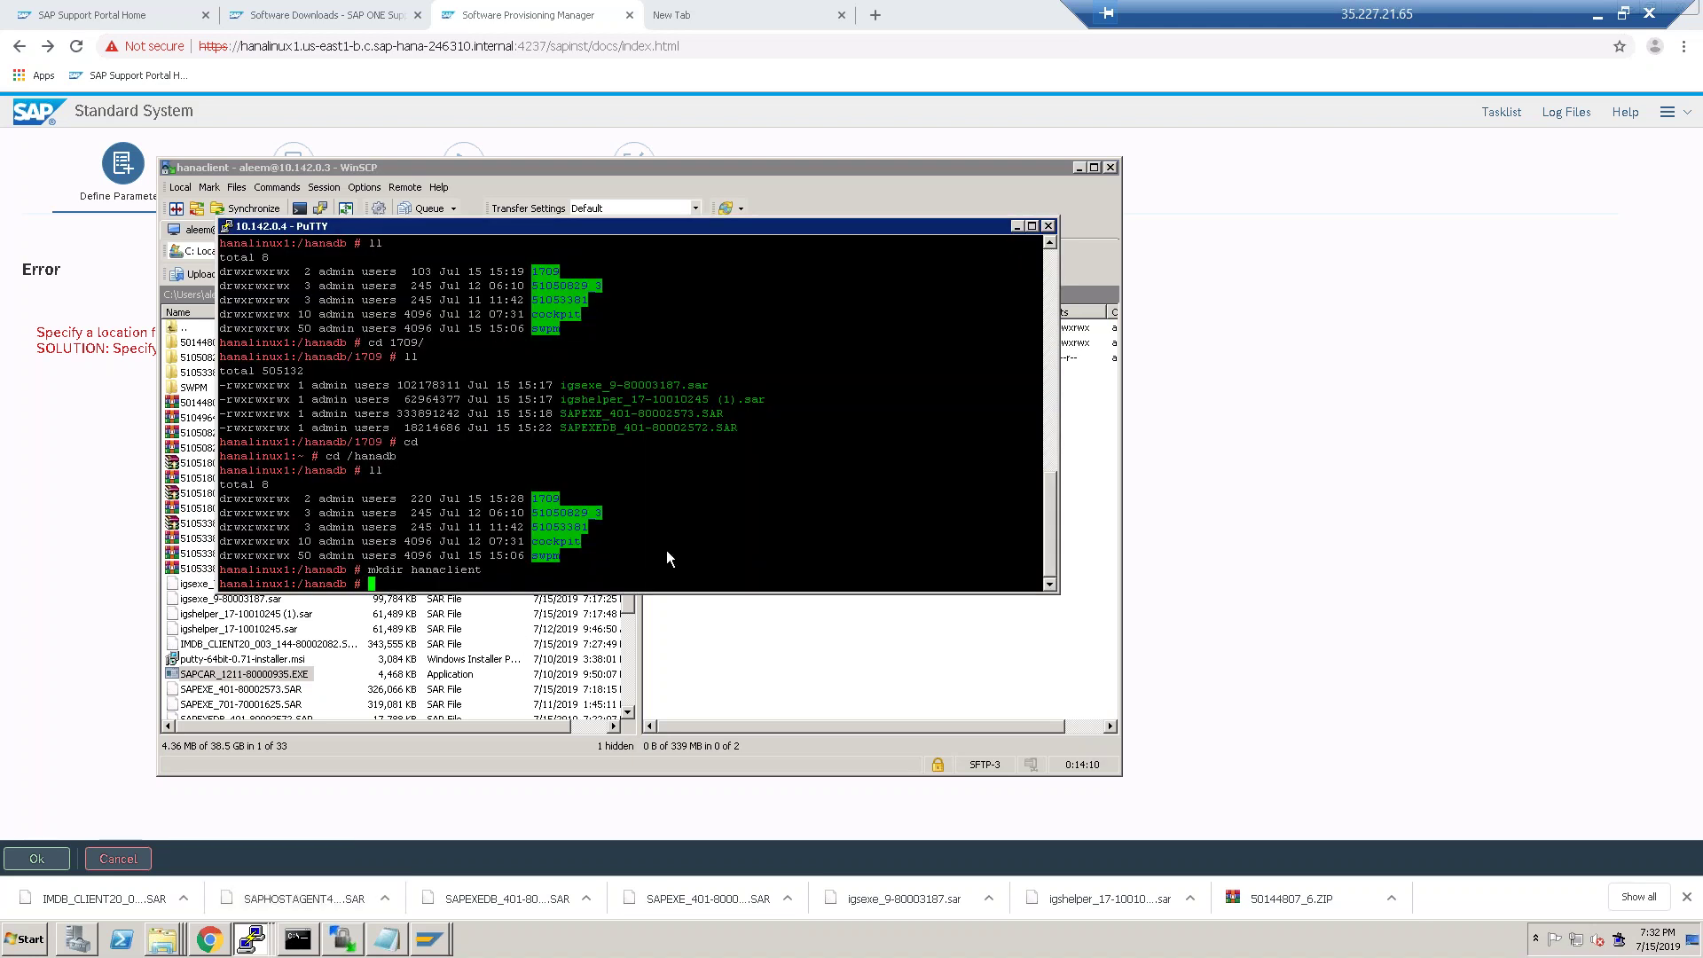
text(cd 1709/)
key(Return)
text(ll)
key(Return)
text(chmod )
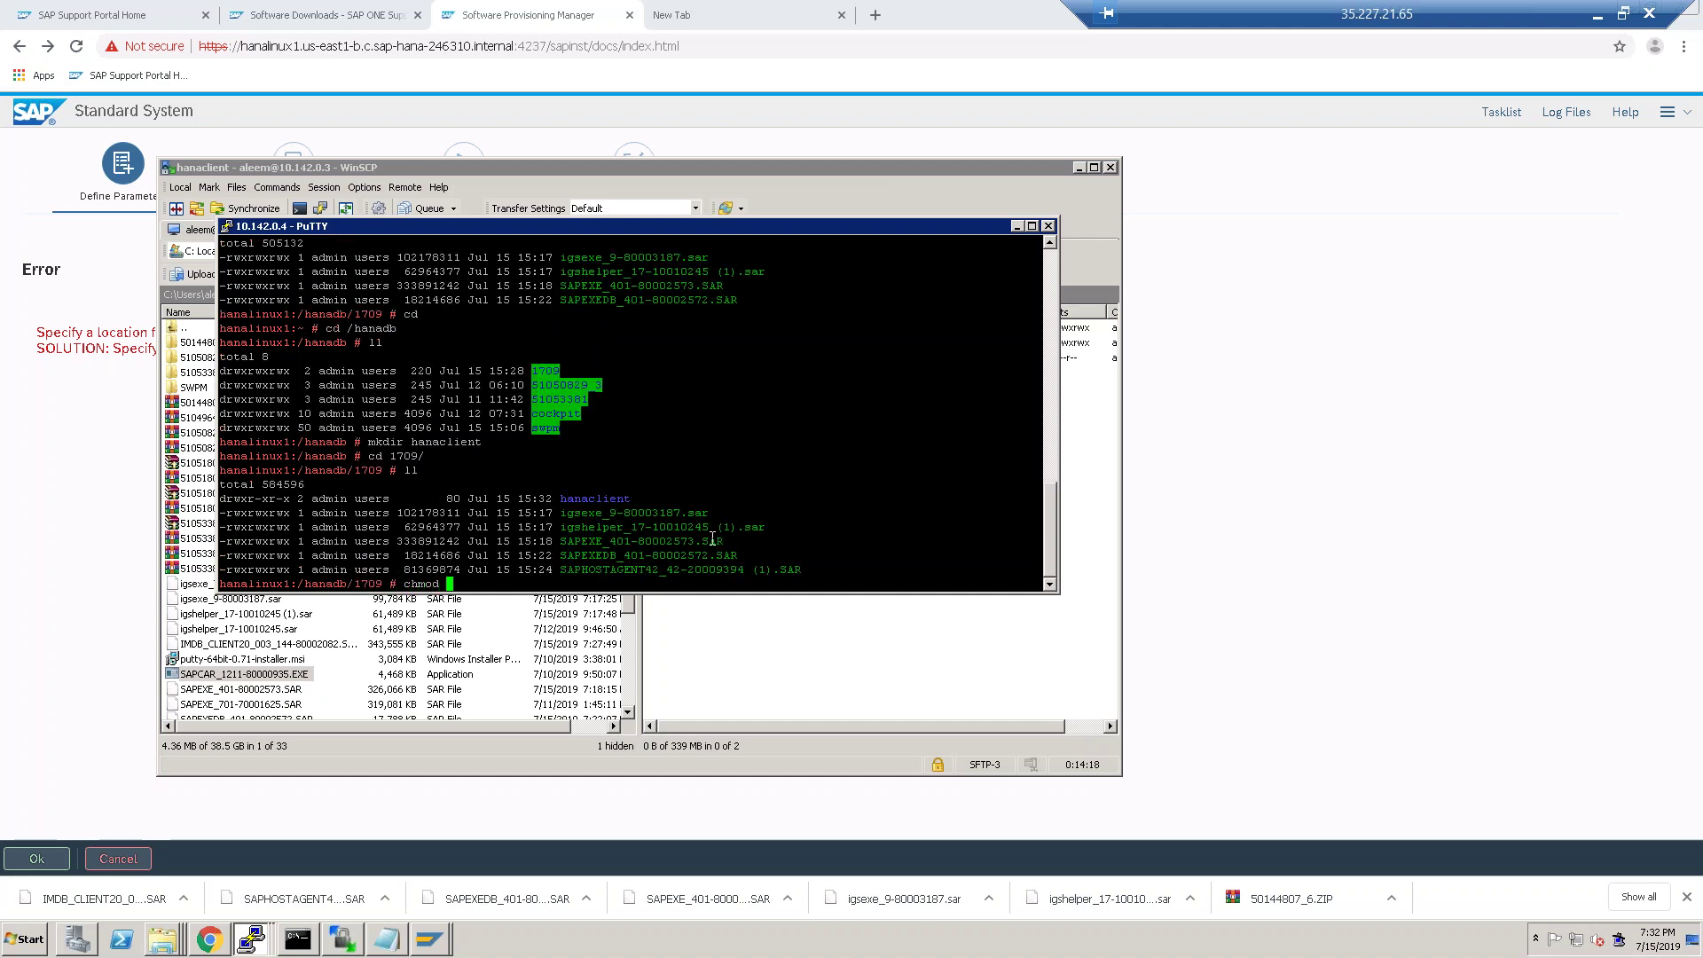
text(-R )
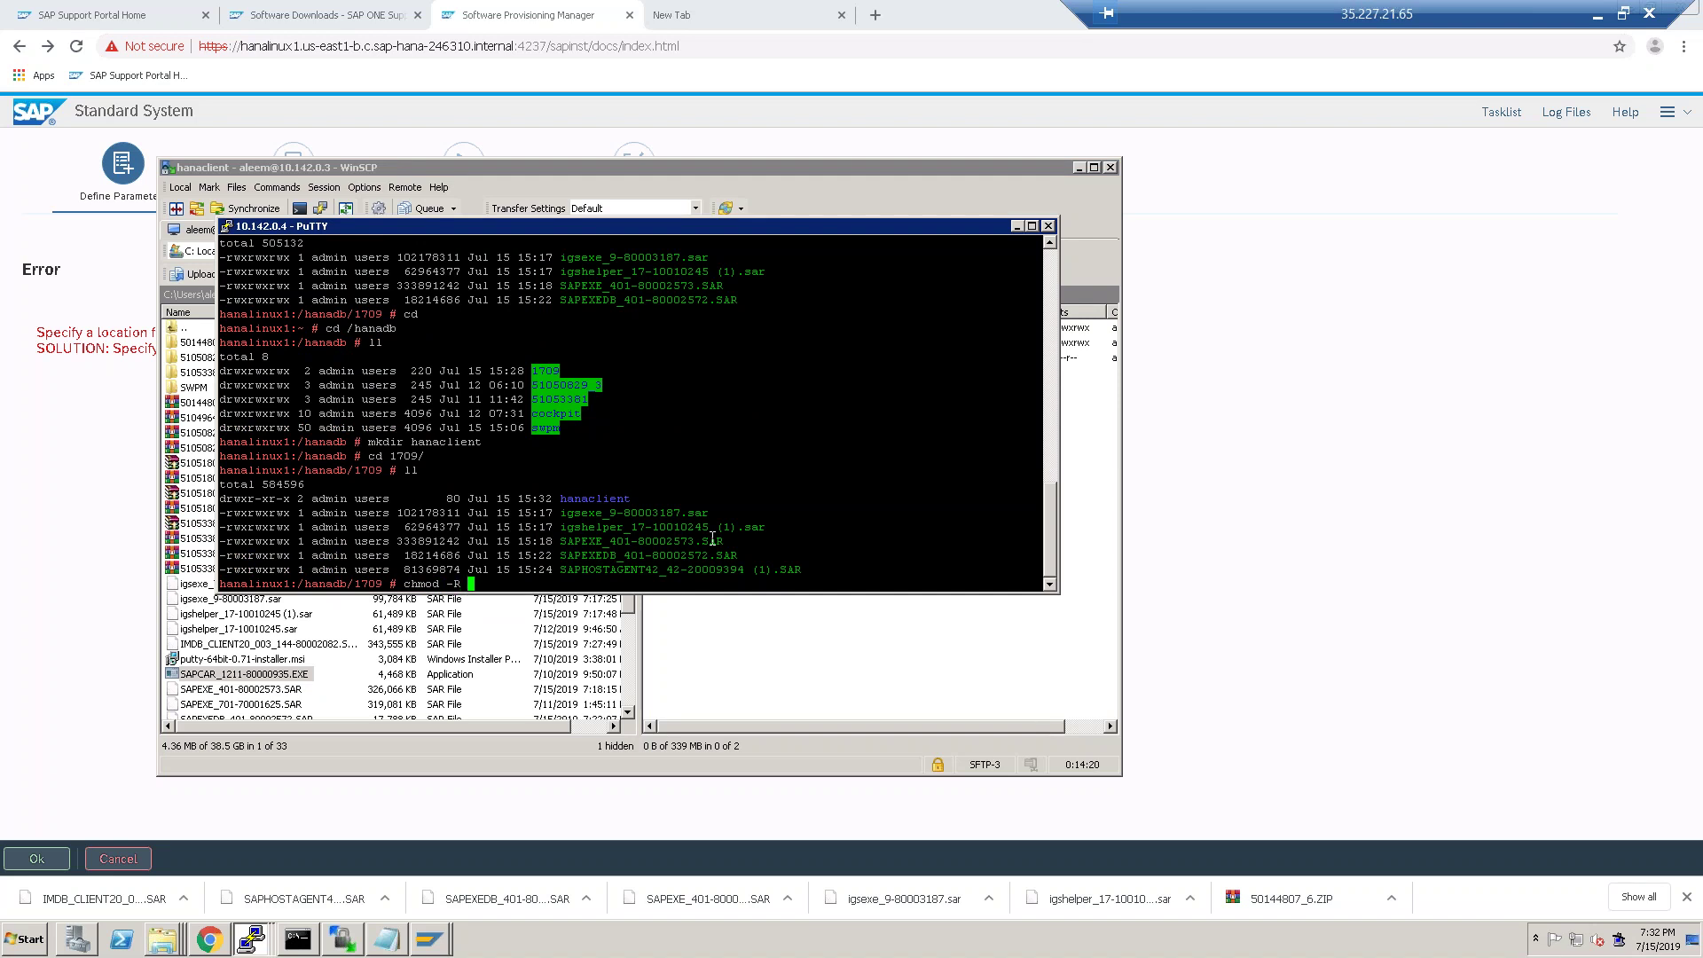
text(777 *)
key(Return)
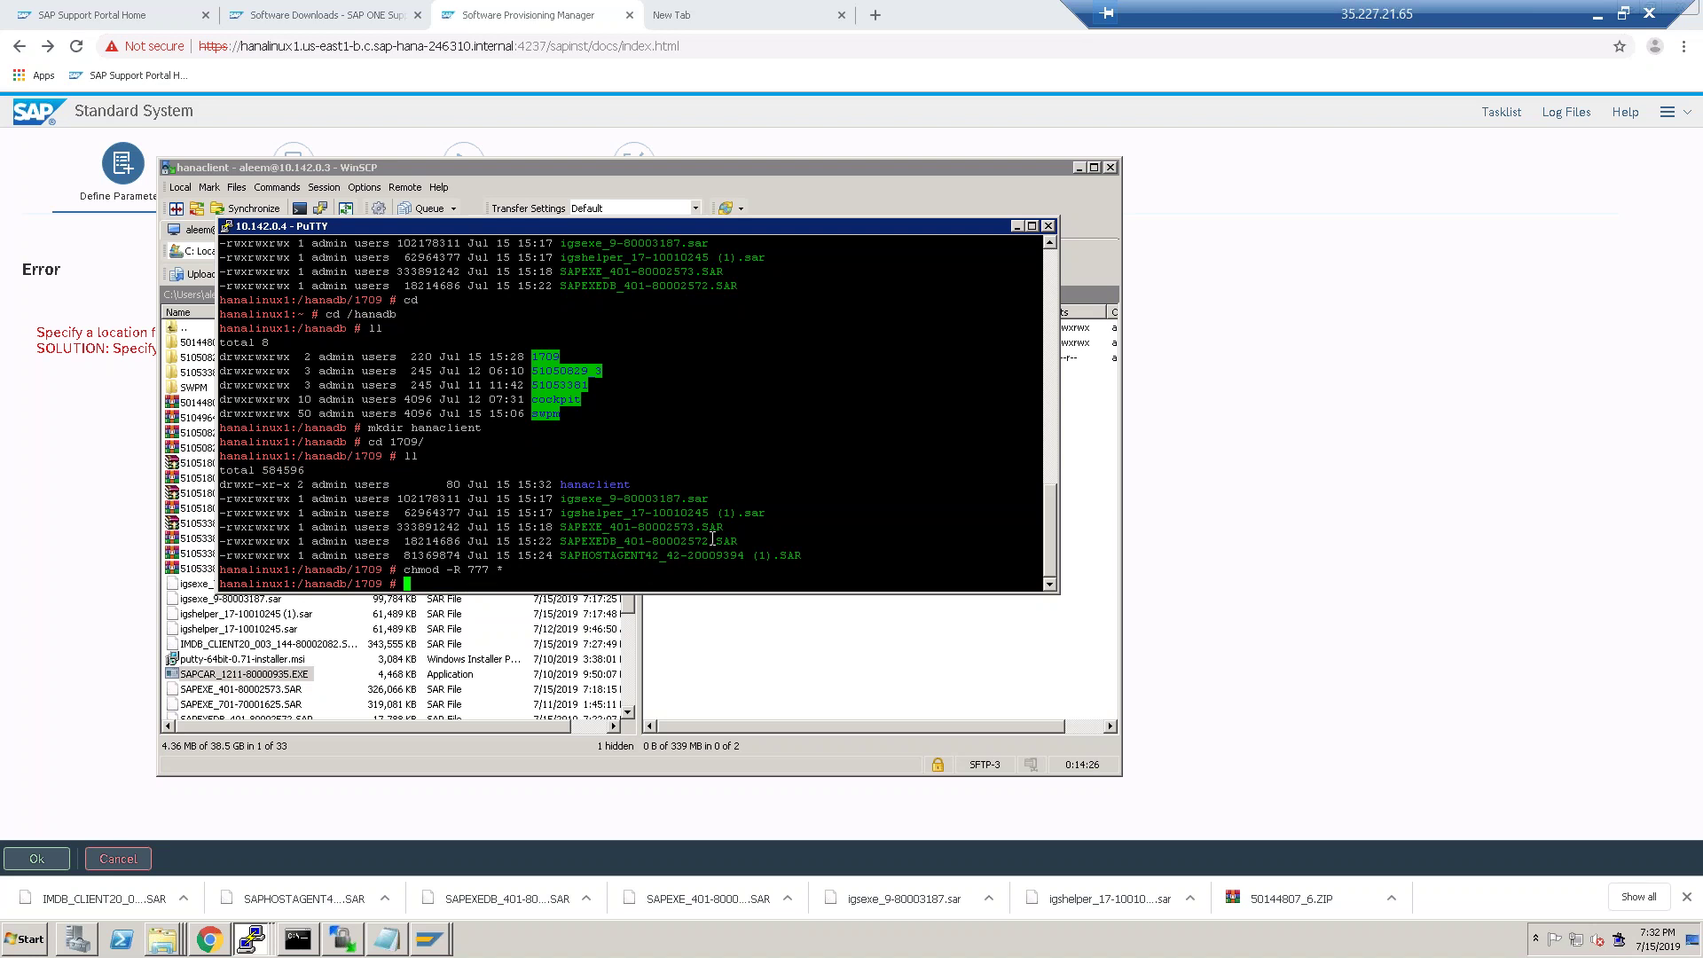
Move into the hanaclient folder and list its files.
text(cd hanacli)
key(Tab)
key(Return)
text(ll)
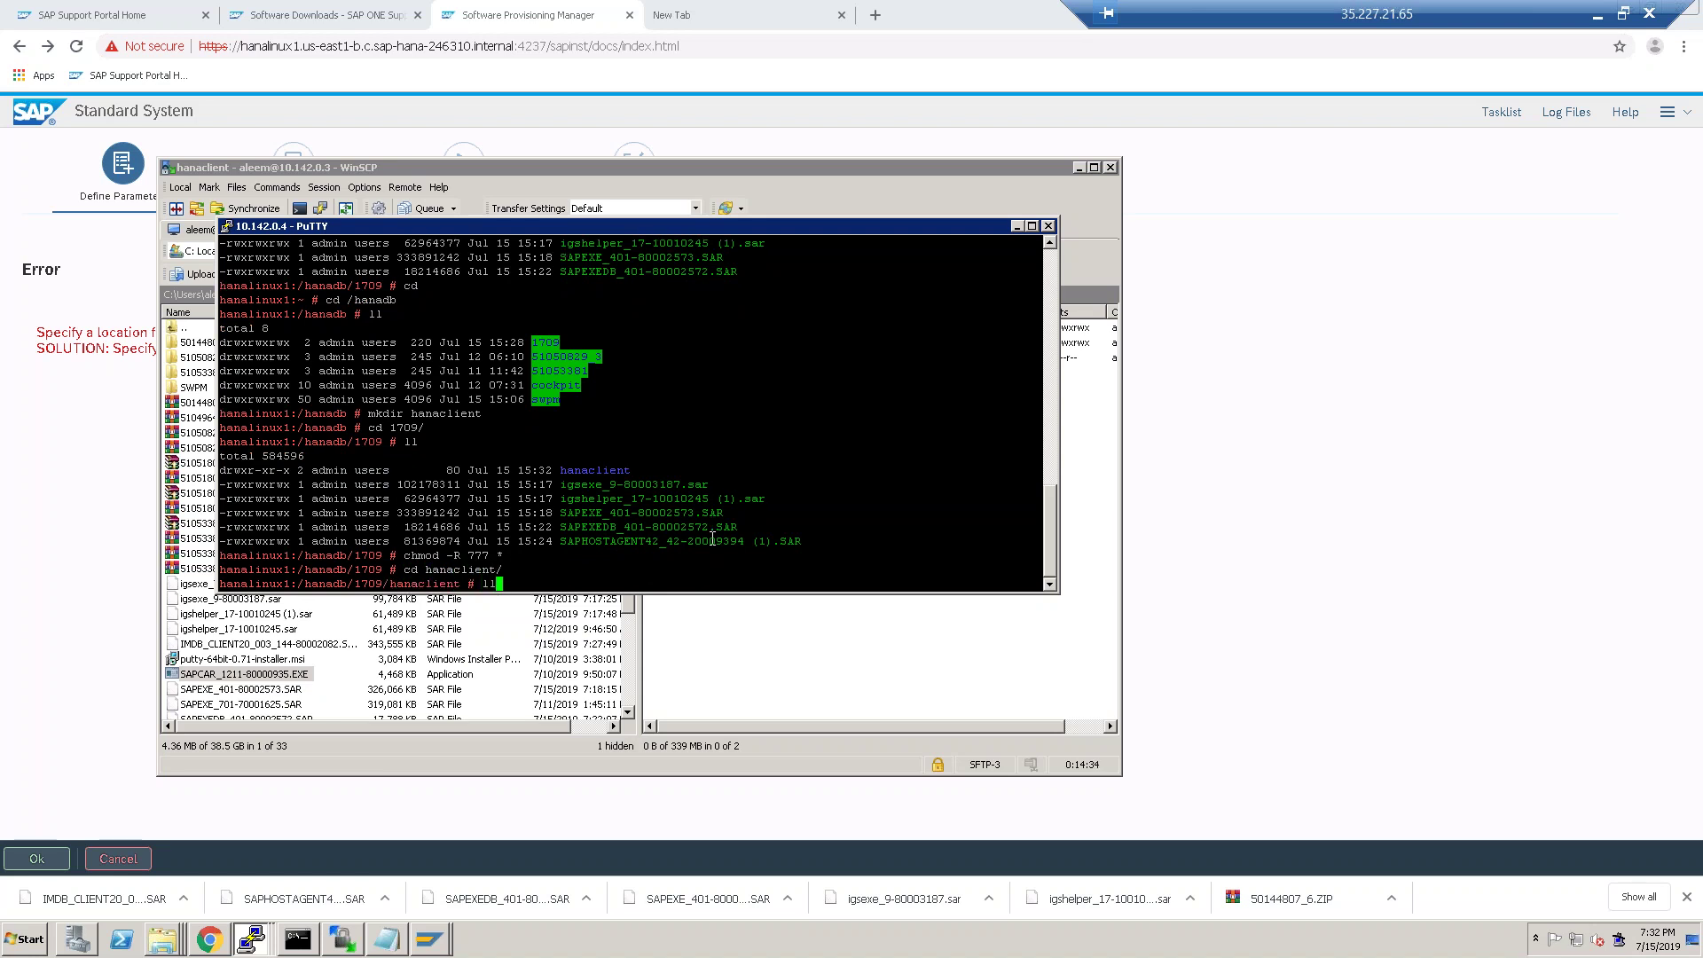
key(Return)
Compose ./SAPCAR_1211-80000935.EXE -xvf IMDB_CLIENT20_003_144-80002082.SAR at the prompt, removing the extra space.
text(./)
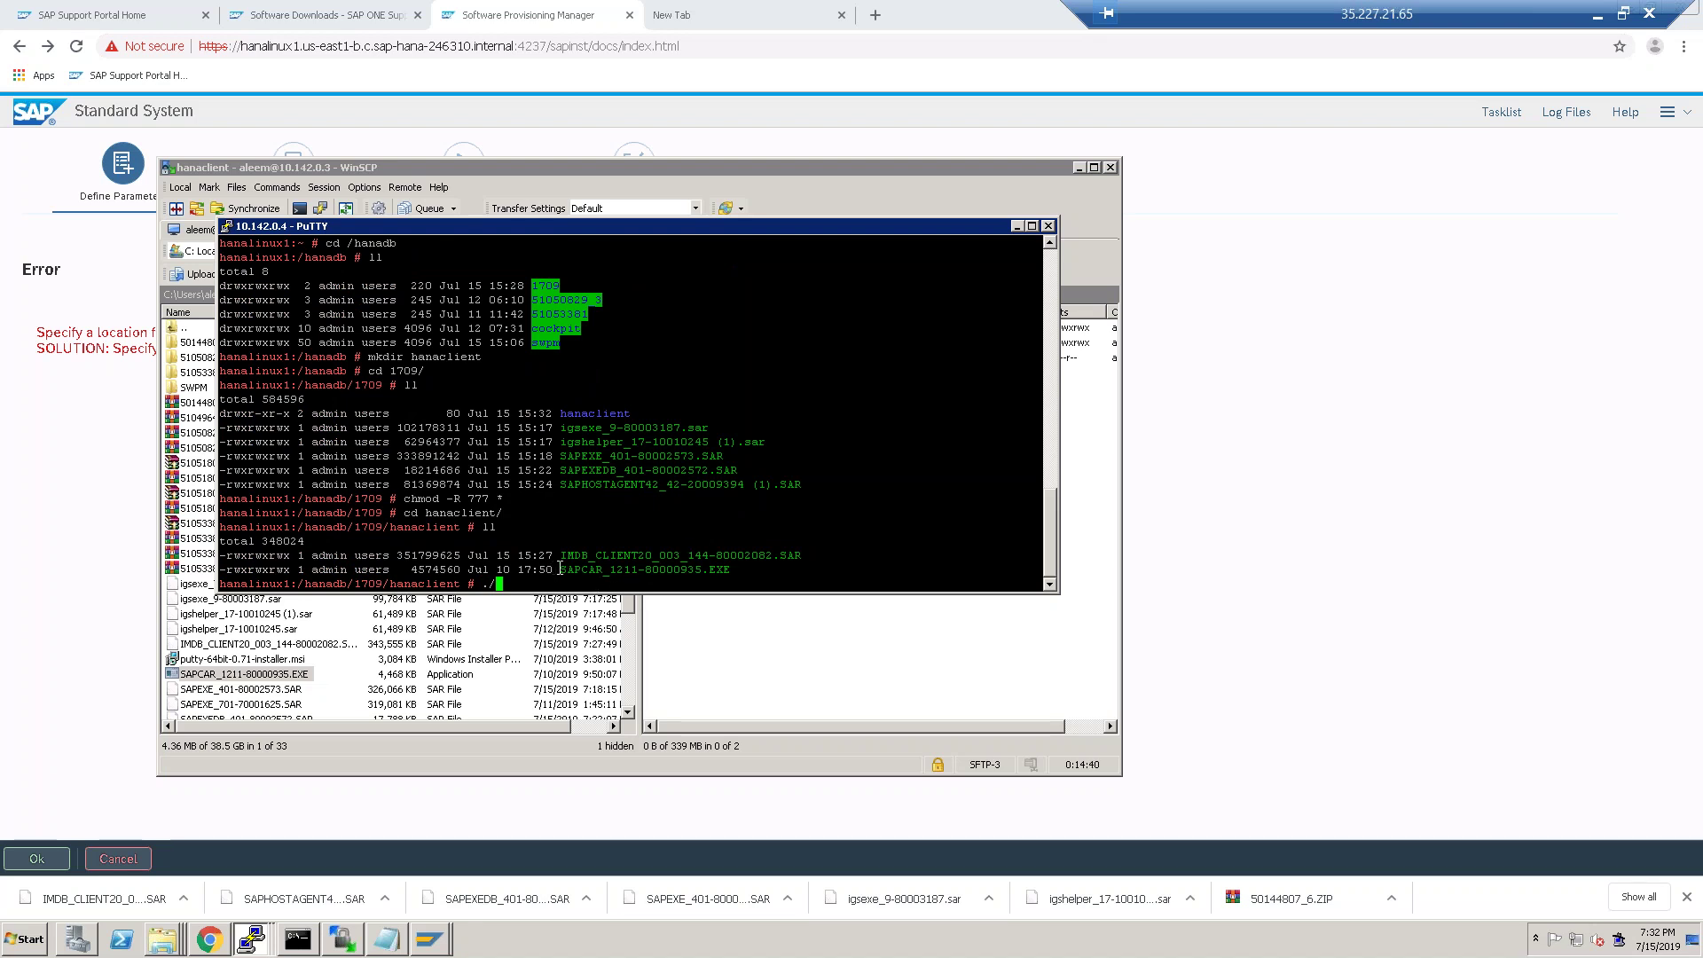
drag(560, 570, 726, 572)
right_click(634, 578)
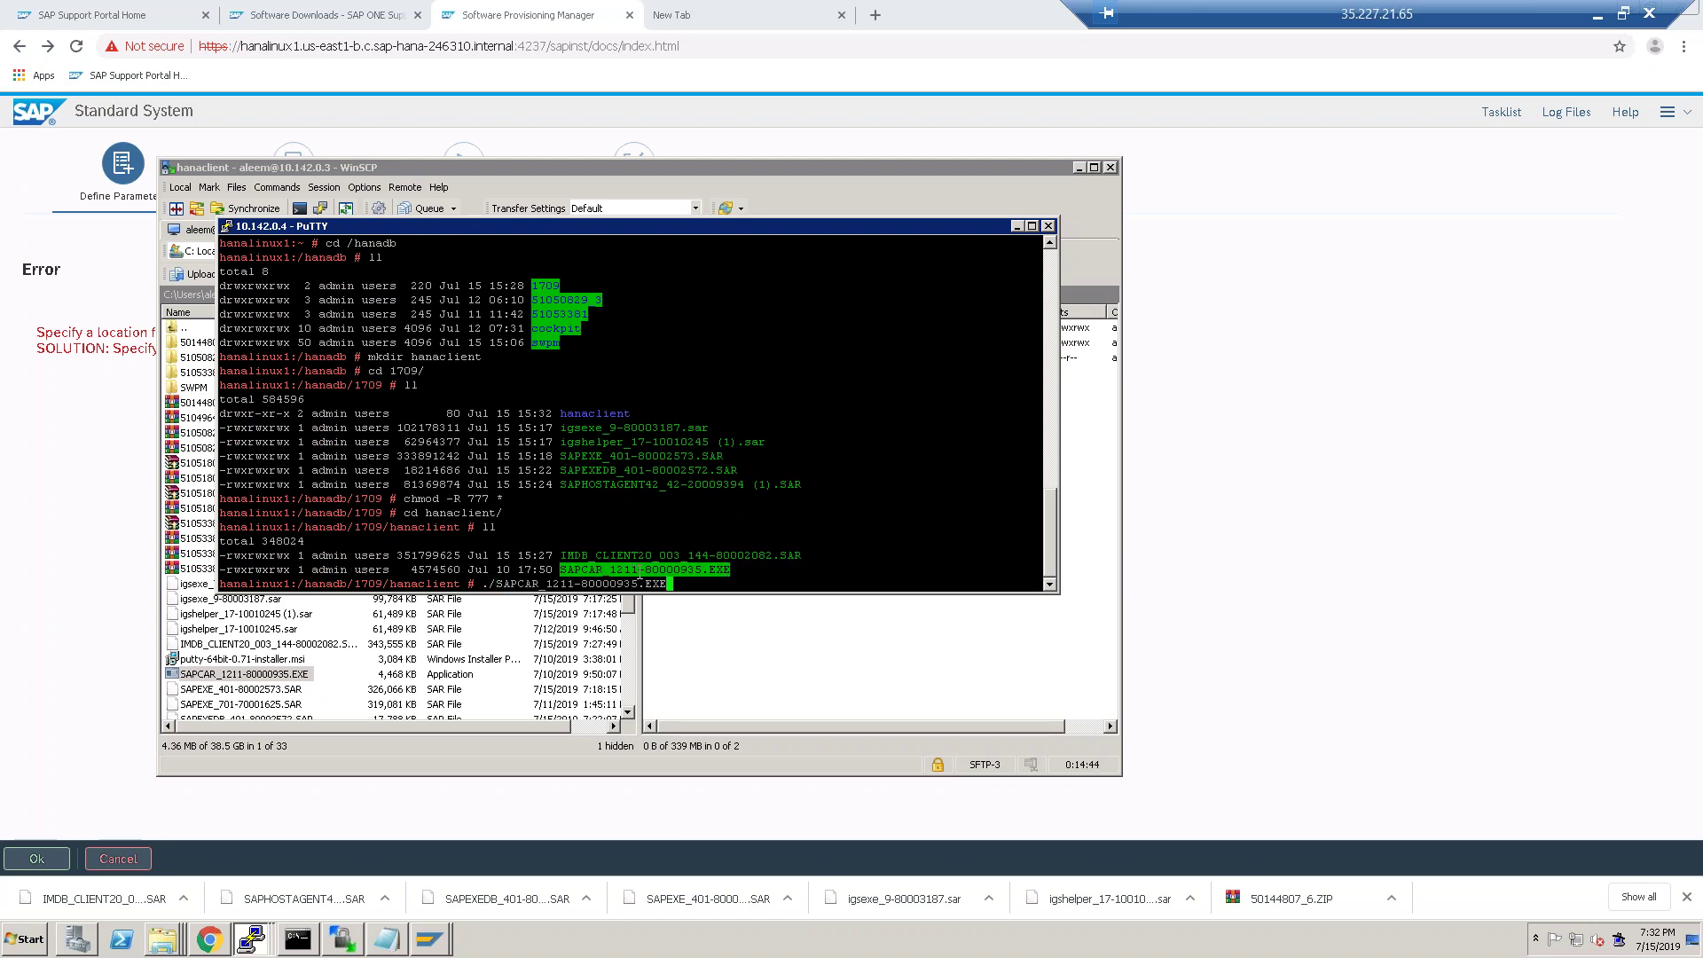
text(-)
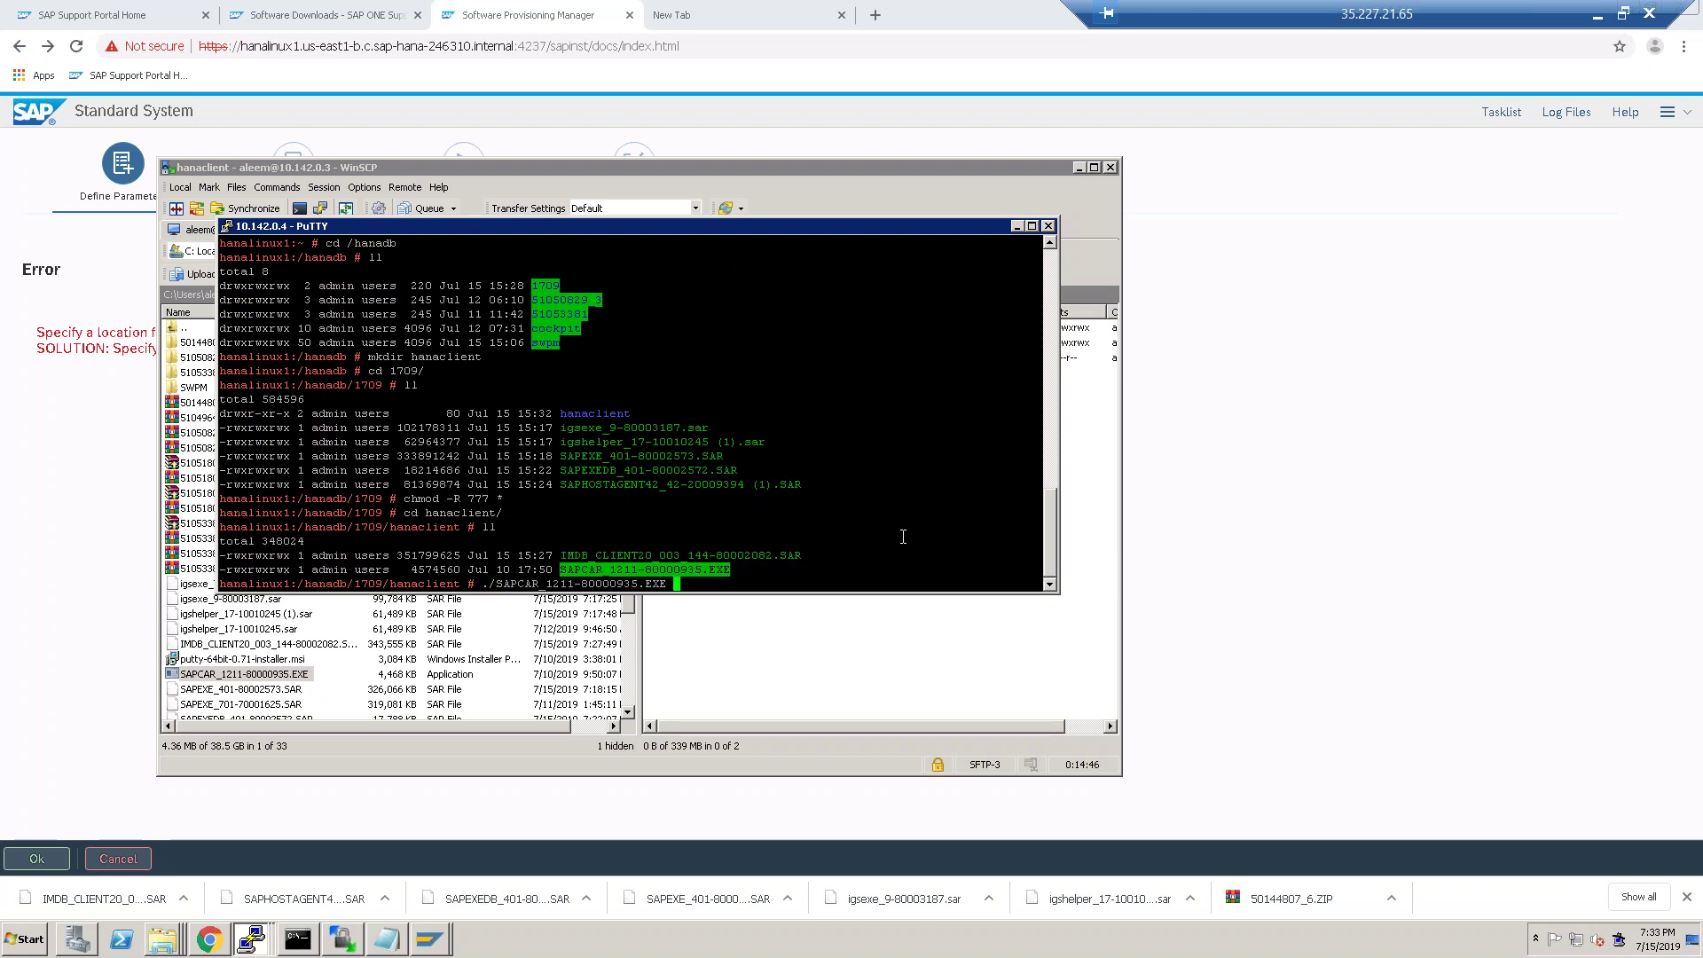
text(xv)
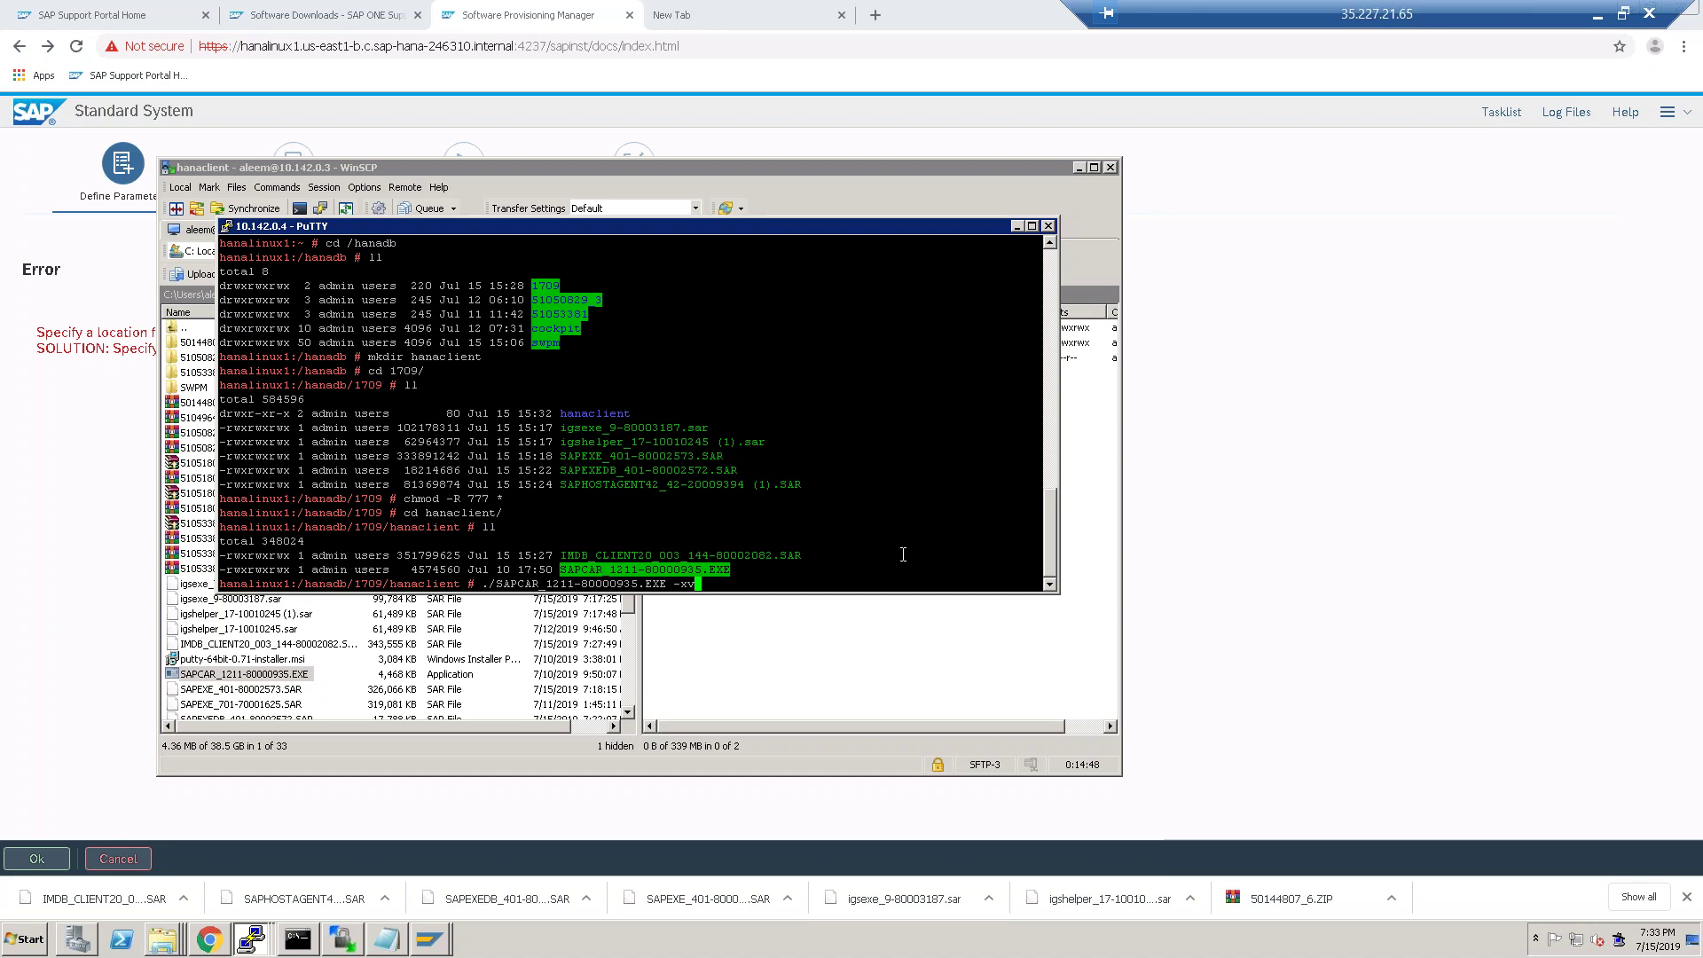
text(f)
drag(561, 554, 803, 563)
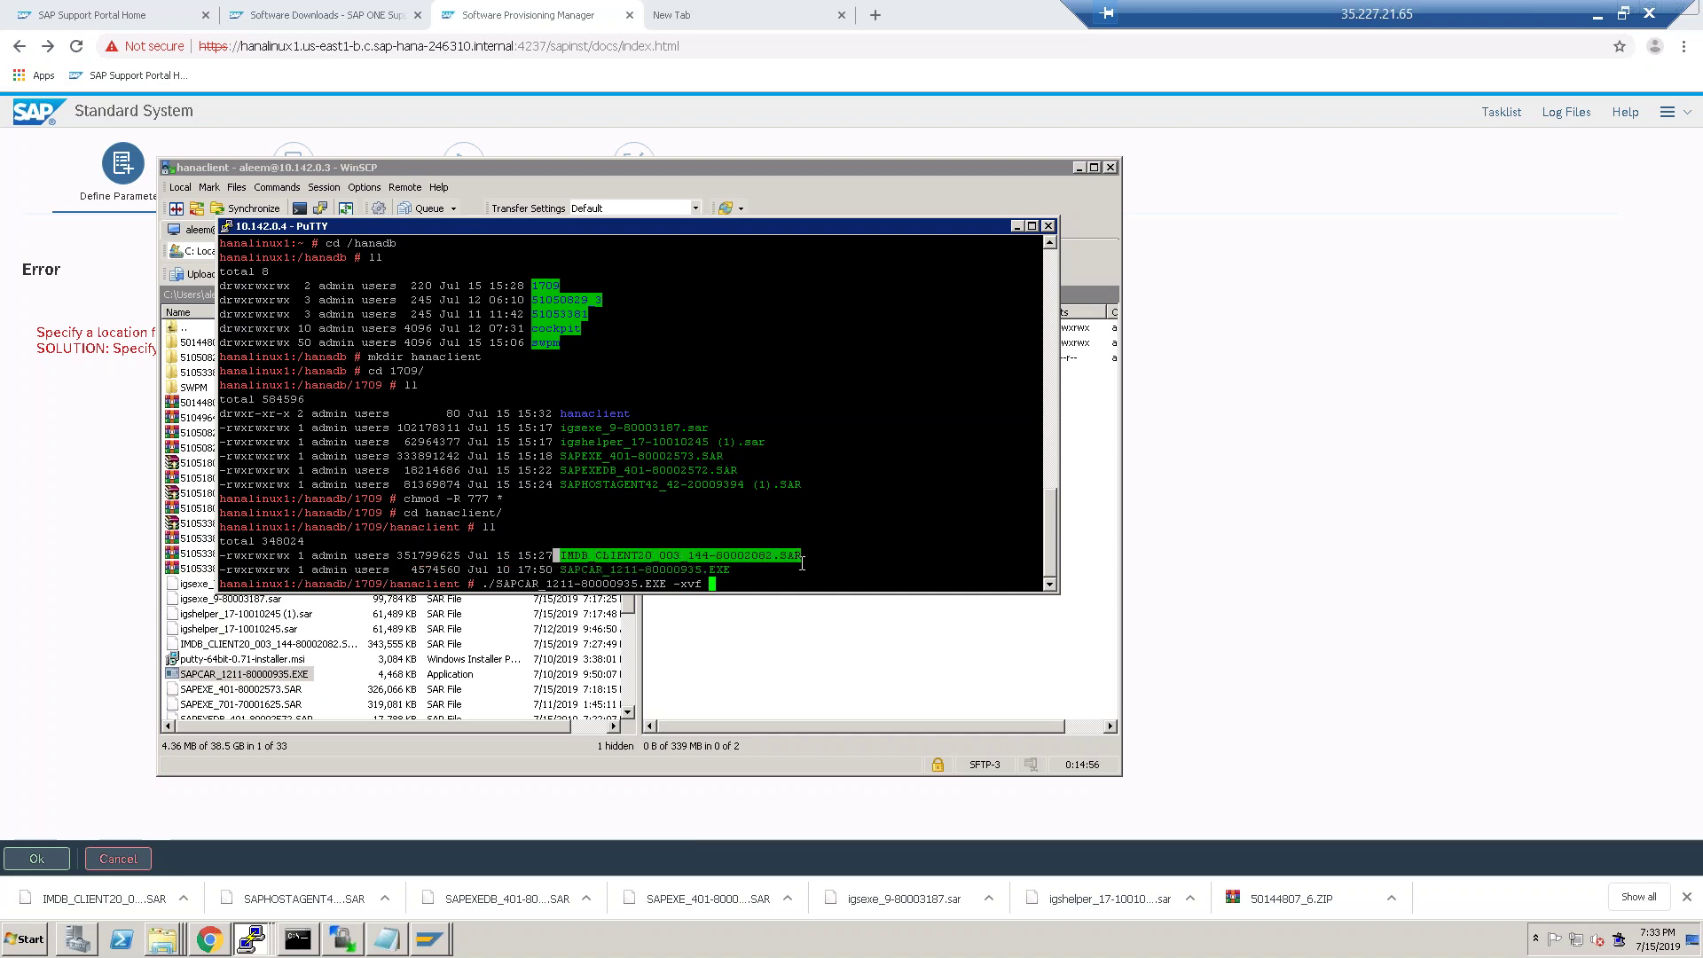
right_click(844, 568)
key(Left)
key(Left)
key(Left)
key(Left)
key(Left)
key(Left)
key(Left)
key(Left)
key(Left)
key(Left)
key(Left)
key(Left)
key(Left)
key(Left)
key(Left)
key(Left)
key(Left)
key(Left)
key(Left)
key(Left)
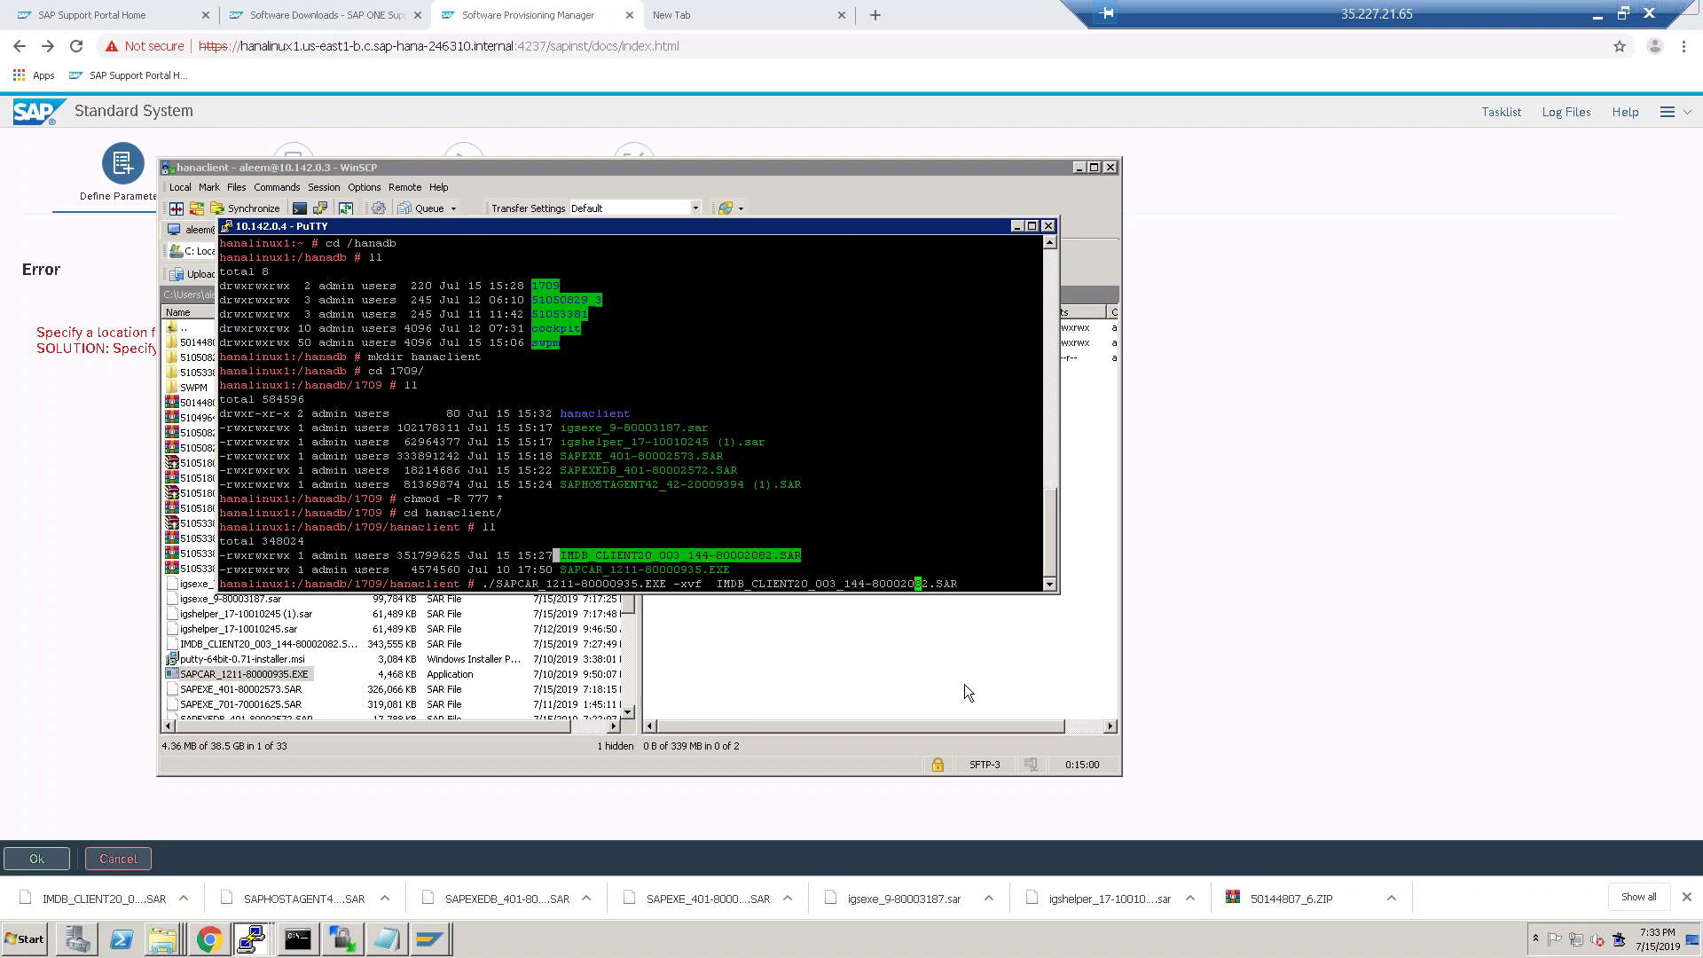
key(Left)
key(Left)
key(Left)
key(Left)
key(Left)
key(Left)
key(Left)
key(BackSpace)
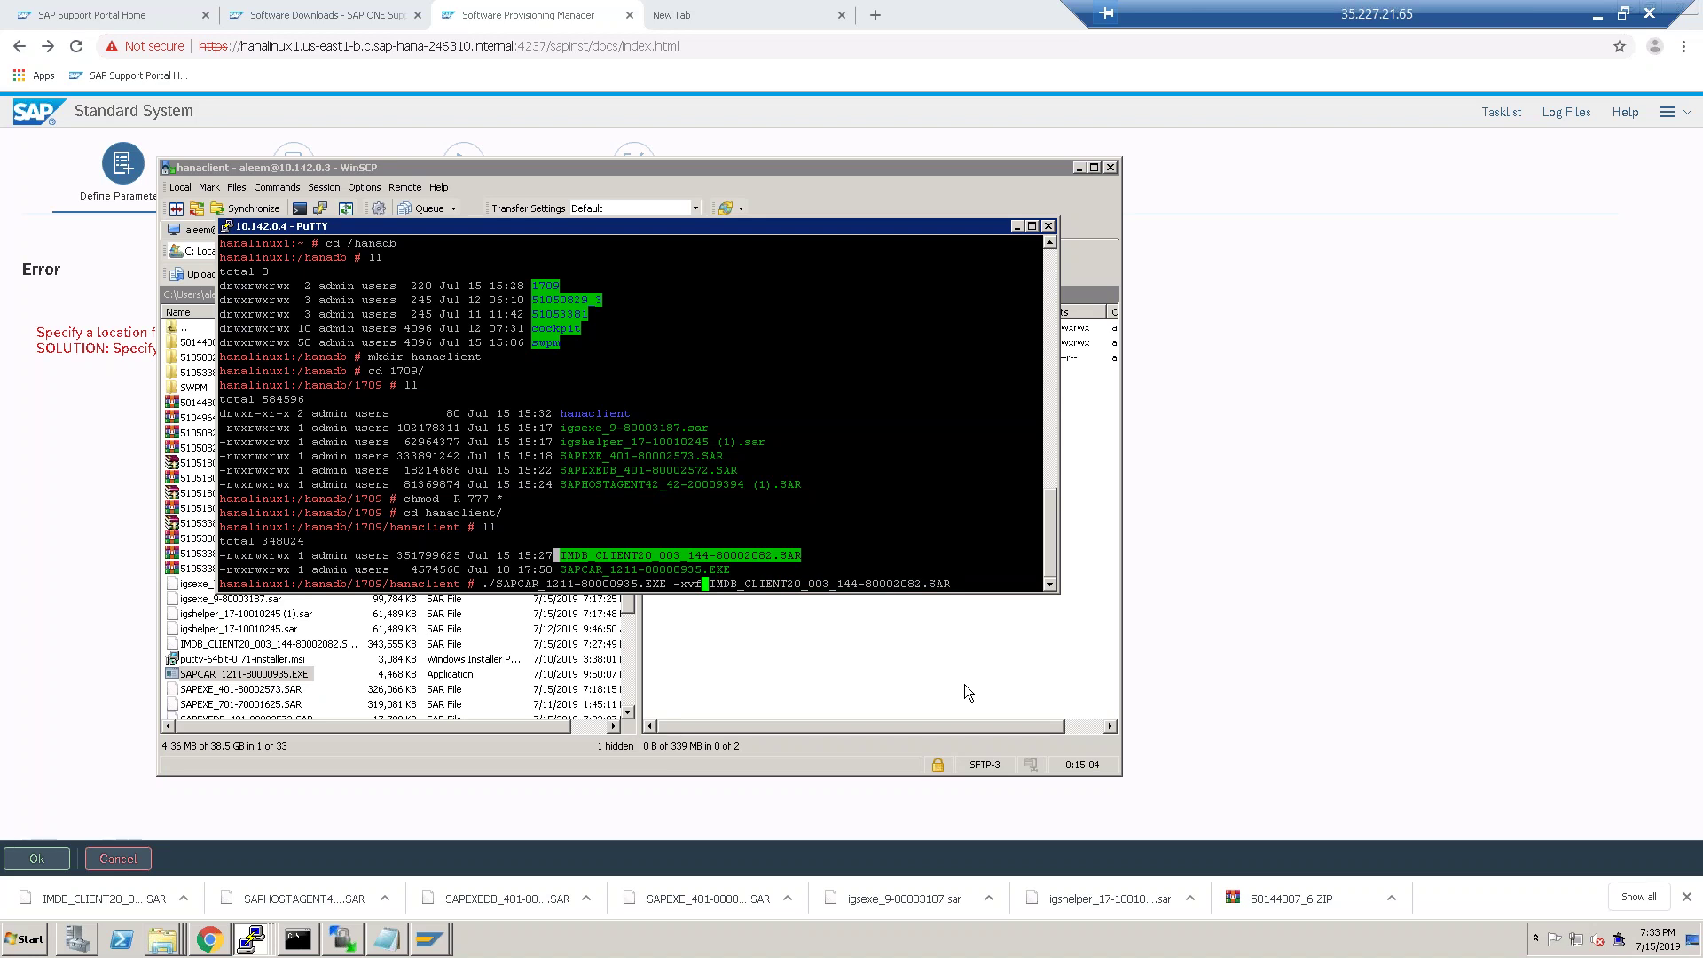
Run the SAPCAR extraction of the HANA client archive and list the resulting files.
key(Return)
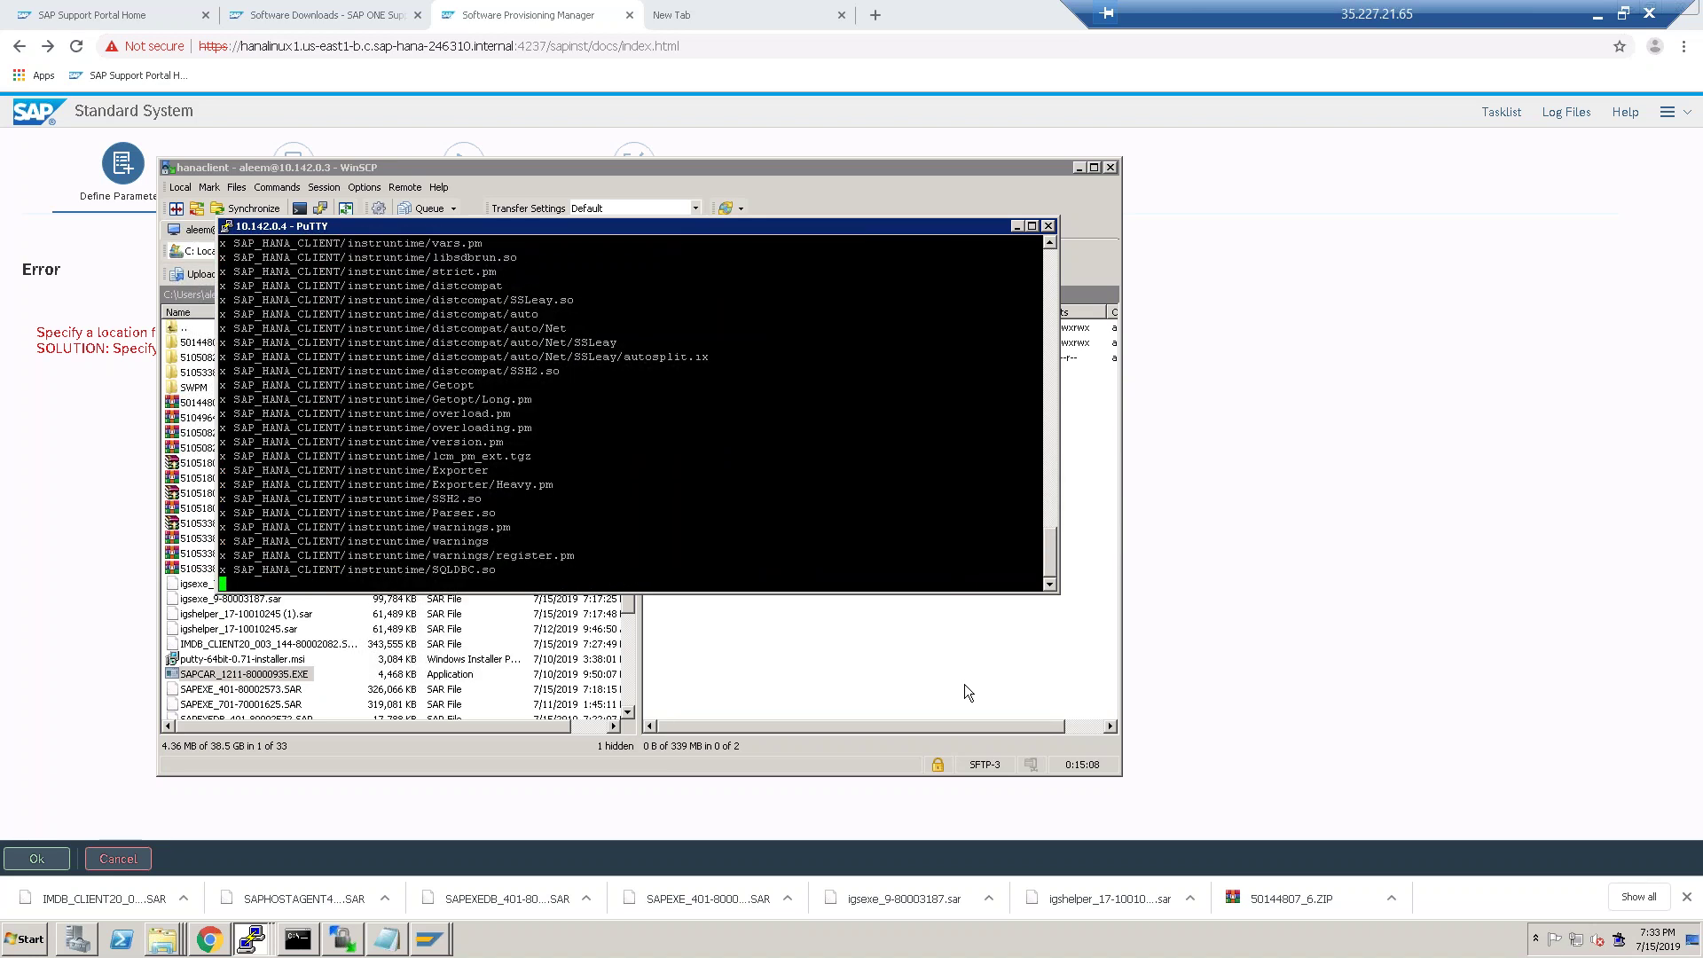
text(ll)
key(Return)
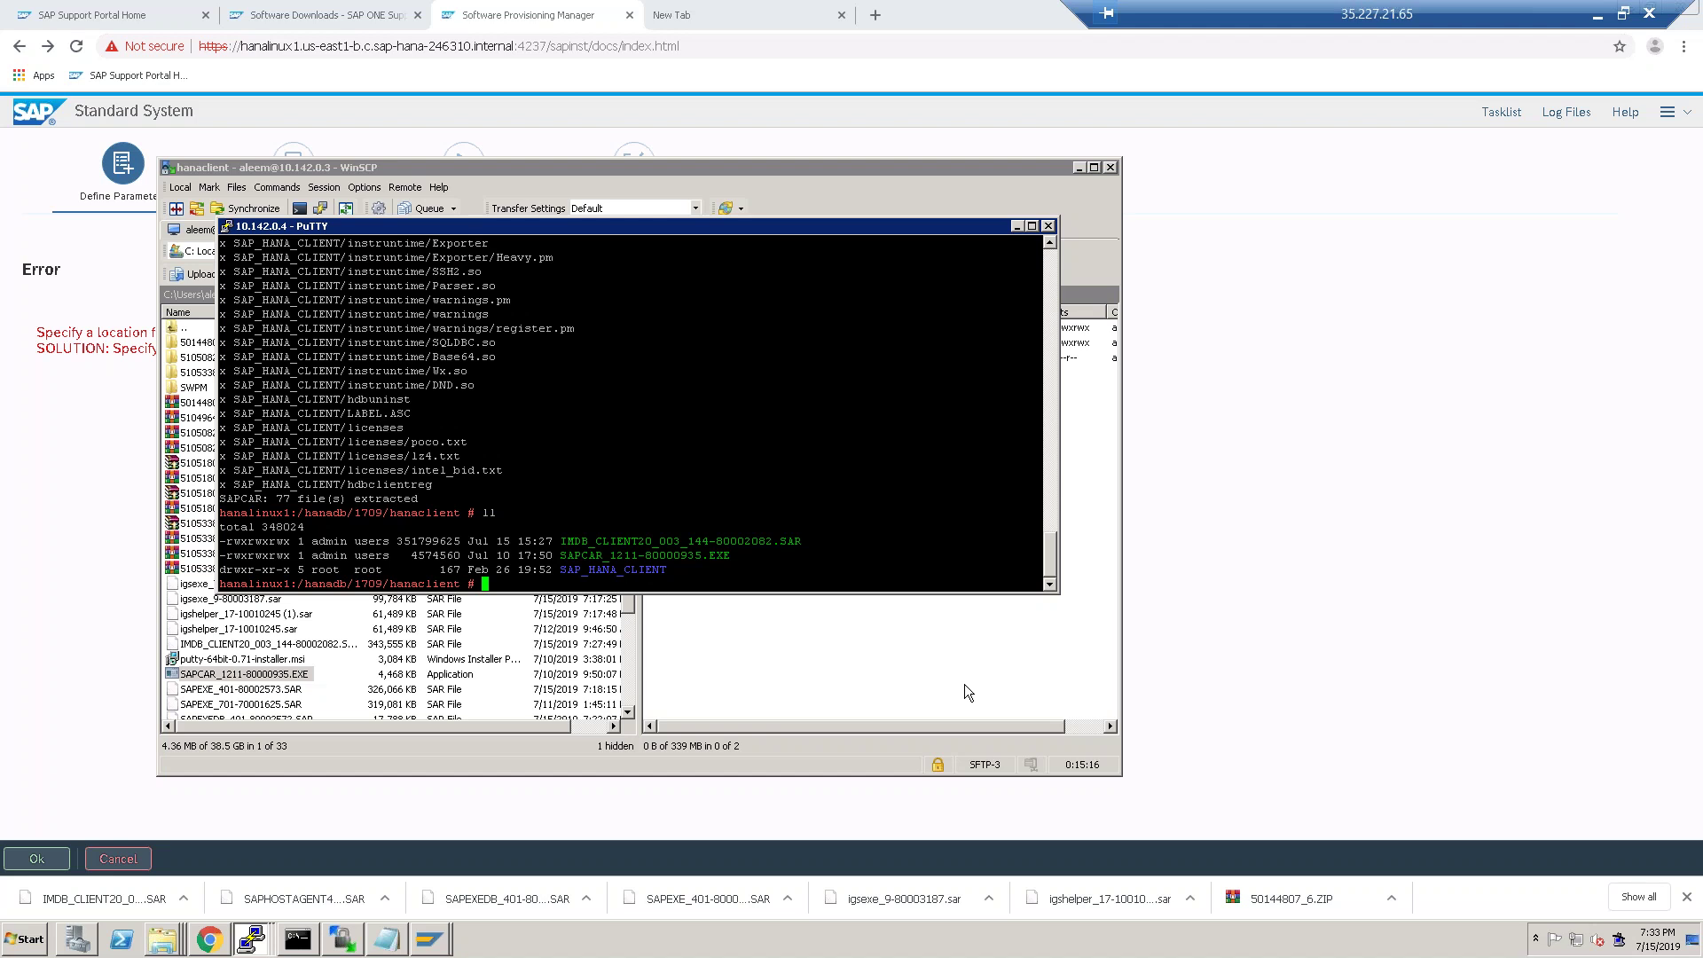
text(chm)
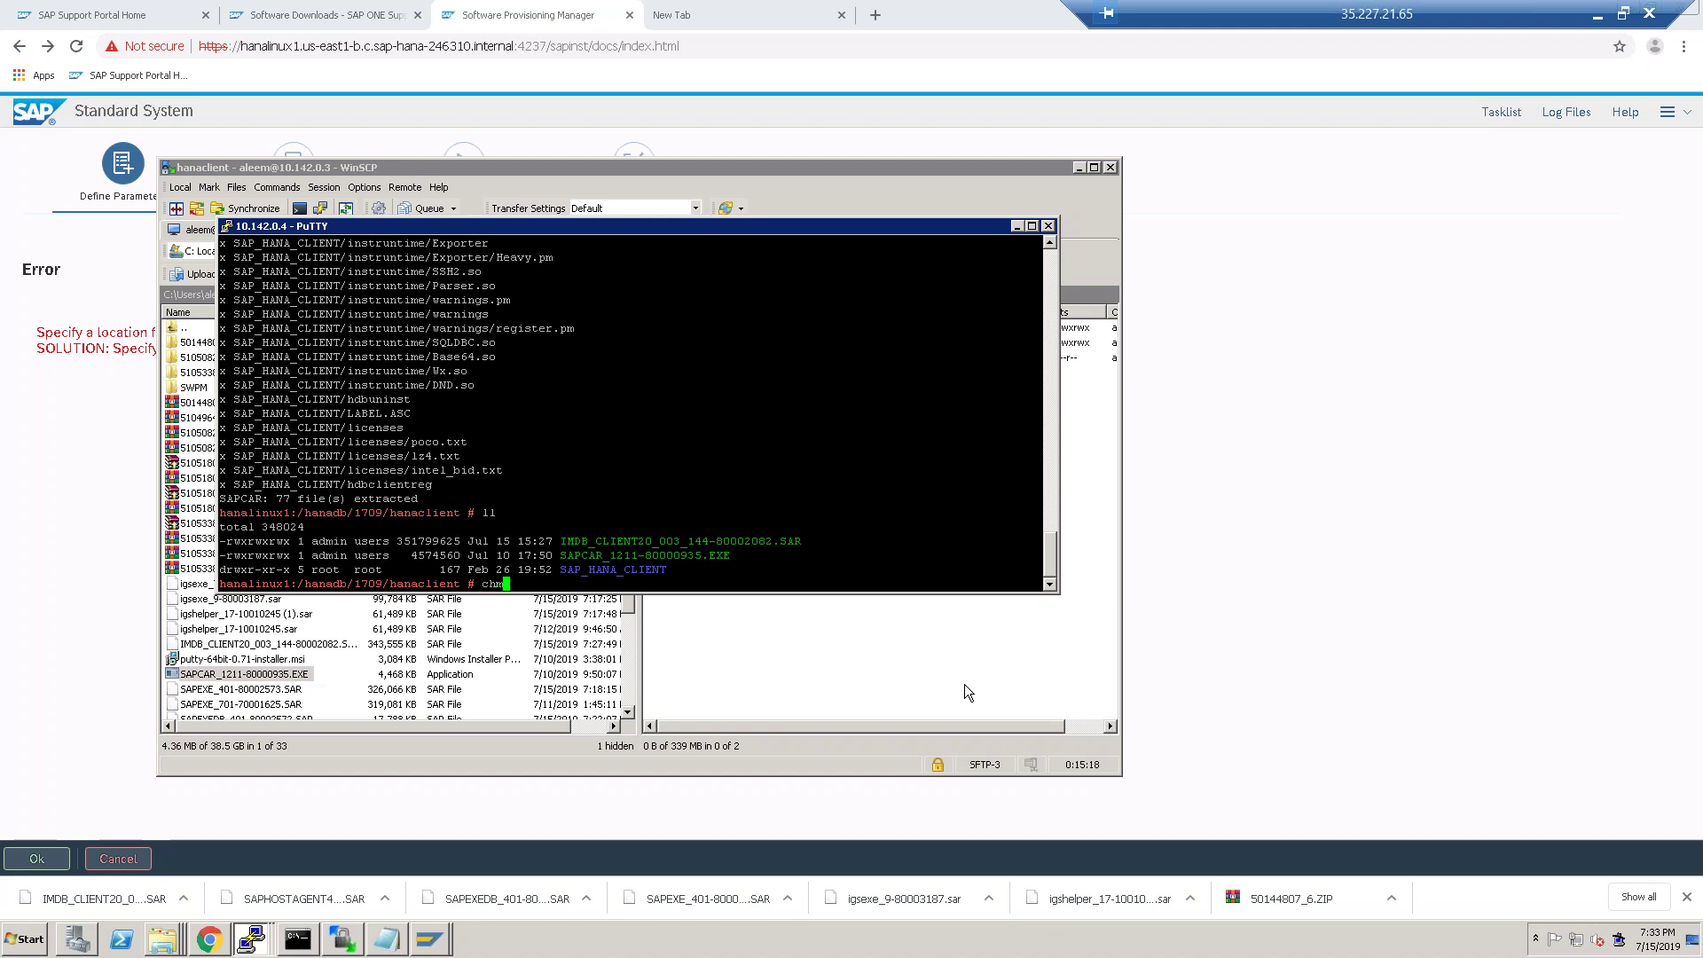
text(od -R)
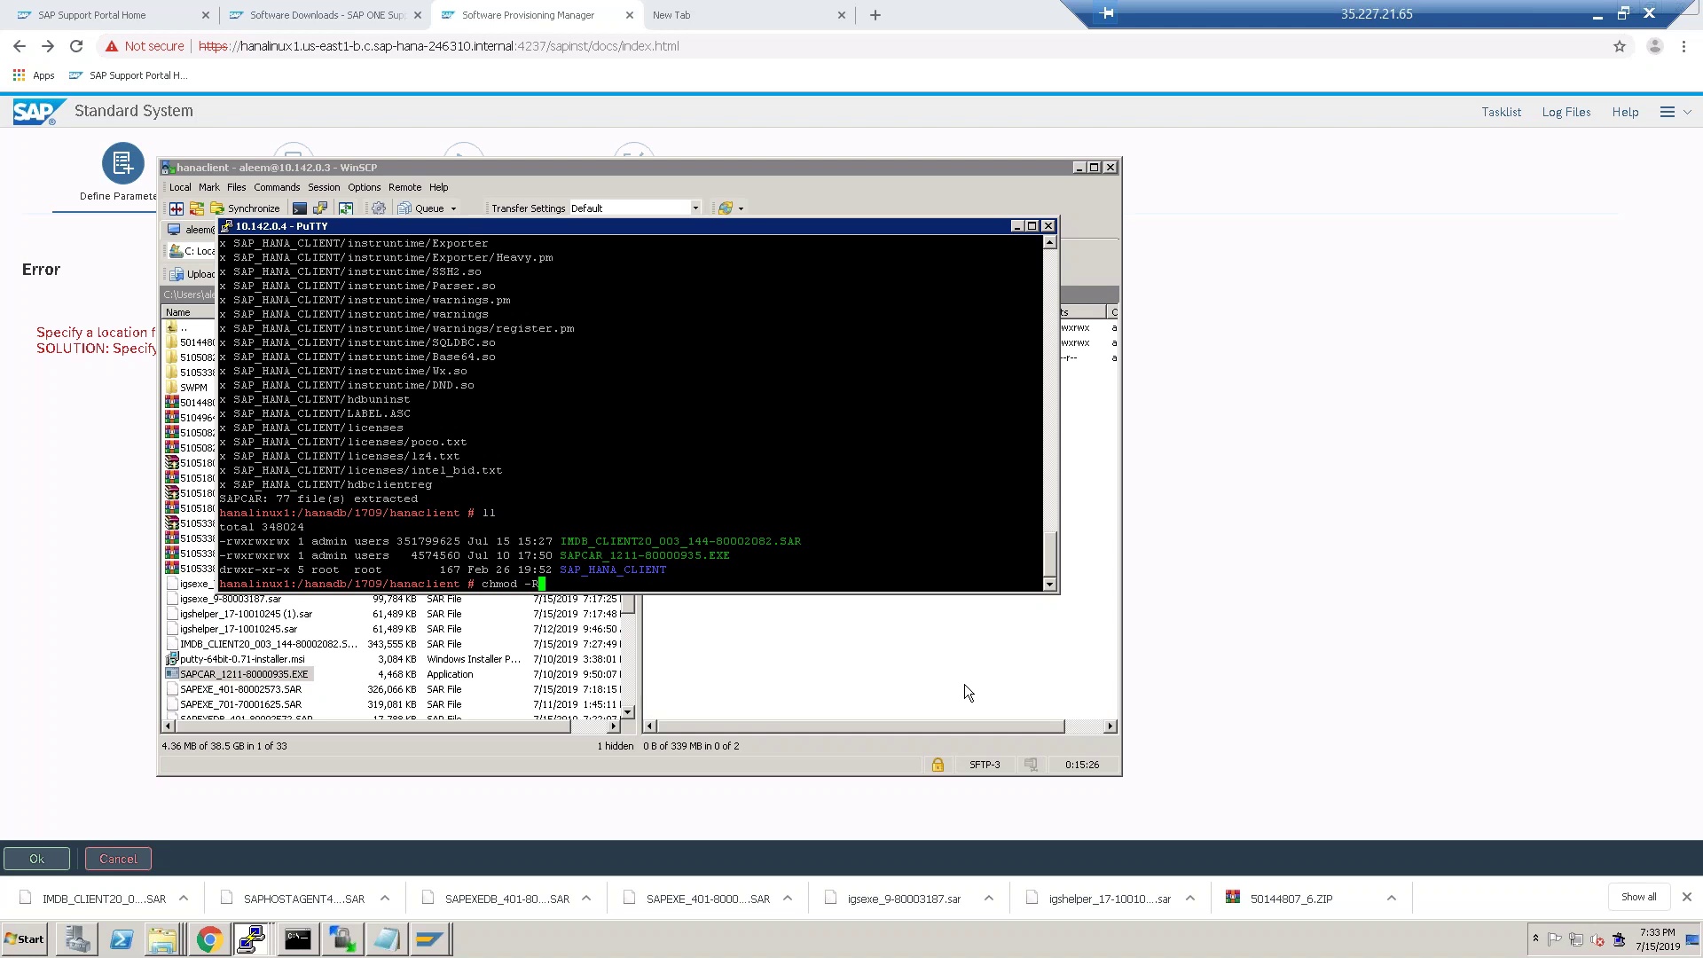
key(BackSpace)
key(BackSpace)
key(BackSpace)
key(BackSpace)
key(BackSpace)
key(BackSpace)
key(BackSpace)
key(BackSpace)
Move the SAP_HANA_CLIENT folder to /hanadb/hanaclient and confirm it left the current directory.
text(mv SAP)
key(Tab)
key(Tab)
key(Tab)
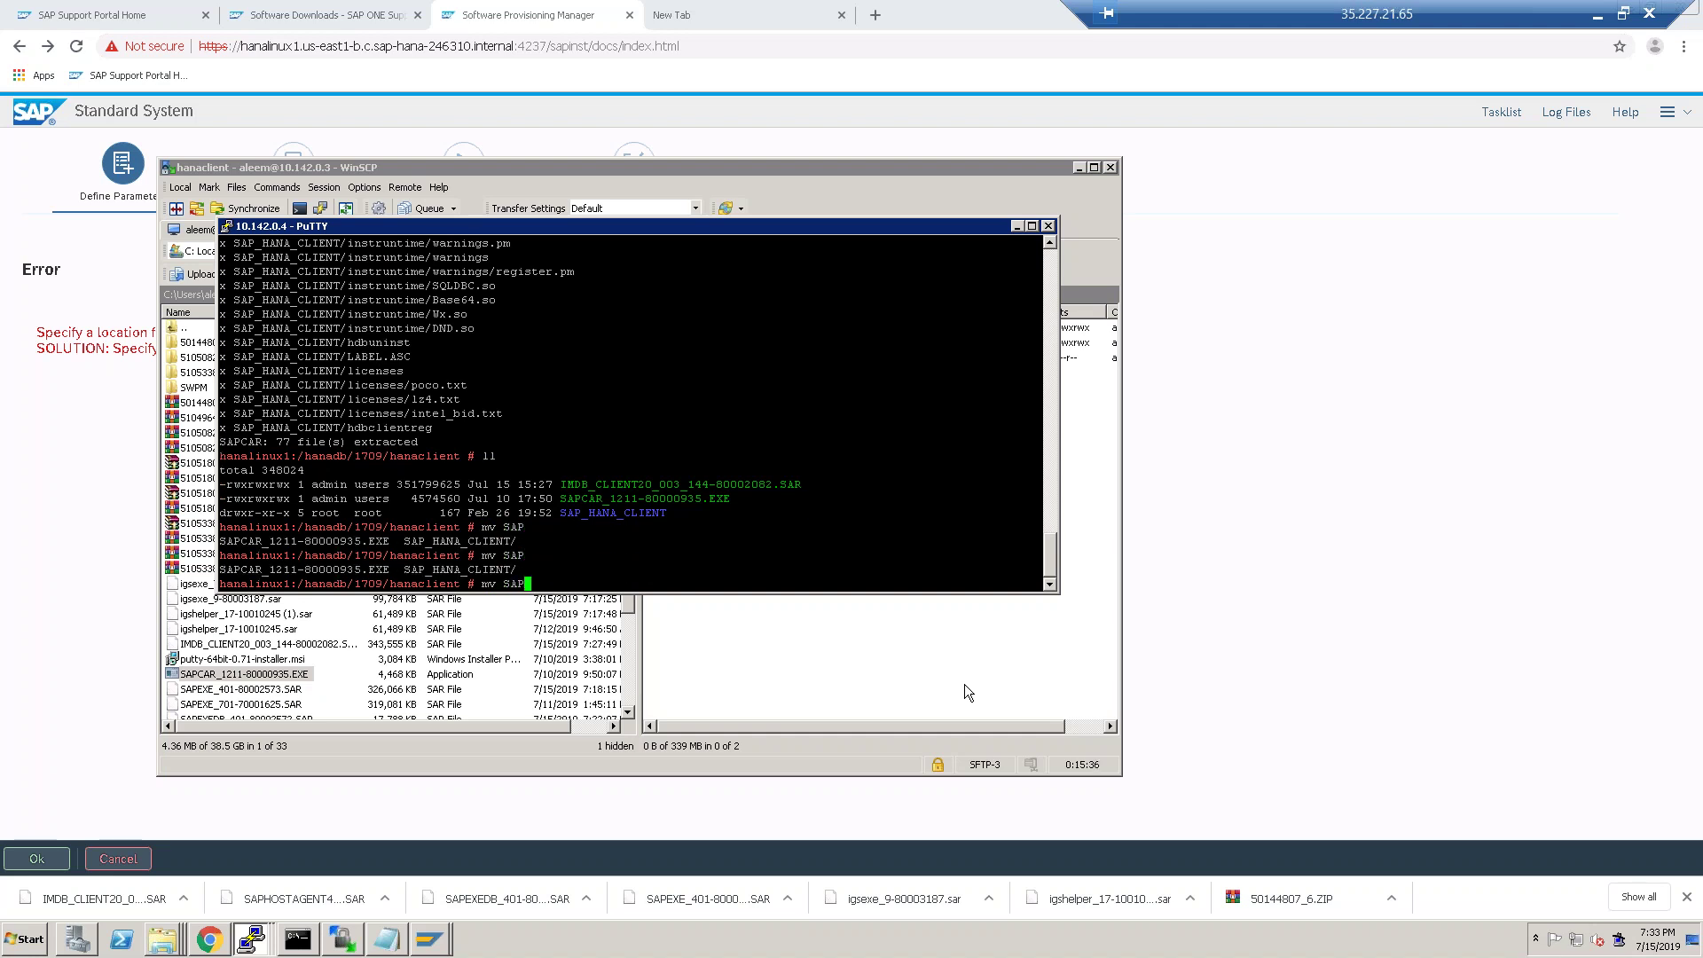
text(_)
key(Tab)
text(/)
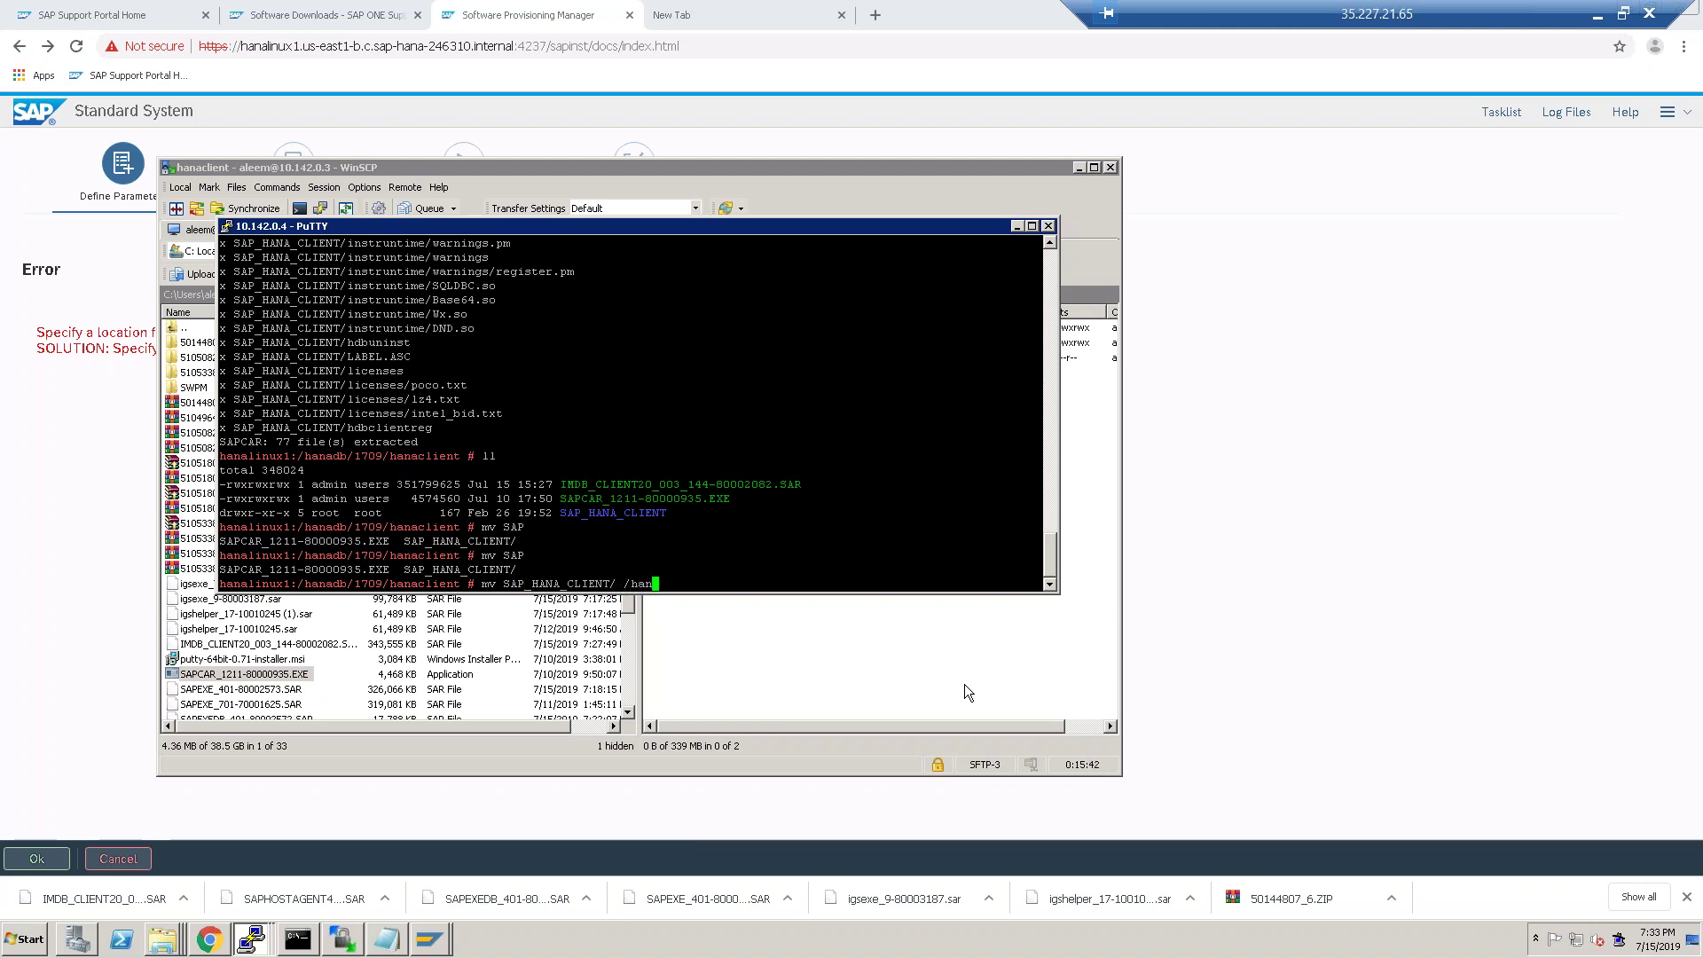
text(HANA)
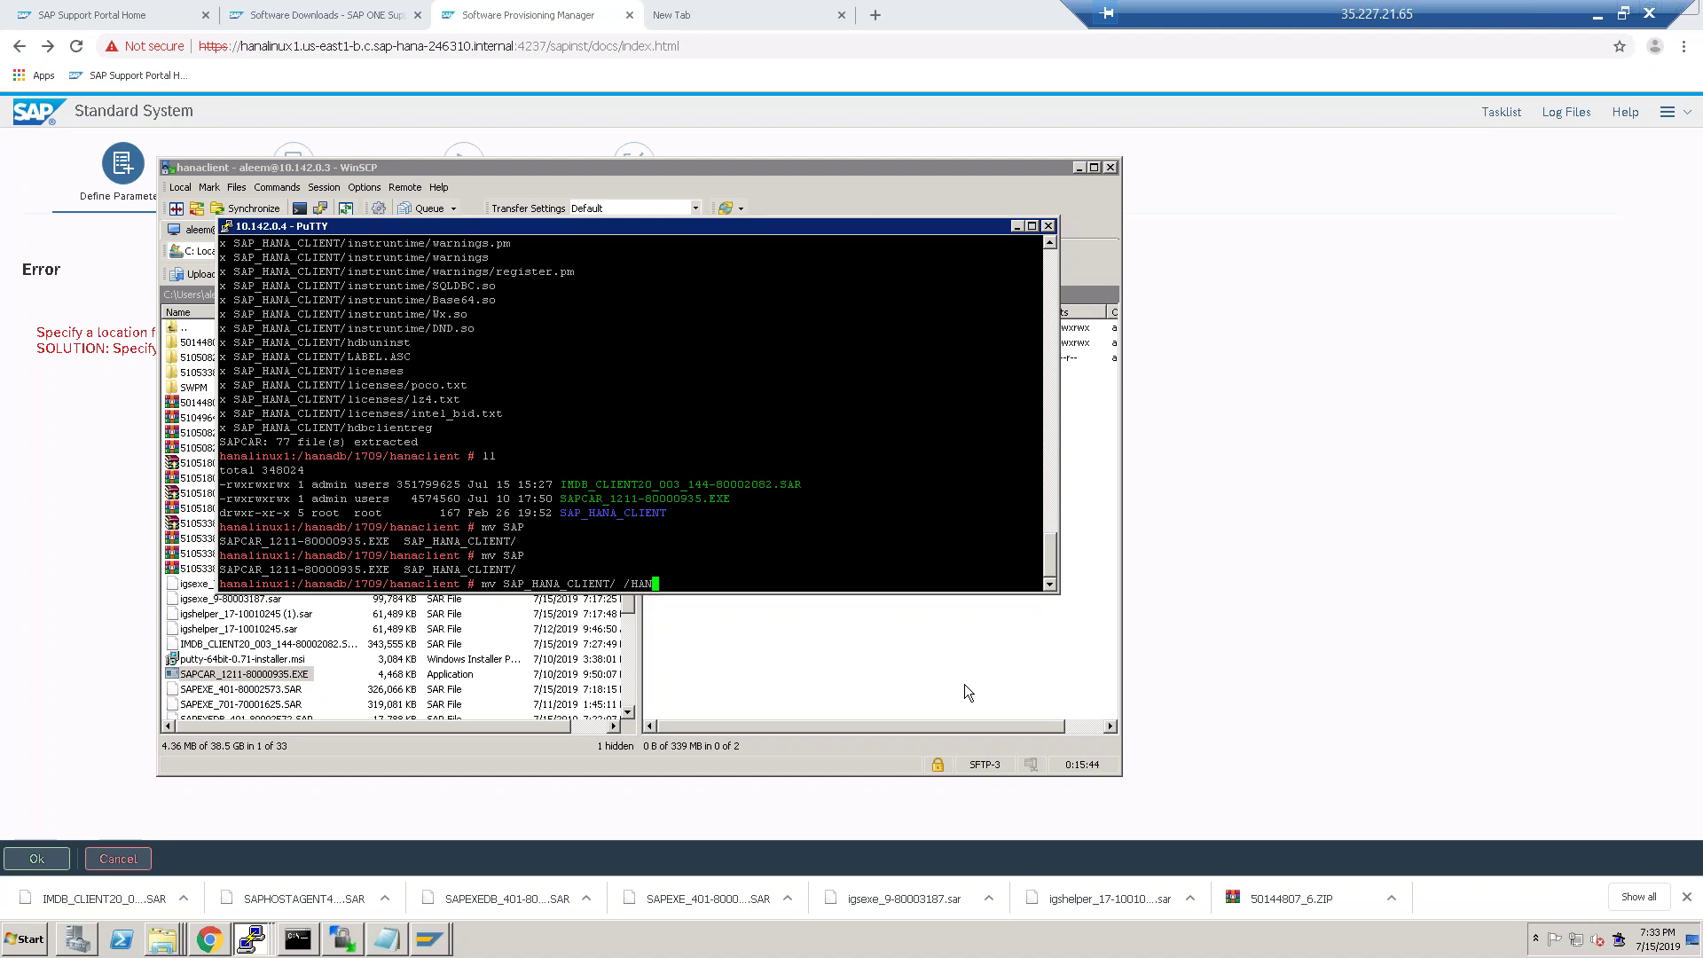
key(BackSpace)
key(BackSpace)
key(BackSpace)
key(BackSpace)
text(hanadb)
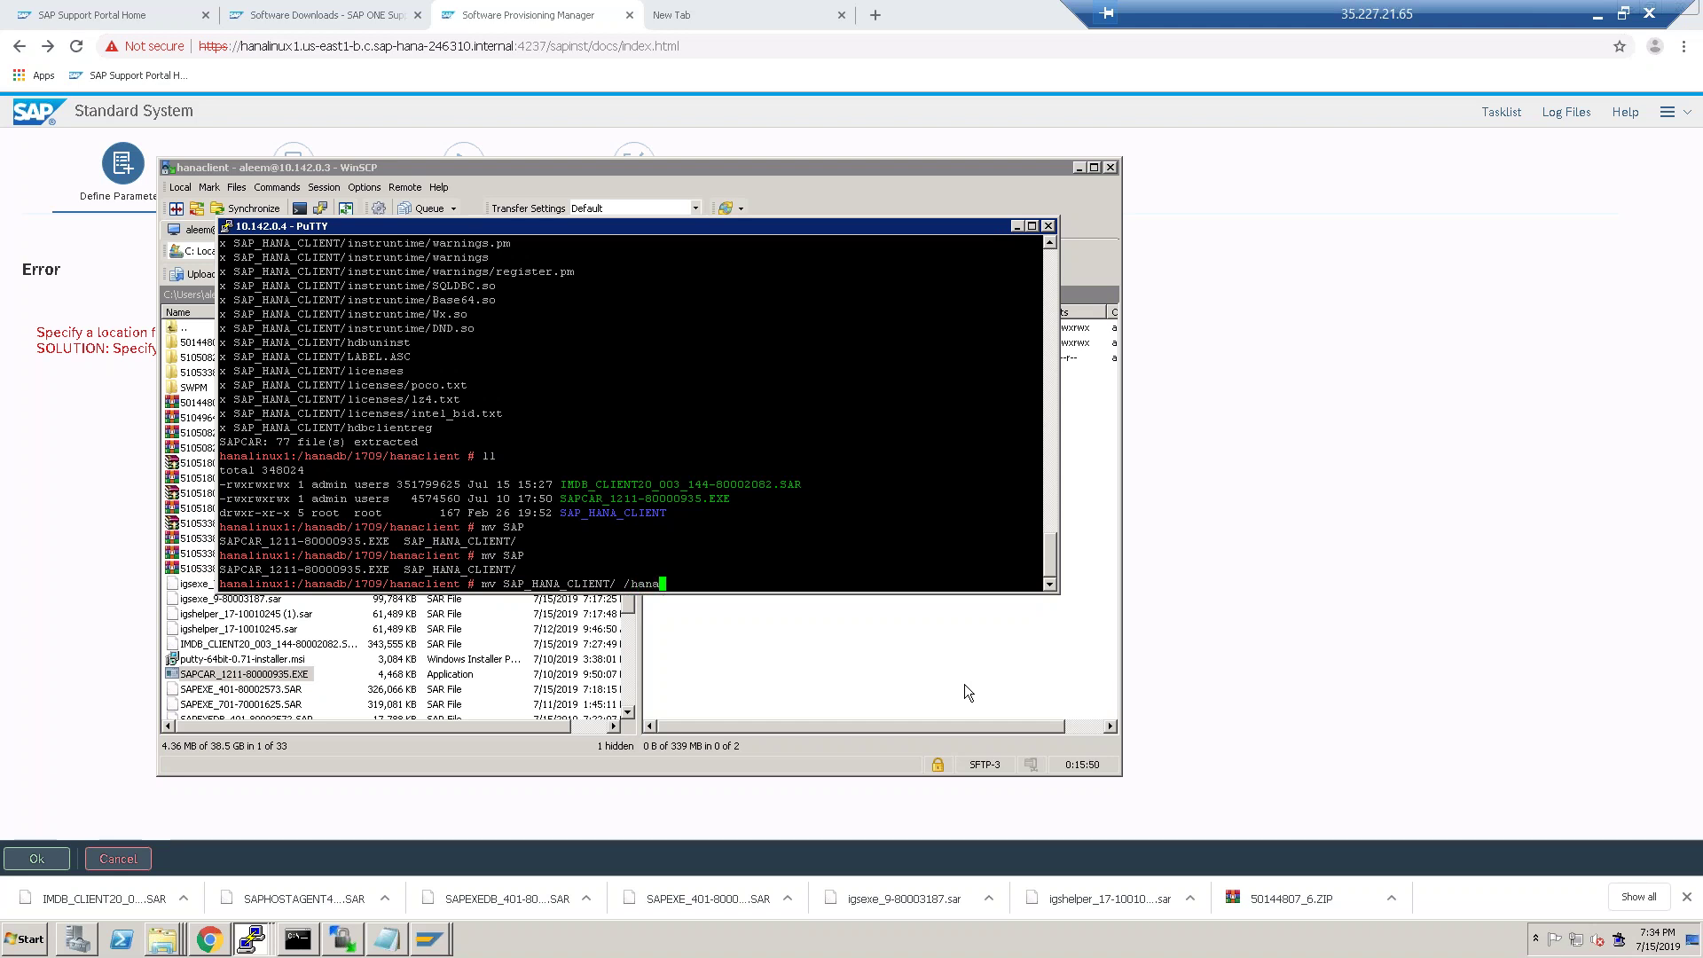
text(/hanaclient)
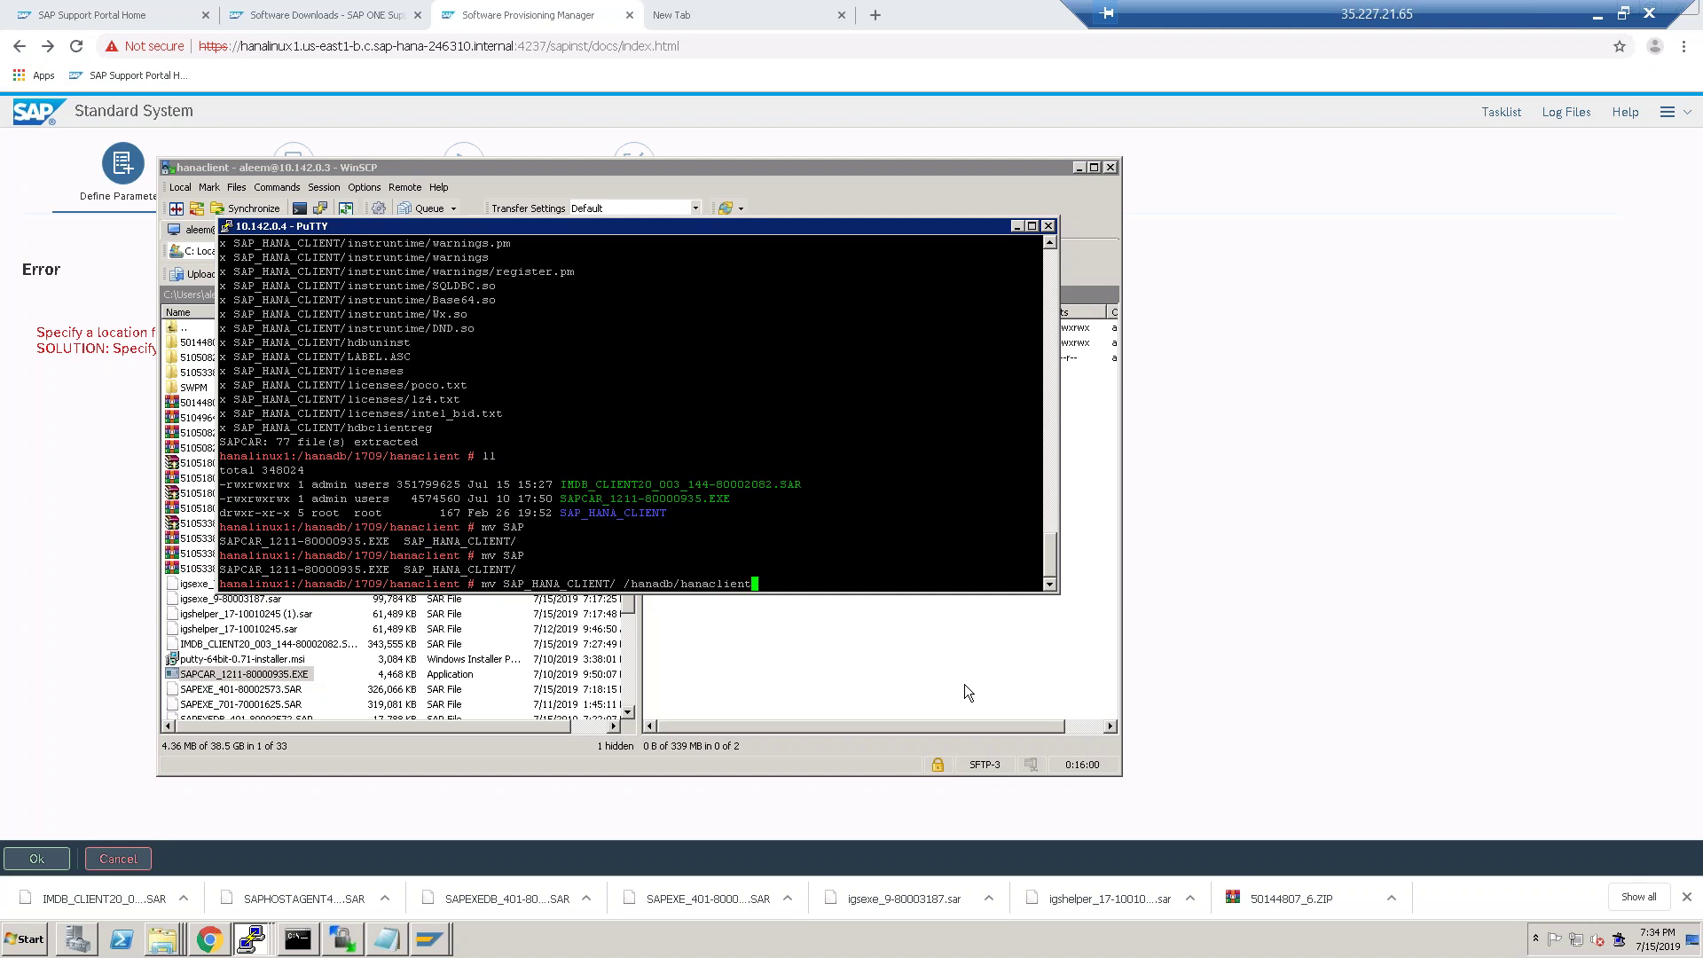
key(Return)
text(ll)
key(Return)
Go to /hanadb/hanaclient and verify SAP_HANA_CLIENT is there.
text(cd /hana)
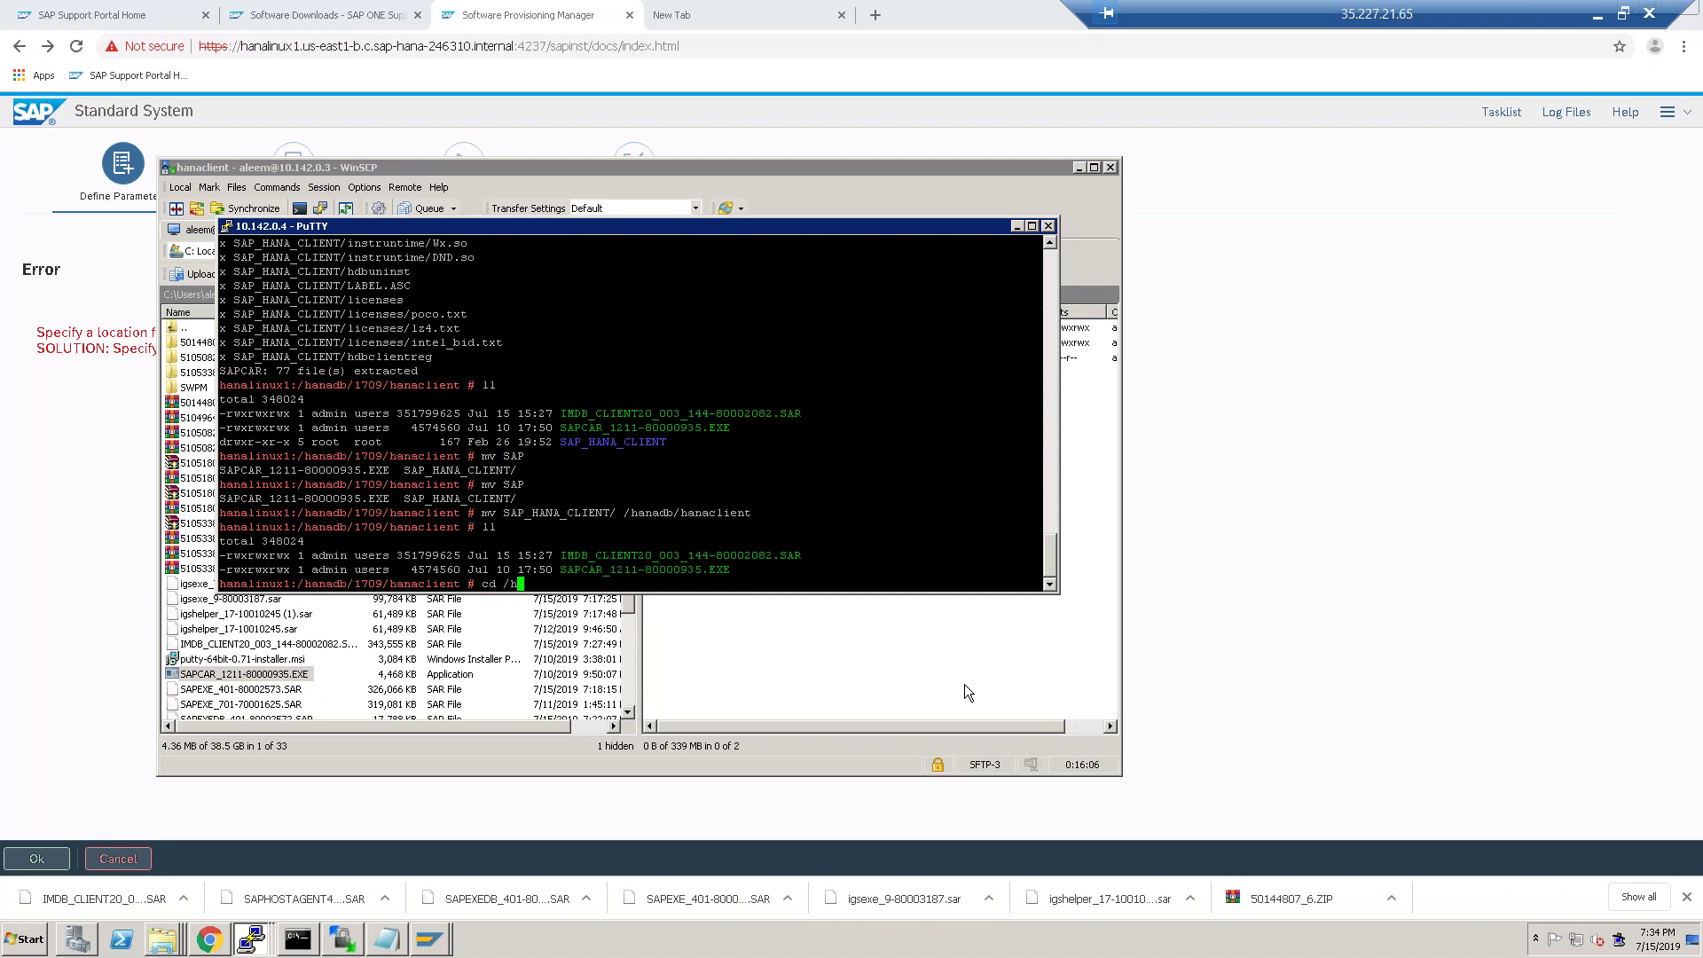
key(Tab)
key(Tab)
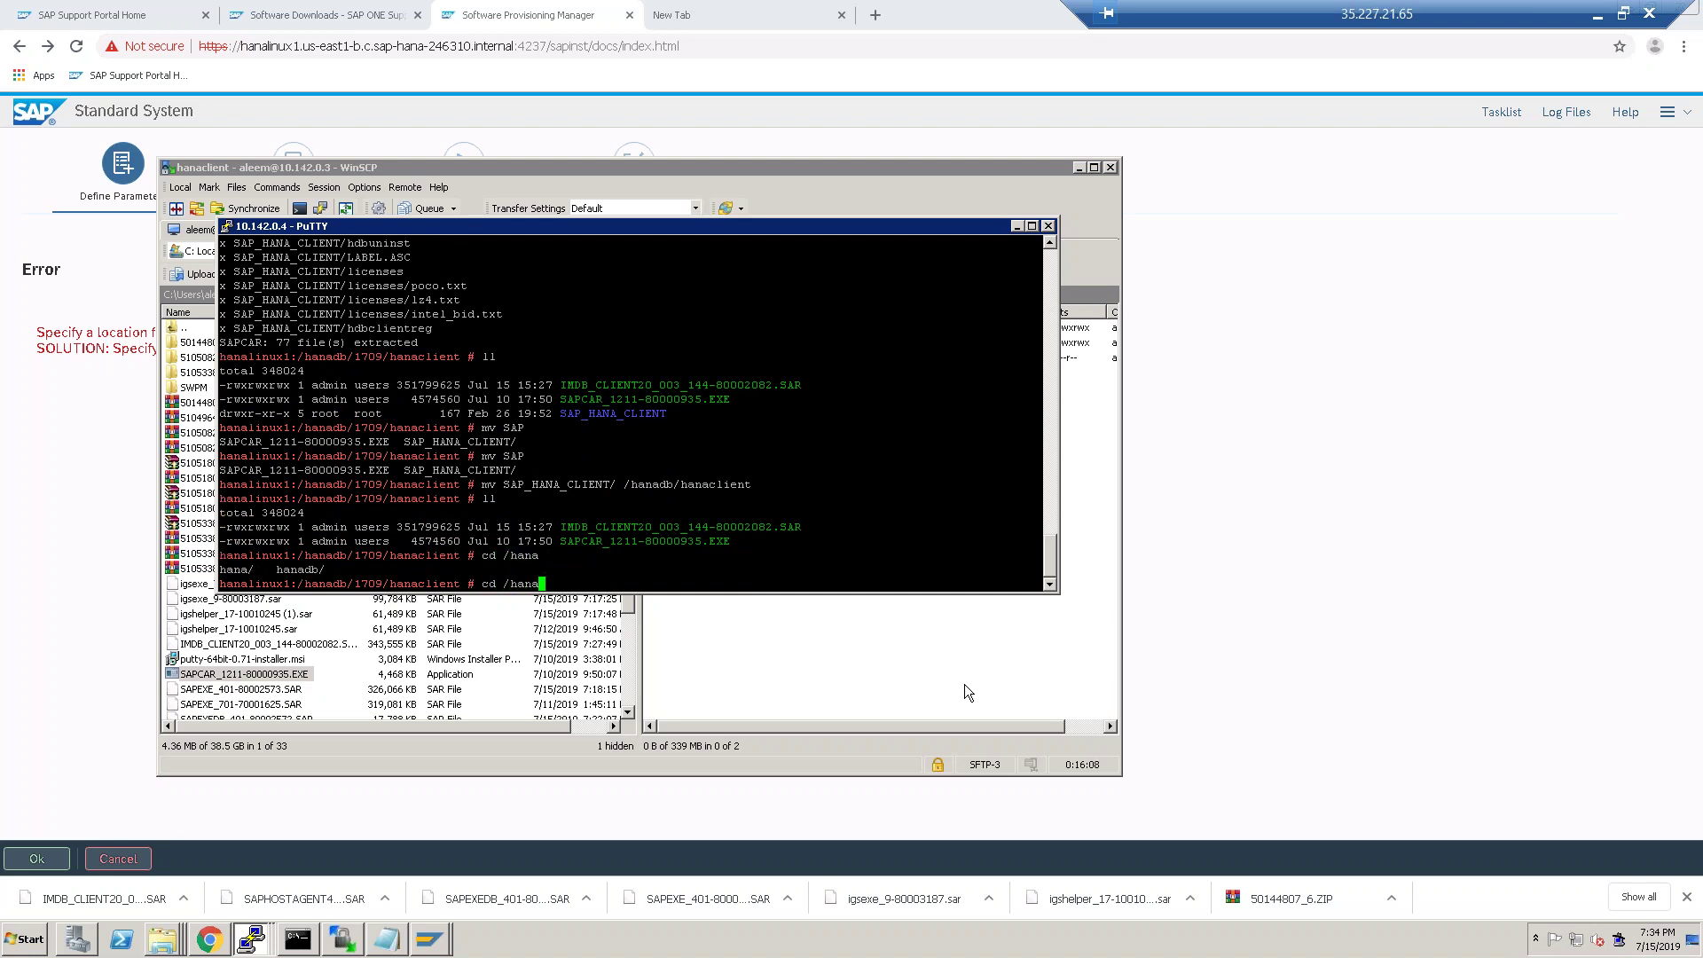
text(db)
key(Tab)
key(Return)
text(ll)
key(Return)
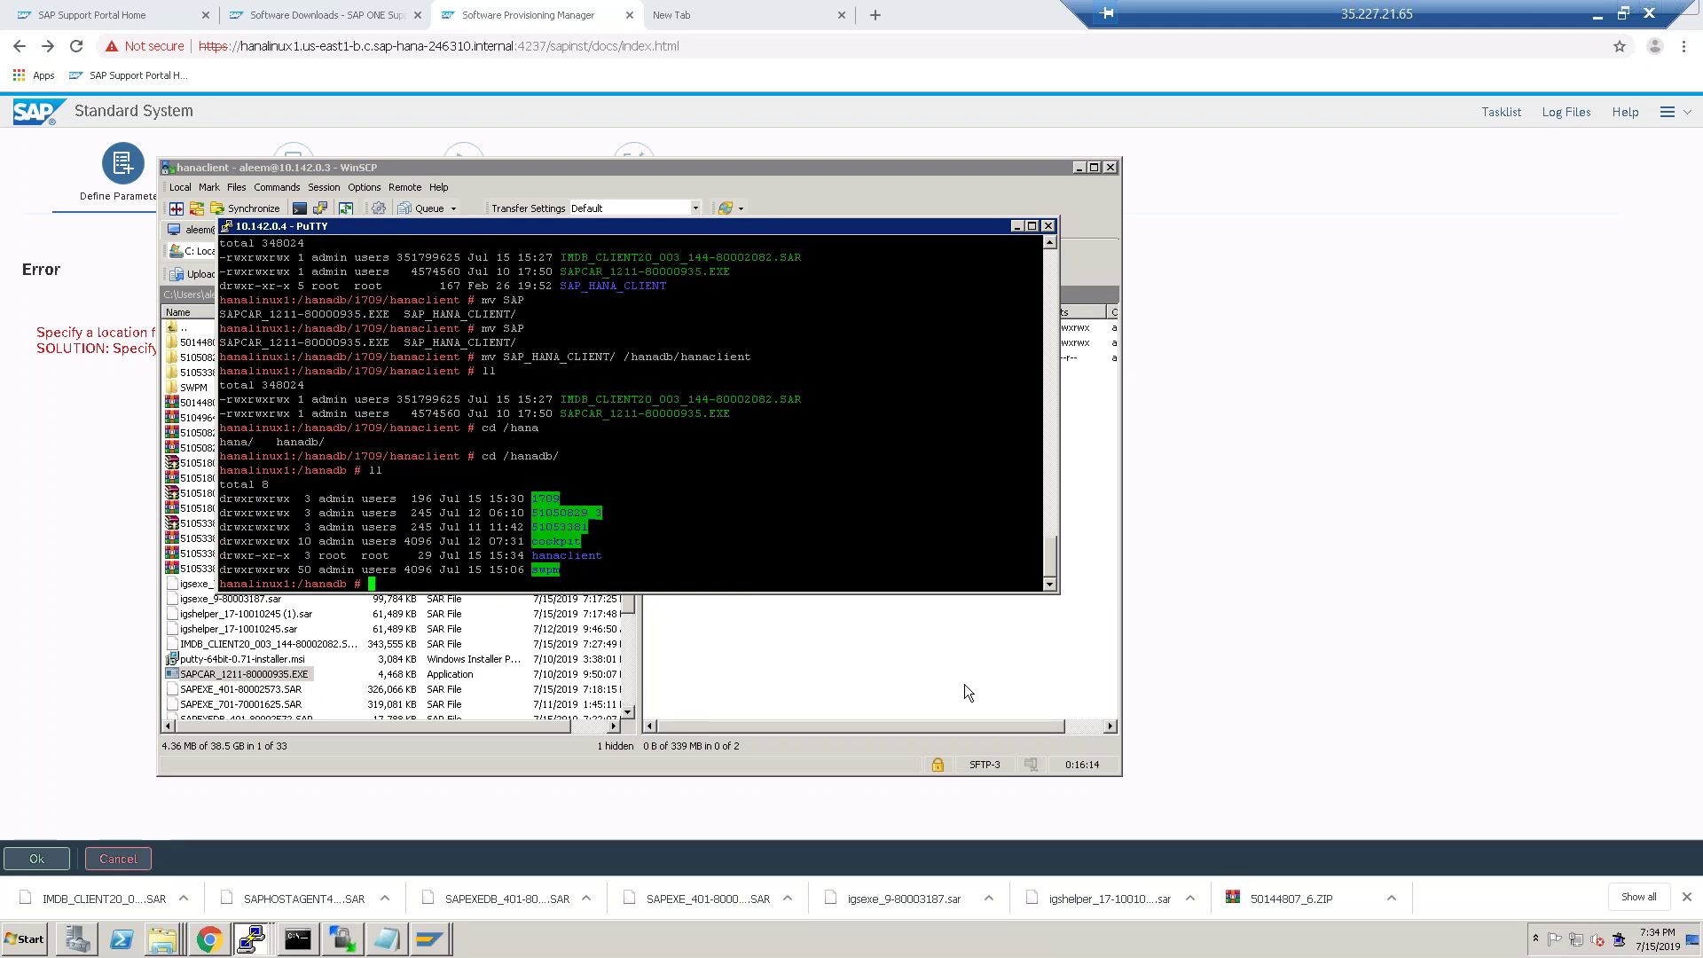
text(cd hana)
key(Tab)
key(Return)
text(ll)
key(Return)
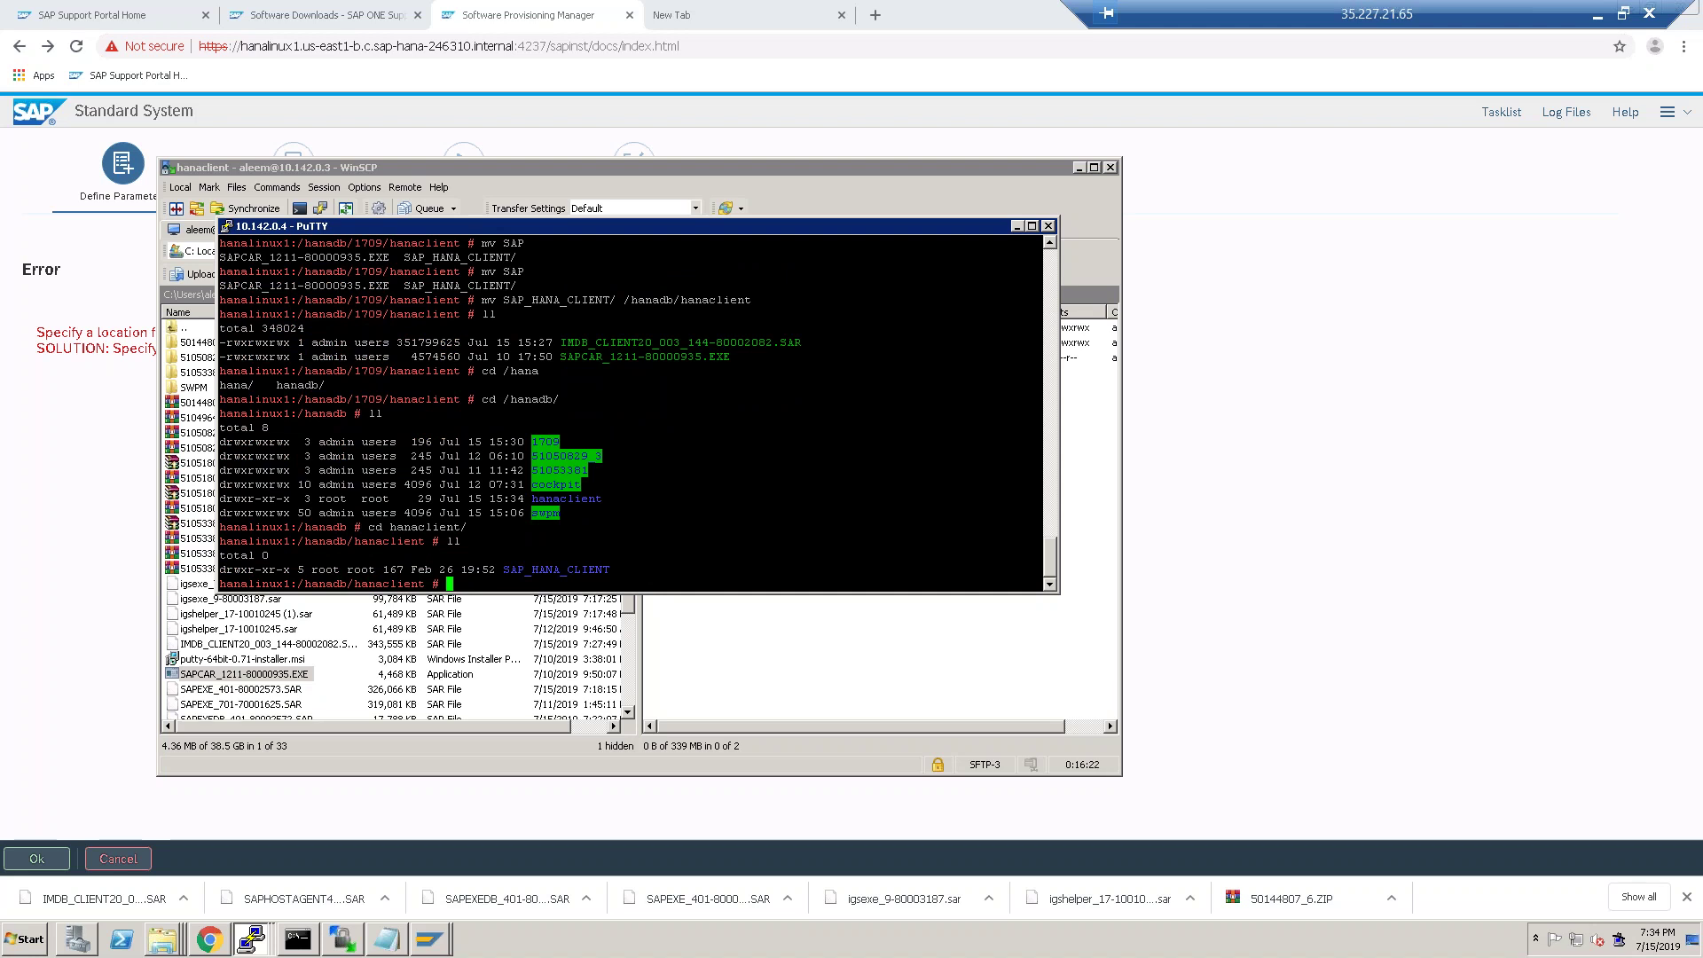
Dismiss the HANA client location error and open the package location picker with /hanadb expanded.
click(210, 941)
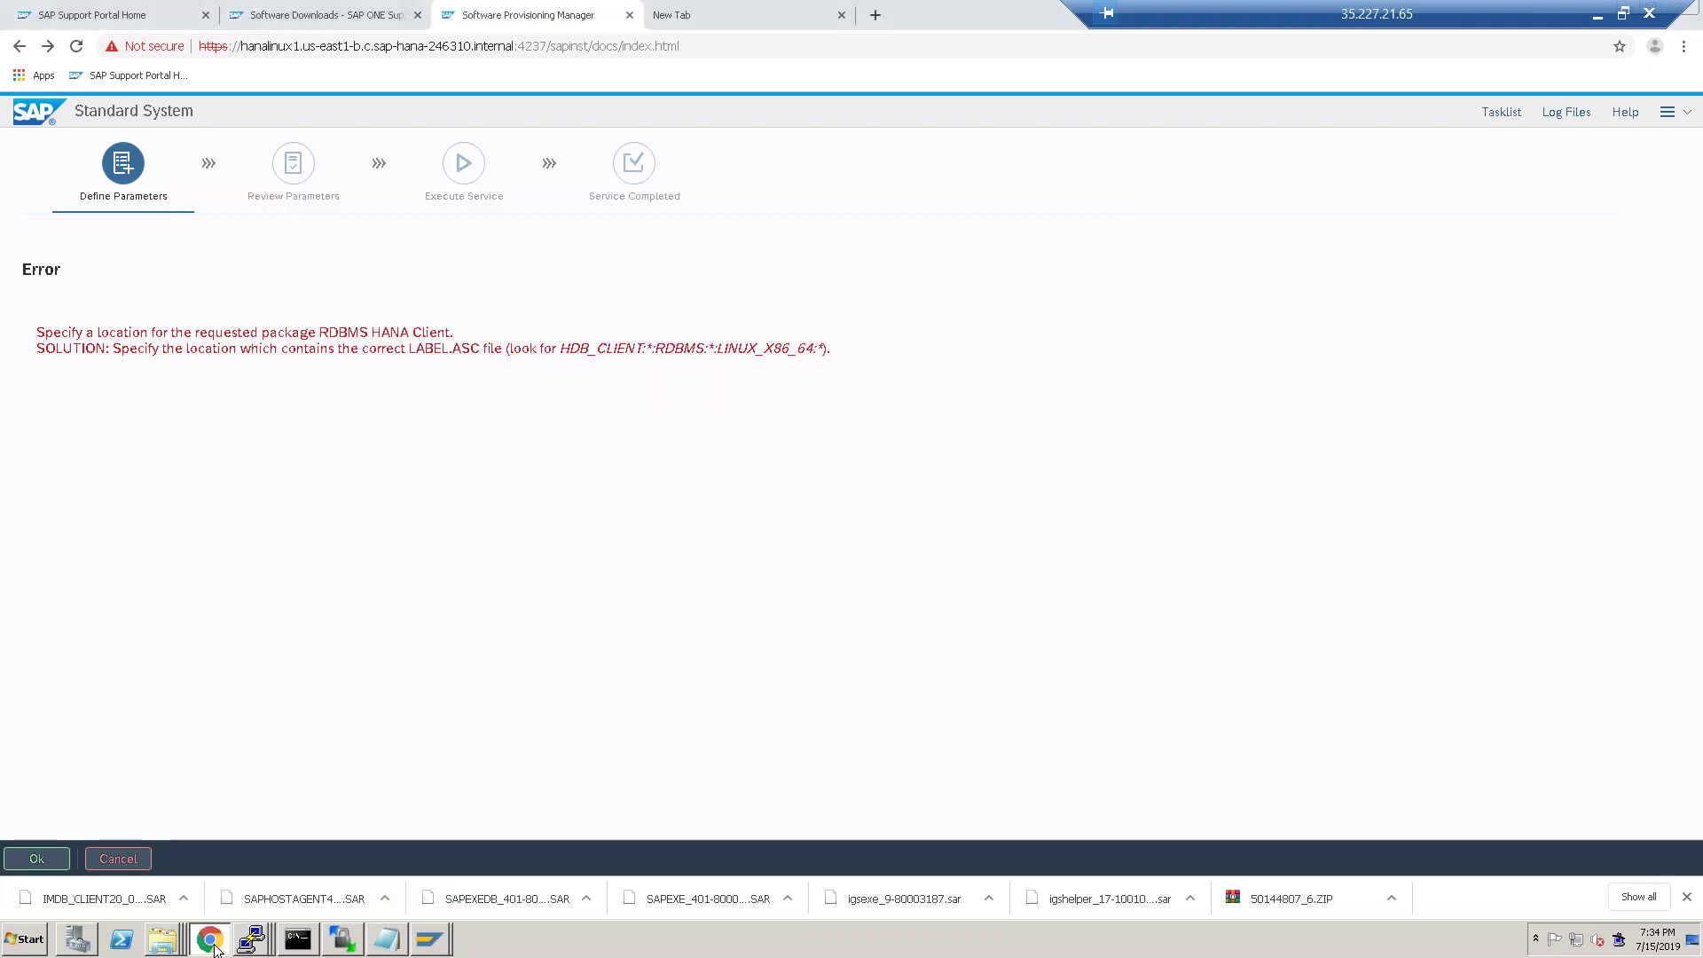
click(49, 865)
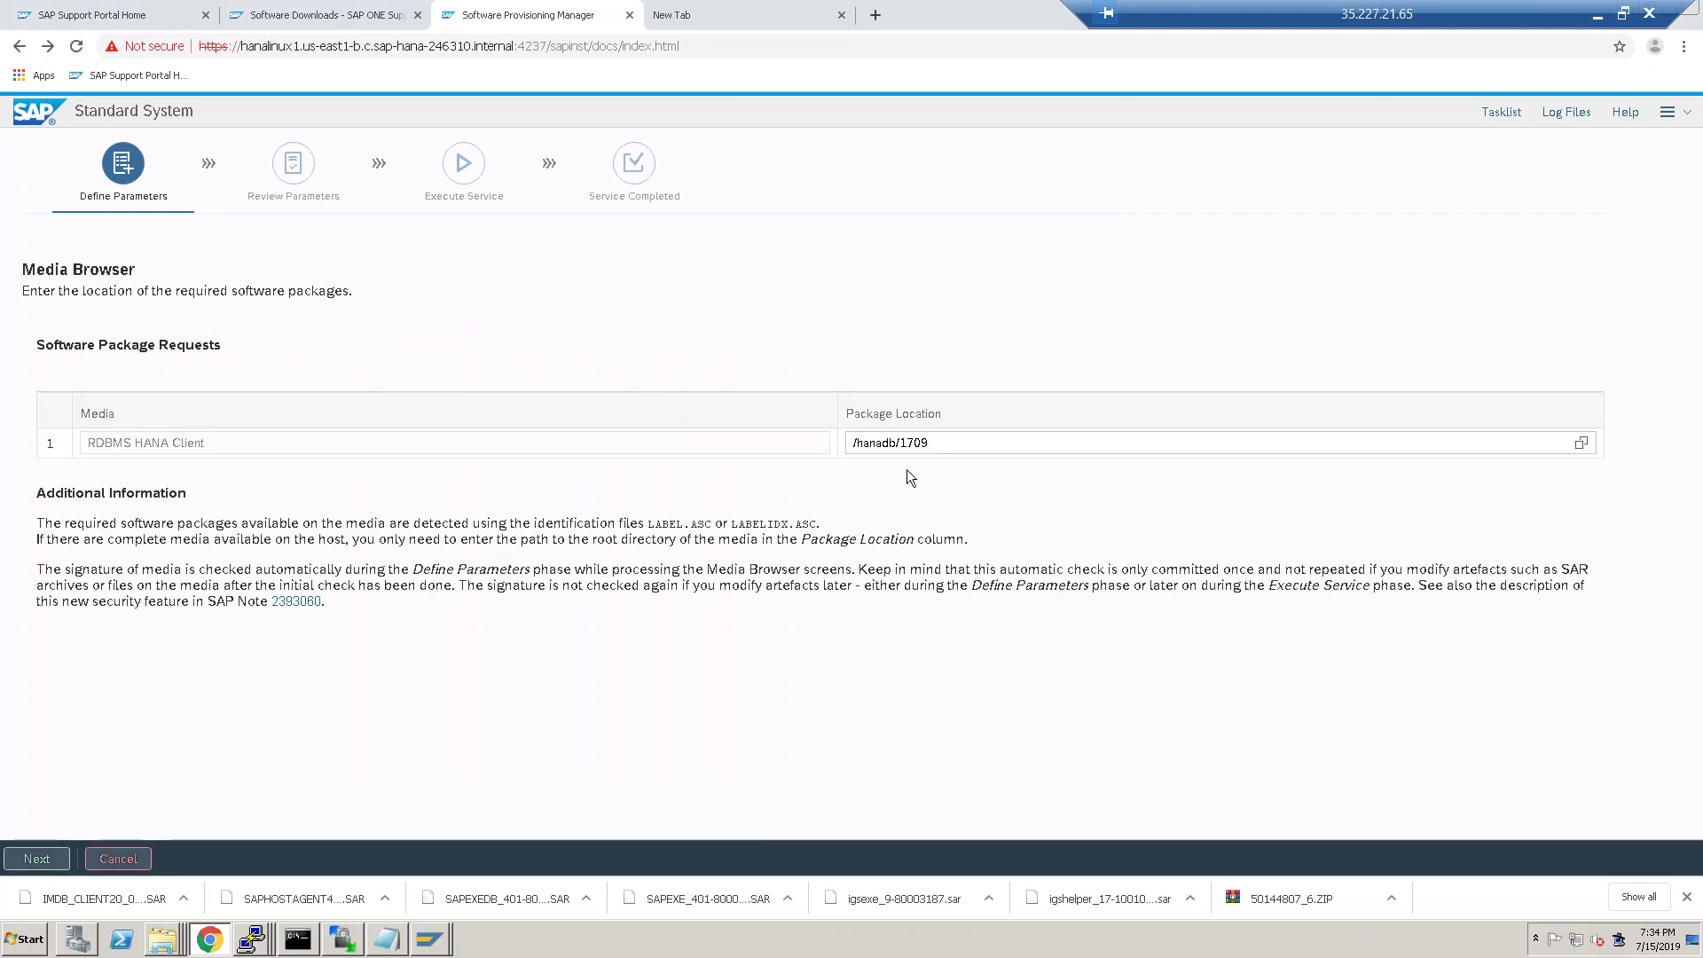
click(1581, 442)
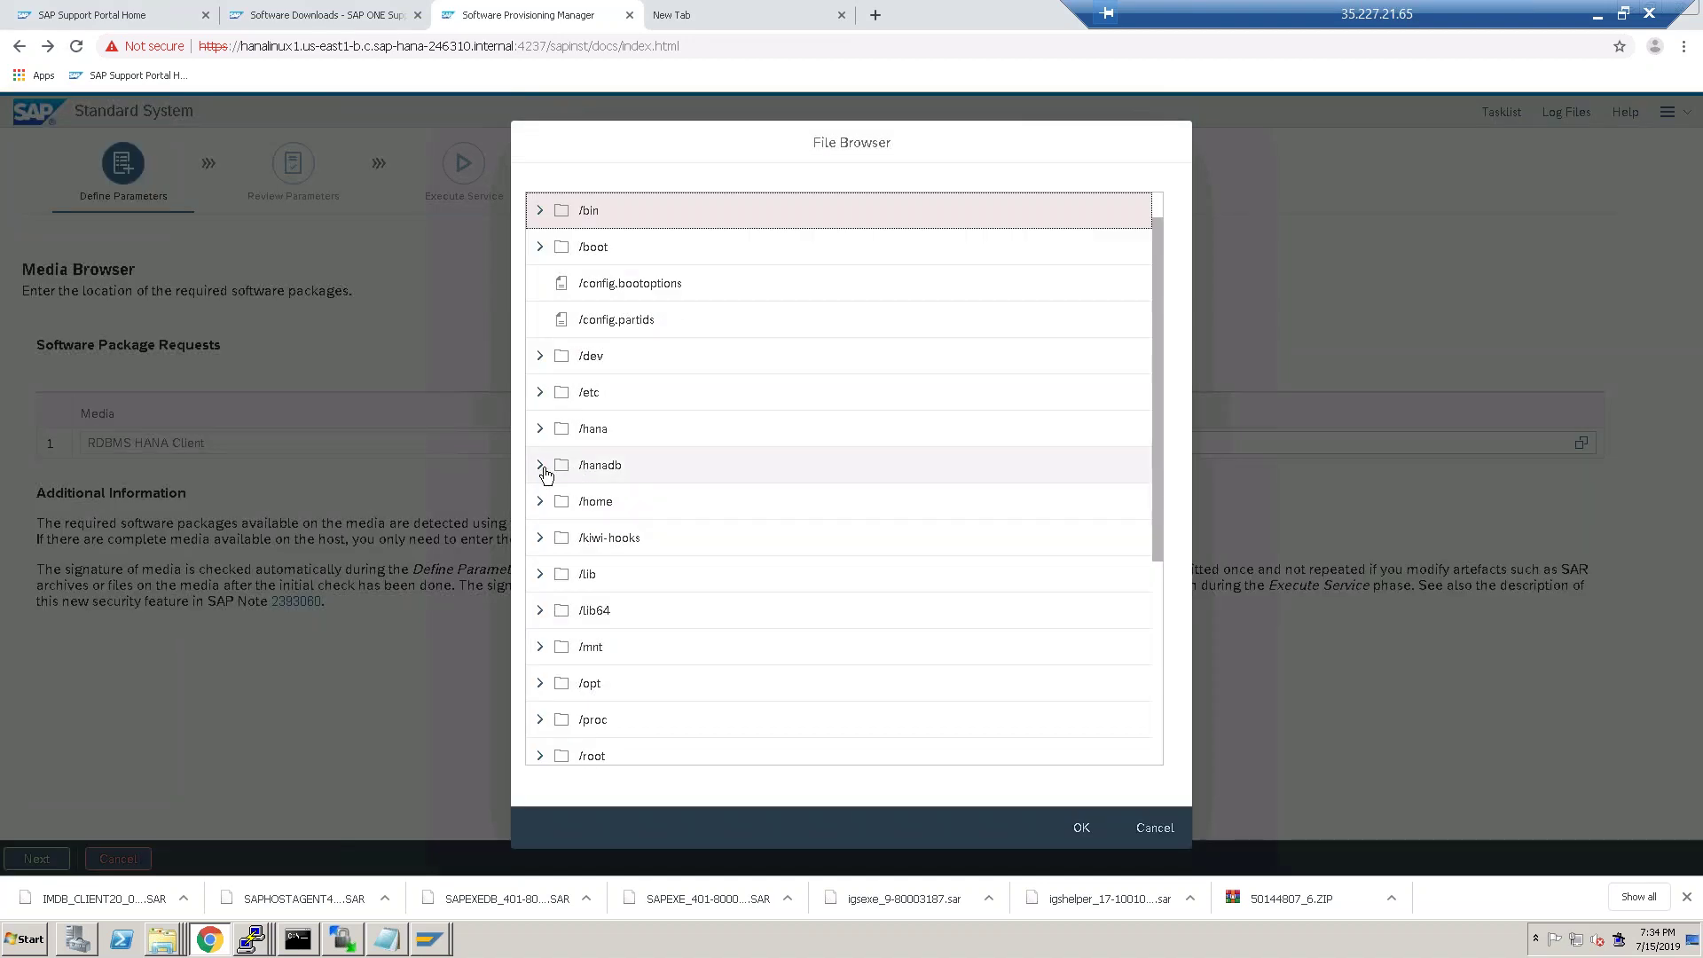
click(540, 466)
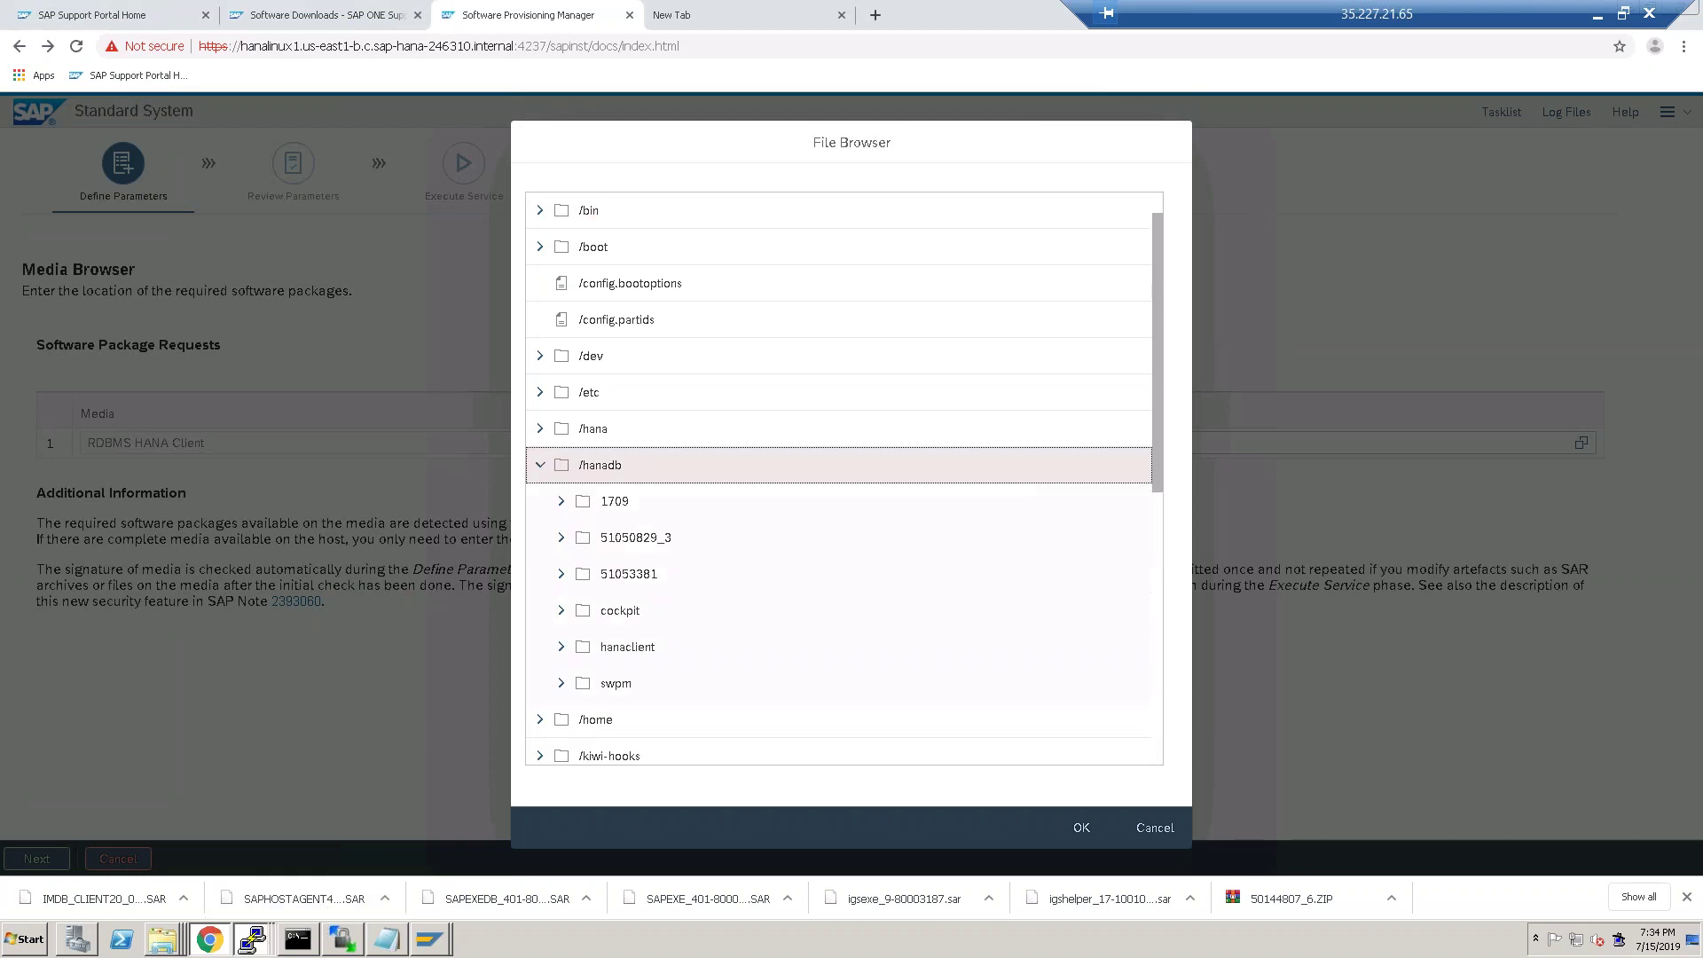
Bring PuTTY back and review the /hanadb/hanaclient listing.
mouse_move(257, 923)
click(293, 874)
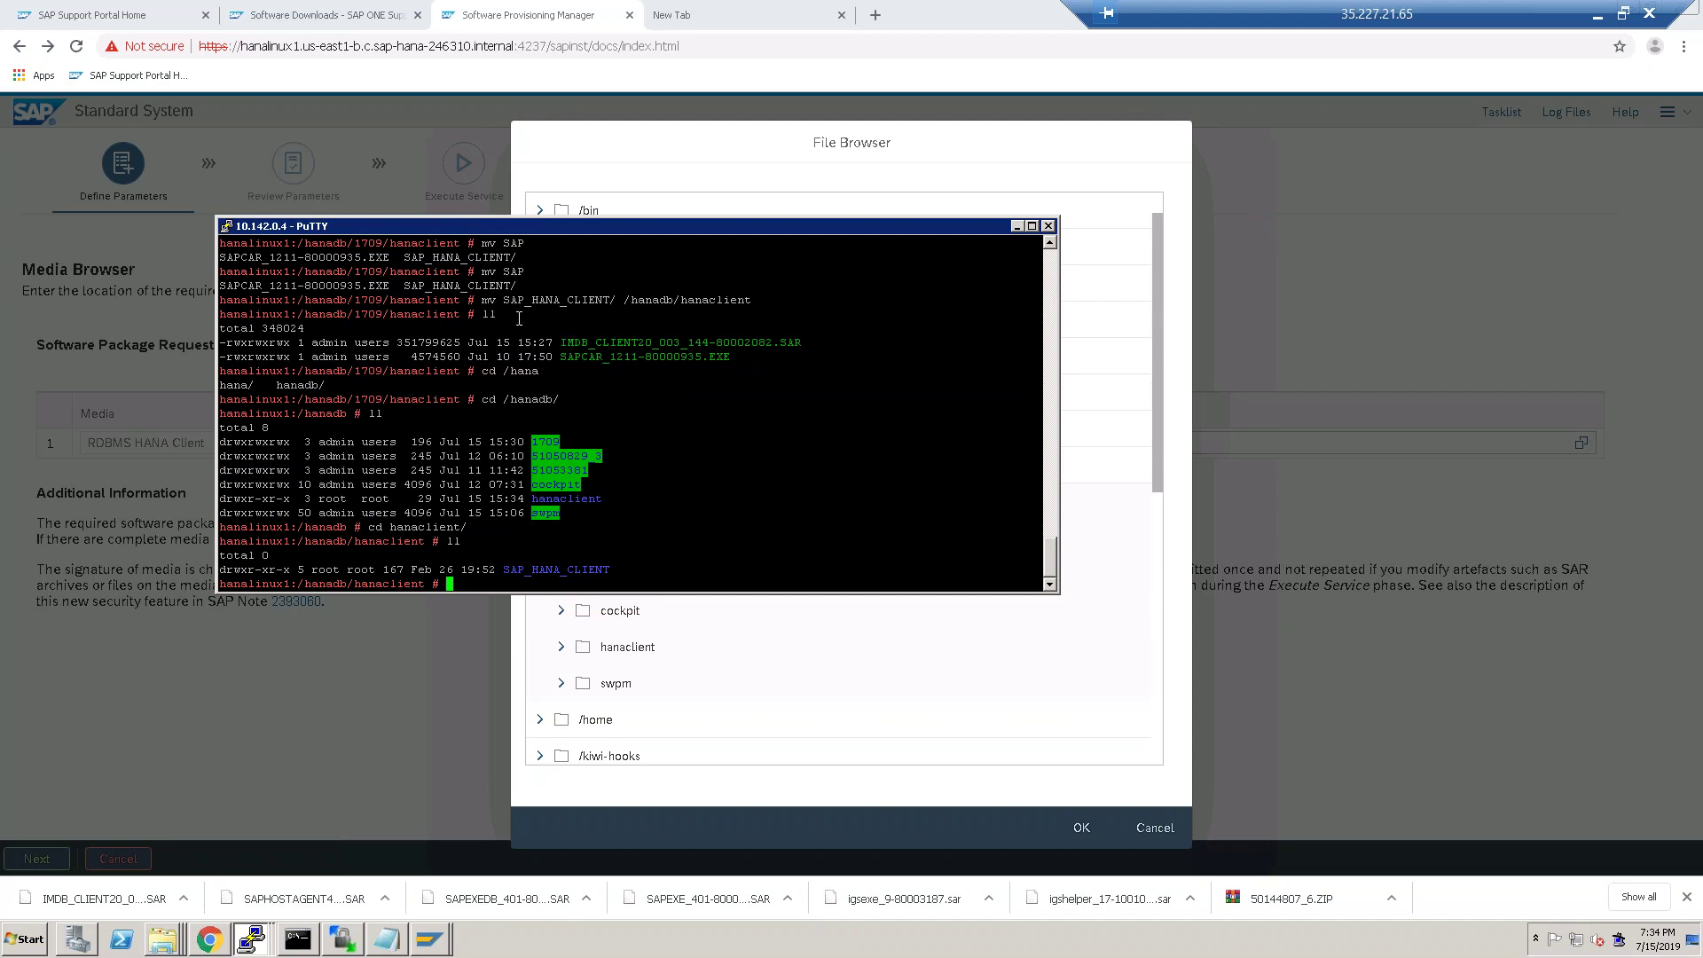
scroll(532, 377, up, 8)
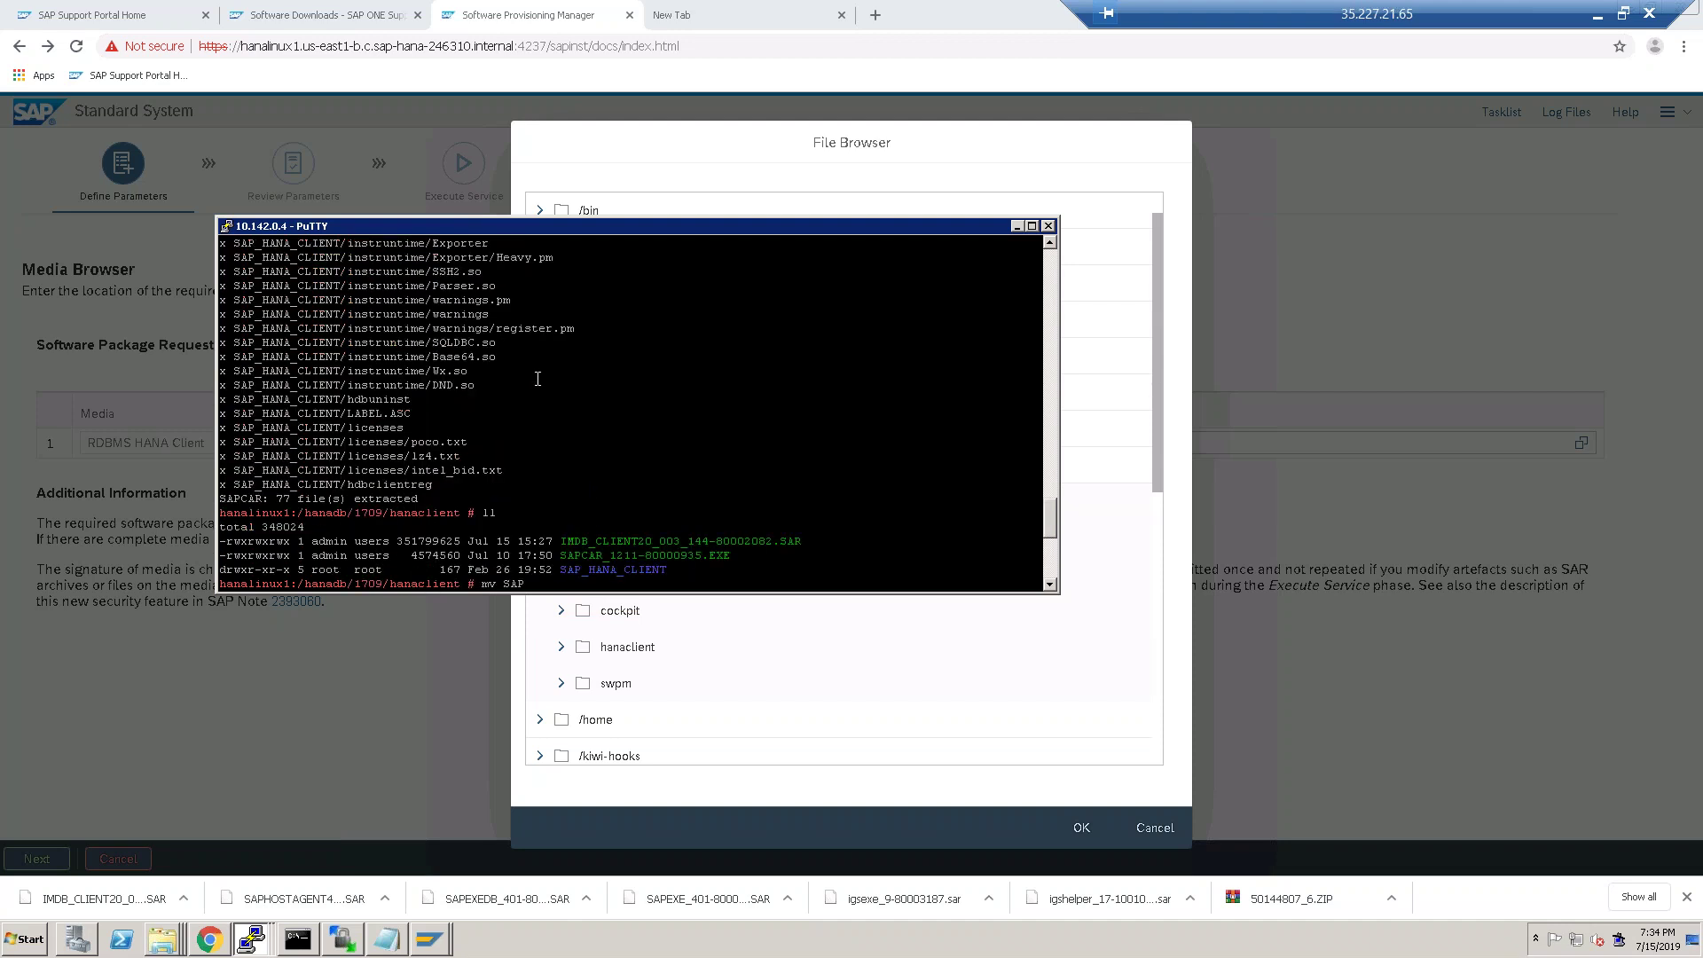
scroll(525, 520, down, 8)
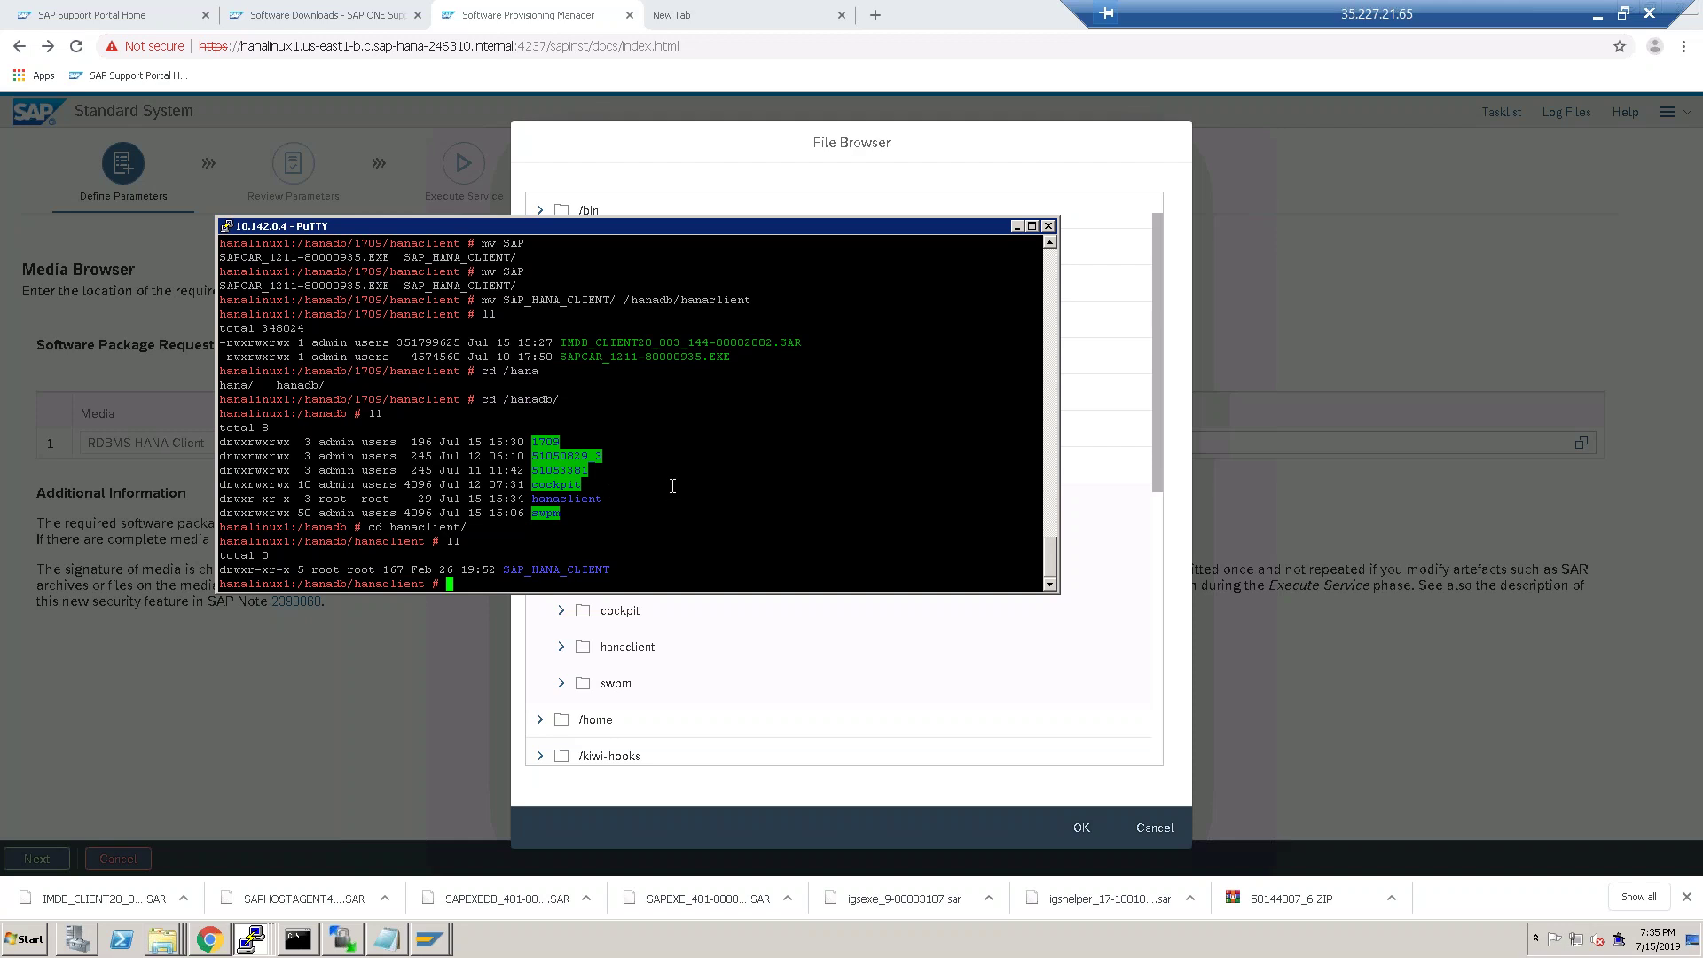
Run history and select the -manifest SIGNATURE.SMF option from an earlier command.
text(history)
key(Return)
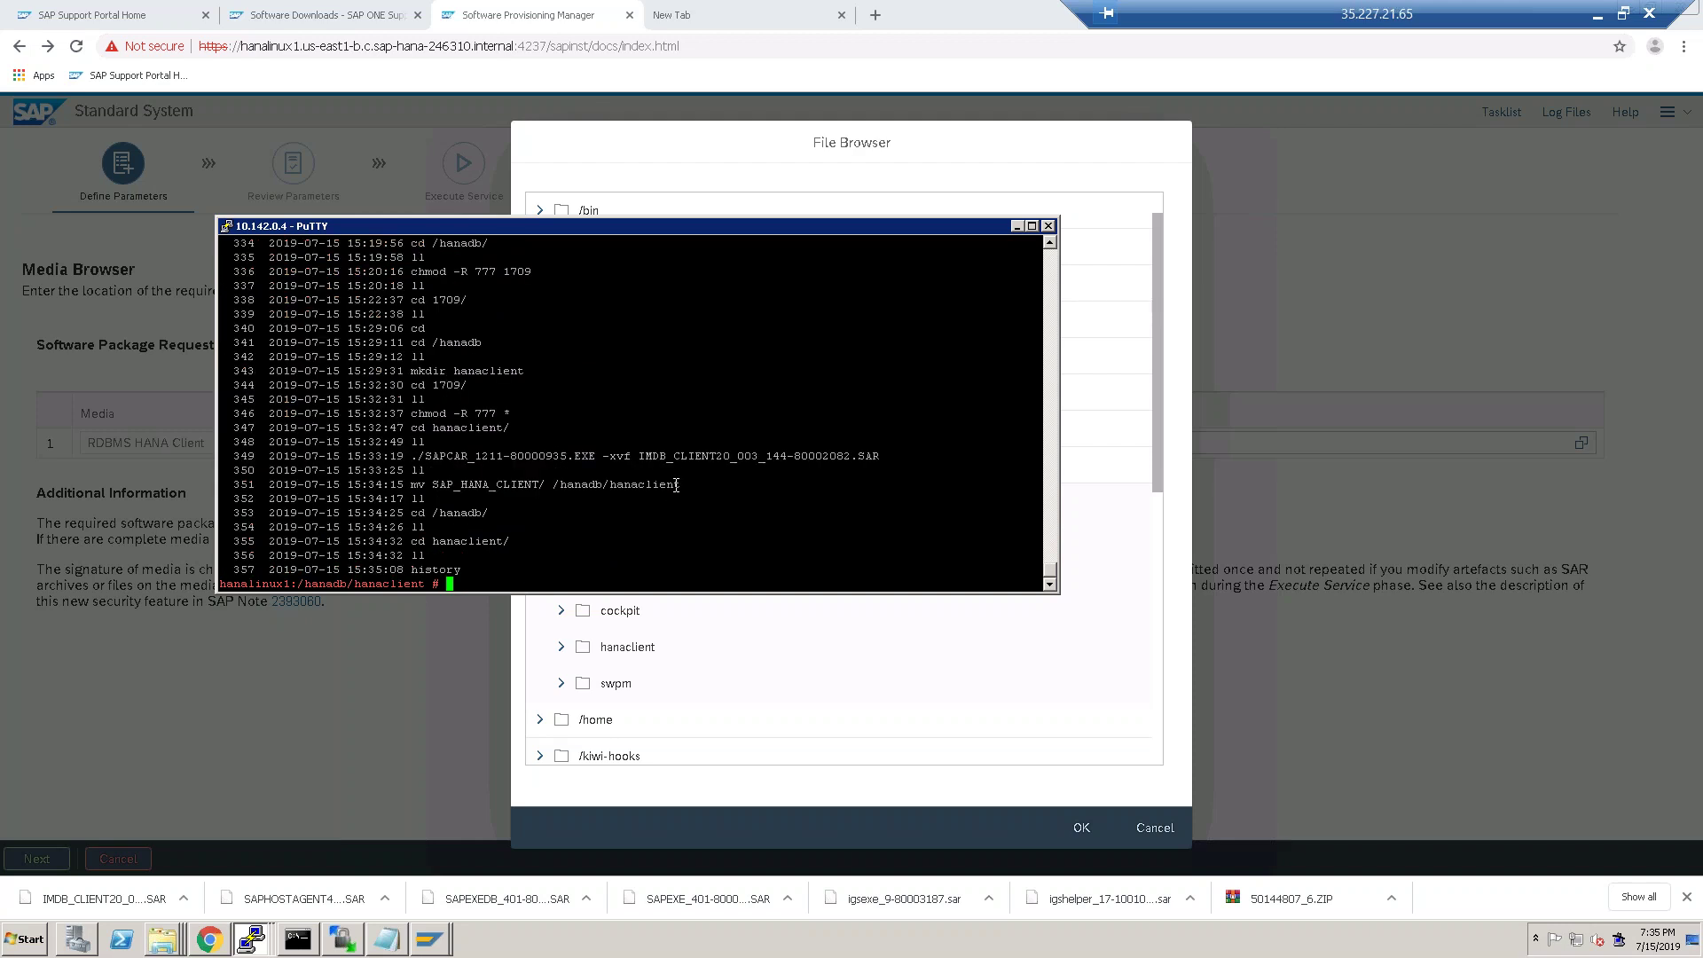
drag(1052, 564, 1057, 481)
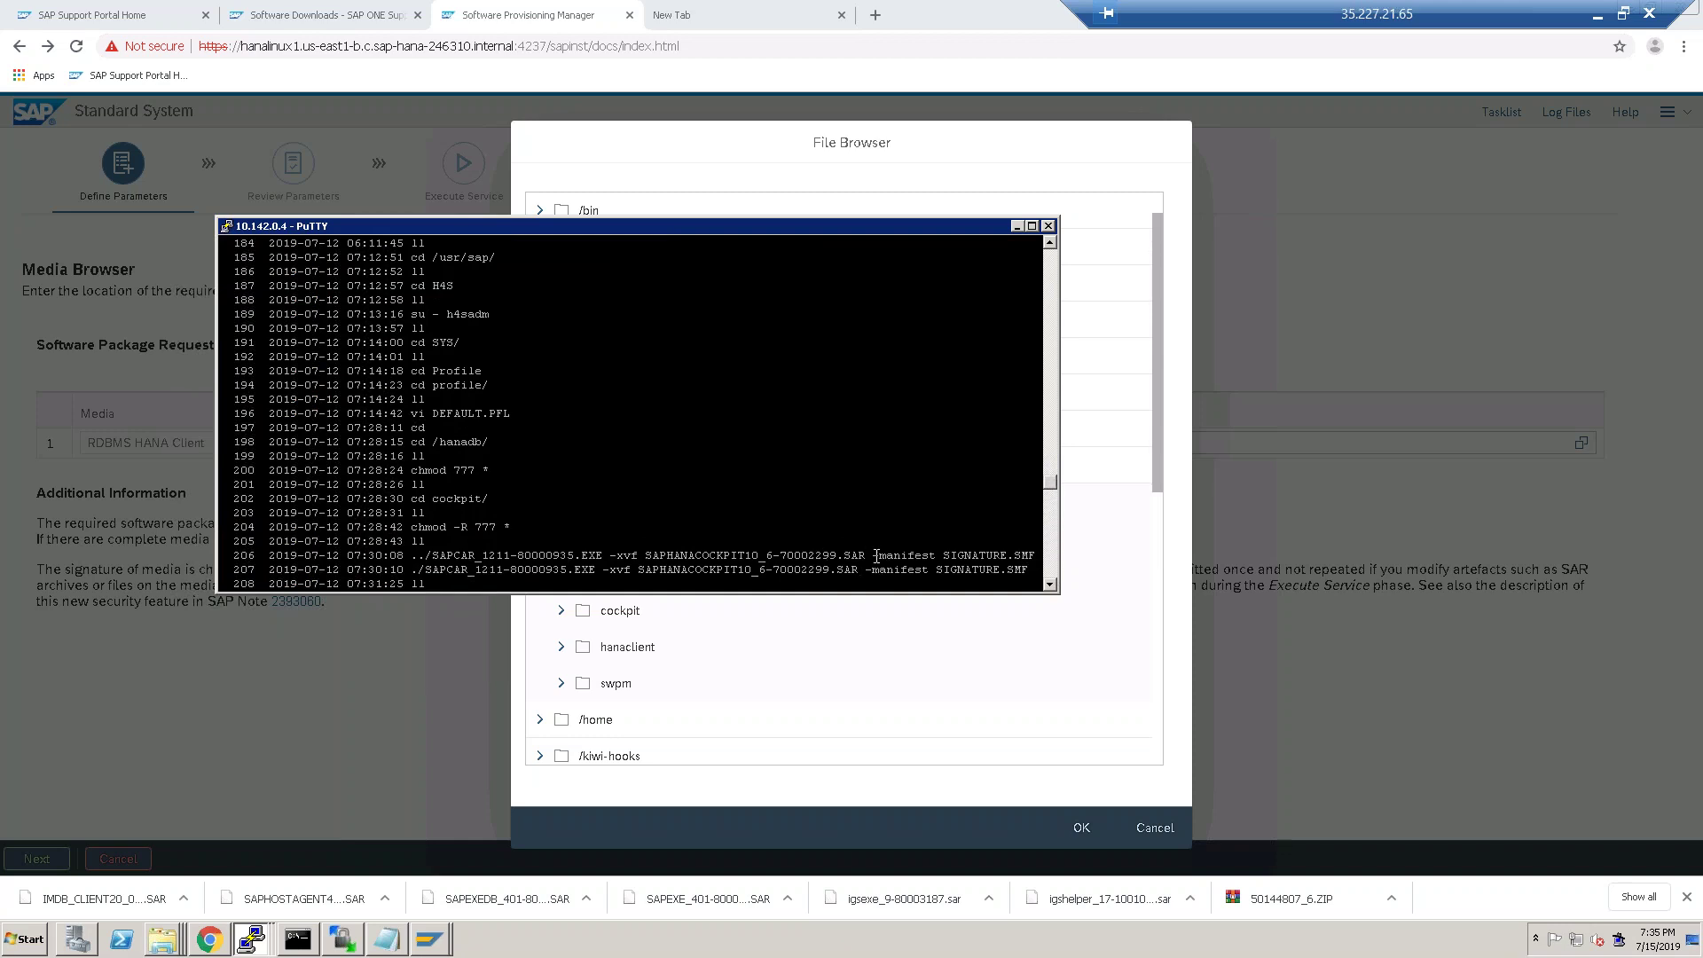
drag(880, 555, 1037, 556)
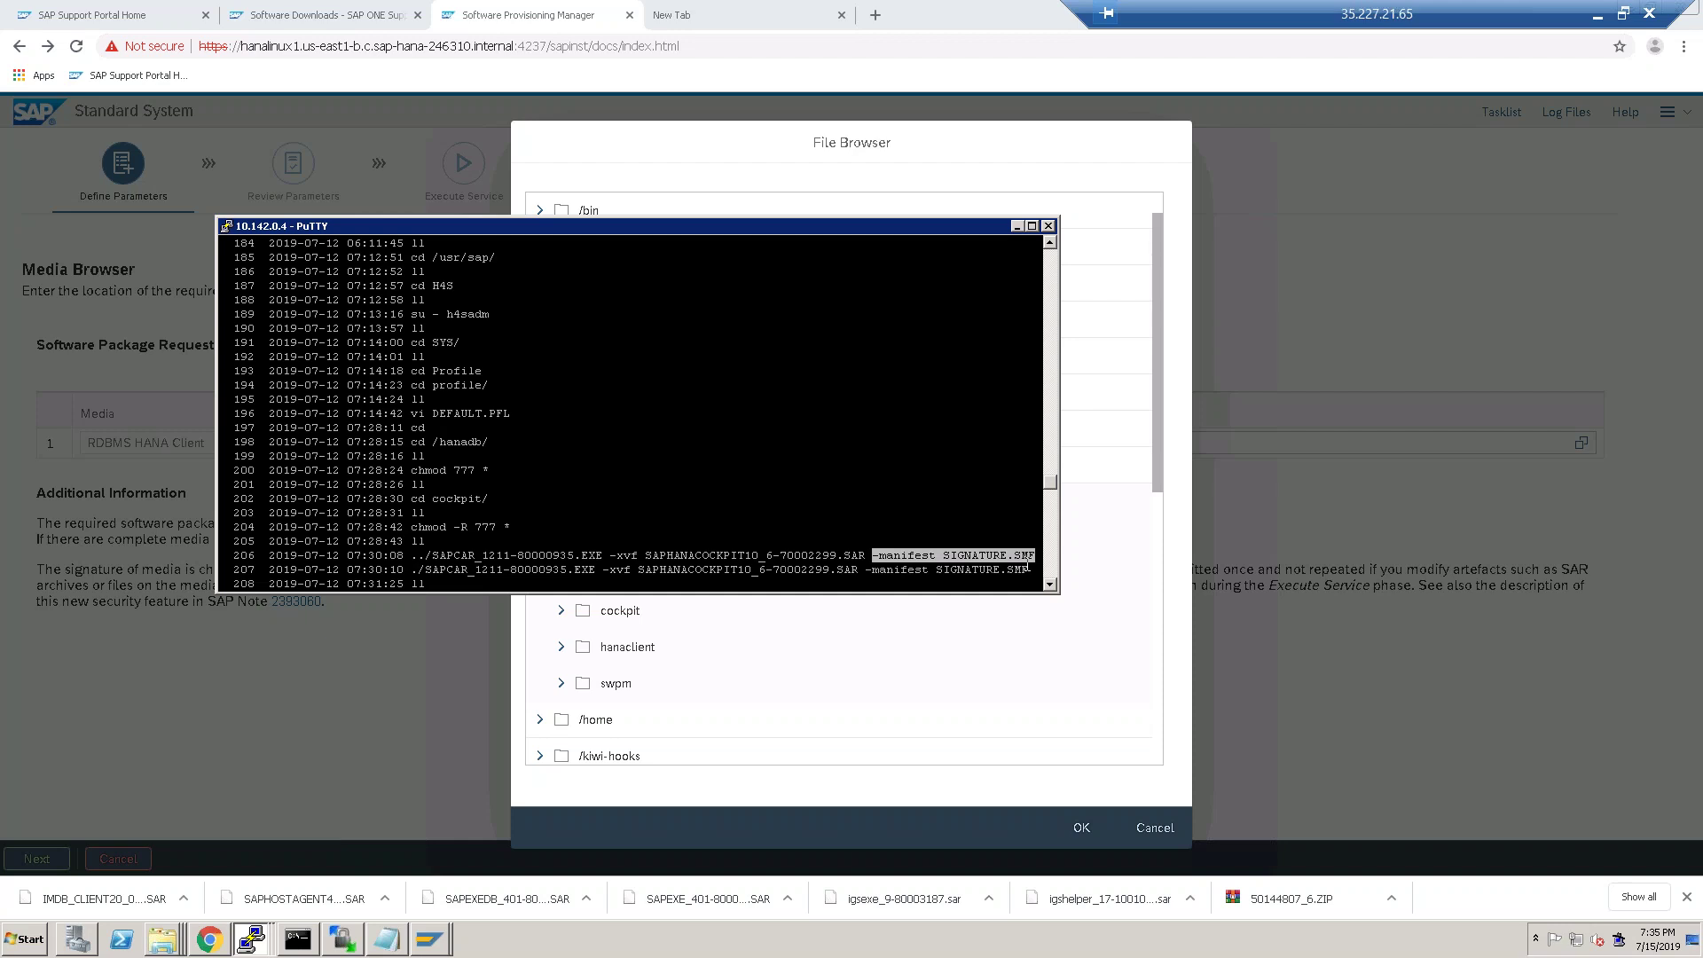
key(Return)
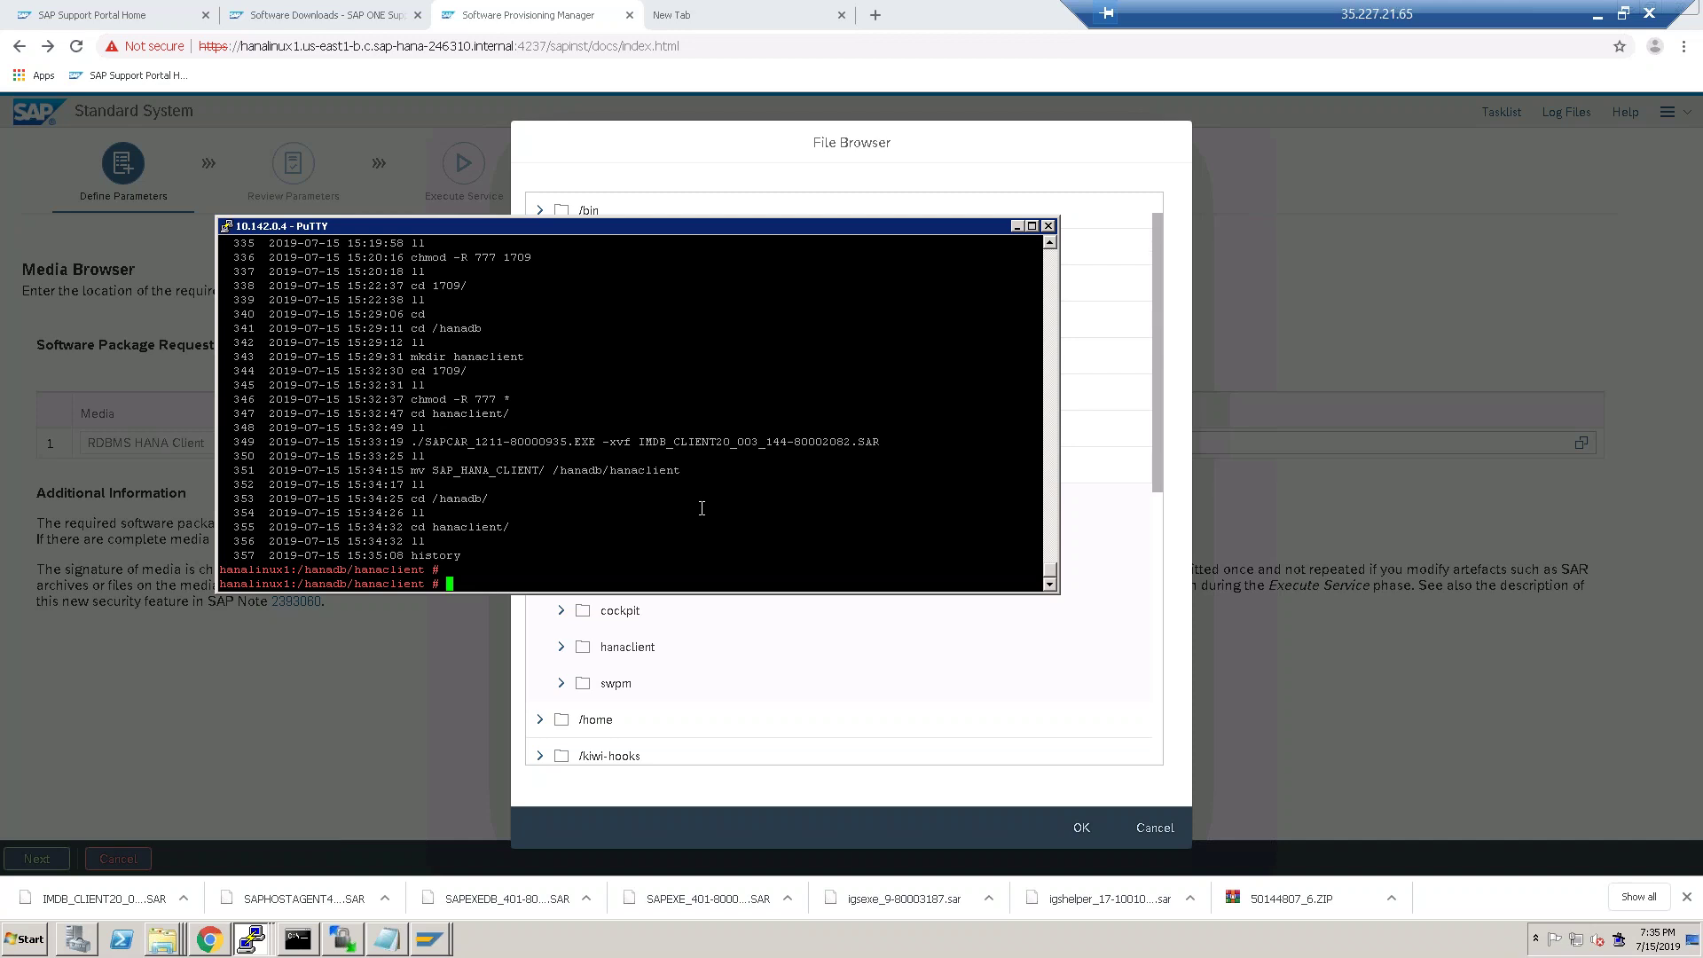
Return home, then change into /hanadb and list its contents.
text(cd)
key(Return)
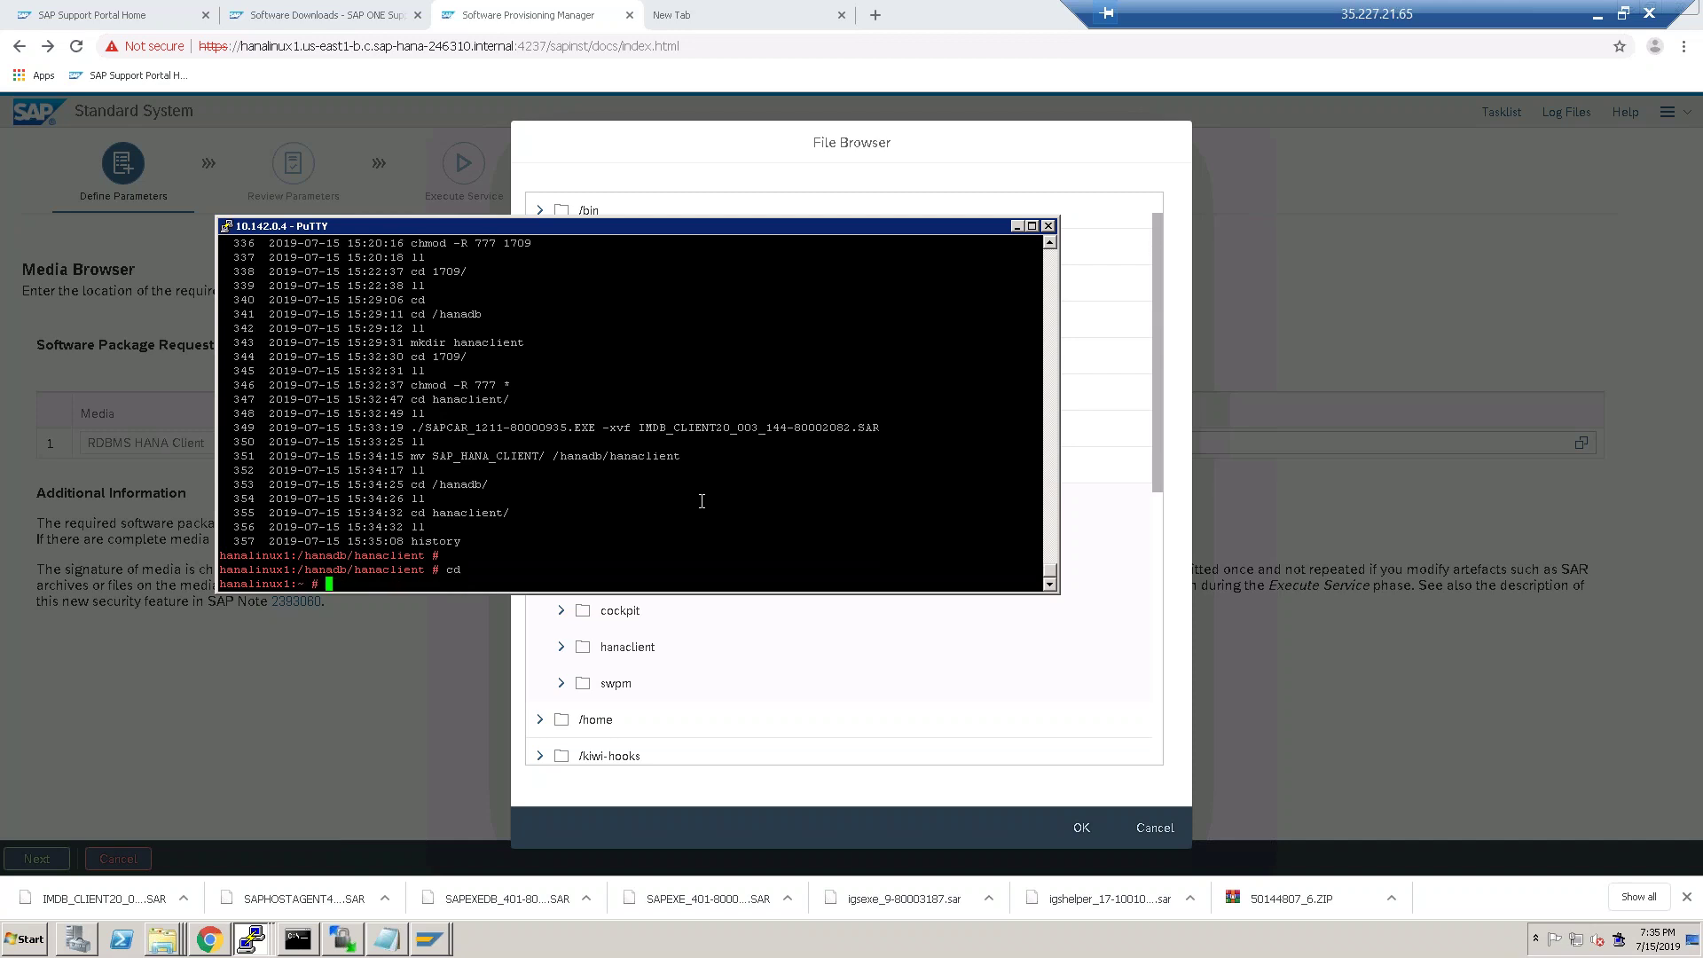
text(cd /hana)
key(Tab)
key(Tab)
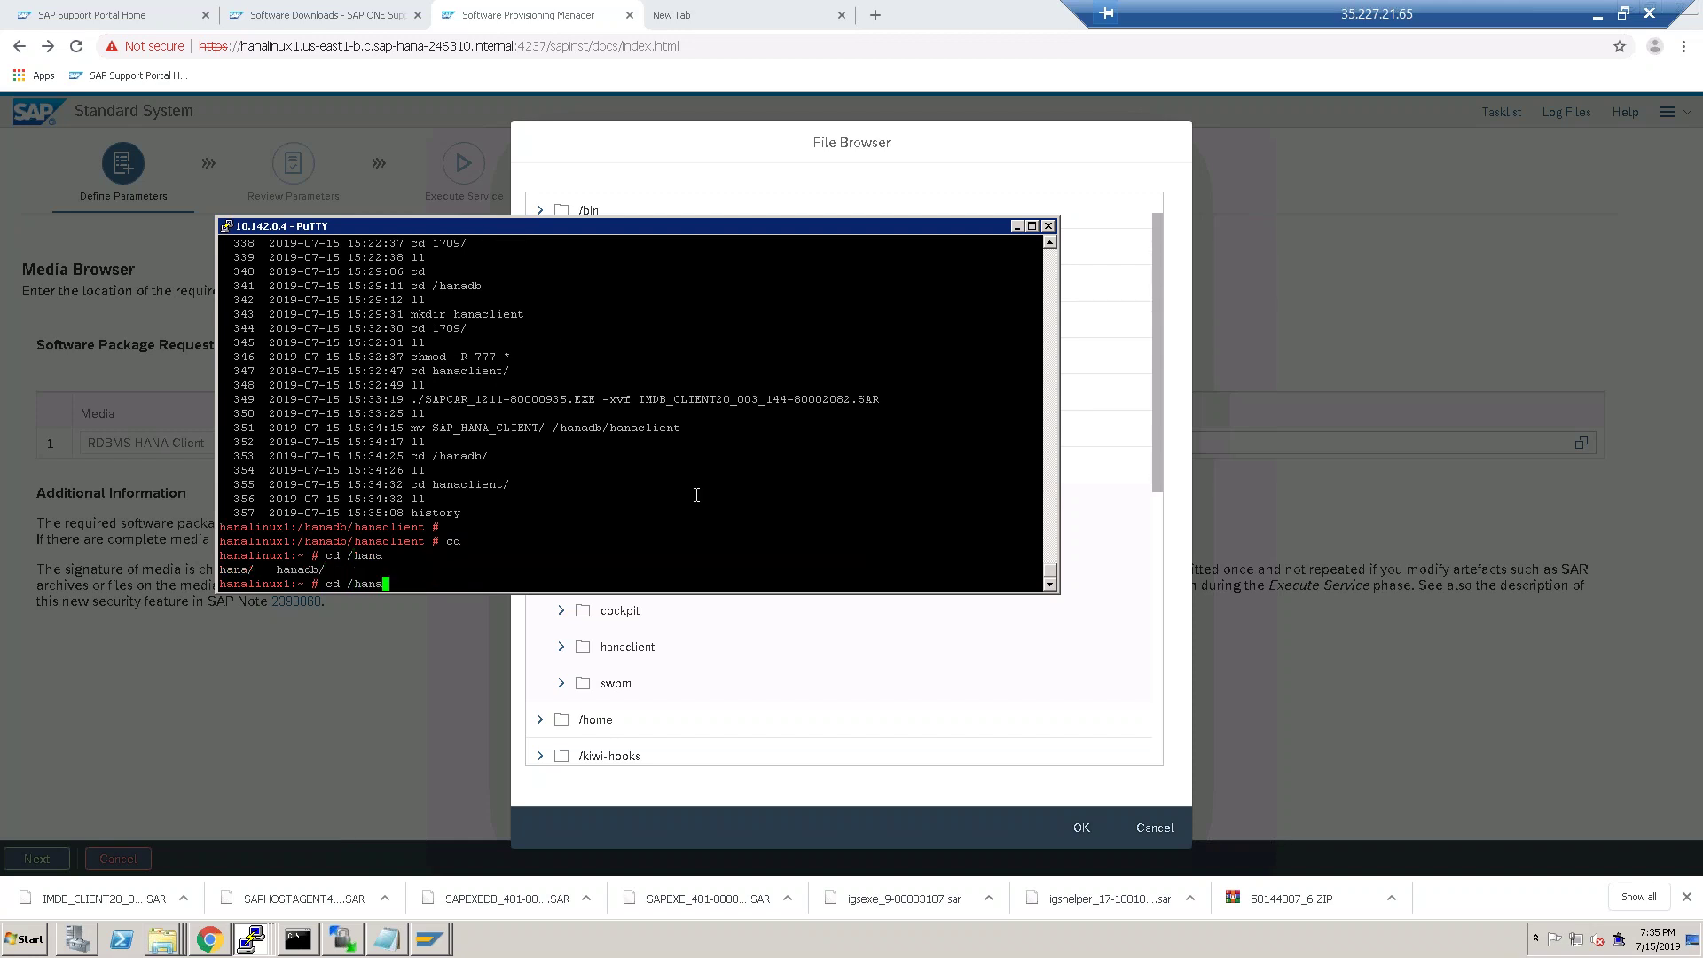
text(db)
key(Return)
text(ll)
key(Return)
Enter hanaclient/SAP_HANA_CLIENT and list the client installer files.
text(cd hana)
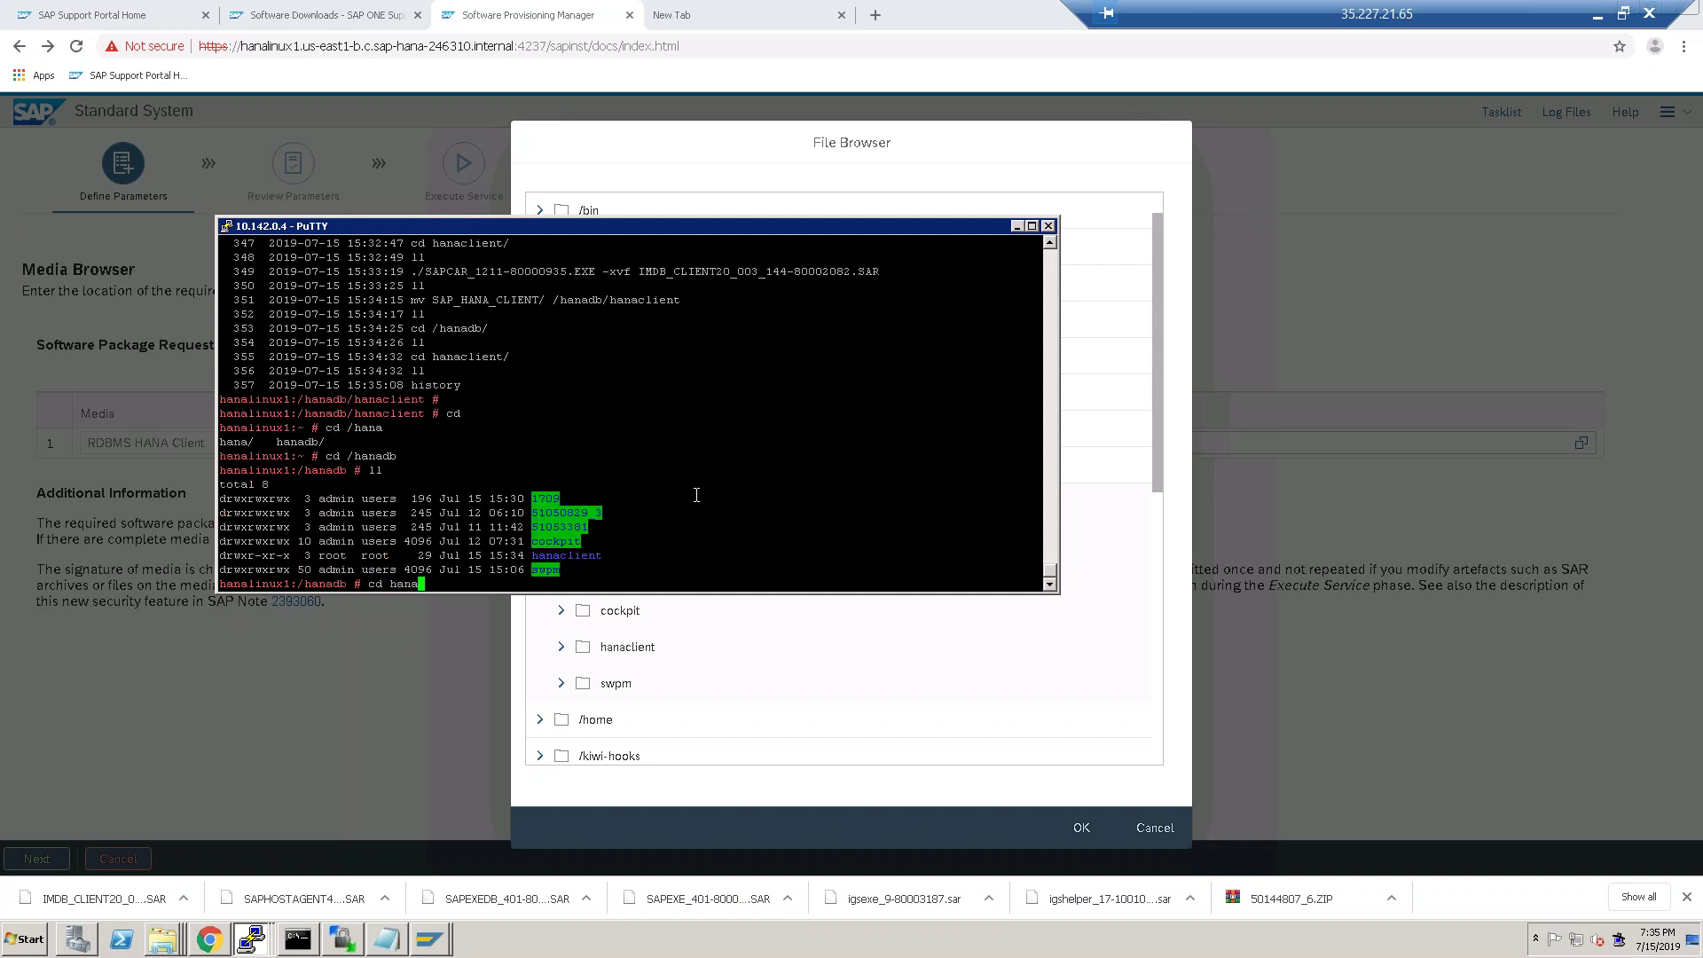
text(client/)
key(Return)
text(ll)
key(Return)
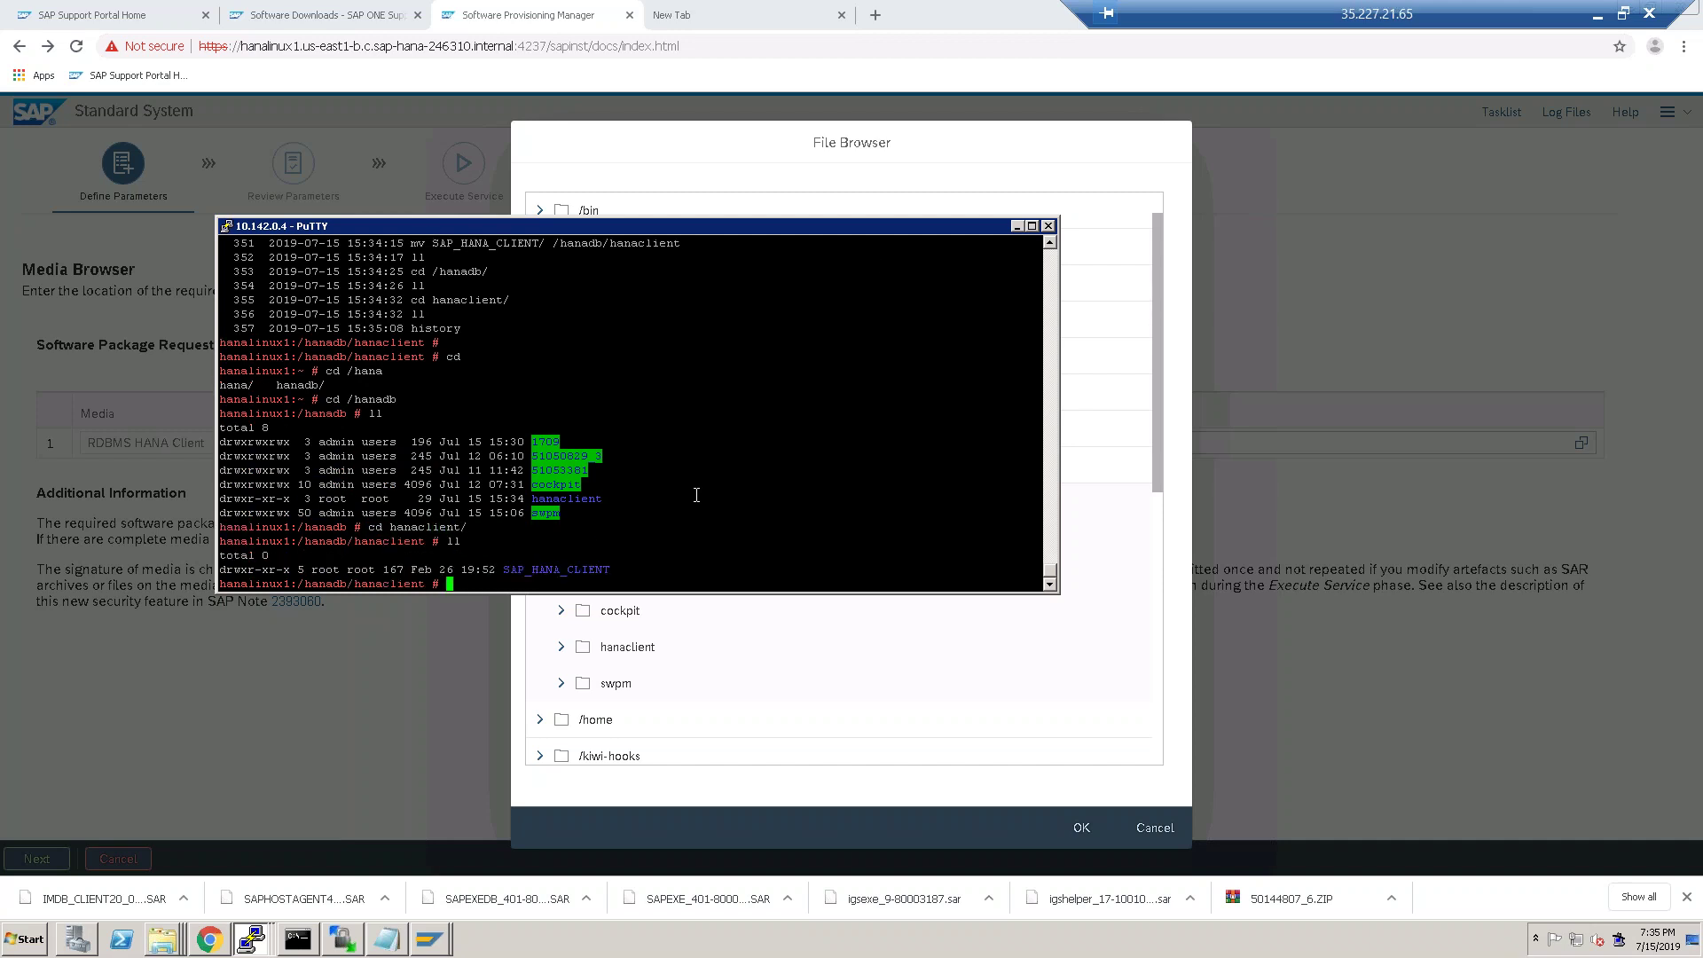
text(cd SAP_HANA_CLIENT/)
key(Return)
text(ll)
key(Return)
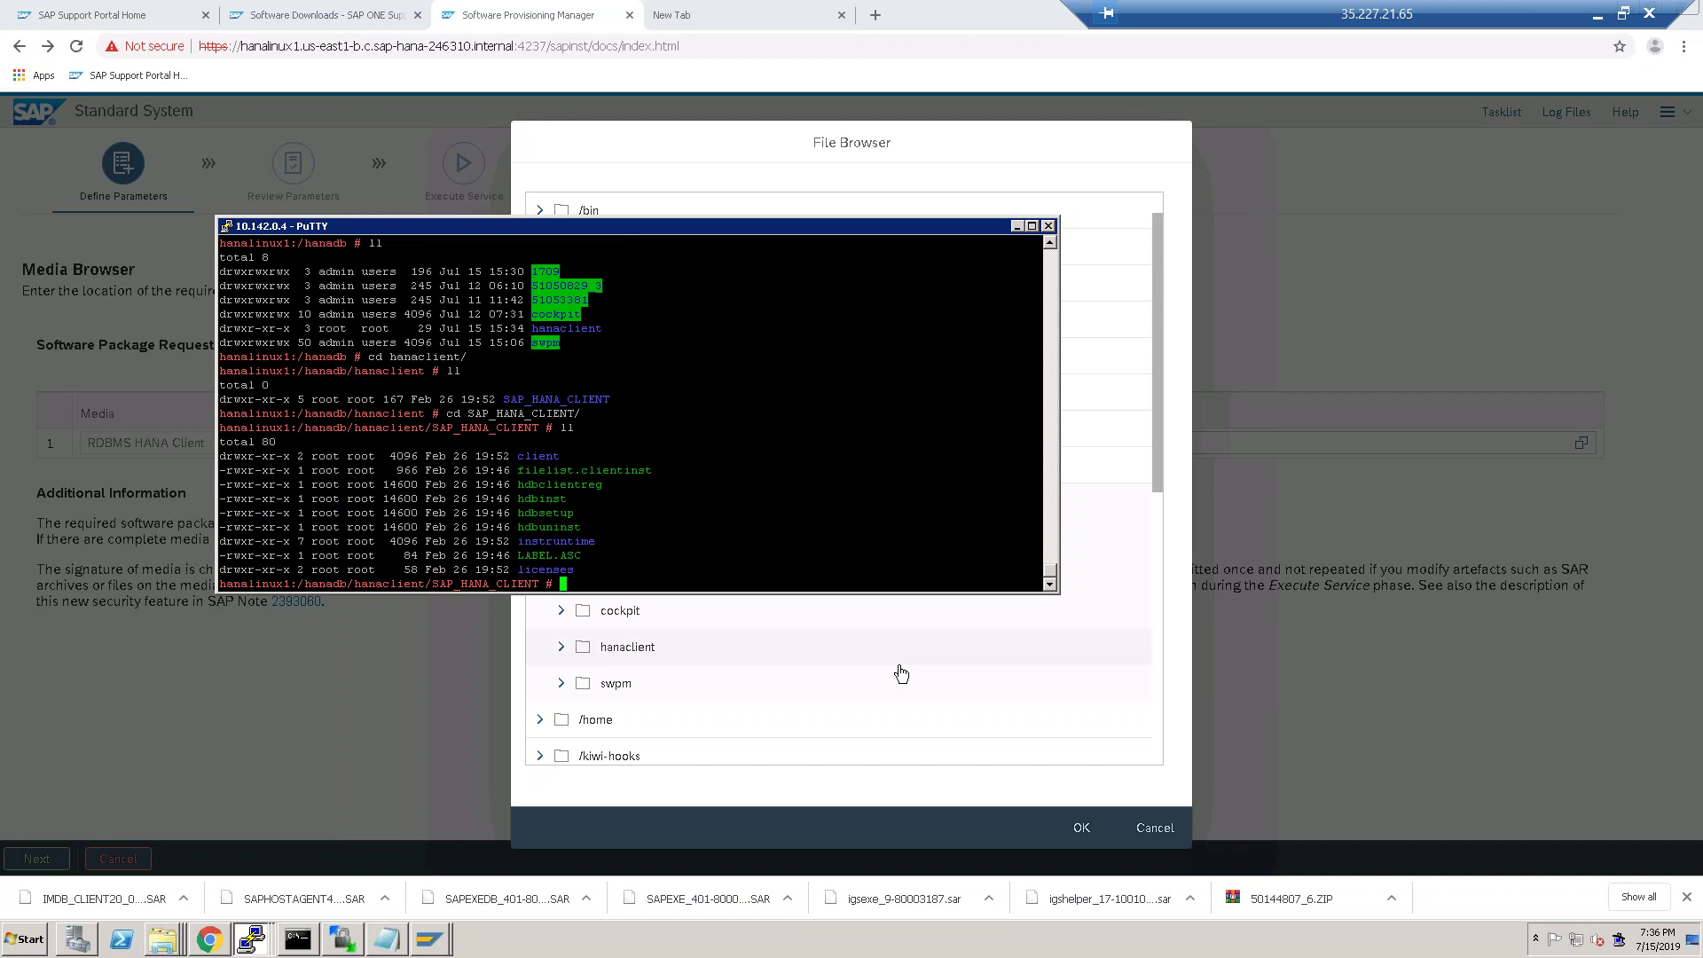
Choose /hanadb/hanaclient/SAP_HANA_CLIENT as the HANA Client location, continue, and switch to Software Downloads.
click(1169, 415)
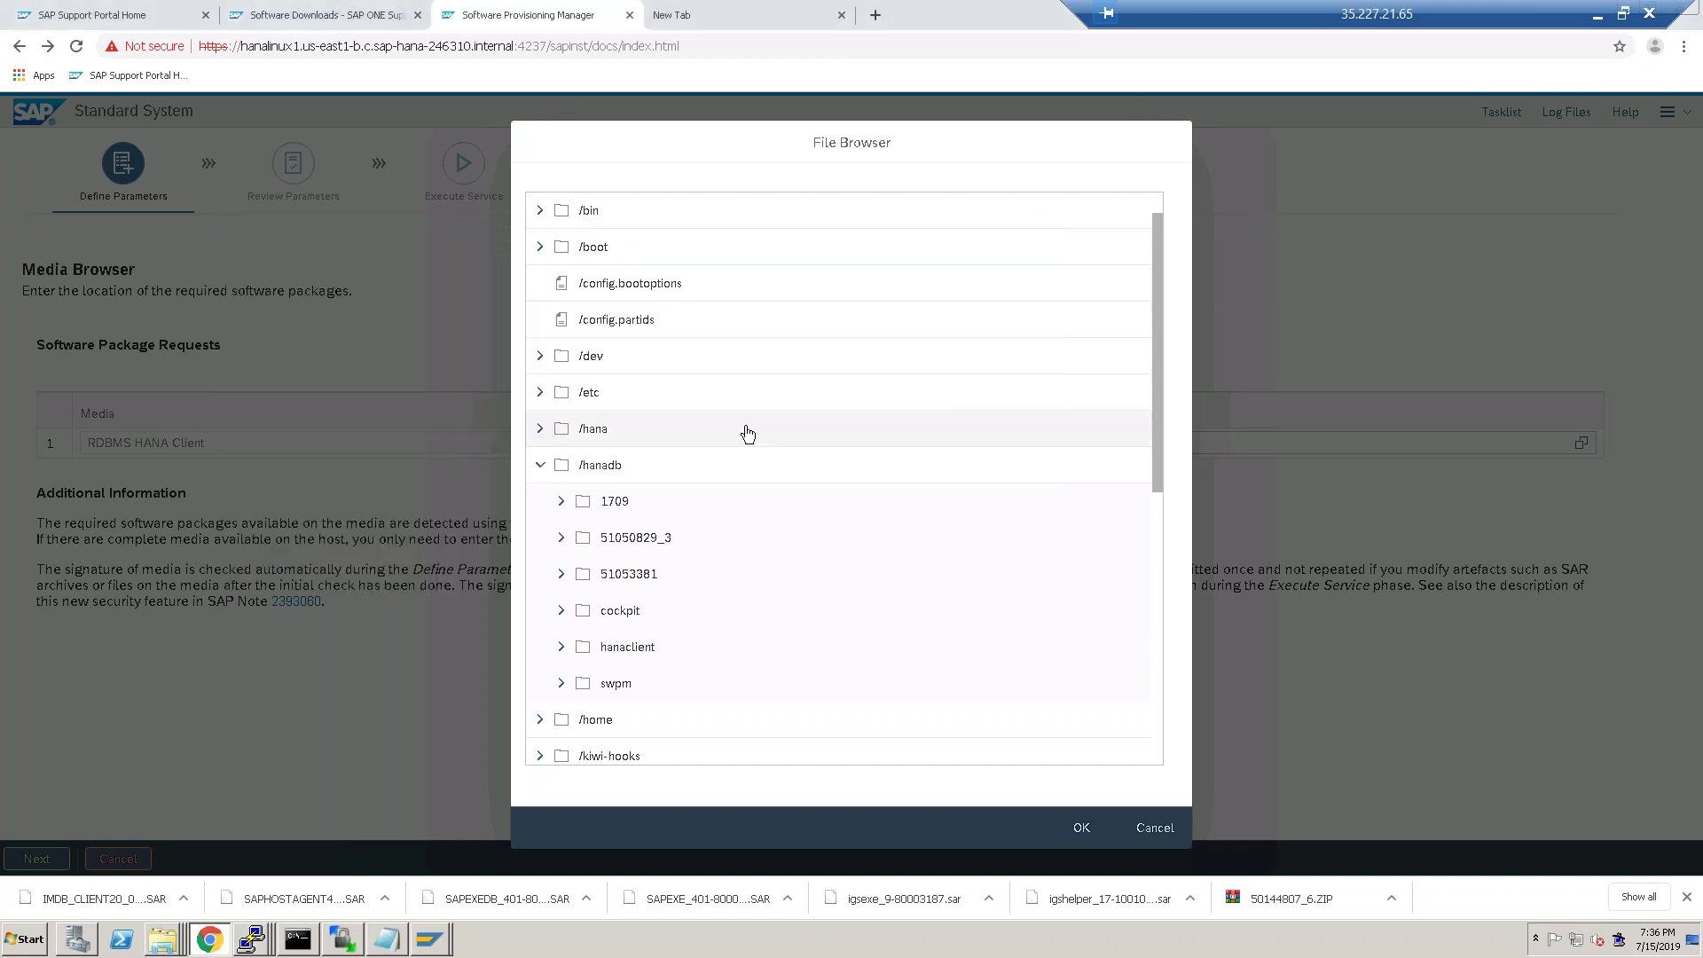
click(561, 651)
click(656, 687)
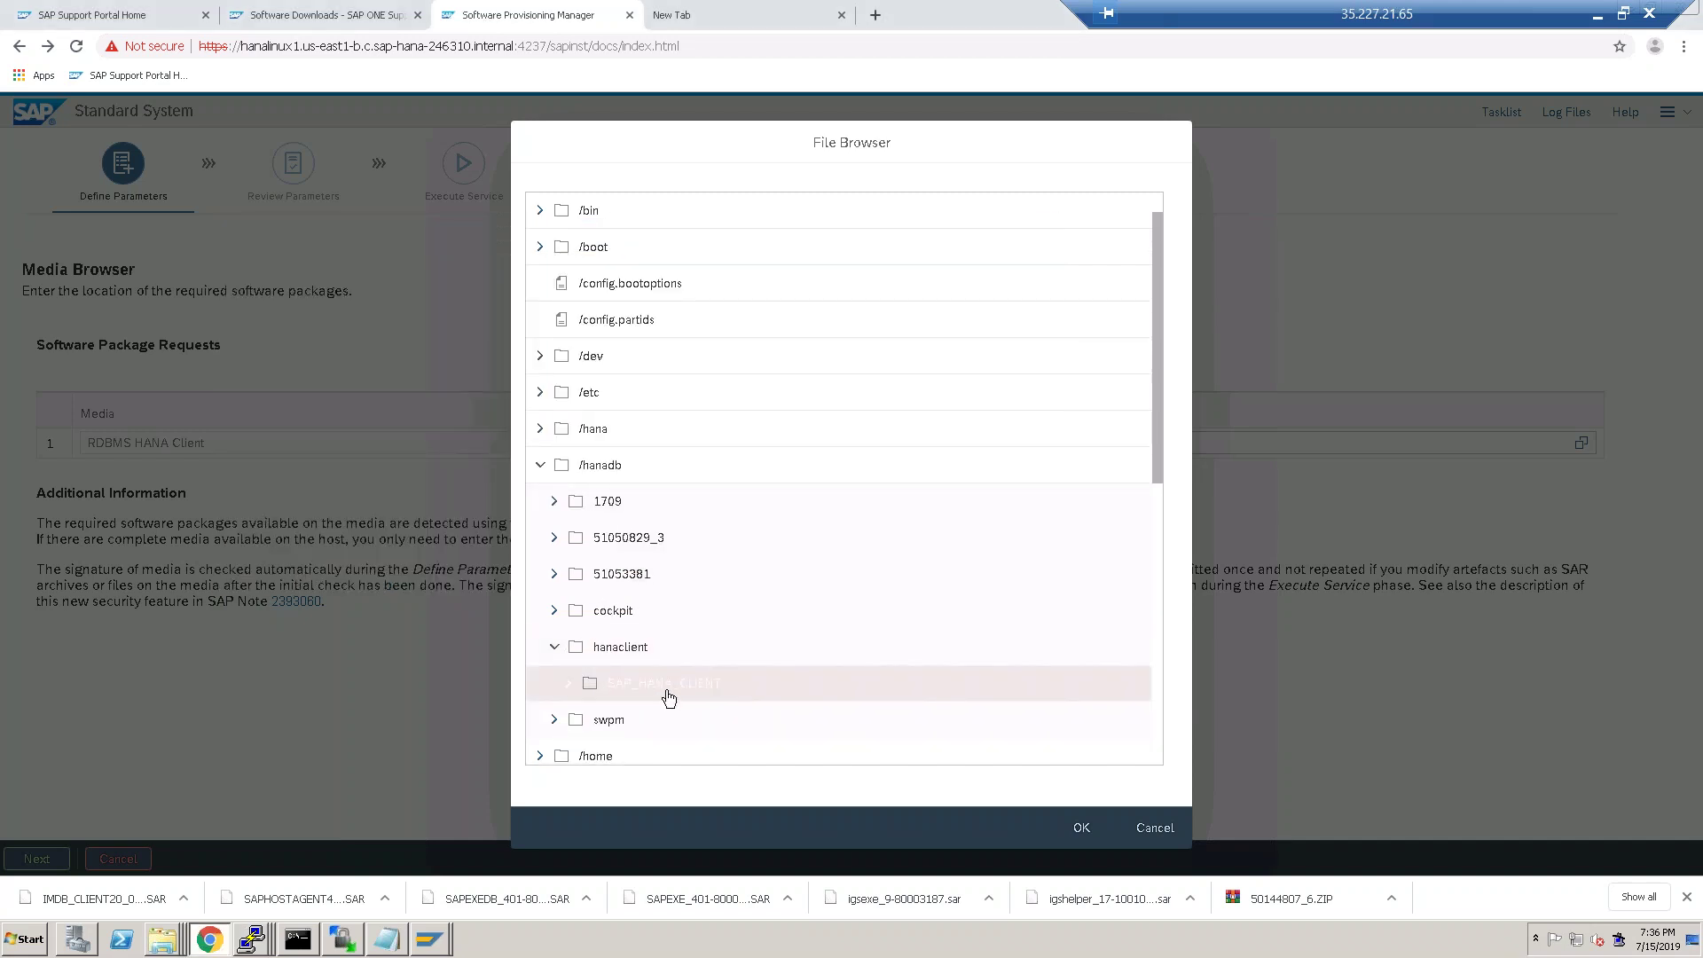
click(1081, 830)
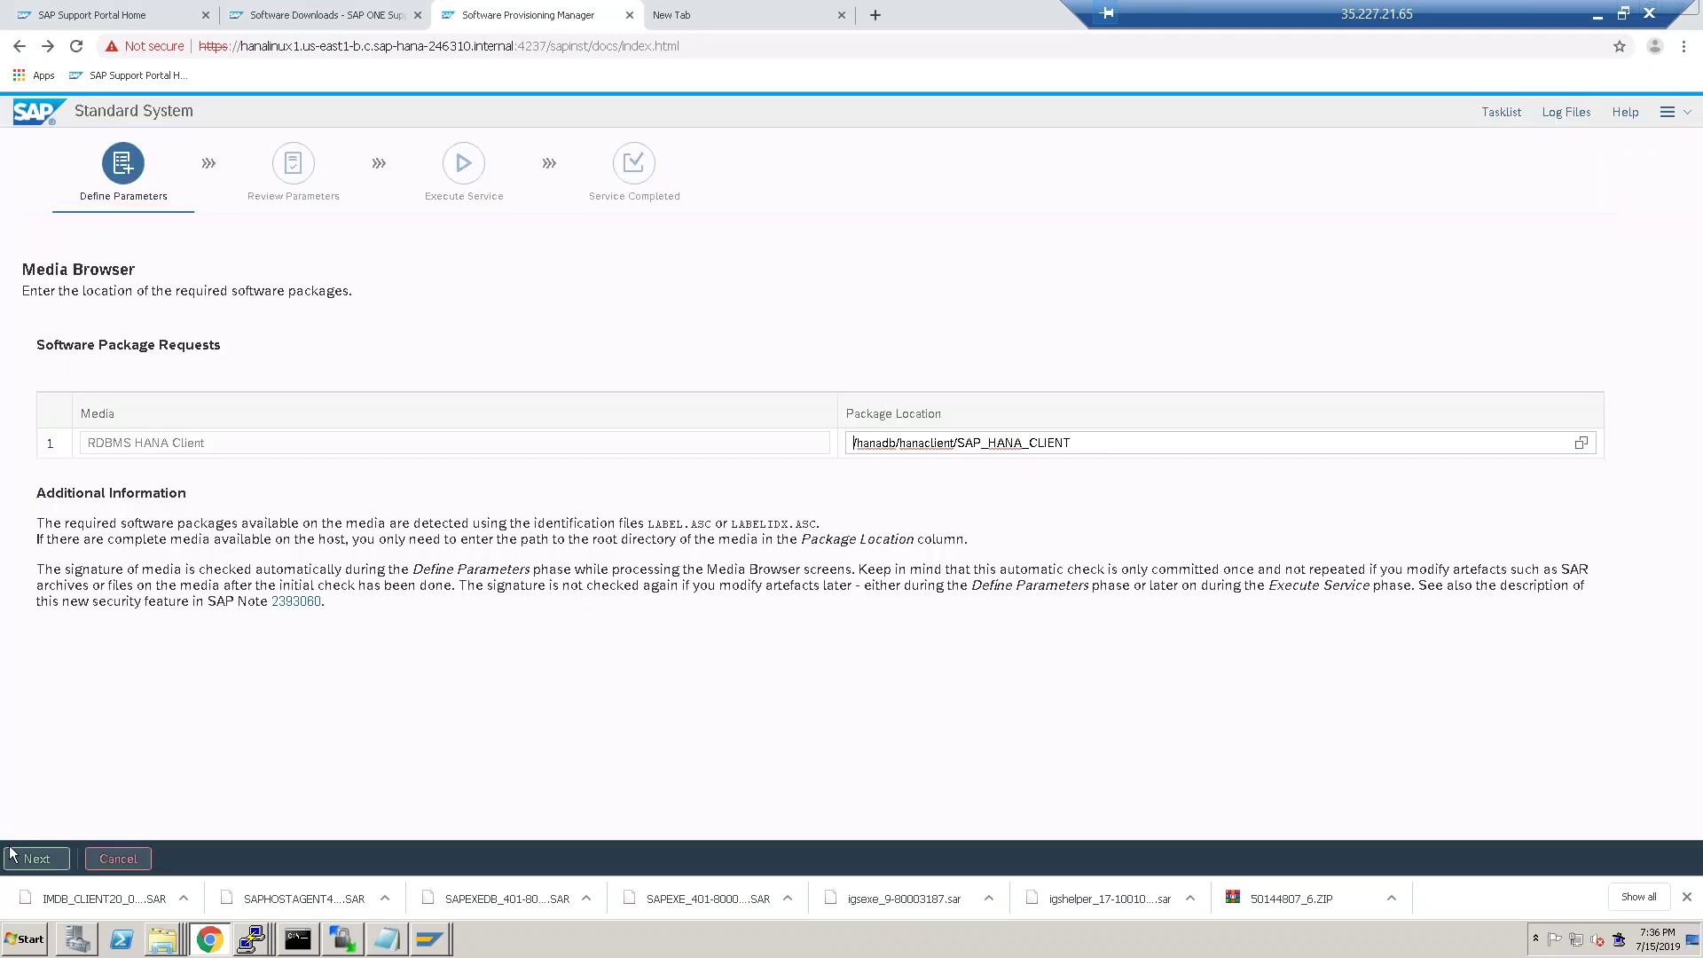
click(37, 858)
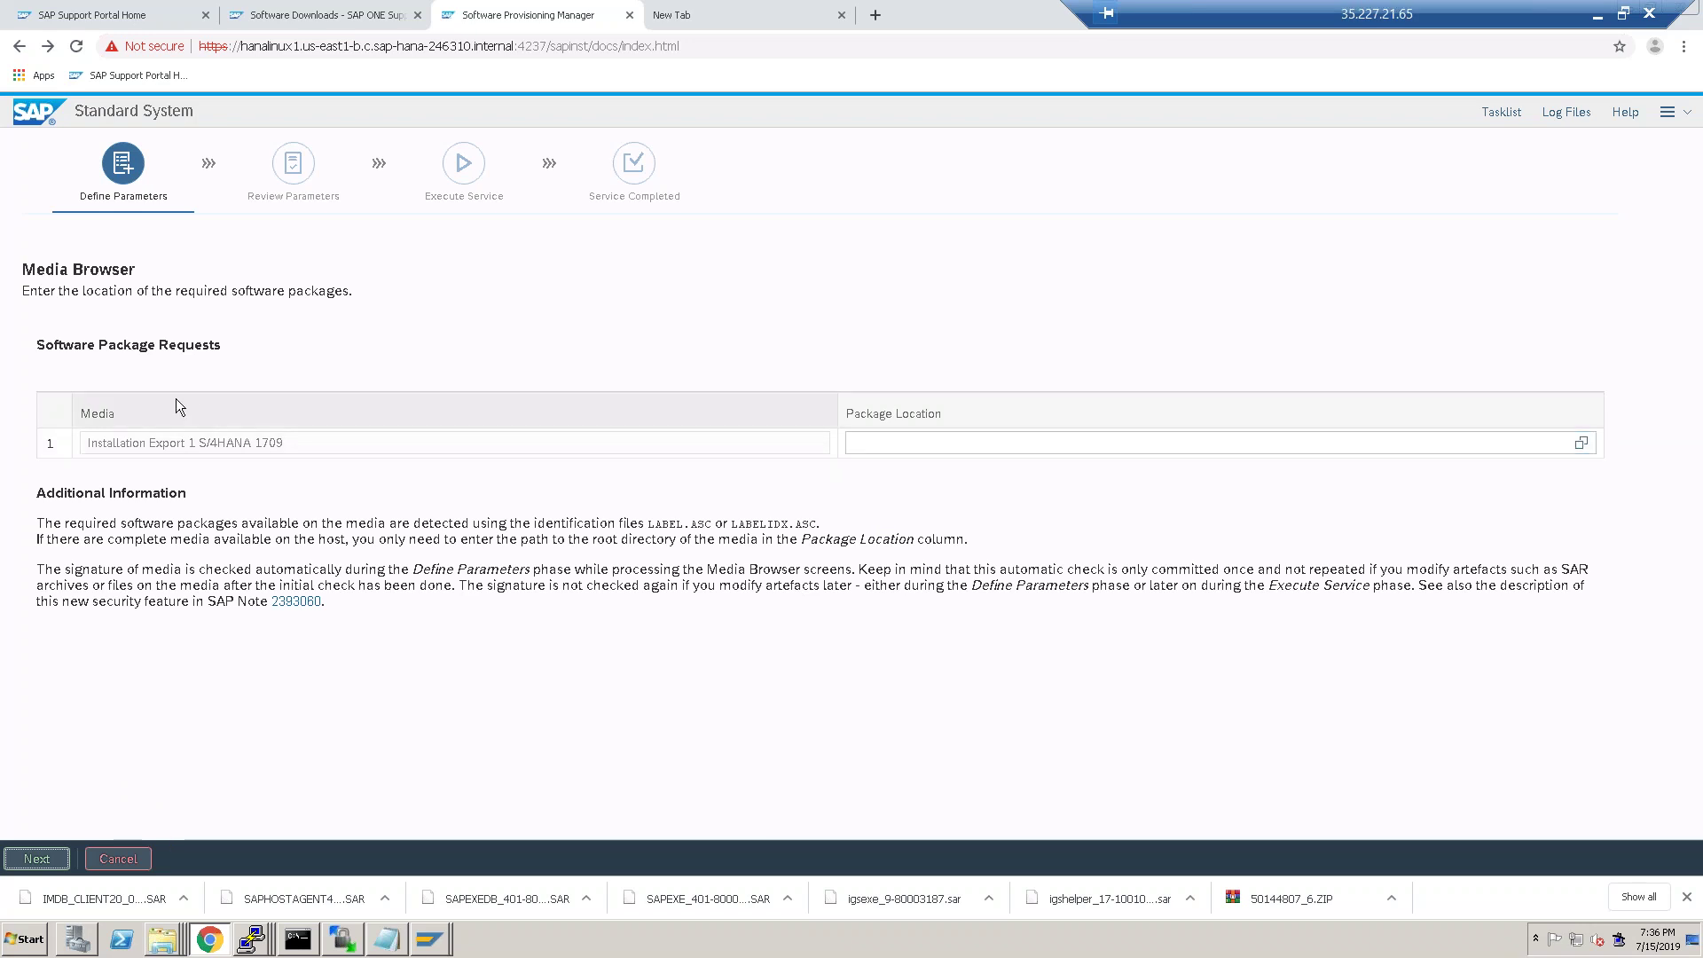
click(273, 16)
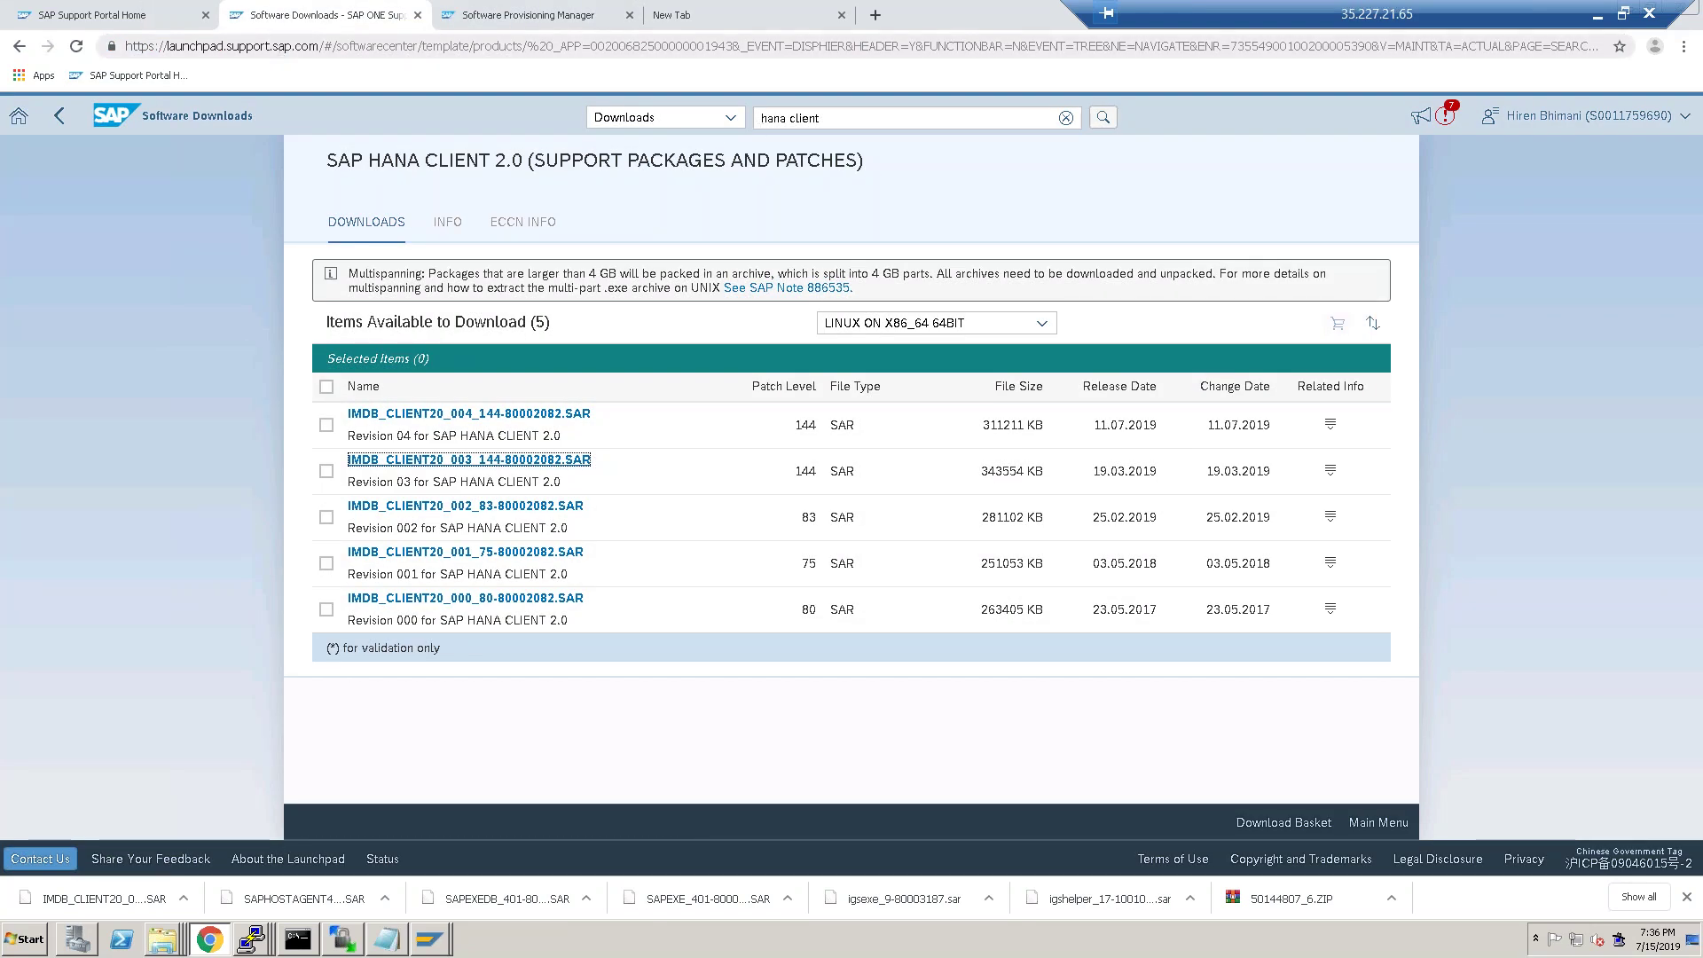
Open Download Software from the Support Portal home and expand the alphabetical product index.
click(80, 16)
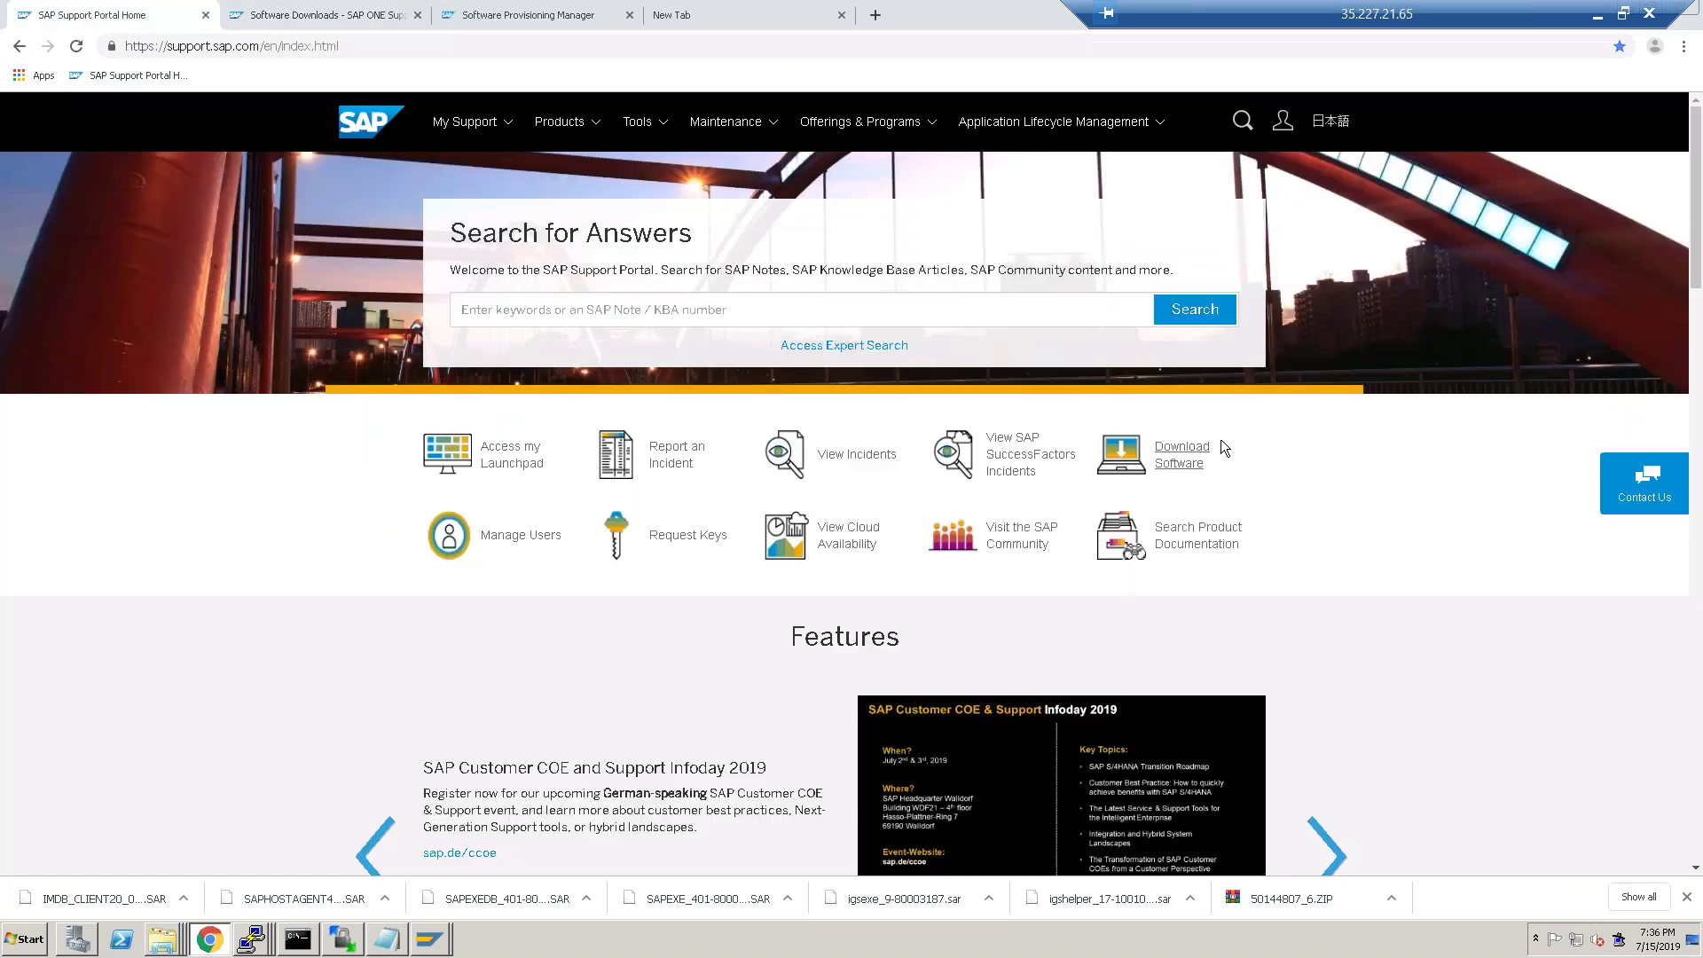
click(1178, 457)
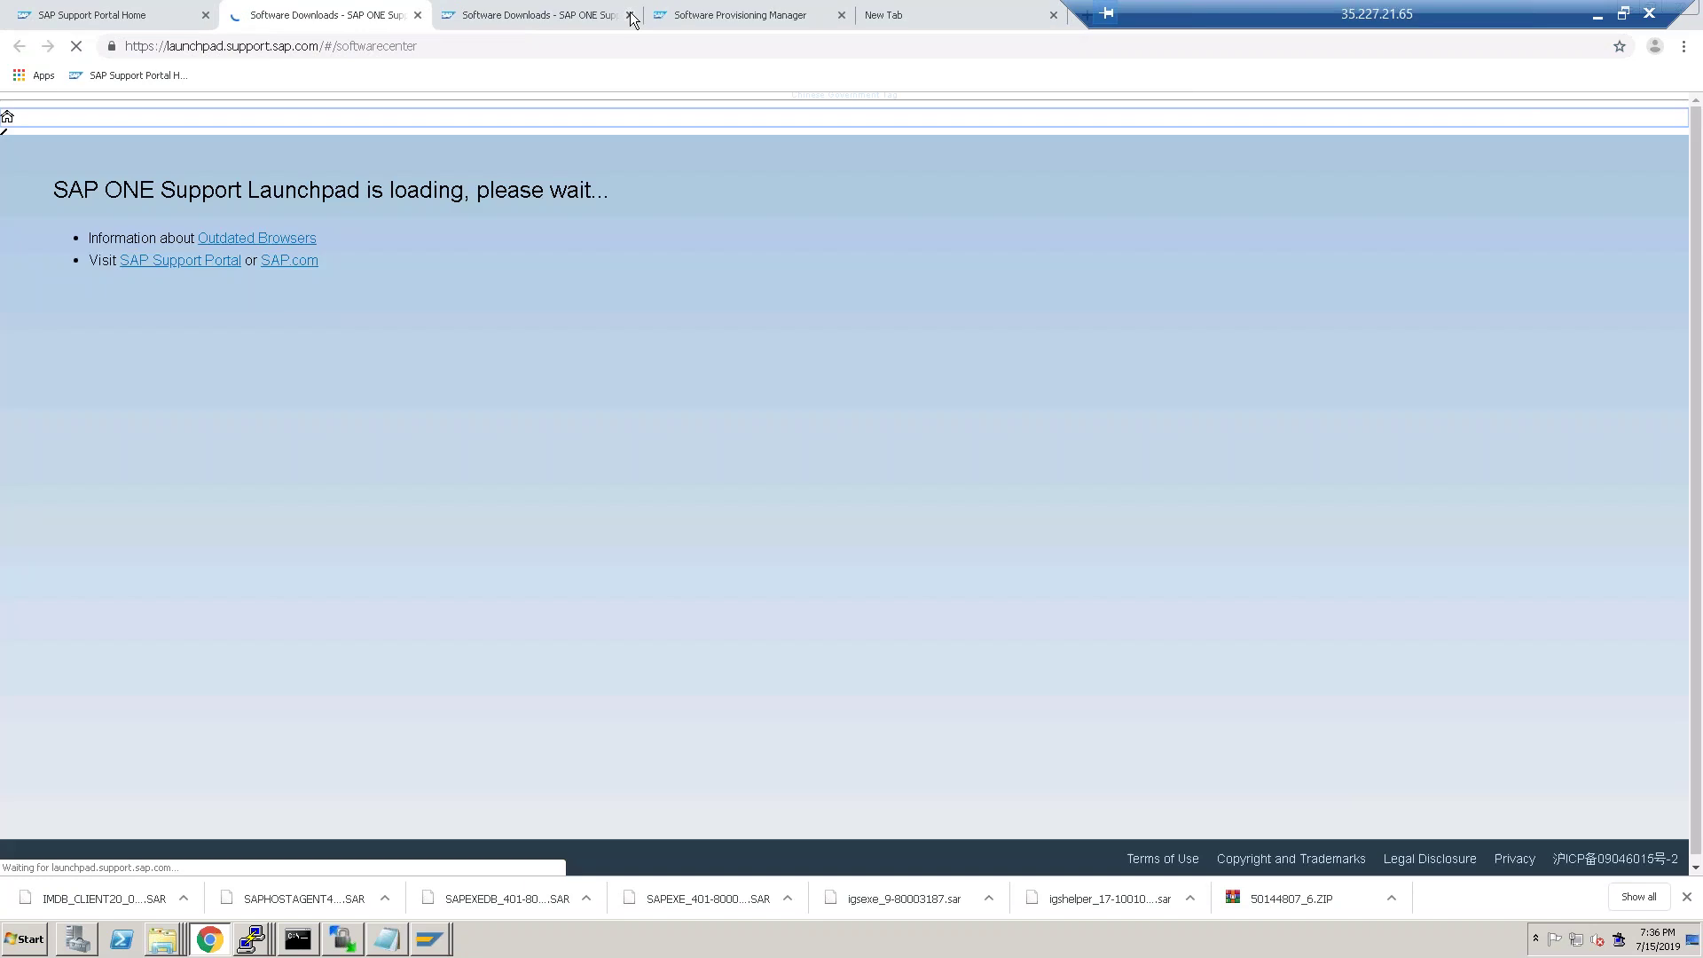
click(630, 15)
click(504, 257)
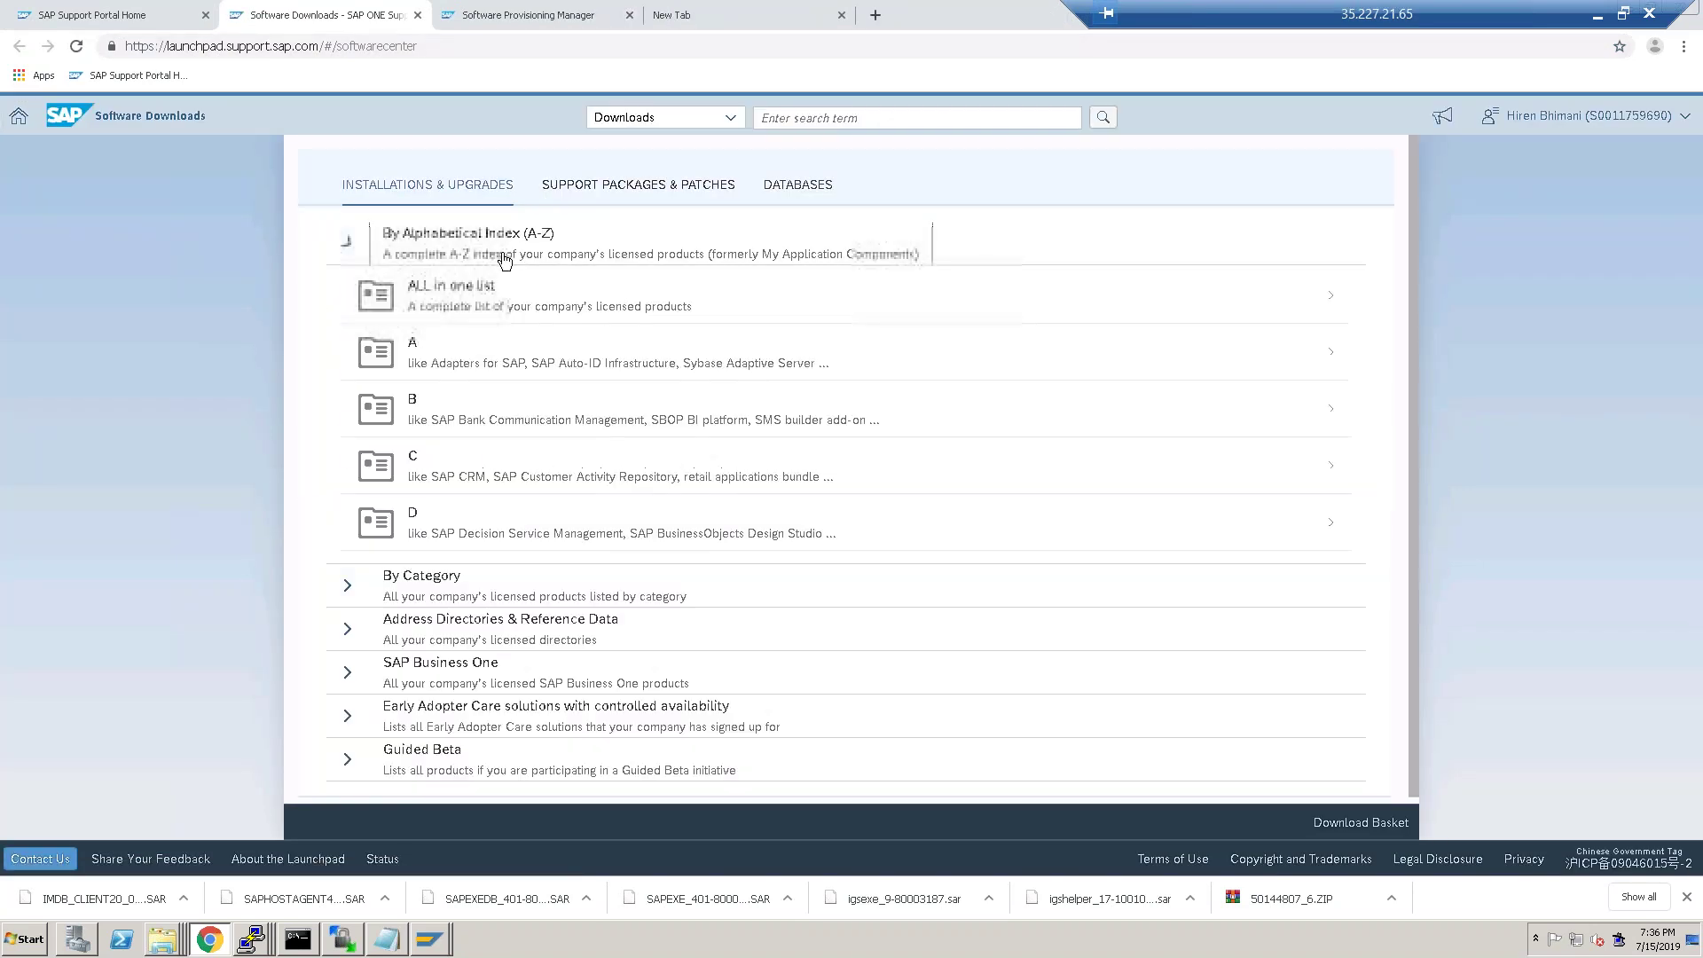
scroll(431, 722, down, 2)
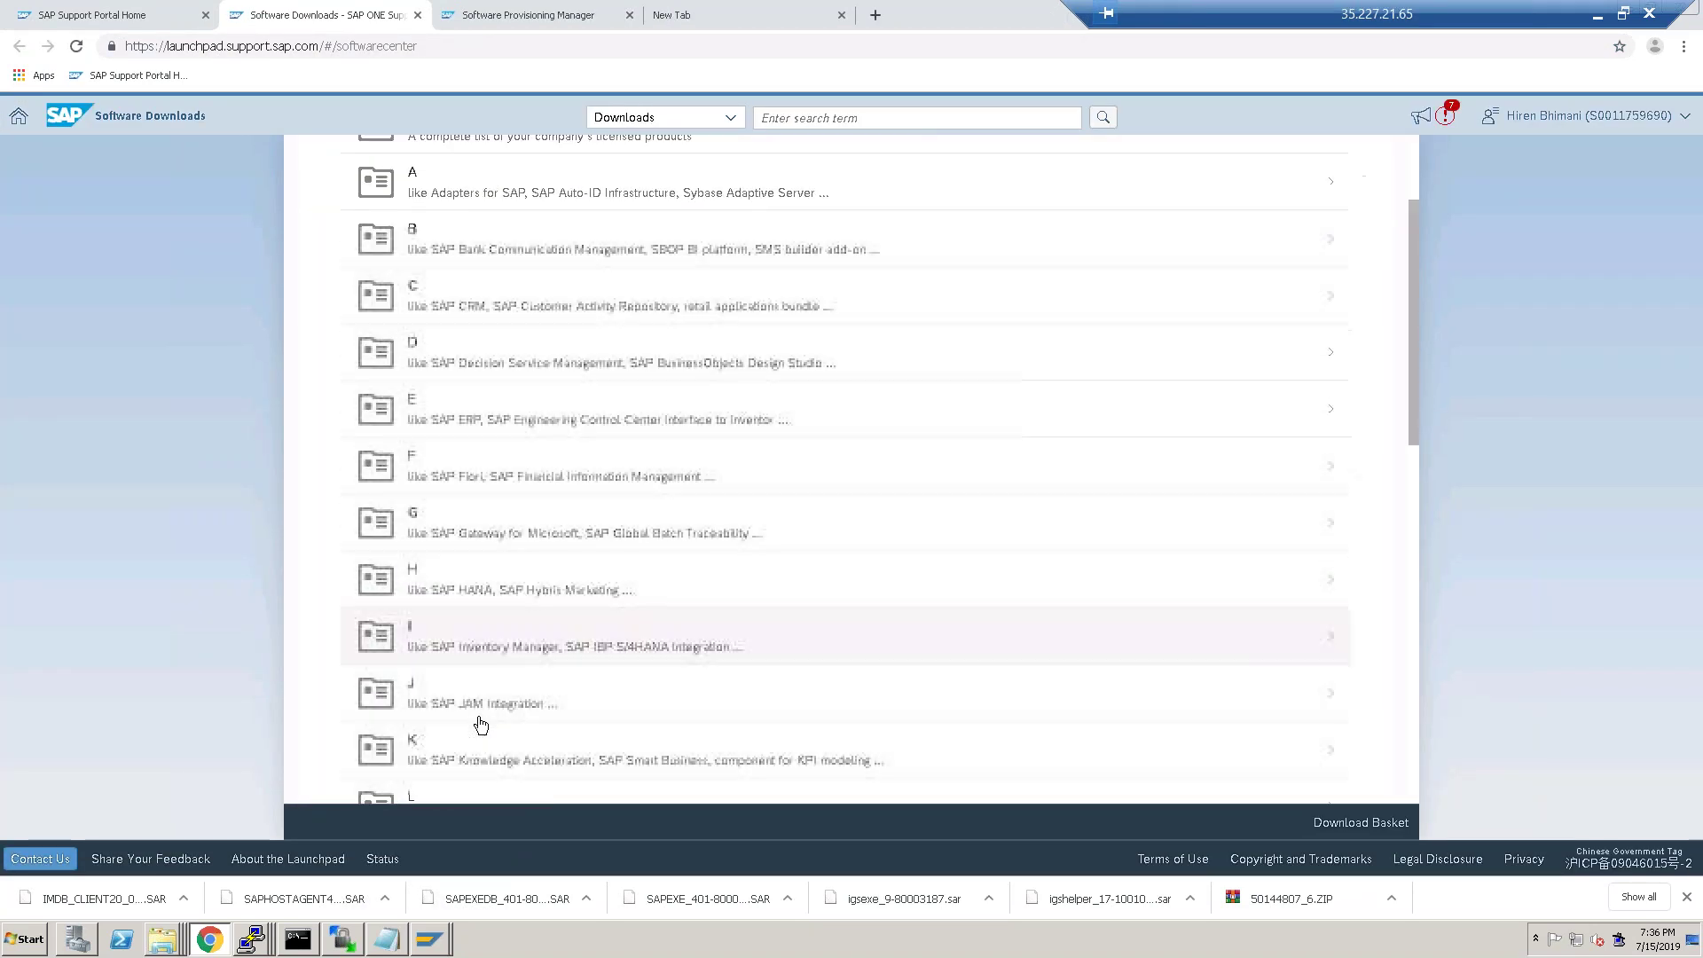
scroll(479, 730, down, 3)
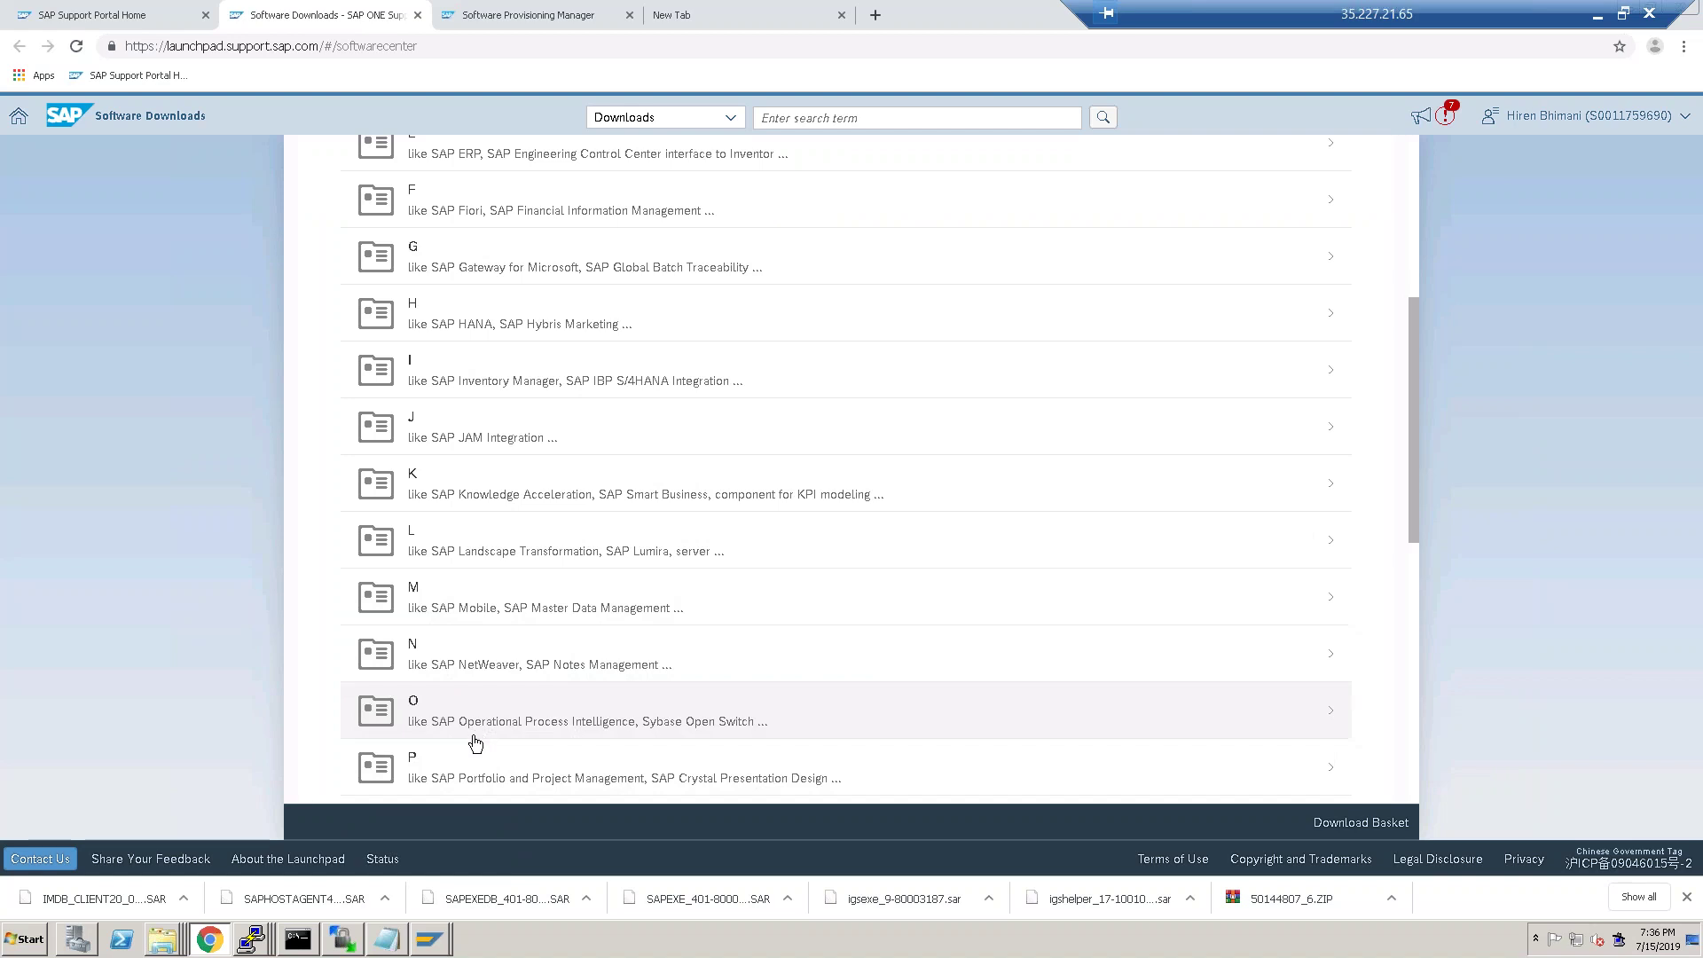
scroll(476, 746, down, 3)
Browse S > SAP S/4HANA > 1709 > Installation and download 51052190_1.
click(486, 672)
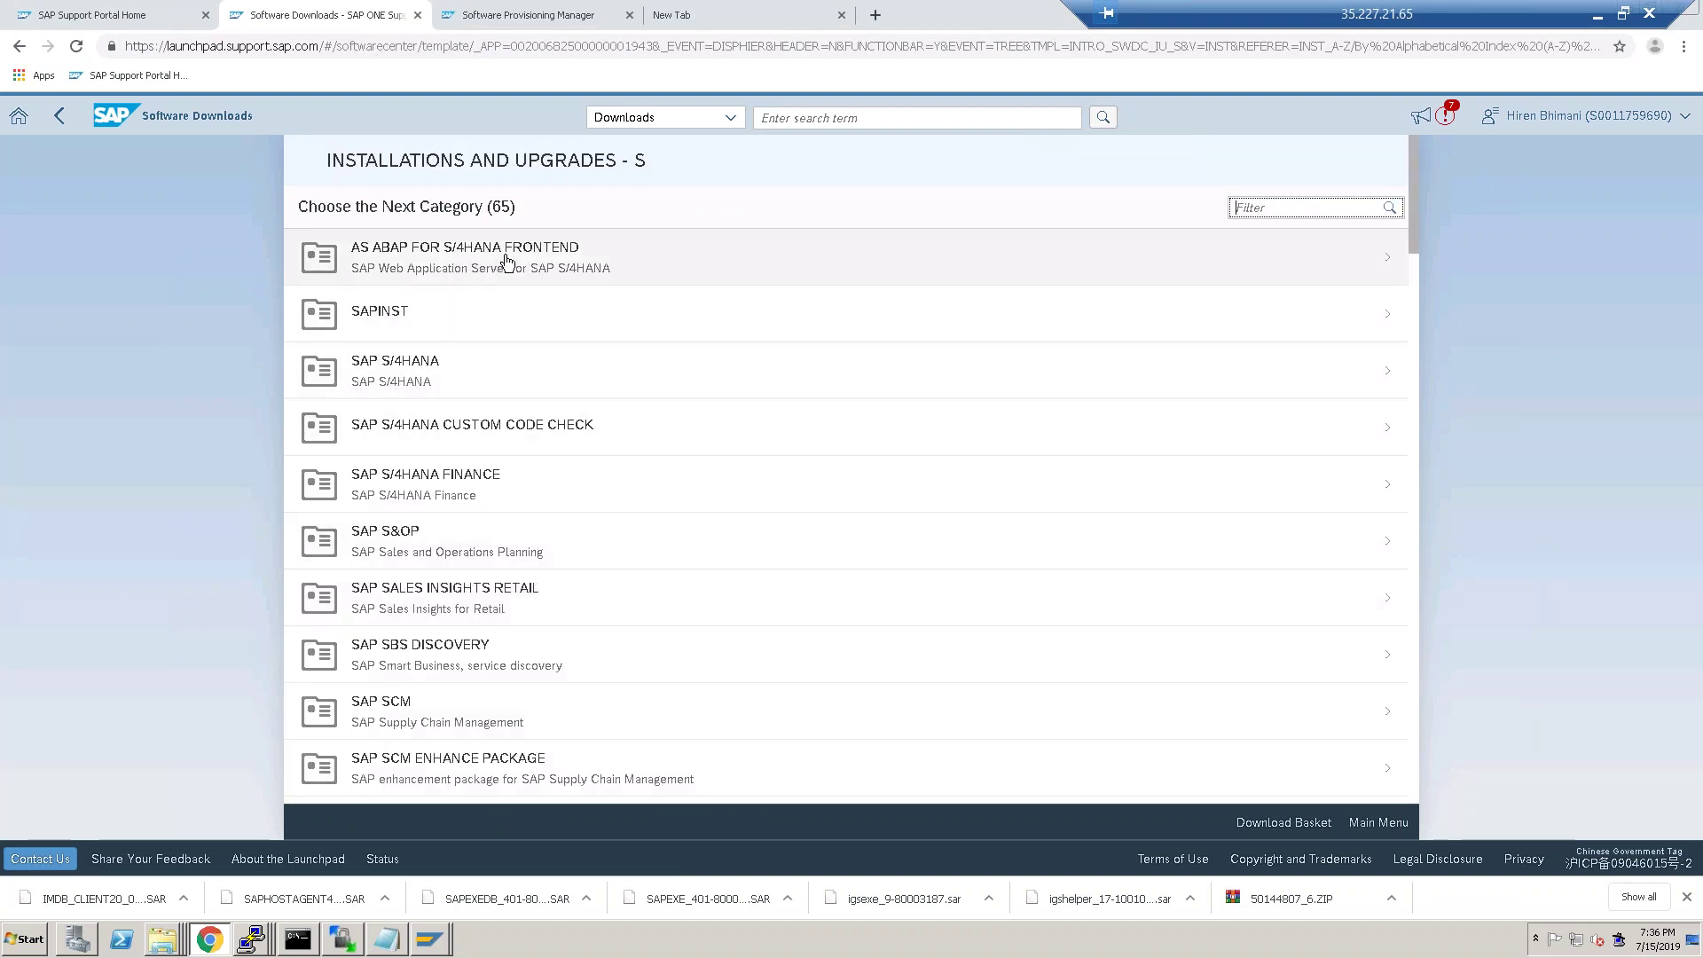
click(484, 383)
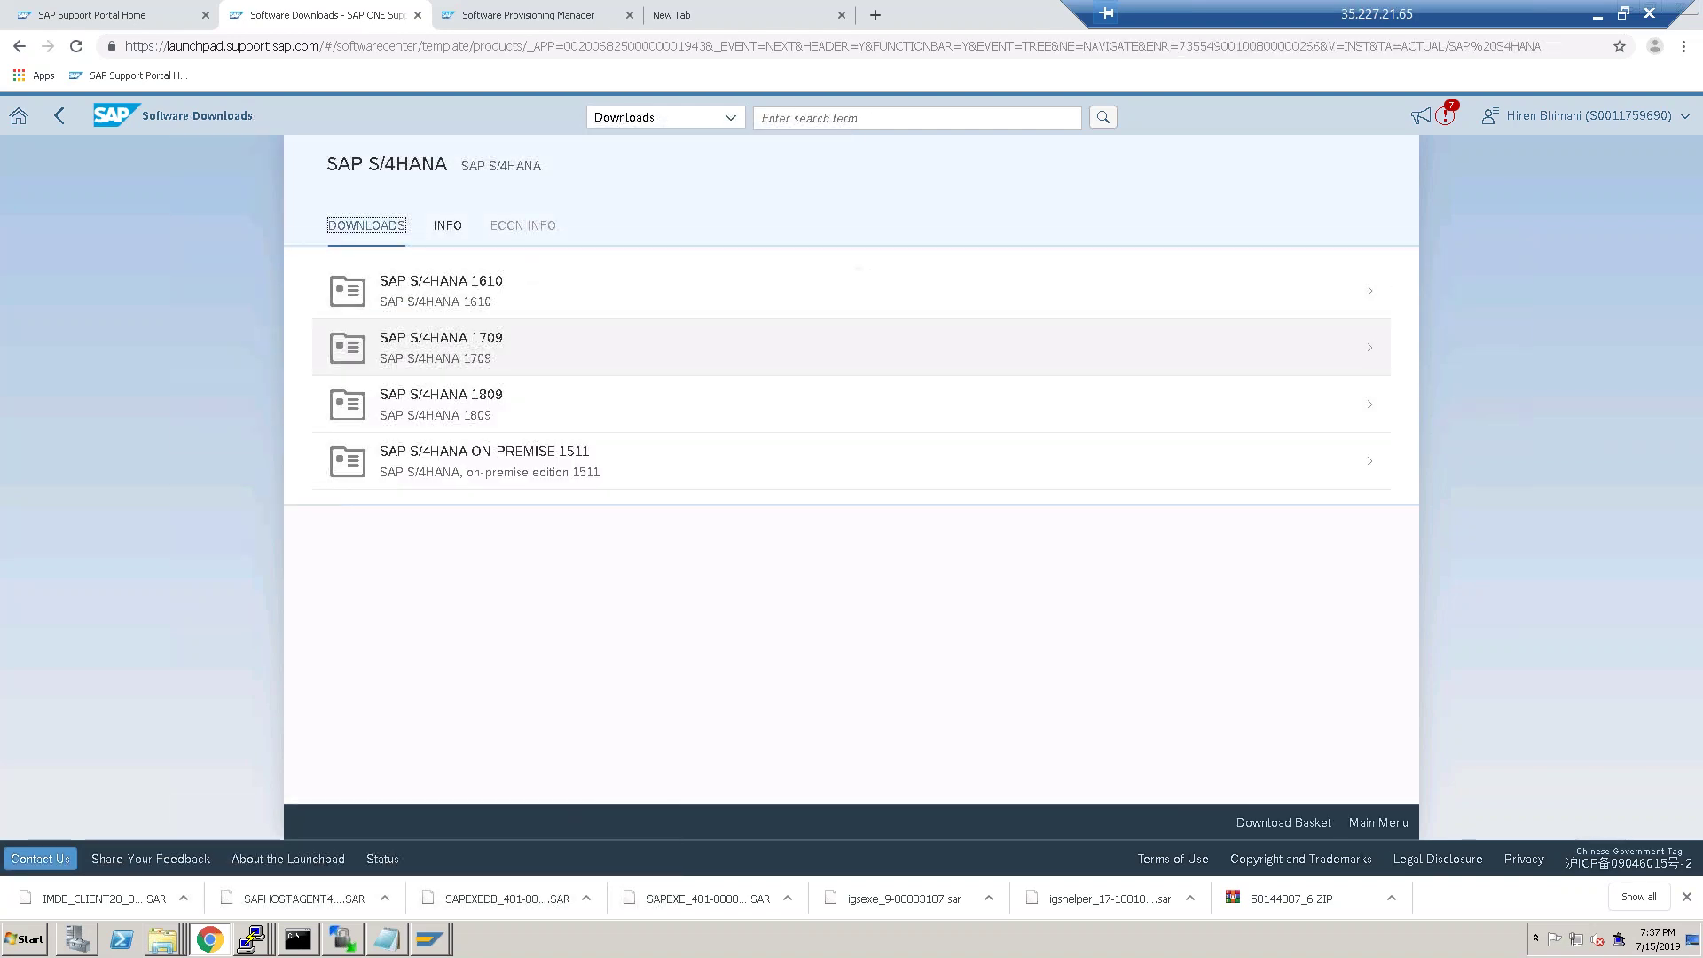
click(479, 341)
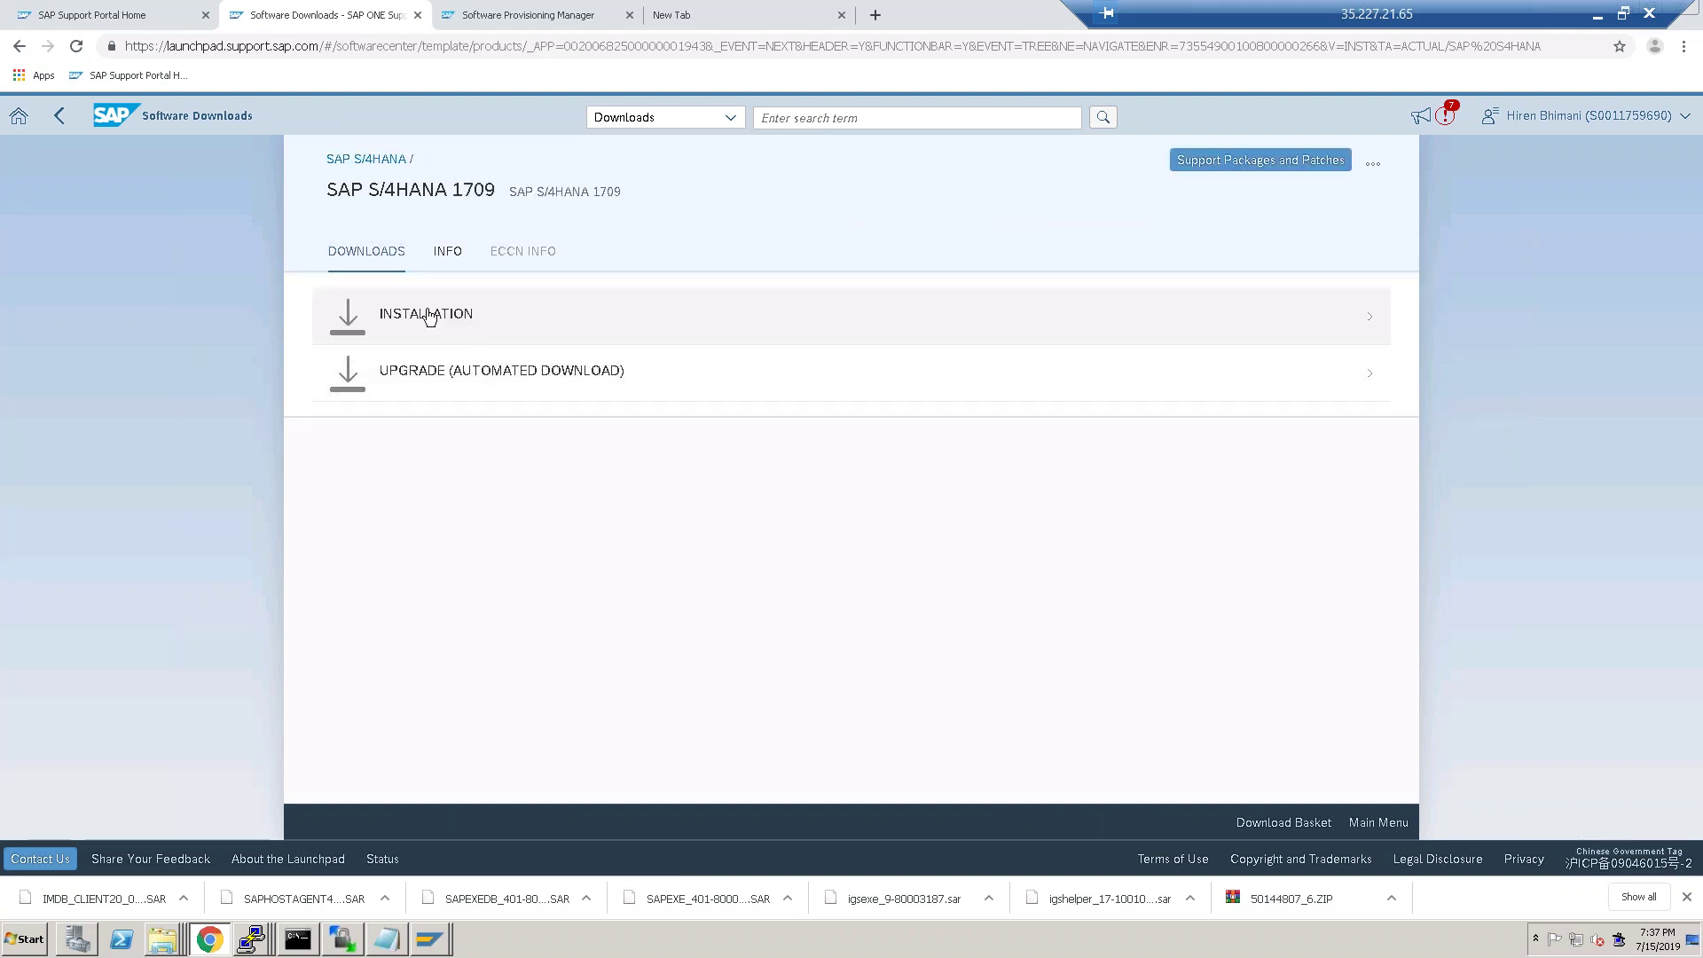
click(427, 315)
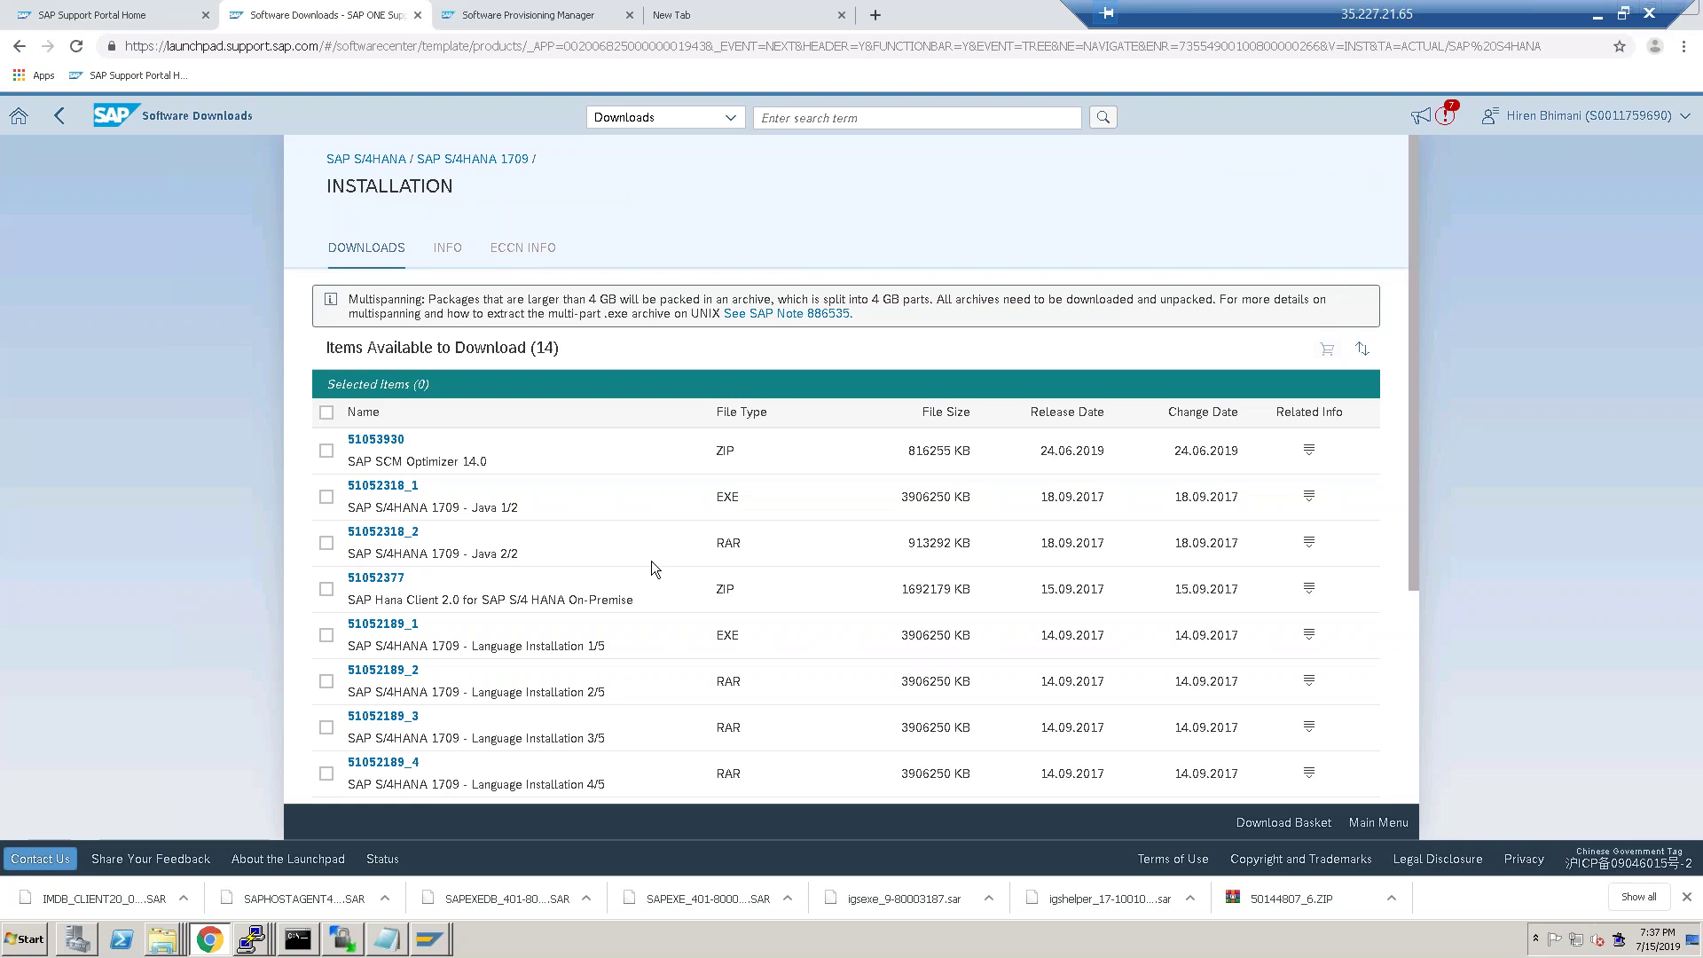
scroll(651, 561, down, 1)
scroll(639, 569, down, 2)
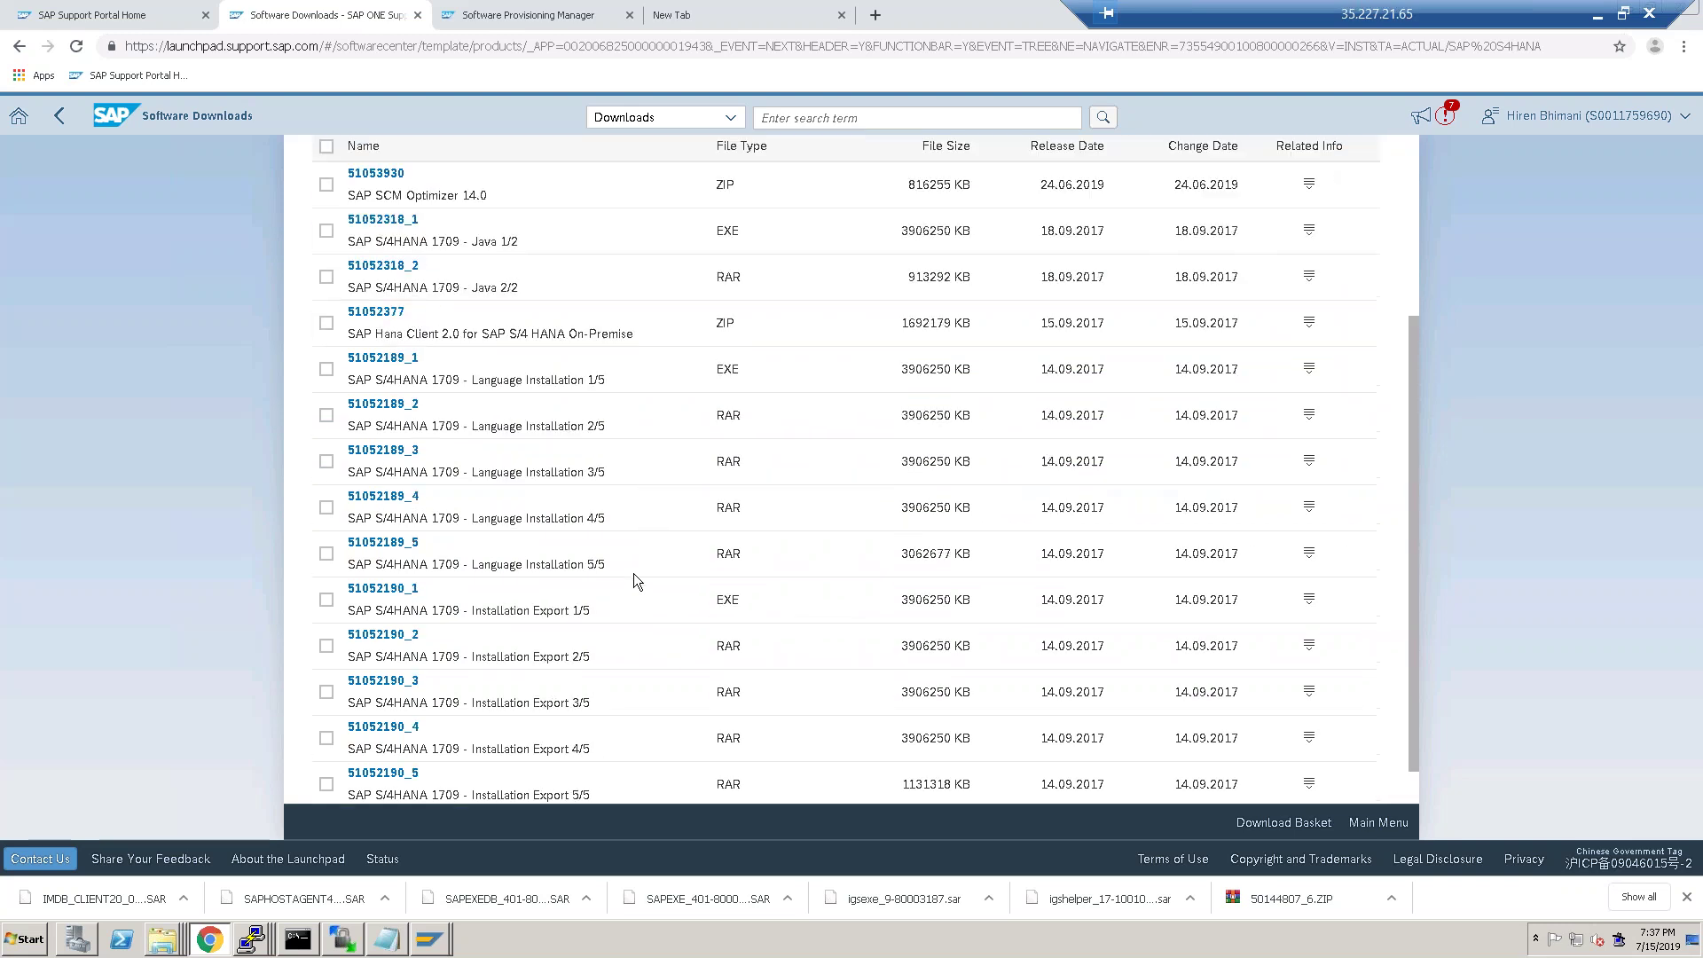
scroll(610, 588, down, 1)
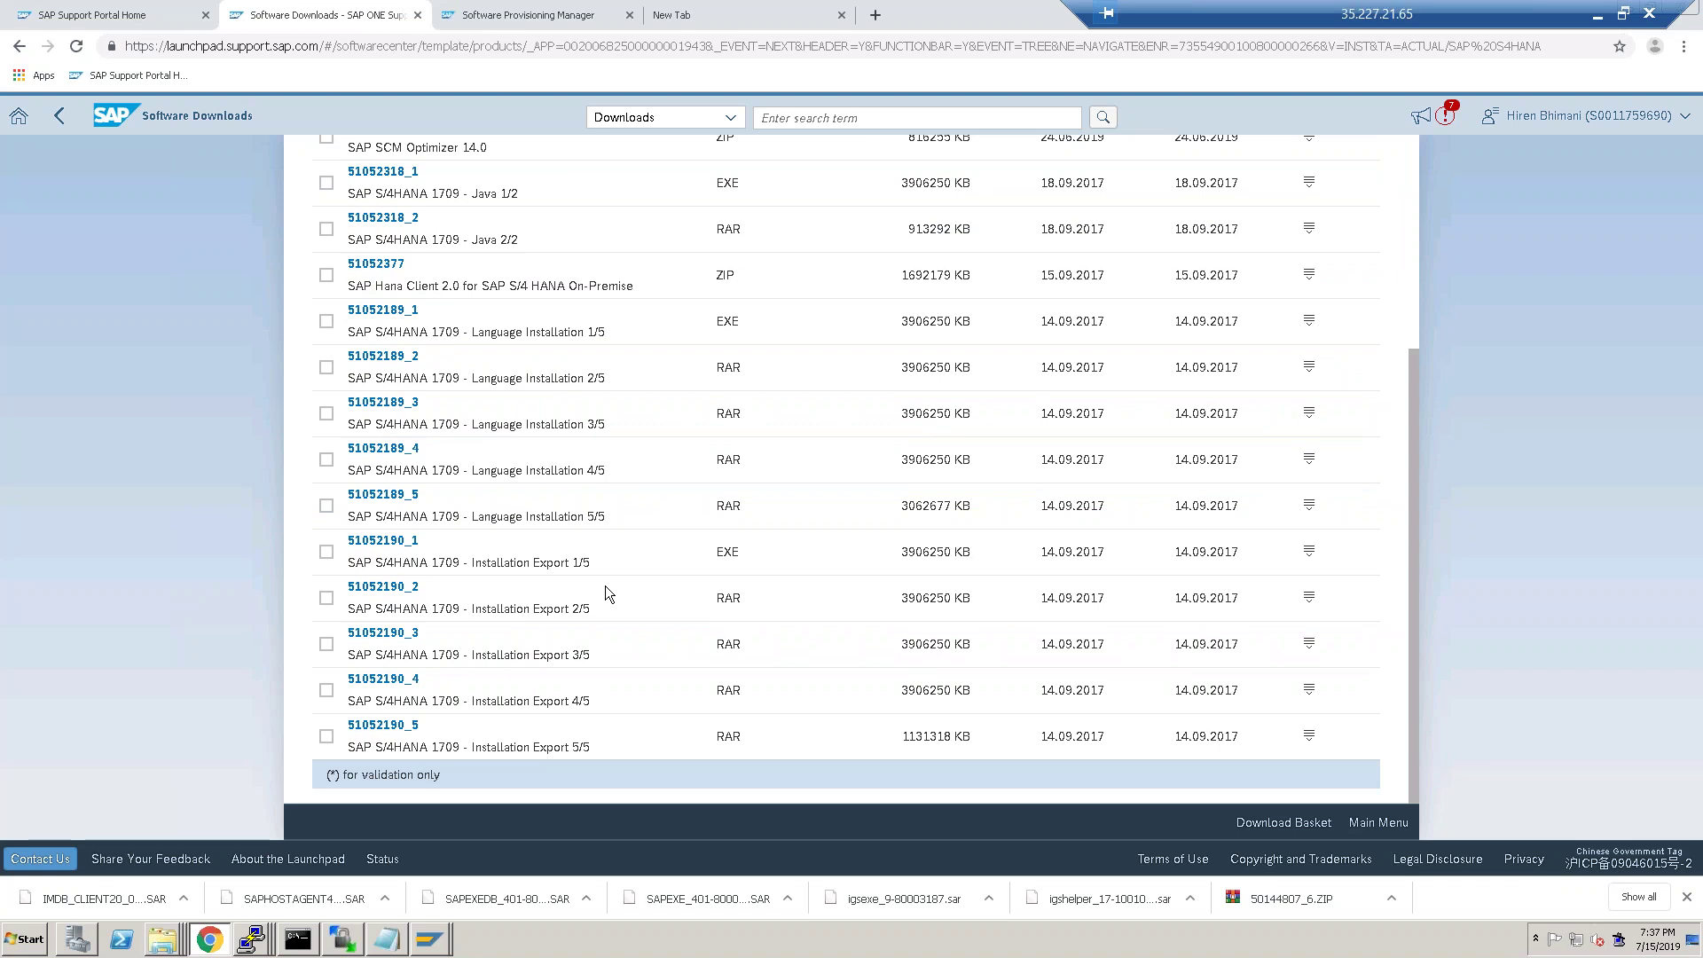
click(398, 545)
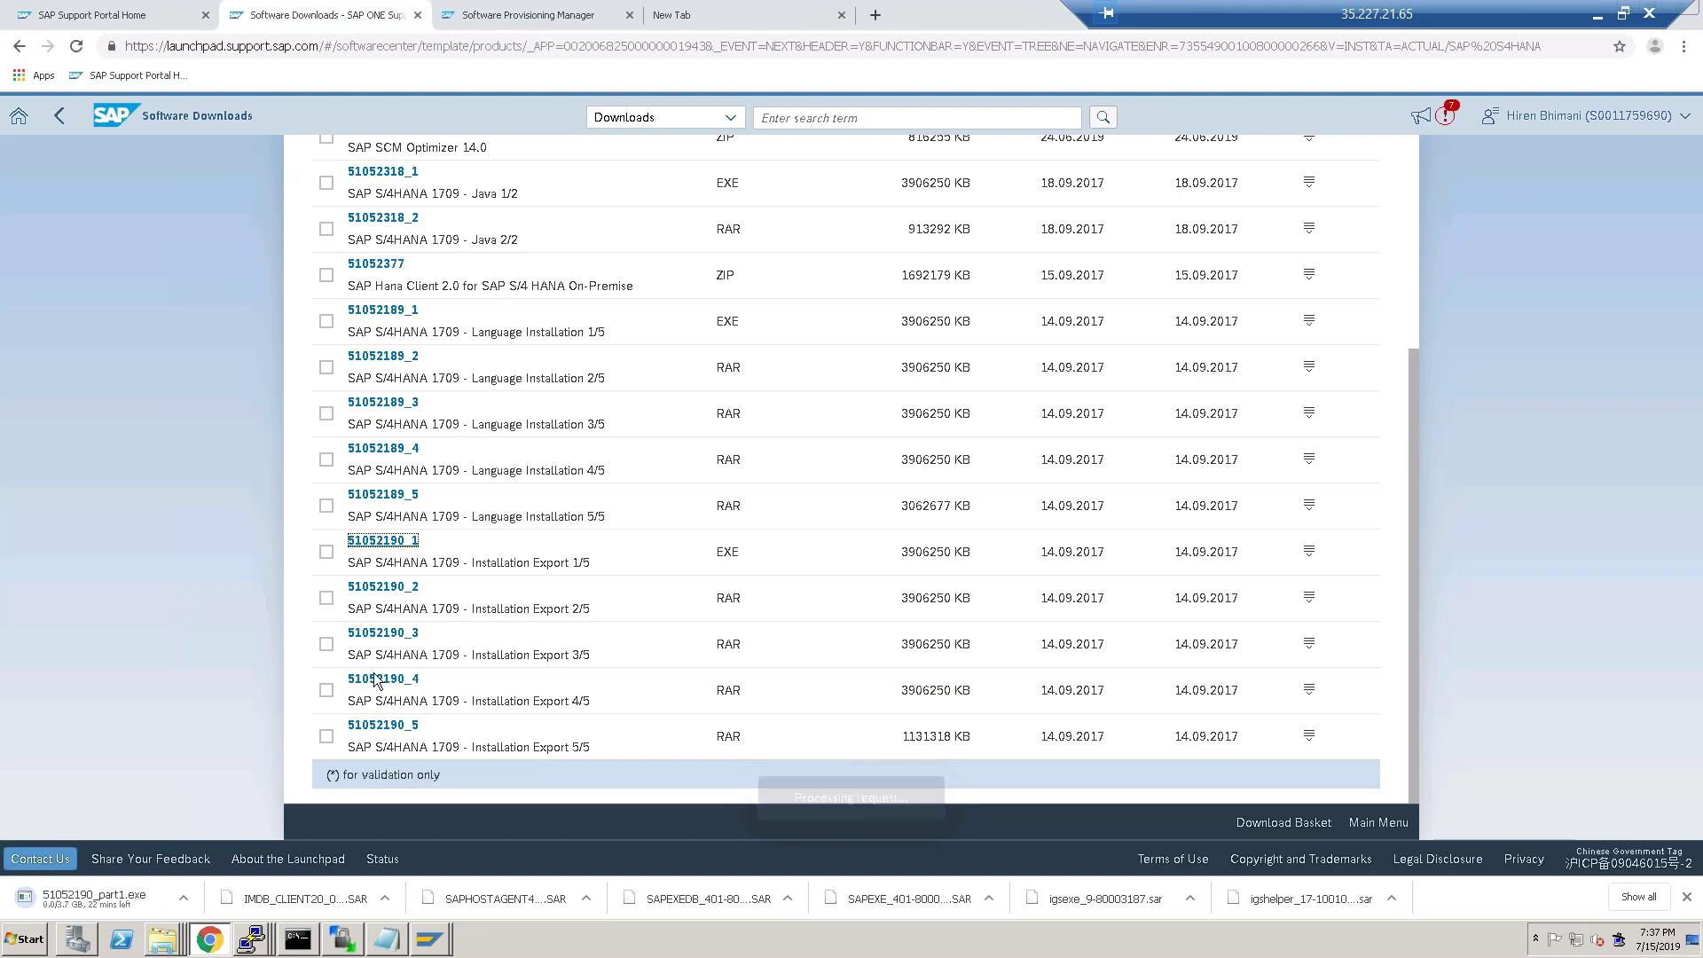
Start downloading Installation Export parts 51052190_2, _3, _4 and _5.
click(376, 590)
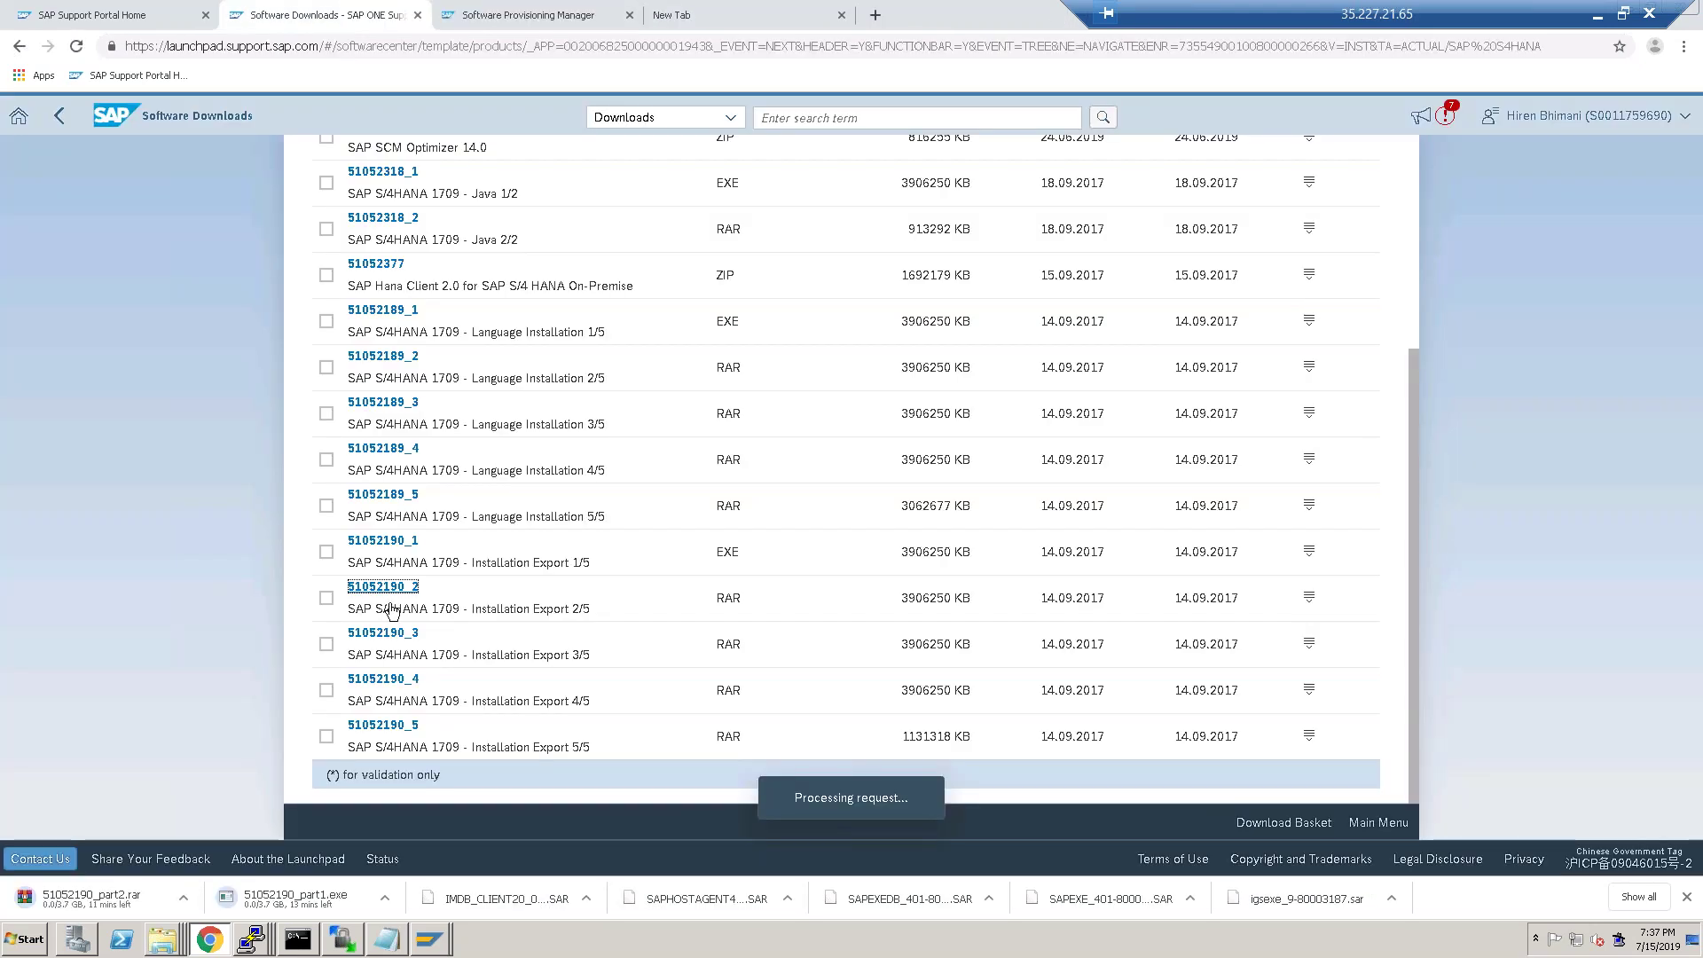
click(382, 634)
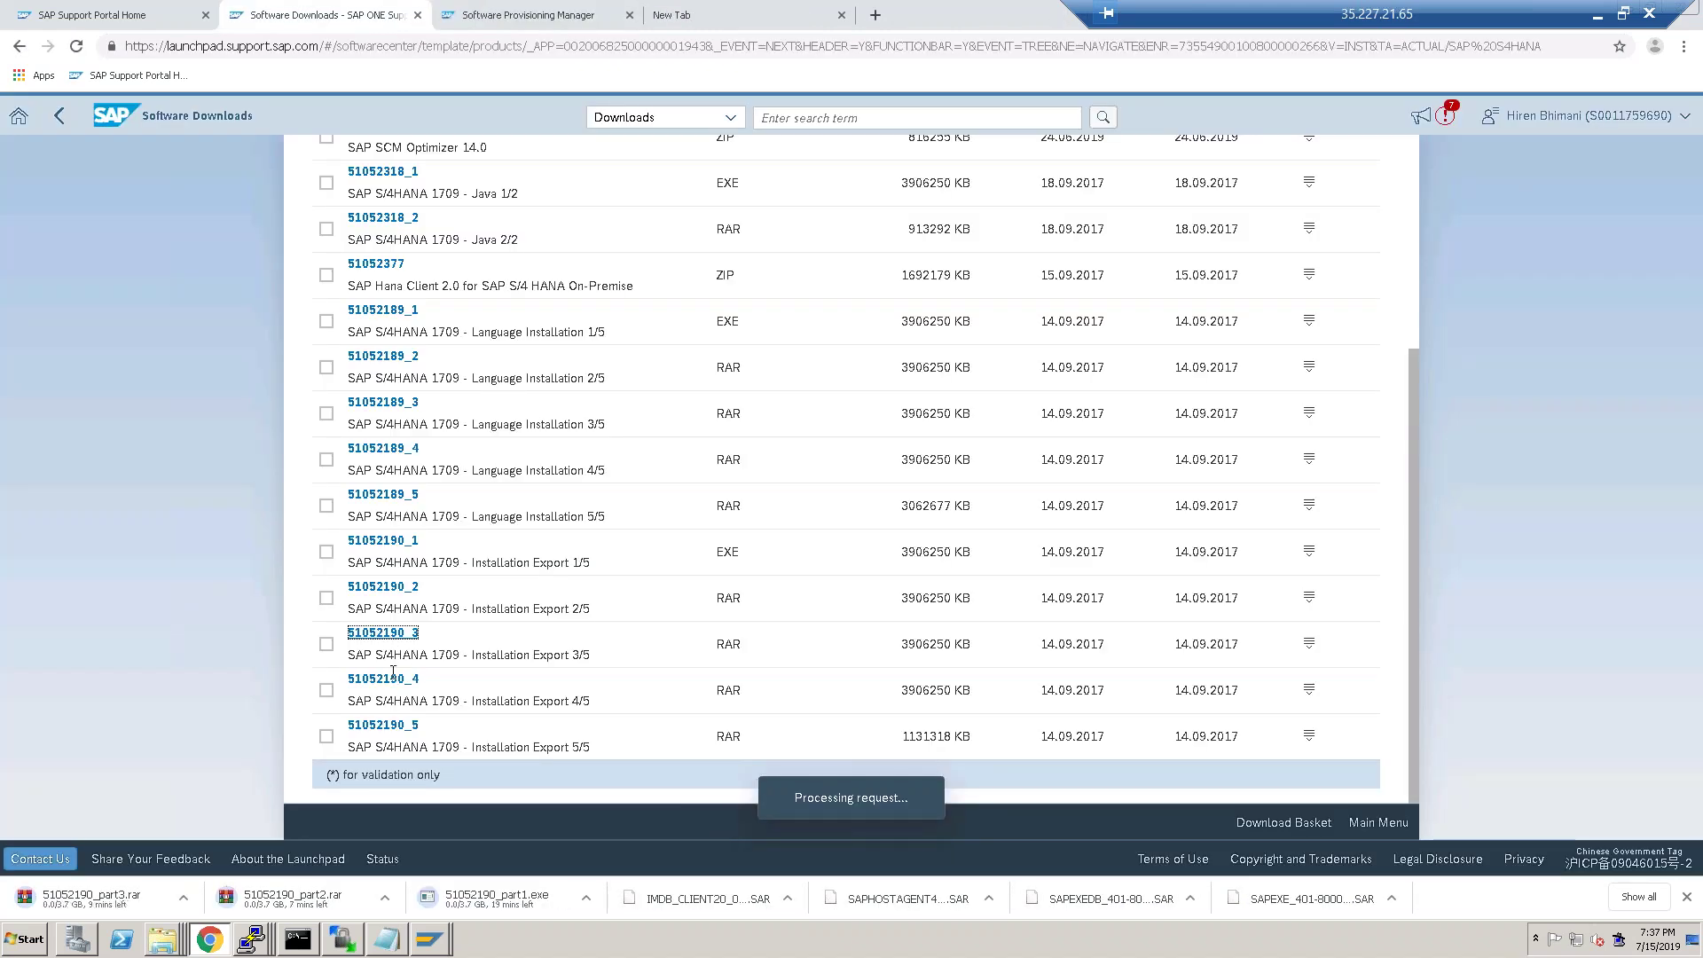
click(388, 679)
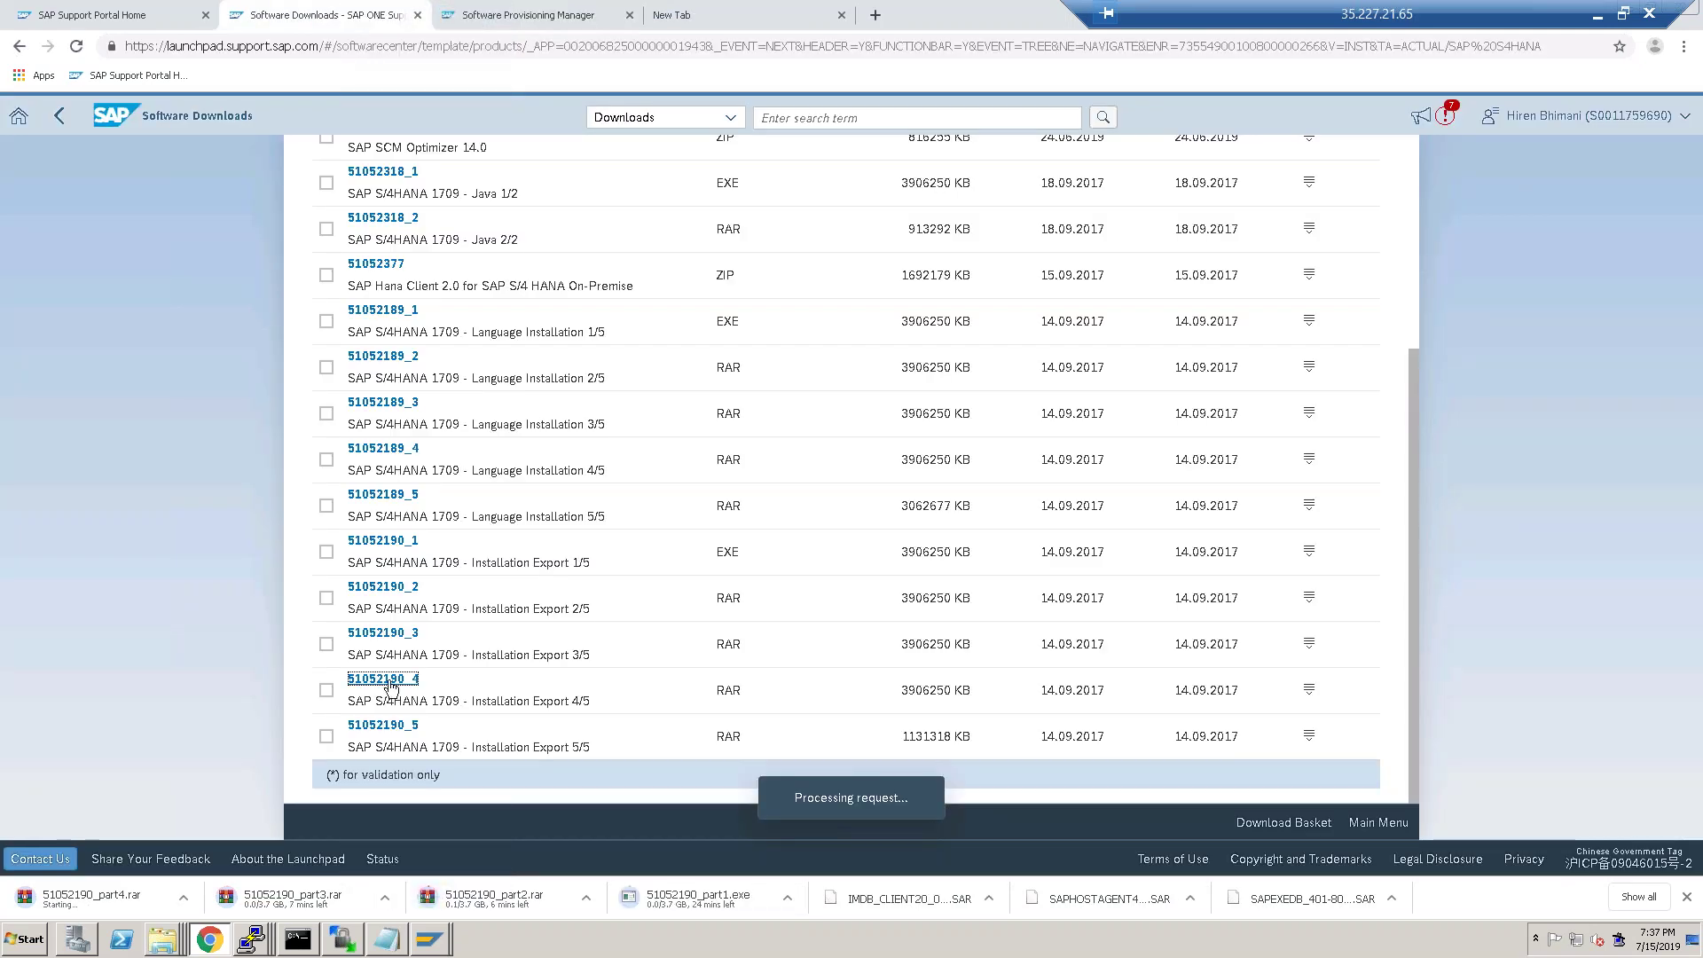
click(390, 726)
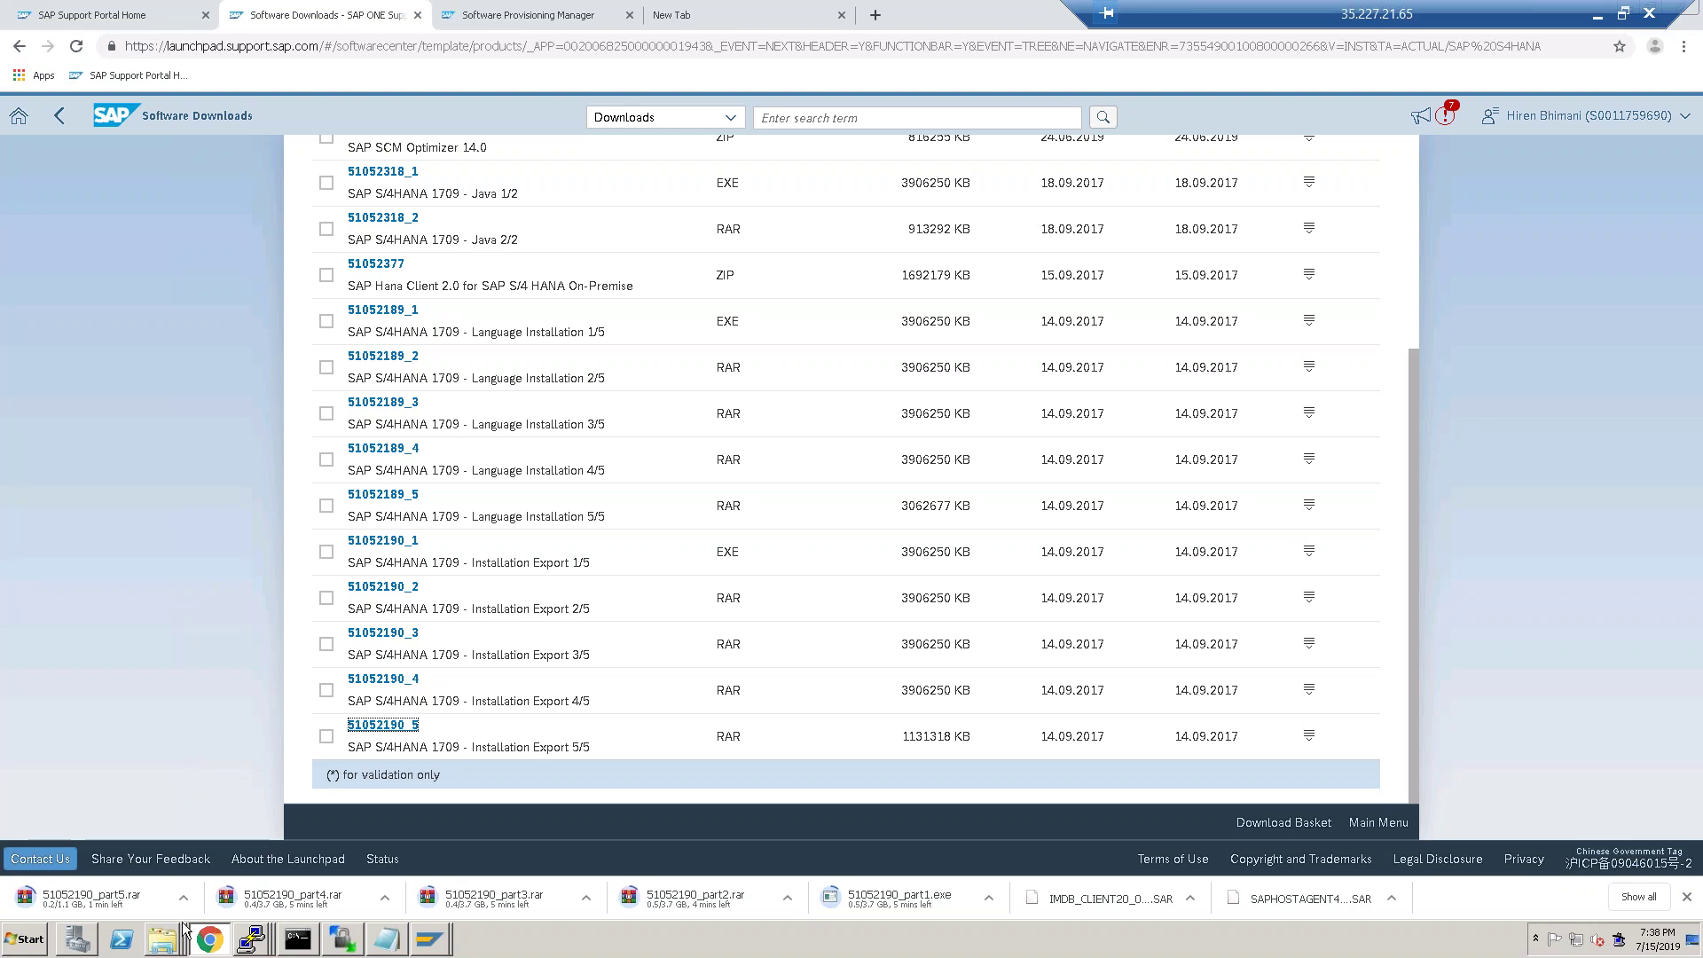
click(161, 948)
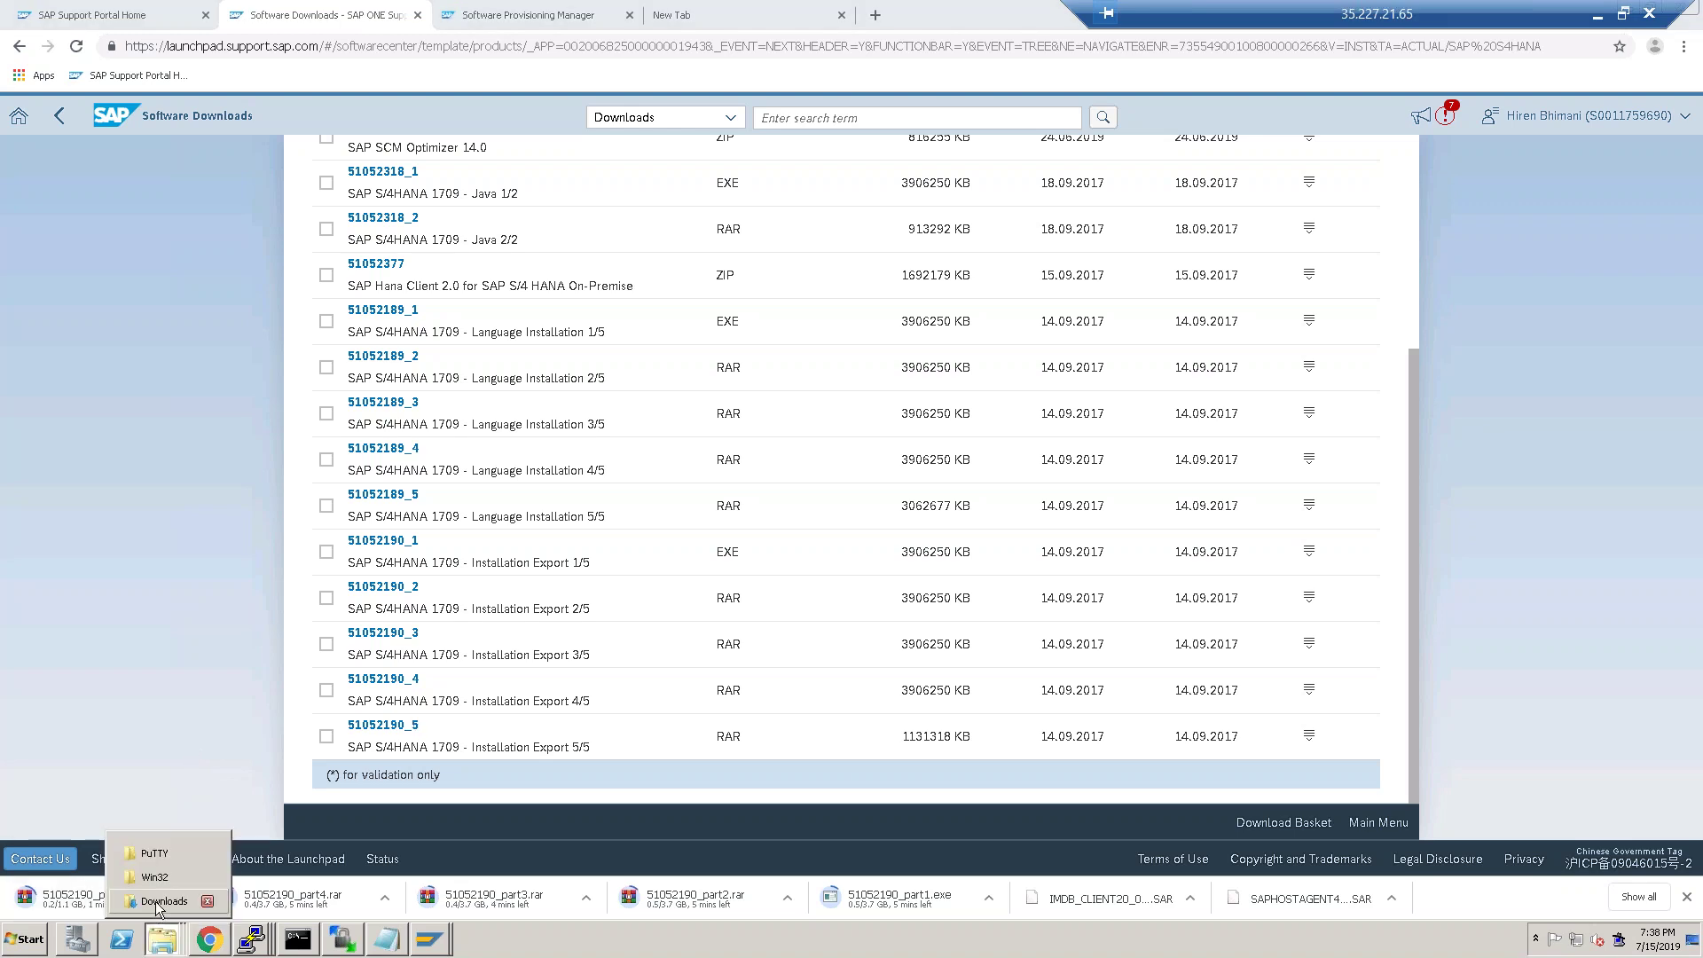
click(157, 901)
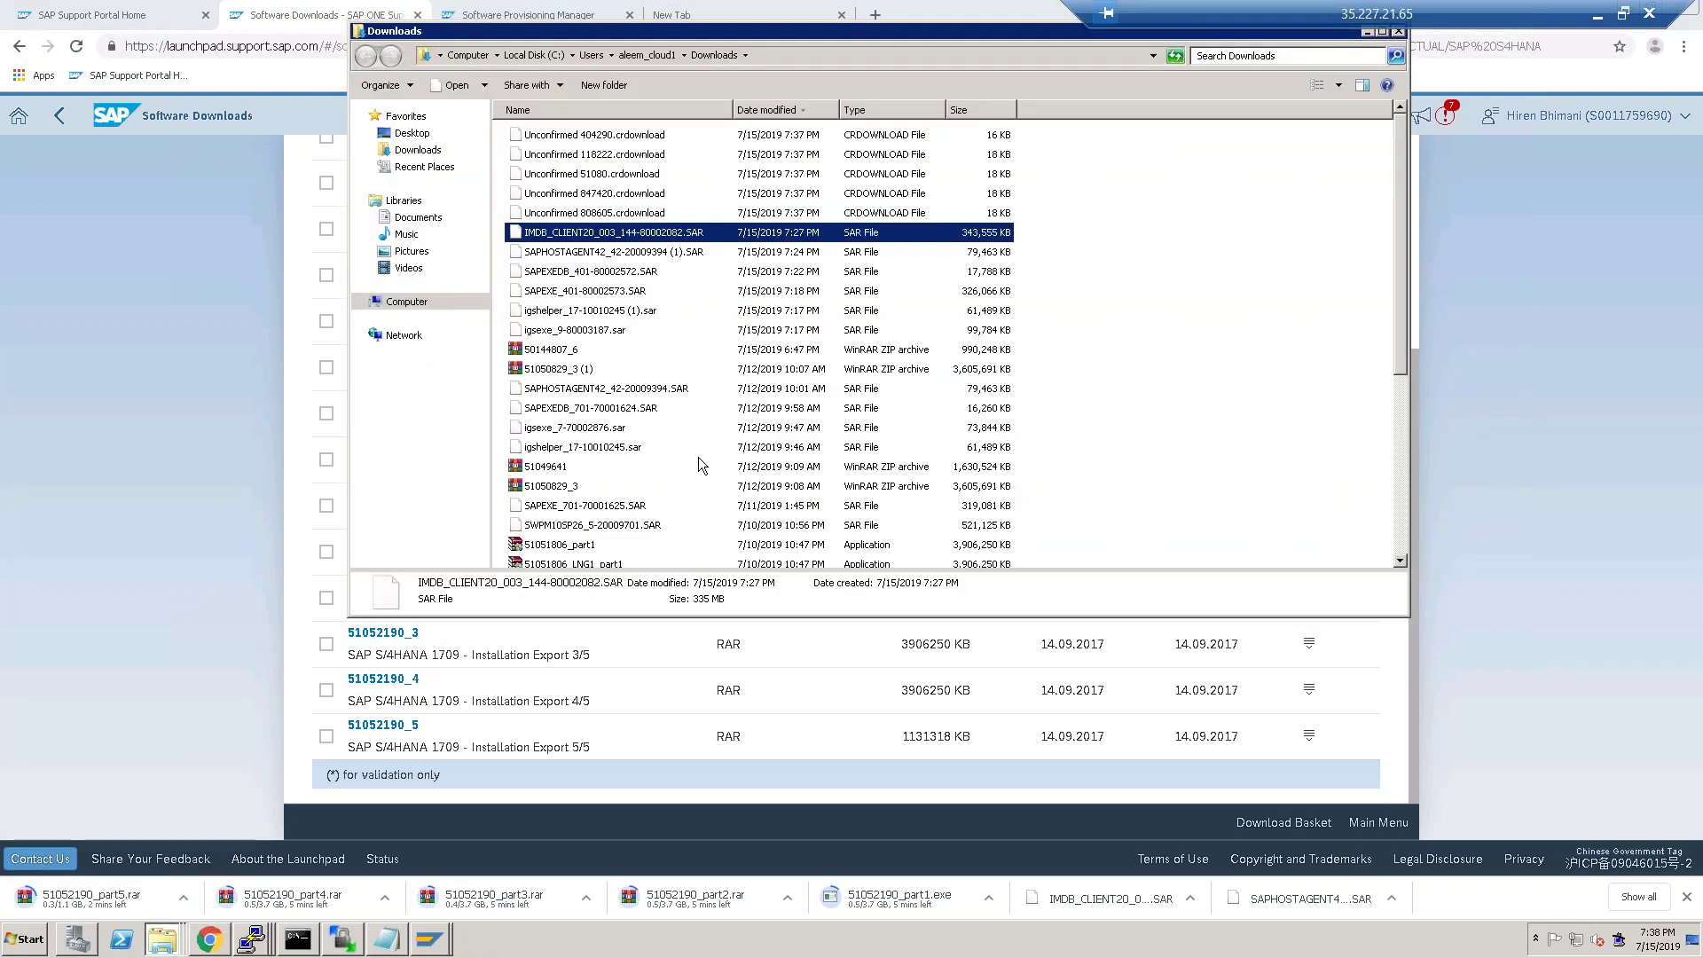
scroll(695, 461, down, 5)
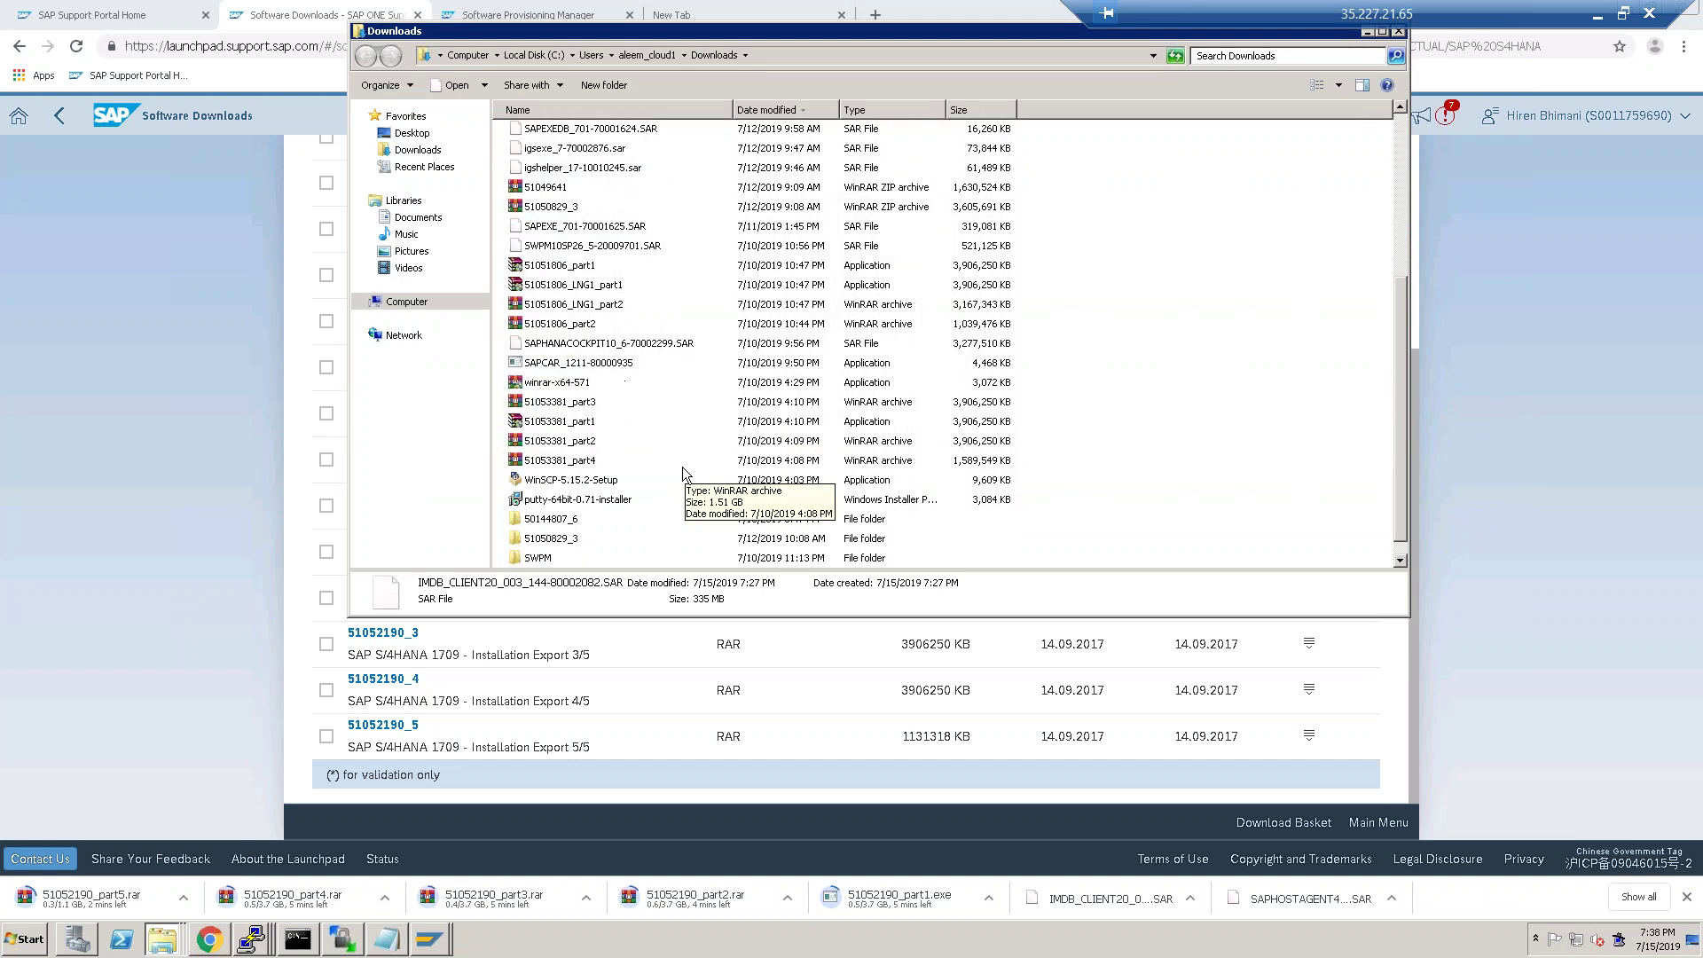
scroll(682, 469, down, 1)
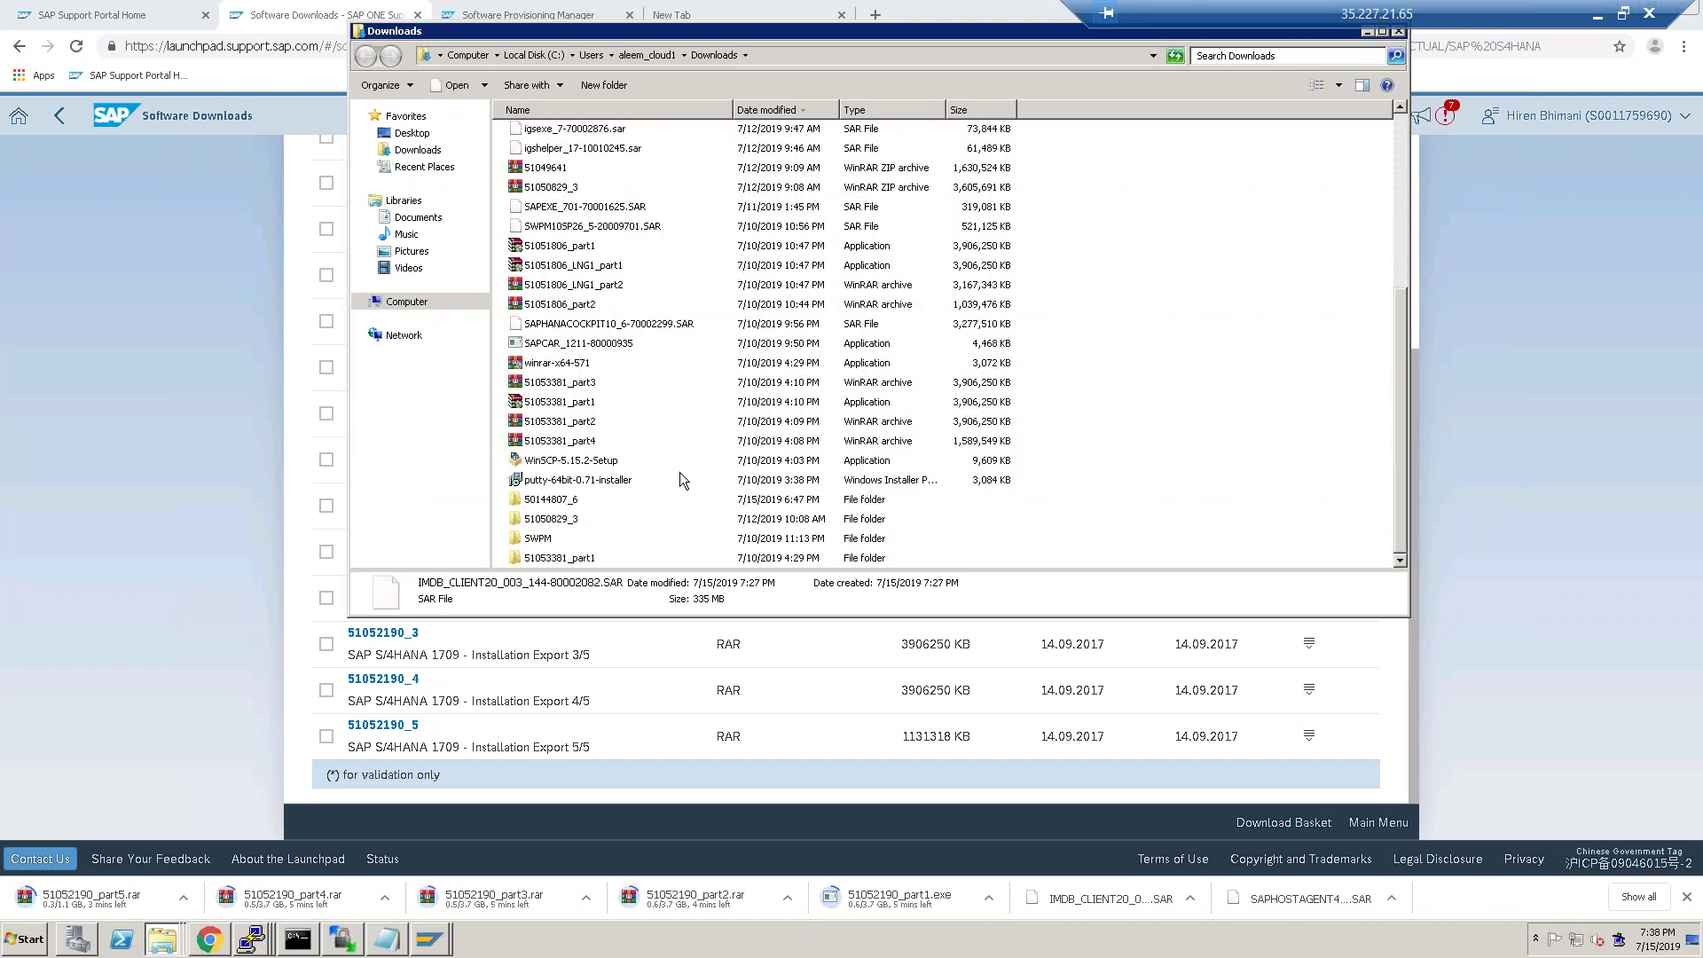
scroll(679, 479, up, 2)
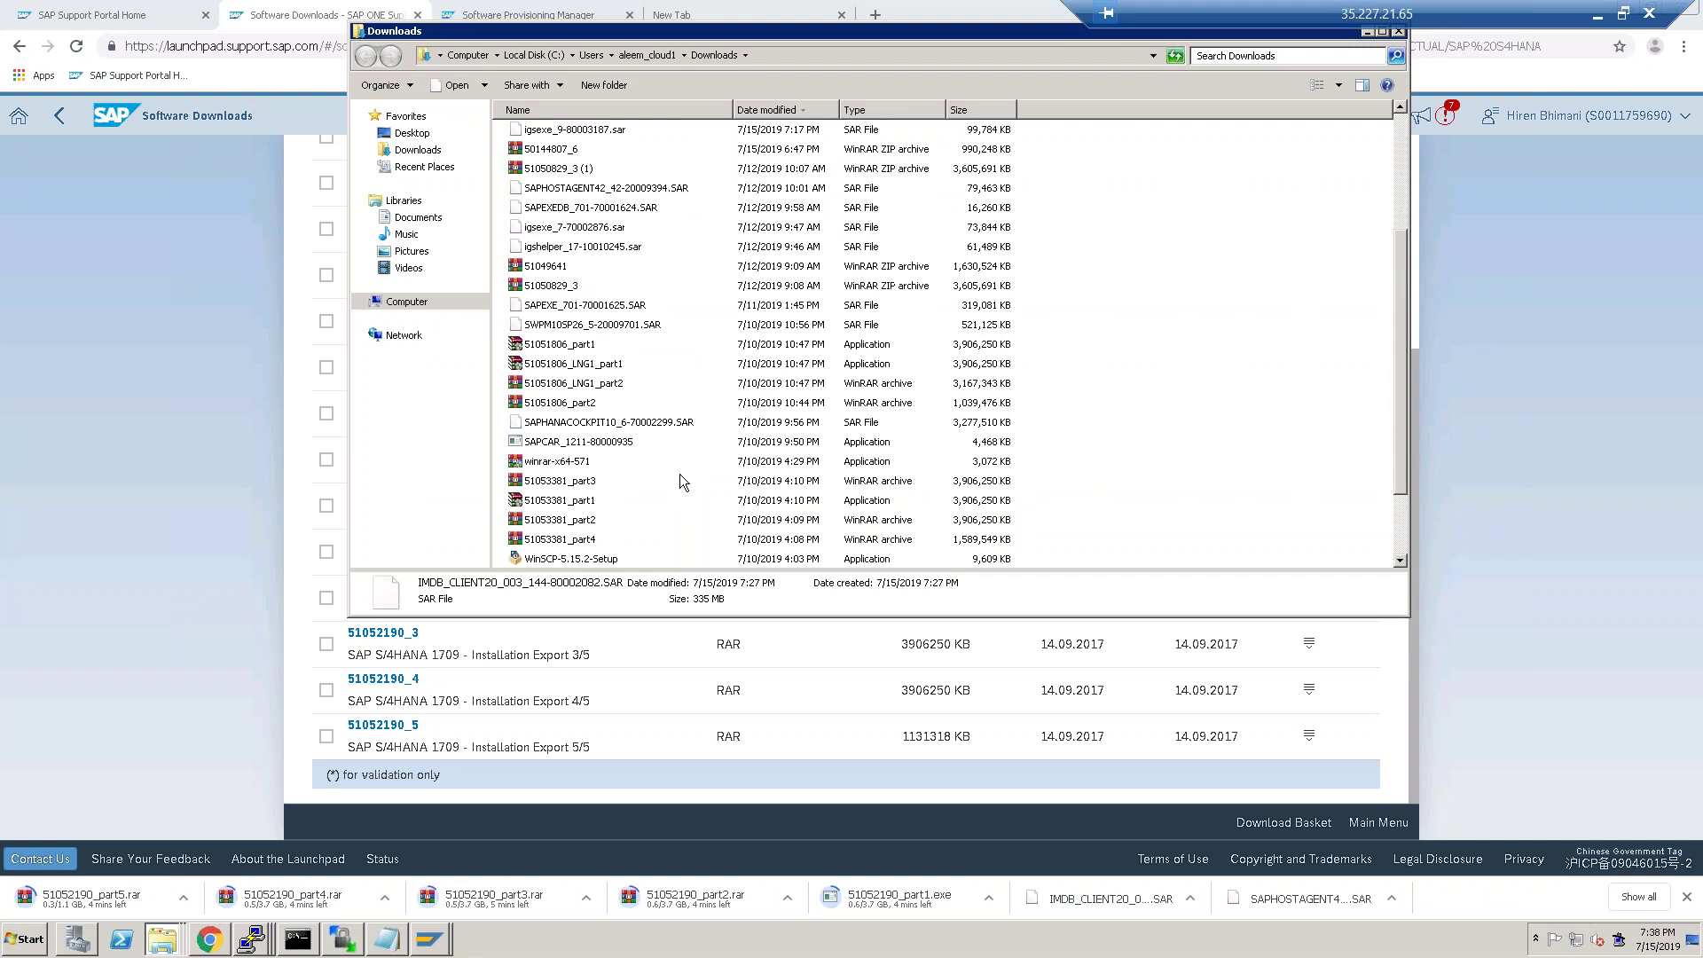
scroll(679, 479, up, 2)
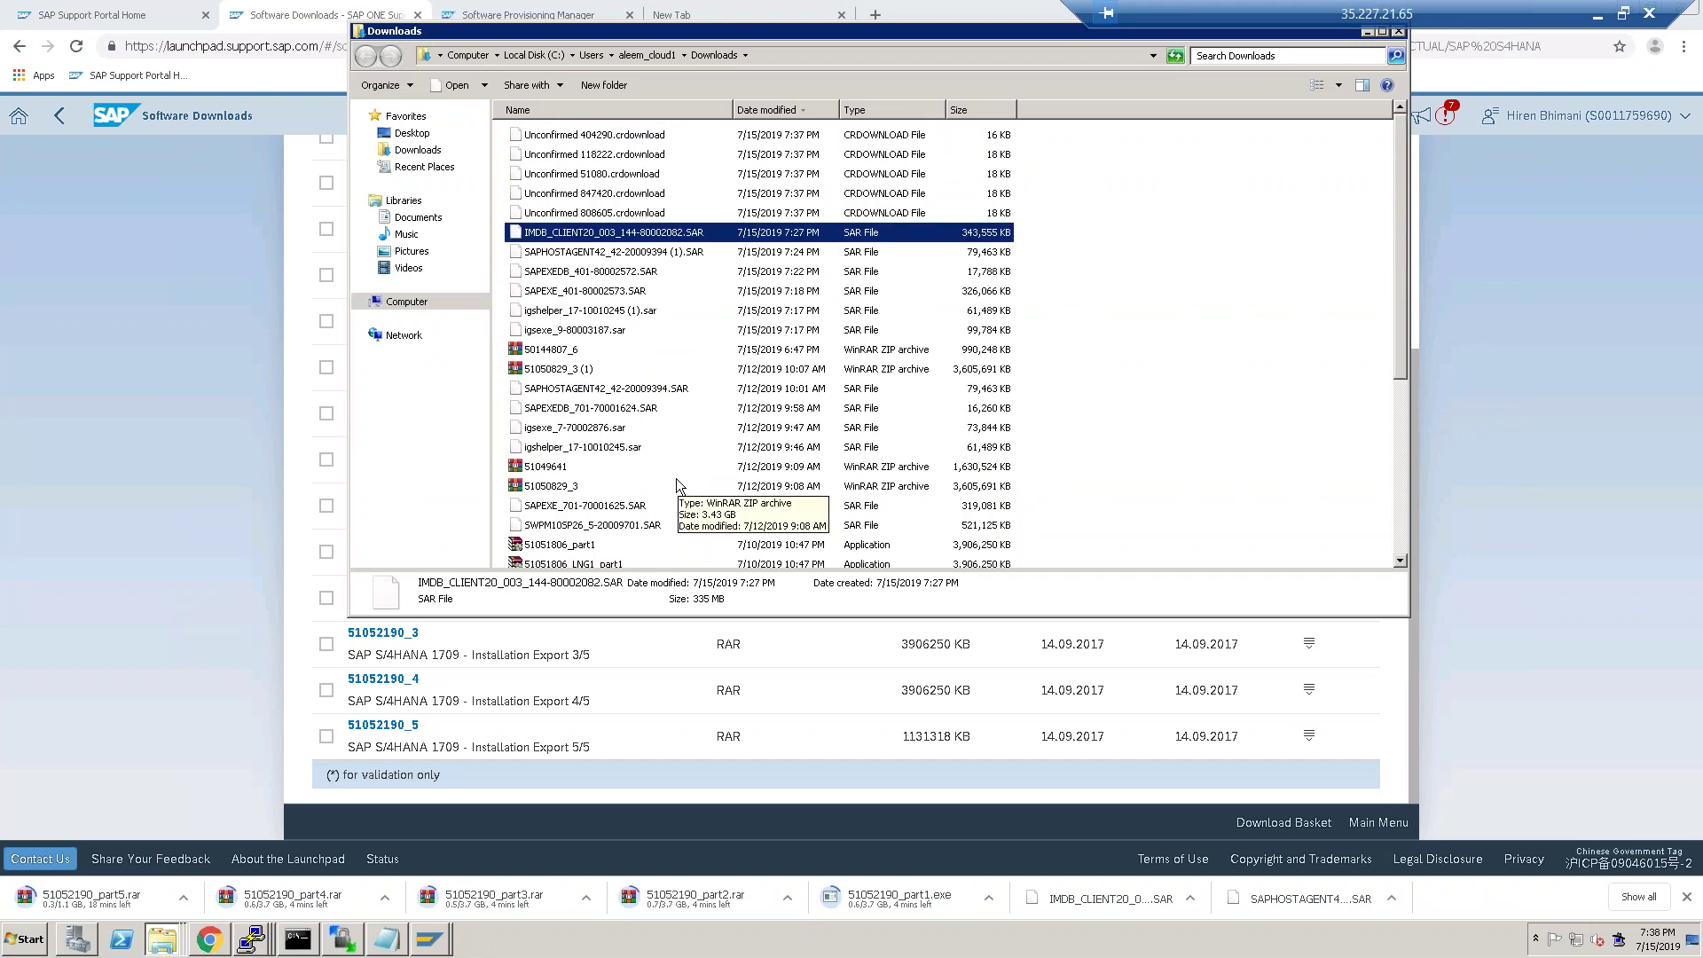
scroll(674, 479, down, 4)
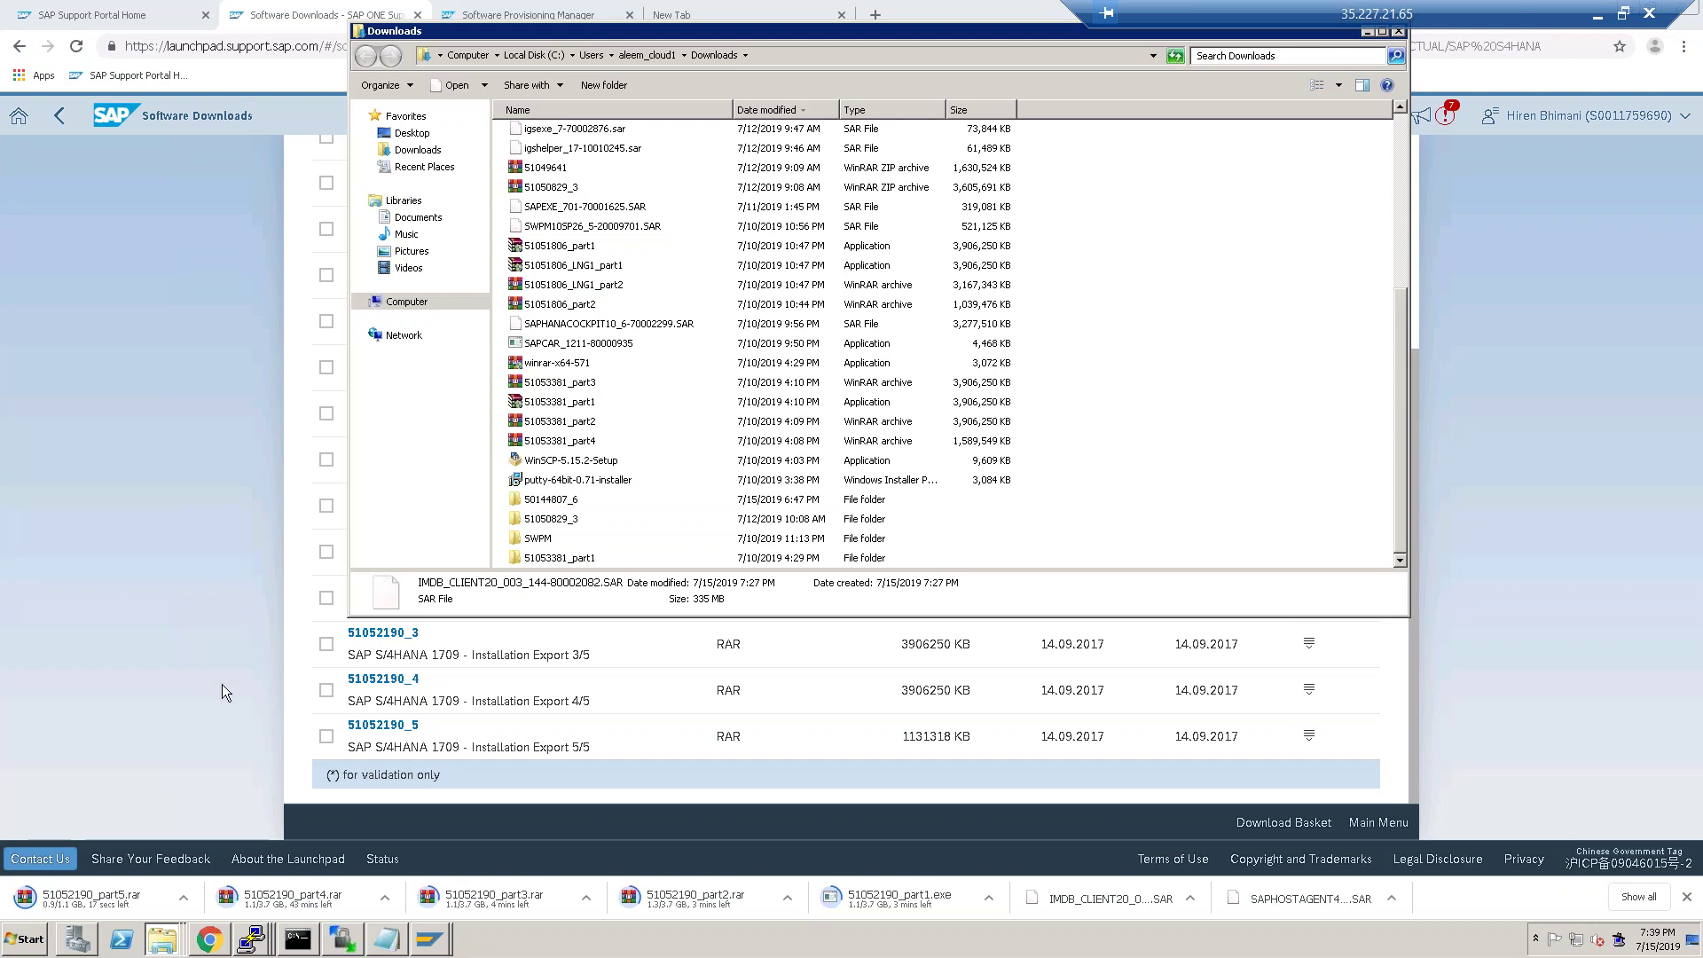
click(232, 763)
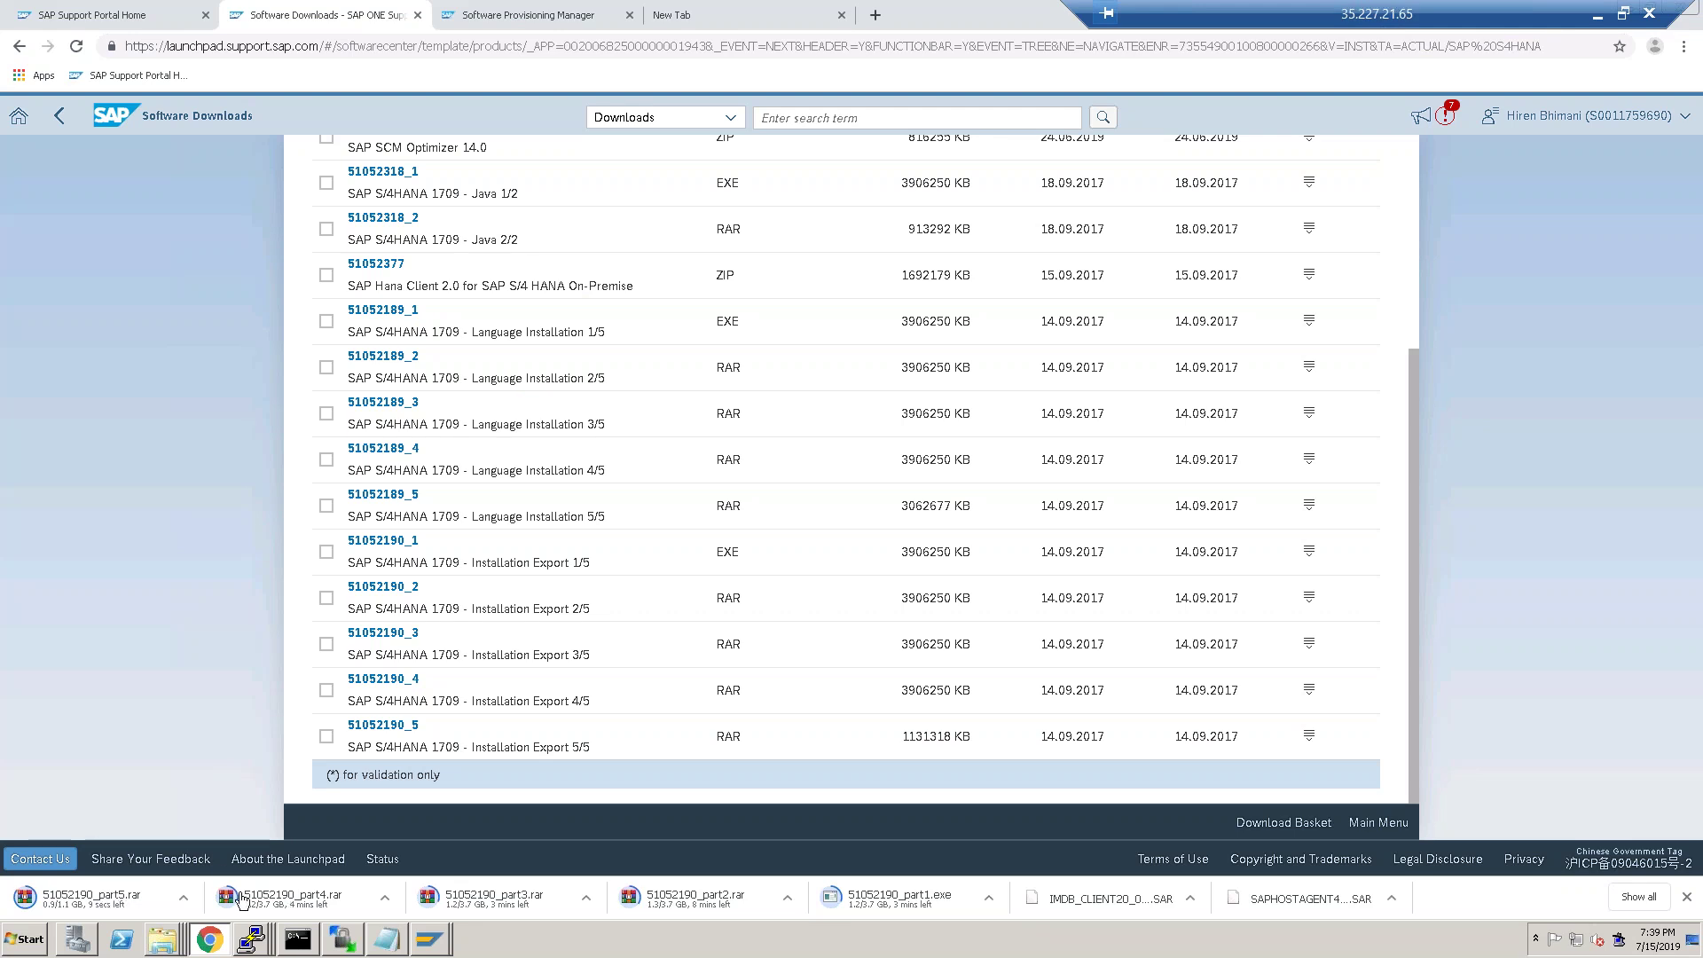
In the third PuTTY session, run chmod -R 777 * in SAP_HANA_CLIENT, correcting the mistaken dash.
click(249, 942)
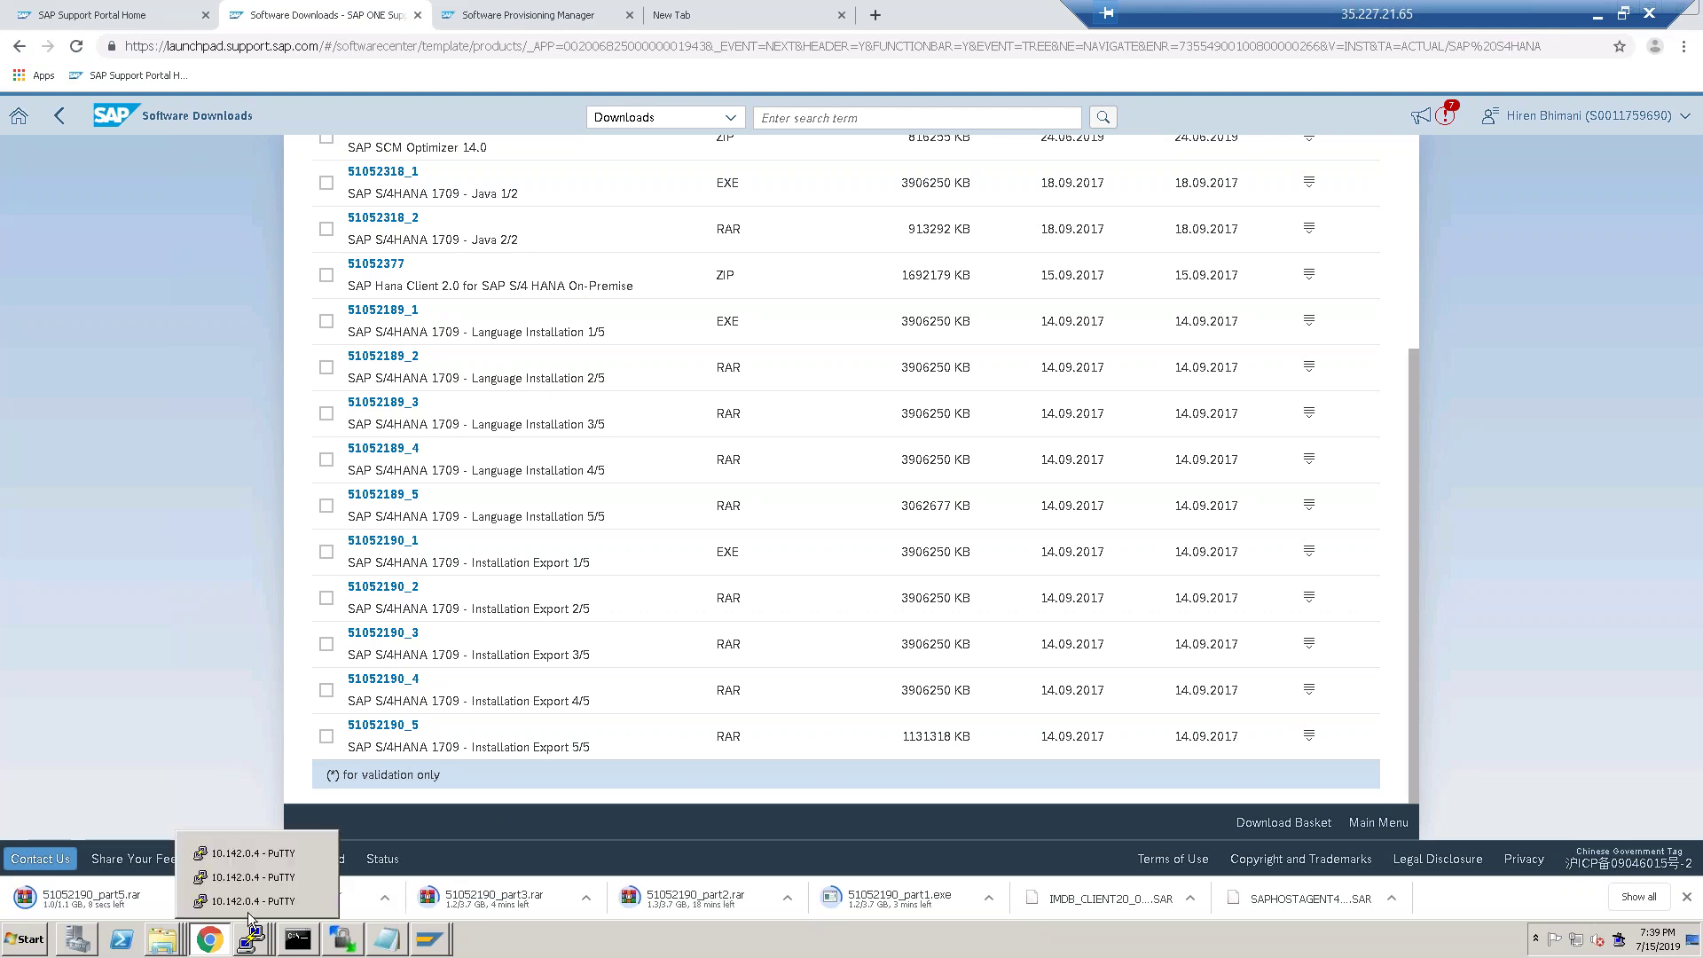
click(248, 902)
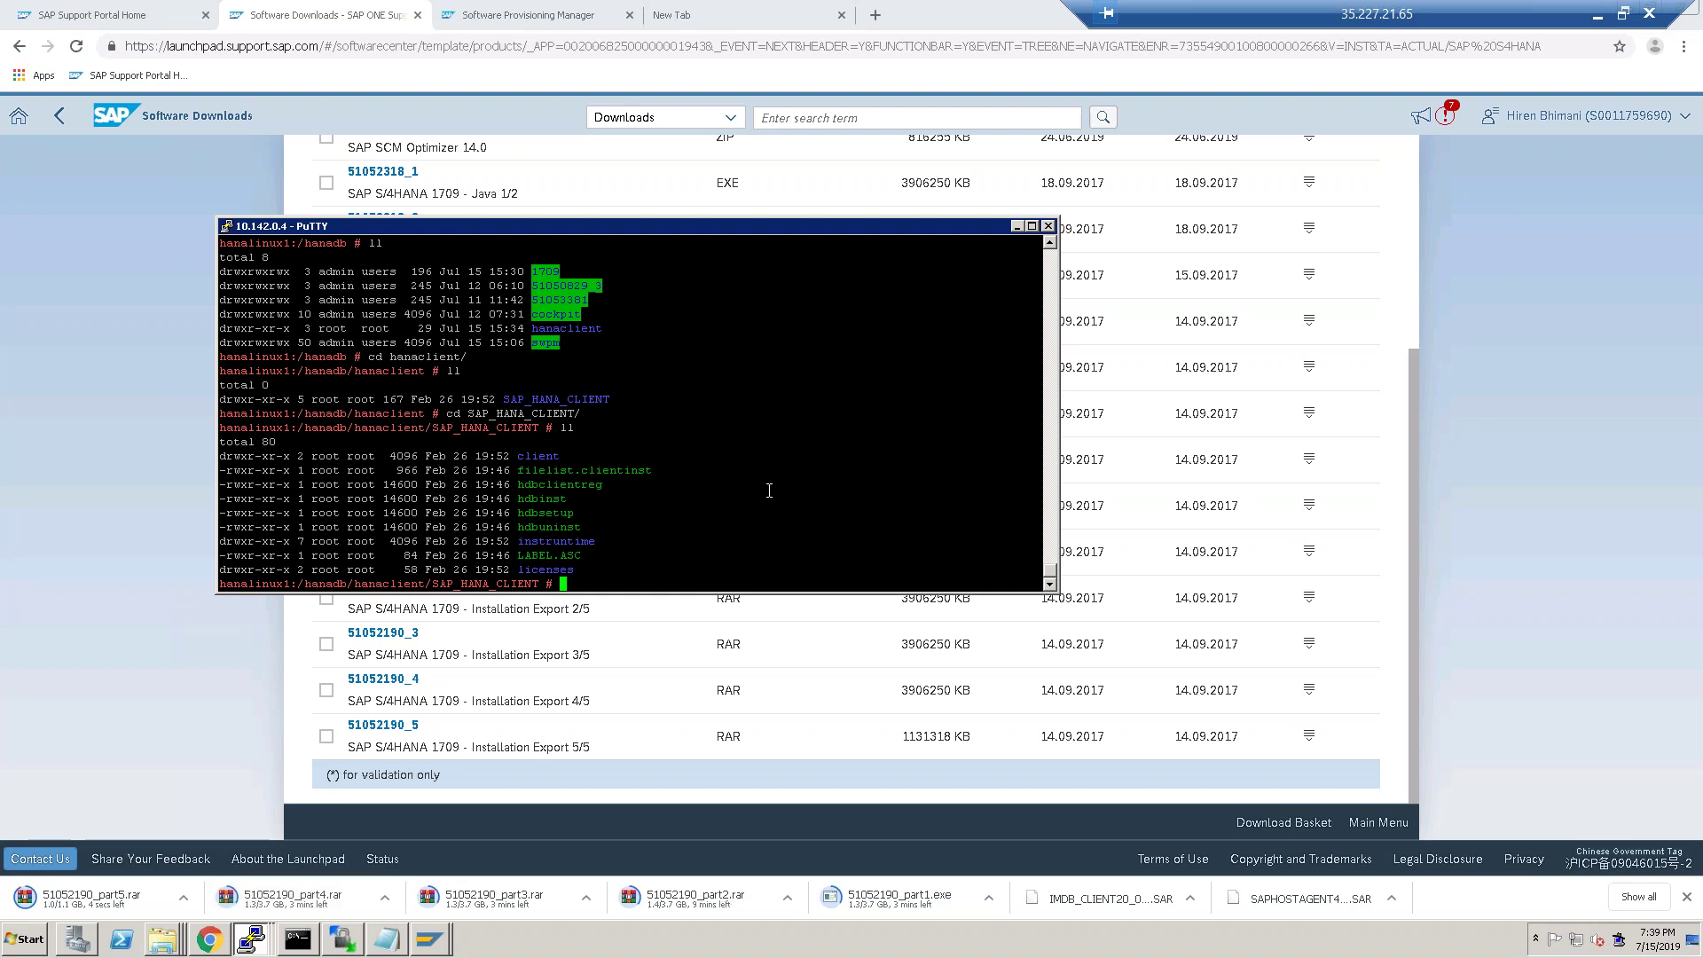
text(chmod -R 777 -)
key(Return)
key(Up)
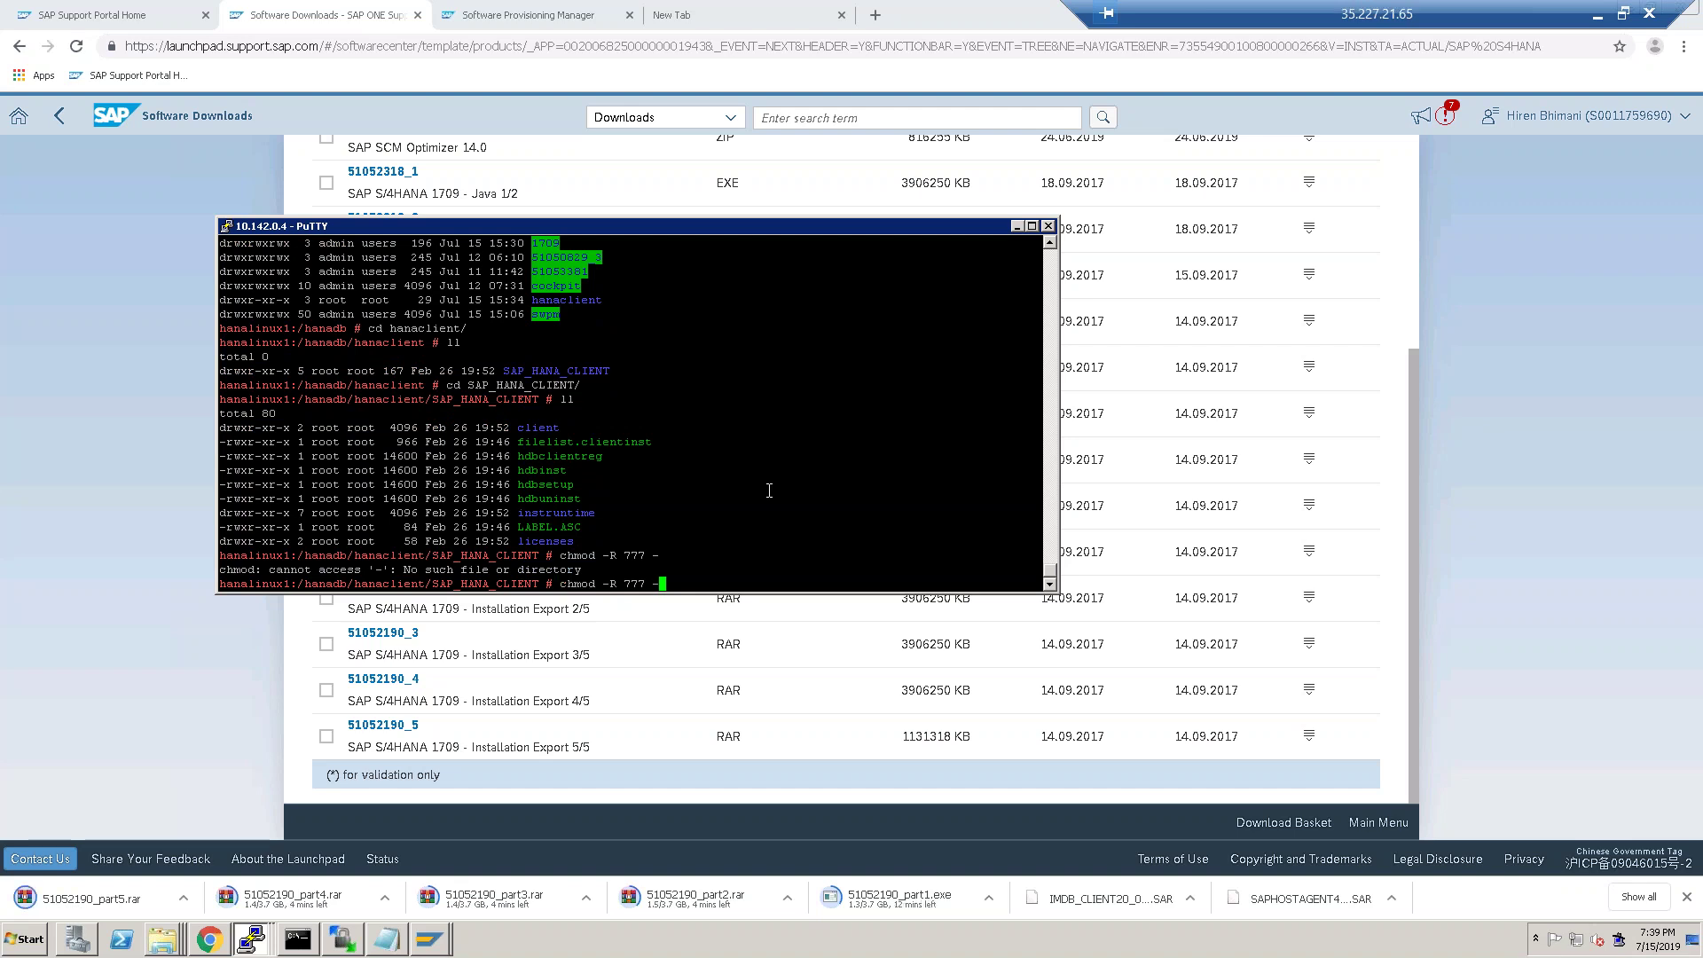
key(BackSpace)
text(*)
key(Return)
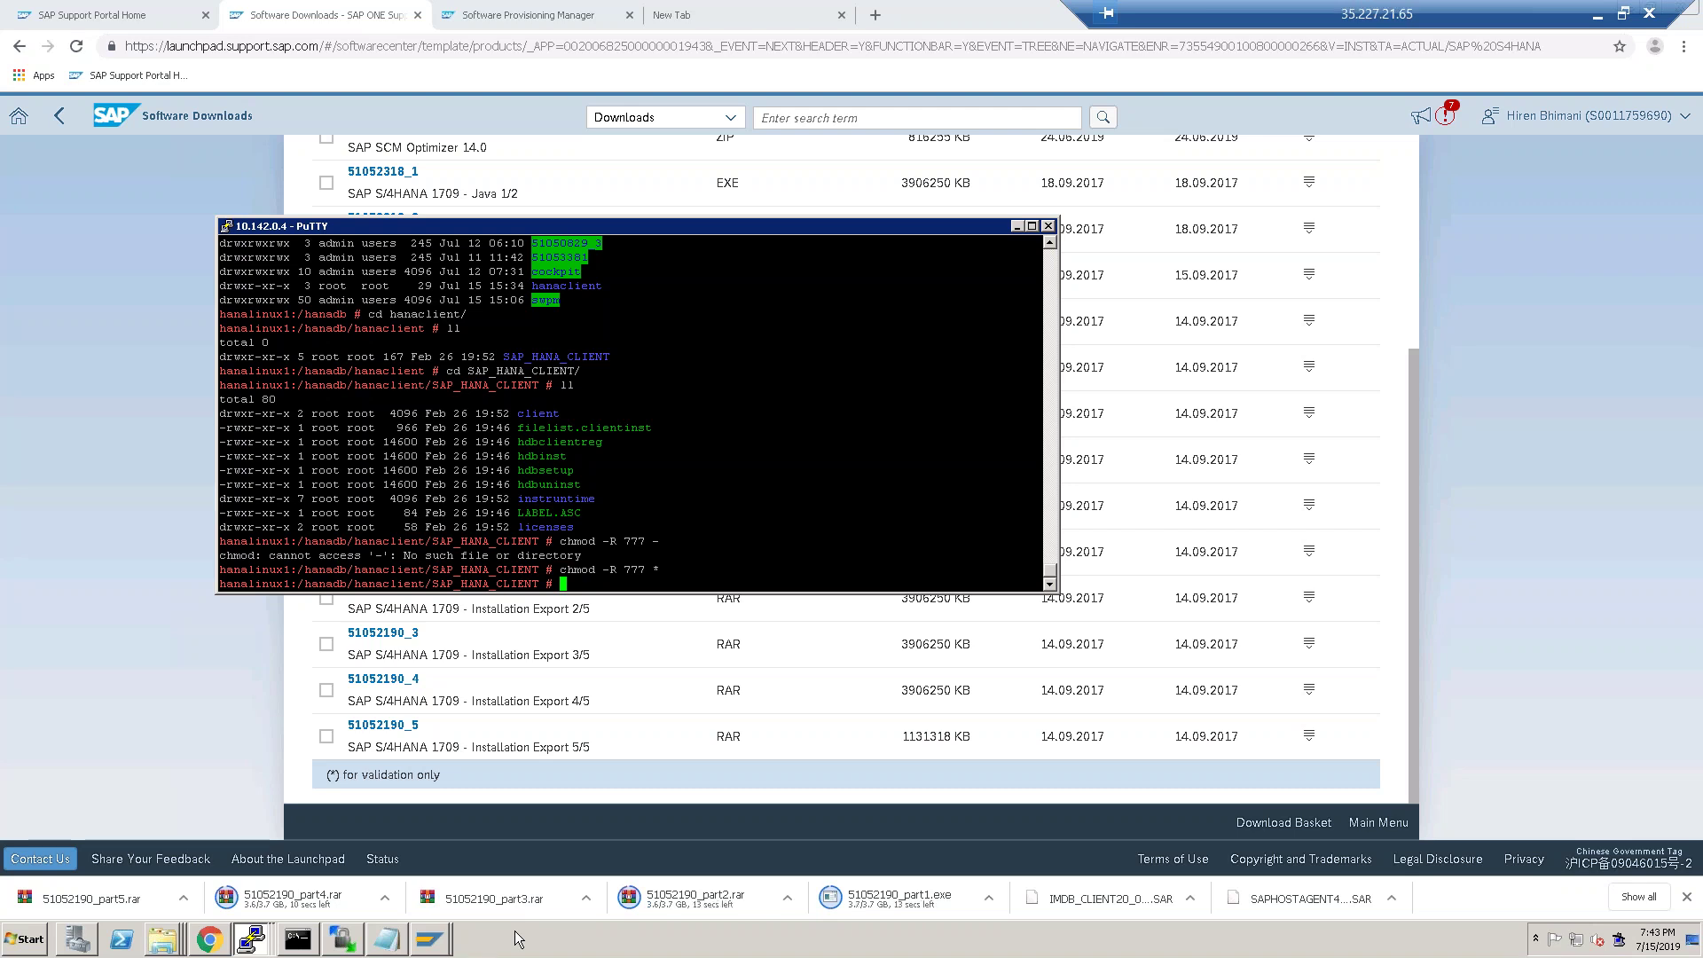
click(519, 939)
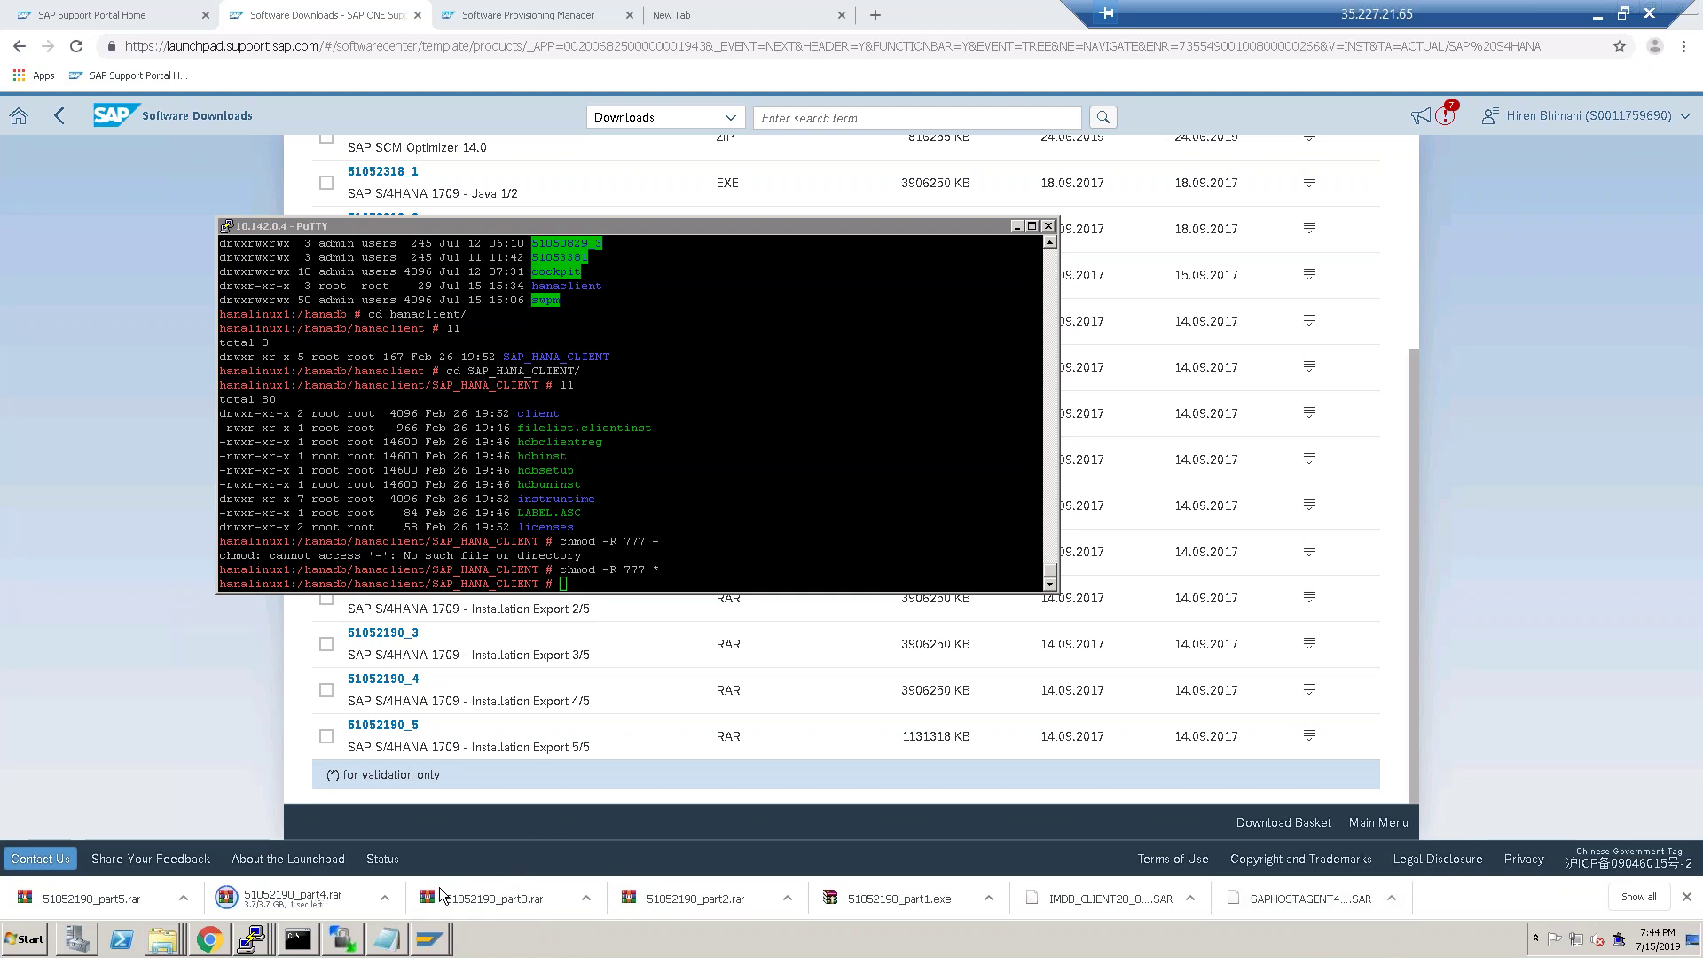
Show the downloaded parts in the Downloads folder and run 51052190_part1 as administrator.
click(389, 899)
click(408, 834)
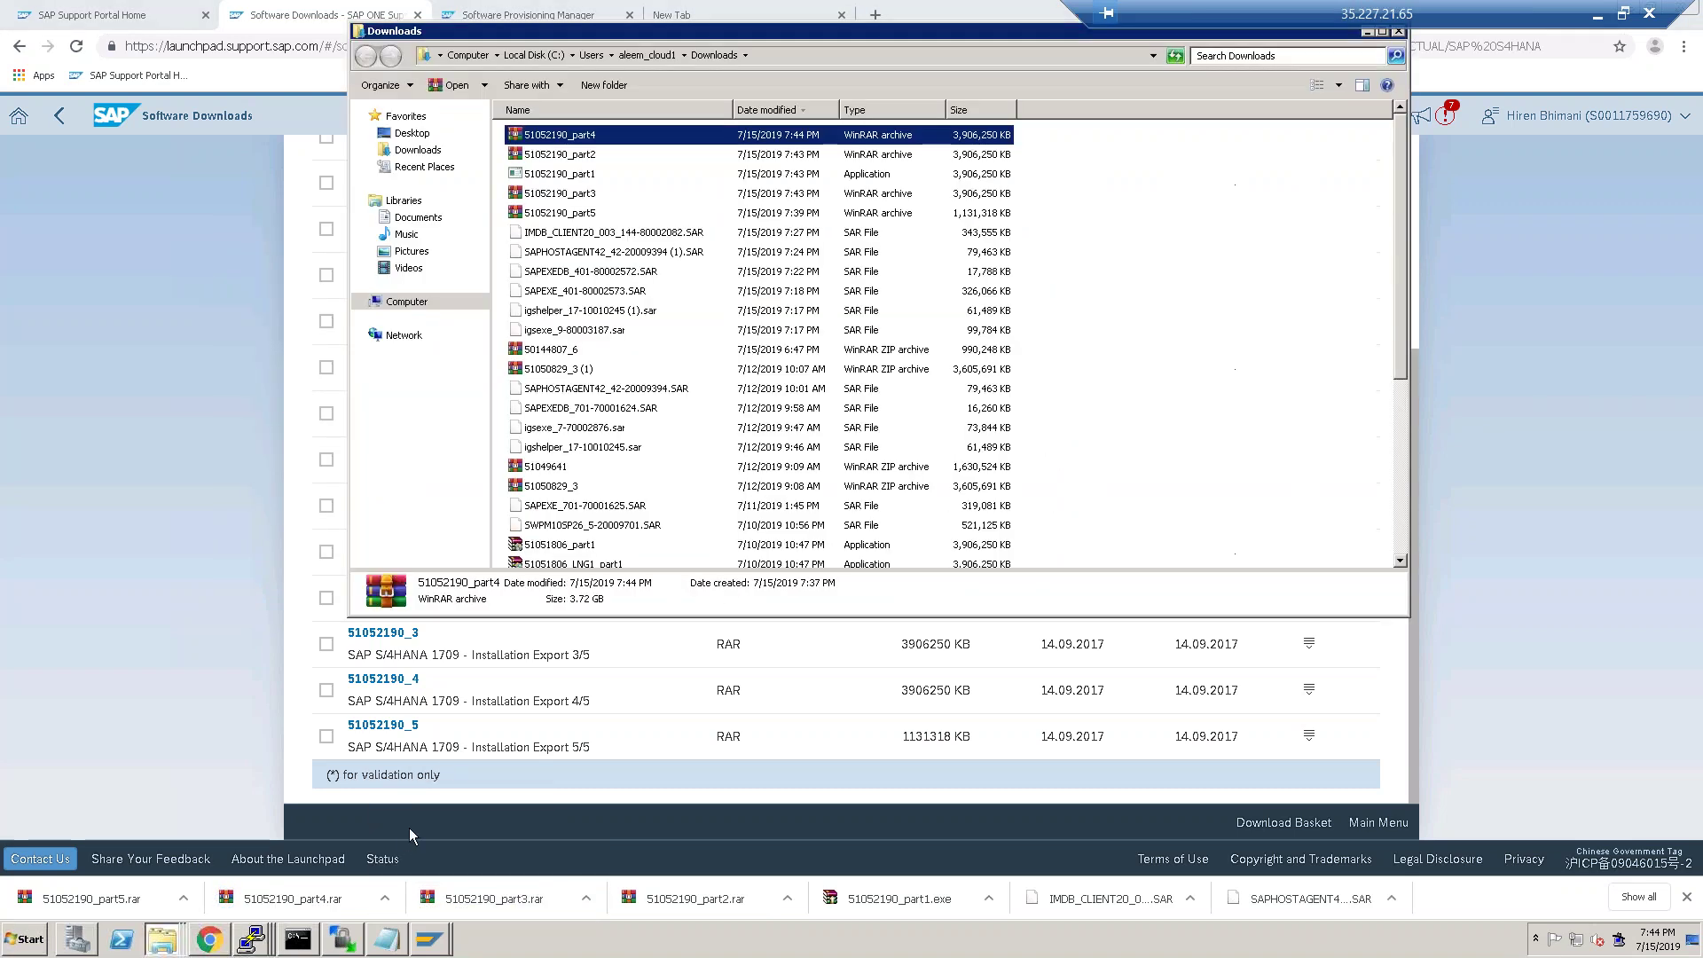
click(575, 175)
right_click(575, 176)
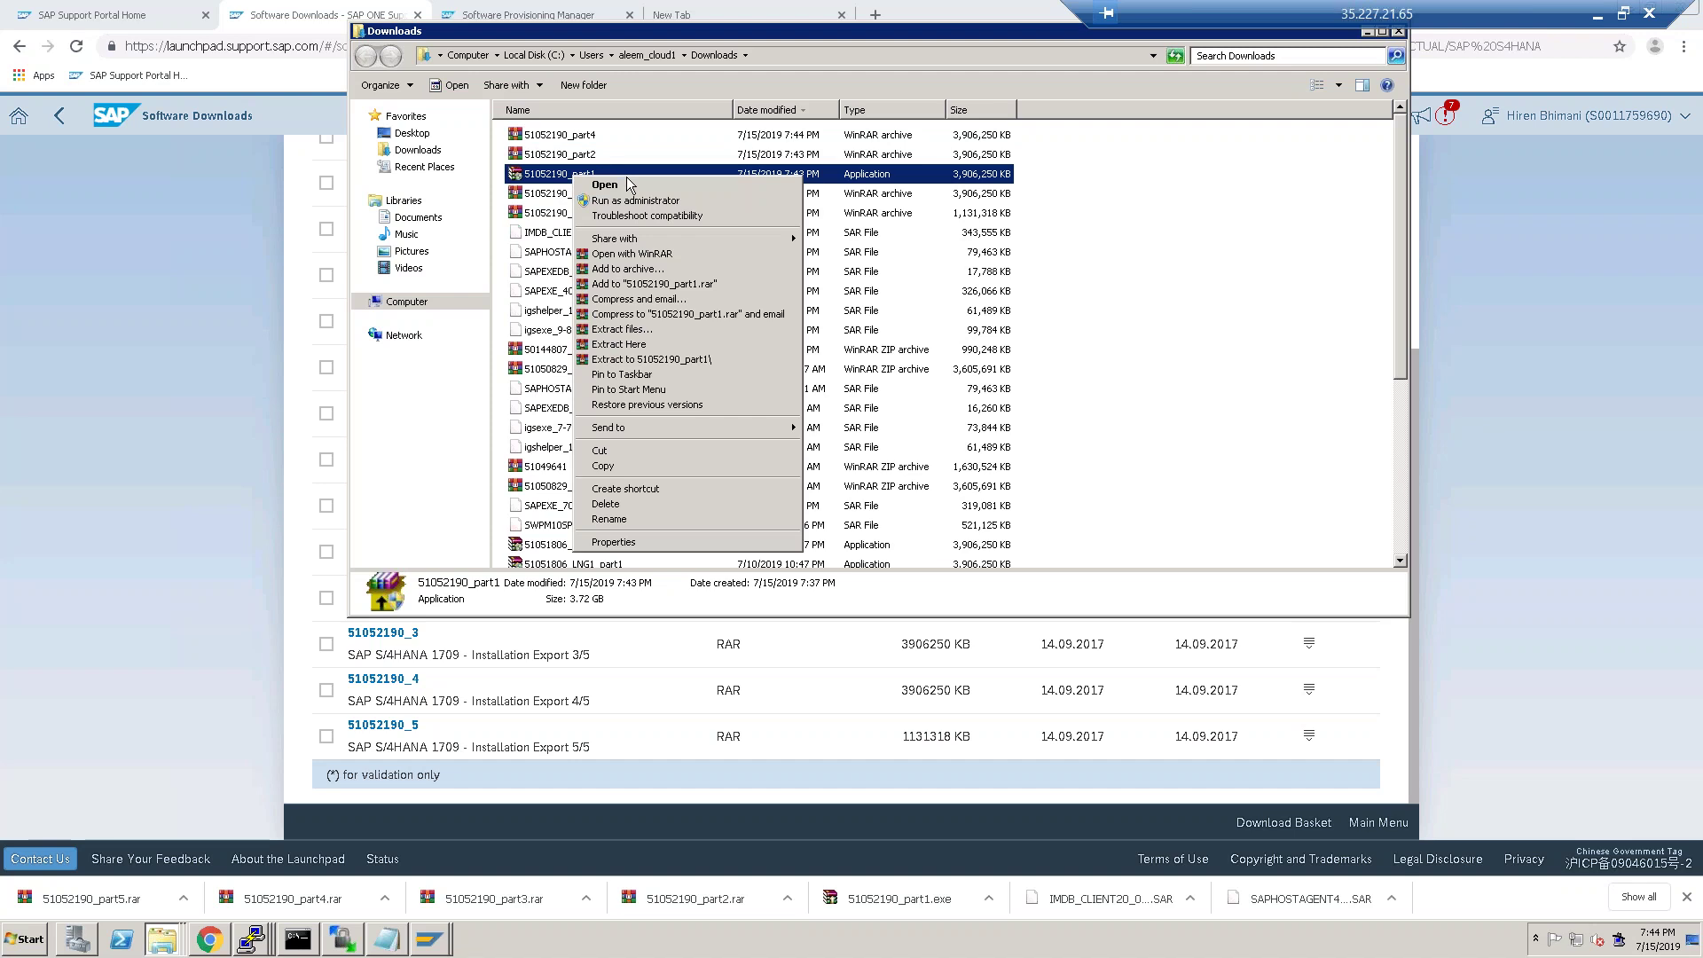
click(698, 201)
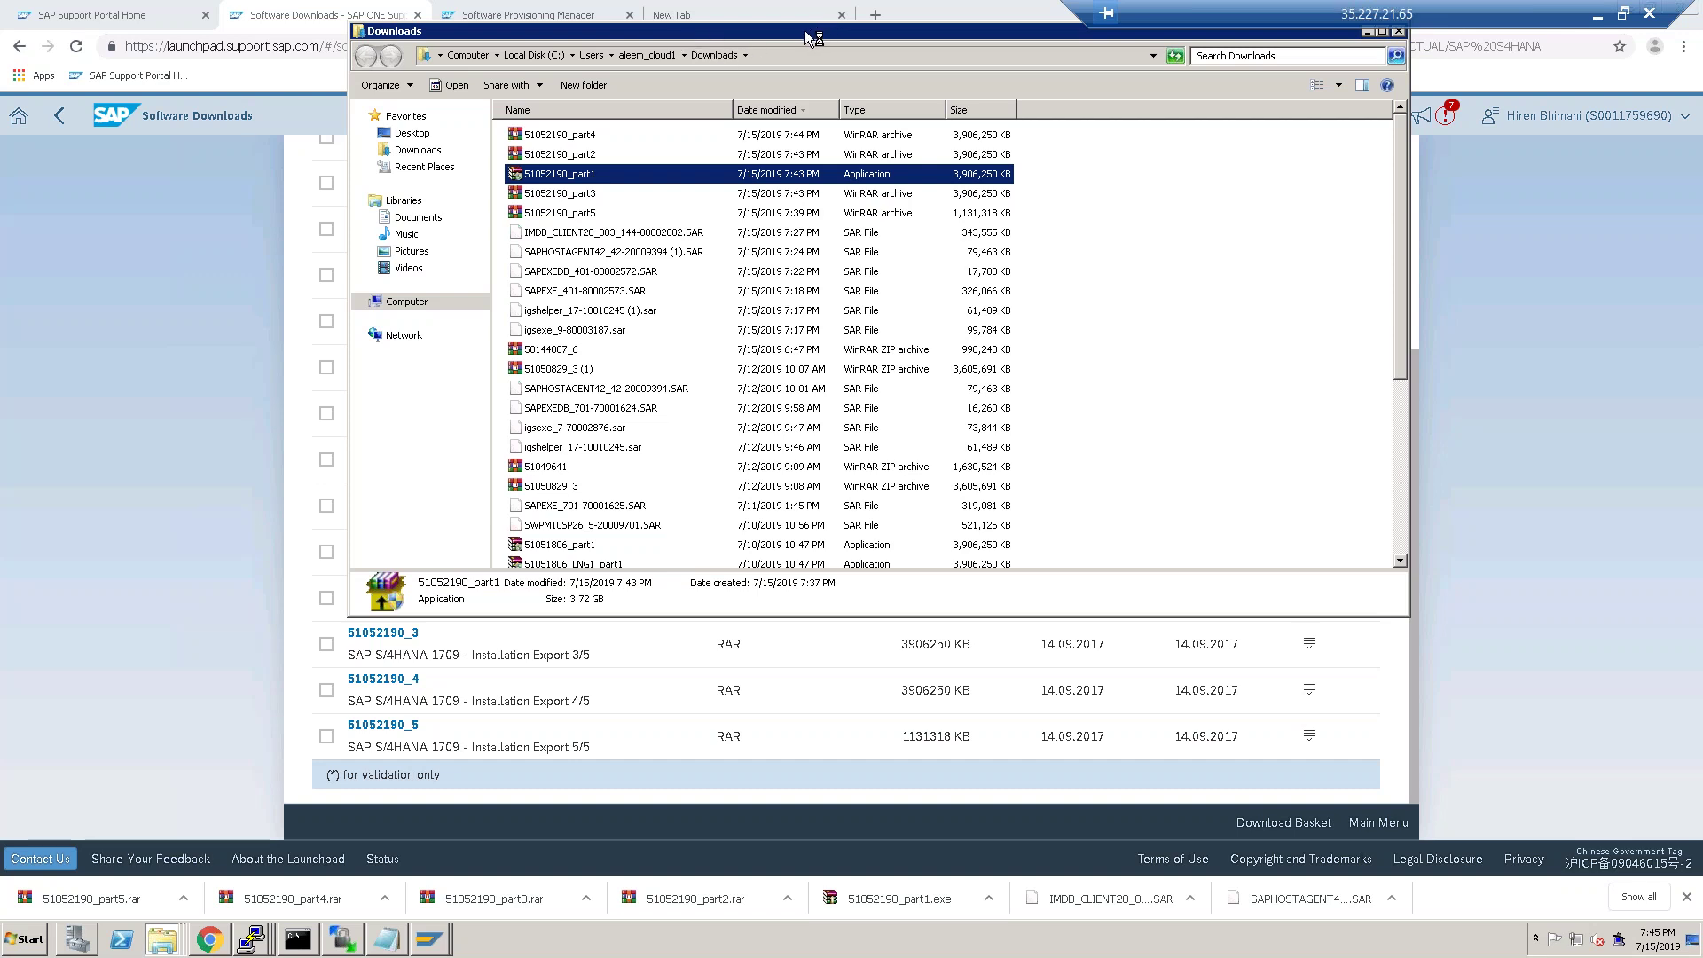
drag(1297, 12, 381, 7)
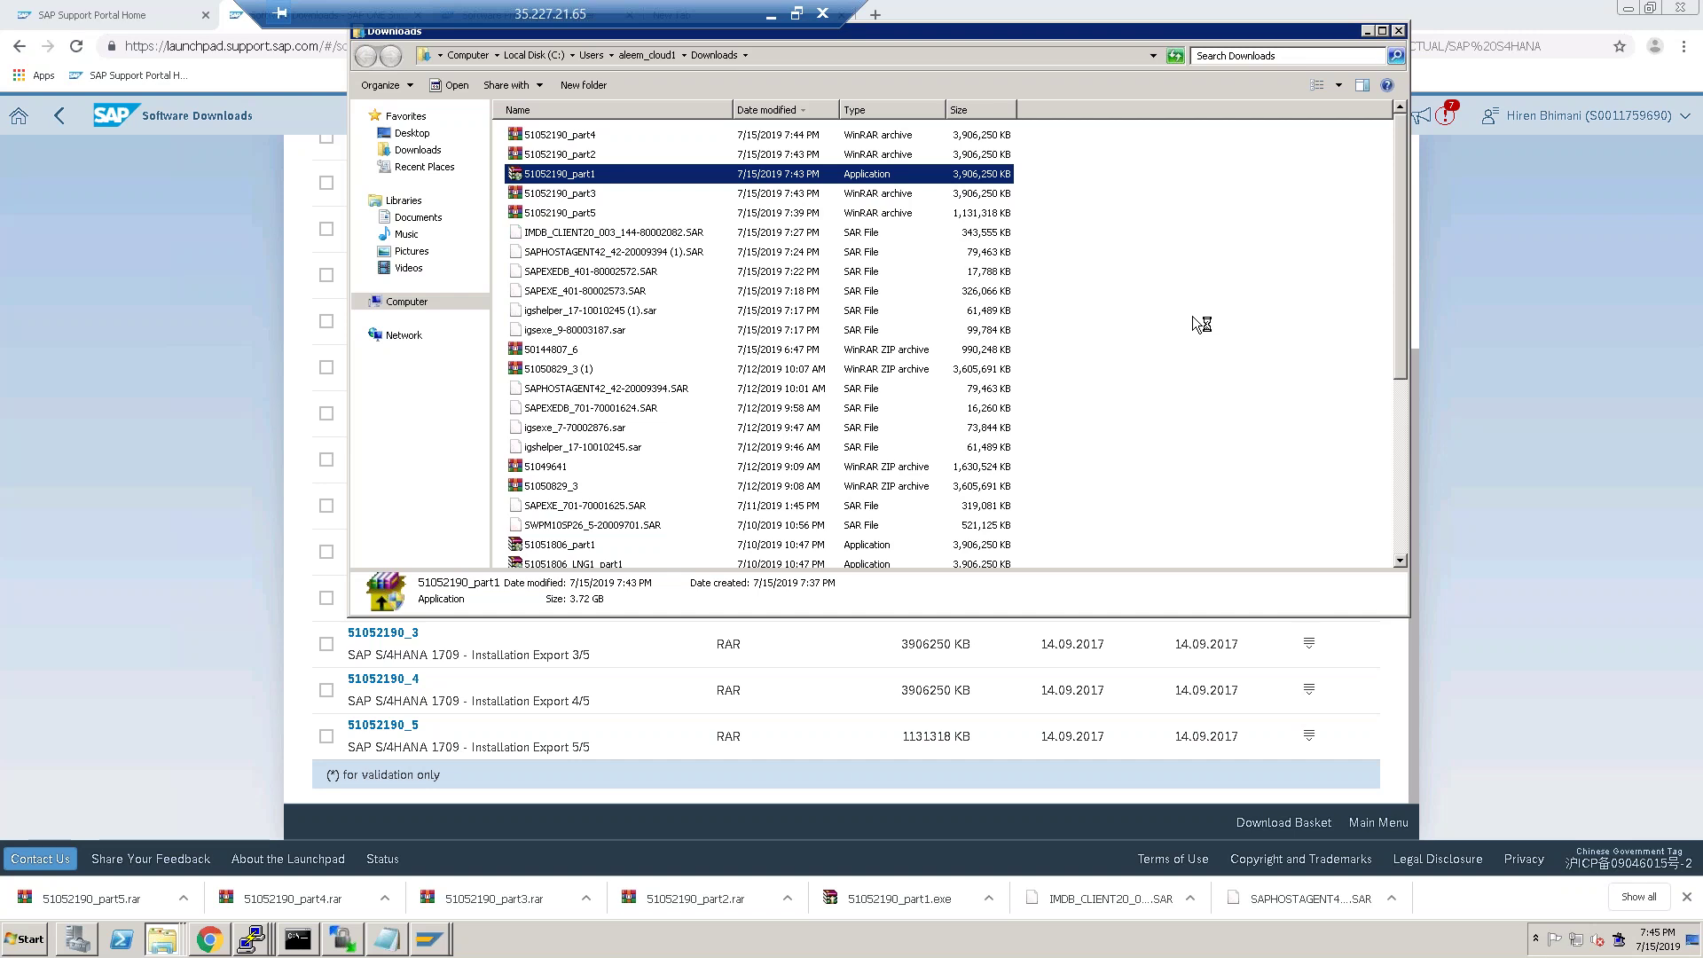
Show the desktop and refresh it.
click(27, 943)
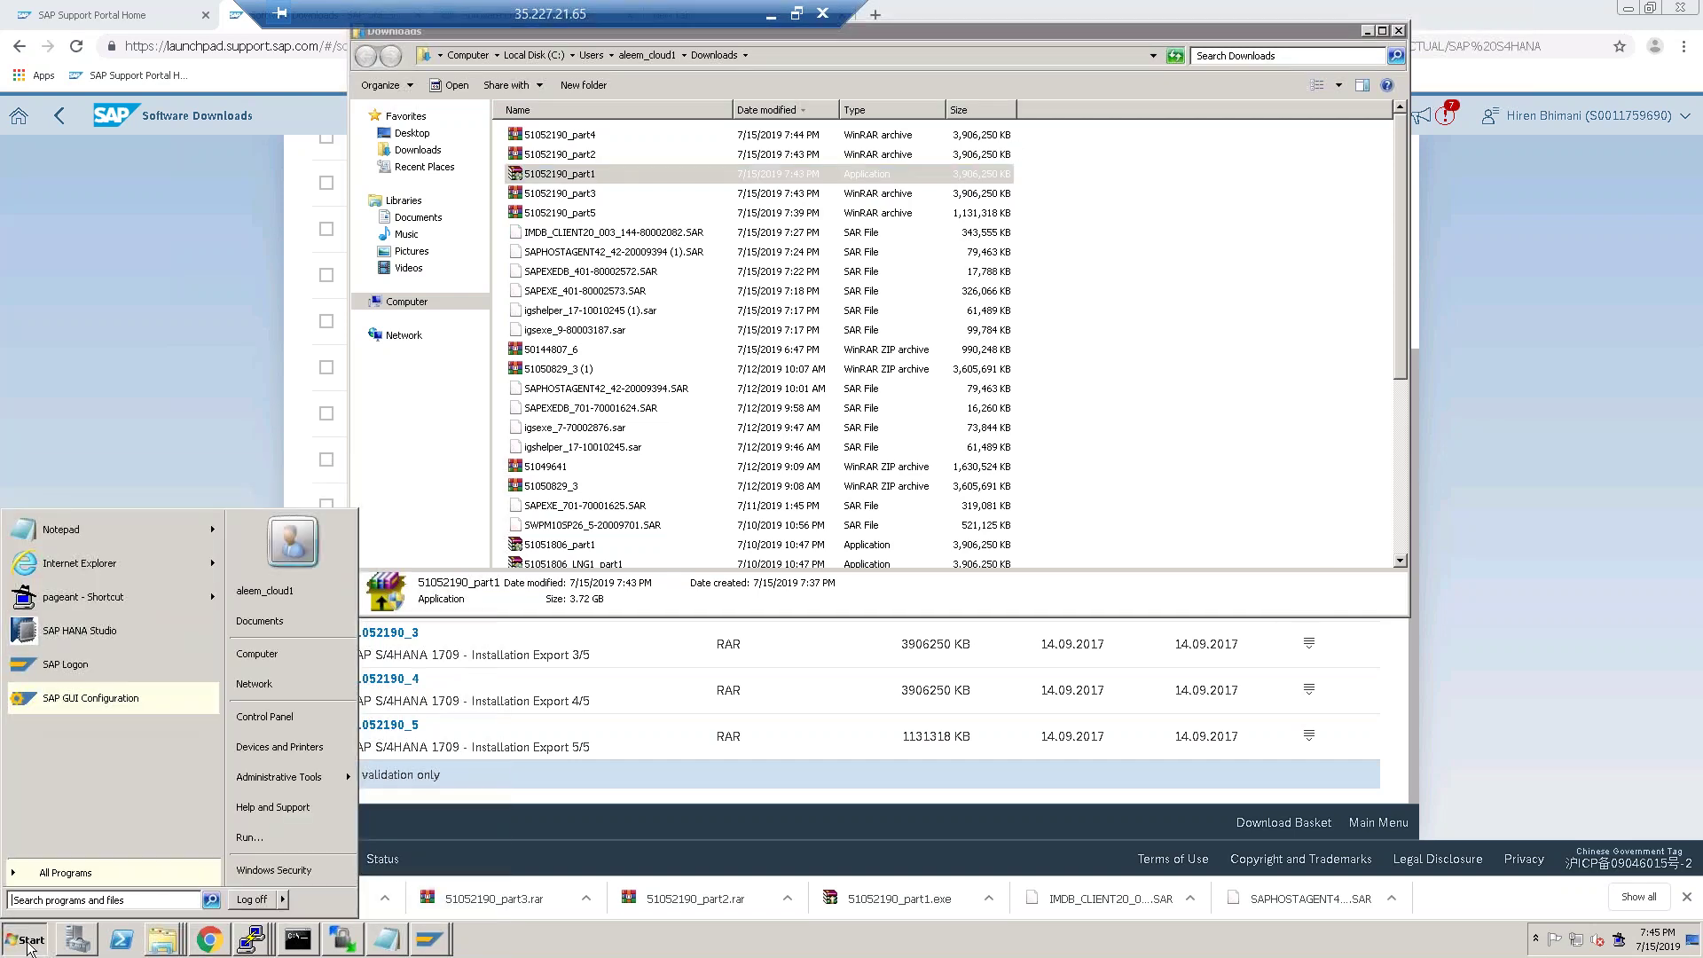
click(1229, 479)
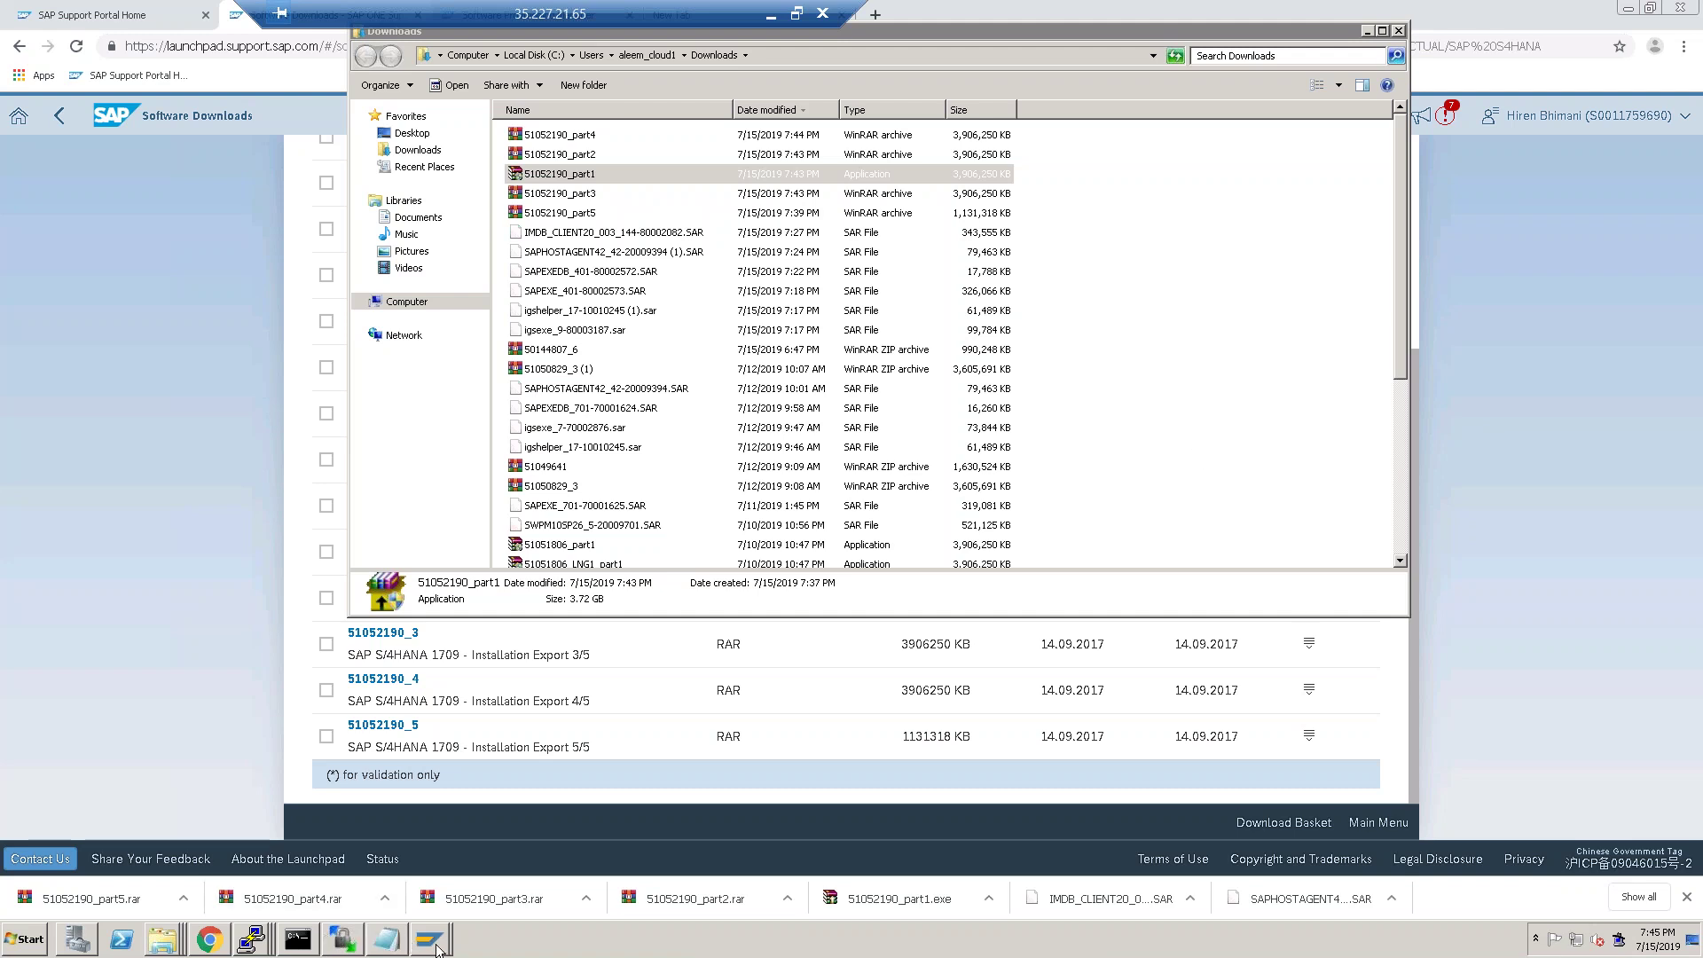
click(1695, 946)
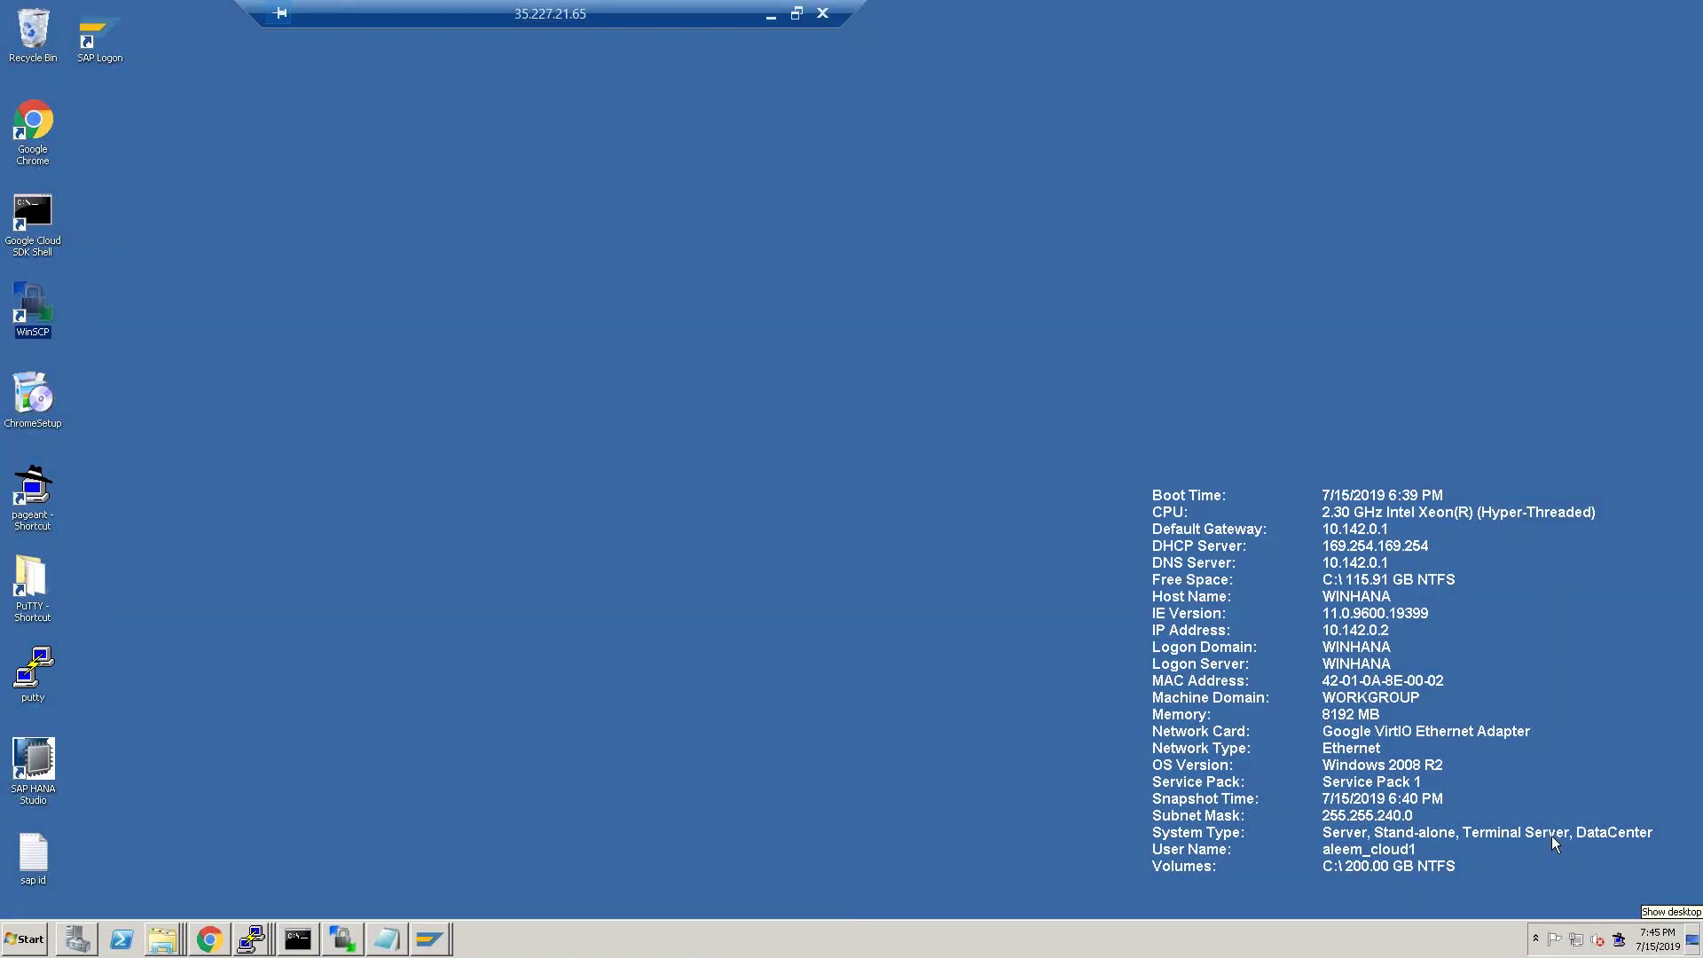
right_click(783, 465)
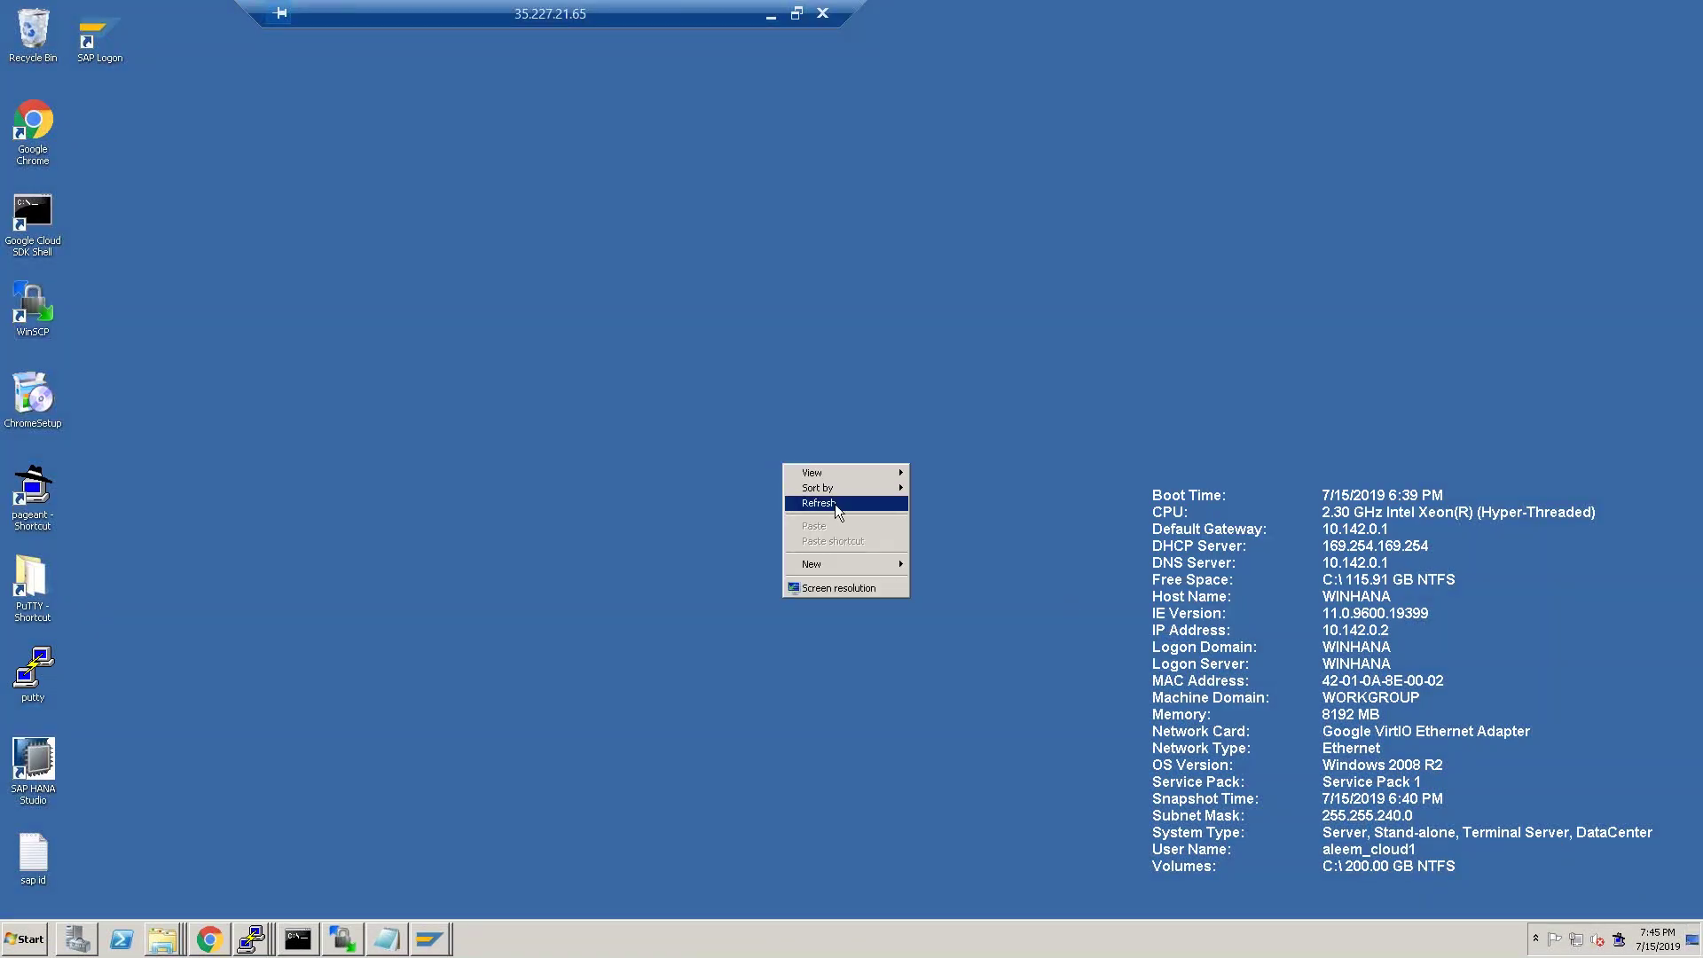
click(834, 504)
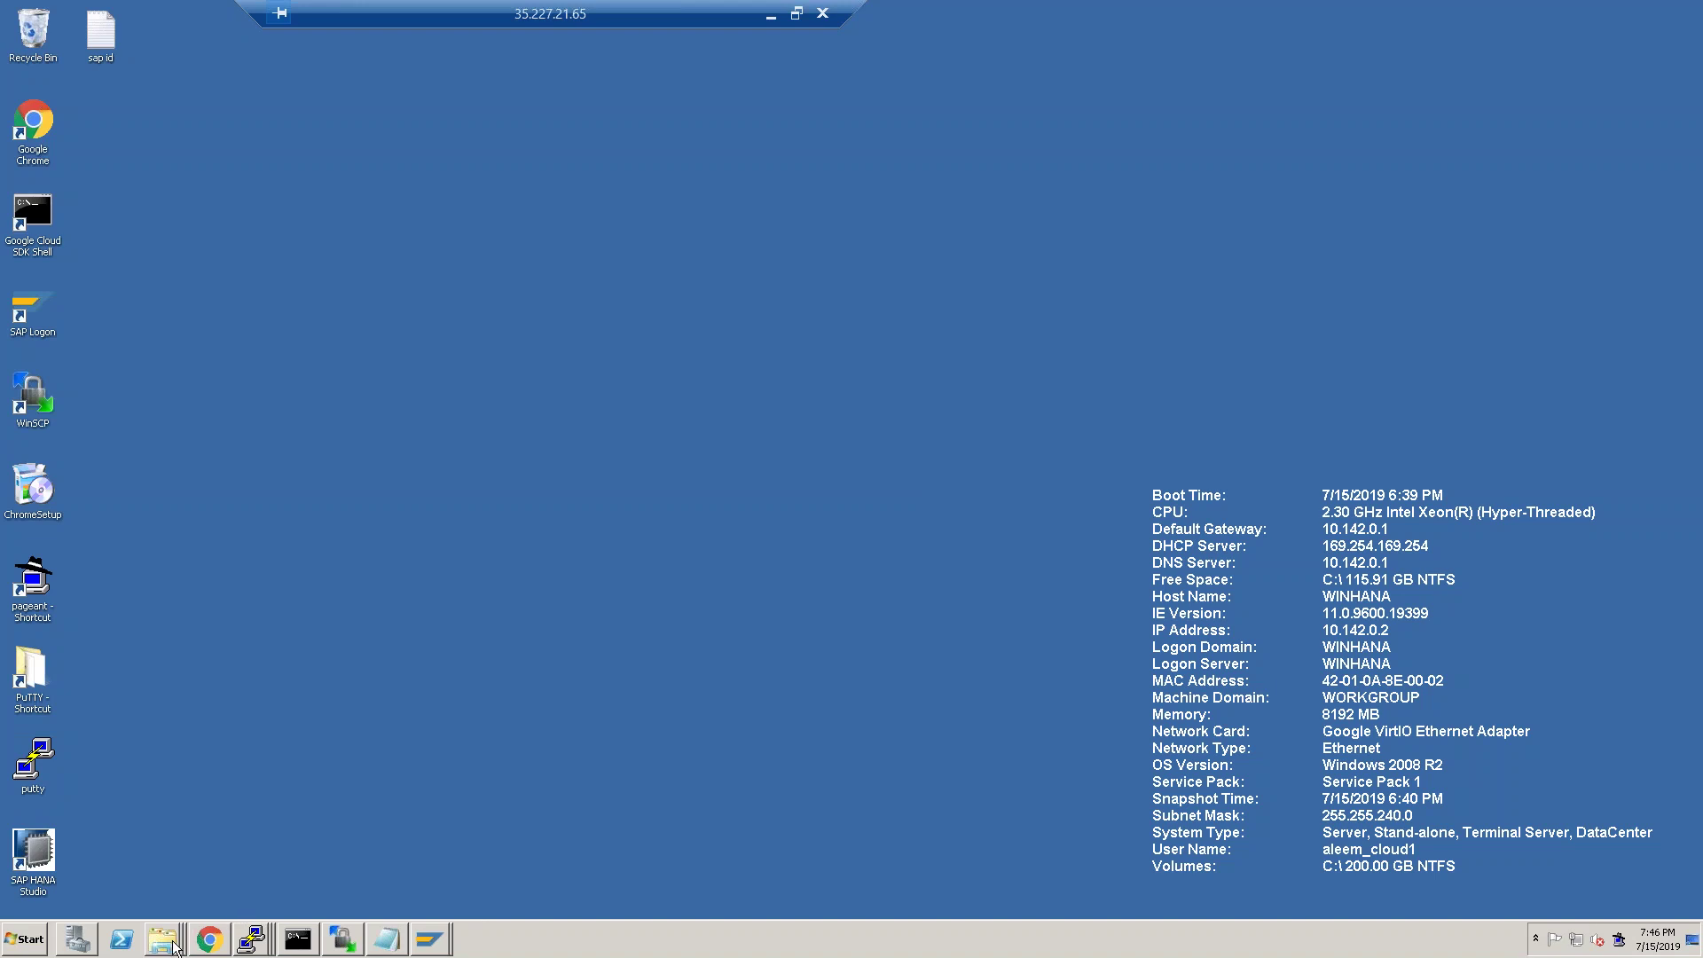
Reopen the Downloads folder and allow 51052190_part1.exe in the UAC prompt.
right_click(173, 942)
click(164, 901)
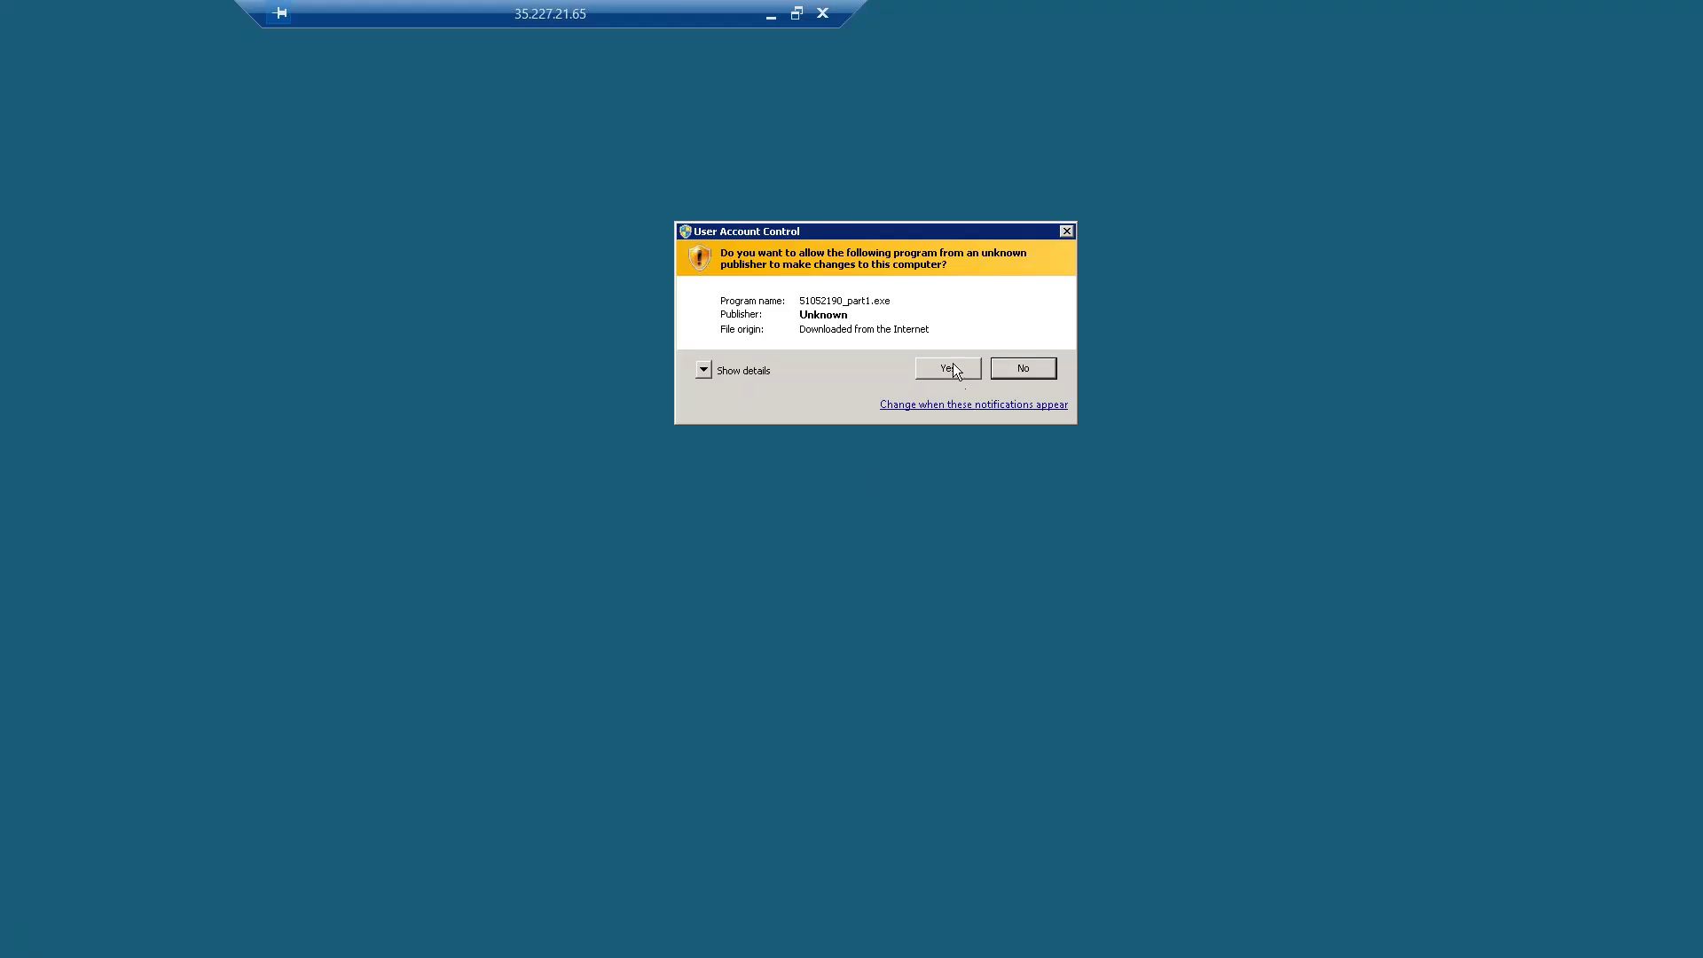
click(953, 366)
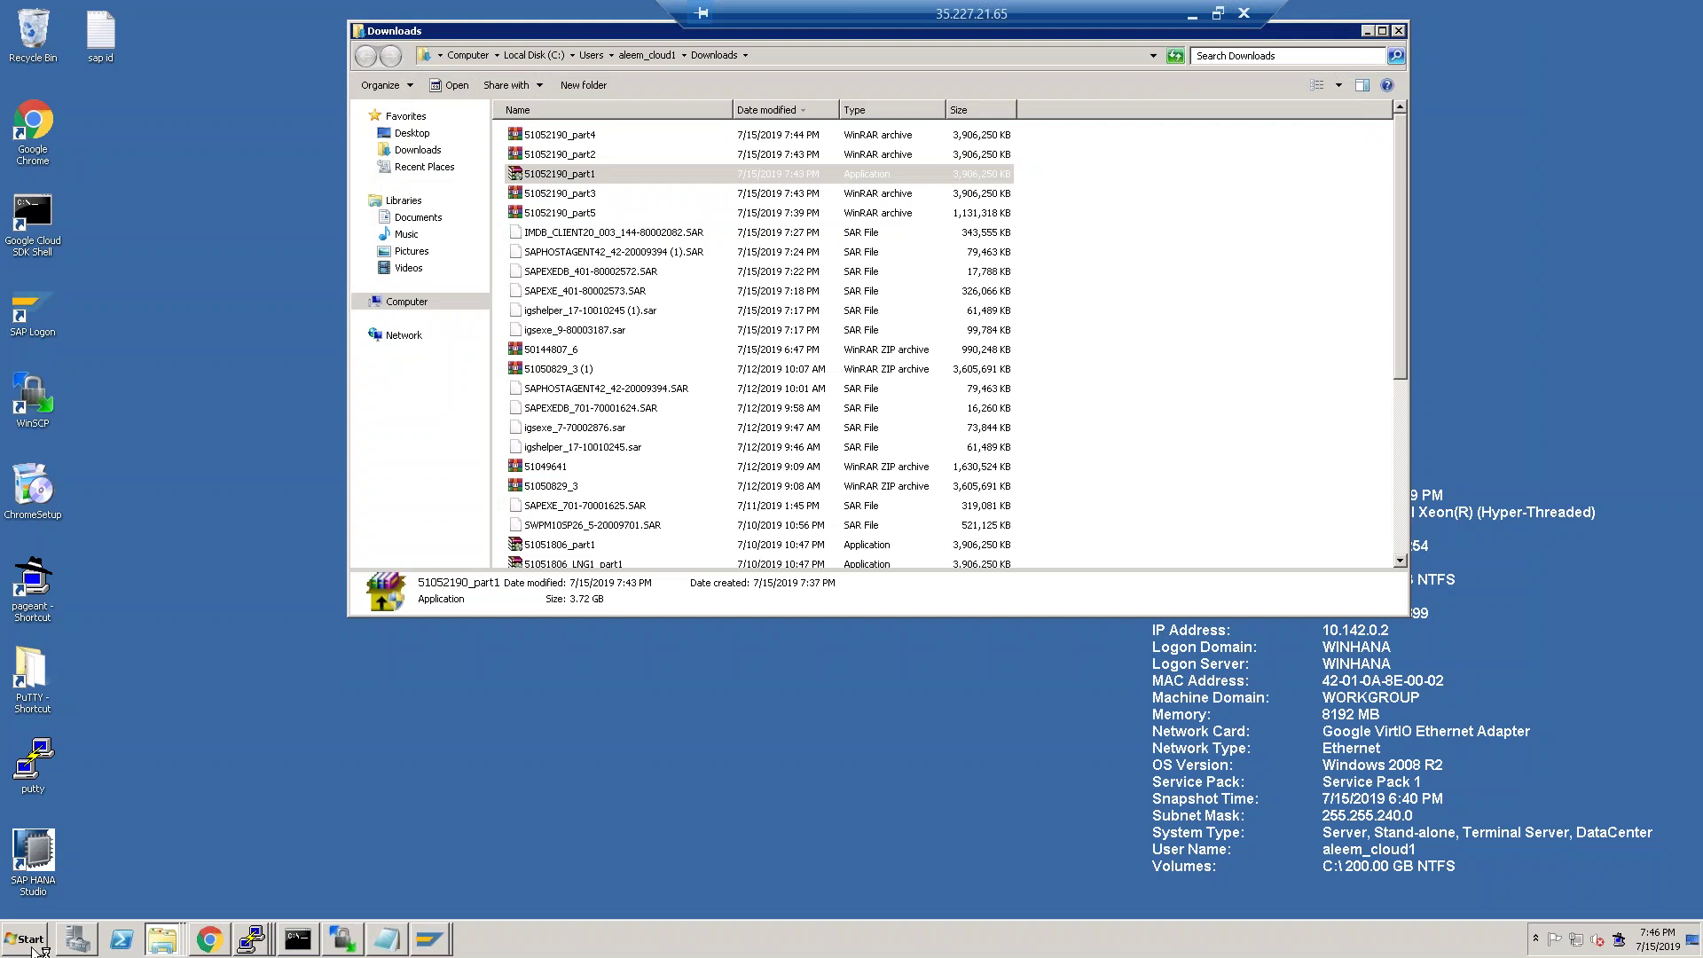
Start extracting the archive into Downloads, then view the VM's System properties.
click(34, 942)
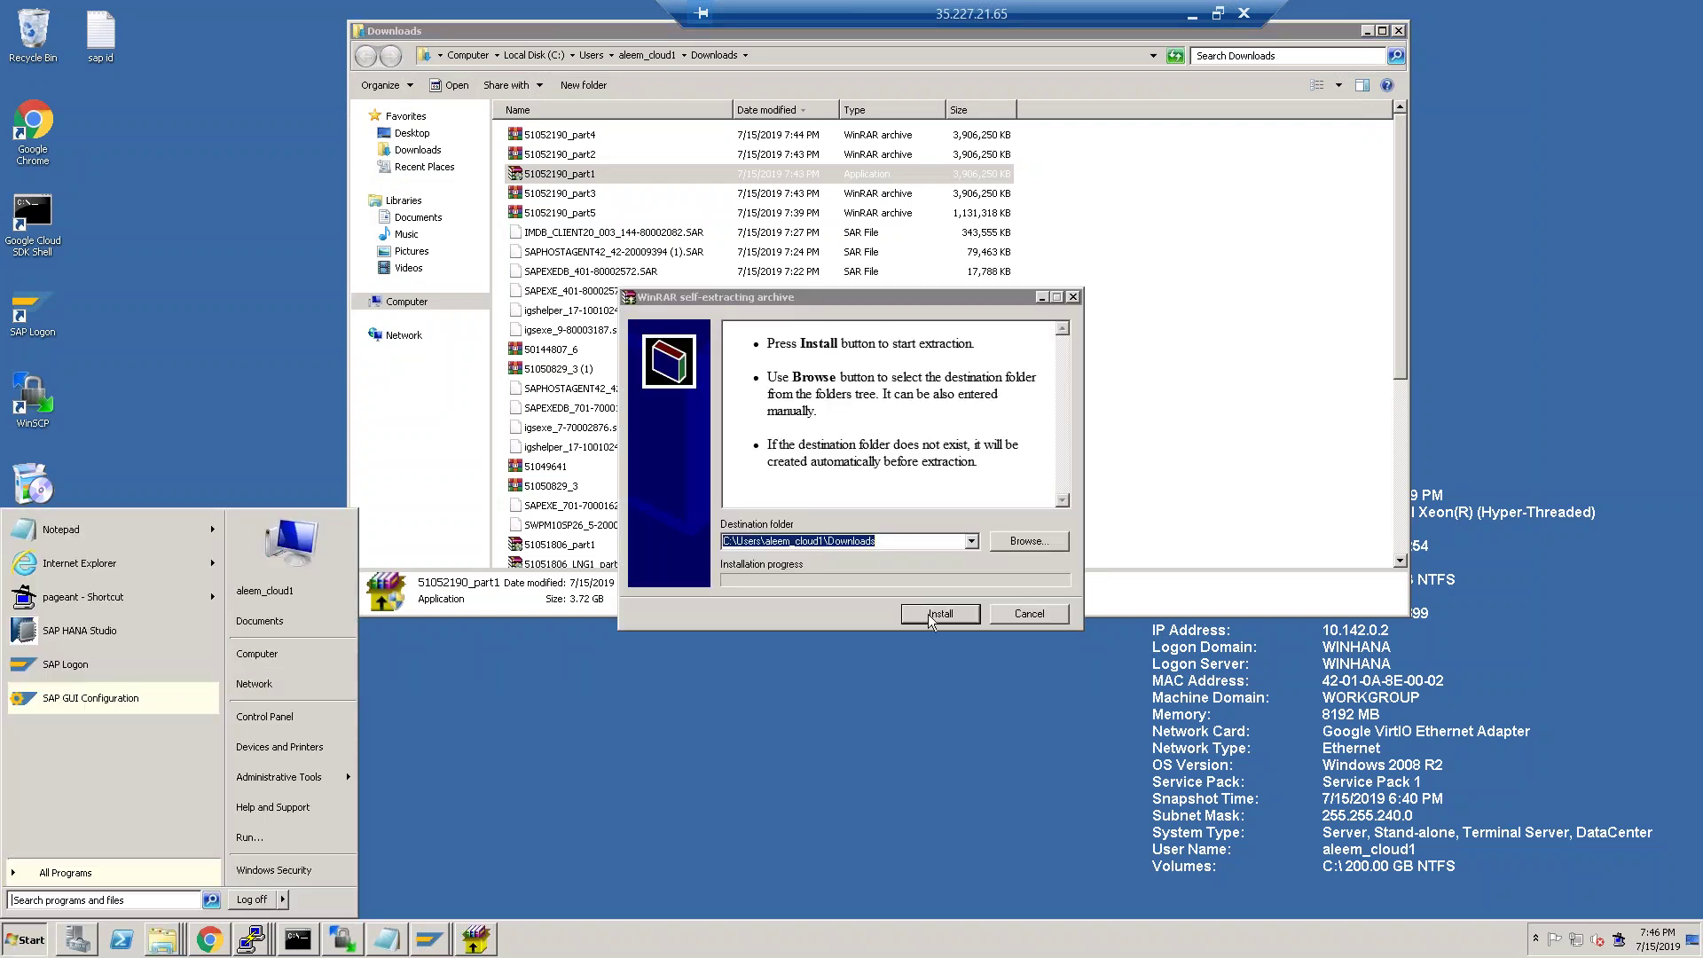
click(929, 614)
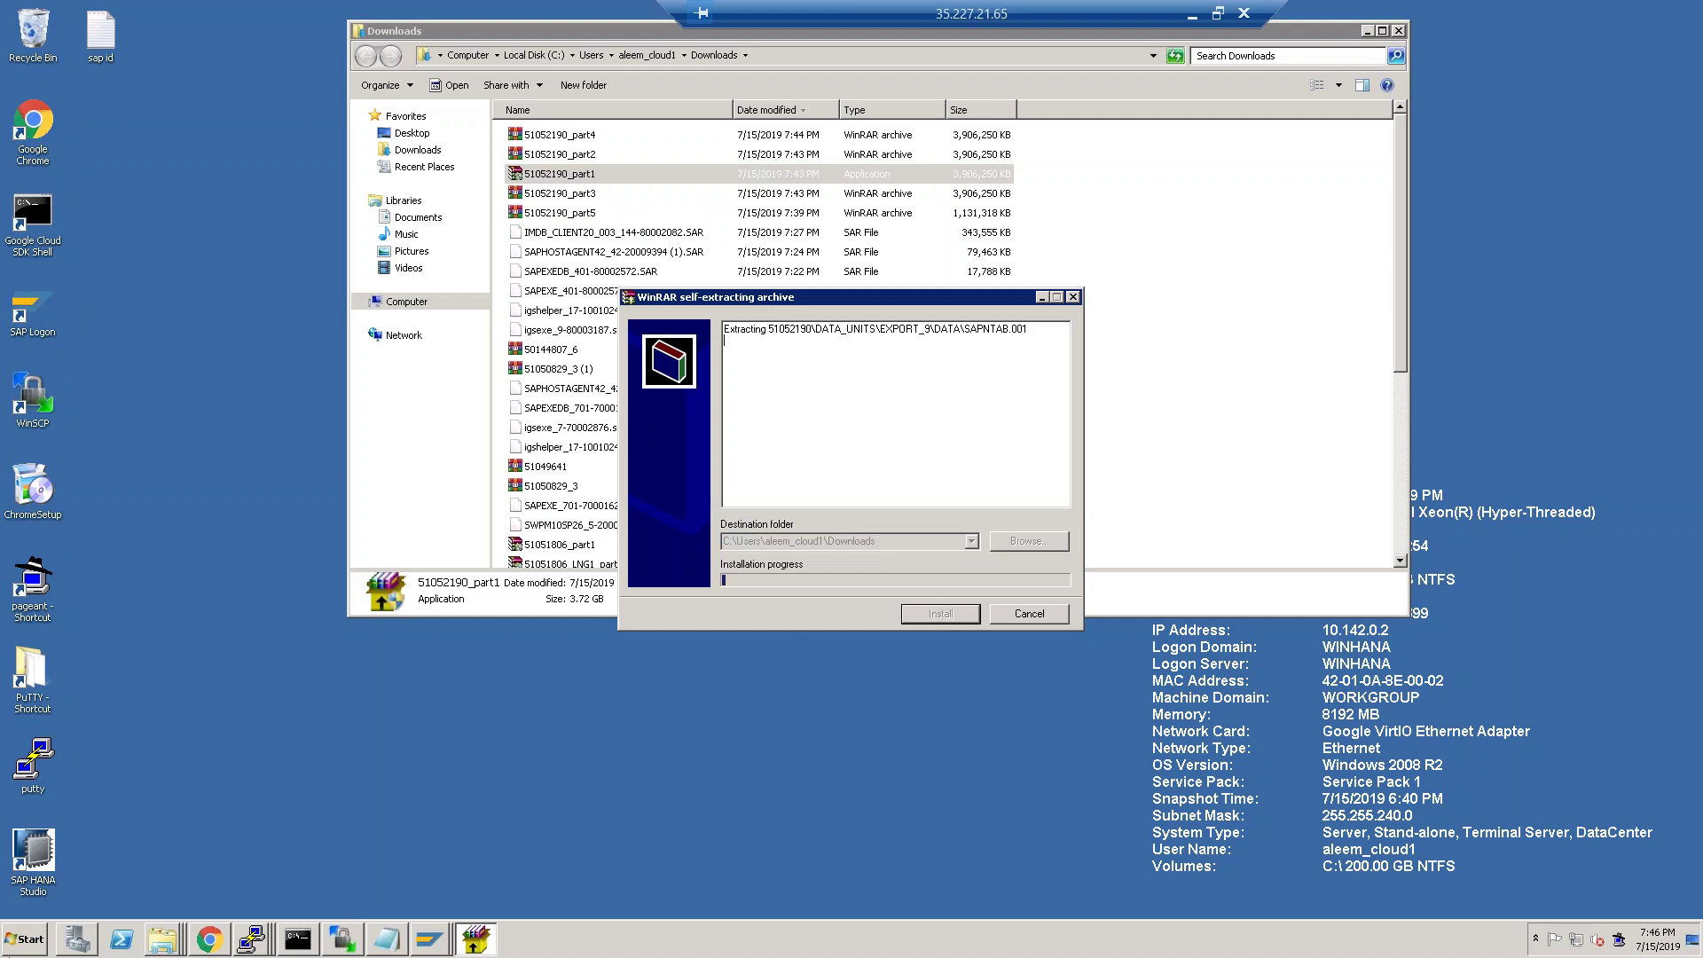
click(22, 944)
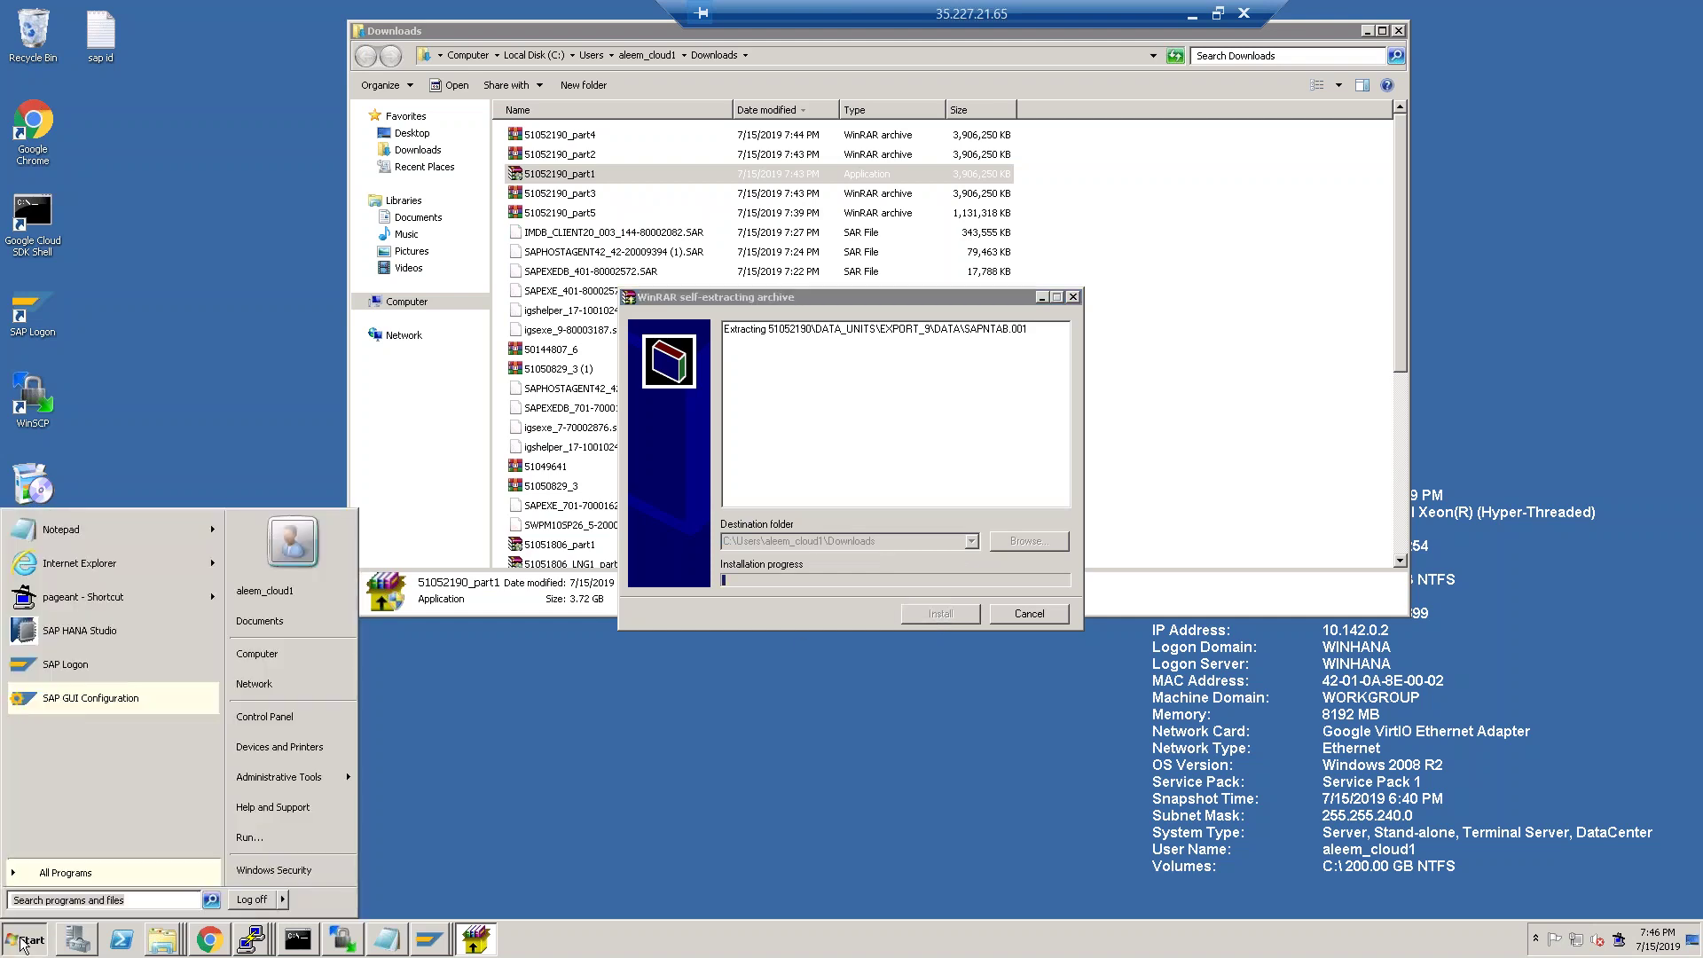
right_click(290, 654)
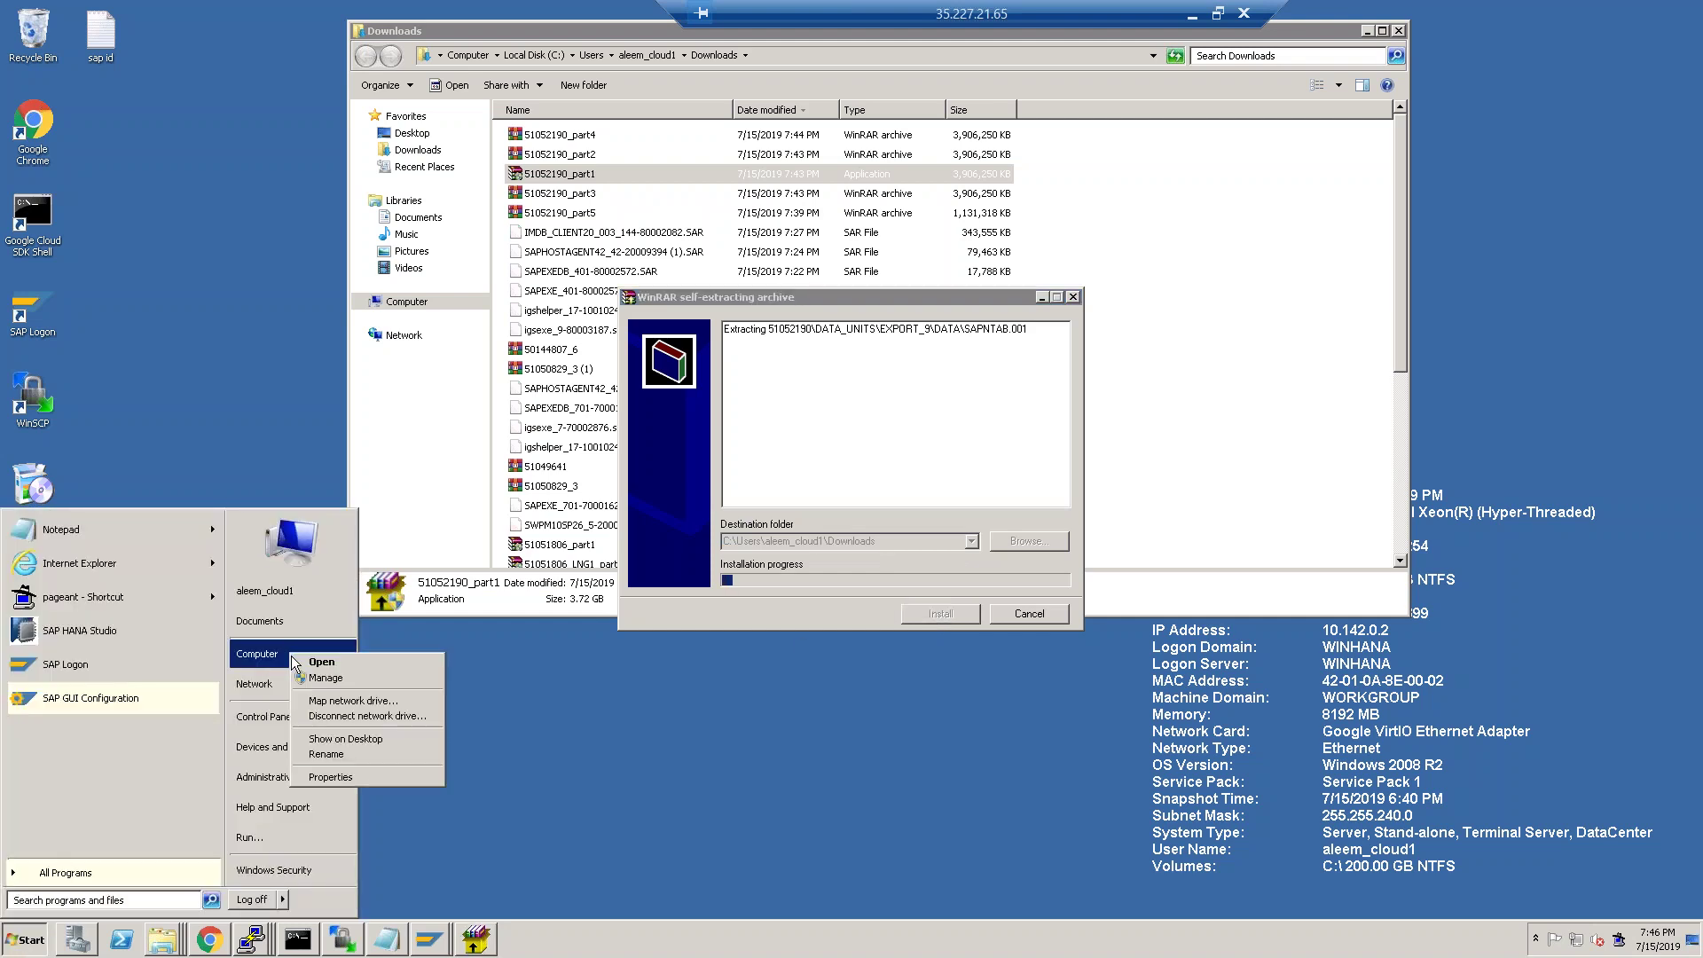
click(374, 775)
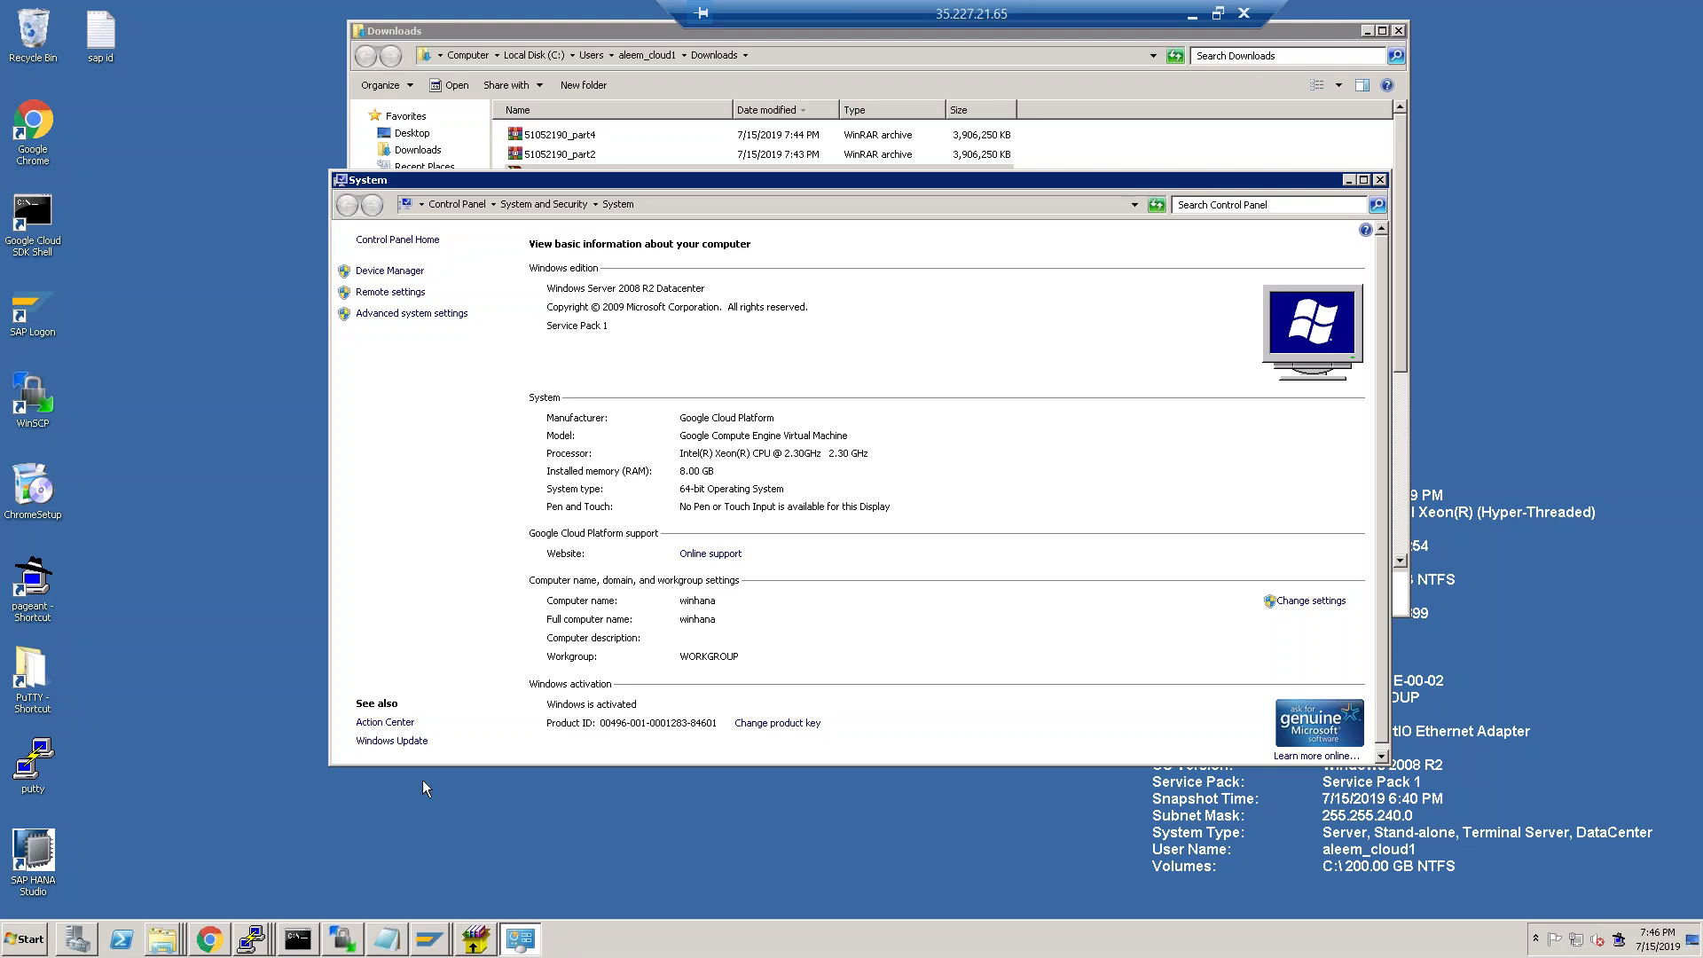
Return to the local browser and switch to the Compute Engine VM instances page.
click(1194, 18)
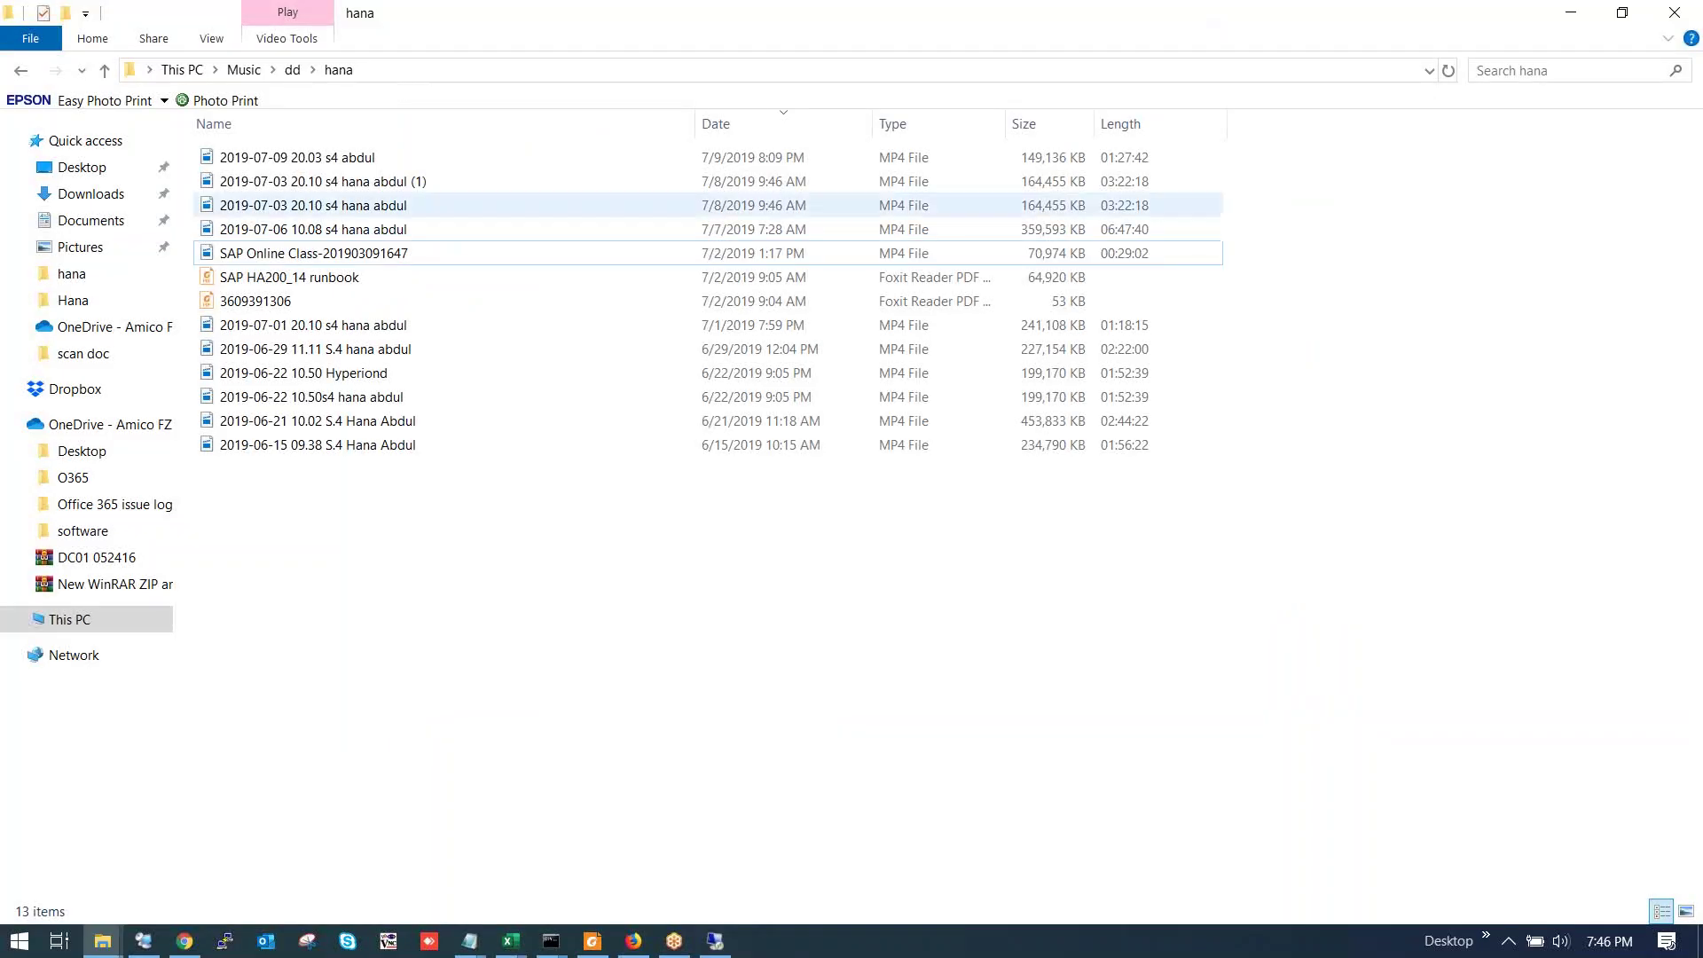
click(185, 942)
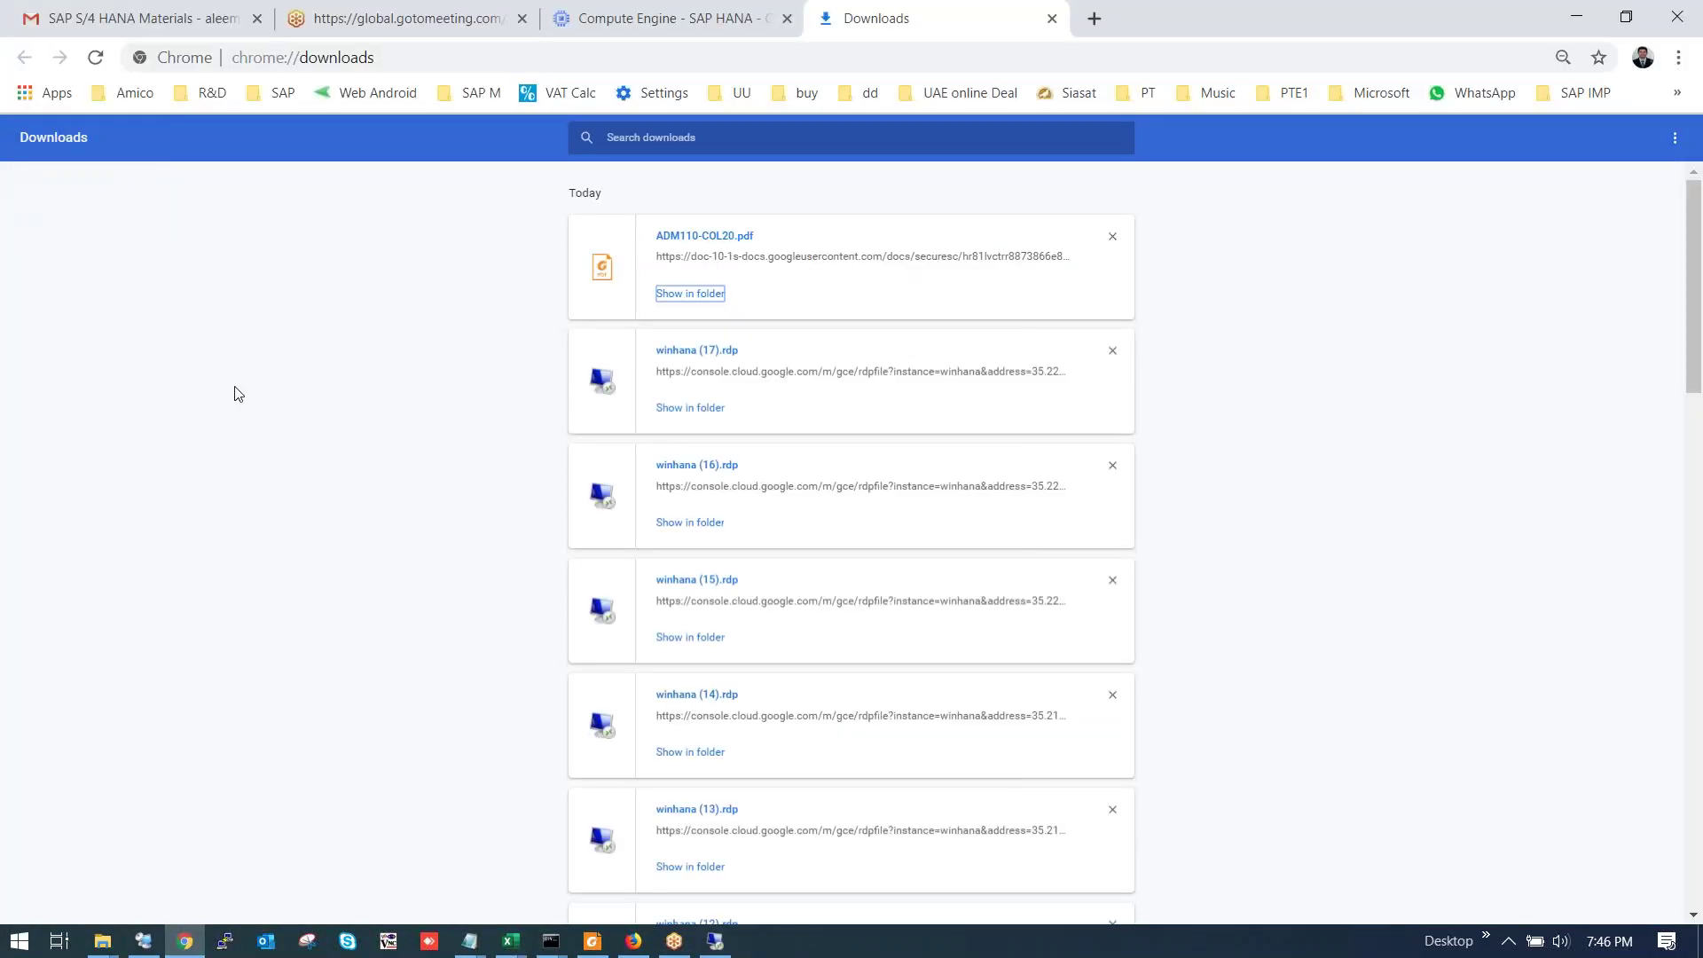
click(174, 11)
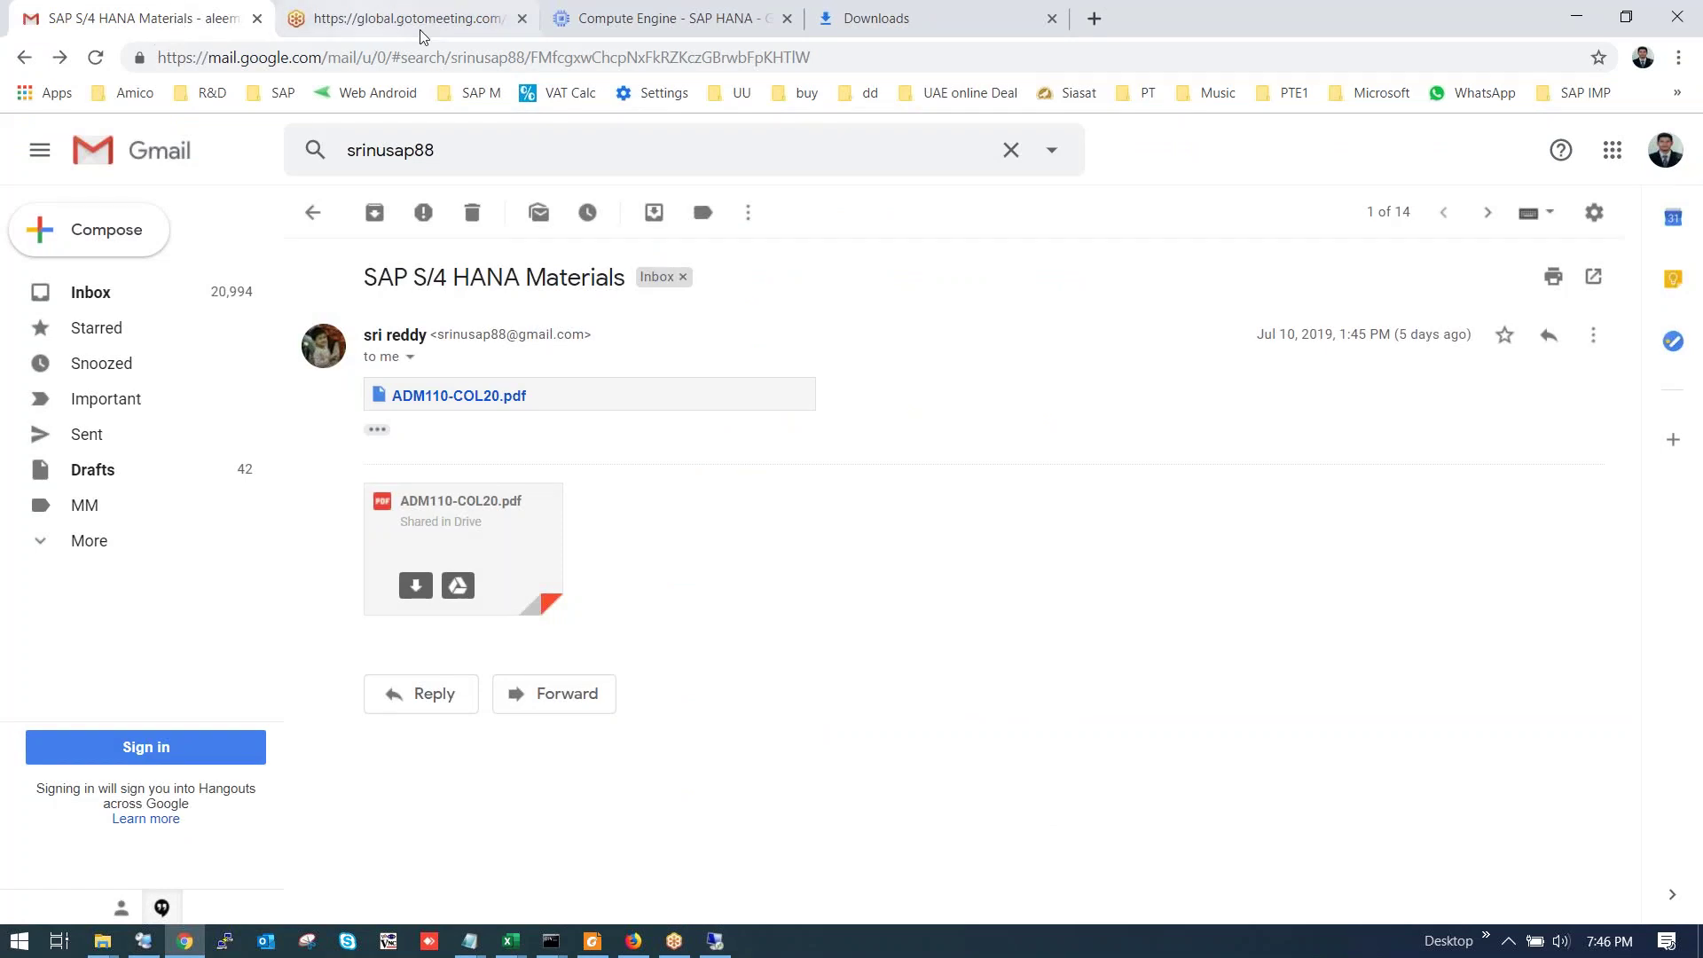
click(747, 11)
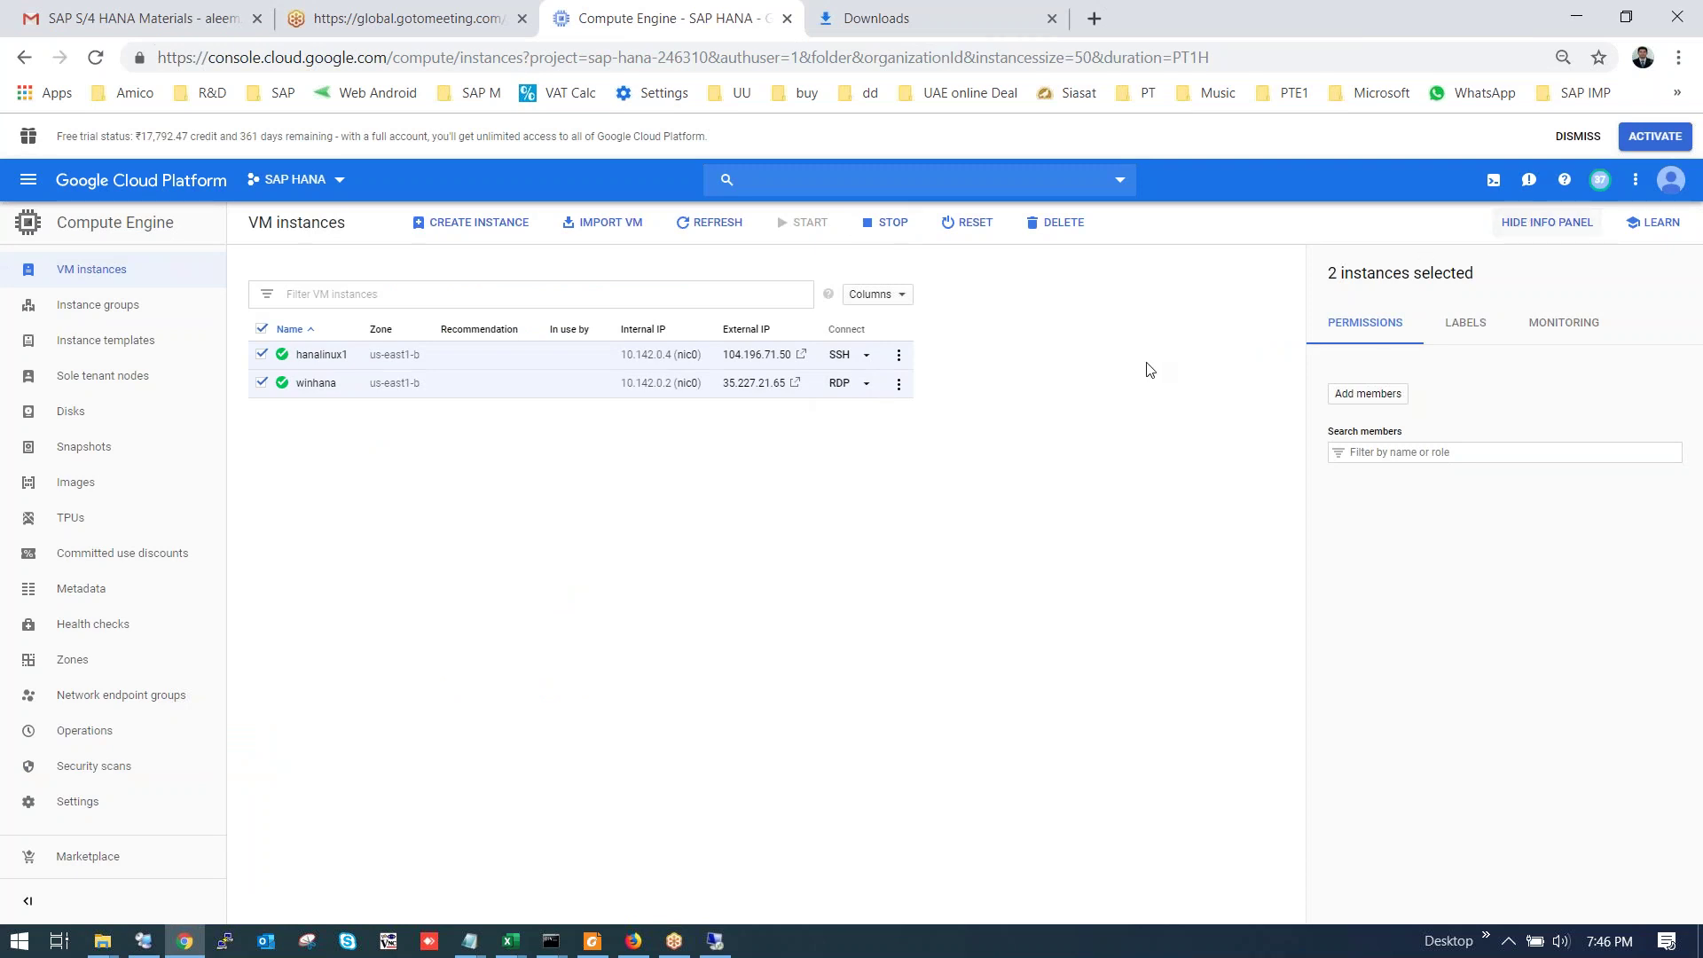
Review the hanalinux1 instance details, then return to the VM instances list.
click(899, 356)
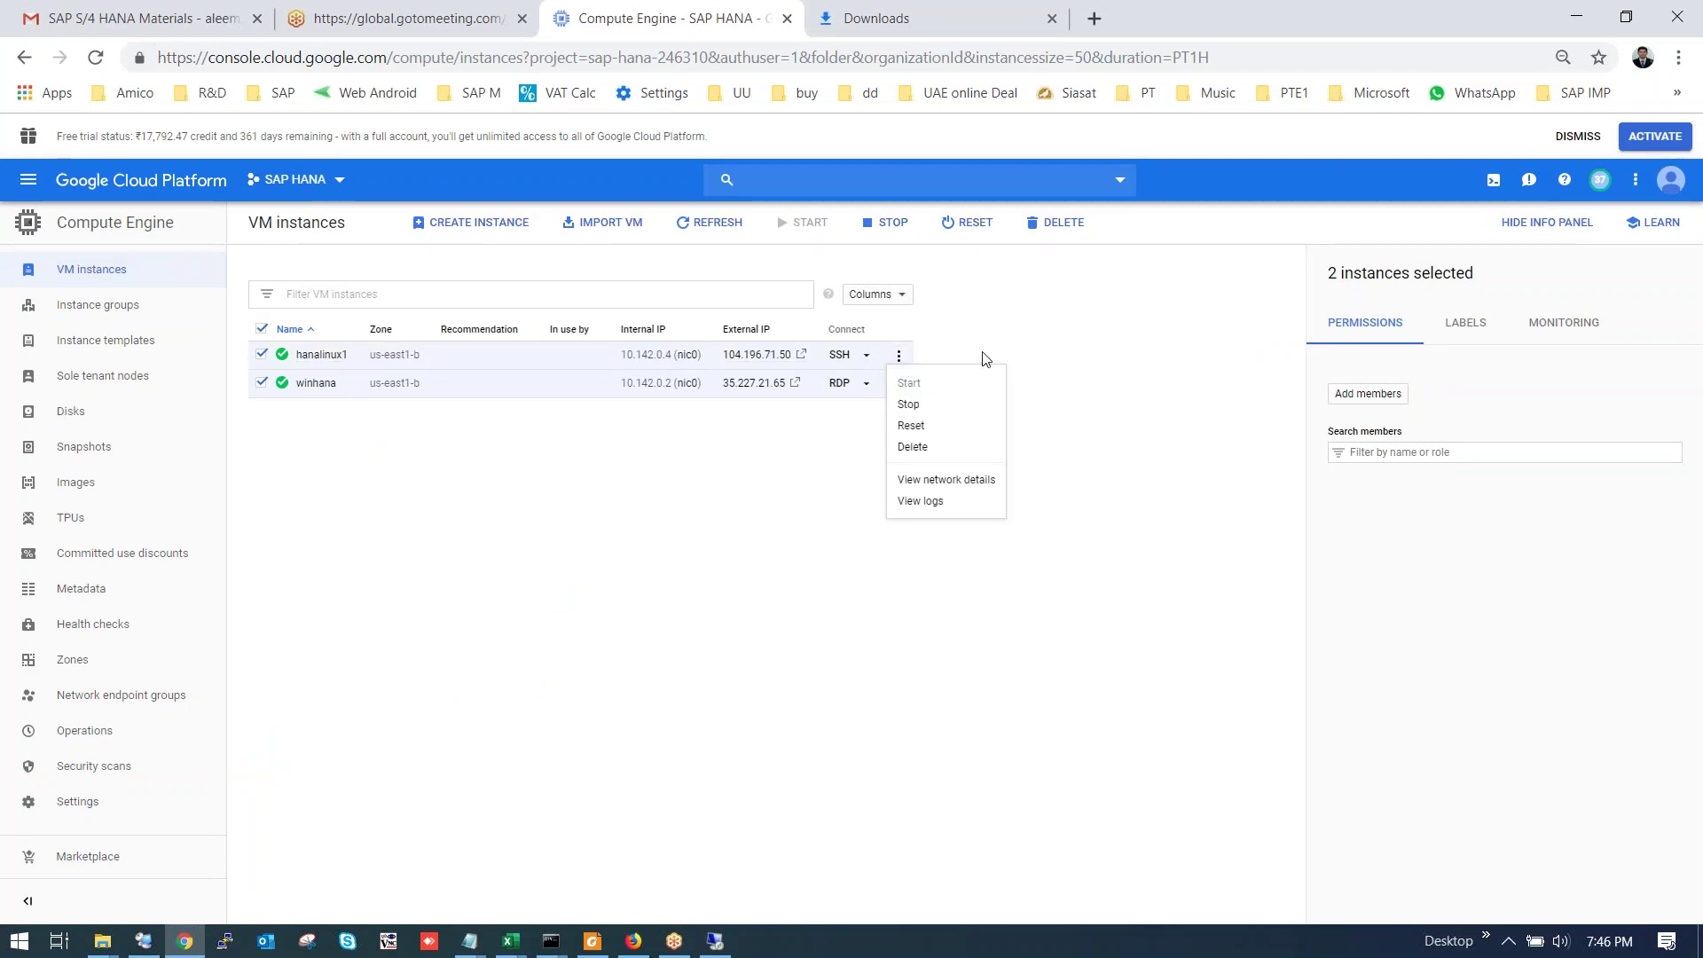
click(1119, 436)
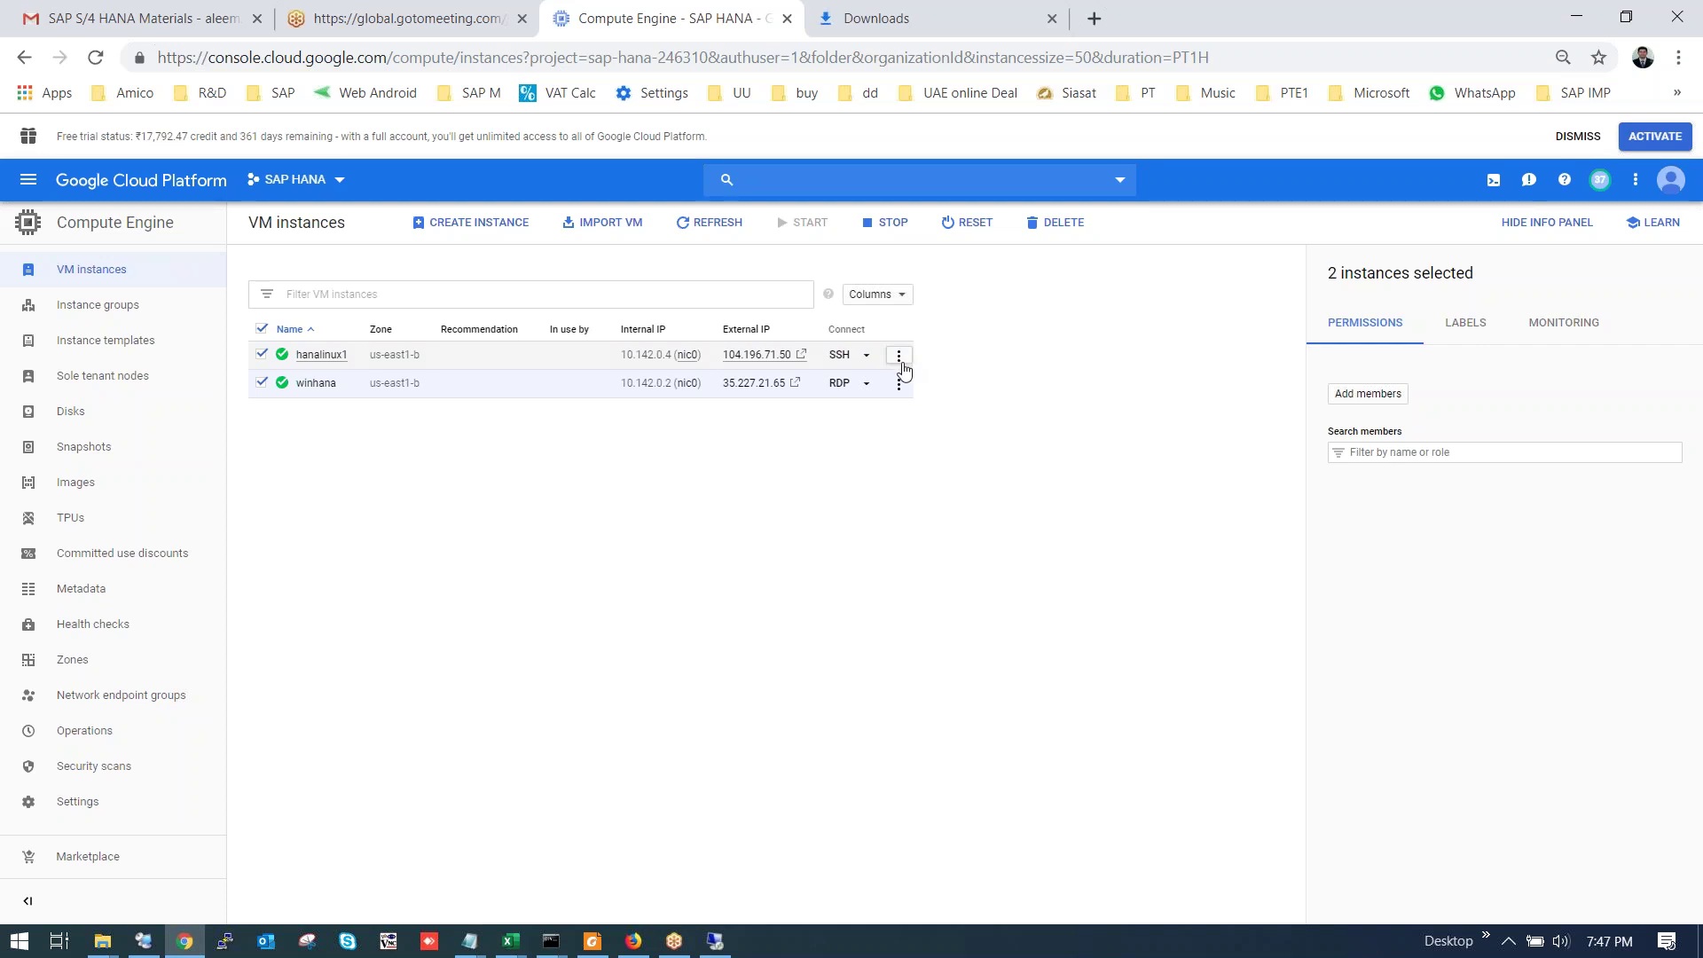
click(326, 356)
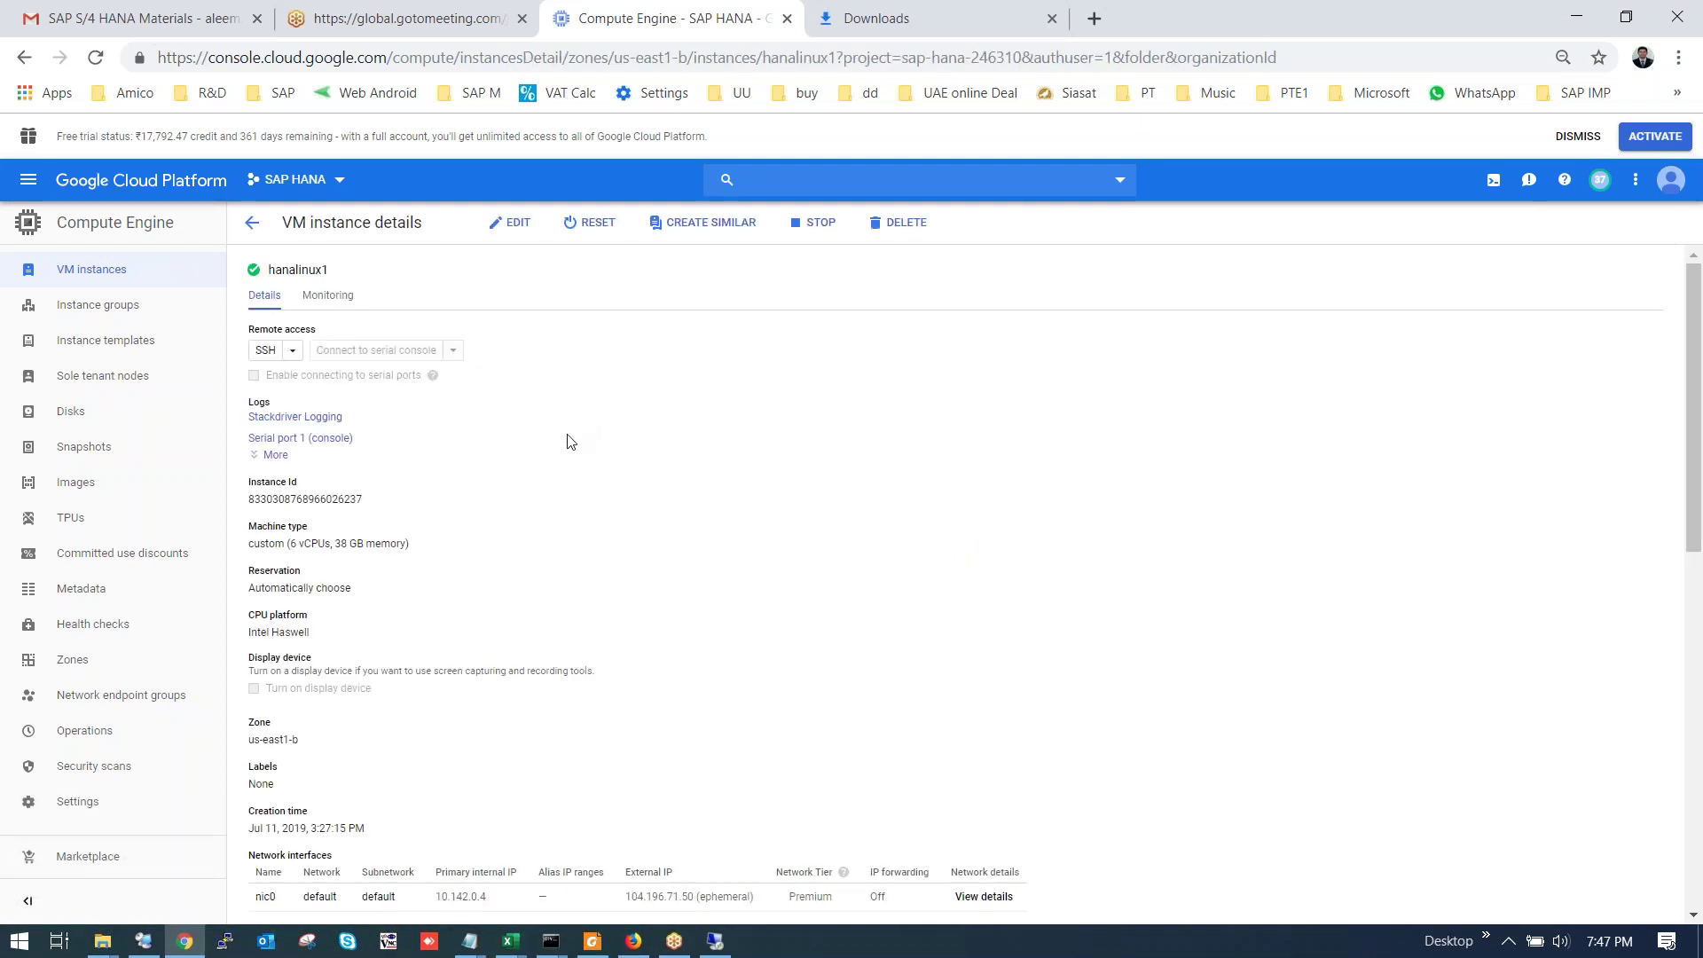
scroll(732, 498, down, 1)
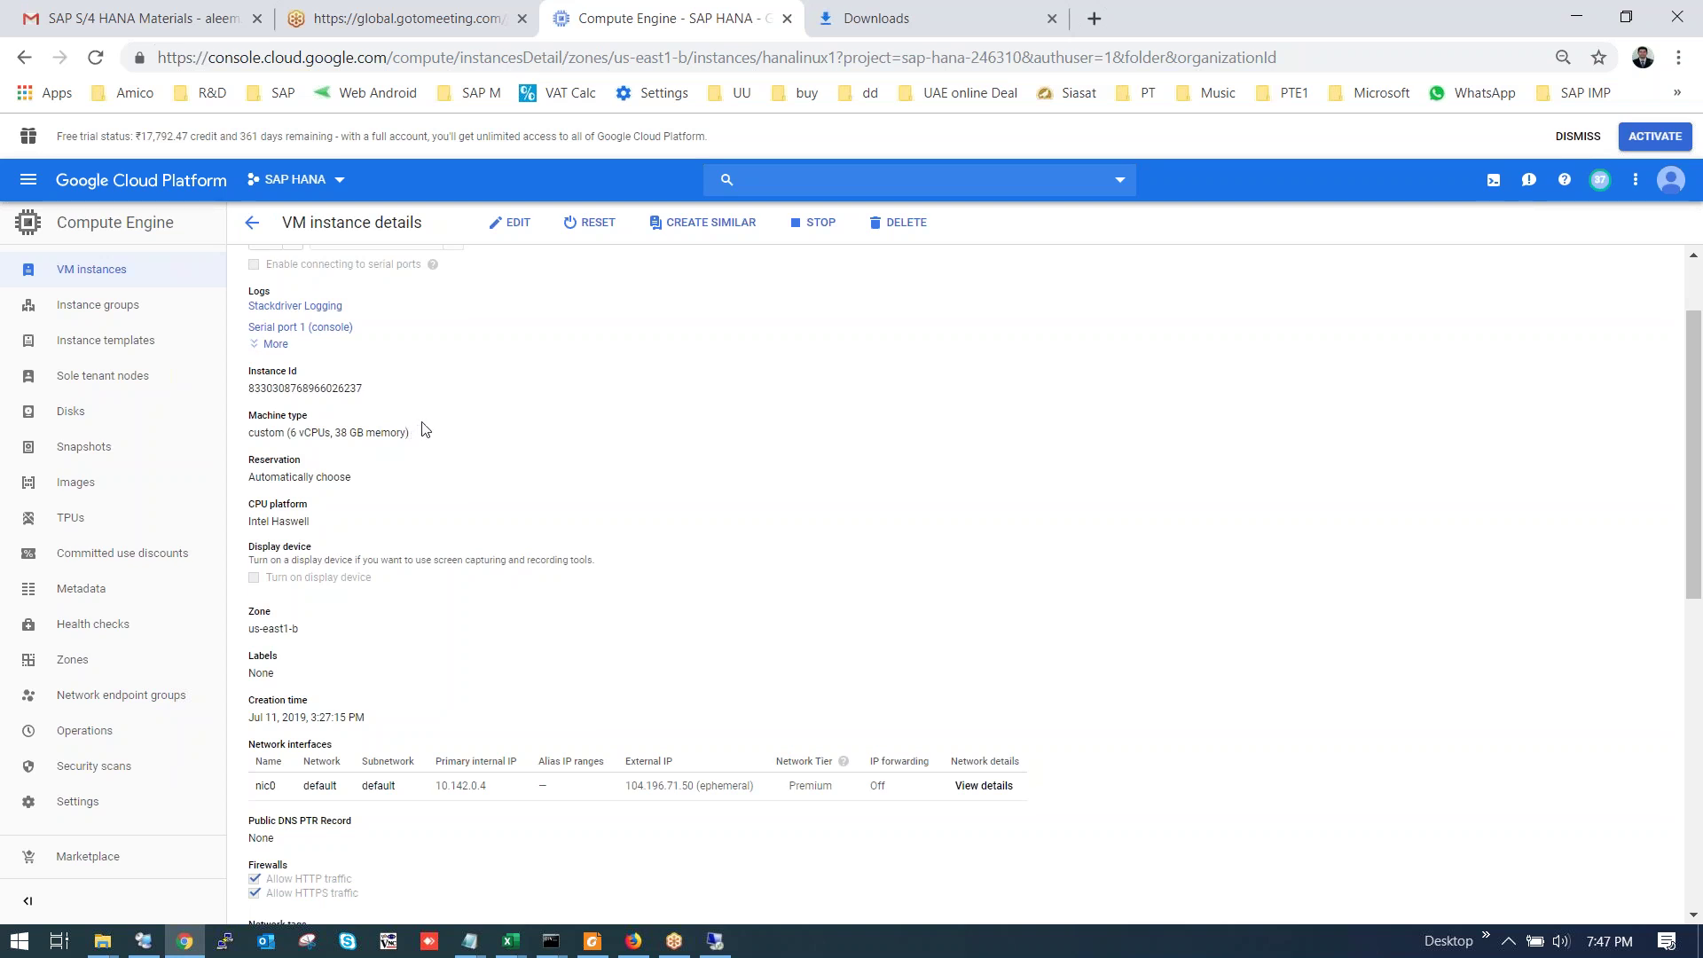
scroll(598, 451, down, 3)
scroll(635, 540, down, 1)
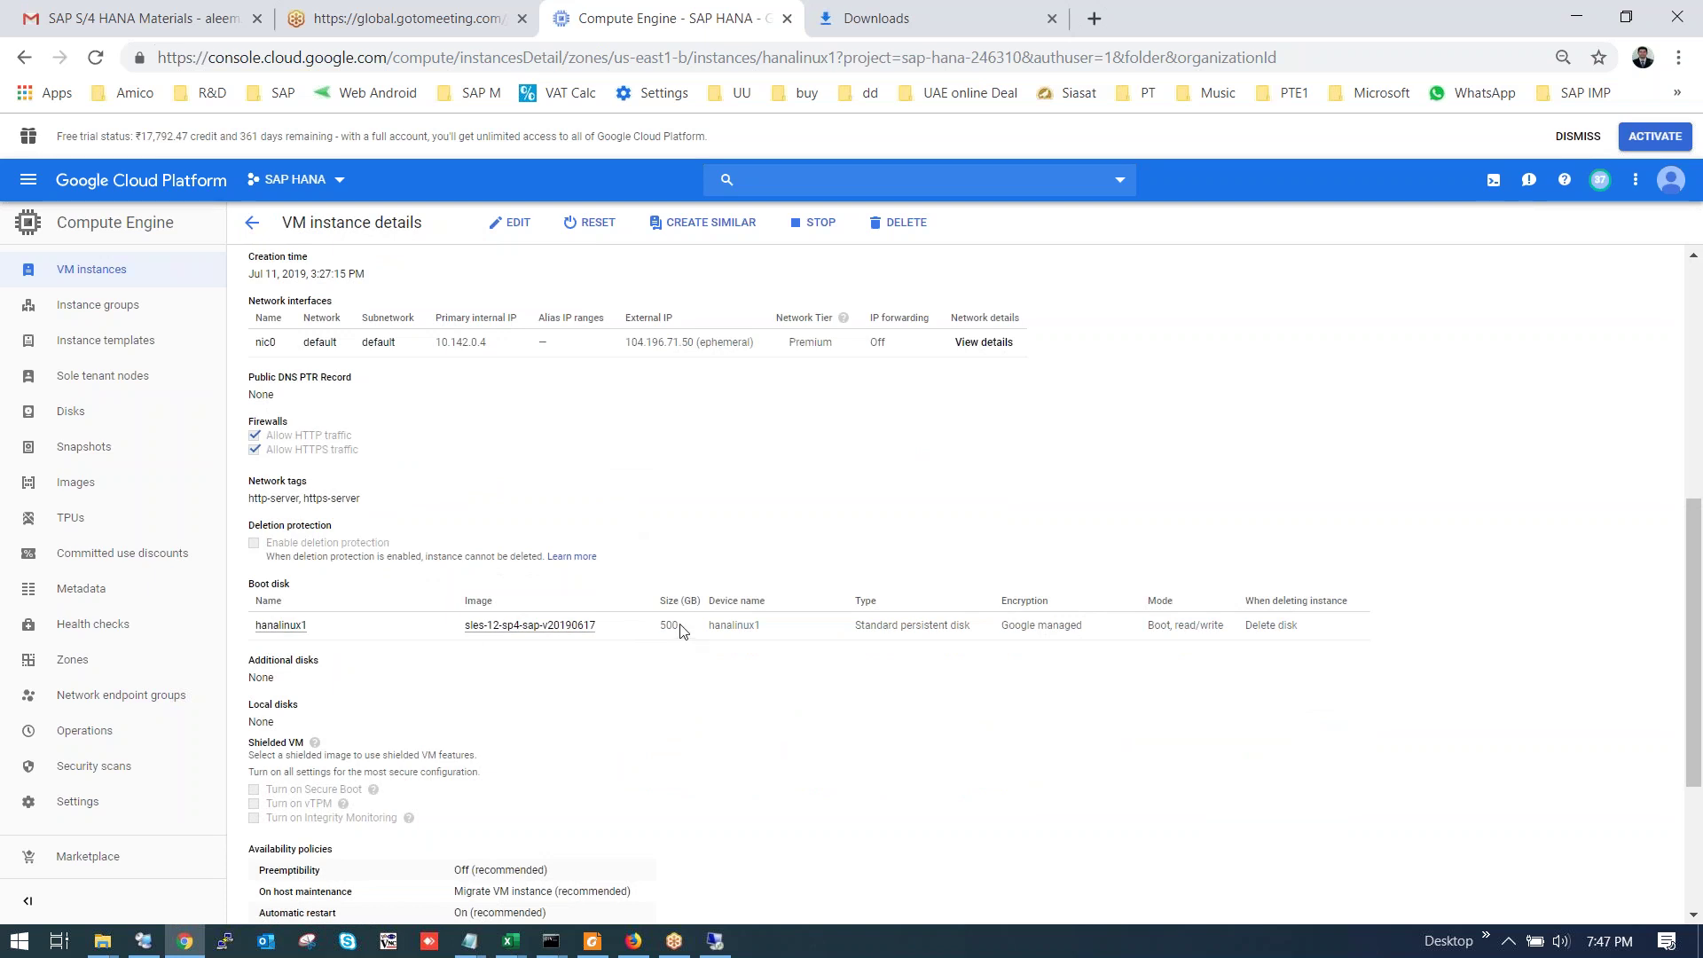
click(254, 227)
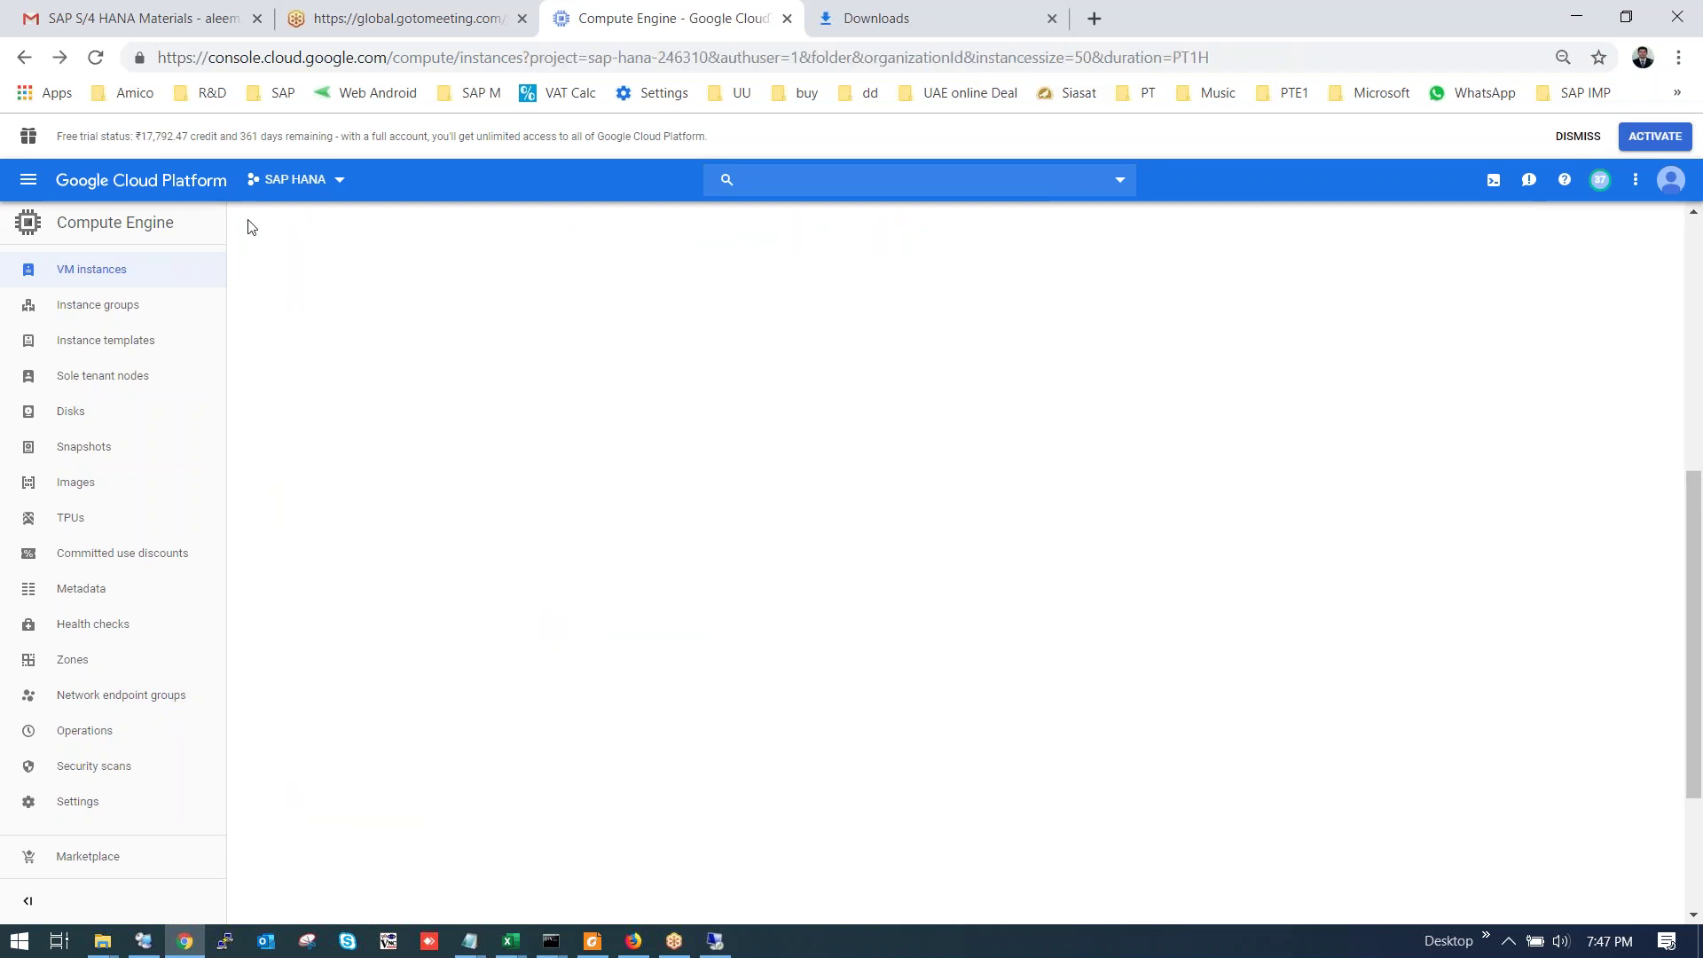
Review the winhana details (2 vCPUs, 8 GB memory, 200 GB boot disk), then go back.
click(317, 384)
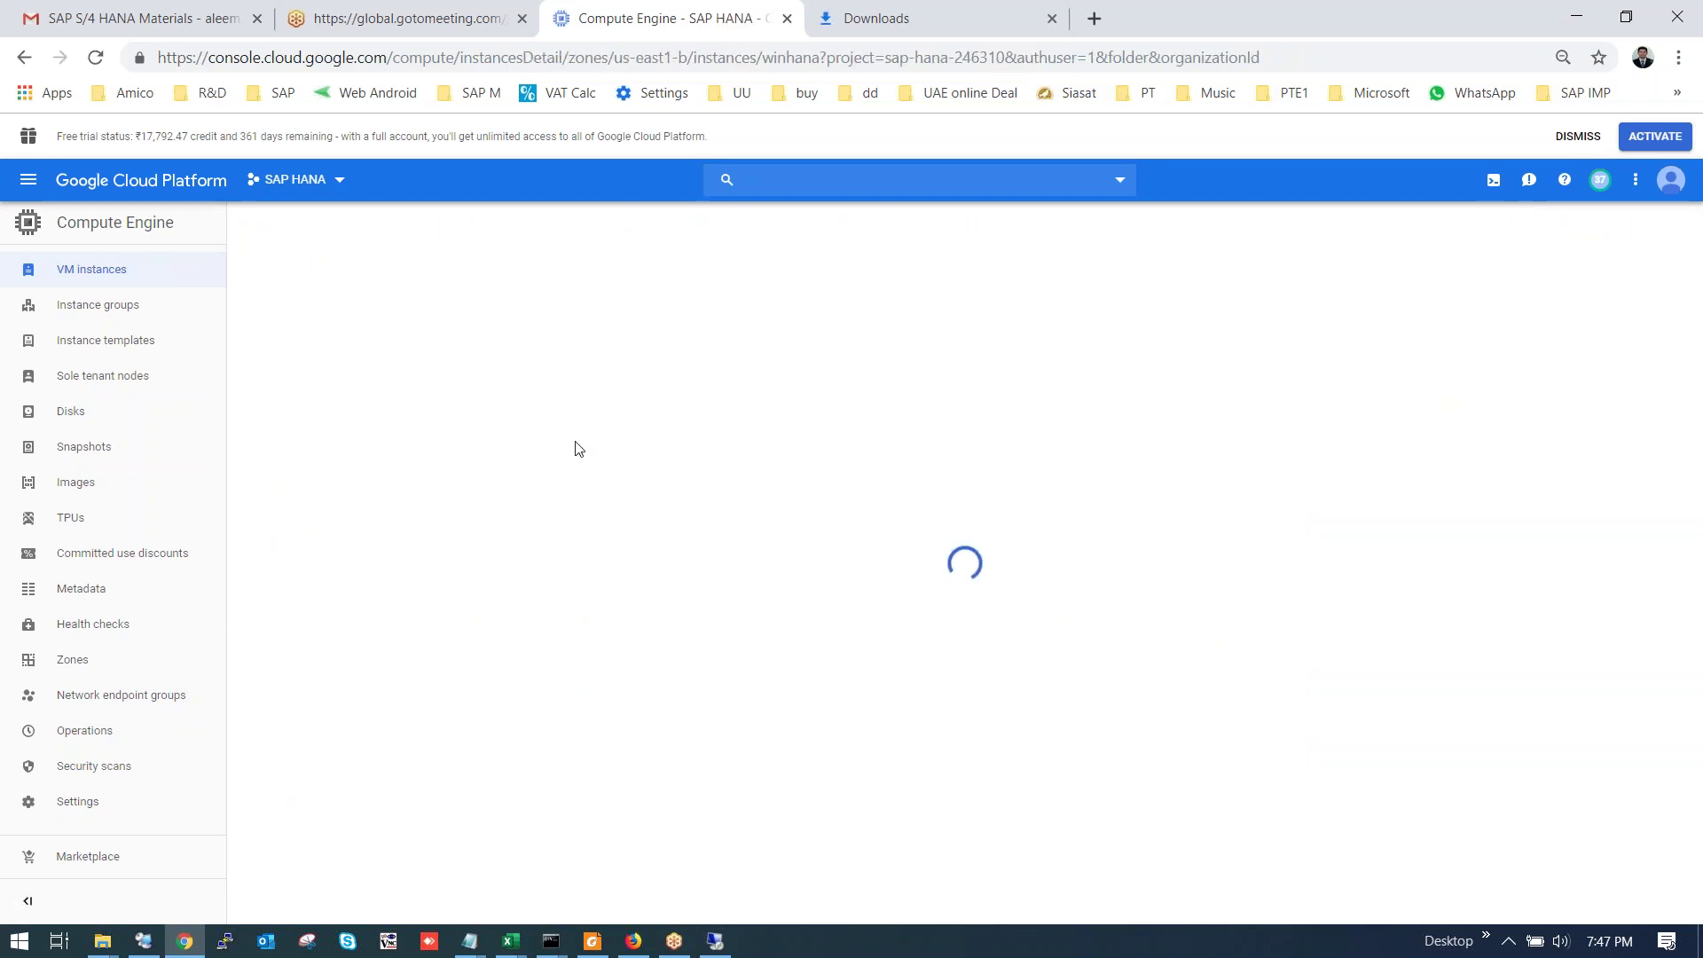
scroll(639, 476, down, 3)
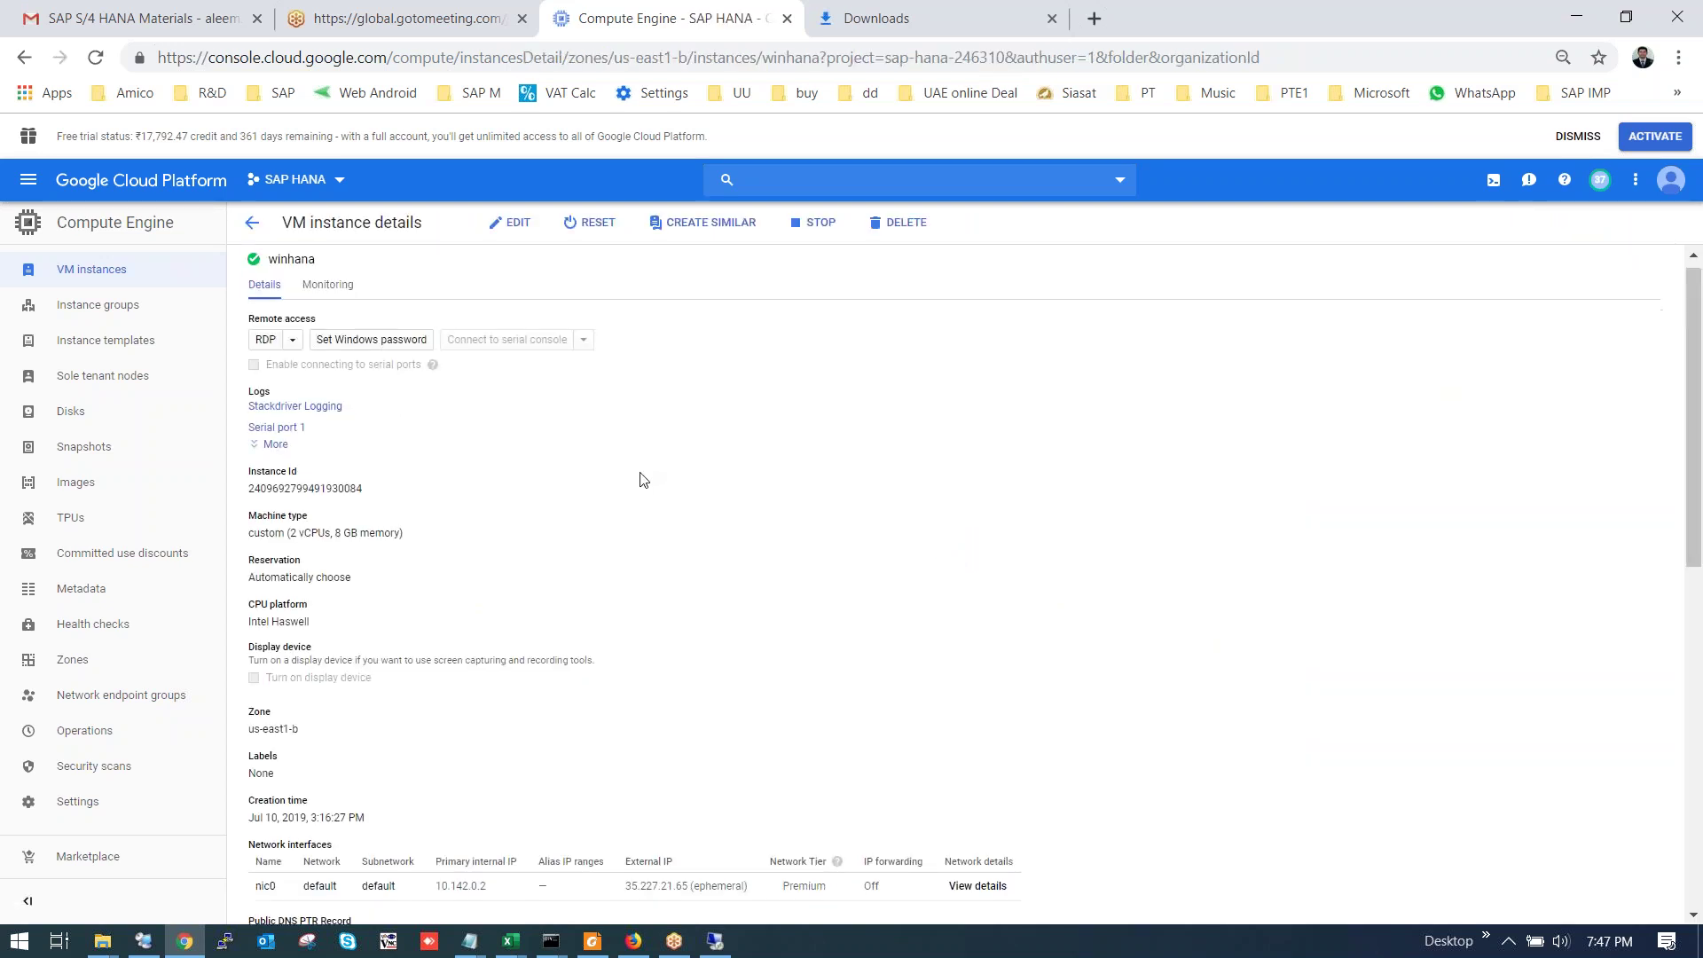
scroll(664, 465, down, 3)
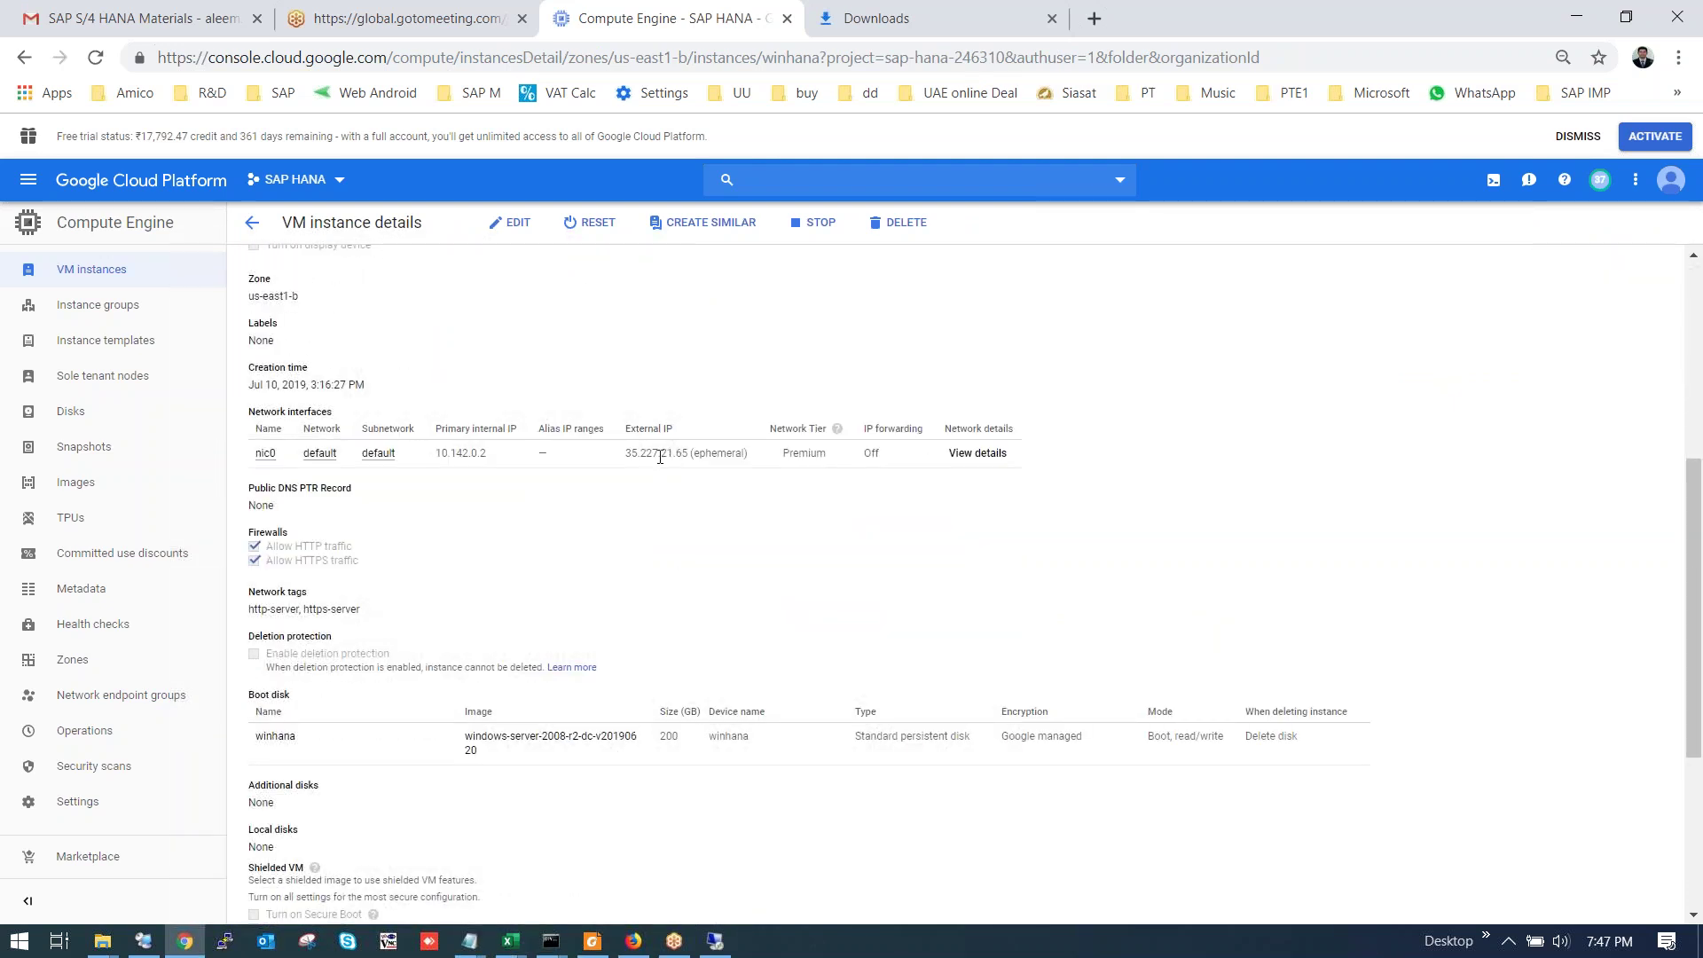
scroll(662, 458, up, 2)
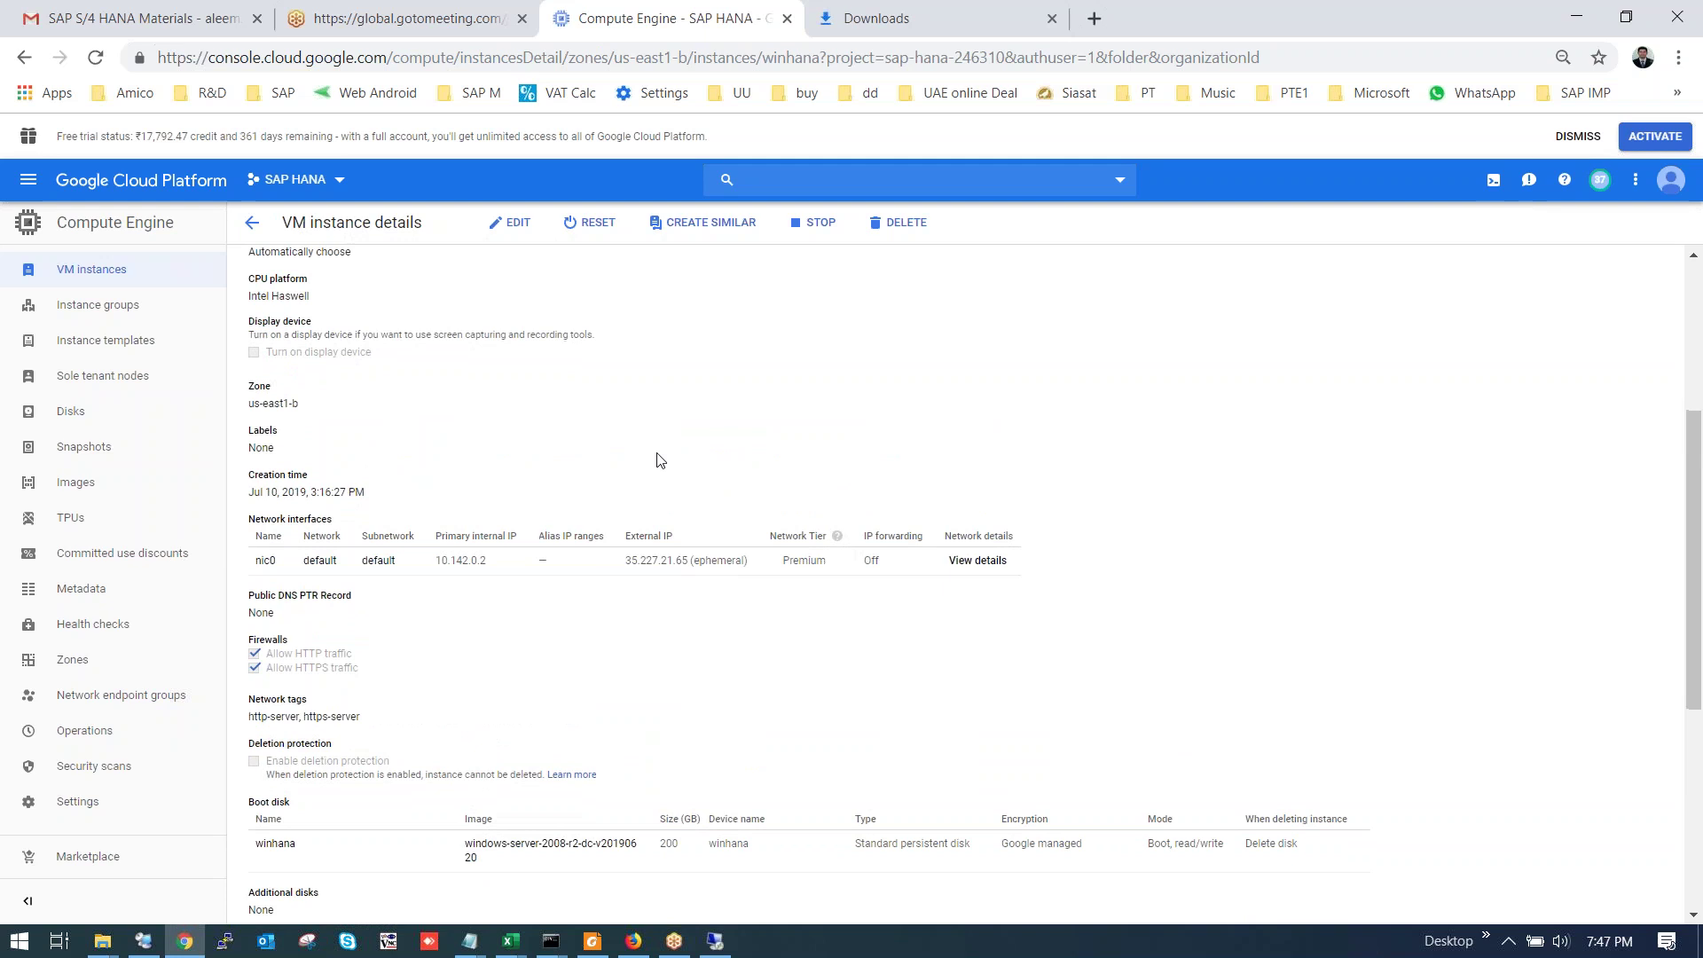
scroll(661, 461, down, 3)
scroll(656, 460, up, 3)
scroll(661, 448, up, 5)
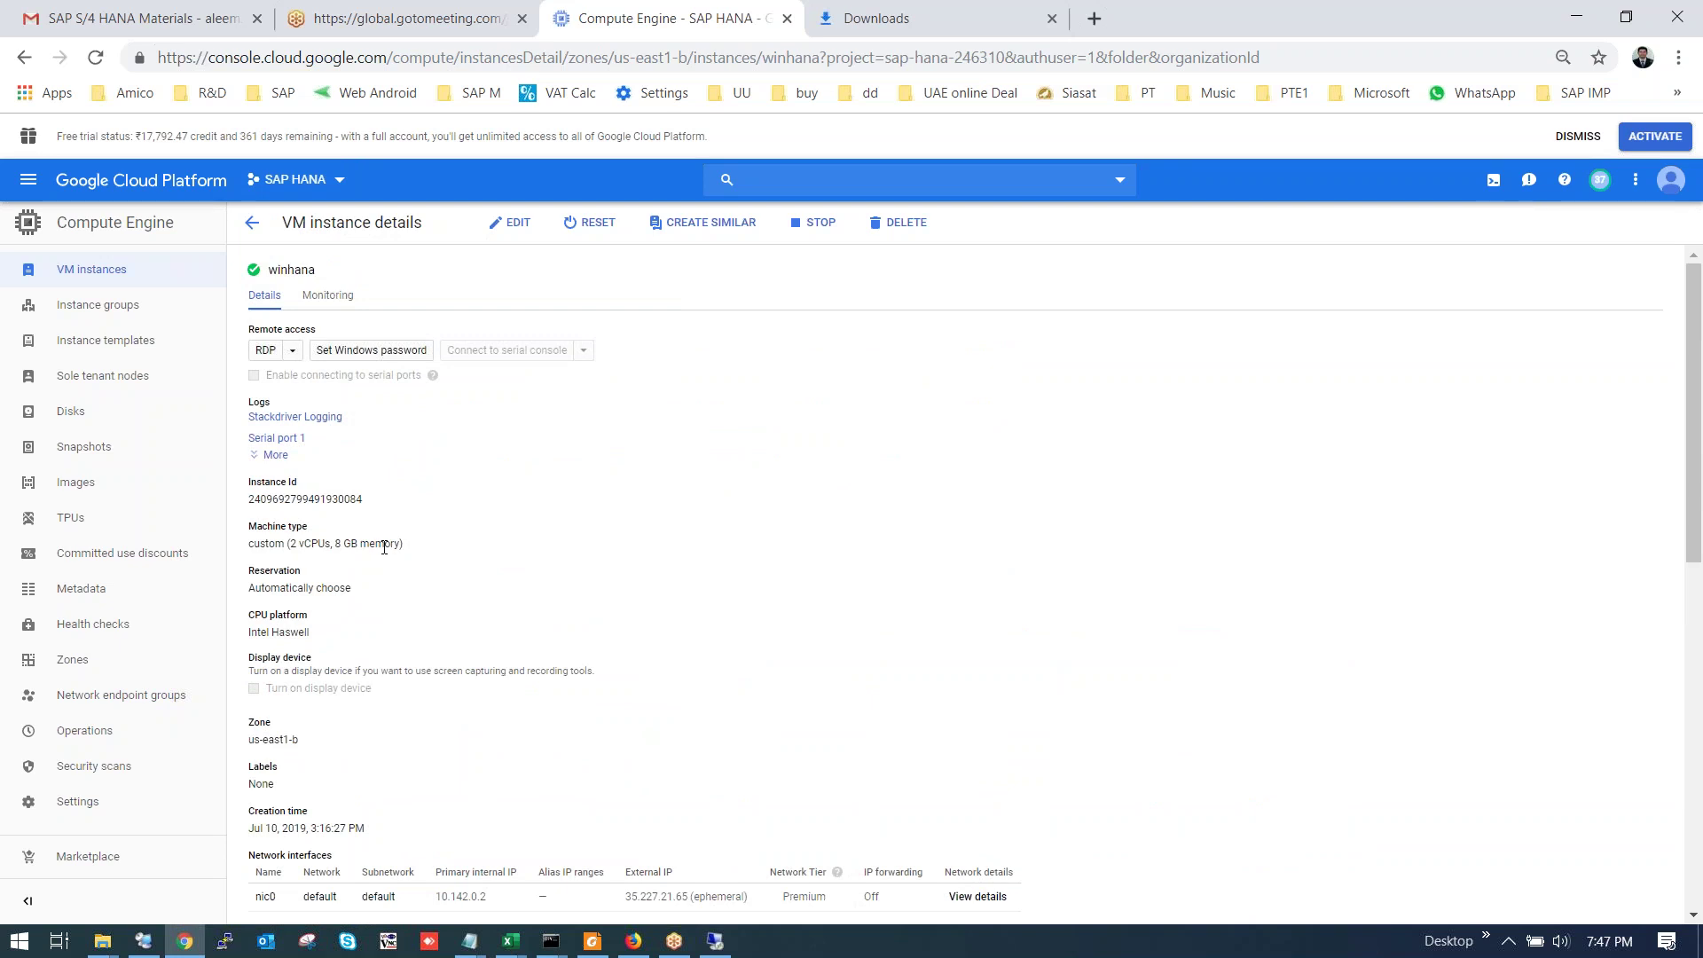
click(248, 224)
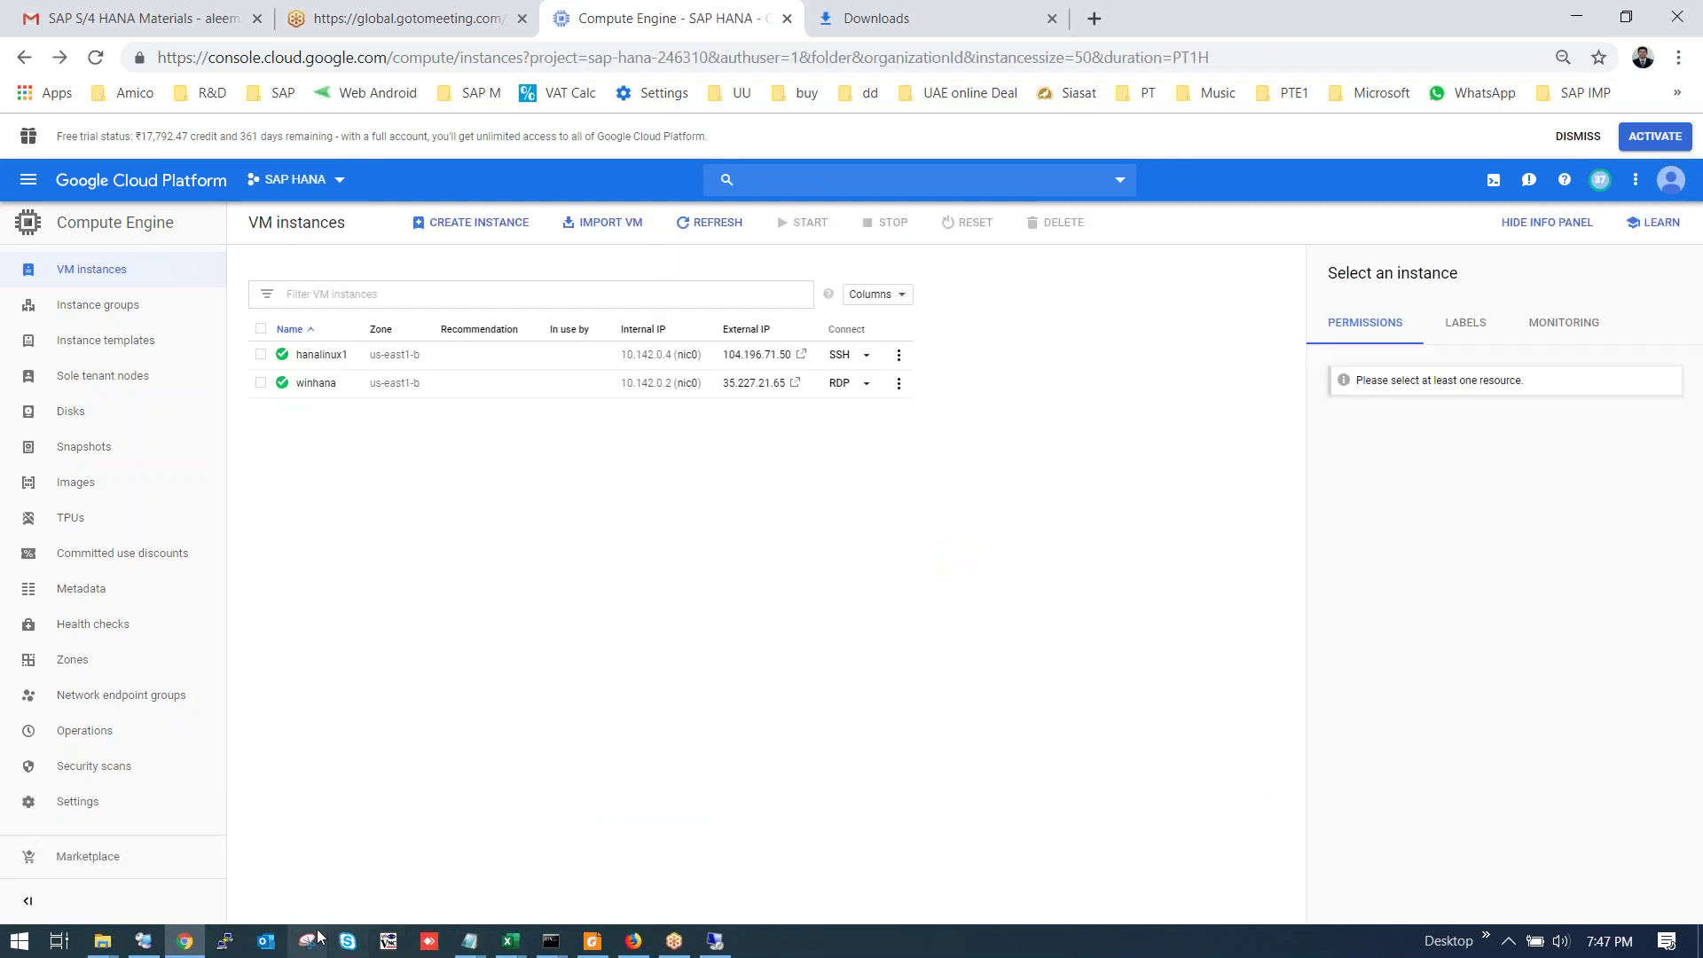
Restore the Remote Desktop session, close the System window, and move the WinRAR progress dialog up-left.
click(717, 942)
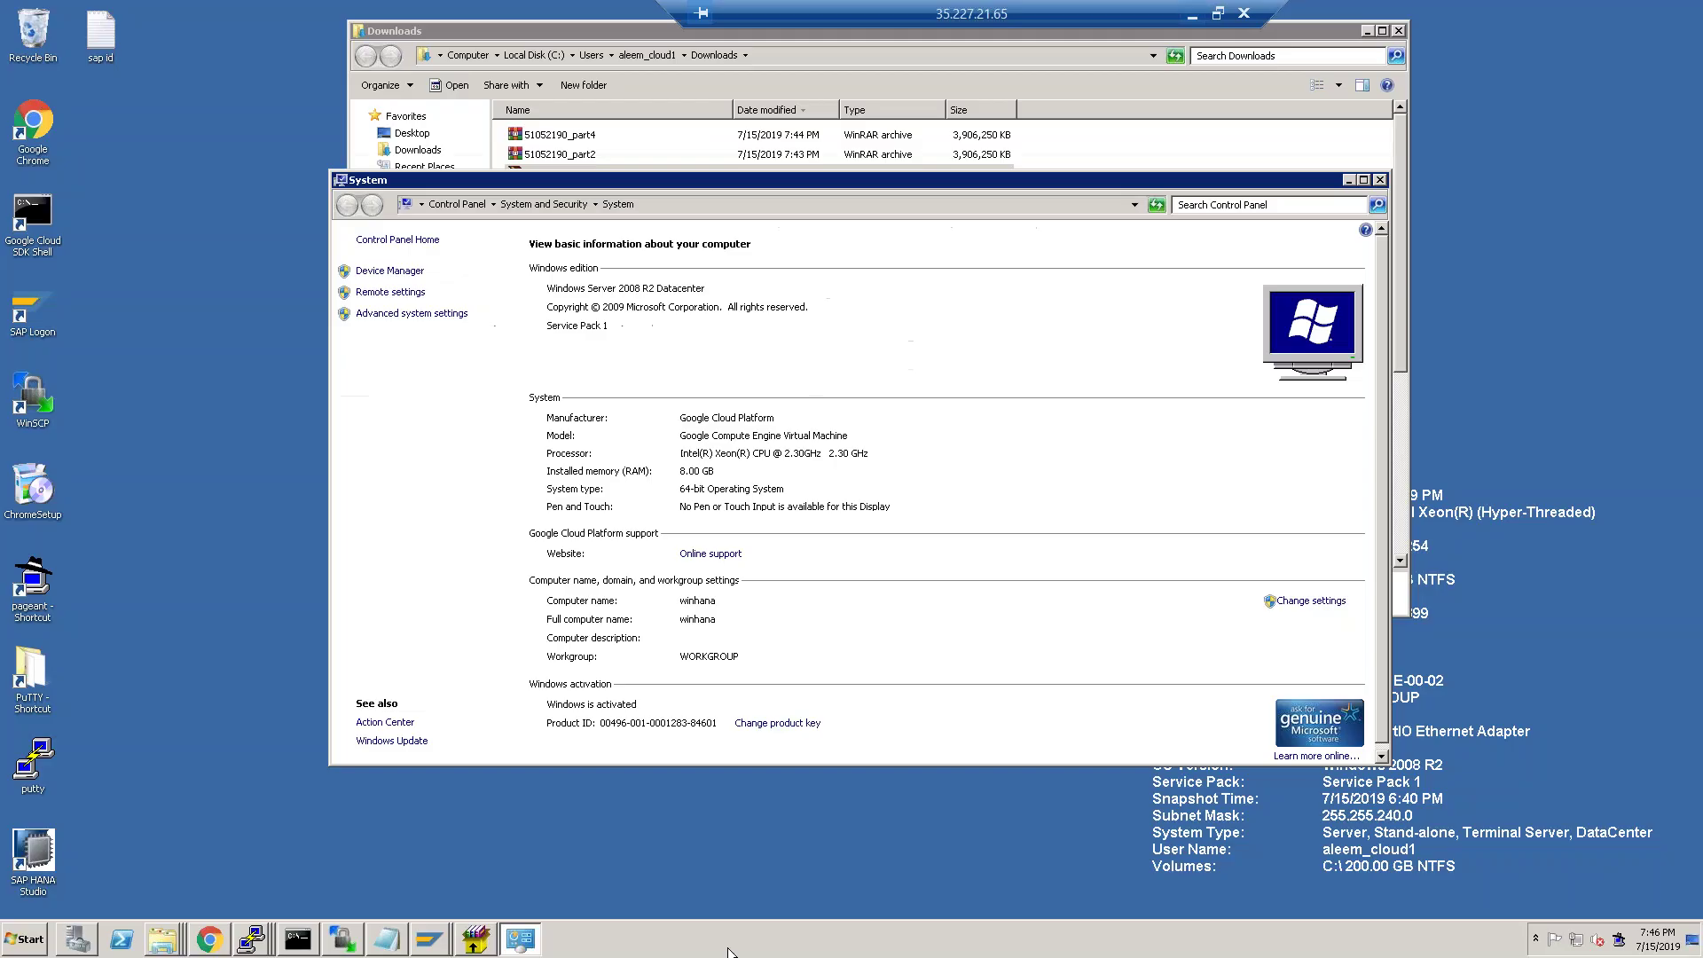
click(1381, 180)
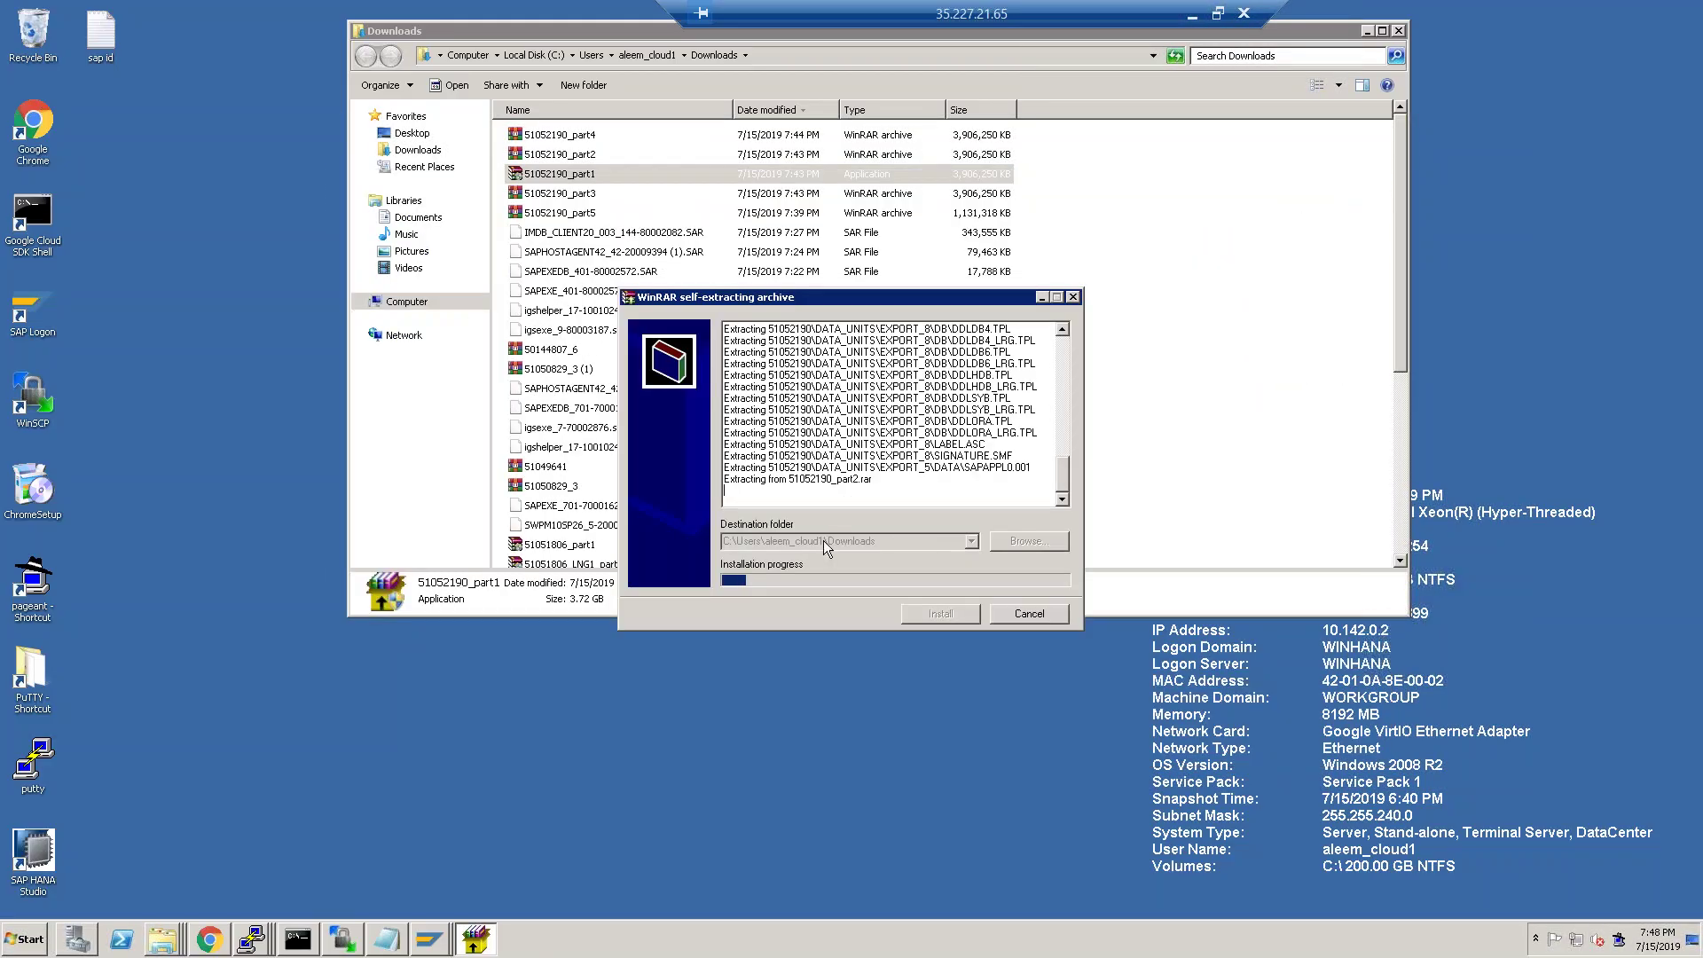
drag(855, 292, 676, 231)
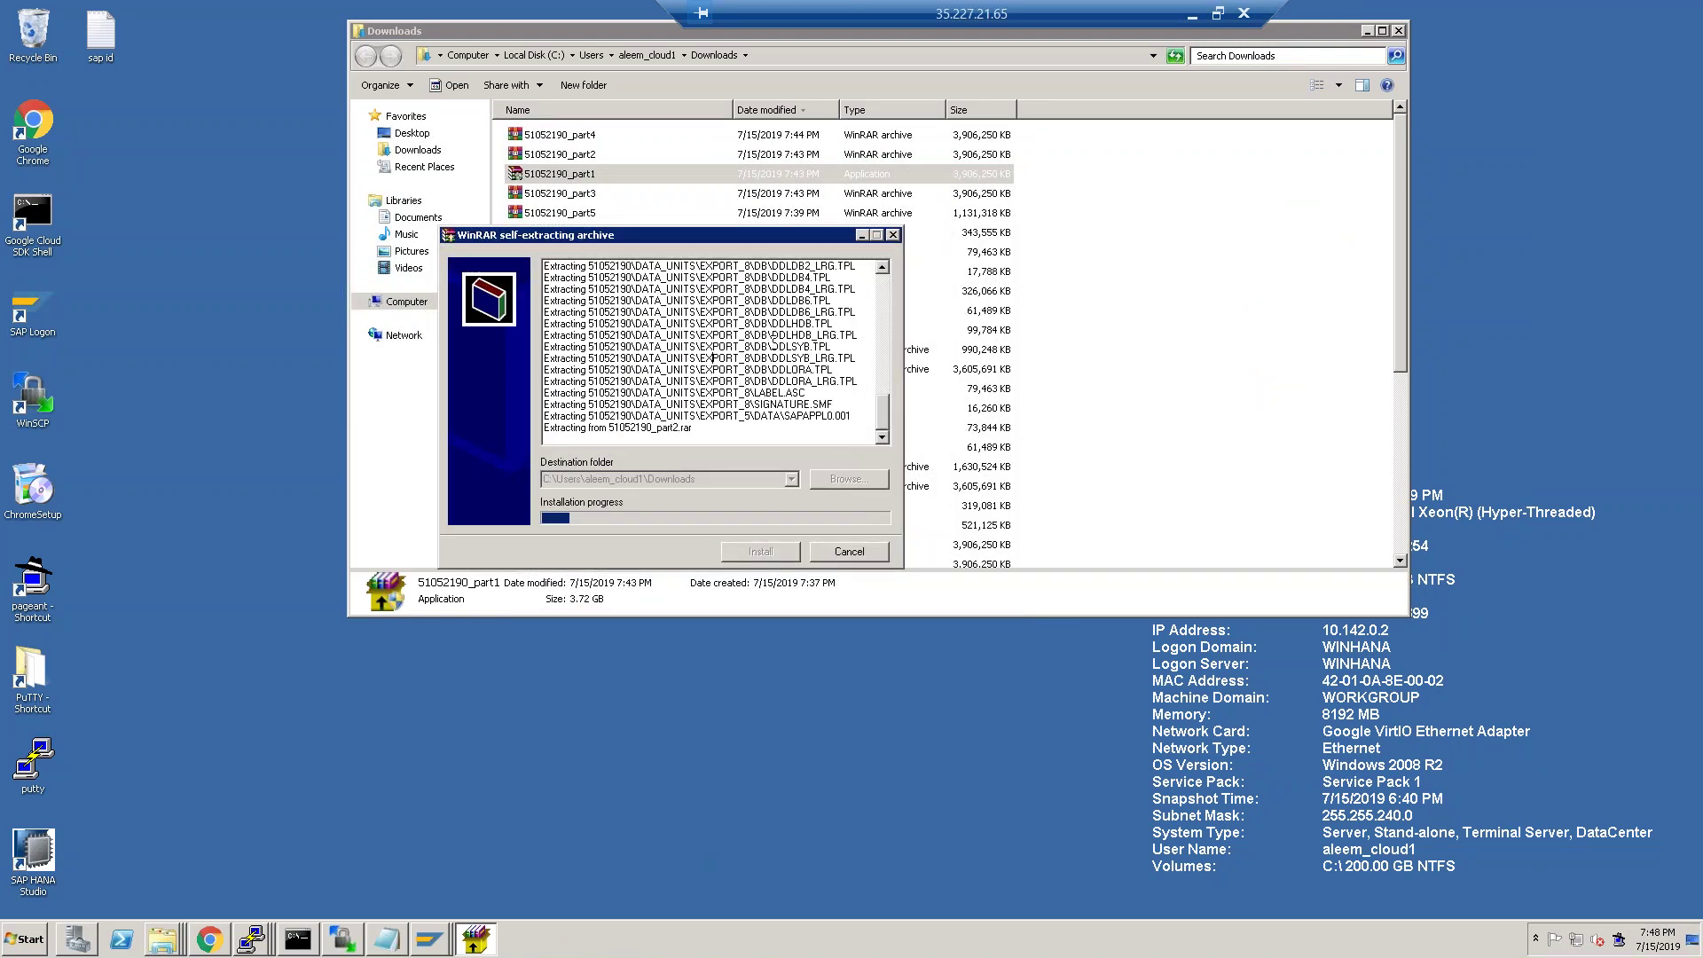
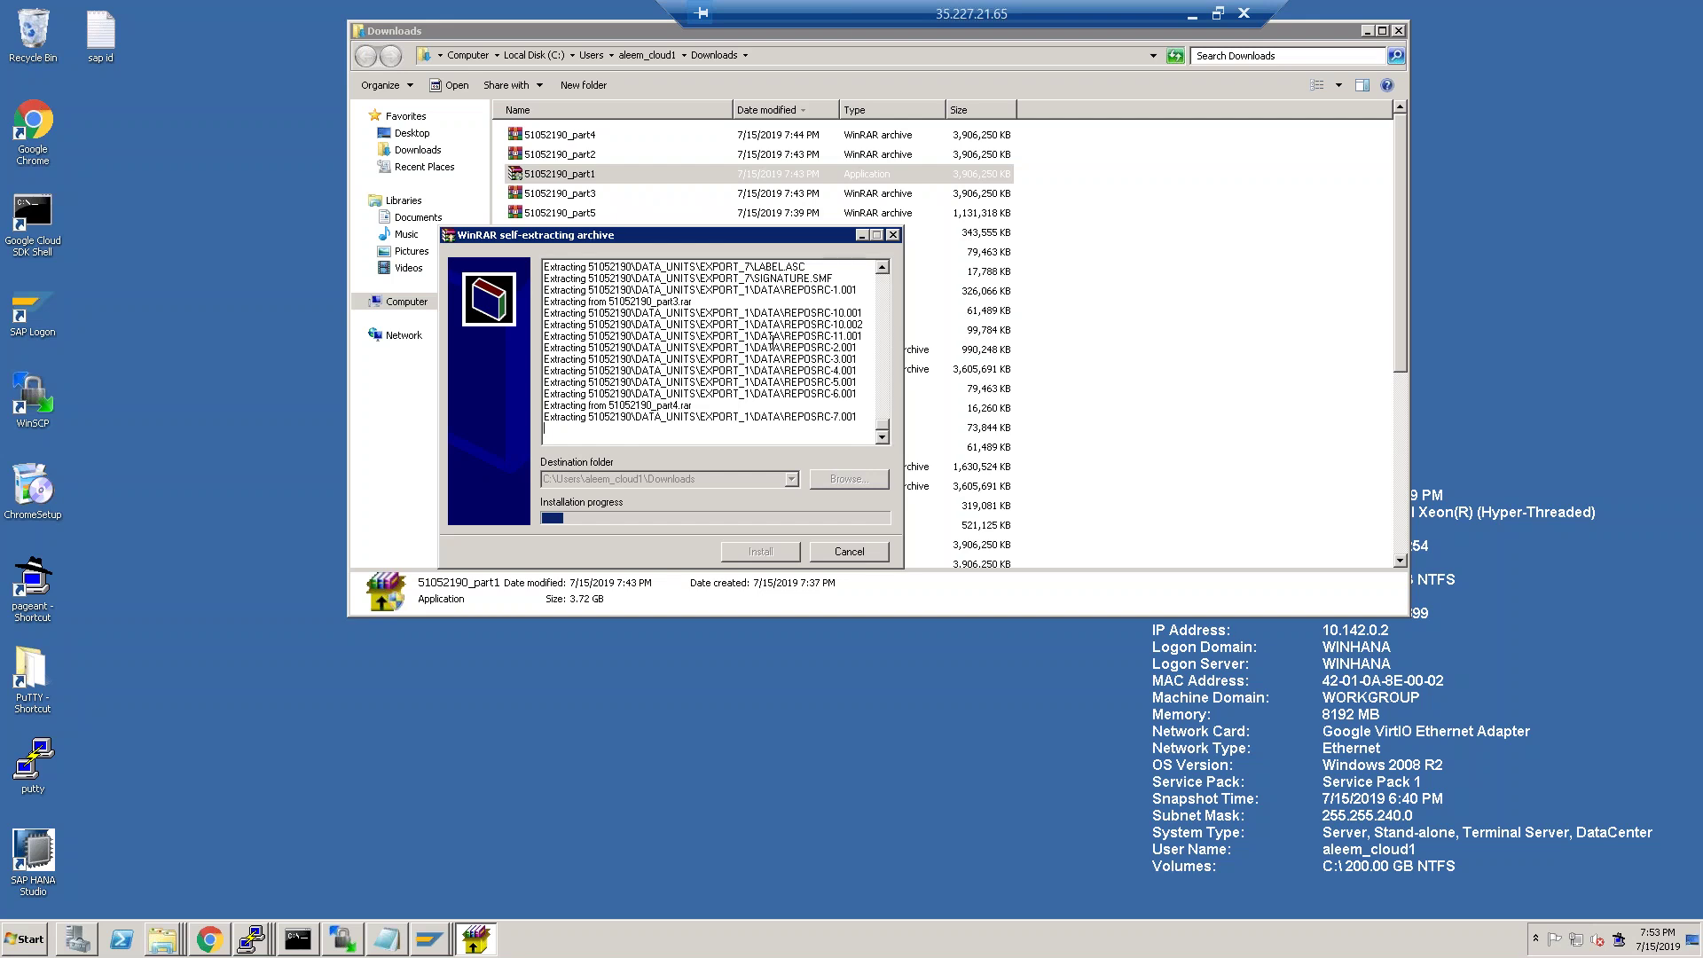
Drag the WinRAR extraction progress dialog right while the 51052190 archive unpacks into Downloads.
drag(720, 239, 961, 251)
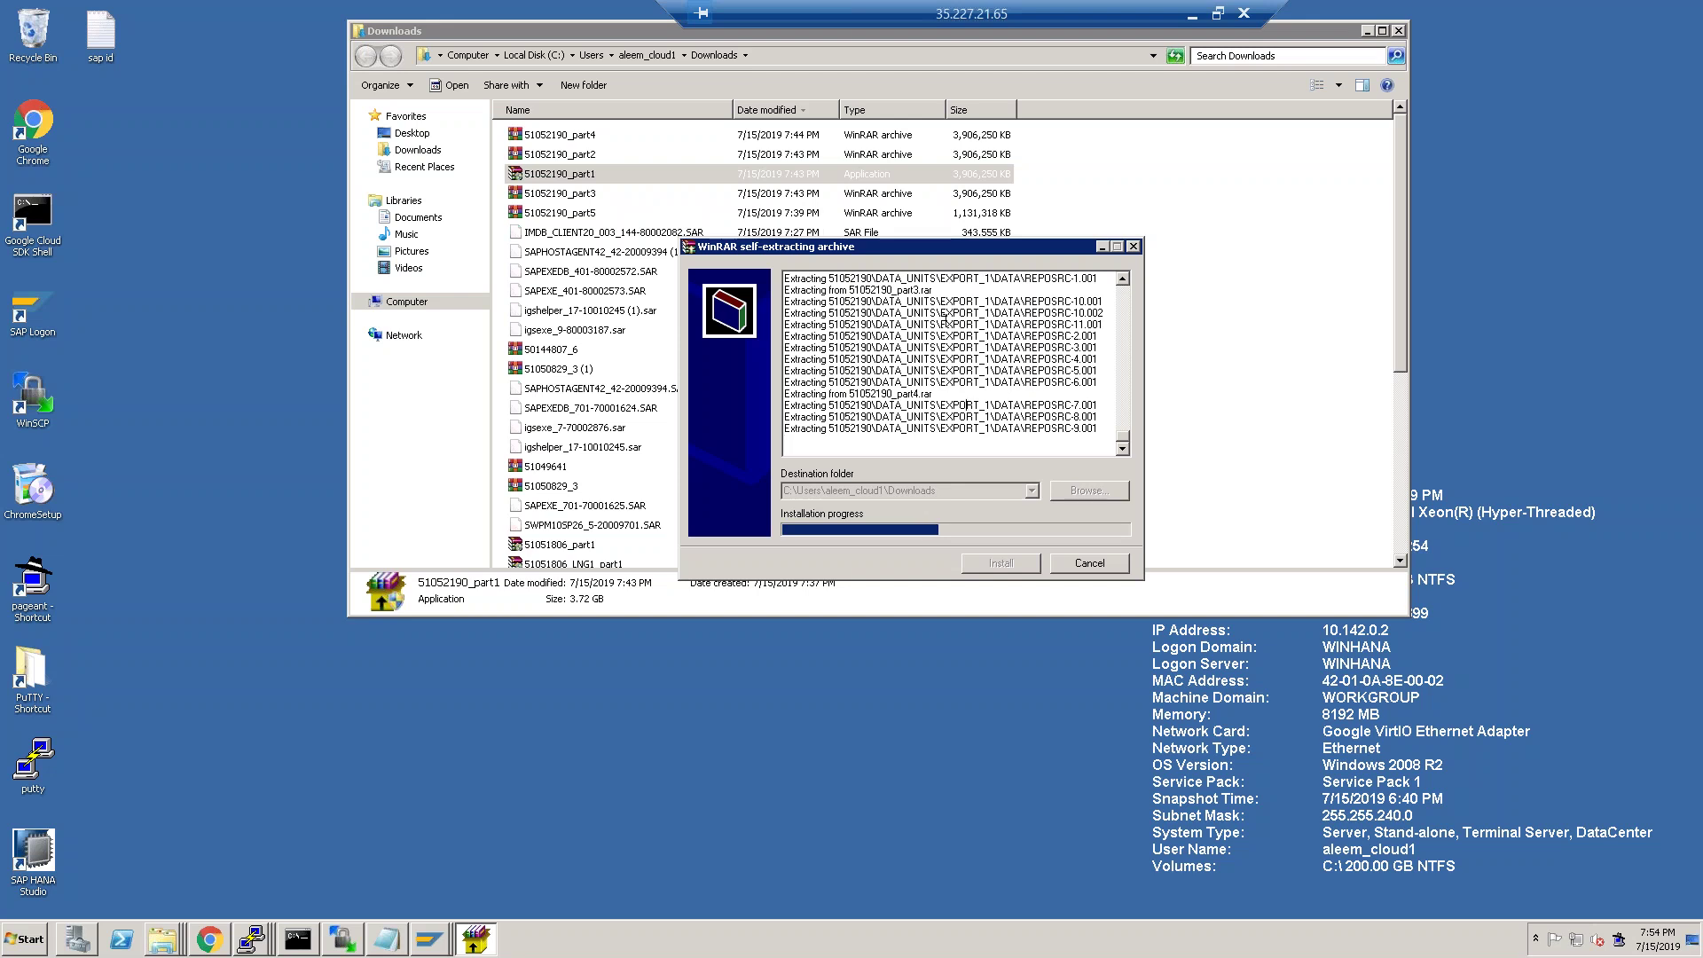
Move the extraction dialog further right and let the 51052190 archive finish unpacking.
drag(961, 249, 1056, 172)
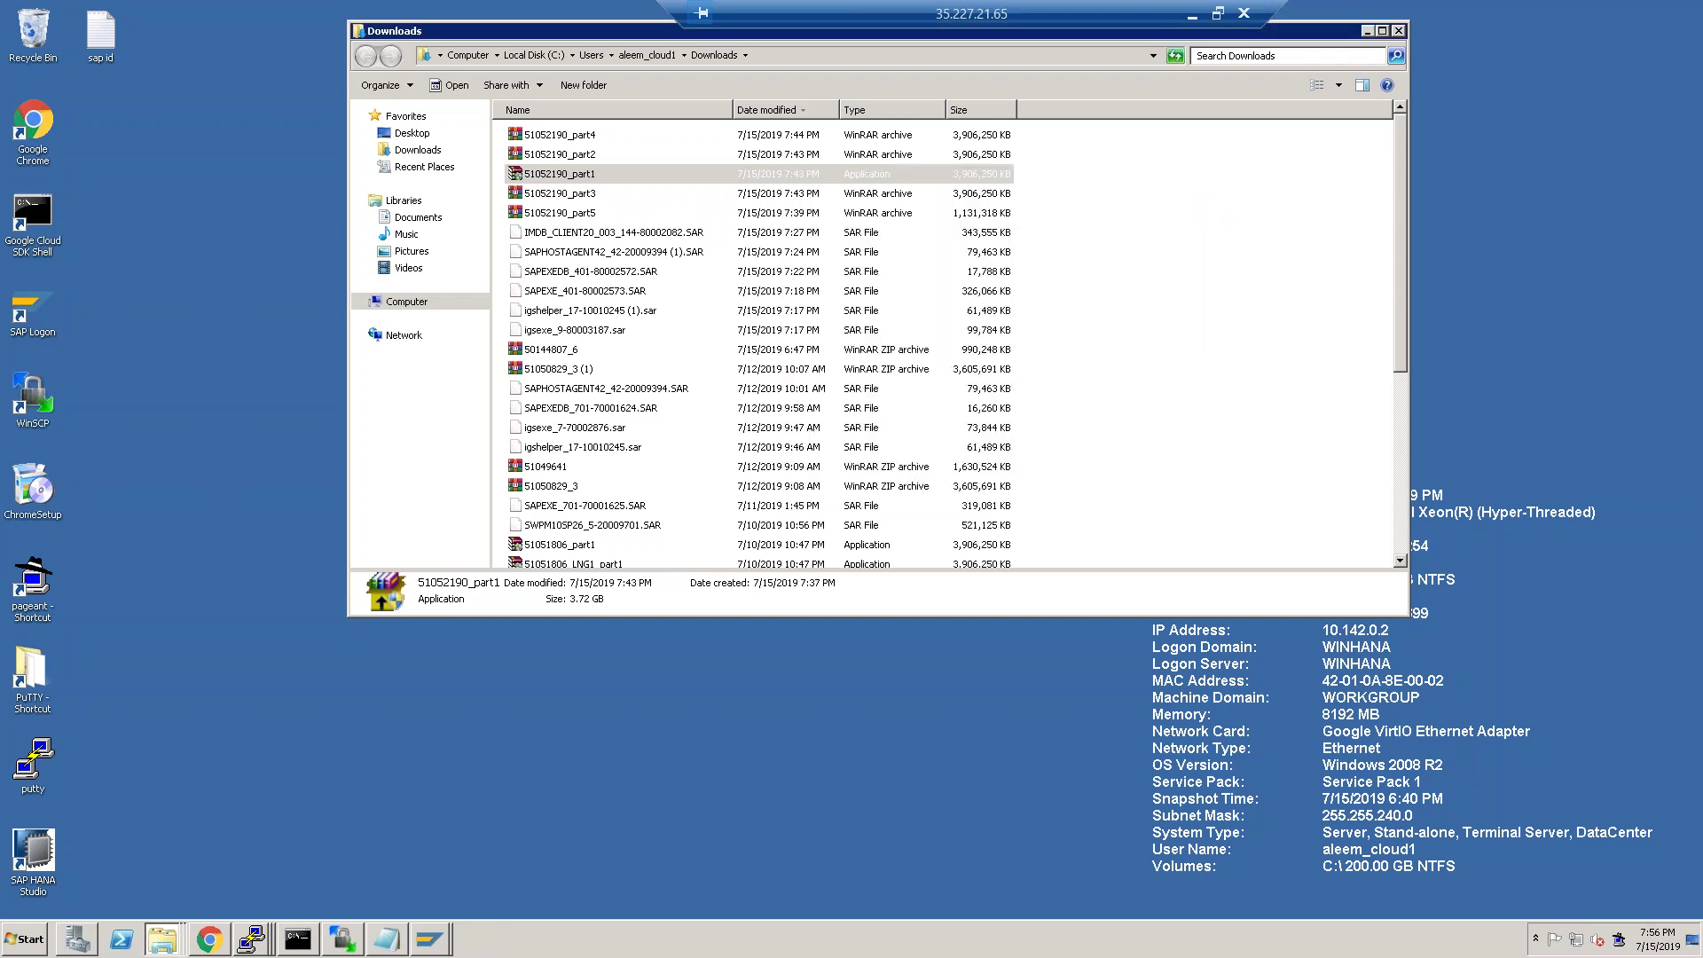
Check the 51052190 folder's size in Properties and inspect its contents.
click(1164, 410)
scroll(1164, 410, down, 6)
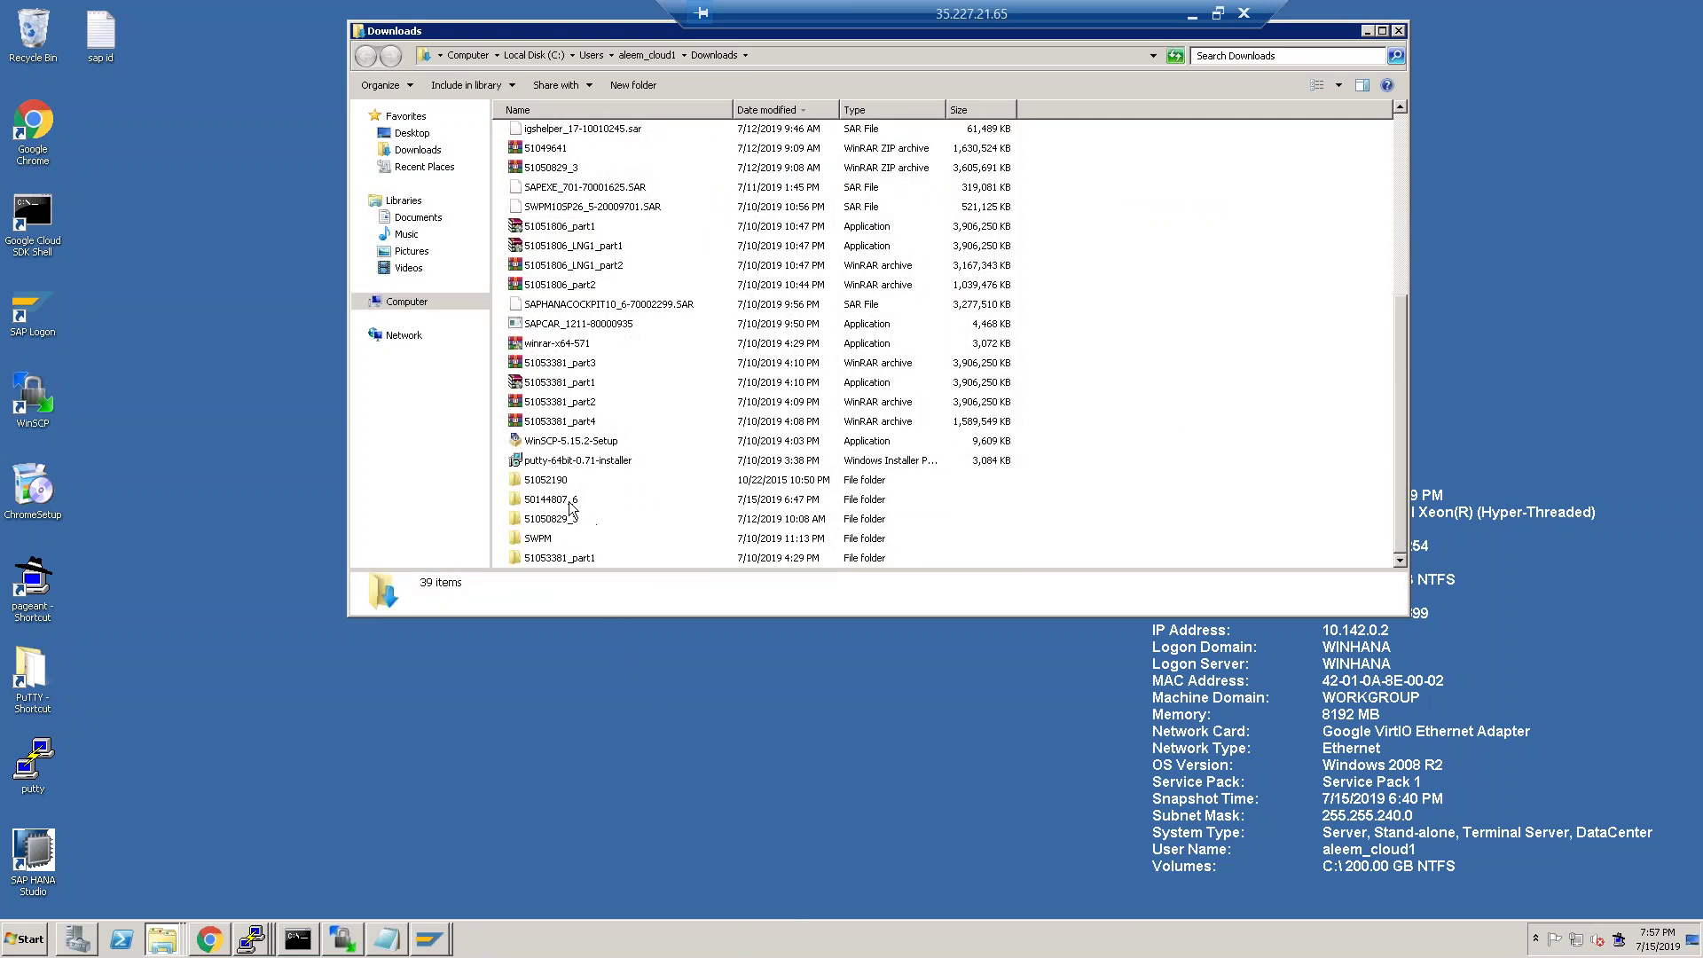
right_click(544, 481)
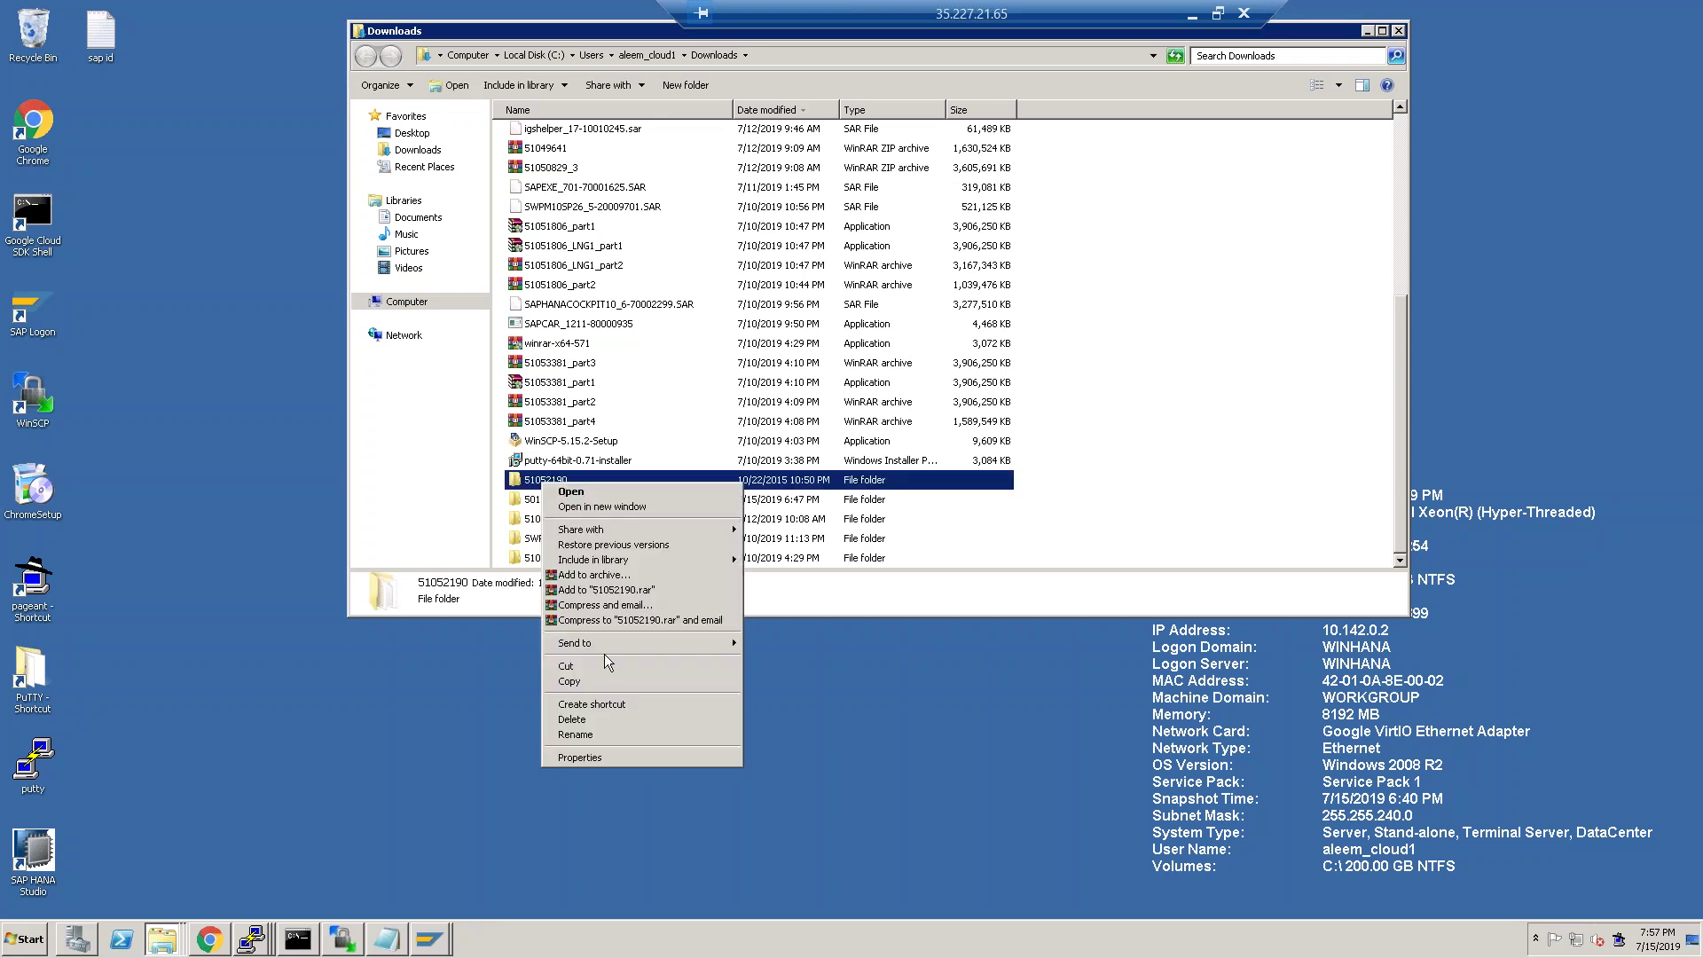
click(597, 758)
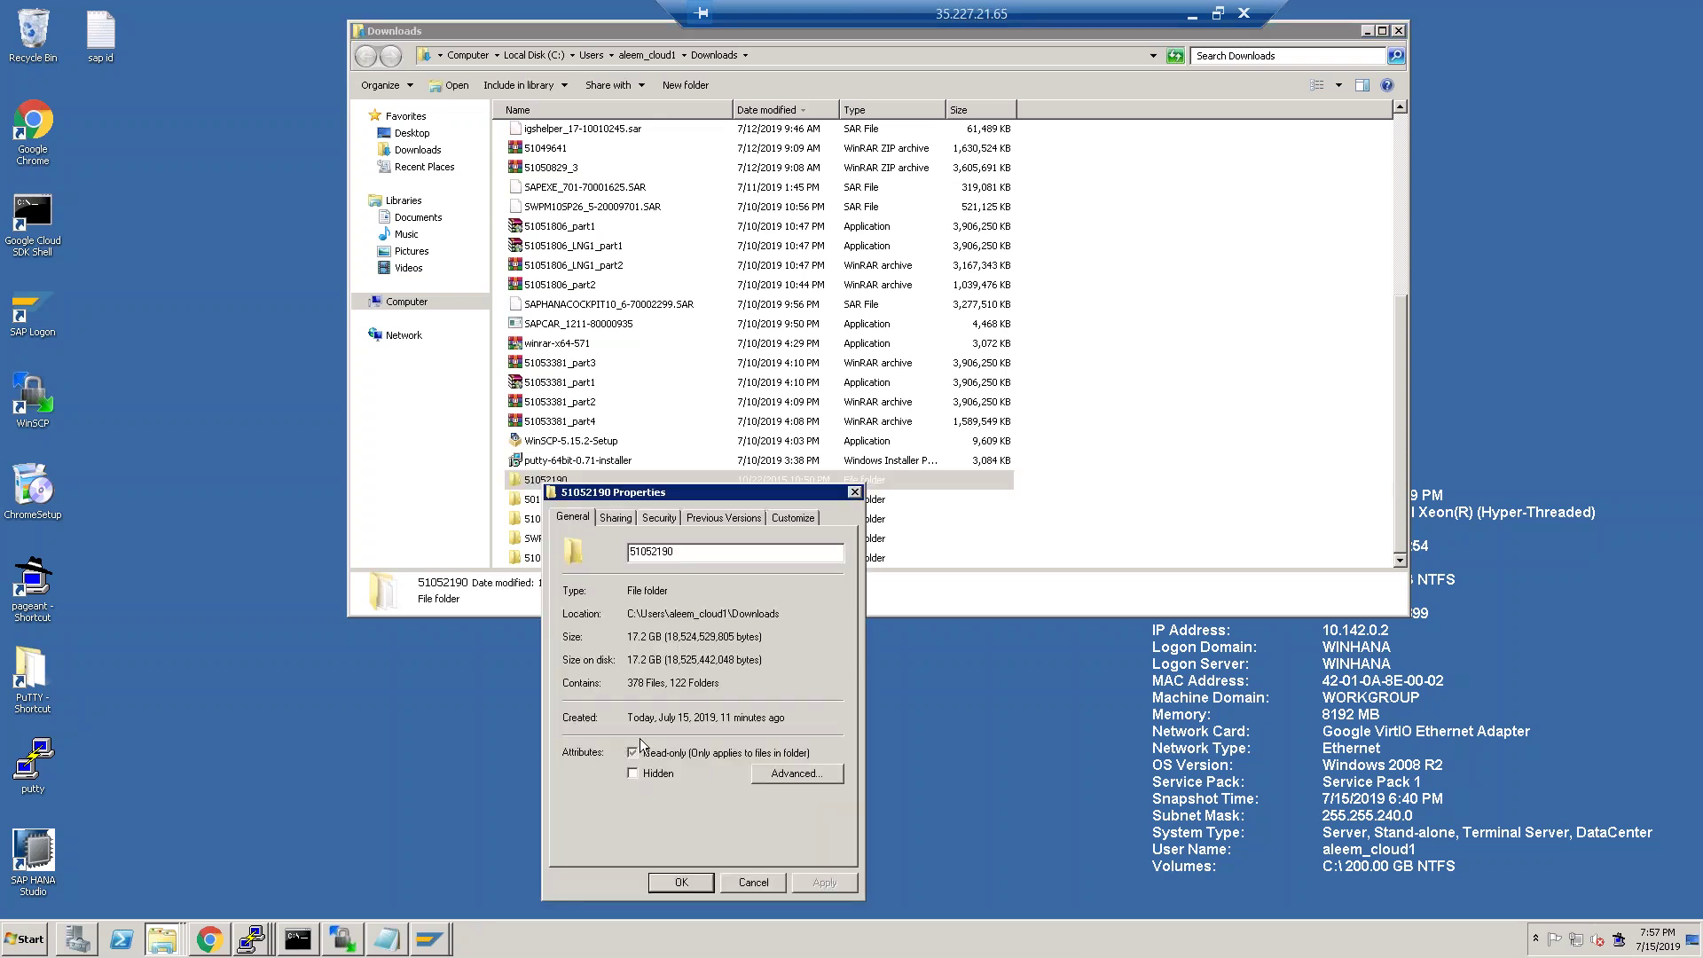
click(855, 493)
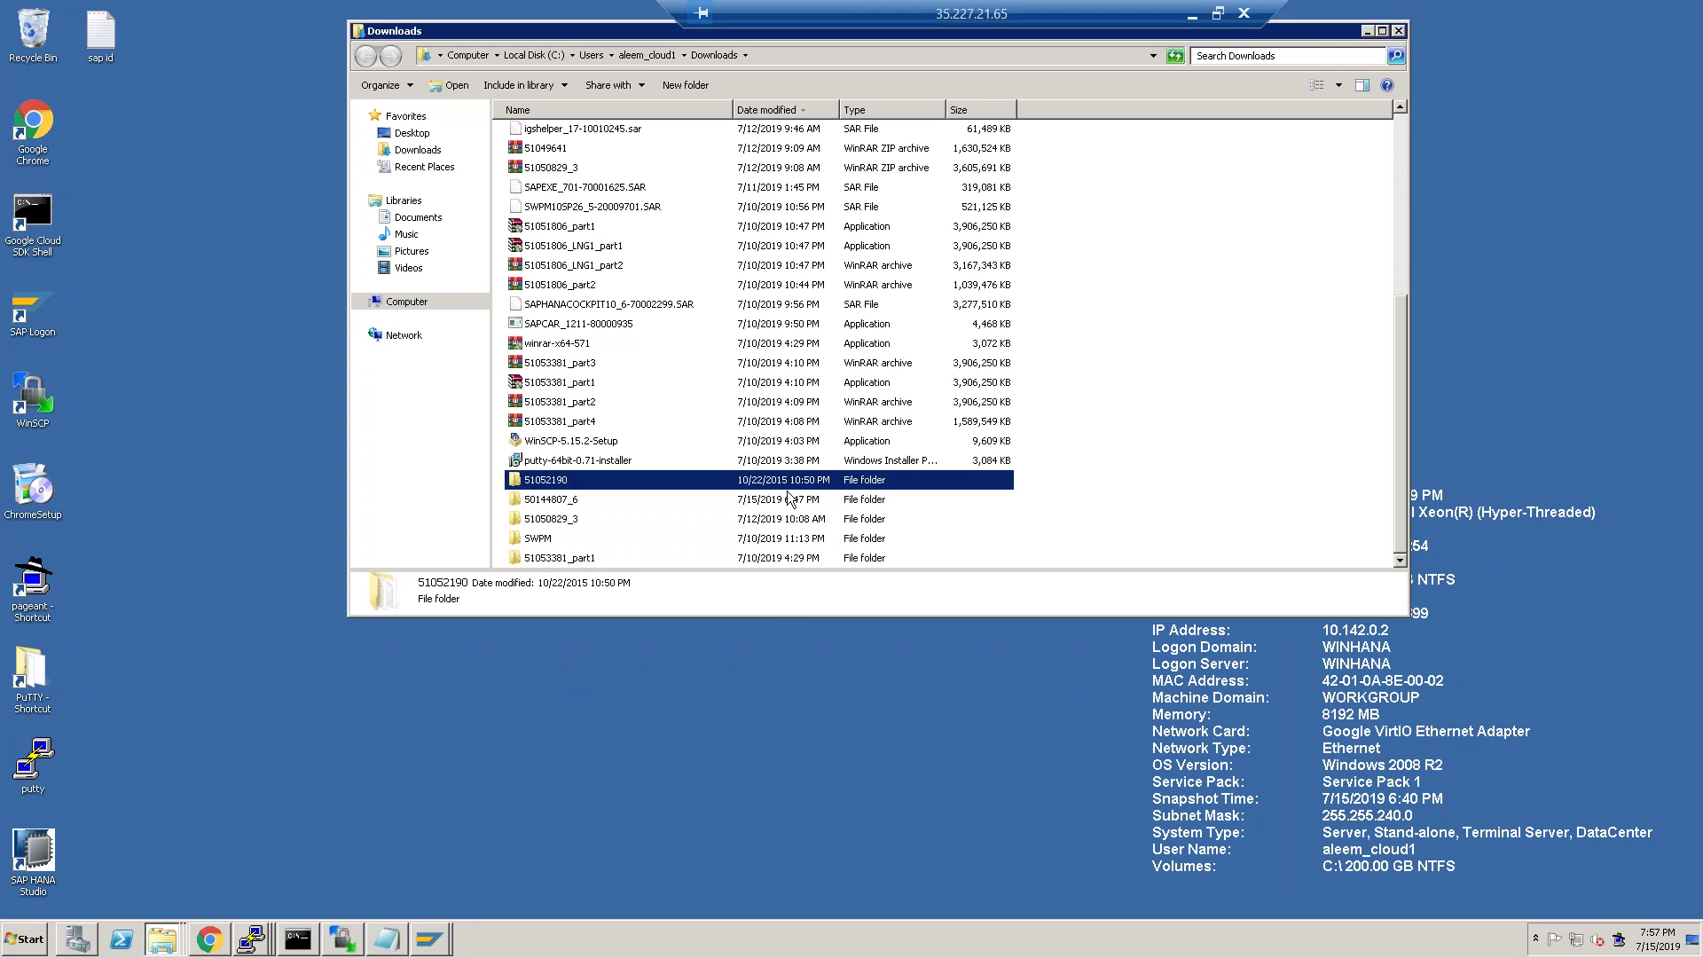
double_click(557, 477)
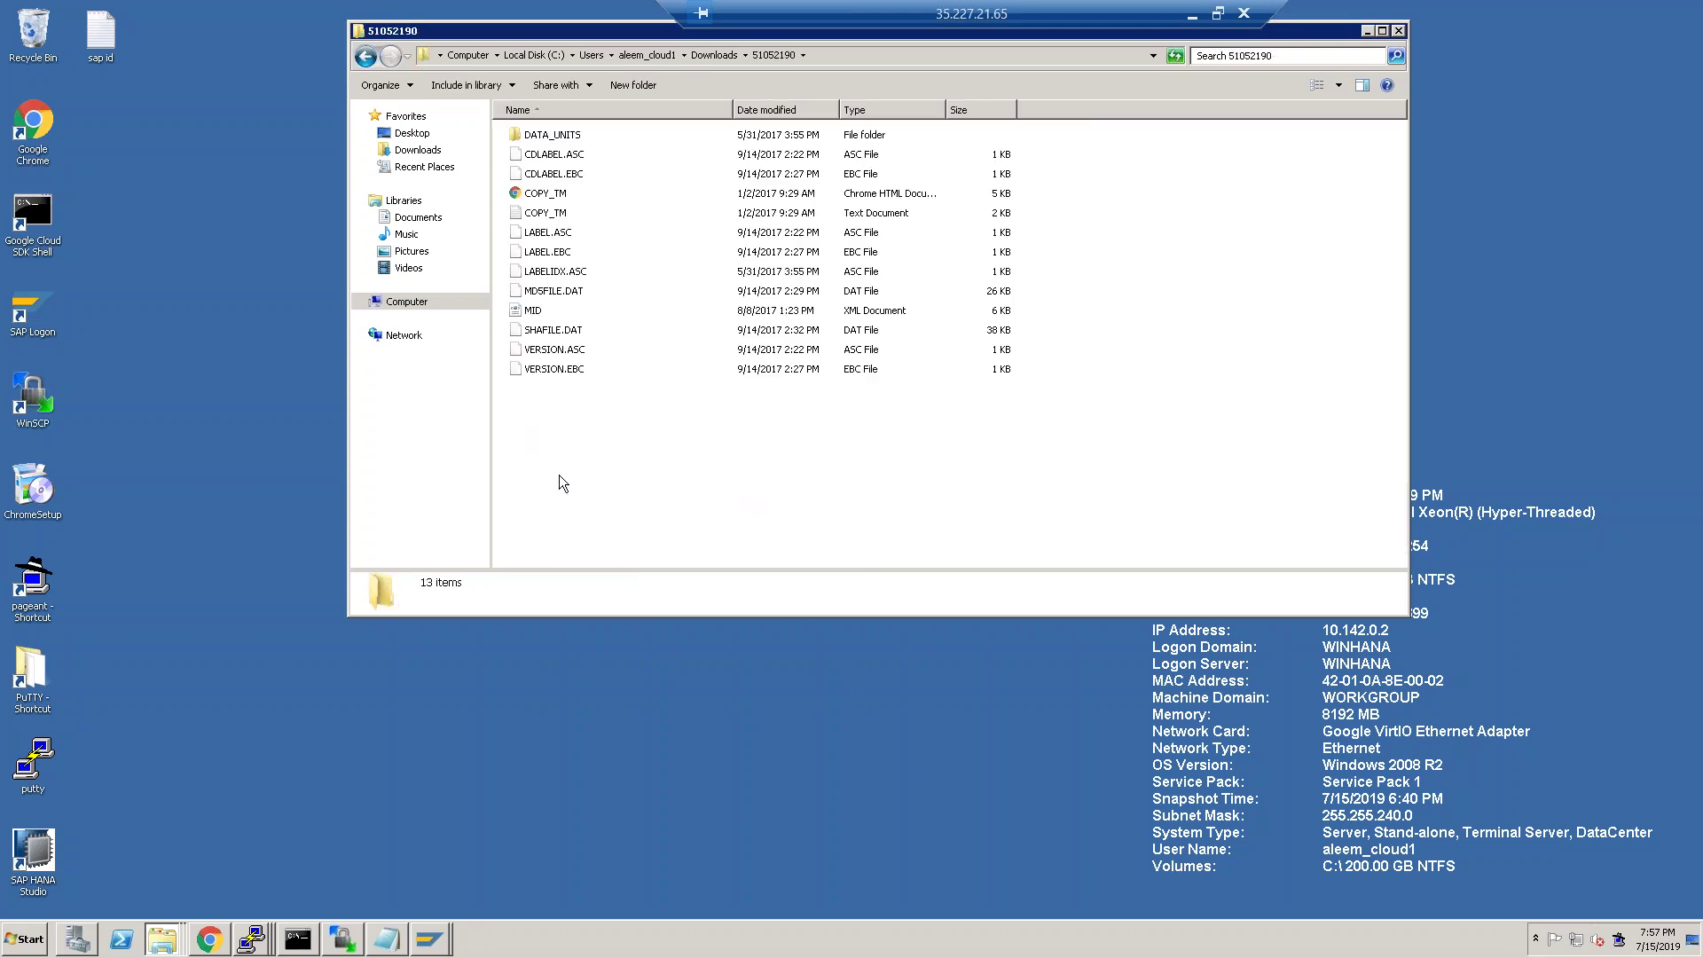
key(BackSpace)
Rename the 51052190 folder to '51052190-installation export'.
key(F2)
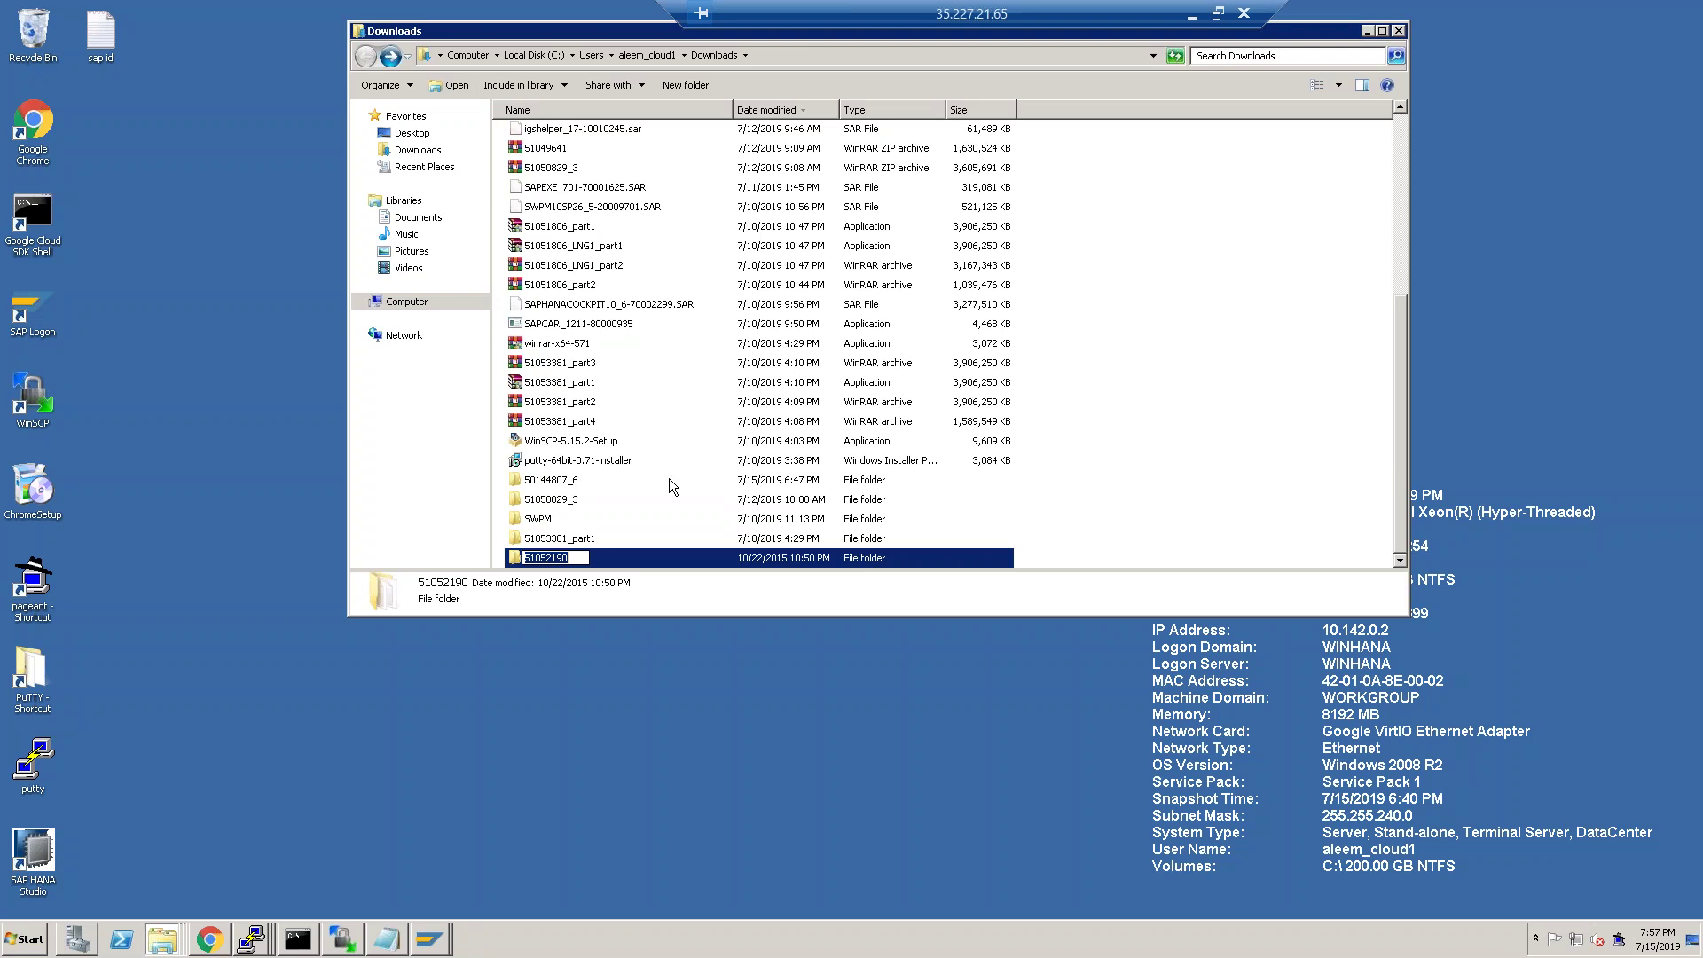
text(sap)
key(BackSpace)
key(BackSpace)
key(BackSpace)
key(Escape)
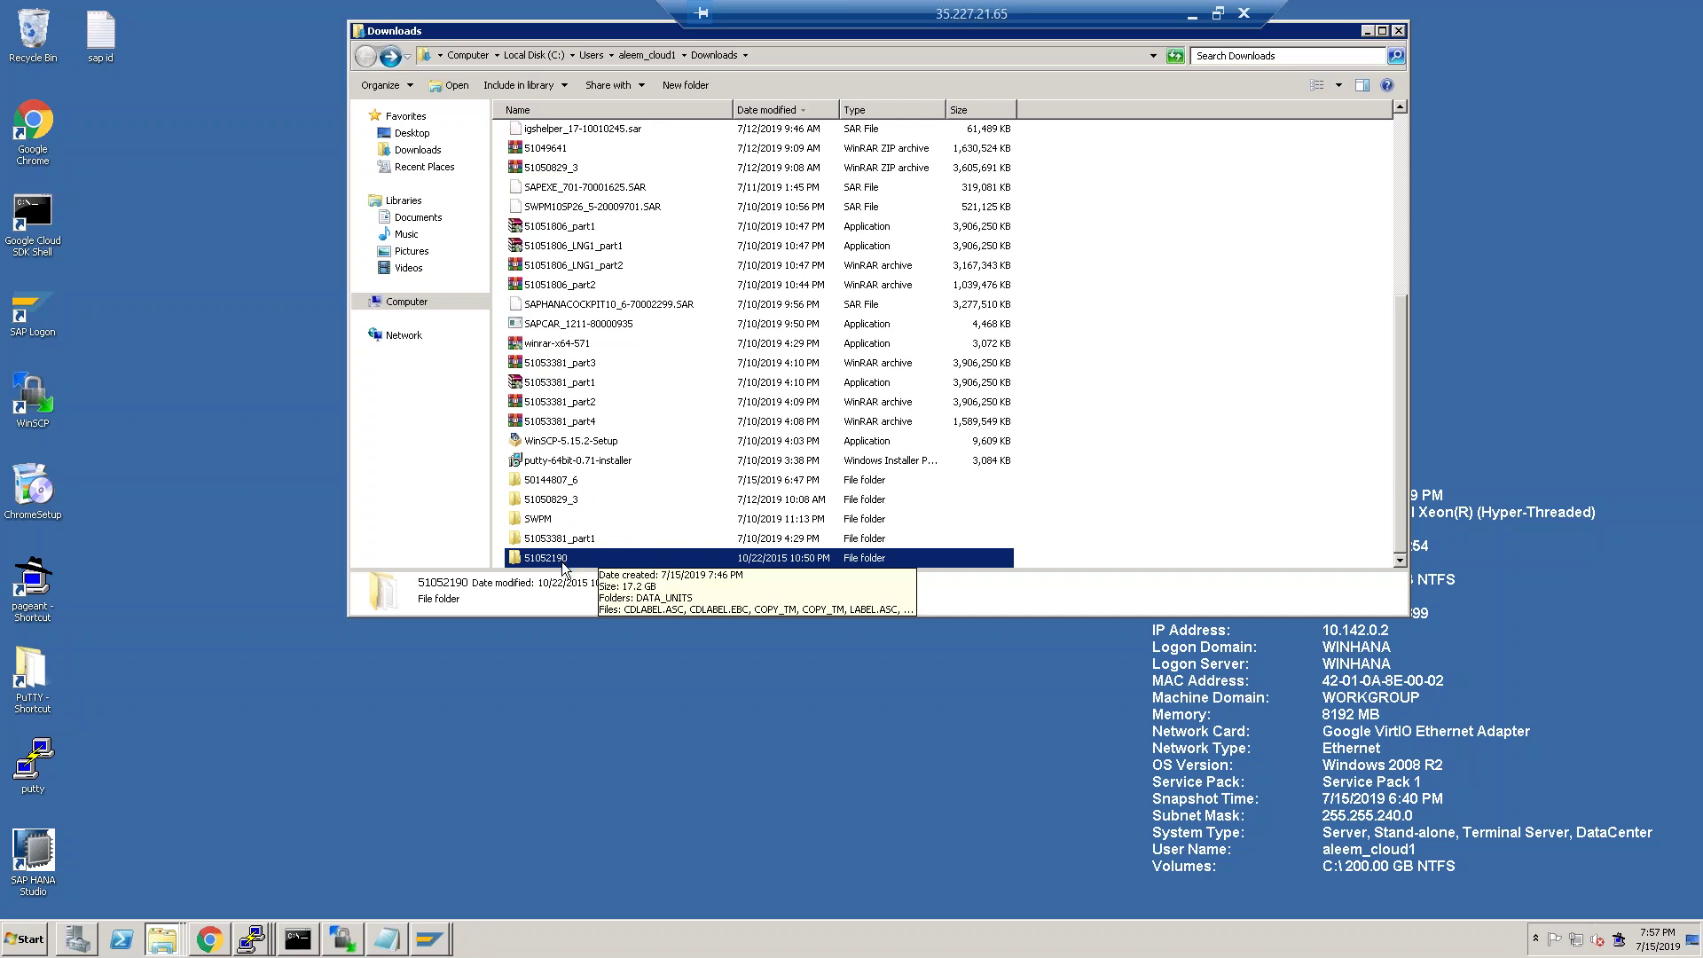
scroll(684, 457, up, 6)
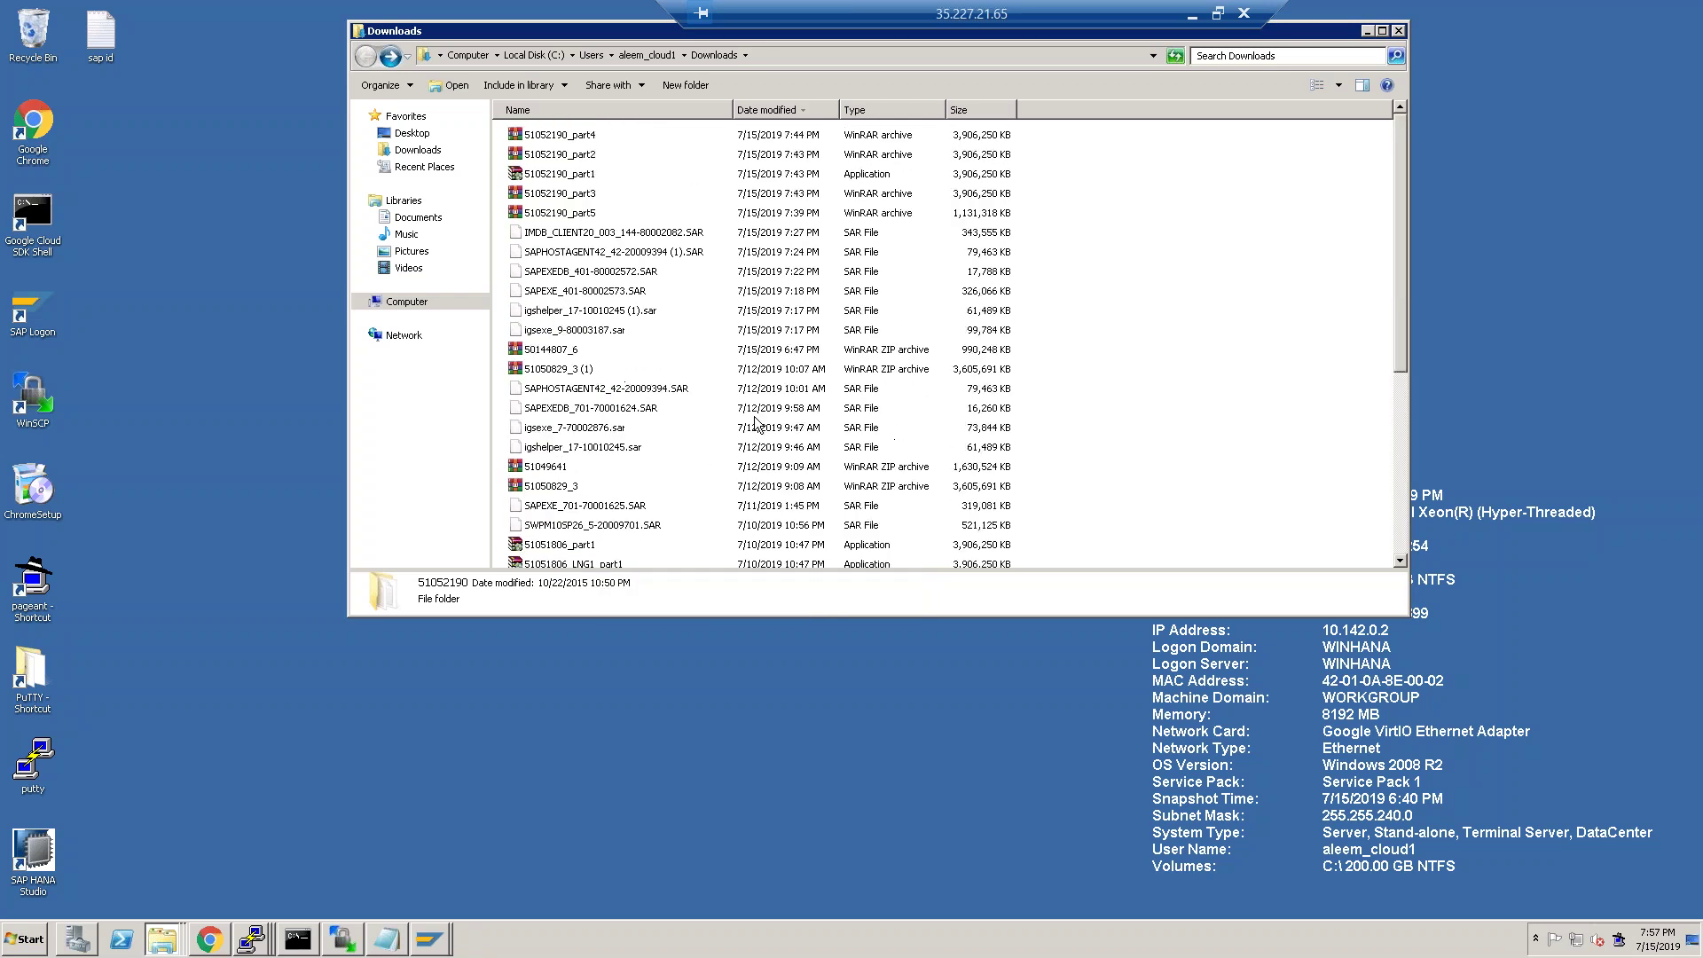
scroll(698, 508, down, 6)
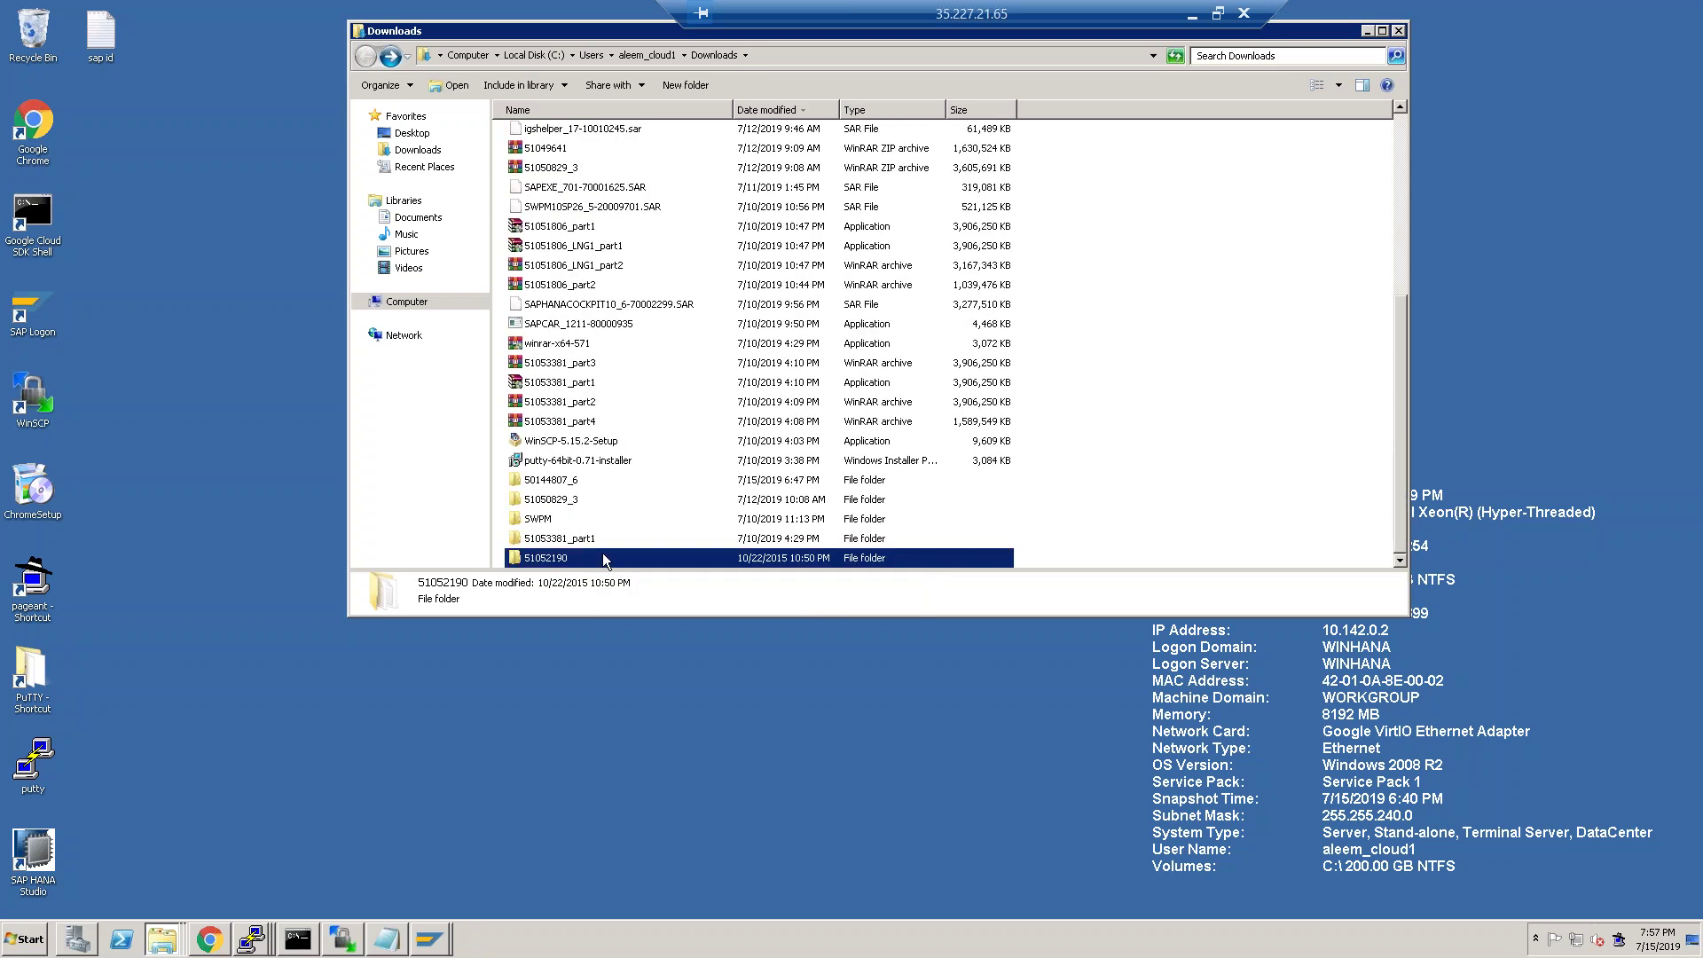
mouse_move(567, 557)
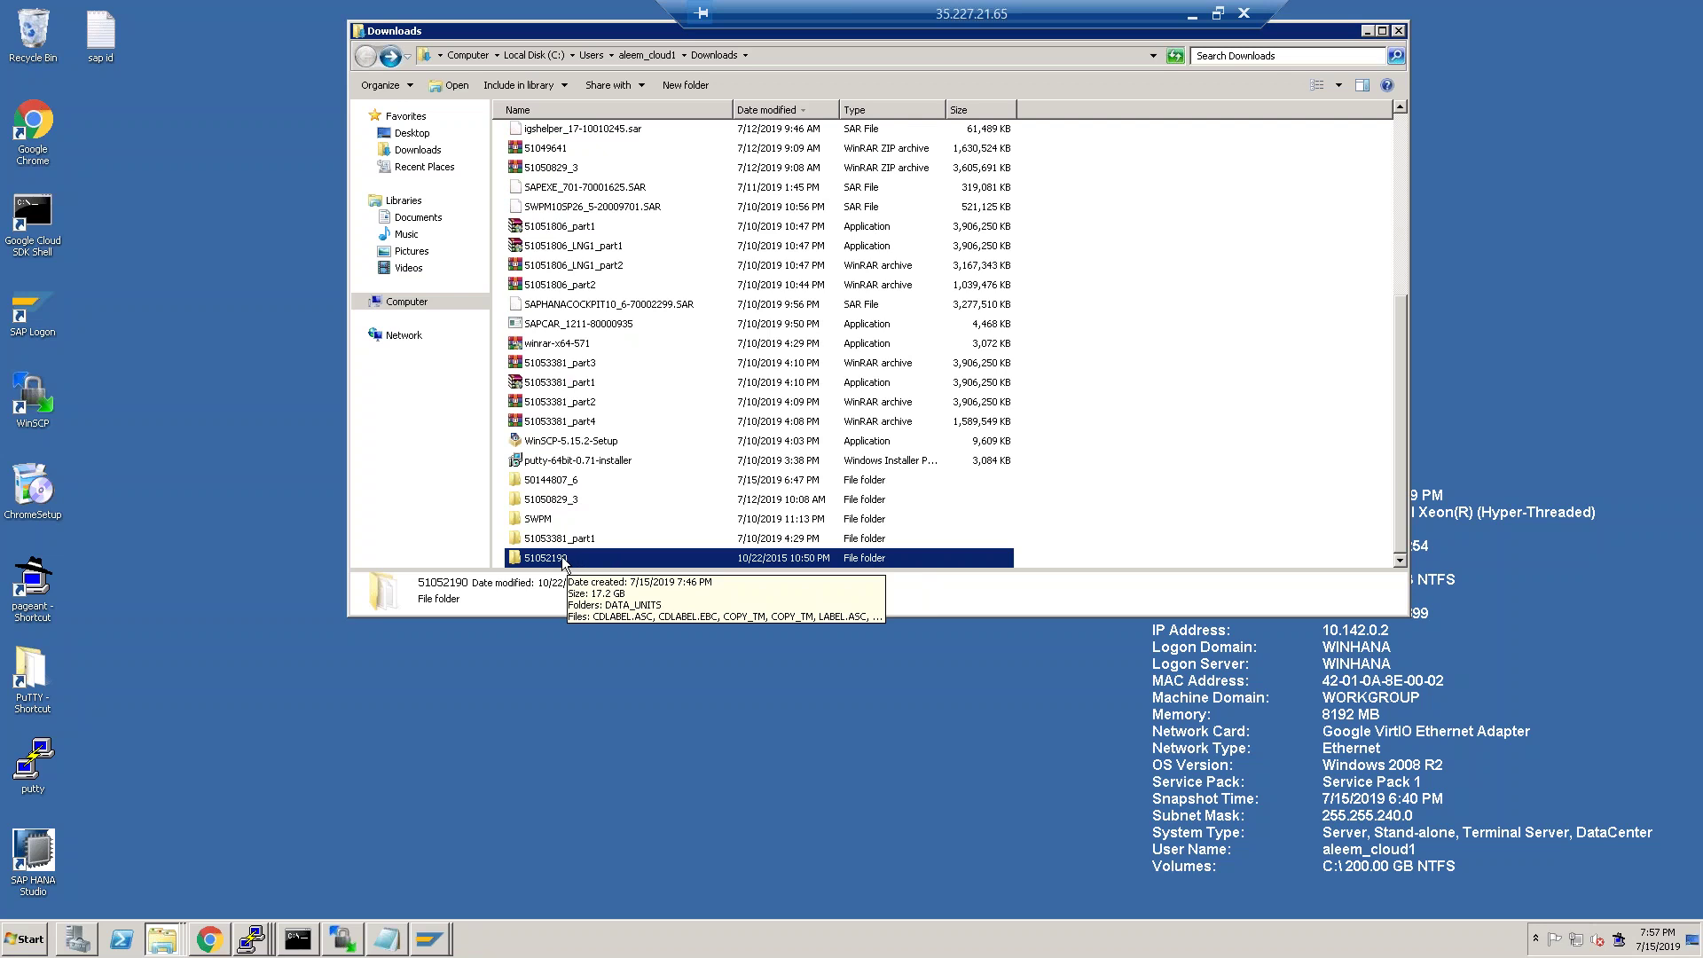
click(562, 561)
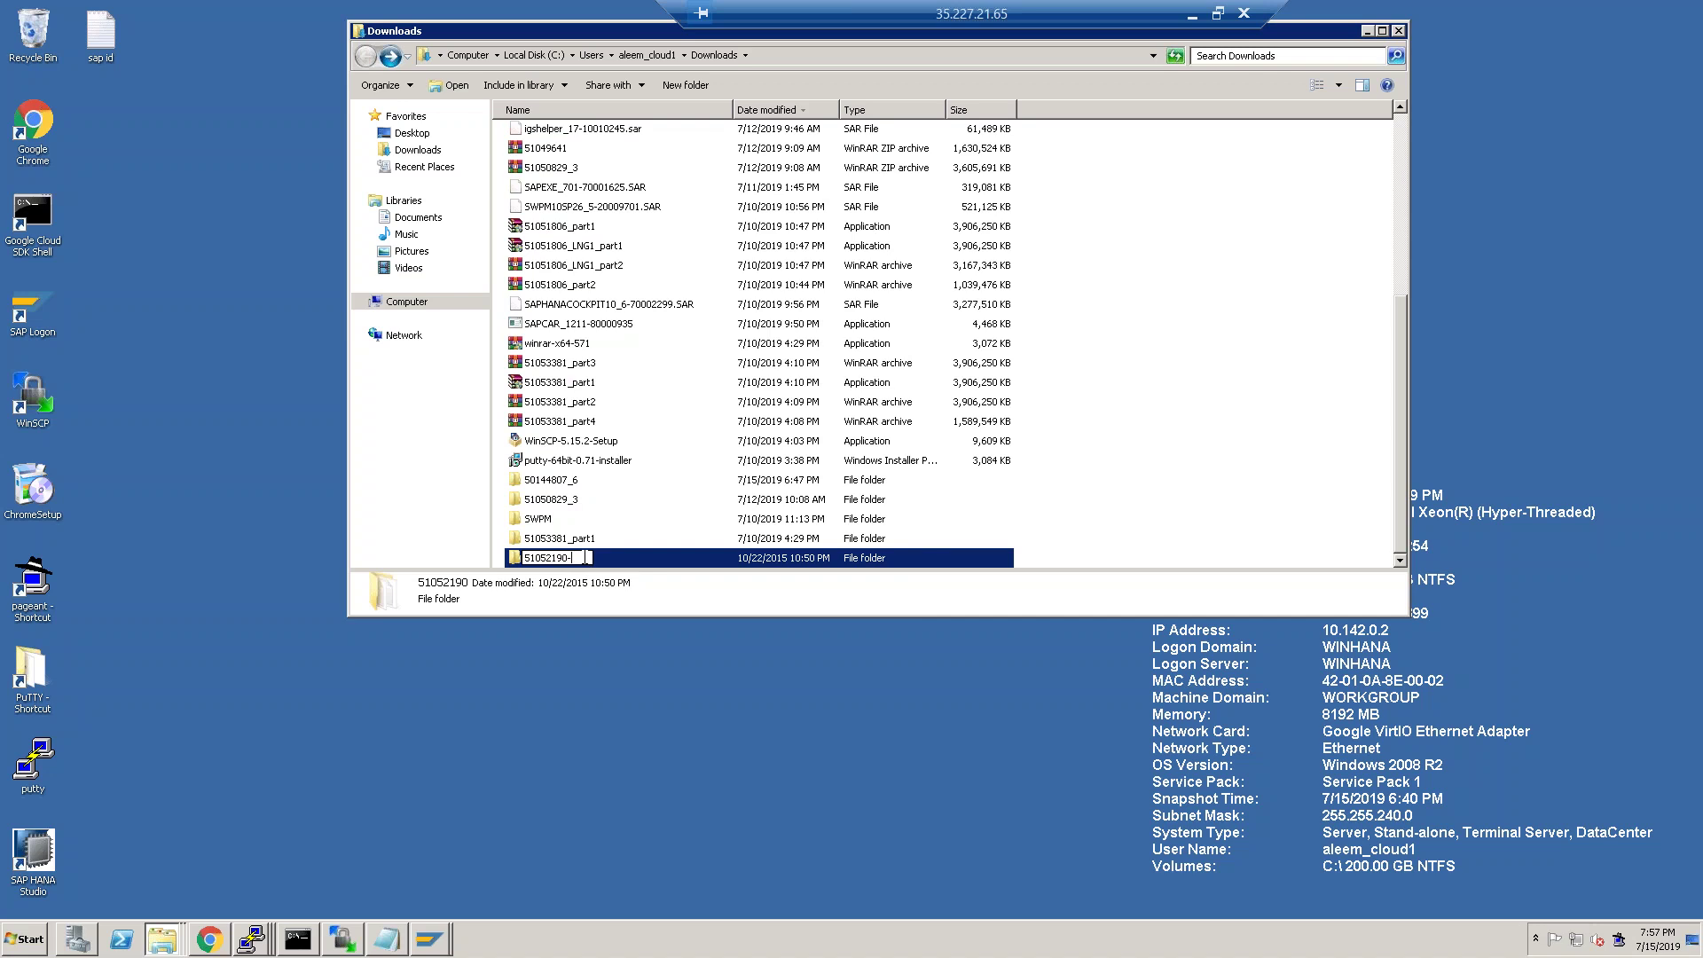
text(-installation export)
key(Return)
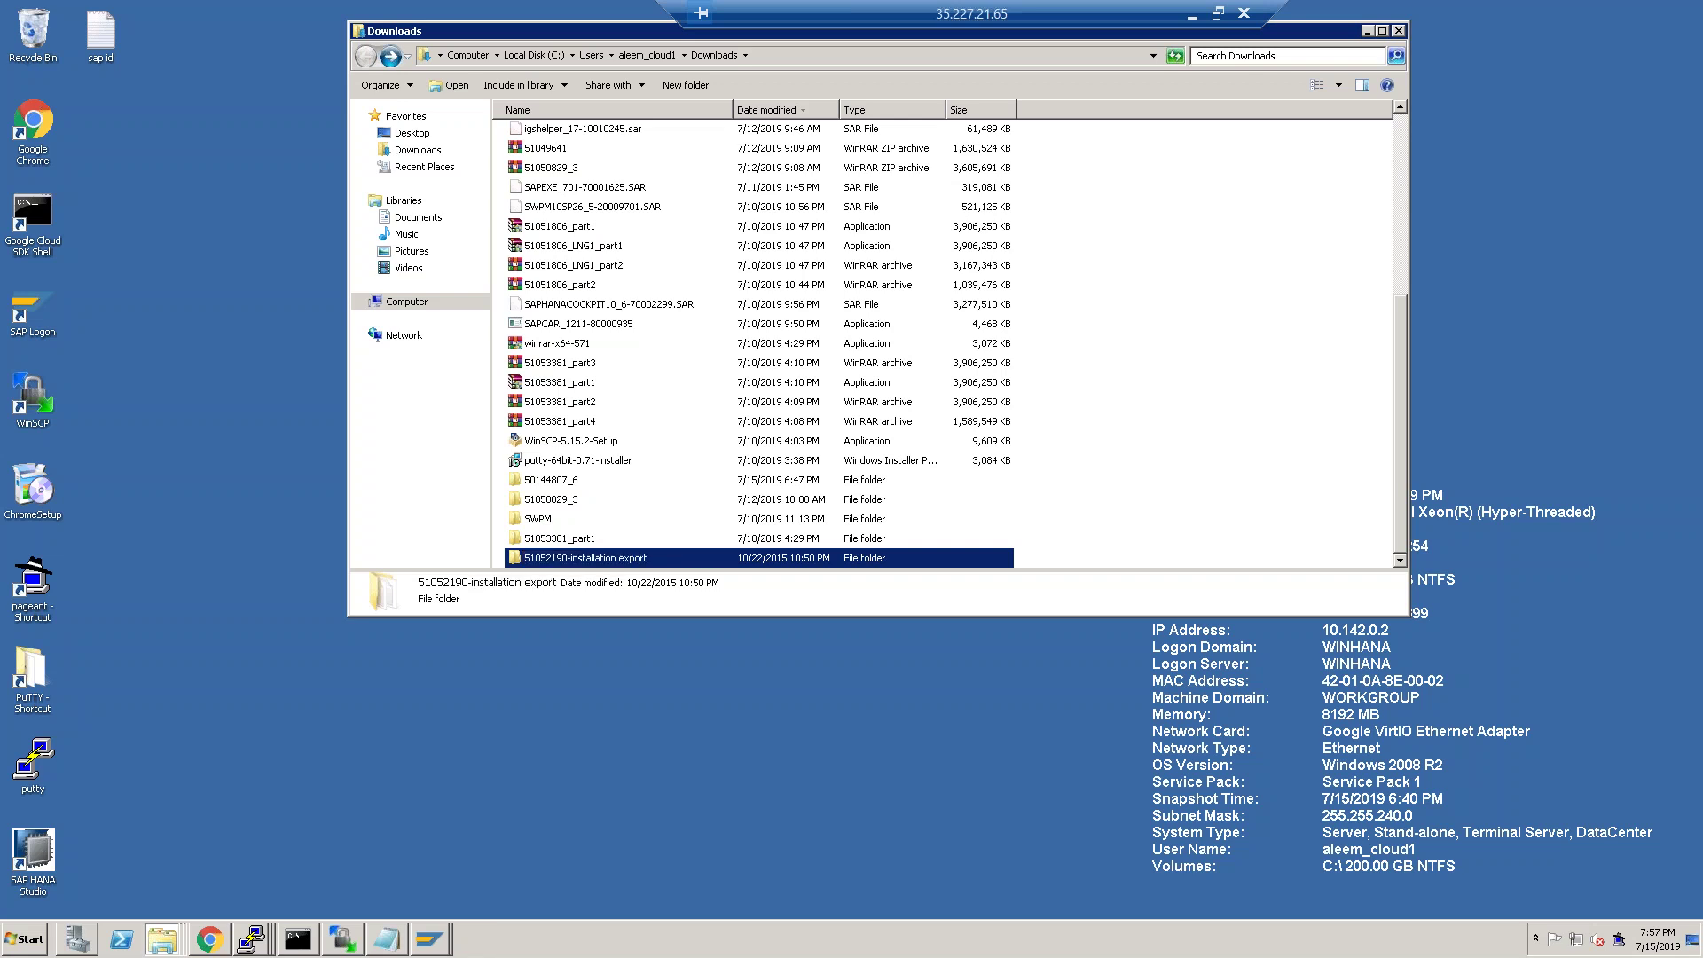
Copy the renamed folder and switch to the WinSCP session.
right_click(577, 562)
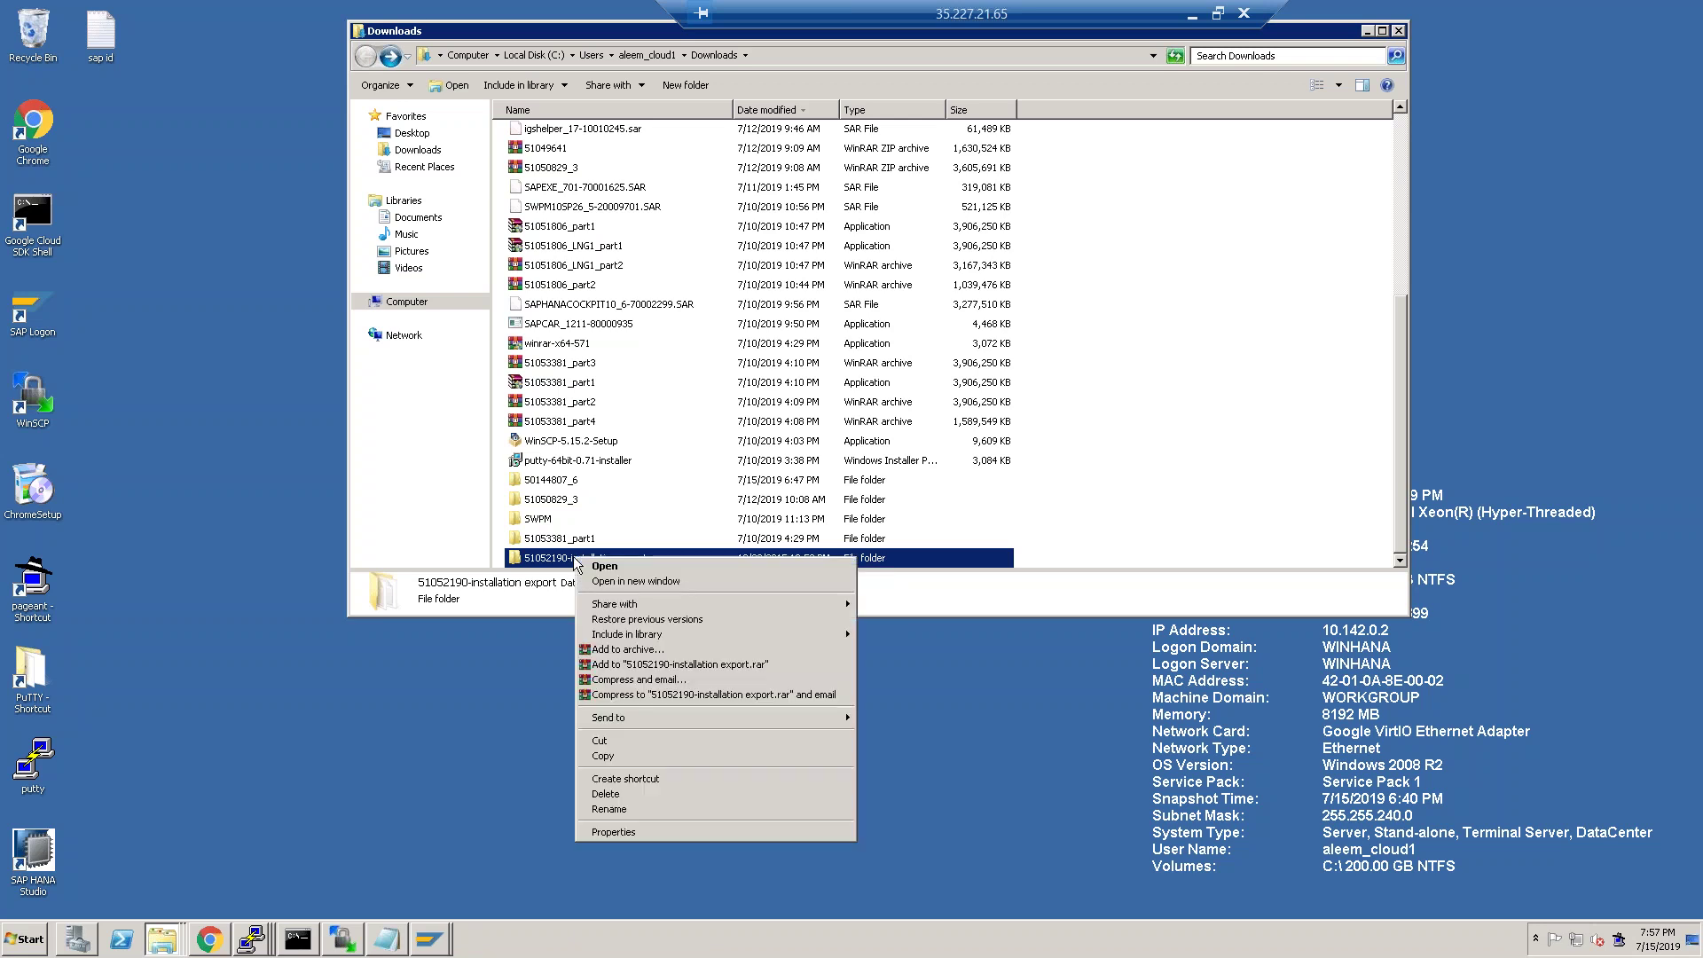
click(621, 757)
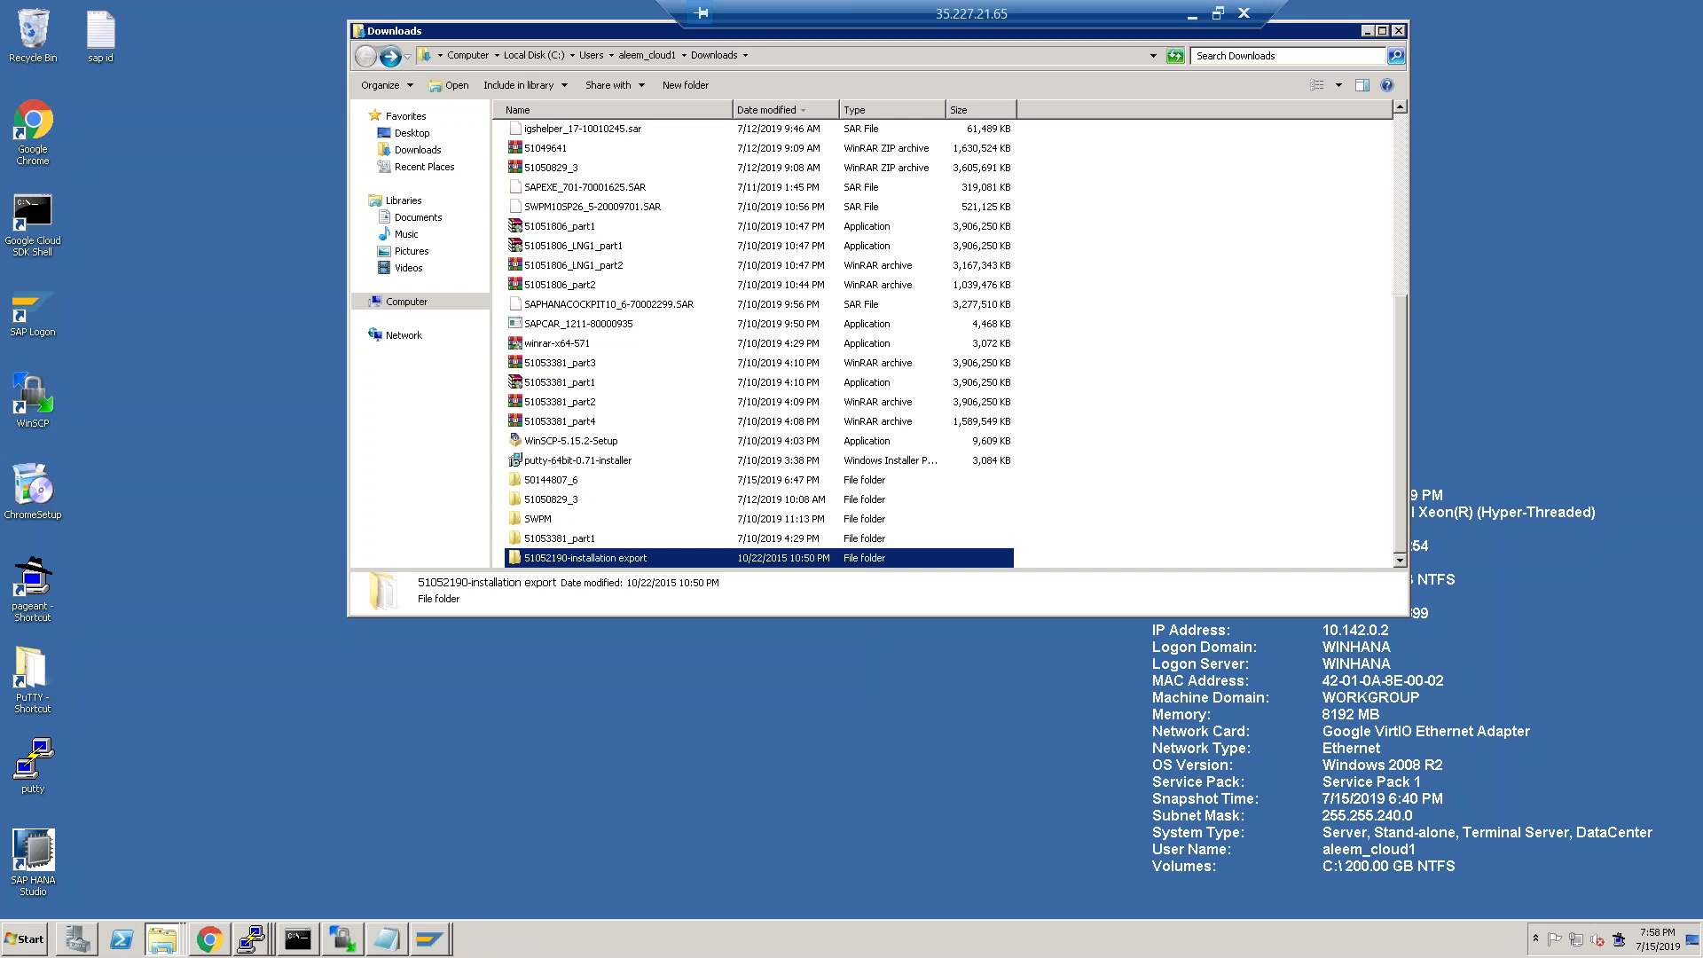
click(344, 943)
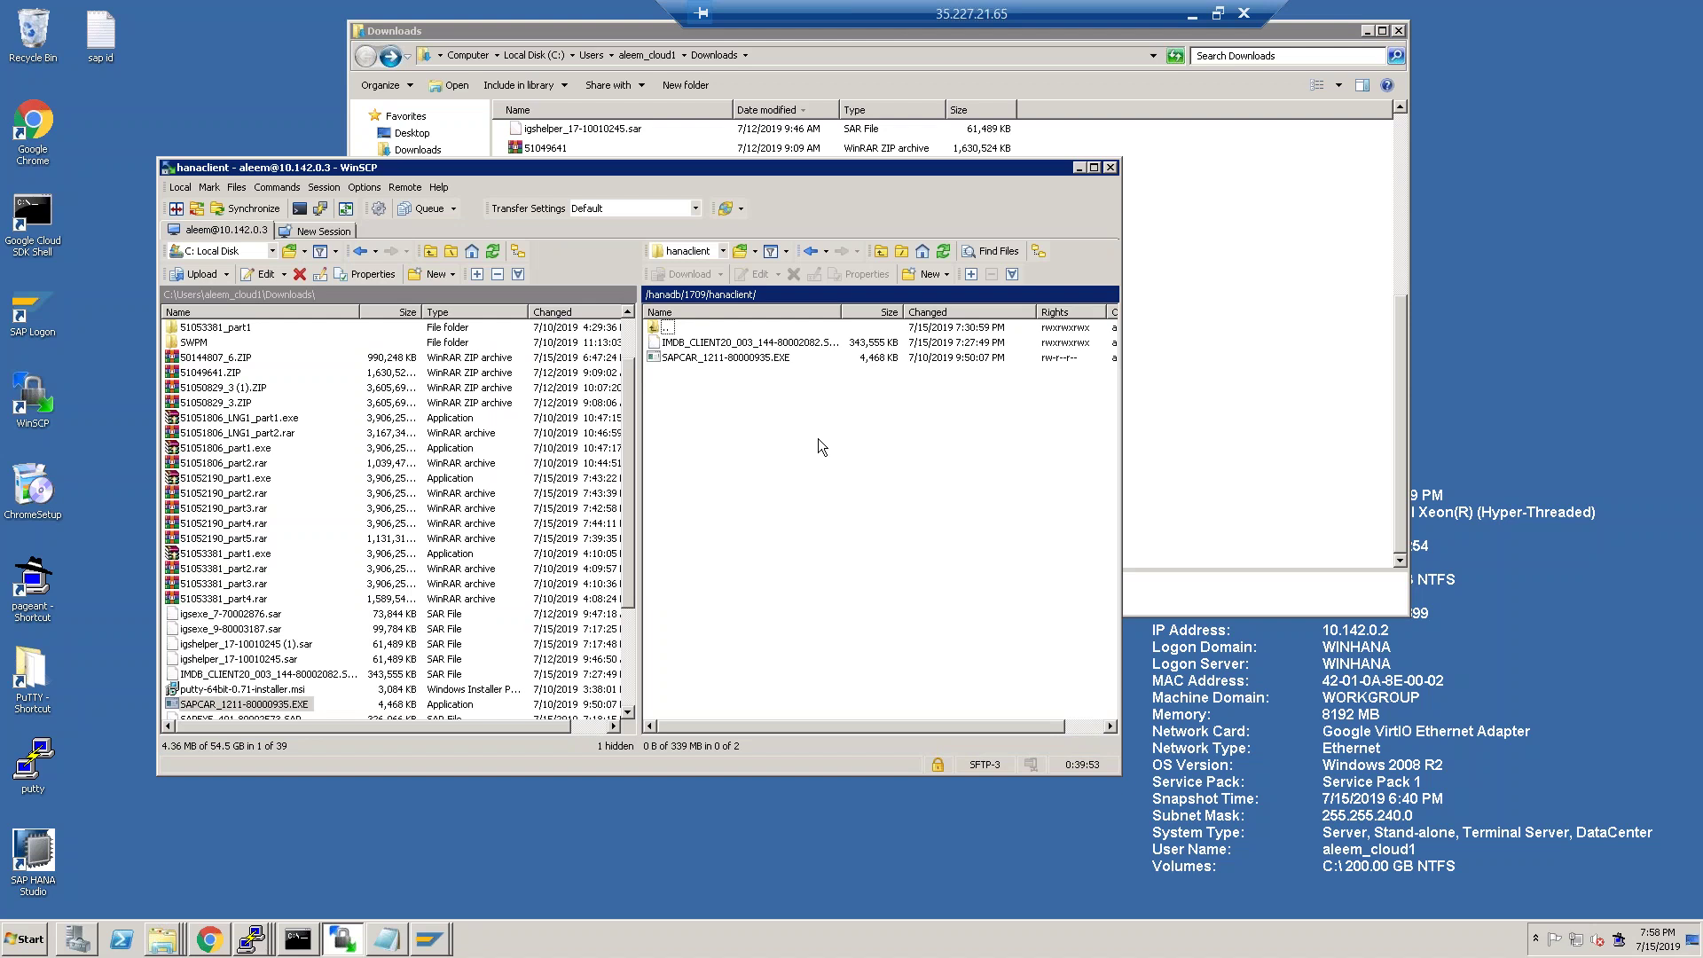
Go up to /hanadb, paste the copied export folder and confirm the upload.
double_click(673, 329)
double_click(662, 328)
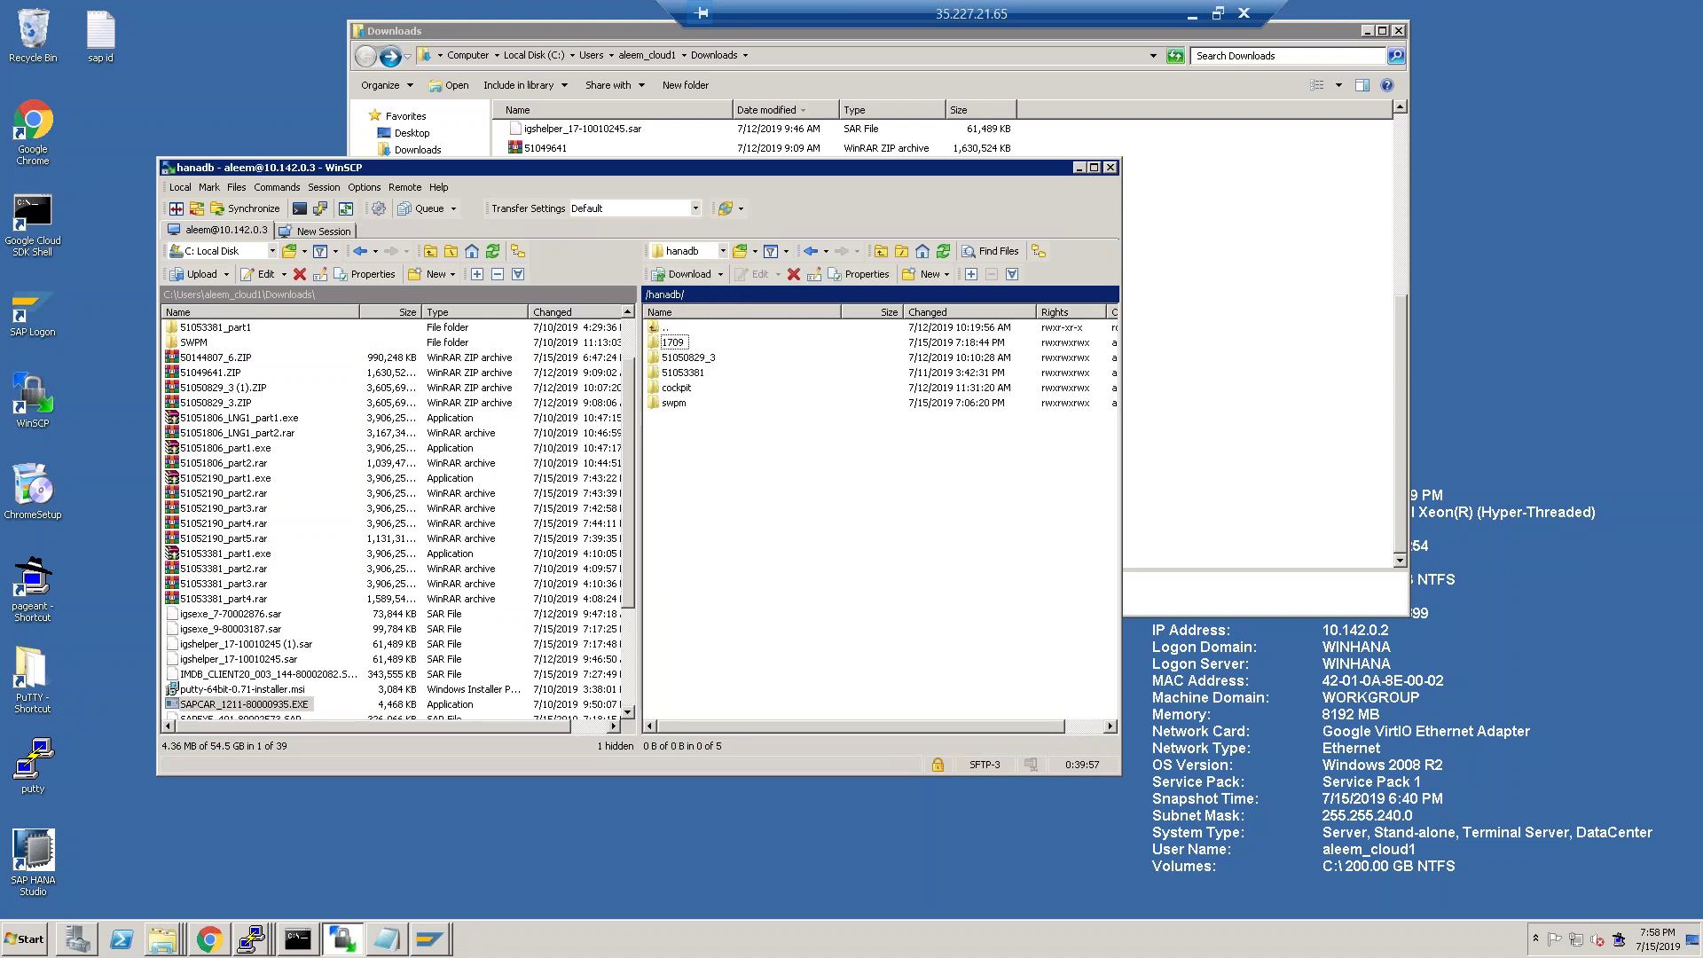
right_click(688, 453)
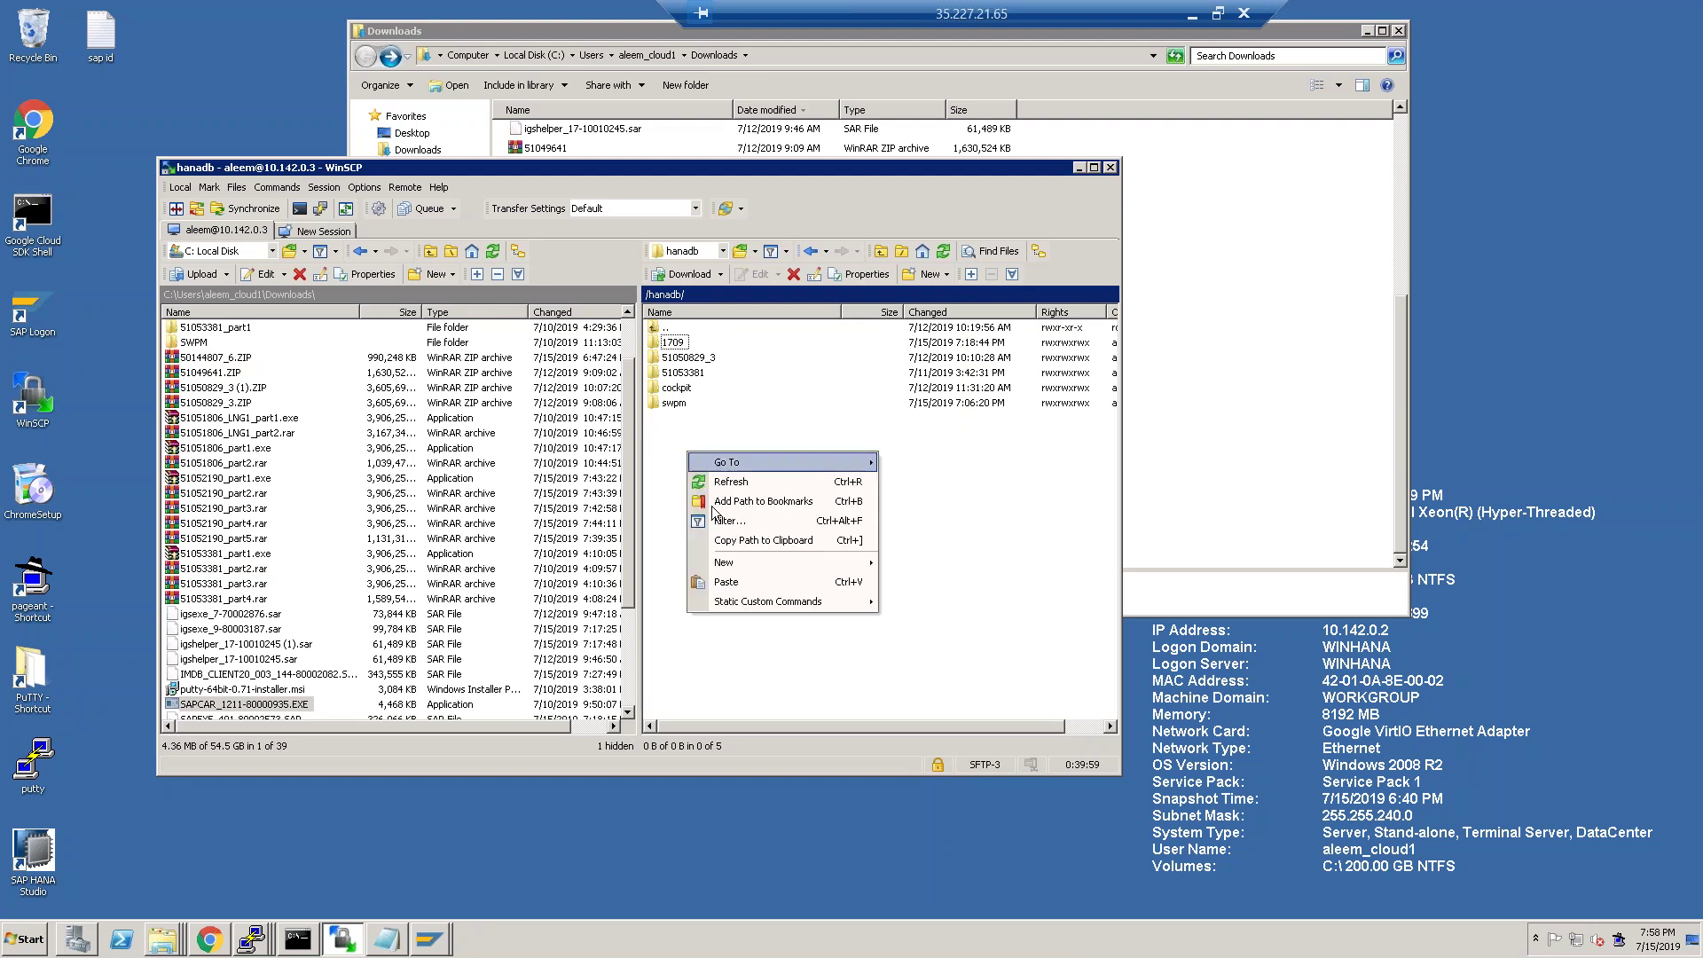
click(738, 583)
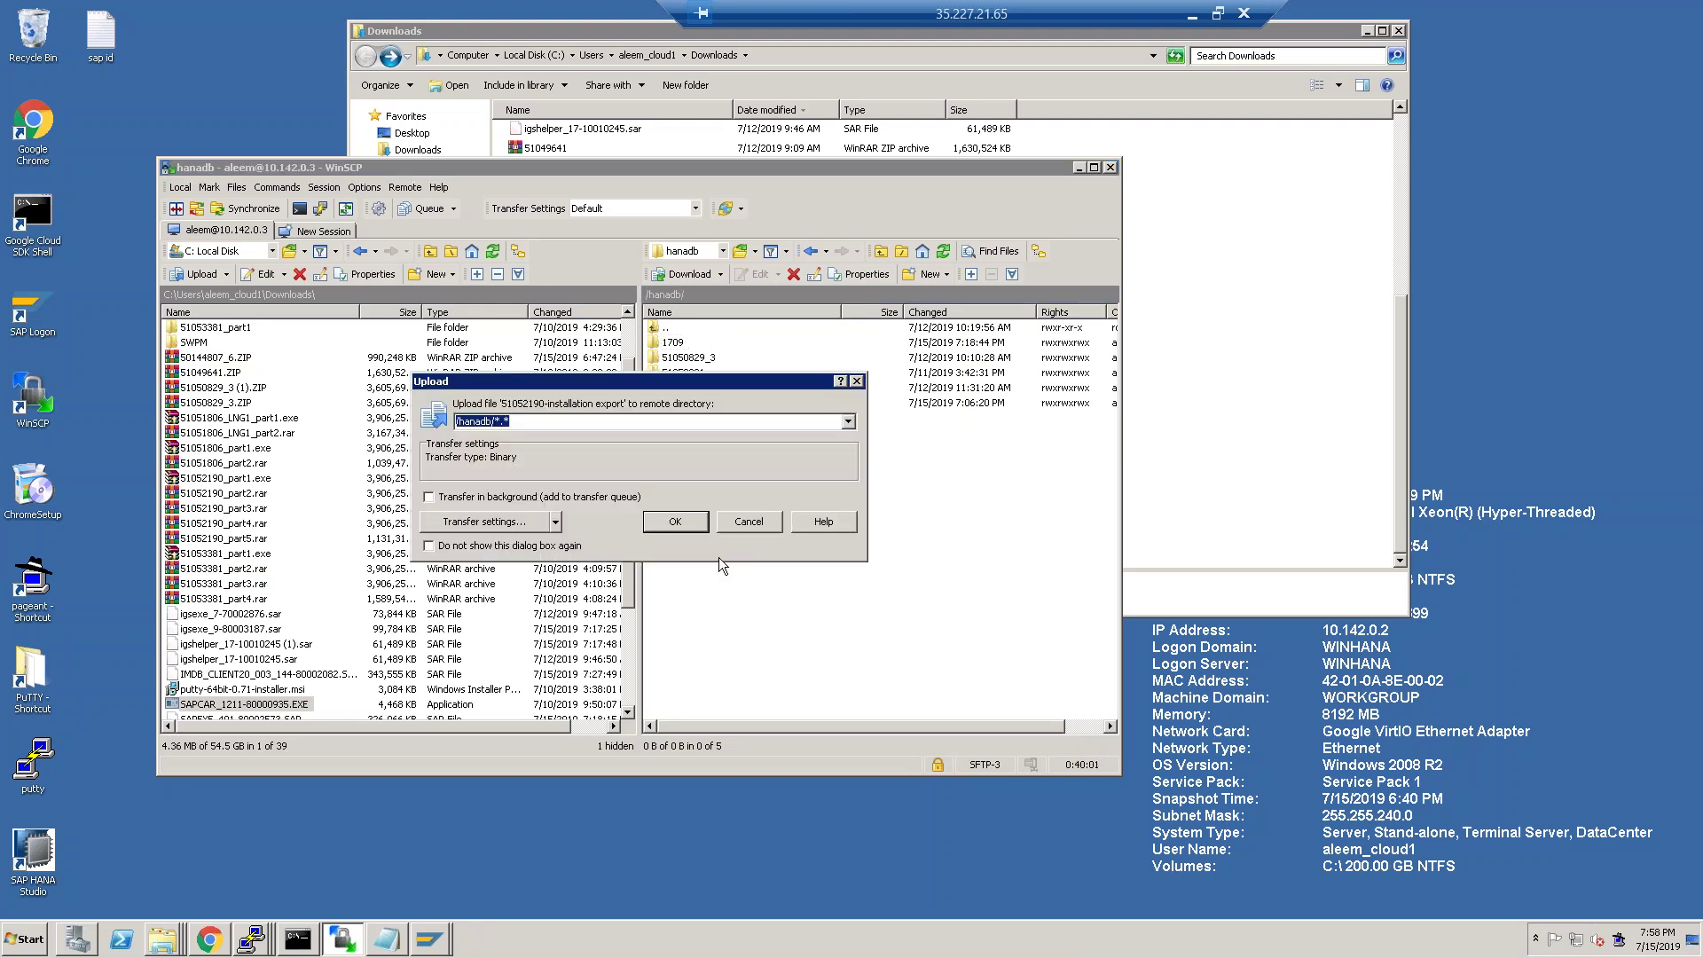
click(676, 522)
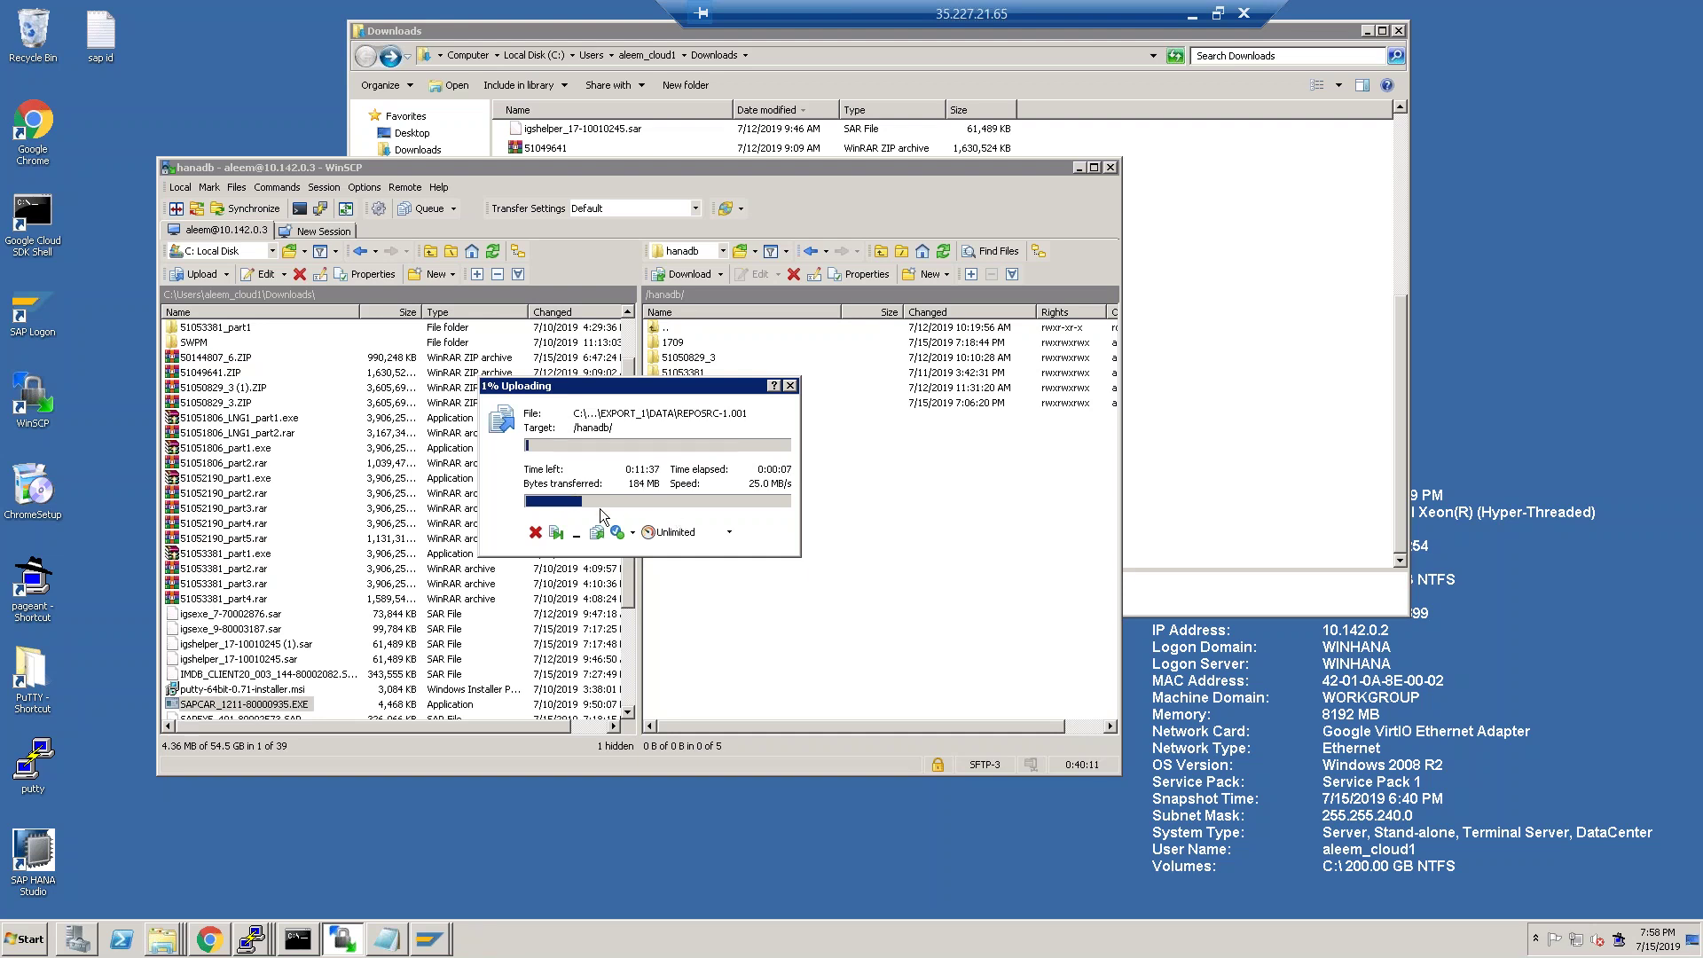
Move the upload progress window aside and switch to the SWPM Media Browser page.
drag(658, 388, 834, 444)
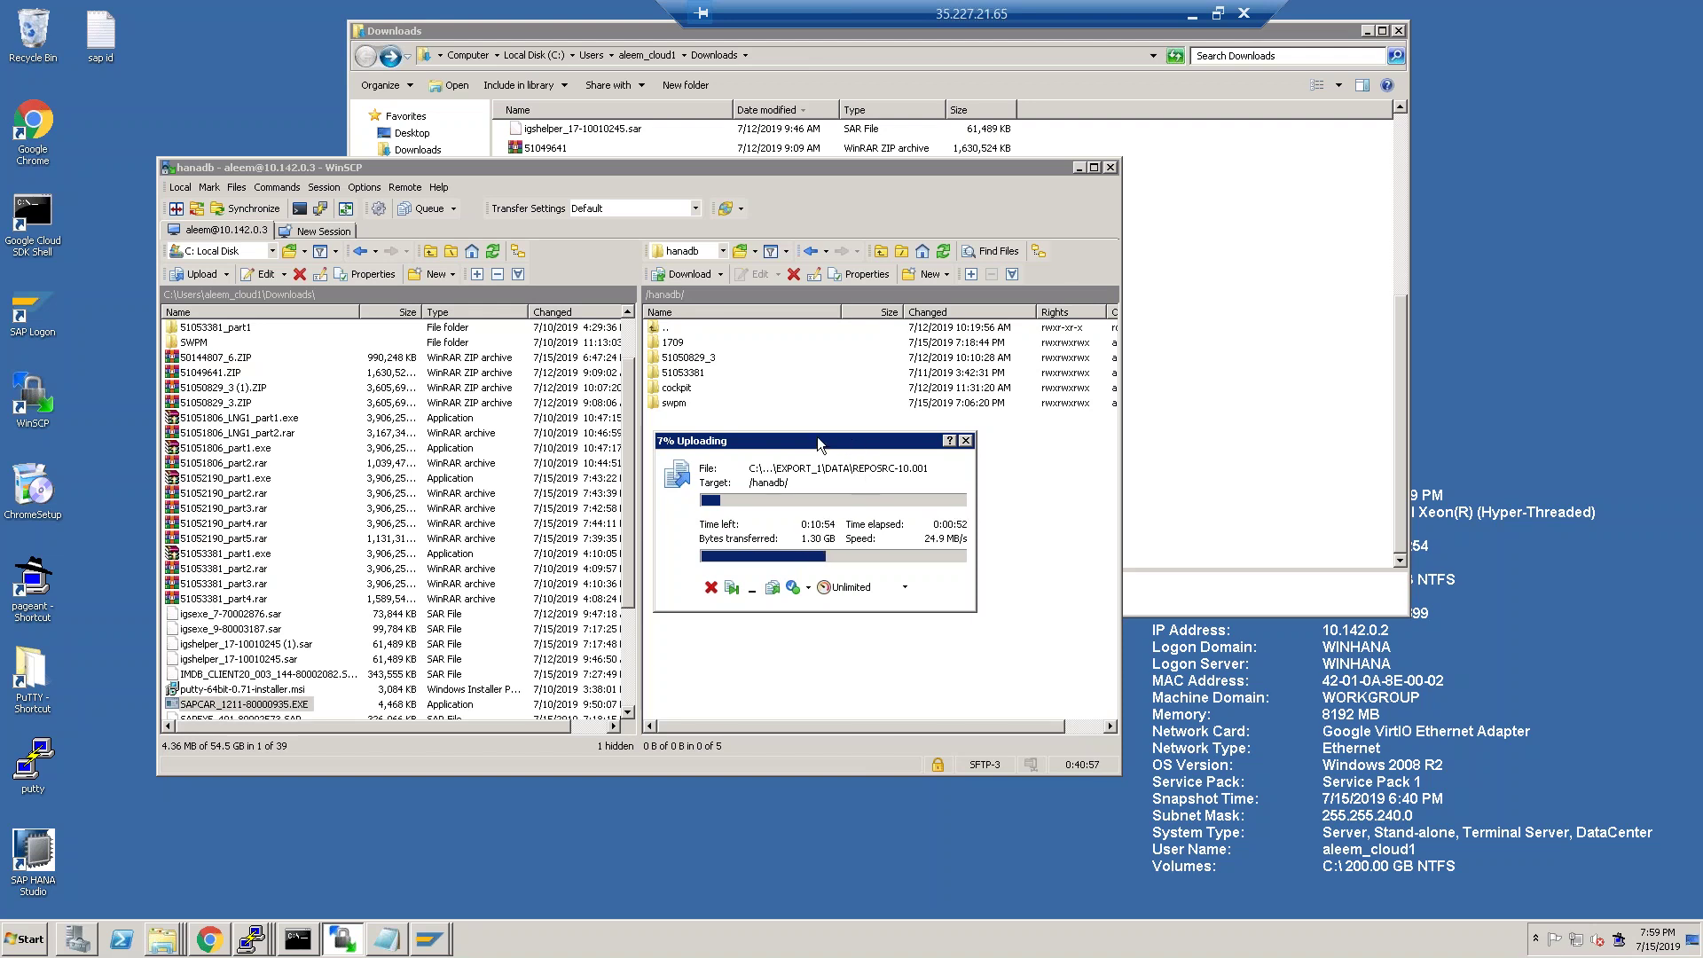
drag(794, 438, 853, 489)
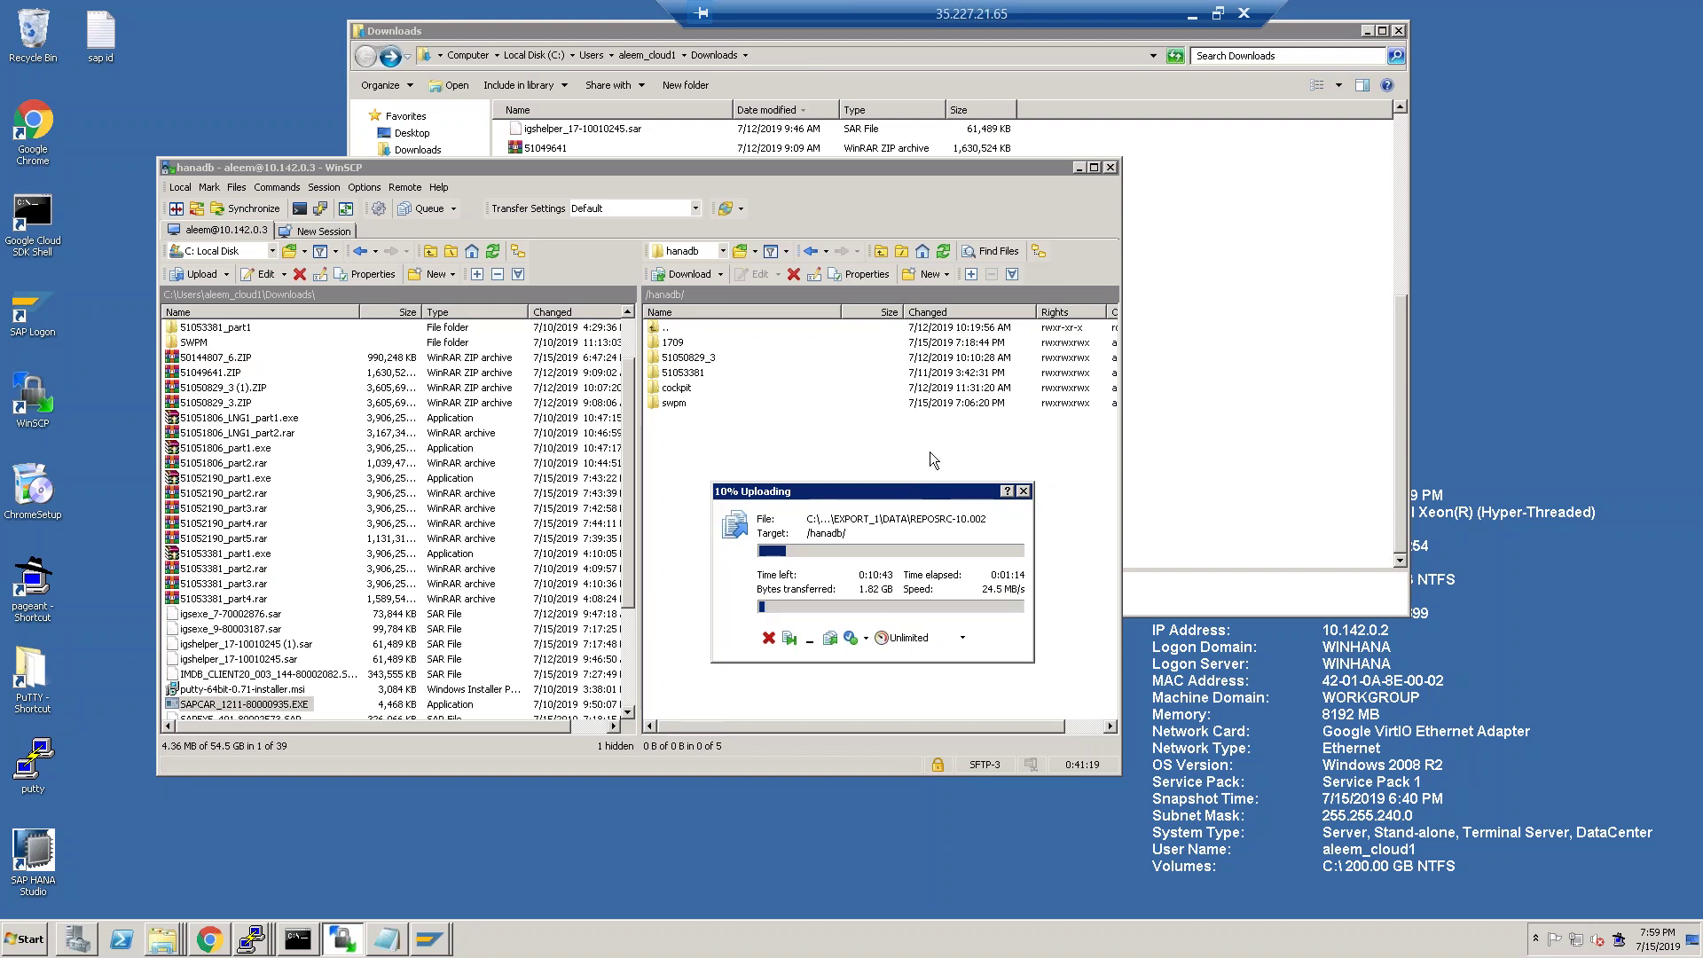
click(206, 949)
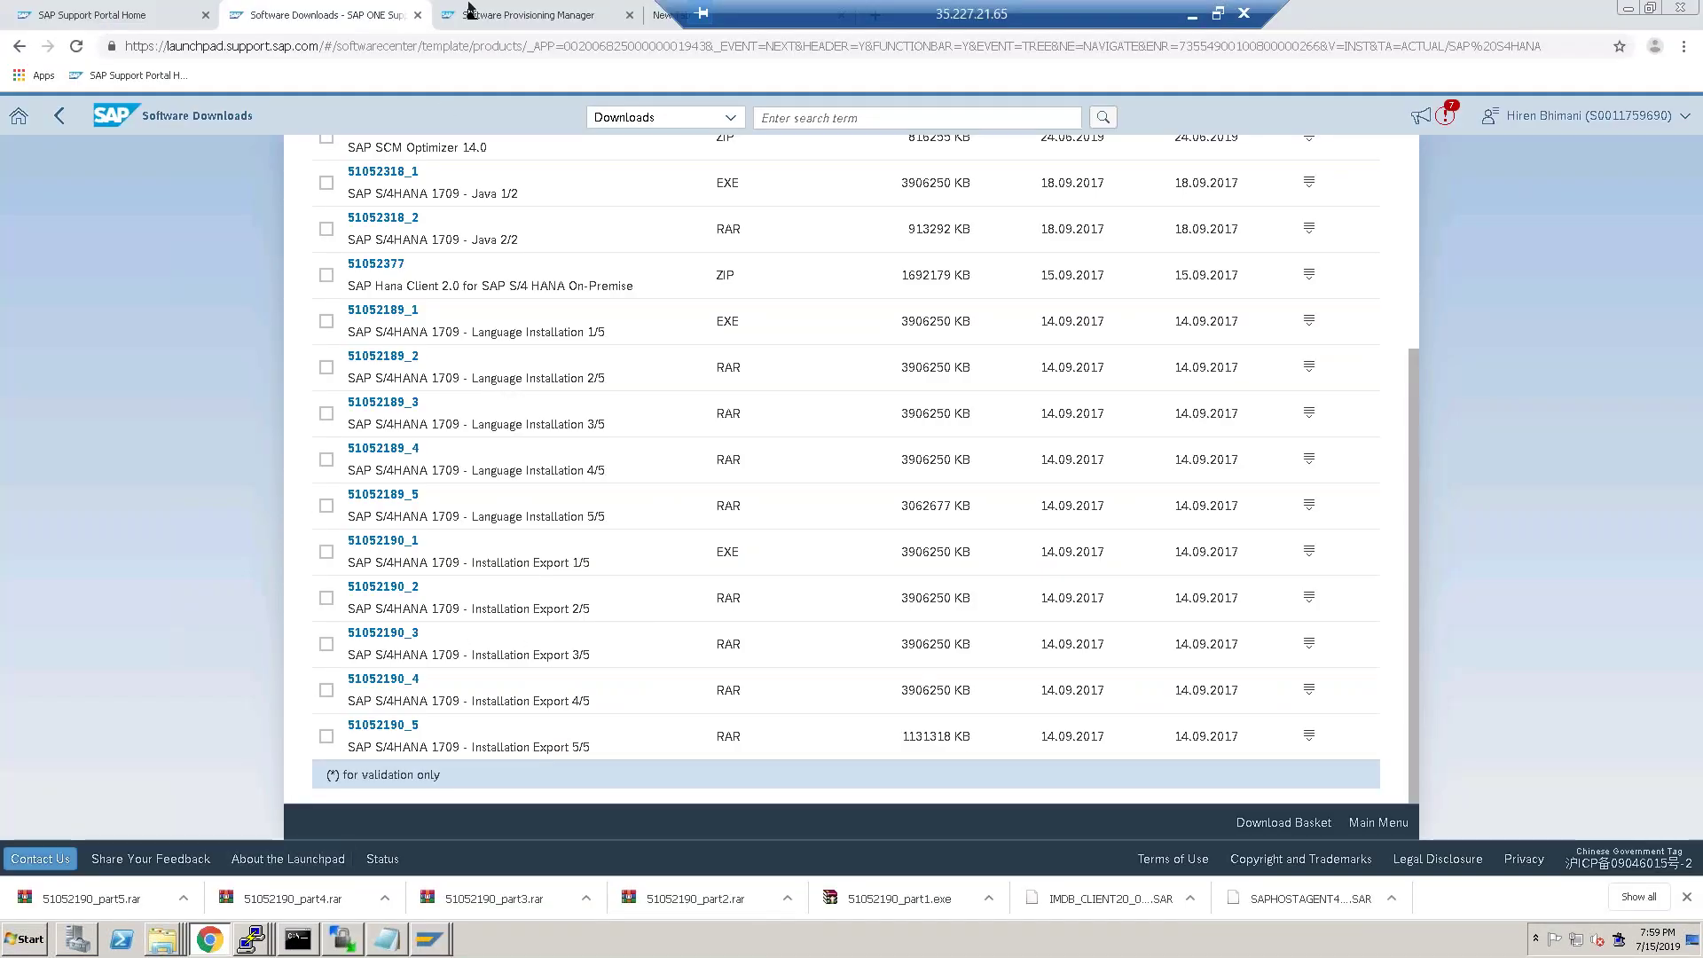
click(511, 15)
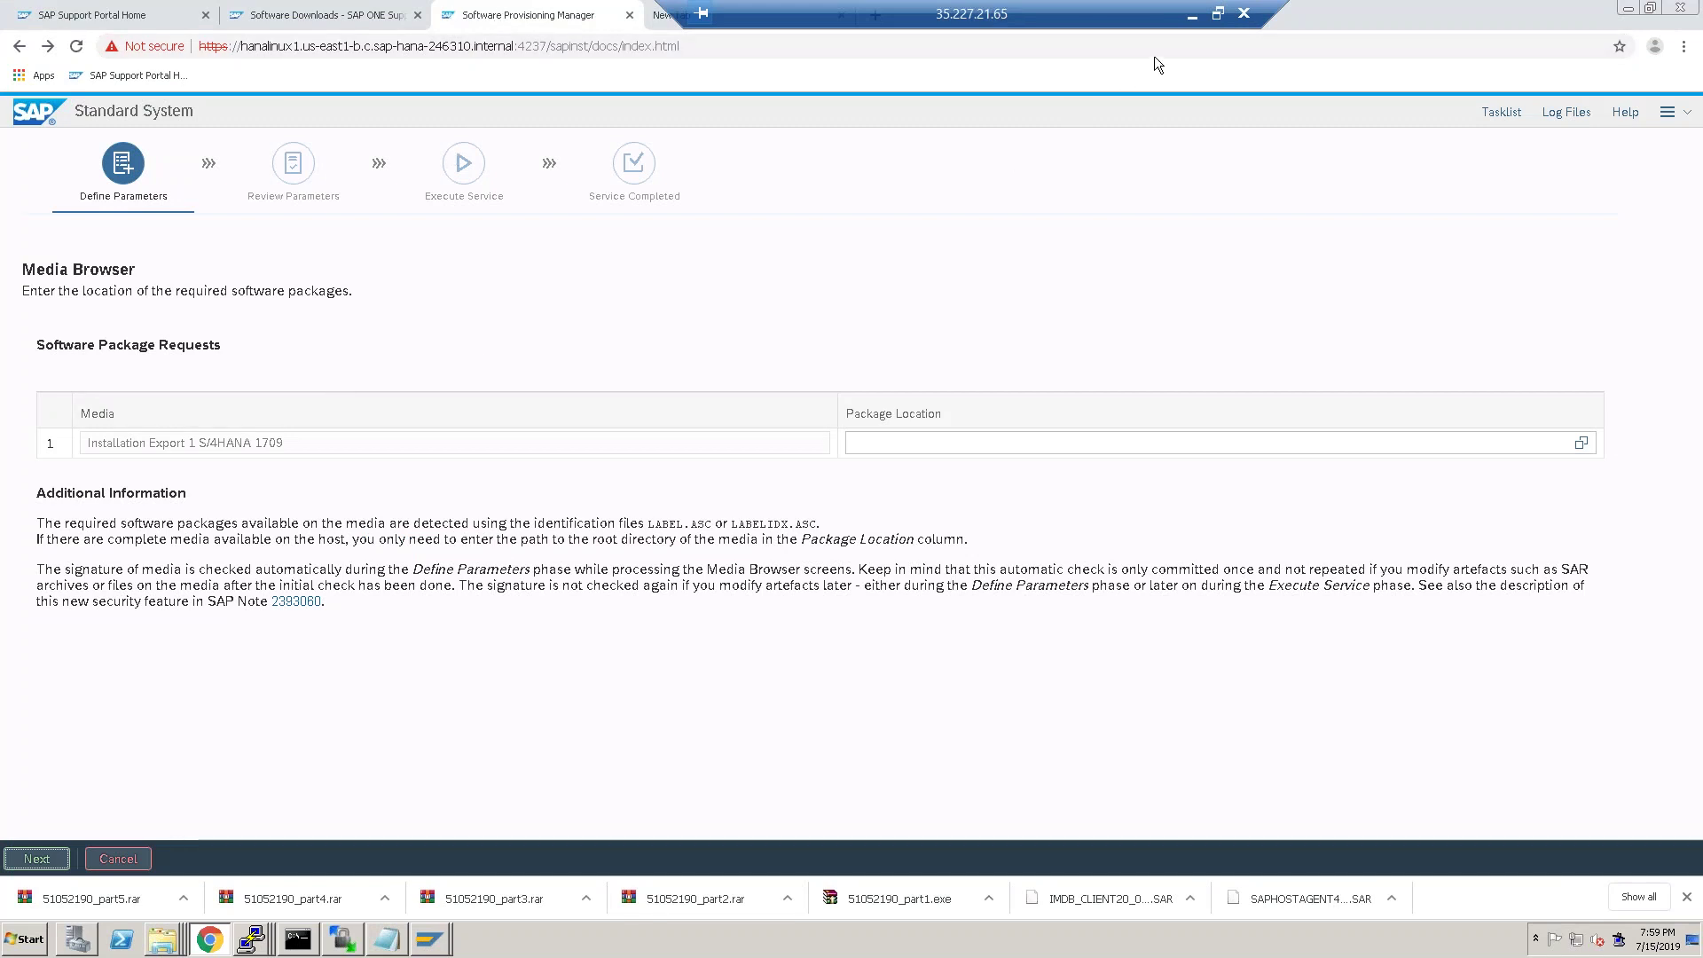
click(1193, 15)
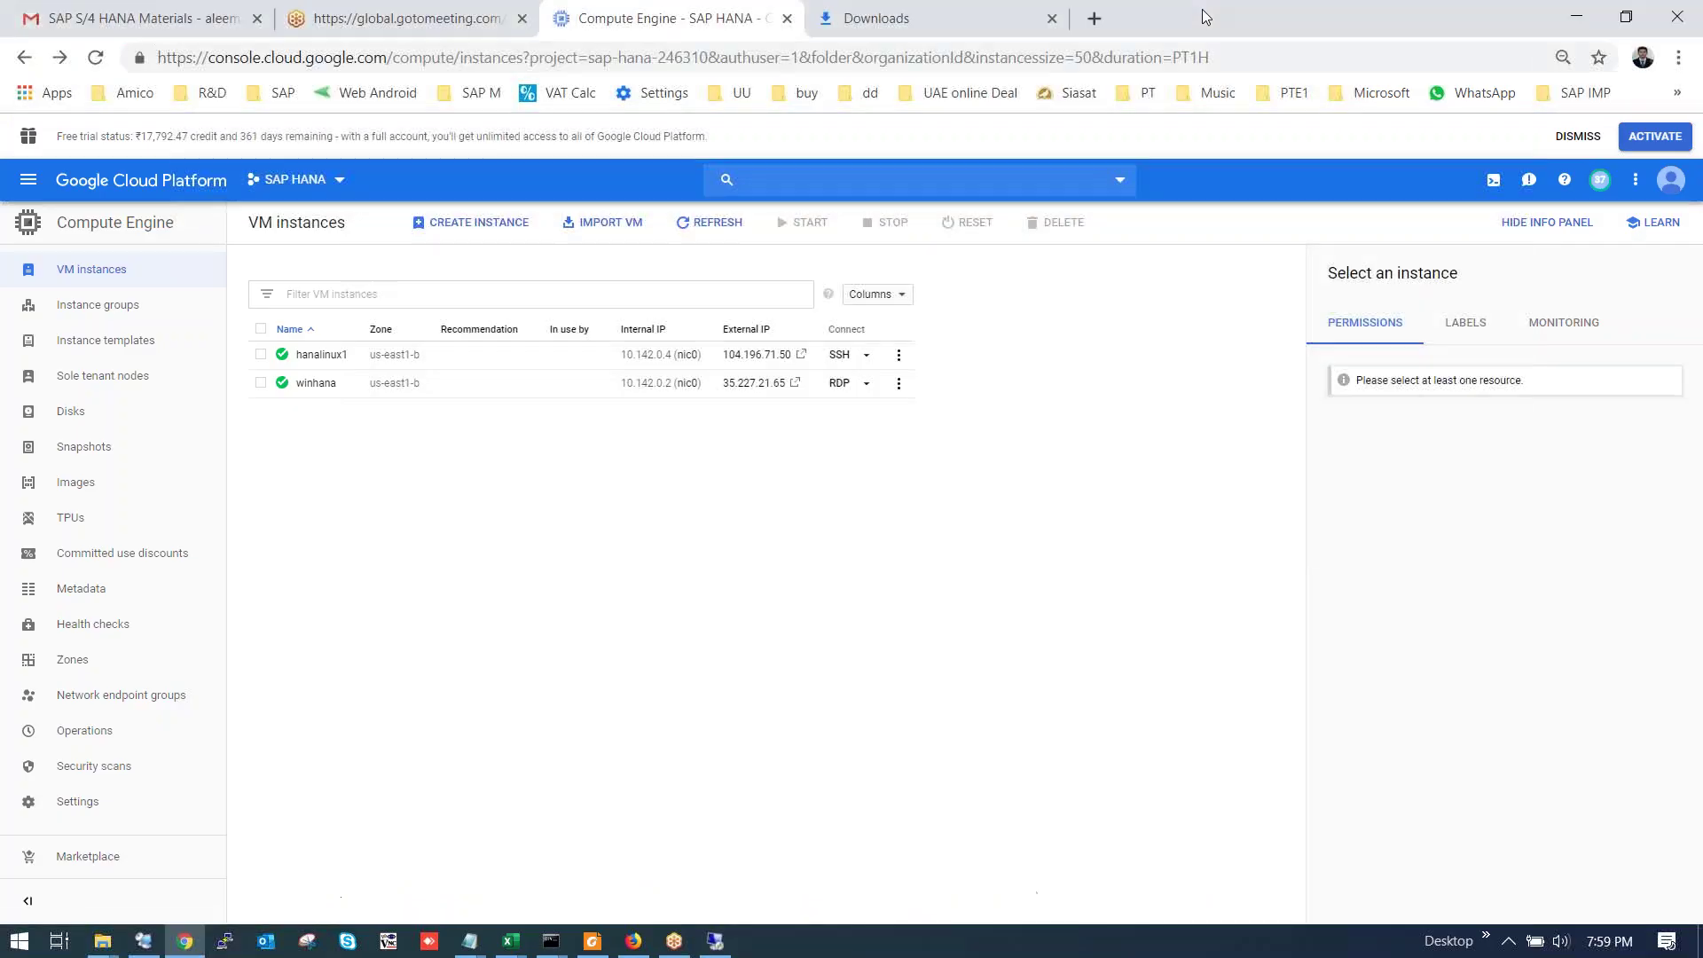
click(715, 940)
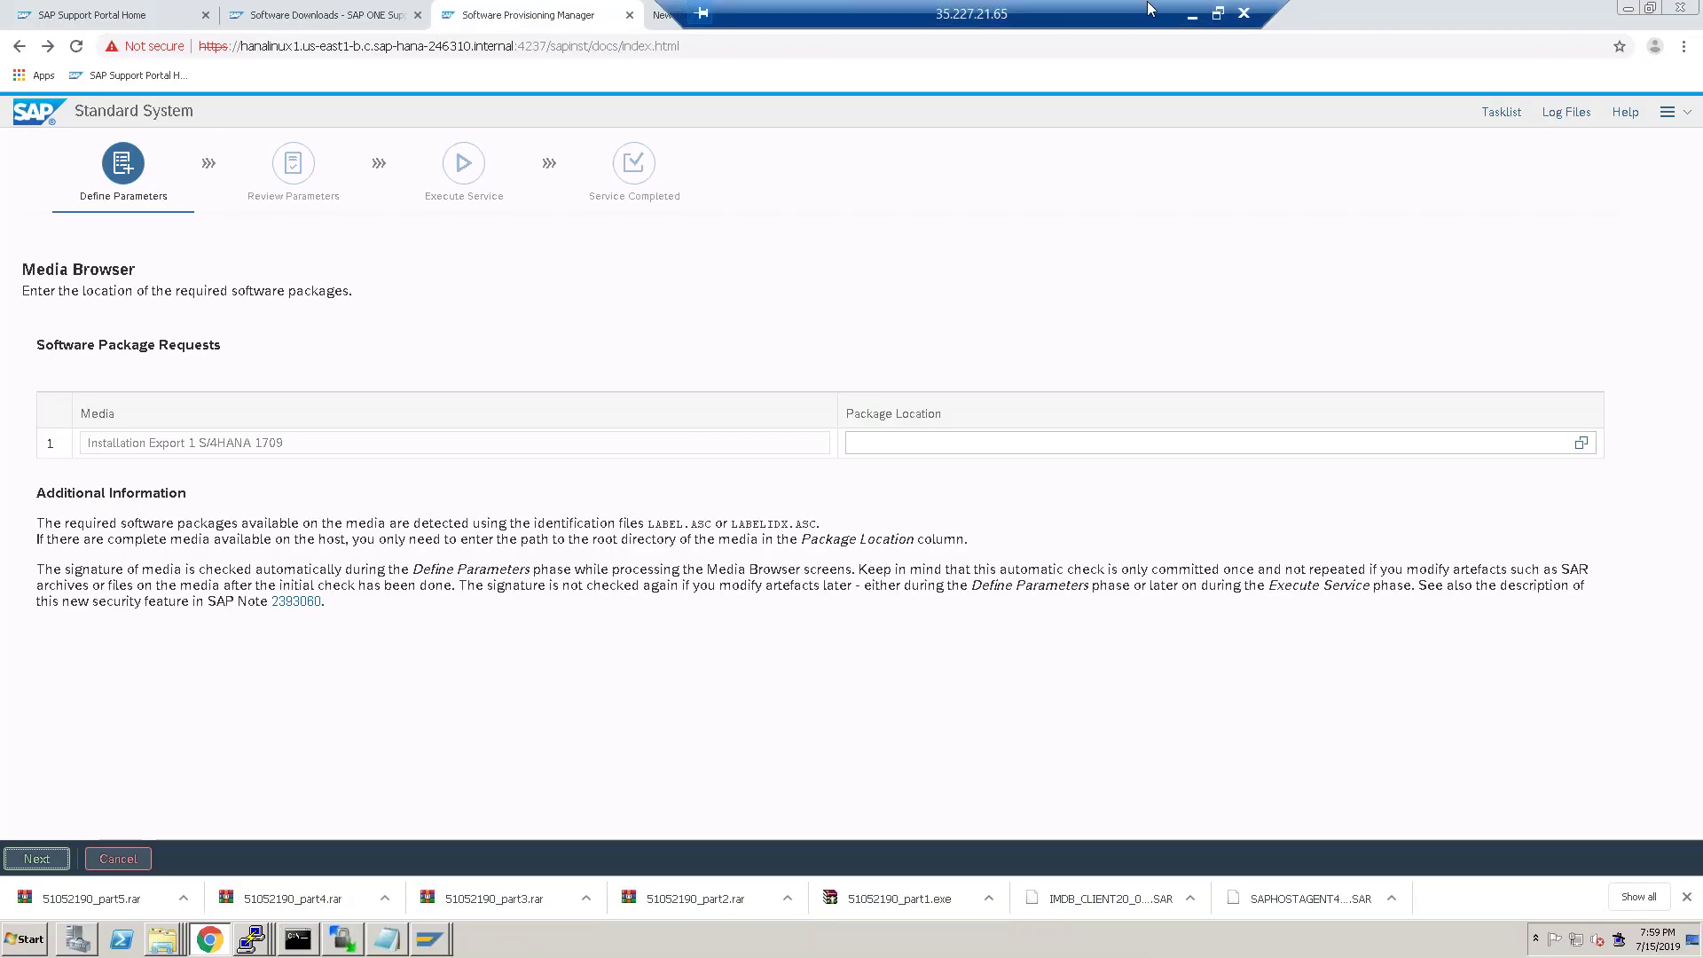
Restore WinSCP and keep repositioning the upload dialog as the transfer passes 53%.
click(355, 942)
drag(886, 488, 881, 455)
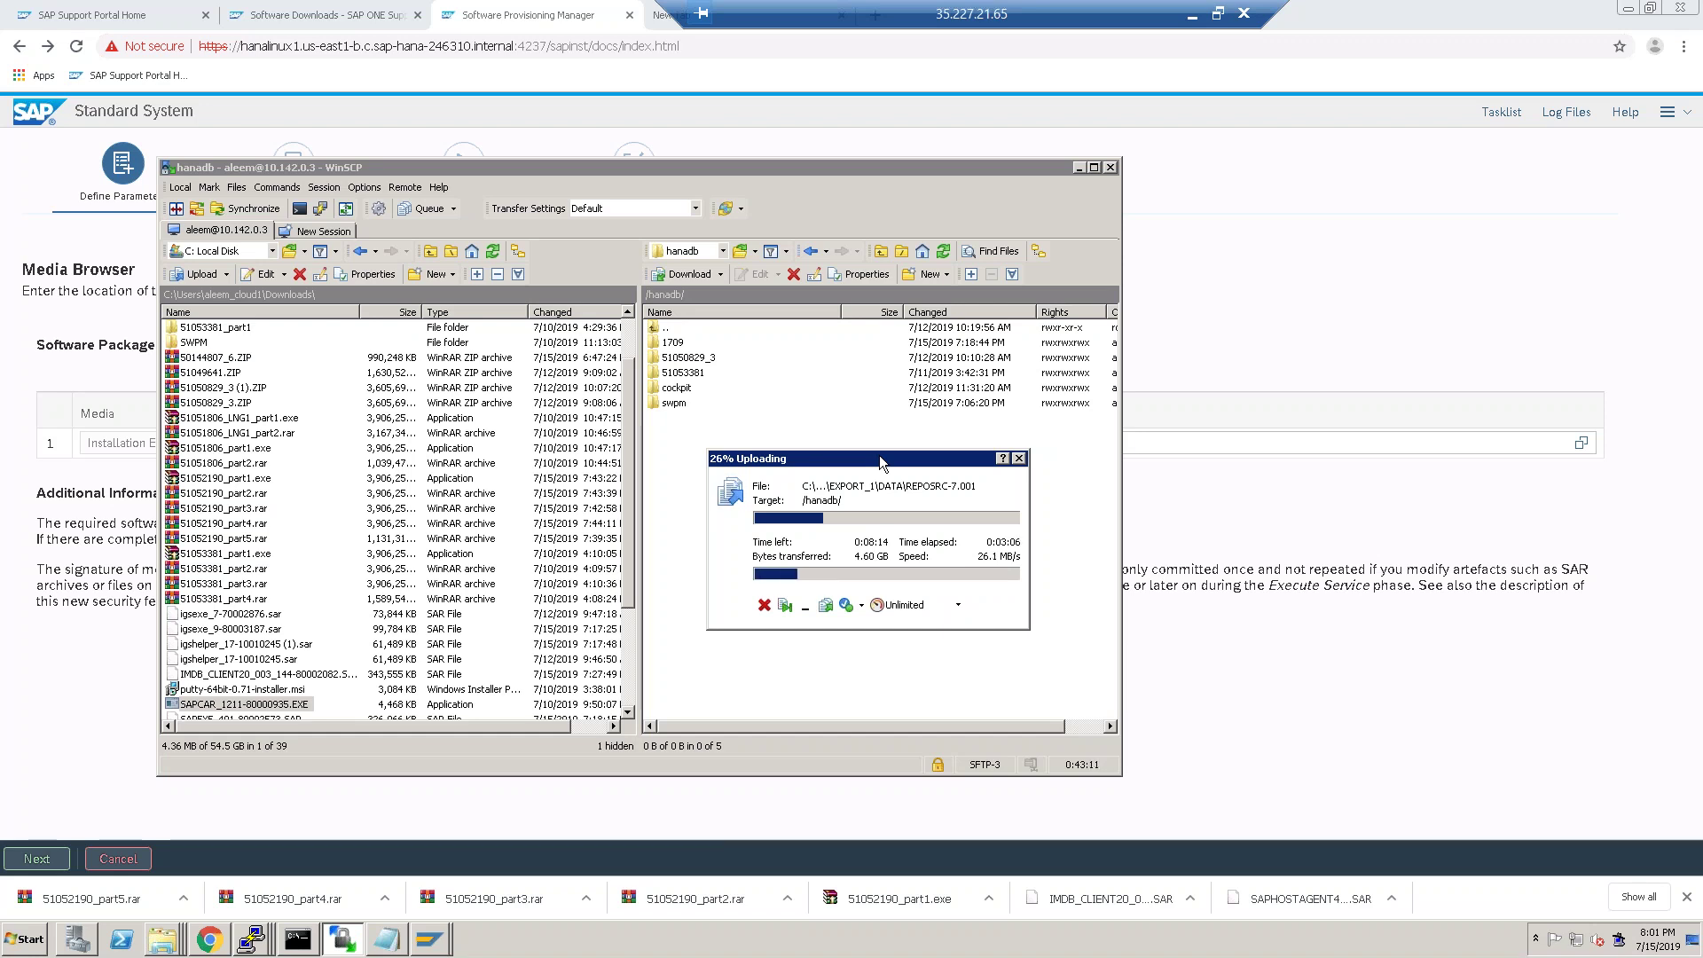
drag(866, 461, 875, 442)
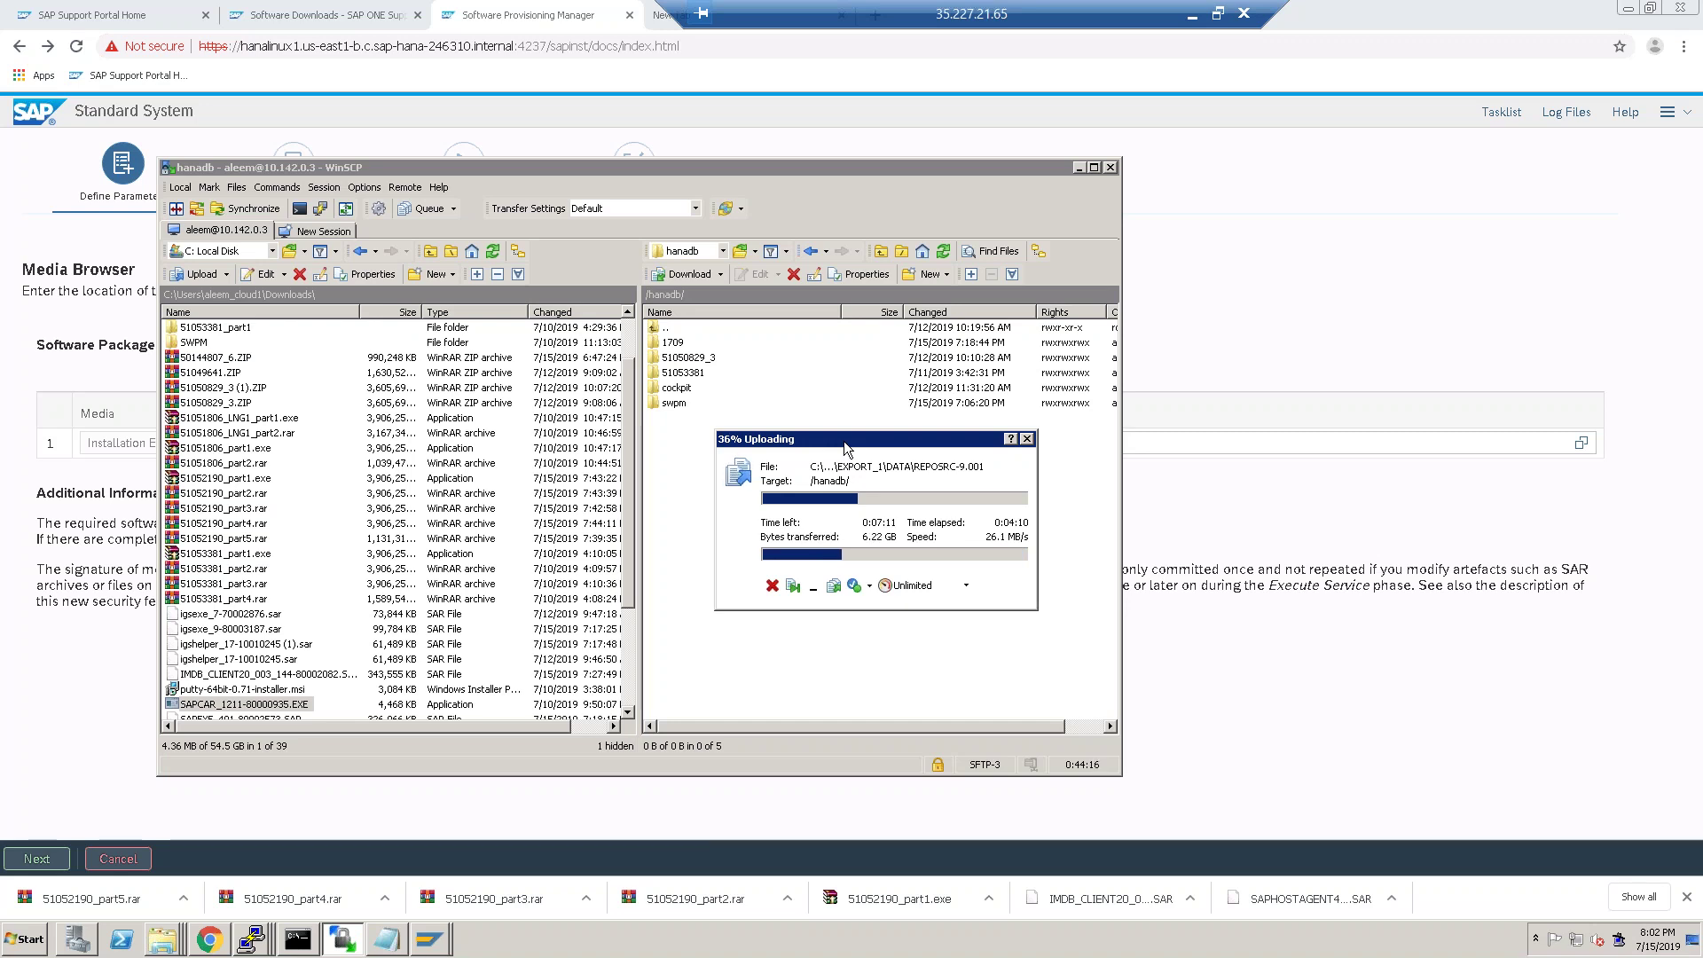
drag(921, 440, 868, 472)
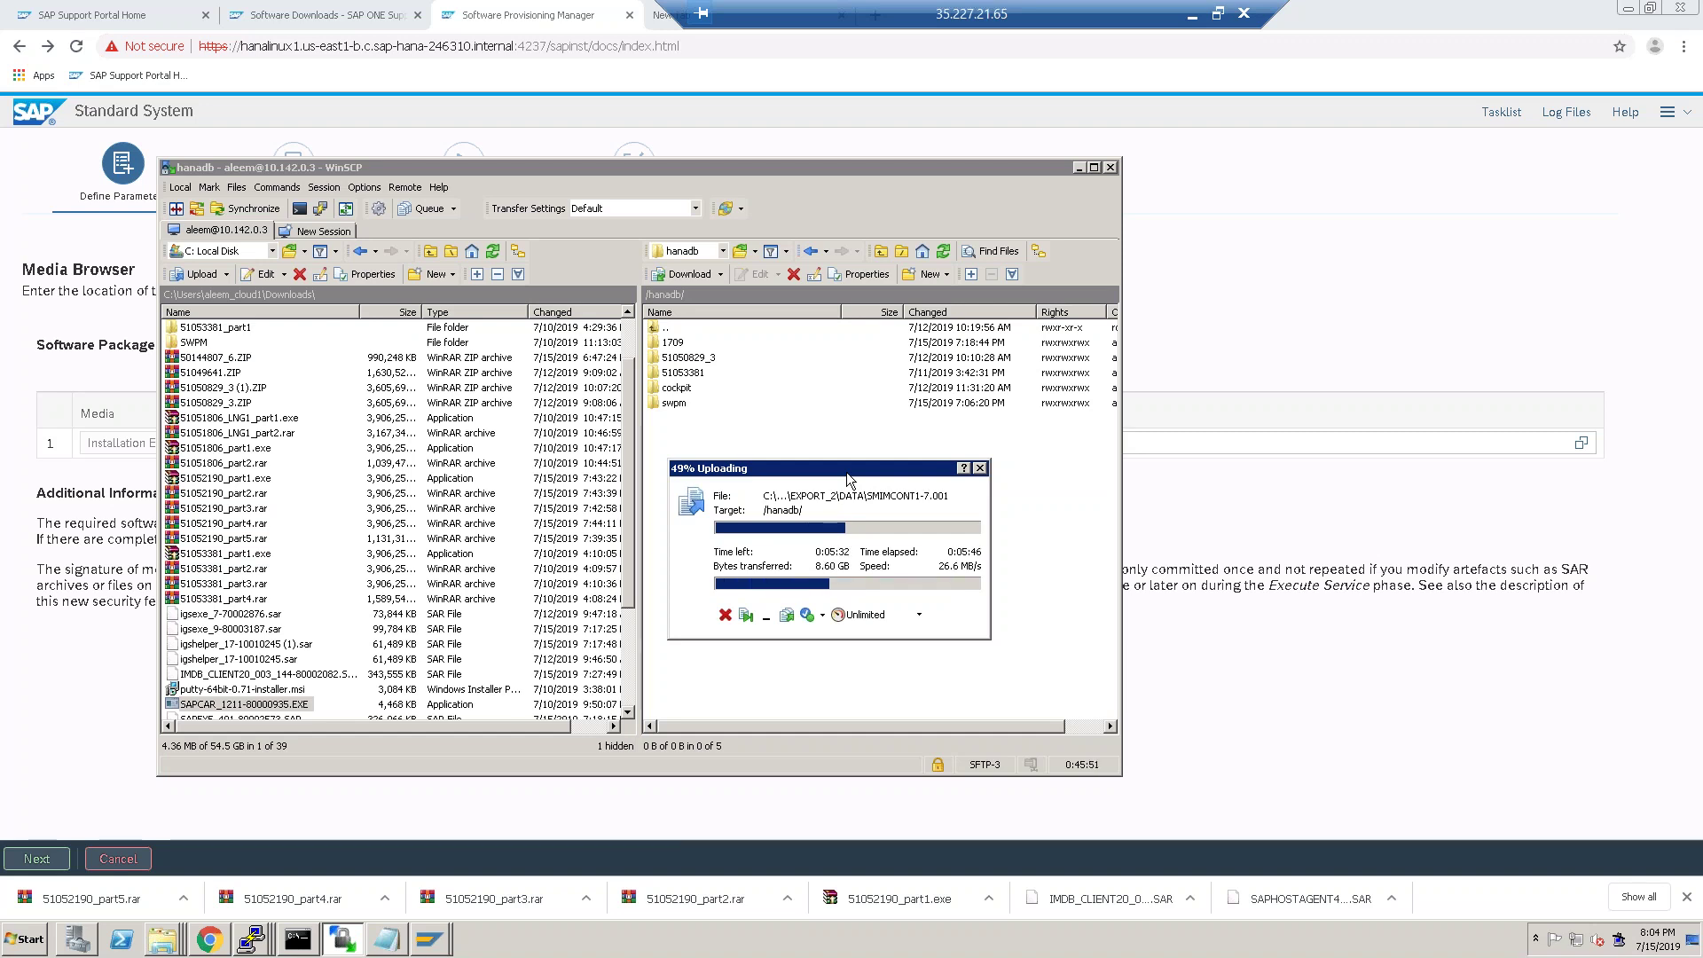
drag(853, 470, 881, 440)
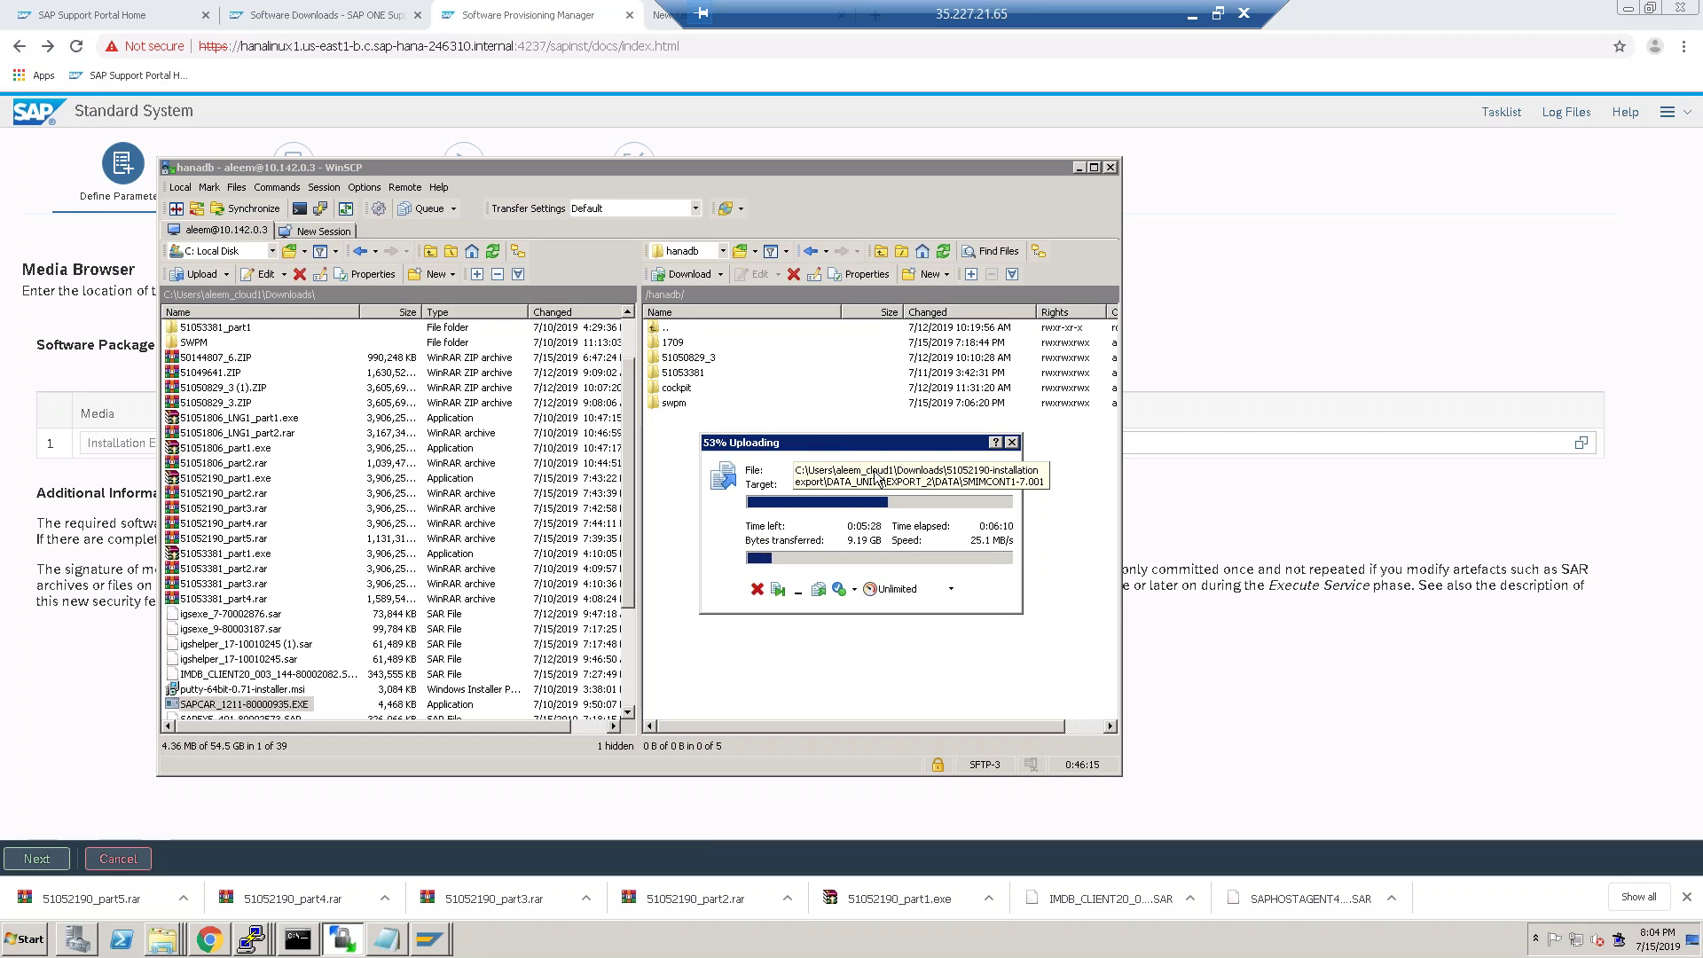
In the third PuTTY session, list /hanadb with ll and enter the cockpit folder.
click(211, 941)
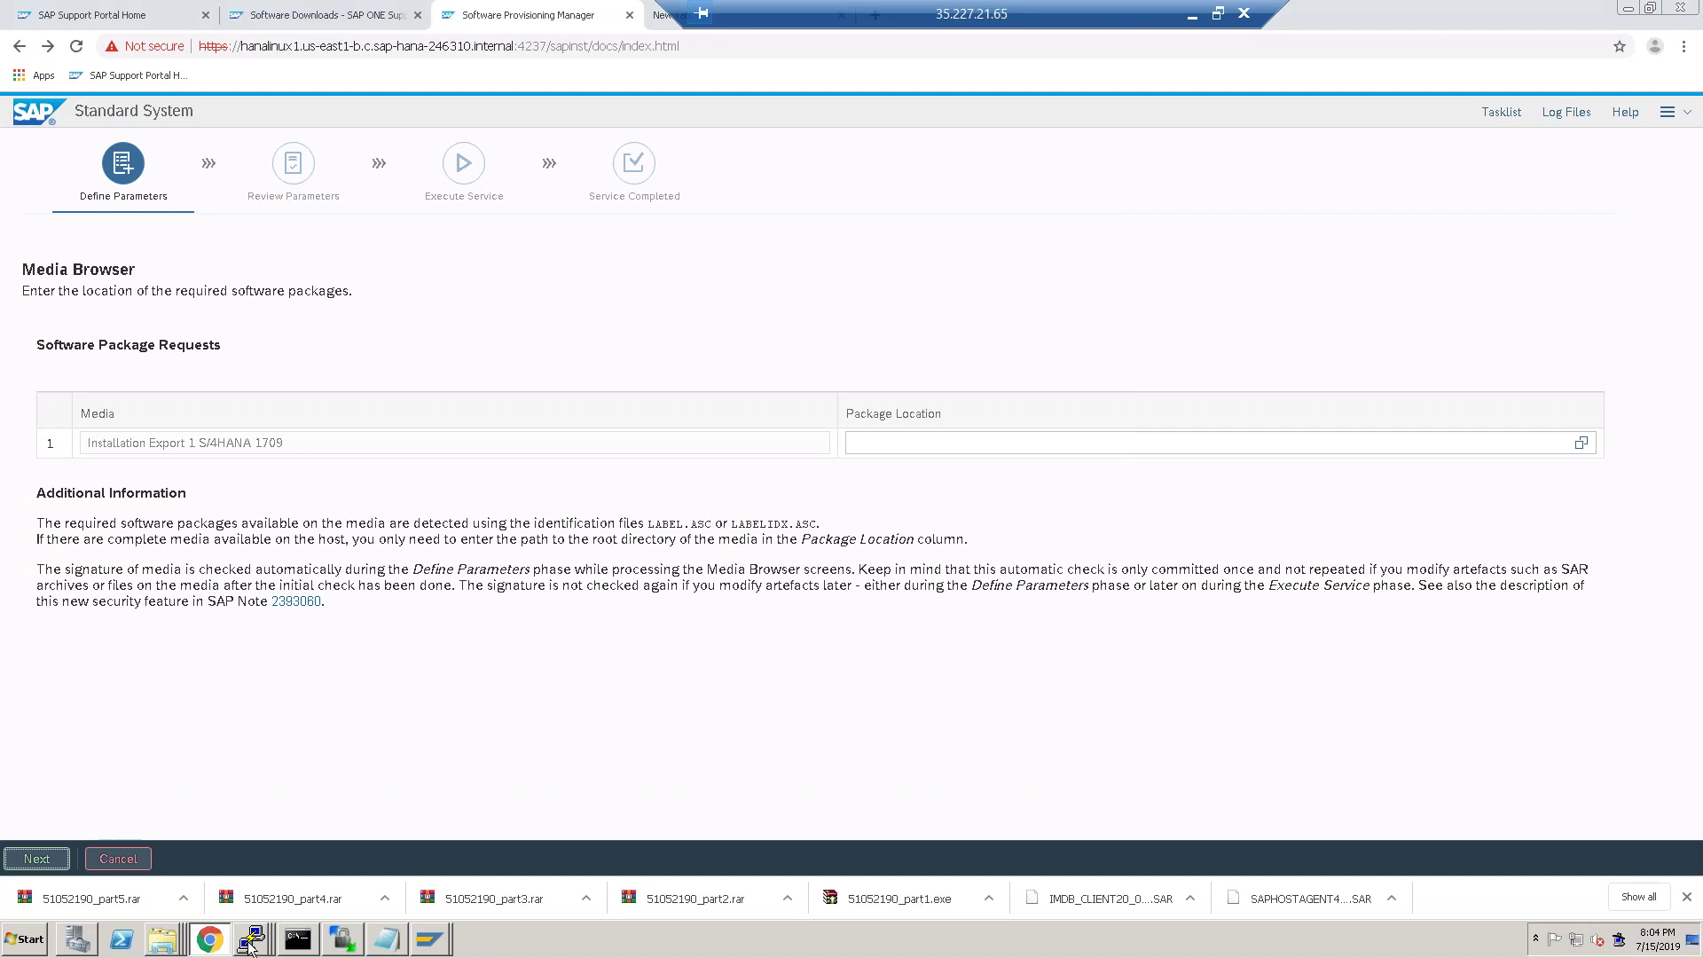
click(250, 934)
click(247, 900)
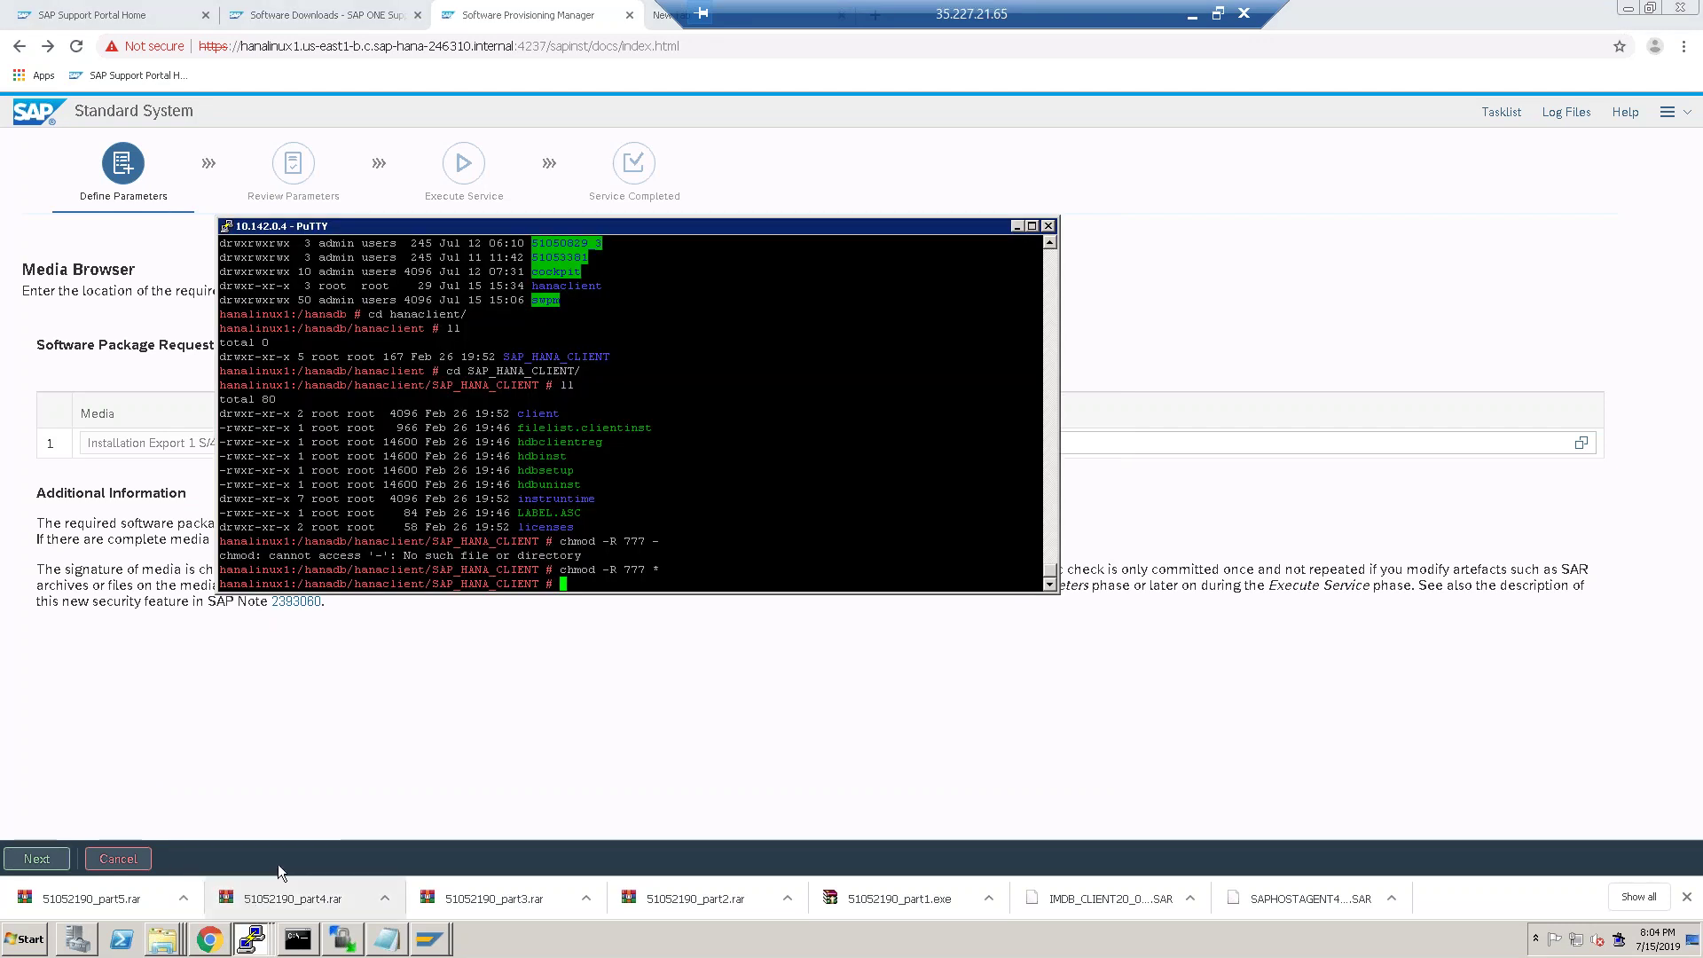
text(cd /)
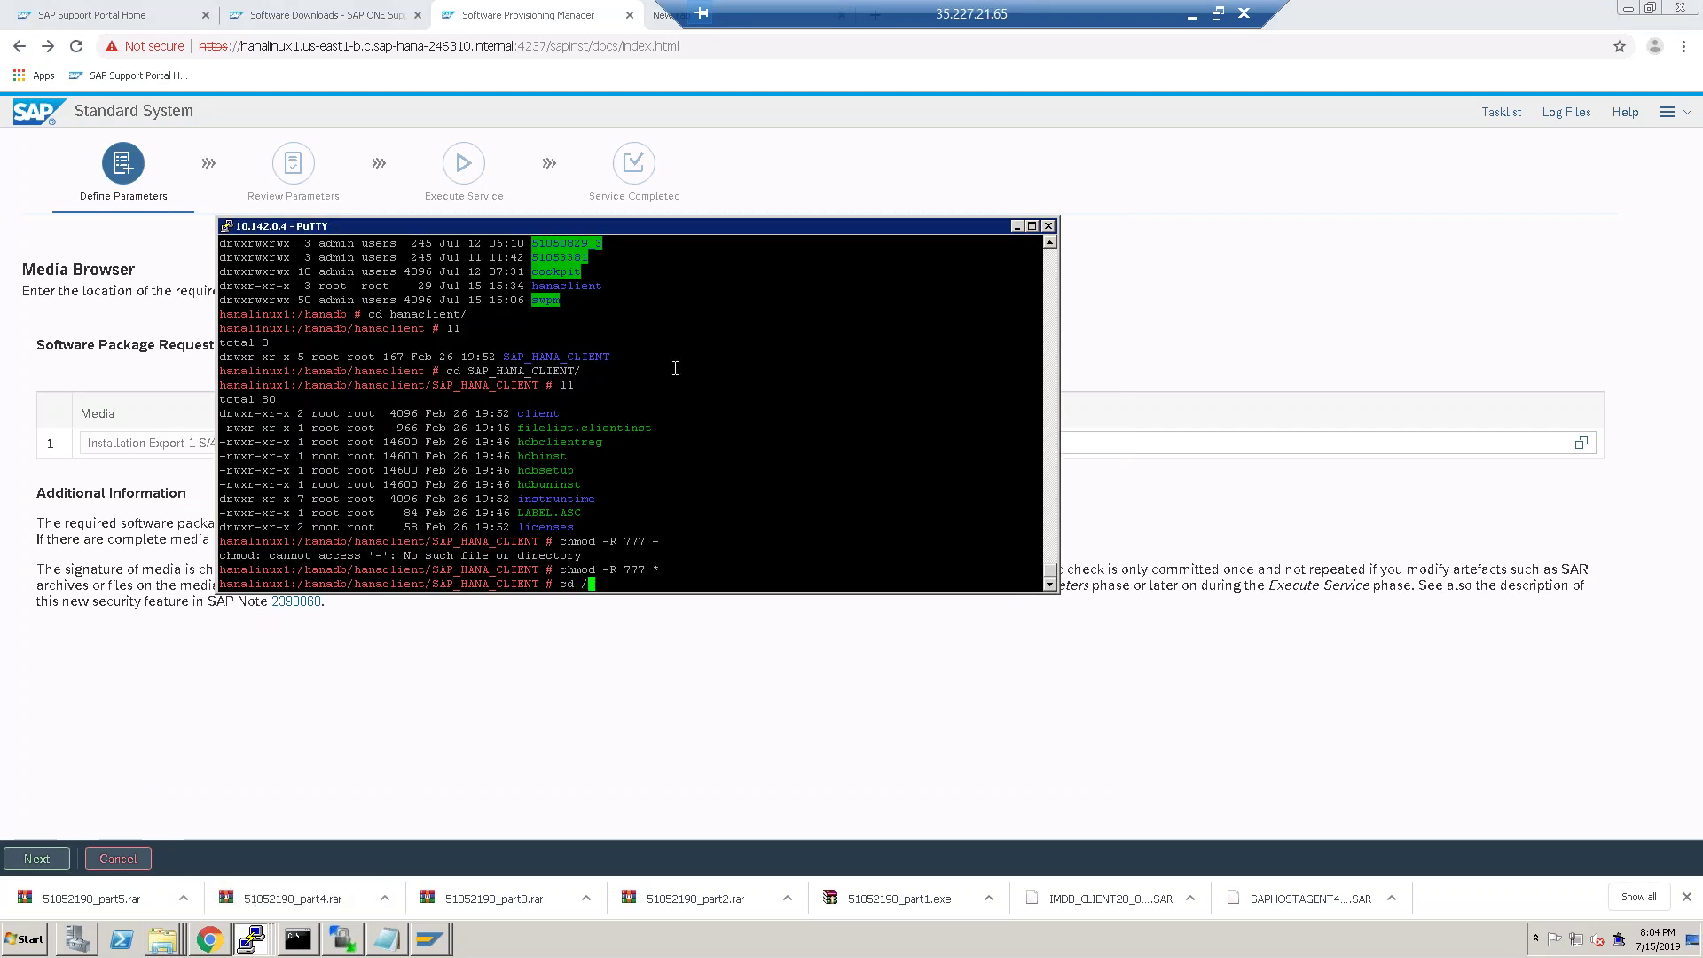
key(Return)
text(cd /ha)
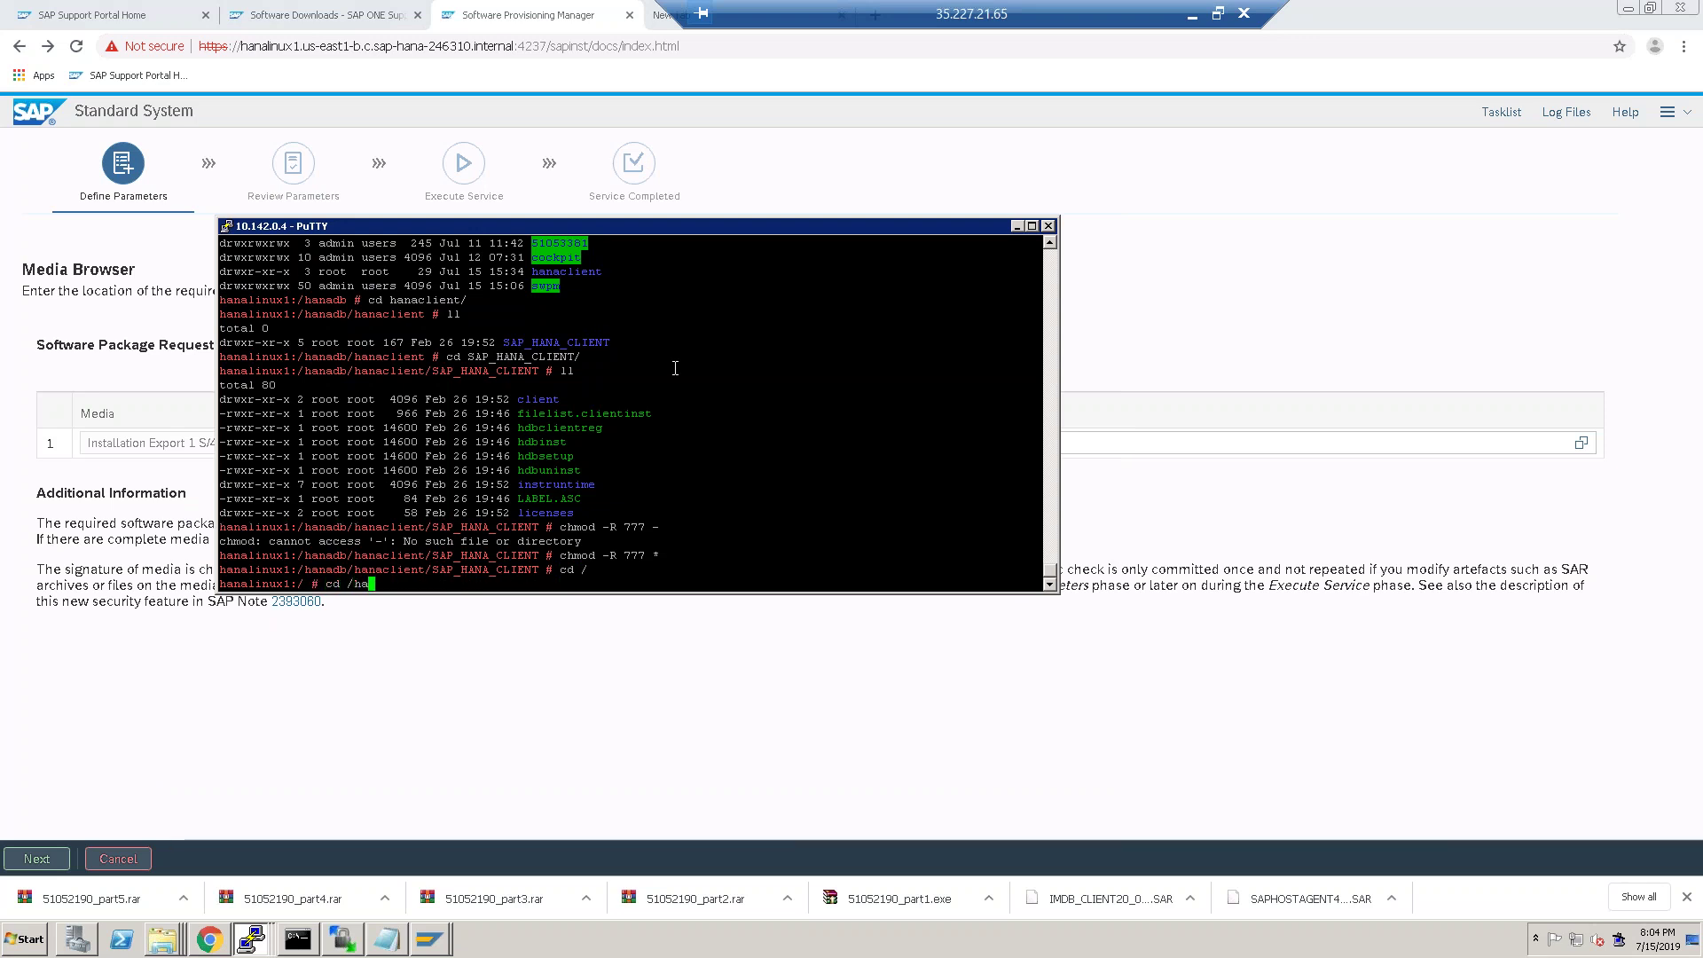
text(nadb/)
key(Return)
text(ll)
key(Return)
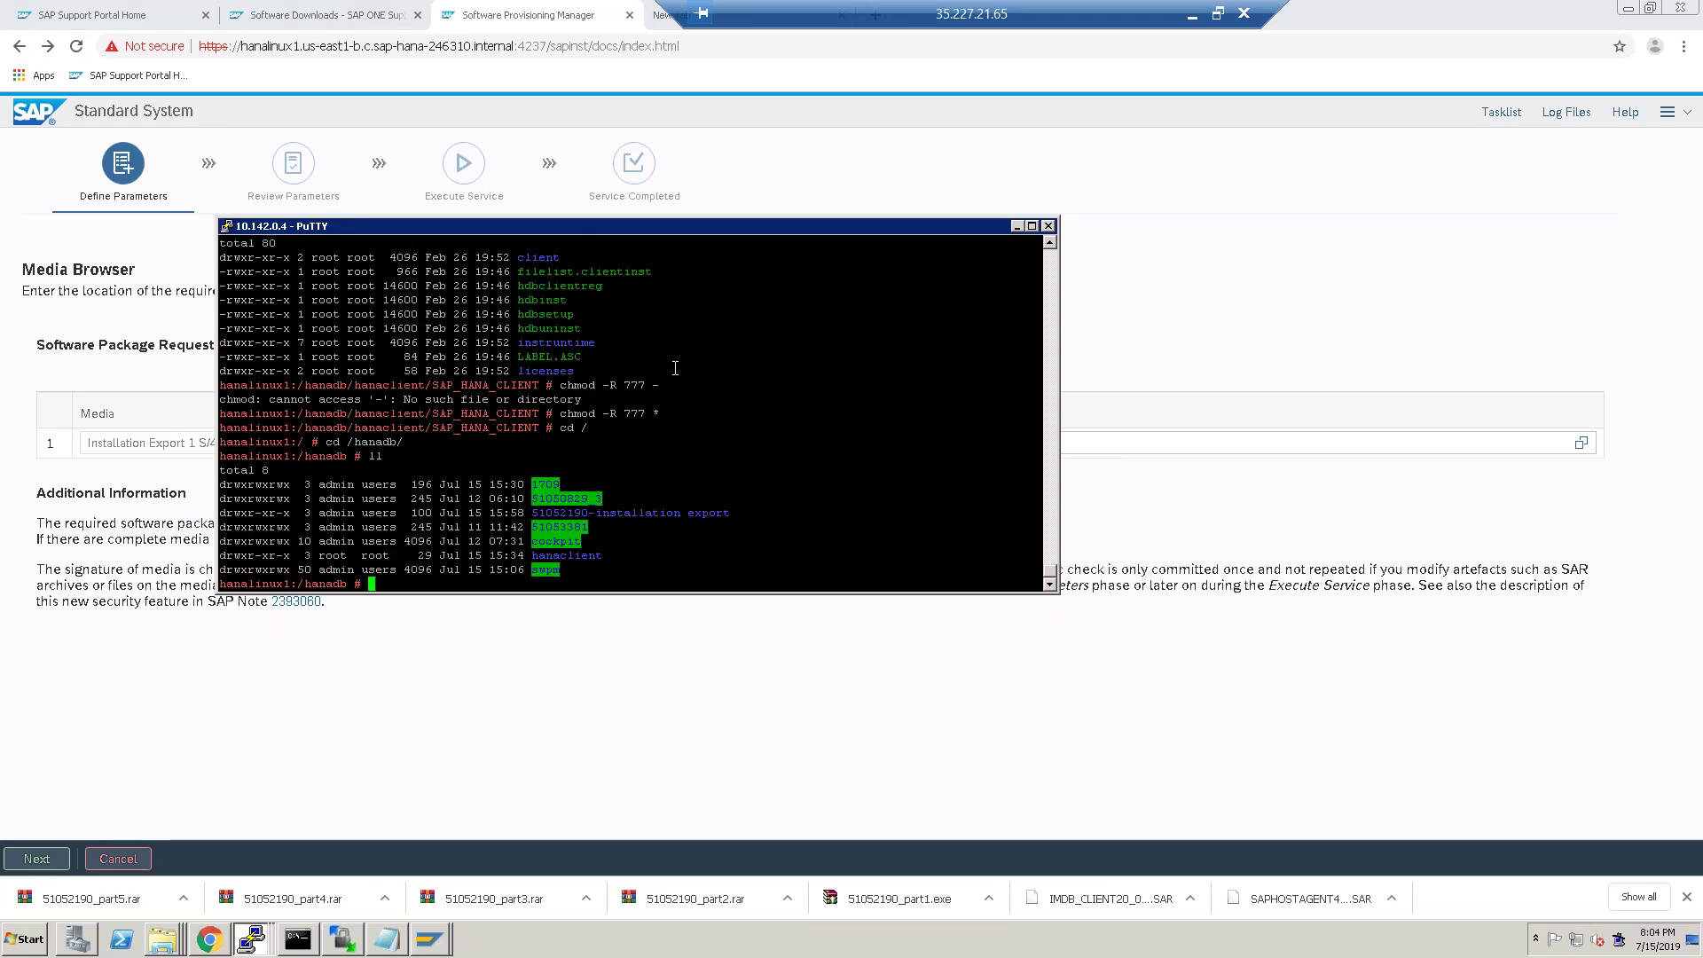
text(ll)
key(Return)
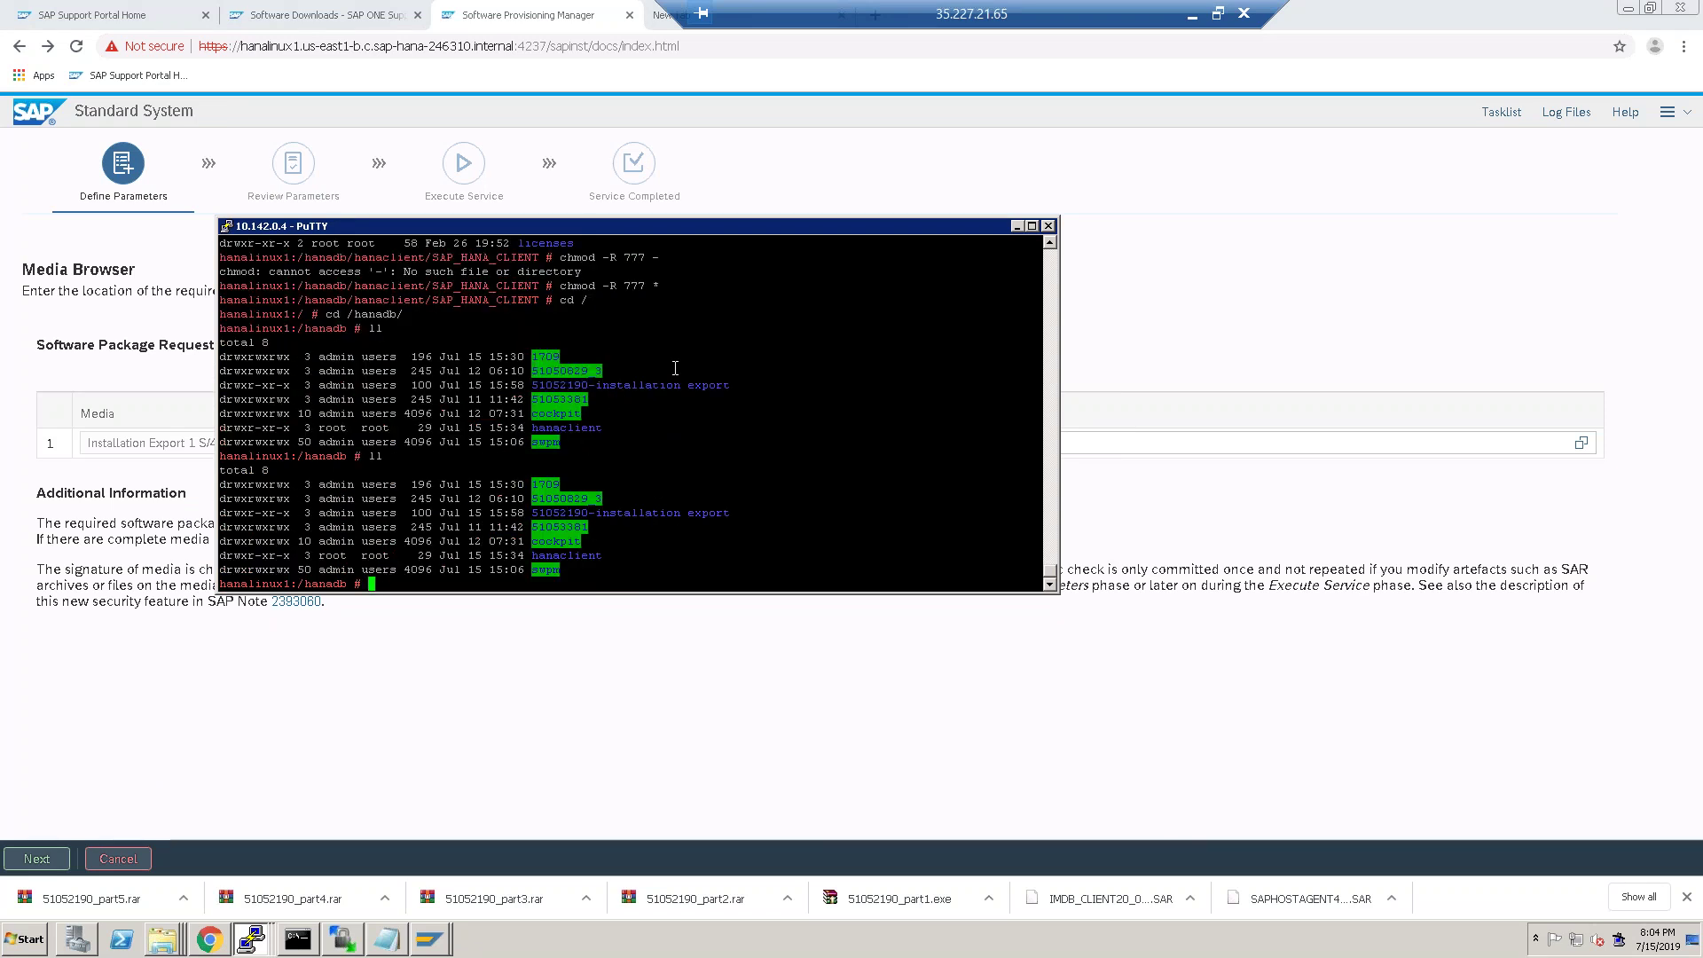
text(cd cock)
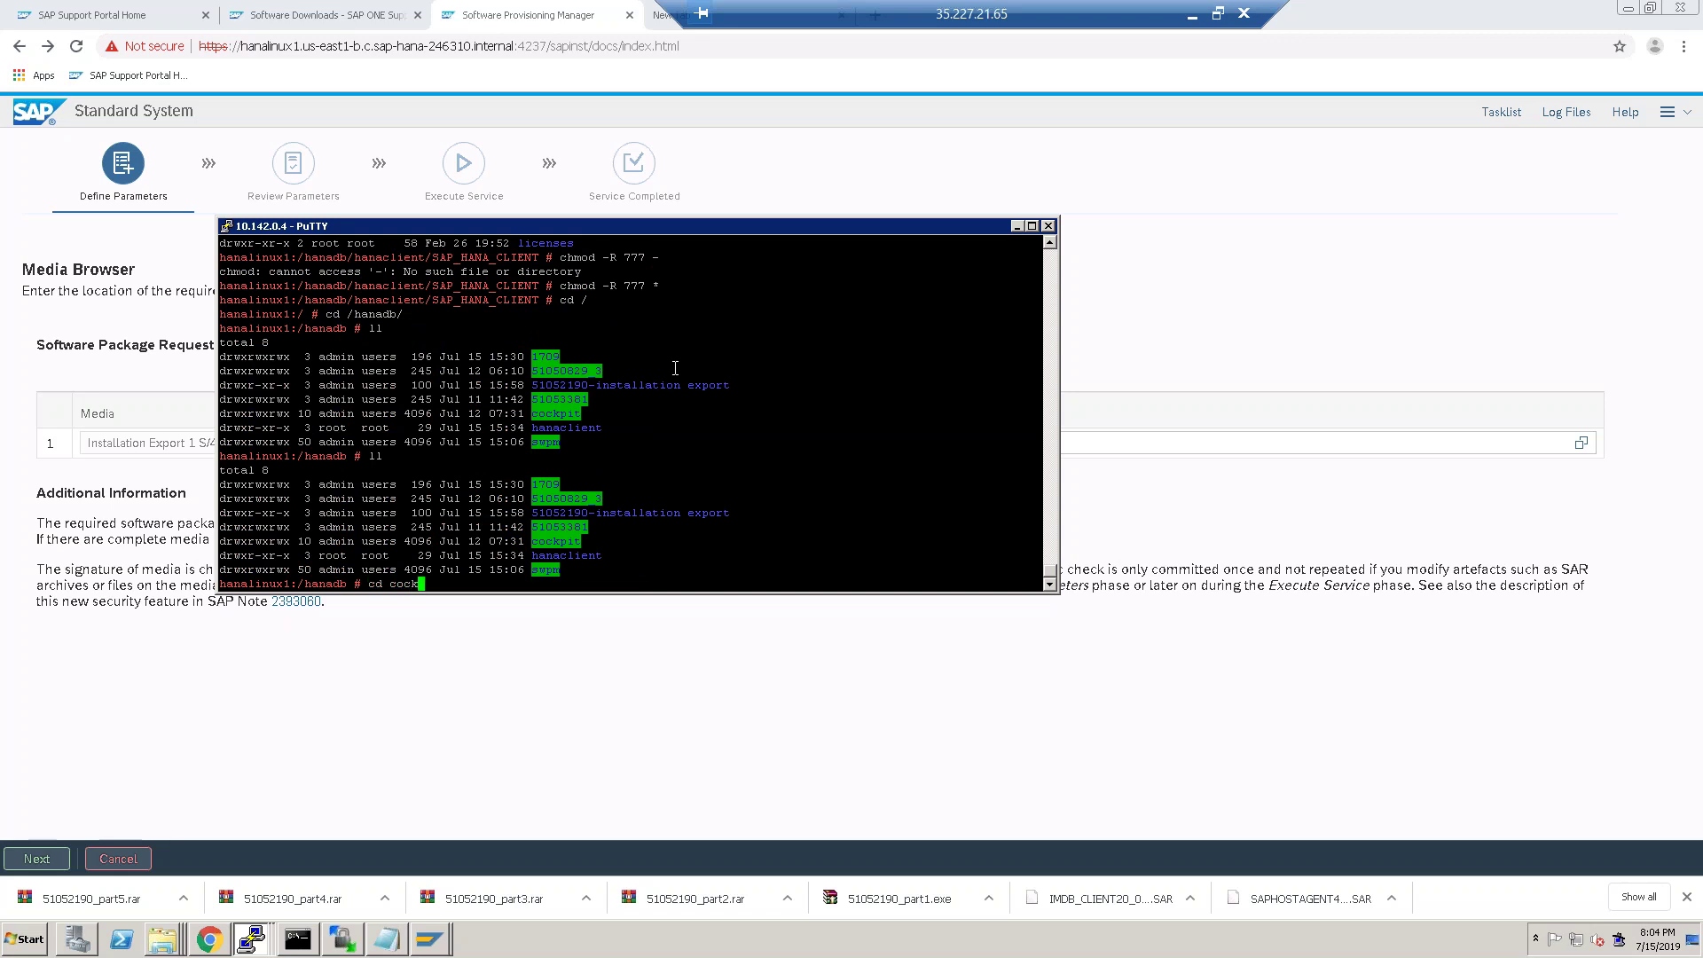
text(pit)
key(Return)
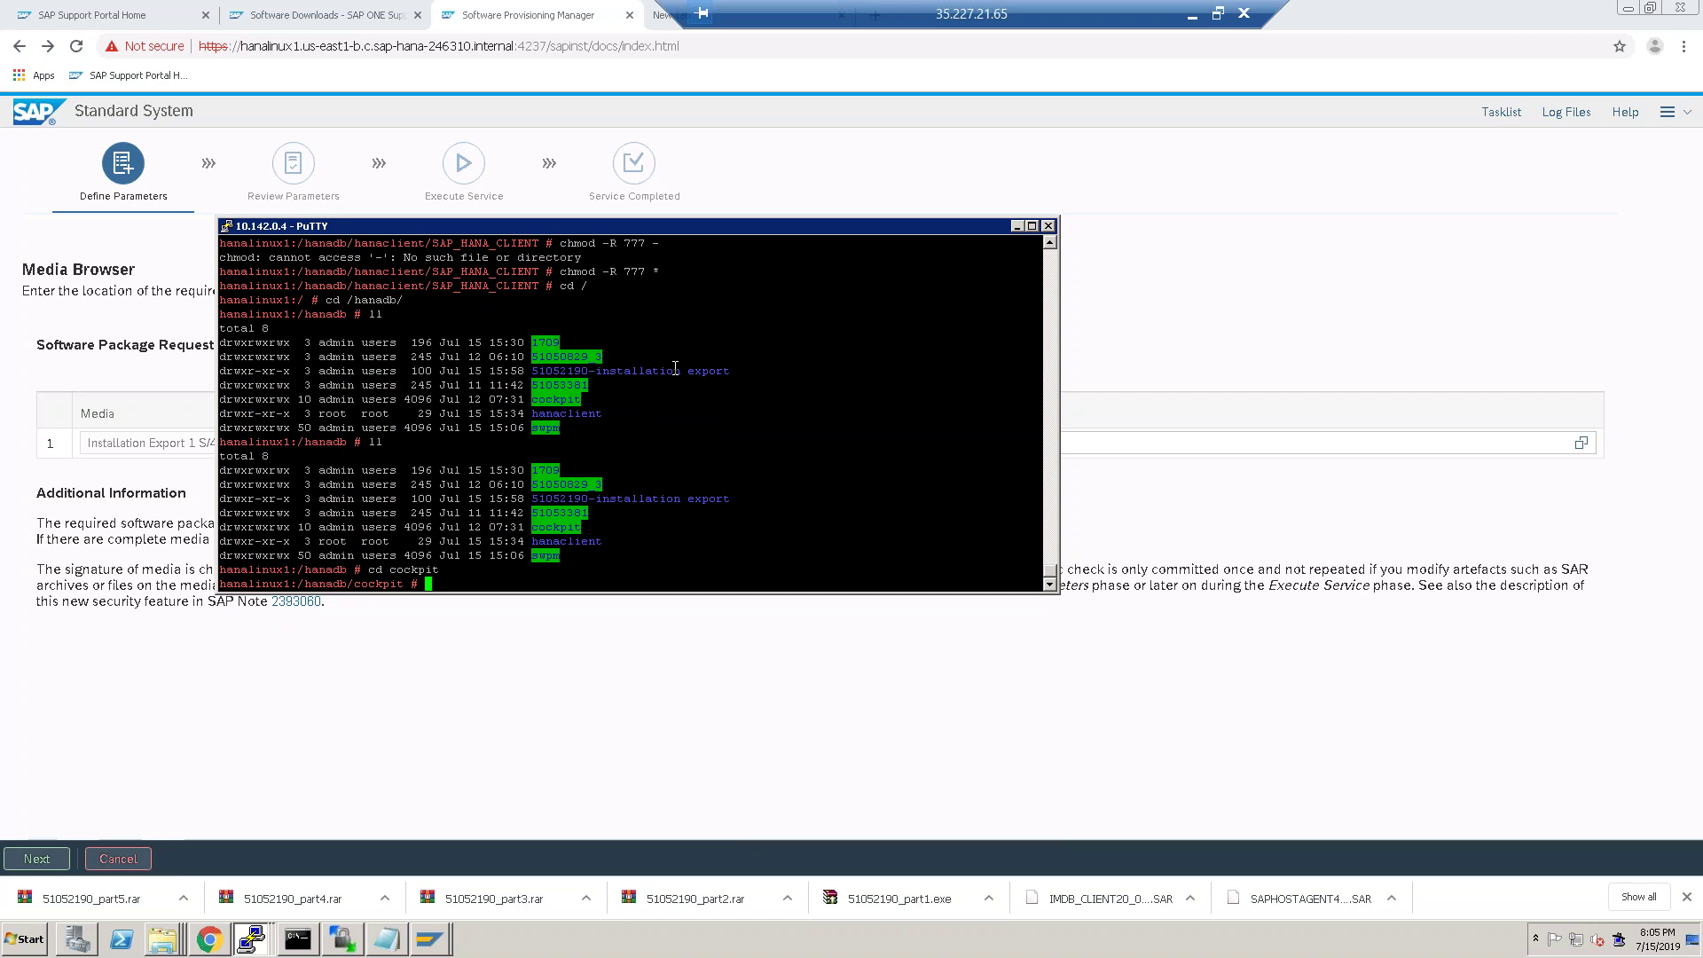
Show the available directories under /usr/sap/ with Tab completion.
text(cd /usr/sap/)
key(Tab)
key(Tab)
key(Tab)
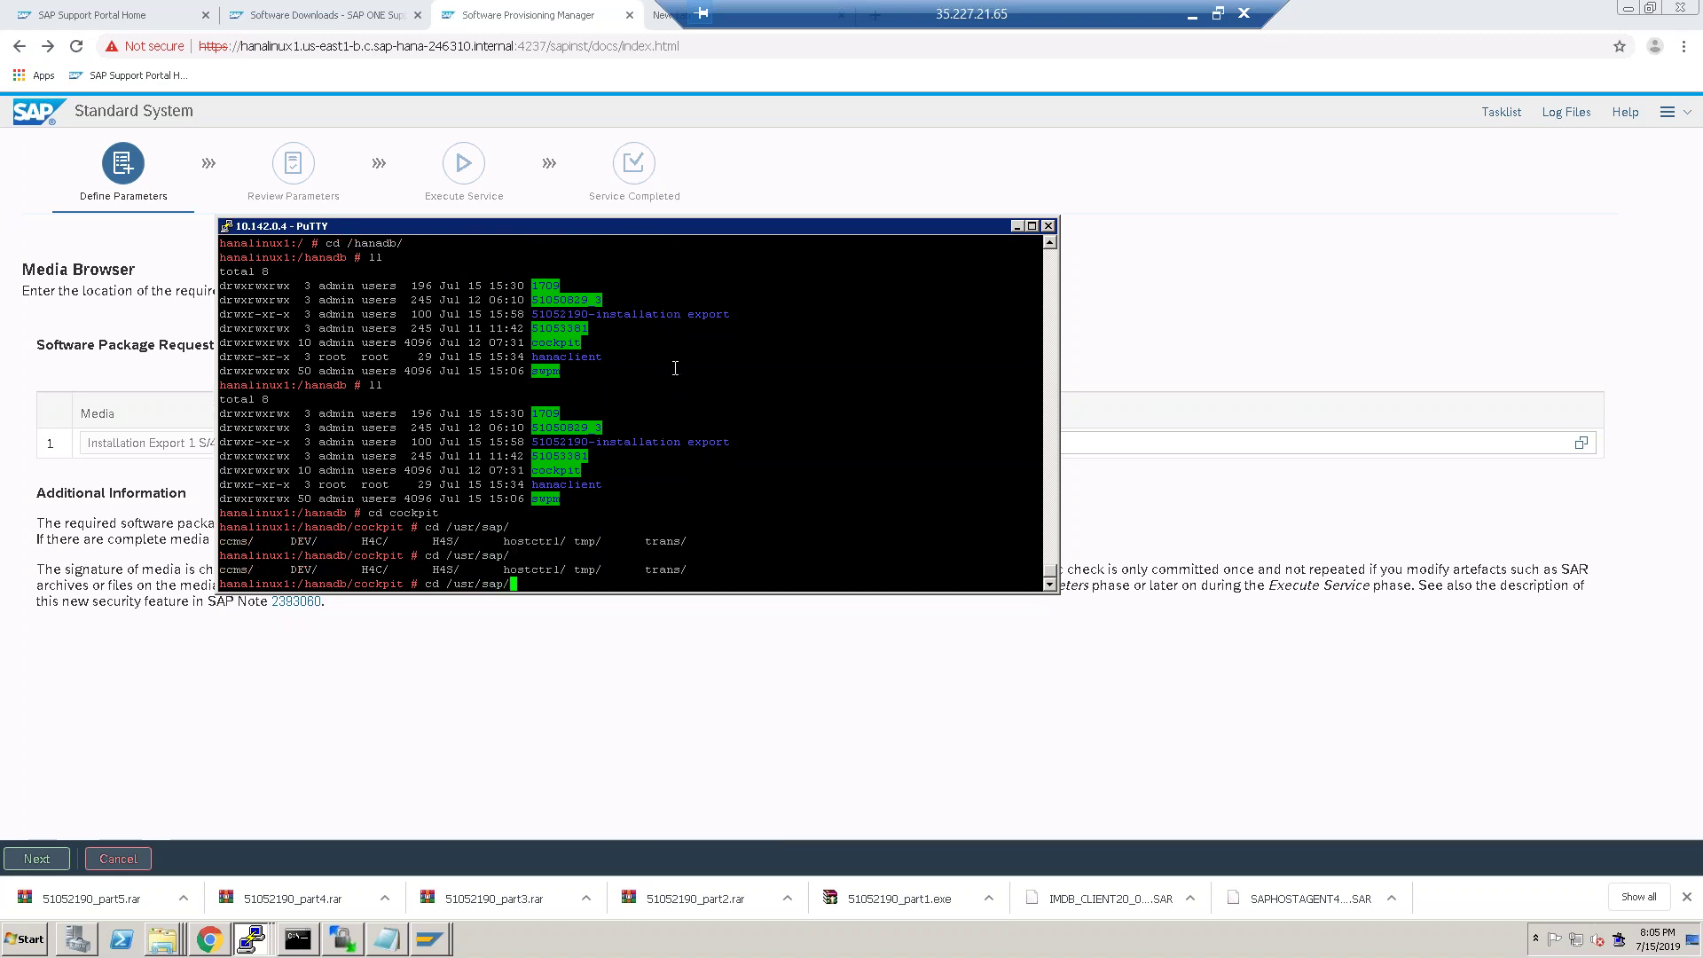
Change into /usr/sap/H4C and list its contents.
text(H4C)
key(Return)
text(ll)
key(Return)
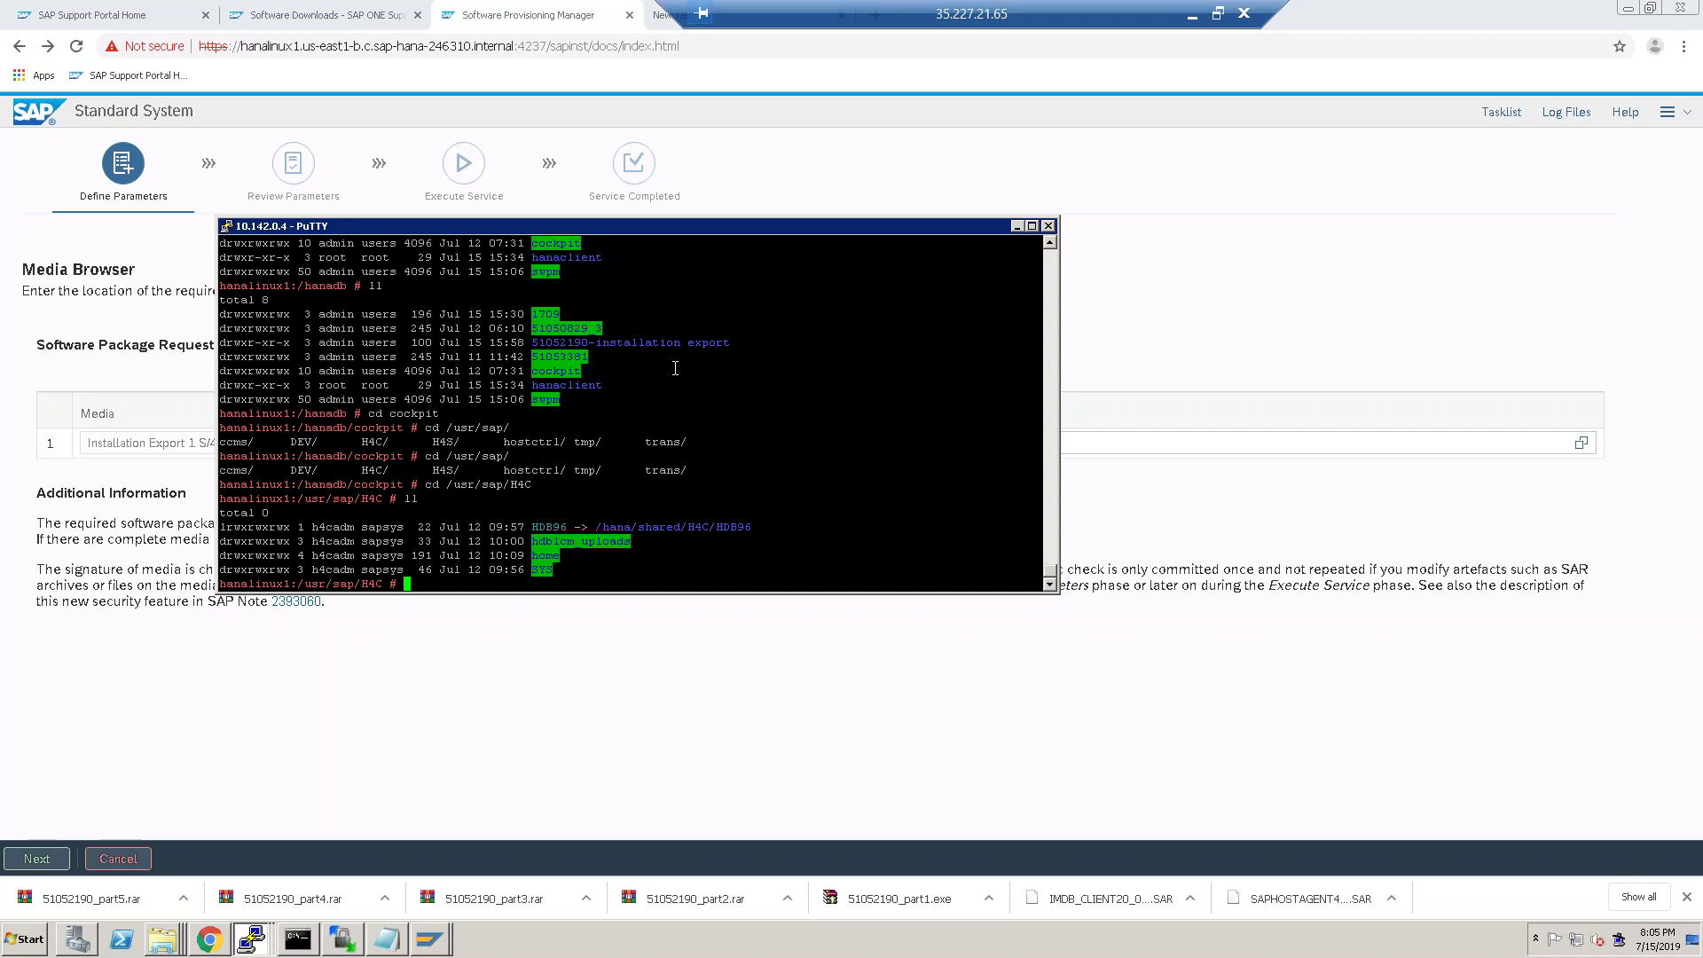
Switch to user h4cadm and list the HDB96 instance directory.
text(su - h4c)
key(Return)
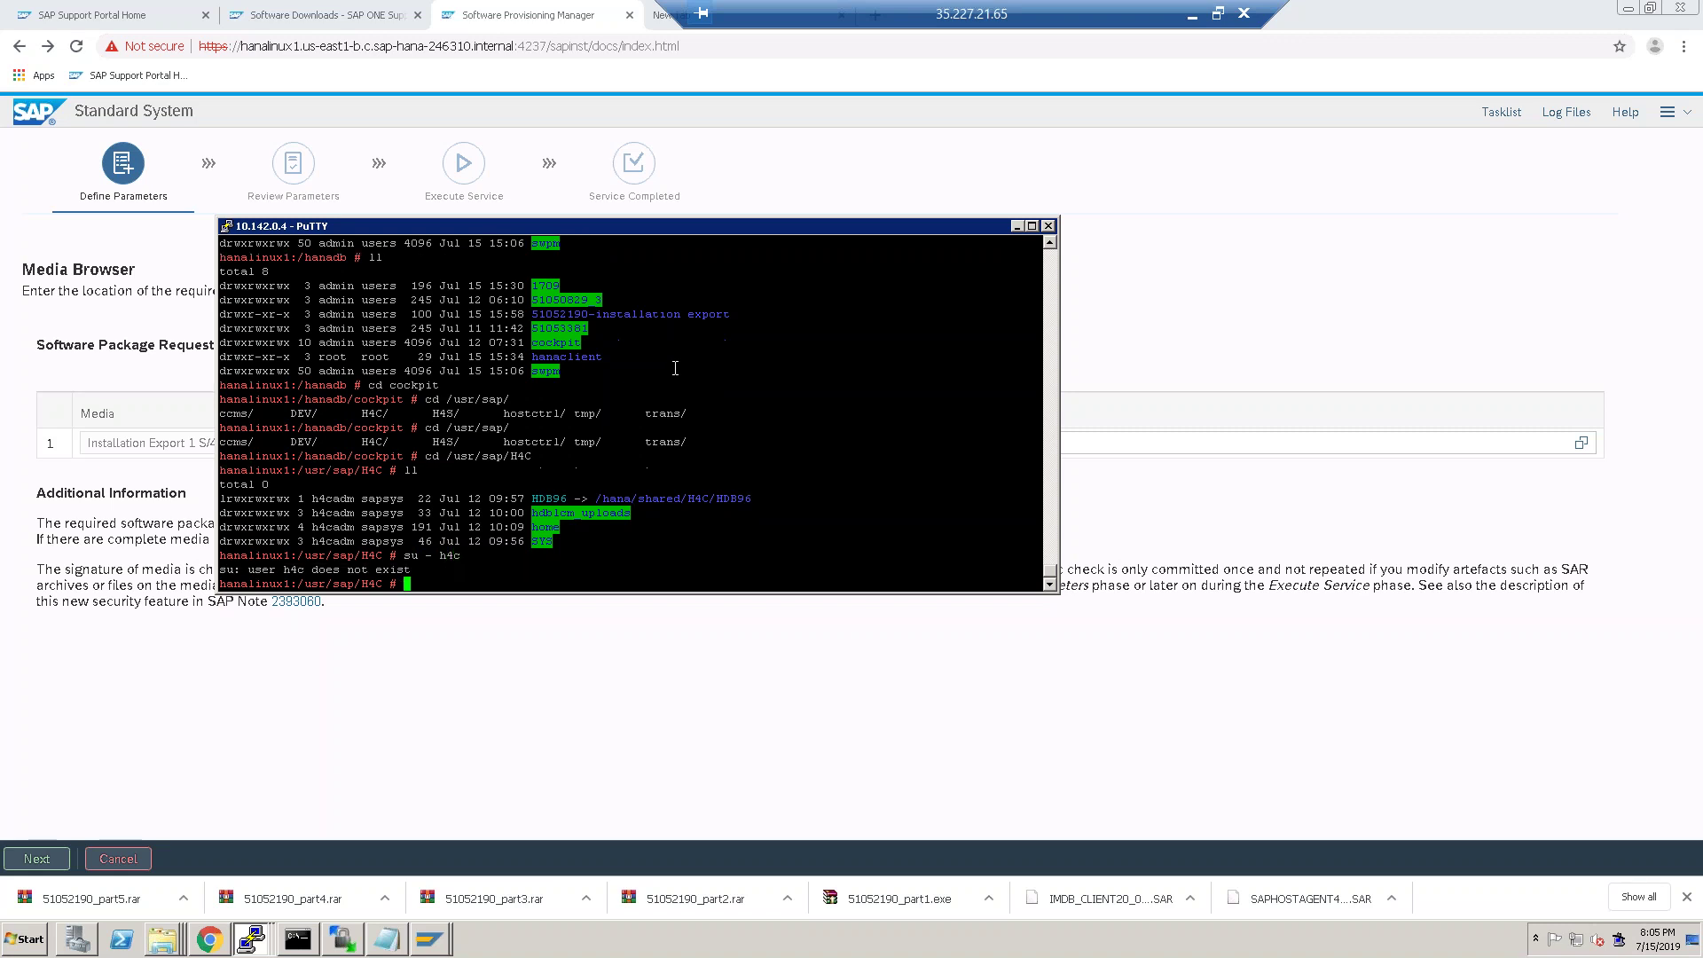
text(su - h4cadm)
key(Return)
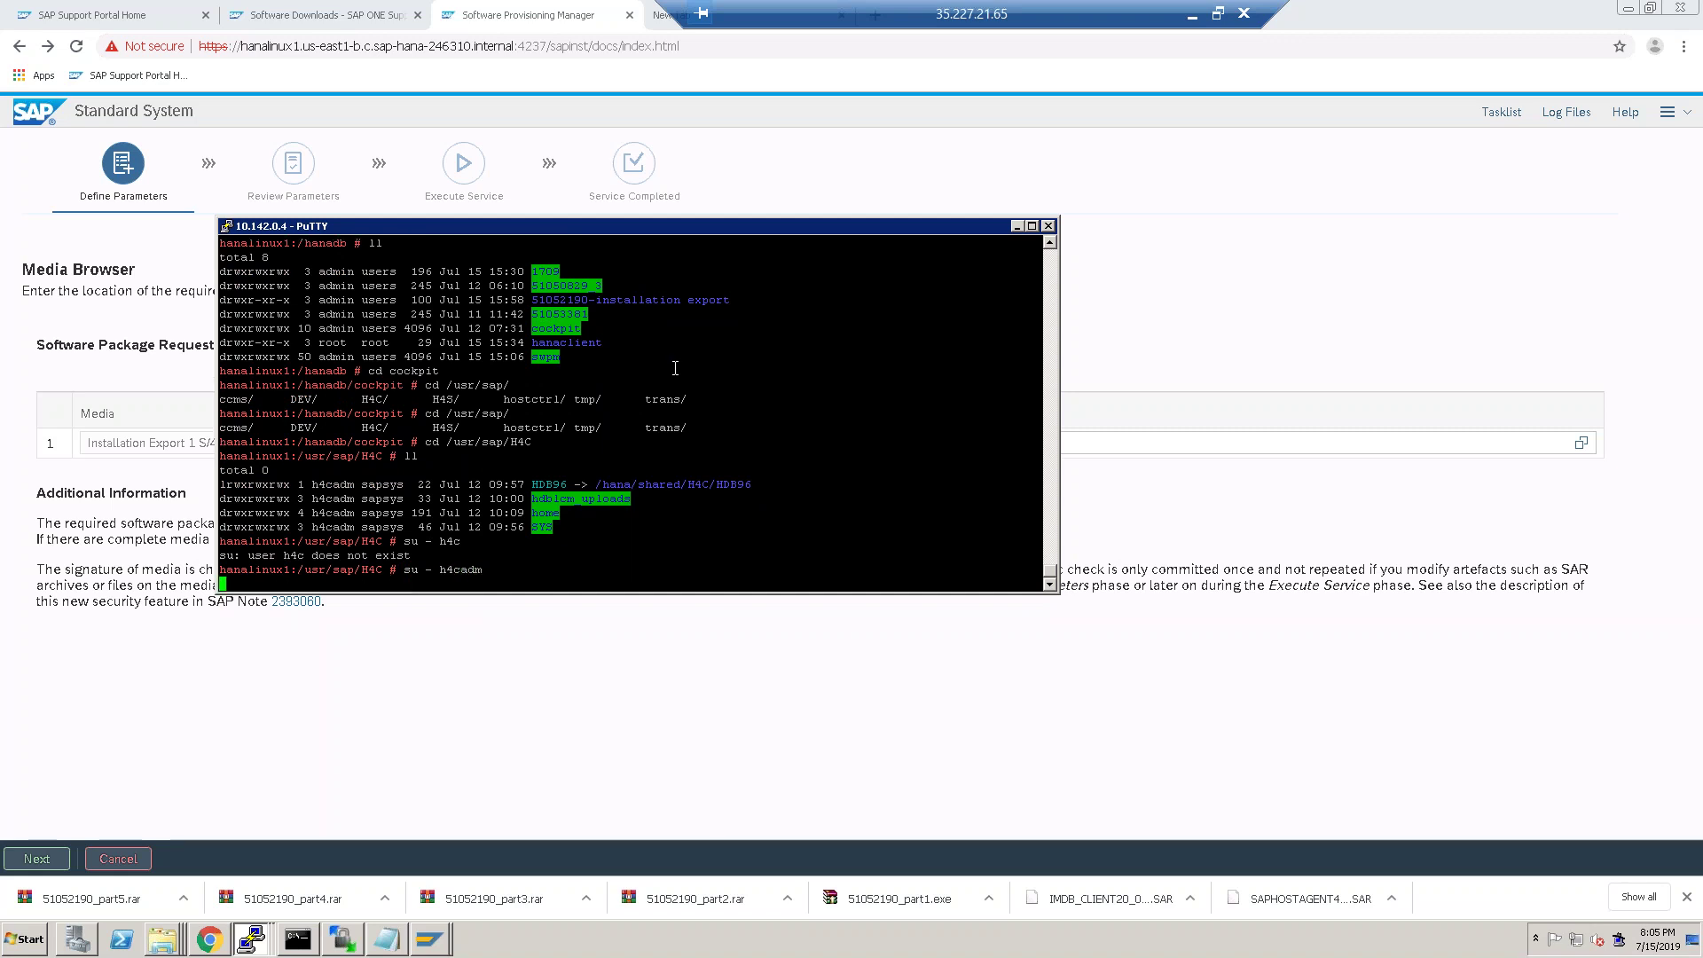
text(ll)
key(Return)
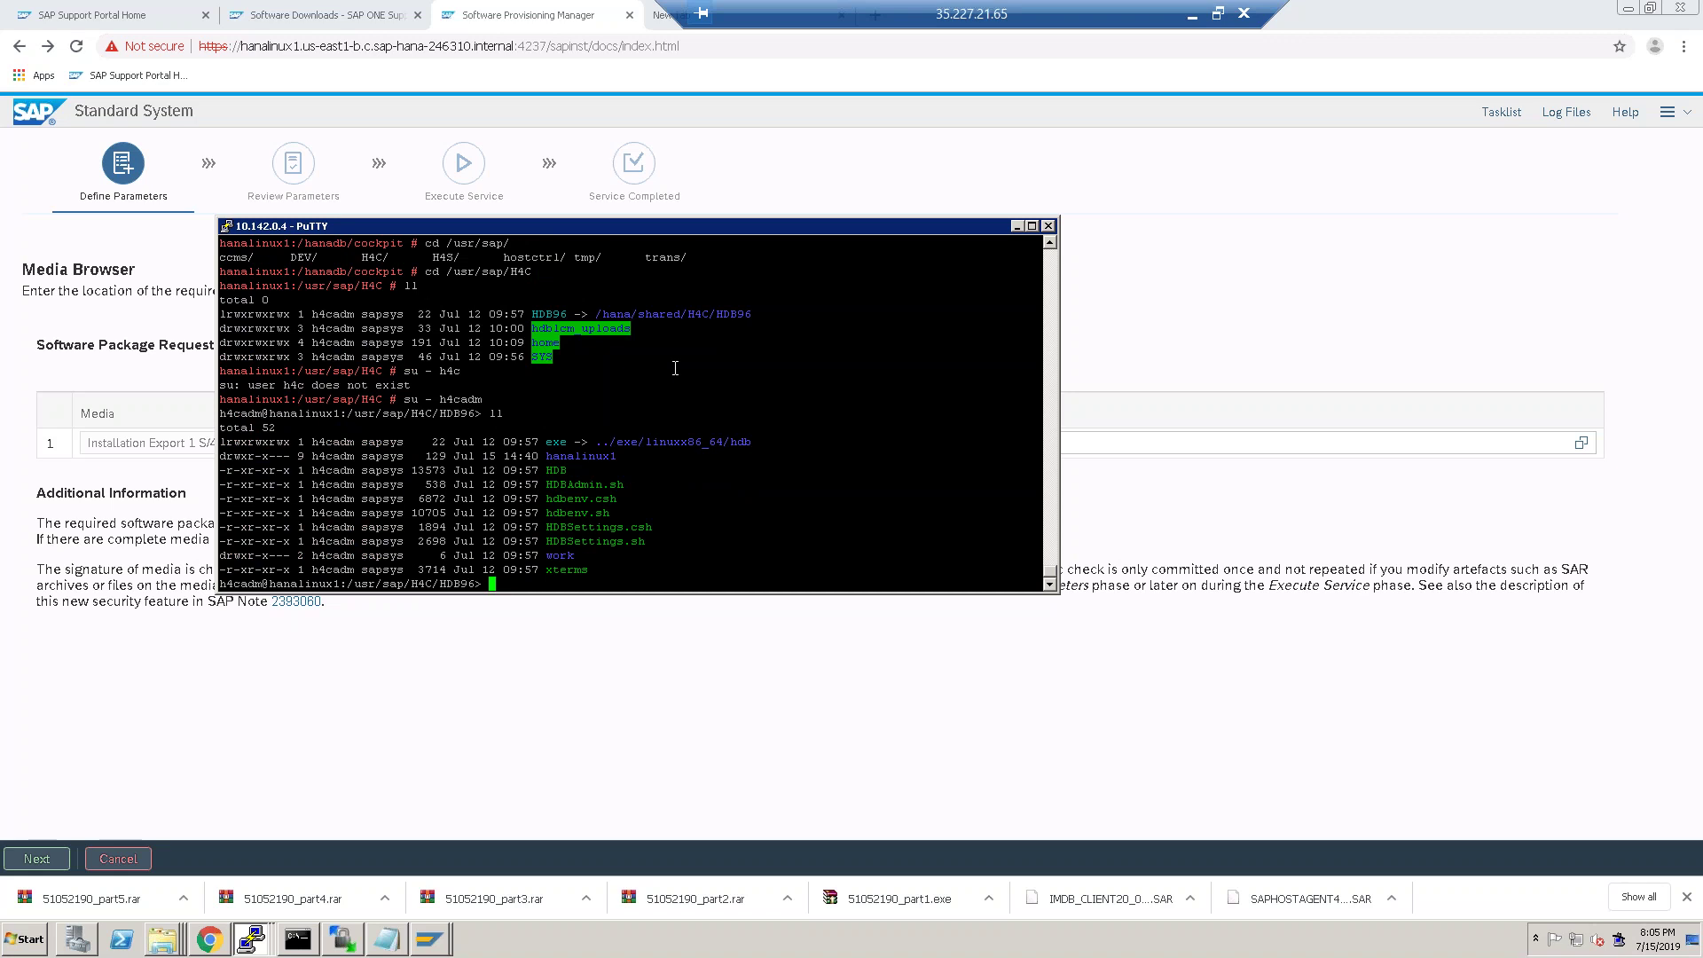
text(hdb)
Run 'HDB start' as h4cadm to start the HDB96 database instance.
key(BackSpace)
key(BackSpace)
key(BackSpace)
text(hdb)
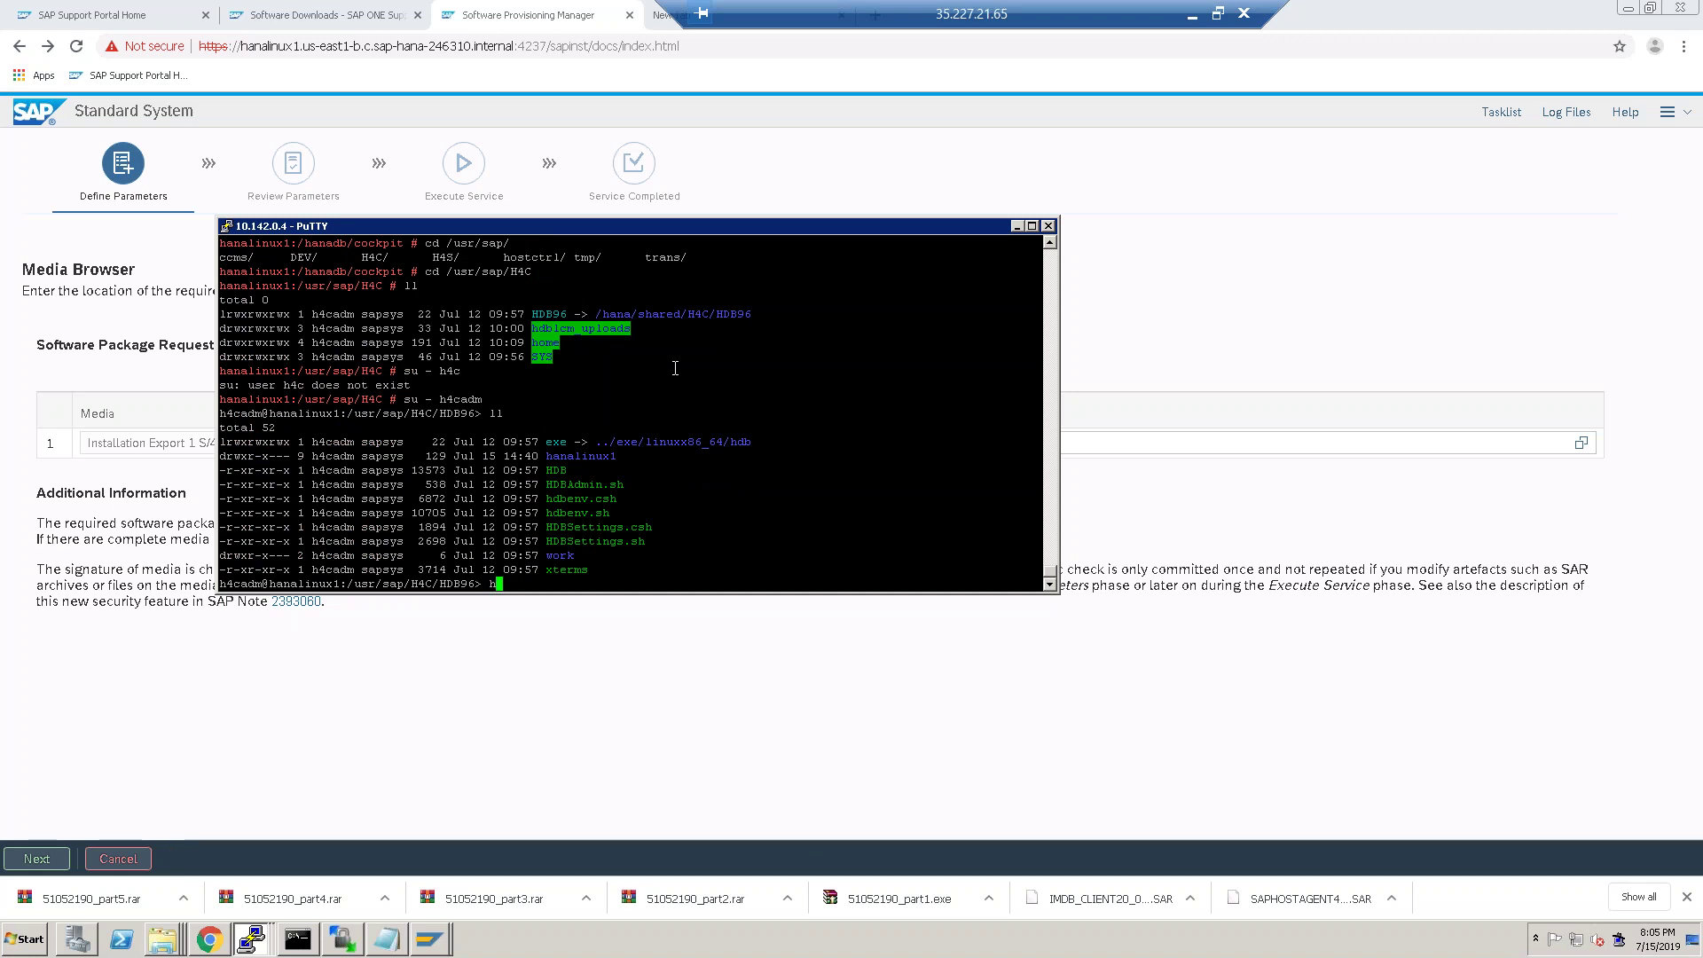
text( start)
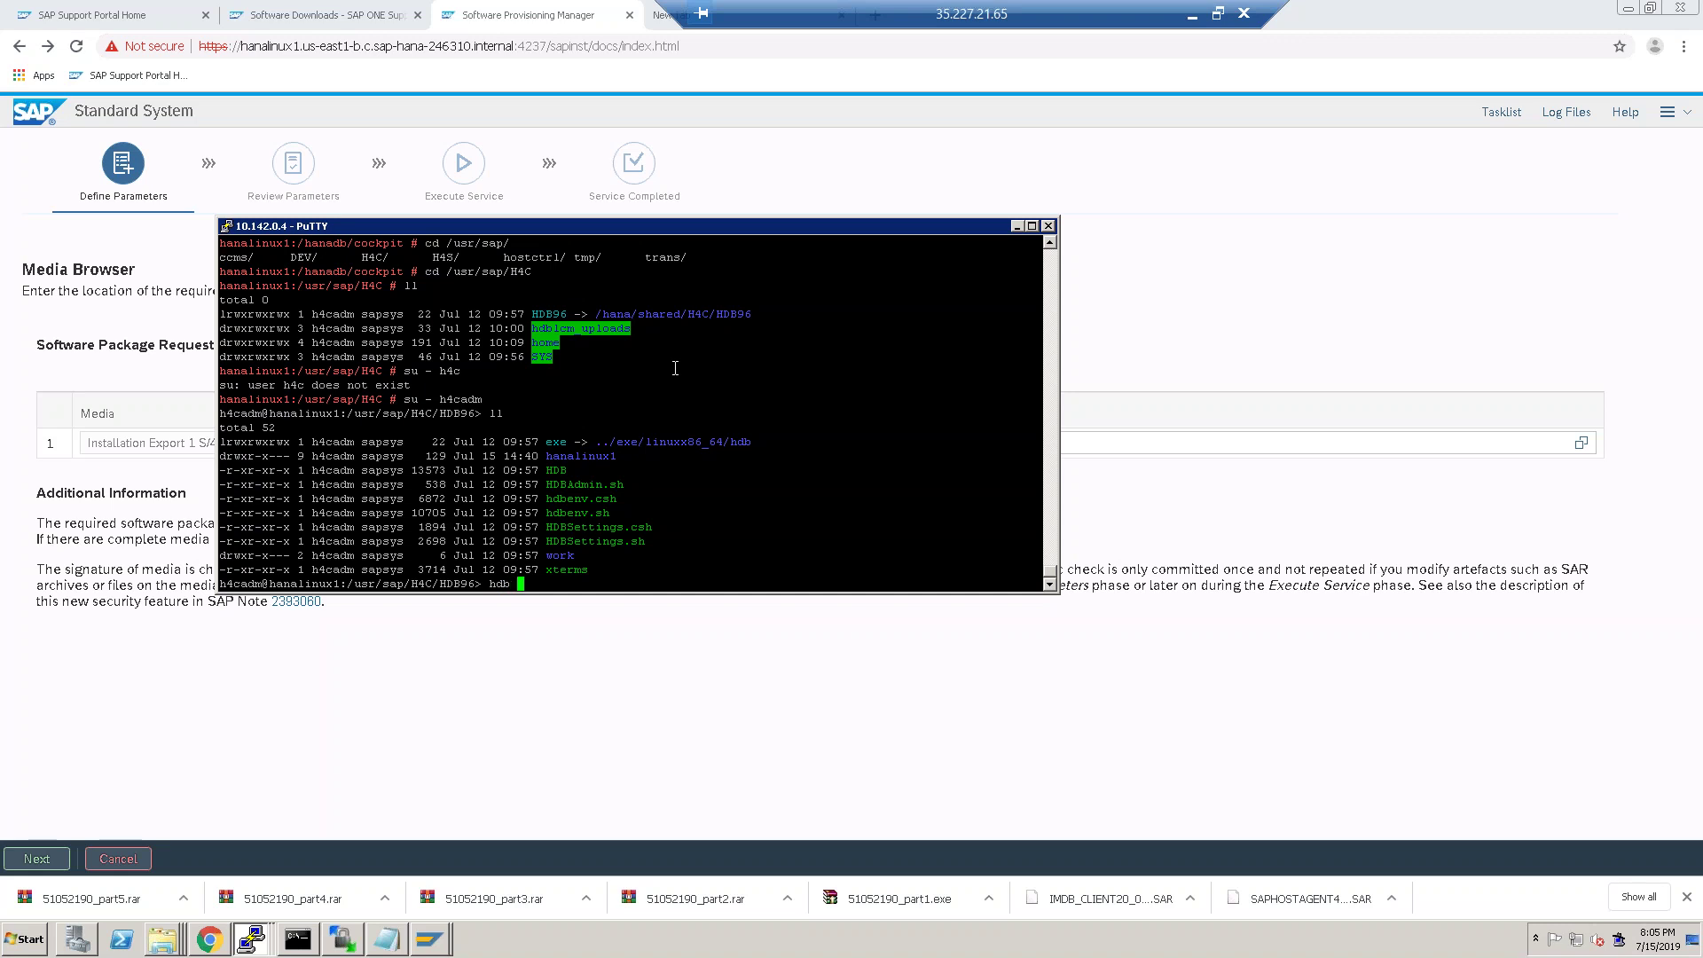
key(BackSpace)
key(BackSpace)
key(BackSpace)
key(BackSpace)
key(BackSpace)
key(BackSpace)
key(BackSpace)
key(BackSpace)
key(BackSpace)
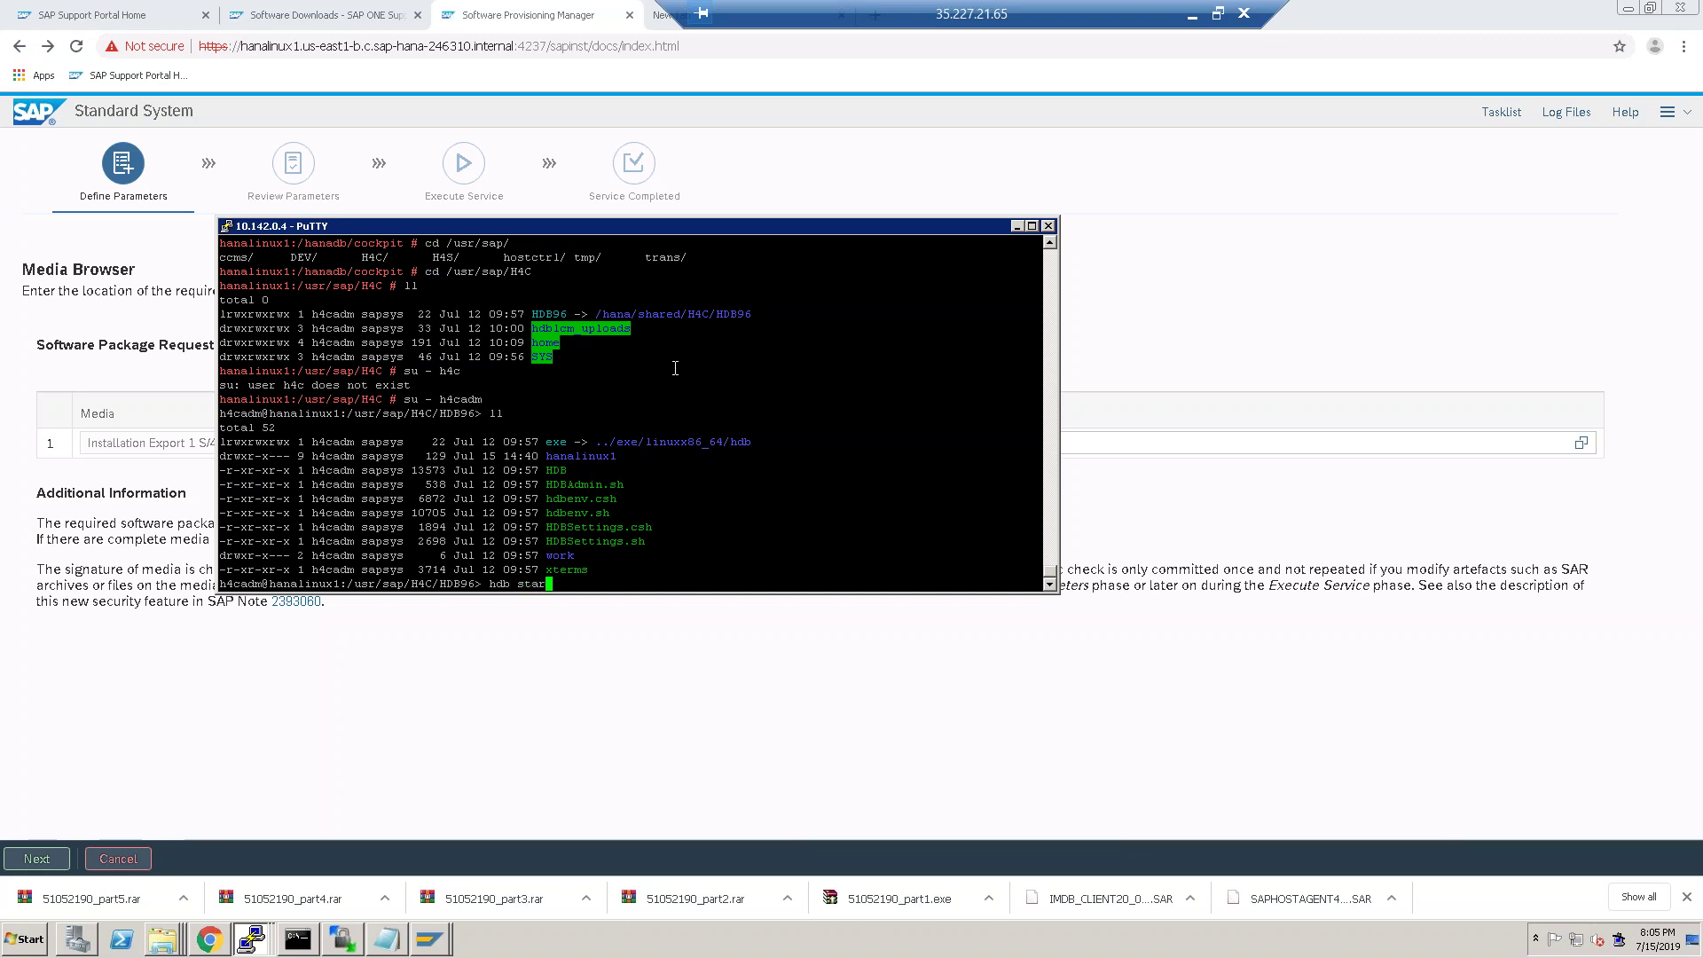
text(HDB start)
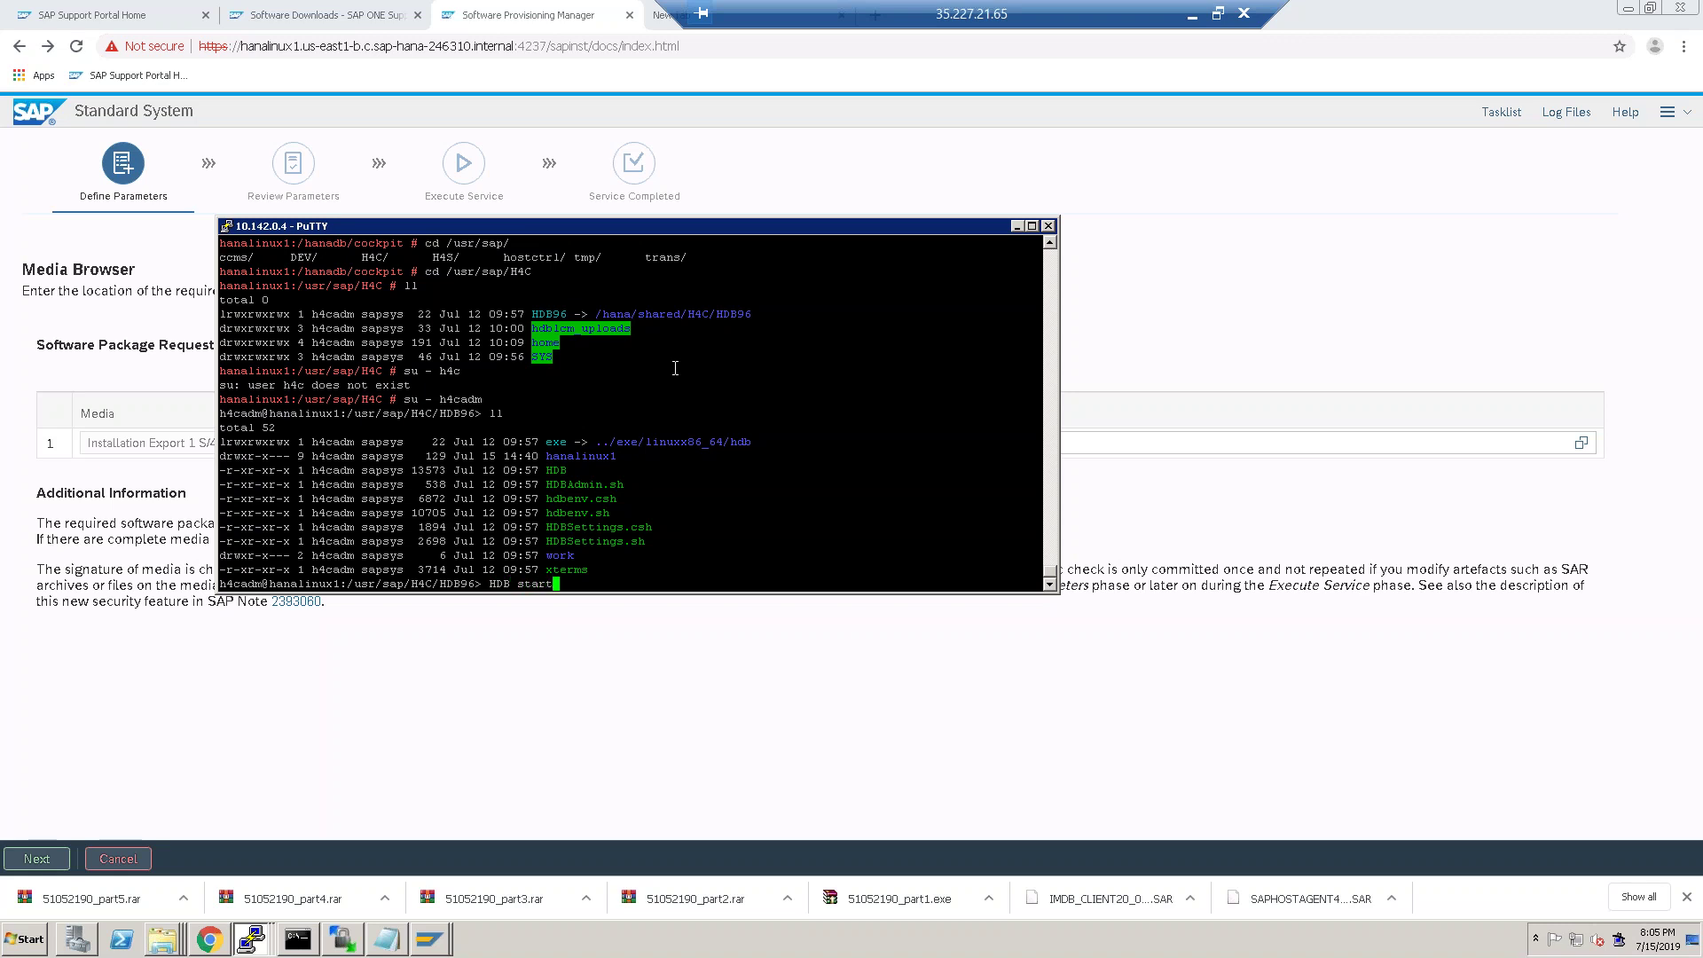
key(Return)
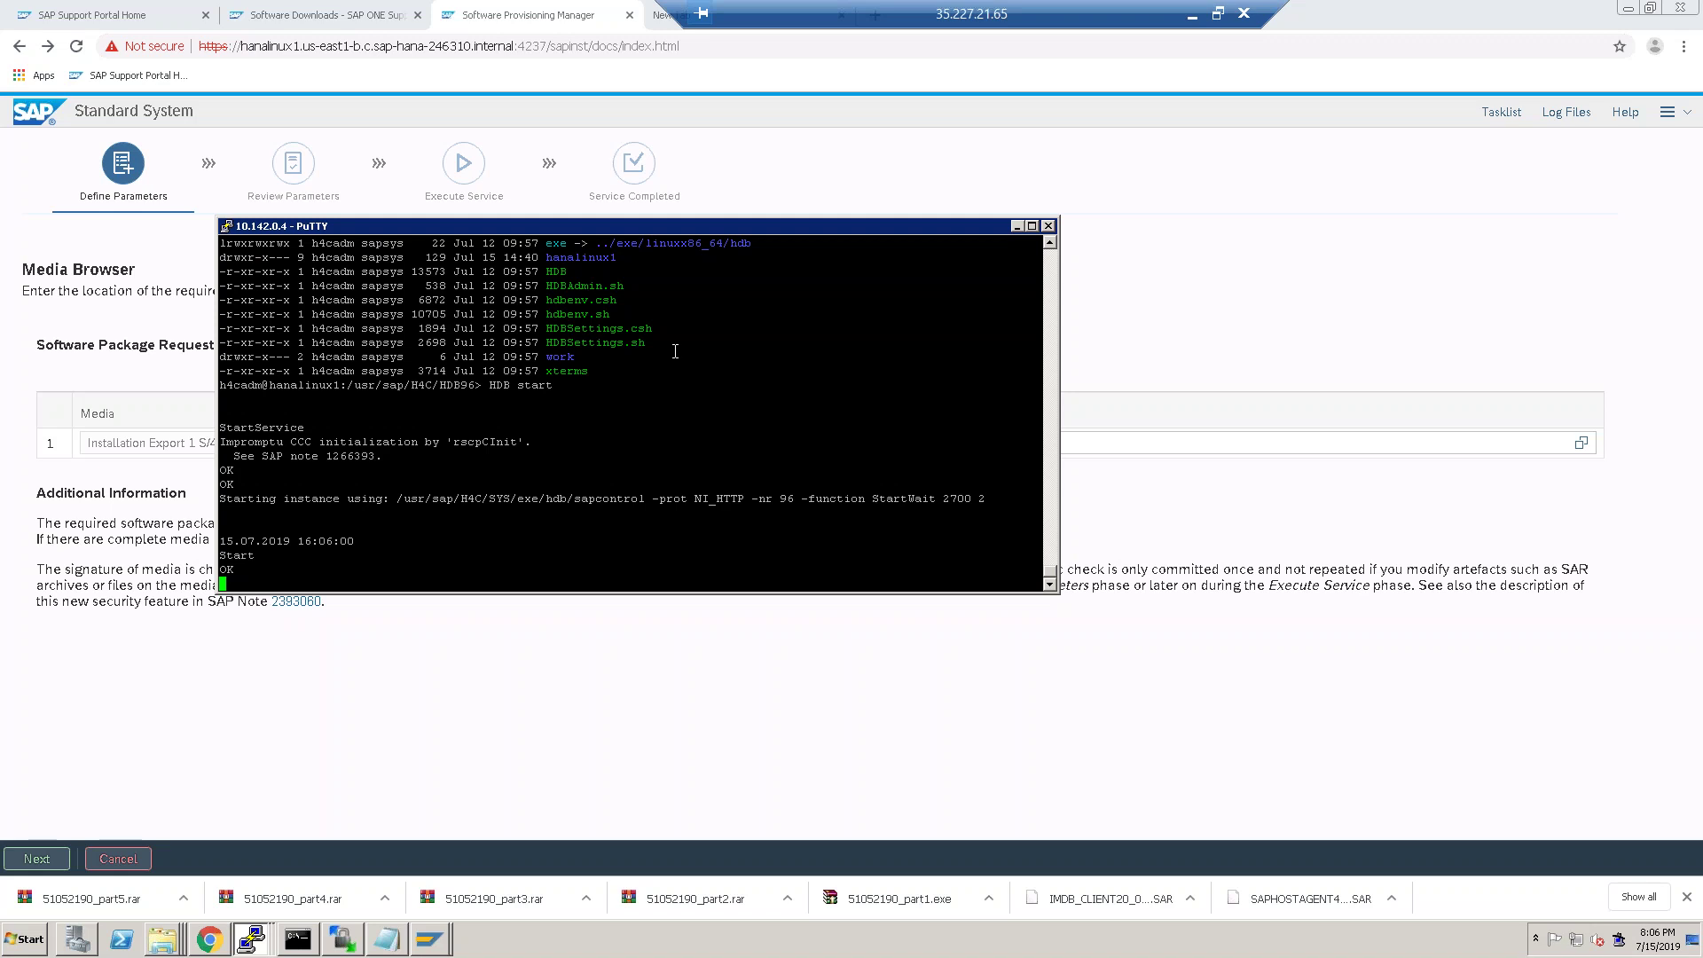
Bring WinSCP forward and nudge the upload dialog to watch it reach 71%, 12.3 GB.
click(1217, 13)
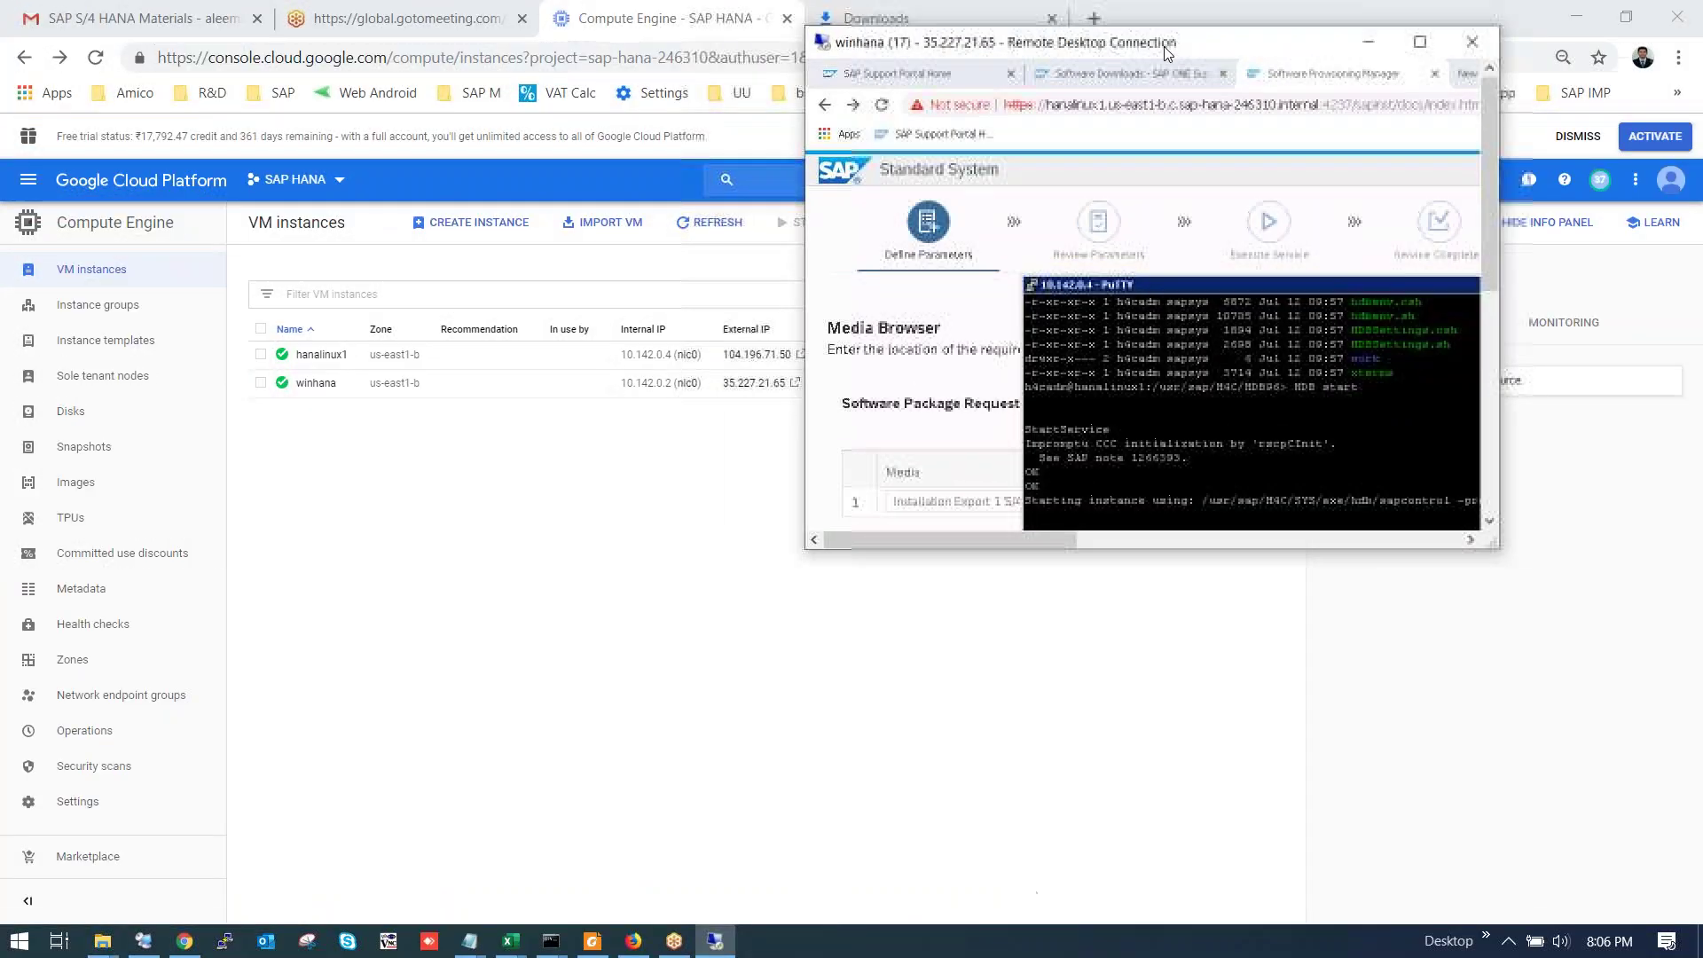
double_click(1276, 55)
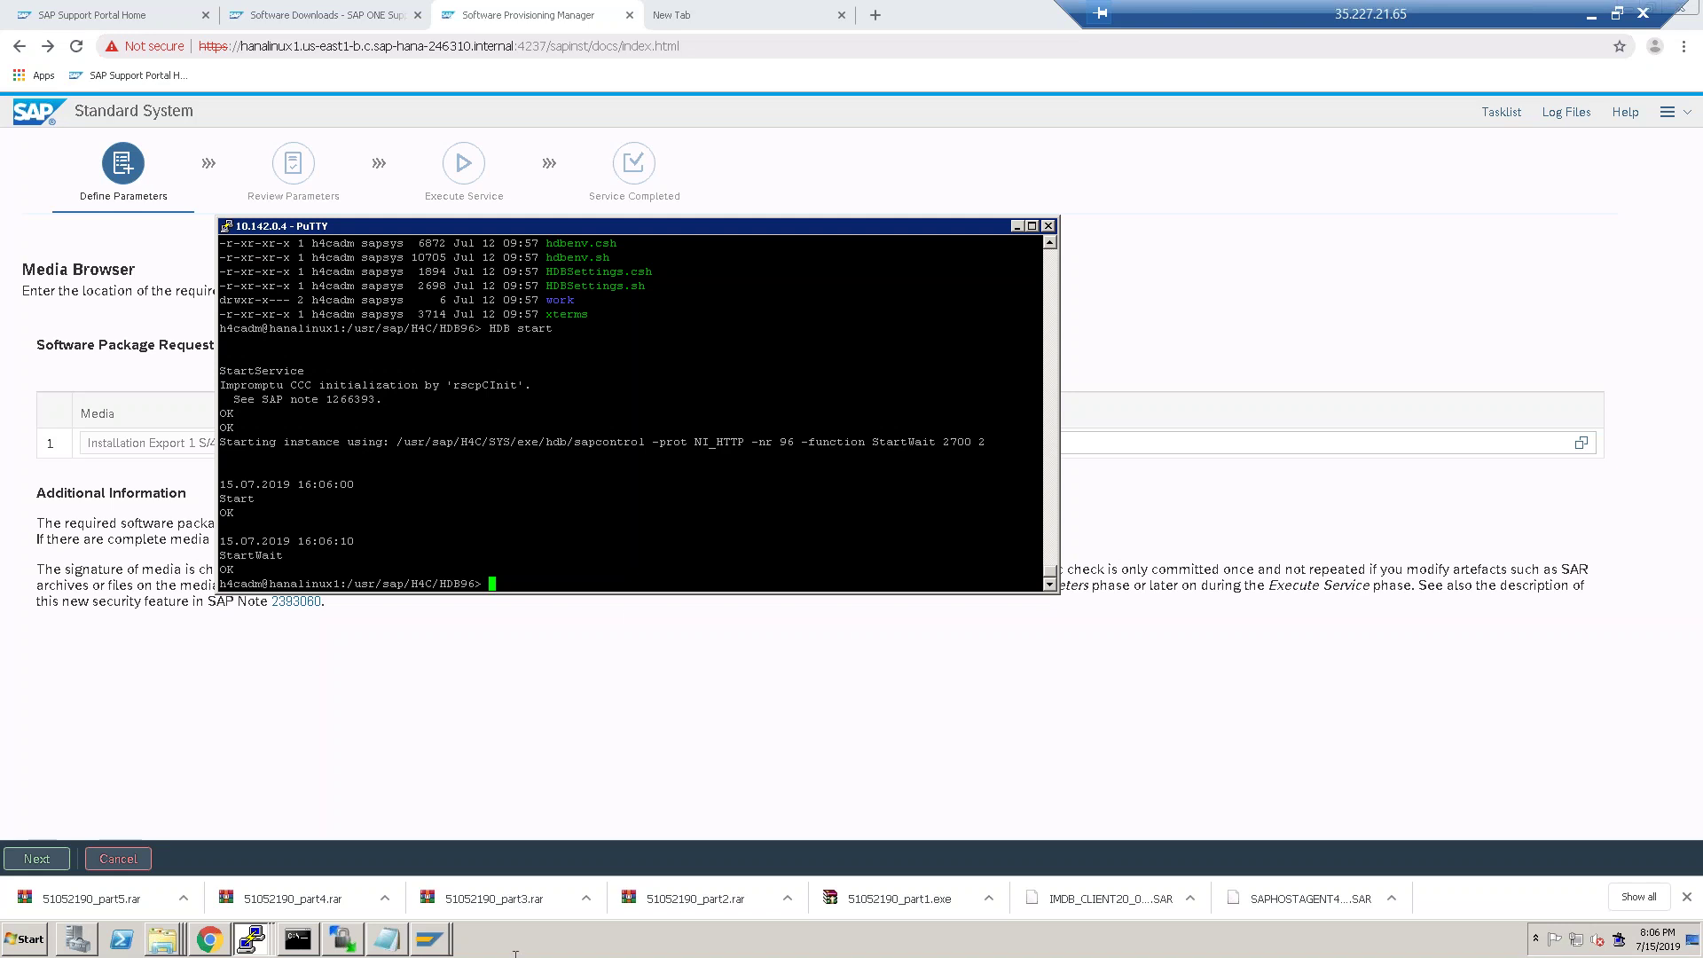
click(344, 939)
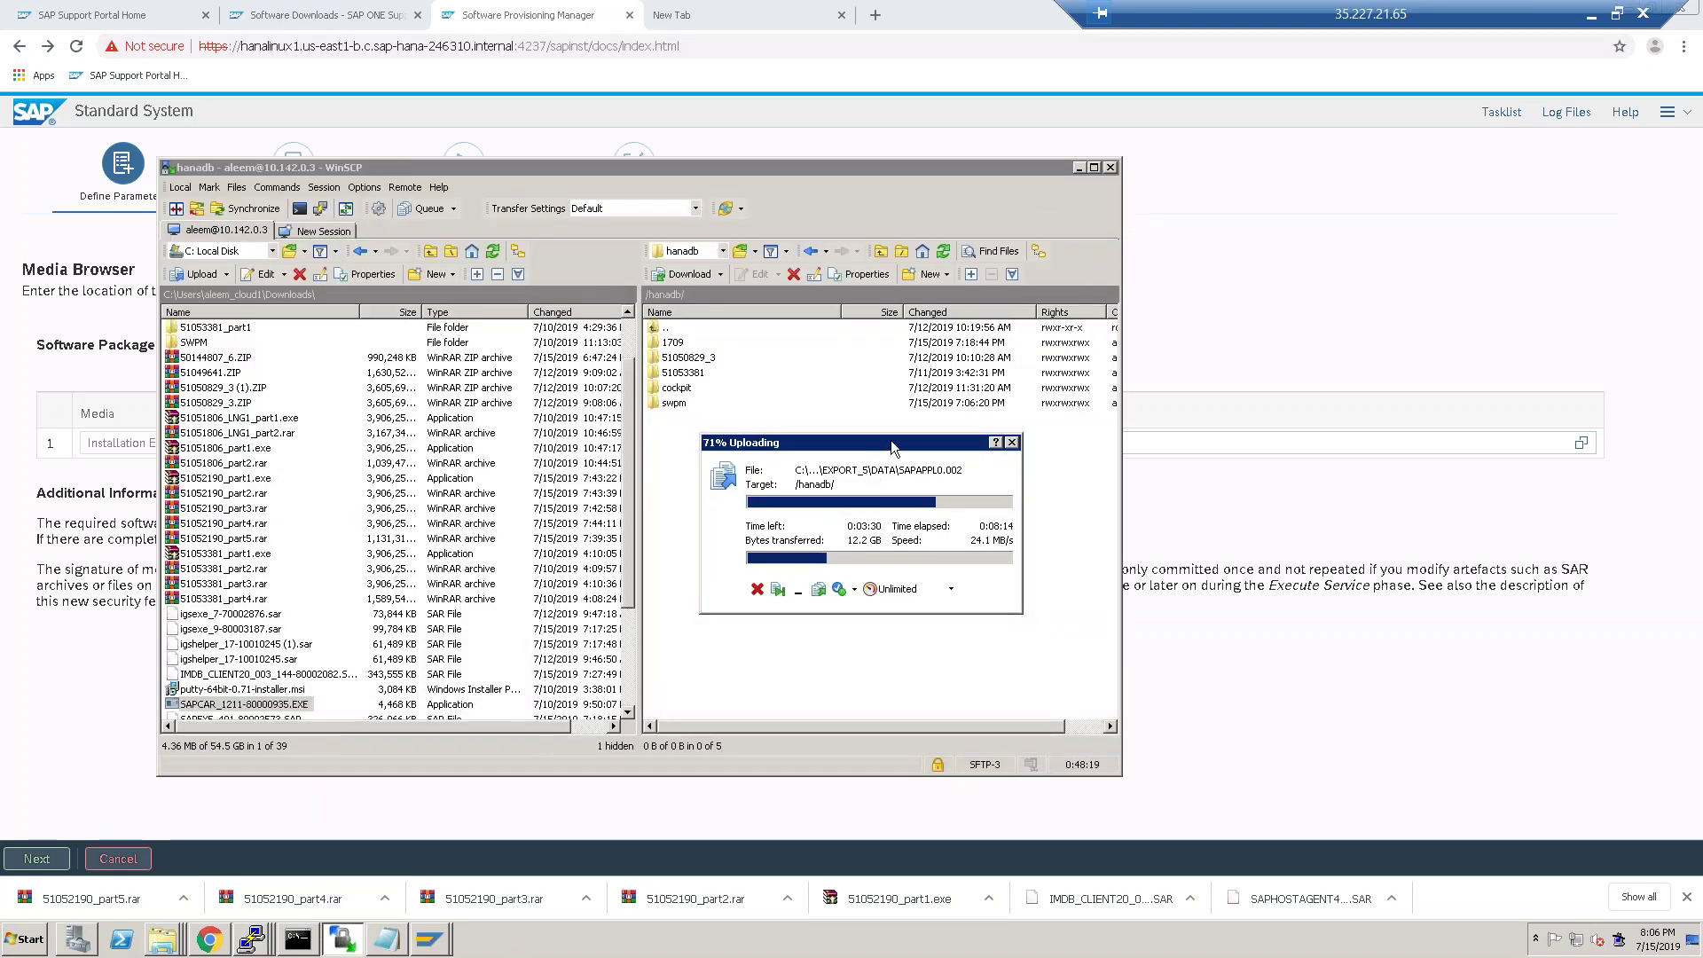
drag(891, 440, 866, 471)
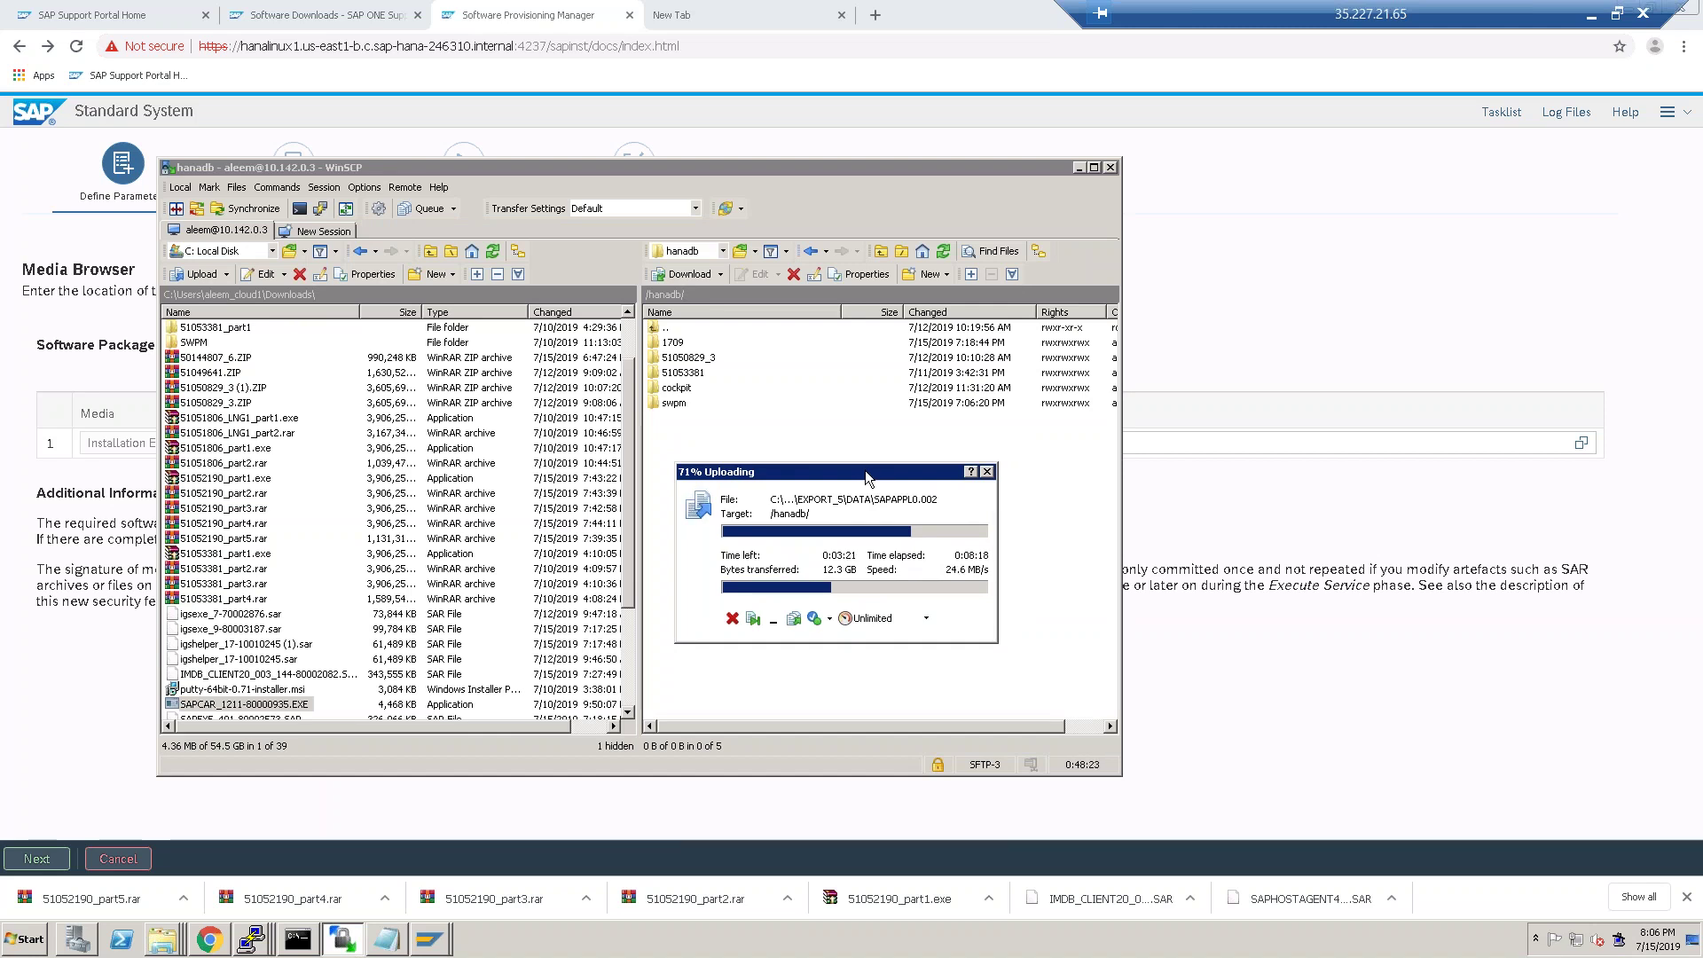
Bring up the third '10.142.0.4 - PuTTY' session showing HDB instance 96 started with Start and StartWait OK.
click(866, 101)
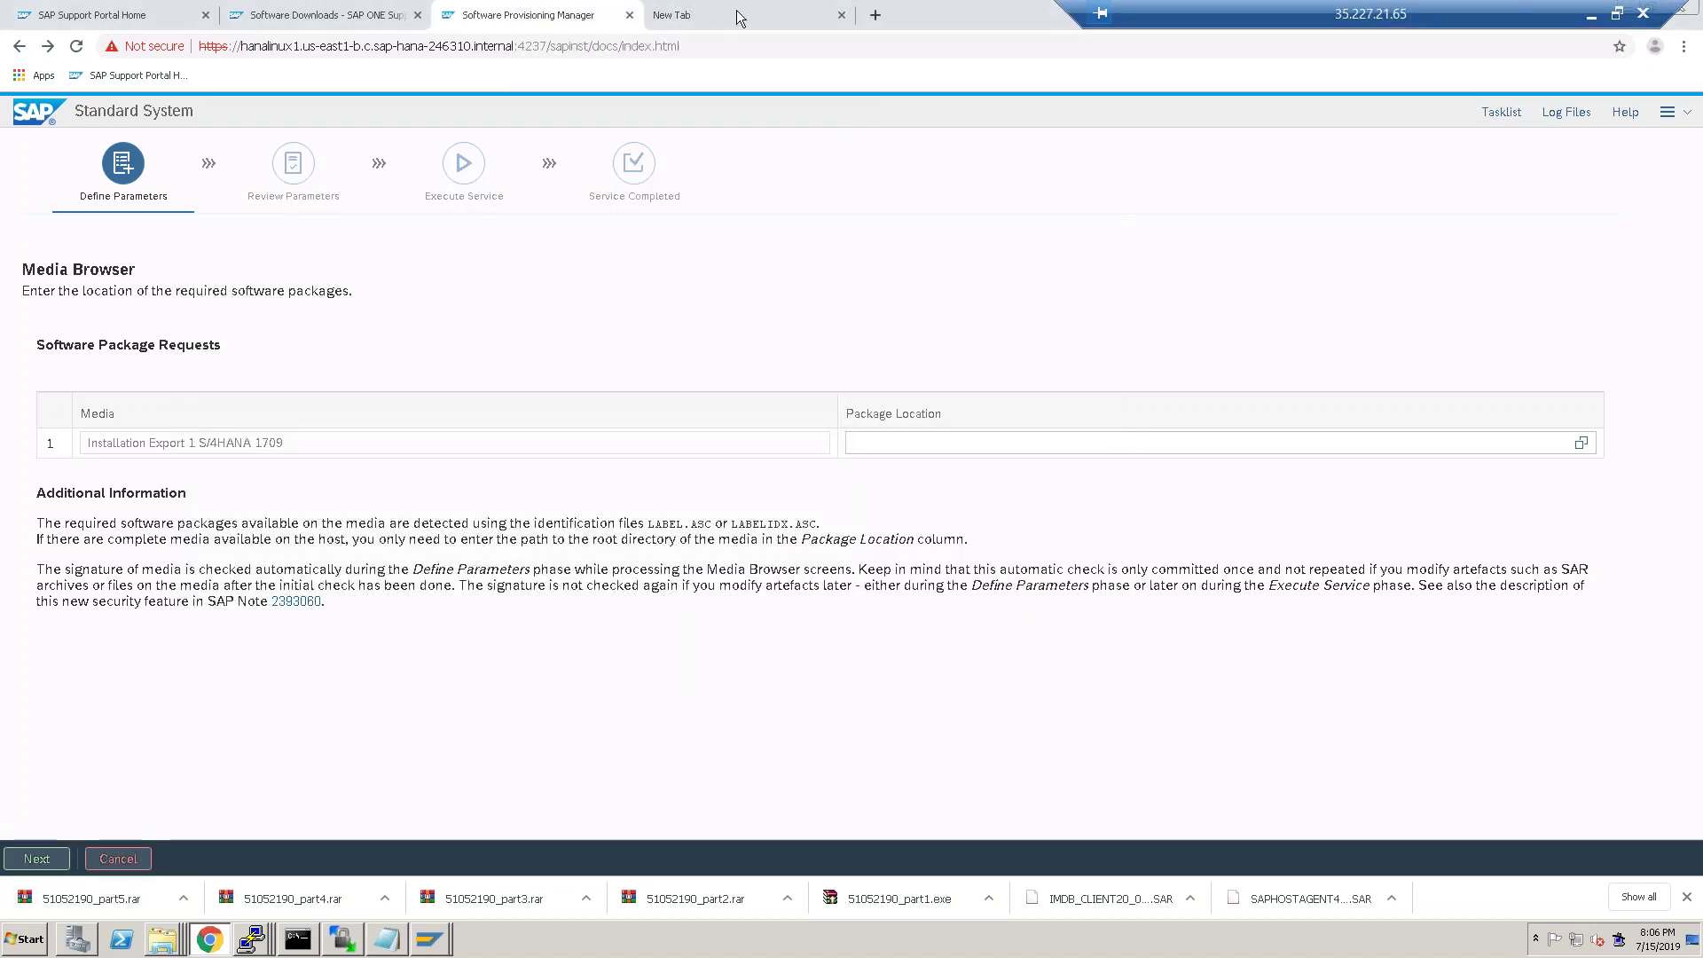
click(733, 15)
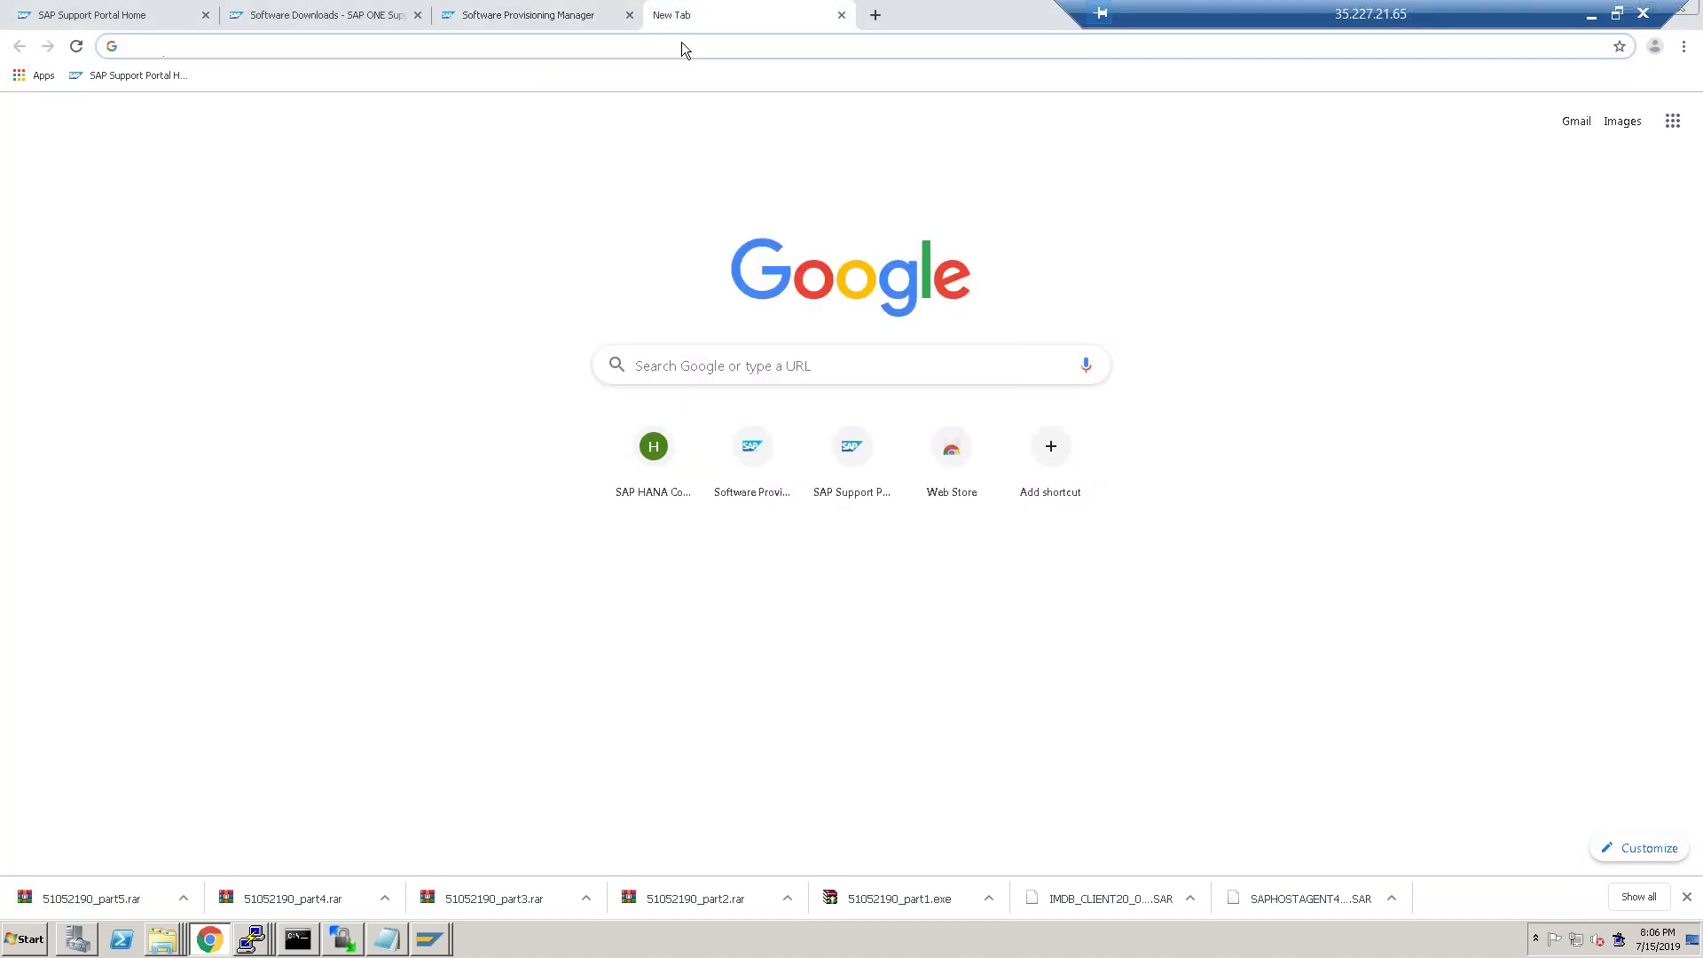
click(346, 939)
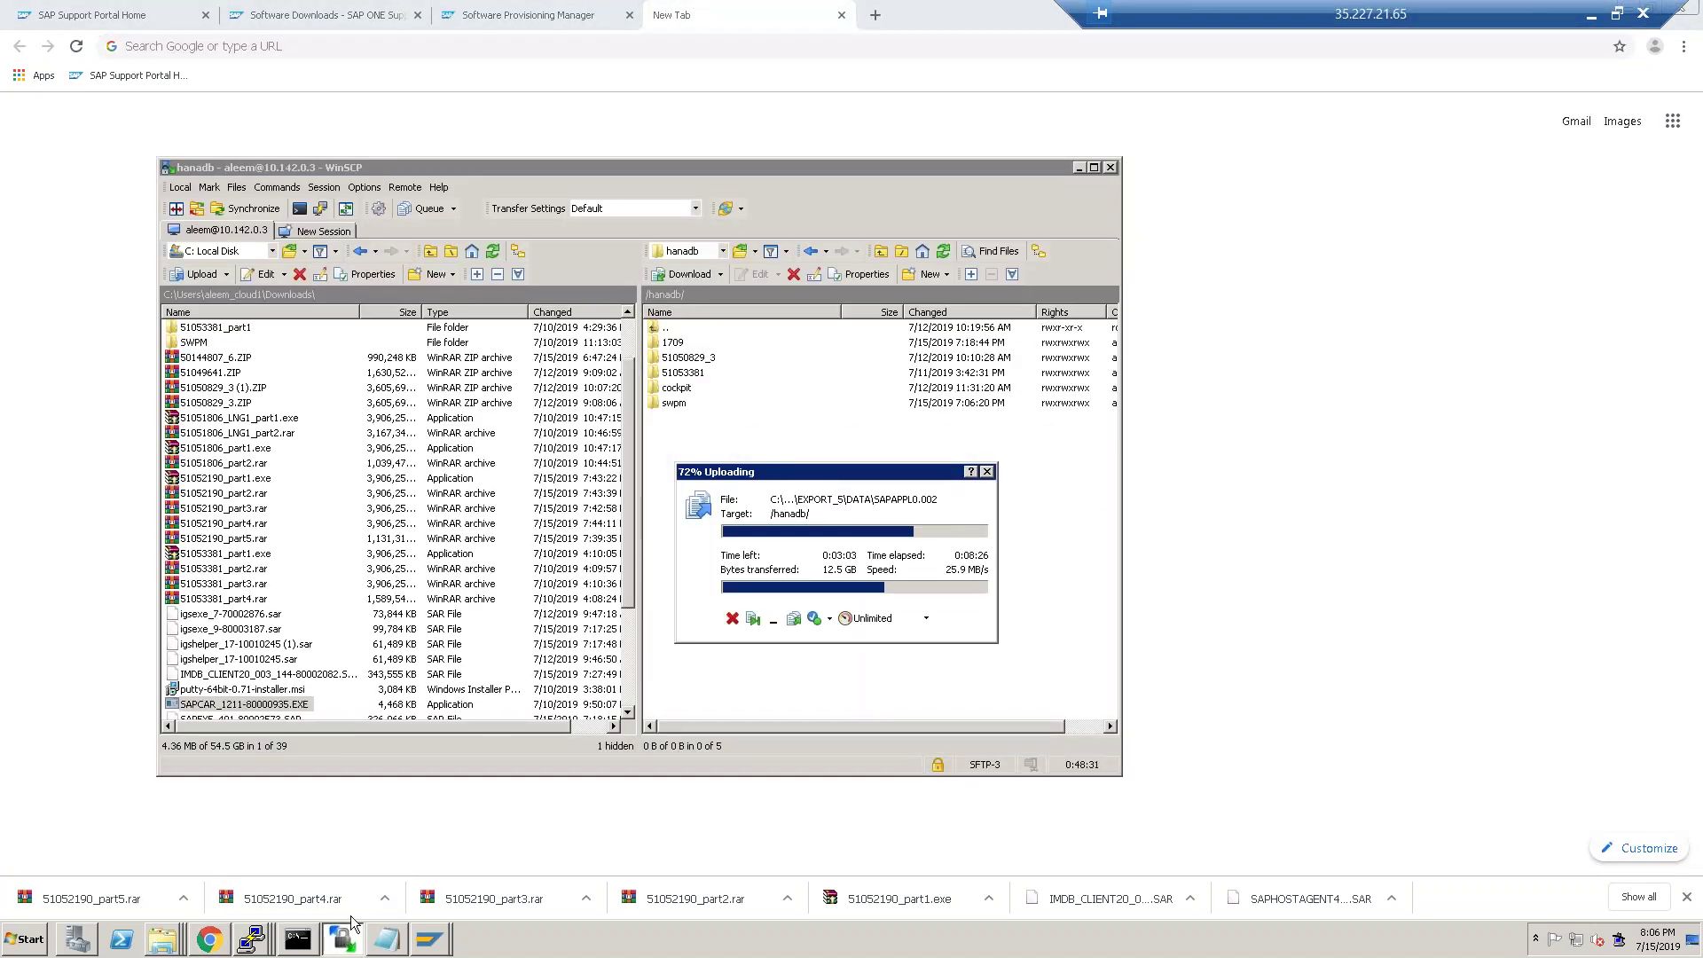
click(252, 940)
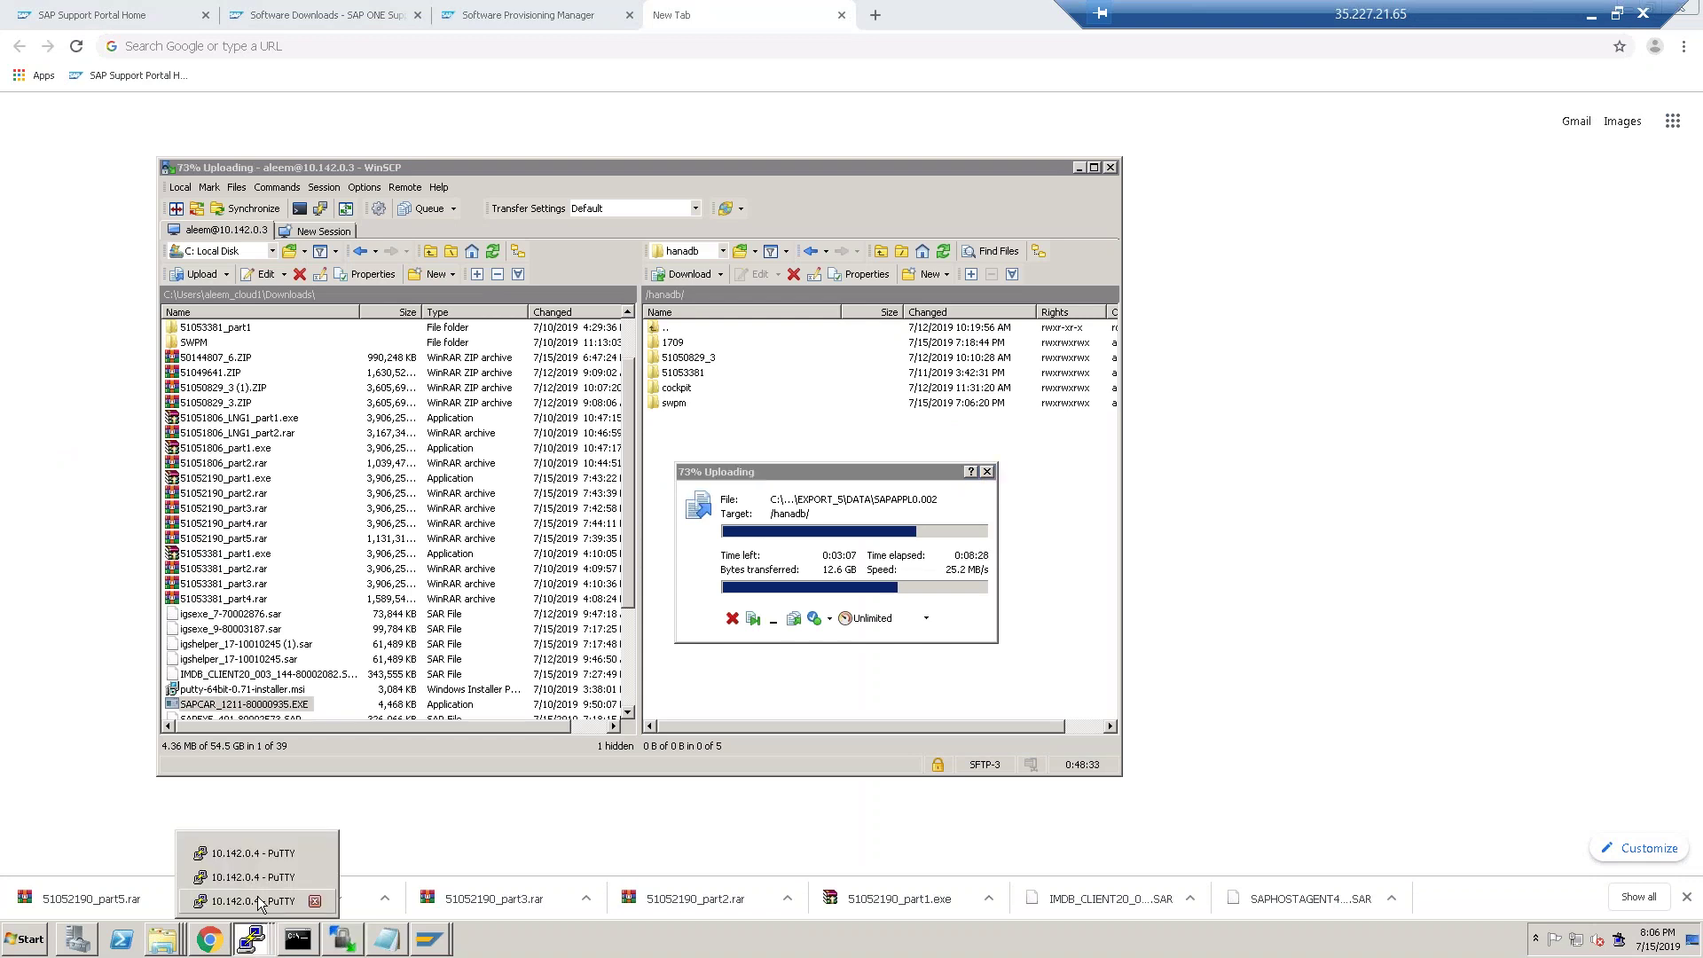
click(264, 902)
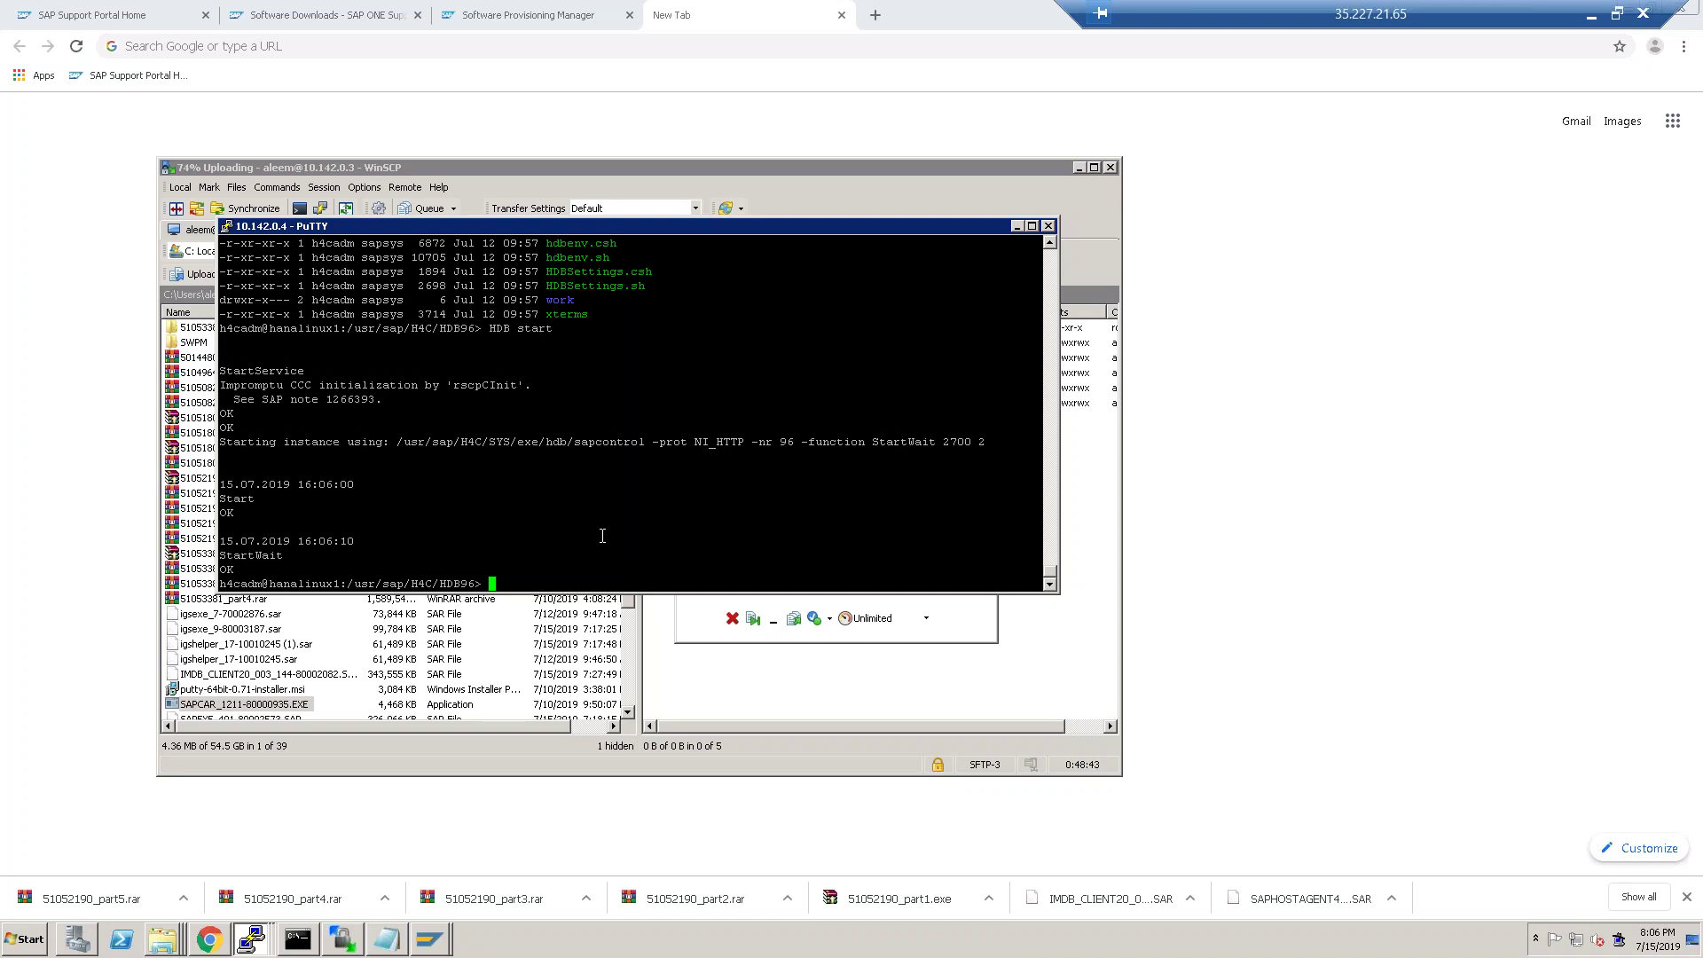
scroll(605, 535, up, 4)
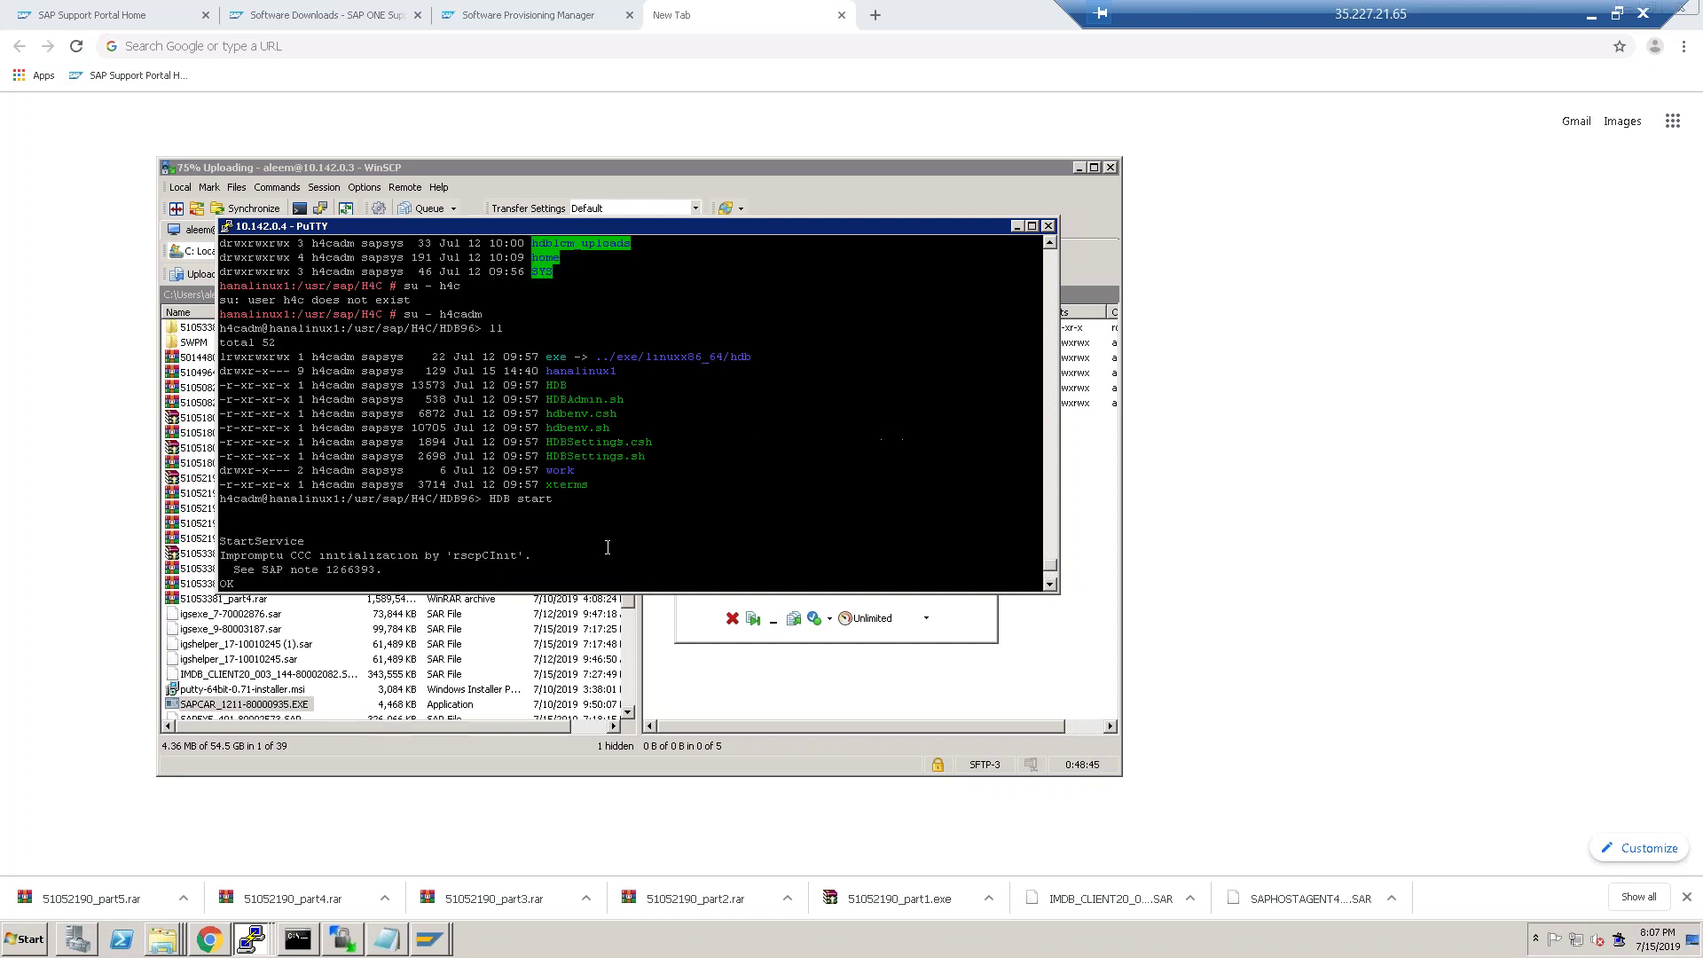
scroll(607, 548, down, 4)
scroll(613, 547, up, 4)
scroll(612, 548, down, 4)
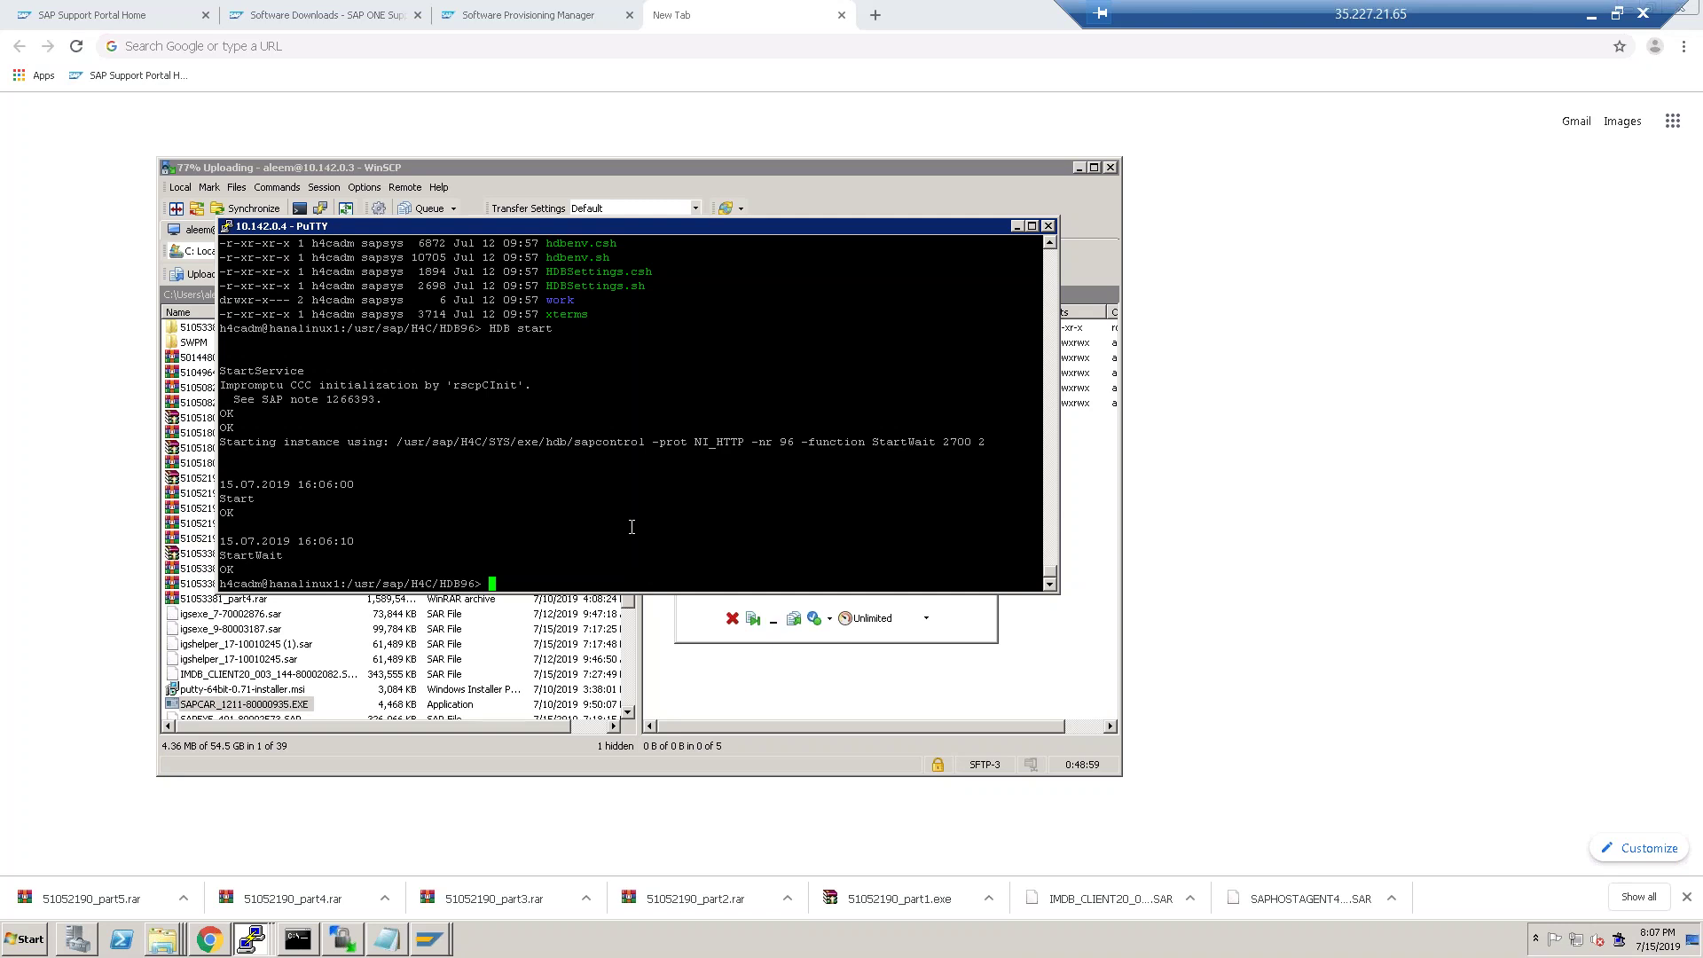
List the HDB96 directory, then list the exe subfolder's programs such as sapstart and sapstartsrv.
text(ll)
key(Return)
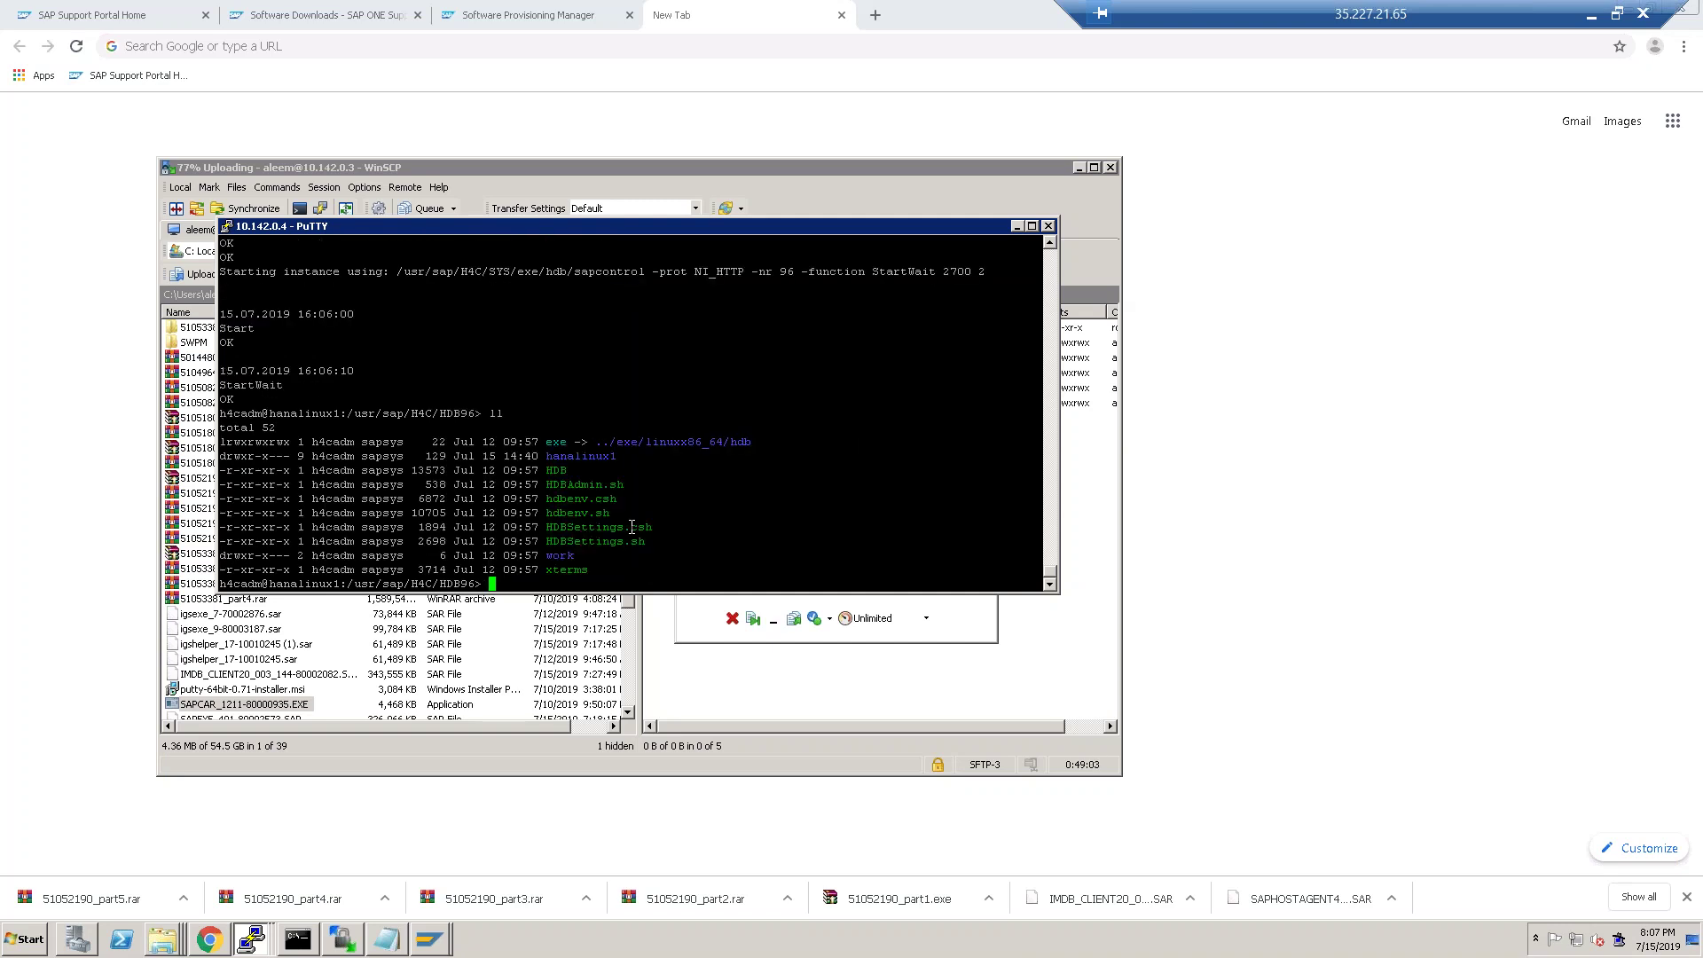
text(cd exe/)
key(Return)
text(ll)
key(Return)
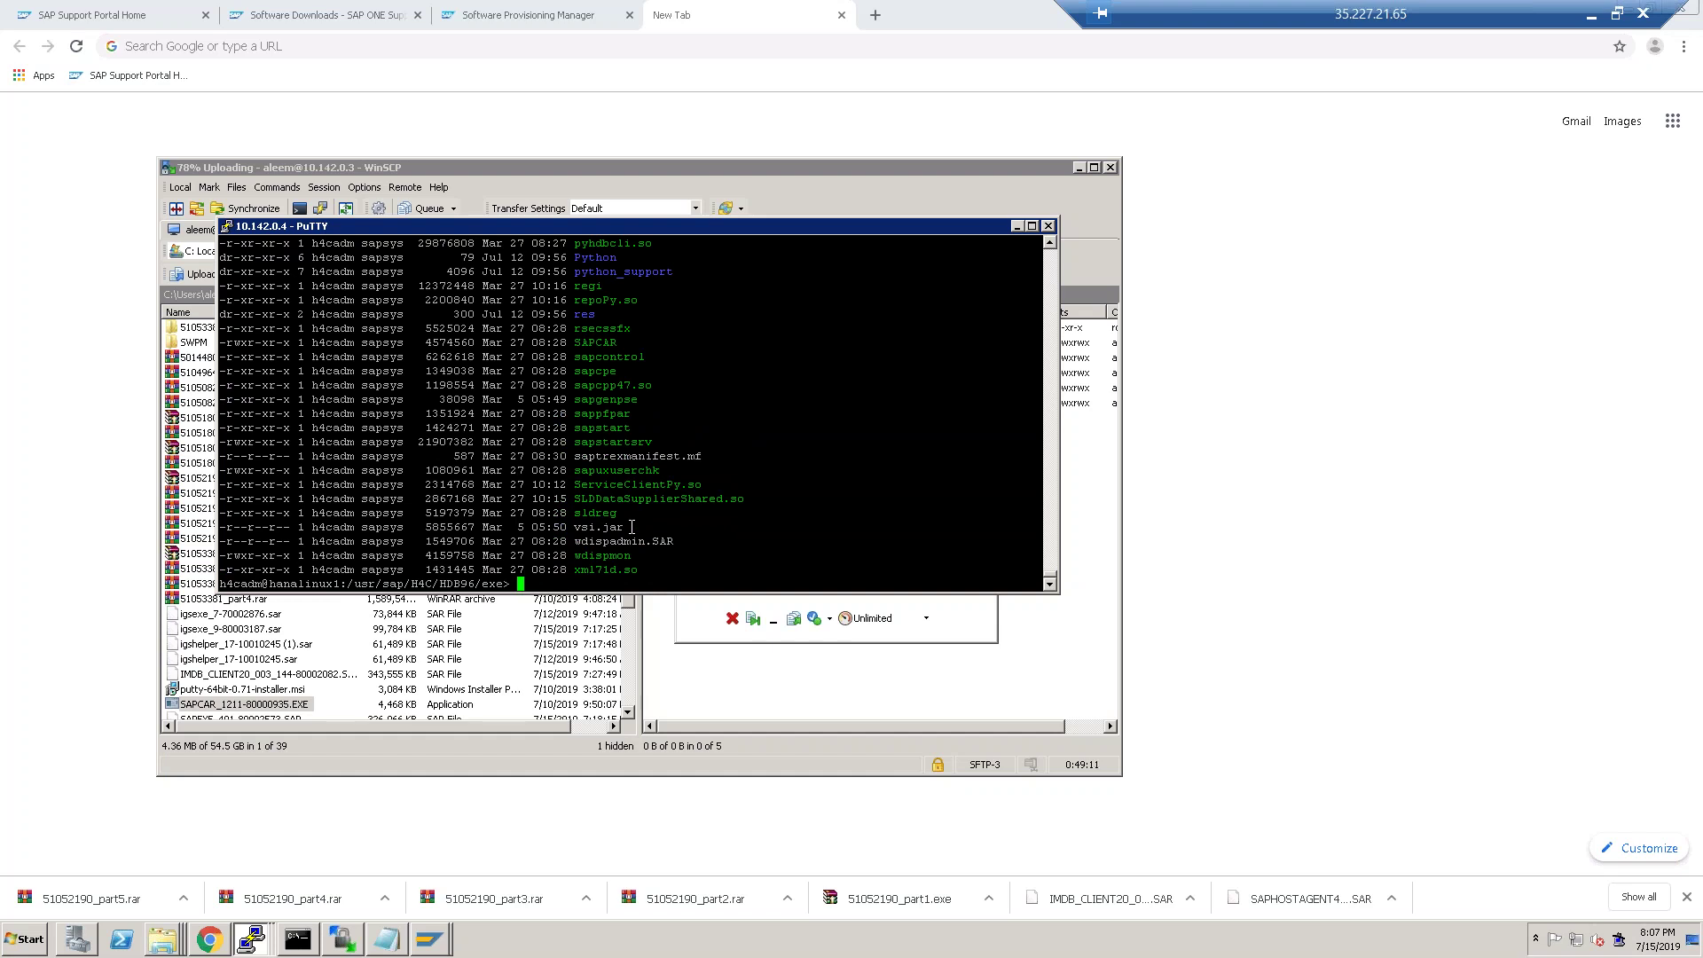
Go back up to HDB96 with cd .. and relist its contents.
text(cd ..)
key(Return)
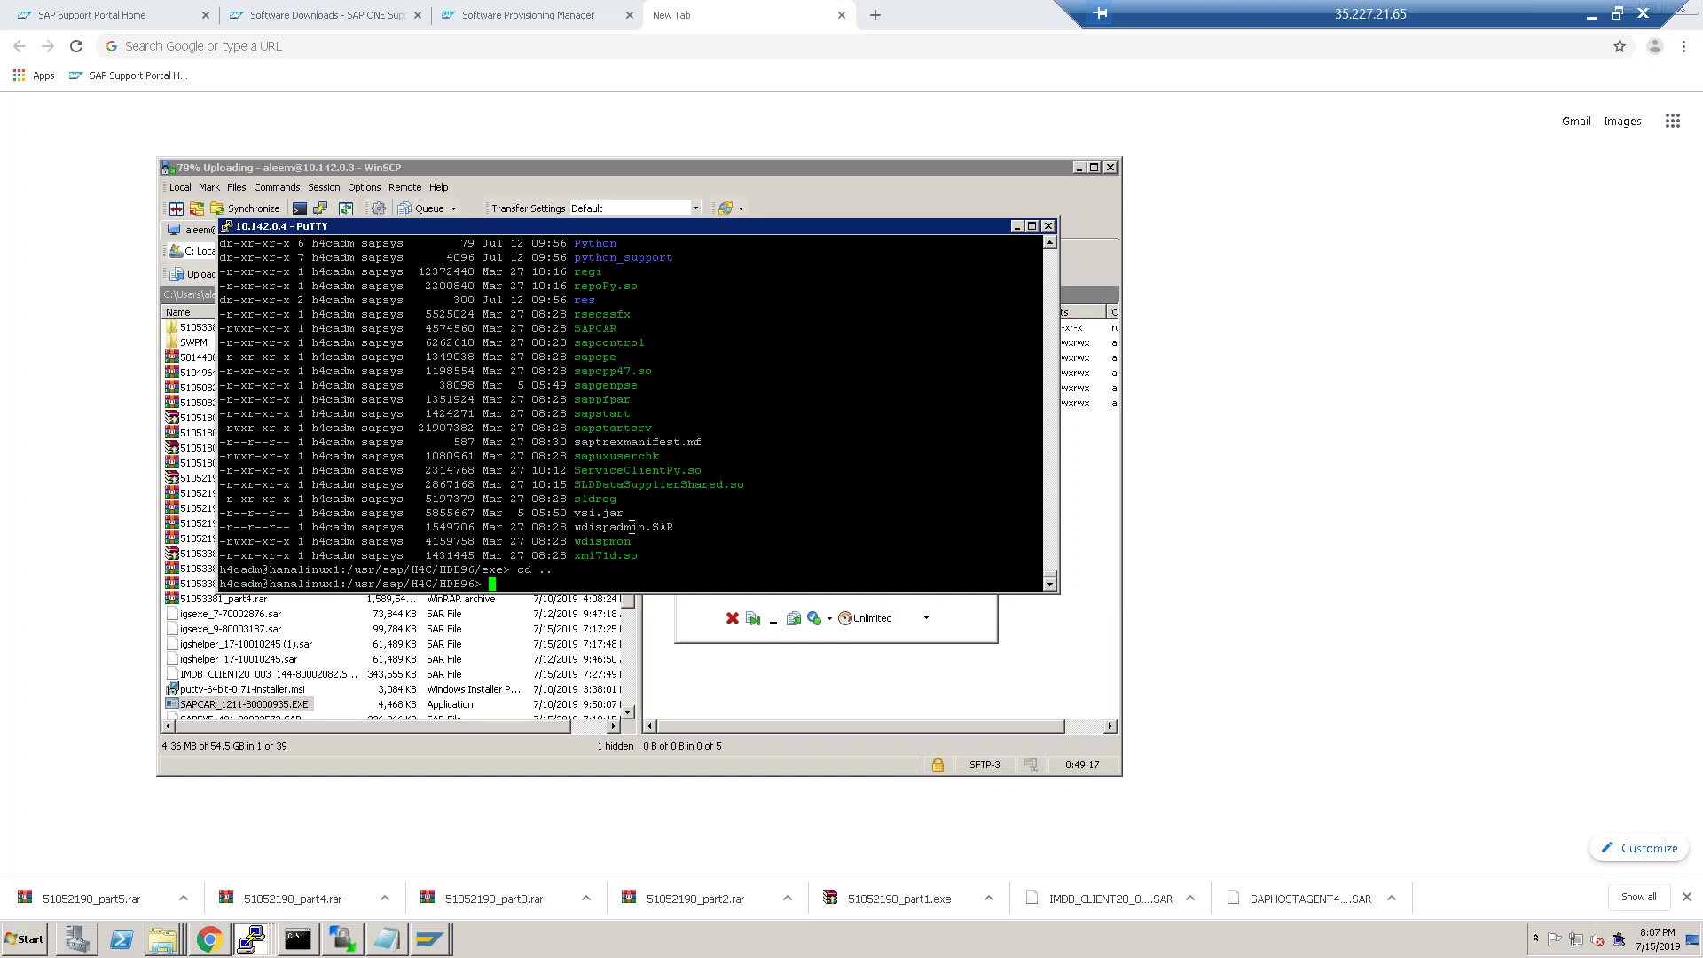
text(ll)
key(Return)
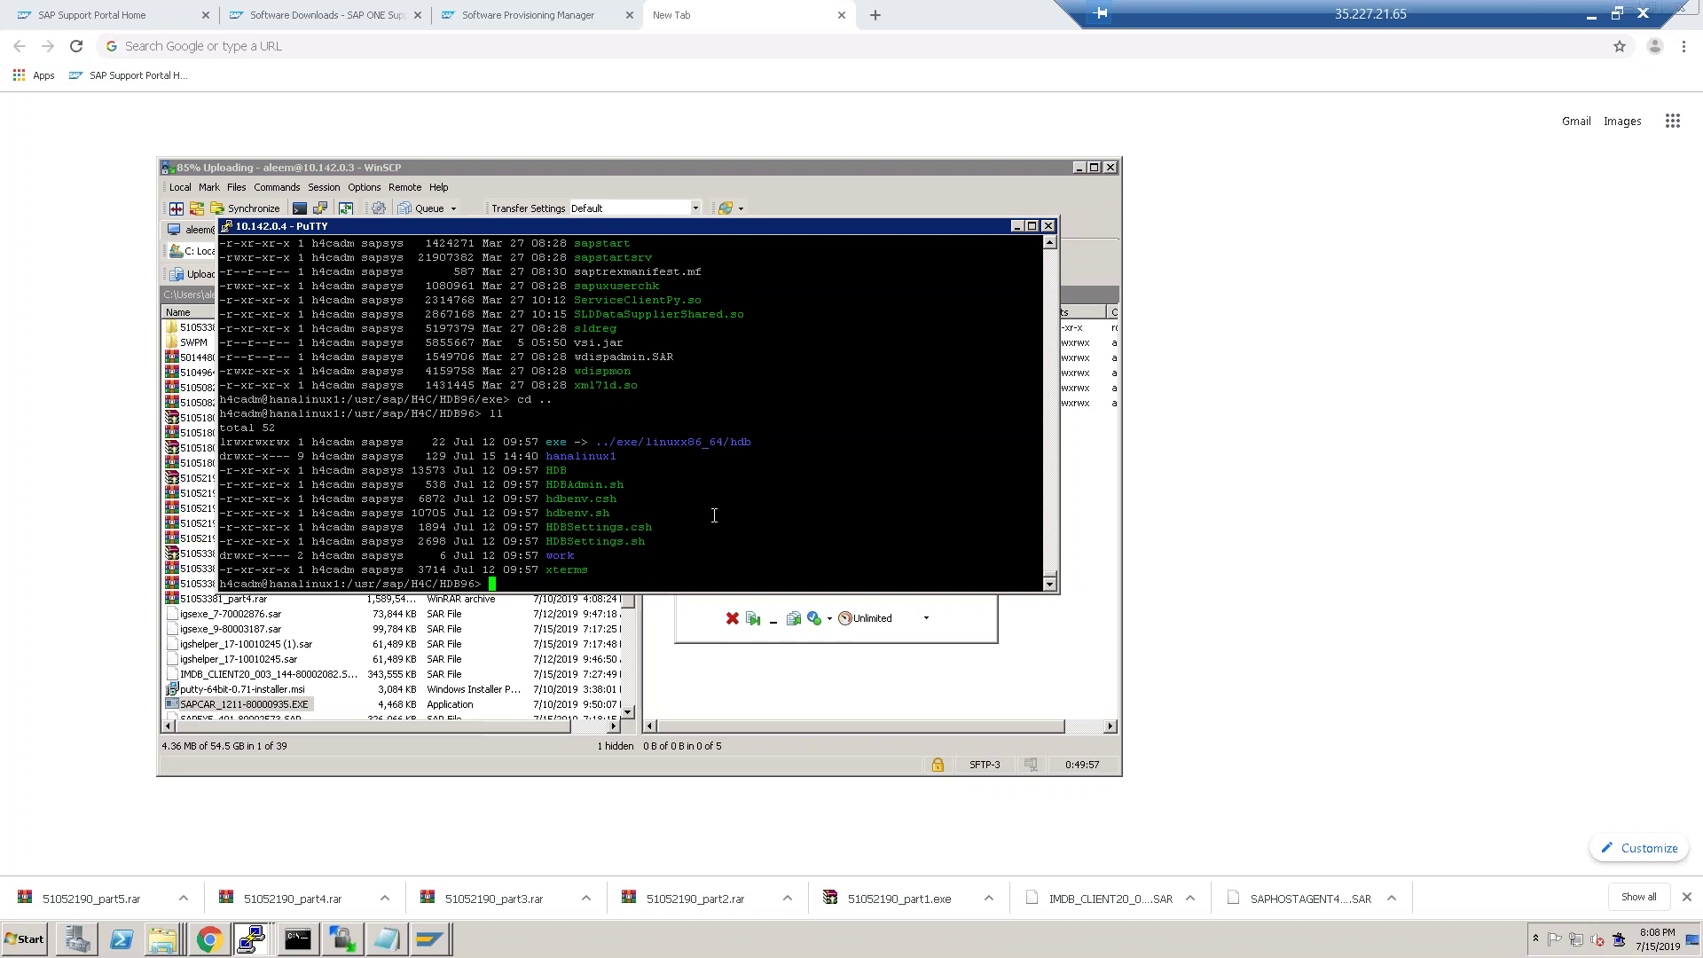
List HDB96, try cd HDB, and run xs to print its common commands help.
text(ll)
key(Return)
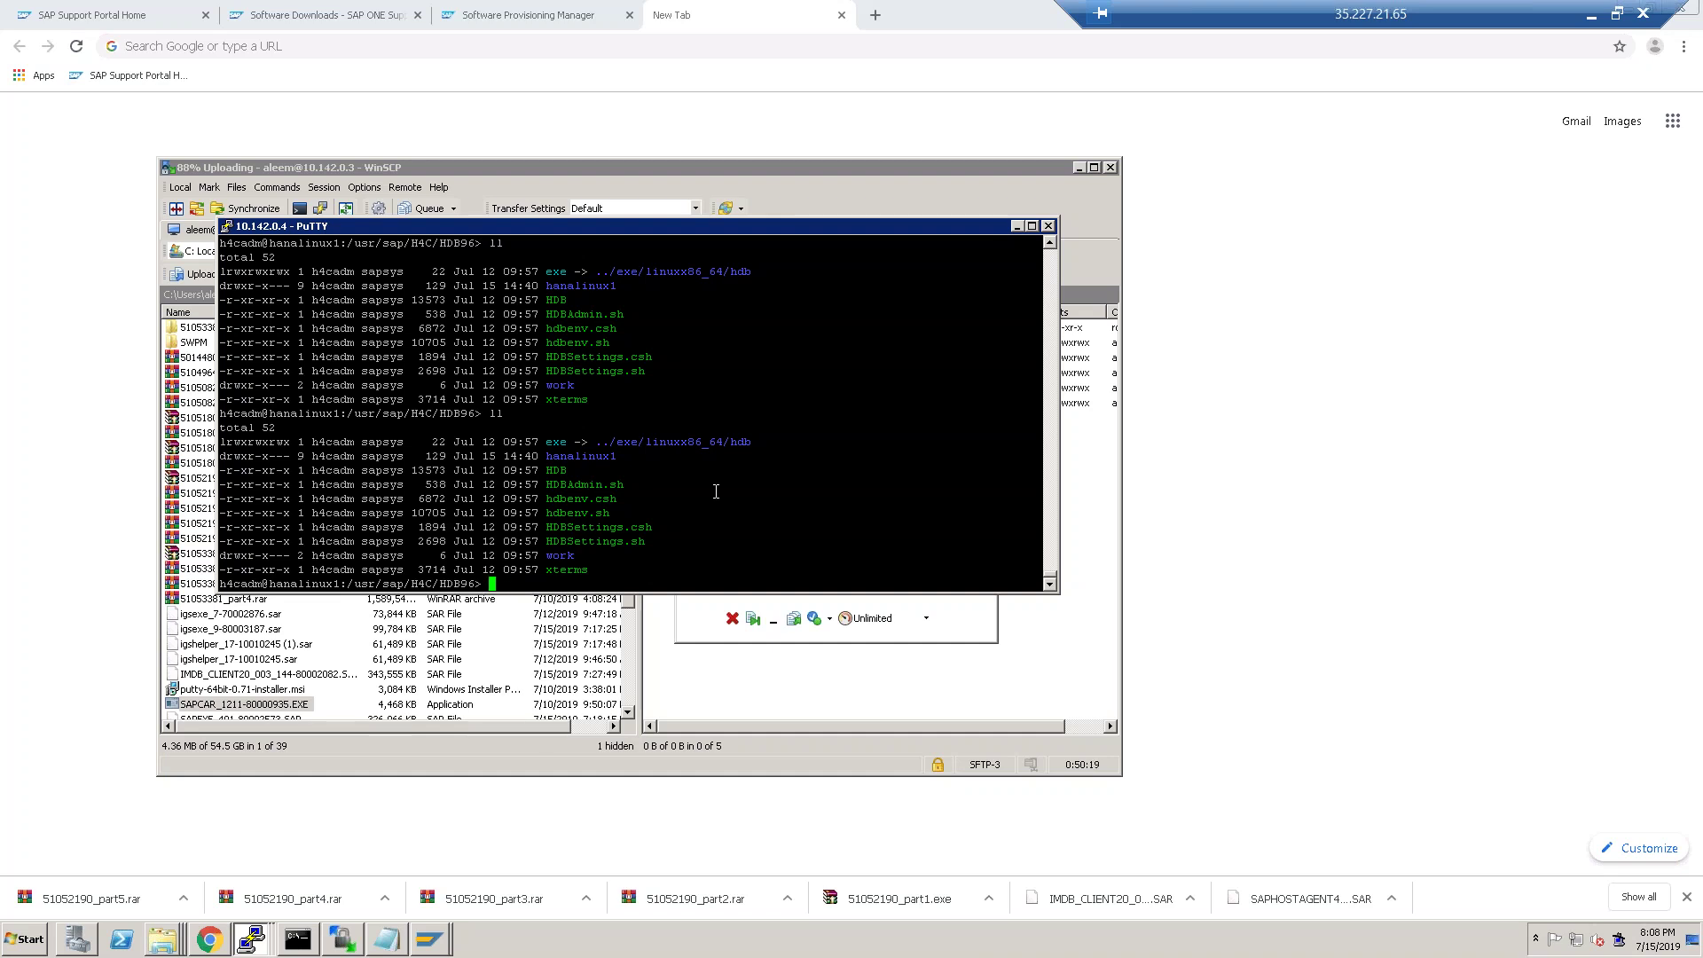
text(cd HDB)
key(Return)
text(ll)
key(Return)
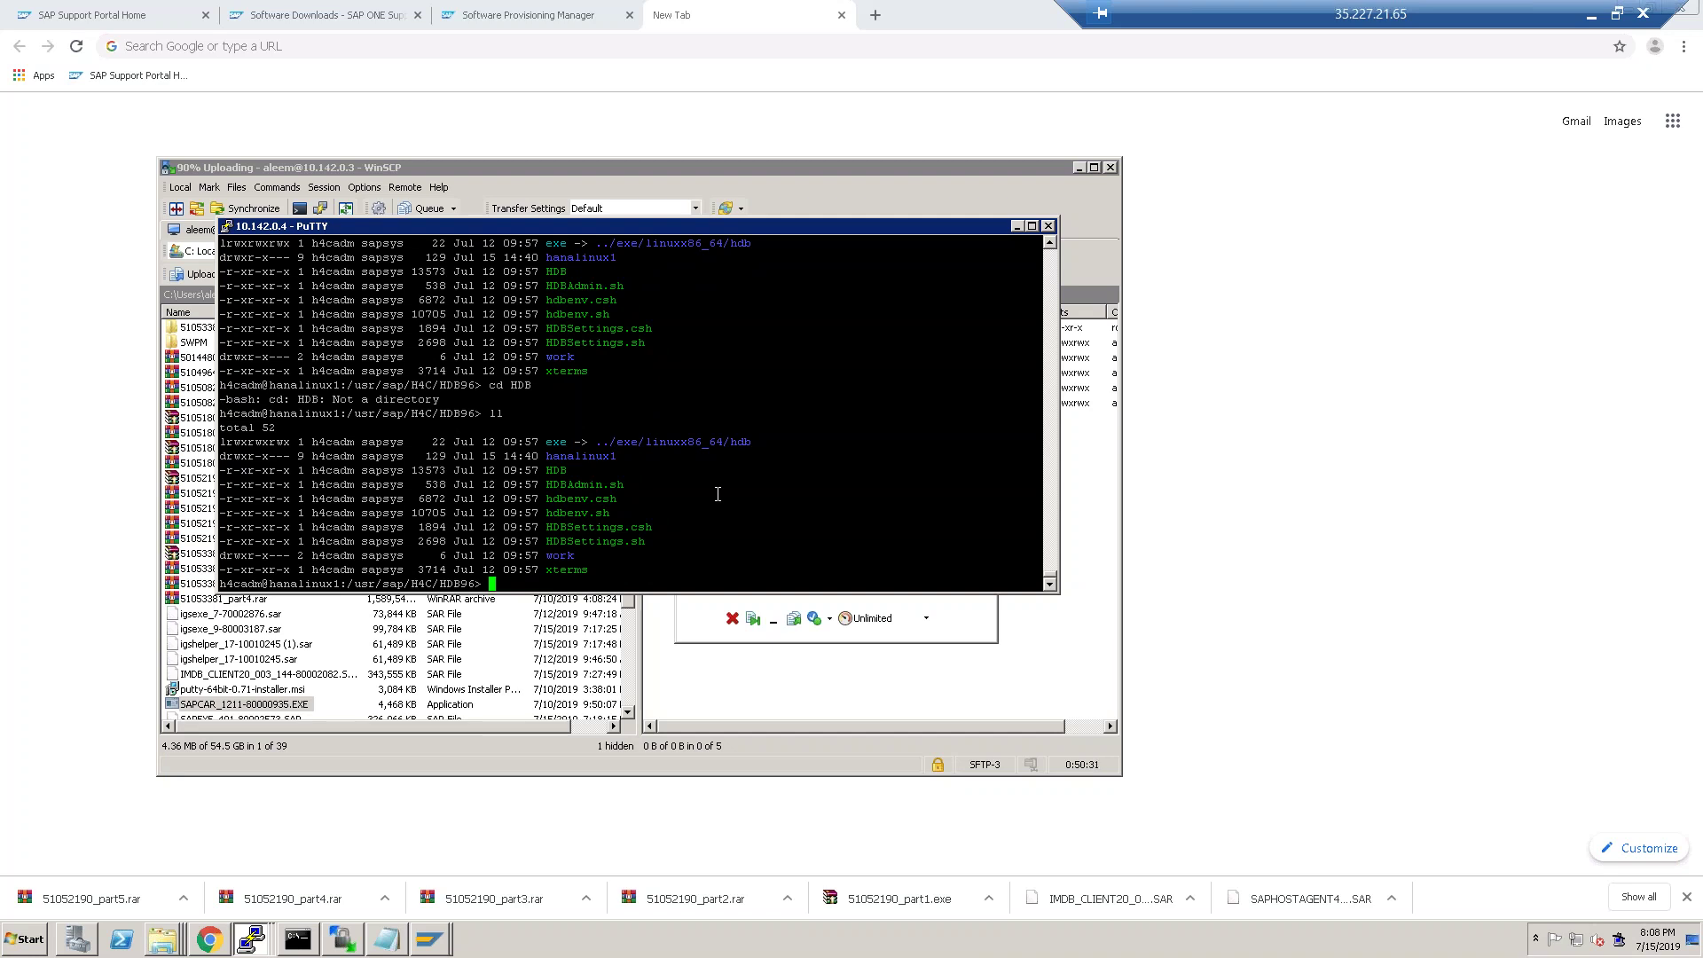
text(xs)
key(Return)
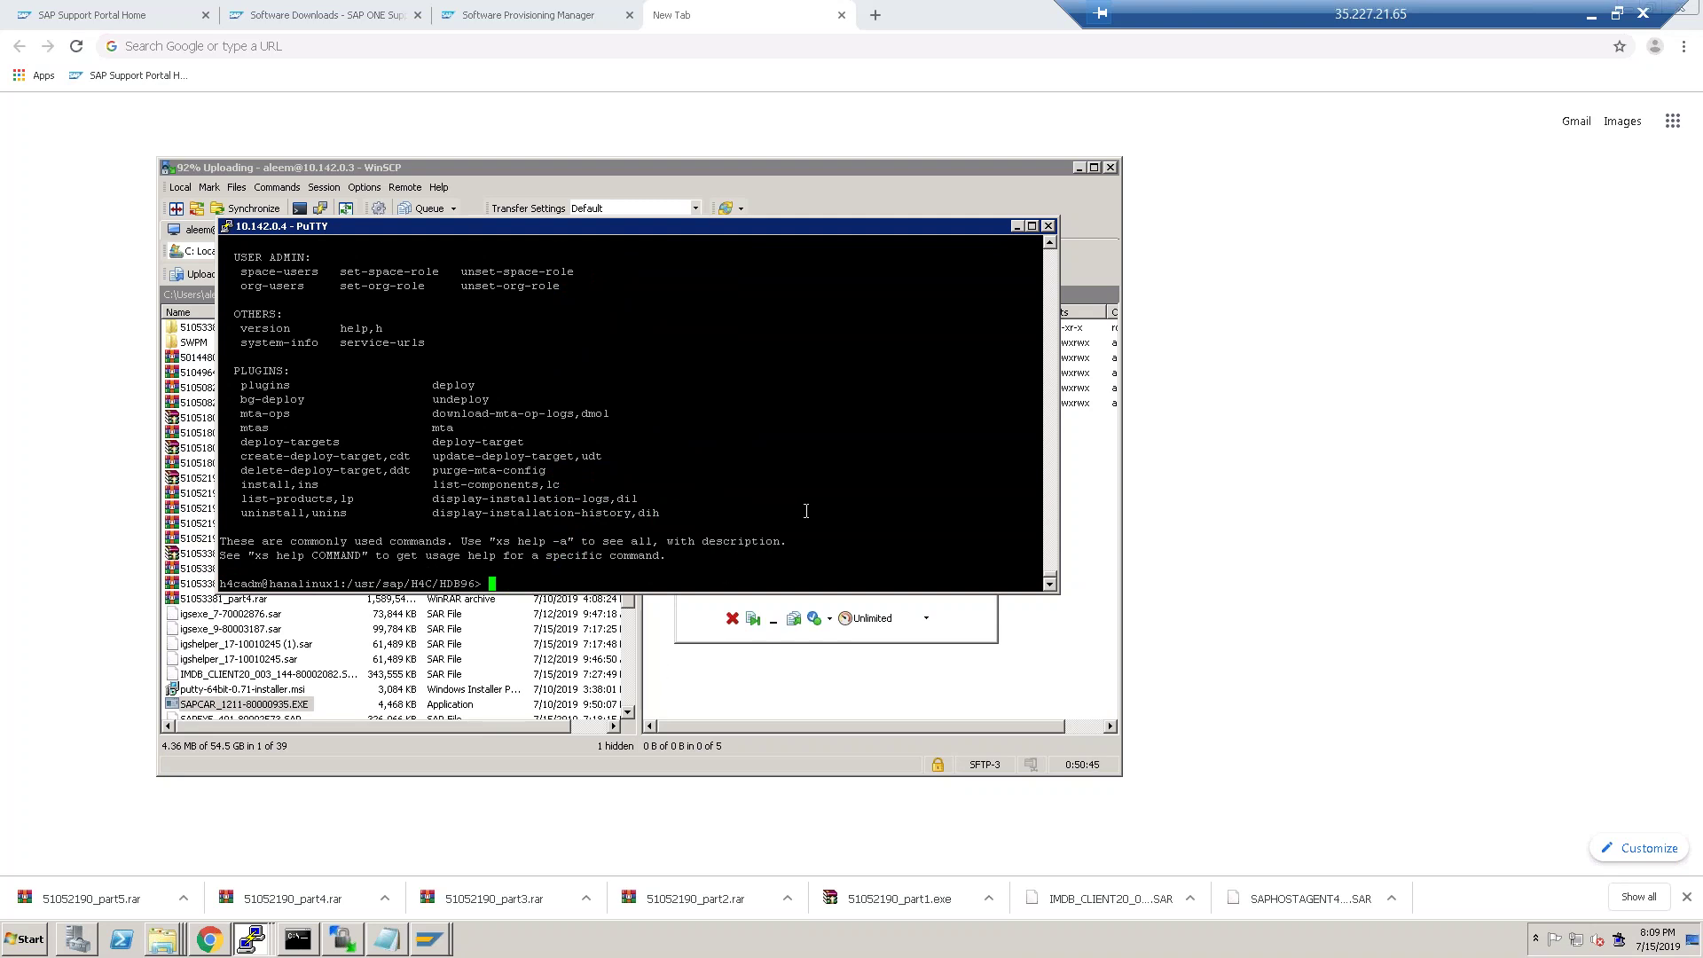
scroll(808, 509, up, 15)
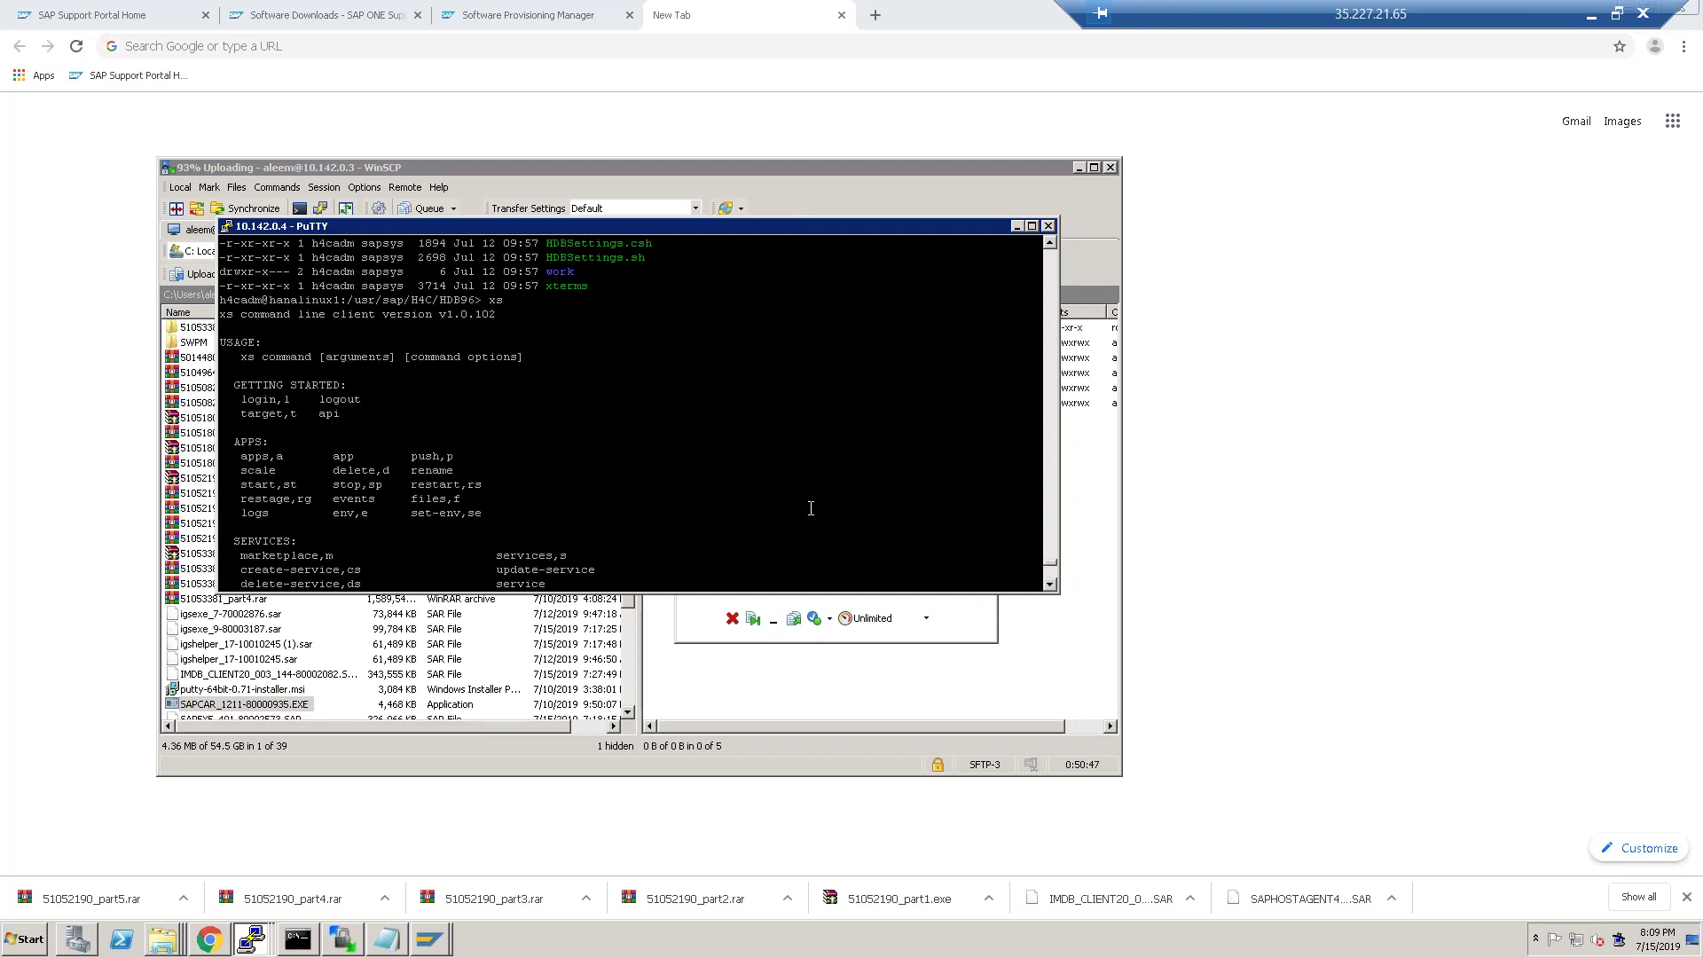
scroll(812, 509, down, 4)
scroll(714, 467, down, 4)
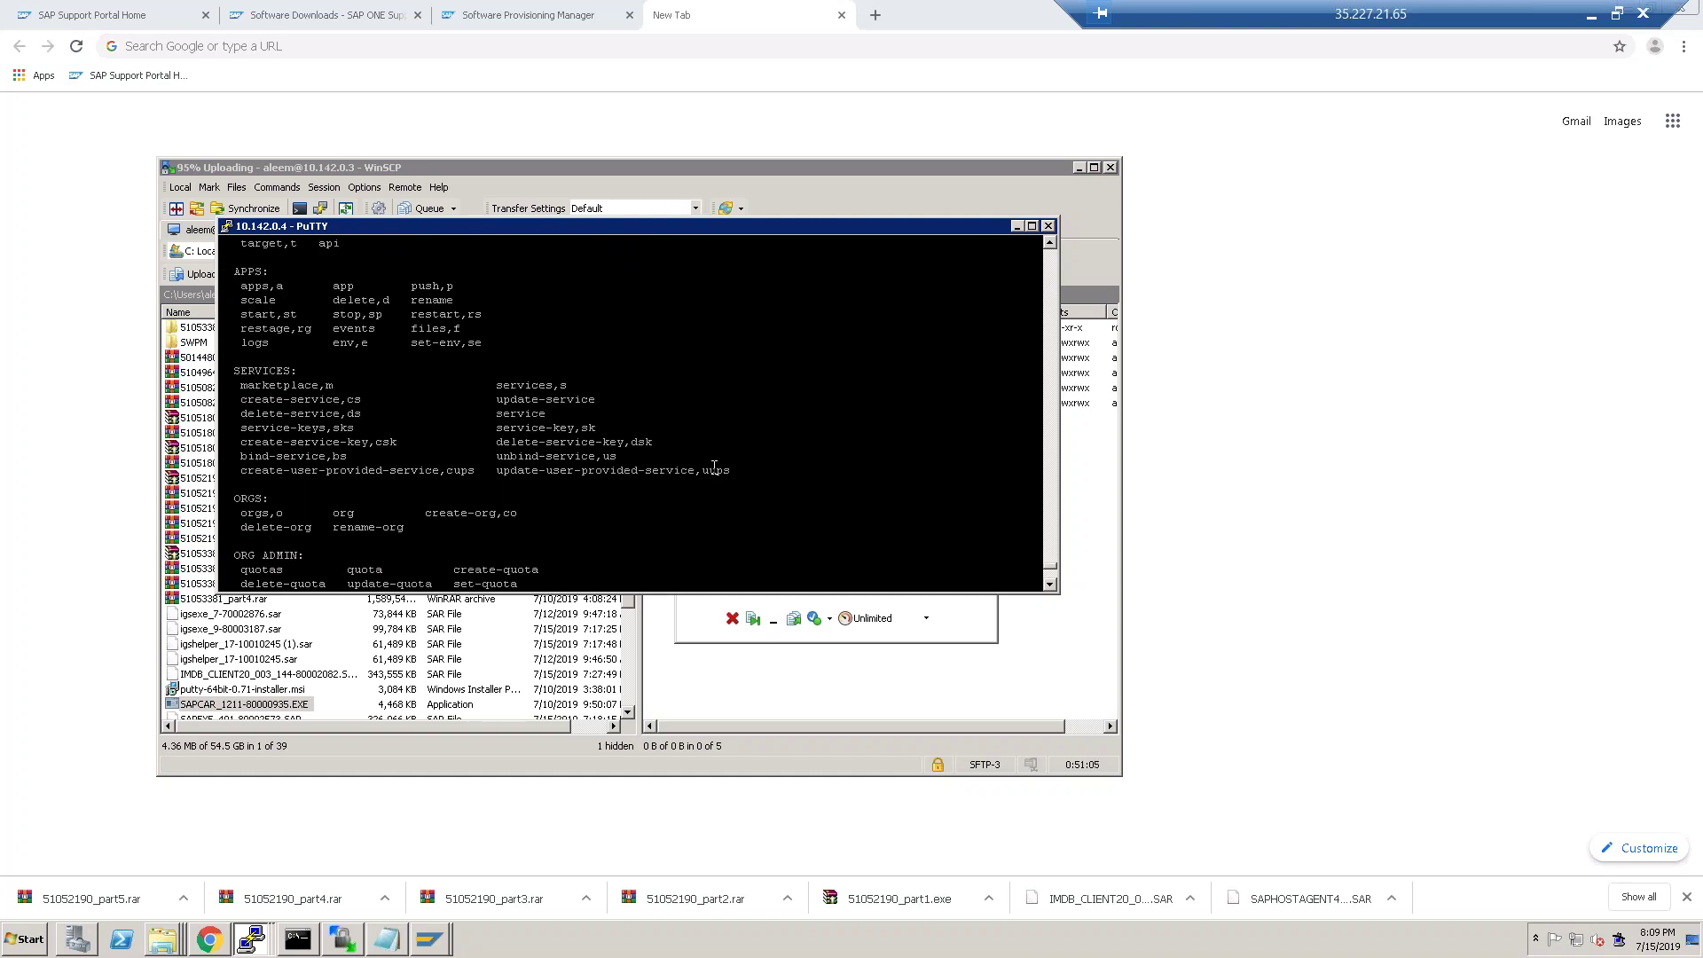
scroll(714, 467, down, 10)
Try xs login admin, then xs login -u xsadmin, suspending it at the API_URL prompt with Ctrl+Z.
text(xs login )
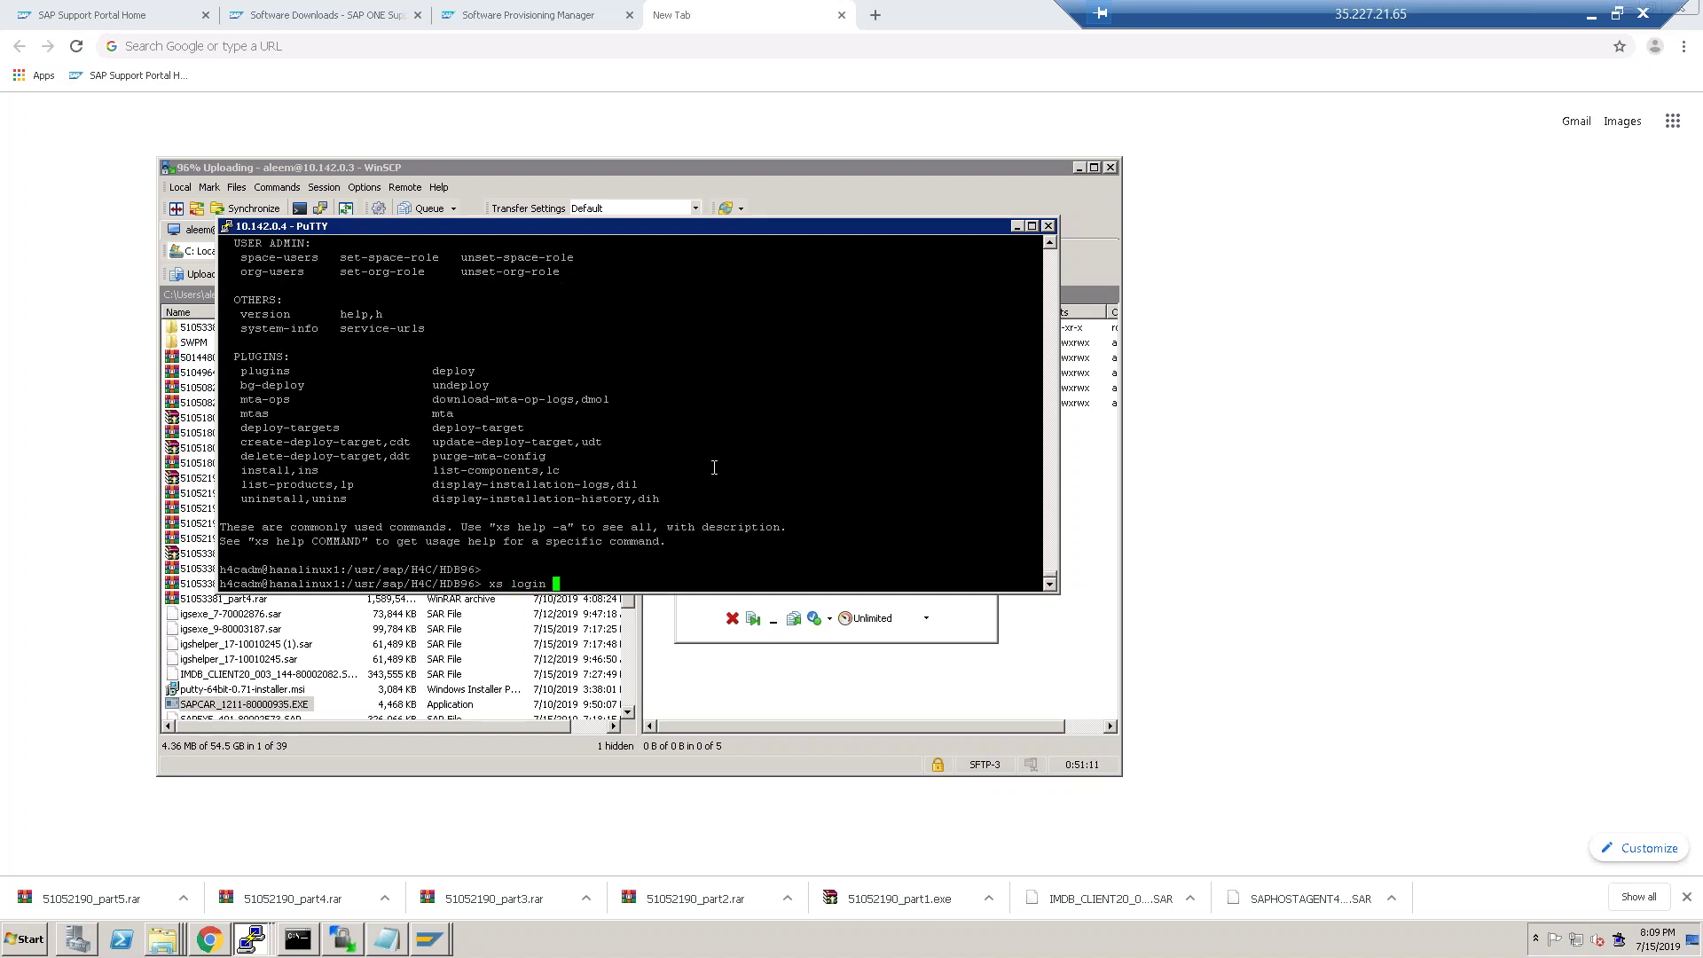
text(admin)
key(Return)
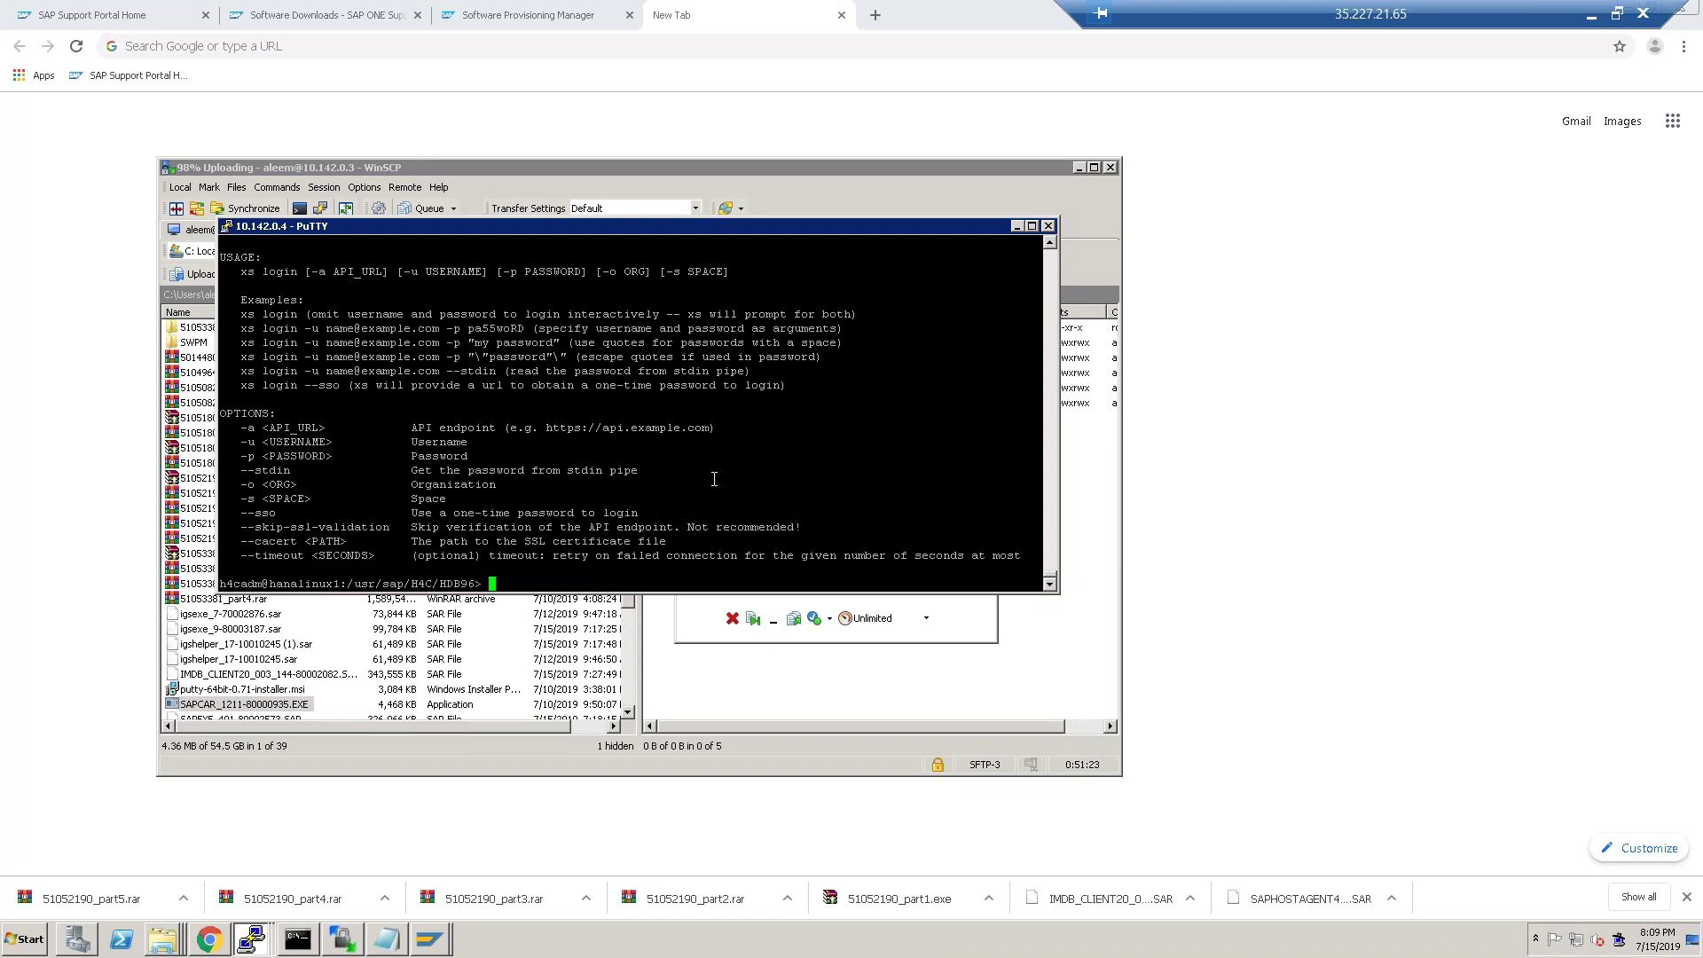
text(xs login -u xs)
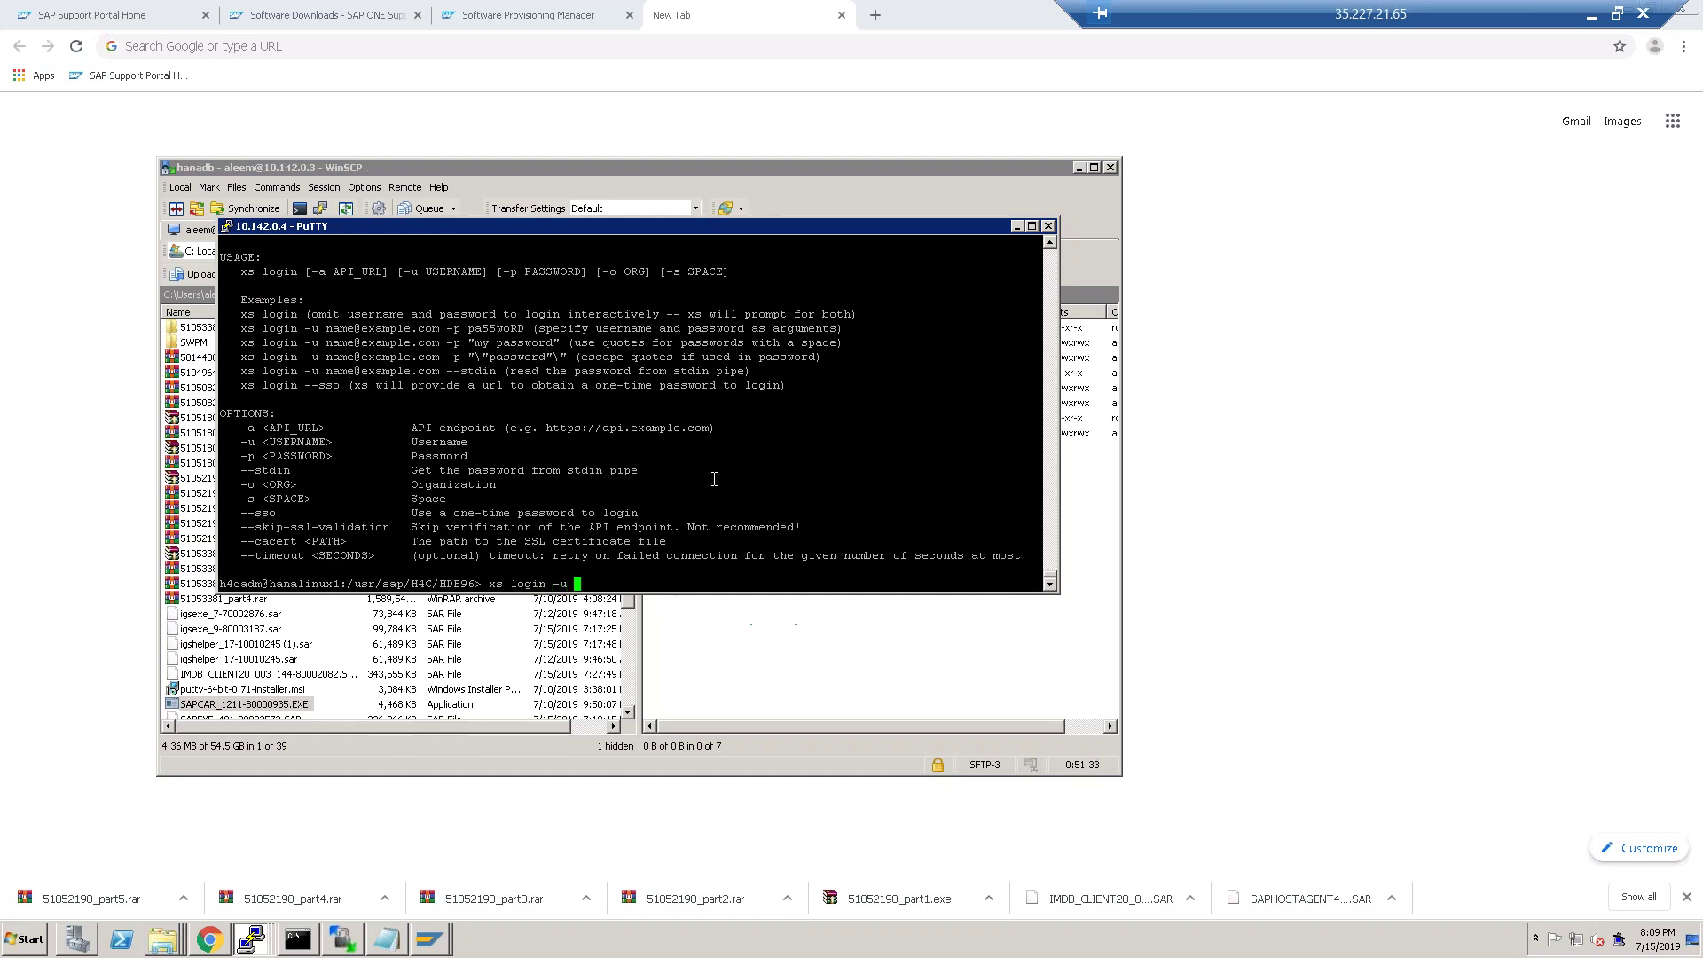
text(admin)
key(Return)
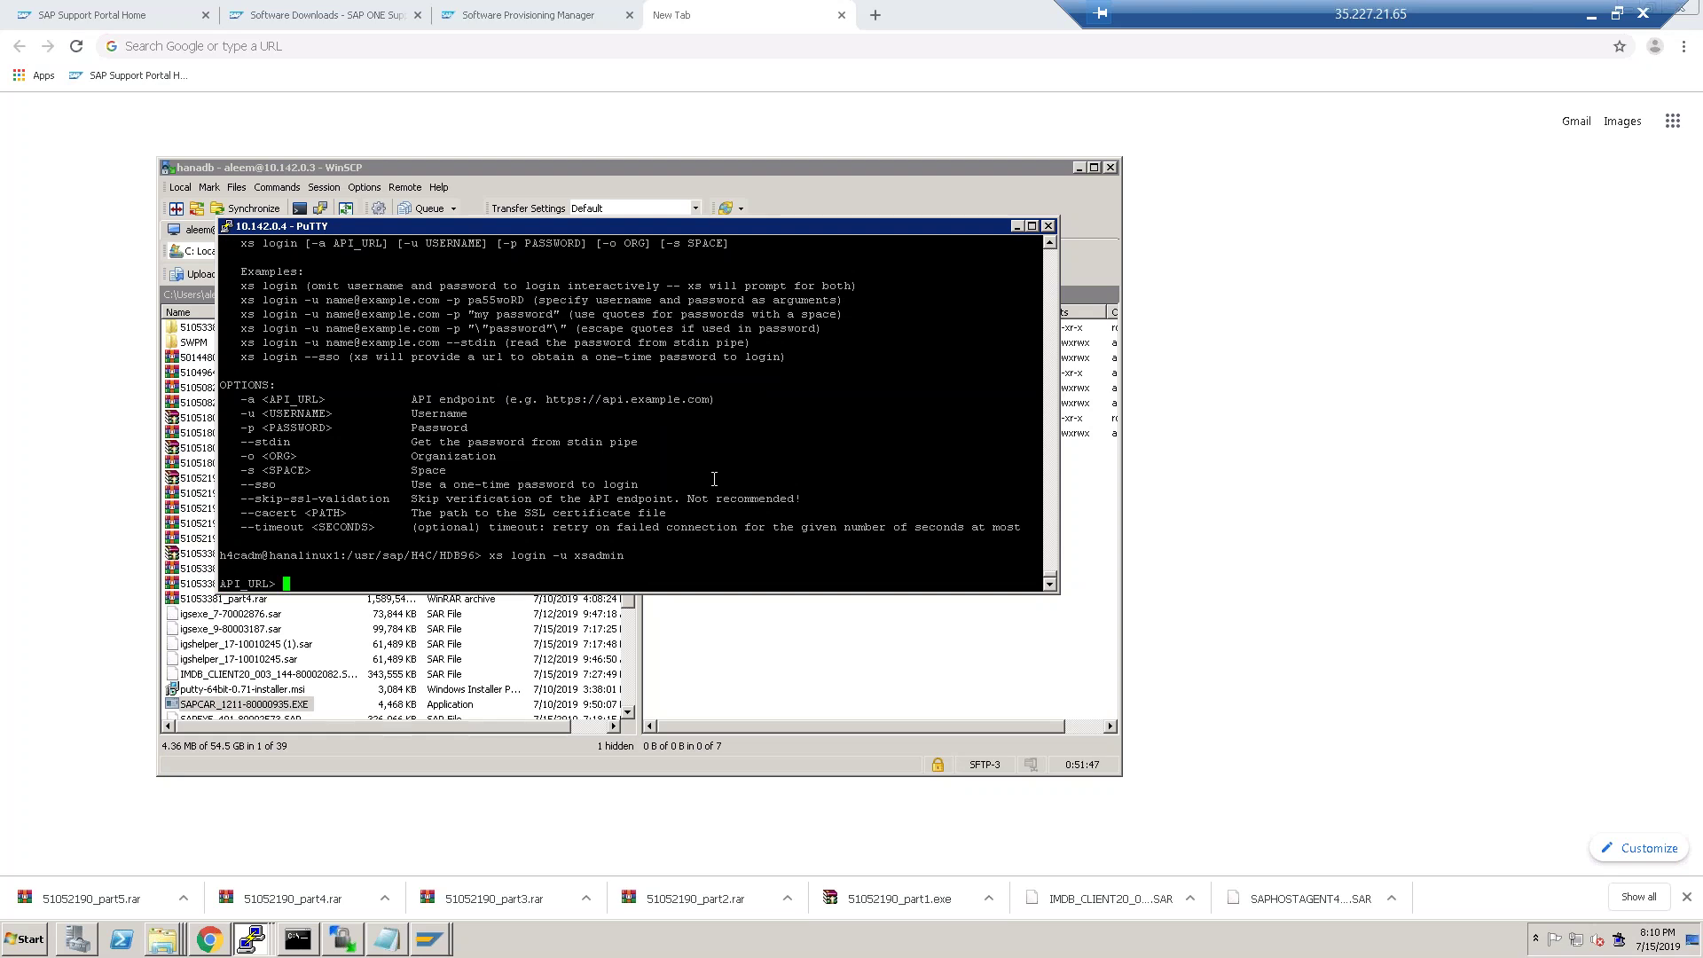
key(ctrl+z)
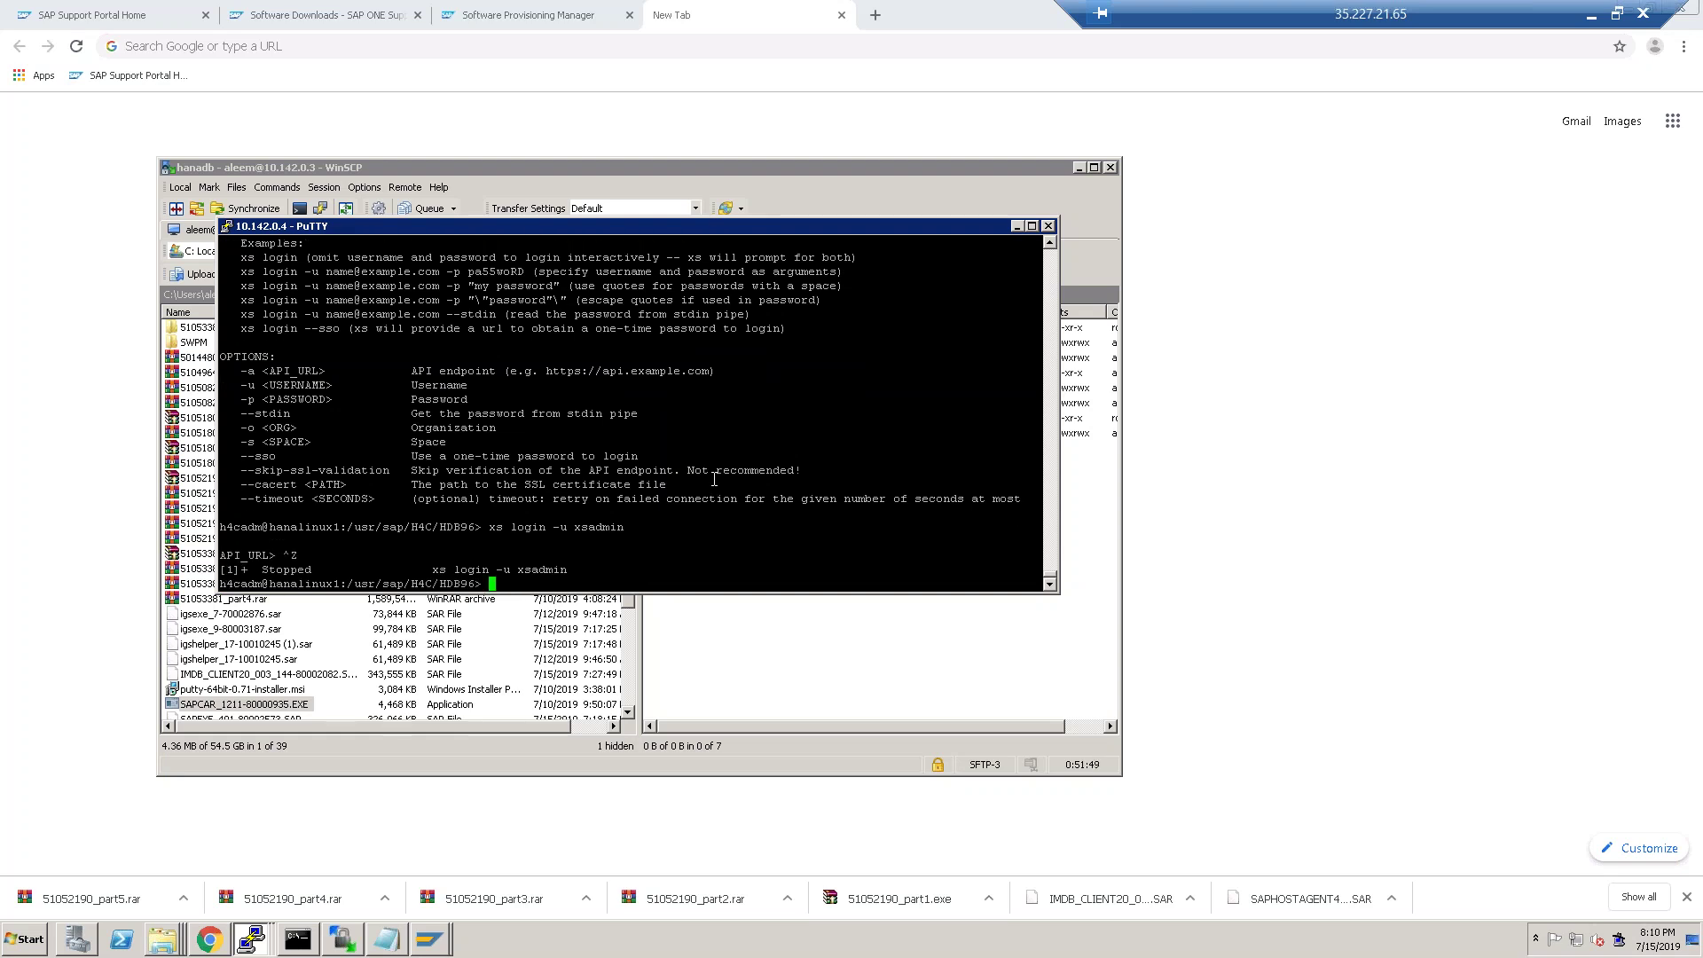
Start a plain xs login and suspend it at the API_URL prompt as well.
text(xs login)
key(Return)
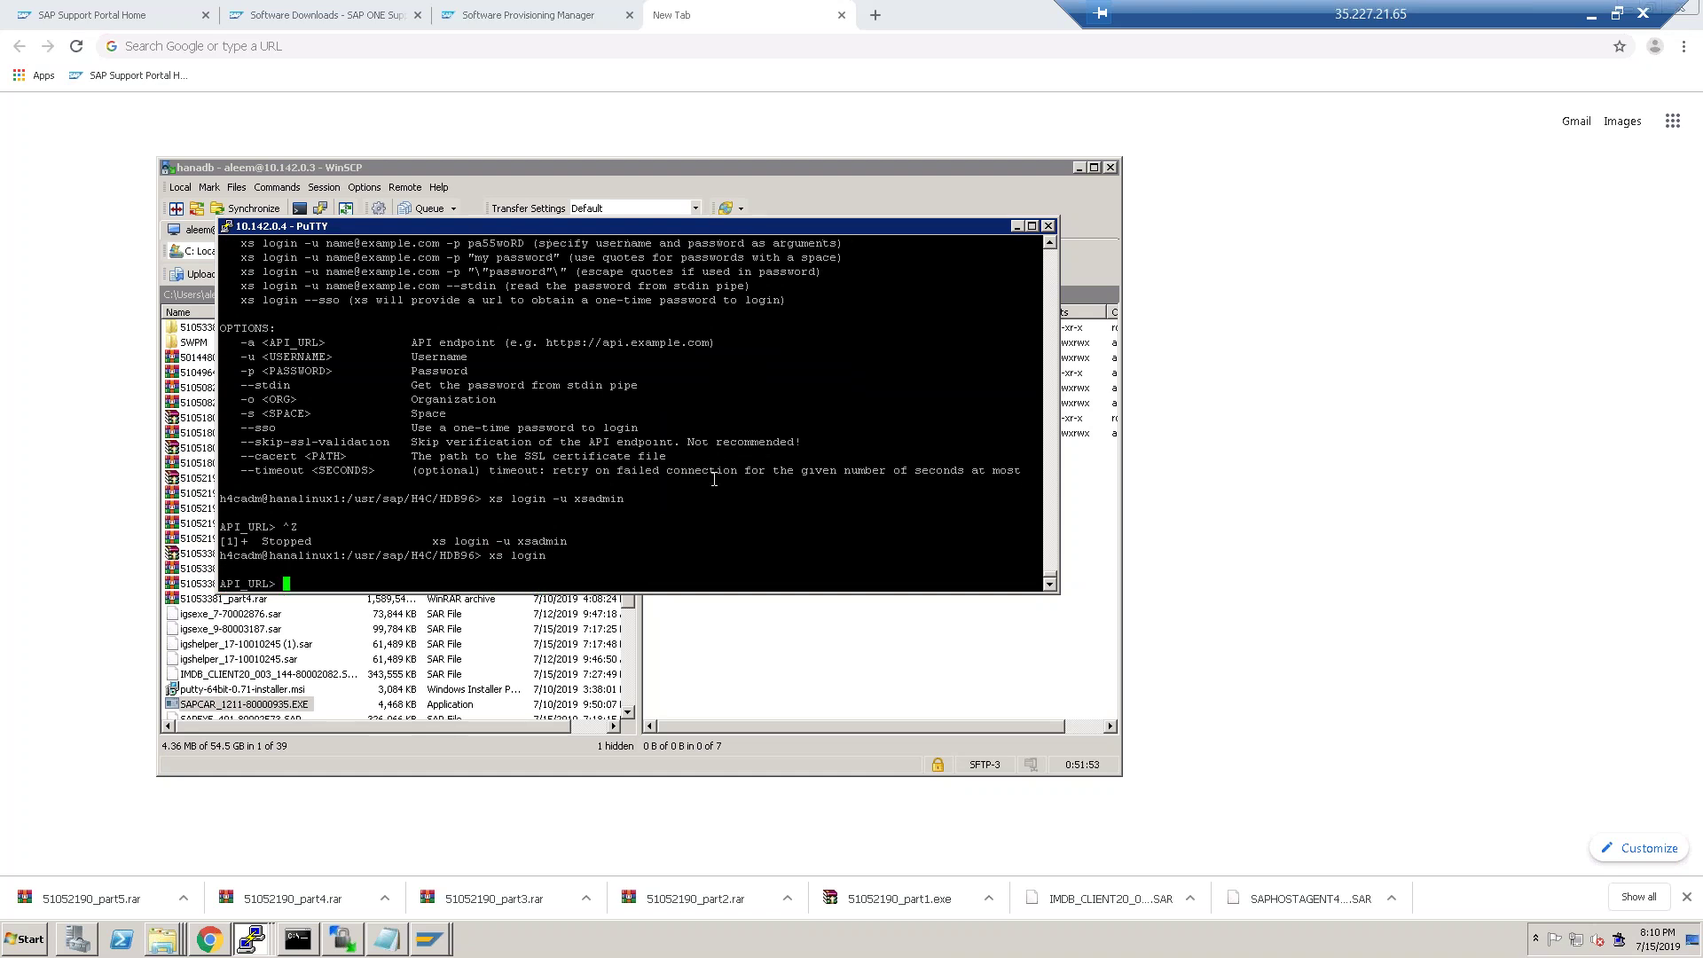
key(ctrl+z)
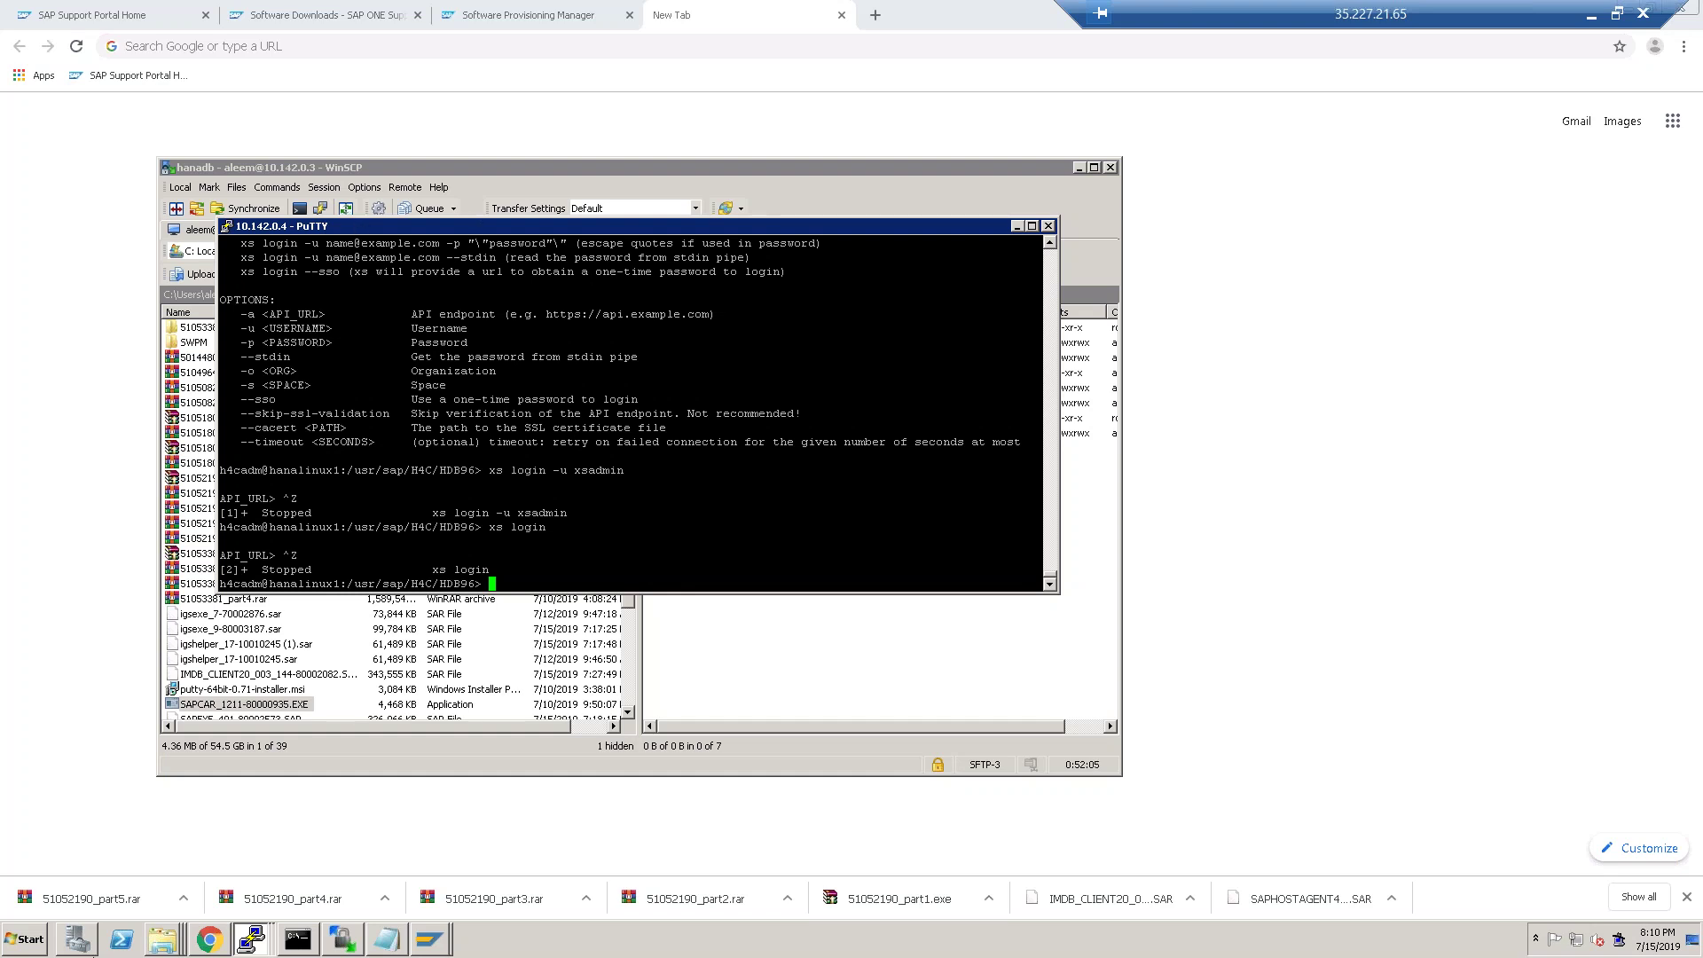
Glance at the 51052190-installation export folder in WinSCP, then restore a PuTTY session.
click(350, 944)
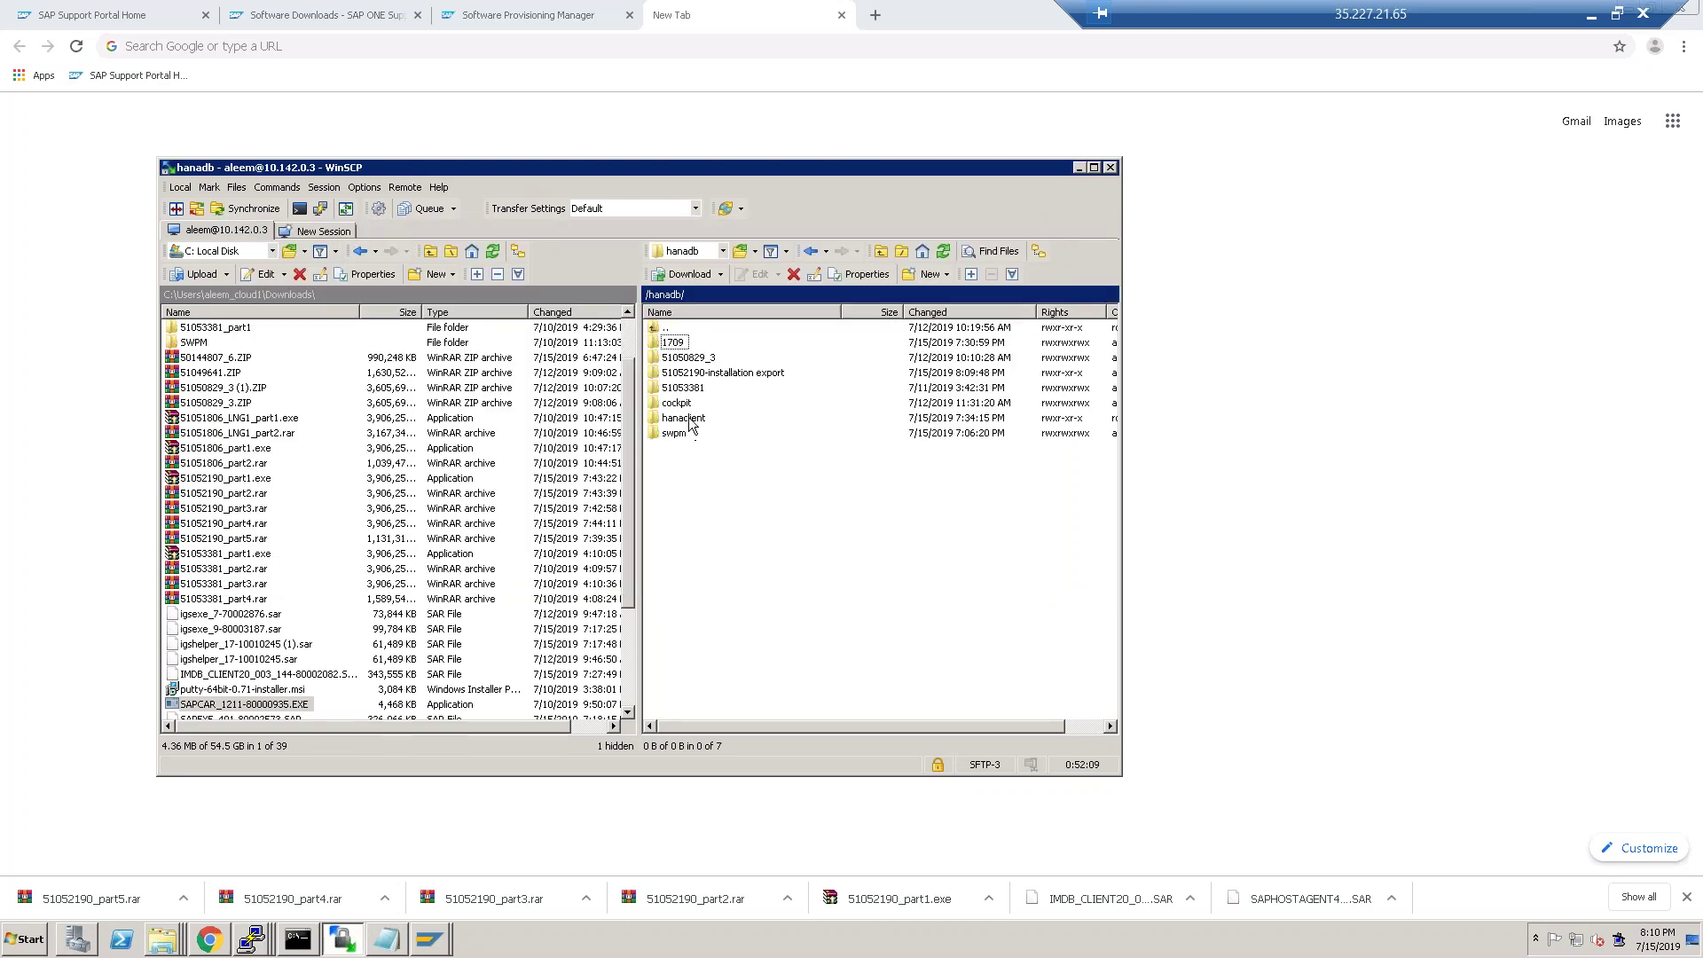
right_click(725, 380)
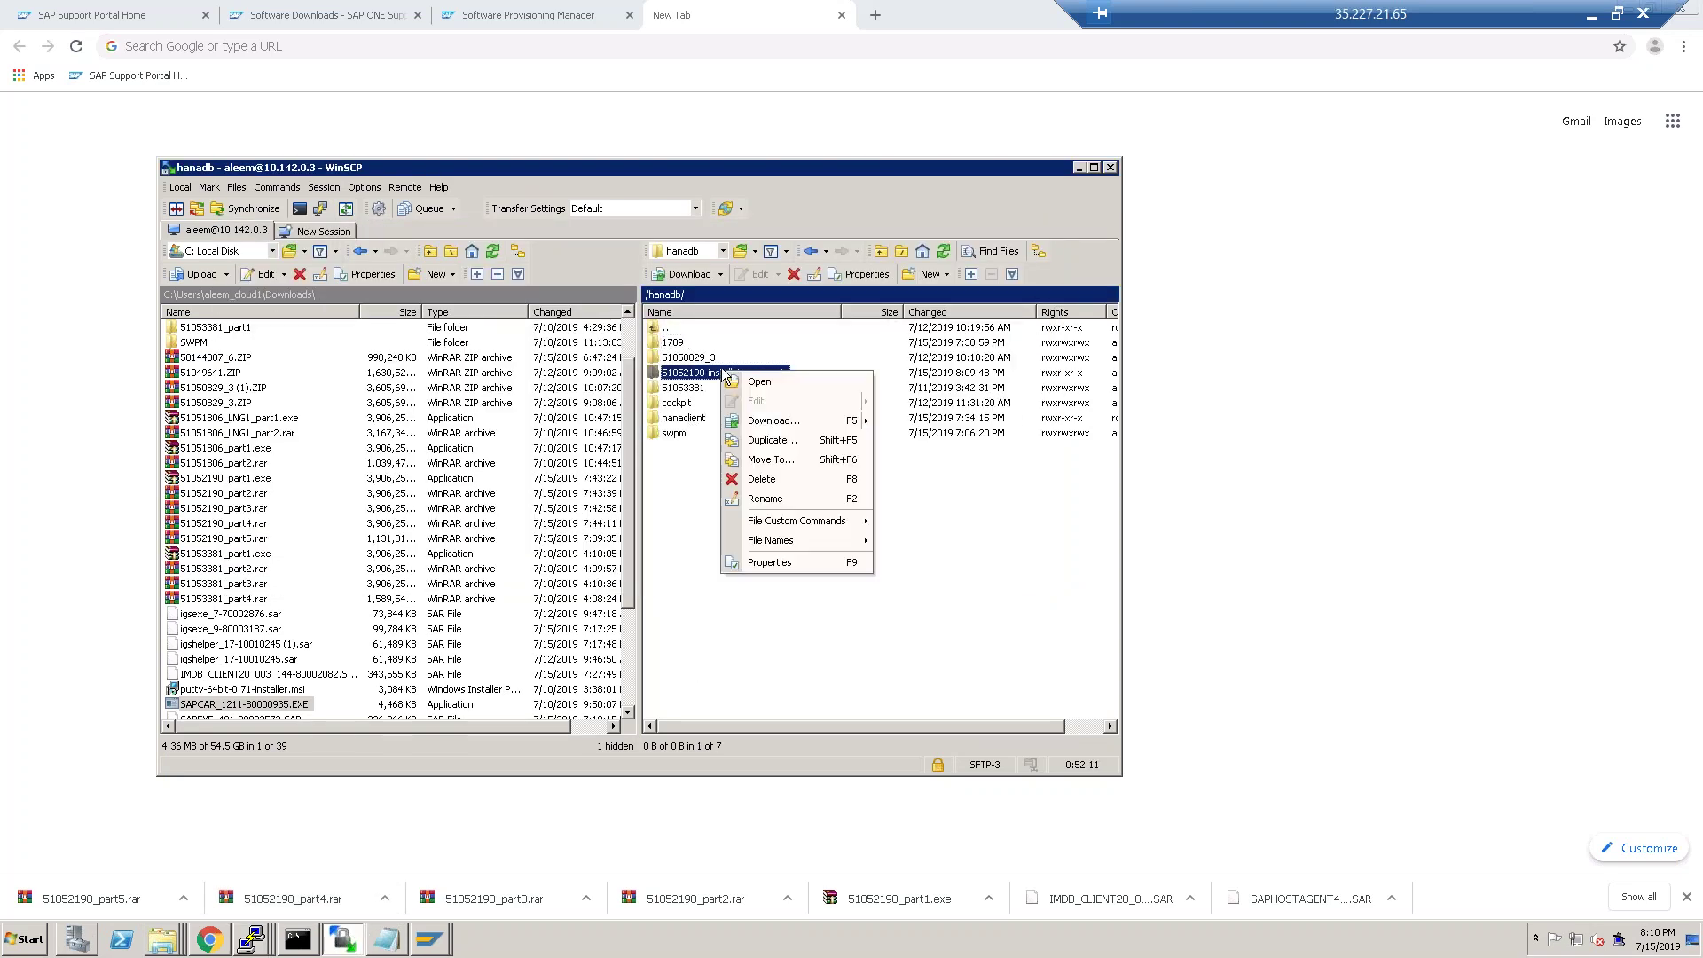
key(Escape)
click(296, 941)
click(257, 937)
click(275, 901)
drag(667, 428, 745, 436)
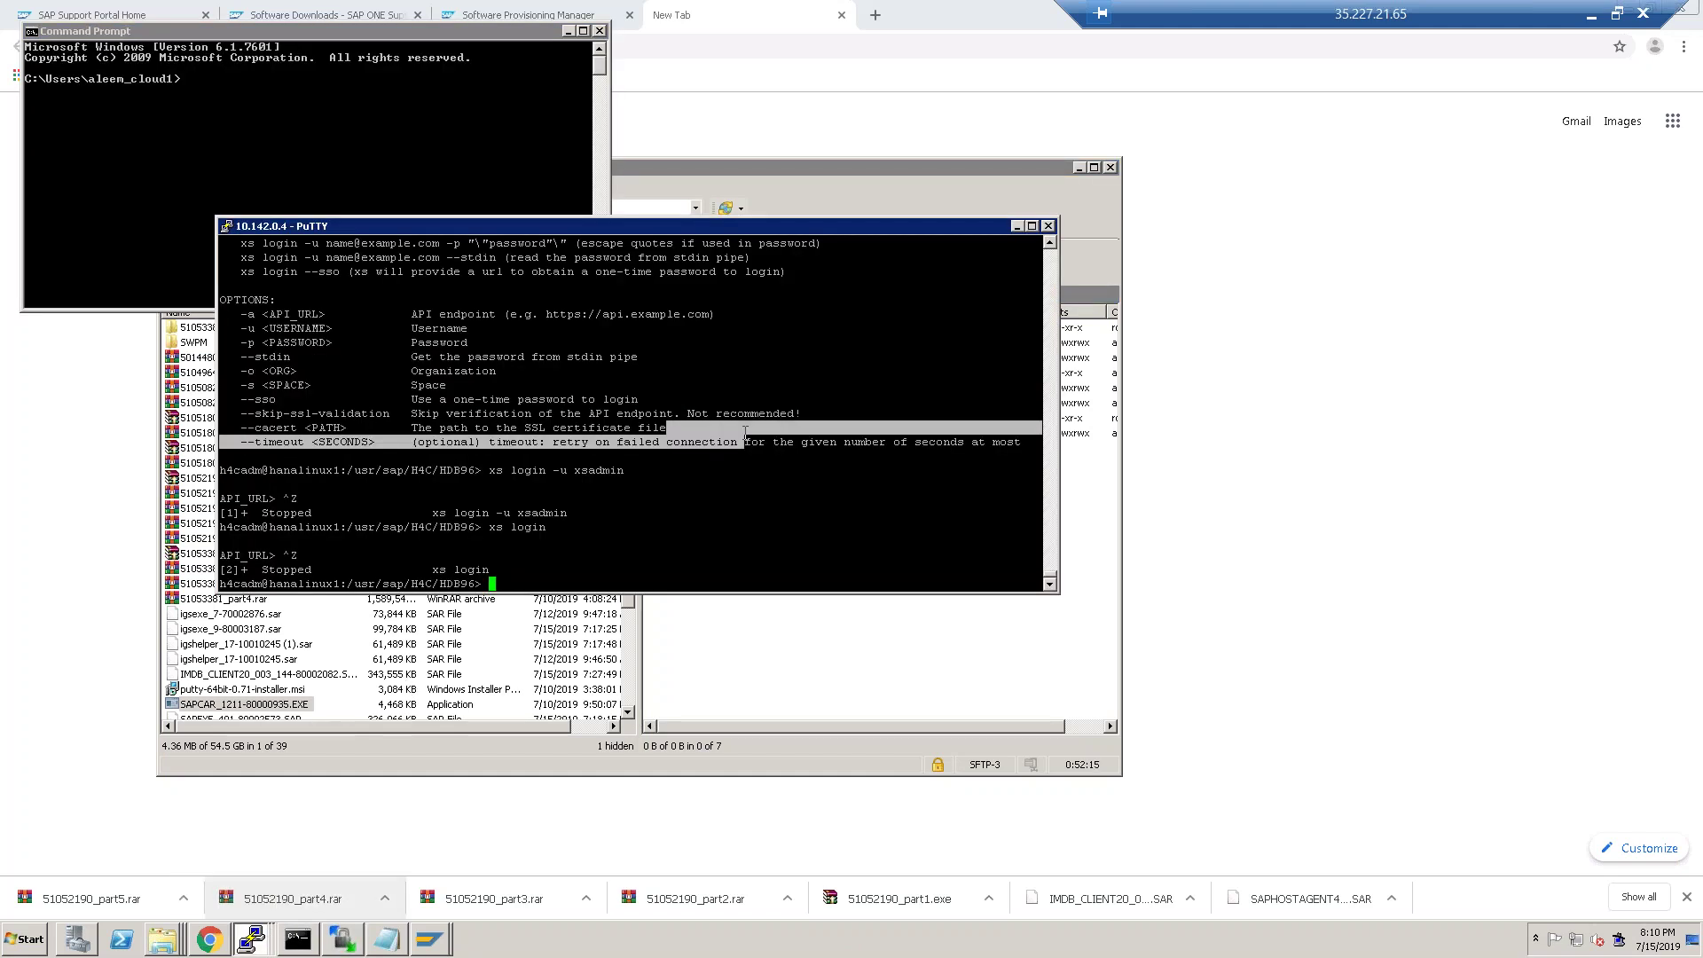
text(cd)
Cycle through the PuTTY windows to reach the xs login terminal.
click(251, 938)
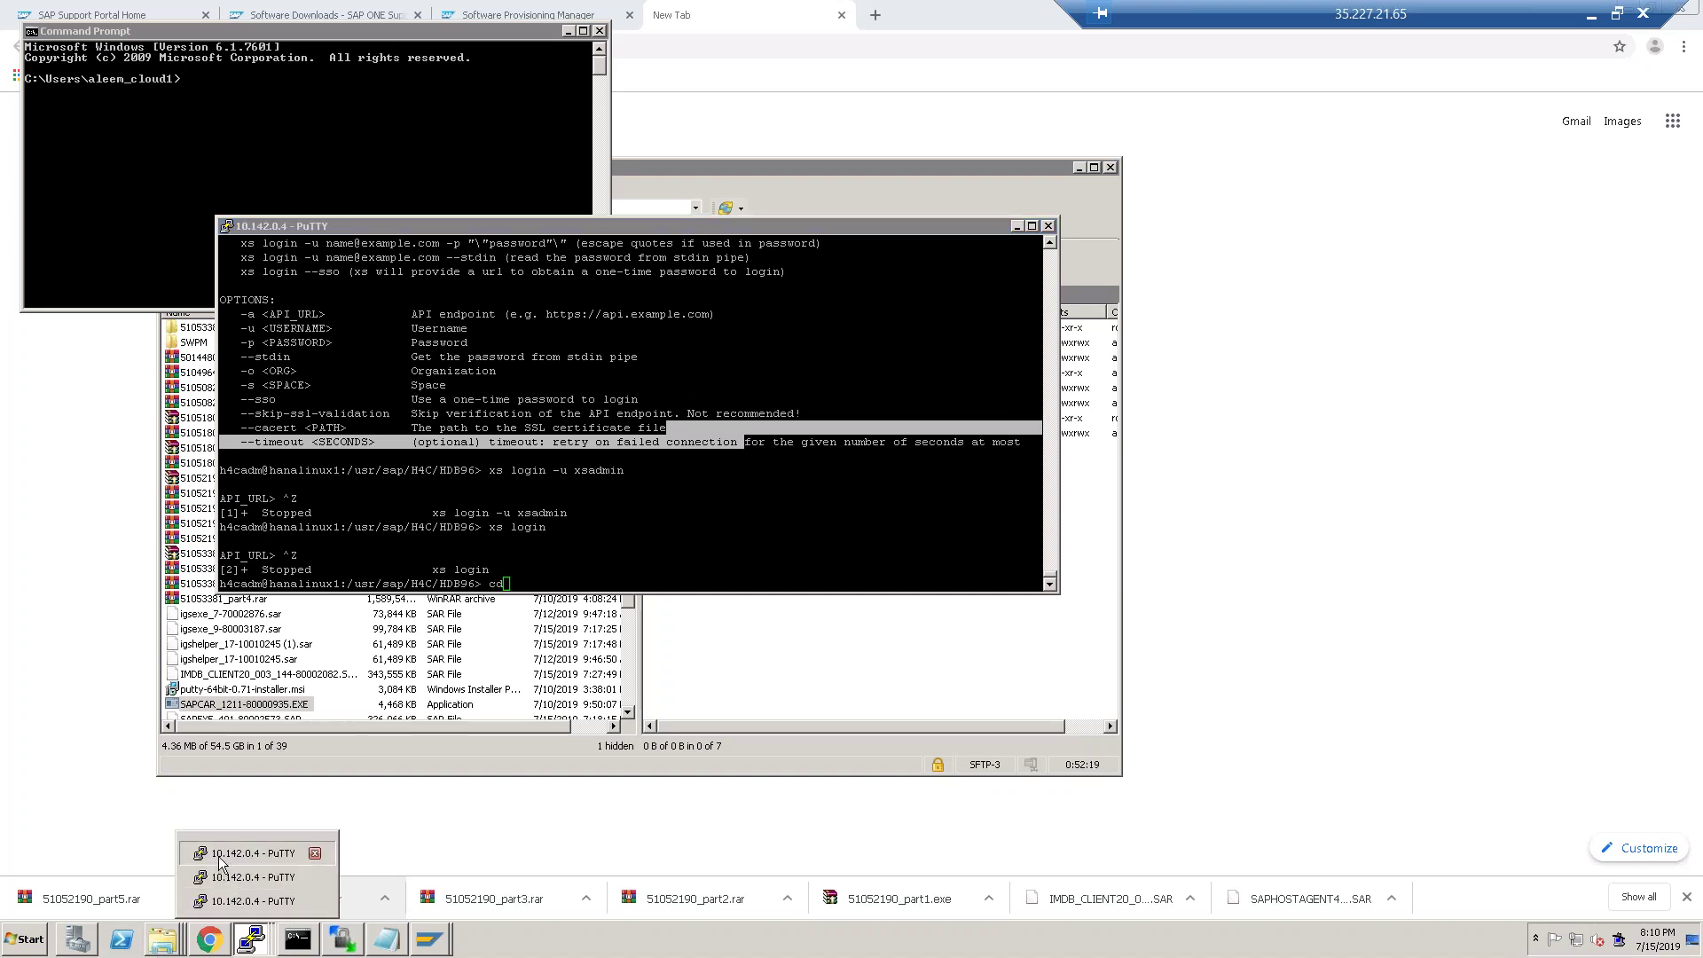
click(227, 853)
click(251, 941)
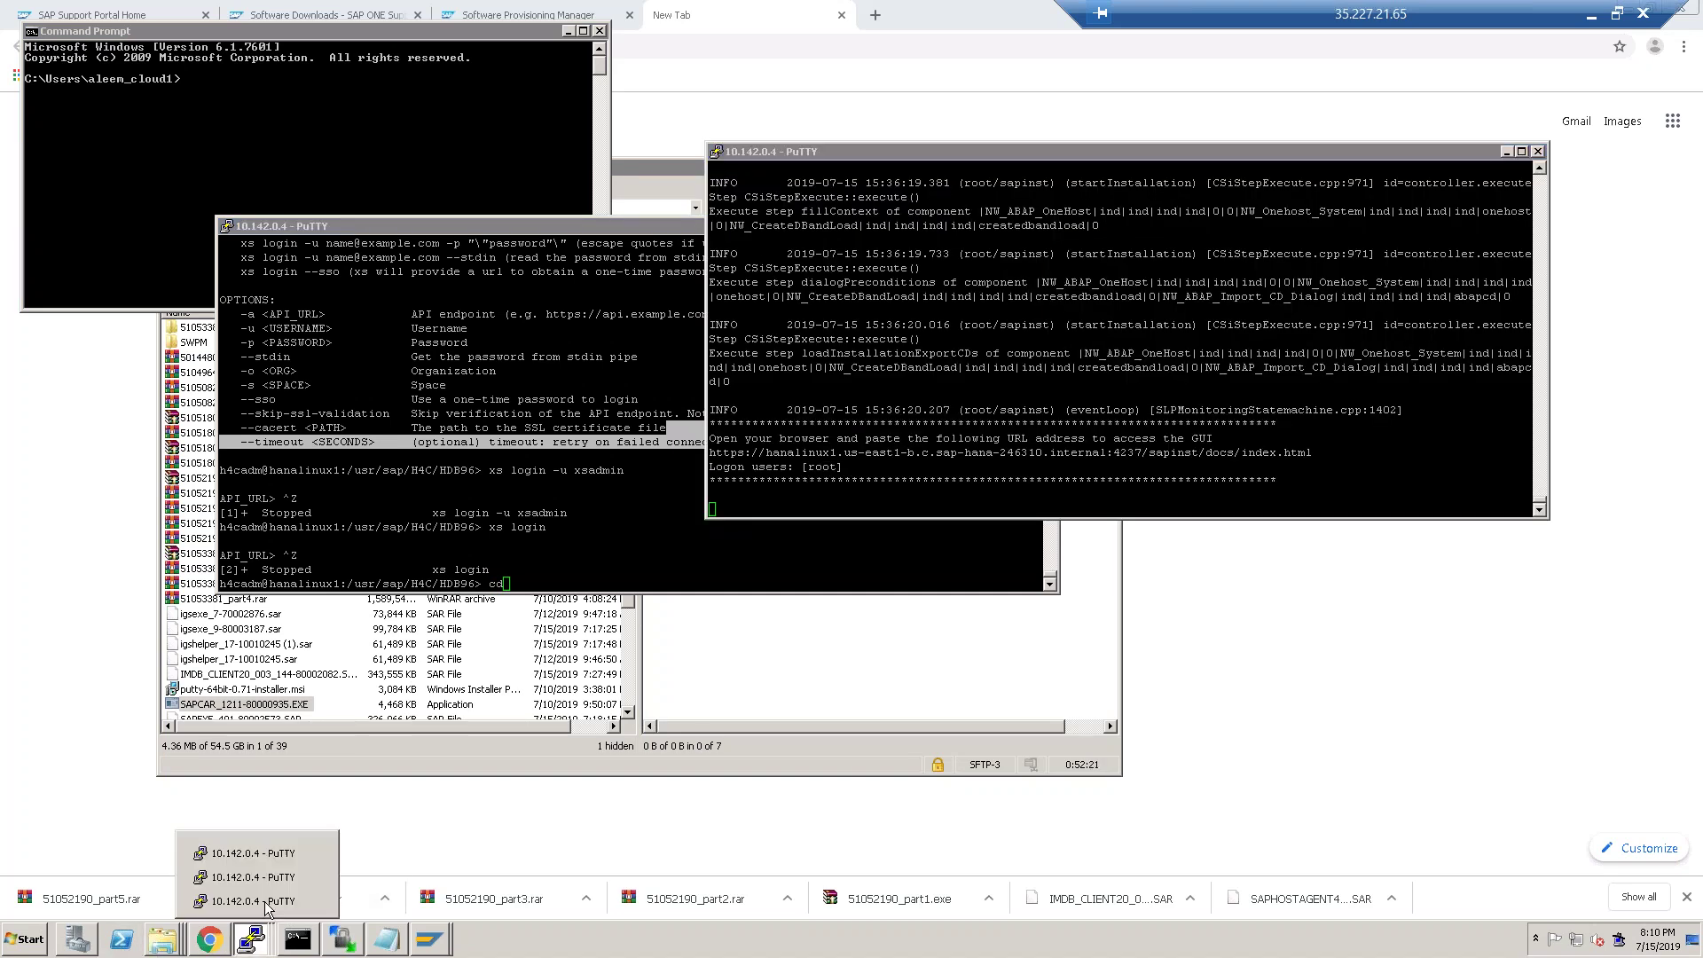
click(265, 879)
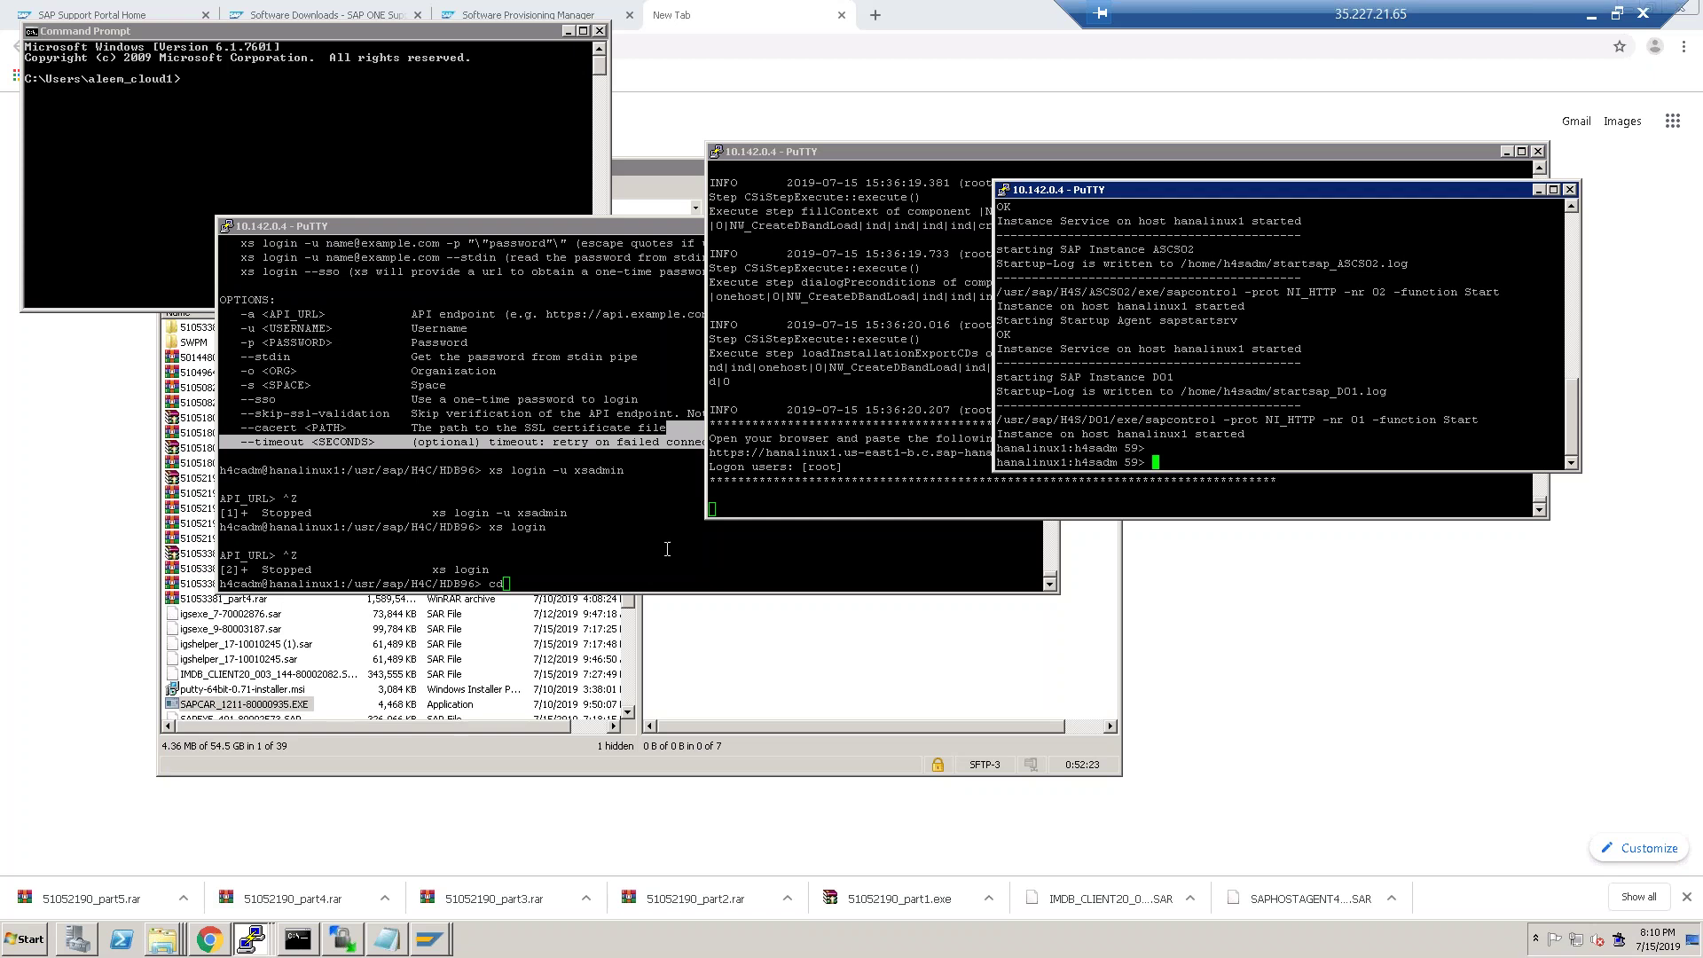
click(531, 518)
Return home with cd and exit the h4cadm user, terminating the stopped xs logins.
text(cd)
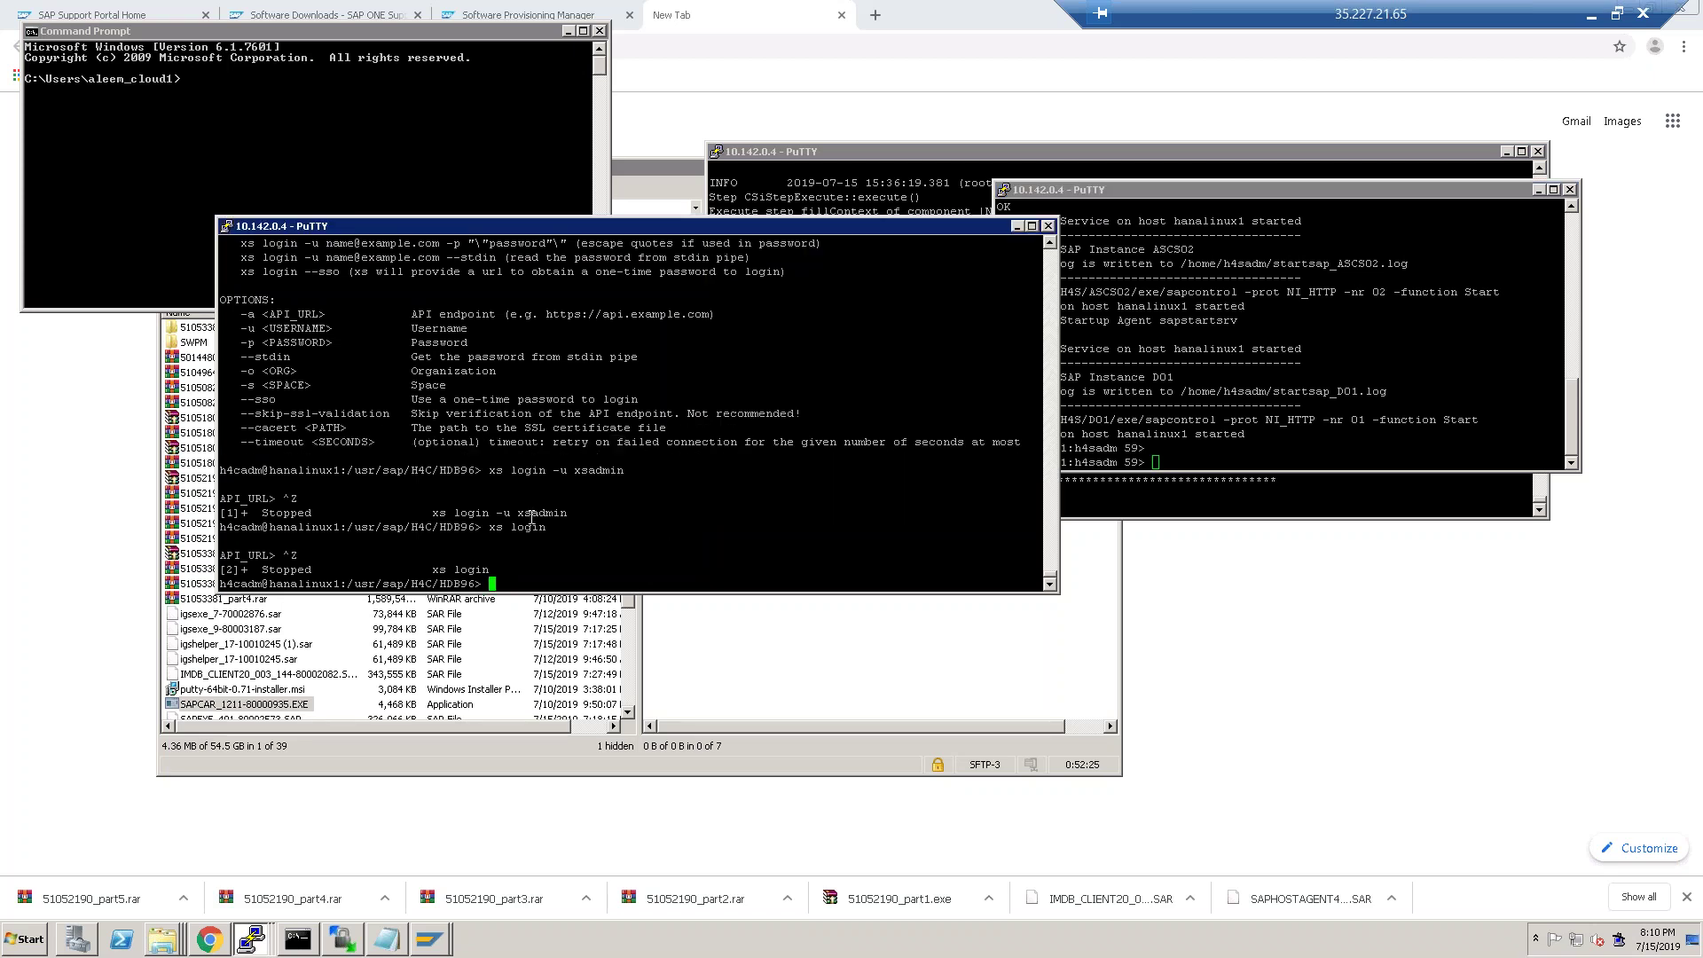
key(Return)
text(exit)
key(Return)
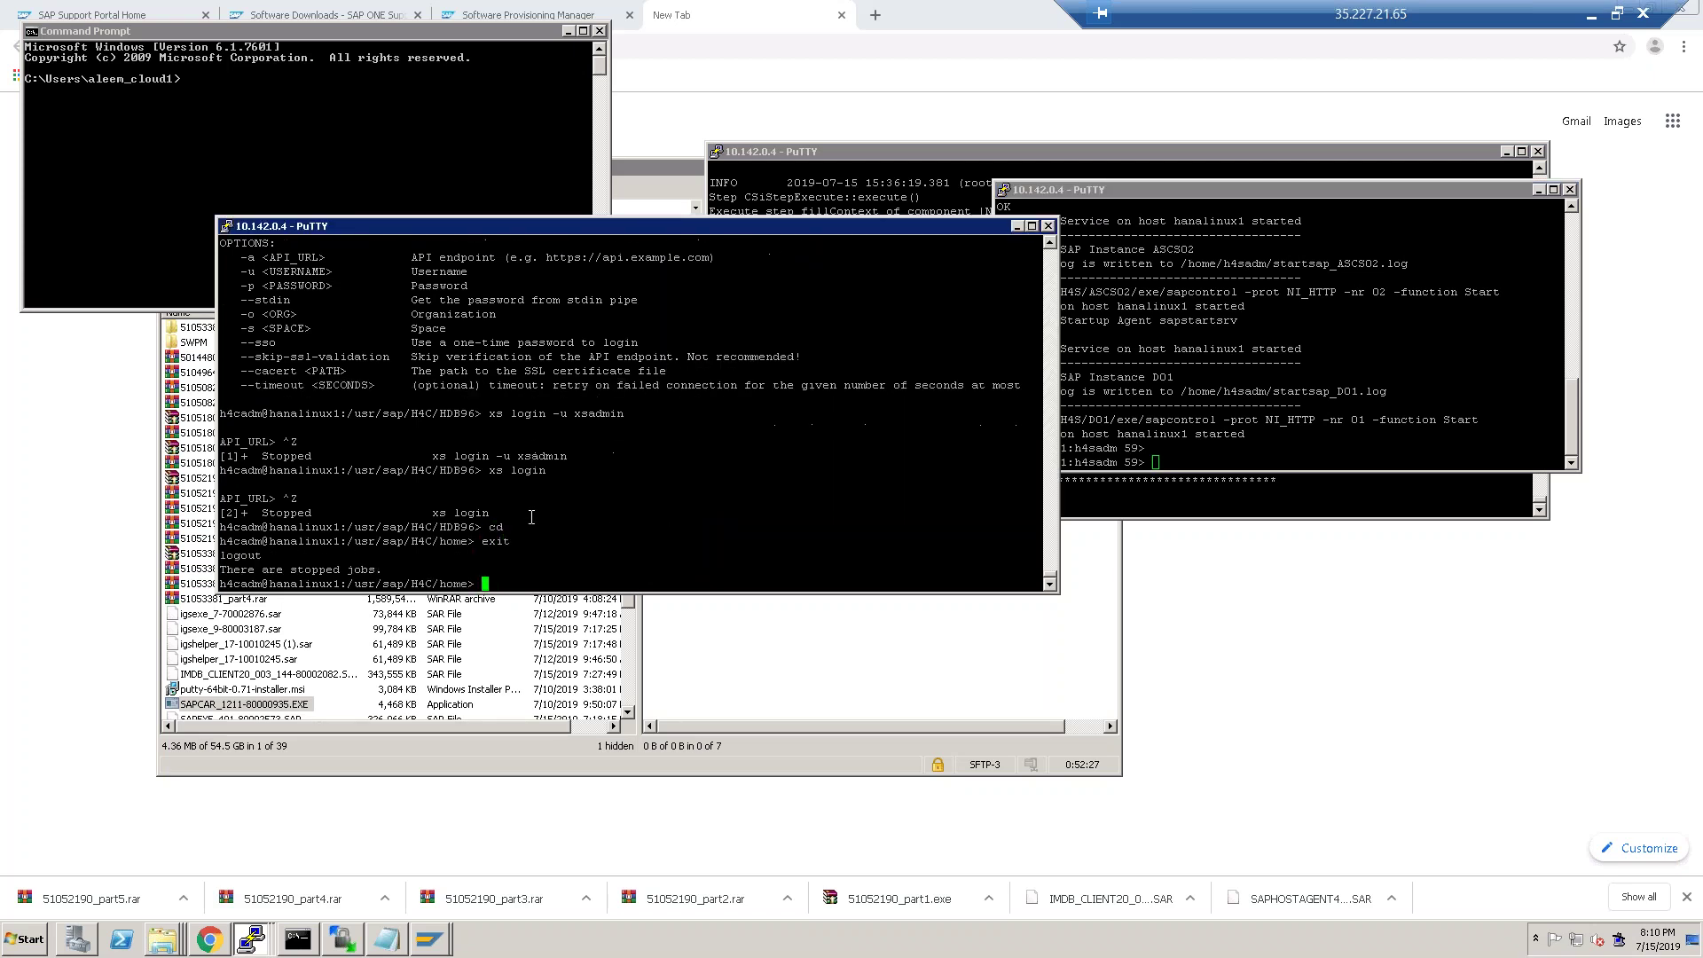
text(exit)
key(Return)
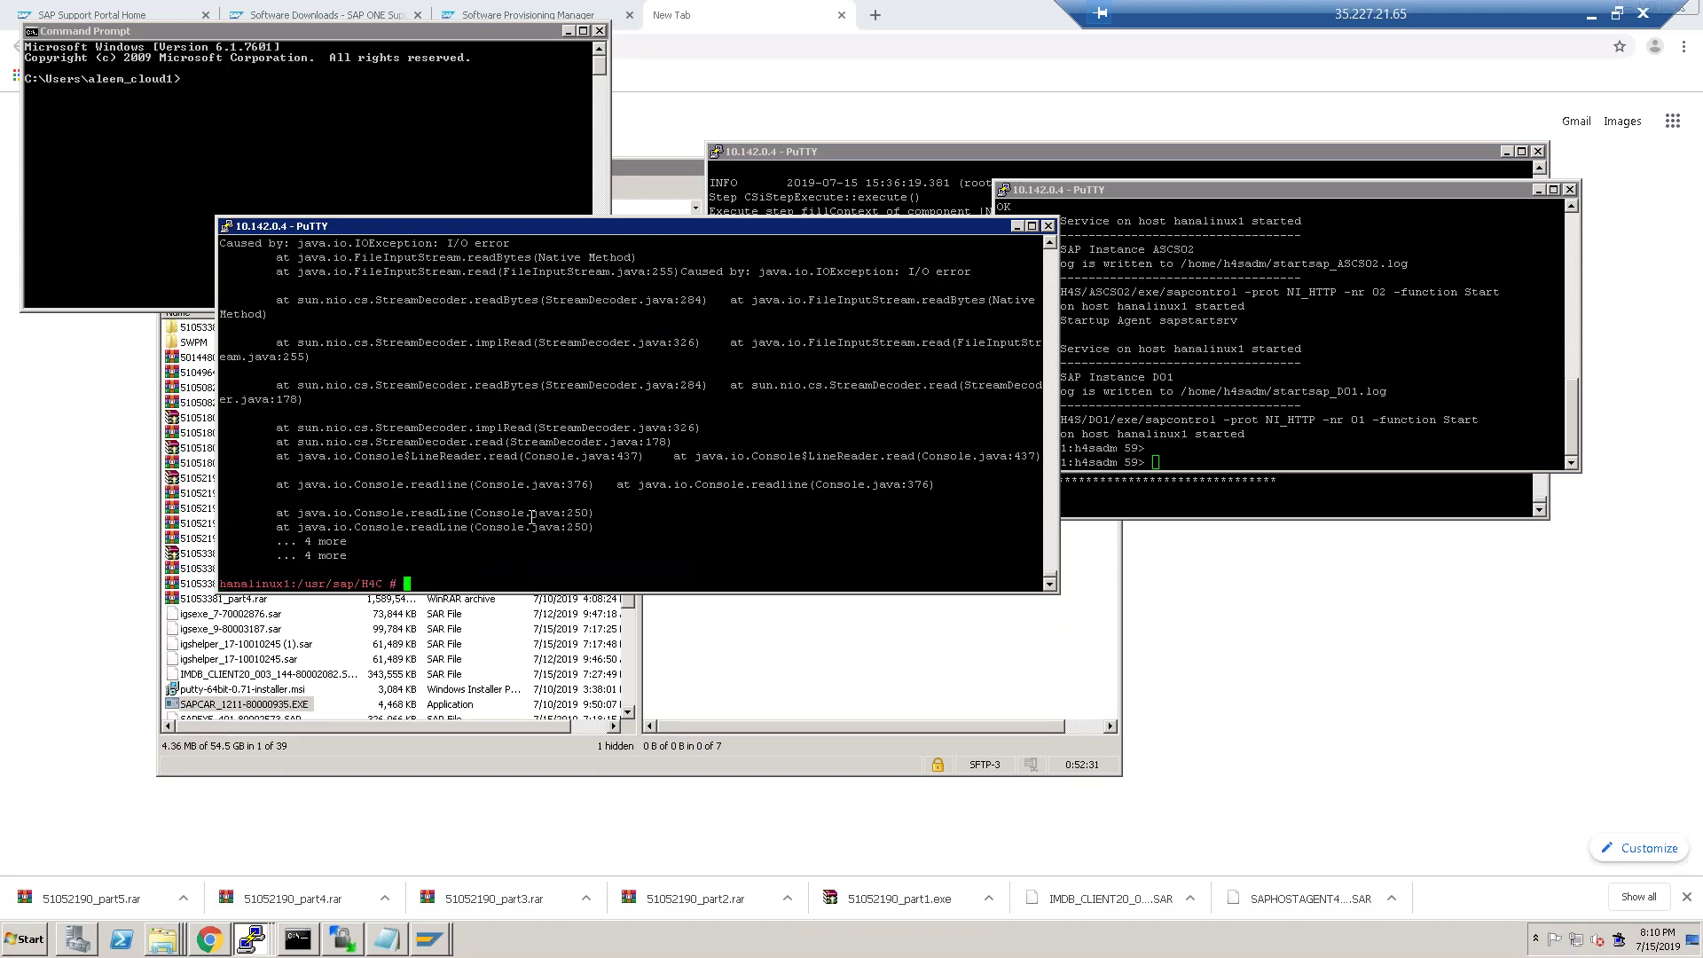
Move into /hanadb, list it, and apply chmod -R 777 to everything there.
text(ll)
key(Return)
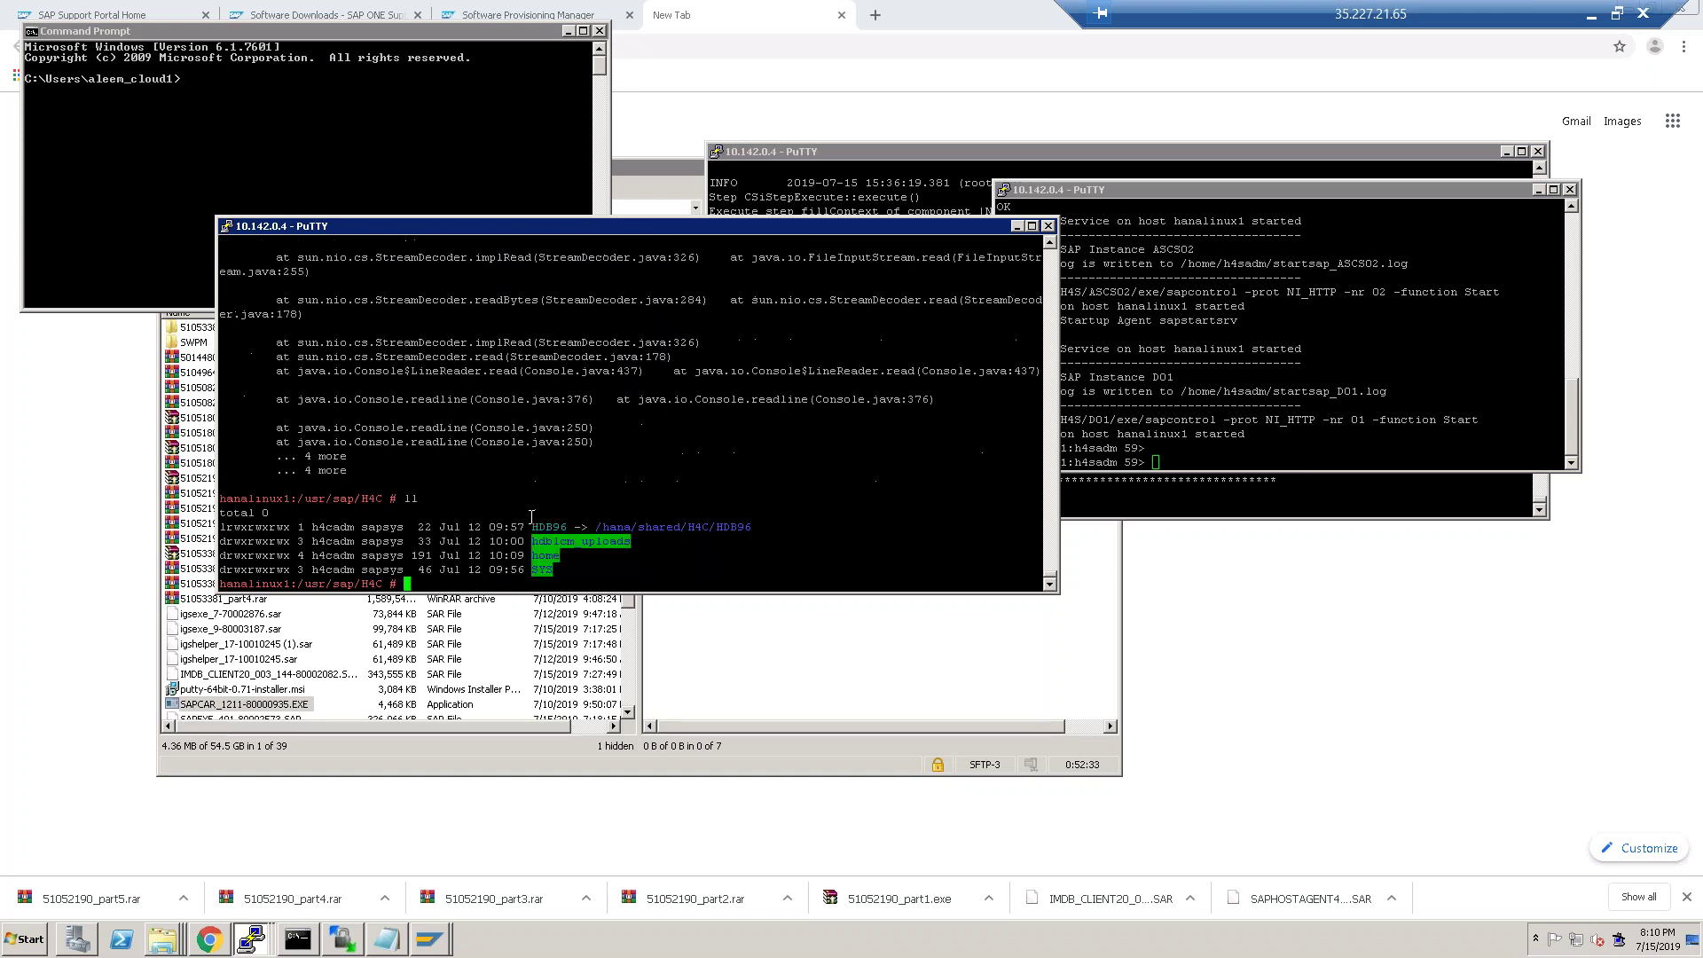
text(cd /hanadb)
key(Return)
text(ll)
key(Return)
text(chmod )
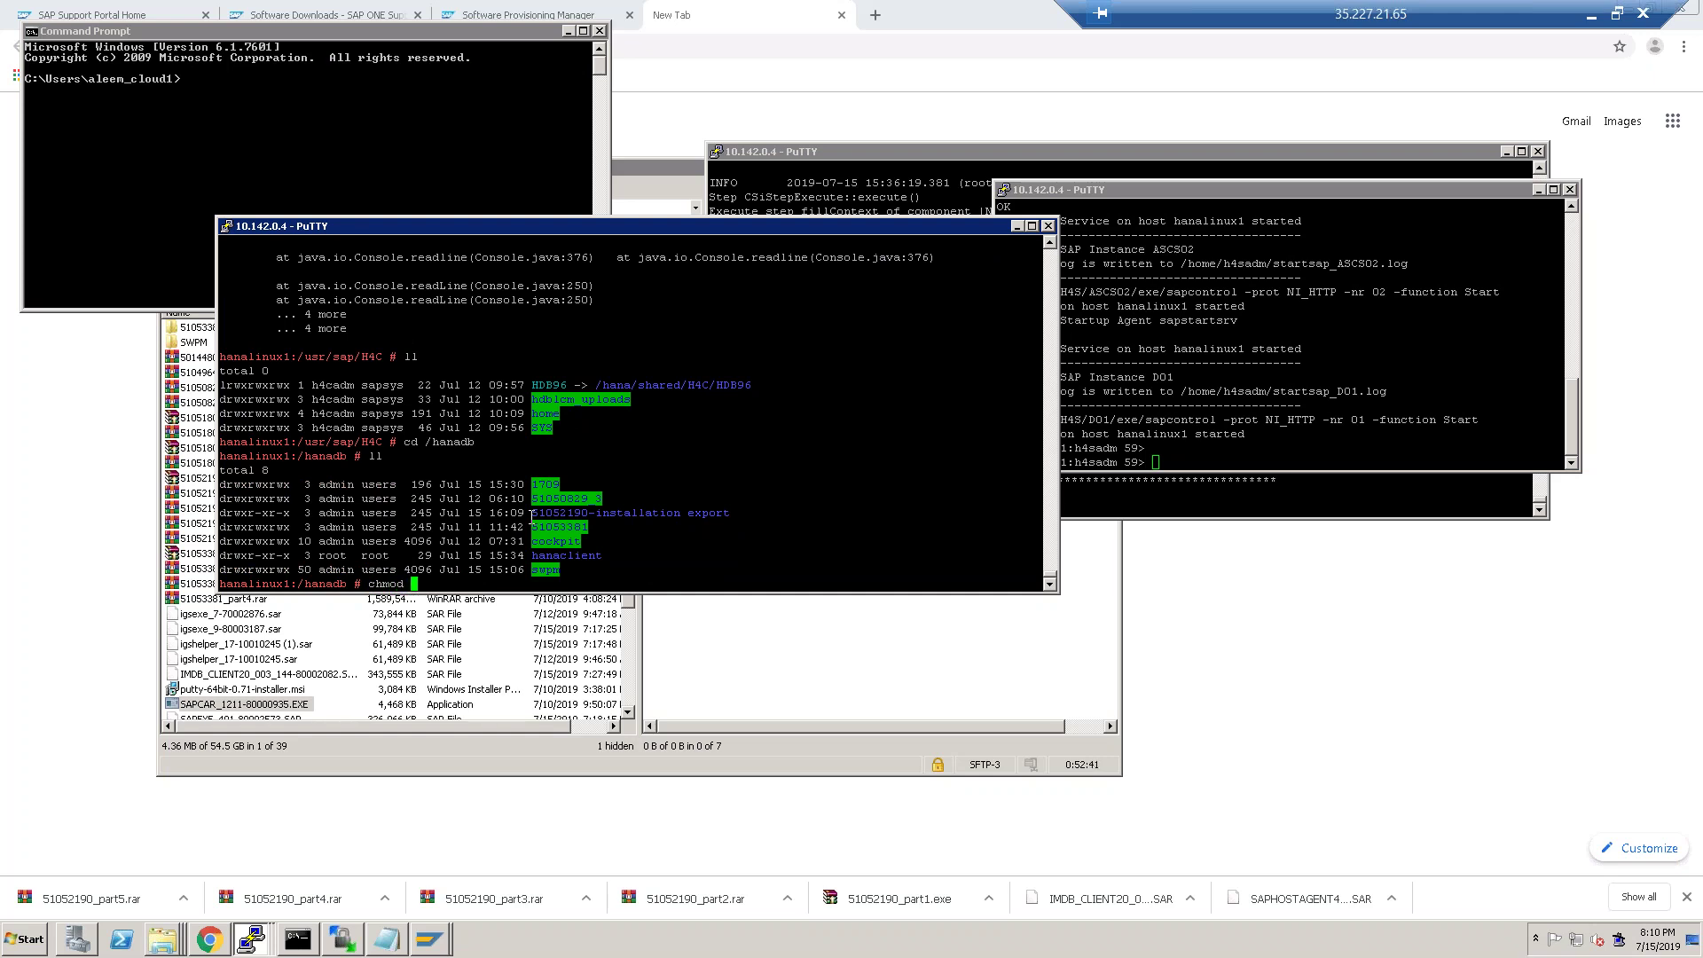
text(-R 777 *)
key(Return)
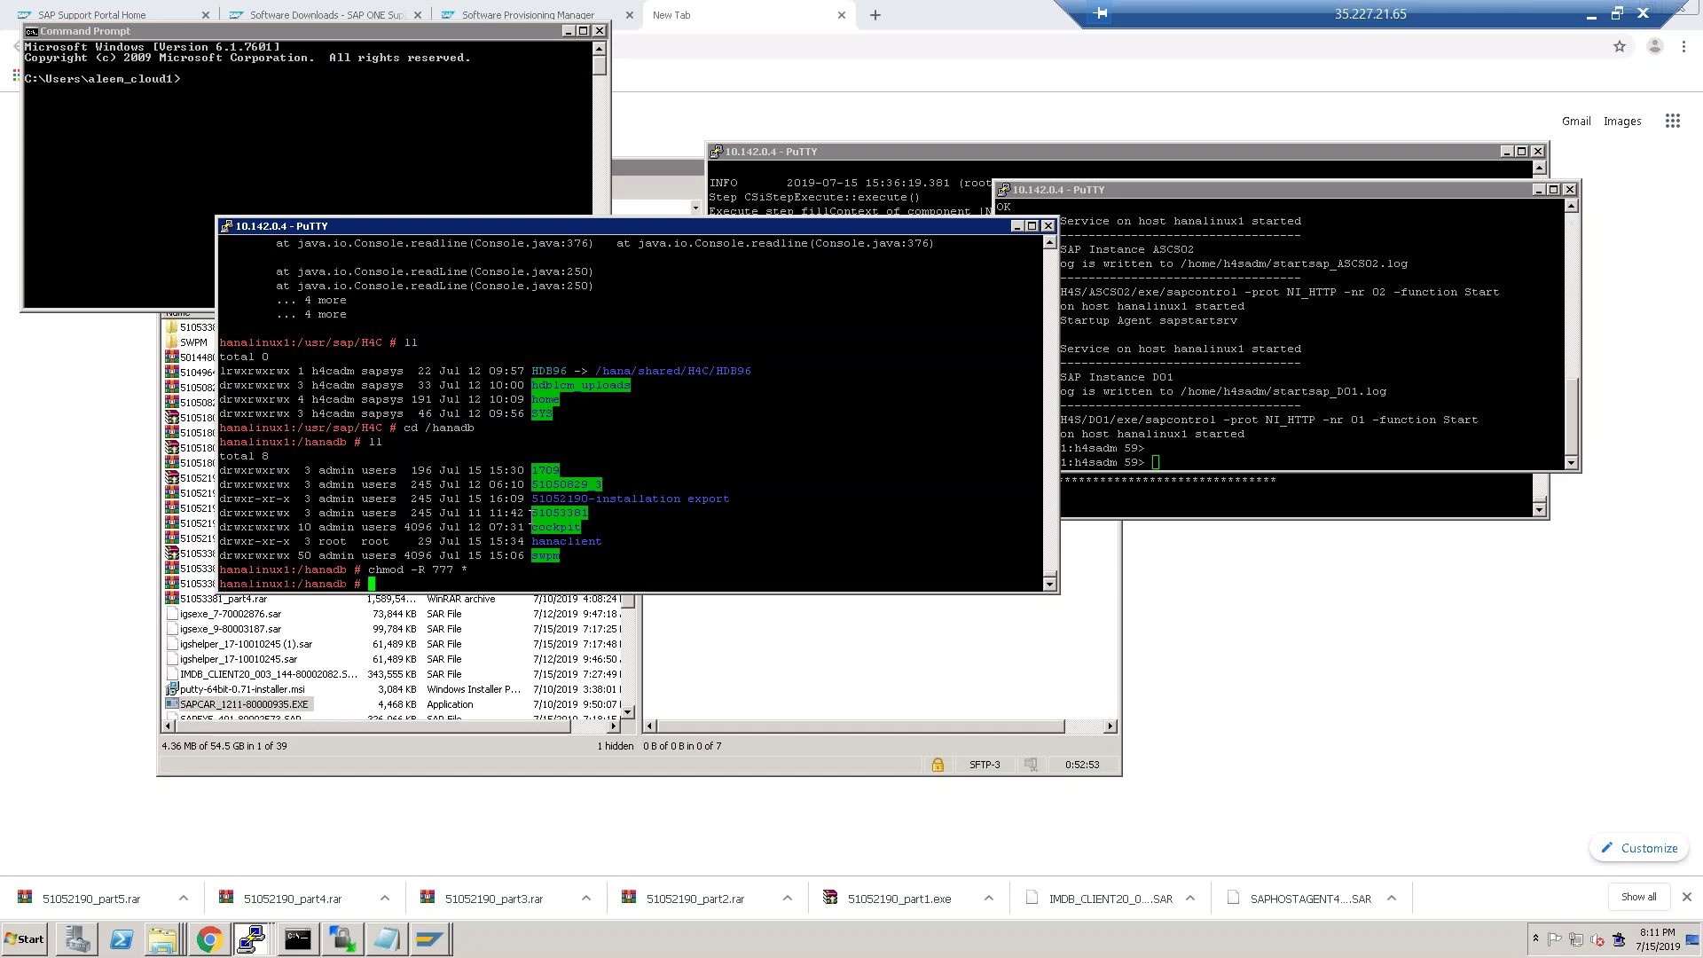
Enter the 51052190-installation export folder and list its files.
text(cd 51052)
key(Tab)
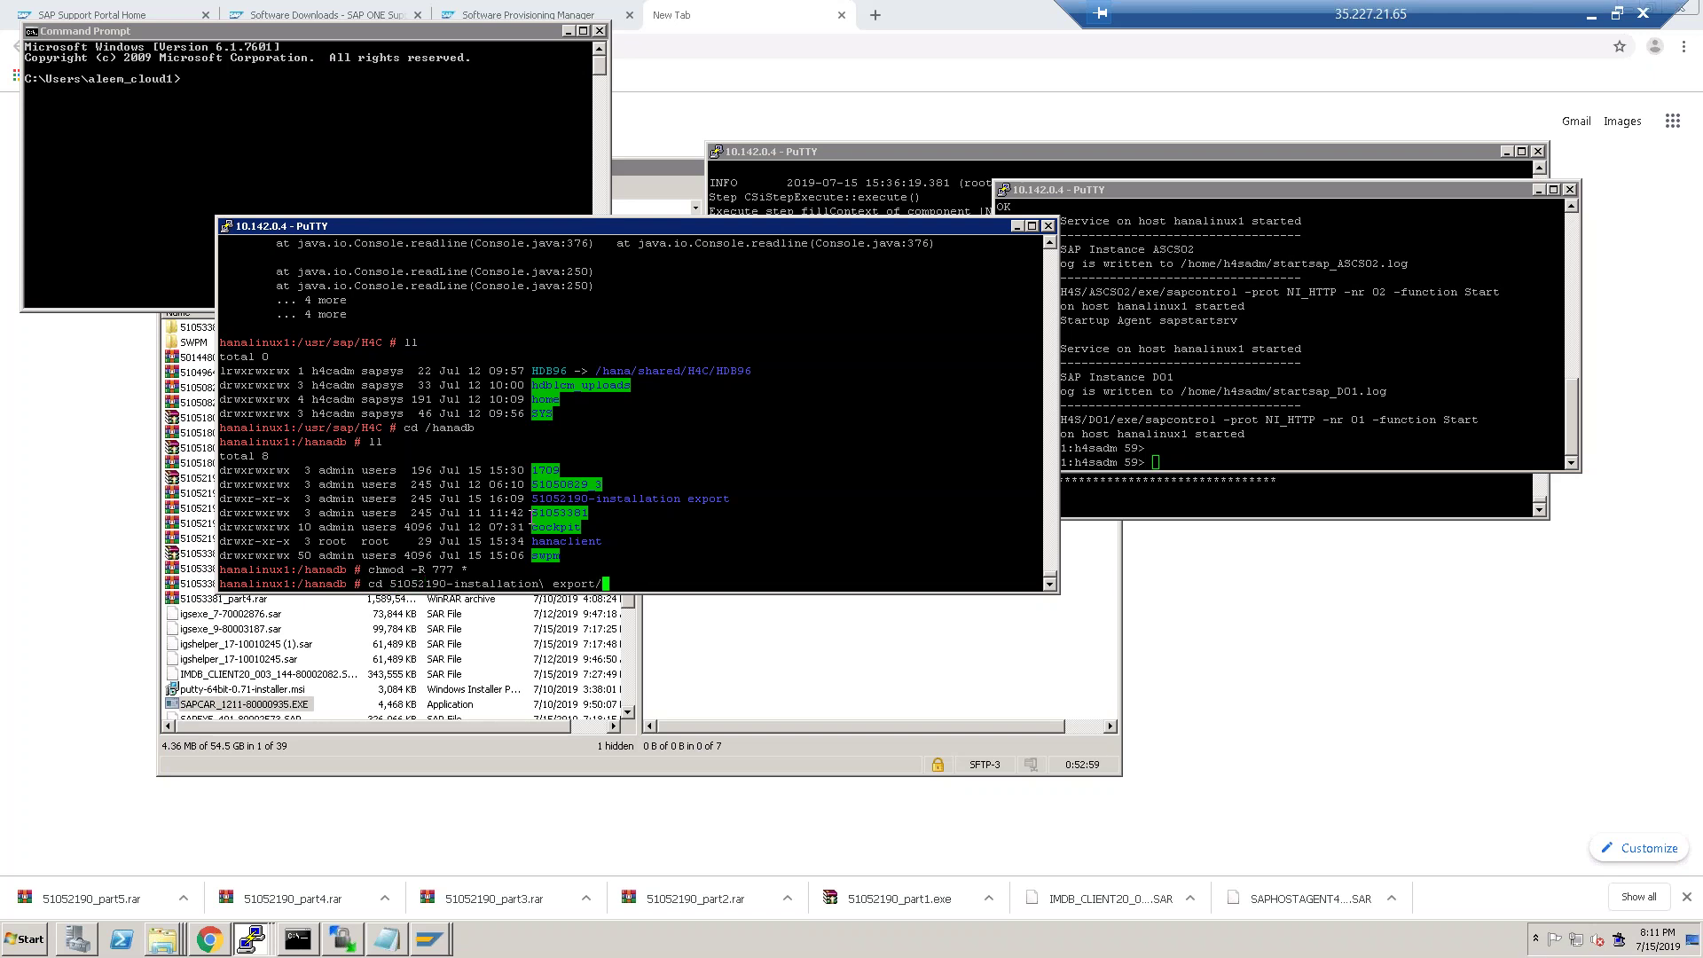
key(Return)
text(ll)
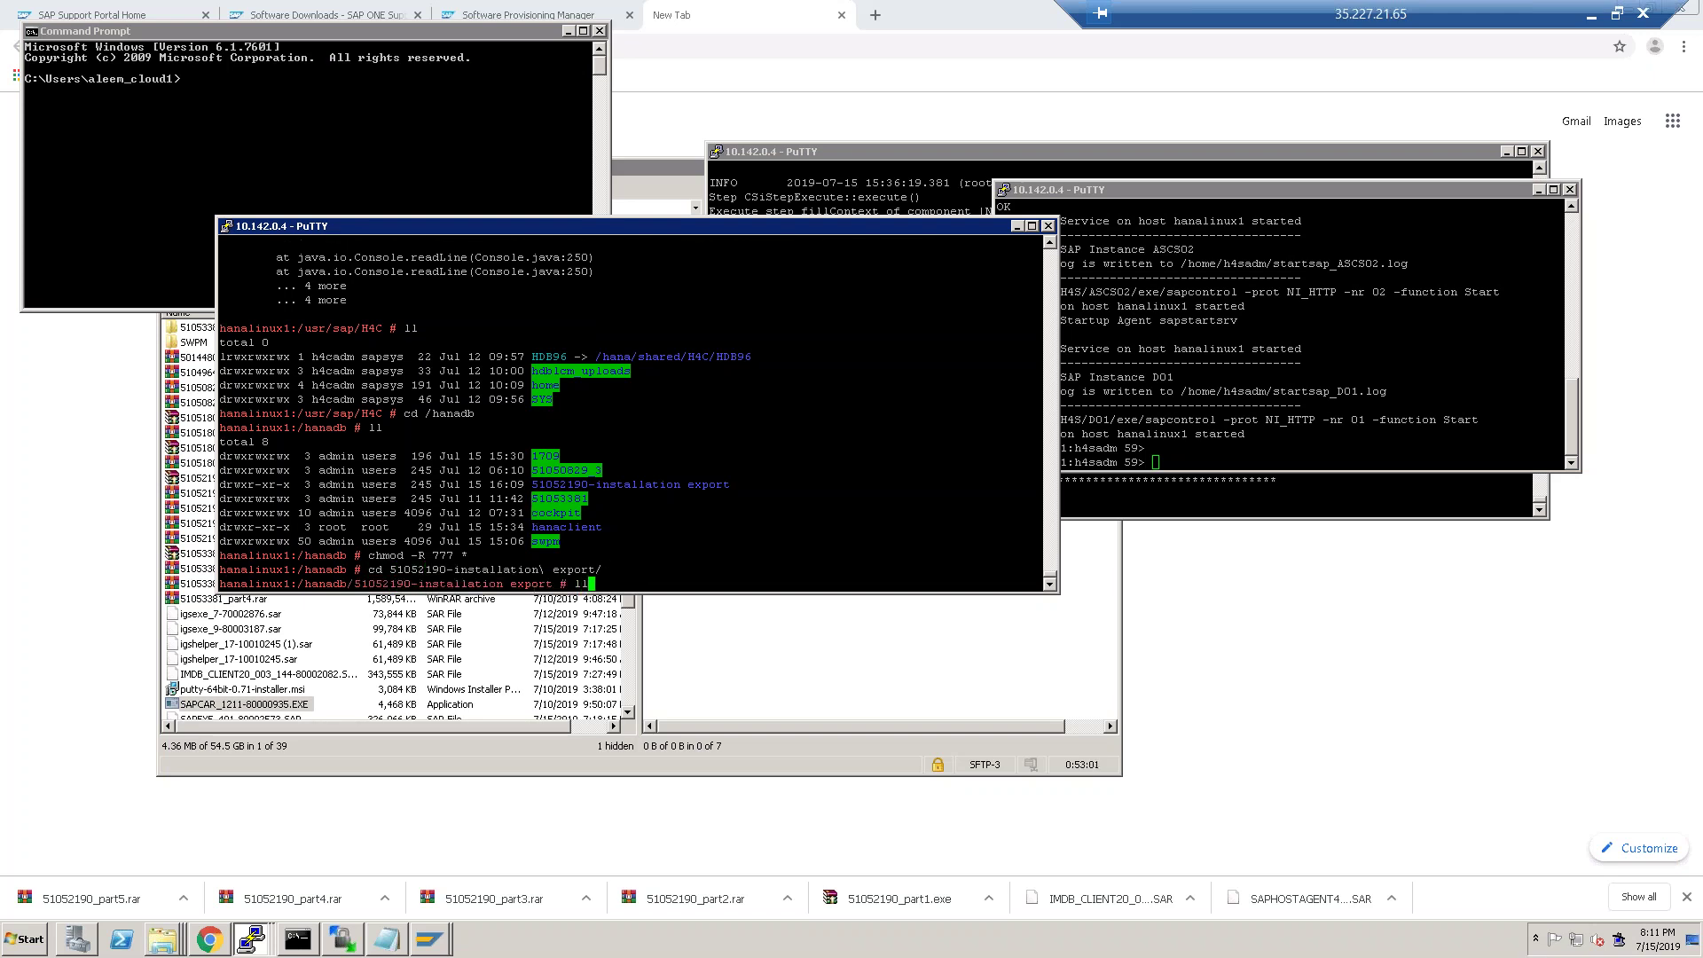
key(Return)
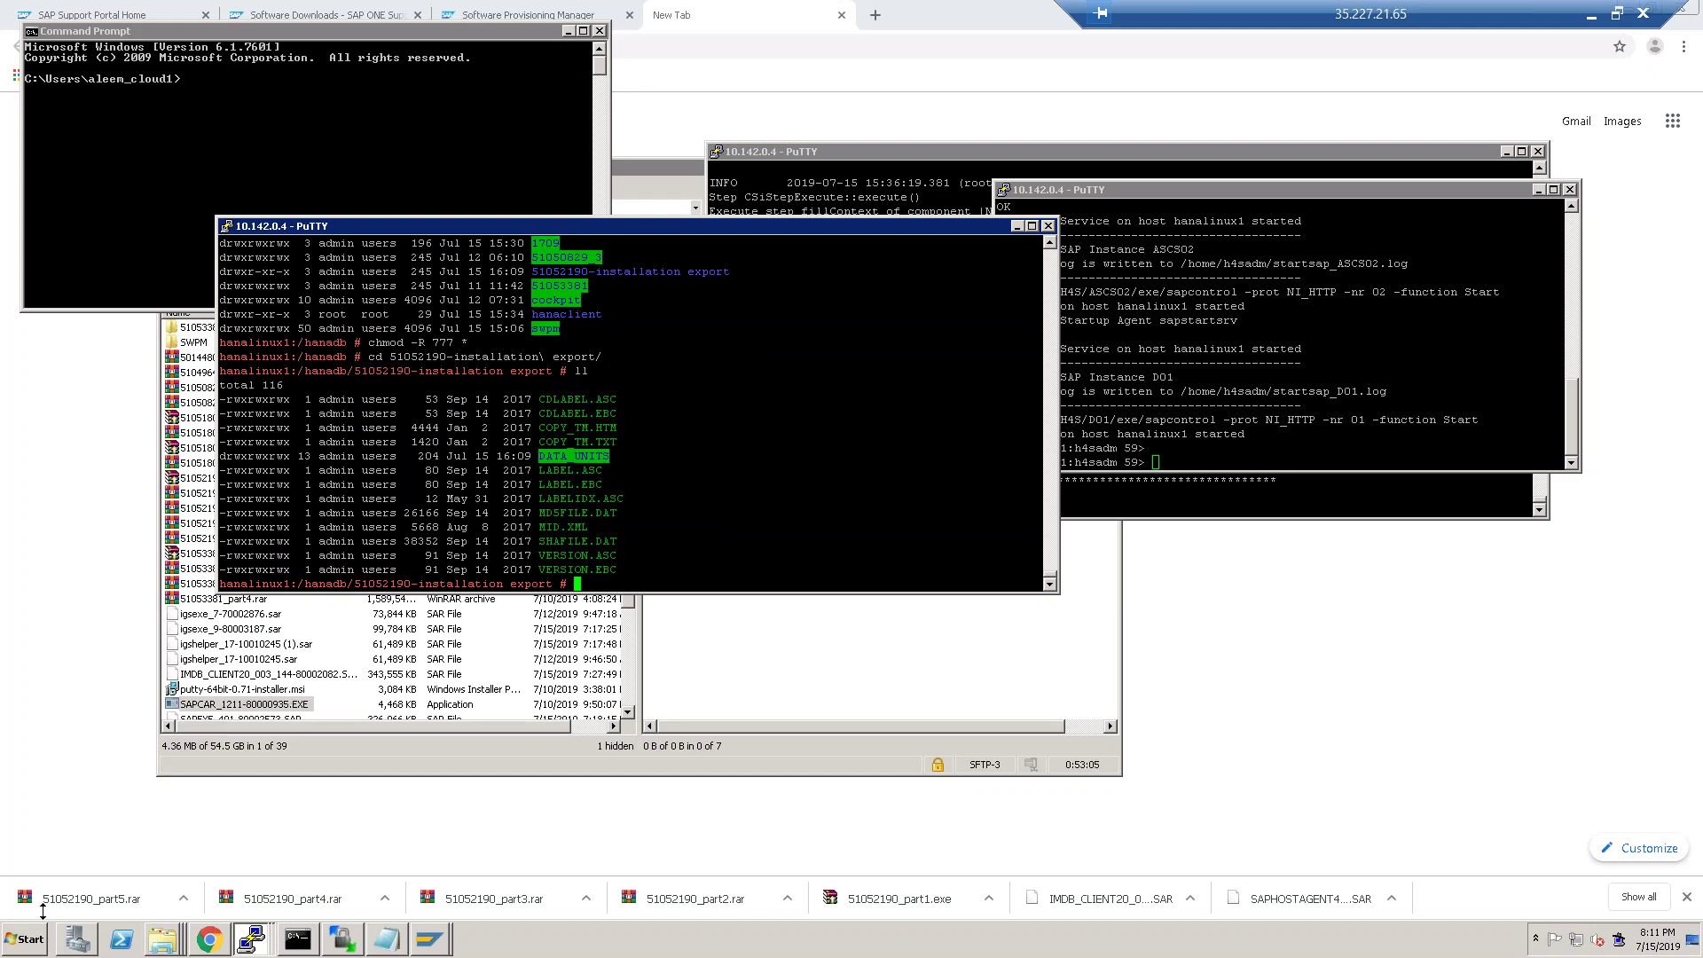
Set the S/4HANA 1709 export package location to /hanadb/51052190-installation export and continue to verification.
click(199, 940)
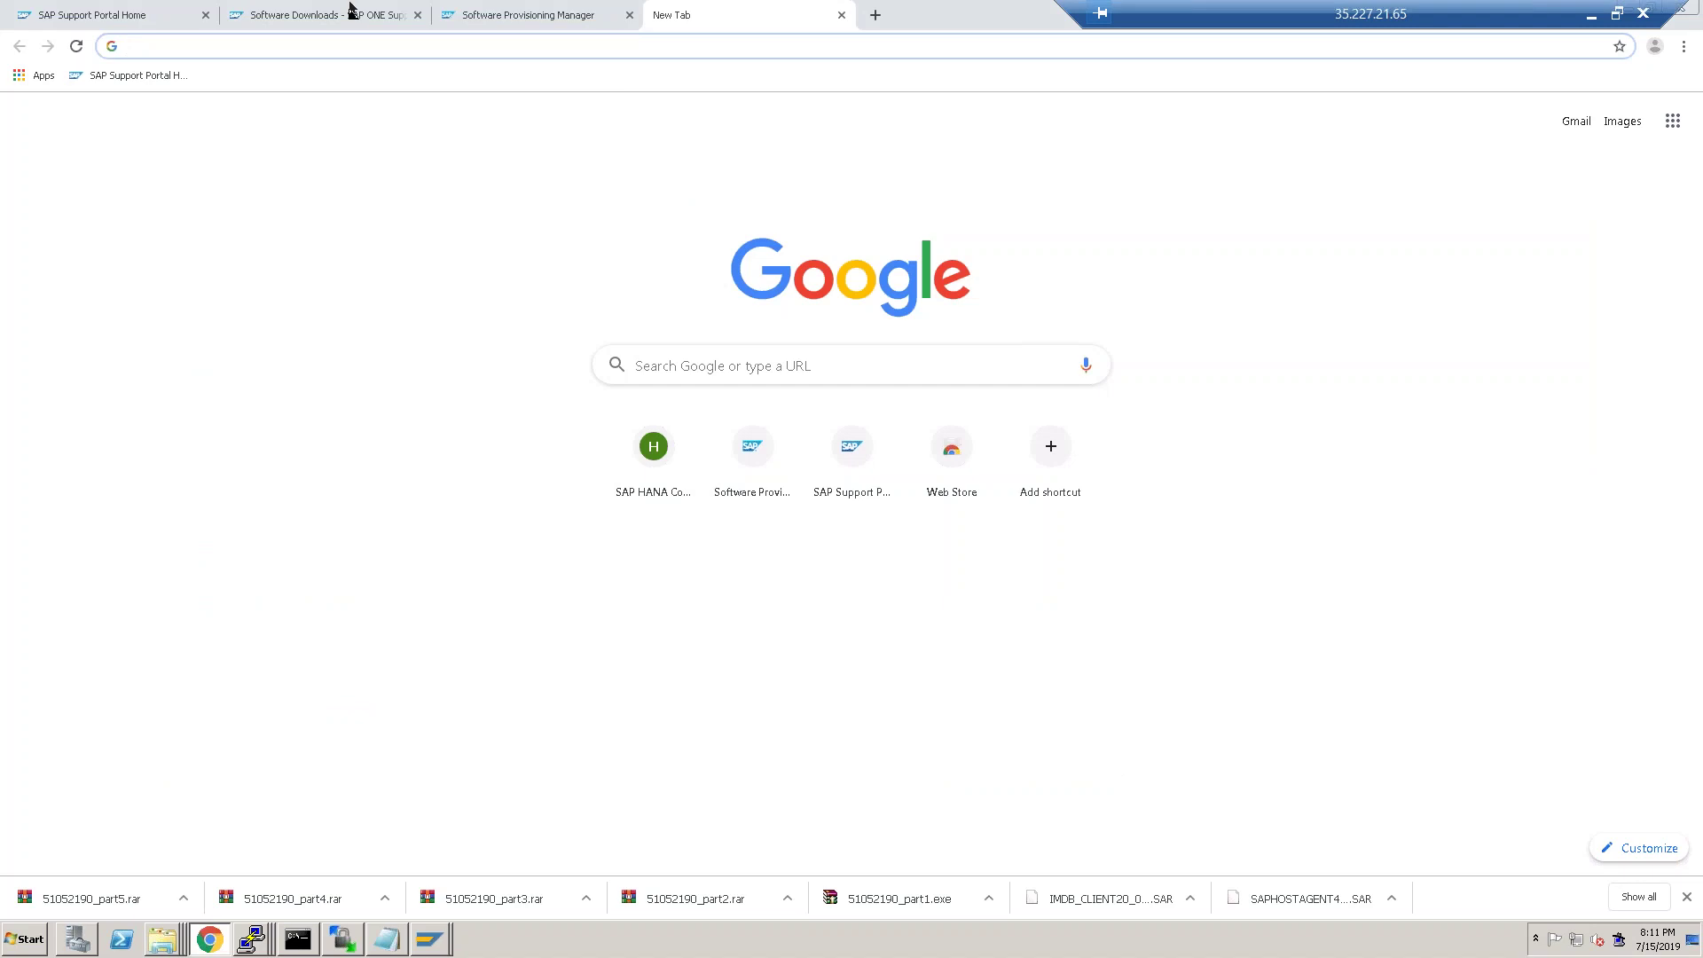
click(529, 15)
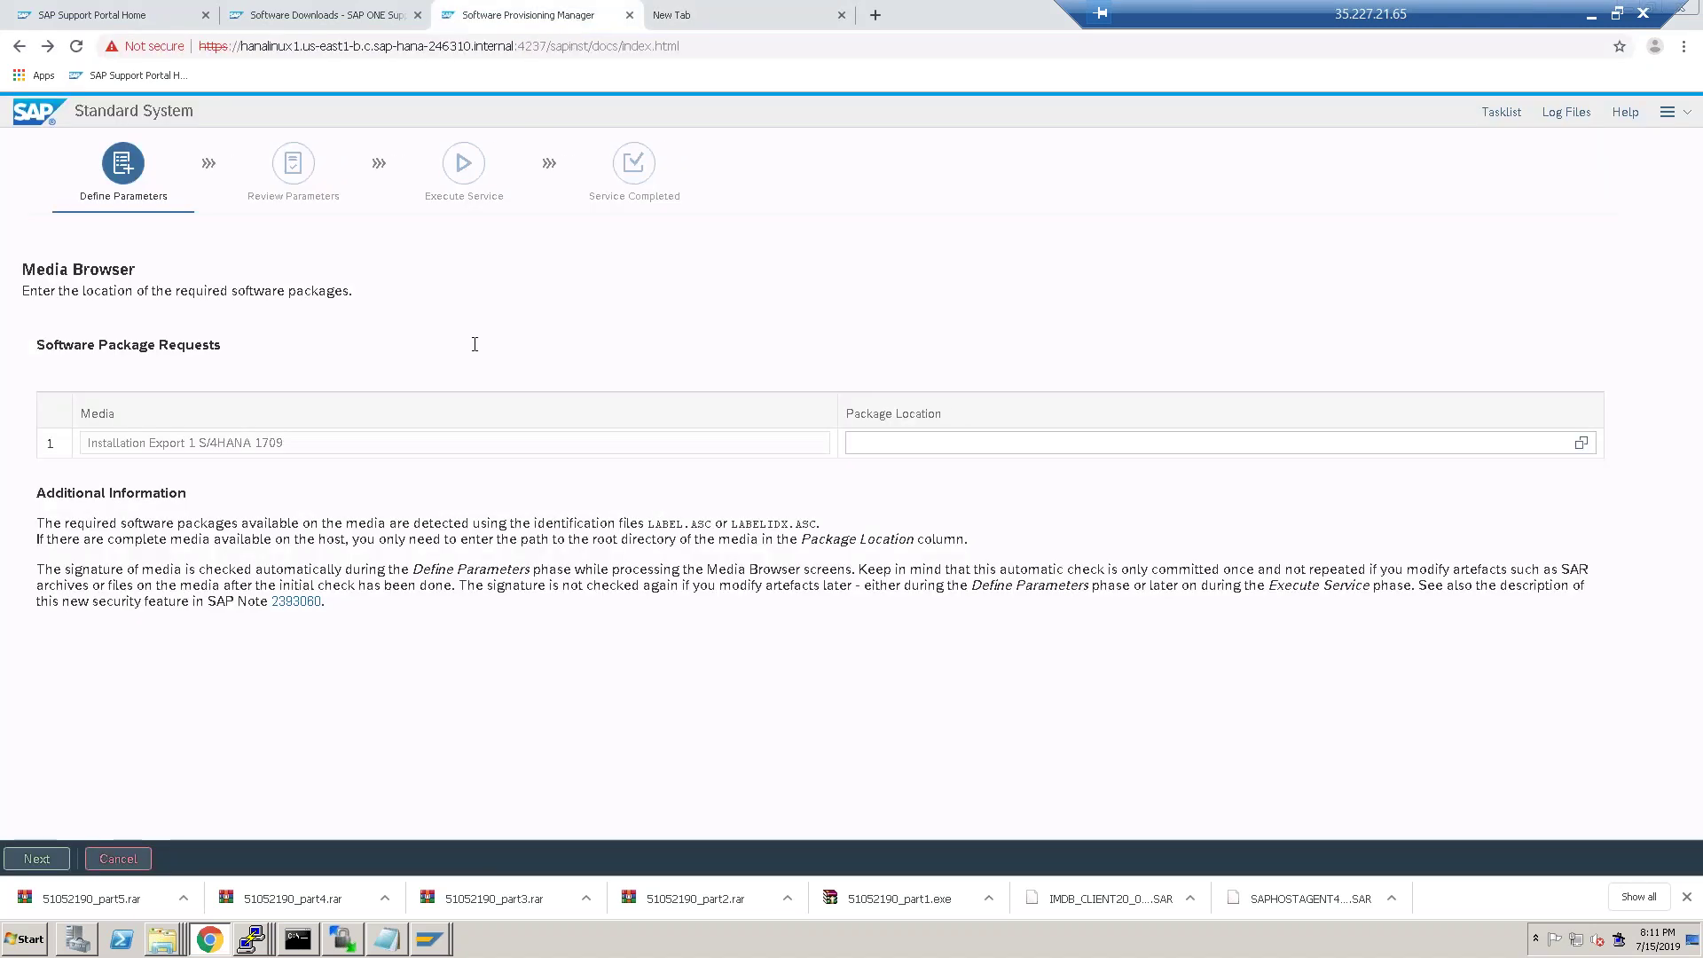
click(1582, 443)
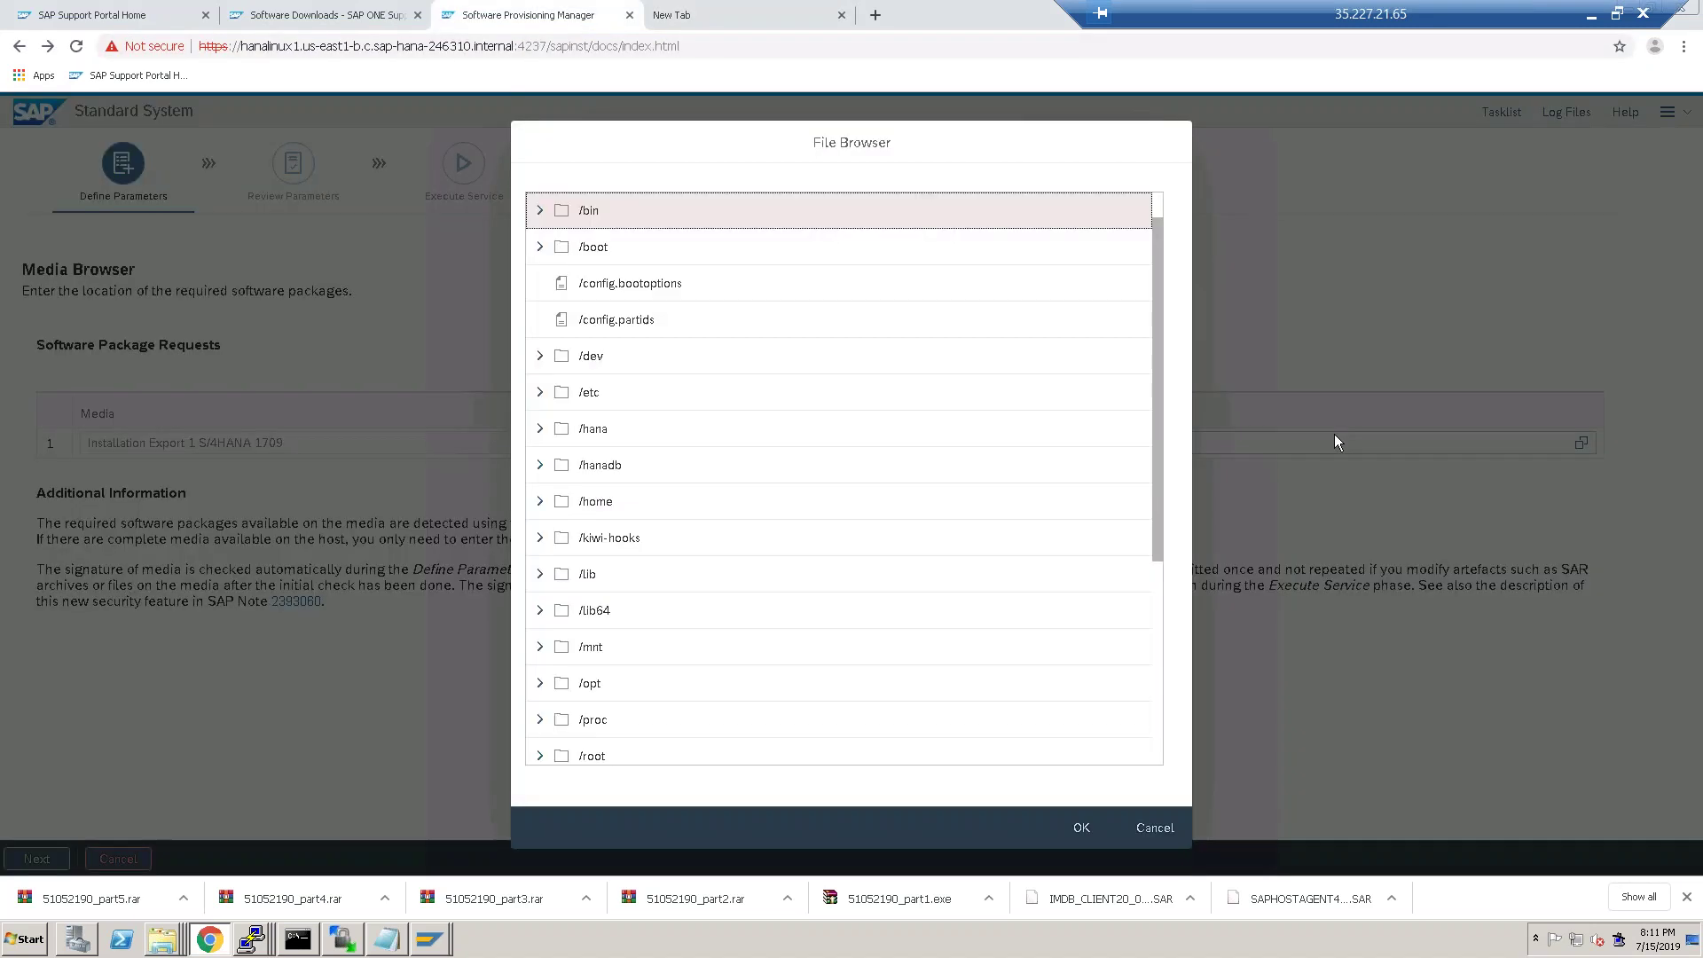
click(542, 466)
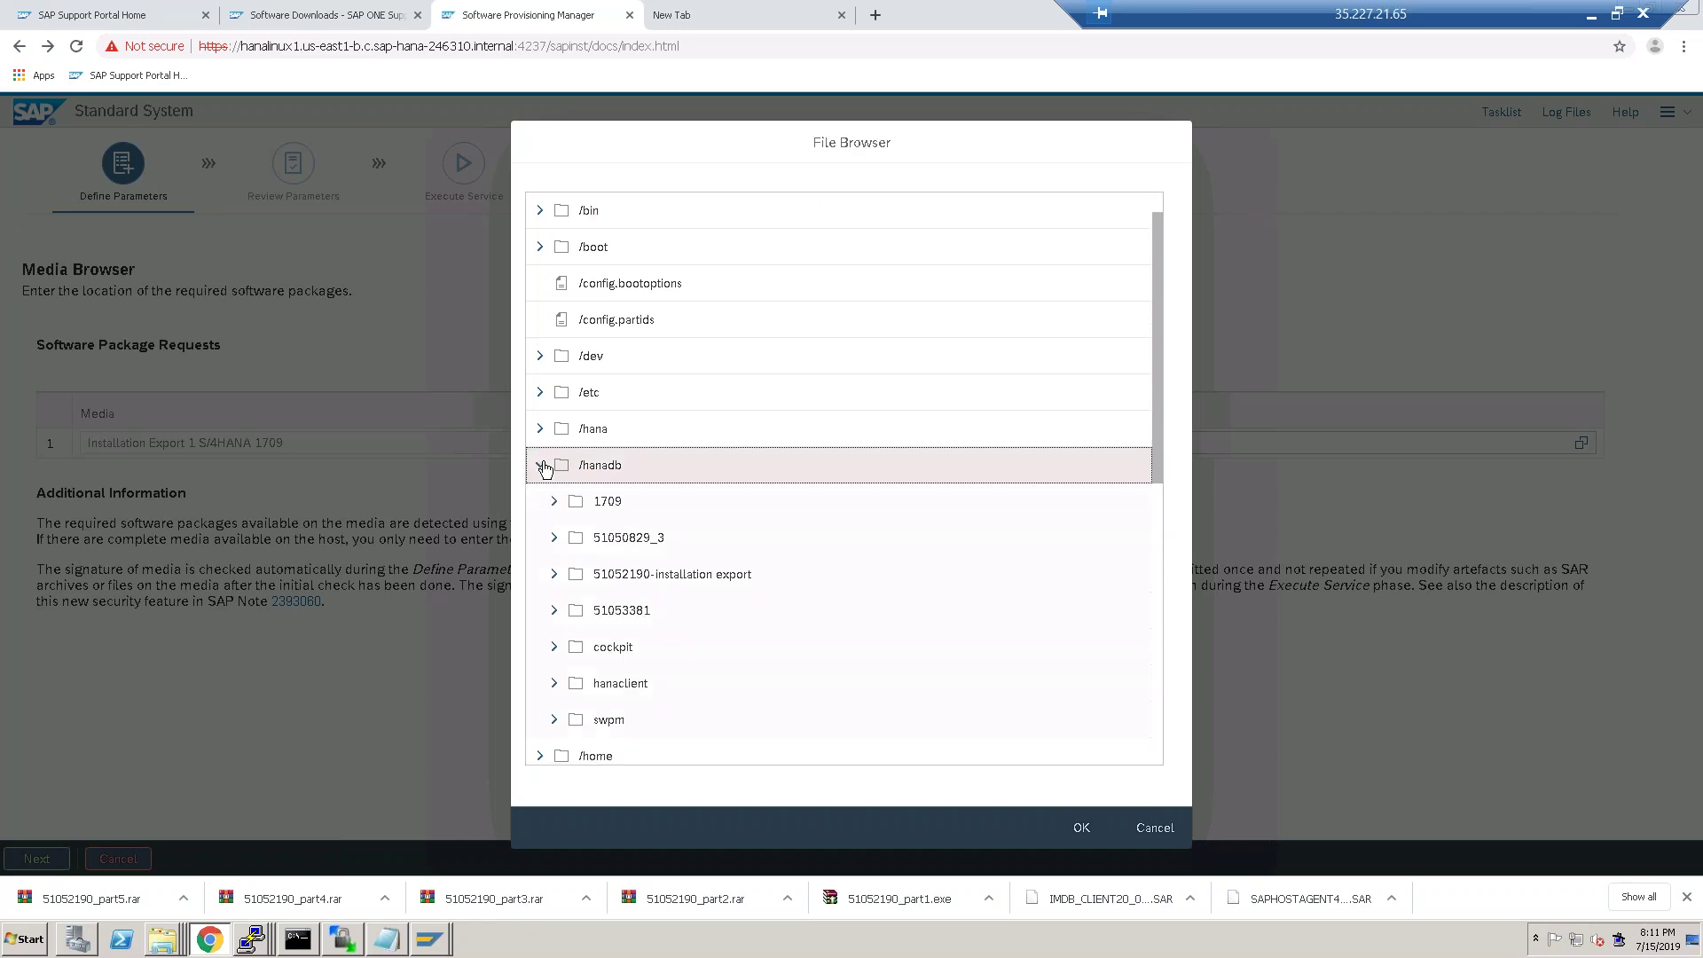
click(628, 576)
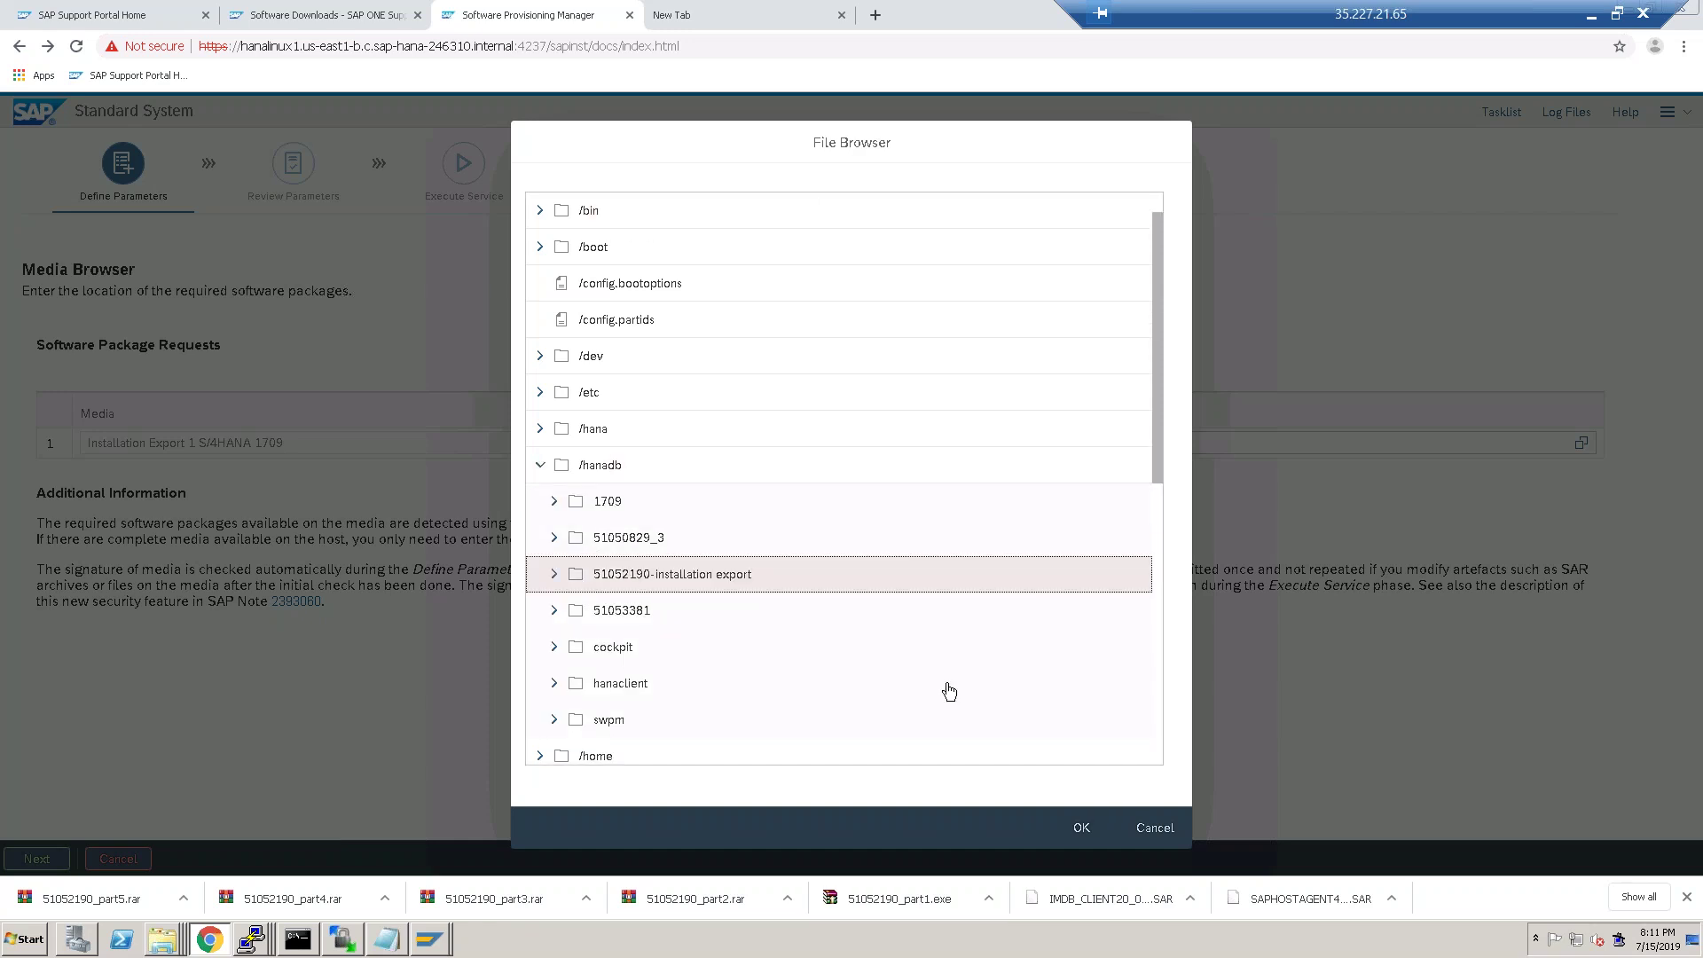
click(1083, 830)
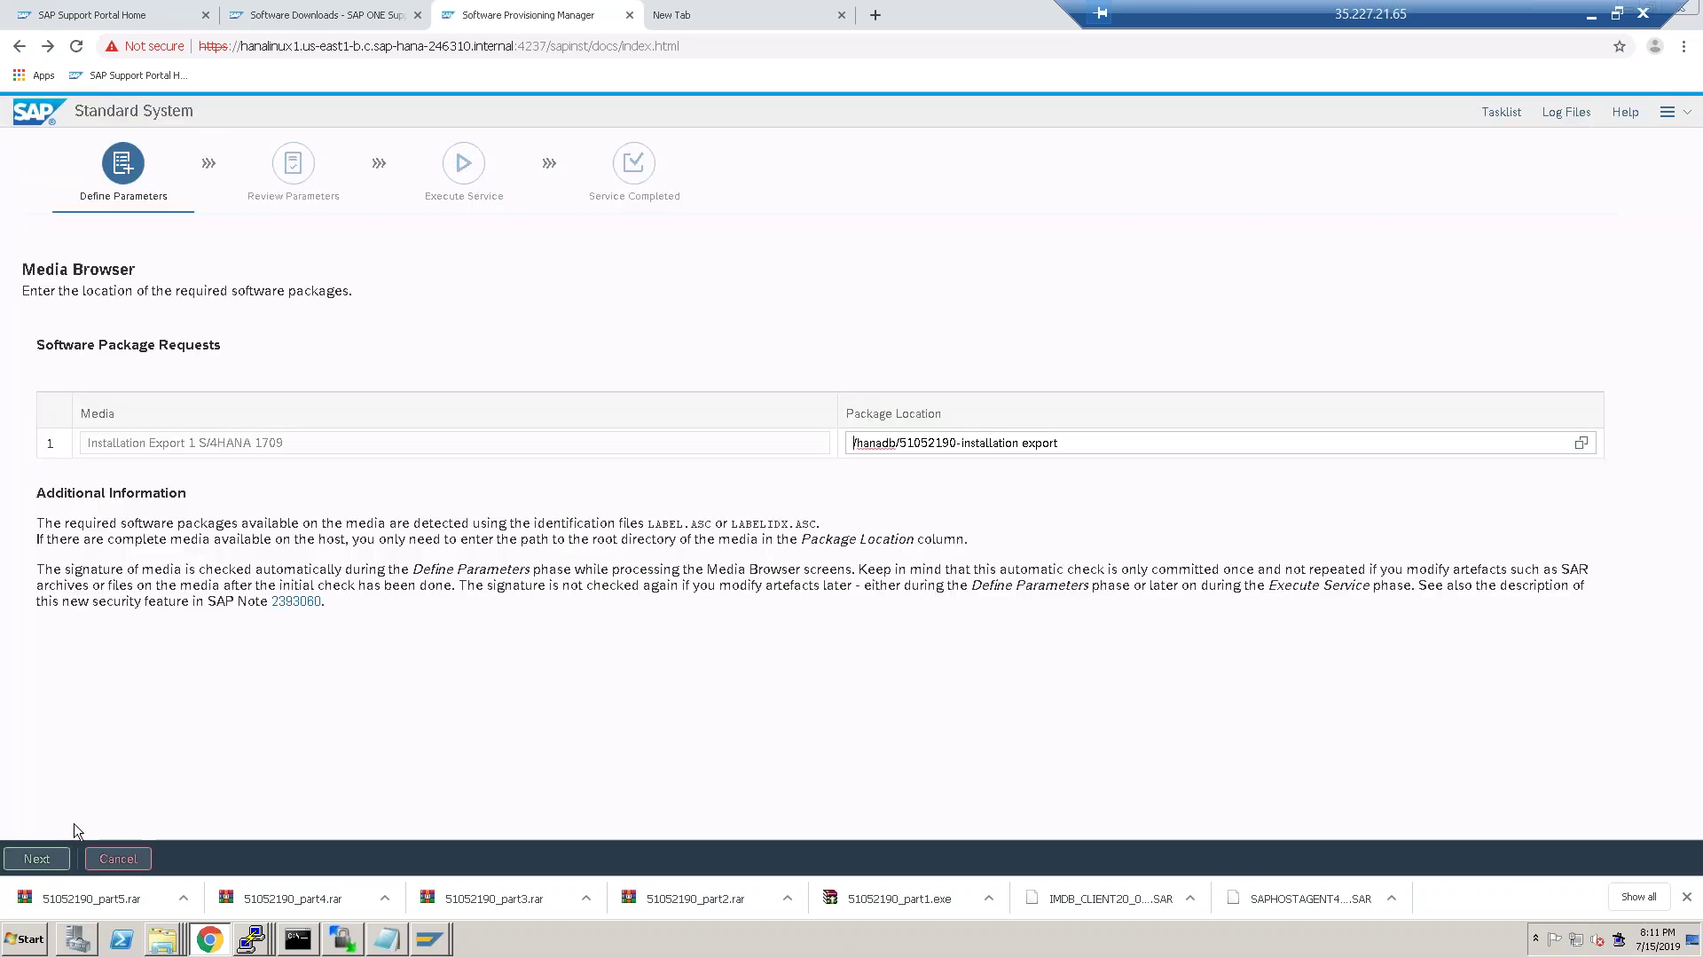
click(37, 859)
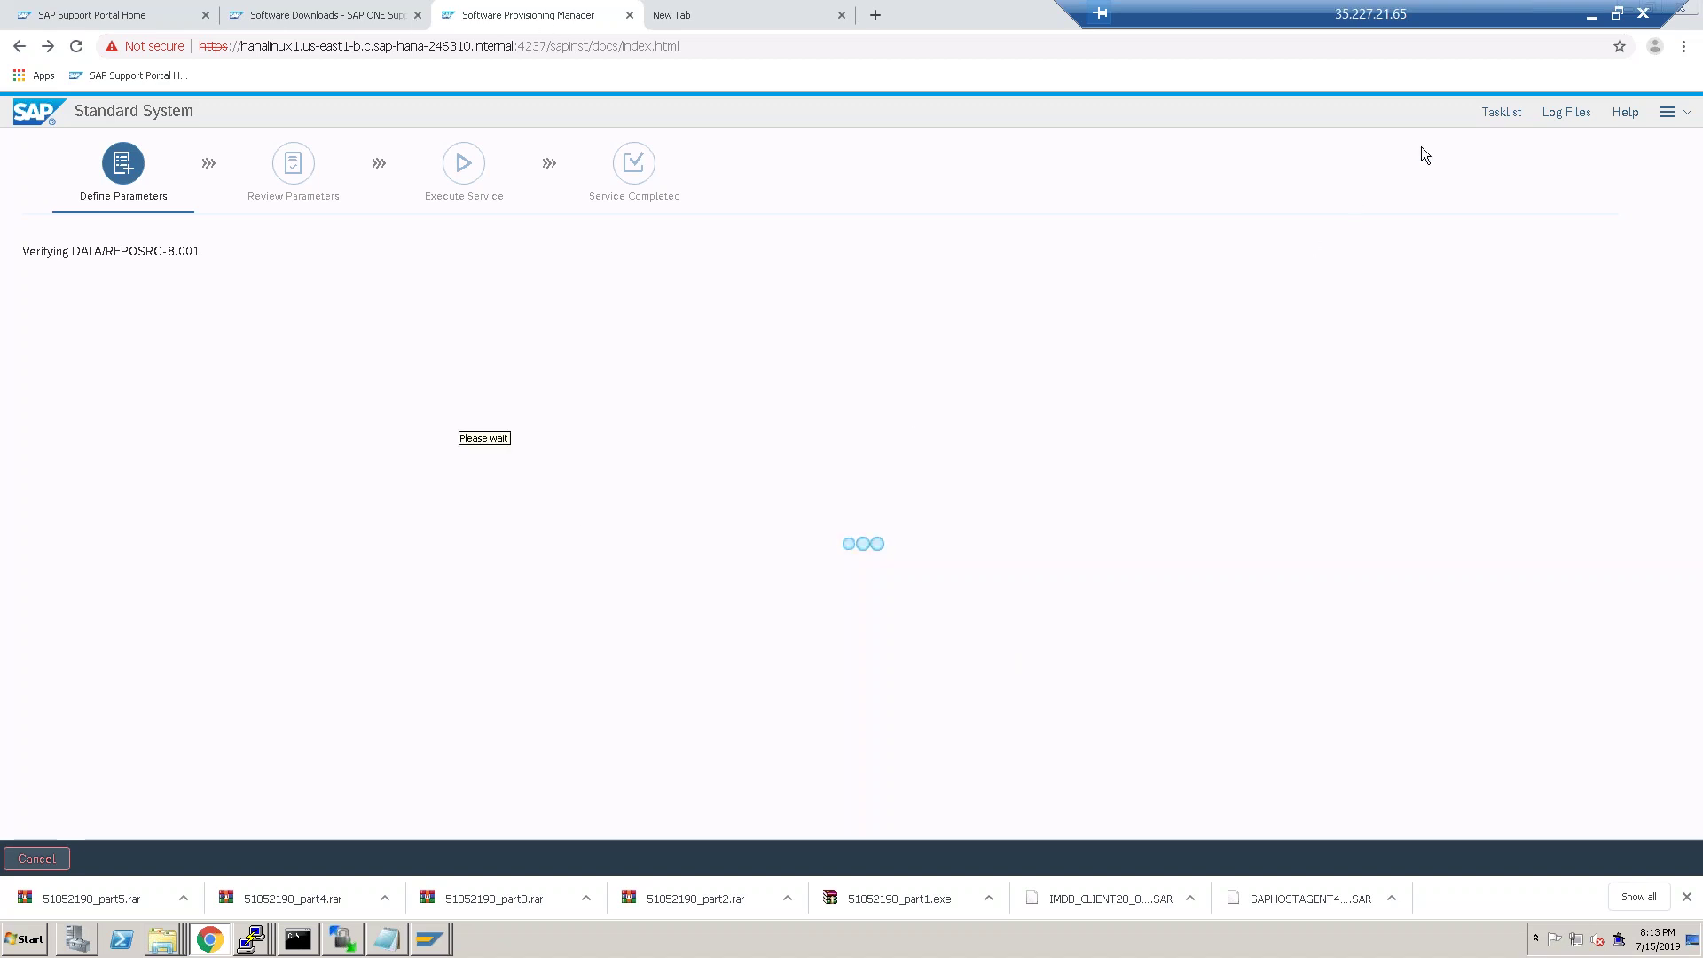
Open the SAP S/4 HANA Materials email from Gmail results and view ADM110-COL20.pdf in Foxit Reader.
click(1590, 18)
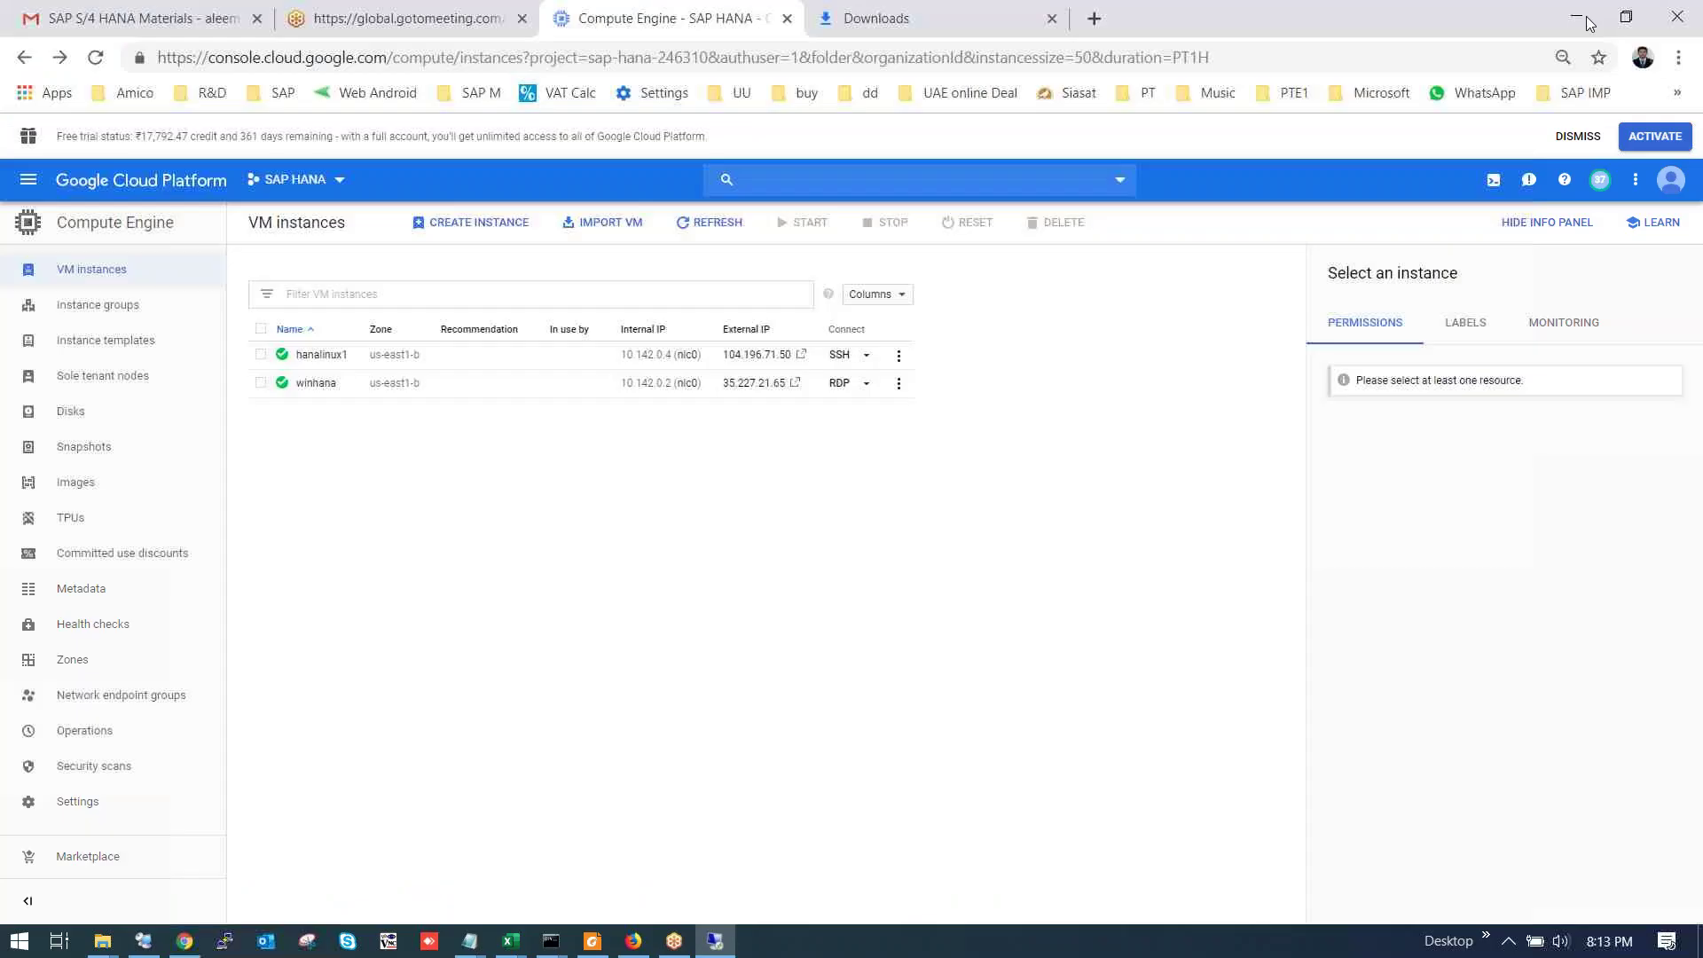
click(727, 945)
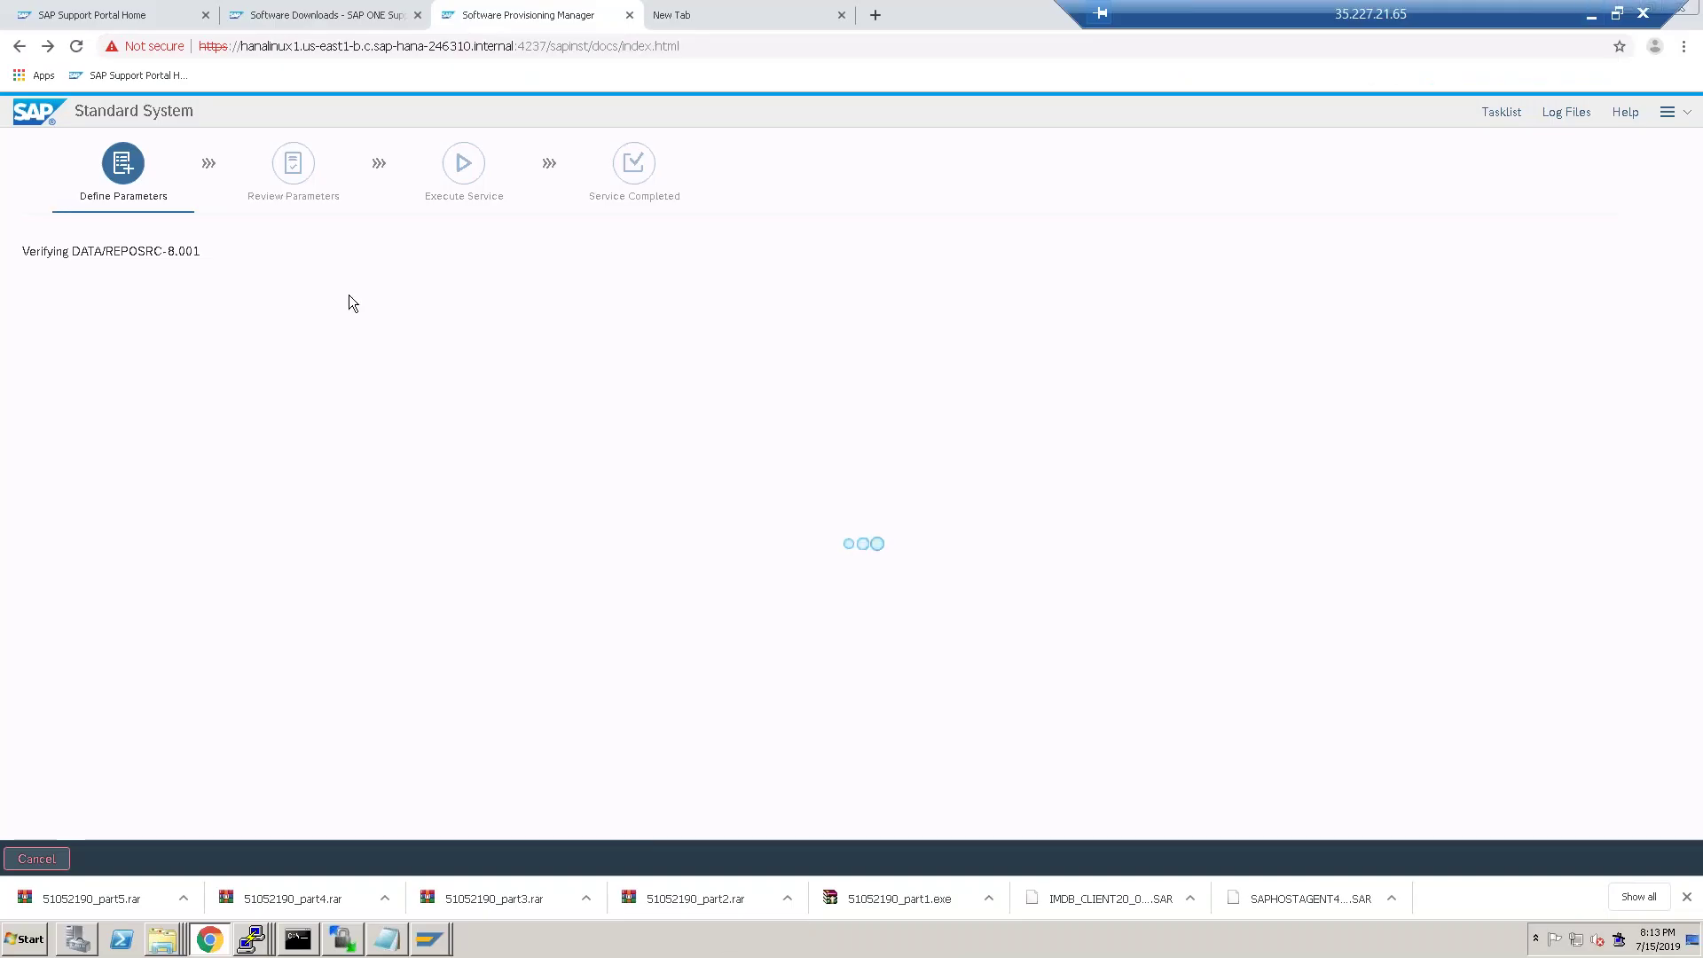
click(1599, 13)
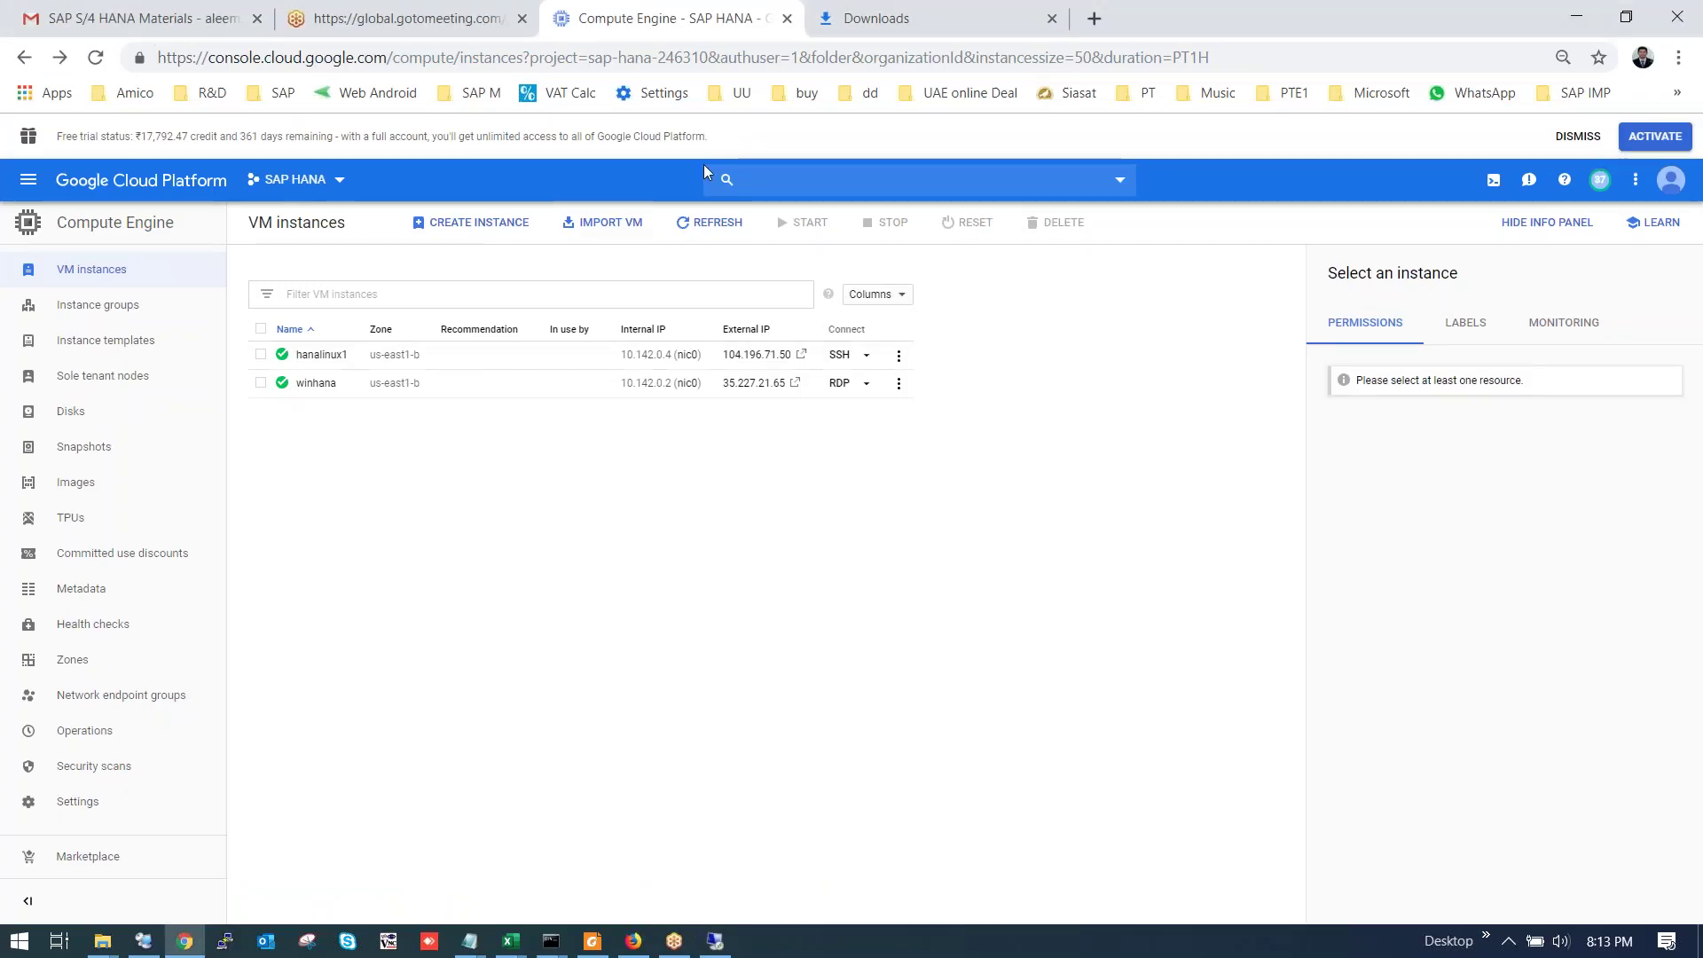
click(197, 13)
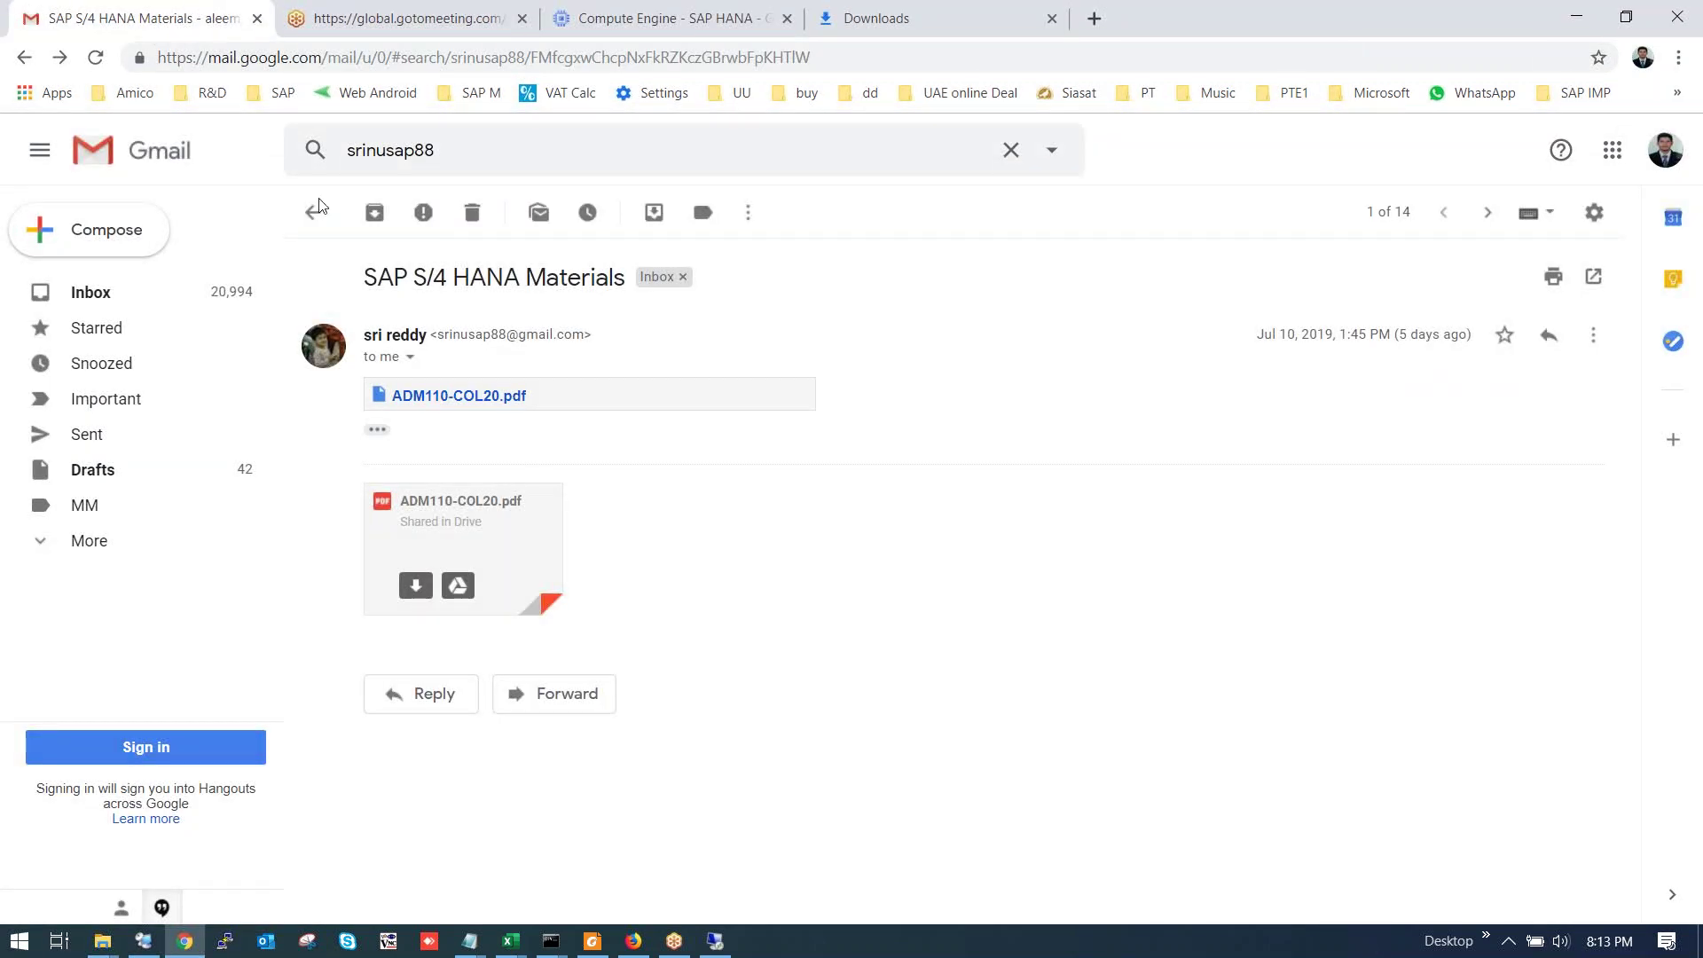
click(25, 57)
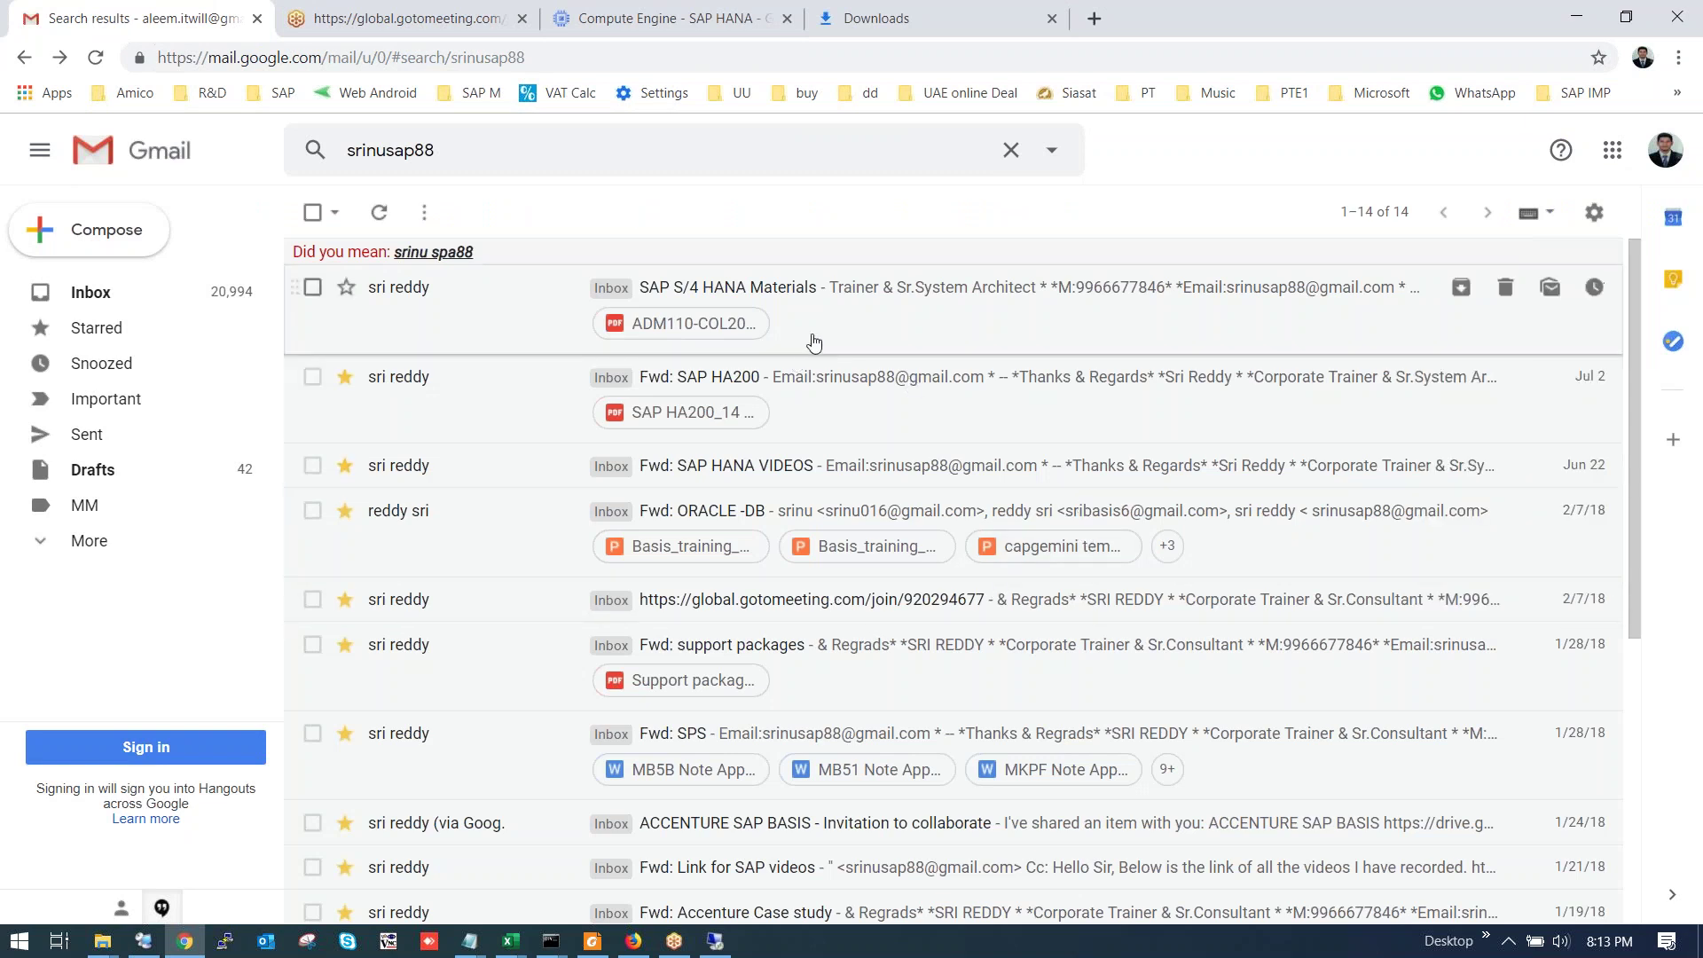
click(840, 296)
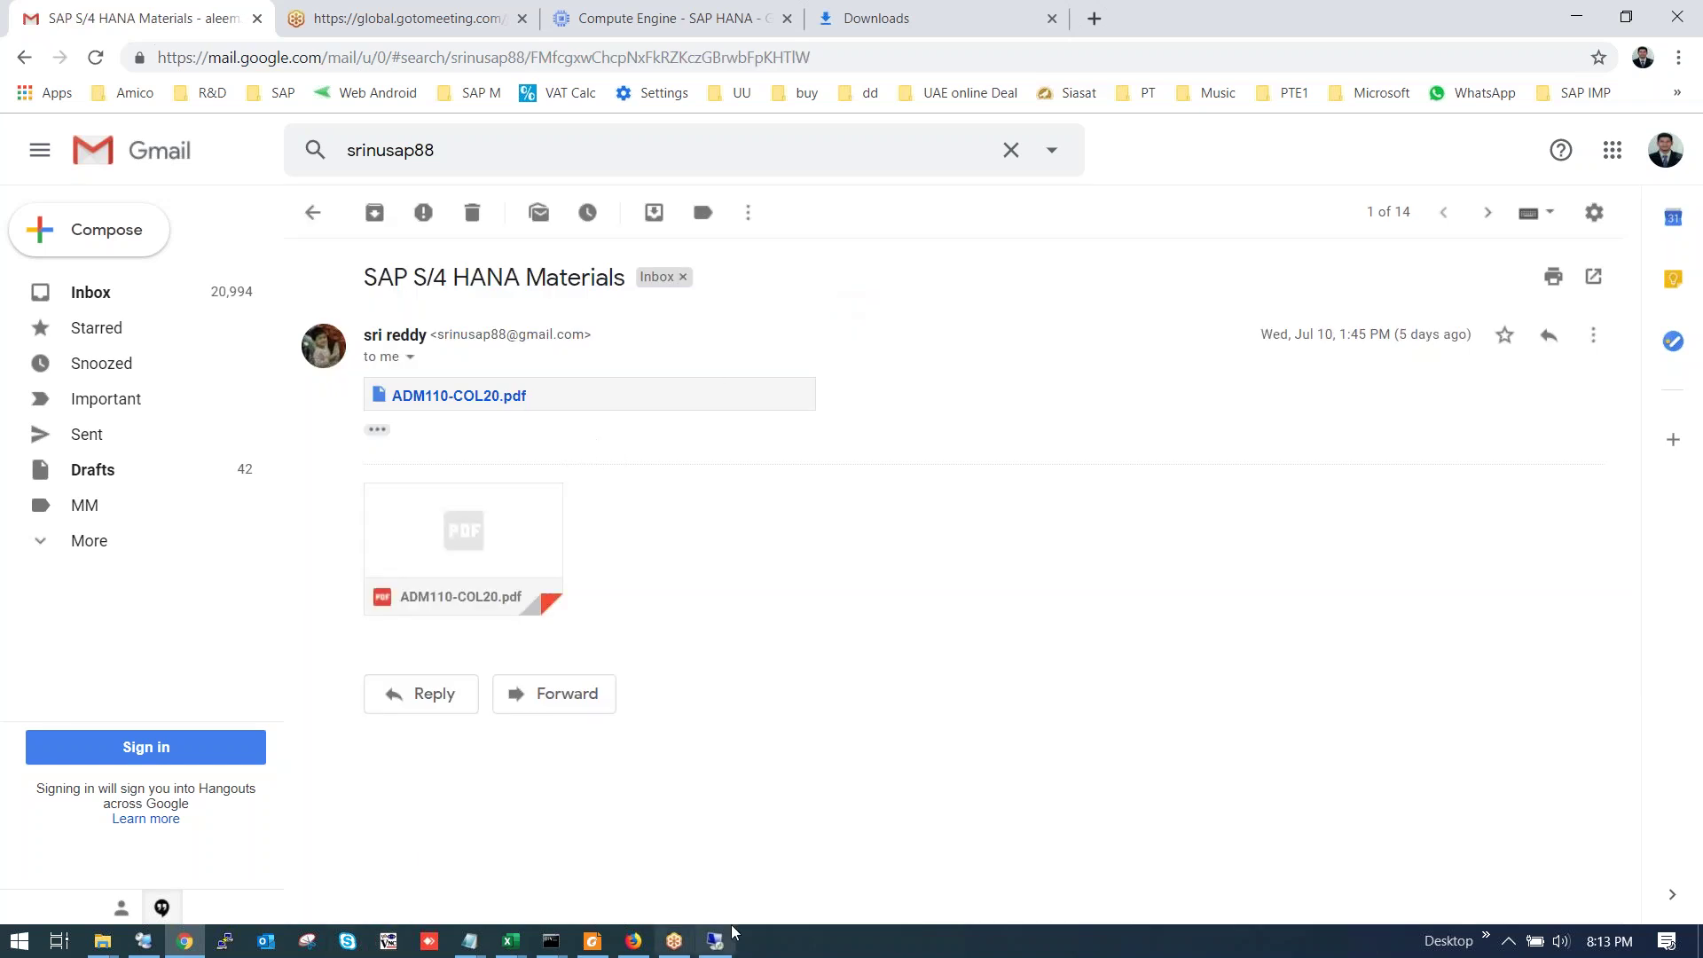
click(595, 945)
scroll(829, 449, up, 10)
scroll(792, 437, up, 5)
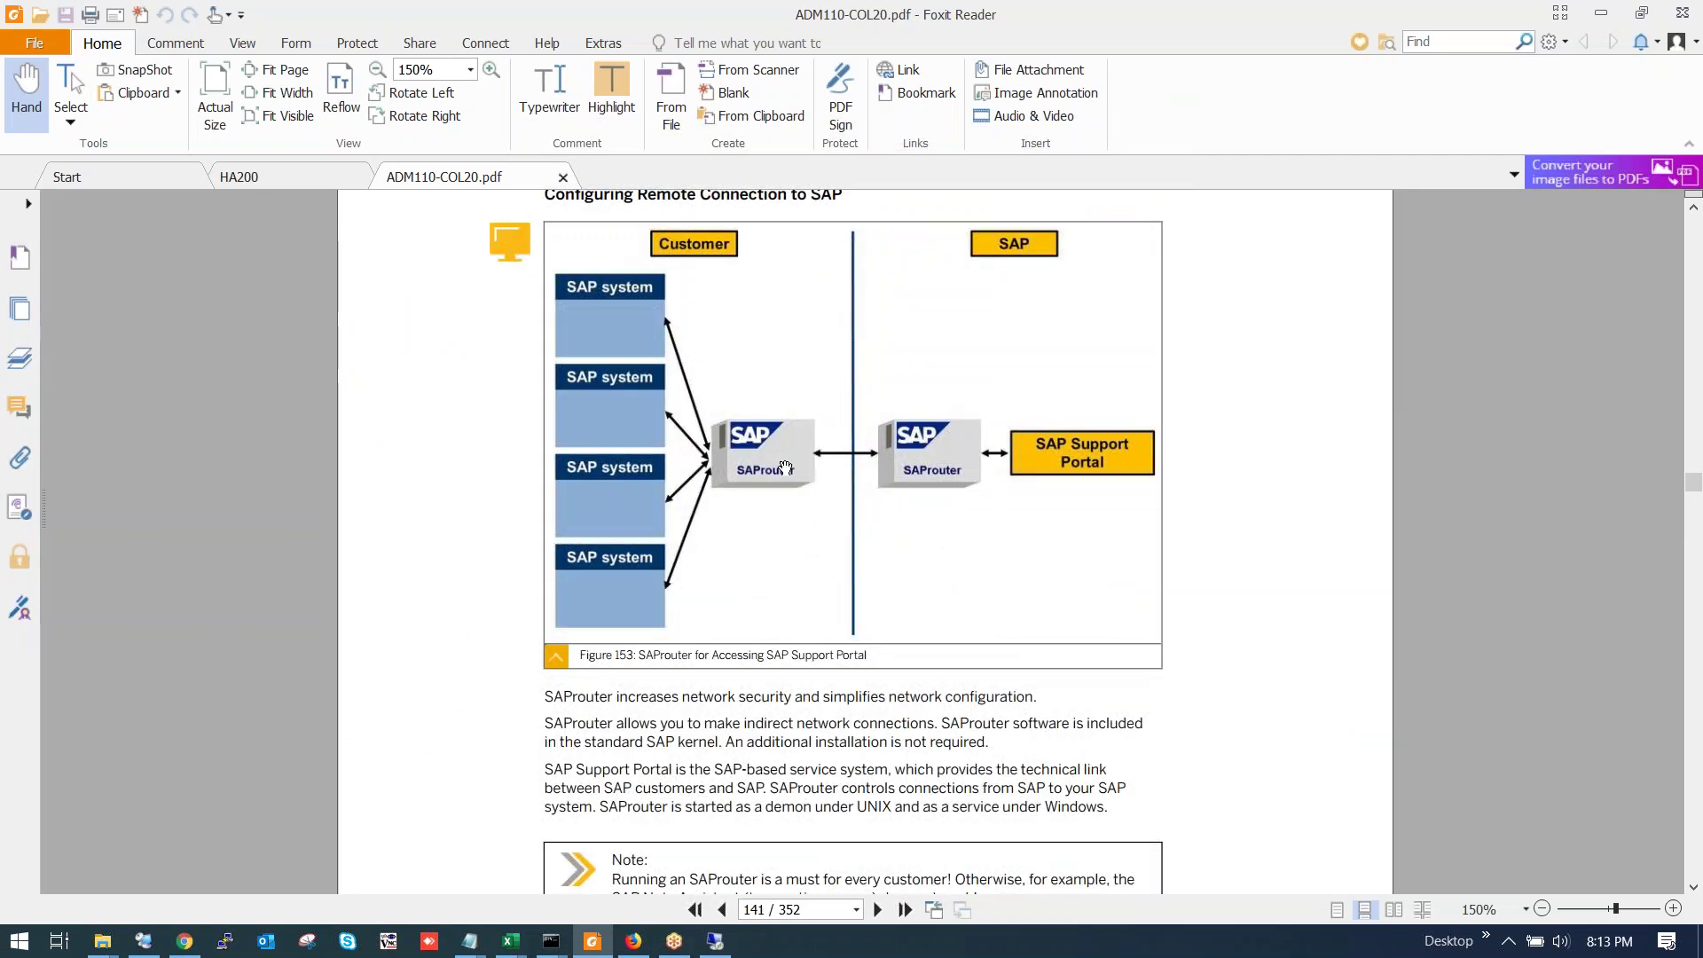
scroll(785, 467, up, 4)
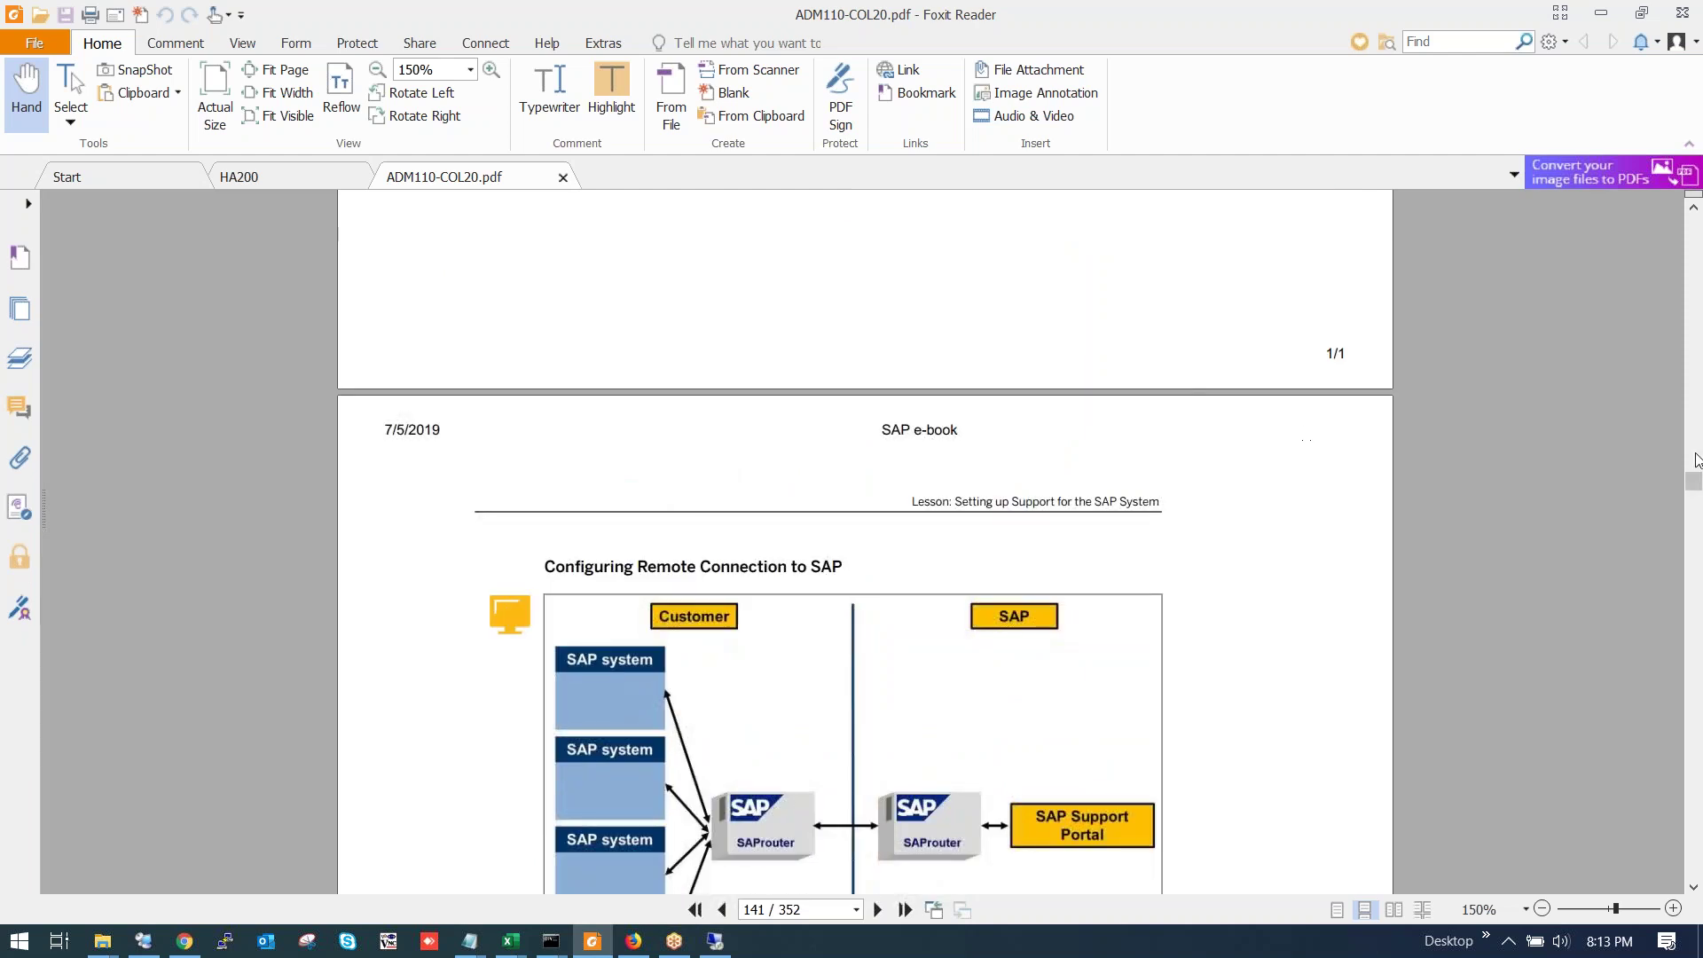
click(1695, 235)
drag(1696, 235, 1685, 213)
scroll(967, 555, down, 2)
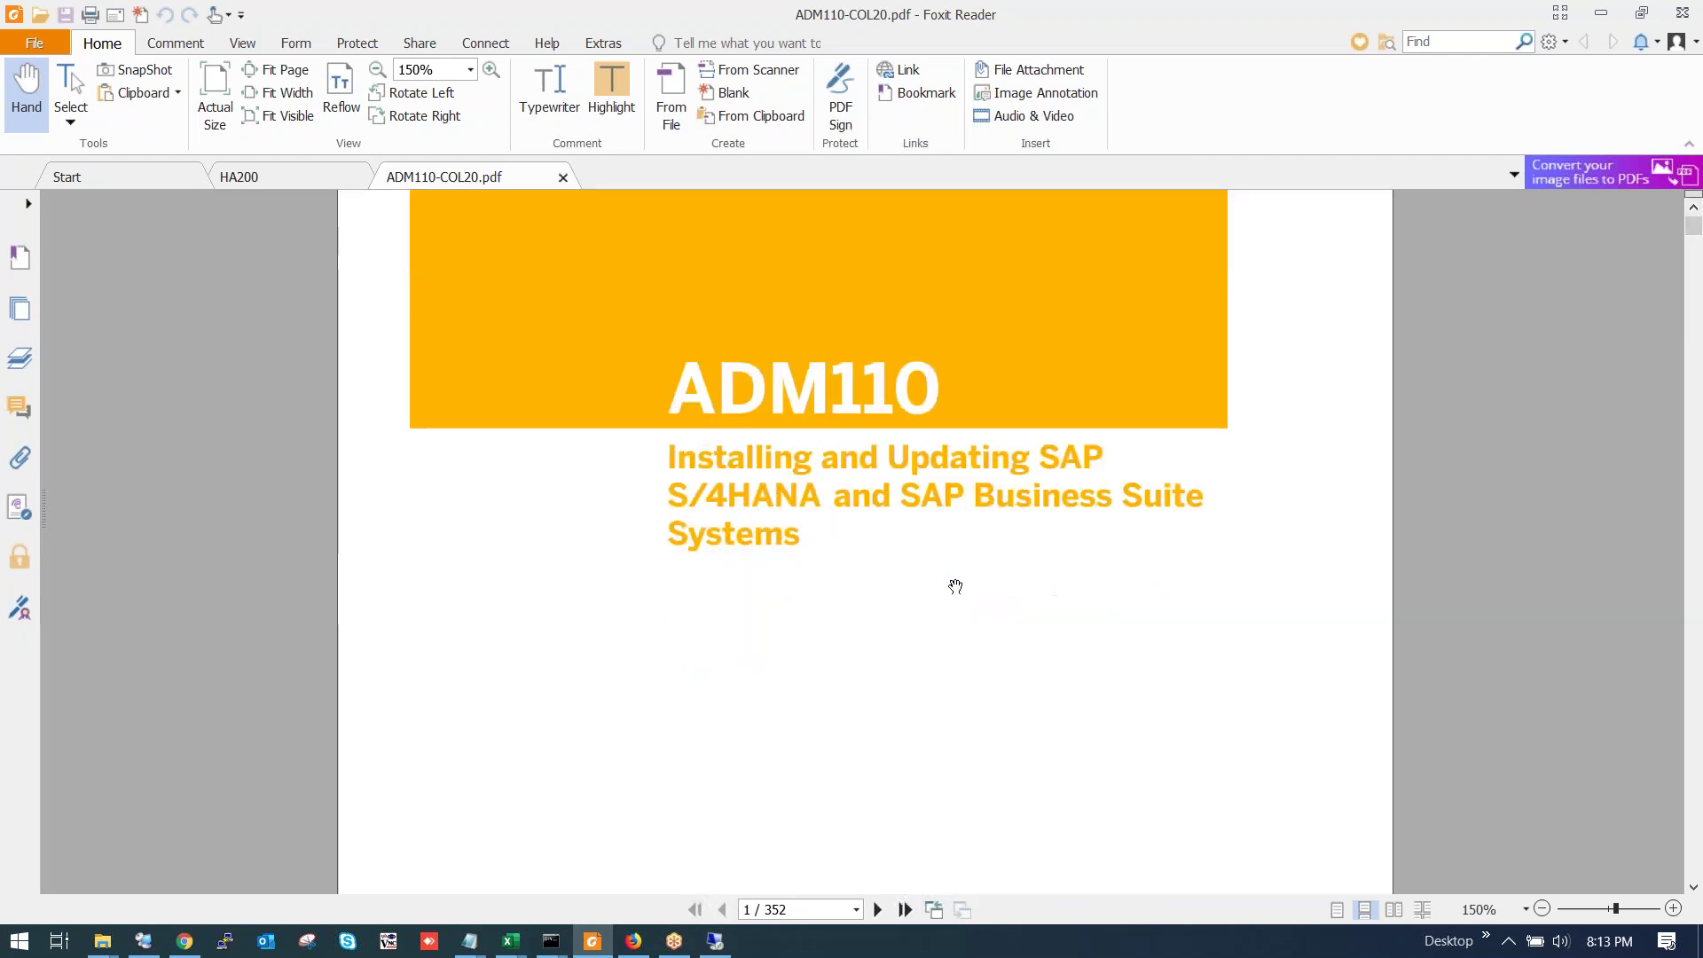
scroll(952, 562, down, 1)
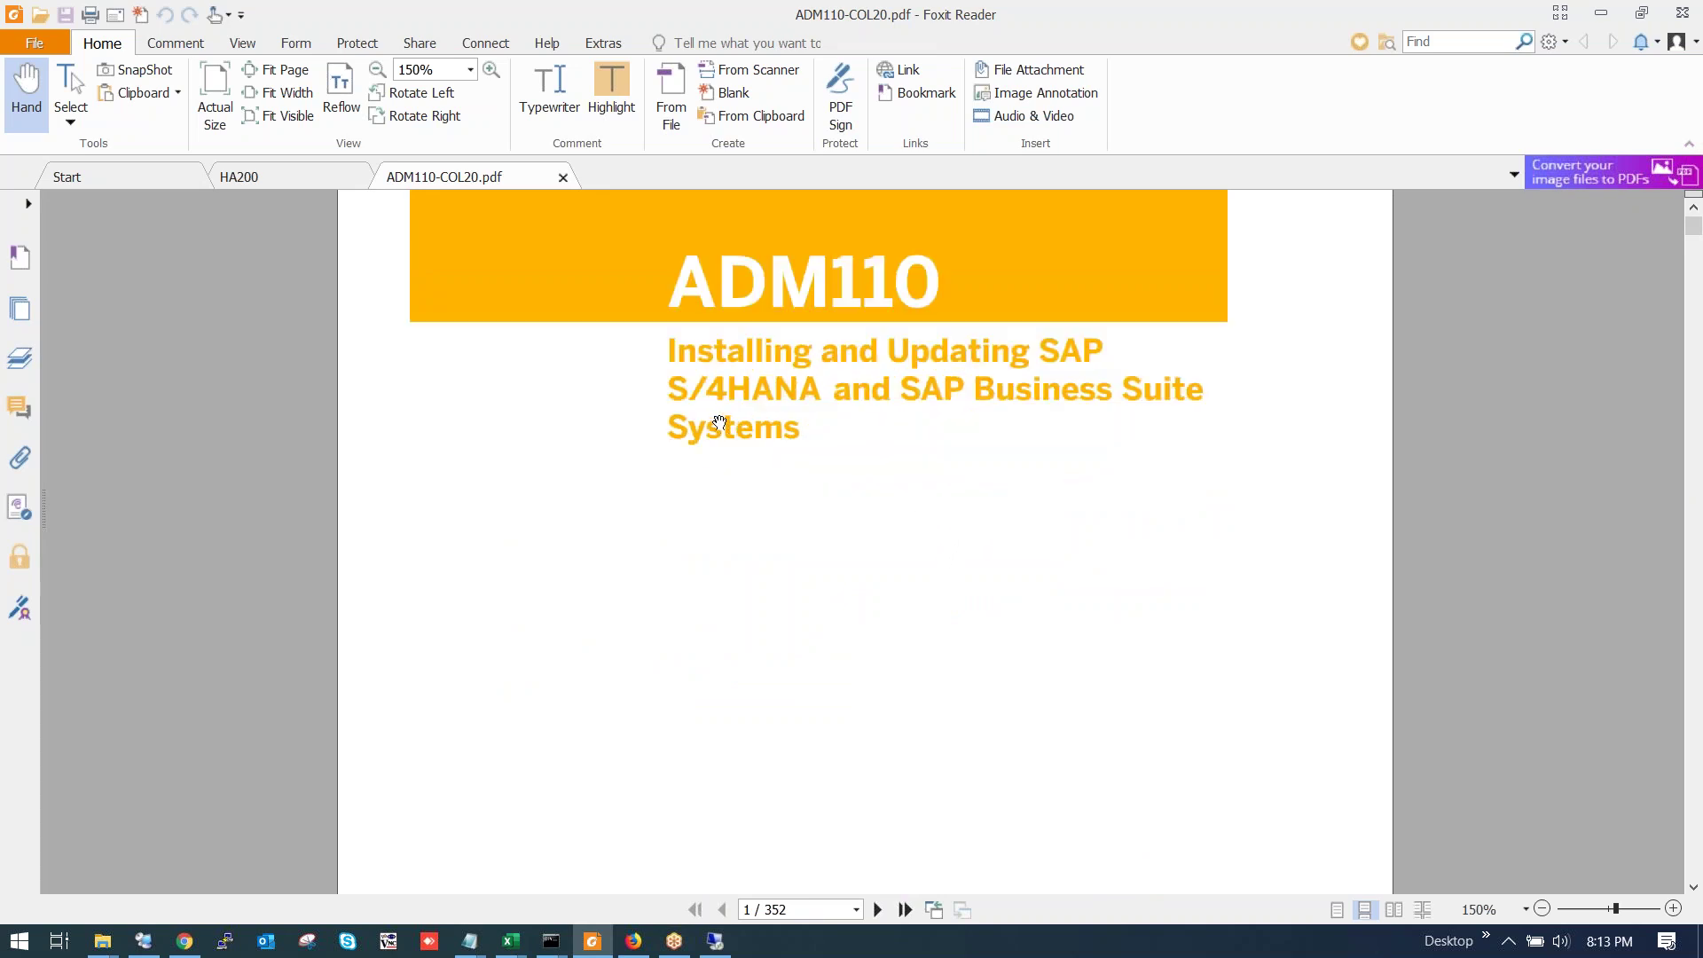
drag(676, 389, 814, 389)
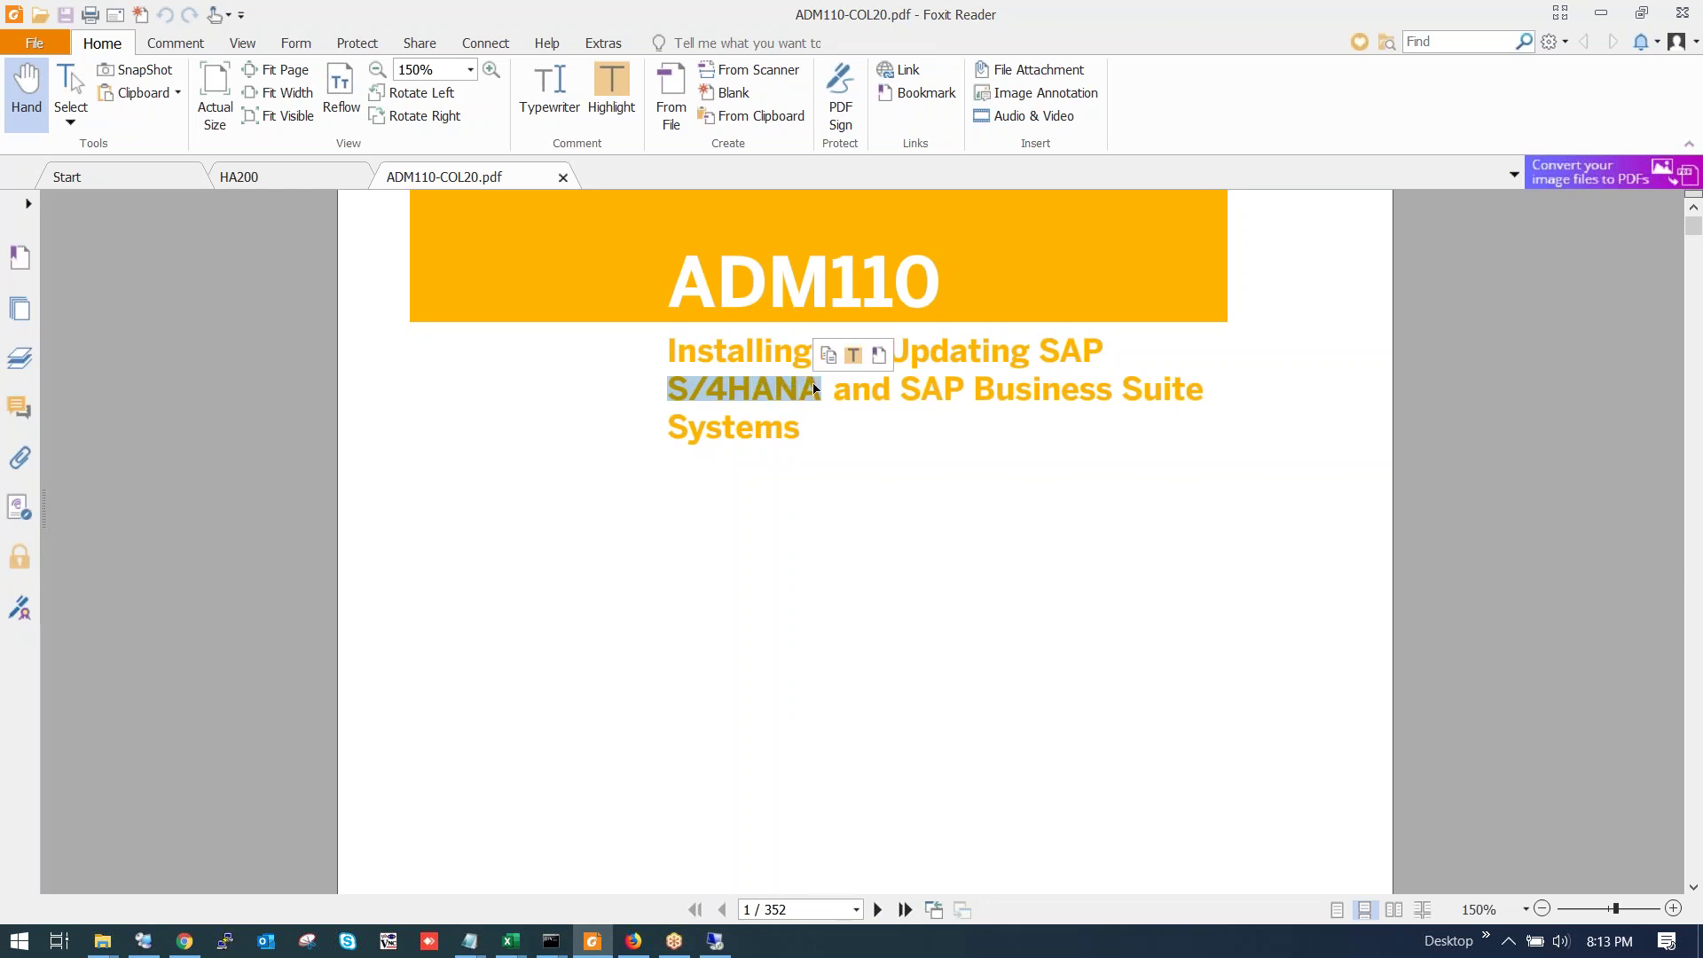
click(905, 383)
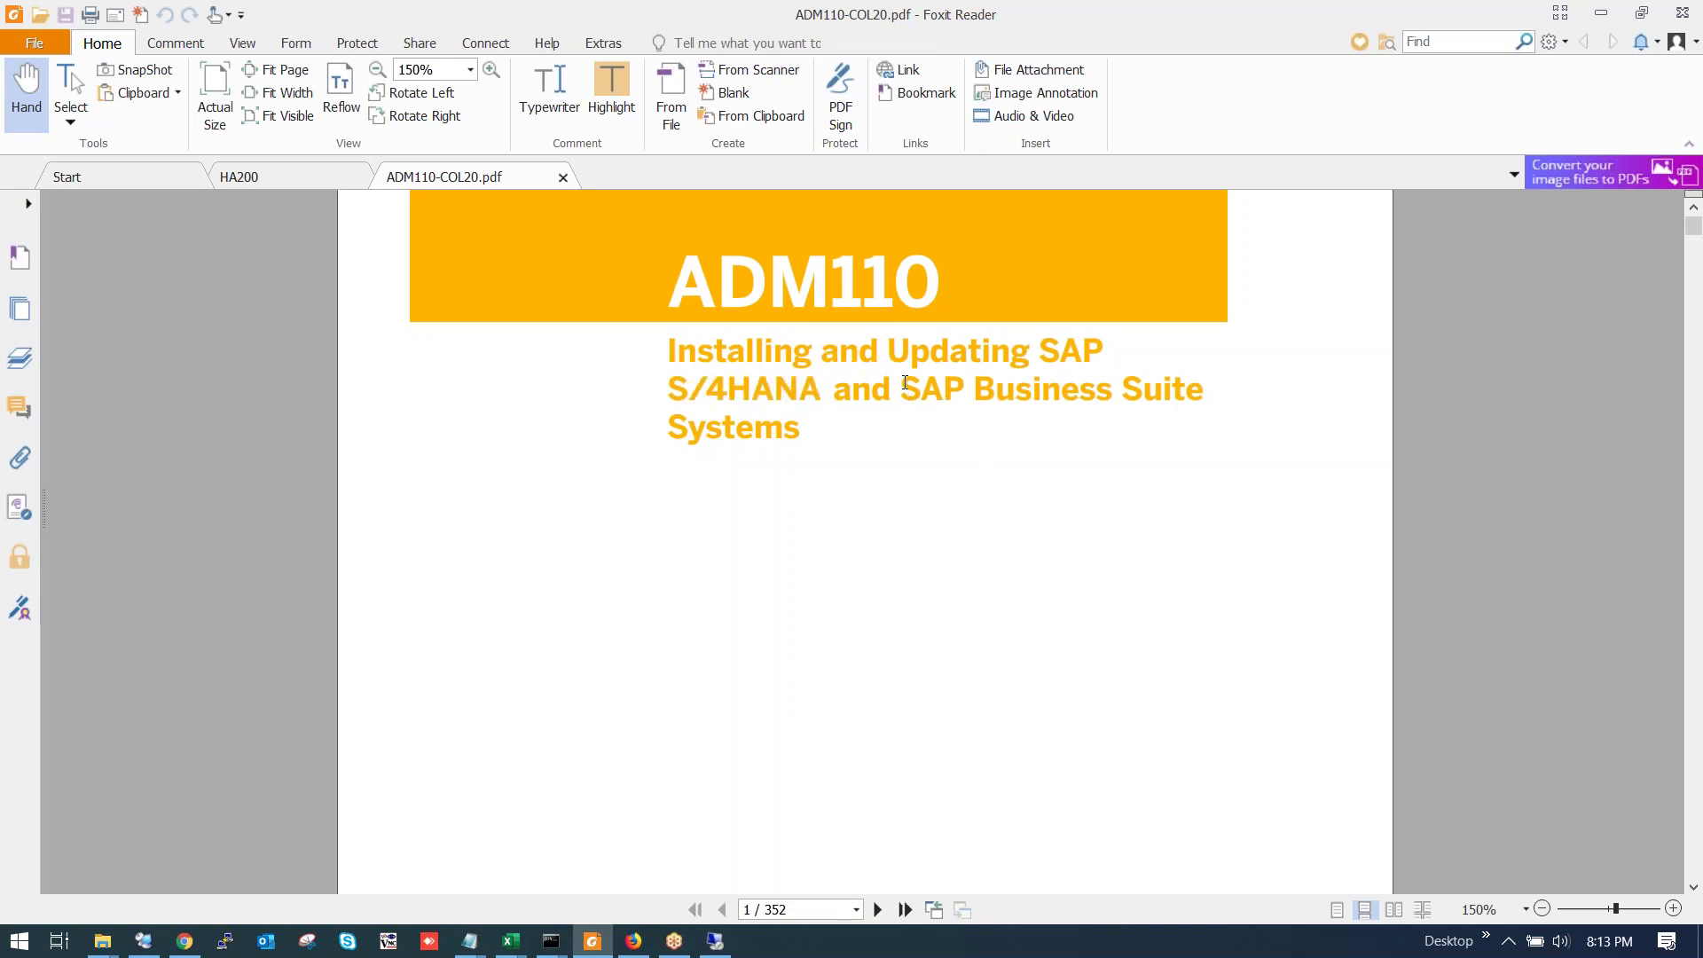
drag(905, 384, 951, 428)
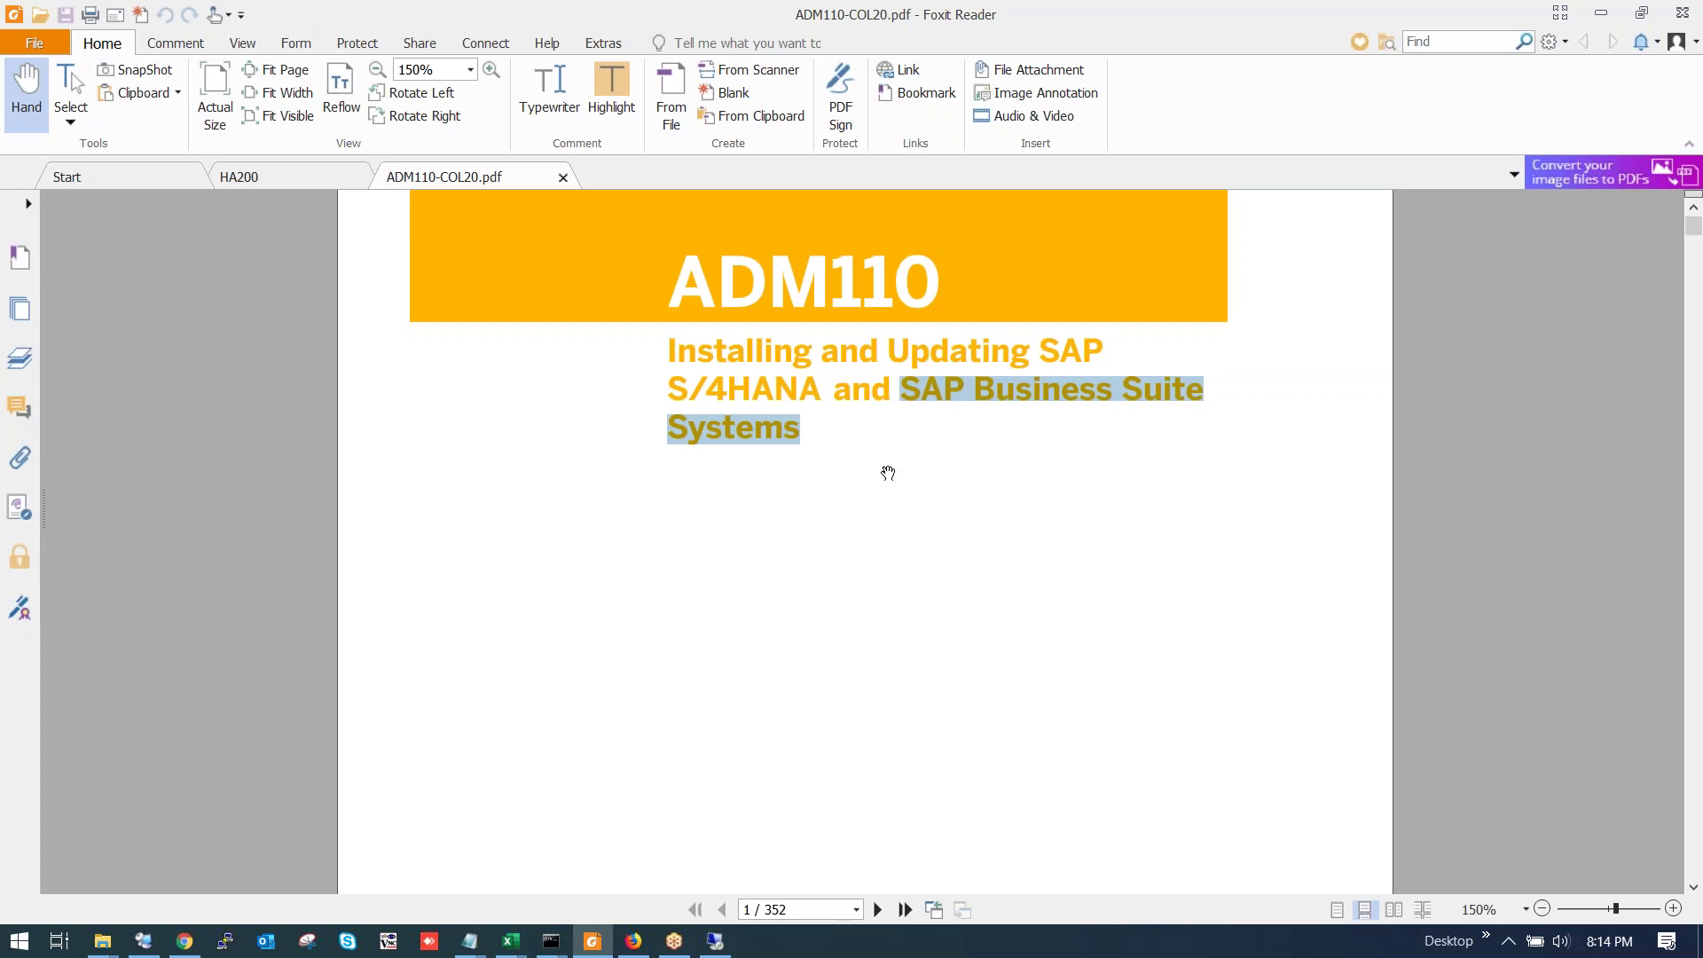
scroll(885, 500, down, 3)
scroll(885, 502, down, 5)
scroll(886, 502, up, 9)
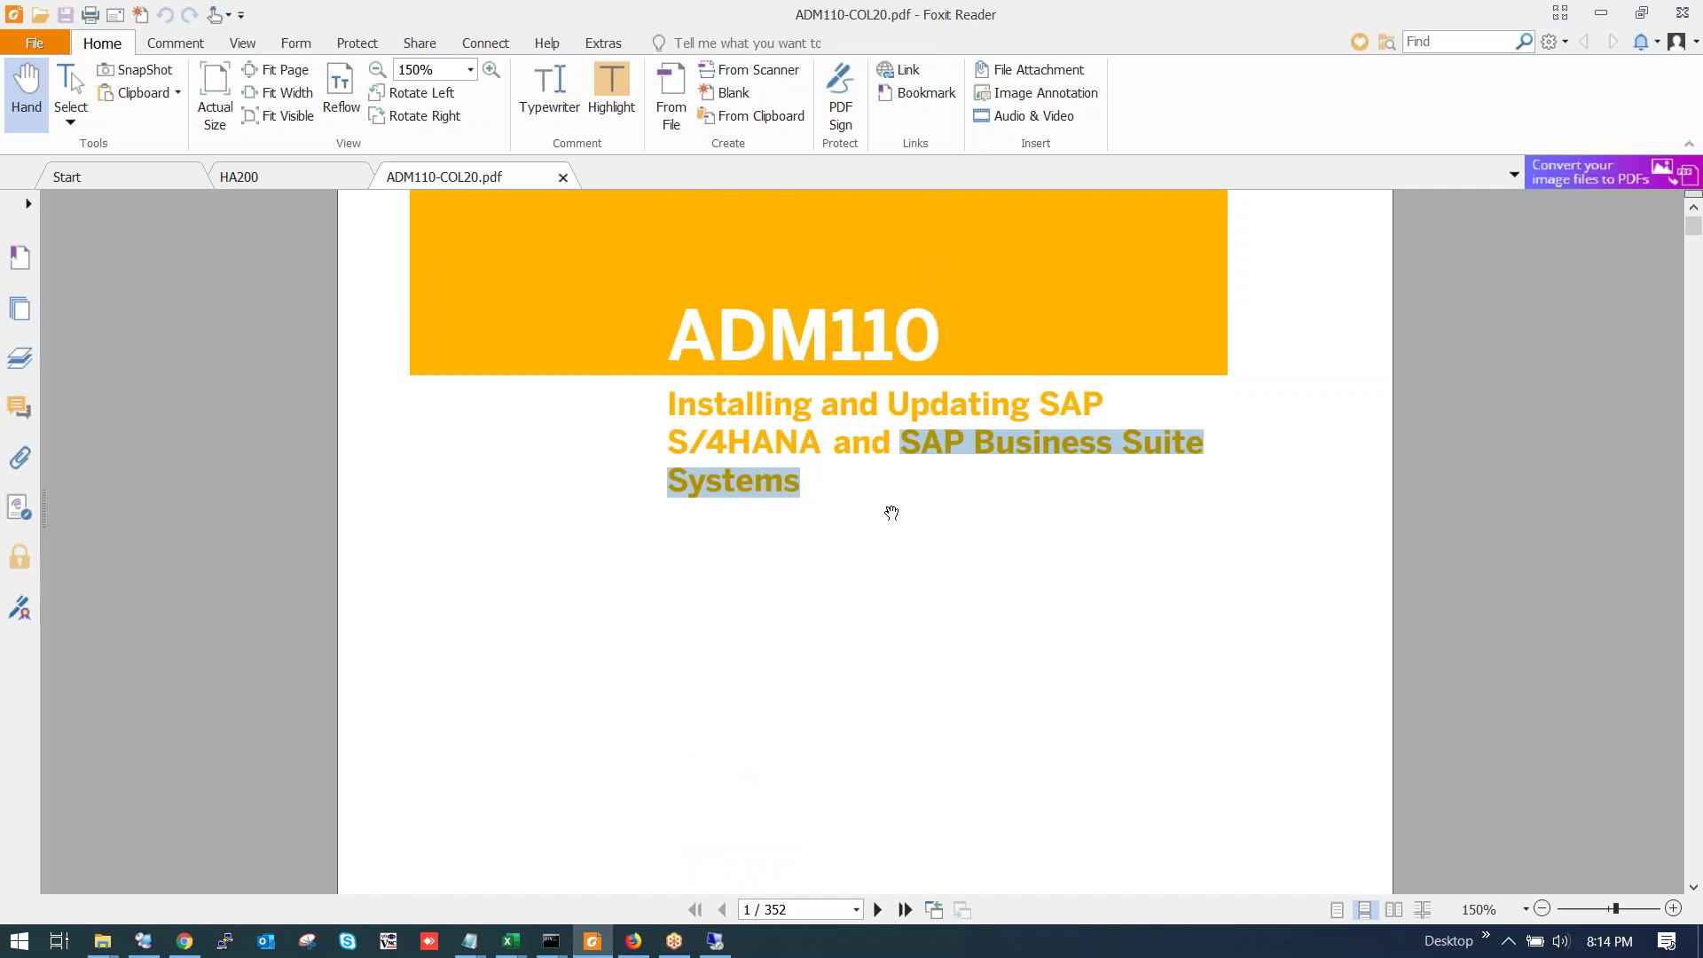
scroll(886, 513, up, 2)
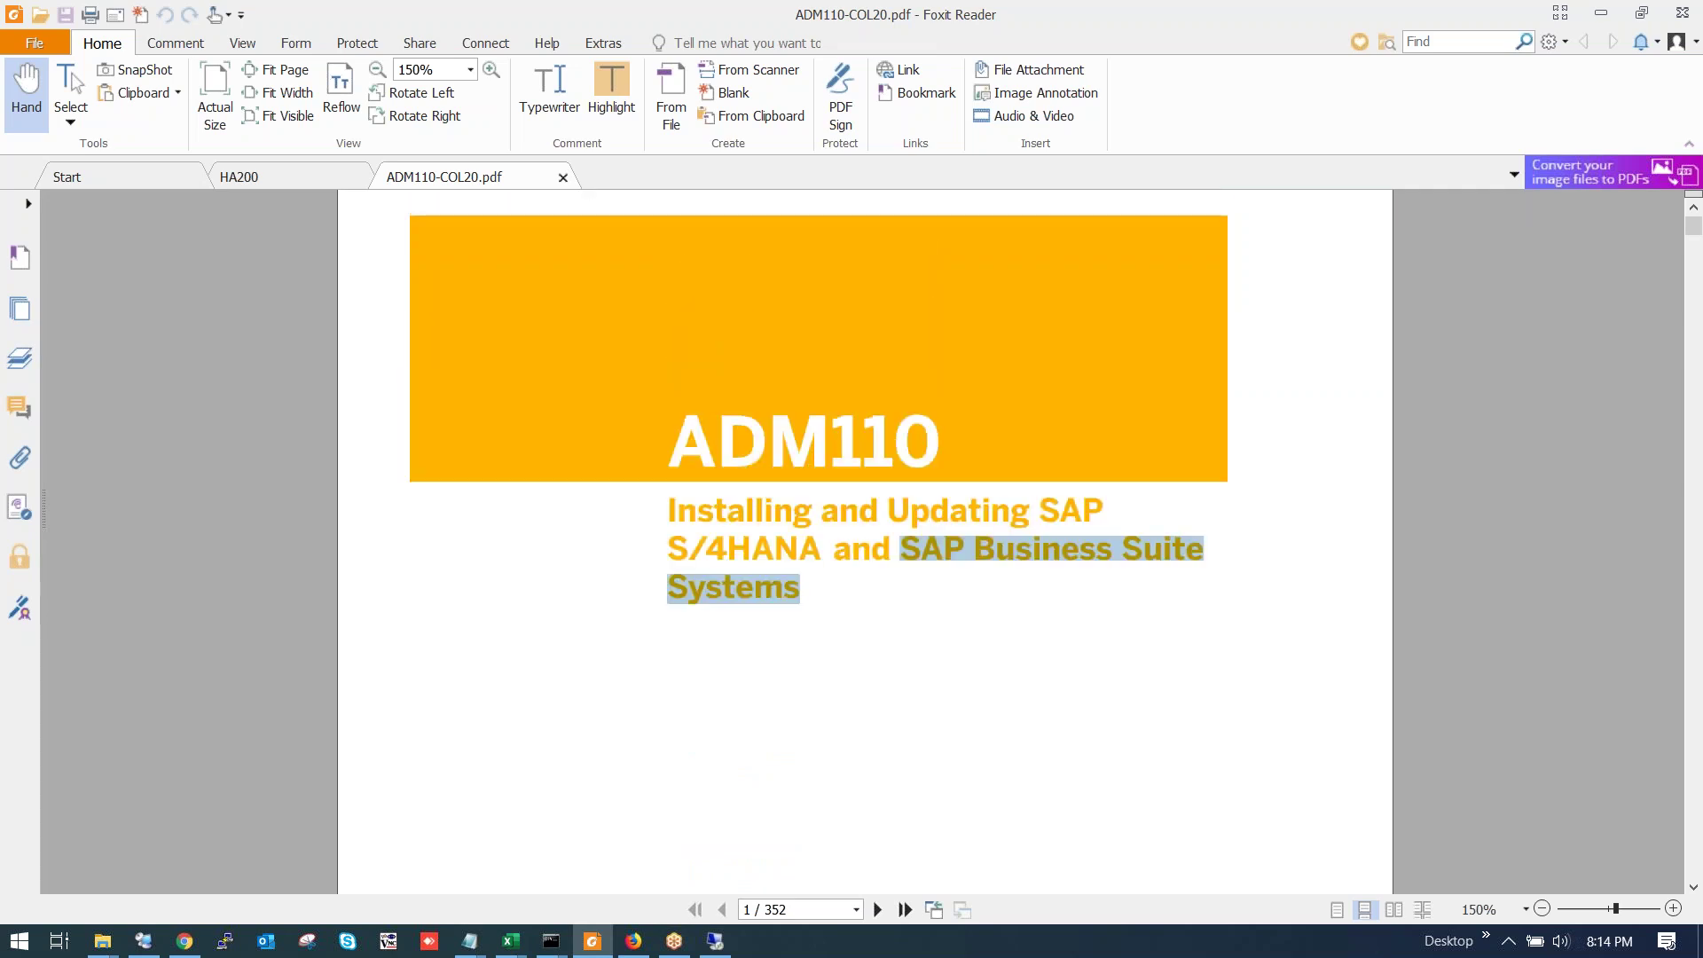
scroll(884, 529, up, 1)
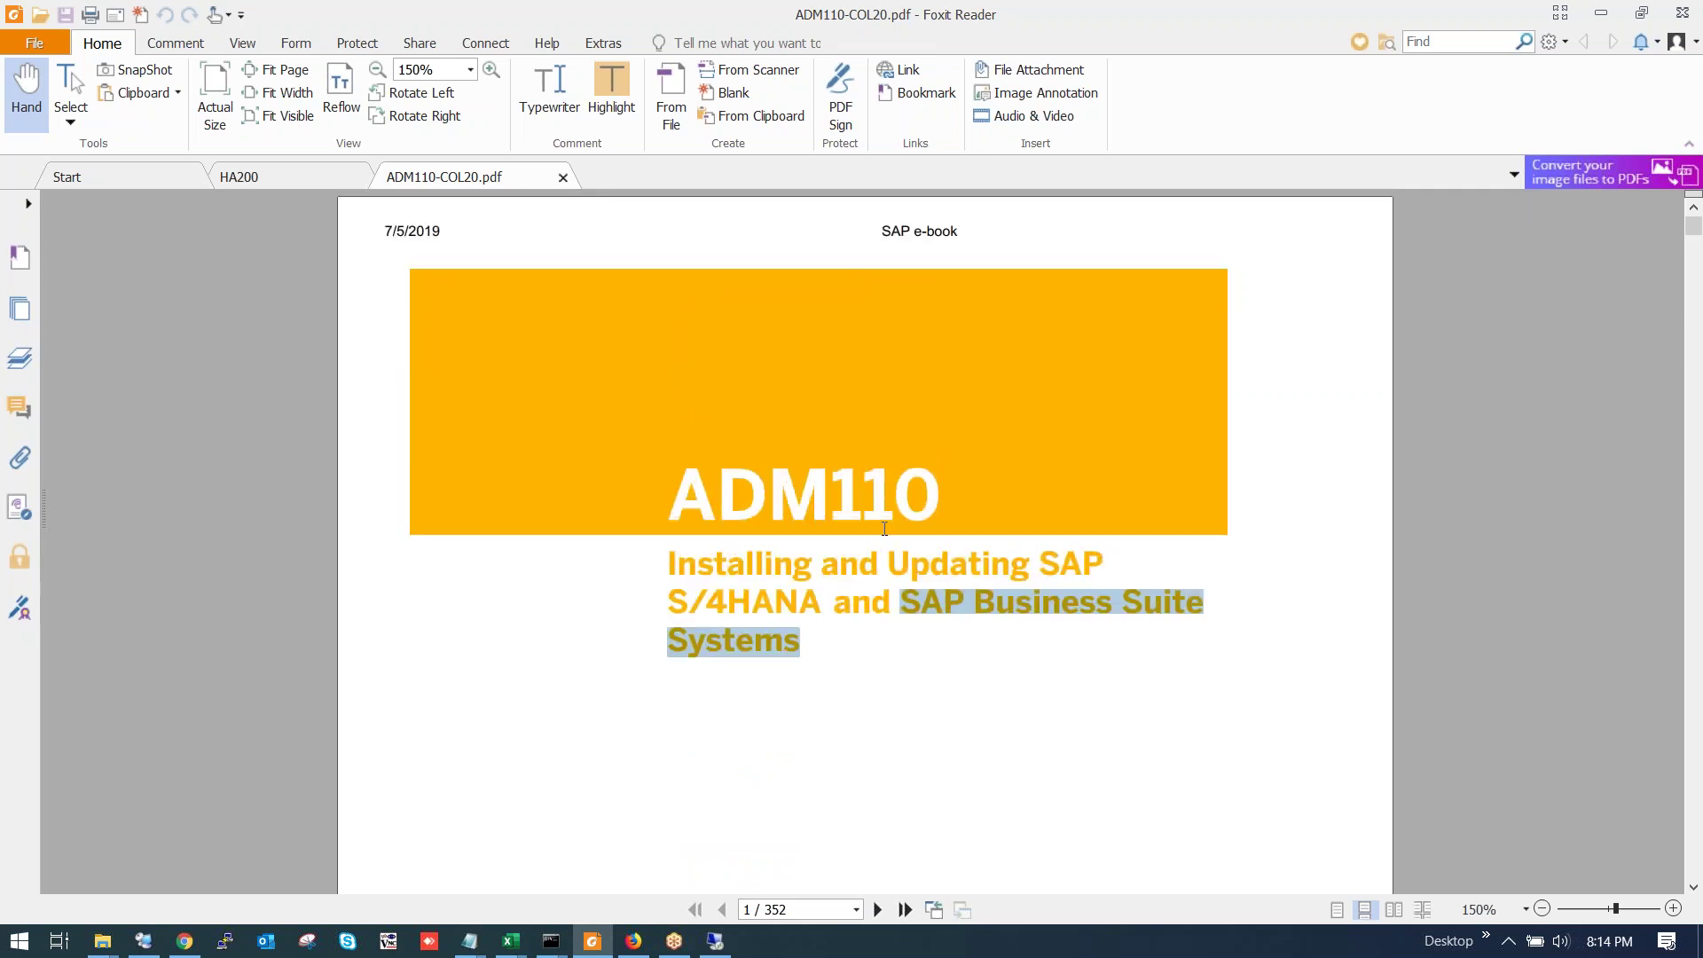
scroll(886, 559, down, 3)
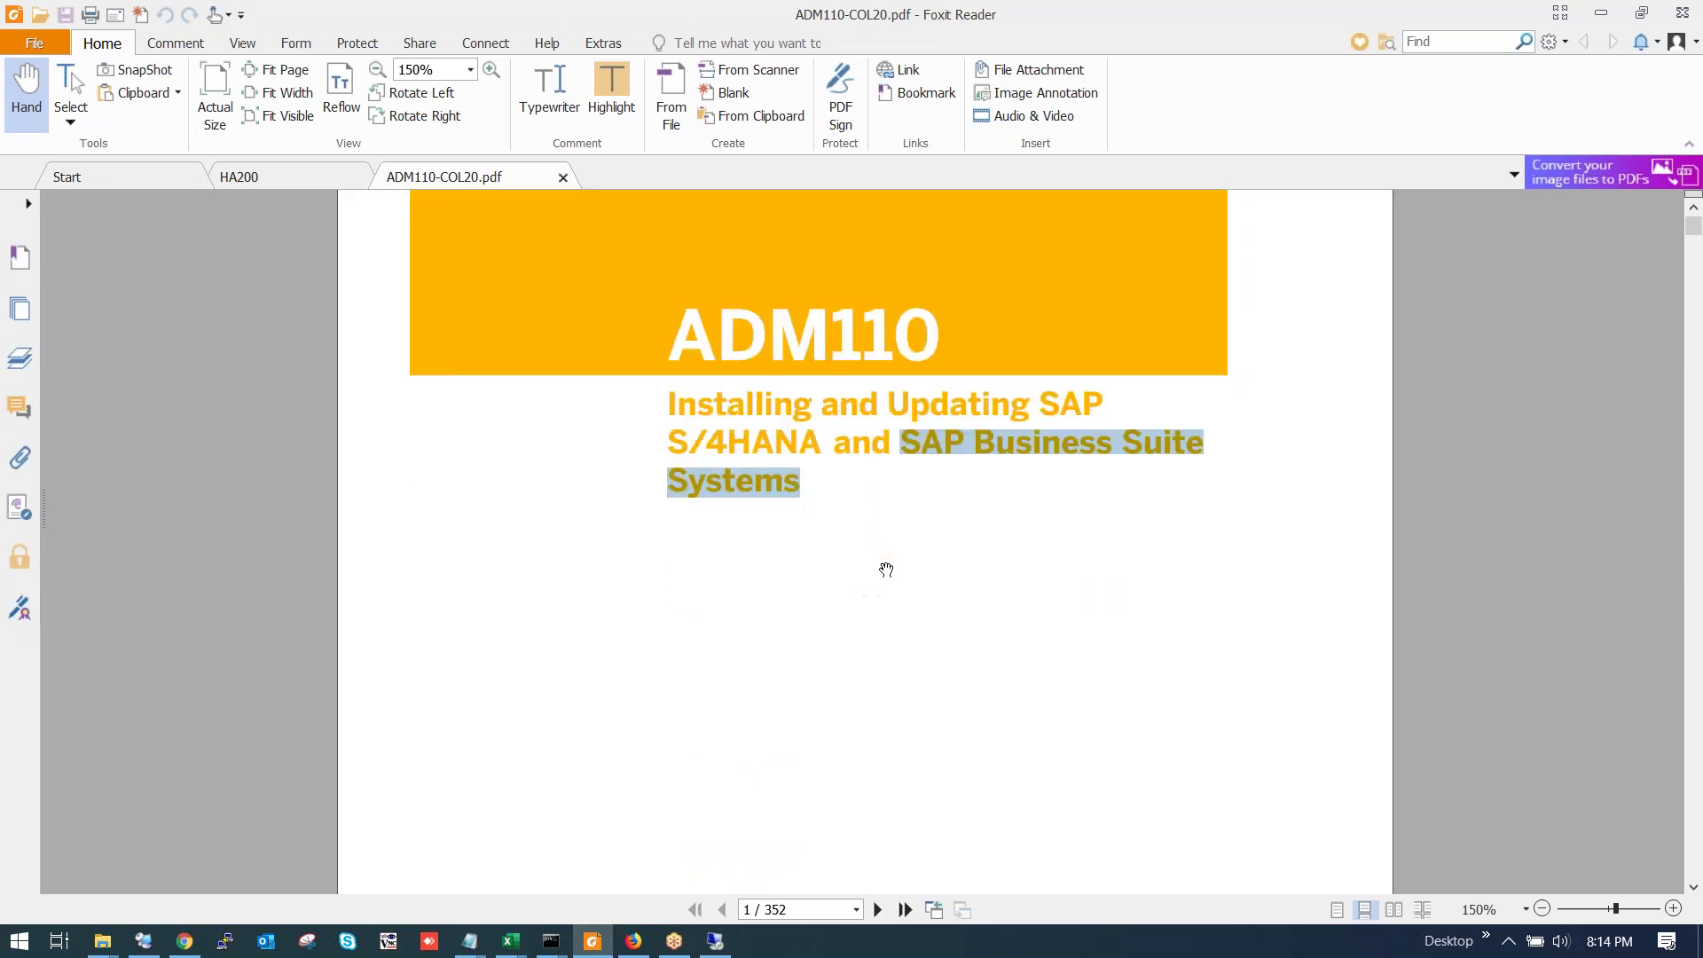
scroll(887, 568, down, 10)
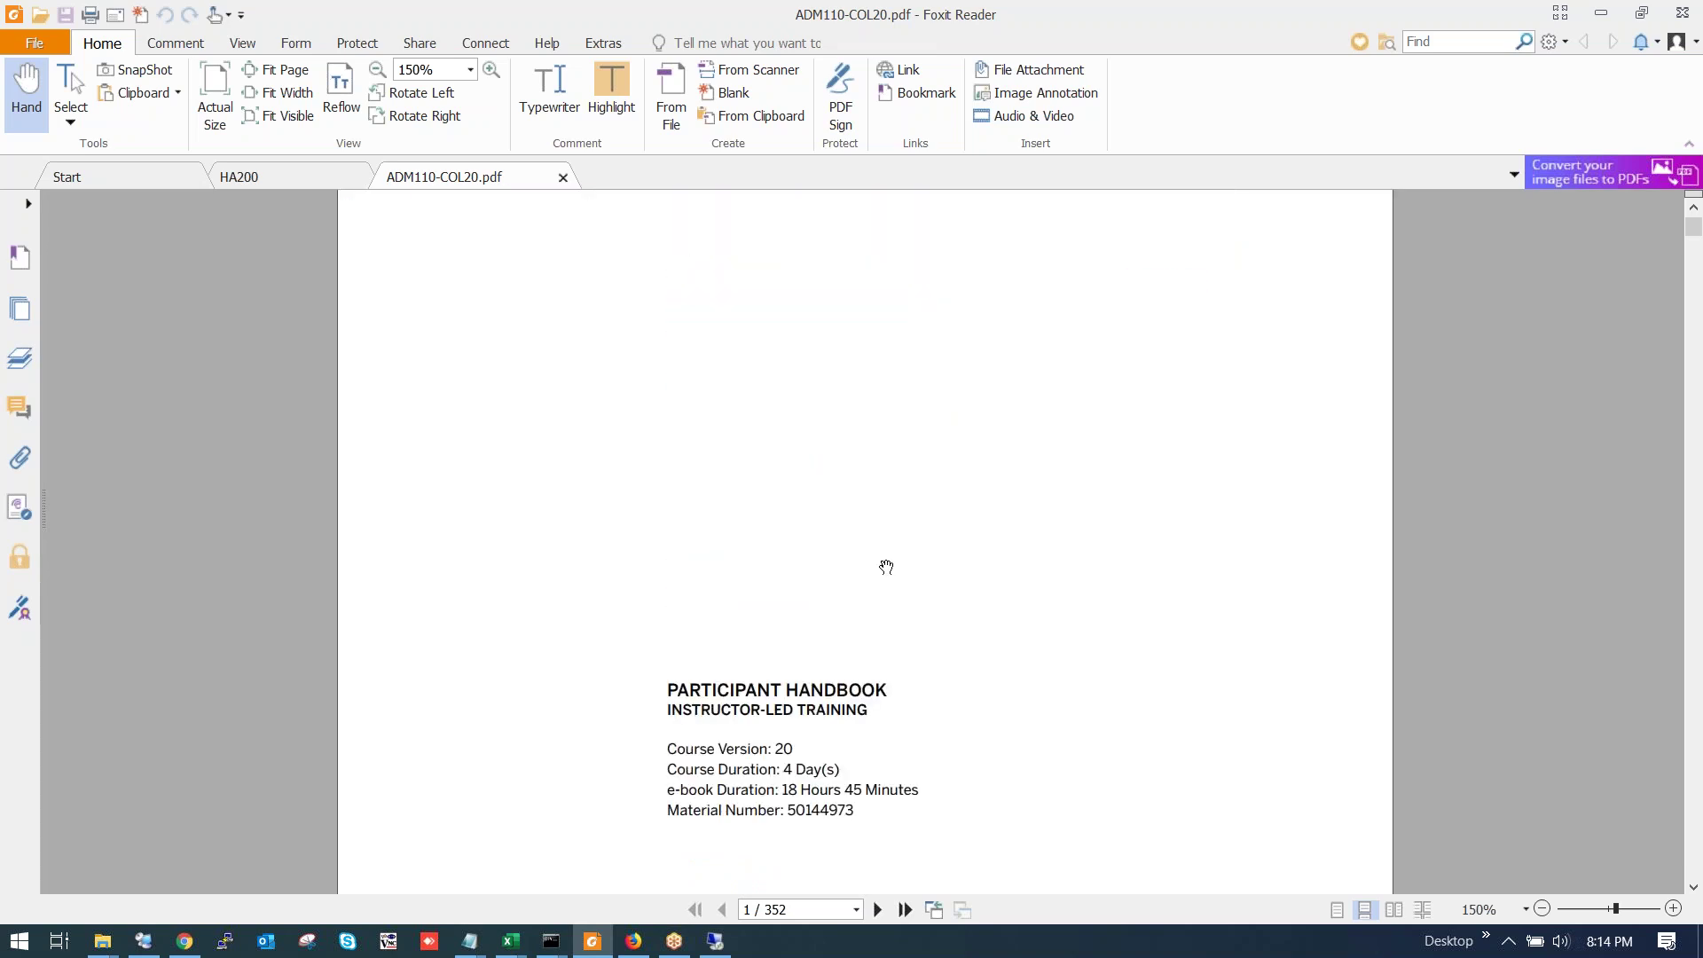
scroll(886, 562, up, 10)
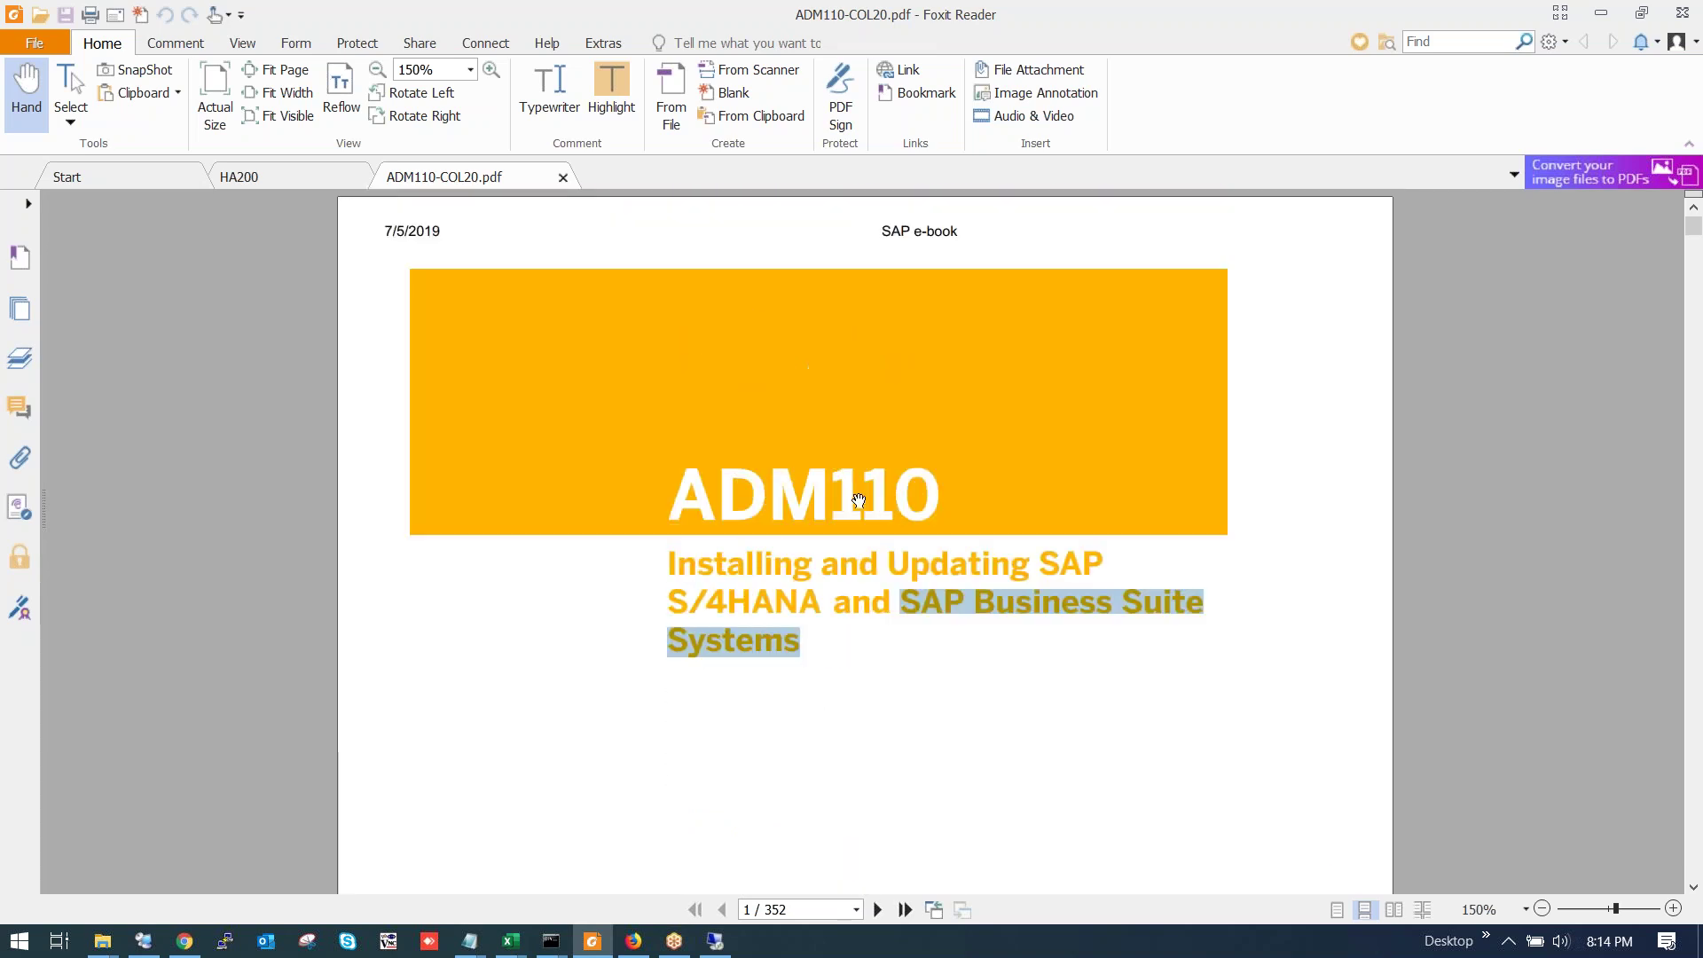
drag(688, 497, 943, 497)
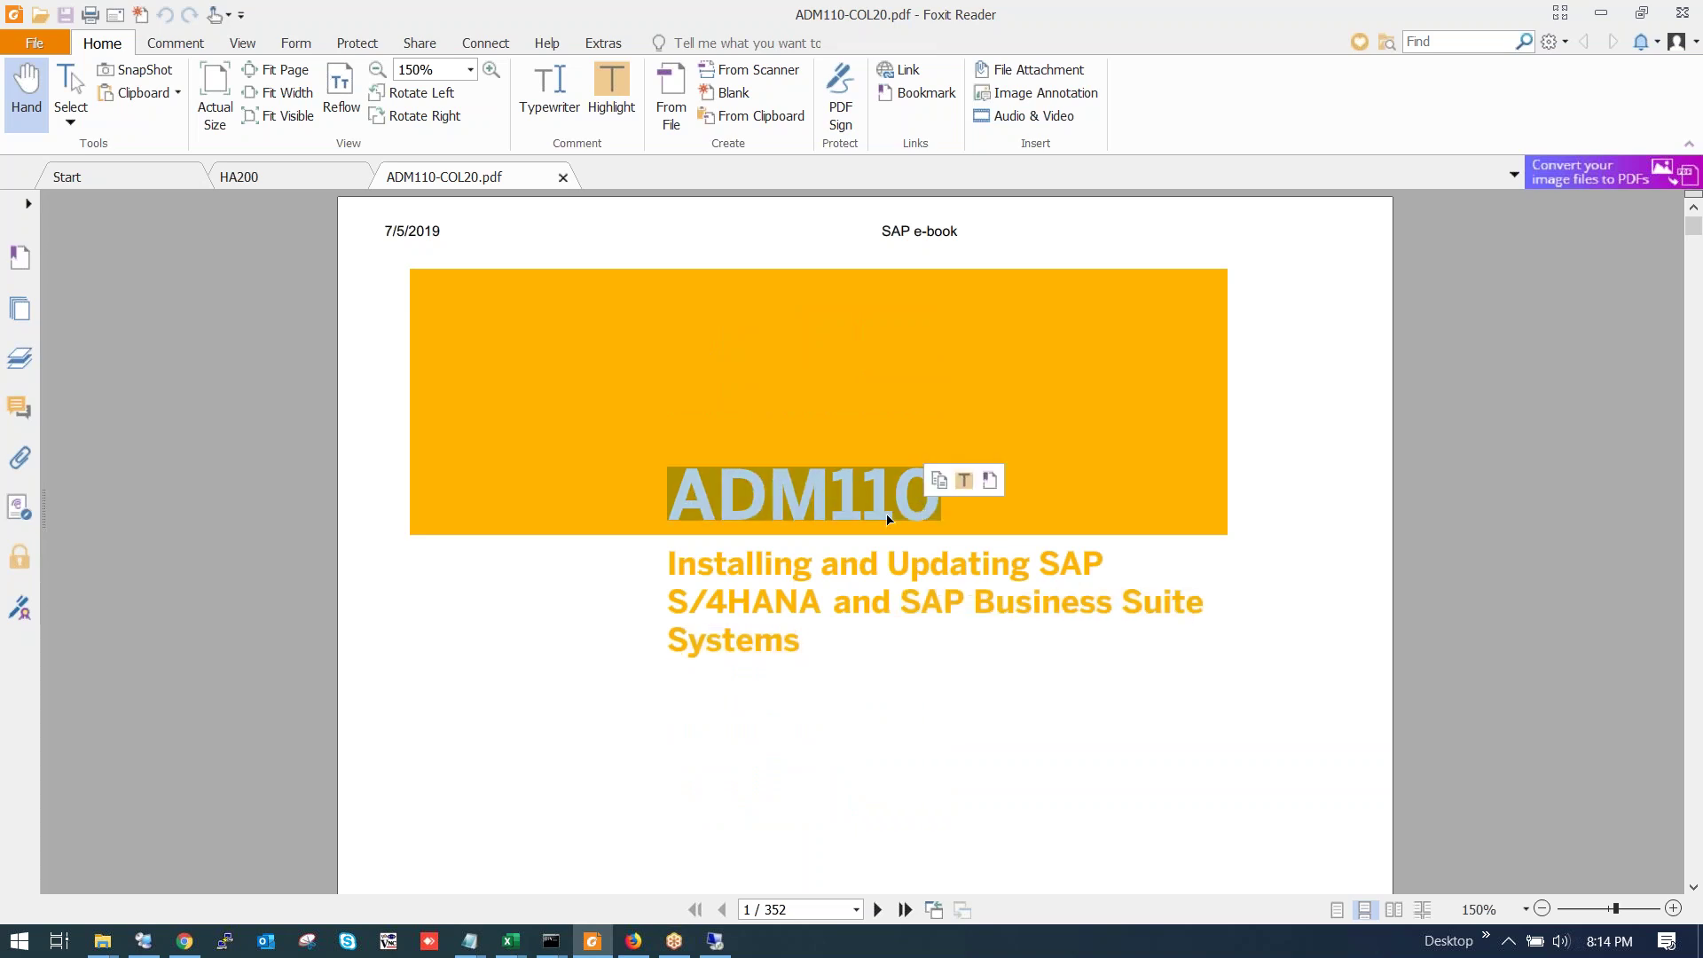
click(266, 941)
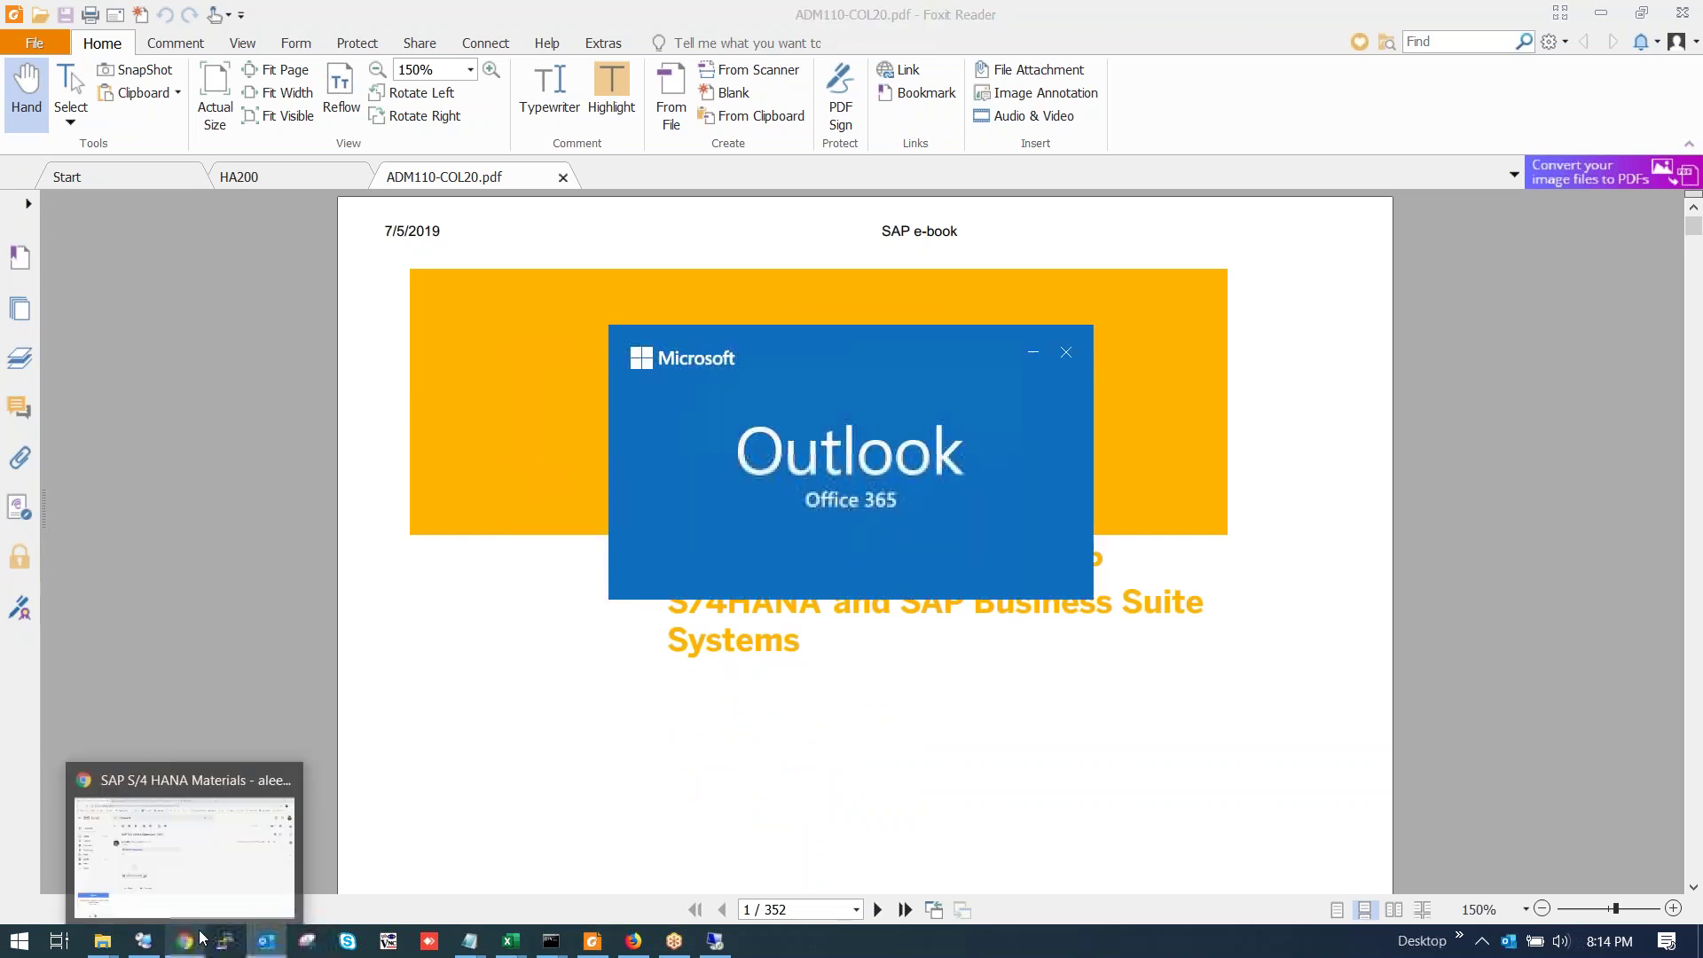
click(1060, 355)
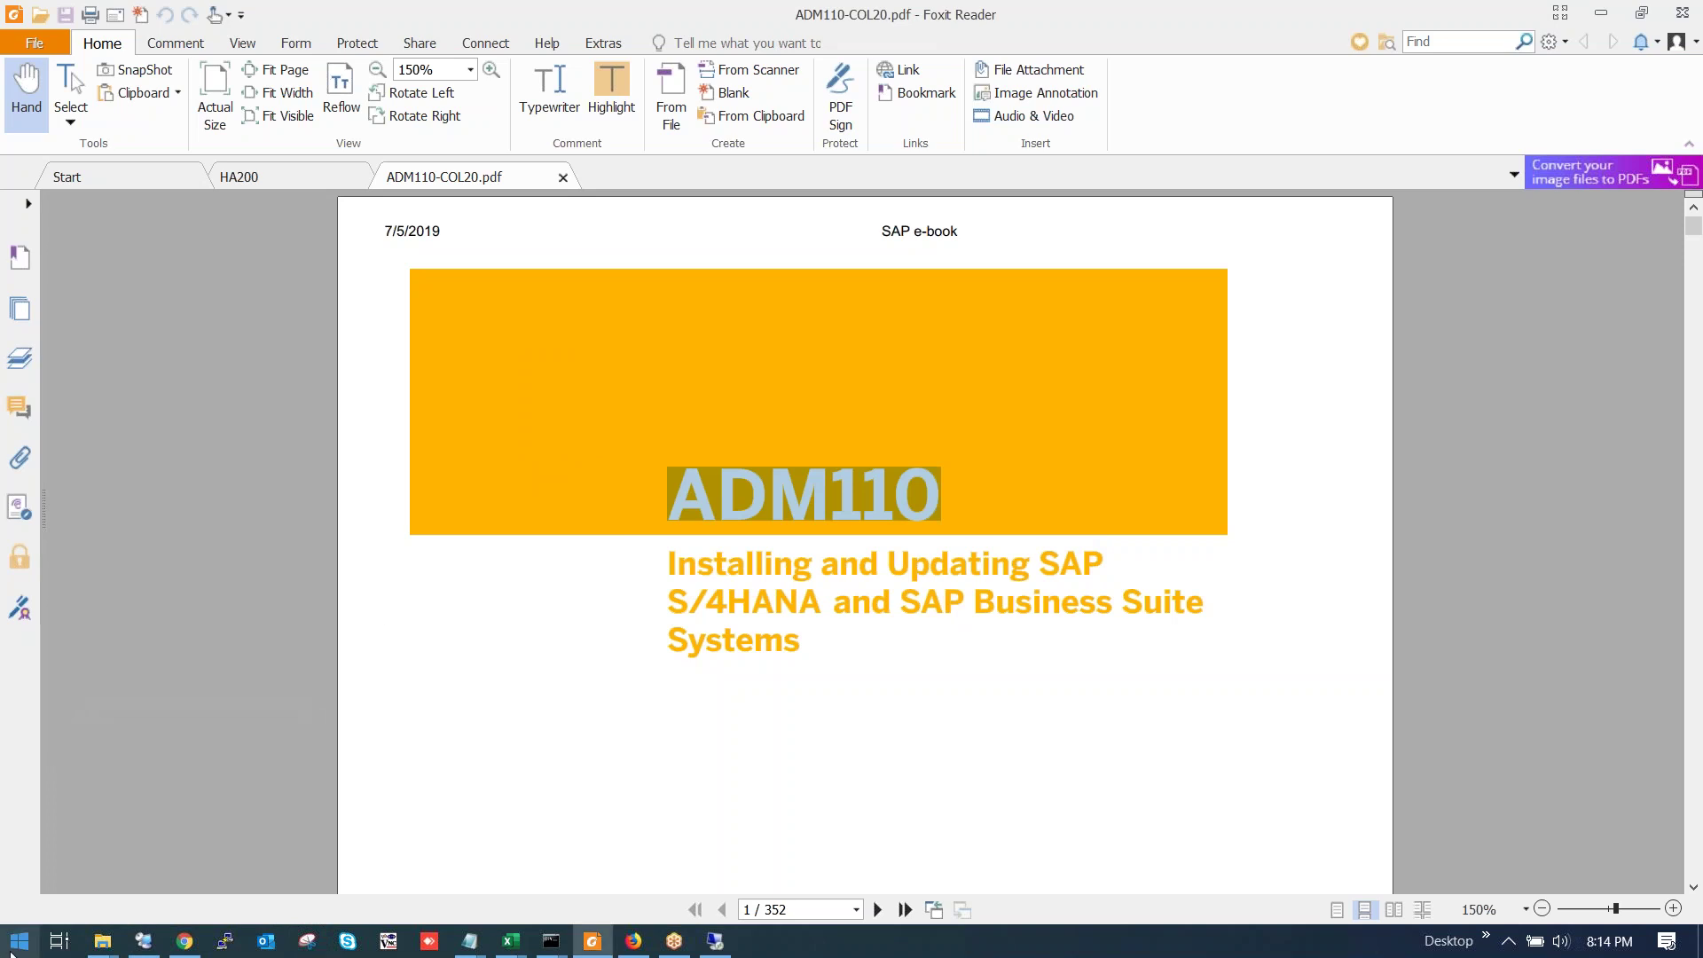
Open the Fwd: SAP HA200 email and view SAP HA200_14 runbook.pdf in the Drive viewer.
click(185, 942)
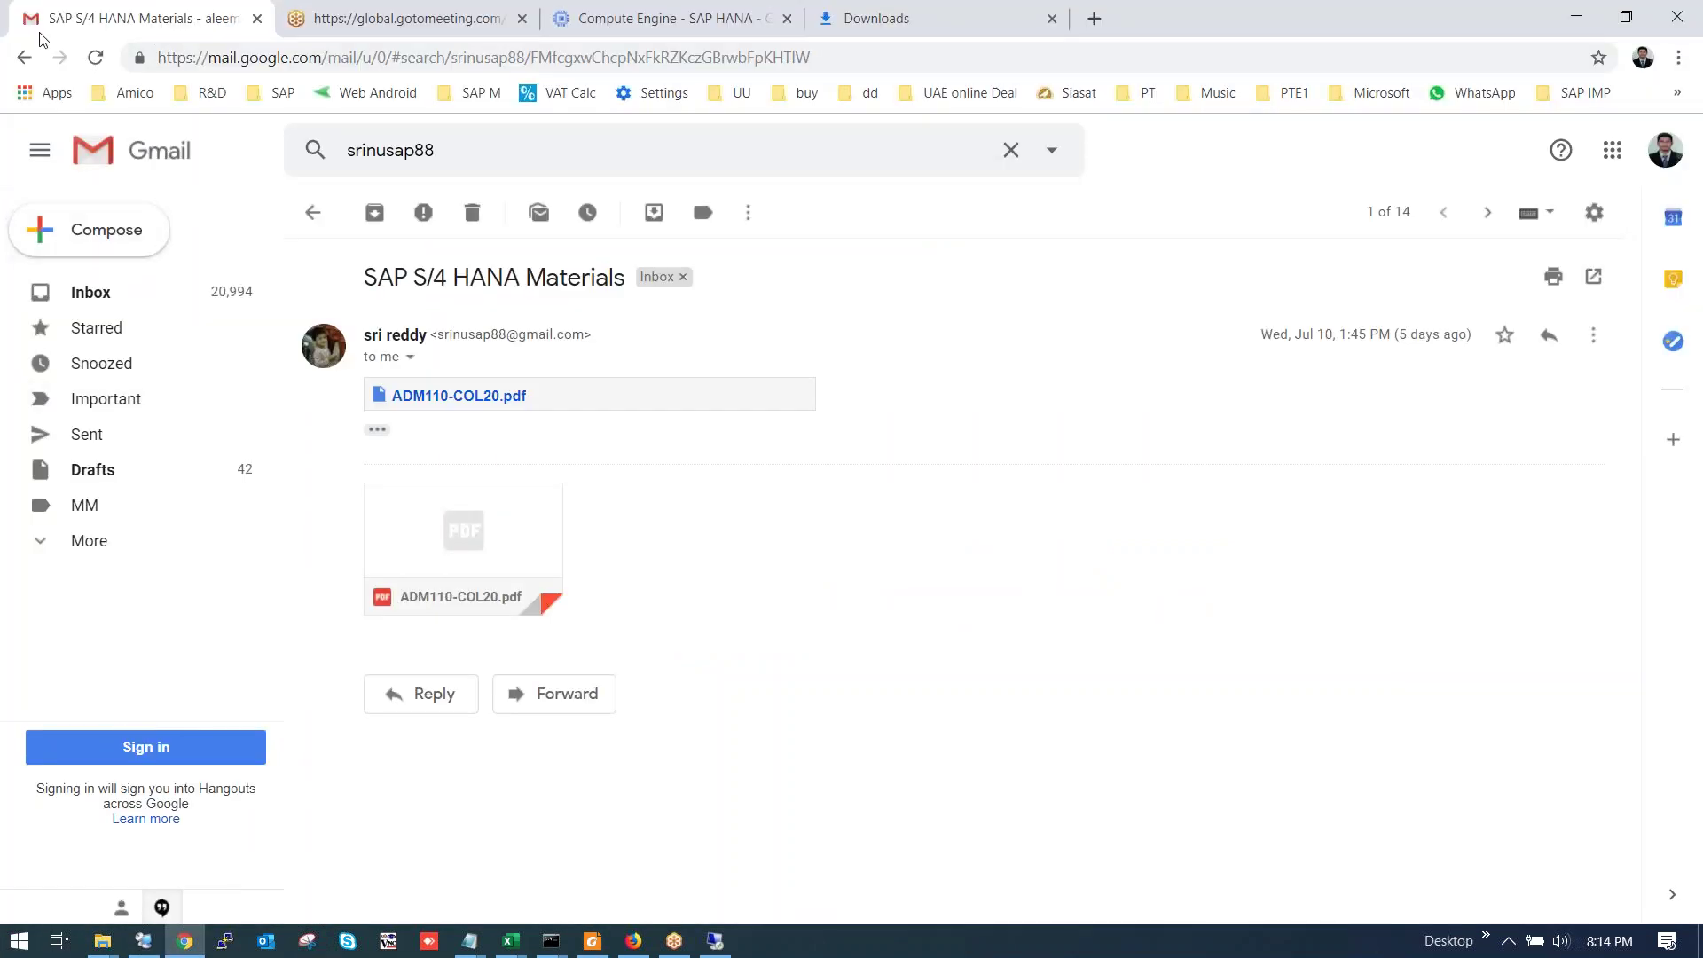
click(23, 59)
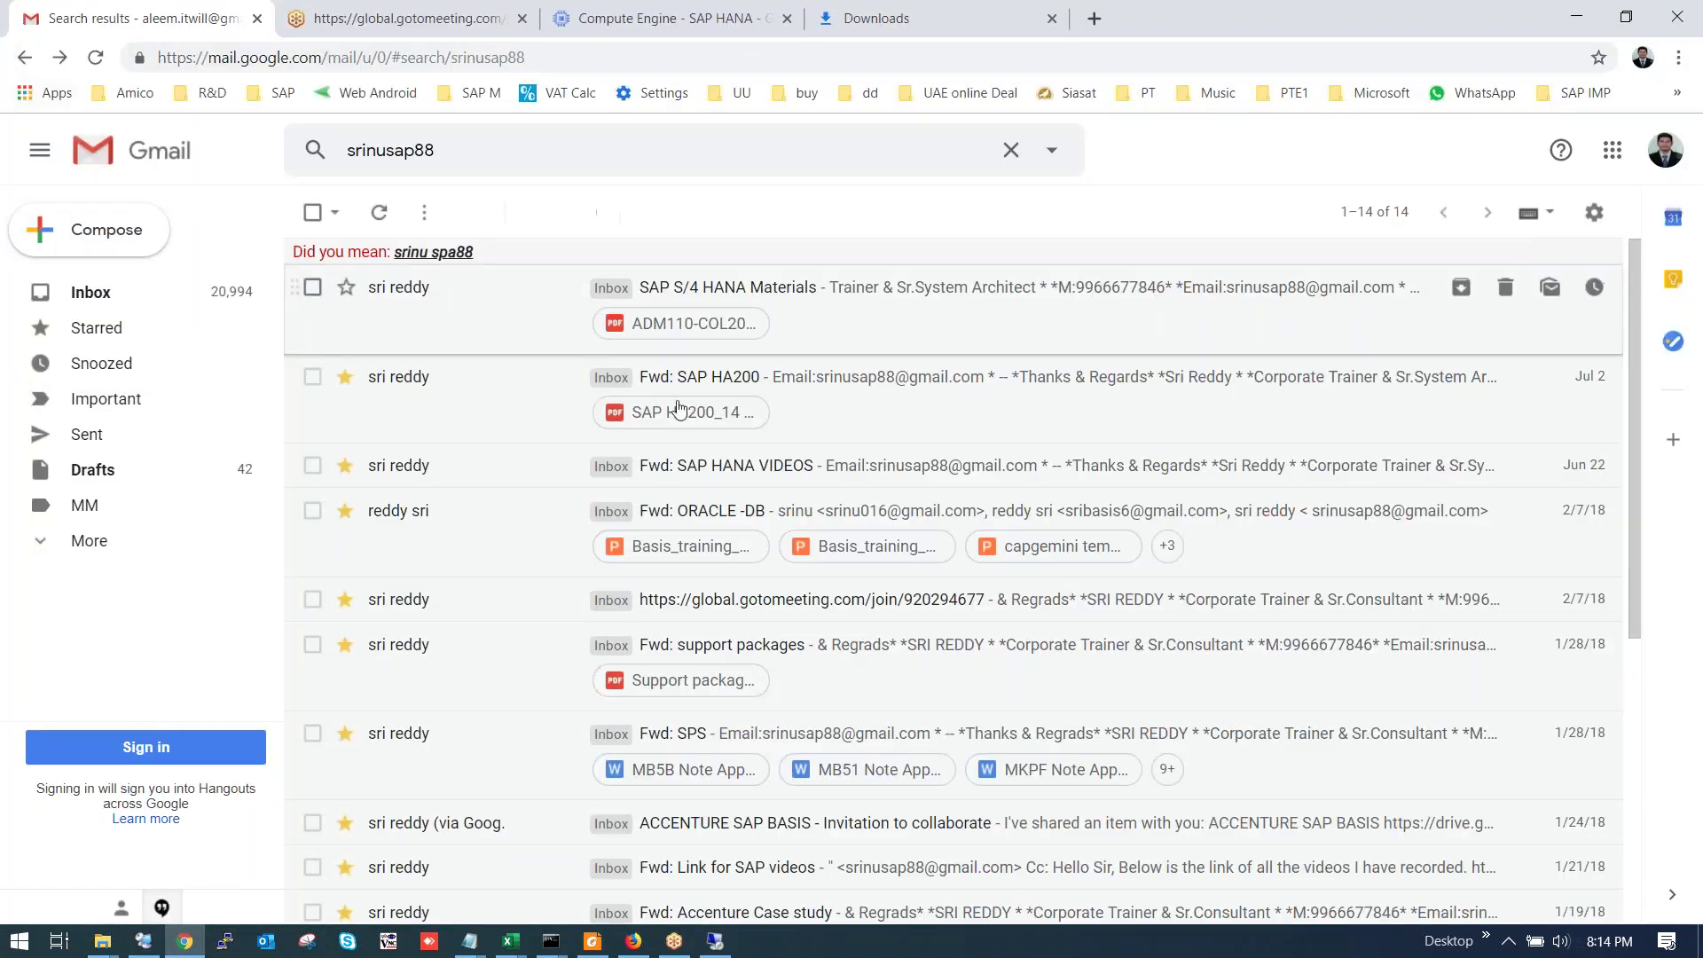
click(852, 389)
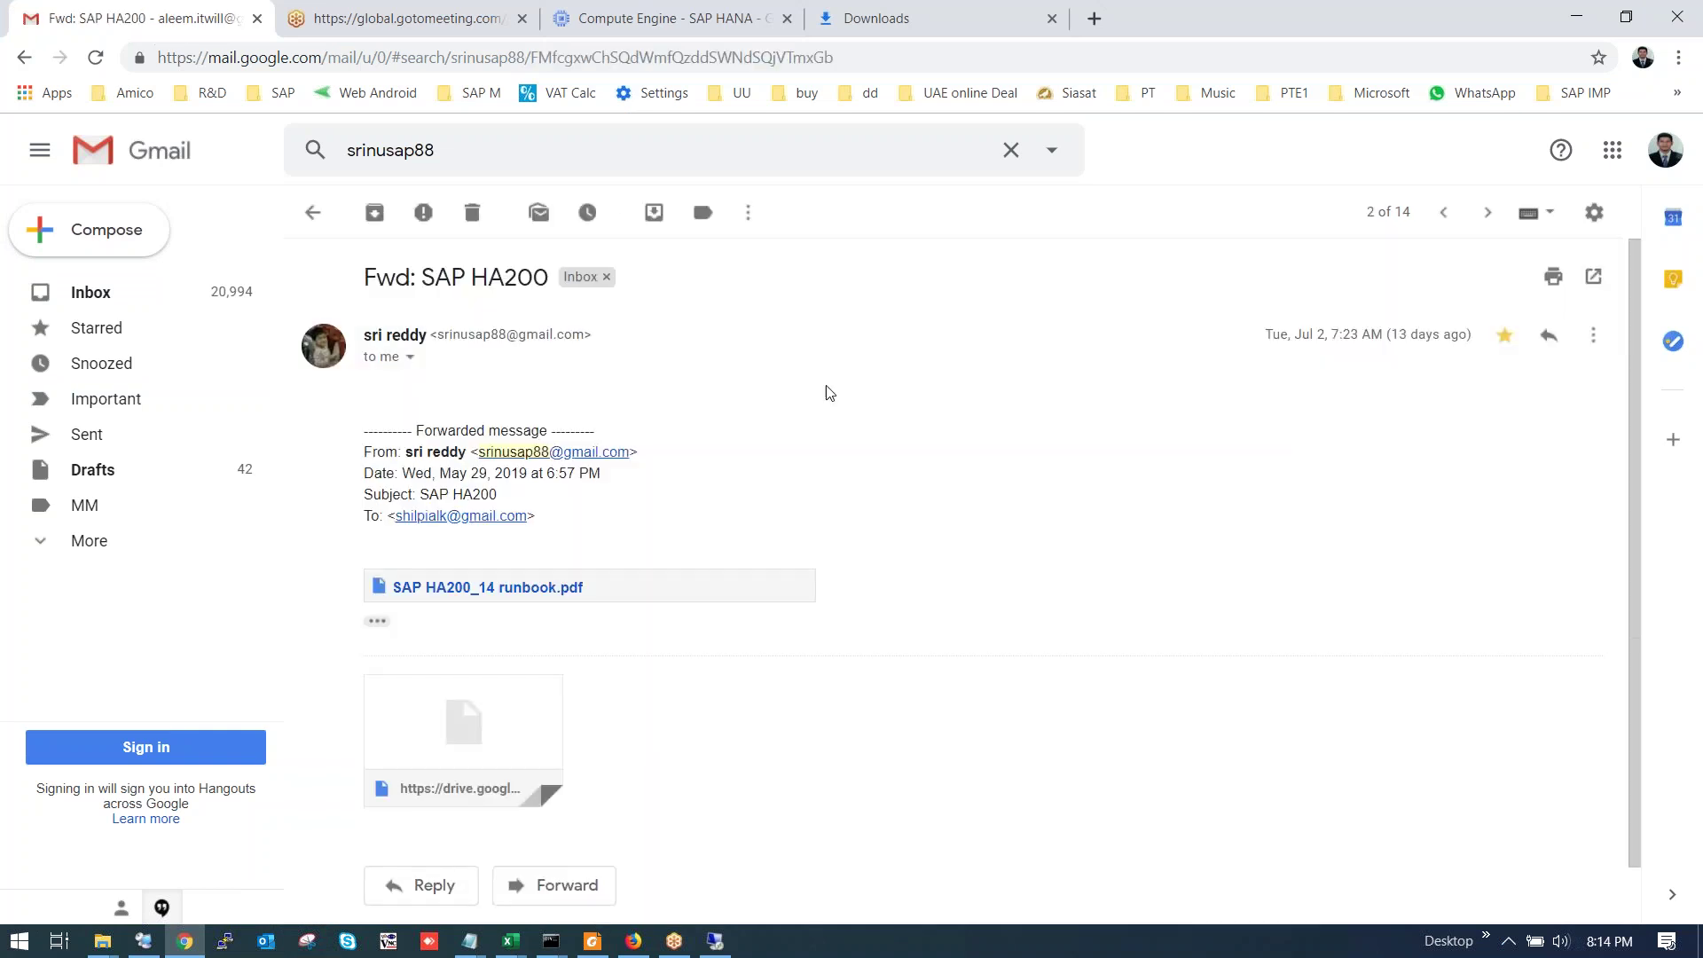
scroll(413, 739, down, 1)
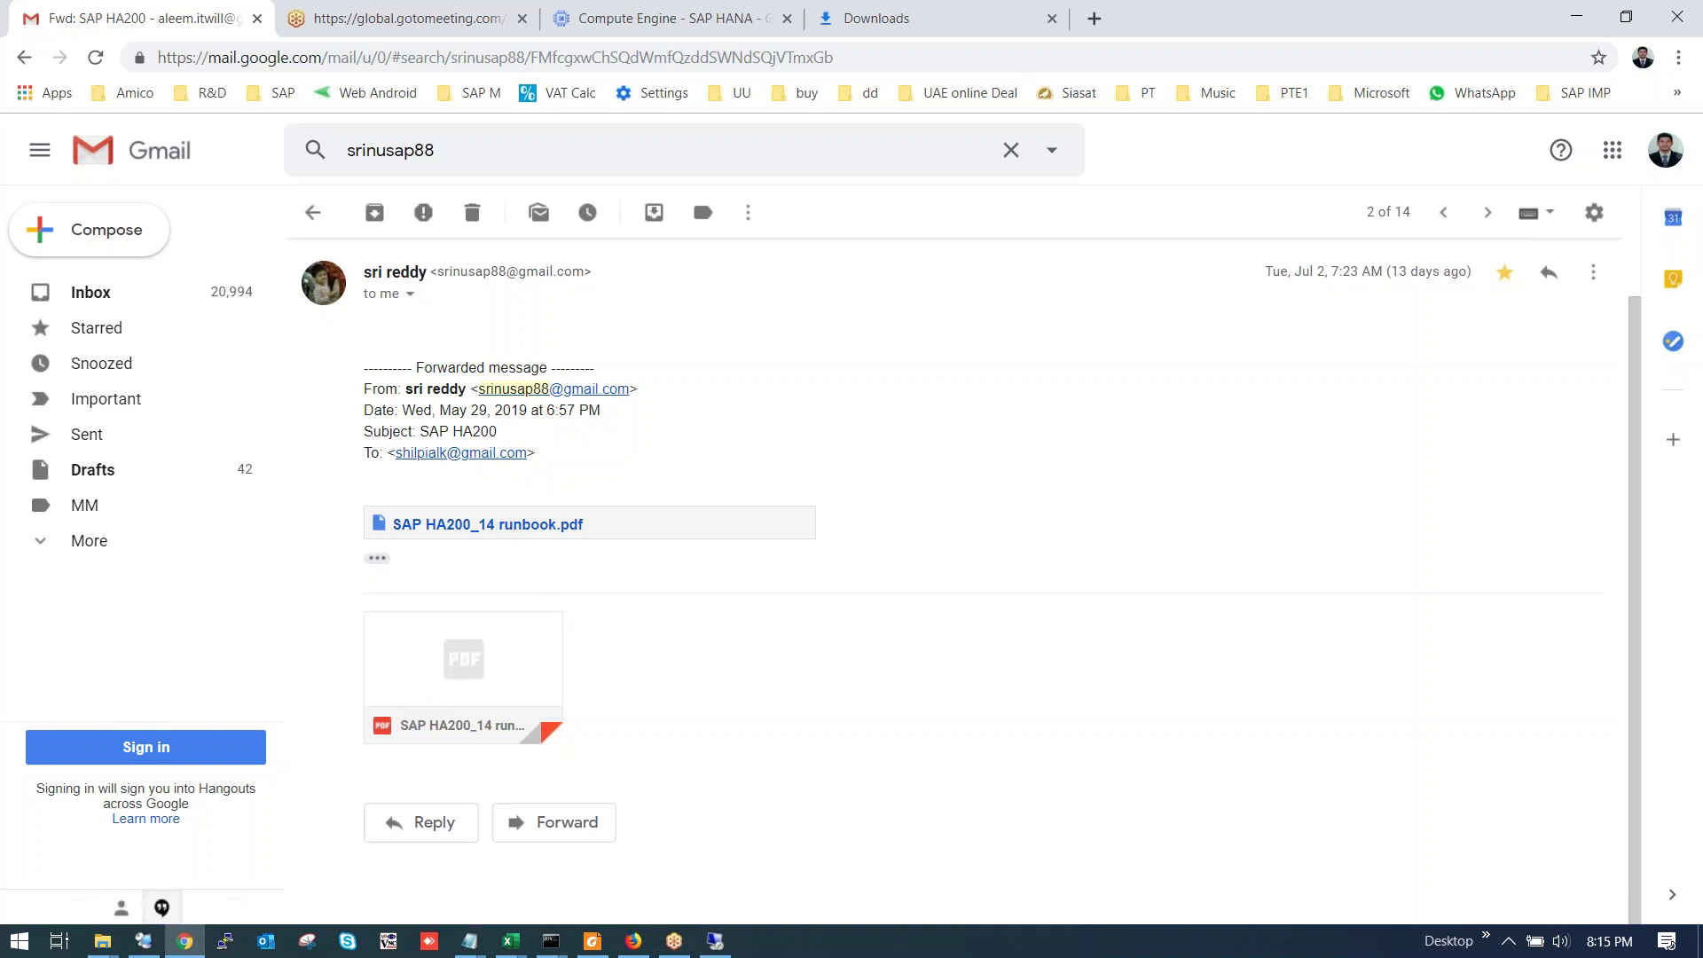
click(494, 532)
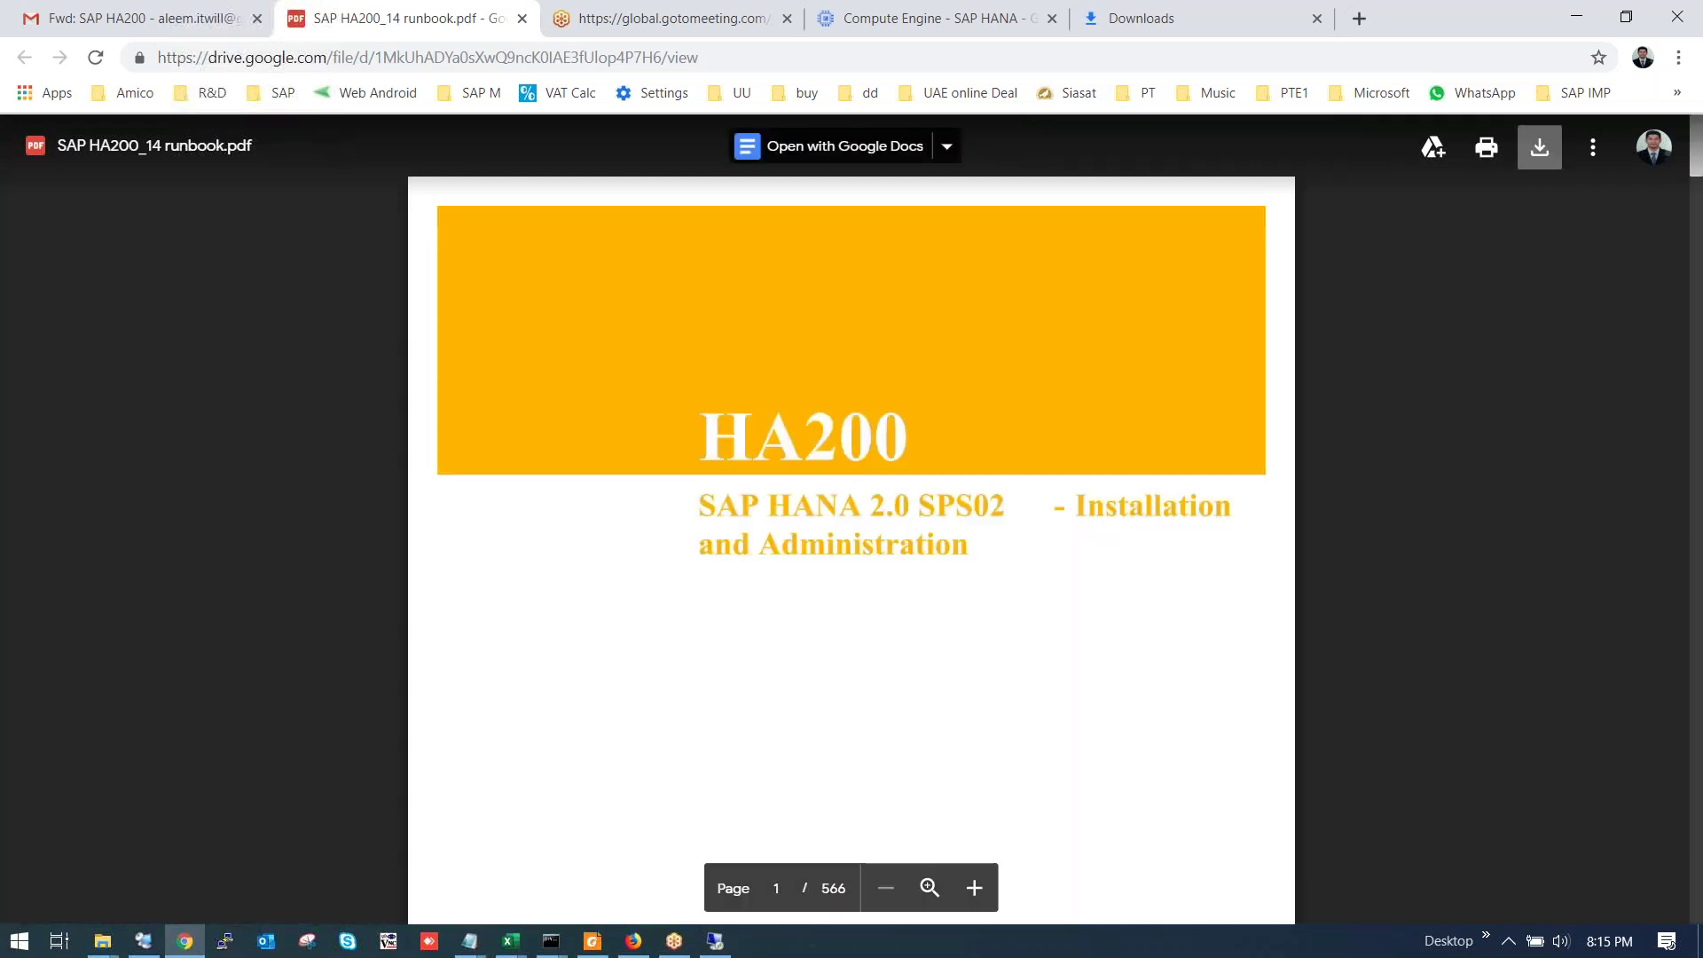
Download the HA200 runbook PDF and read its SAP HANA system requirement pages from page 45.
click(1540, 146)
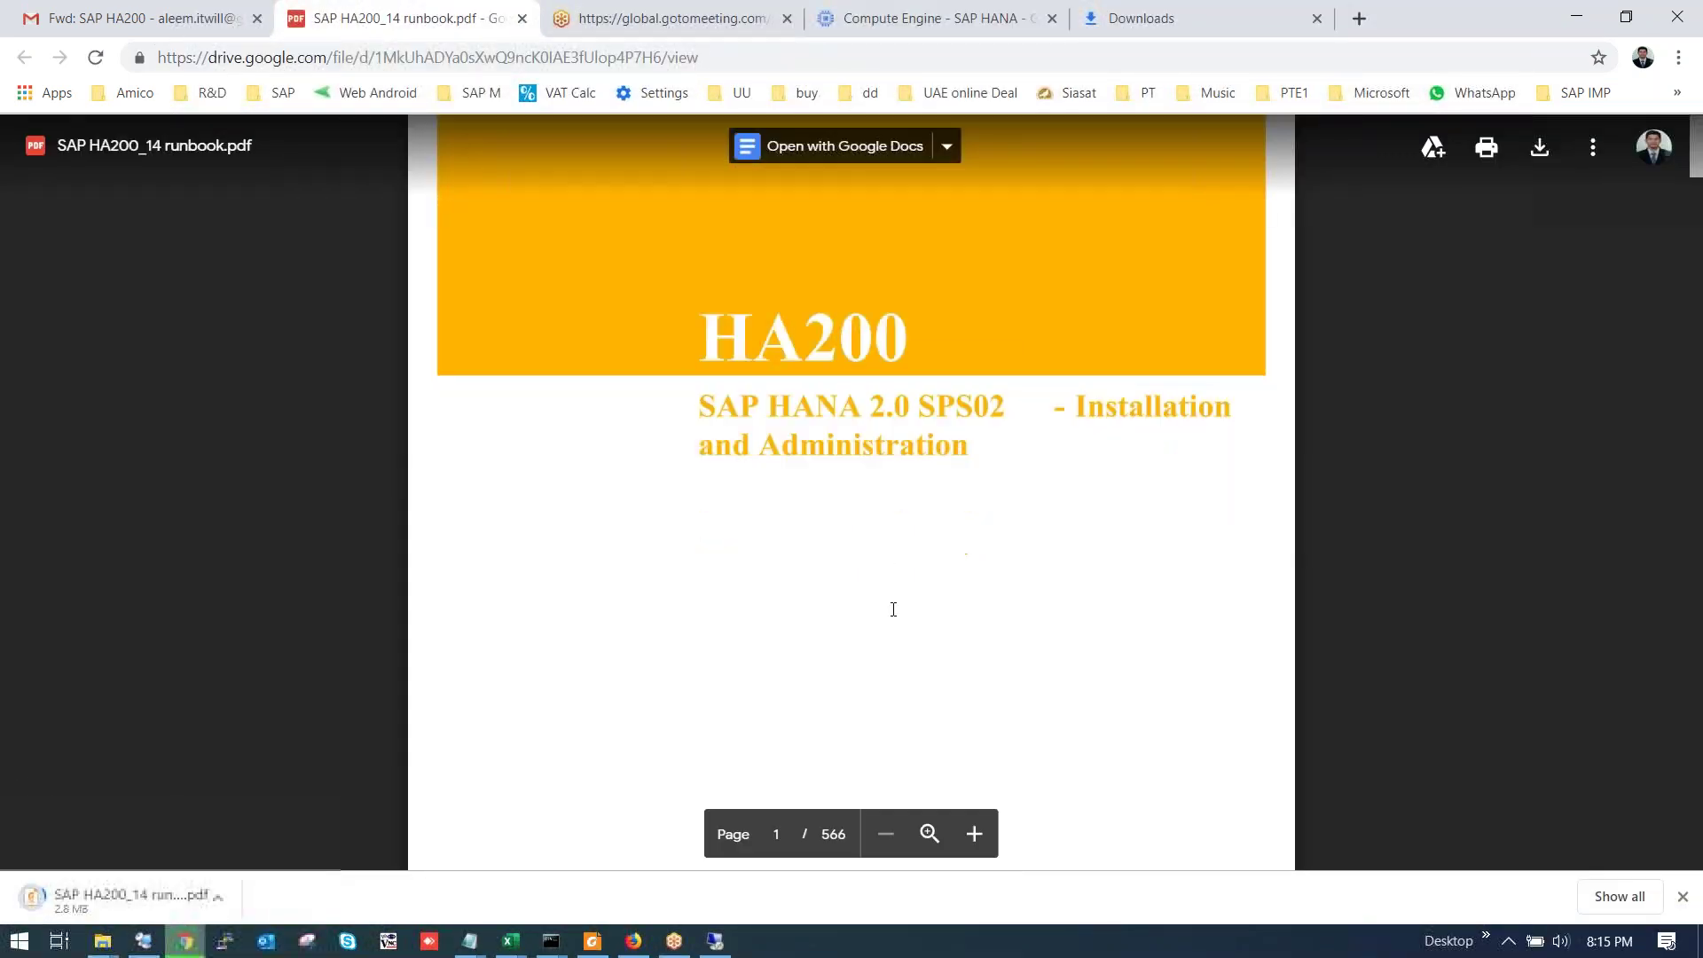
scroll(893, 609, down, 15)
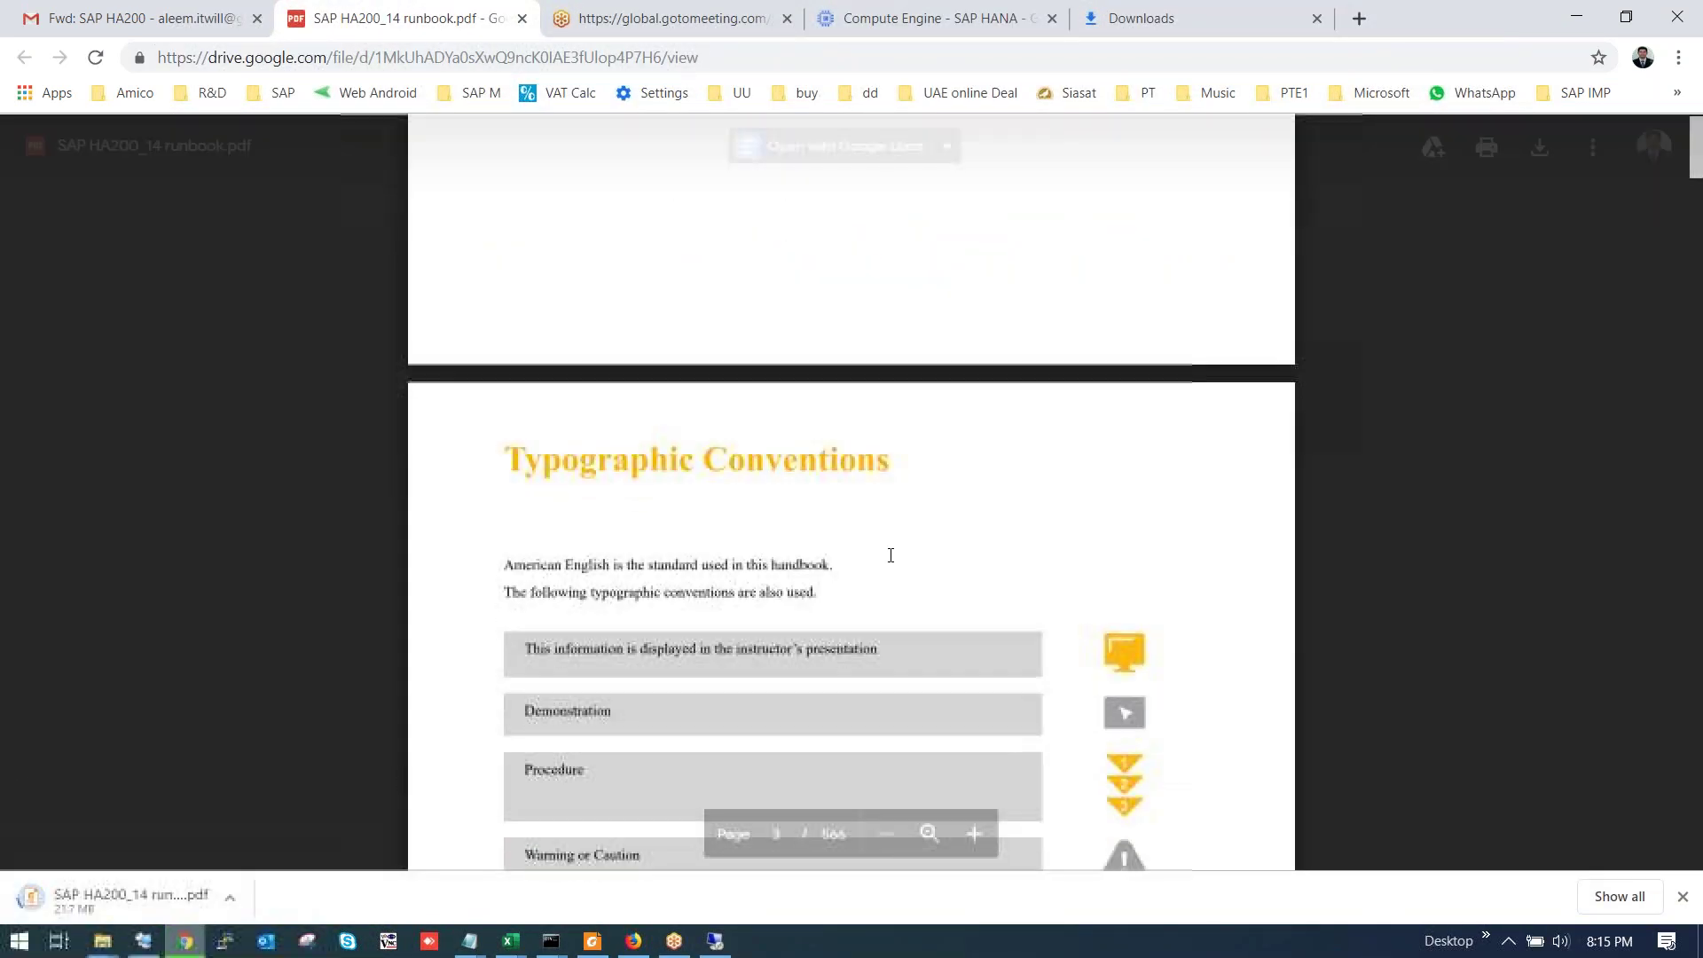
scroll(891, 550, down, 15)
scroll(891, 548, down, 15)
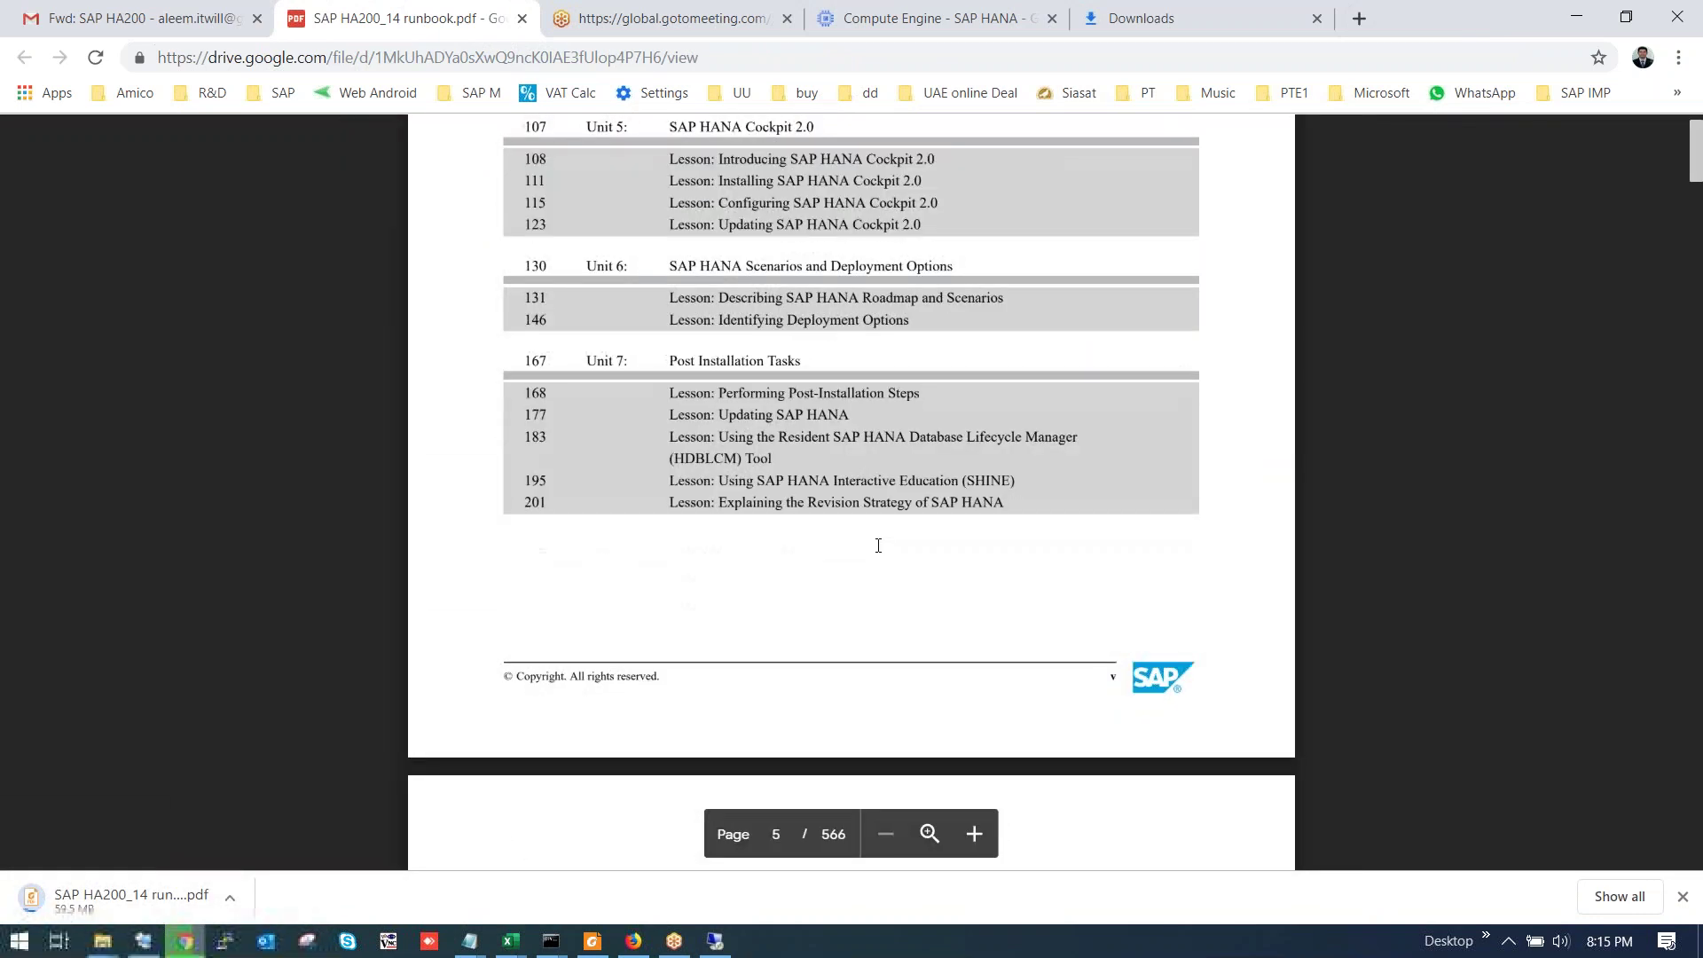
scroll(878, 546, up, 4)
scroll(733, 444, down, 20)
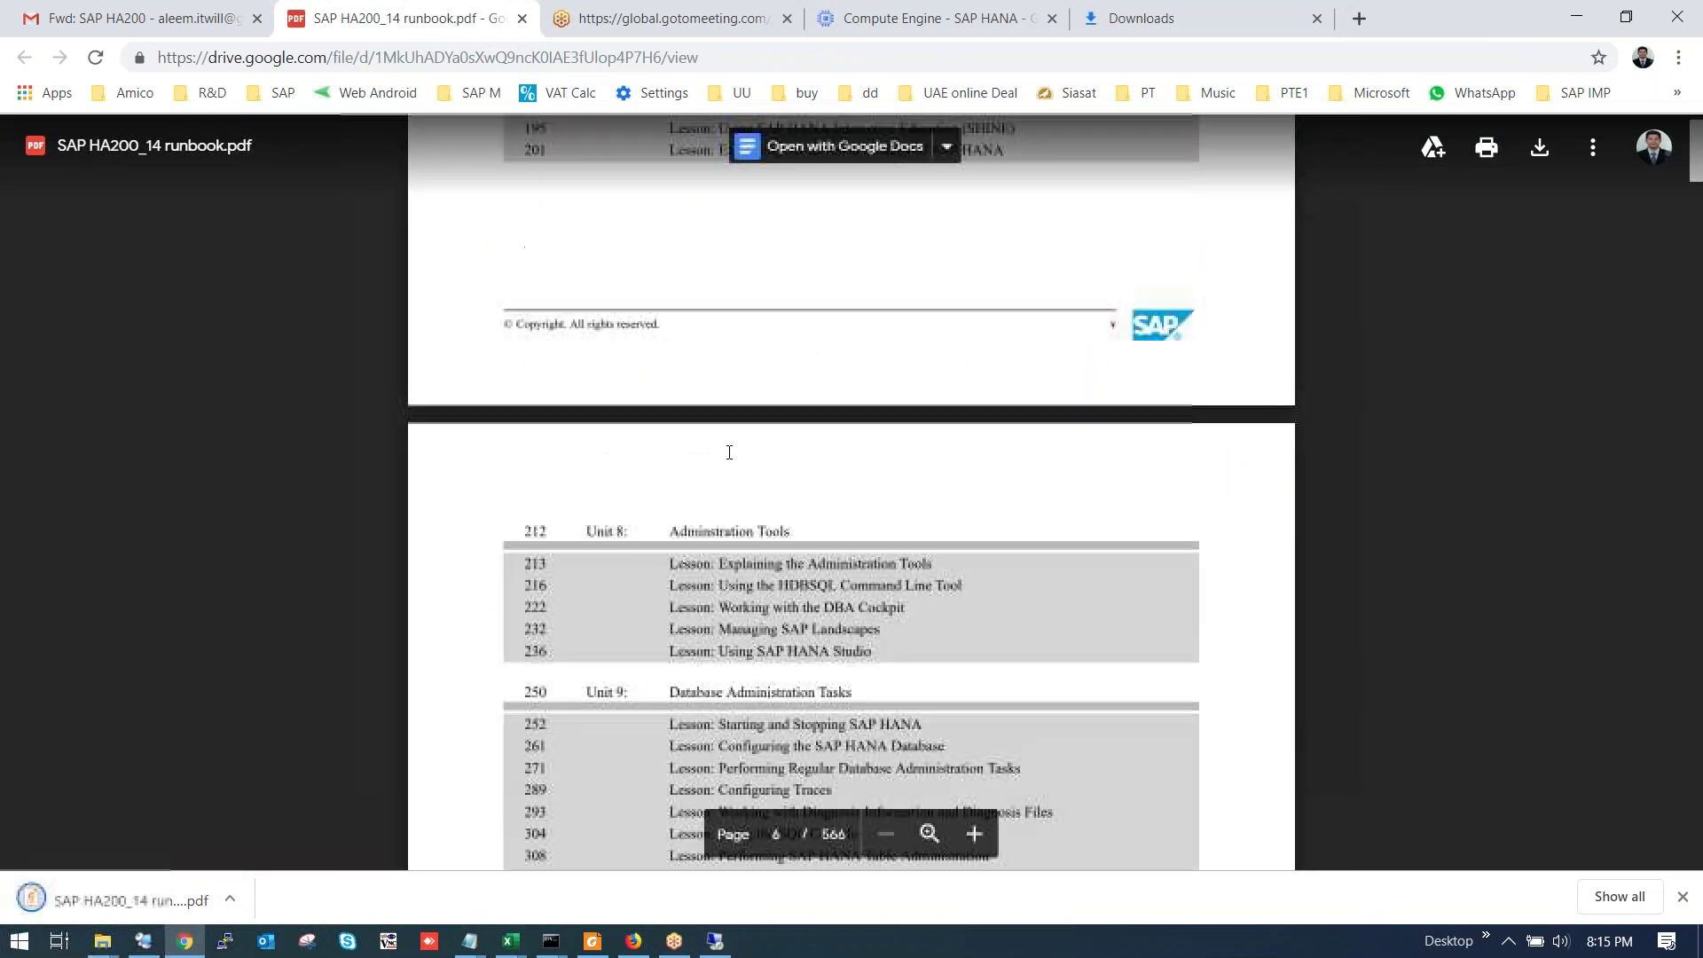
scroll(734, 459, down, 15)
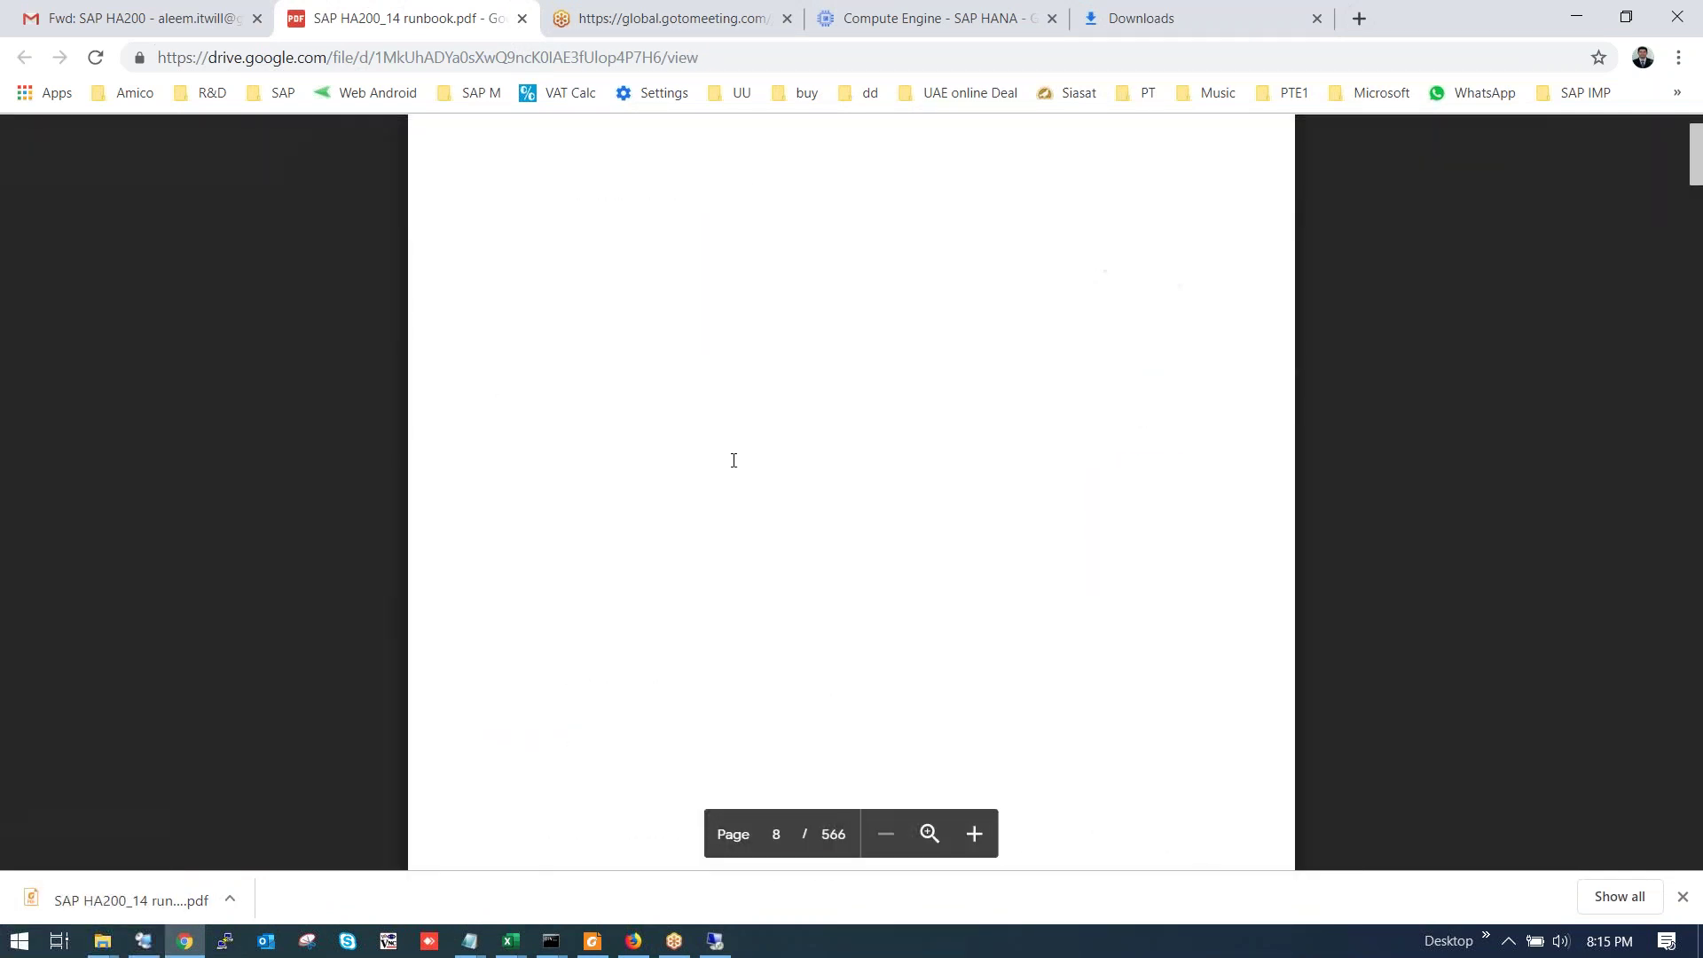
scroll(724, 455, down, 10)
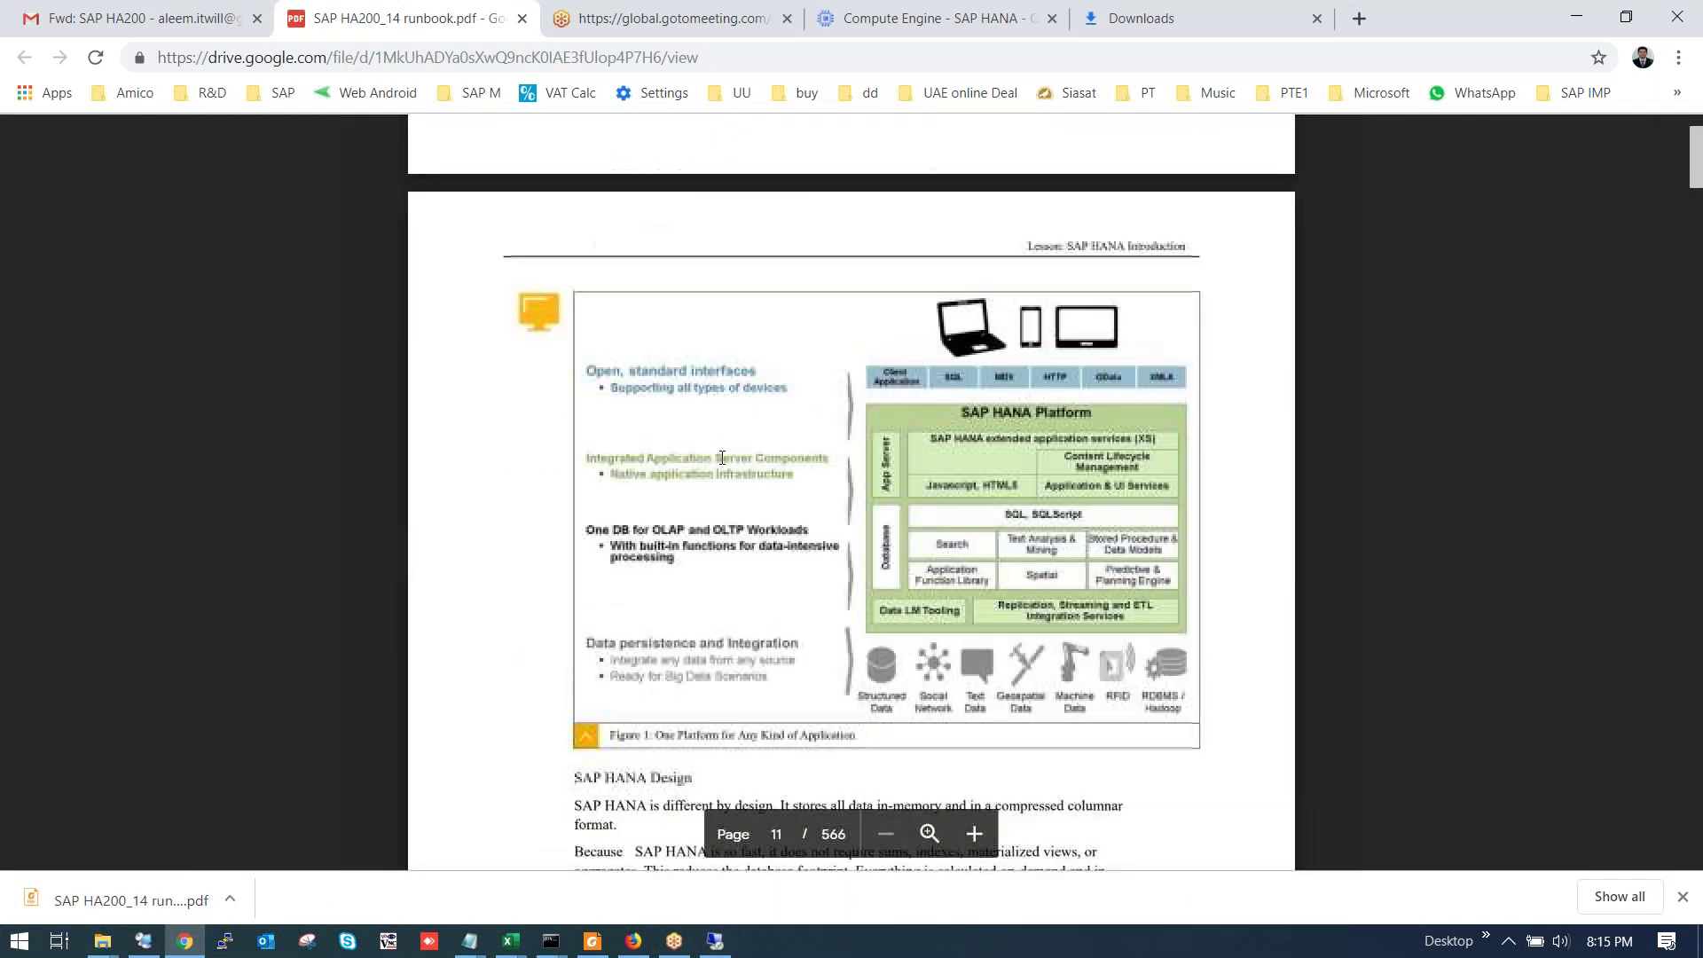
scroll(722, 458, down, 20)
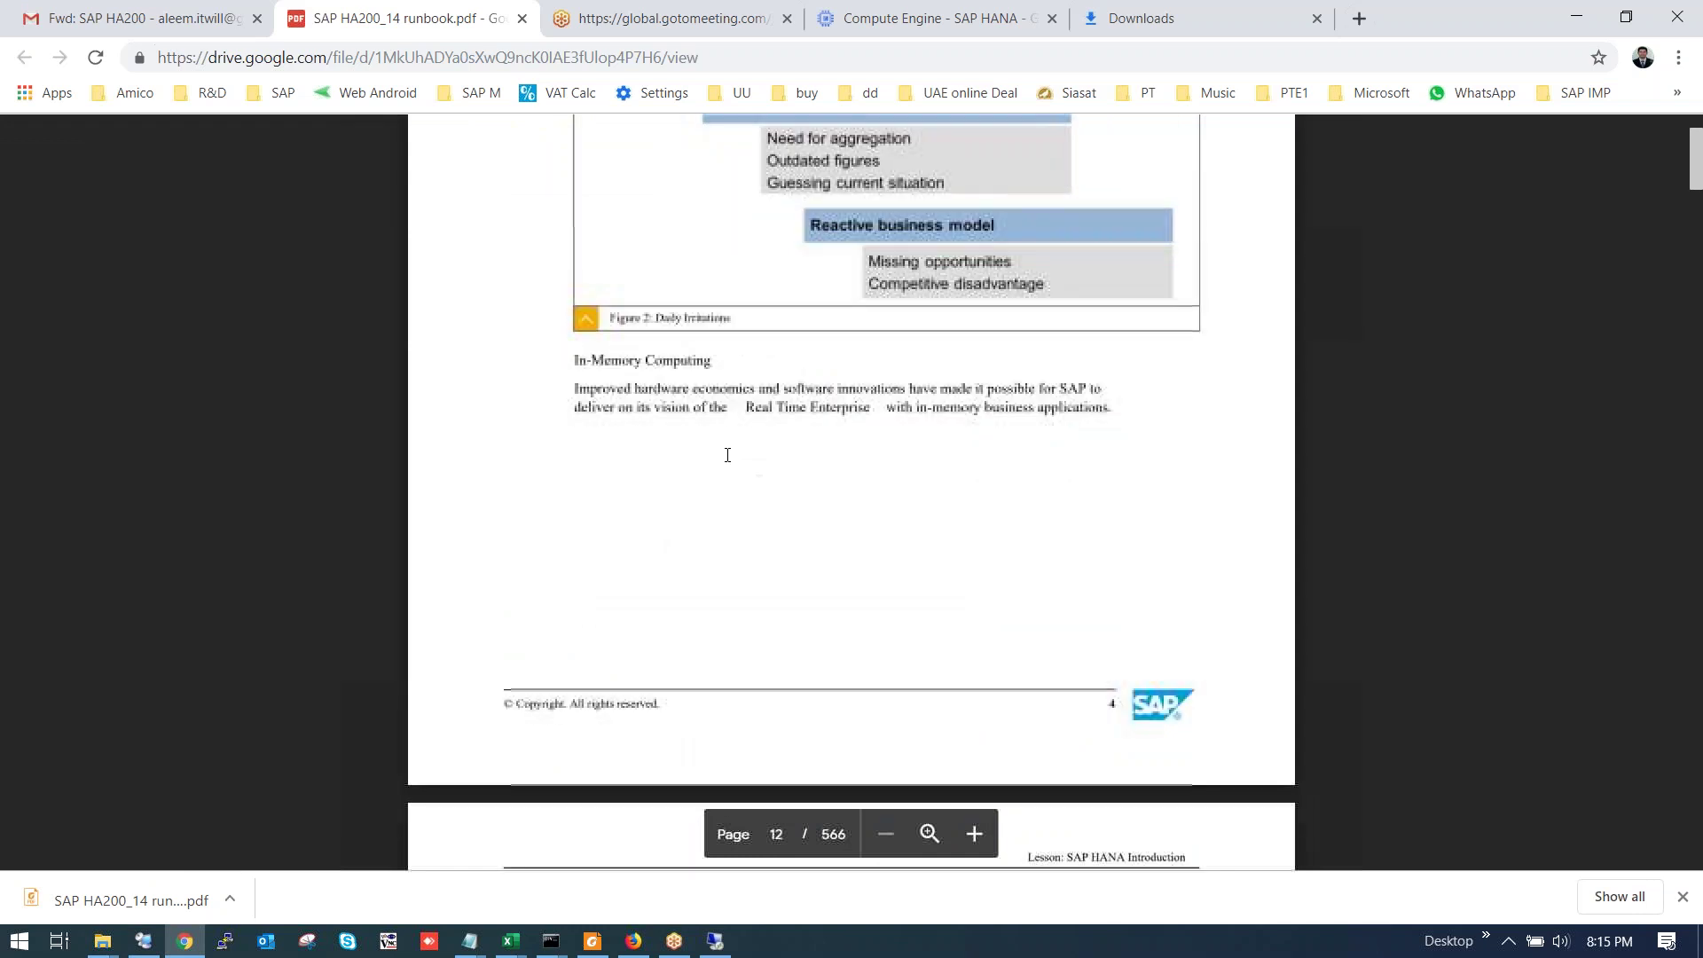
scroll(731, 461, down, 15)
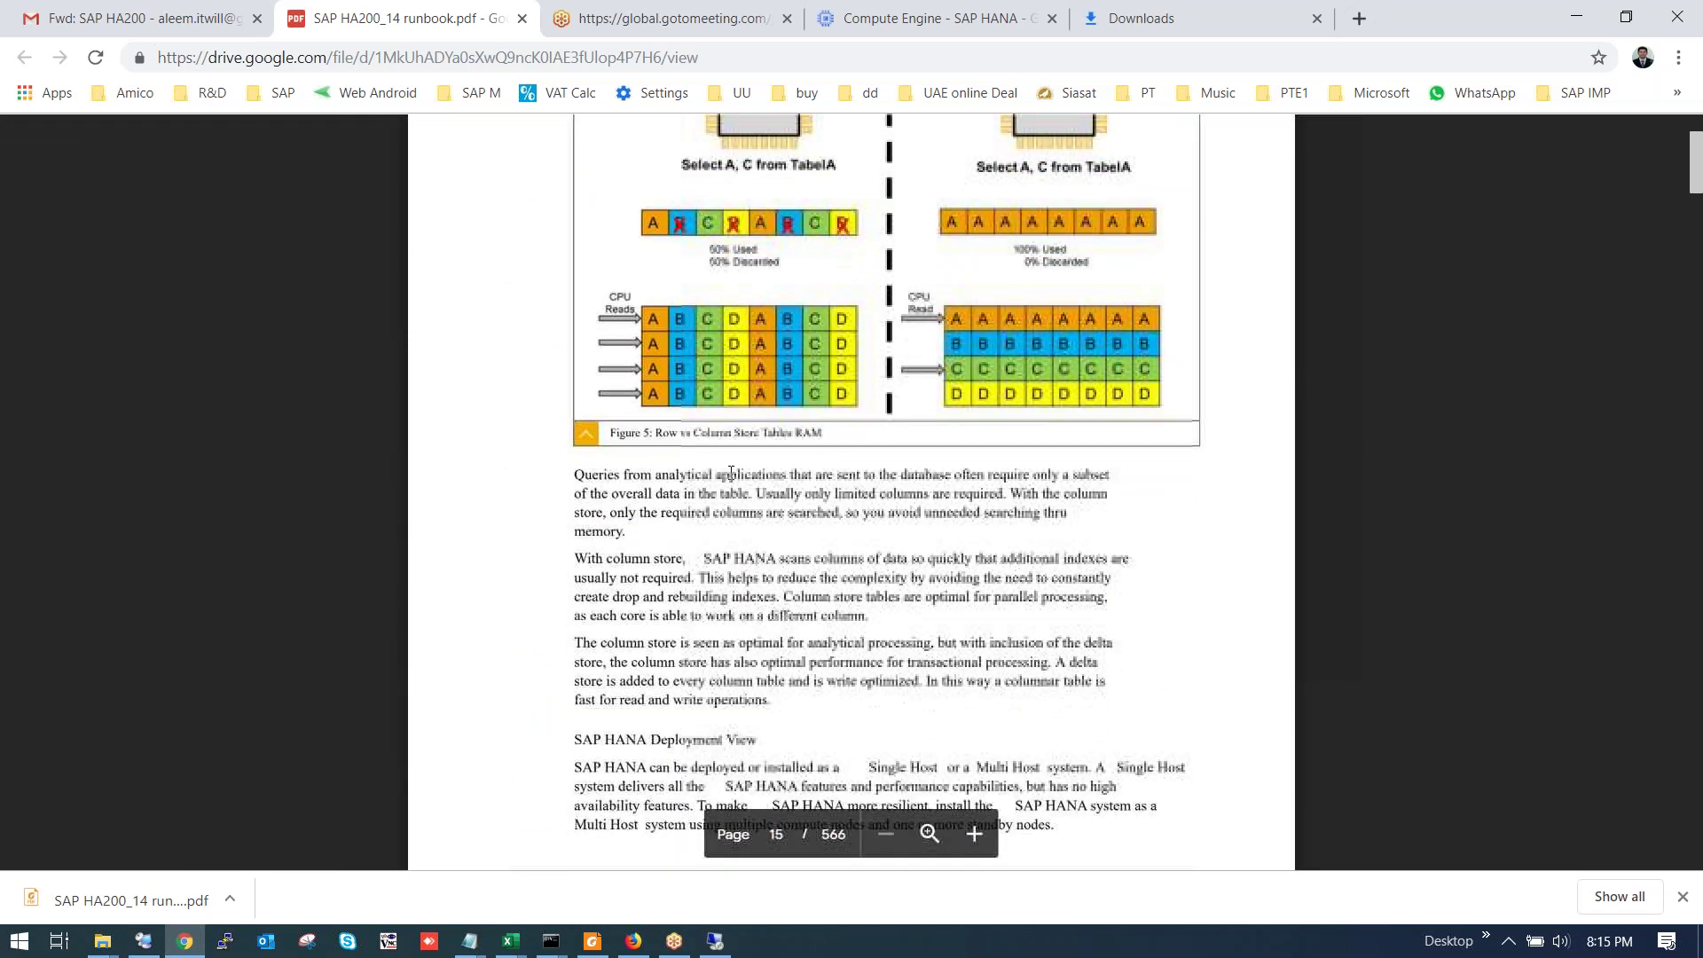
scroll(731, 472, down, 20)
scroll(709, 461, down, 20)
scroll(724, 485, down, 20)
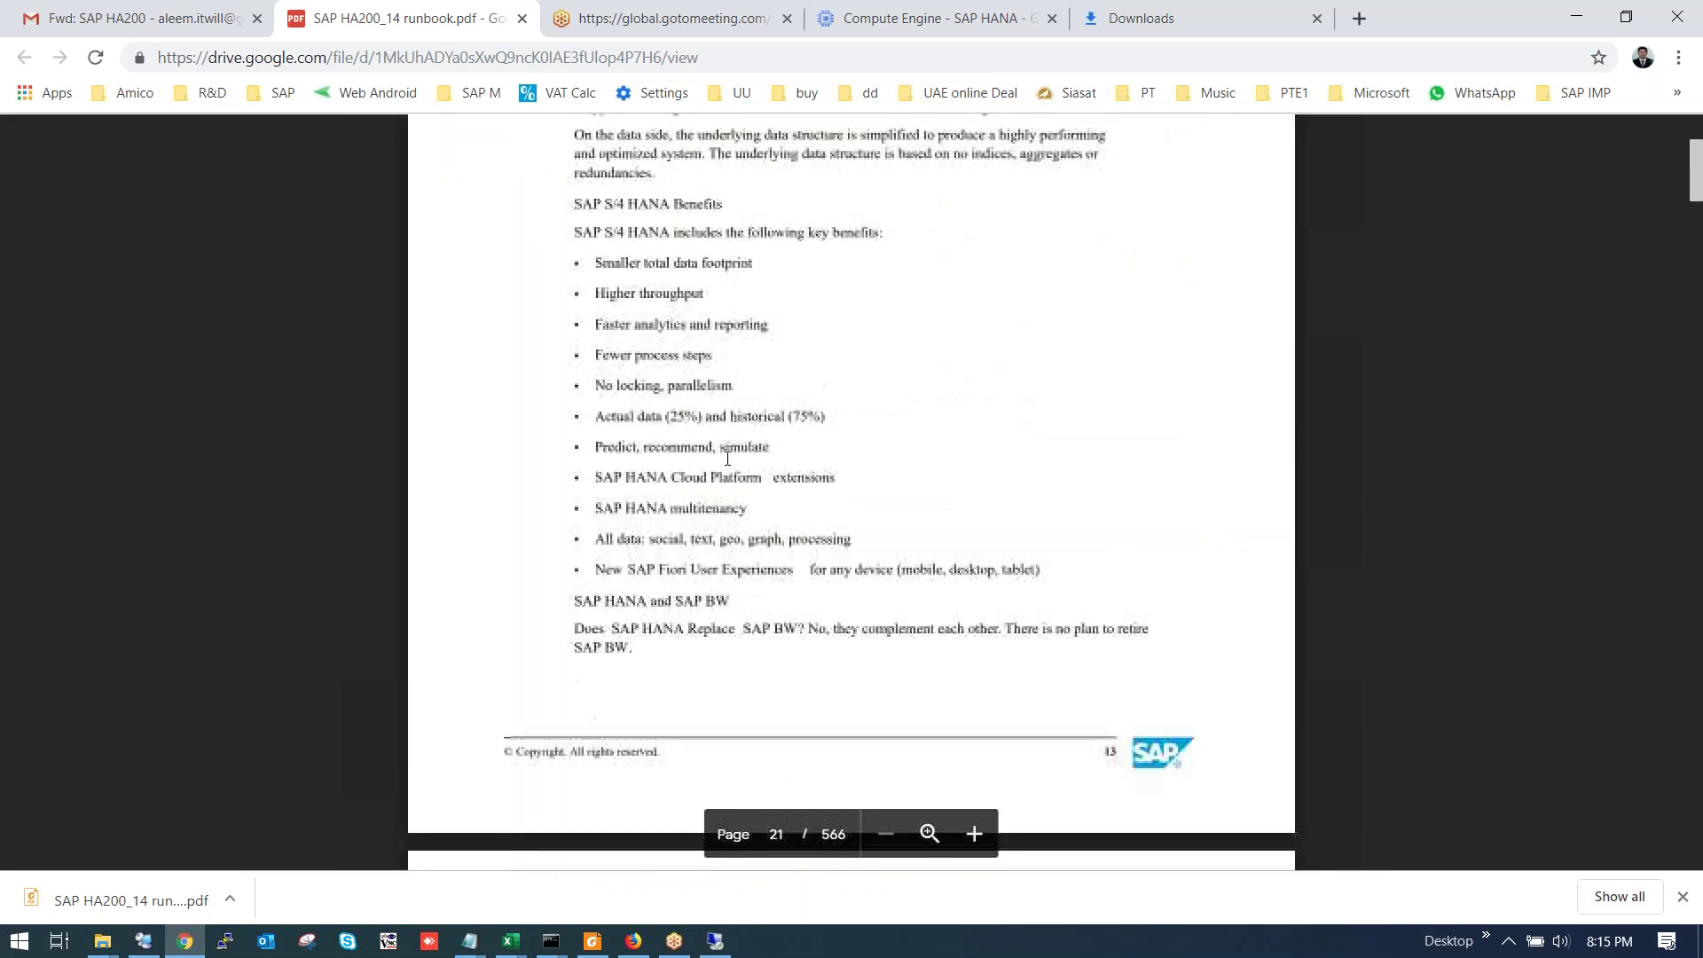
scroll(728, 459, down, 20)
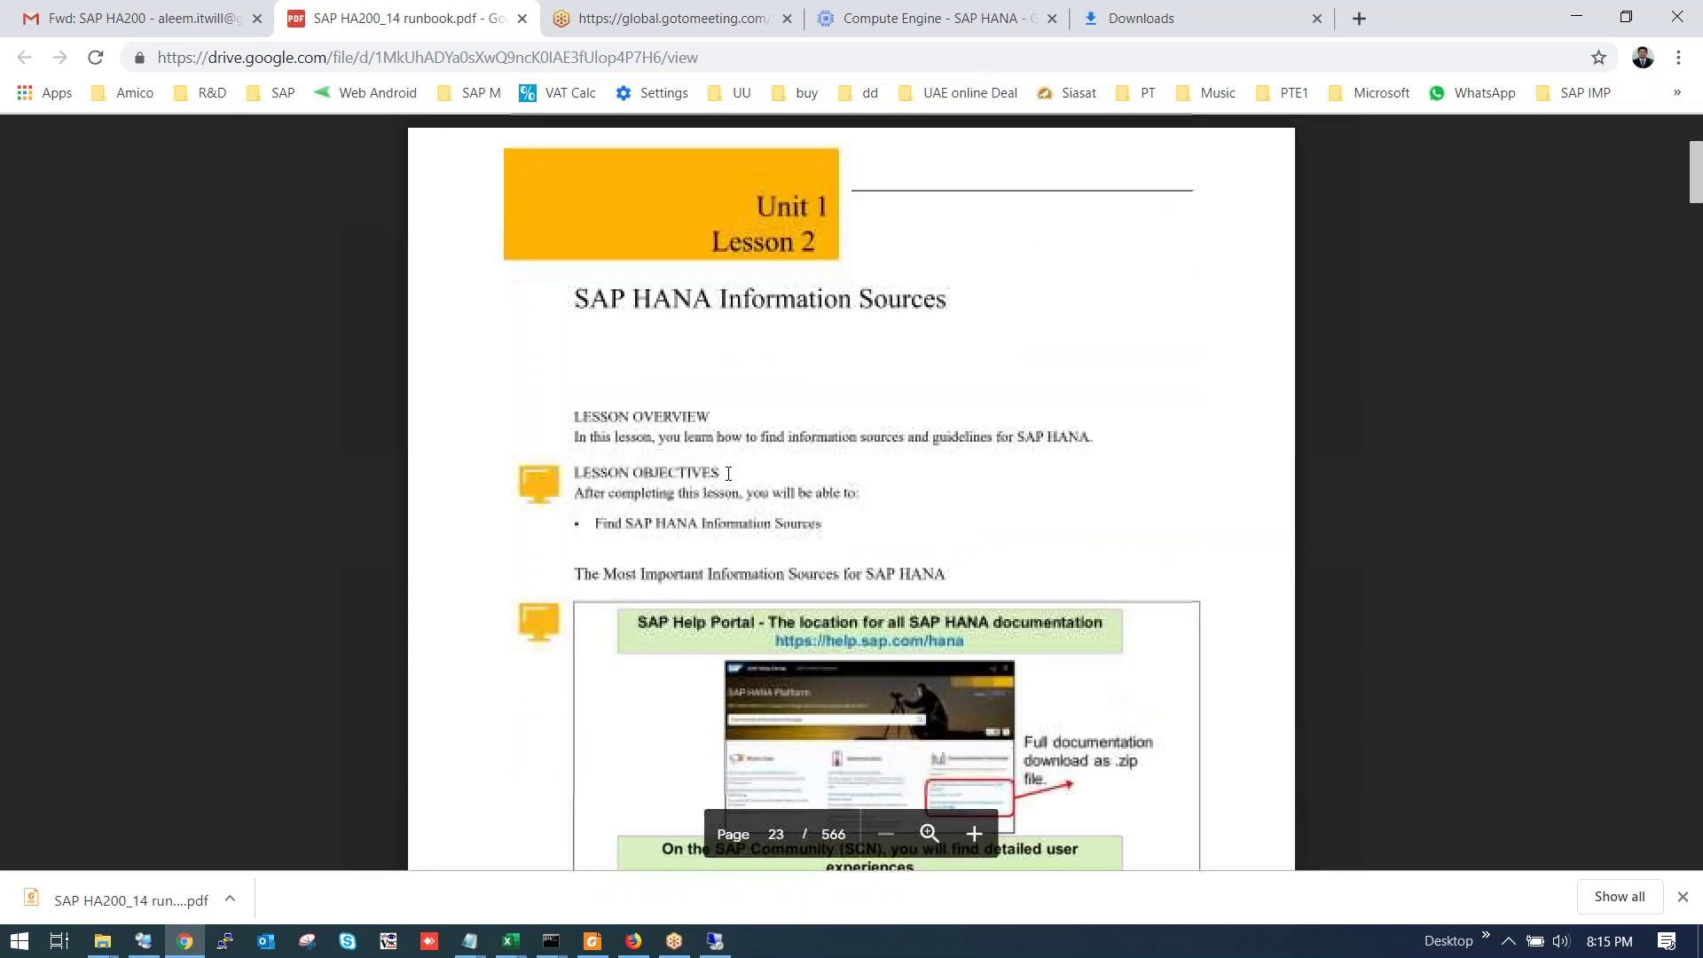
scroll(731, 471, down, 1)
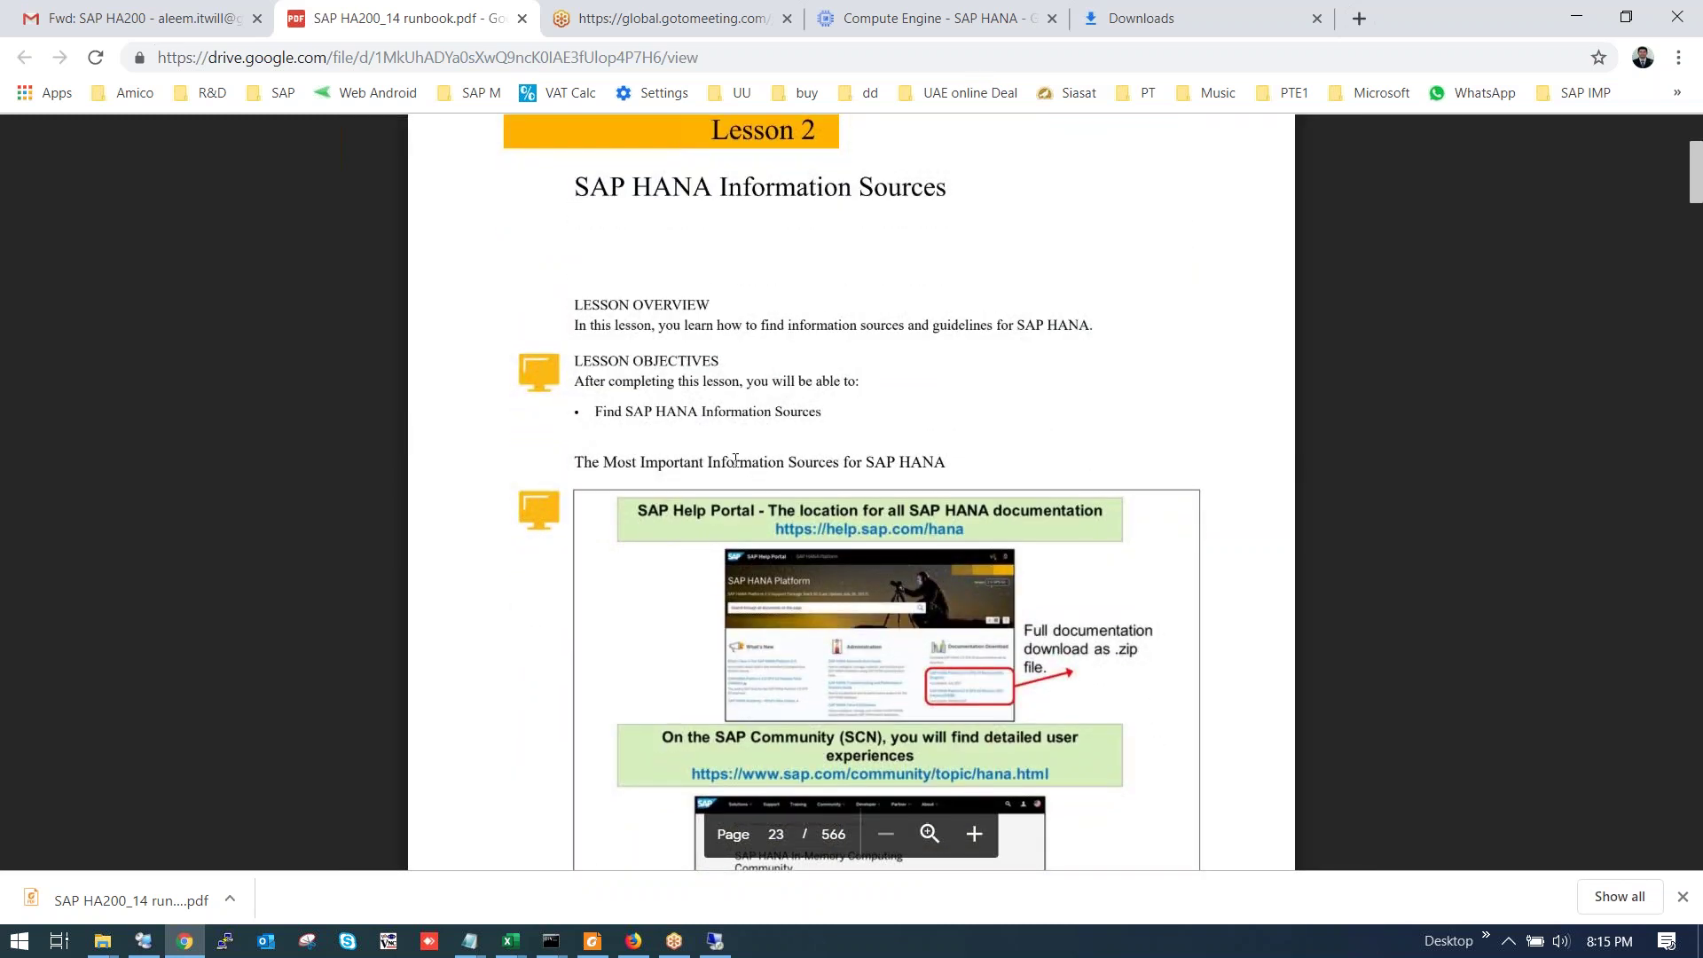
scroll(732, 457, down, 3)
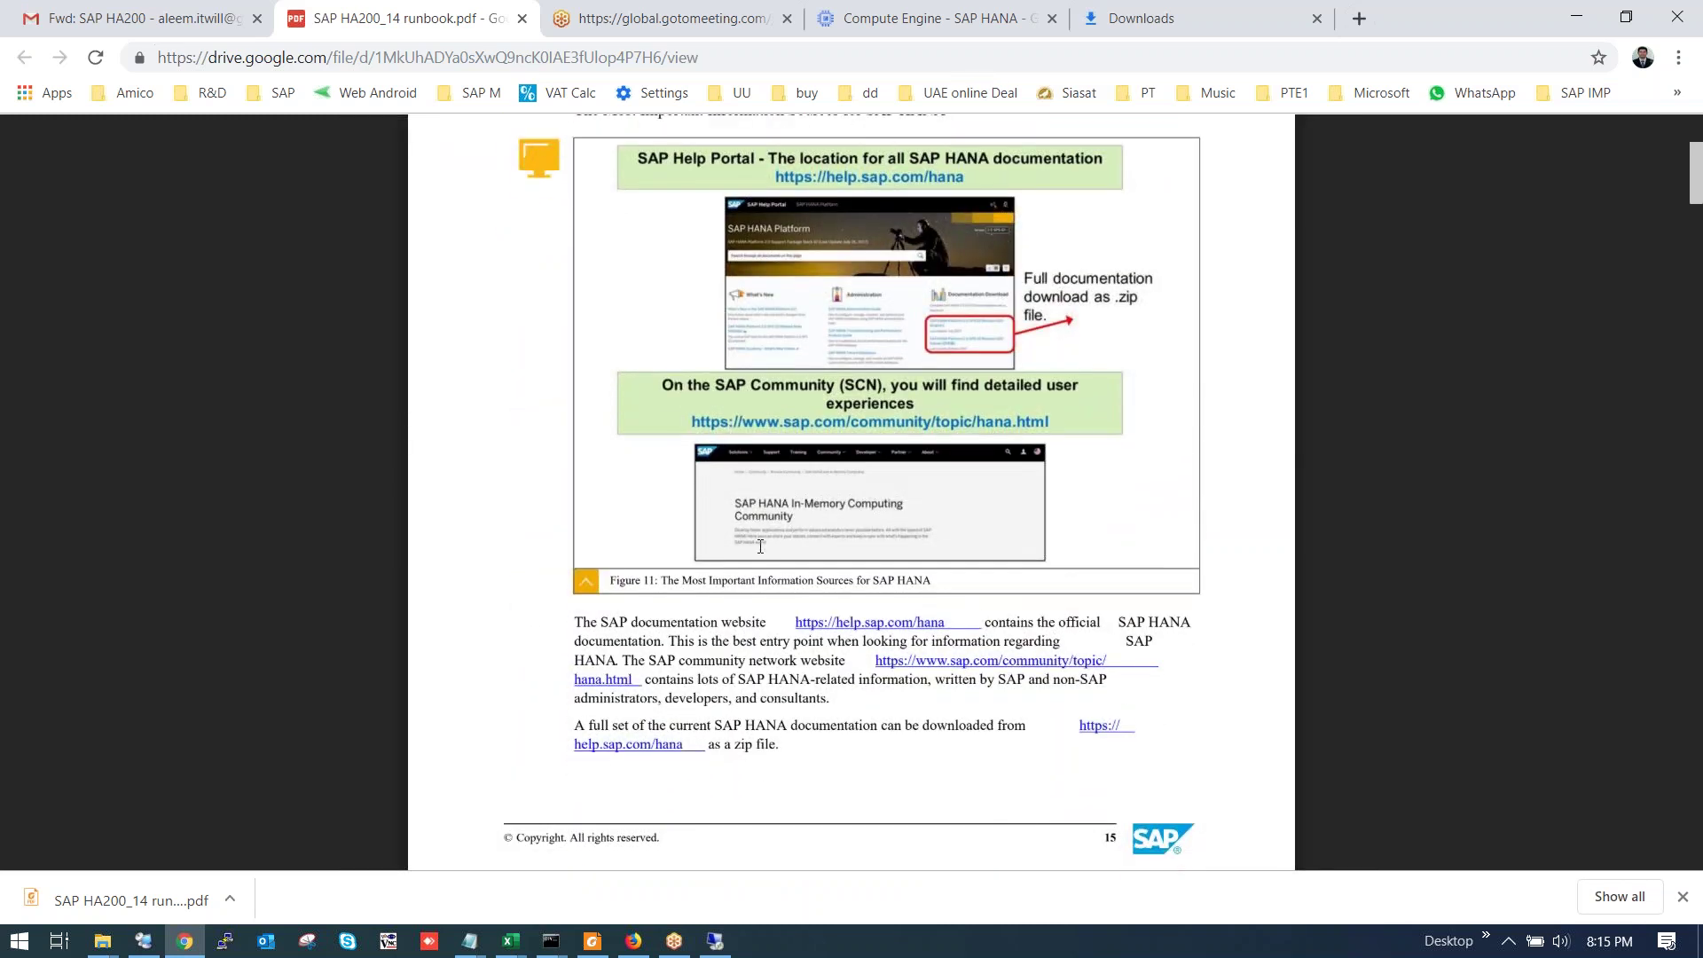
scroll(760, 546, down, 15)
scroll(737, 543, down, 14)
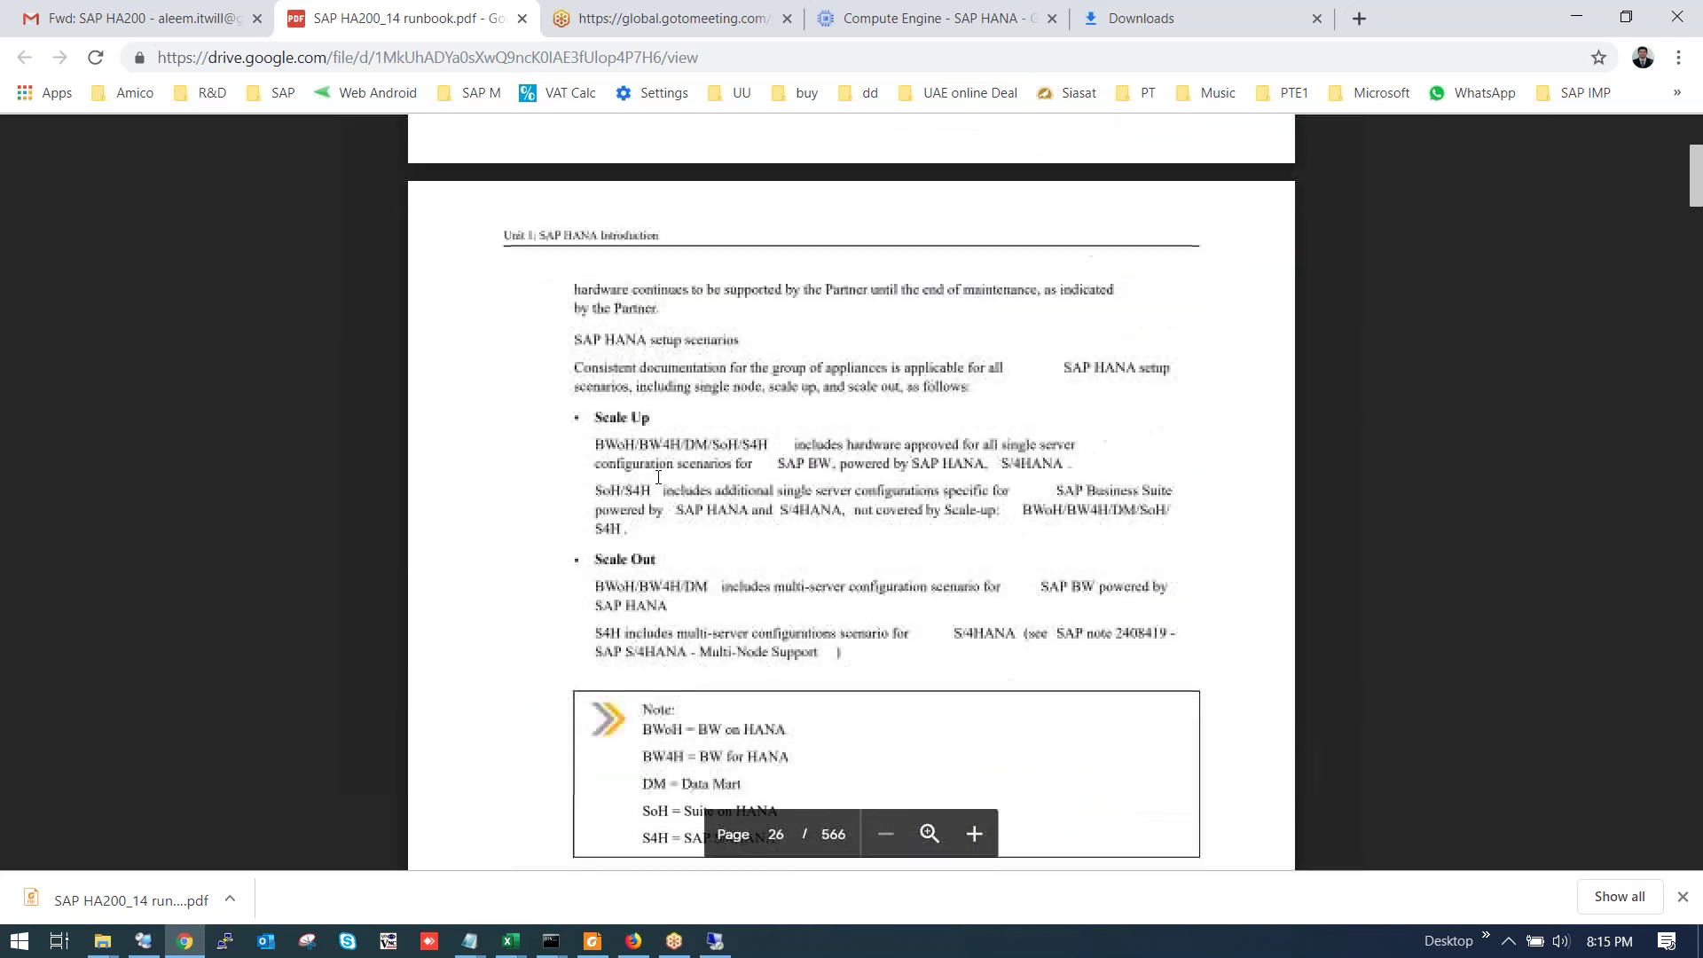
scroll(658, 477, down, 3)
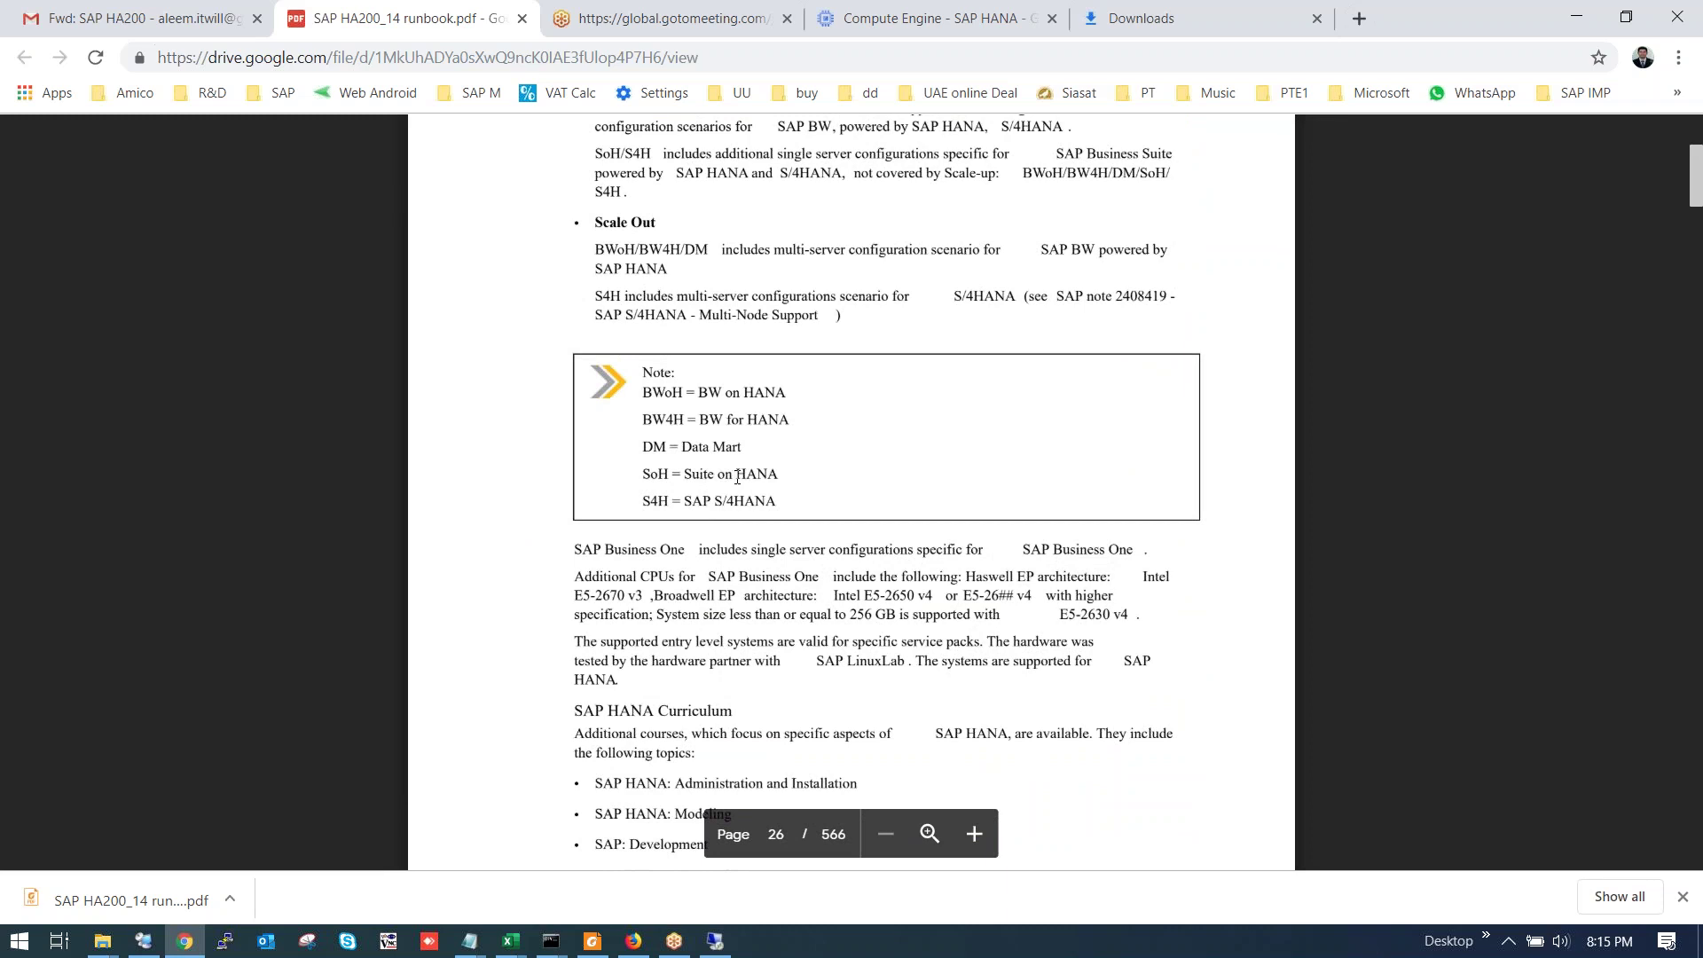
scroll(743, 475, down, 13)
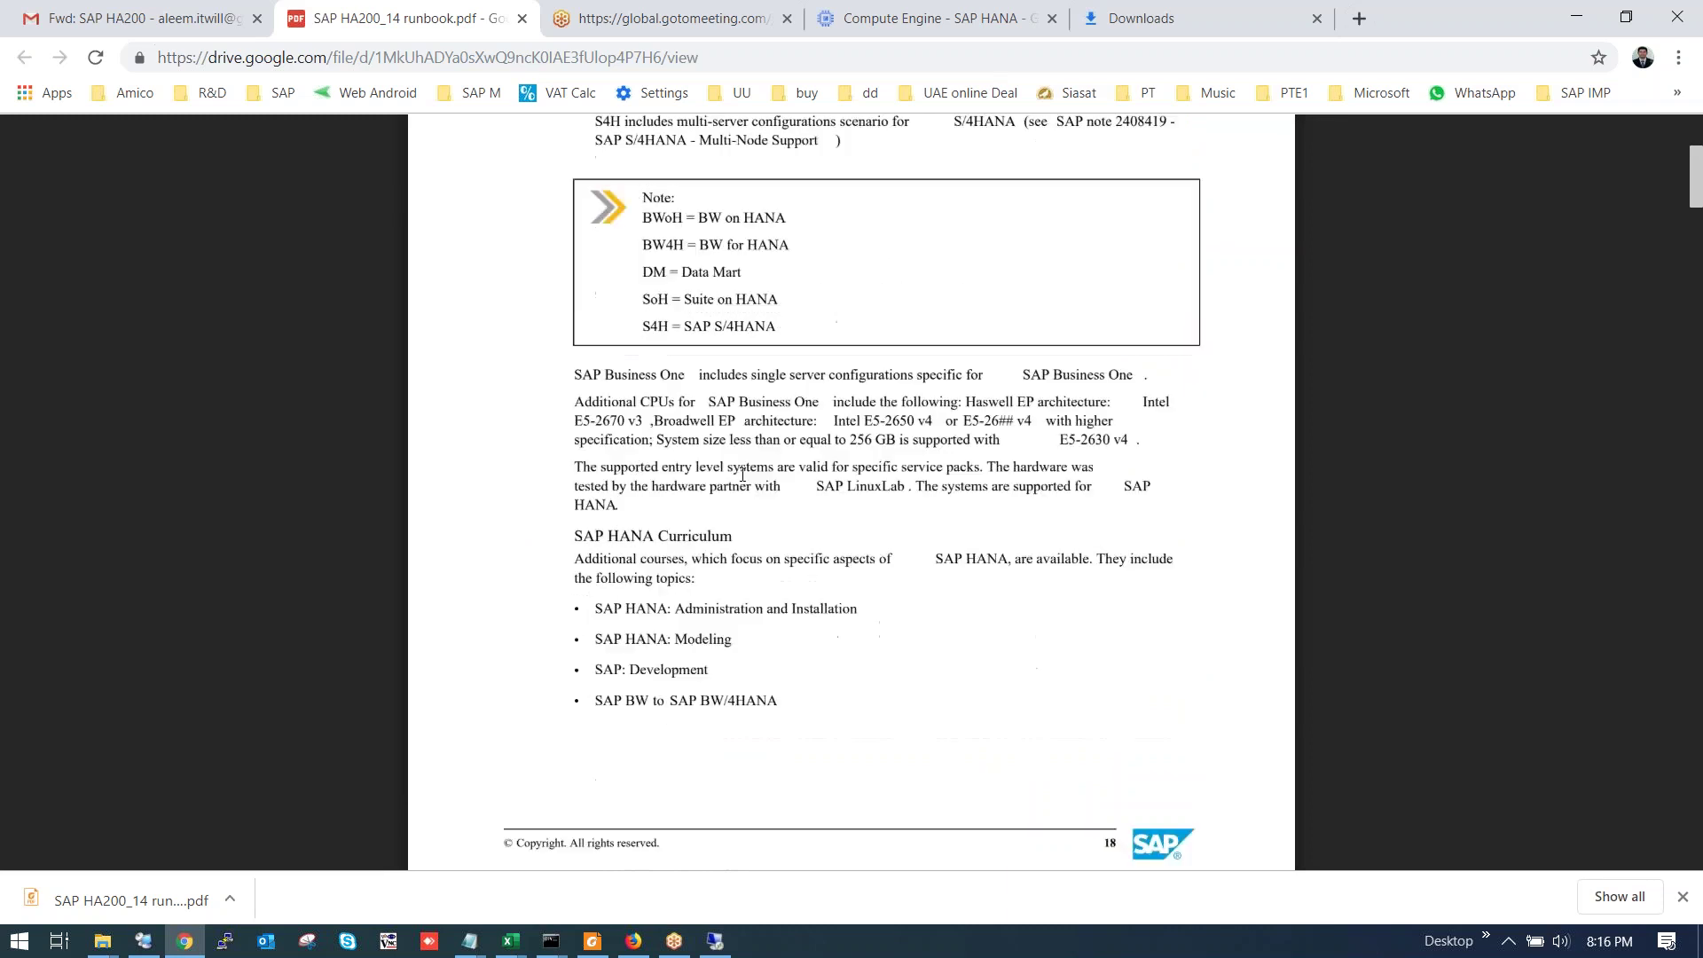
scroll(737, 486, down, 10)
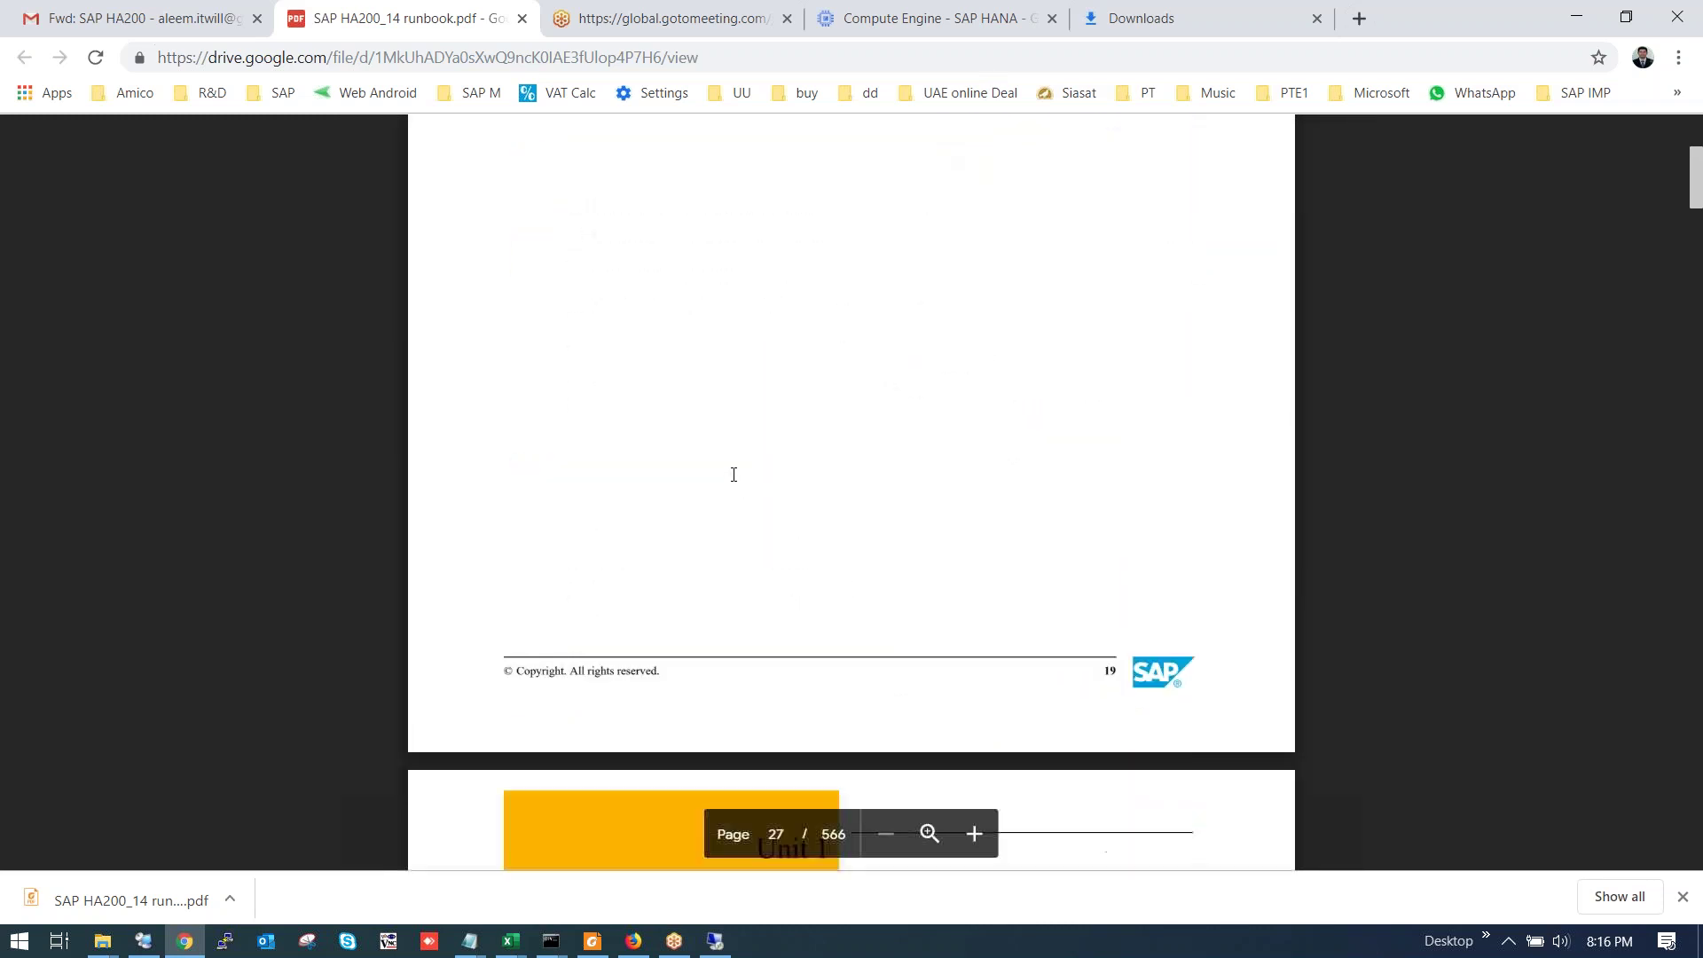
scroll(738, 467, down, 20)
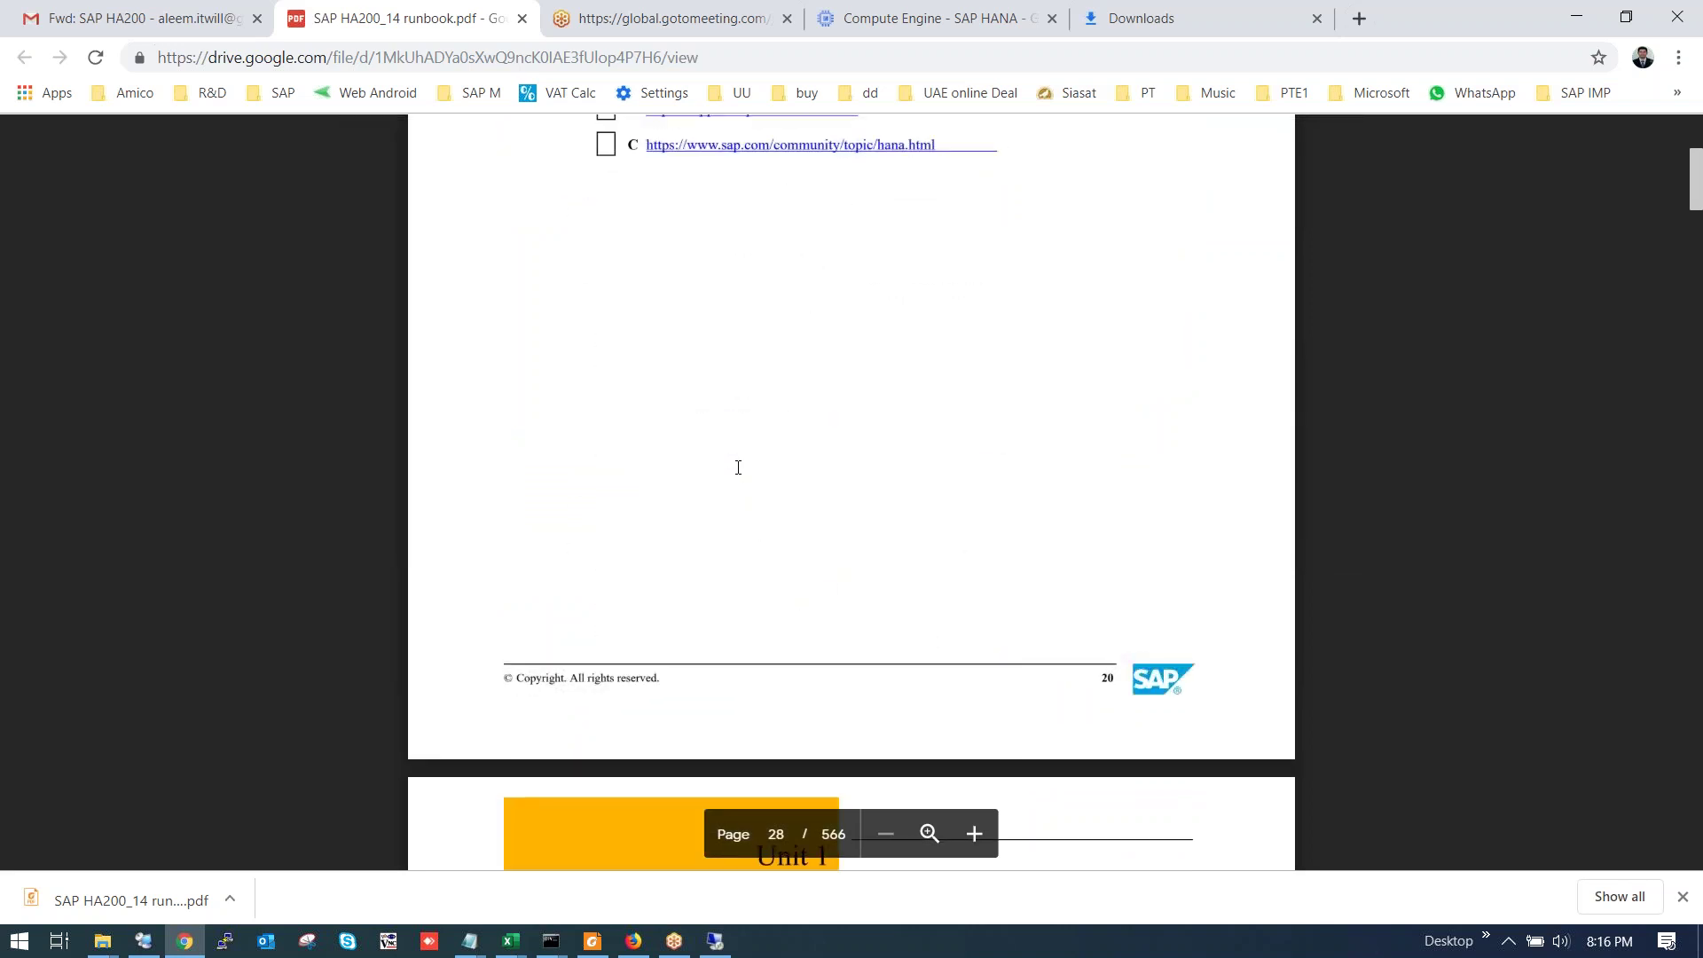
scroll(739, 475, down, 10)
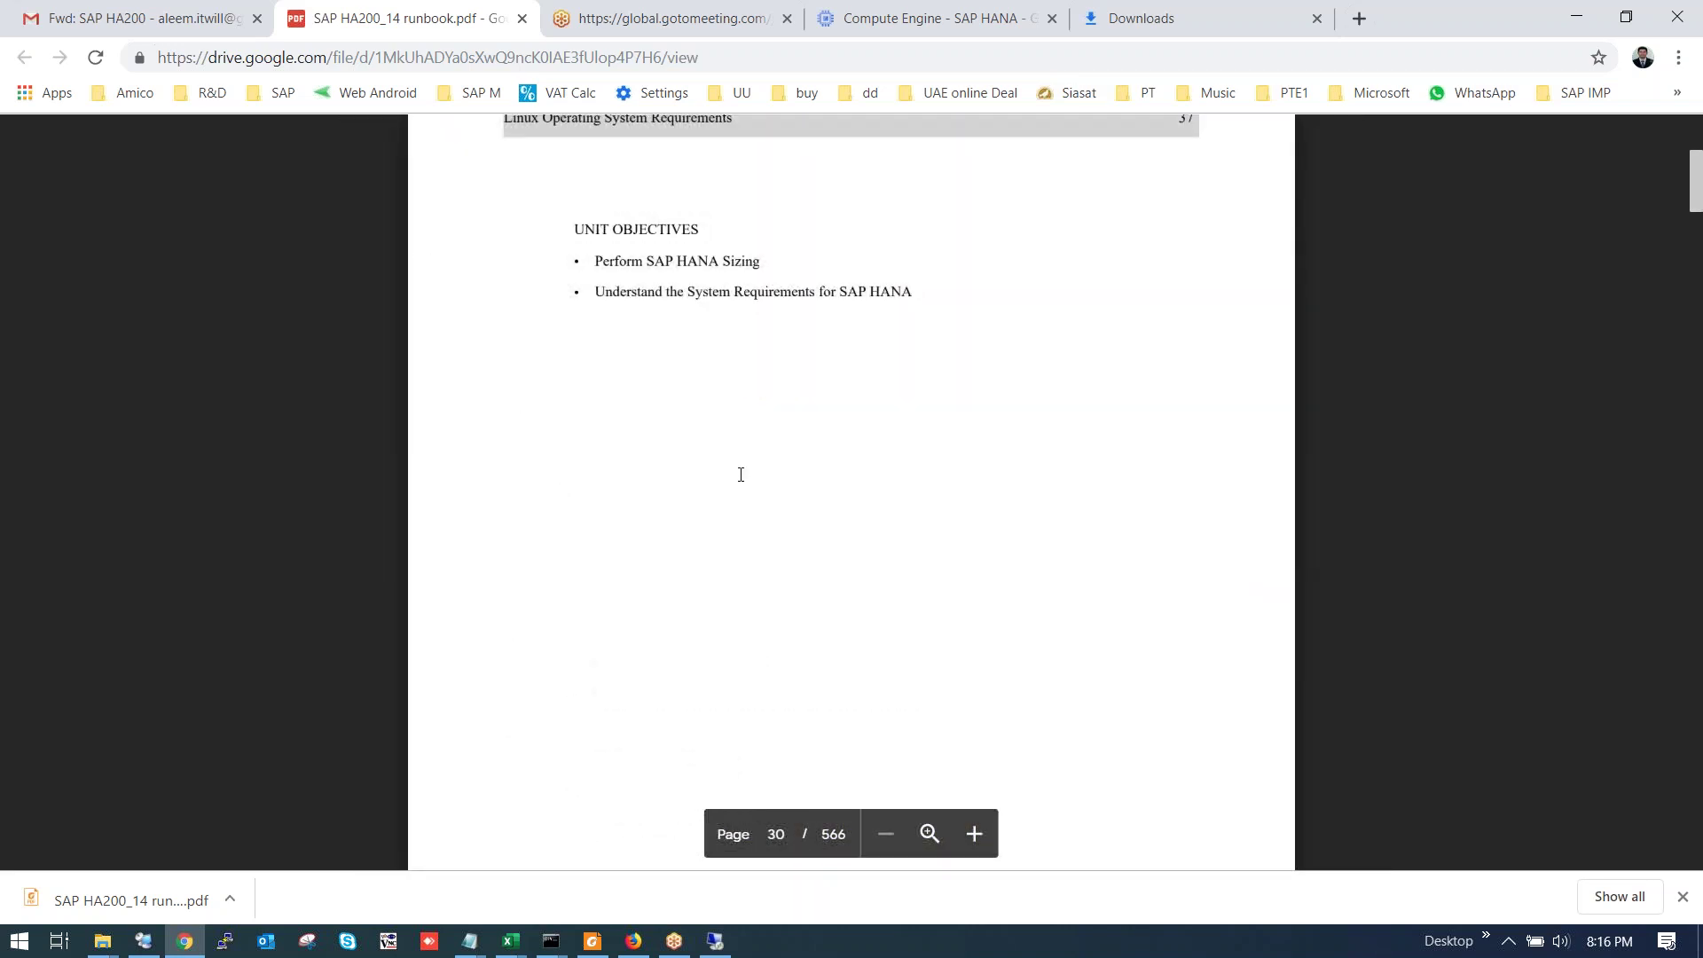
scroll(740, 475, down, 10)
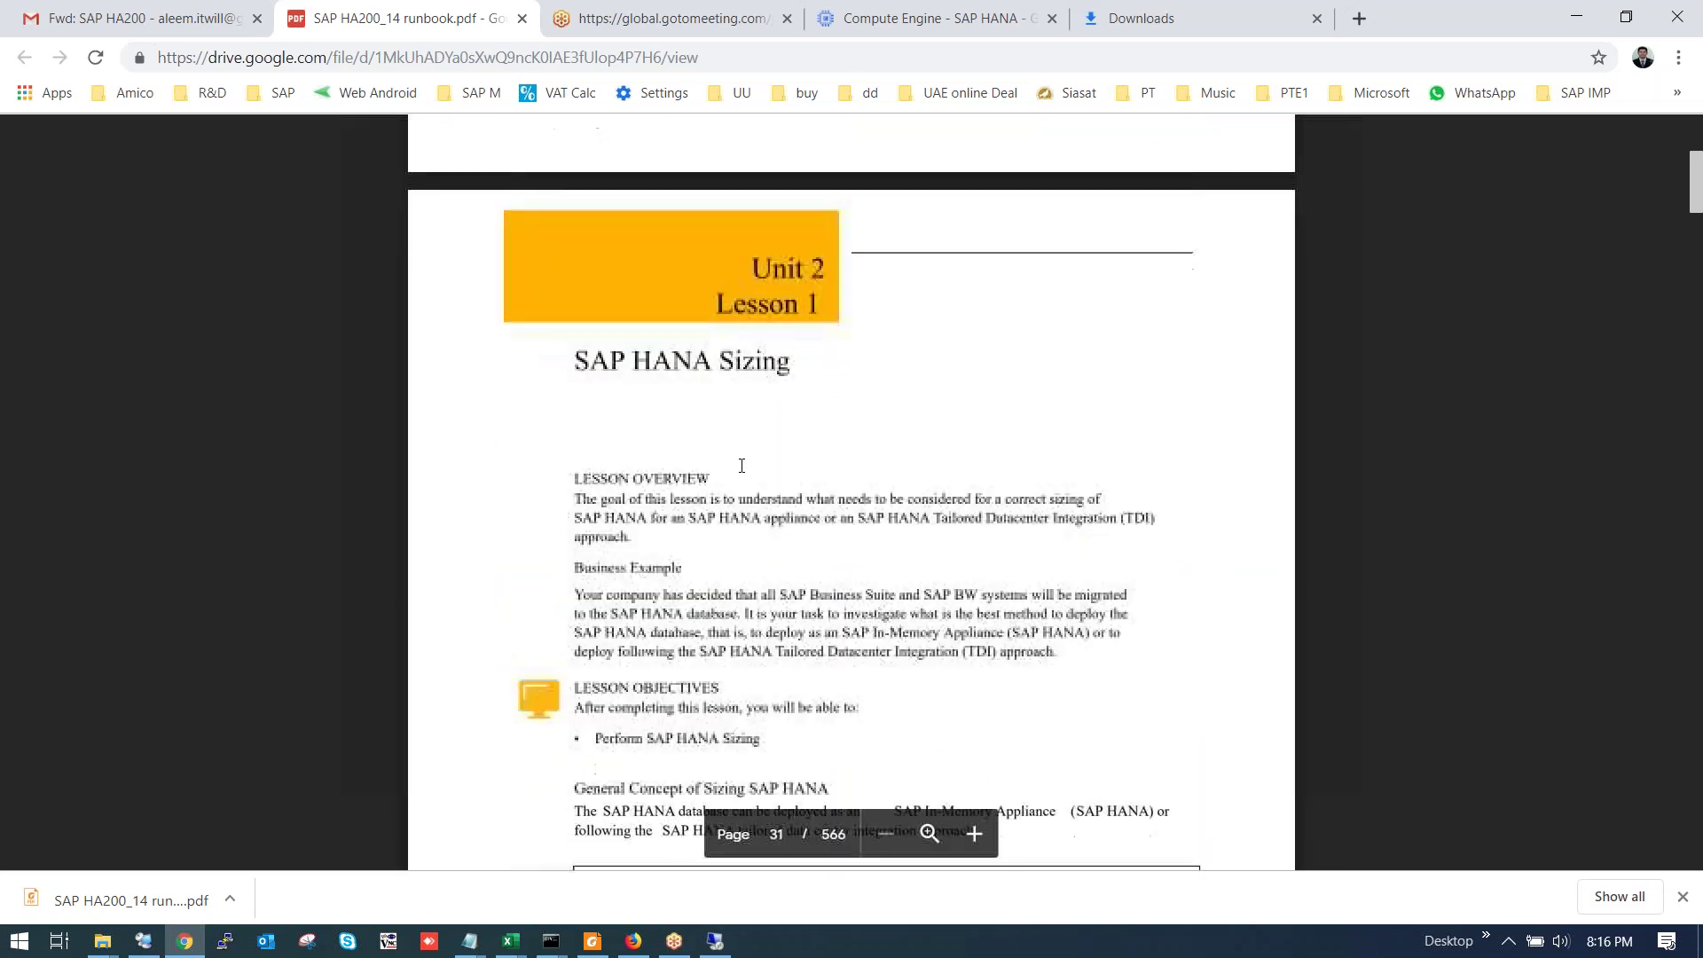
scroll(741, 465, down, 5)
scroll(739, 462, down, 15)
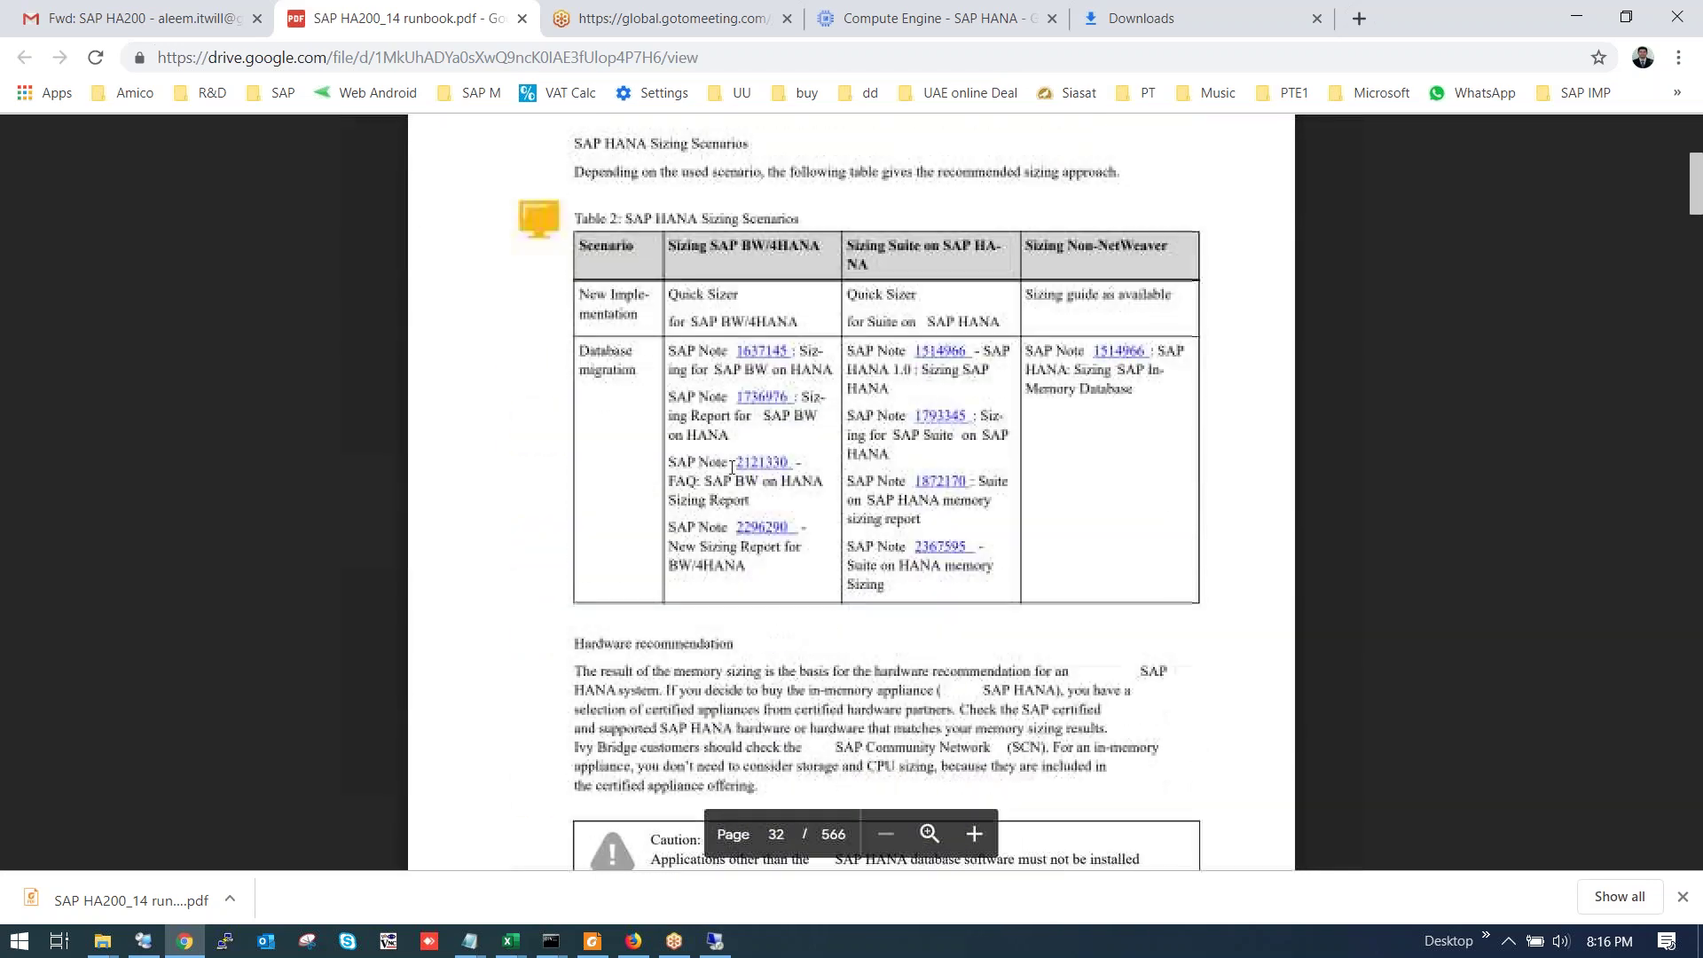
scroll(732, 468, down, 15)
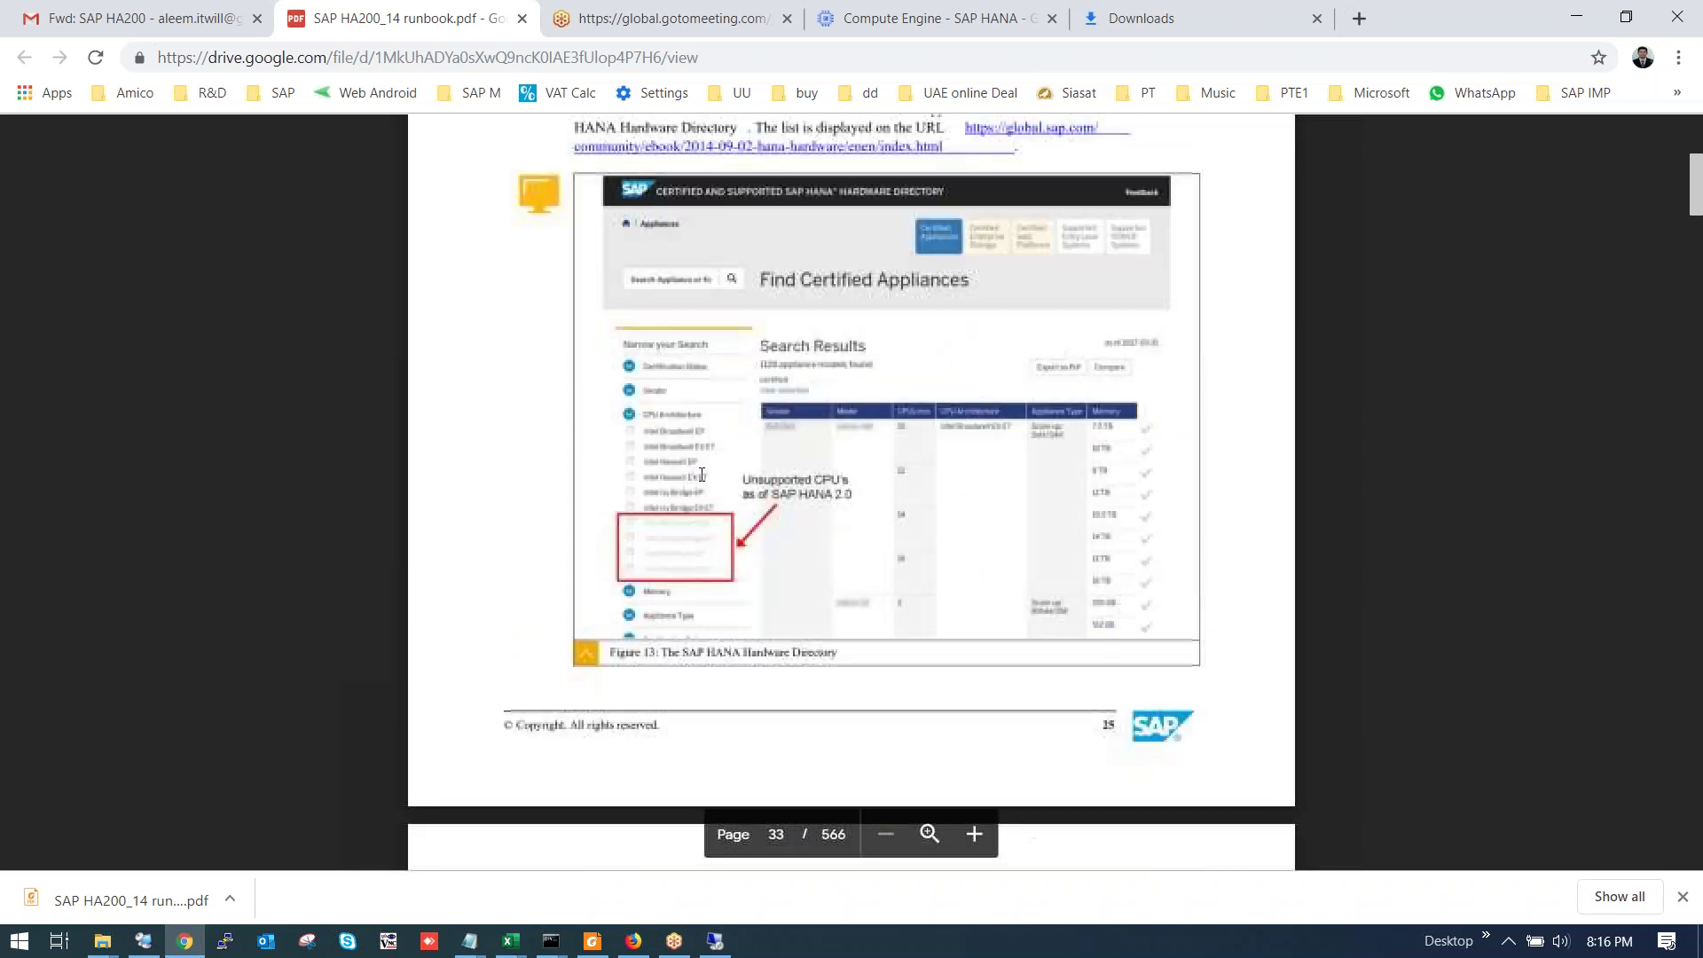
scroll(732, 457, down, 15)
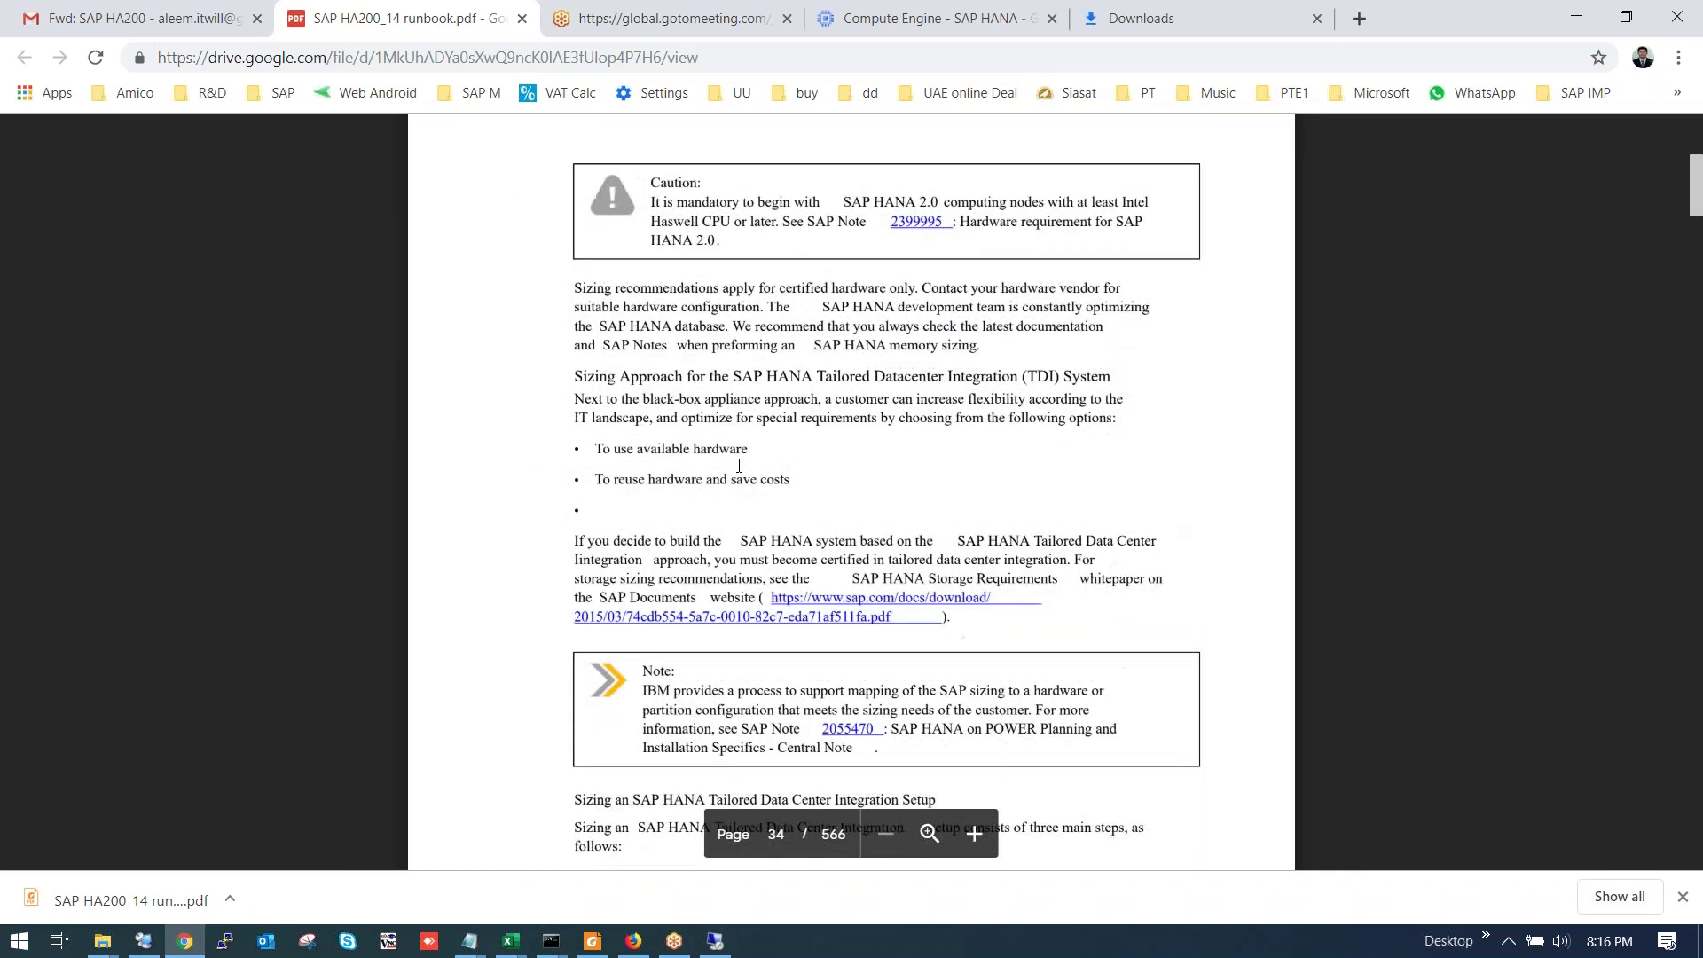
scroll(739, 466, down, 8)
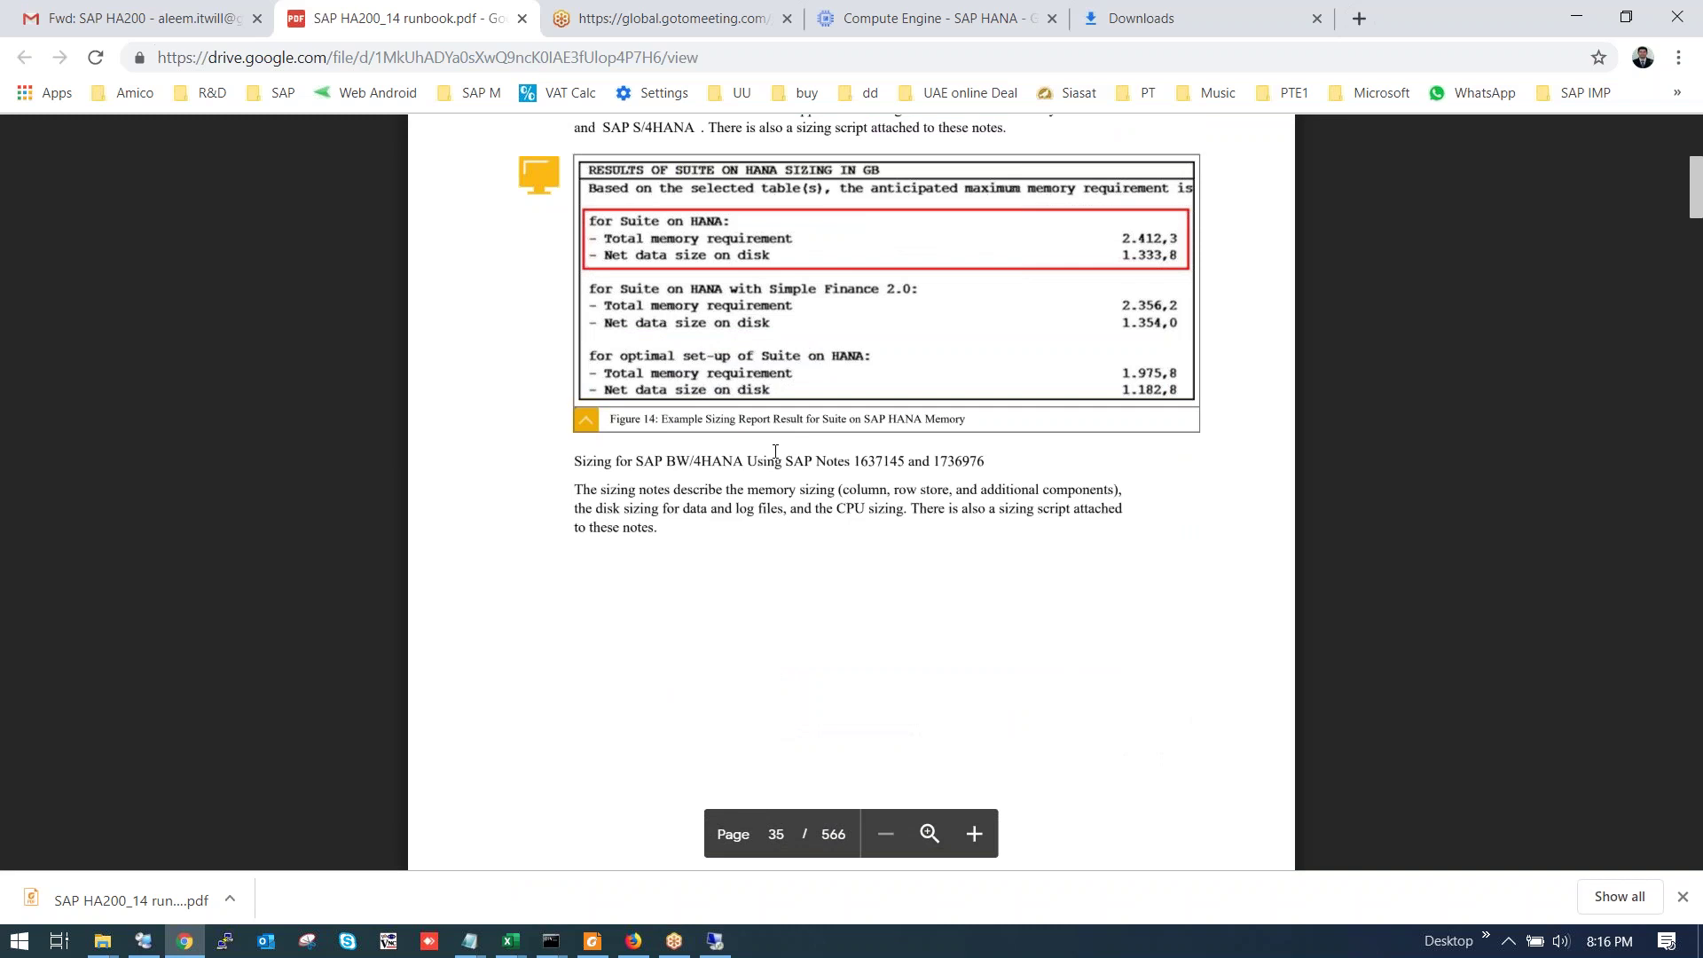
Continue reading the runbook to page 52, then return to the installer's DBACOCKPIT schema step.
scroll(776, 461, up, 4)
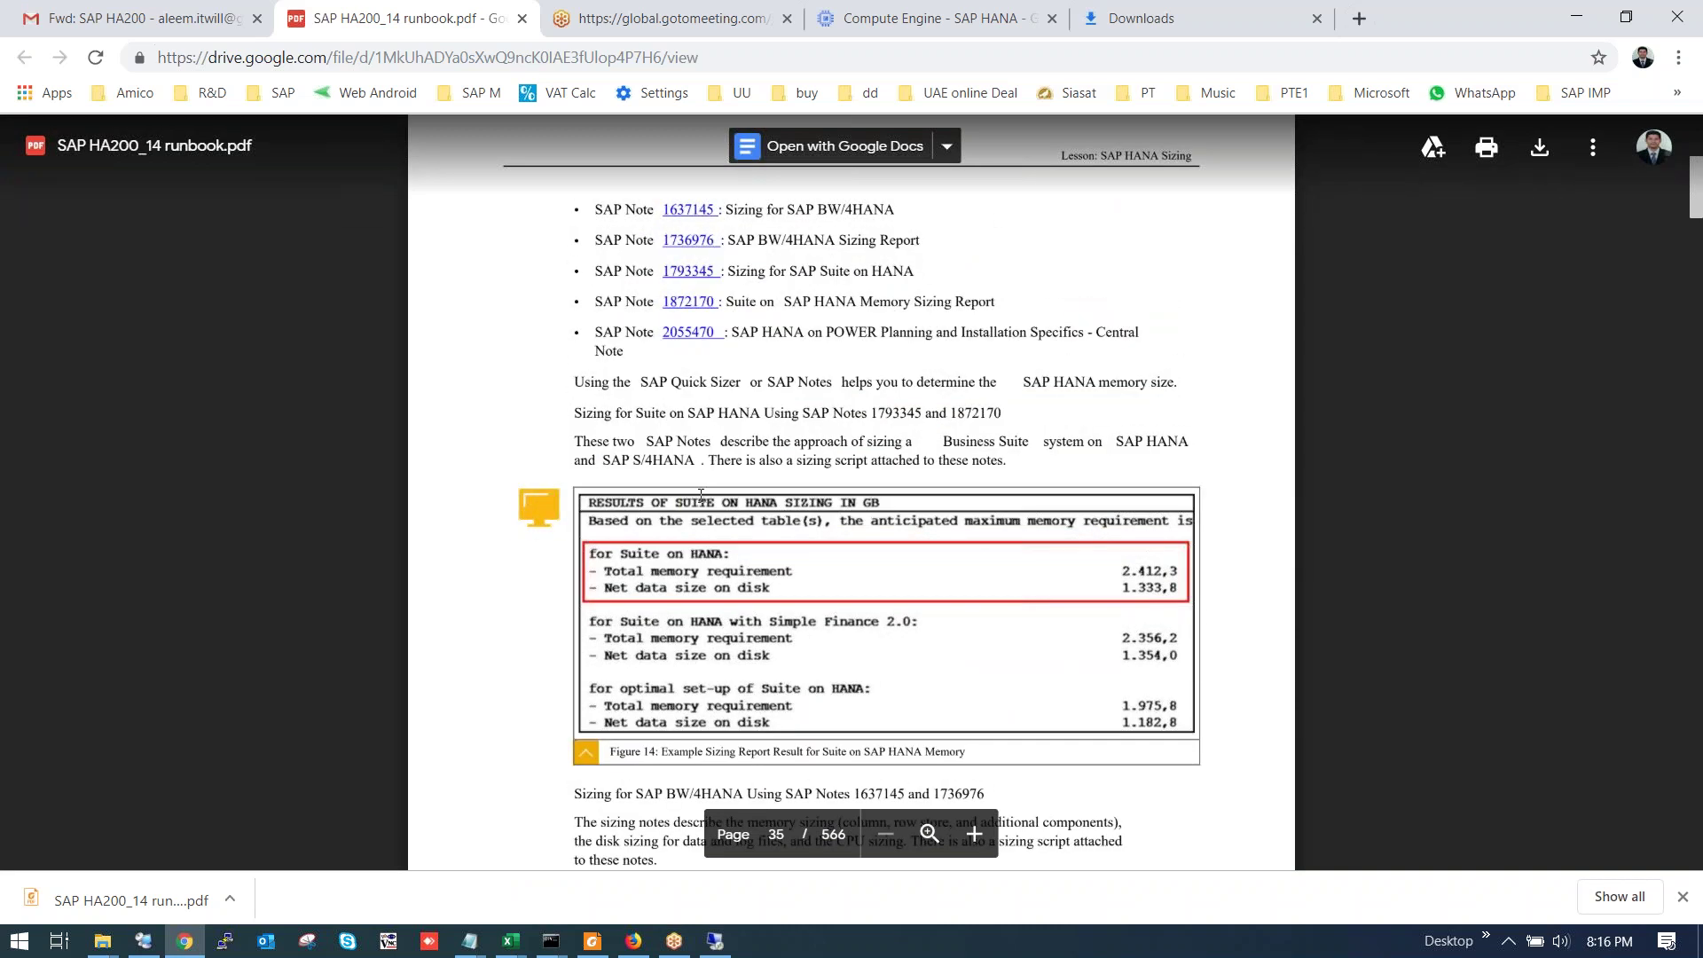
scroll(699, 495, up, 3)
scroll(670, 529, down, 12)
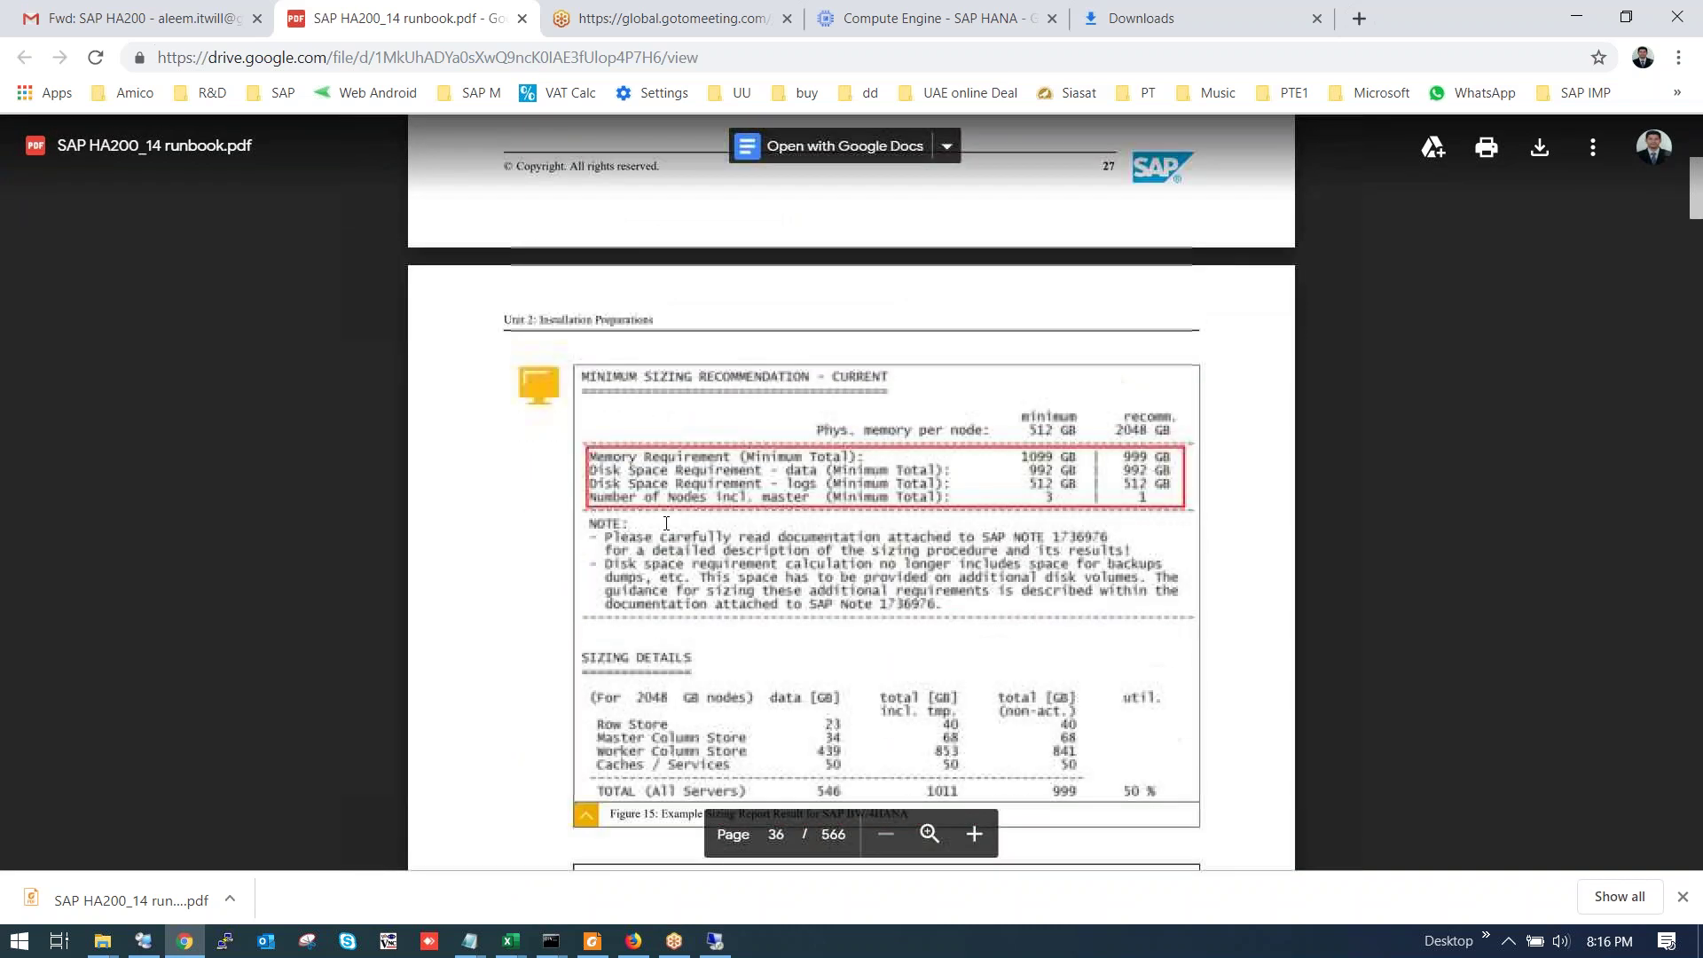
scroll(672, 526, down, 2)
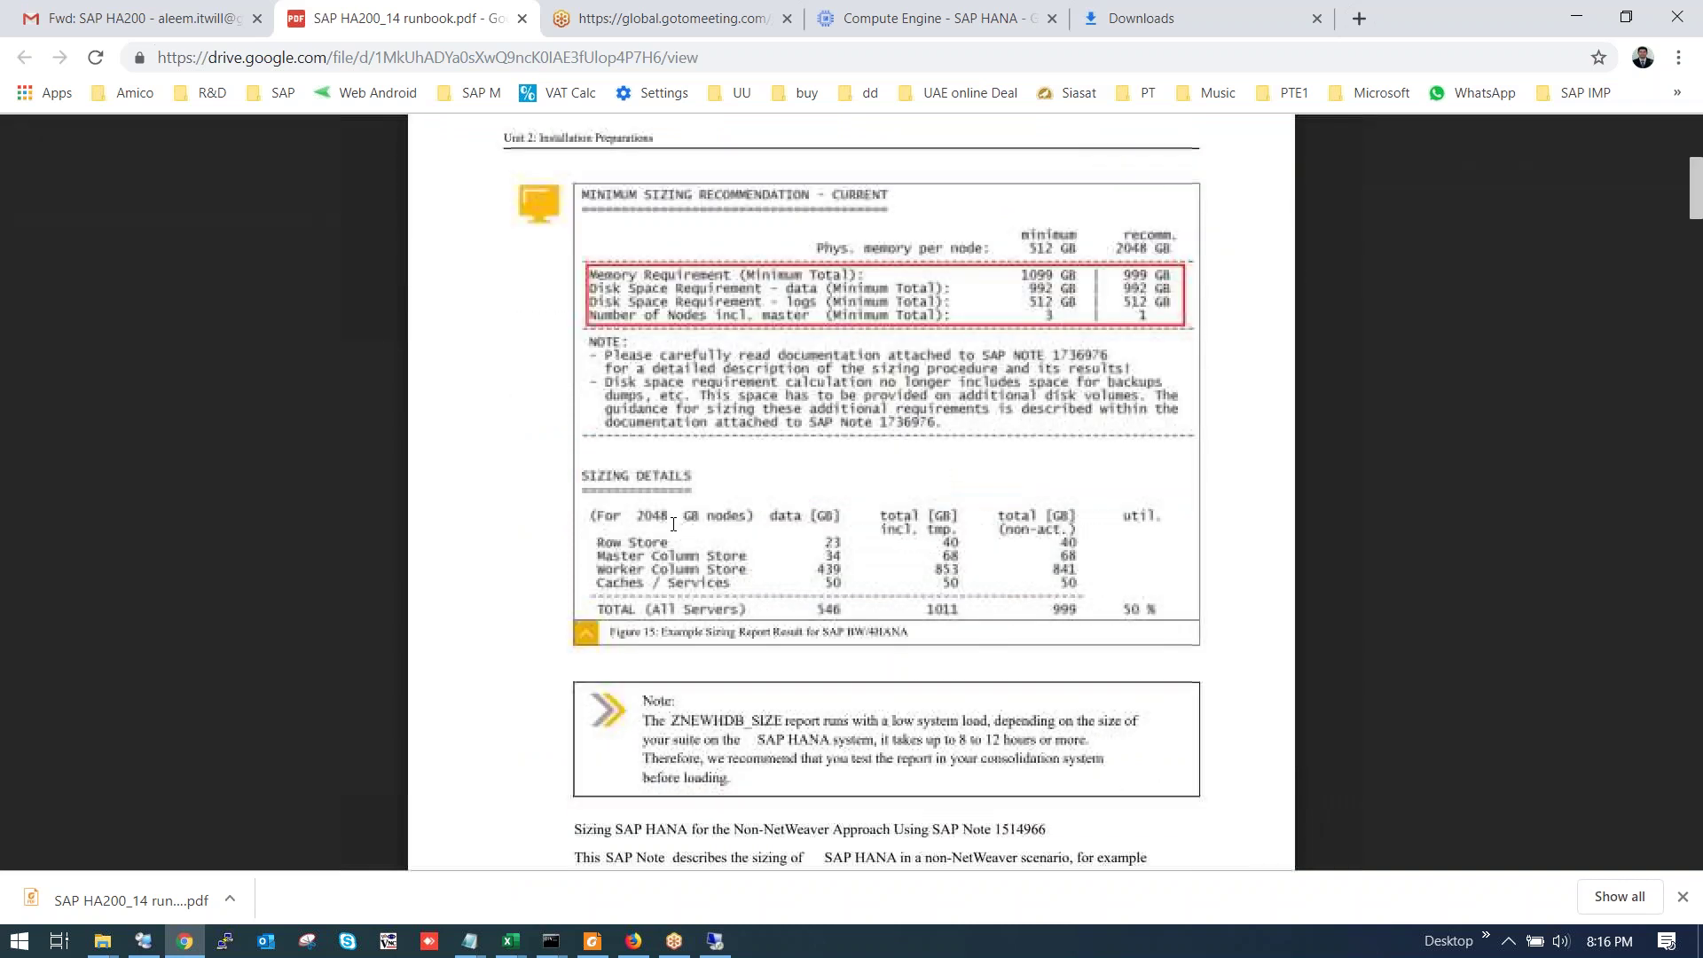
scroll(672, 457, down, 20)
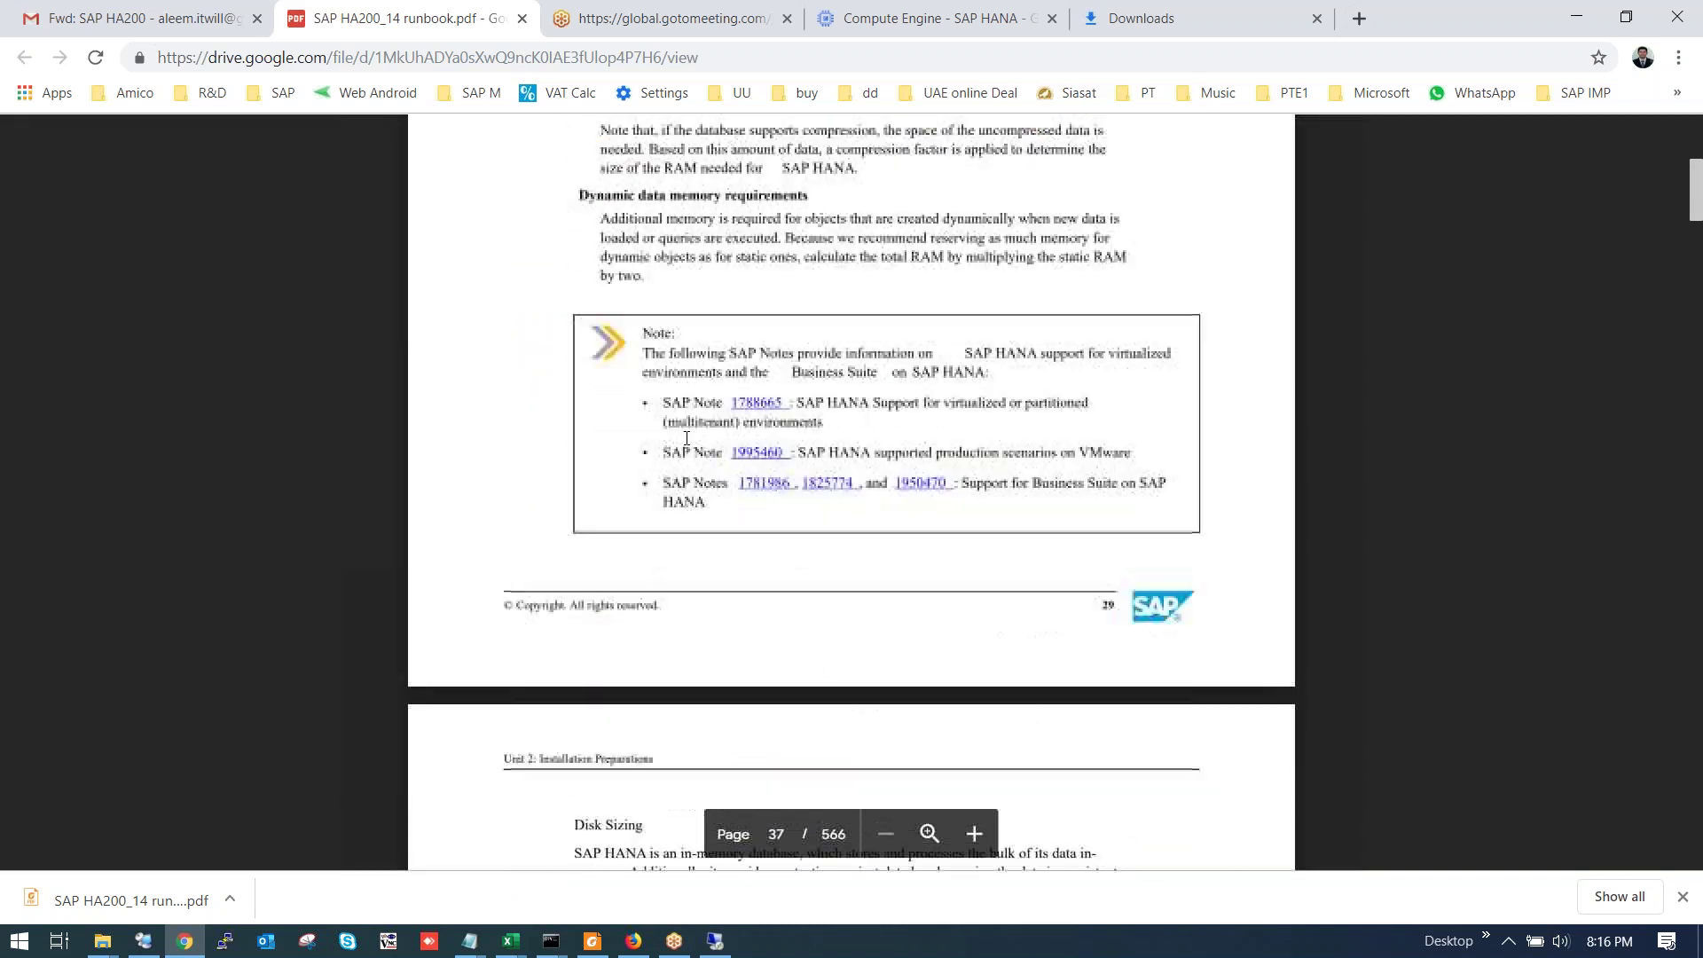
scroll(690, 452, down, 5)
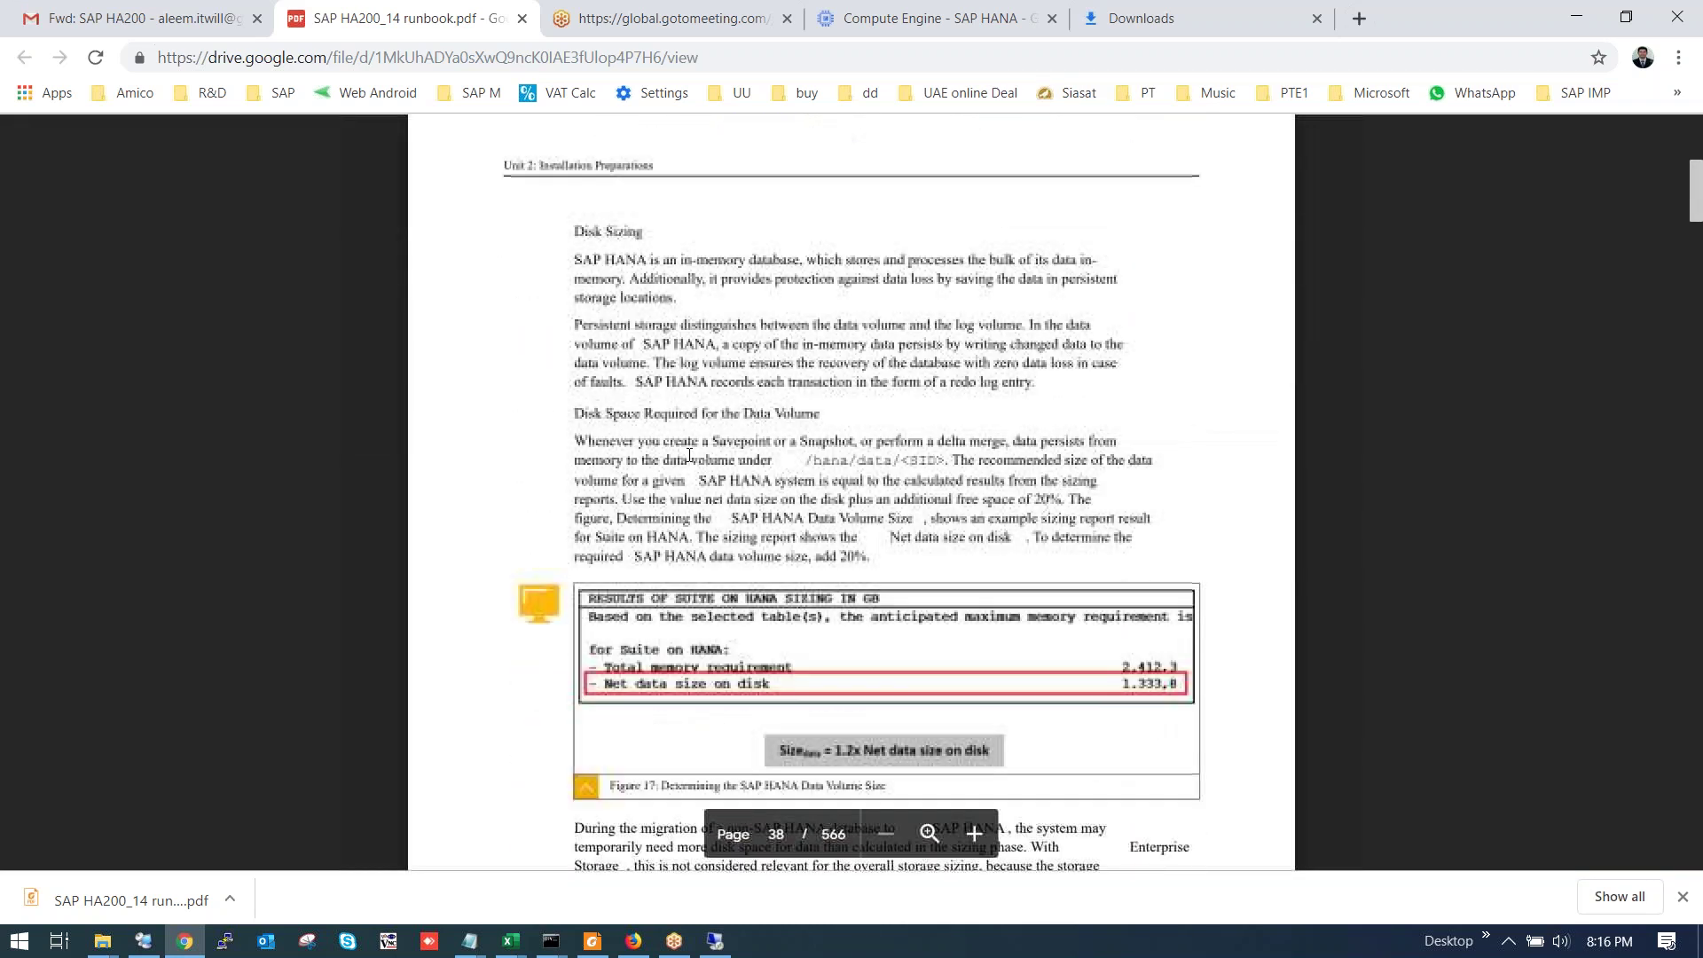
scroll(690, 456, down, 18)
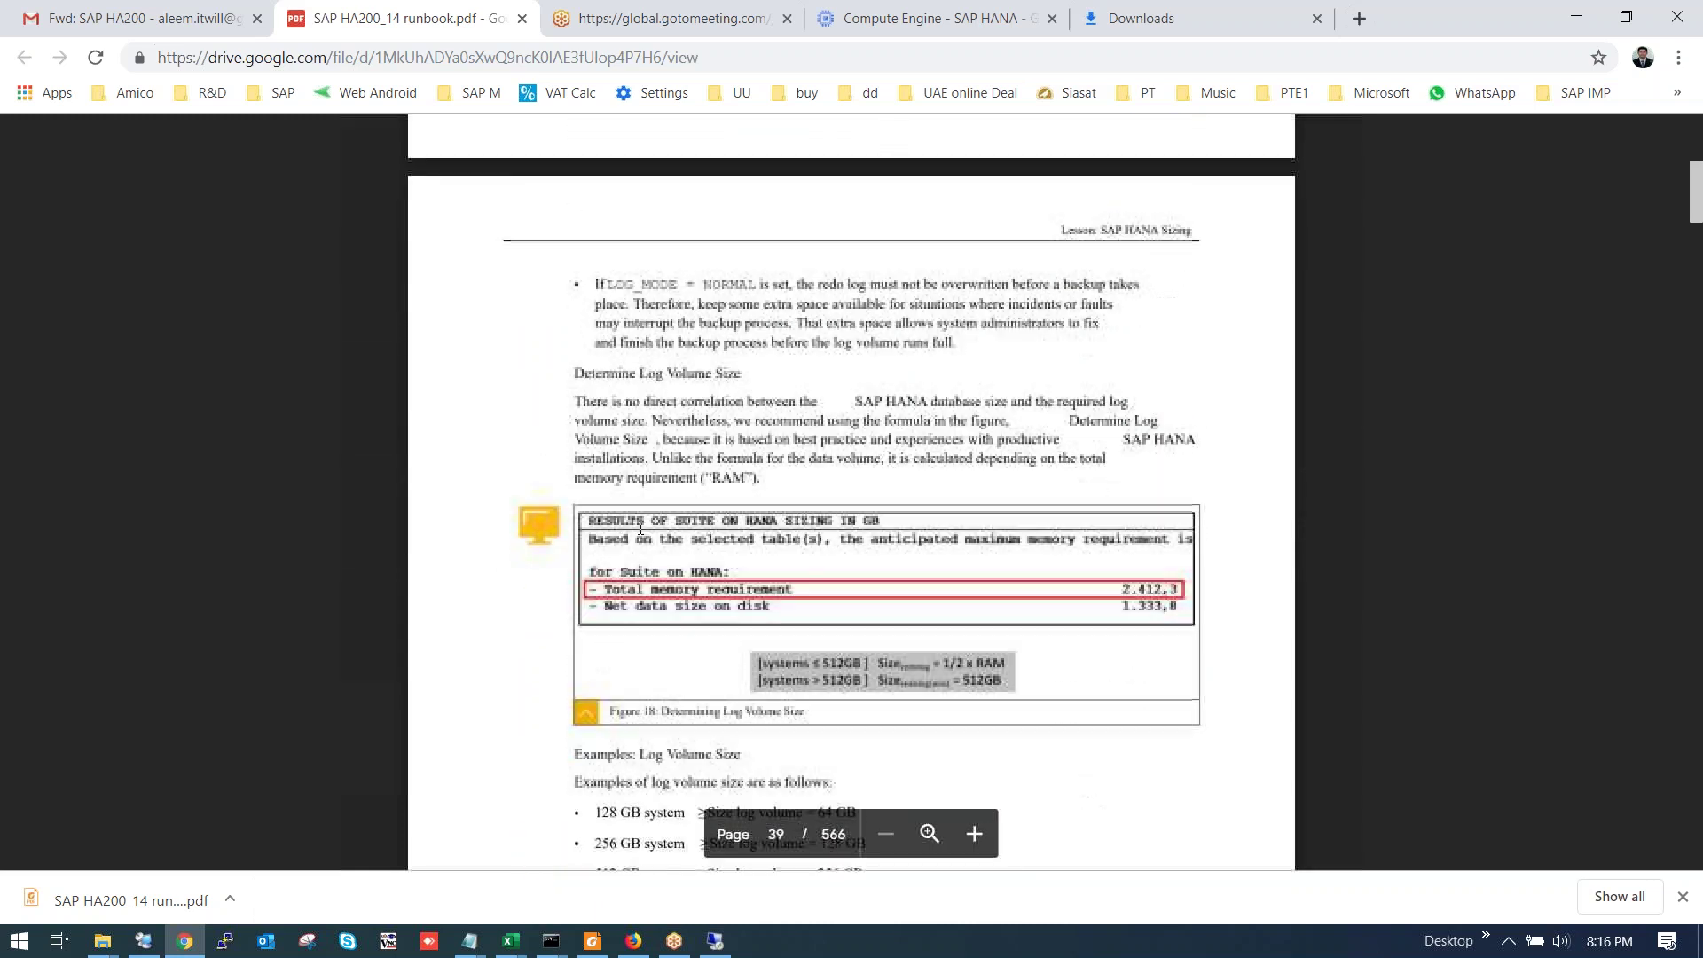
scroll(687, 513, down, 5)
scroll(690, 514, up, 4)
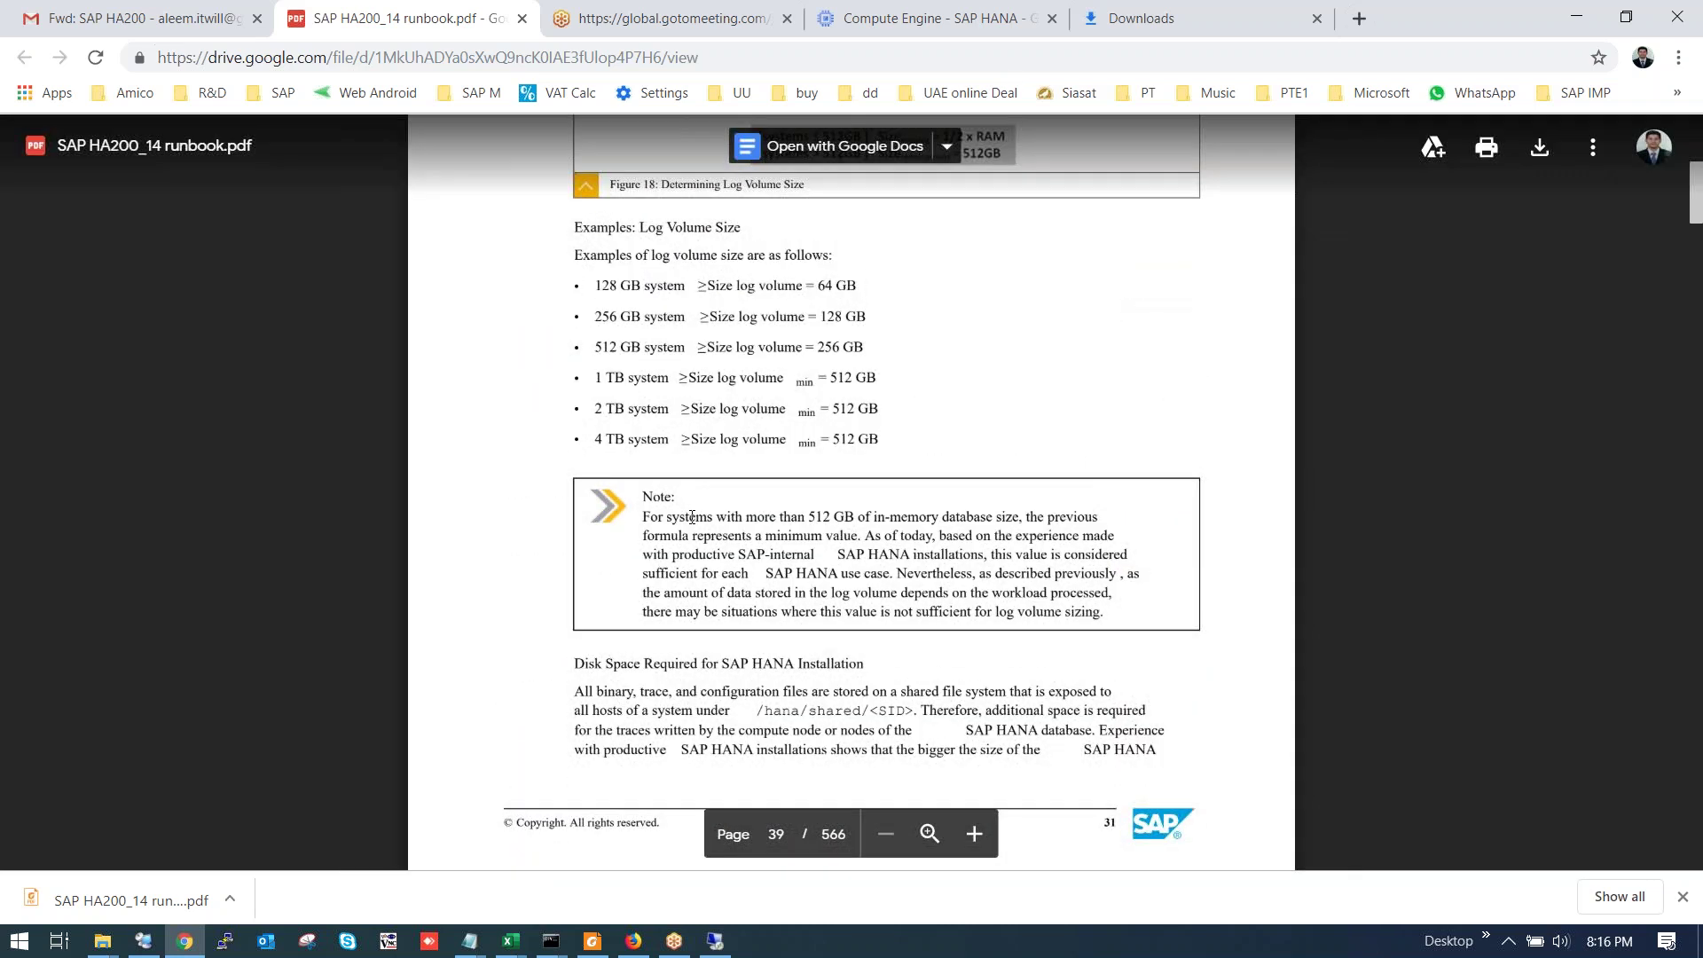
scroll(701, 517, down, 18)
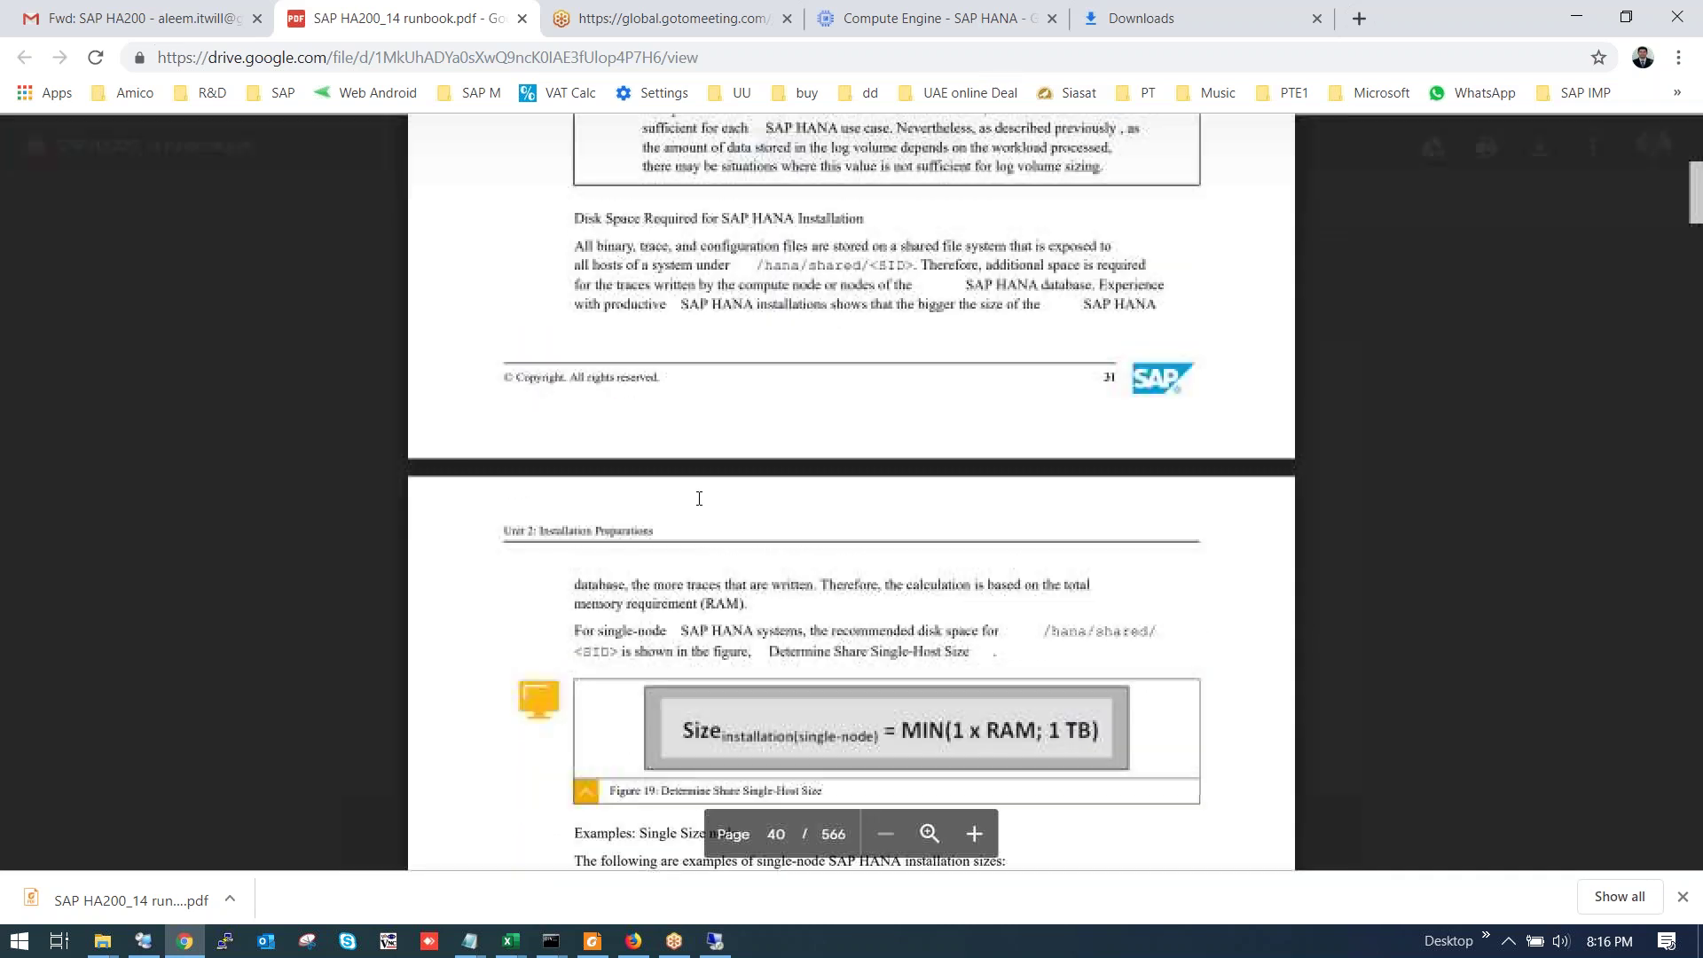
scroll(684, 489, down, 18)
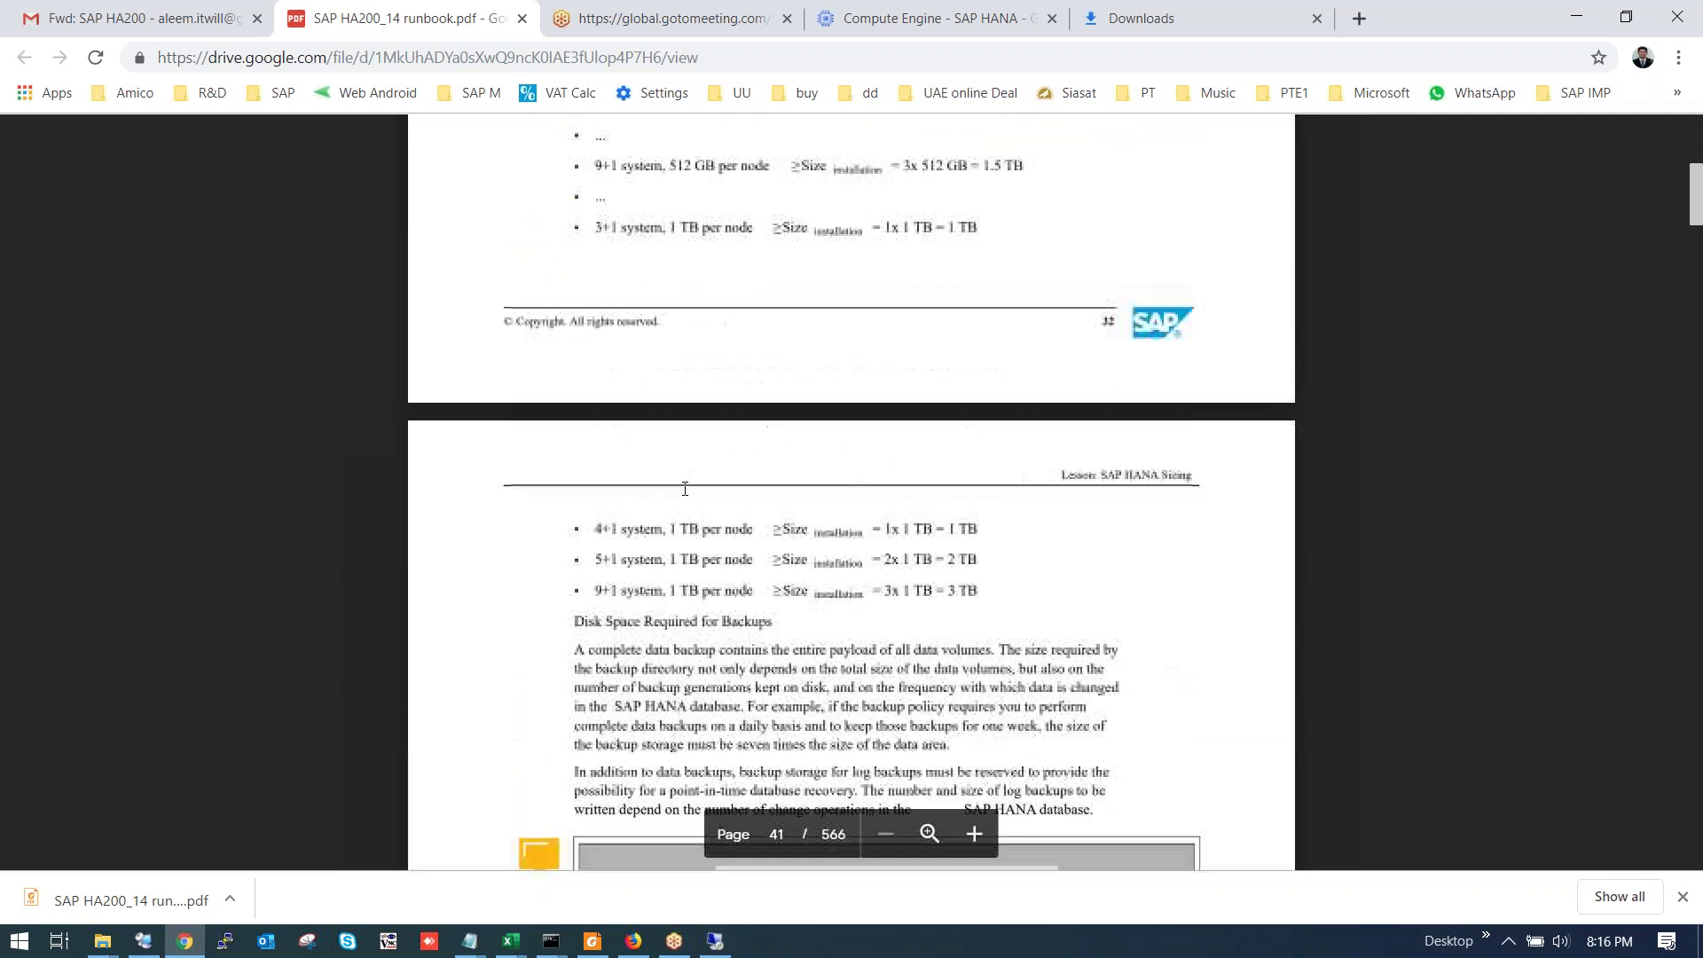
scroll(690, 495, down, 18)
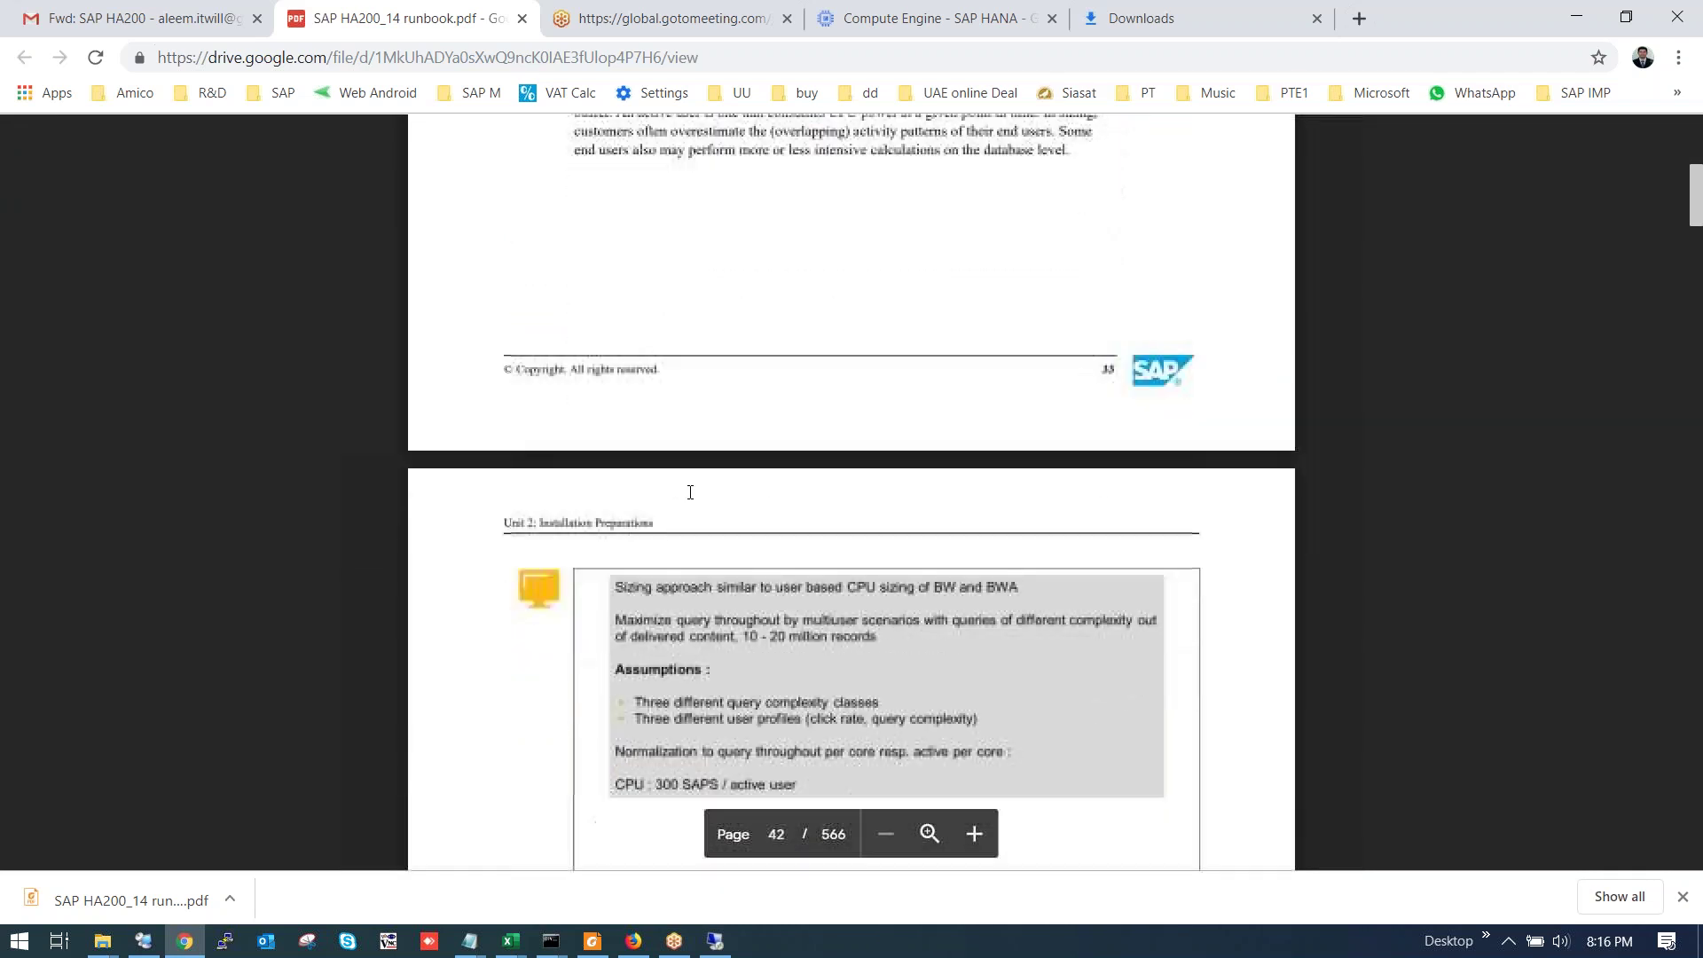
scroll(688, 499, down, 15)
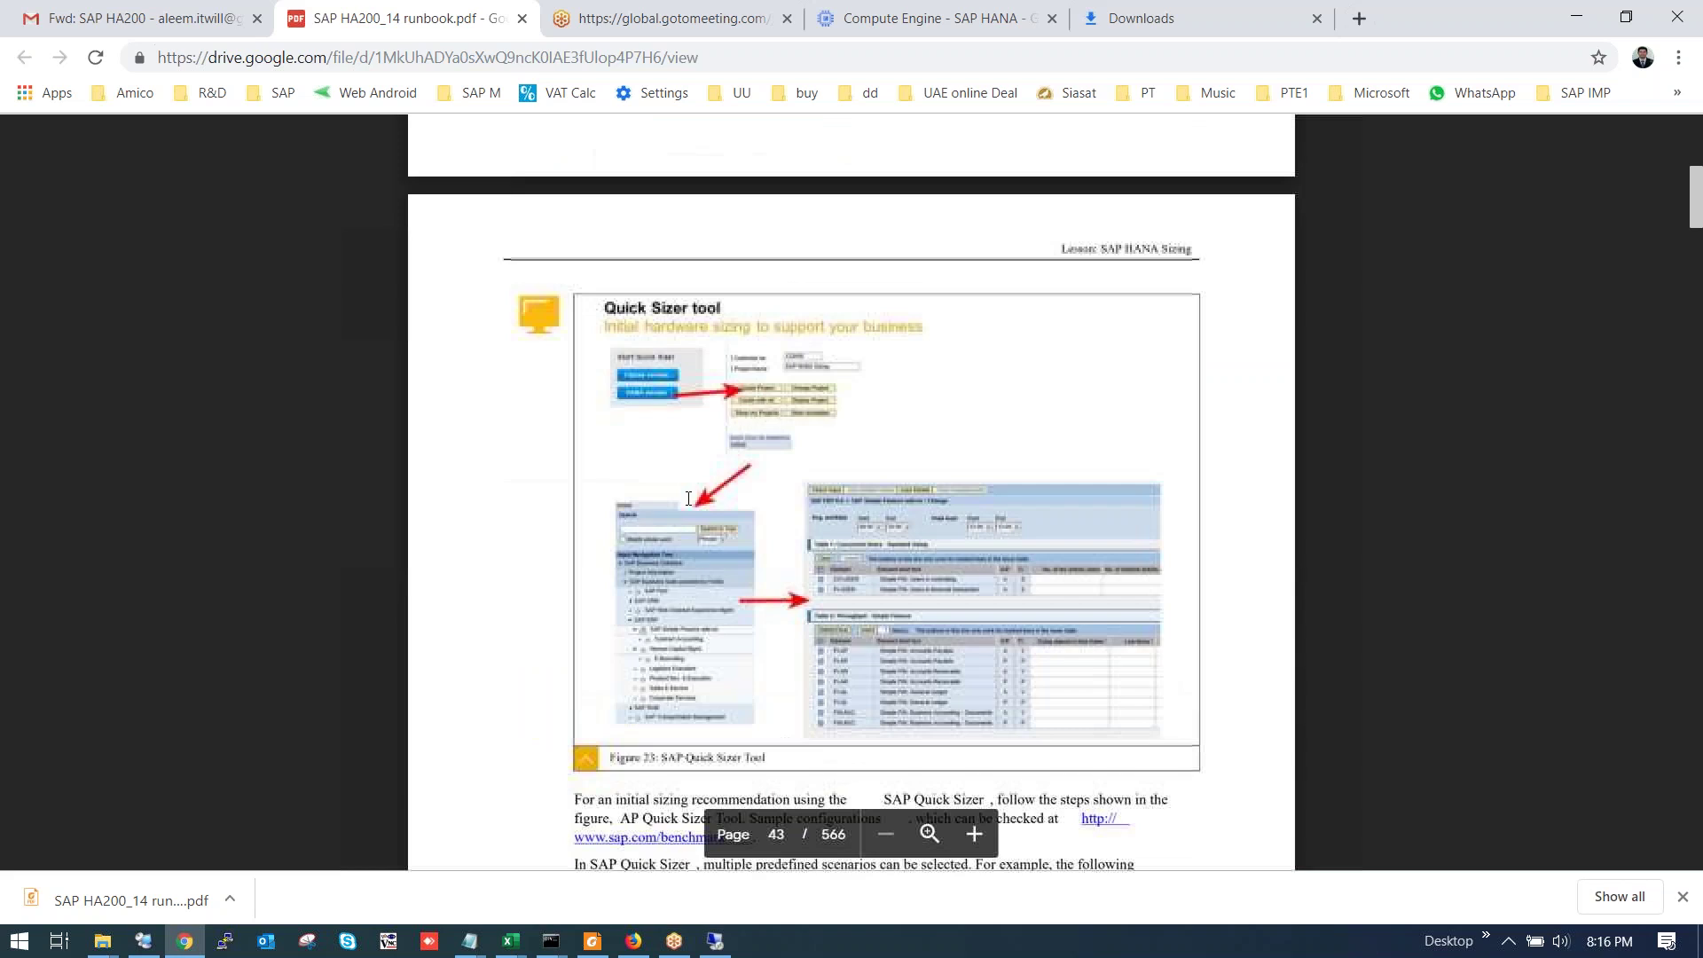
scroll(688, 496, up, 3)
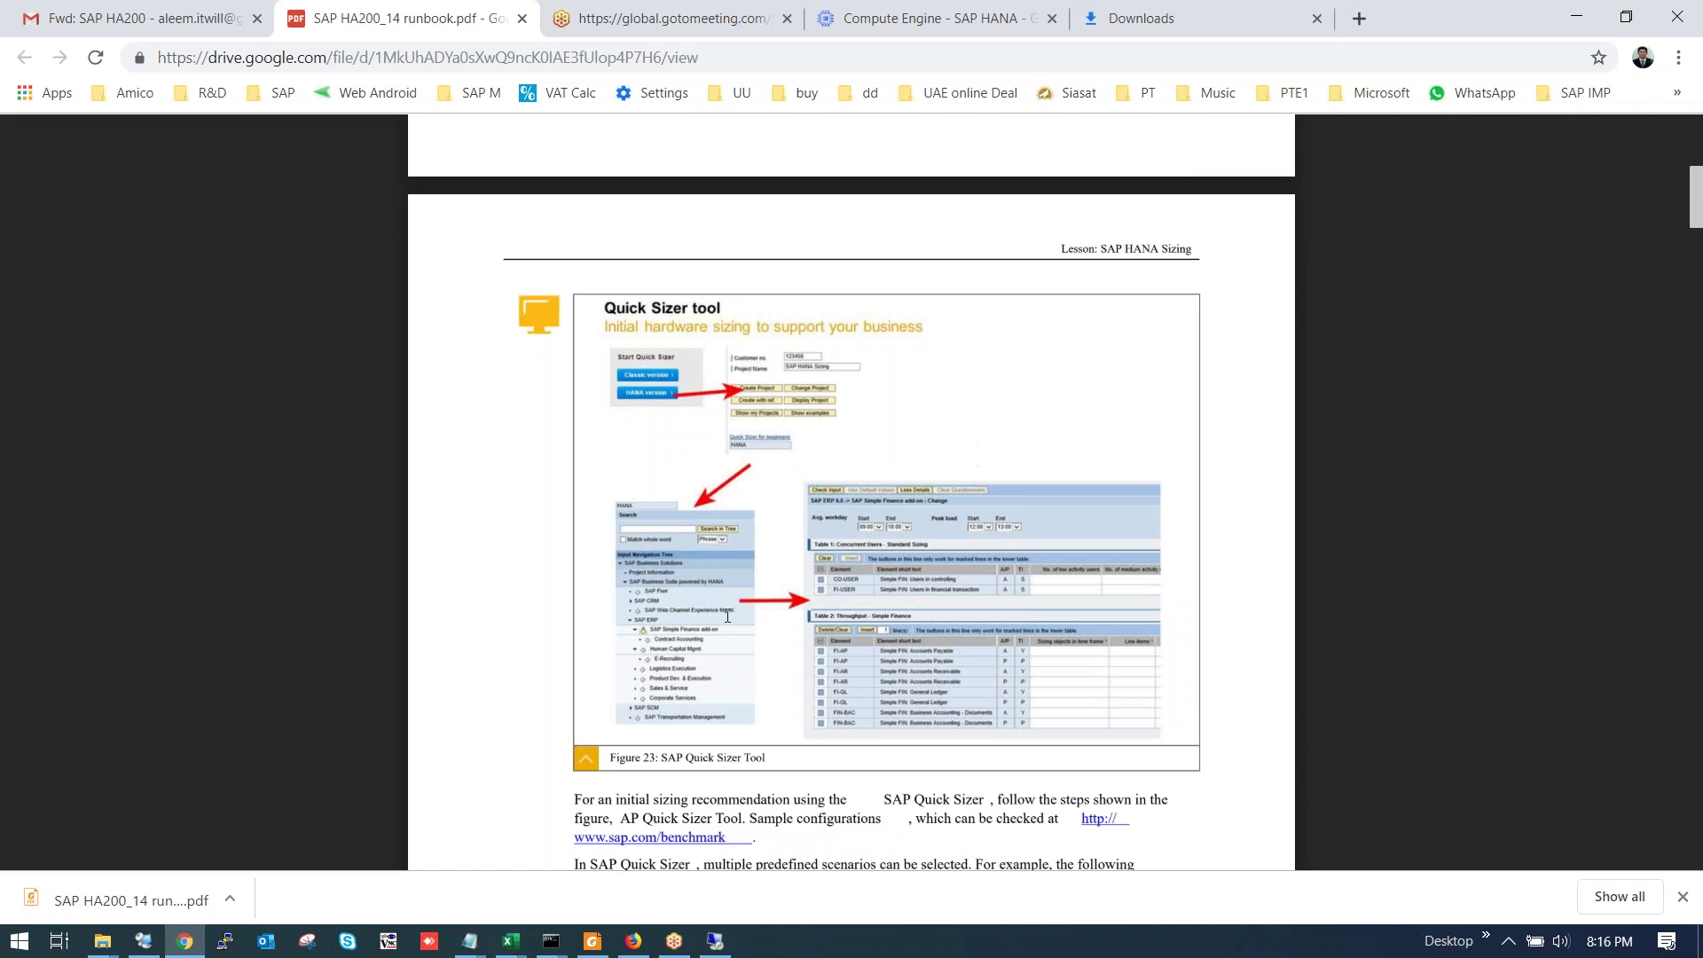
scroll(728, 616, down, 12)
scroll(725, 622, down, 10)
scroll(714, 616, down, 5)
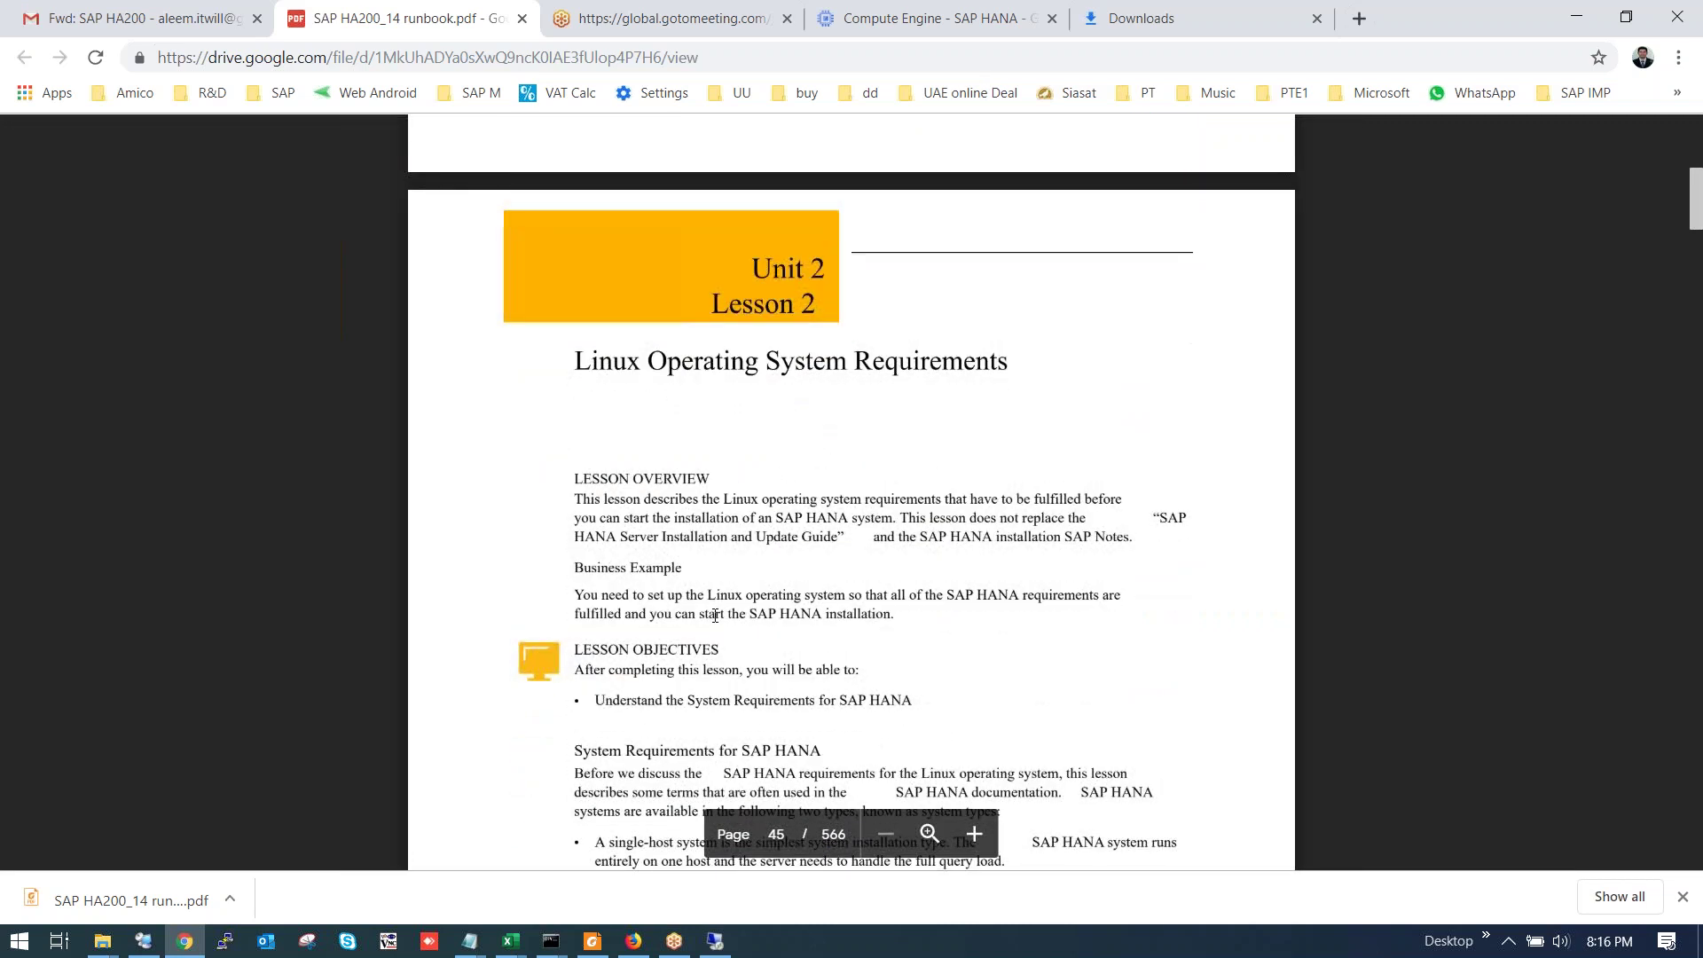
scroll(715, 616, down, 12)
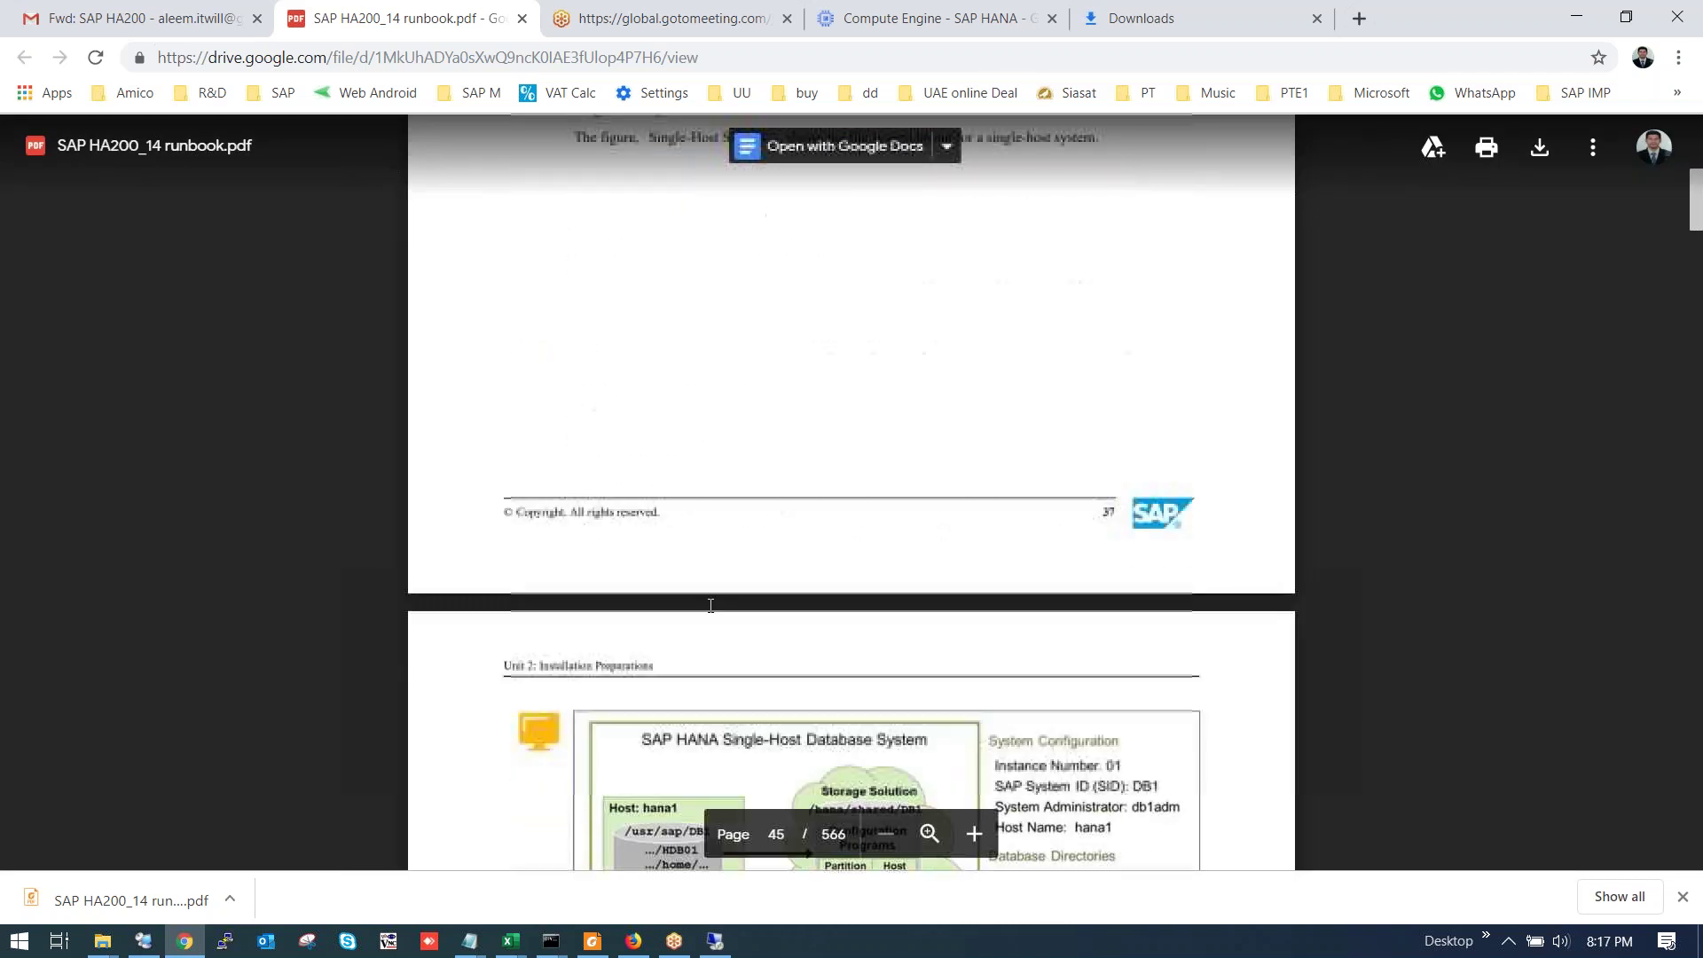
scroll(709, 606, down, 3)
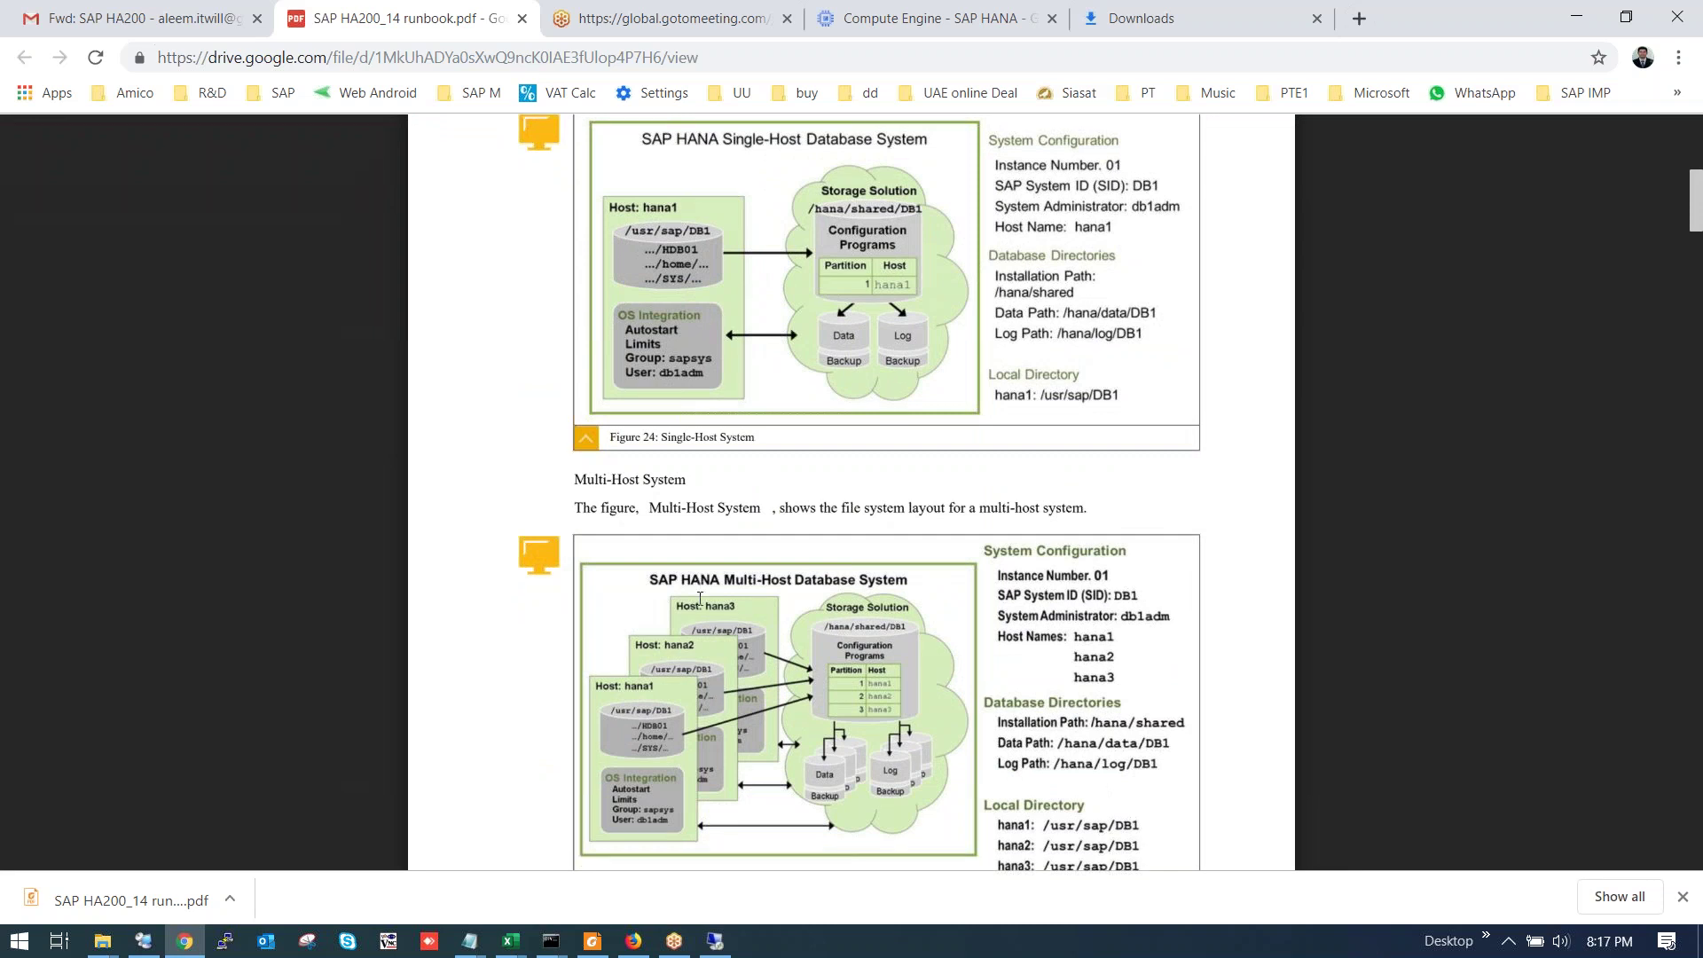
scroll(700, 599, down, 12)
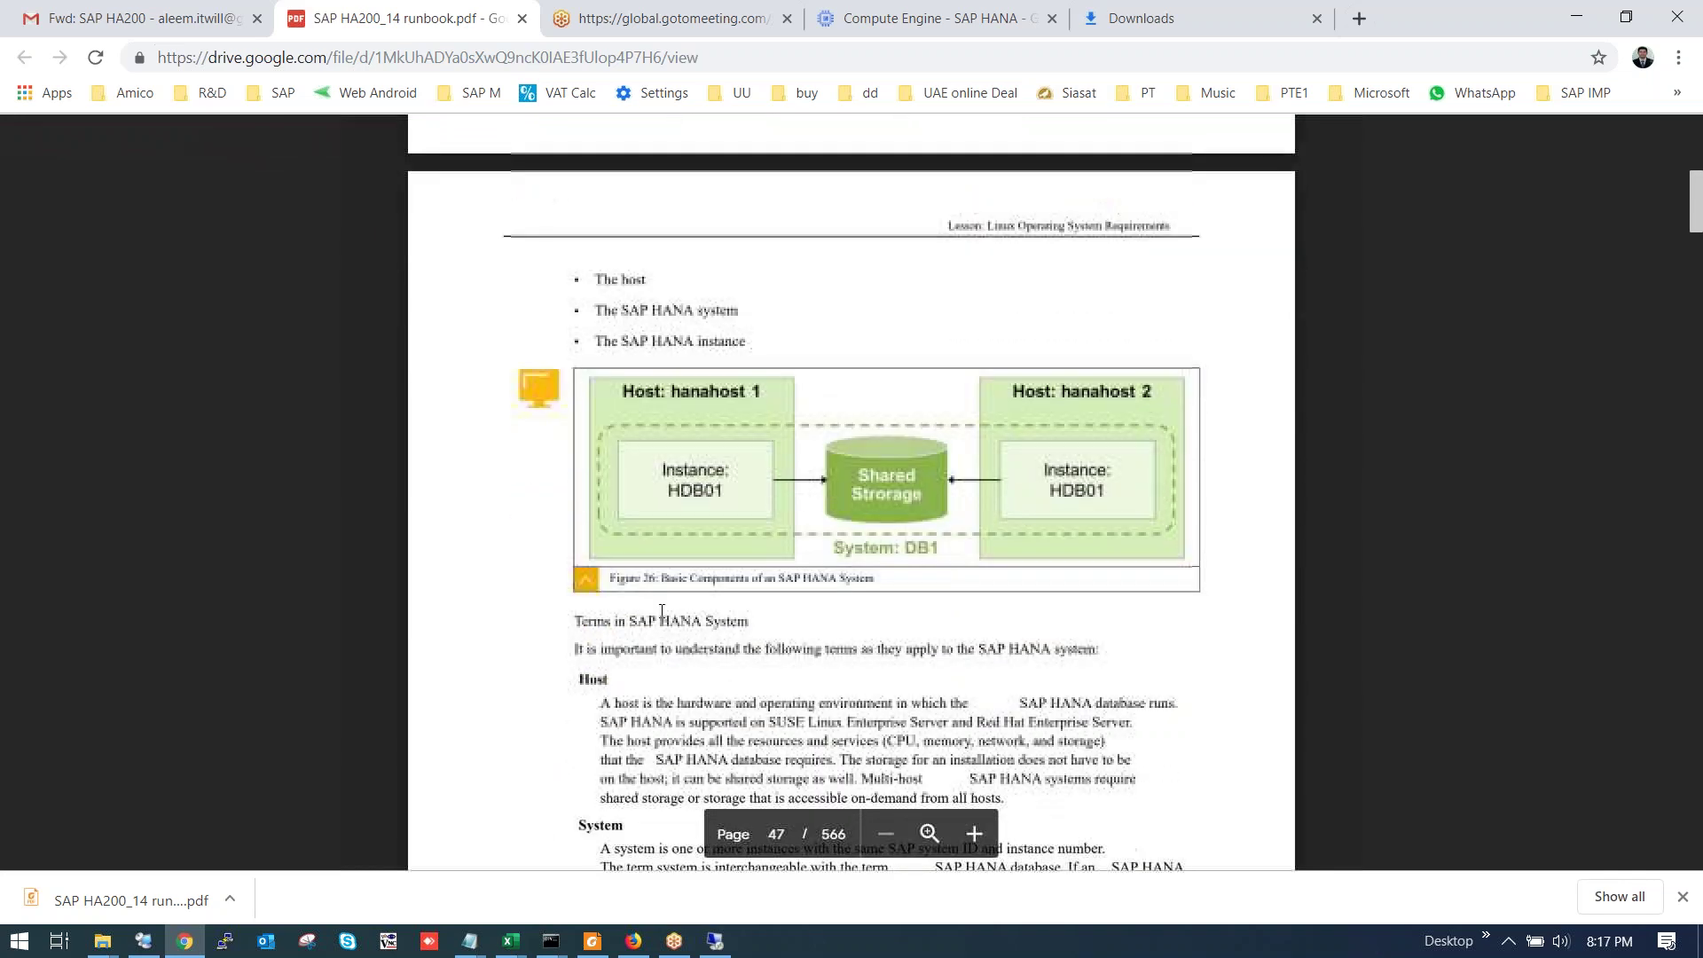
scroll(661, 606, down, 4)
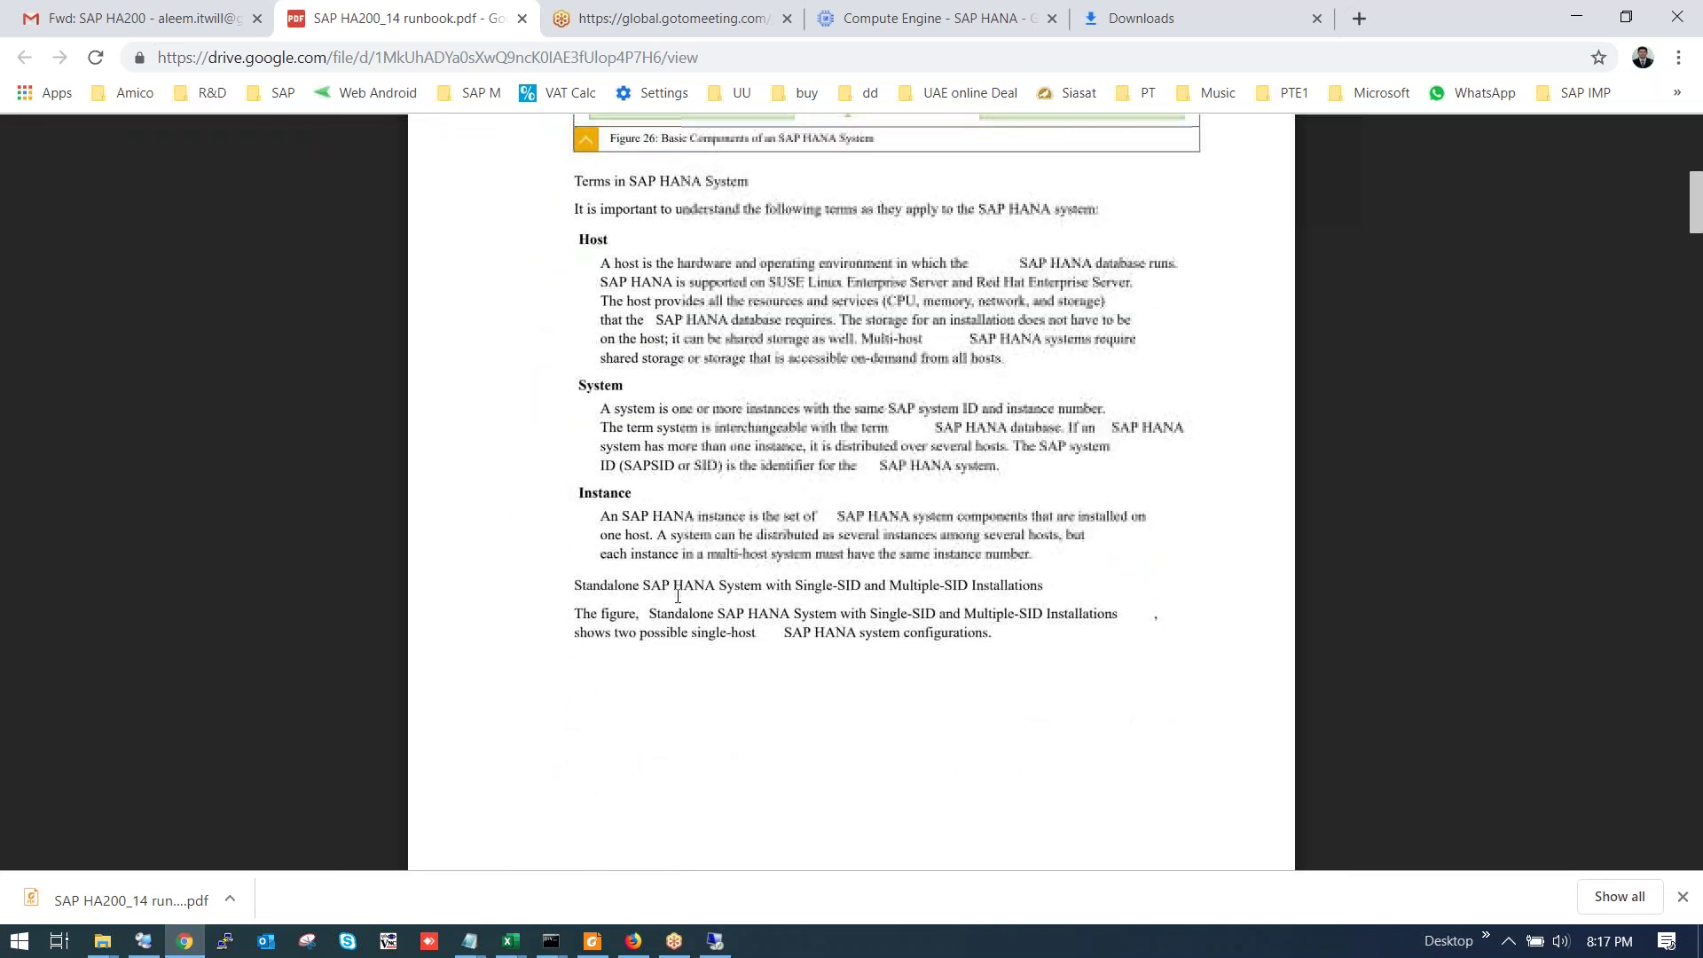
scroll(678, 597, down, 12)
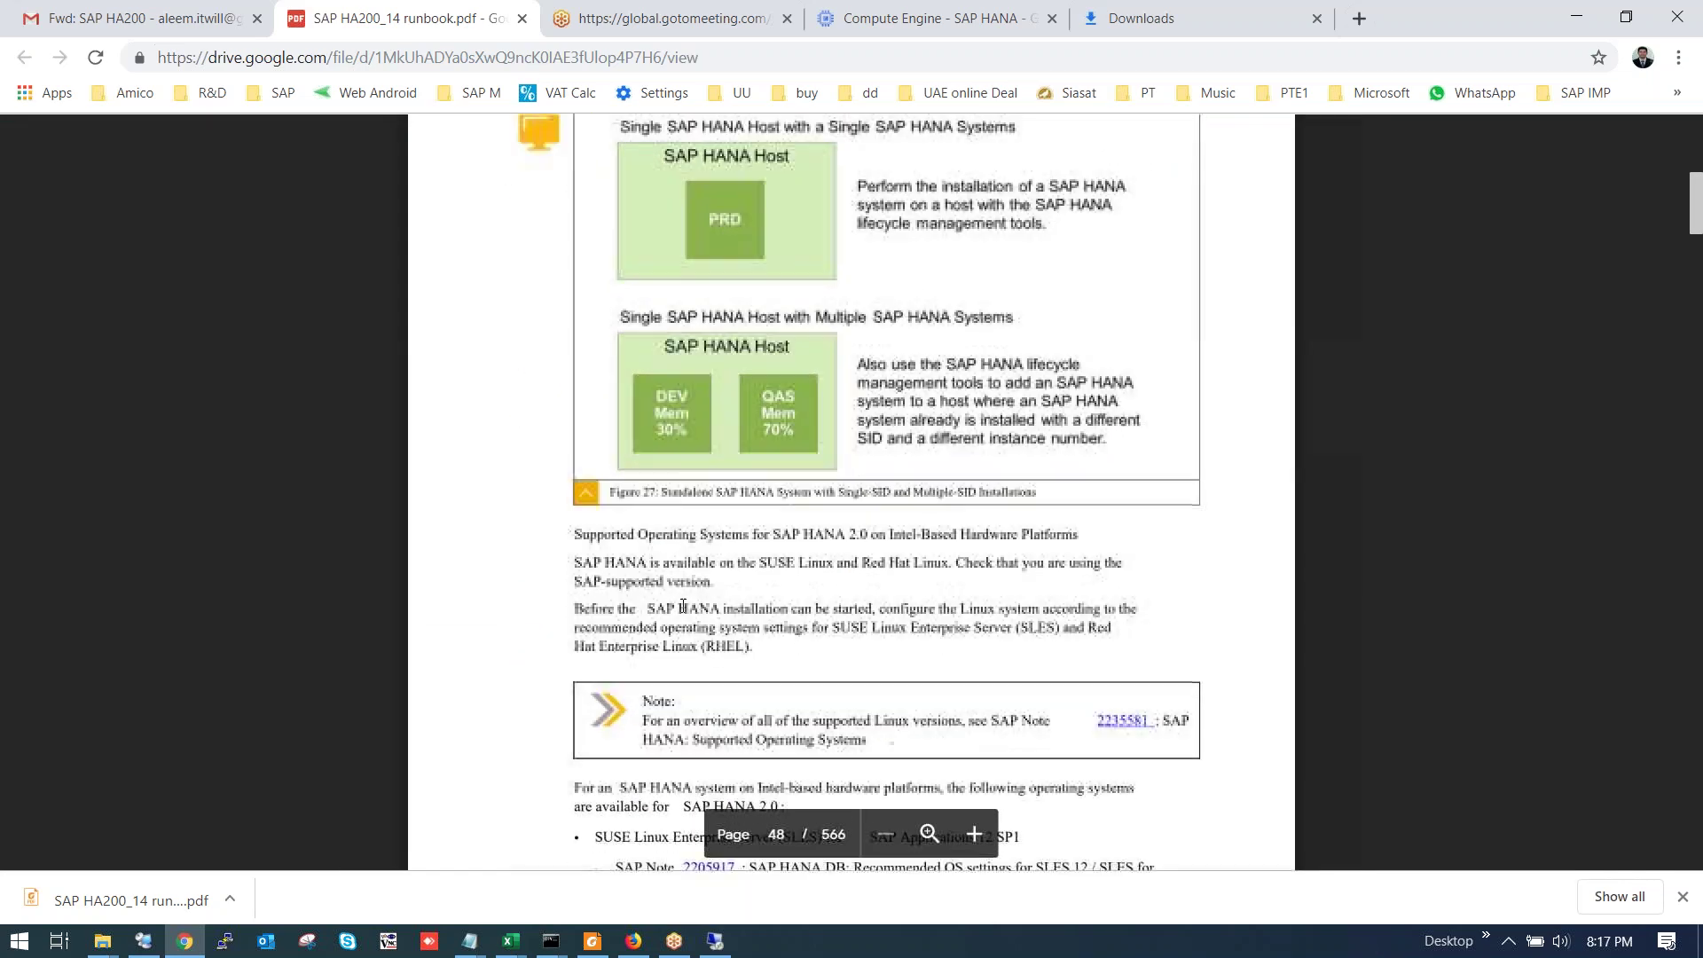
scroll(683, 606, down, 3)
scroll(675, 599, up, 4)
scroll(675, 594, down, 5)
scroll(688, 593, down, 2)
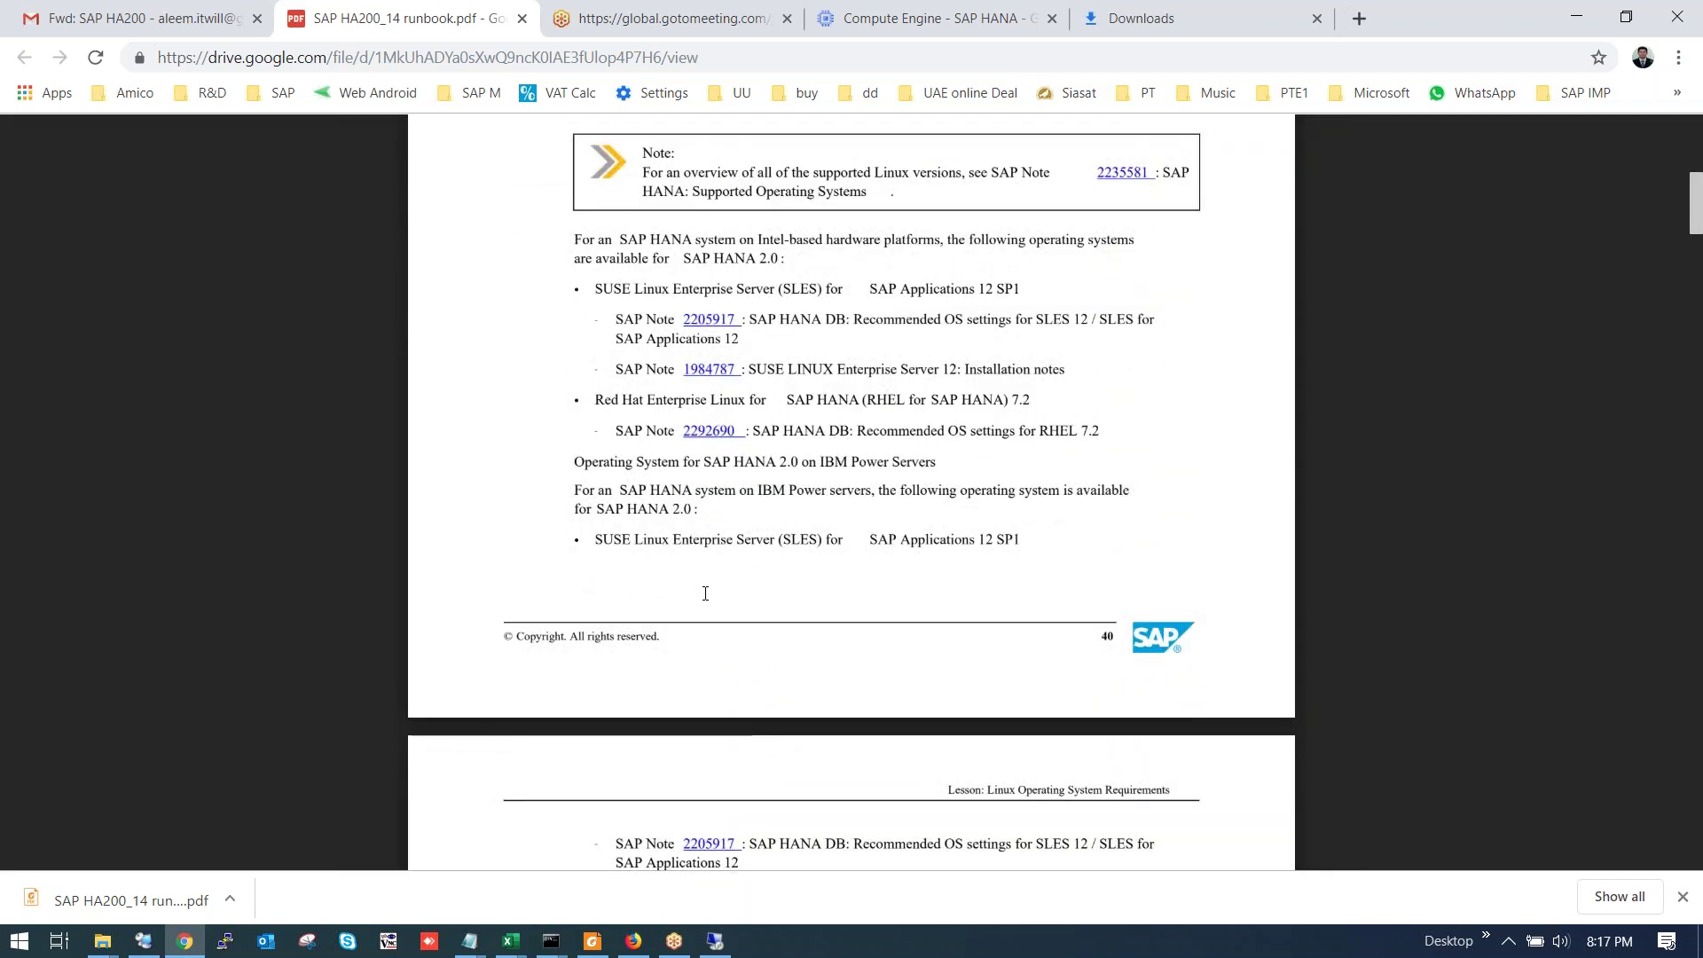
scroll(704, 596, down, 10)
scroll(687, 626, down, 20)
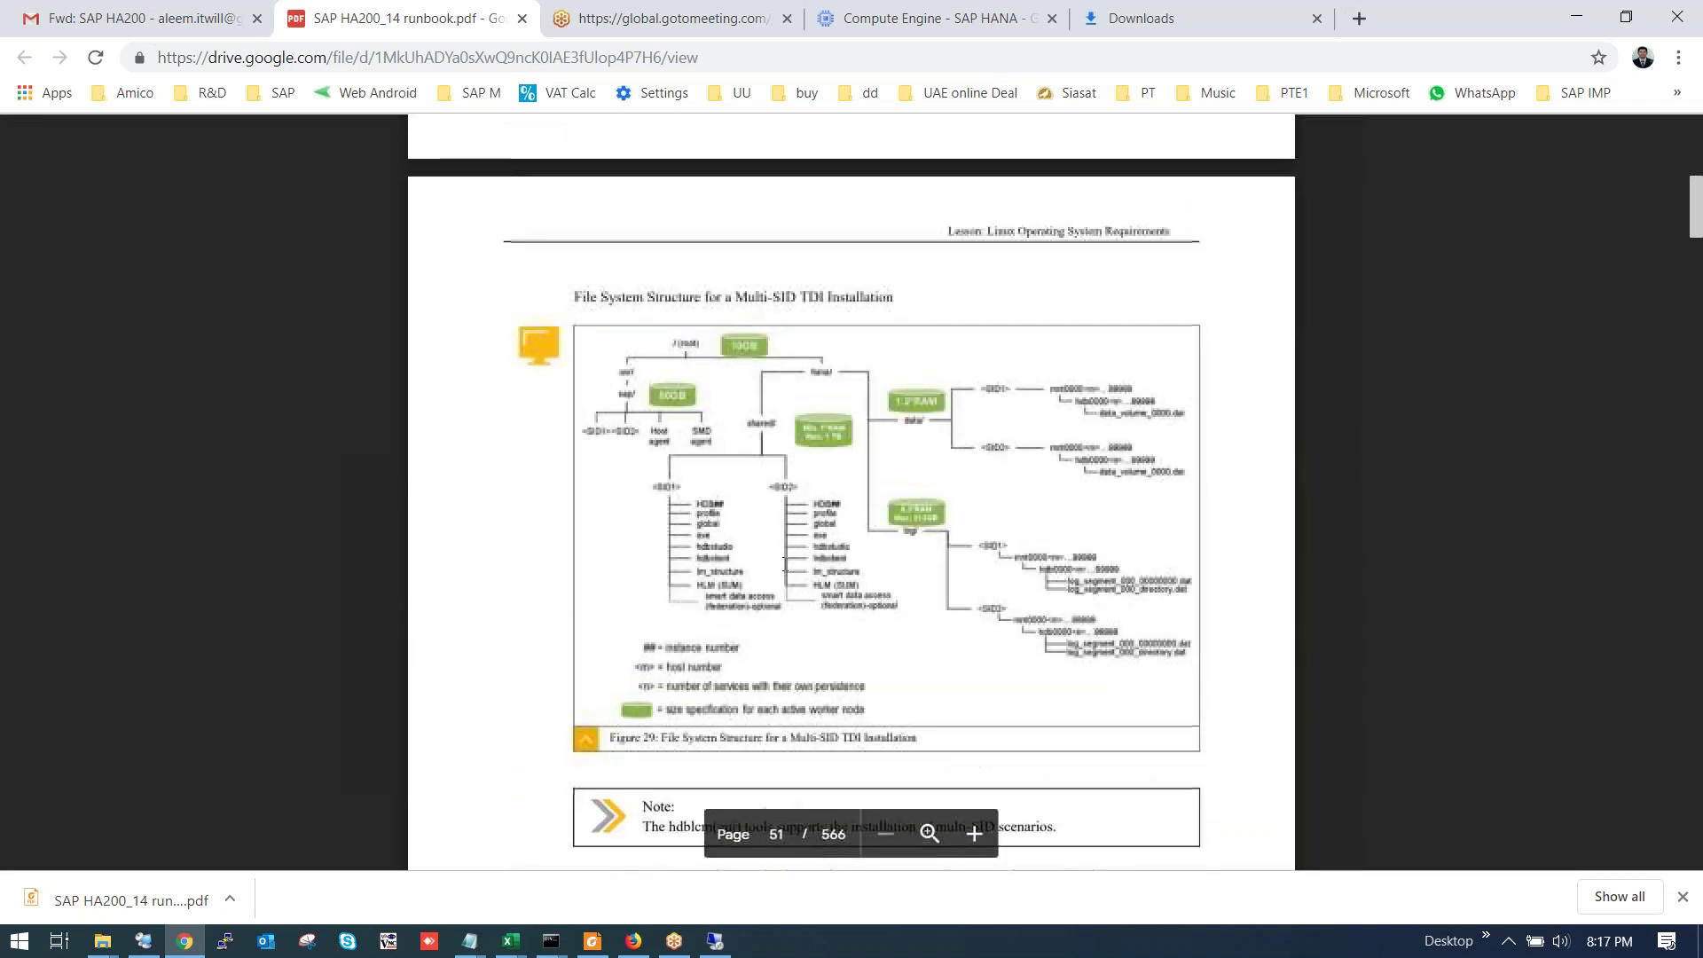
scroll(784, 566, down, 12)
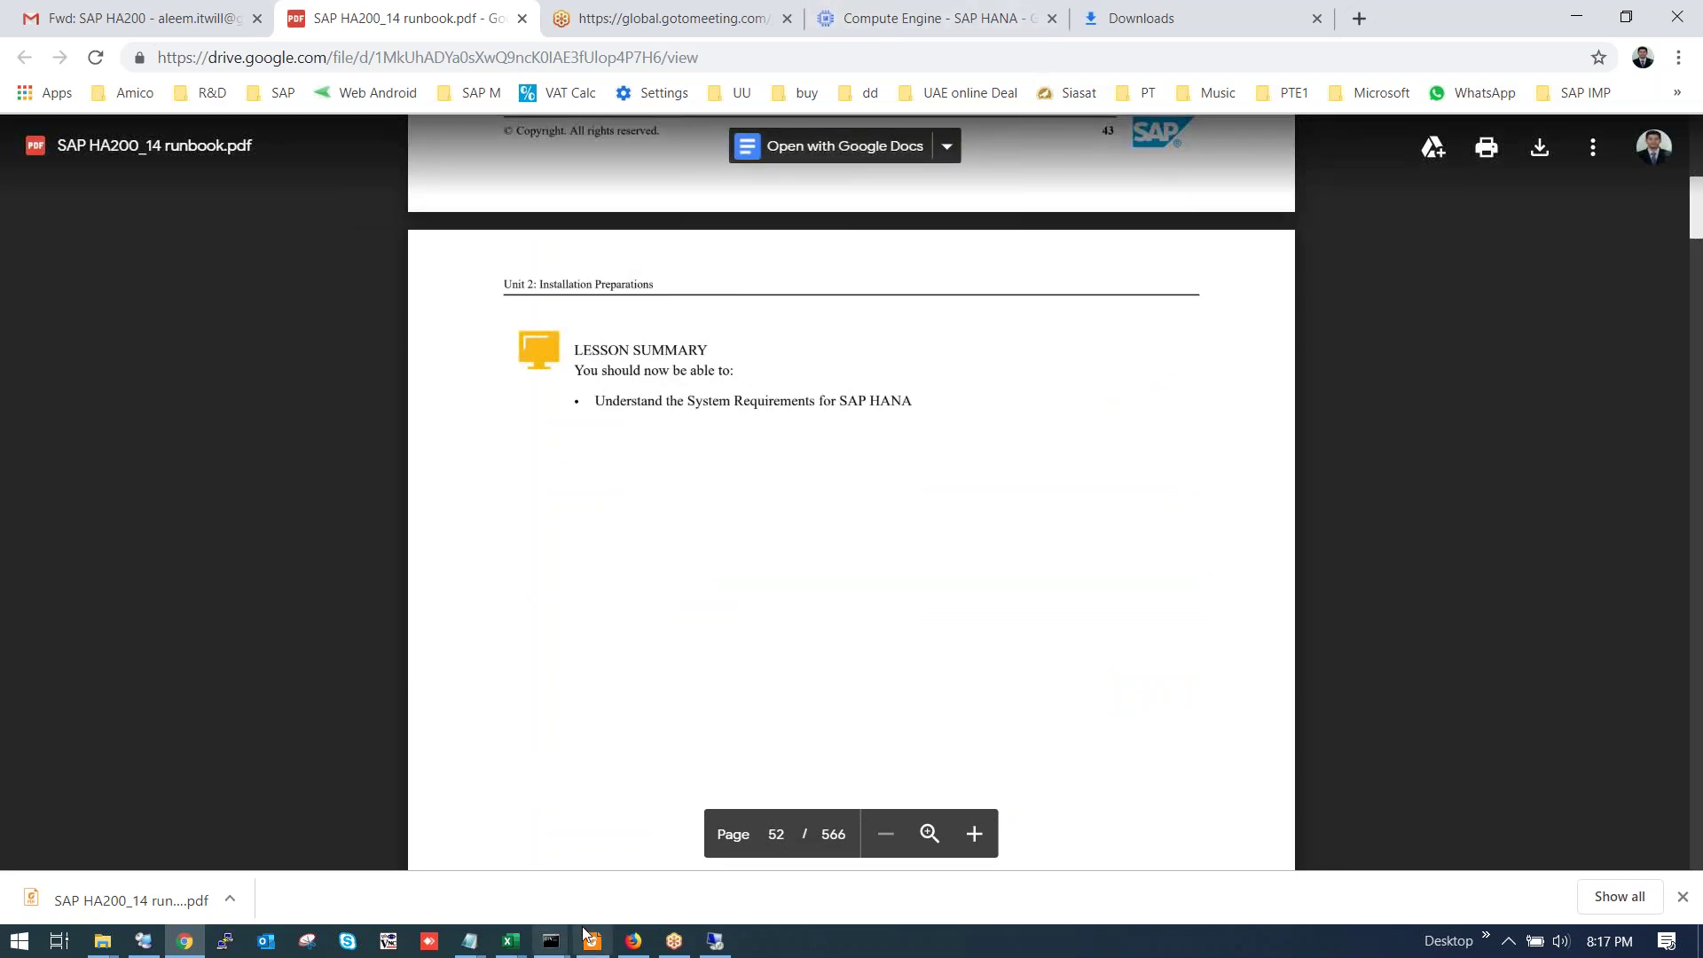
click(715, 940)
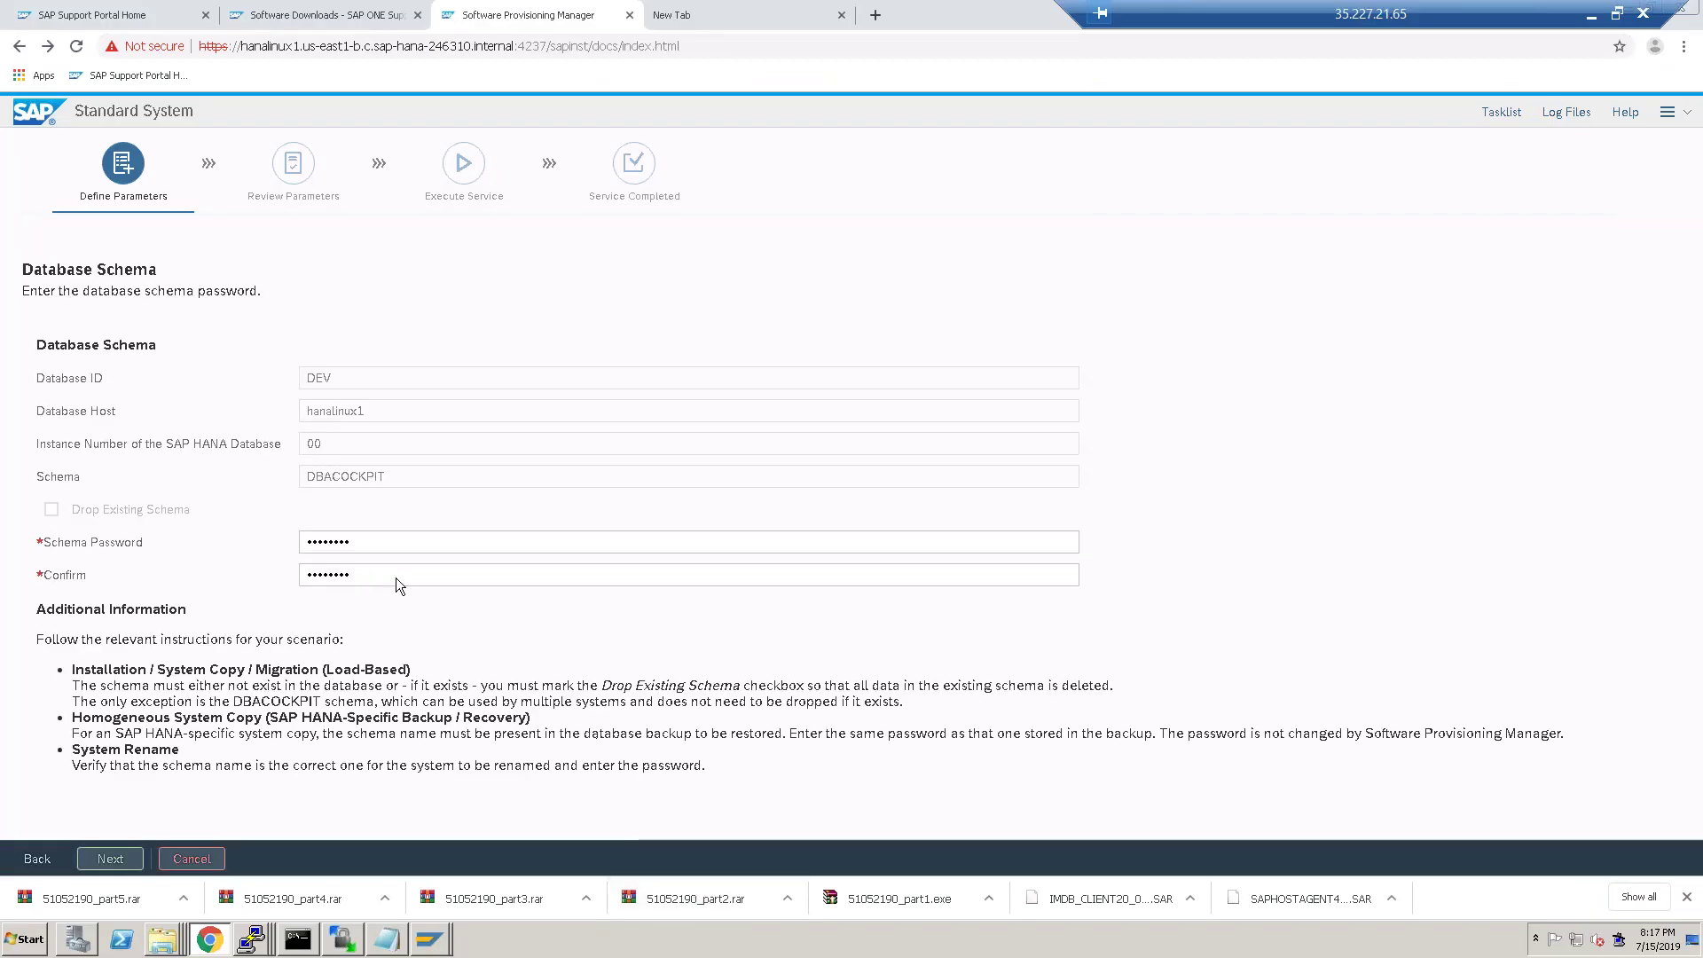
Accept the DBACOCKPIT and SAPABAP2 schema passwords and acknowledge the memory allocation notice.
click(424, 574)
click(383, 692)
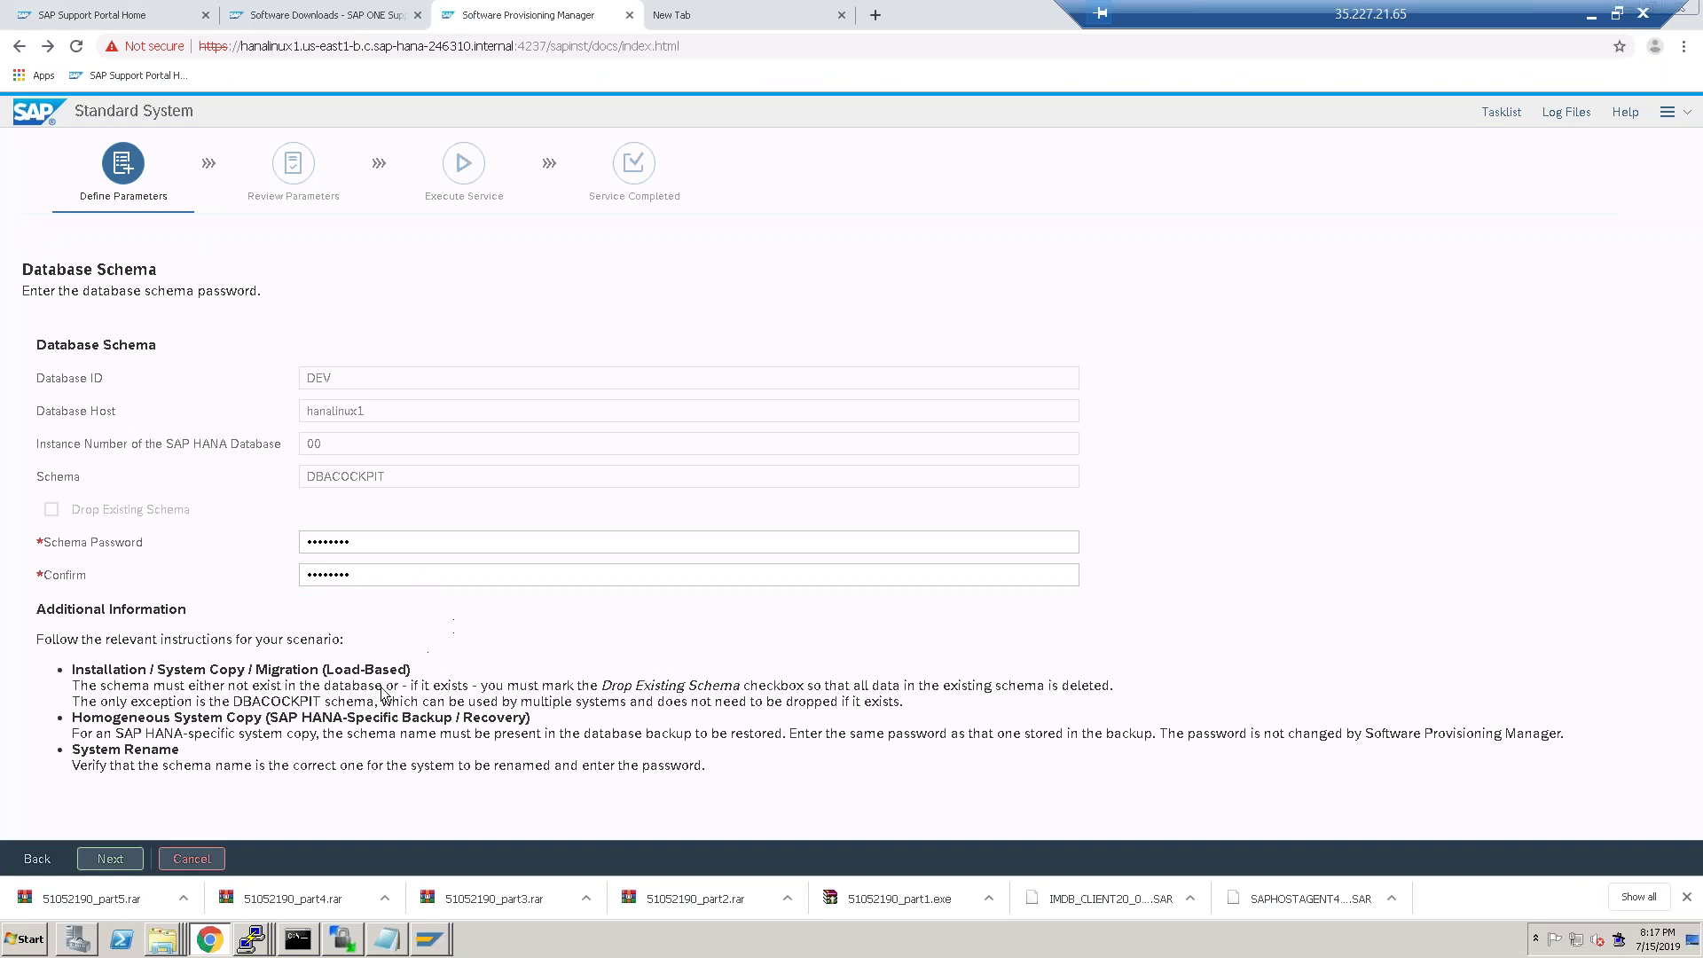
click(109, 860)
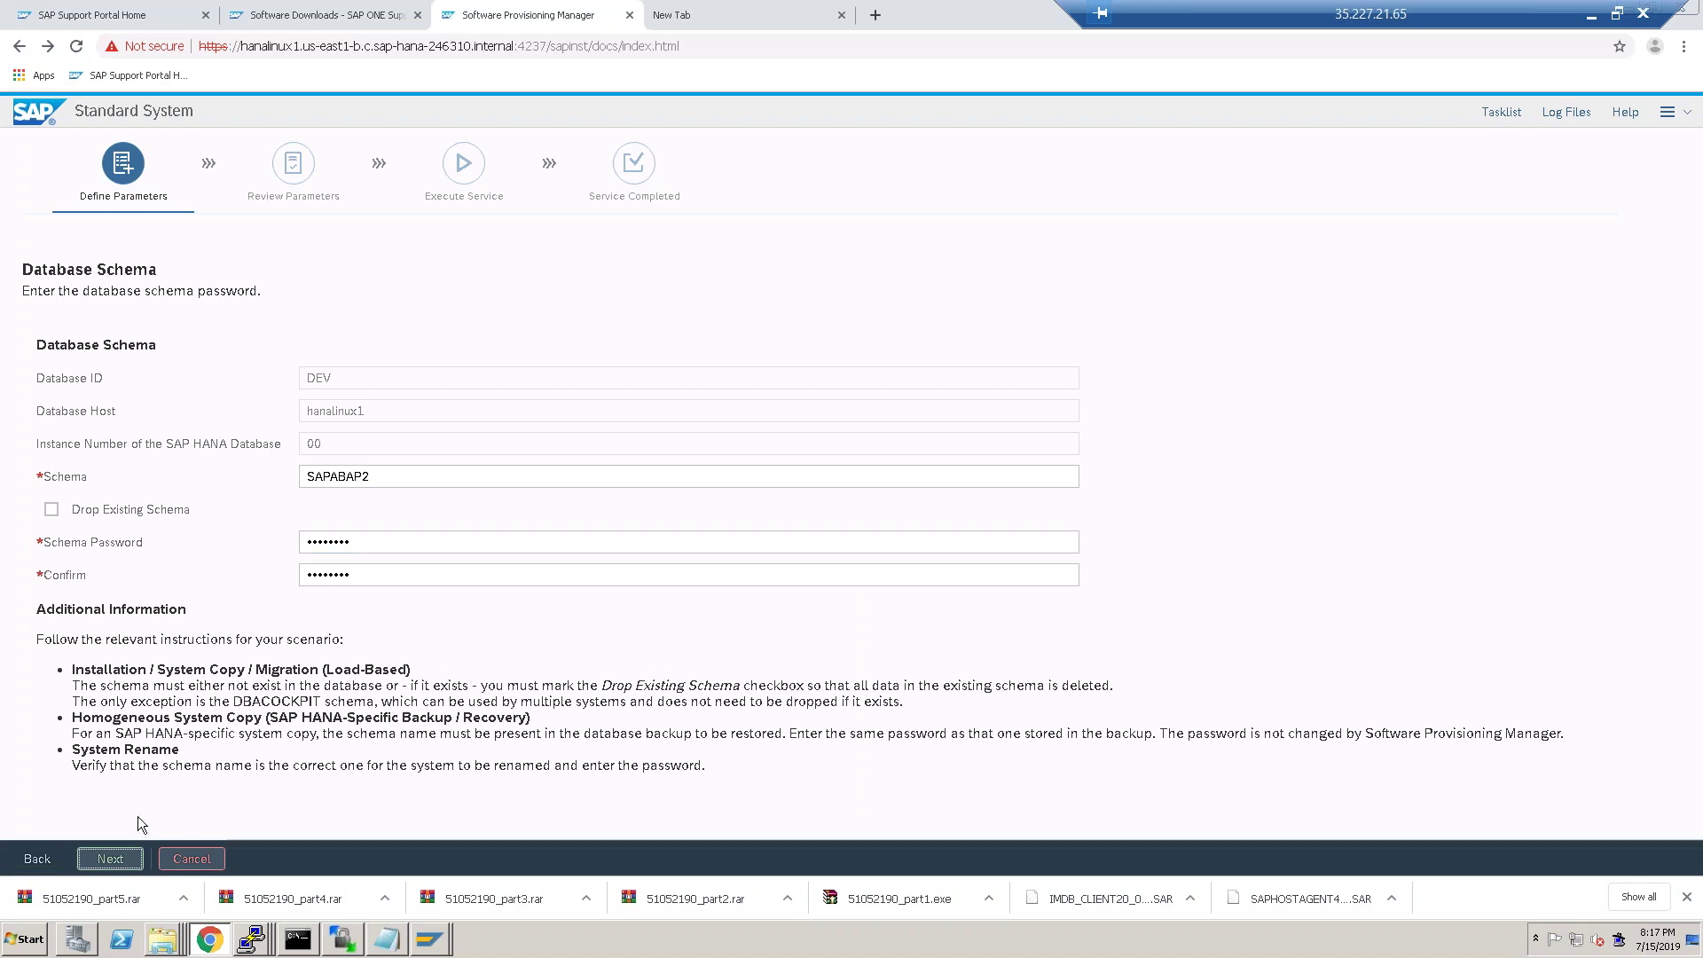
click(121, 860)
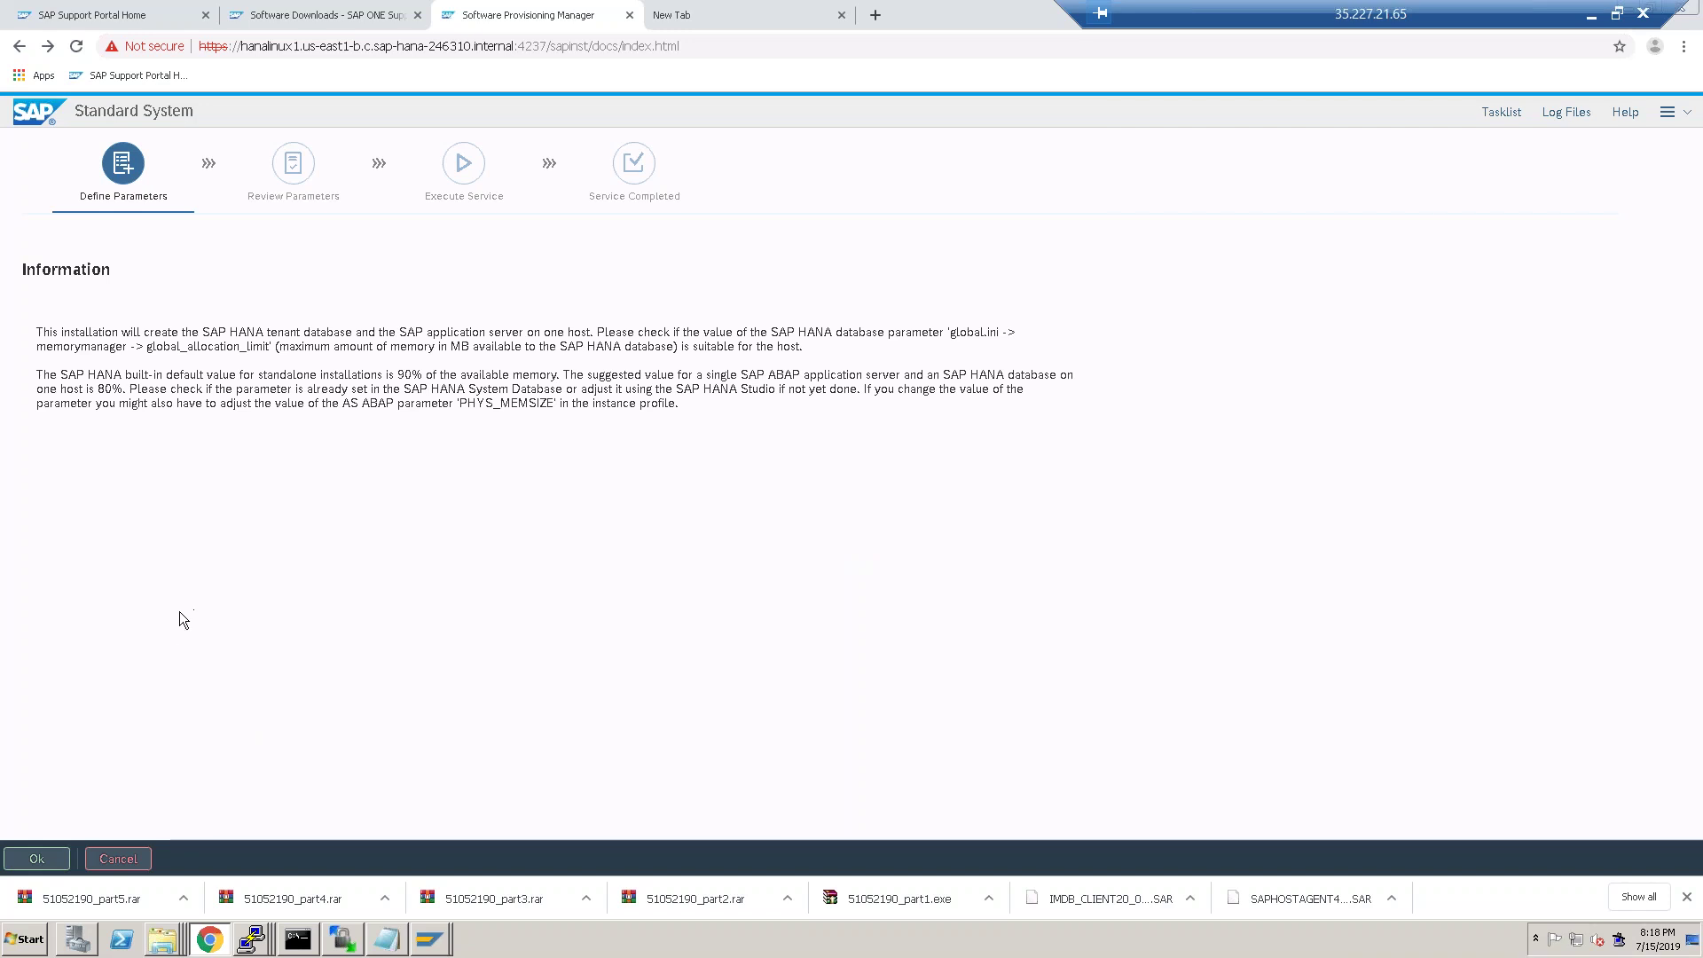
click(36, 858)
click(46, 861)
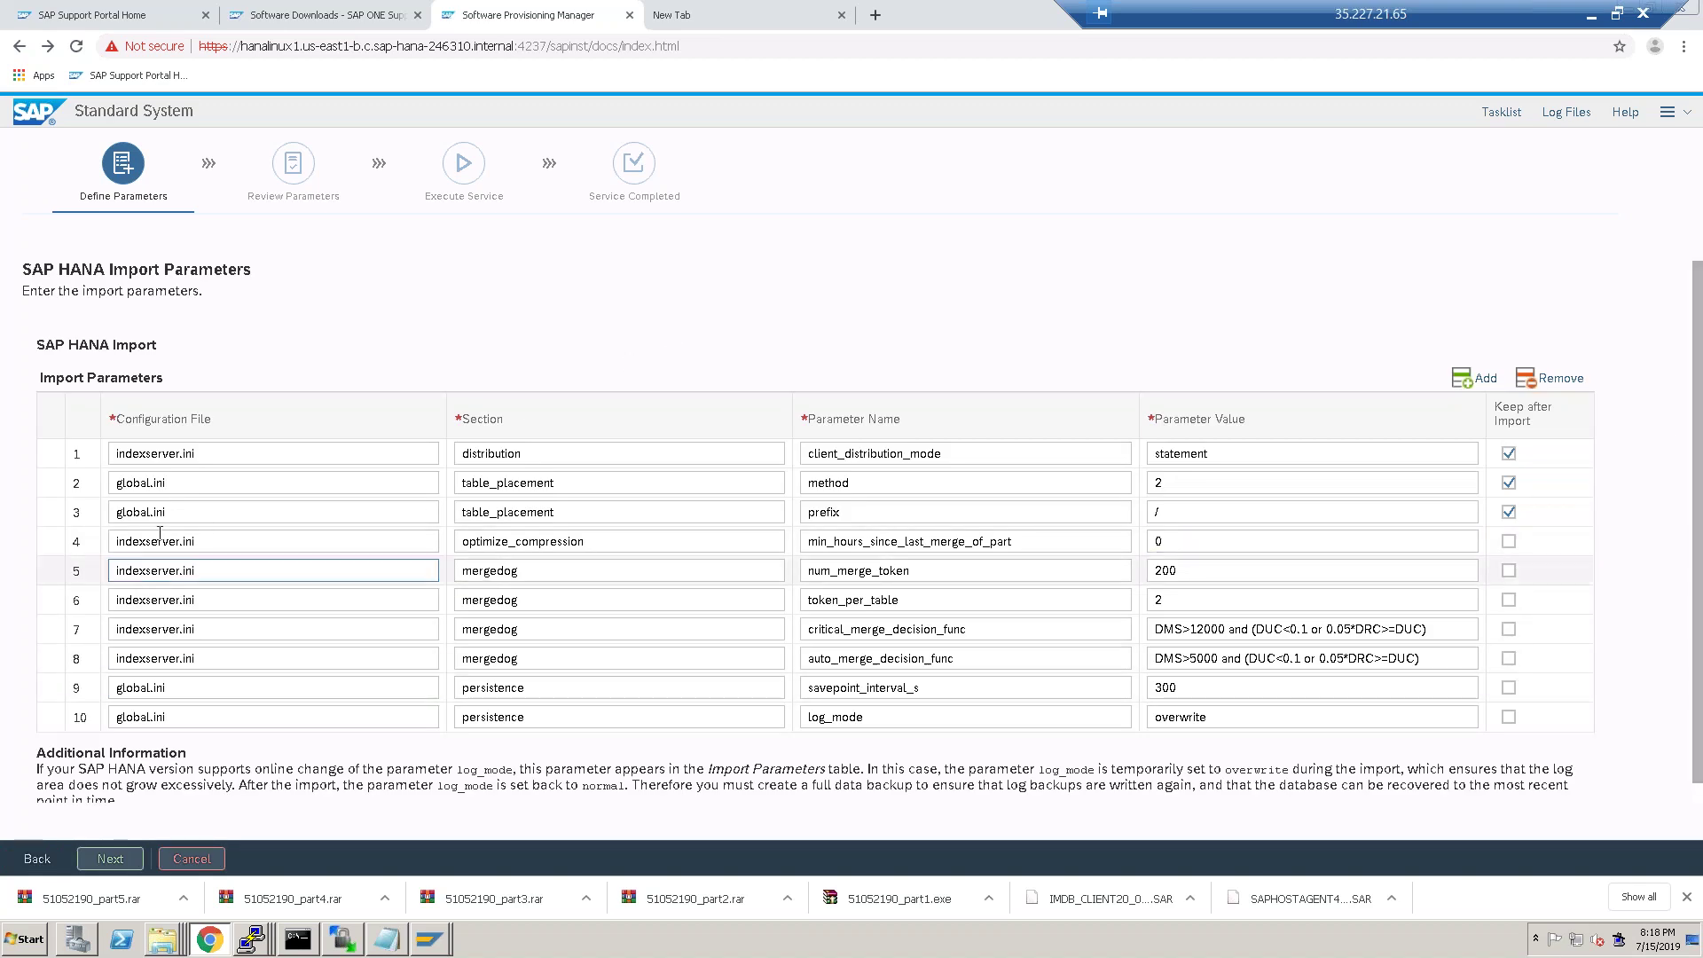
Keep default HANA import parameters and declustering enabled, and skip the table placement parameter file.
click(111, 859)
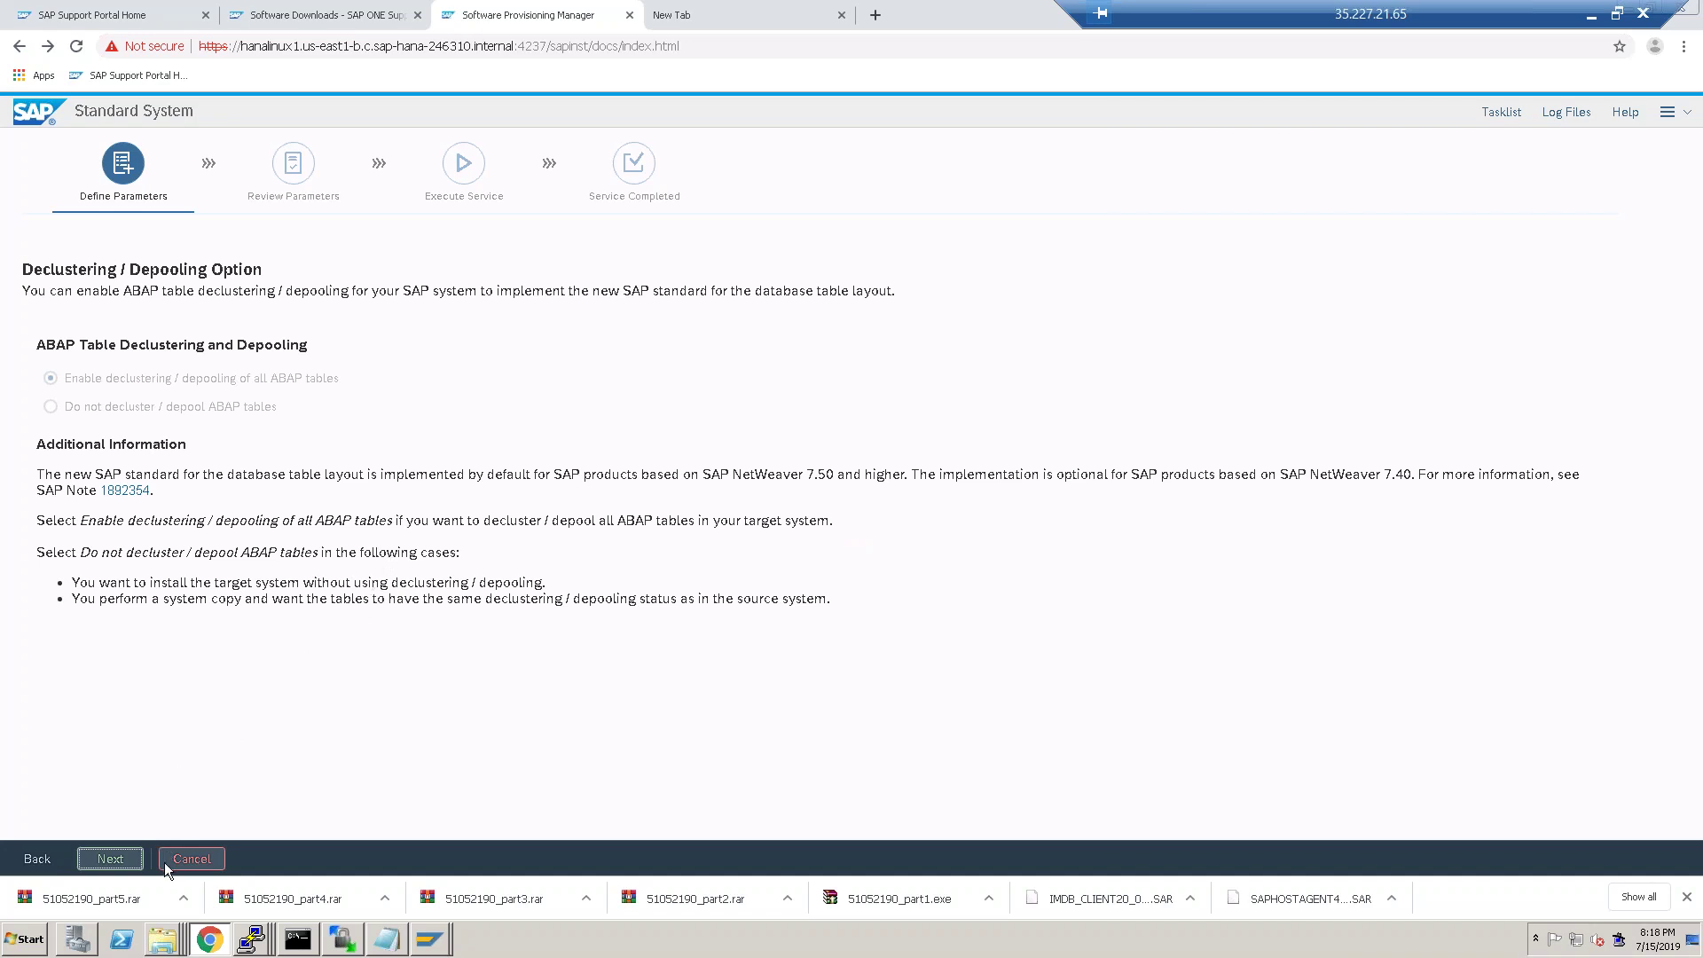
click(123, 861)
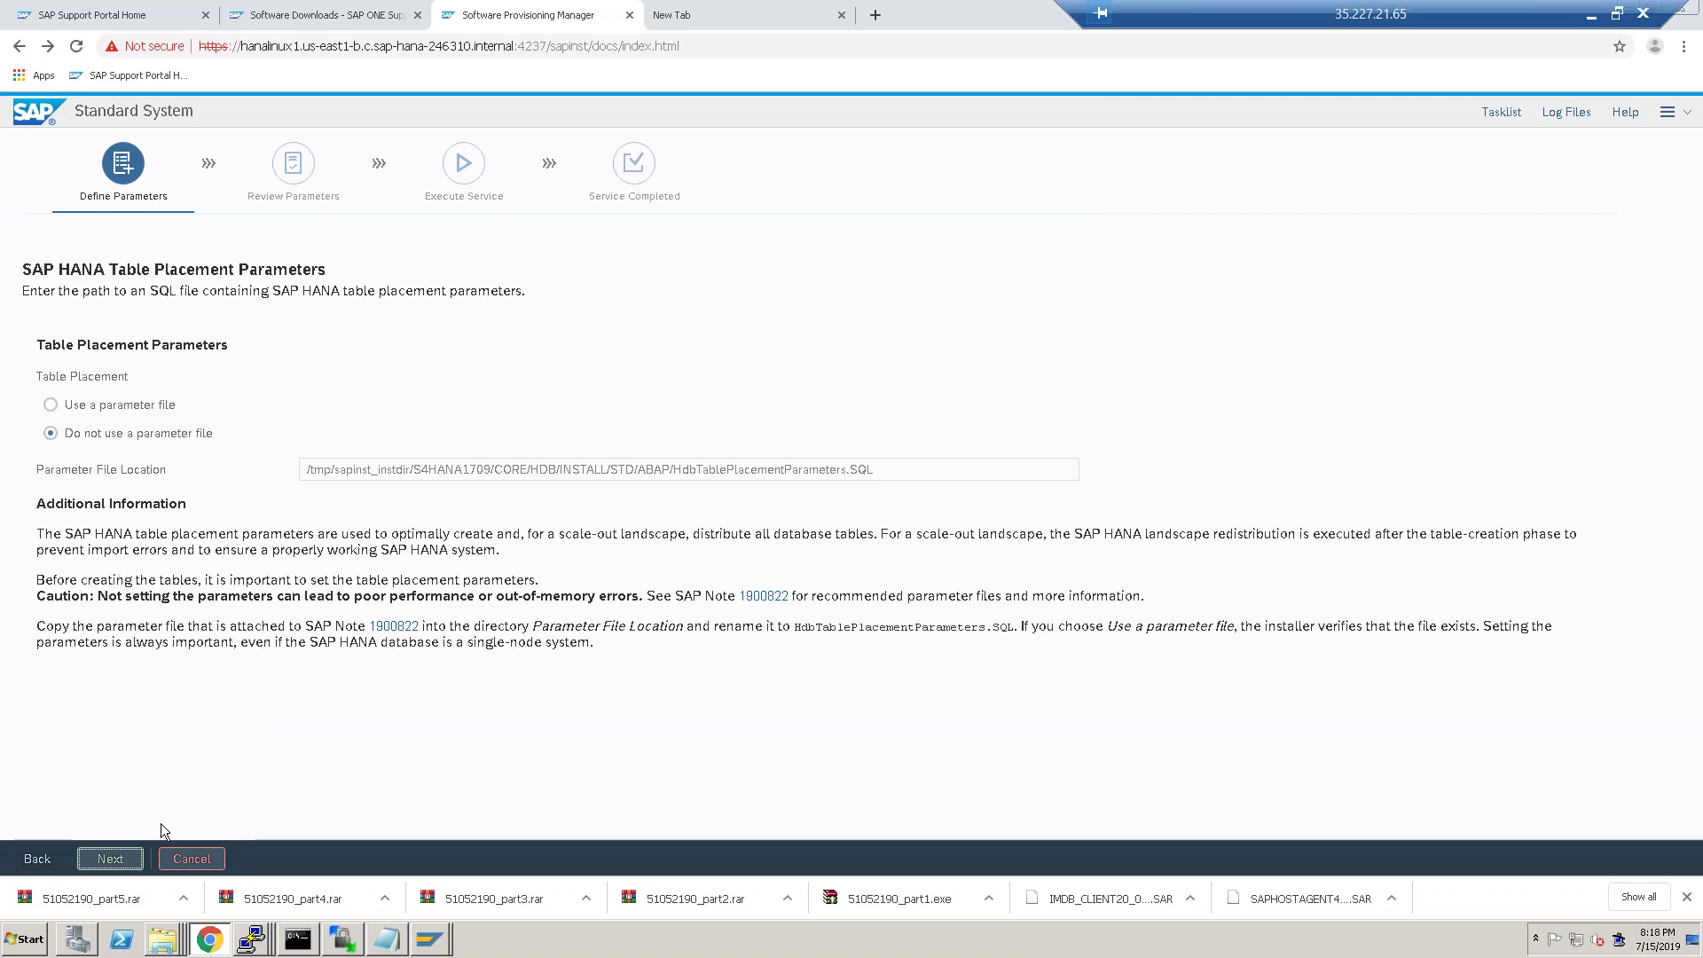
click(113, 864)
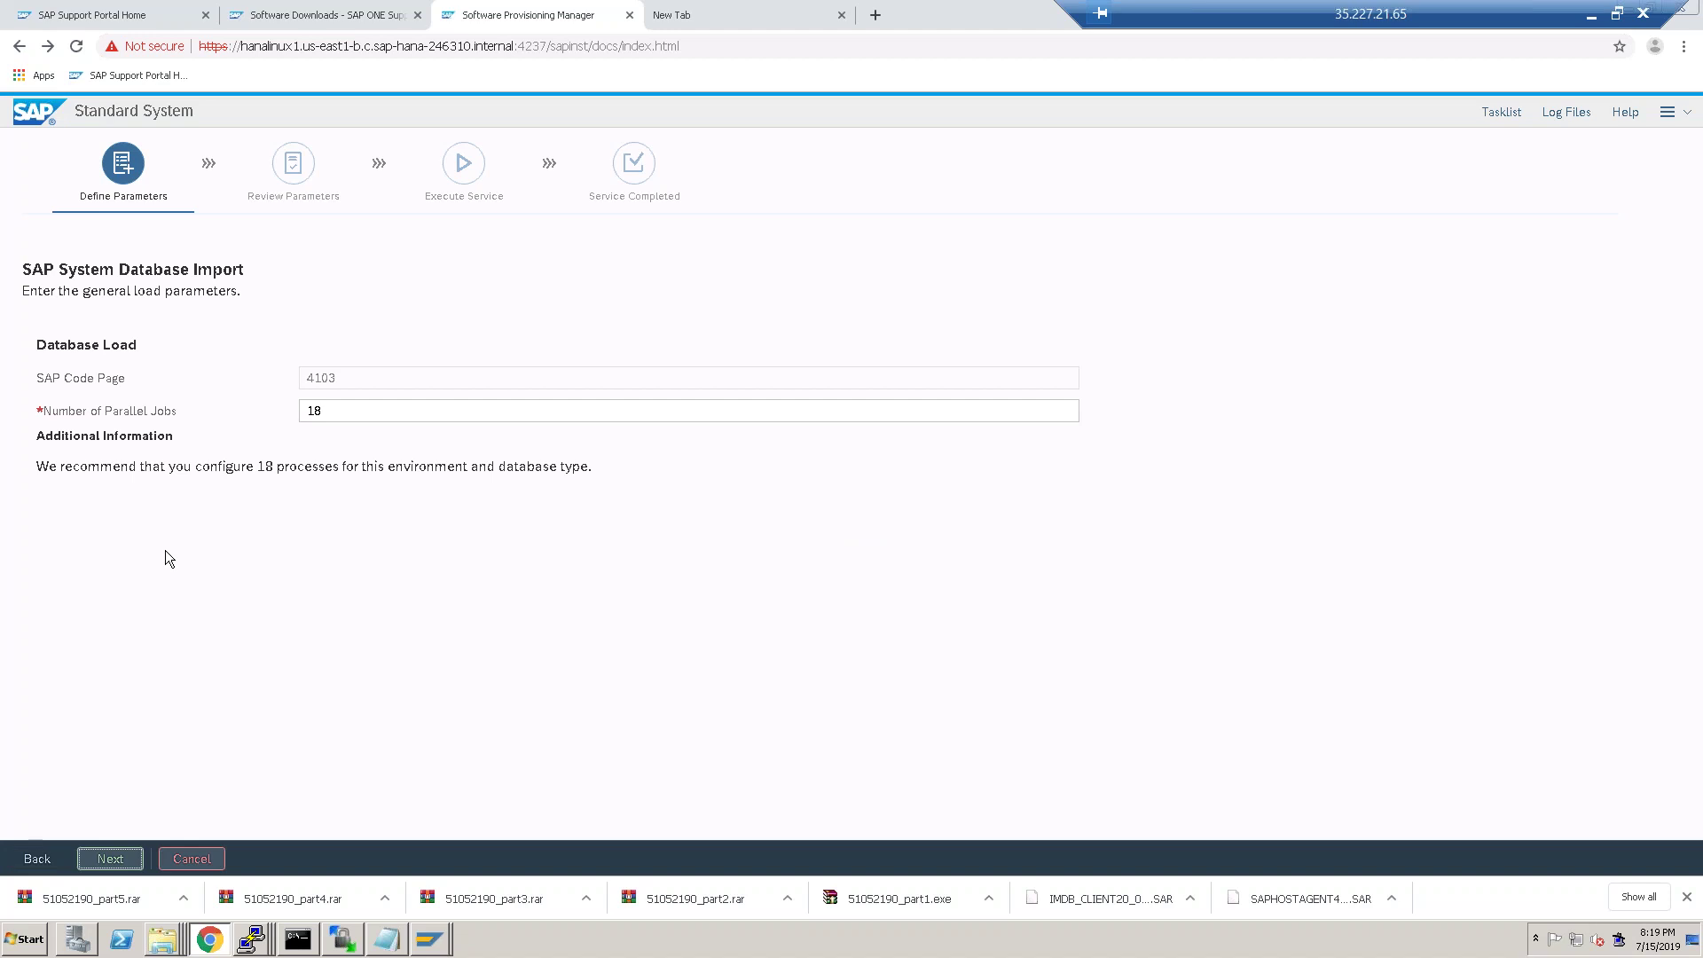
Change the Number of Parallel Jobs from 18 to 40 and continue.
drag(382, 412, 254, 409)
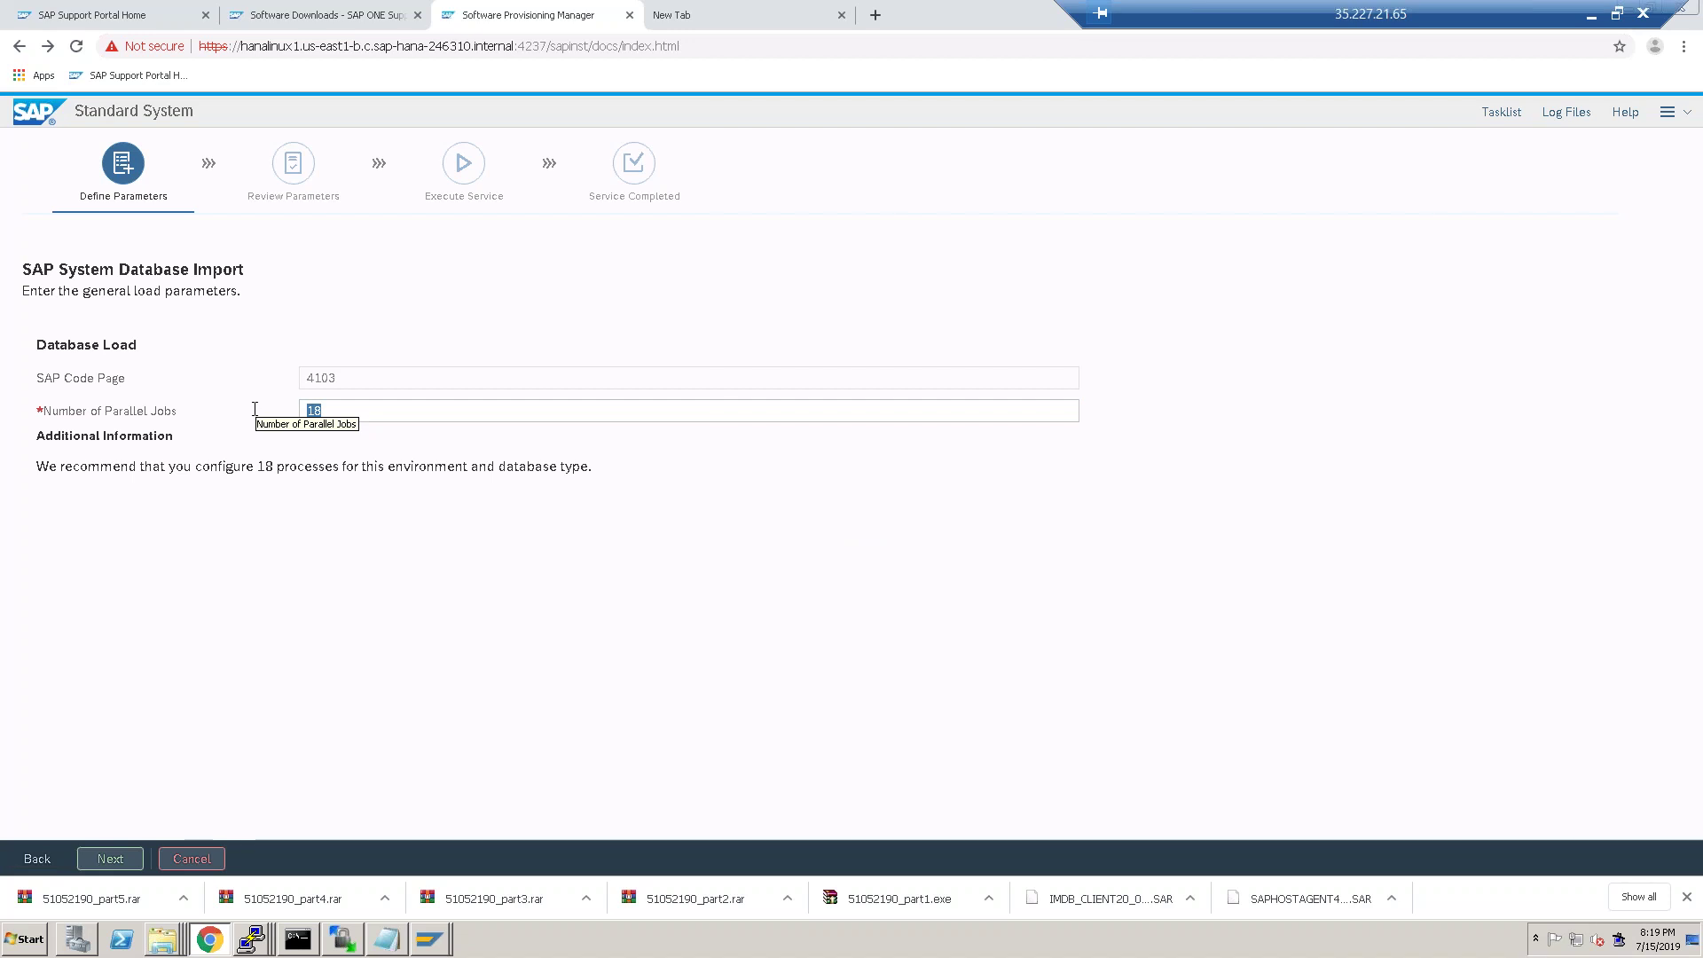
text(40)
click(111, 859)
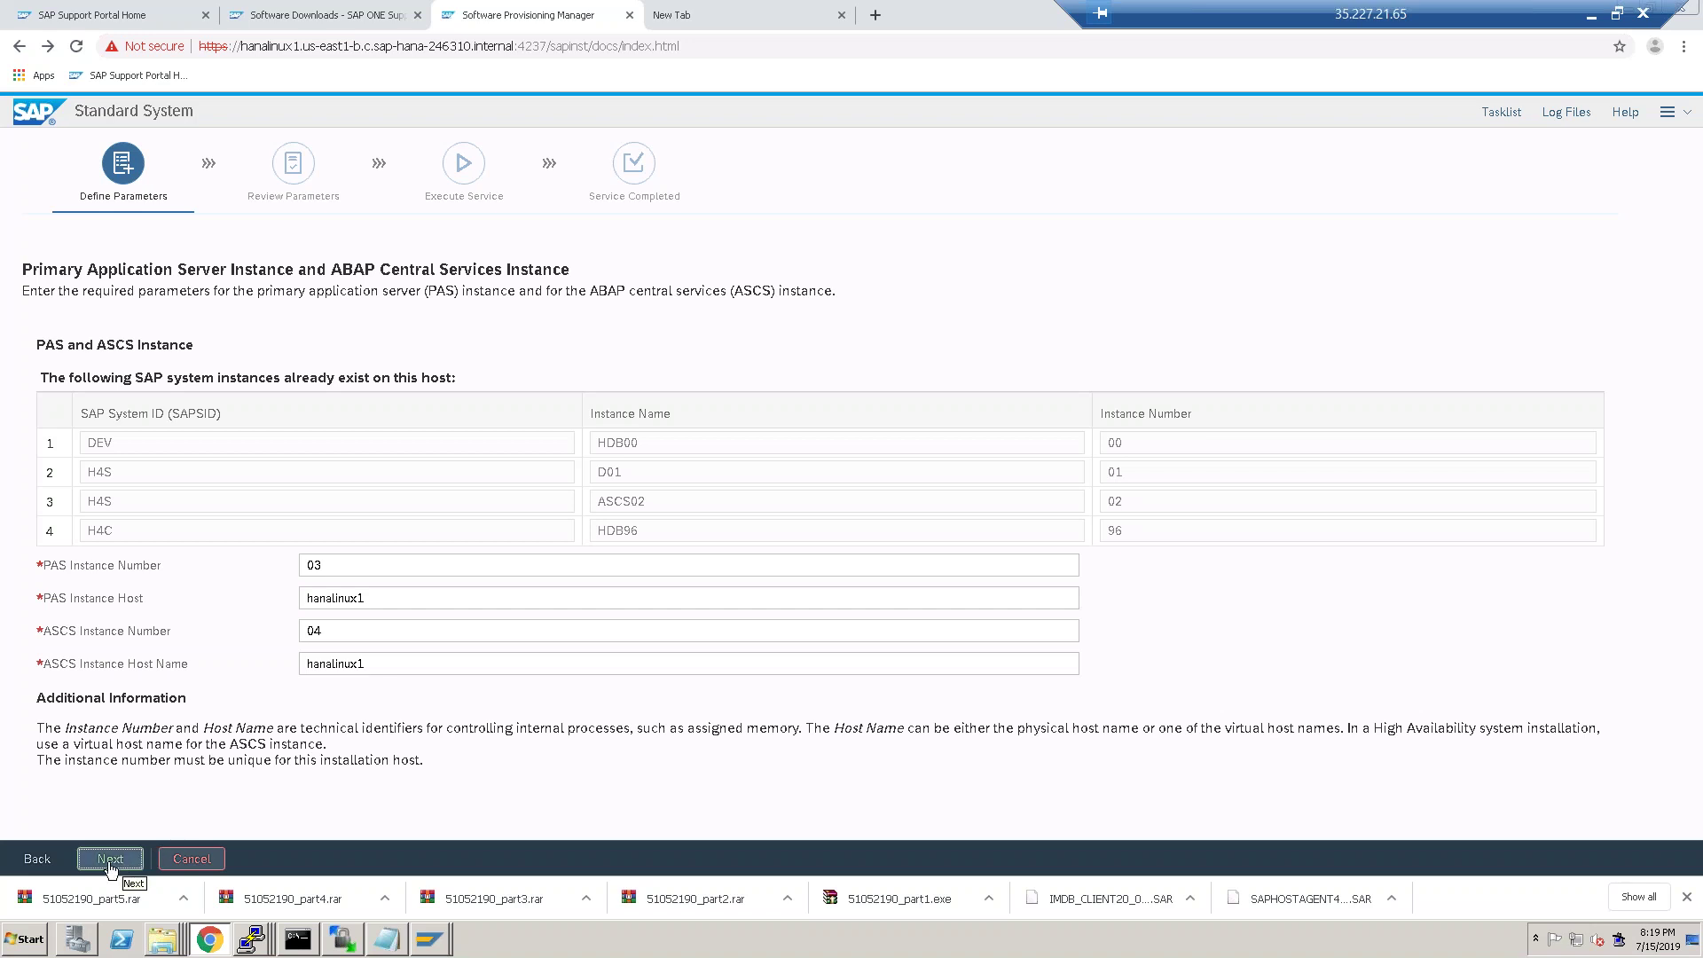
Keep PAS instance 03 and ASCS 04, skip the SLD destination, and generate an individual storage key.
click(110, 861)
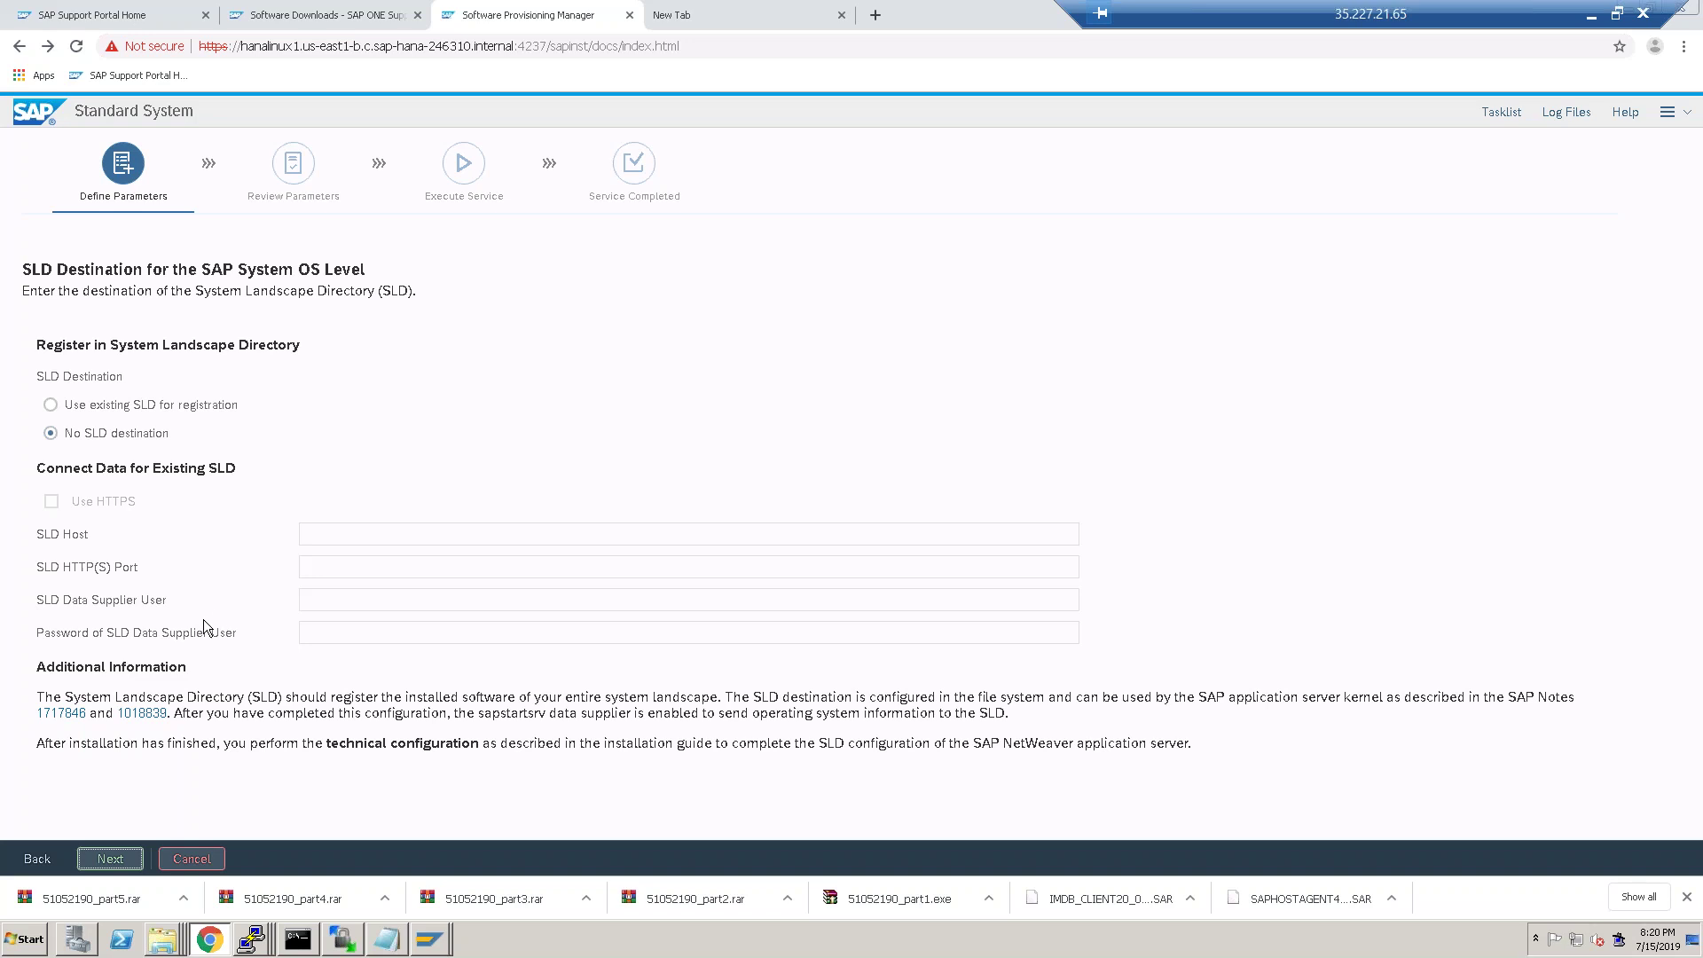
click(112, 857)
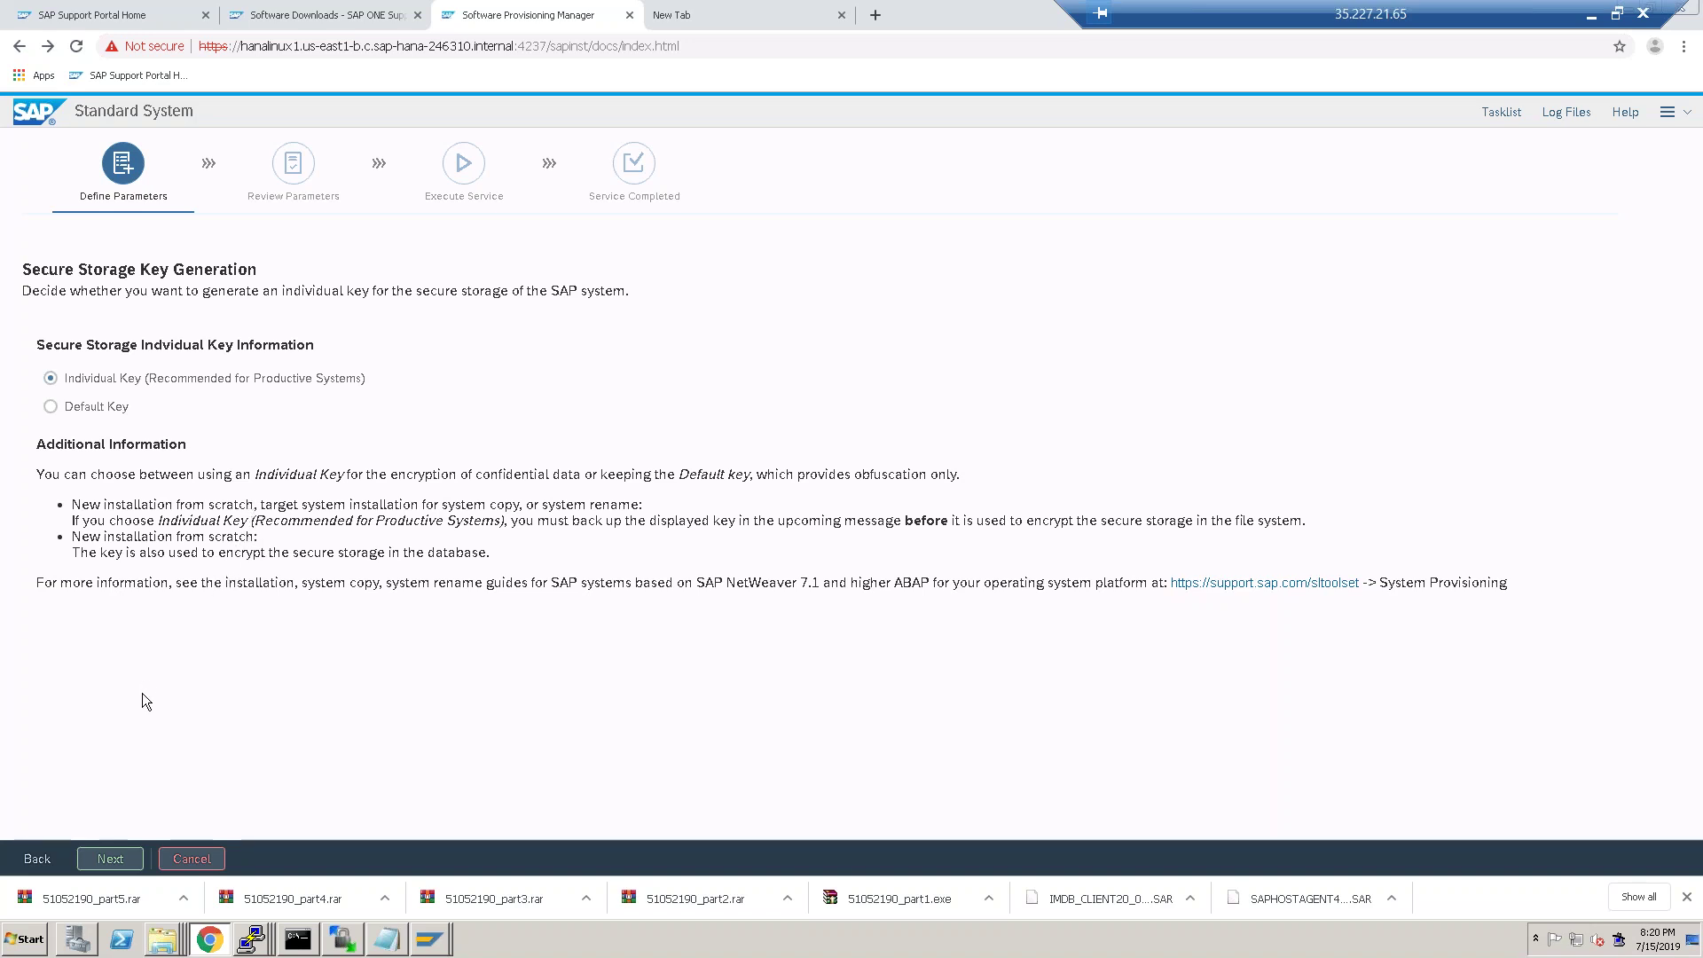
click(112, 861)
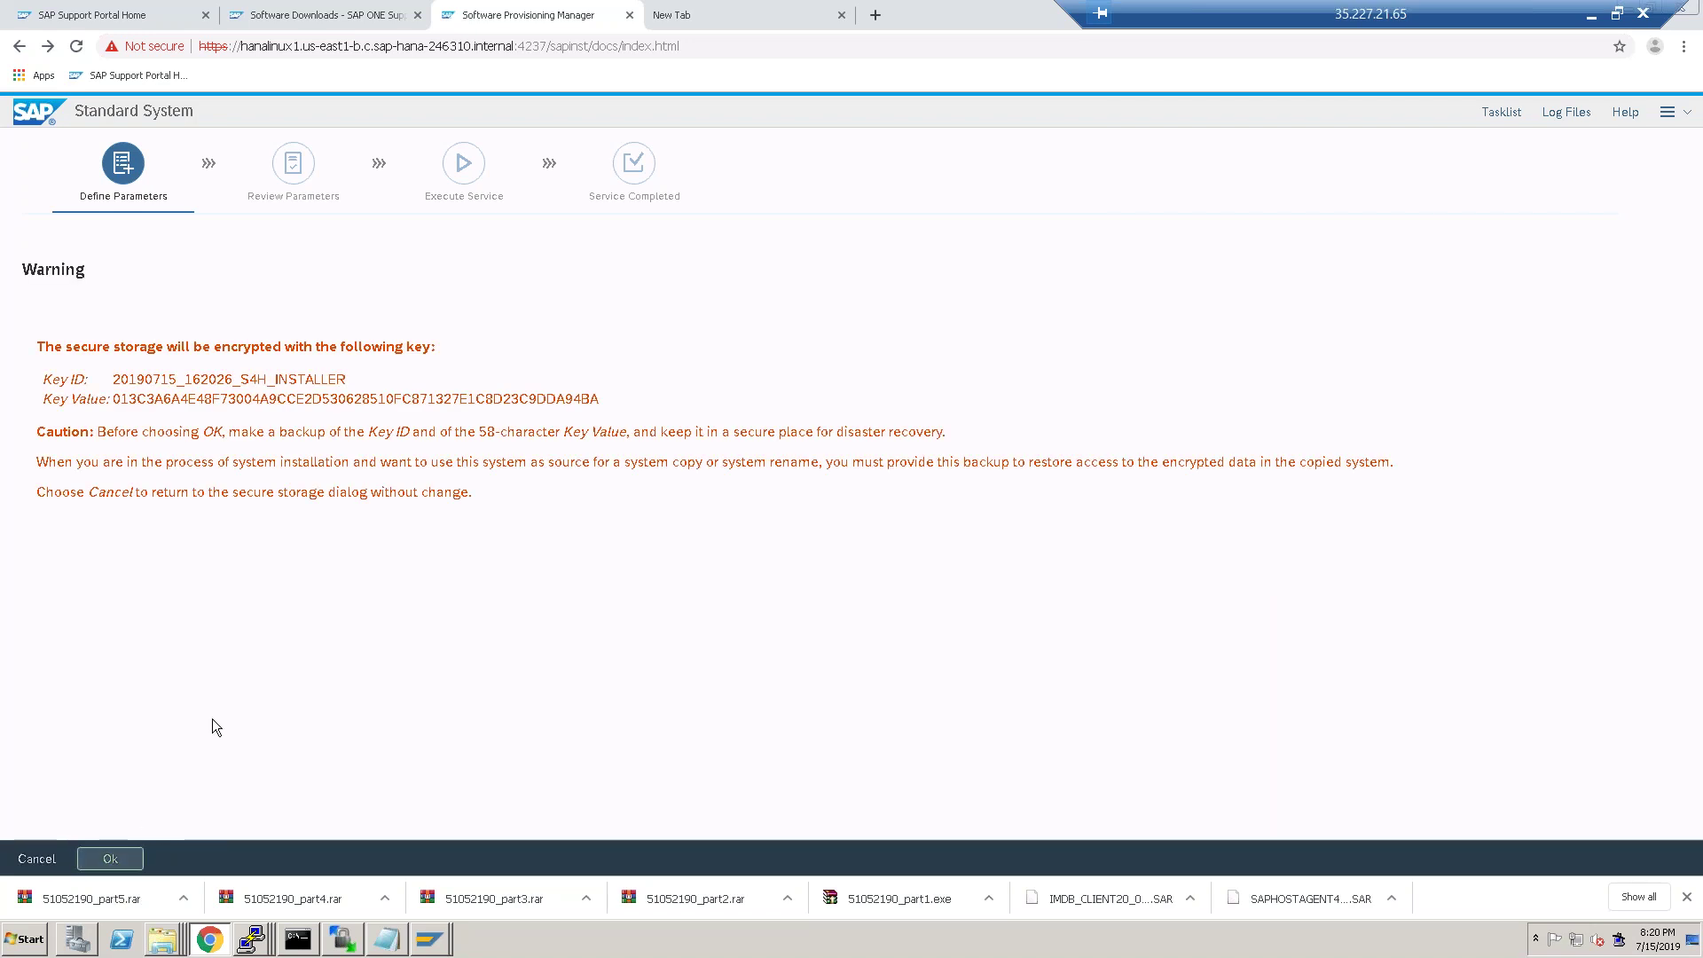
click(108, 863)
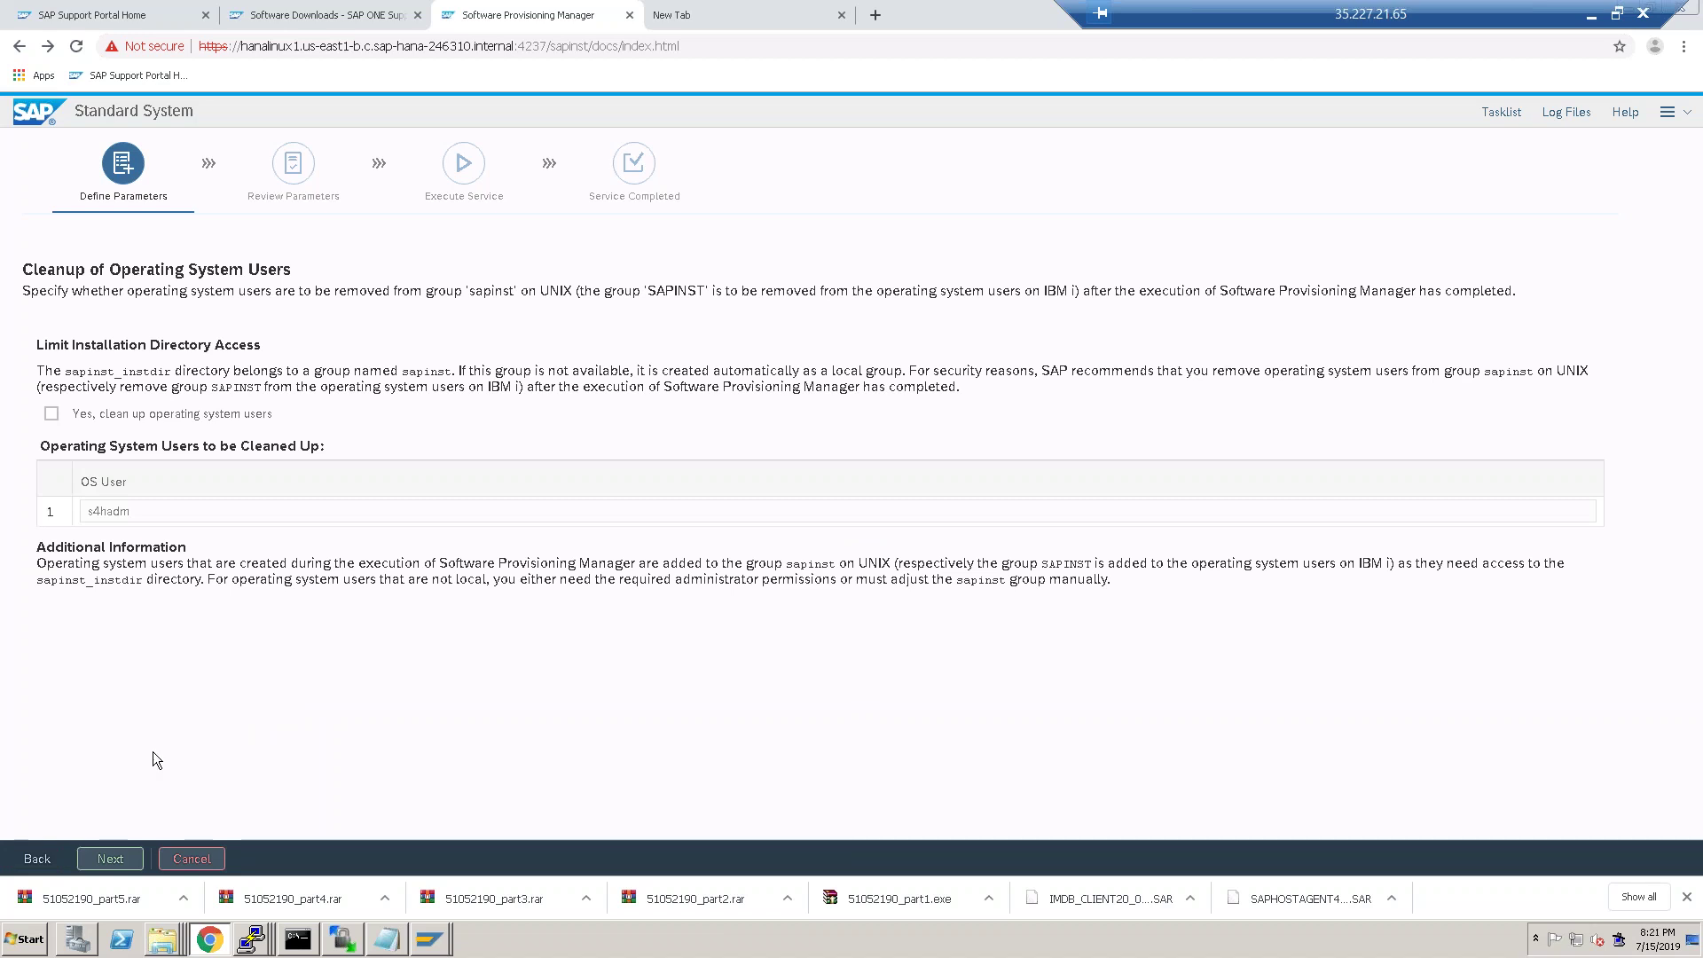
Skip OS user cleanup, review the S4H parameter summary, and start the installation.
click(119, 858)
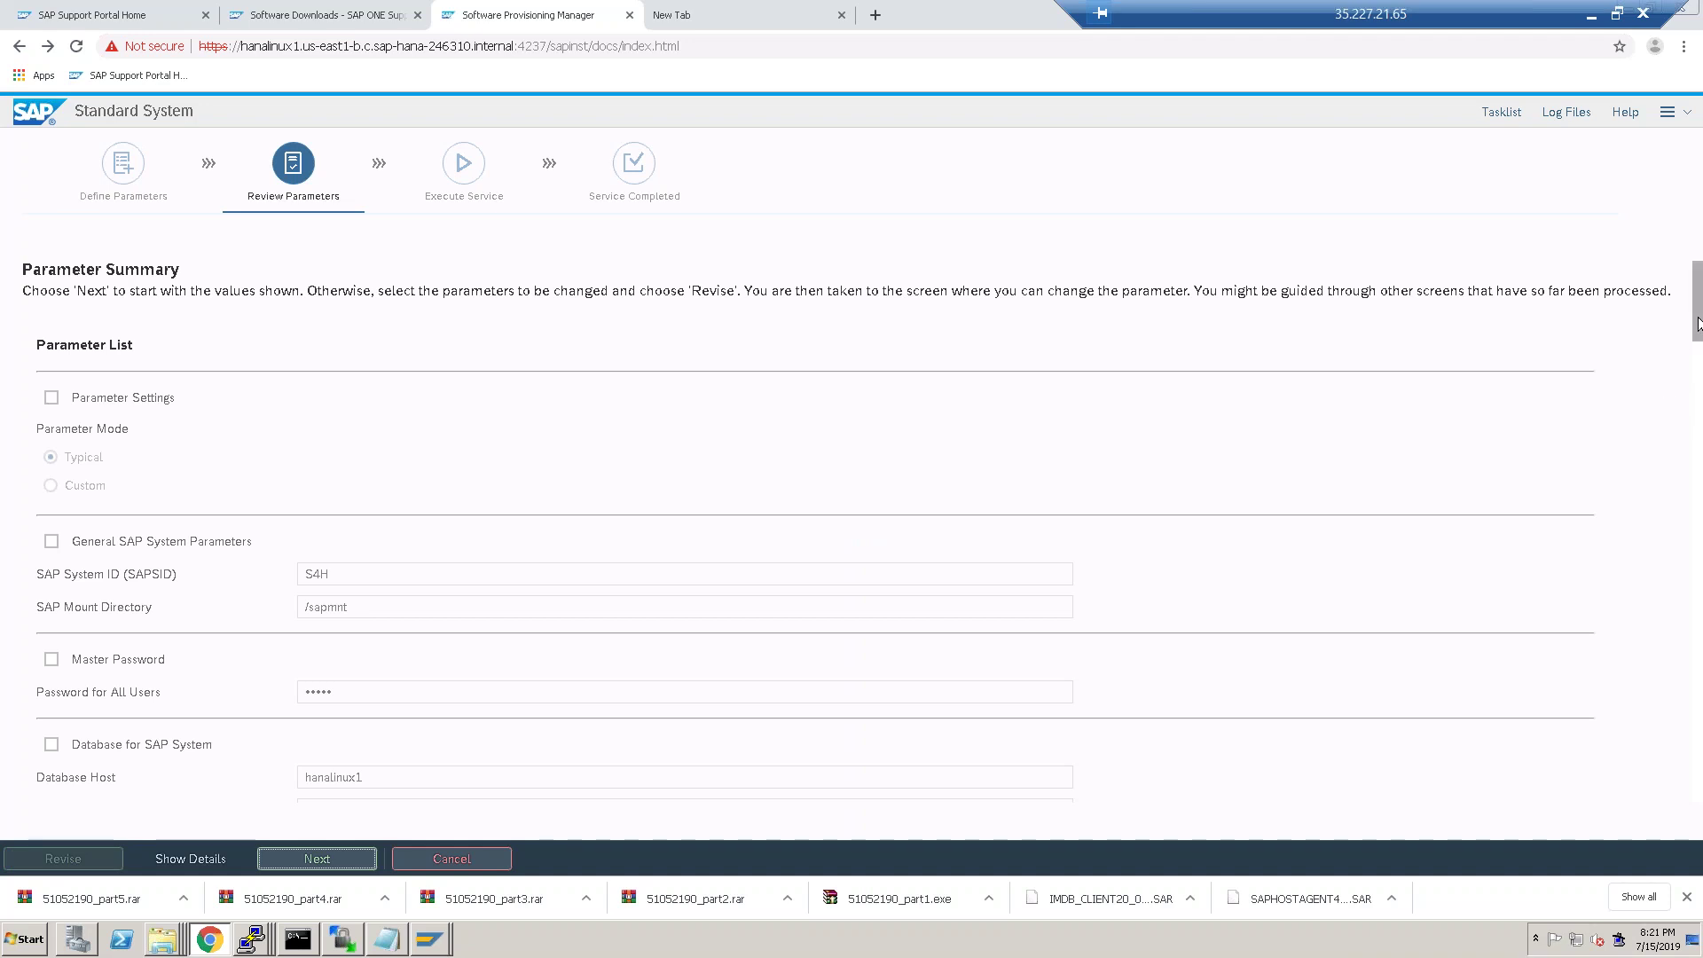
drag(1698, 324, 1670, 807)
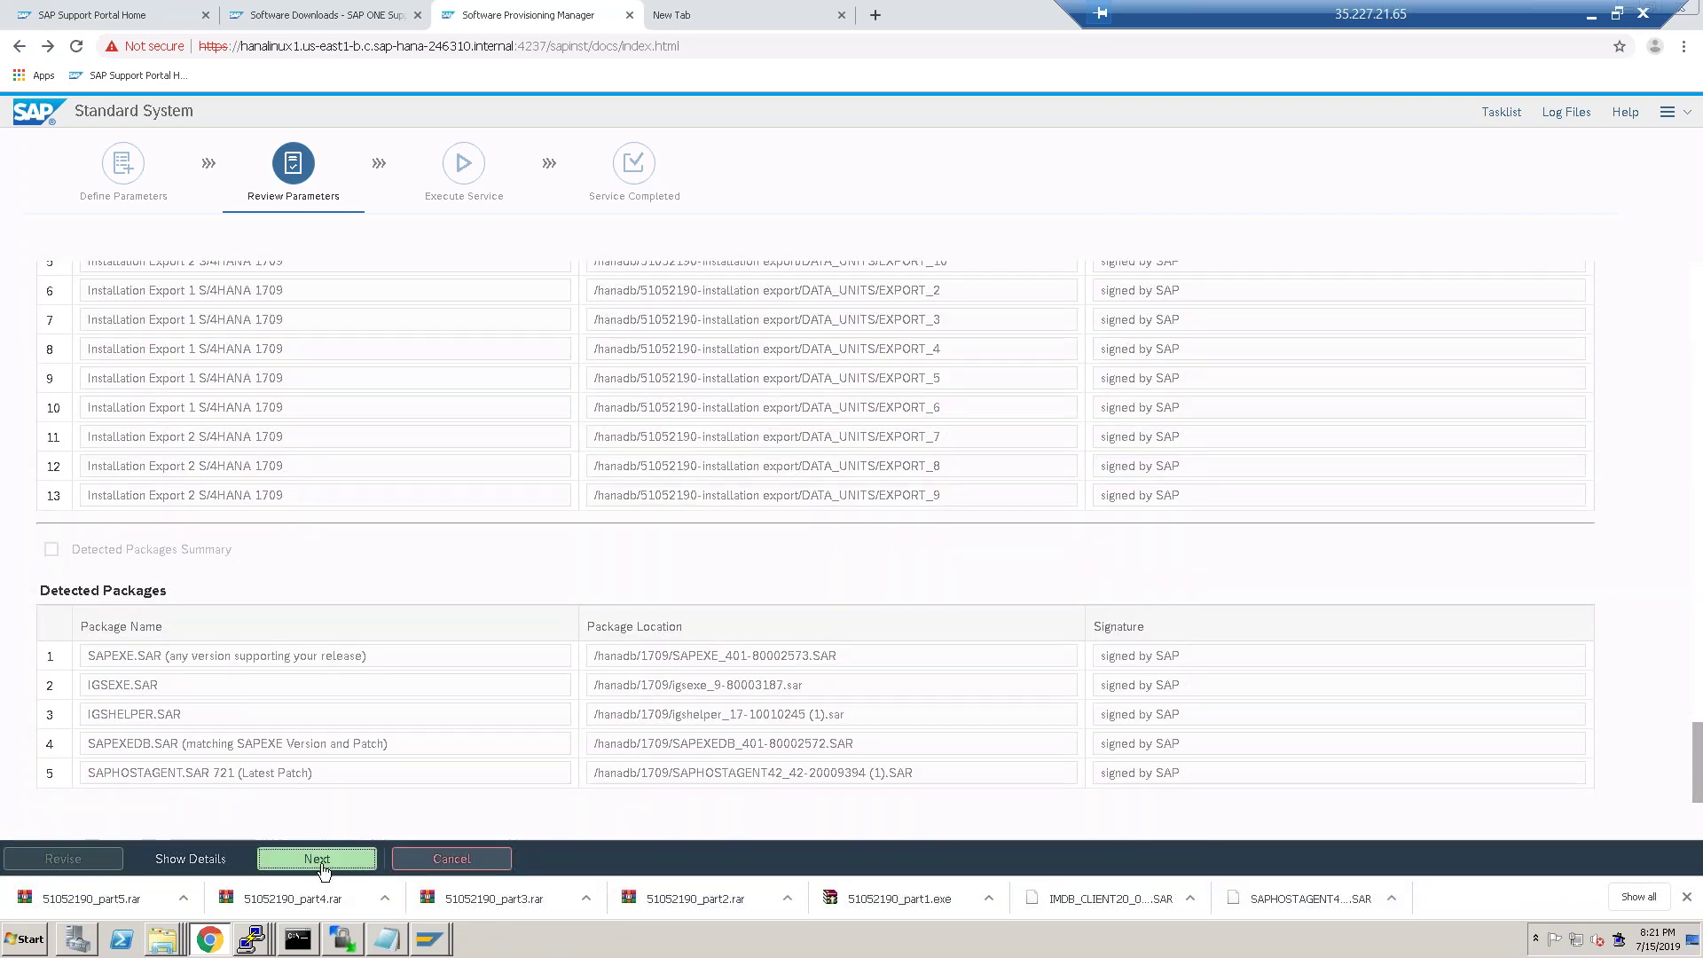
click(270, 857)
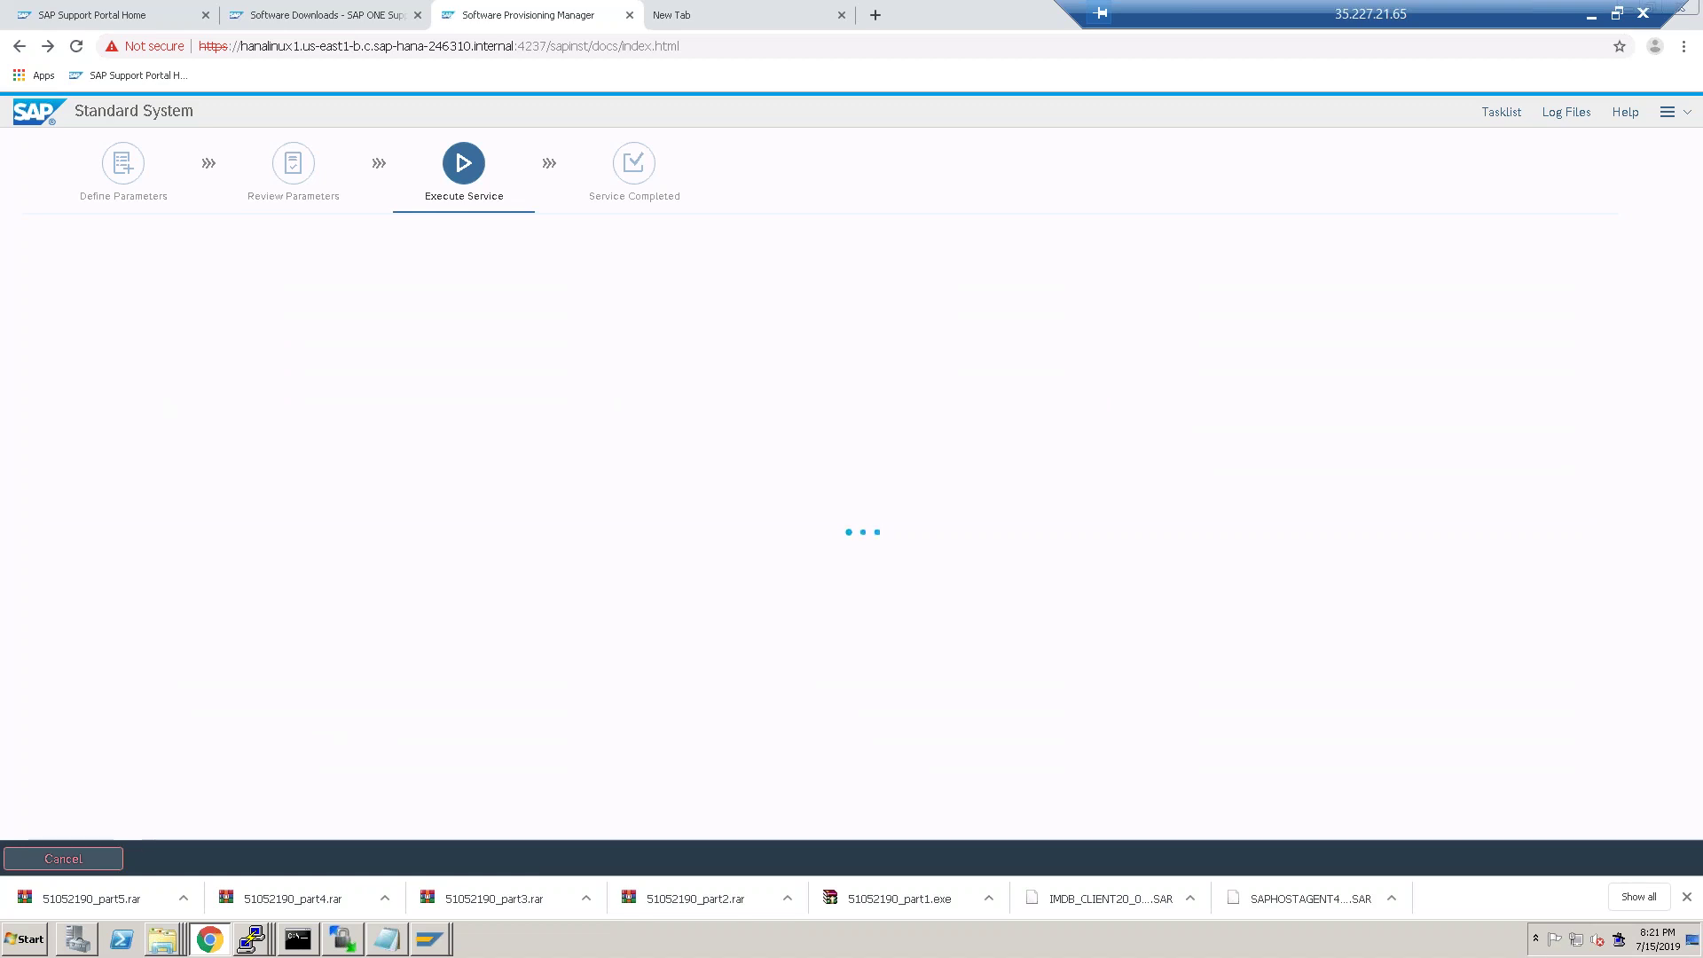